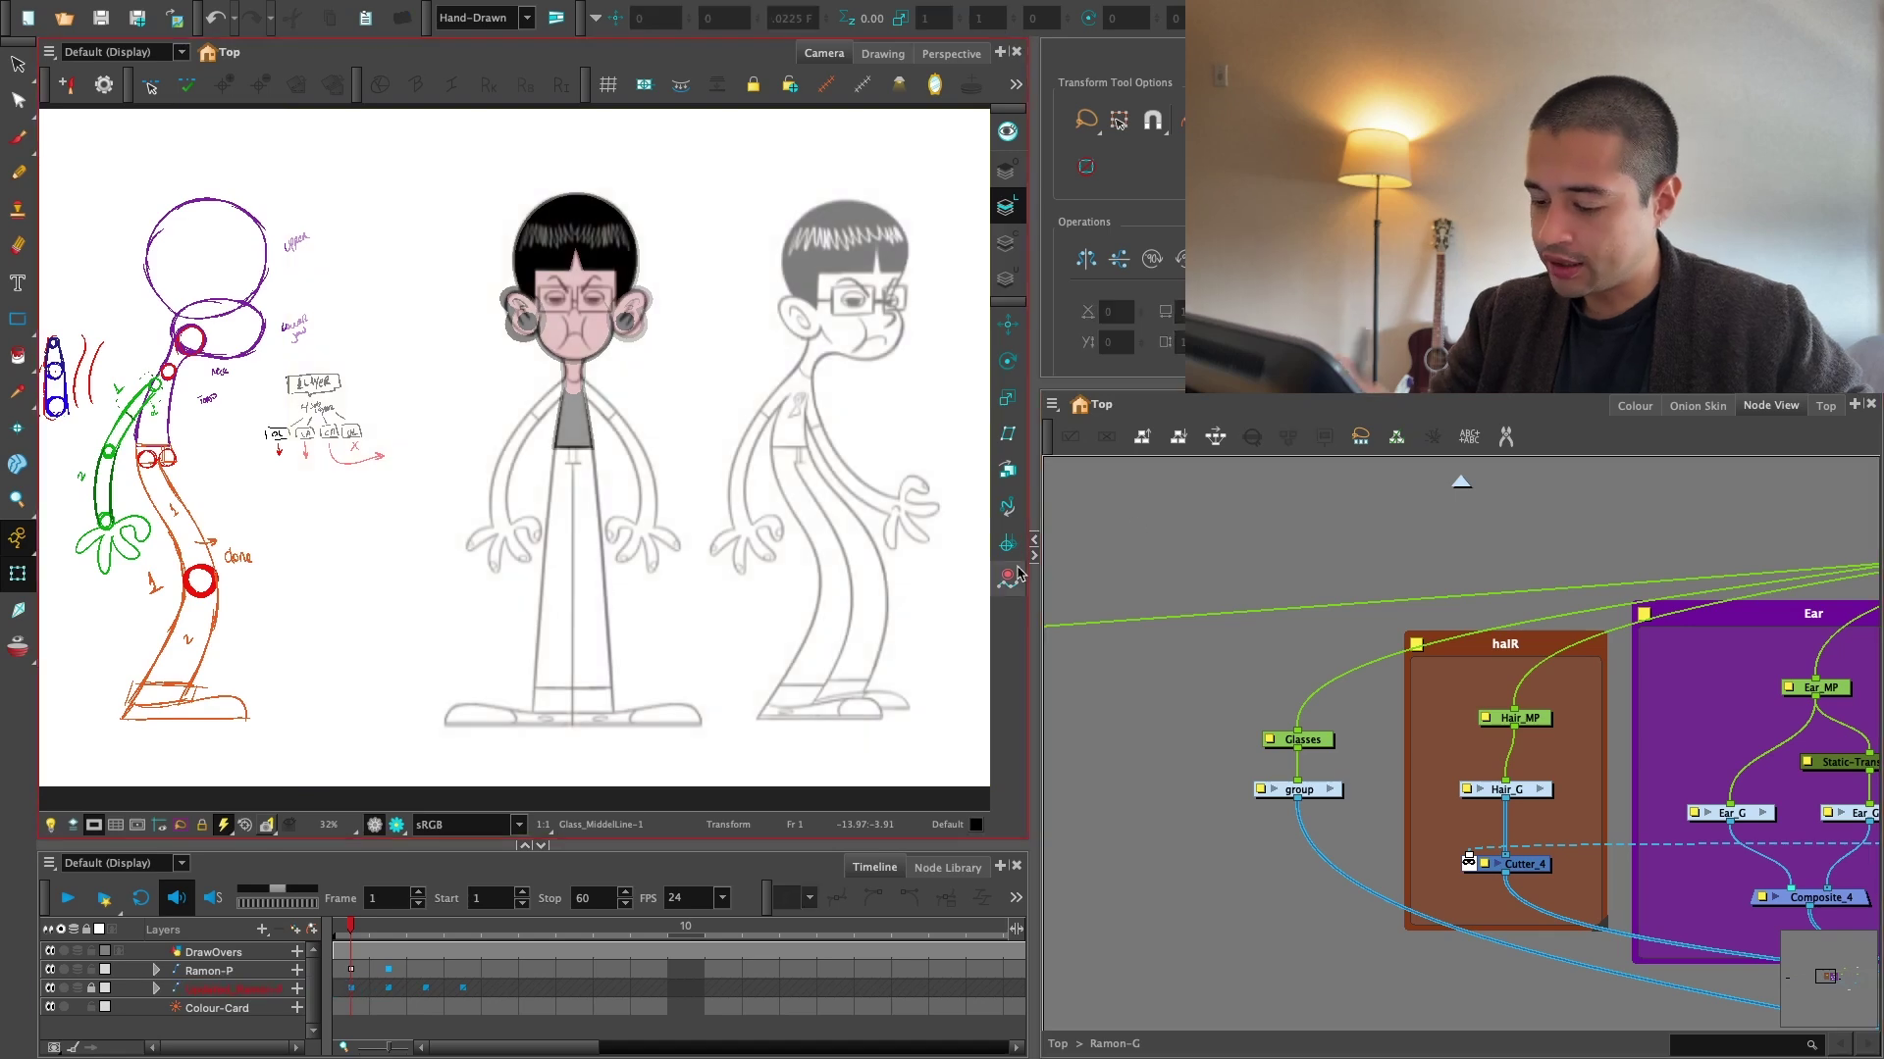
Select the Ramon-P layer, look at the character on frame 2, and return to the face on frame 1.
click(221, 970)
click(385, 931)
key(2)
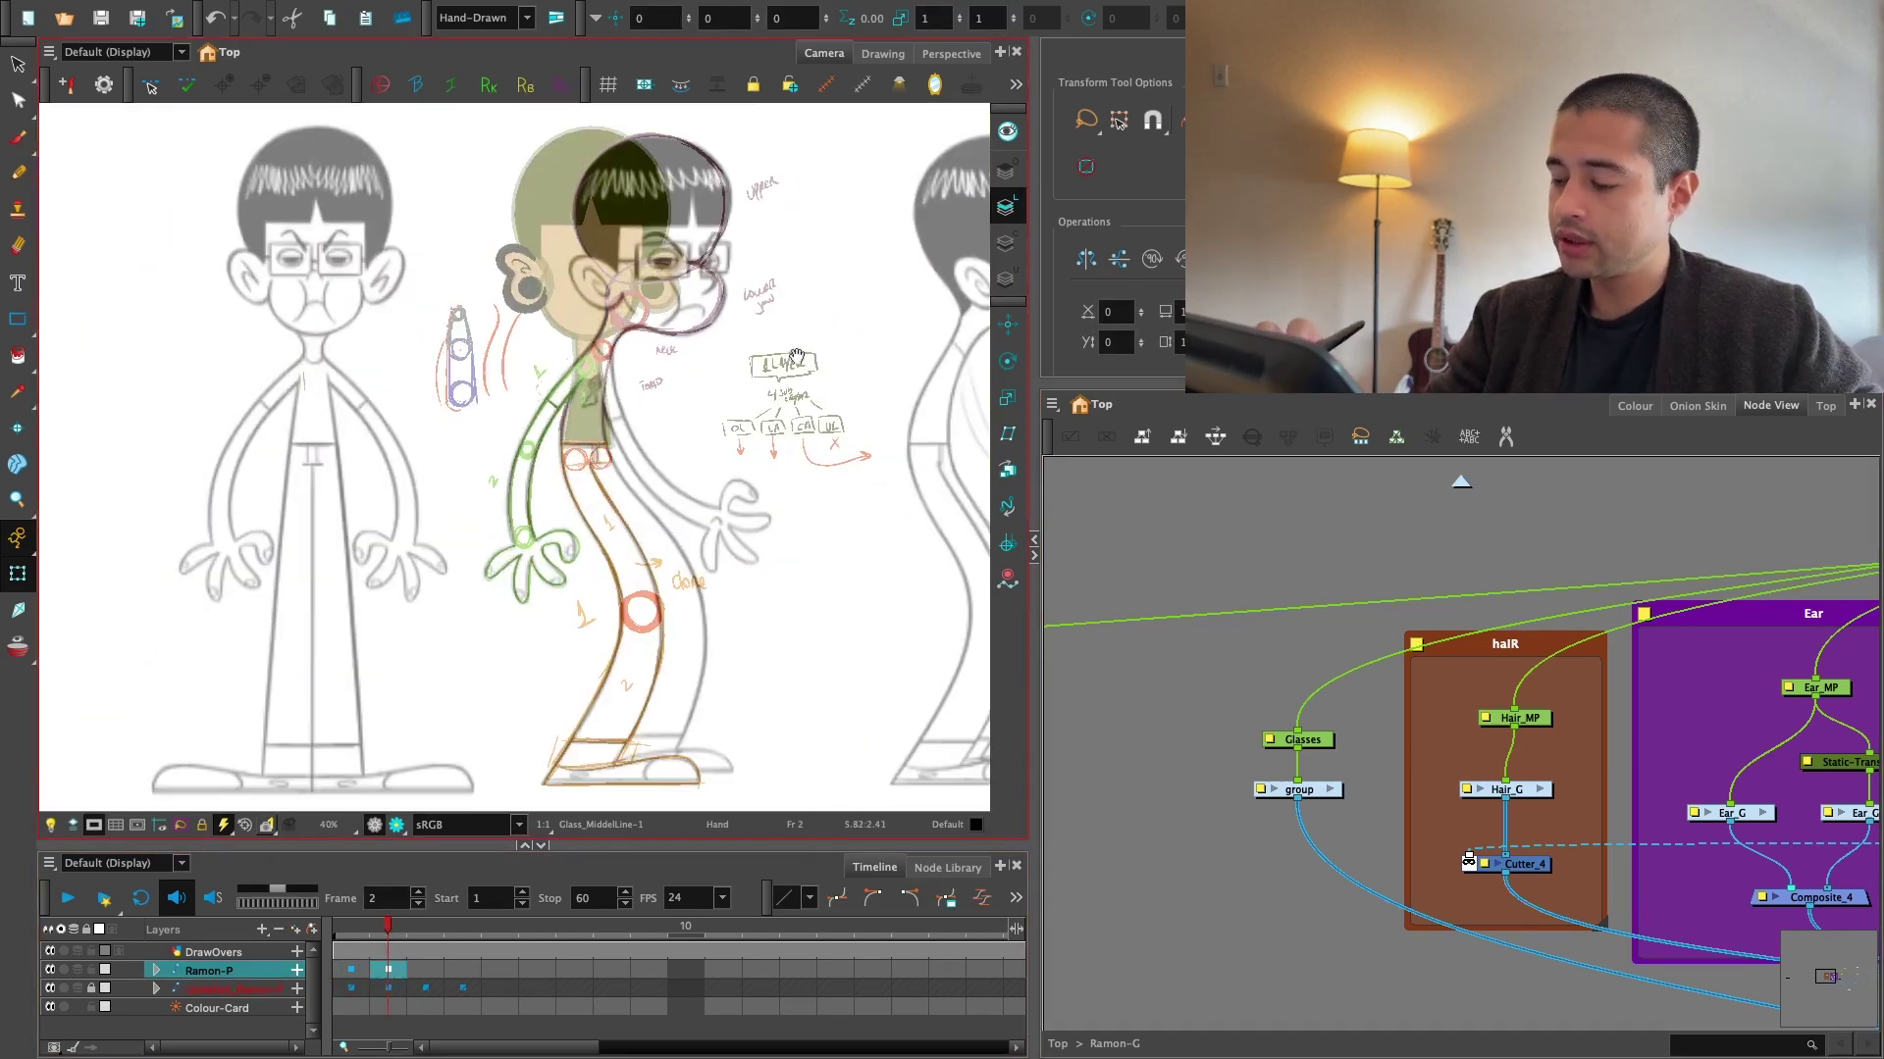
key(2)
drag(783, 396, 730, 493)
key(comma)
key(2)
key(2)
key(2)
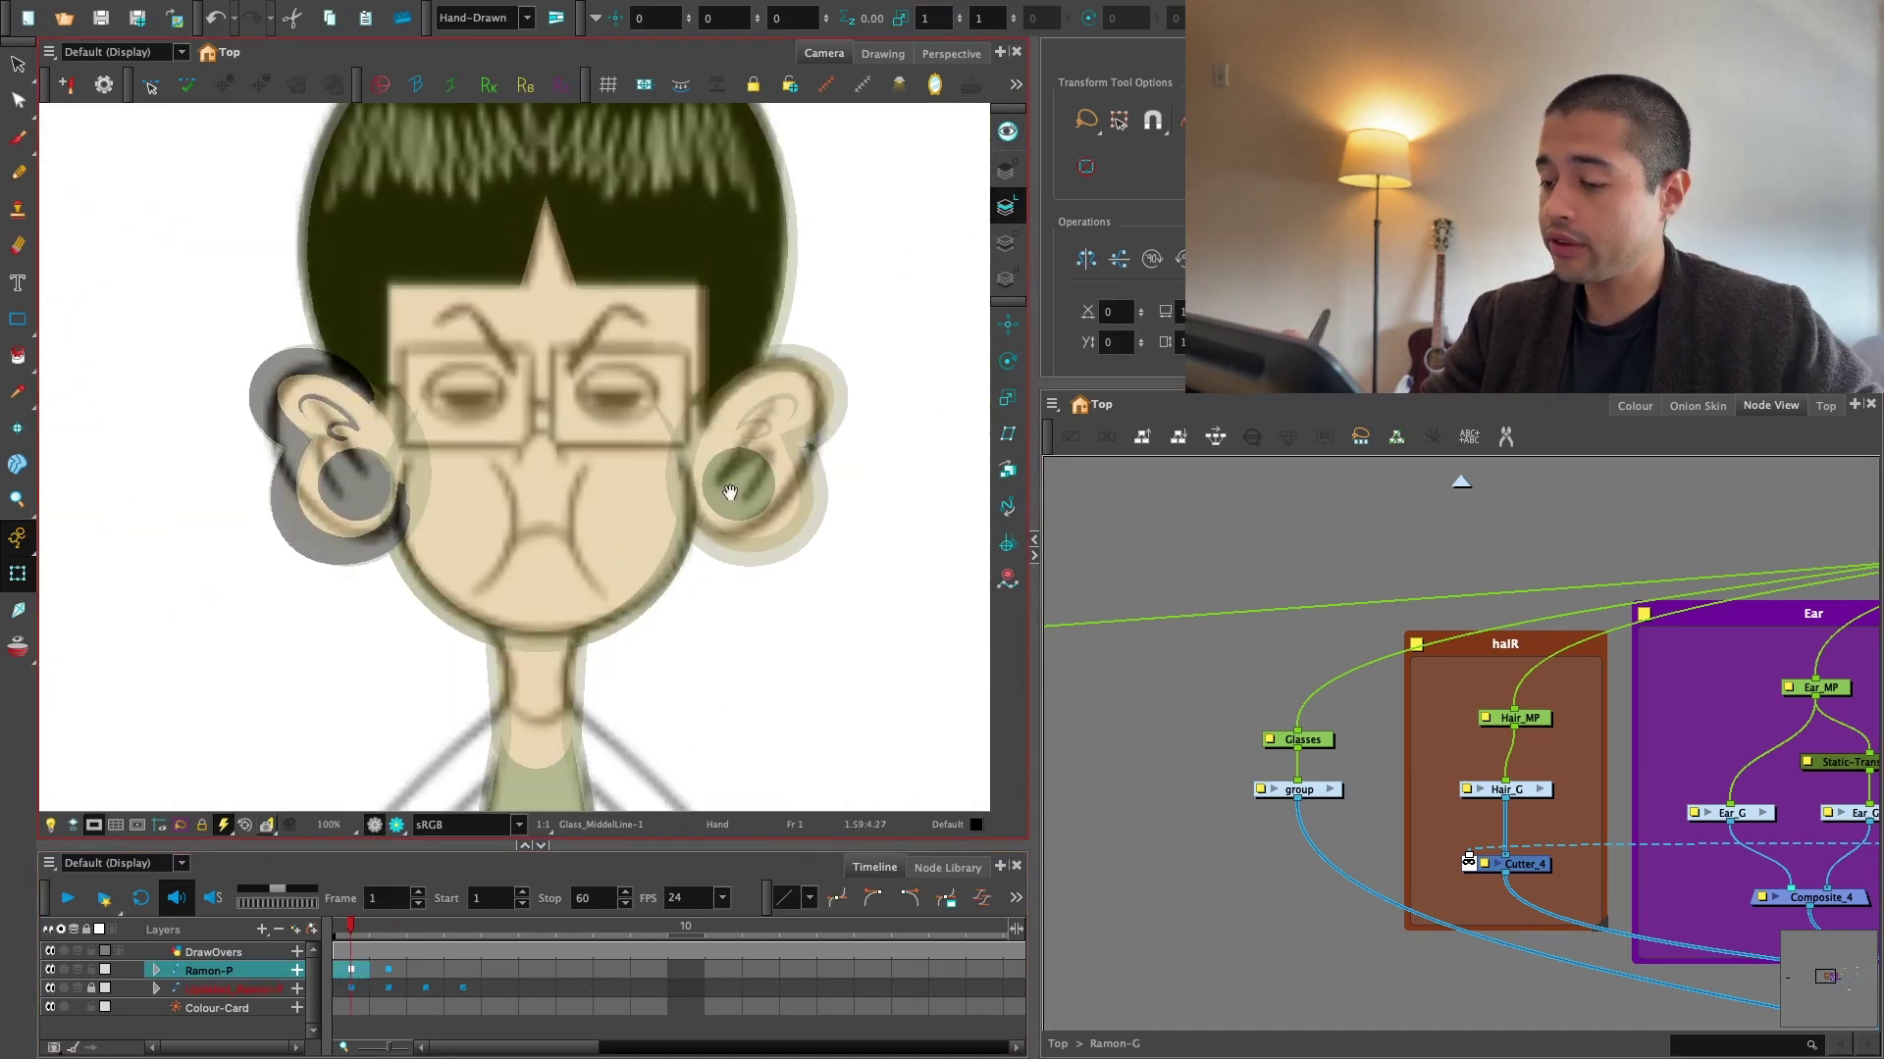
key(2)
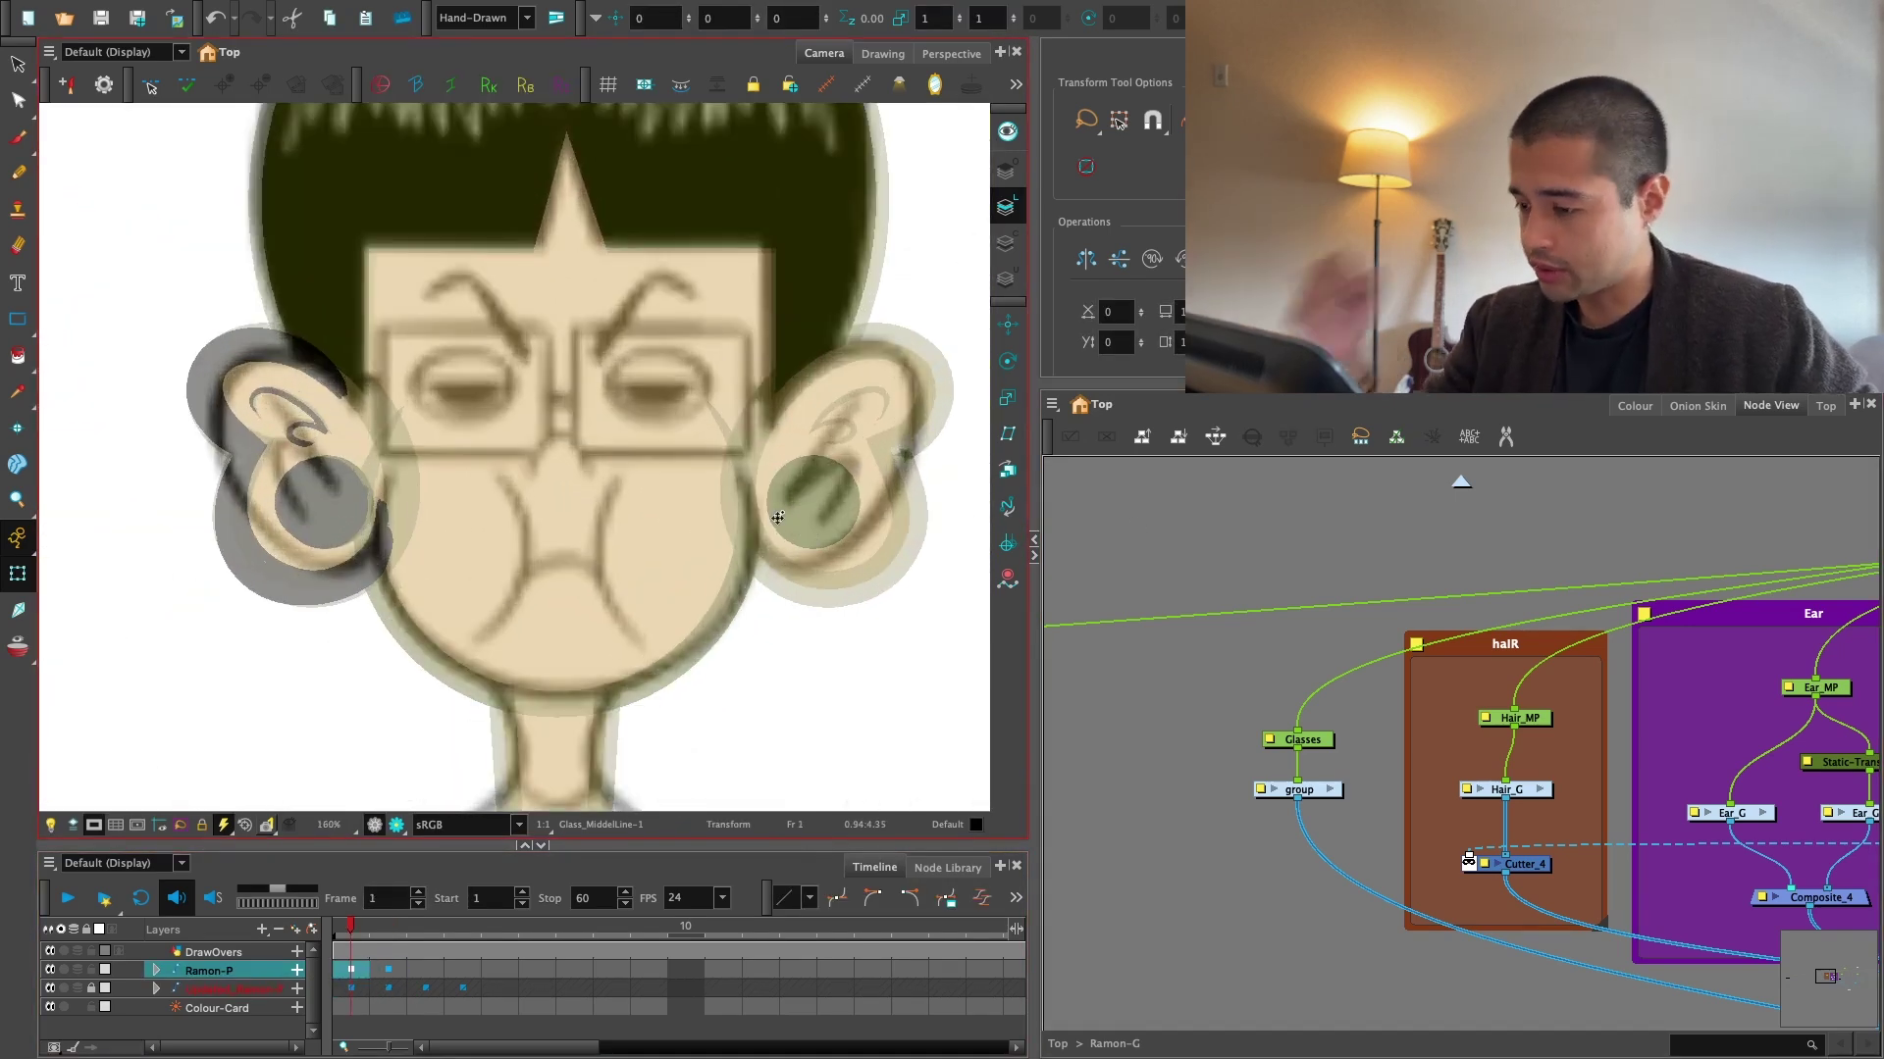
Open the glasses group in the node network and select the Glass drawing inside it.
click(1330, 789)
key(2)
drag(1330, 789, 1359, 839)
click(1246, 755)
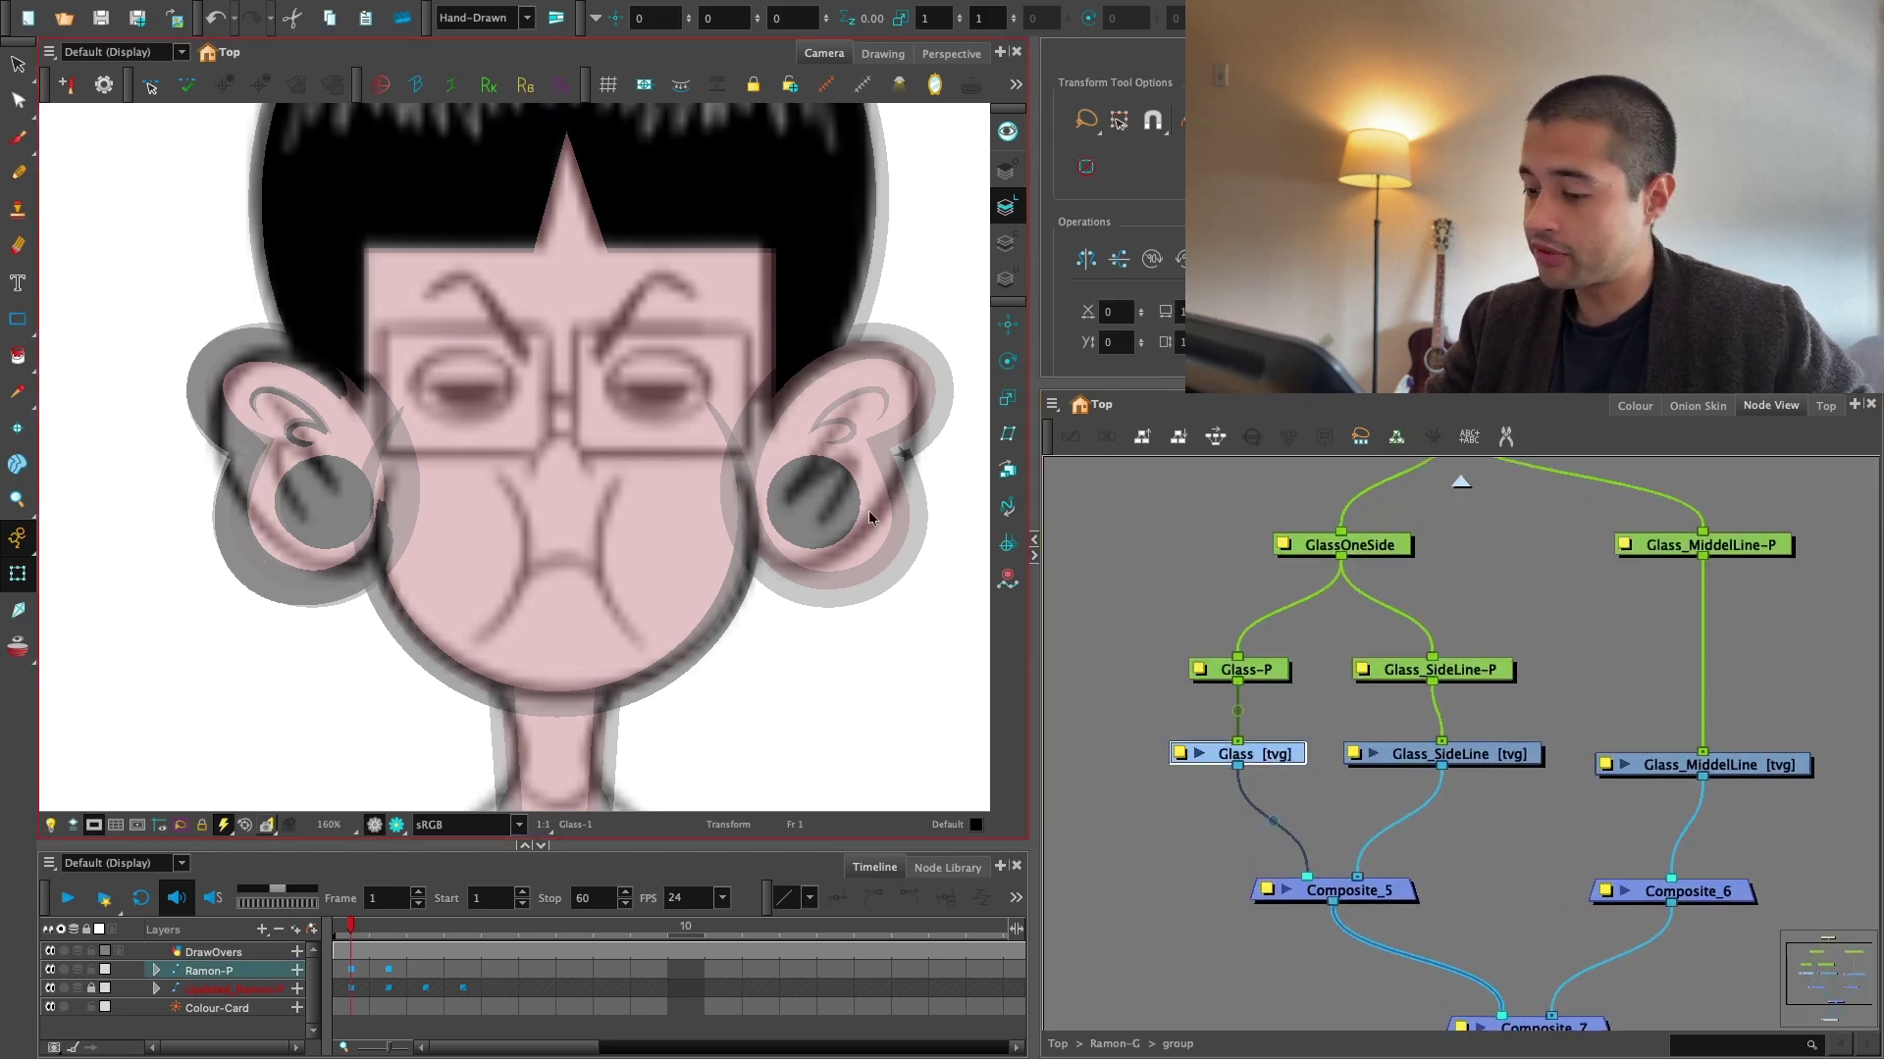
Turn on the light table and draw a rectangle on the Glass drawing, tracing the lens frame around the left eye.
key(alt+s)
click(54, 826)
key(2)
key(2)
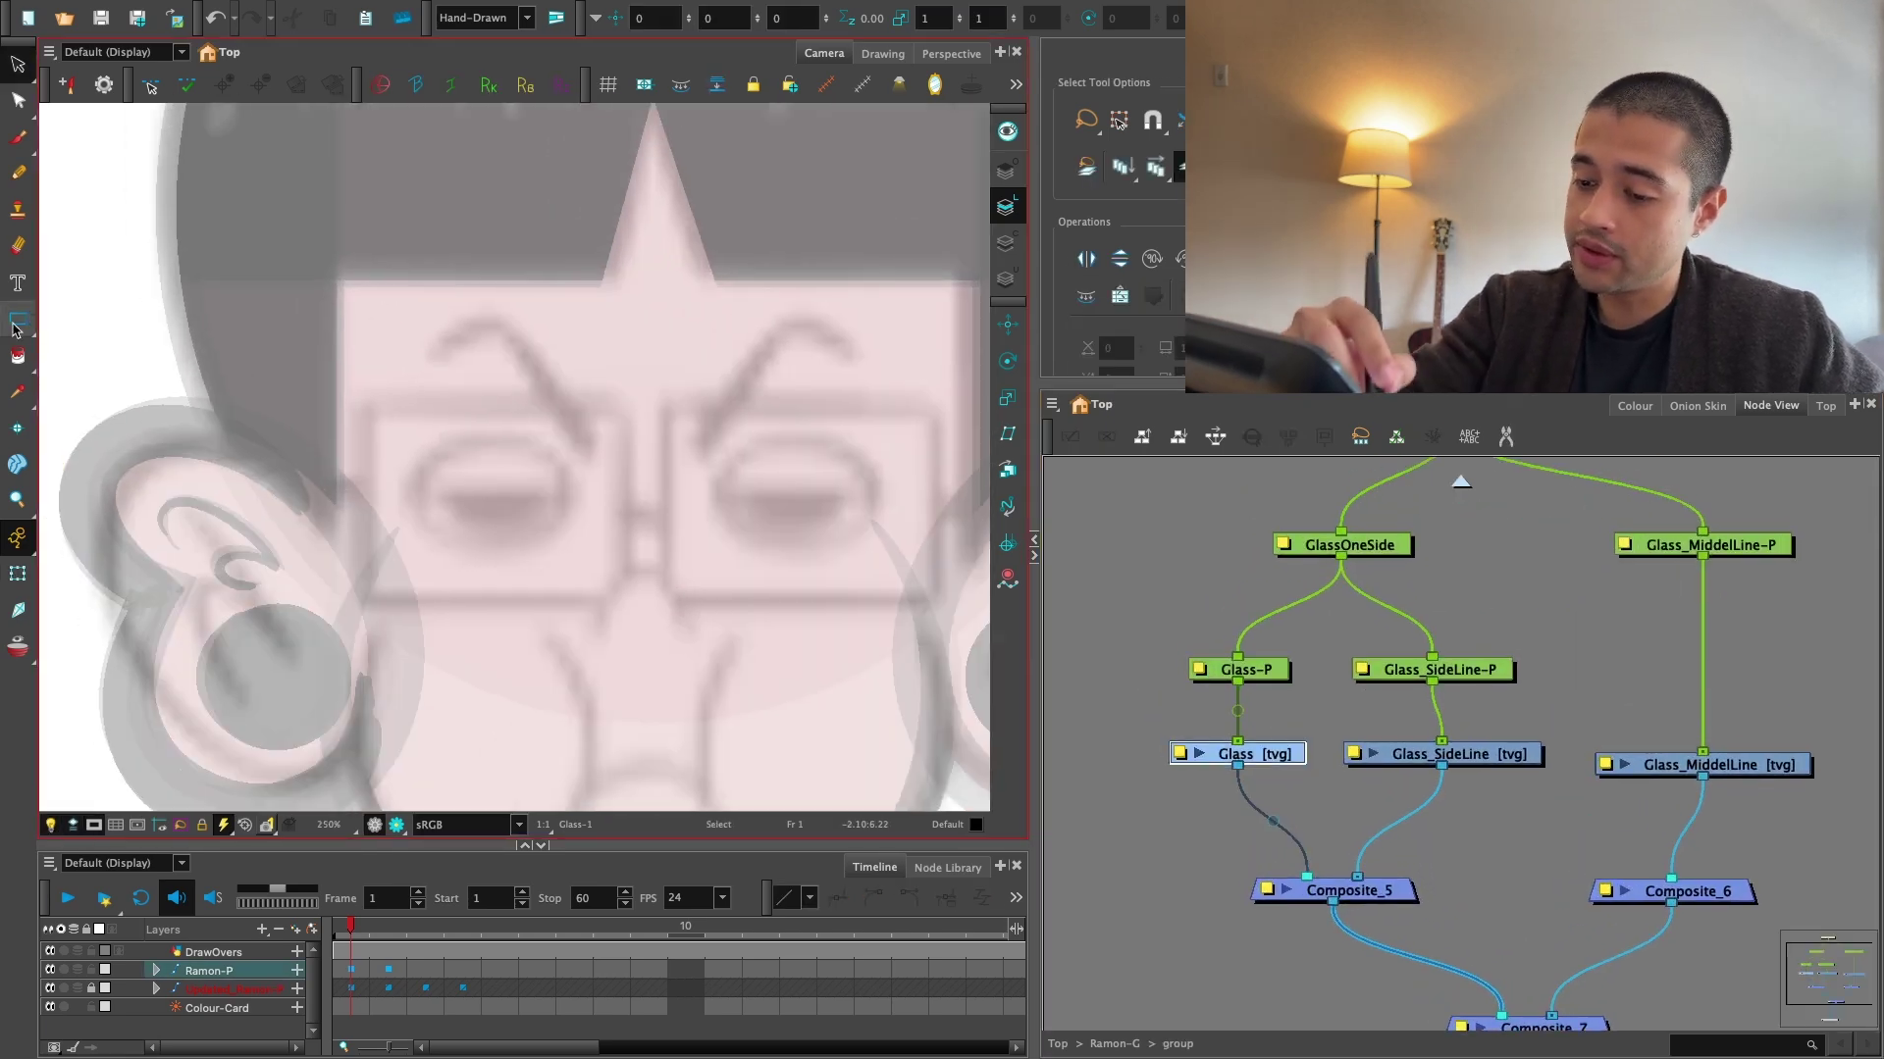
click(18, 319)
drag(361, 392, 627, 593)
Increase the pencil thickness of the rectangular lens outline to match the sketched frame.
key(alt+s)
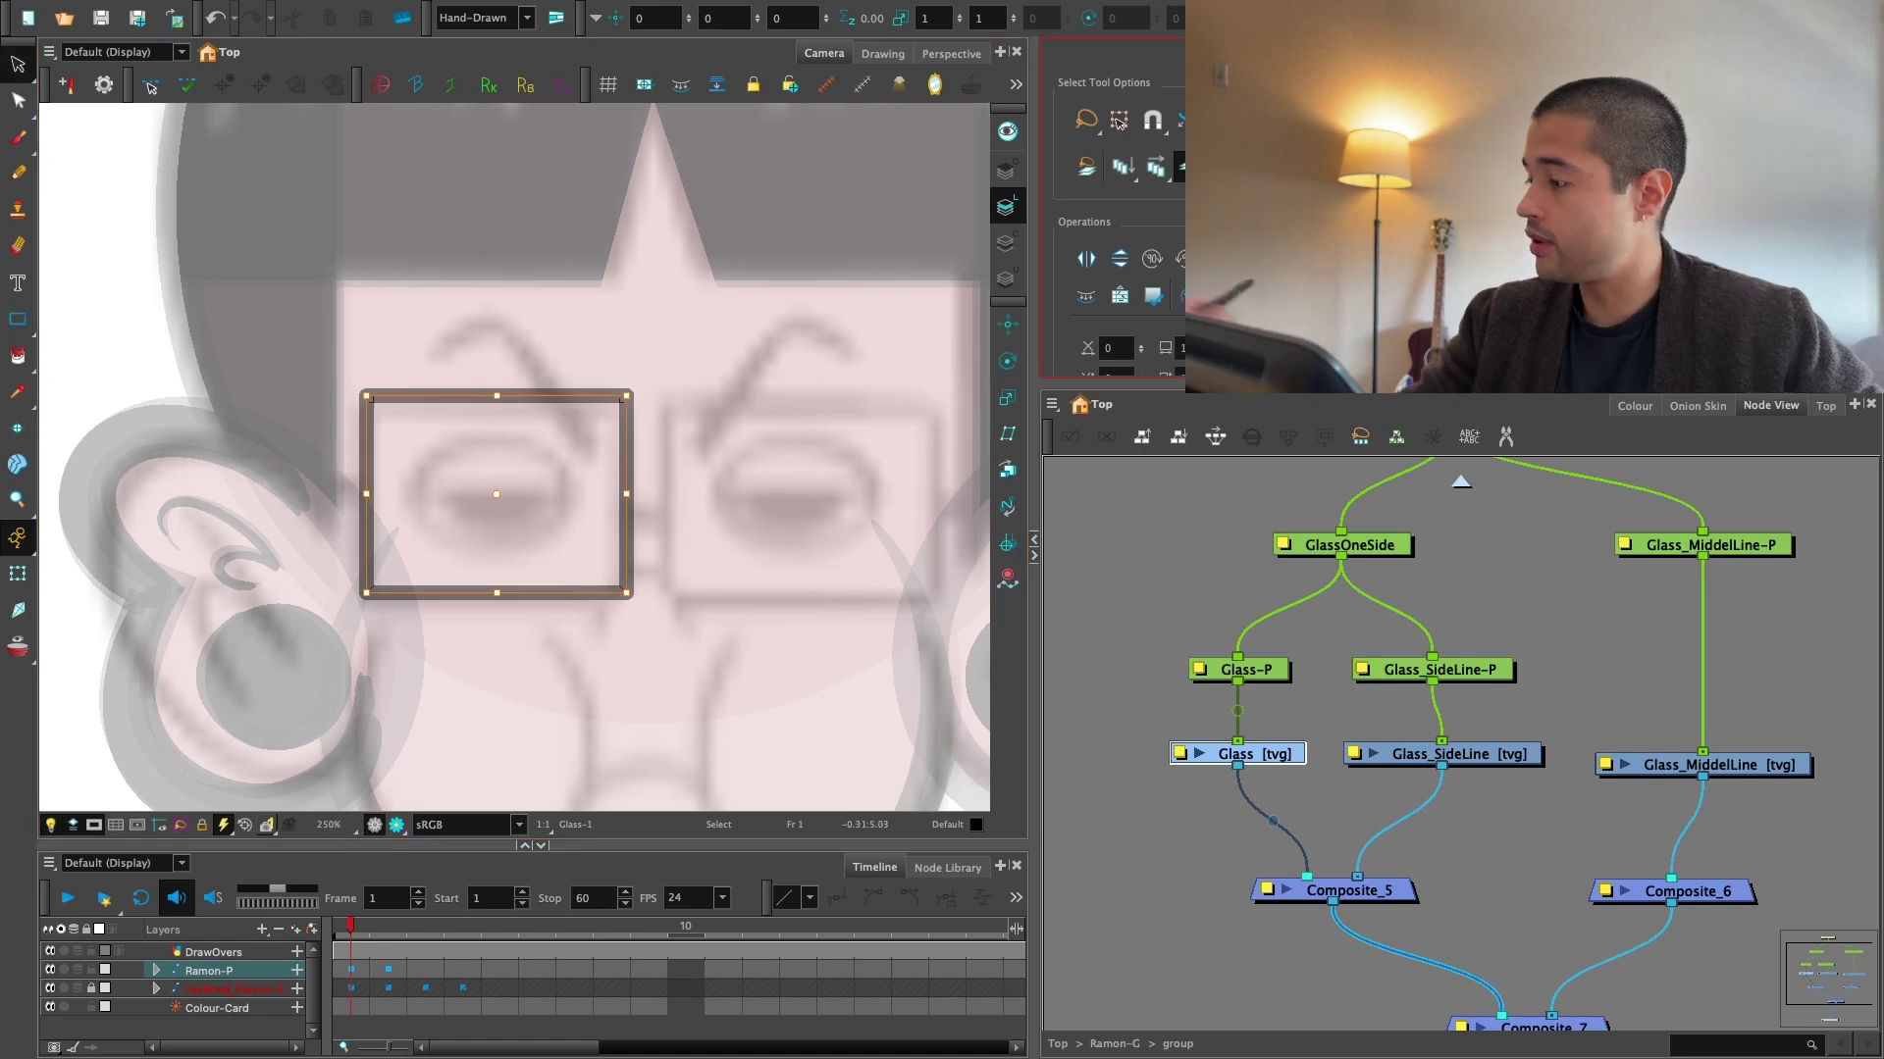
scroll(1118, 119, down, 5)
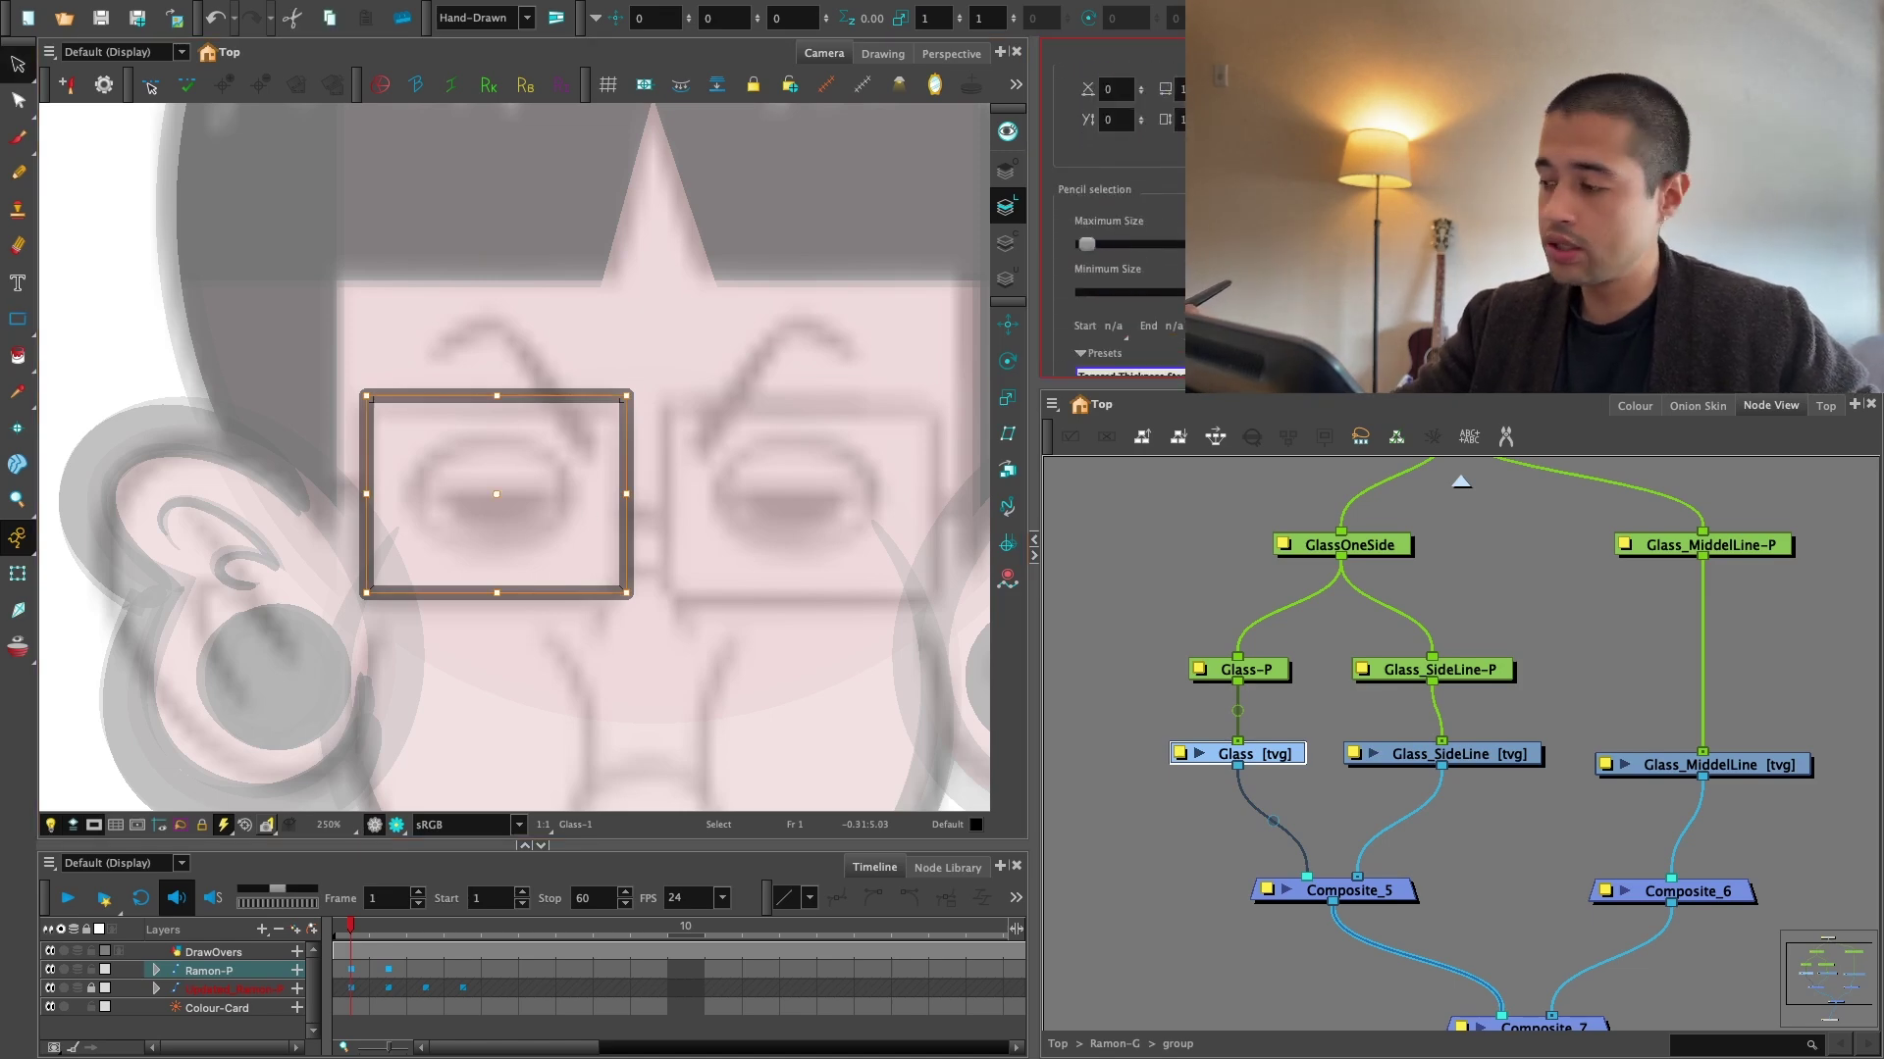
click(822, 502)
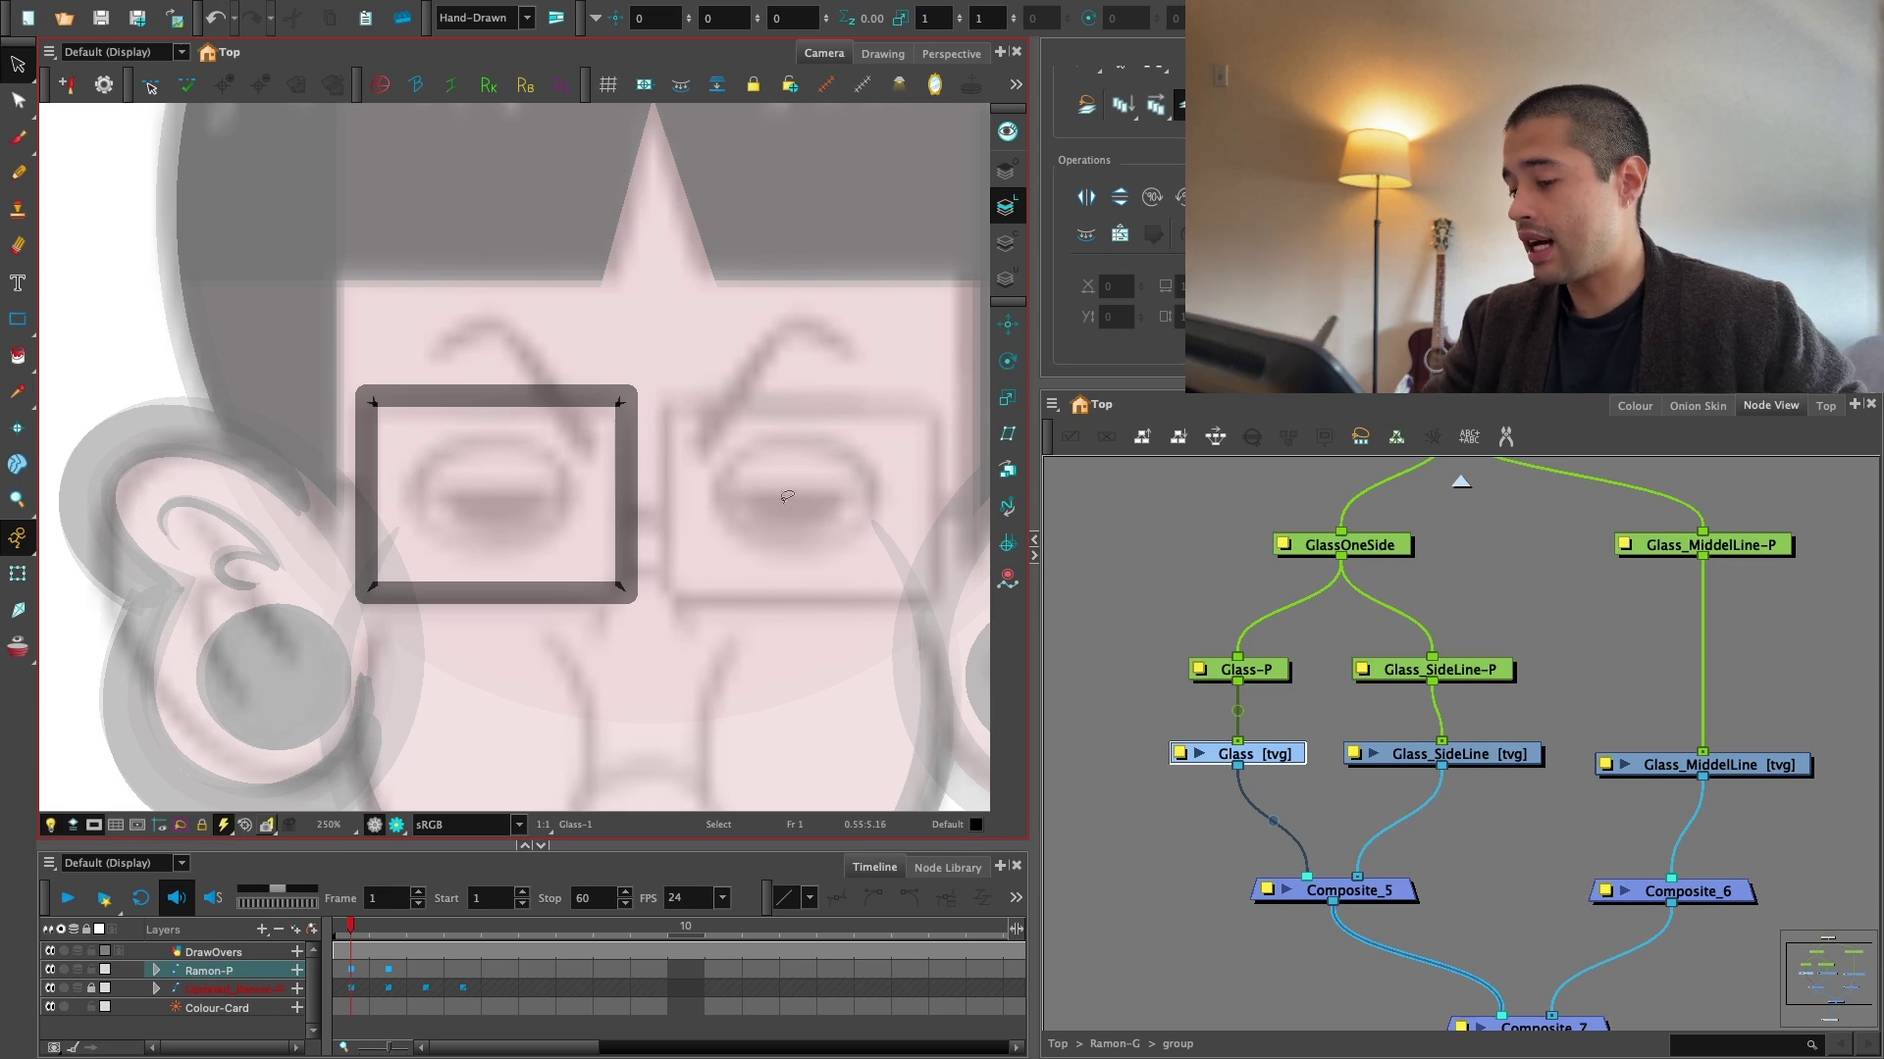
Examine the thickened lens outline against the face sketch, close up and with the whole head in view.
key(ctrl+a)
key(1)
key(1)
key(1)
key(1)
key(2)
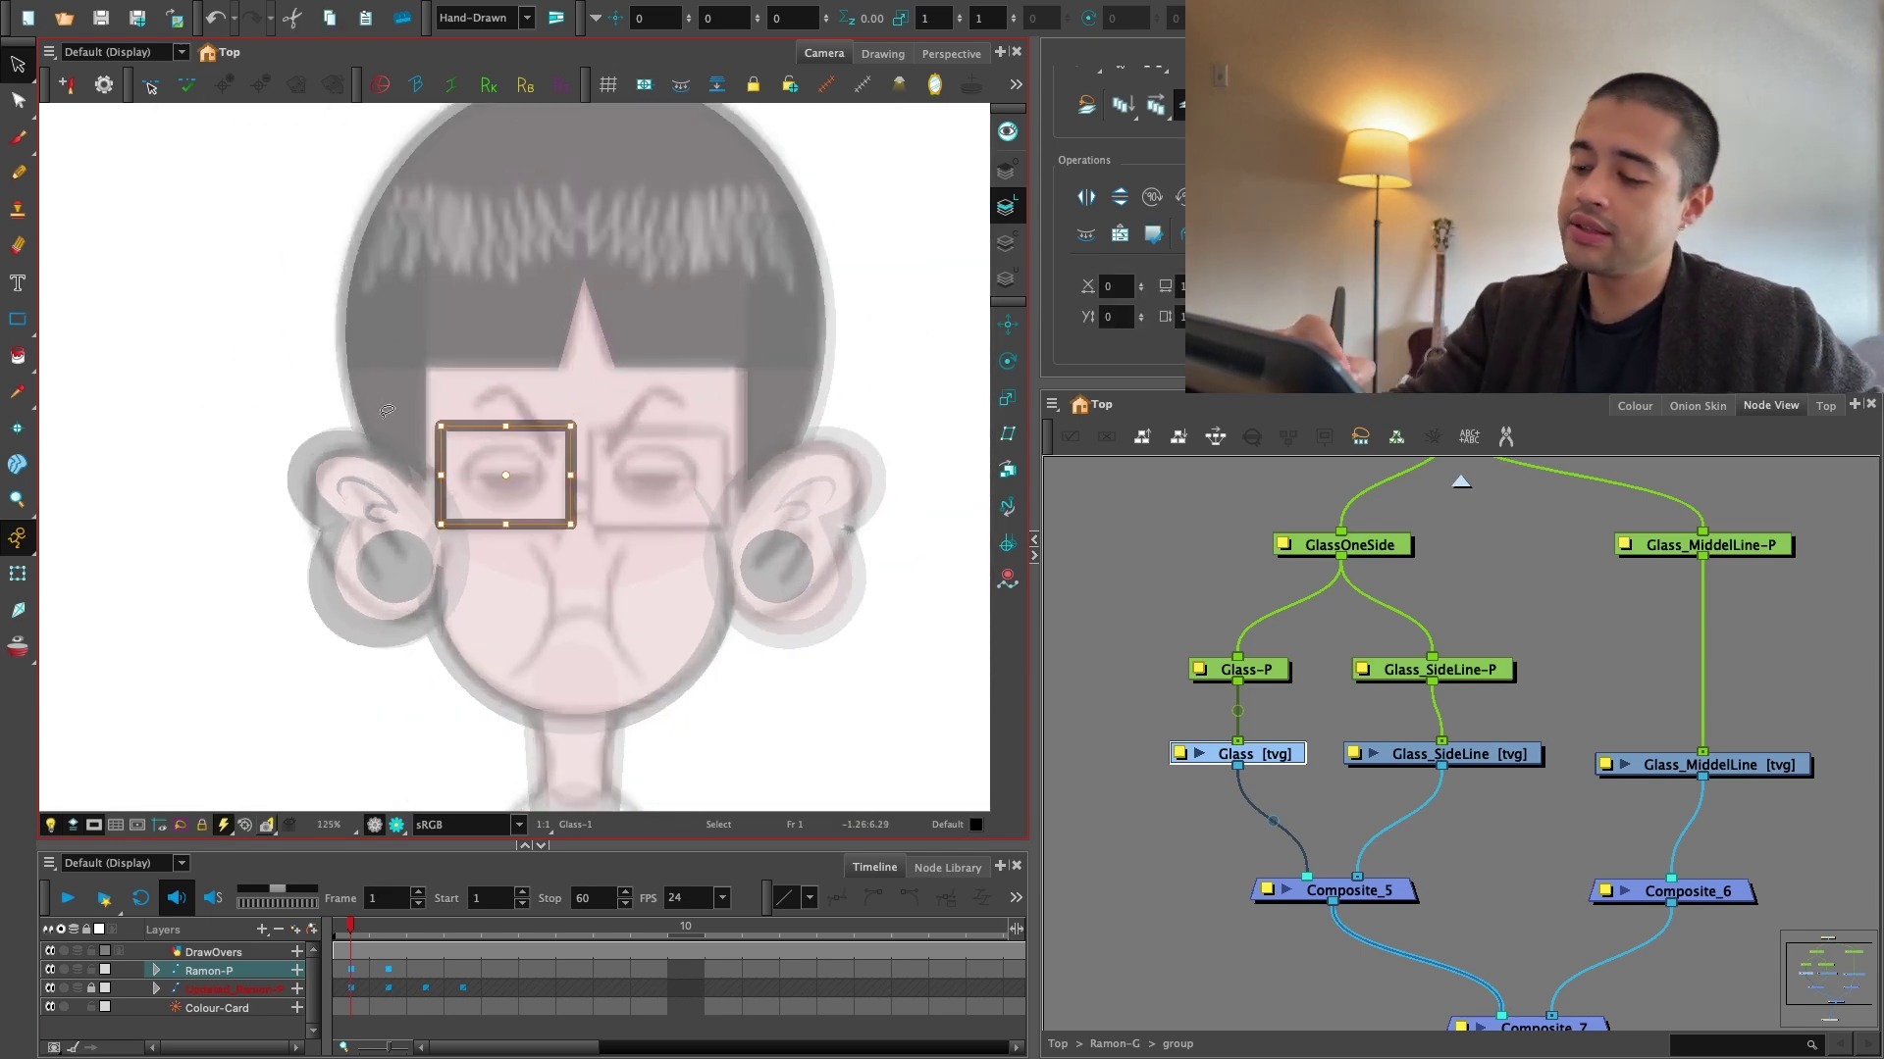
key(2)
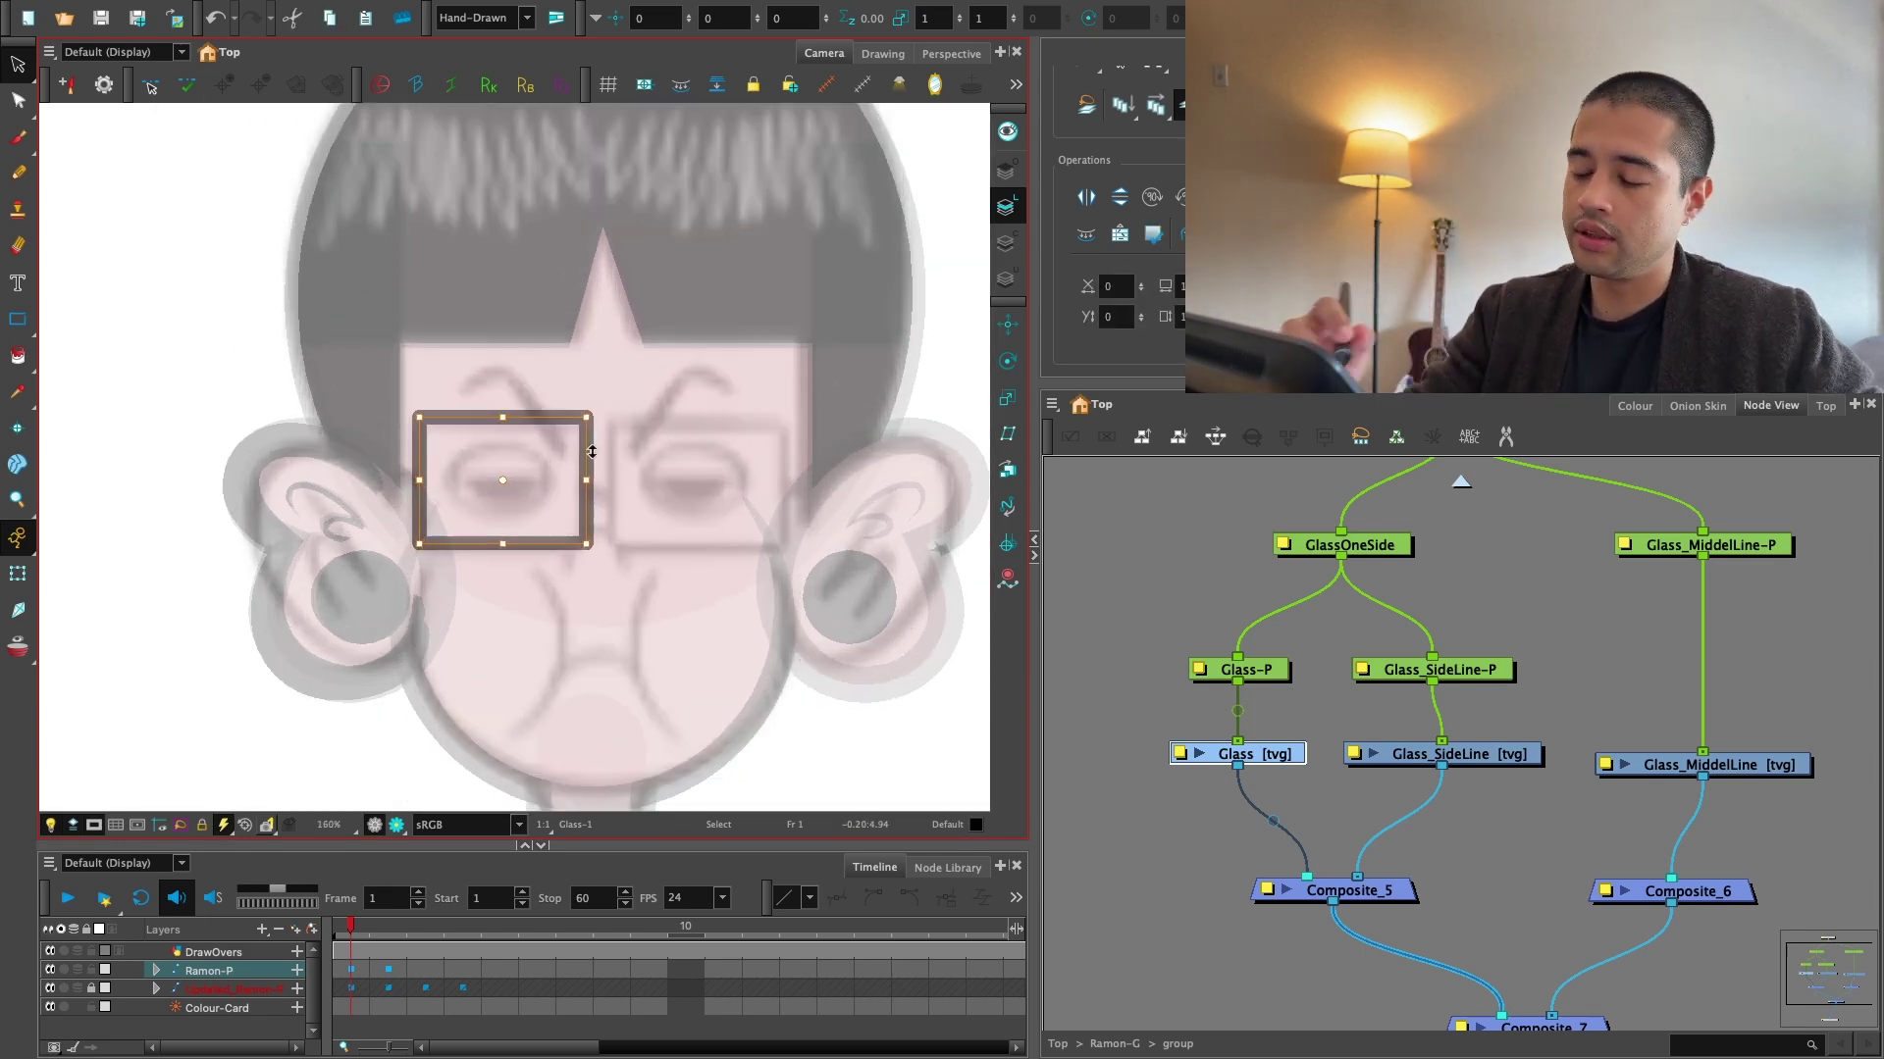
key(2)
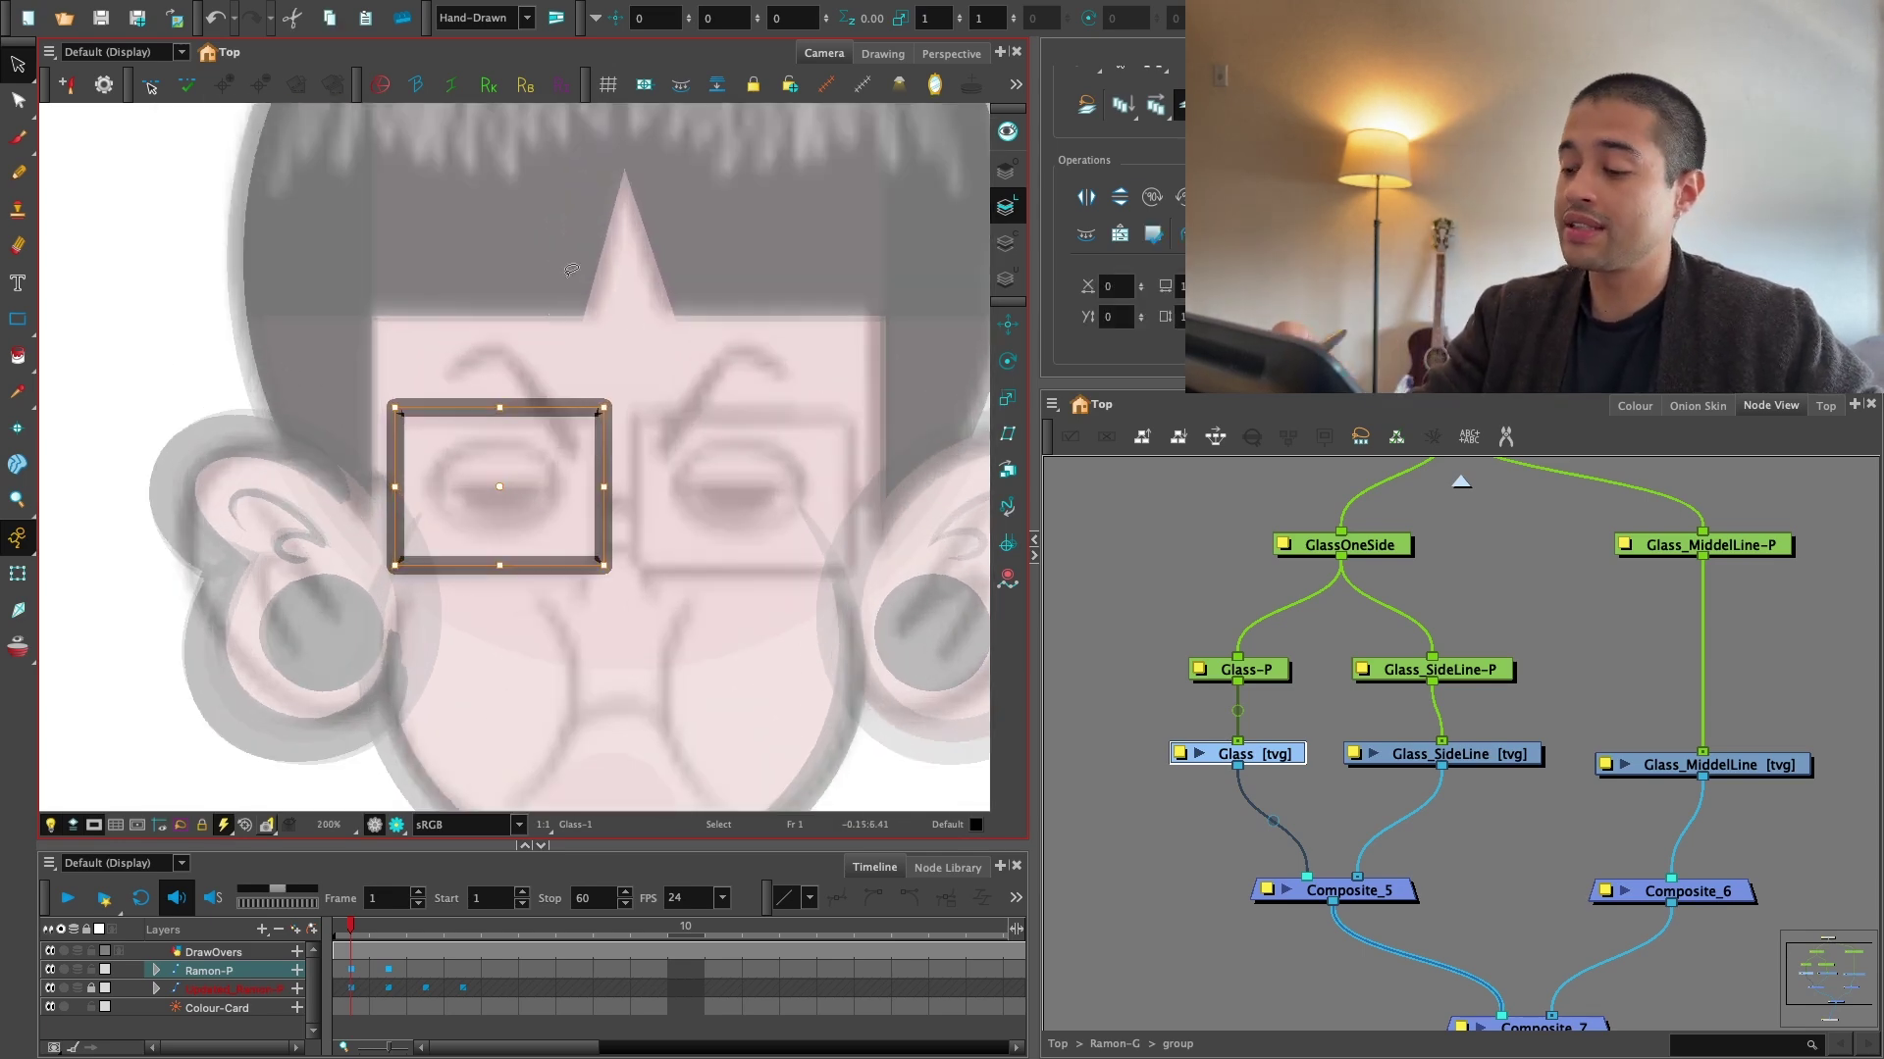
scroll(1118, 255, down, 3)
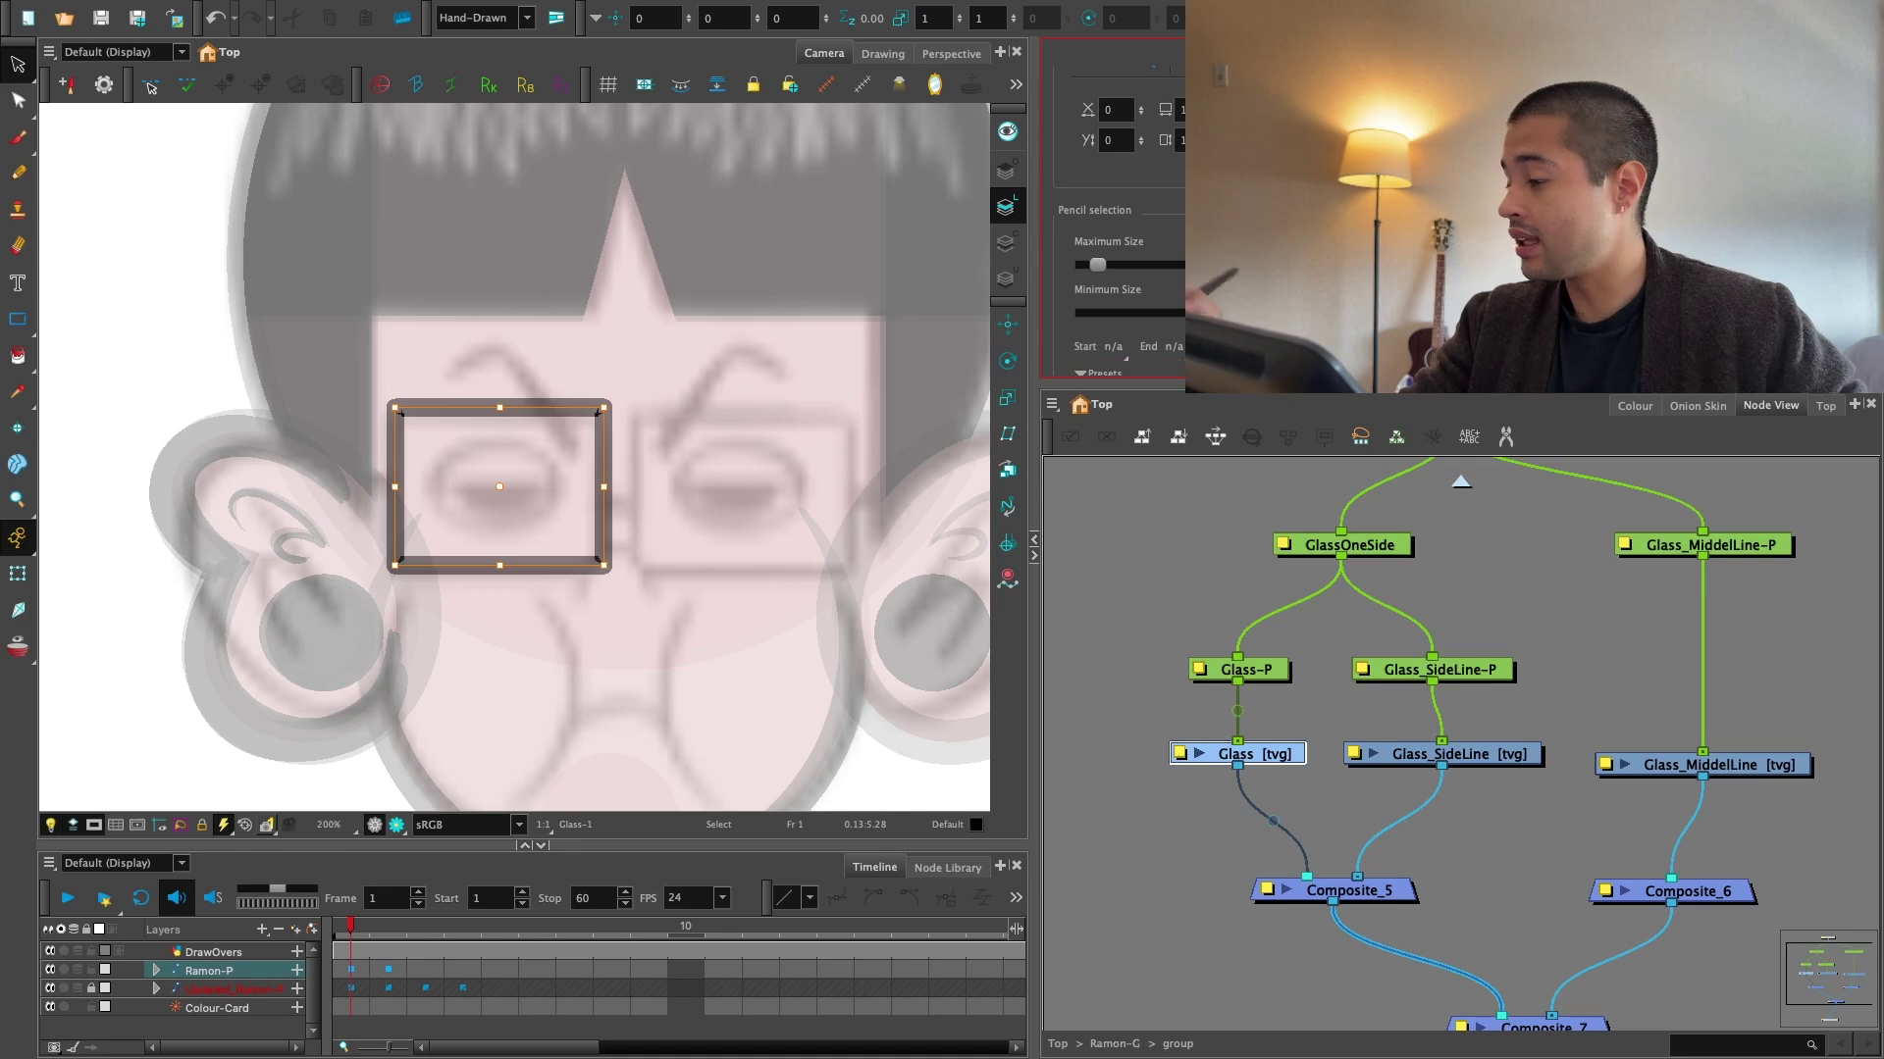
click(729, 441)
key(1)
key(1)
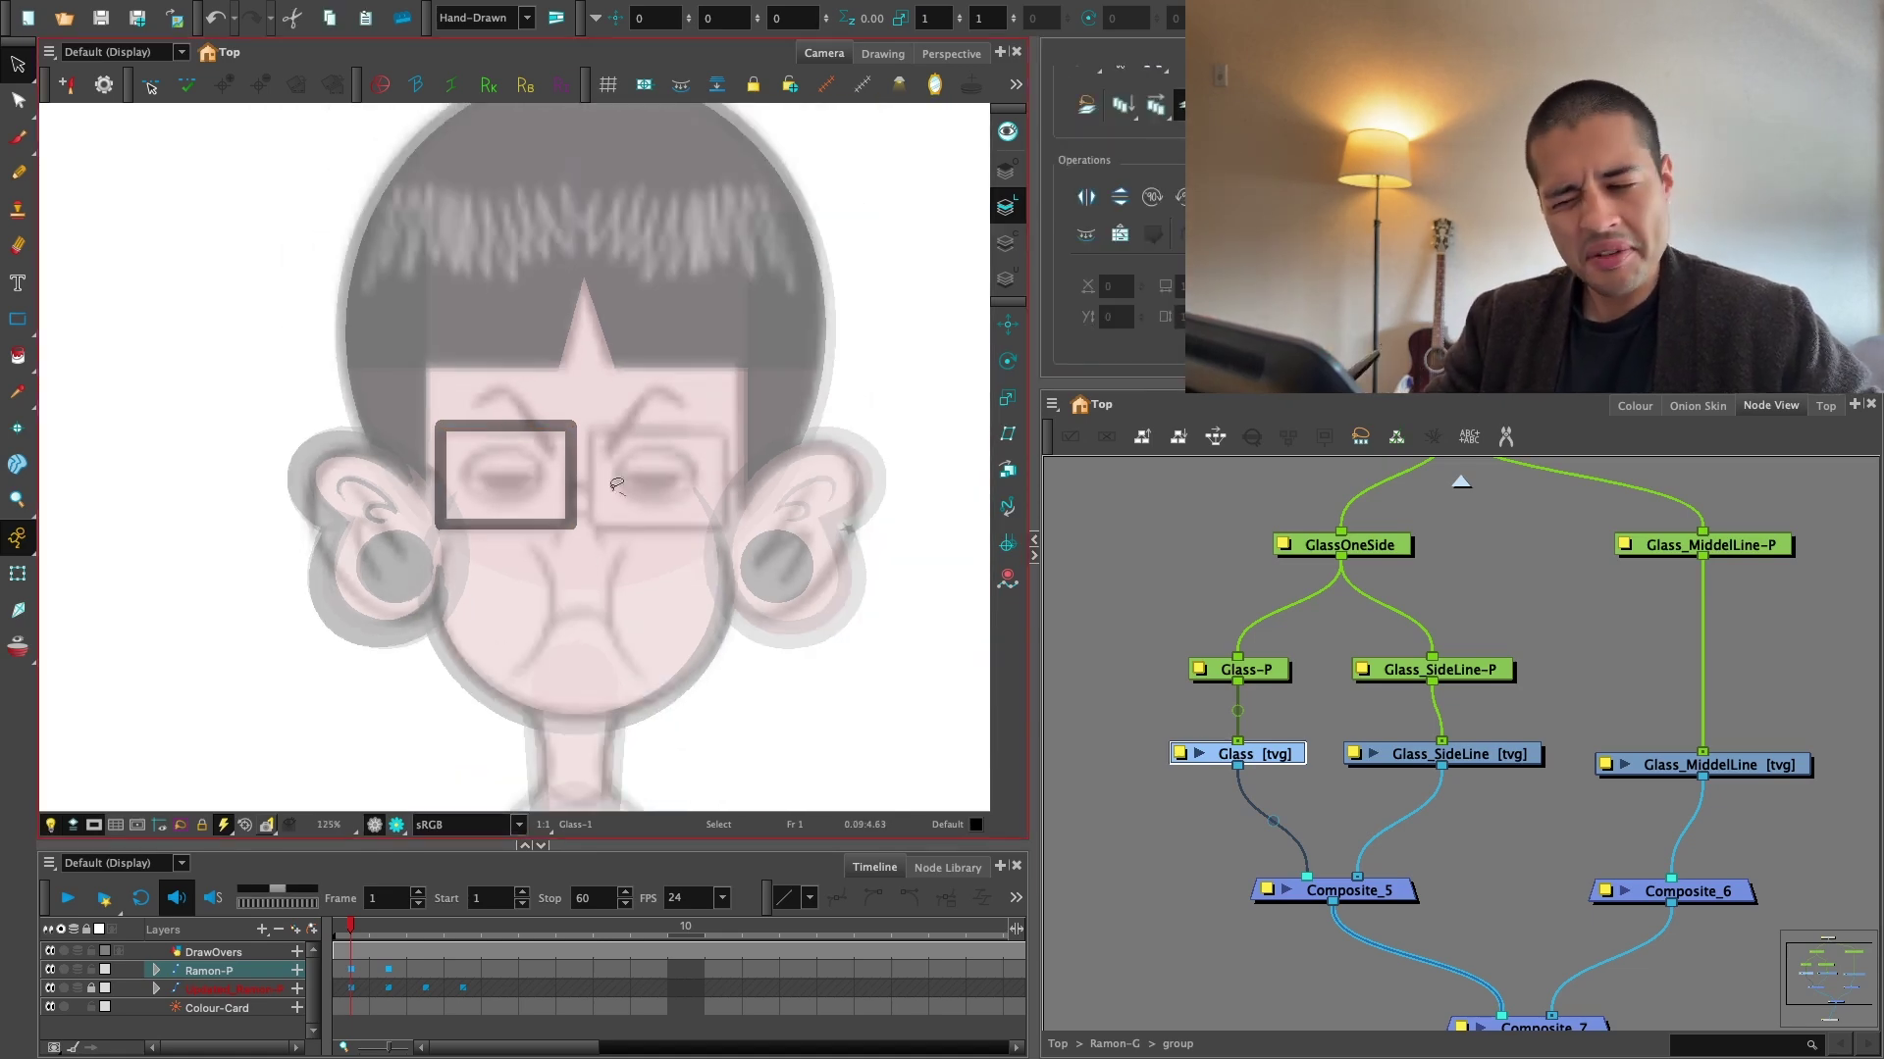
drag(618, 488, 460, 577)
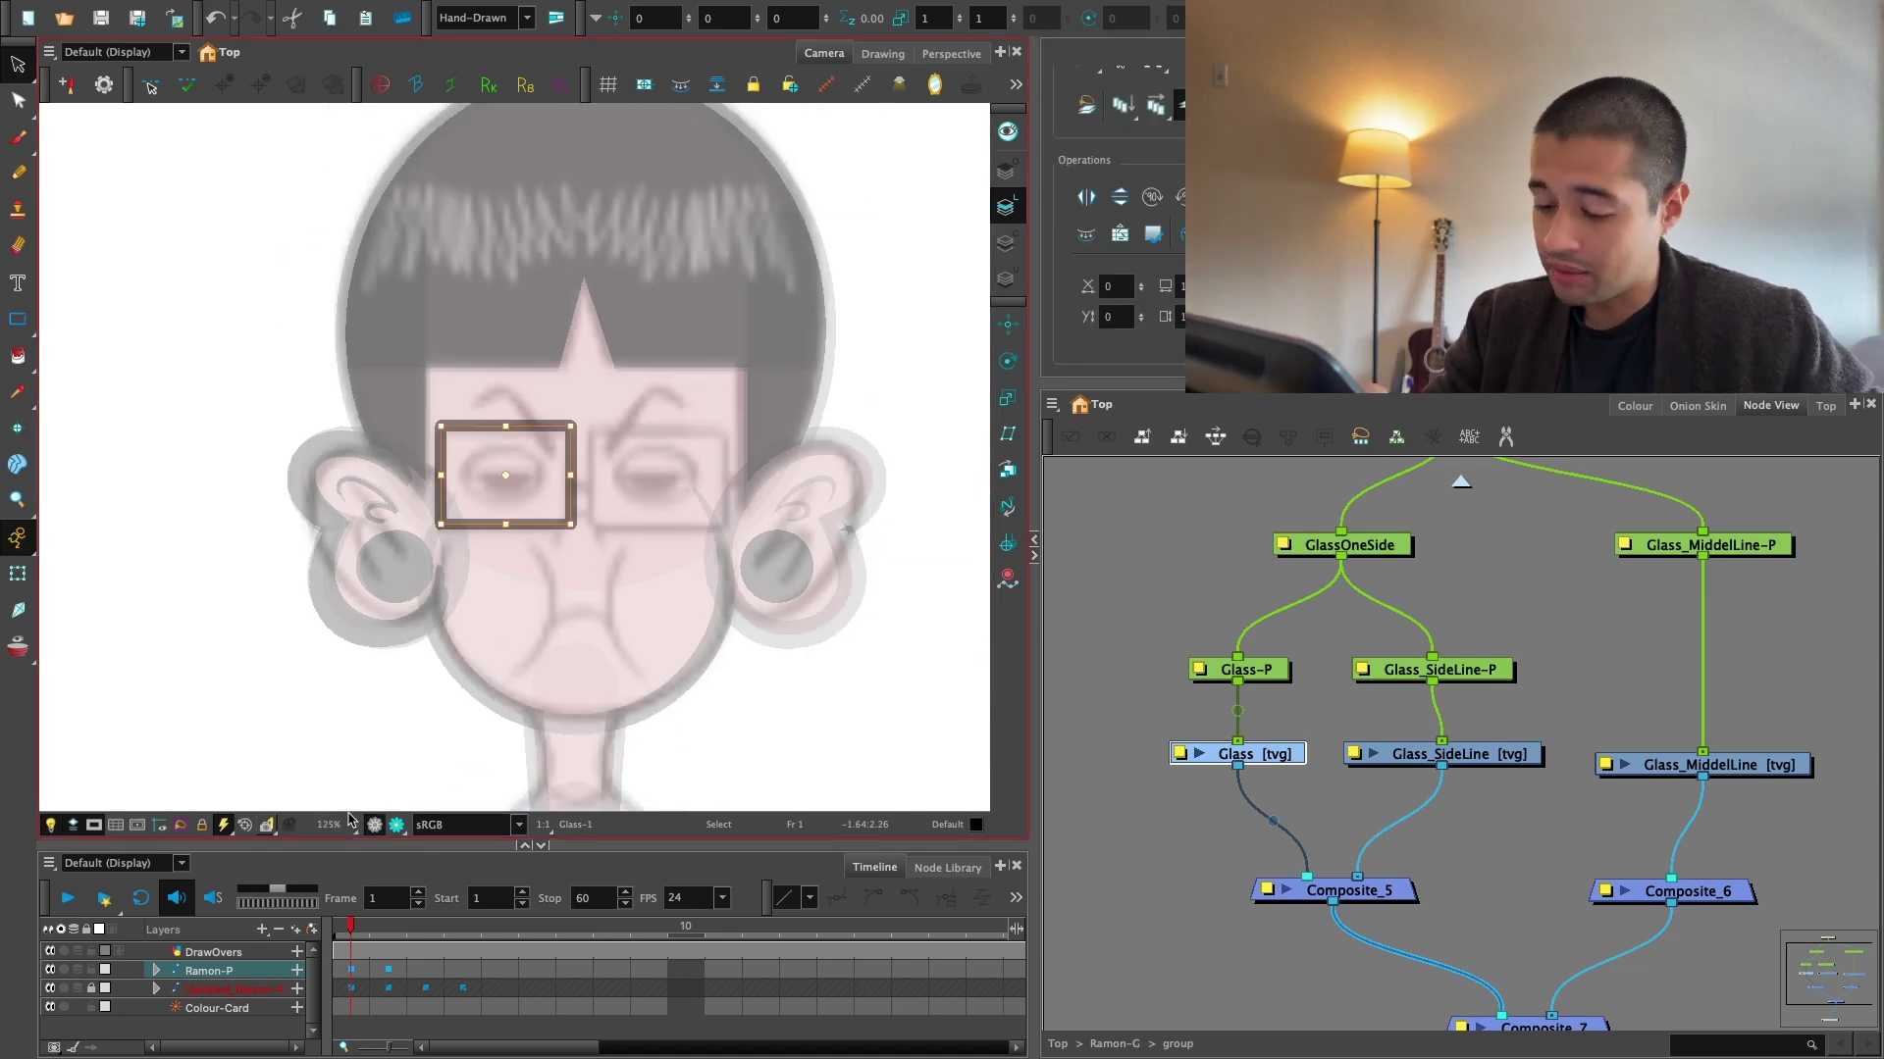
Turn off the light table and check the lens outline against the fully coloured face.
click(53, 832)
click(73, 827)
key(1)
key(1)
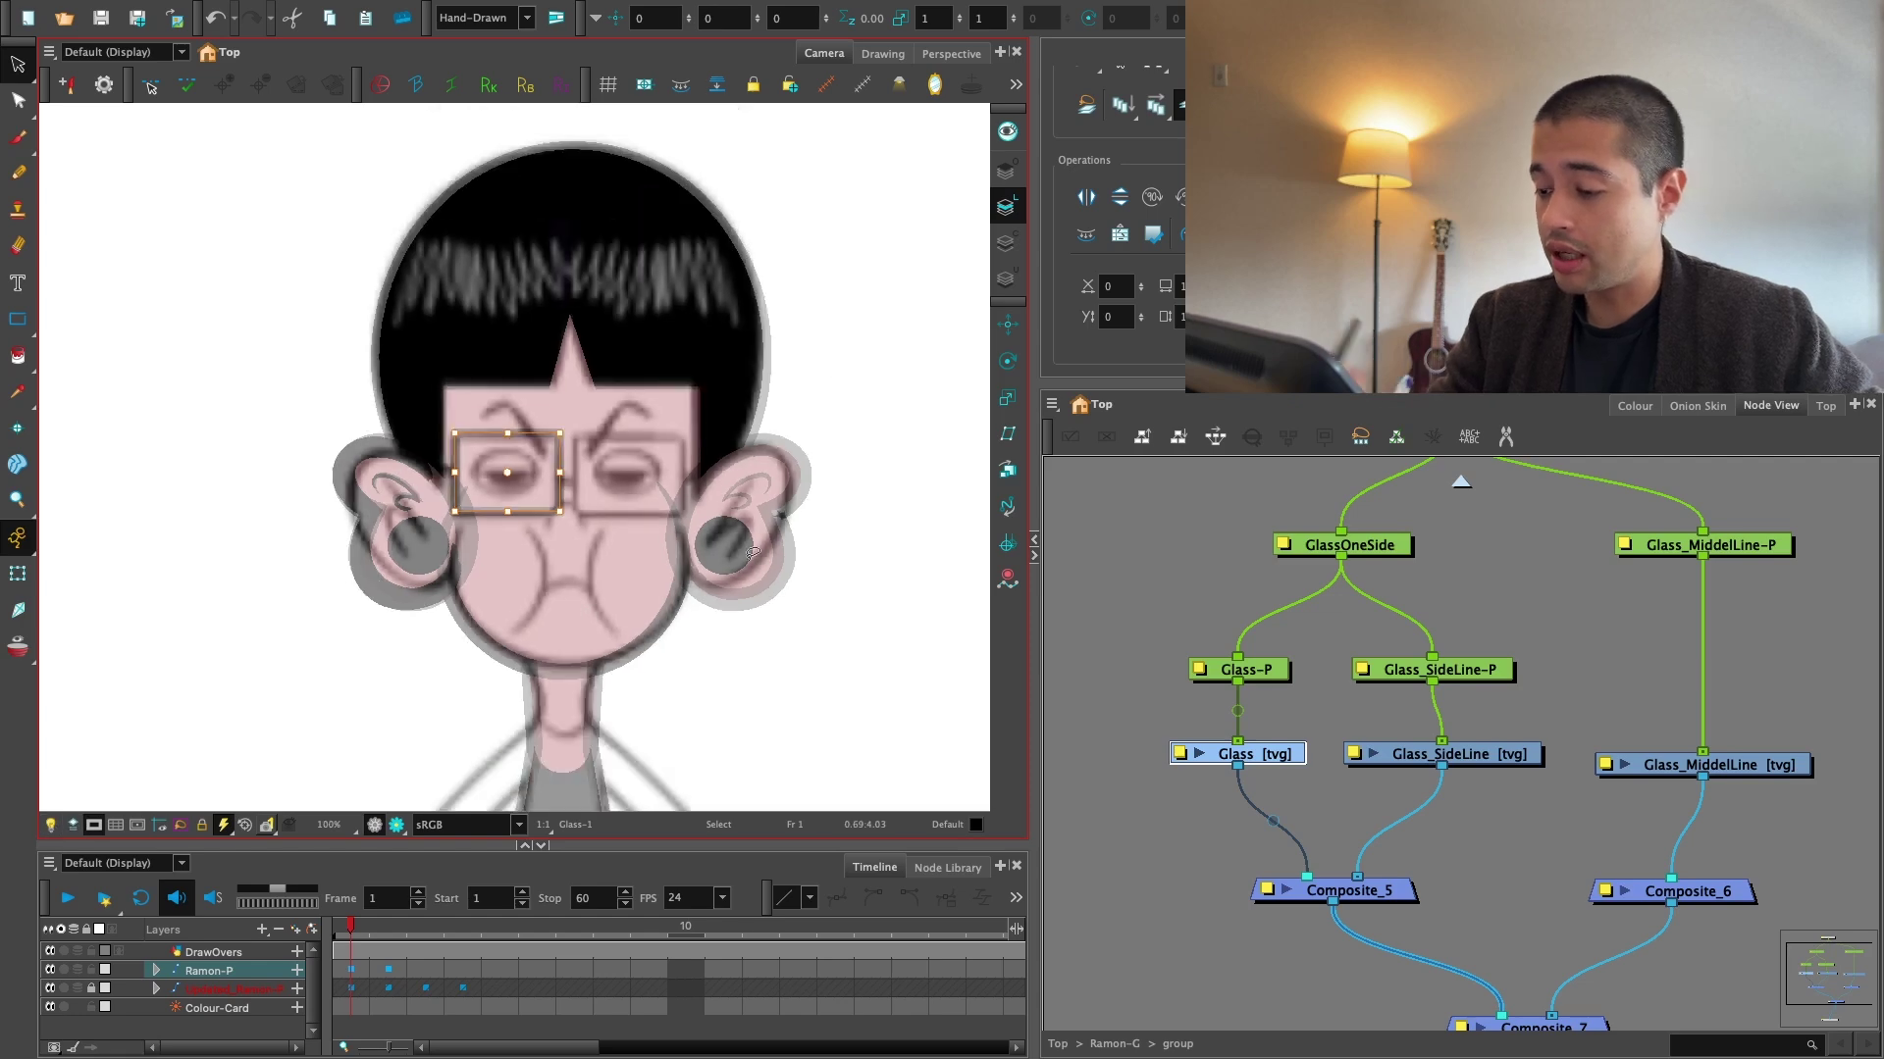
click(1090, 521)
key(2)
key(2)
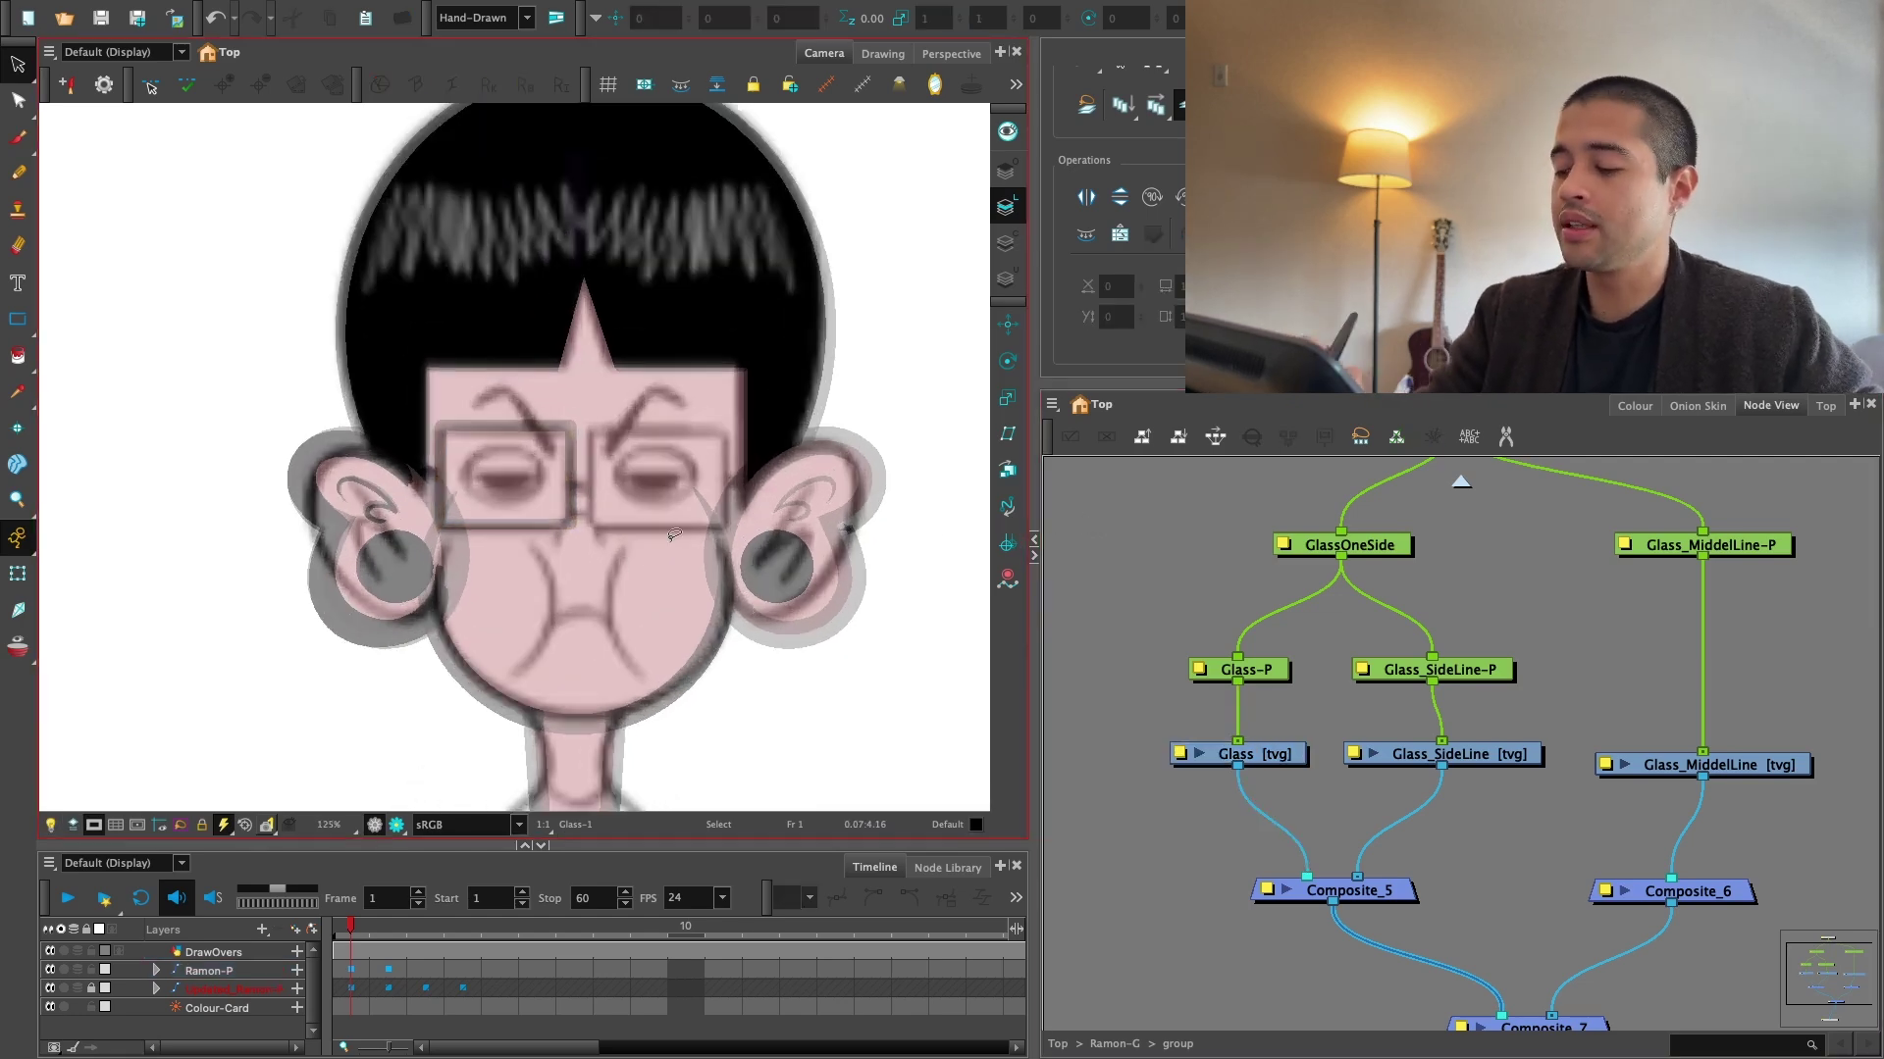
Inspect the lens outline up close and locate the Glass drawing's layer in the timeline.
key(2)
key(2)
key(2)
drag(542, 569, 563, 723)
key(2)
key(o)
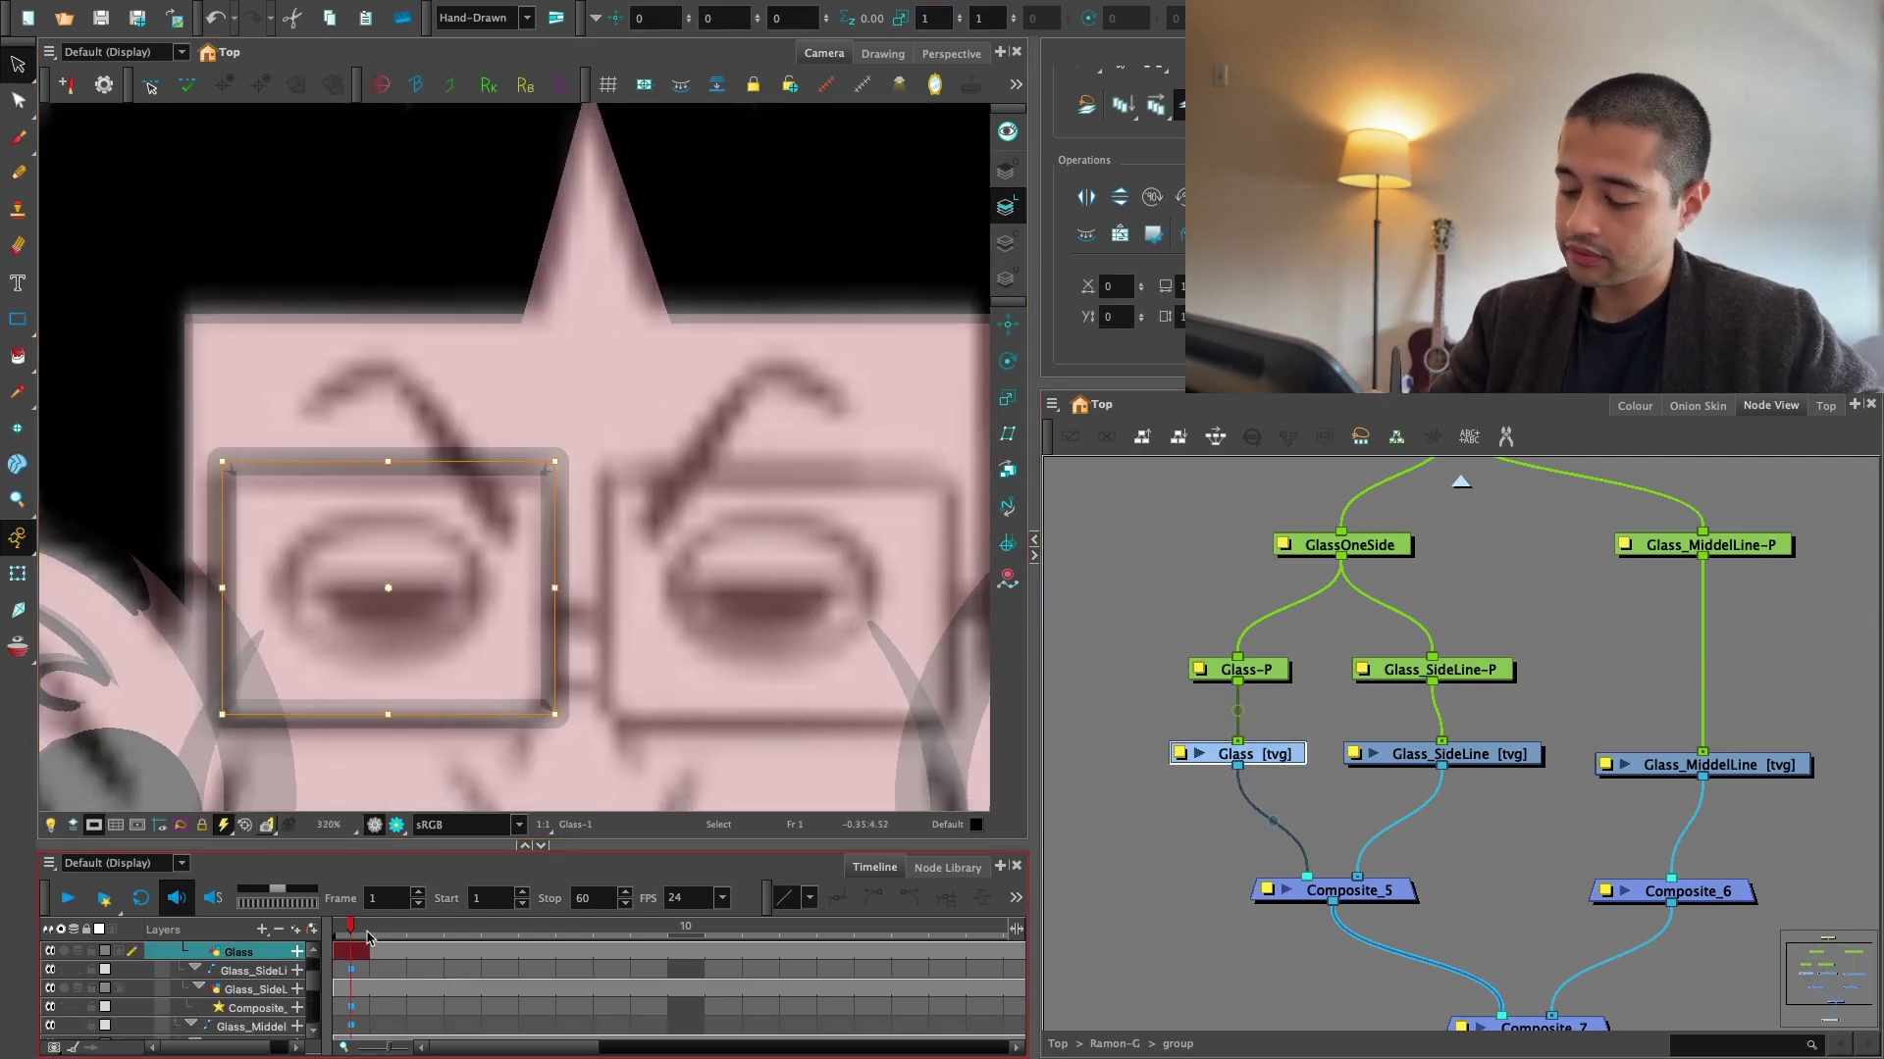
key(1)
key(1)
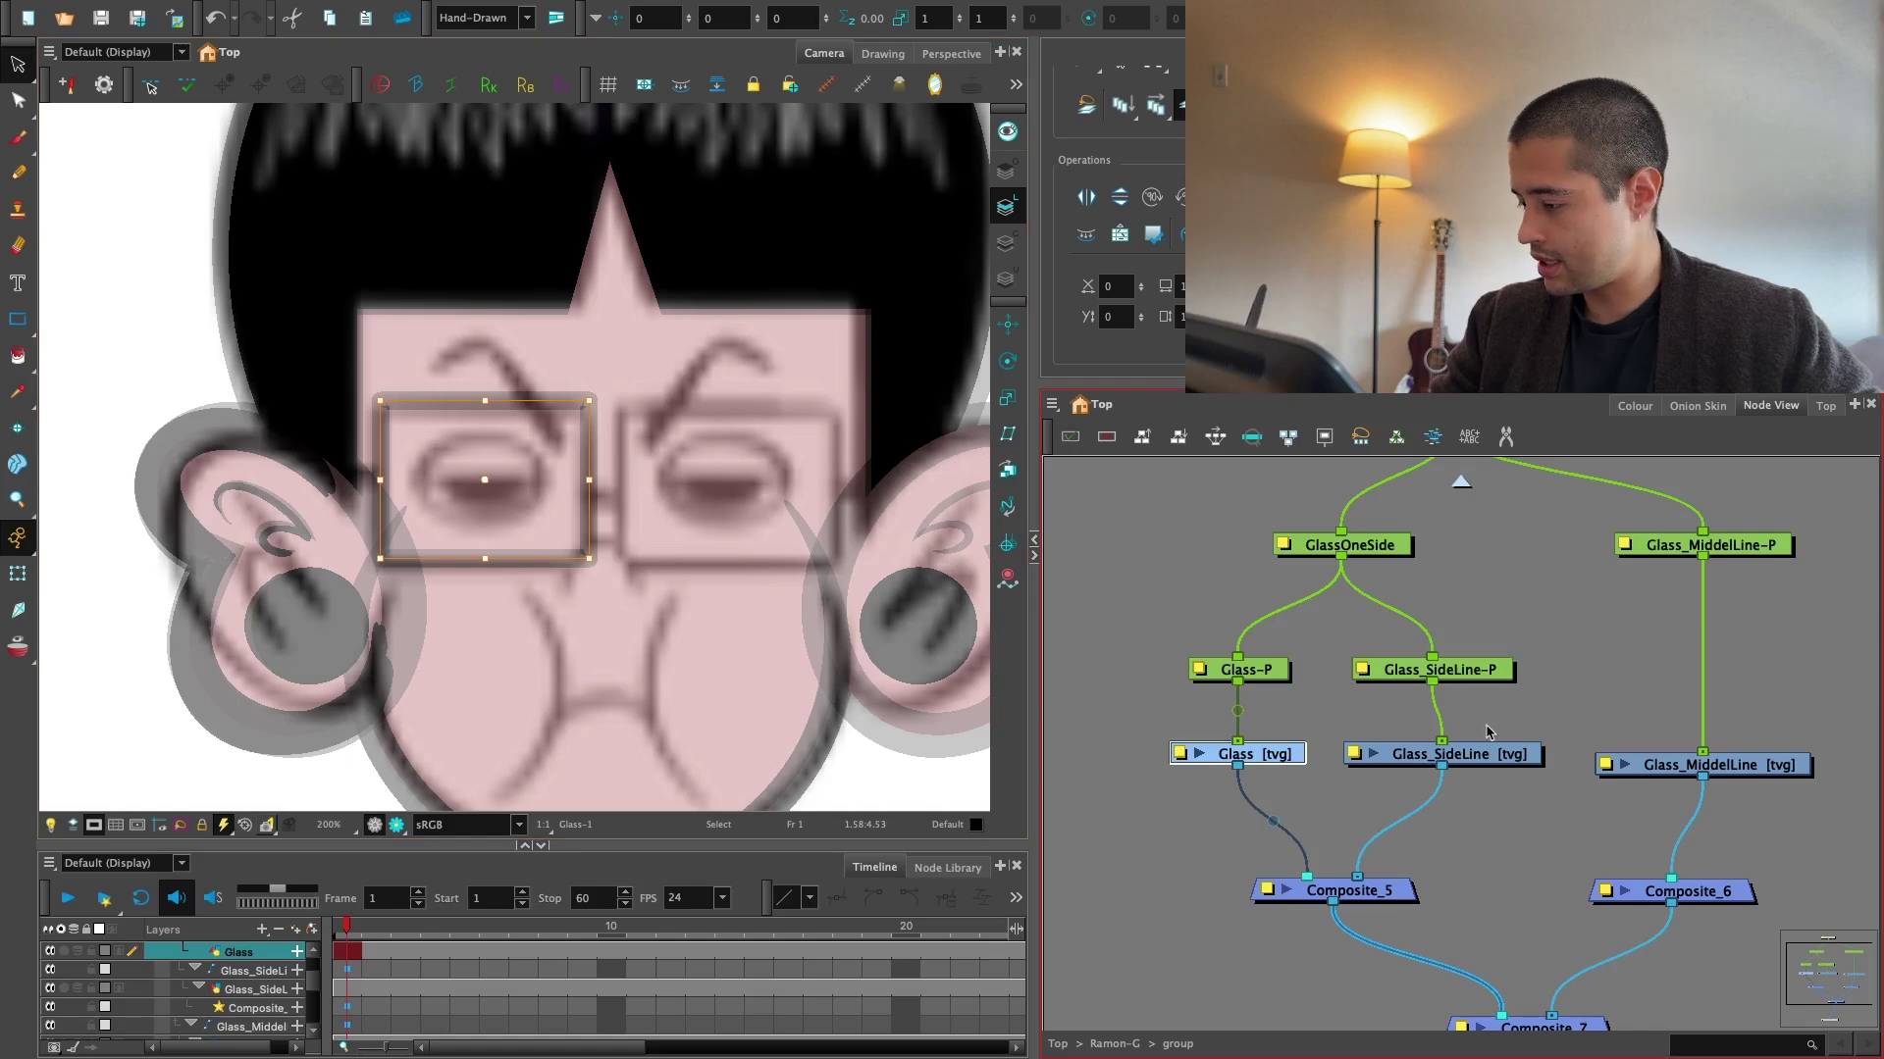
With the light table on, draw a straight horizontal line on Glass_SideLine from the lens frame's outer upper corner to the head's edge.
click(1496, 752)
click(53, 832)
key(2)
key(2)
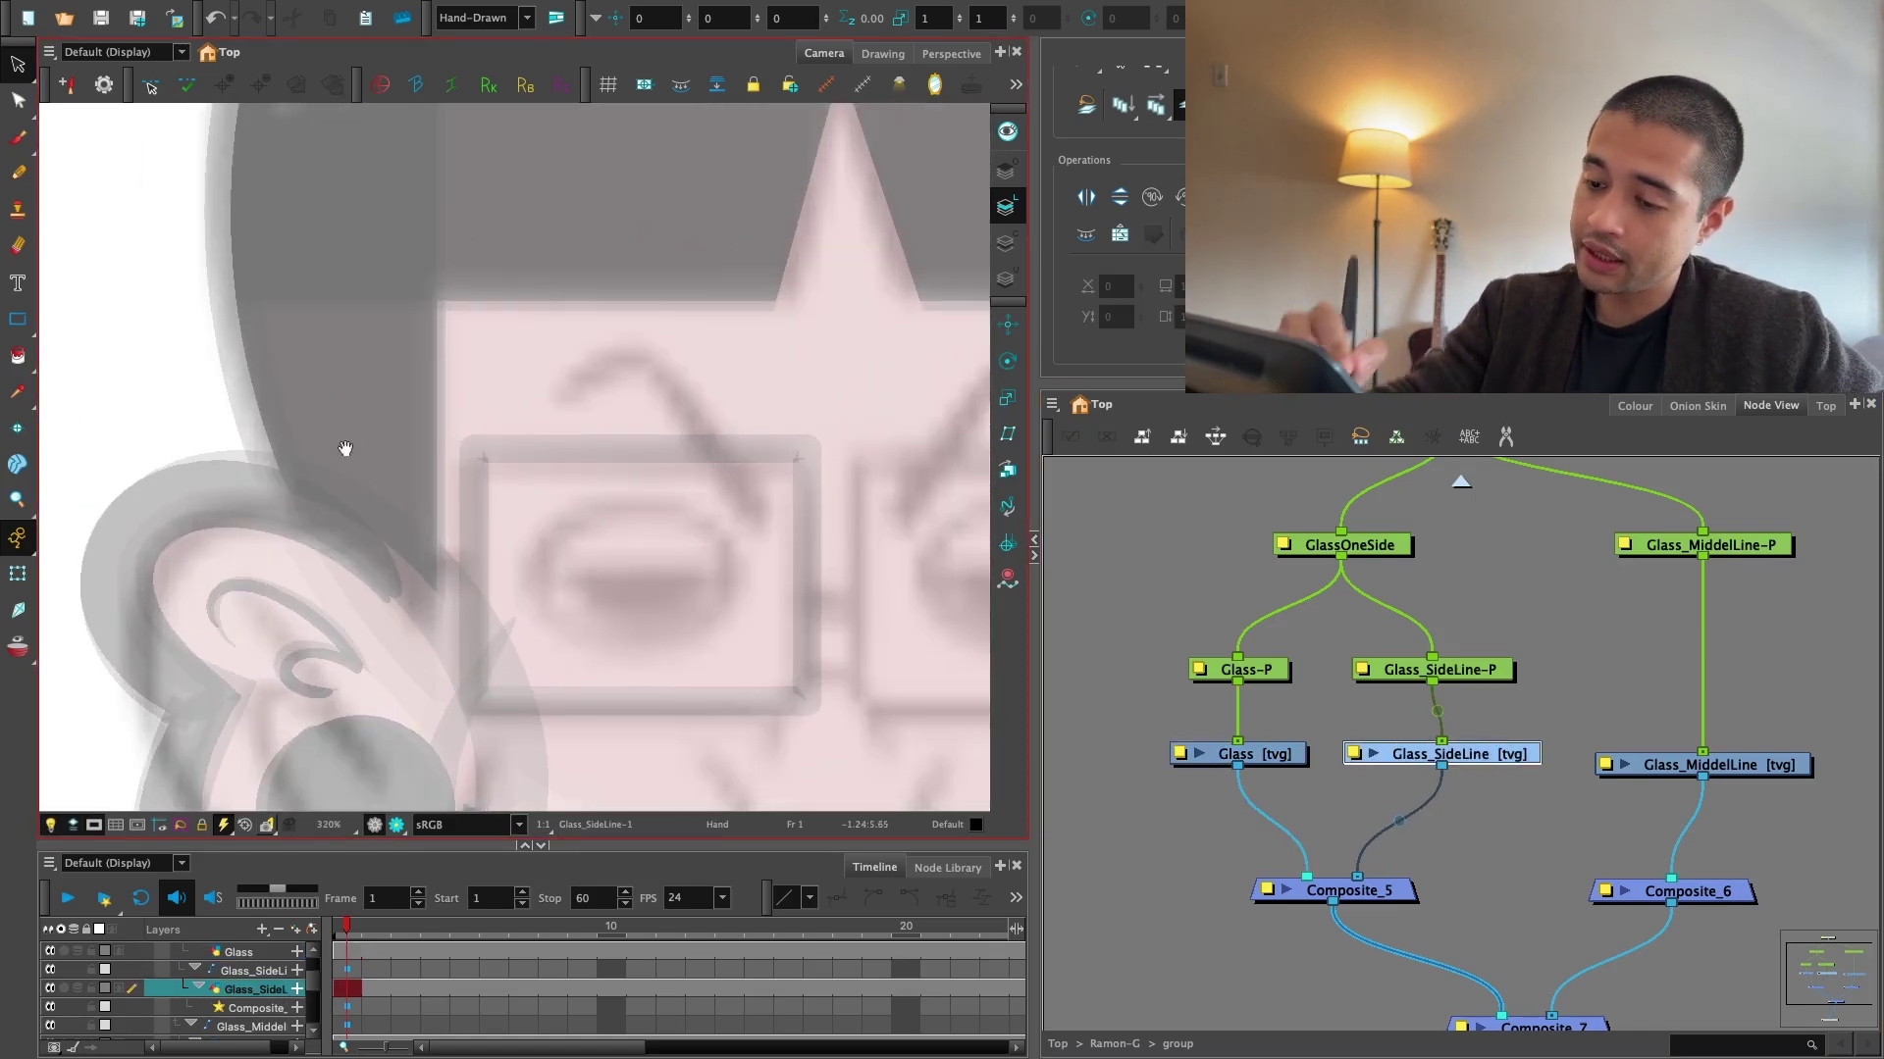
click(21, 322)
drag(27, 329, 62, 357)
key(2)
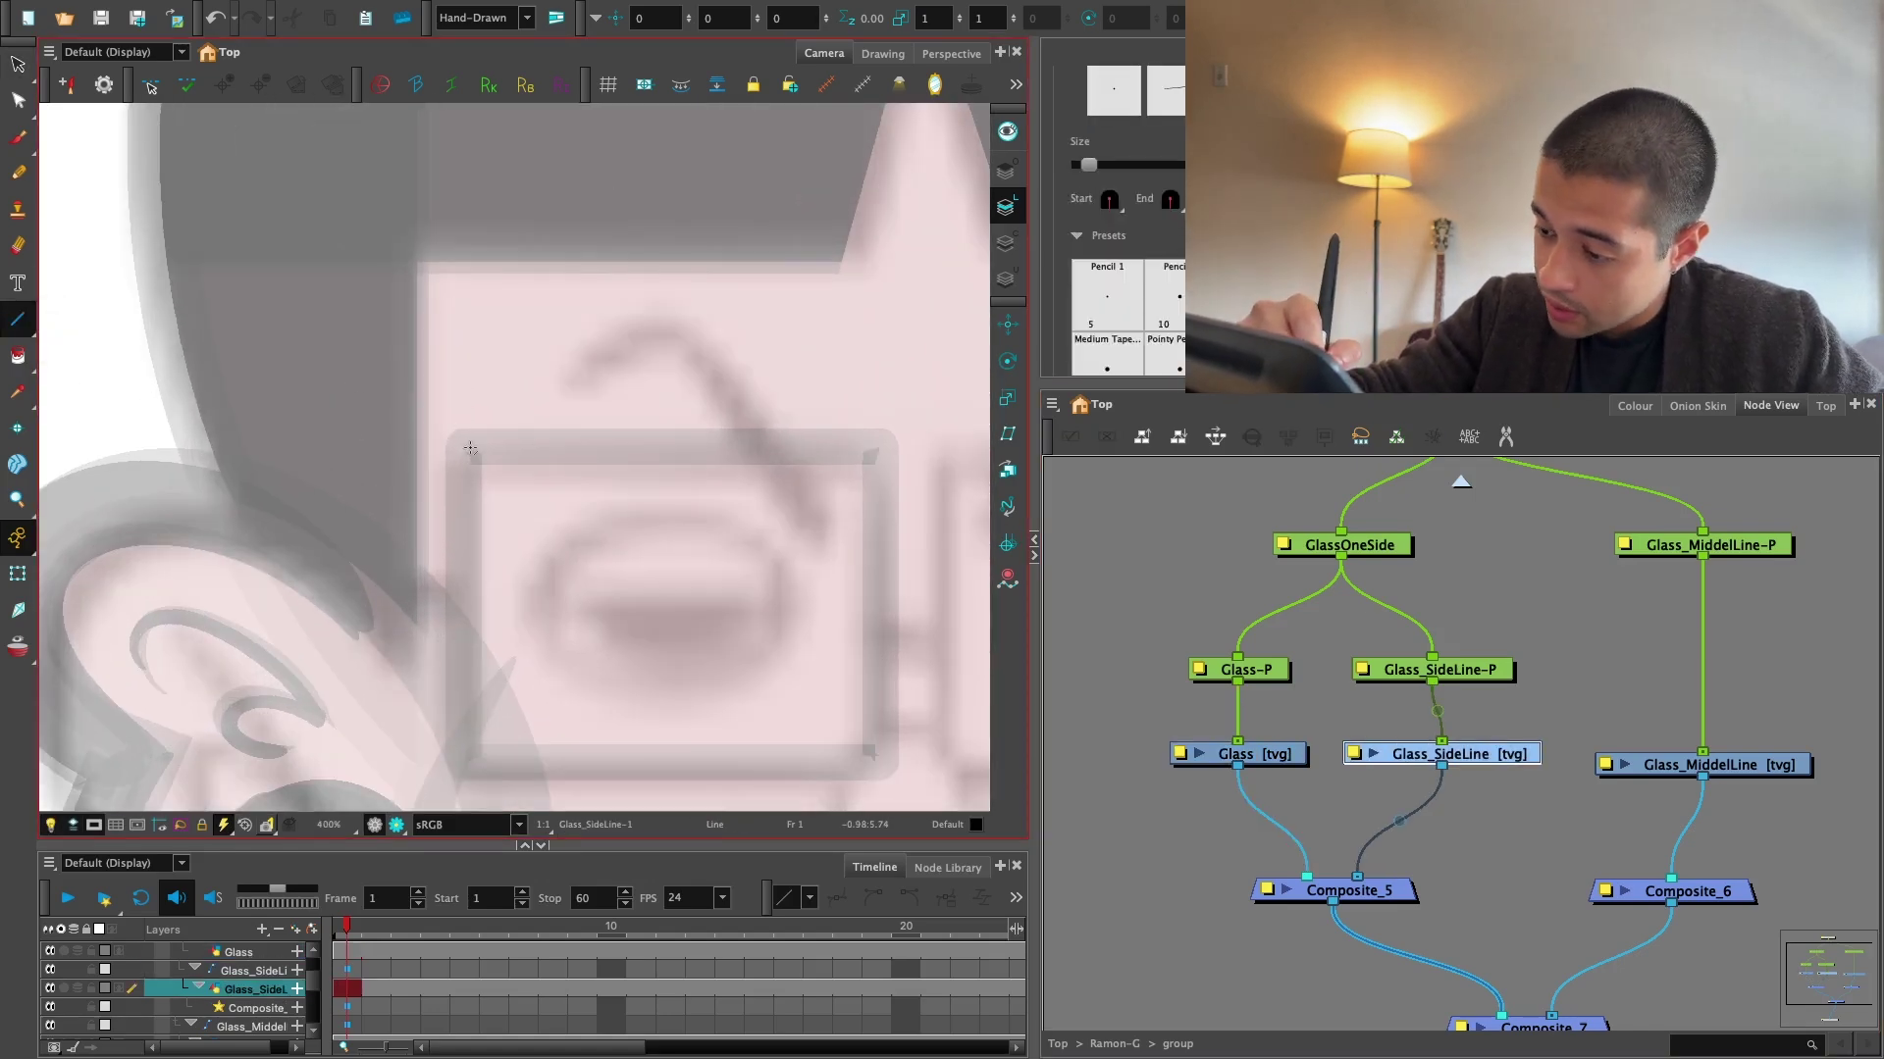
drag(469, 449, 219, 461)
Apply the size-12 Tapered Thickness preset to the glasses' side line and check where it meets the lens frame.
key(alt+s)
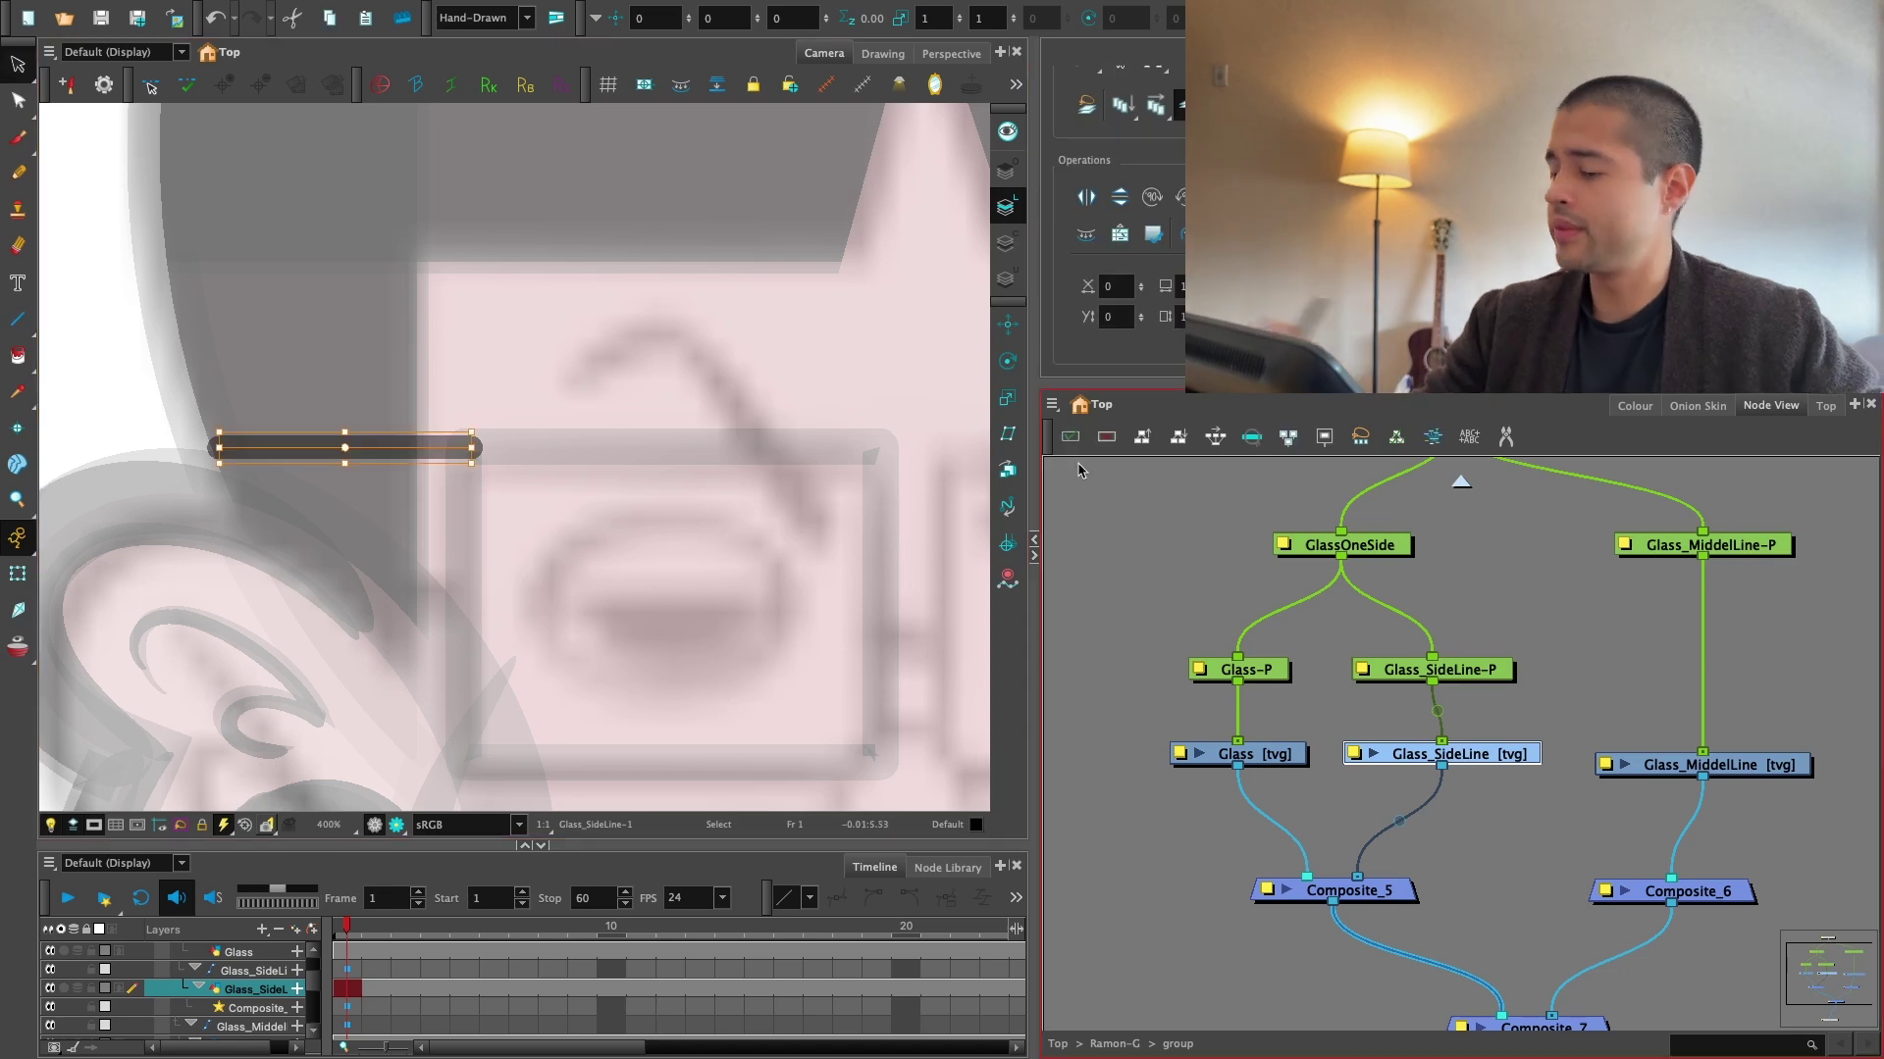
scroll(1135, 357, down, 5)
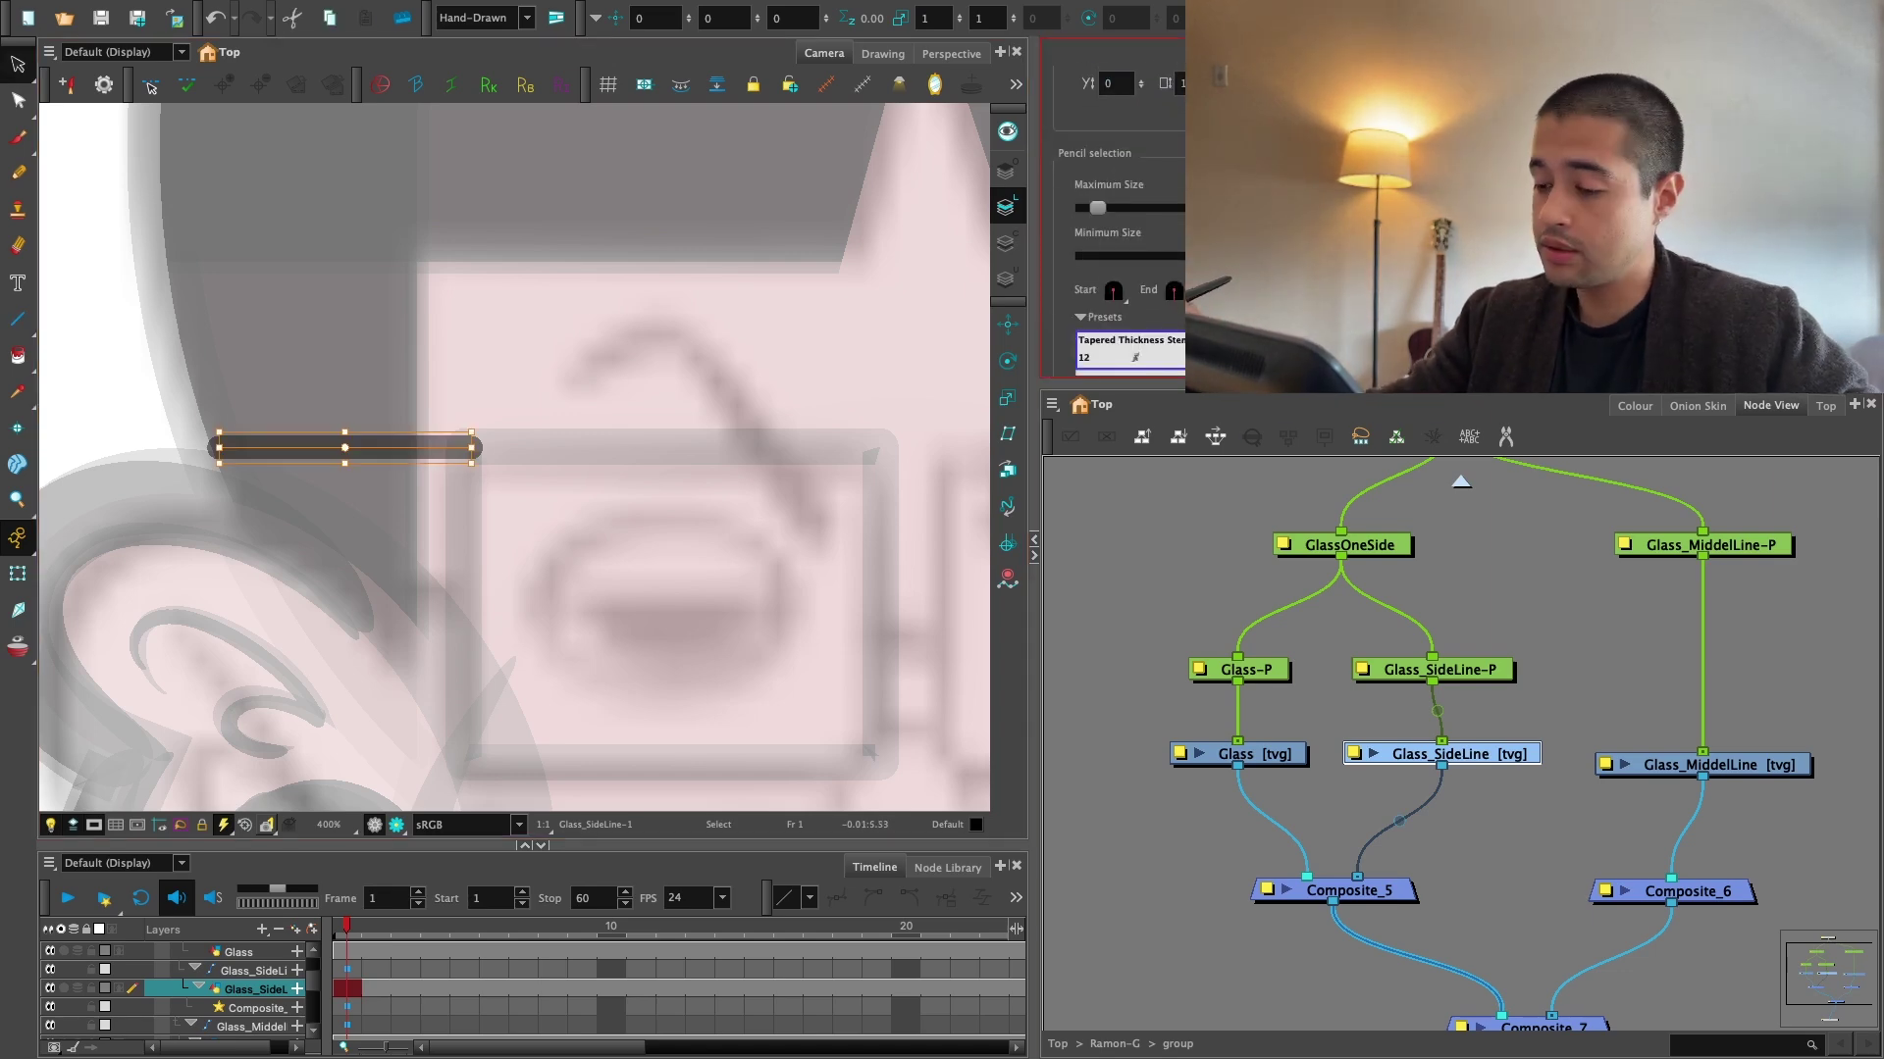
click(1135, 357)
click(723, 543)
key(1)
key(1)
key(2)
key(2)
key(2)
drag(694, 628, 685, 697)
key(2)
key(2)
key(2)
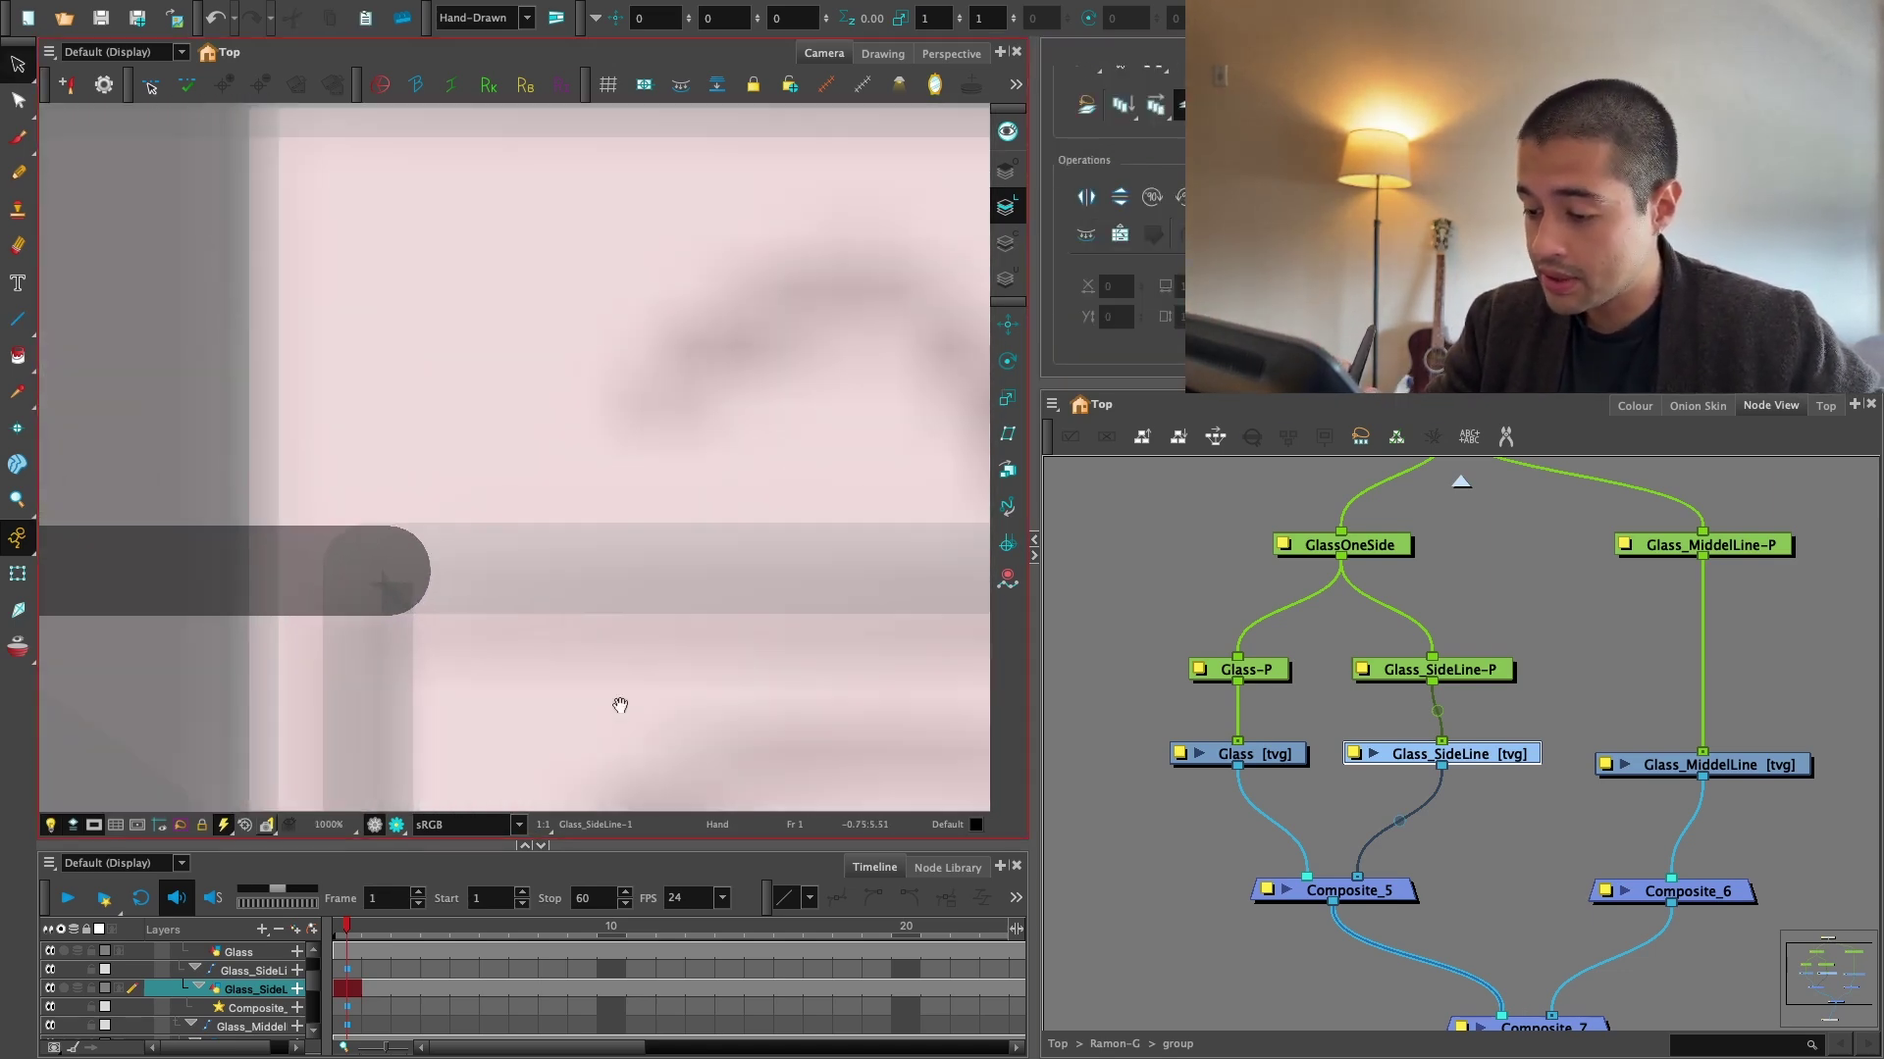
Preview the glasses lines on the whole face in render view and return to the normal drawing view.
key(1)
key(1)
key(1)
key(1)
key(1)
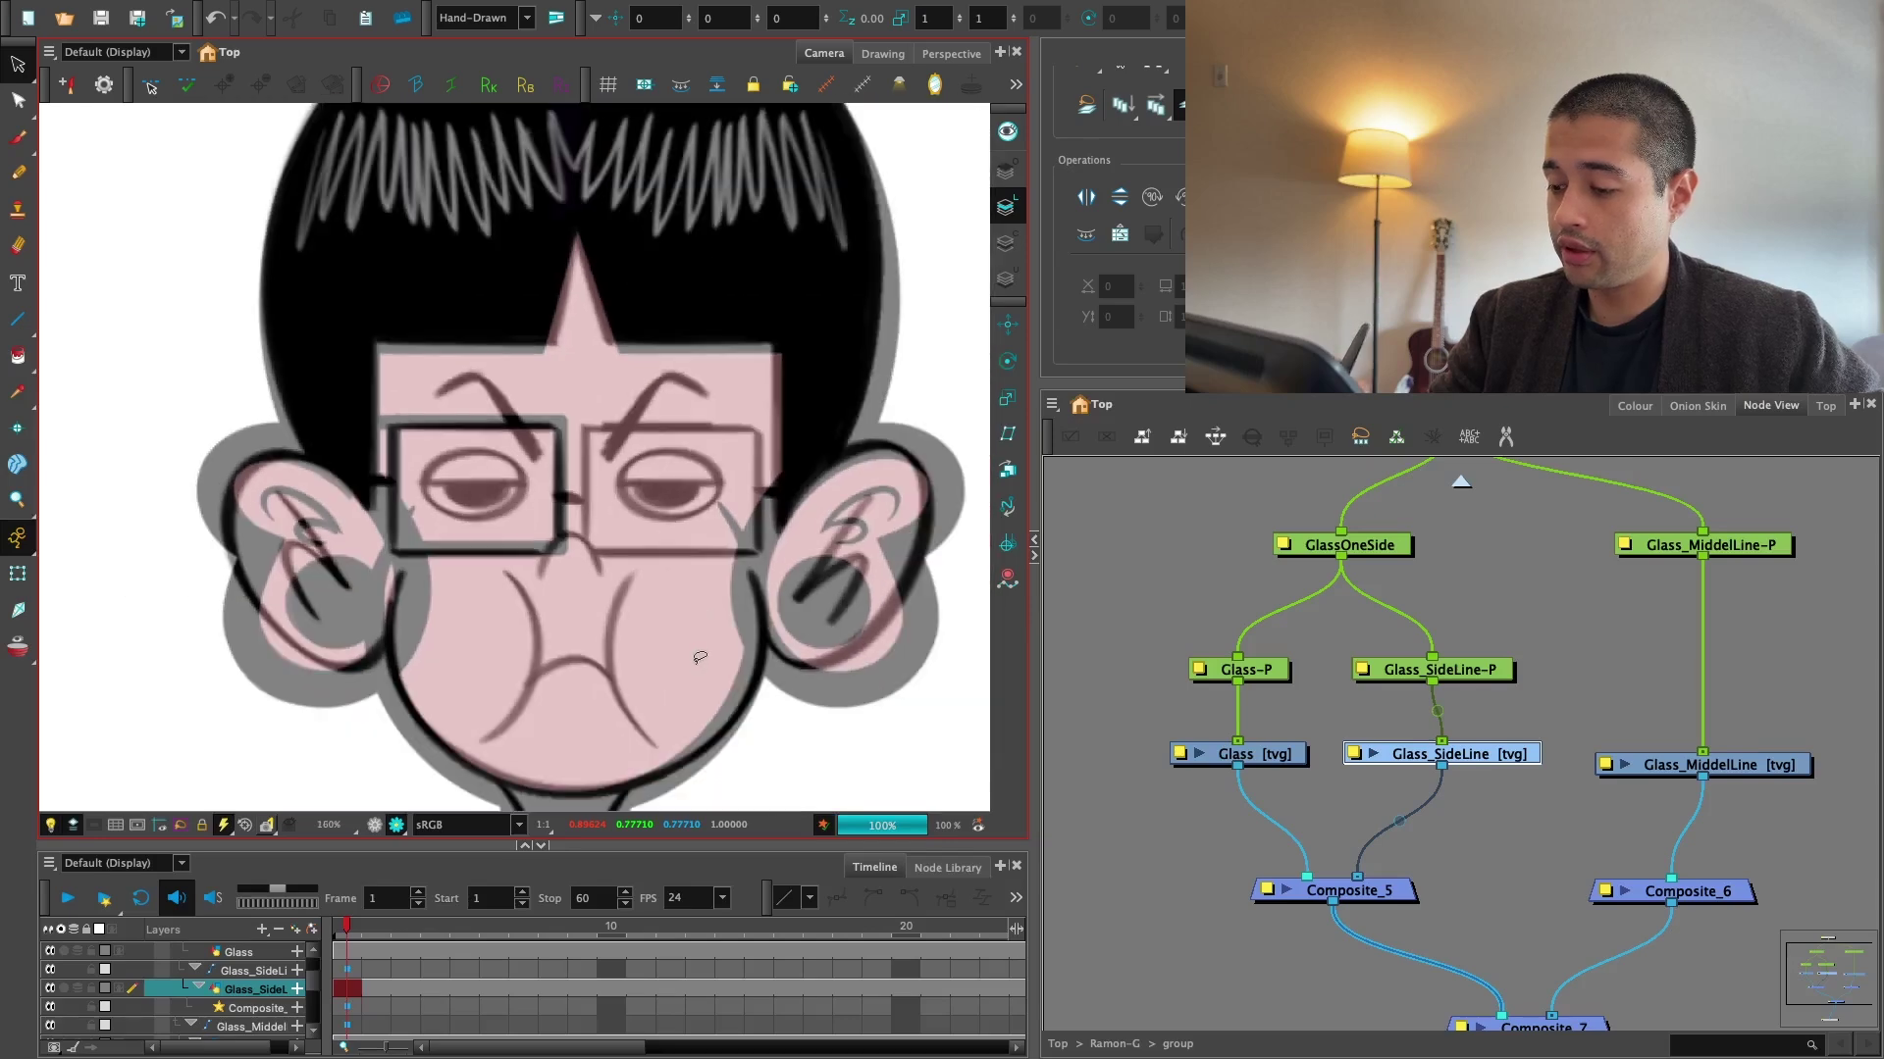
key(2)
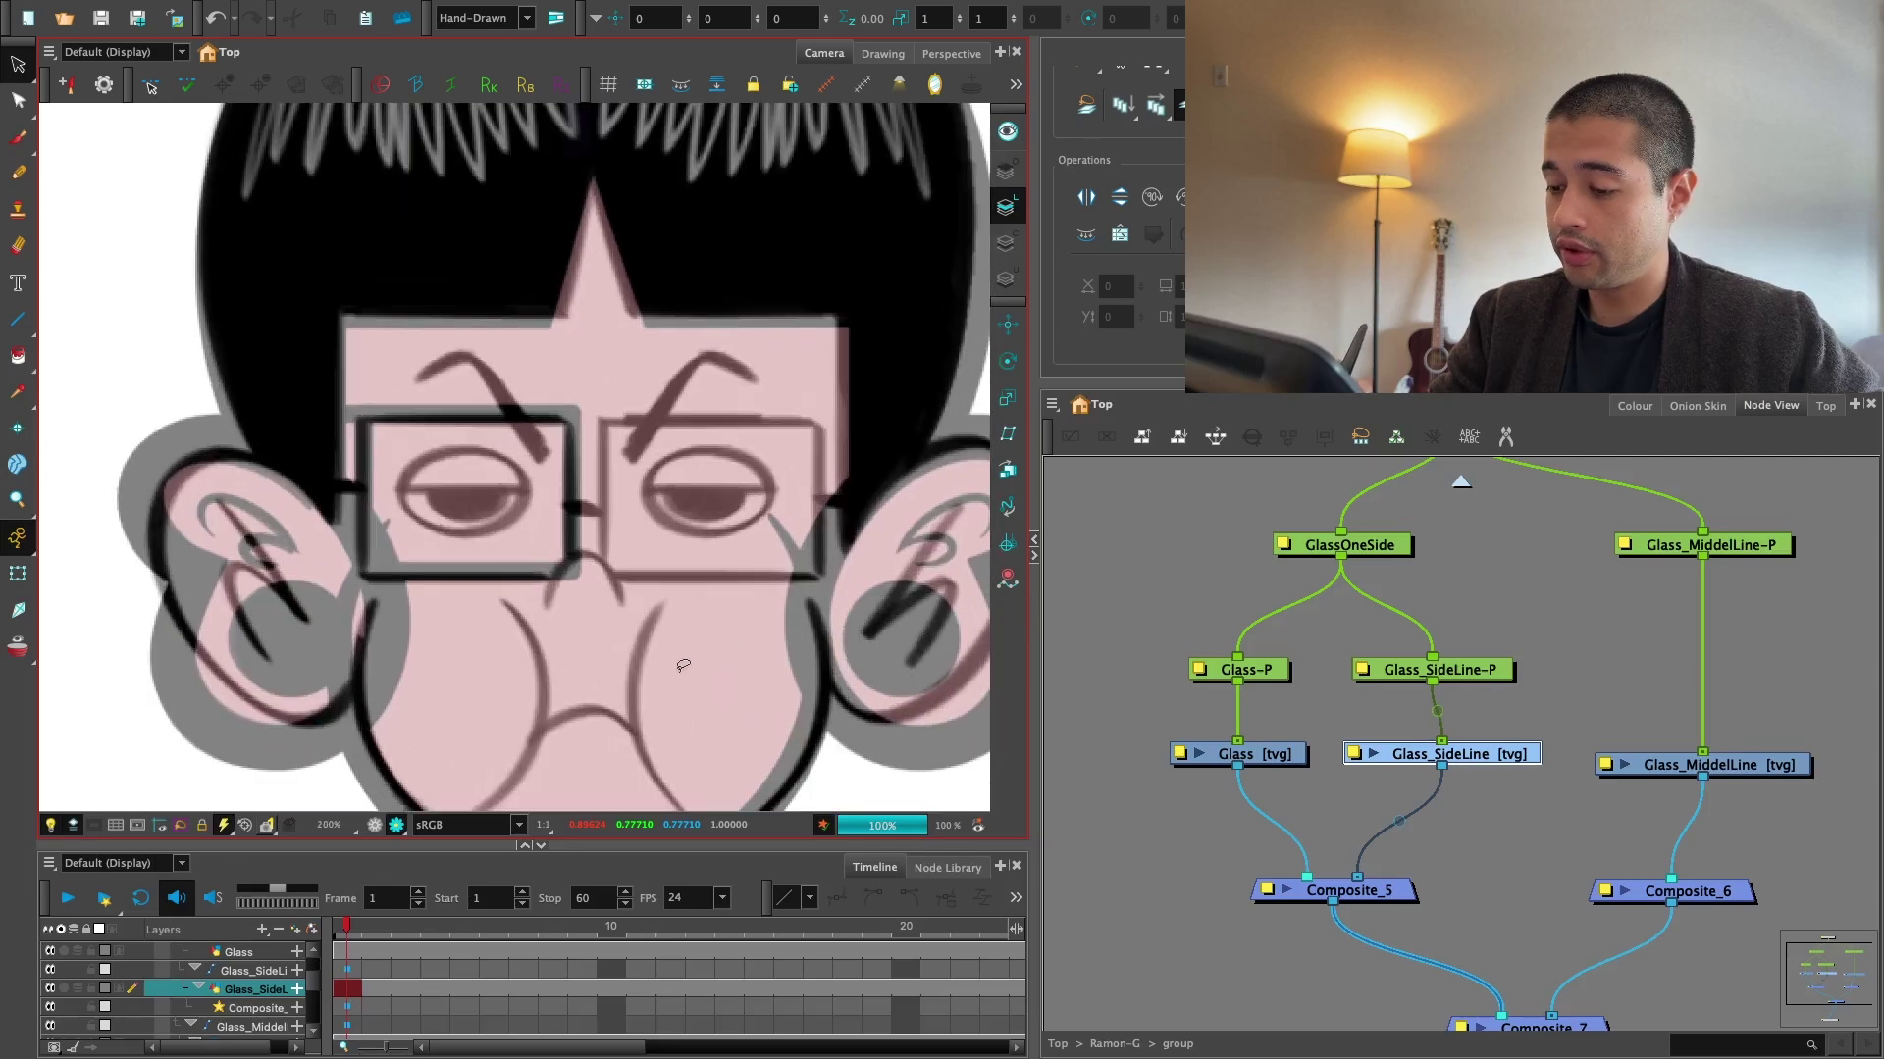
click(375, 829)
key(2)
Copy the side line from Glass_SideLine and paste it into the Glass_MiddelLine drawing.
drag(1757, 715, 1588, 719)
click(1629, 774)
key(2)
drag(732, 577, 743, 619)
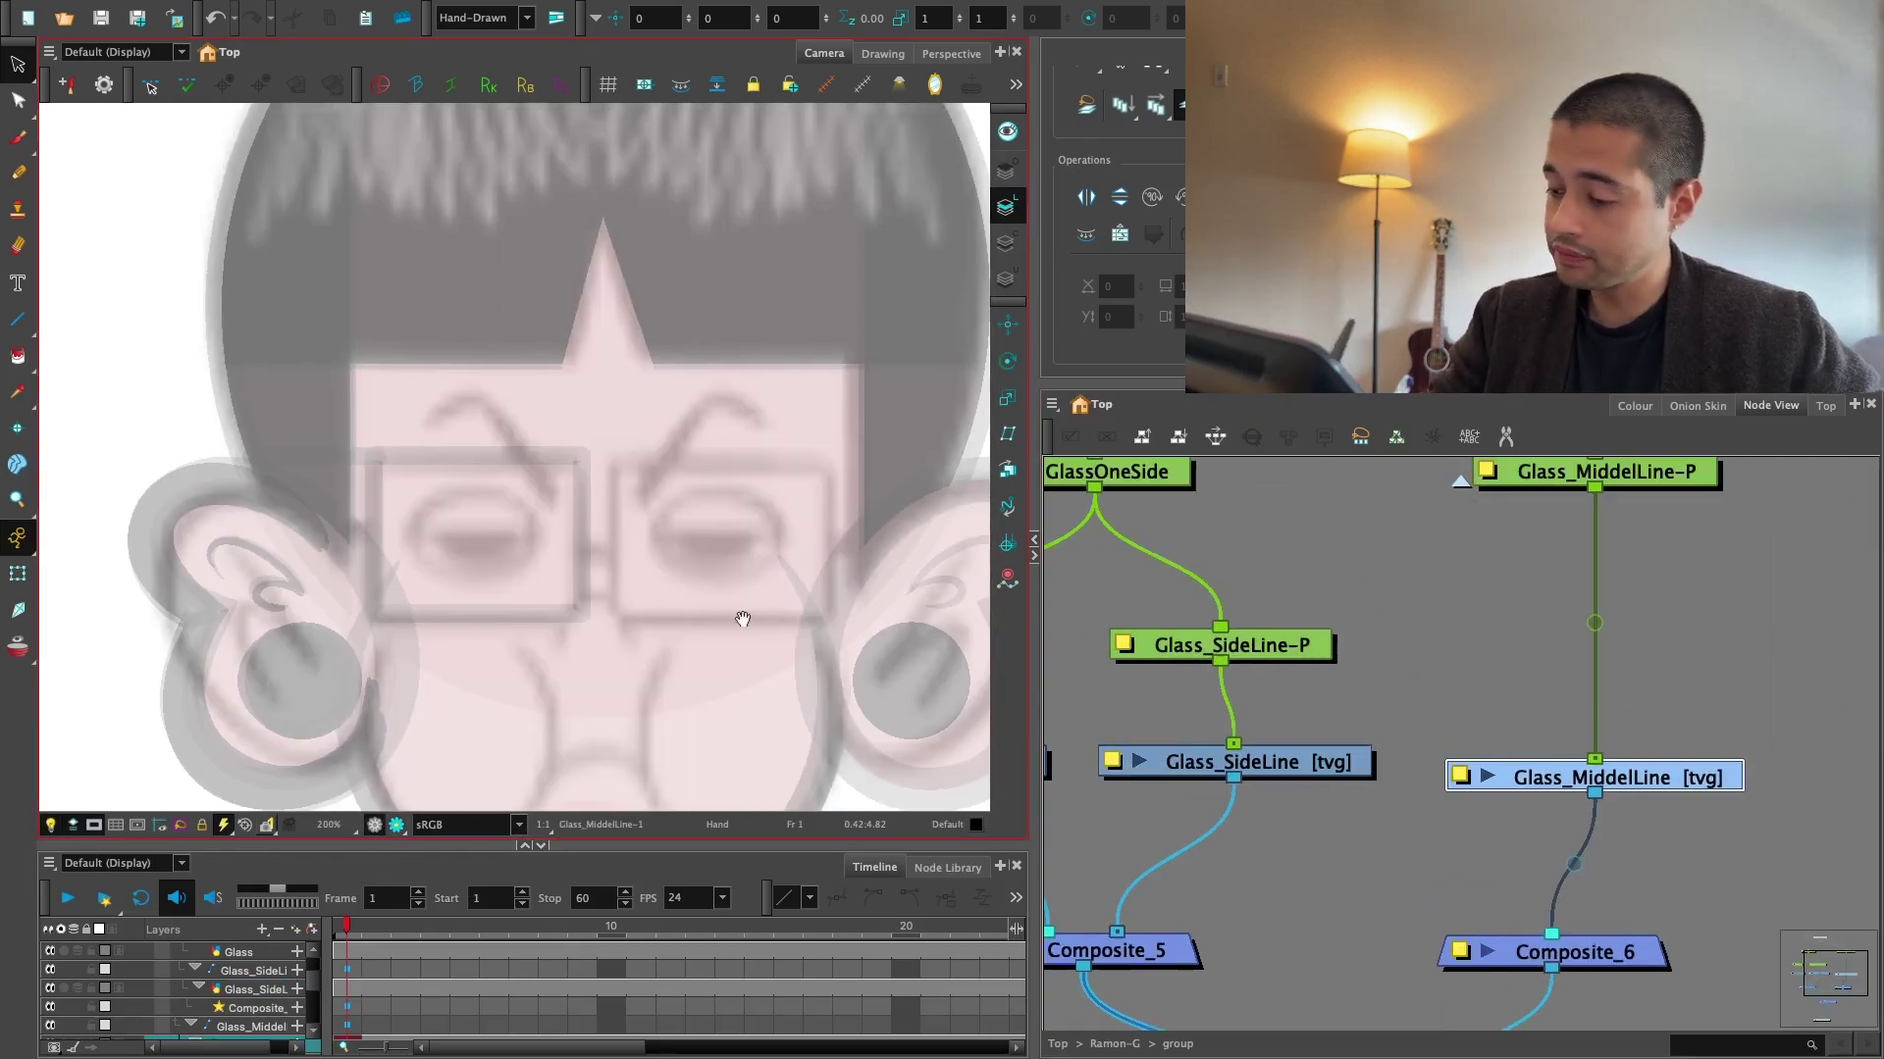
key(1)
drag(1161, 756, 1252, 751)
click(1166, 755)
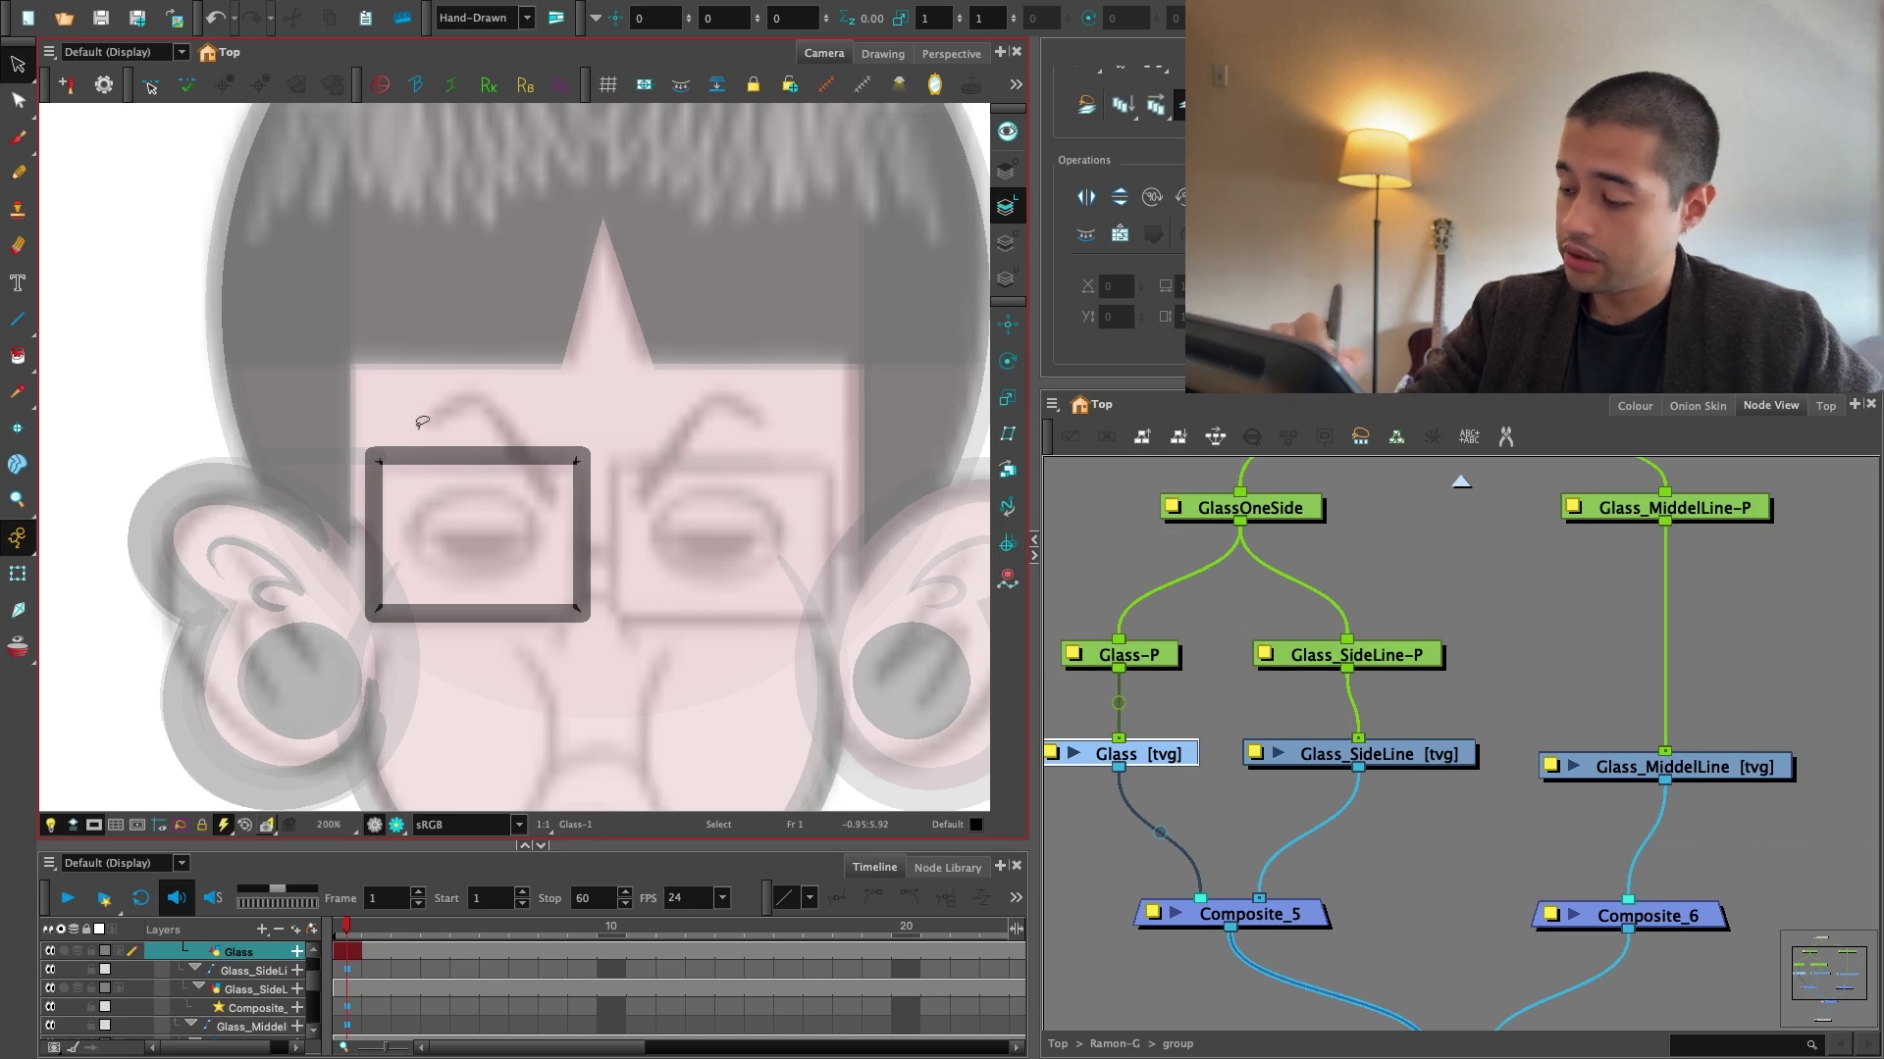
click(1385, 751)
click(316, 454)
click(1658, 767)
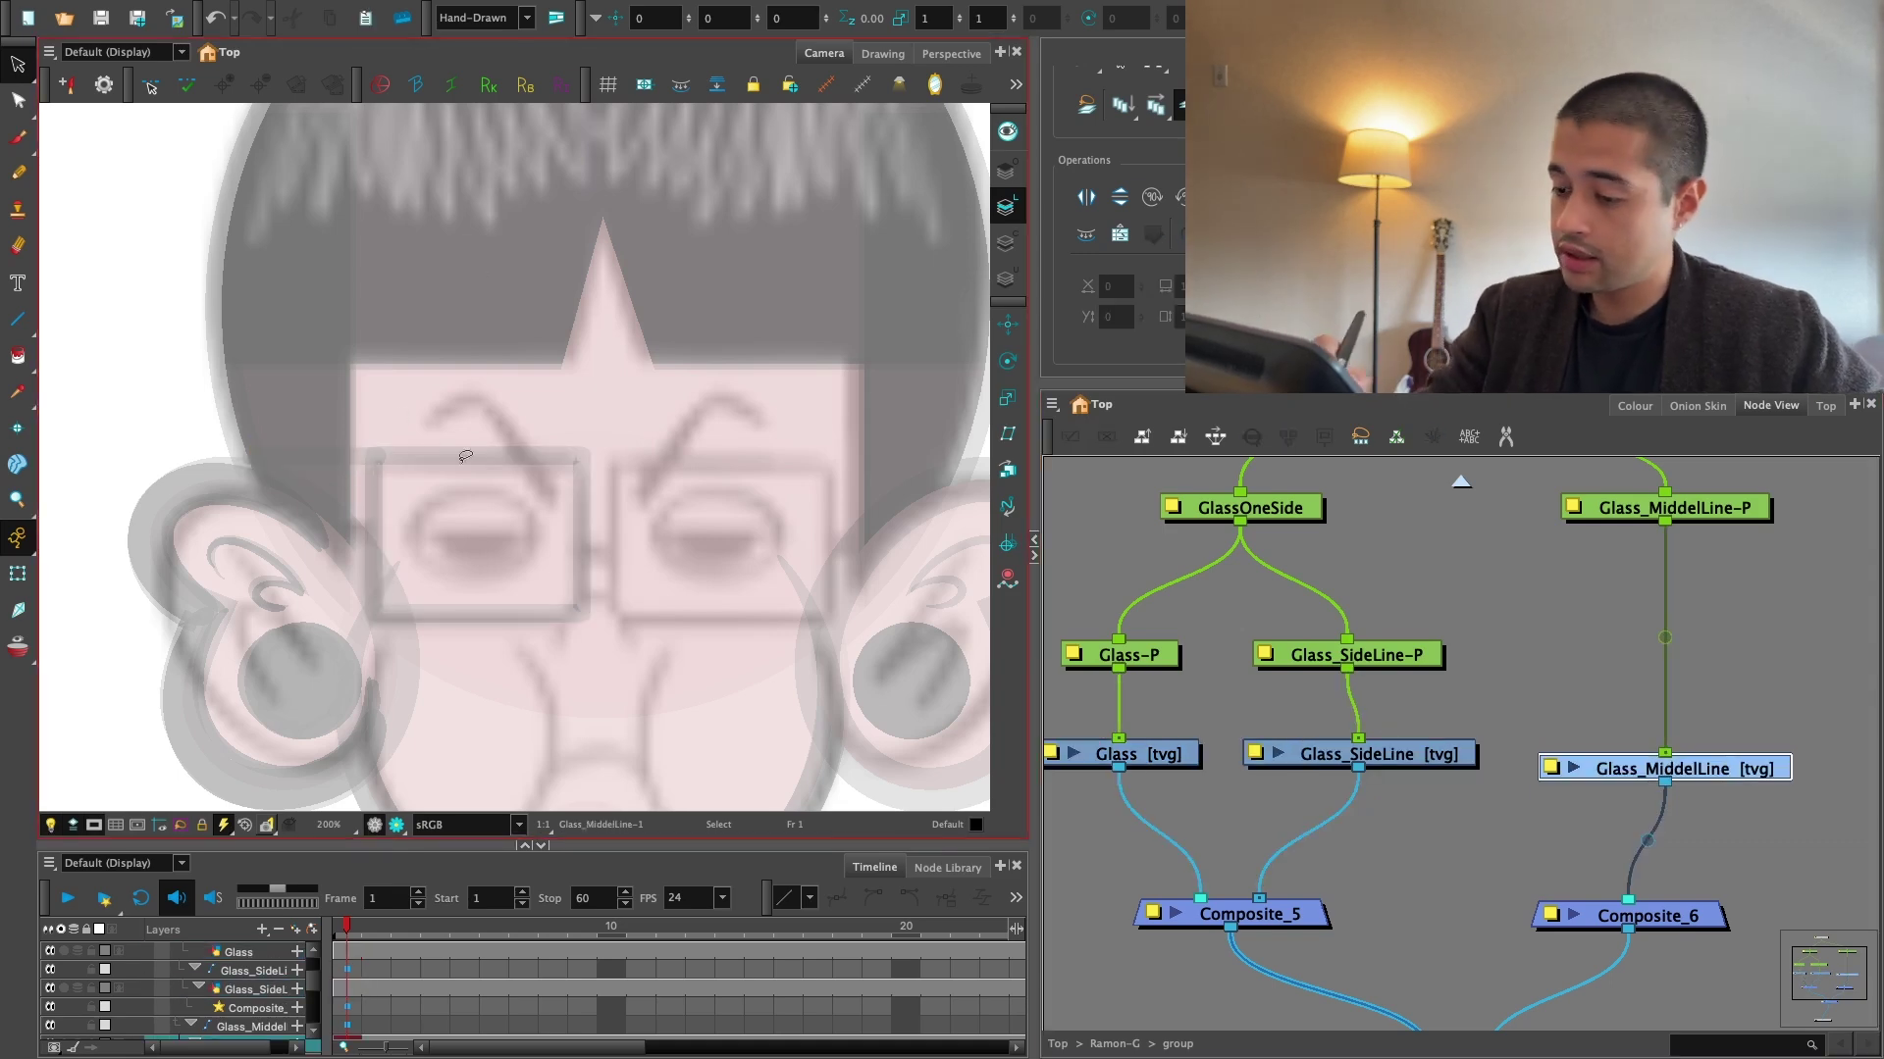
scroll(520, 519, down, 6)
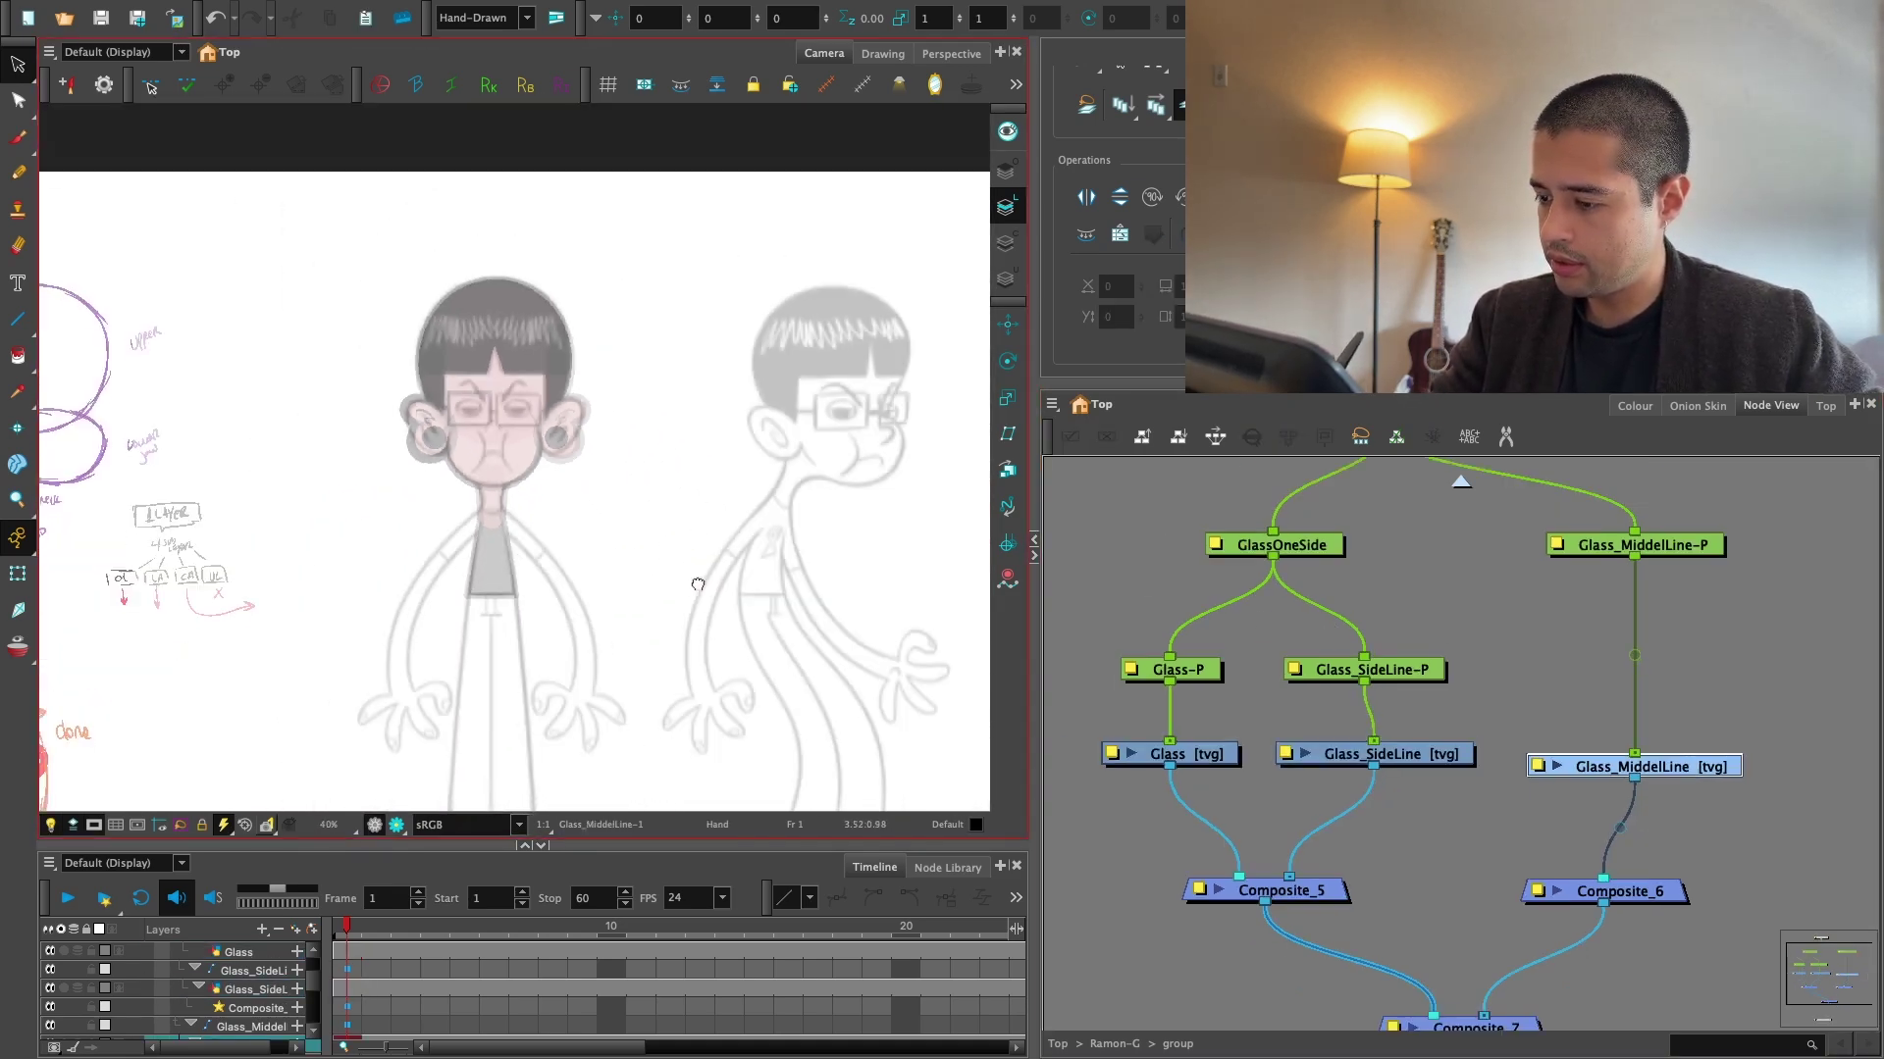
scroll(592, 457, up, 7)
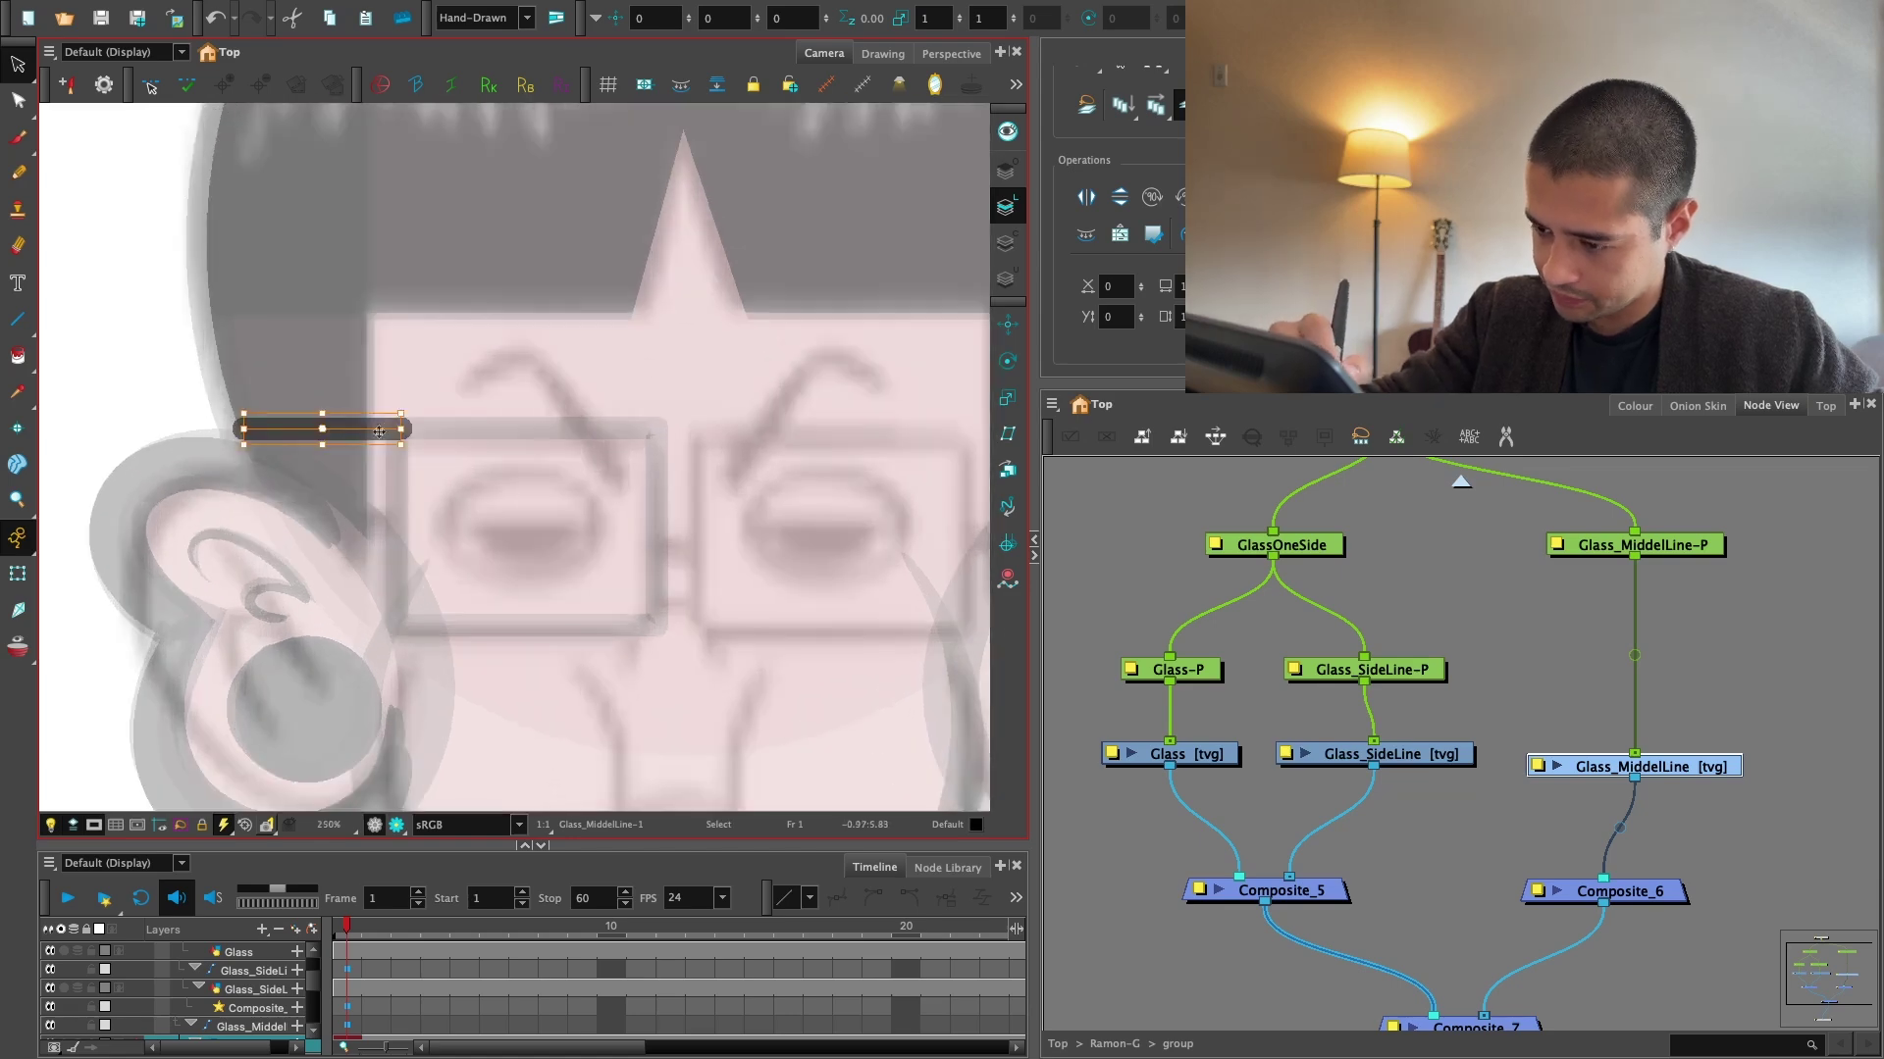
Move the copied line between the two lenses and shorten it into a small bridge at the frame's upper edge.
drag(716, 417, 727, 411)
scroll(726, 410, up, 2)
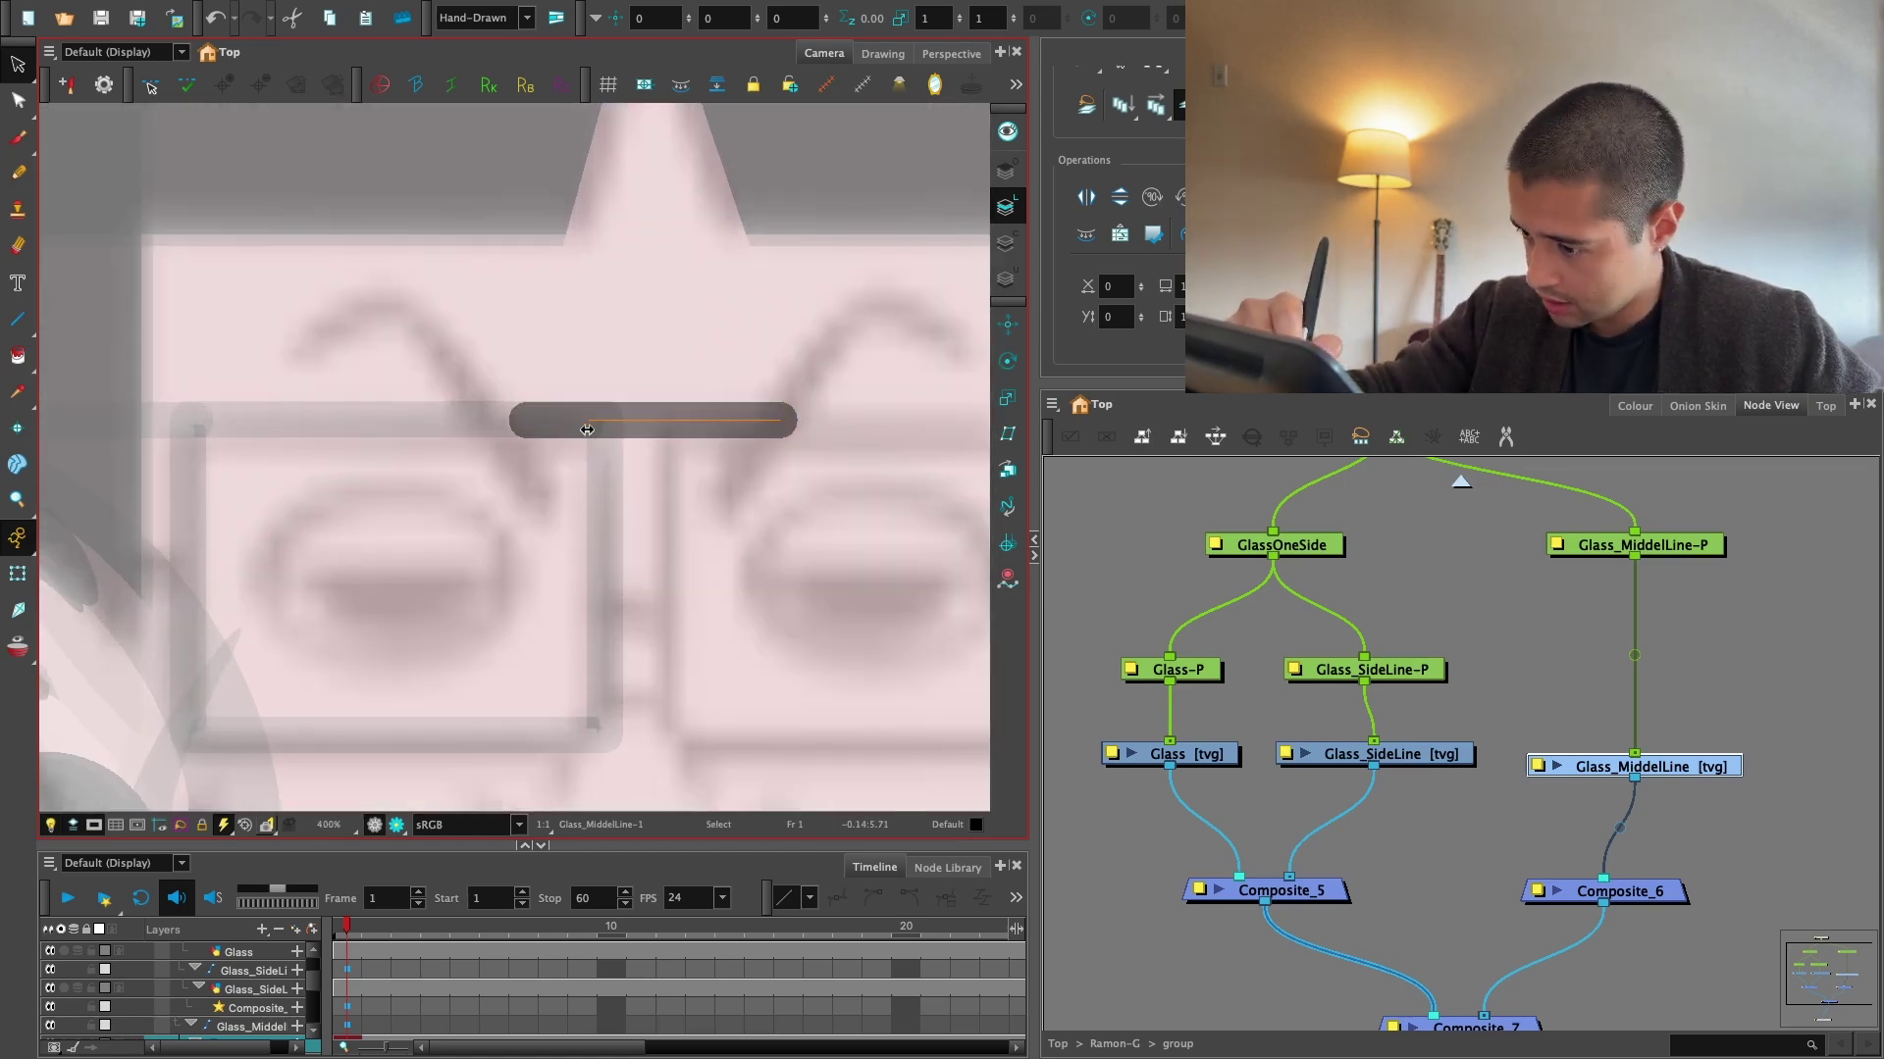
drag(586, 430, 582, 429)
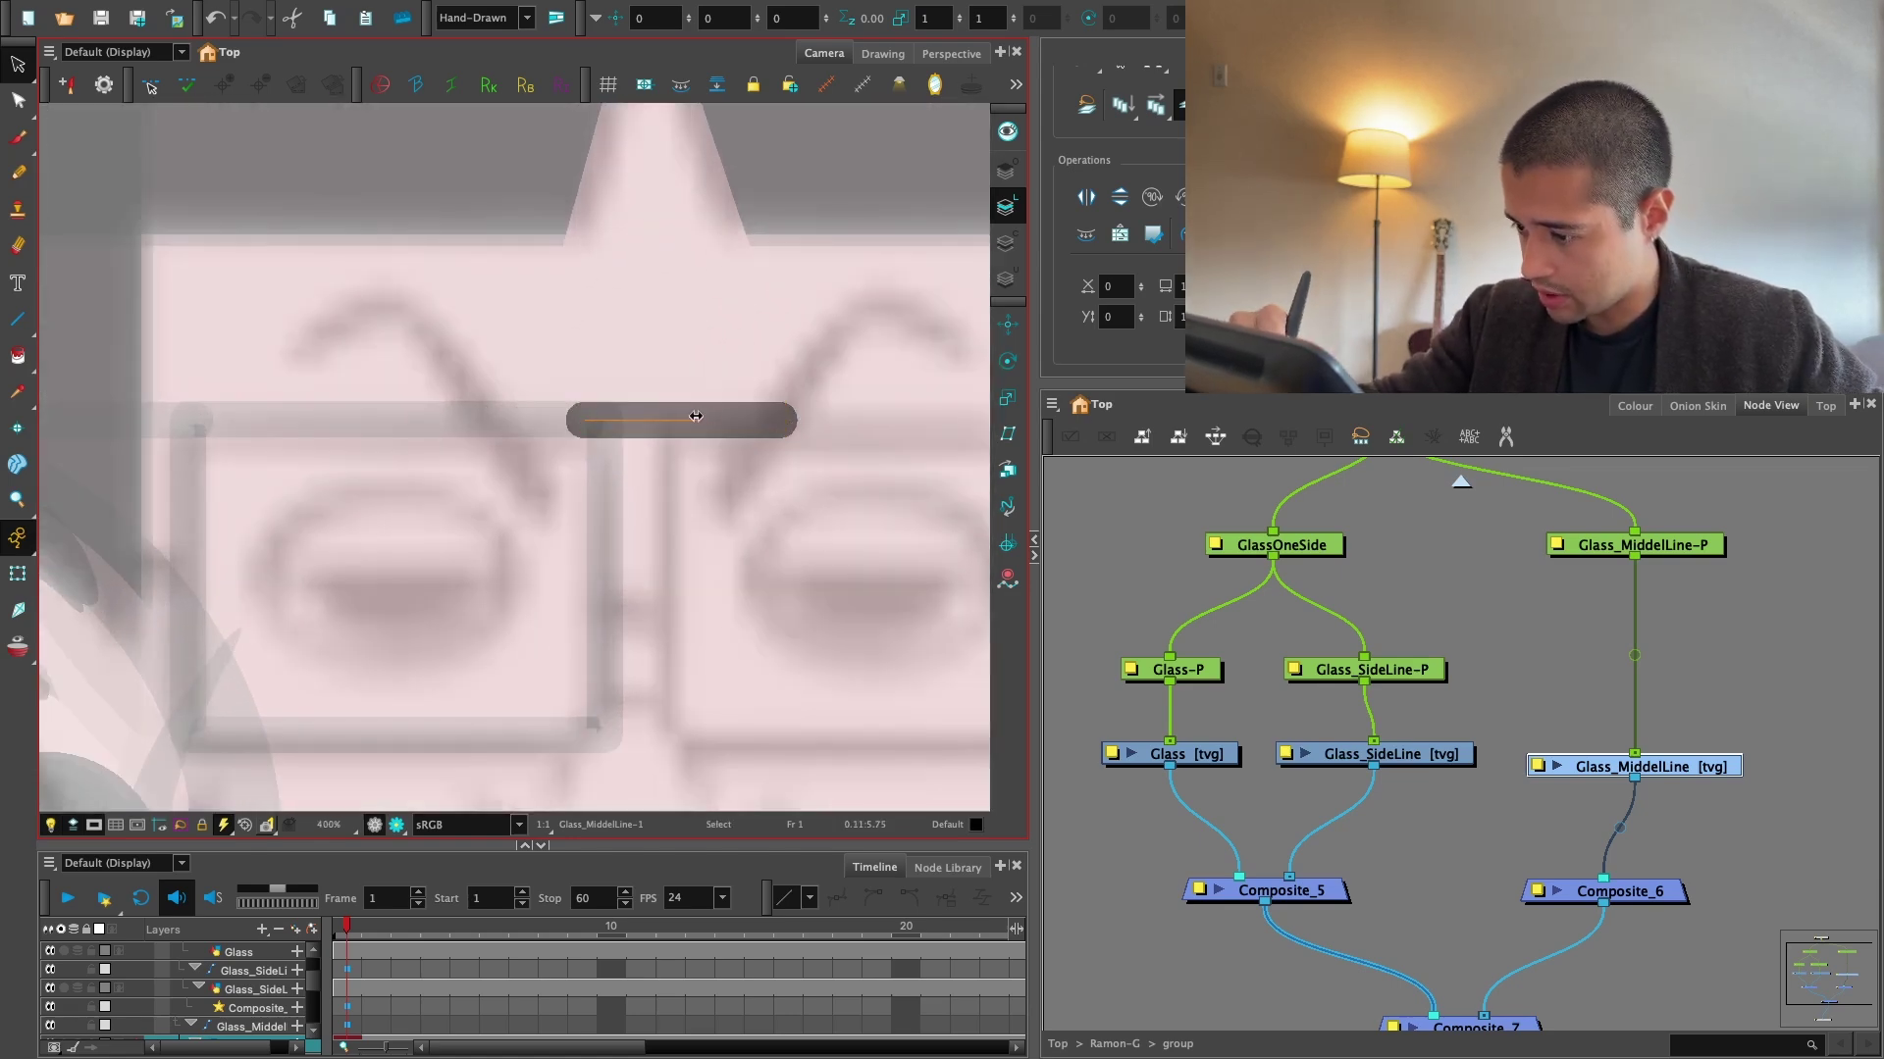
scroll(761, 362, down, 4)
Select the Glass drawing with its Glass-P peg and place their rotation pivot on the lens frame's outer upper corner.
click(1182, 757)
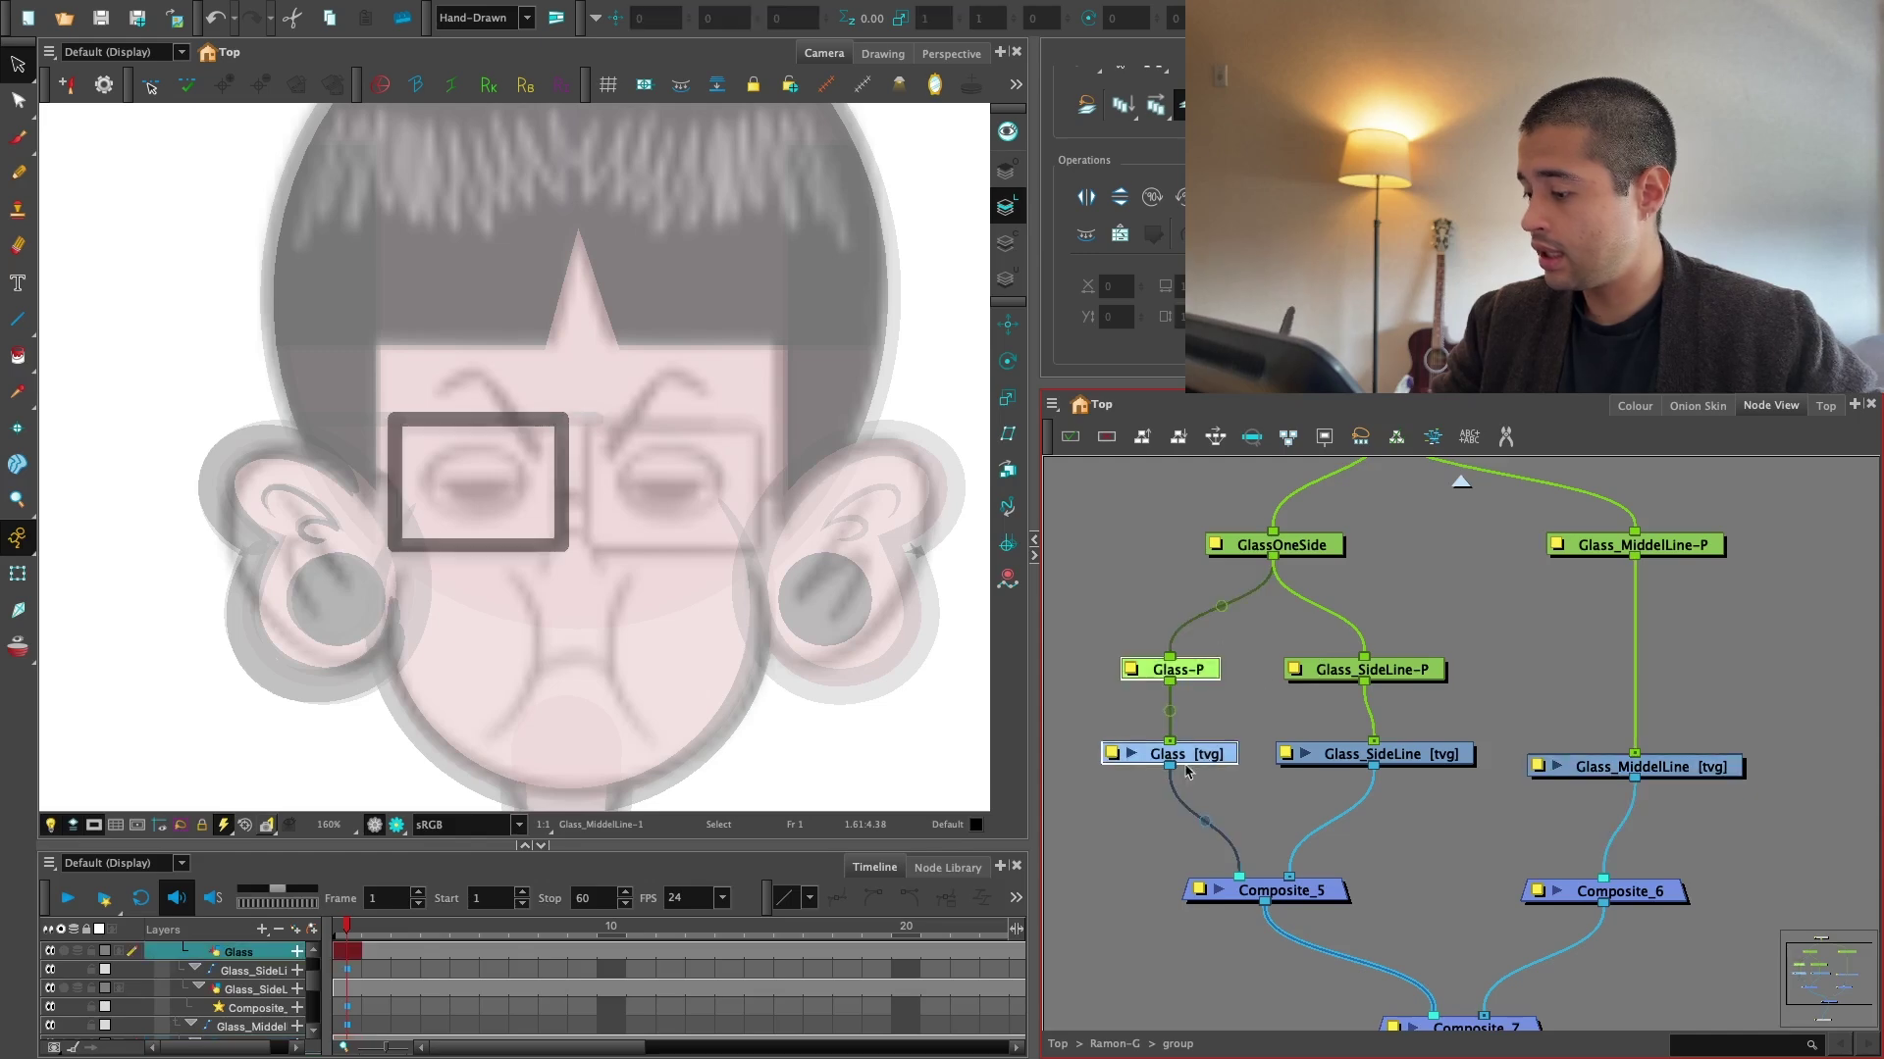
click(1007, 361)
key(1)
key(1)
key(1)
key(1)
key(1)
key(1)
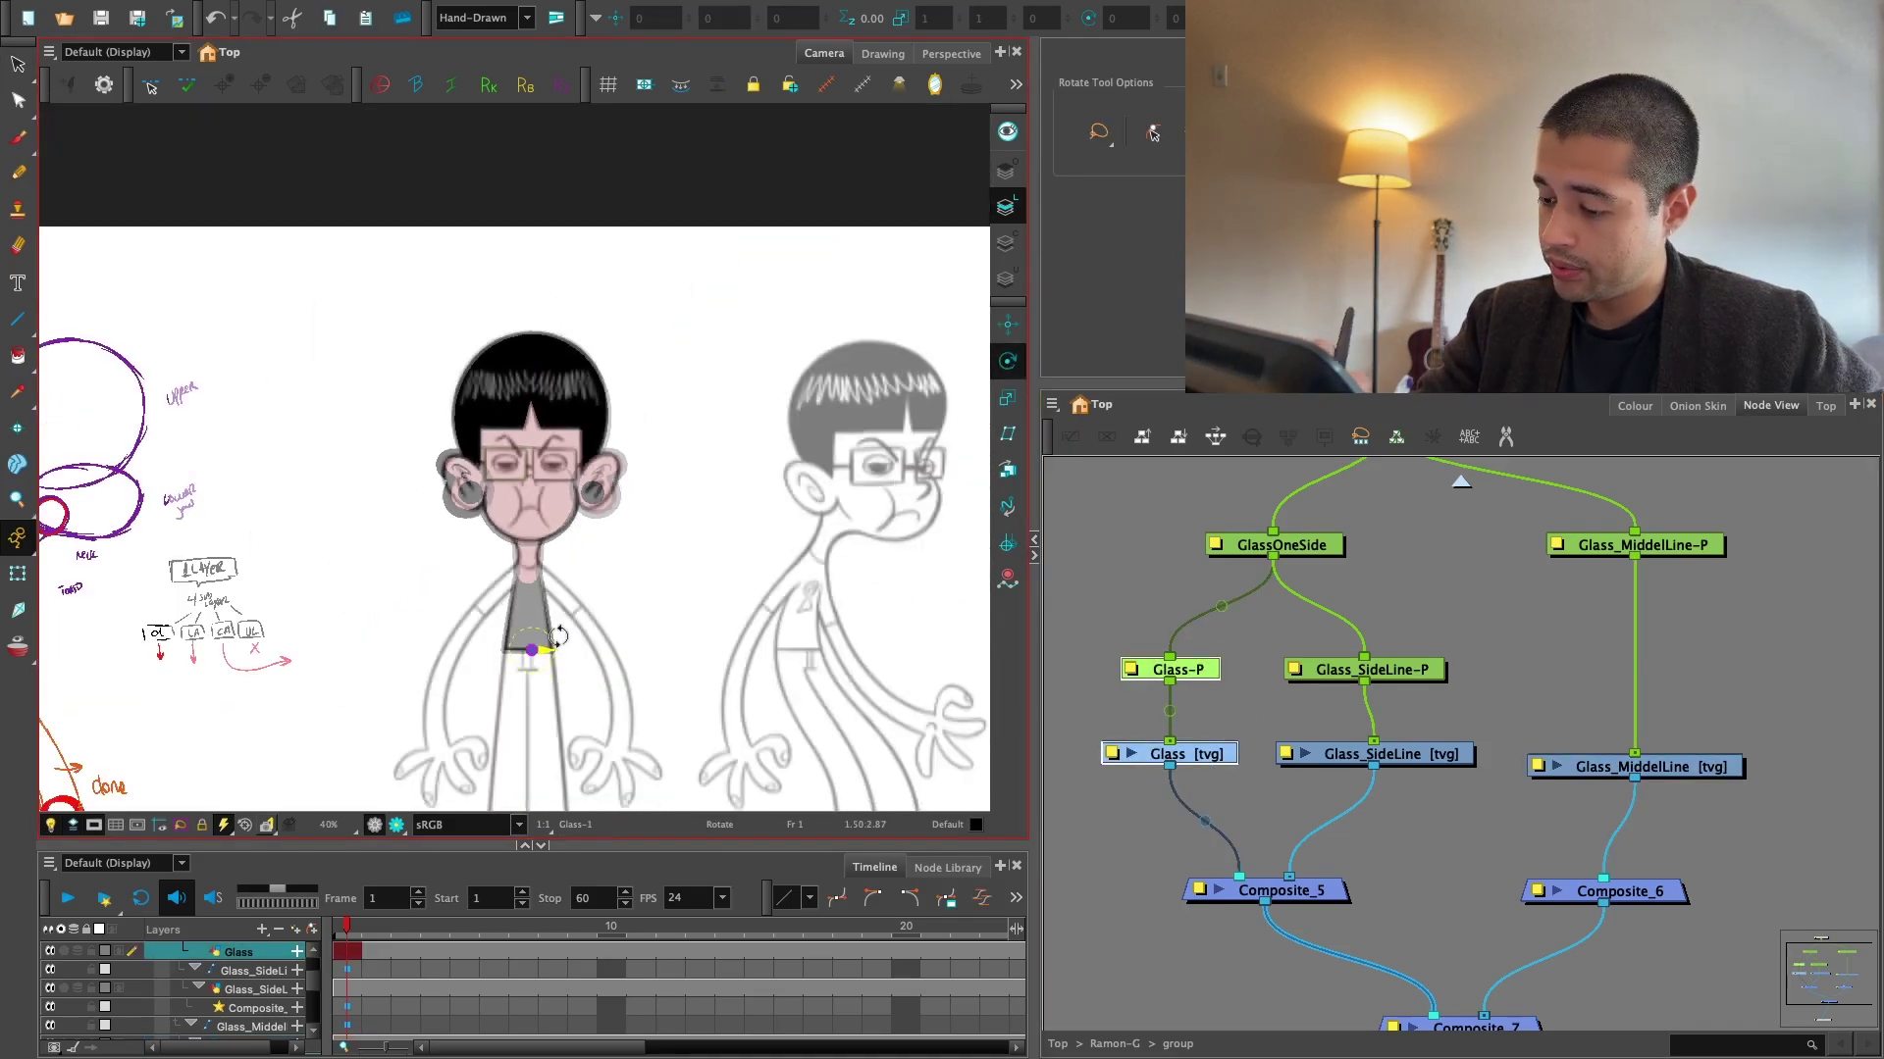
key(2)
key(2)
key(2)
key(2)
key(2)
key(2)
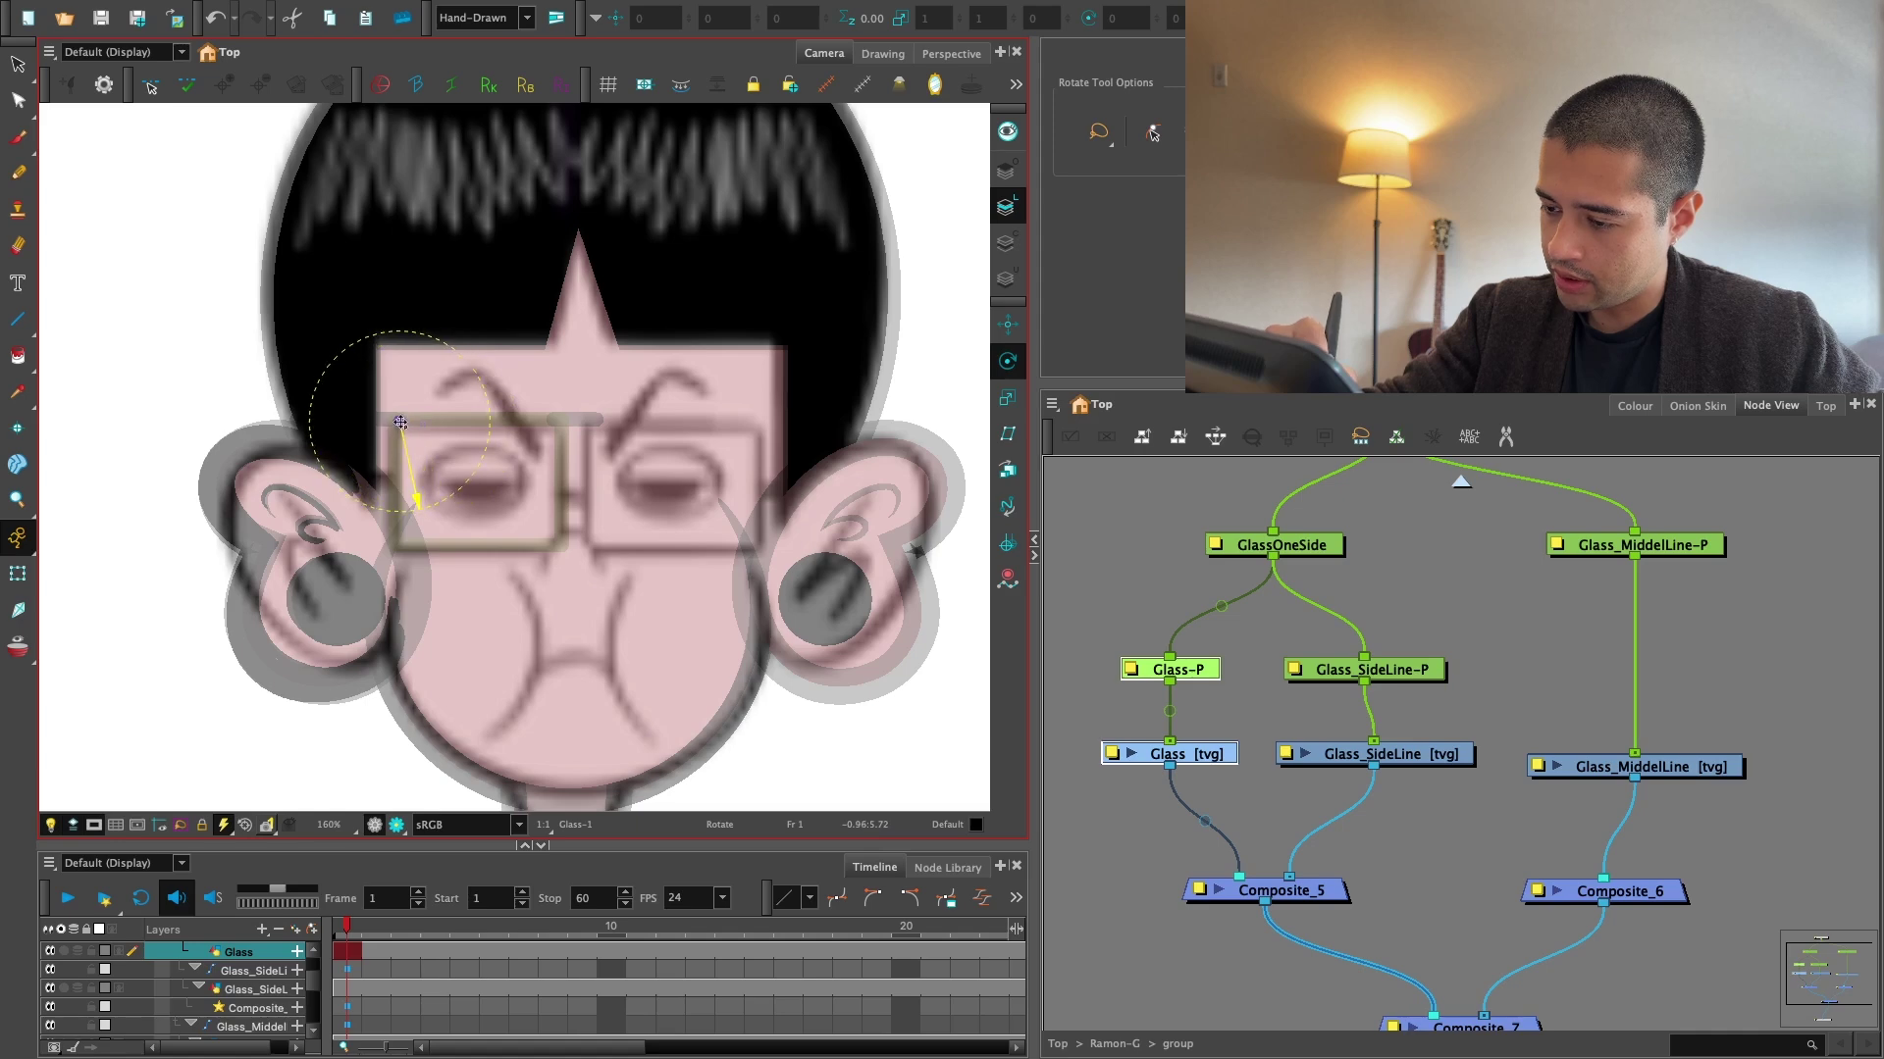
Select the Glass_SideLine-P peg and place its rotation pivot where the side line meets the lens frame's outer upper corner.
drag(1620, 674, 1560, 677)
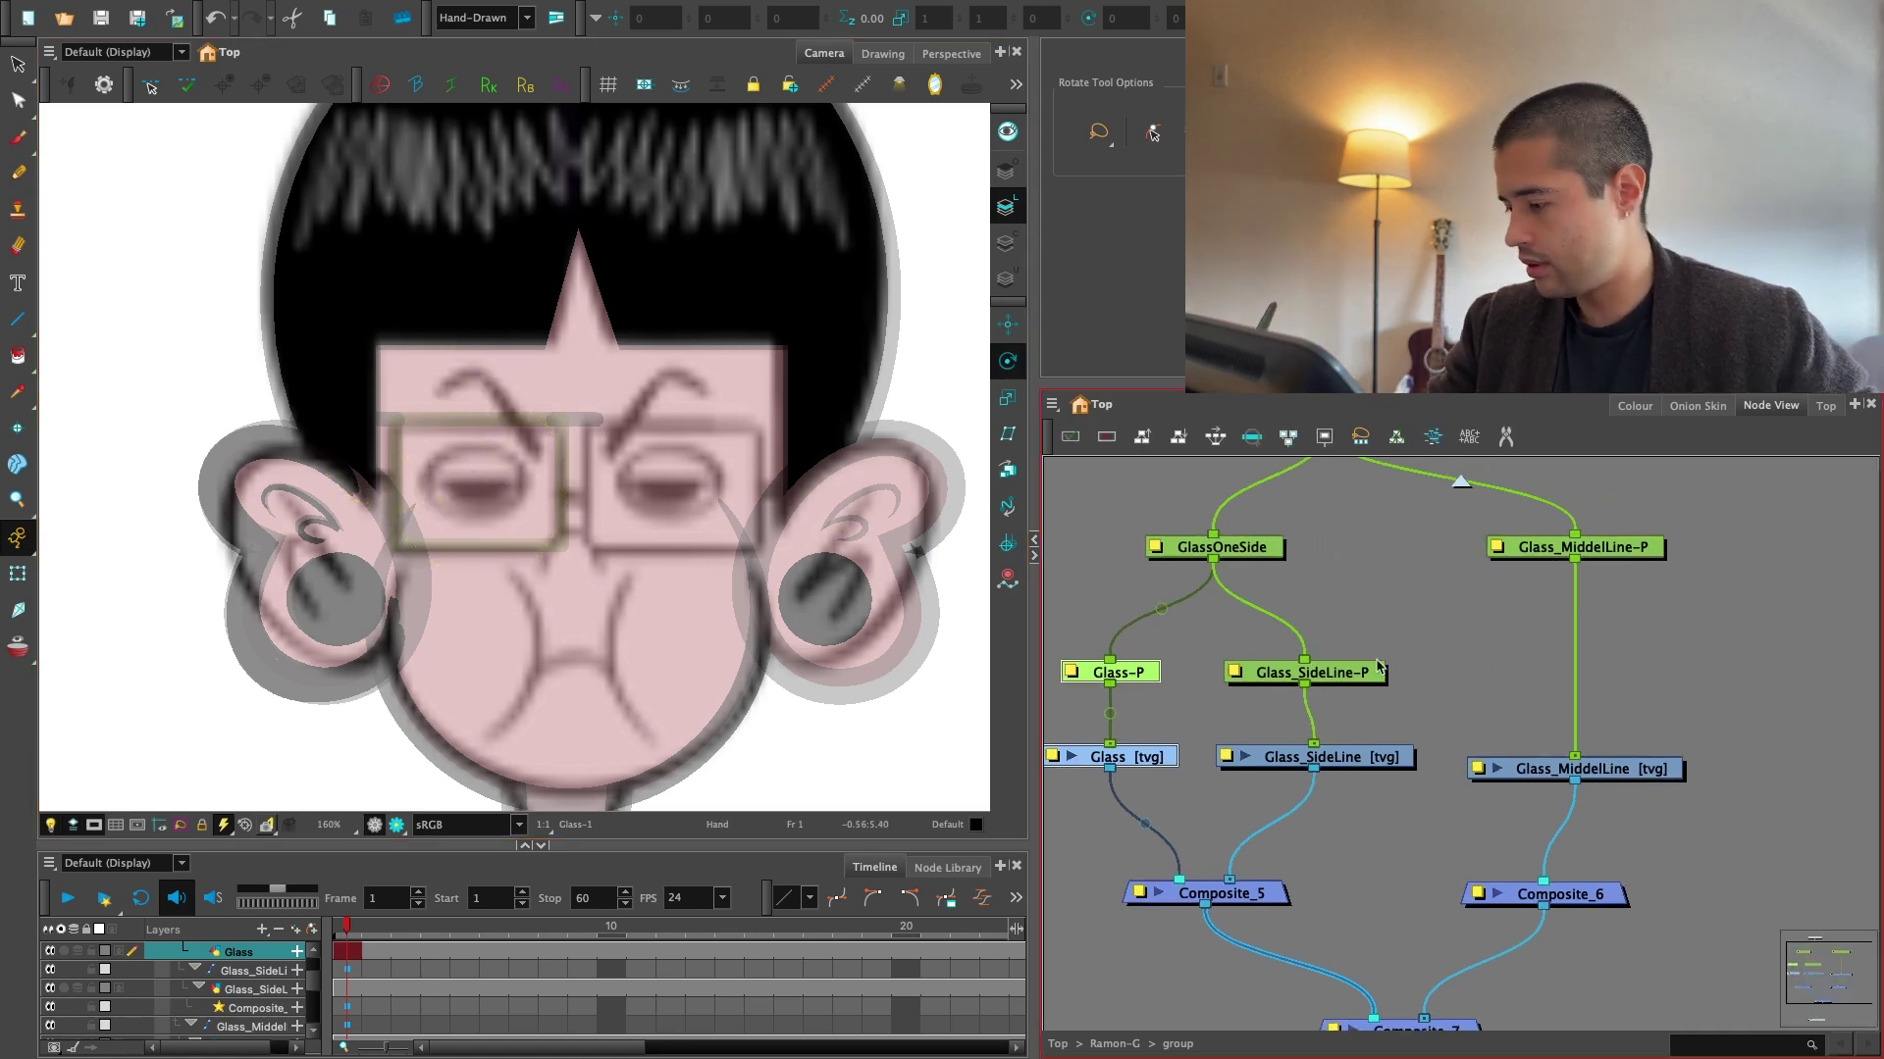
click(1367, 670)
key(1)
key(1)
key(1)
key(1)
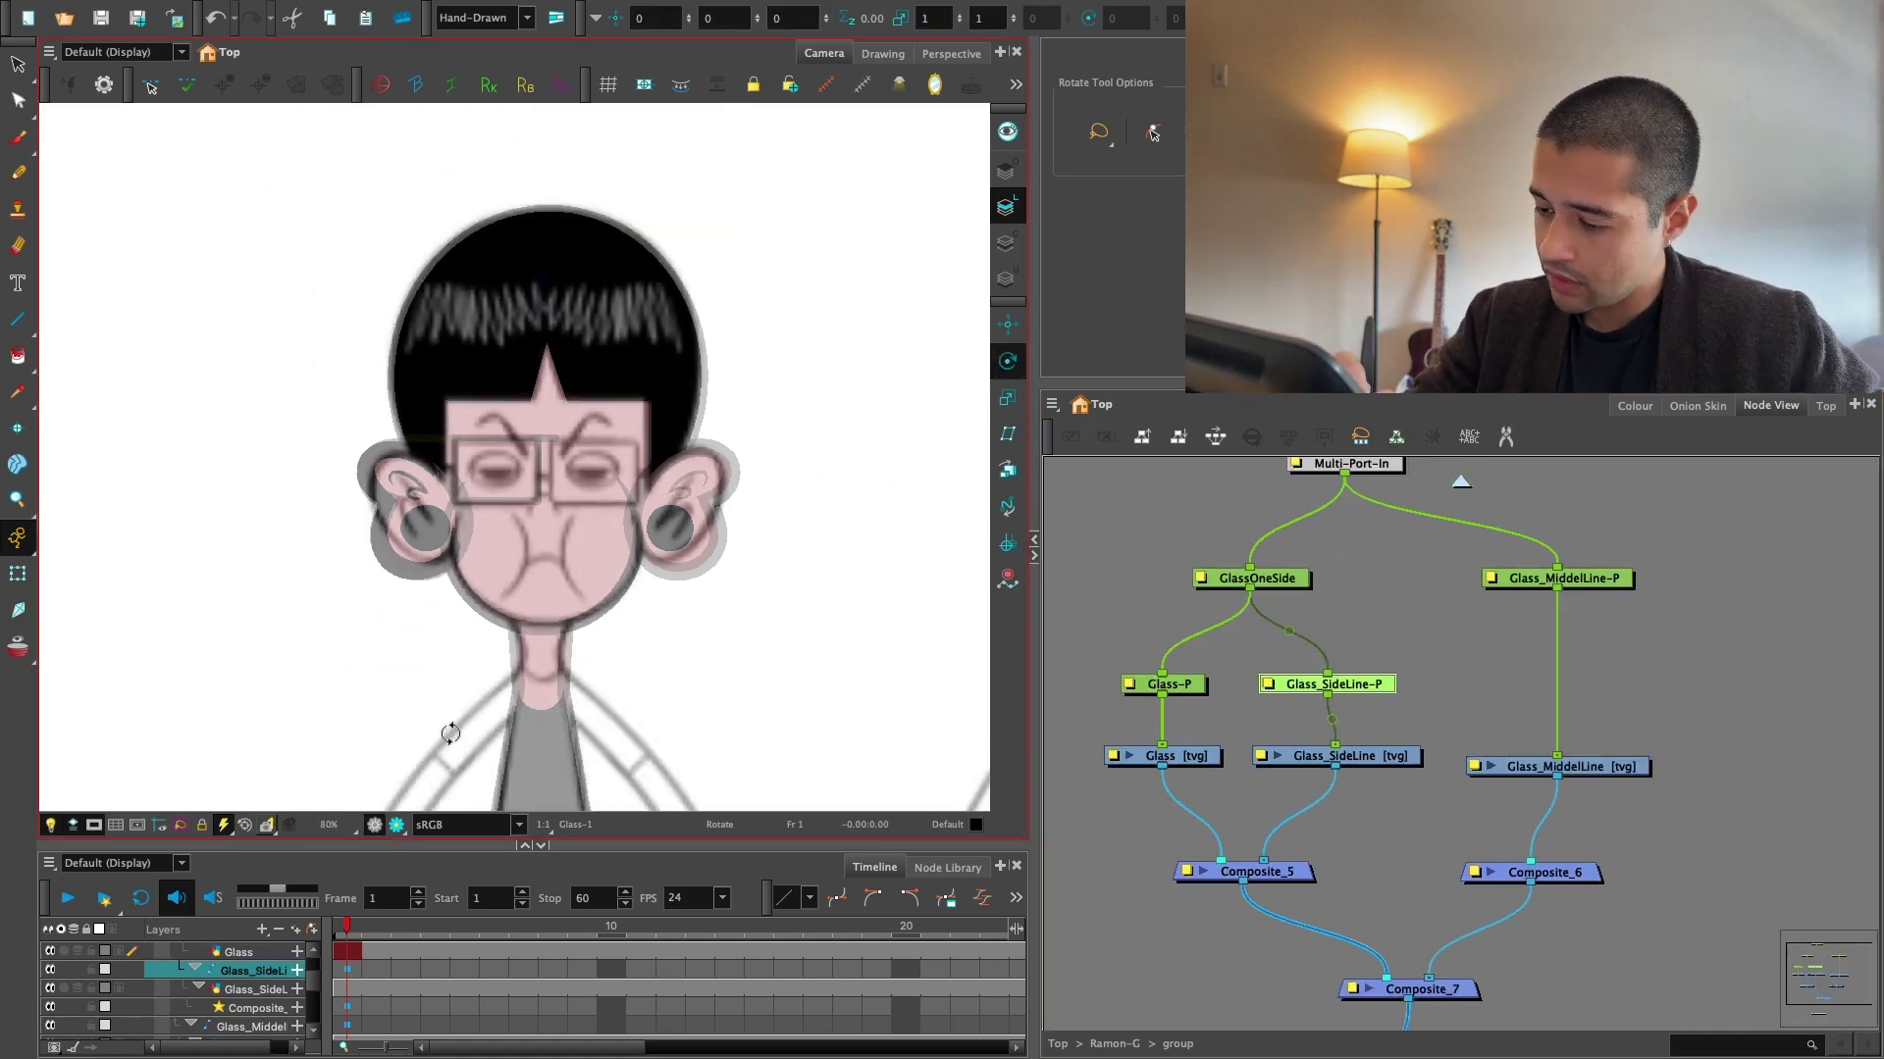
key(1)
key(1)
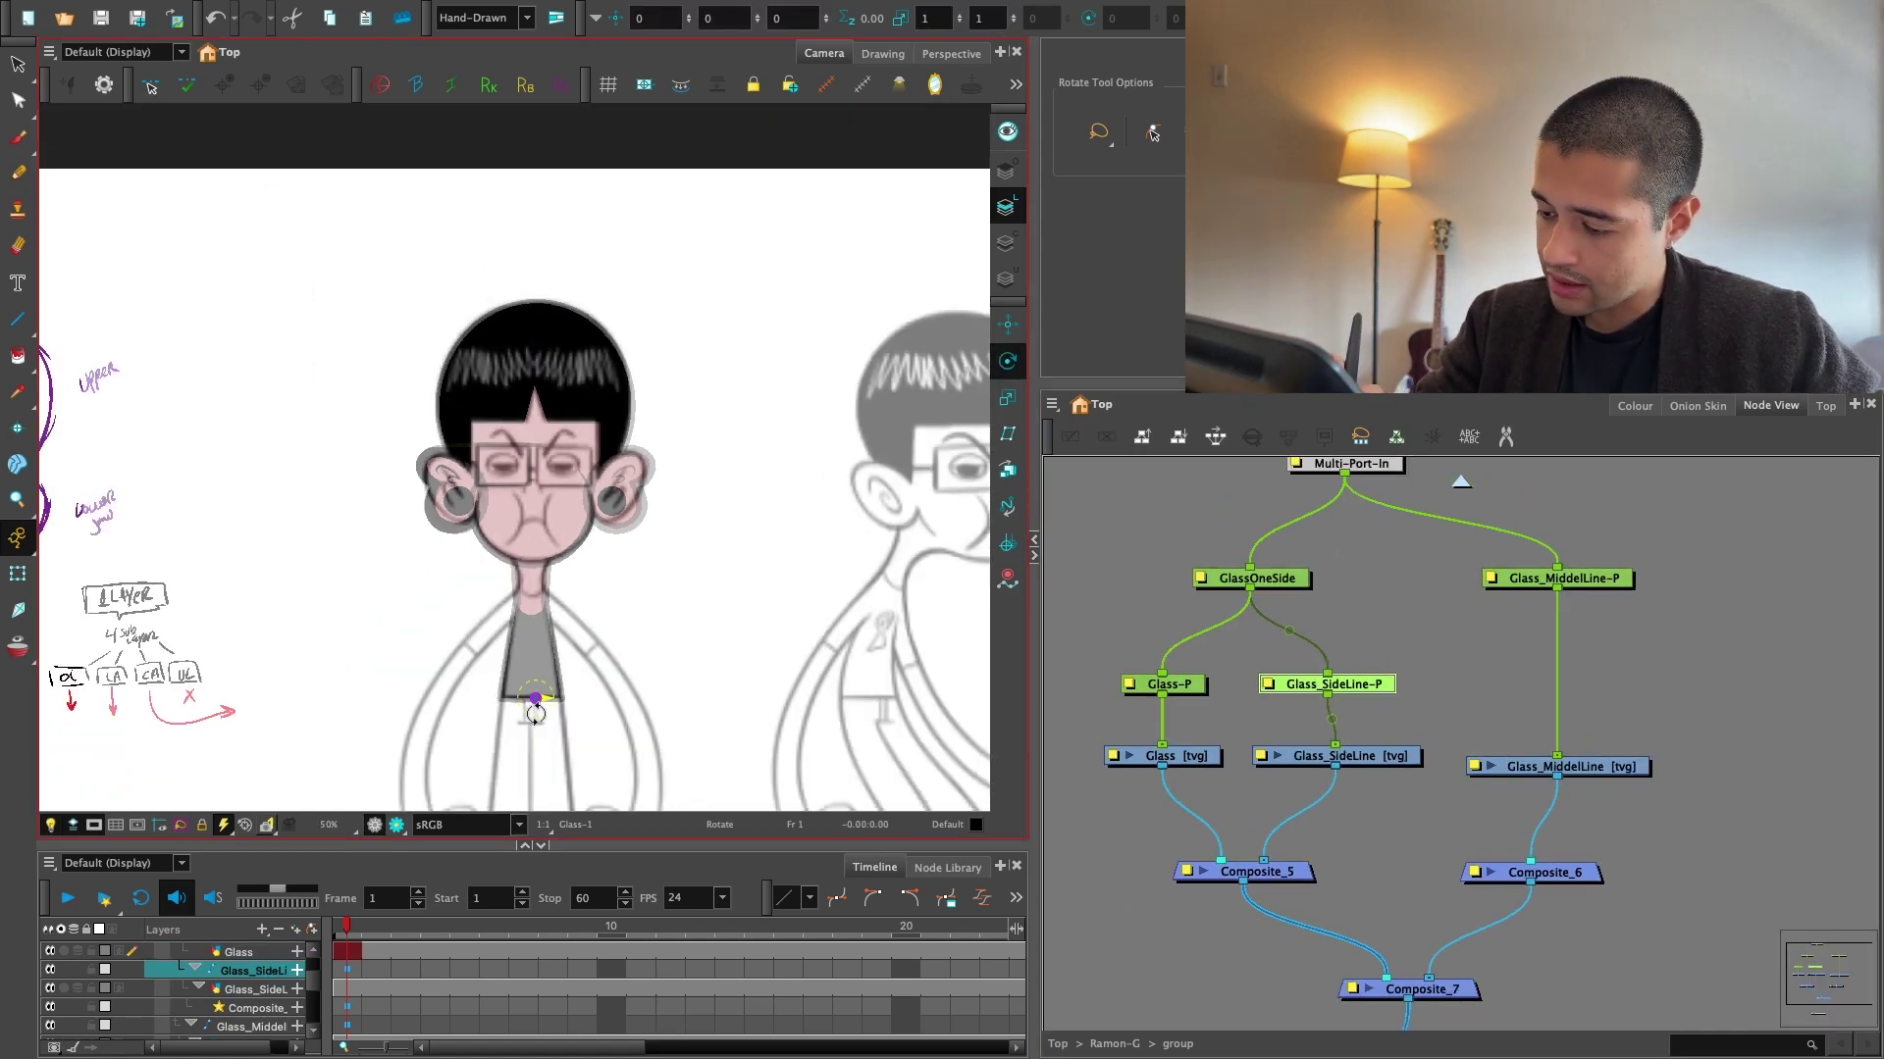
key(2)
key(2)
key(2)
key(2)
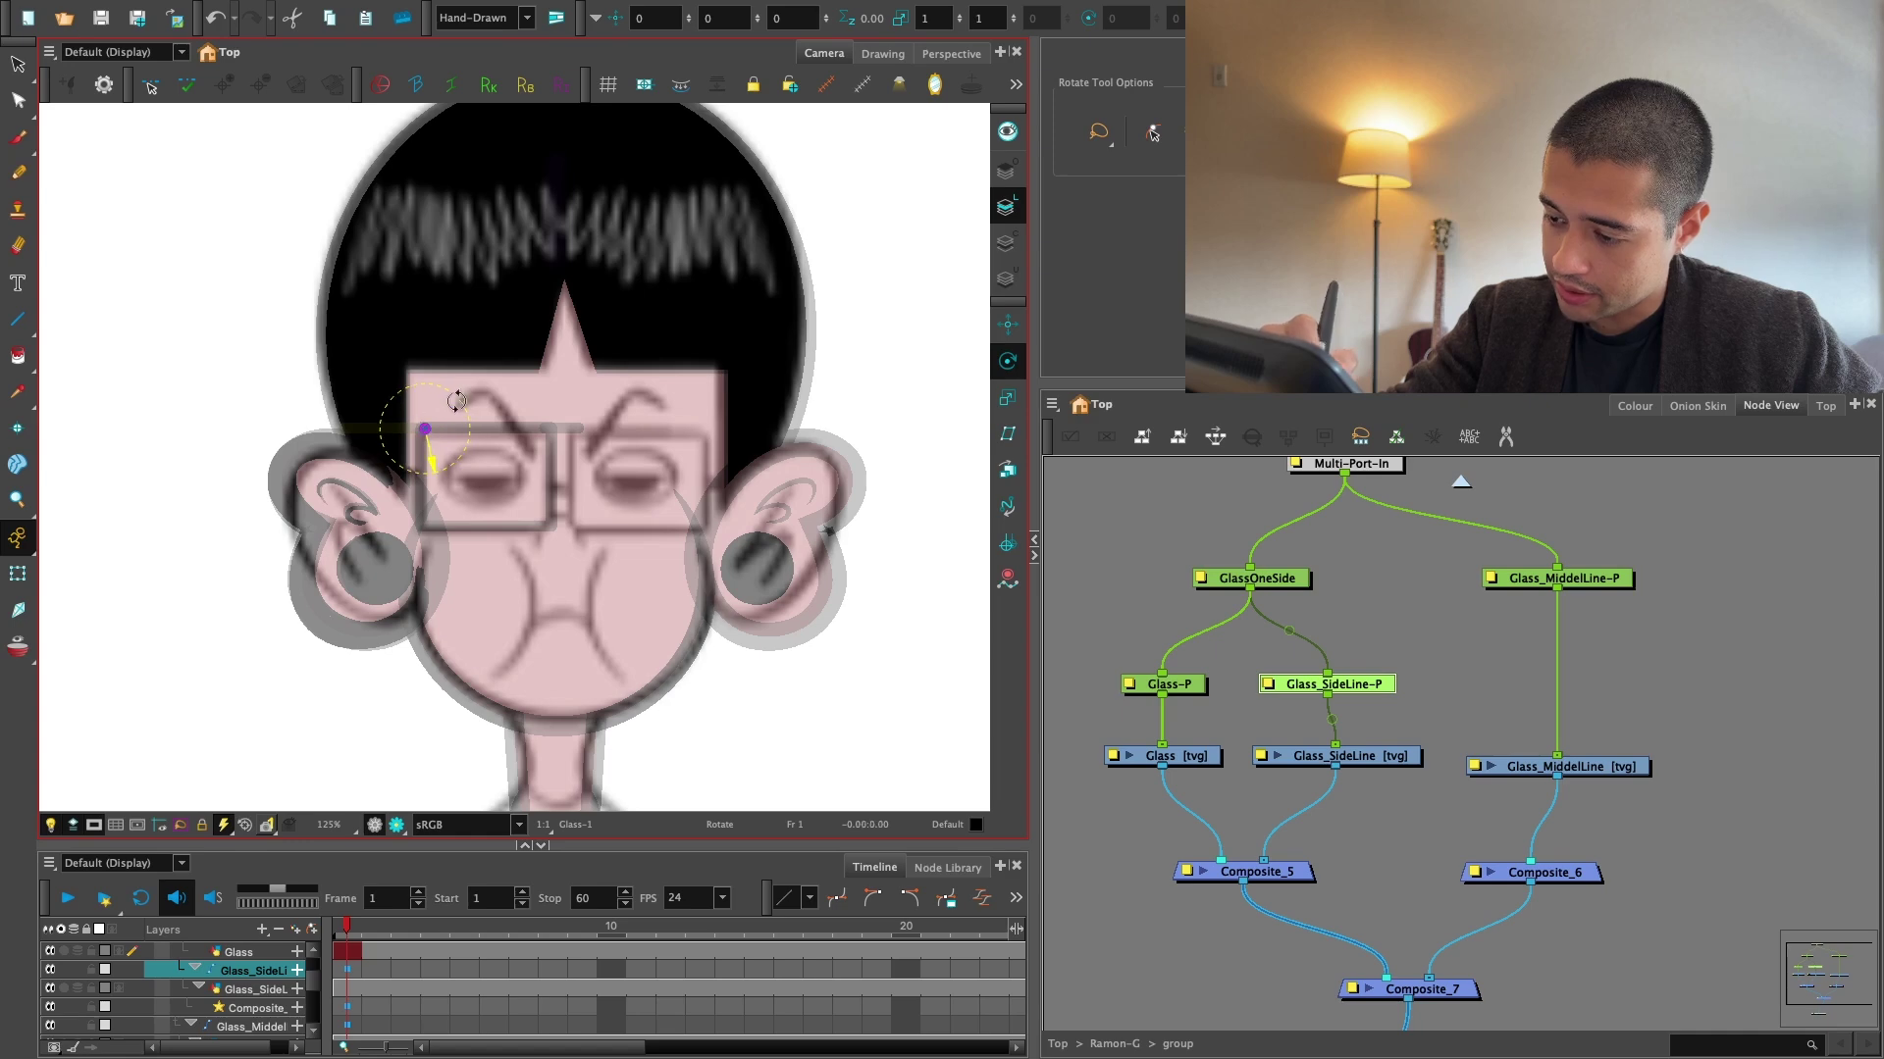
key(2)
Select the Glass_MiddelLine drawing with its Glass_MiddelLine-P peg and place their rotation pivot on the bridge between the two lenses.
drag(1609, 624, 1514, 633)
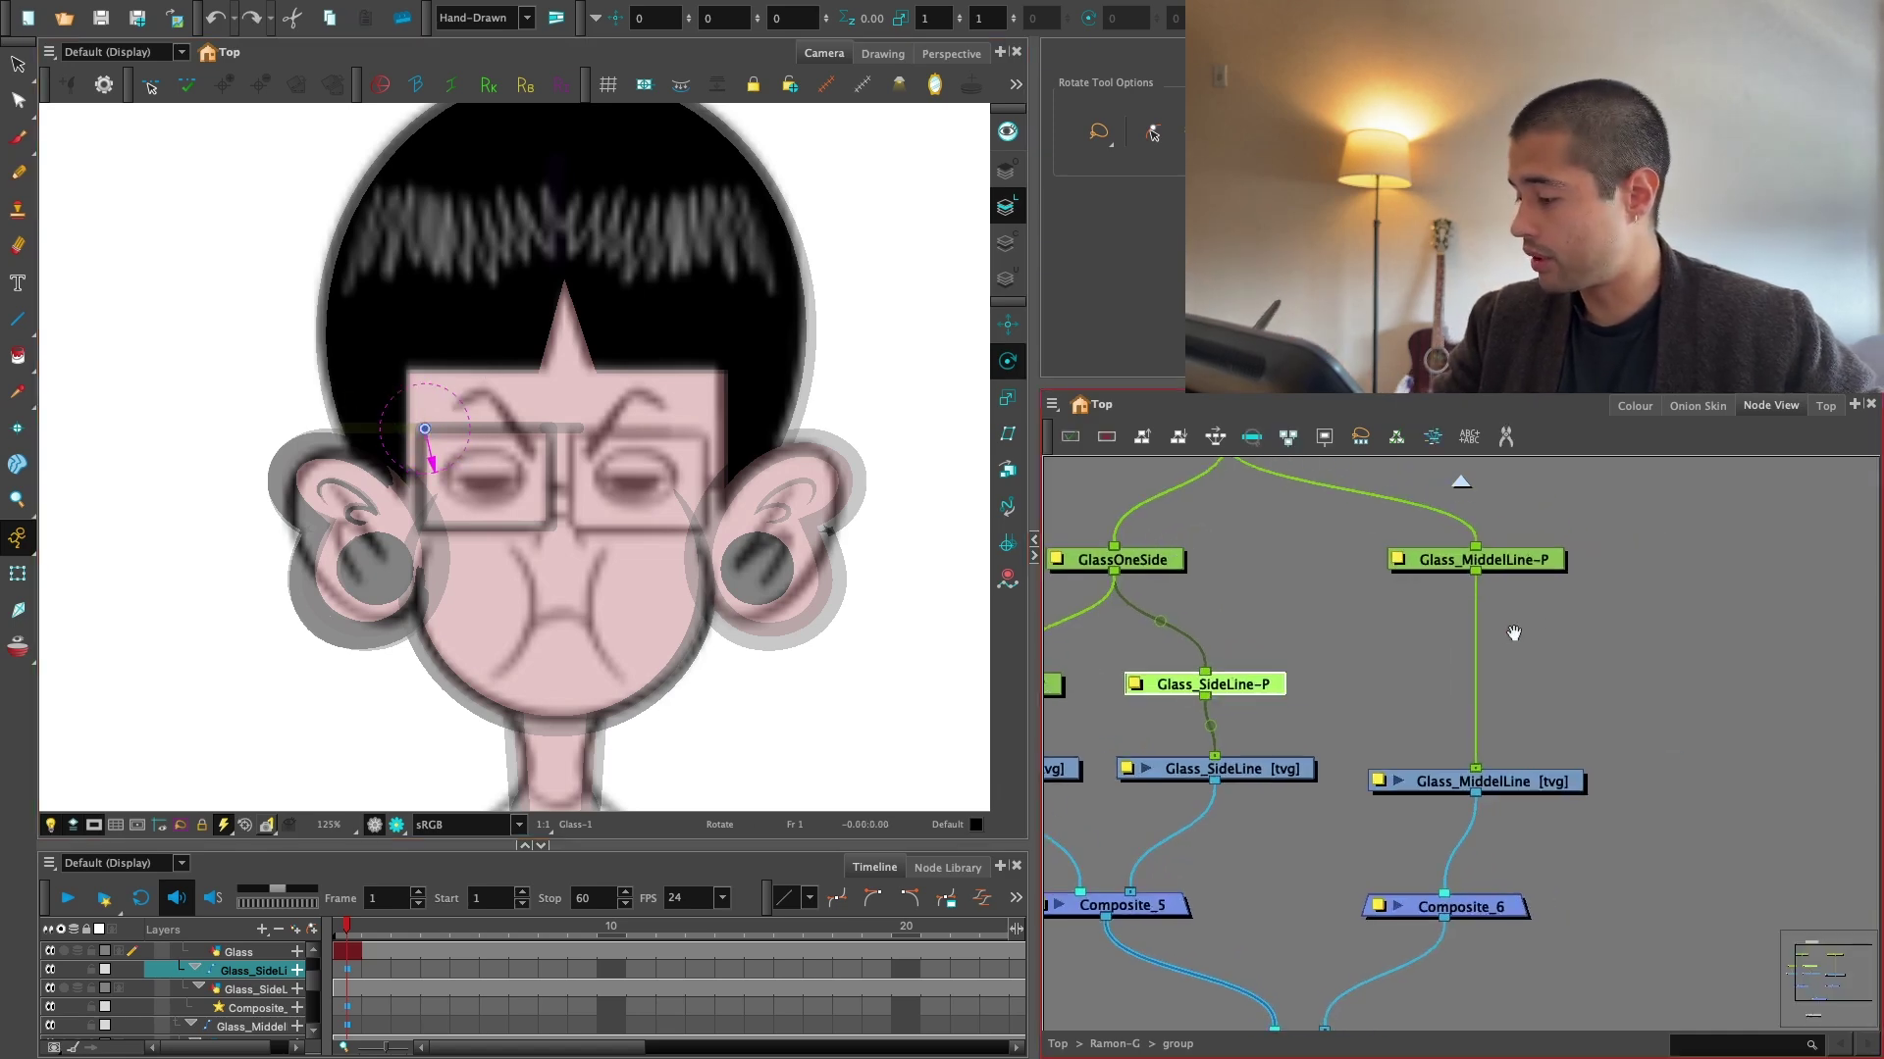
drag(1526, 559, 1525, 570)
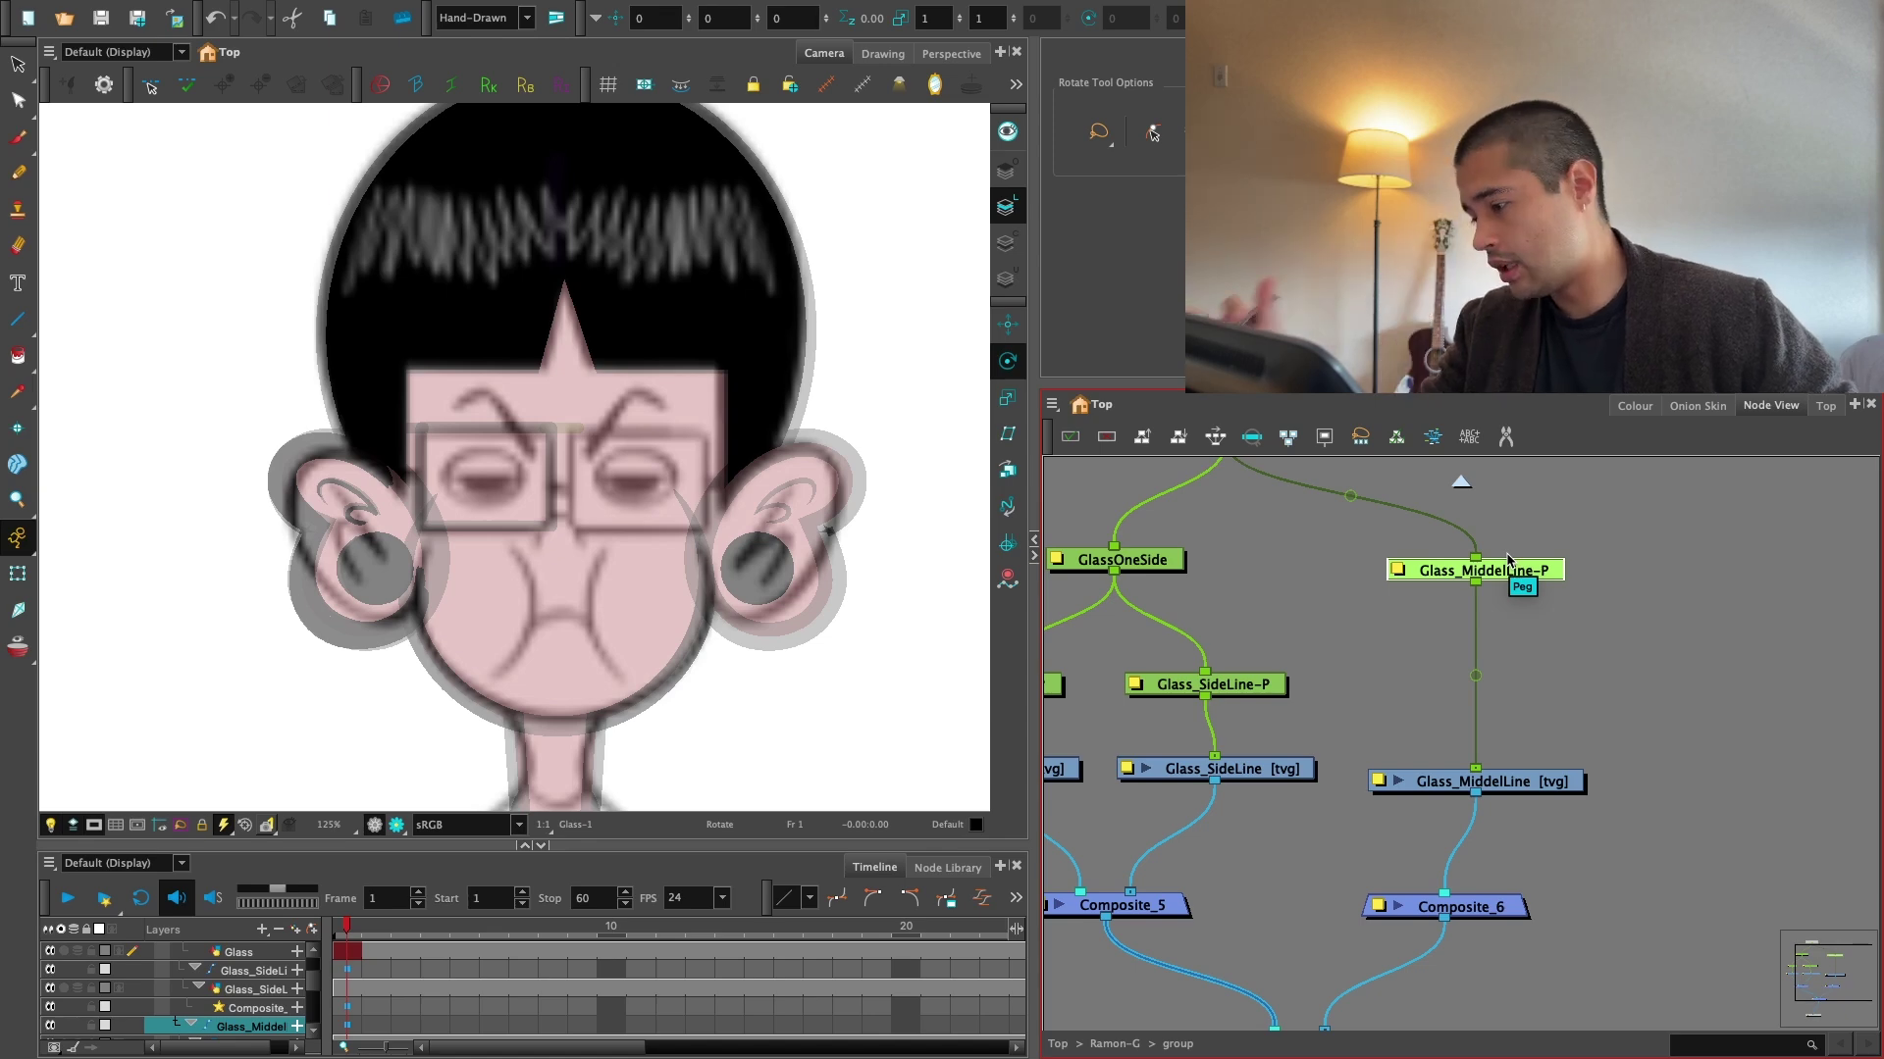
drag(1511, 553, 1503, 779)
key(1)
key(1)
key(1)
key(1)
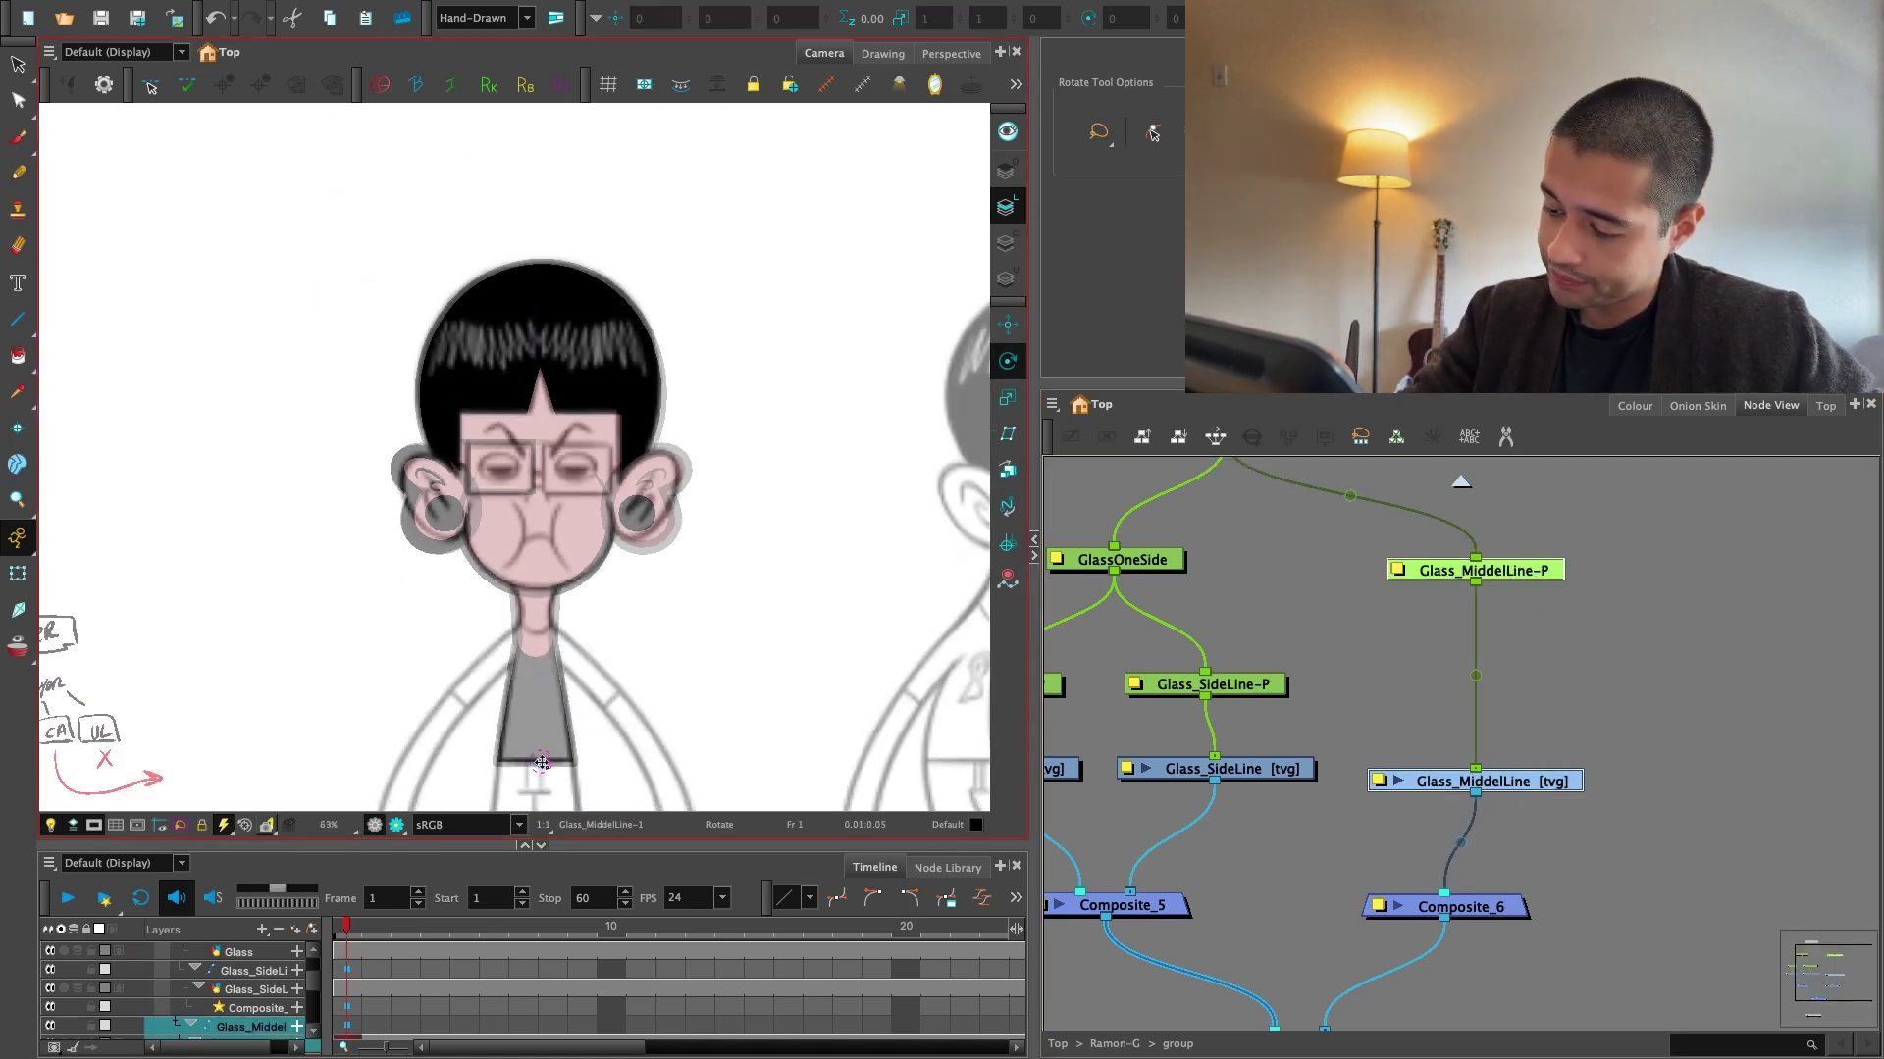
key(2)
key(2)
key(2)
key(2)
key(2)
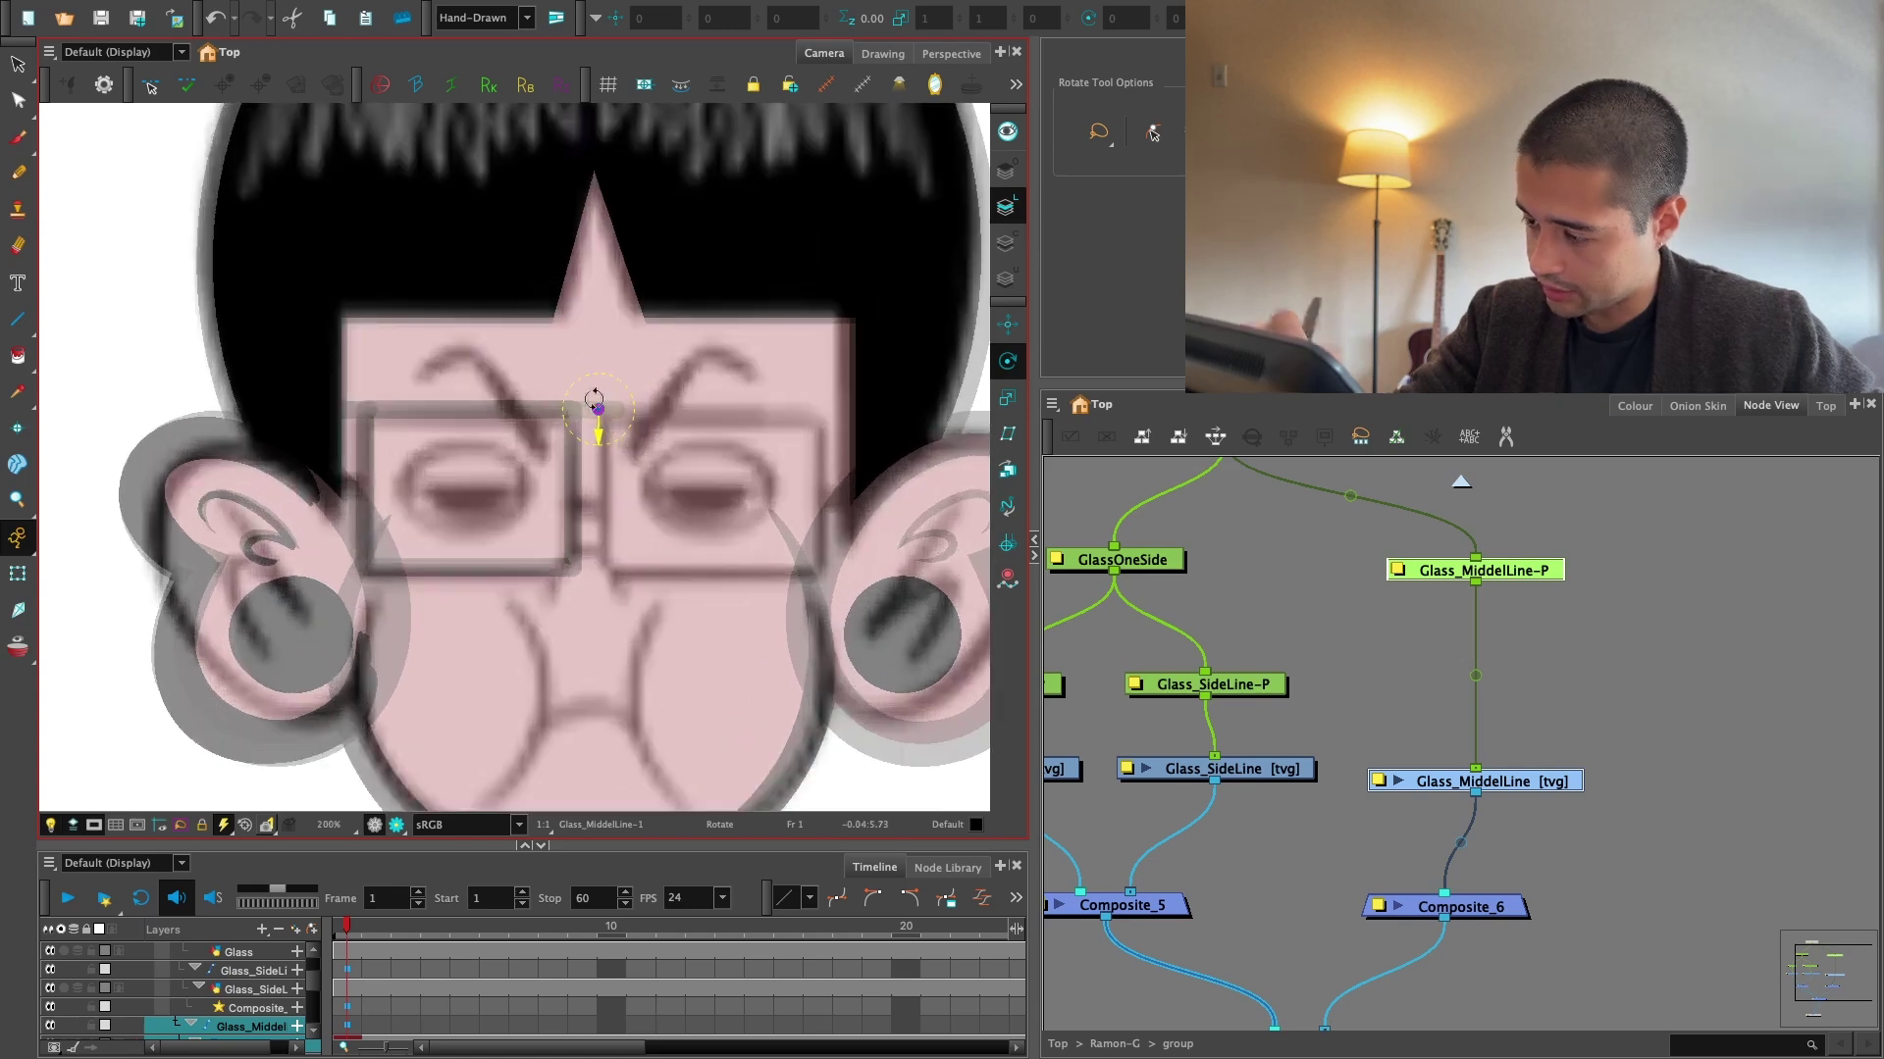
With the Glass drawing selected, add a semi-transparent light grey swatch (RGB 231, 231, 231) to the Ramon_Colors palette.
key(1)
key(1)
drag(1349, 683, 1427, 643)
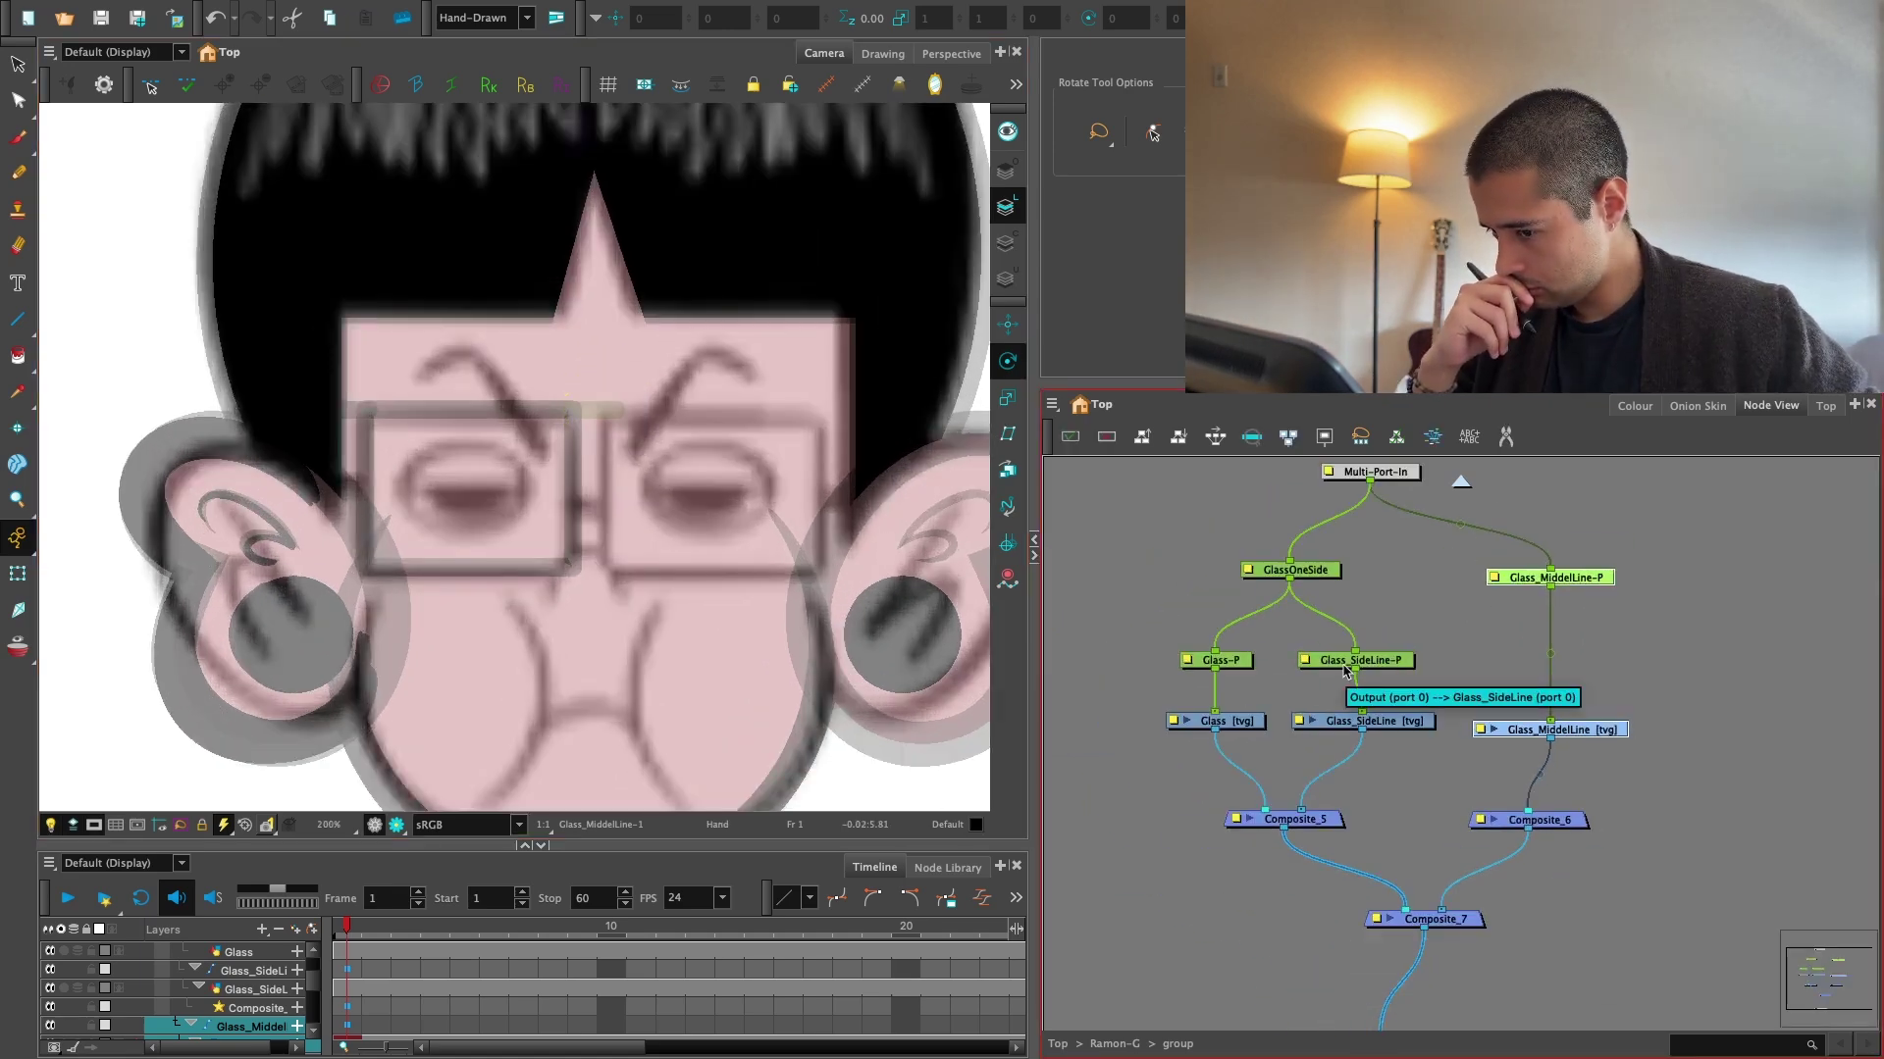
click(1413, 691)
click(1391, 717)
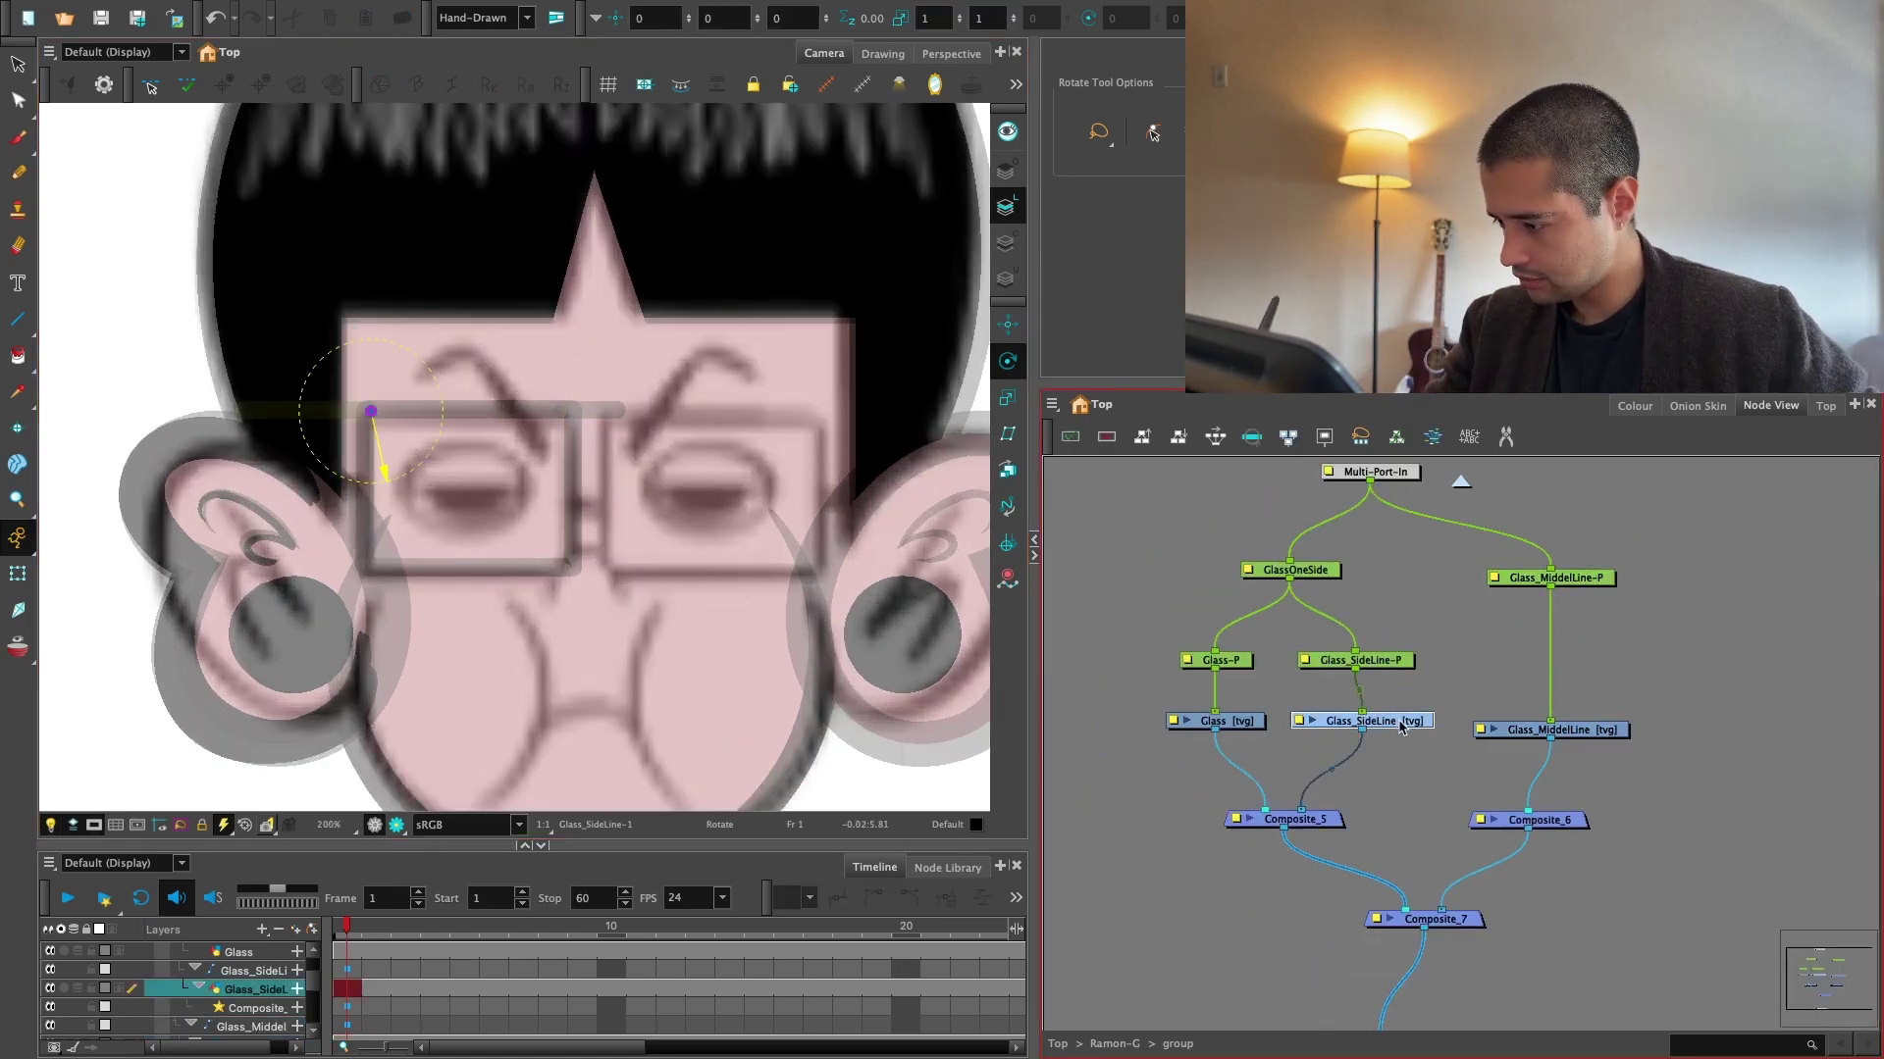
click(1236, 701)
click(1228, 720)
key(alt+s)
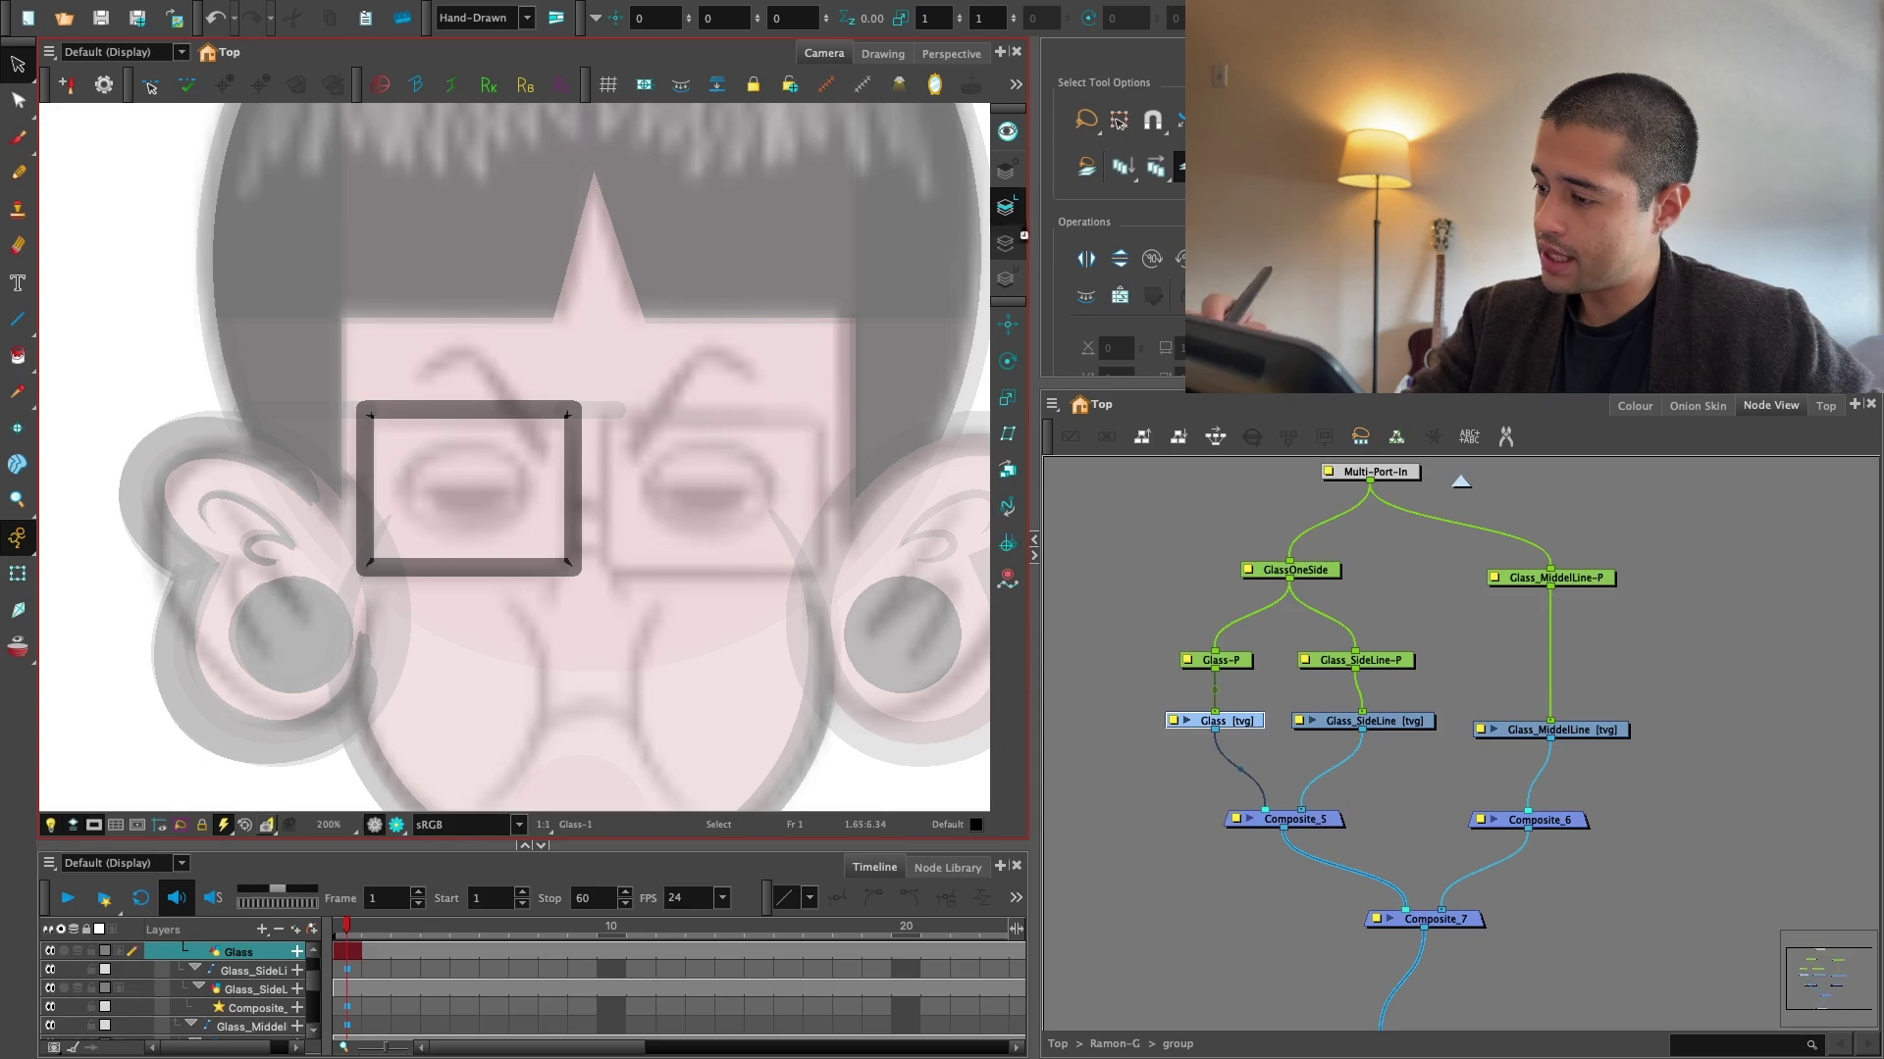
click(1635, 405)
click(1062, 839)
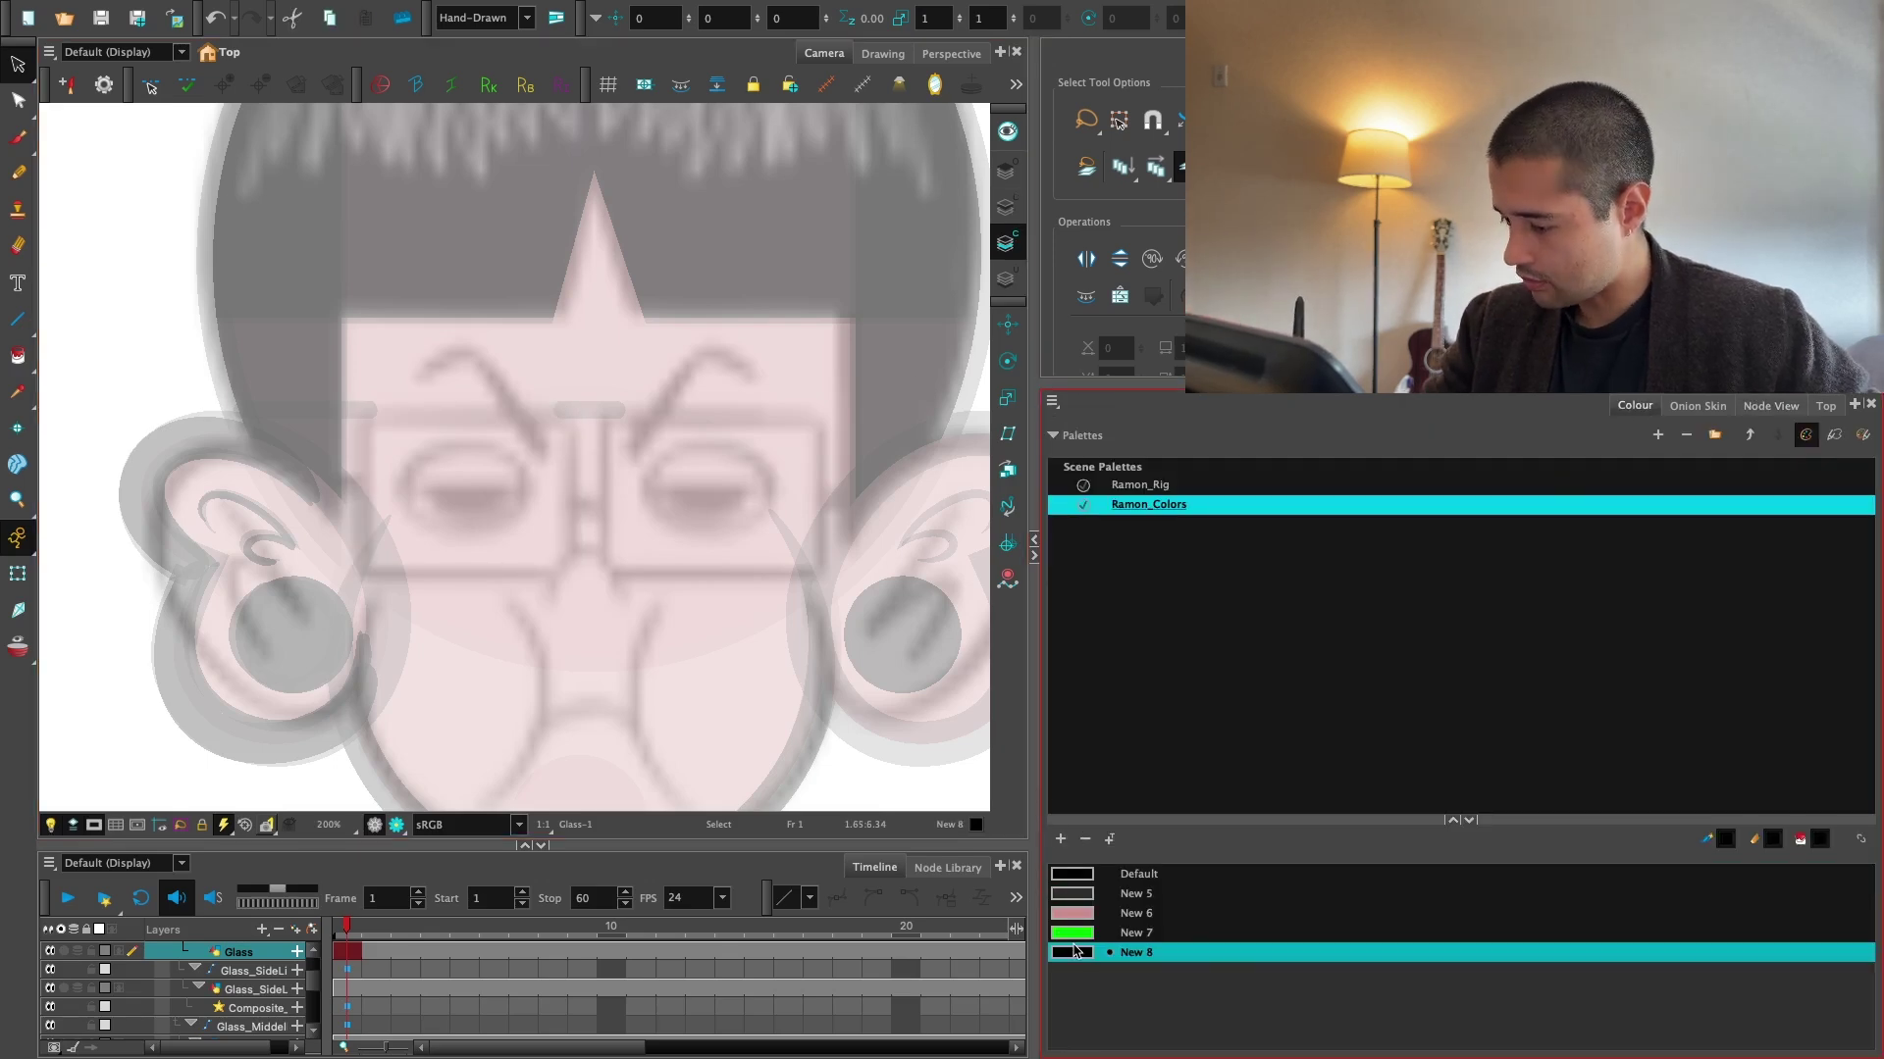
double_click(1072, 953)
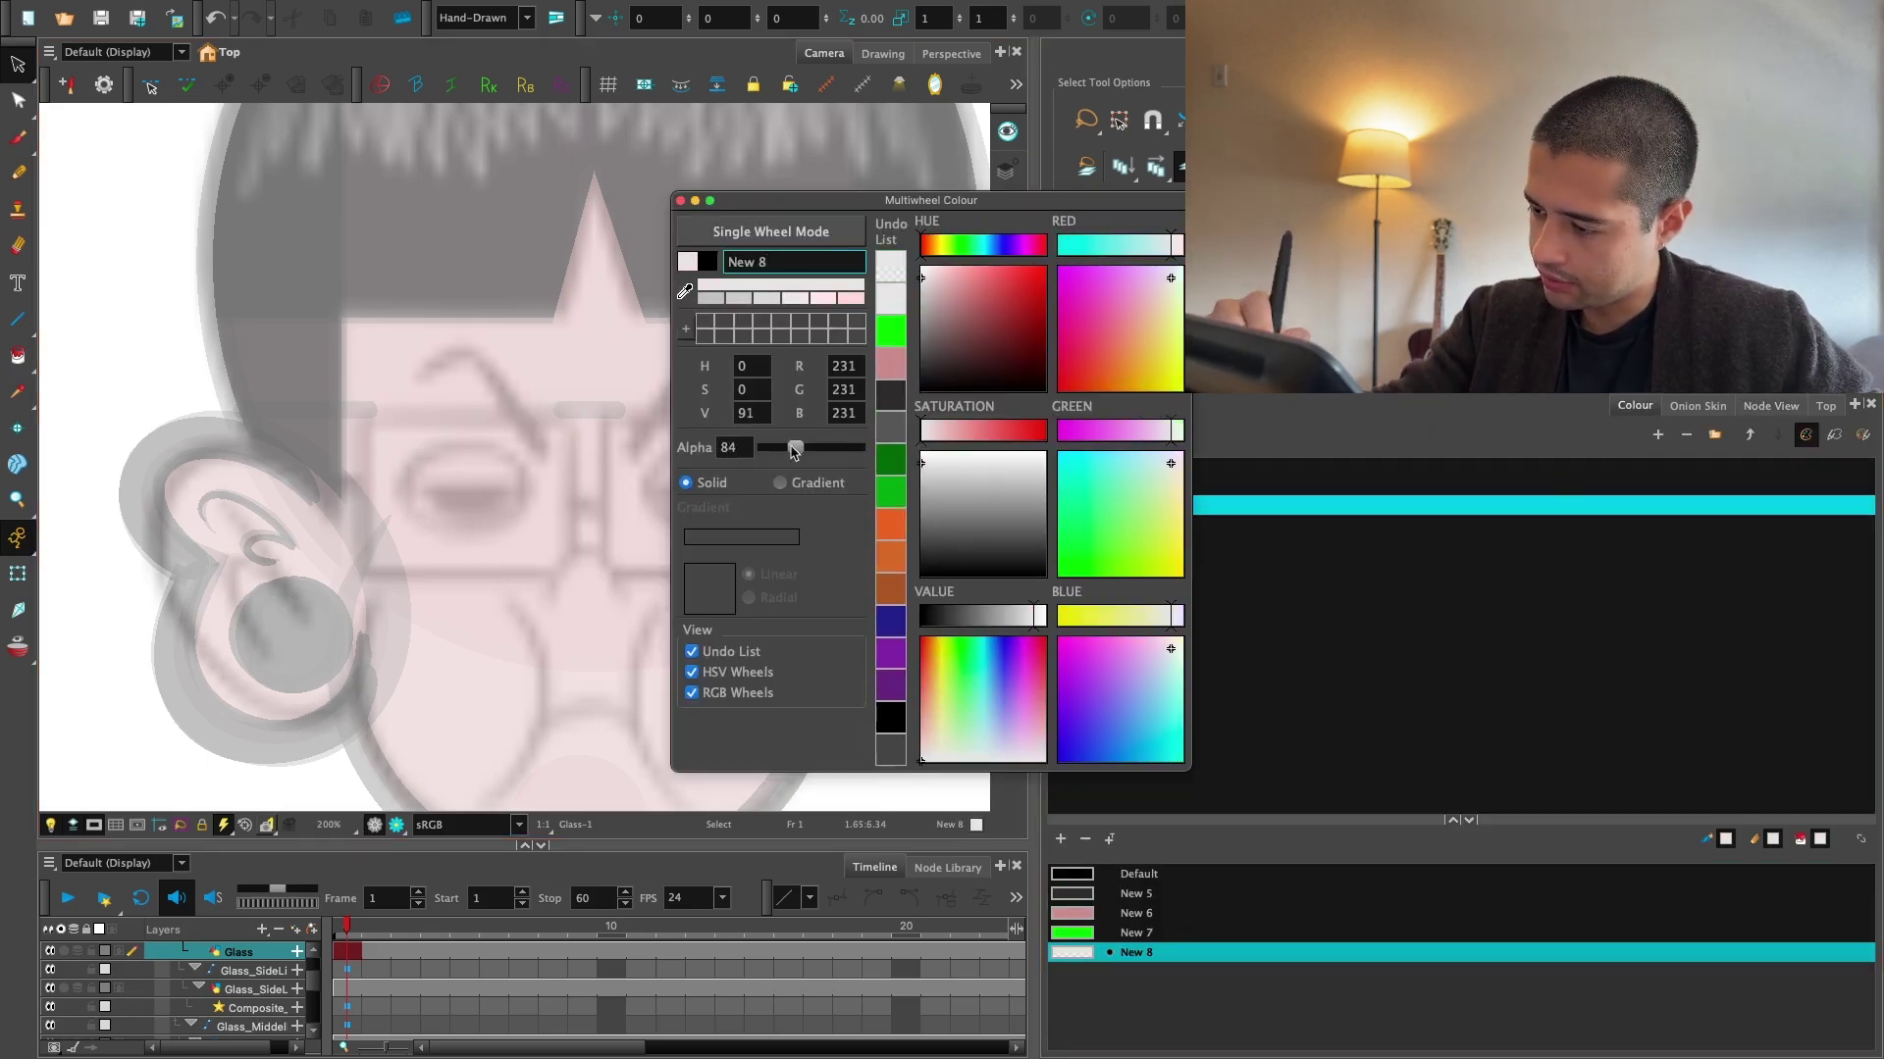
click(680, 200)
Fill the inside of the lens frame with the semi-transparent grey and return to the node network.
key(alt+i)
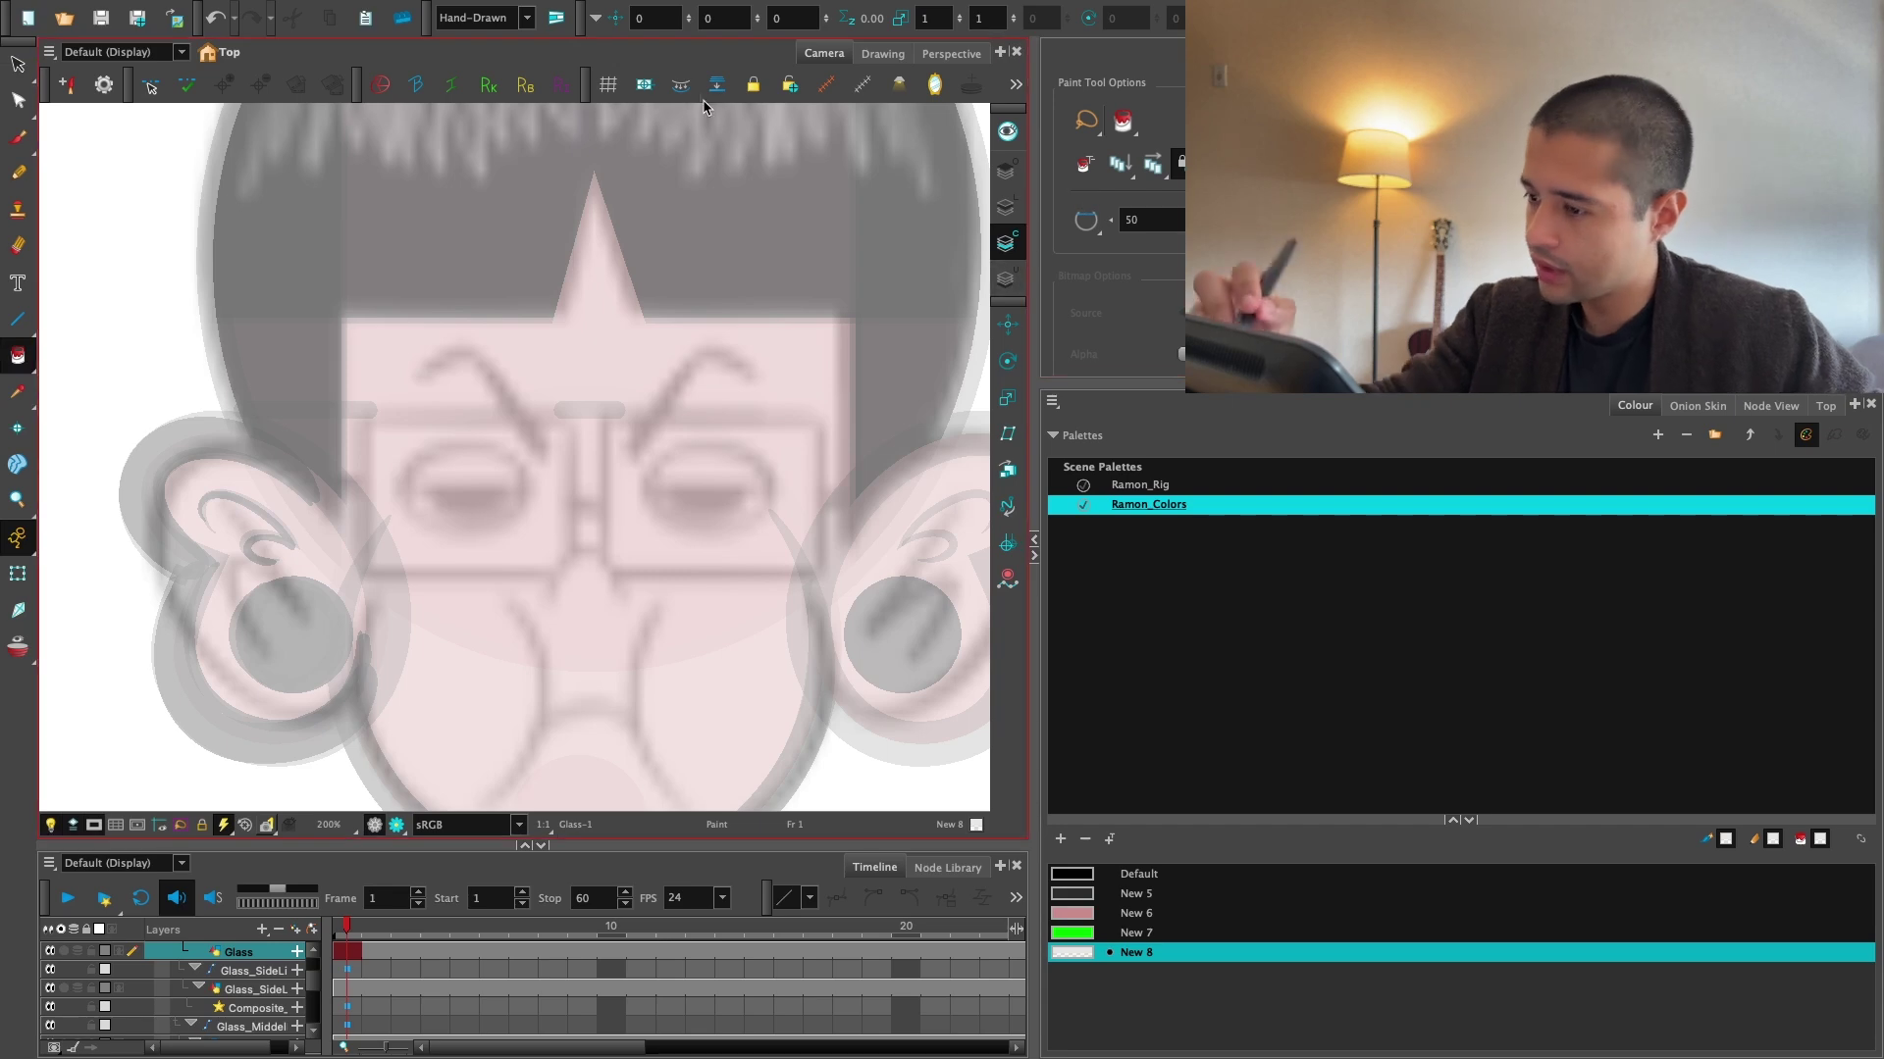
click(680, 86)
click(443, 454)
key(shift+i)
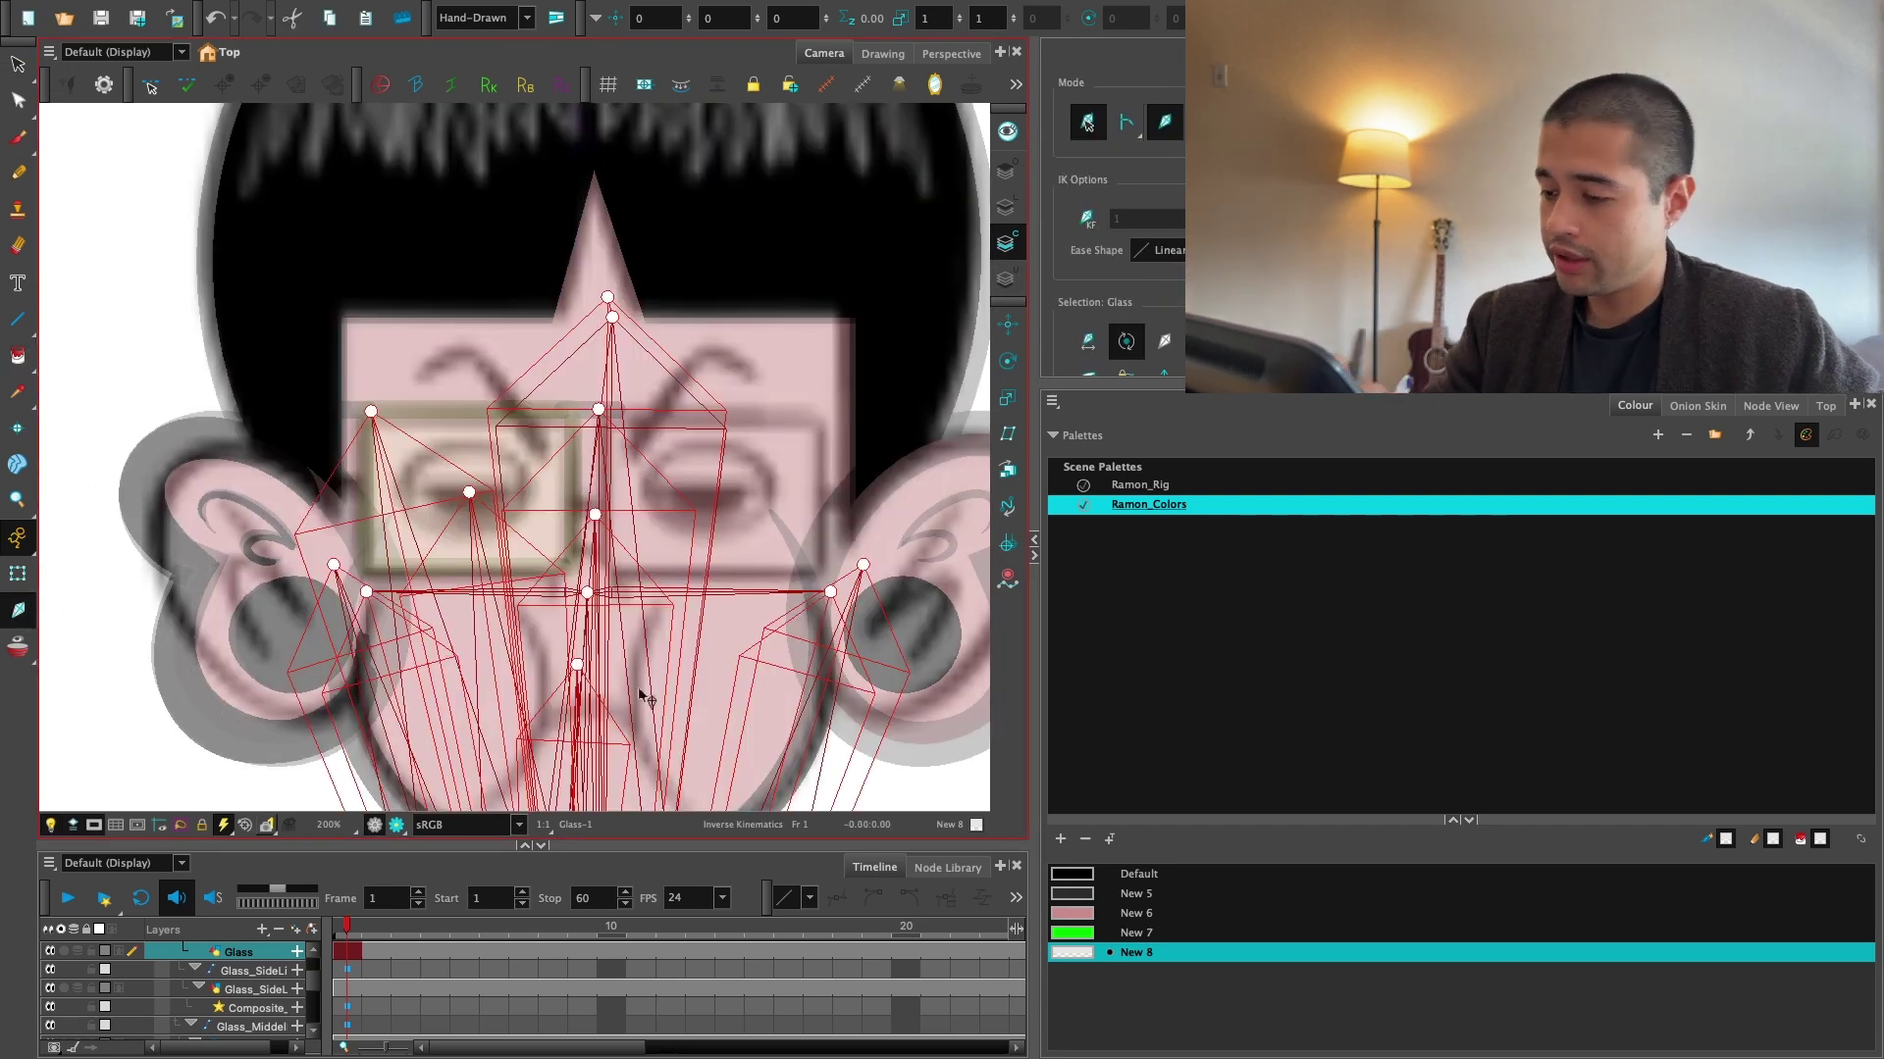
key(shift+t)
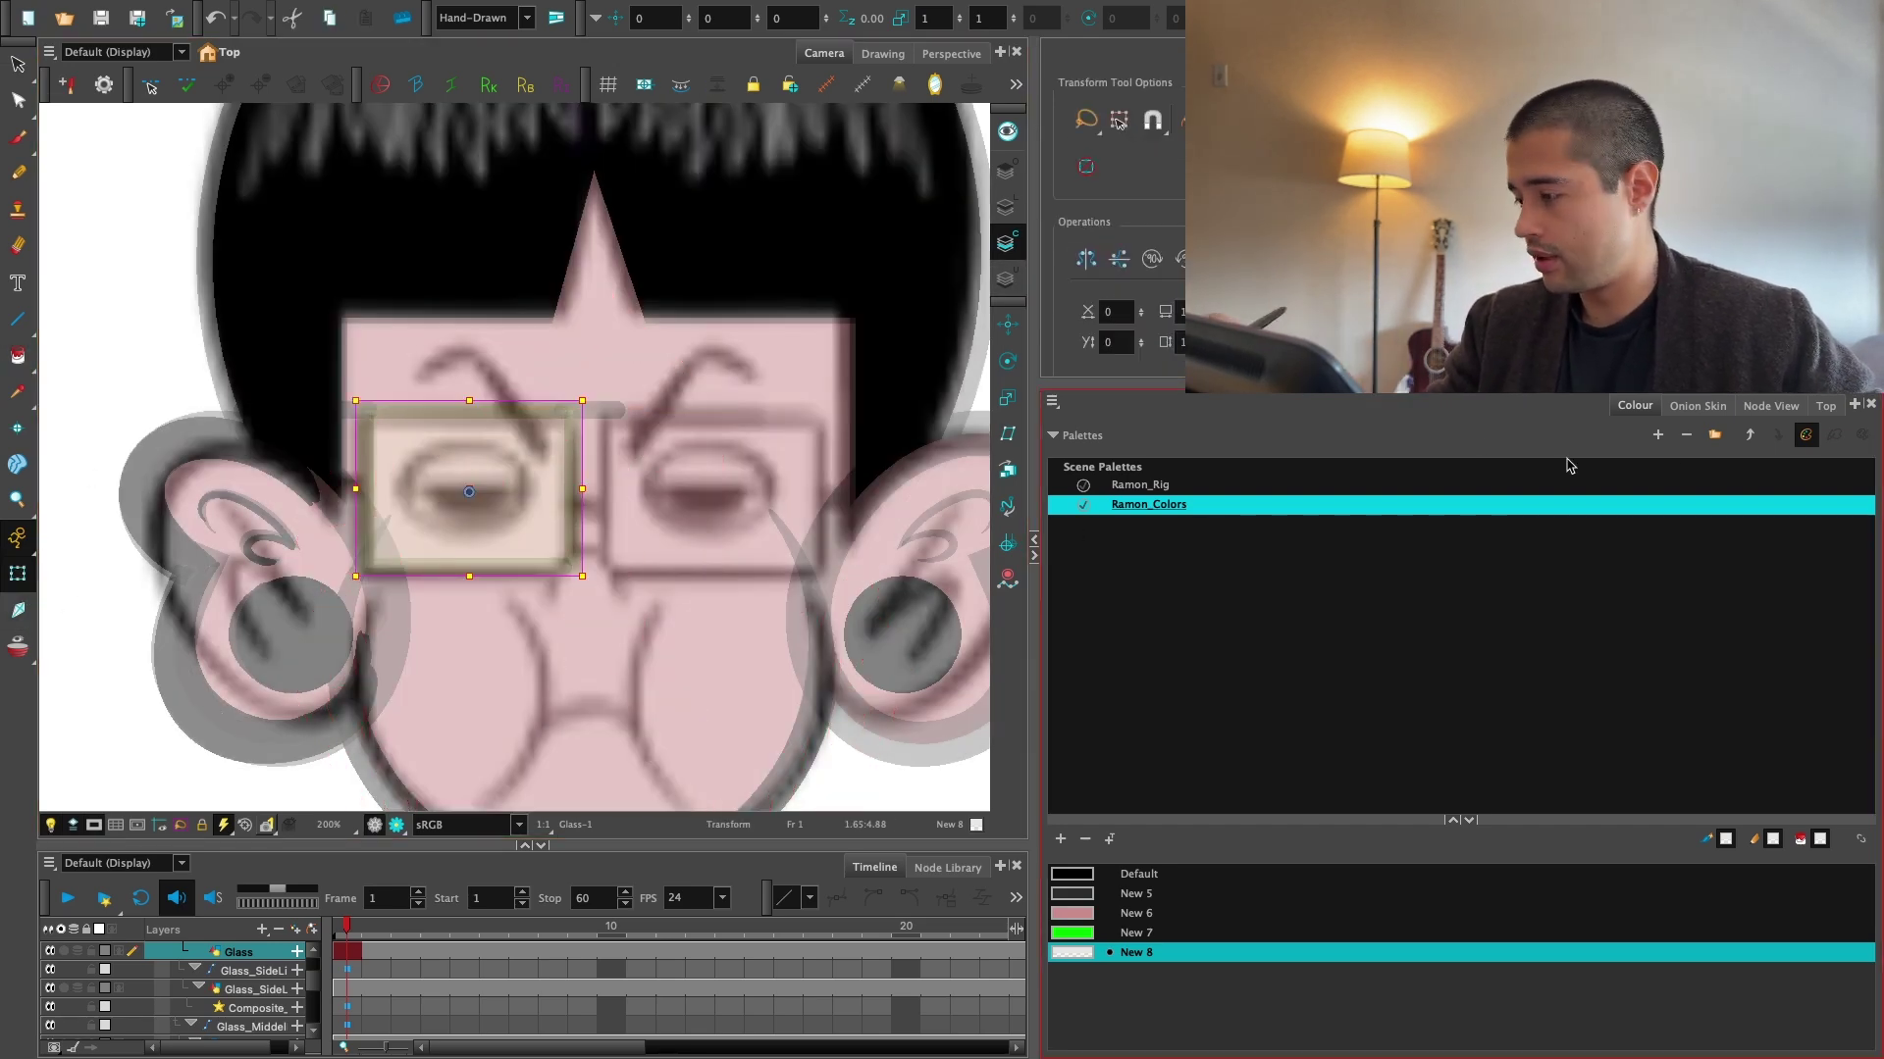
click(1737, 408)
click(1651, 511)
Examine the filled lens on the face, the parts moved by each glasses peg, and the GlassOneSide peg's properties.
key(1)
key(1)
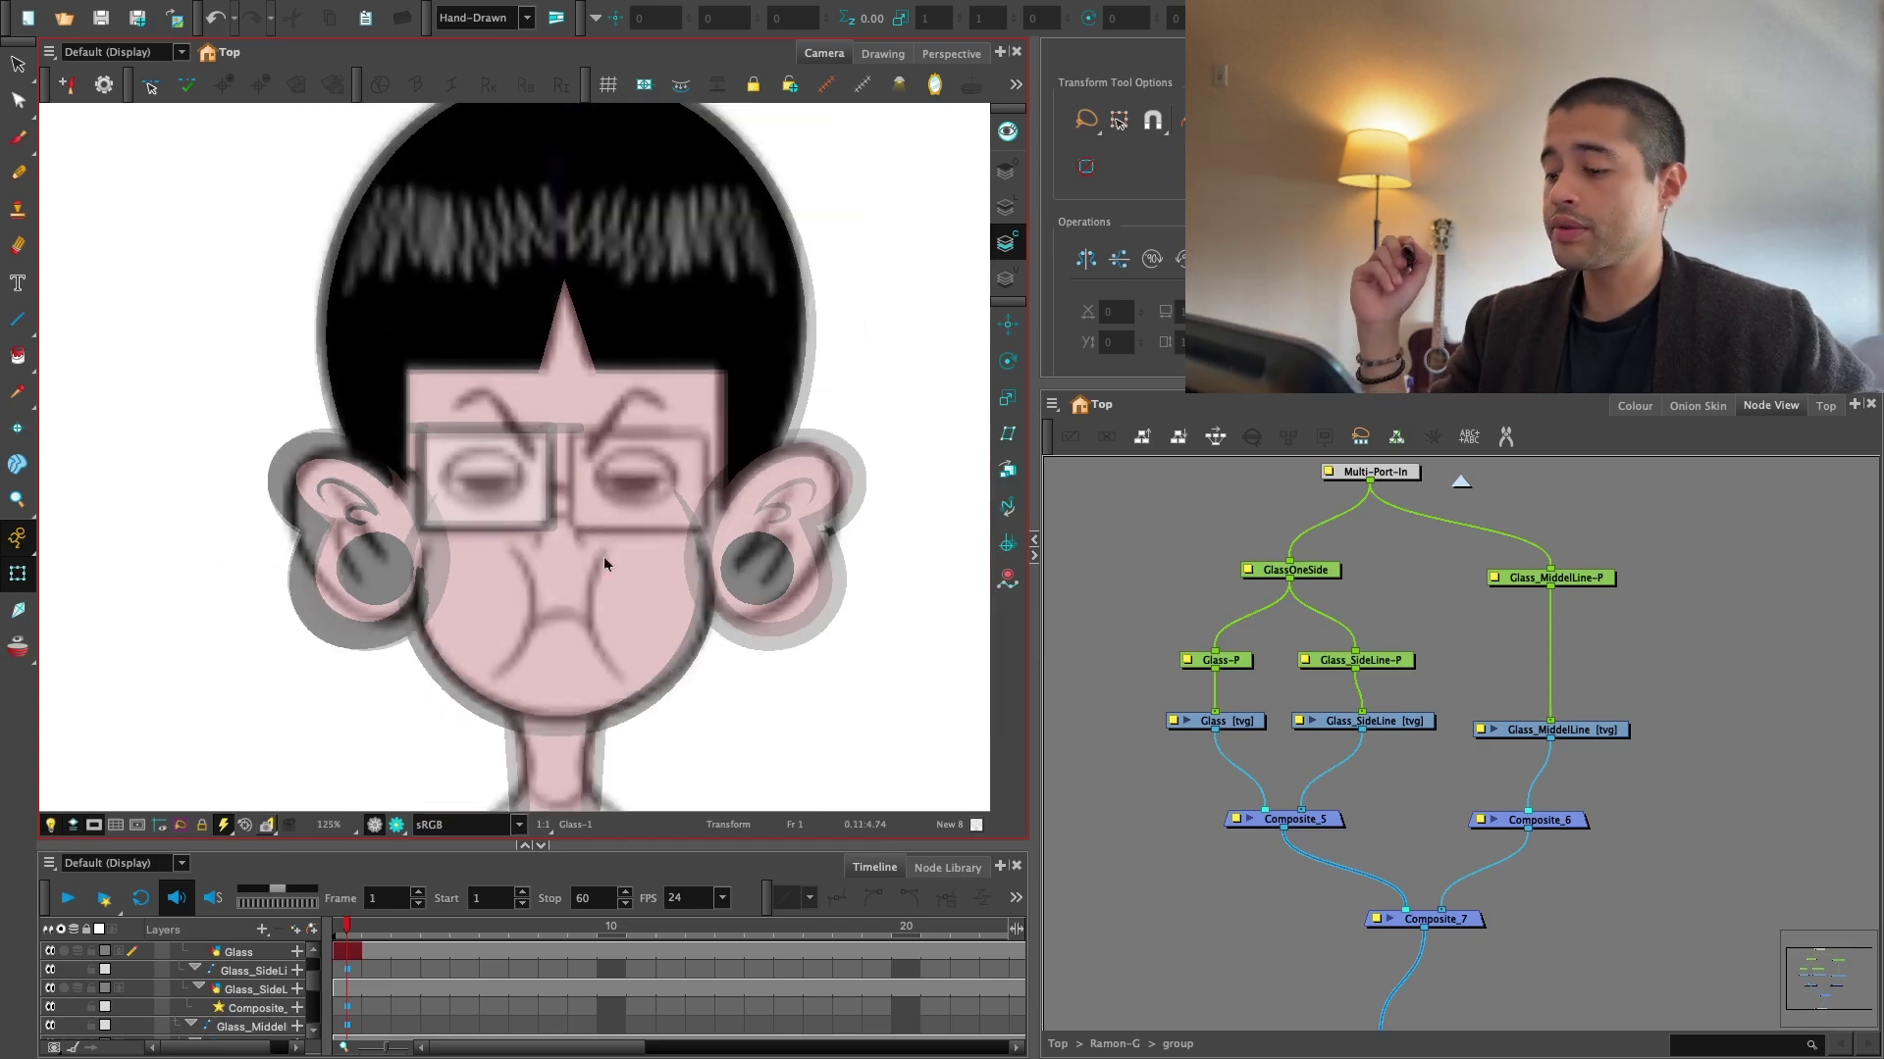
key(1)
drag(603, 558, 622, 585)
key(2)
key(2)
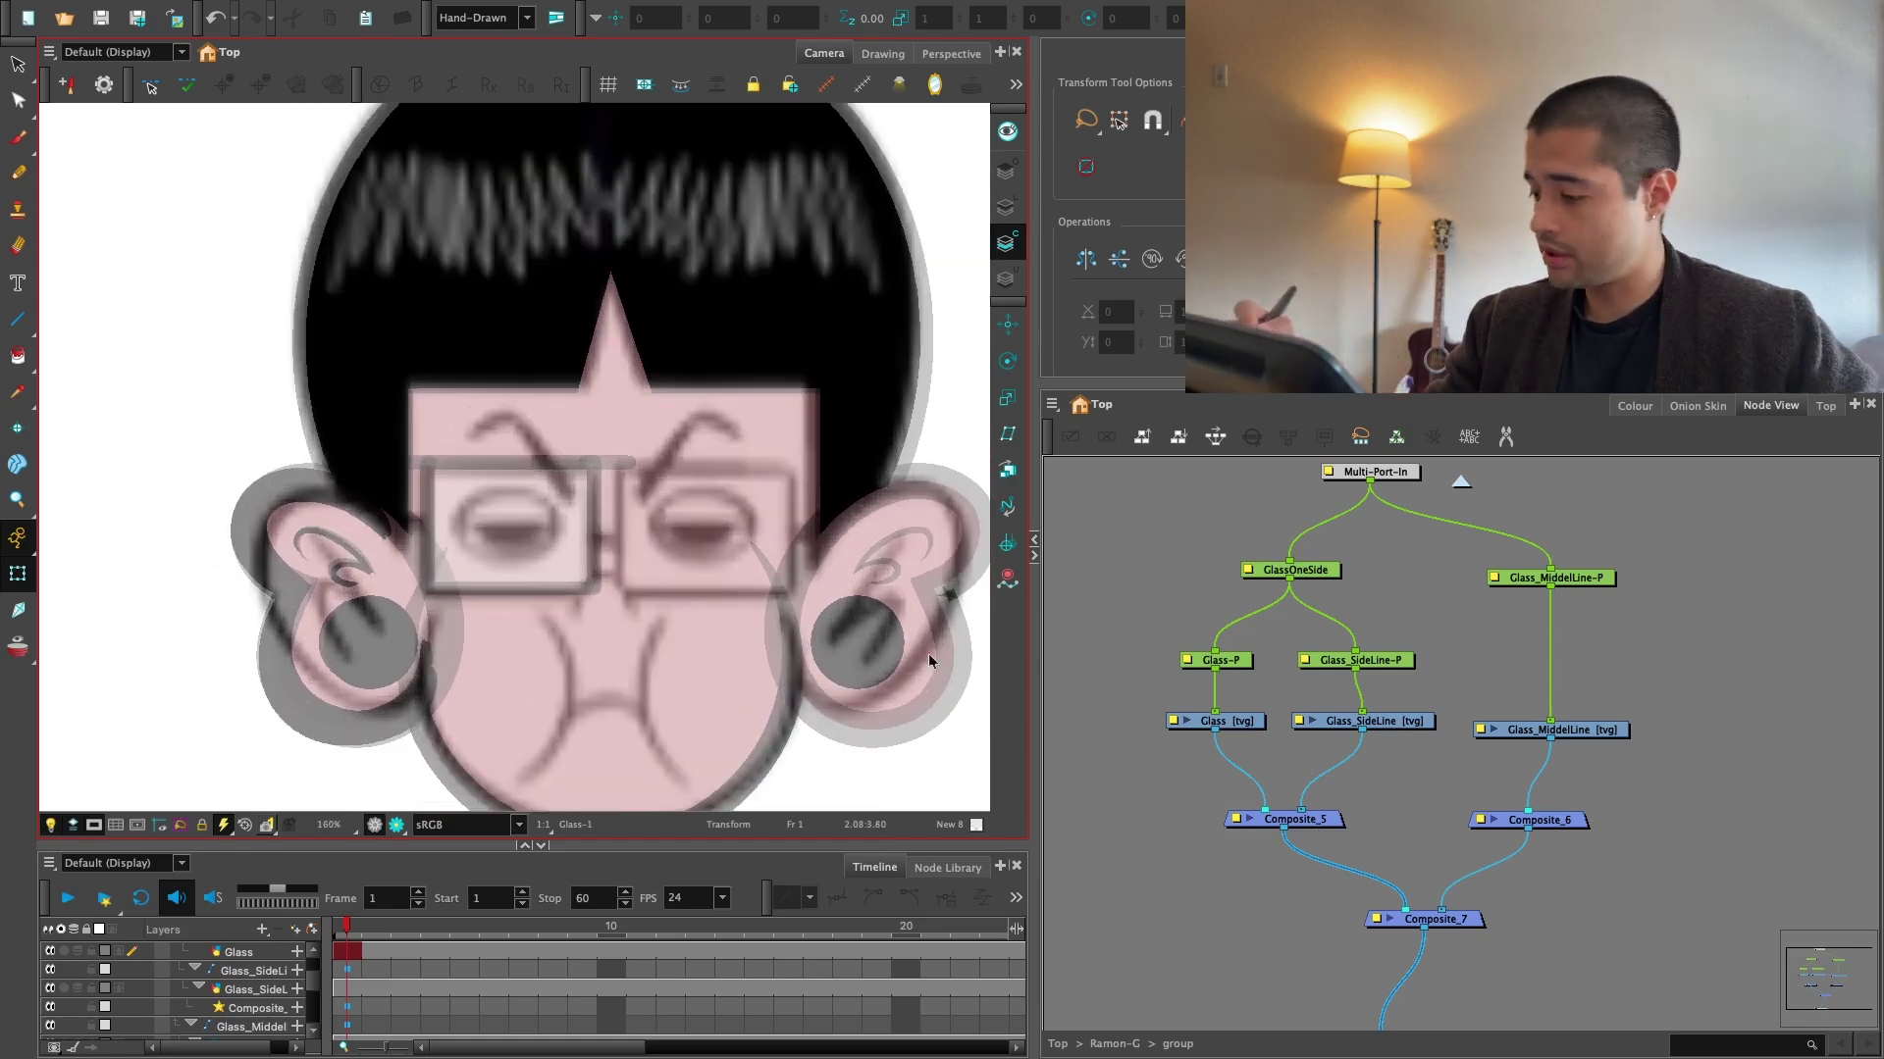
key(2)
drag(1386, 616, 1399, 655)
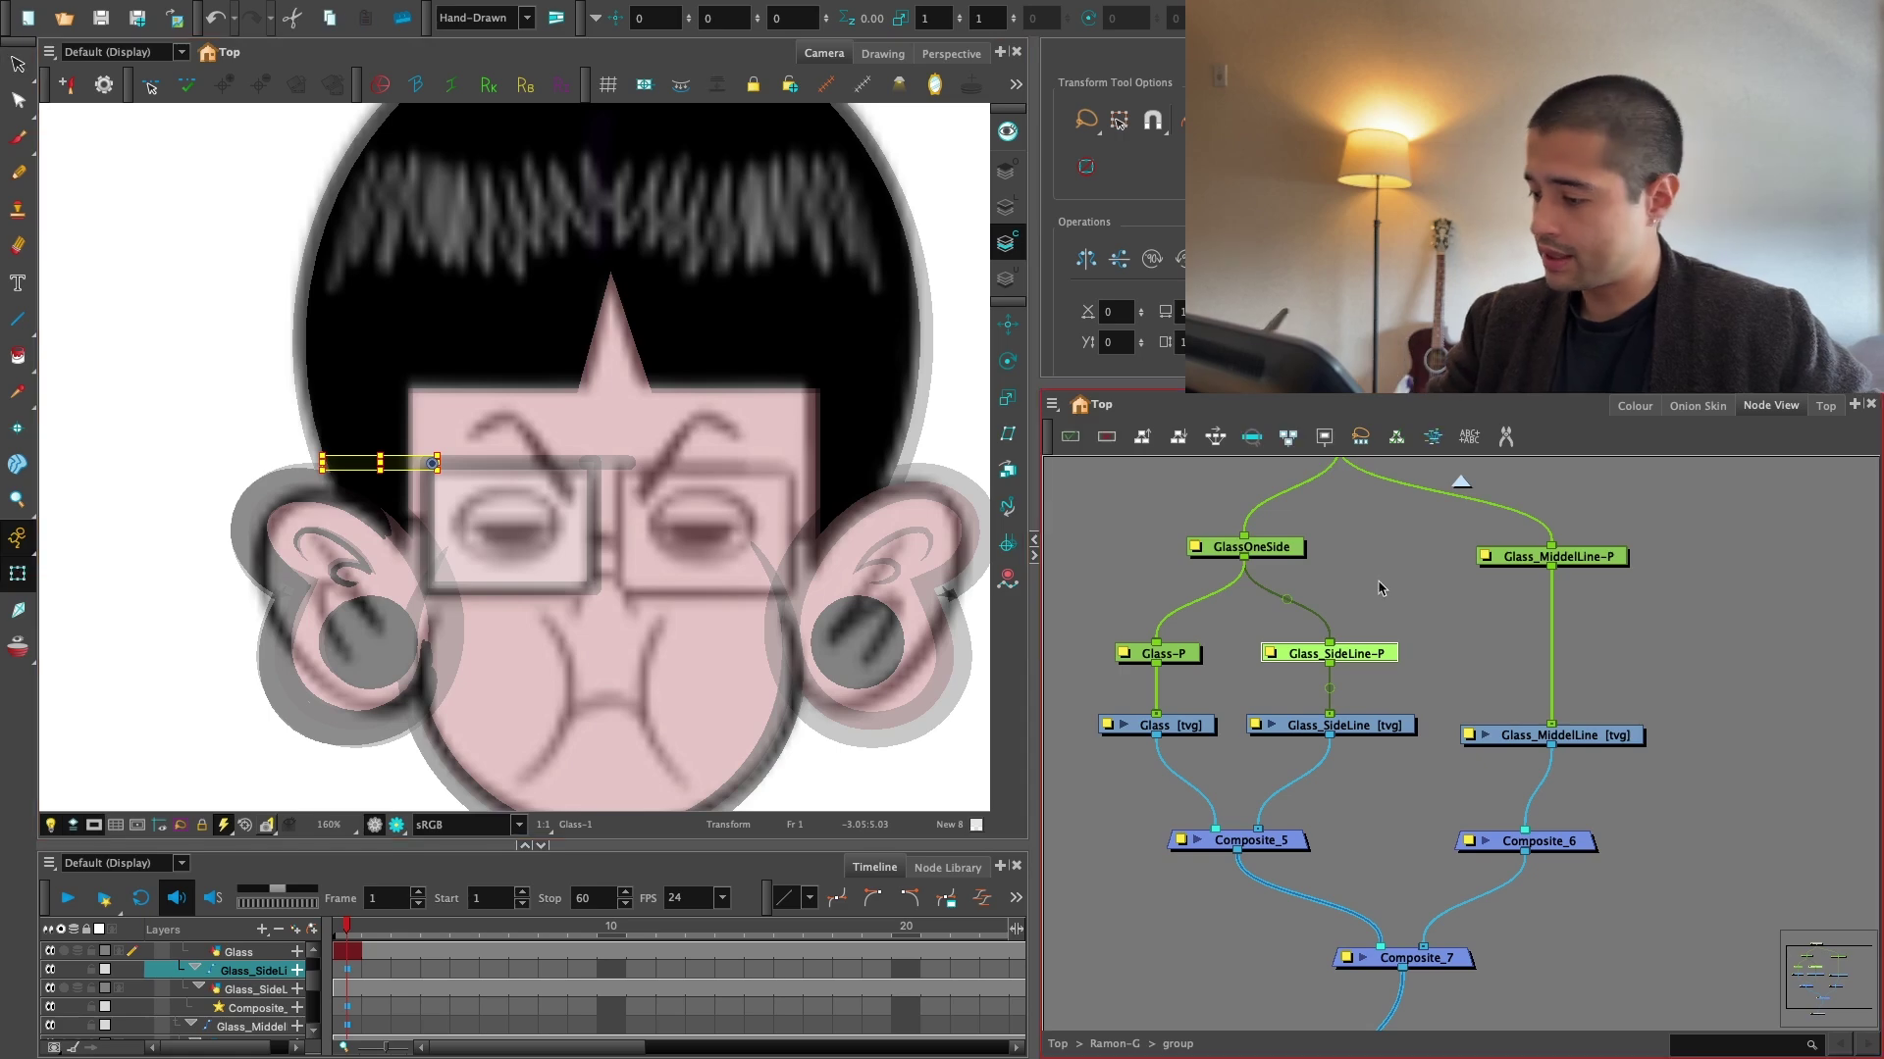
click(1379, 589)
click(1178, 654)
click(1278, 549)
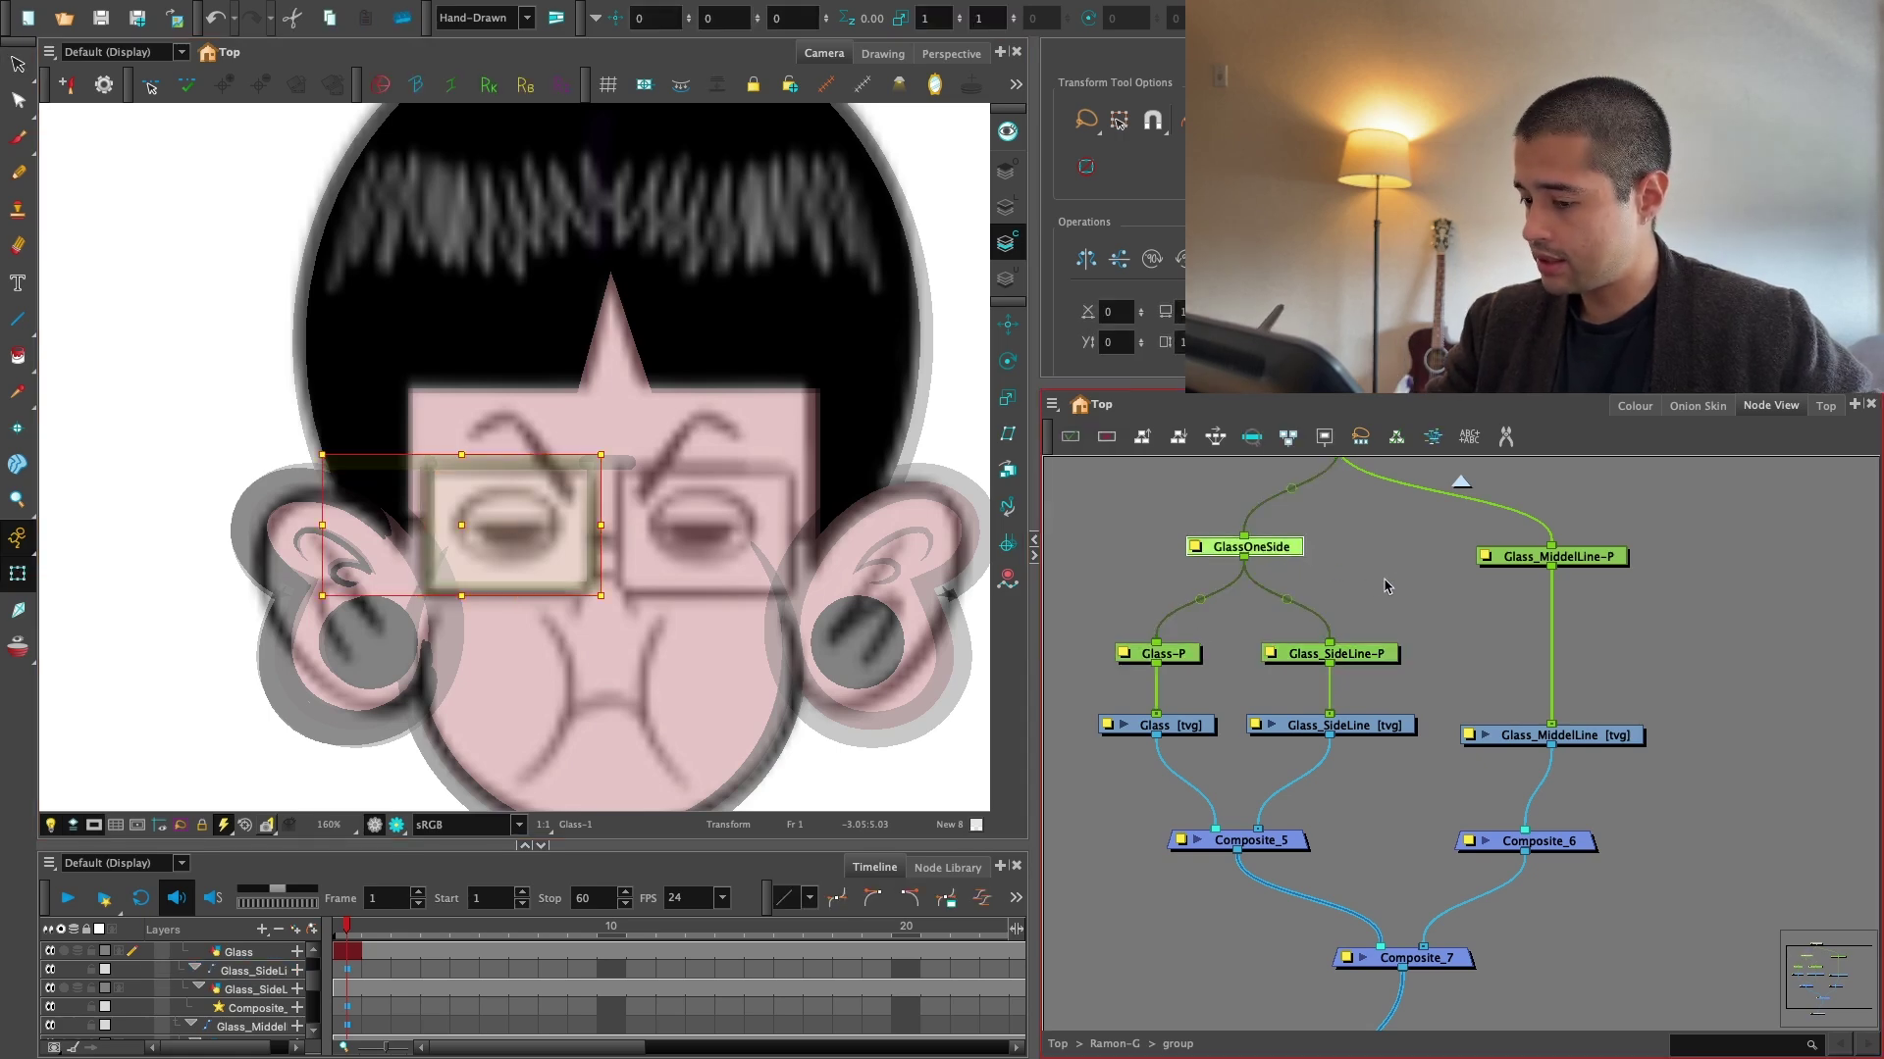
click(1374, 542)
double_click(1283, 550)
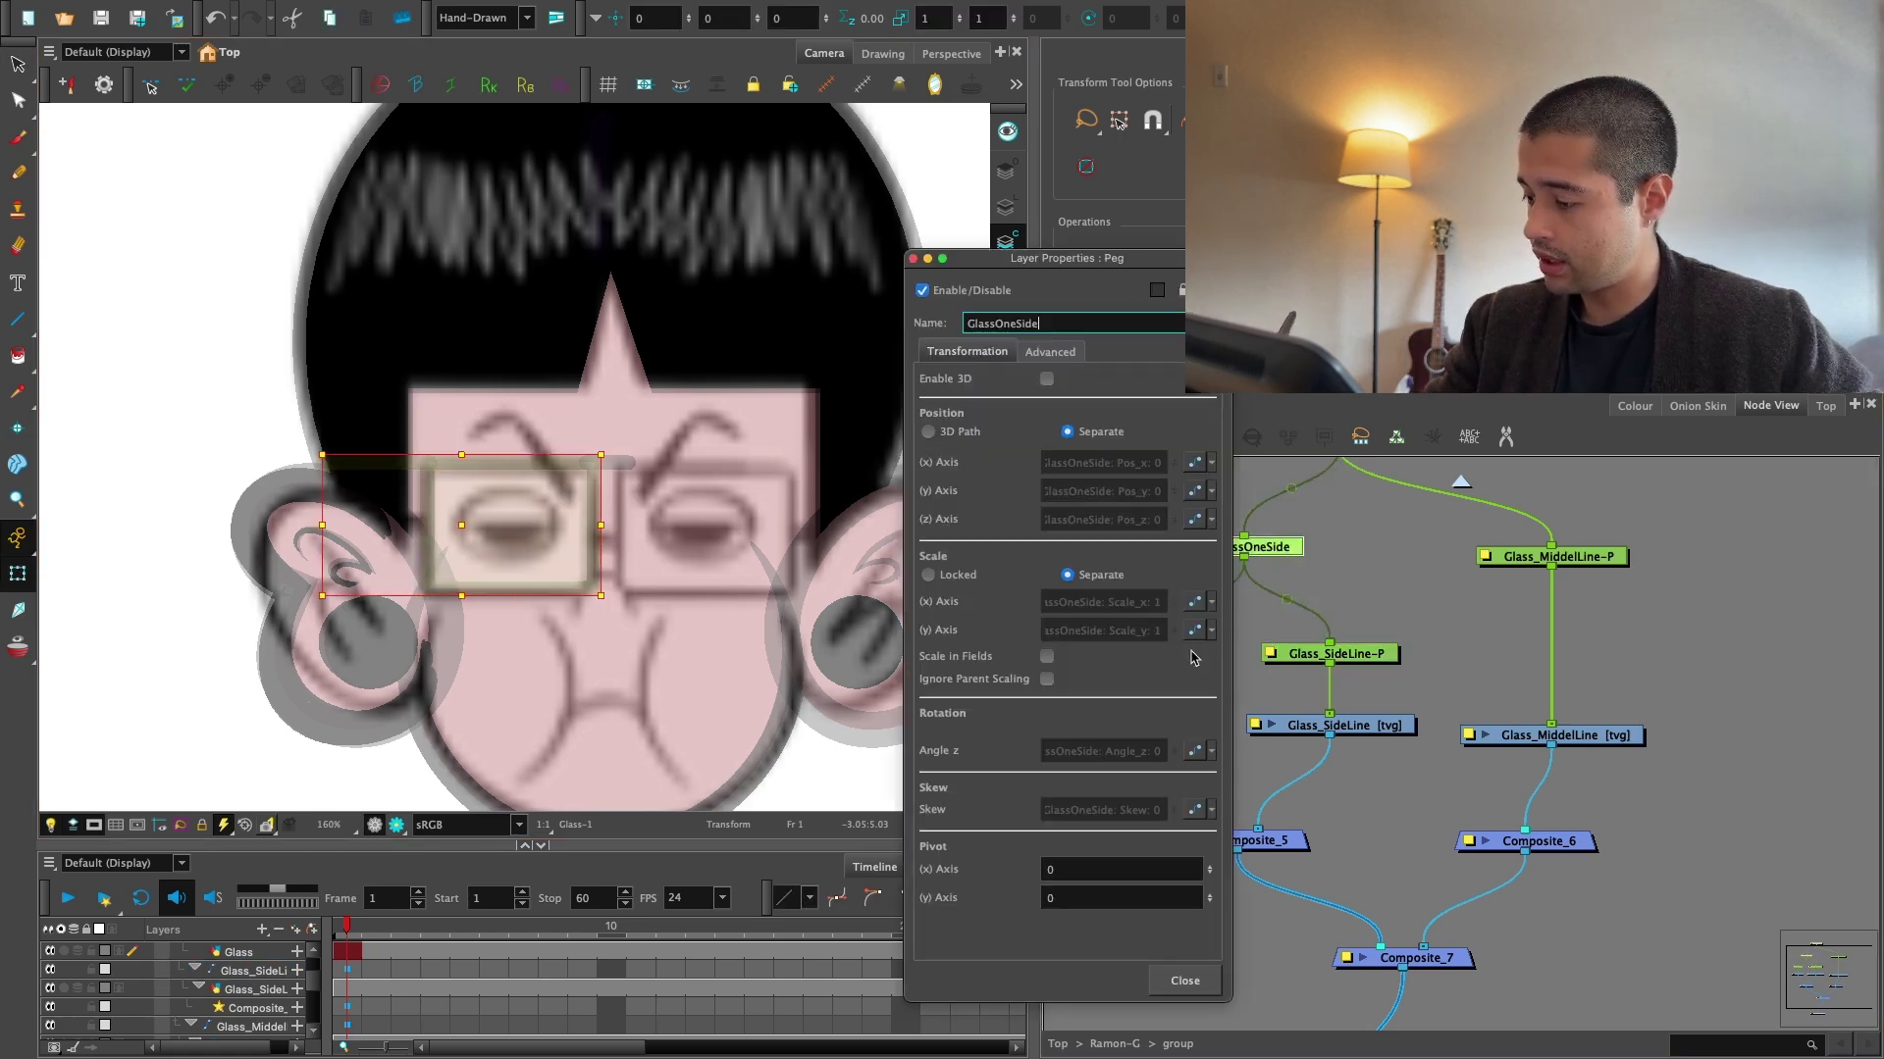
drag(1133, 269, 1024, 274)
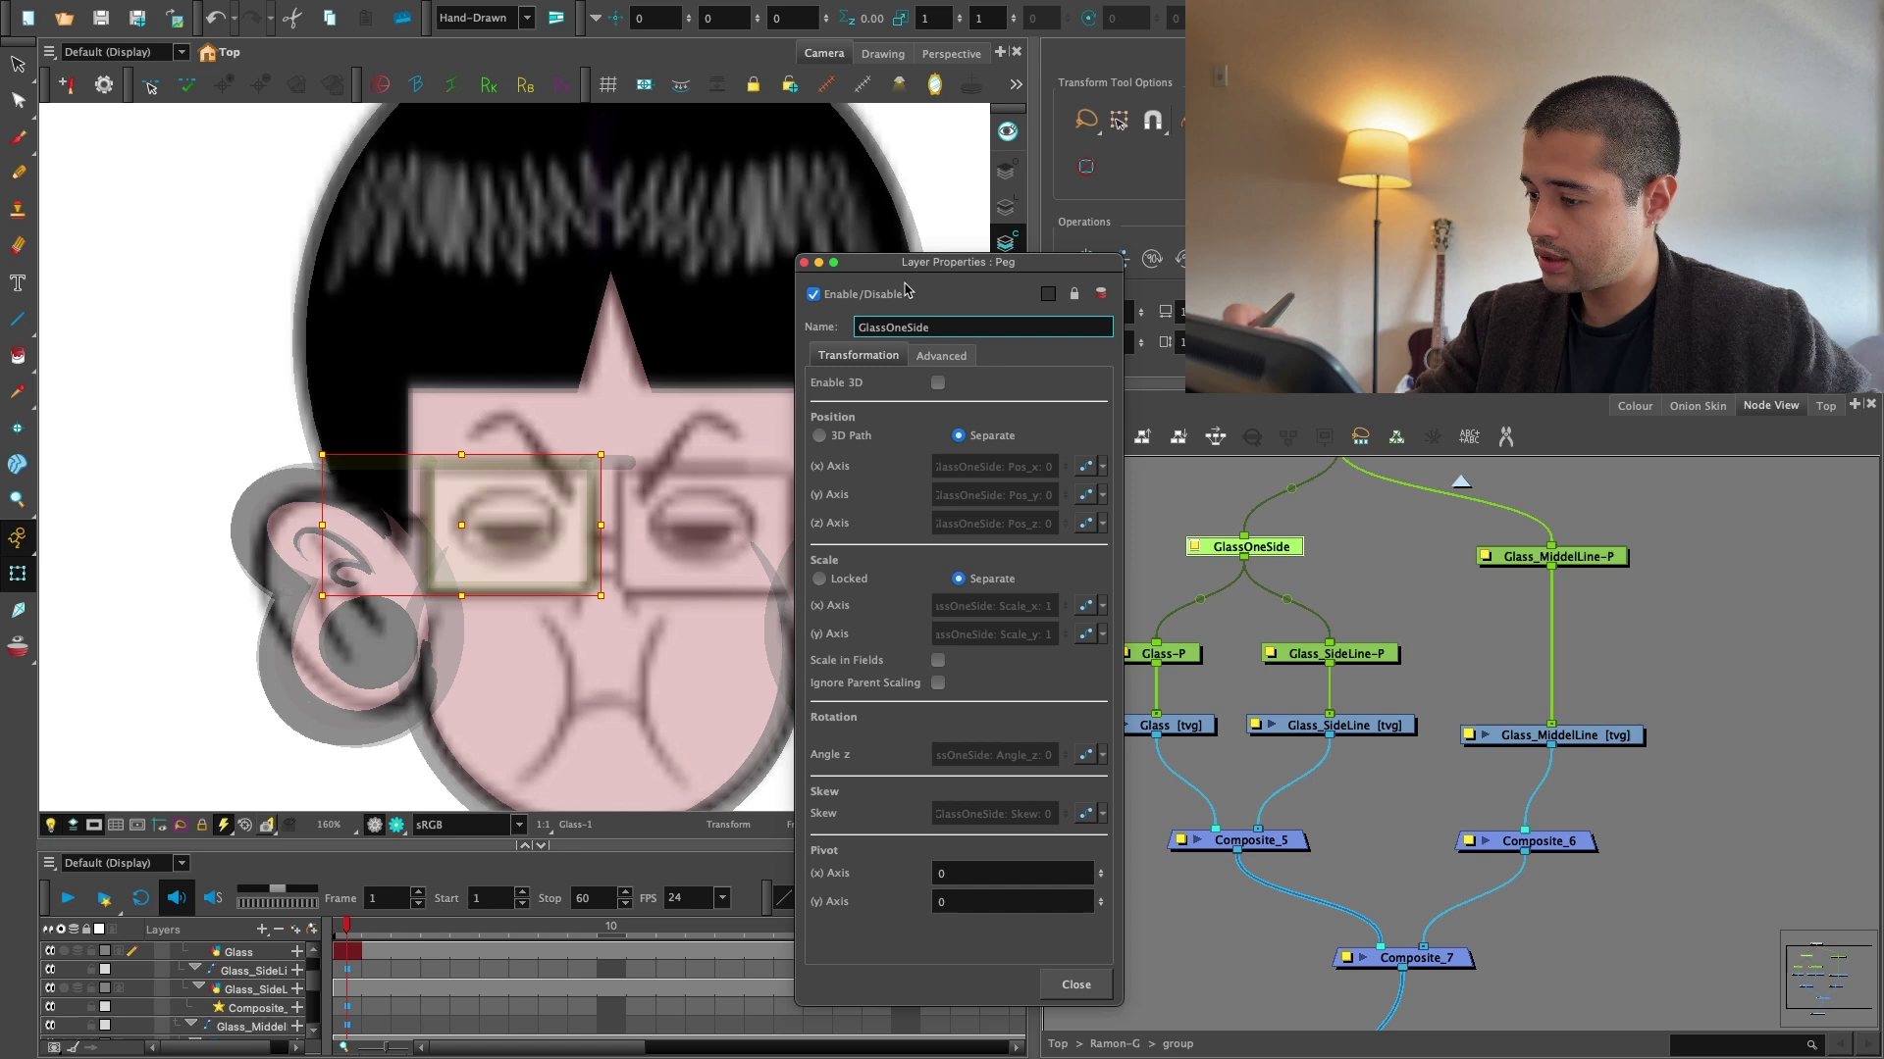
click(804, 262)
Move the GlassOneSide peg's rotation pivot from the body up to the outer end of the glasses' side line.
click(1008, 361)
key(1)
key(1)
key(1)
key(1)
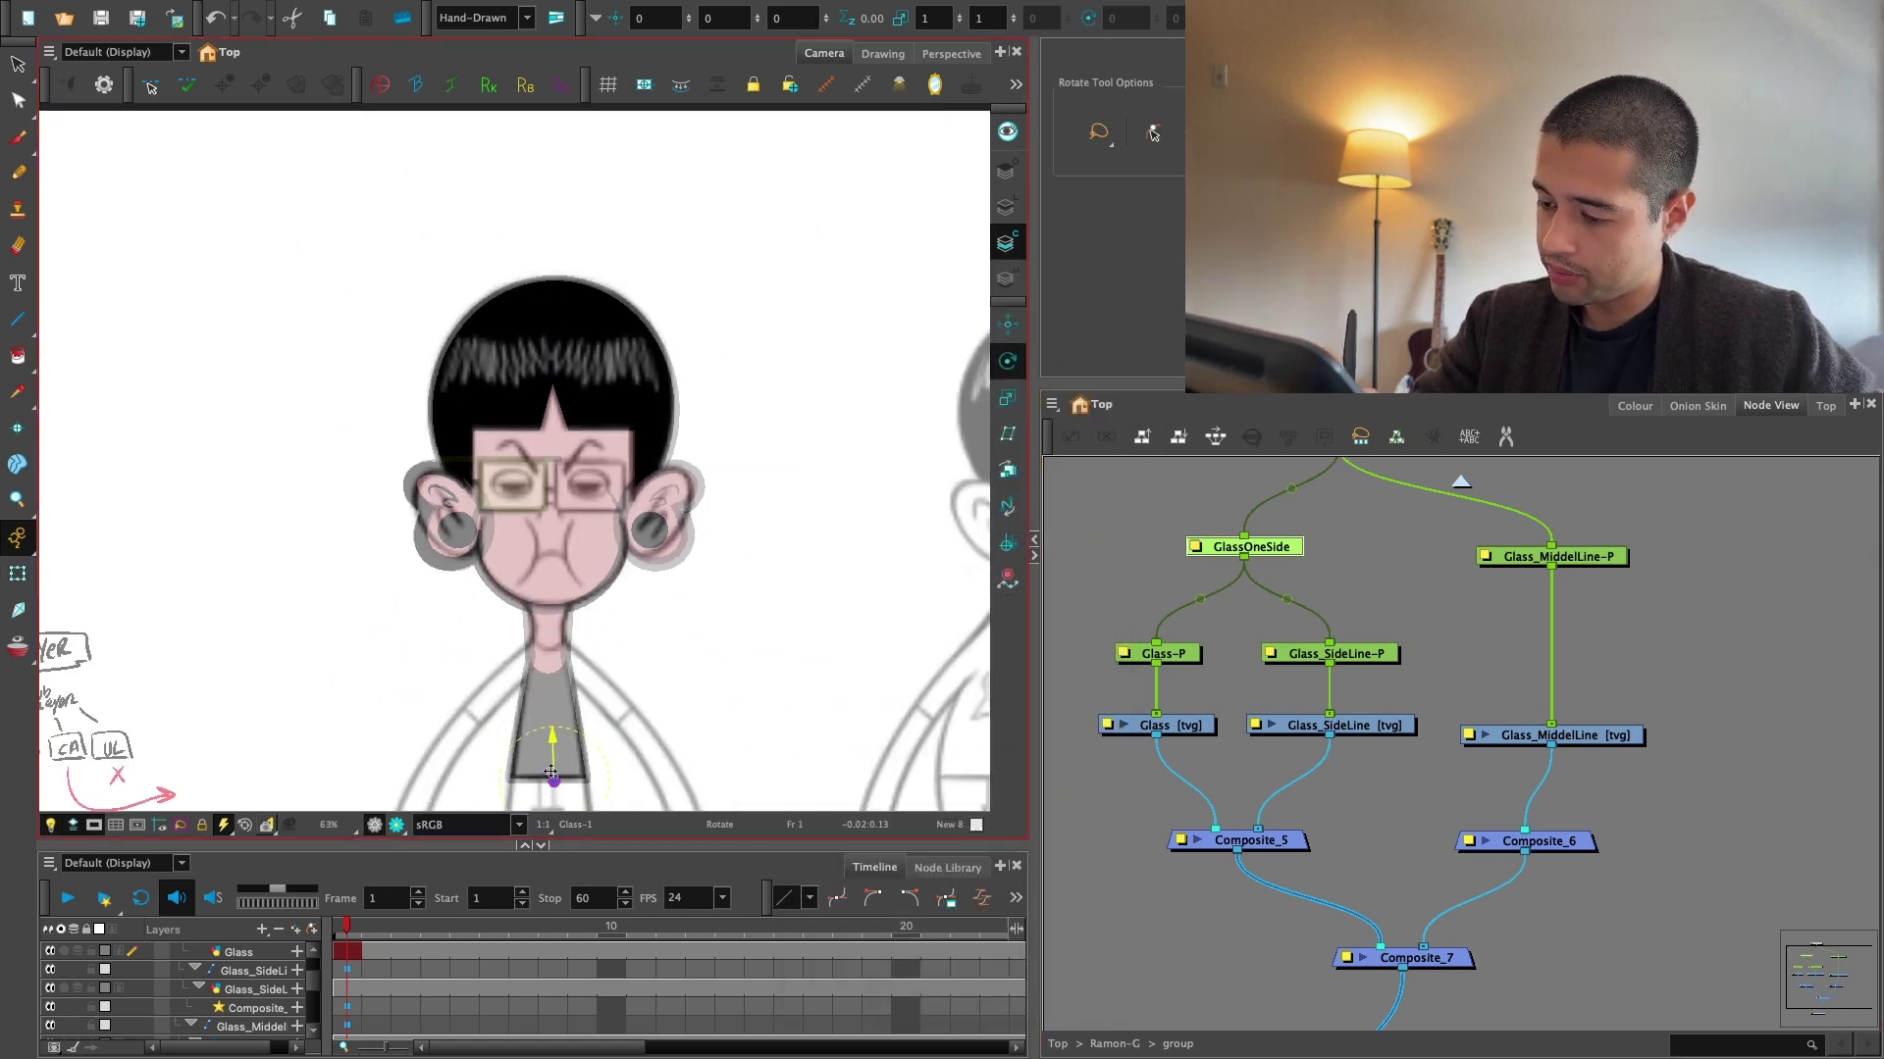
key(2)
key(2)
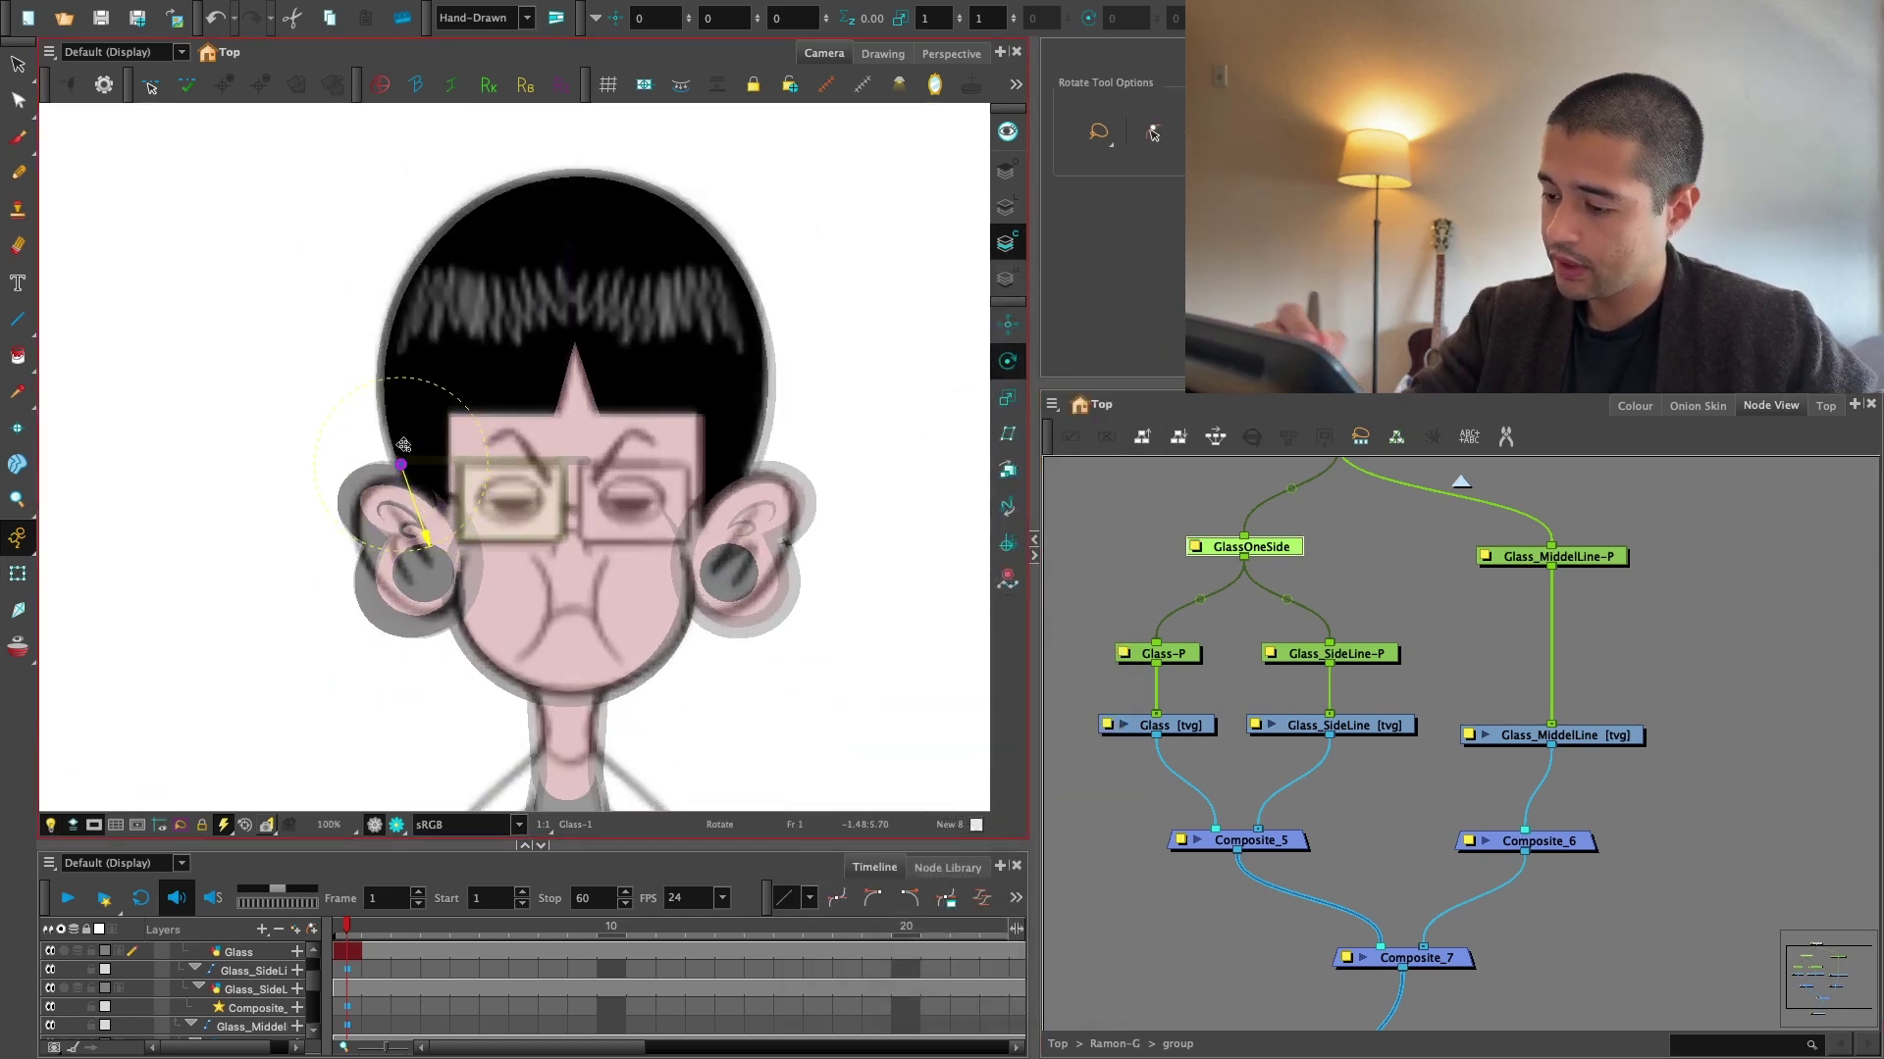
Group the lens and side-line pegs, their drawings and Composite_5 beneath the GlassOneSide peg.
key(1)
key(1)
drag(1159, 584, 1394, 775)
drag(1146, 618, 1374, 824)
key(ctrl+g)
key(grave)
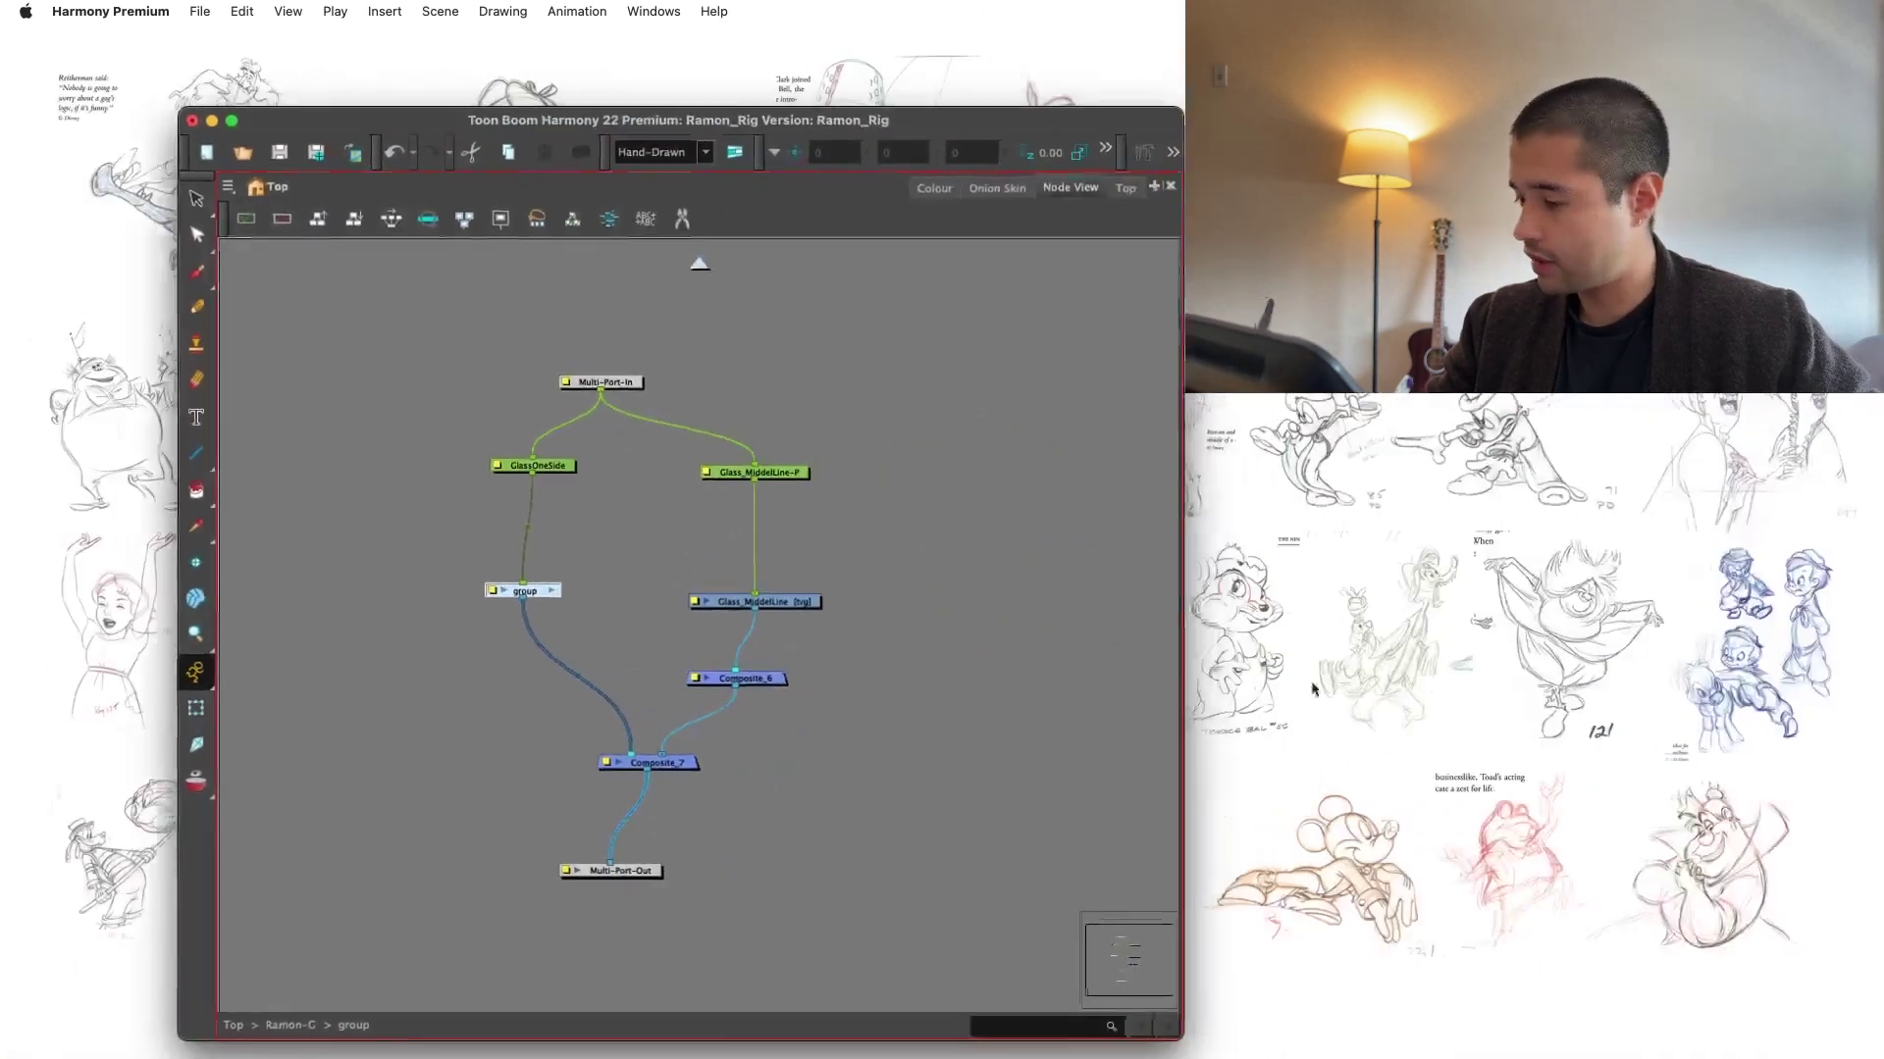
key(grave)
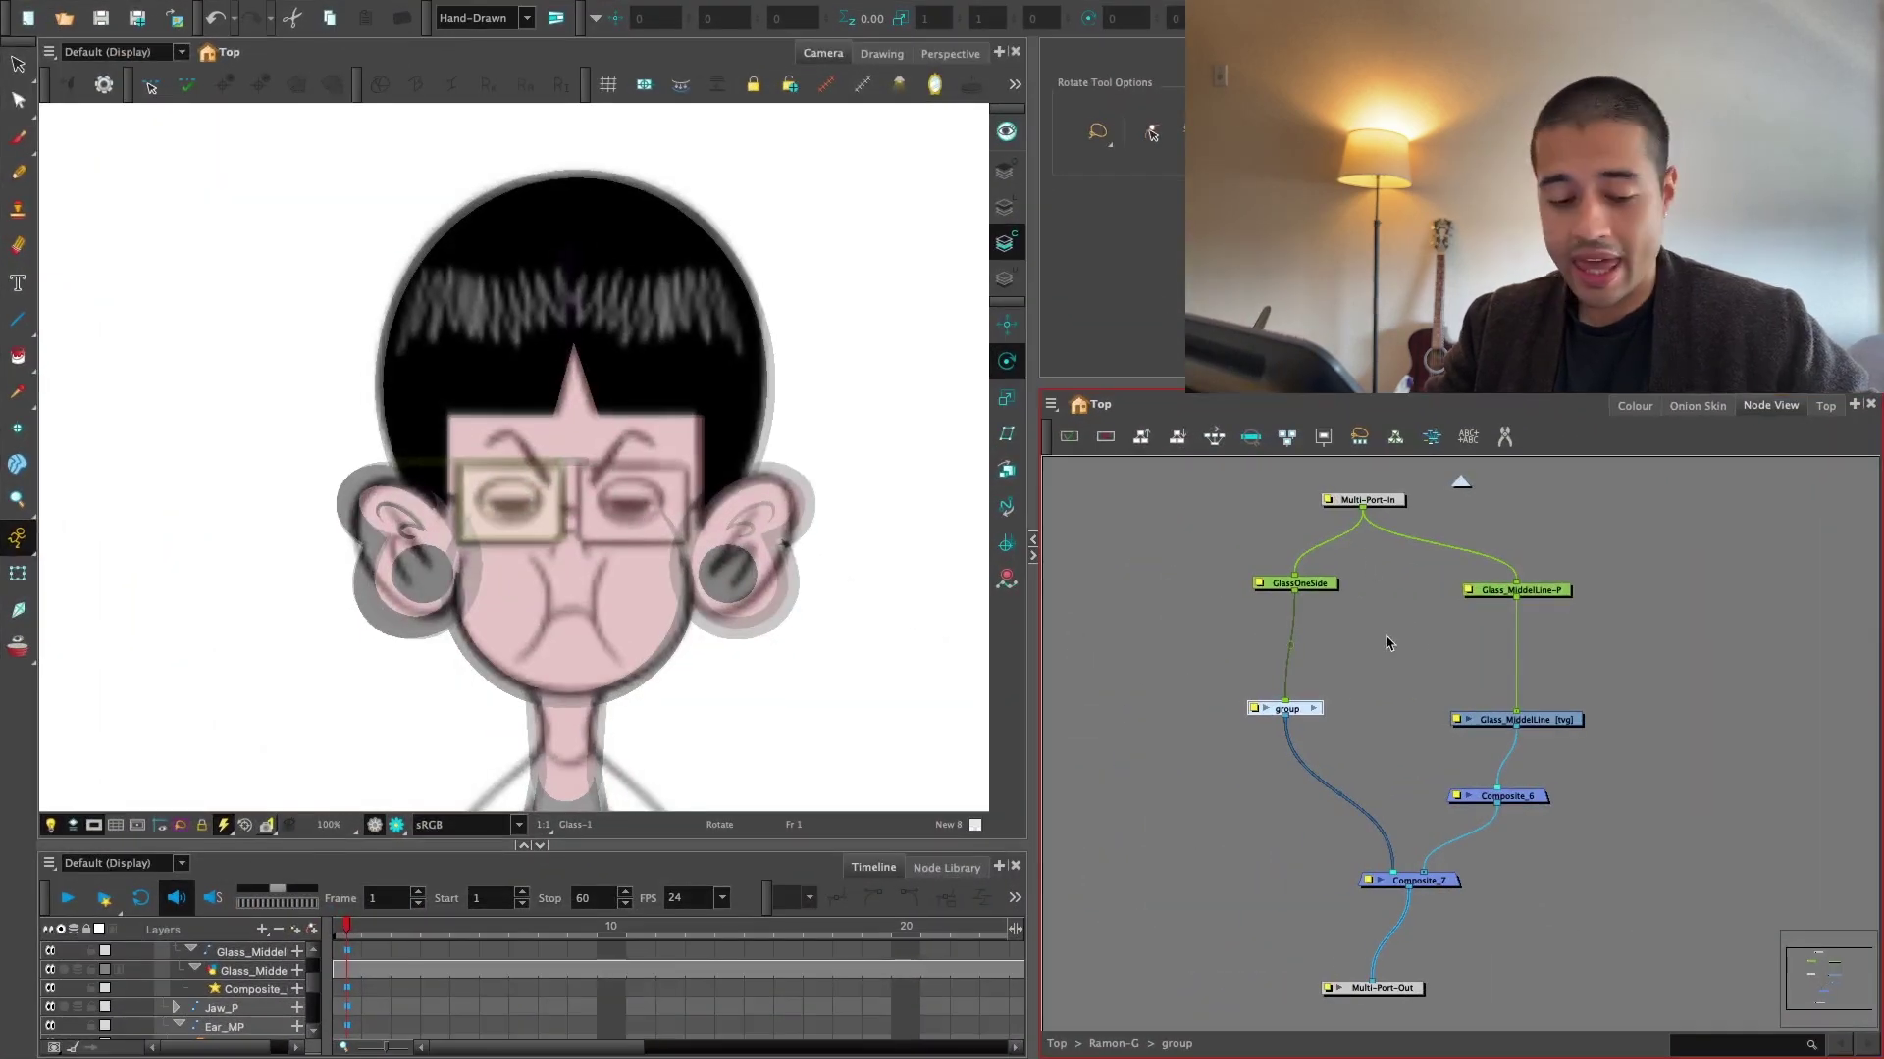
Rename the new group under GlassOneSide as Glass_G.
click(1599, 589)
key(1)
drag(1485, 514, 1460, 563)
key(2)
key(2)
drag(1411, 644, 1474, 668)
drag(1261, 750, 1222, 713)
key(2)
key(2)
double_click(1270, 750)
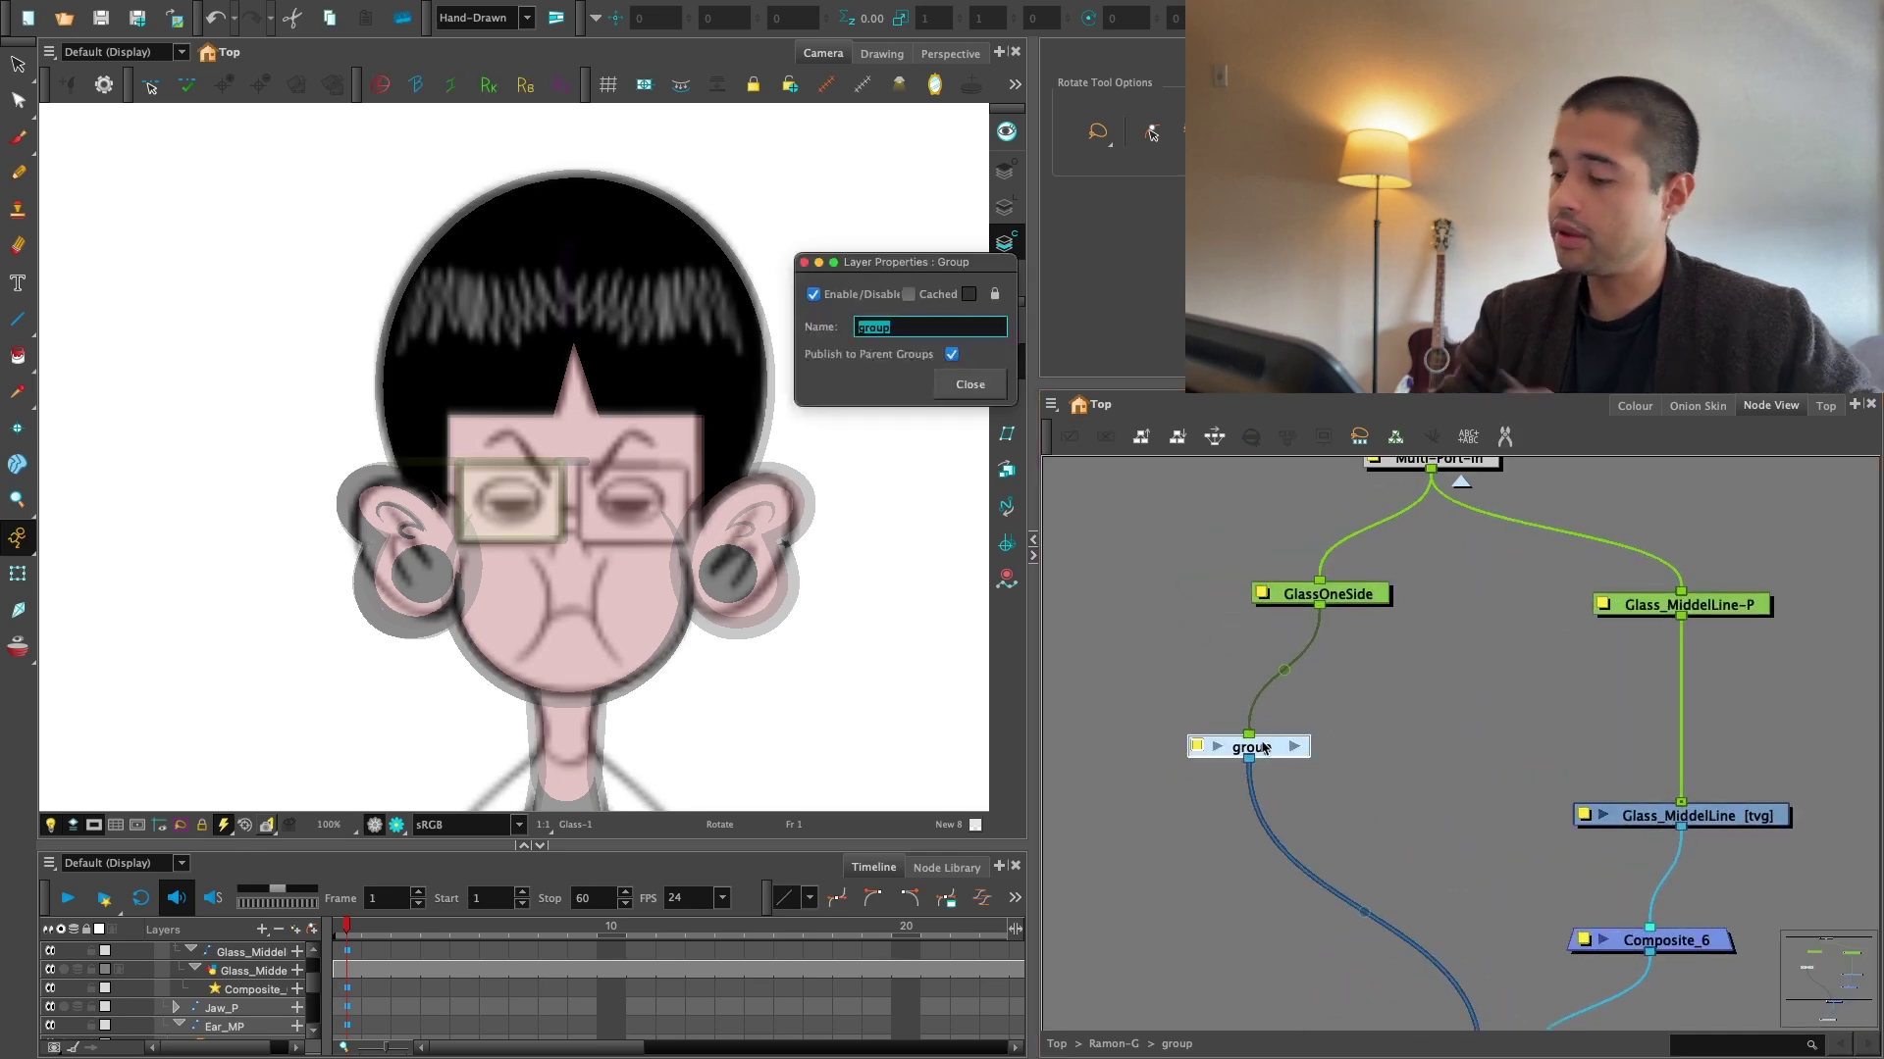
text(Gladd)
key(BackSpace)
key(BackSpace)
key(BackSpace)
text(ss_G)
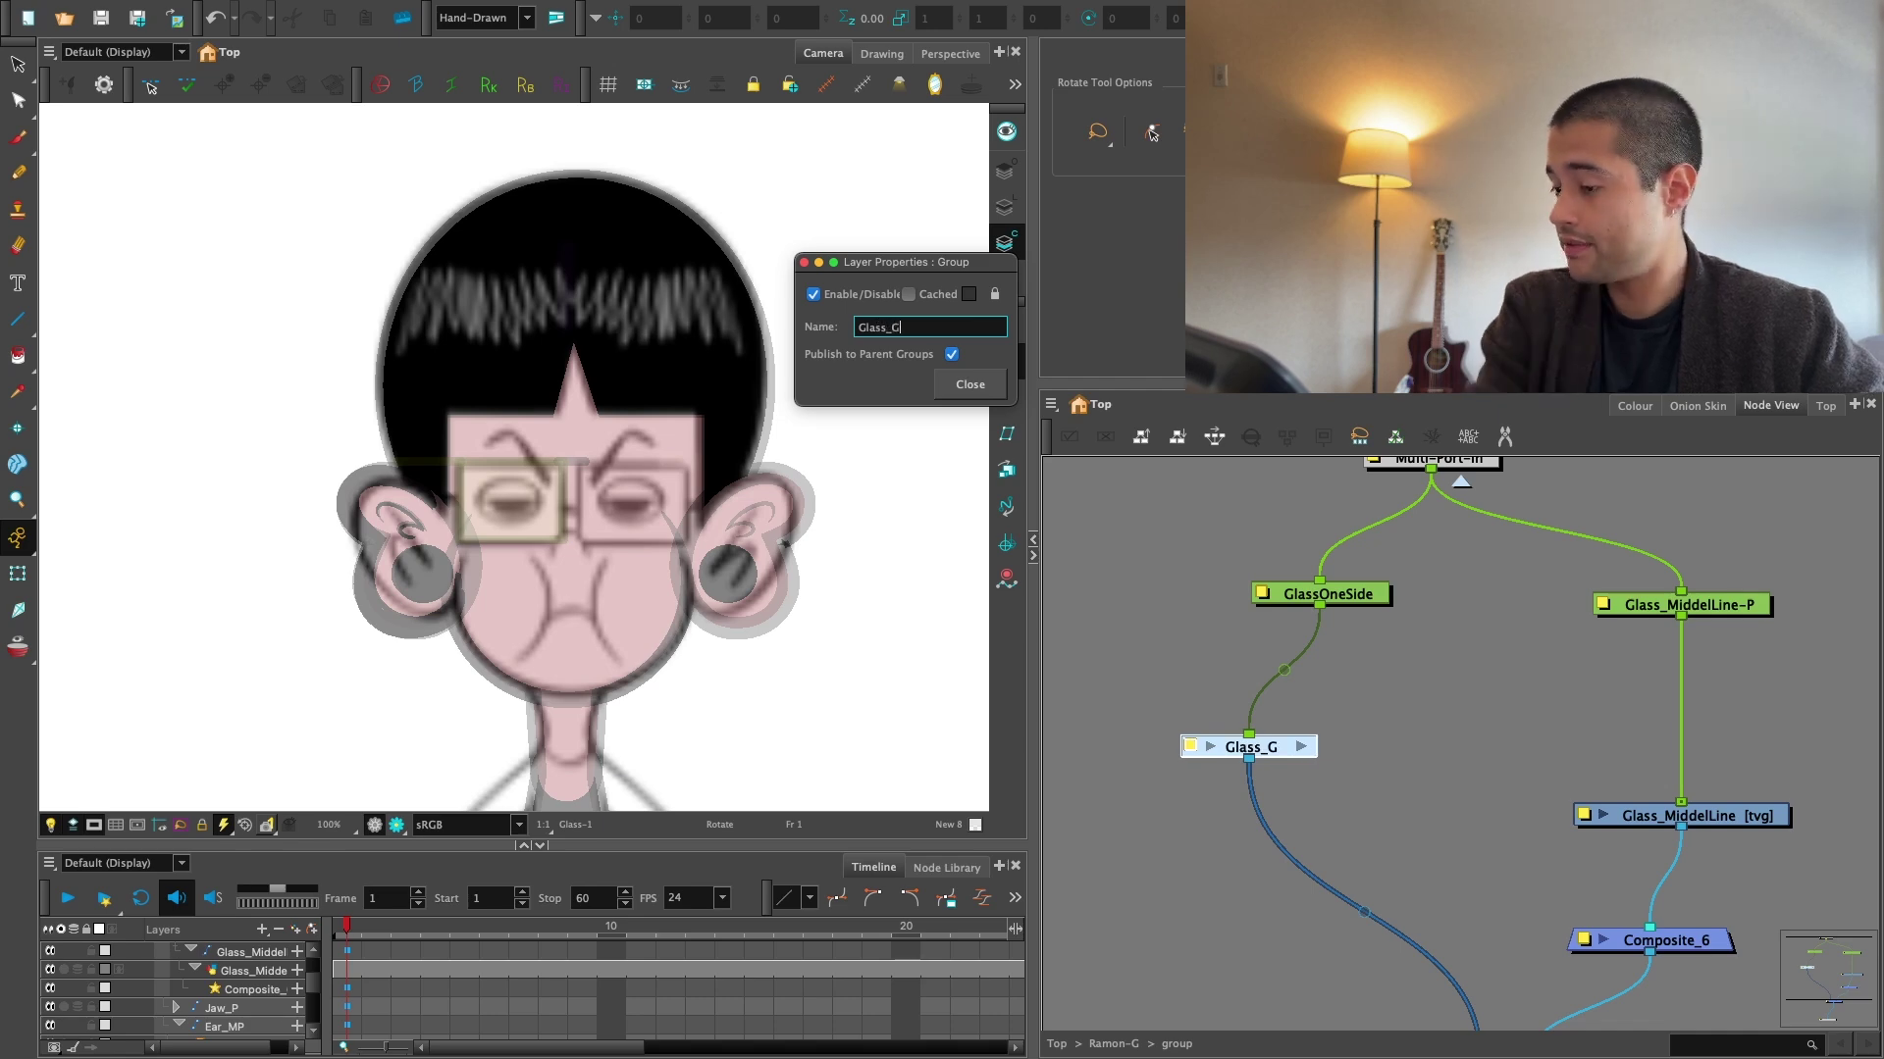
click(970, 384)
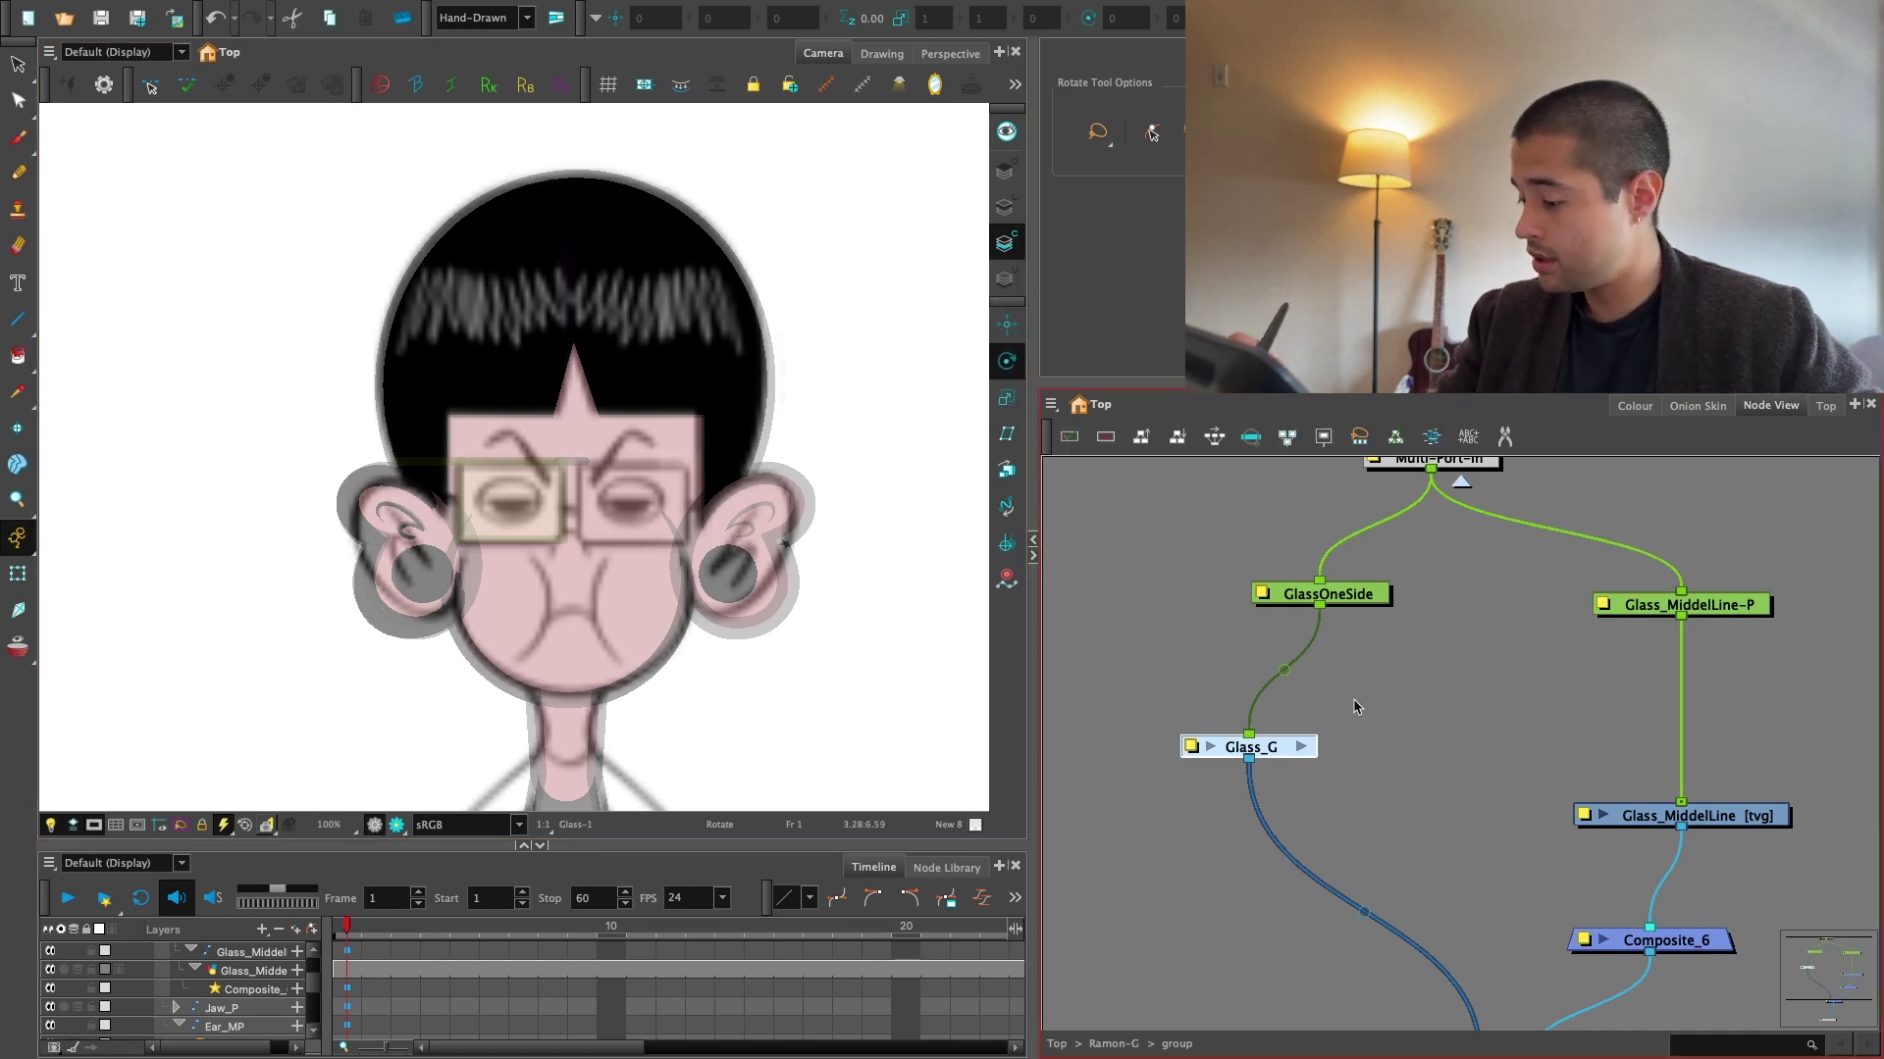
Shift Glass_G aside, clone it with drawings only, and place the clone next to the original group.
drag(1275, 748, 1217, 753)
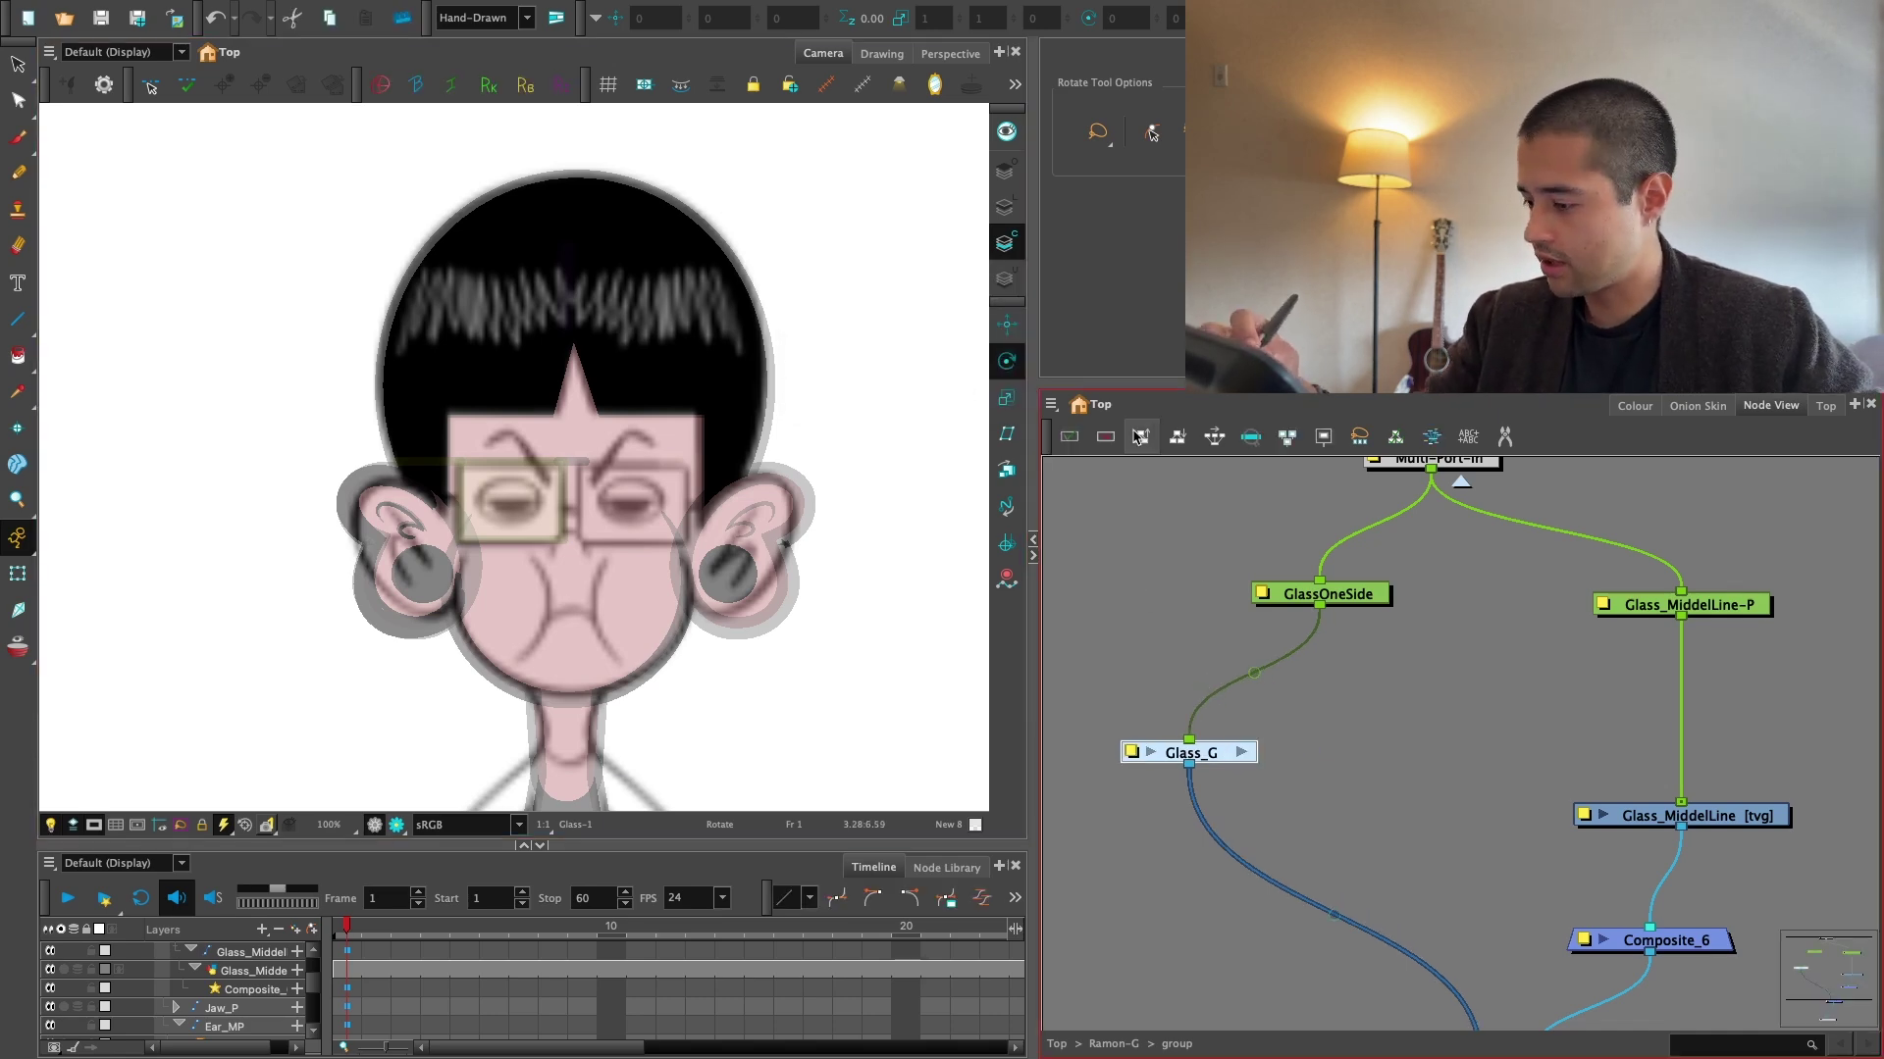
key(2)
click(1051, 404)
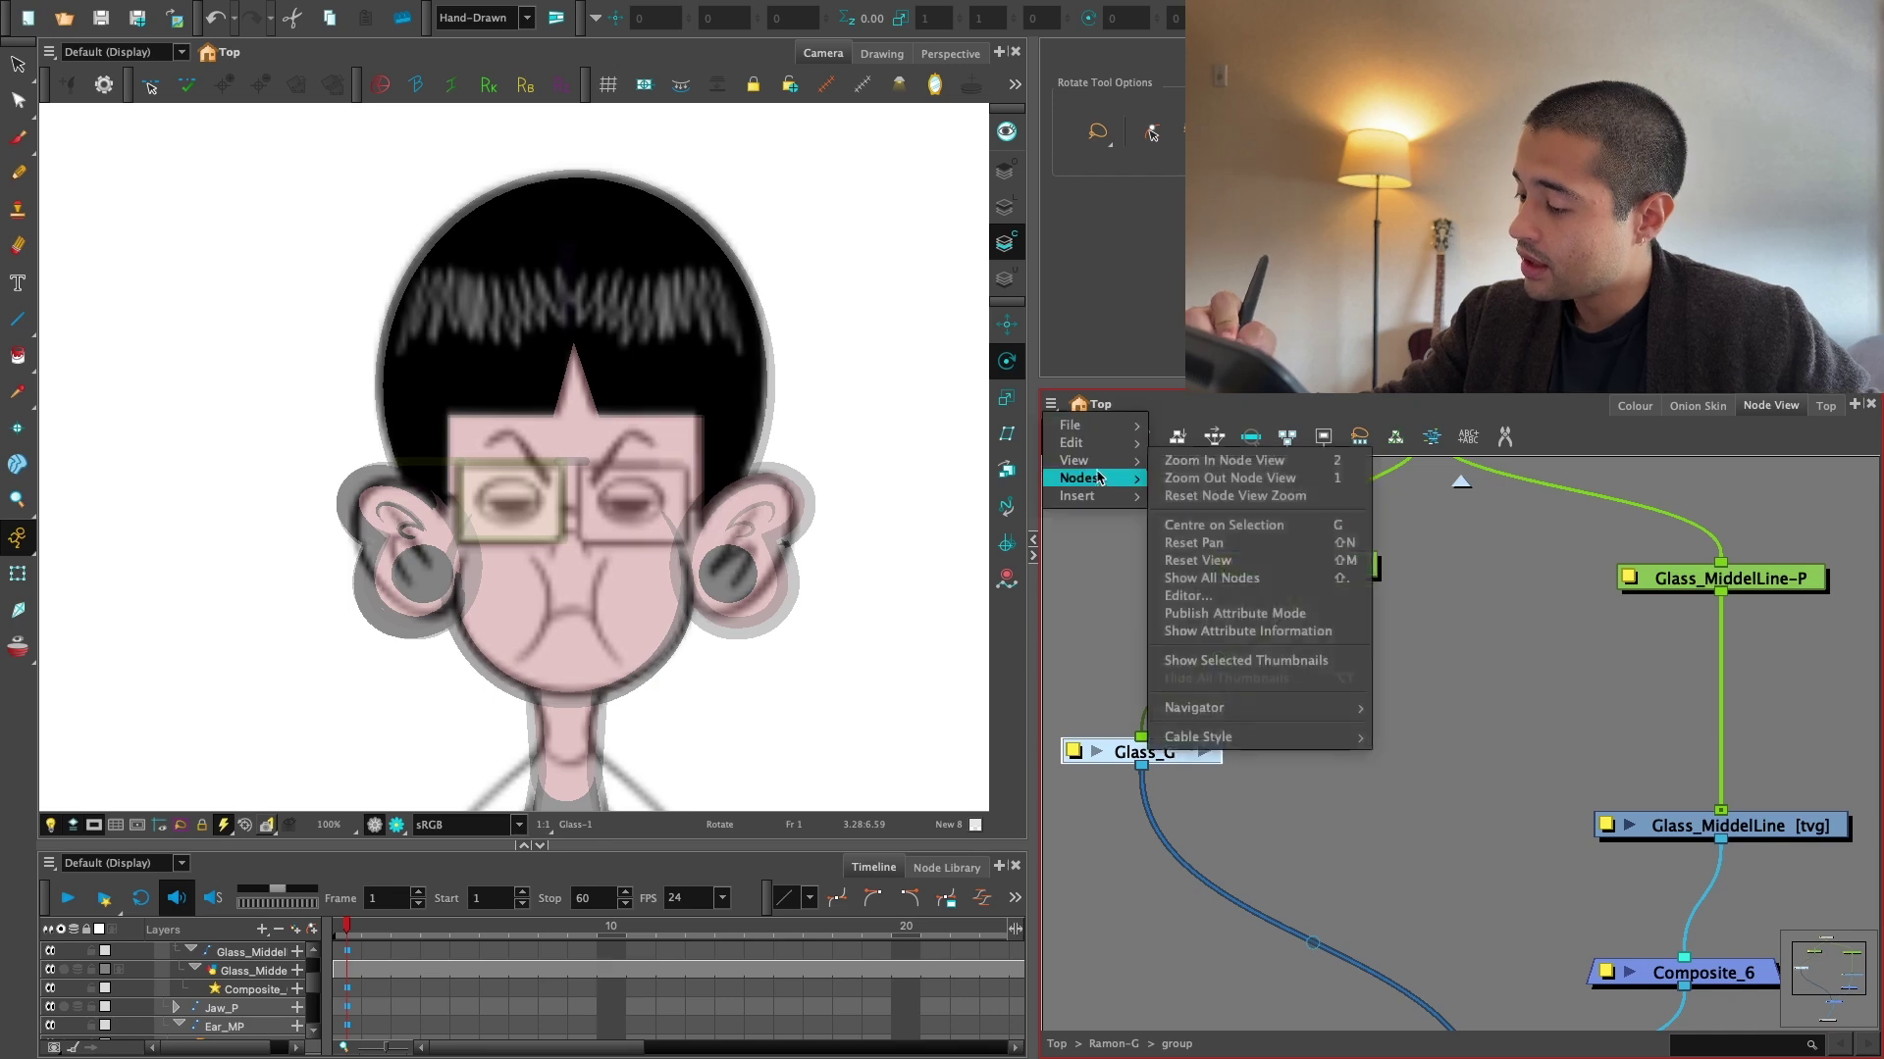
mouse_move(1089, 479)
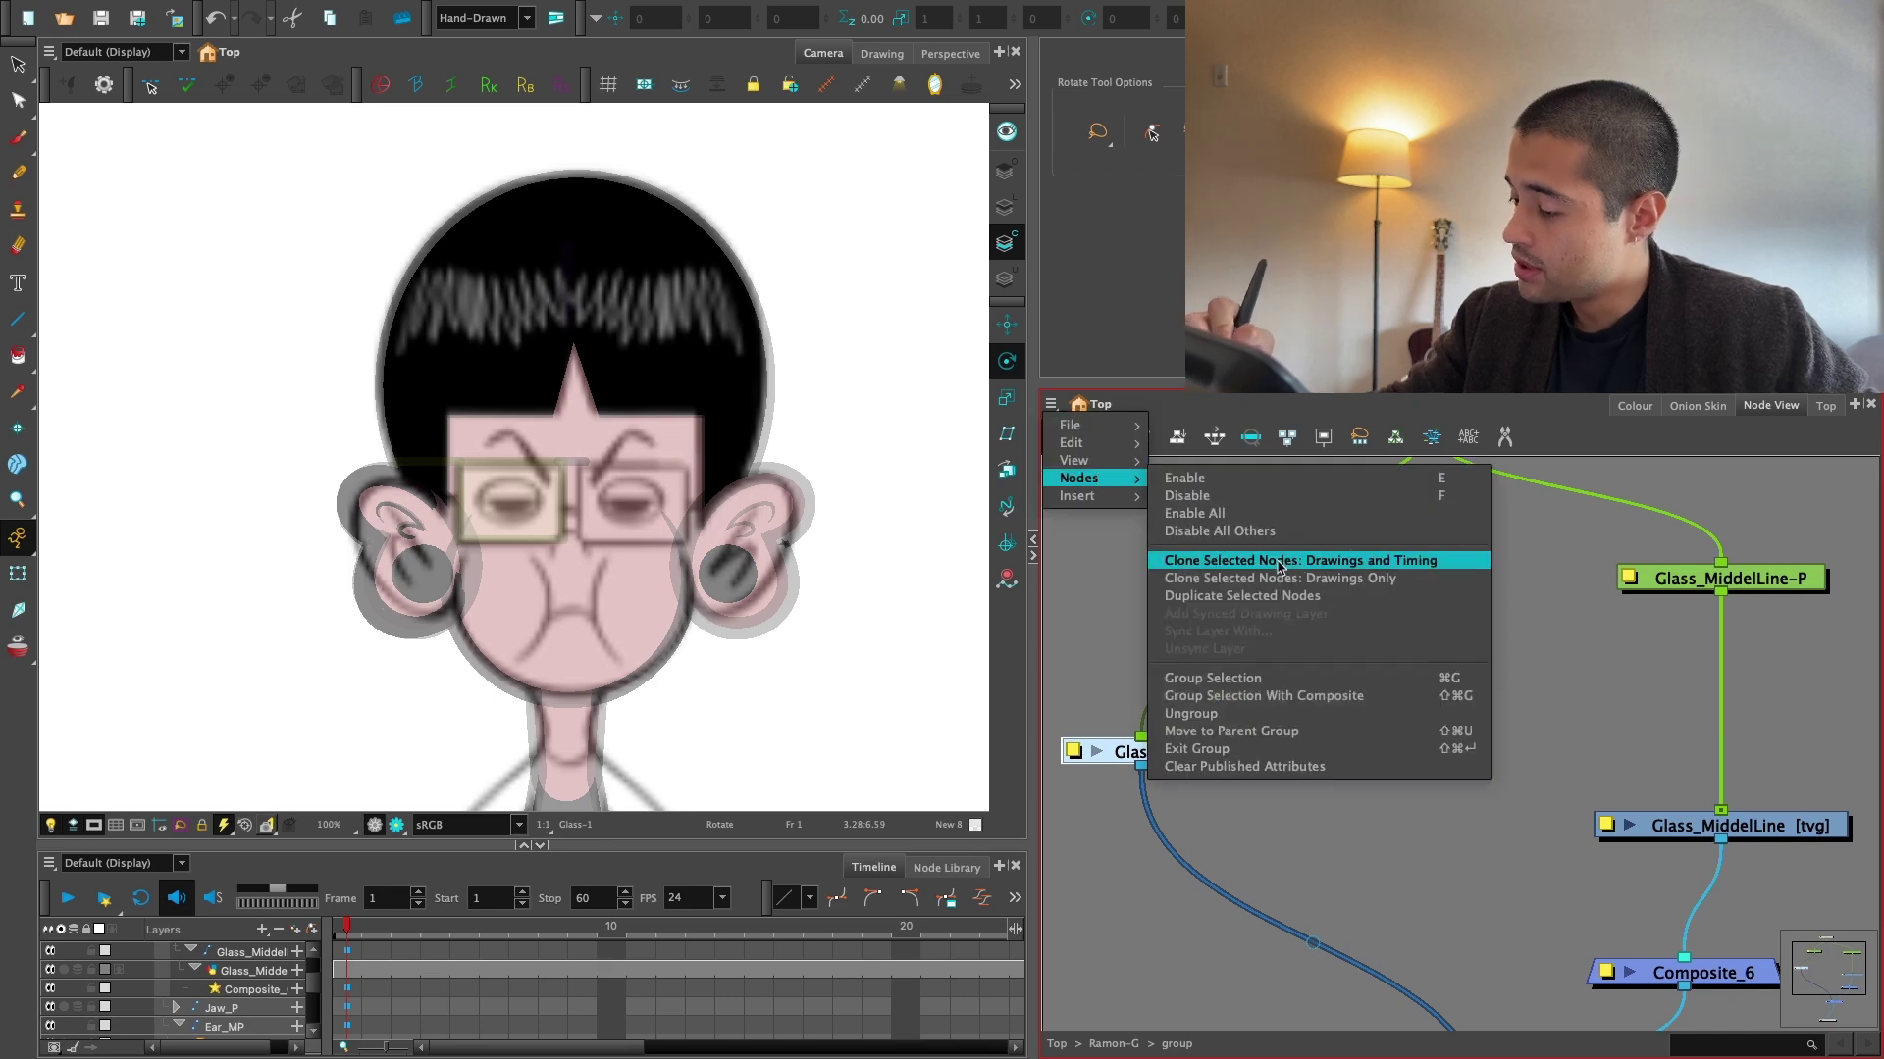
click(1354, 579)
drag(1469, 605, 1510, 894)
Add a parent peg to the Glass_G_1 clone and position it between GlassOneSide and the clone.
key(1)
key(1)
key(2)
key(ctrl+p)
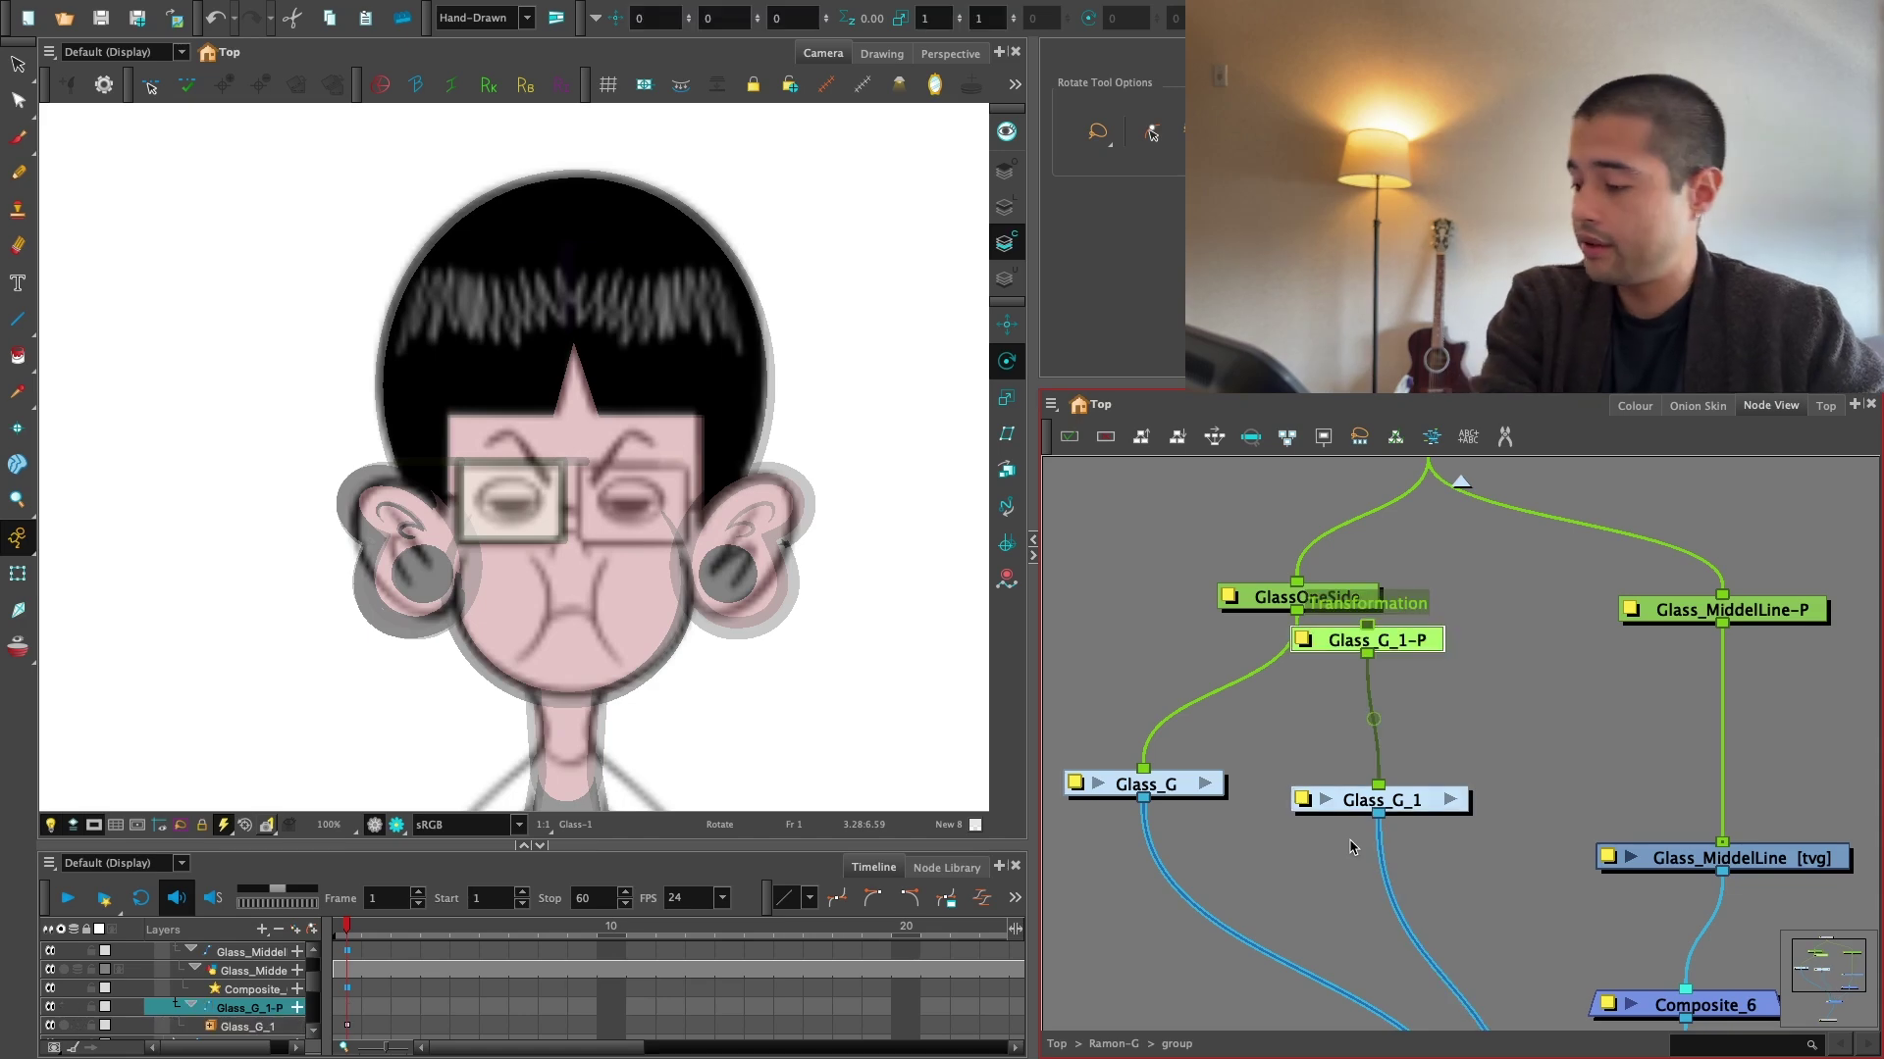
click(1464, 708)
drag(1374, 640, 1383, 698)
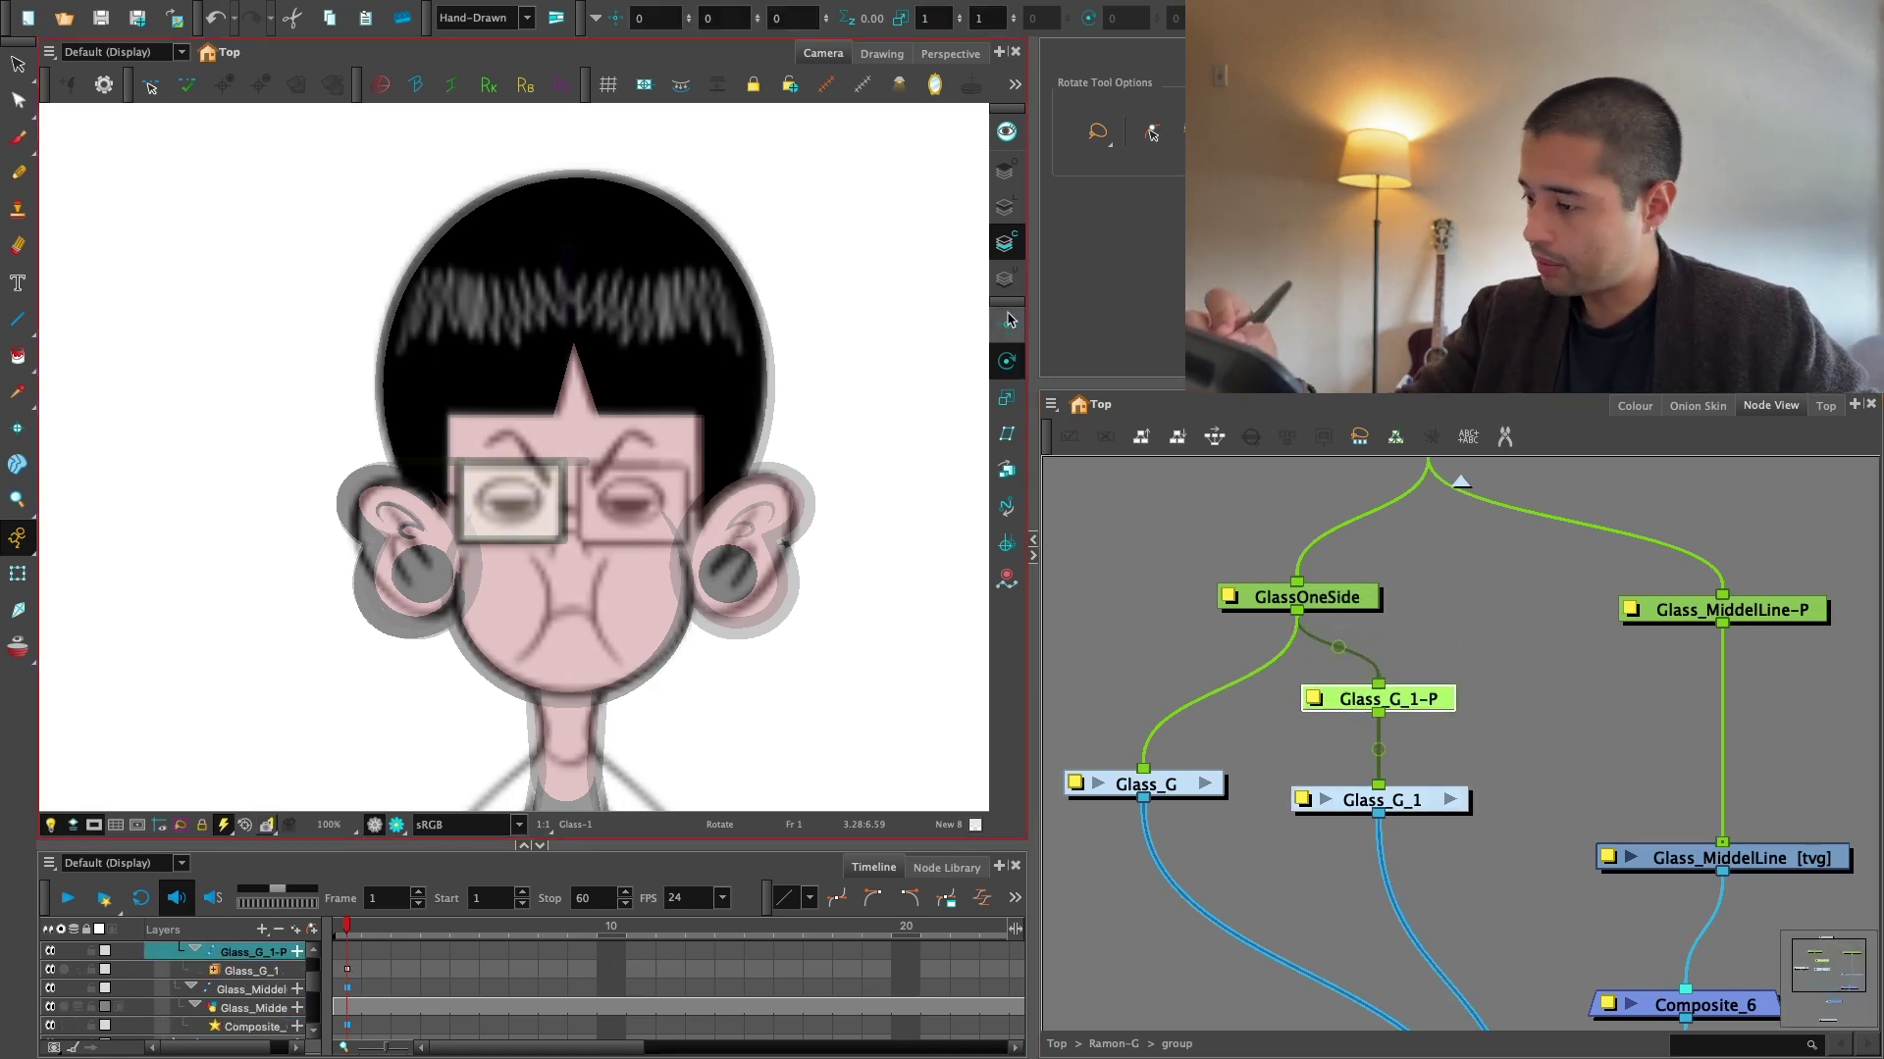
Flip the cloned glasses side horizontally on its Glass_G_1-P peg so it covers the opposite eye.
click(1007, 324)
key(4)
key(2)
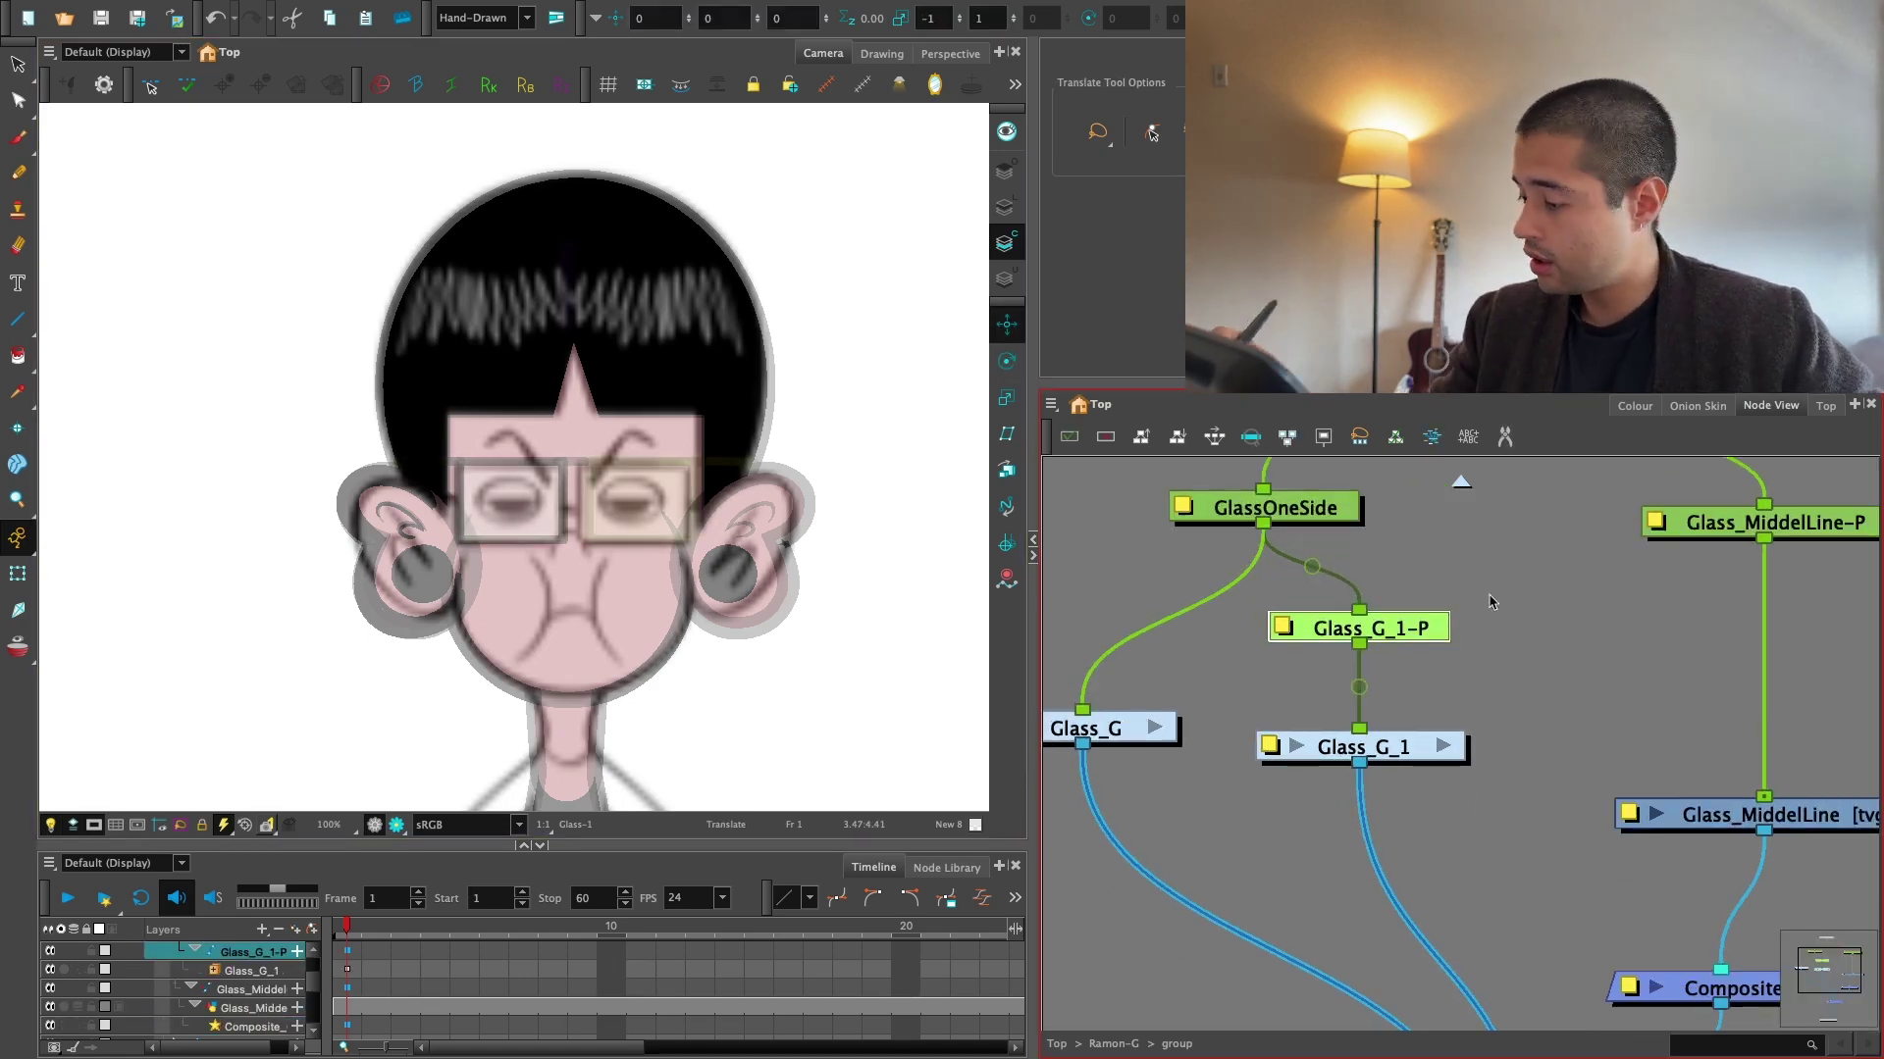
Insert a Static-Transformation node between the Glass_G_1-P peg and the Glass_G_1 group and bake the peg's flip into it.
click(1486, 602)
key(Tab)
text(ST)
key(Return)
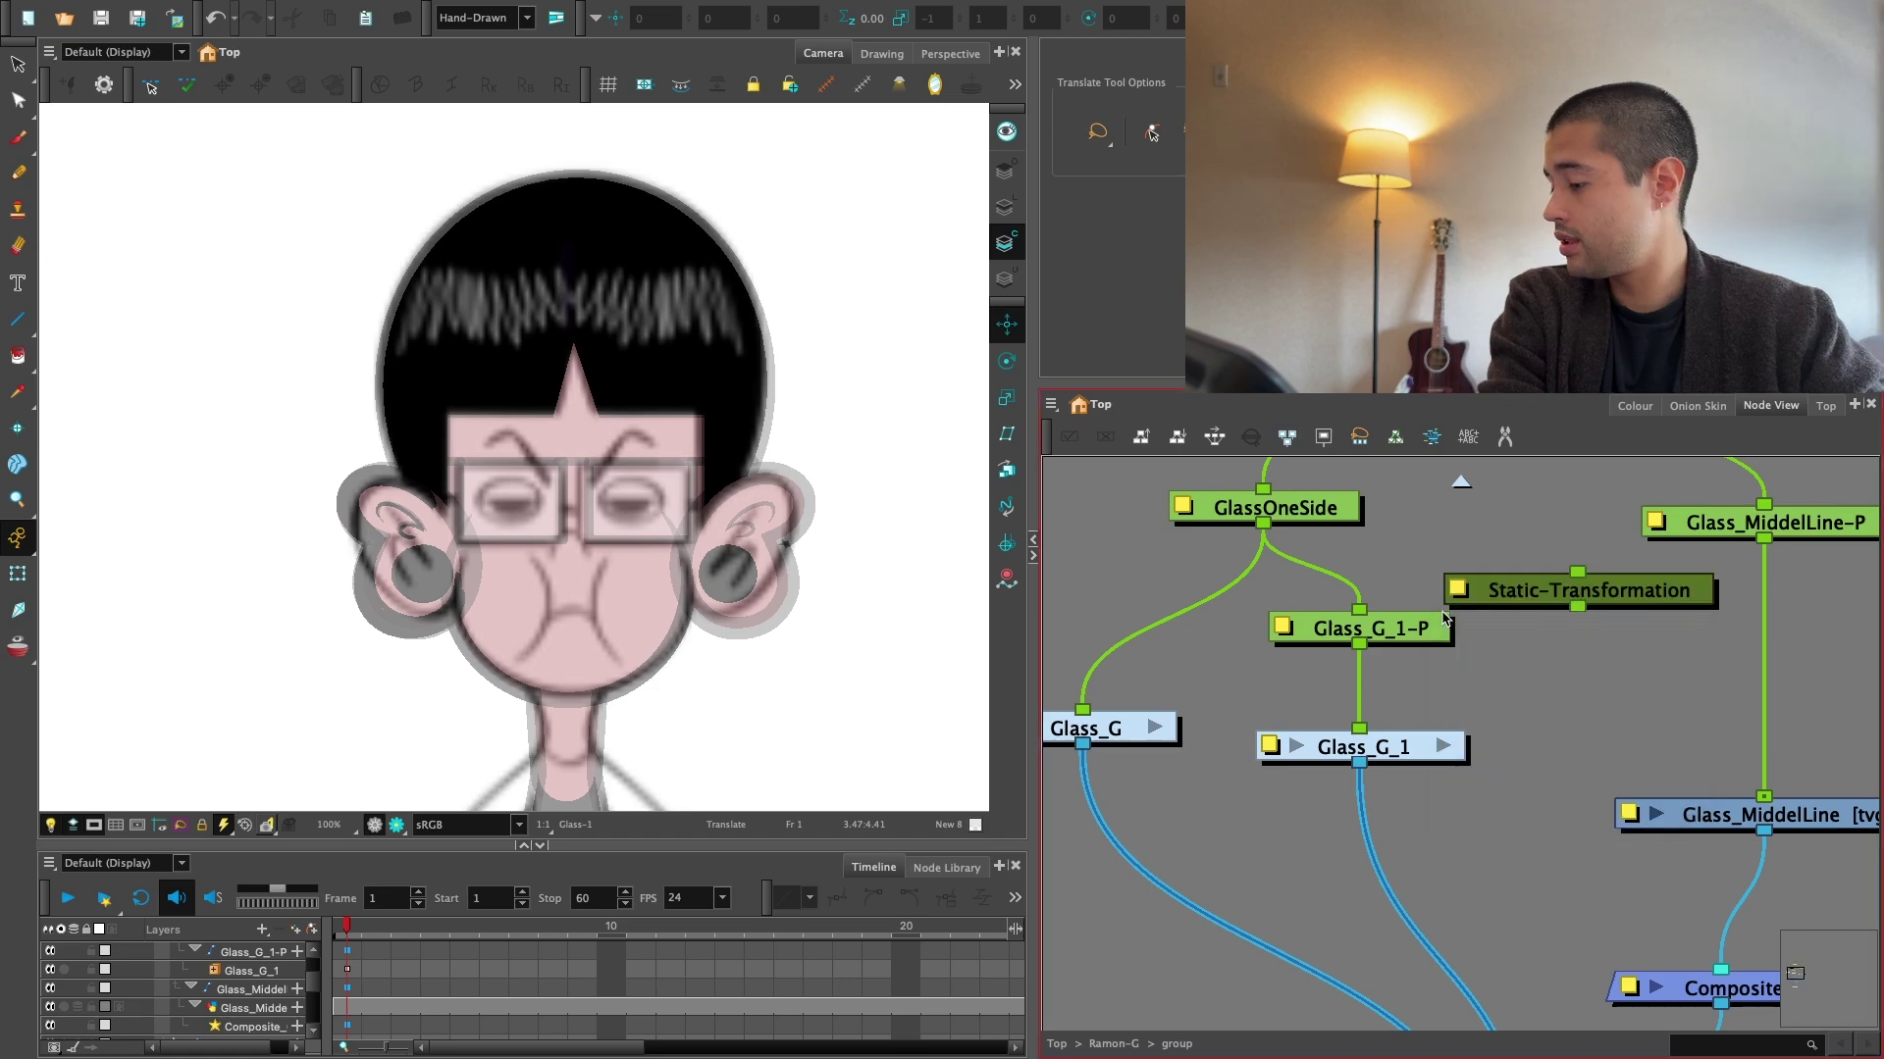
drag(1443, 618, 1223, 724)
double_click(1275, 695)
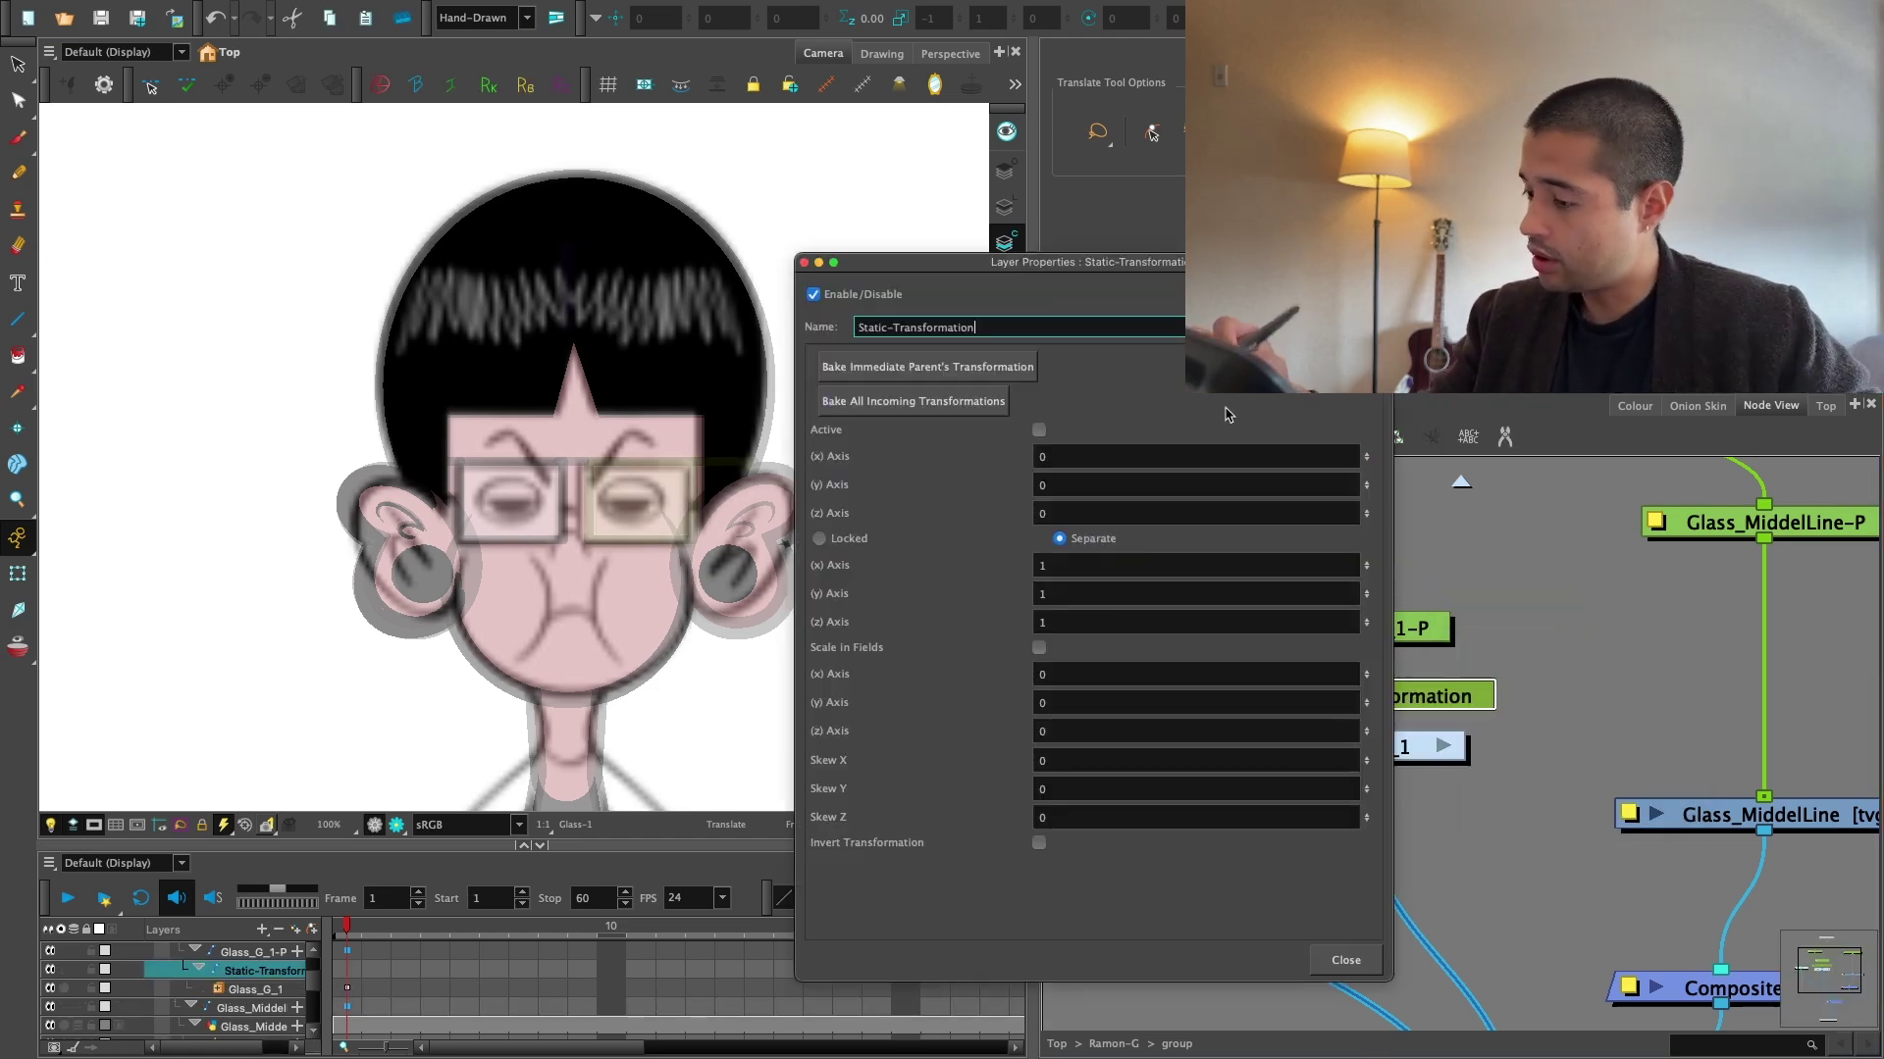
click(1345, 960)
Delete the Glass_G_1-P peg and put the Static-Transformation node in its place under GlassOneSide.
drag(1433, 697, 1383, 623)
click(1436, 630)
key(Delete)
key(shift+t)
click(1069, 605)
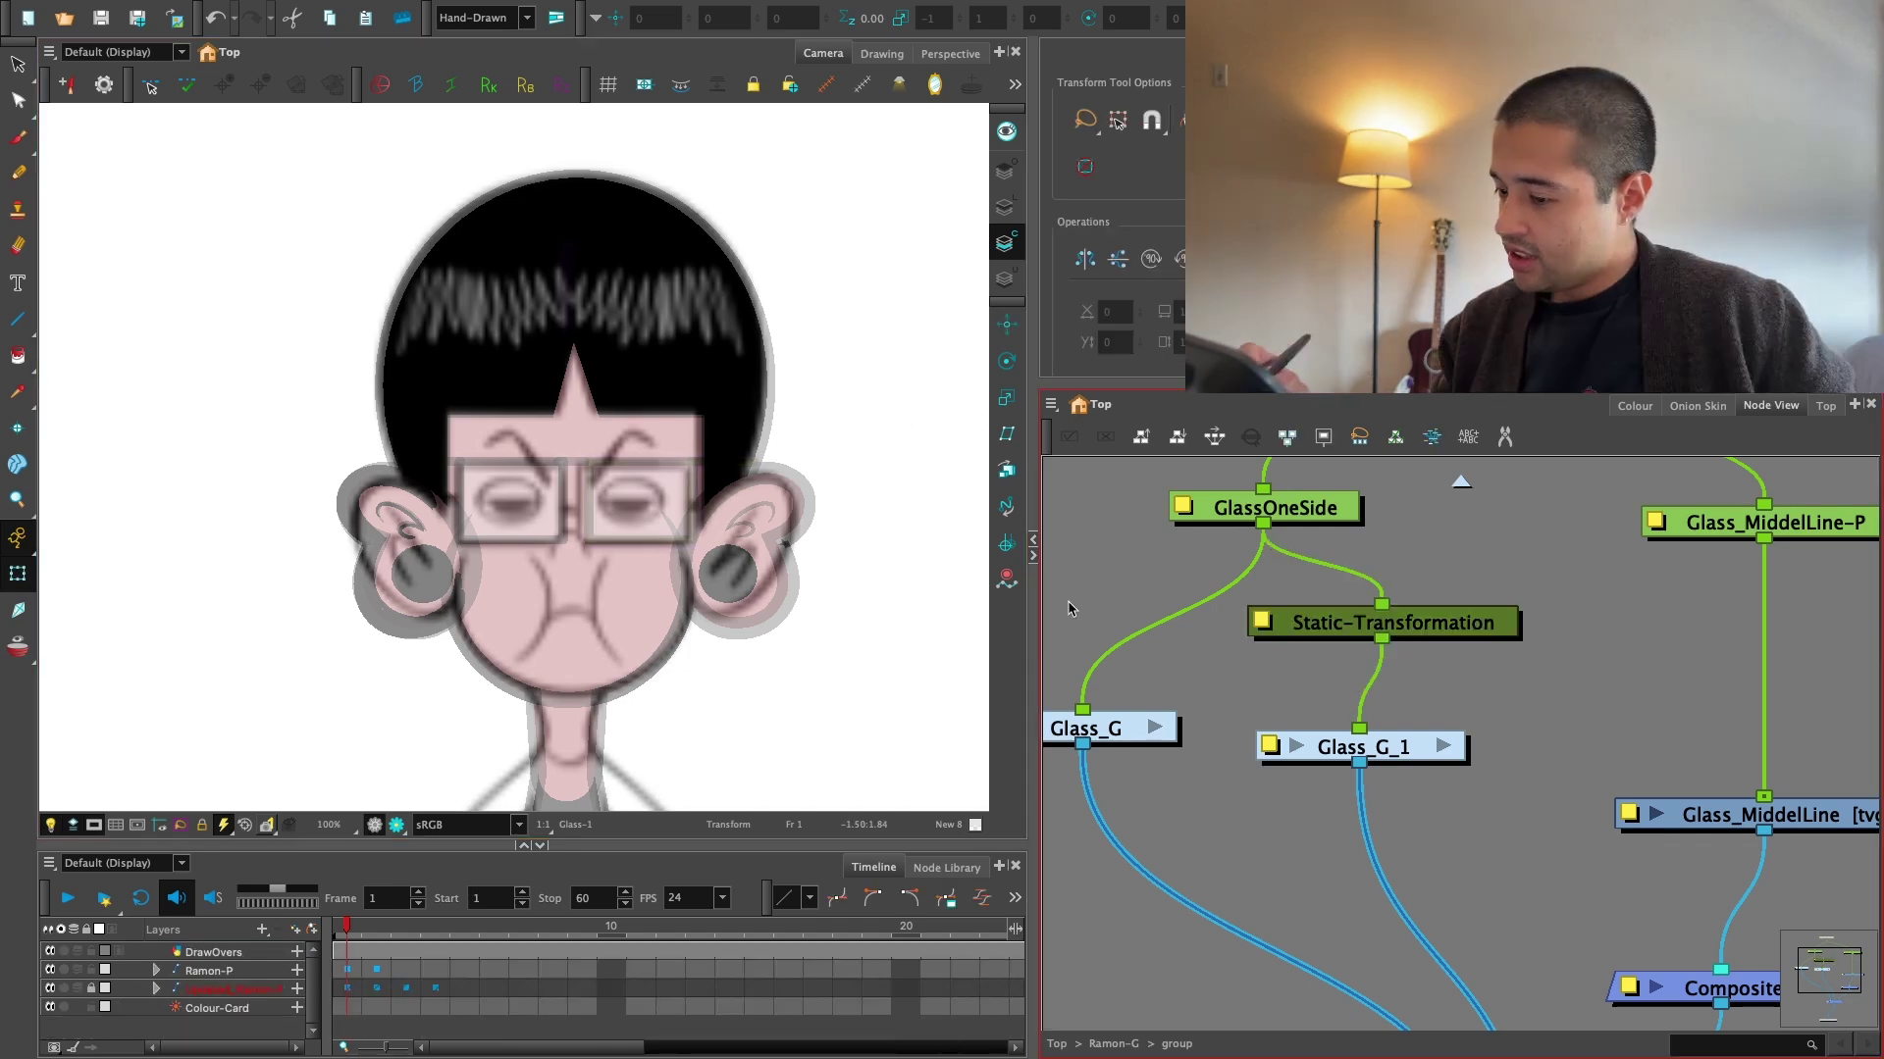
Move the GlassOneSide peg's pivot to the centre between the two lenses.
scroll(1493, 593, down, 1)
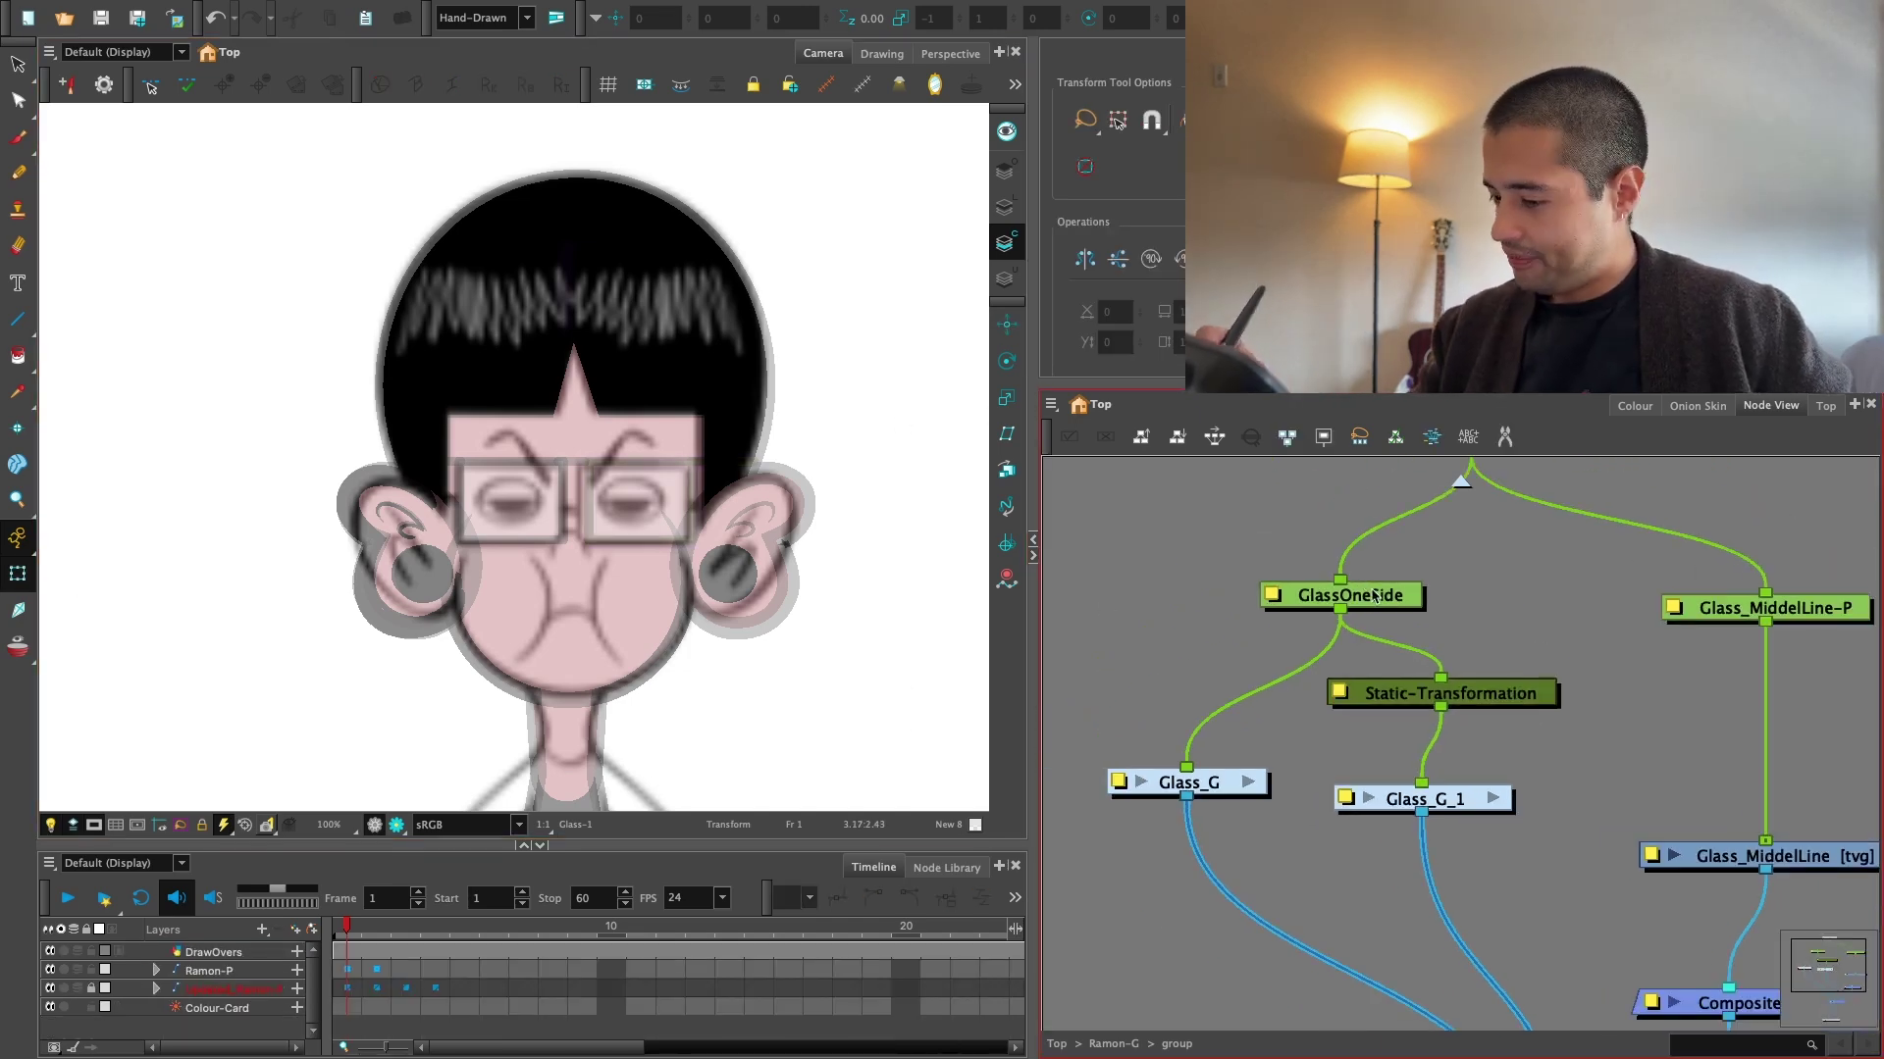
click(1374, 594)
click(1007, 361)
key(2)
drag(371, 470, 588, 461)
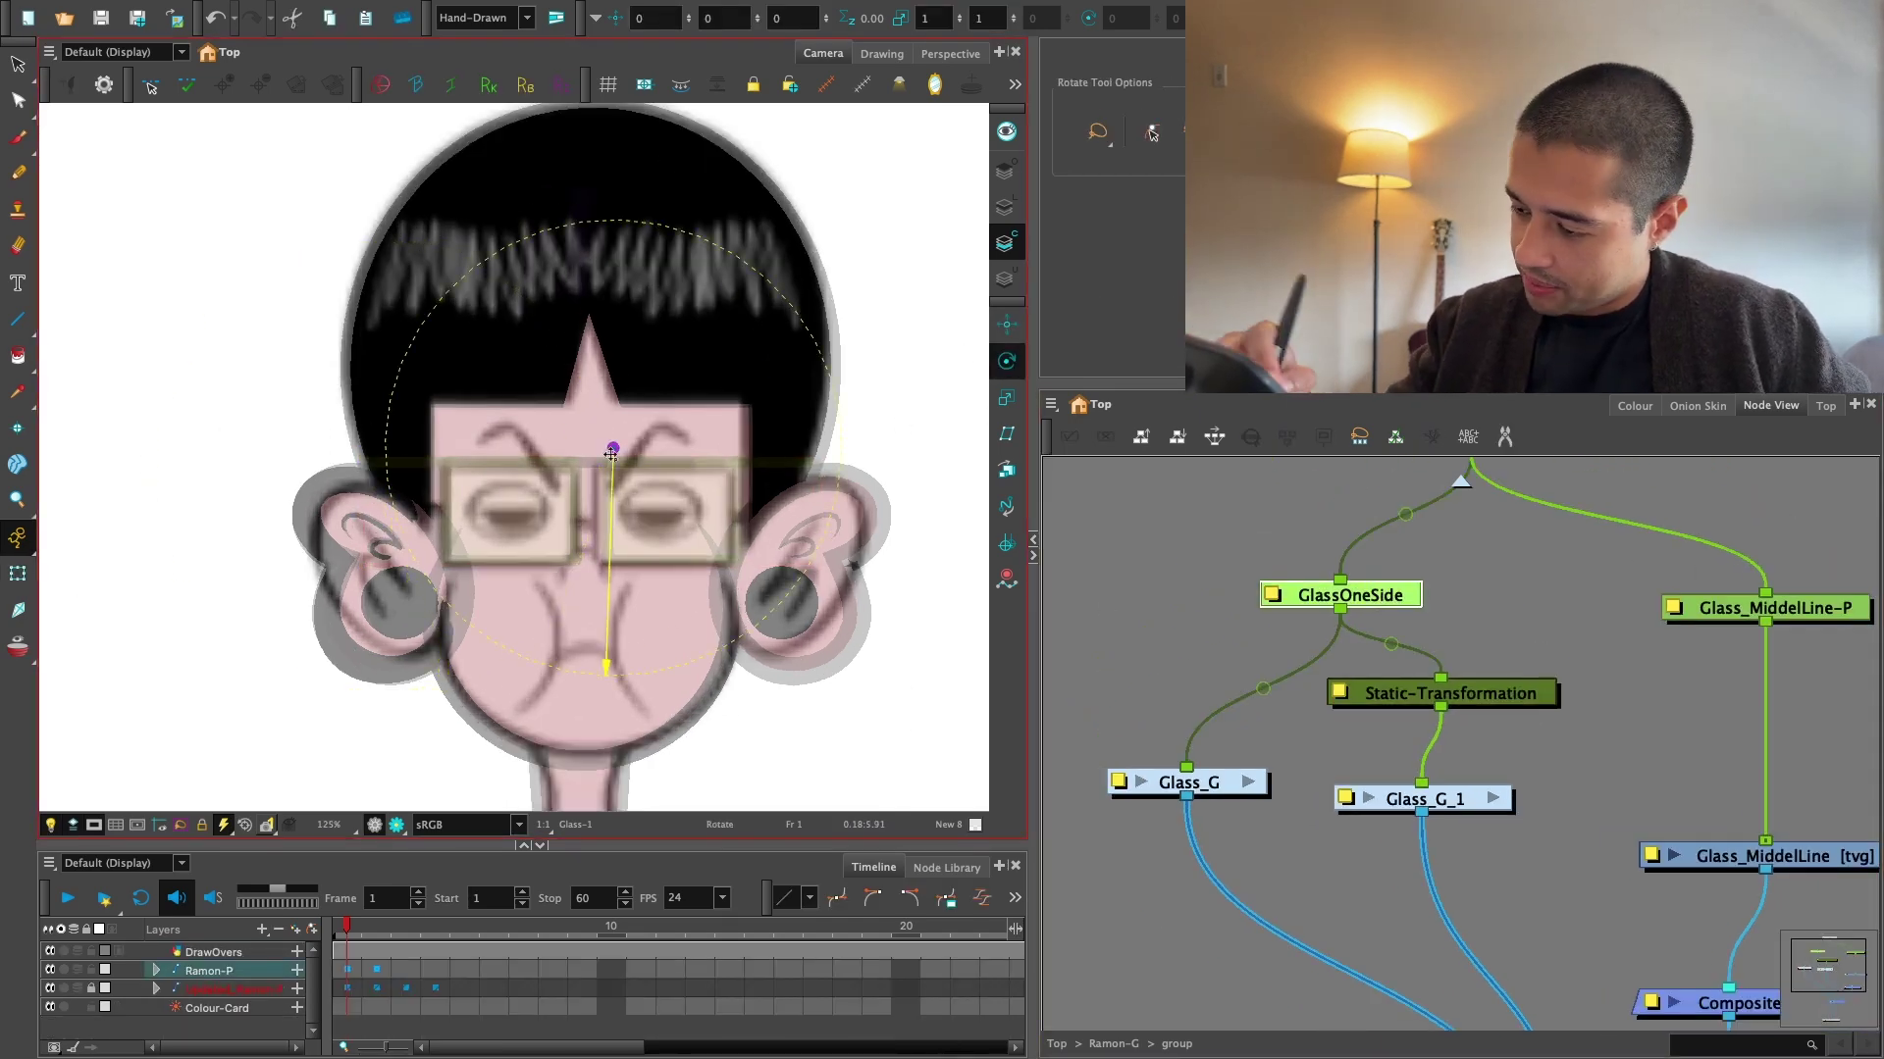
click(1212, 579)
Test-rotate both glasses sides with the GlassOneSide peg and undo the rotation.
click(1391, 594)
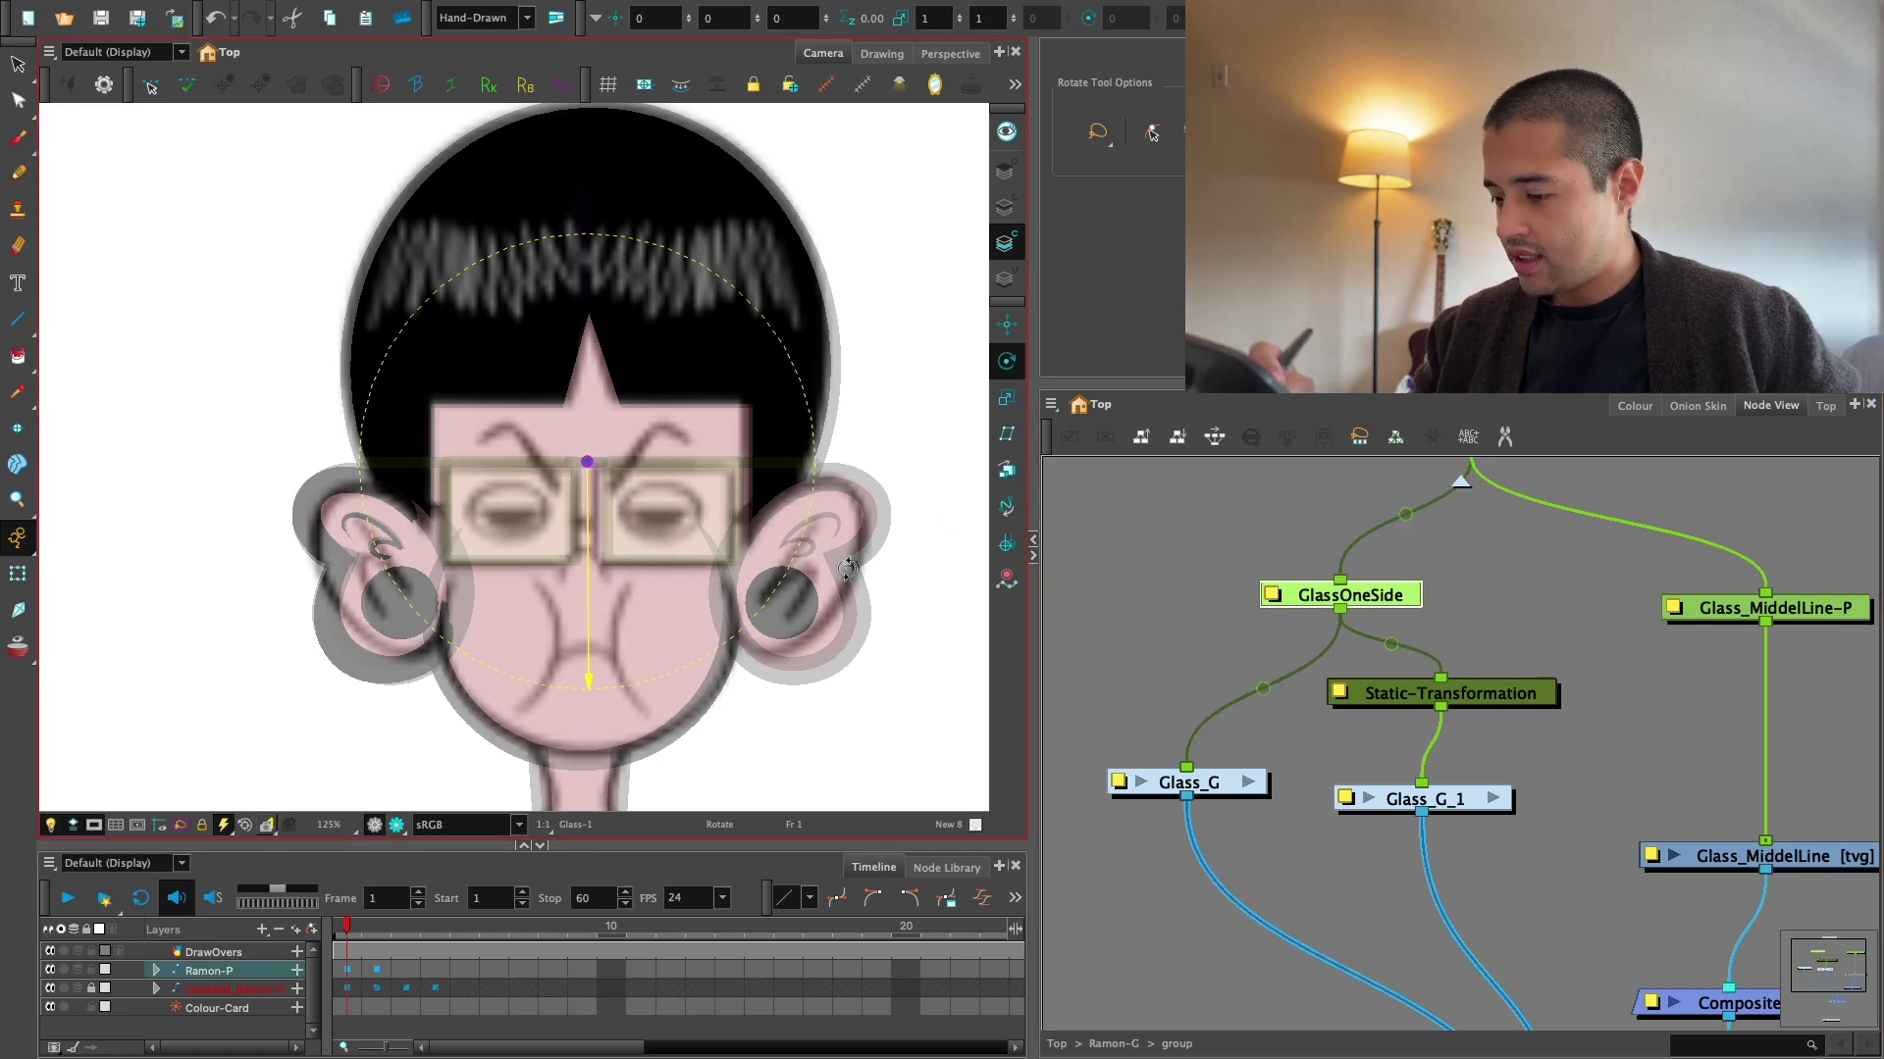
drag(785, 543, 830, 365)
key(super+z)
click(1190, 597)
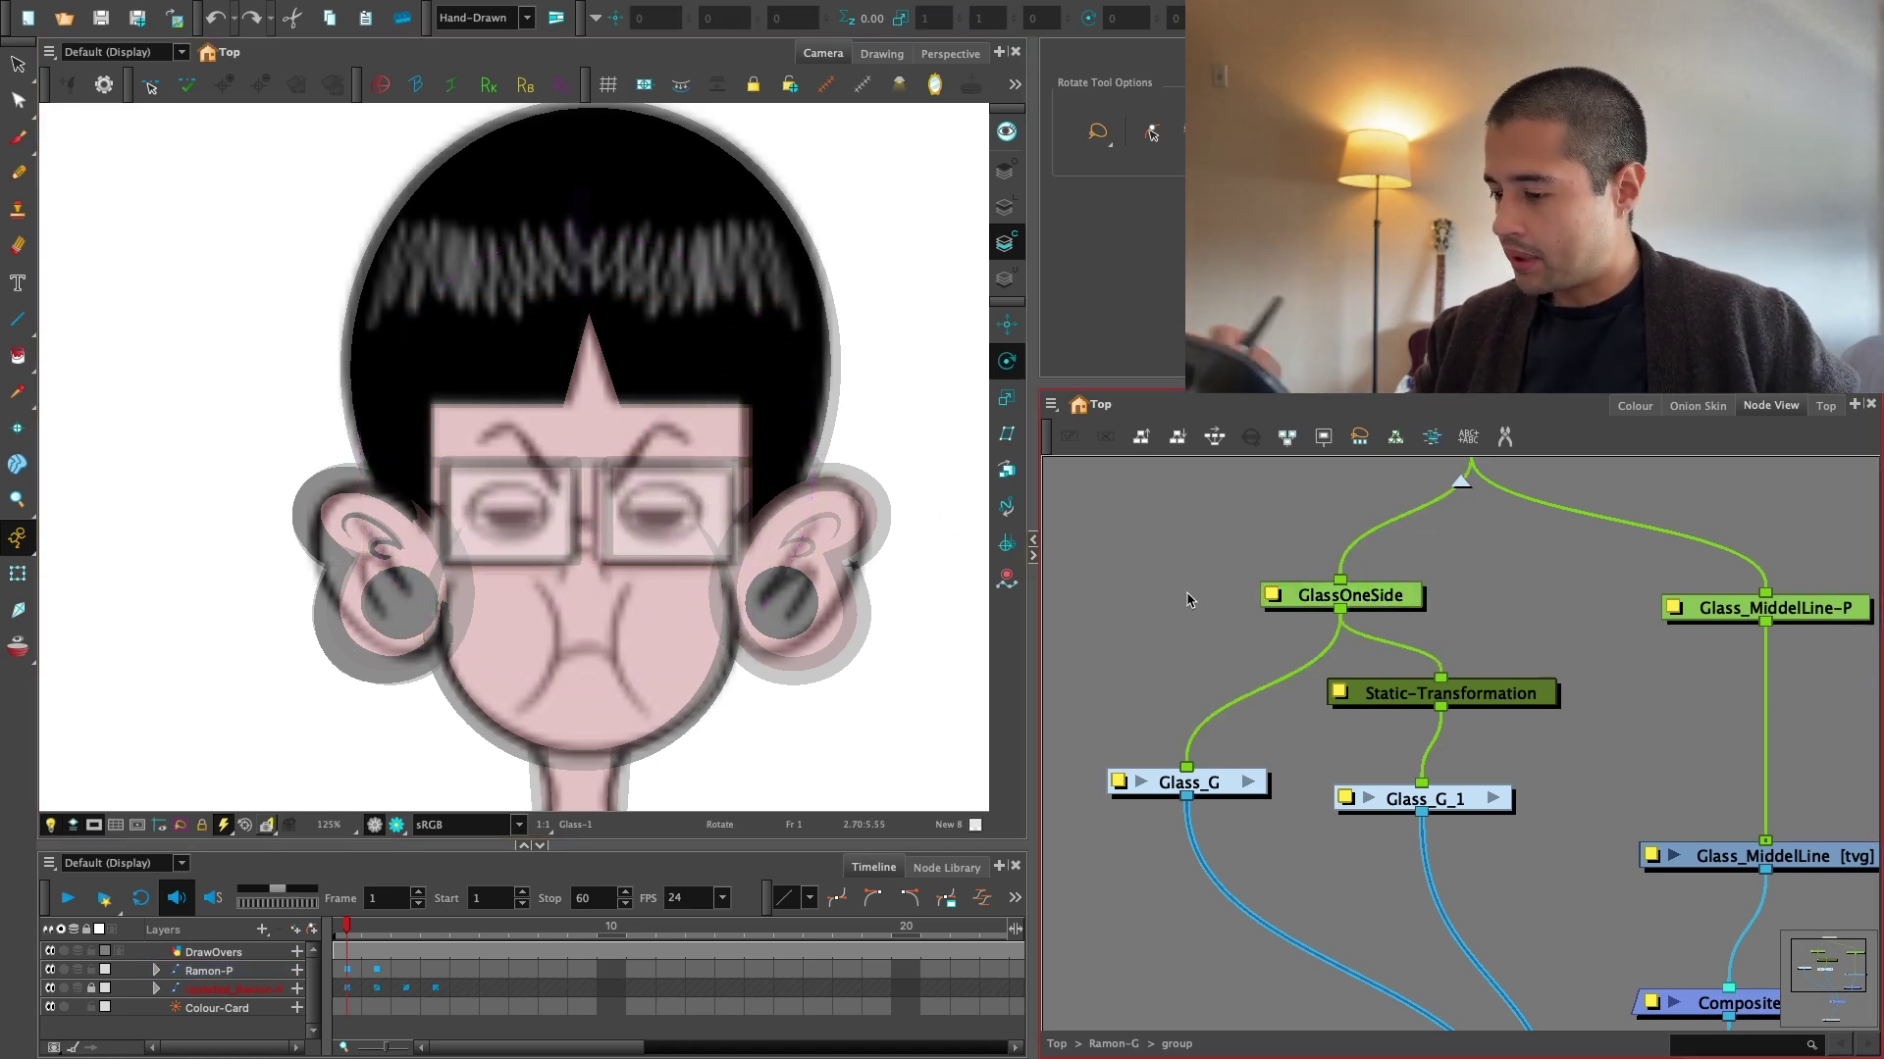
Examine the mirrored glasses on the face and the node network inside the glasses group.
drag(786, 678, 783, 602)
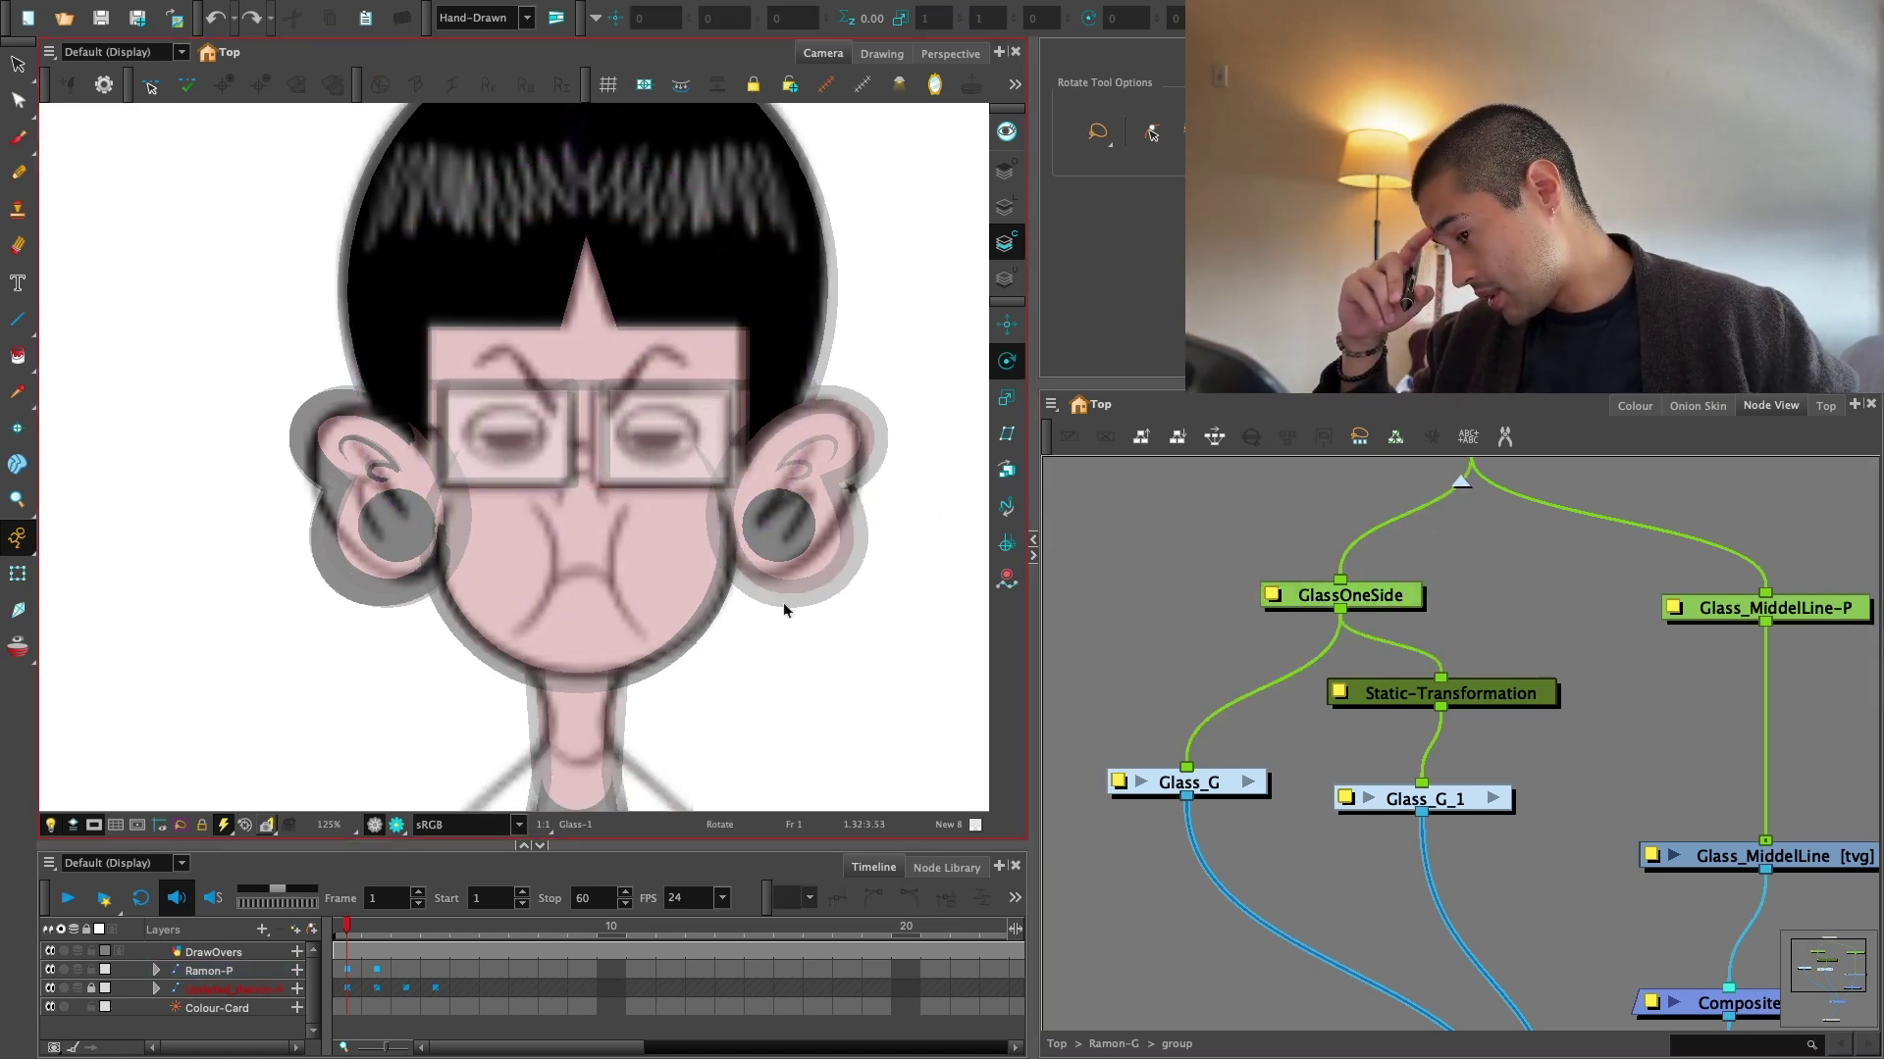
key(1)
key(1)
key(1)
key(1)
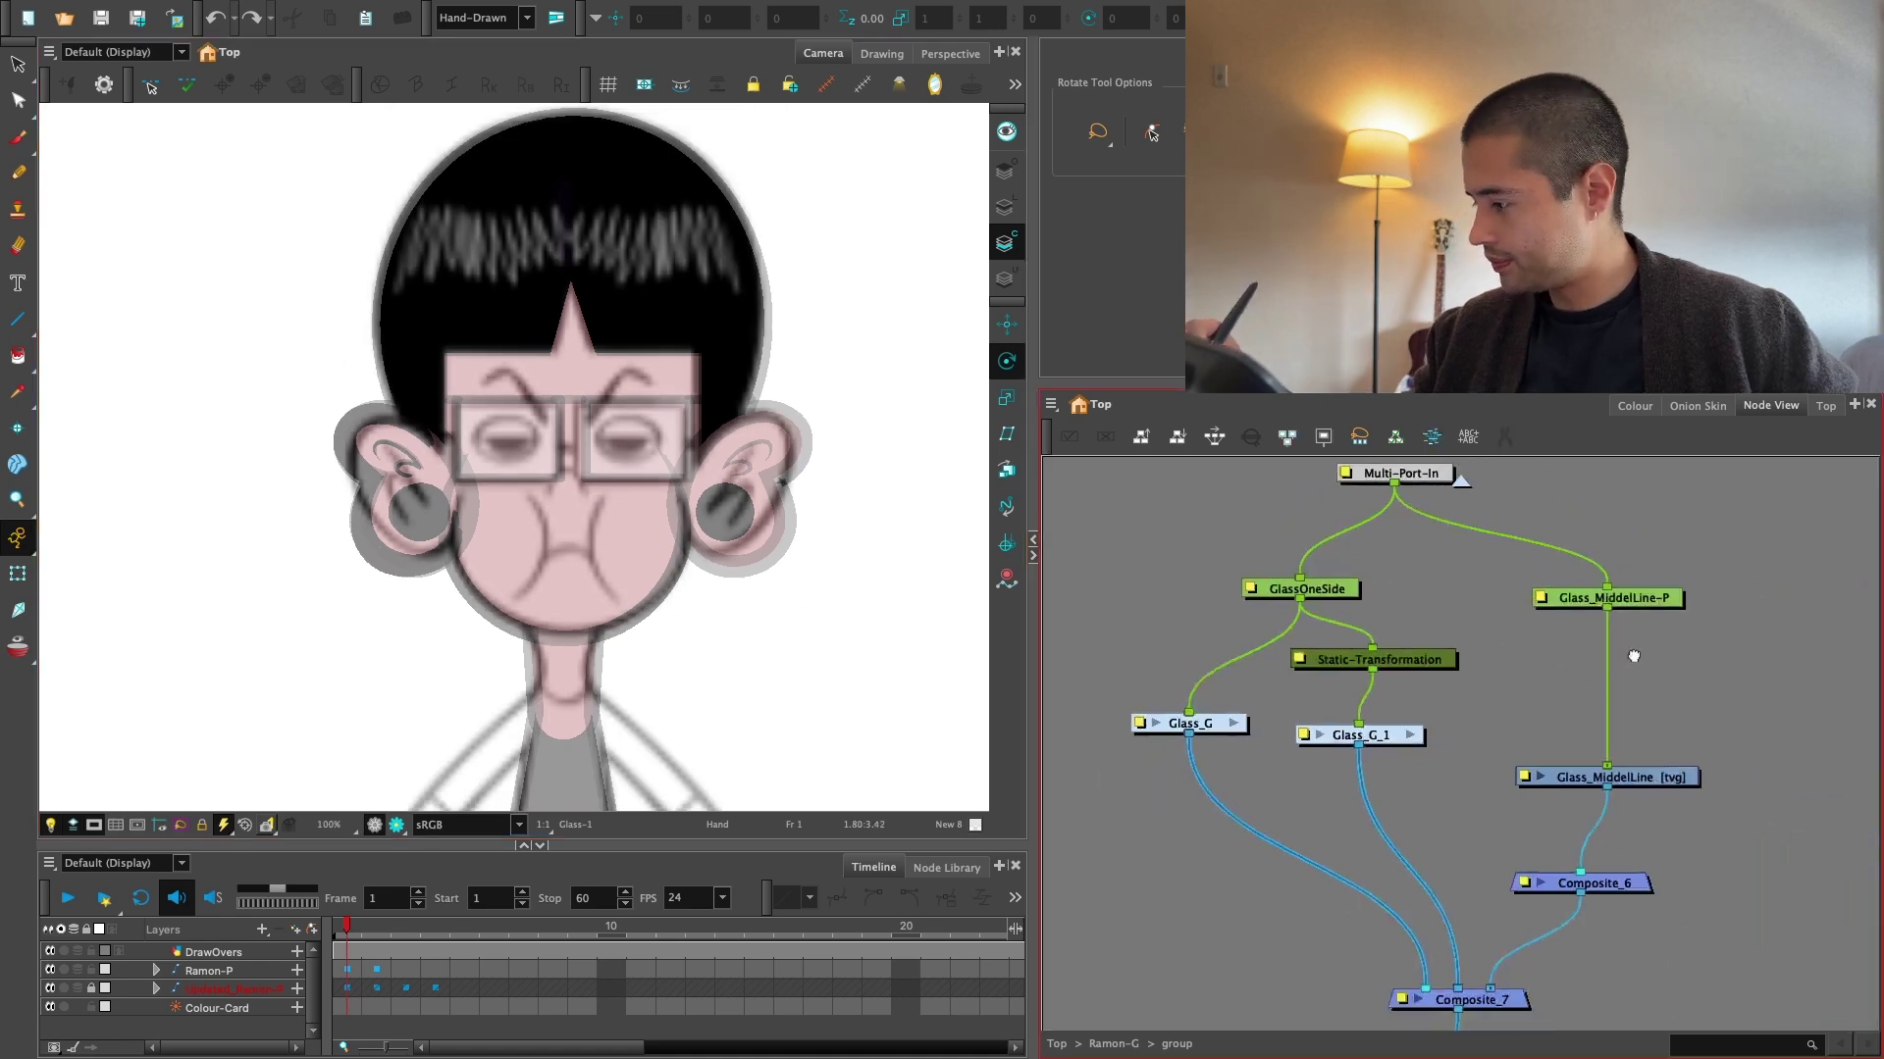
drag(1632, 656, 1577, 675)
click(1579, 634)
drag(1574, 789, 1572, 778)
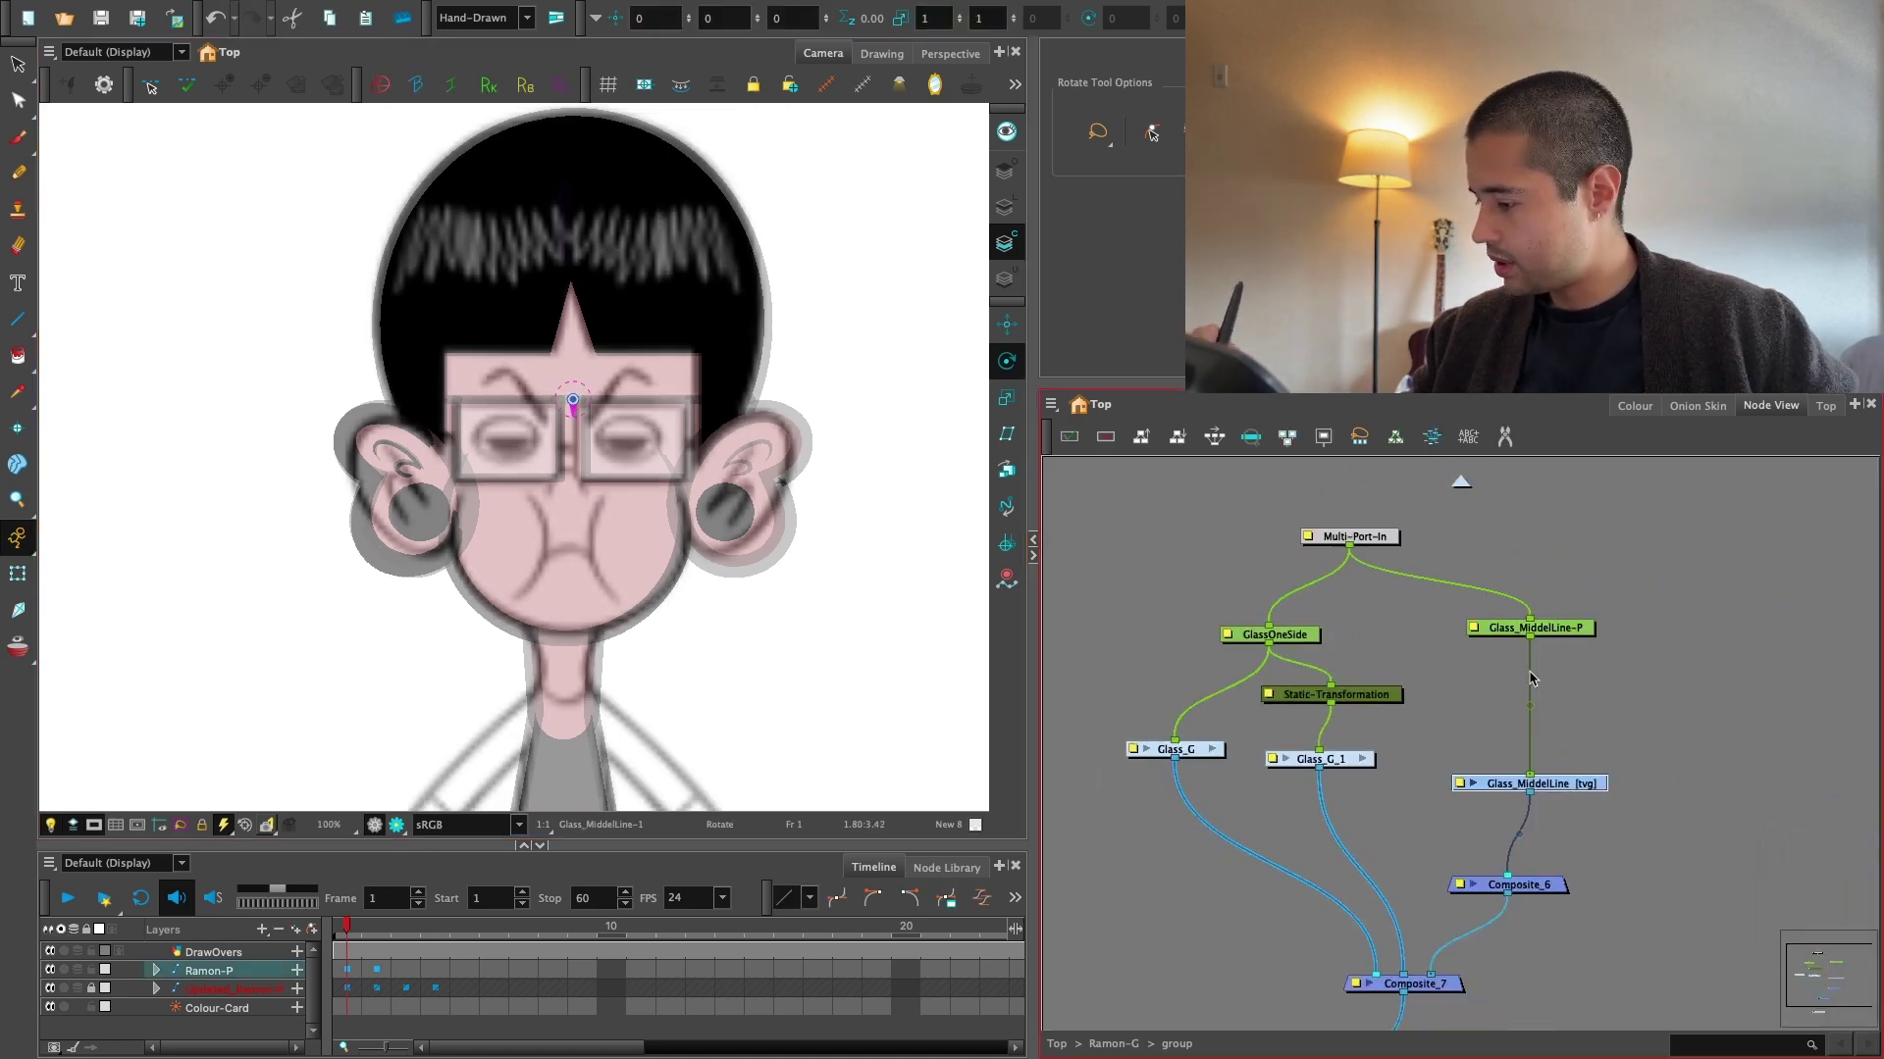
Leave the glasses group and rename it as gLASS_g in the parent network.
click(1460, 483)
double_click(1418, 719)
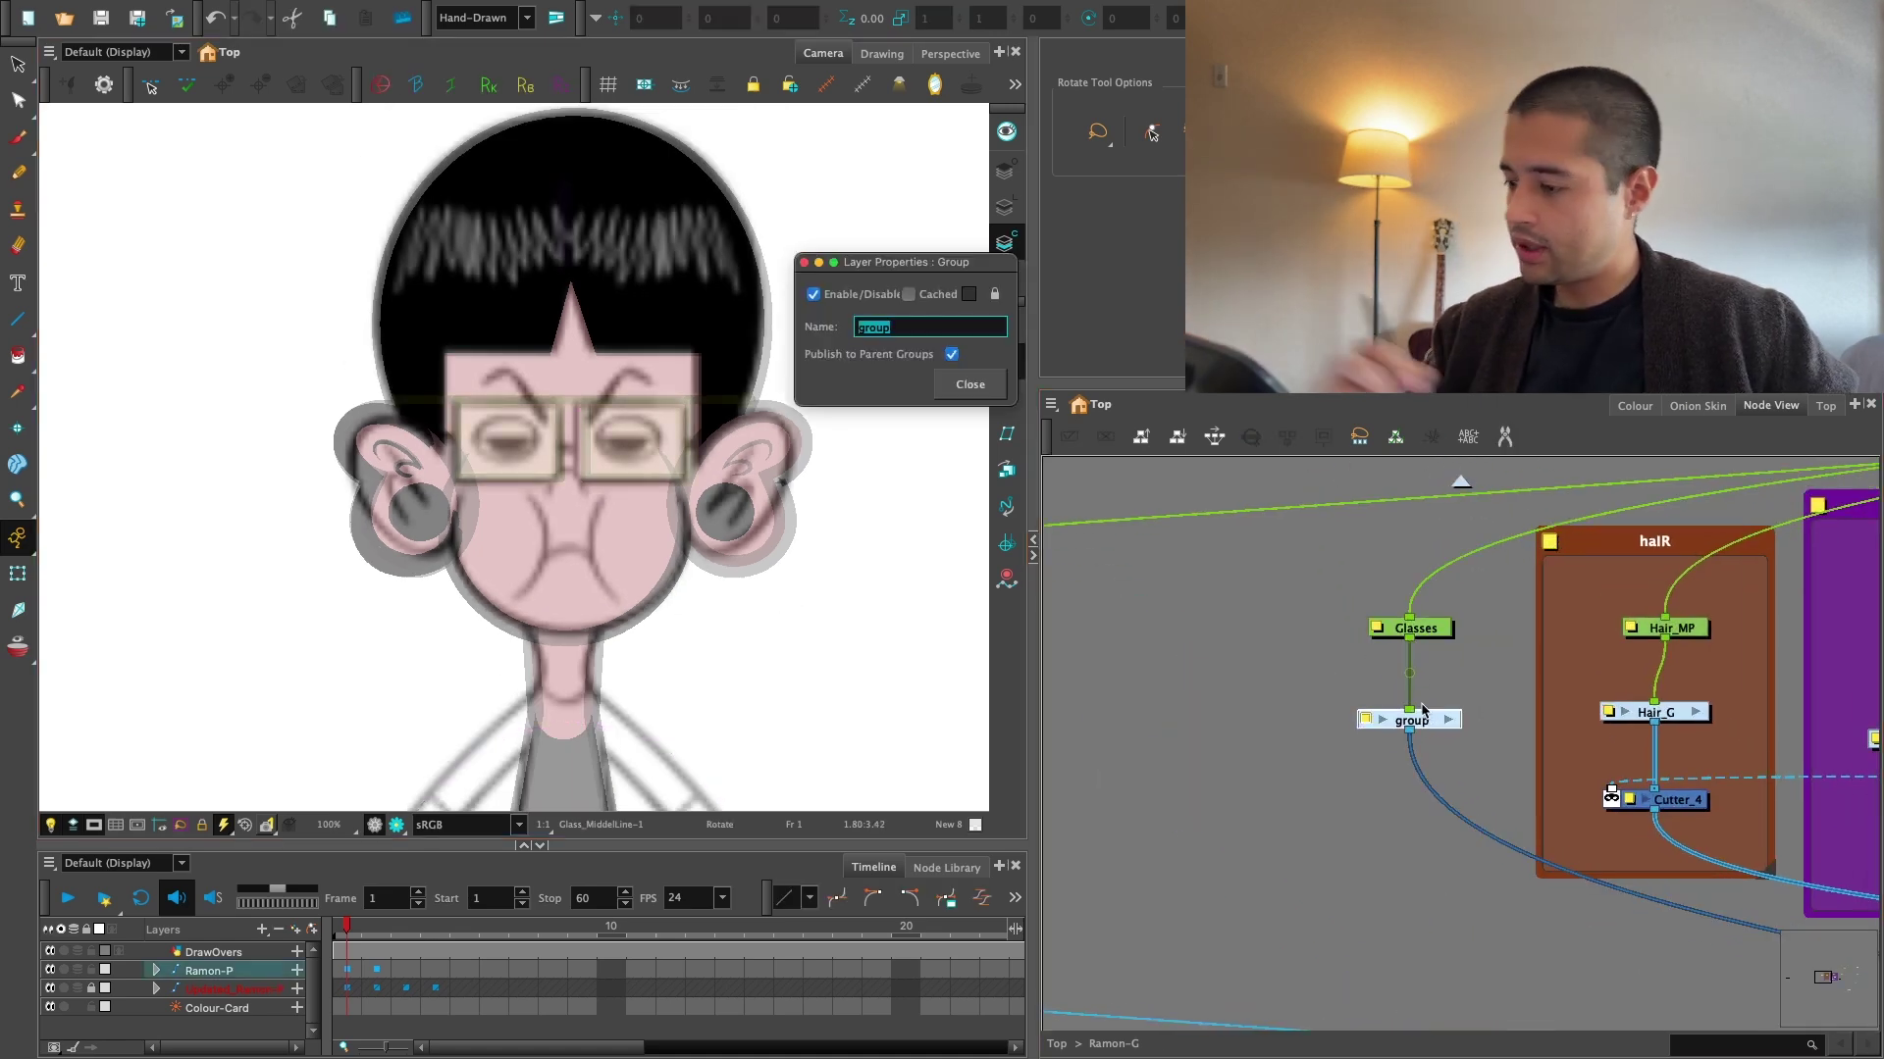
text(gLASS_g)
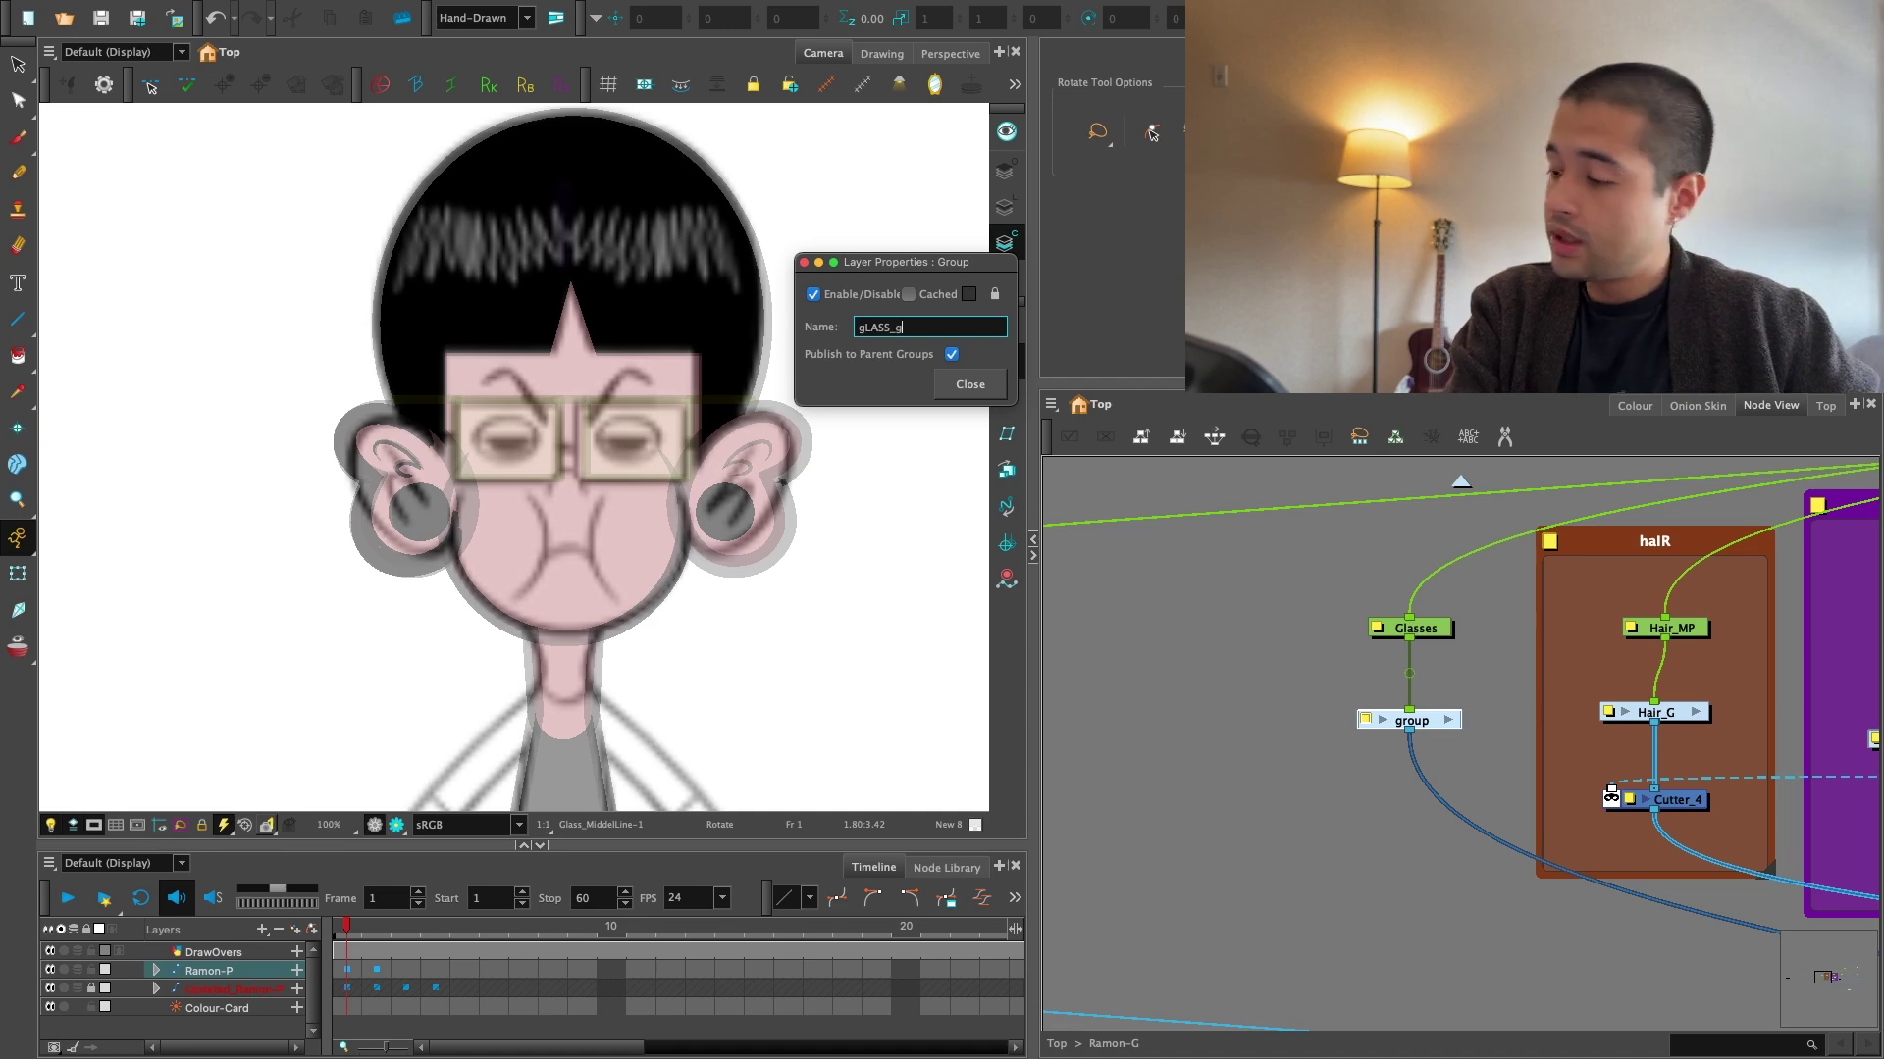
key(Return)
click(1521, 735)
Add vector drawing layers named Nose and Mouth beside the glasses nodes.
drag(1648, 911, 1420, 823)
key(1)
key(1)
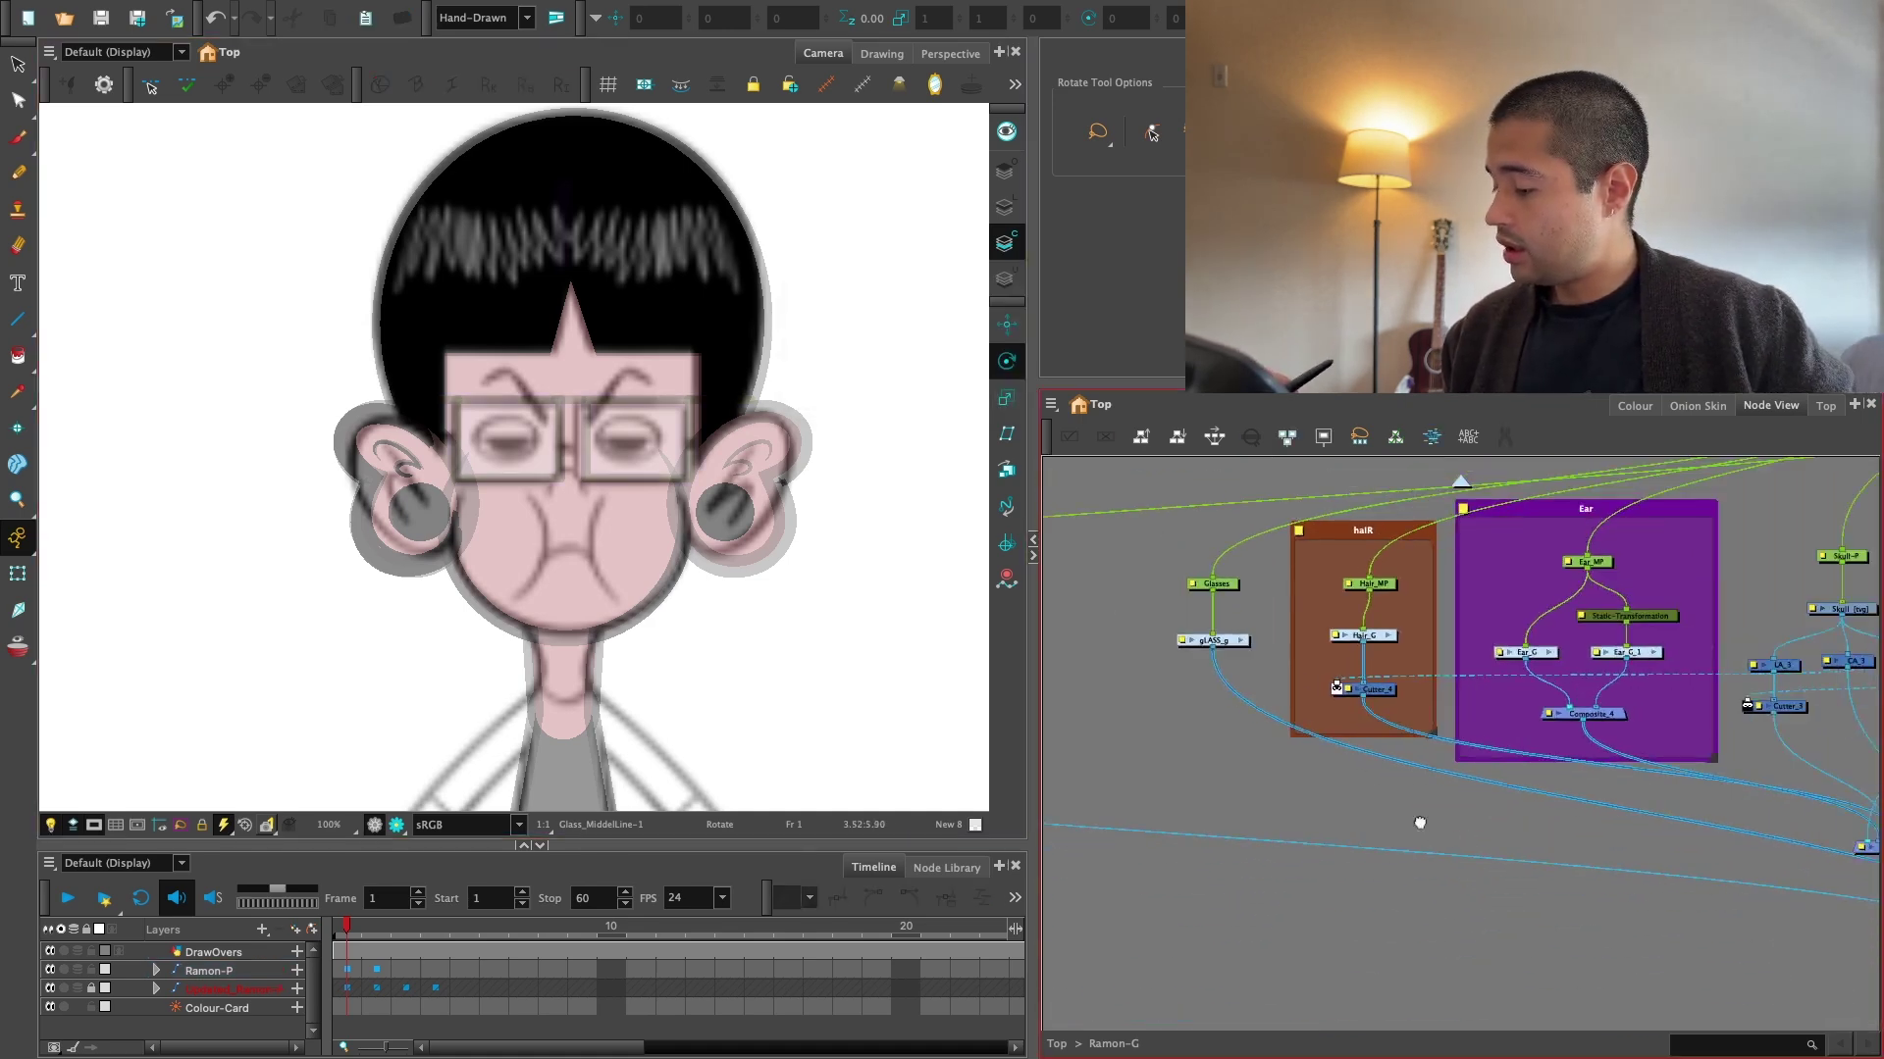
drag(1255, 718, 1463, 840)
key(2)
key(2)
key(2)
key(super+r)
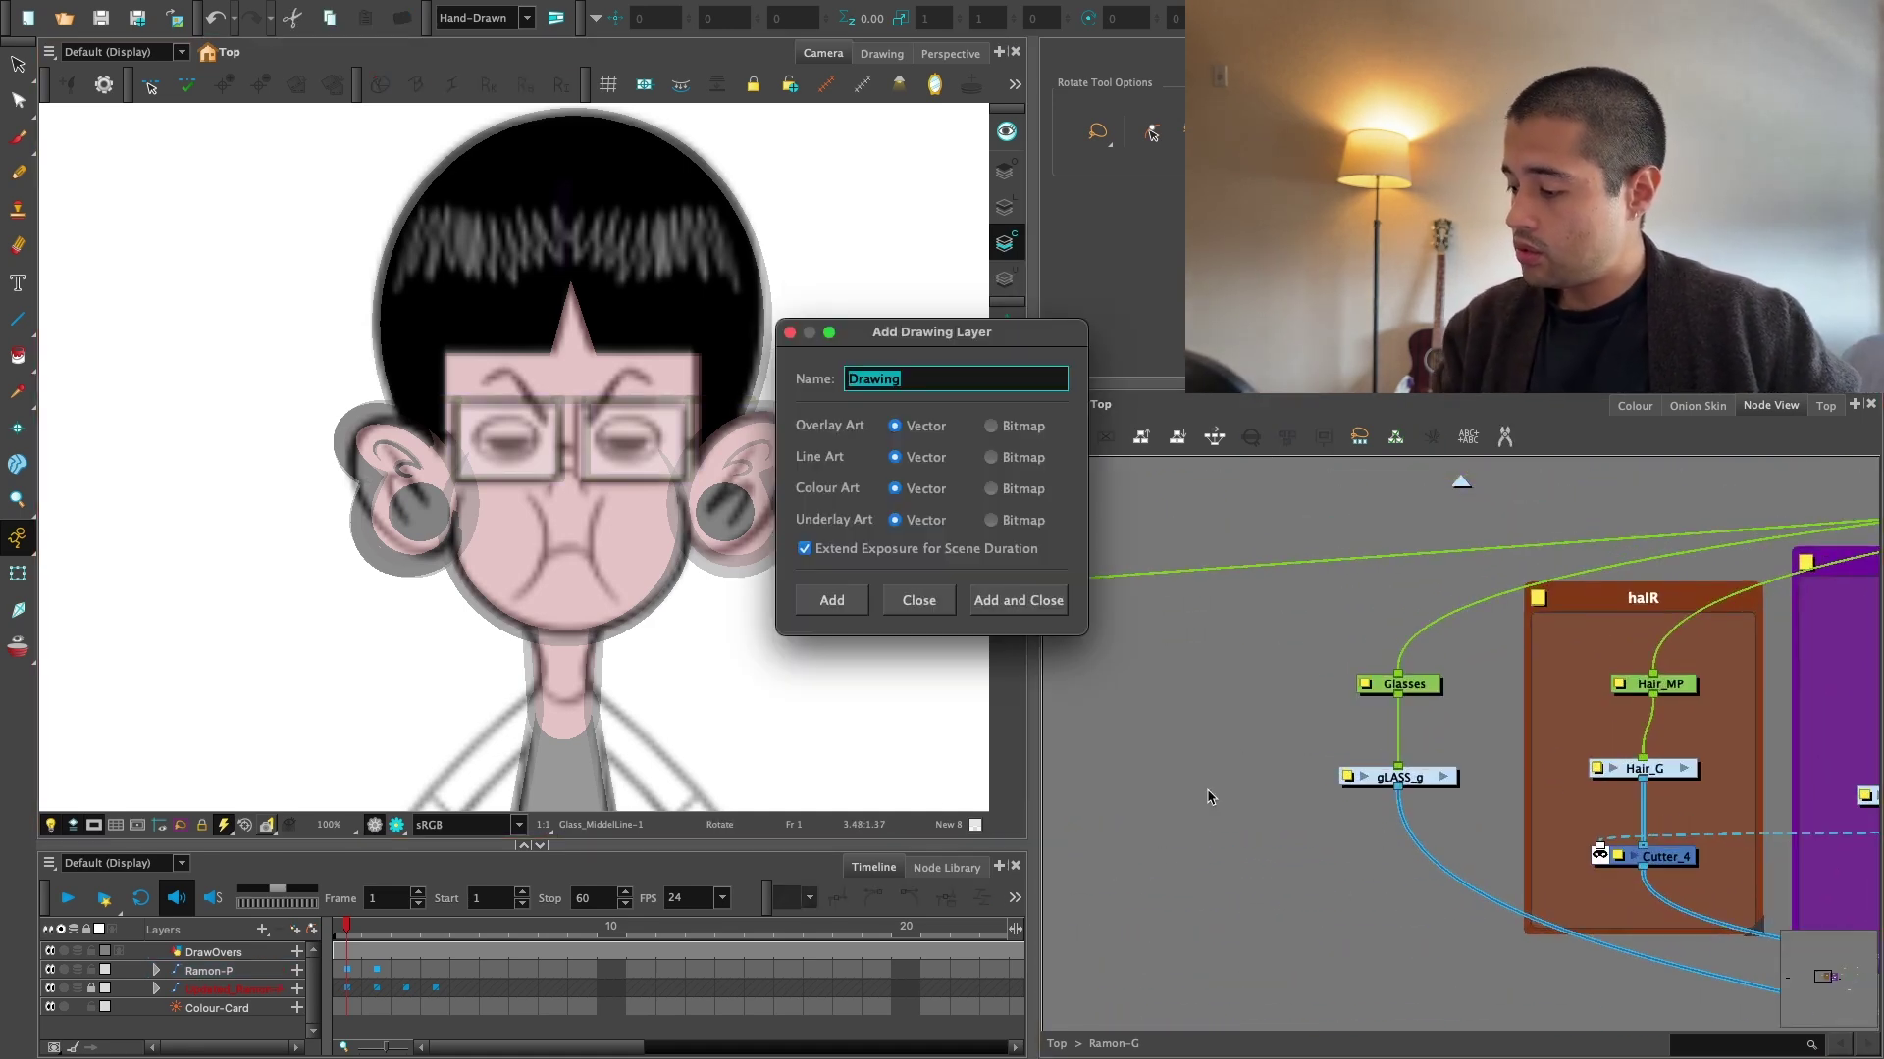
text(nOS)
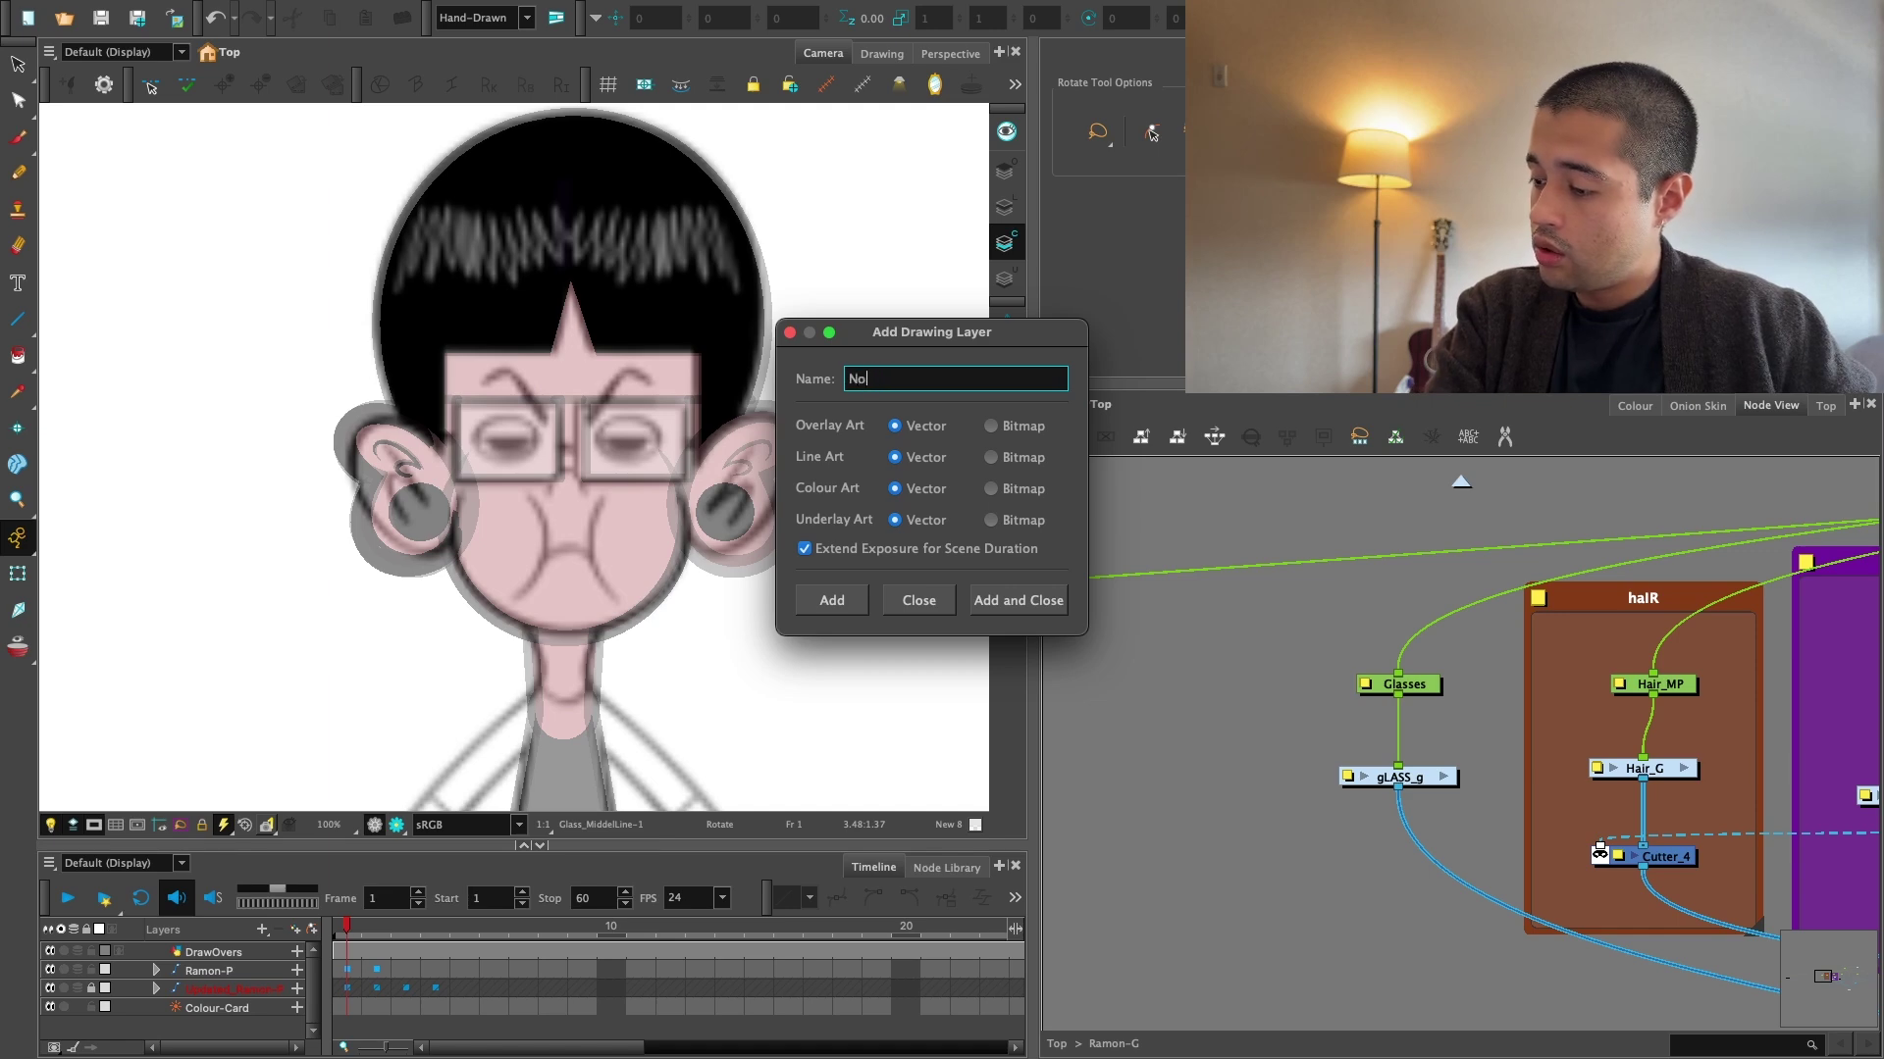
text(e)
key(Return)
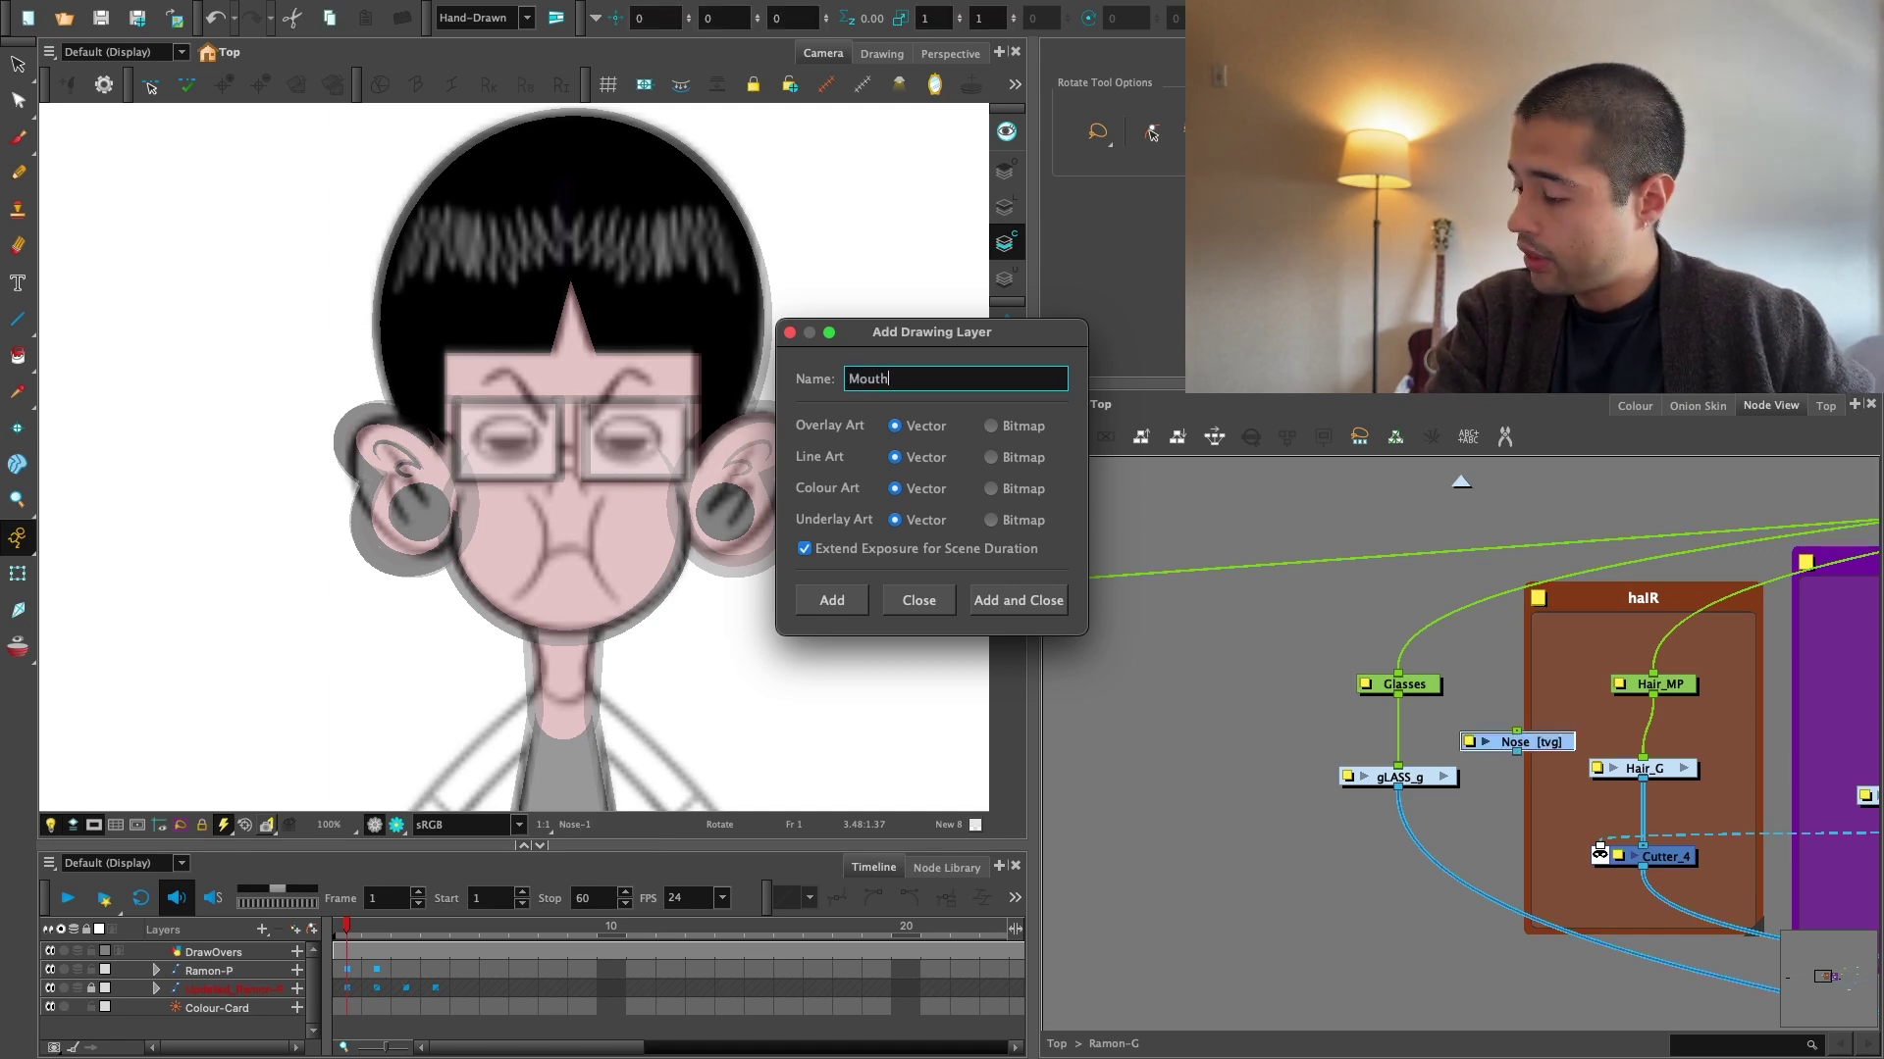
text(Mouth)
key(Return)
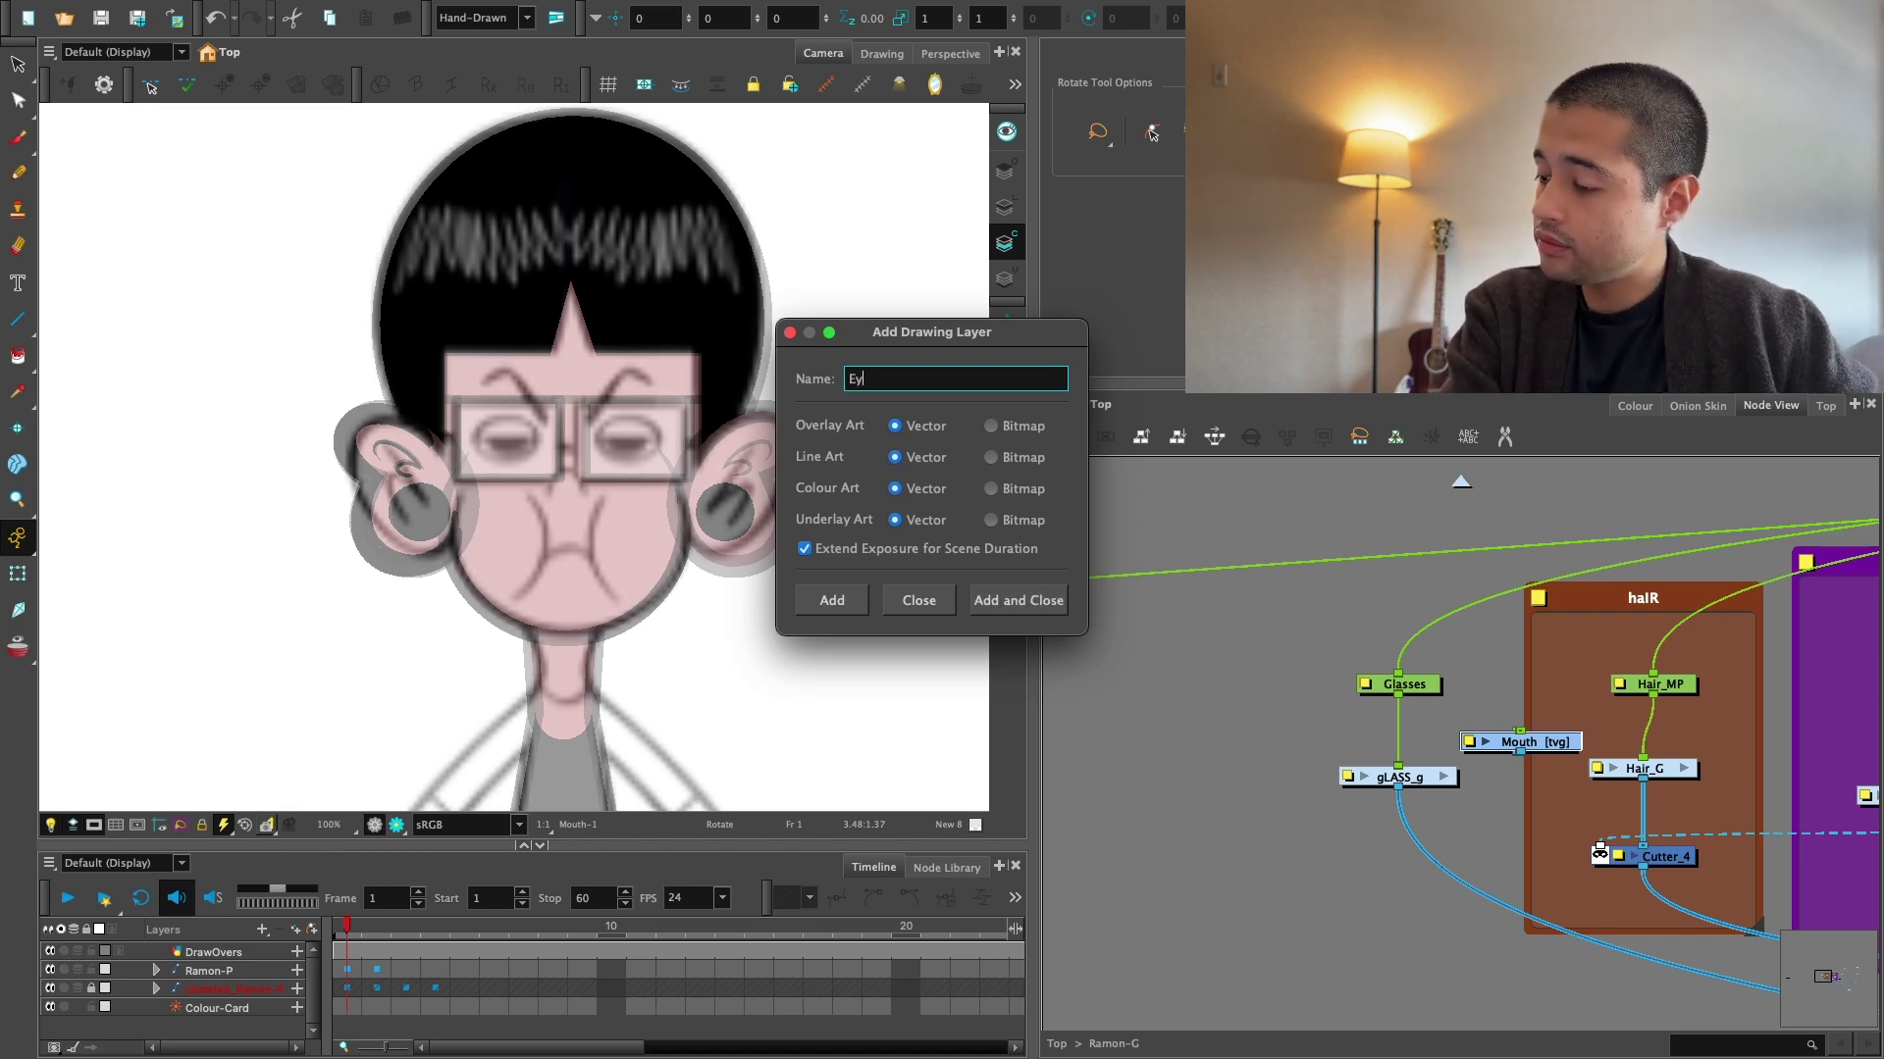
Add vector drawing layers named Eye, Upper_EyeLid and Lower_EyeLid.
text(e)
key(Return)
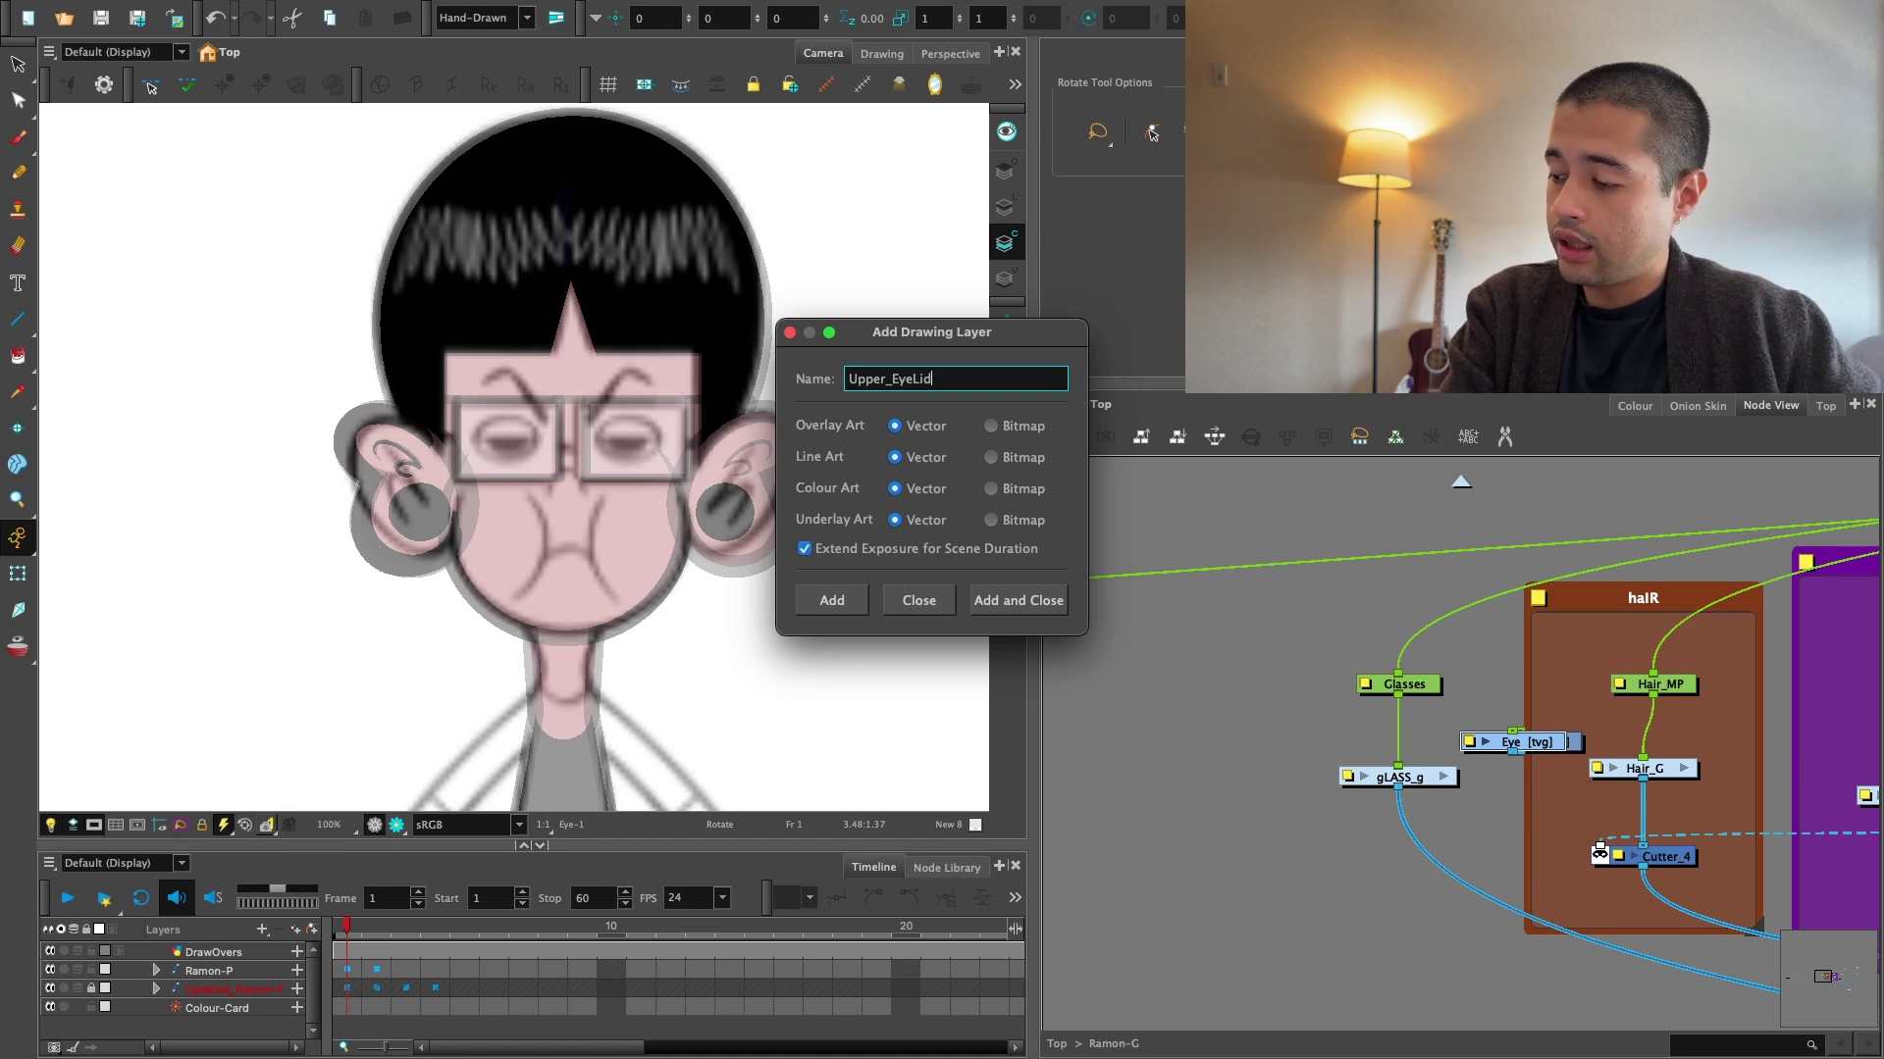
key(Return)
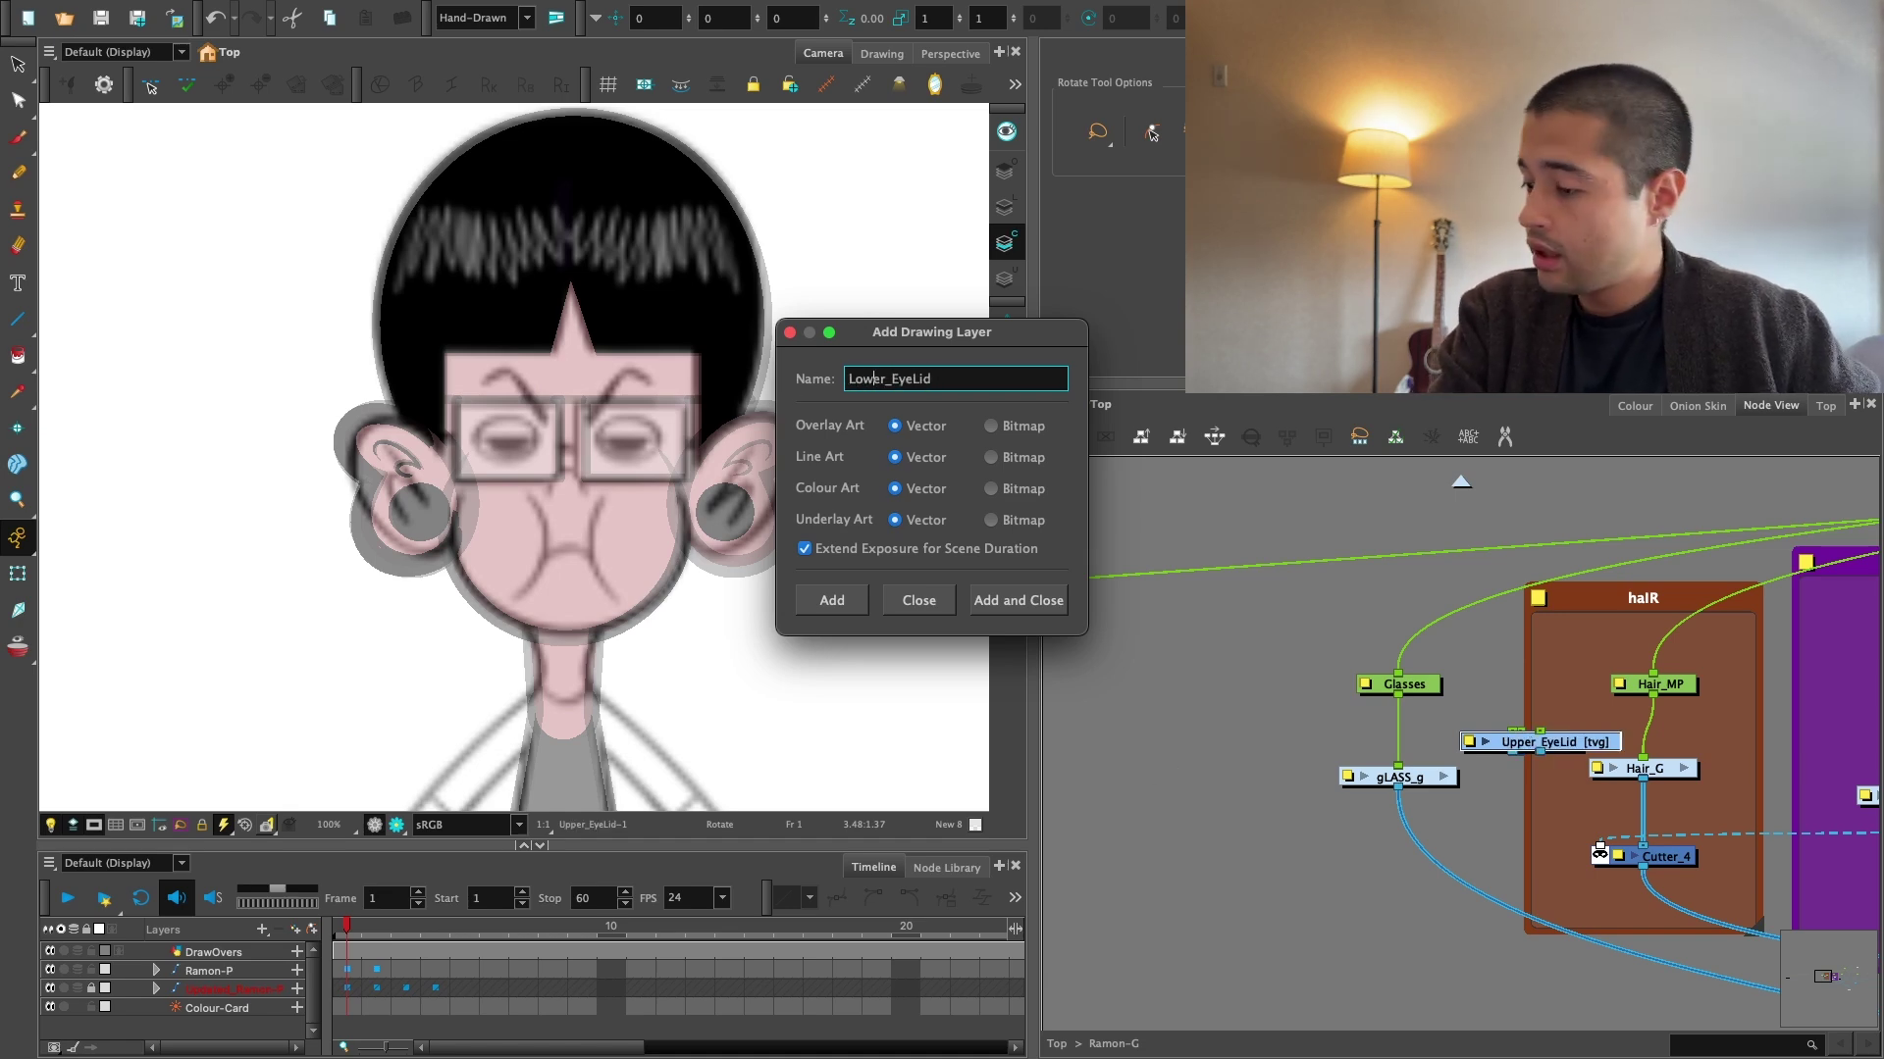
key(Return)
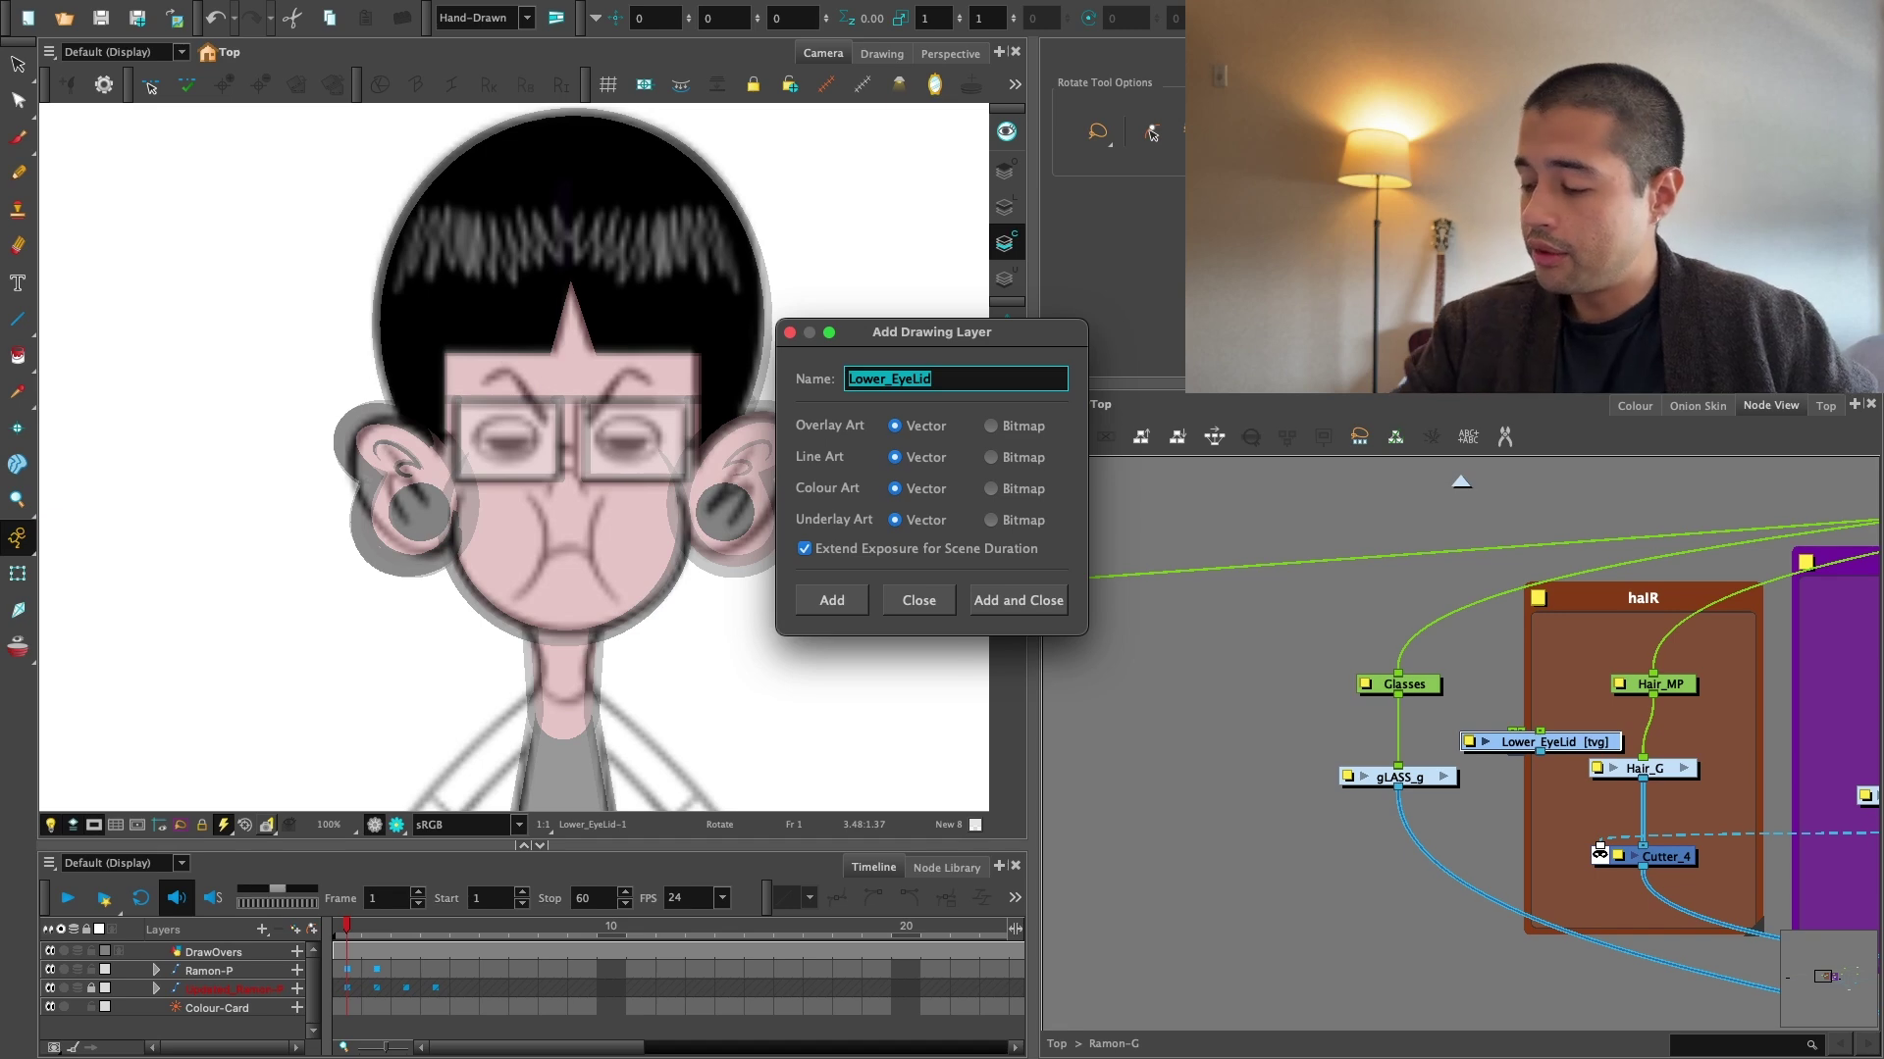
Add vector drawing layers named Pupil and Eyebrow and finish adding drawings.
text(P)
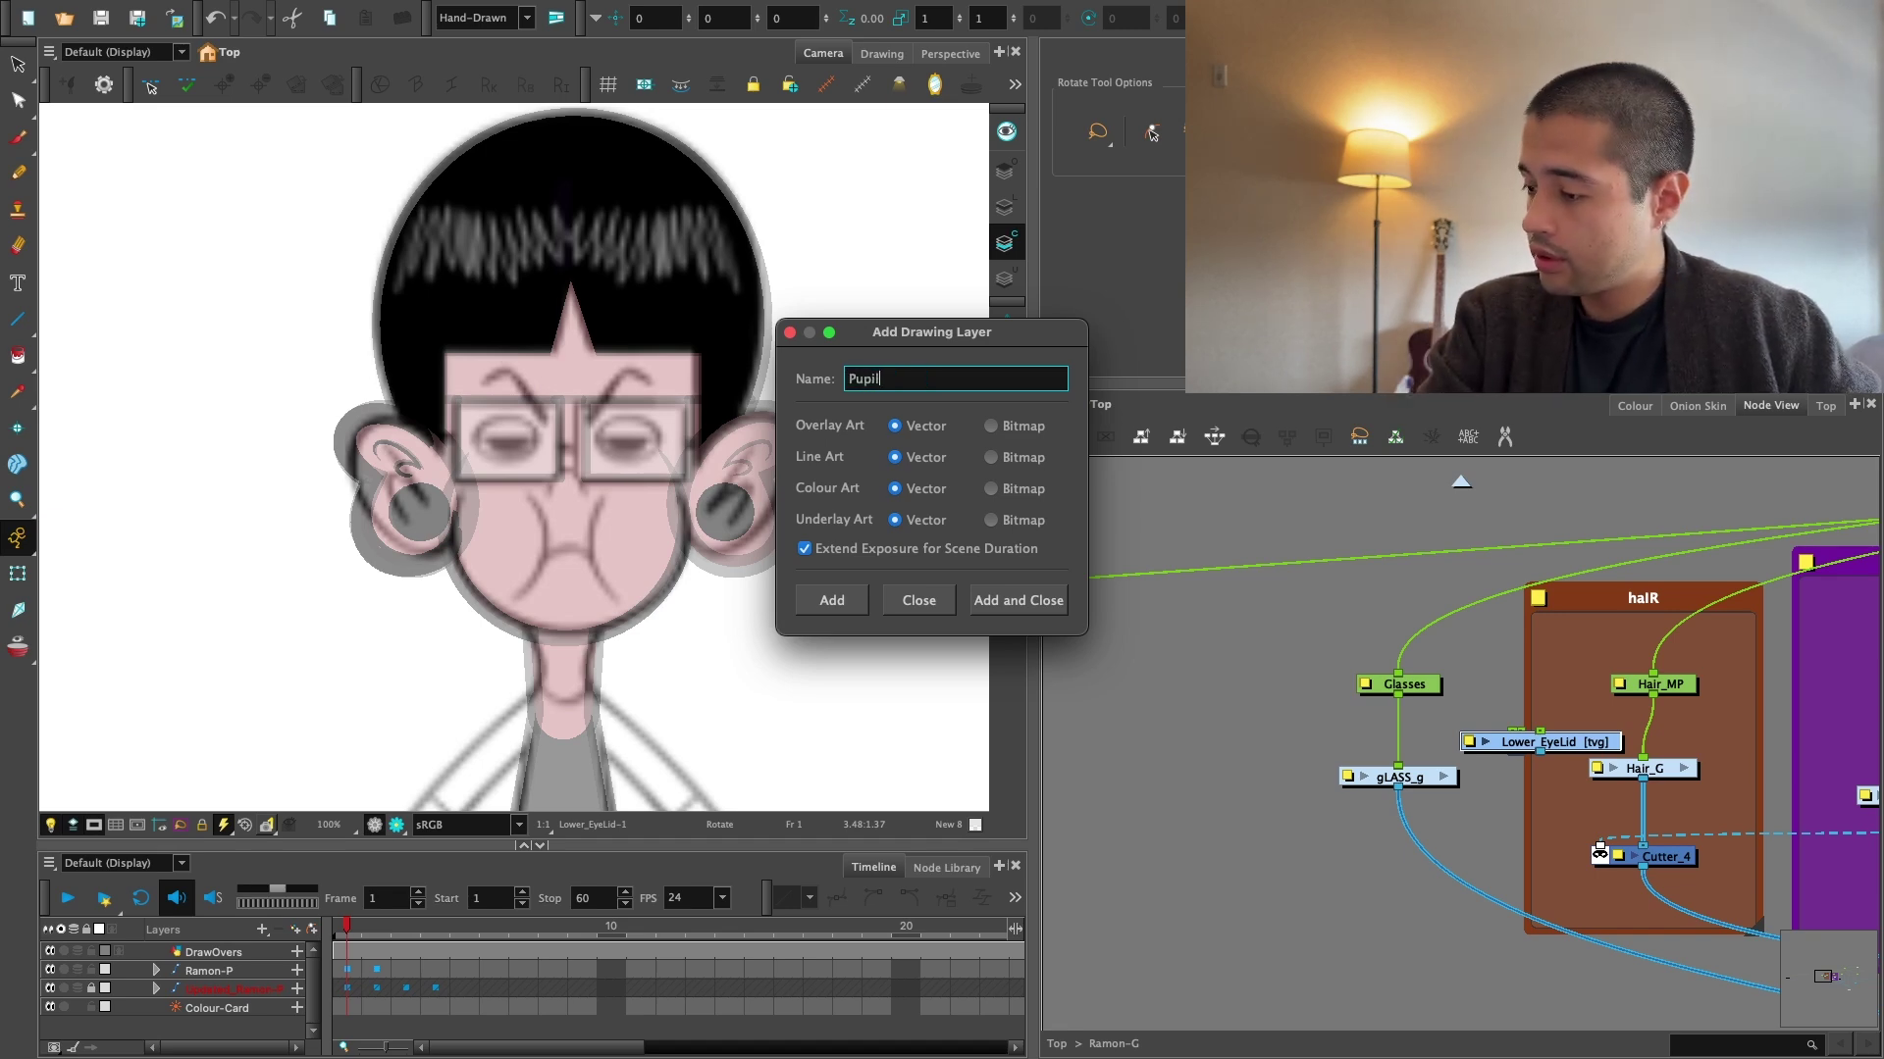
text(upil)
key(Return)
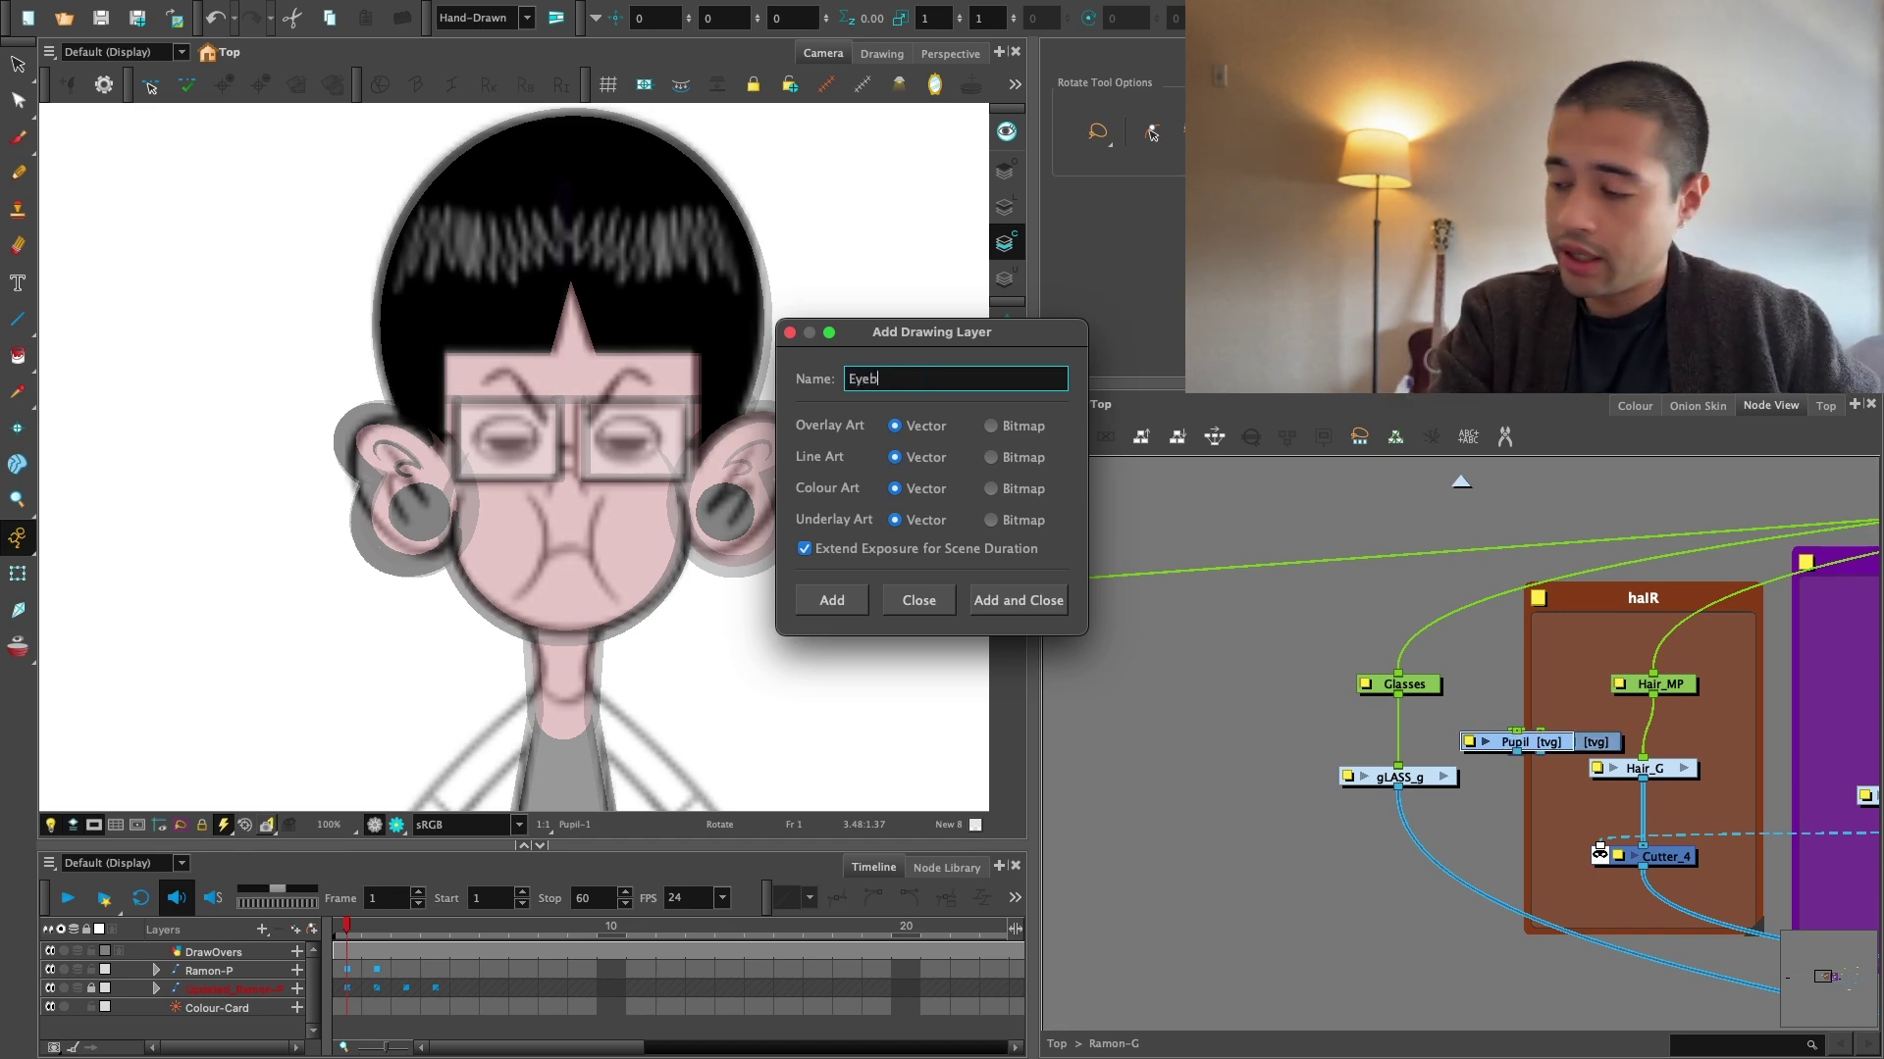
text(Eyebrow)
key(Return)
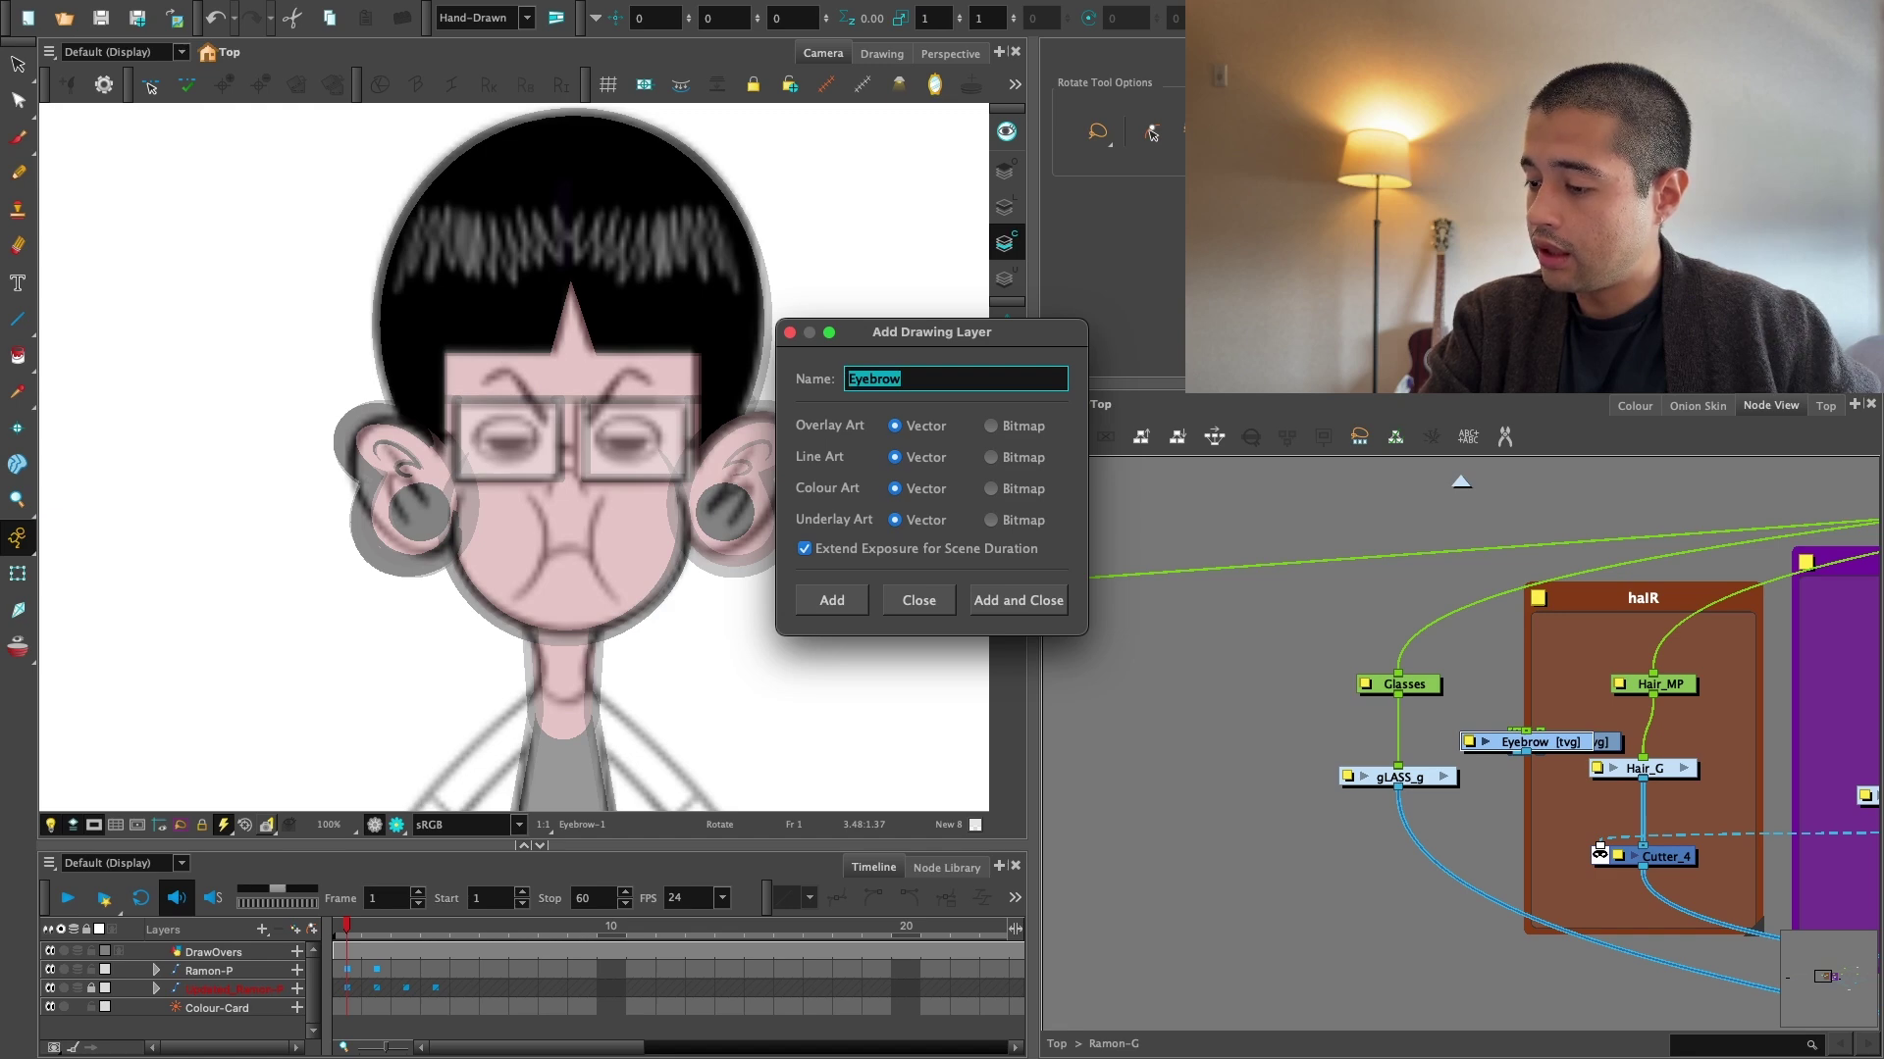
click(900, 606)
Move the stacked new face drawings away from the hair nodes into empty space beyond the Glasses peg.
key(2)
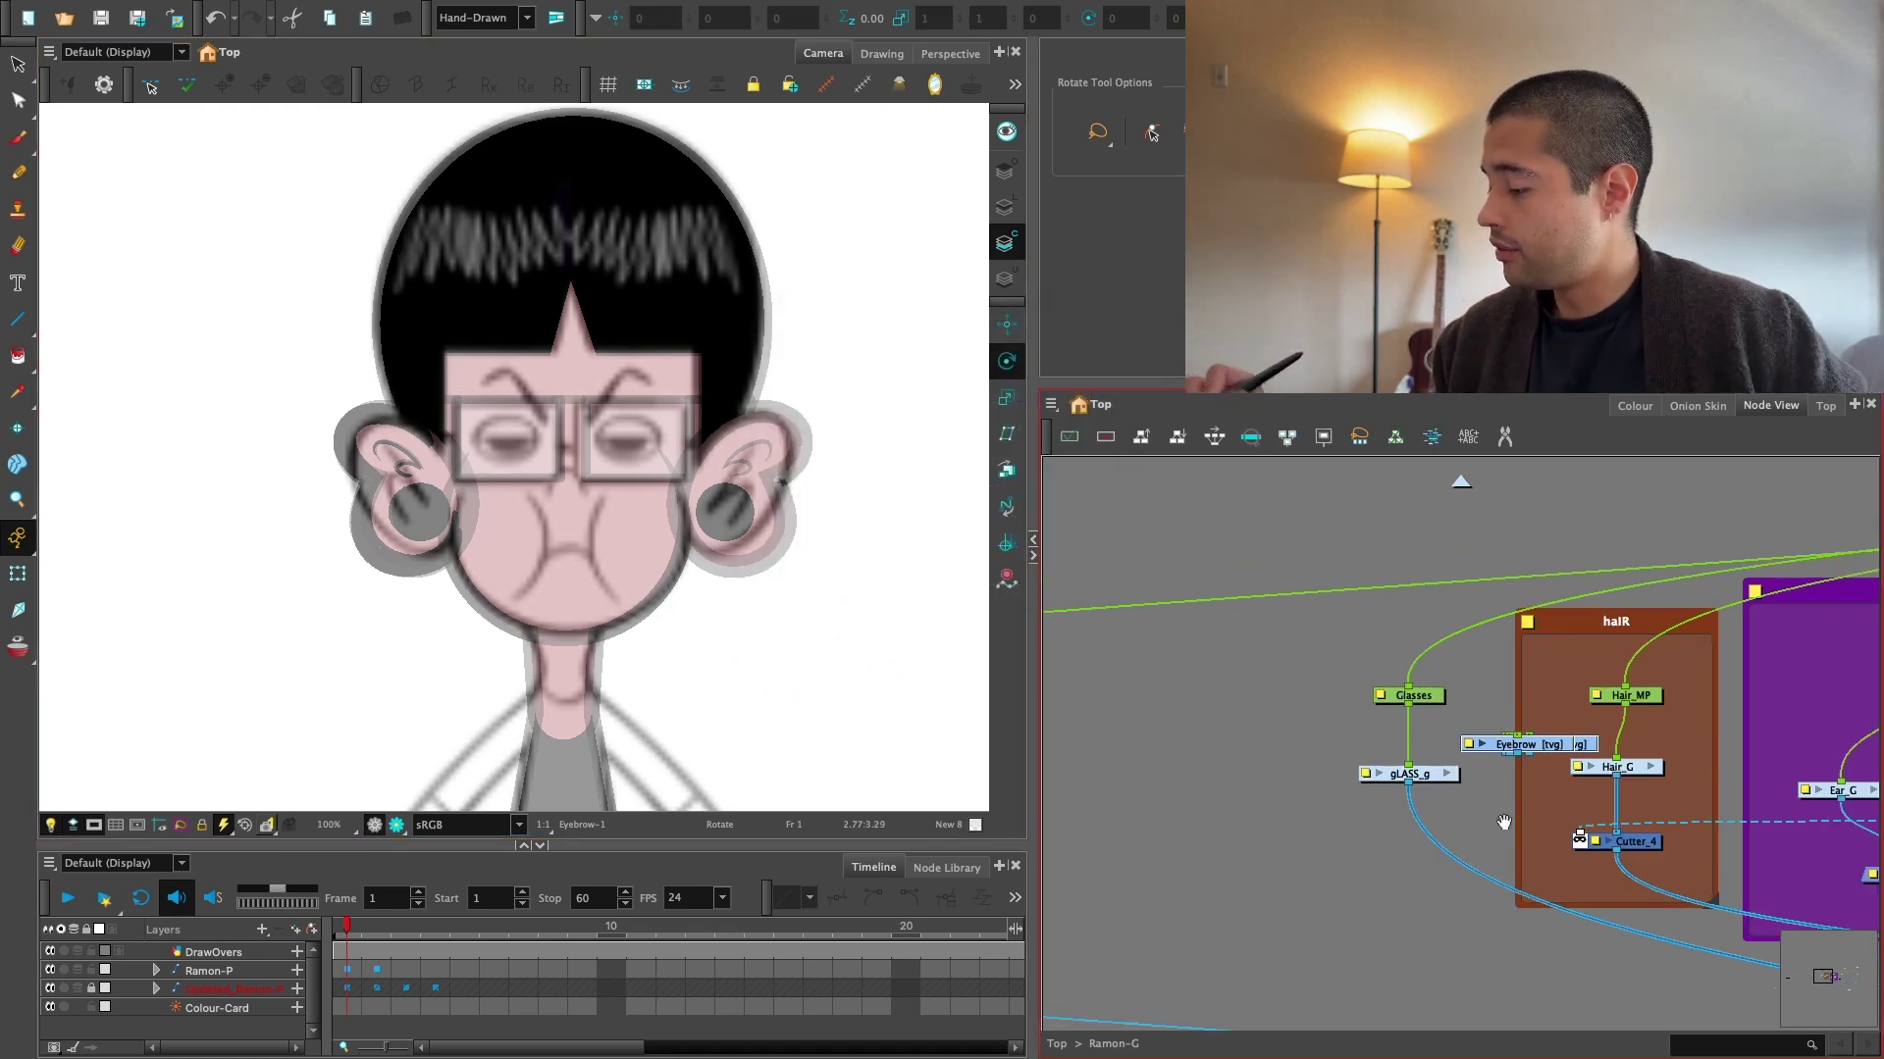
drag(1505, 824, 1611, 796)
drag(1700, 700, 1252, 738)
mouse_move(1361, 743)
mouse_down()
mouse_move(1618, 756)
mouse_move(1281, 722)
mouse_up()
key(2)
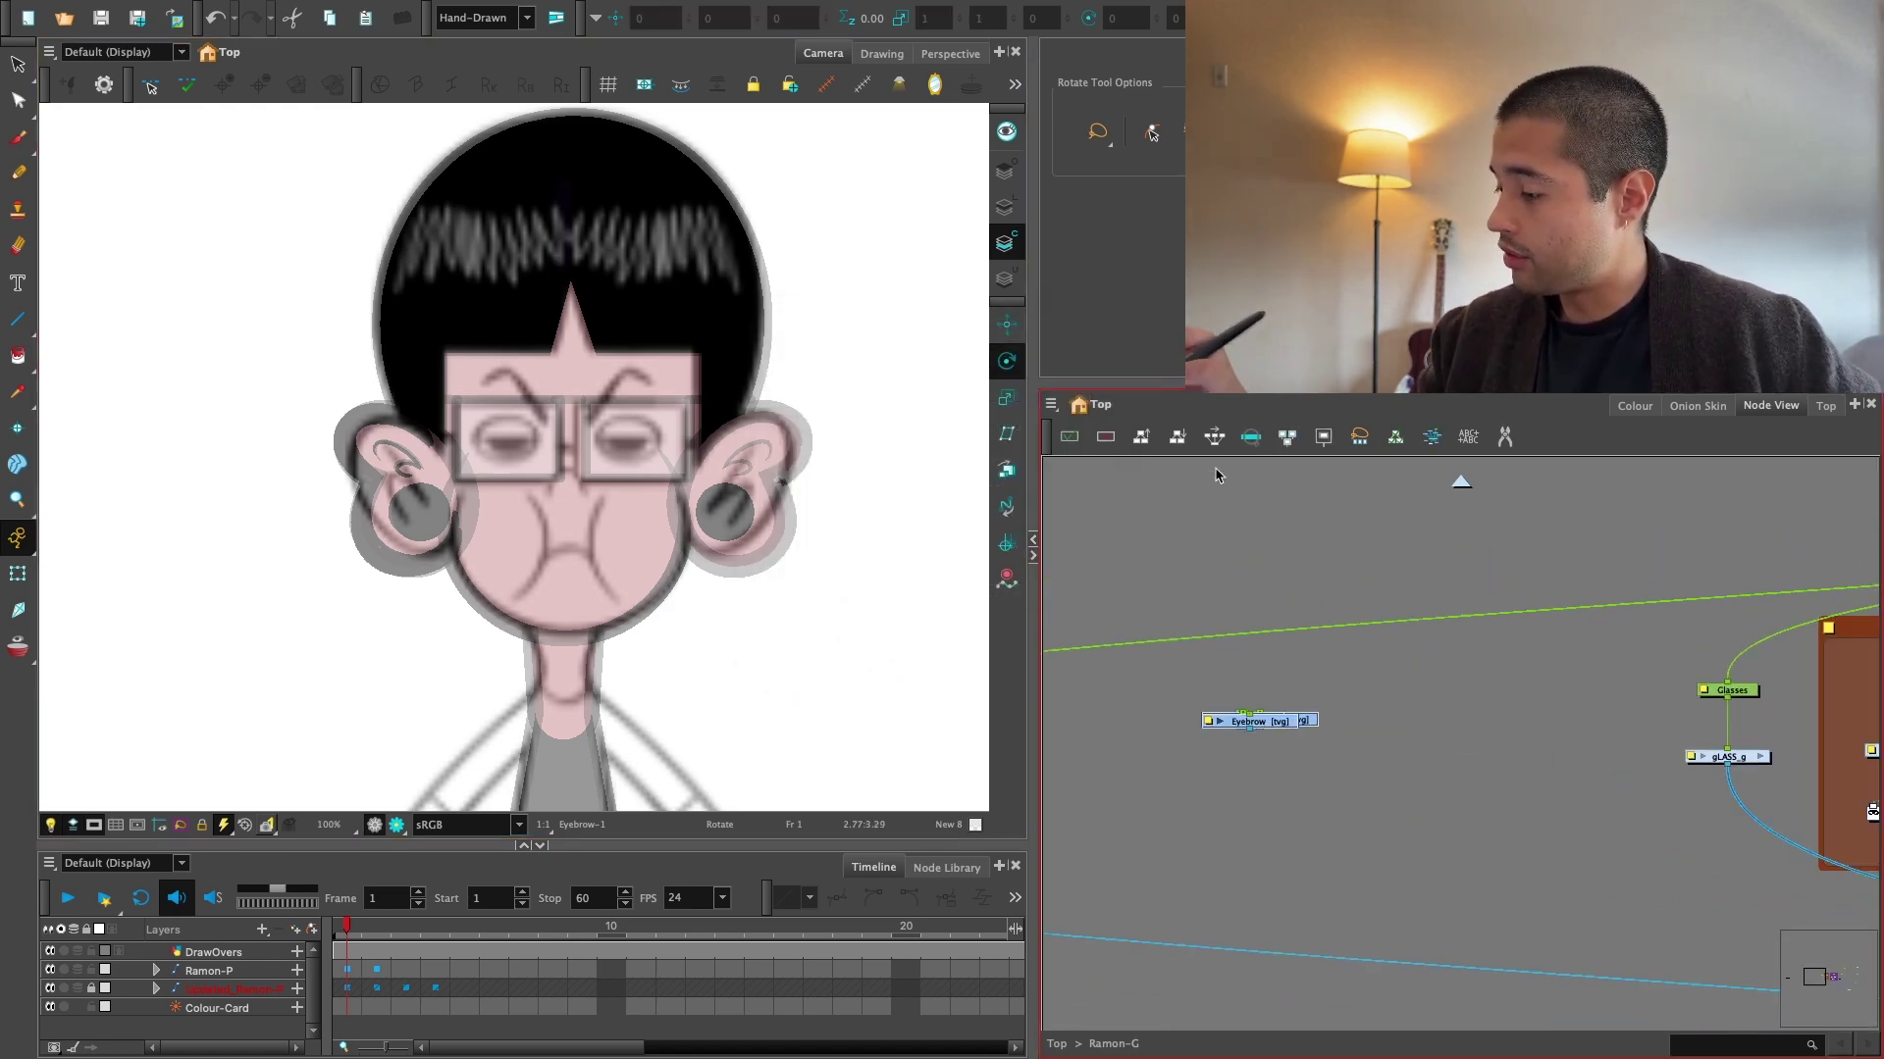
Spread the seven face drawings out in a row and join them to a new composite node.
click(1214, 438)
key(2)
mouse_move(1781, 733)
mouse_down()
mouse_move(1571, 743)
mouse_move(1644, 737)
mouse_up()
key(shift+c)
drag(1191, 735, 1280, 753)
Give each face drawing its own parent peg and add one shared peg above them all.
mouse_move(1108, 704)
mouse_down()
mouse_move(1714, 743)
mouse_move(1749, 690)
mouse_up()
key(ctrl+p)
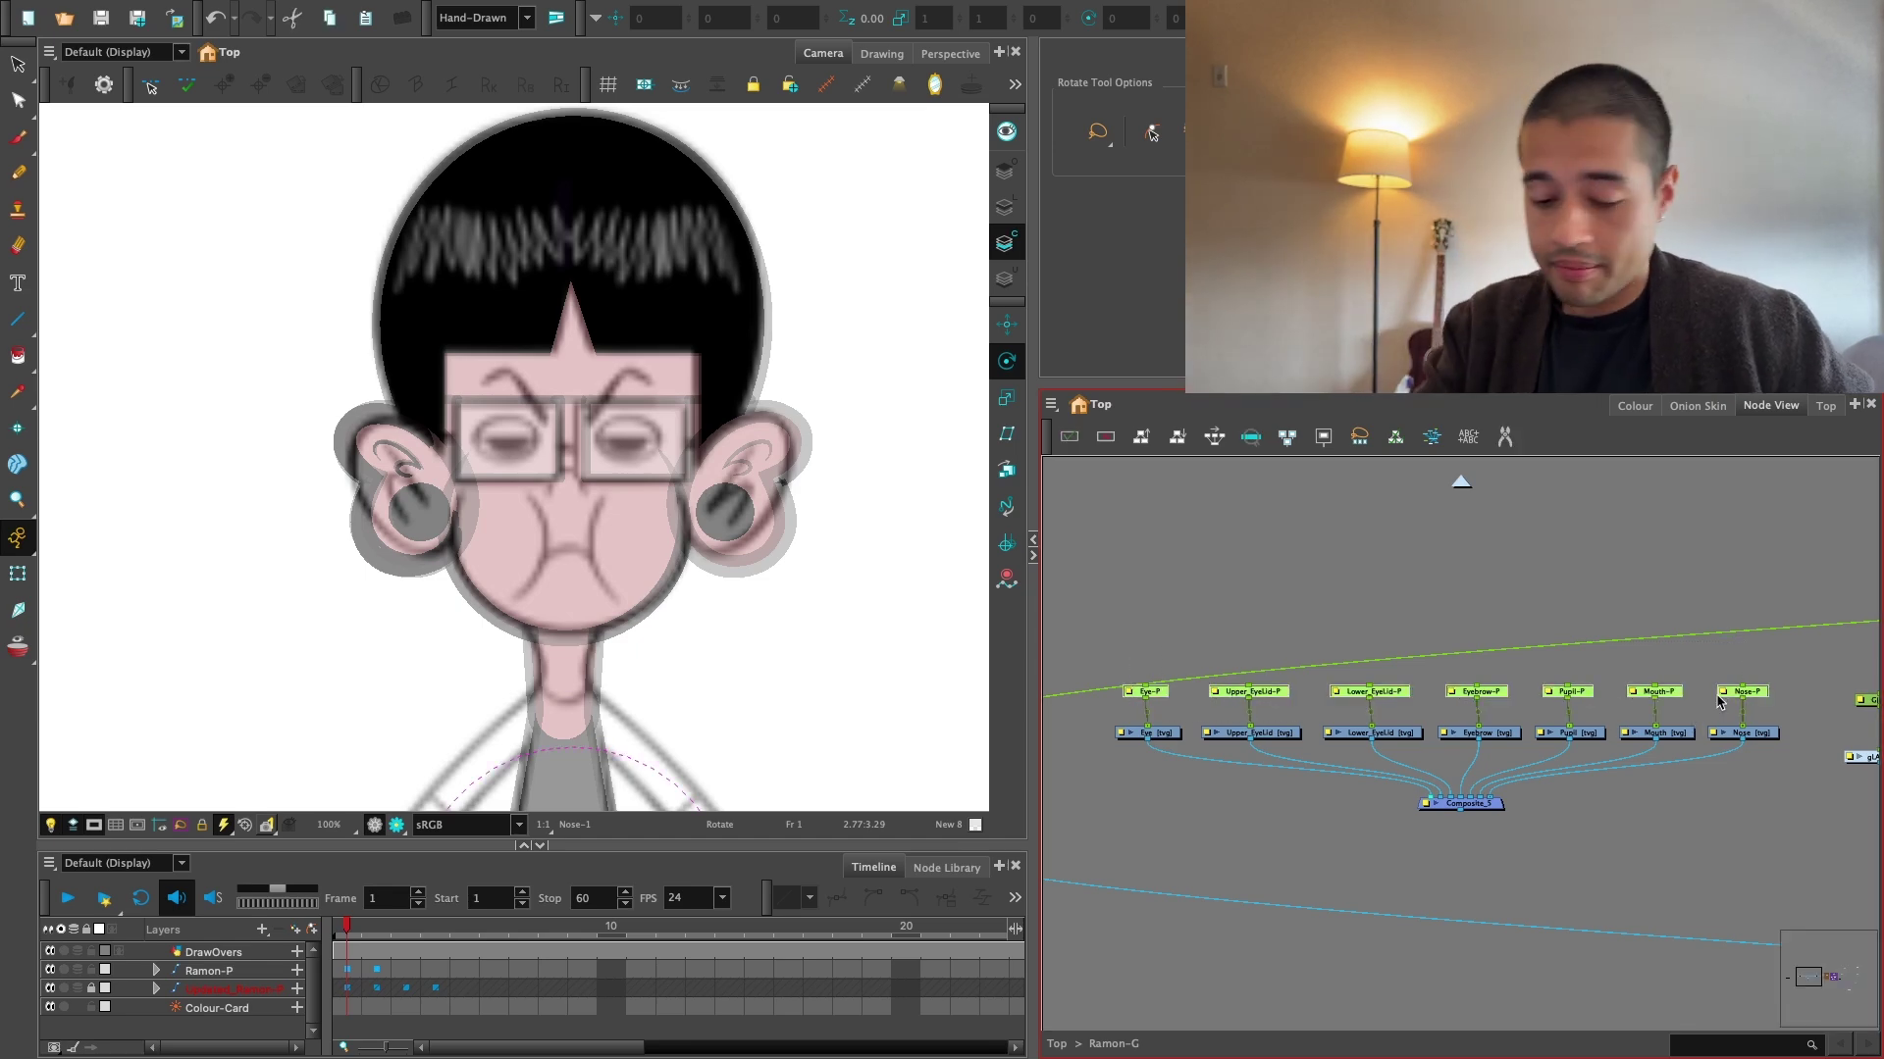
key(super+p)
click(1568, 576)
scroll(1475, 551, up, 3)
drag(1445, 660, 1469, 599)
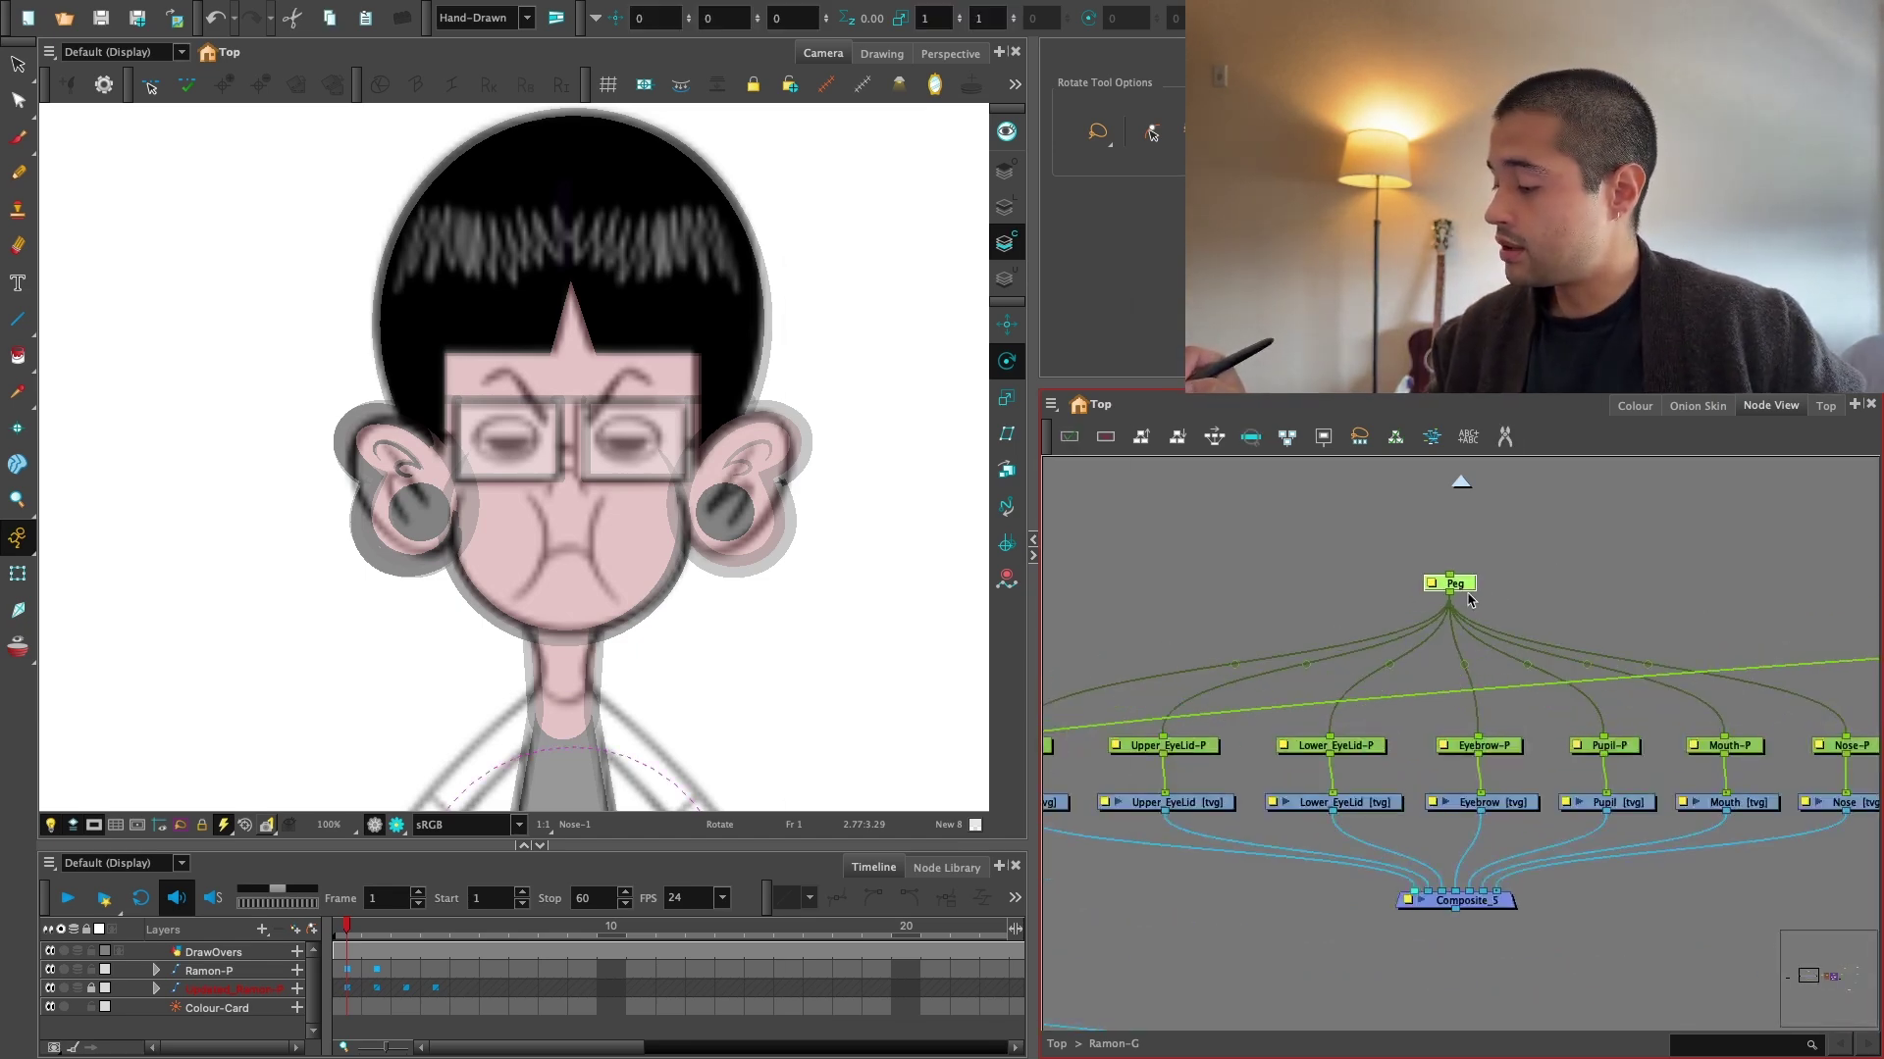
Rename the shared peg above the face drawings as Face_MP.
double_click(1467, 588)
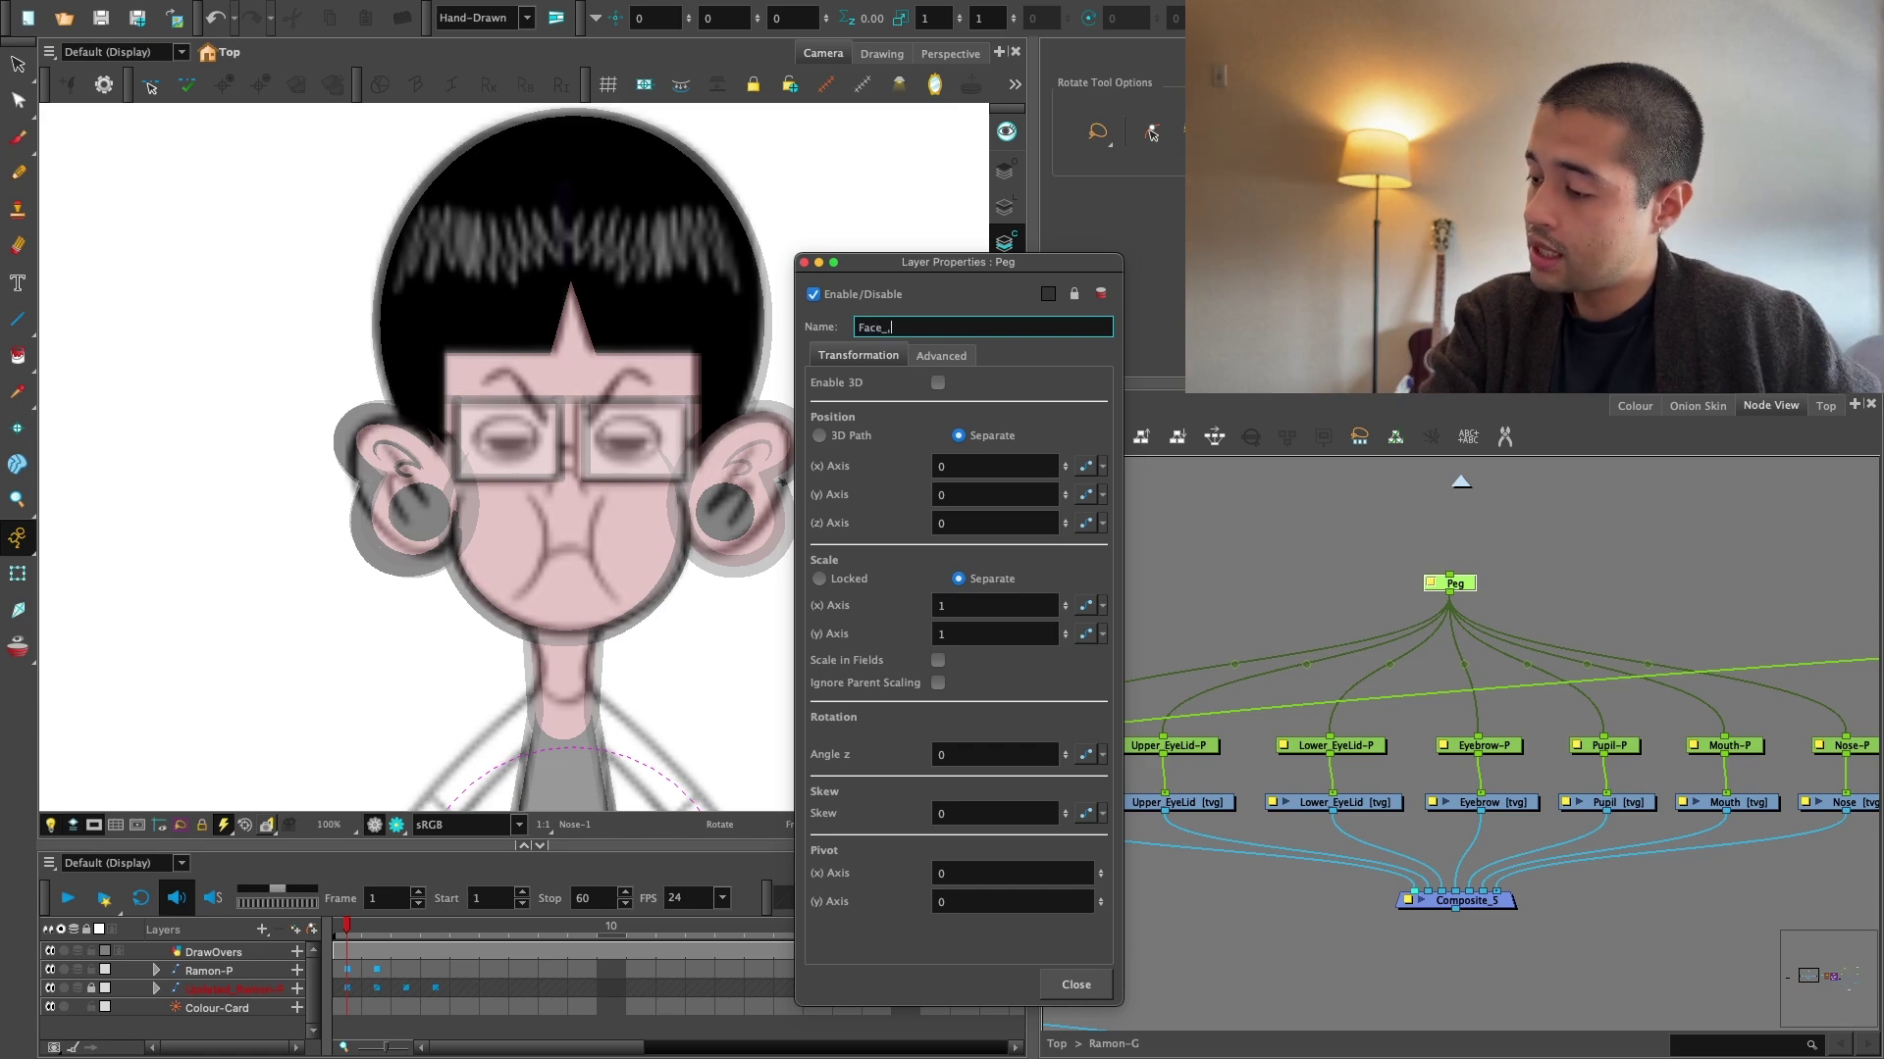
text(Face_MP)
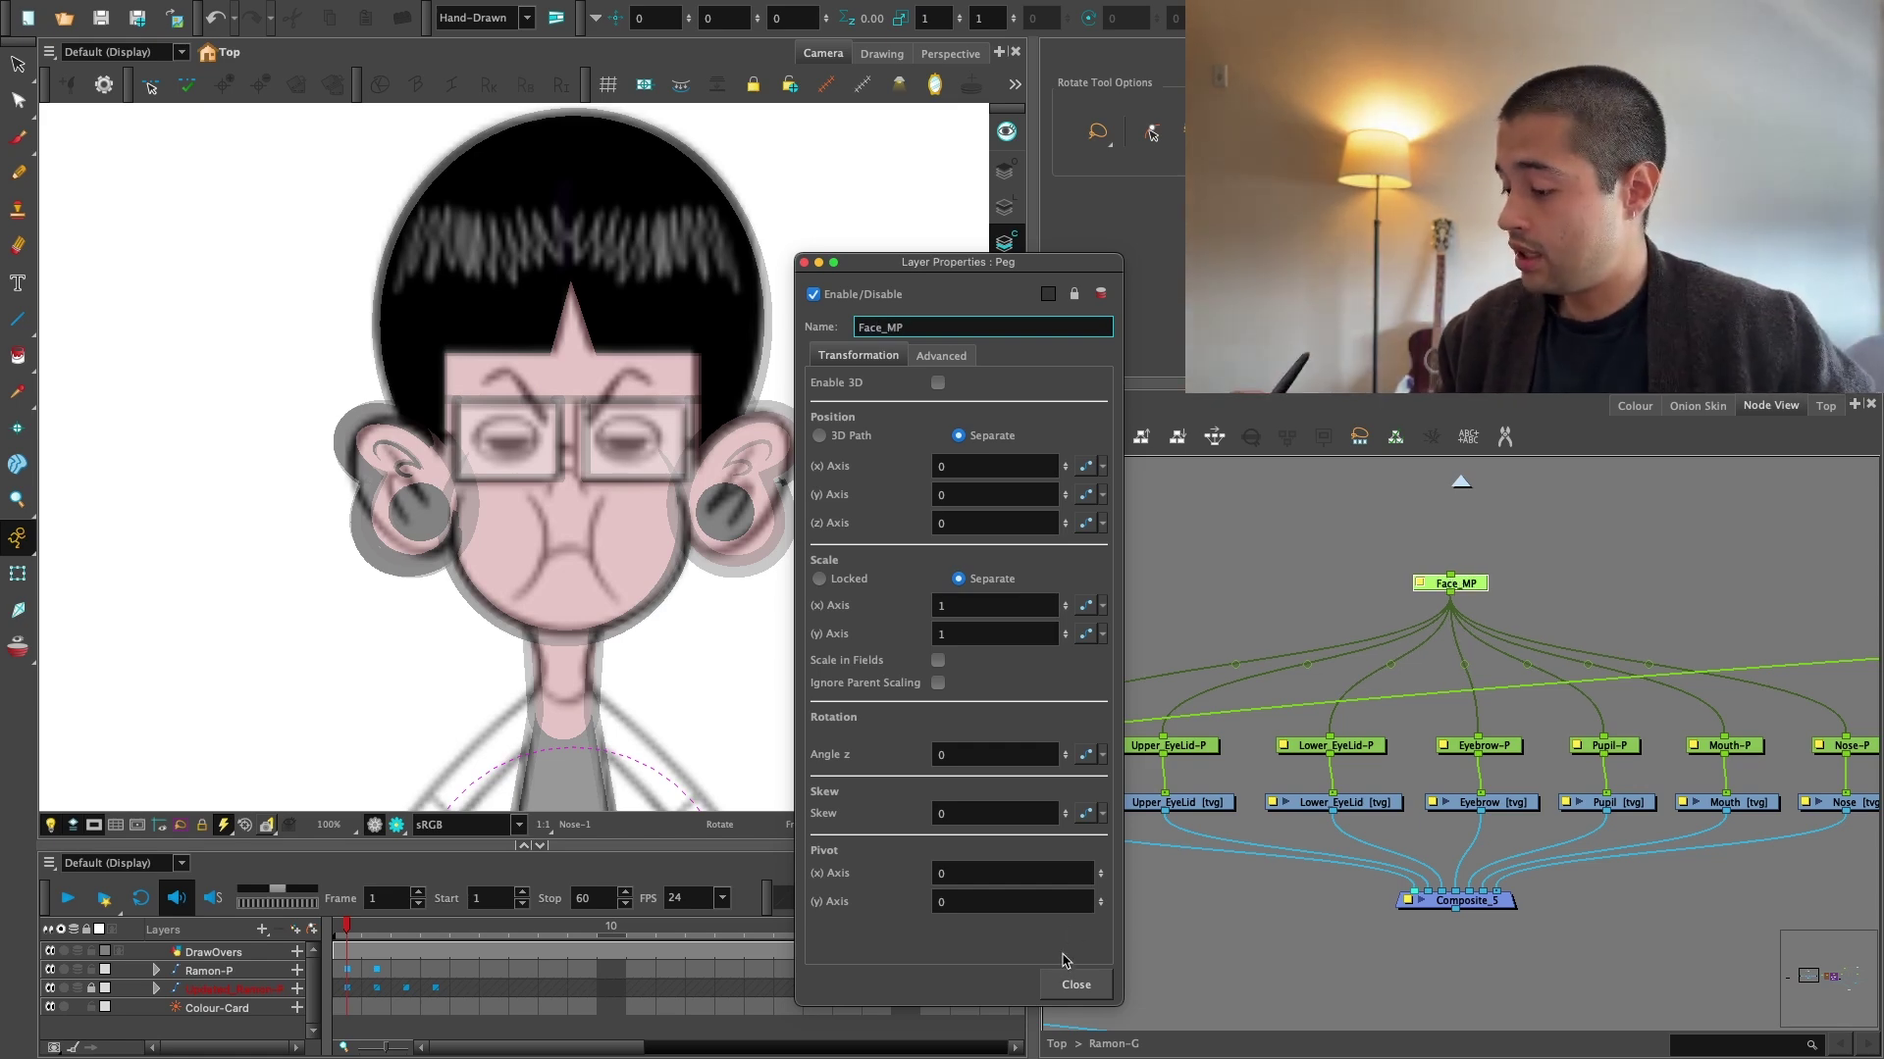
click(1077, 983)
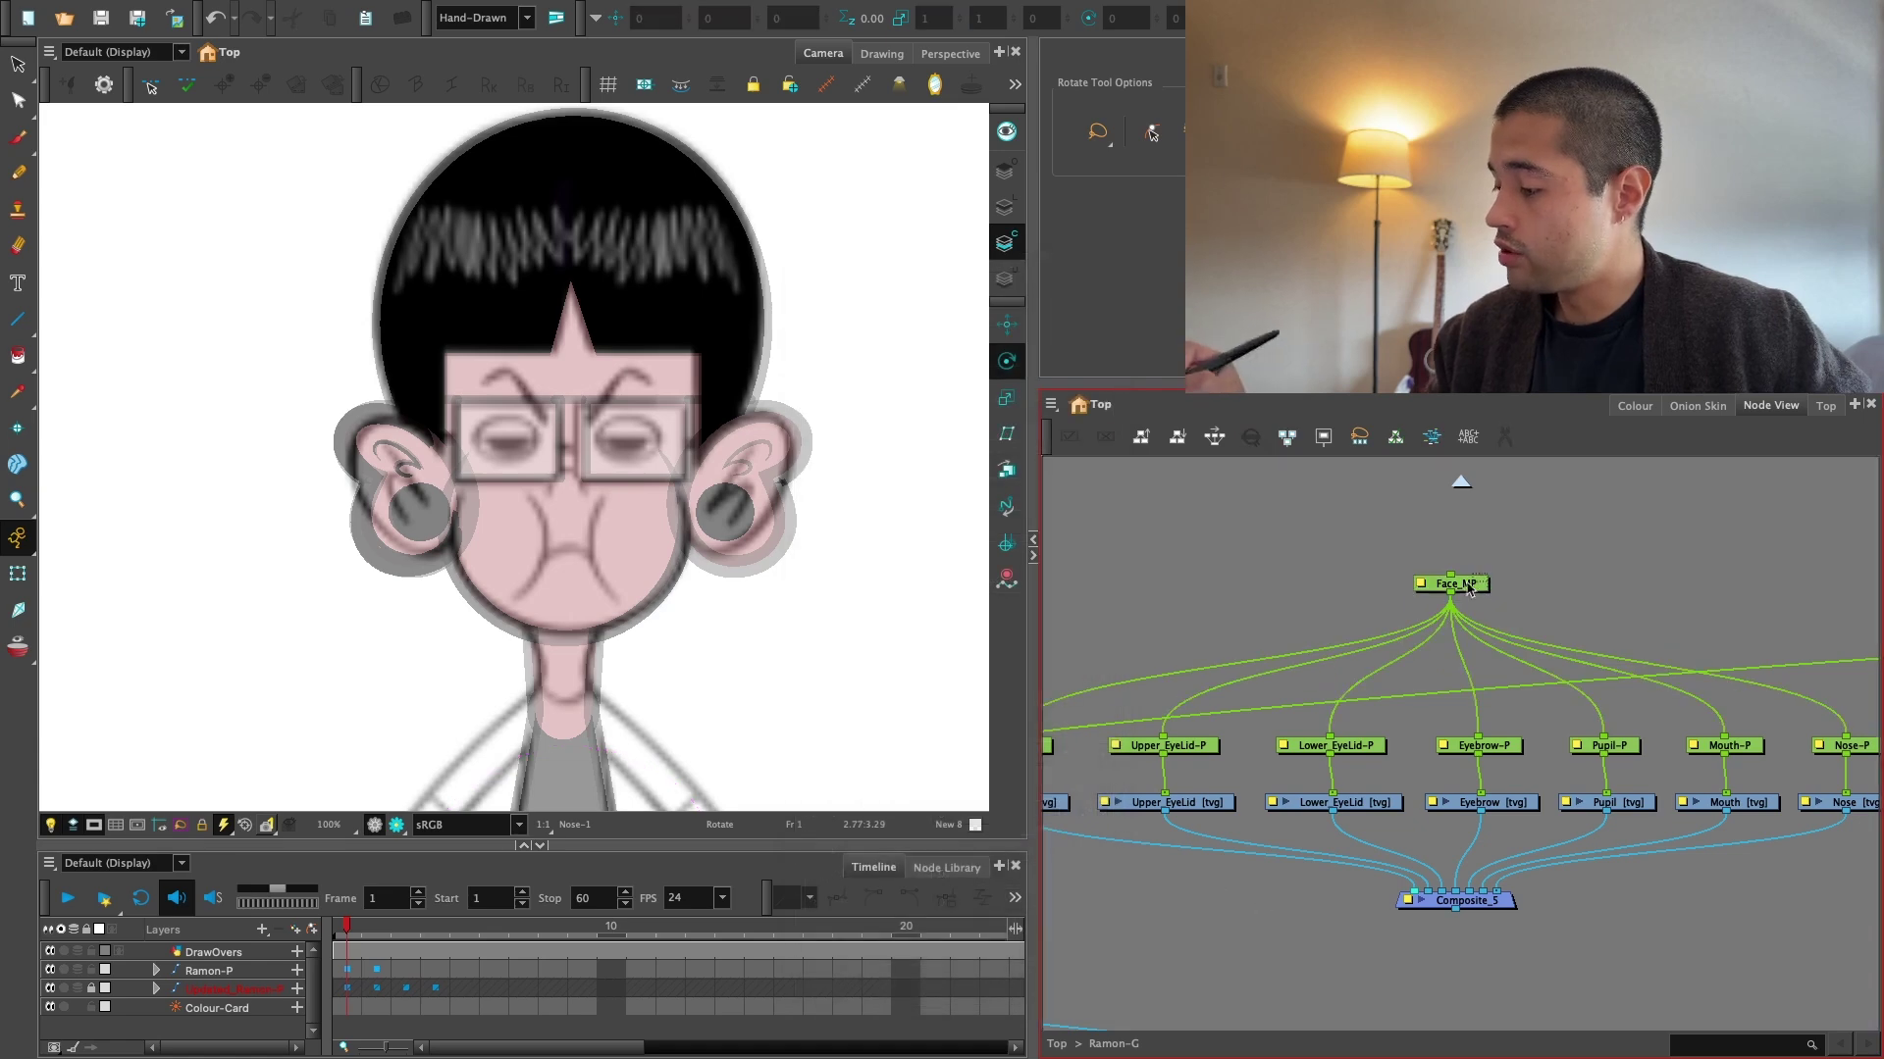
Attach the Glasses peg to Face_MP as another child beside the face drawings.
key(1)
drag(1608, 706, 1359, 748)
key(1)
drag(1704, 853, 1565, 846)
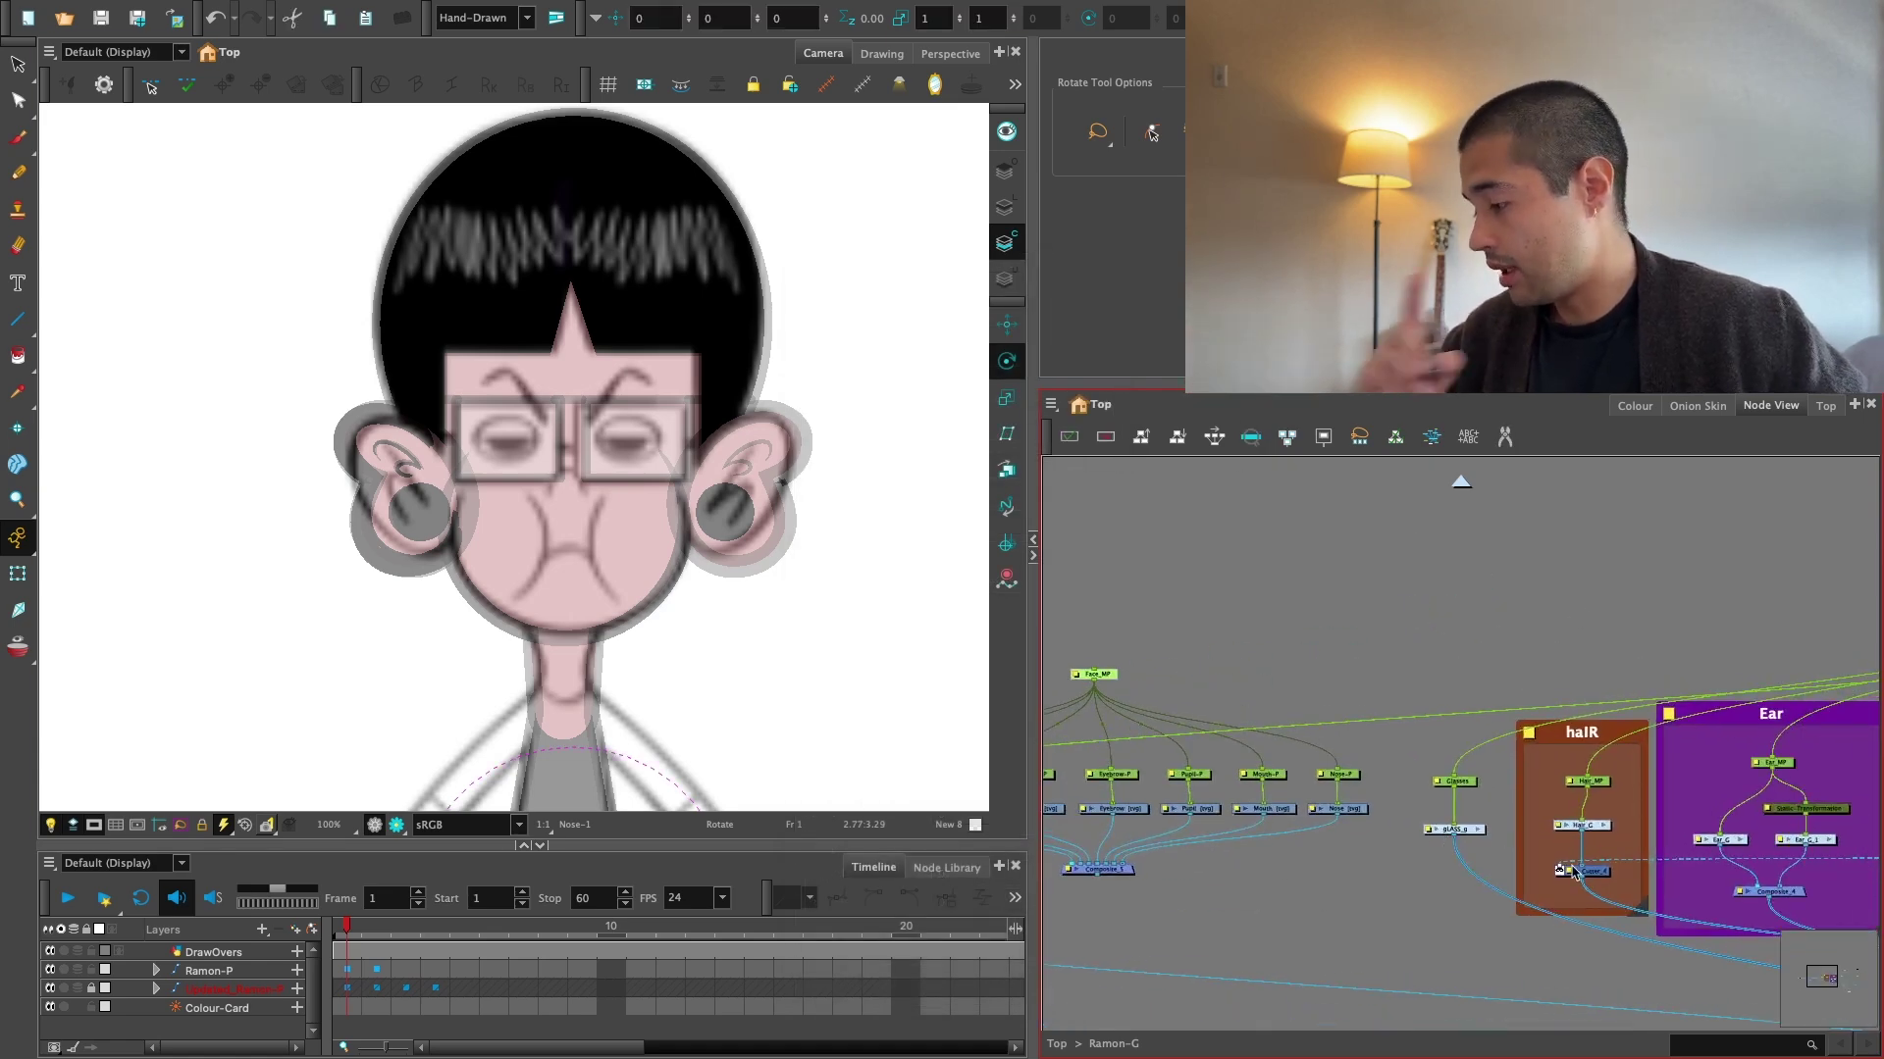
key(2)
drag(1439, 710, 1560, 733)
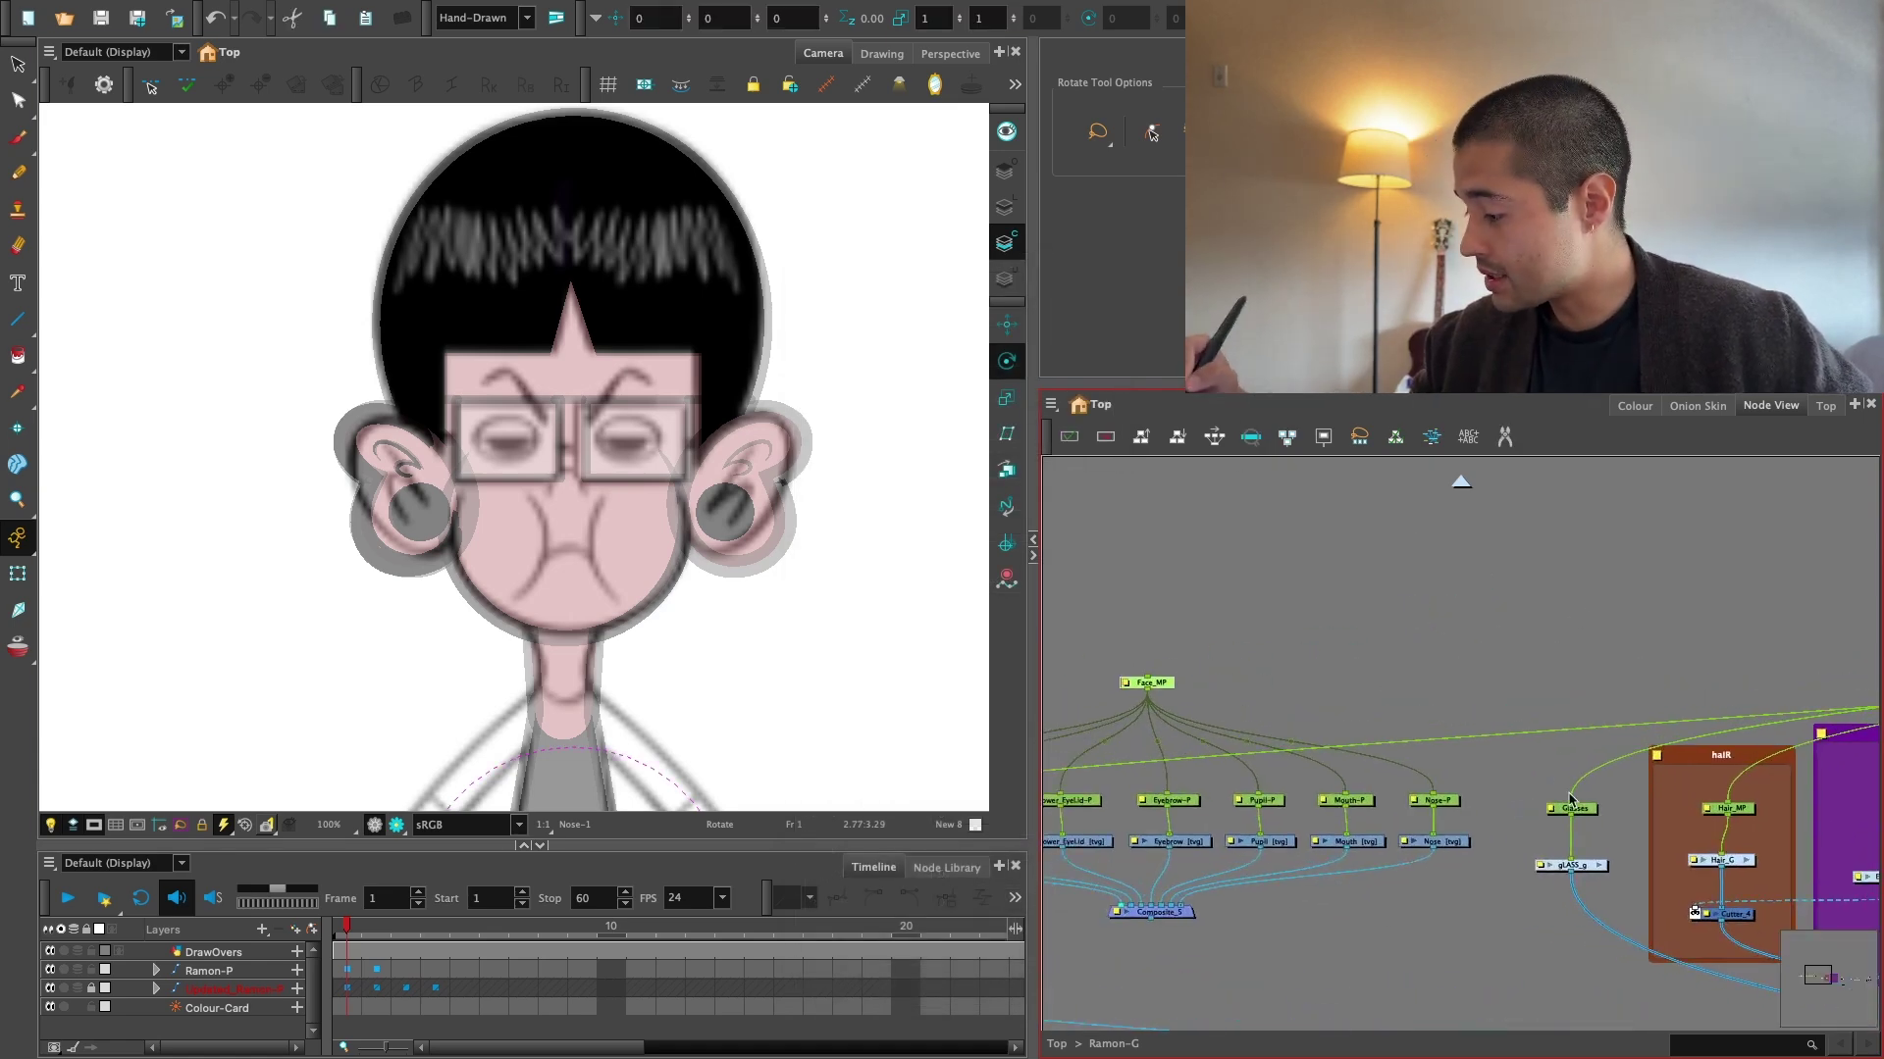
click(1569, 807)
drag(1486, 799, 1451, 784)
Connect the Face_MP peg to the parent peg that drives the other head parts.
key(1)
key(1)
drag(1841, 667, 1161, 703)
key(2)
drag(1279, 729, 1502, 656)
key(2)
key(2)
key(1)
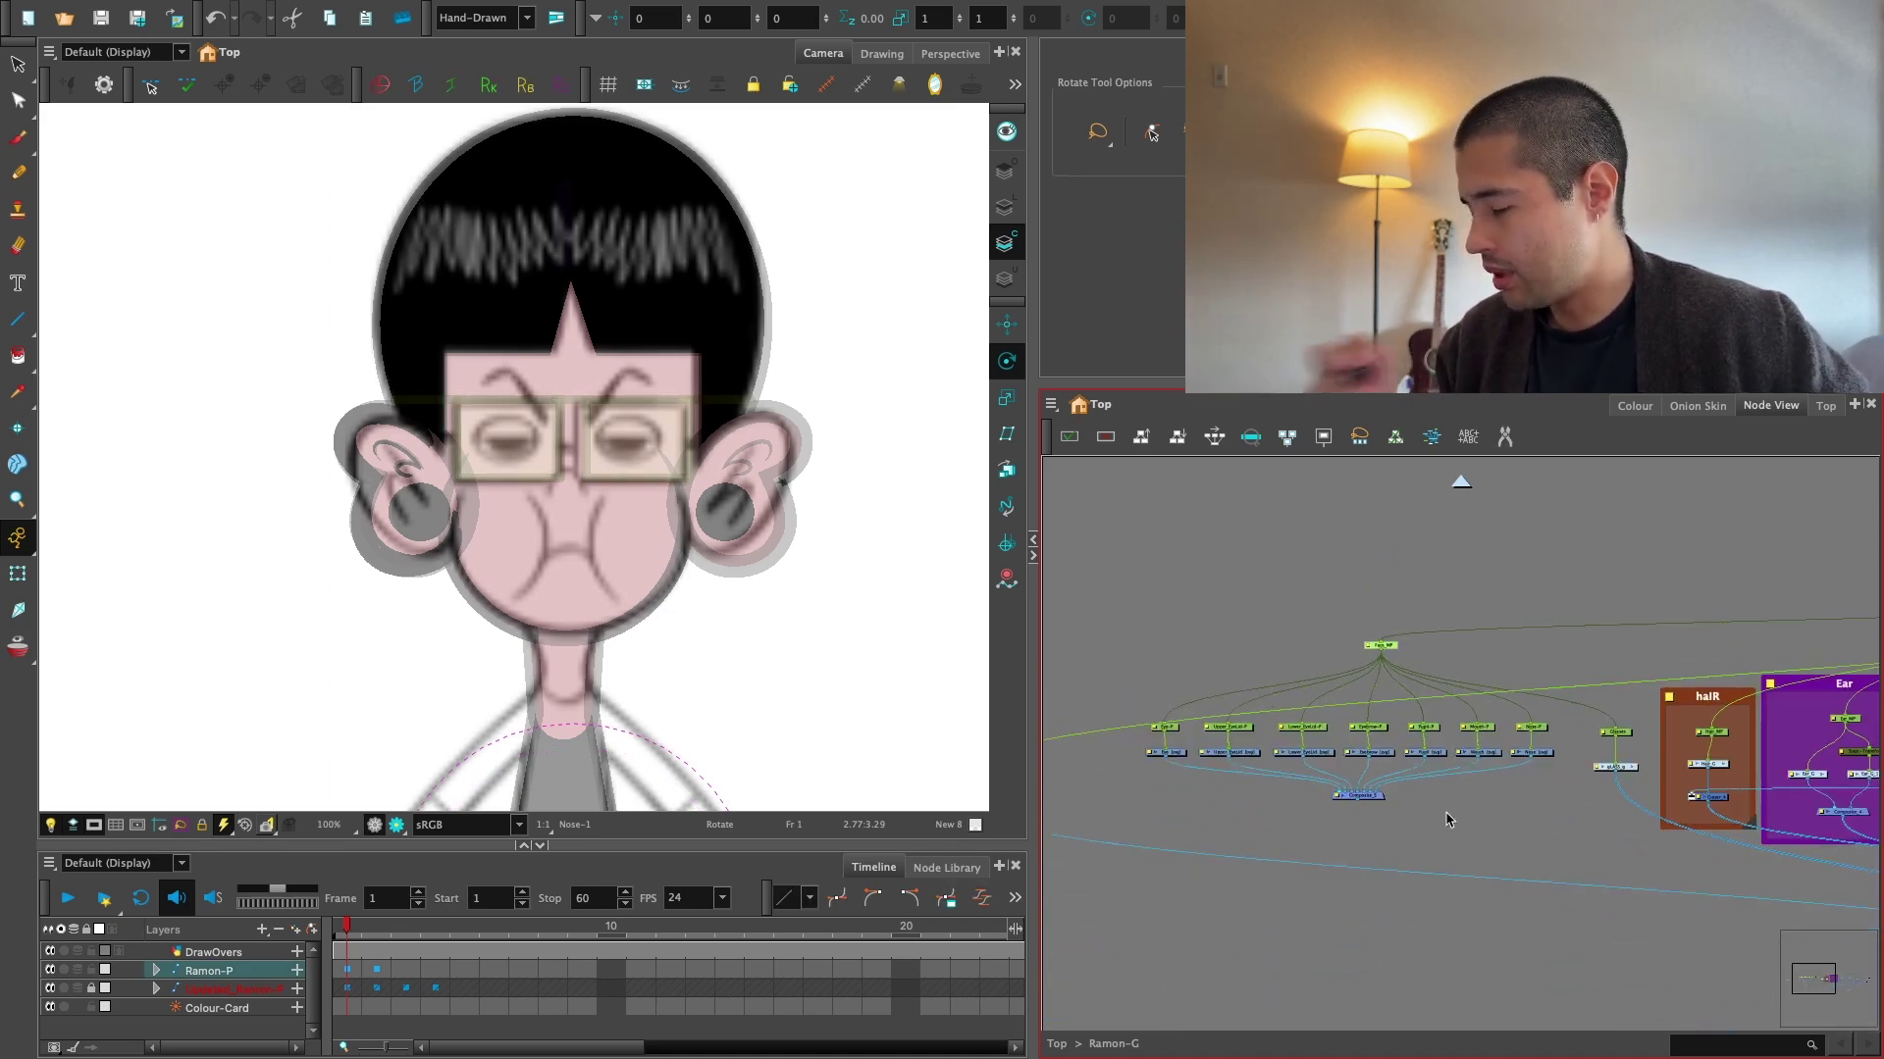
Connect the face drawings' composite to the main composite in the character's network.
drag(1500, 821, 1377, 782)
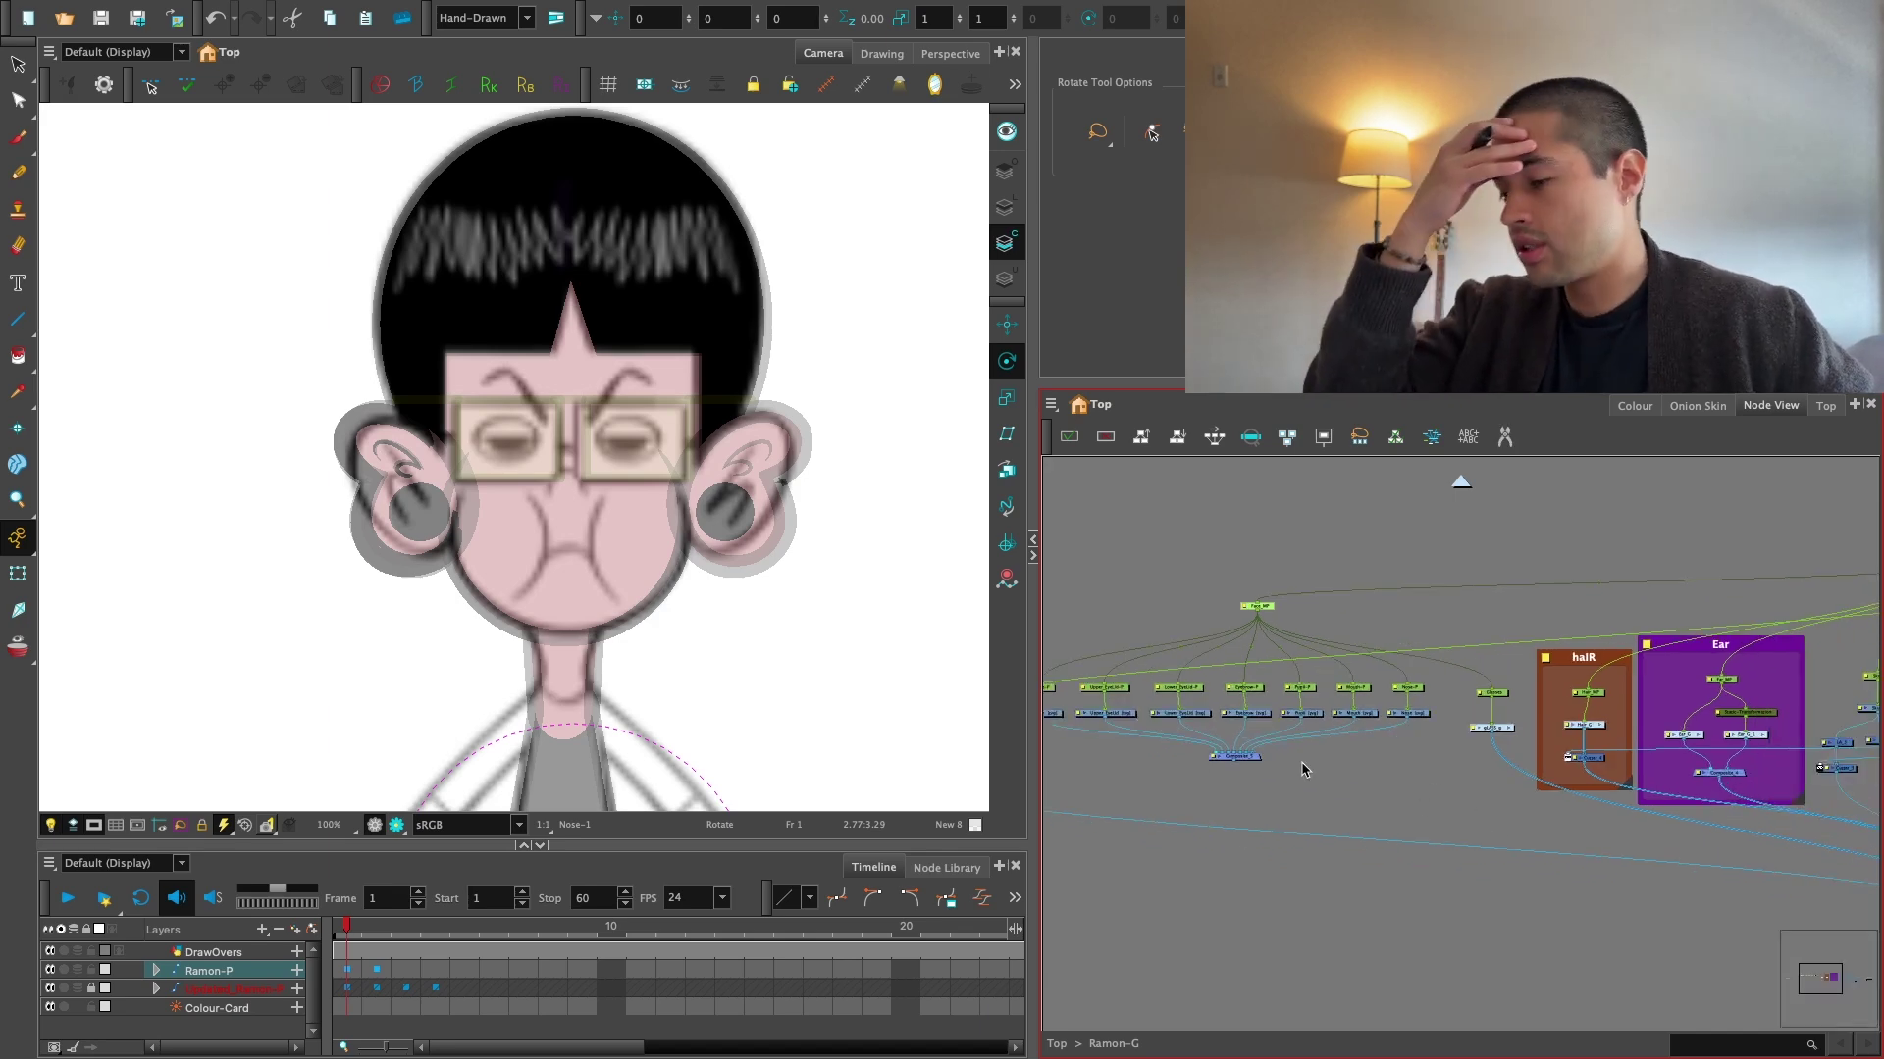
scroll(1359, 782, up, 2)
drag(1190, 751, 1246, 809)
key(1)
drag(1248, 809, 1645, 863)
key(1)
key(2)
key(2)
drag(1216, 738, 1690, 824)
key(2)
key(2)
key(2)
Group the face drawings with their pegs and composite and place the group under Face_MP.
key(1)
key(1)
drag(1145, 645, 1759, 904)
key(super+g)
key(2)
drag(1573, 723, 1527, 832)
key(2)
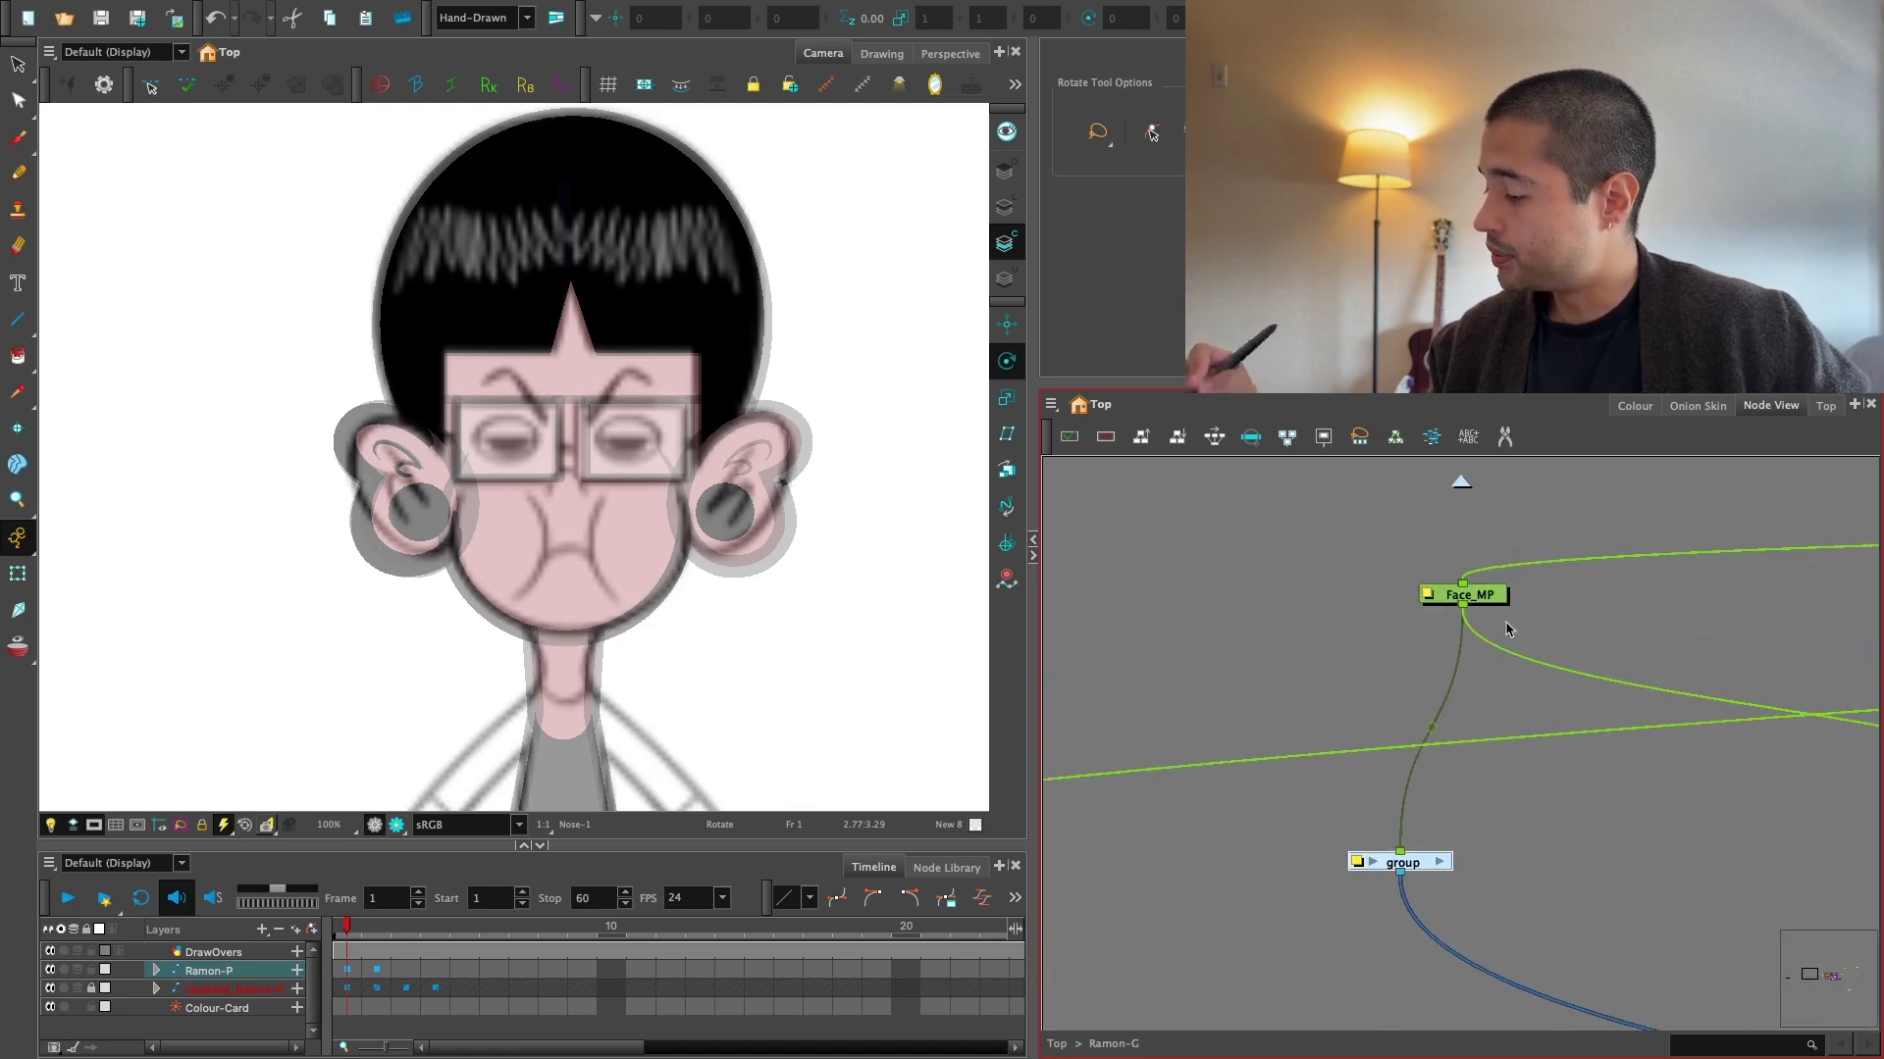
Move the Face_MP peg directly above the face group and rename the group Face_G.
drag(1472, 599, 1413, 783)
double_click(1418, 864)
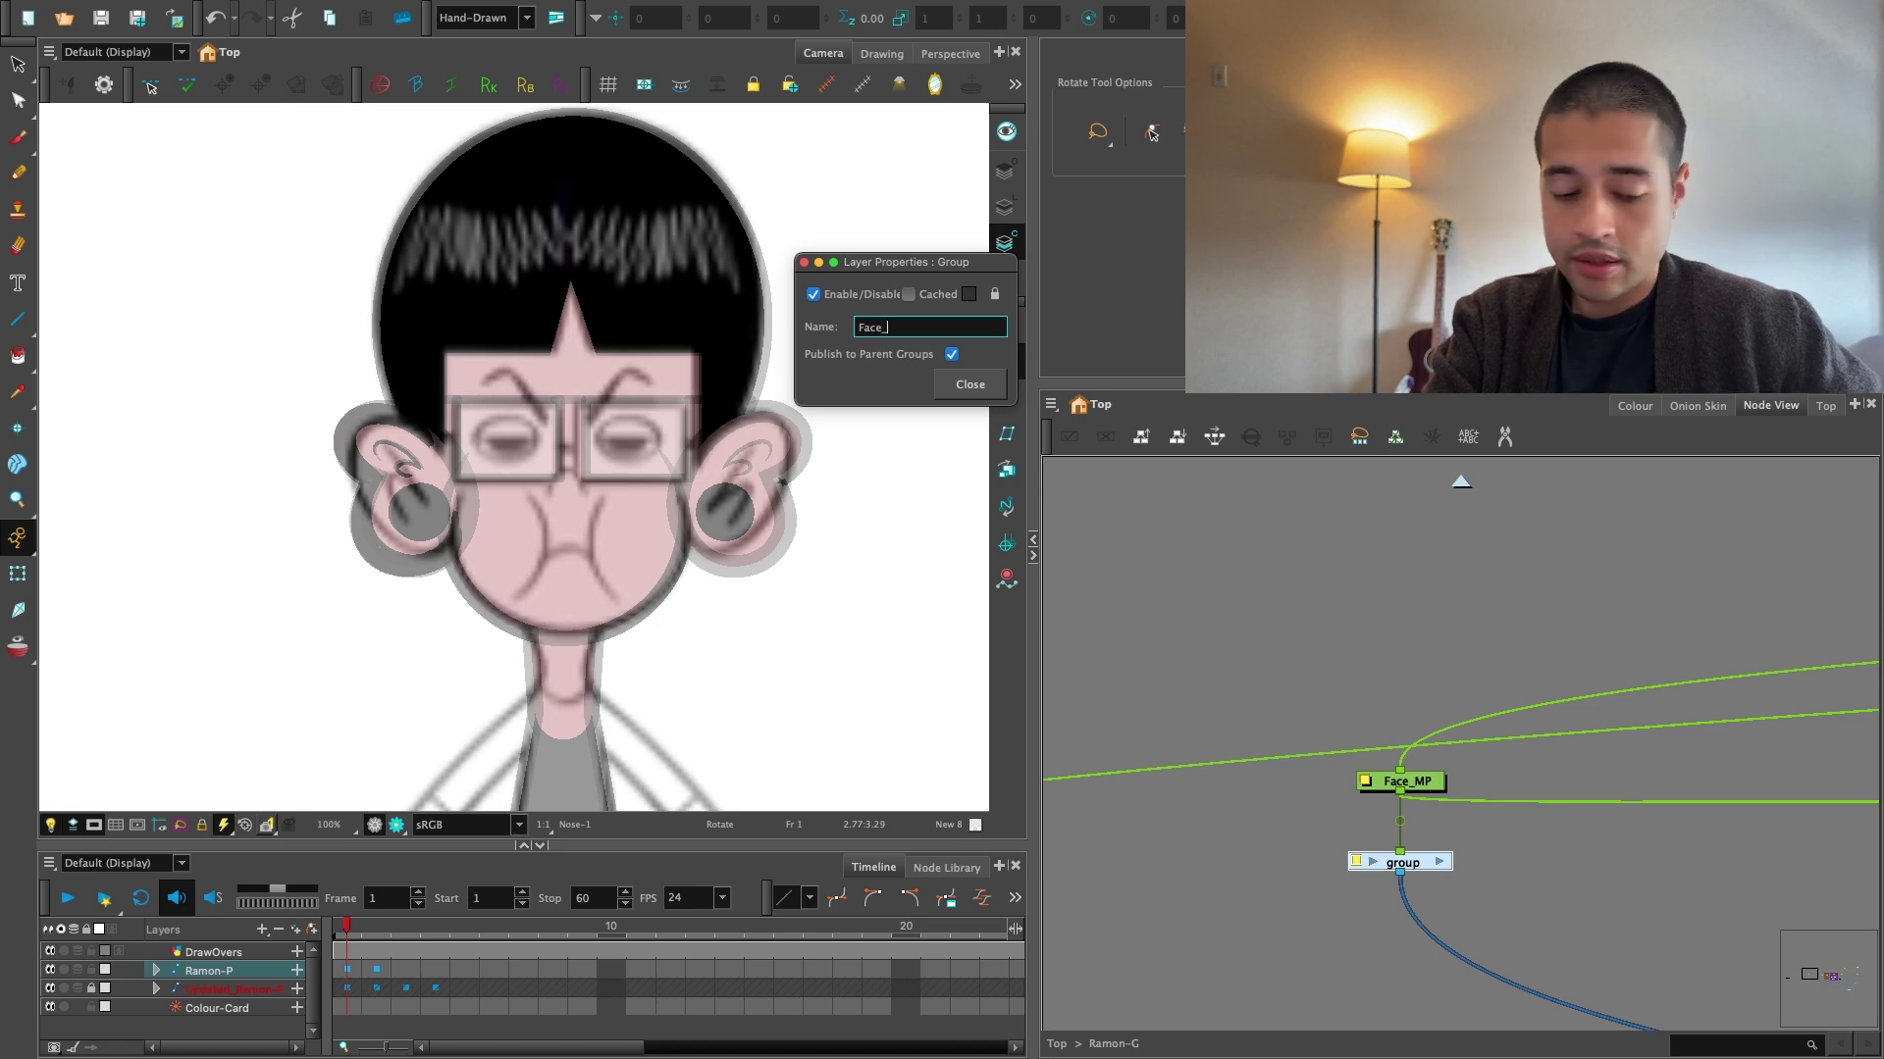
click(971, 386)
Cut the Glasses peg and gLASS_g group from the character network and paste them inside the Face_G group.
drag(1573, 832, 1467, 745)
key(1)
key(1)
drag(1810, 807, 1442, 766)
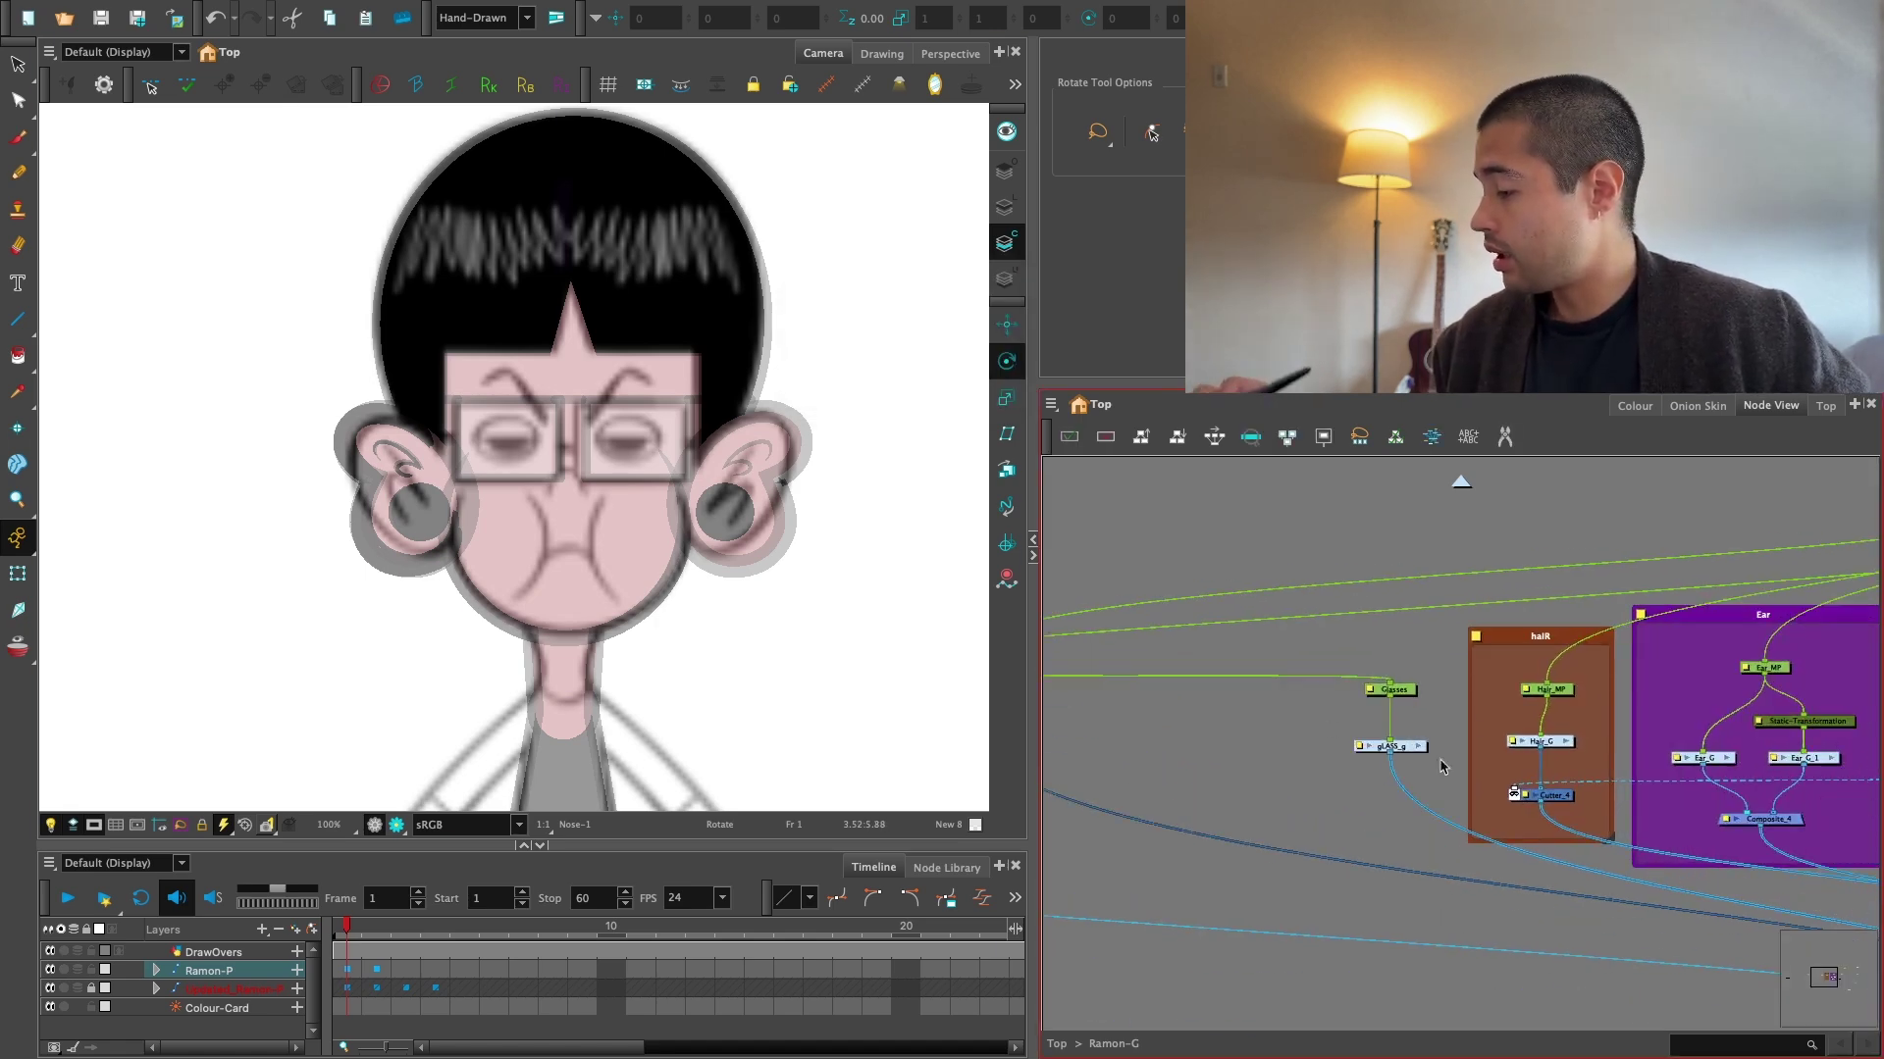
drag(1433, 670, 1401, 746)
key(ctrl+x)
drag(1279, 784, 1581, 824)
key(2)
key(2)
click(1262, 766)
key(ctrl+v)
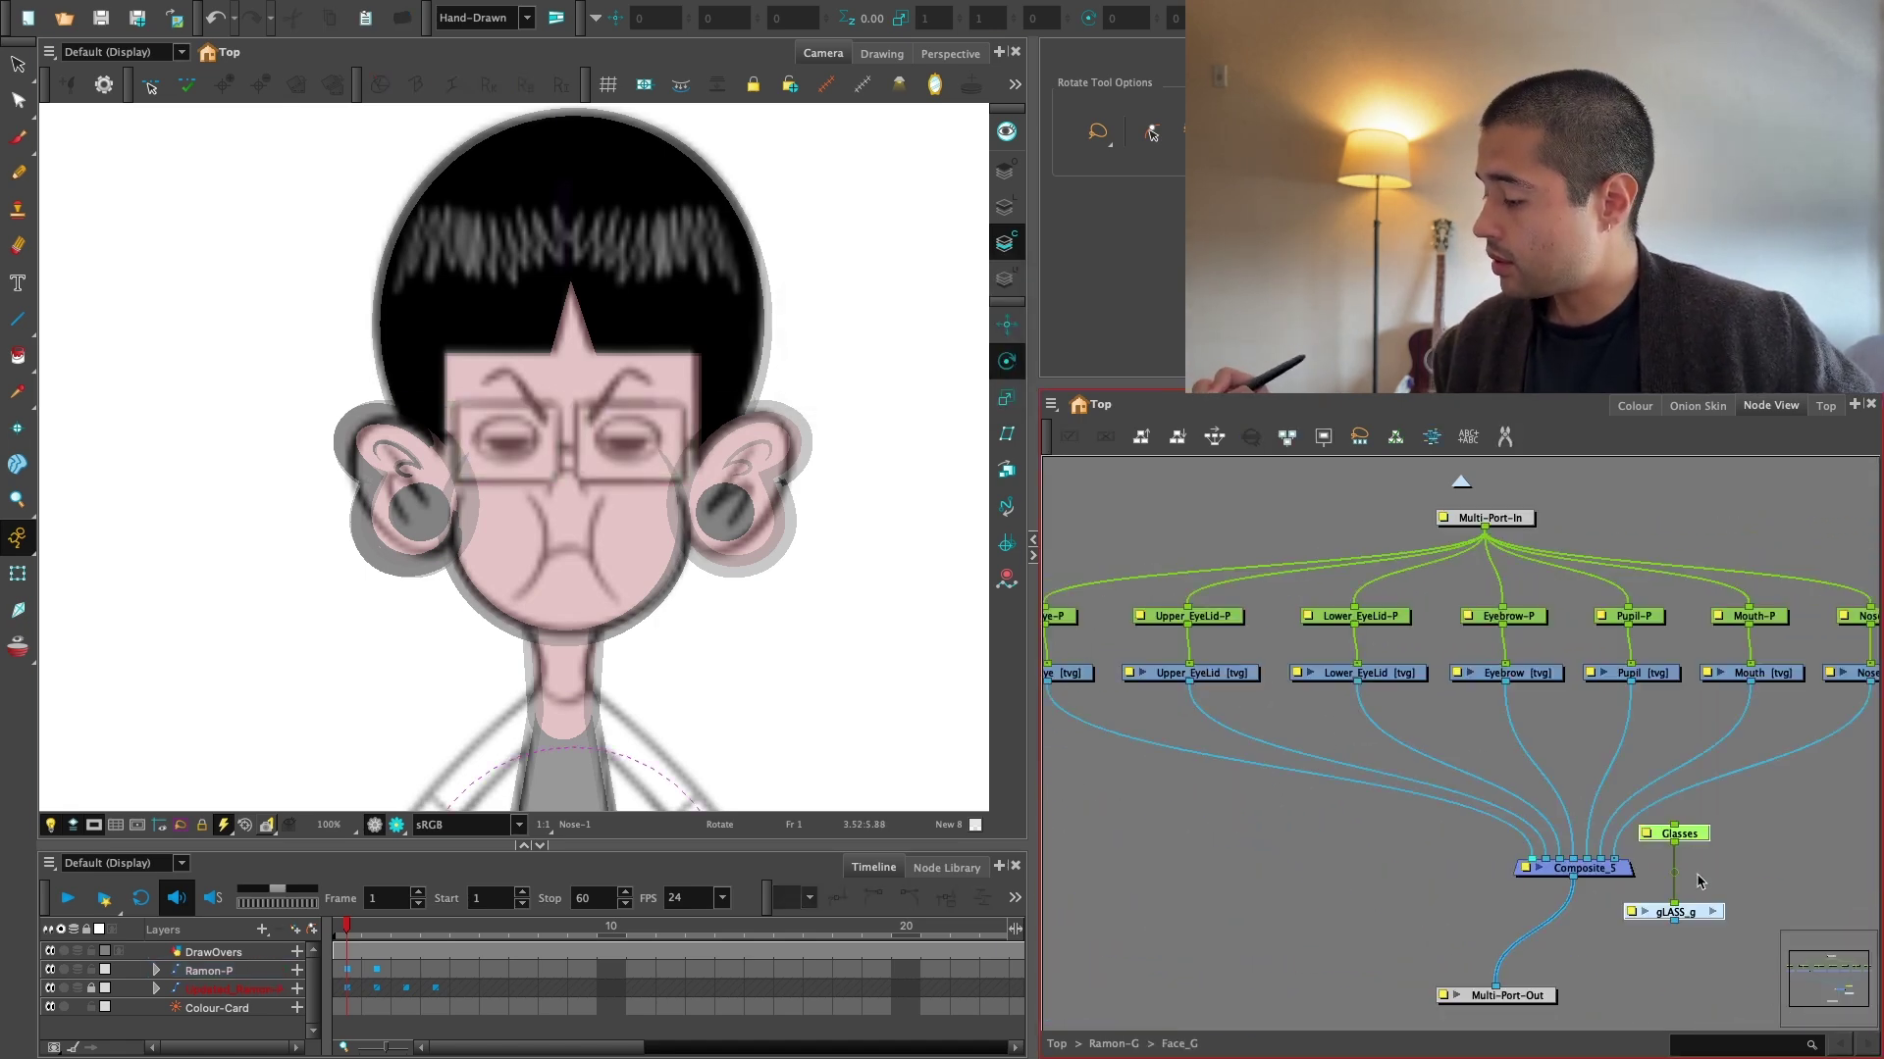
Connect gLASS_g to the face composite and attach the Glasses peg to Multi-Port-In.
key(1)
key(1)
drag(1696, 873, 1441, 830)
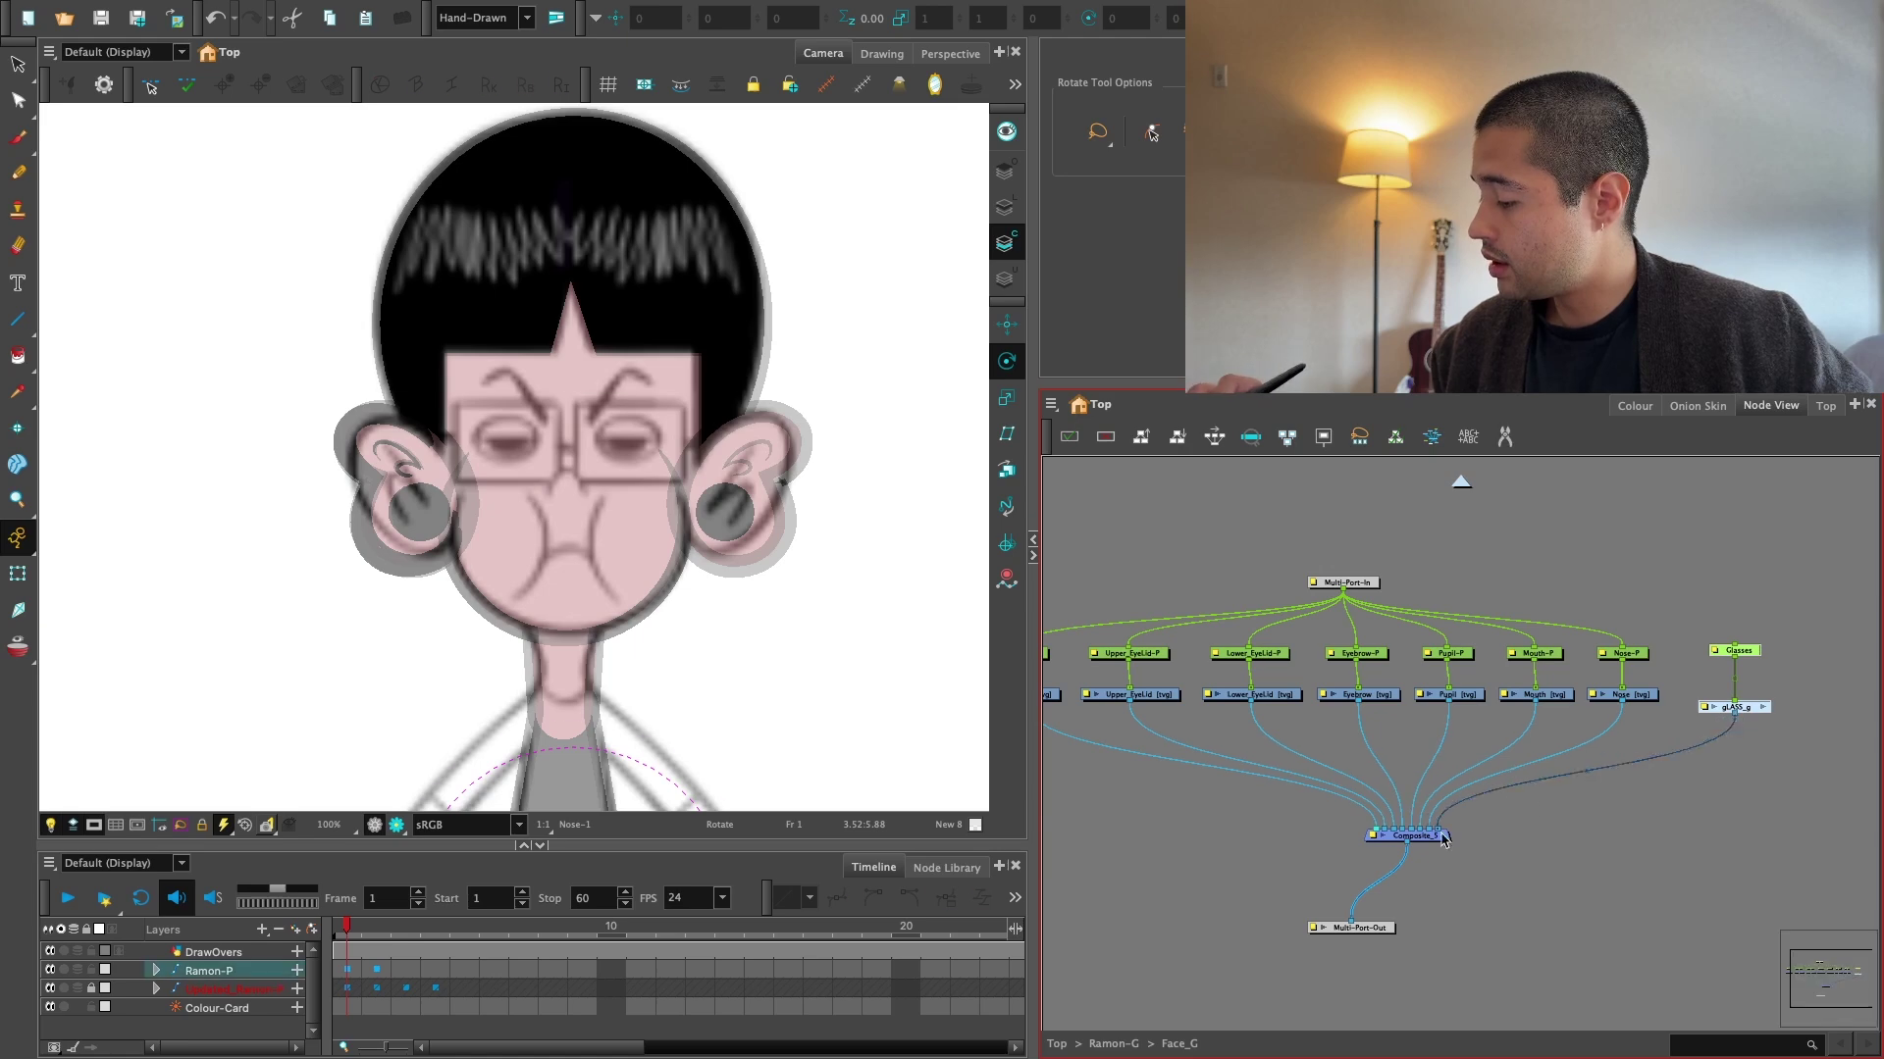
drag(1733, 645, 1344, 590)
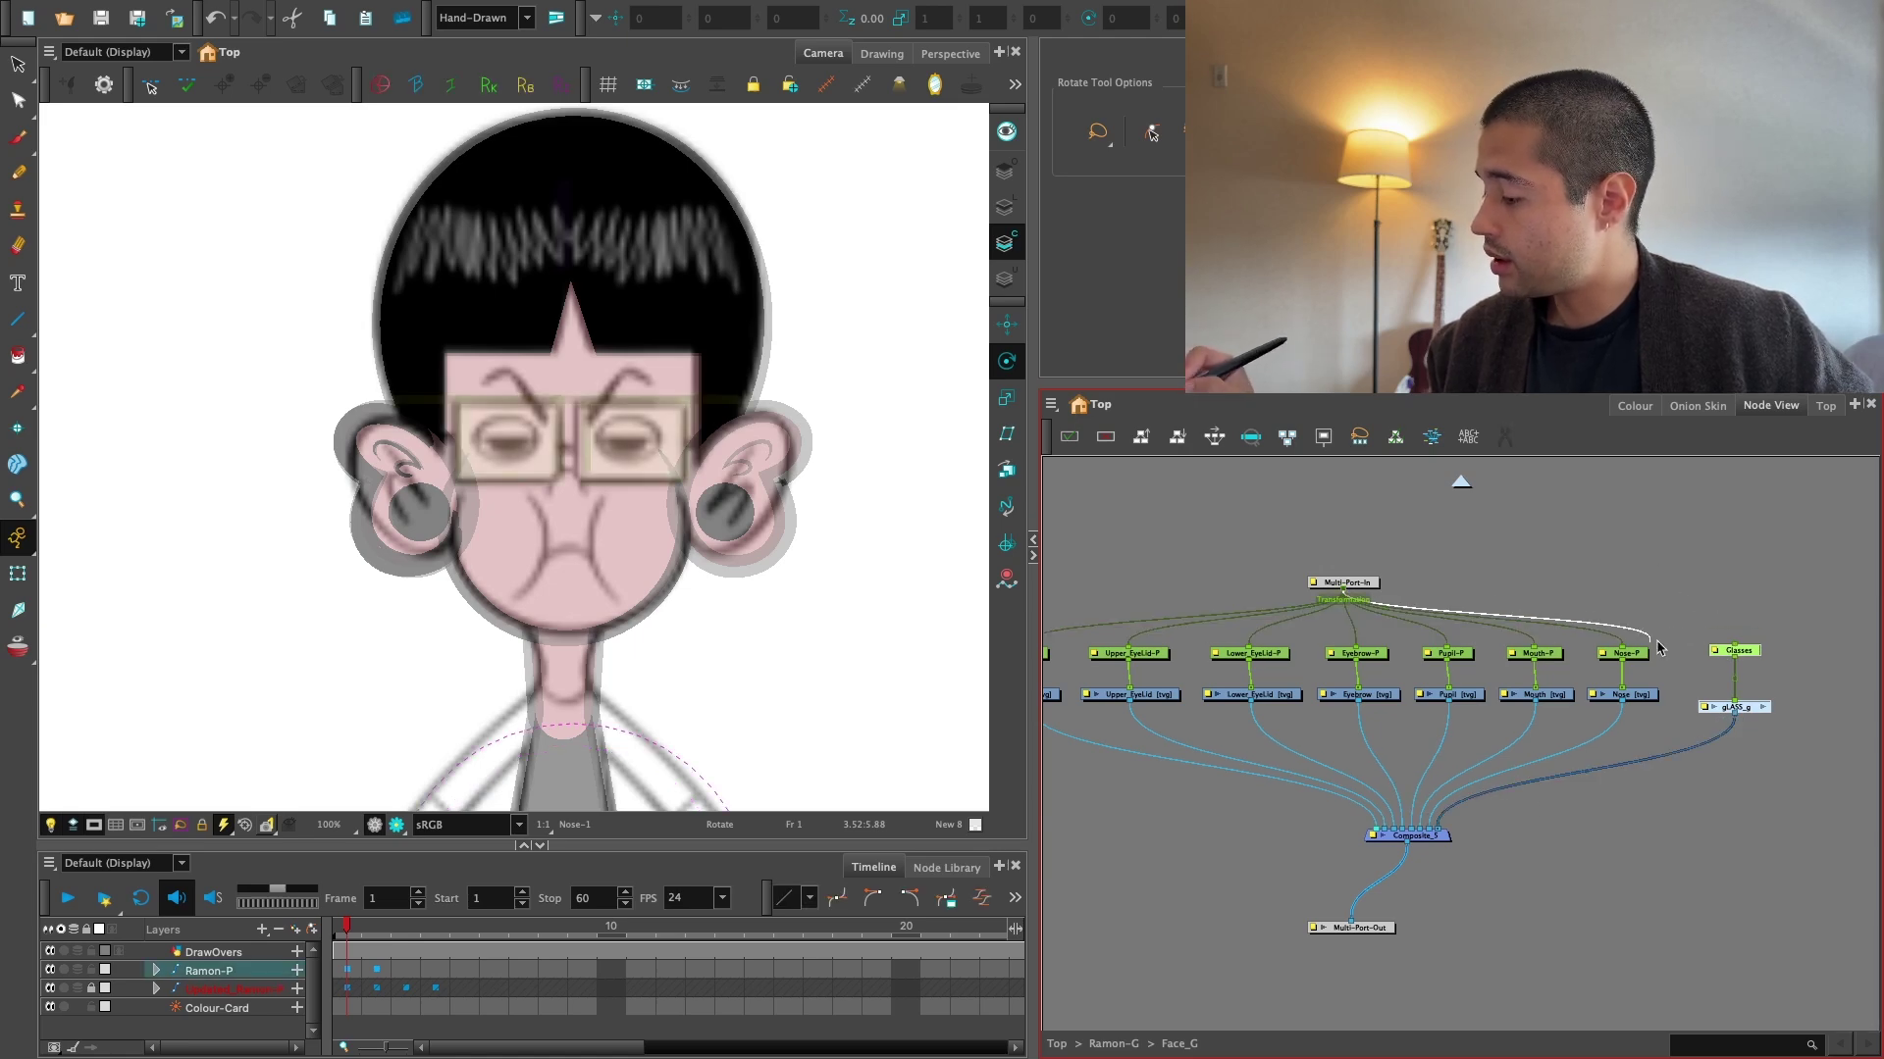
click(1768, 657)
Reposition the composite and Multi-Port-Out nodes centrally beneath the row of face drawings.
key(1)
drag(1431, 858, 1456, 968)
drag(1462, 814, 1459, 872)
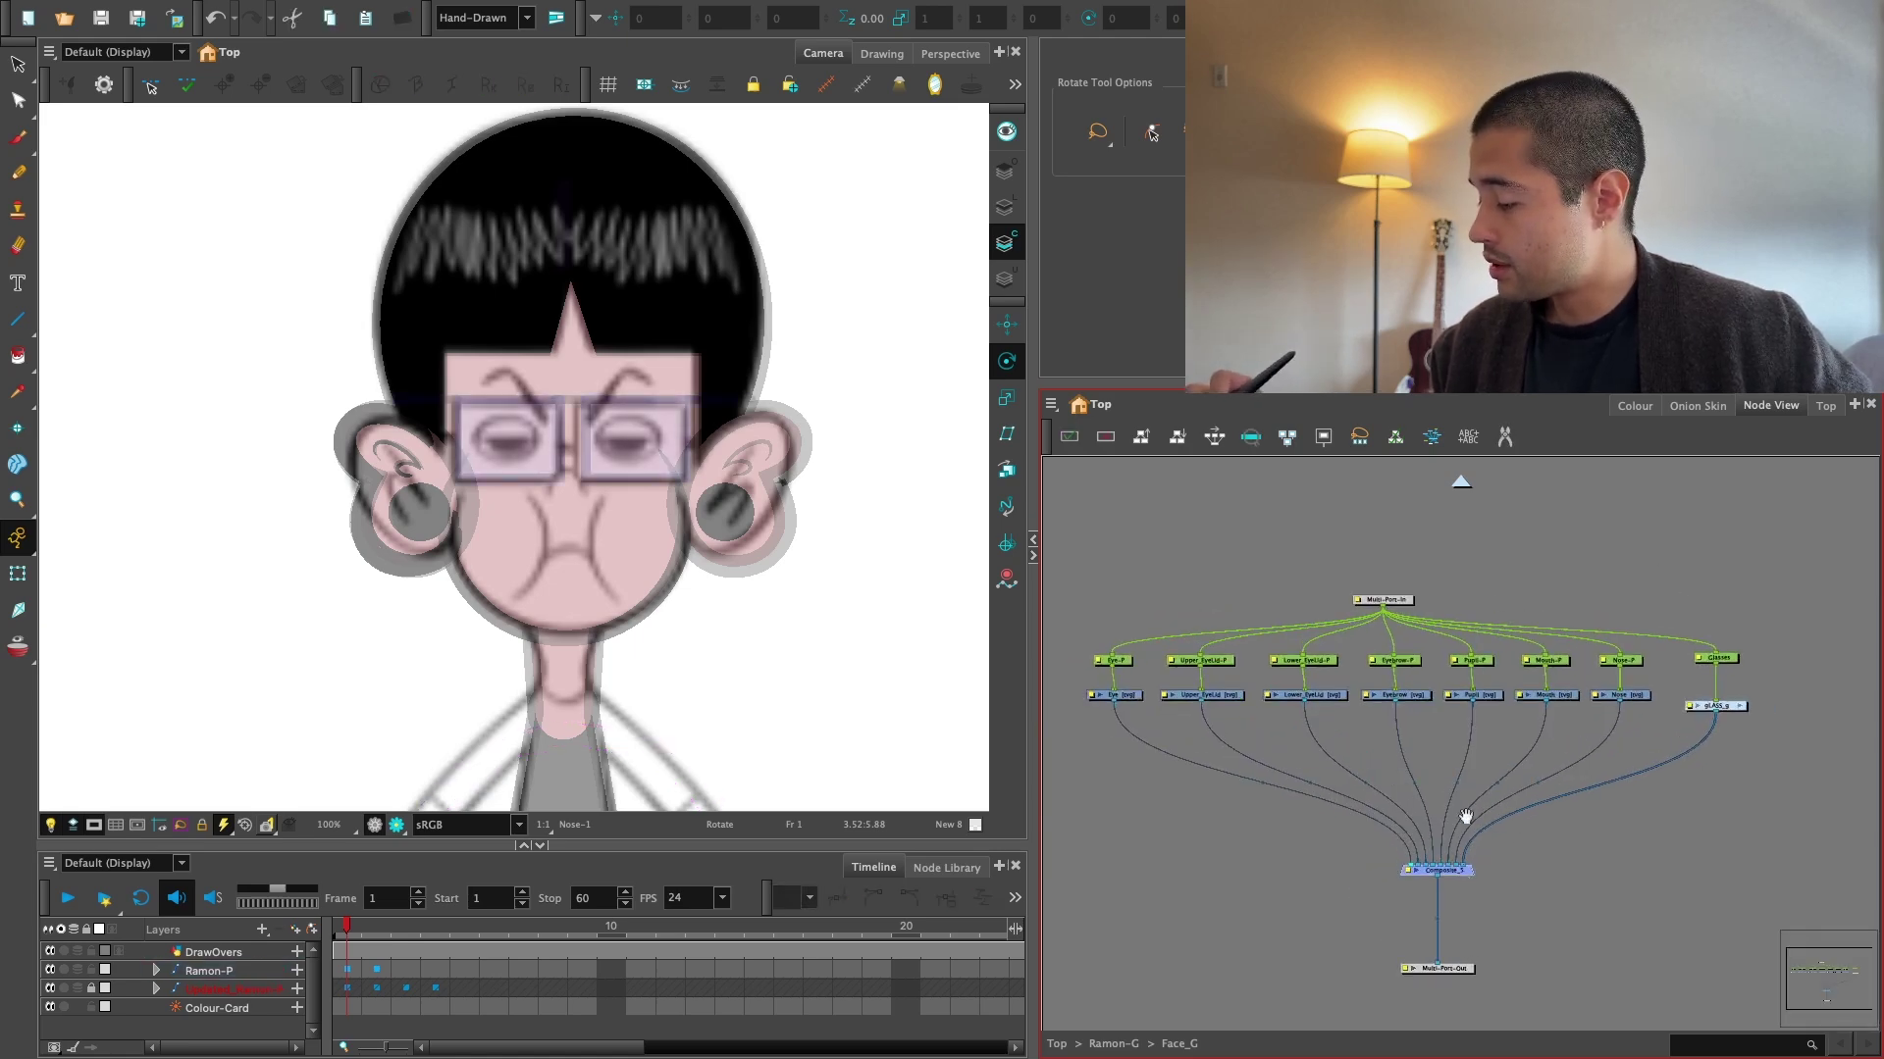
Rearrange the eye, eyelid and eyebrow drawings with their pegs into an ordered row on one side of Multi-Port-In.
key(2)
key(2)
key(2)
drag(1079, 768, 1476, 826)
key(2)
key(2)
drag(1359, 633, 1250, 770)
drag(1293, 738, 1124, 738)
key(1)
drag(1573, 651, 1452, 770)
click(1743, 668)
drag(1742, 662, 1462, 767)
drag(1472, 749, 1339, 746)
key(1)
drag(1712, 688, 1329, 777)
key(1)
drag(1350, 772, 1252, 732)
Place the Pupil drawing and peg above the eye nodes, and move the Eyebrow pair to the far end of the row.
key(2)
drag(1854, 811, 1416, 858)
drag(1658, 706, 1495, 785)
drag(1634, 776, 1750, 775)
key(1)
drag(1739, 770, 1228, 620)
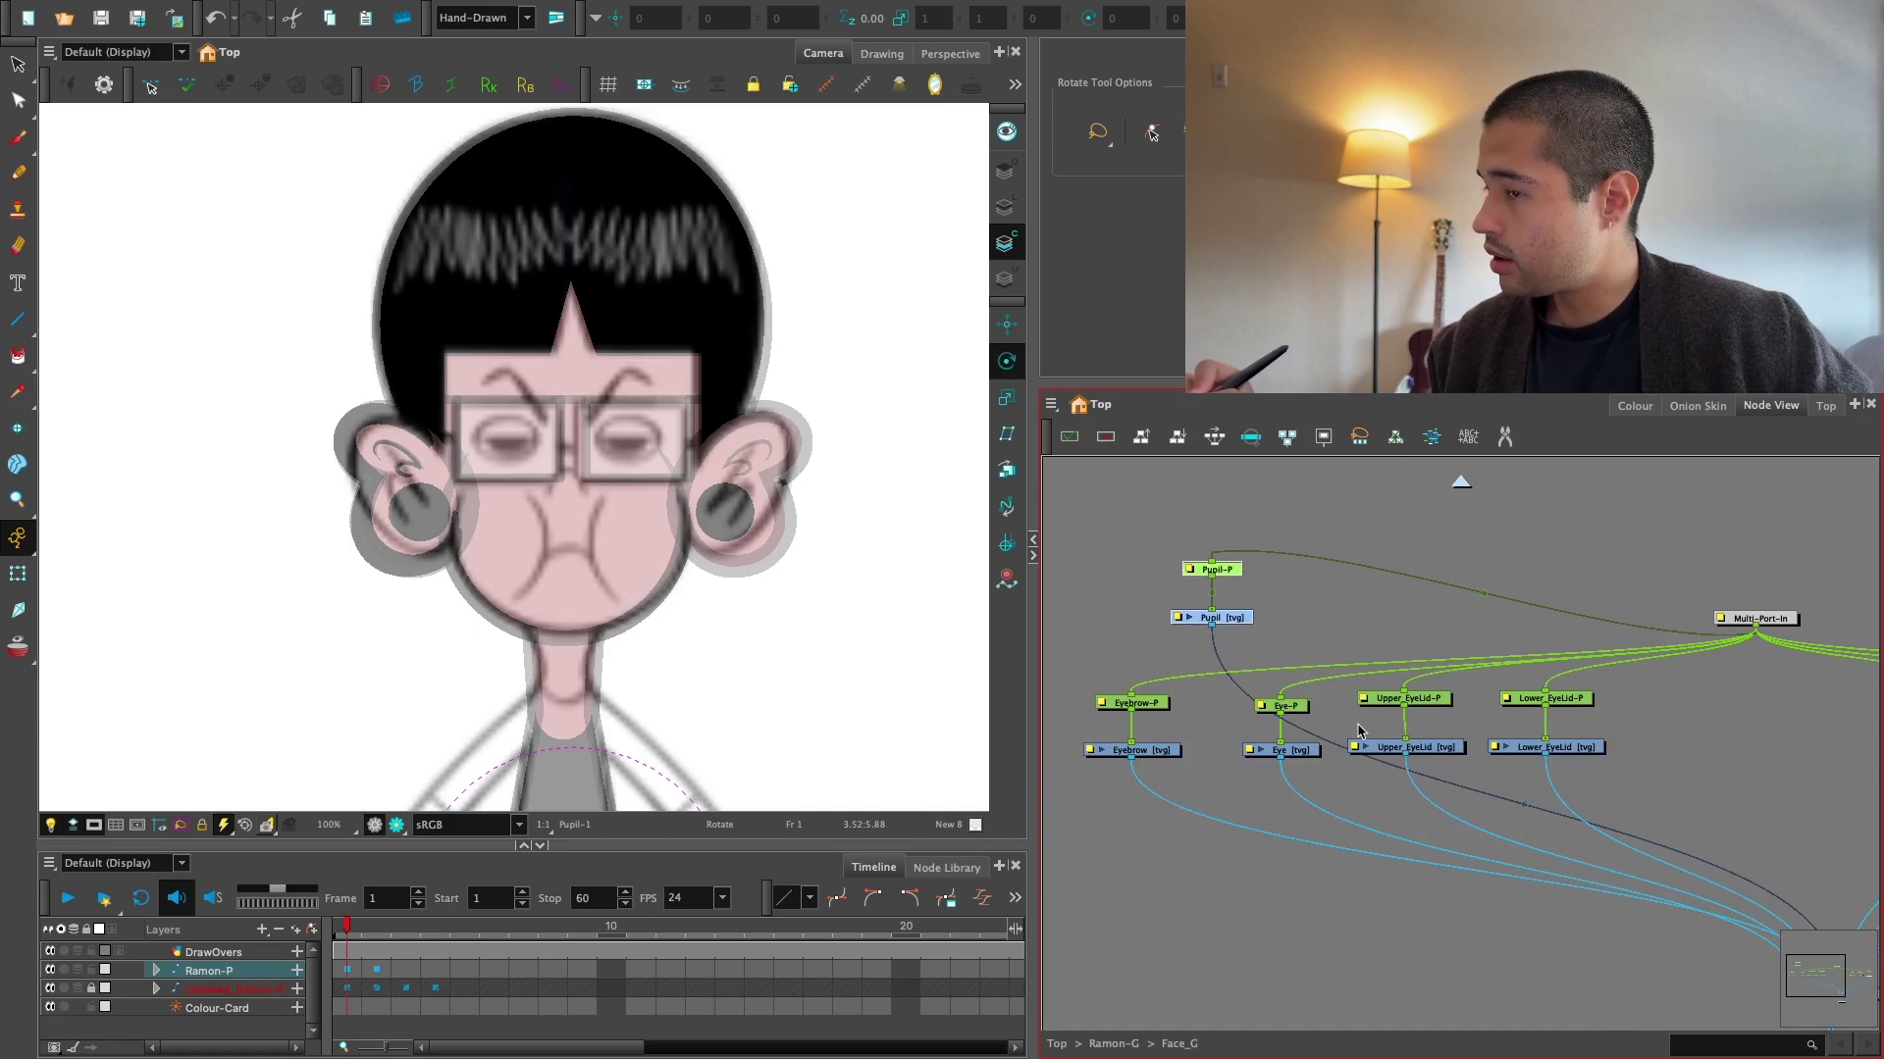
drag(1341, 674, 1452, 679)
key(2)
drag(1263, 694, 1104, 684)
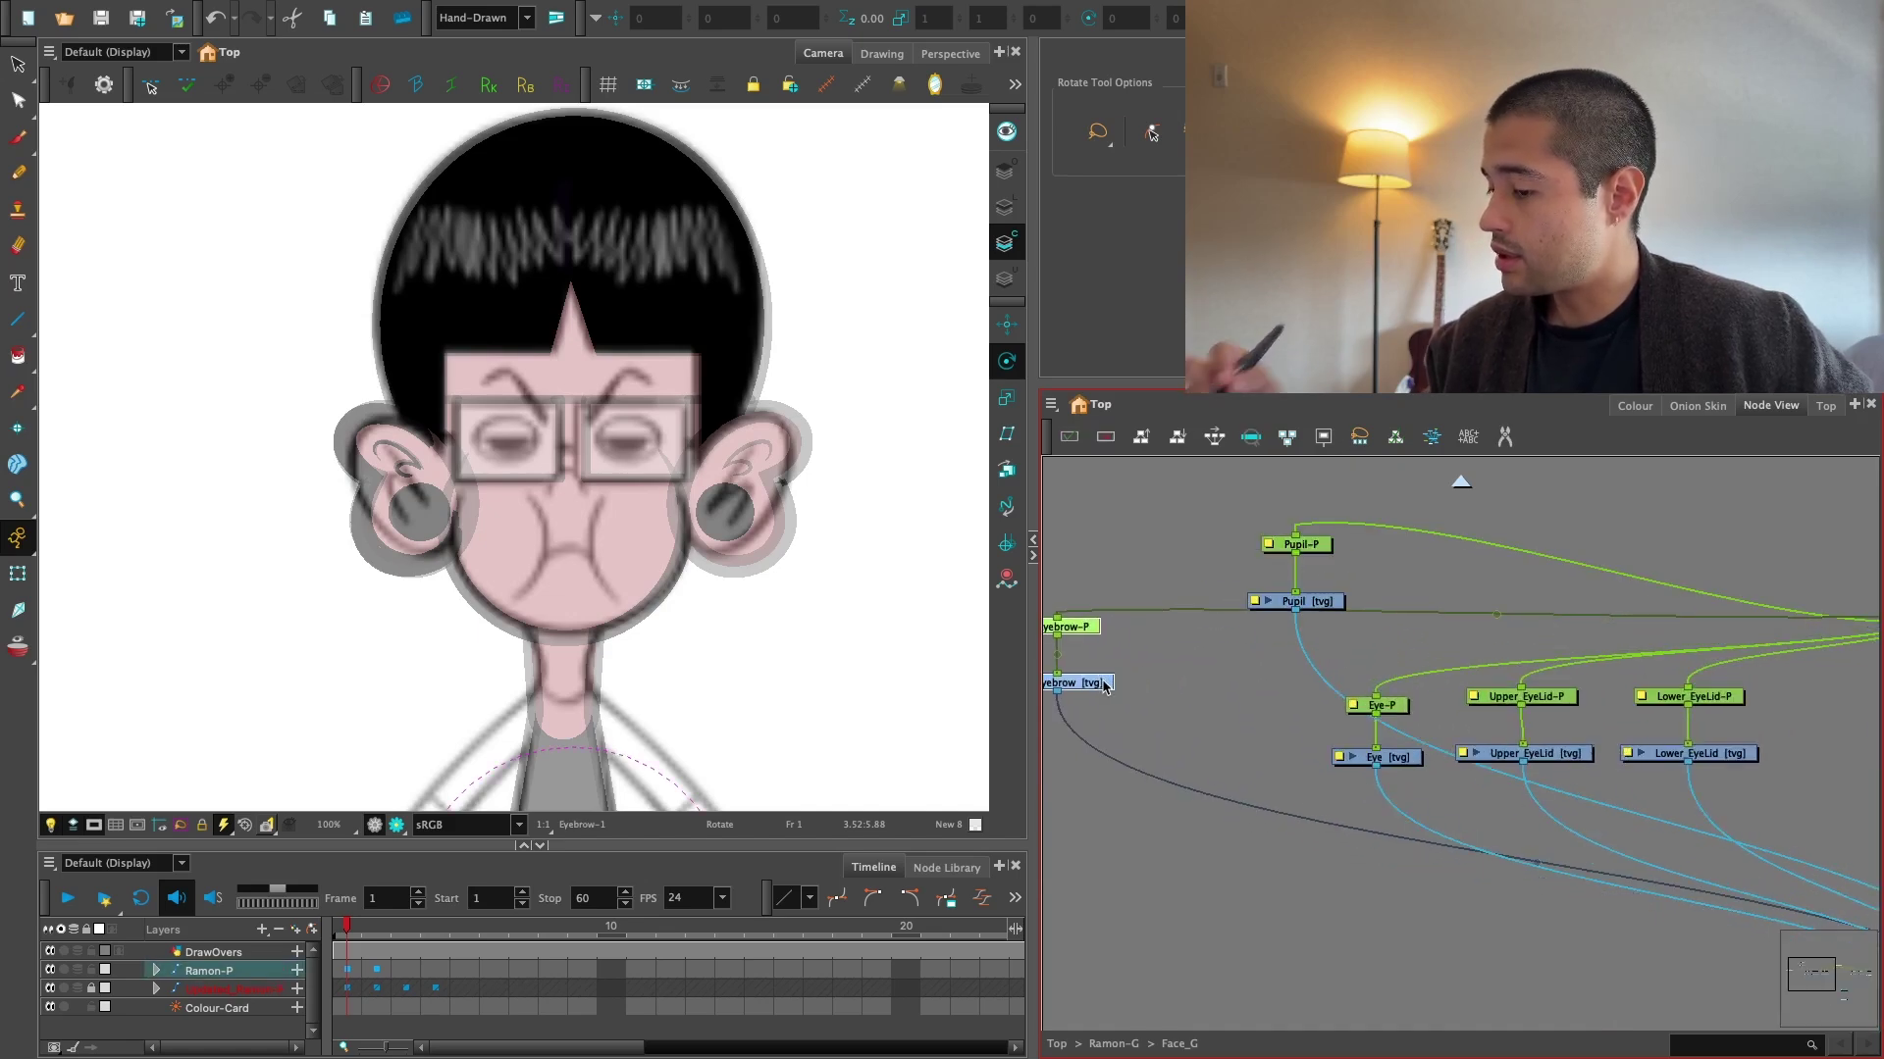
Move the Multi-Port-In node higher and centre it over the face pegs.
key(1)
key(1)
drag(1757, 774, 1279, 848)
key(2)
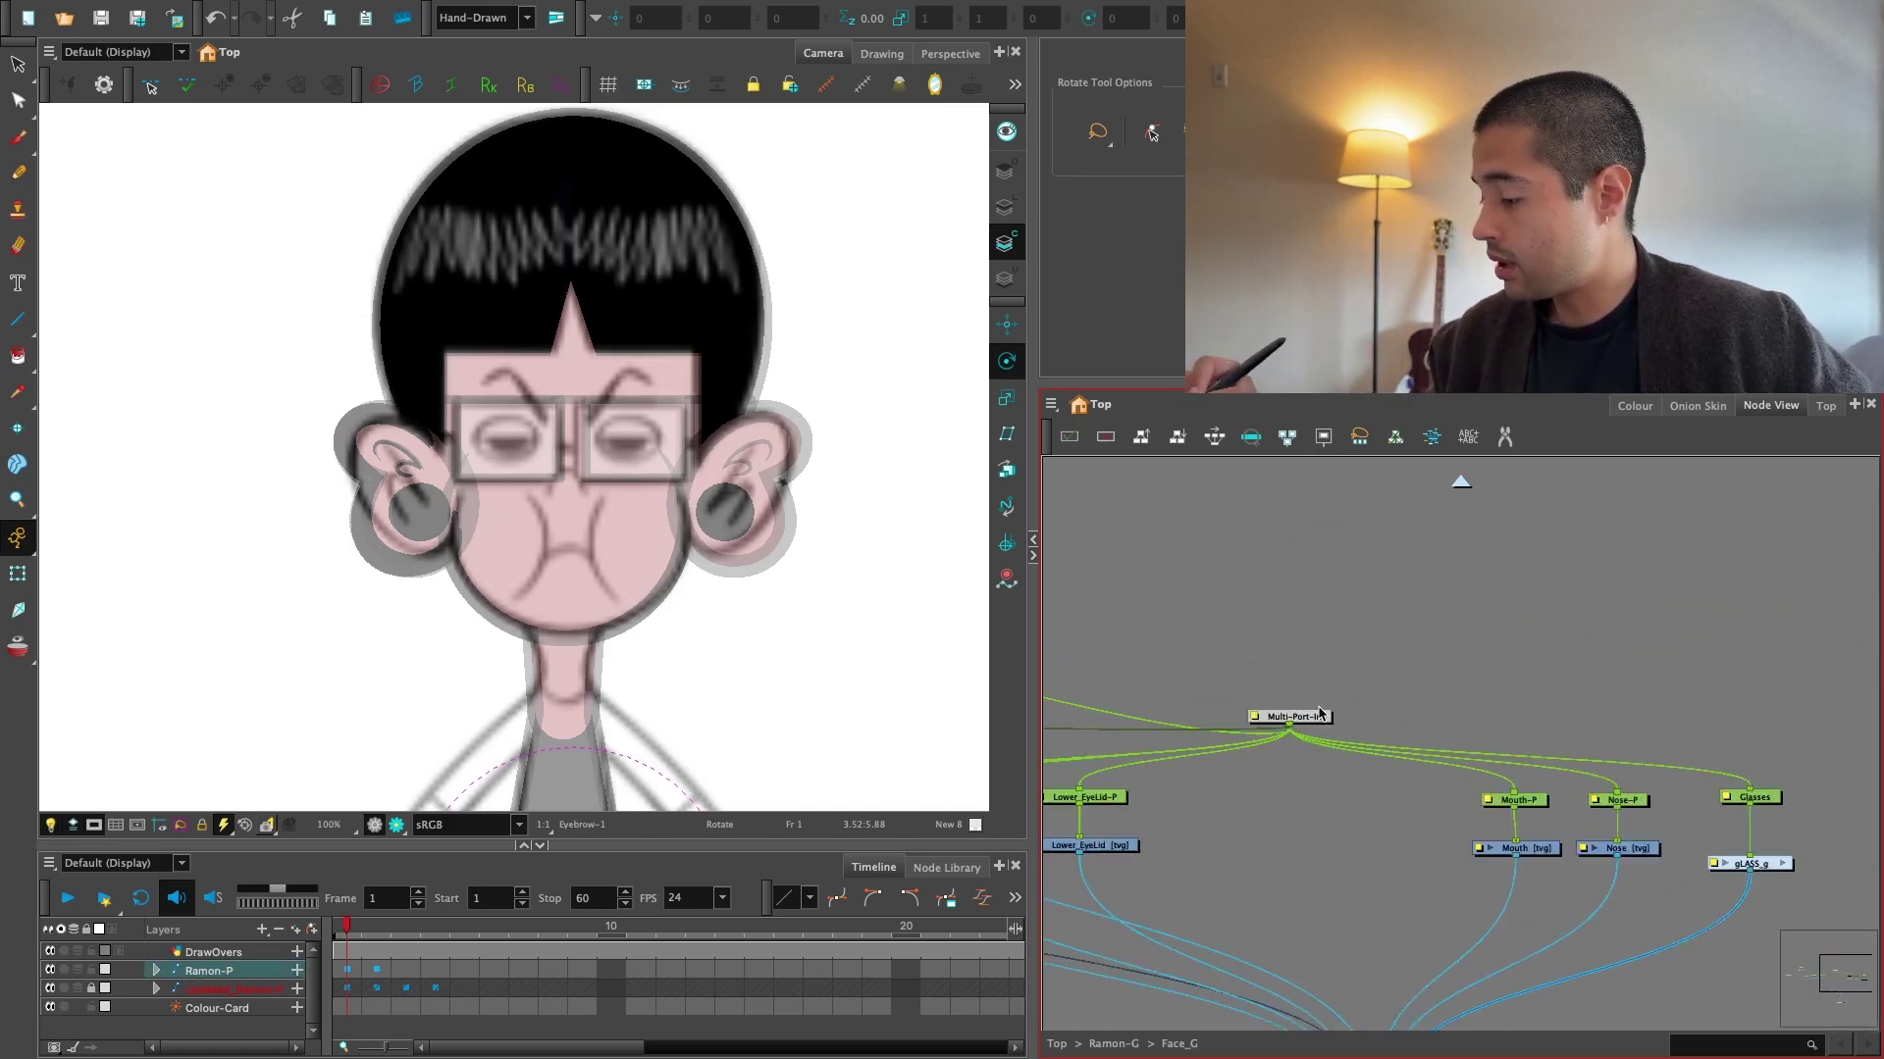
drag(1318, 714, 1447, 595)
Space out the Mouth, Nose and Glasses nodes with their pegs evenly beneath Multi-Port-In.
drag(1694, 791, 1614, 768)
key(2)
drag(1409, 753, 1339, 859)
drag(1413, 847, 1354, 847)
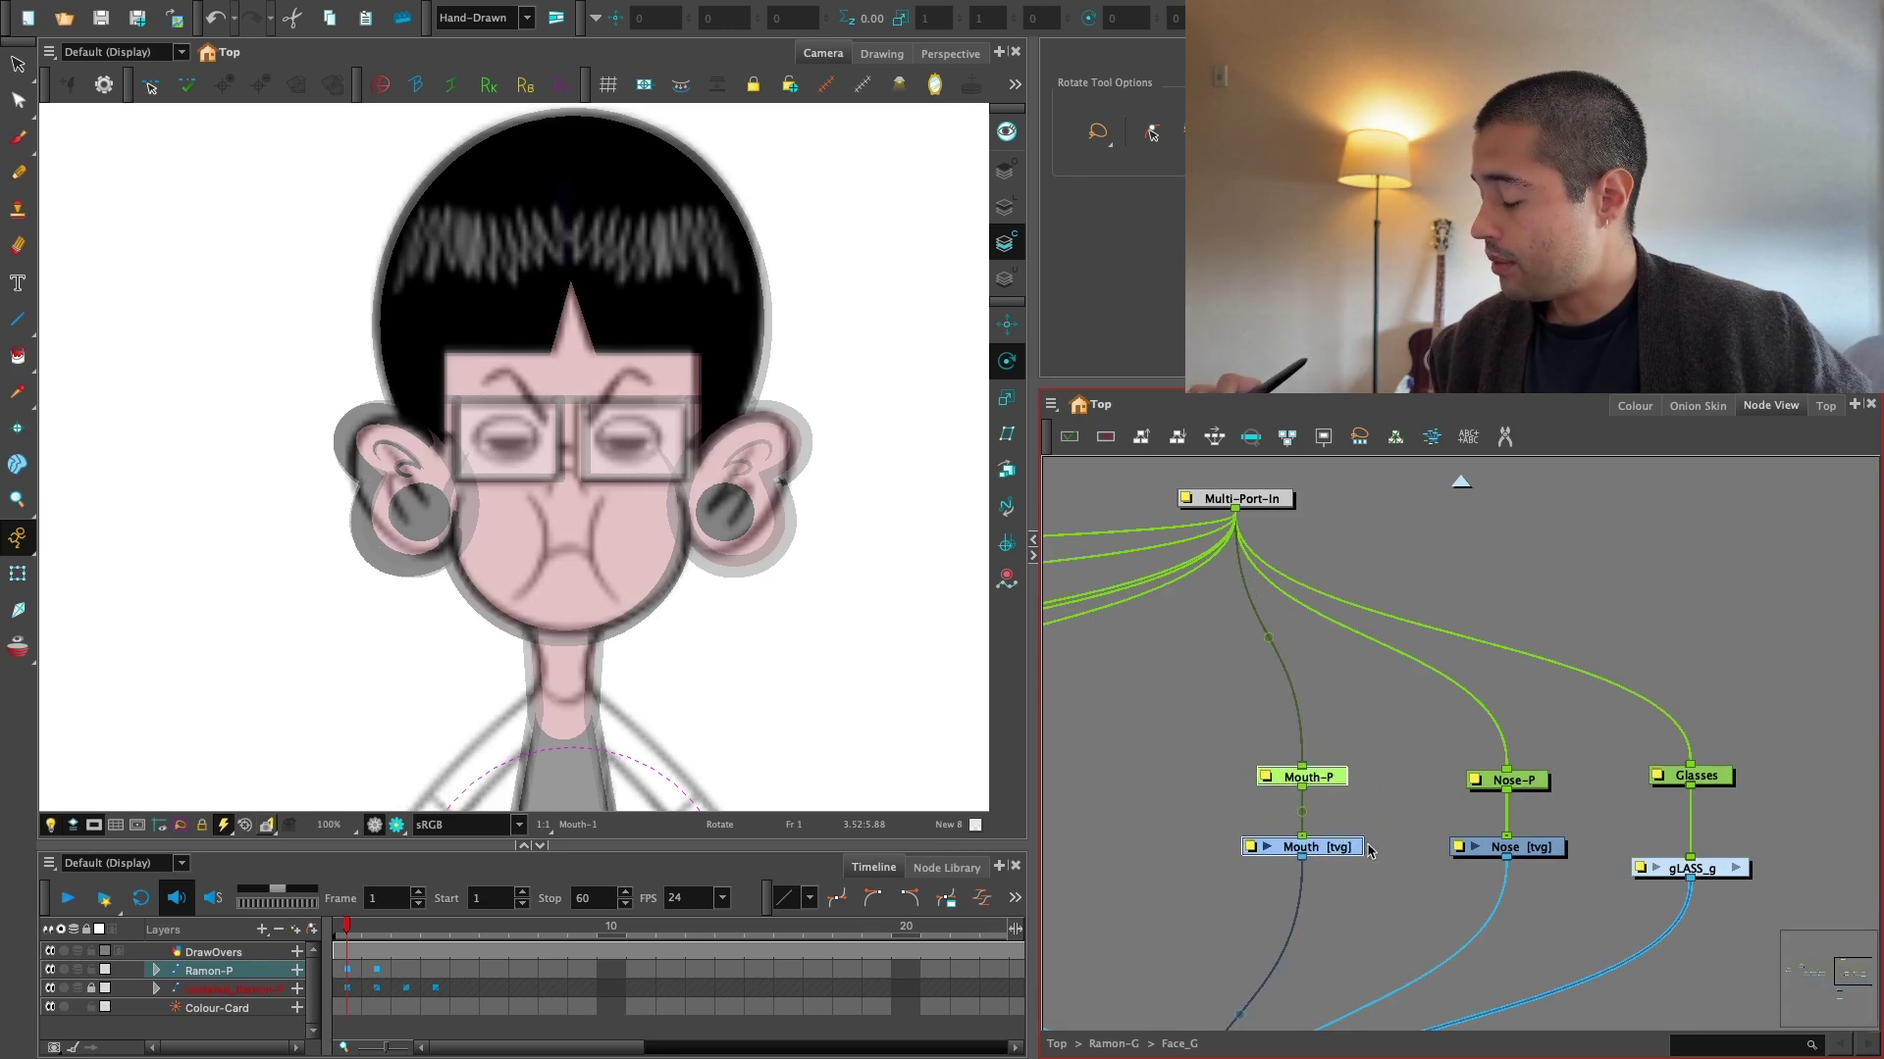
drag(1554, 757, 1489, 856)
drag(1545, 843, 1514, 845)
drag(1759, 743, 1687, 860)
click(1488, 720)
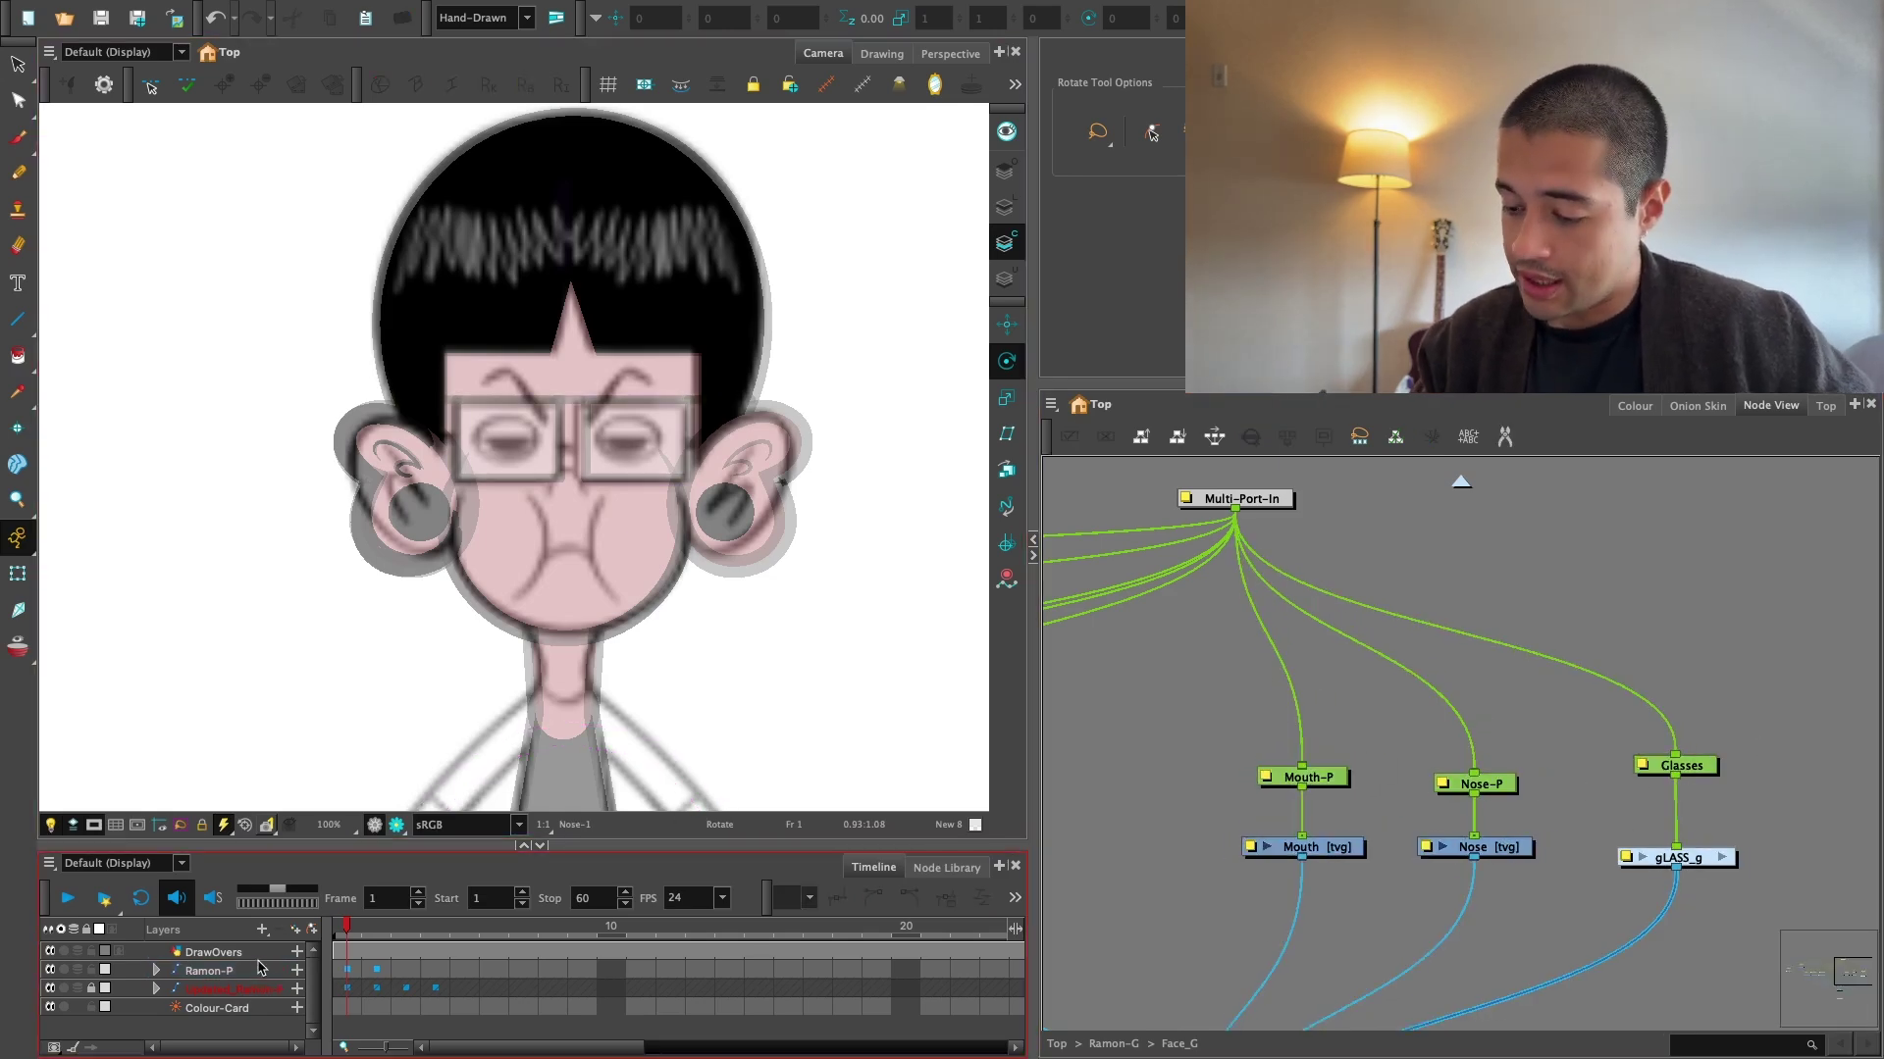
click(346, 952)
key(alt+b)
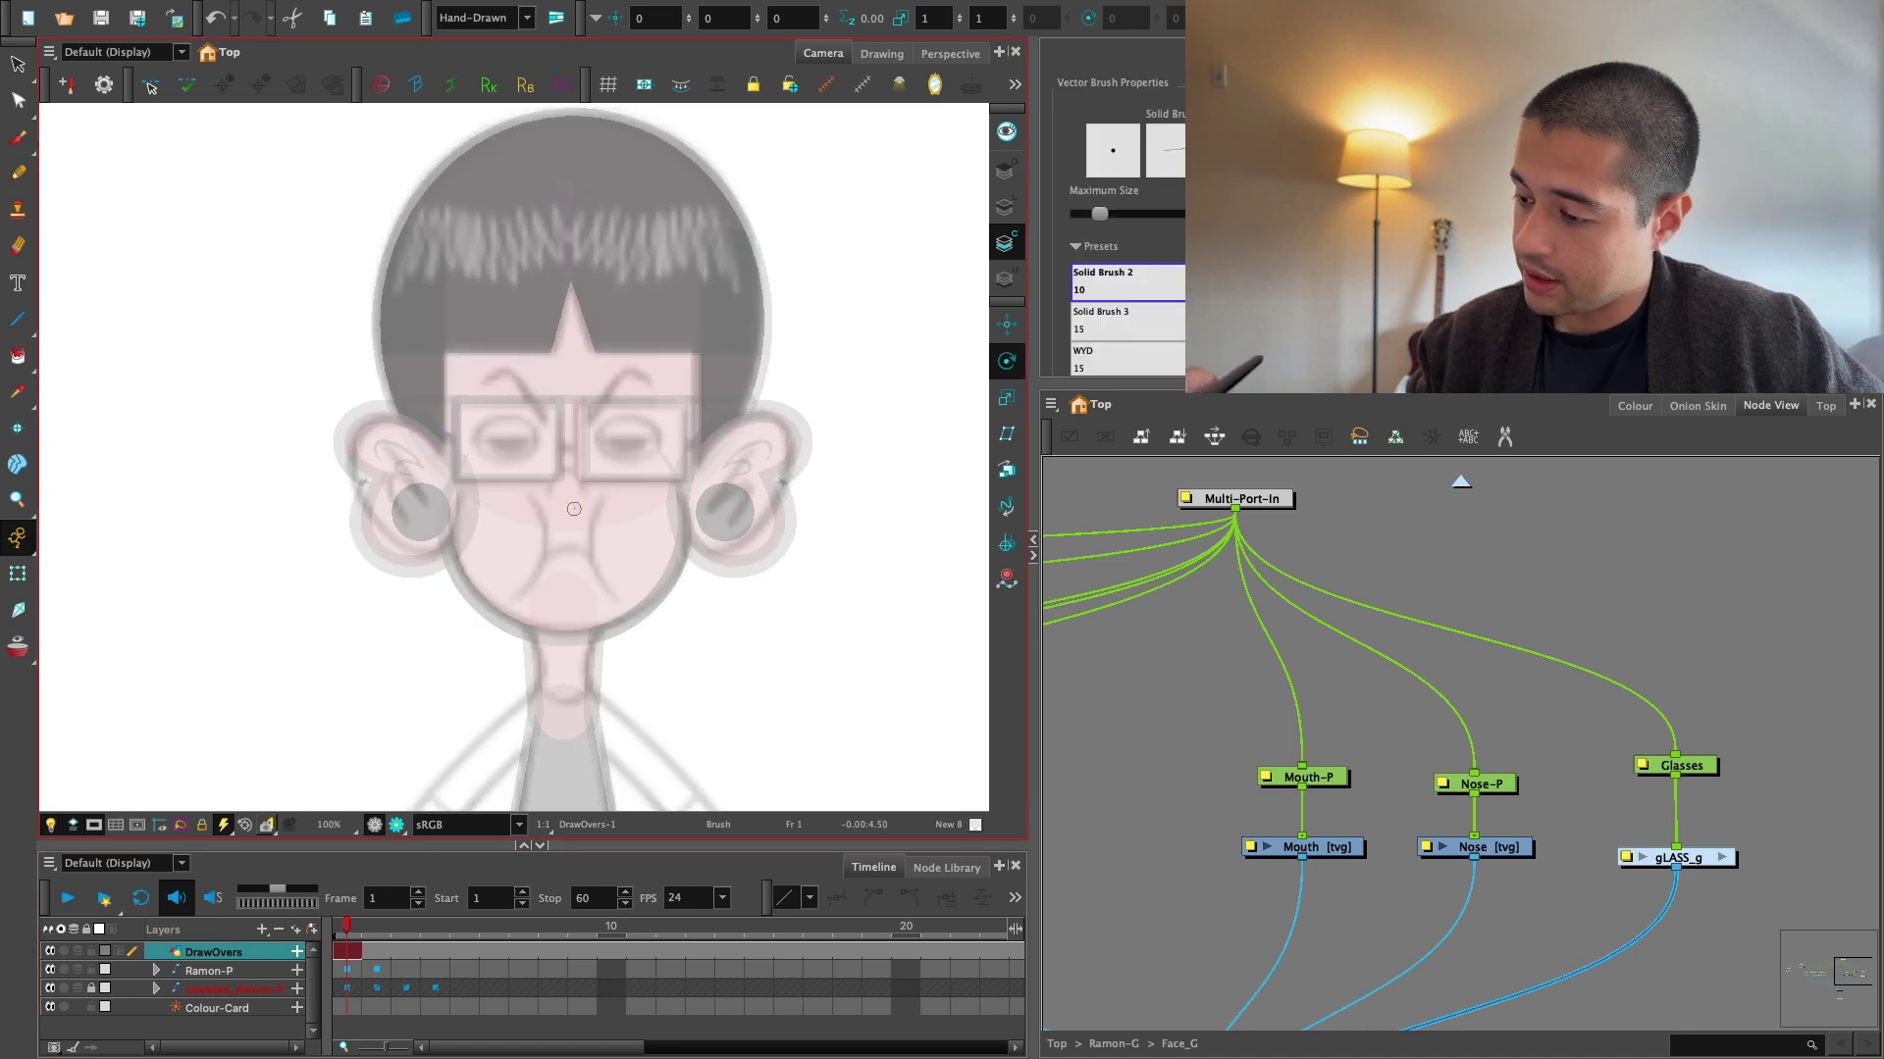
drag(571, 581, 717, 618)
key(ctrl+z)
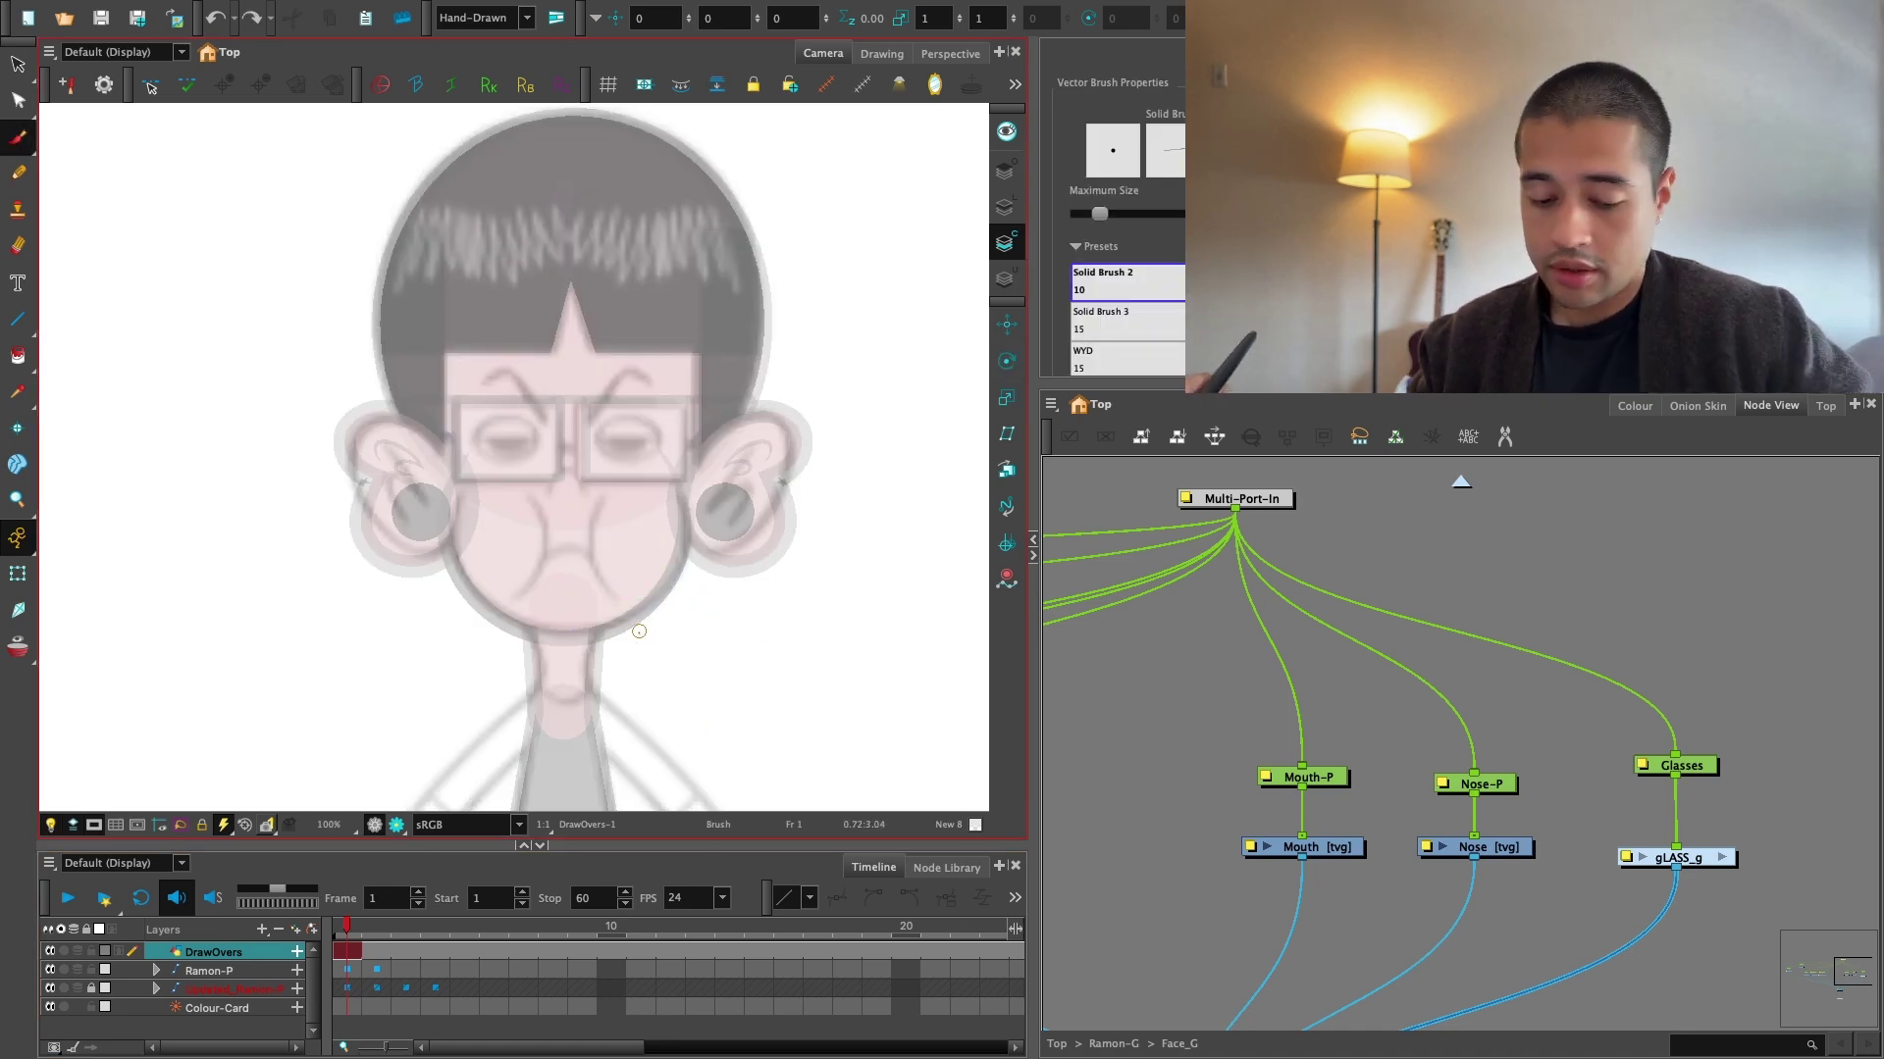
Add two vector drawing layers named "otes" and "Notes" above the DrawOvers layer.
click(279, 1025)
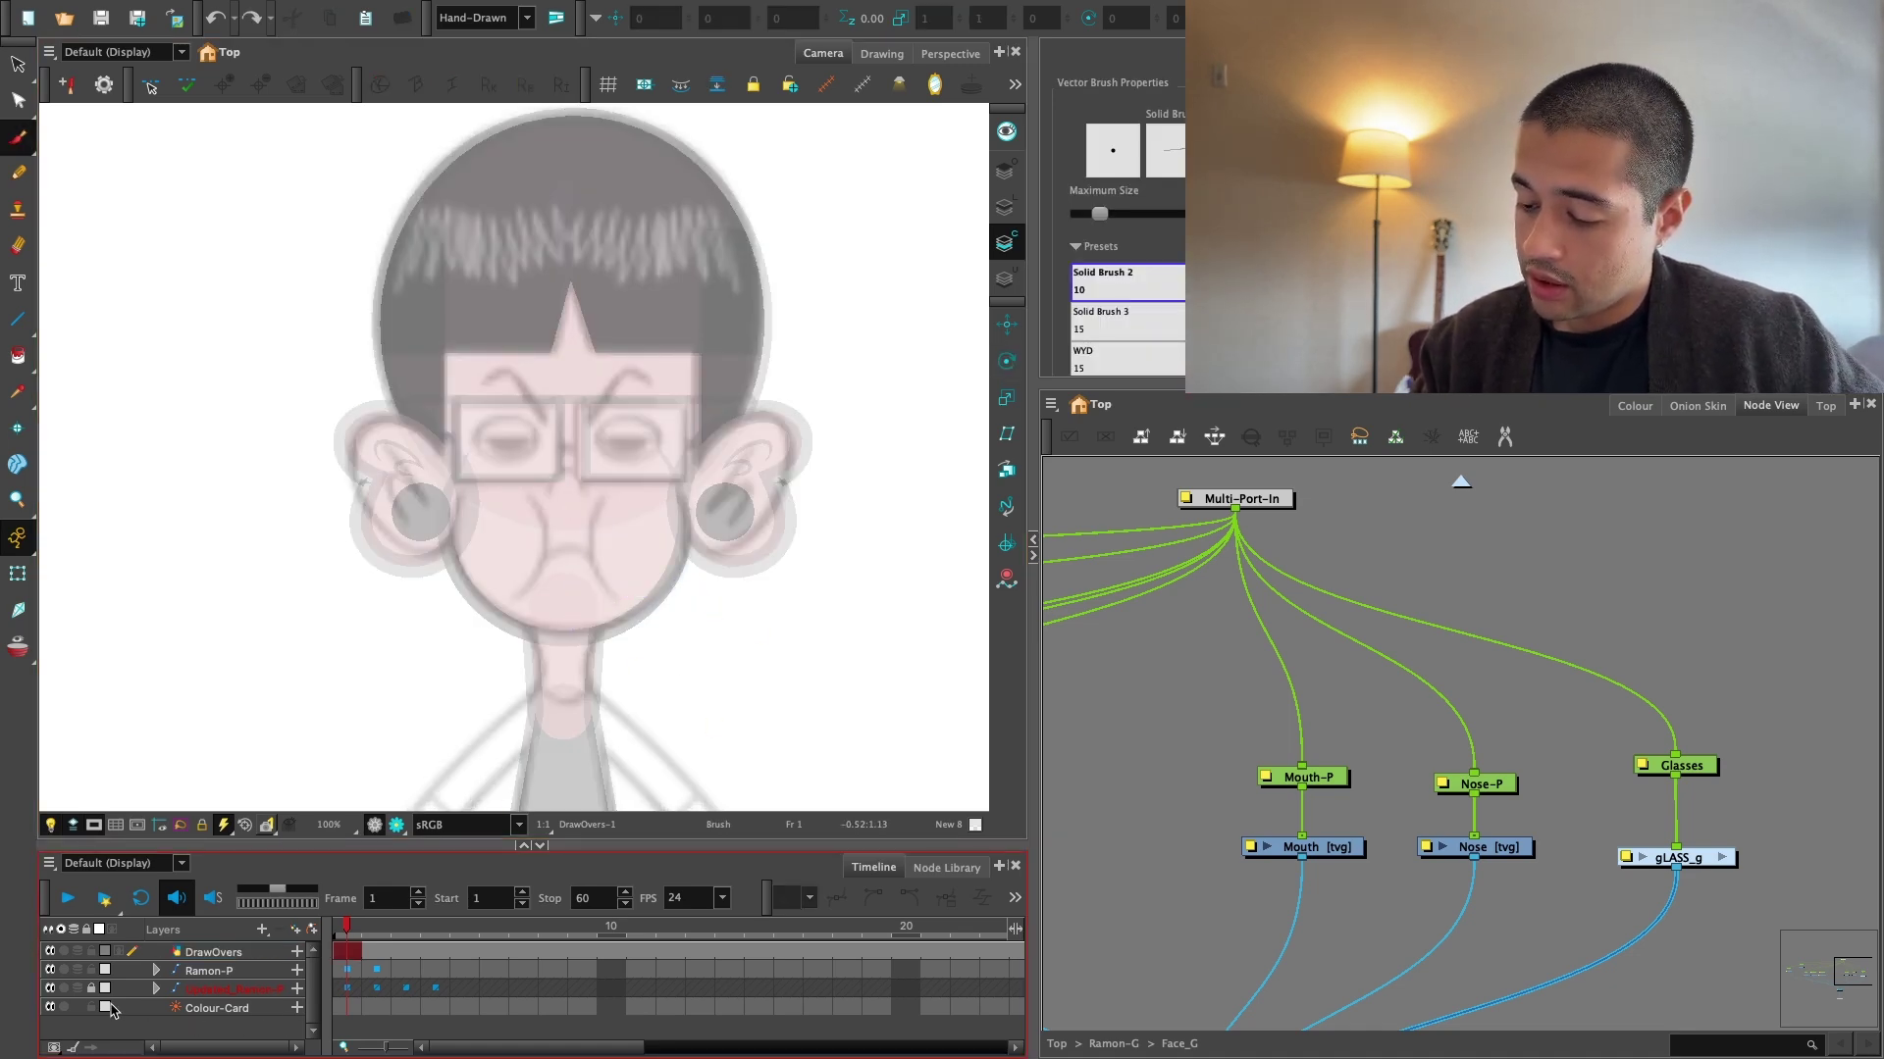
click(262, 931)
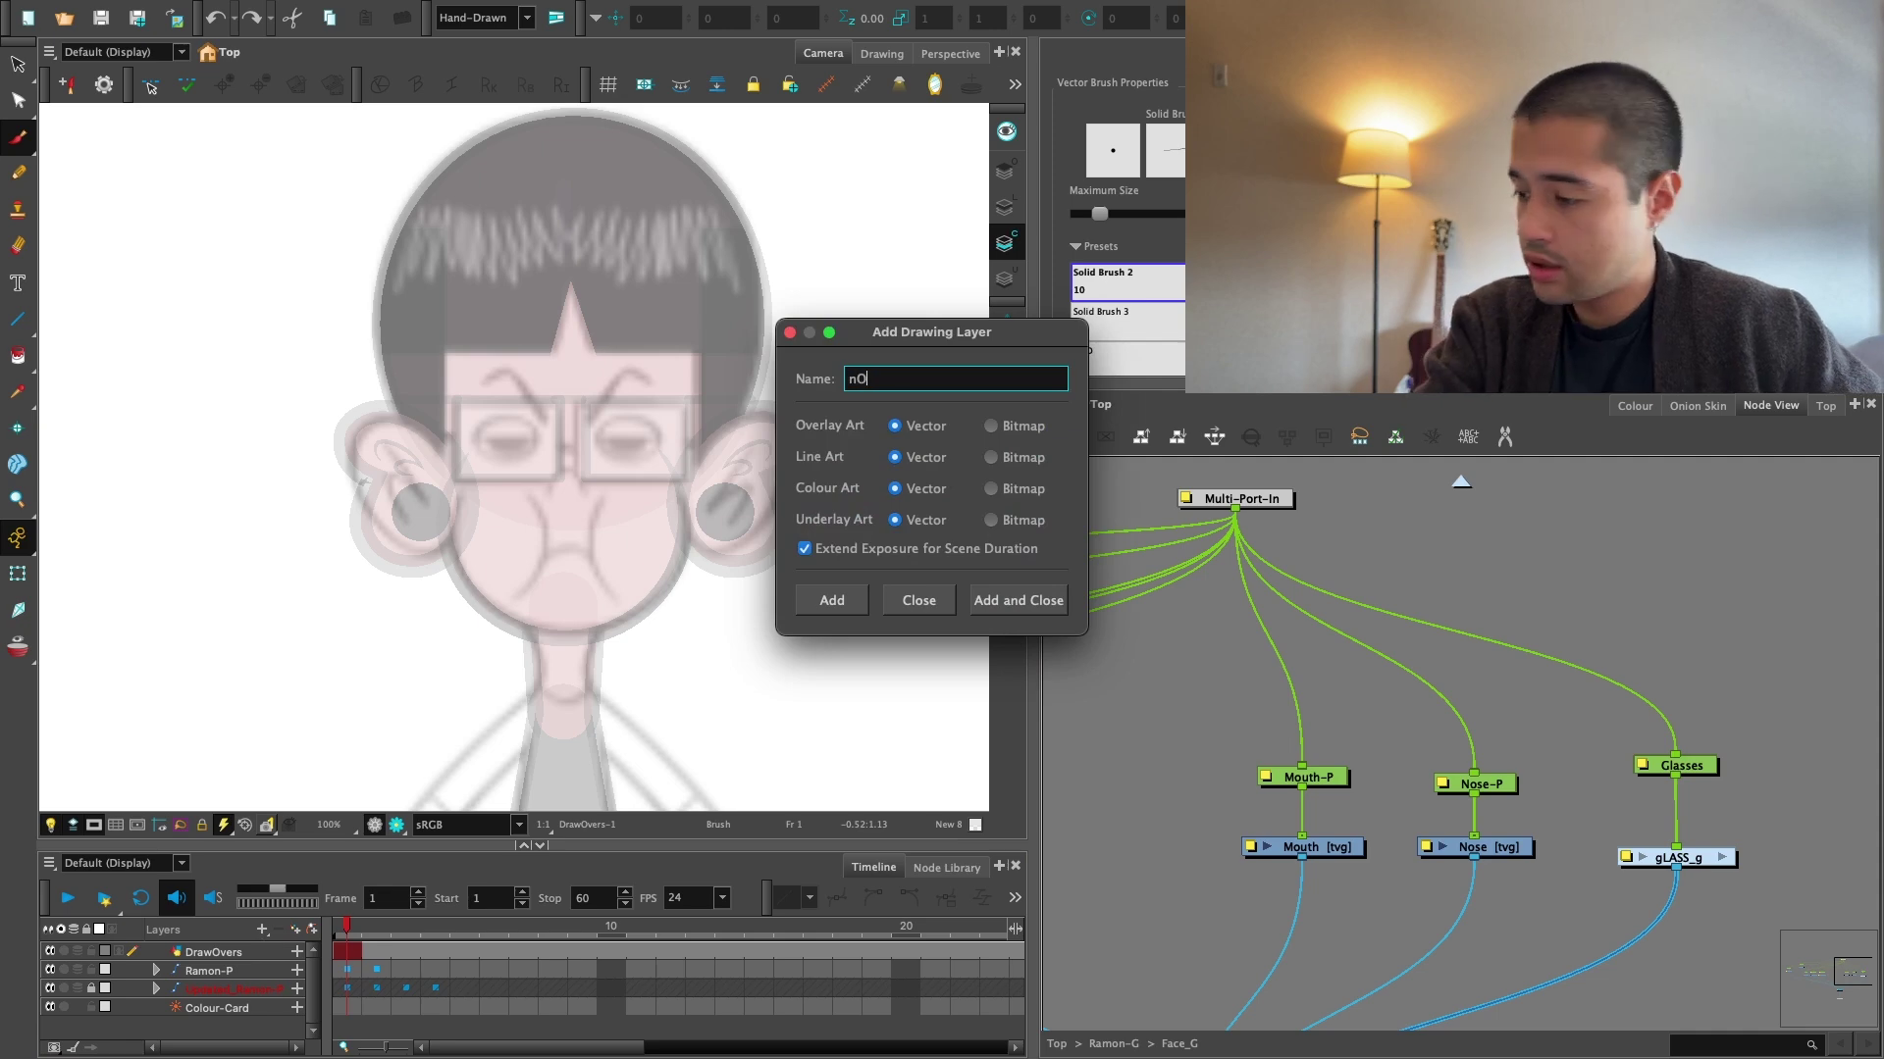
text(ote)
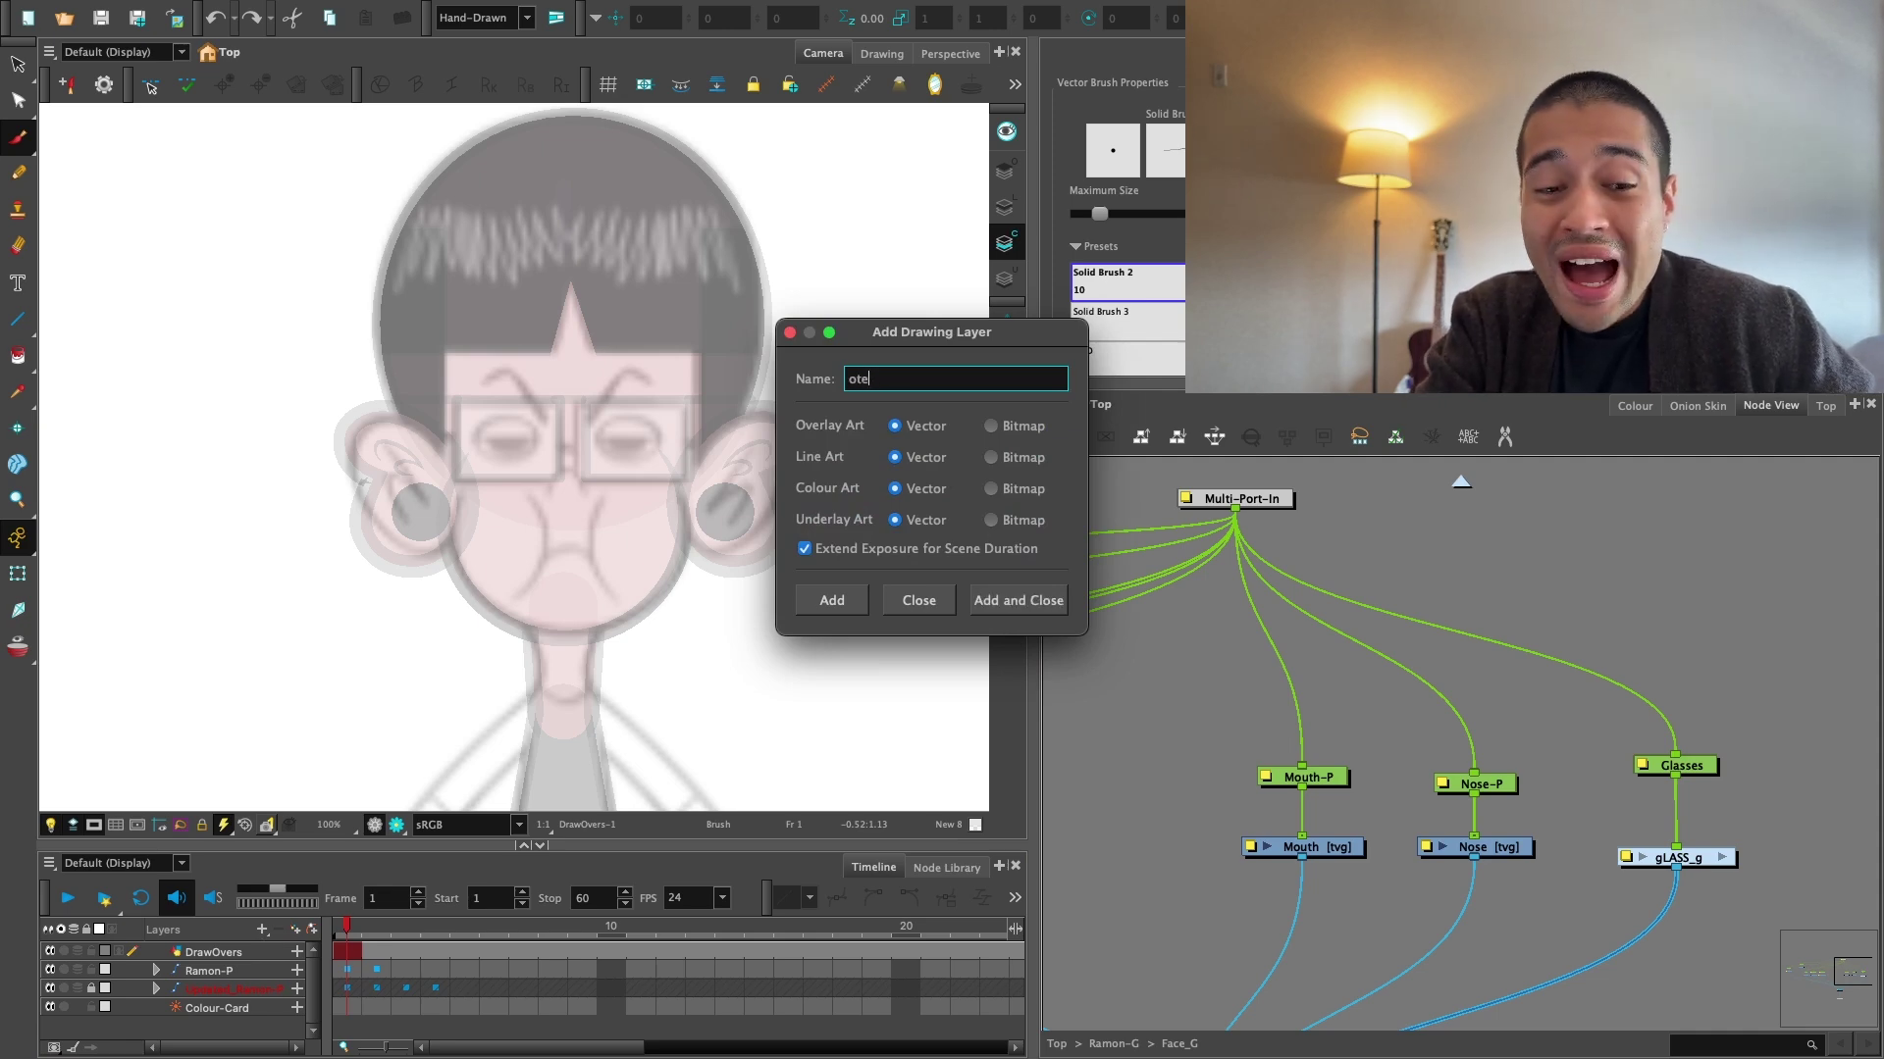
text(s)
key(Return)
text(N)
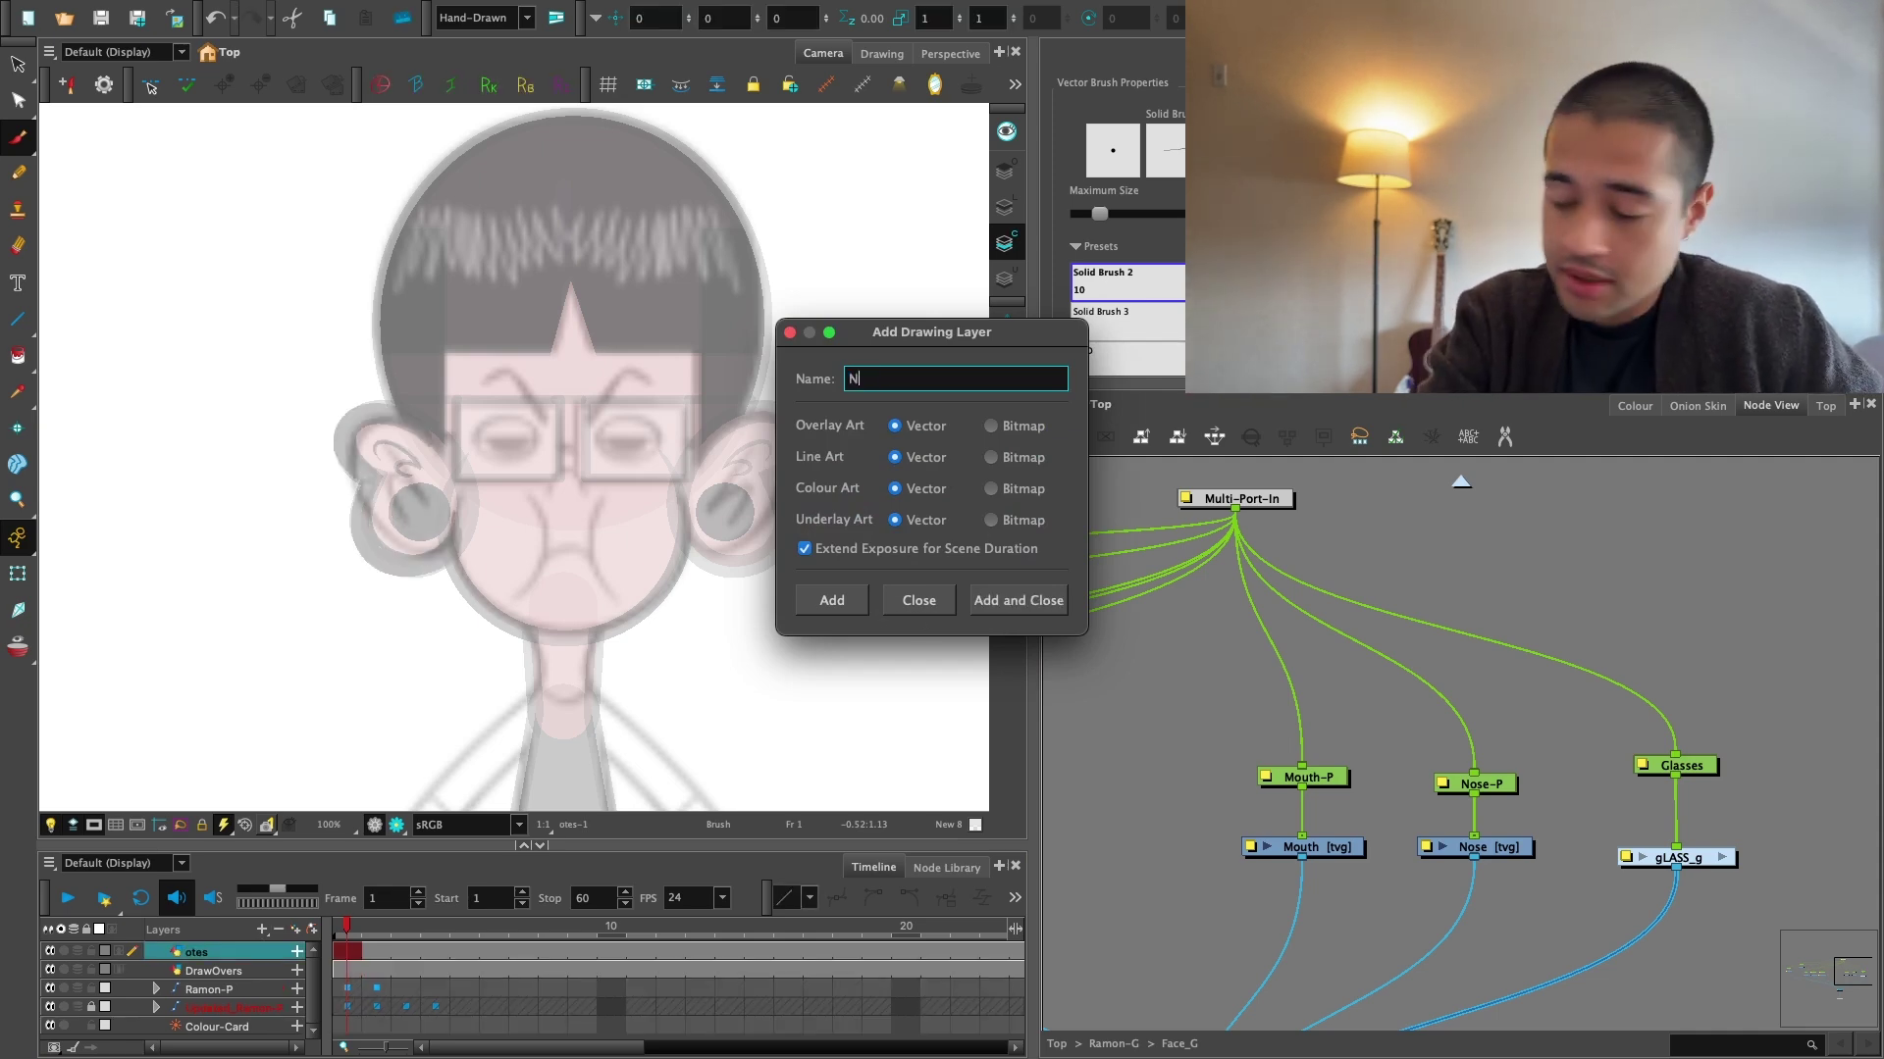
text(otes)
key(Return)
click(939, 599)
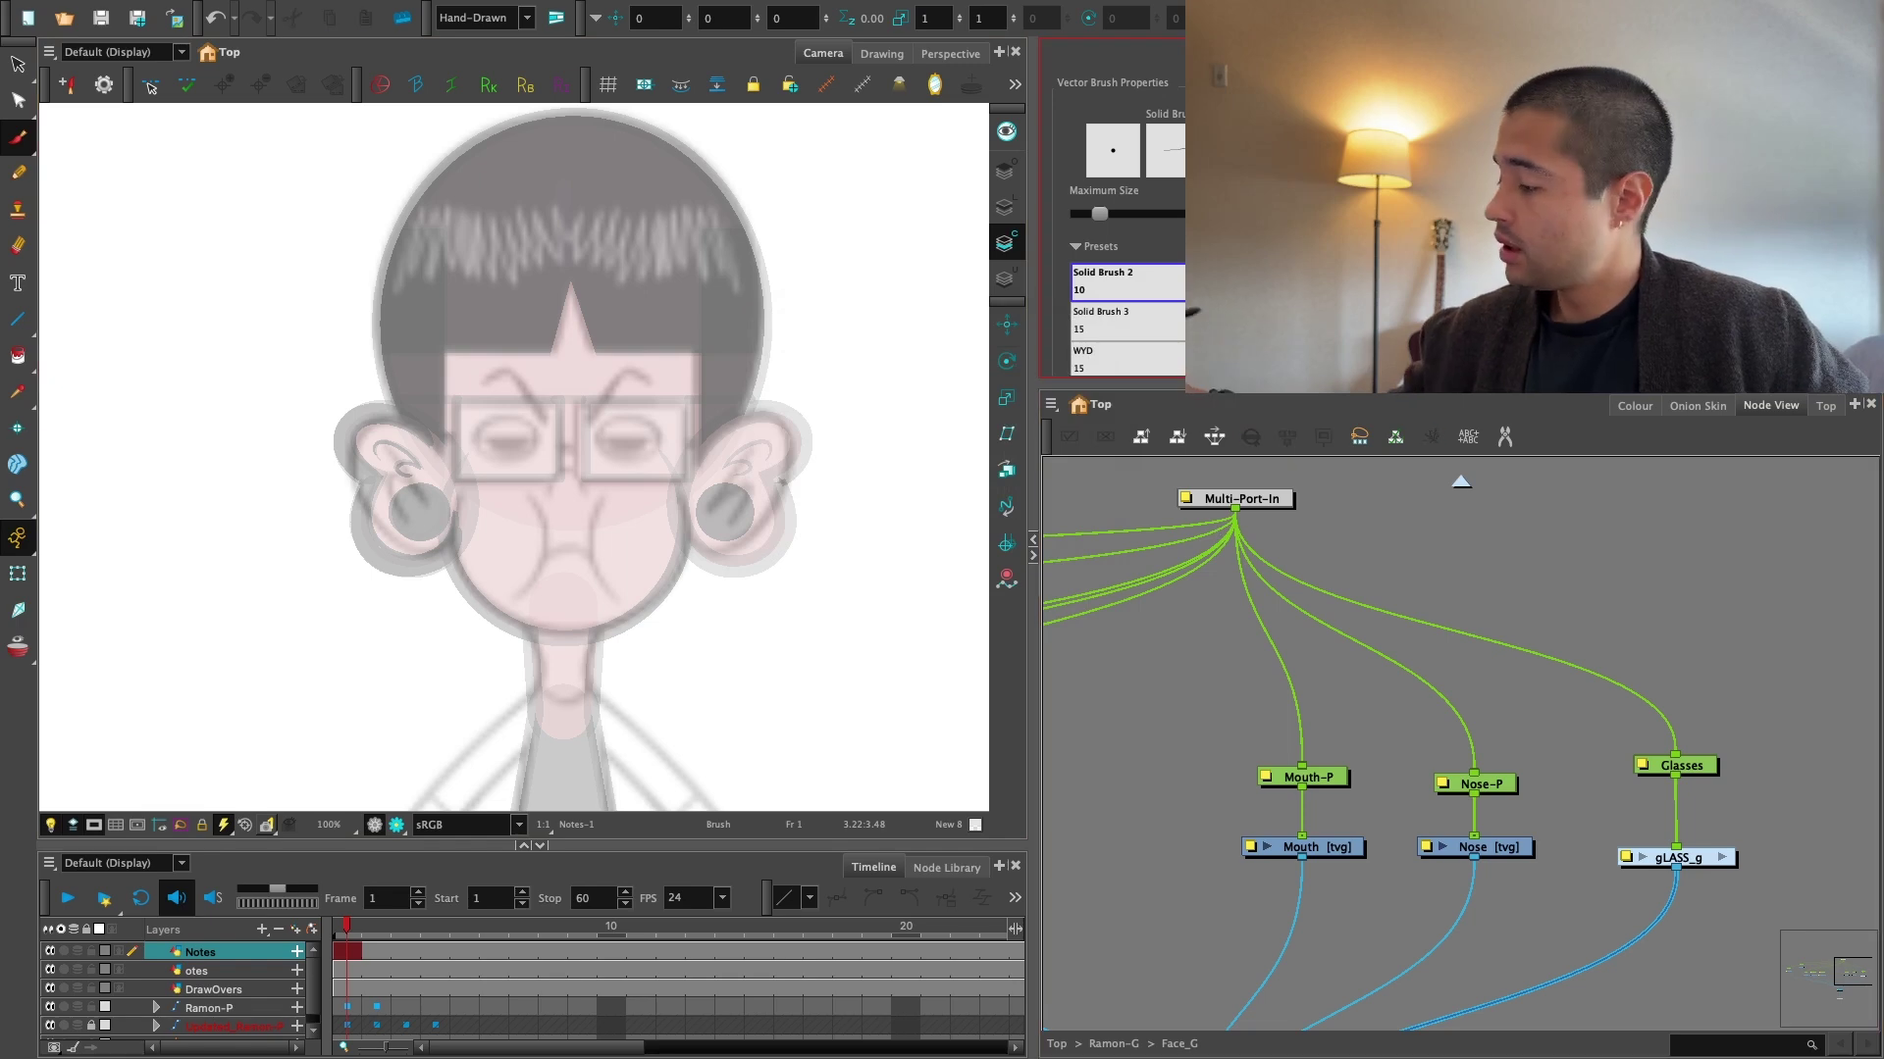
Trace the nose, mouth and cheek creases on the Notes layer in Blue from the Ramon_Rig palette.
click(1634, 407)
click(1164, 486)
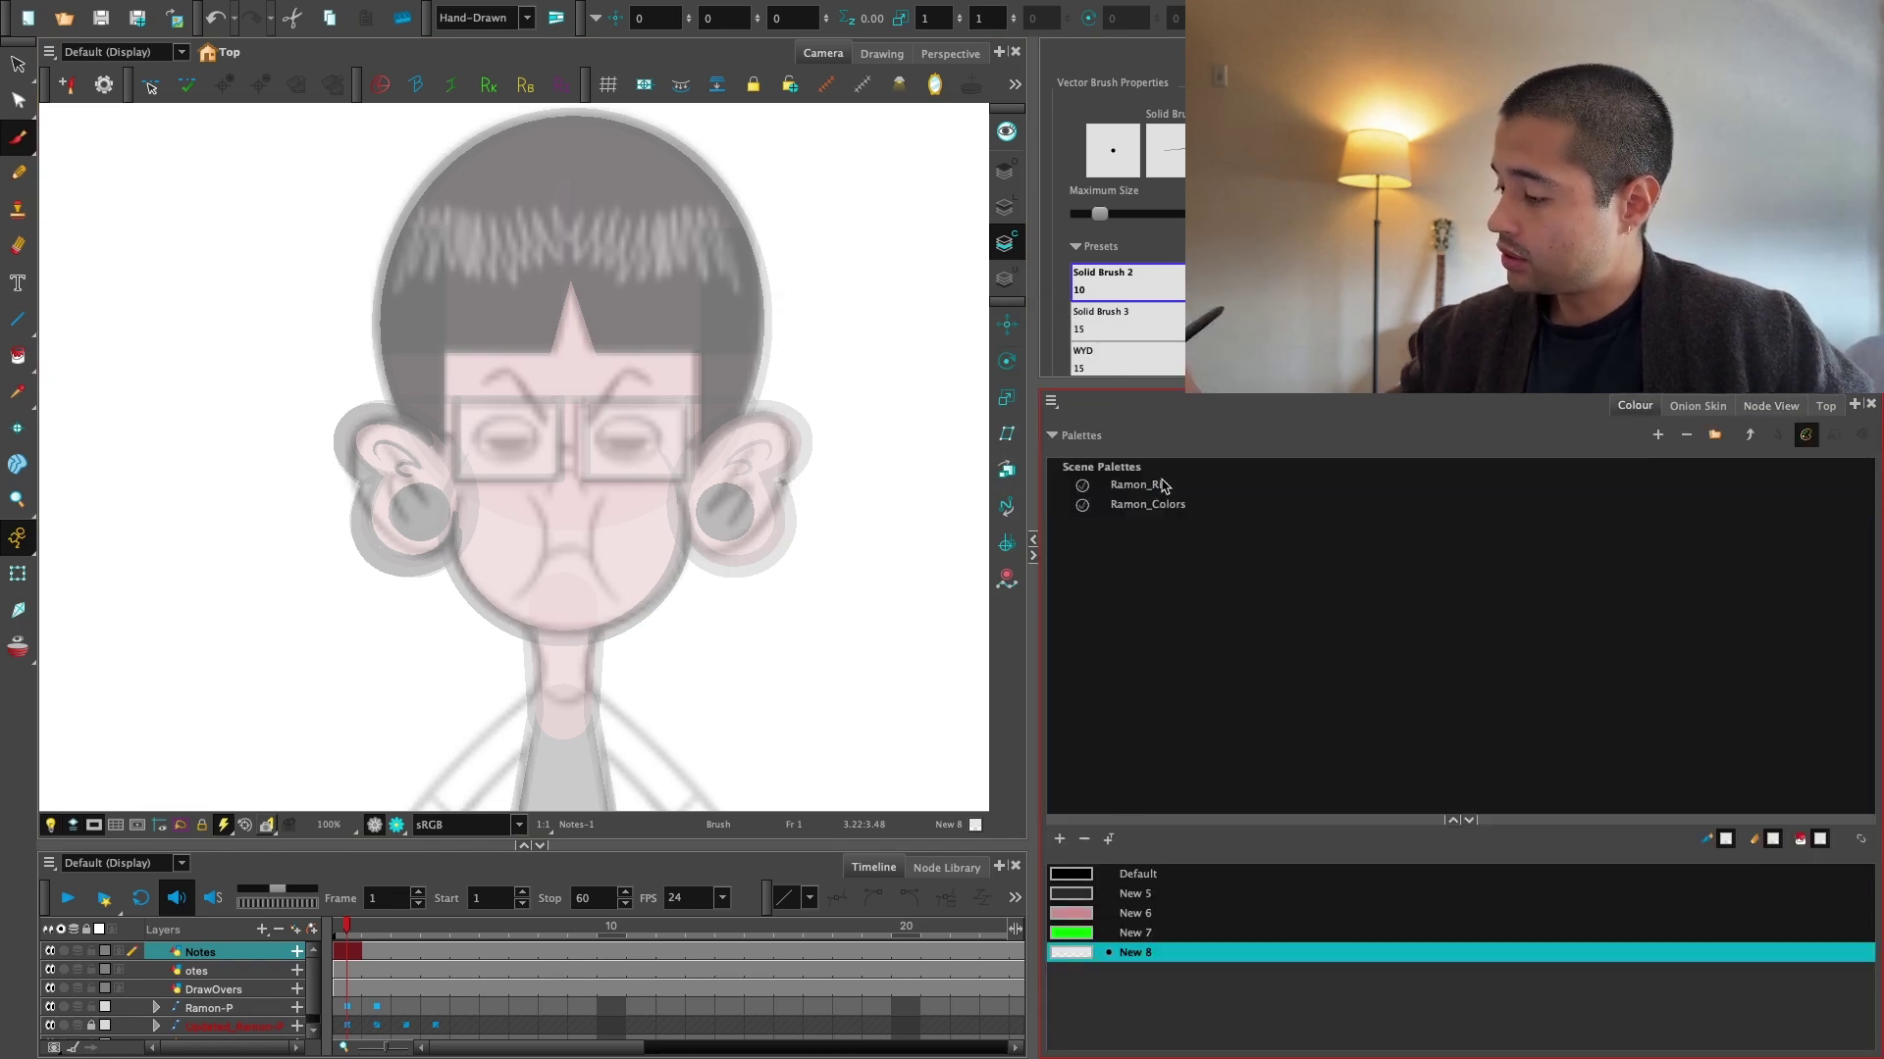
click(1217, 484)
click(1121, 951)
key(2)
key(2)
key(2)
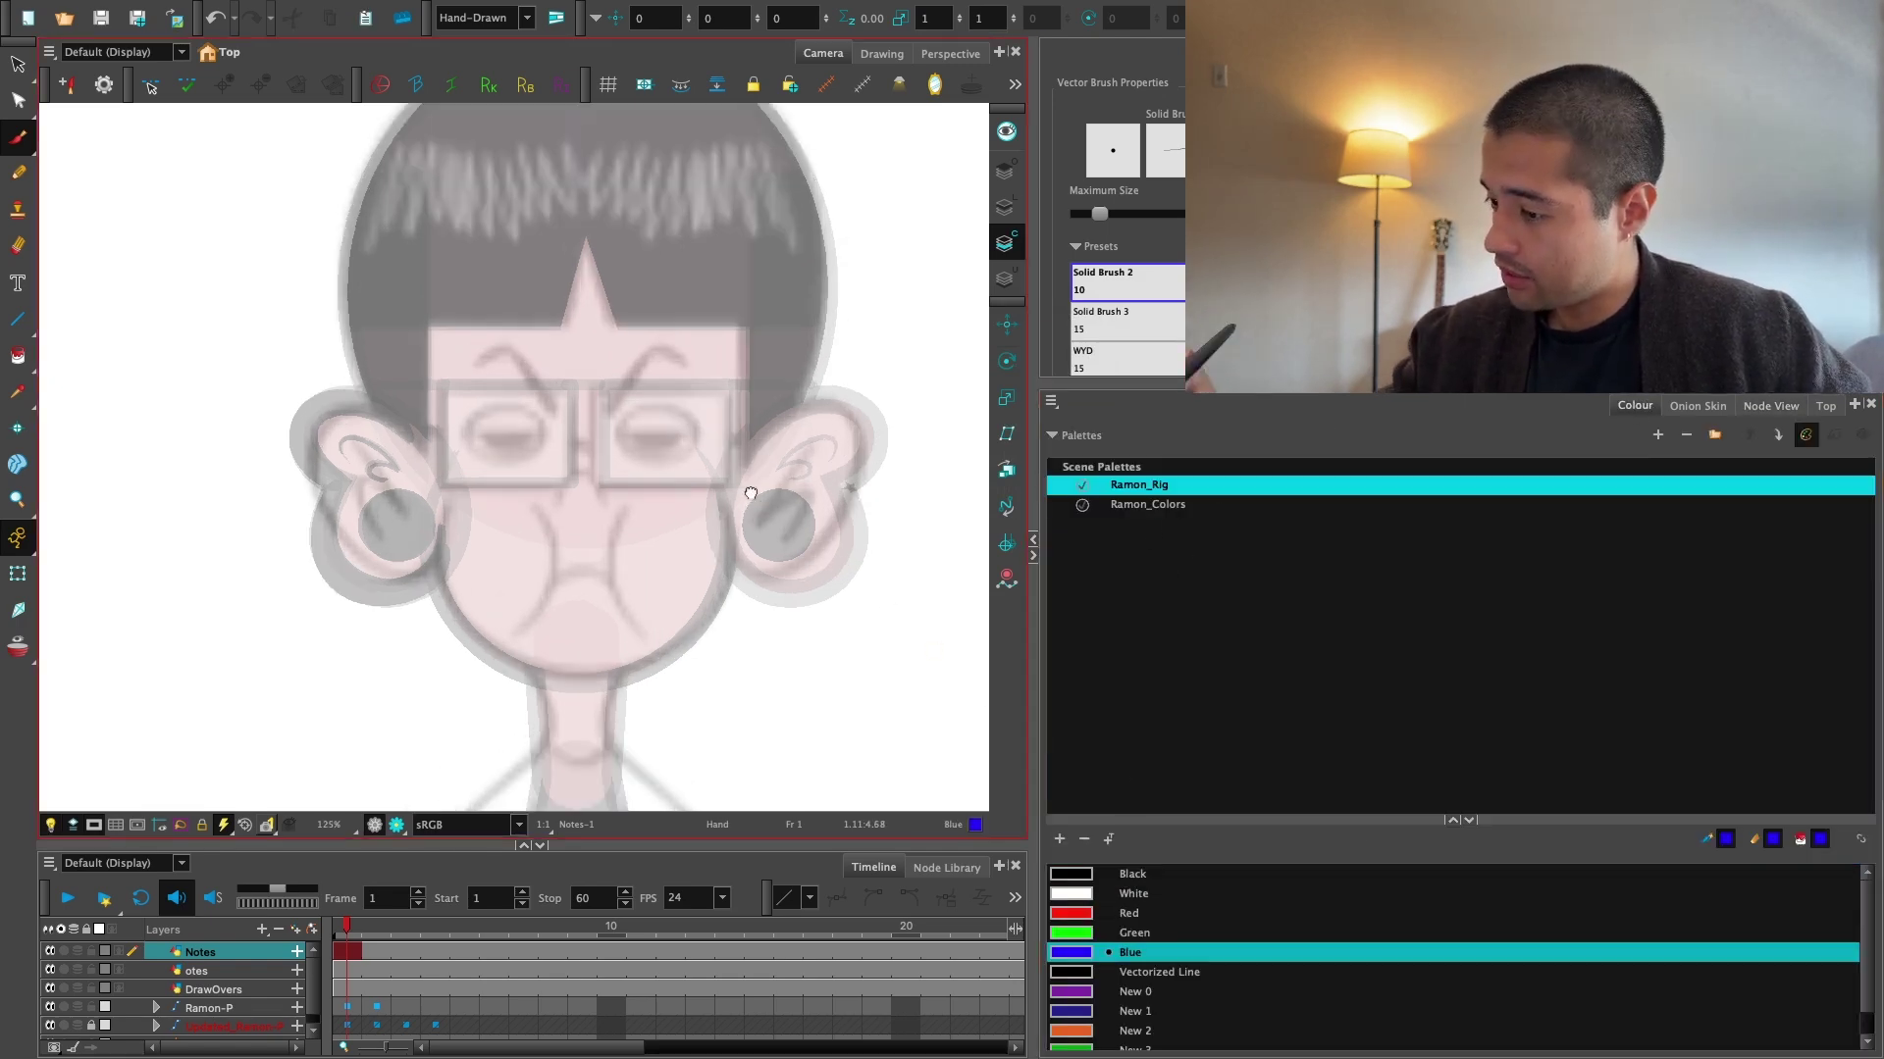
drag(637, 466, 629, 558)
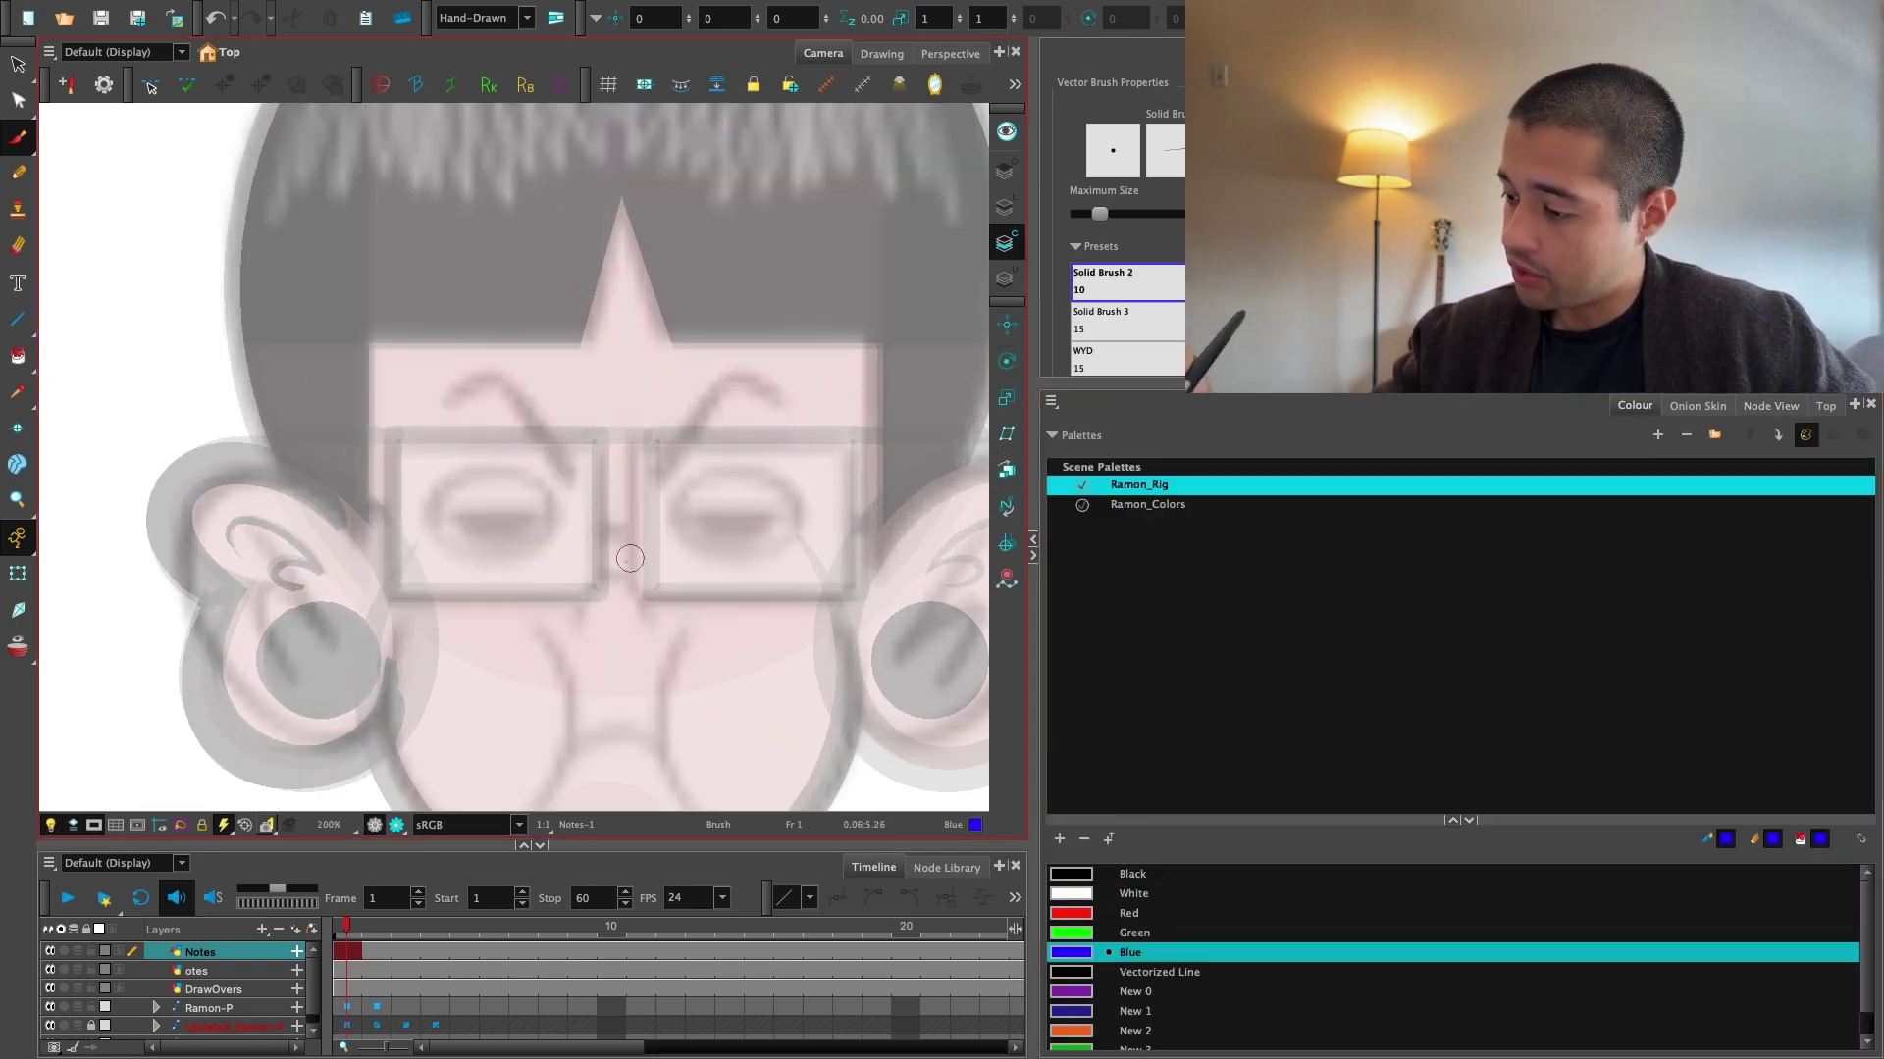
mouse_move(577, 623)
mouse_down()
mouse_move(645, 617)
mouse_move(640, 511)
mouse_move(570, 575)
mouse_move(531, 675)
mouse_up()
key(1)
key(2)
drag(570, 621, 669, 633)
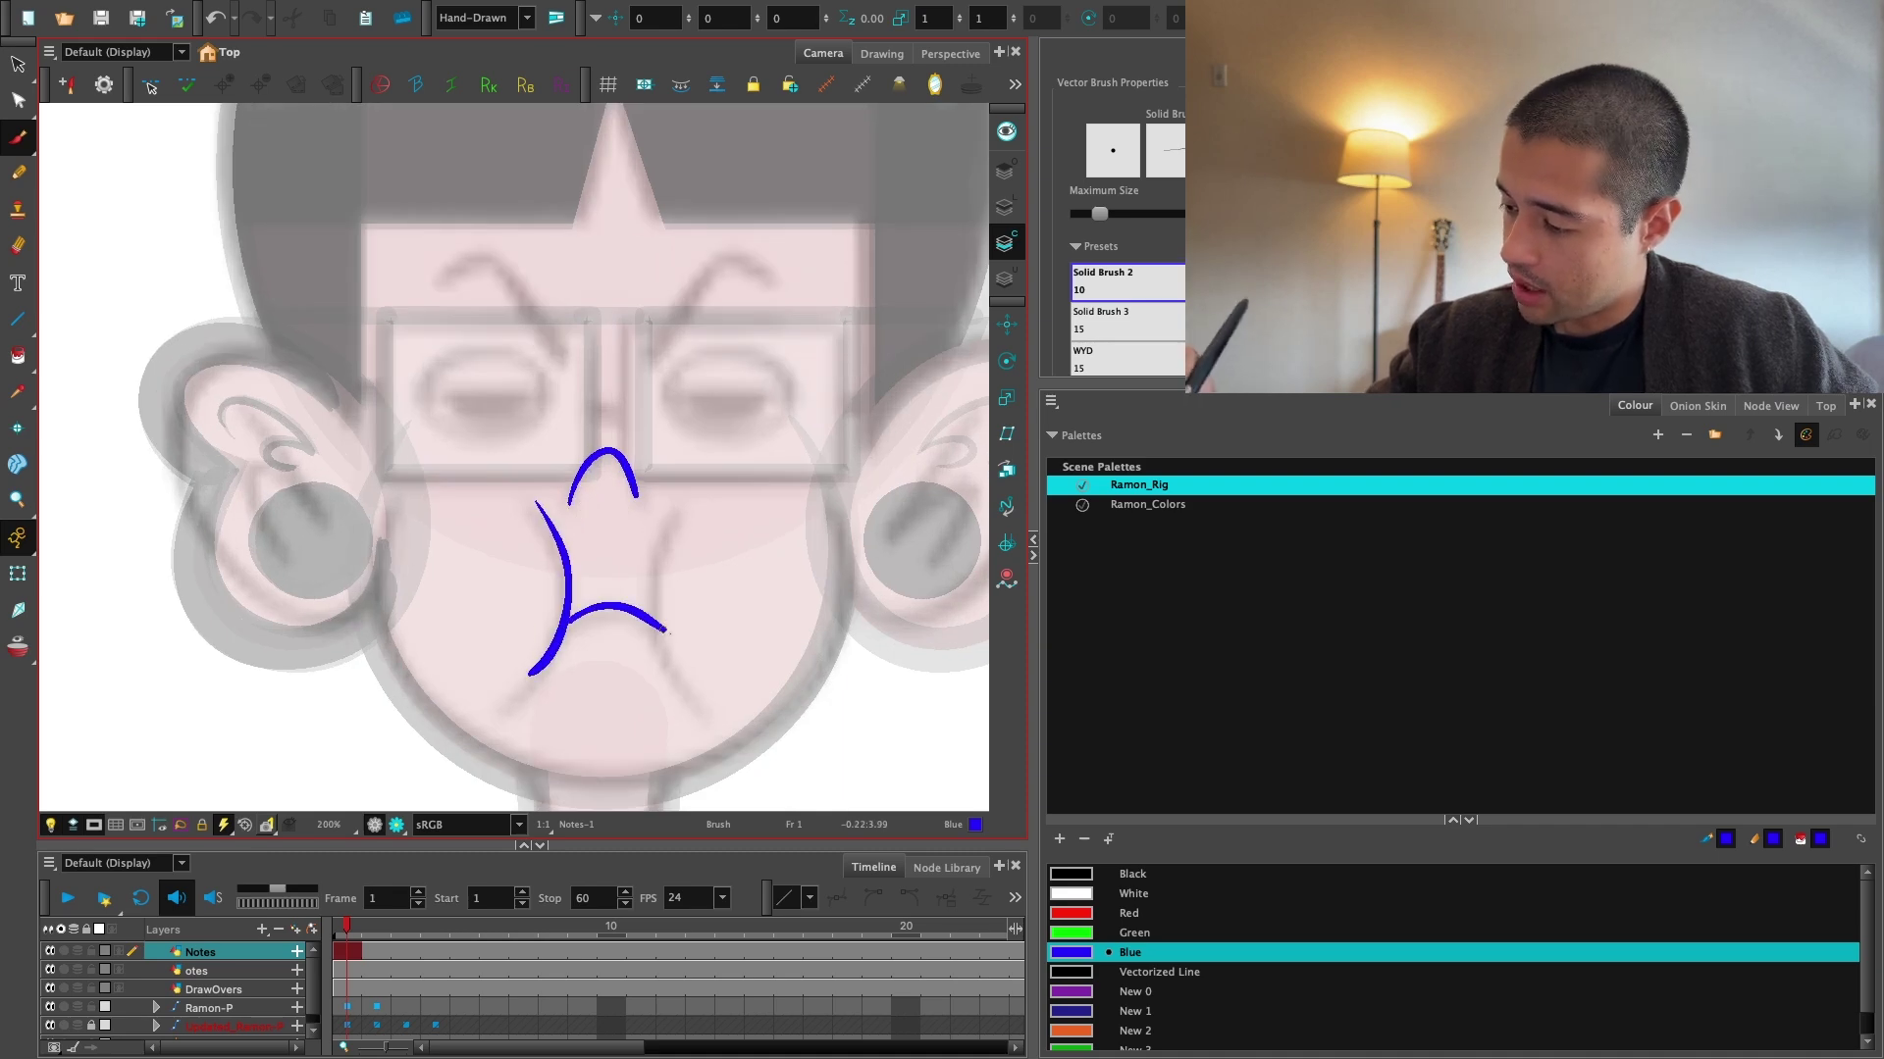
drag(678, 516, 696, 682)
Draw a blue oval outline around the eye inside the glasses lens beside the nose.
drag(769, 461, 752, 618)
key(2)
key(2)
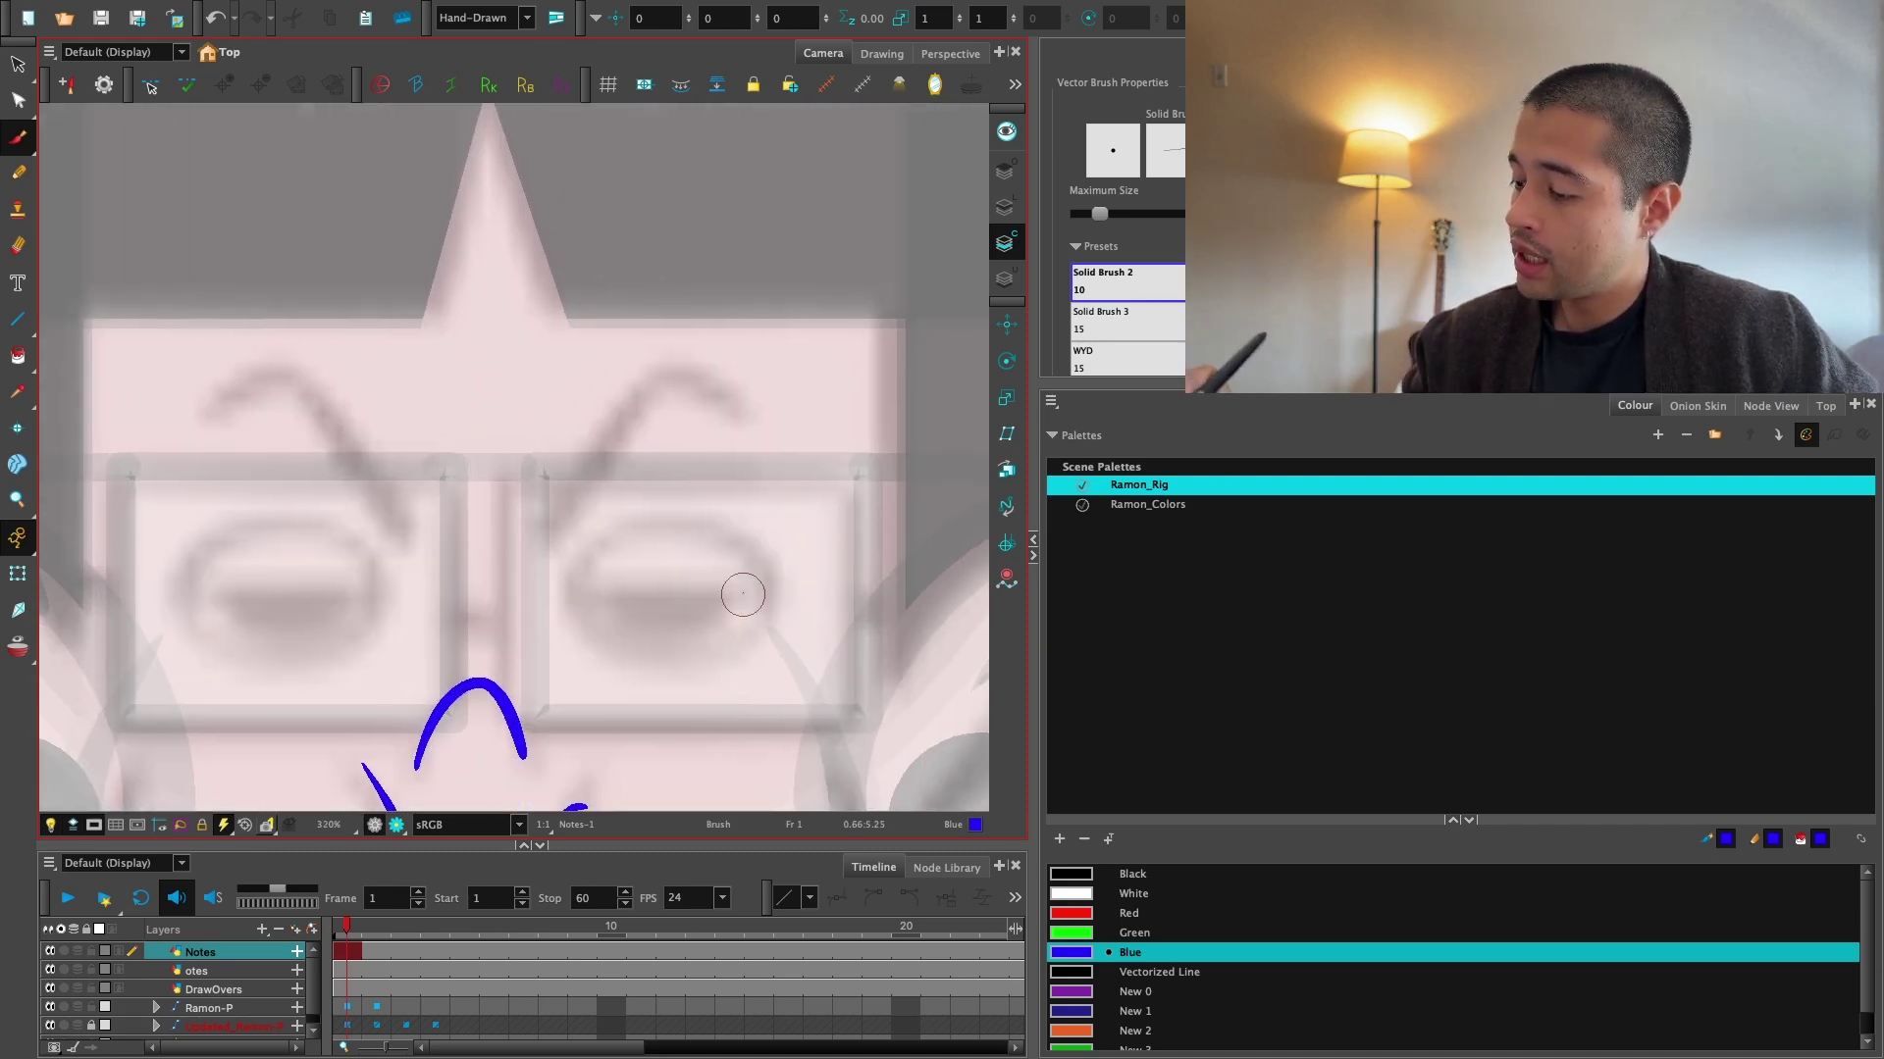
mouse_move(730, 532)
mouse_down()
mouse_move(600, 632)
mouse_move(643, 526)
mouse_up()
Mark the upper eyelid area with a dashed red box covering the upper half of the blue eye.
click(1090, 914)
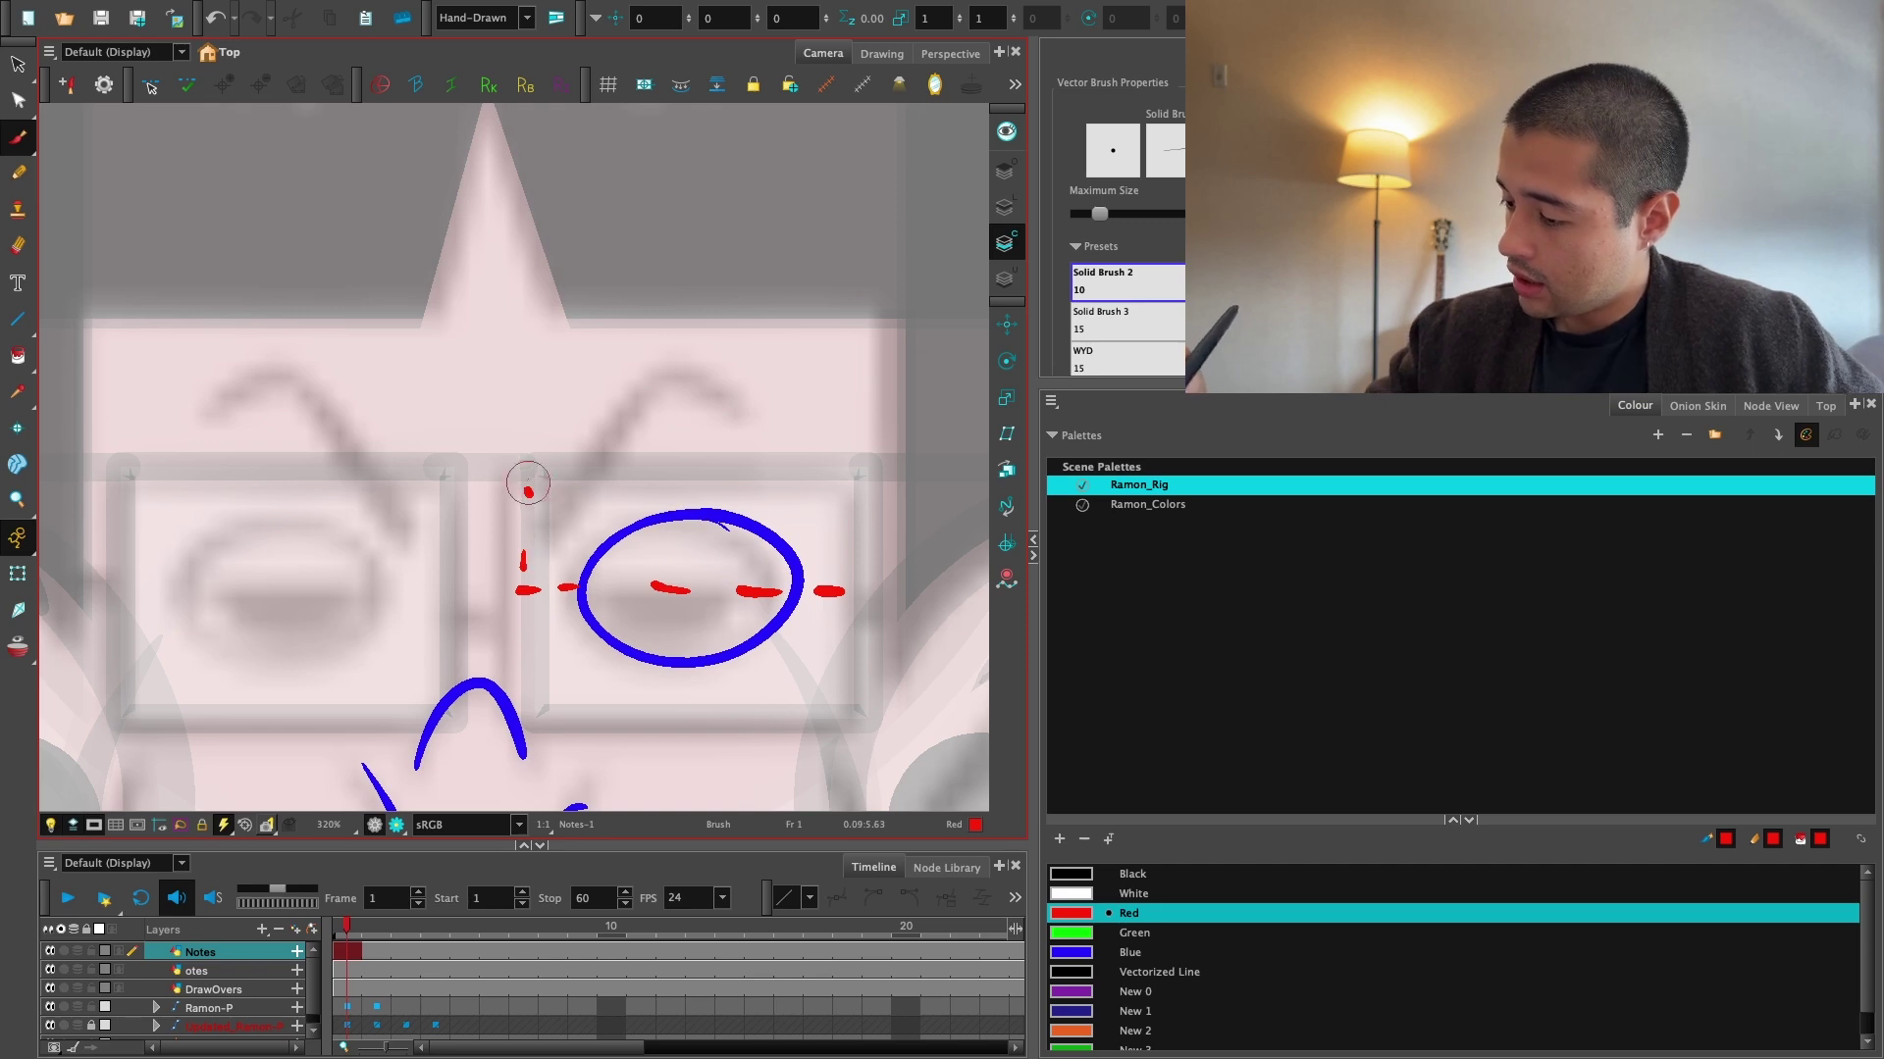
click(535, 463)
drag(607, 455, 664, 455)
click(741, 457)
click(785, 459)
drag(824, 460, 842, 460)
drag(857, 478, 854, 516)
click(853, 581)
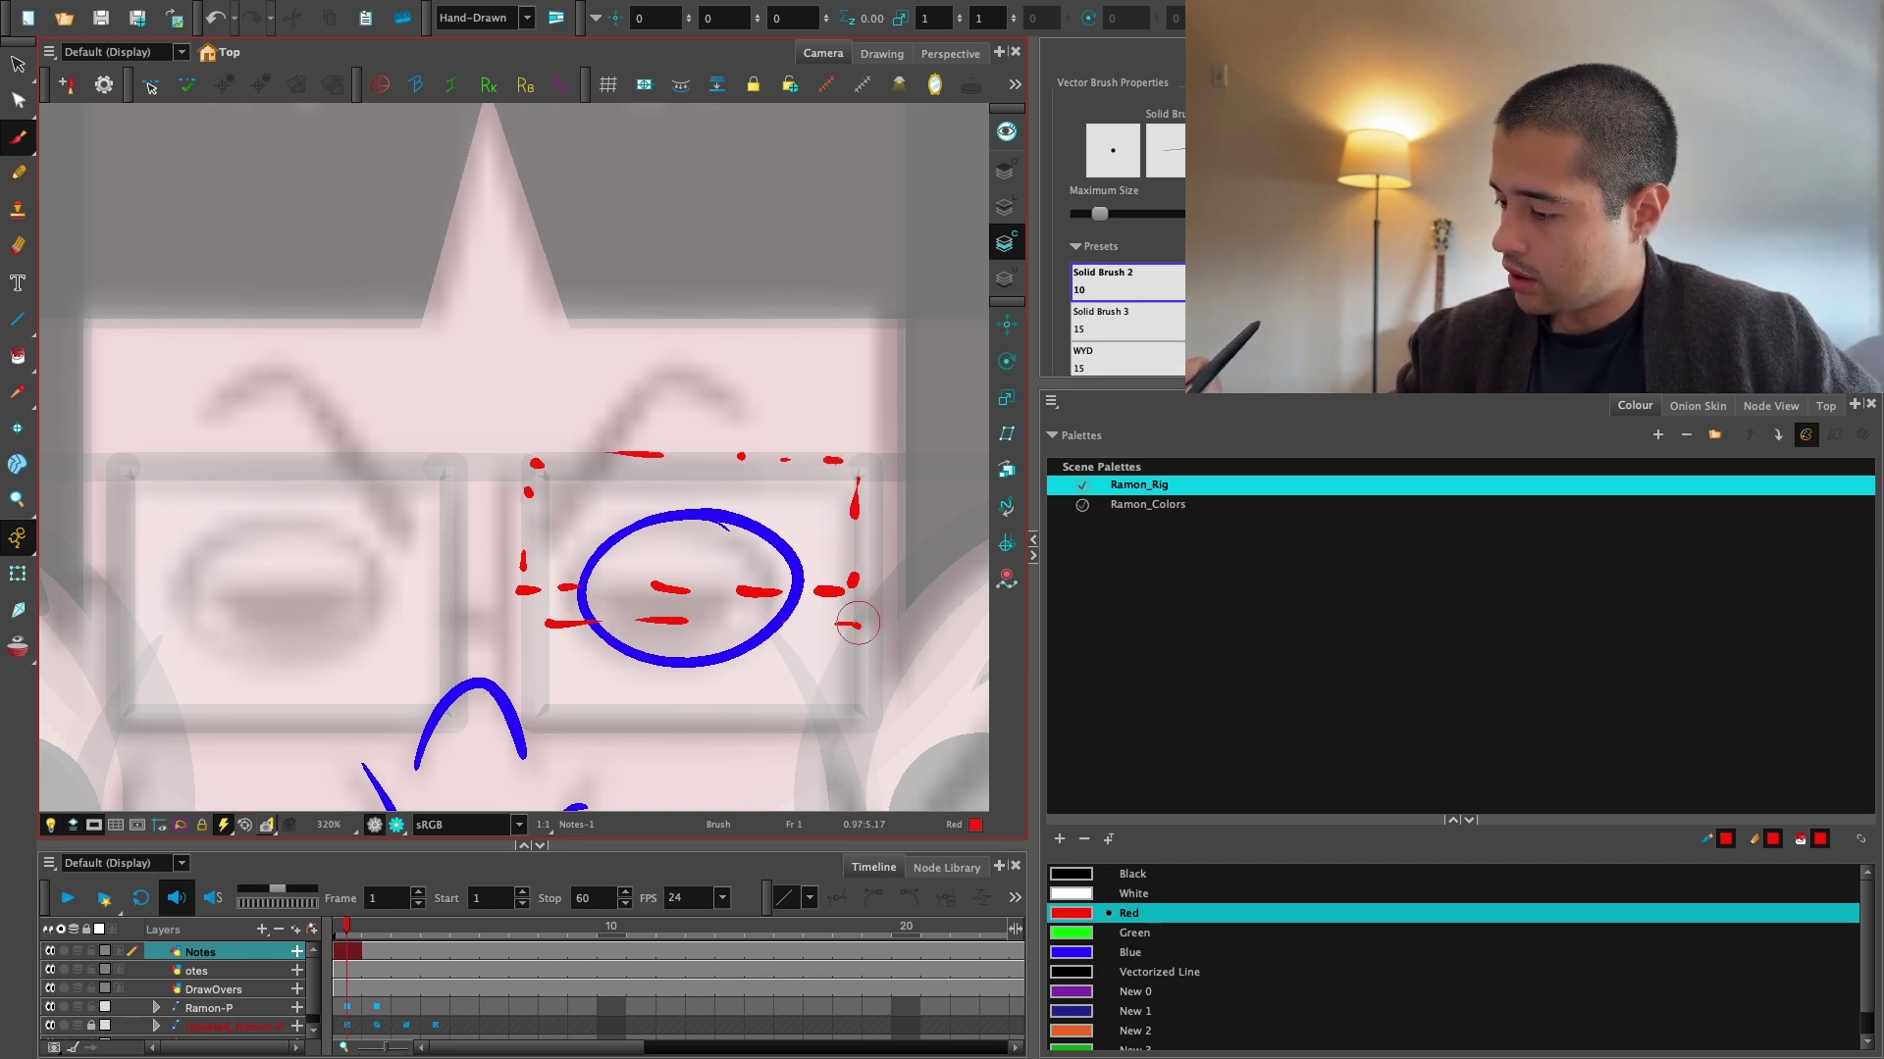
Complete the dashed red box marking the lower eyelid area over the bottom of the blue eye.
click(834, 709)
drag(853, 682, 852, 671)
click(850, 629)
key(1)
key(space)
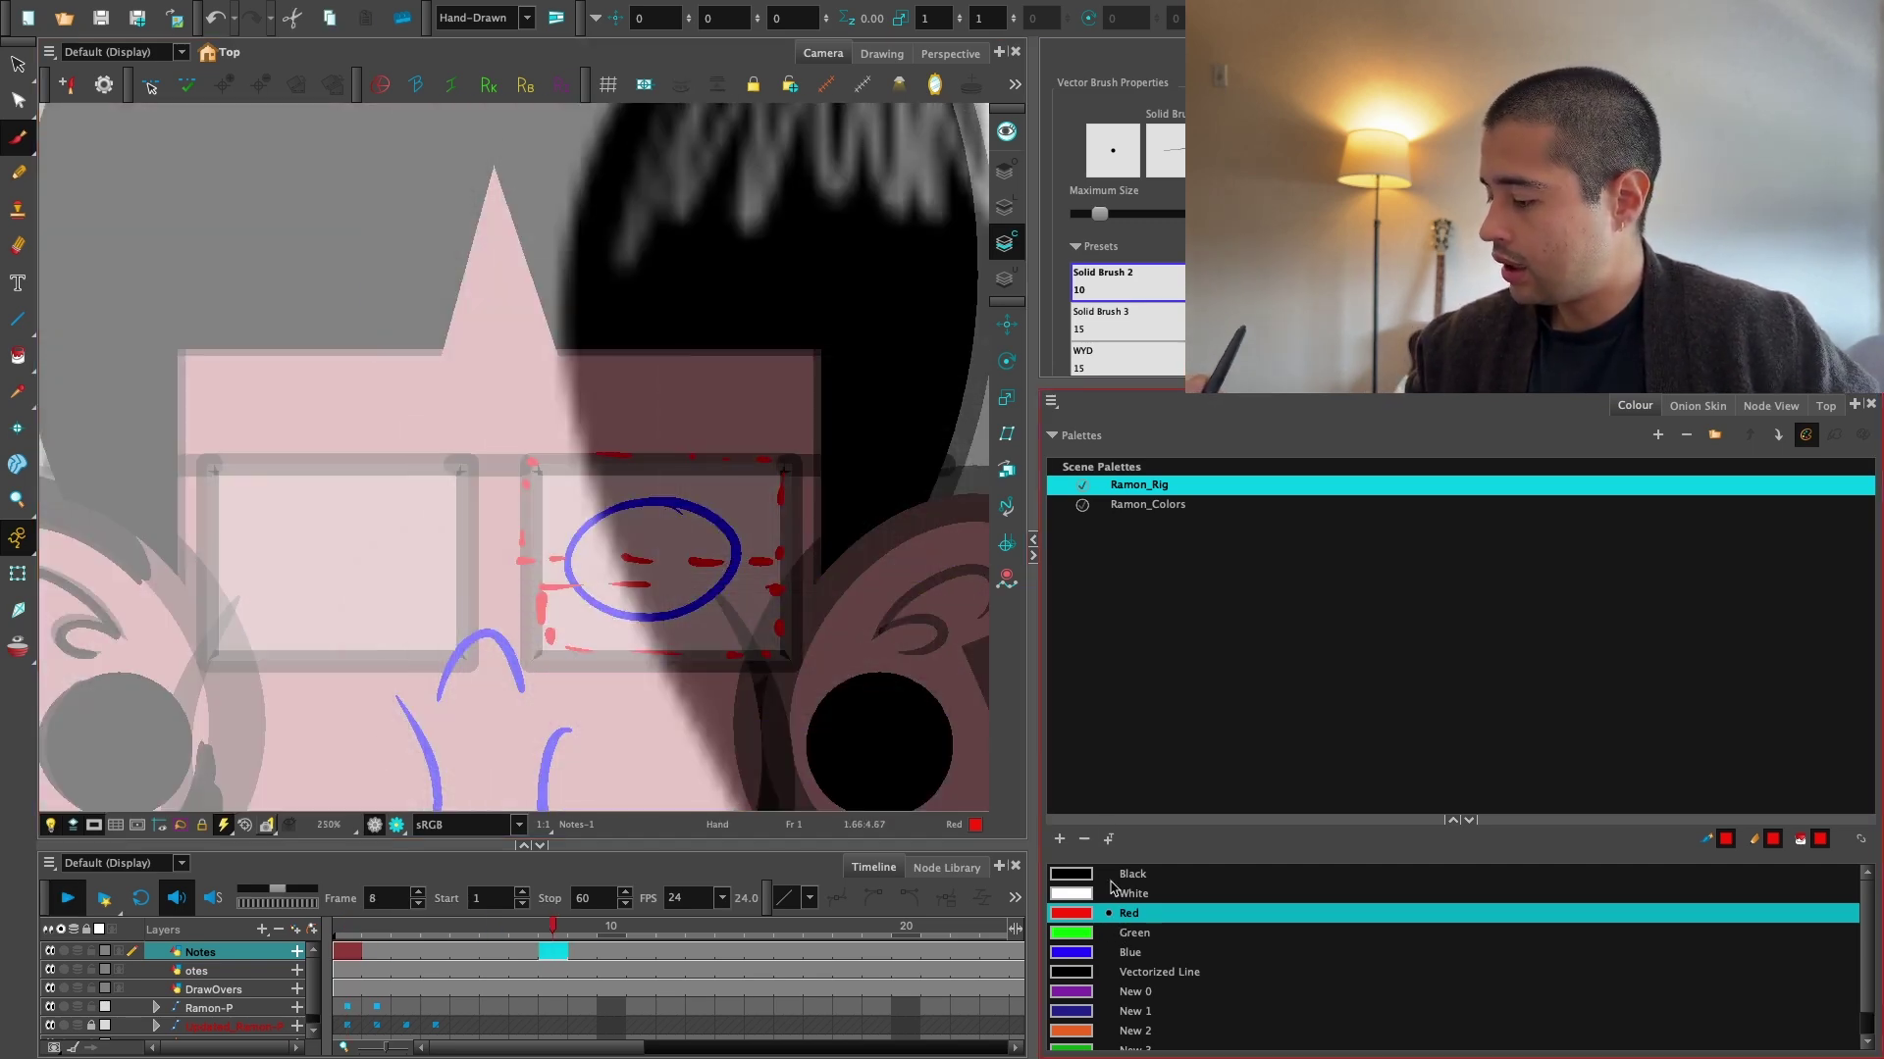
key(space)
click(334, 930)
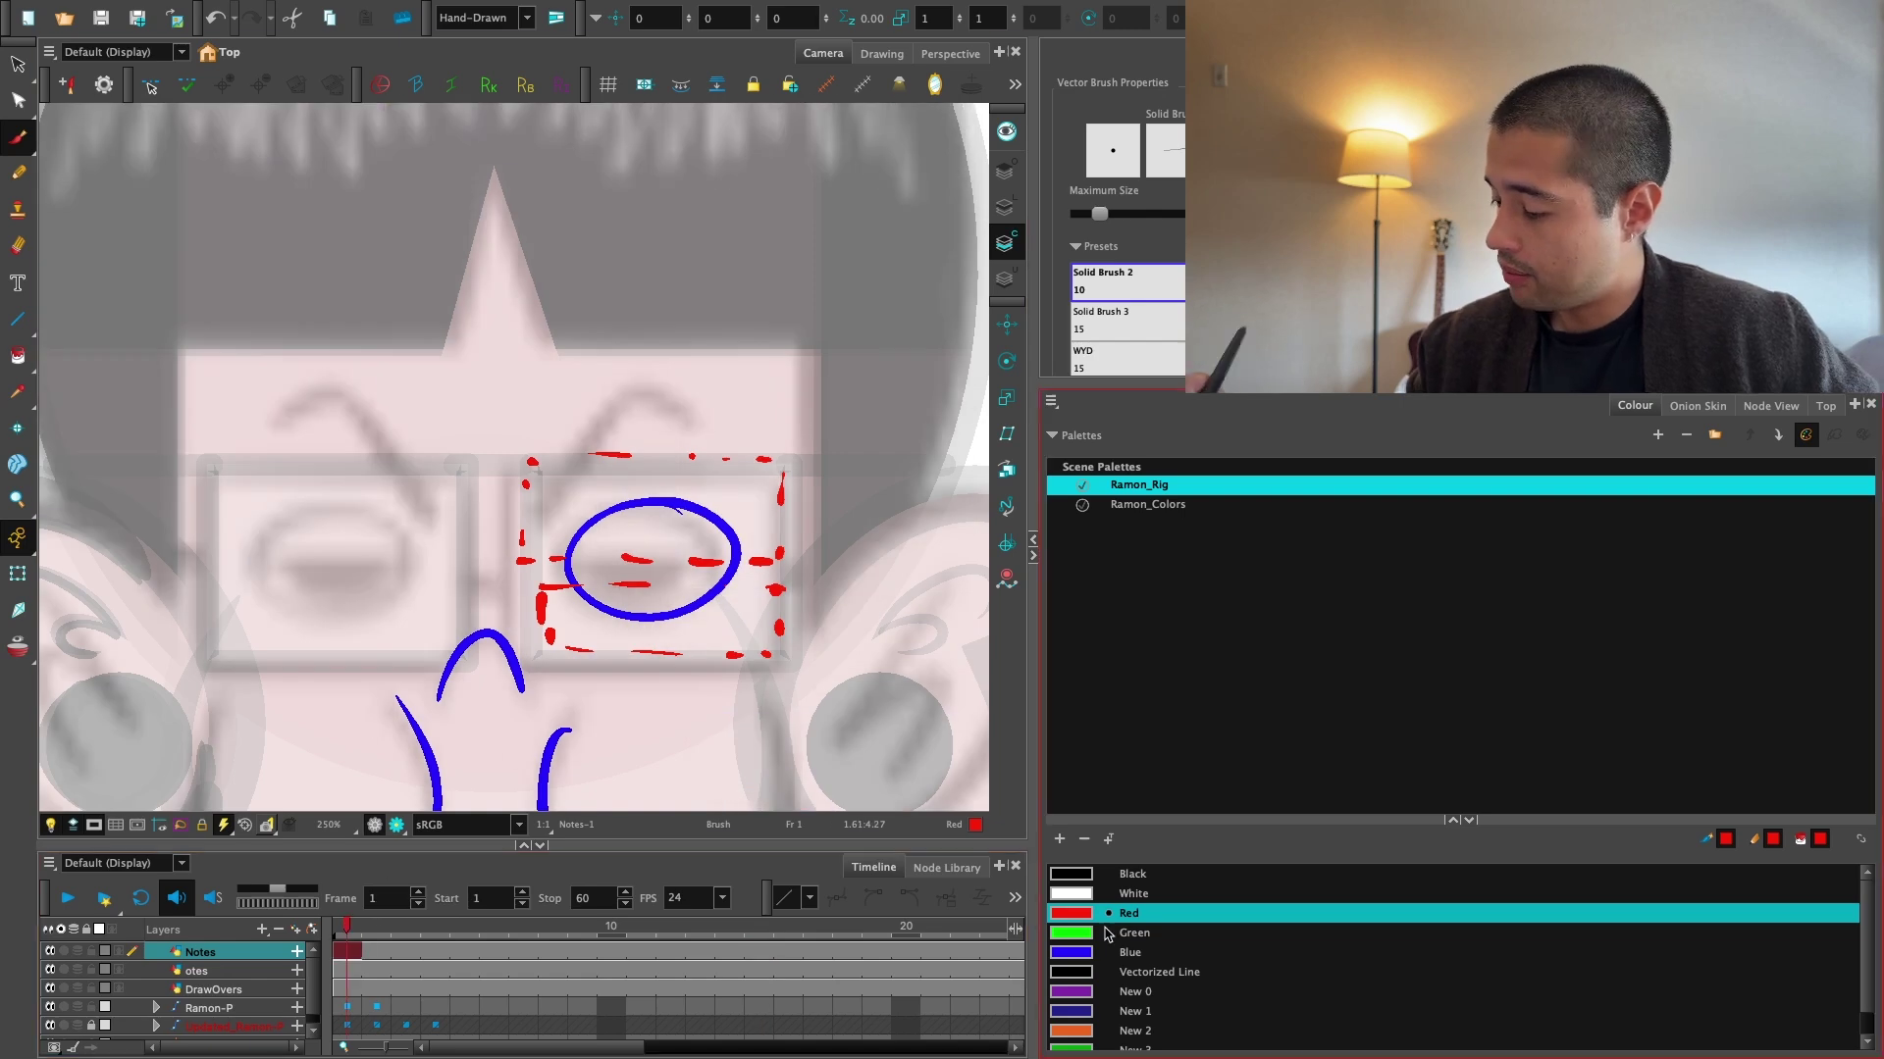
Draw a filled blue pupil in the centre of the eye oval.
click(1133, 933)
key(ctrl+z)
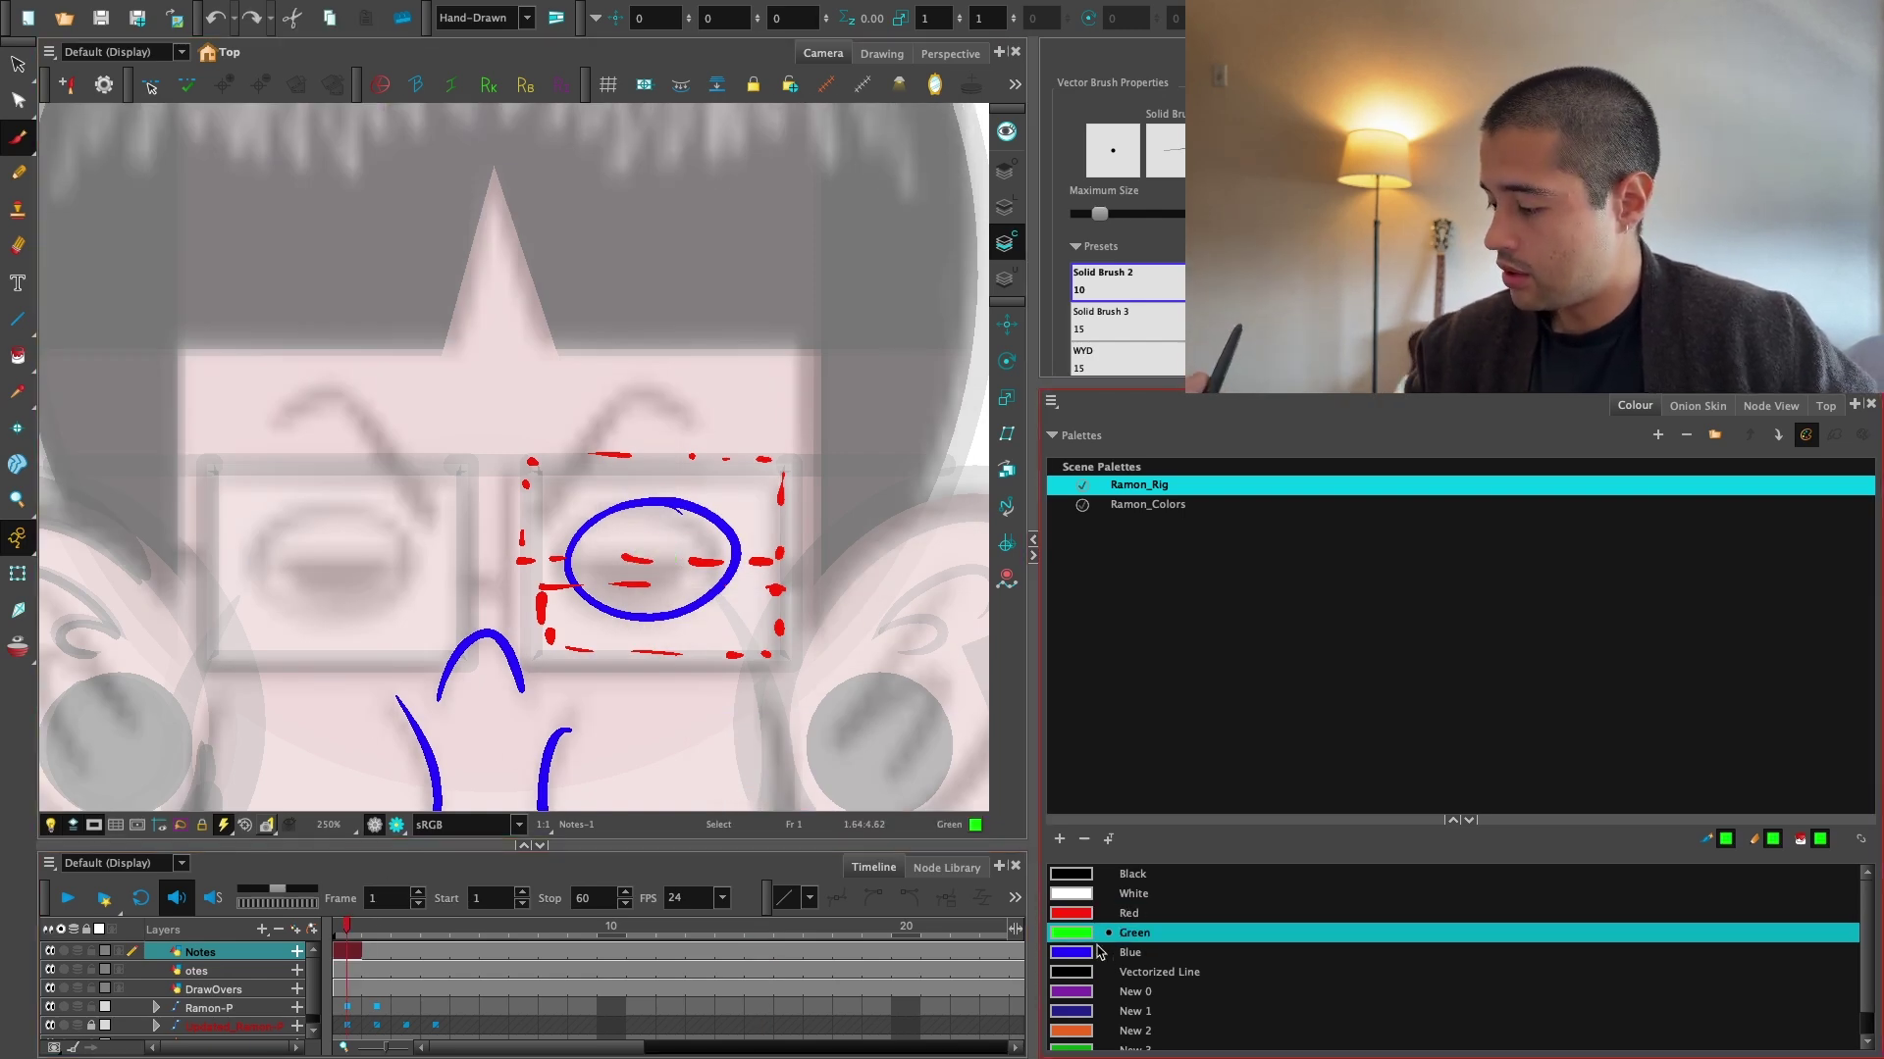
click(1104, 953)
key(2)
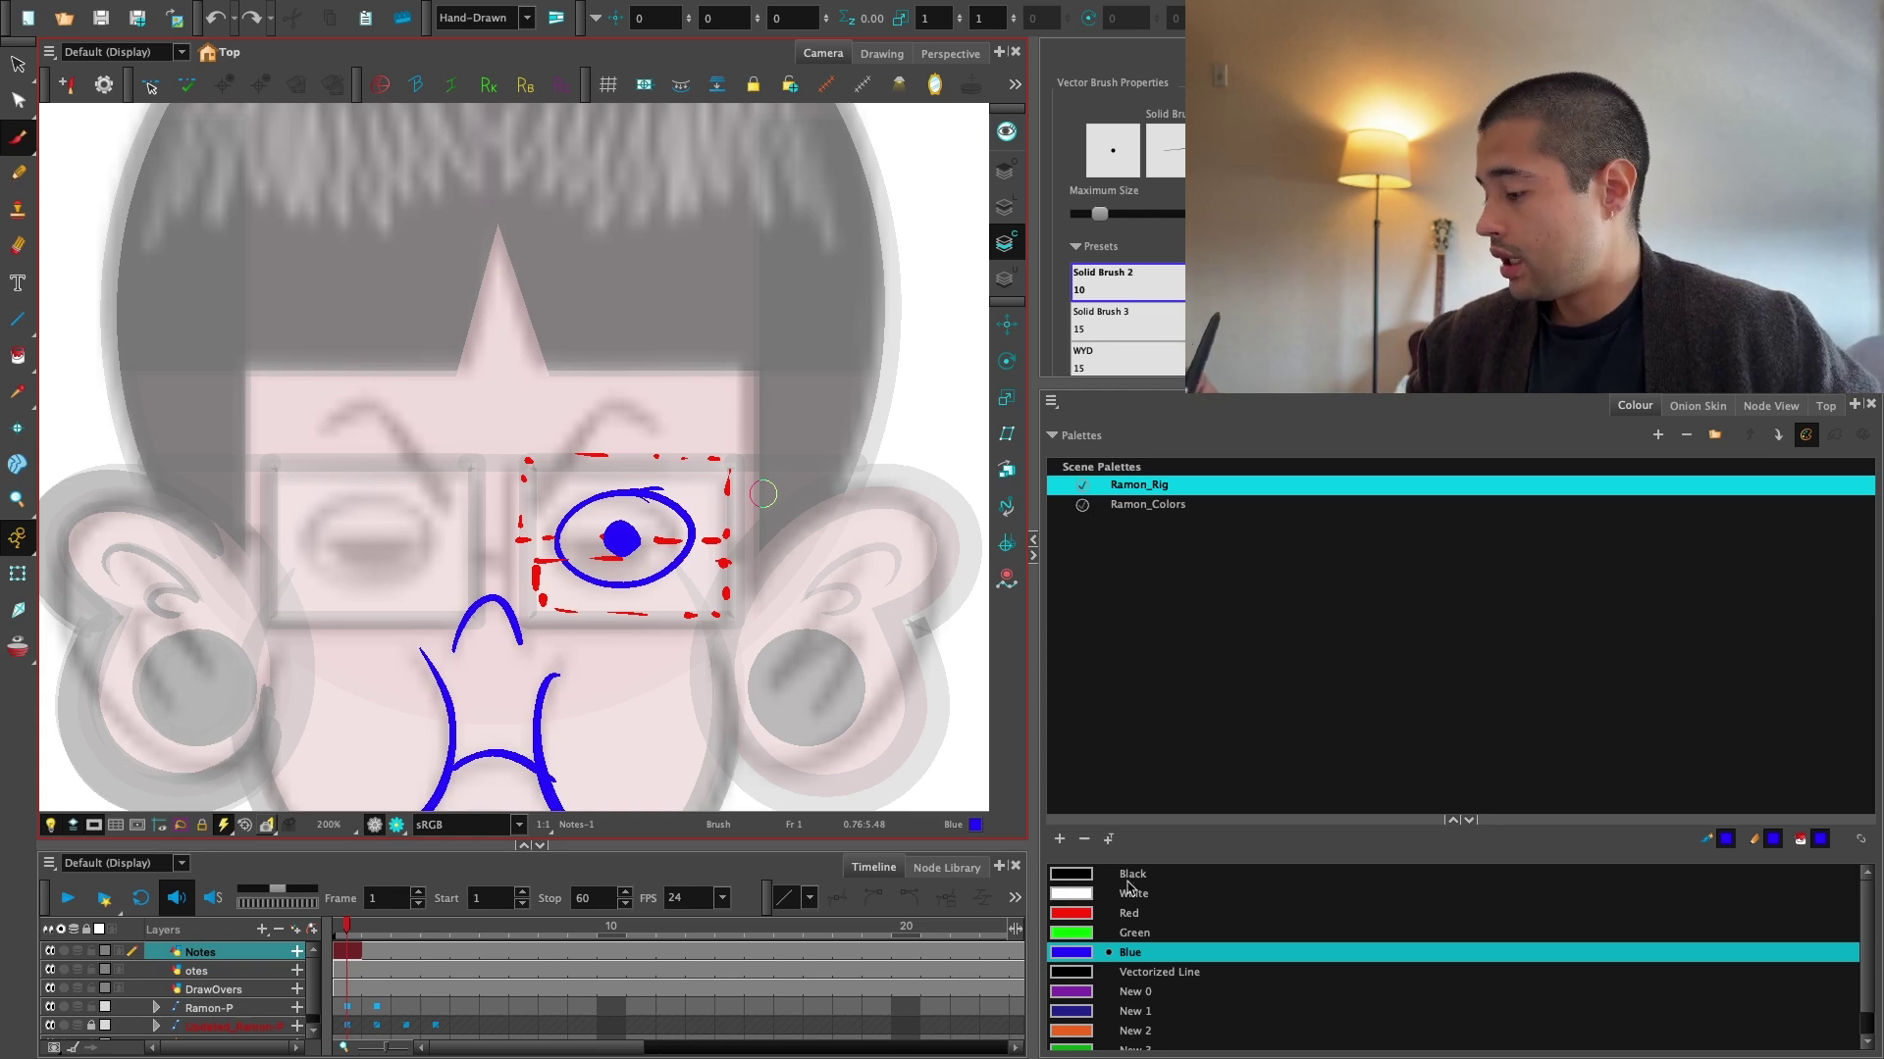
Trace the angled eyebrow above the blue eye with a thick black stroke.
click(1084, 874)
key(1)
key(1)
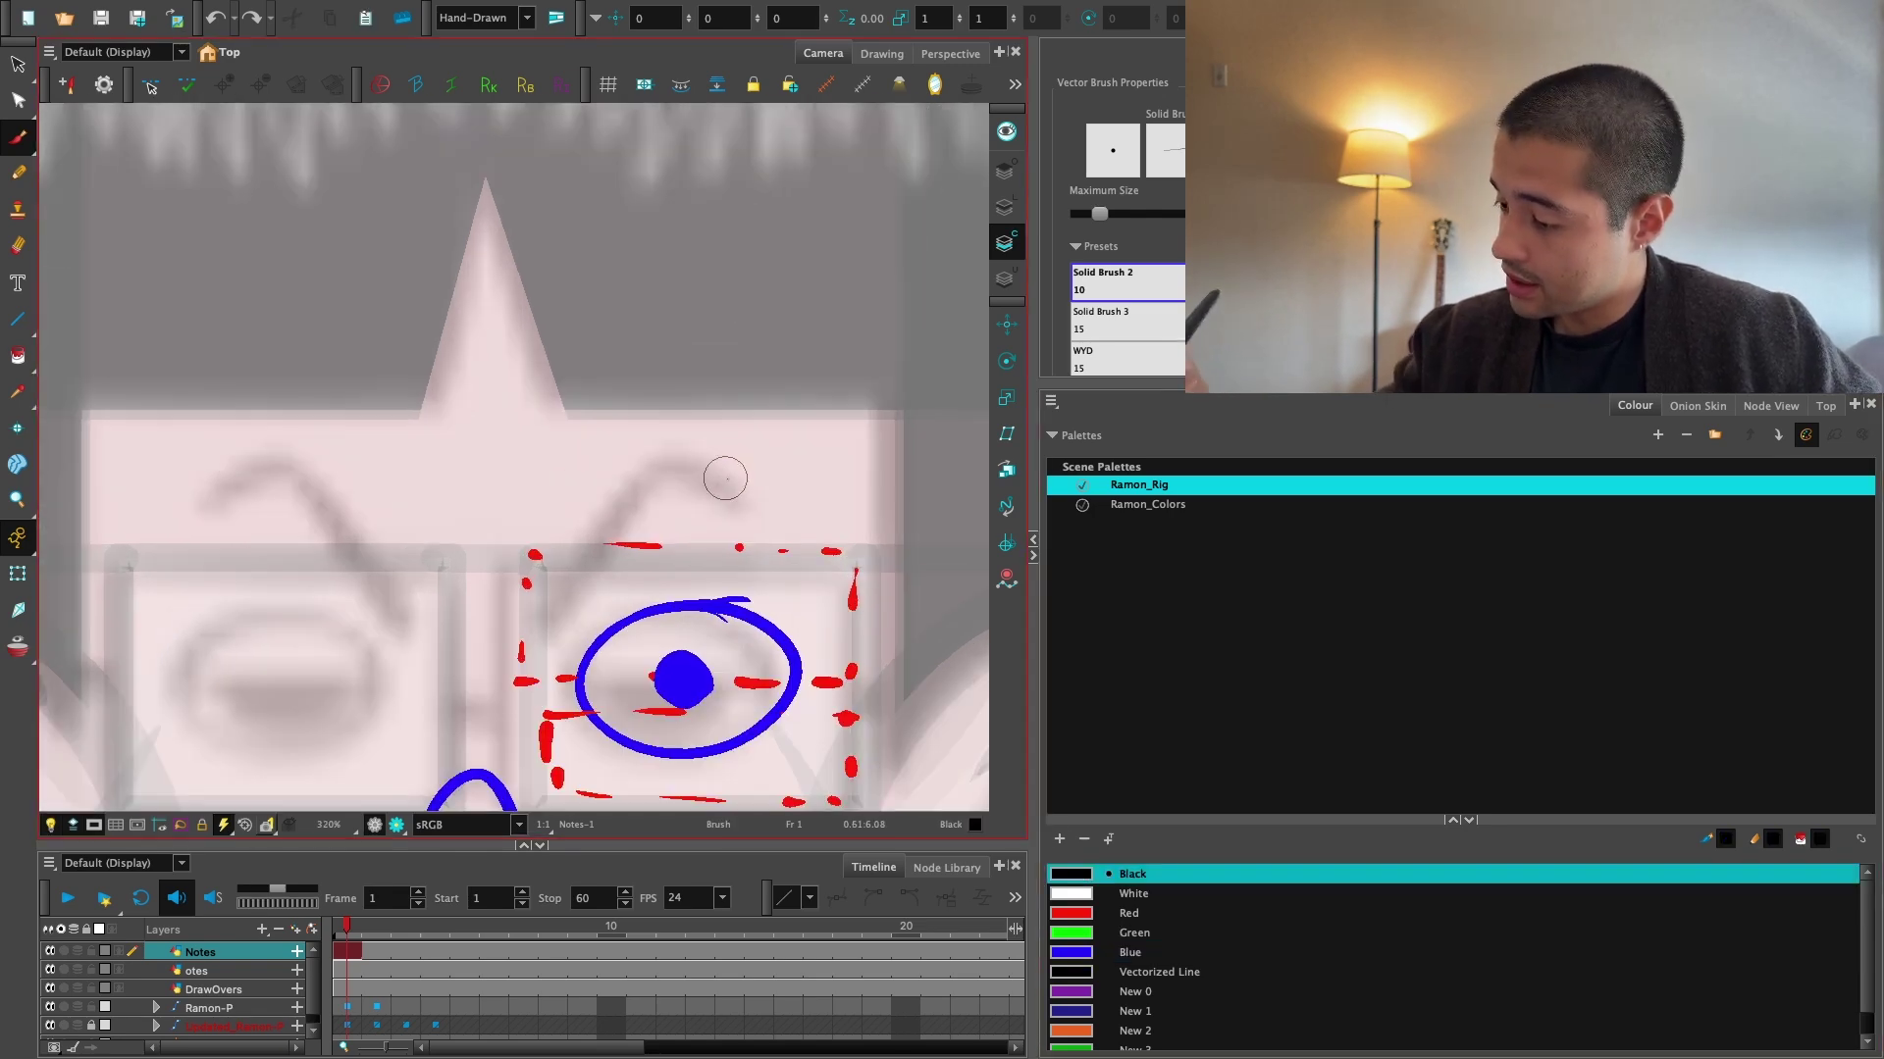
mouse_move(753, 508)
mouse_down()
mouse_move(670, 471)
mouse_move(529, 642)
mouse_up()
key(ctrl+z)
mouse_move(752, 514)
mouse_down()
mouse_move(538, 618)
mouse_move(491, 600)
mouse_move(613, 361)
mouse_move(819, 393)
mouse_move(832, 520)
mouse_up()
Add dashed green guides along the black eyebrow and in an arc around it.
click(1077, 933)
key(1)
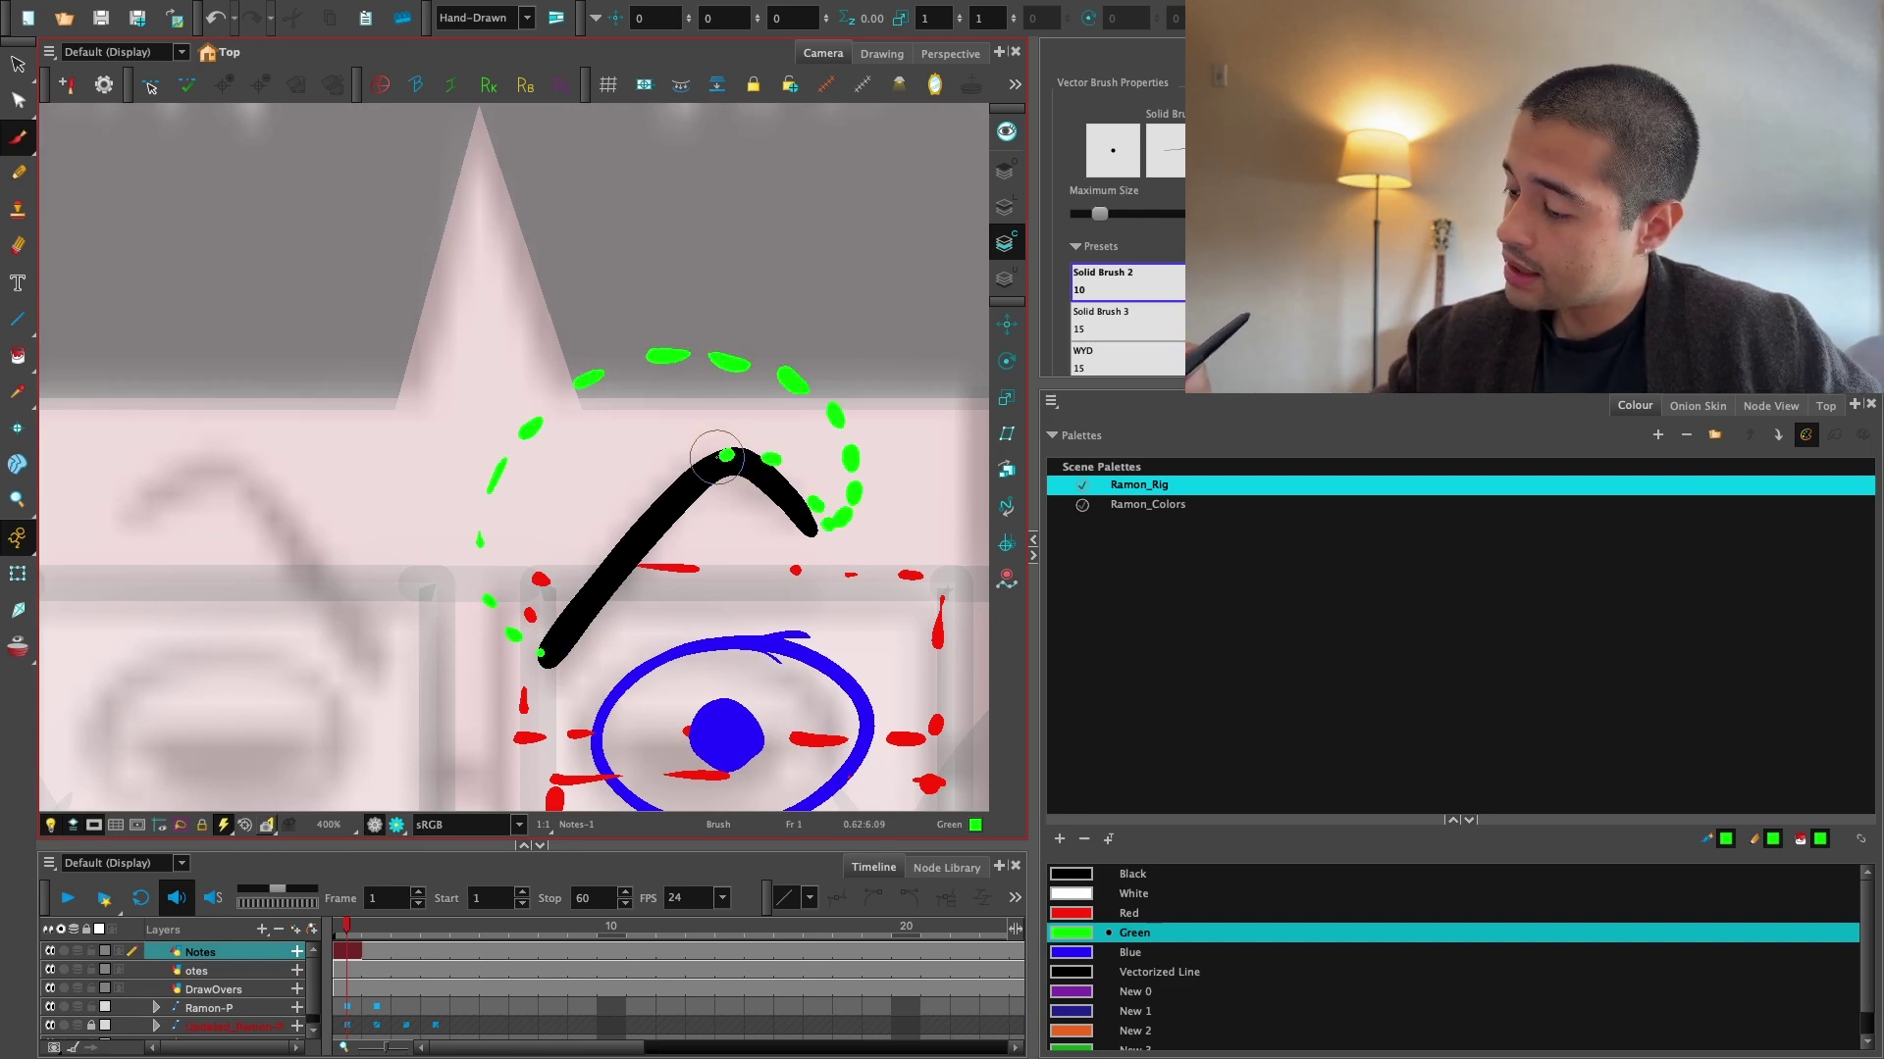
drag(591, 610, 584, 621)
drag(560, 642, 551, 651)
Draw a second black eyebrow stroke running low across the eye, hooked at its inner end.
key(1)
key(1)
drag(837, 632, 798, 576)
key(2)
key(2)
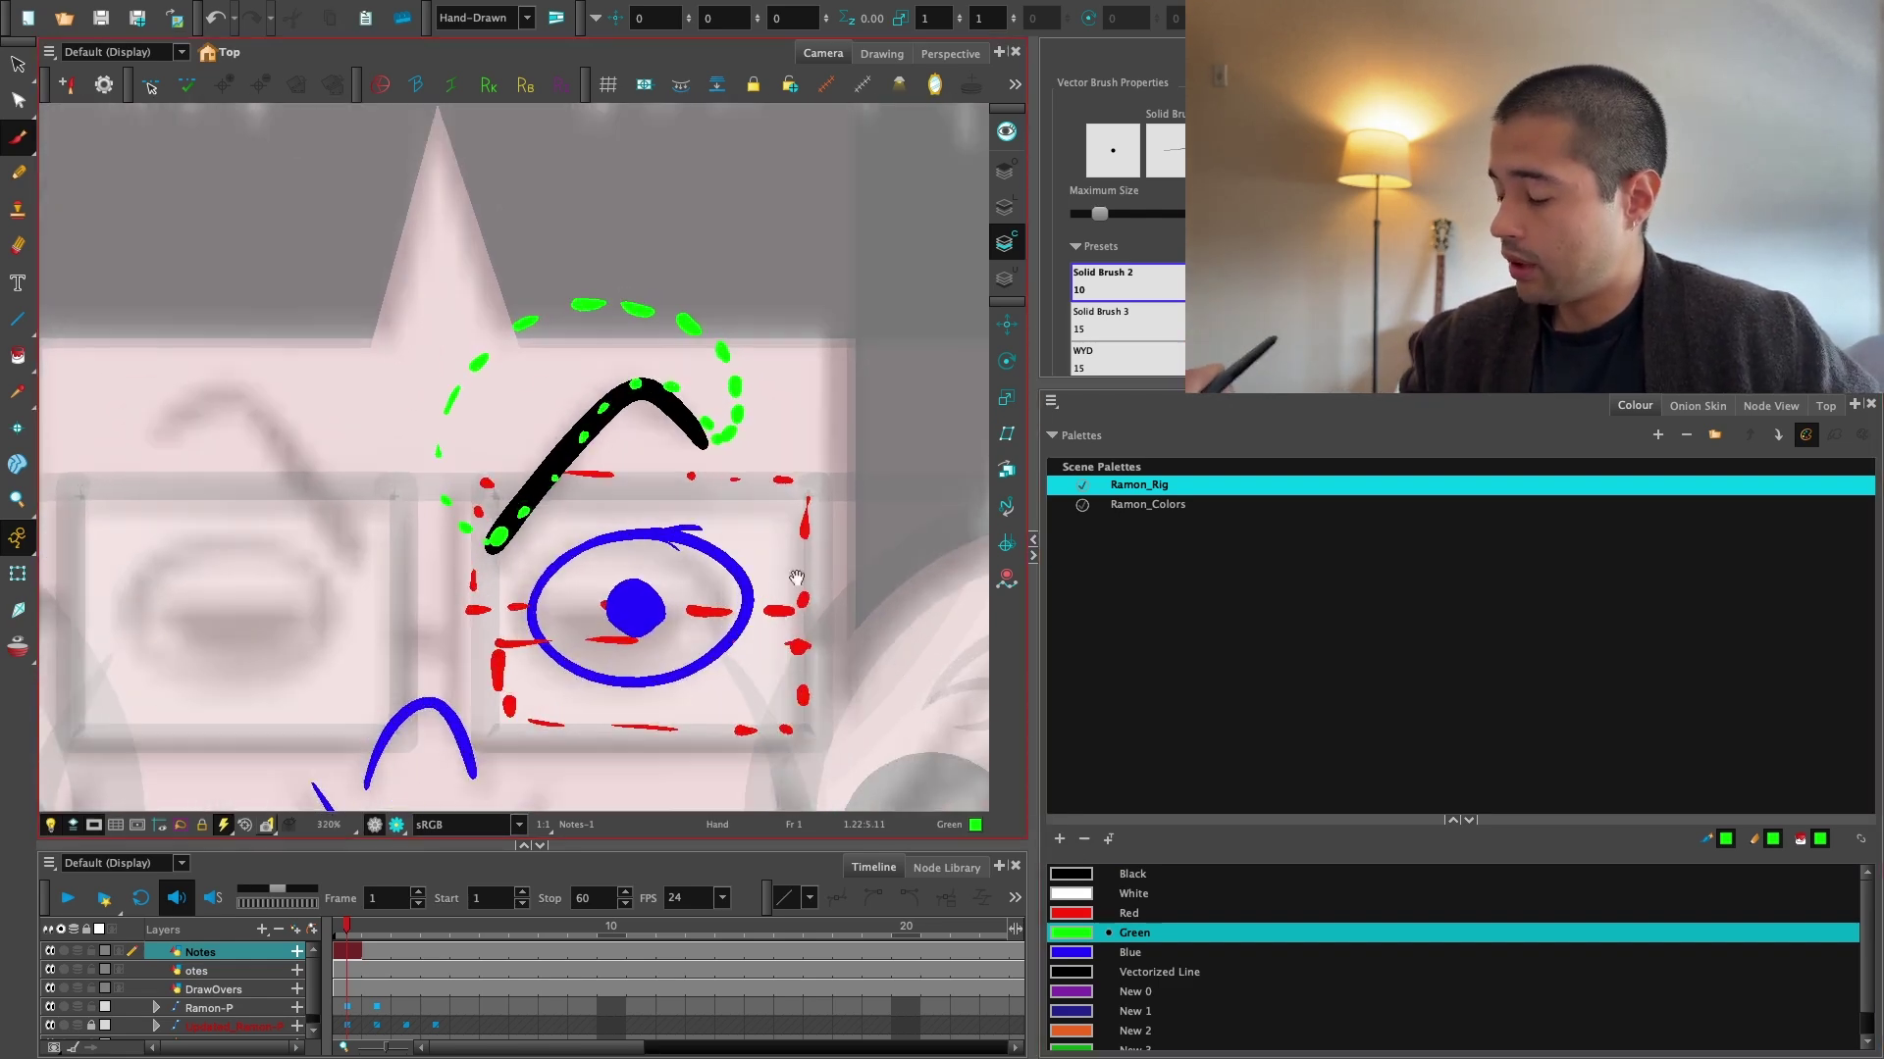
drag(485, 626, 947, 585)
key(ctrl+z)
click(1077, 874)
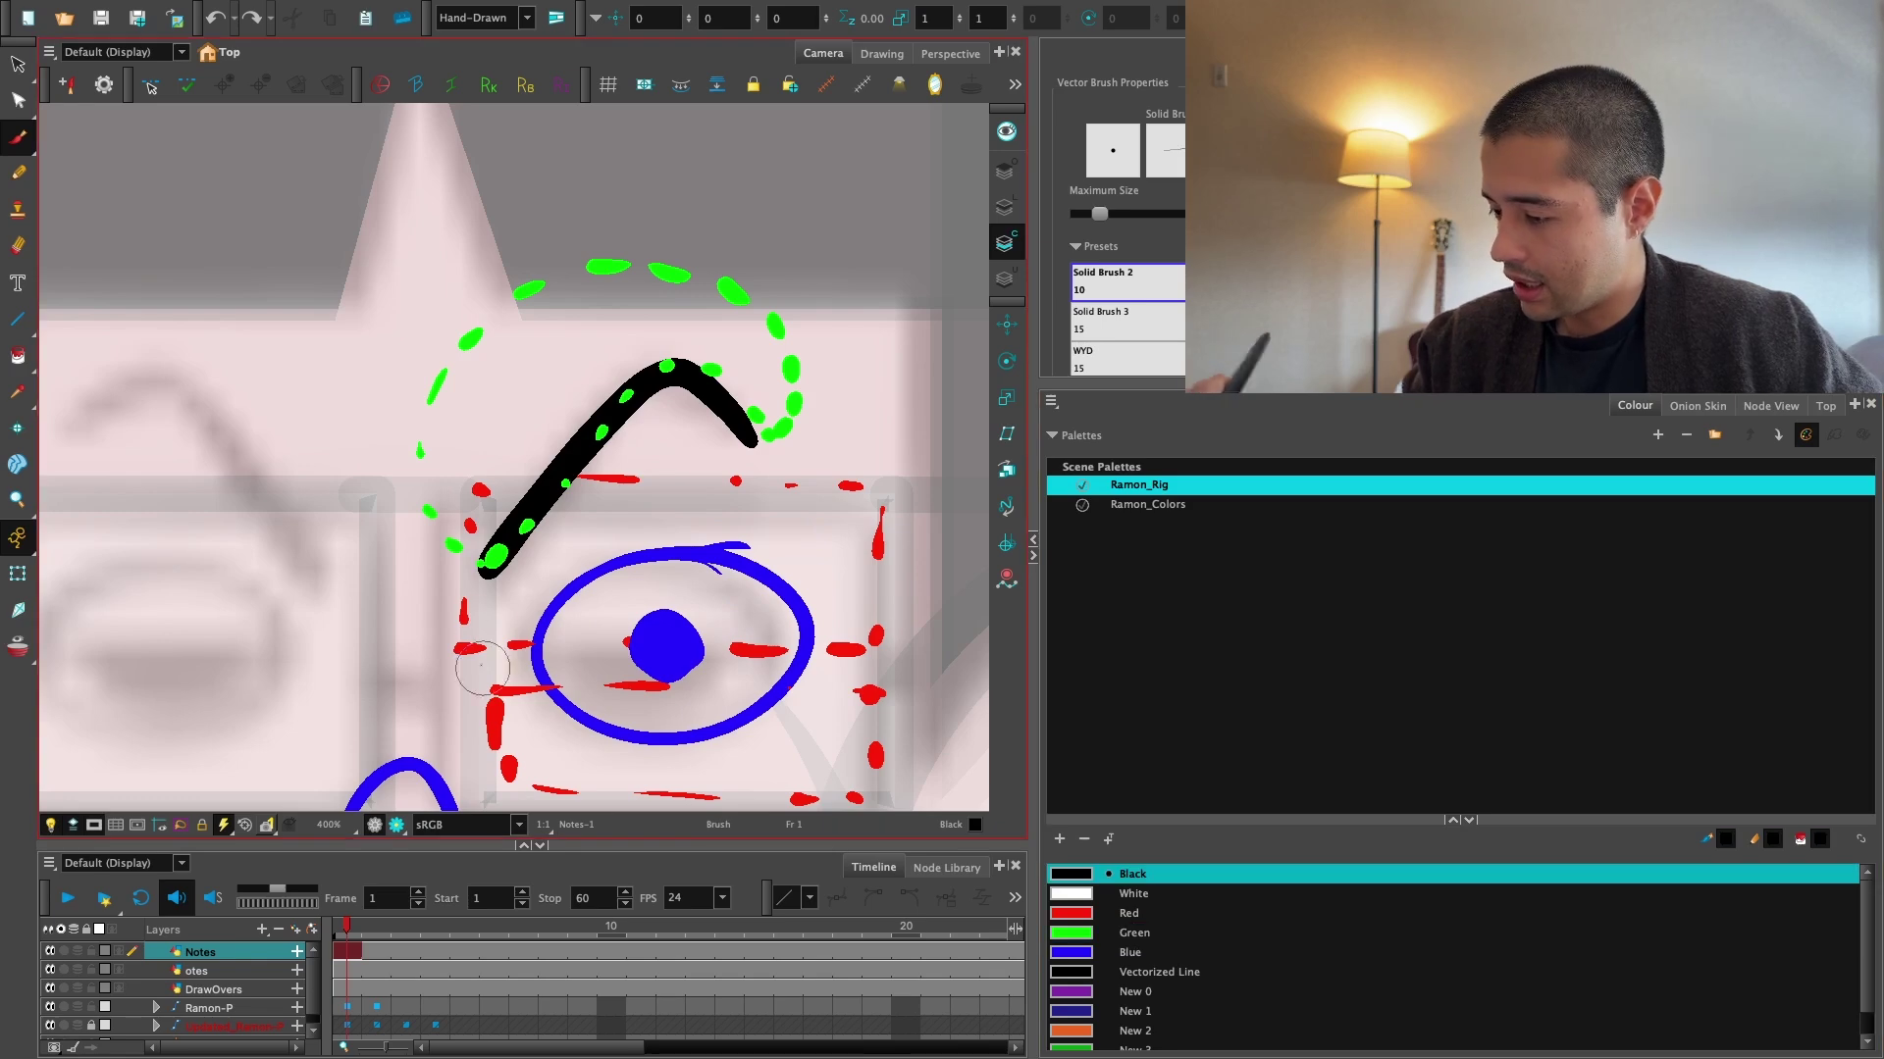
drag(484, 613, 937, 582)
key(ctrl+z)
drag(506, 589, 907, 573)
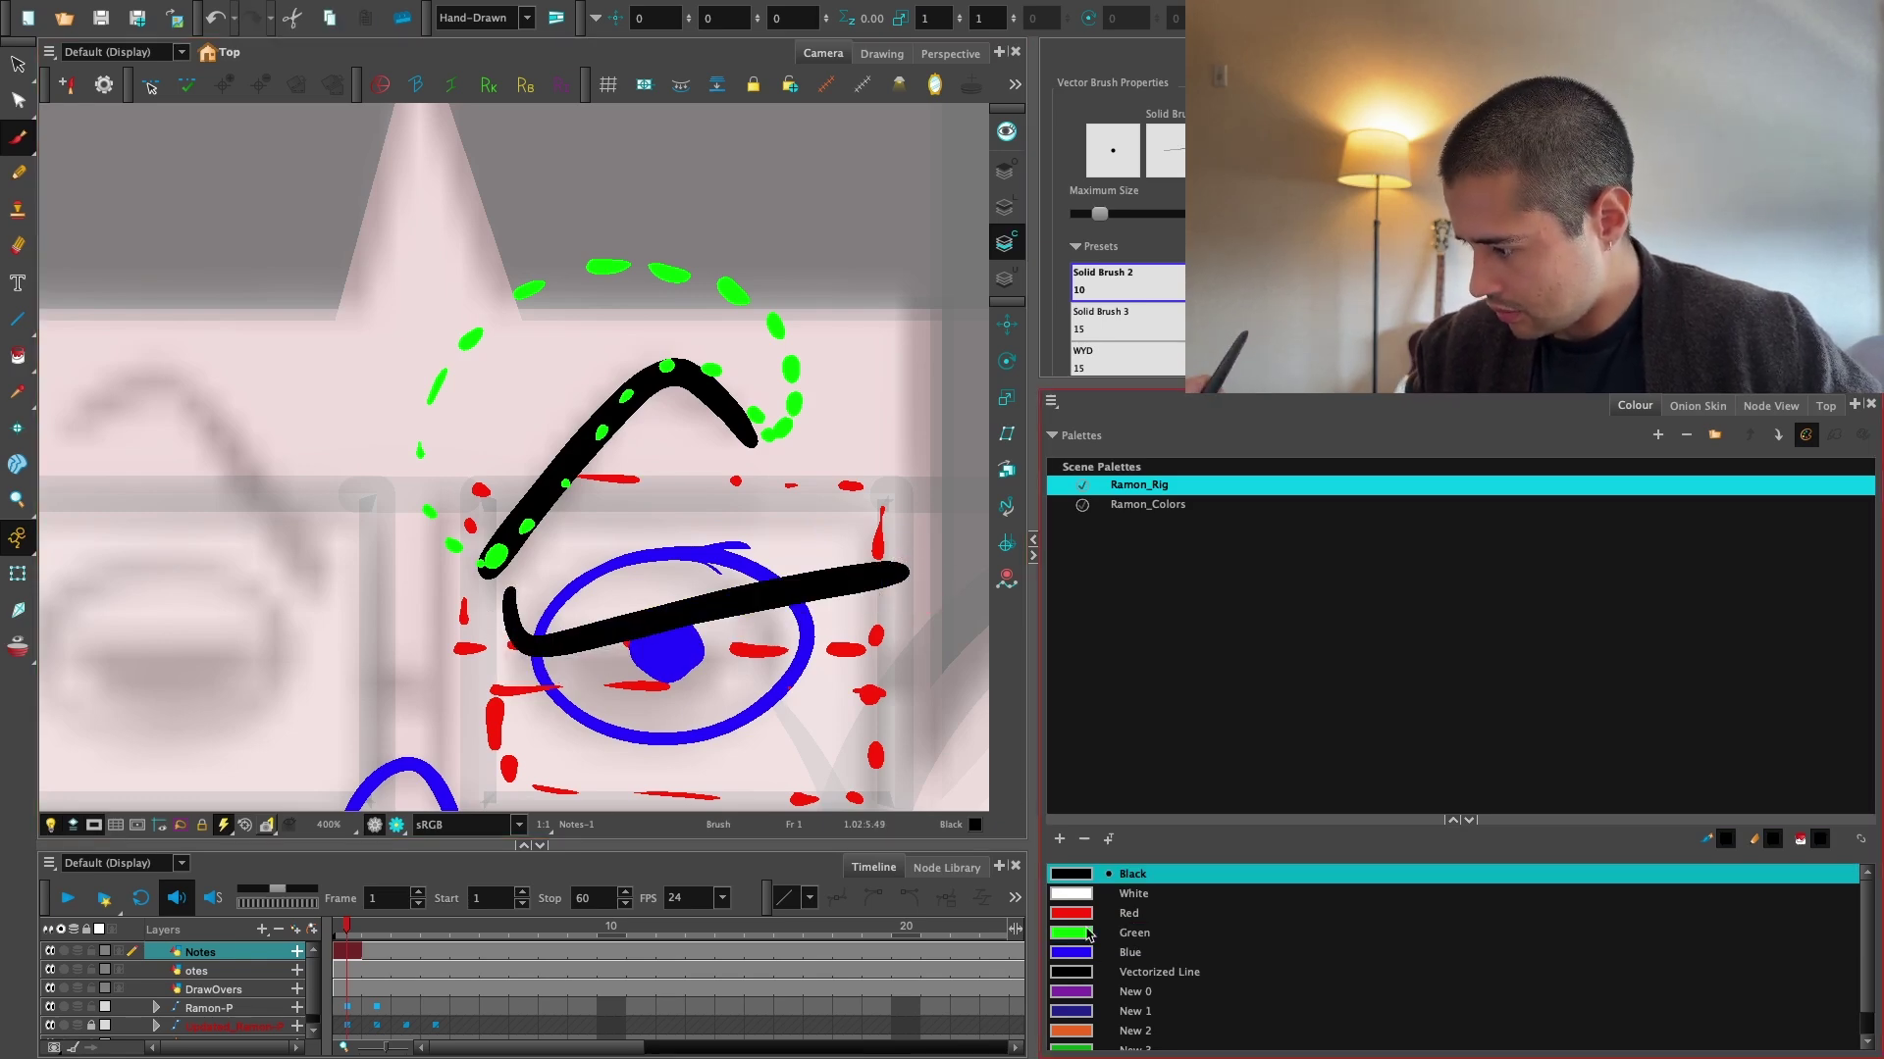
Add dashed green guides along the low black eyebrow stroke and in an arc above it.
click(1089, 935)
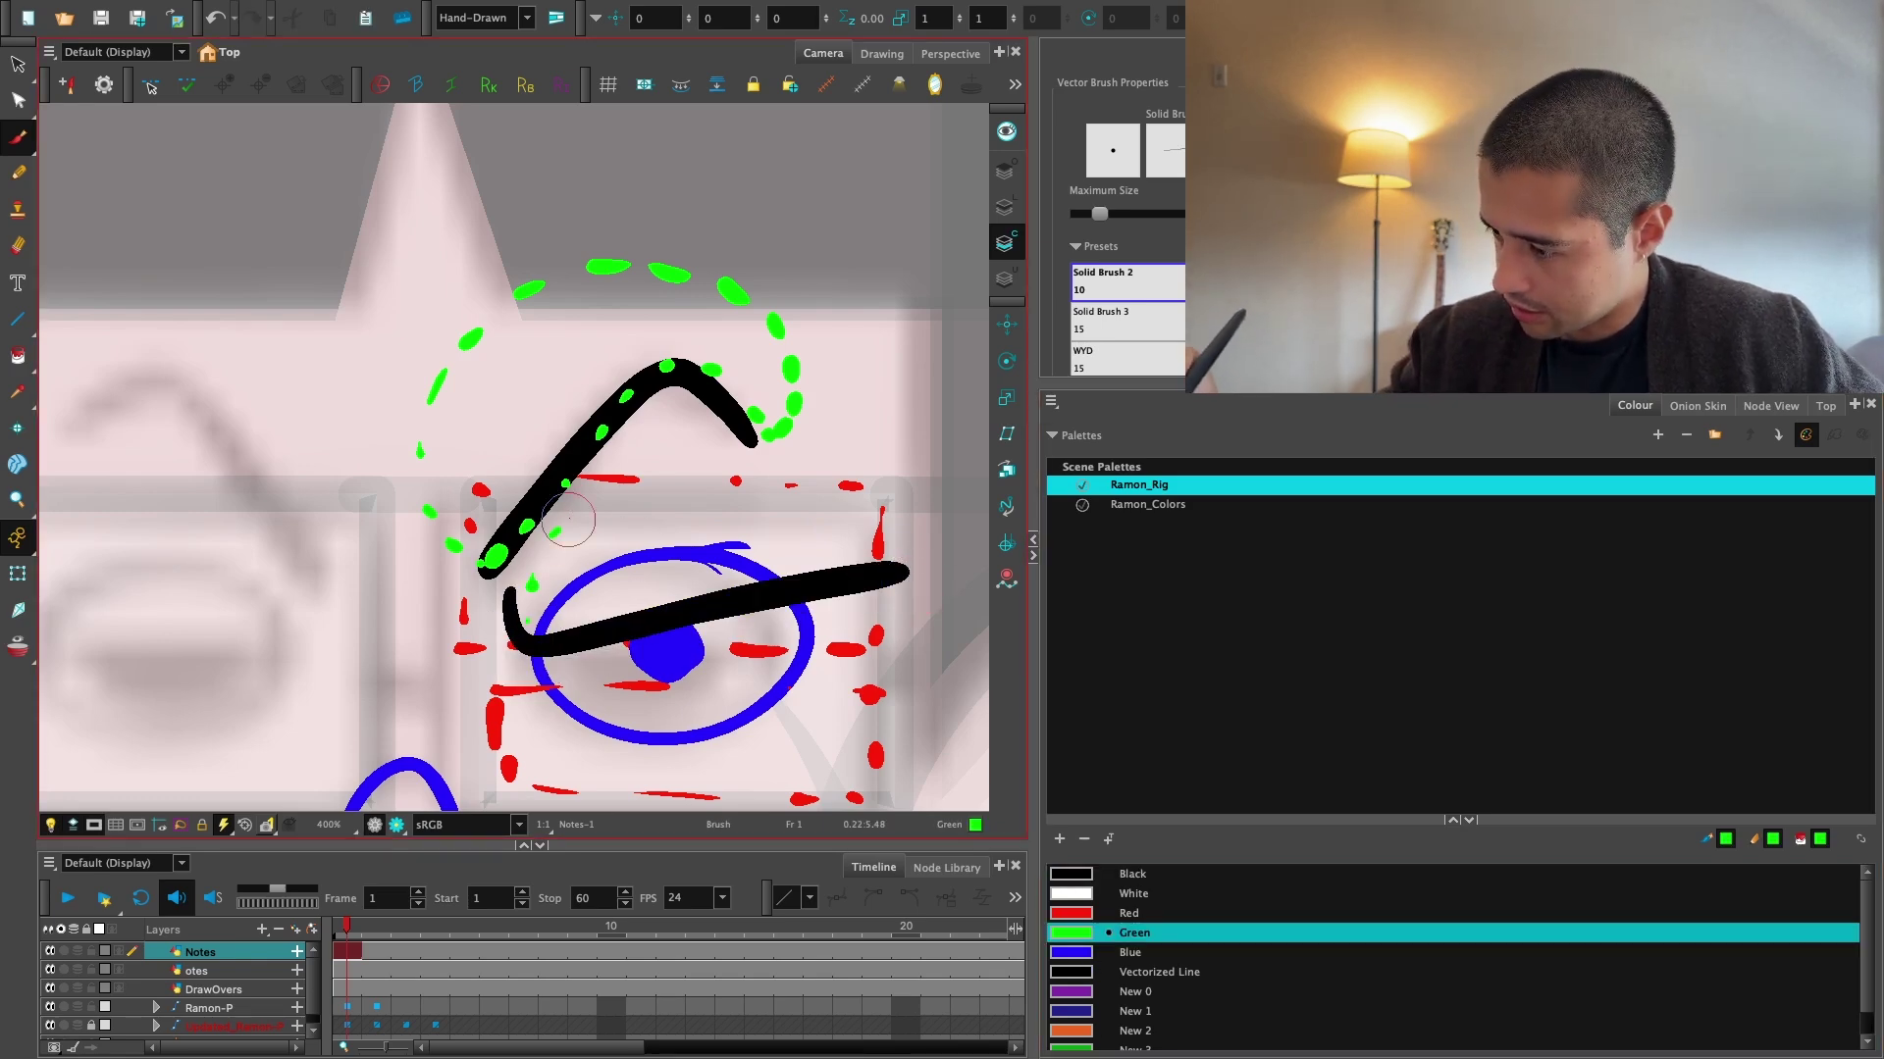
drag(841, 569, 499, 639)
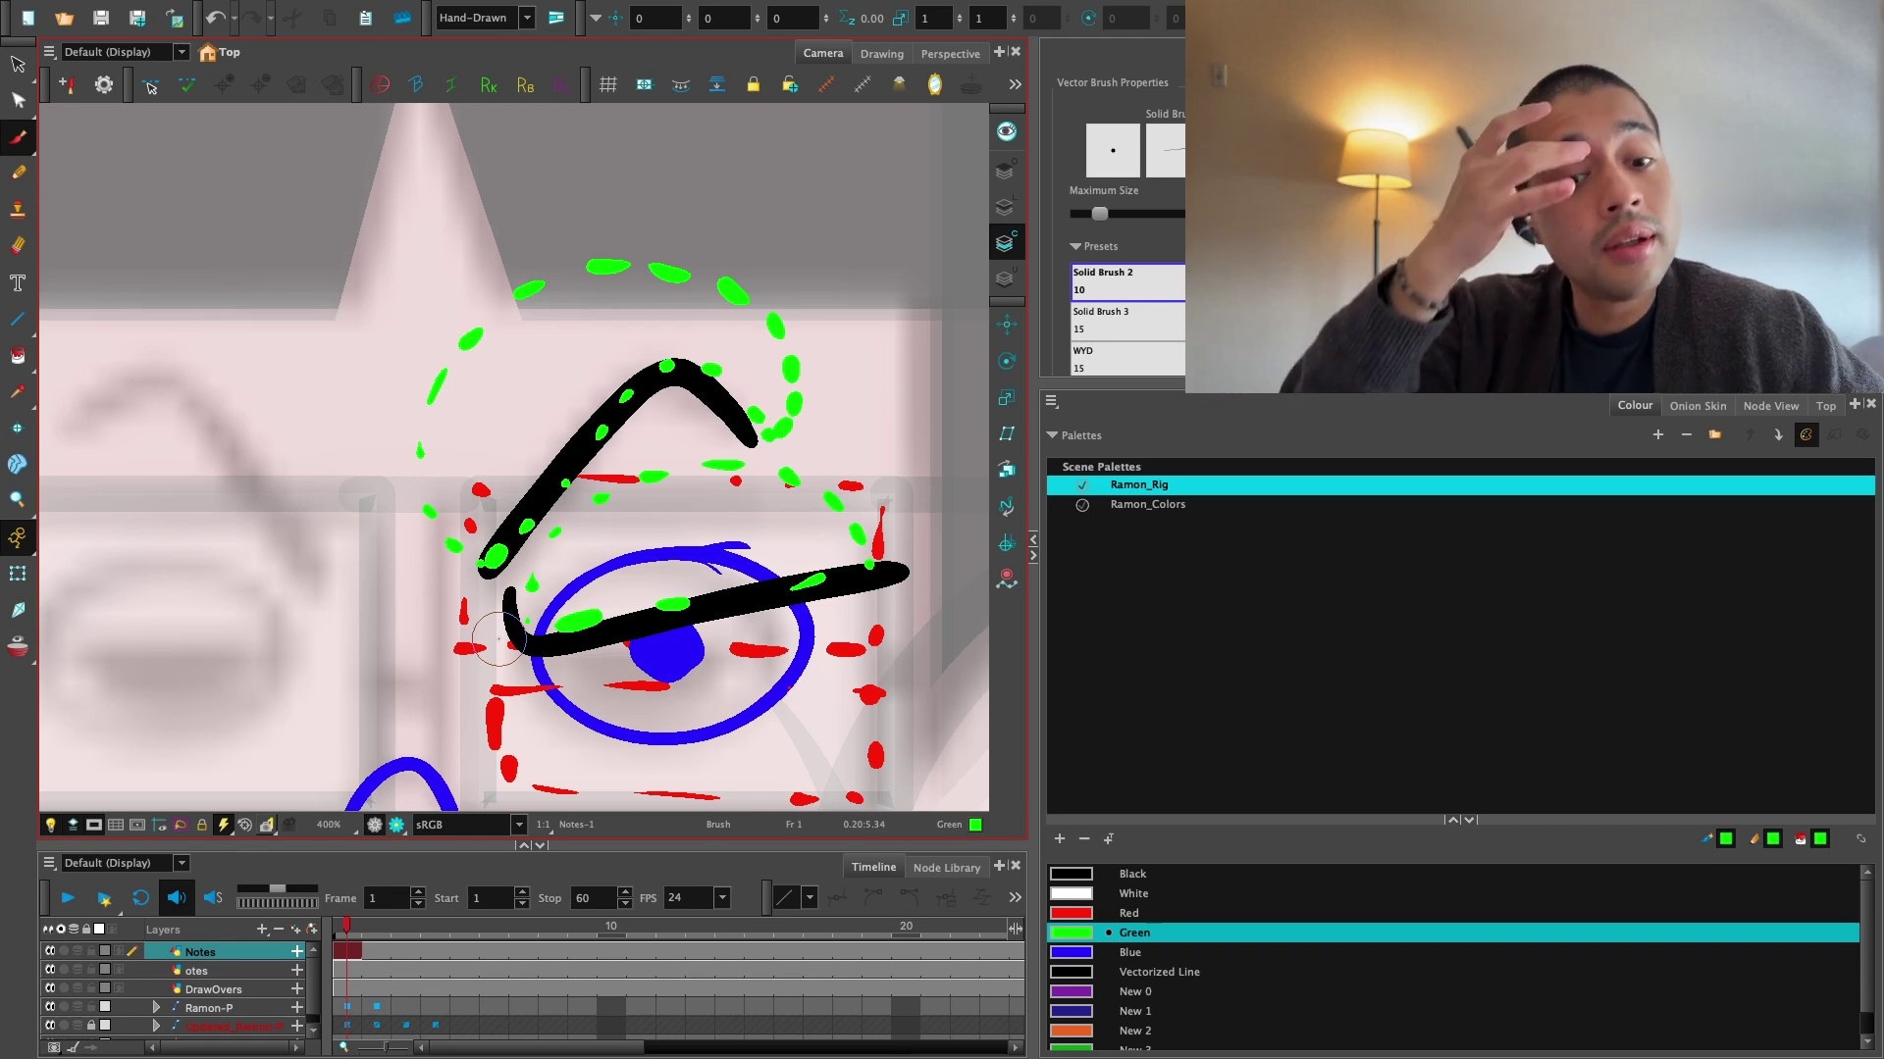
key(1)
key(1)
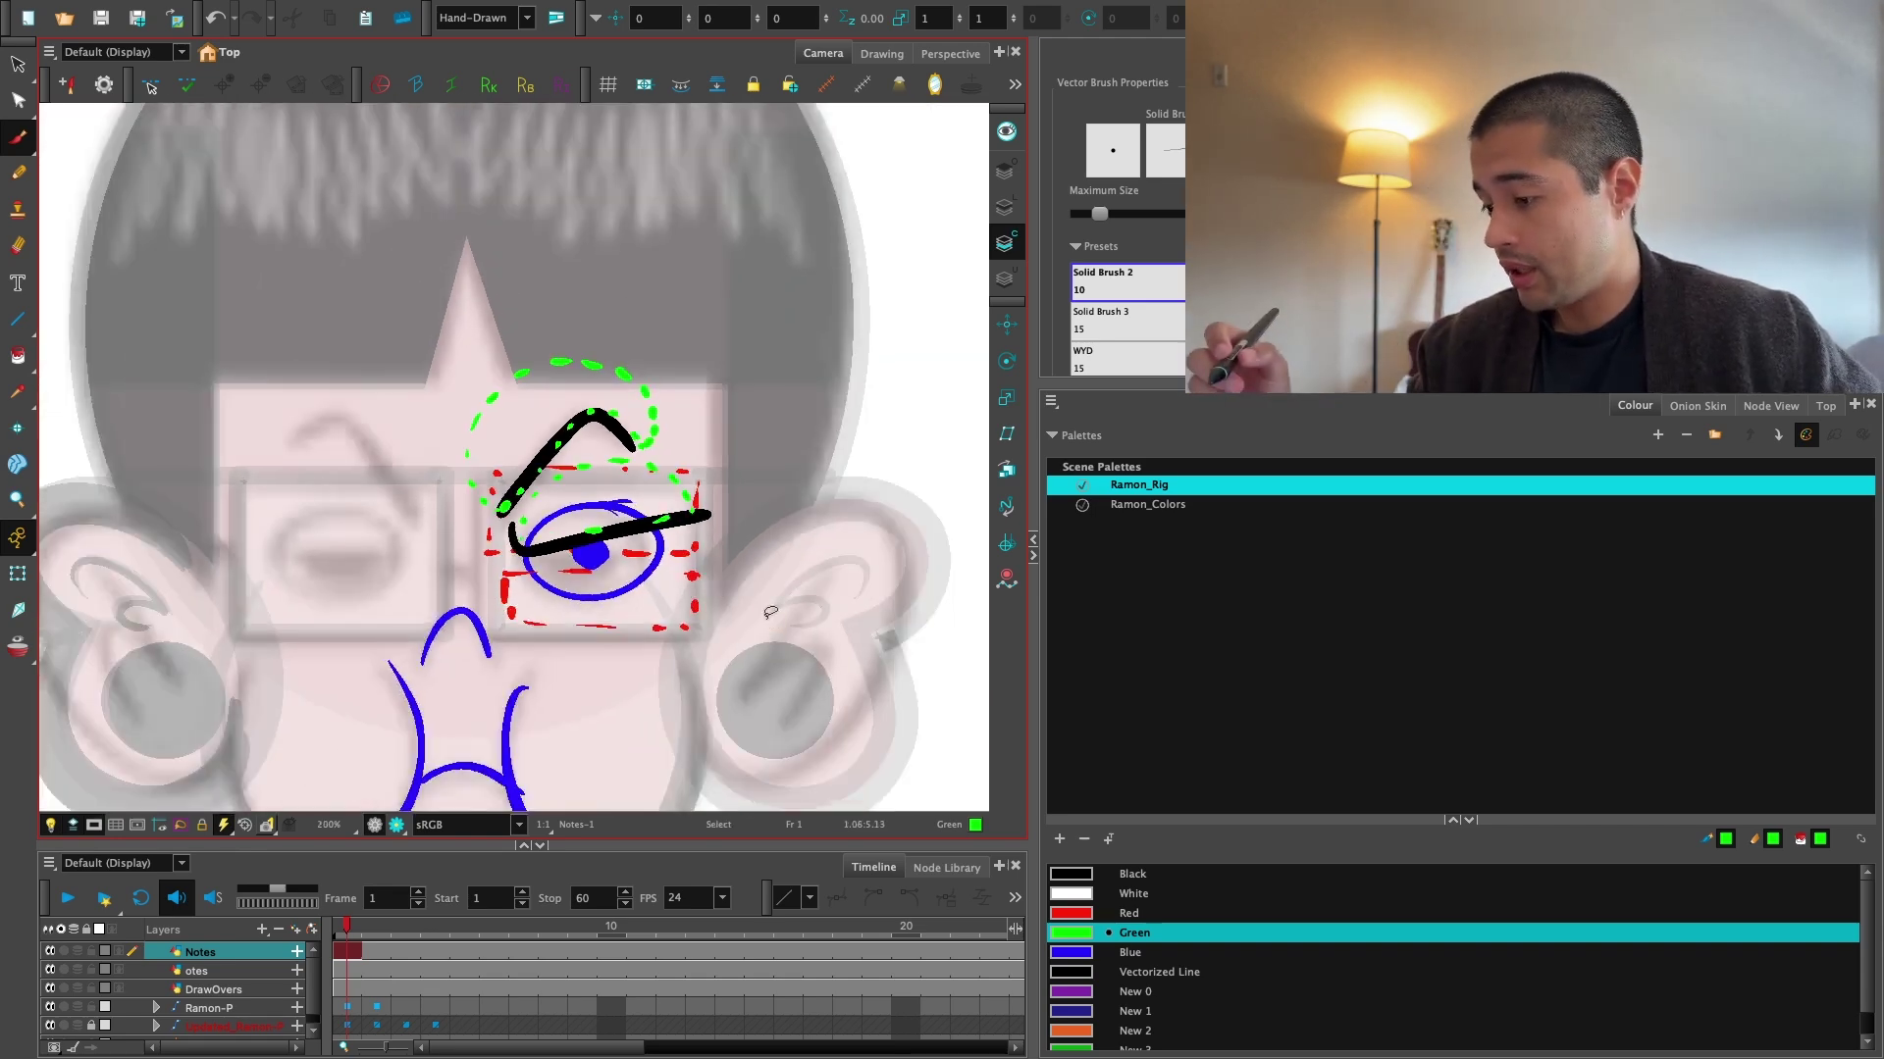
Undo the newest green guides and the low second black eyebrow stroke.
key(ctrl+z)
key(ctrl+z)
key(ctrl+z)
key(ctrl+z)
key(ctrl+z)
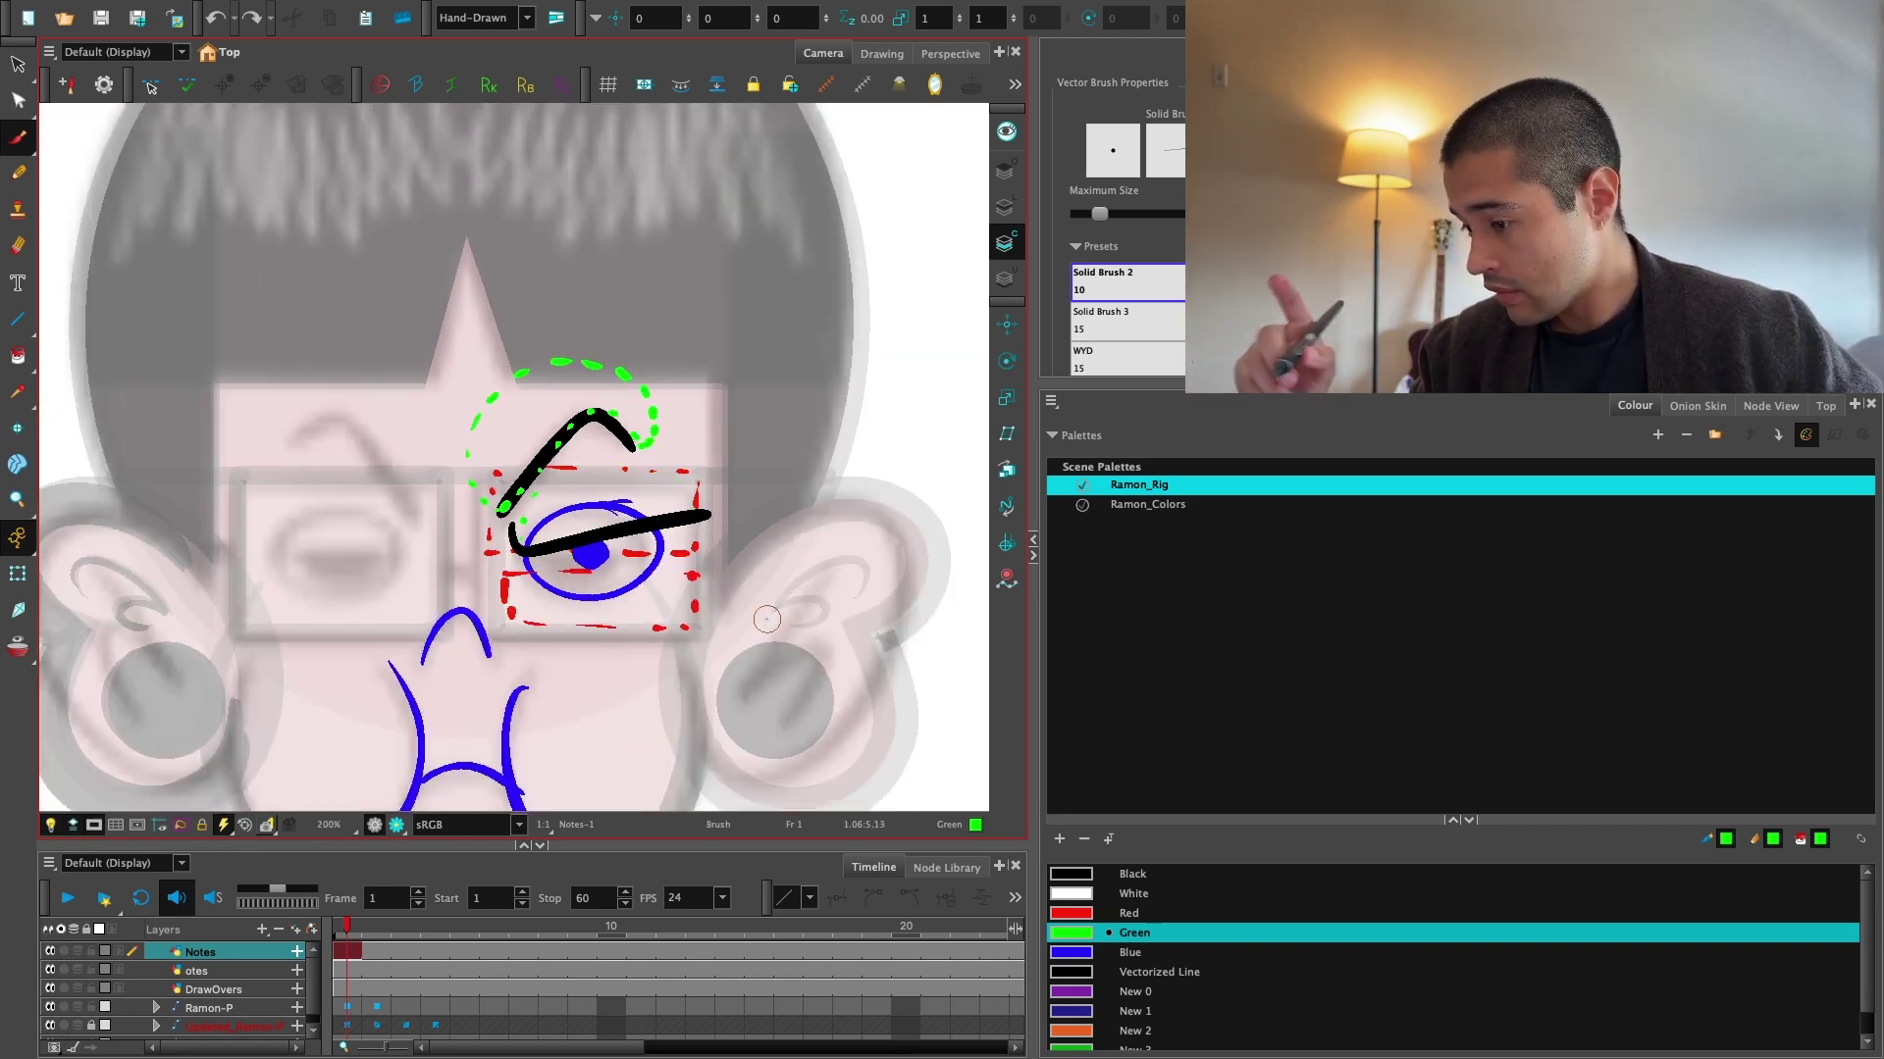
key(ctrl+z)
key(1)
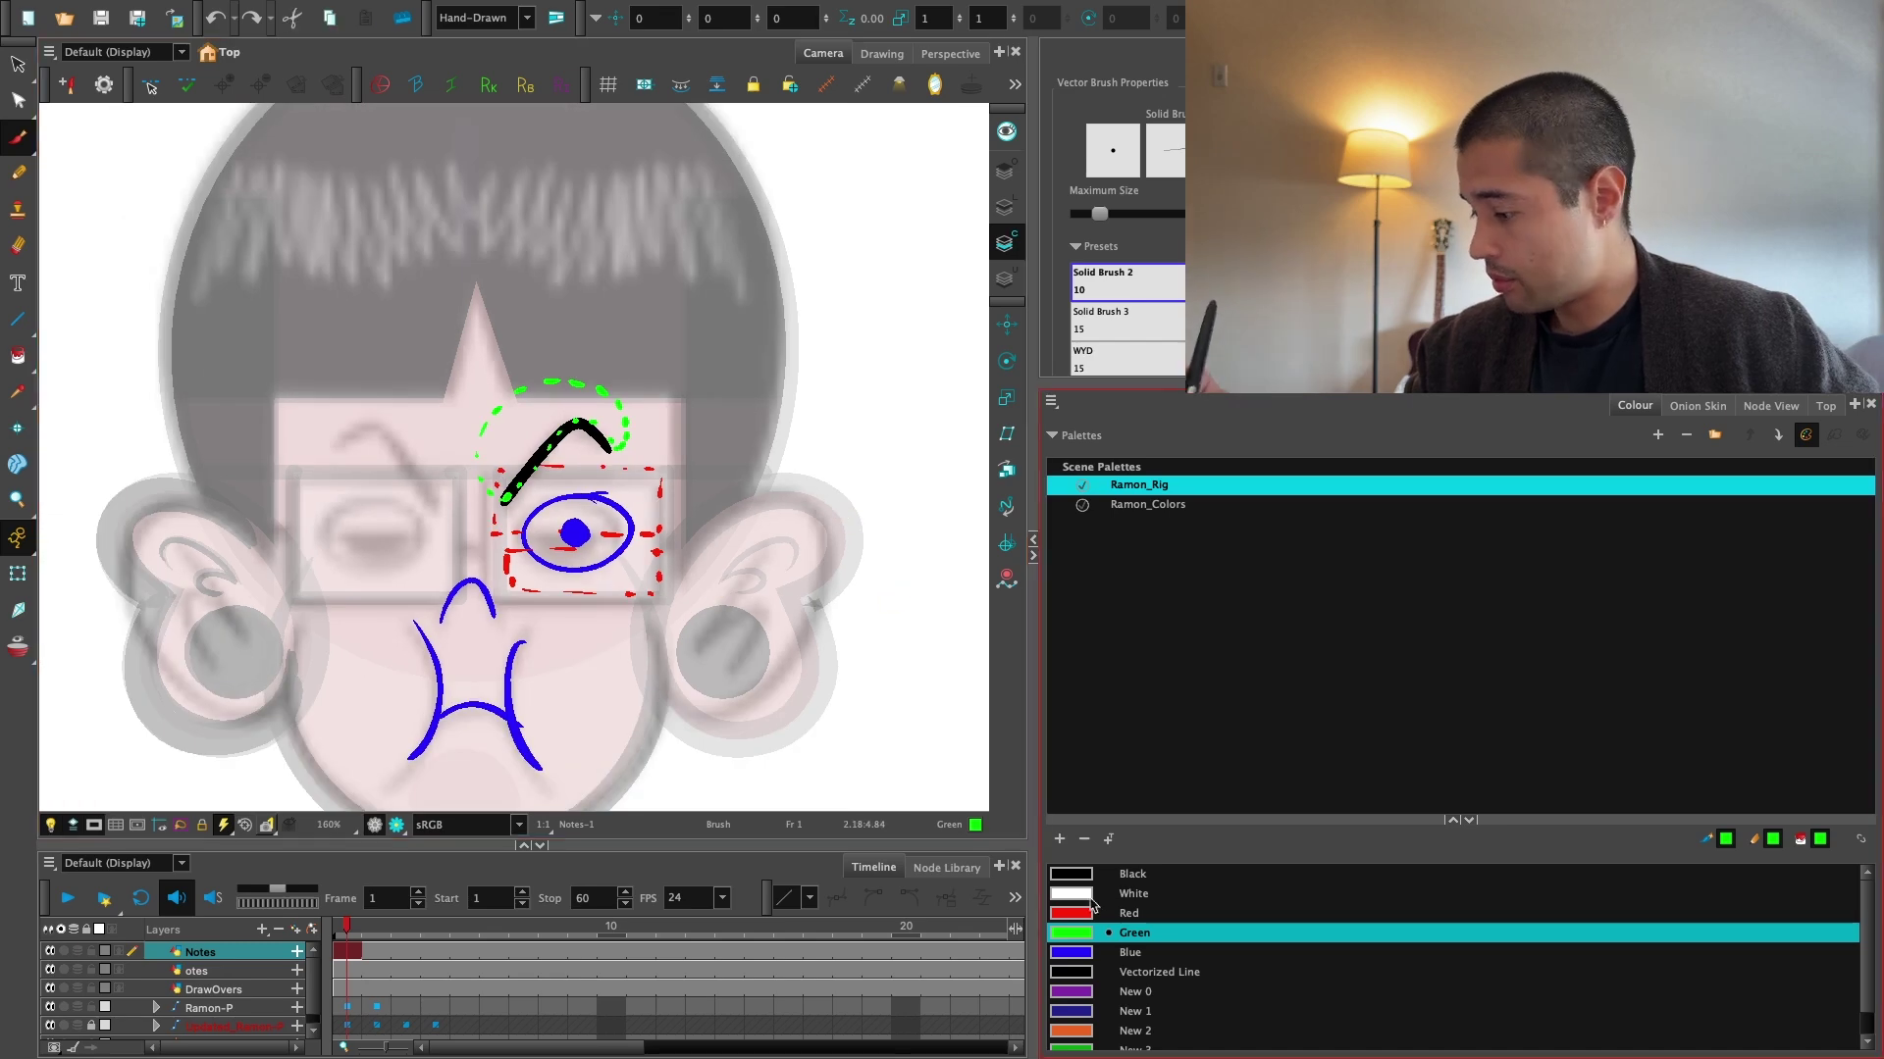
Set black as the drawing colour and bring up the node network inside Face_G.
click(1130, 874)
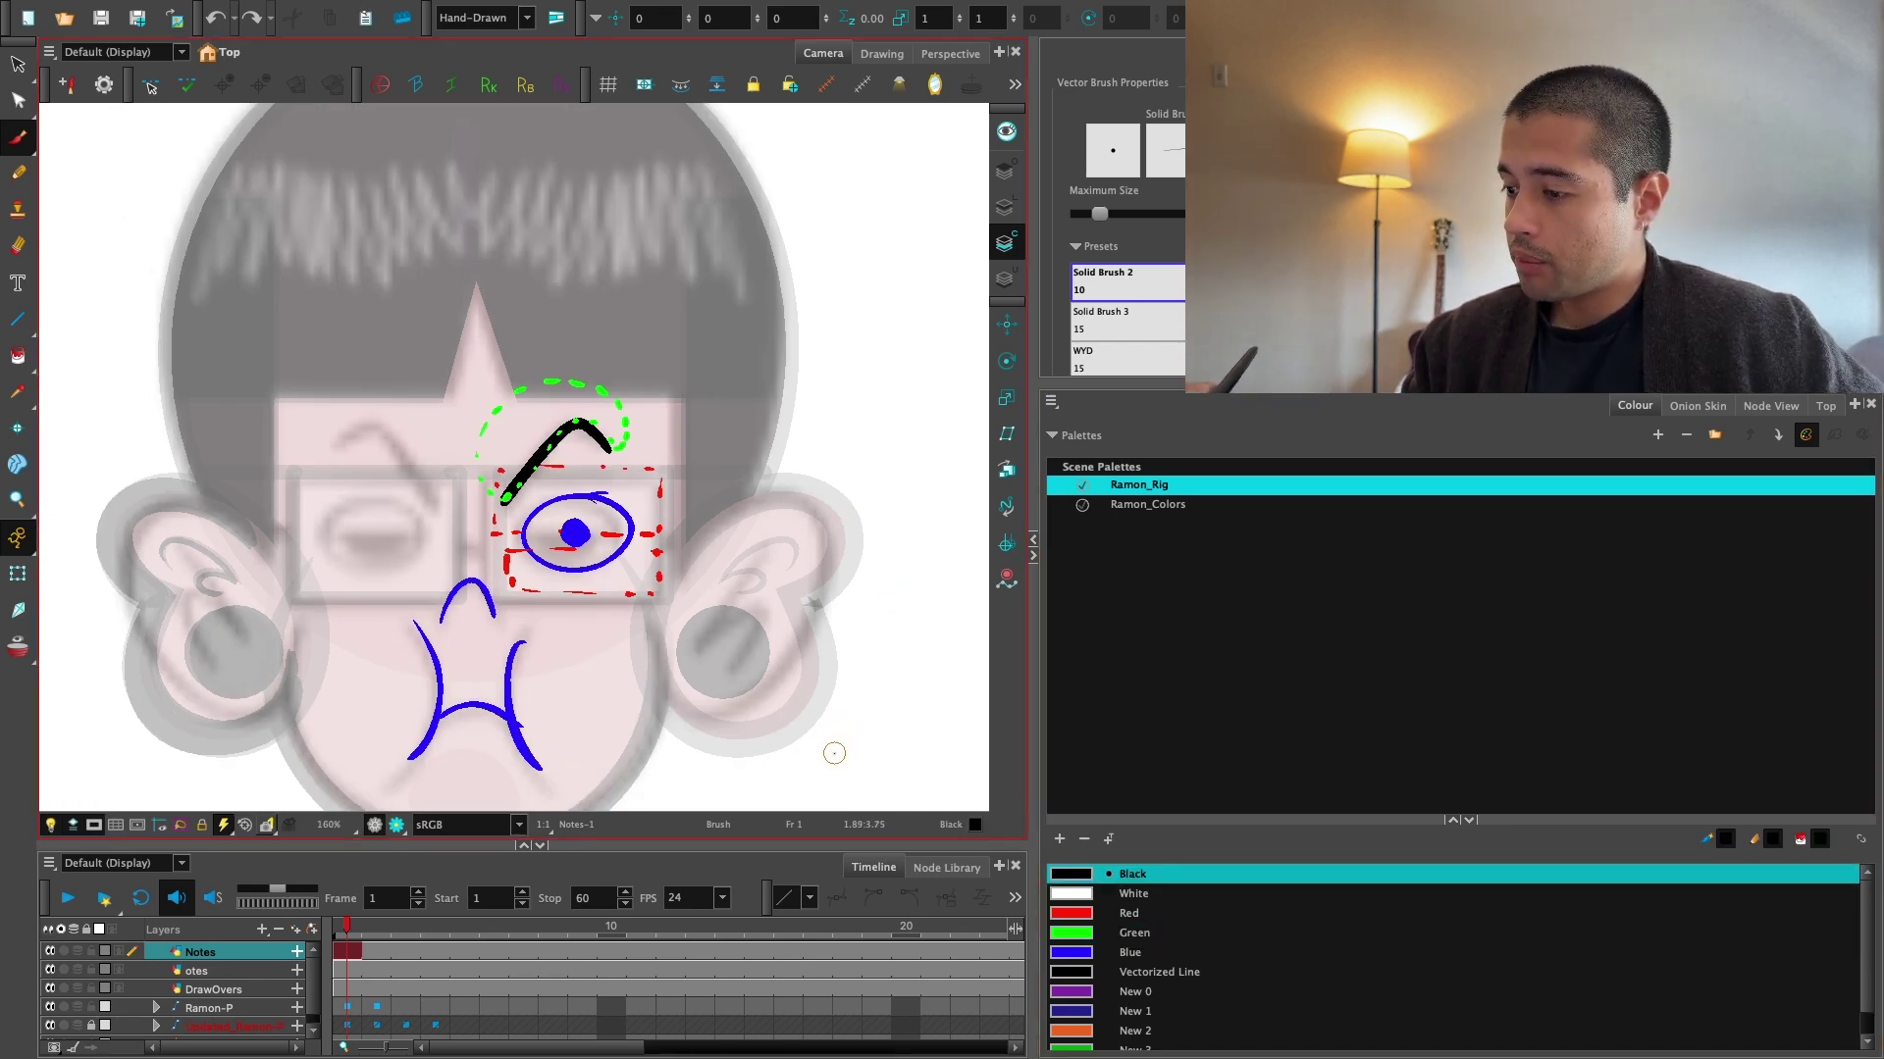
key(1)
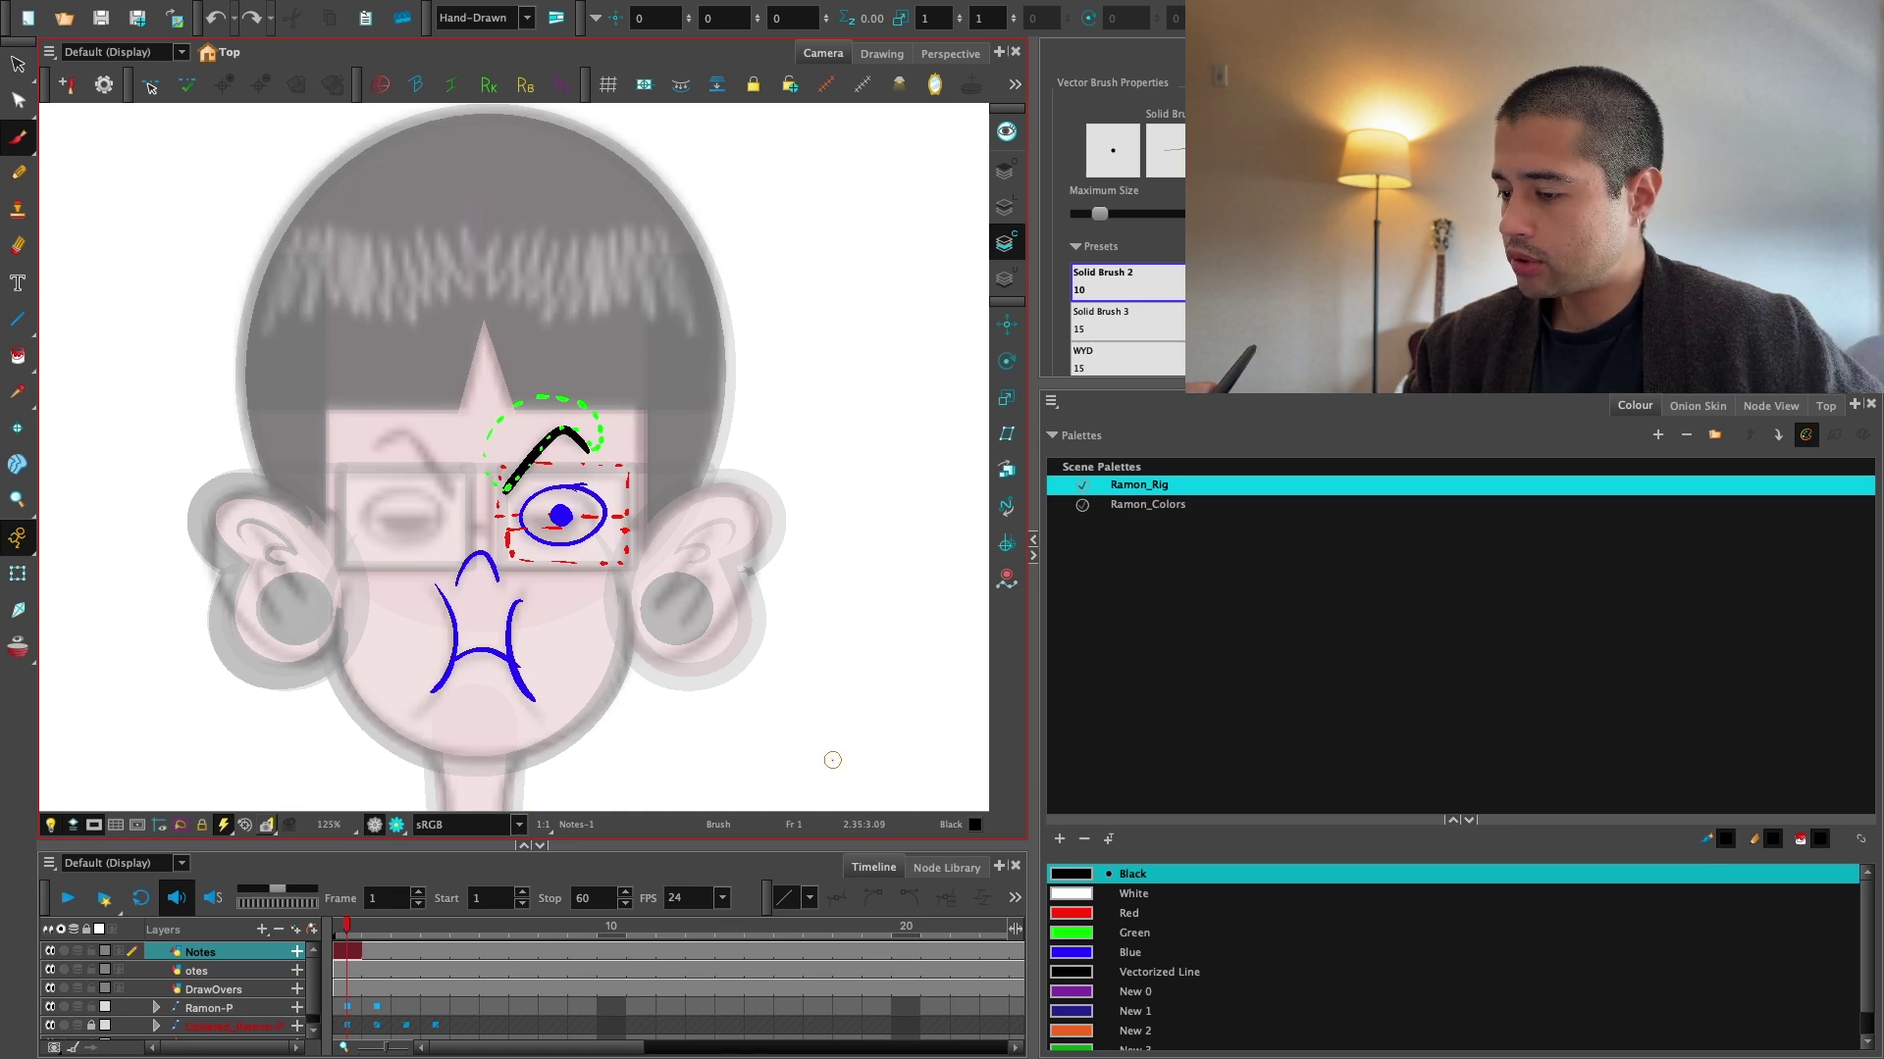
key(shift+t)
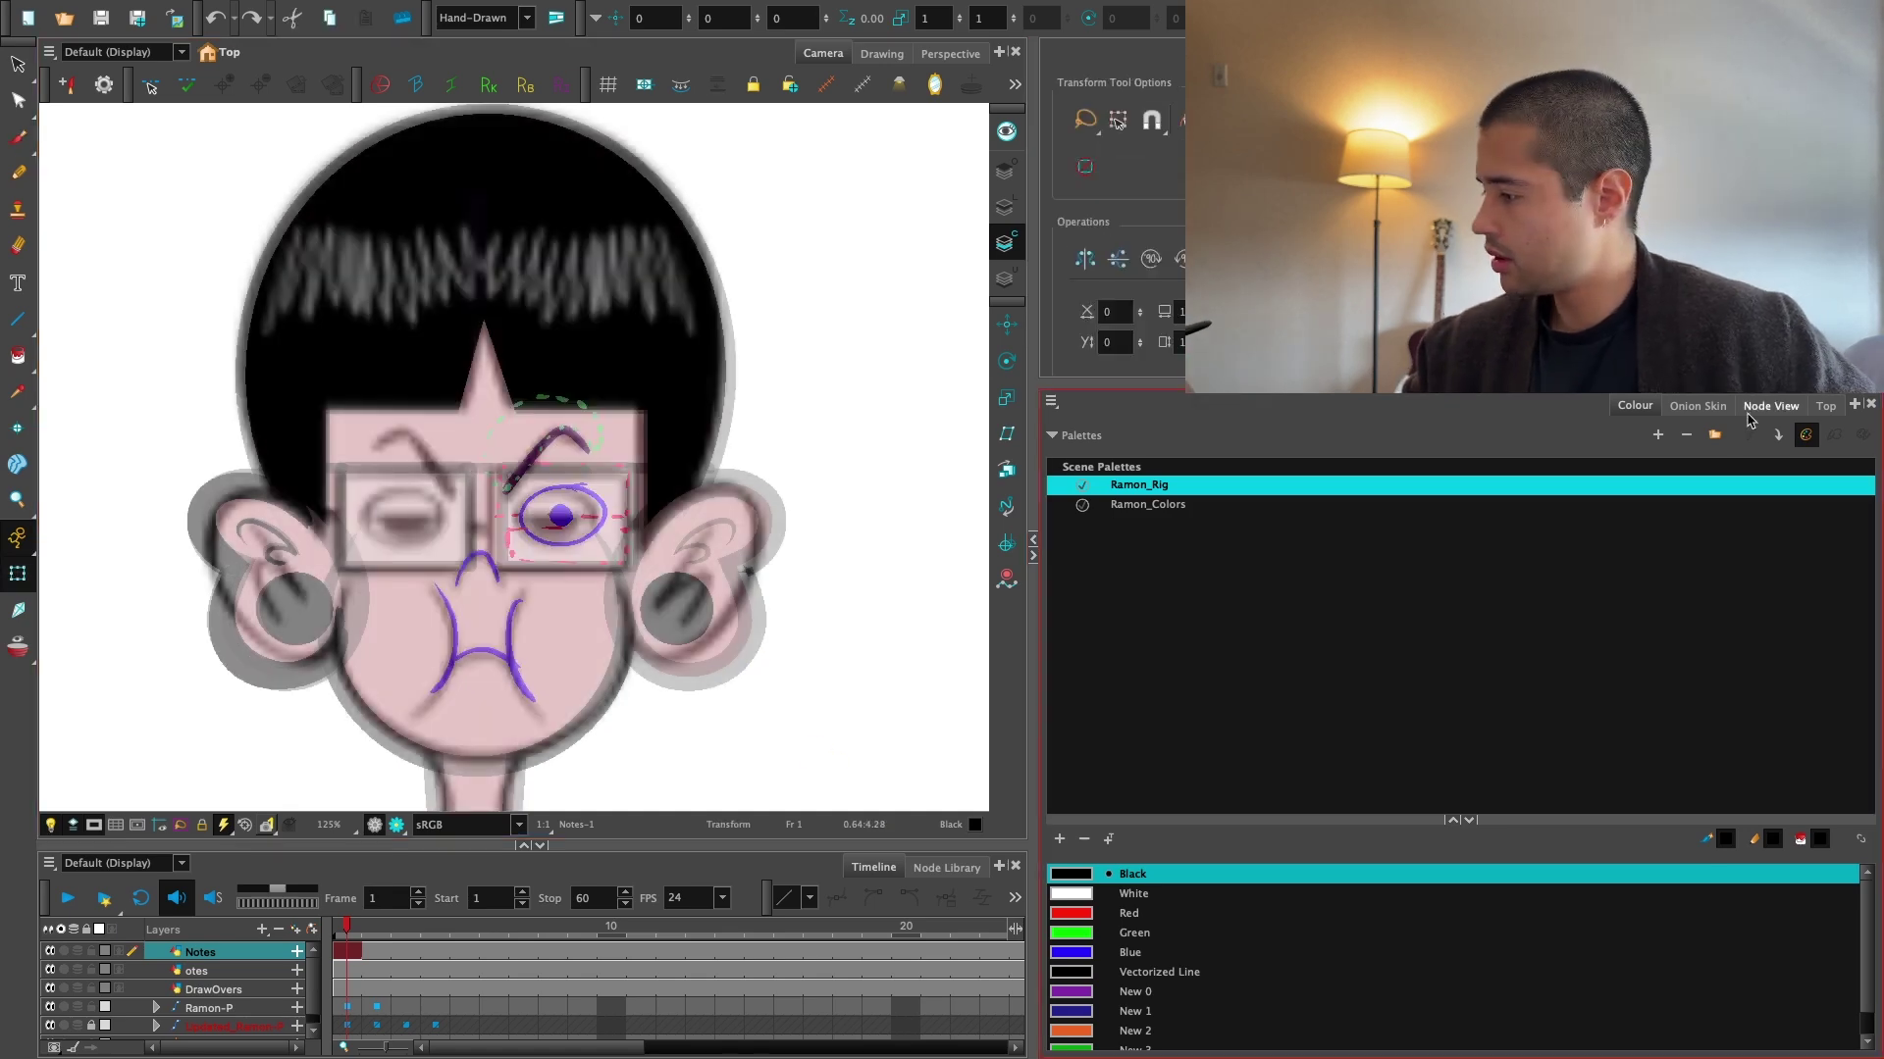
click(1697, 407)
click(1771, 406)
drag(1177, 648, 1304, 614)
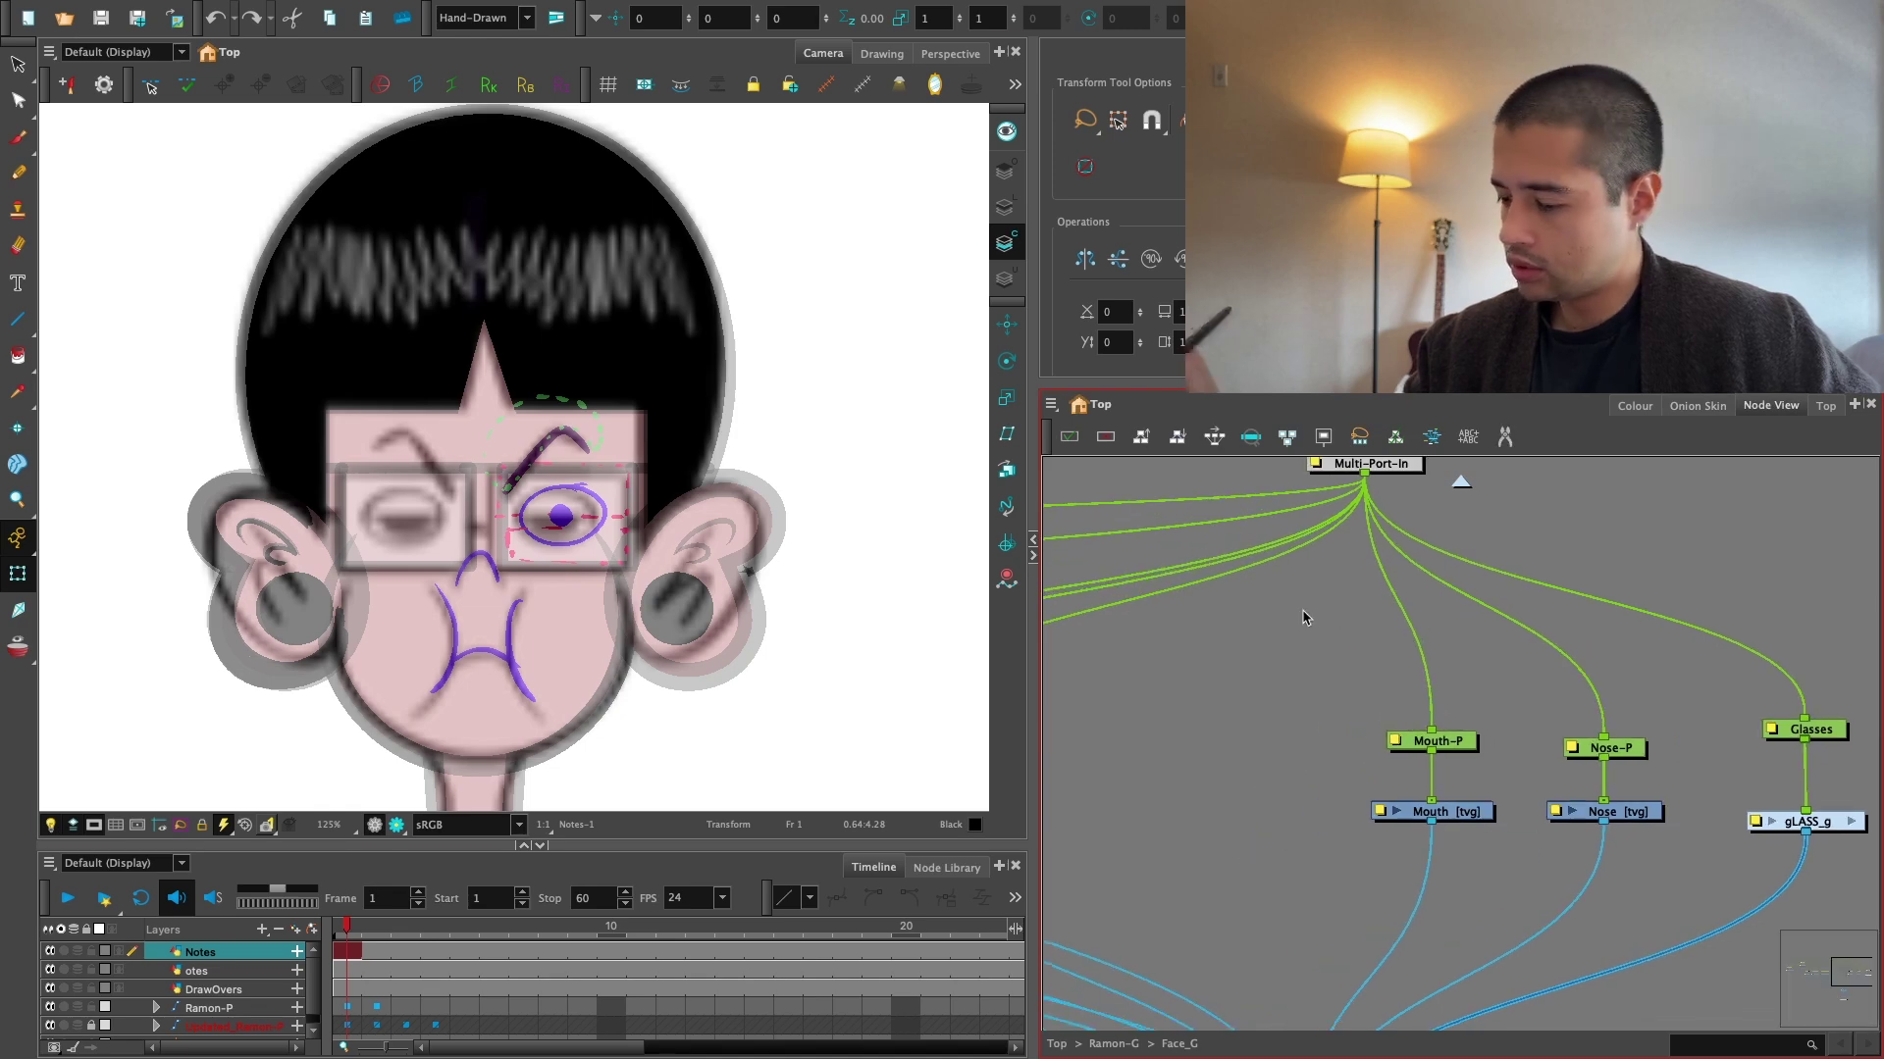
Move all the sketched notes together off the face into the blank area left of the head.
key(alt+s)
key(ctrl+a)
key(1)
drag(535, 544, 151, 545)
key(Escape)
drag(894, 708, 1027, 690)
key(2)
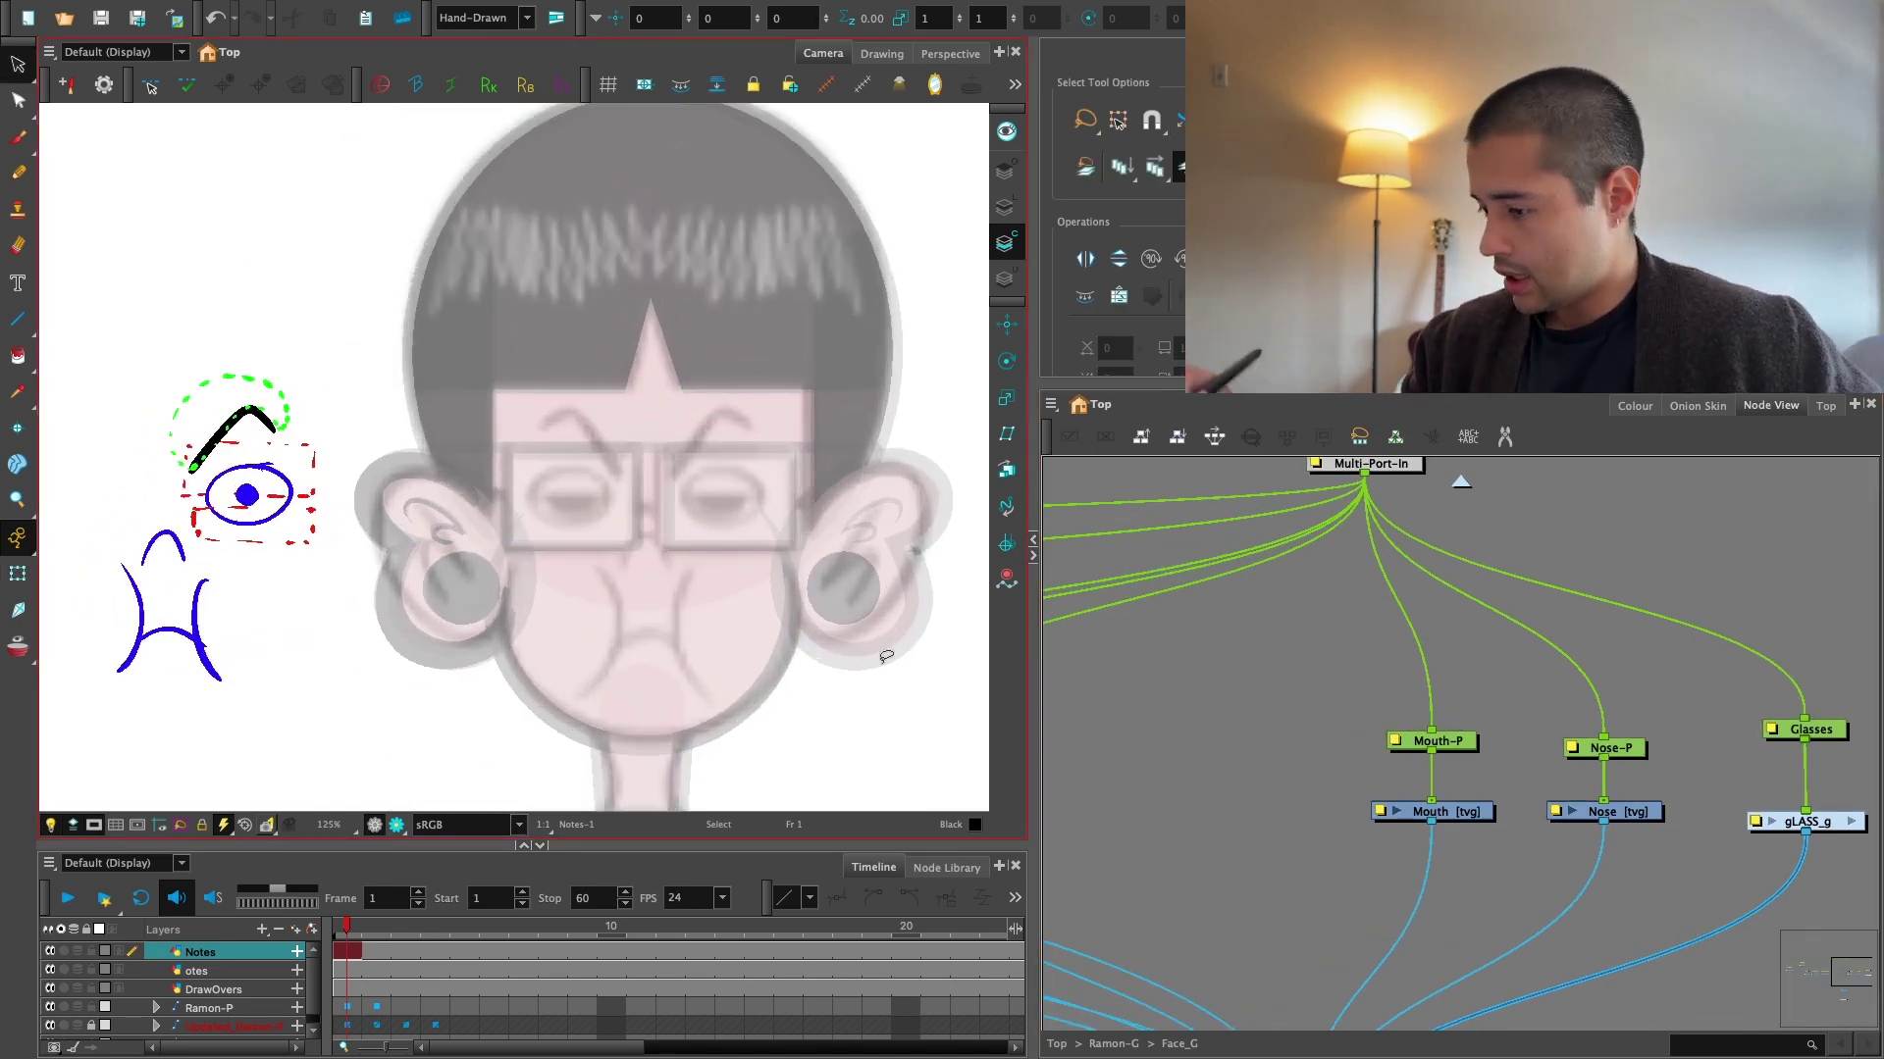
Arrange the Eye drawing and its peg in the node network beside the Pupil nodes.
click(1388, 795)
key(1)
drag(1447, 824, 1702, 853)
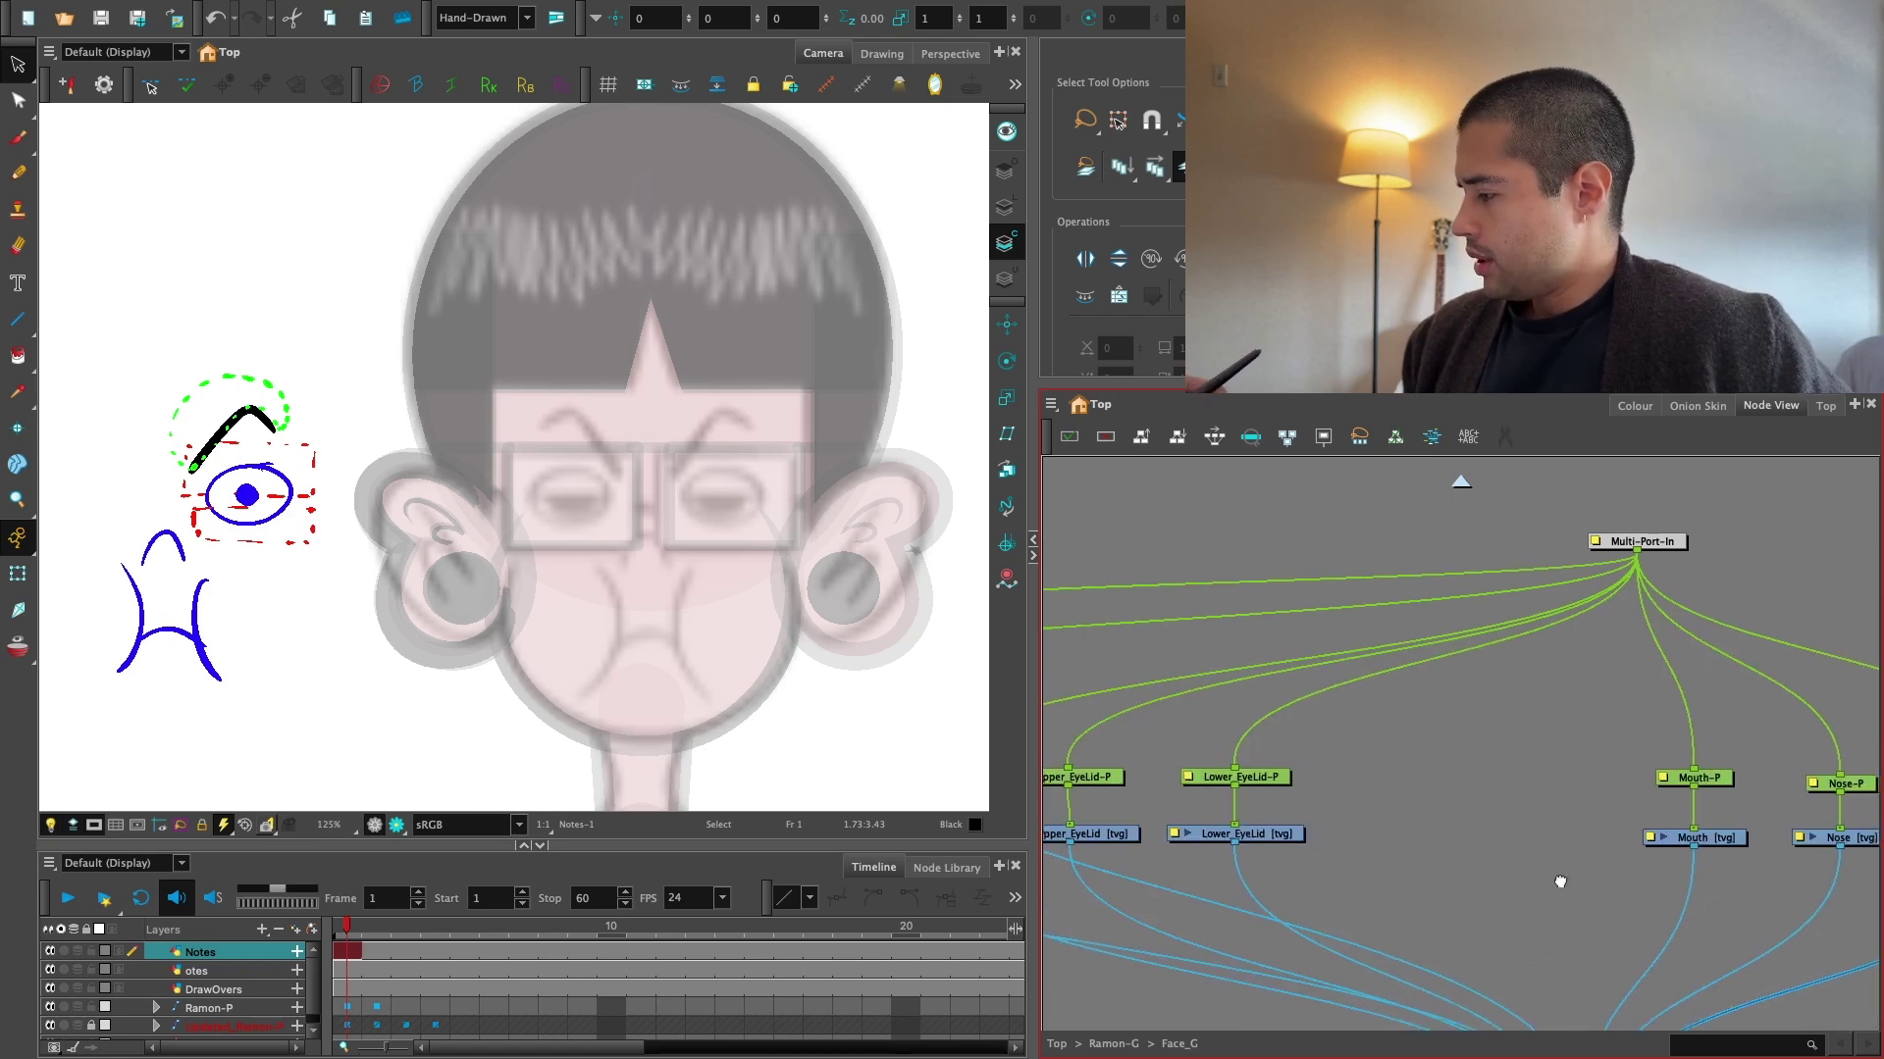
drag(1388, 864, 1694, 891)
drag(1325, 862, 1398, 867)
key(1)
drag(1322, 741, 1199, 758)
drag(1381, 822, 1336, 885)
drag(1359, 879, 1309, 809)
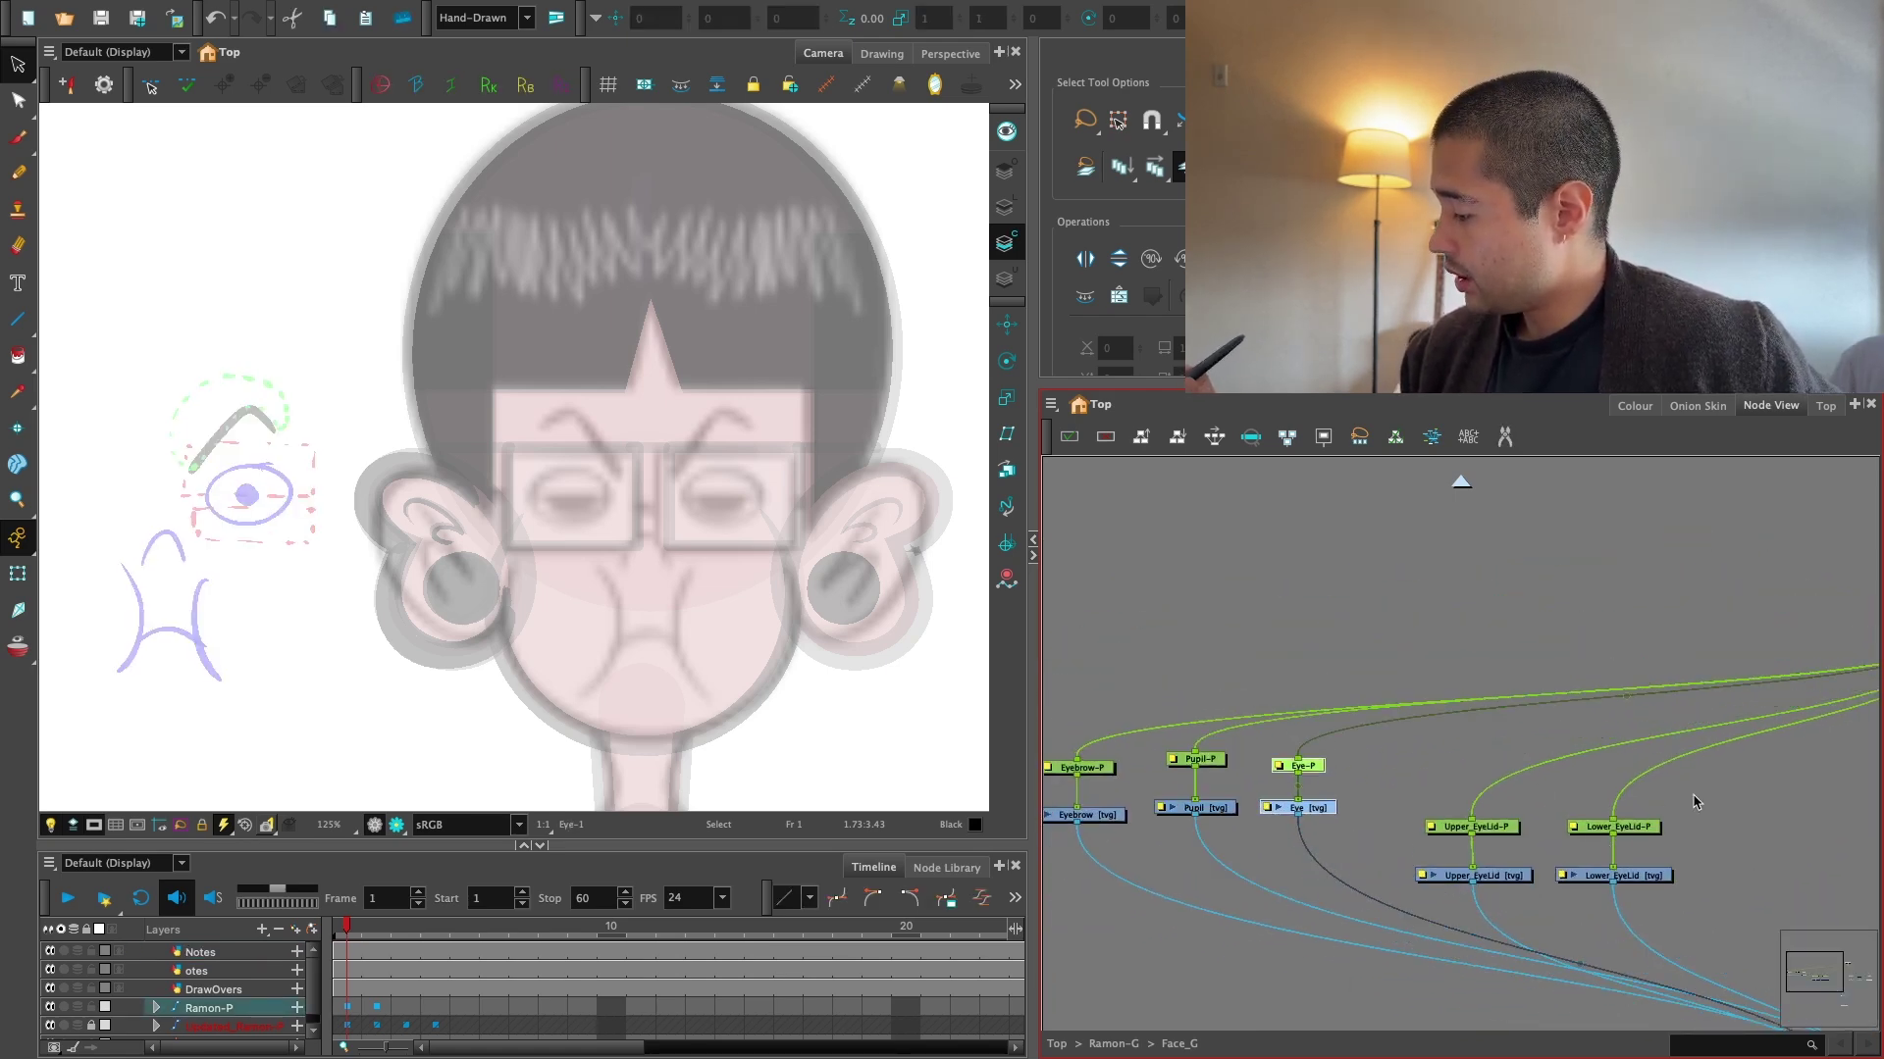
Move the Upper_EyeLid and Lower_EyeLid drawings with their pegs up next to the Eye nodes.
drag(1694, 800, 1462, 883)
click(1641, 827)
drag(1705, 809, 1464, 885)
drag(1648, 876, 1612, 804)
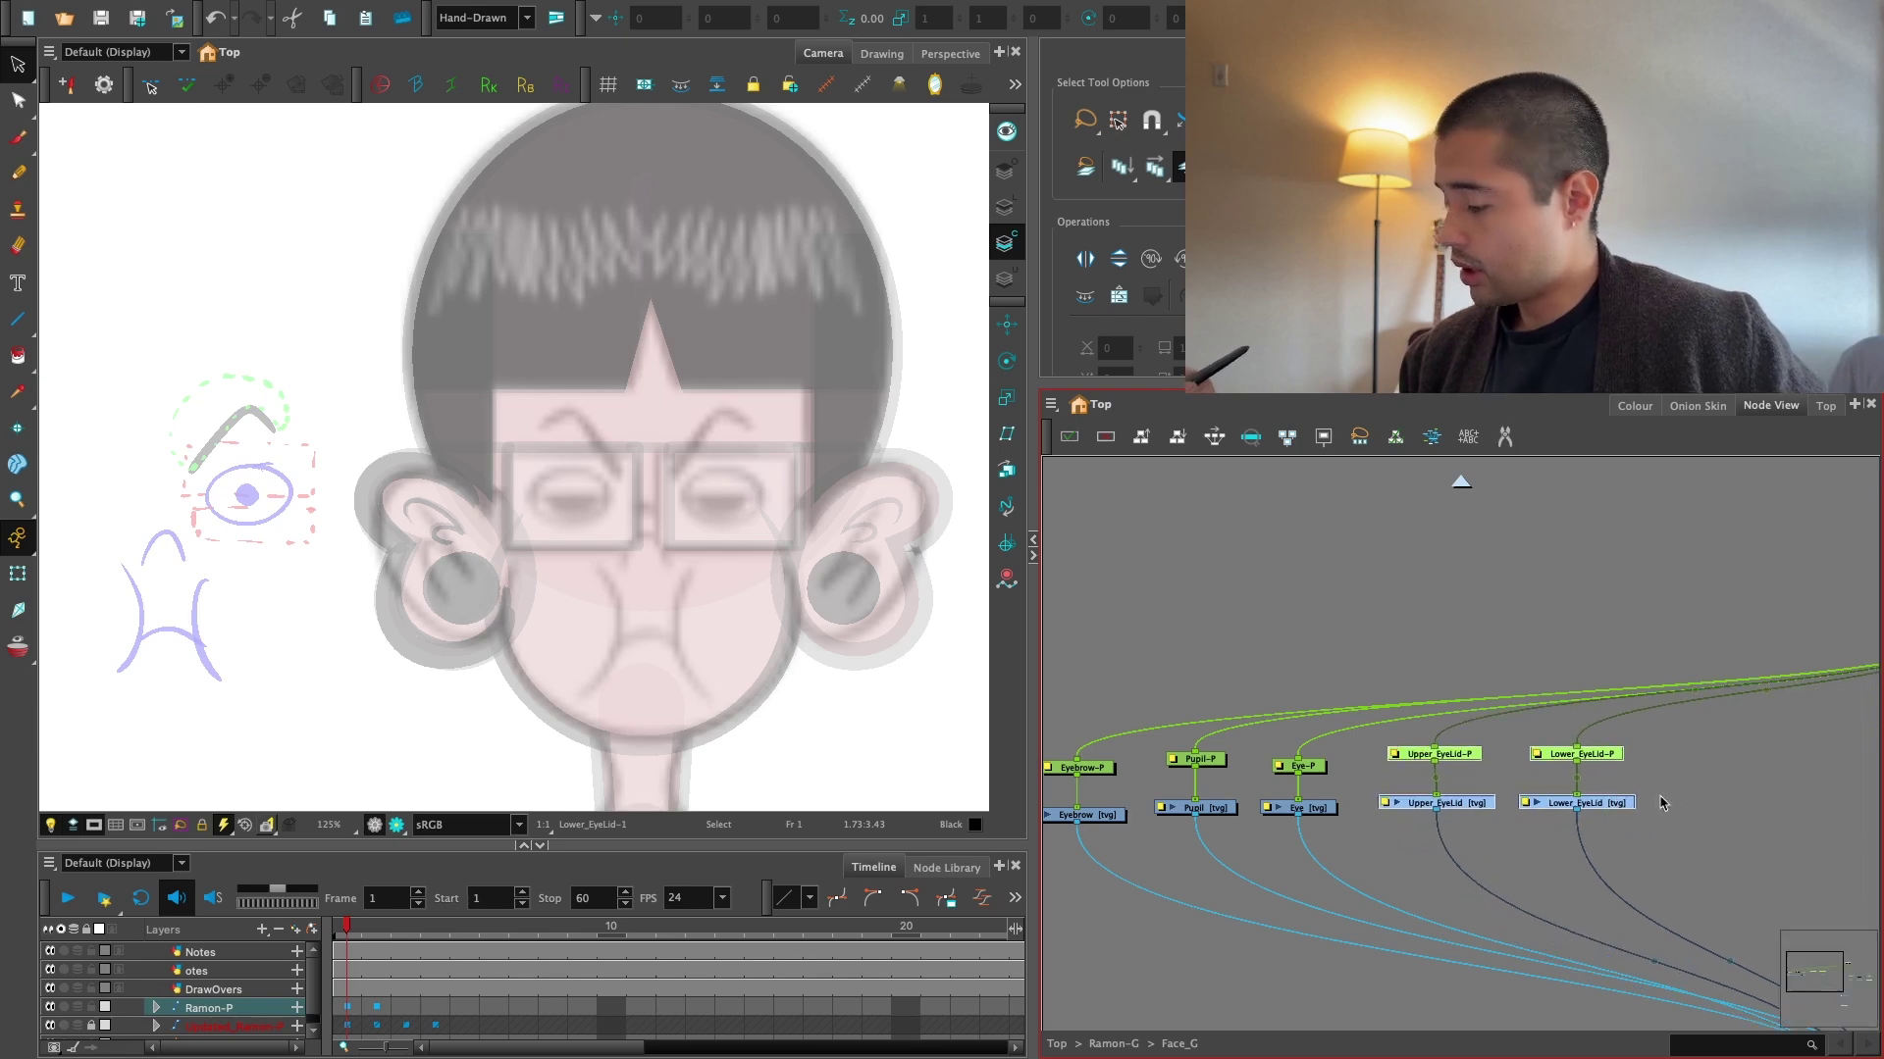
Merge both eyelid drawings into a new Composite and insert a Cutter node beneath it.
click(1654, 805)
drag(1791, 840, 1560, 879)
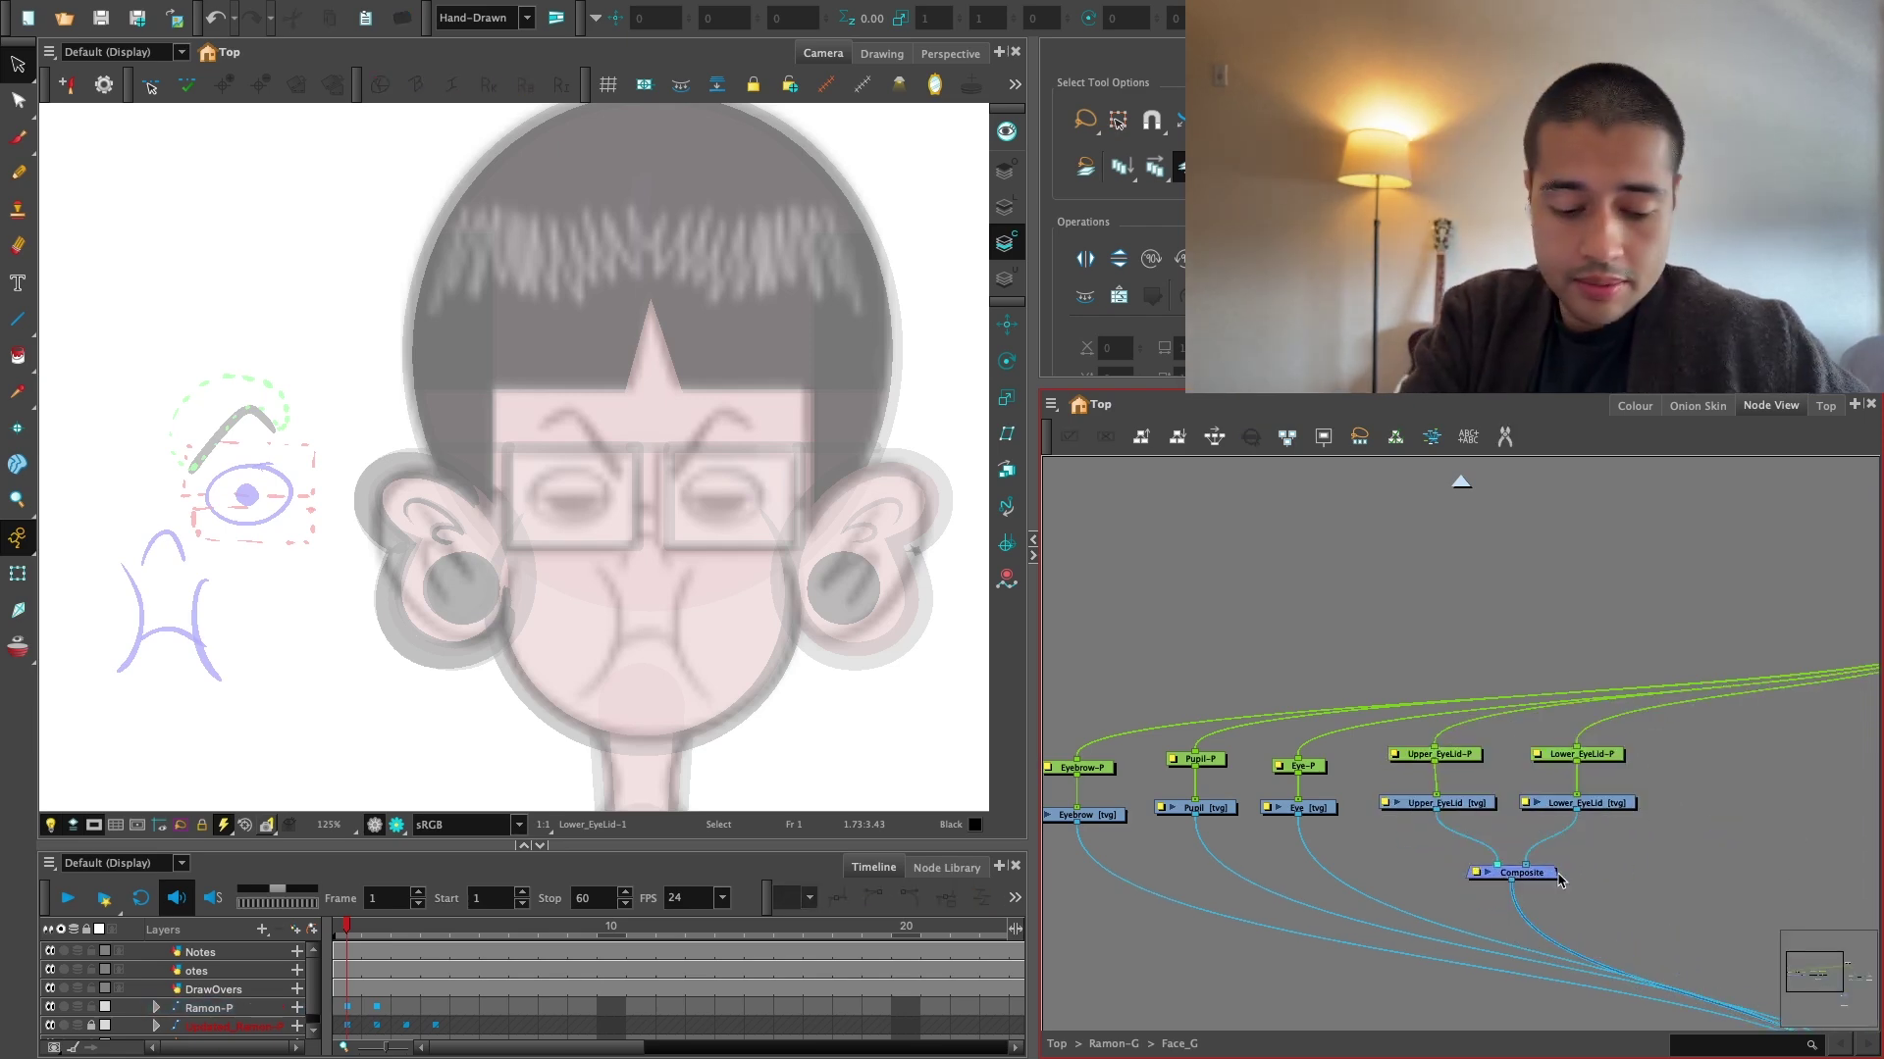
key(Tab)
text(cutter)
key(Return)
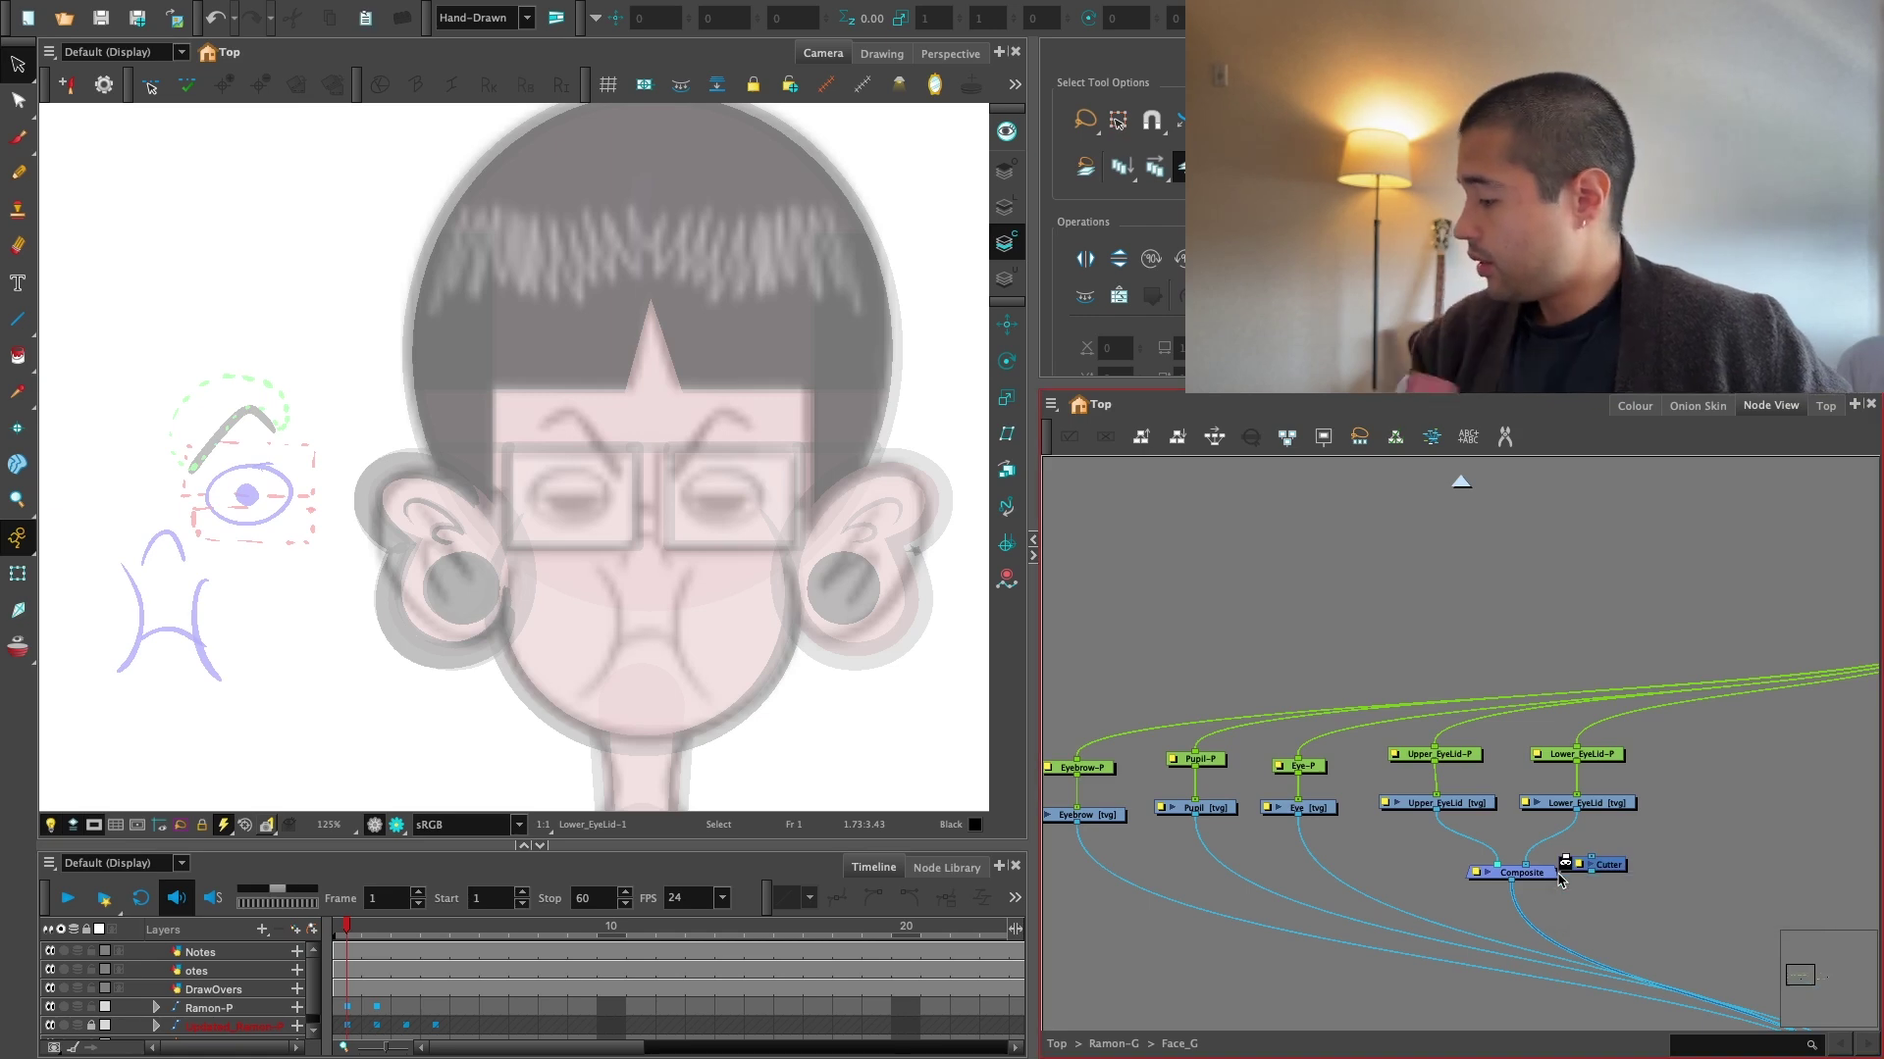
drag(1576, 891, 1634, 919)
click(1556, 900)
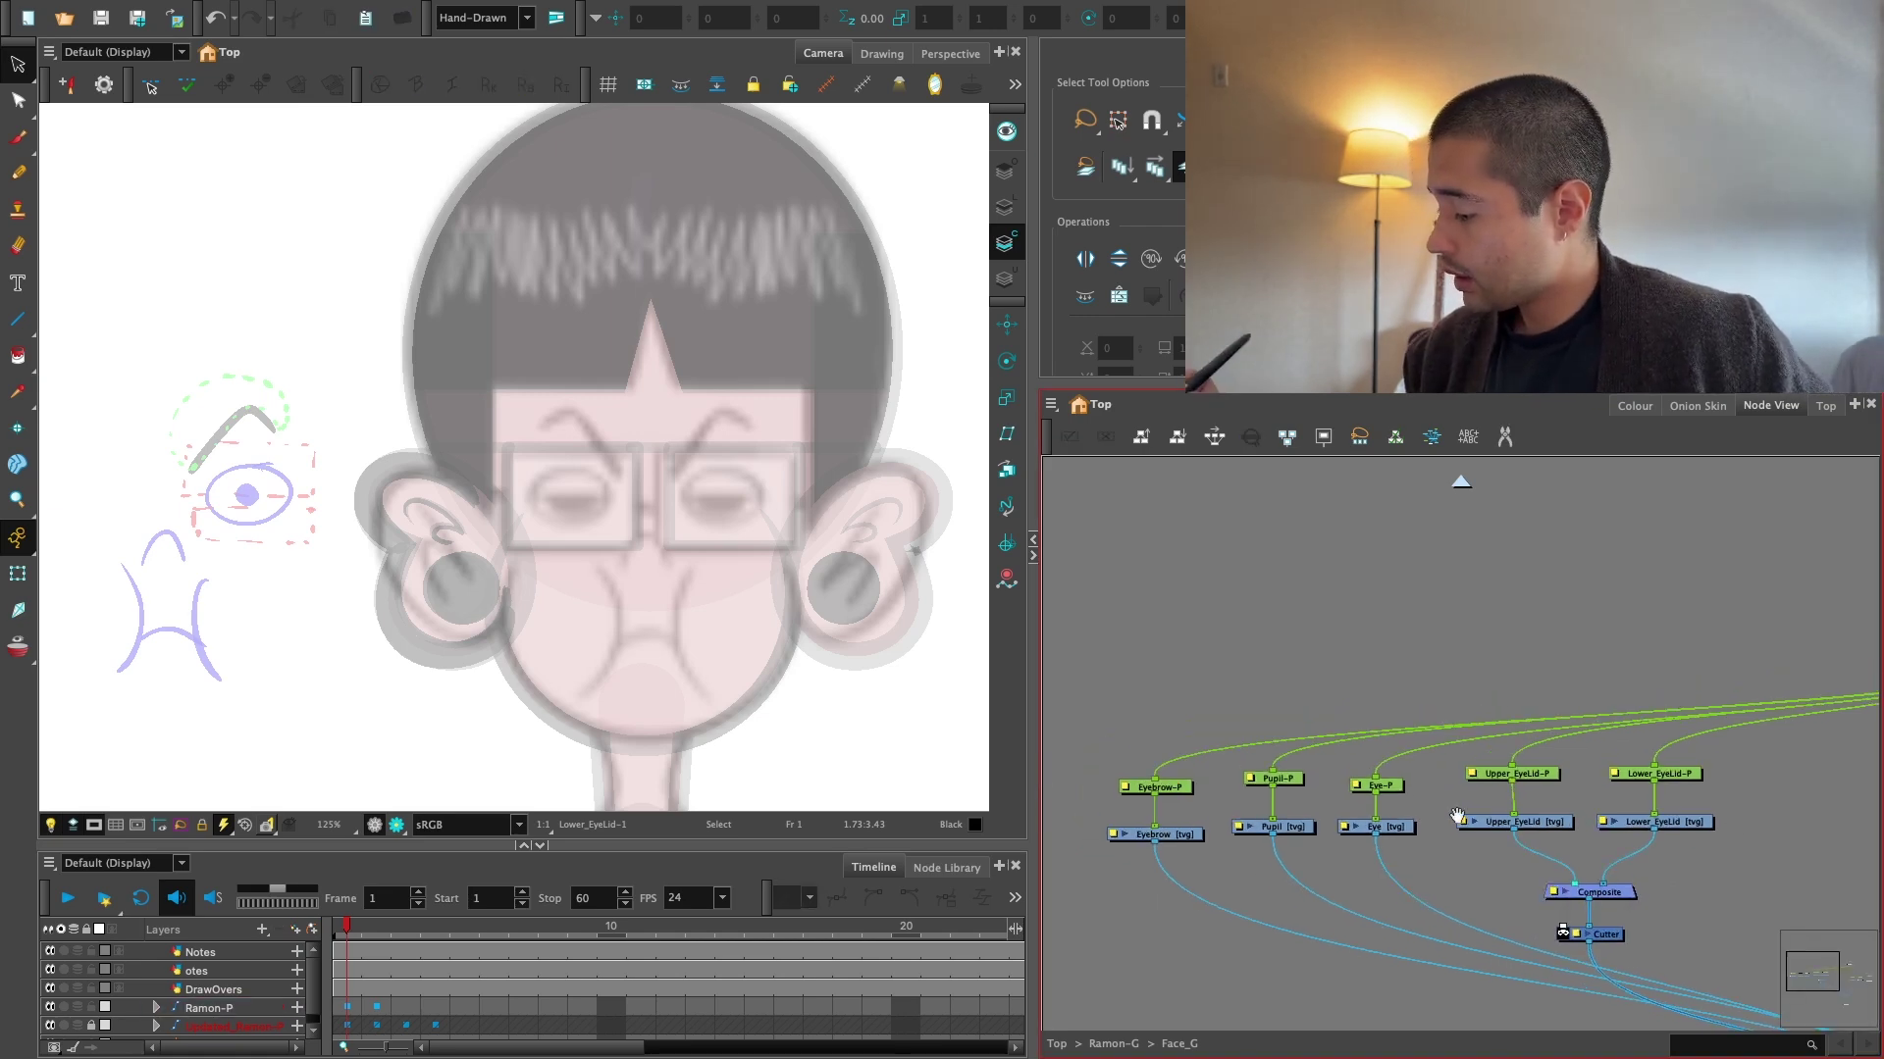
Add a second Composite and route the Eyebrow, Pupil, Eye and Cutter outputs into it.
click(1397, 831)
drag(1397, 831, 1408, 820)
scroll(1403, 844, up, 1)
drag(1403, 846, 1356, 845)
drag(1572, 809, 1573, 794)
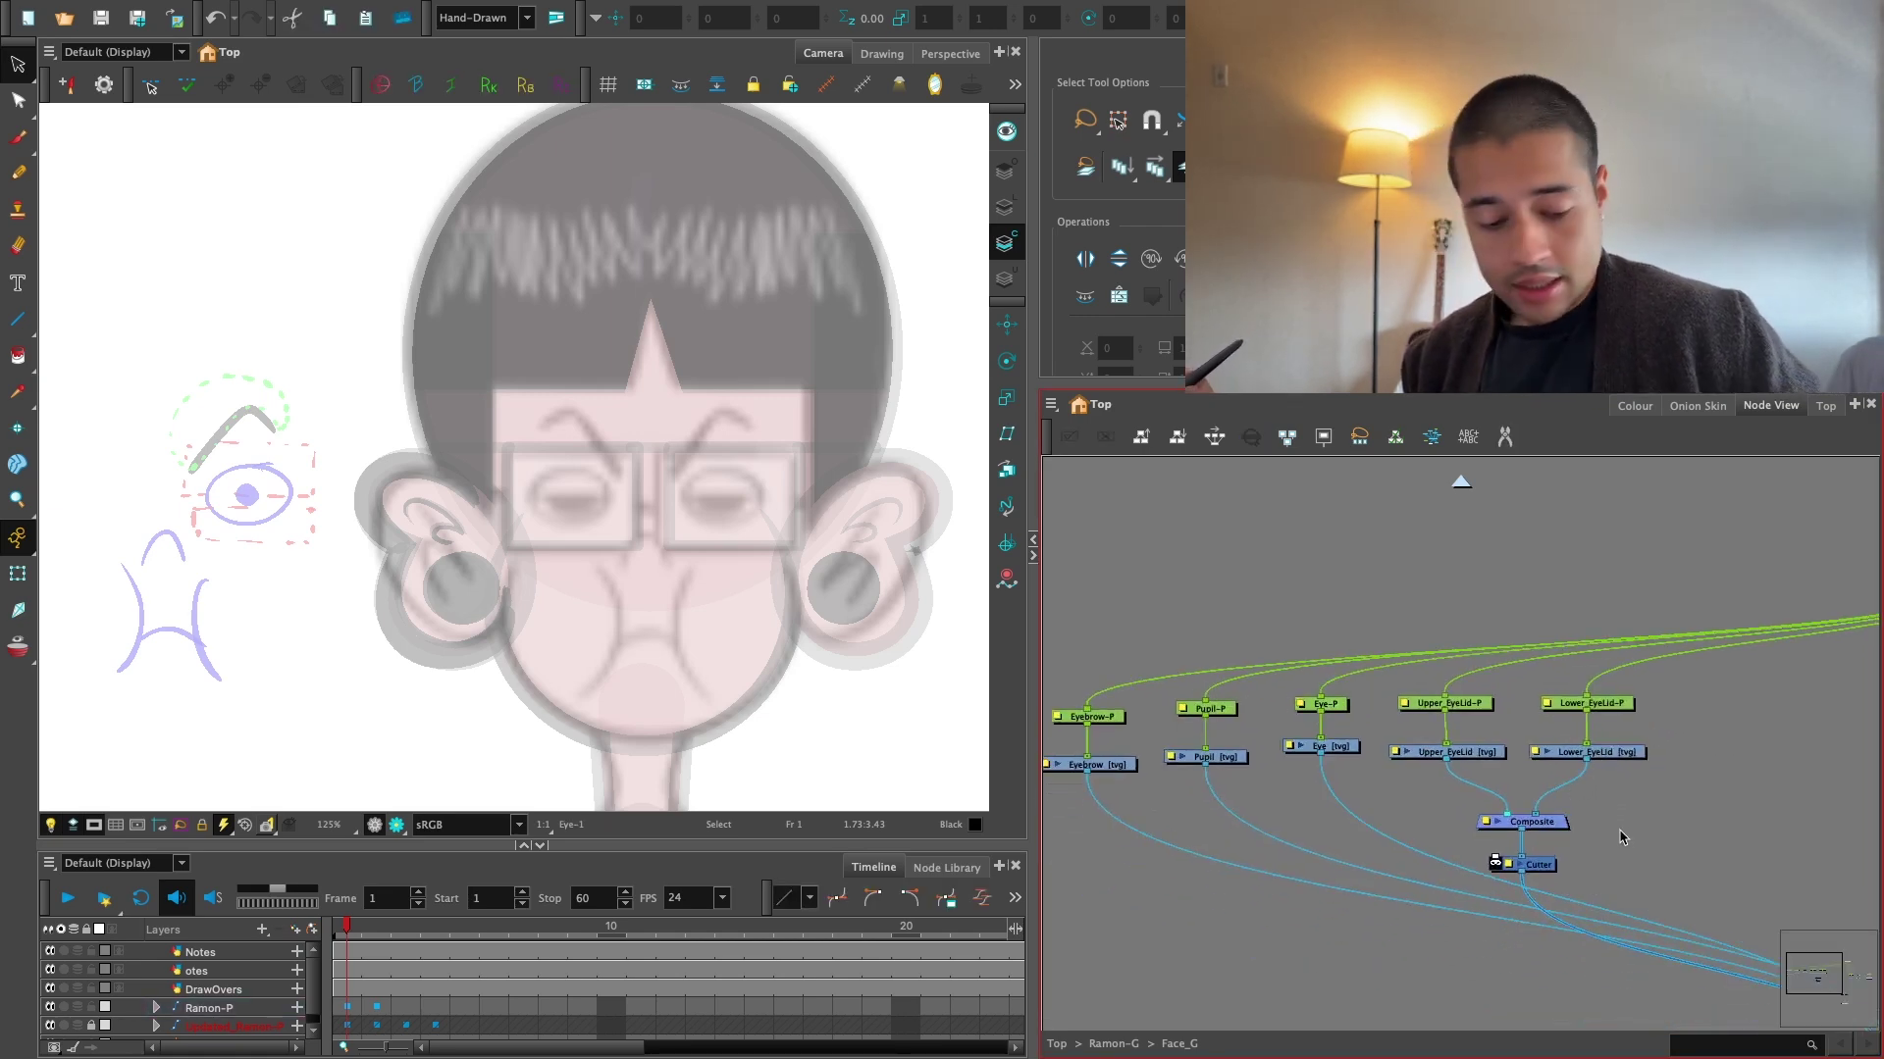
key(ctrl+v)
mouse_move(1769, 816)
mouse_down()
mouse_move(1538, 891)
mouse_move(1471, 863)
mouse_move(1482, 952)
mouse_up()
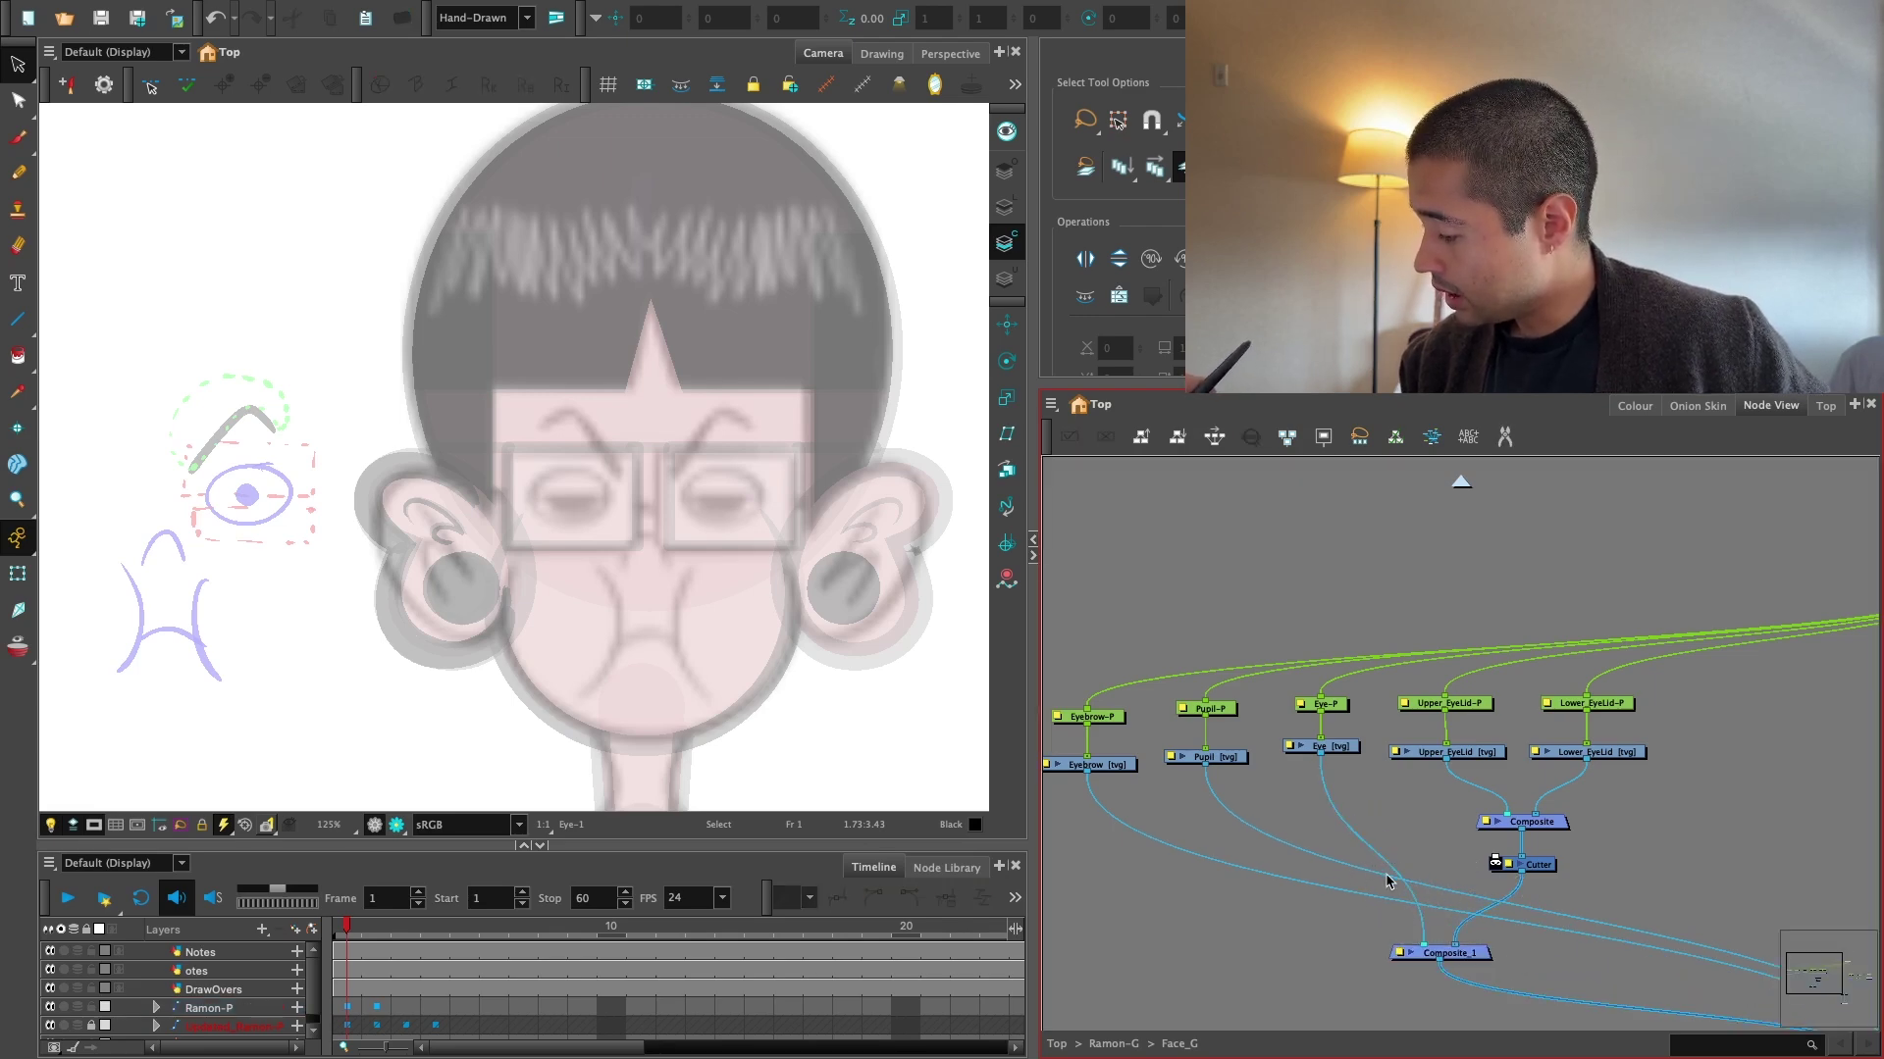
drag(1206, 765, 1403, 930)
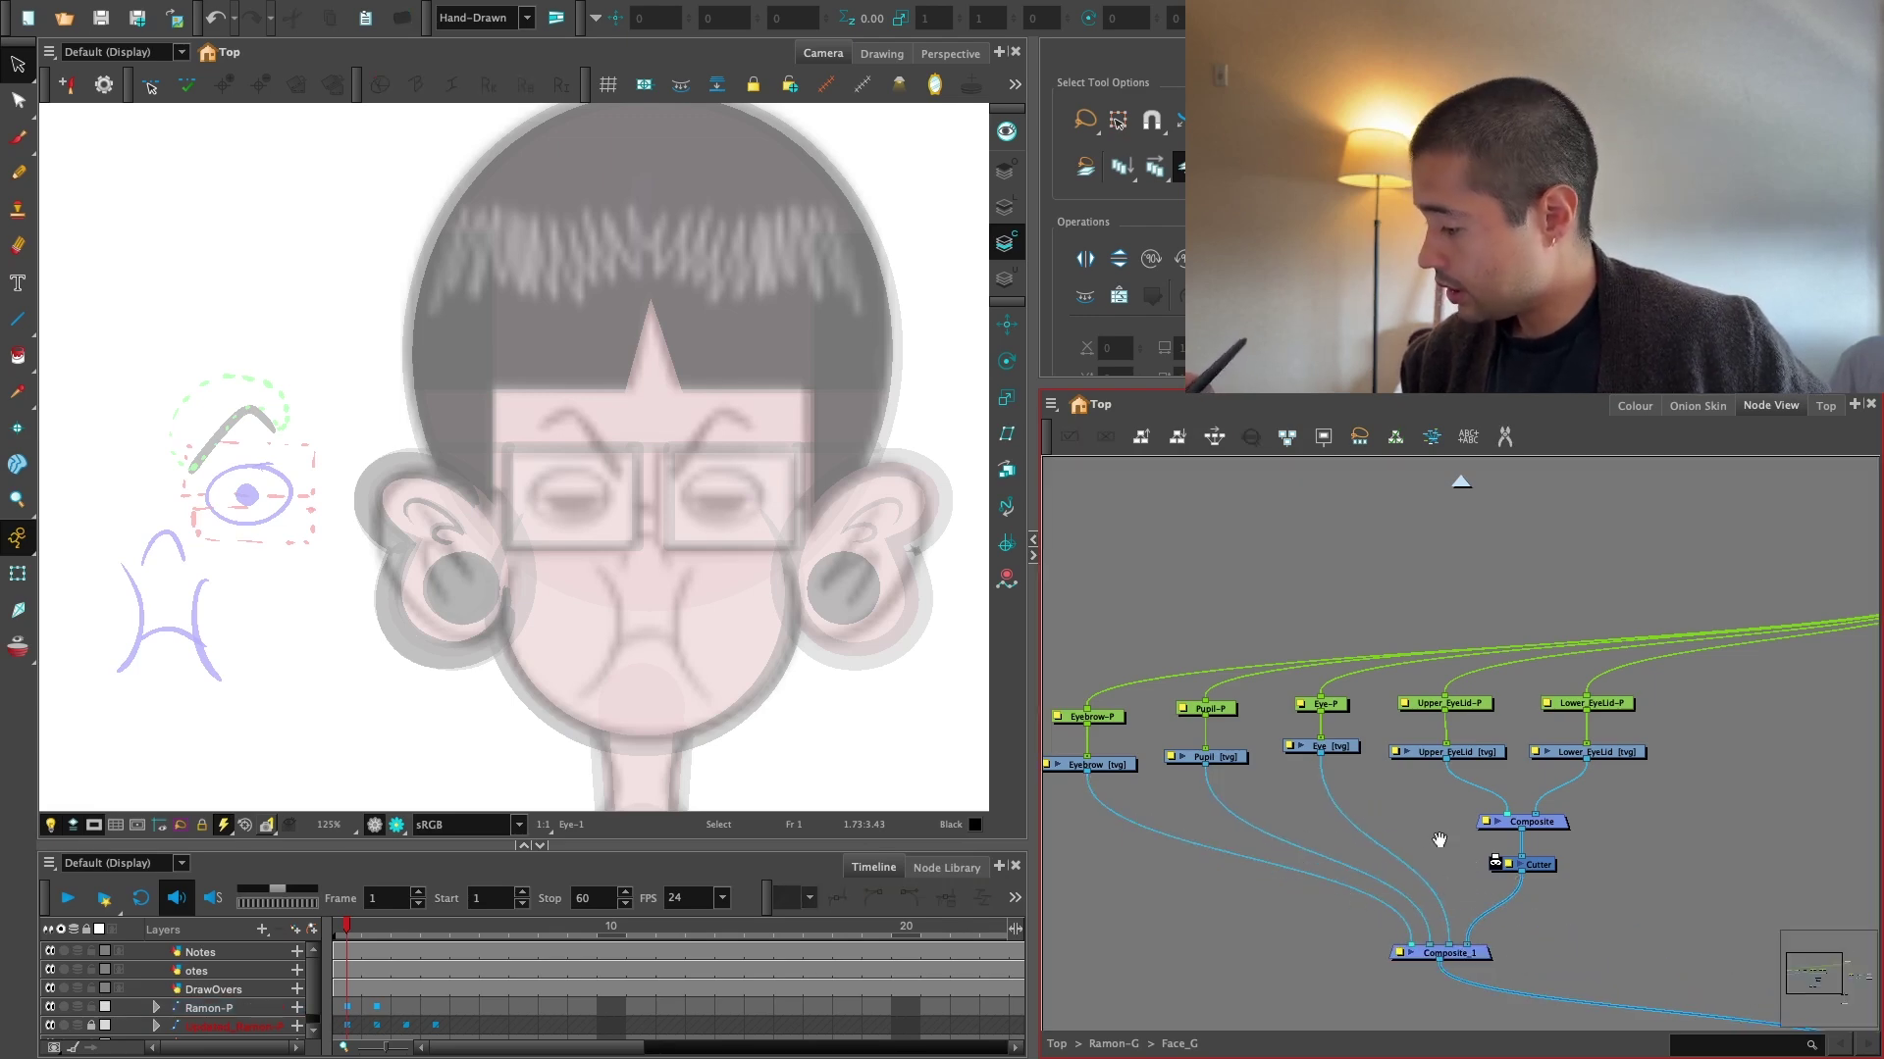
Swap the Eye and Pupil drawings with their pegs so the Eye sits next to the Eyebrow.
key(2)
mouse_move(1439, 840)
mouse_down()
mouse_move(1510, 865)
mouse_move(1436, 864)
mouse_up()
drag(1325, 721, 1254, 797)
drag(1256, 791, 1316, 813)
drag(1435, 724, 1385, 792)
drag(1387, 779, 1250, 814)
drag(1371, 738, 1325, 820)
drag(1325, 812, 1384, 799)
drag(1301, 737, 1246, 799)
Add a Line-Art node and a Colour-Art node to the network near the Eye and Pupil drawings.
click(1298, 809)
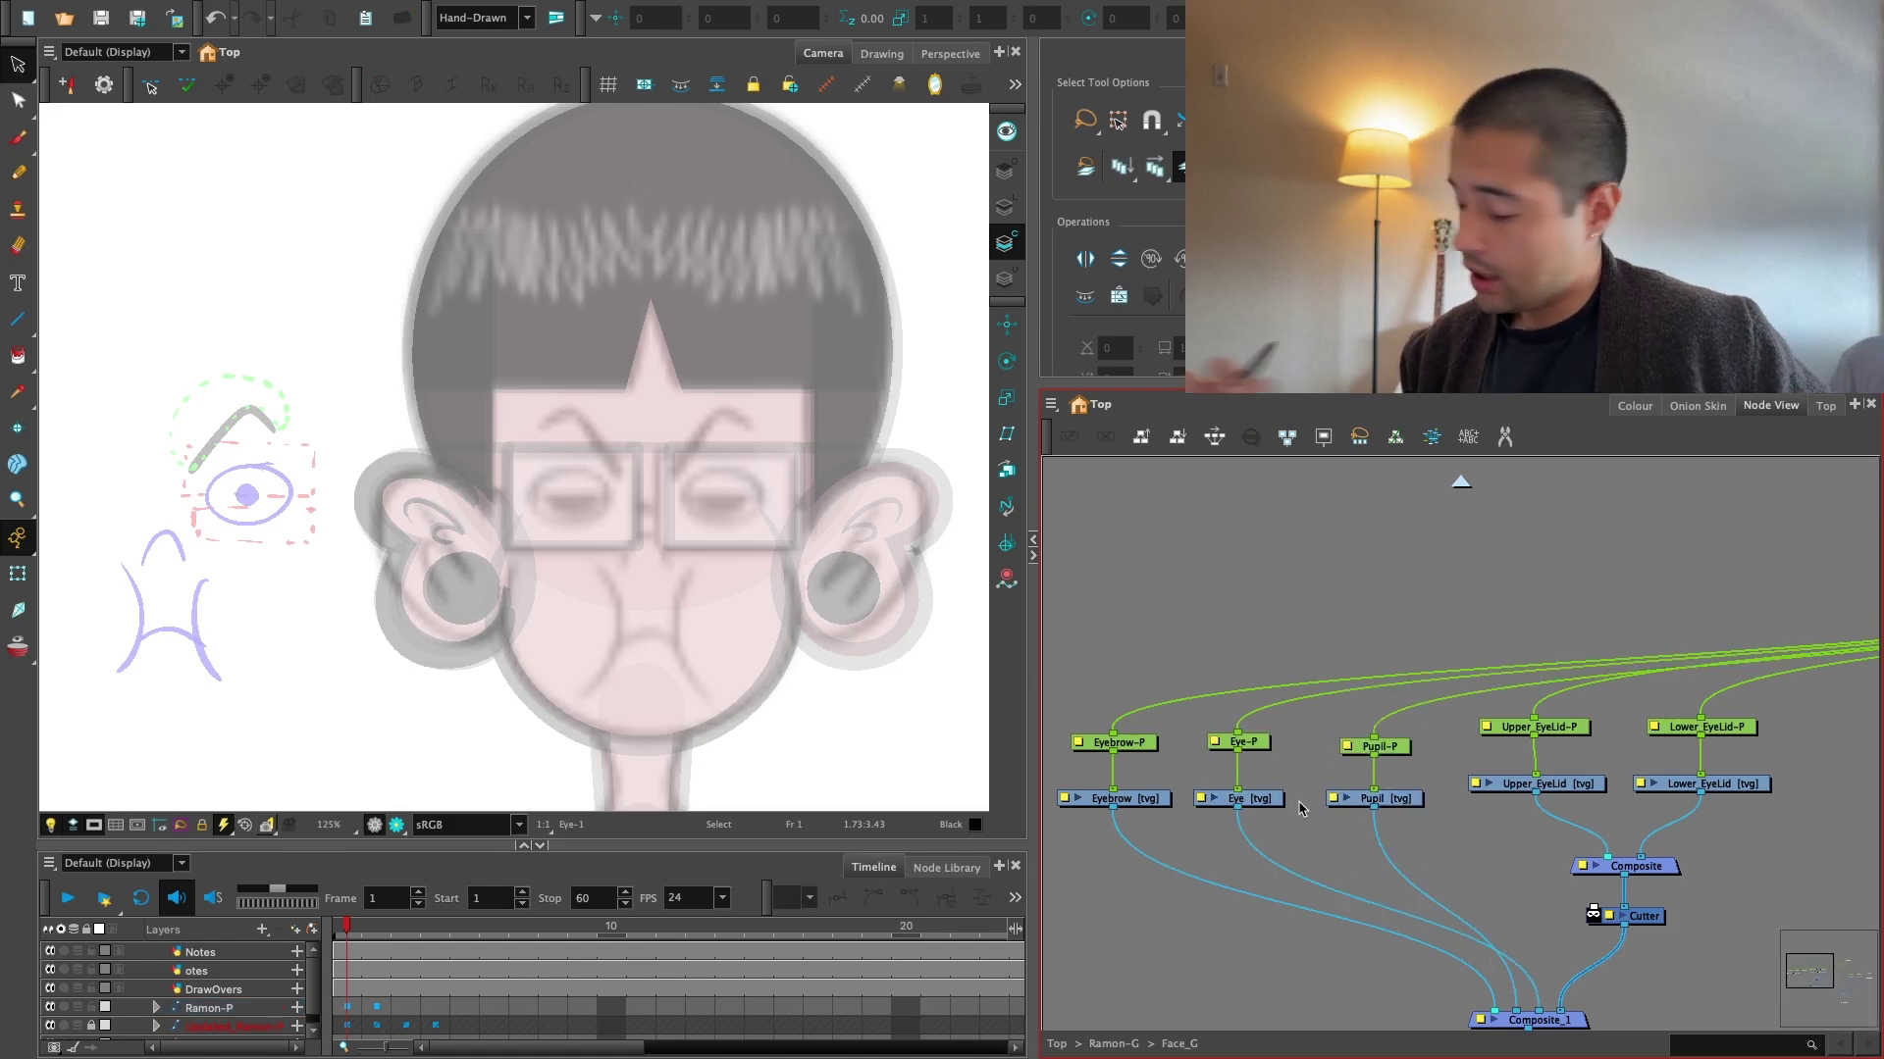
key(Return)
text(line art)
key(Return)
key(Return)
text(c)
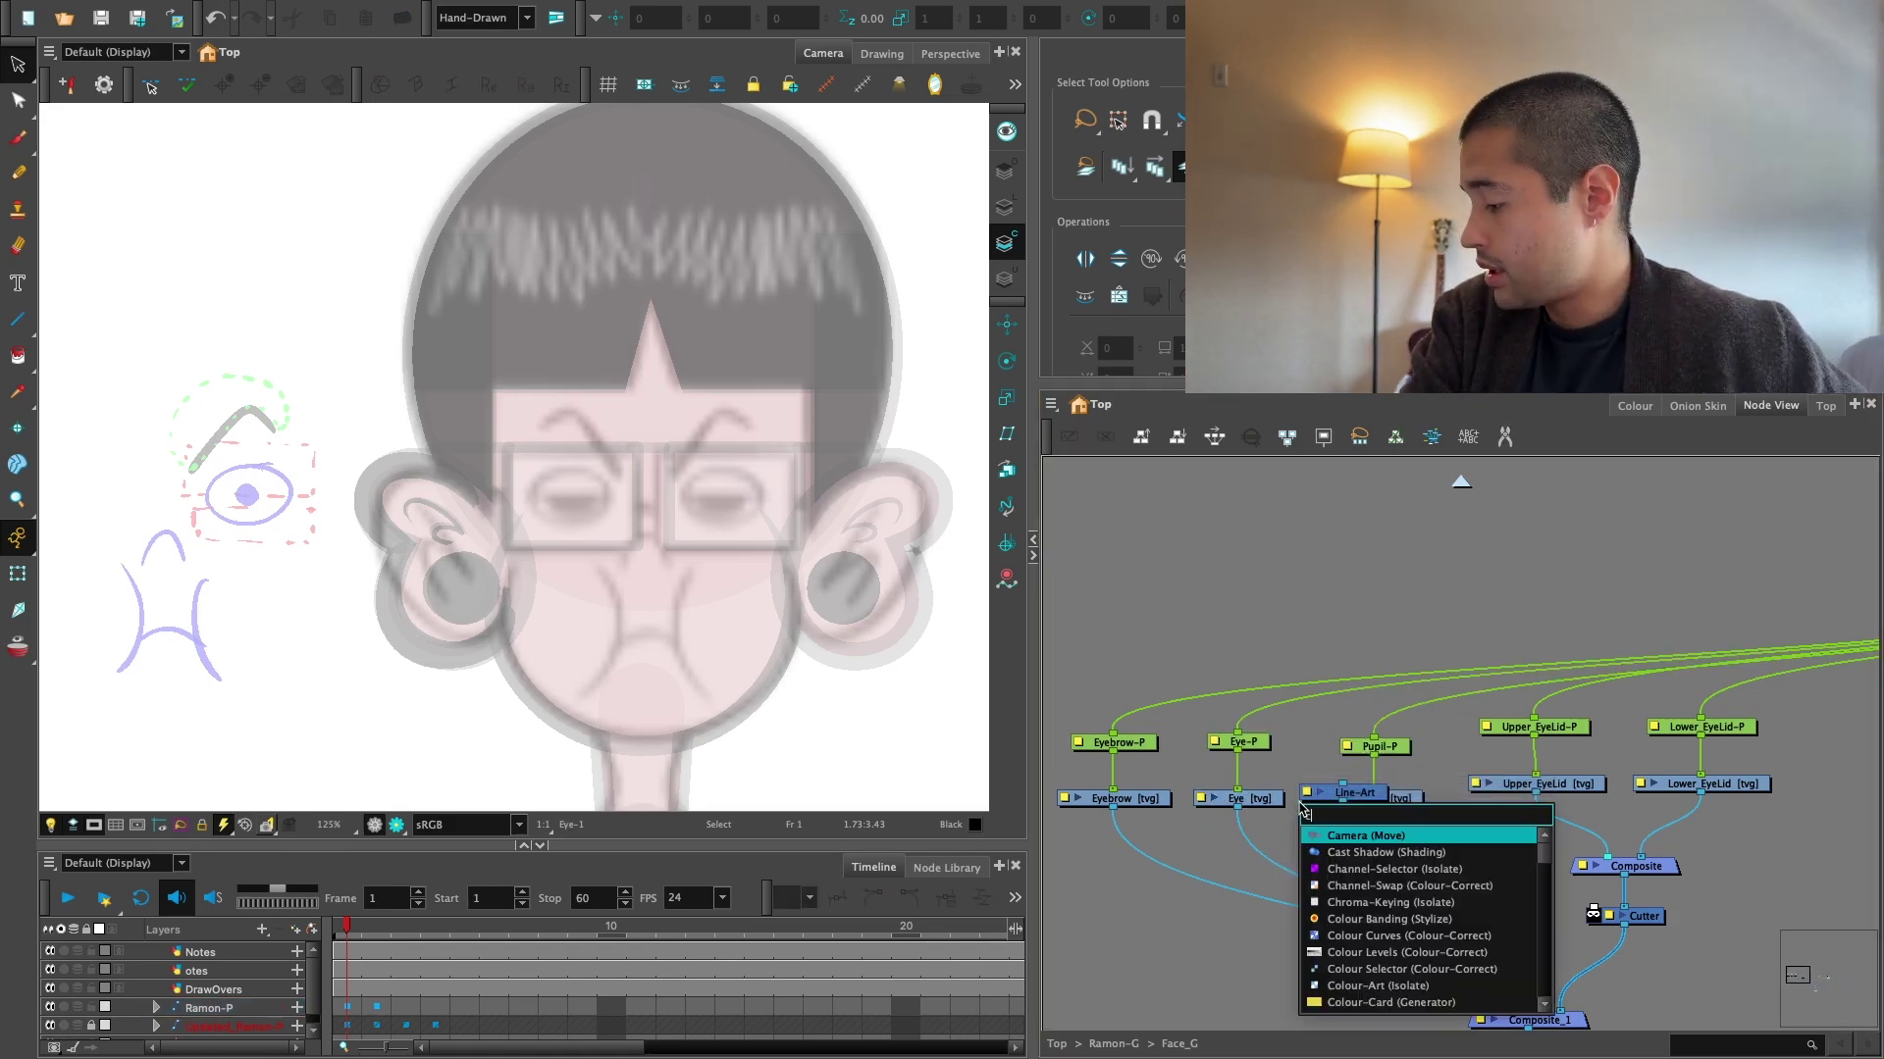
text(olour art)
key(Return)
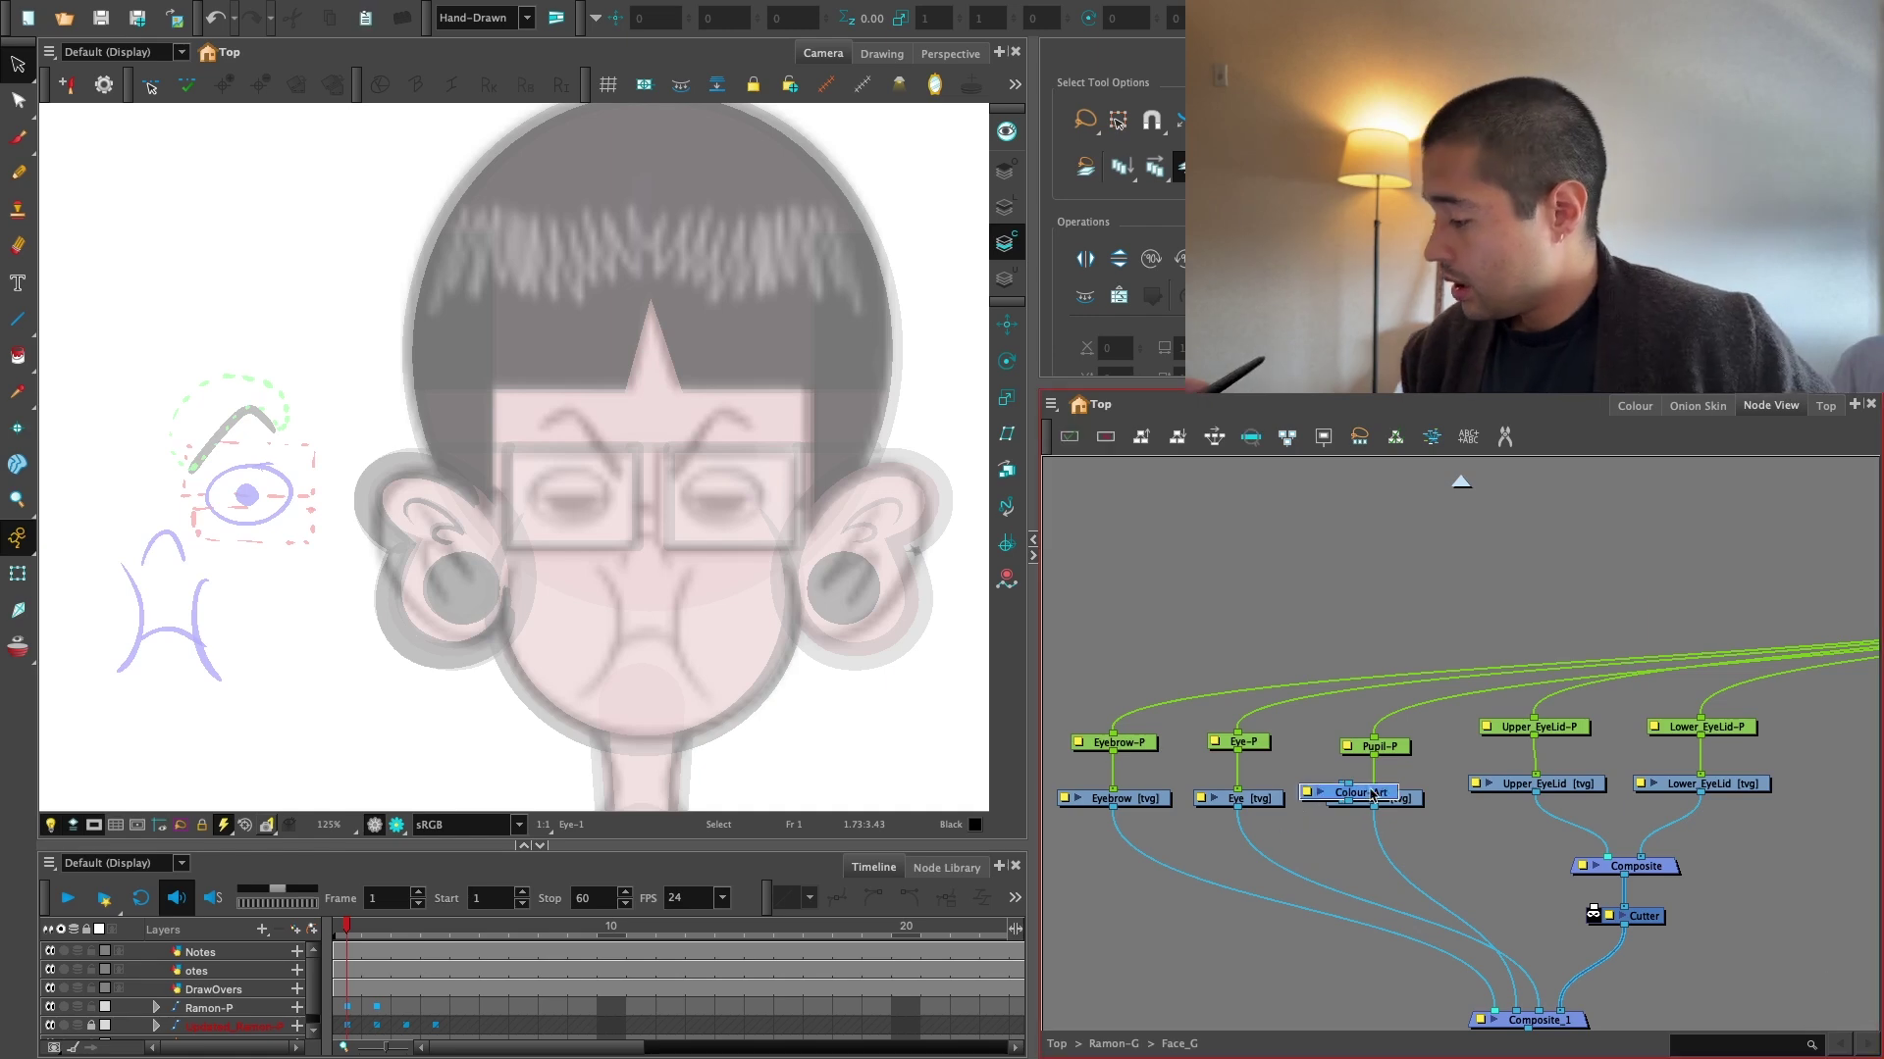
Place Line-Art and Colour-Art under the Eye drawing and connect both outputs to Composite_1.
drag(1374, 795, 1355, 859)
drag(1363, 801, 1330, 848)
drag(1210, 865, 1346, 978)
drag(1150, 832, 1353, 978)
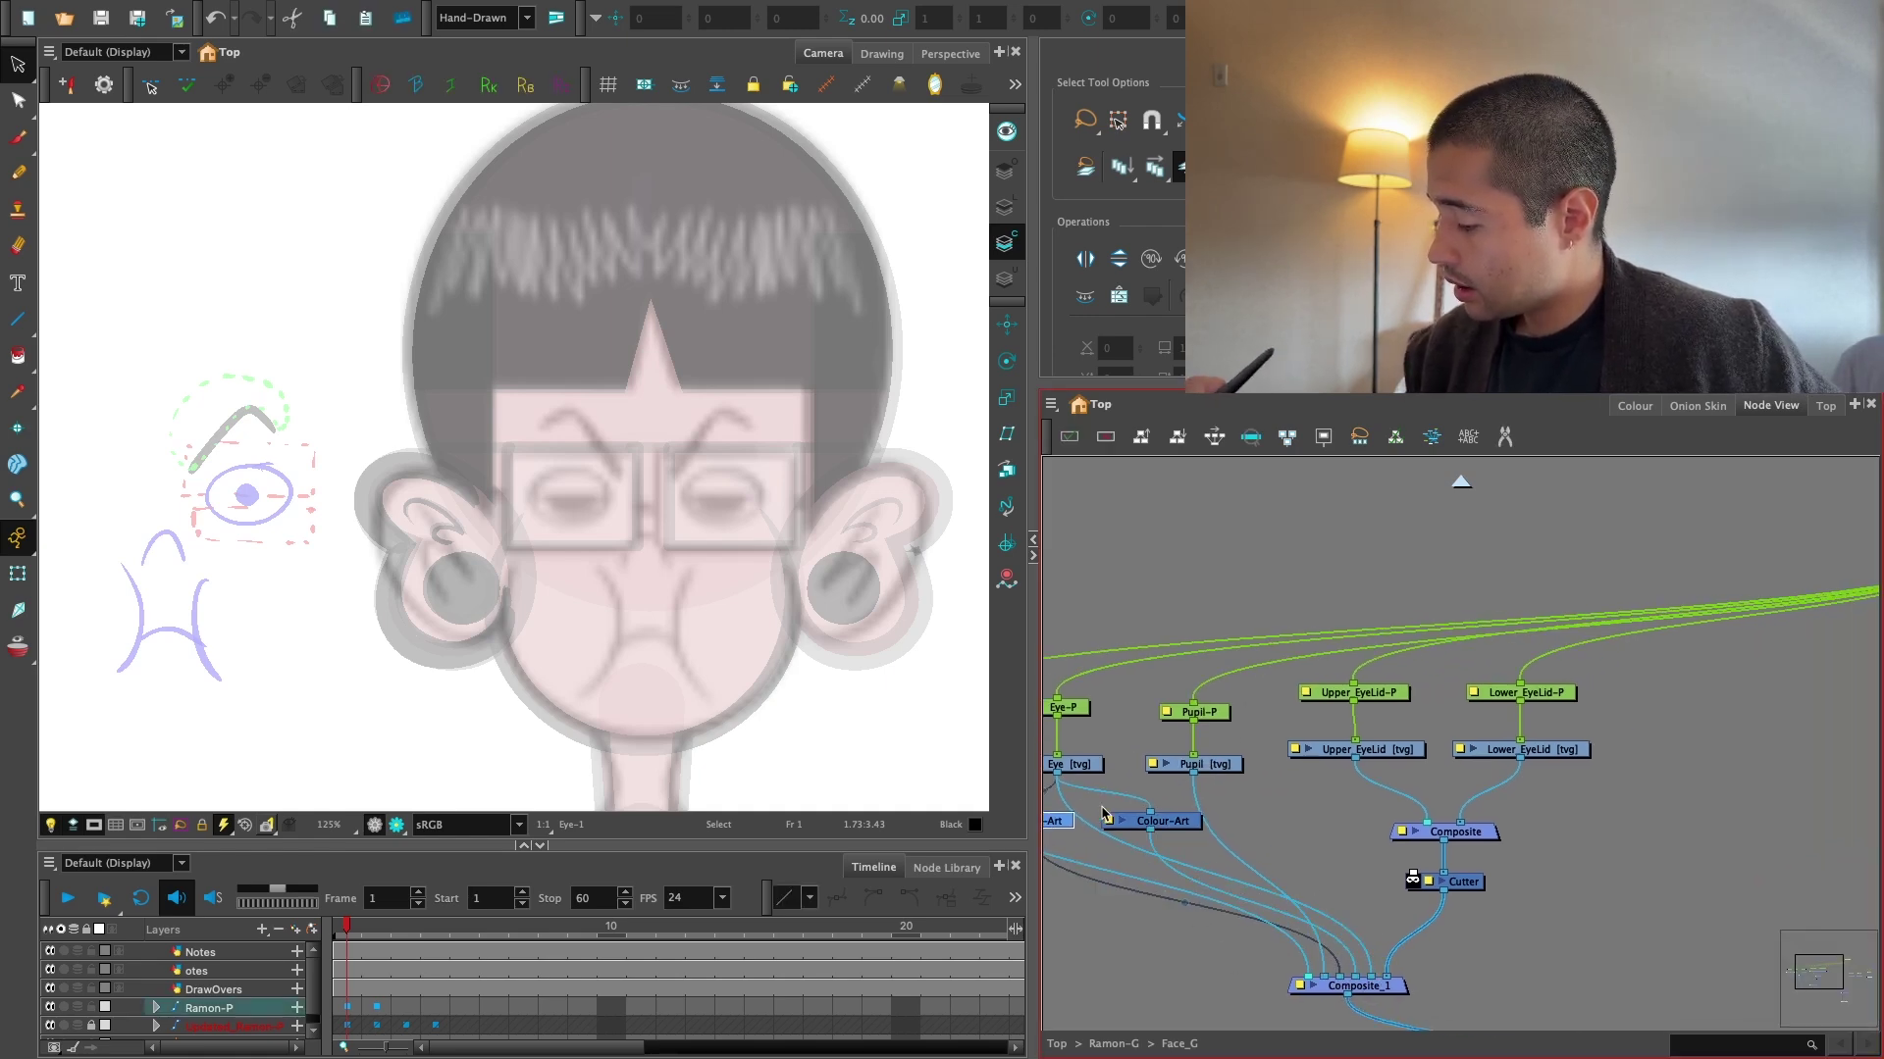
click(1085, 817)
scroll(1128, 799, down, 2)
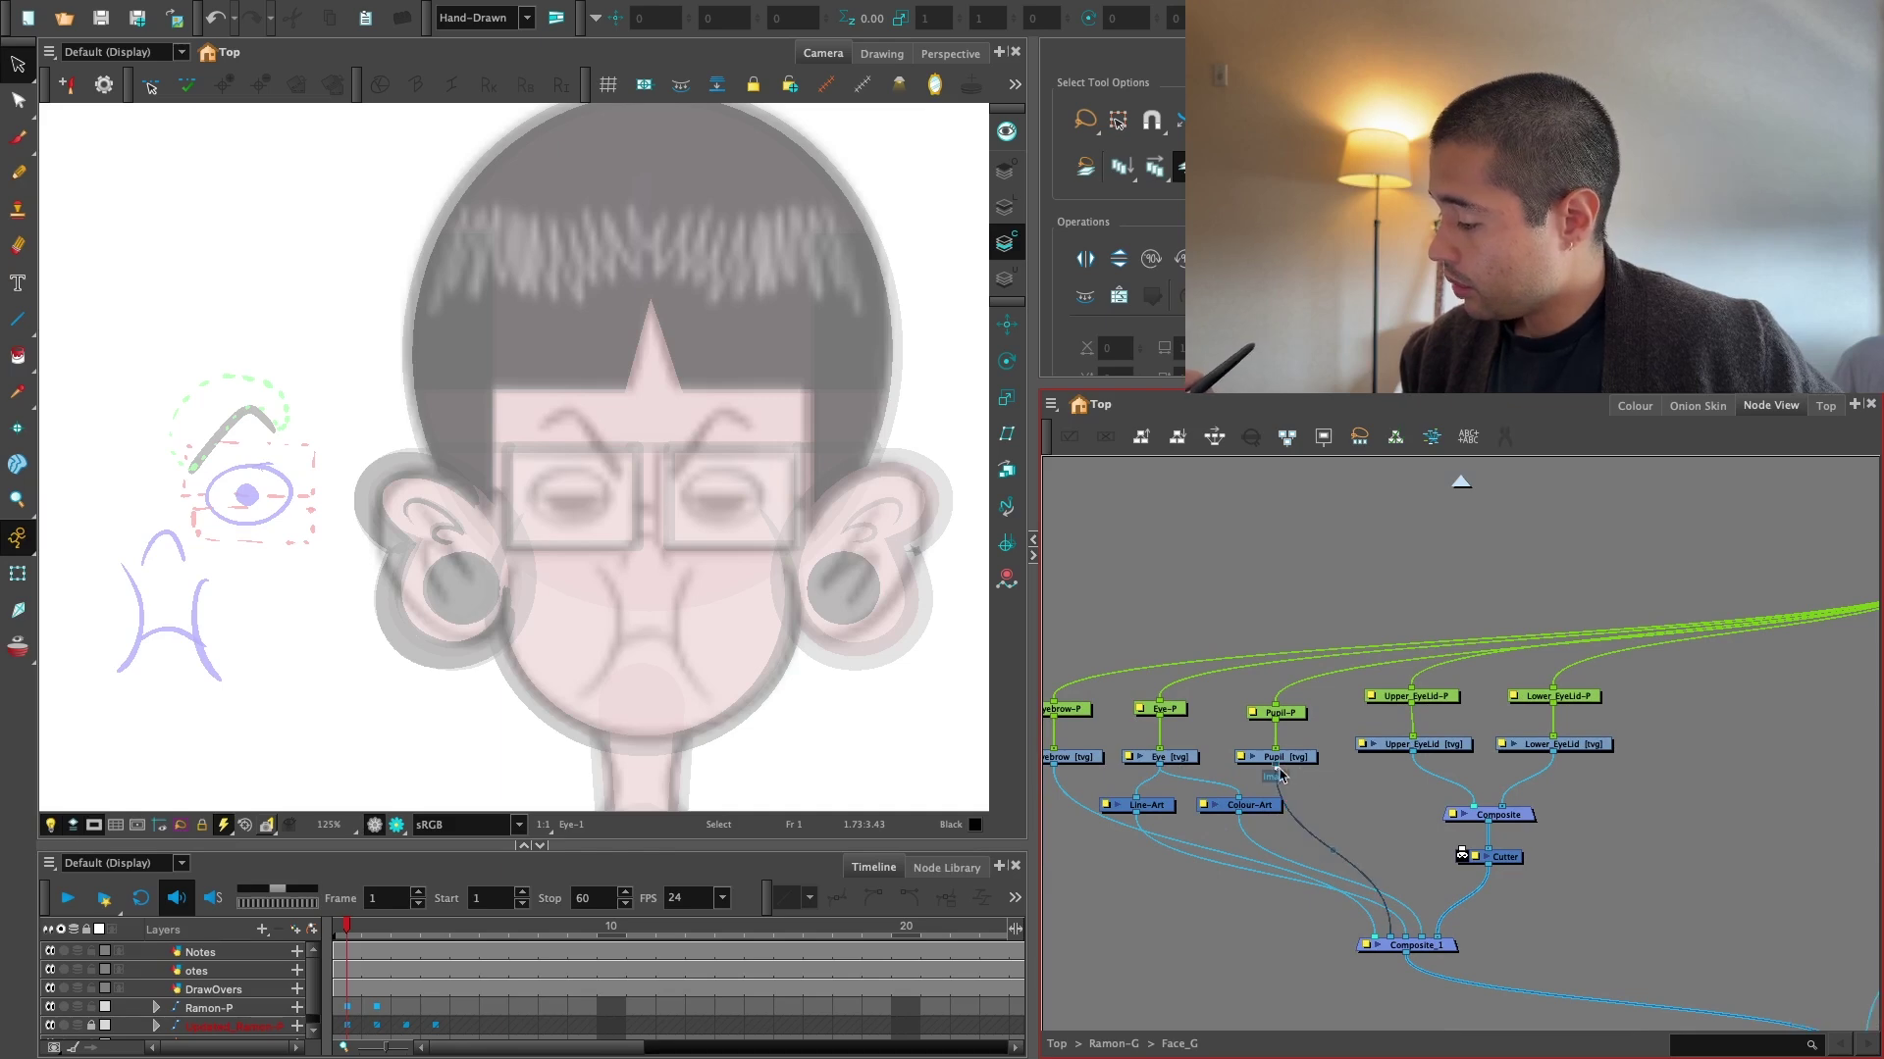
Reconnect the Pupil drawing to Composite_1 and move that composite beneath the eye and pupil branches.
scroll(1431, 887, up, 1)
drag(1263, 766, 1403, 967)
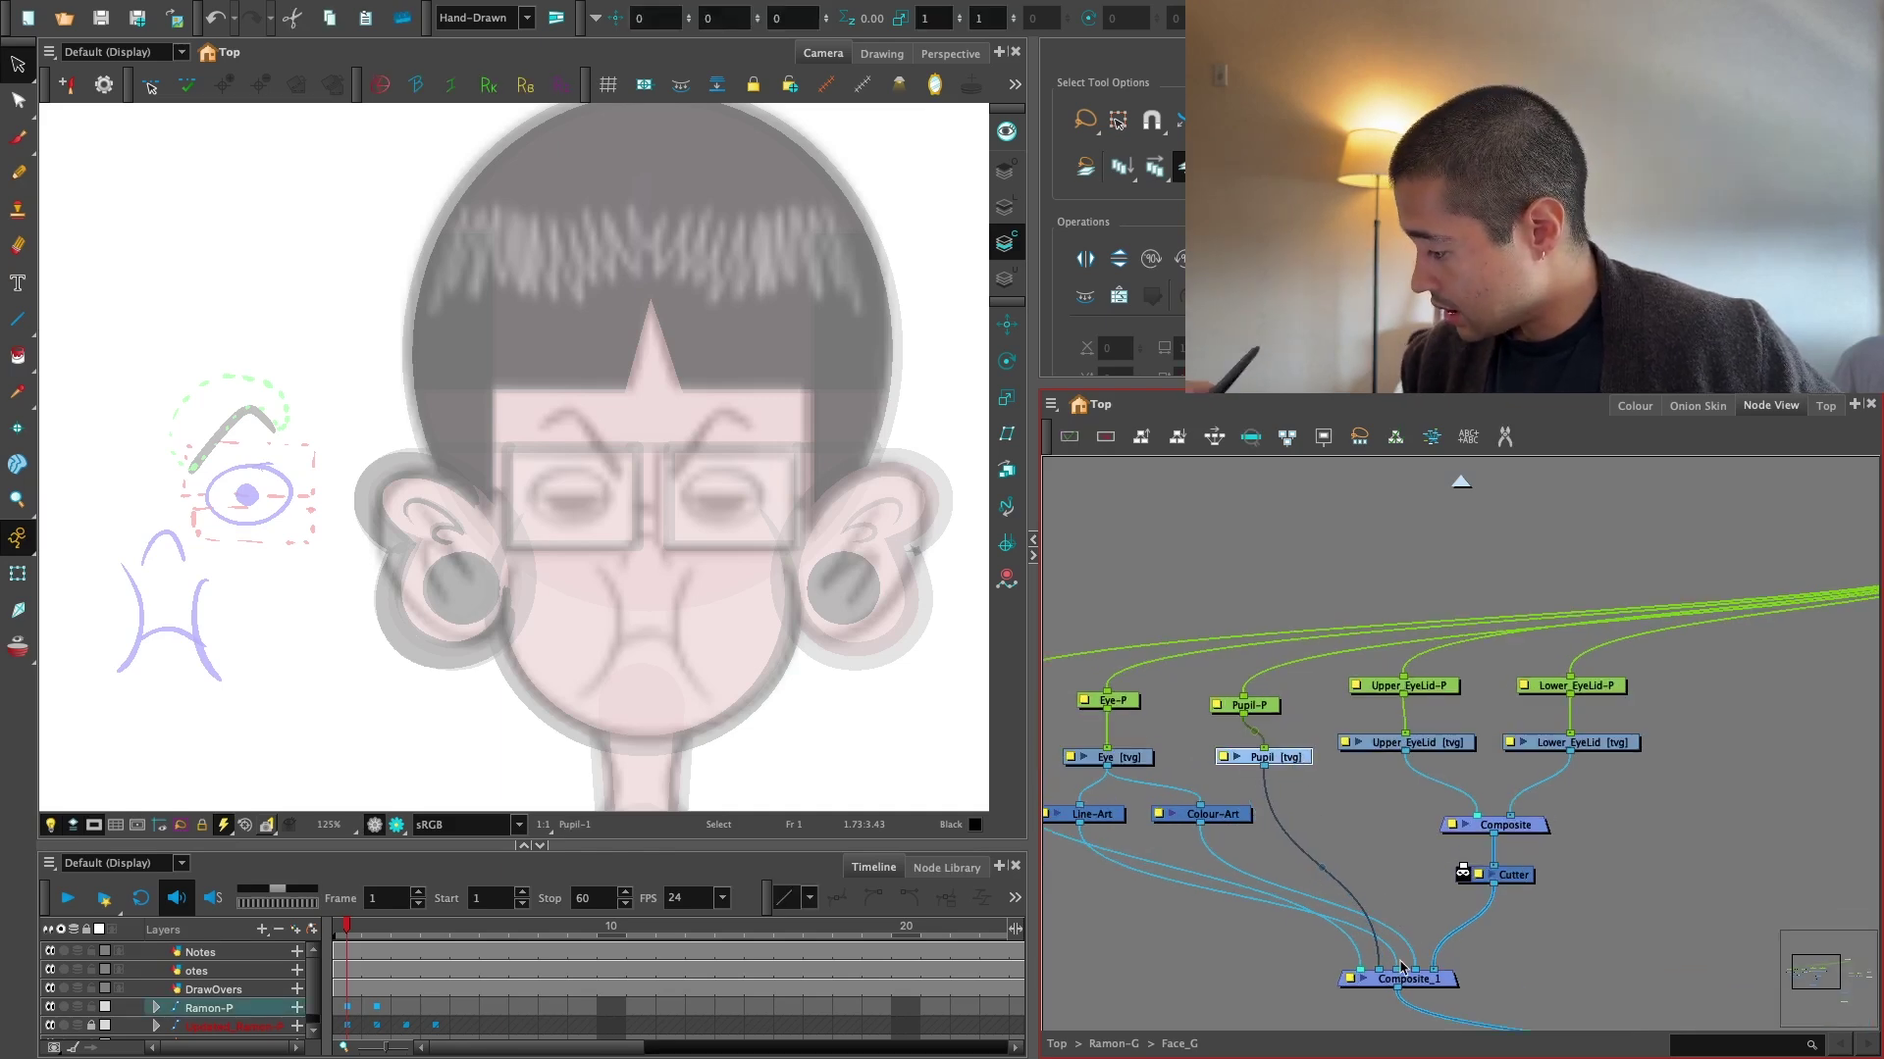
scroll(1407, 890, down, 1)
drag(1455, 783, 1528, 778)
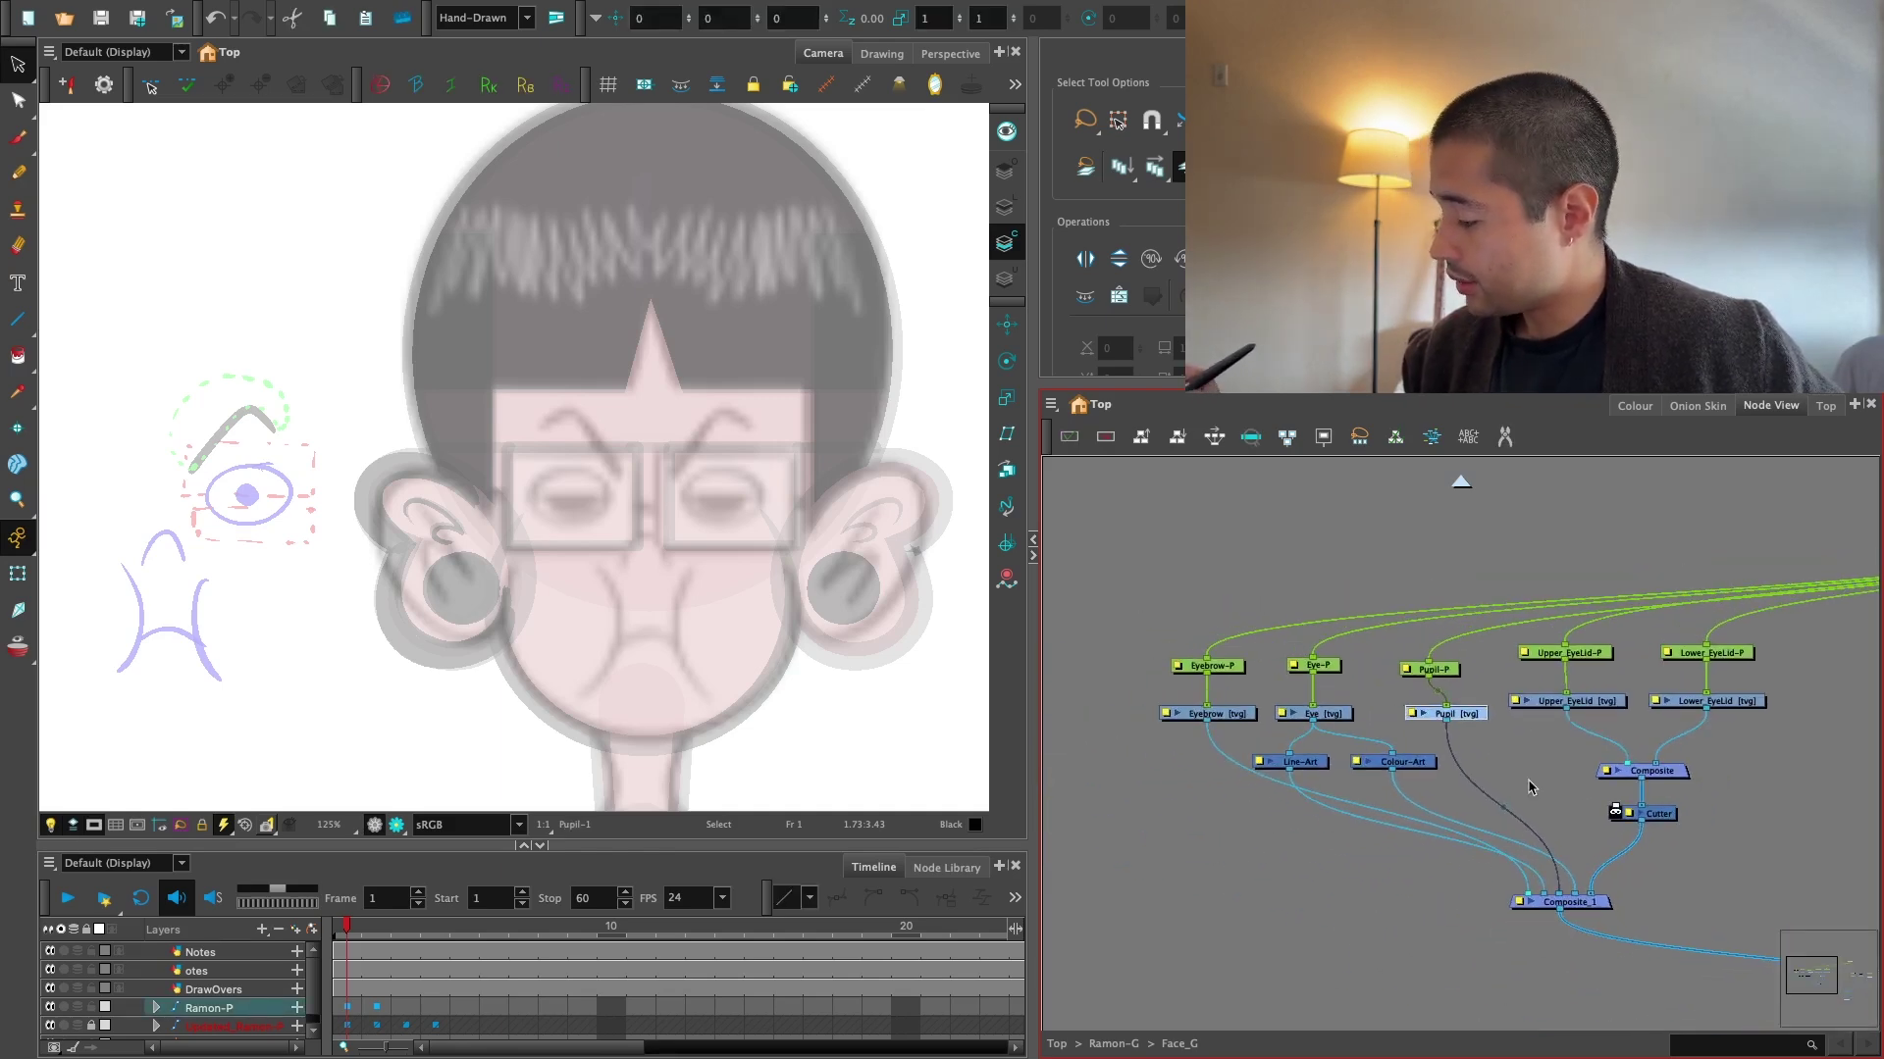
drag(1594, 897, 1453, 933)
click(1488, 808)
scroll(1477, 796, up, 2)
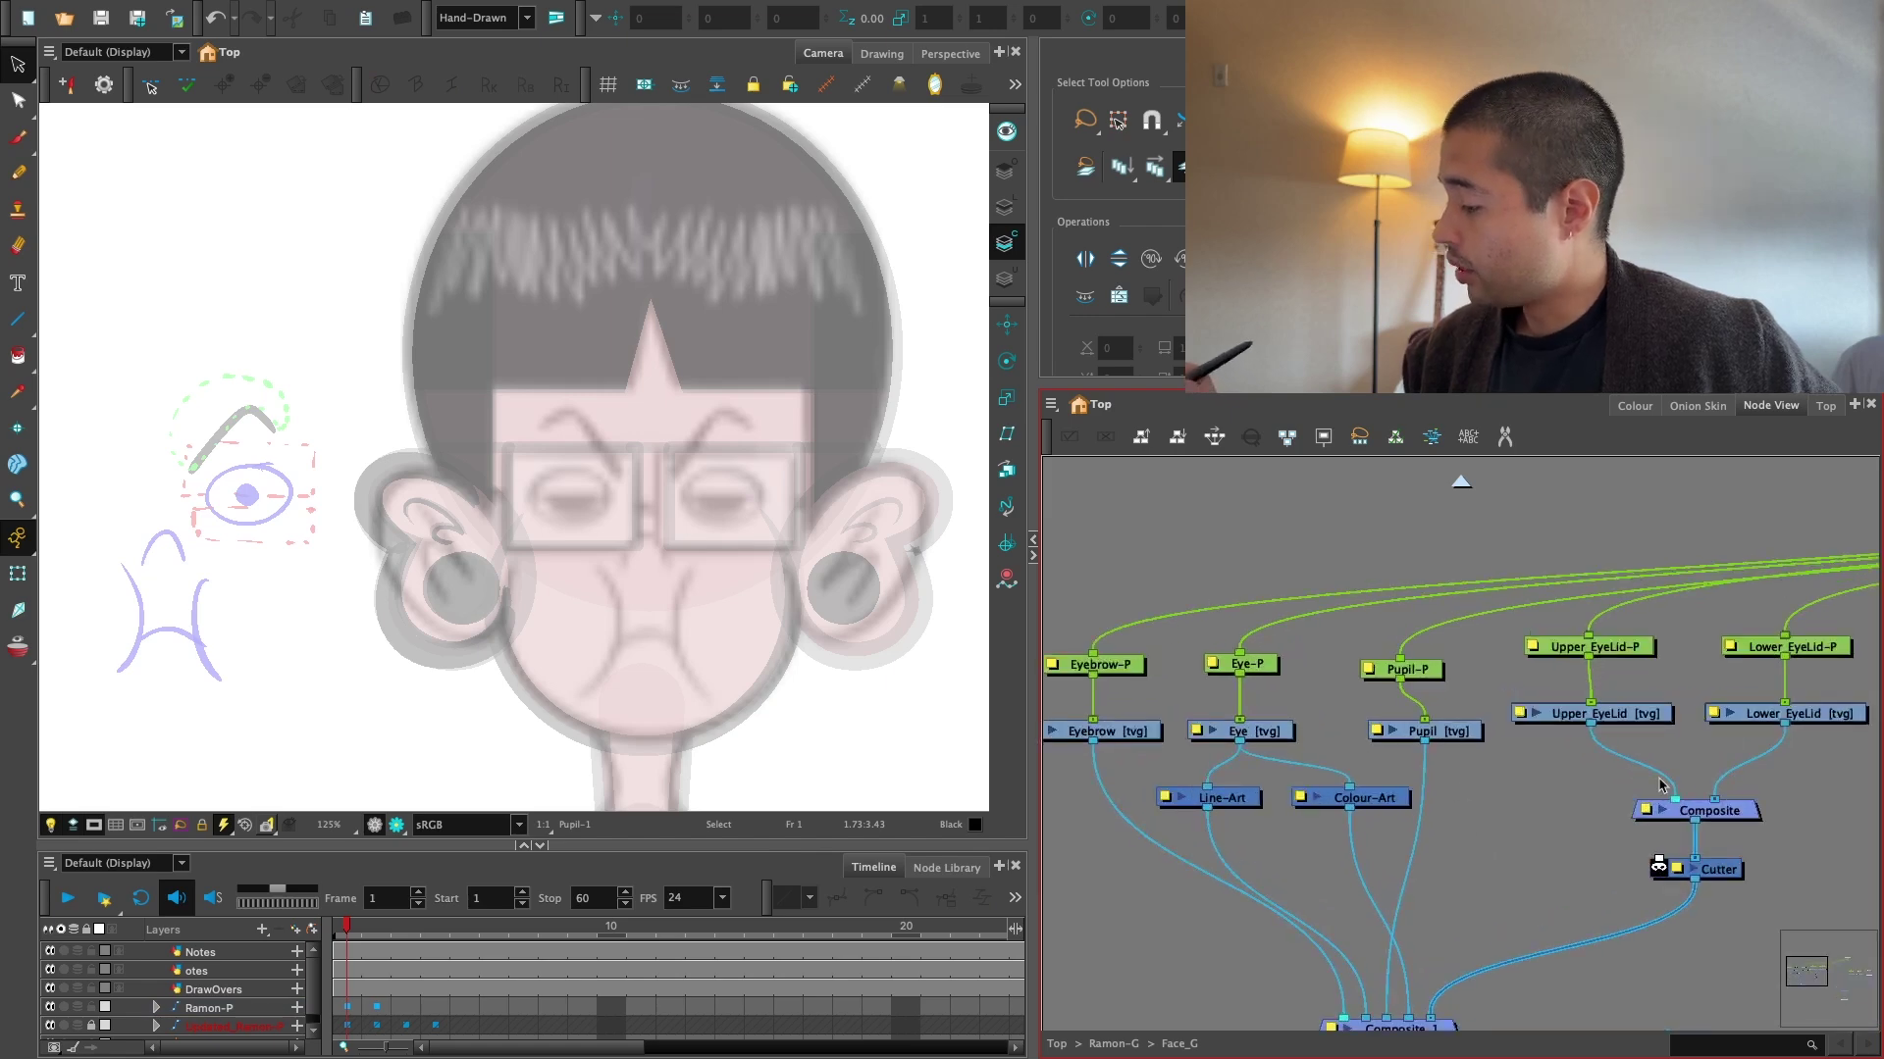
Duplicate the Cutter onto the Pupil's output and connect the Eye's Colour-Art to it as the matte.
click(1715, 870)
key(ctrl+d)
drag(1768, 903, 1657, 895)
drag(1754, 875, 1401, 832)
drag(1323, 786, 1420, 823)
drag(1492, 769, 1552, 773)
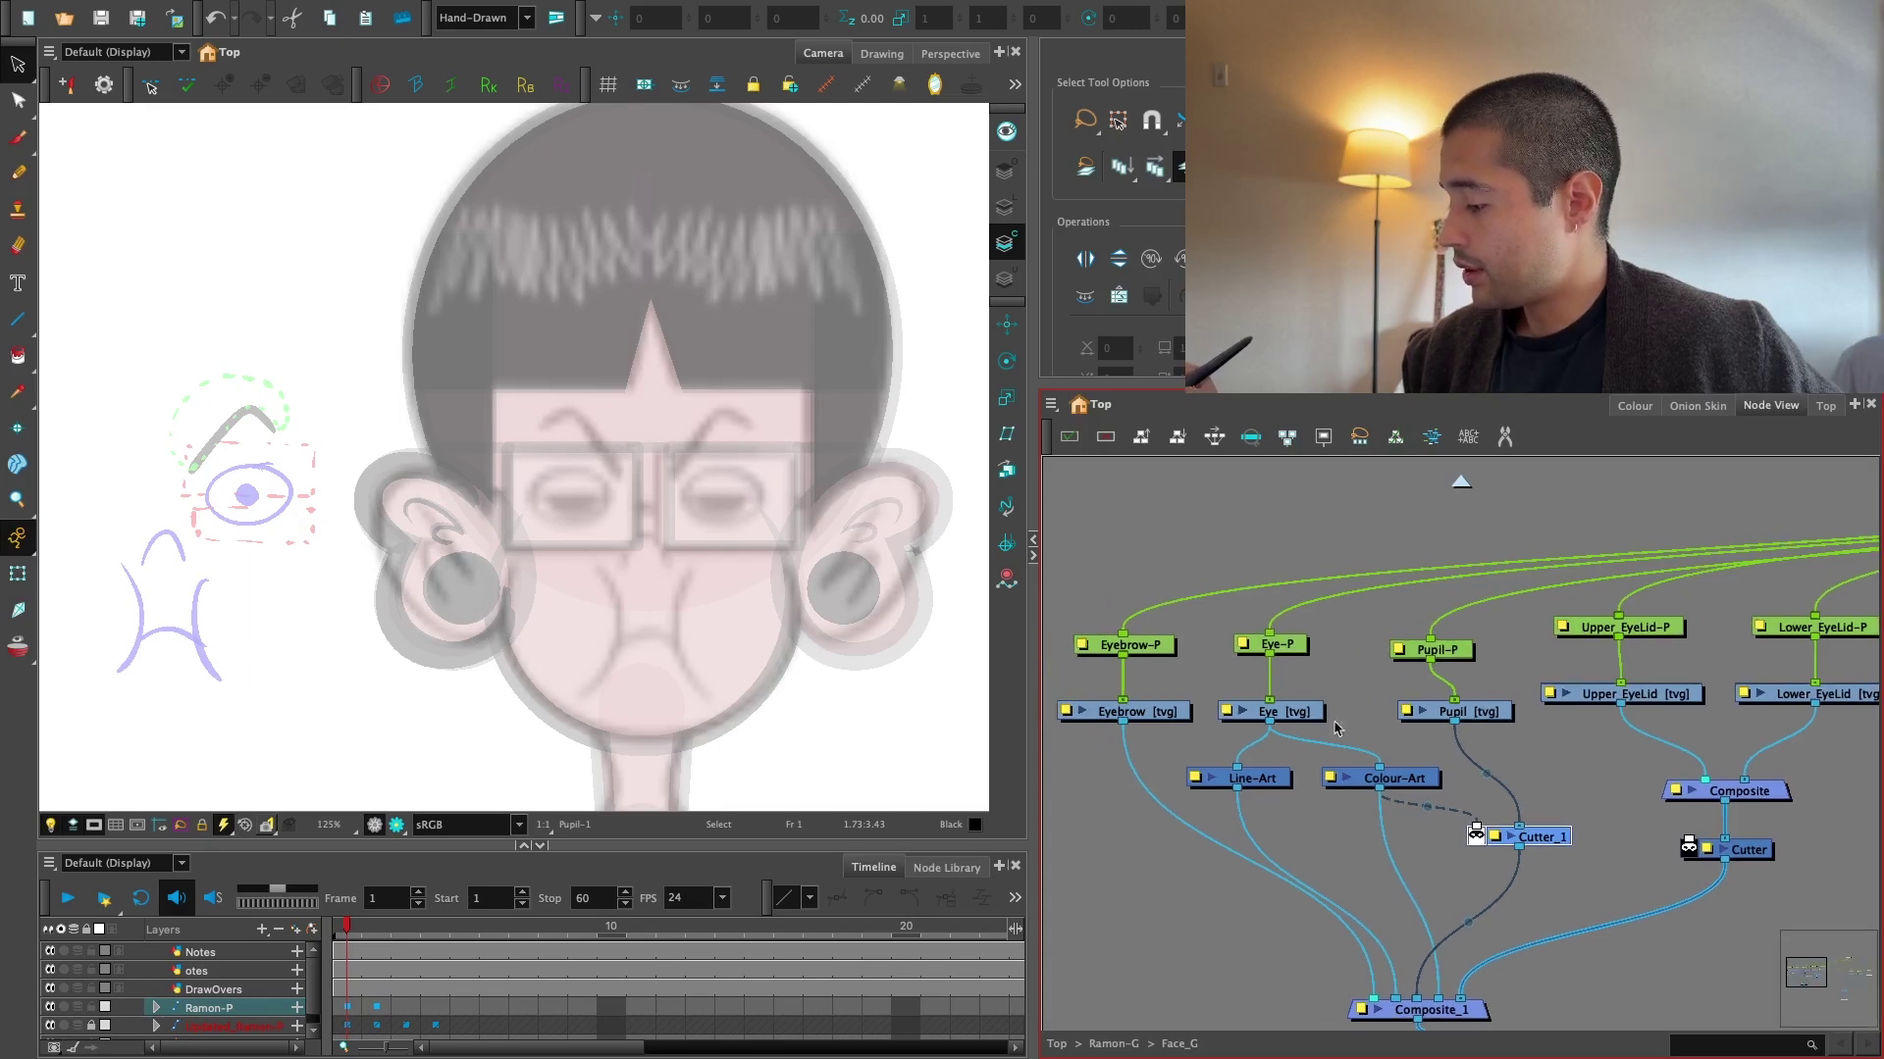
Move the Eyebrow drawing and its peg further away from the Eye nodes.
click(1297, 711)
drag(1162, 725, 1263, 753)
shift+click(1251, 684)
drag(1251, 684, 1158, 692)
click(1211, 724)
Copy the Line-Art and Colour-Art nodes and place the copies beneath the Eyebrow drawing.
click(1248, 814)
drag(1262, 833, 1569, 820)
key(super+c)
key(super+v)
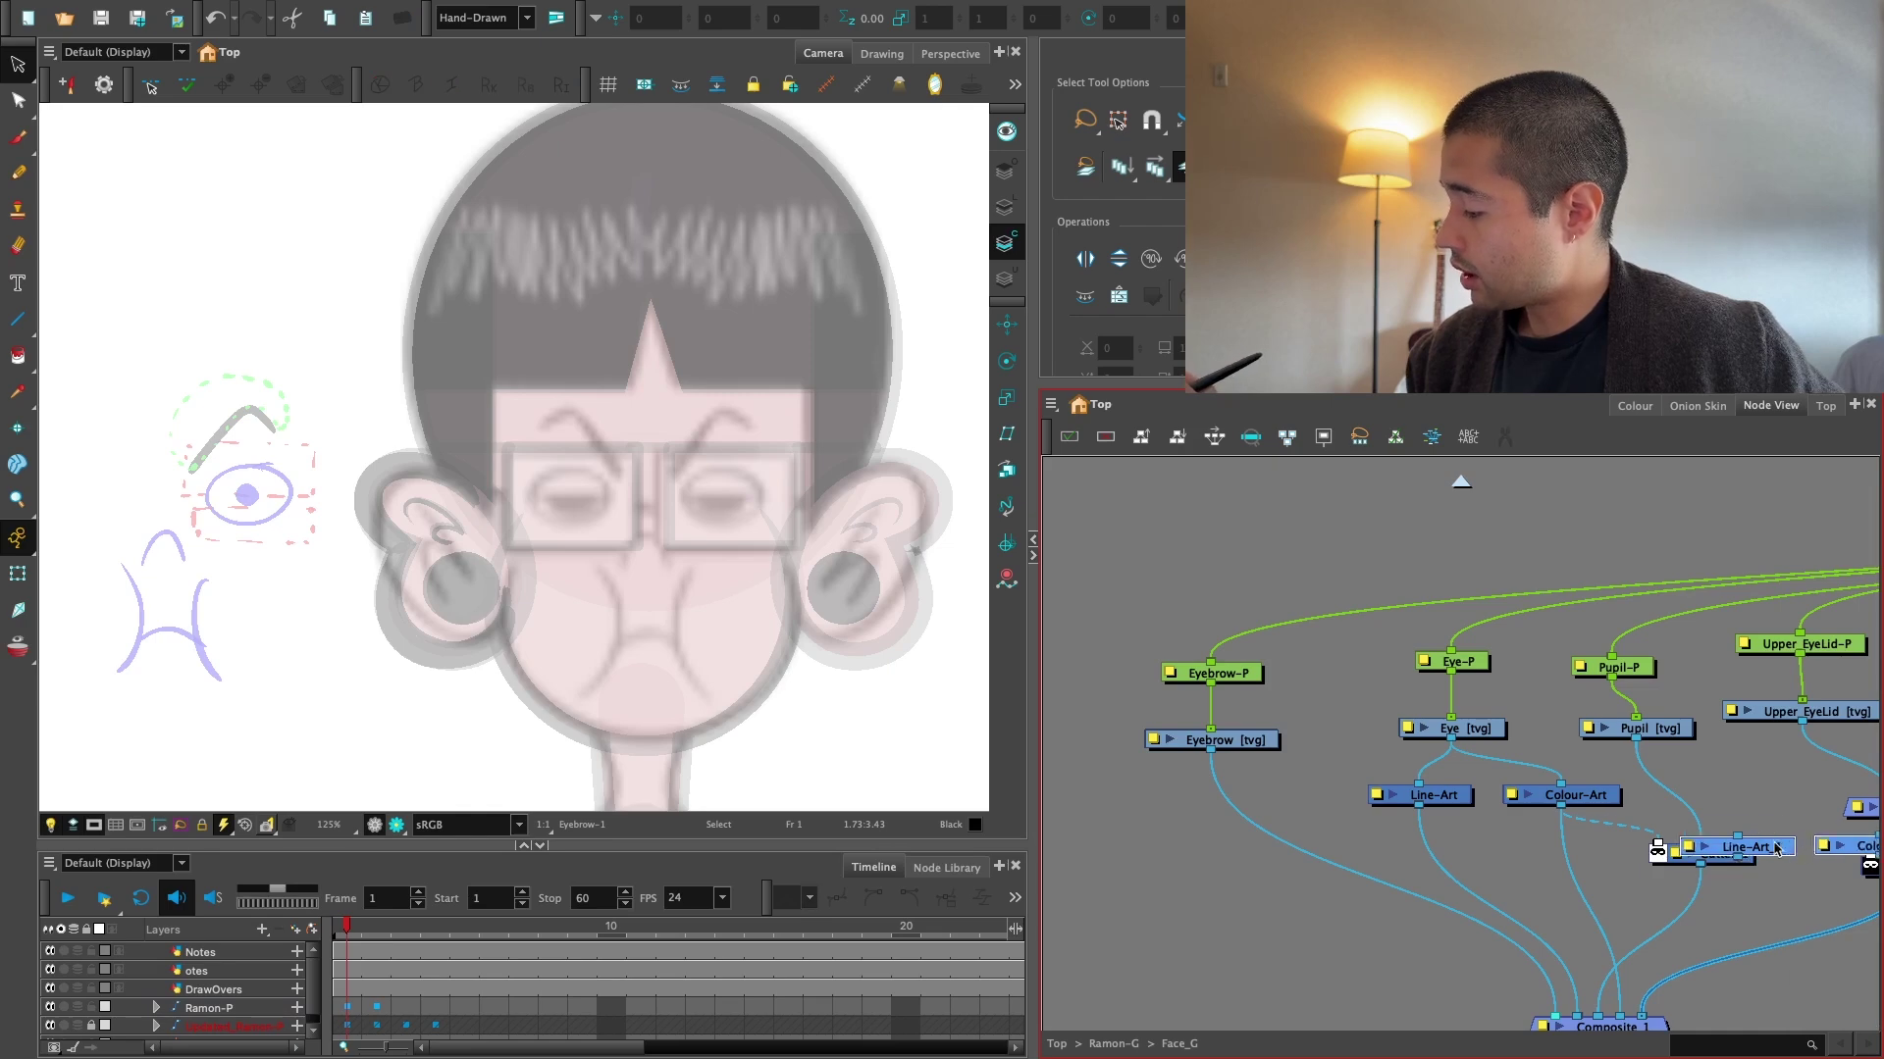
drag(1774, 845, 1093, 798)
Add an Underlay-Layer node beside the copied Colour-Art node and rename it UL.
click(1317, 784)
key(Return)
text(unver)
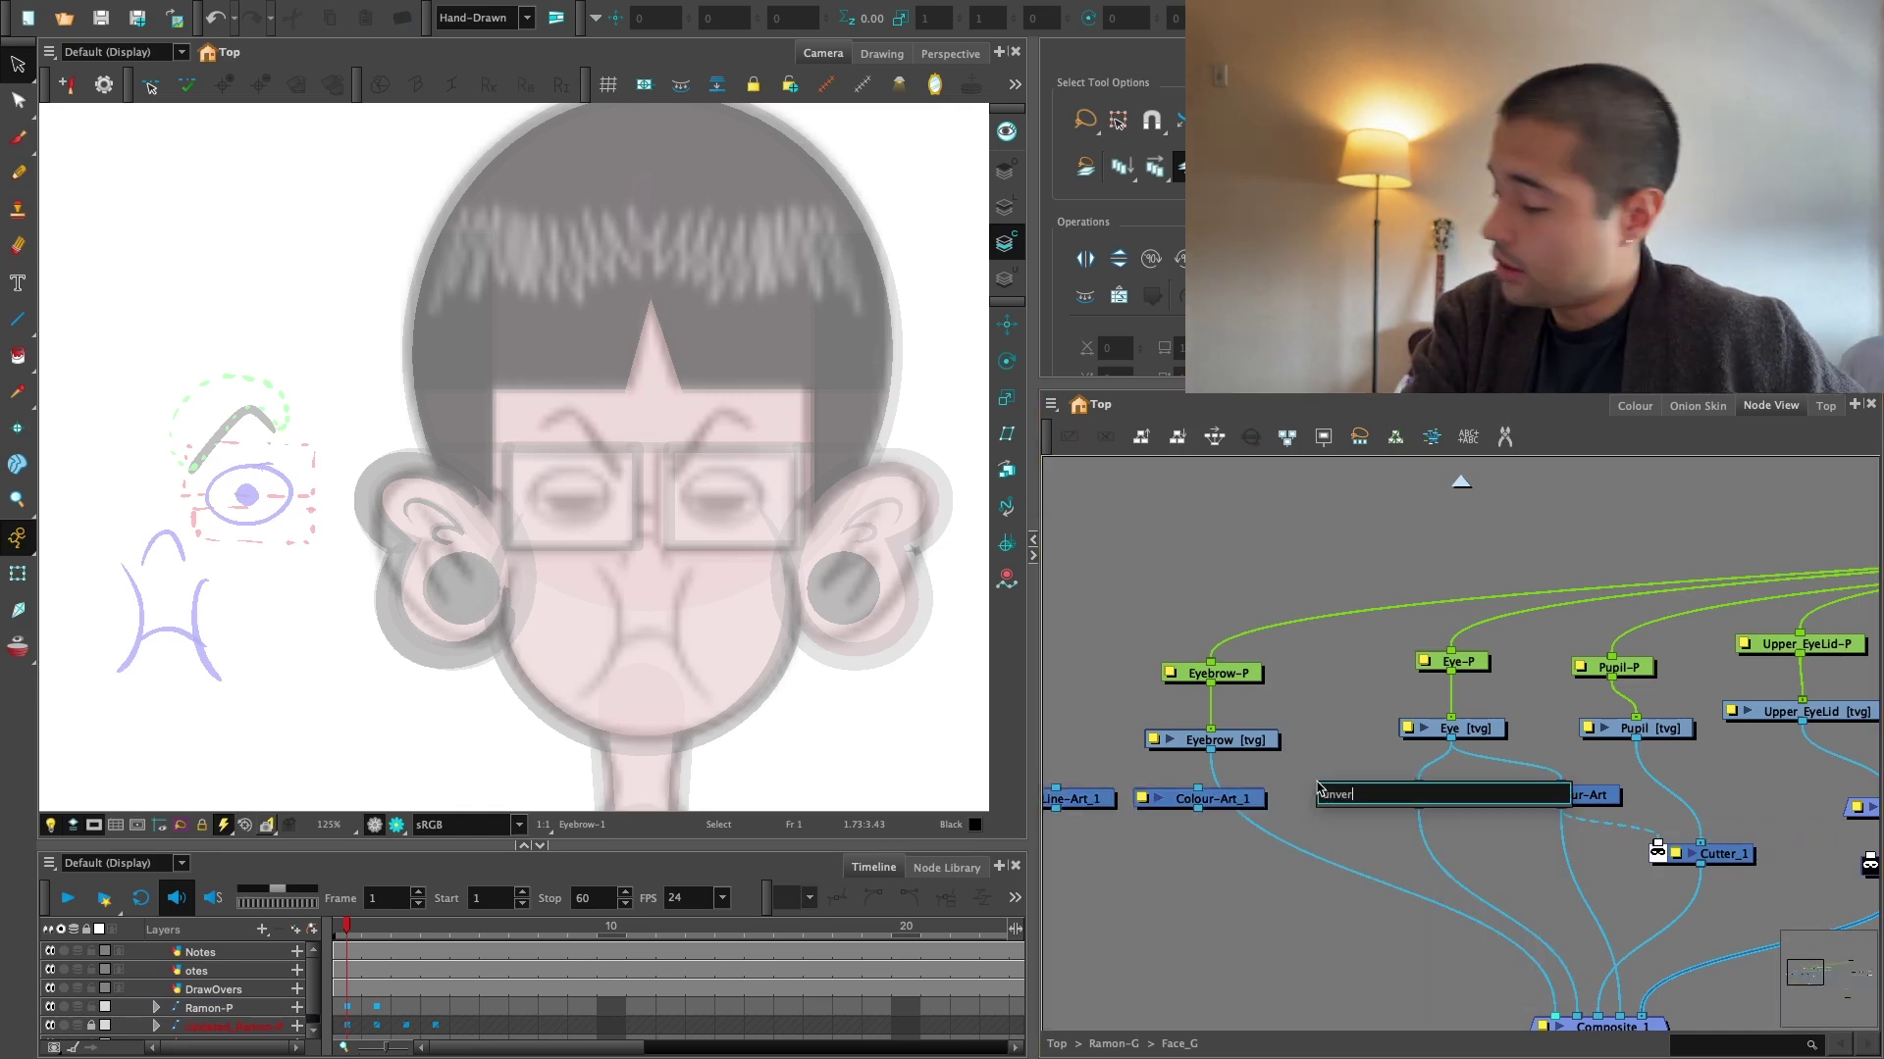
key(Return)
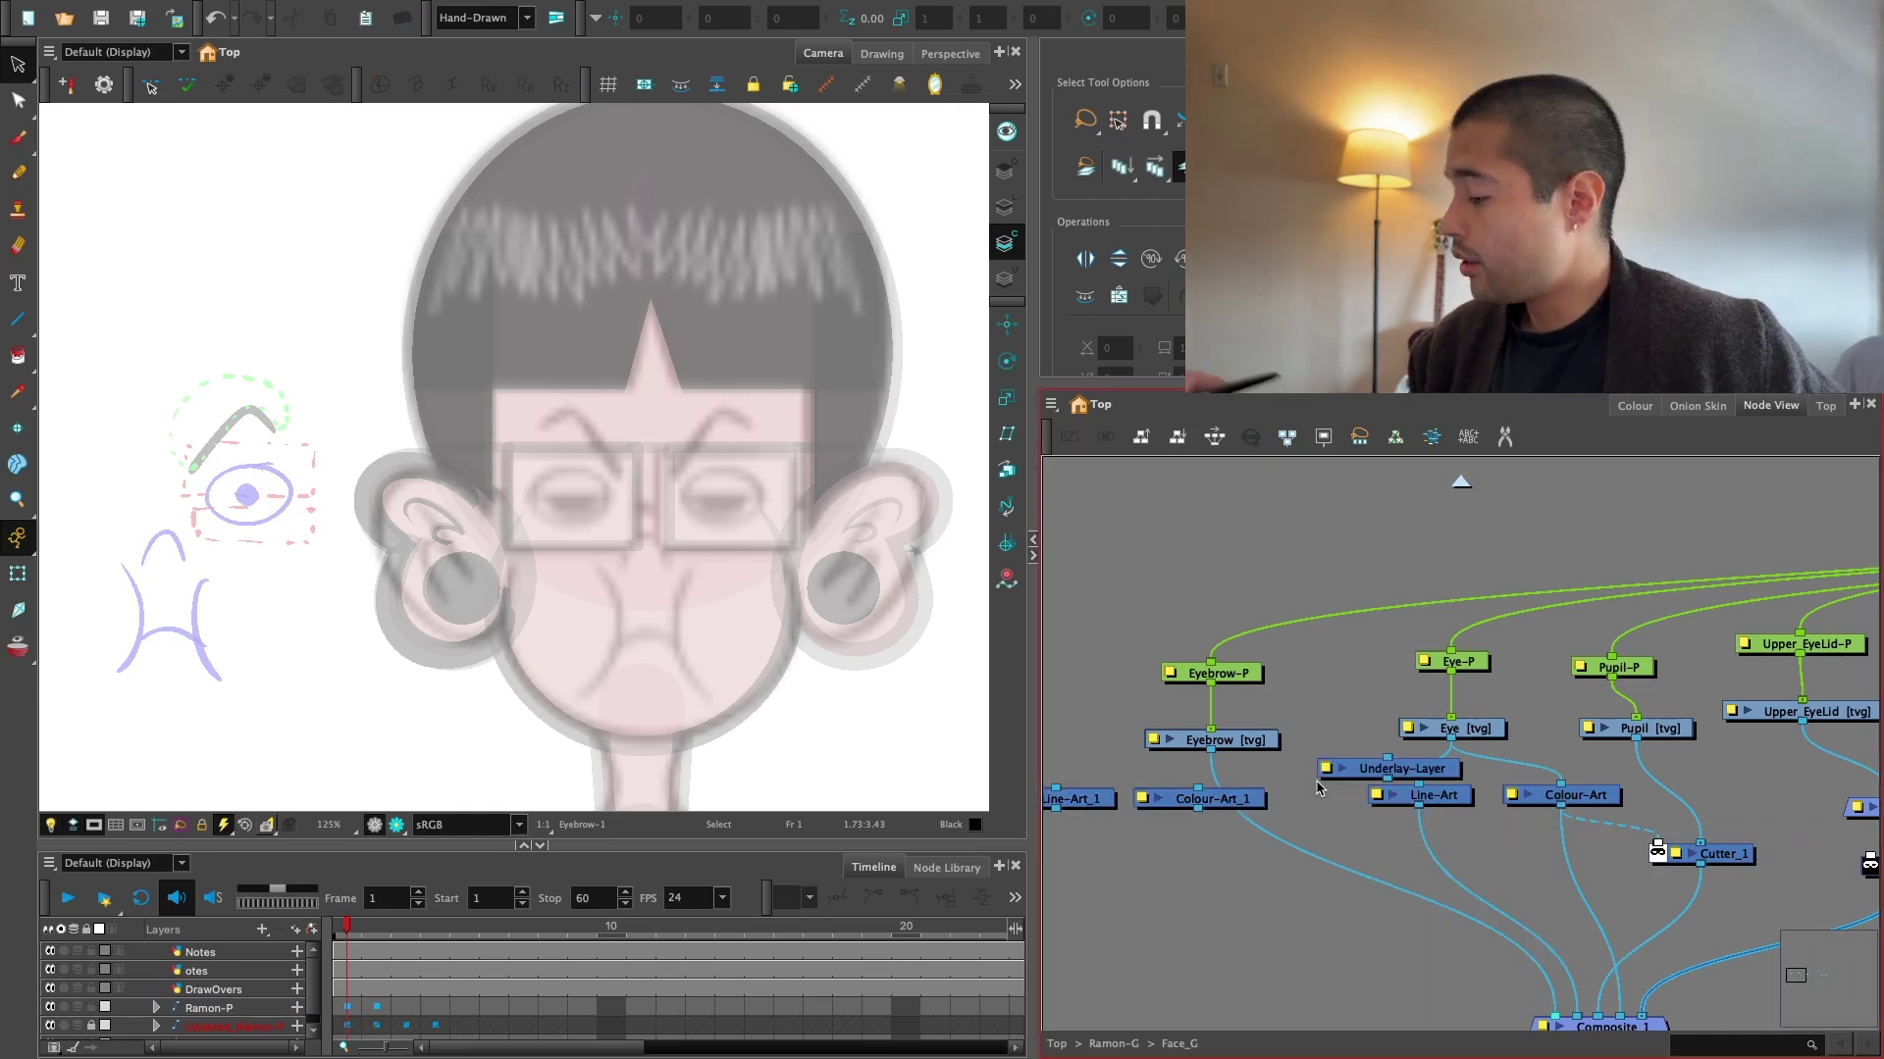
drag(1443, 773, 1393, 803)
key(super+a)
double_click(1377, 800)
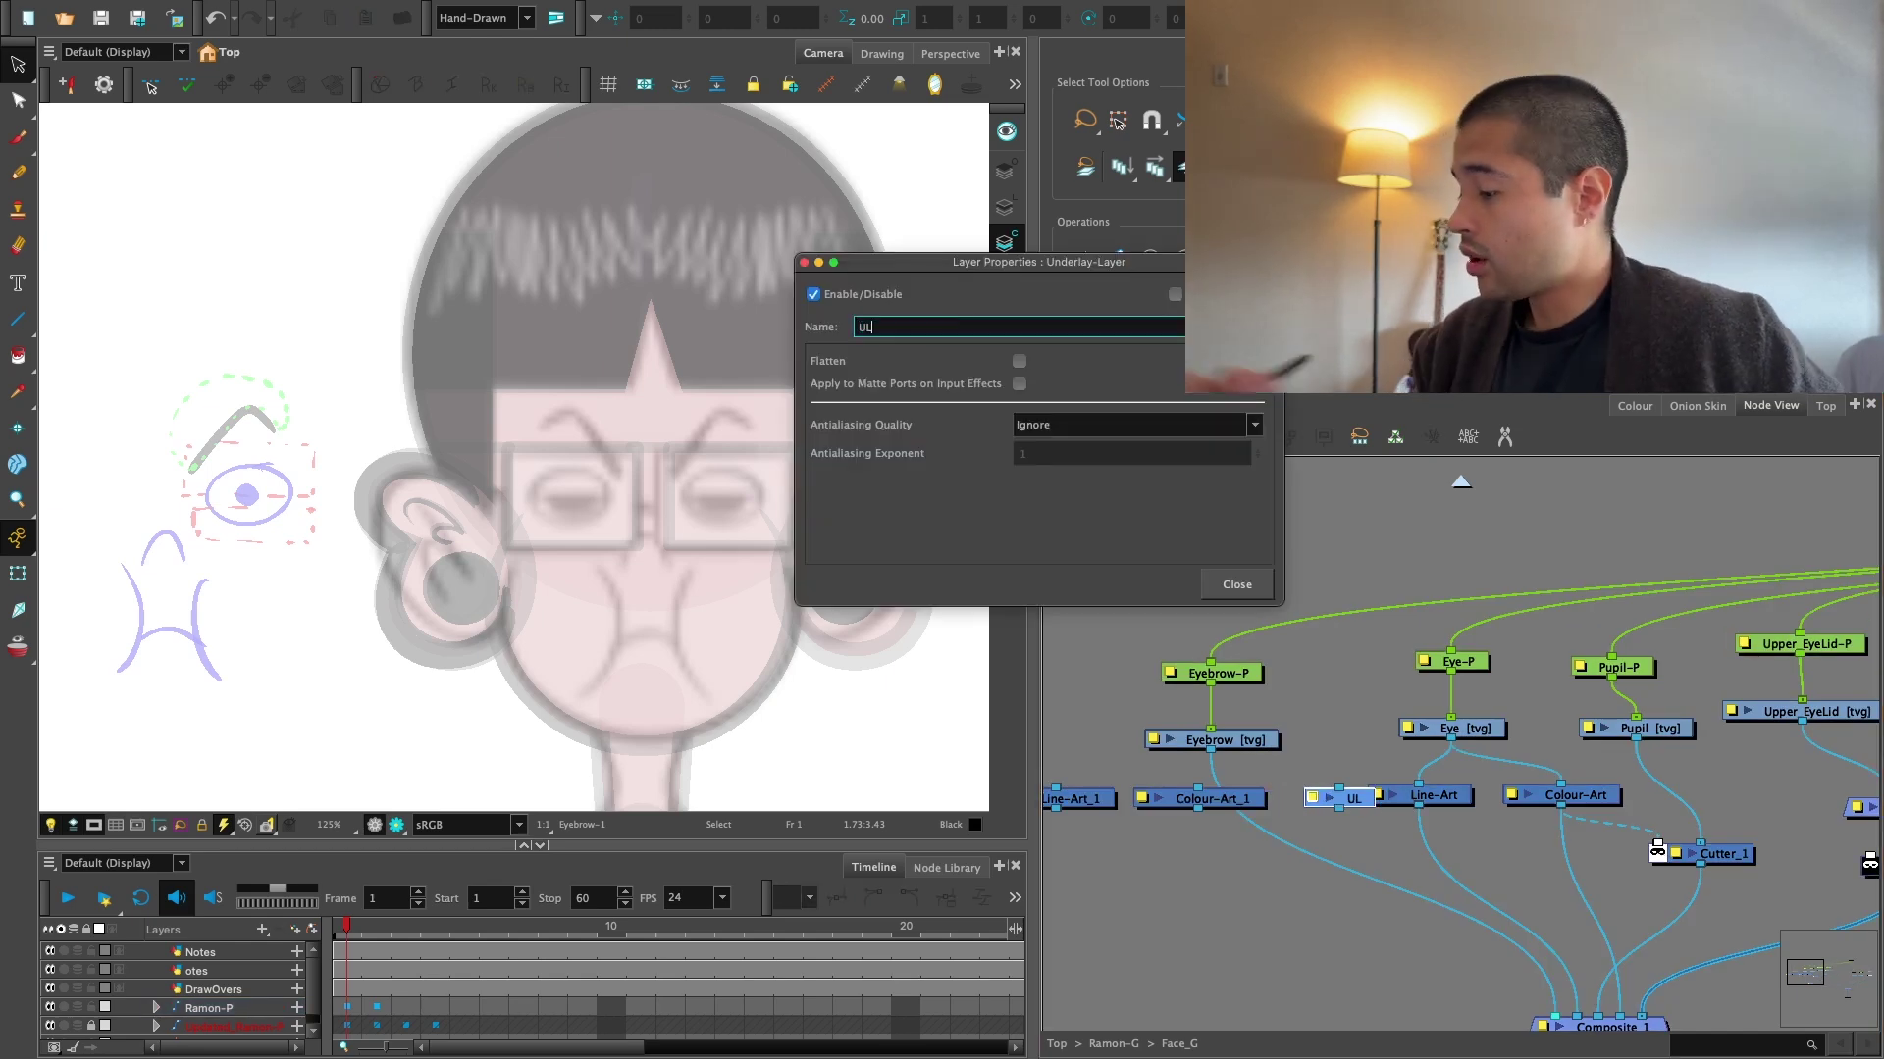
click(1237, 585)
Rename the copied Colour-Art node CA and the copied Line-Art node LA.
scroll(1327, 785, up, 2)
click(1326, 785)
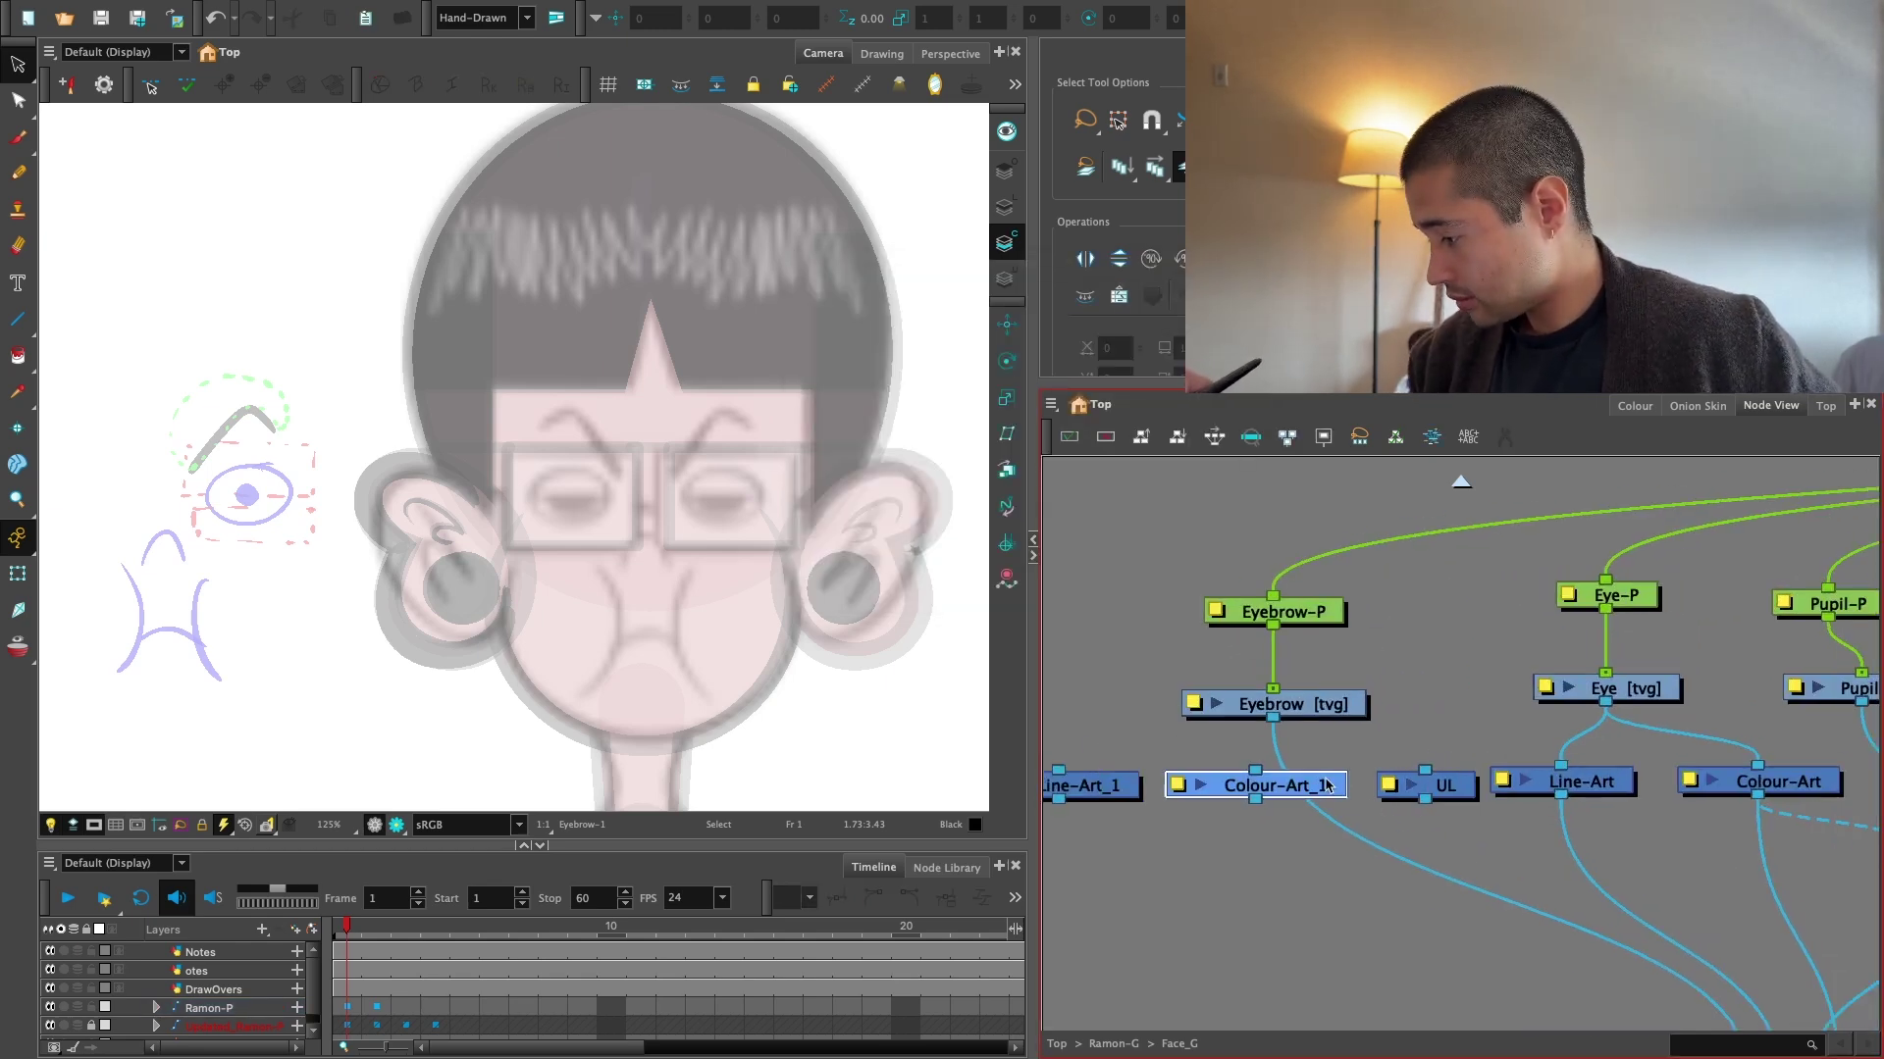
double_click(1326, 784)
text(CA)
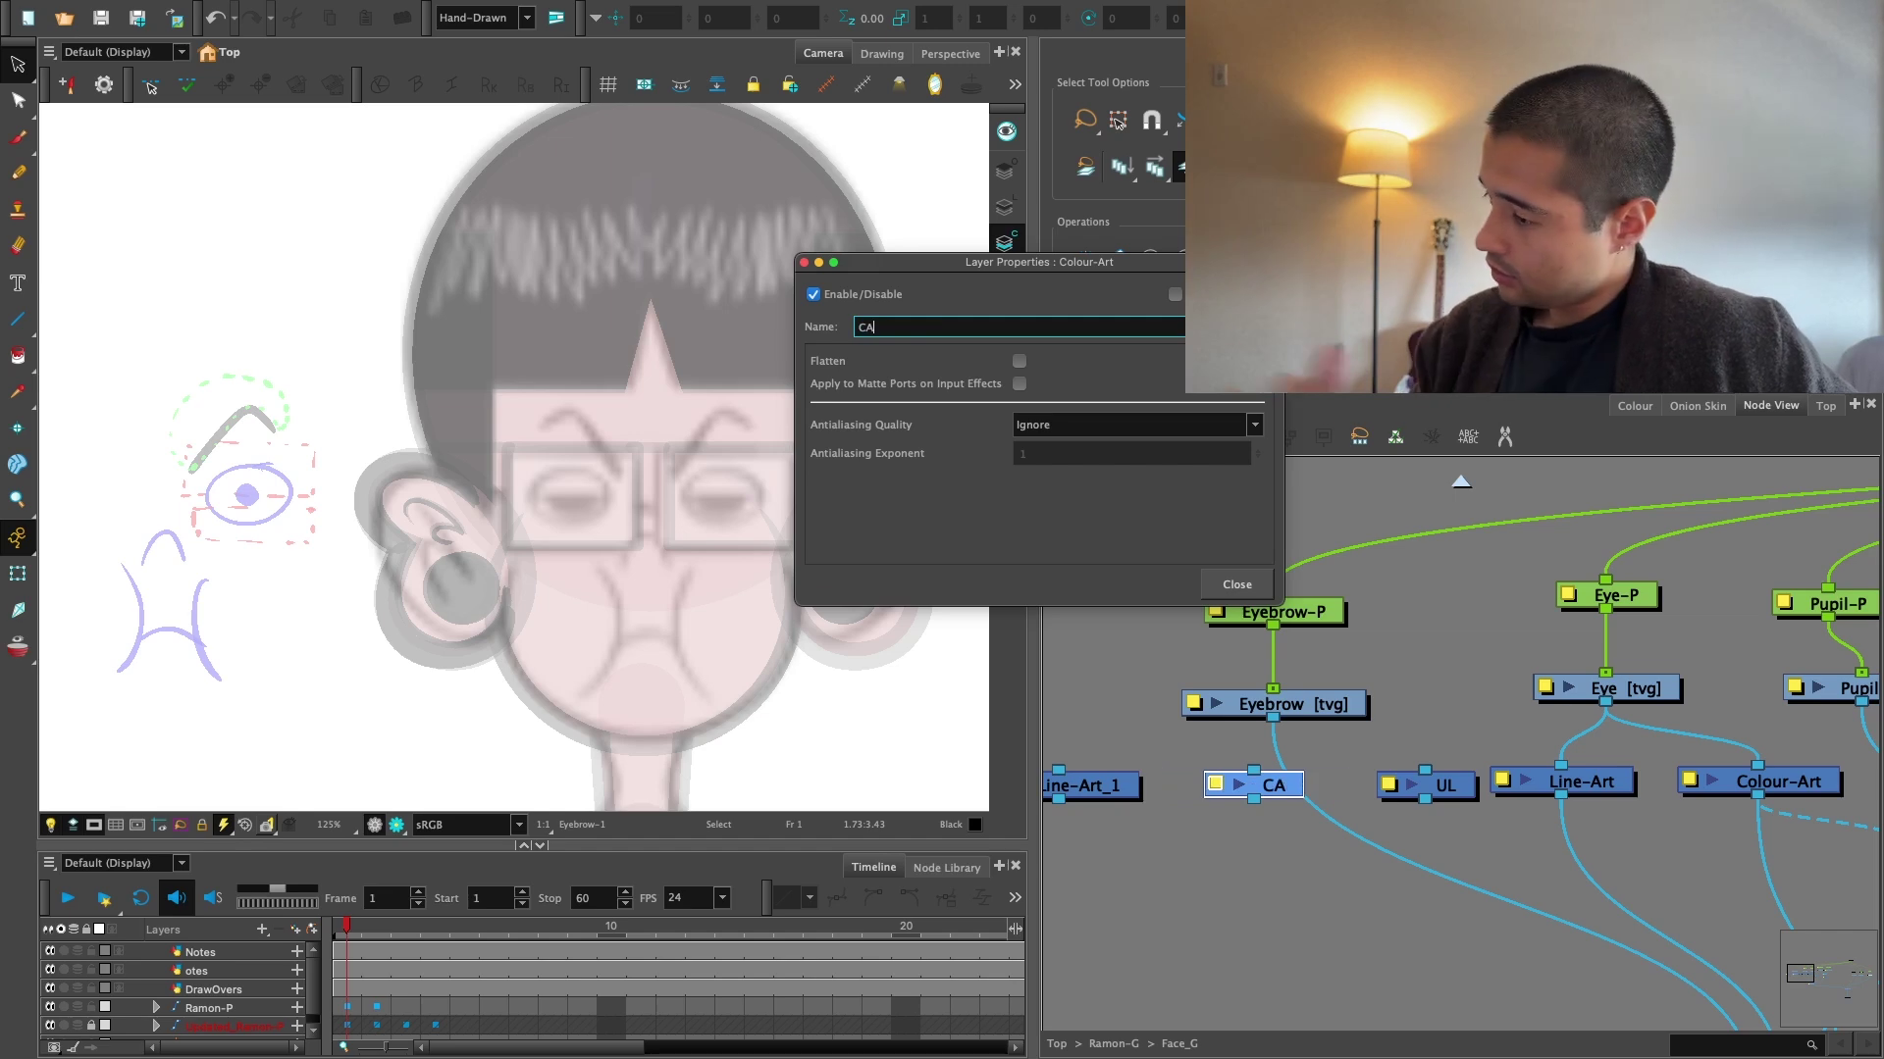
click(1237, 585)
double_click(1094, 784)
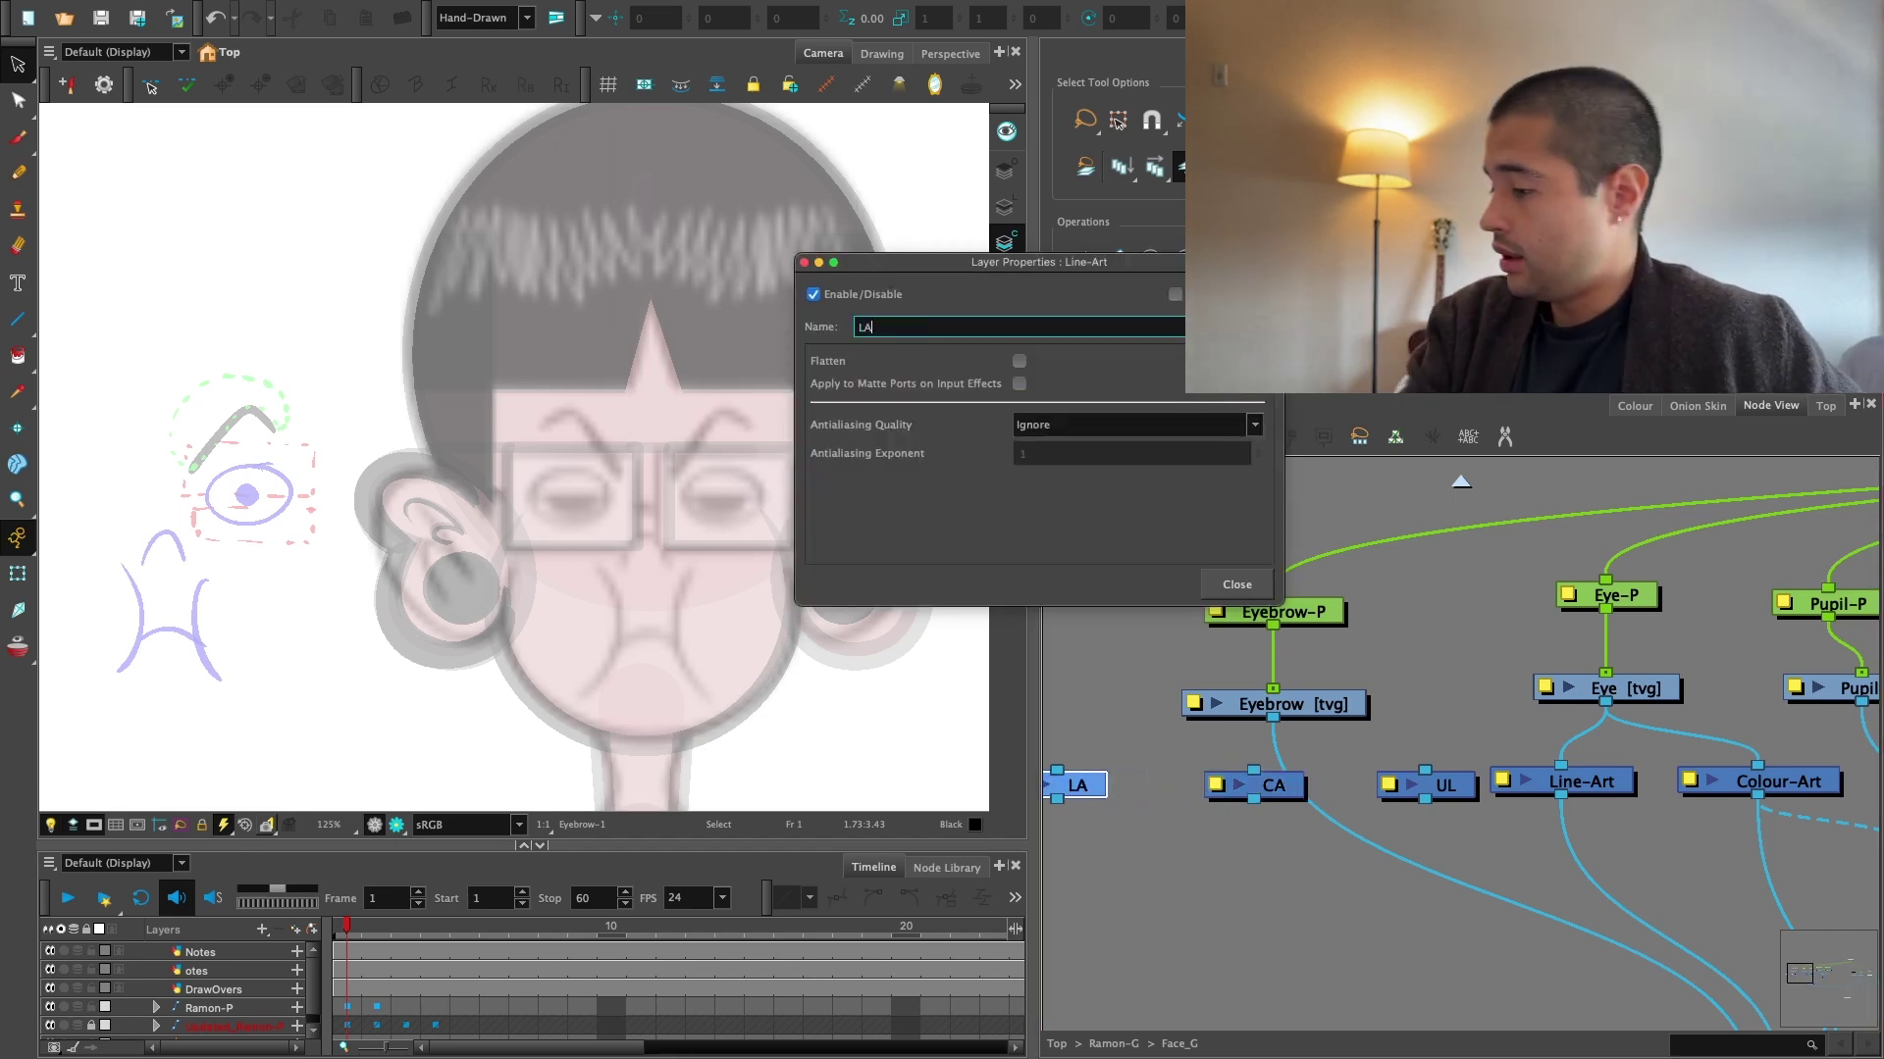
key(Return)
Arrange the LA, CA and UL nodes under the Eyebrow drawing and connect its output to all three.
scroll(1455, 782, down, 2)
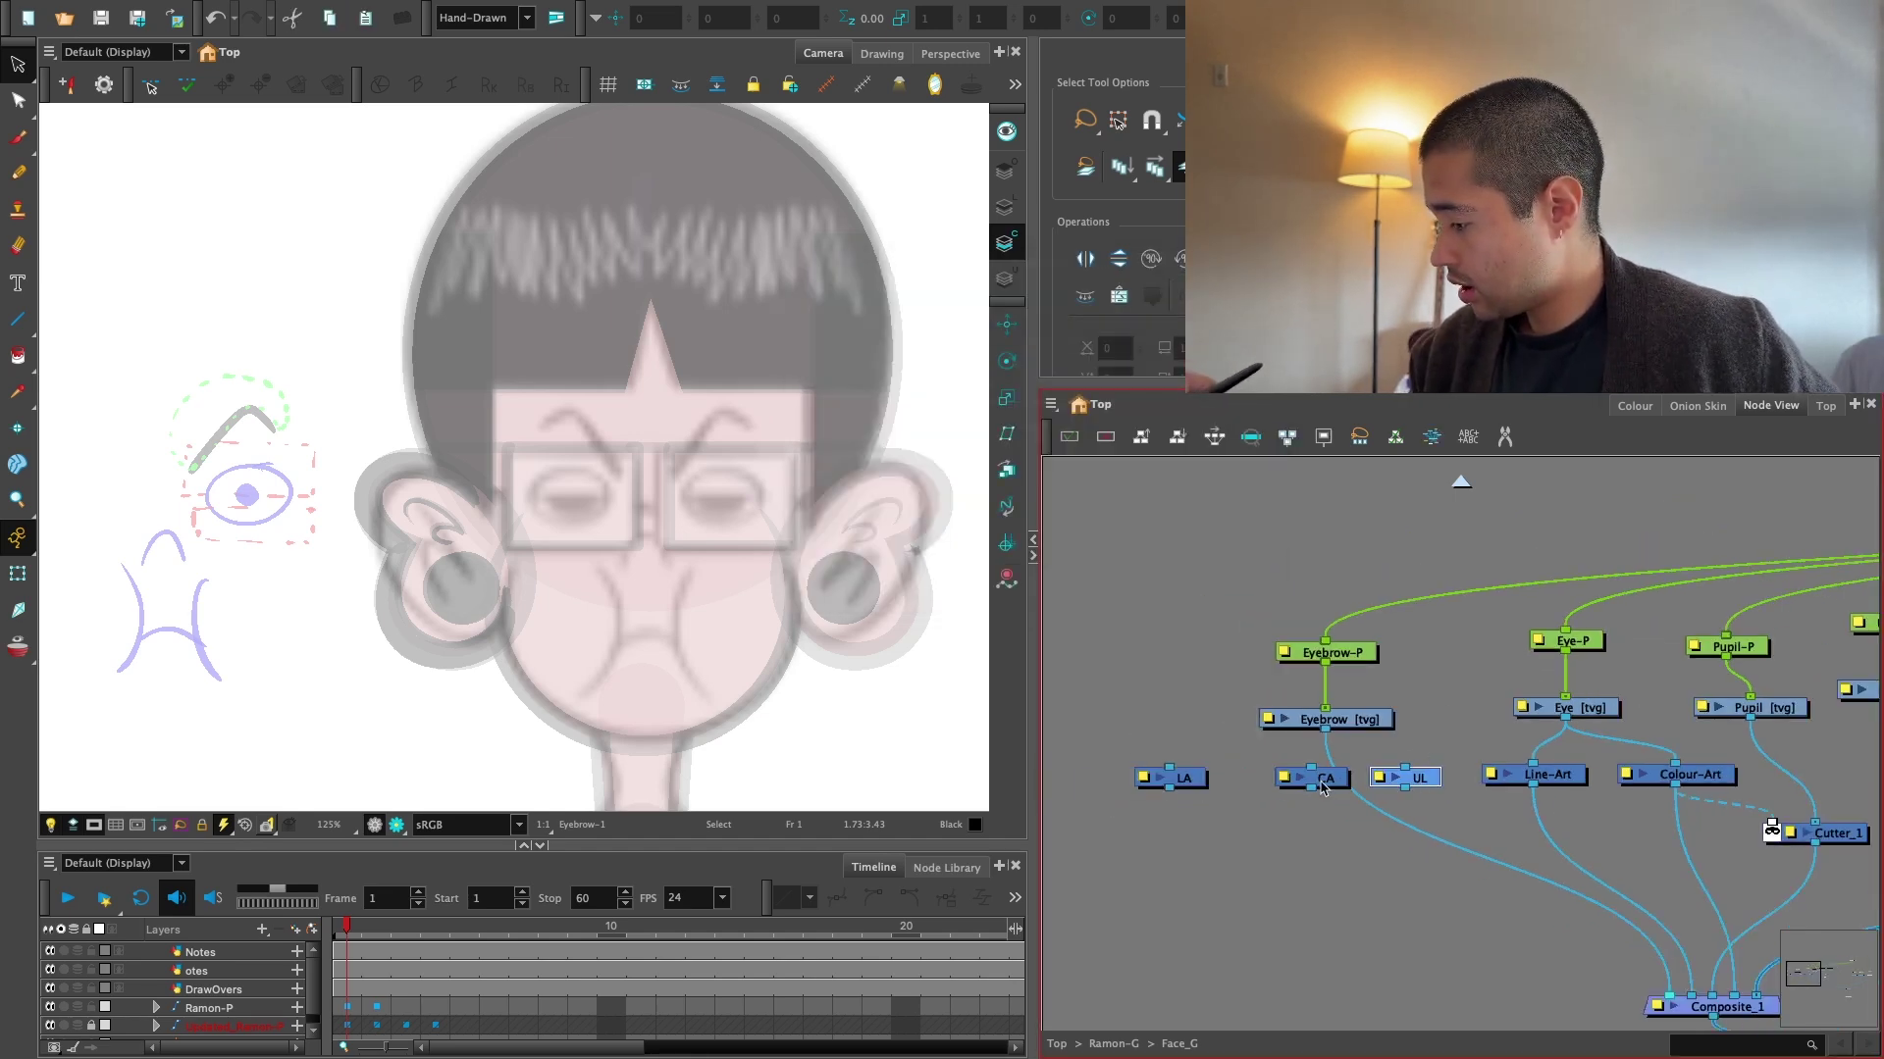
drag(1187, 782, 1226, 783)
drag(1325, 729, 1404, 766)
scroll(1413, 761, down, 1)
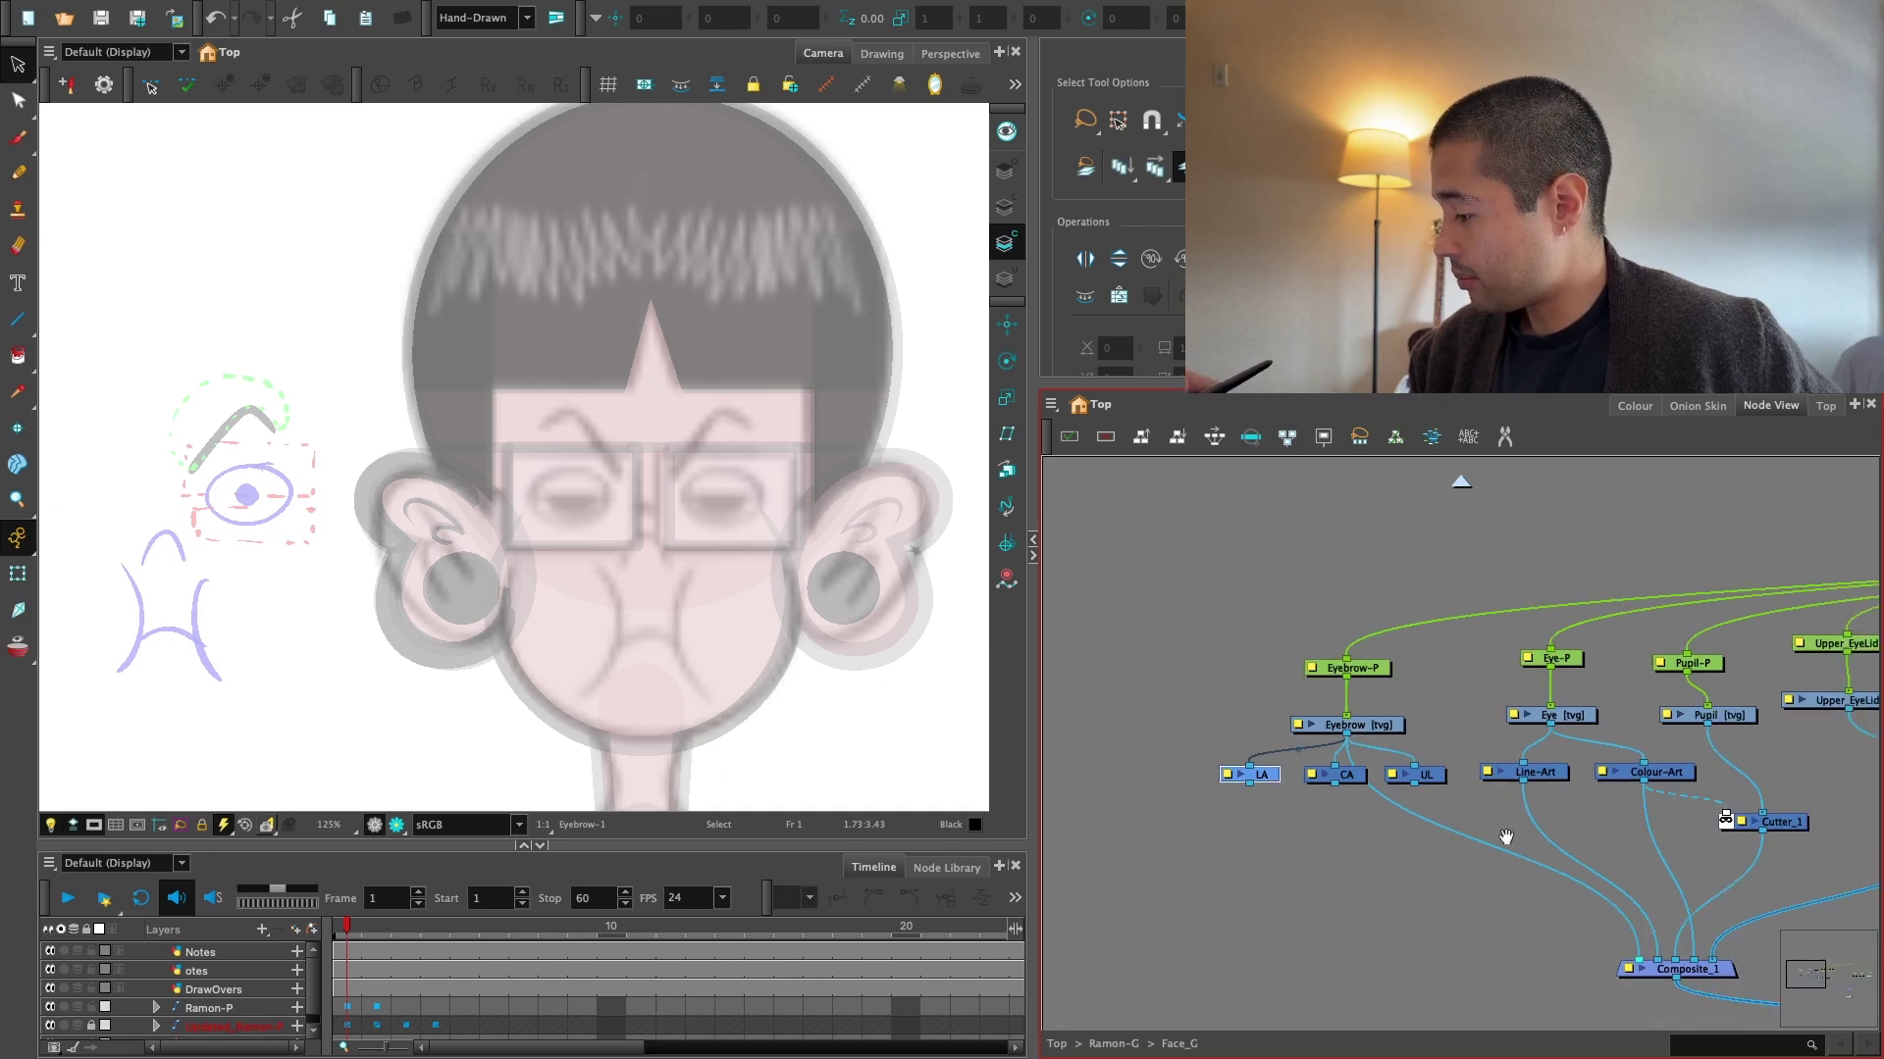
drag(1533, 833, 1503, 801)
drag(1416, 716, 1201, 769)
drag(1378, 778, 1202, 738)
key(ctrl+z)
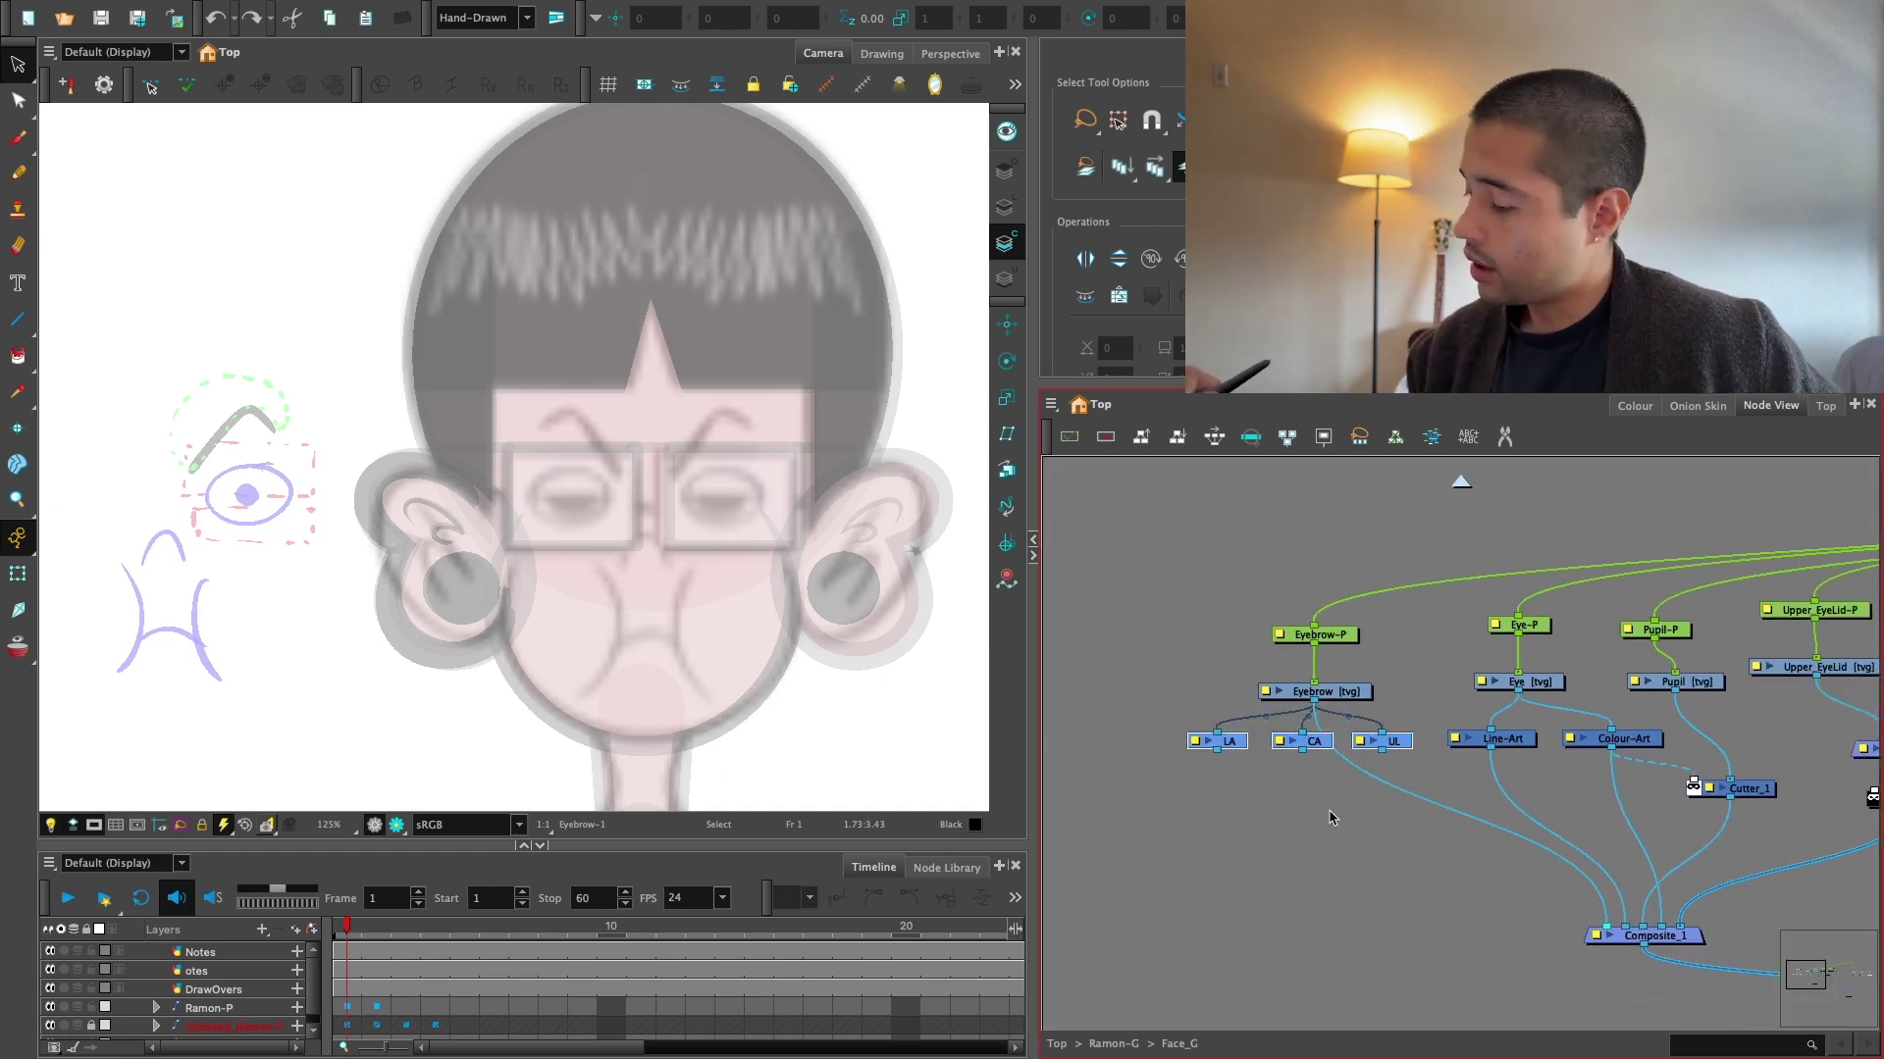
Combine LA, CA and UL in a new composite, then delete it so all three feed directly into Composite_1.
key(ctrl+shift+c)
click(1316, 861)
drag(1575, 948, 1607, 927)
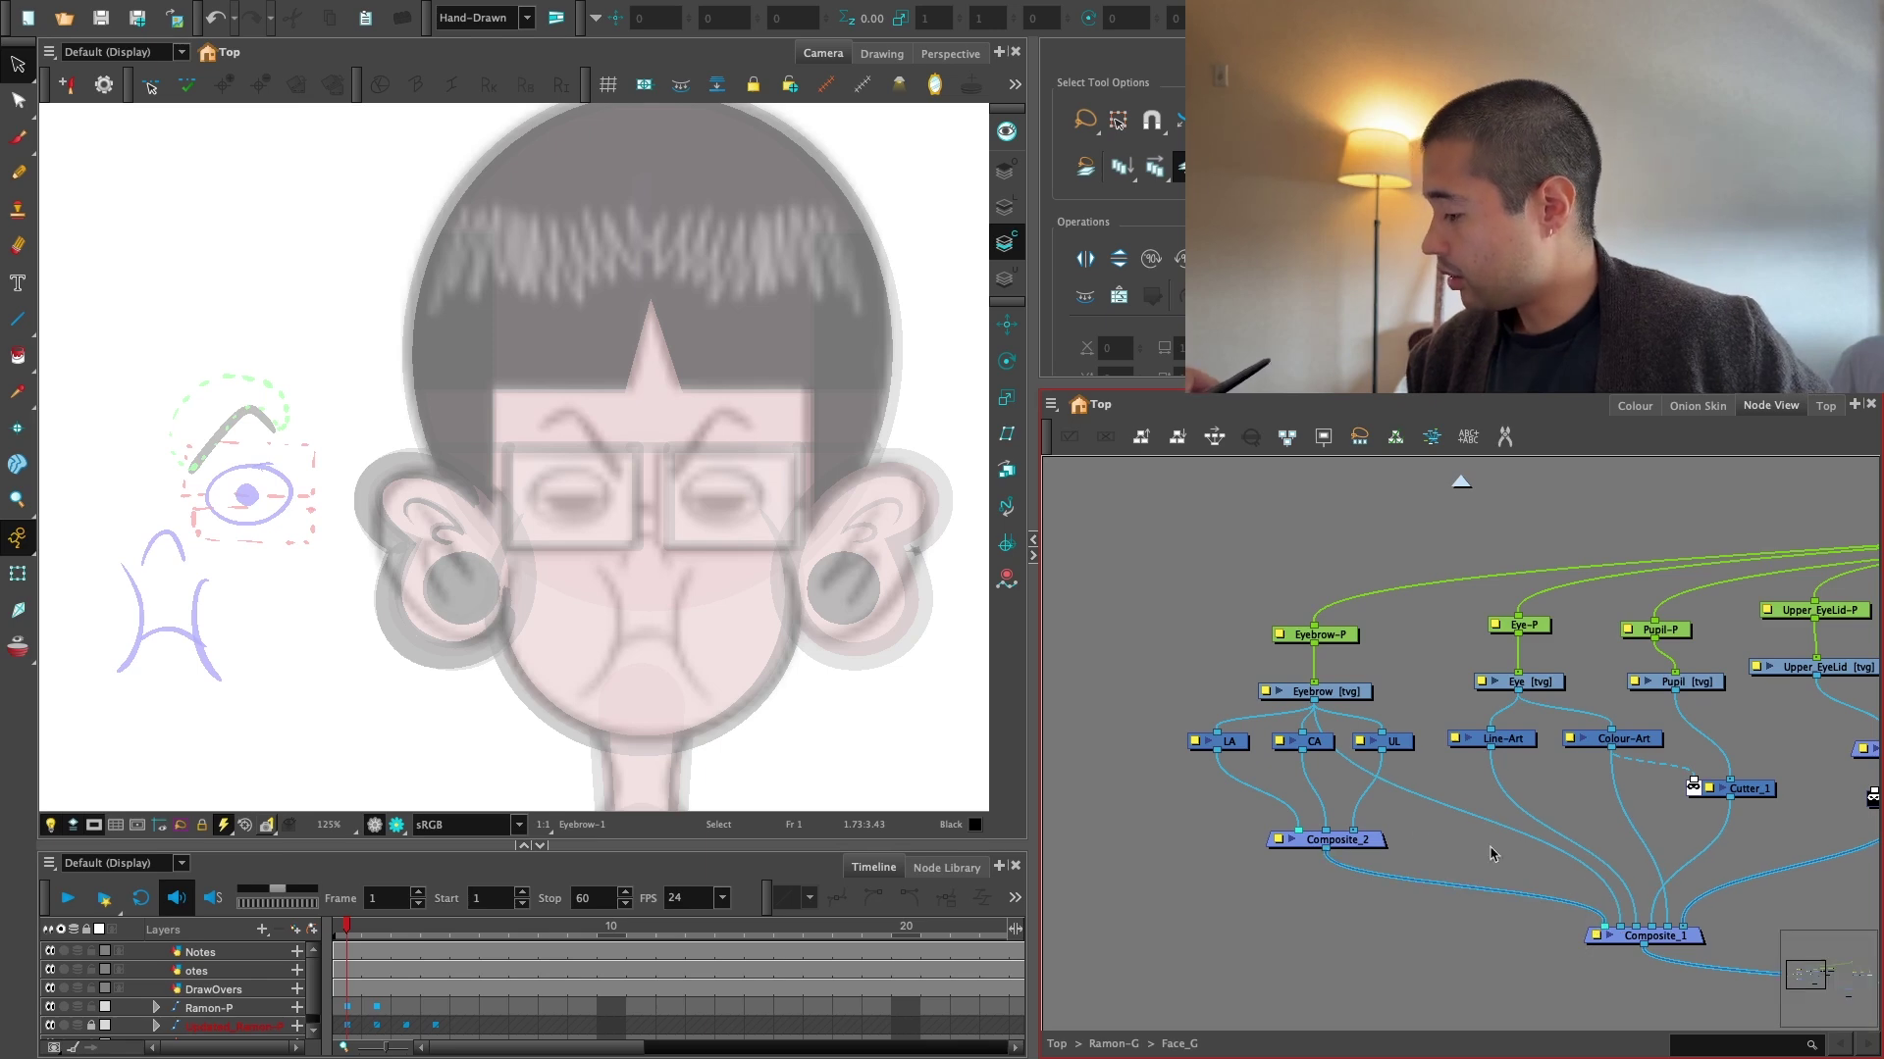
drag(1439, 806, 1451, 810)
click(1337, 842)
key(Delete)
key(2)
key(2)
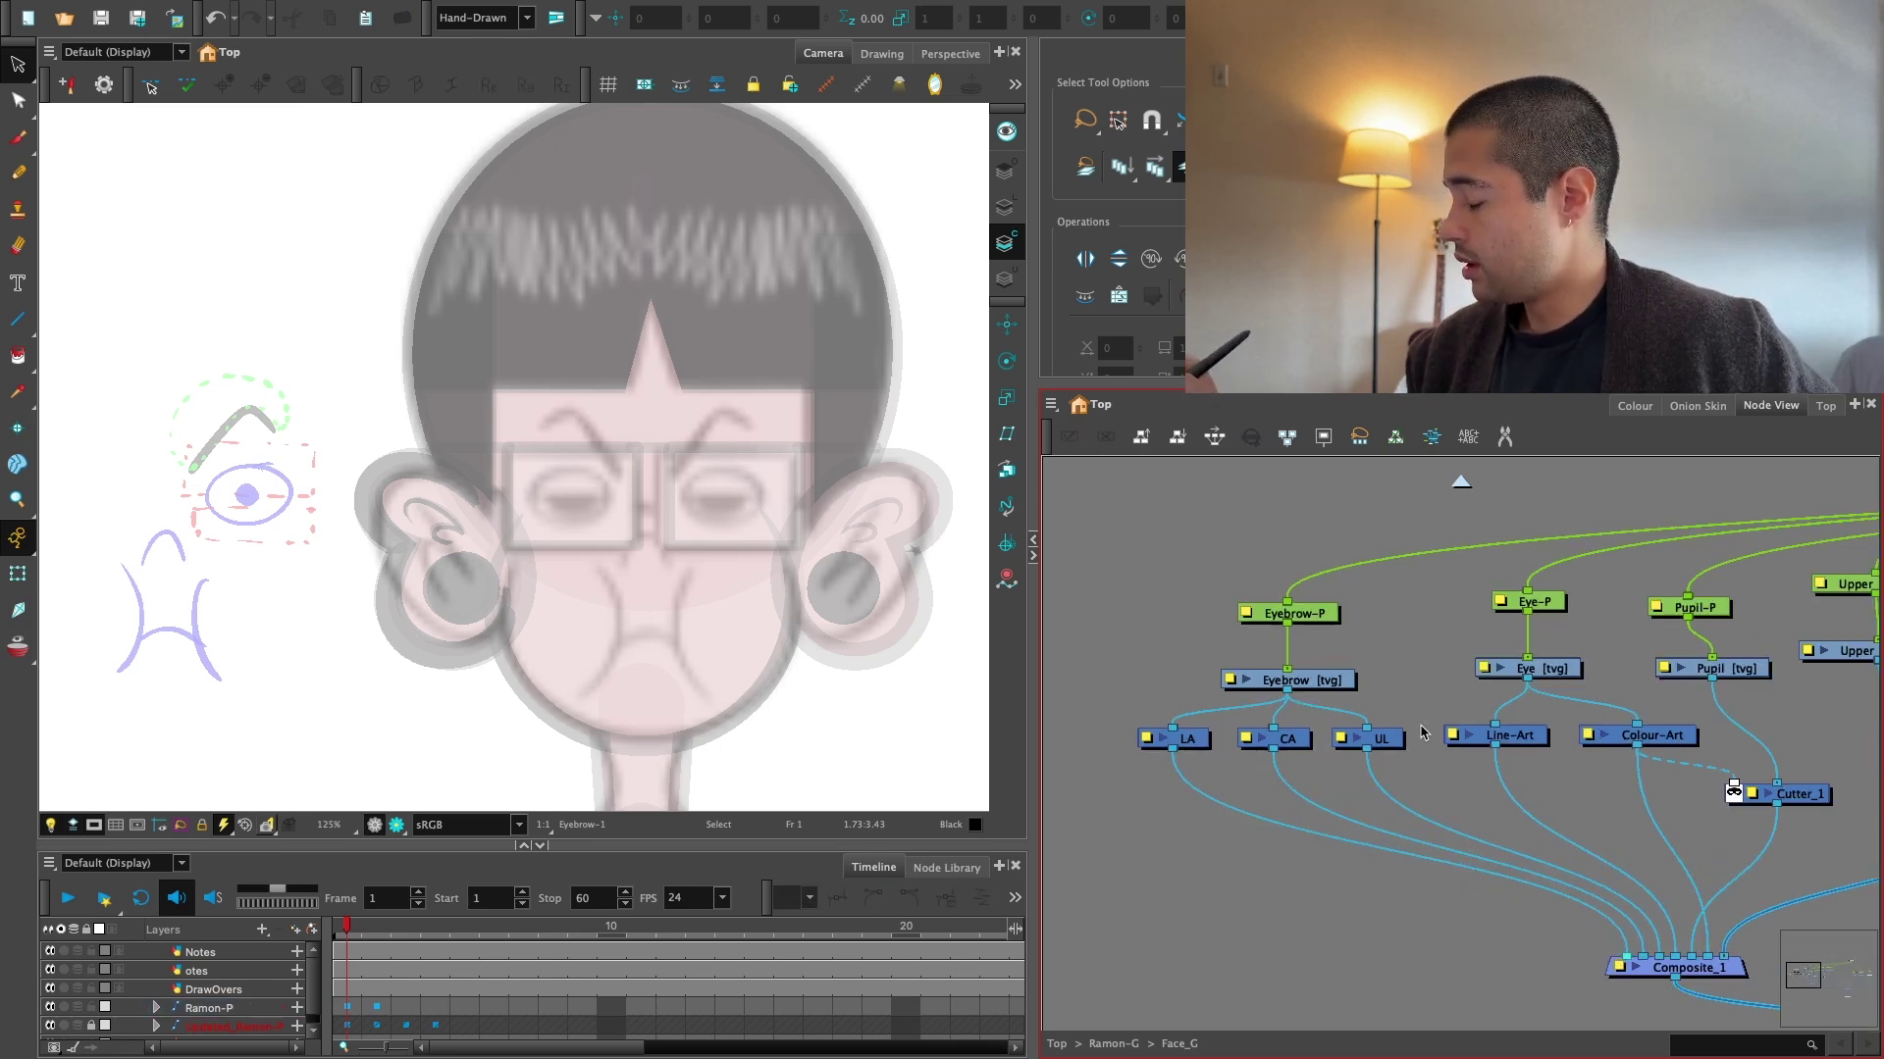
Line up the Upper_EyeLid and Lower_EyeLid drawings and their pegs with the Eye and Pupil nodes.
click(1334, 724)
key(1)
key(1)
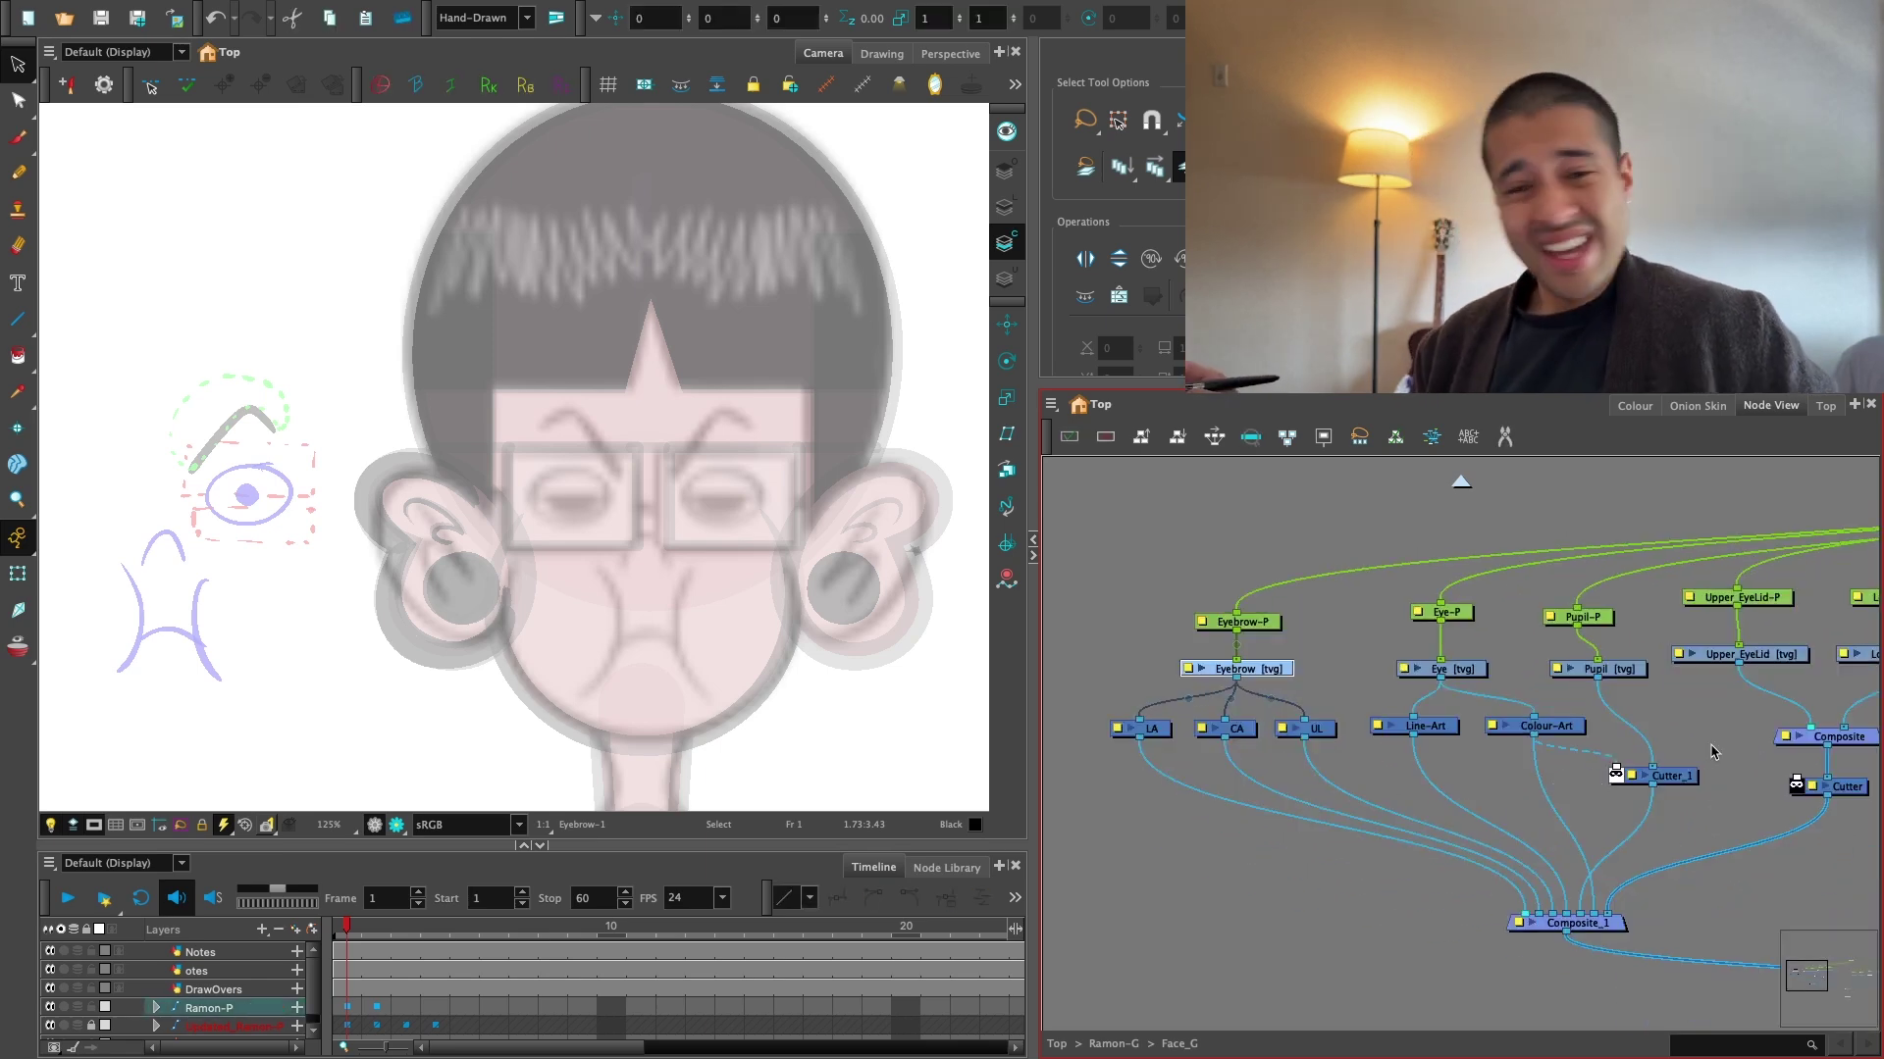
key(2)
drag(1307, 667, 1281, 644)
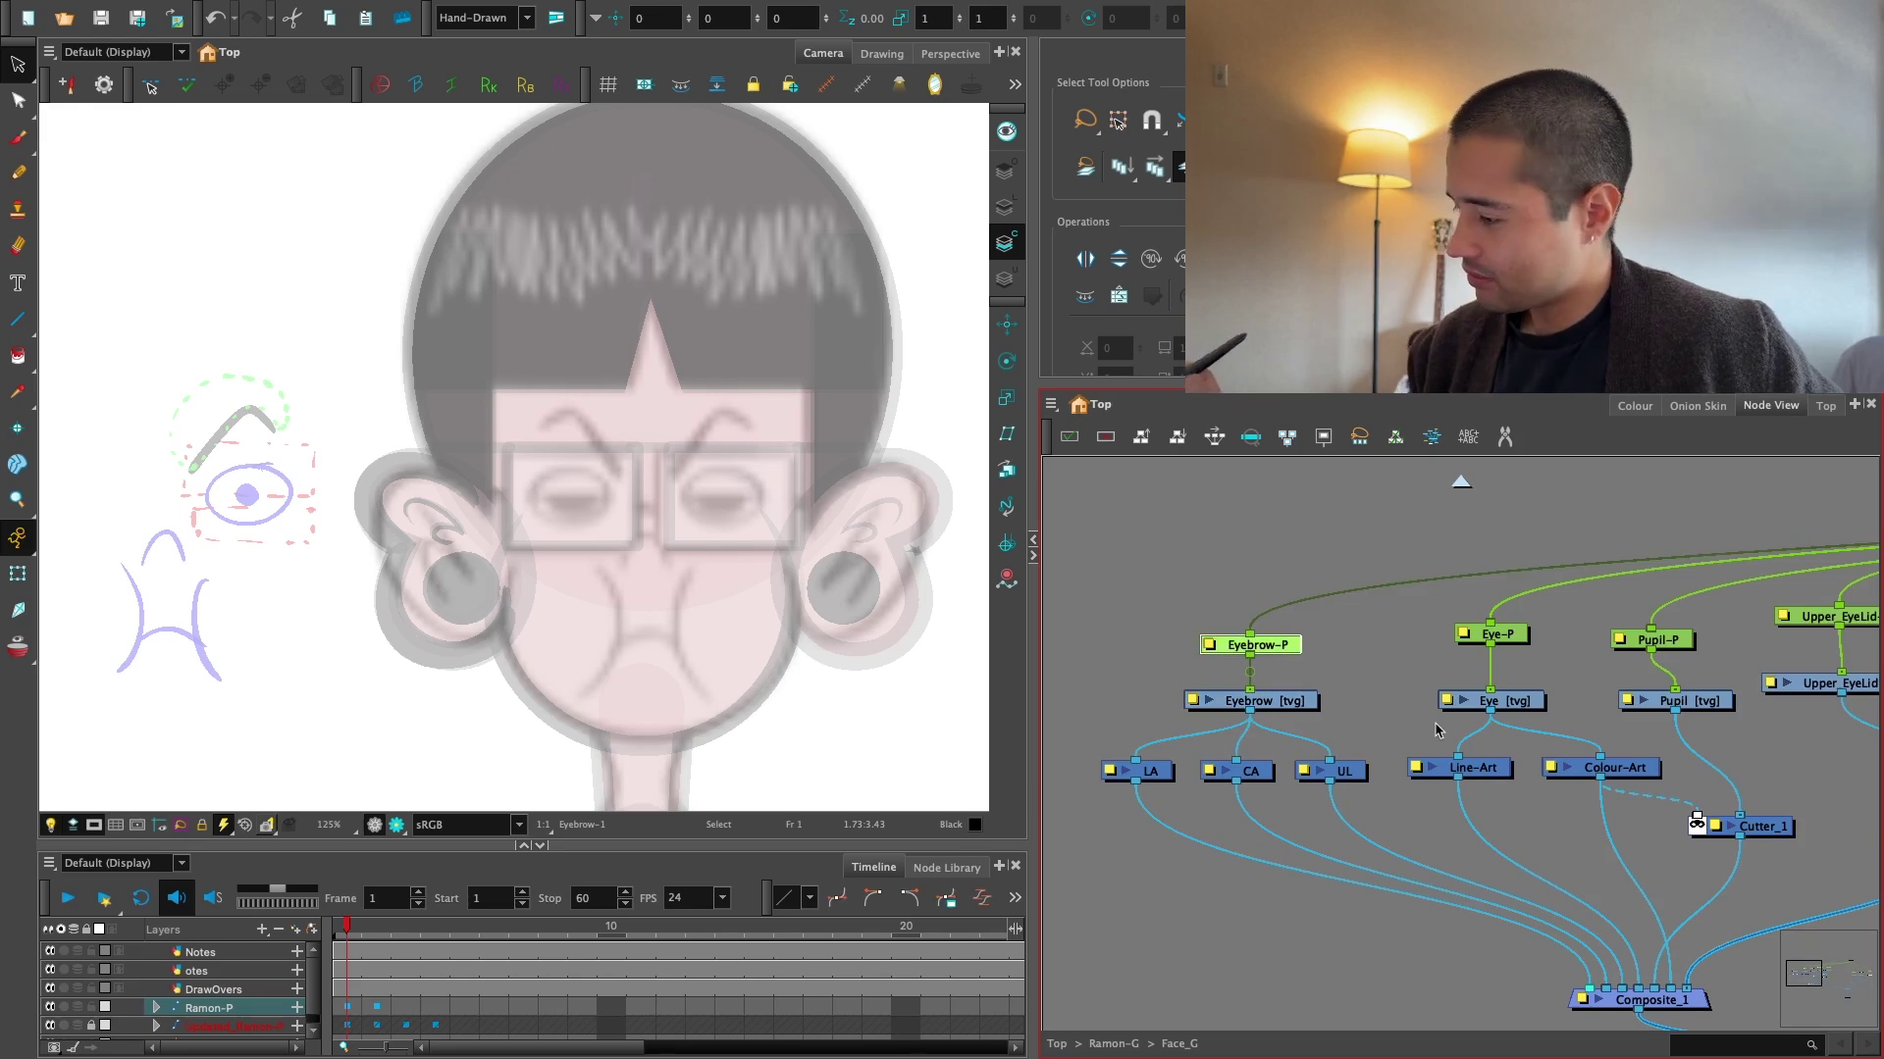
drag(1553, 607, 1467, 705)
drag(1658, 692, 1393, 739)
drag(1456, 658, 1373, 753)
drag(1623, 786, 1445, 824)
drag(1491, 679, 1371, 773)
drag(1685, 685, 1374, 799)
key(1)
click(1690, 756)
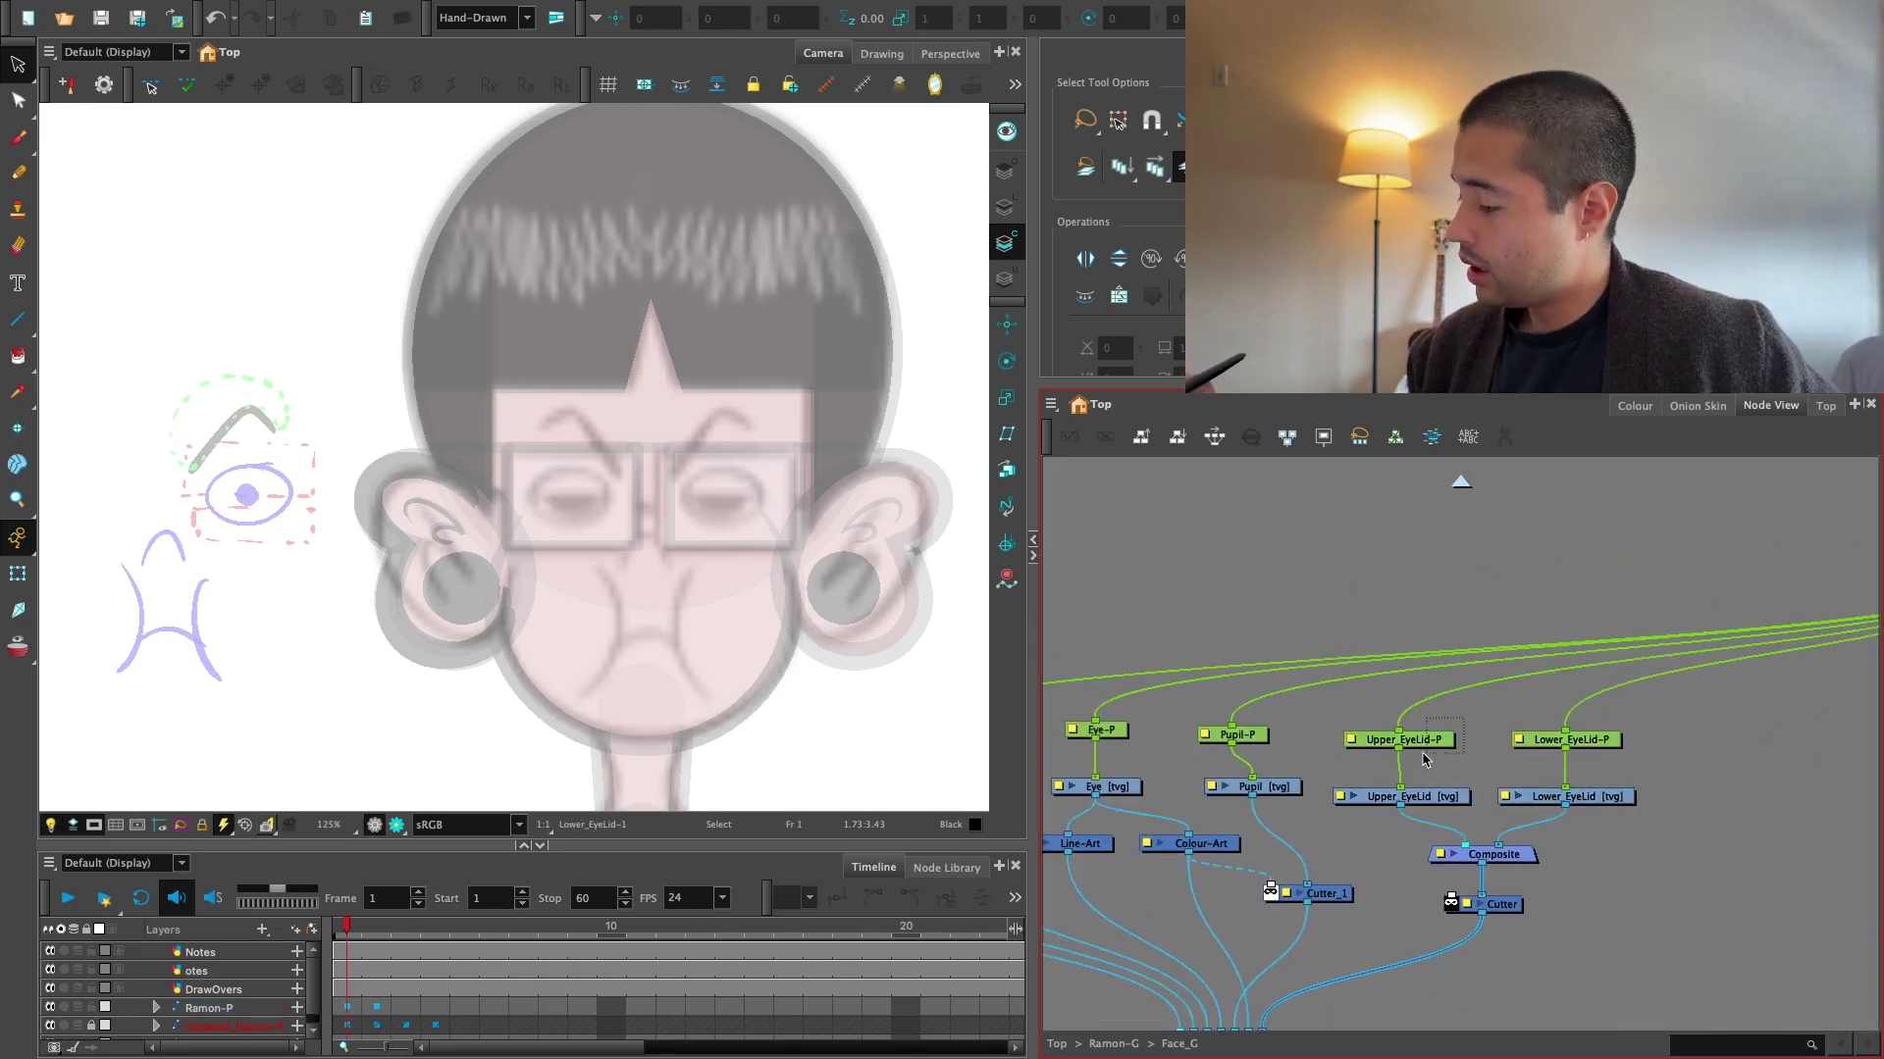
Add a shared parent peg above the upper and lower eyelid pegs and name it Upper_EyeLid-MP.
click(1413, 743)
key(ctrl+p)
key(2)
drag(1448, 622, 1548, 666)
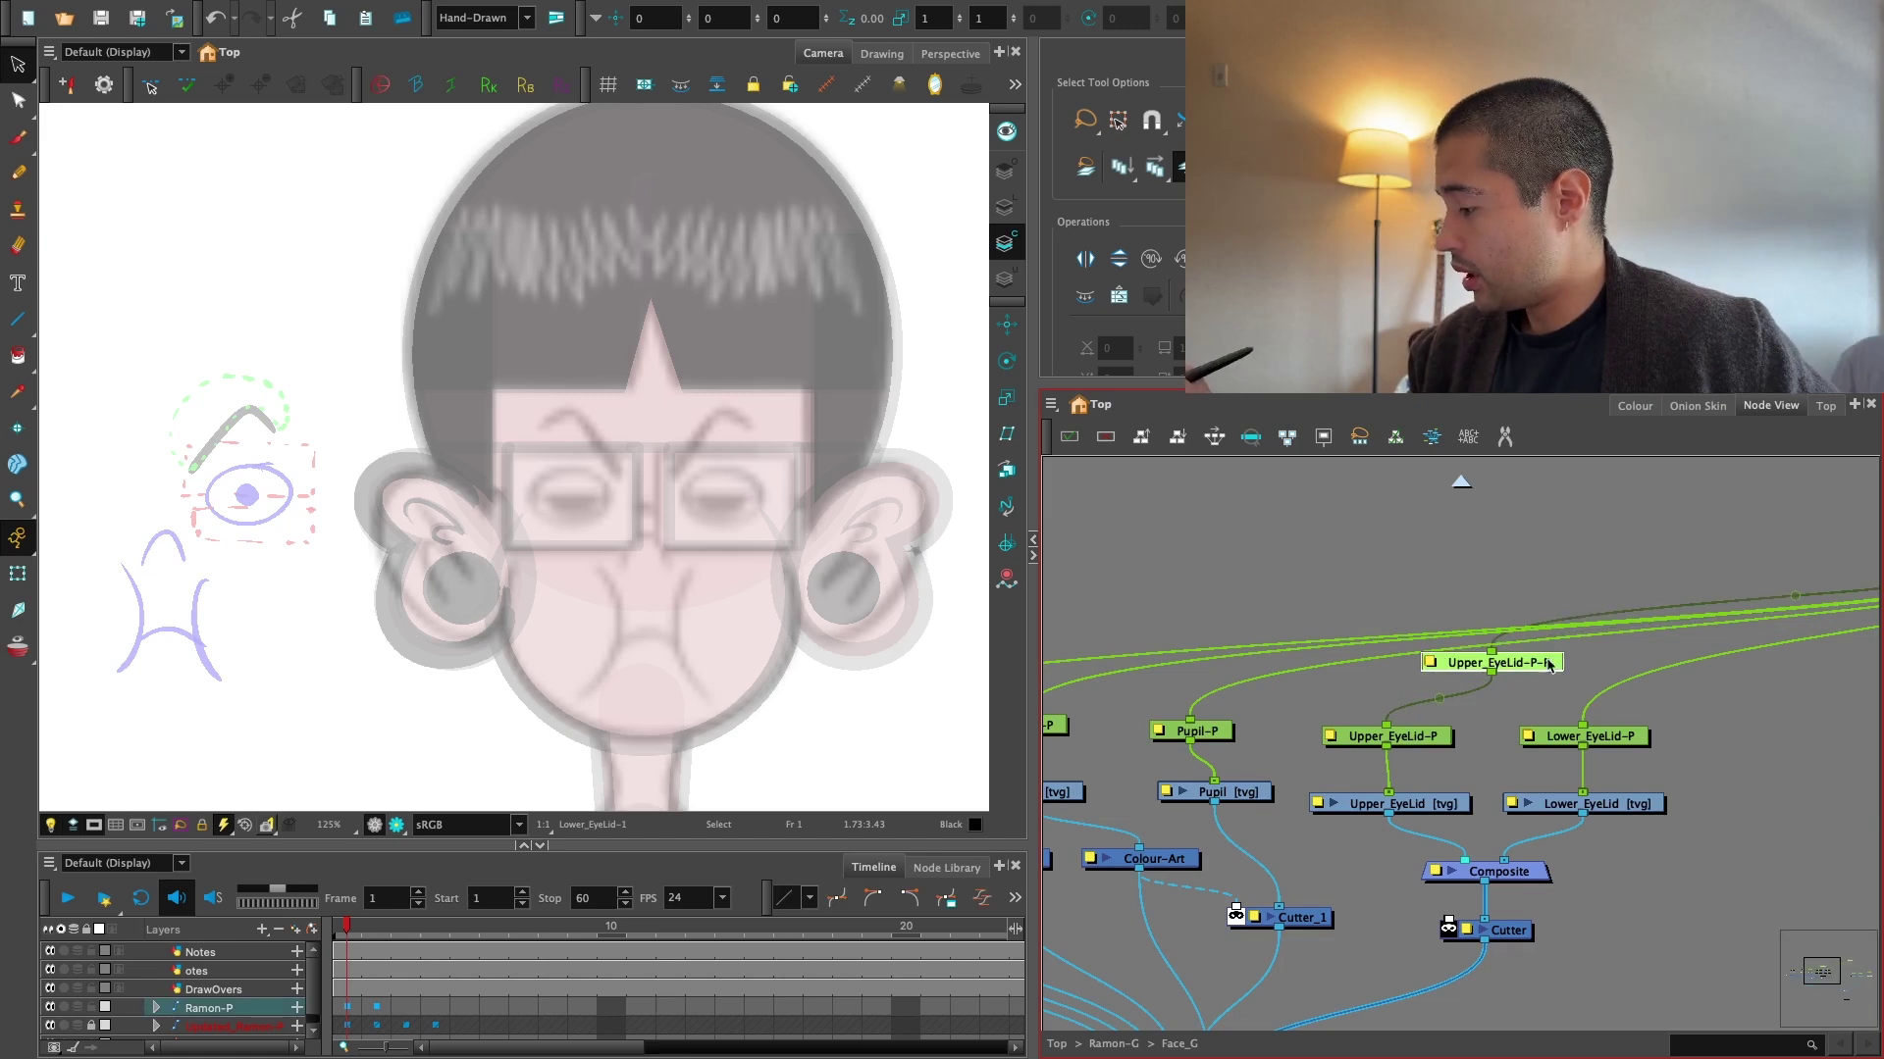
double_click(1548, 667)
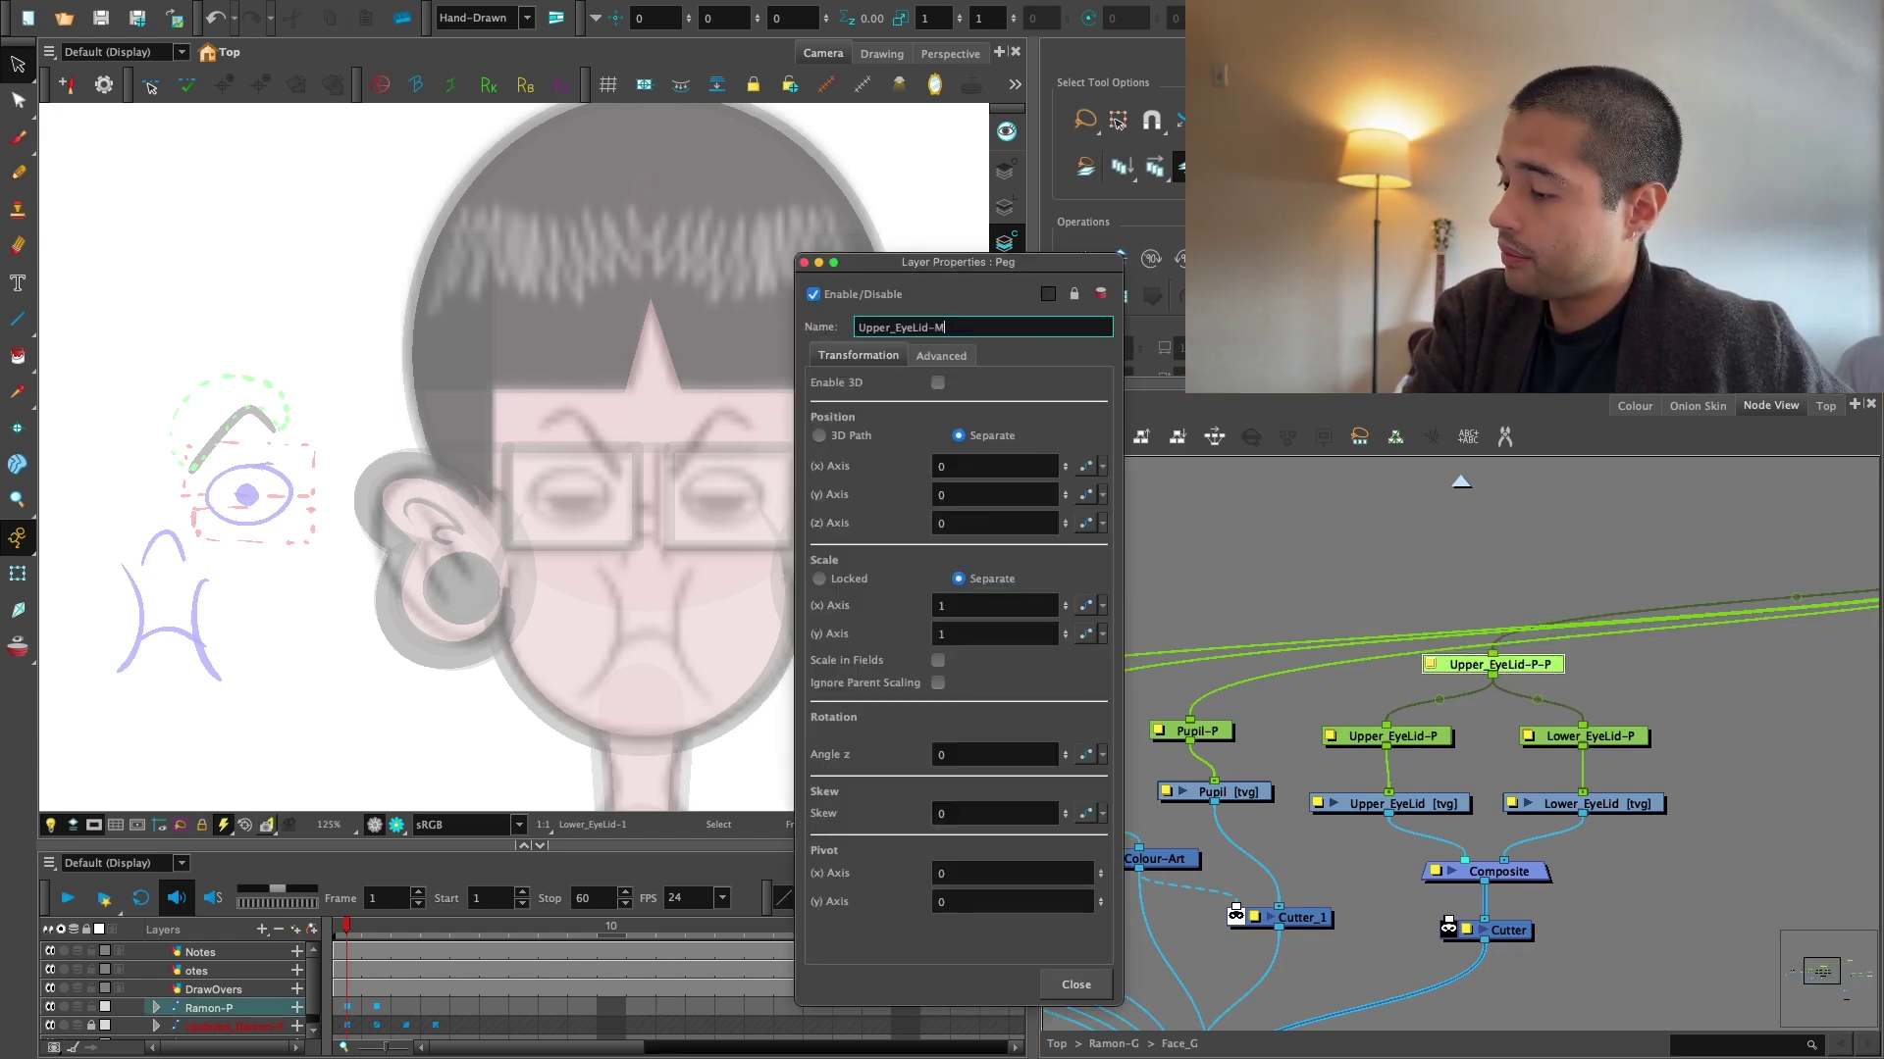
click(1084, 978)
Add a parent peg above the Upper_EyeLid-MP peg.
key(1)
key(1)
click(1676, 746)
key(1)
key(1)
drag(1702, 751, 1388, 757)
drag(1583, 653, 1303, 543)
key(2)
key(2)
drag(1426, 732, 1821, 771)
key(2)
click(1546, 730)
click(1501, 763)
key(ctrl+p)
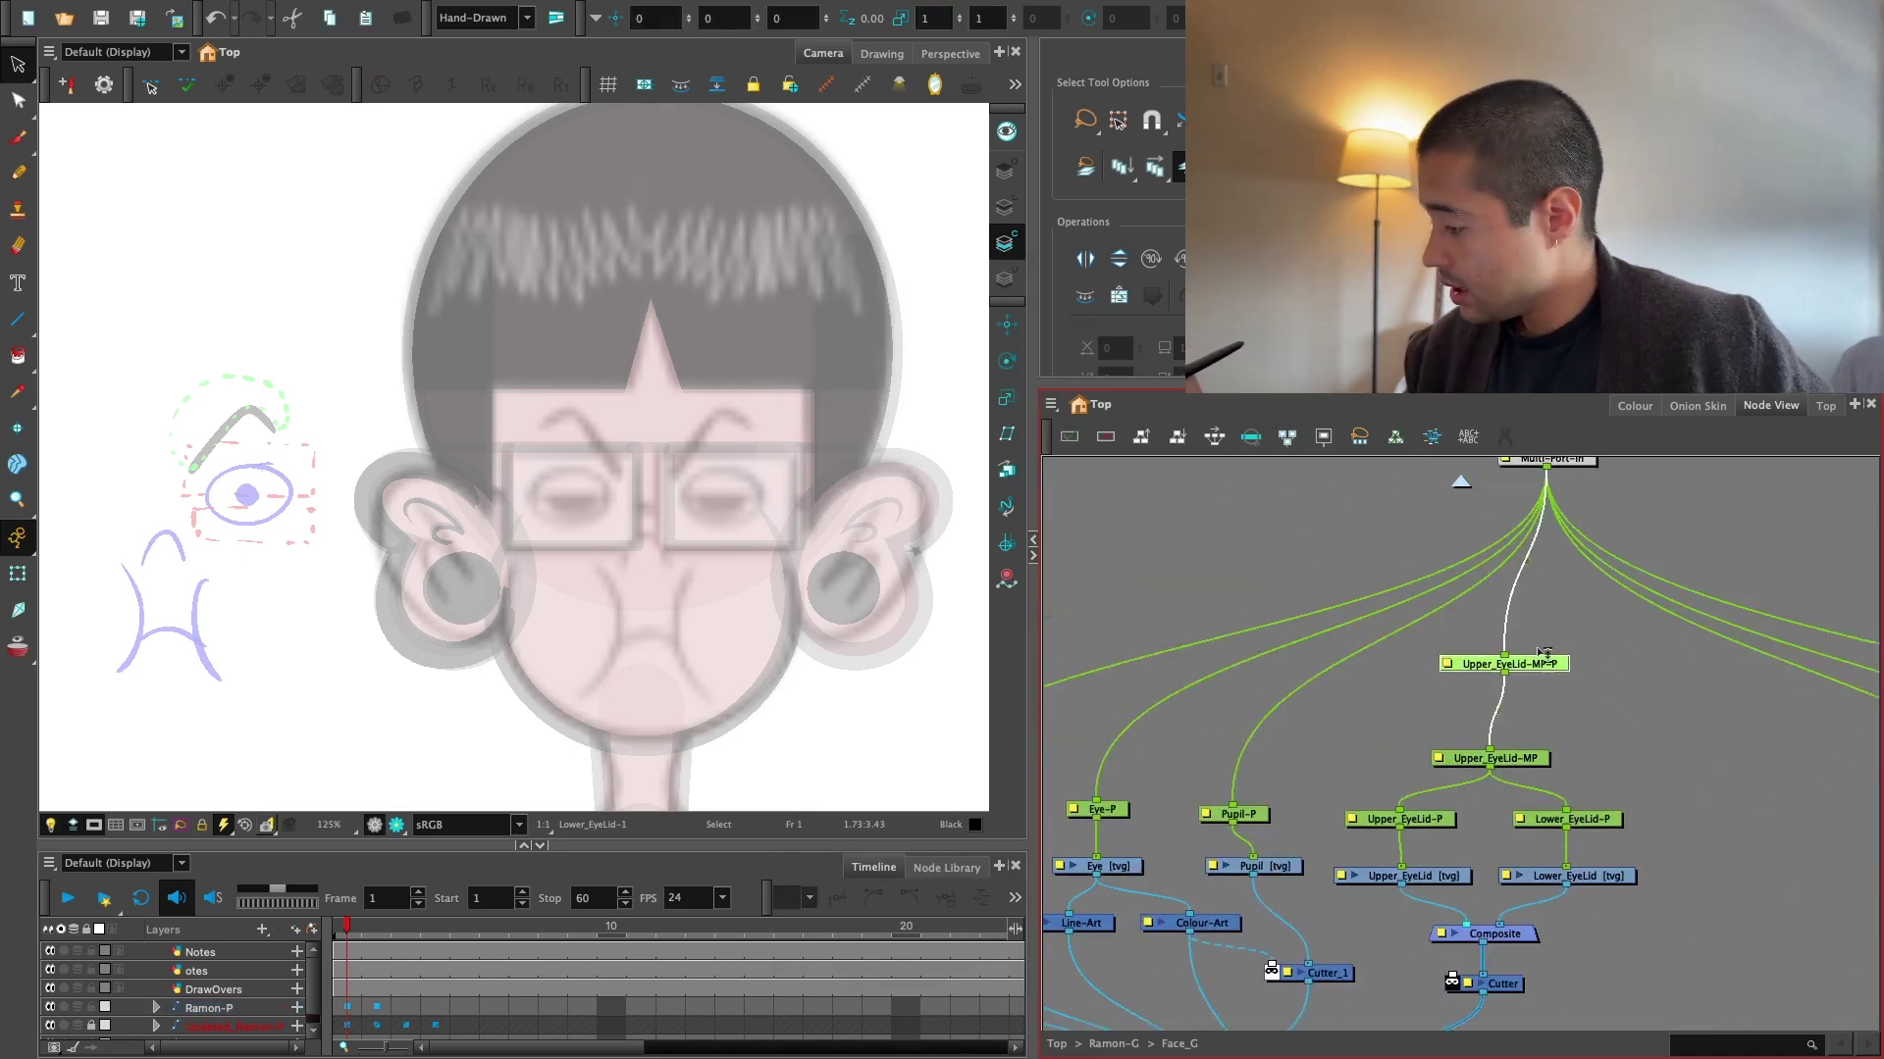
drag(1549, 655, 1465, 669)
Connect the new parent peg to Pupil-P, Eye-P and Eyebrow-P.
drag(1232, 803, 1428, 671)
drag(1428, 671, 1368, 743)
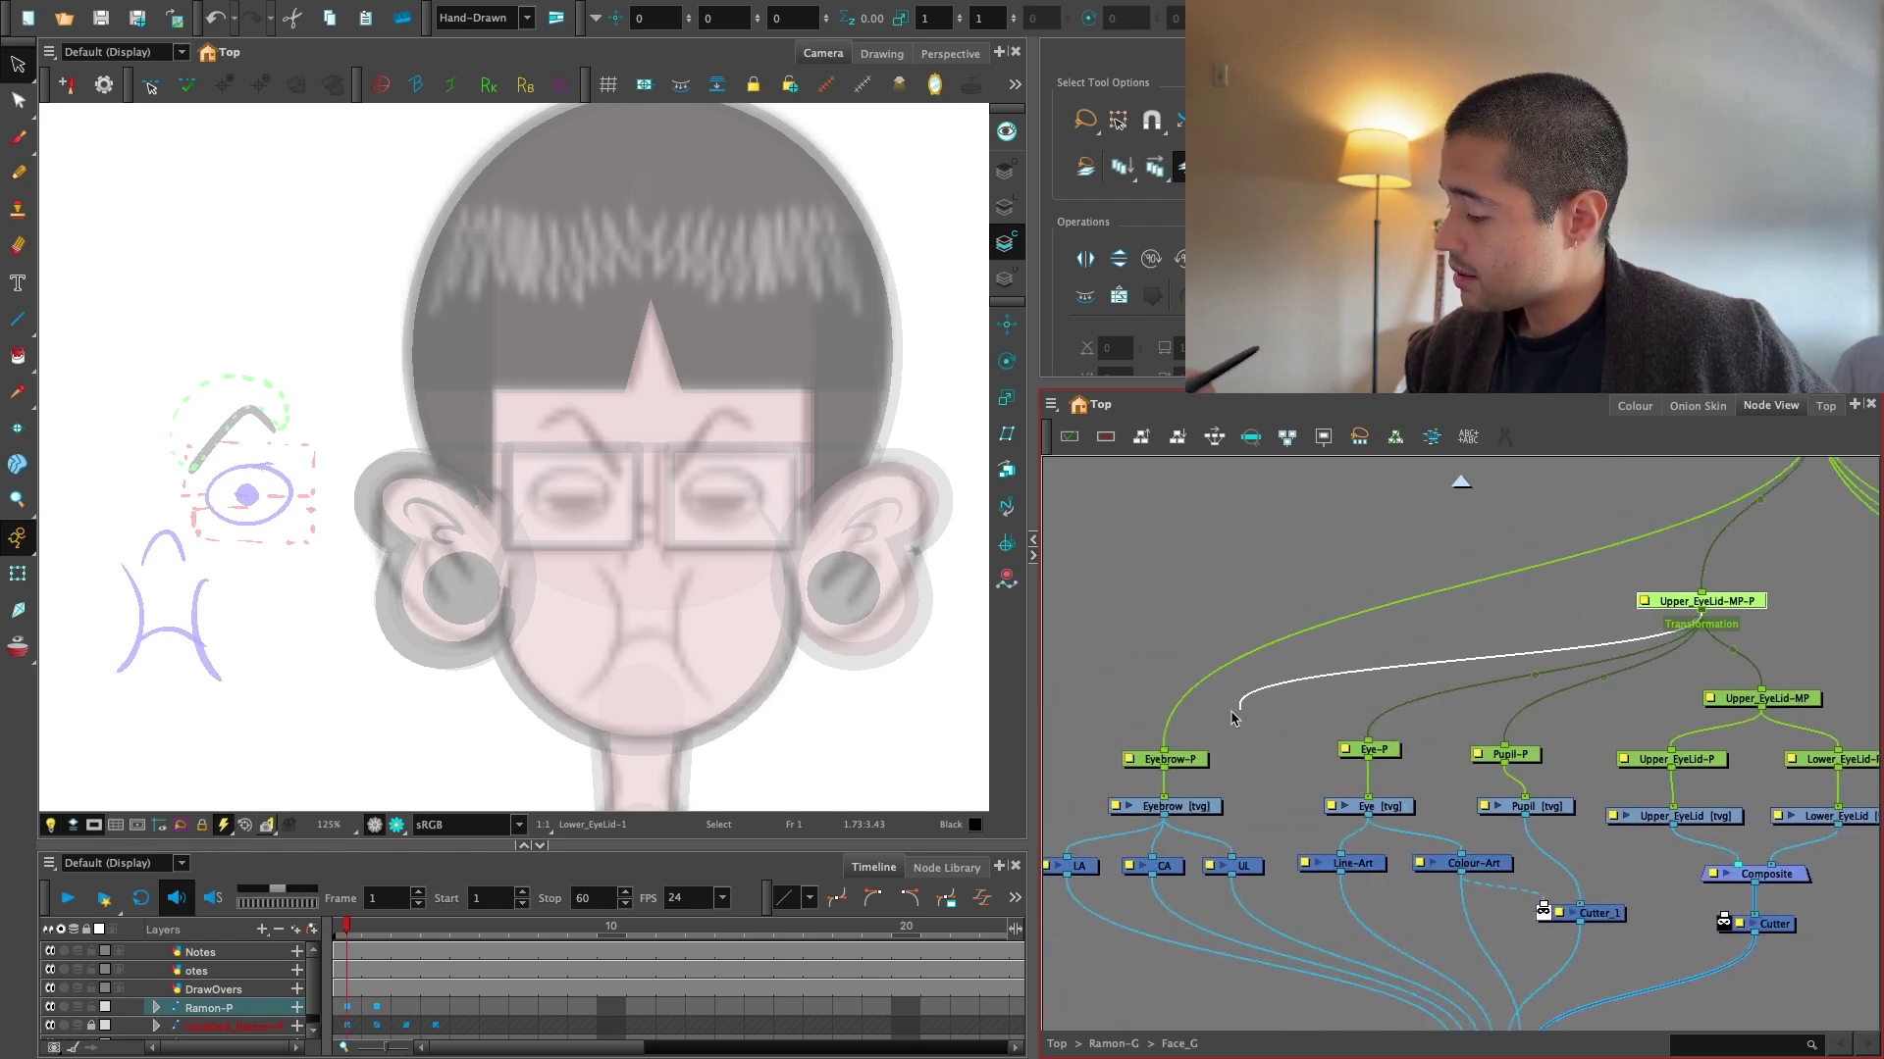
drag(1233, 717, 1165, 751)
Place the new parent peg centrally above the eye and eyebrow pegs and rename it Eye_MP.
drag(1686, 727, 1395, 865)
key(2)
click(1467, 753)
drag(1442, 738, 1323, 696)
key(shift+e)
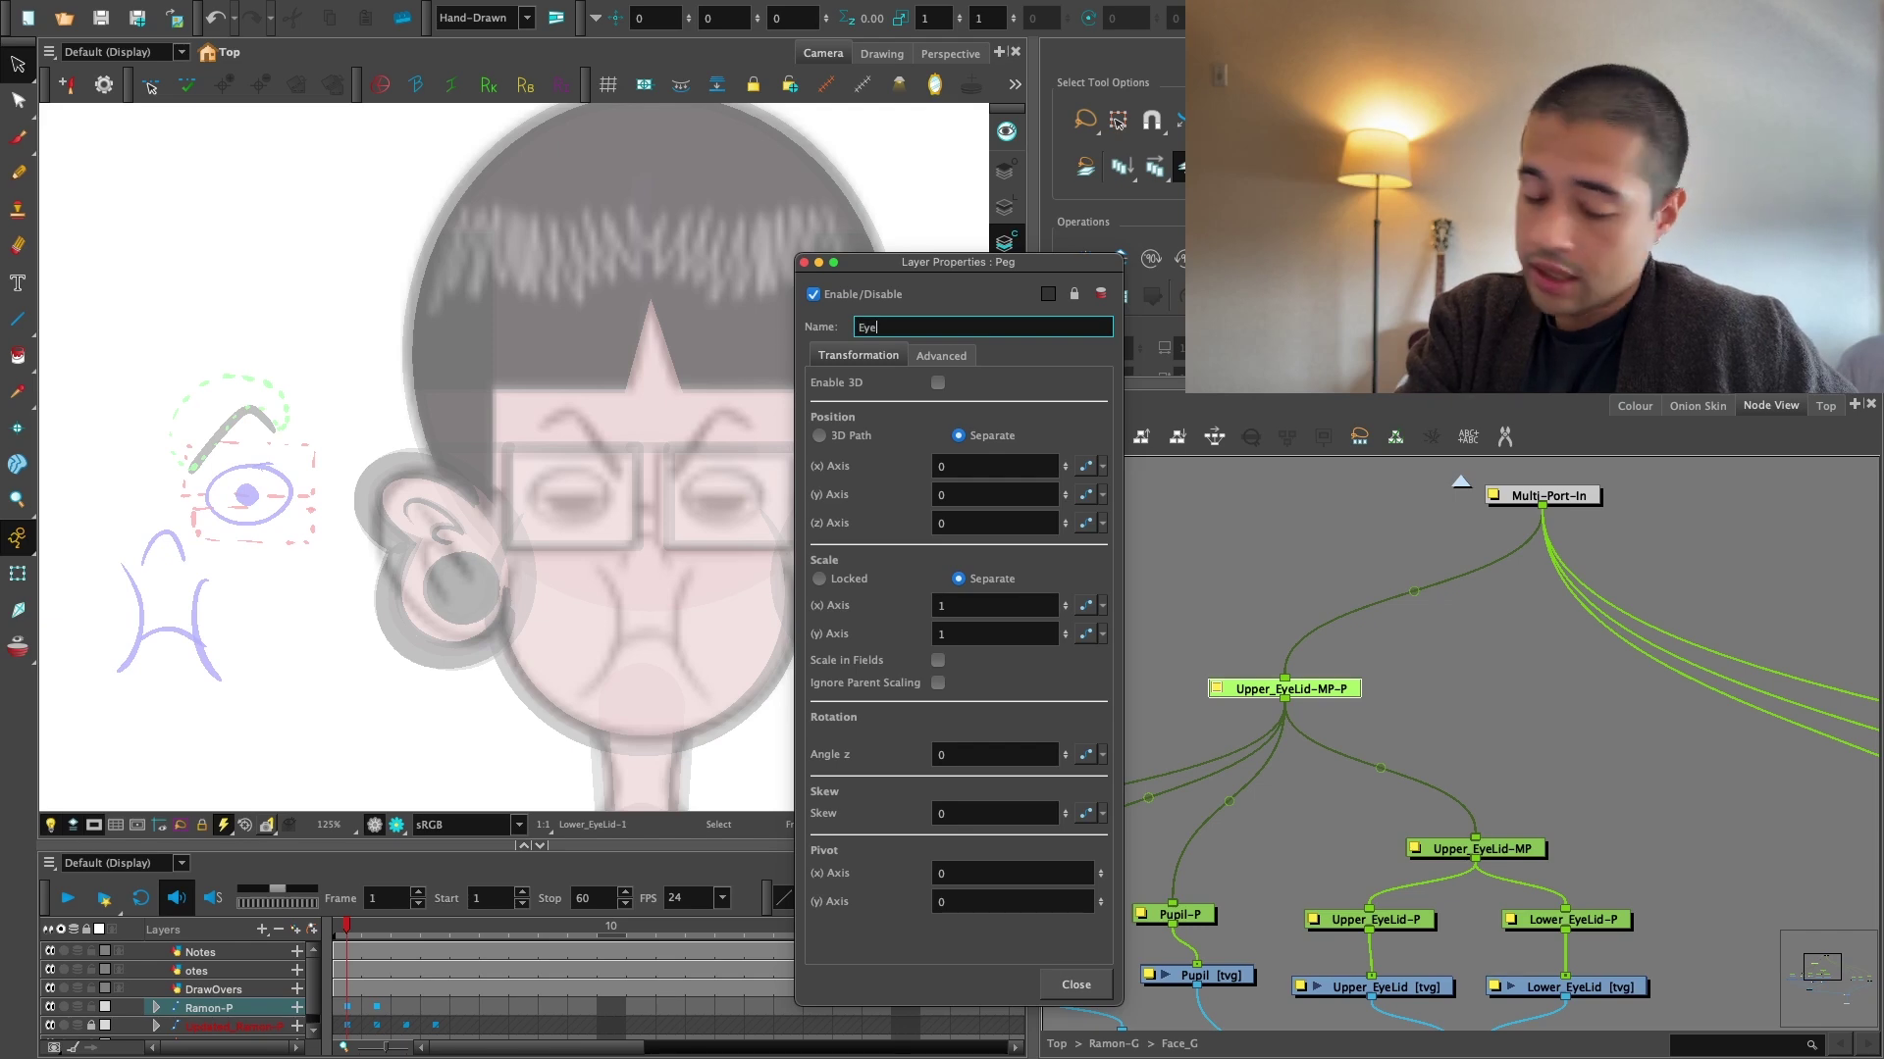
click(1073, 980)
click(1222, 858)
mouse_move(1231, 853)
mouse_down()
mouse_move(1419, 701)
mouse_move(1415, 749)
mouse_up()
On the Eye drawing, draw an ellipse outline around the reference face's left-hand eye, using the Default swatch of Ramon_Colors.
click(1200, 822)
key(alt+b)
key(2)
key(2)
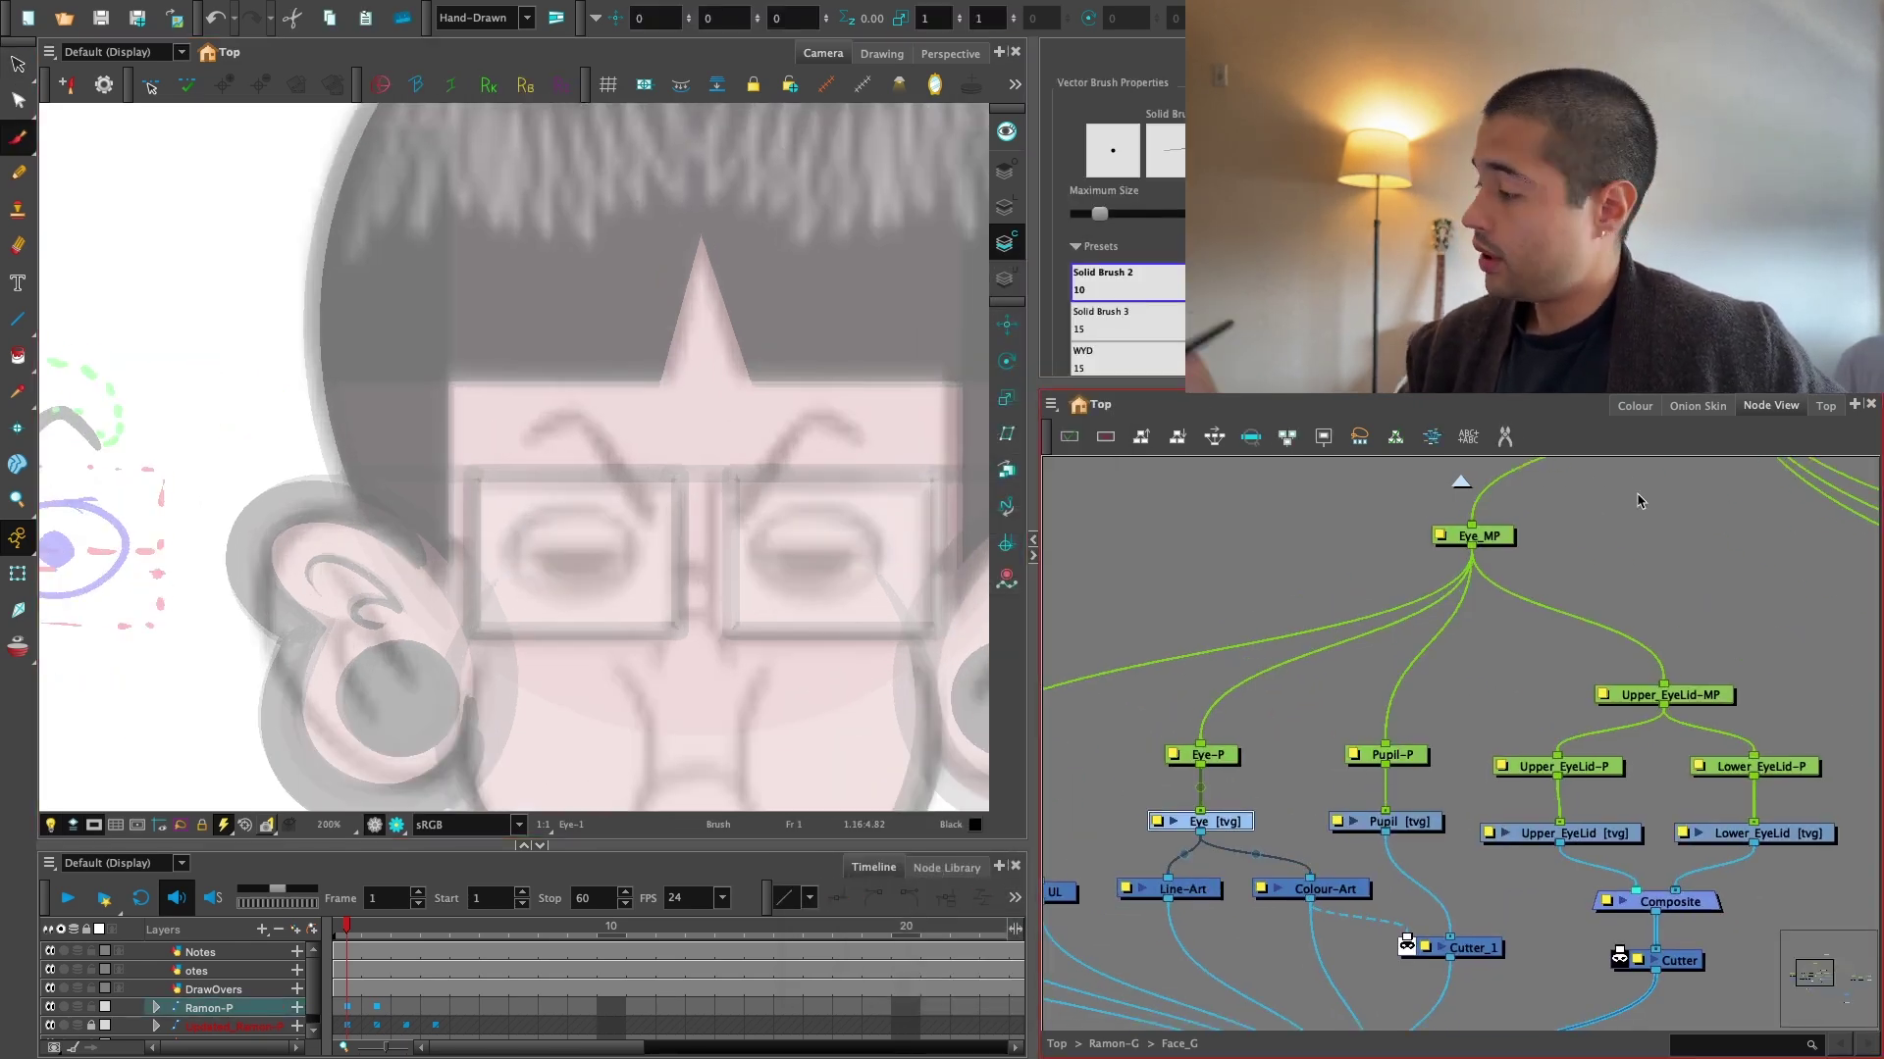
click(1636, 406)
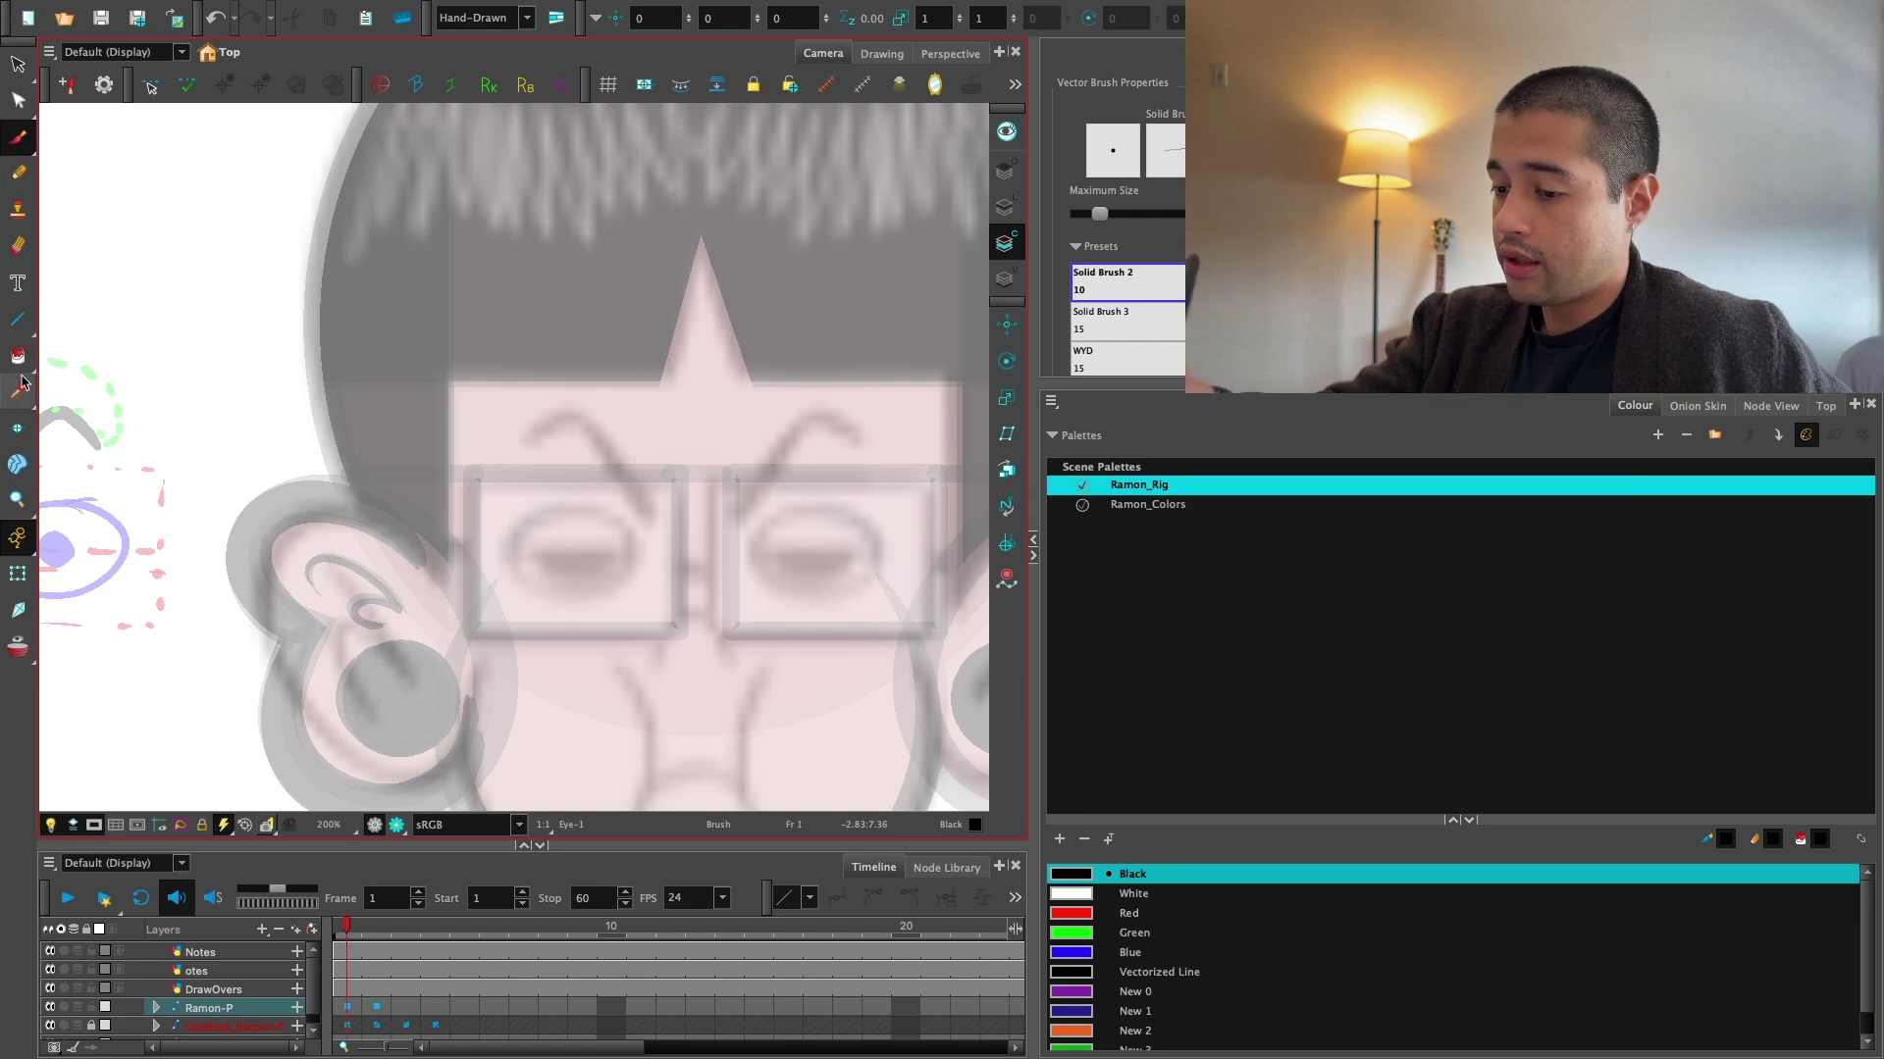
drag(18, 318, 59, 336)
click(1157, 504)
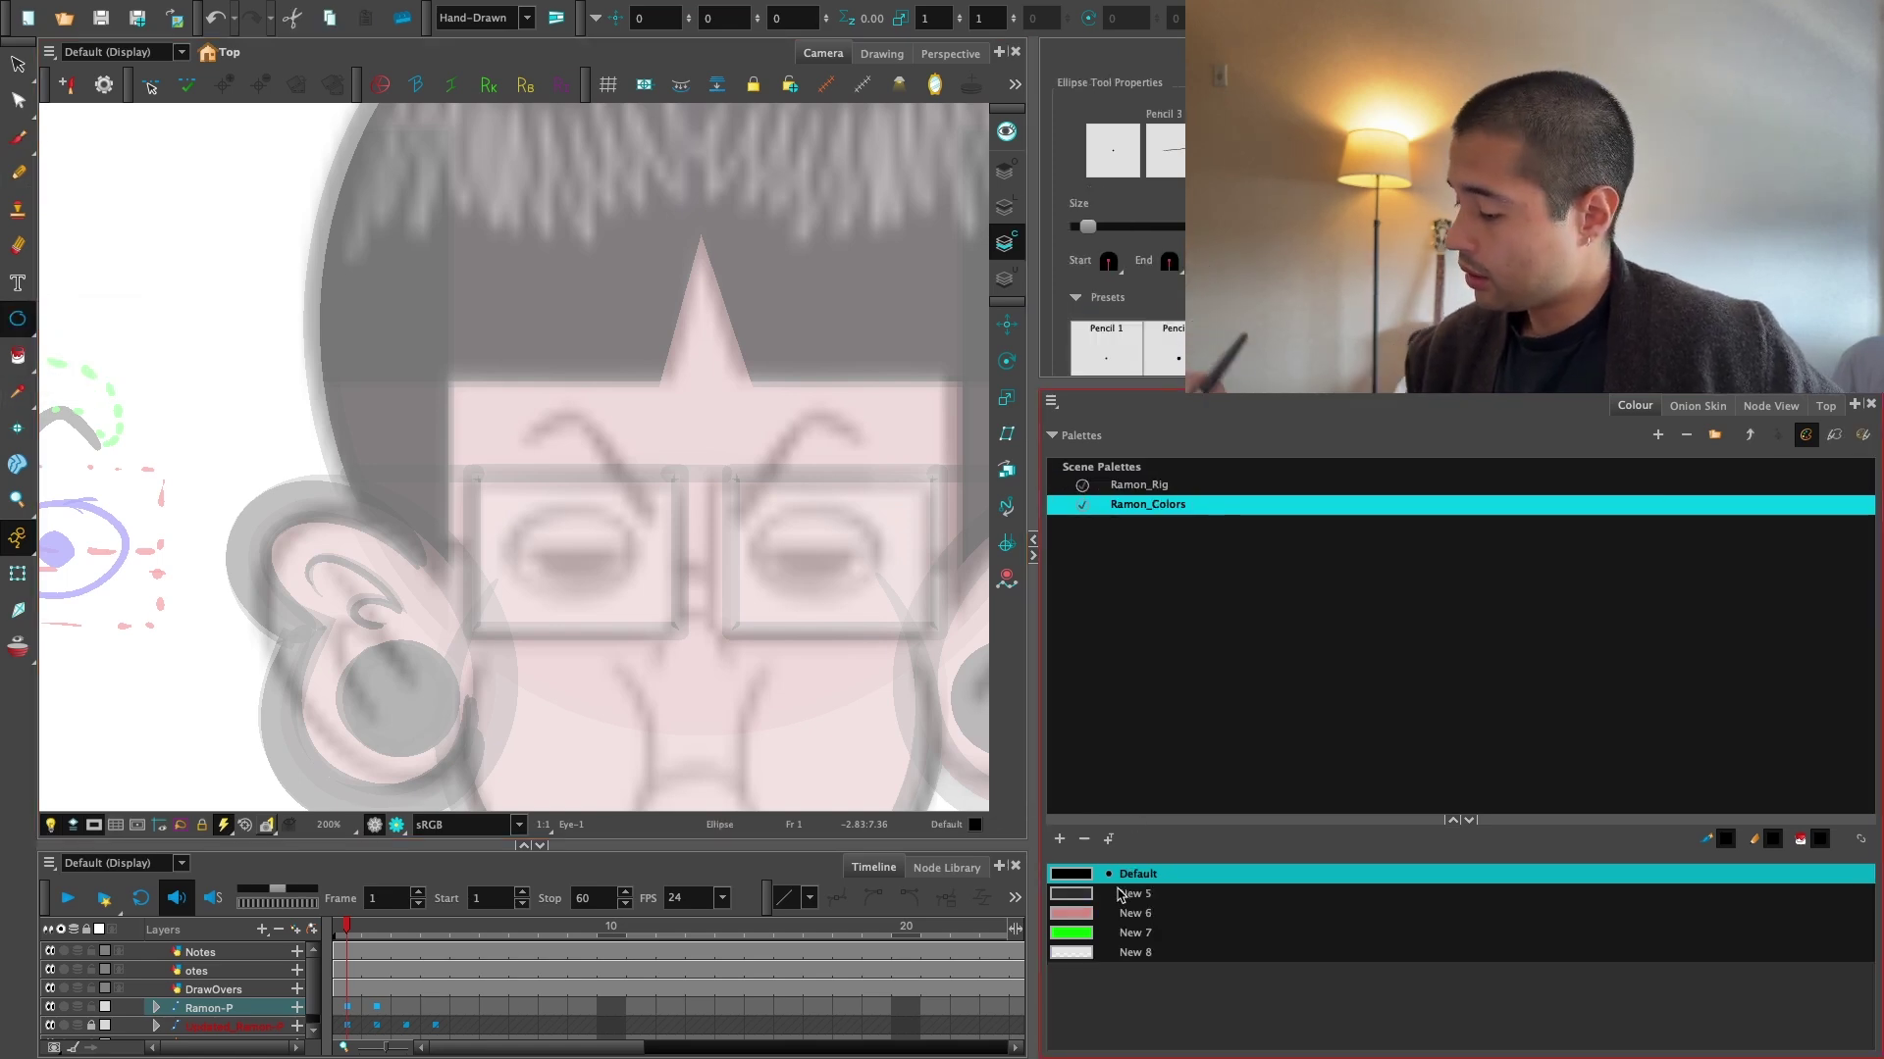
mouse_move(507, 519)
mouse_down()
mouse_move(635, 596)
mouse_move(607, 524)
mouse_up()
Increase the eye ellipse's maximum pencil thickness slightly.
key(alt+s)
key(2)
key(2)
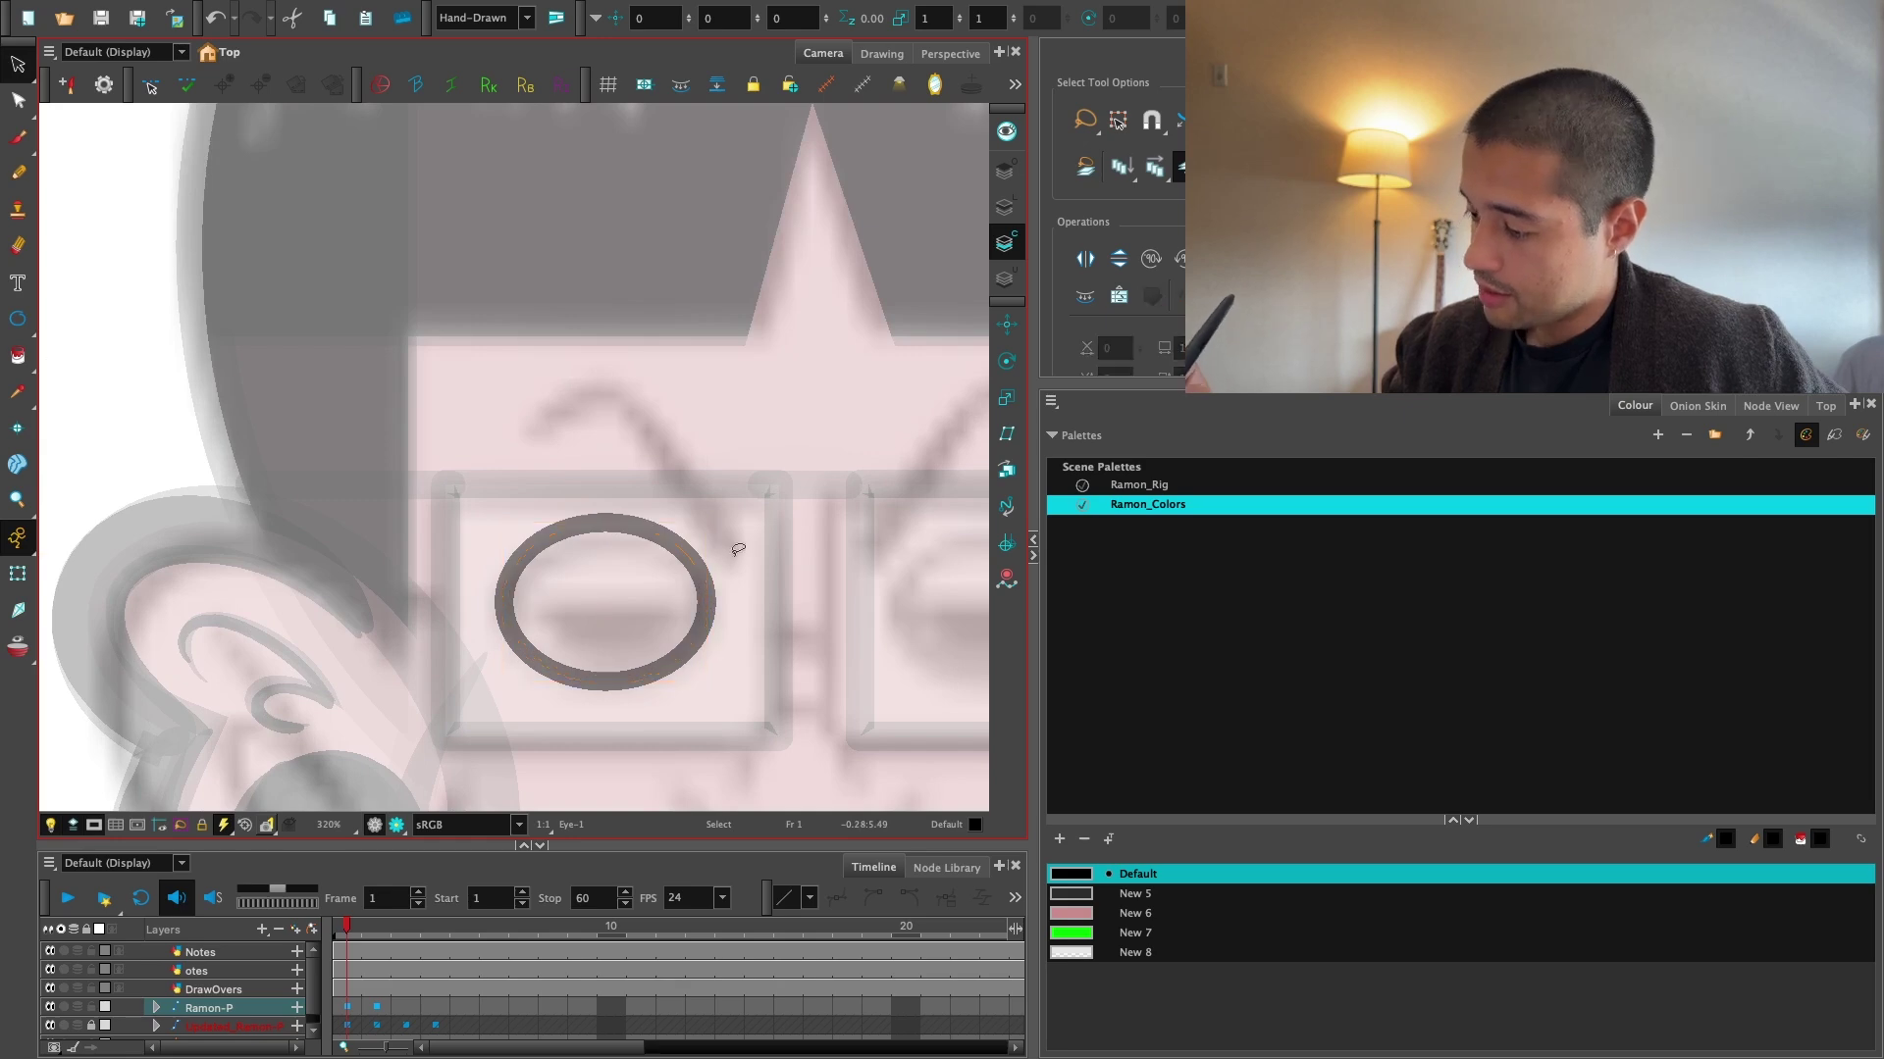
key(1)
key(1)
key(1)
key(2)
scroll(1113, 206, down, 4)
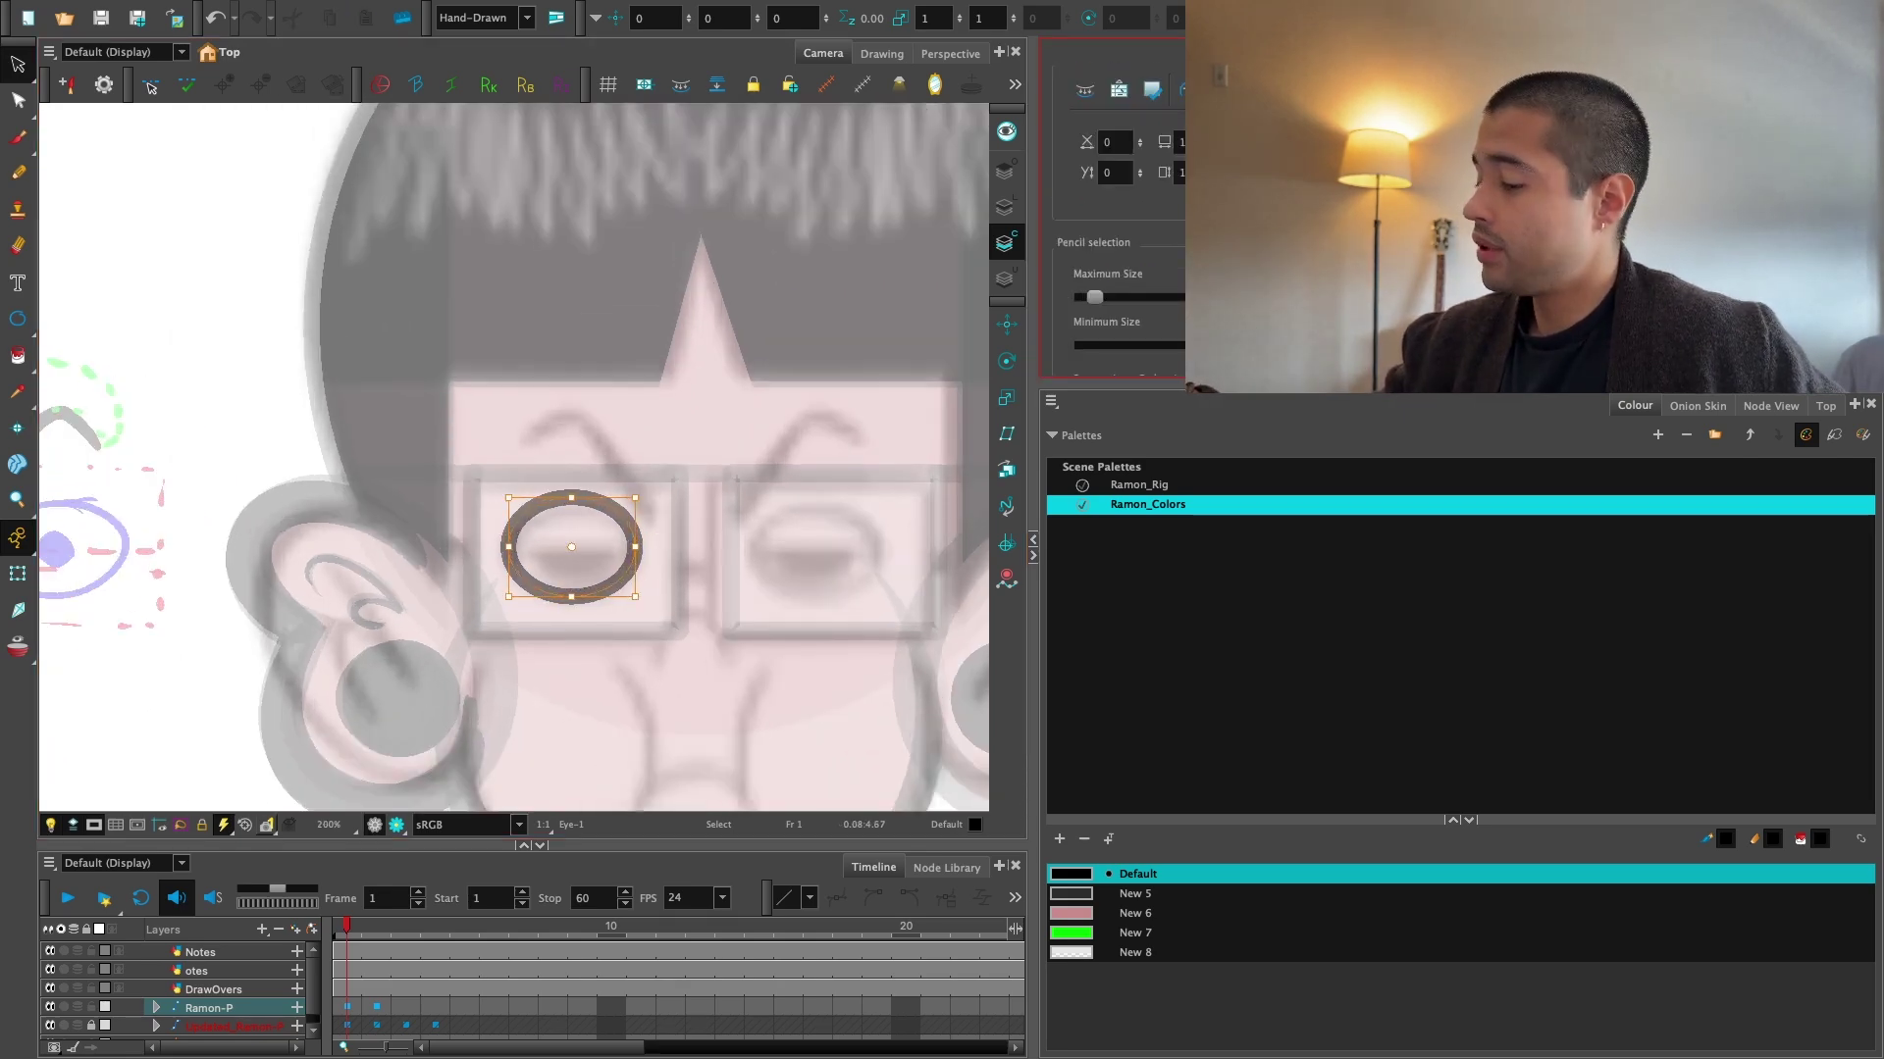
drag(1095, 298, 1098, 298)
key(1)
key(1)
click(765, 643)
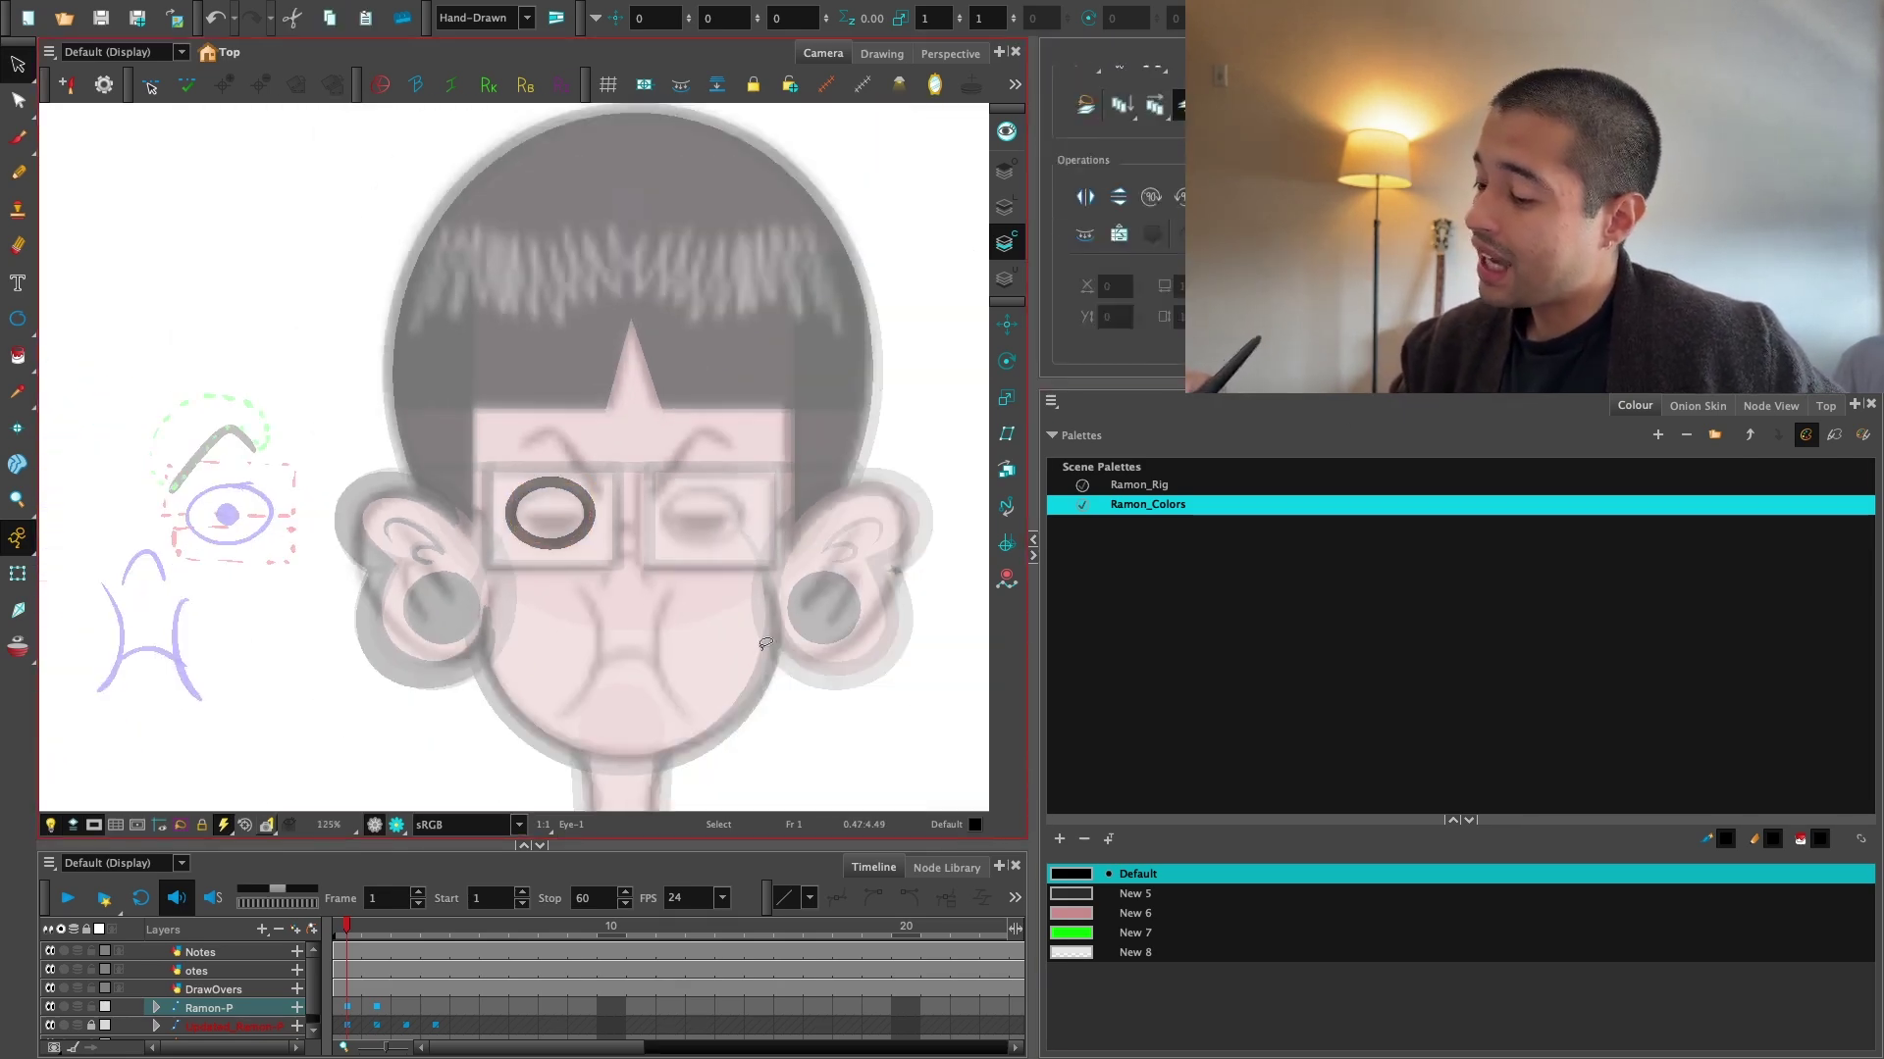
Reduce the eye ellipse's maximum pencil thickness slightly.
key(1)
key(1)
key(2)
key(2)
key(2)
key(2)
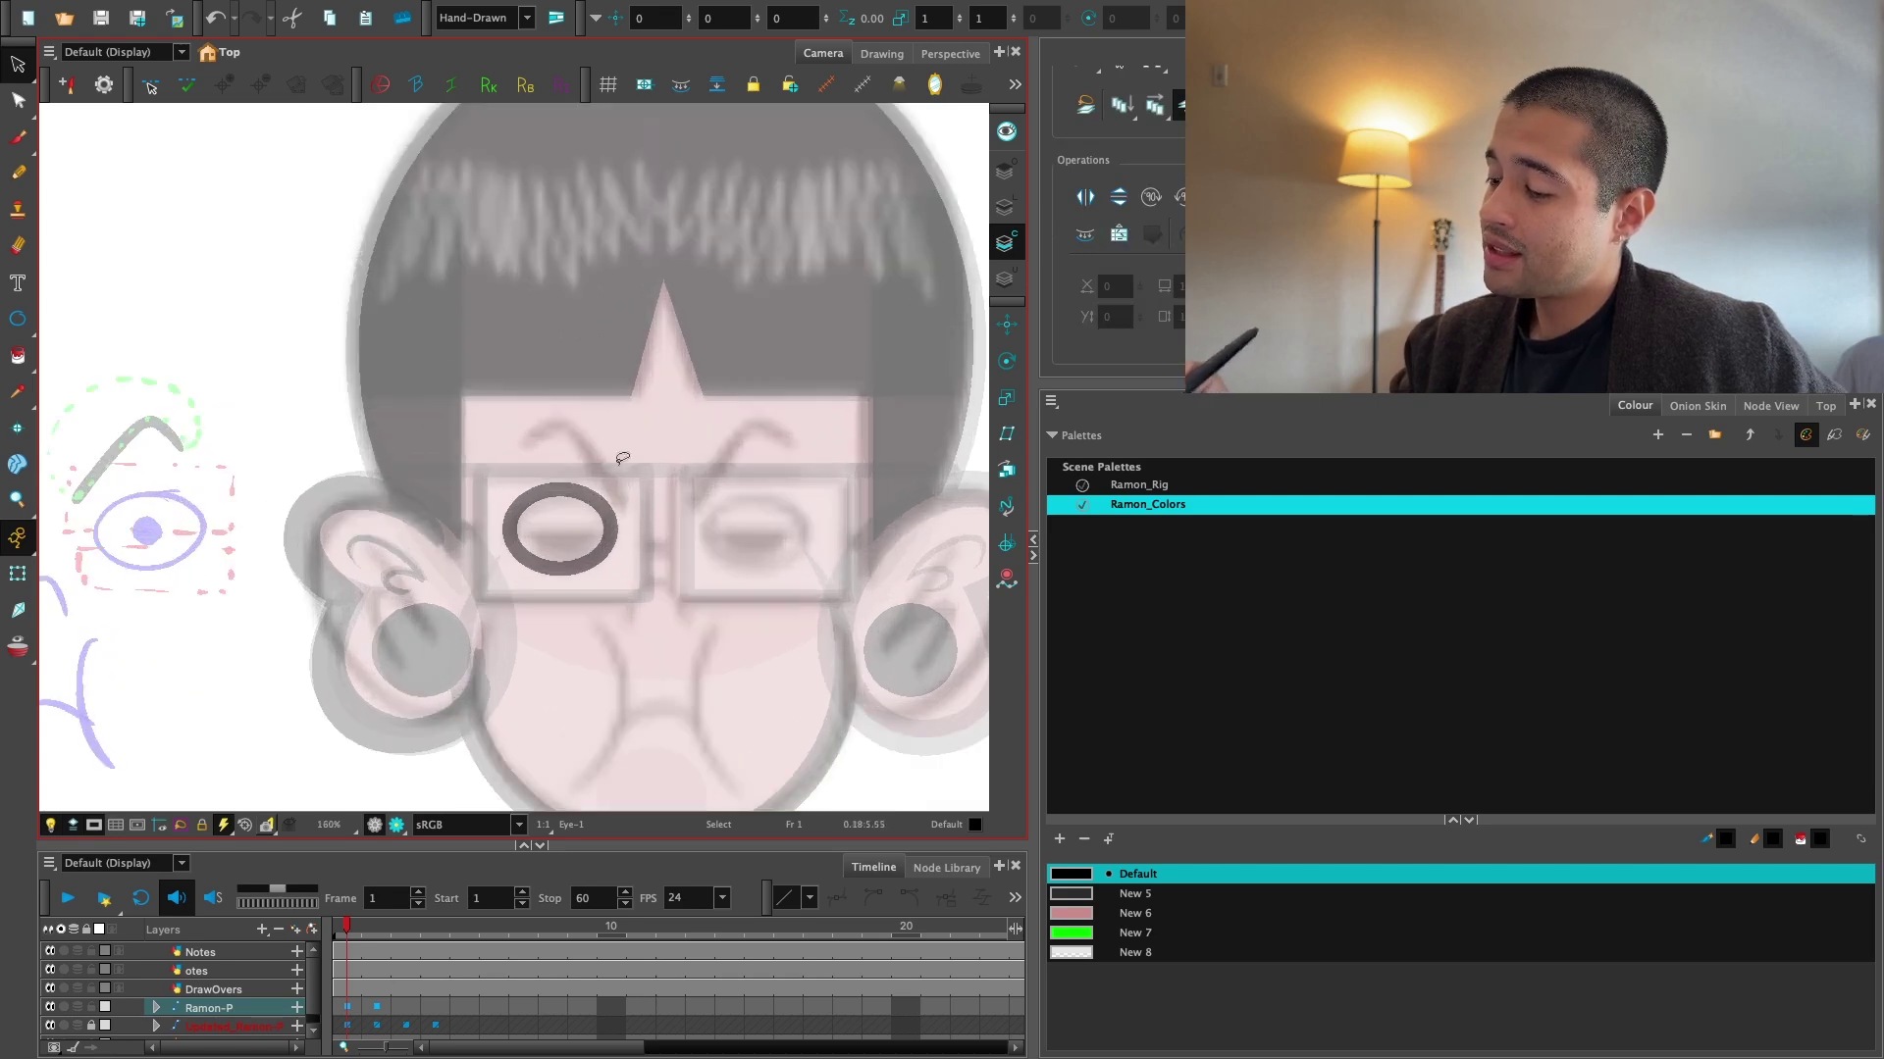
click(616, 512)
scroll(1114, 225, down, 4)
scroll(1113, 245, down, 2)
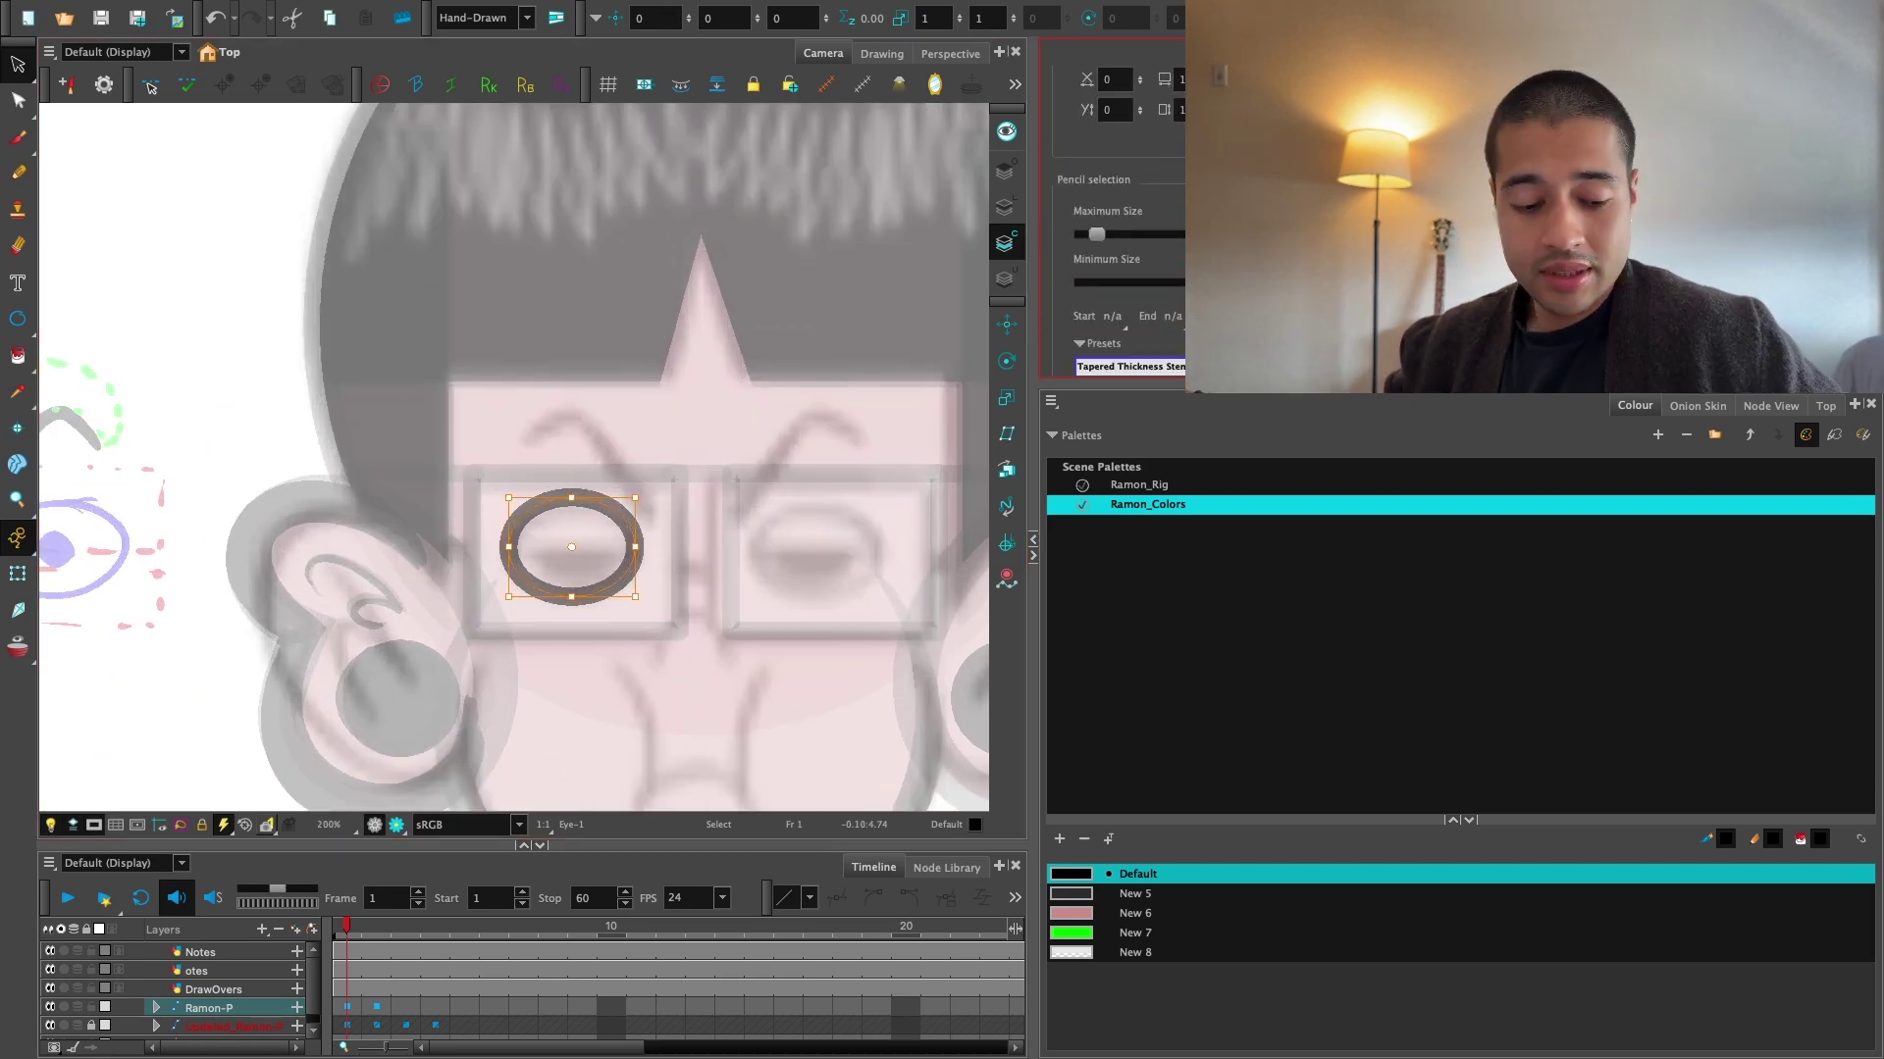
drag(1096, 235, 1092, 235)
click(723, 562)
Stretch the eye ellipse slightly in width and height to match the reference eye.
key(2)
key(2)
click(556, 634)
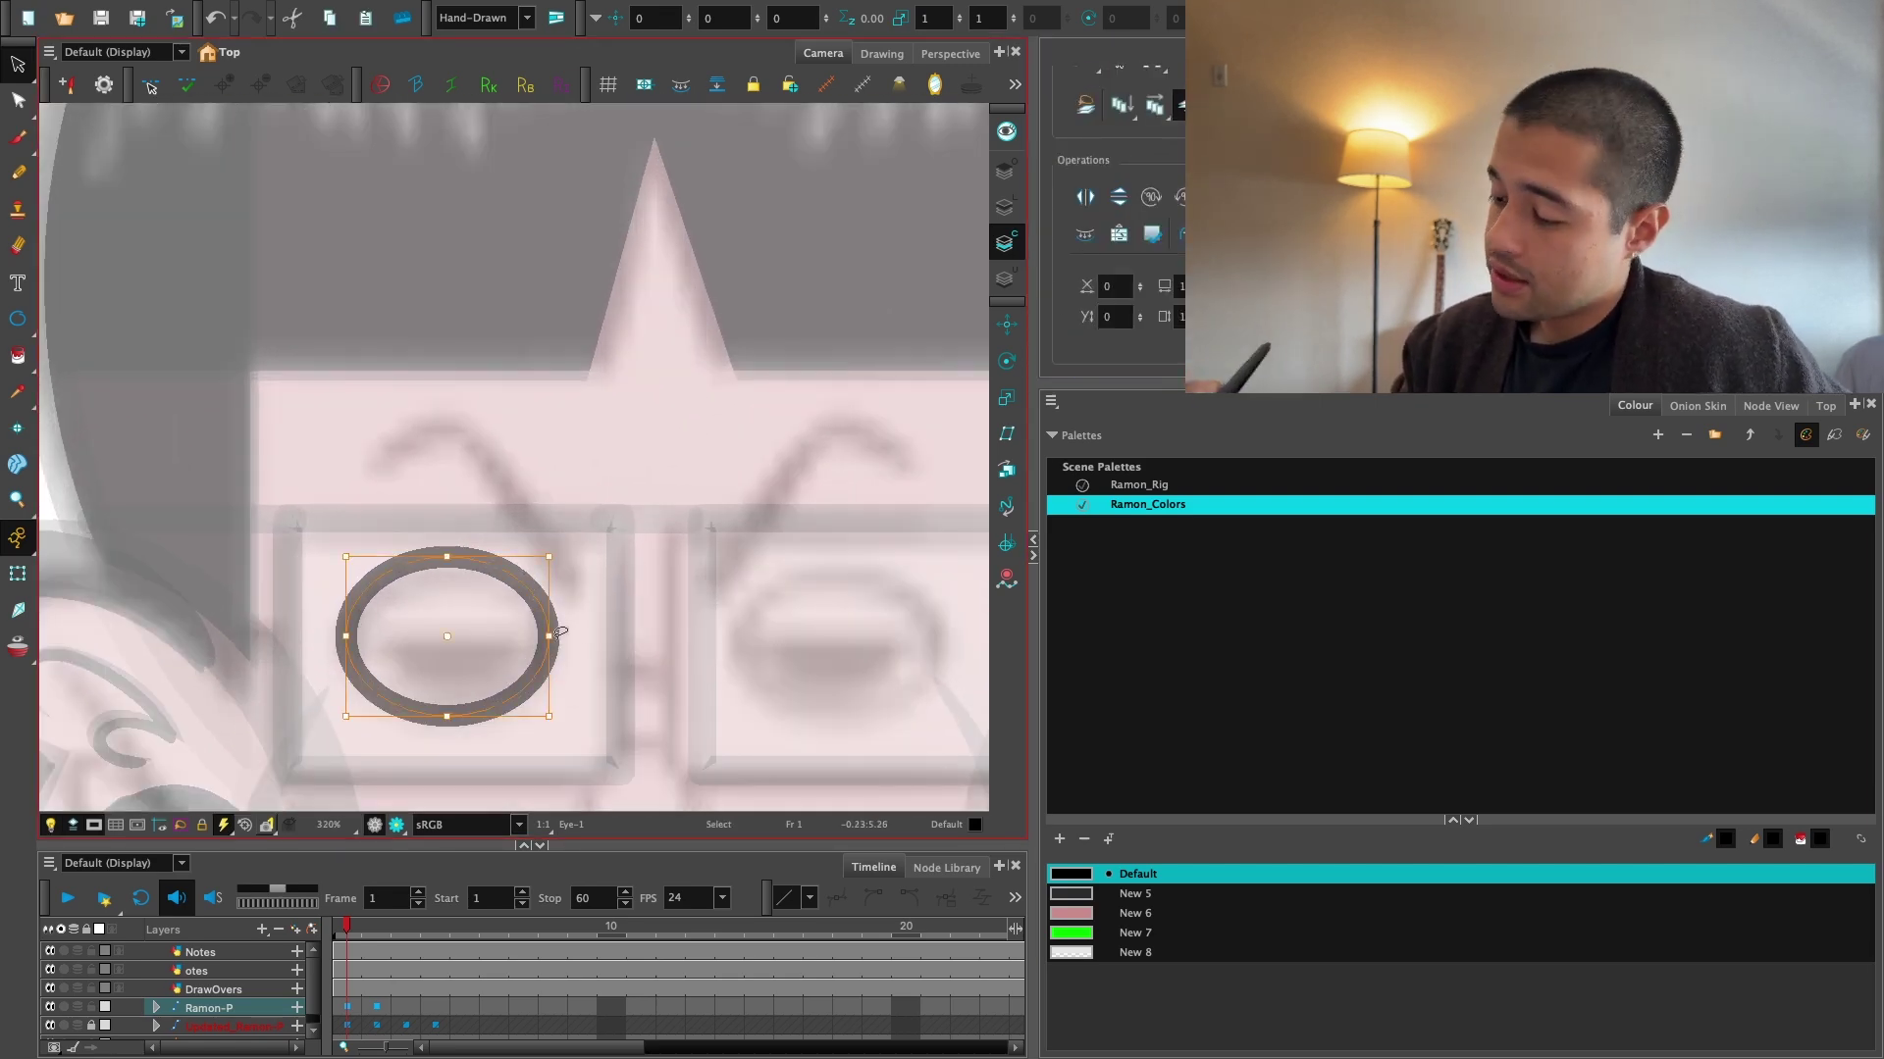
key(Escape)
key(1)
key(1)
drag(550, 635, 598, 561)
key(2)
key(2)
click(523, 672)
key(2)
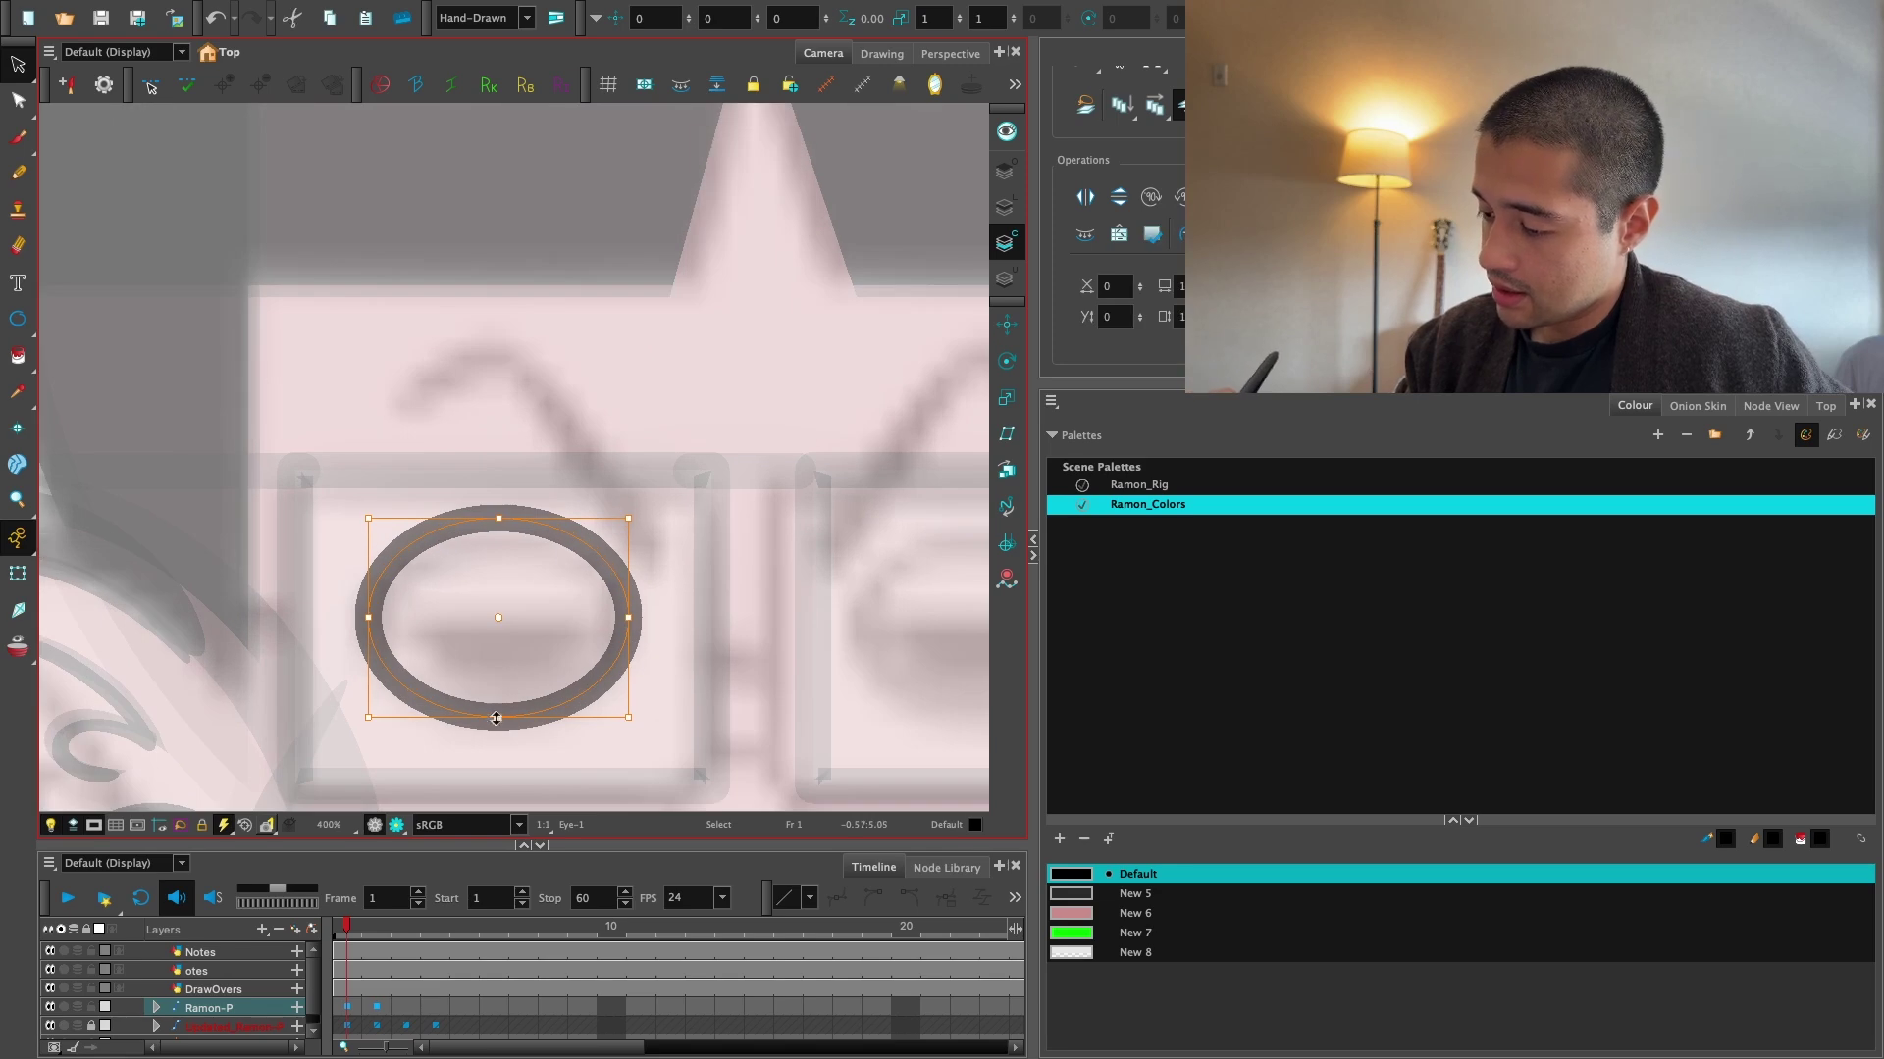
key(Escape)
key(1)
key(1)
key(1)
key(1)
key(1)
key(1)
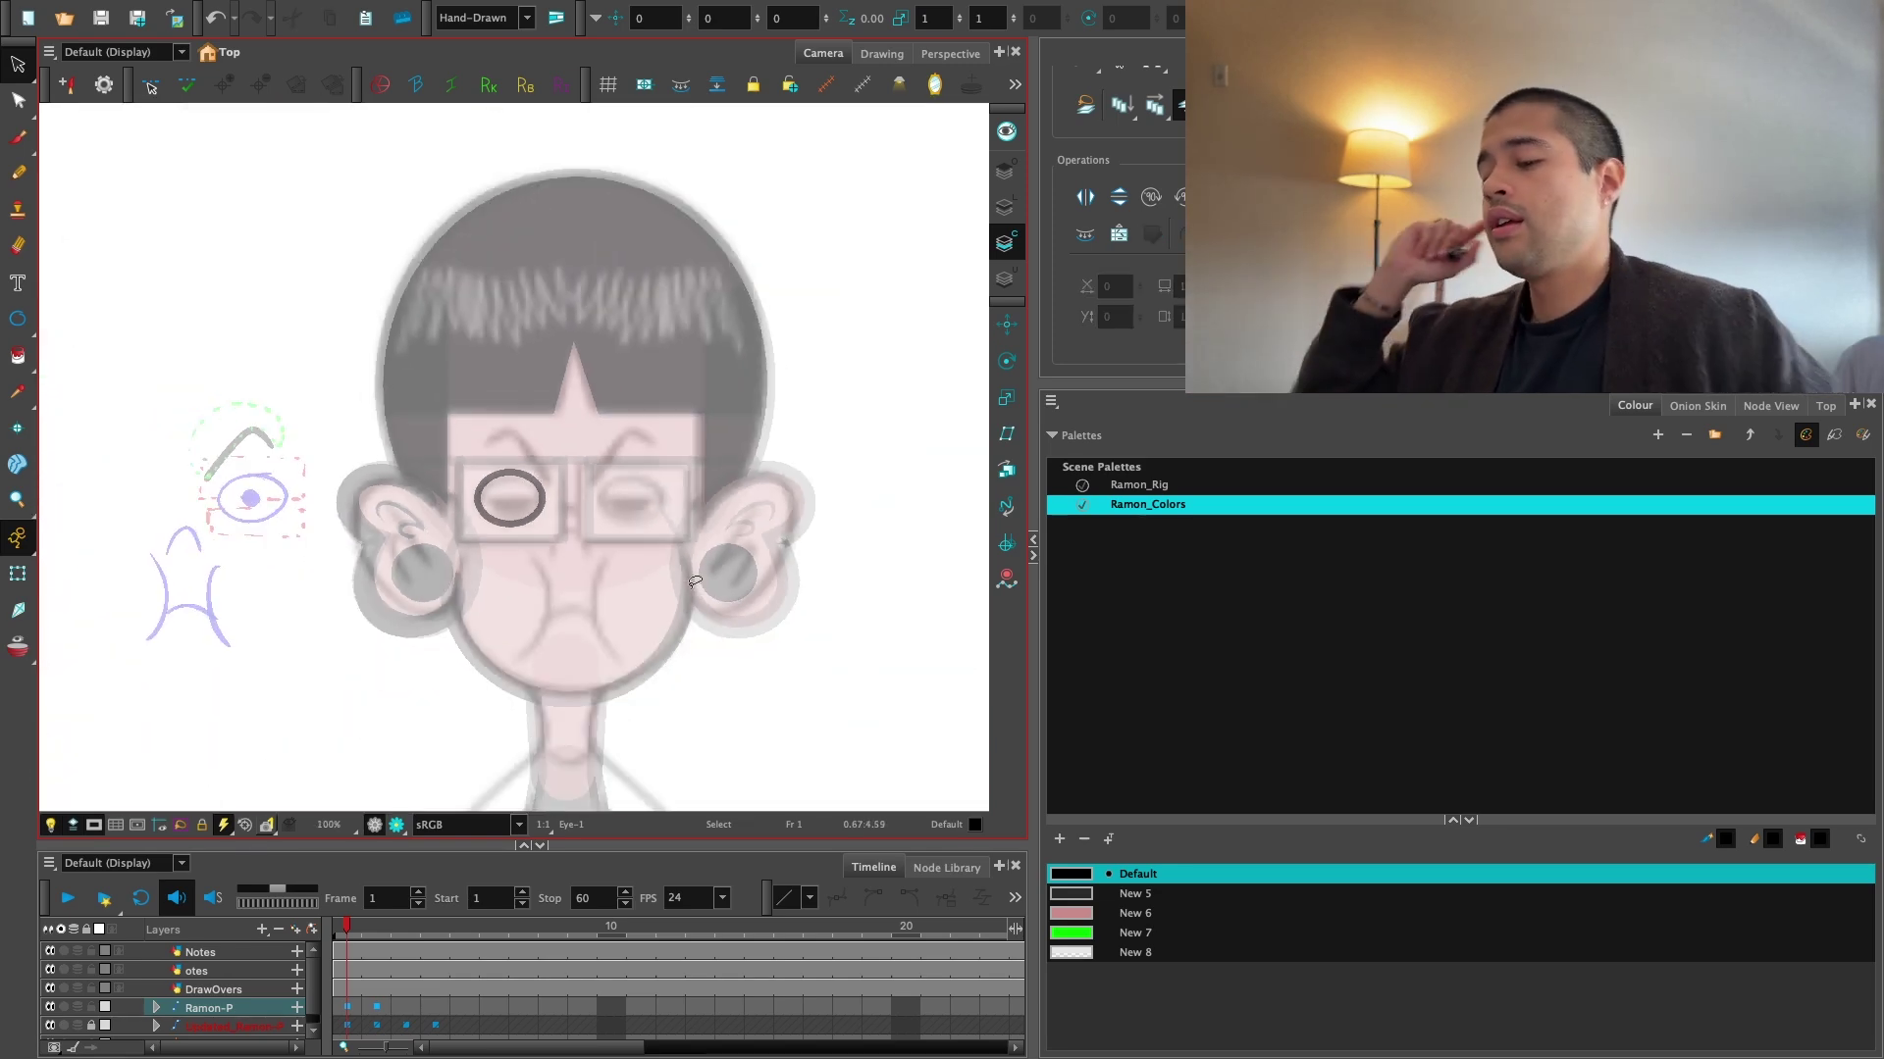
Examine the Eye's node connections and its Line Art, Underlay and Colour Art layers.
click(1704, 407)
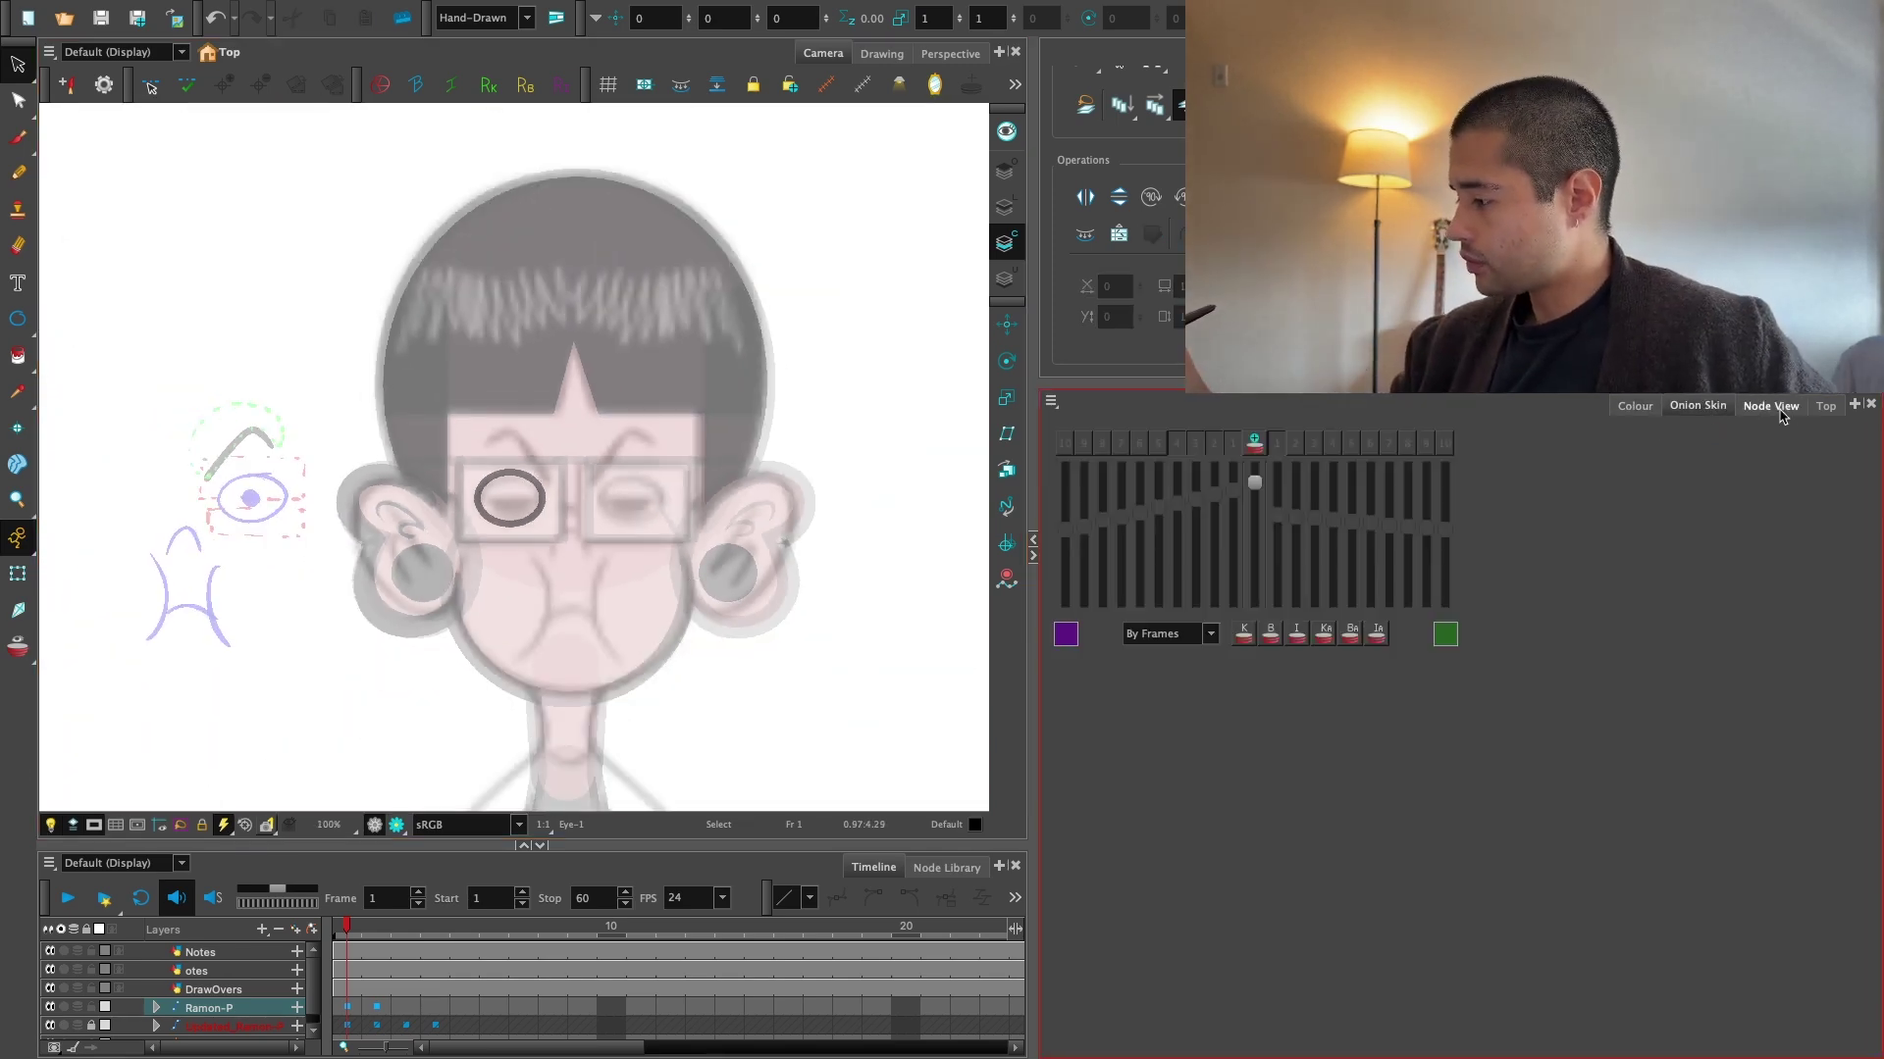
click(1756, 406)
drag(1409, 731, 1526, 652)
key(2)
key(2)
key(2)
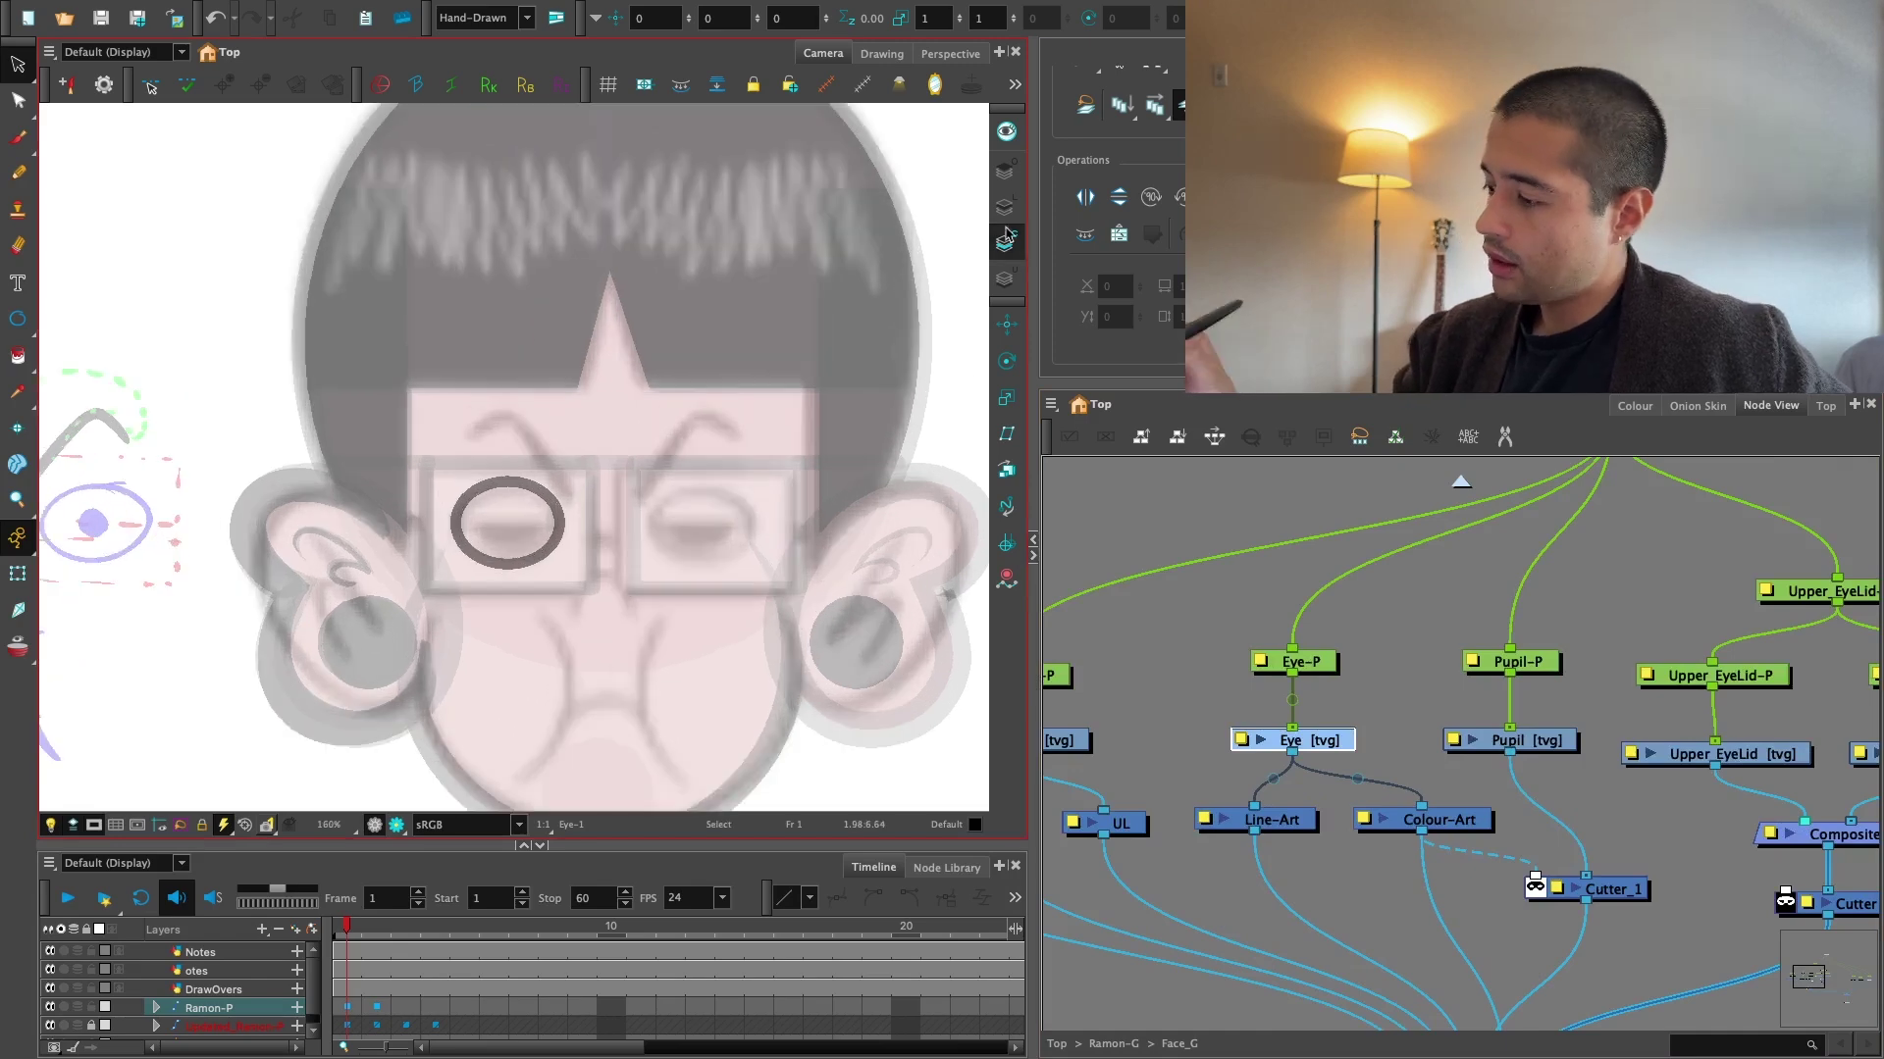
click(1005, 207)
click(1006, 278)
key(2)
drag(629, 482, 661, 496)
click(1006, 242)
Cut the ellipse from the Eye drawing's Colour Art layer, keeping Colour Art as the active layer.
key(ctrl+a)
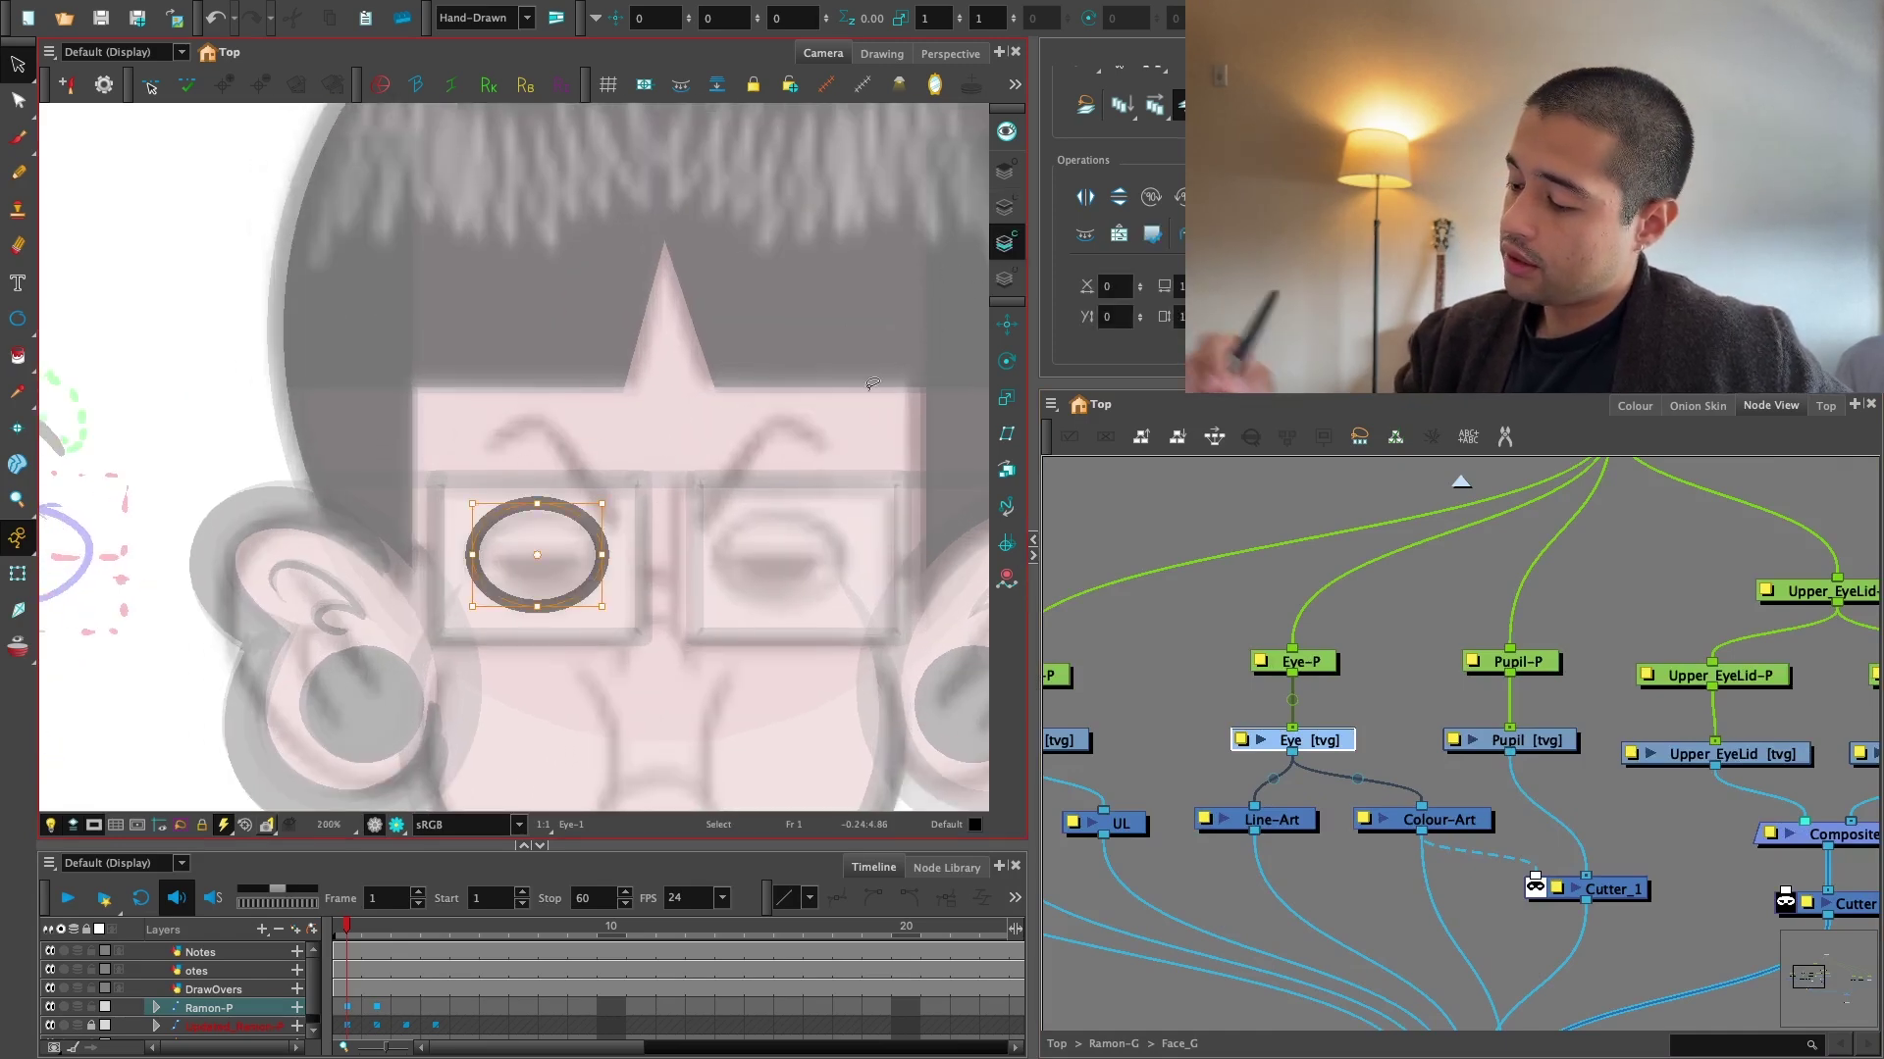
key(ctrl+x)
click(1006, 207)
click(1005, 242)
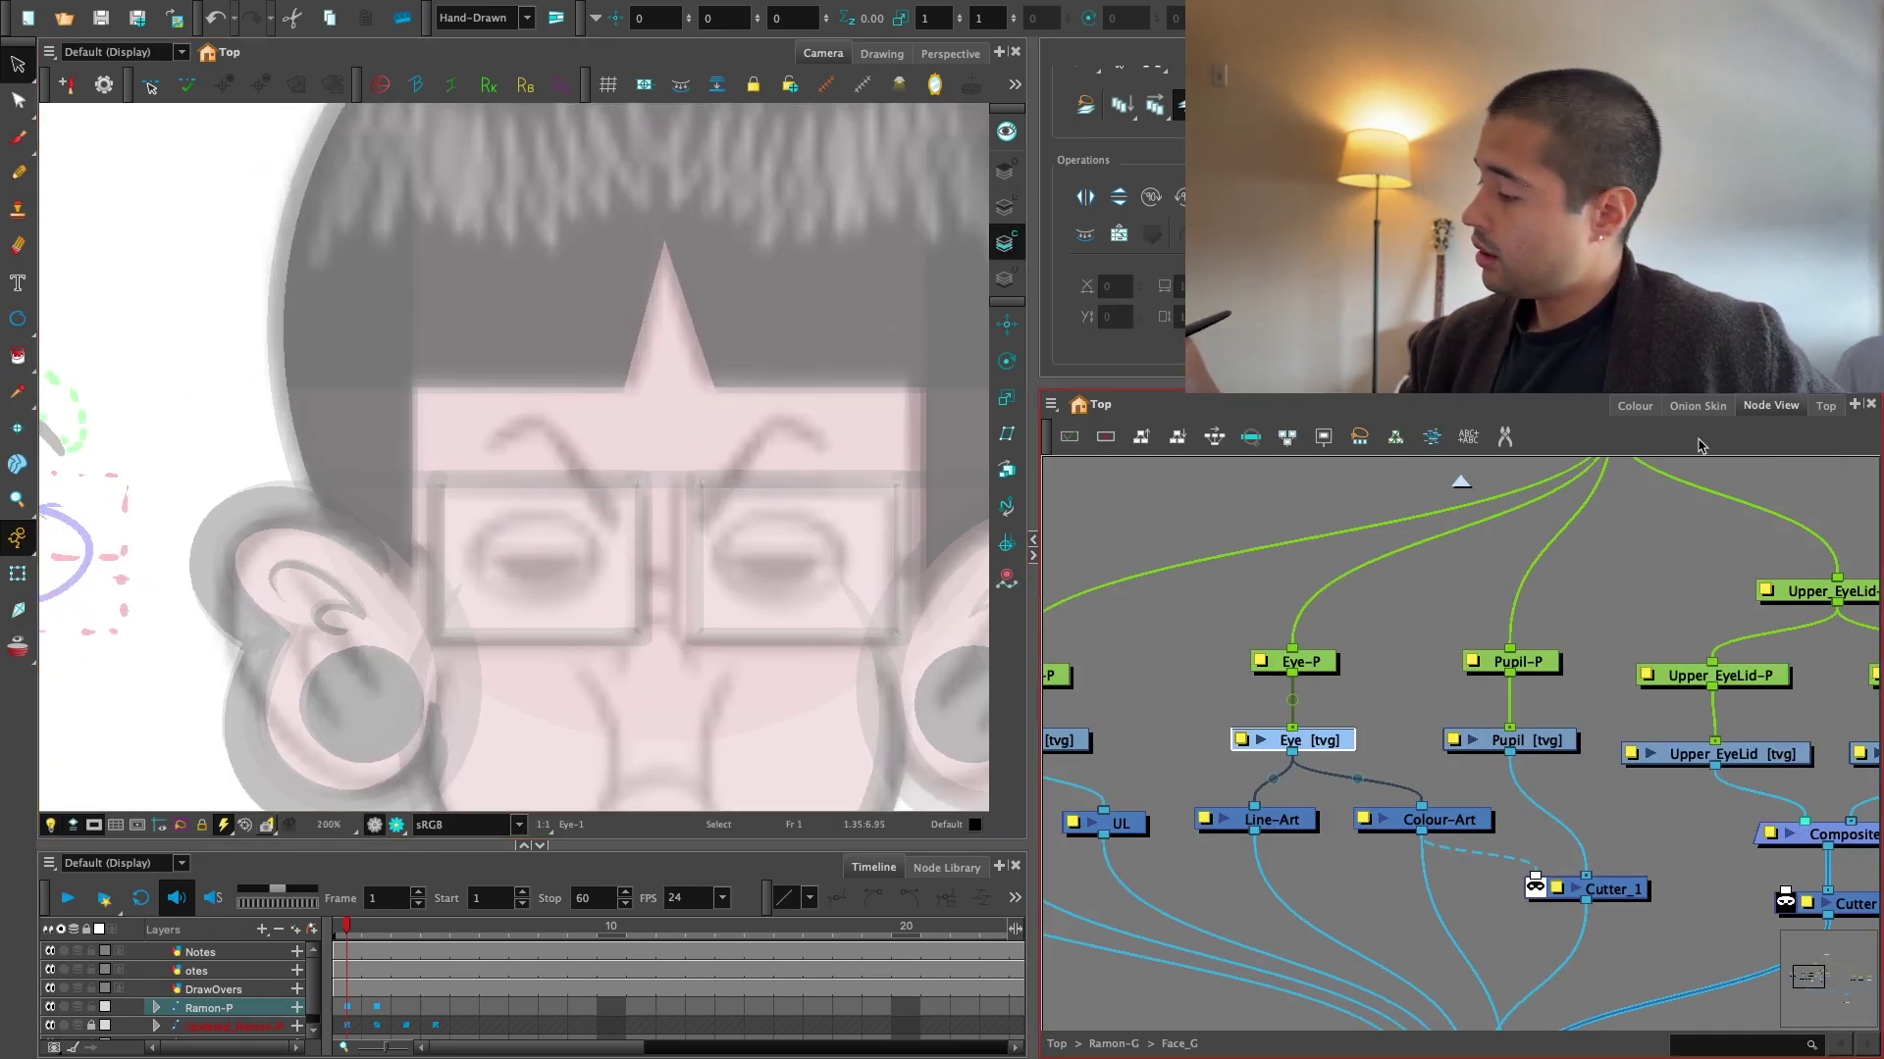
Add a new swatch to the Ramon_Colors palette and set its colour to a pale, warm off-white.
click(1634, 405)
click(1104, 952)
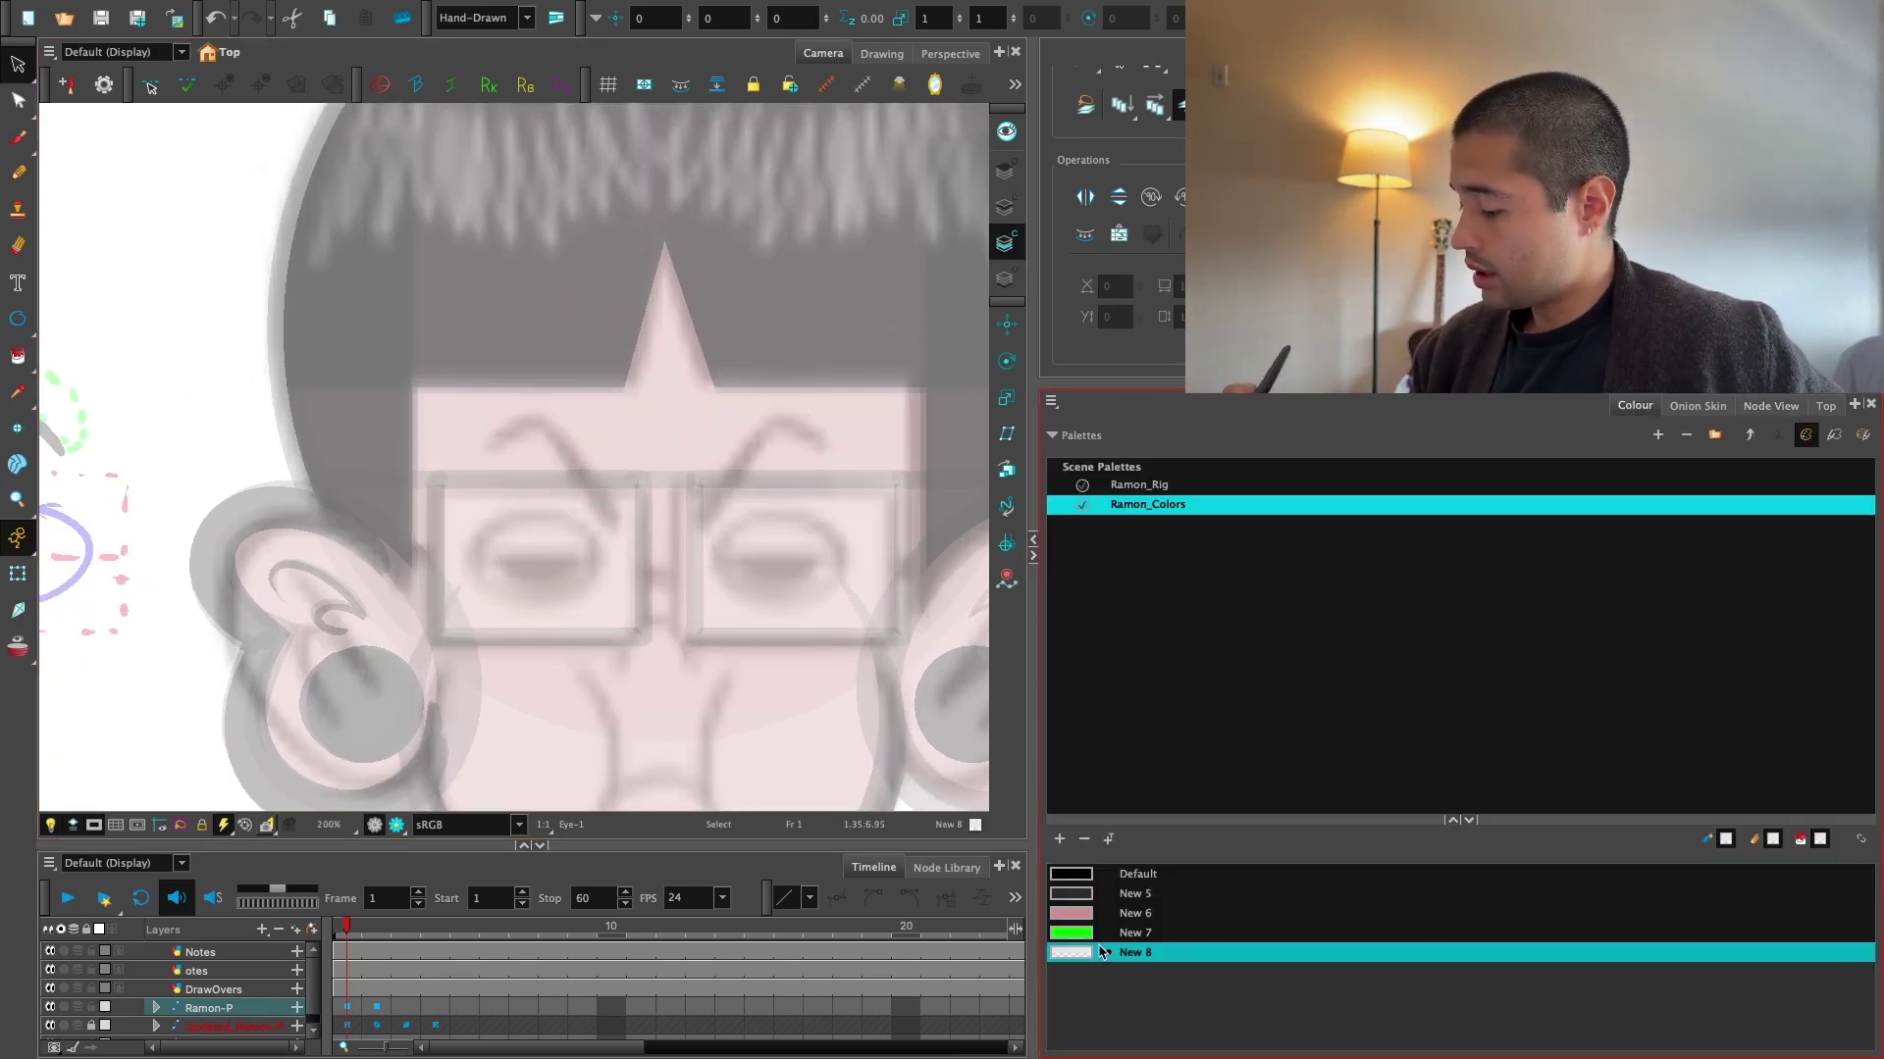
click(1079, 893)
click(1059, 838)
double_click(1071, 971)
click(935, 249)
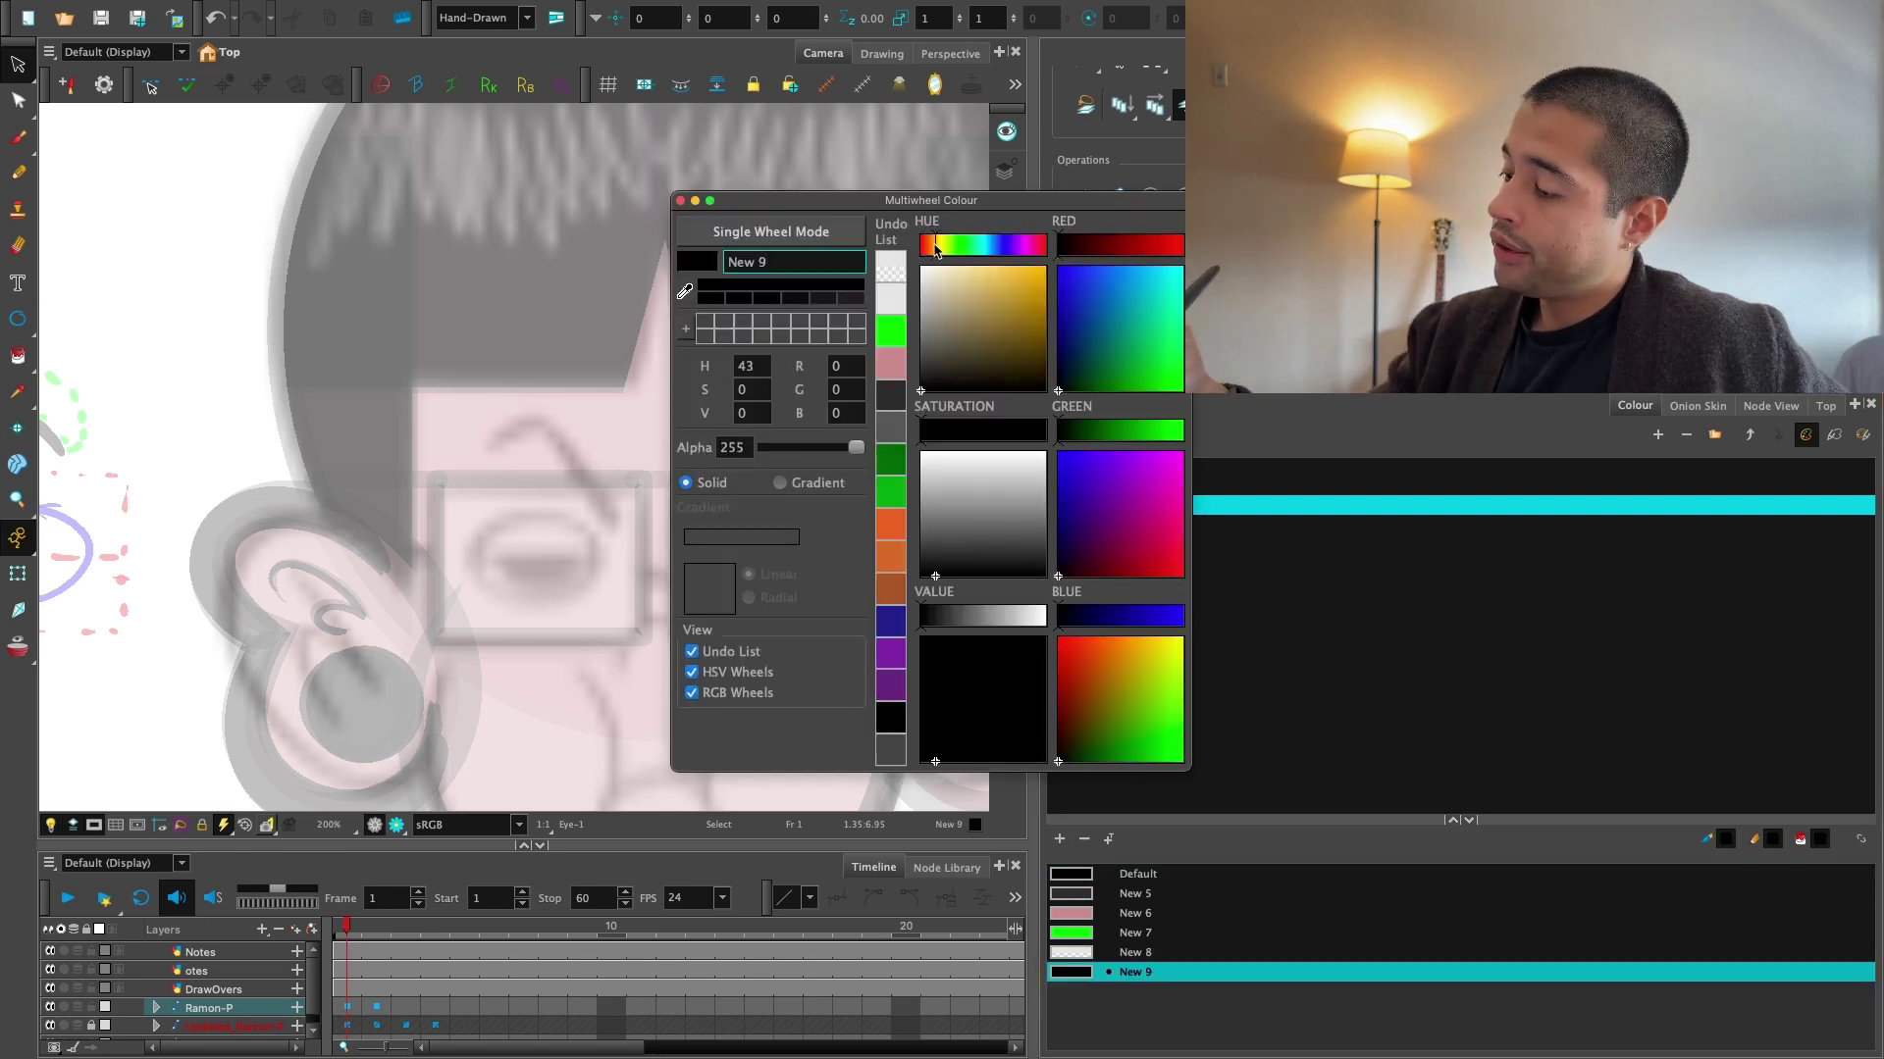
click(926, 281)
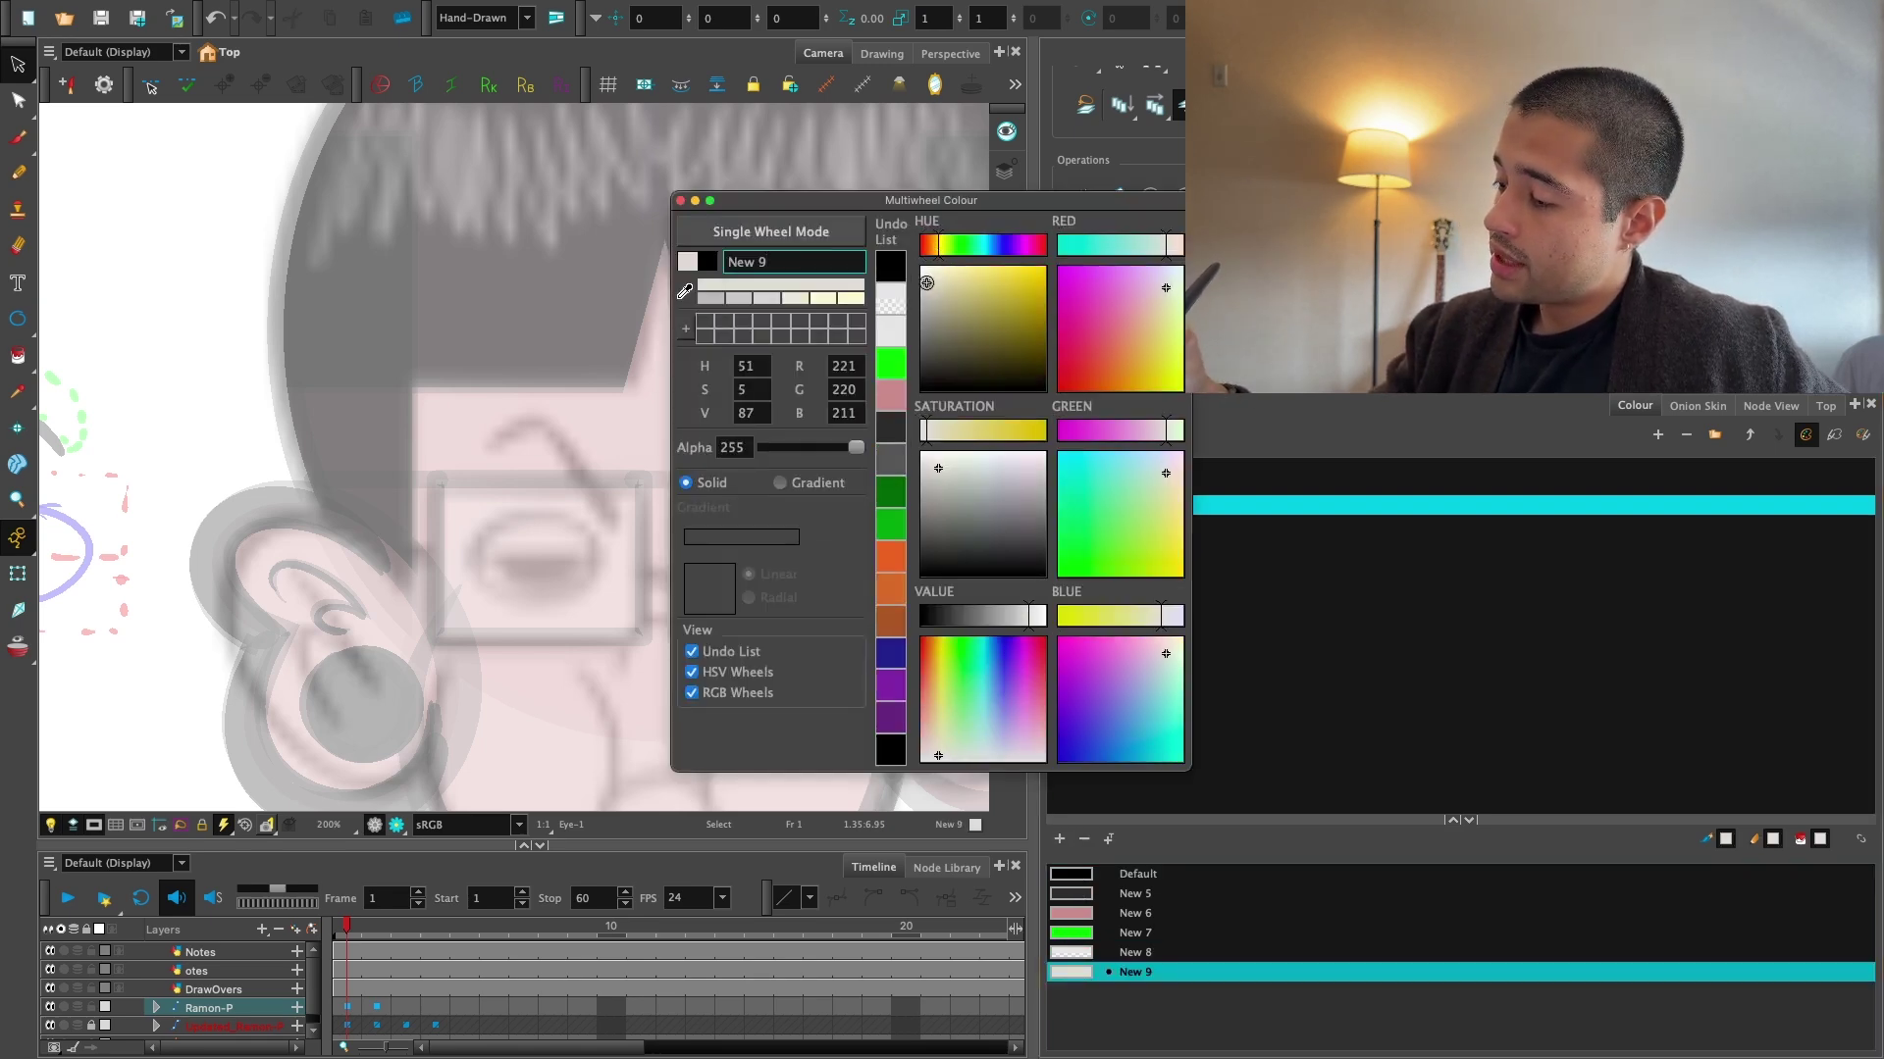
click(924, 281)
click(681, 201)
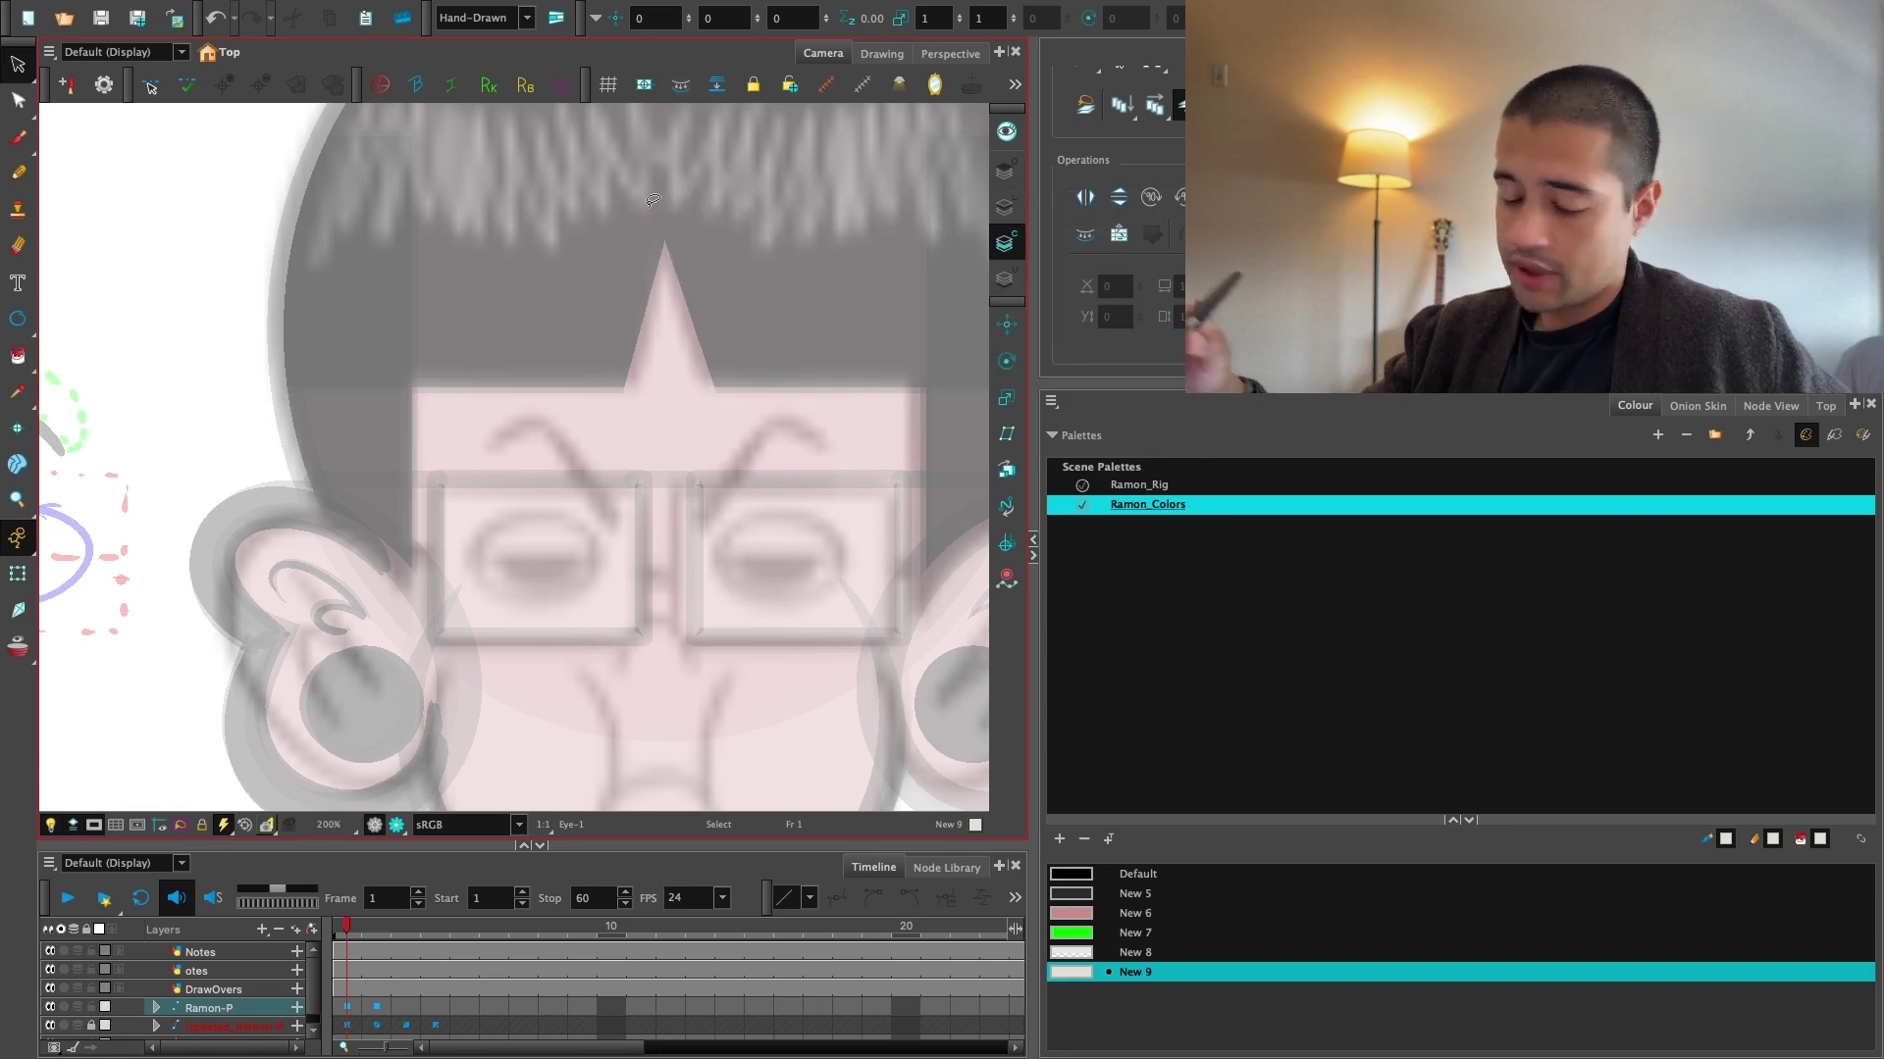
Fill the ellipse on the Eye drawing's Colour Art layer with the off-white New 9 swatch.
key(alt+i)
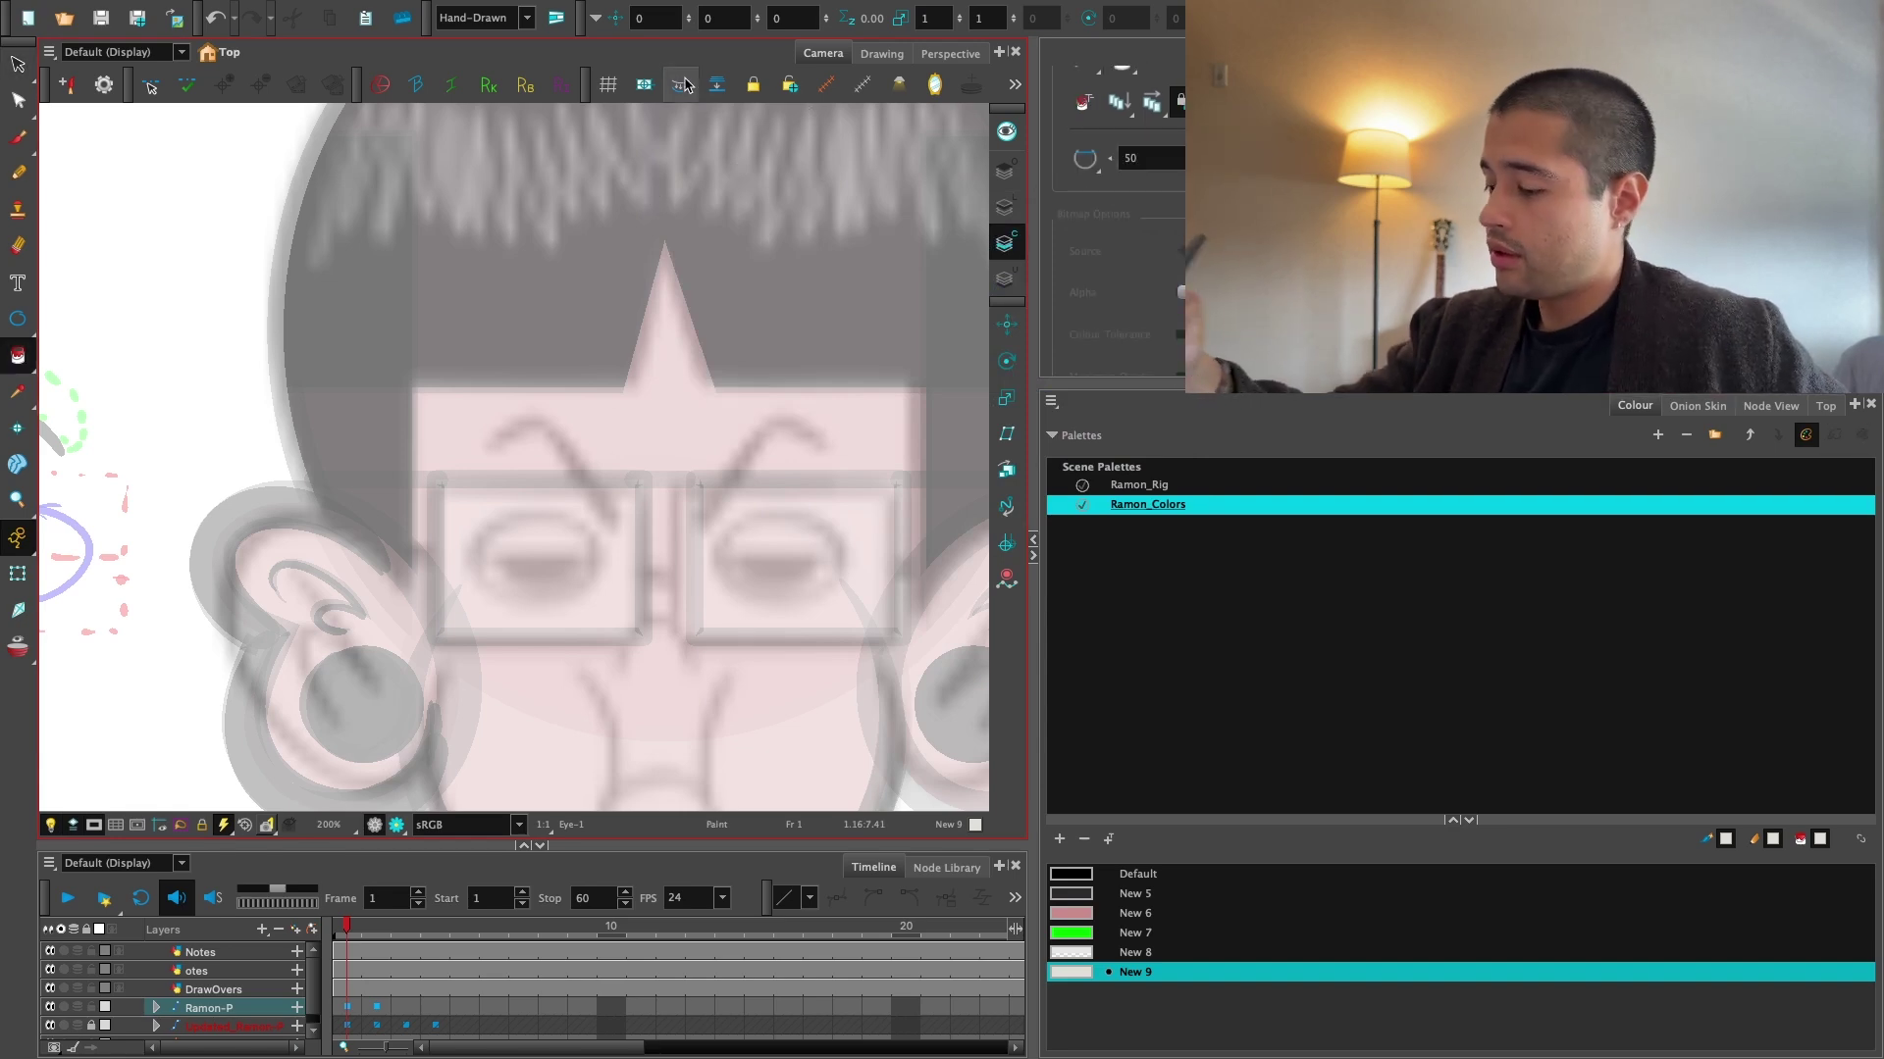
click(579, 564)
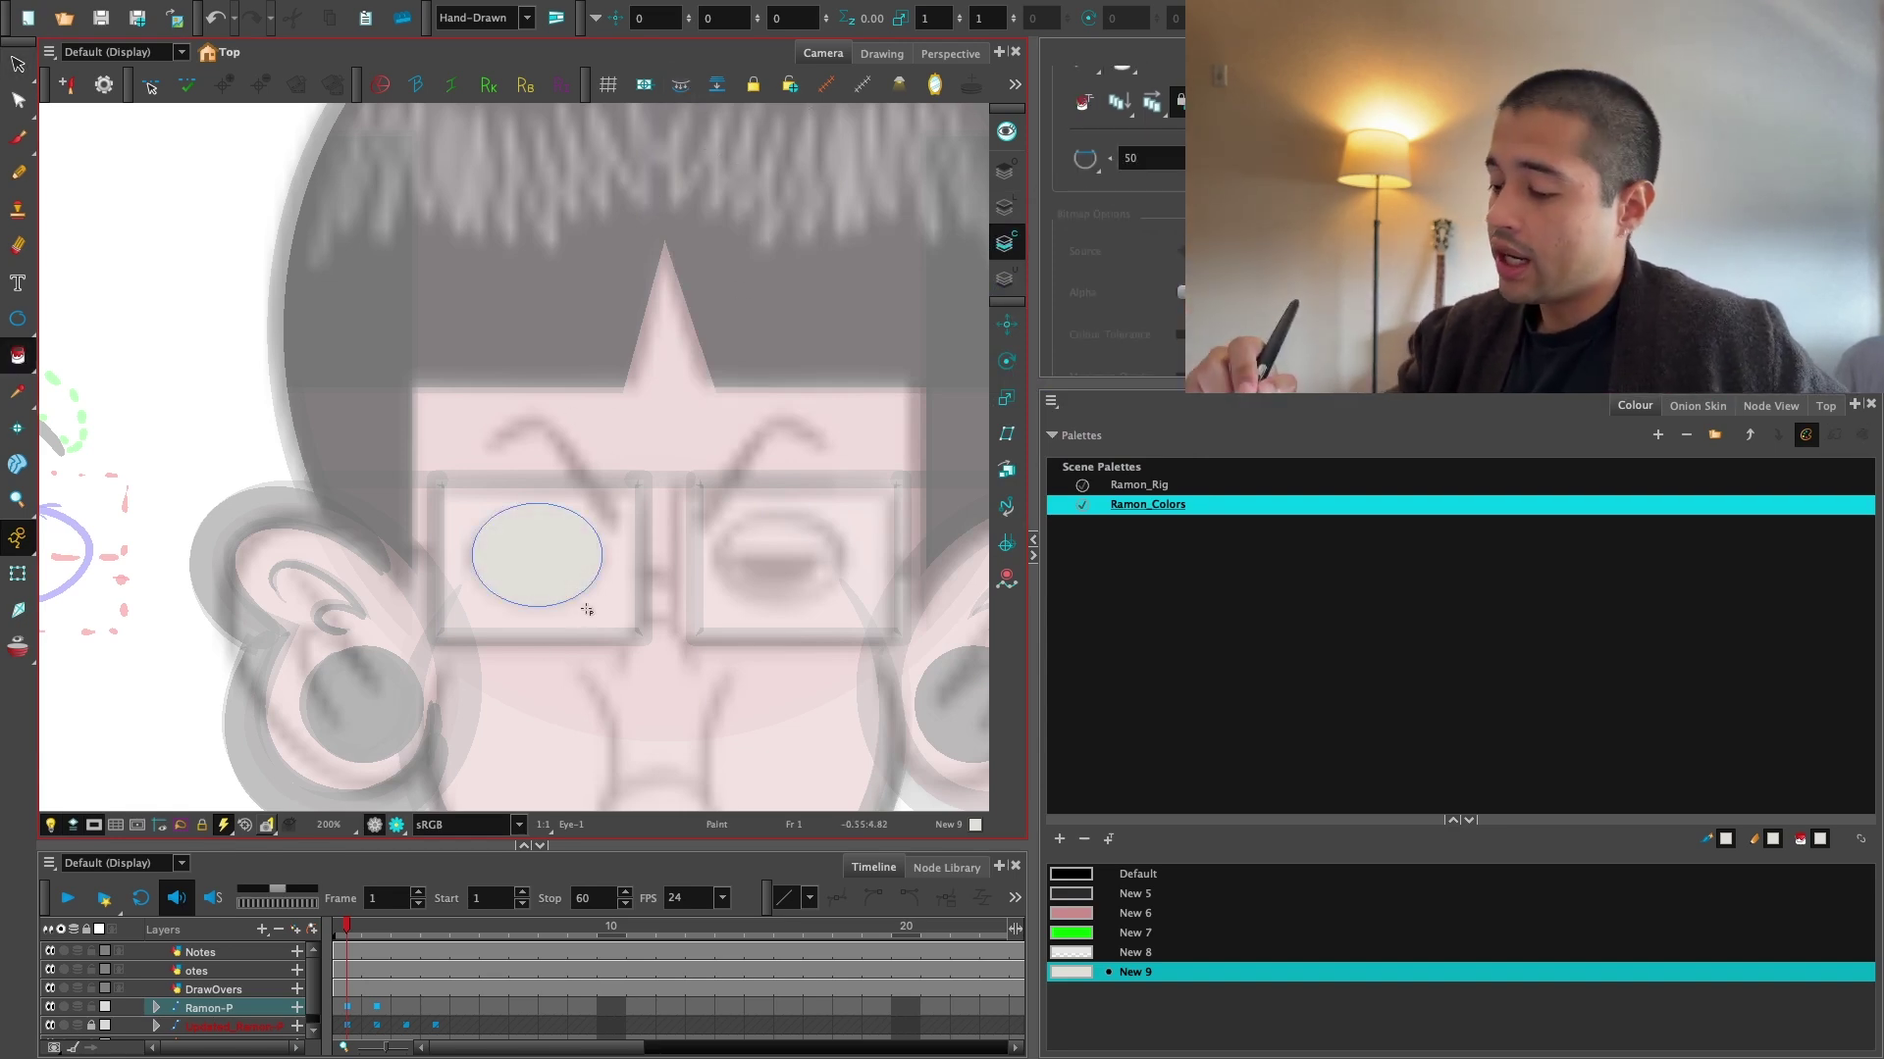
click(13, 586)
Select the Pupil drawing node and make the black Default swatch of Ramon_Colors the current colour.
click(1705, 407)
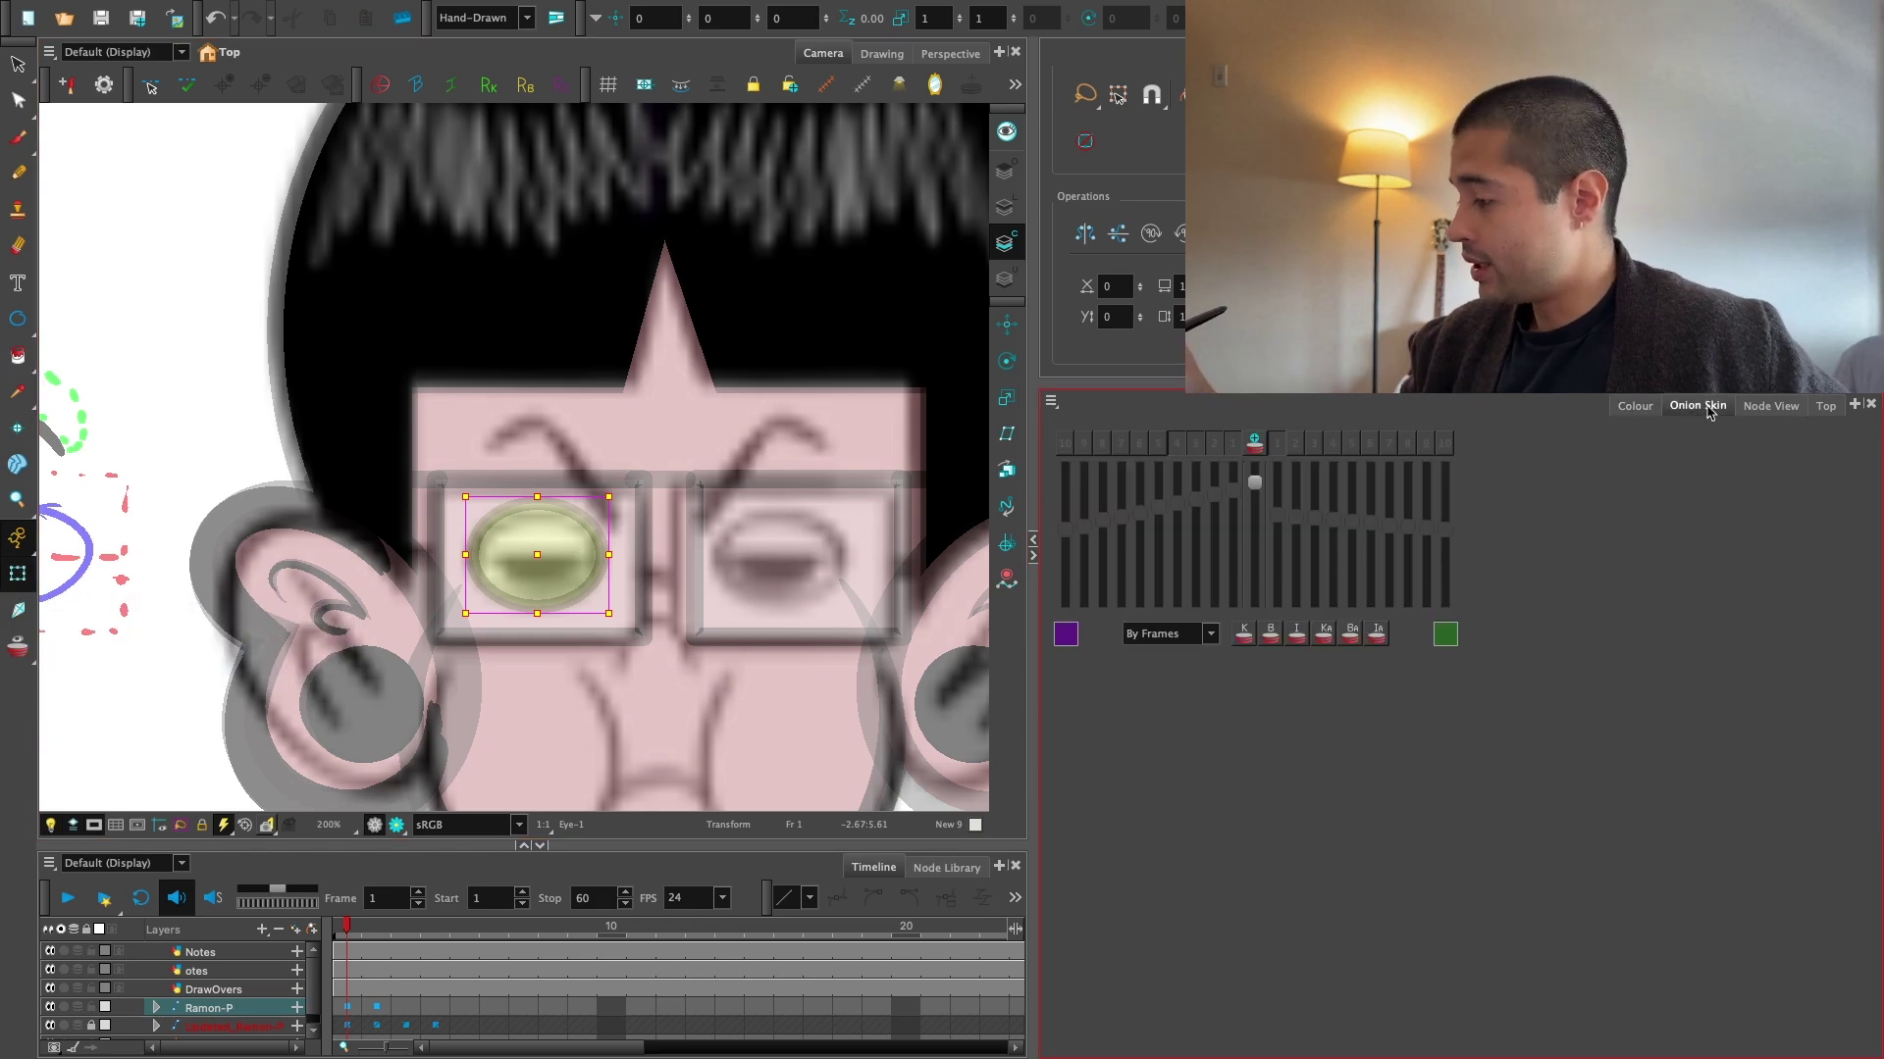
click(1768, 406)
drag(1372, 736, 1410, 724)
click(1398, 719)
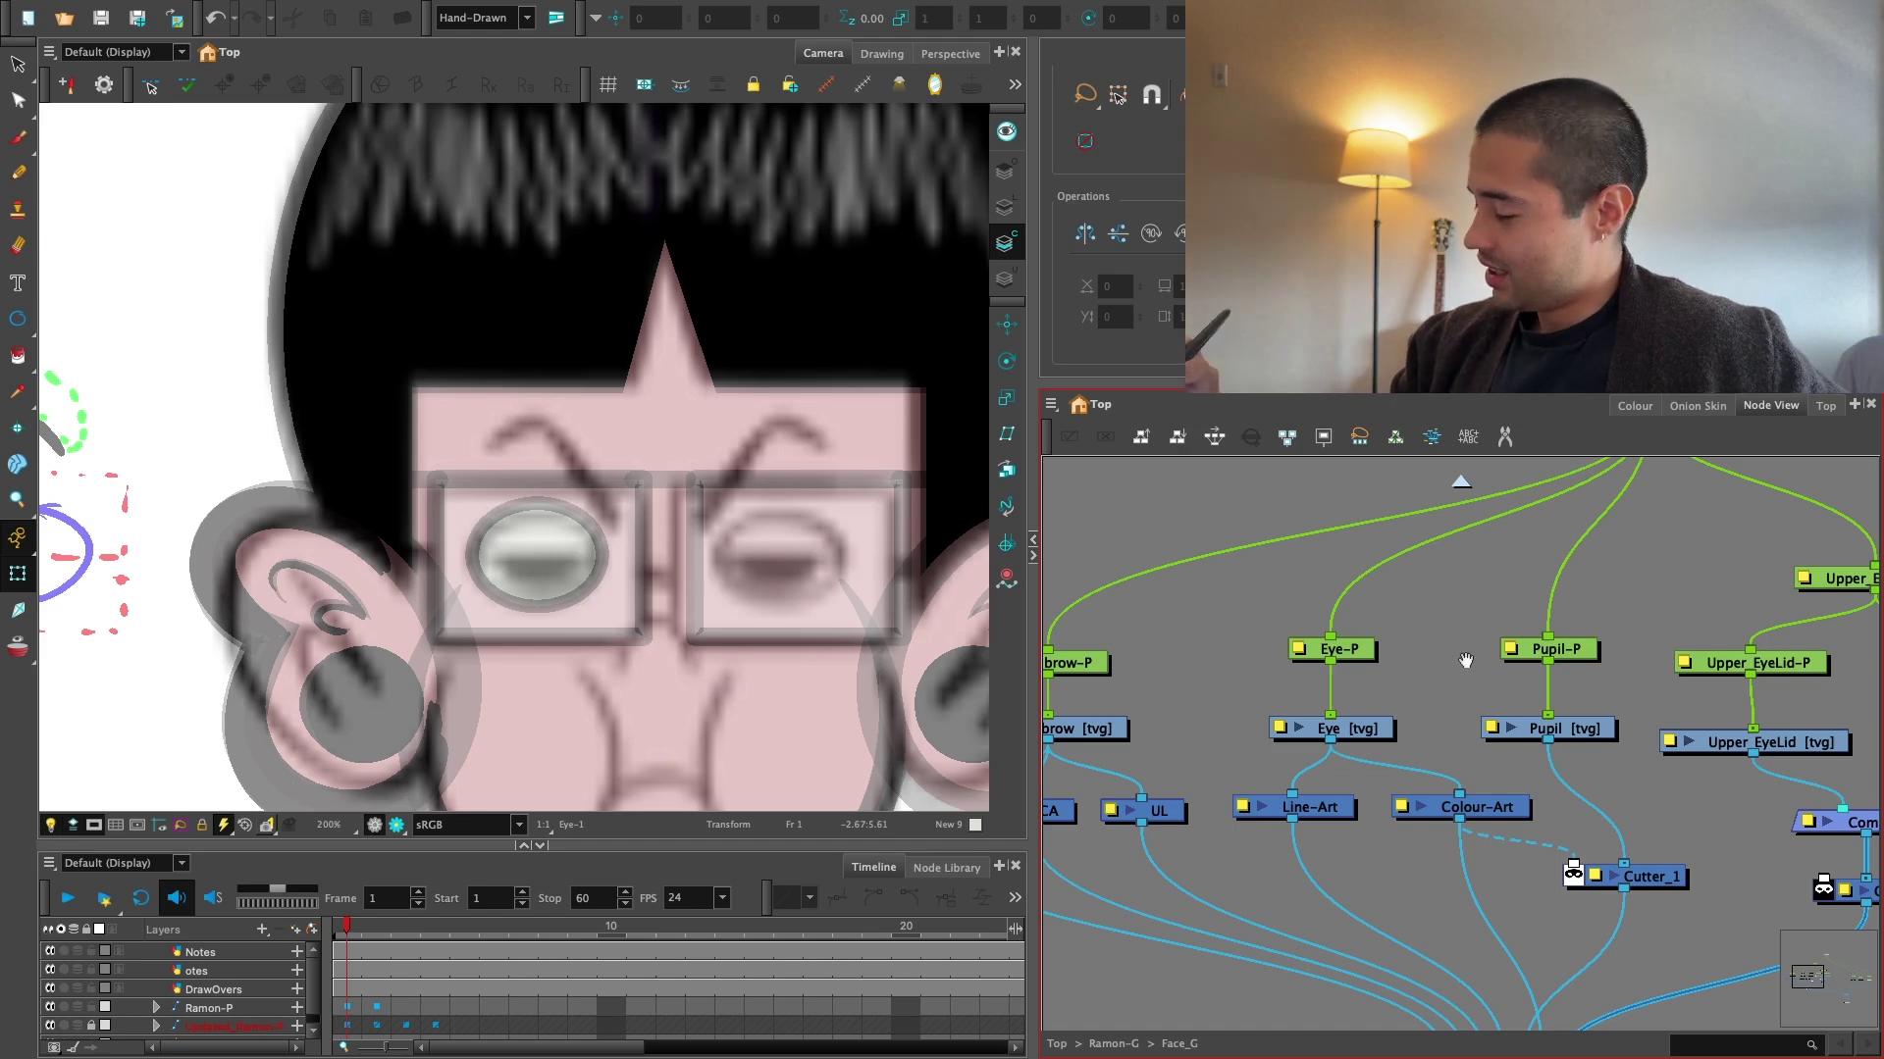
drag(1466, 661, 1505, 685)
click(1405, 752)
click(1629, 752)
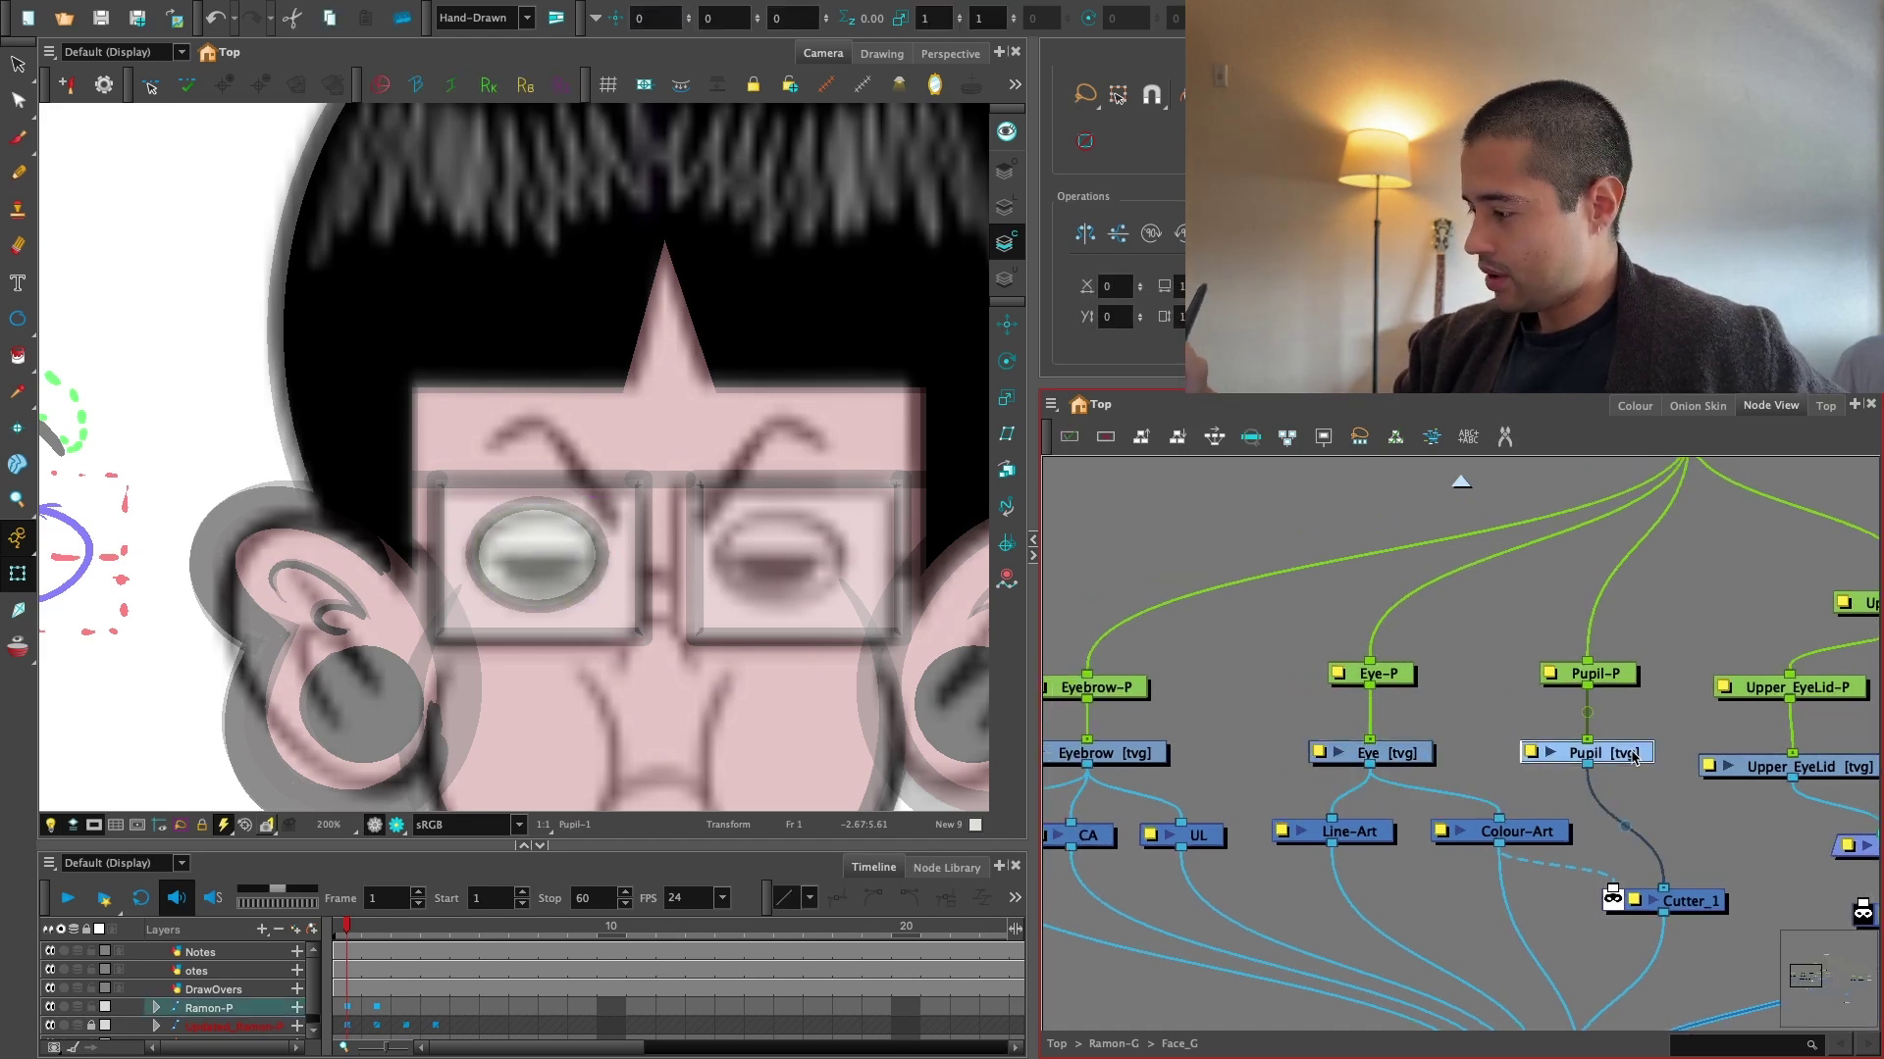
key(alt+s)
key(2)
drag(714, 562, 806, 522)
click(1630, 406)
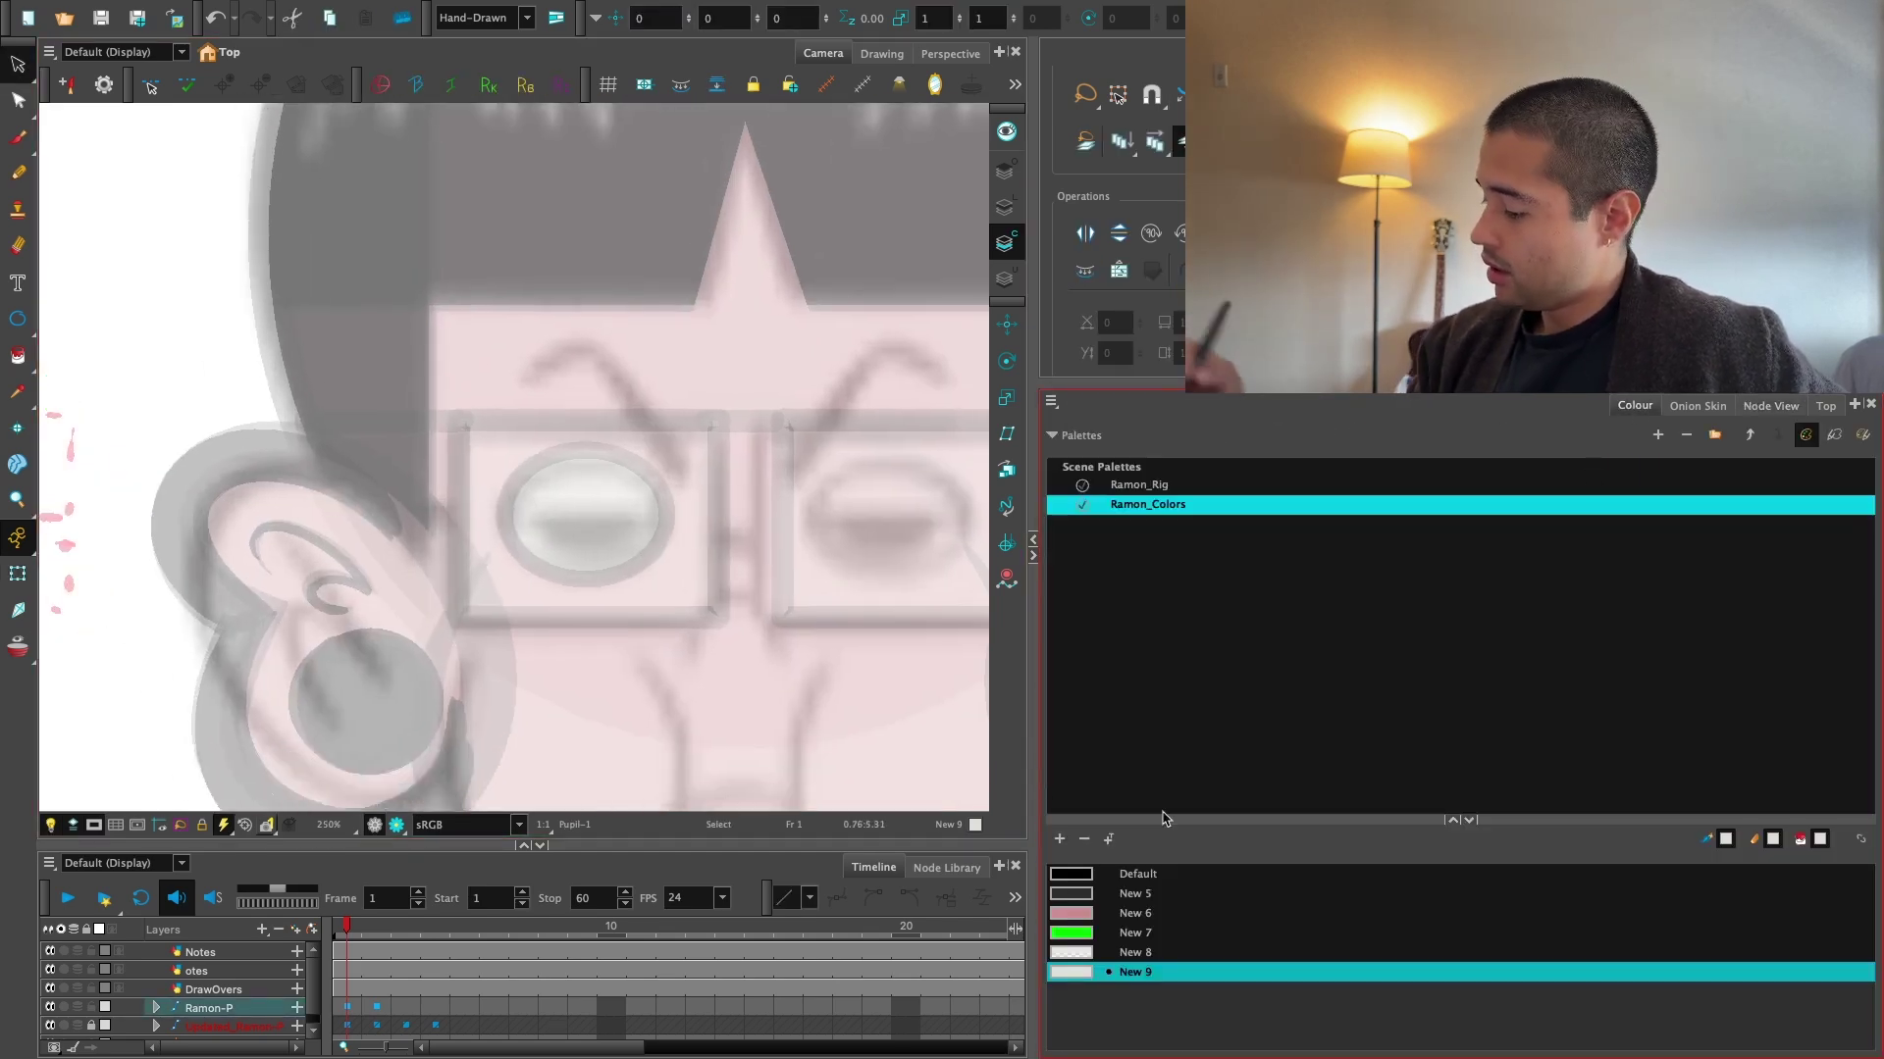
click(1111, 875)
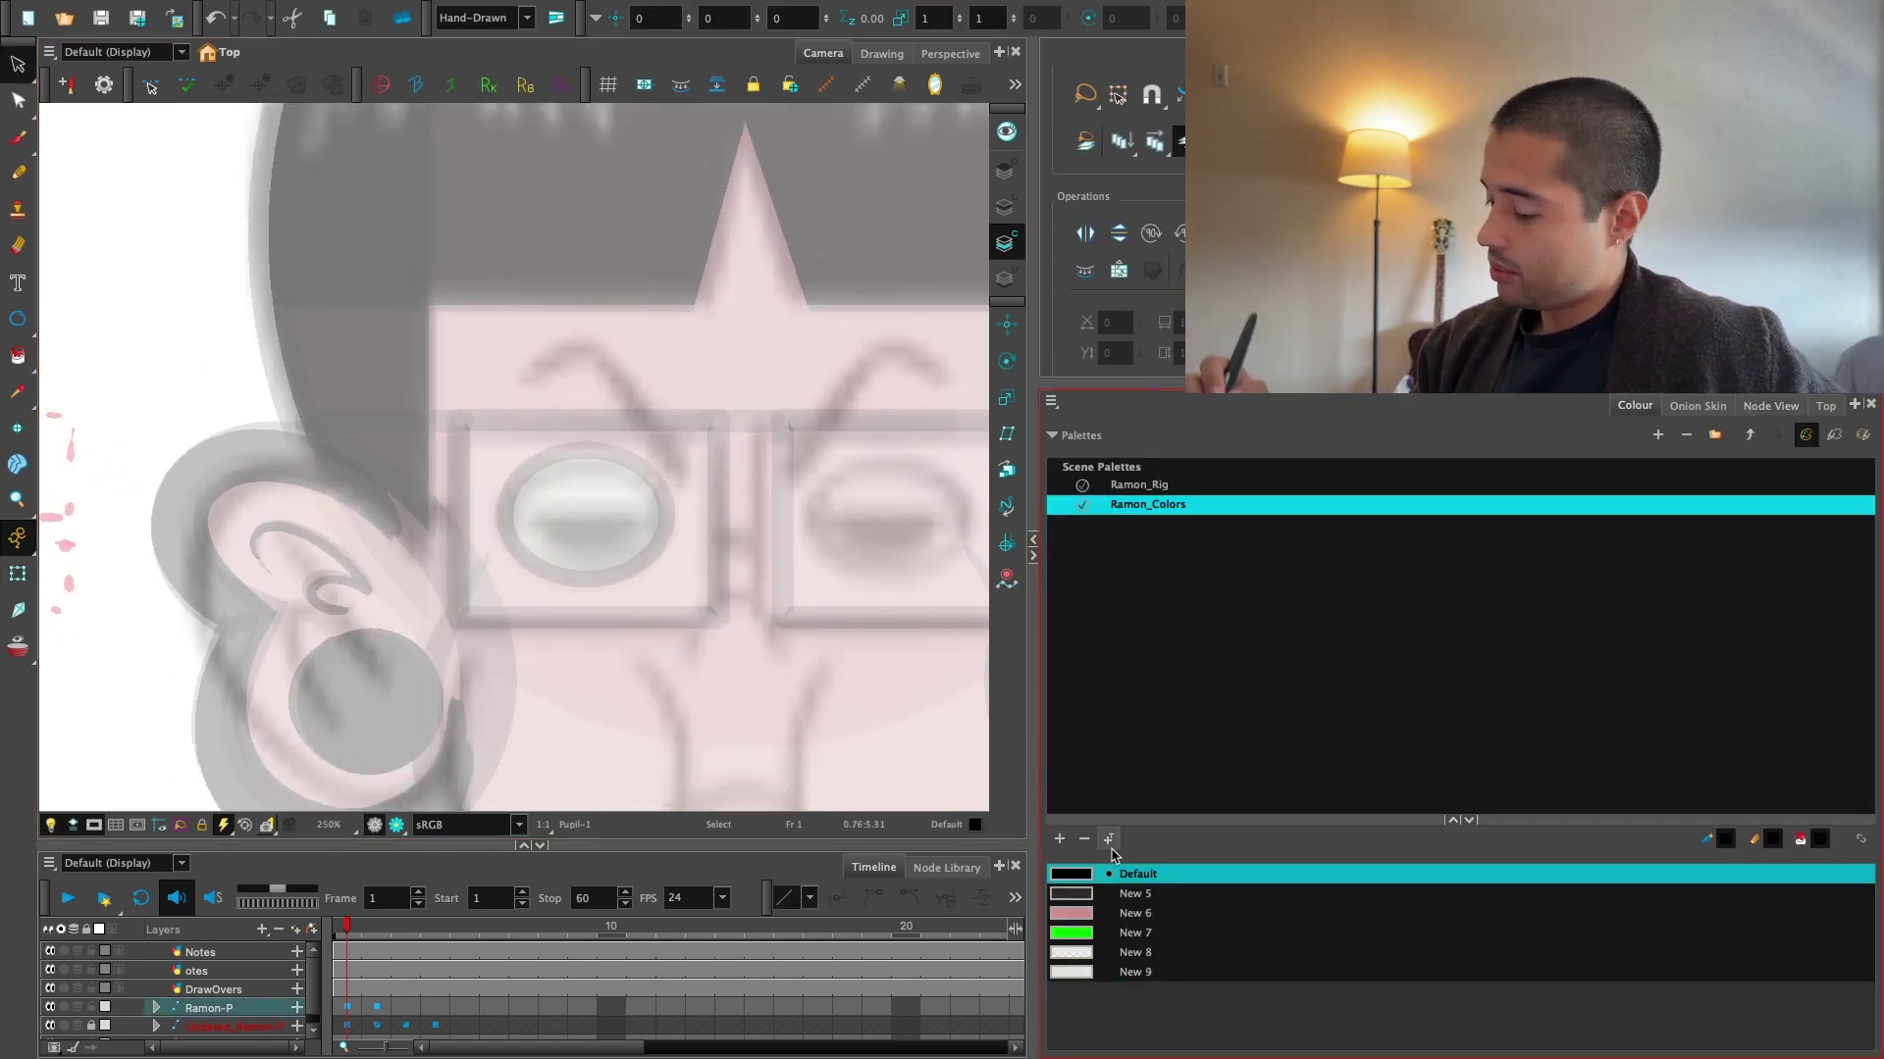
Draw a circle over the middle of the eye white in the Pupil drawing and fill it with black.
key(alt+=)
key(2)
key(2)
drag(639, 557, 675, 493)
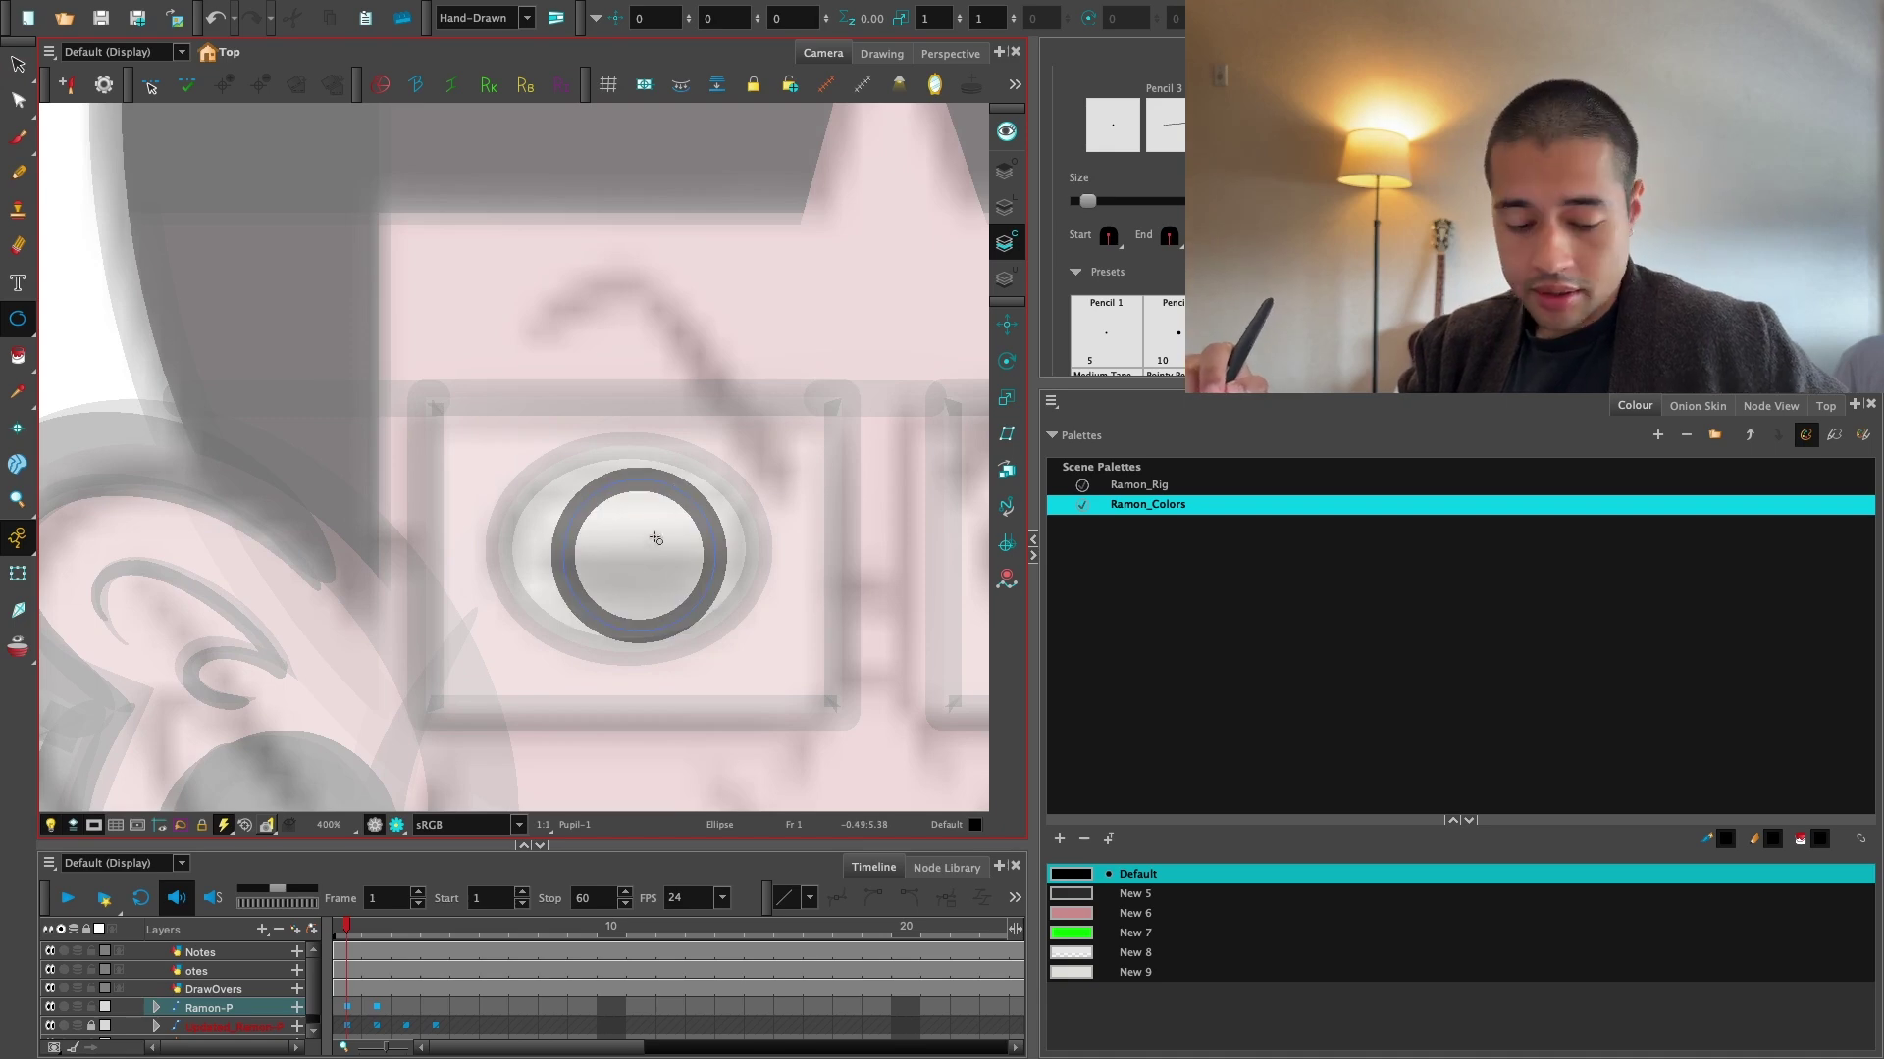
key(alt+i)
click(655, 539)
Scale the black pupil circle down so it sits centred inside the eye white.
key(alt+s)
click(689, 520)
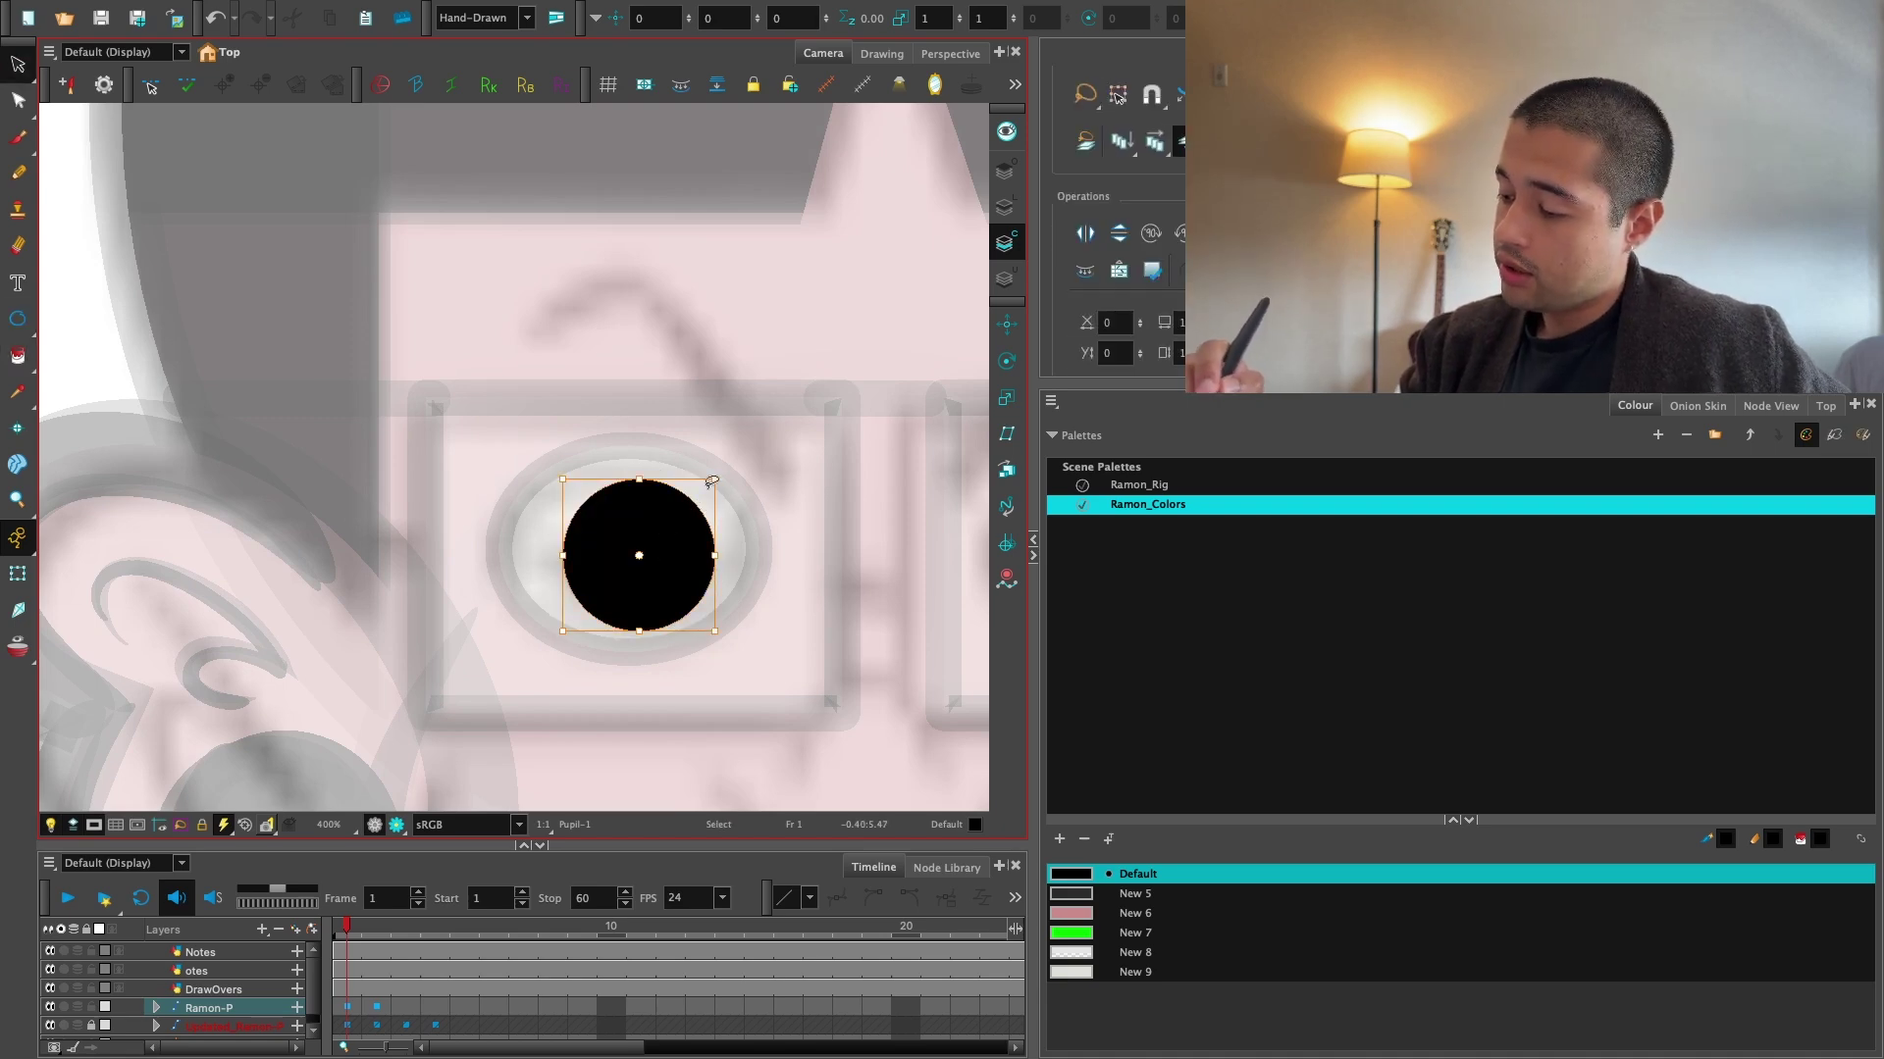
mouse_move(715, 480)
mouse_down()
mouse_move(659, 544)
mouse_move(686, 495)
mouse_up()
click(710, 442)
Move the Pupil-P peg's pivot from the character's chest to the centre of the pupil.
key(shift+t)
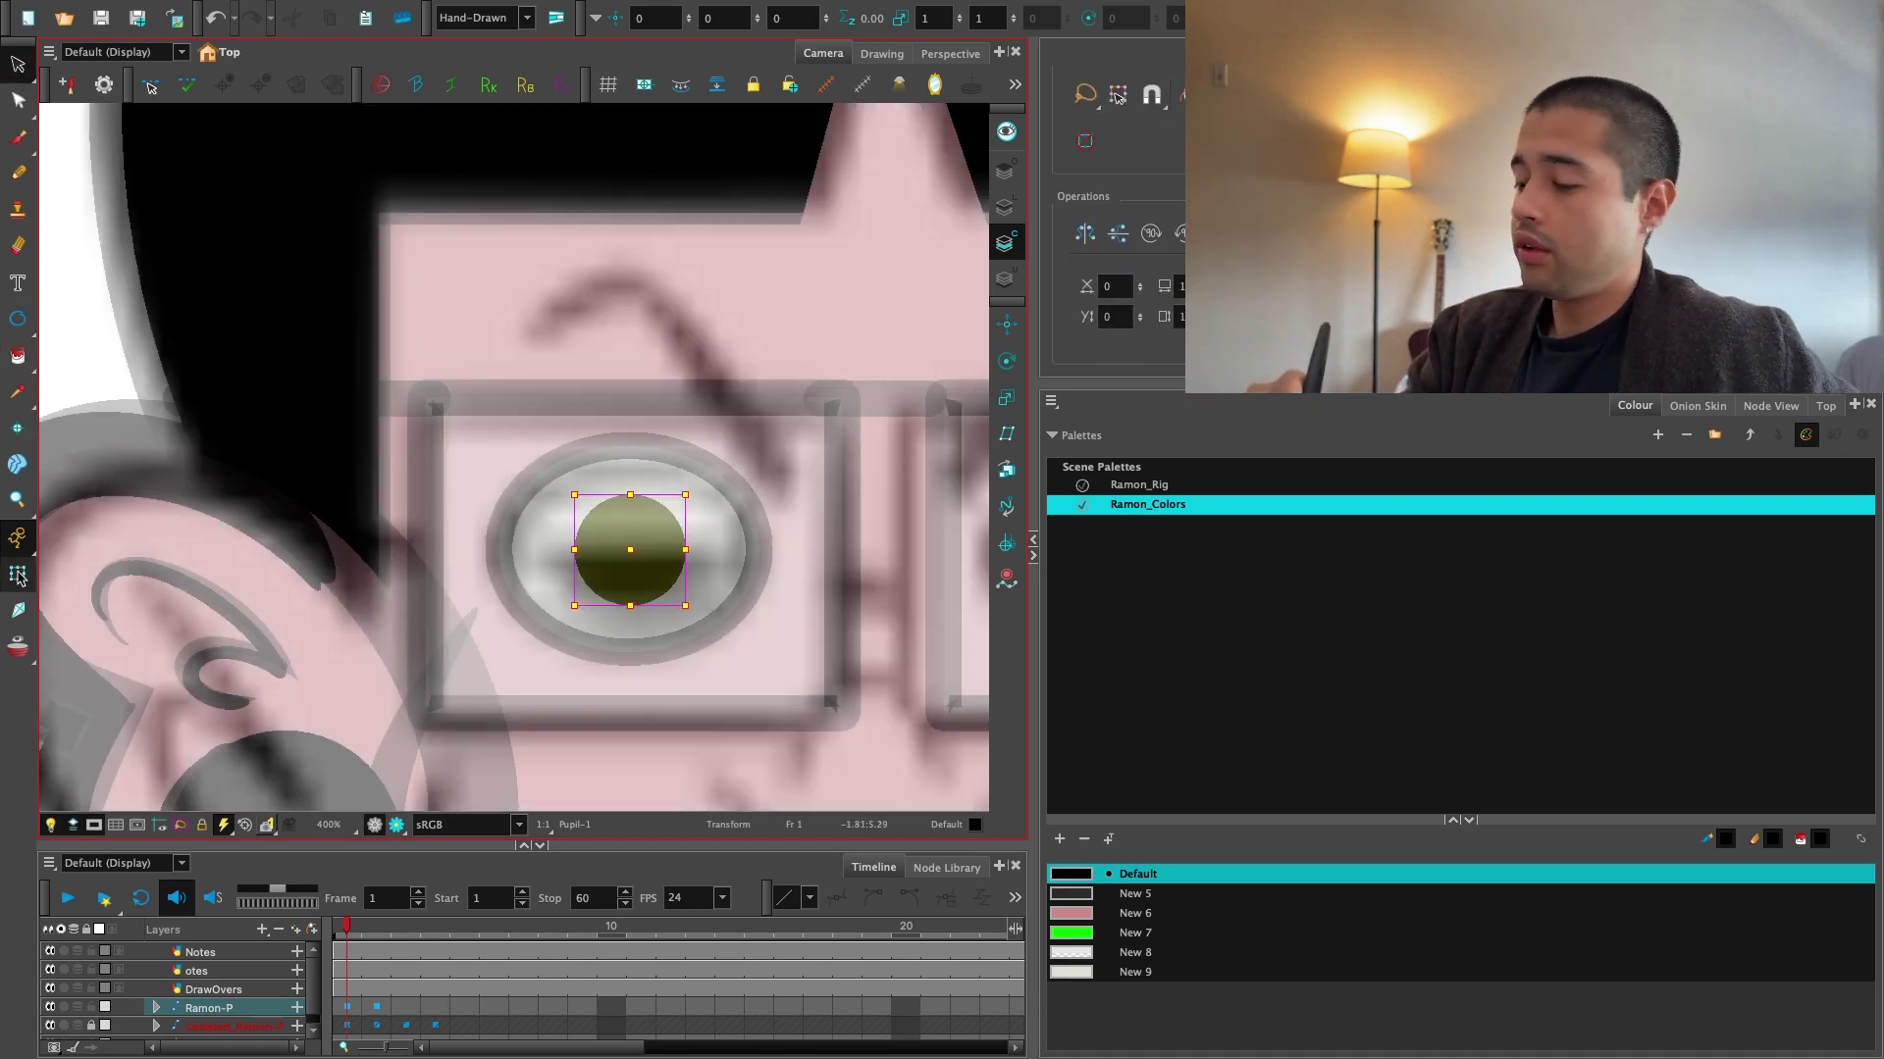
click(1770, 406)
click(1628, 673)
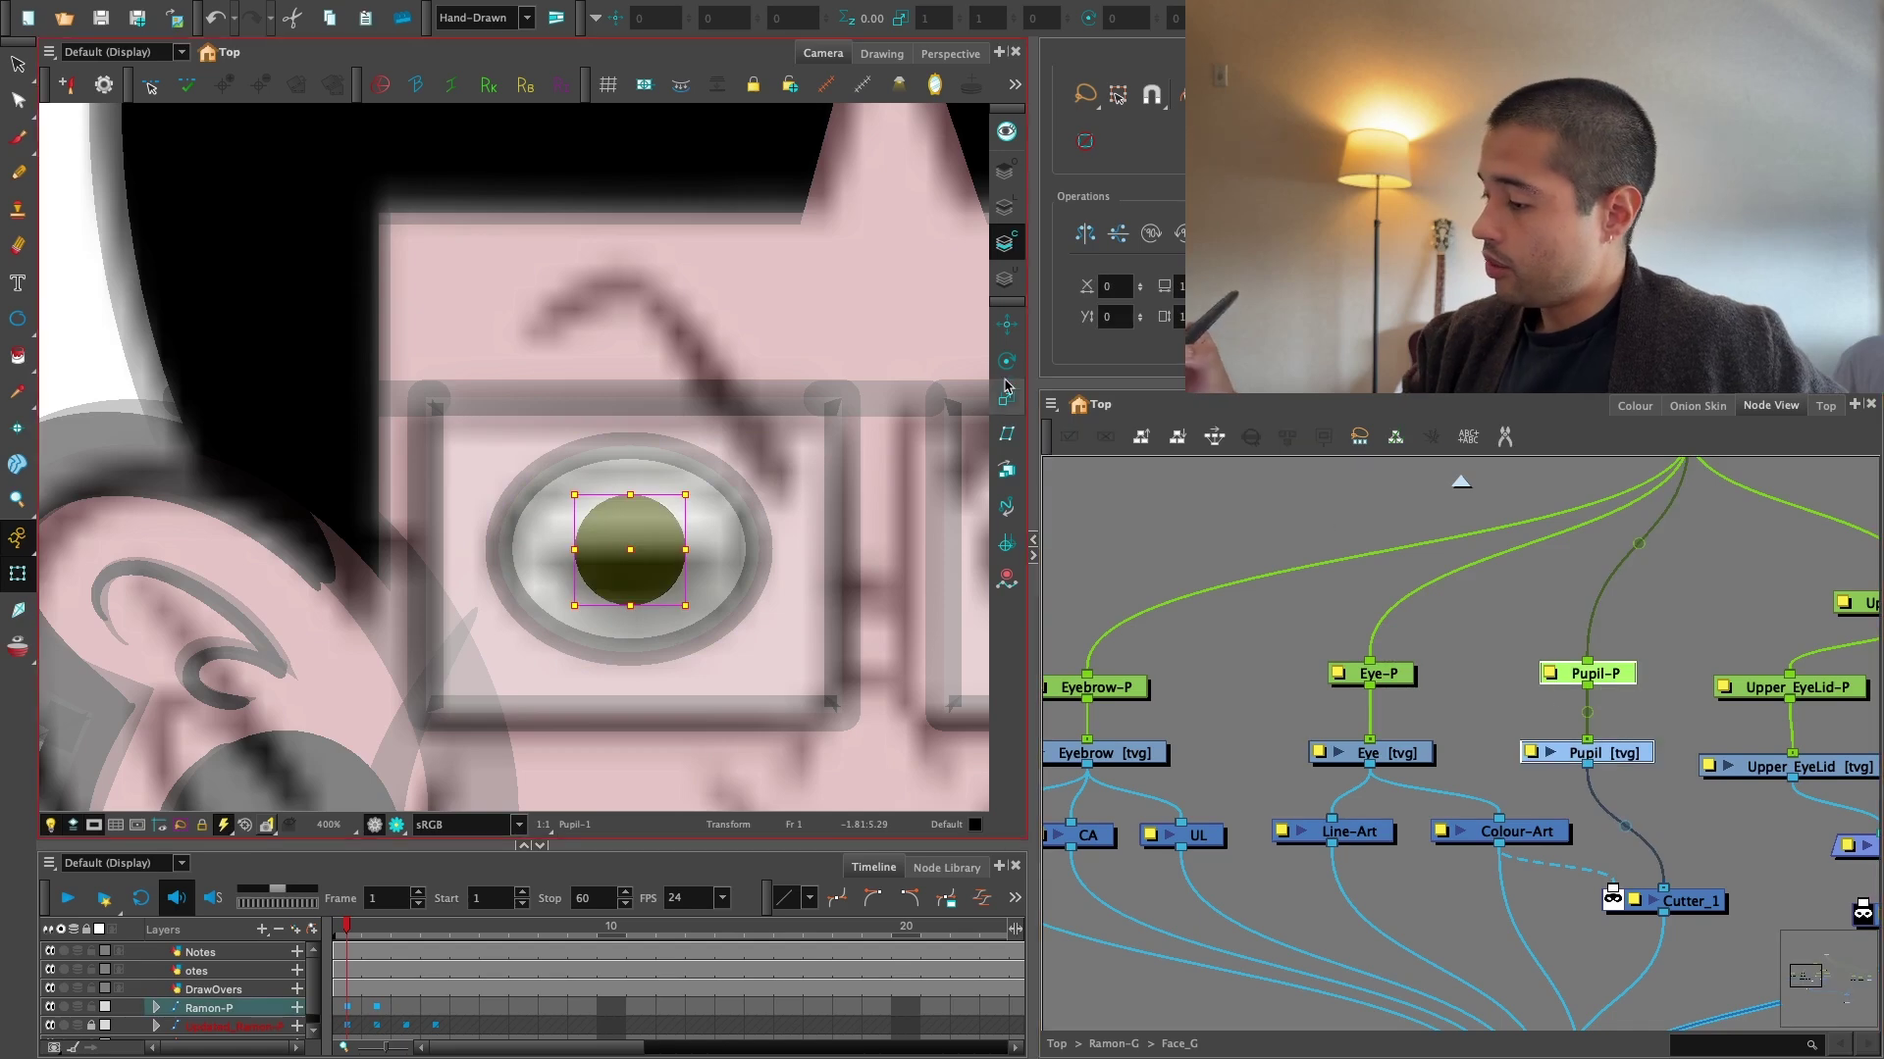
key(alt+3)
scroll(584, 614, down, 6)
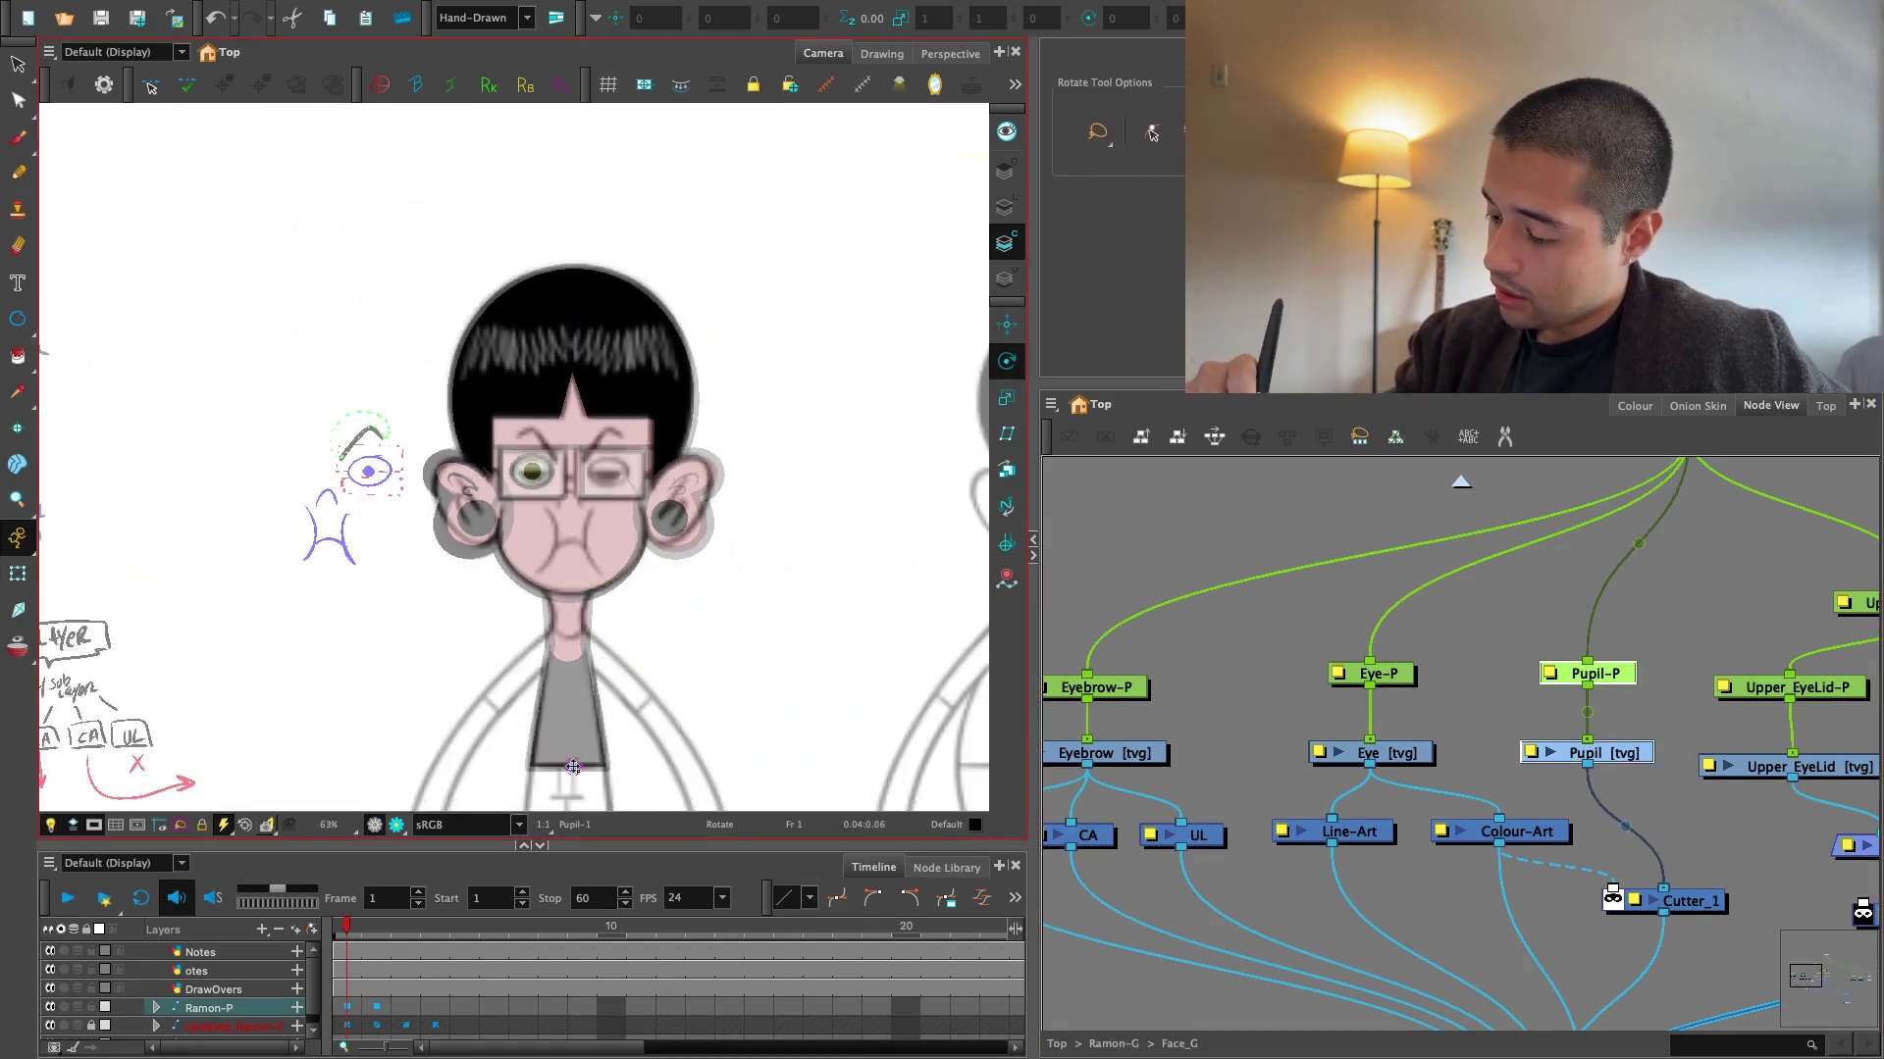
scroll(535, 475, up, 5)
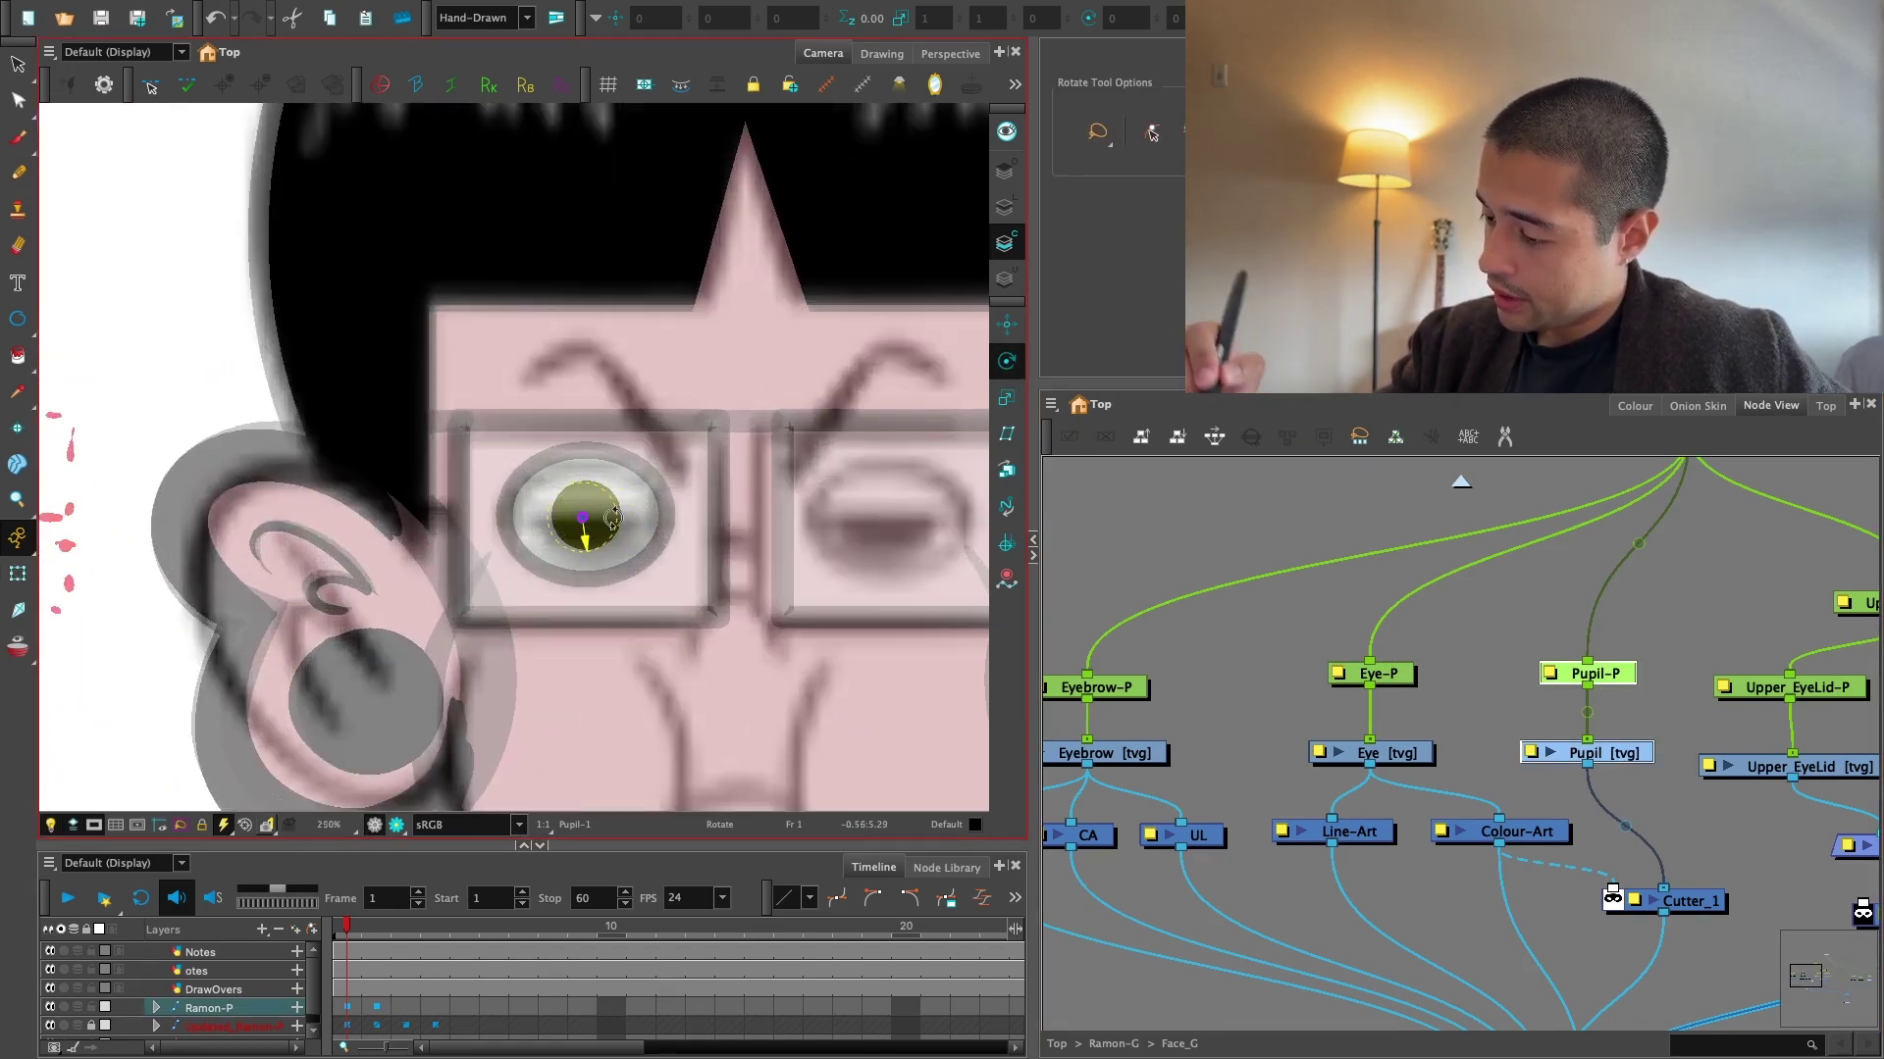
Select the Eye drawing with its Eye-P peg and move the pivot to the centre of the eye.
key(2)
drag(1471, 678, 1310, 765)
key(2)
key(2)
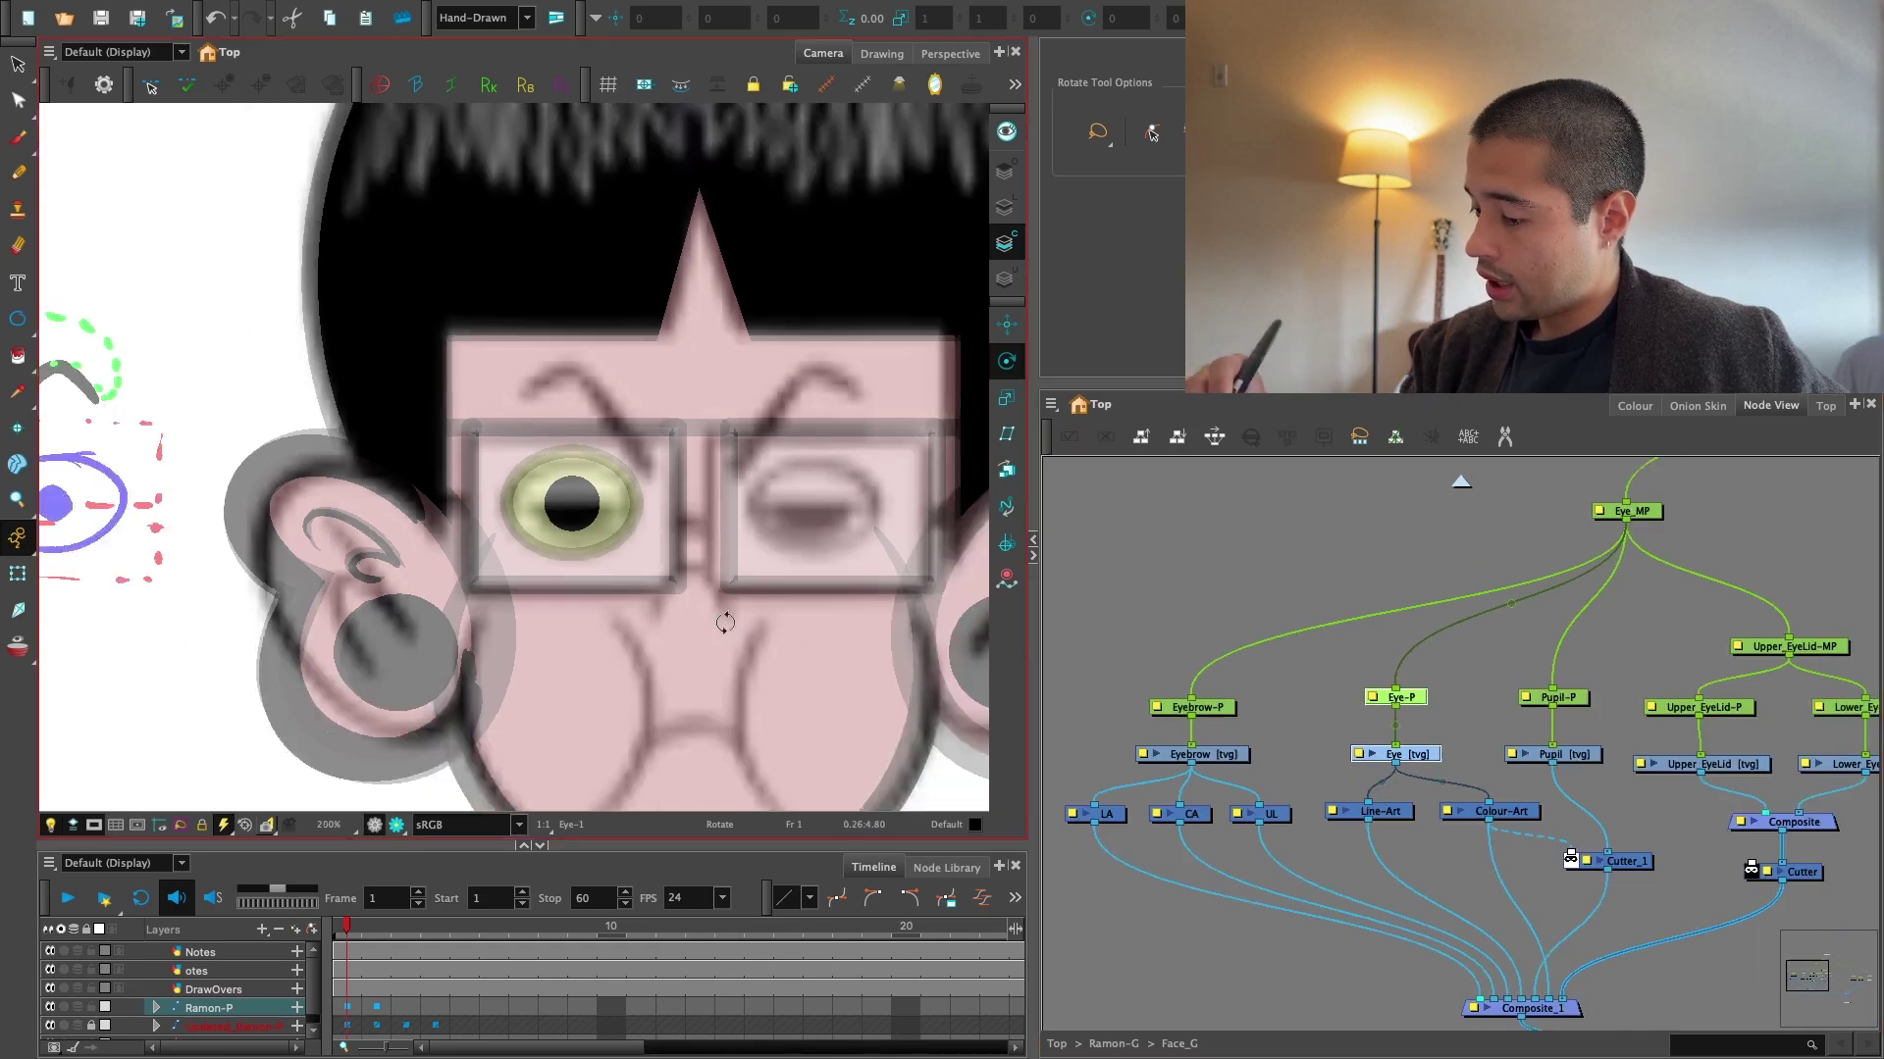
scroll(725, 622, down, 5)
scroll(528, 429, up, 1)
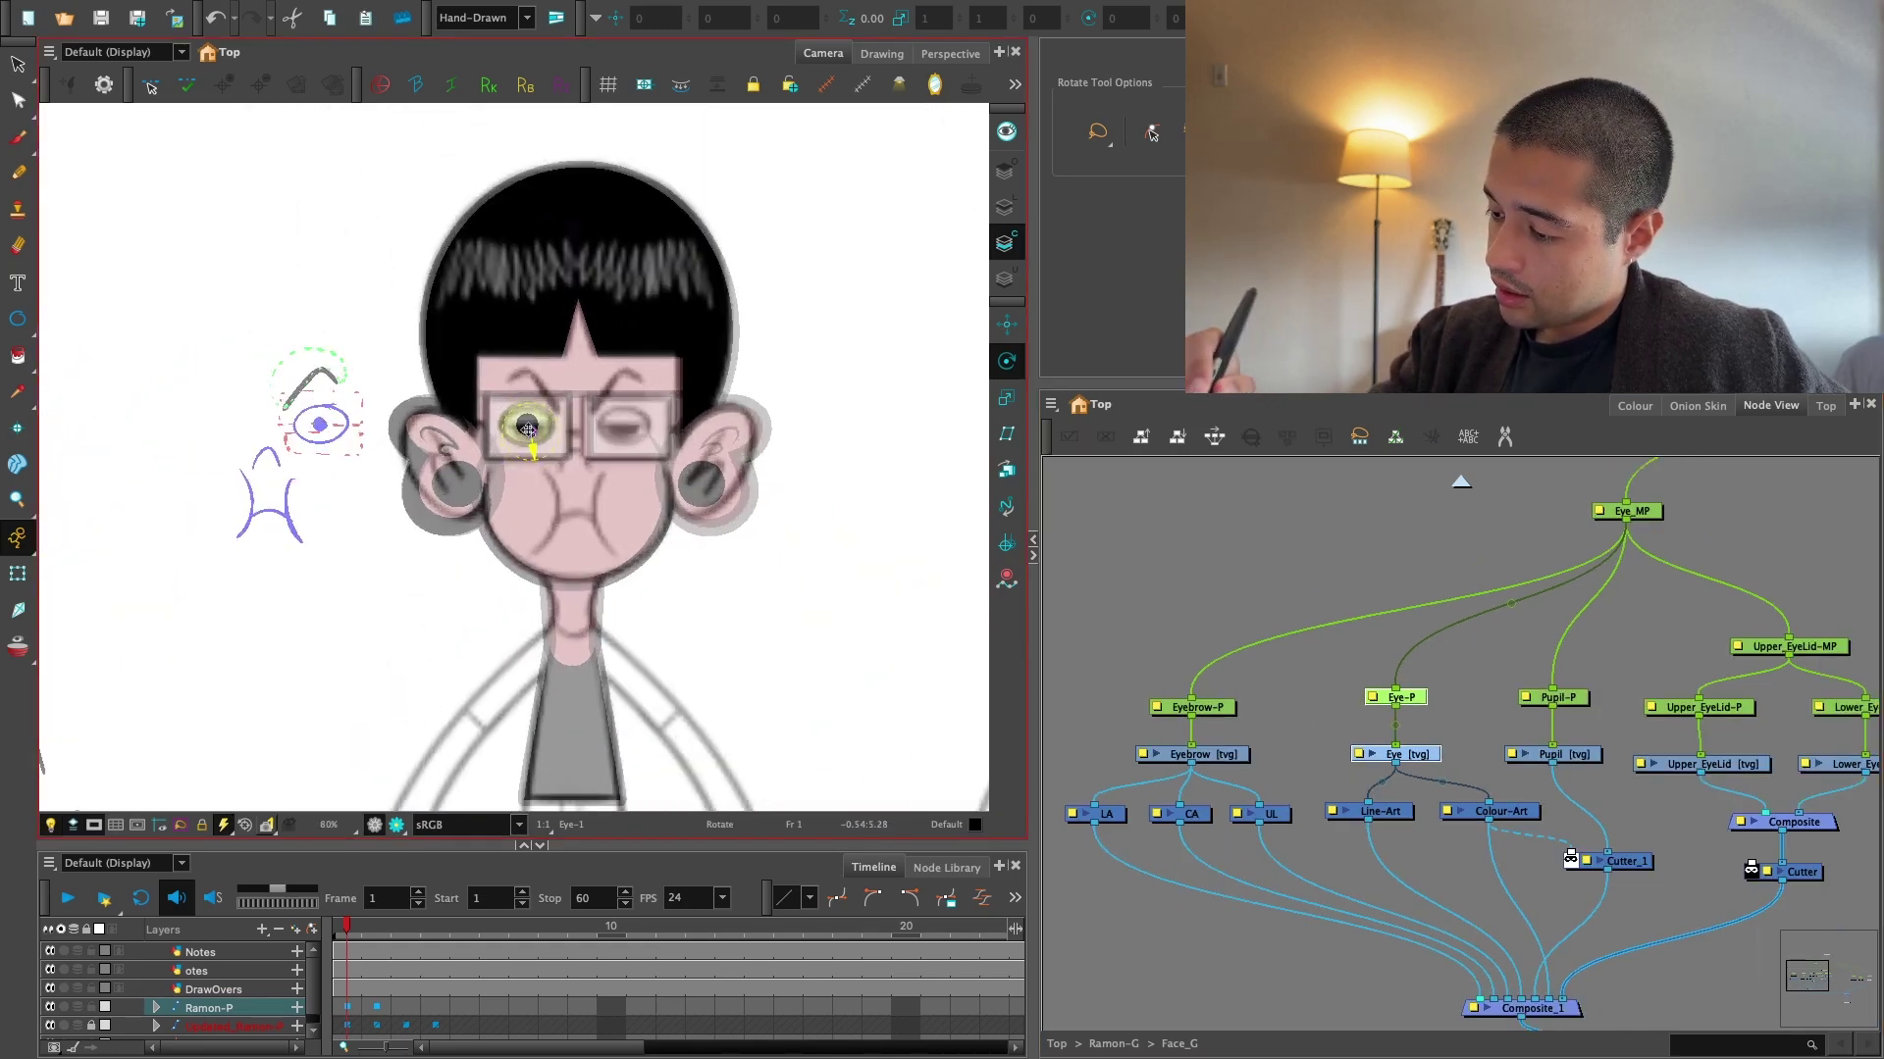
scroll(528, 428, up, 3)
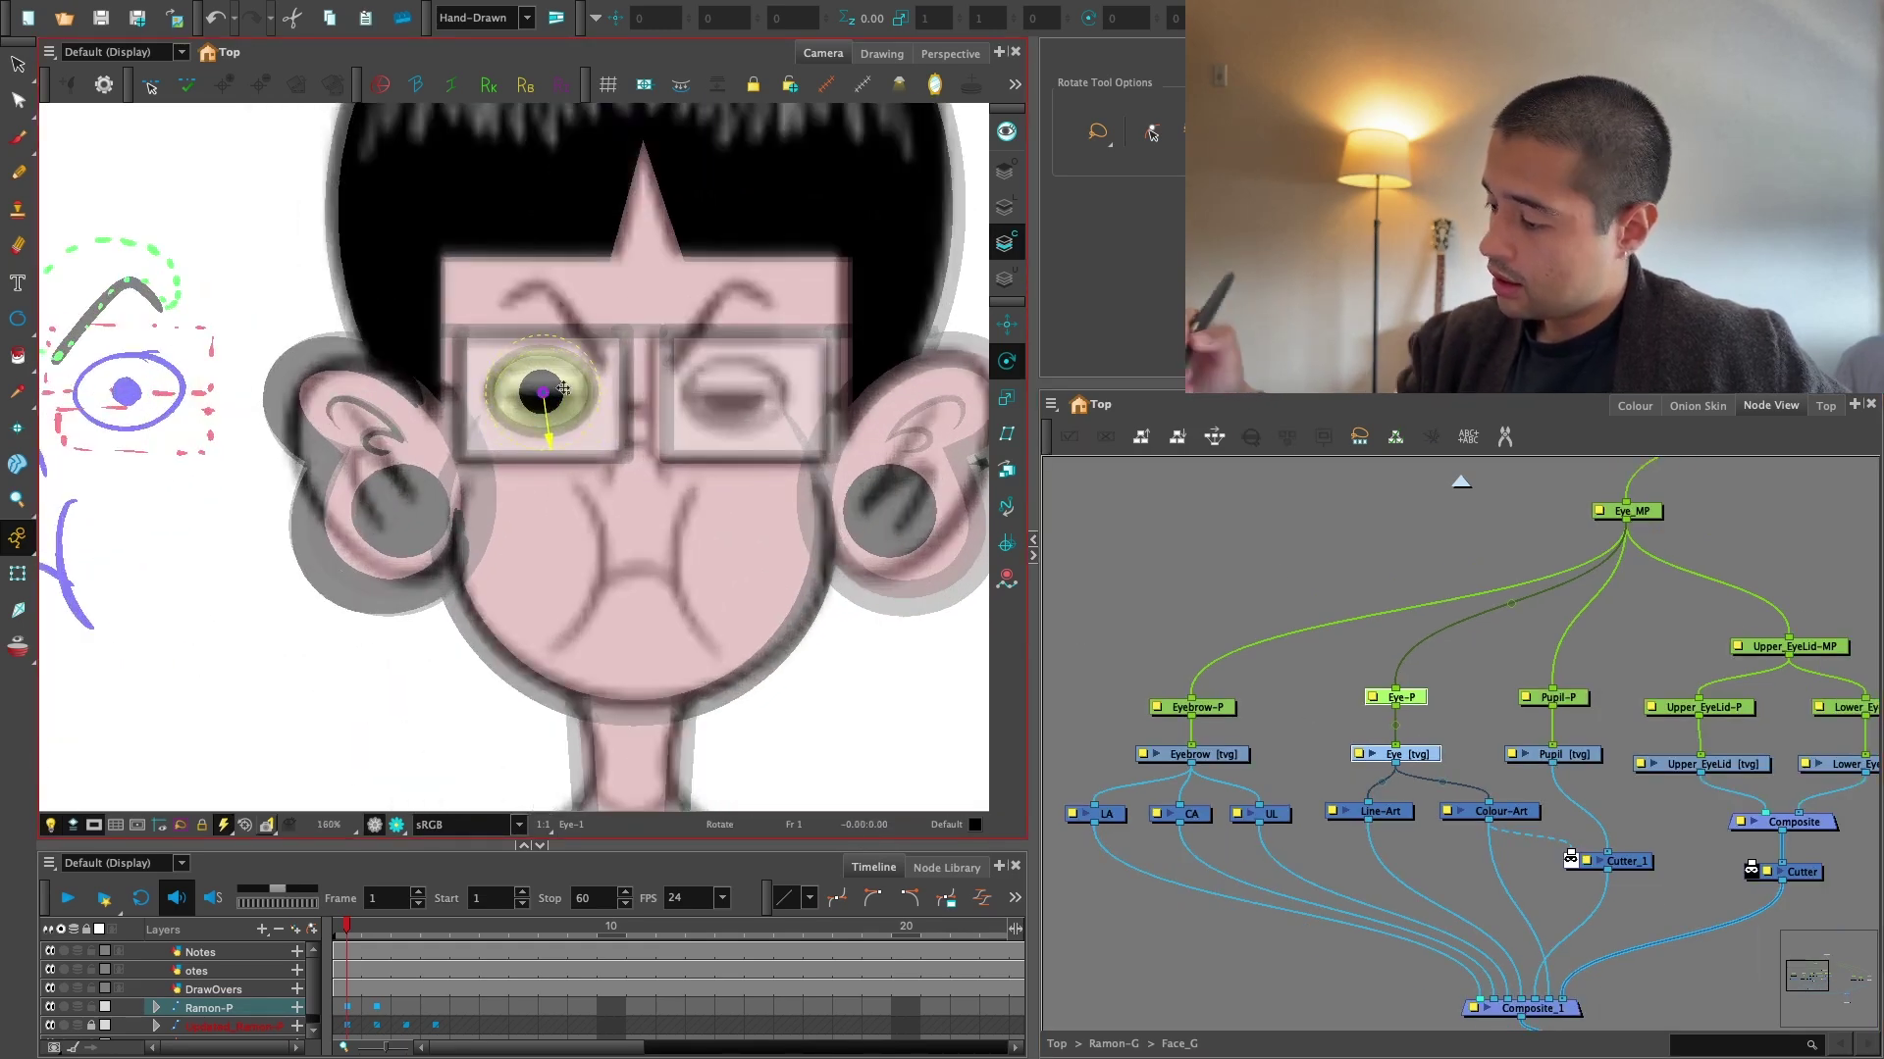
key(2)
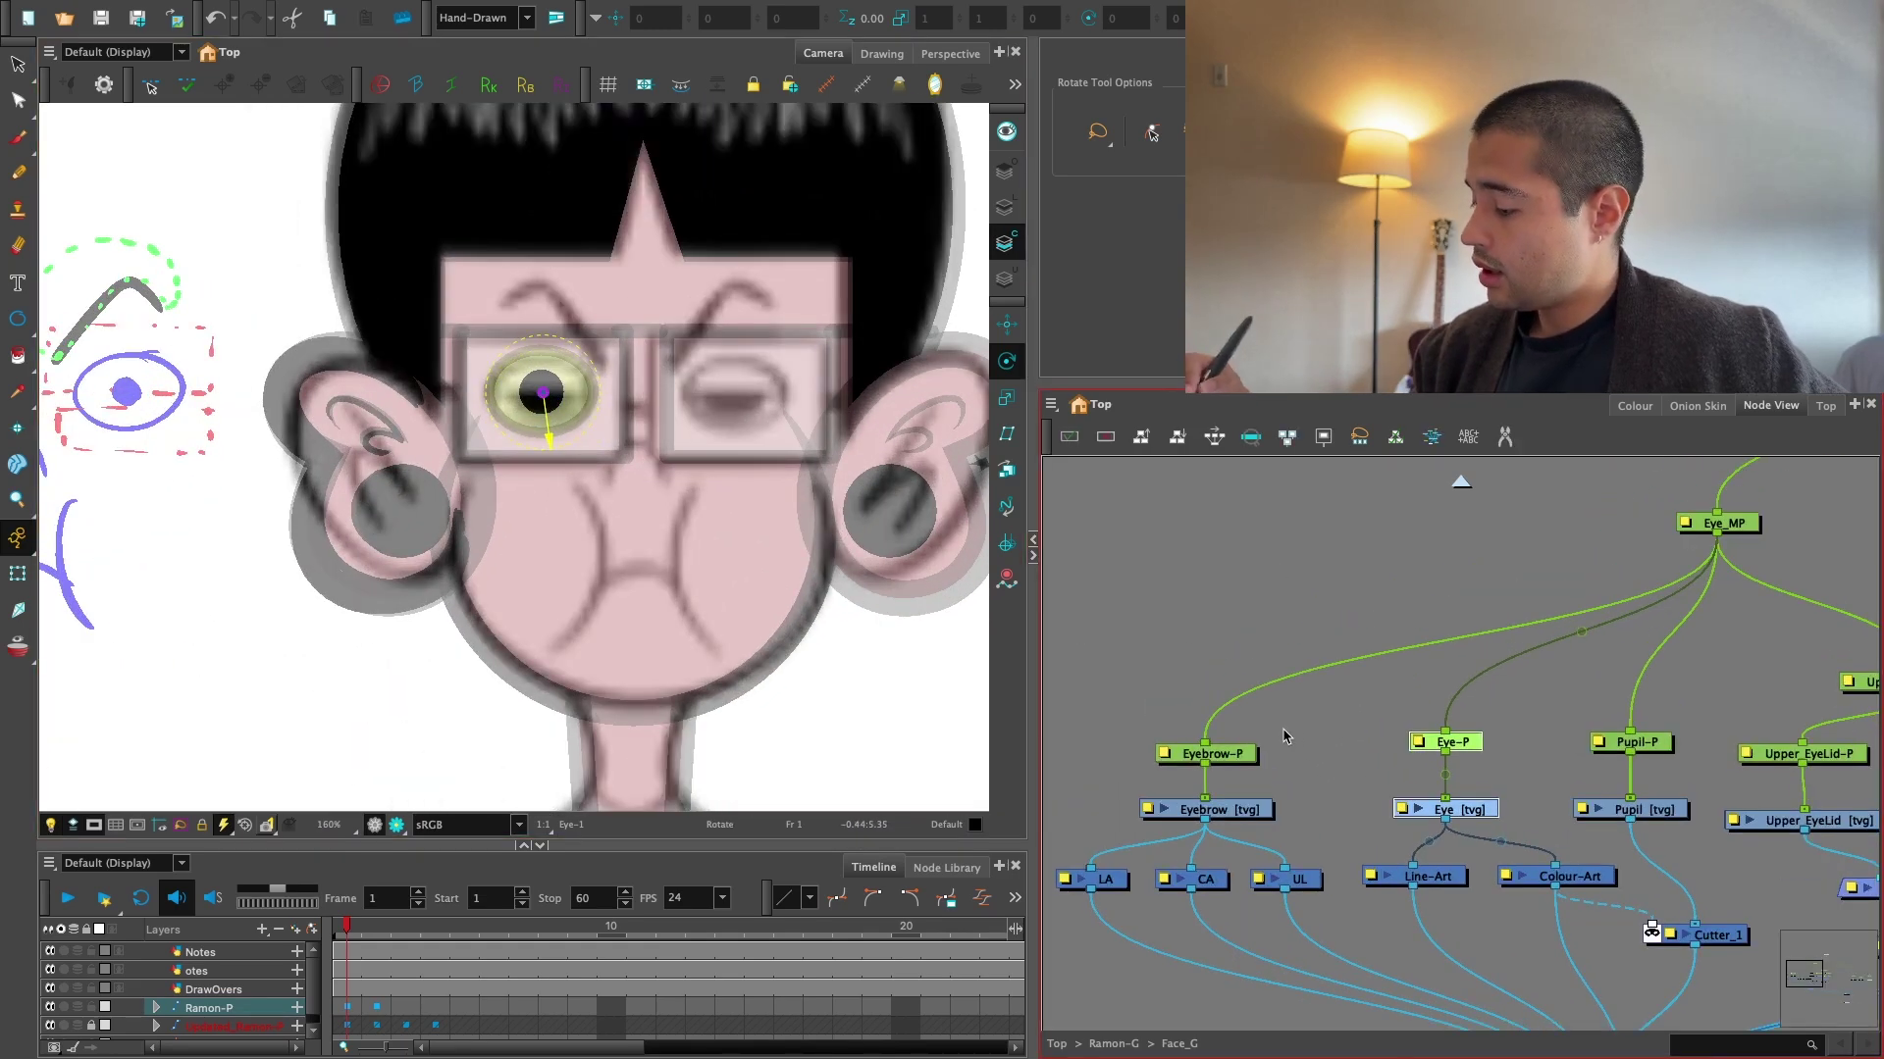
drag(1300, 718, 1177, 814)
key(1)
key(1)
key(1)
drag(879, 644, 864, 545)
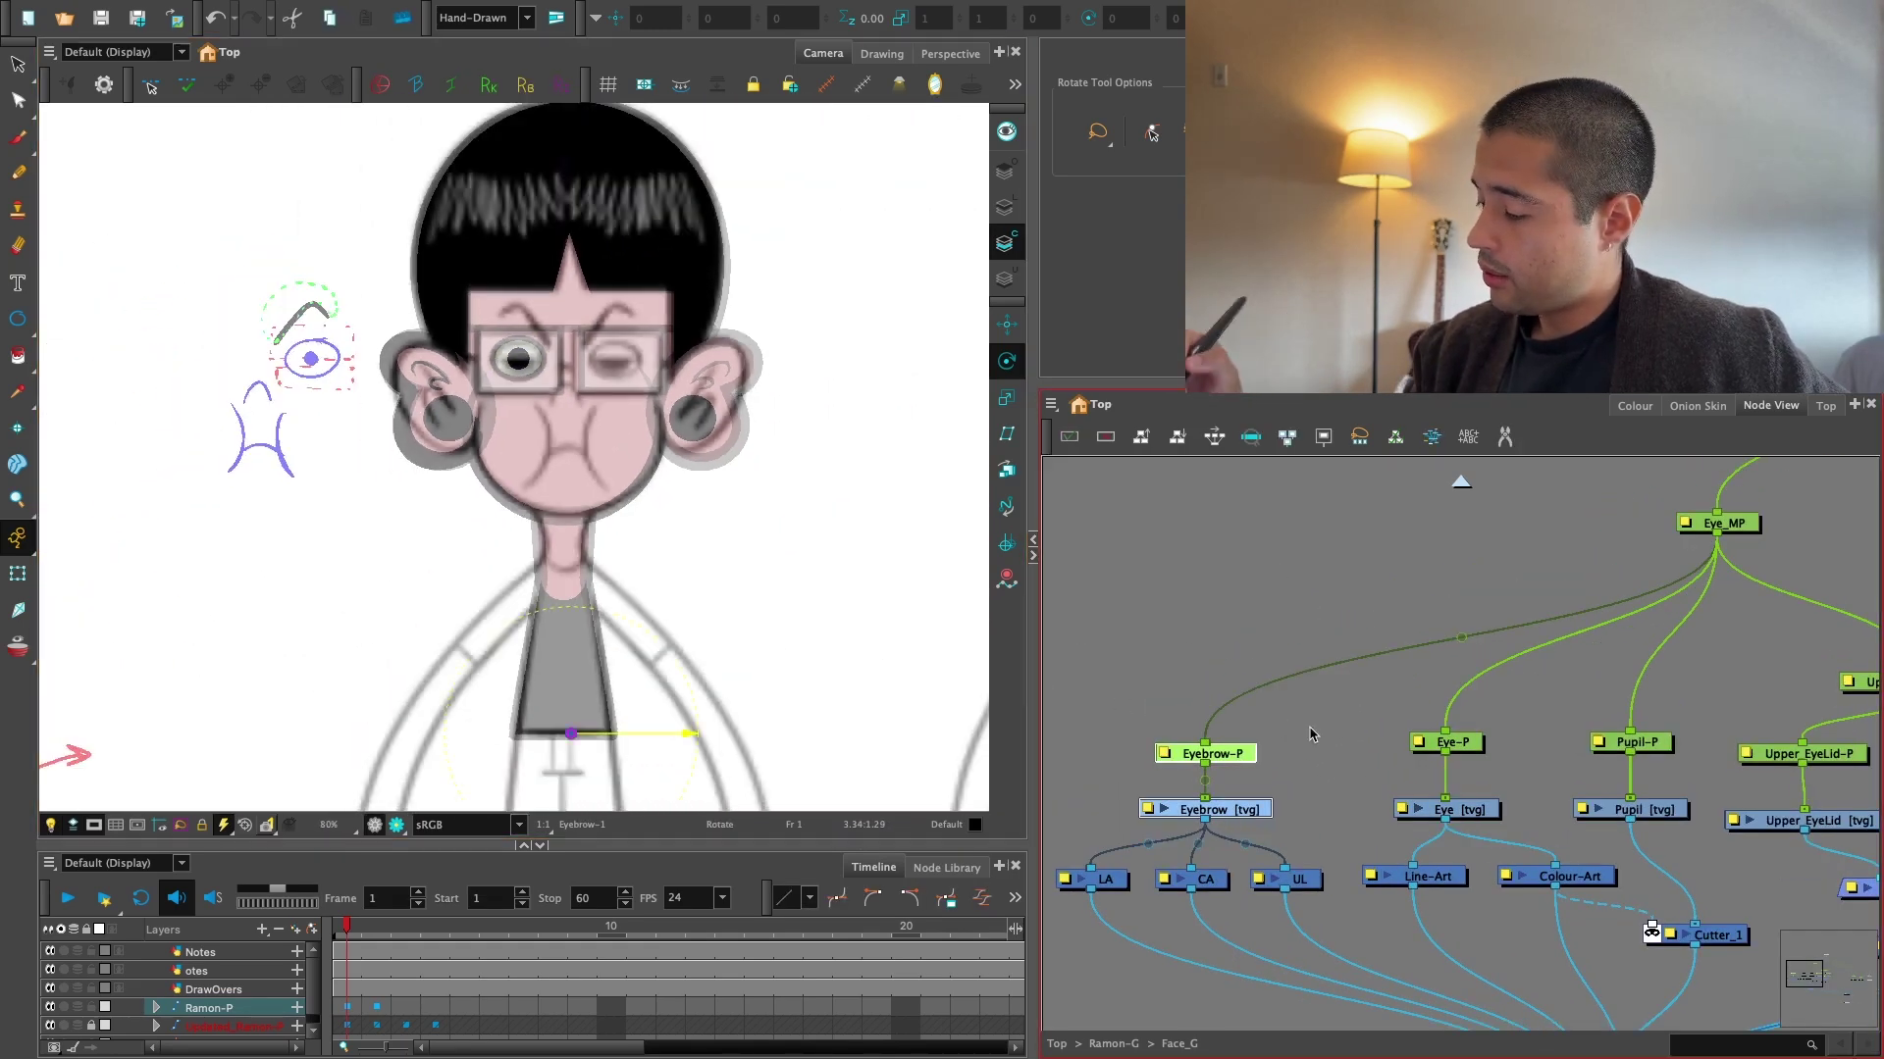
click(1312, 735)
Draw a straight horizontal line above the eye in the Eyebrow drawing with the Line tool, roughly as wide as the reference eyebrow.
click(1217, 810)
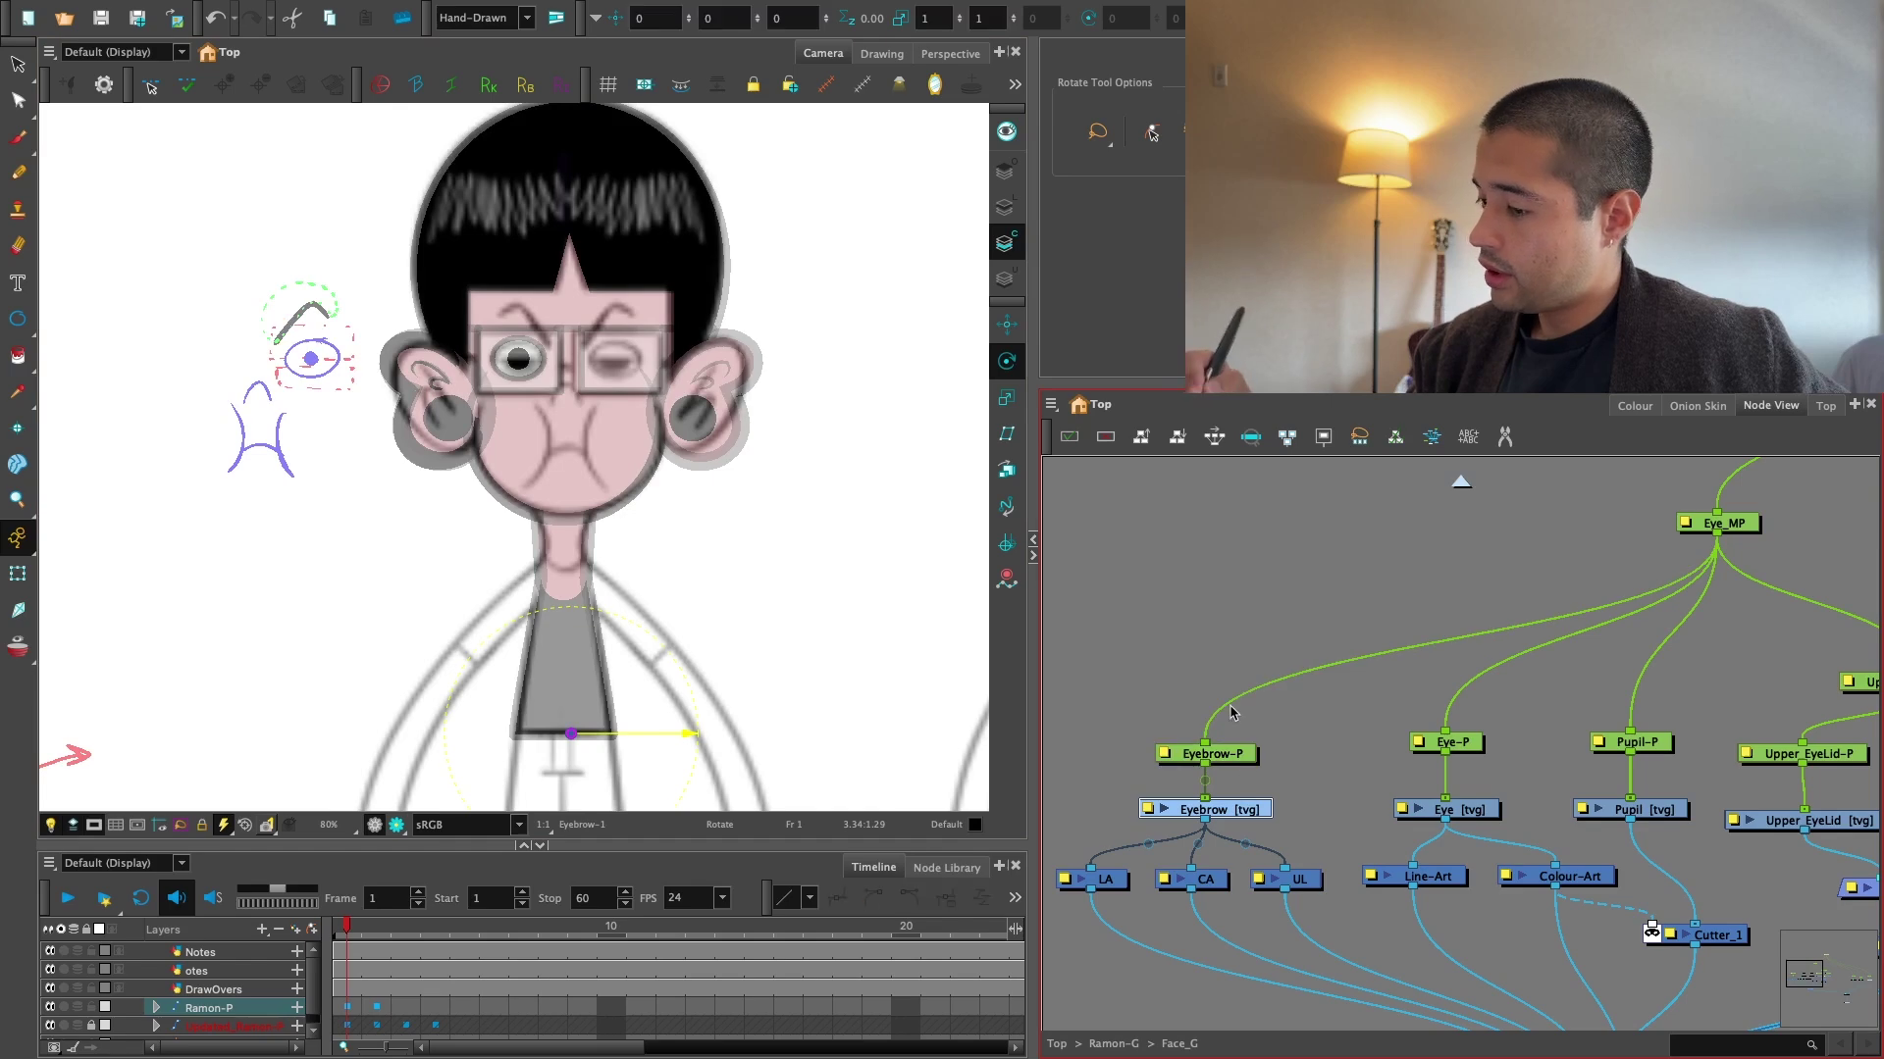
key(2)
drag(455, 282, 445, 383)
key(2)
key(2)
key(2)
key(alt+b)
key(2)
key(2)
key(2)
drag(599, 389, 641, 479)
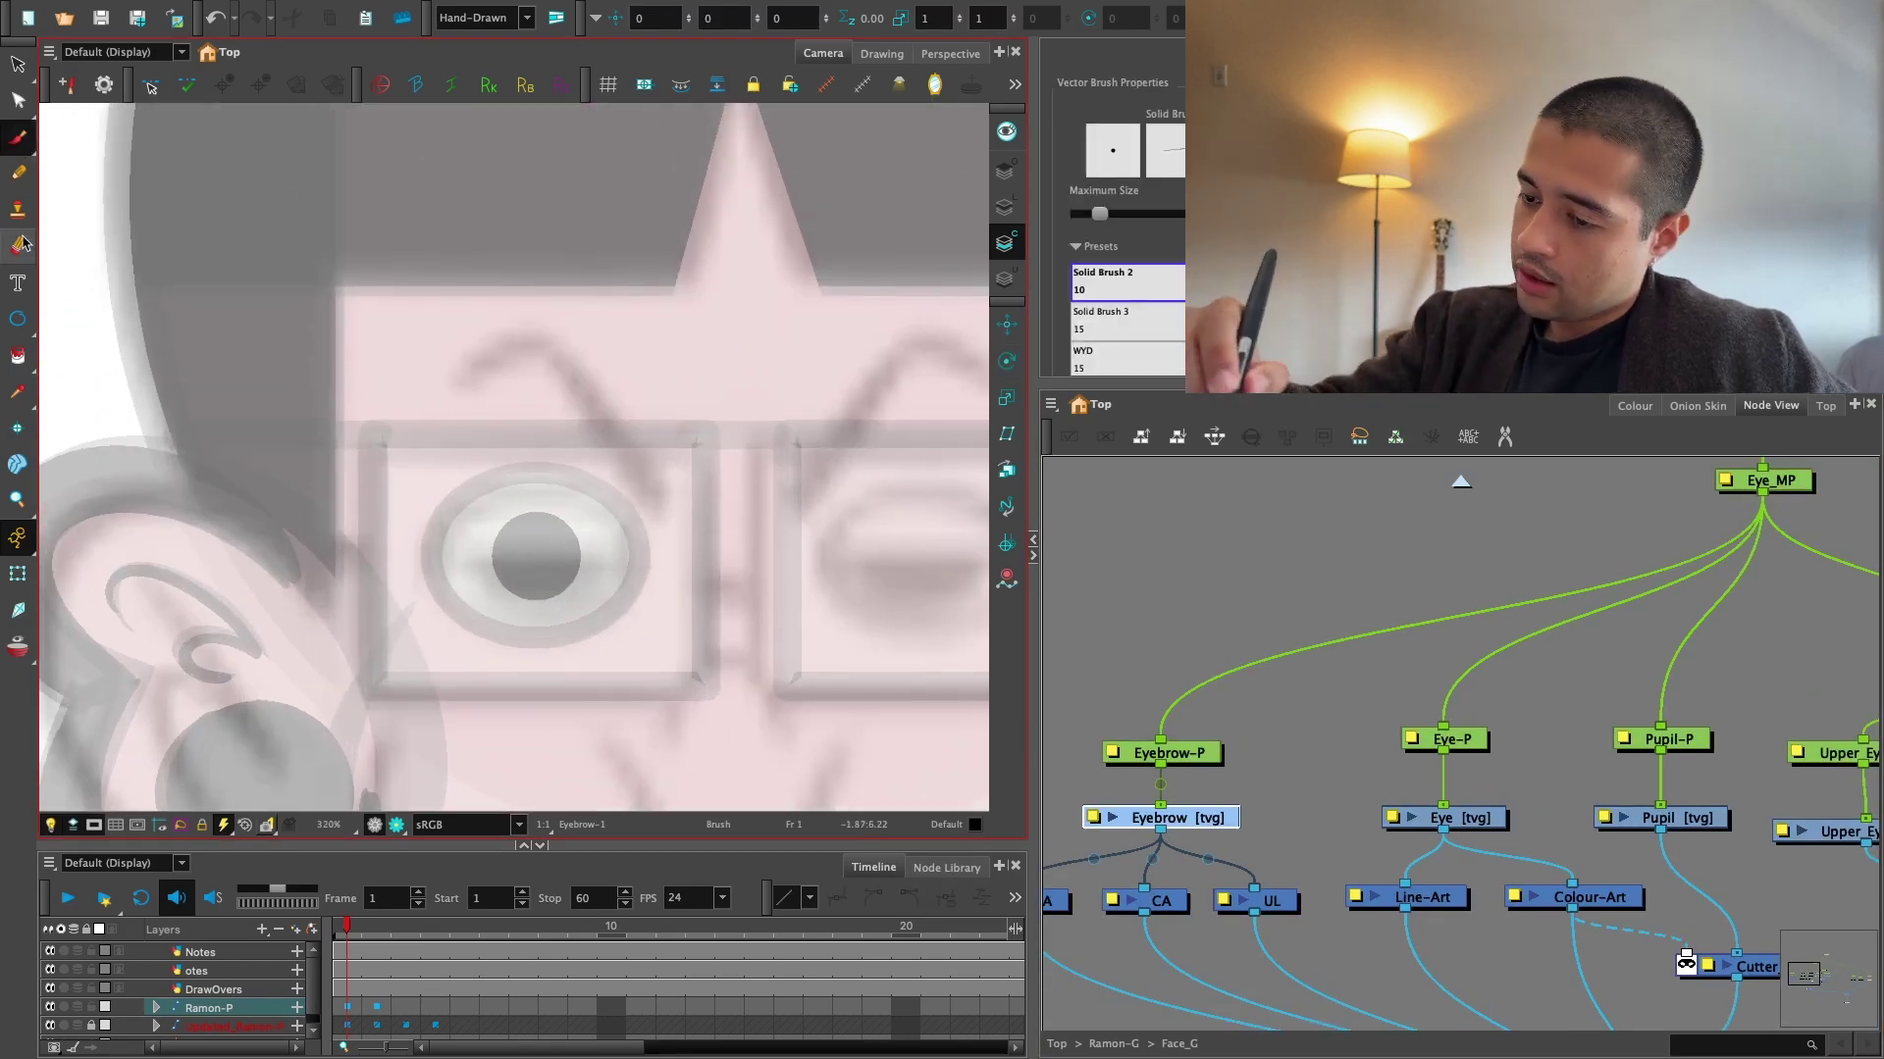
click(18, 172)
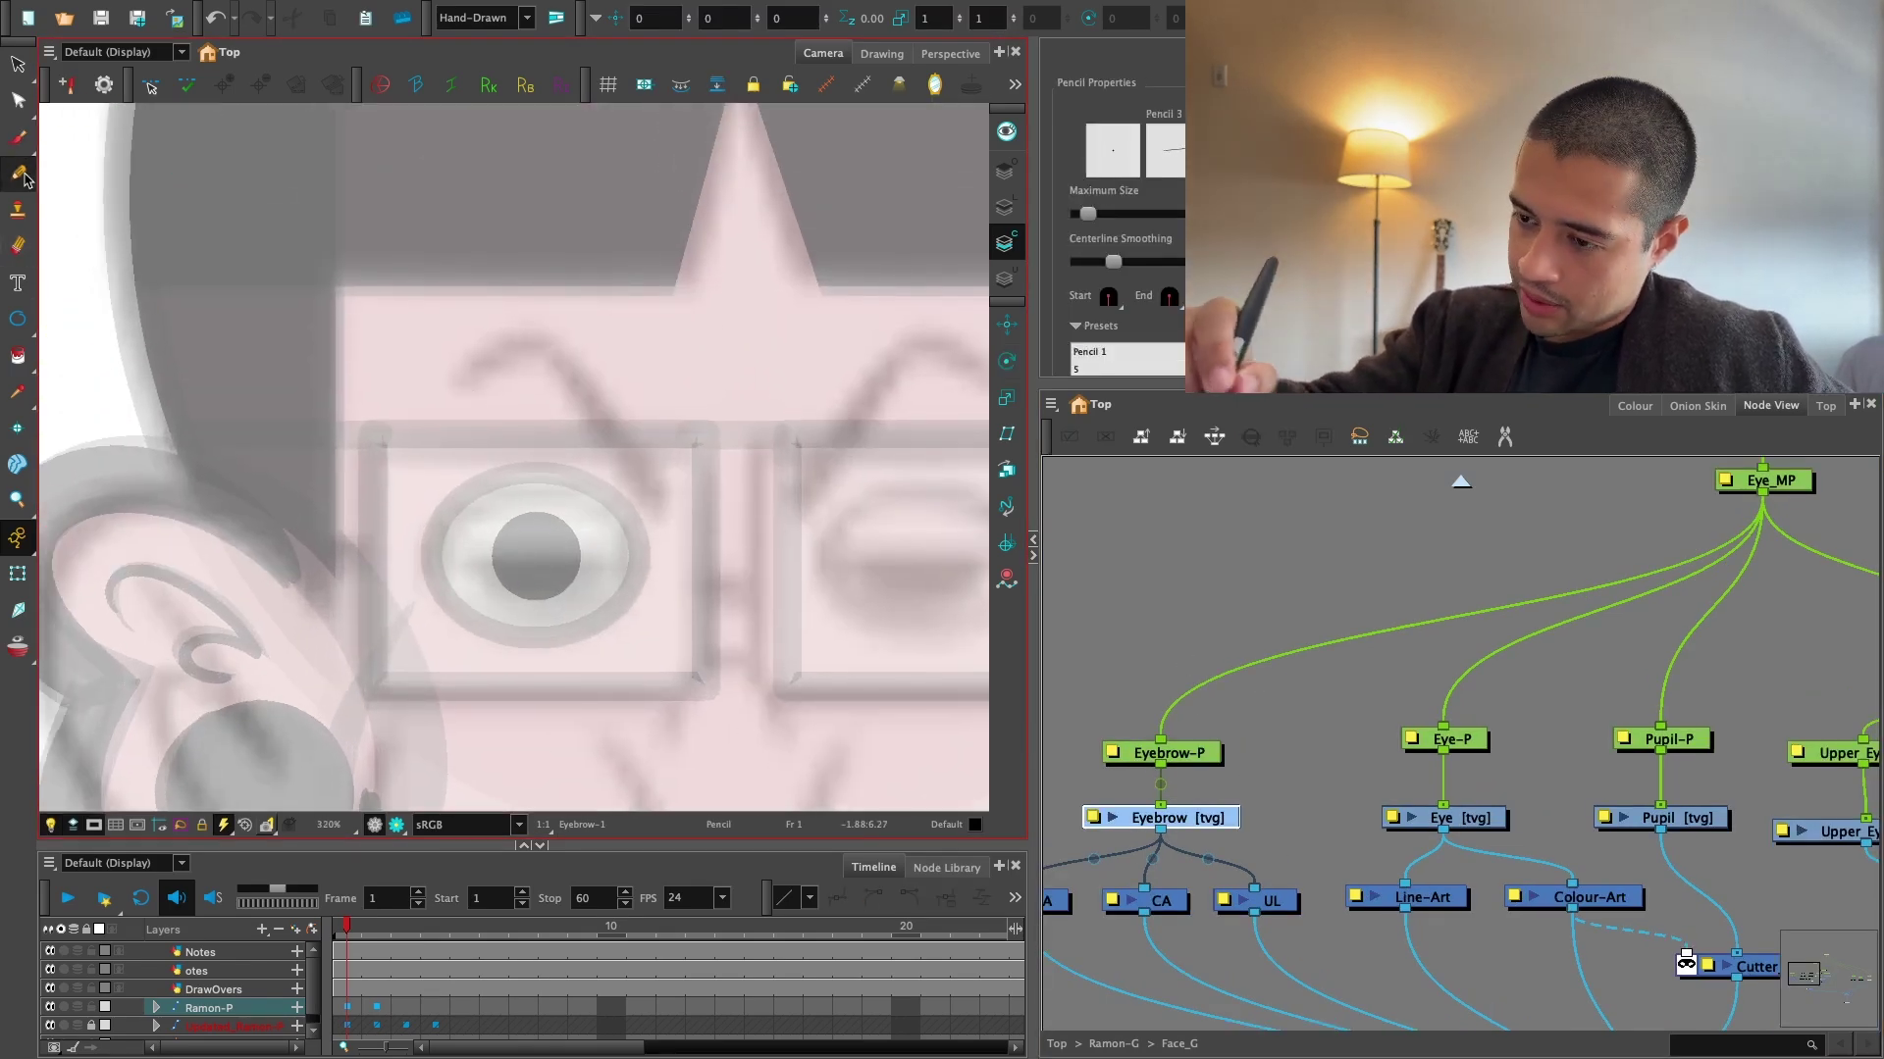
click(19, 102)
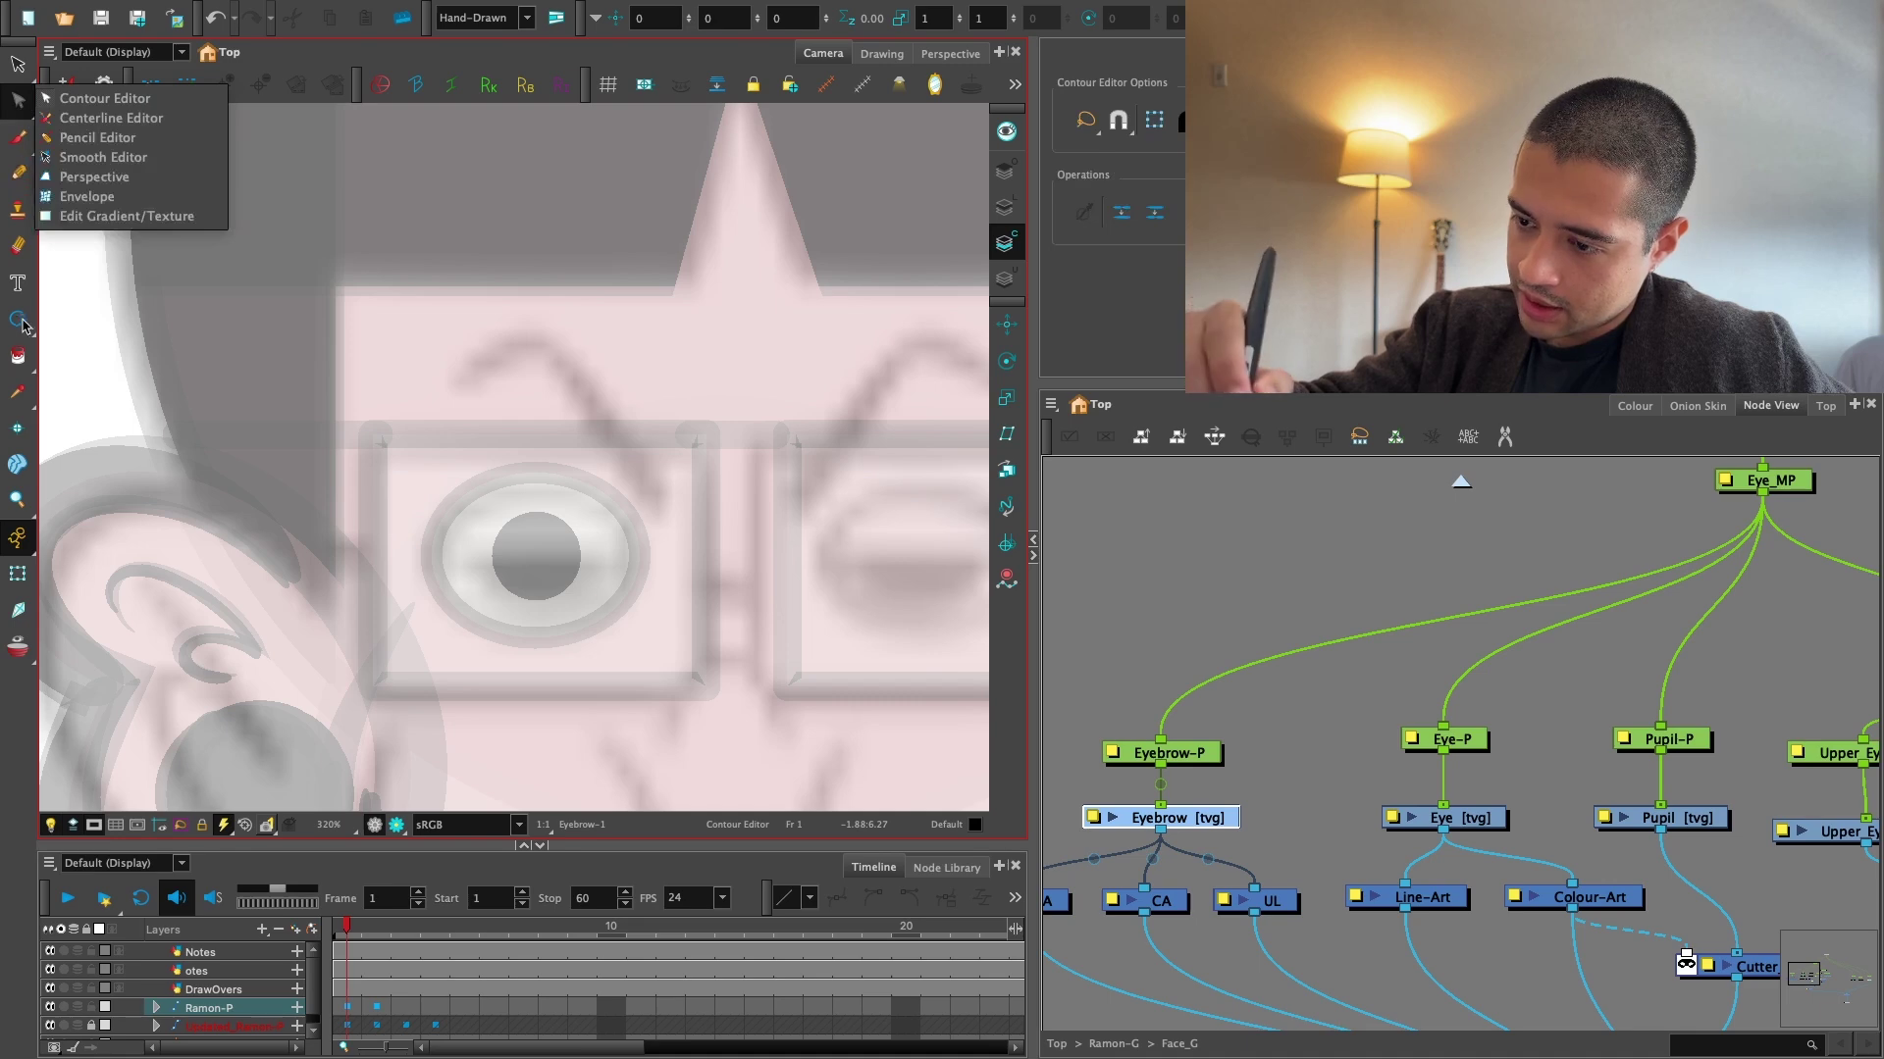
click(21, 324)
click(61, 356)
scroll(475, 260, up, 1)
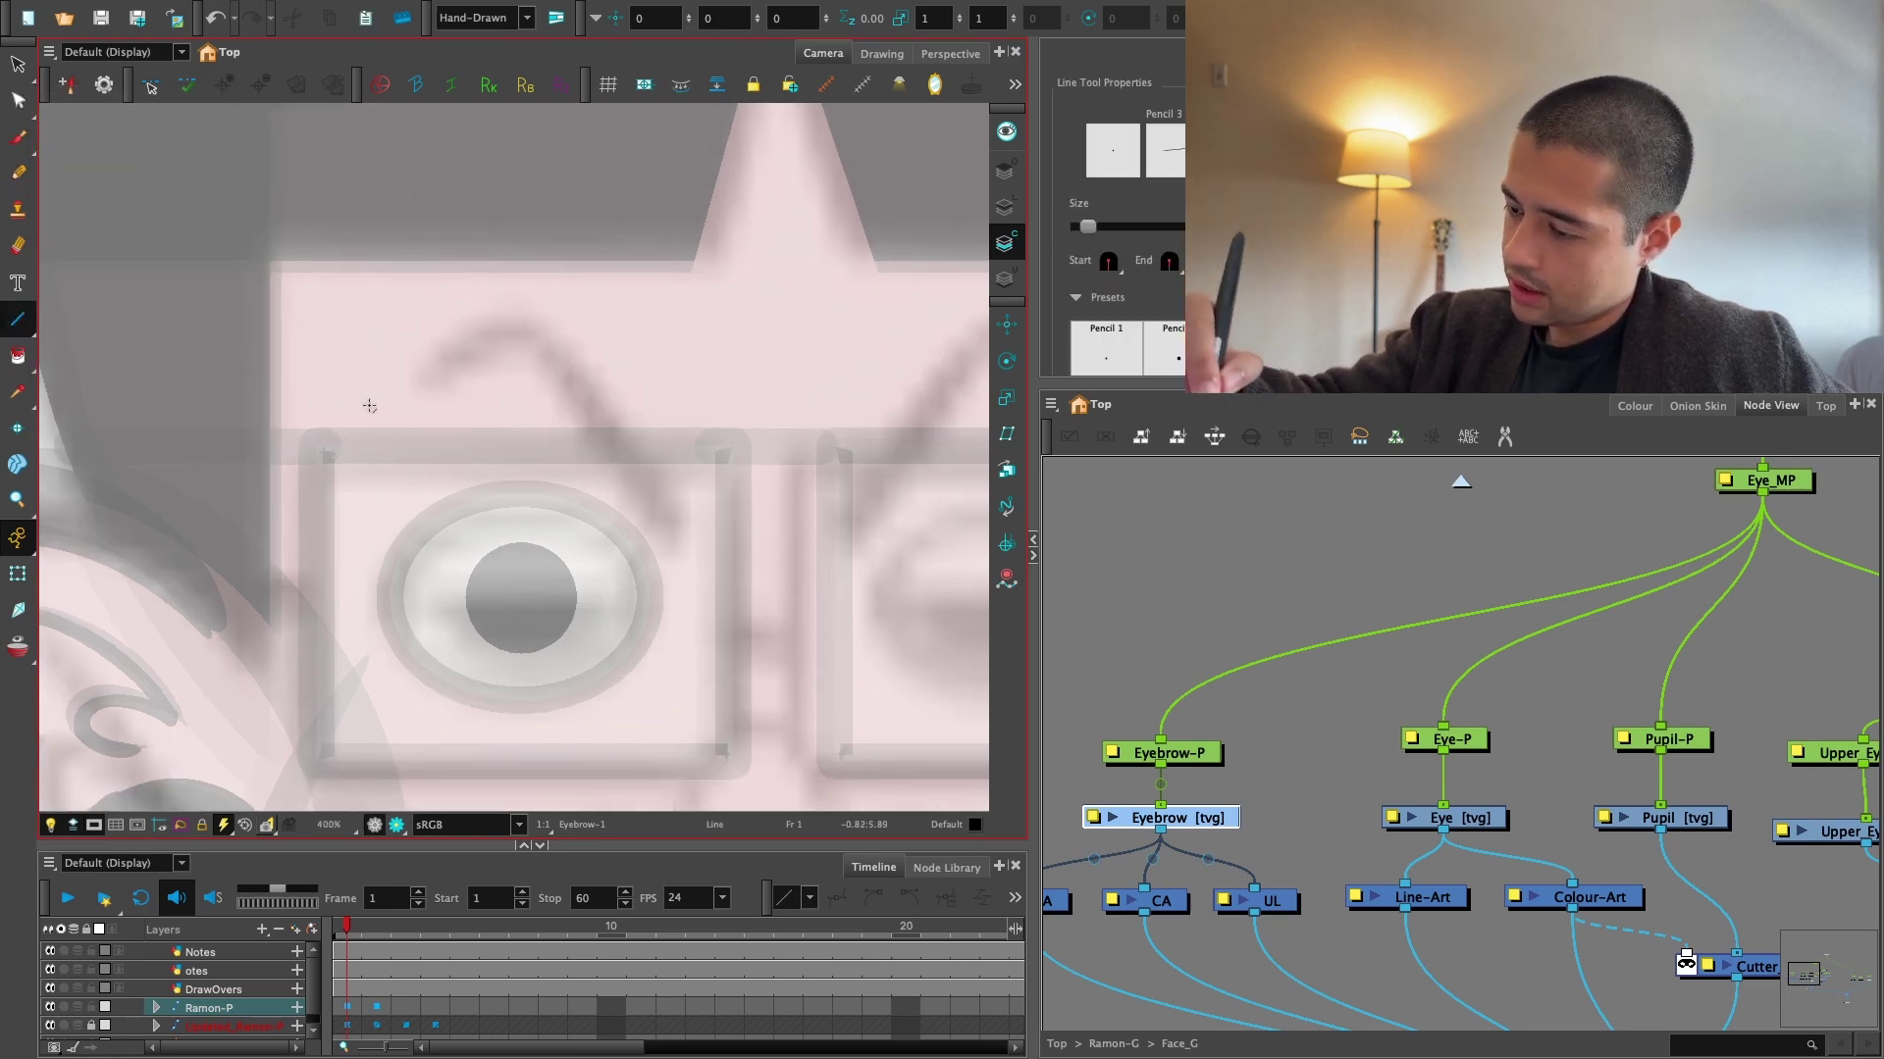
drag(353, 403, 690, 403)
Thicken the eyebrow line by raising its maximum size and stretch it further out at its outer end.
key(alt+s)
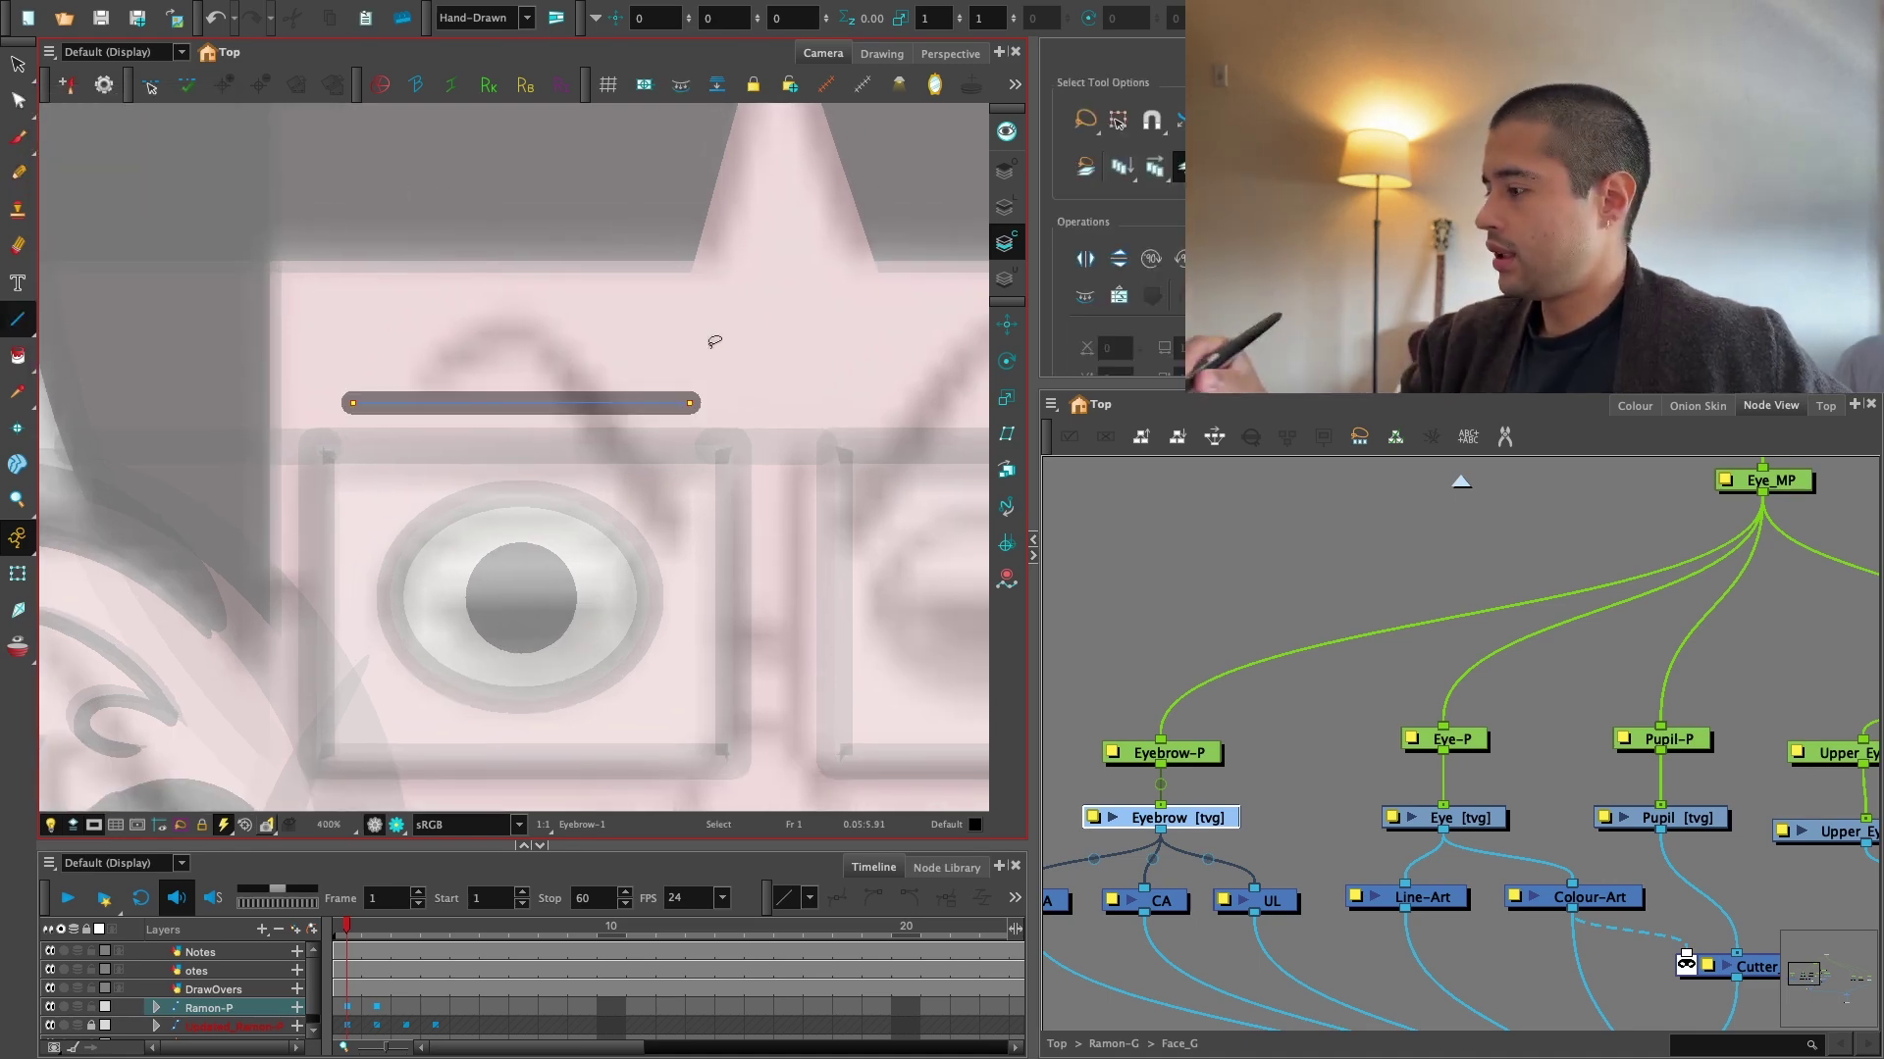
scroll(1177, 245, down, 3)
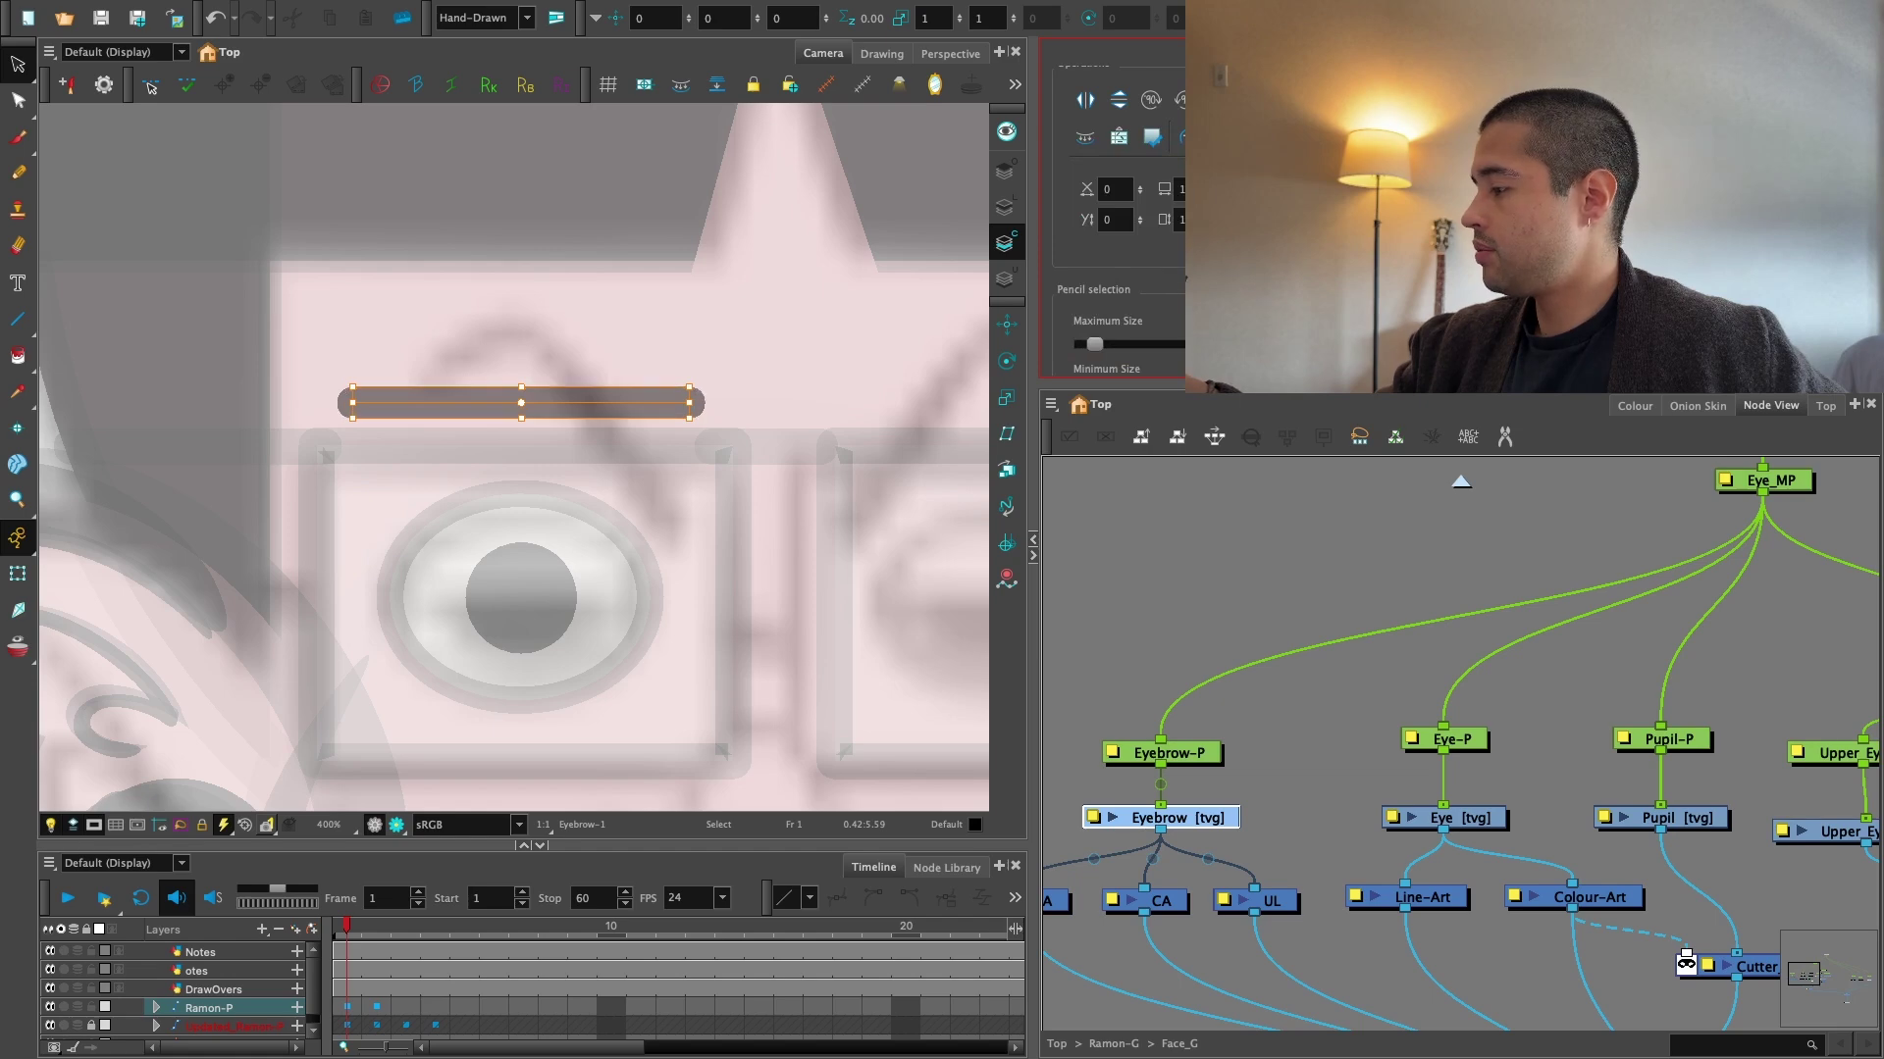
click(1190, 584)
scroll(470, 321, up, 1)
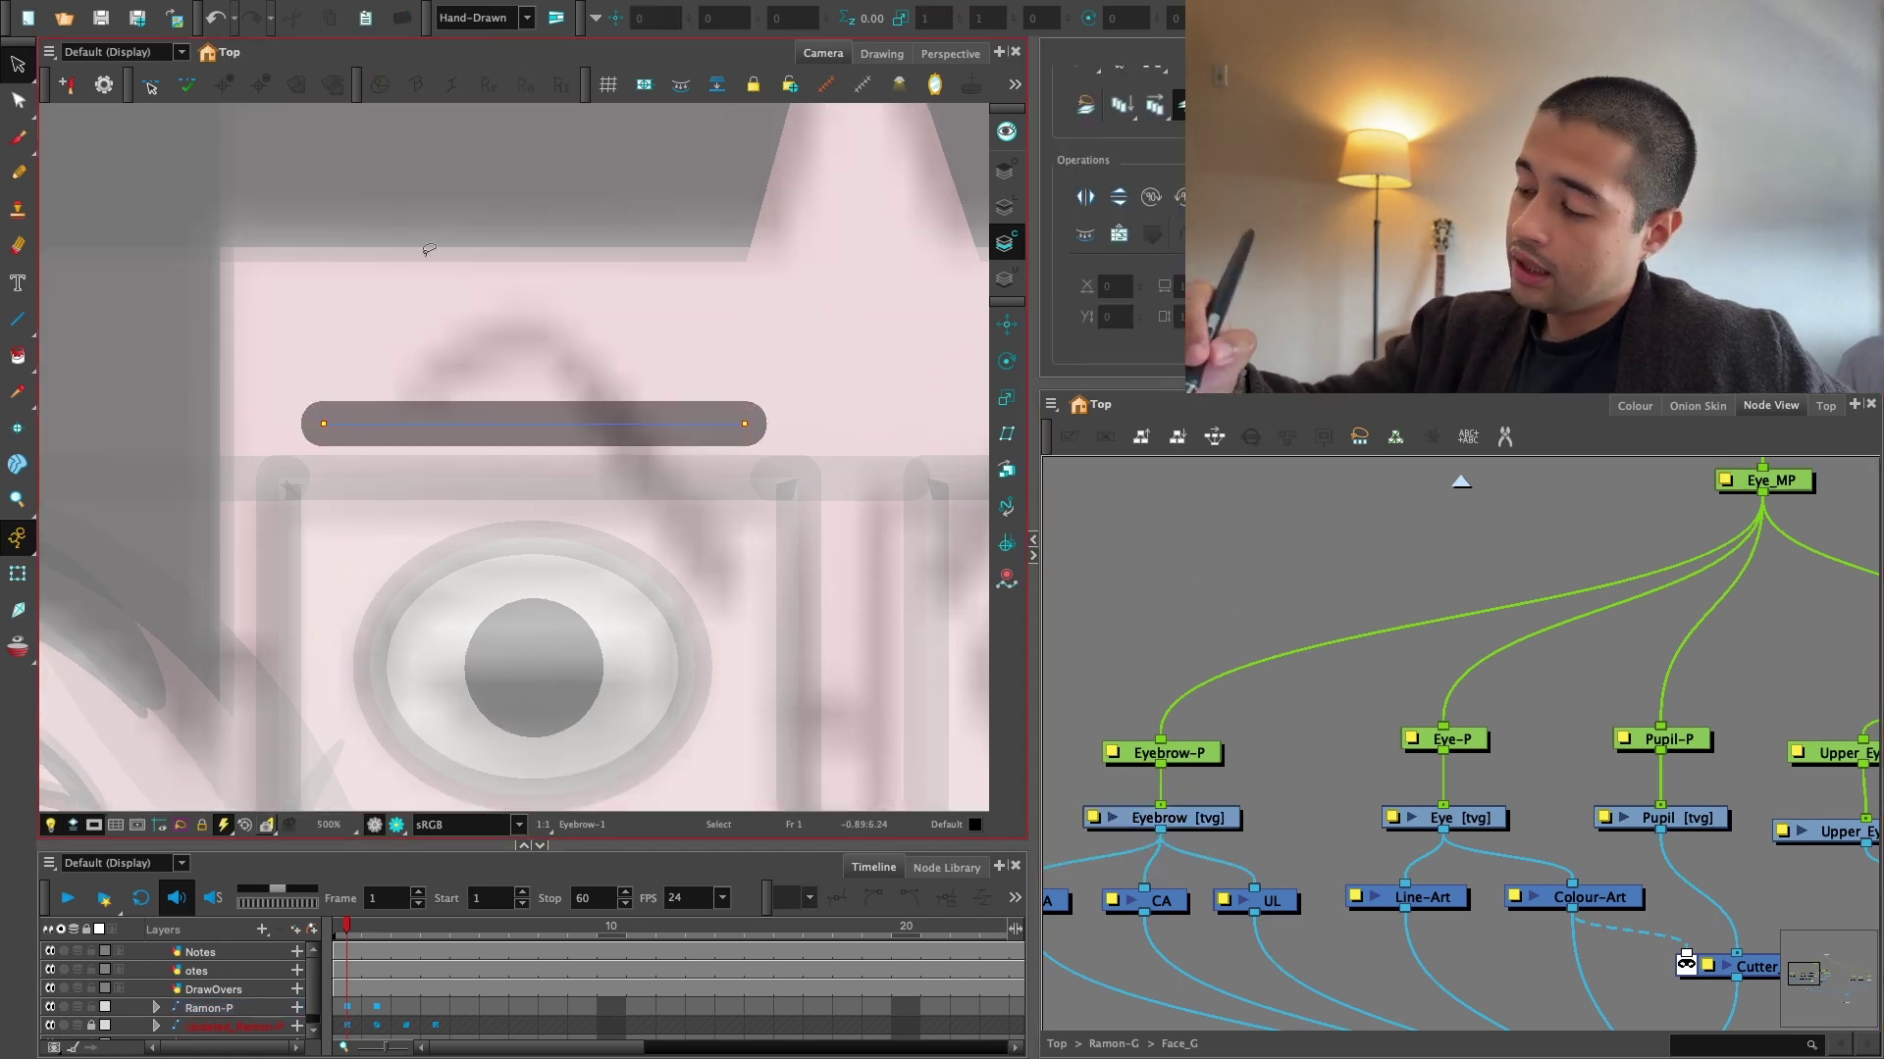
click(342, 414)
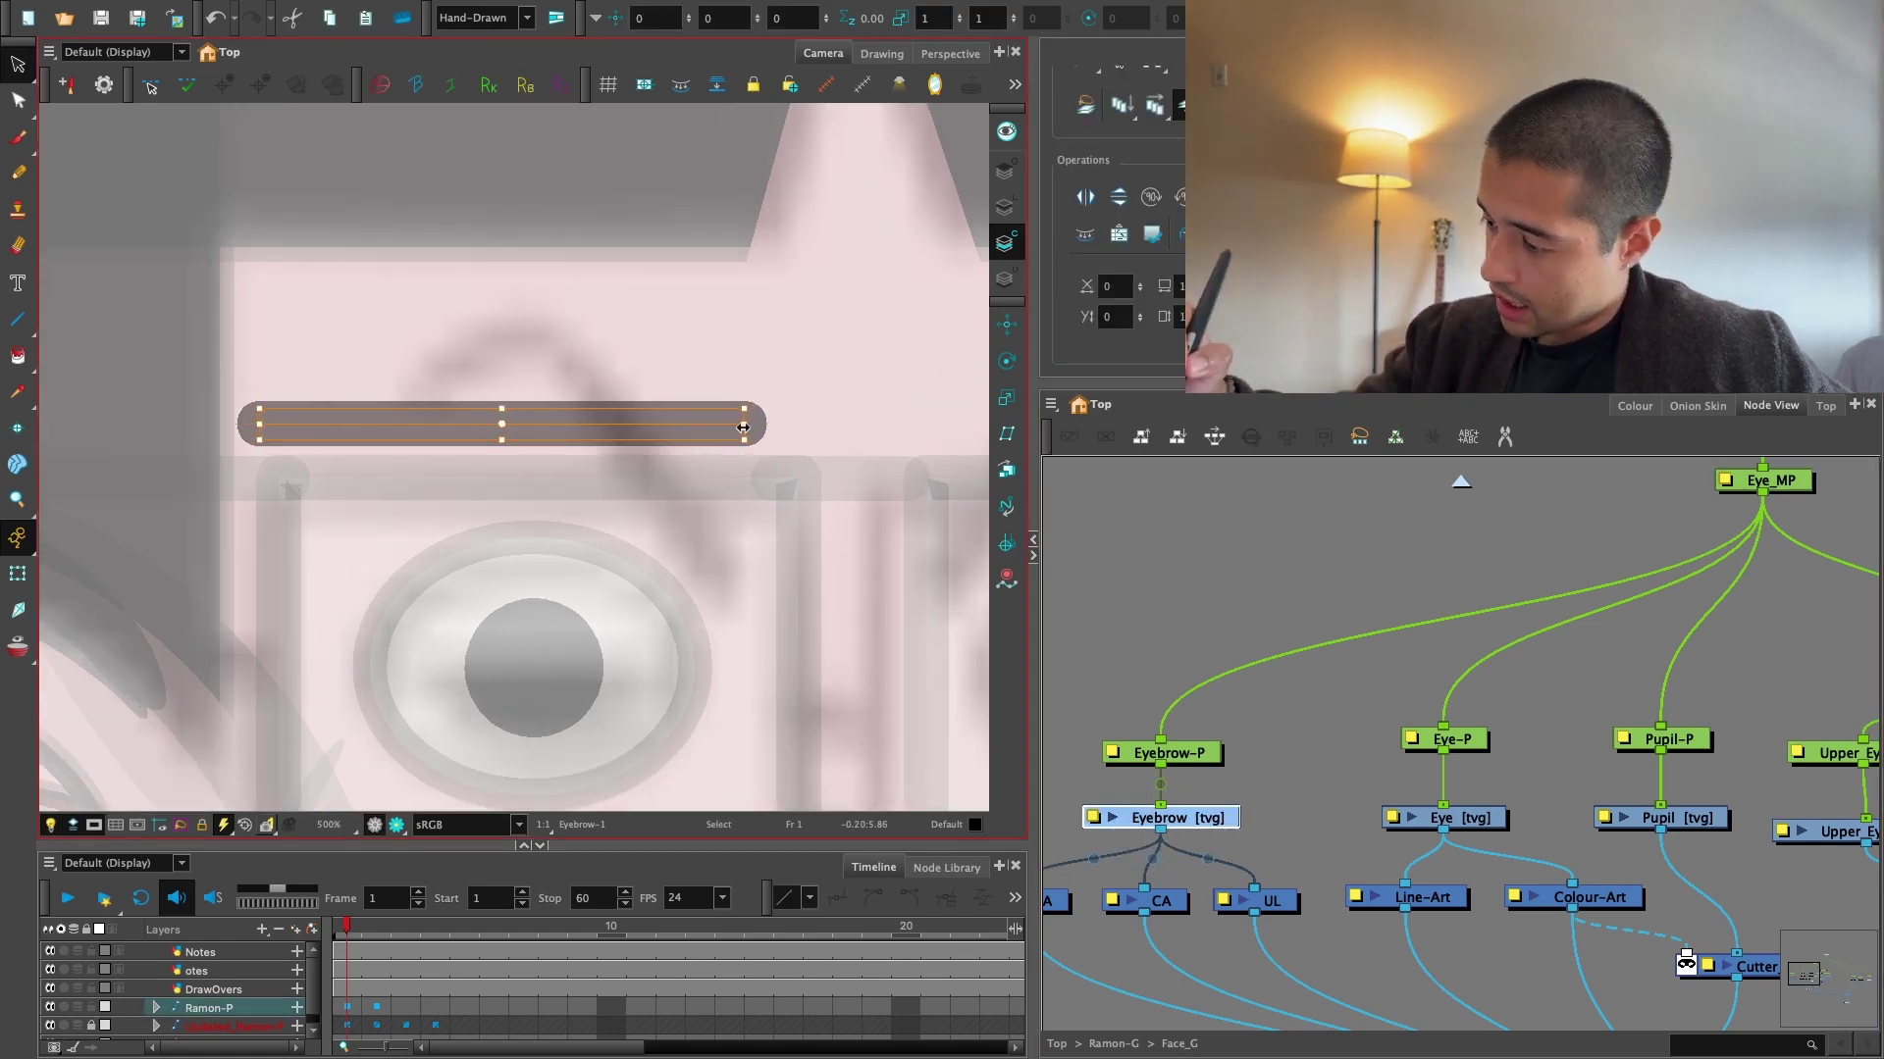
Taper the eyebrow line's outer end to a narrow point with the Pencil Editor.
drag(18, 99, 69, 134)
scroll(496, 386, up, 1)
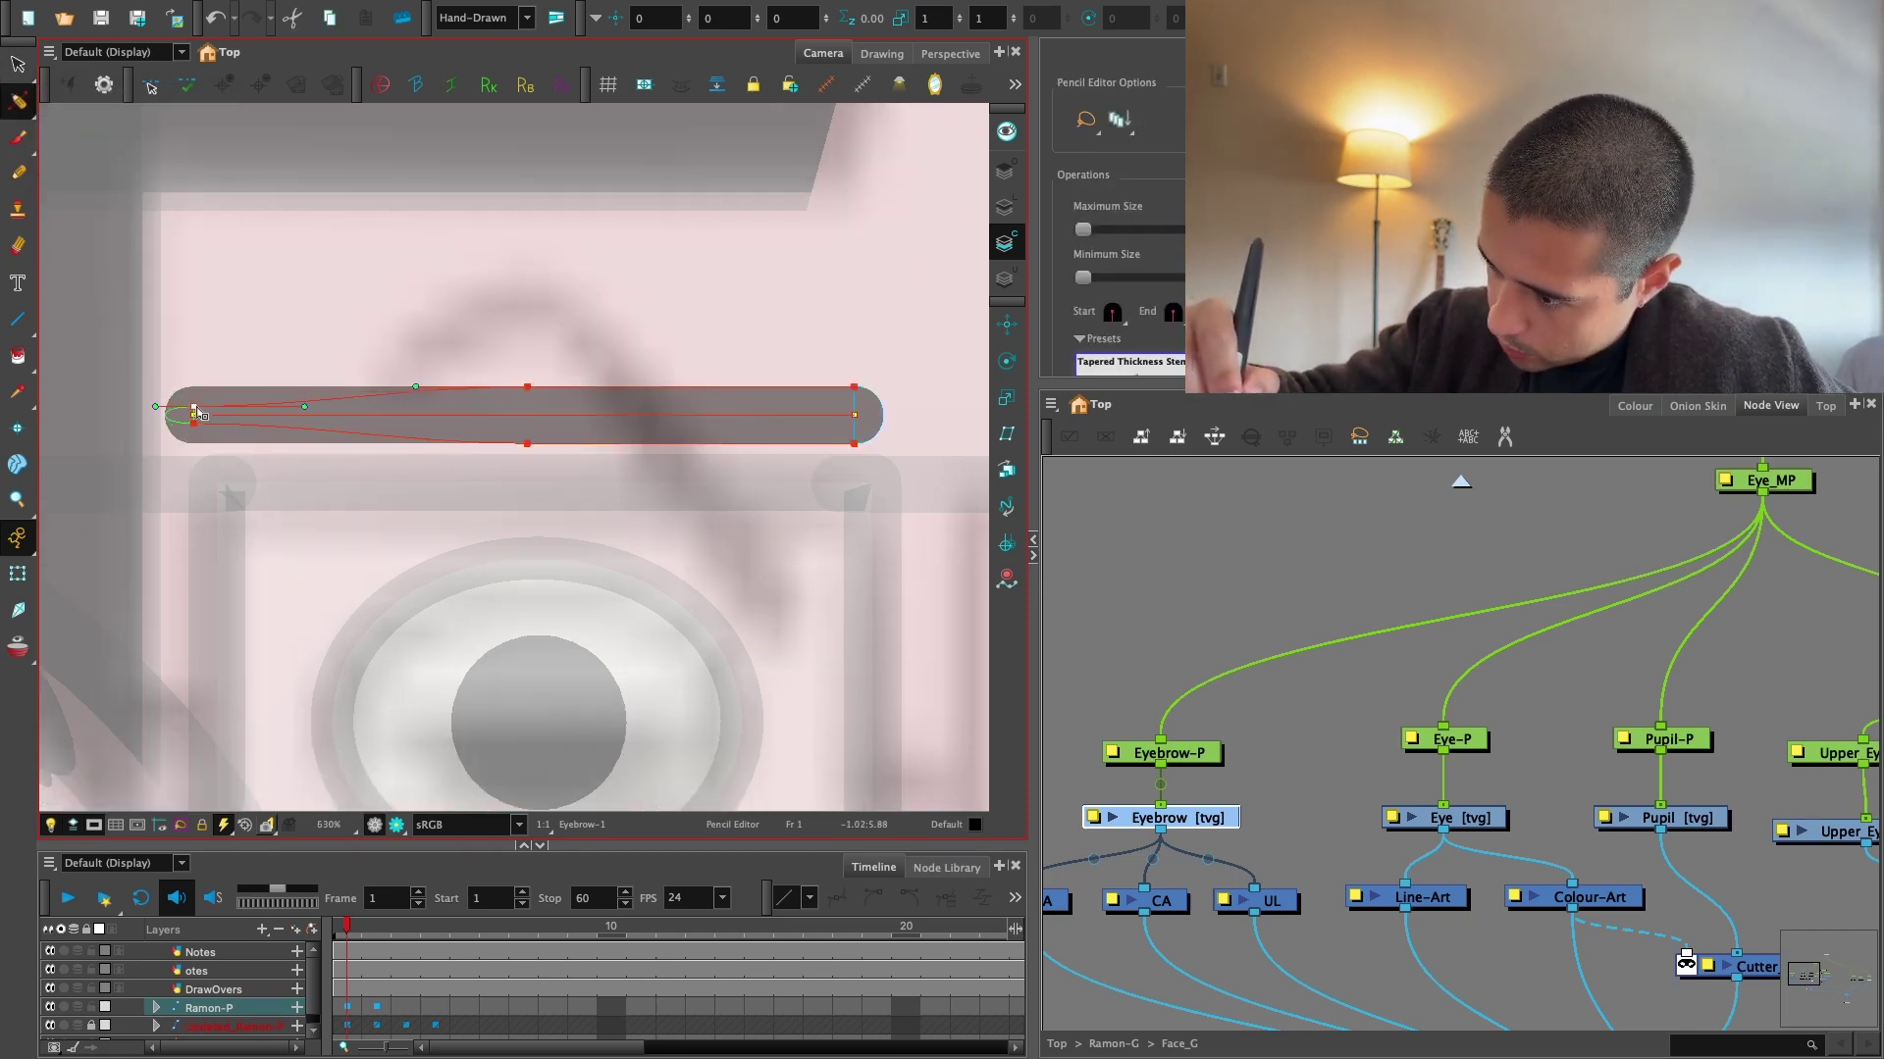
drag(197, 413, 197, 412)
key(2)
drag(475, 651, 852, 461)
key(2)
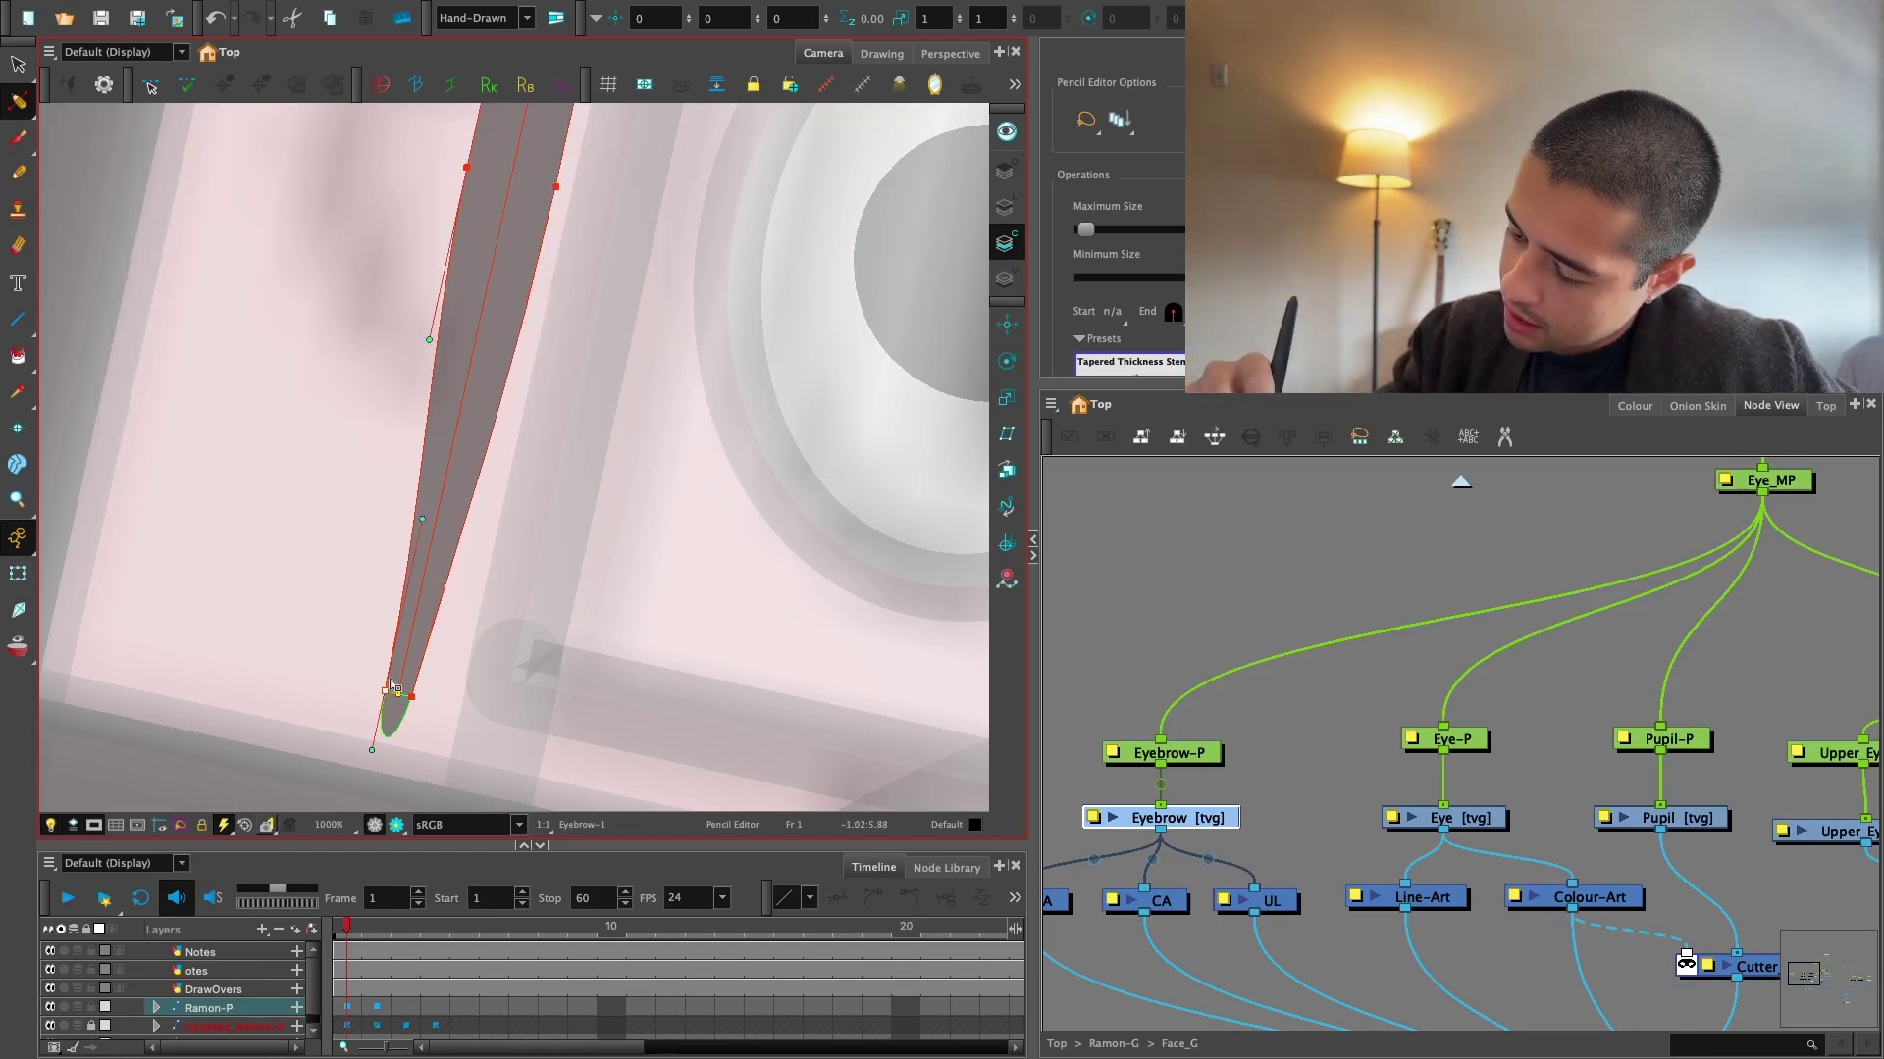
click(583, 441)
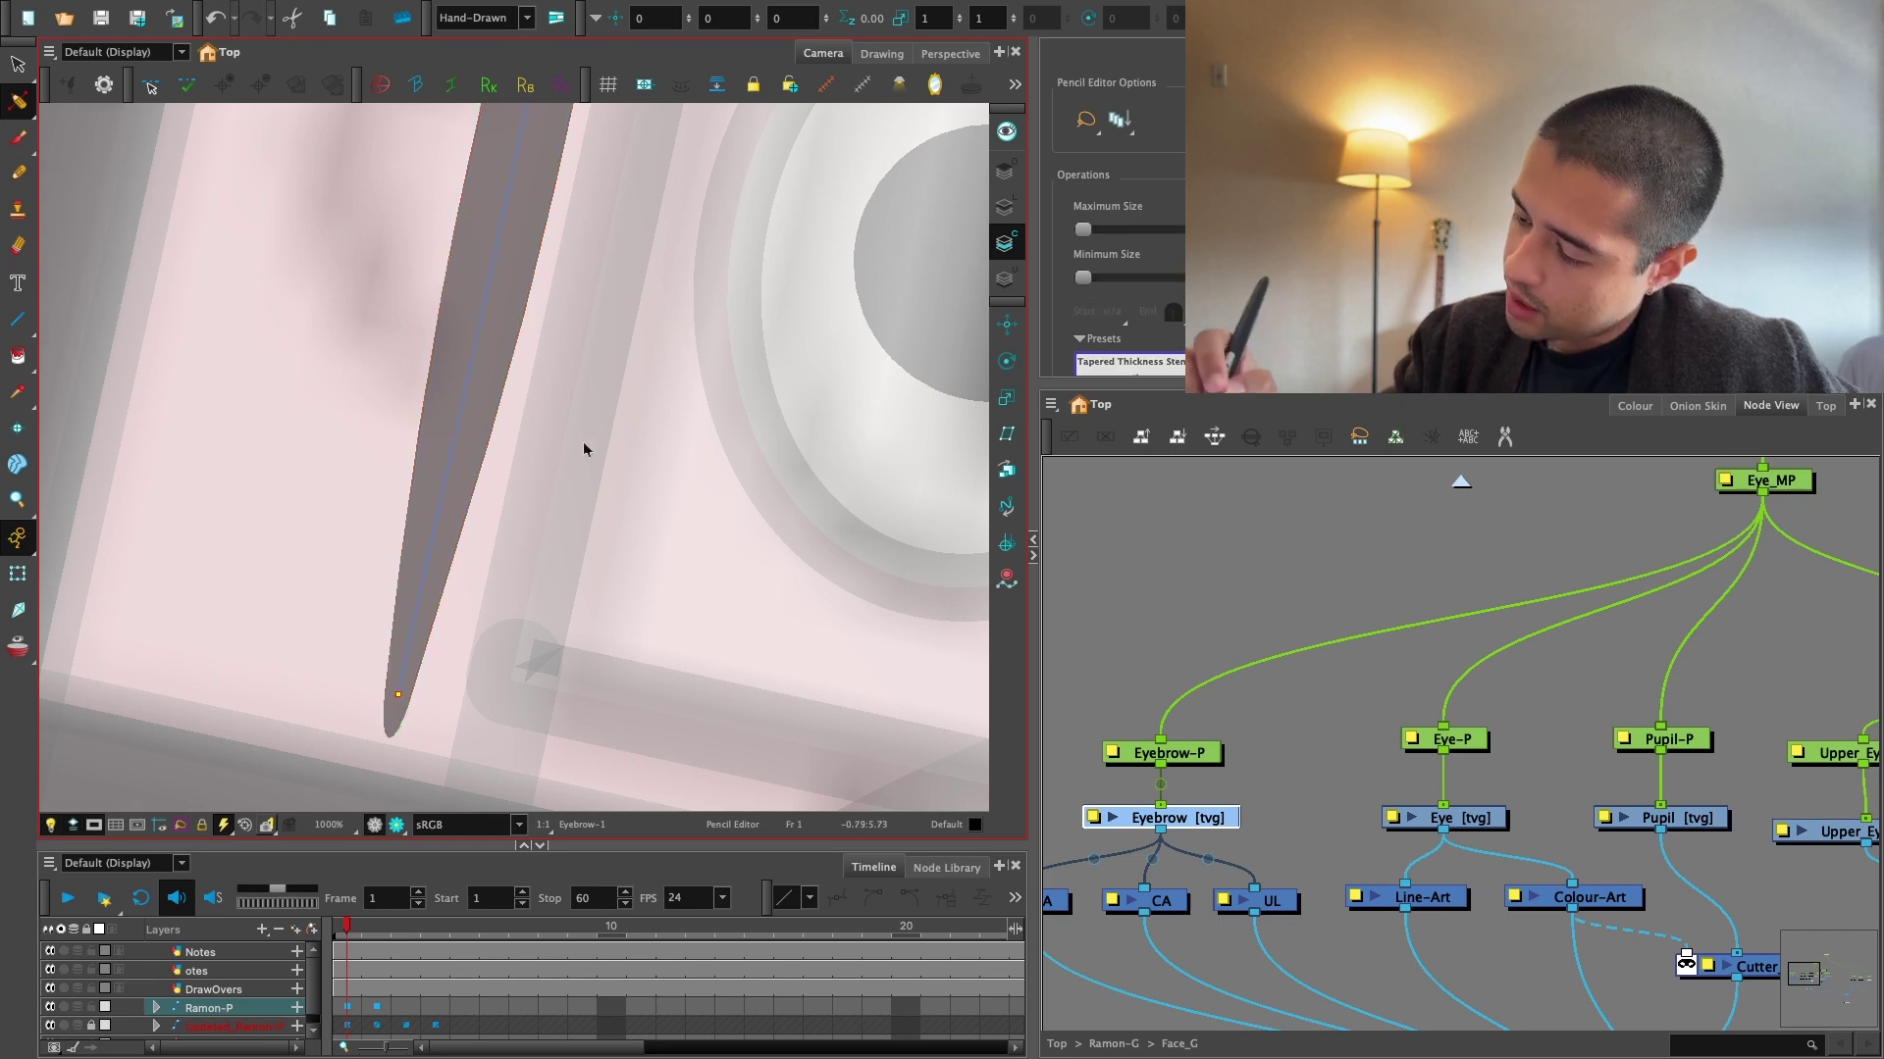
key(shift+x)
Thin the eyebrow stroke at its midpoint by bringing the middle contour points closer to the centreline.
scroll(785, 569, down, 5)
drag(868, 604, 650, 609)
scroll(650, 608, down, 4)
scroll(627, 588, up, 4)
click(470, 453)
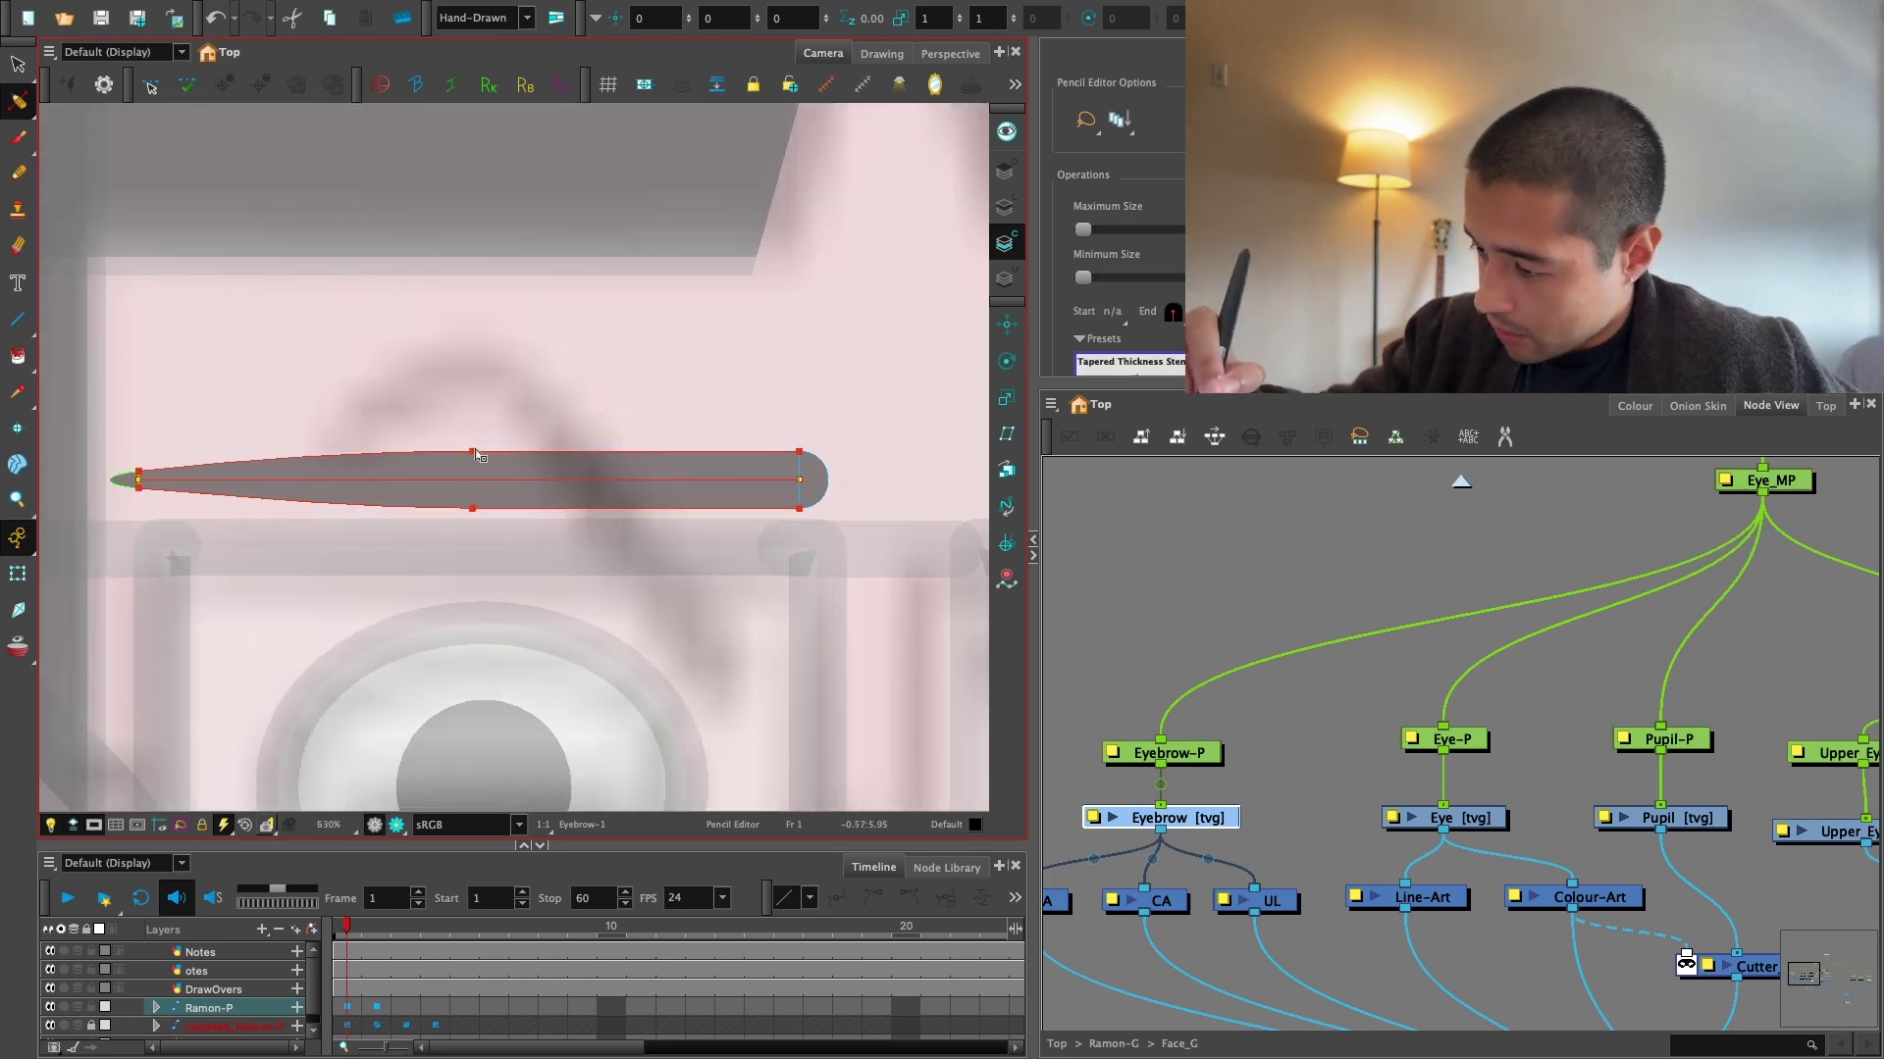
drag(475, 449, 474, 461)
click(475, 434)
Refine the contour points at the eyebrow stroke's outer tip into a finer, smoother point.
scroll(139, 434, up, 2)
mouse_move(173, 447)
mouse_down()
mouse_move(290, 420)
mouse_move(255, 476)
mouse_up()
click(257, 480)
click(255, 453)
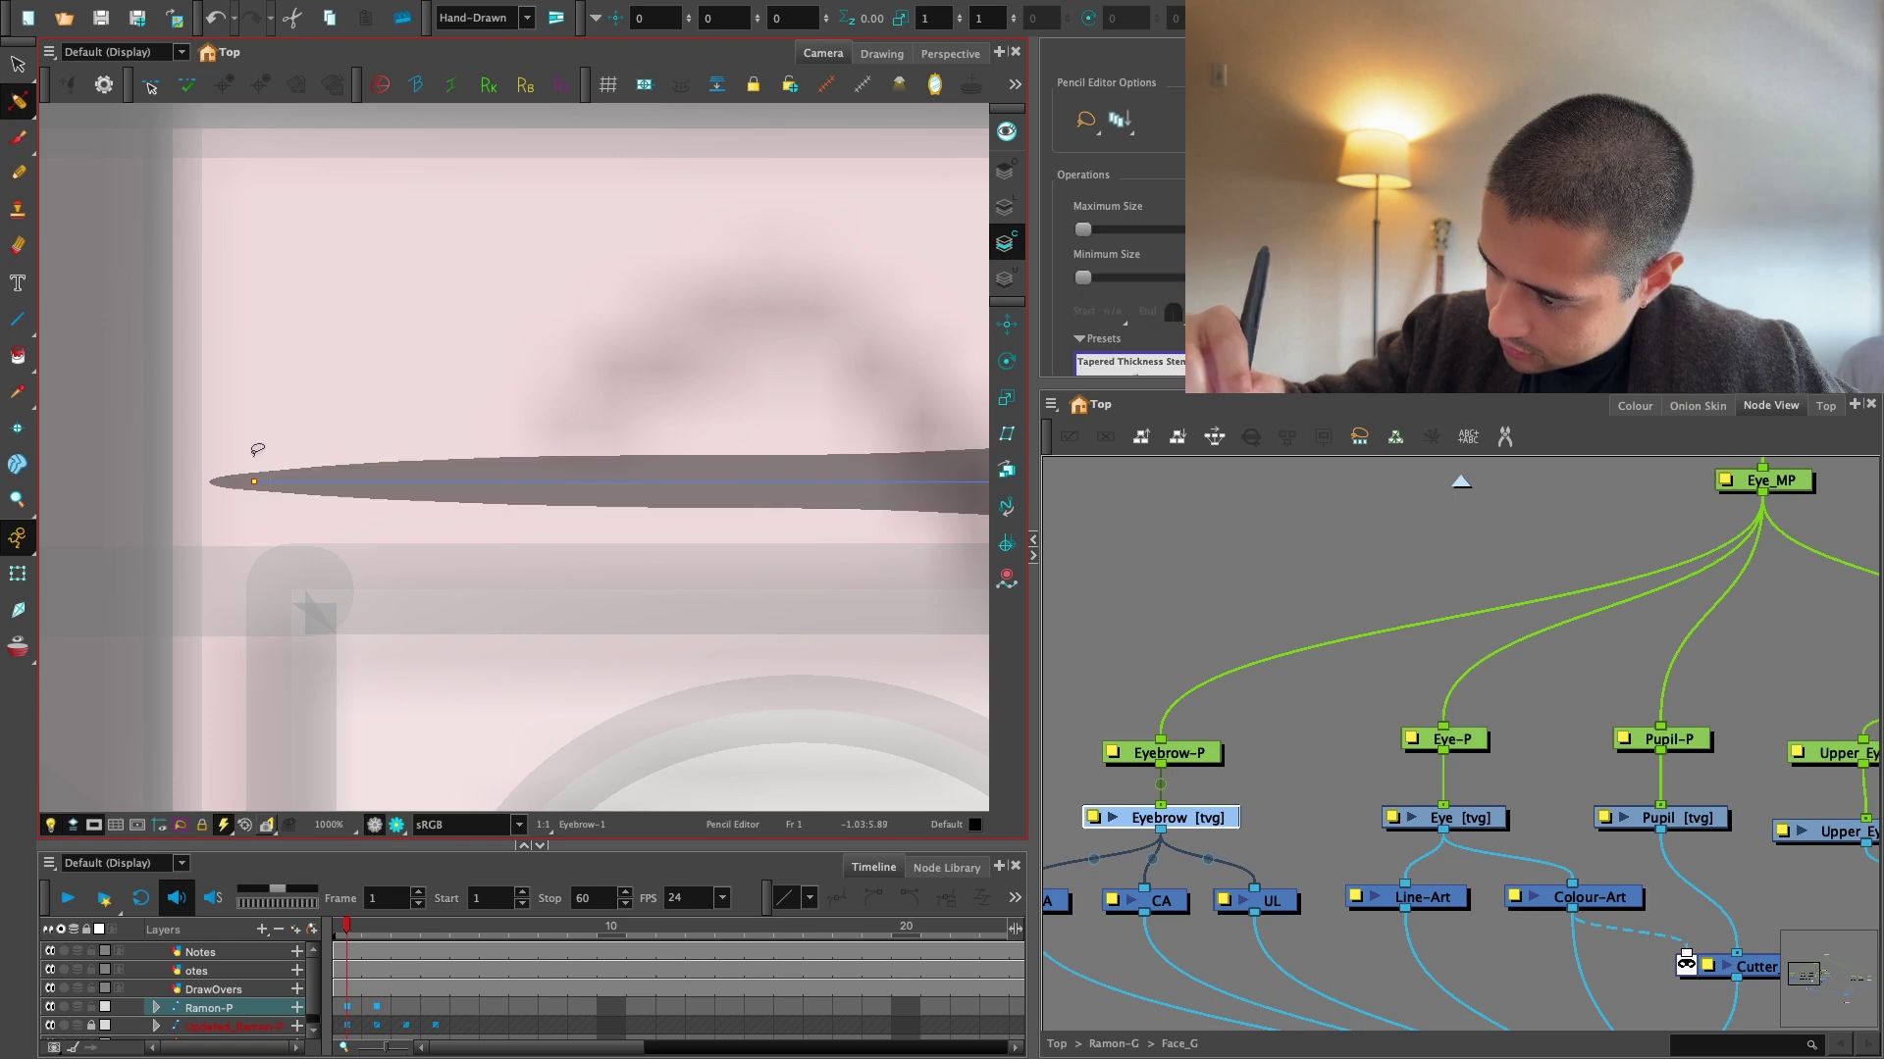
Adjust the eyebrow stroke's middle contour points so it widens evenly from the pointed outer tip to the rounded inner end.
key(1)
key(1)
drag(933, 421, 732, 429)
click(799, 465)
click(811, 454)
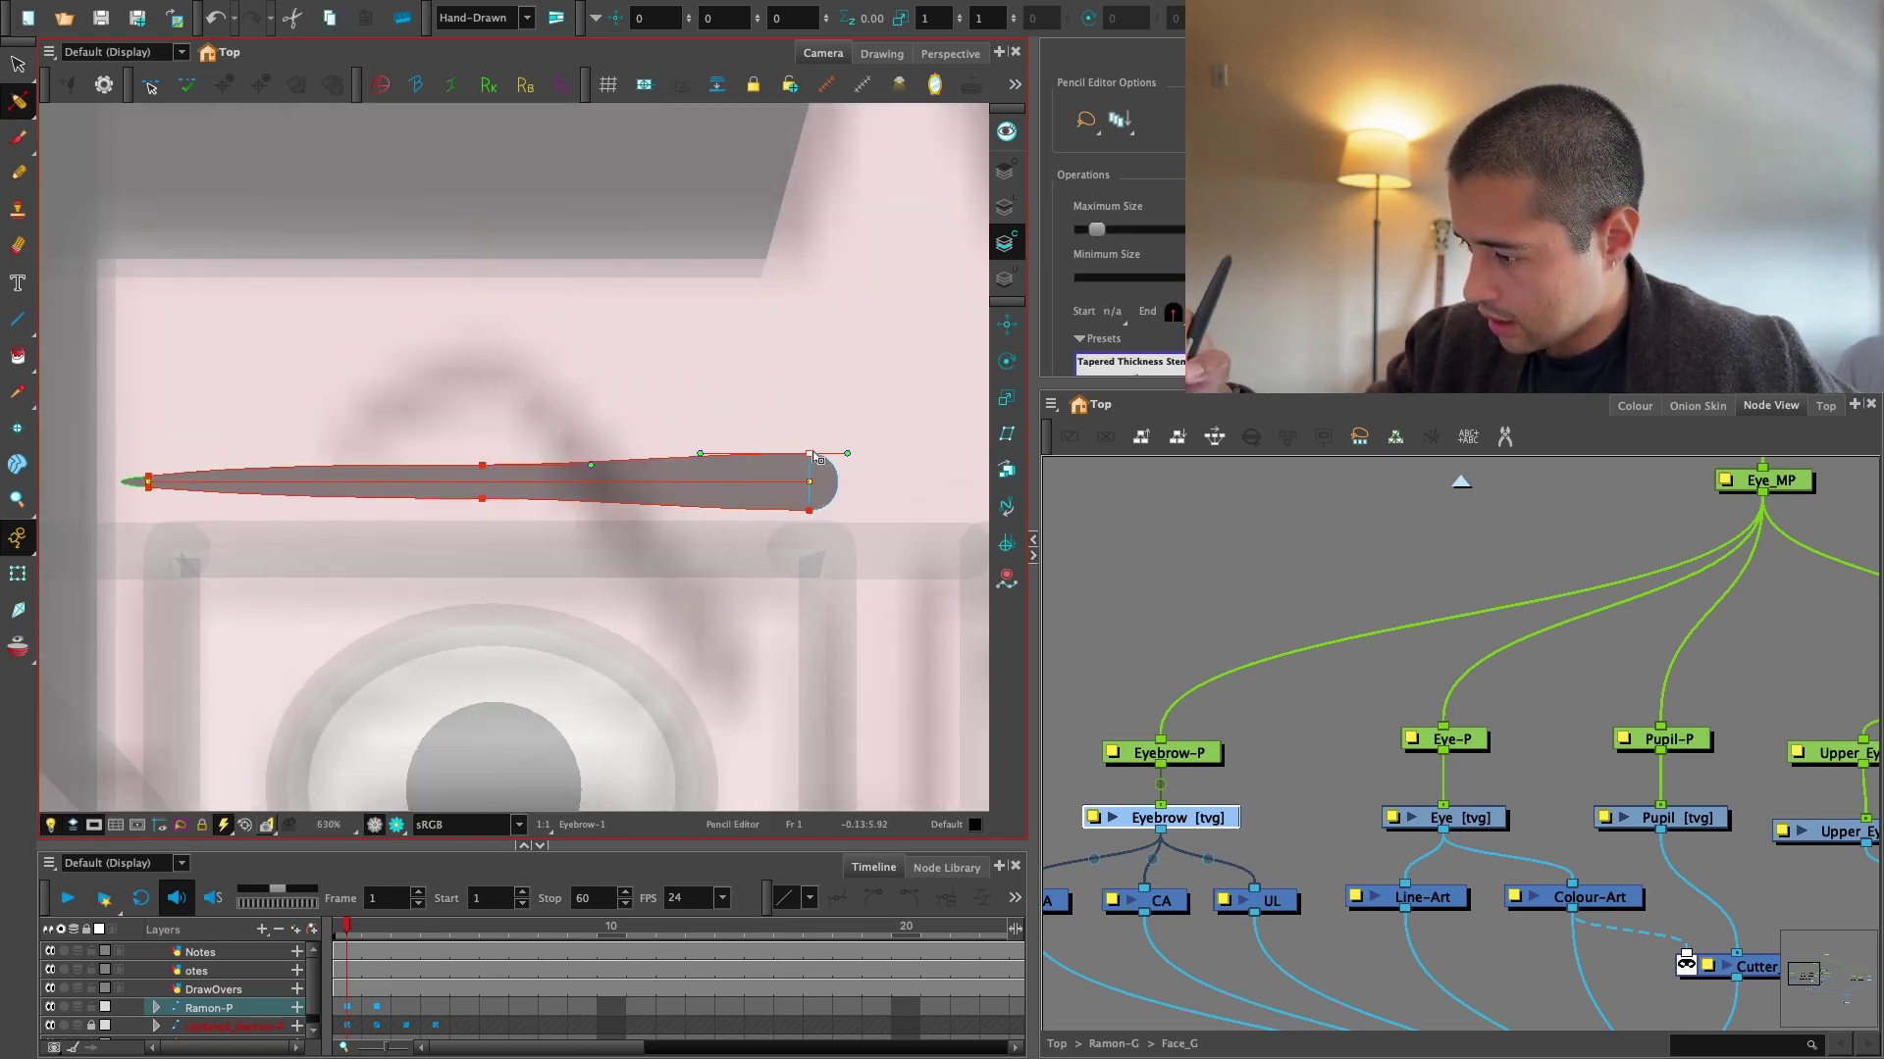
key(2)
drag(611, 468, 618, 463)
drag(526, 588, 638, 588)
drag(637, 588, 736, 569)
drag(590, 476, 584, 470)
click(615, 511)
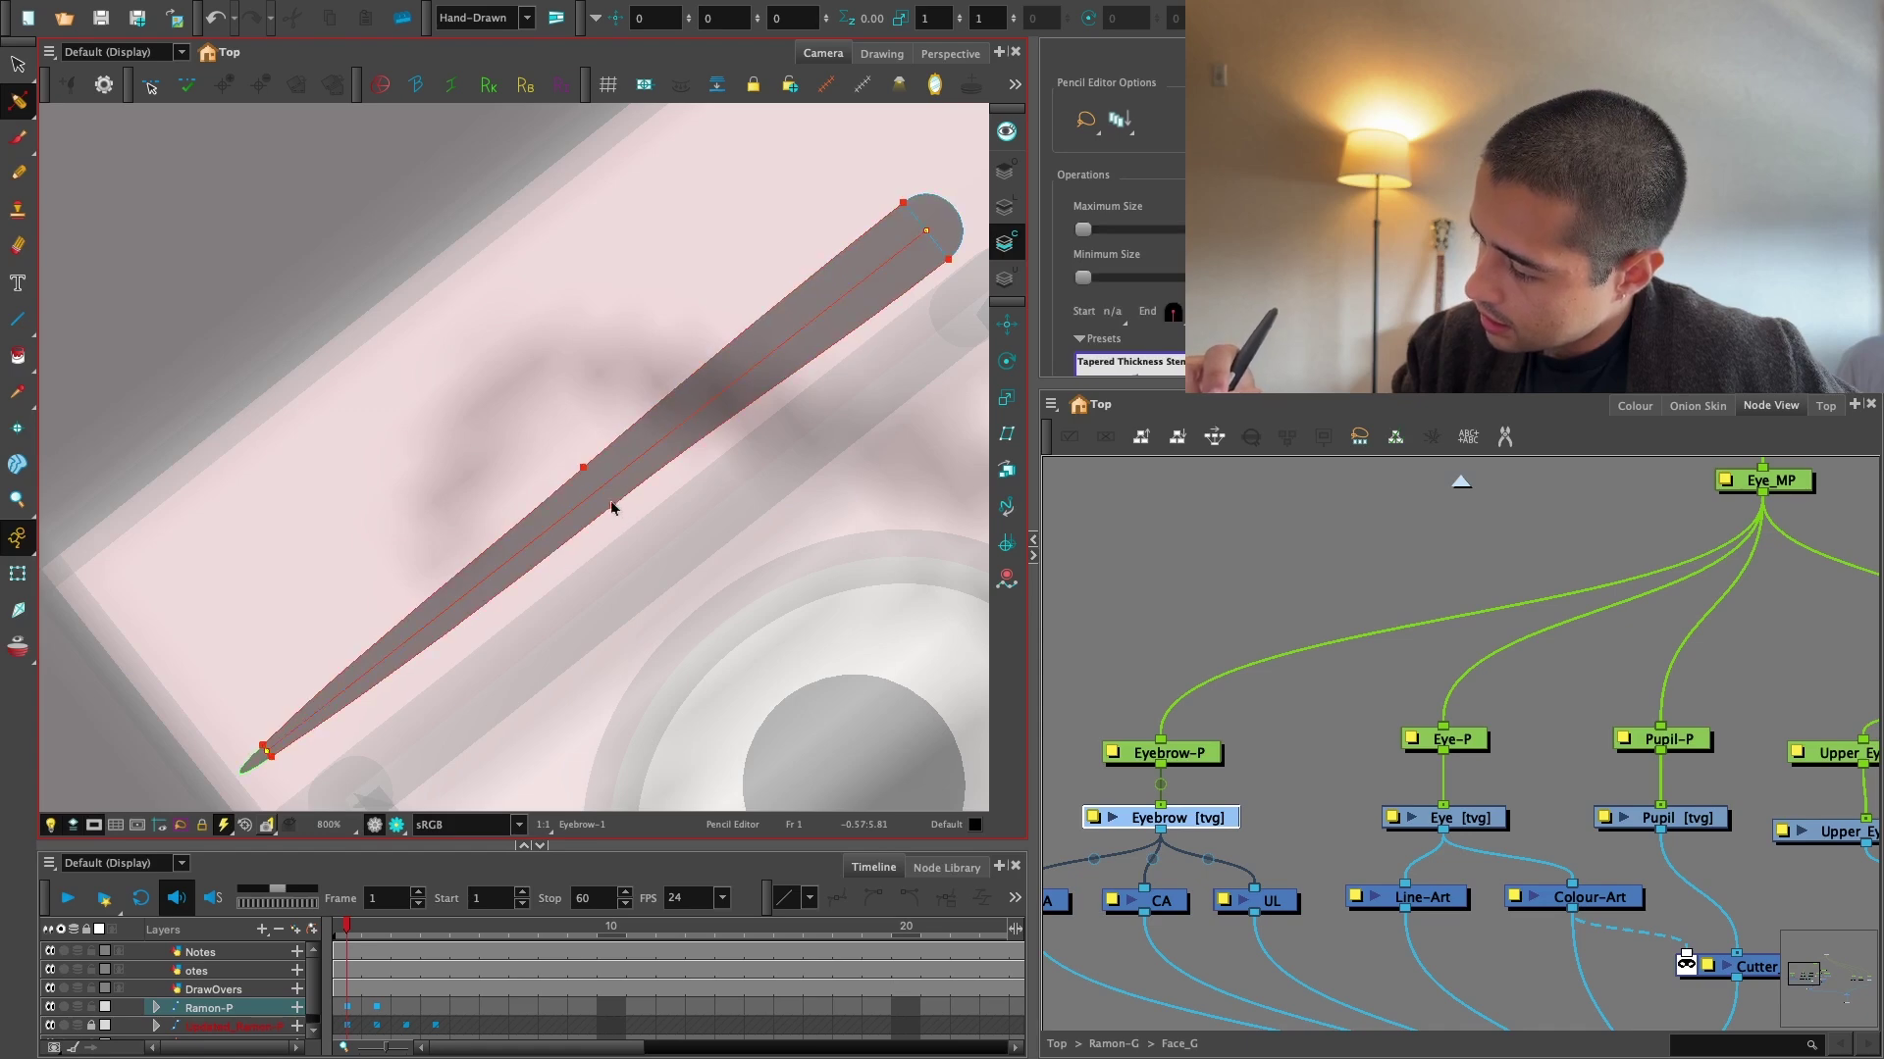
click(611, 507)
drag(722, 422, 731, 433)
click(748, 426)
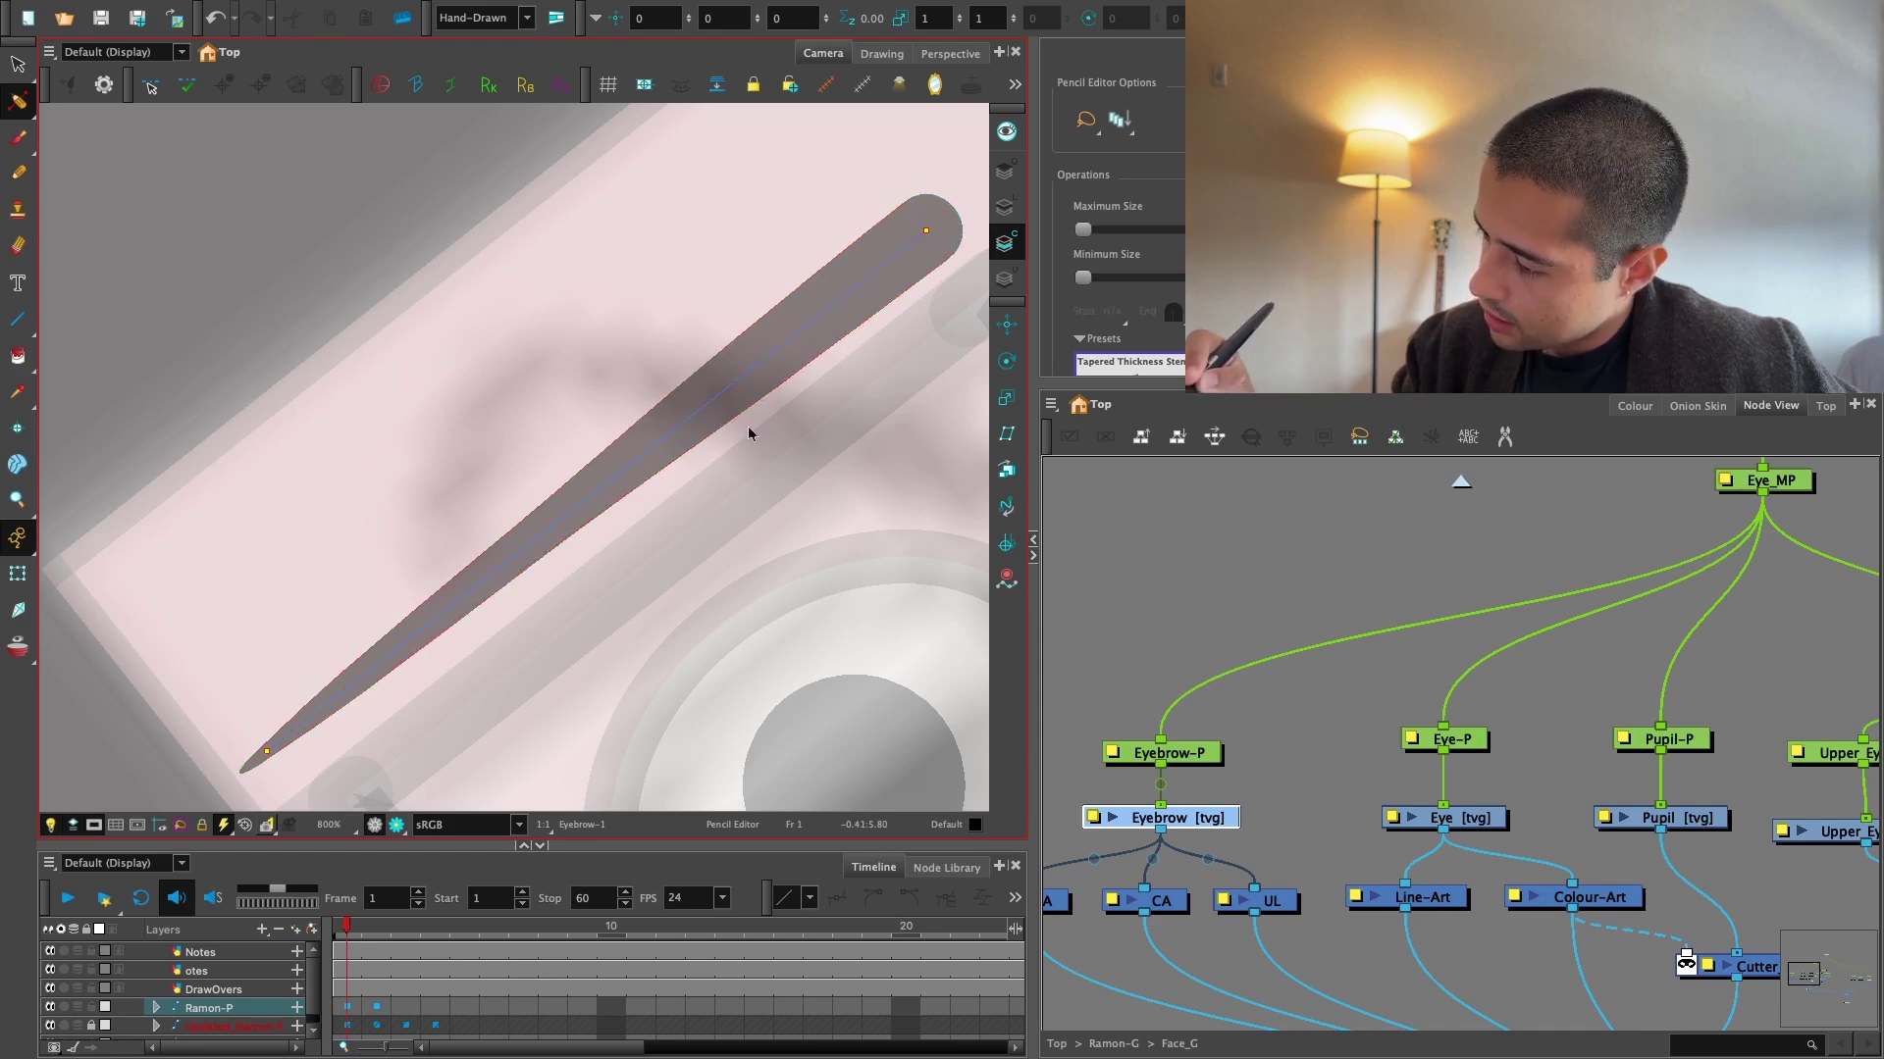
Move the Eyebrow-P peg higher in the node network to leave a gap above the Eyebrow drawing node.
key(1)
key(1)
key(shift+x)
drag(787, 554, 755, 546)
key(1)
key(1)
key(2)
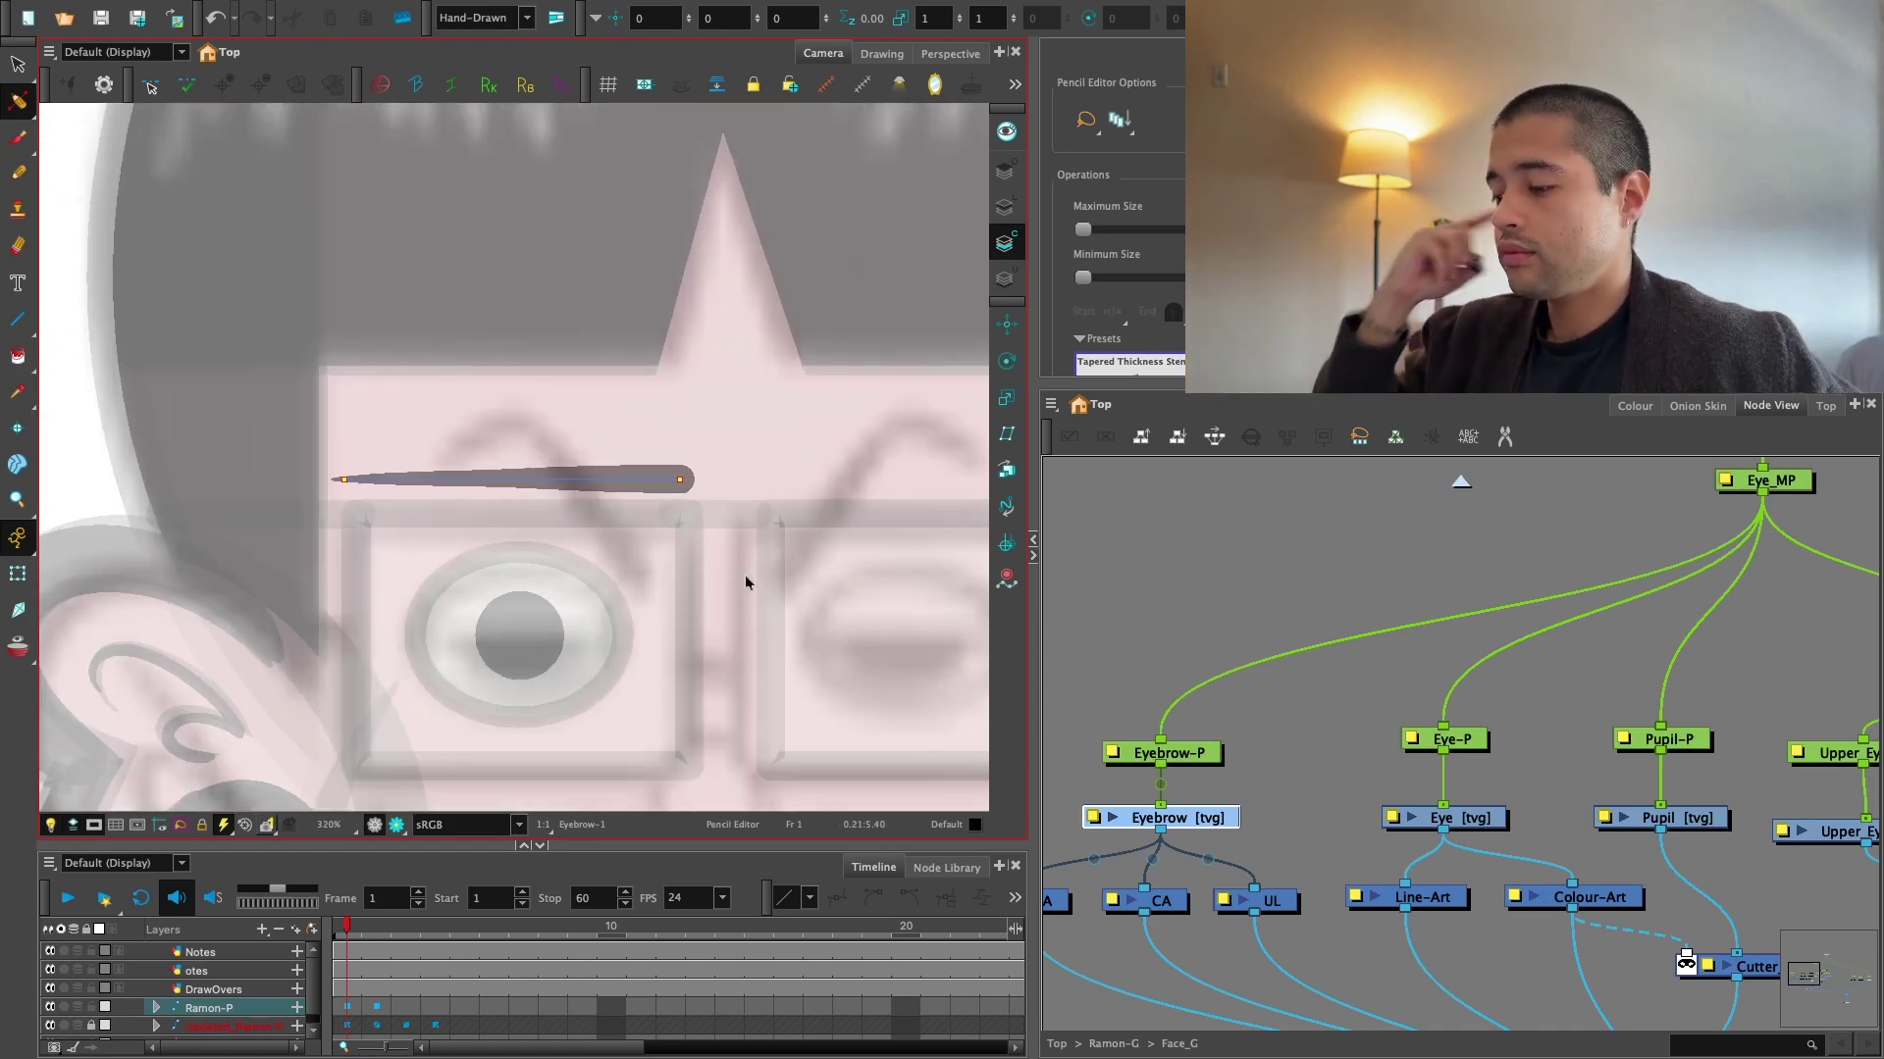
drag(818, 620, 769, 607)
key(1)
click(1379, 681)
key(2)
drag(1379, 681, 1452, 659)
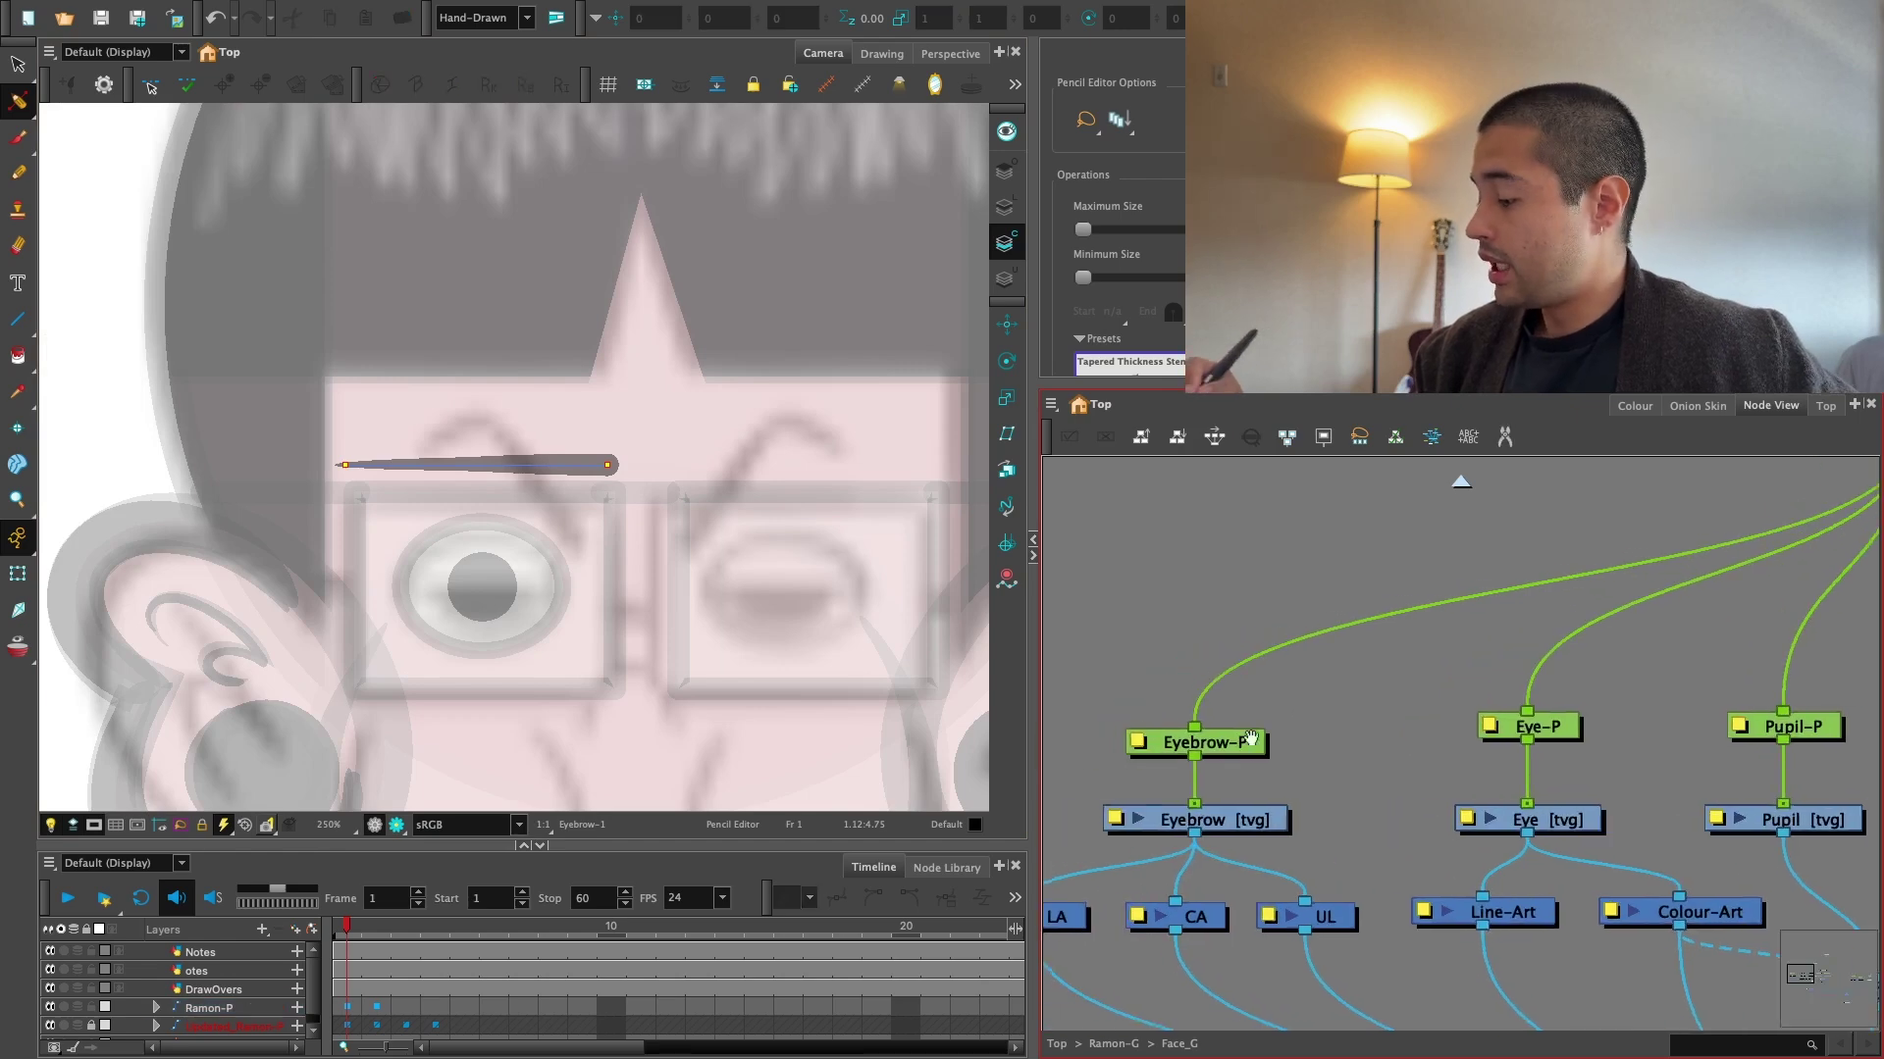
drag(1217, 743, 1218, 660)
Set the Eyebrow drawing's embedded pivot option to Apply Embedded Pivot on Parent Peg in its layer properties.
double_click(1275, 829)
click(1179, 958)
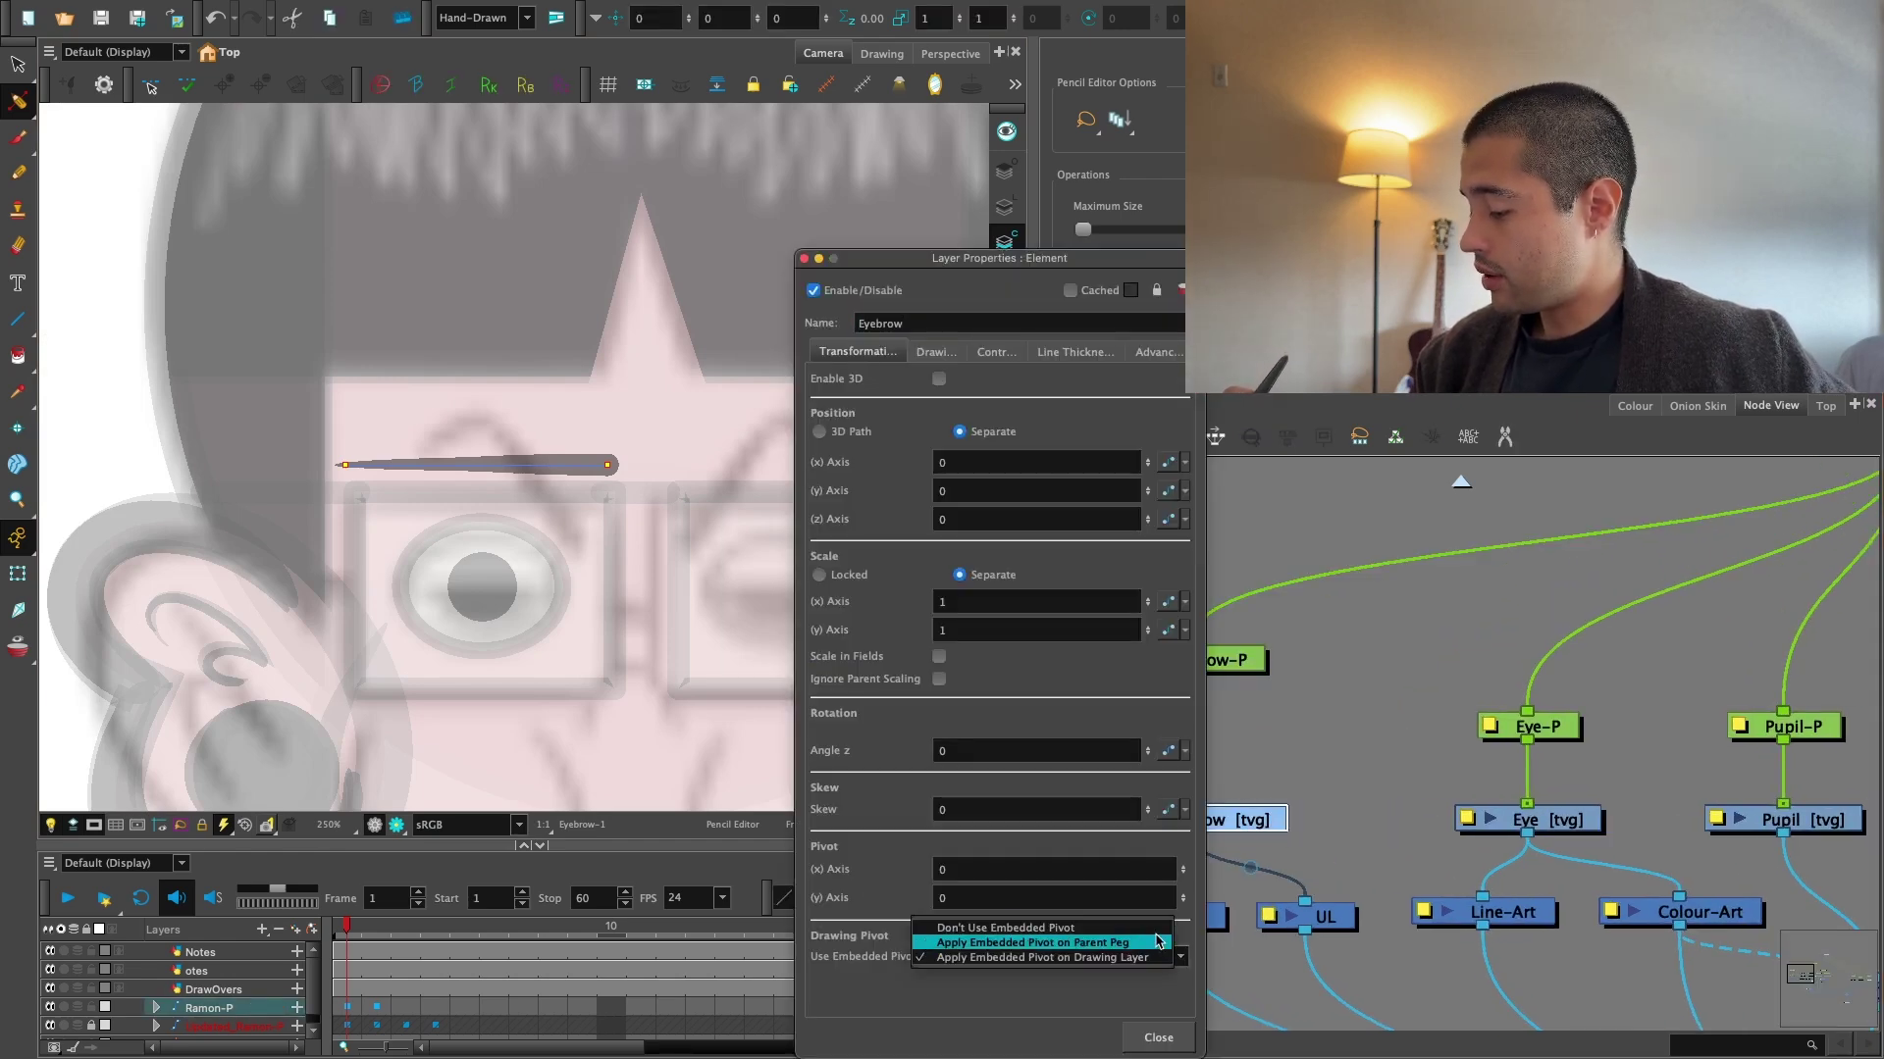
click(1142, 943)
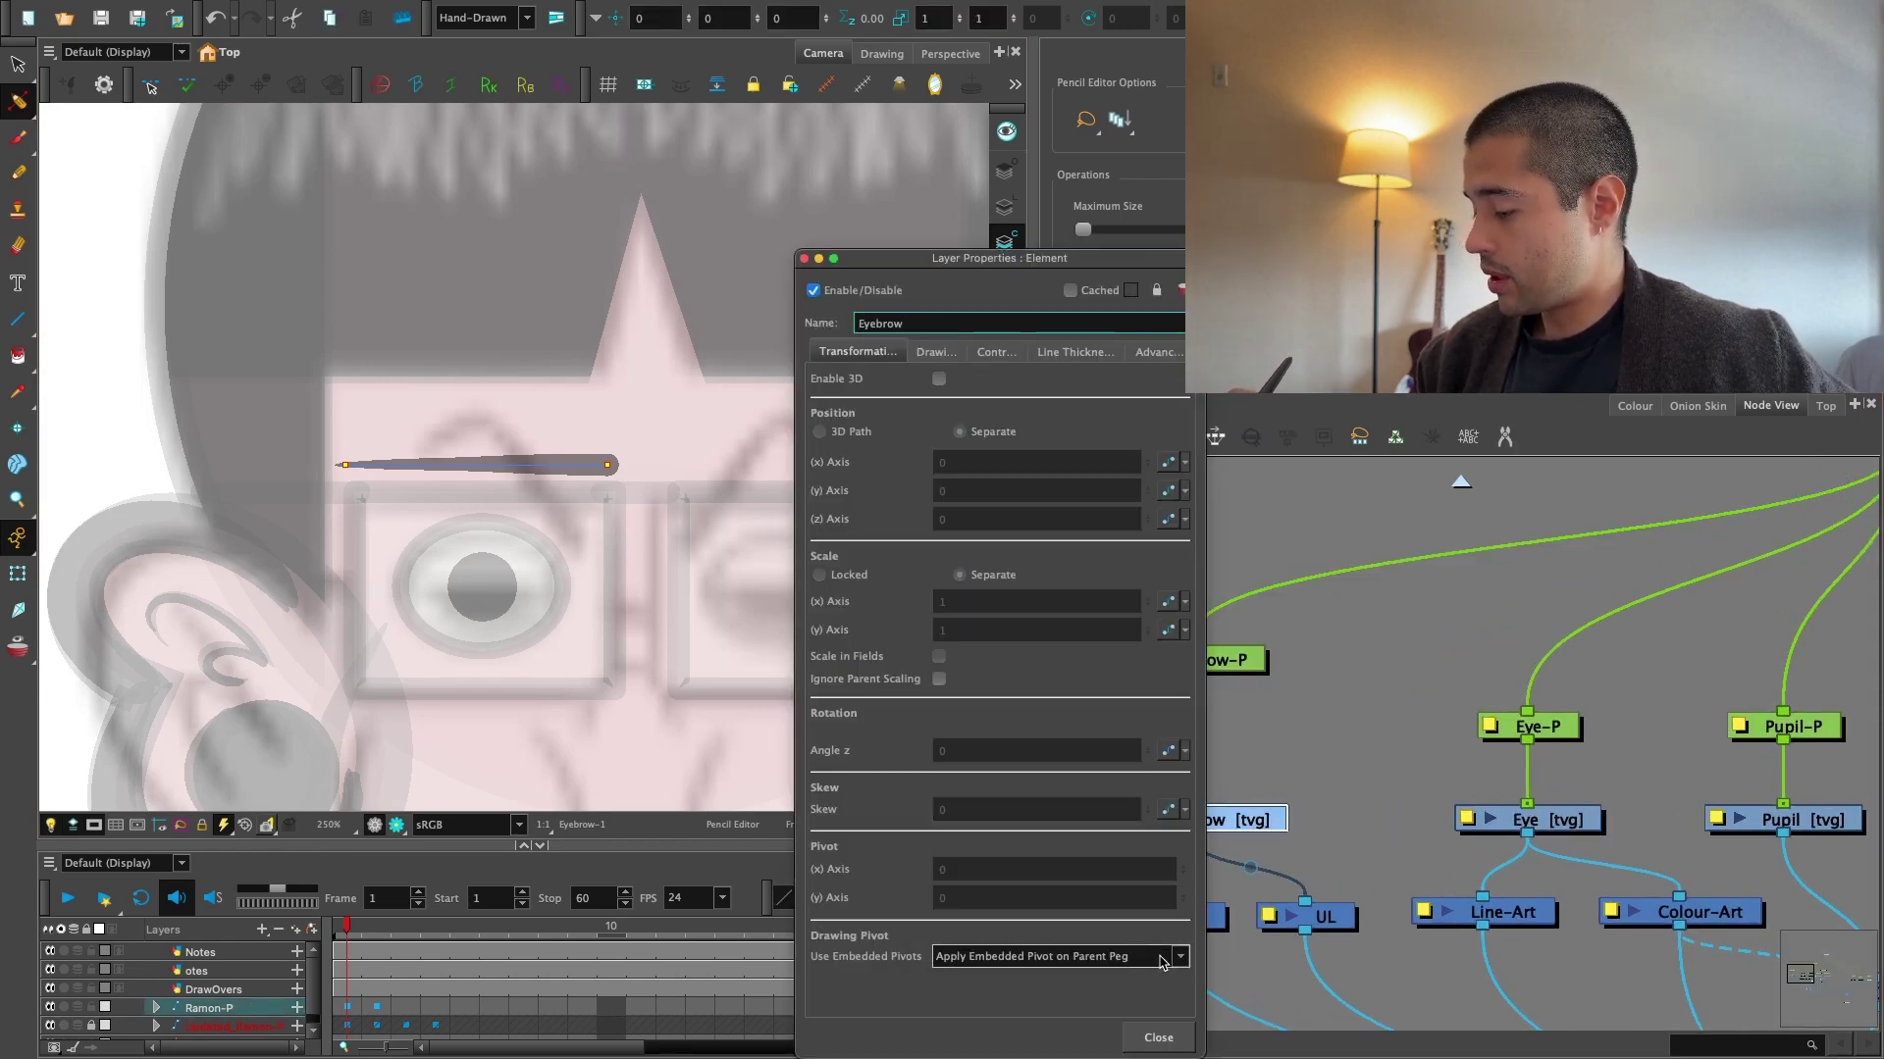
click(1158, 1037)
key(2)
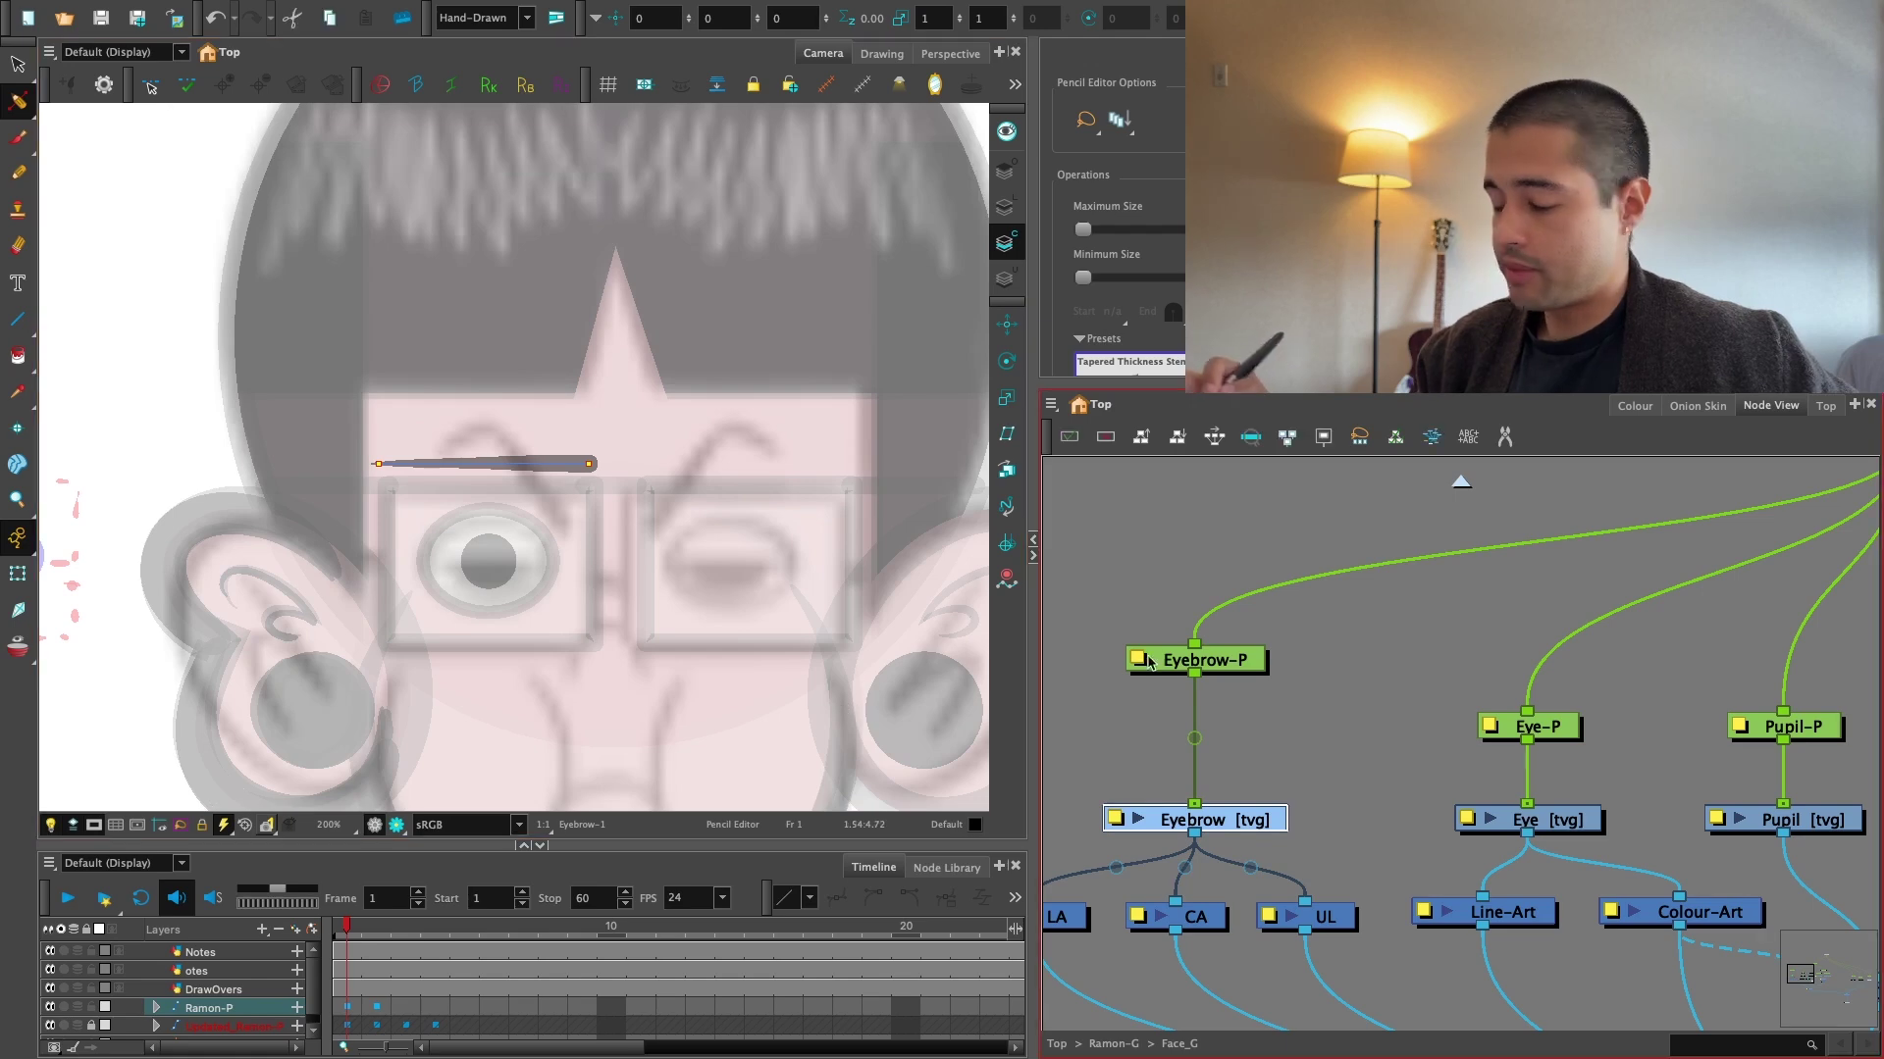
click(1268, 785)
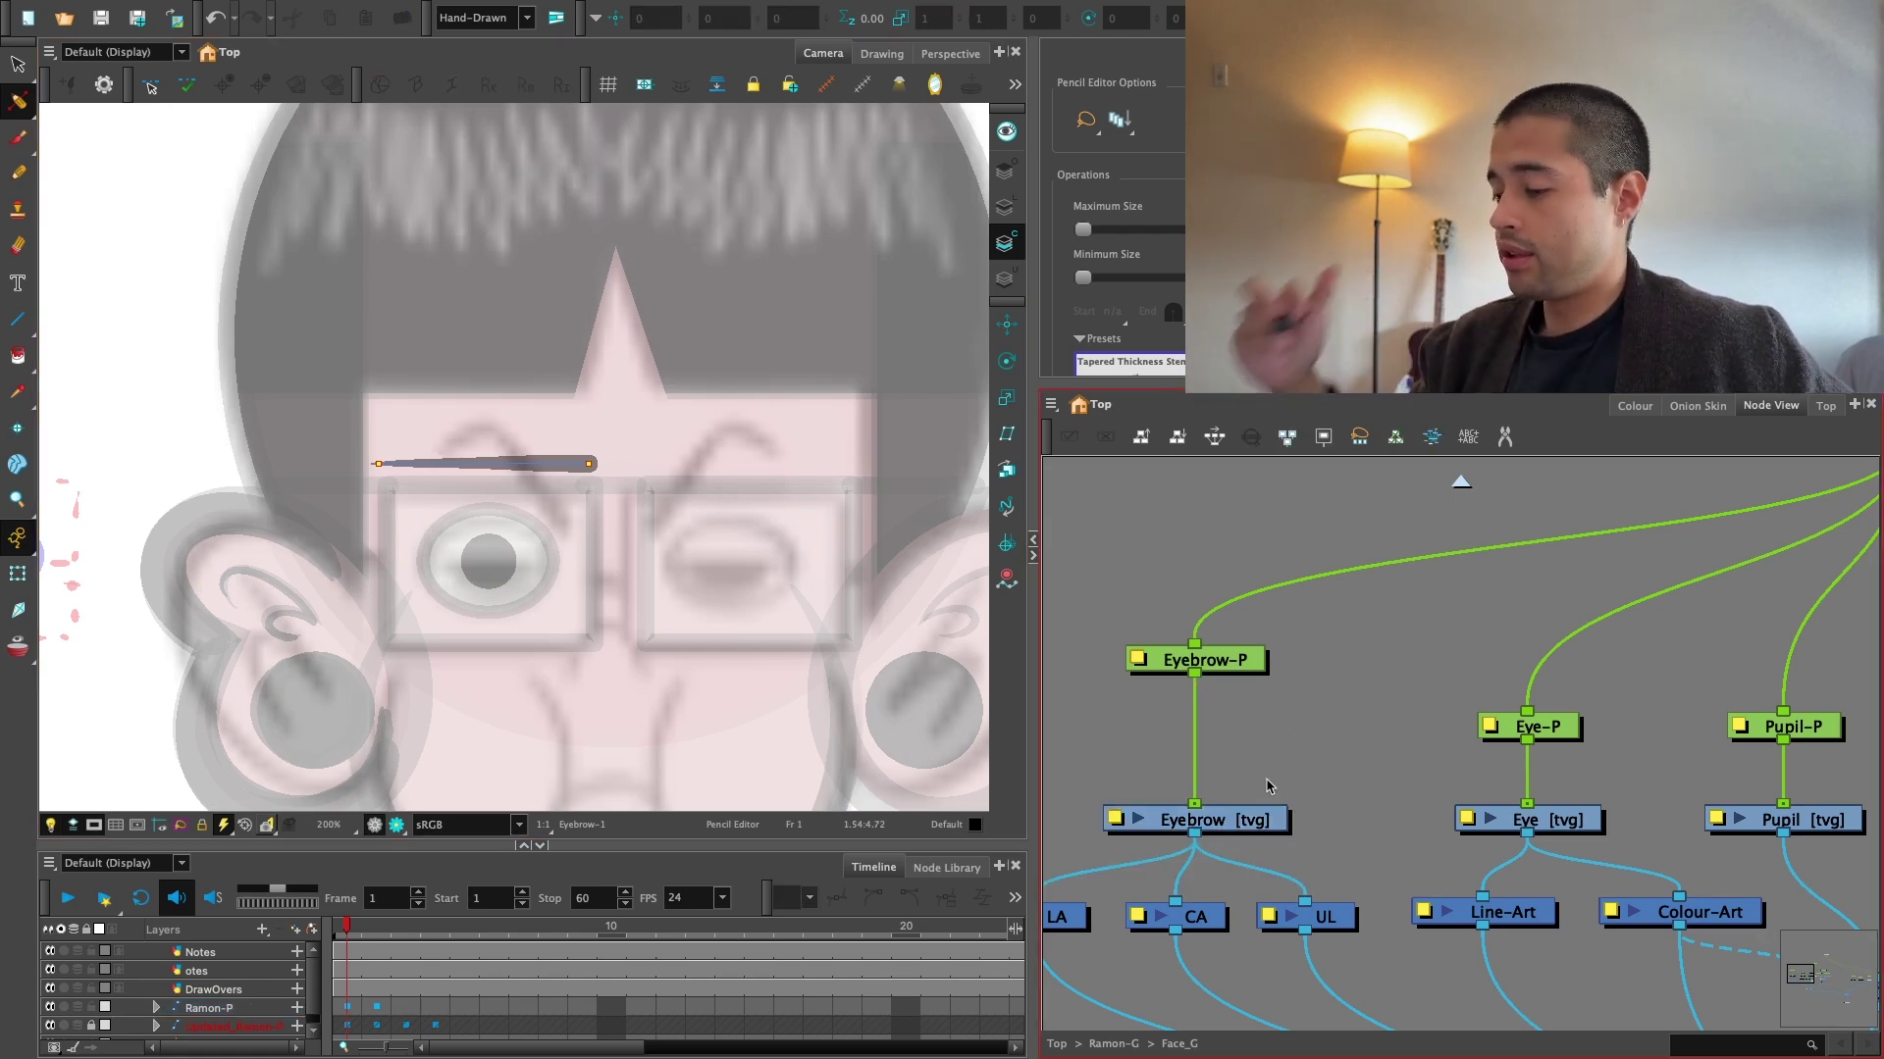
Insert a deformation group for the Eyebrow drawing between it and the Eyebrow-P peg.
click(1235, 829)
click(1471, 17)
drag(1303, 748, 1271, 748)
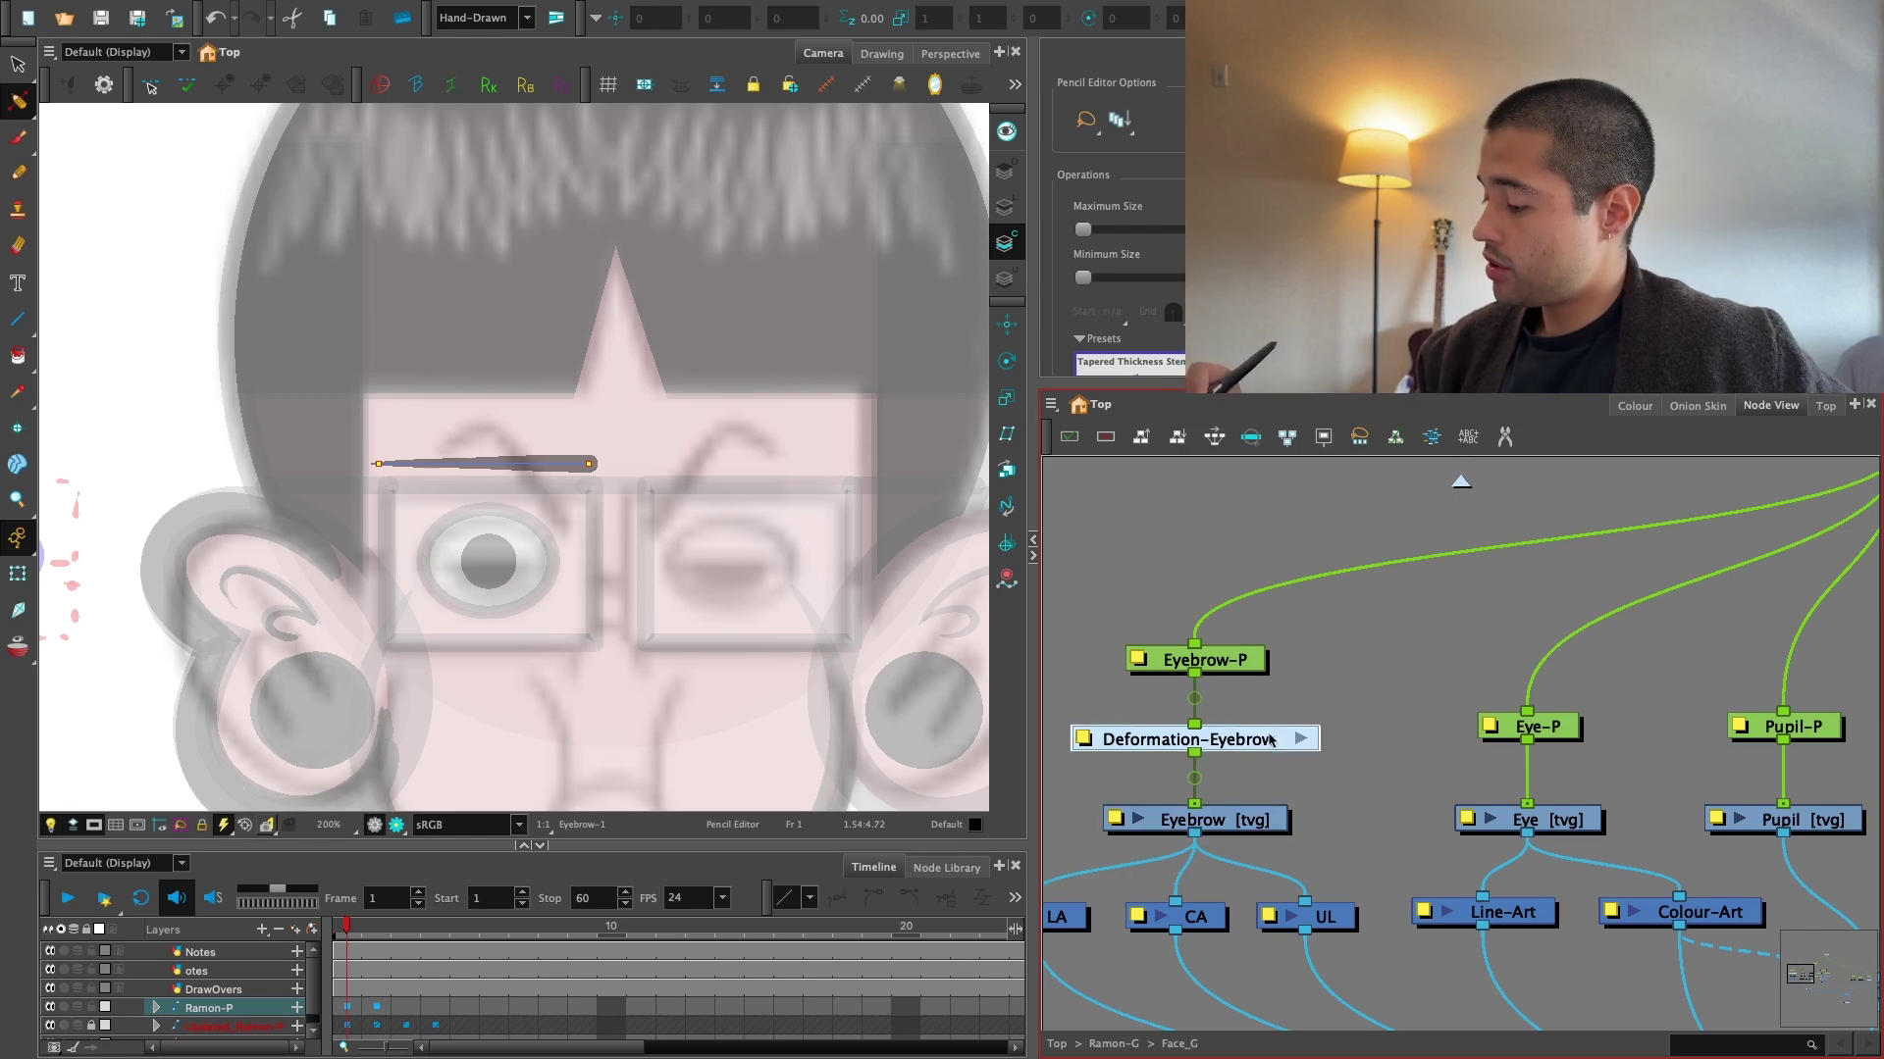
Build a two-segment curve deformation chain along the eyebrow from its rounded inner end to its pointed outer tip with the Rigging tool.
click(1238, 822)
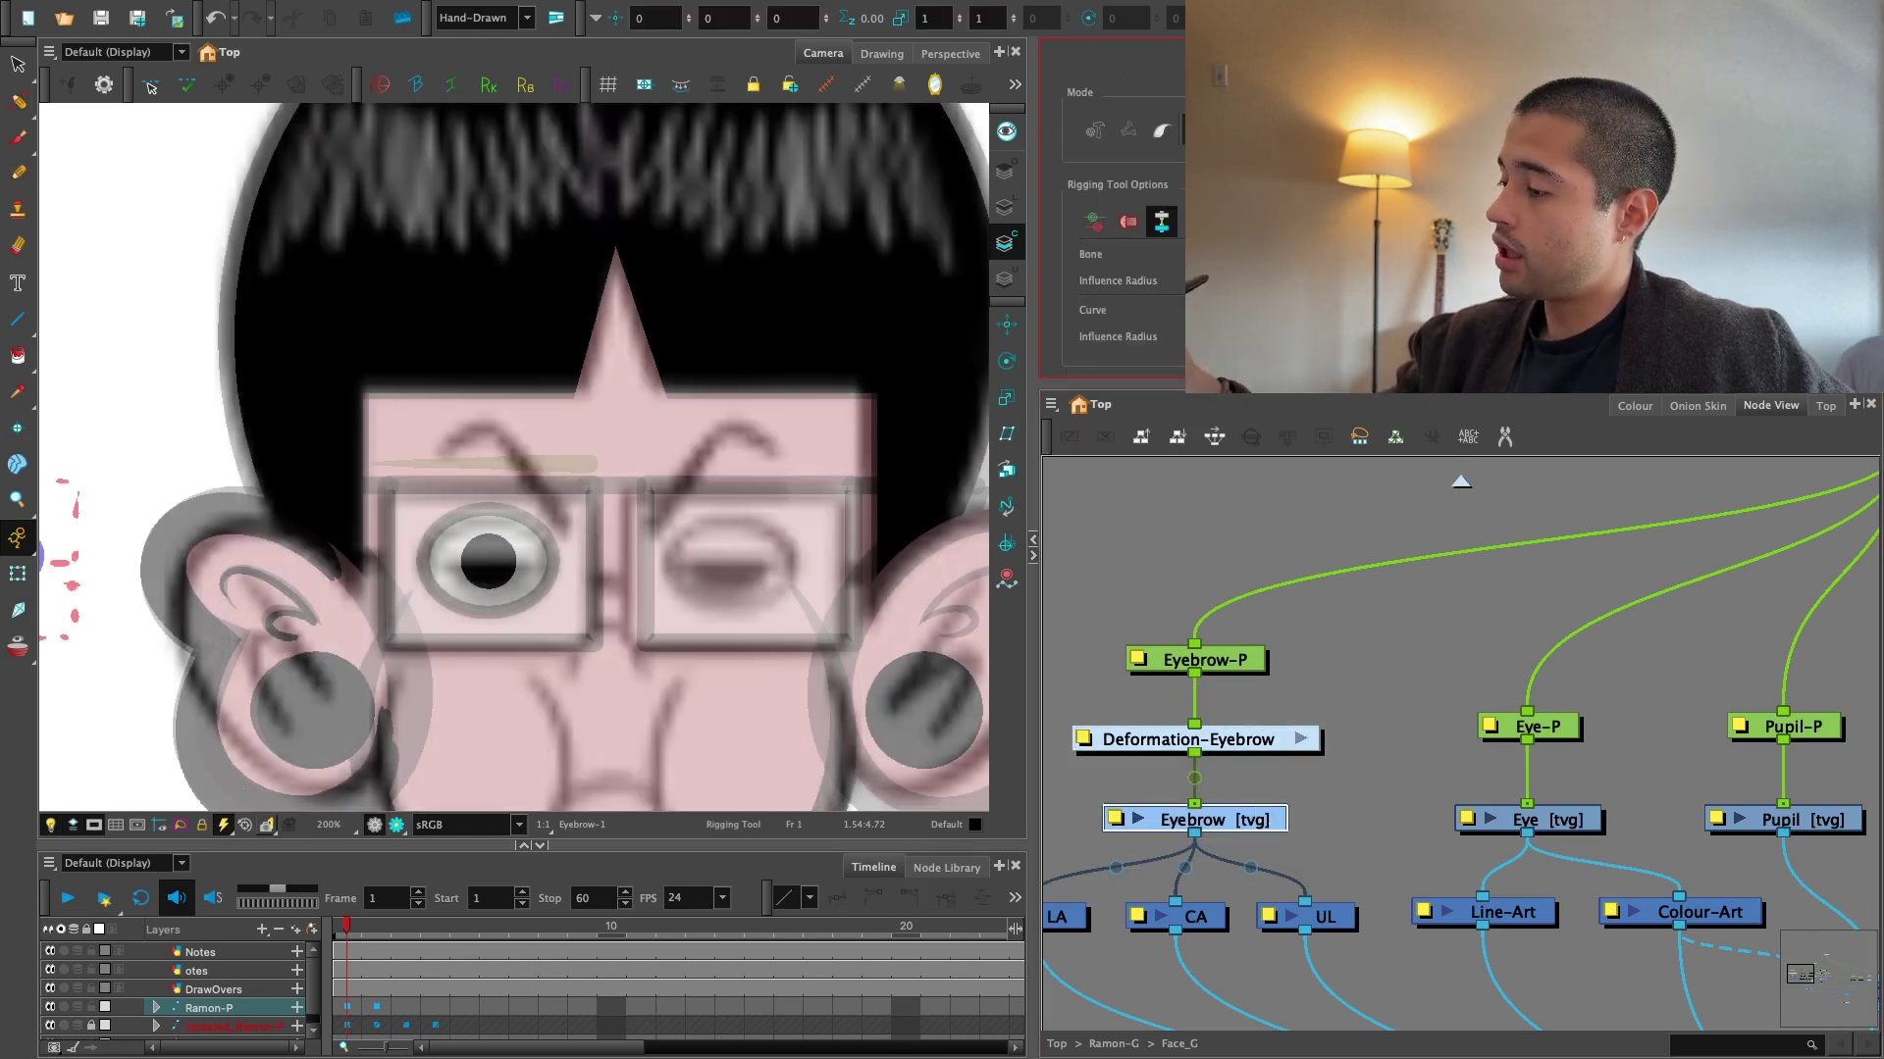
key(2)
key(2)
key(2)
key(2)
key(2)
drag(771, 556, 756, 611)
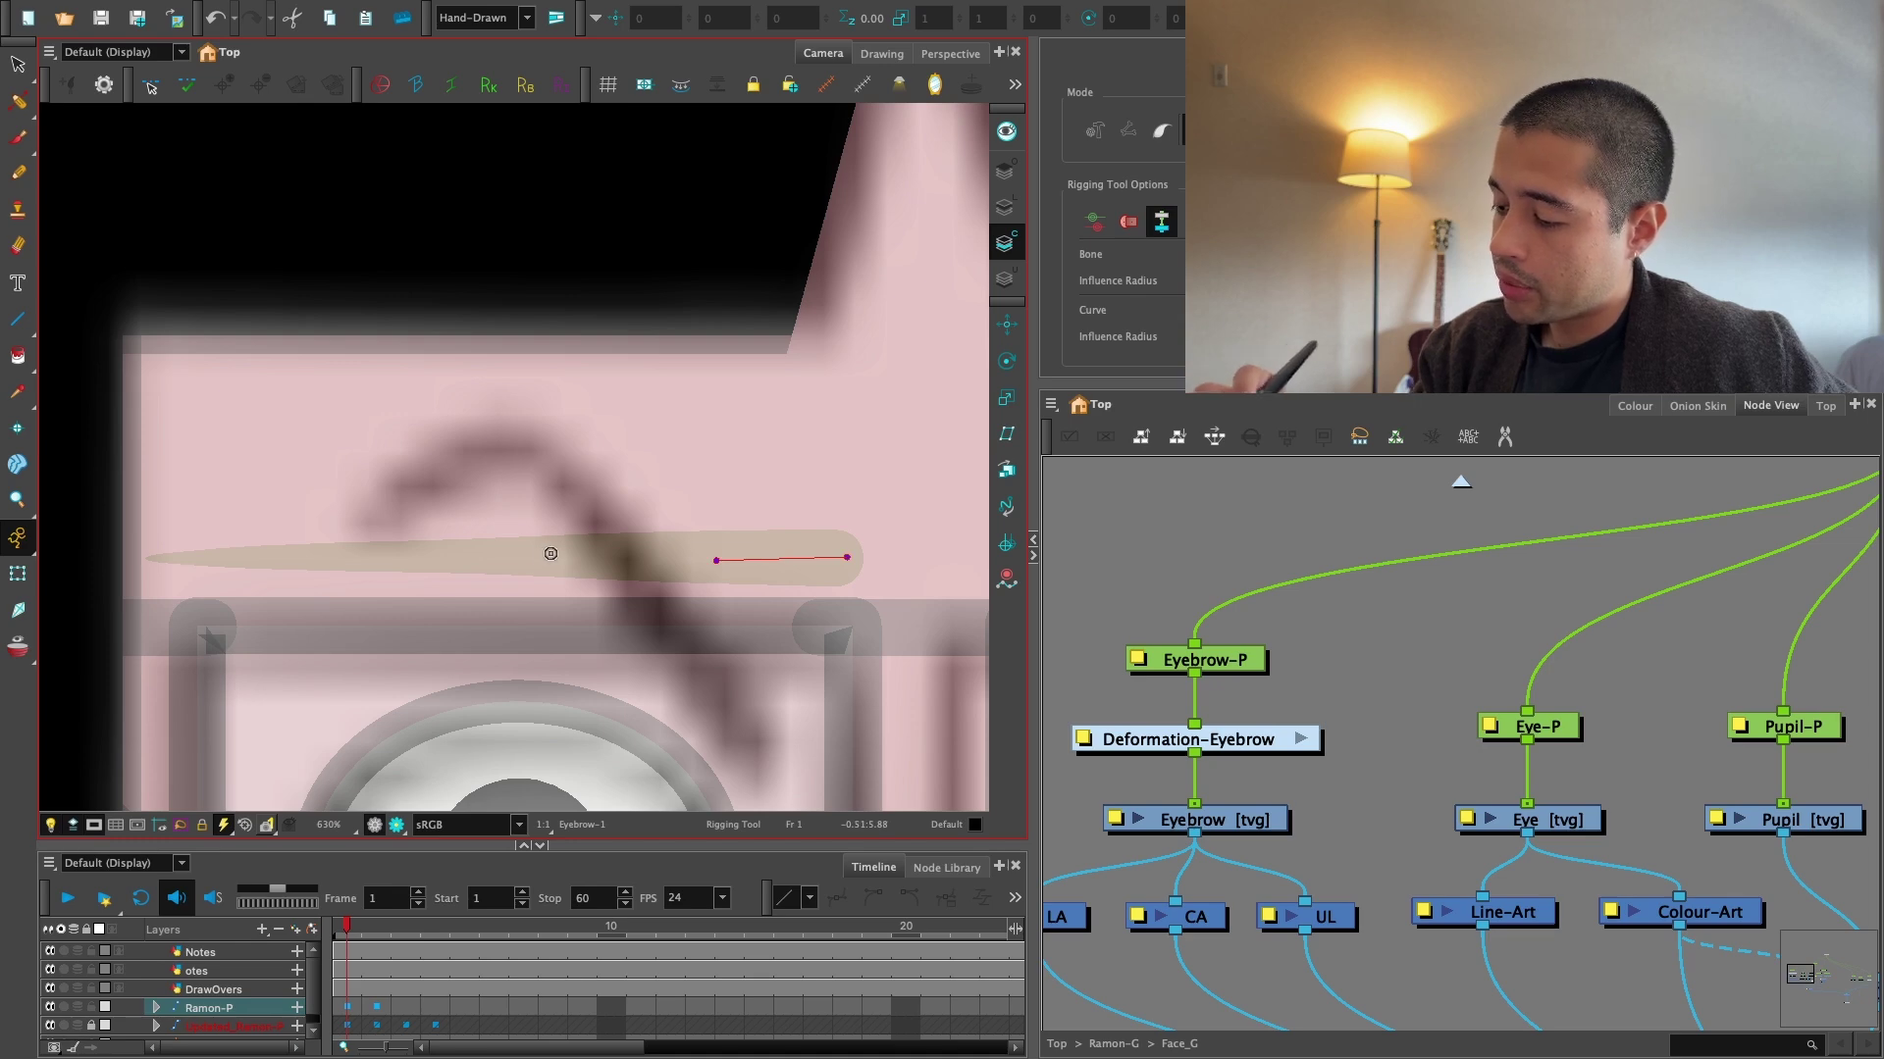
drag(511, 557, 604, 556)
mouse_move(543, 723)
mouse_down()
mouse_move(656, 723)
mouse_move(770, 682)
mouse_up()
drag(412, 667, 450, 609)
drag(618, 476, 554, 541)
drag(373, 701, 478, 610)
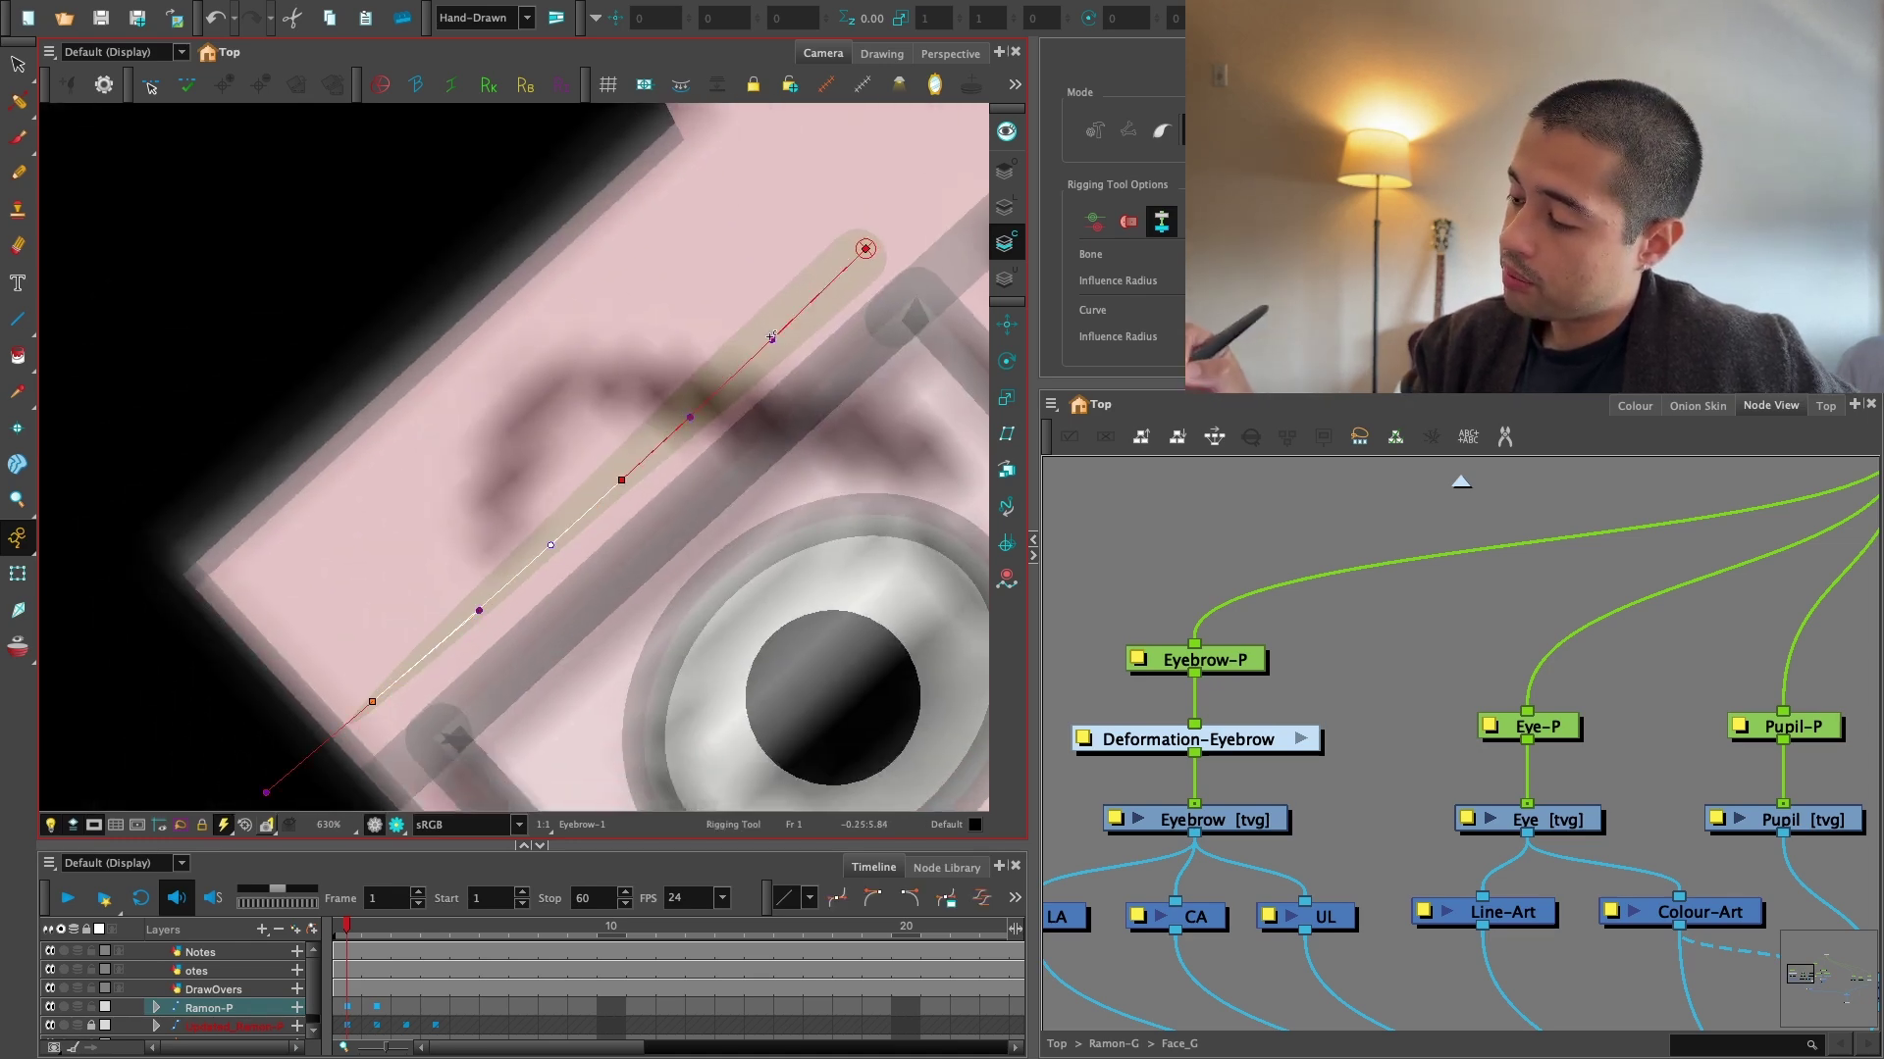
Pose the eyebrow's deformation curve points over the reference brow's inner end, arch peak and outer end.
key(shift+t)
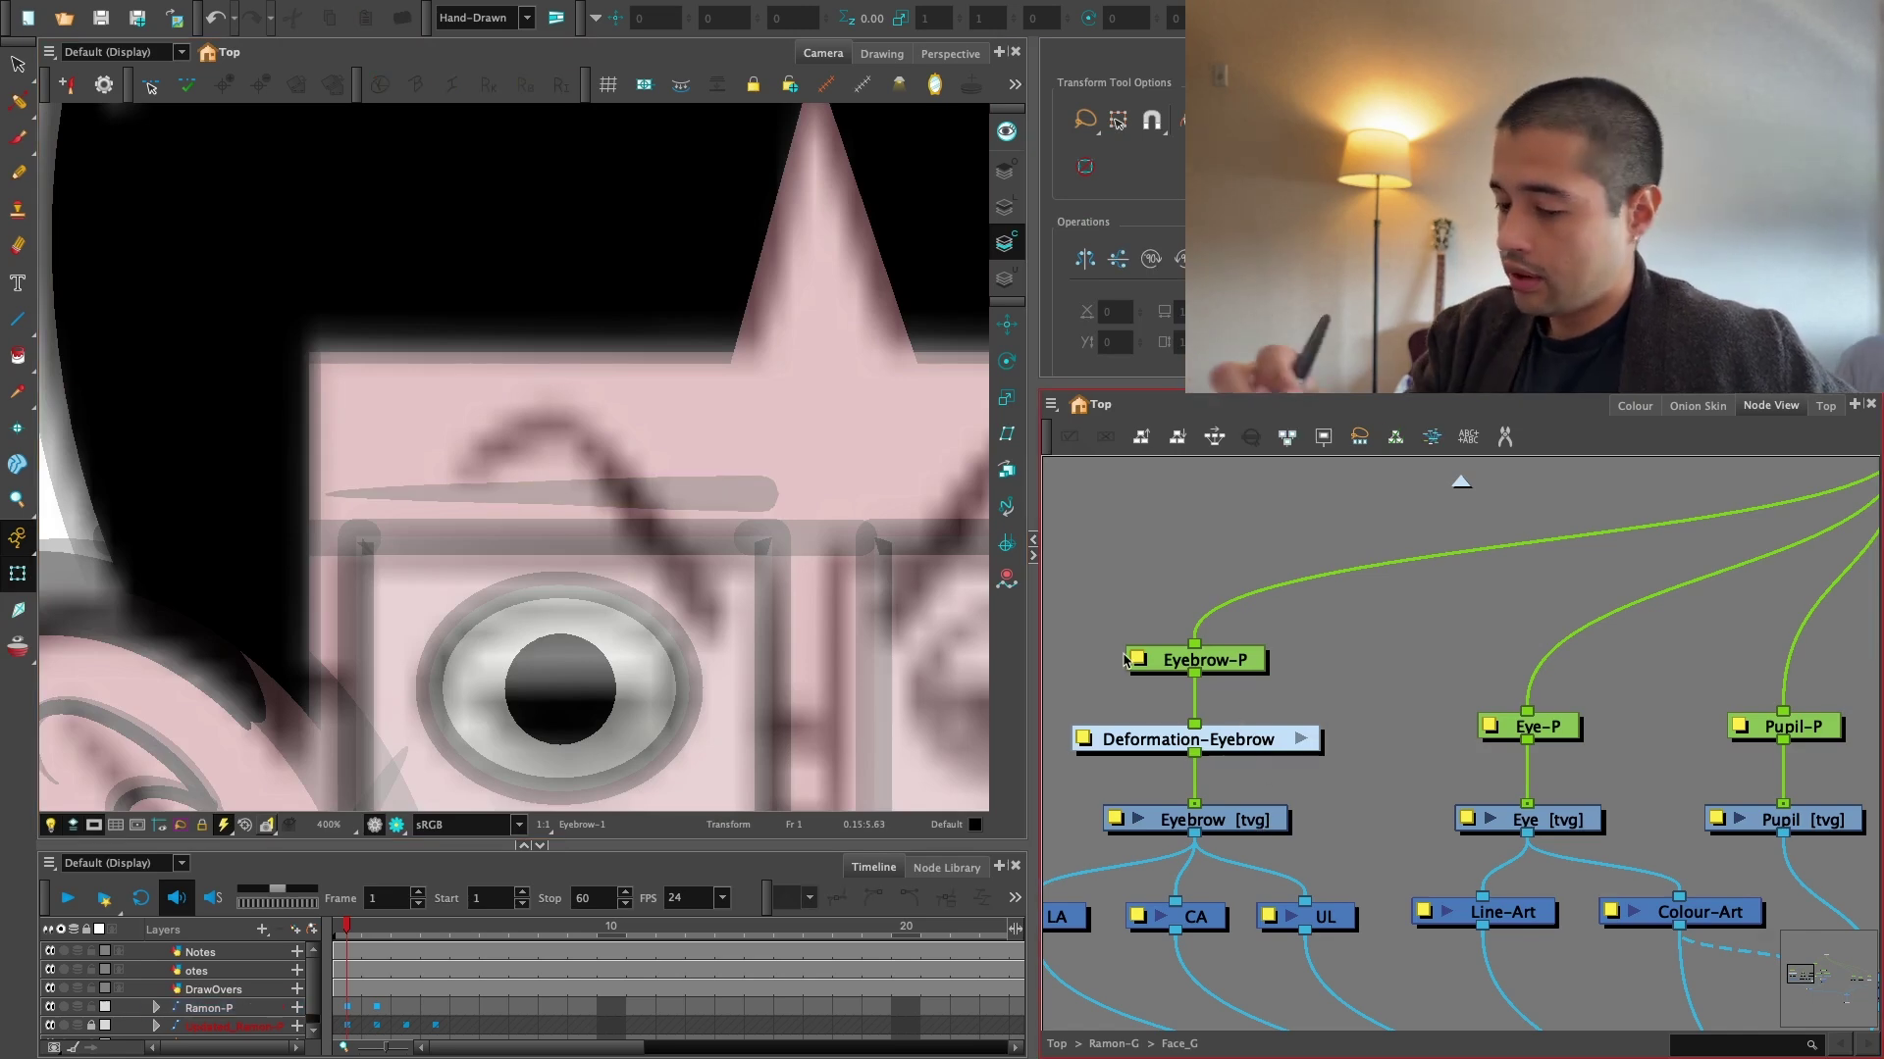
scroll(745, 510, up, 1)
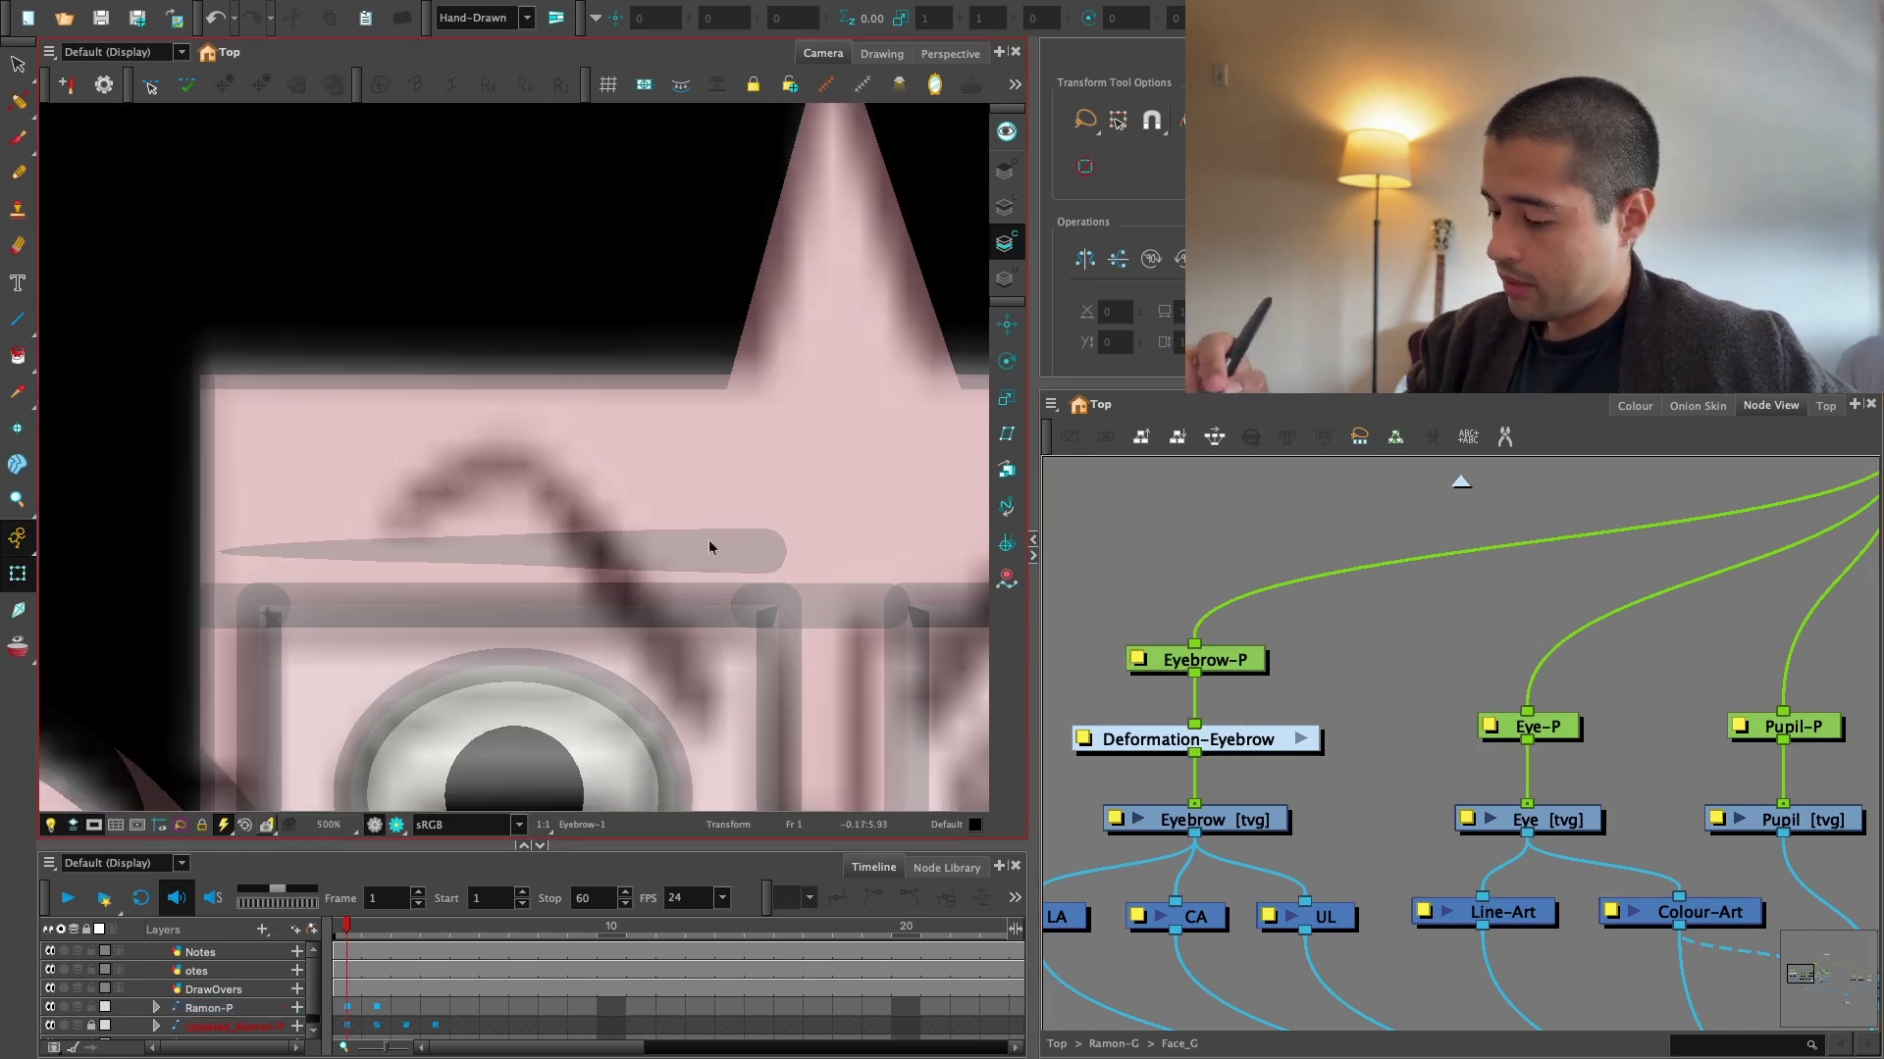
click(348, 1008)
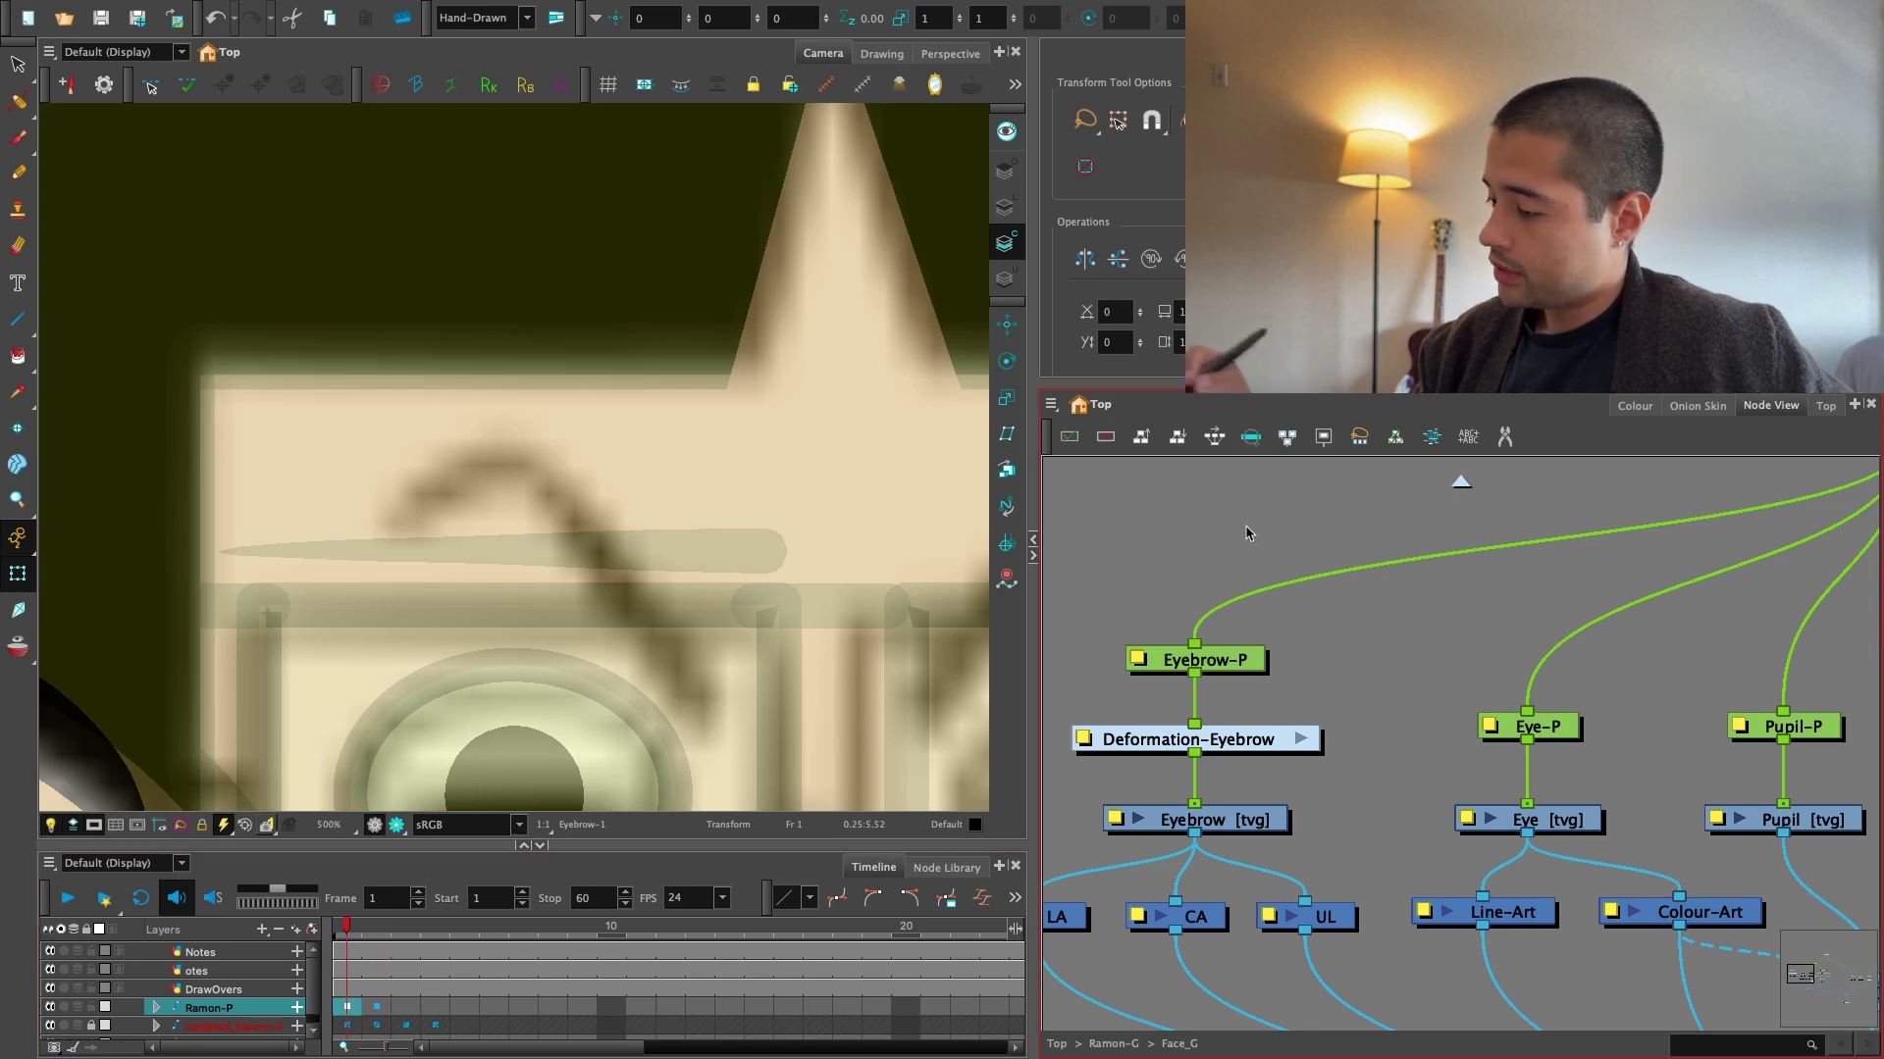
scroll(686, 525, up, 1)
click(726, 549)
click(1099, 579)
drag(794, 556, 724, 715)
drag(457, 561, 478, 452)
drag(125, 557, 274, 552)
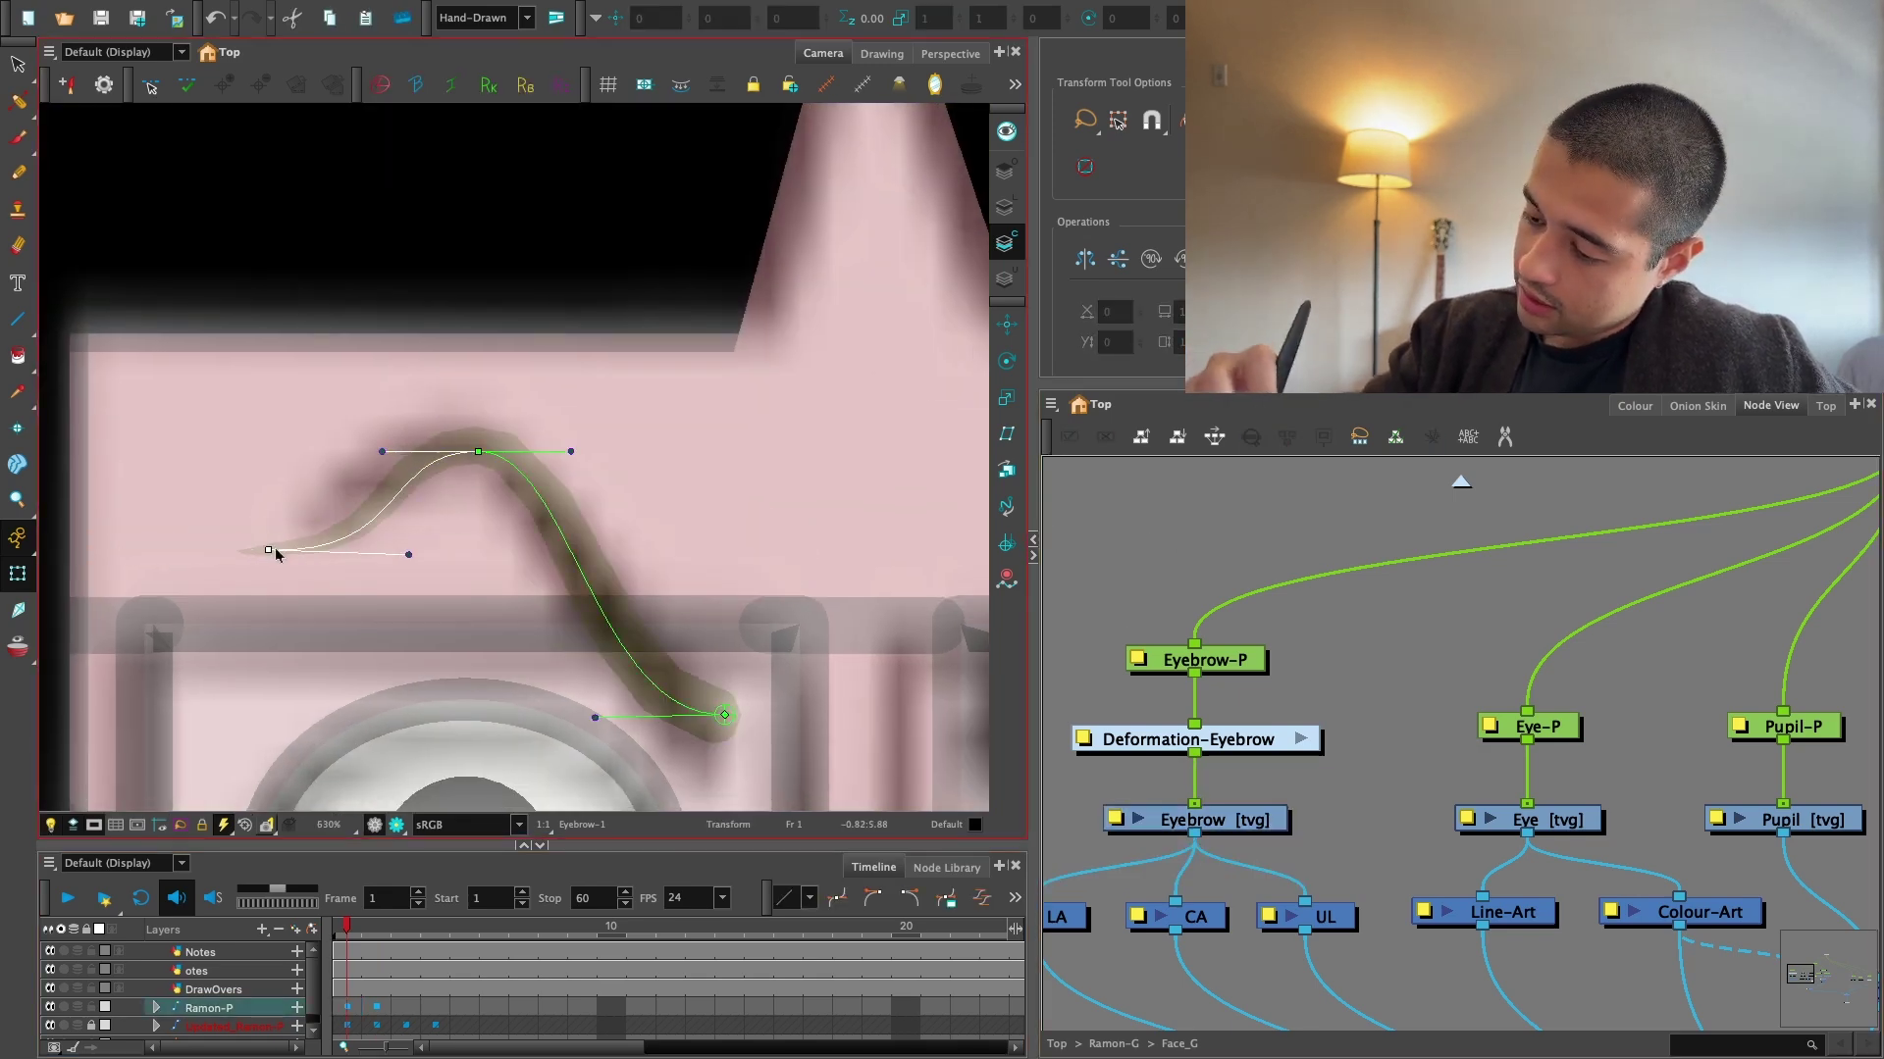
Adjust the deformation curve's handles and points so the eyebrow bends into a smooth arch along the reference brow.
drag(415, 555, 365, 466)
drag(480, 453, 472, 446)
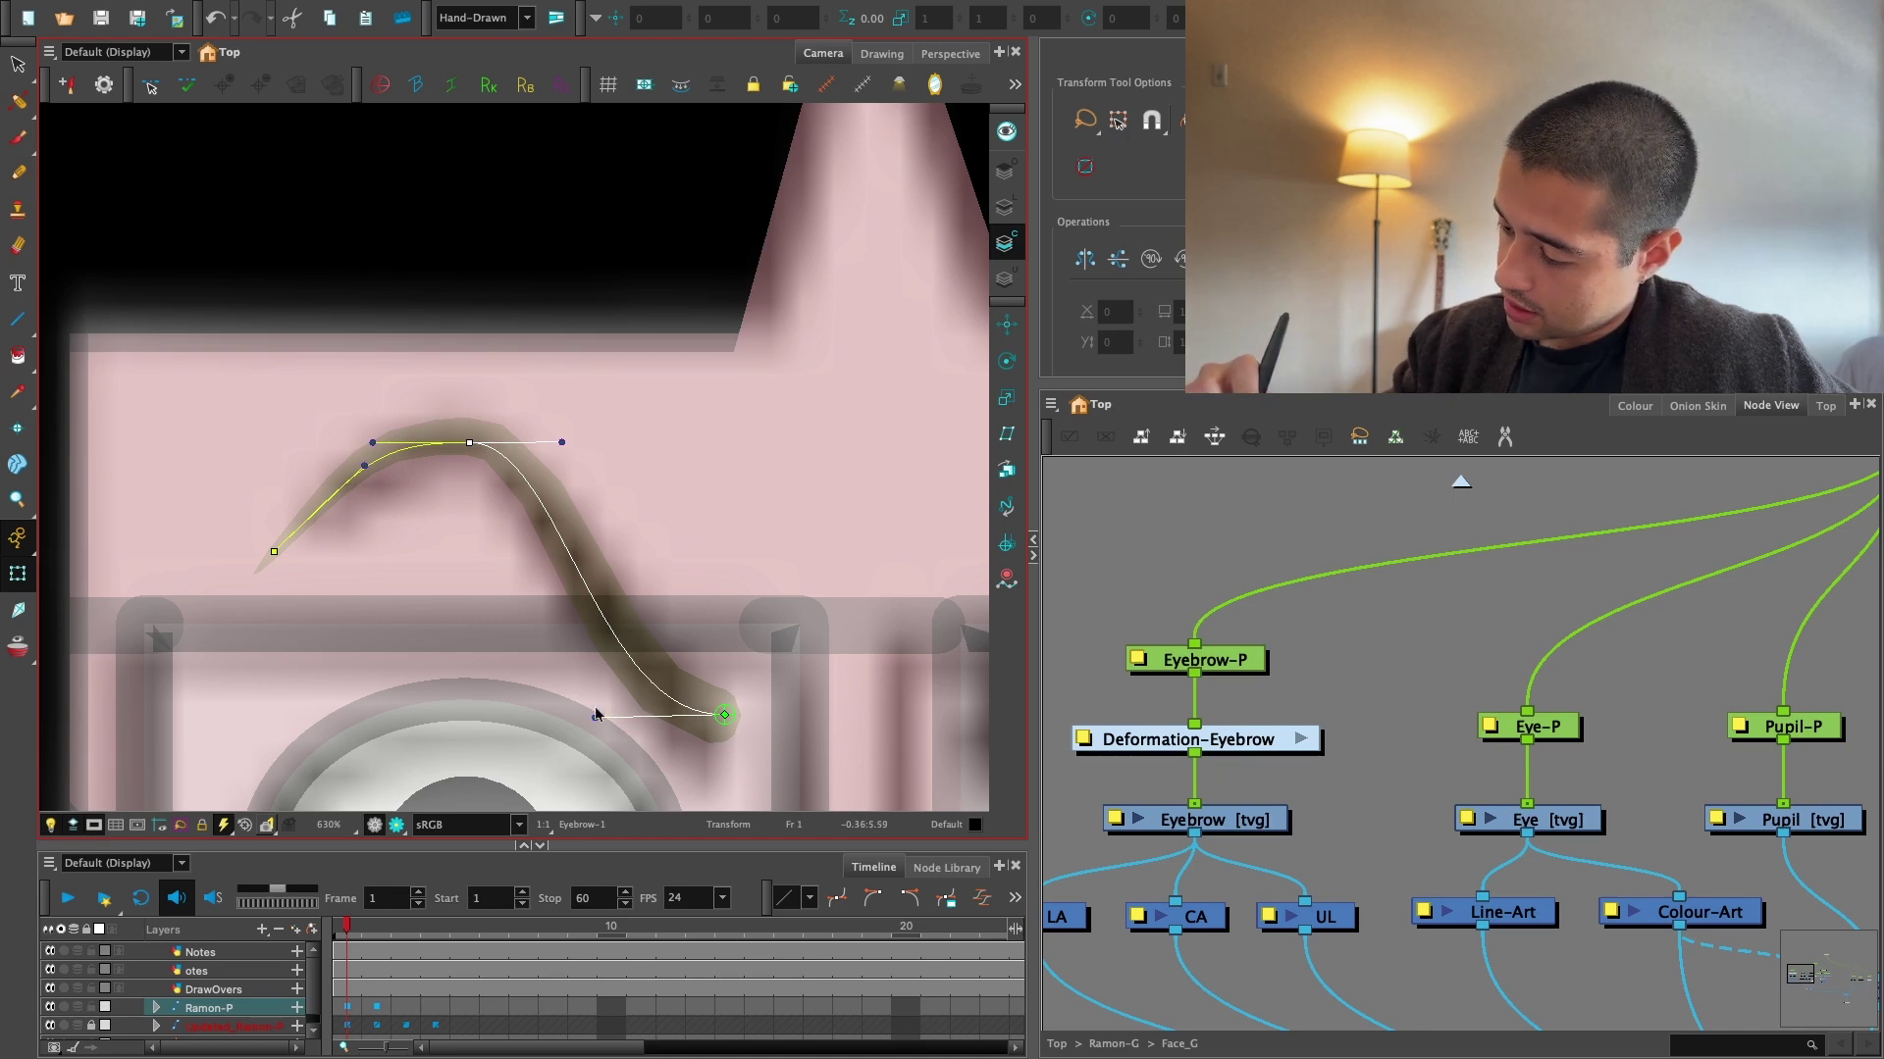
drag(595, 716, 644, 638)
drag(724, 715, 719, 726)
drag(562, 442, 476, 448)
key(alt+s)
key(2)
drag(664, 639, 673, 615)
key(1)
click(18, 574)
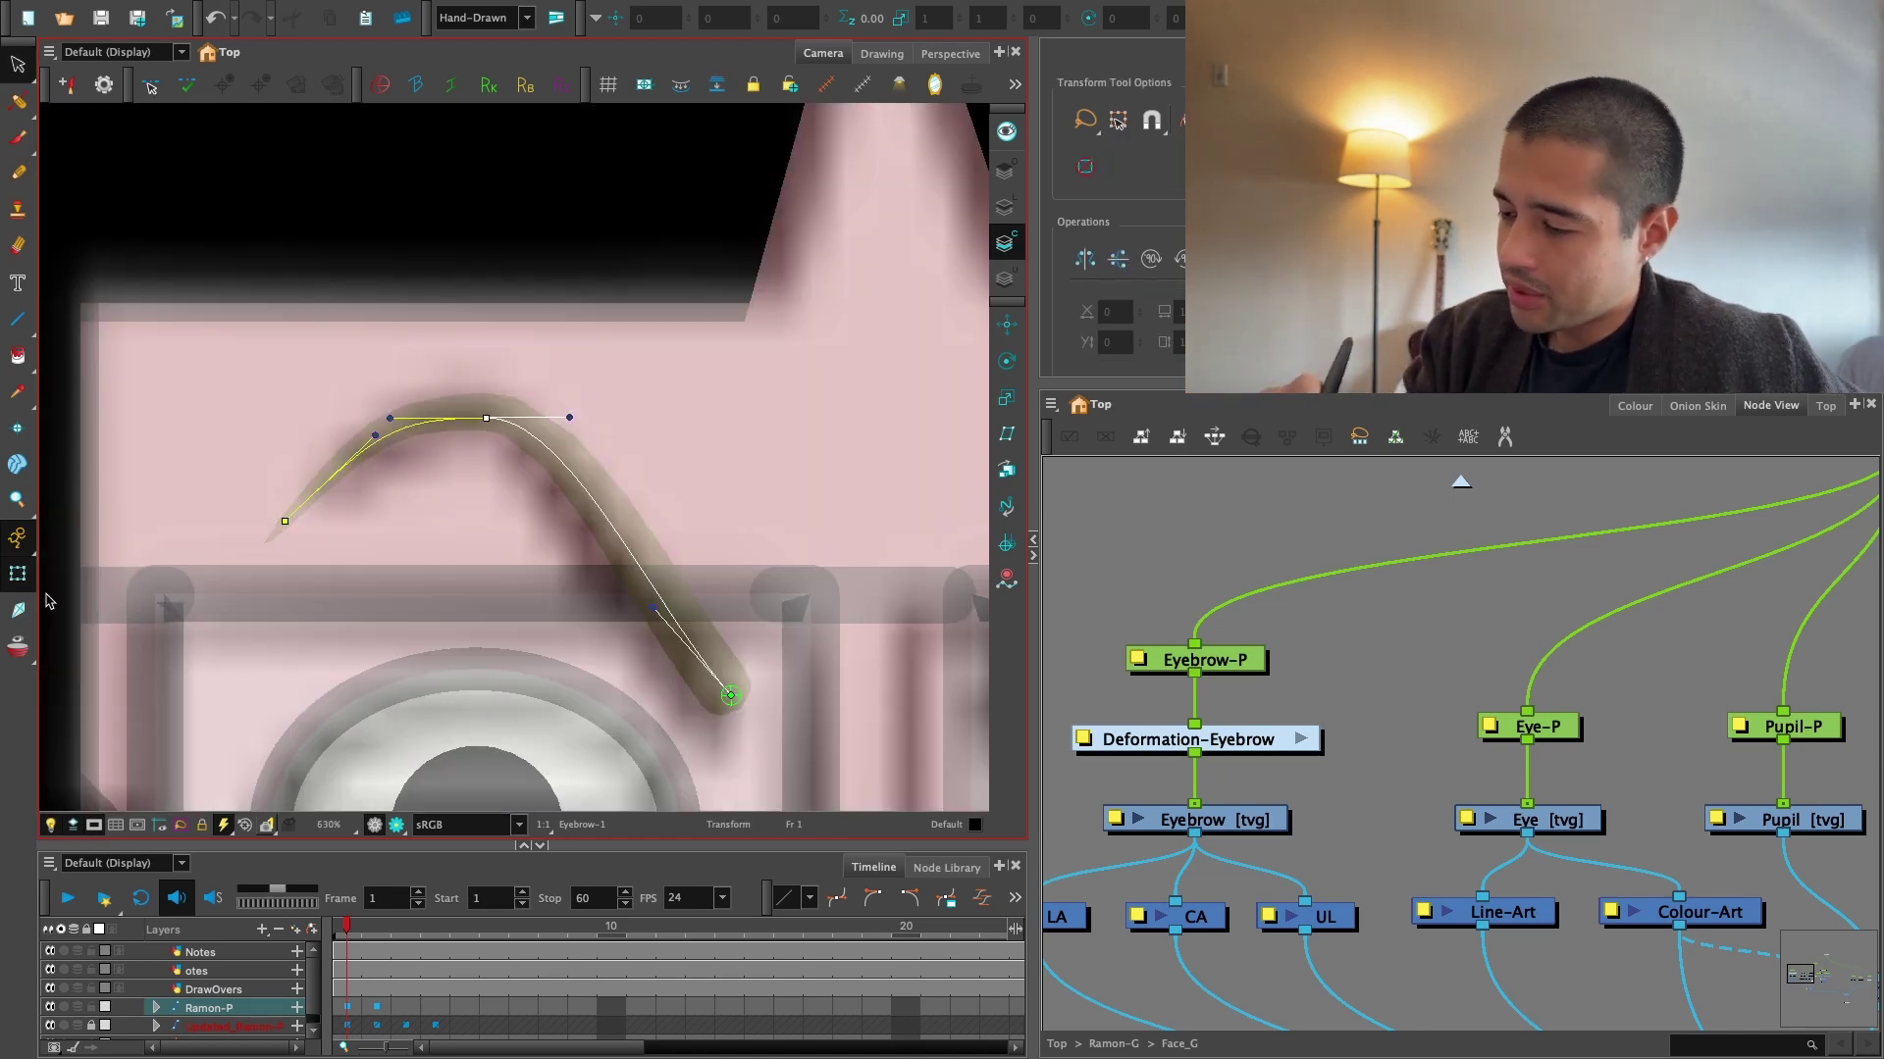
key(2)
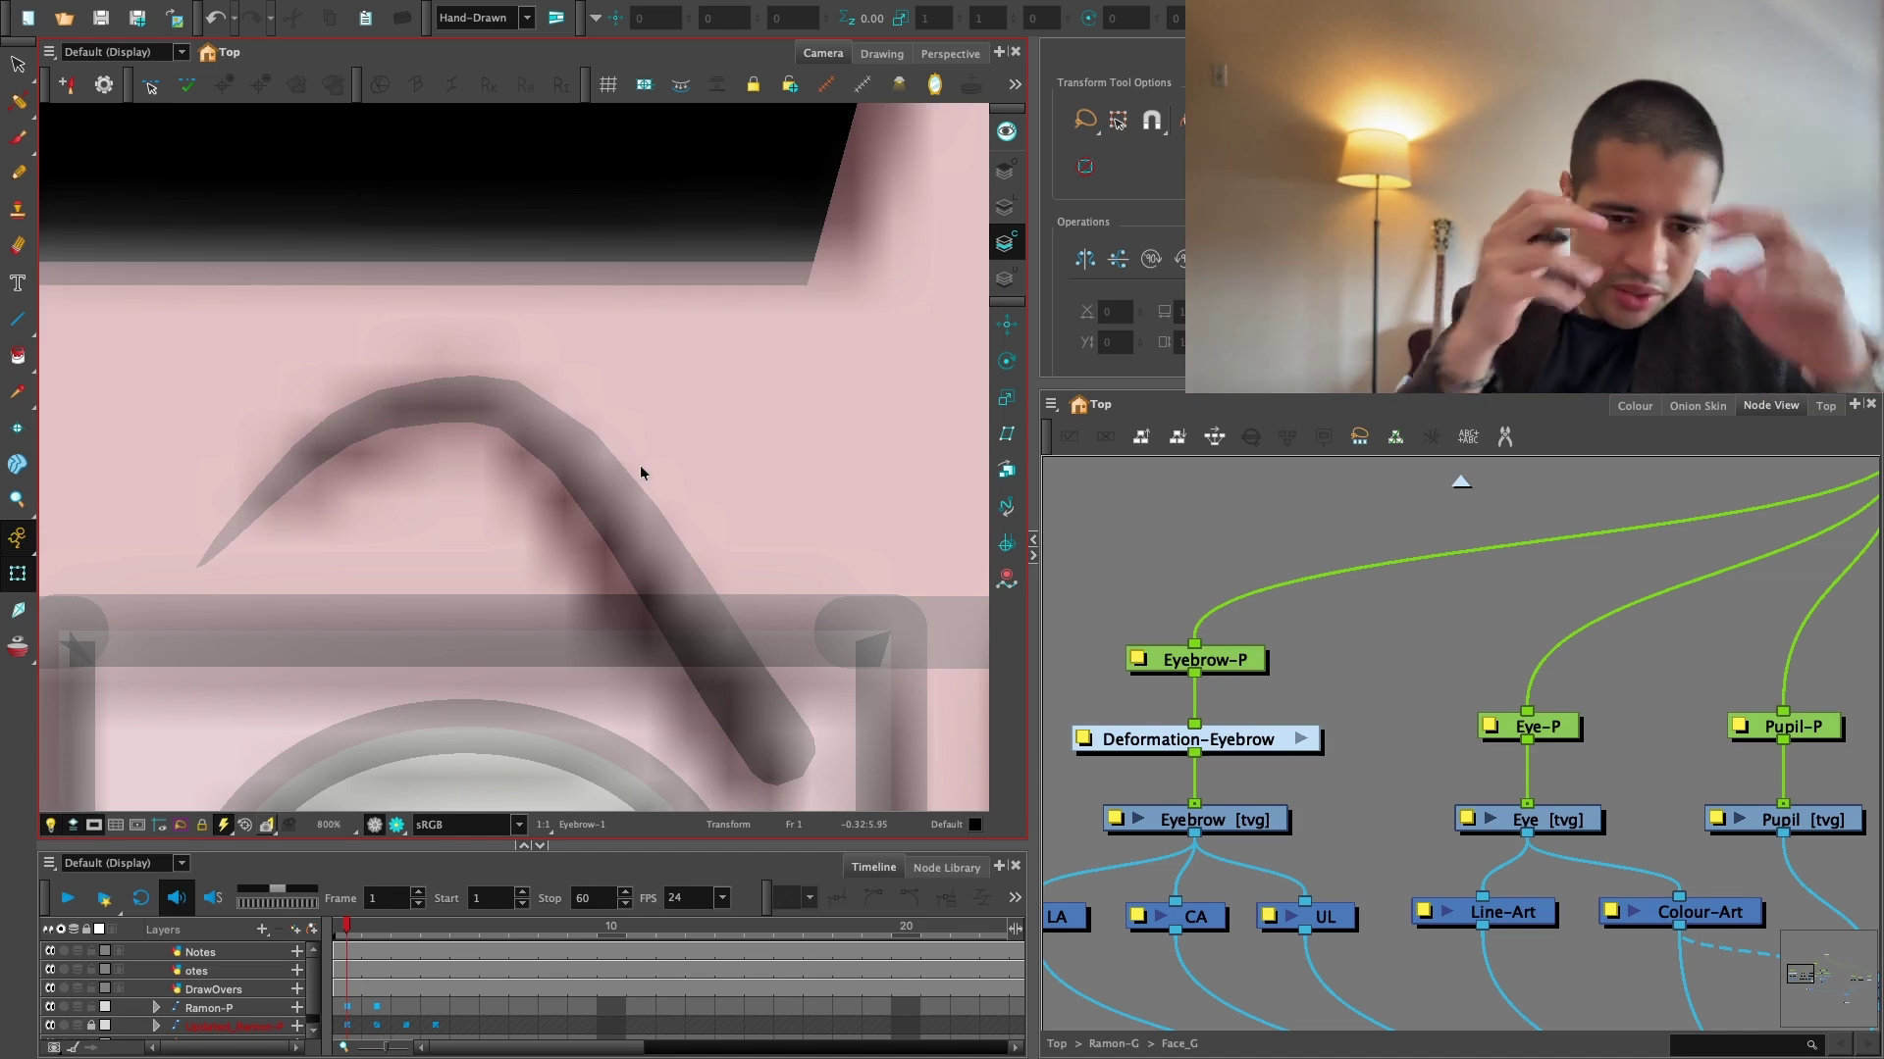
Add many contour points along the eyebrow stroke's centreline with the Contour Editor so it deforms smoothly.
click(602, 510)
key(alt+s)
key(1)
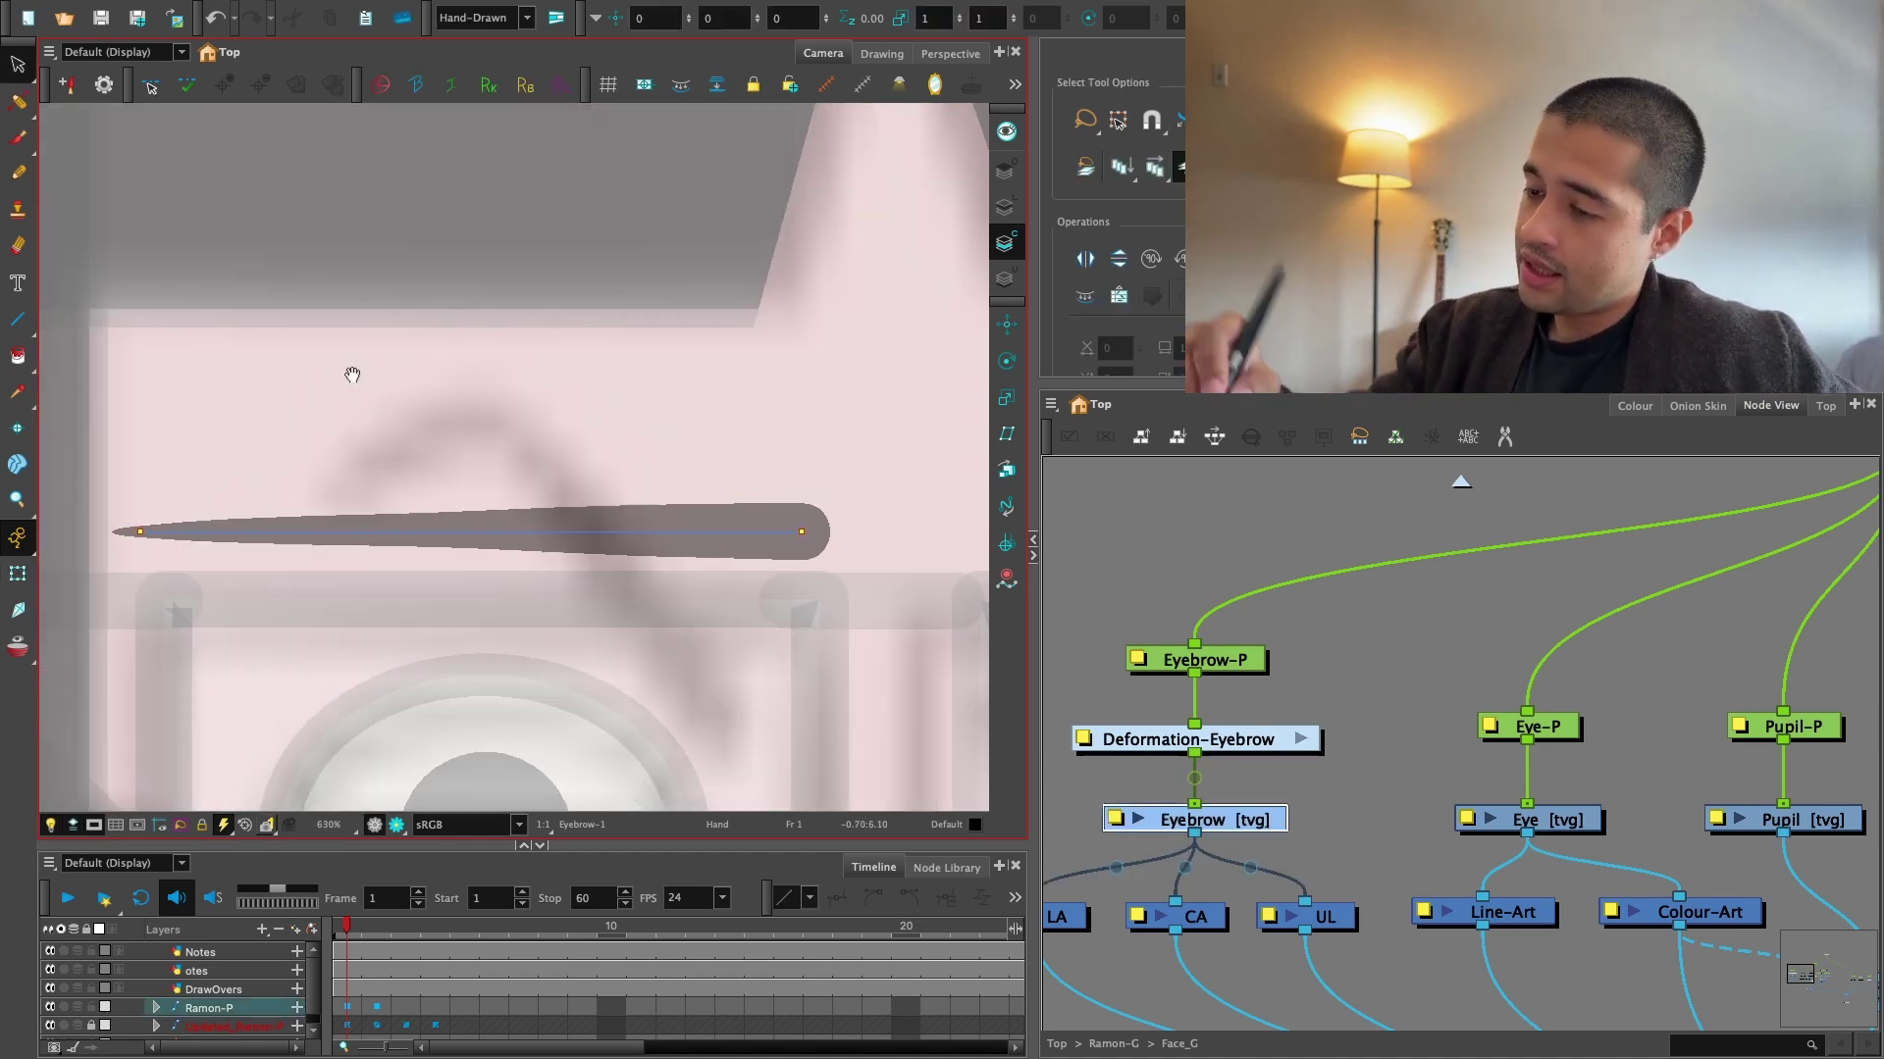
click(17, 102)
click(75, 98)
key(2)
key(1)
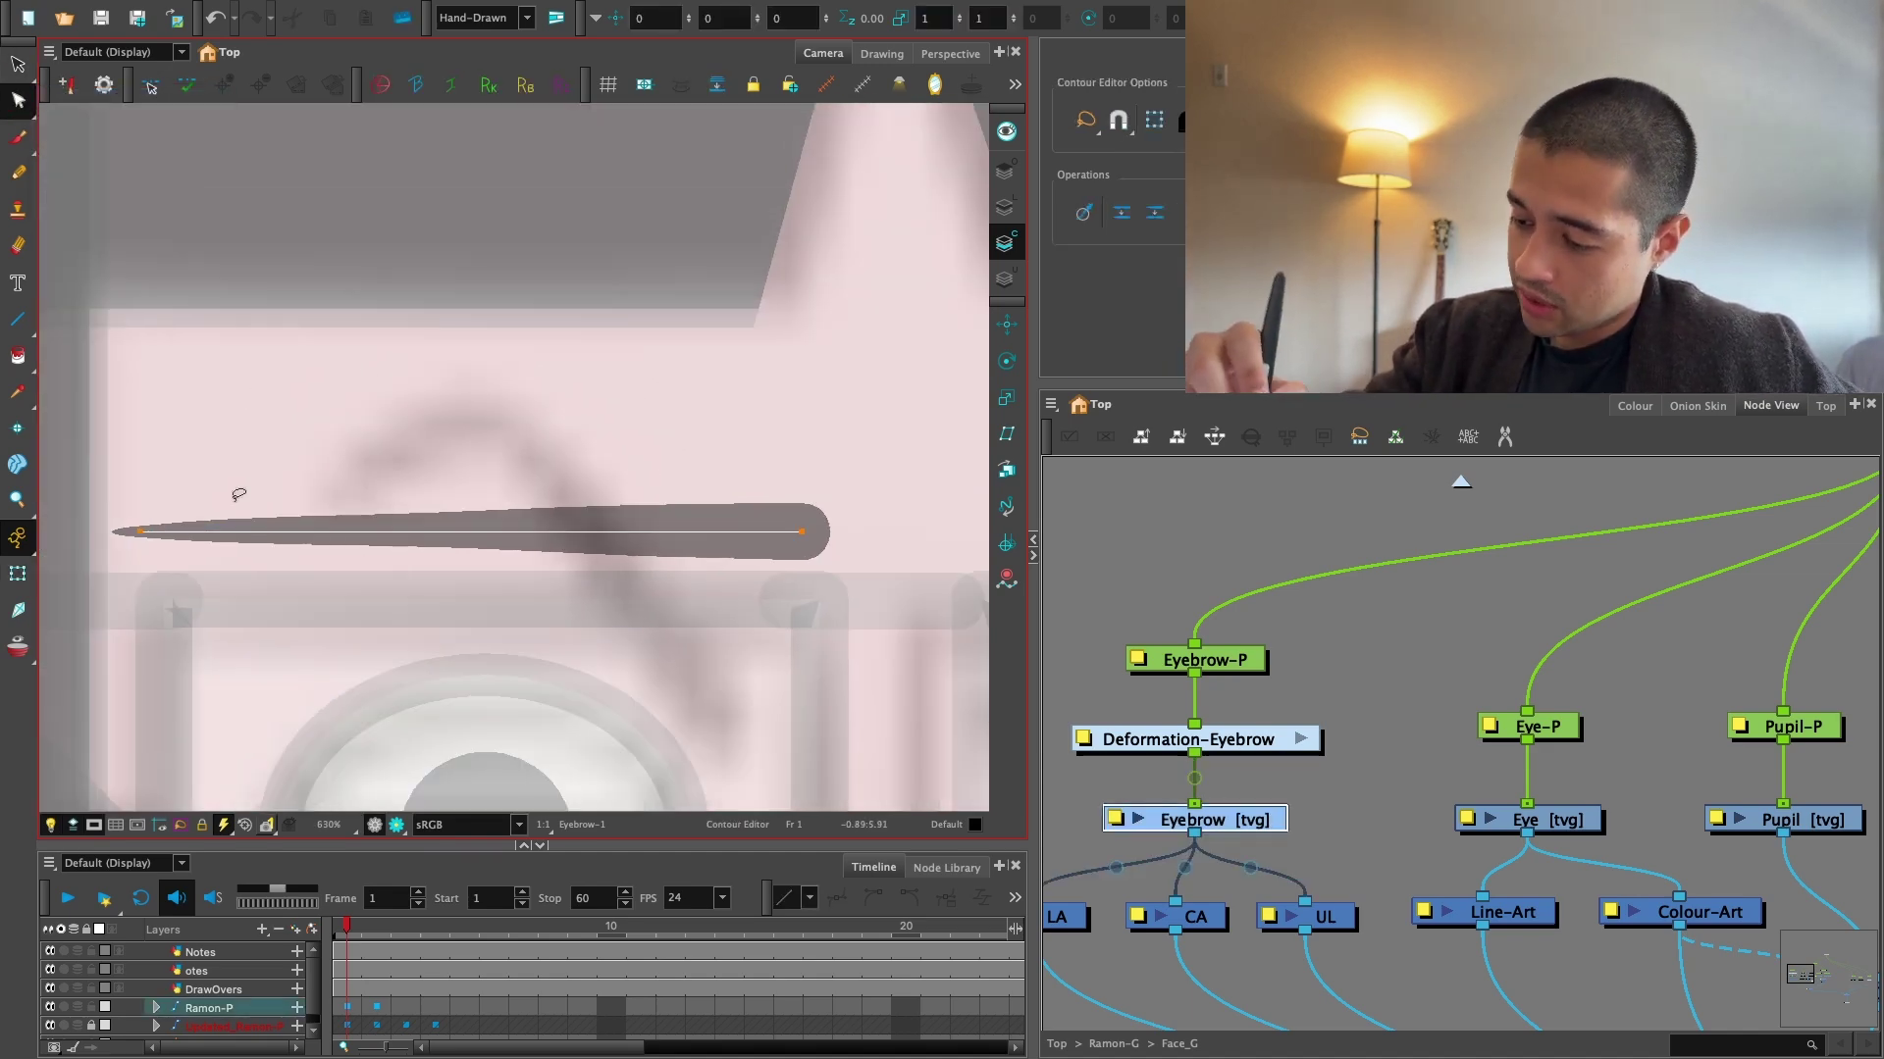
click(177, 534)
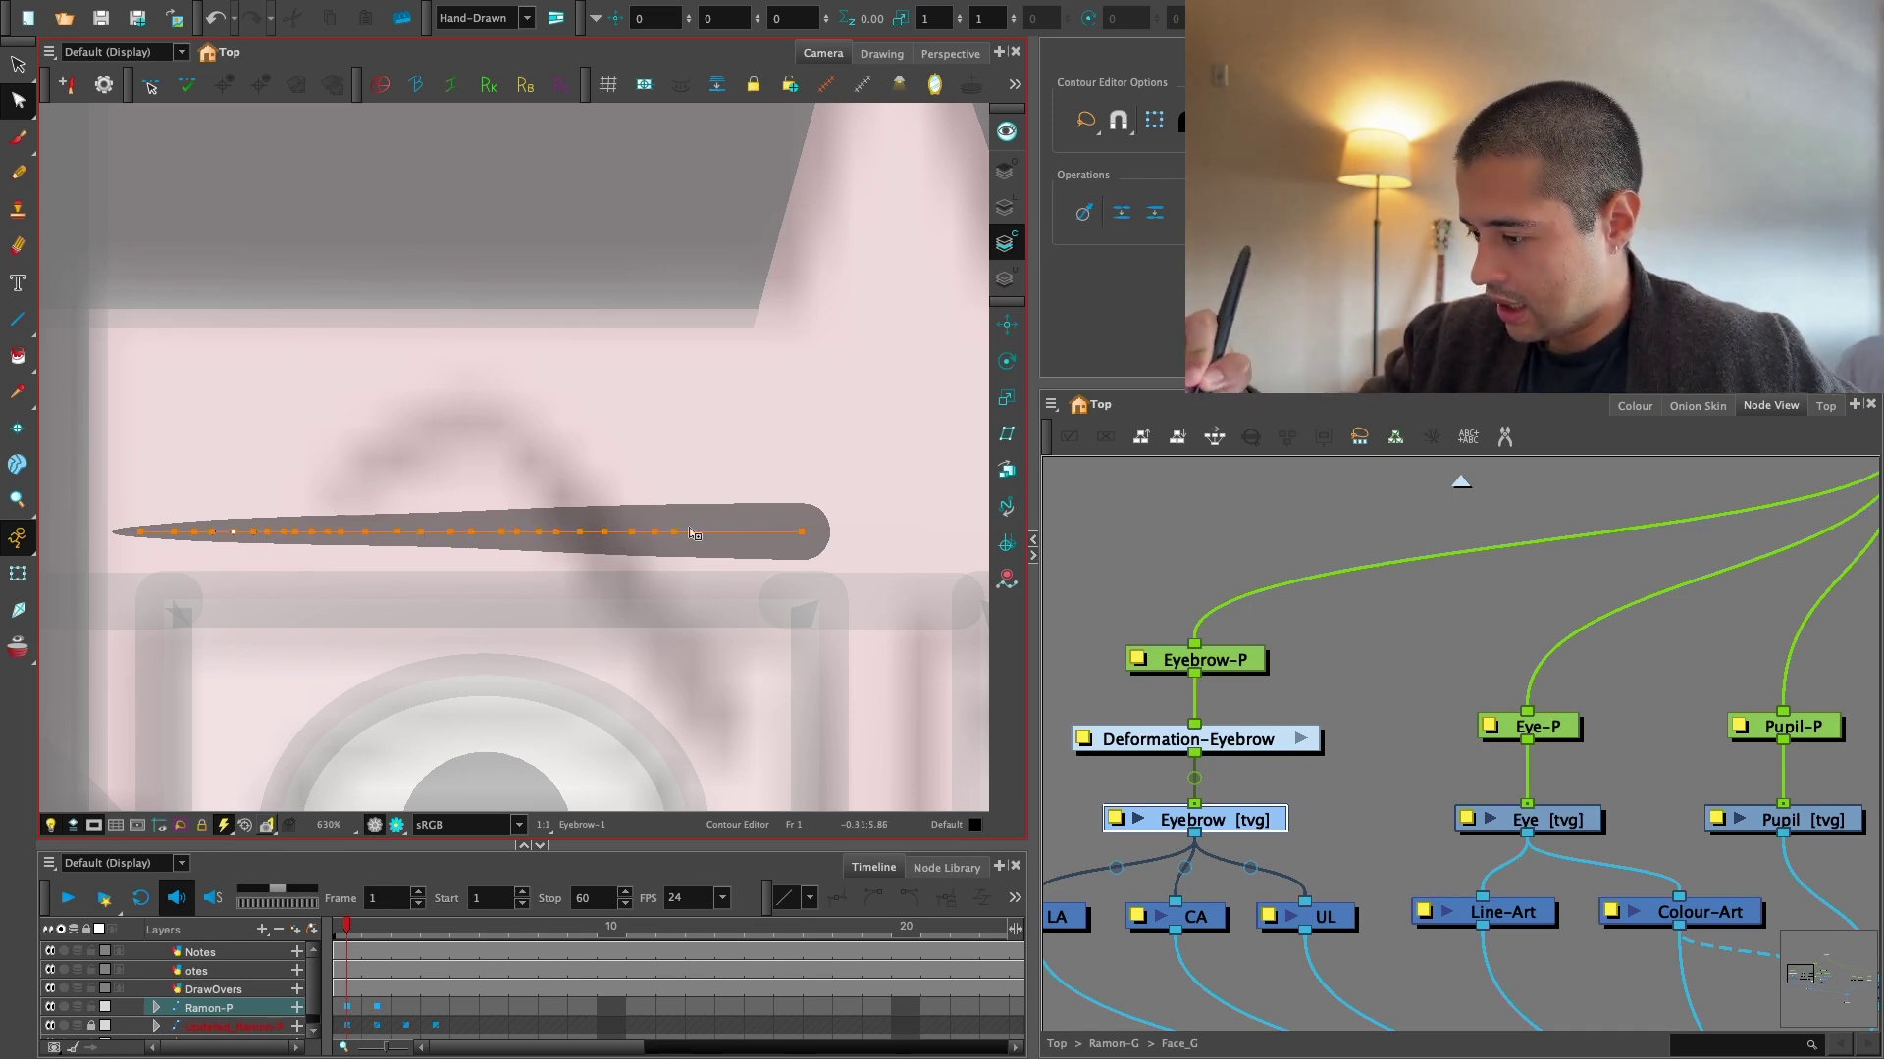
Fine-tune the arch and inner-end handles of the eyebrow's deformation curve.
click(19, 577)
click(1077, 495)
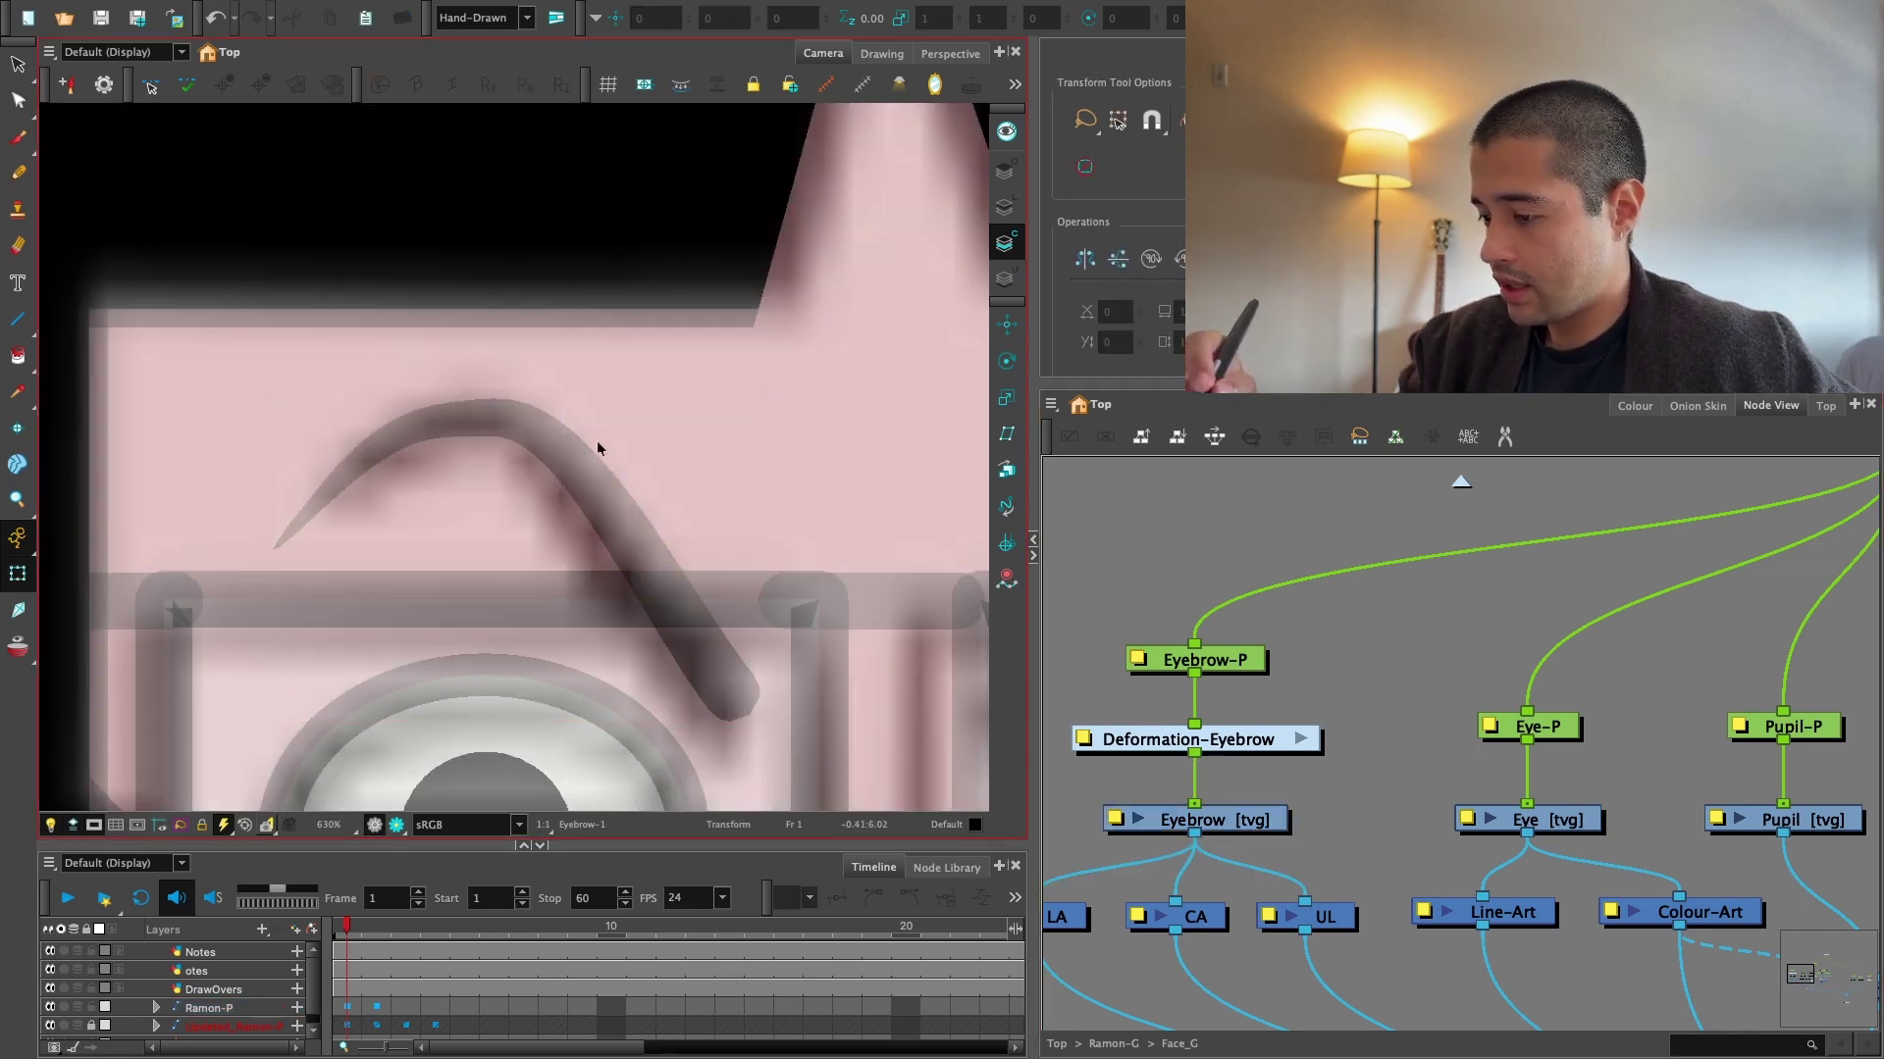
click(590, 455)
click(1119, 469)
key(2)
key(2)
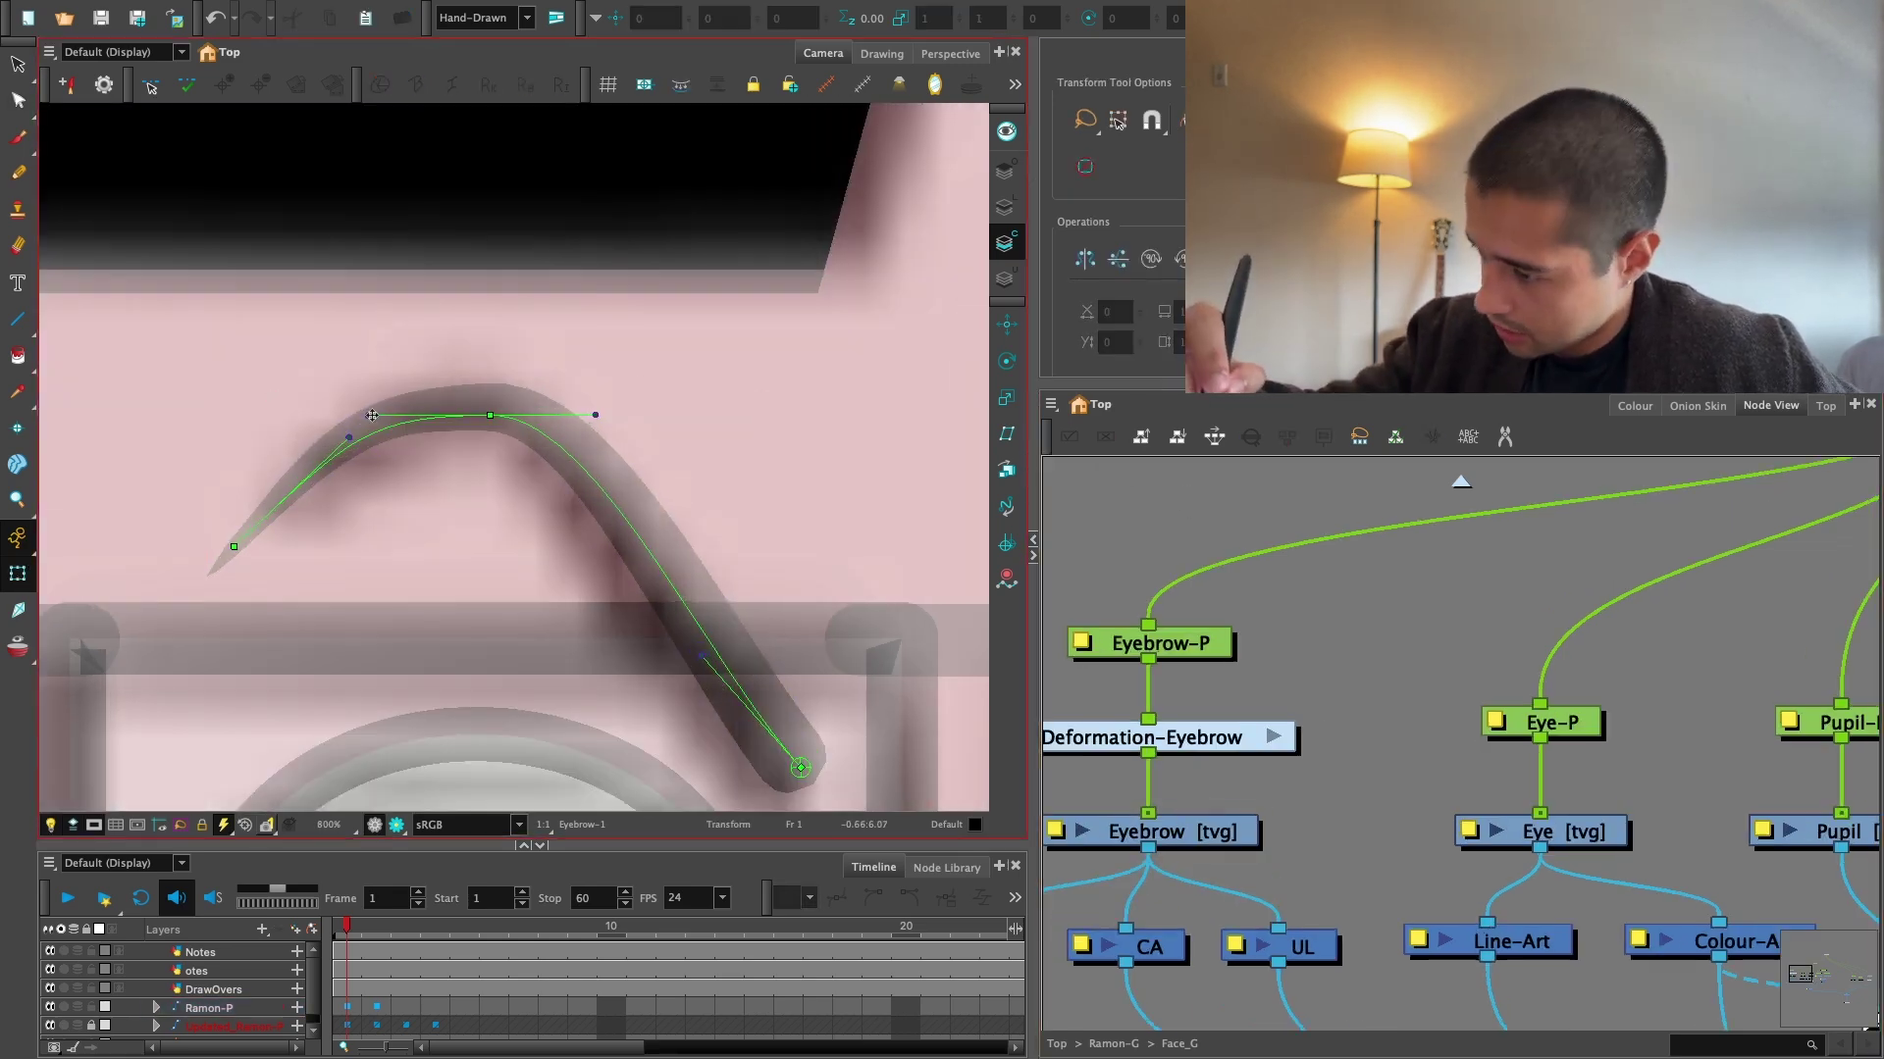
drag(371, 415, 409, 405)
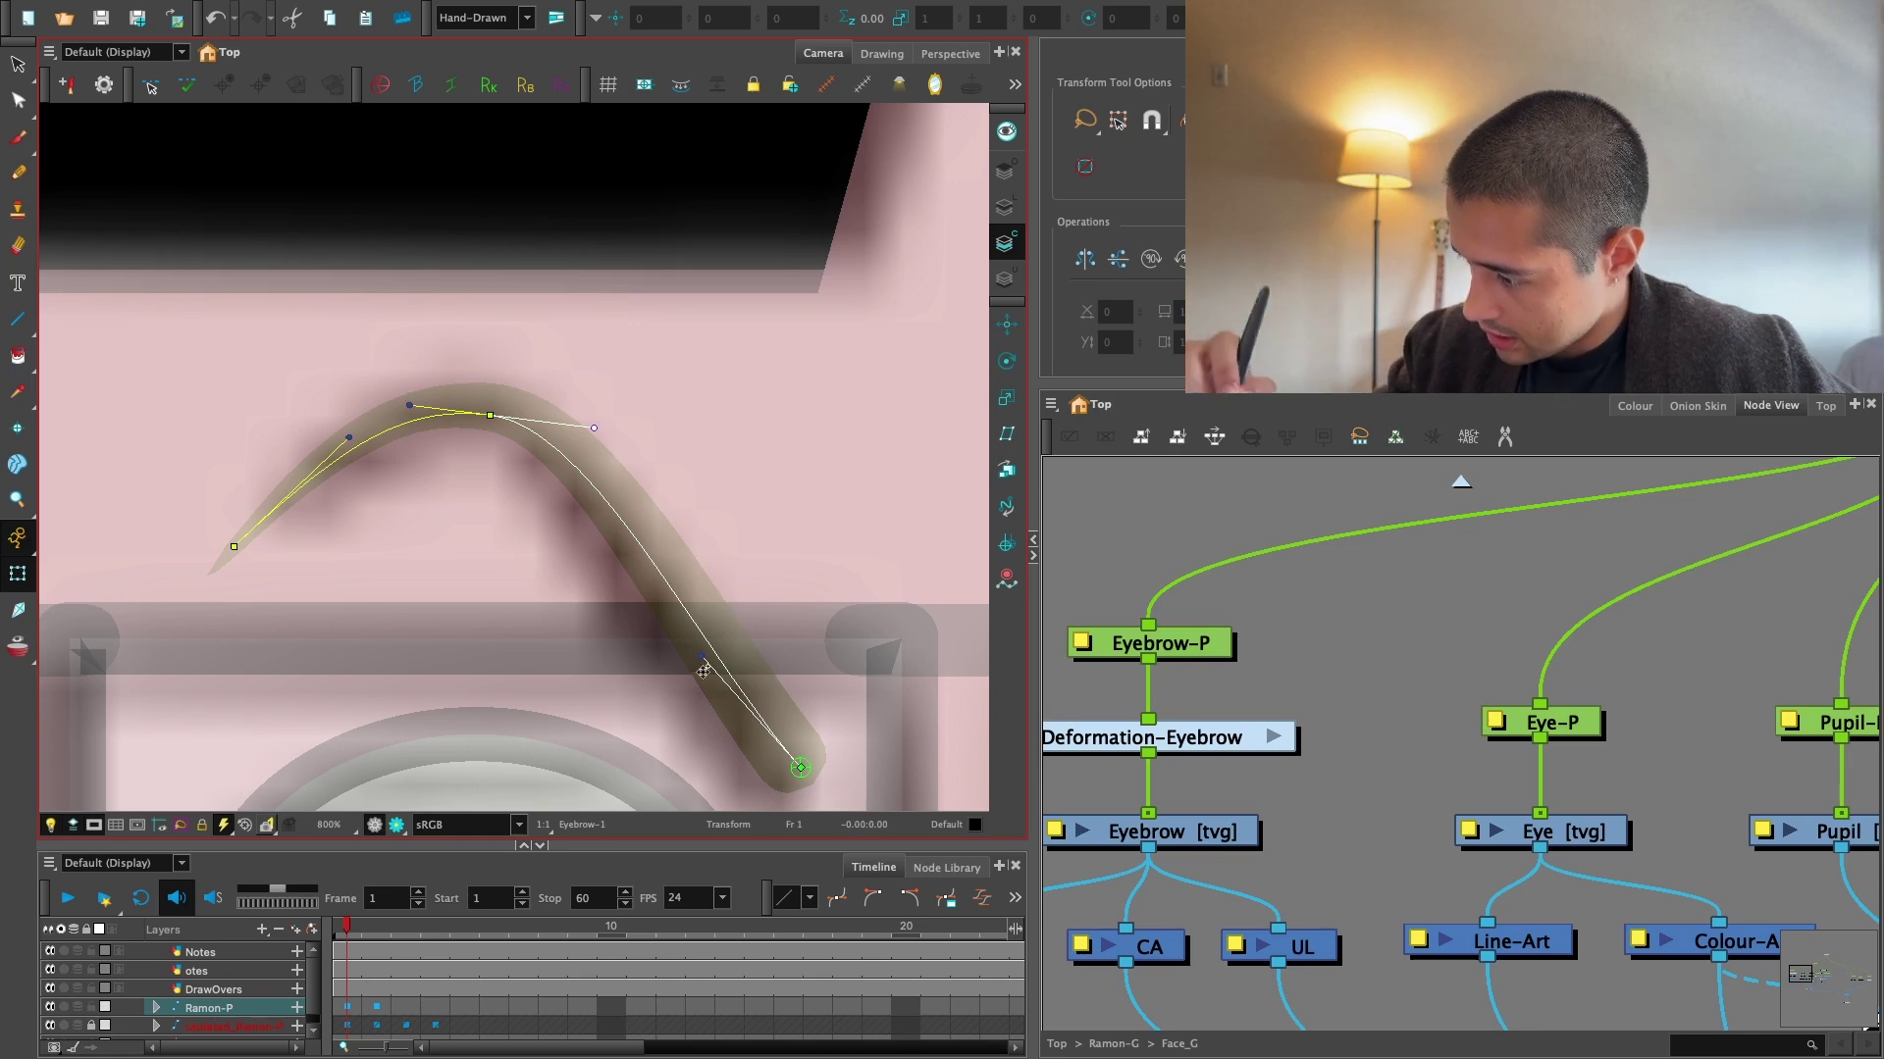
drag(702, 656, 721, 649)
Examine the deformed eyebrow up close and against the whole face.
click(1104, 544)
key(1)
key(1)
key(space)
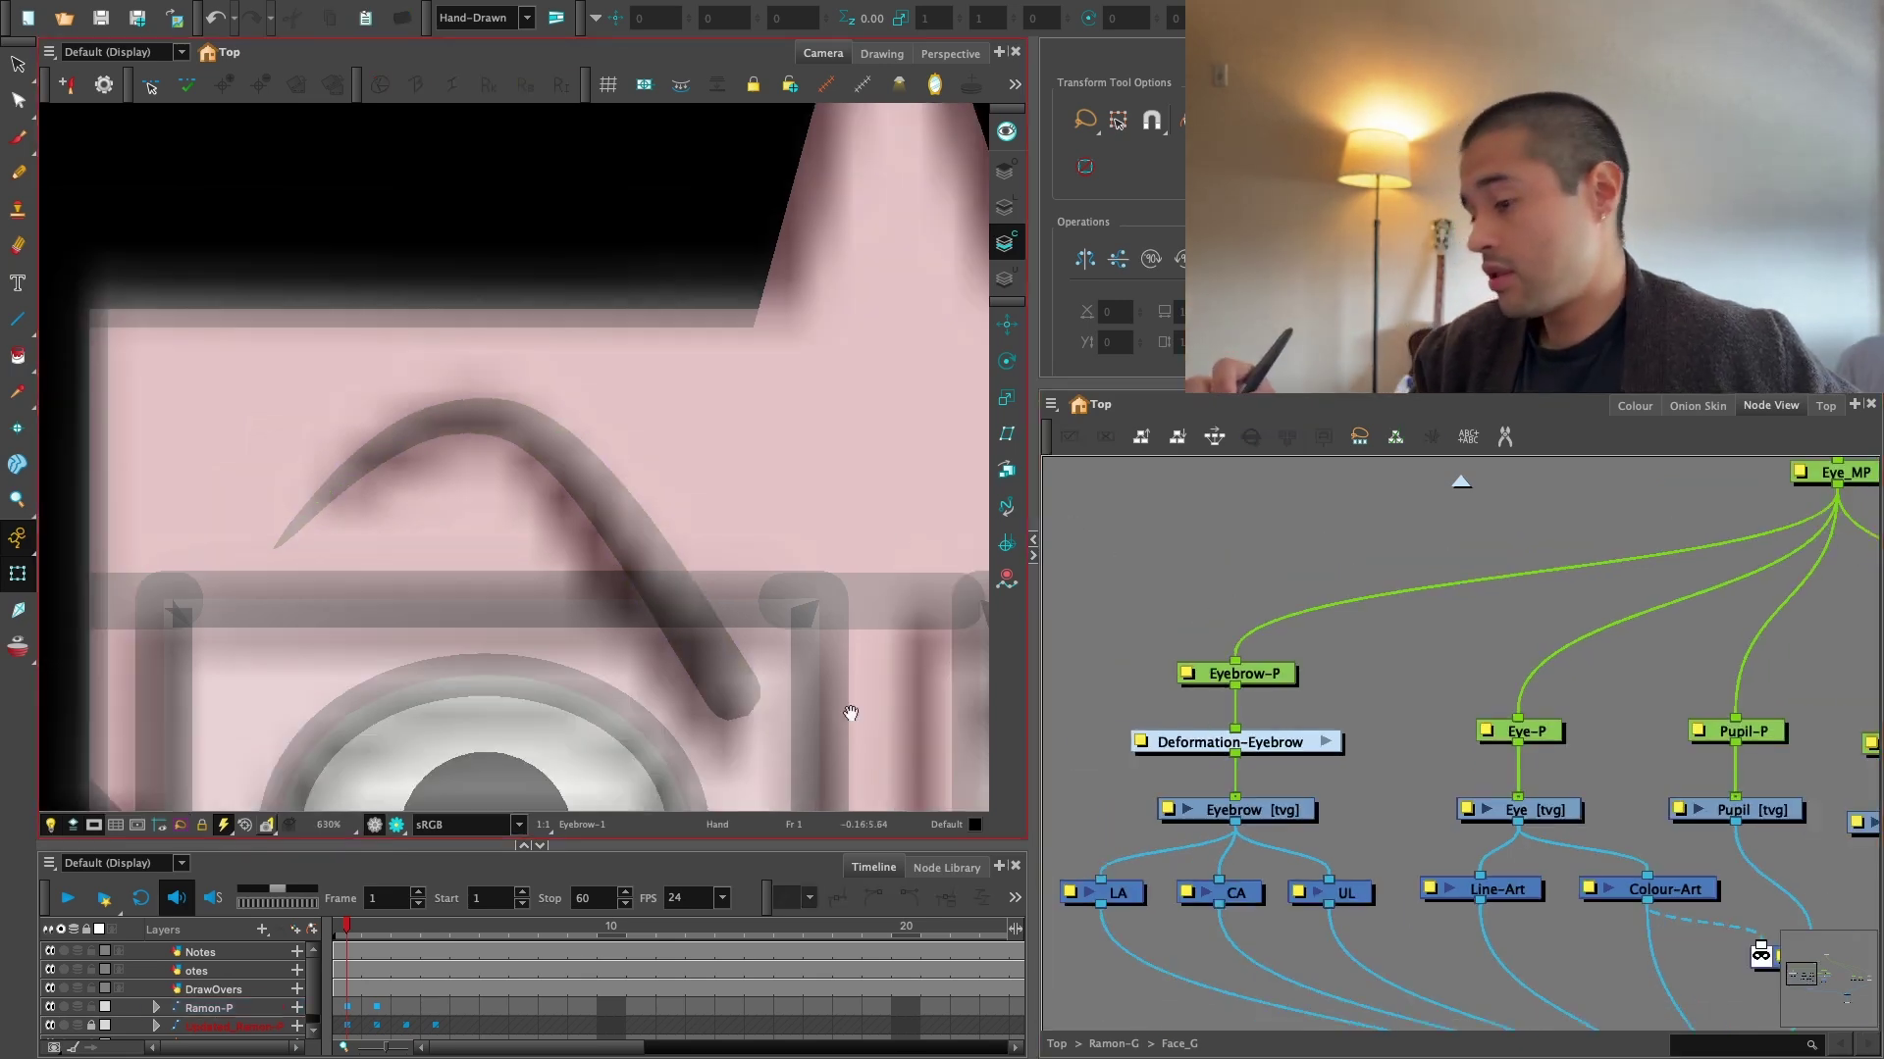
key(2)
key(2)
key(2)
key(2)
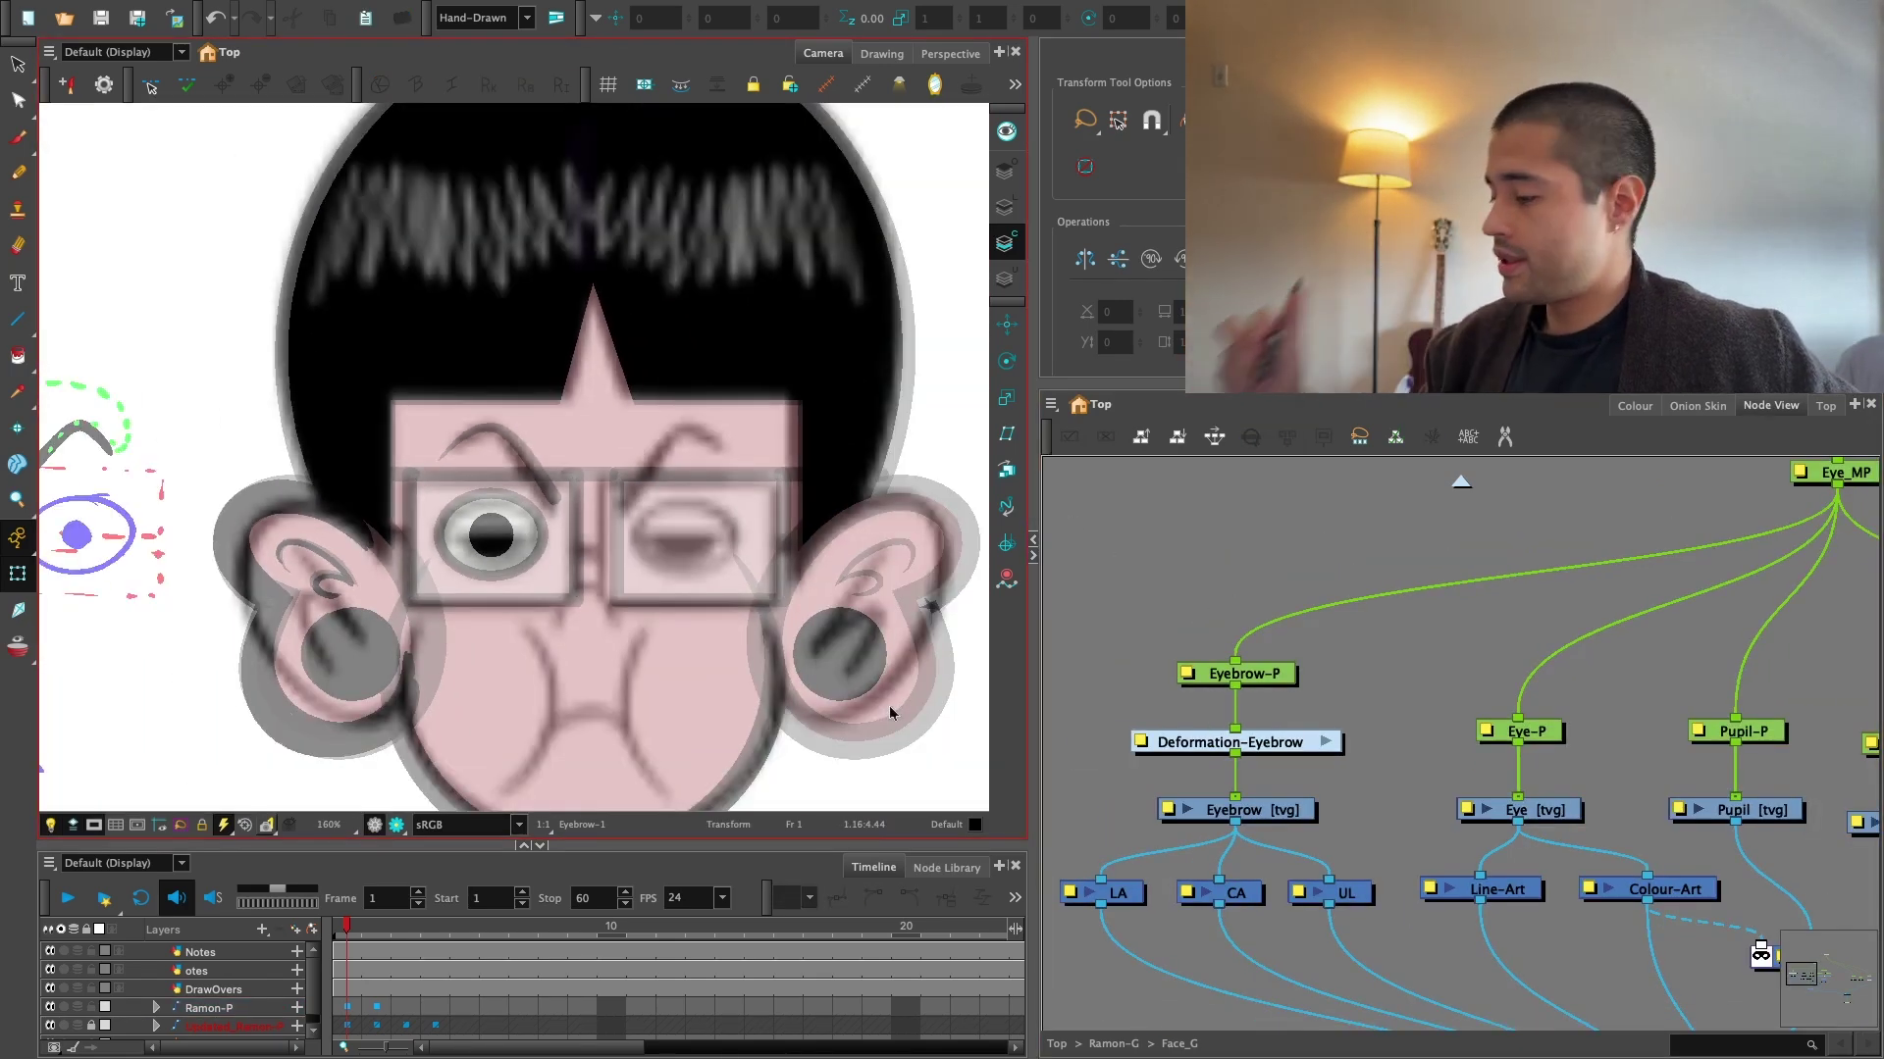
key(2)
key(2)
Move the eyebrow stroke from the Colour Art layer to the Line Art layer of the Eyebrow drawing.
click(1266, 815)
key(alt+s)
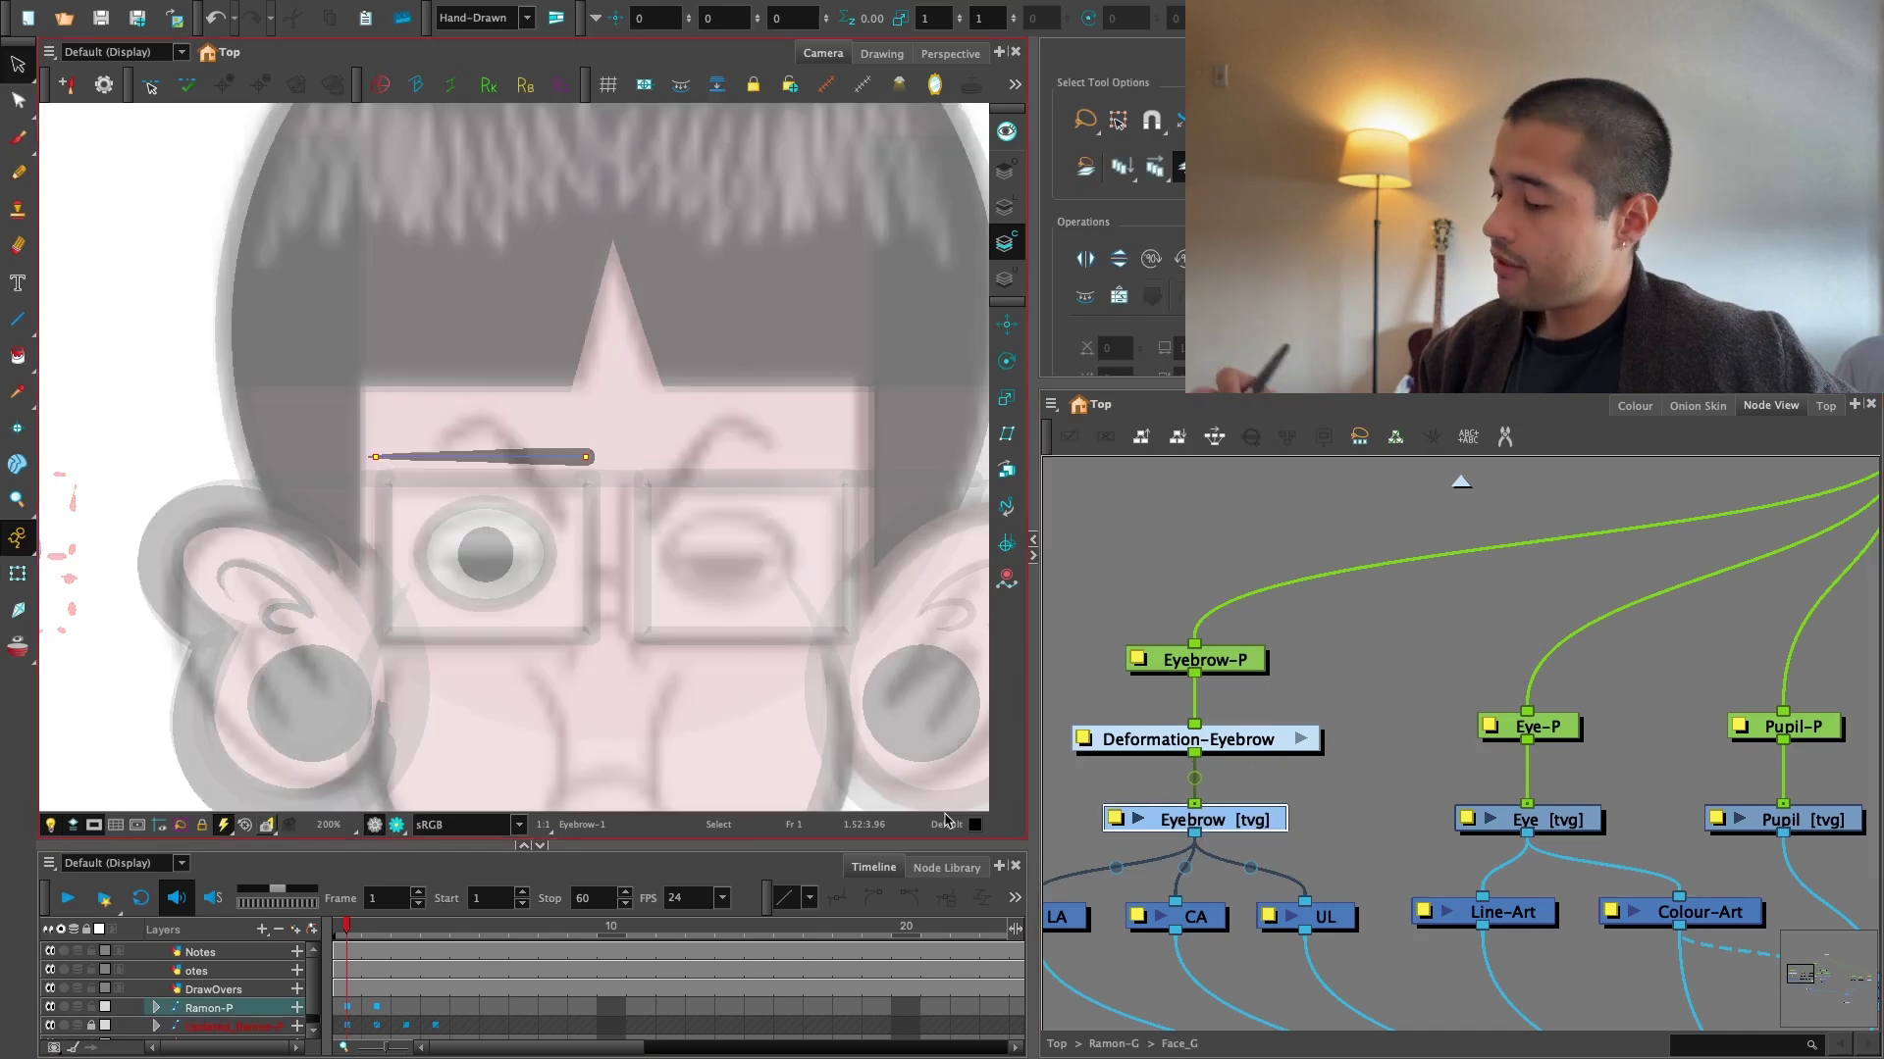
key(space)
key(1)
drag(701, 698, 985, 724)
key(2)
key(2)
key(2)
drag(902, 567, 534, 630)
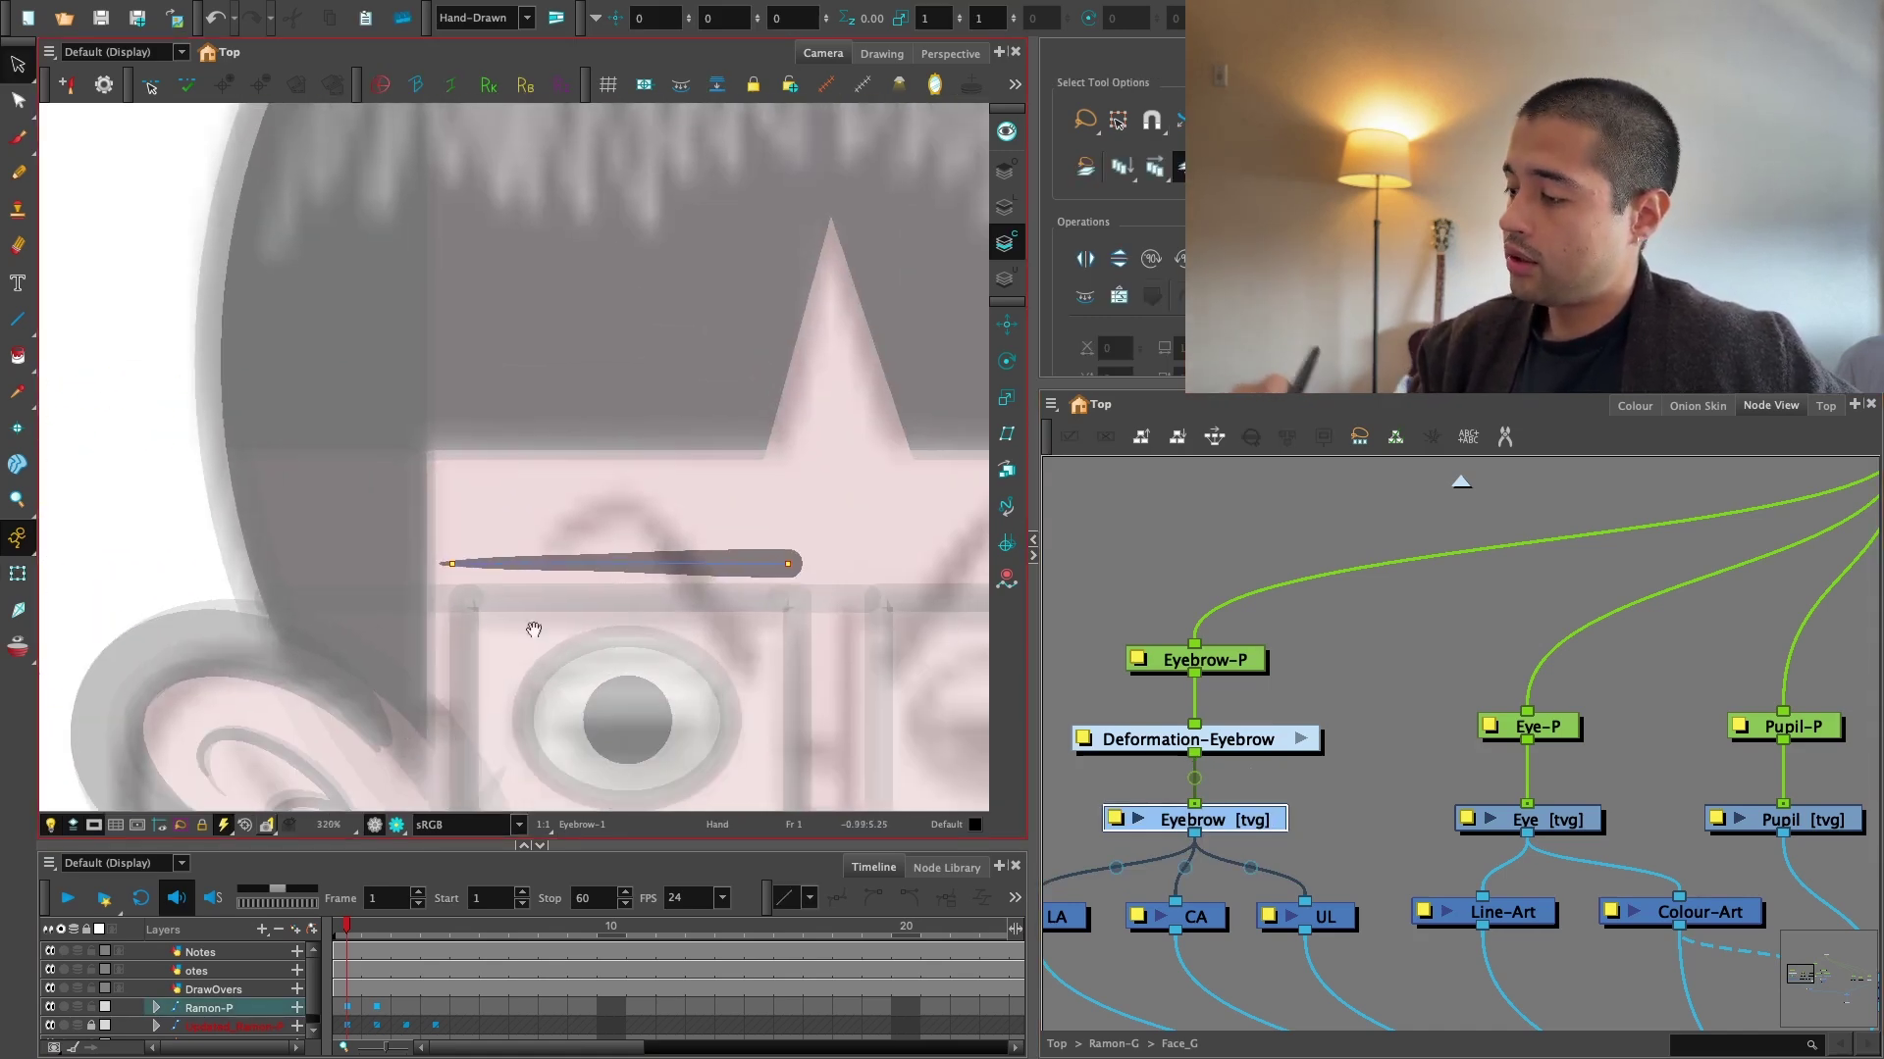
key(2)
drag(897, 428, 825, 418)
key(ctrl+a)
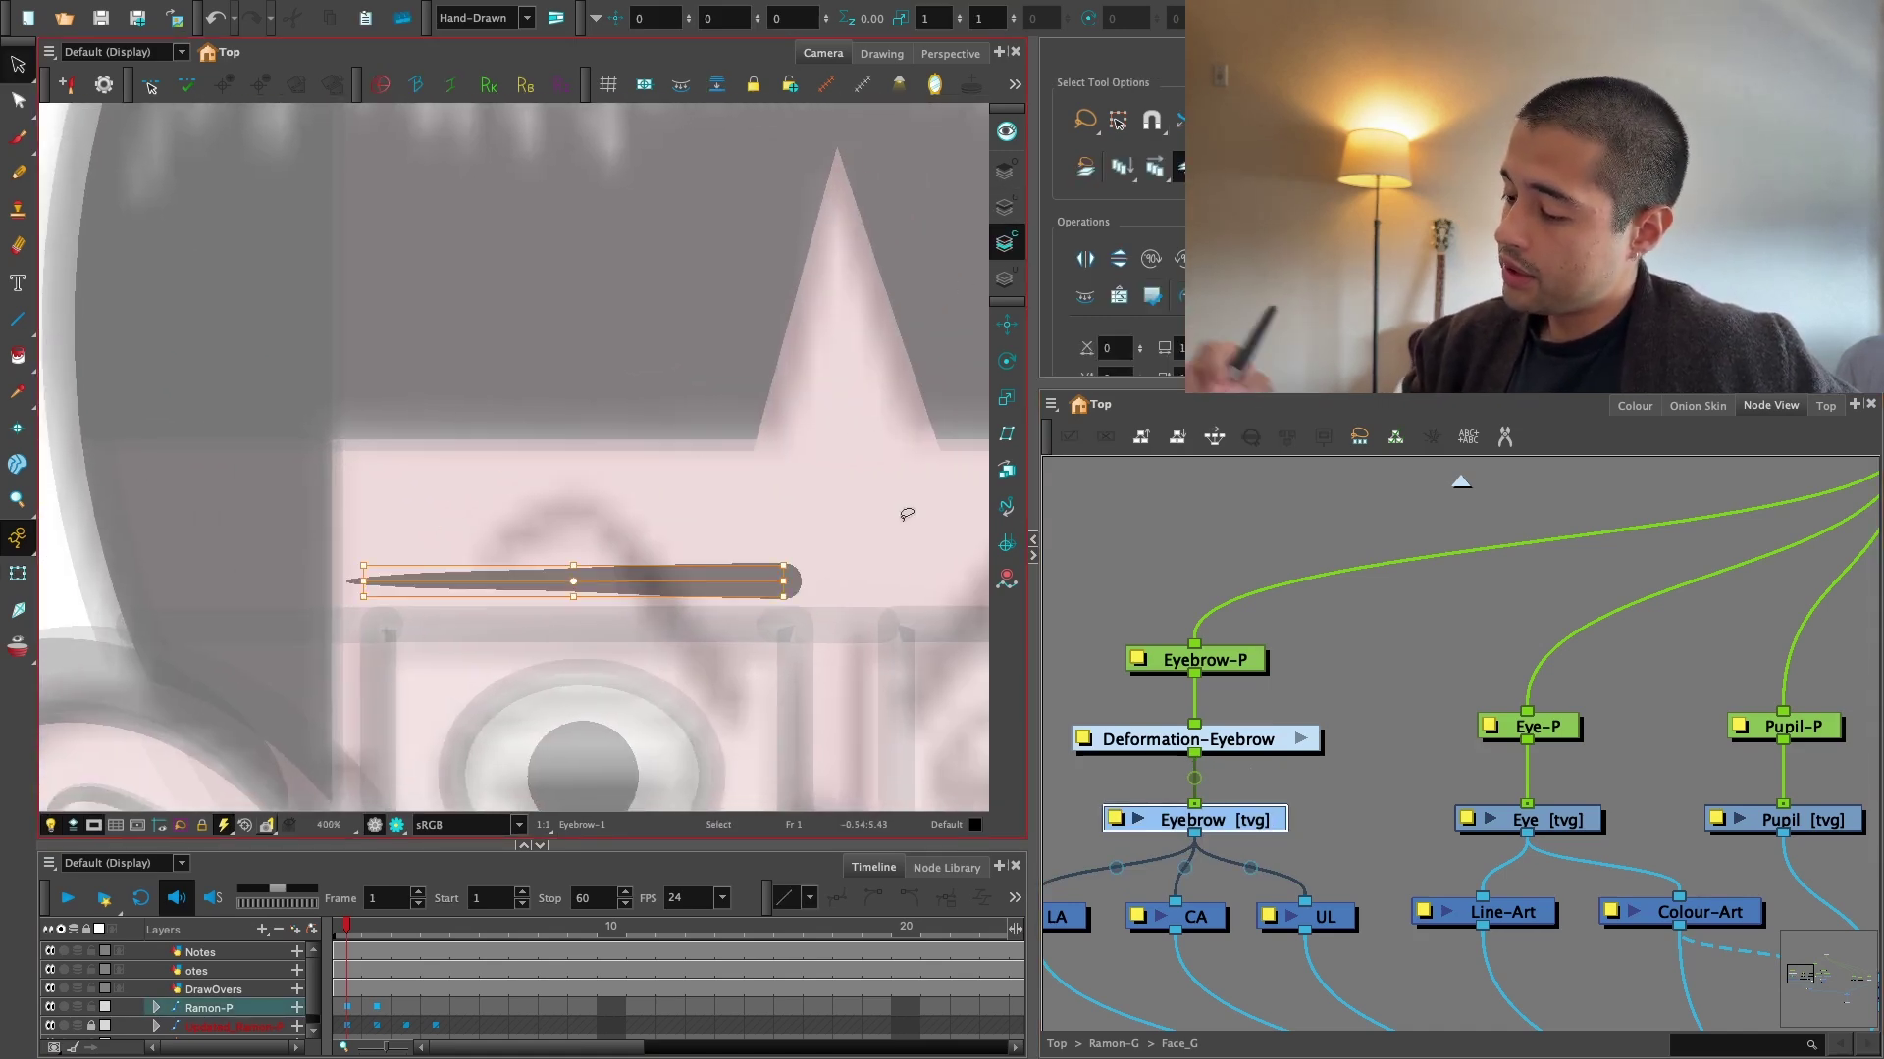
key(ctrl+x)
key(l)
key(ctrl+v)
key(Escape)
key(1)
drag(892, 507, 847, 496)
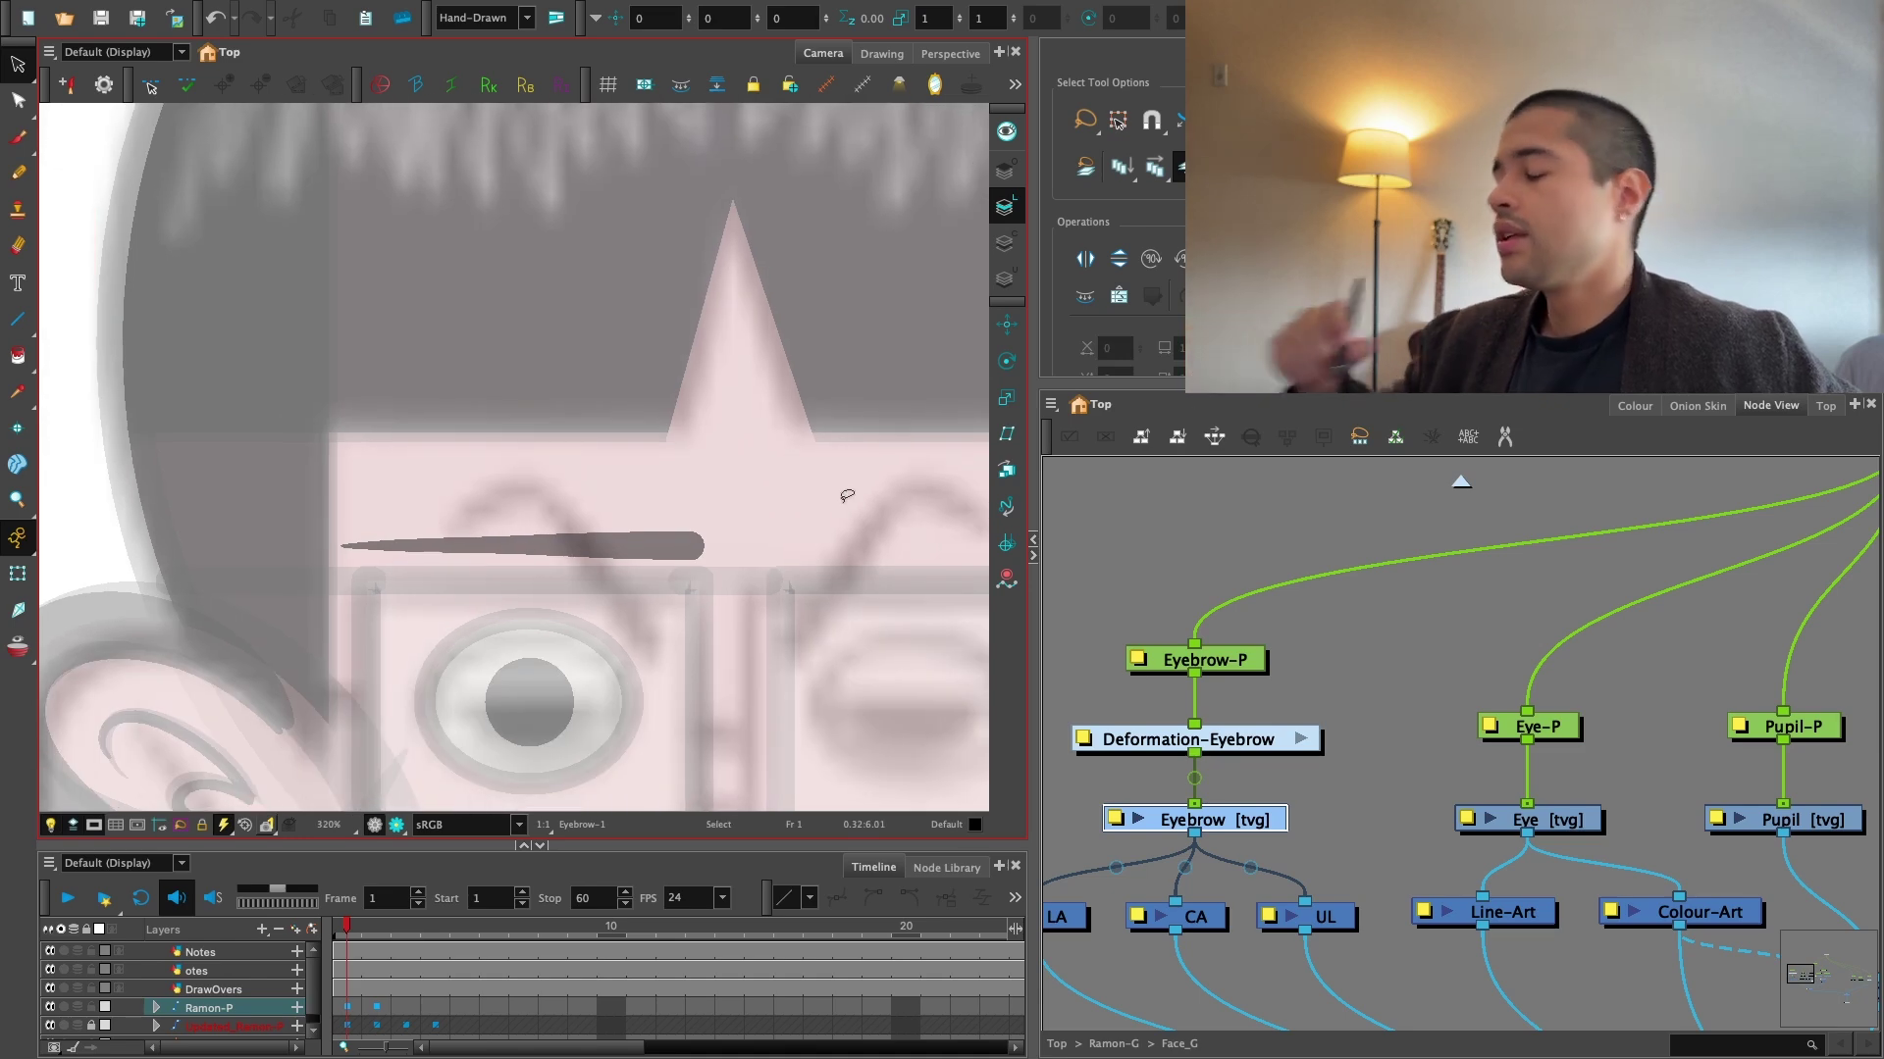
Draw a large thin-outlined rectangle above the eyebrow, extending past both of its ends, with a reduced pencil size.
key(2)
key(2)
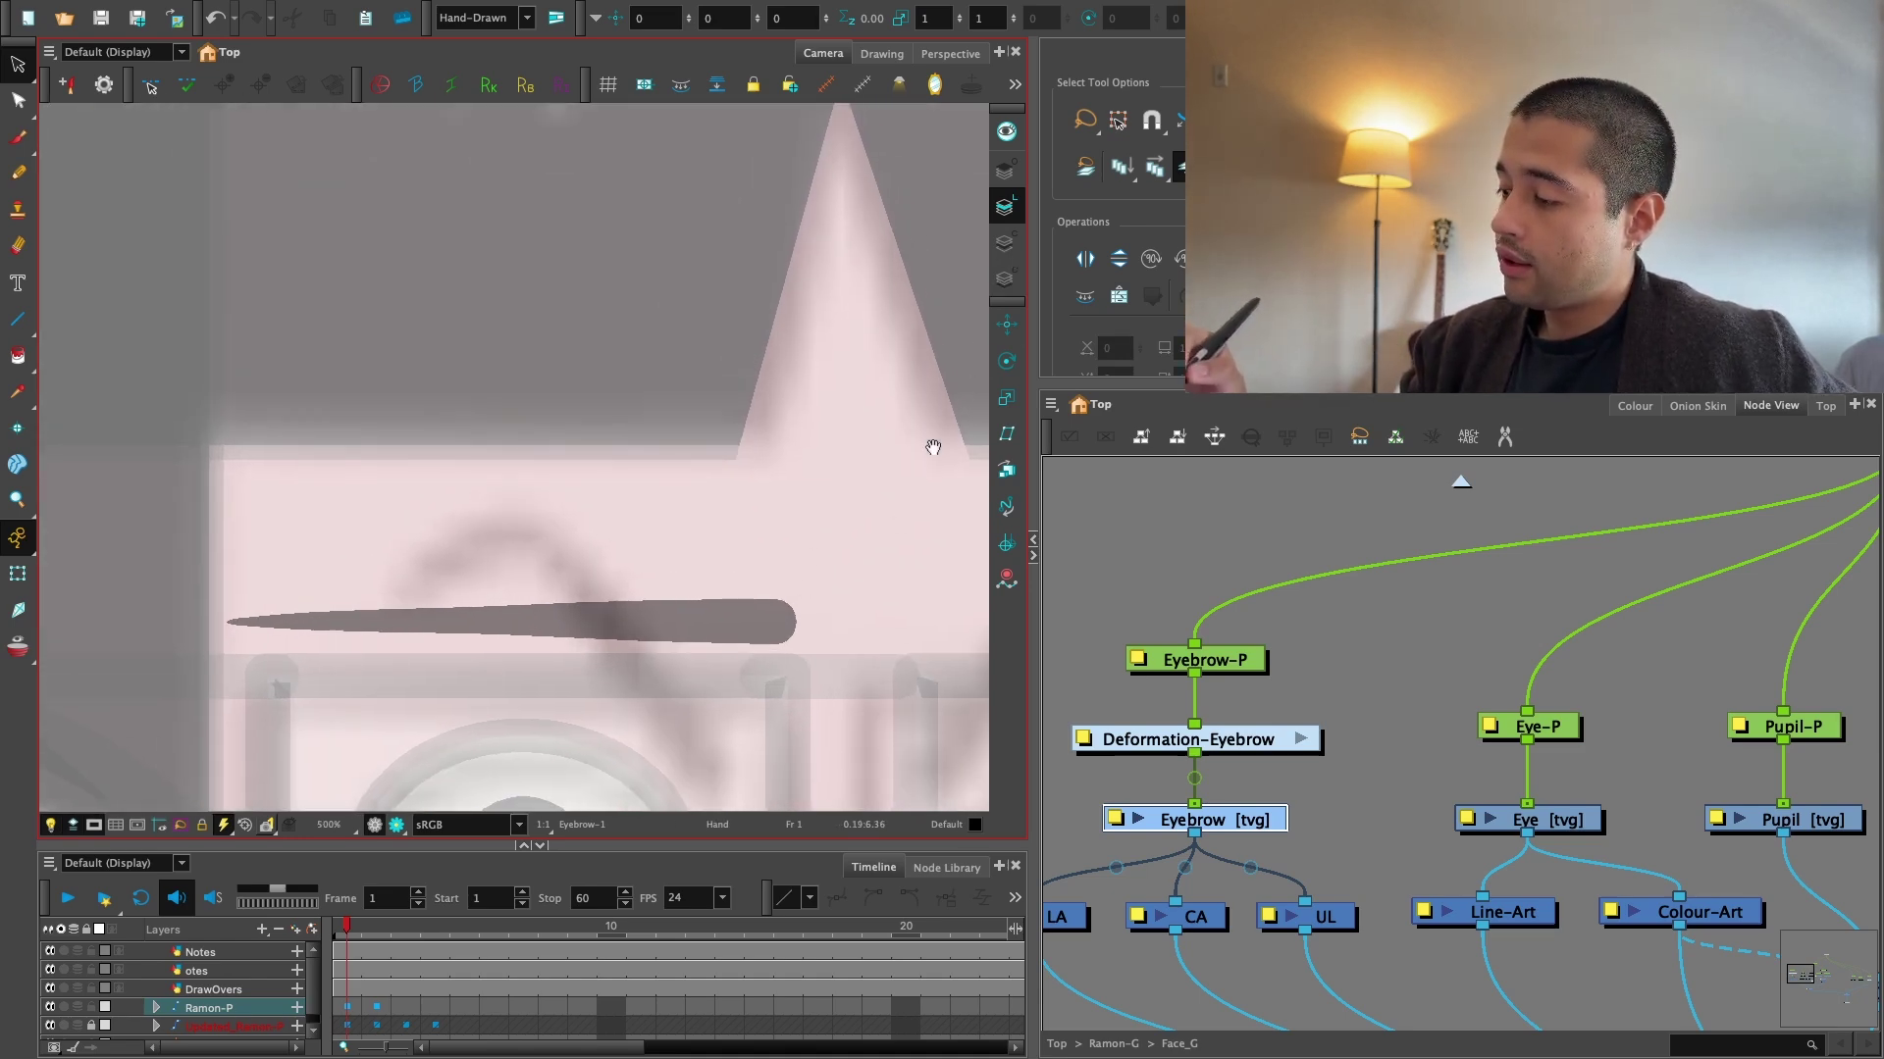
key(1)
drag(18, 319, 52, 302)
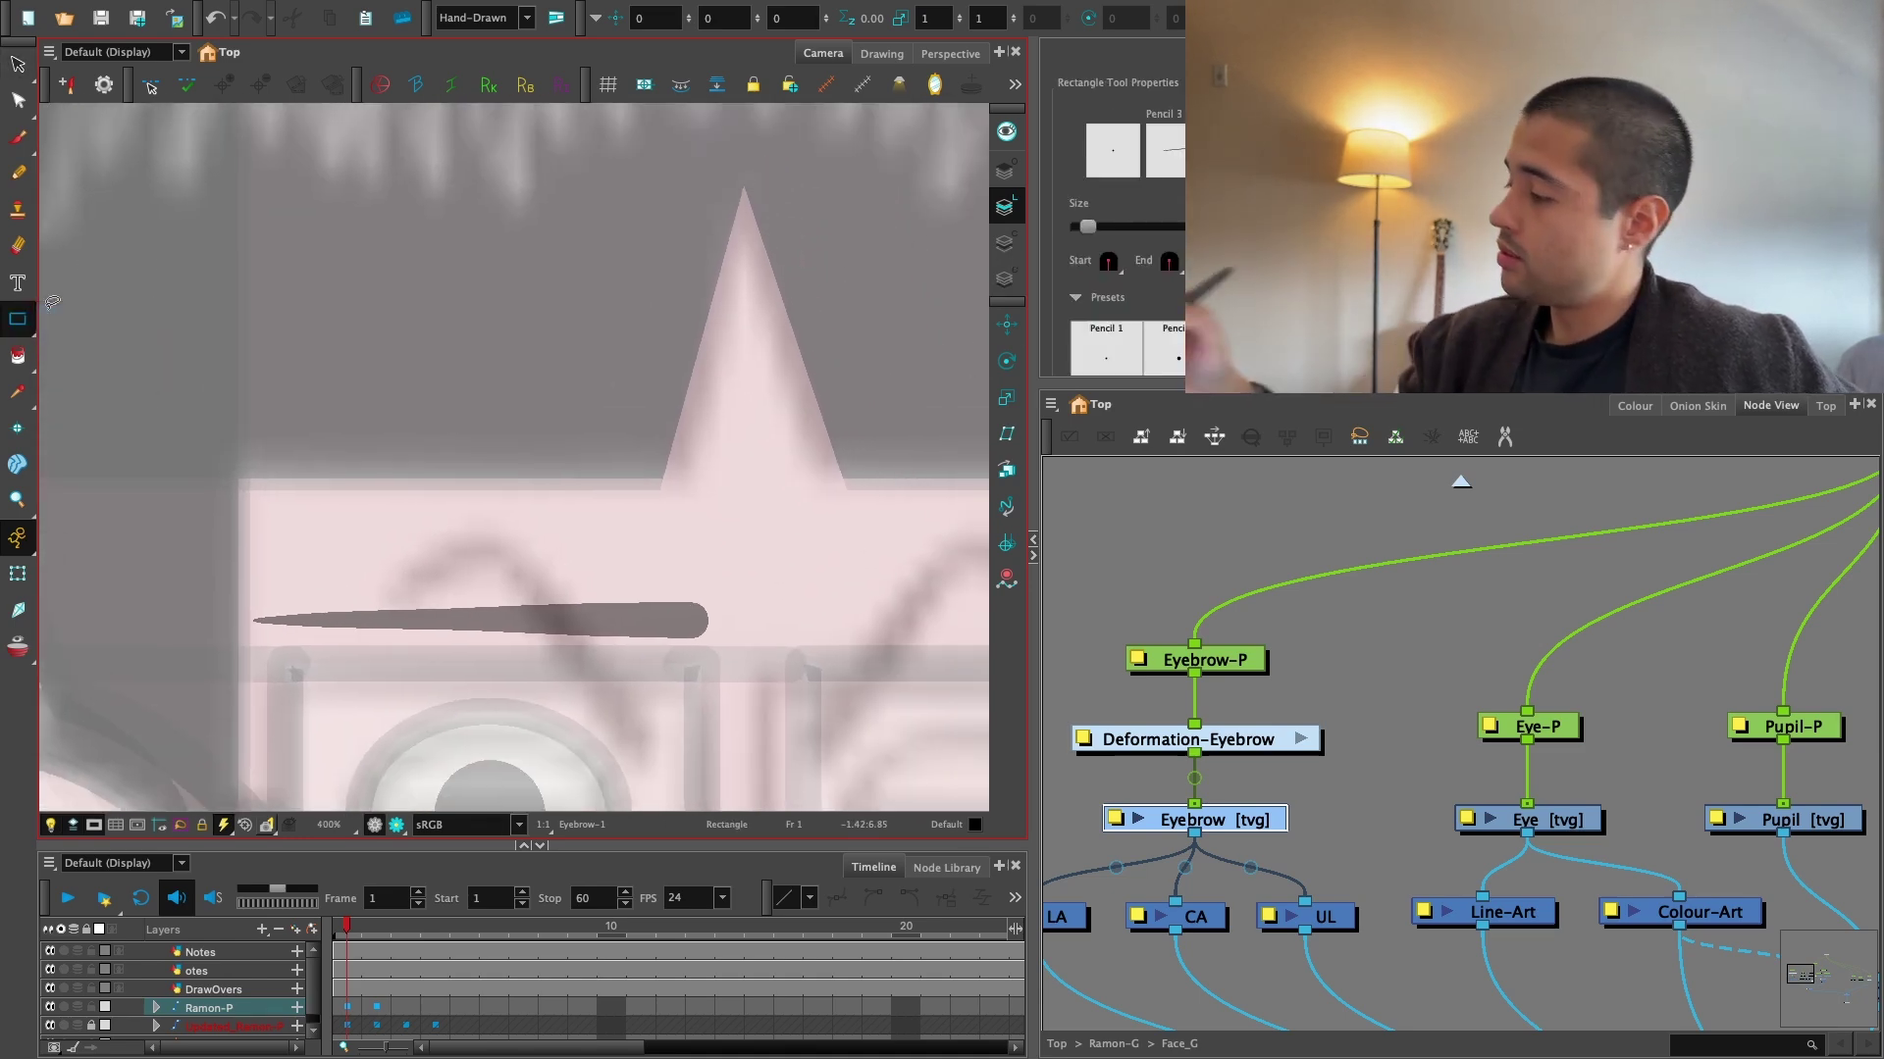
drag(1088, 226, 1081, 227)
mouse_move(134, 210)
mouse_down()
mouse_move(660, 534)
mouse_move(853, 617)
mouse_up()
Lower the rectangle's upper edge and adjust its two sides so they extend evenly past the eyebrow's ends.
key(alt+s)
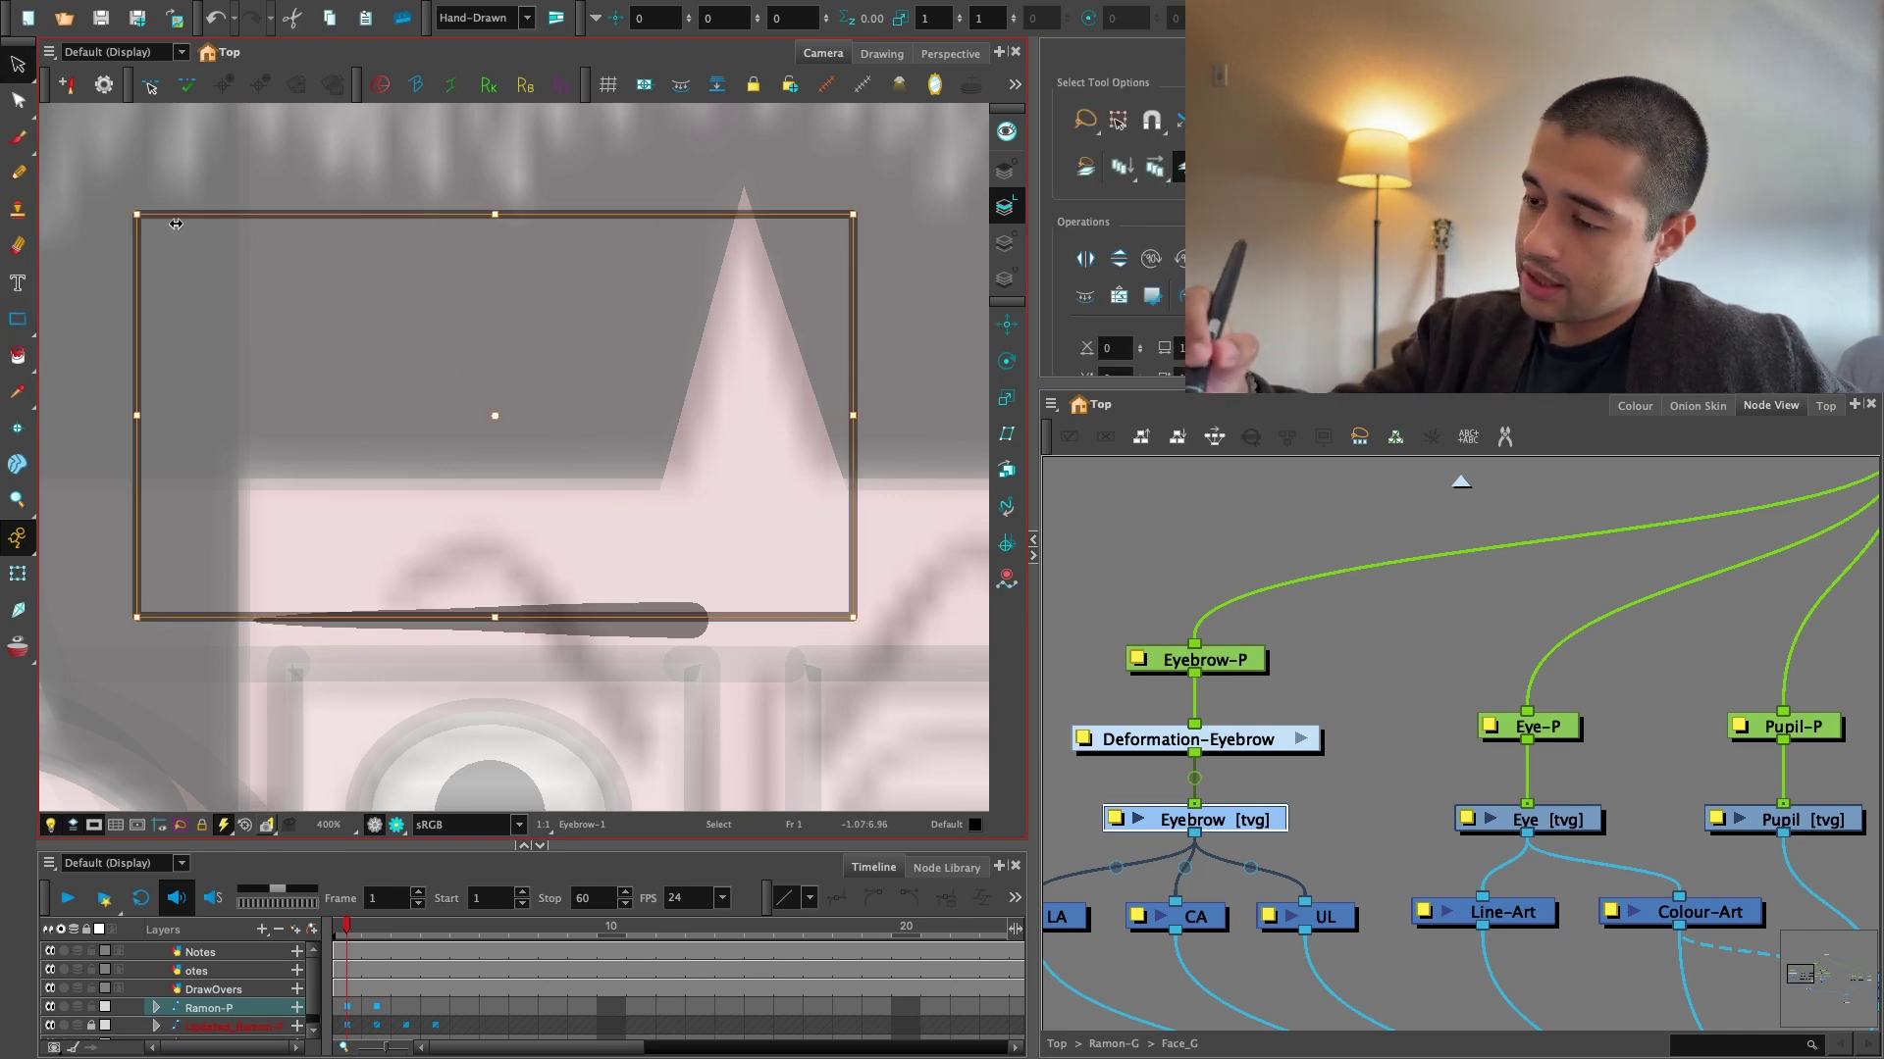
drag(142, 218, 149, 283)
drag(852, 283, 803, 285)
drag(149, 453, 104, 456)
drag(804, 462, 837, 457)
click(886, 393)
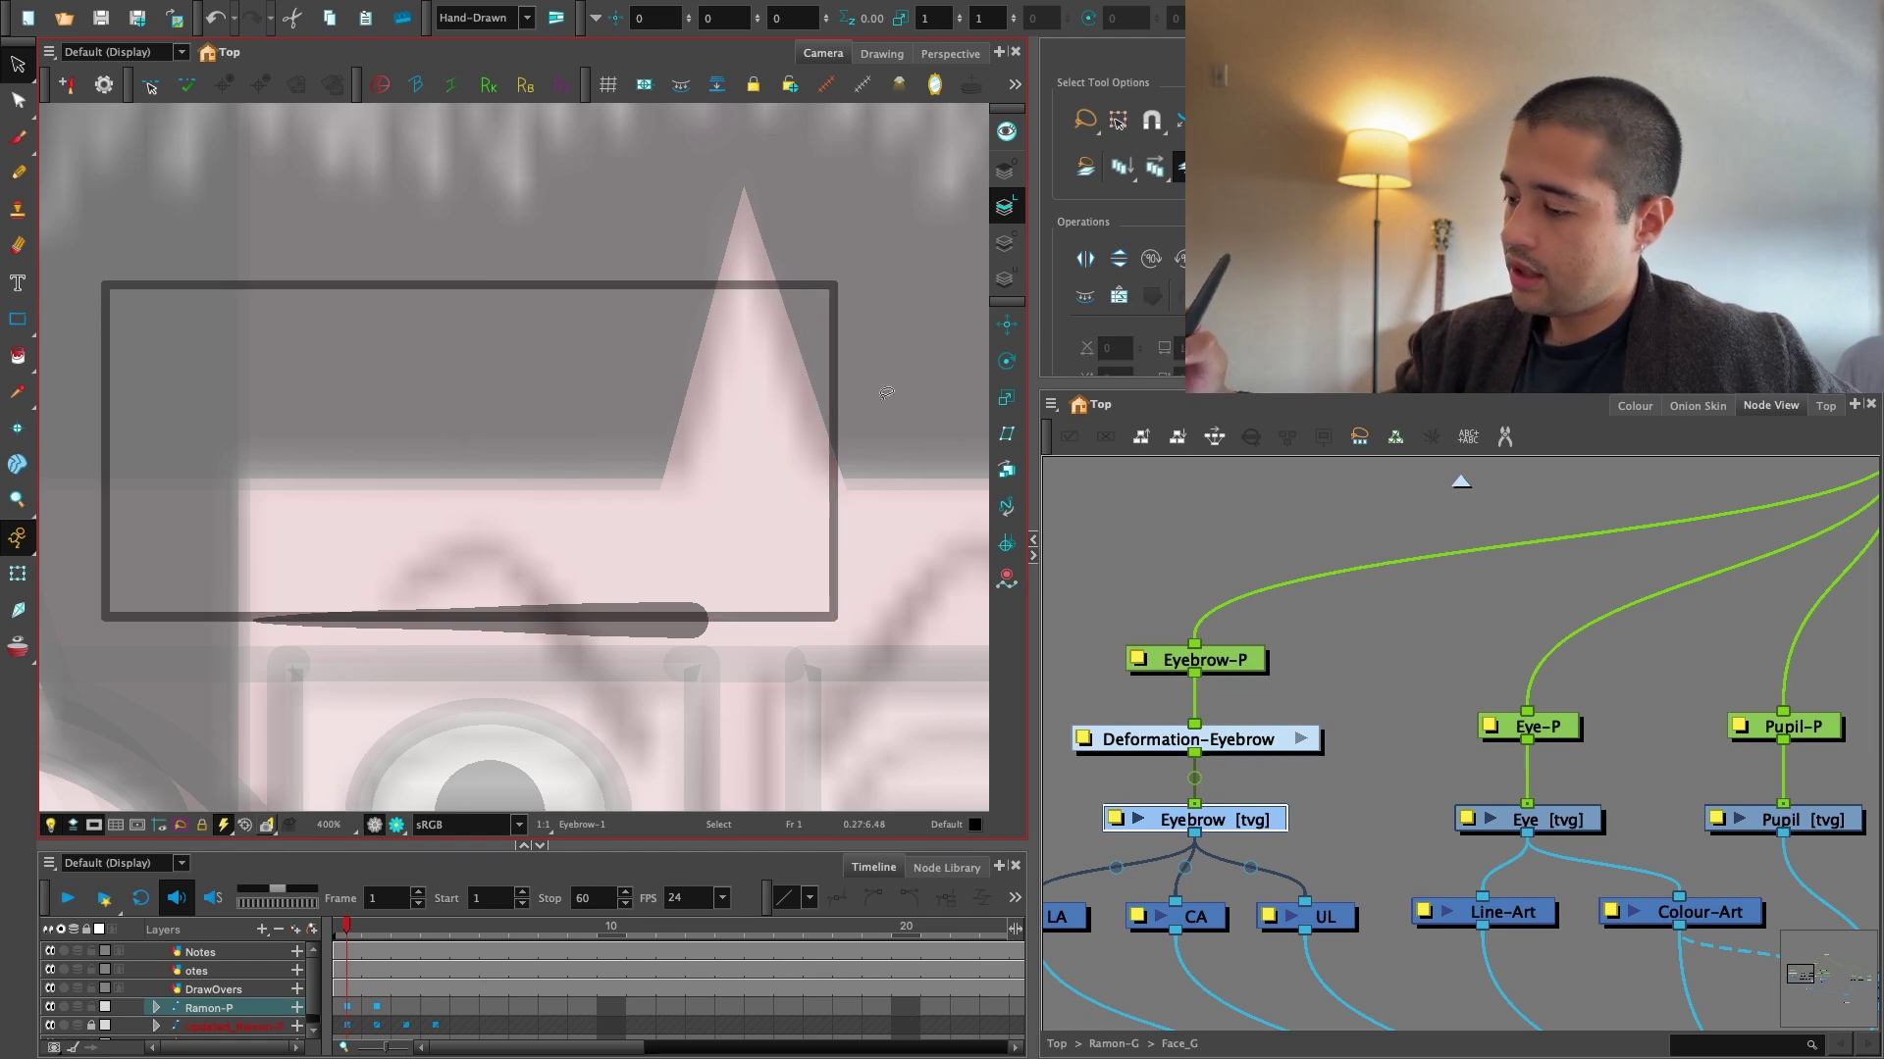
Add many contour points along the rectangle's outline with the Contour Editor.
key(alt+q)
click(172, 286)
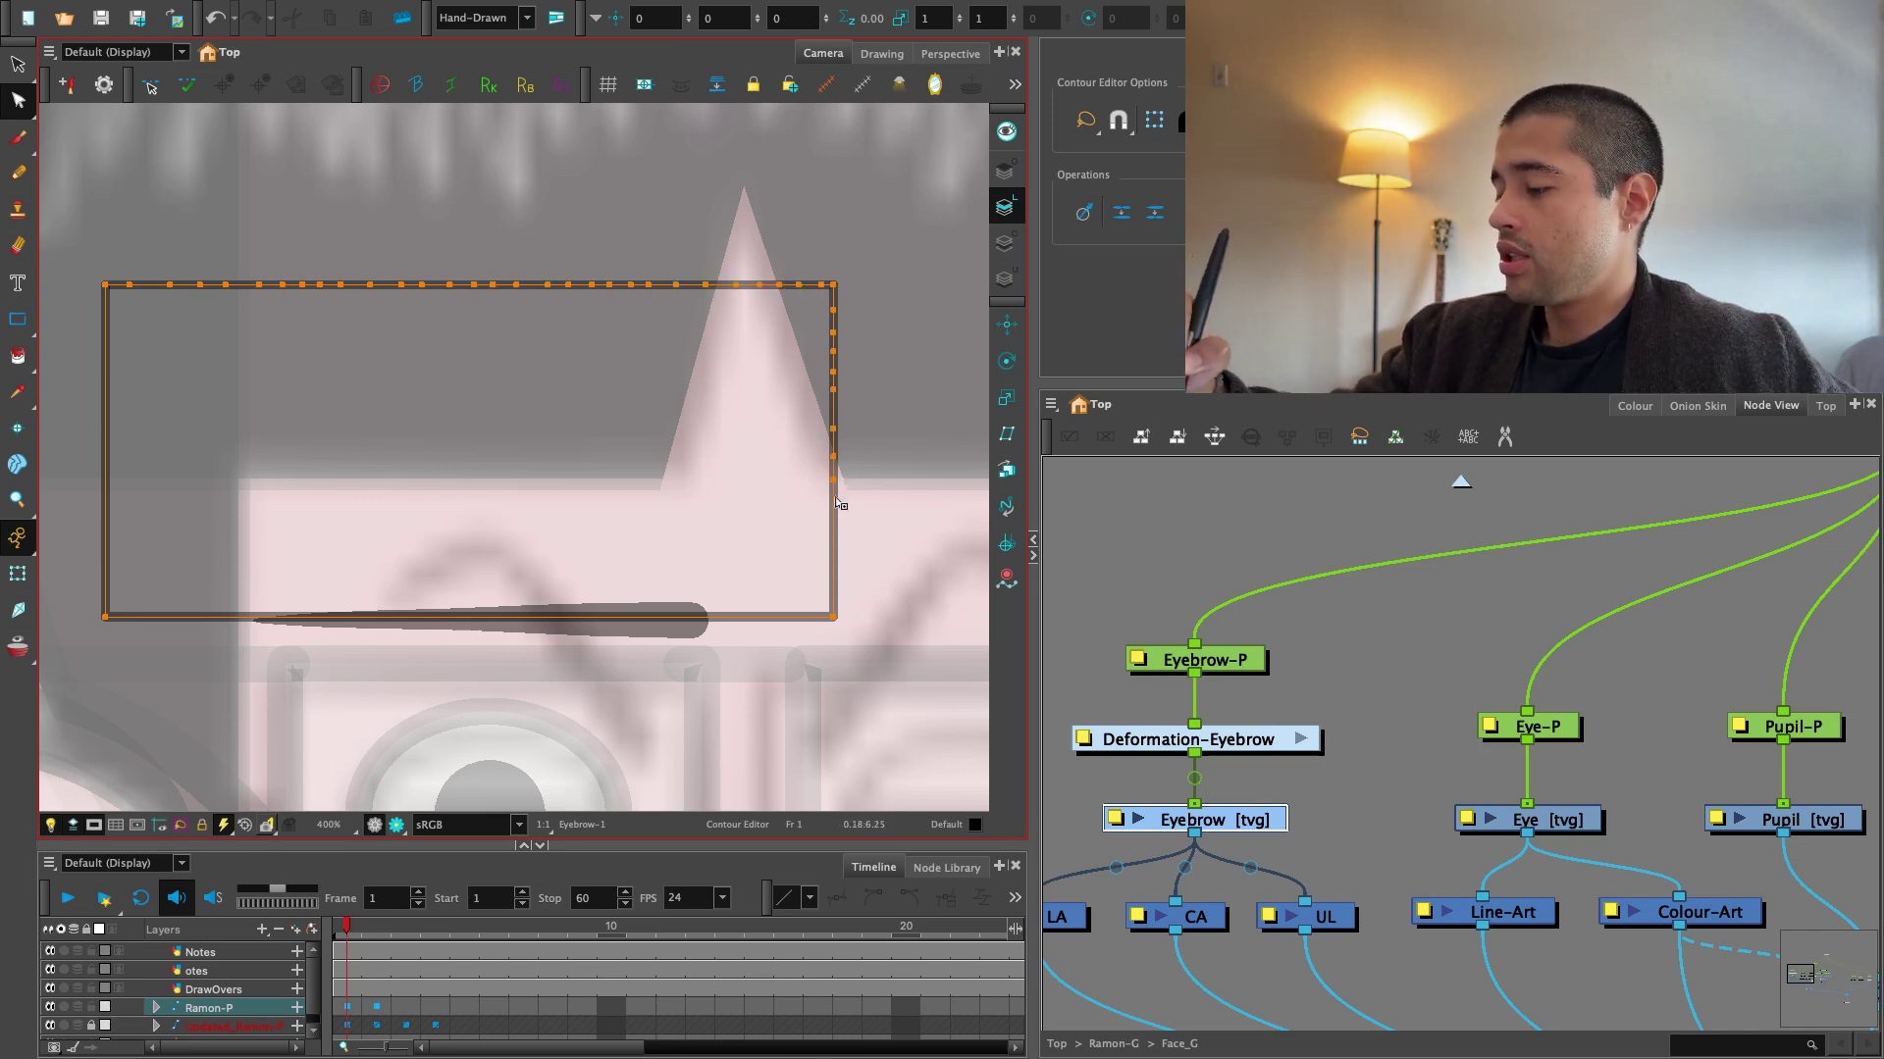
click(845, 531)
Fill the rectangle on the Colour Art layer with the green New 7 swatch of the Ramon_Colors palette.
click(1634, 405)
click(1135, 932)
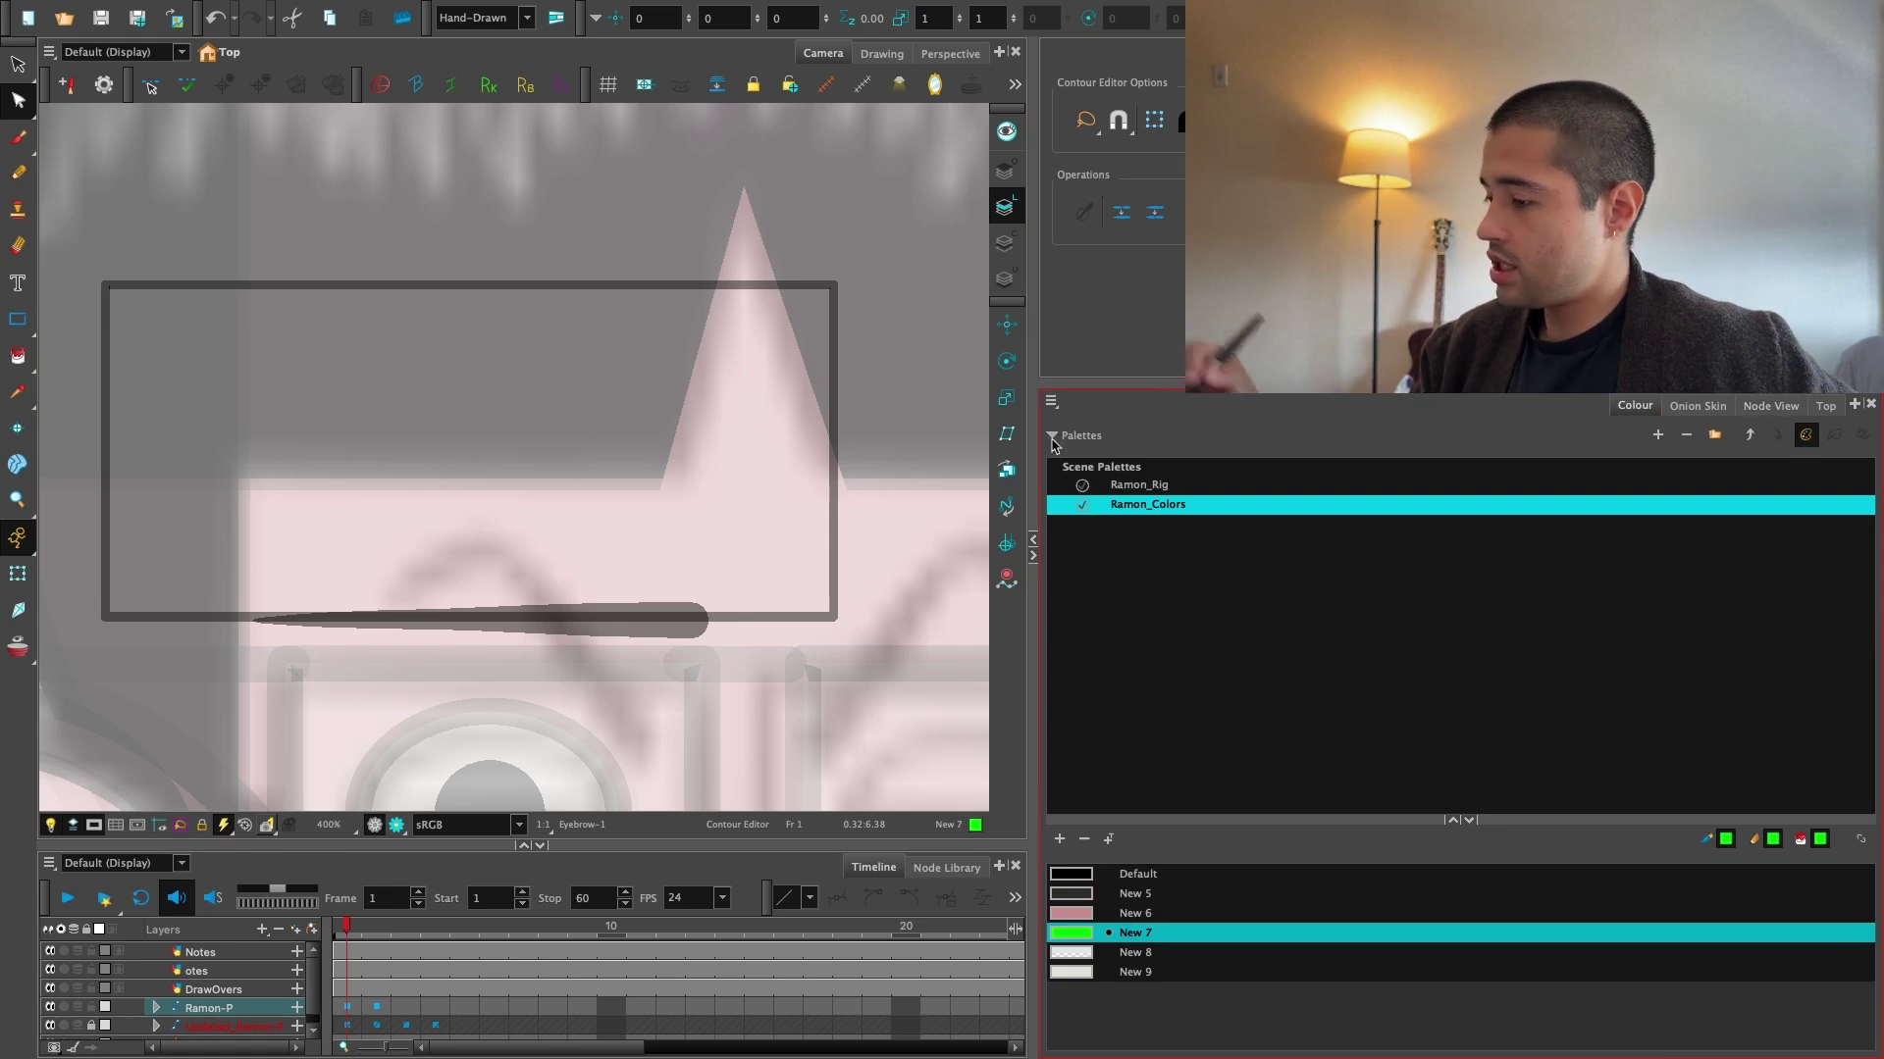
click(1004, 242)
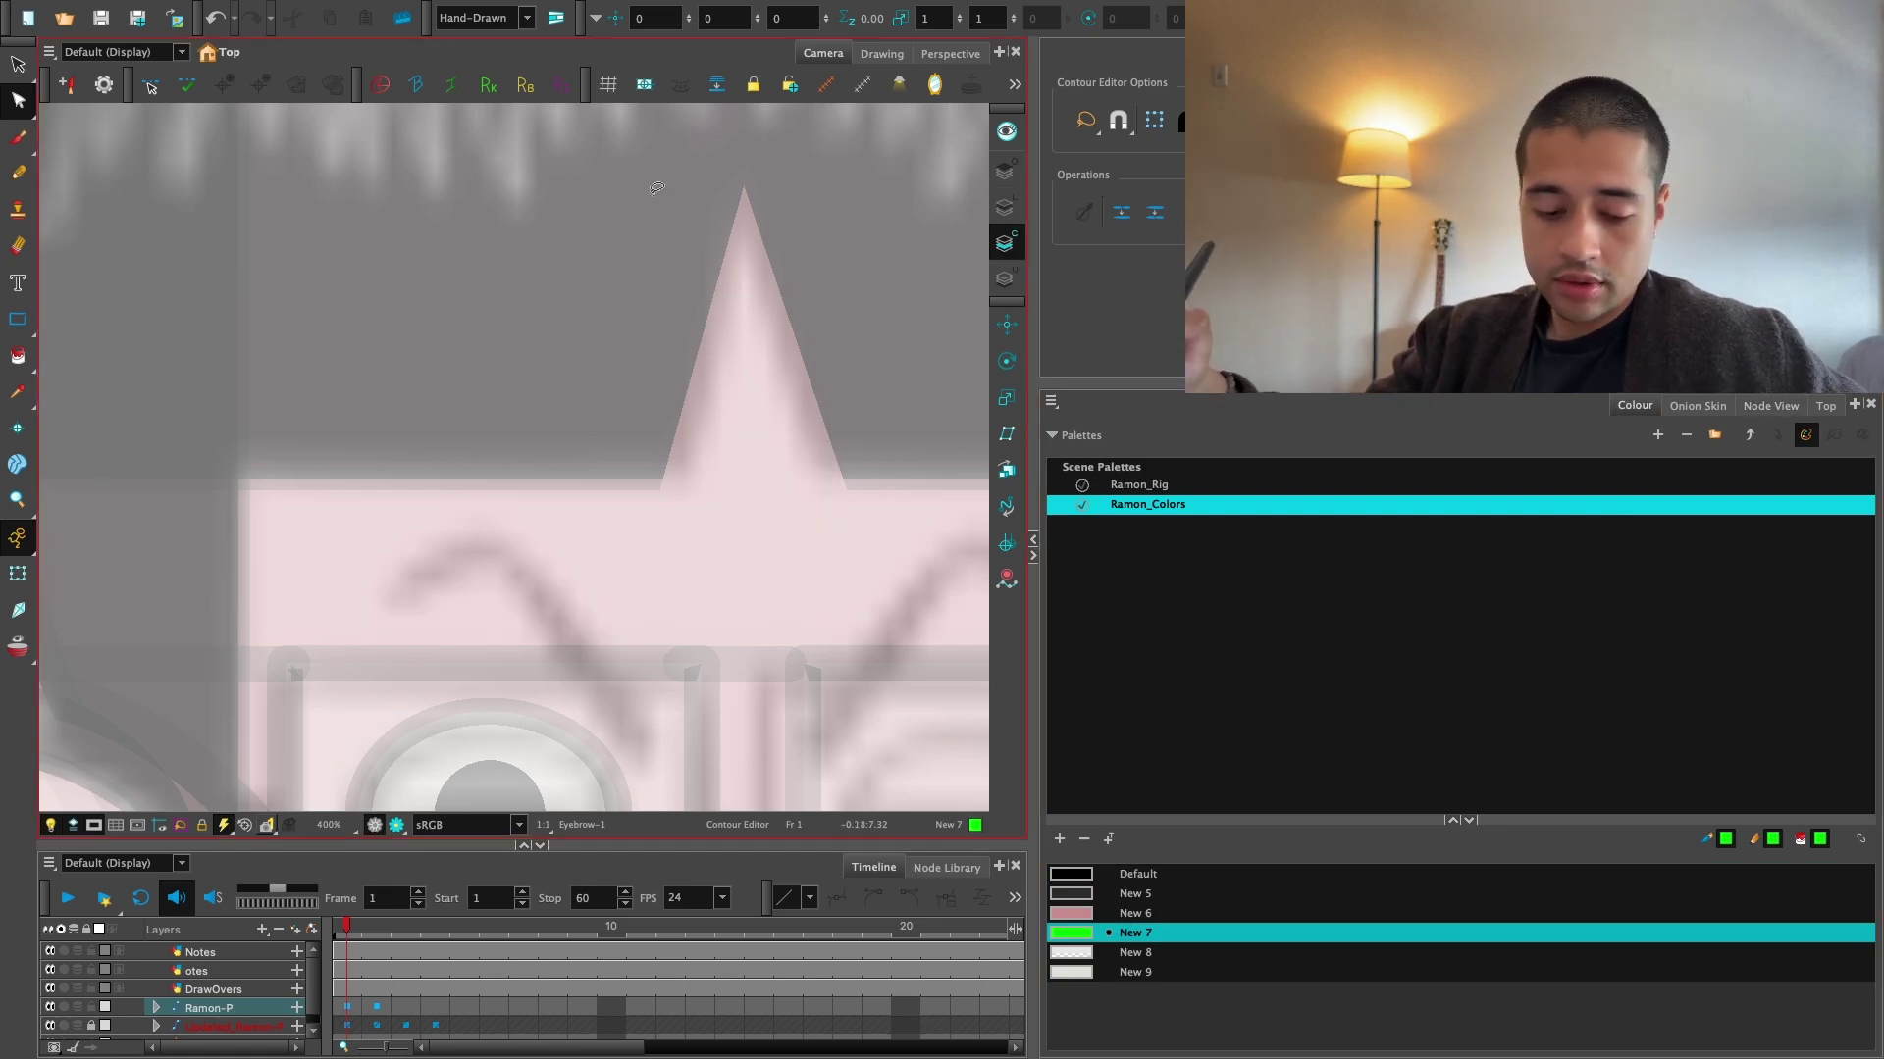
key(alt+i)
click(611, 400)
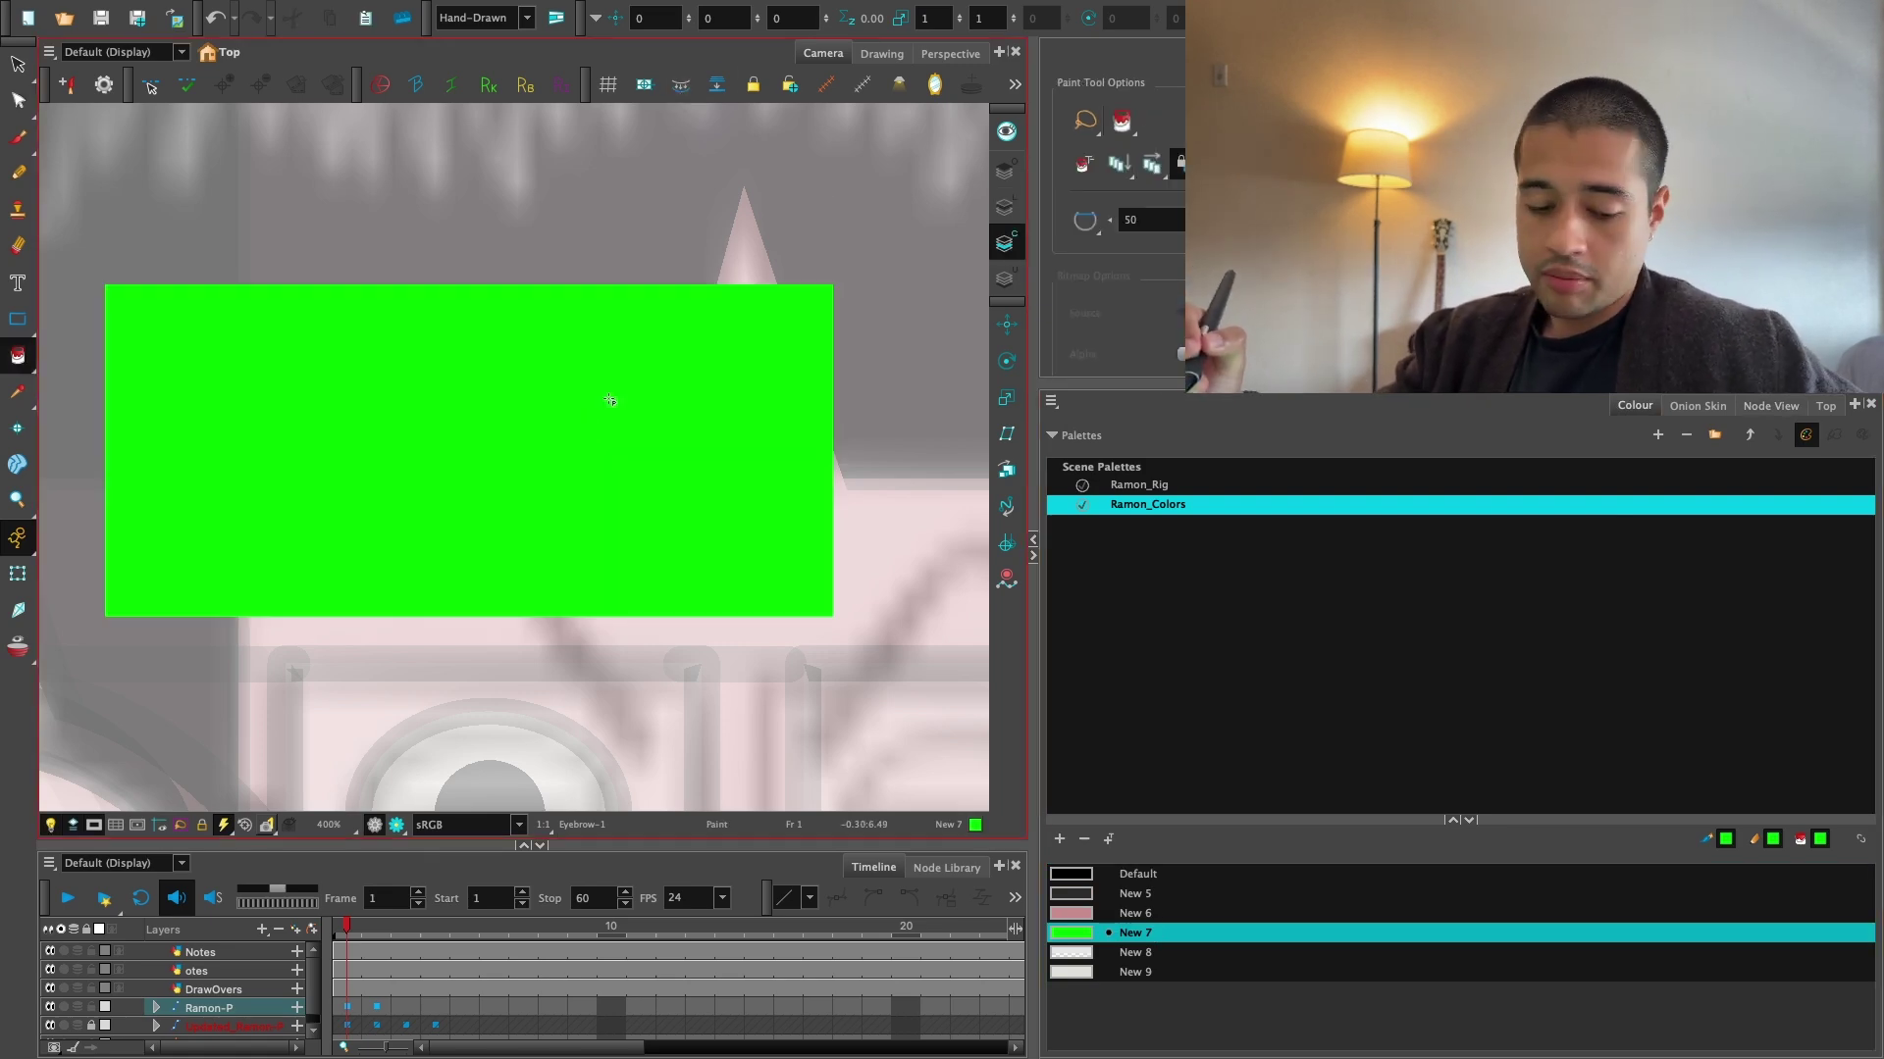
Move the rectangle outline from the Line Art layer to the Overlay Art layer of the Eyebrow drawing.
click(18, 101)
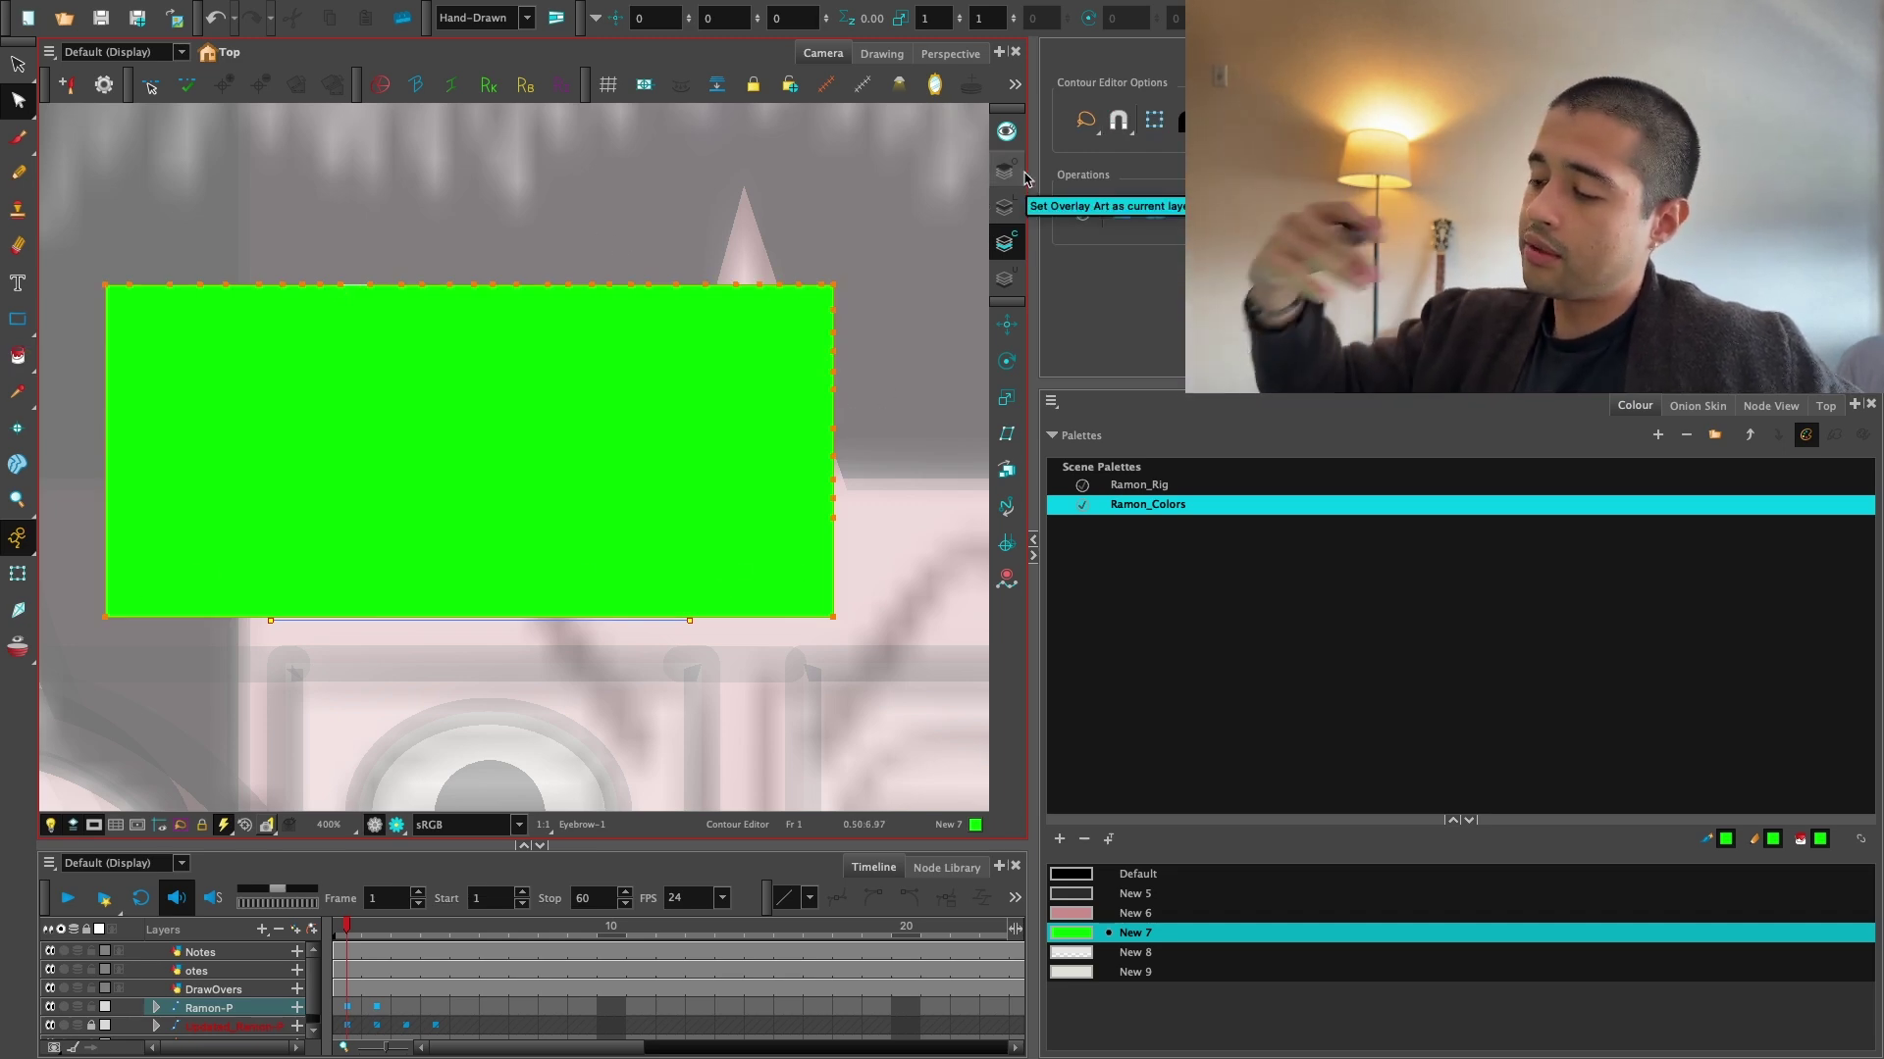
key(l)
click(489, 284)
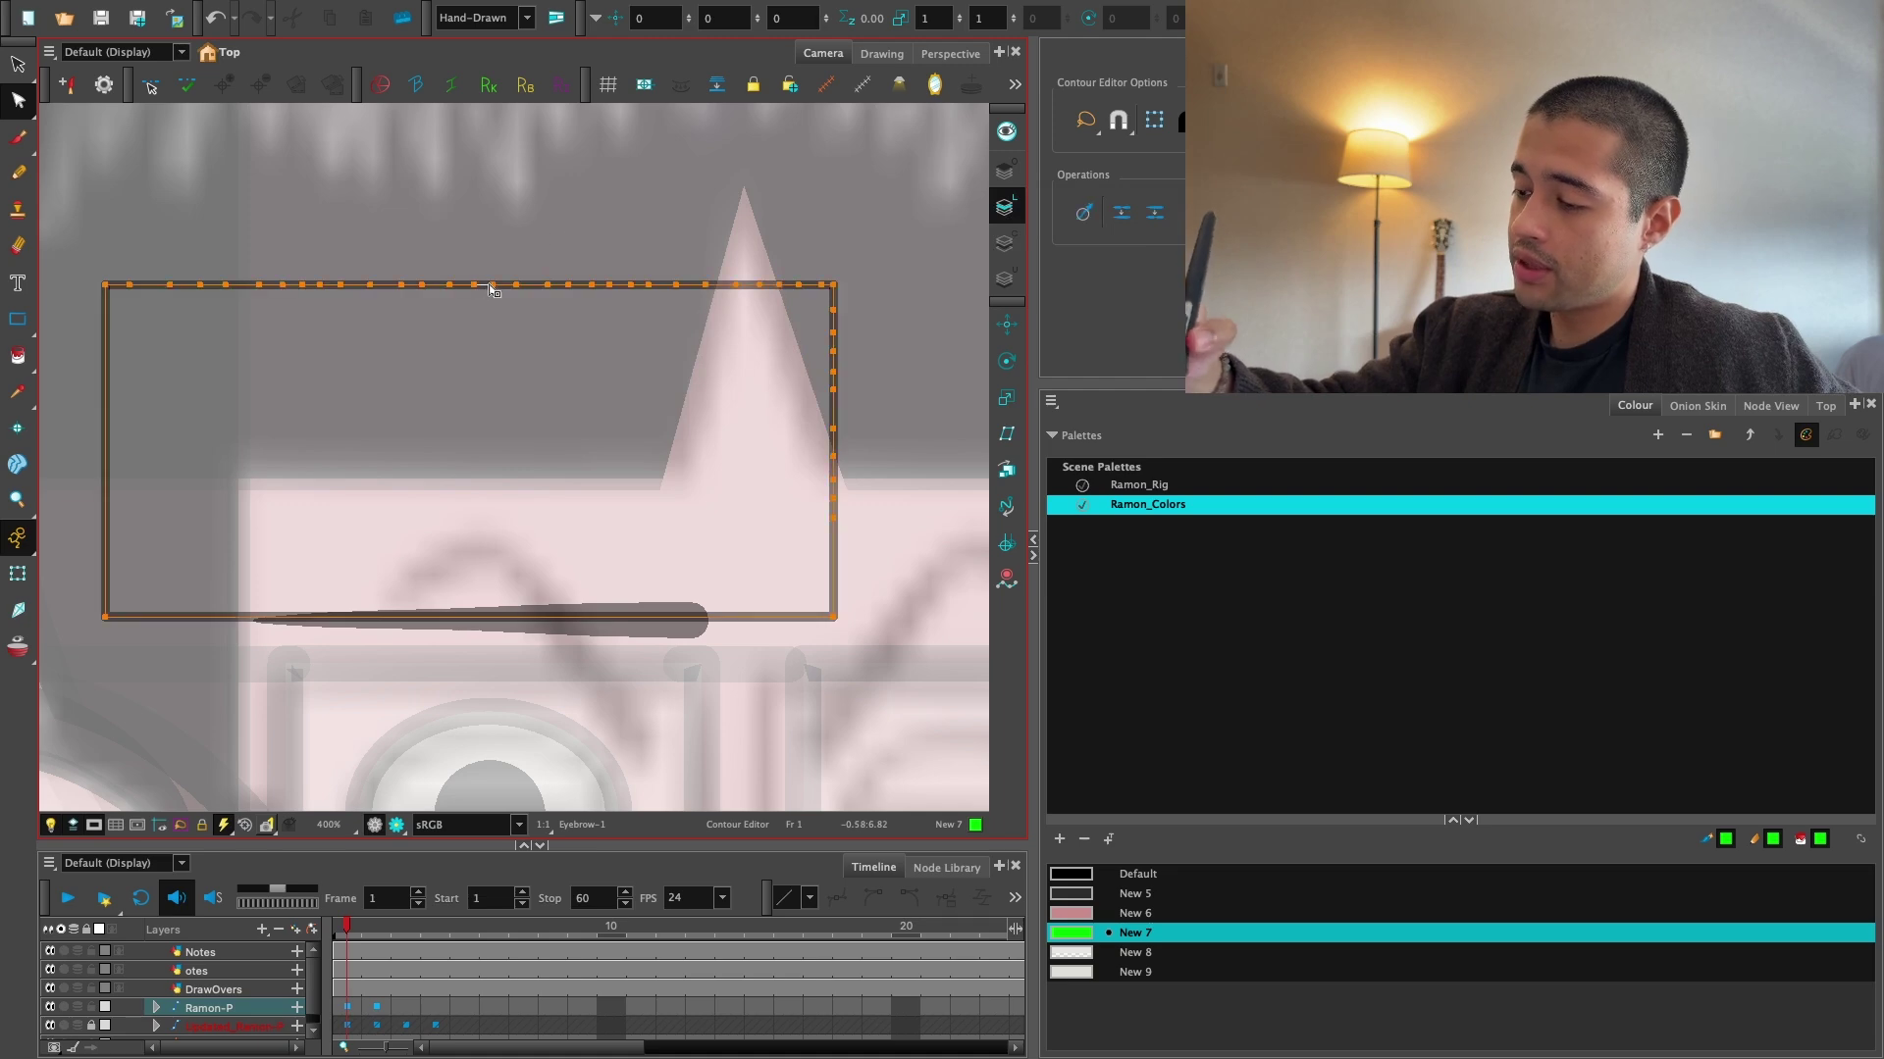
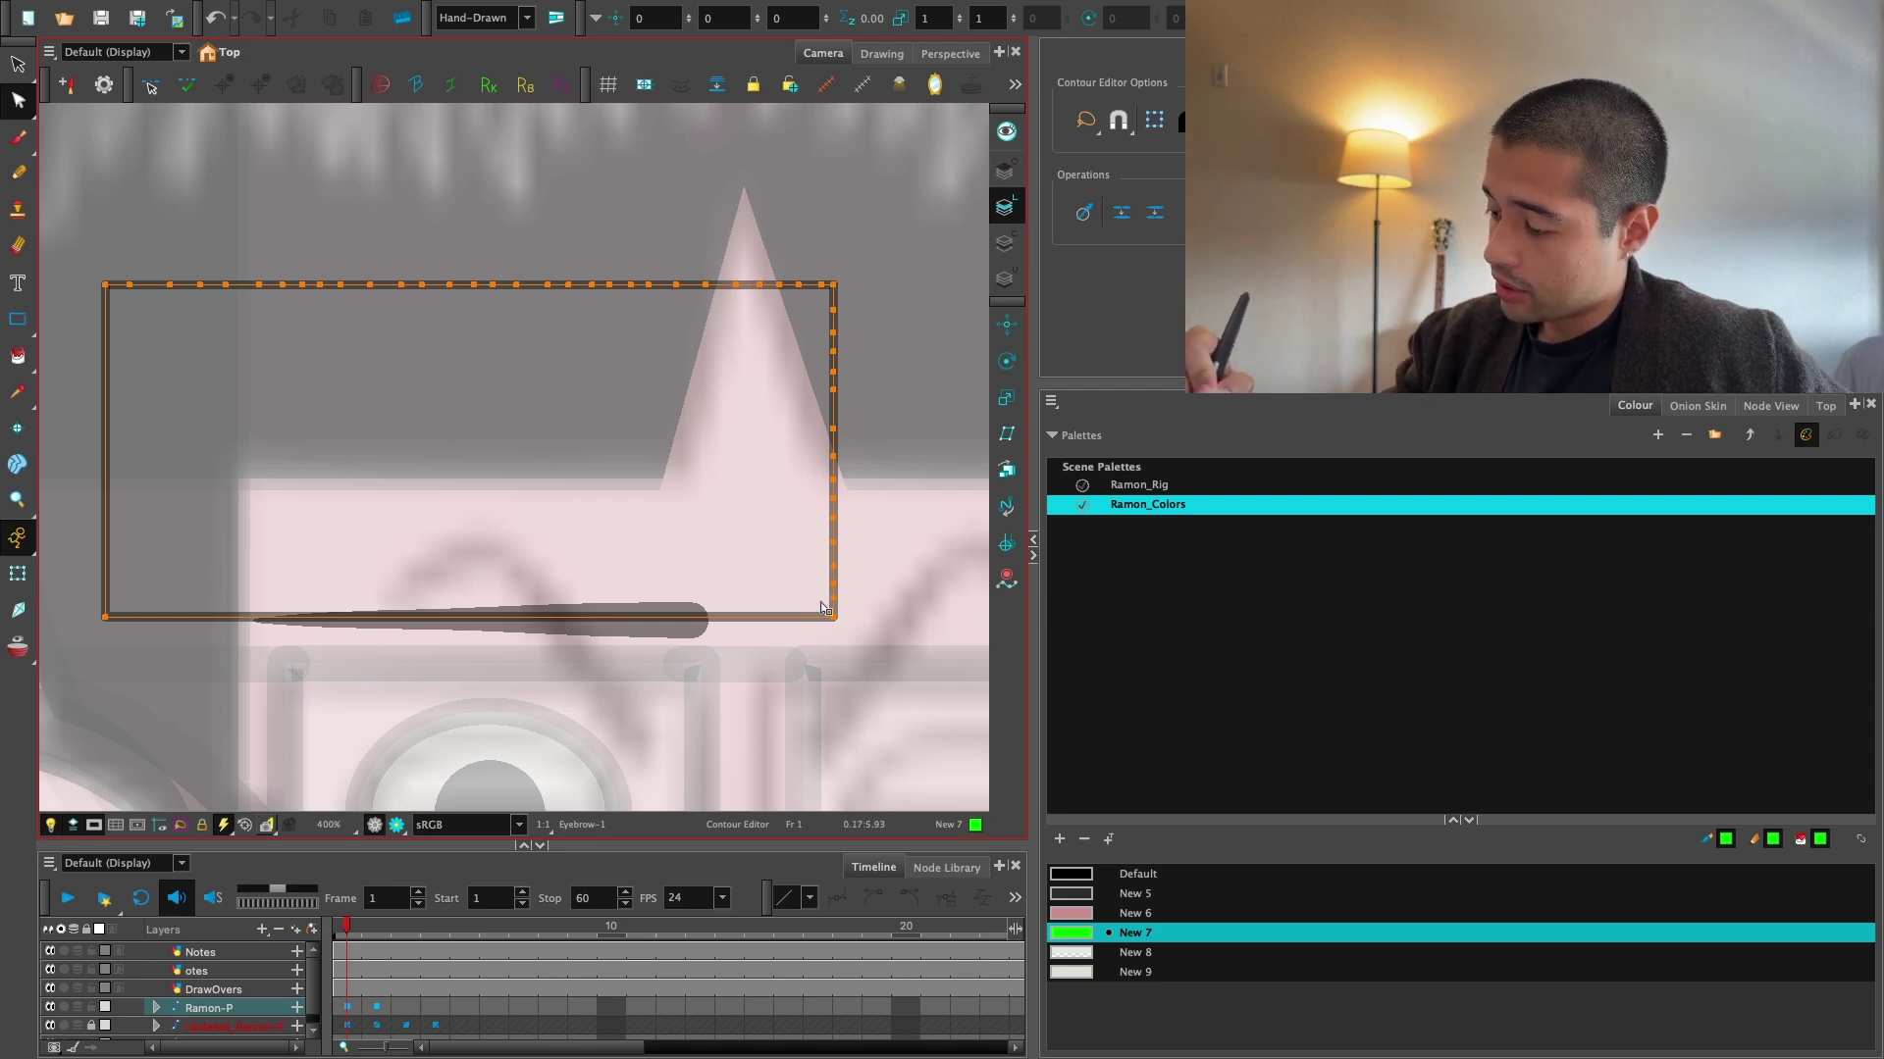
key(alt+s)
click(835, 477)
key(super+x)
click(1005, 170)
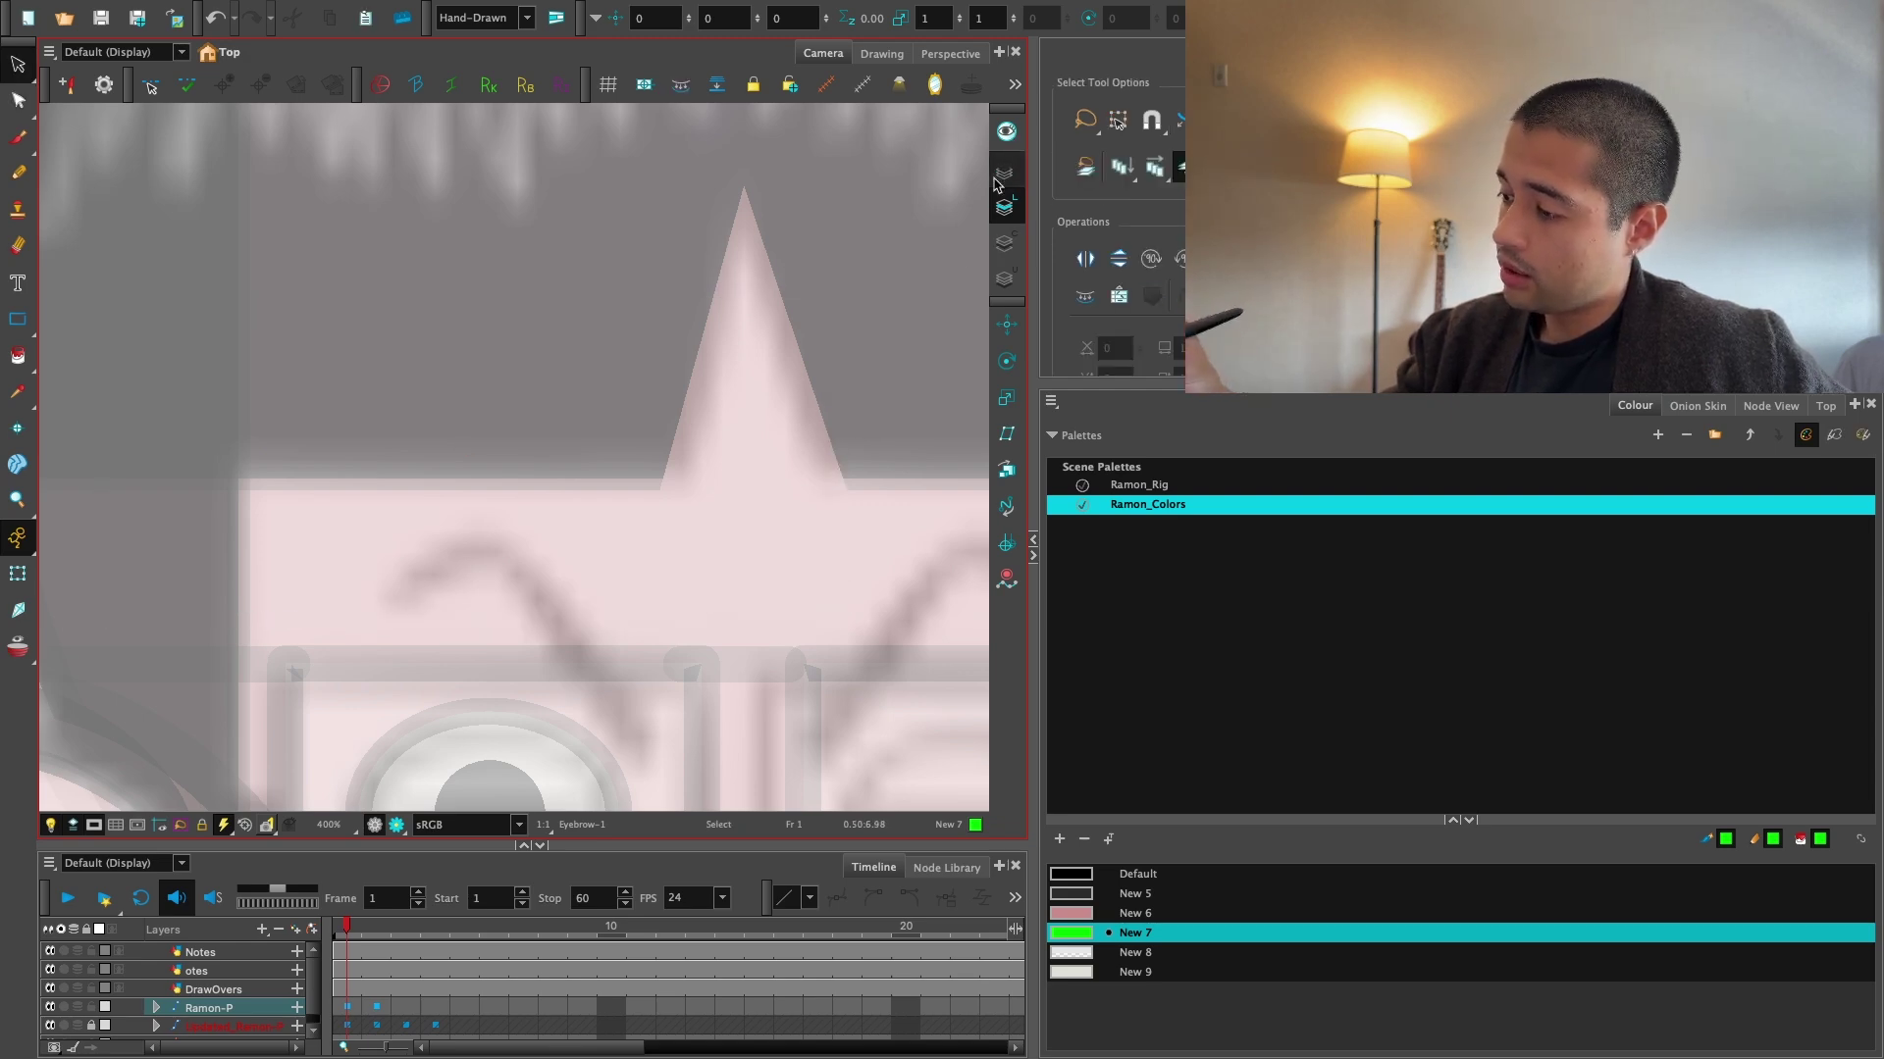
key(super+v)
Add contour points along the rectangle's lower edge and remaining side with the Contour Editor.
click(874, 435)
key(alt+q)
click(734, 618)
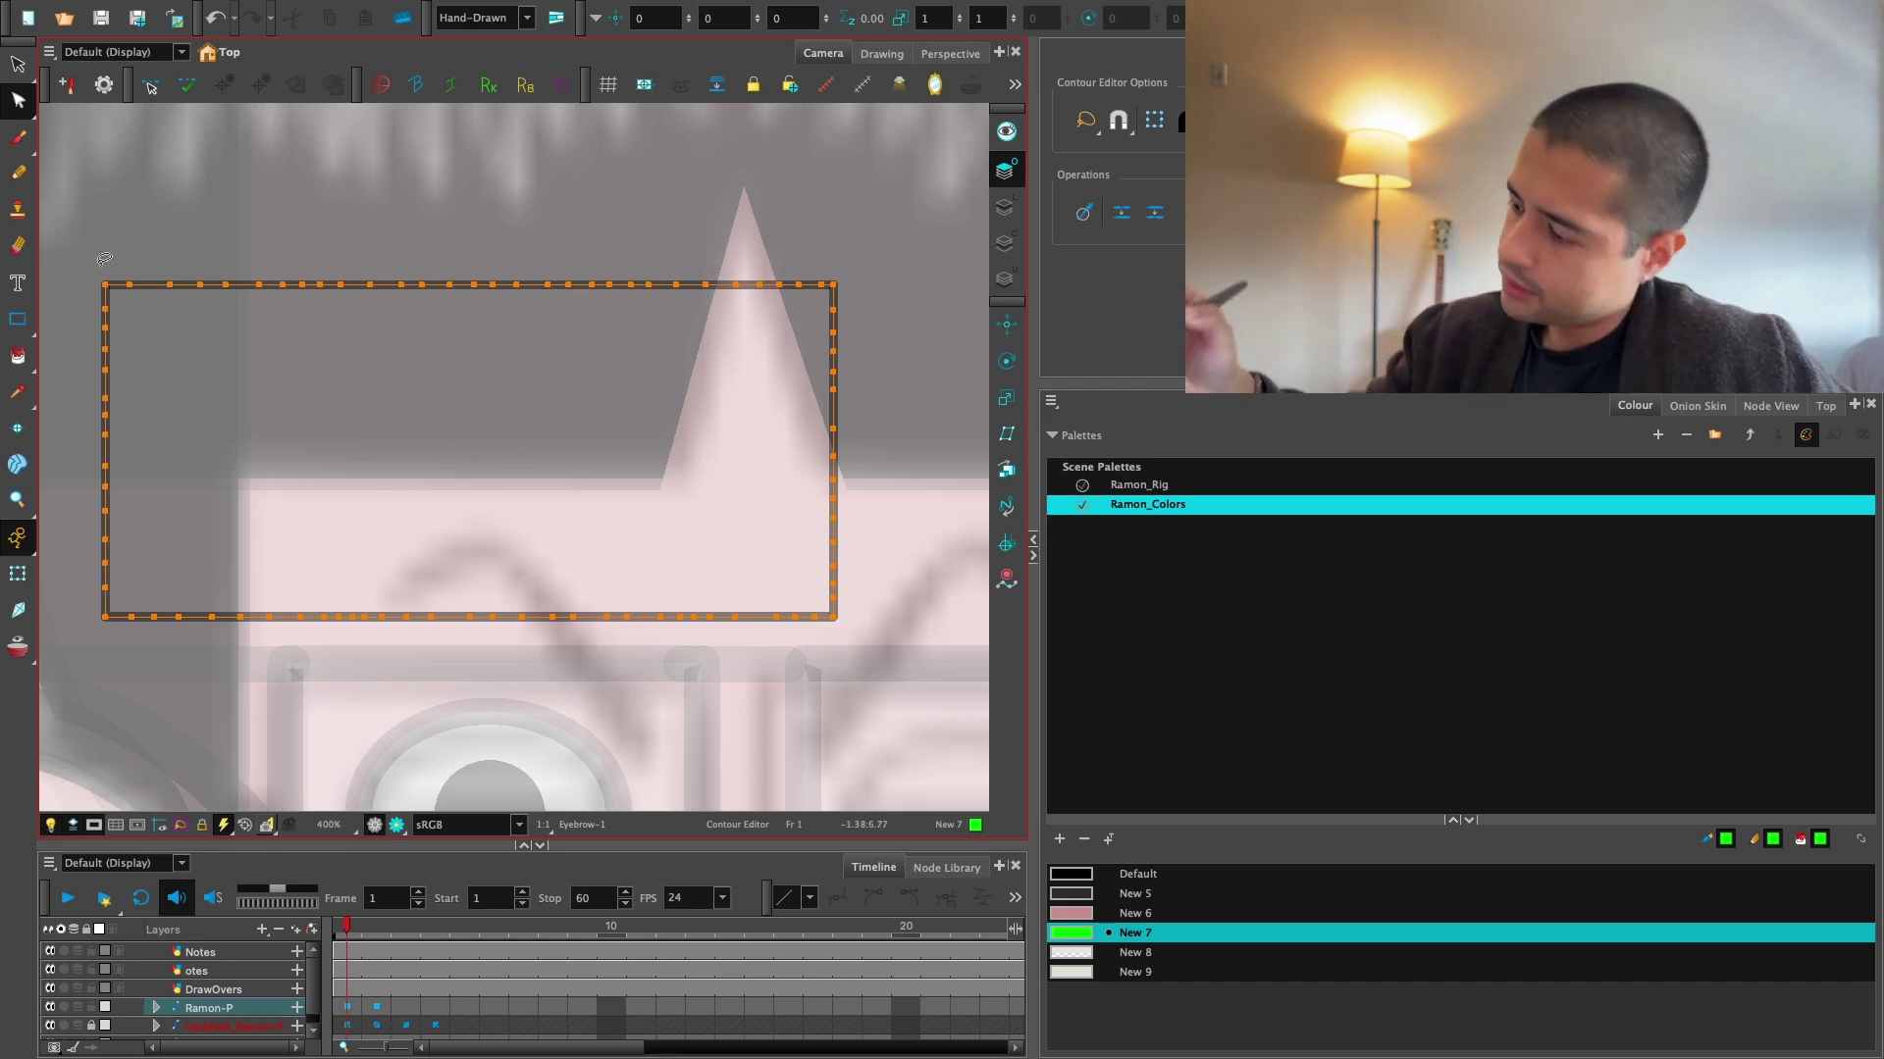
Move the rectangle outline with its added points from the Overlay Art layer back to the Line Art layer.
click(1005, 207)
key(alt+s)
click(1005, 170)
drag(865, 277, 822, 296)
key(super+x)
click(1005, 207)
key(super+v)
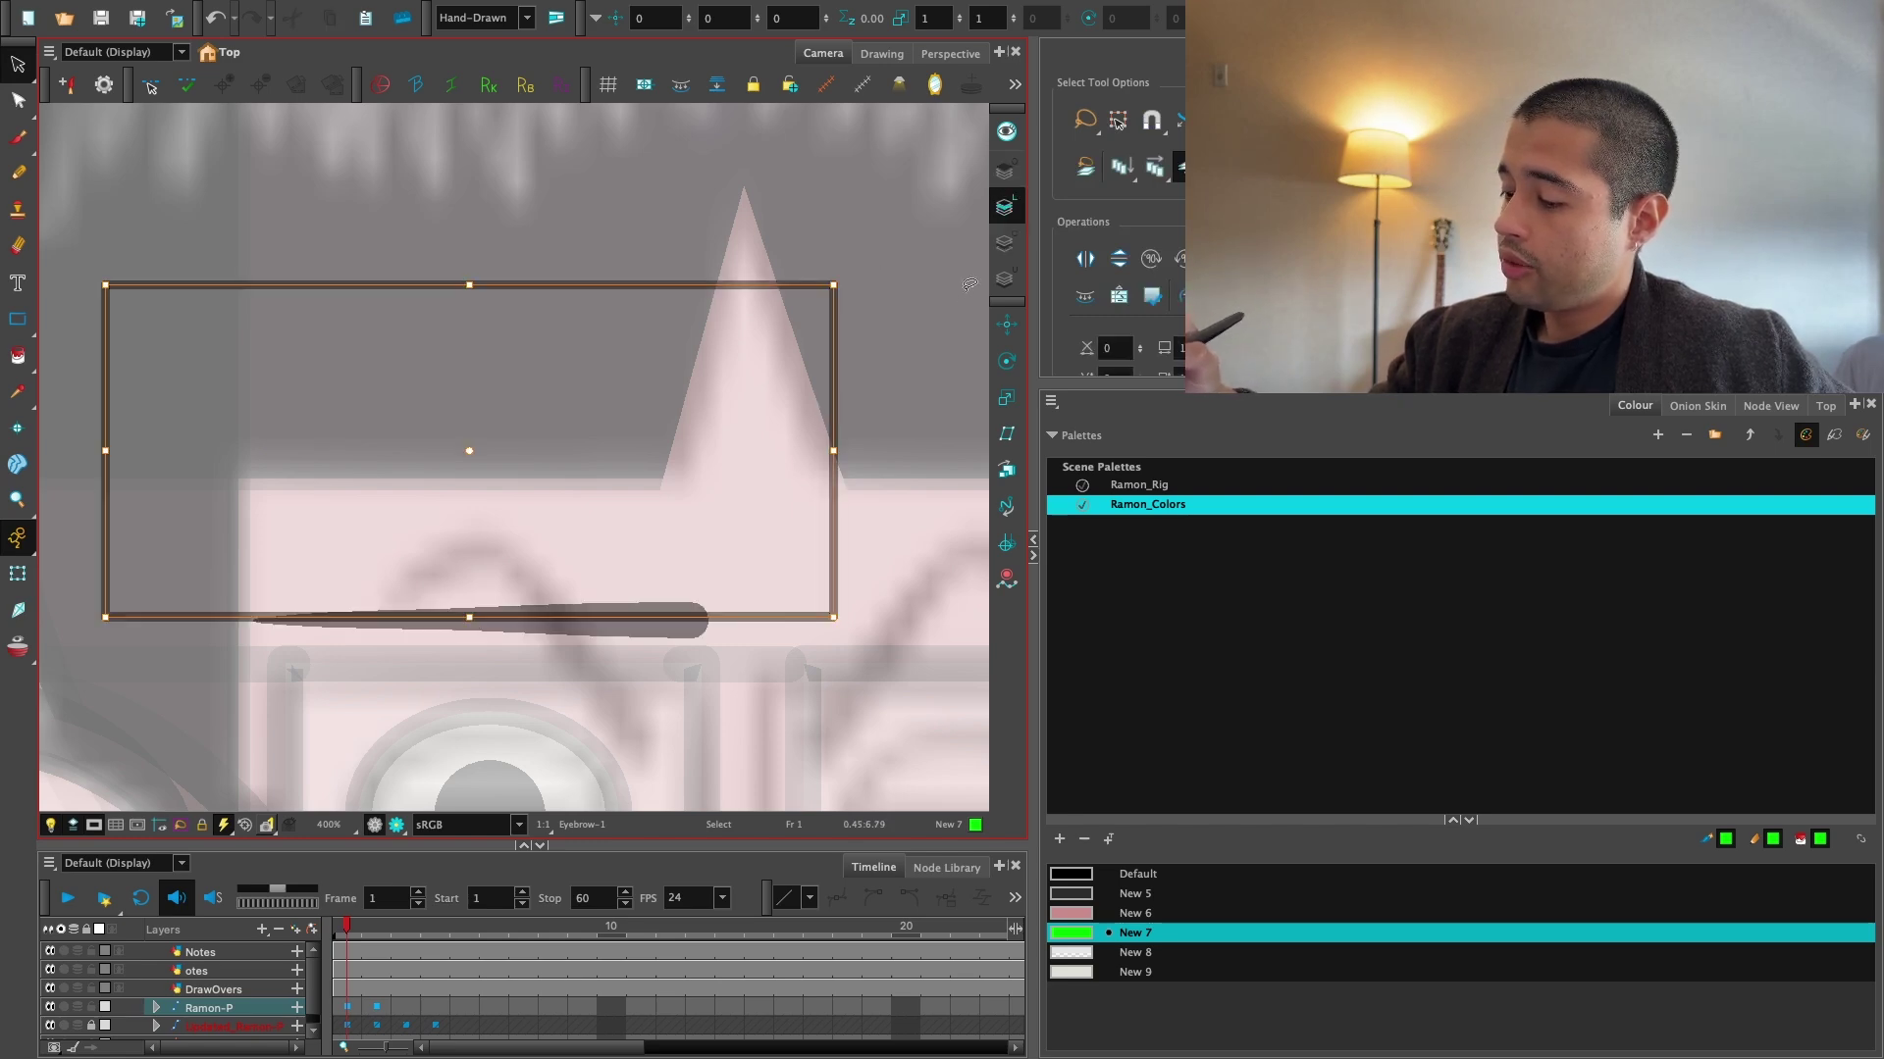
click(969, 285)
Delete the existing green fill on the Colour Art layer and repaint the rectangle with New 7.
click(1005, 242)
click(736, 373)
click(116, 253)
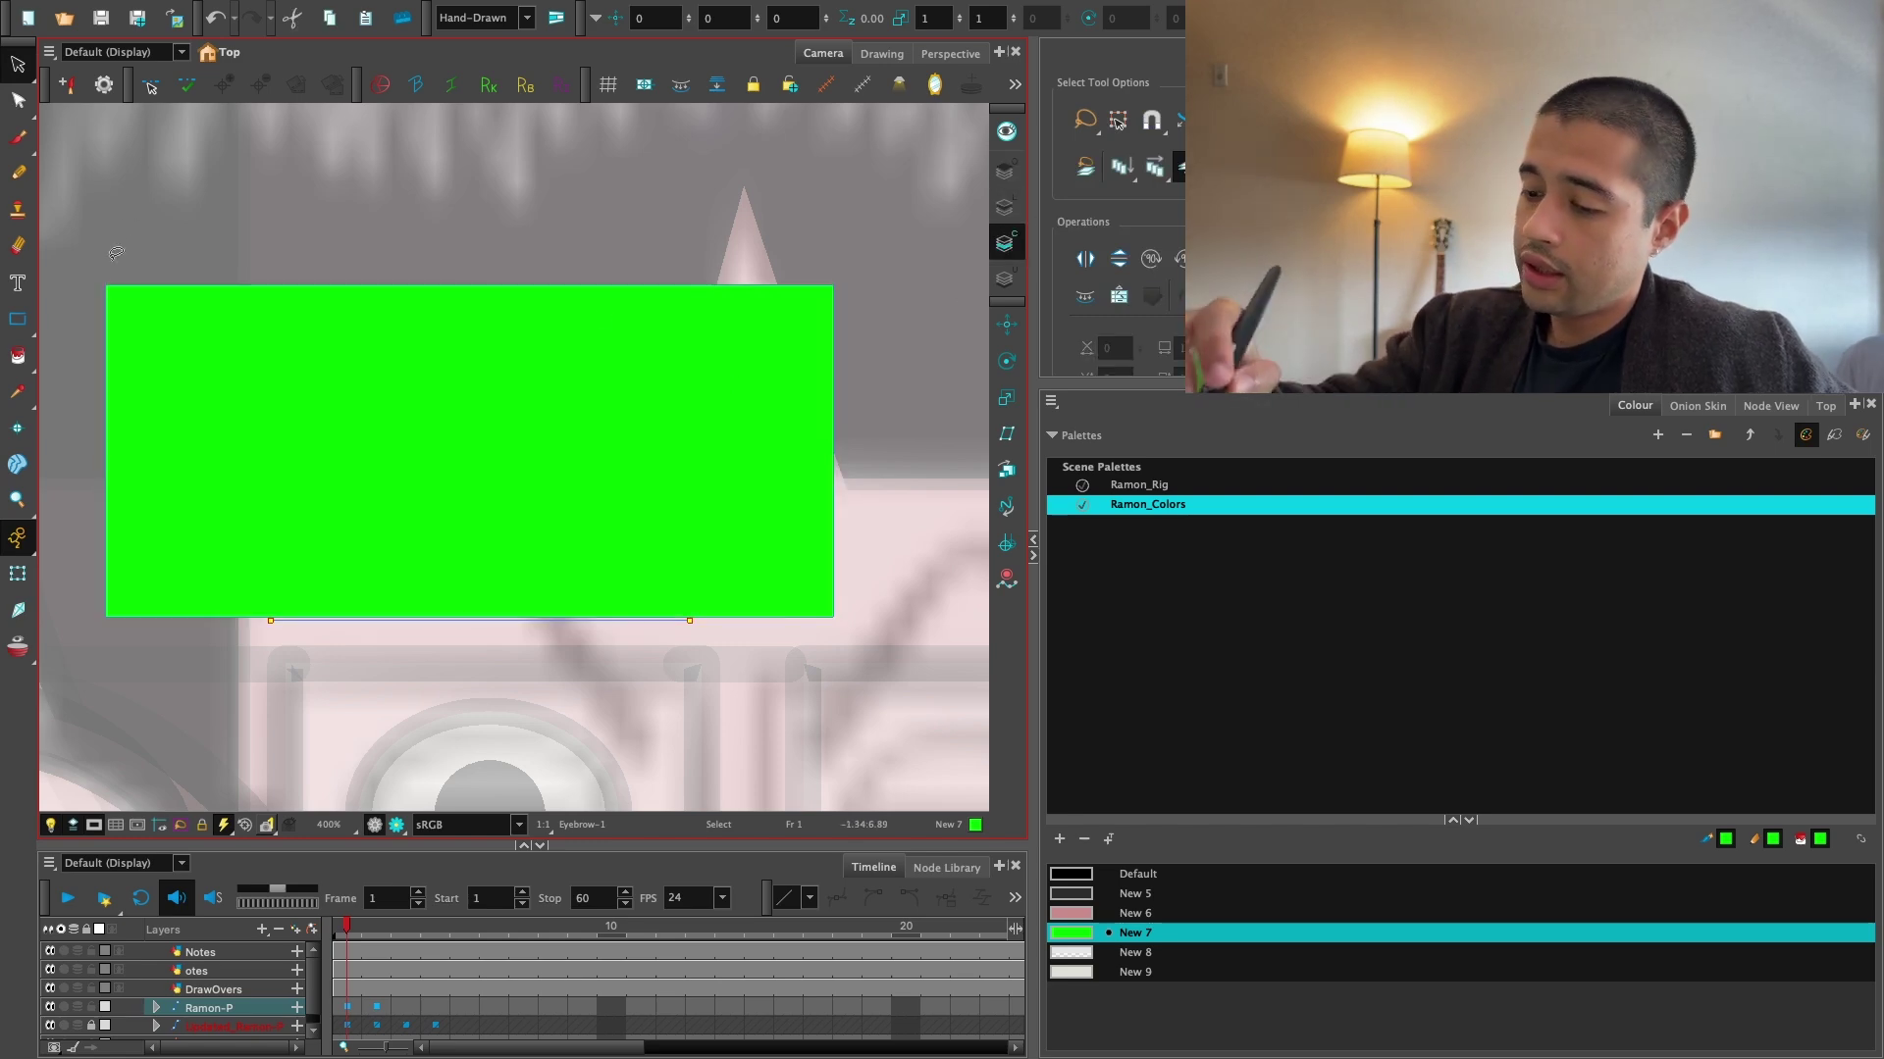
key(alt+d)
key(alt+s)
click(327, 336)
key(Delete)
key(alt+i)
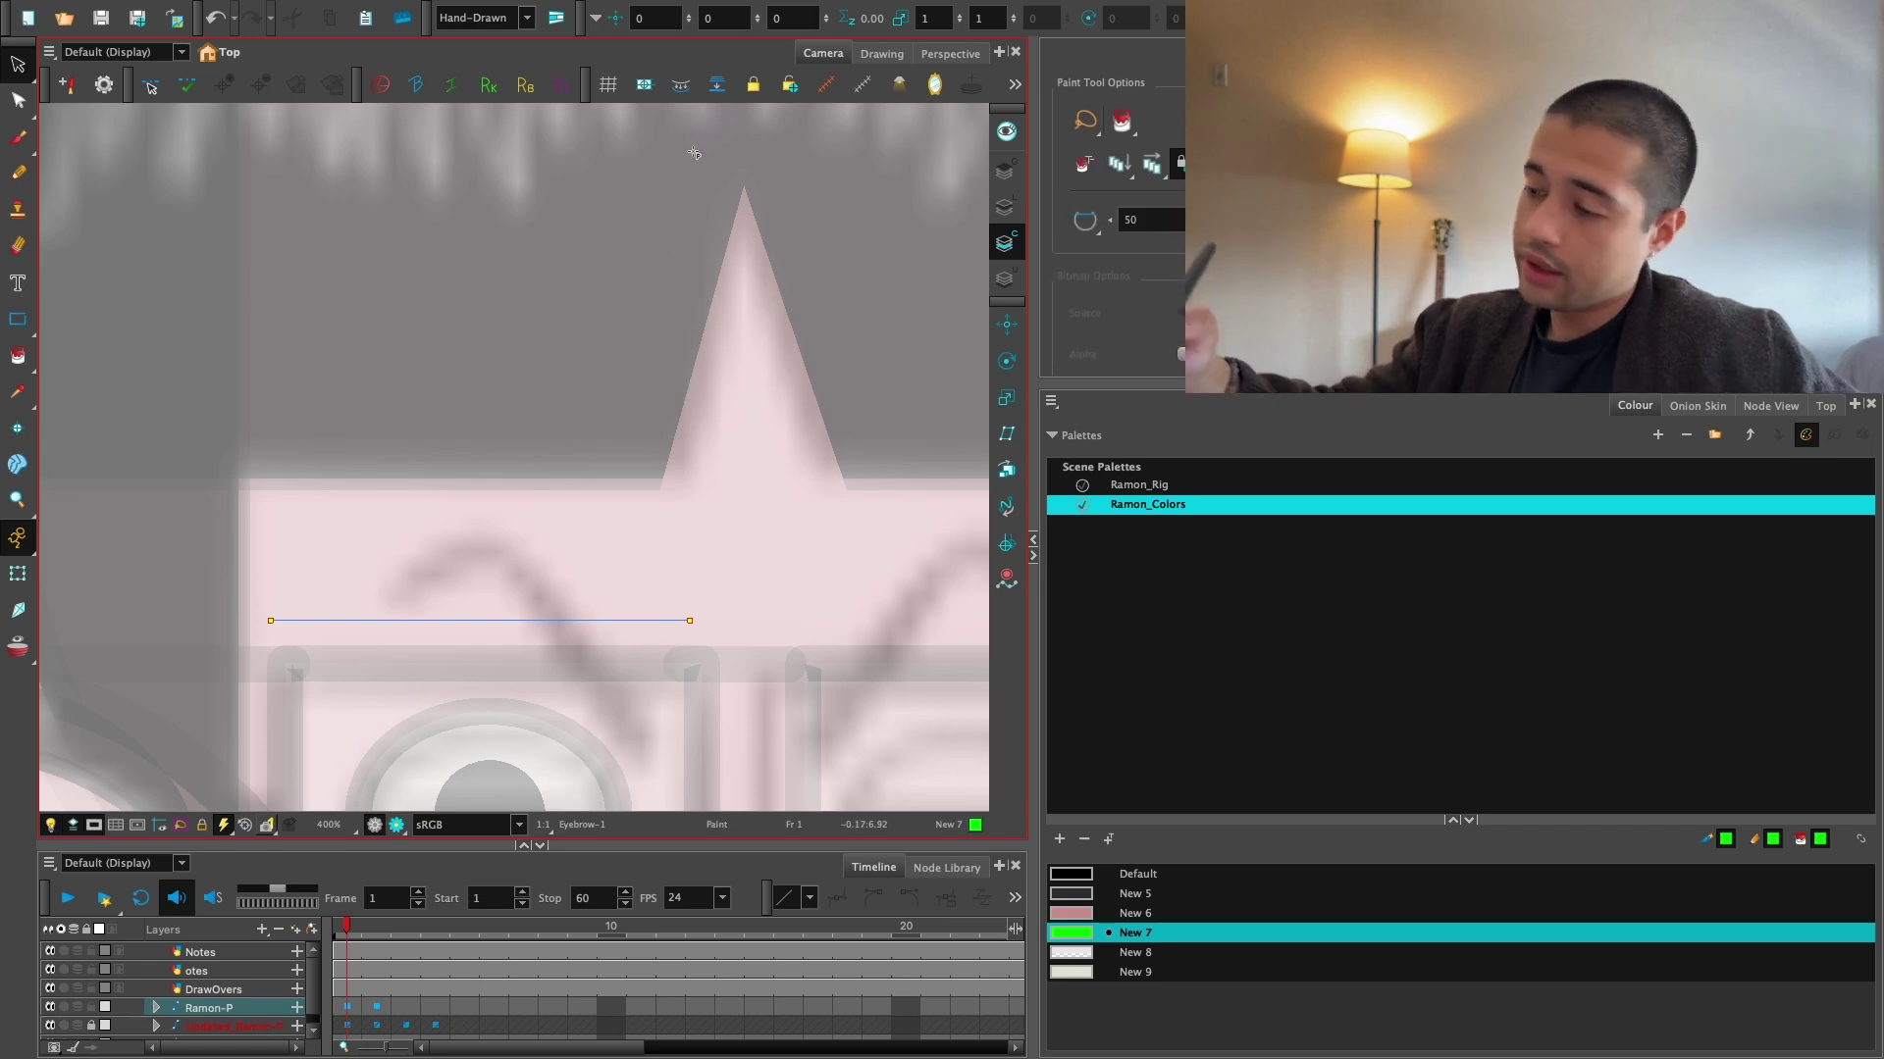
click(680, 85)
click(655, 400)
Move the green fill from the Colour Art layer to the Underlay Art layer.
key(alt+s)
click(771, 369)
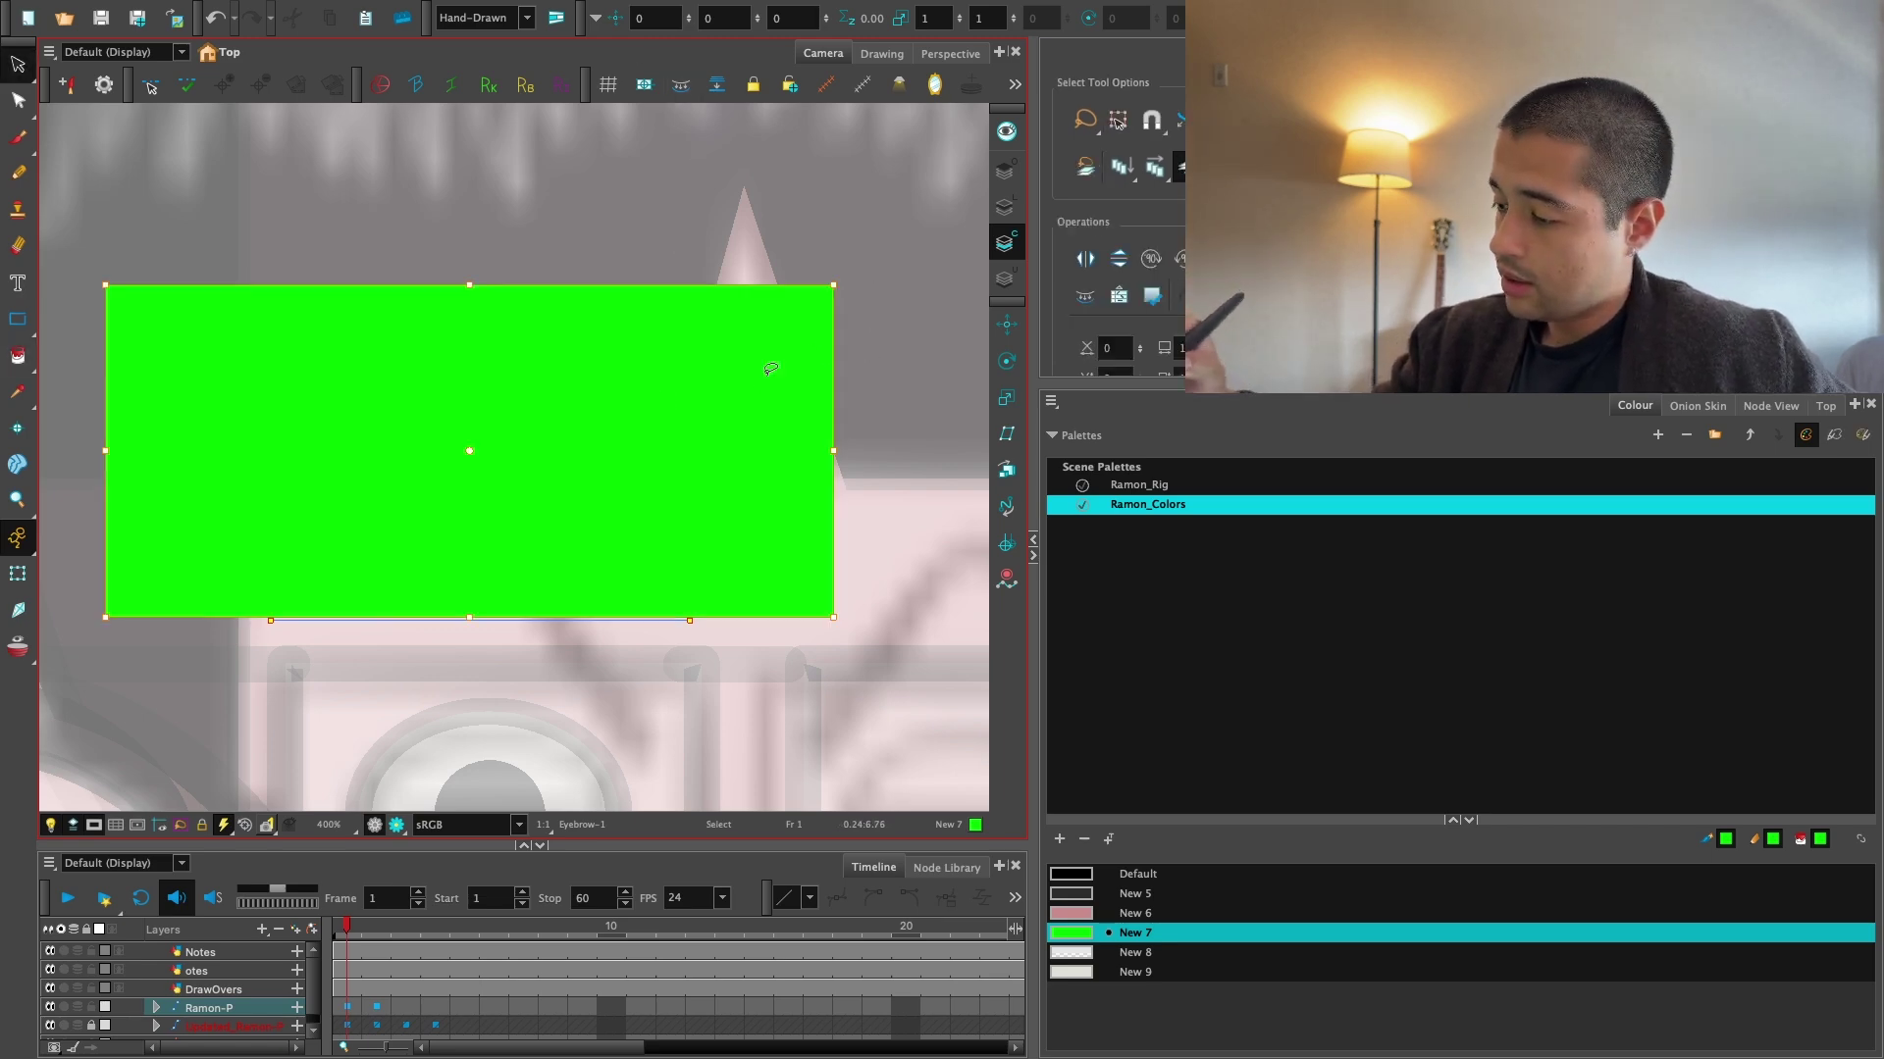
key(super+x)
click(1006, 279)
key(super+v)
click(909, 346)
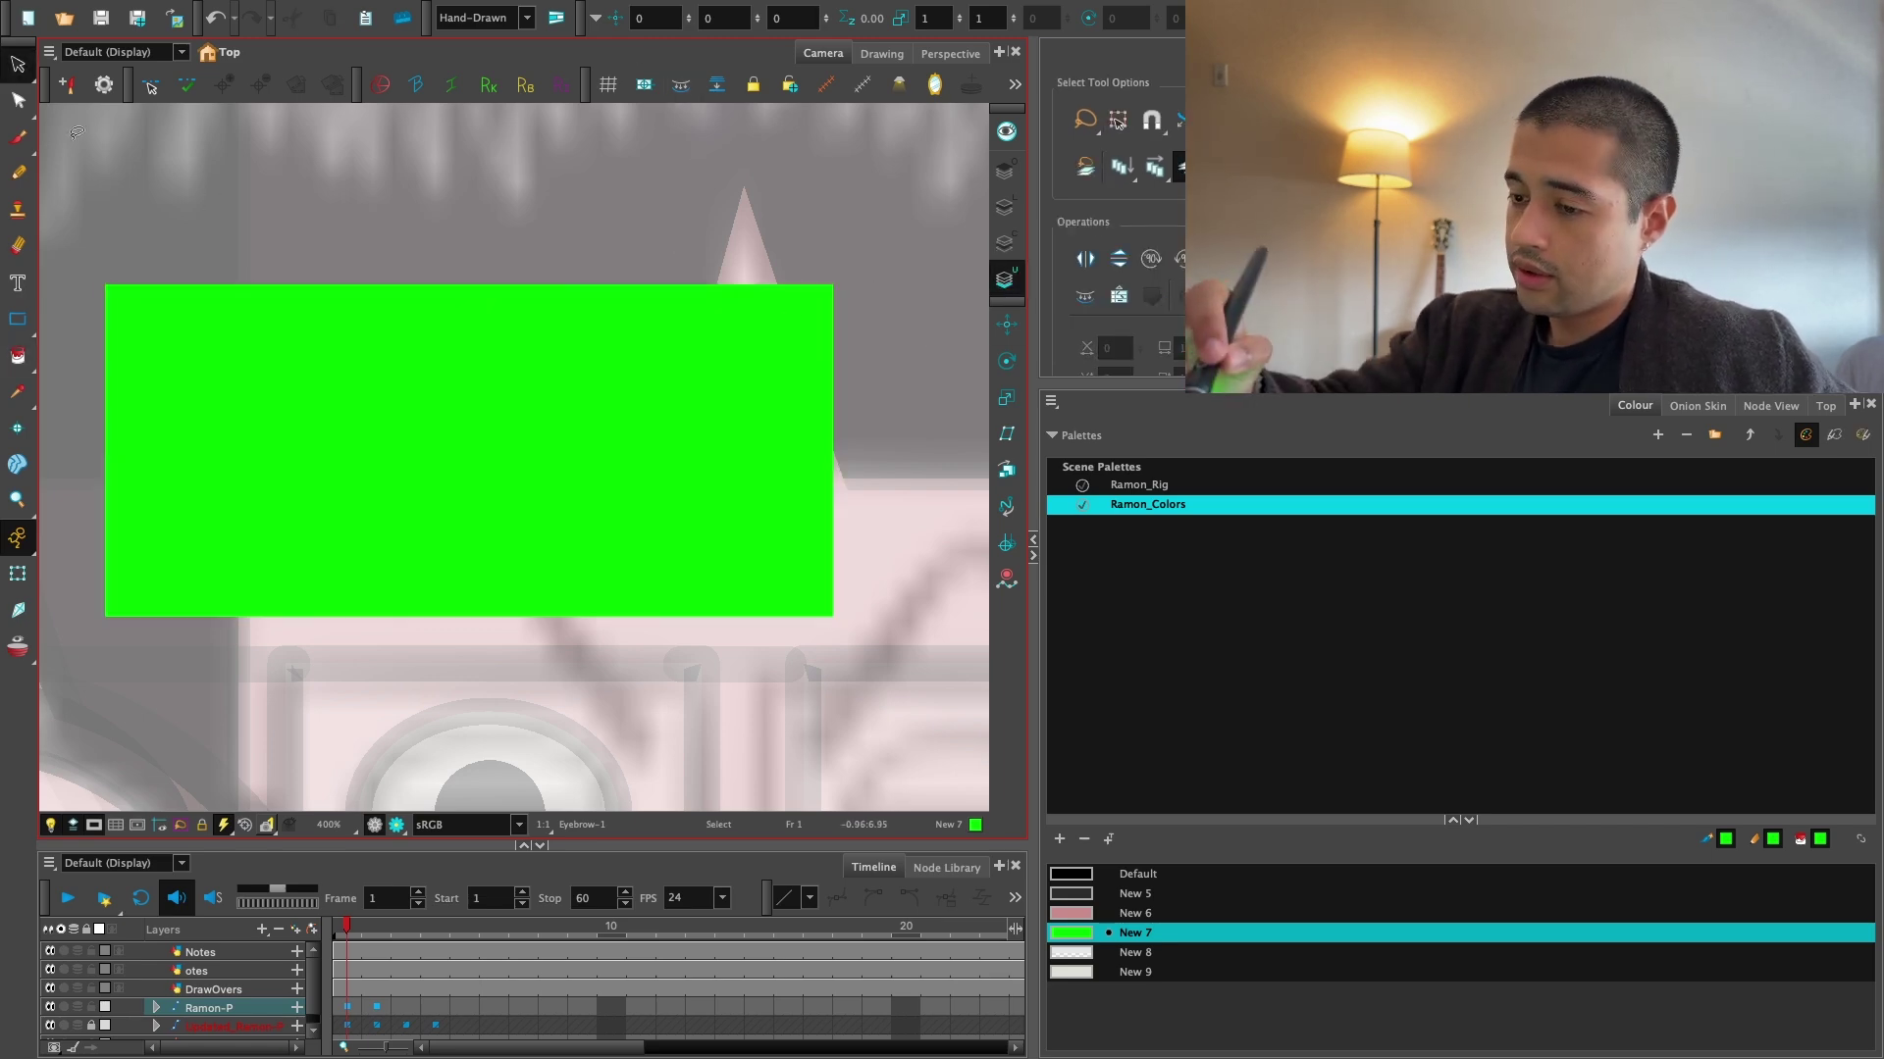
Examine the green fill's contour points and how the shape bends with the eyebrow deformation using the Transform tool.
key(alt+q)
click(330, 284)
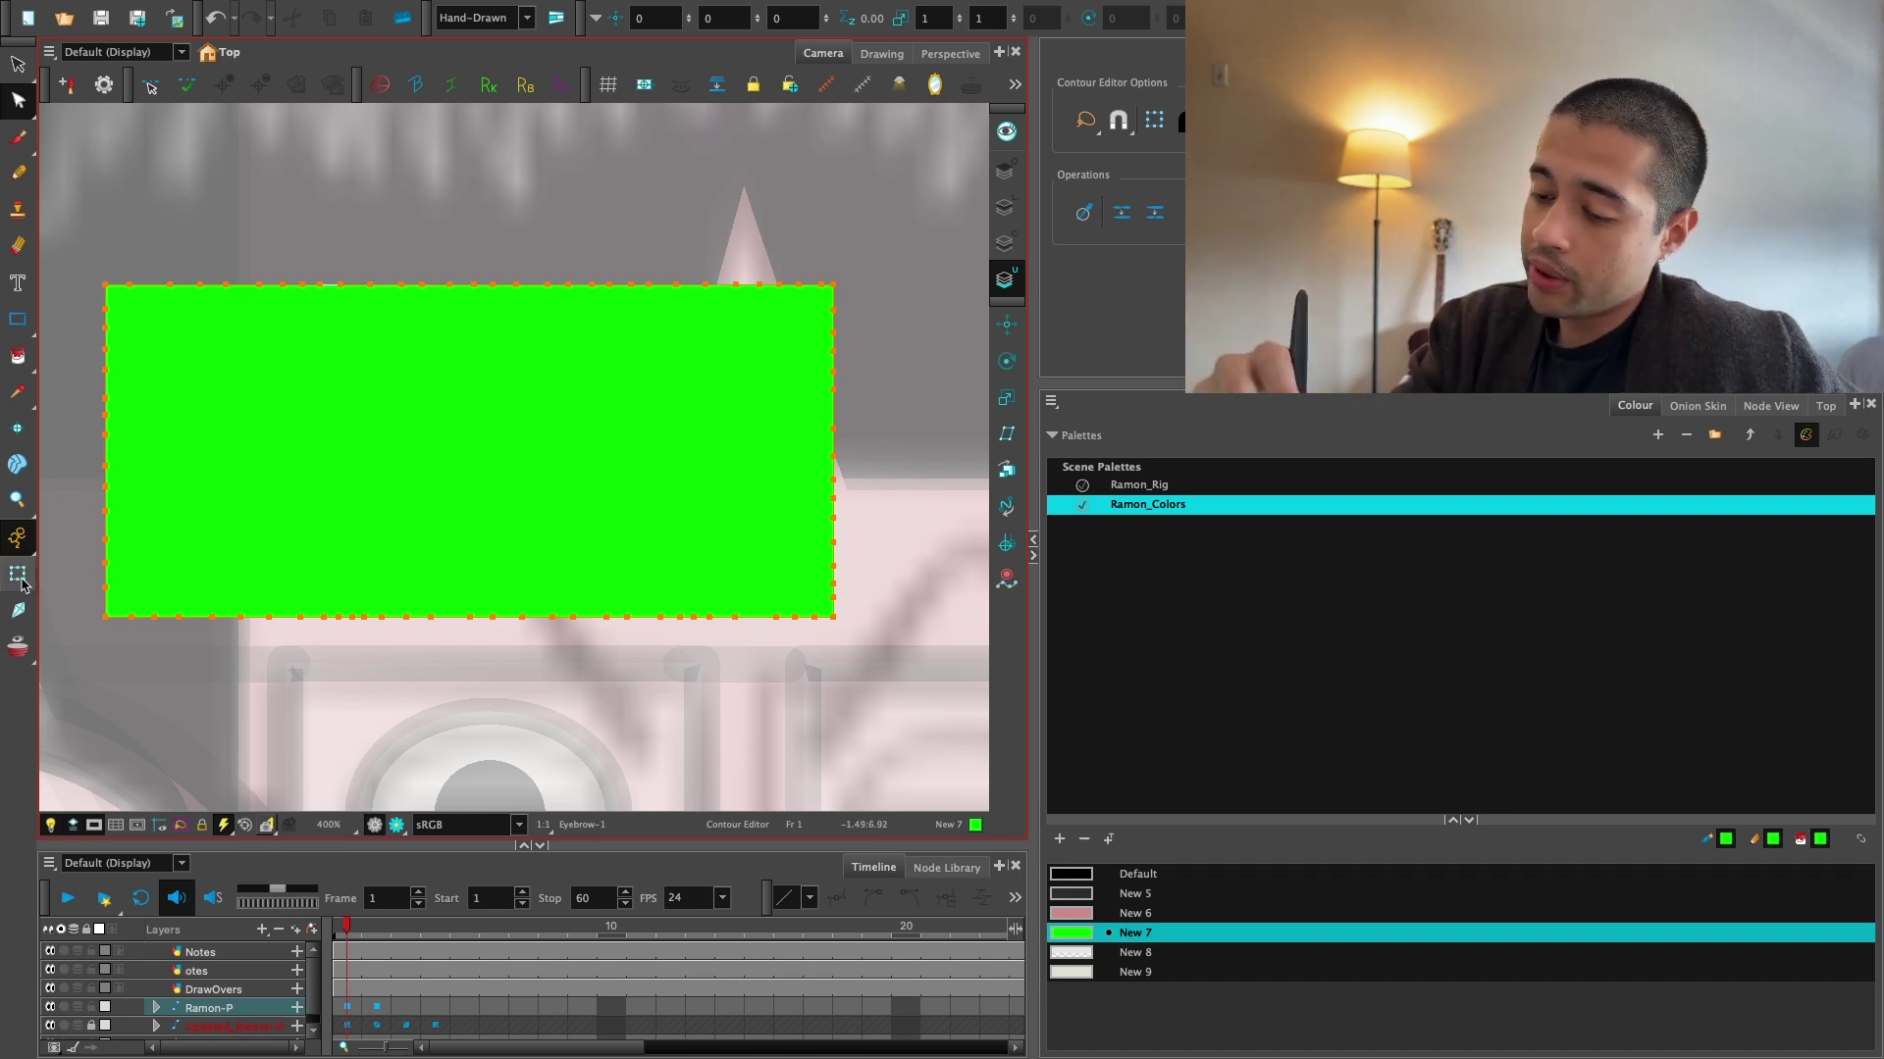
click(17, 574)
key(1)
key(1)
mouse_move(723, 618)
mouse_down()
mouse_move(732, 570)
mouse_move(728, 597)
mouse_up()
key(2)
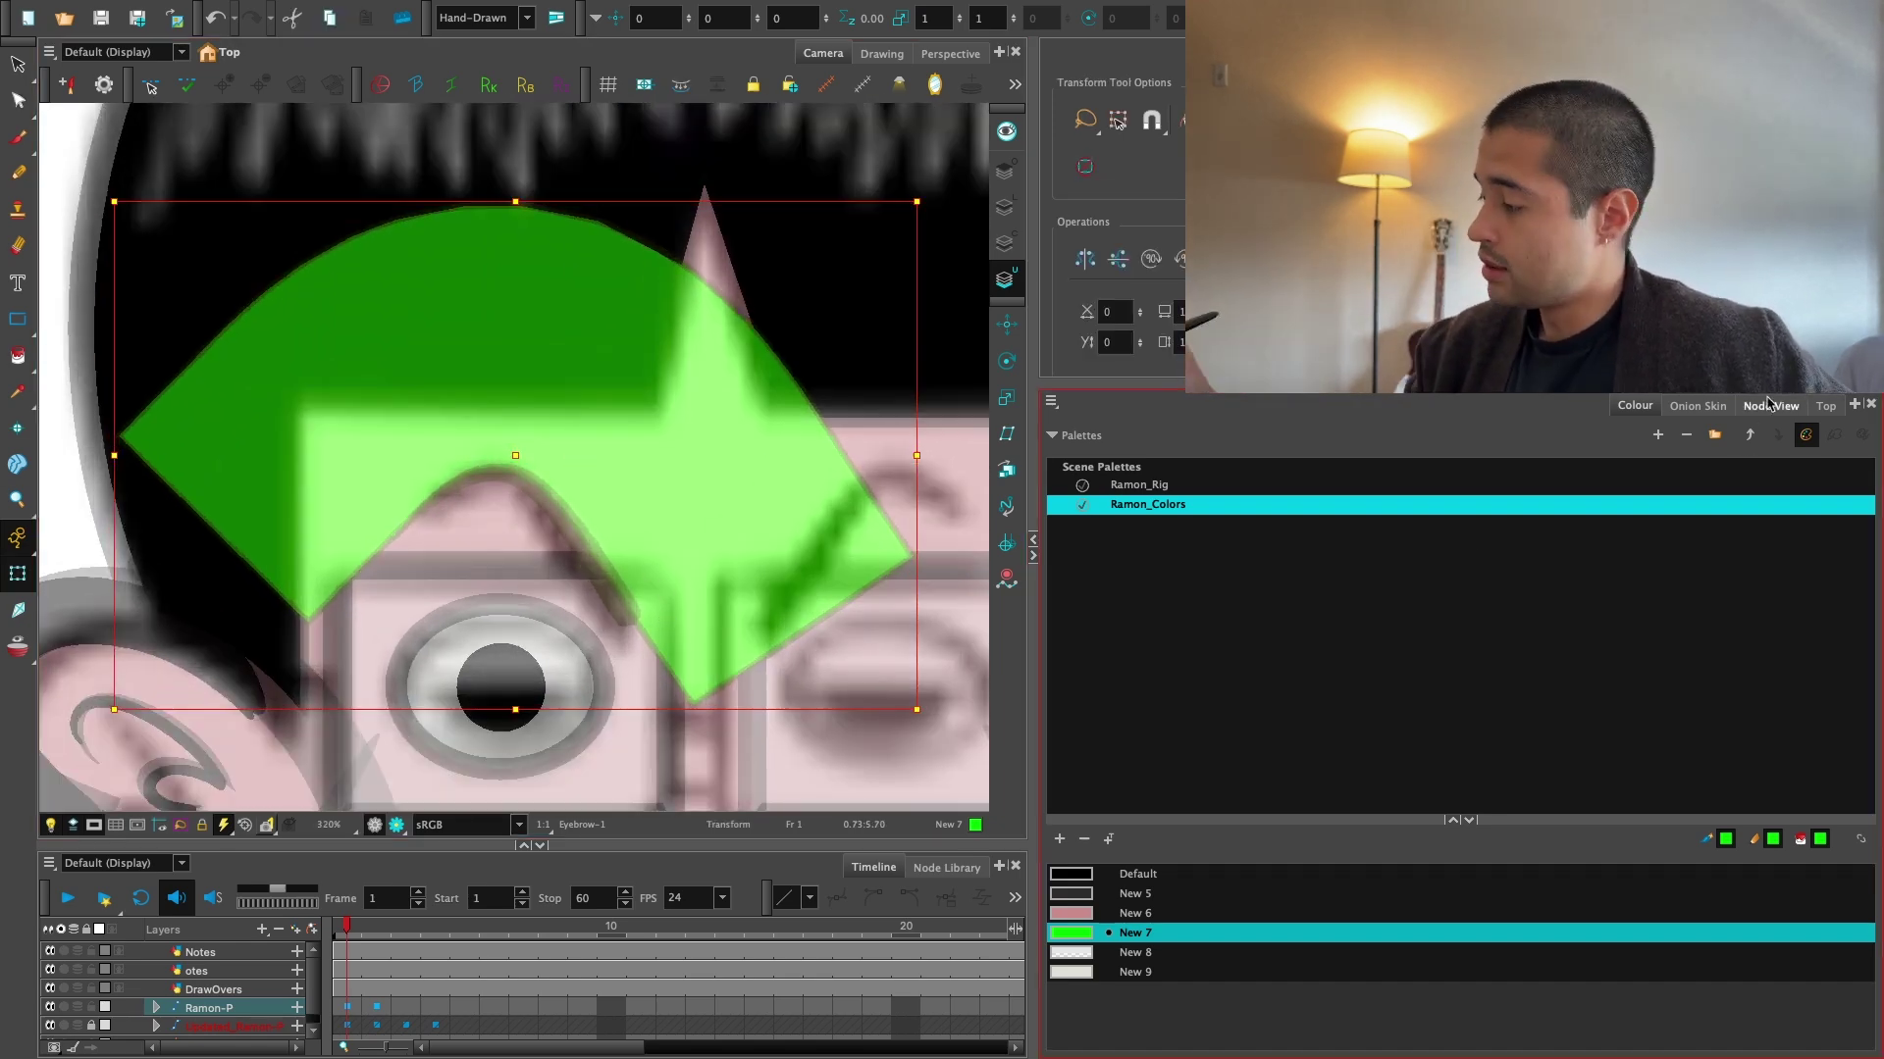
Insert a Composite node on the output connection of Composite_1 in the Face_G network and place it below.
click(1770, 405)
key(1)
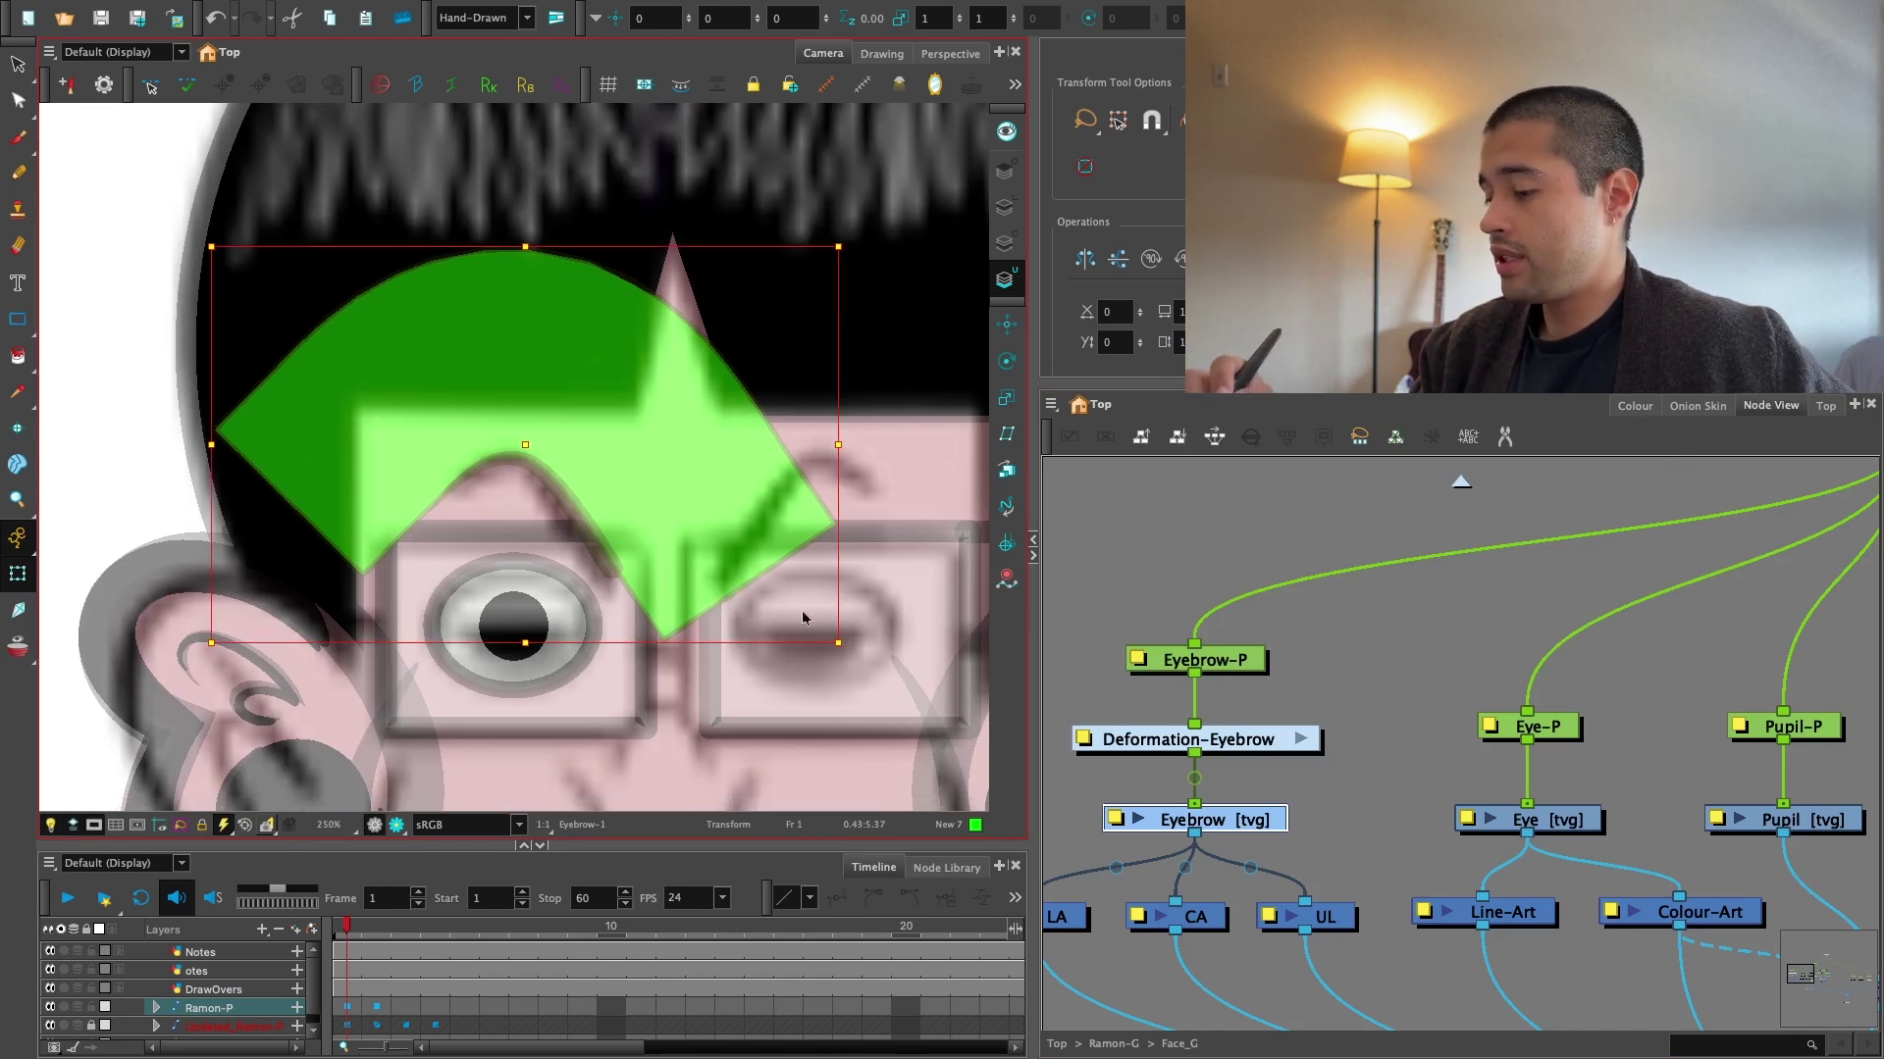
click(1311, 702)
key(1)
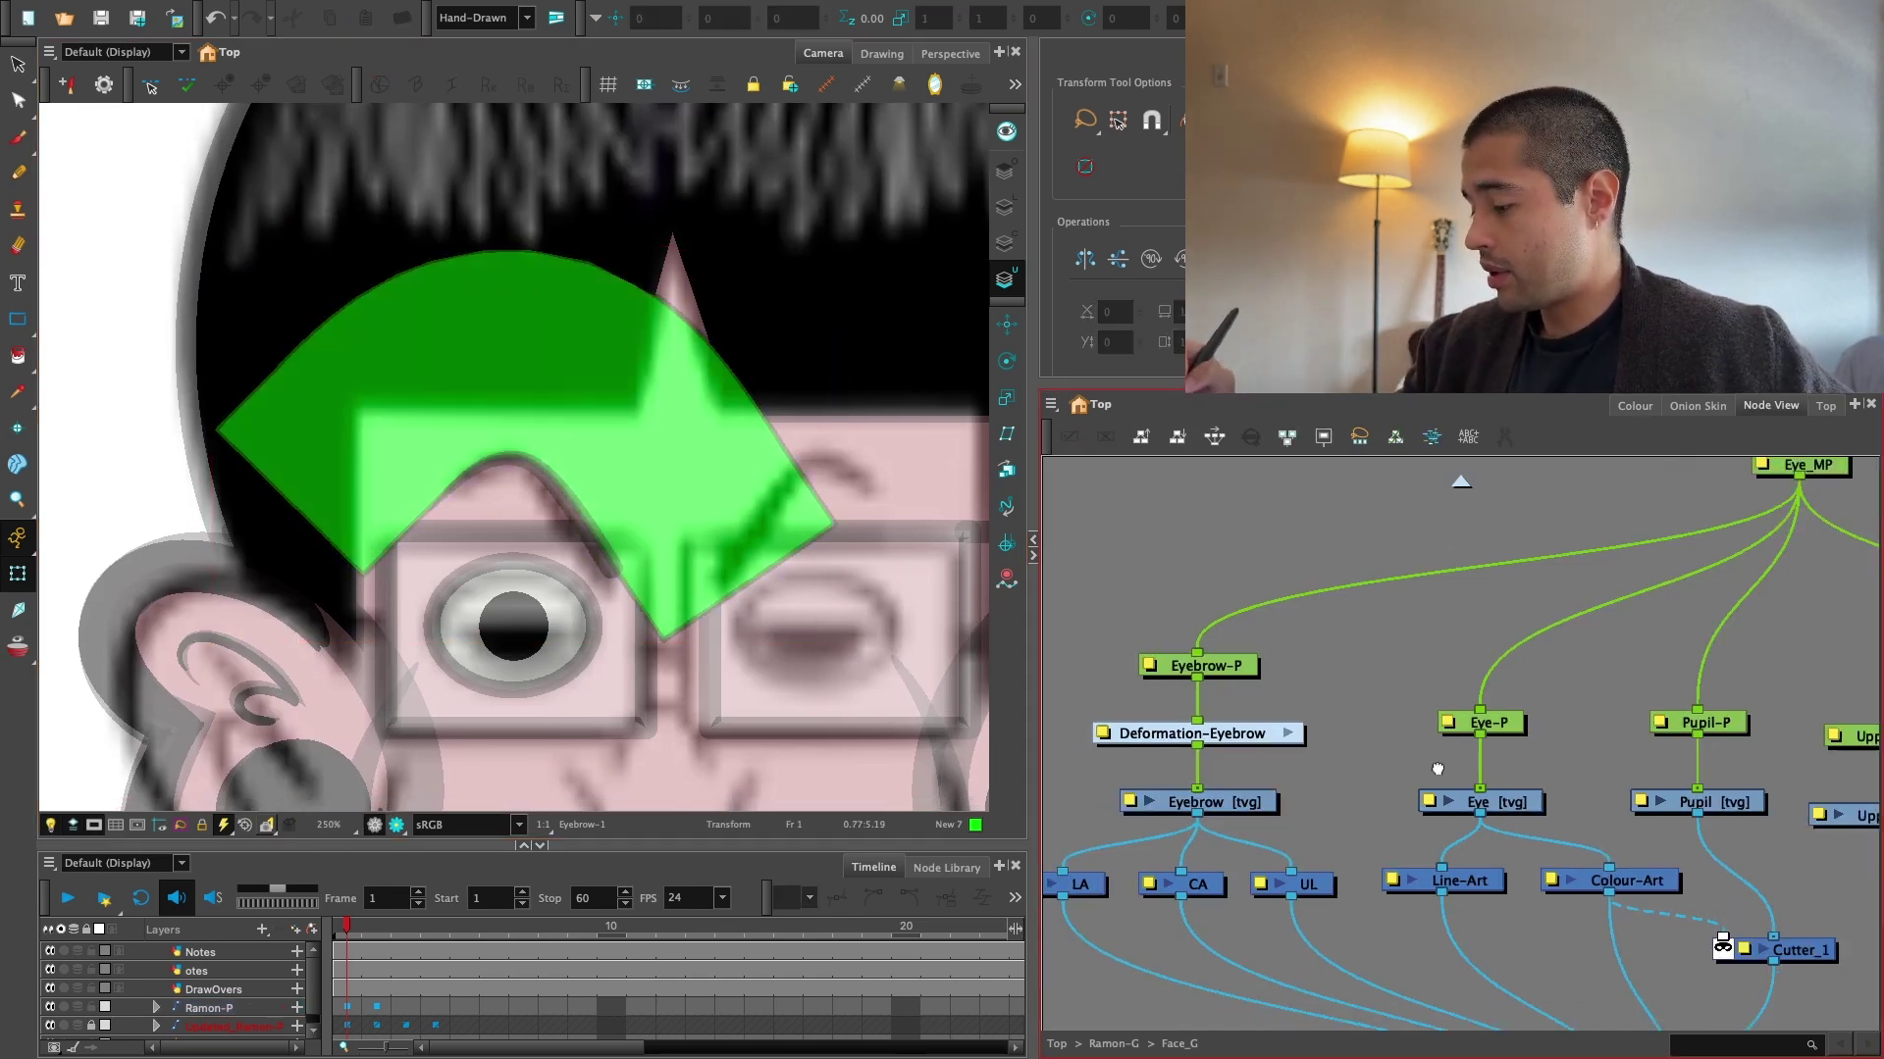
drag(1434, 769, 1376, 723)
drag(1279, 759, 1292, 687)
key(1)
drag(1584, 671, 1470, 643)
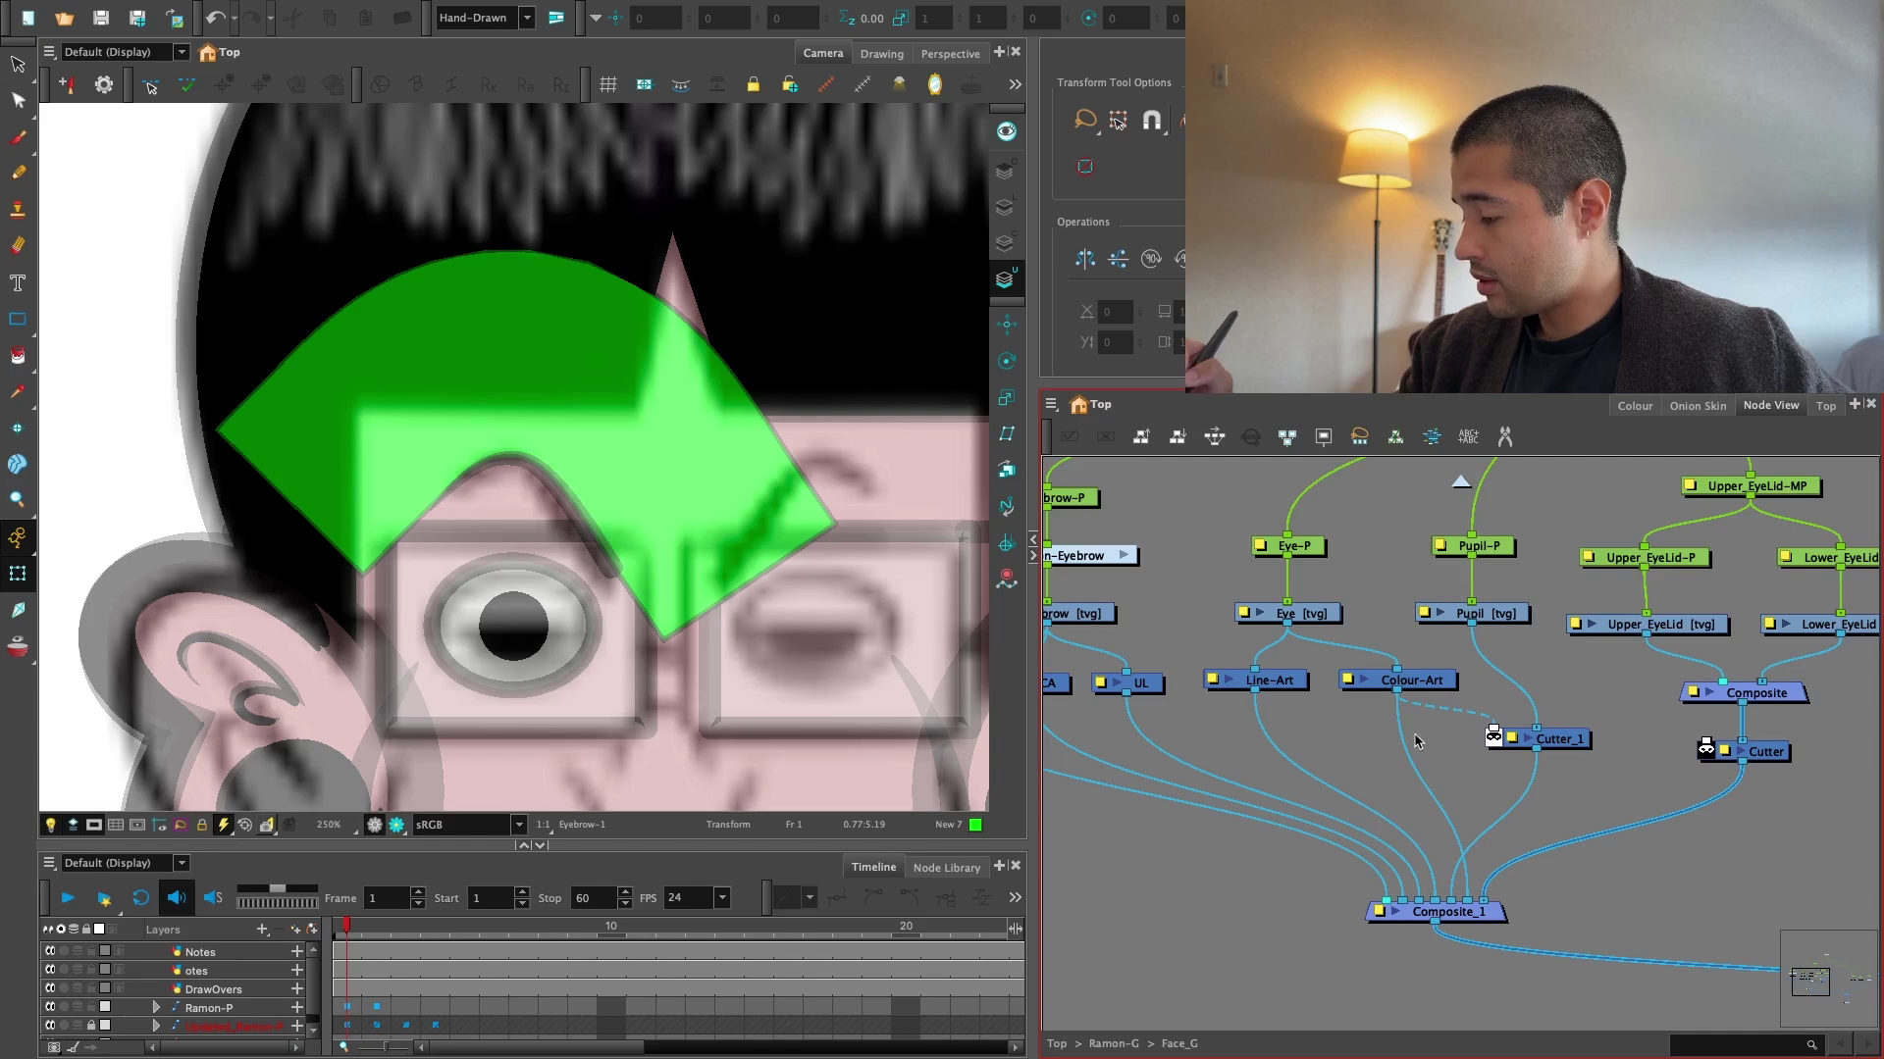
drag(1324, 615, 1338, 615)
drag(1488, 886, 1490, 726)
click(1549, 749)
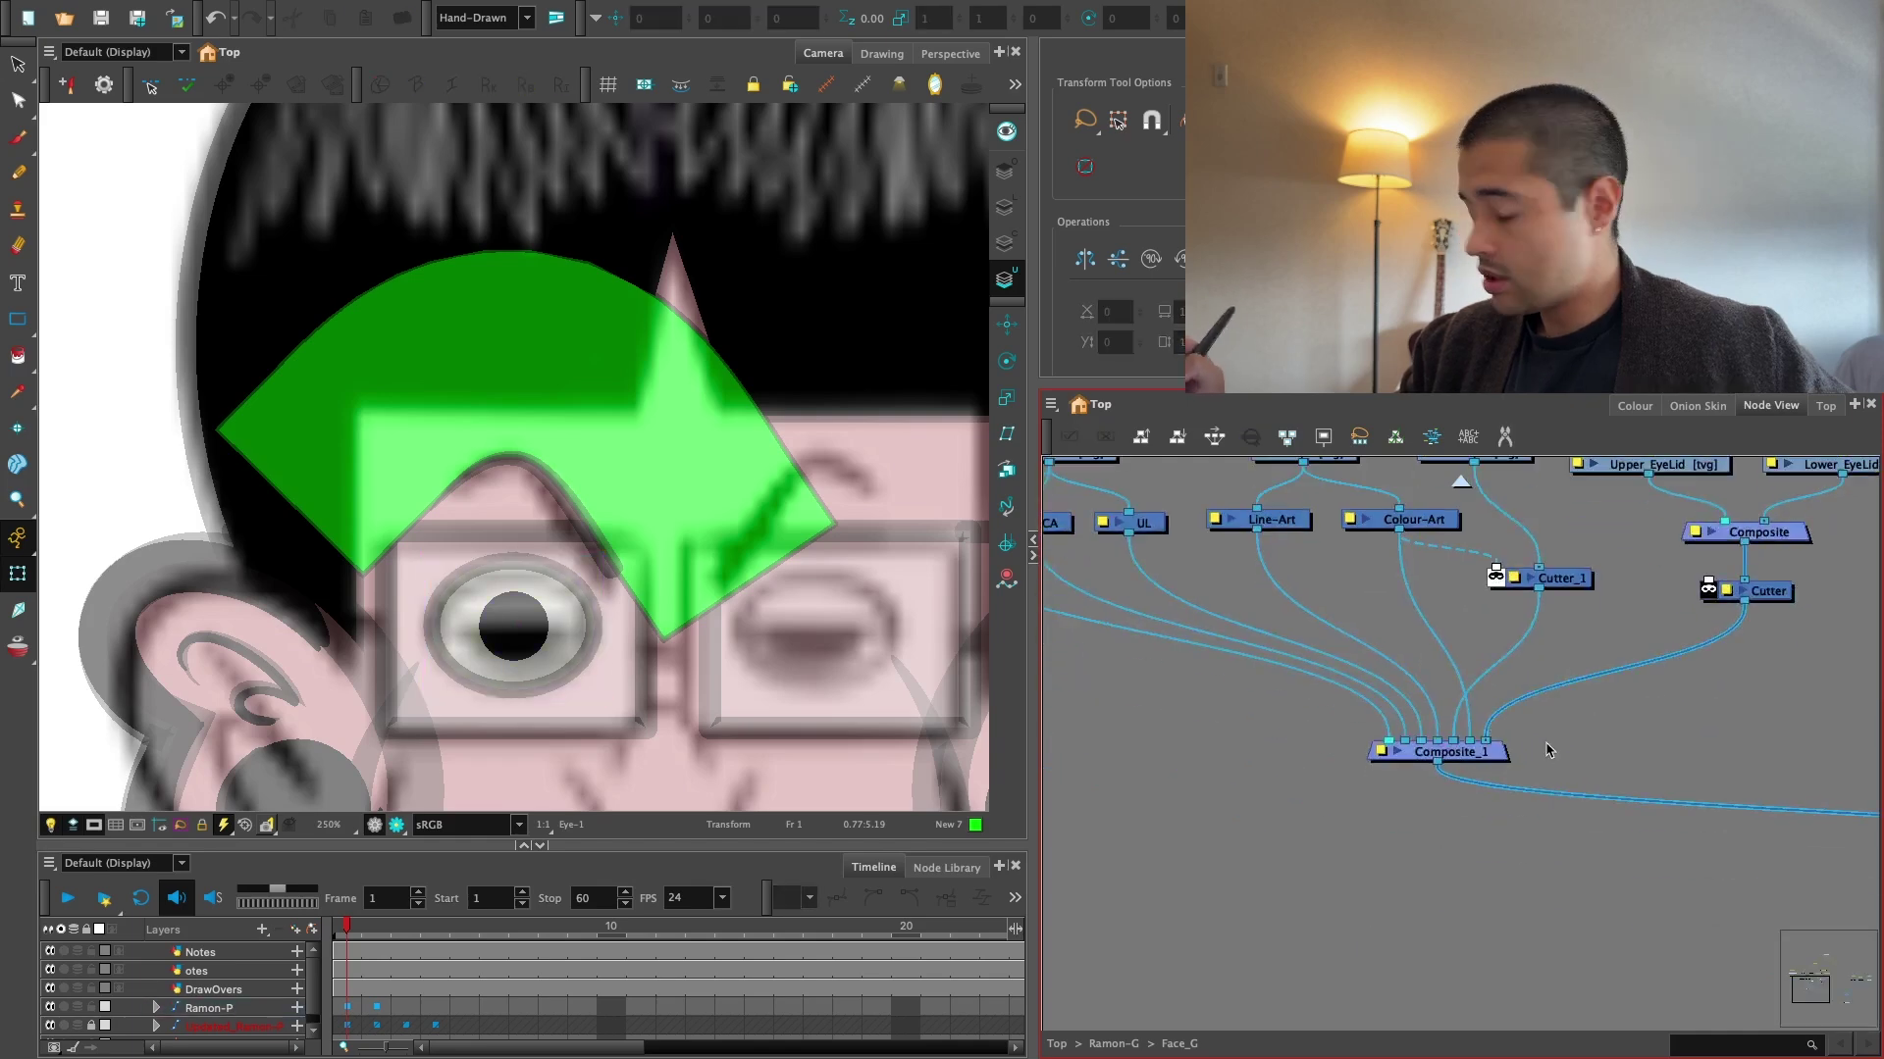
key(c)
drag(1709, 741, 1601, 800)
drag(1605, 798, 1455, 894)
key(1)
drag(1485, 780, 1569, 804)
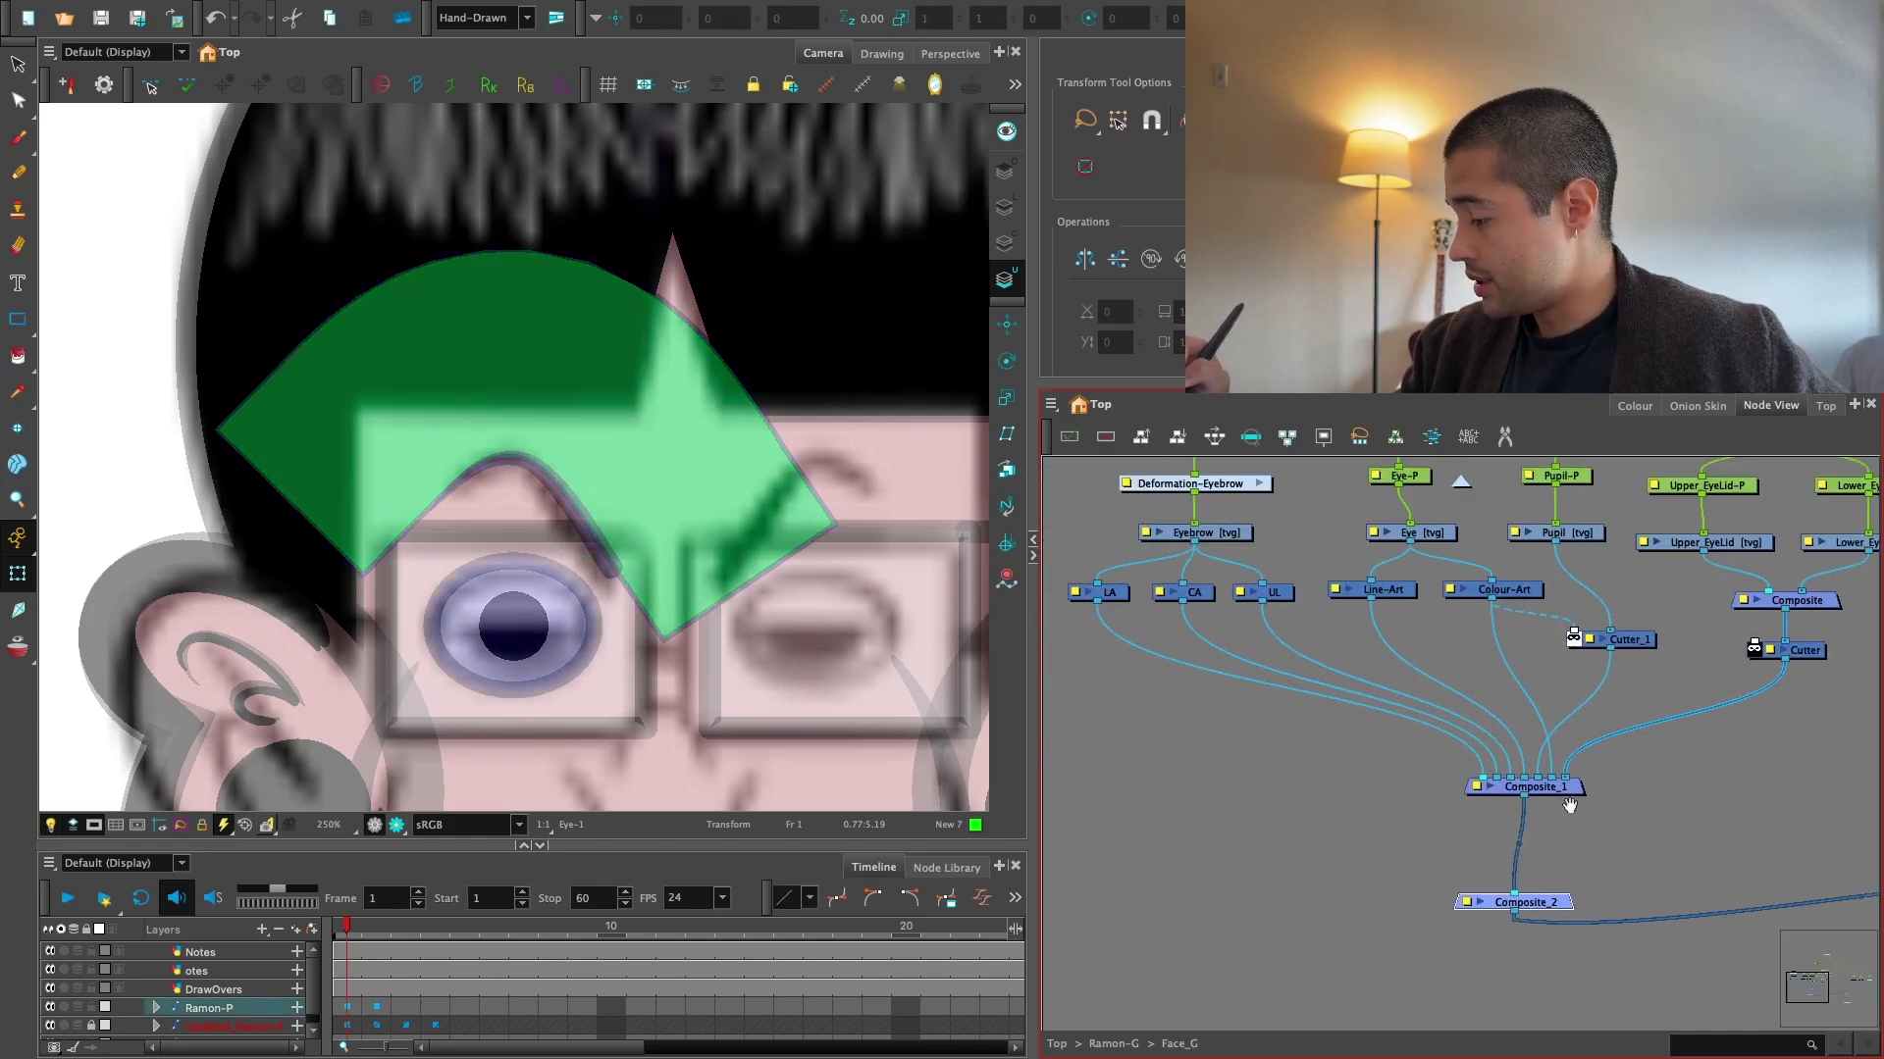
Delete the CA node under the Eyebrow drawing and move the UL node closer to LA.
drag(1420, 721, 1458, 779)
key(Delete)
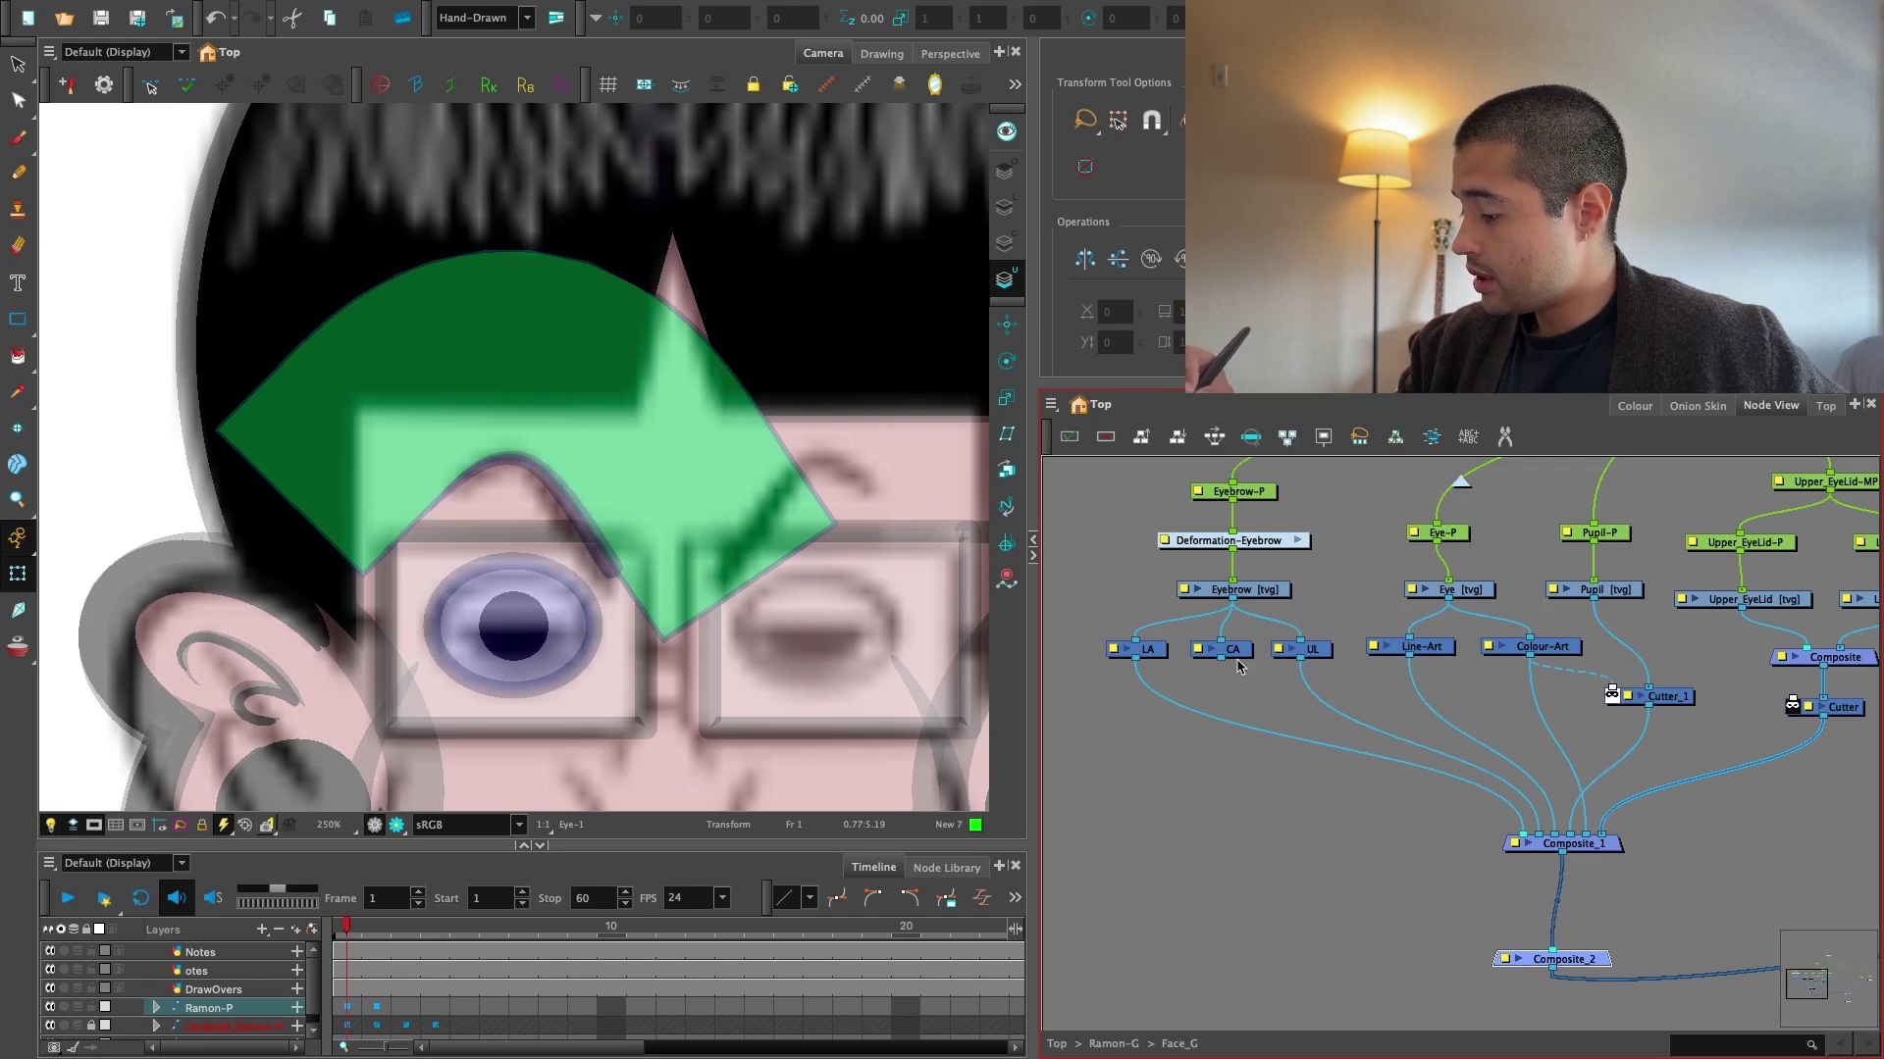
drag(1320, 655, 1307, 649)
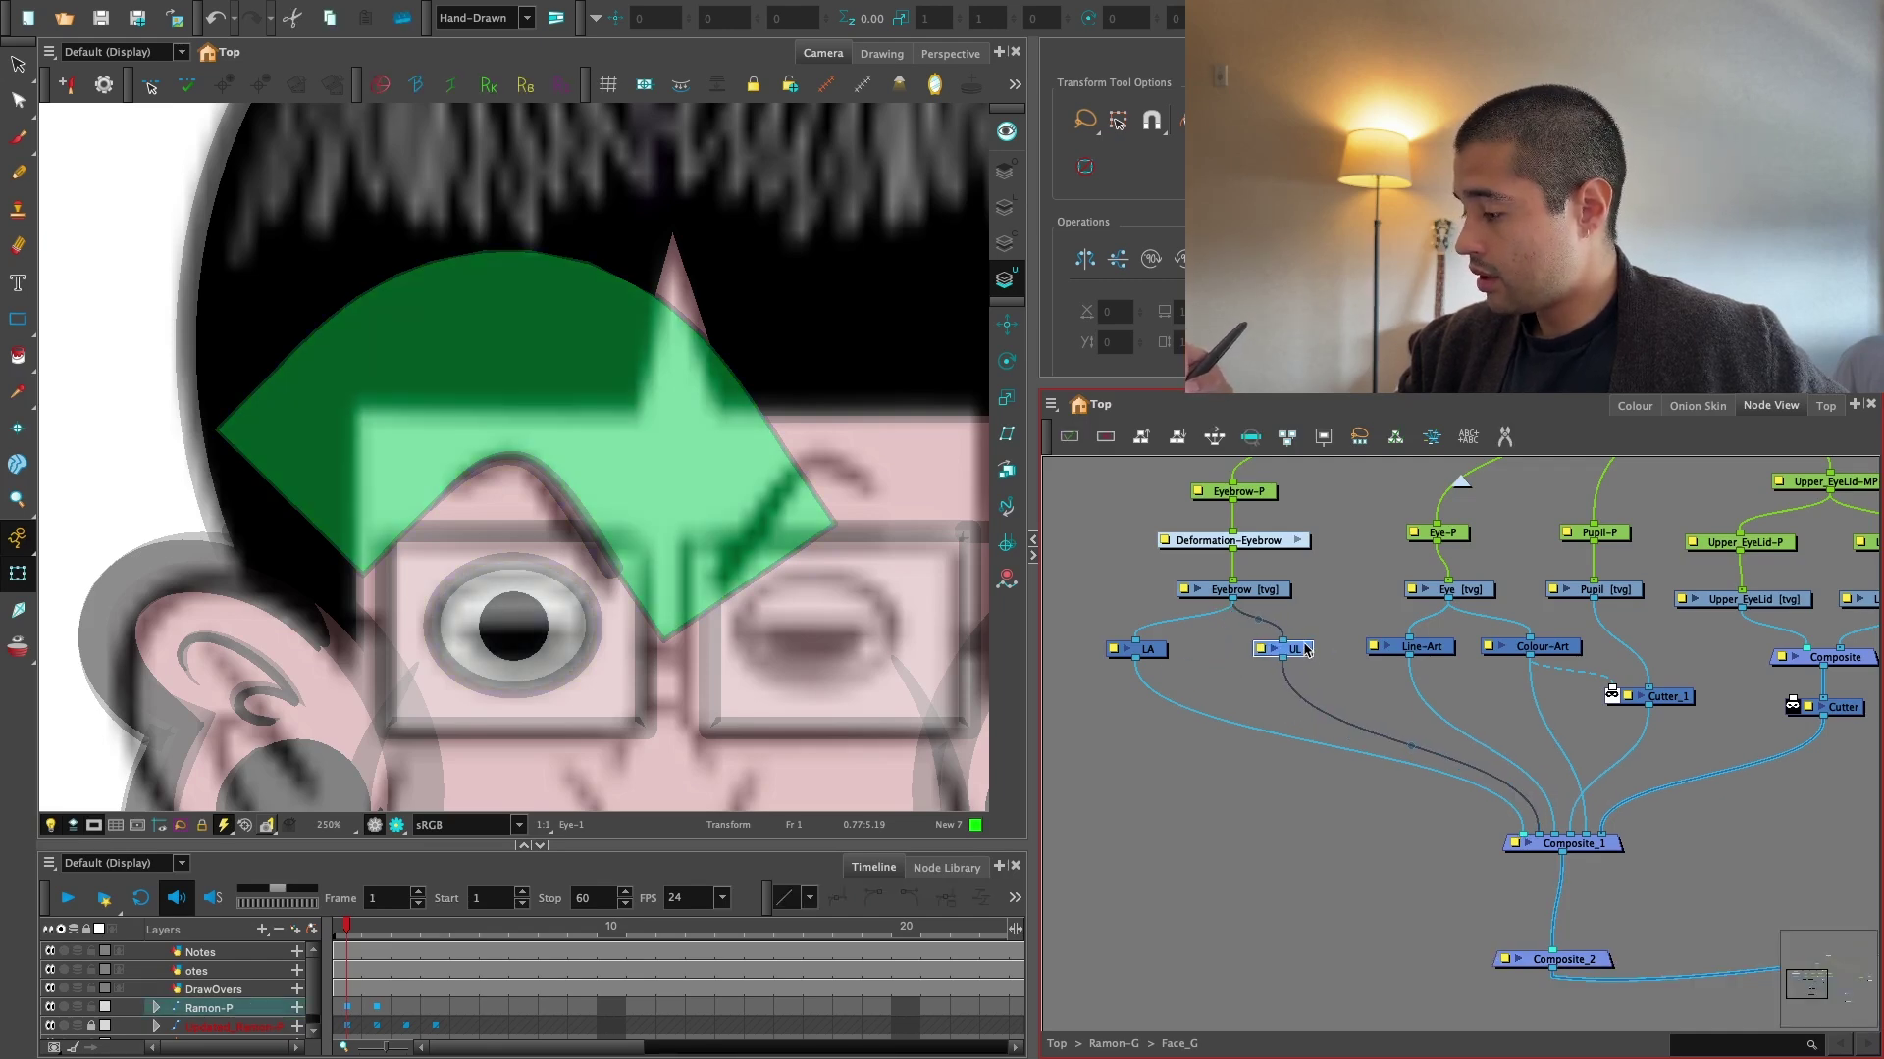
Reconnect the LA output from Composite_1 to Composite_2 and disconnect UL from Composite_1.
drag(1523, 833, 1523, 949)
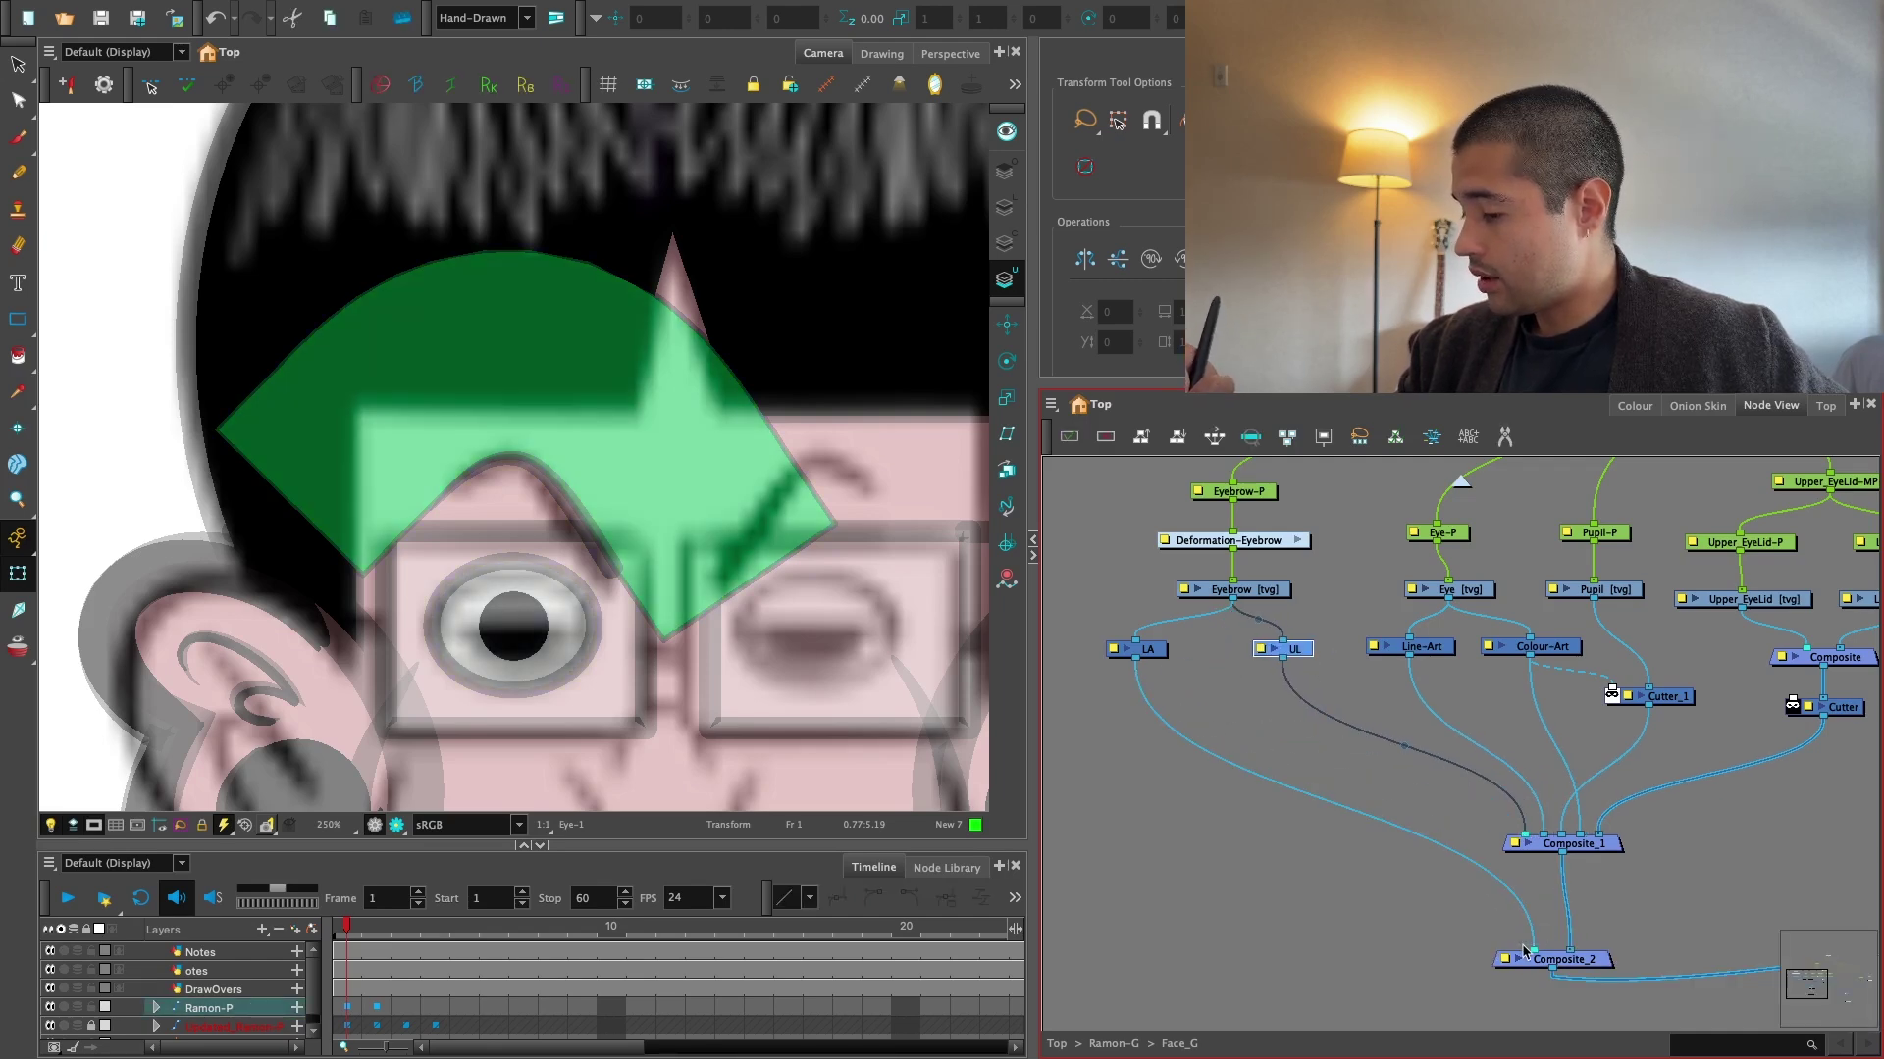
drag(1525, 835, 1422, 755)
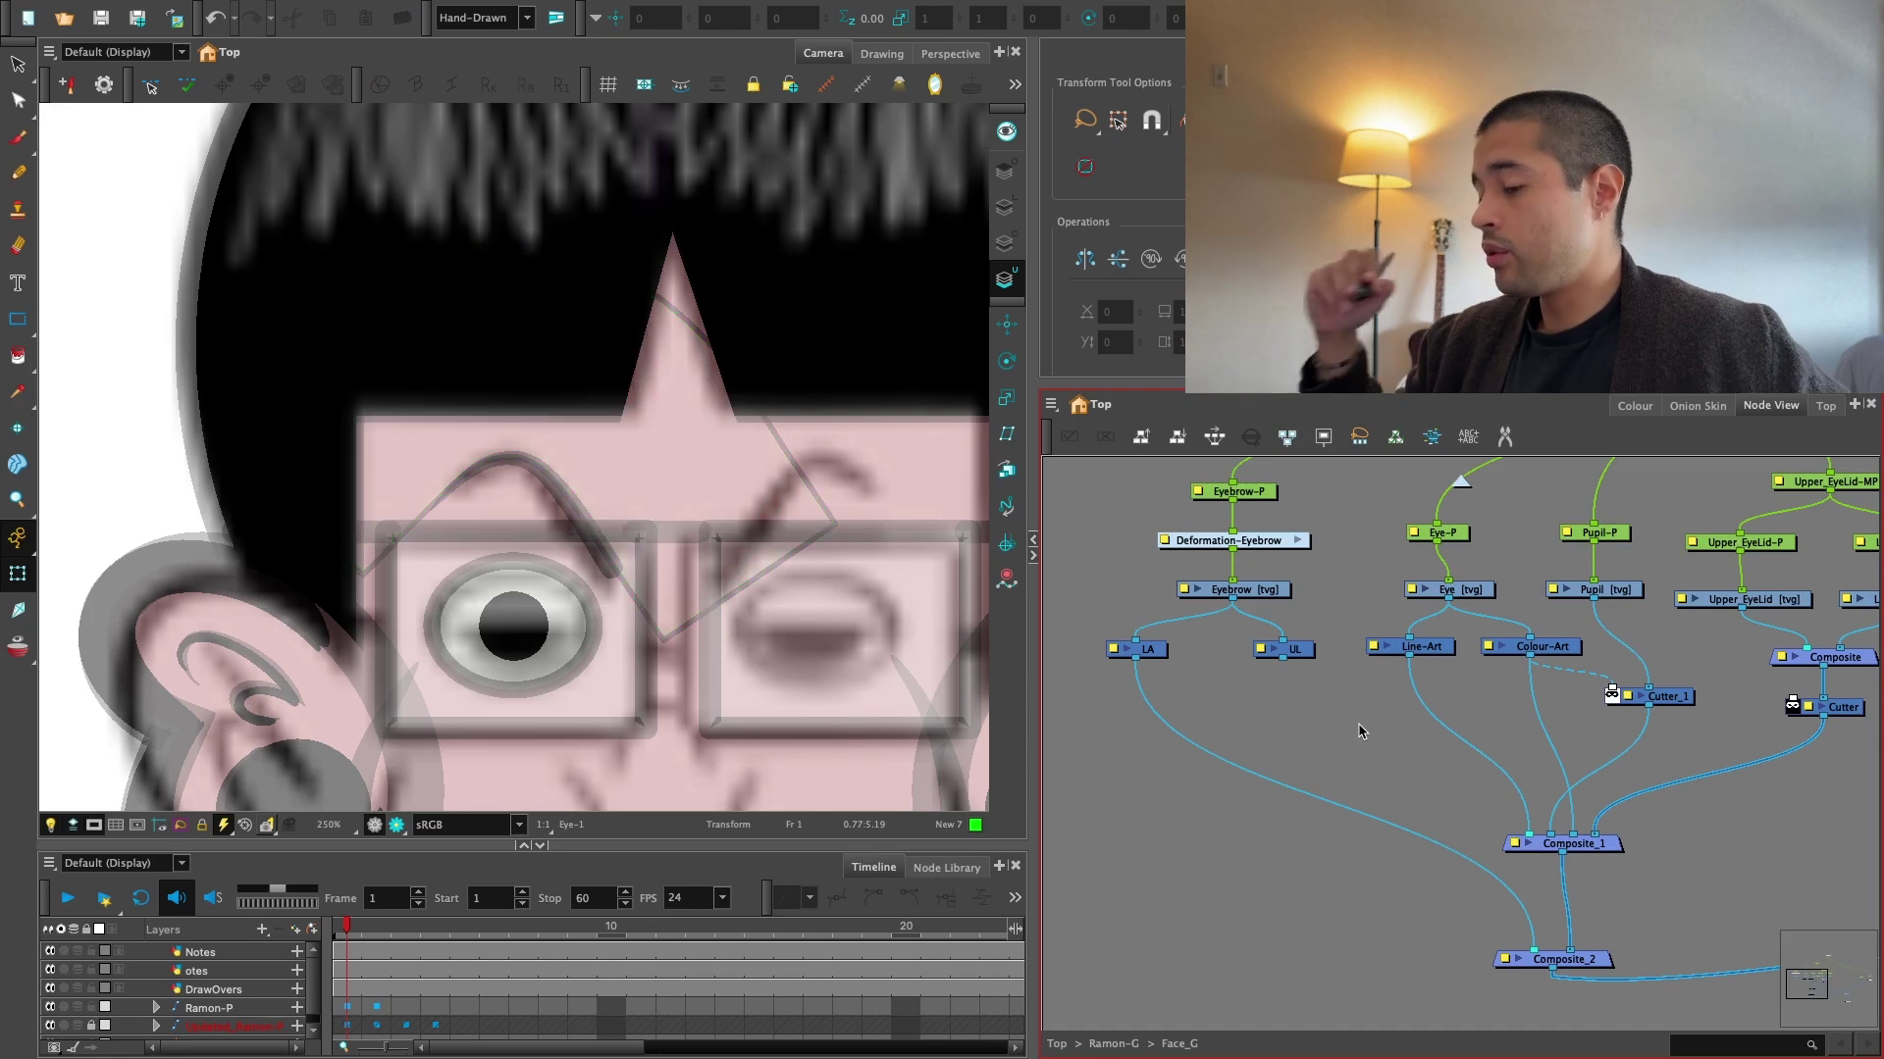
Delete the rectangle outline from the Line Art layer of the Eyebrow drawing, keeping the eyebrow stroke.
click(1268, 591)
key(alt+s)
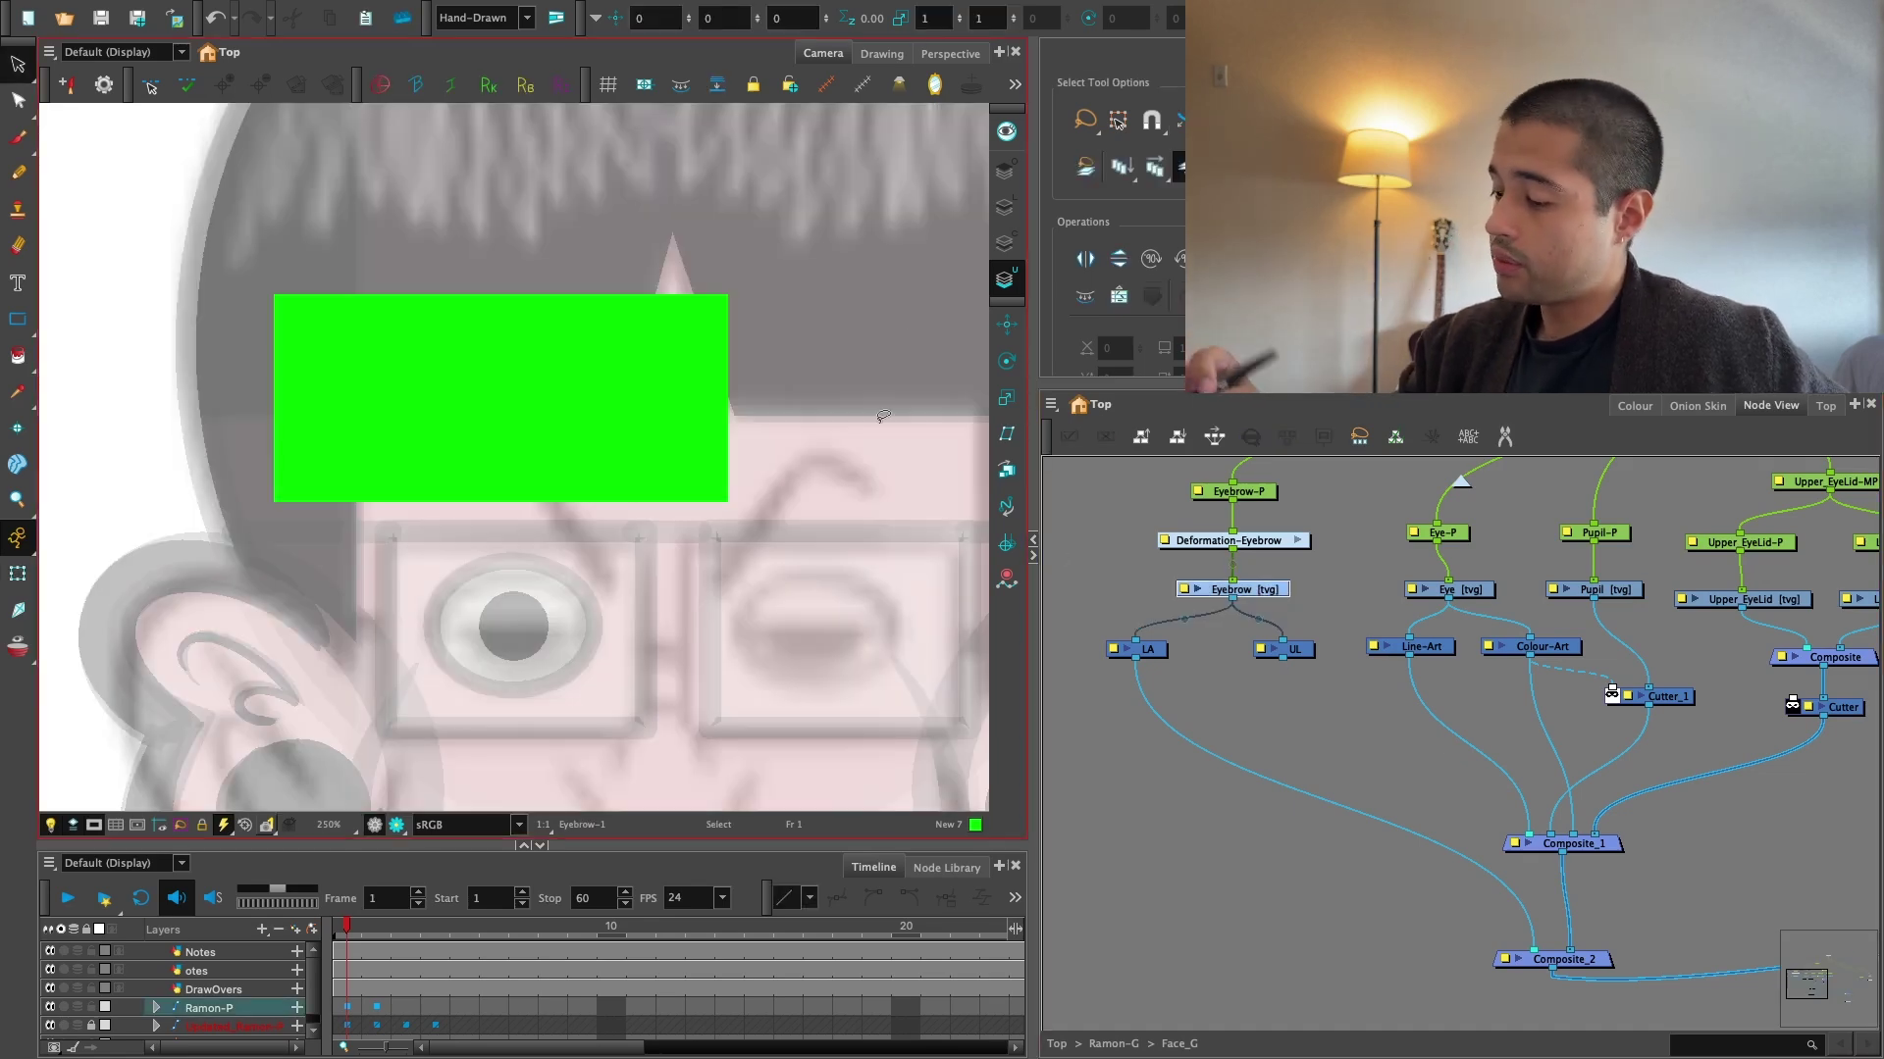
click(1005, 242)
click(1004, 207)
click(729, 348)
key(Delete)
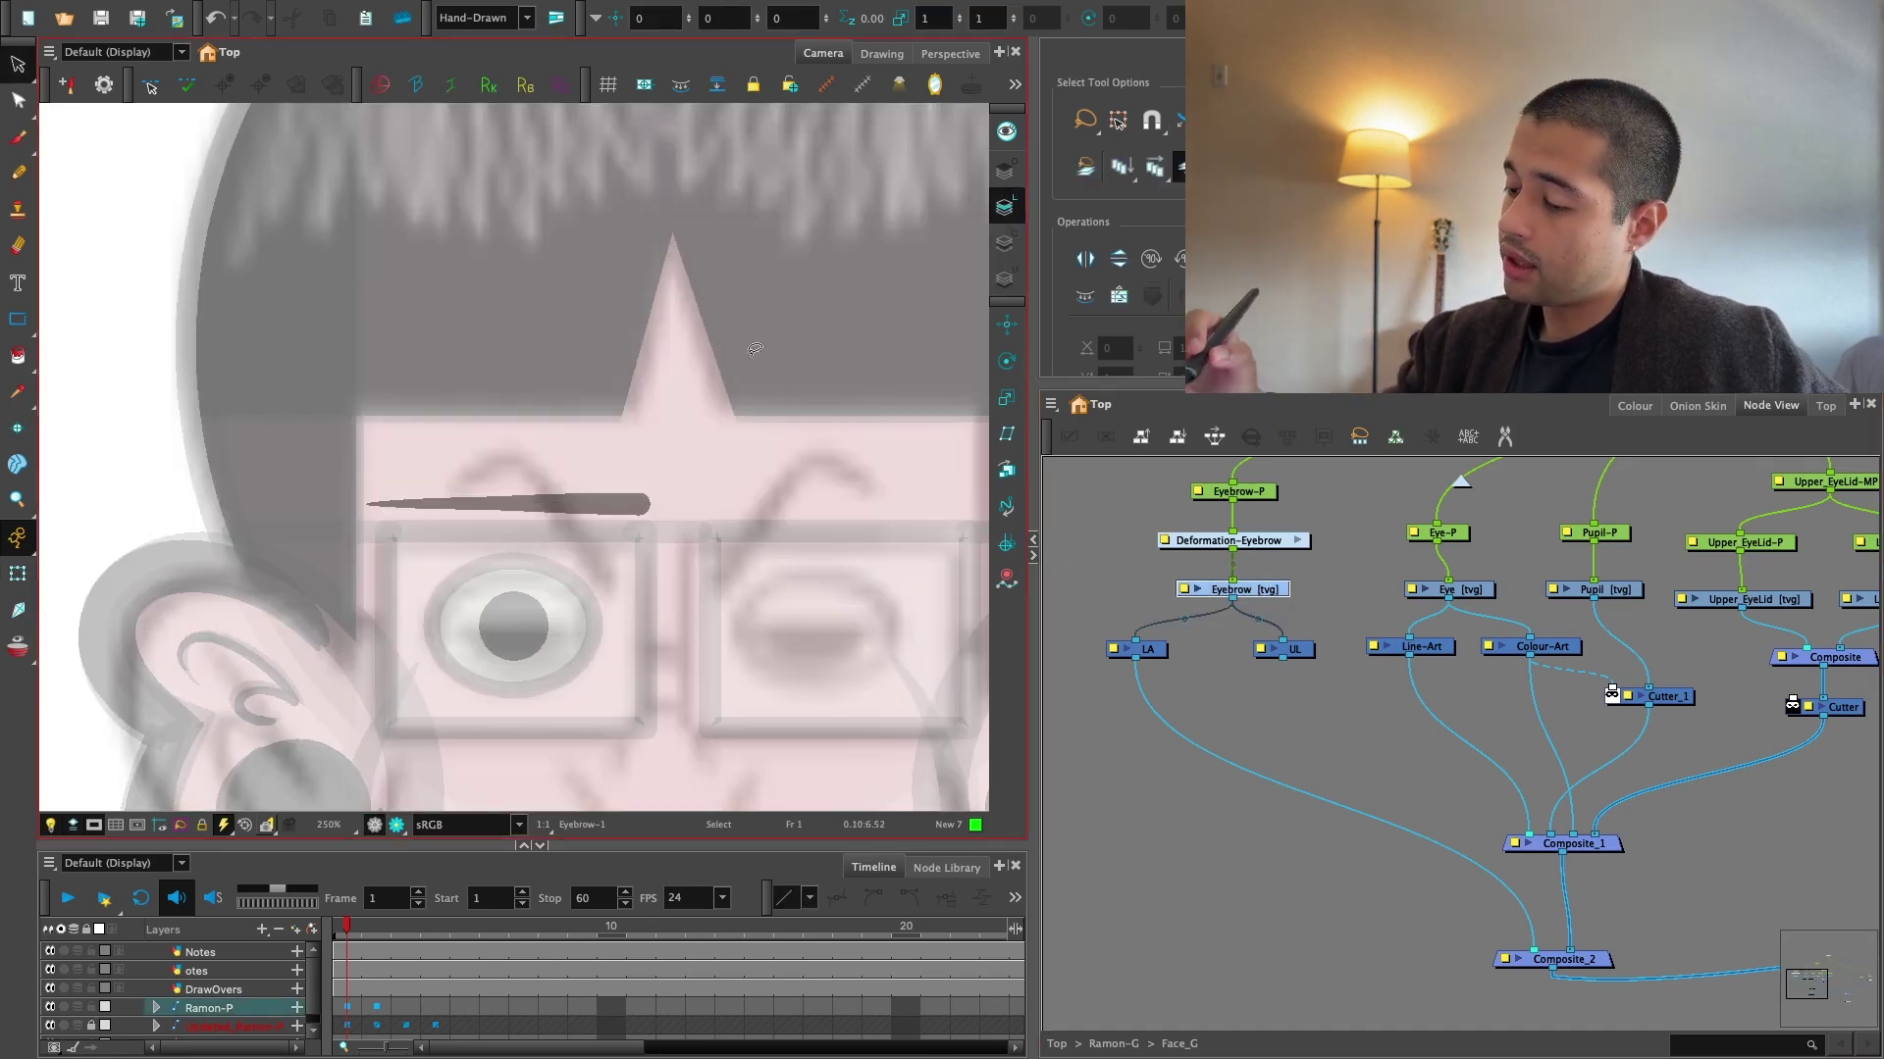
click(17, 573)
click(1293, 649)
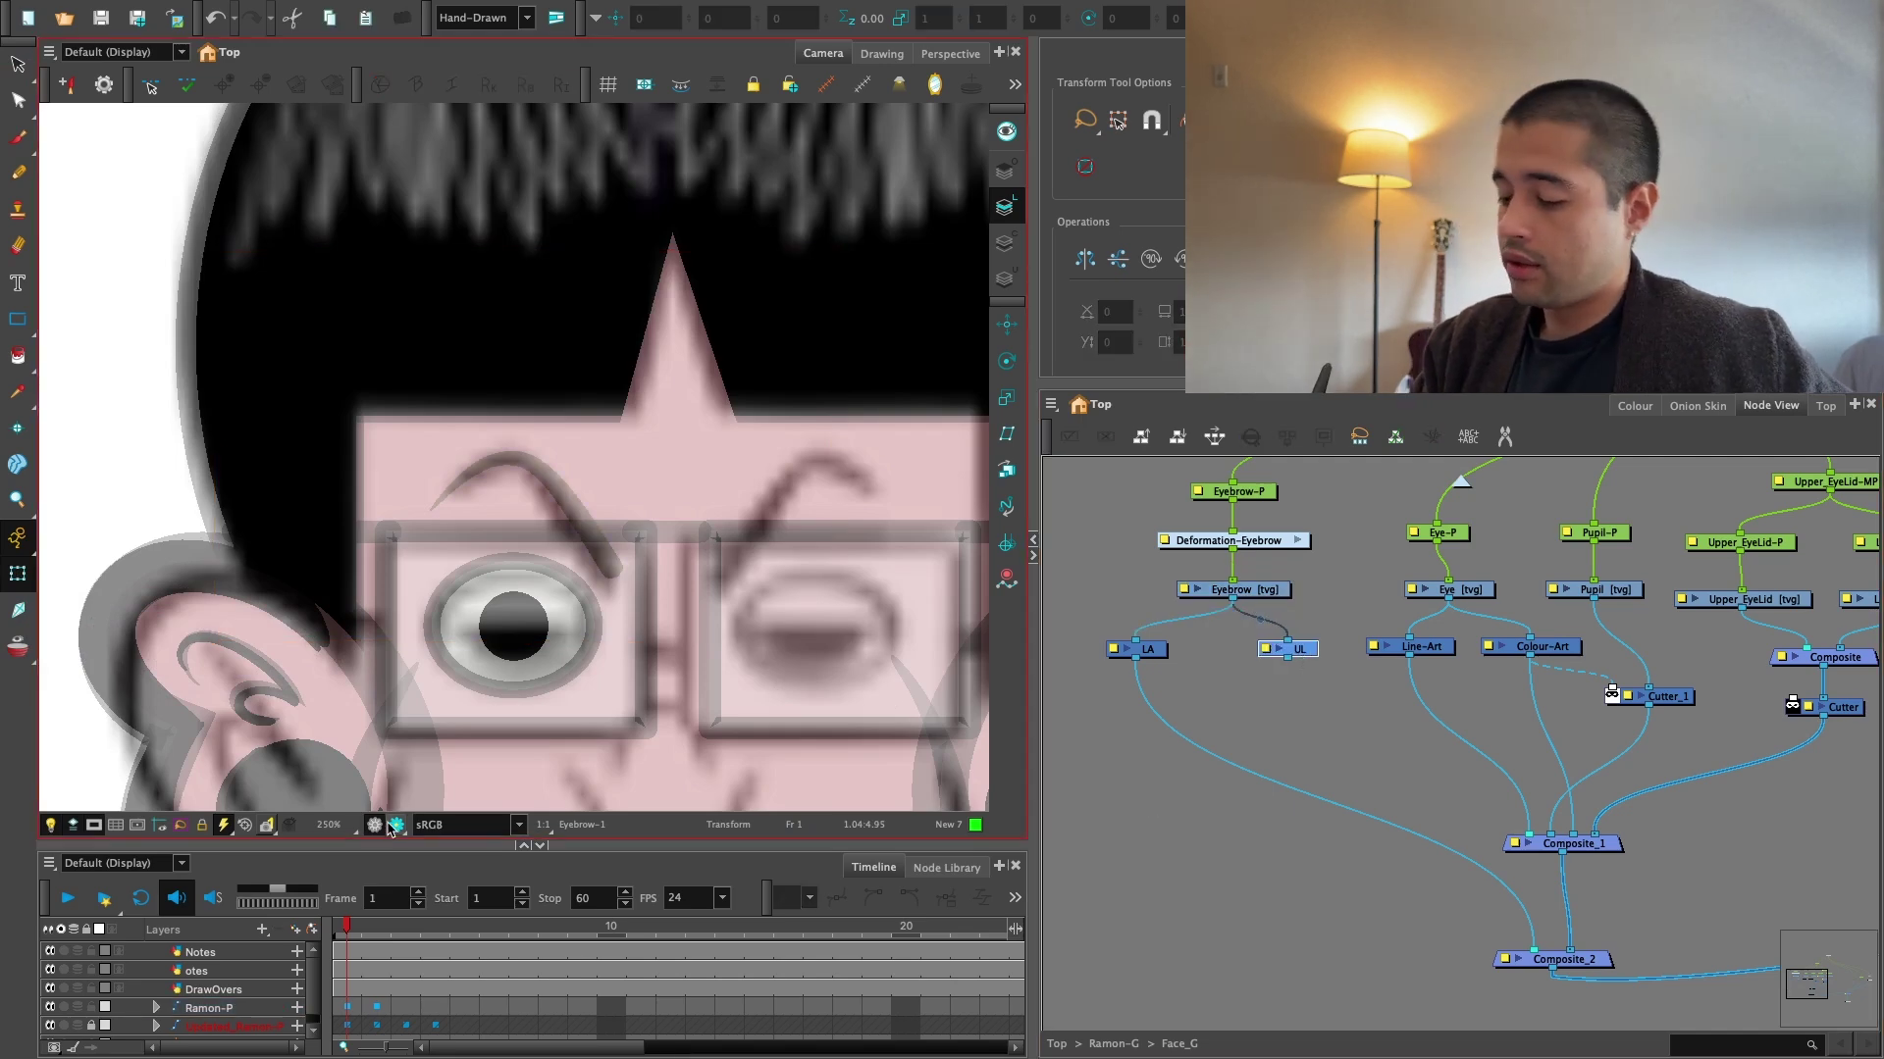
click(375, 825)
click(375, 825)
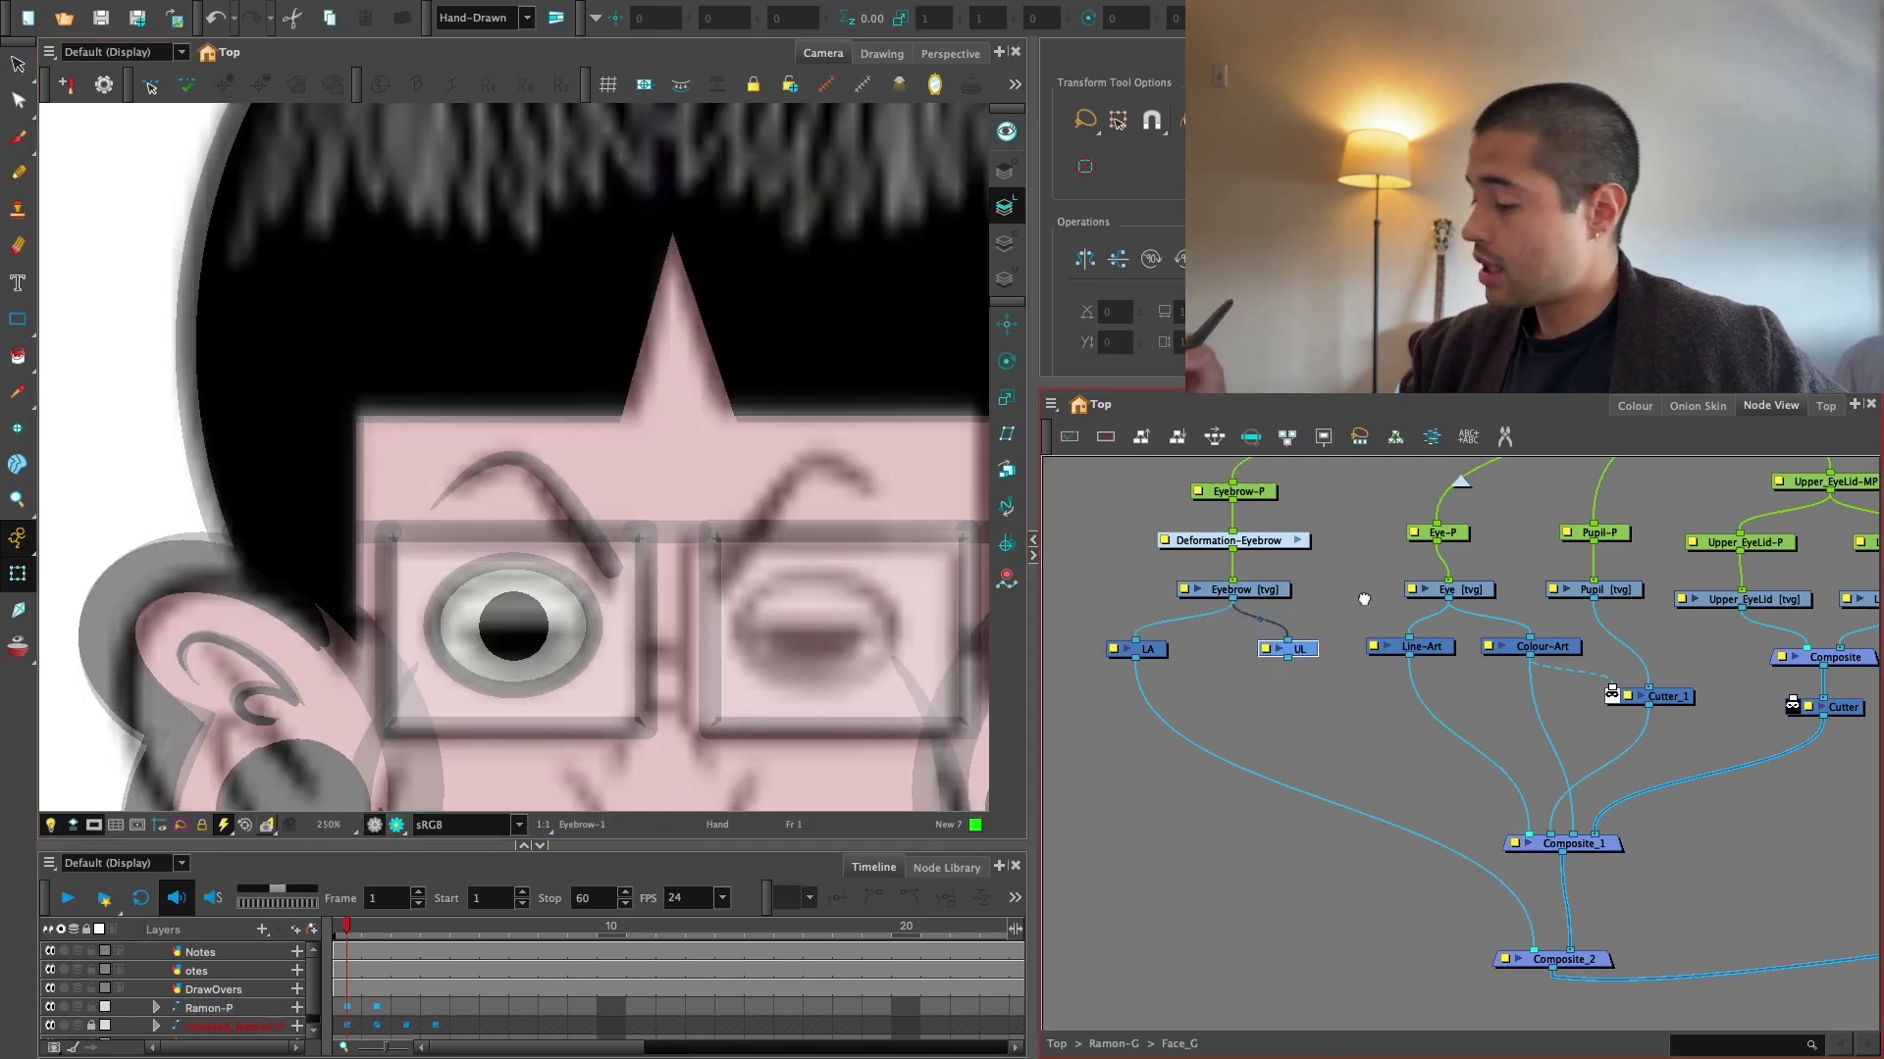
Insert a Cutter node between Composite_1 and Composite_2 and connect the UL output to its matte input.
key(2)
drag(1247, 640, 1236, 627)
key(space)
drag(1453, 628, 1394, 665)
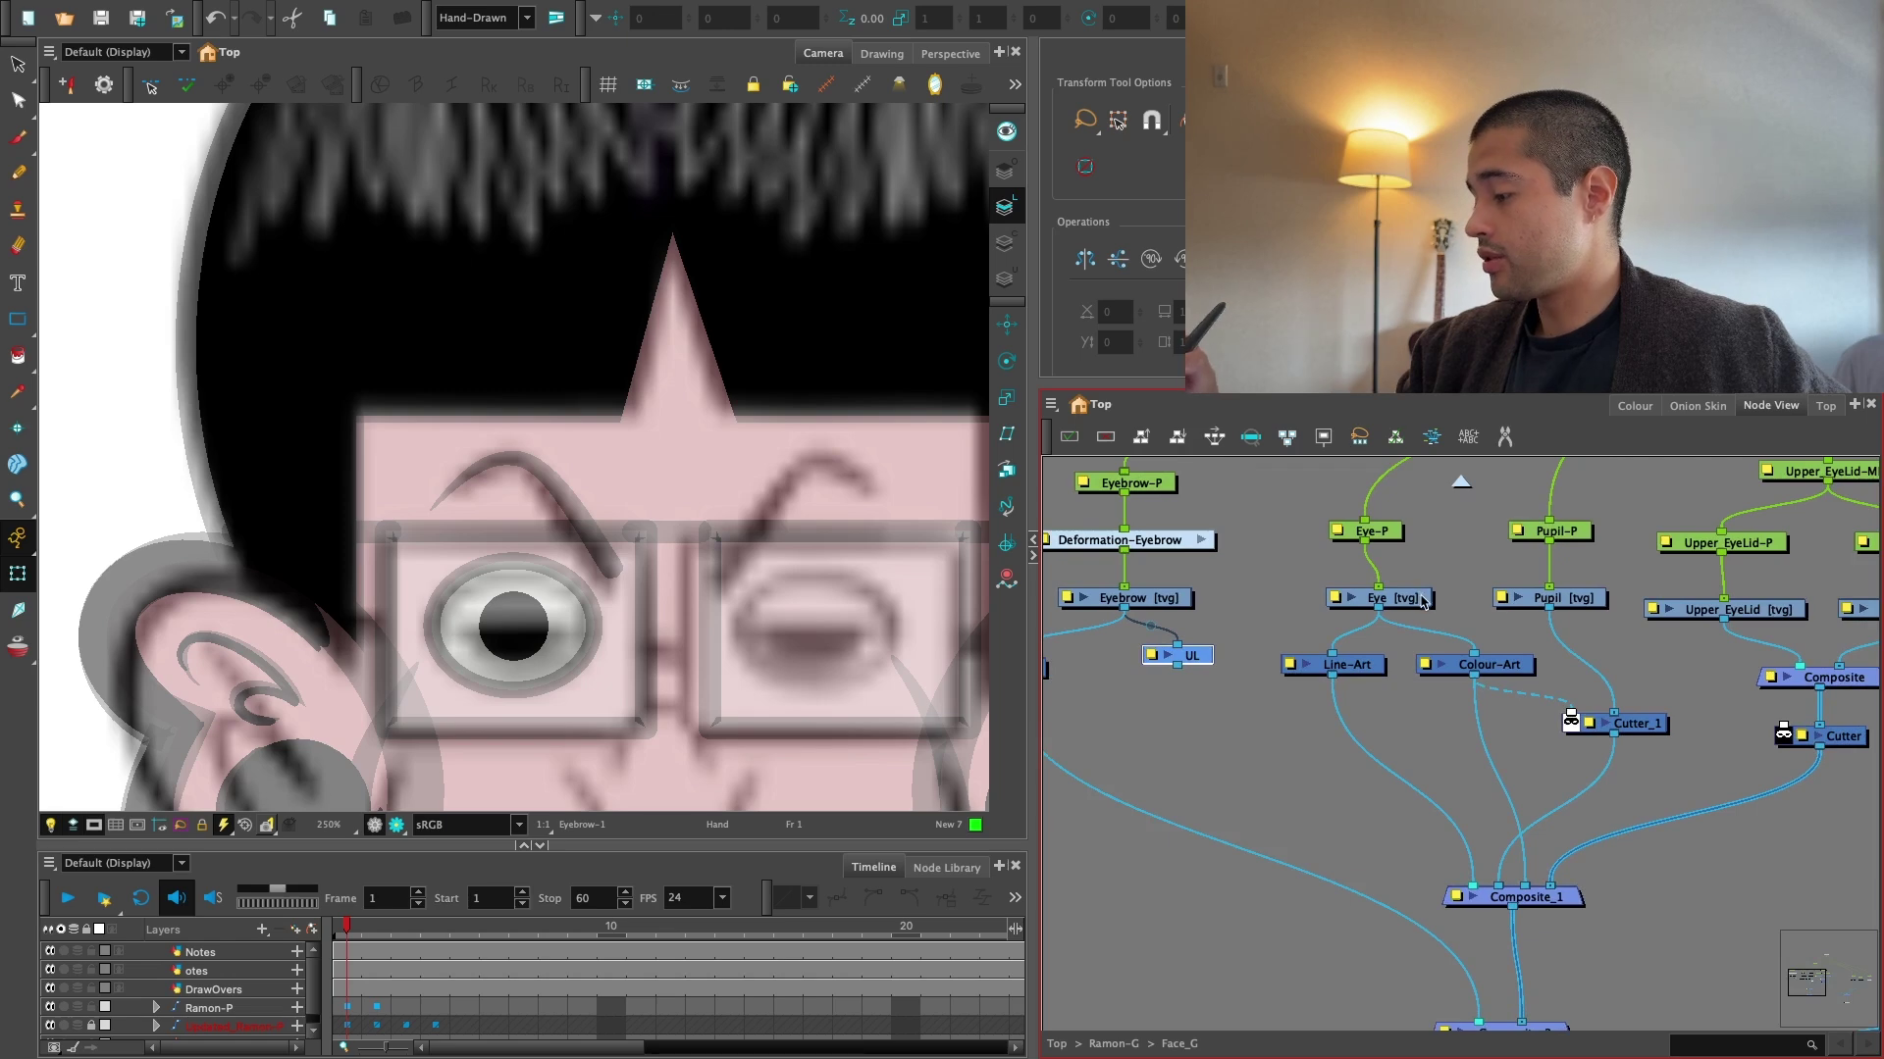
drag(1555, 759, 1502, 595)
drag(1486, 734, 1519, 682)
click(1488, 754)
key(Return)
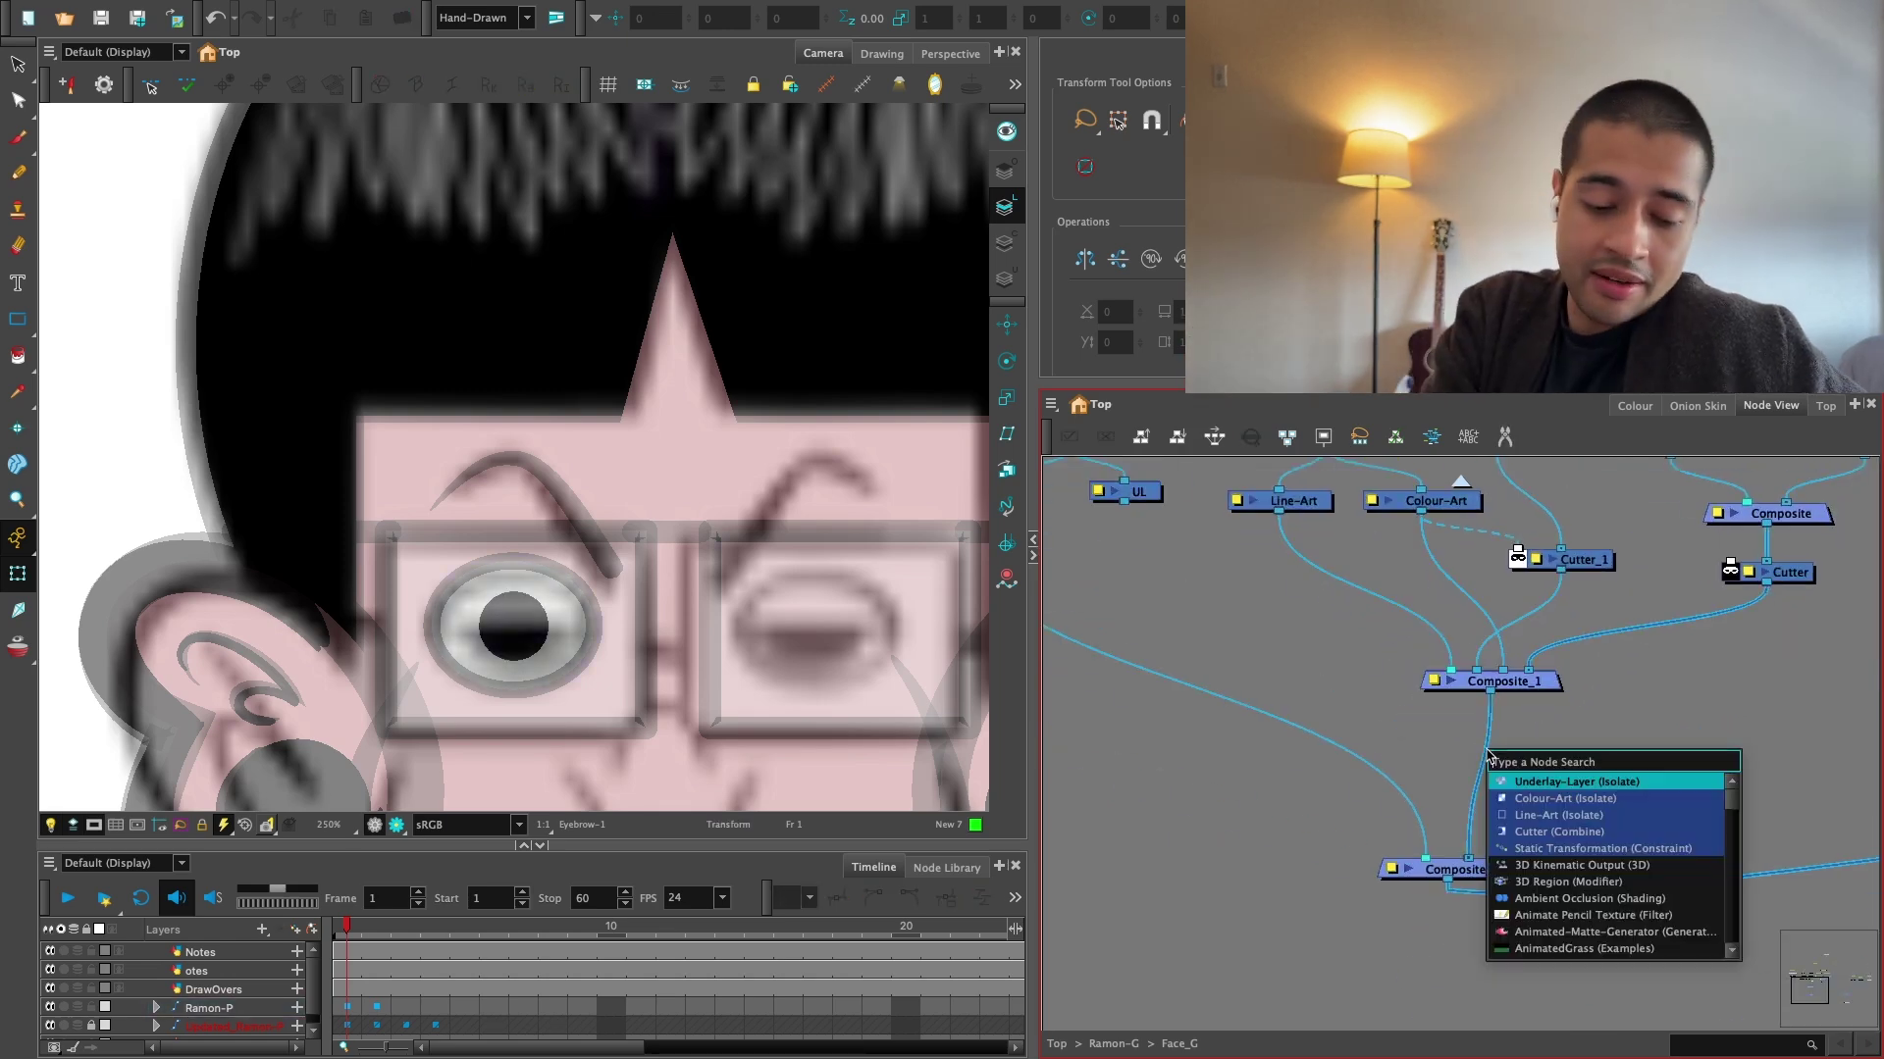
text(cut)
key(Return)
drag(1569, 742, 1500, 759)
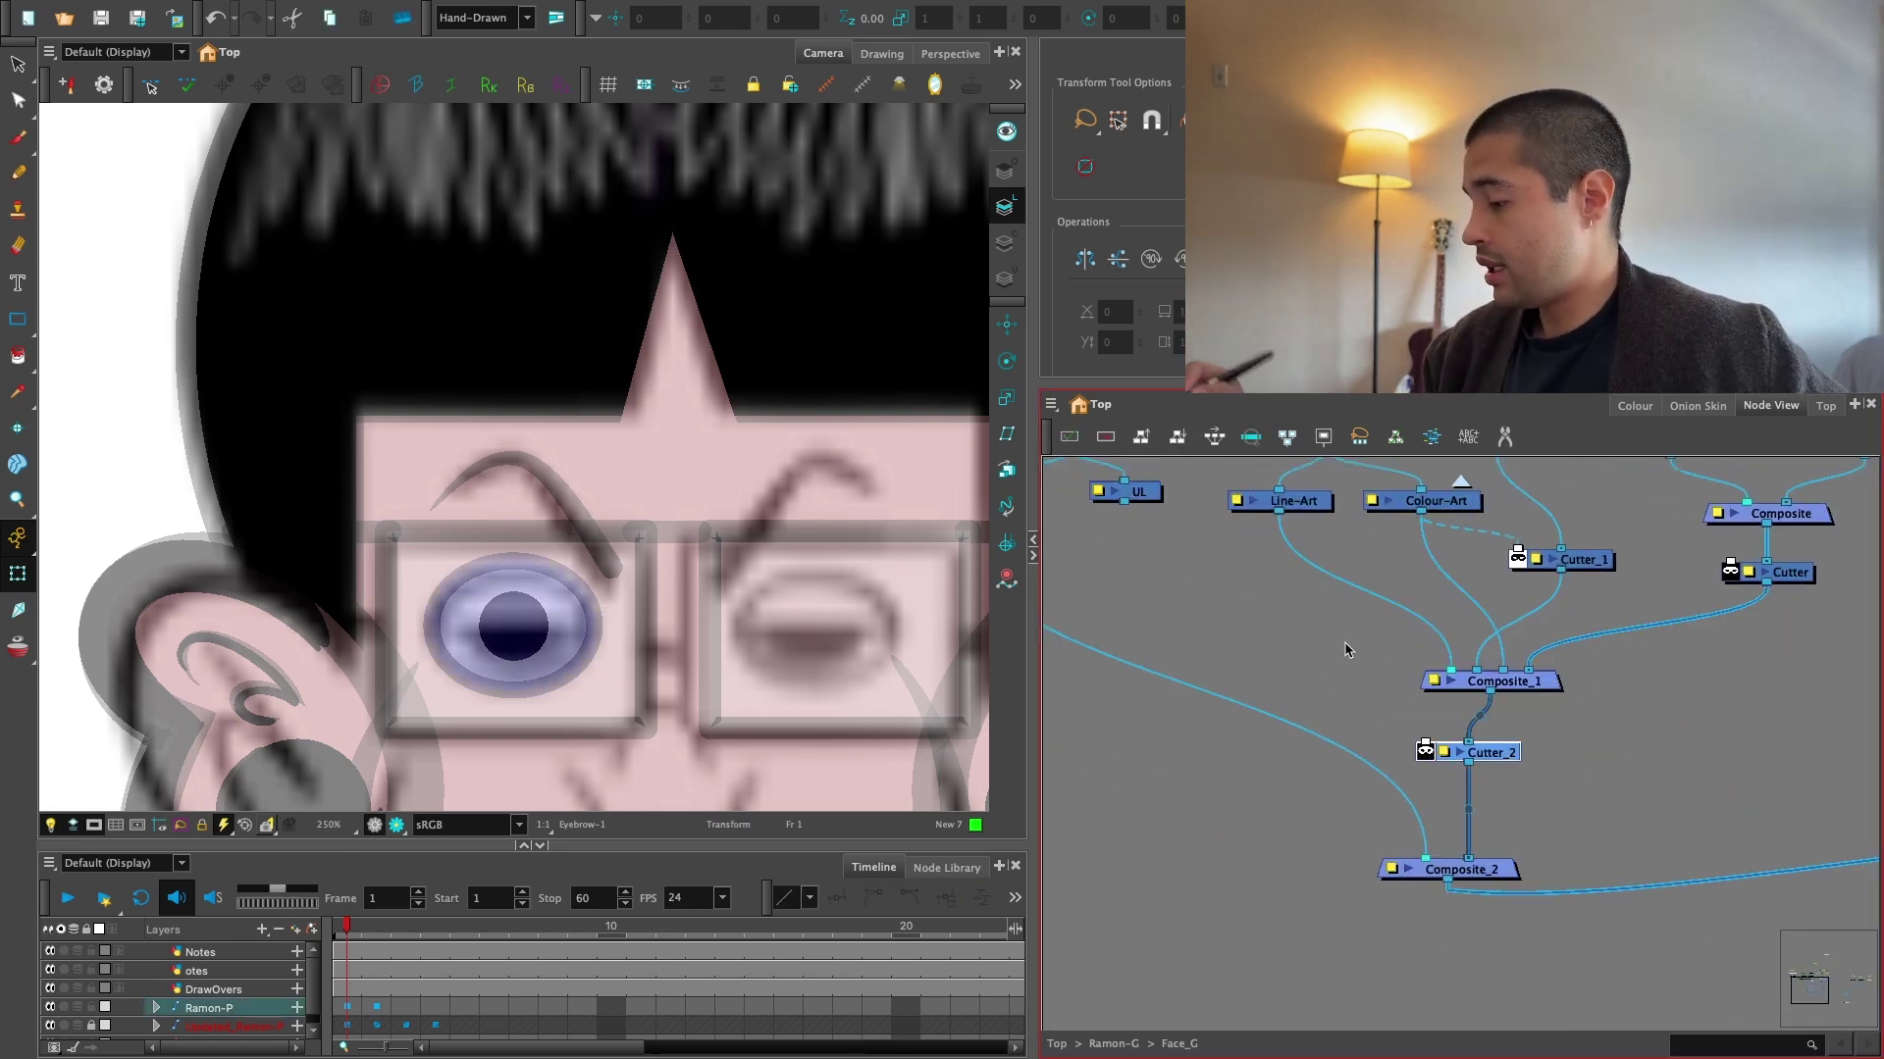
drag(1176, 567, 1426, 743)
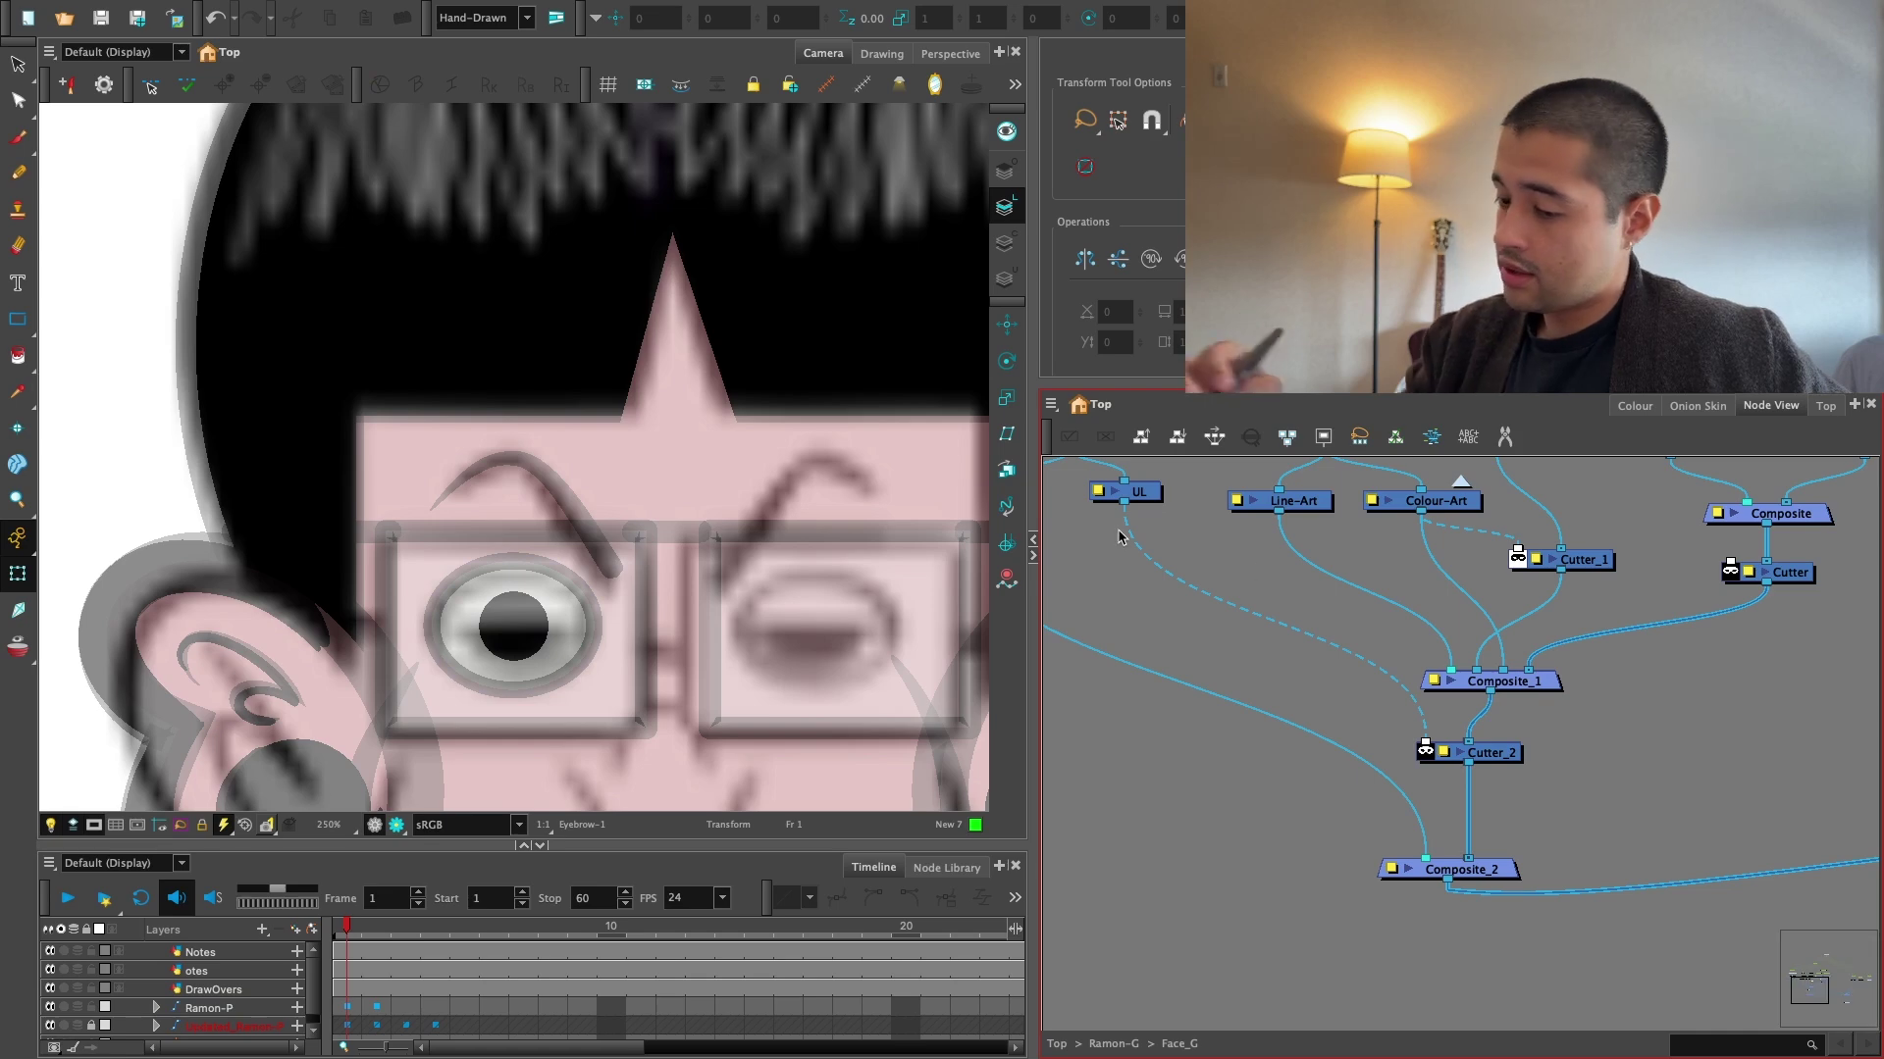
Lower the eyebrow over the top of the eye and reshape its deformation curve to test the cutter.
scroll(489, 498, up, 2)
click(586, 494)
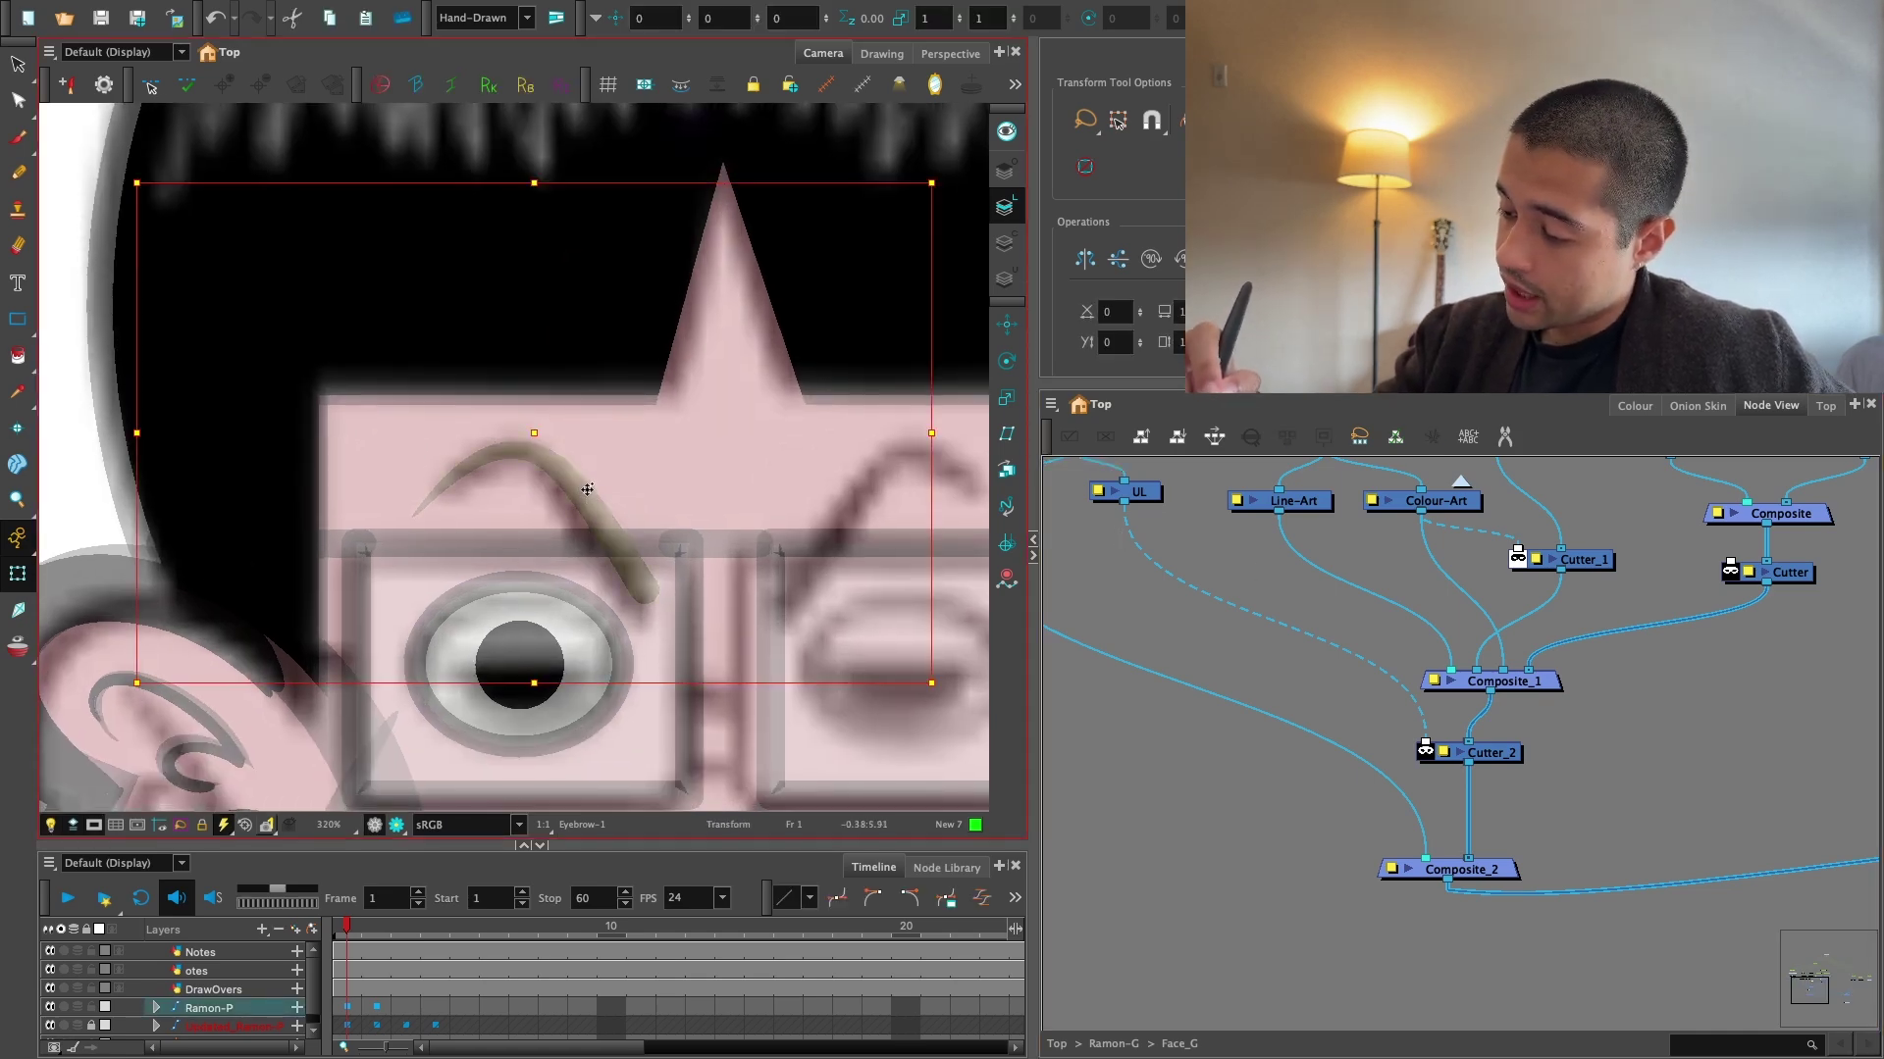
mouse_move(587, 488)
mouse_down()
mouse_move(580, 587)
mouse_move(487, 633)
mouse_up()
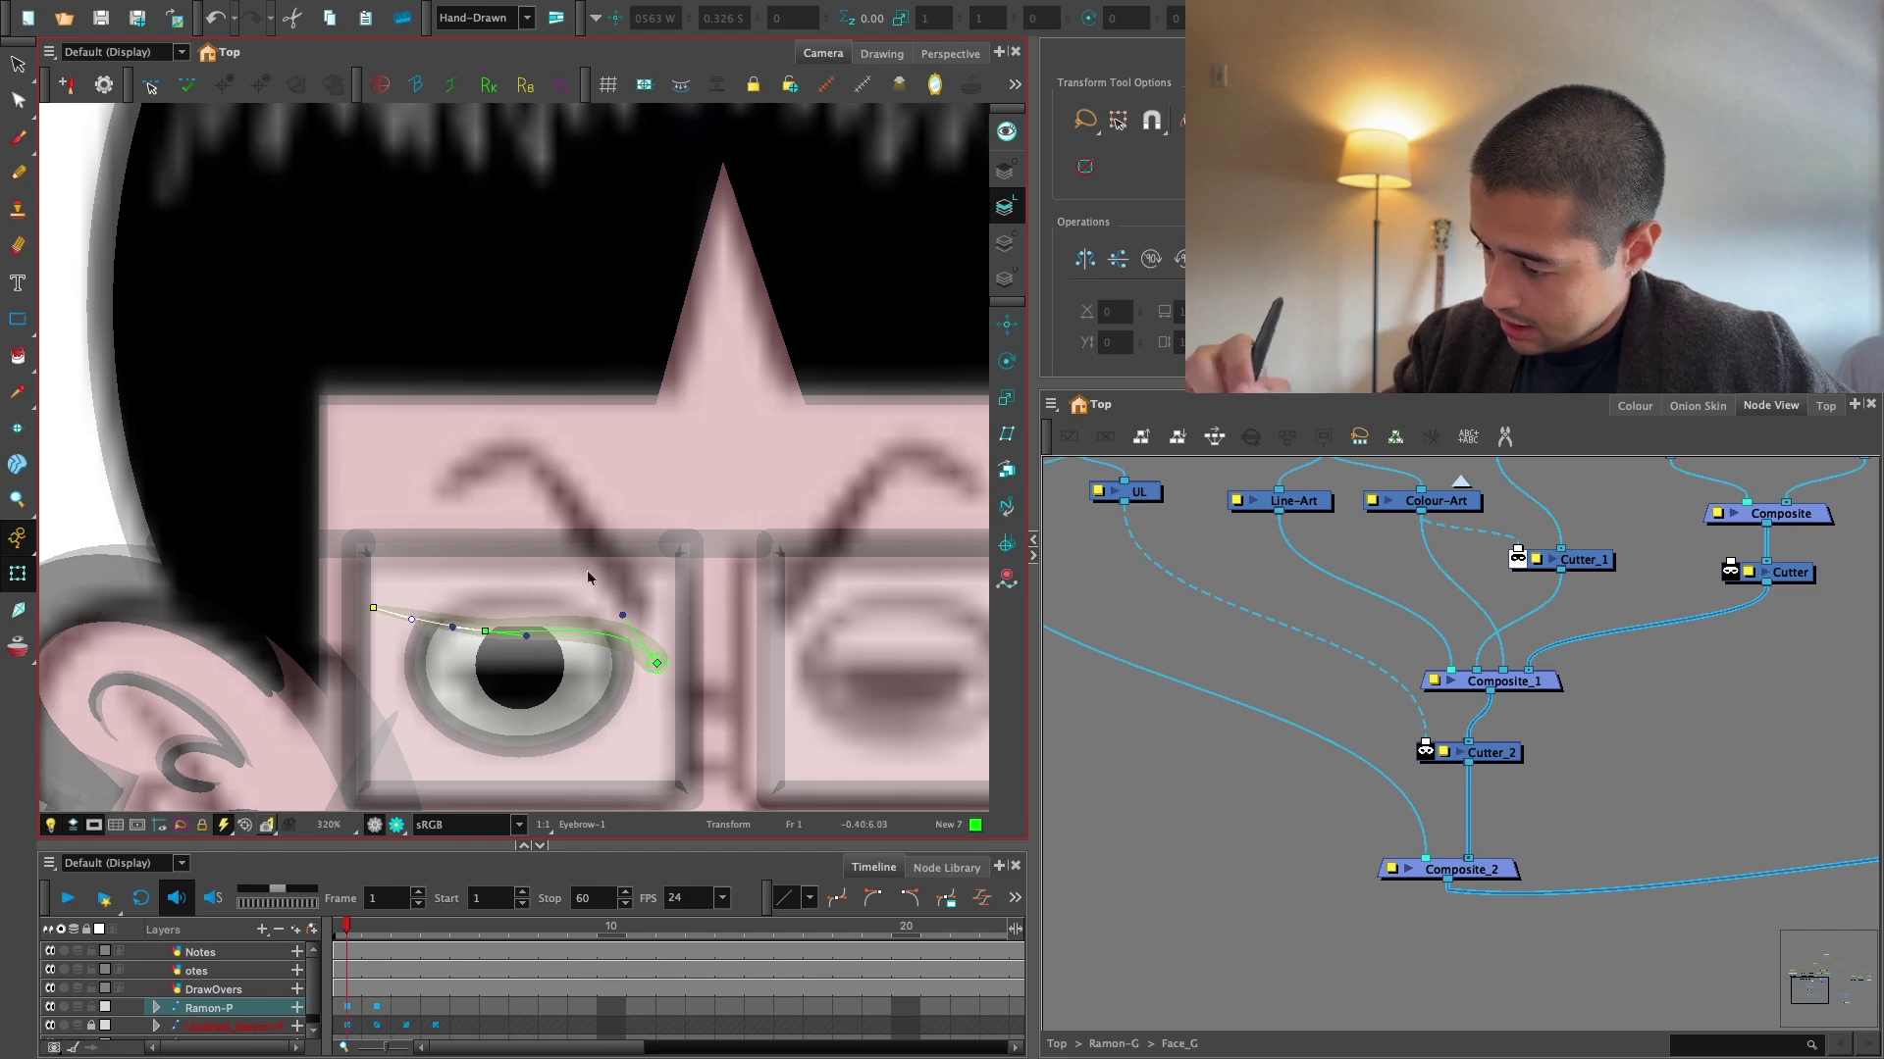
drag(656, 663, 630, 625)
drag(502, 629, 492, 608)
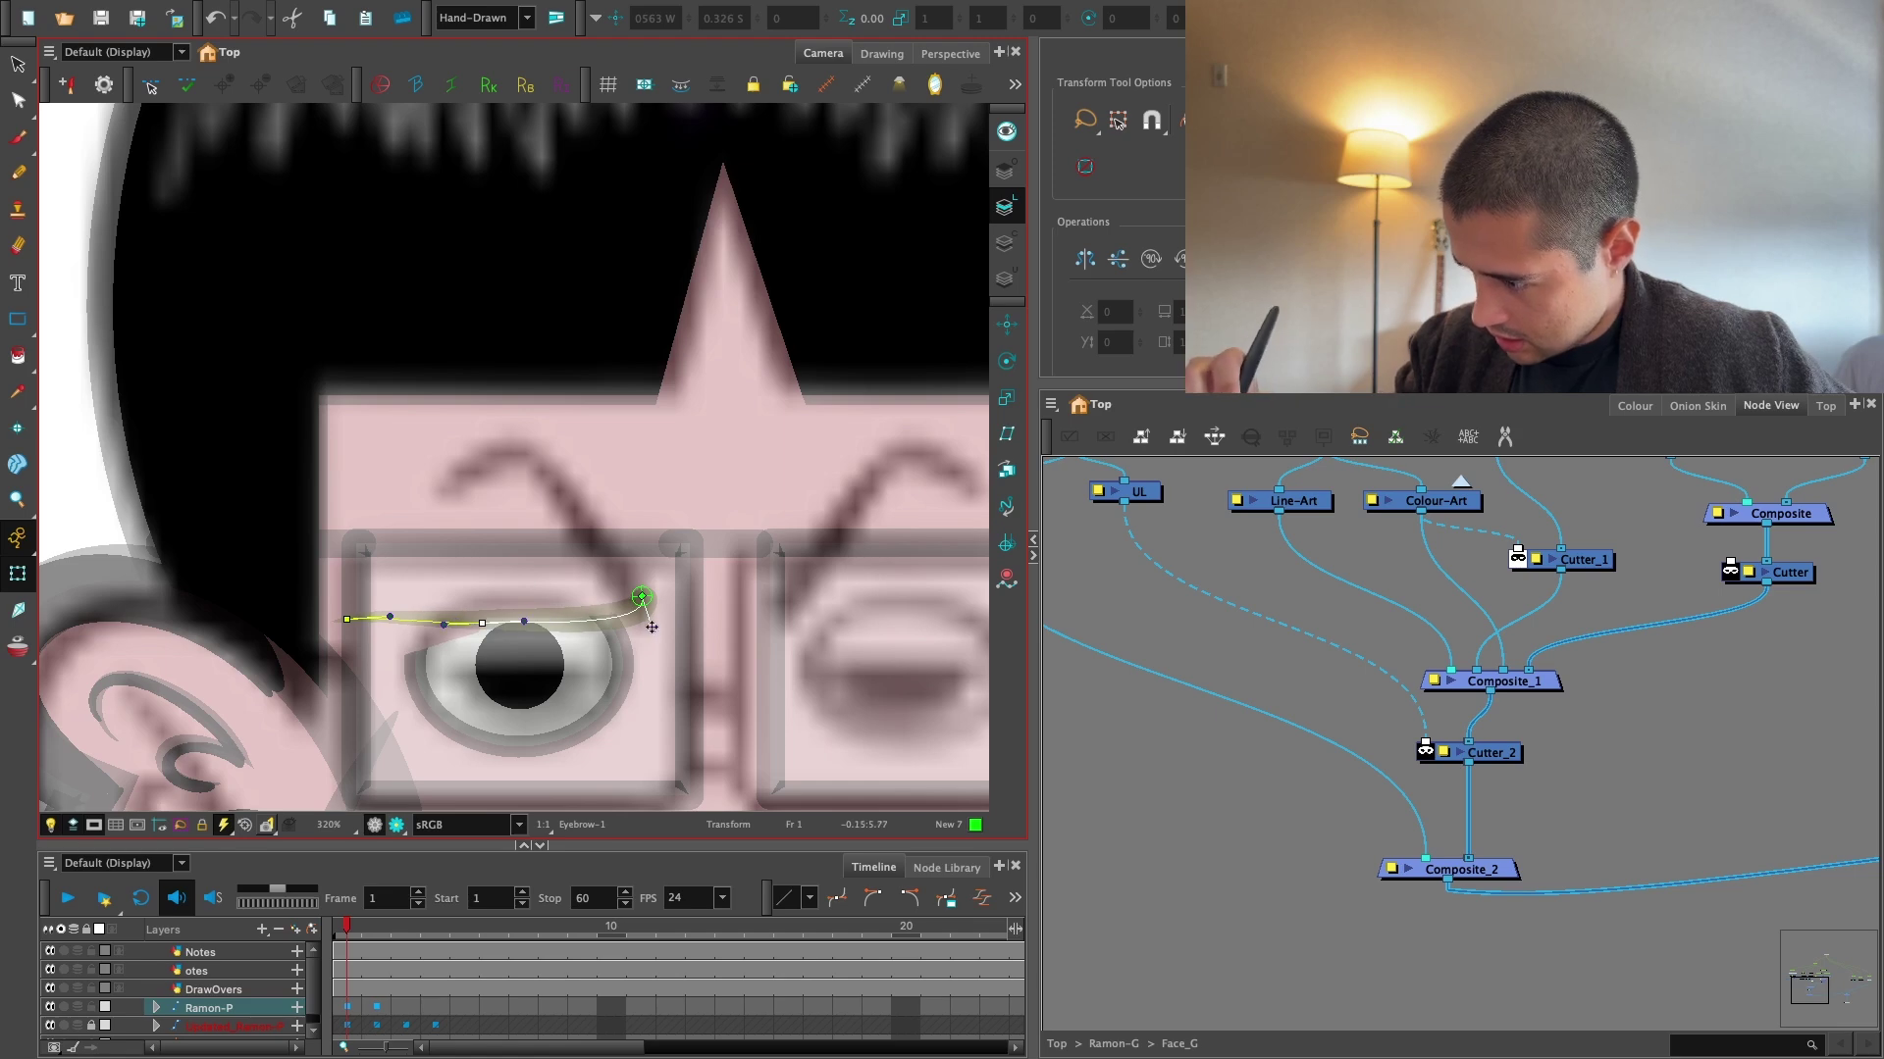
Adjust the inner end of the eyebrow's deformation curve over the eye and return the eyebrow to its resting shape.
drag(651, 627, 626, 638)
click(1085, 719)
key(shift+c)
key(1)
key(1)
key(1)
key(1)
key(1)
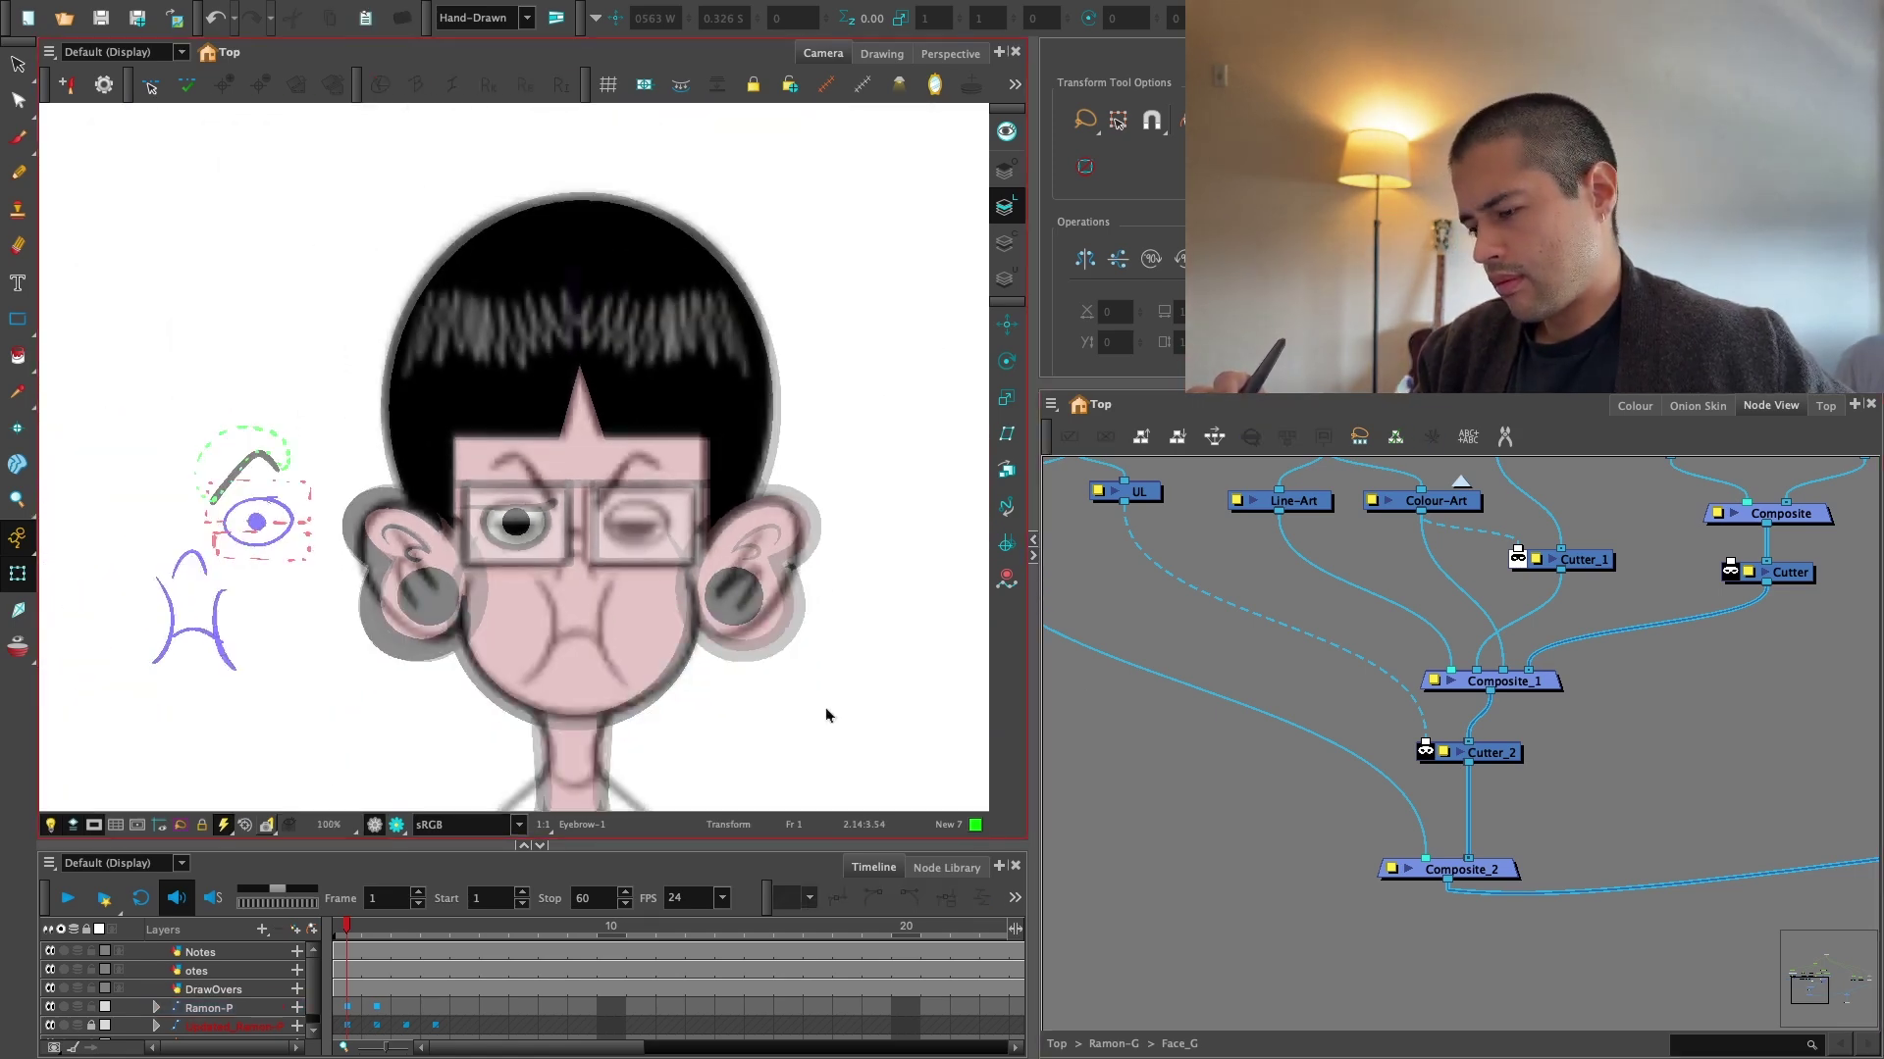
key(2)
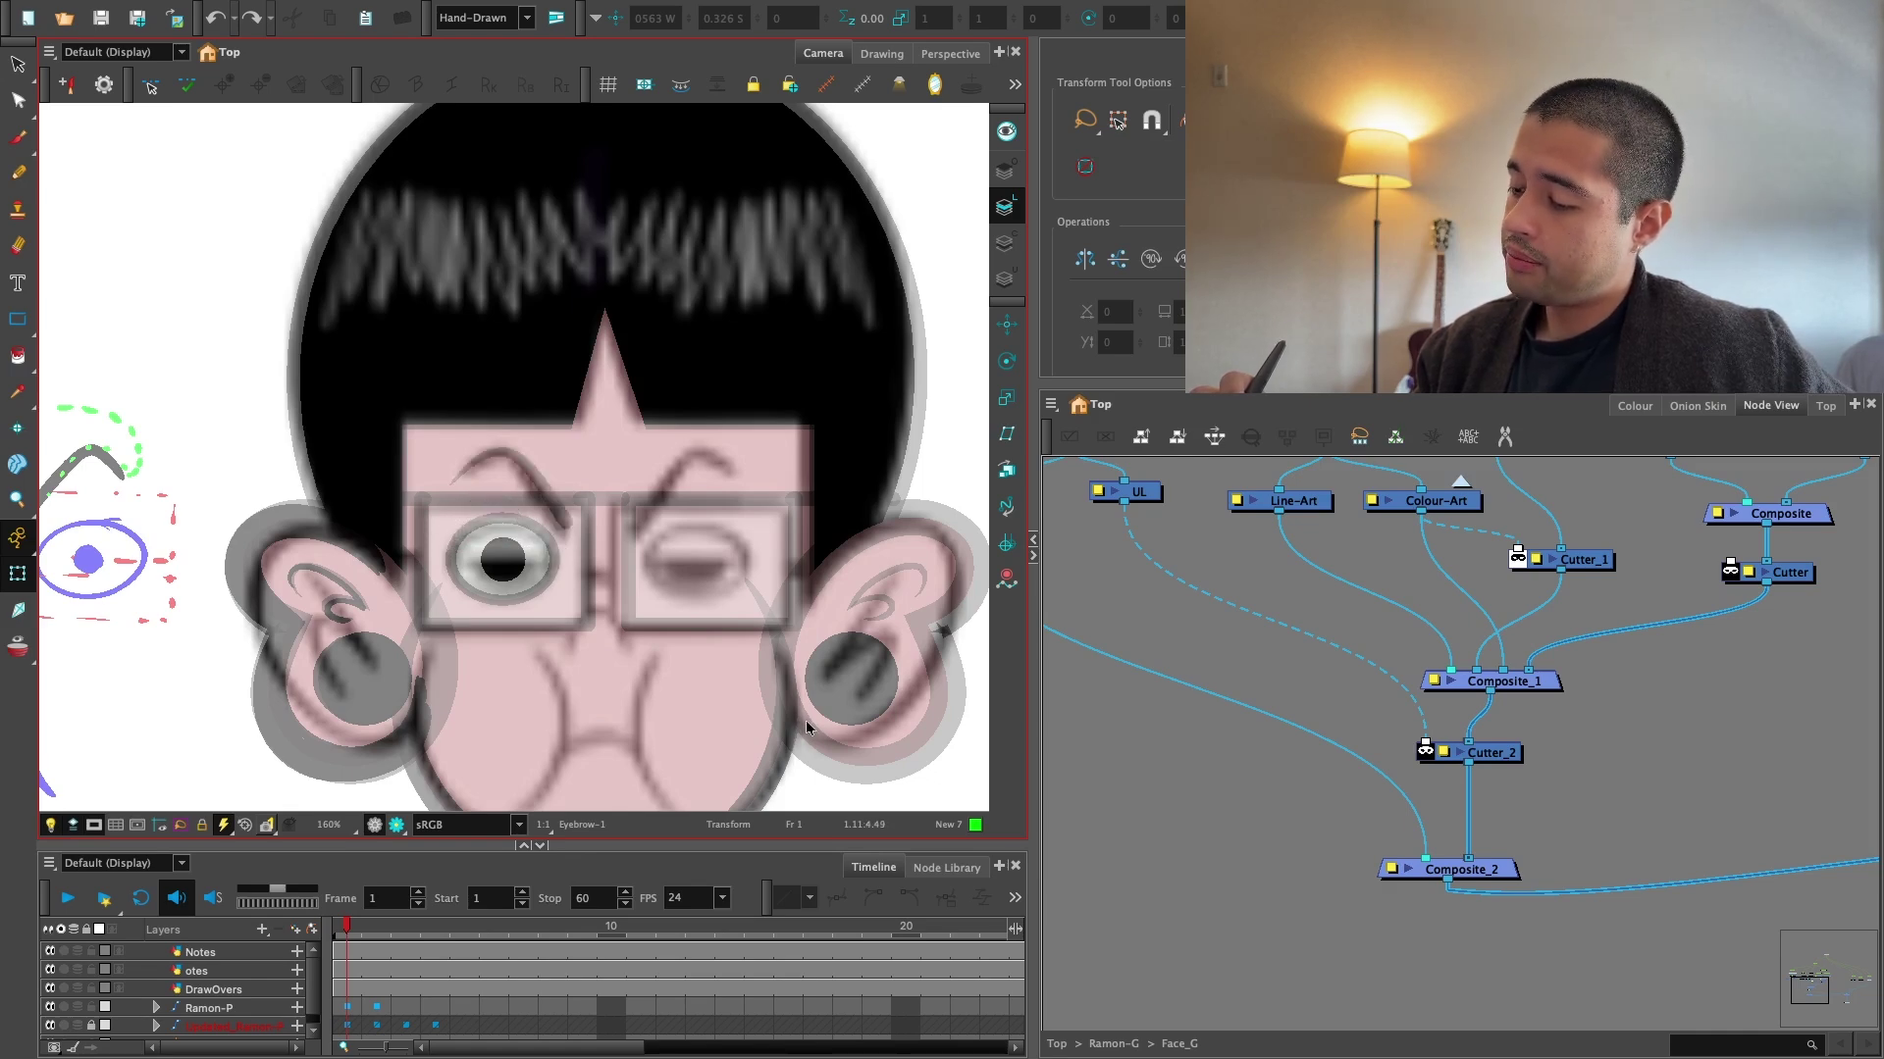
Select the Eyebrow-P peg with the Rotate tool and inspect its pivot on the character's face.
drag(1442, 612, 1472, 730)
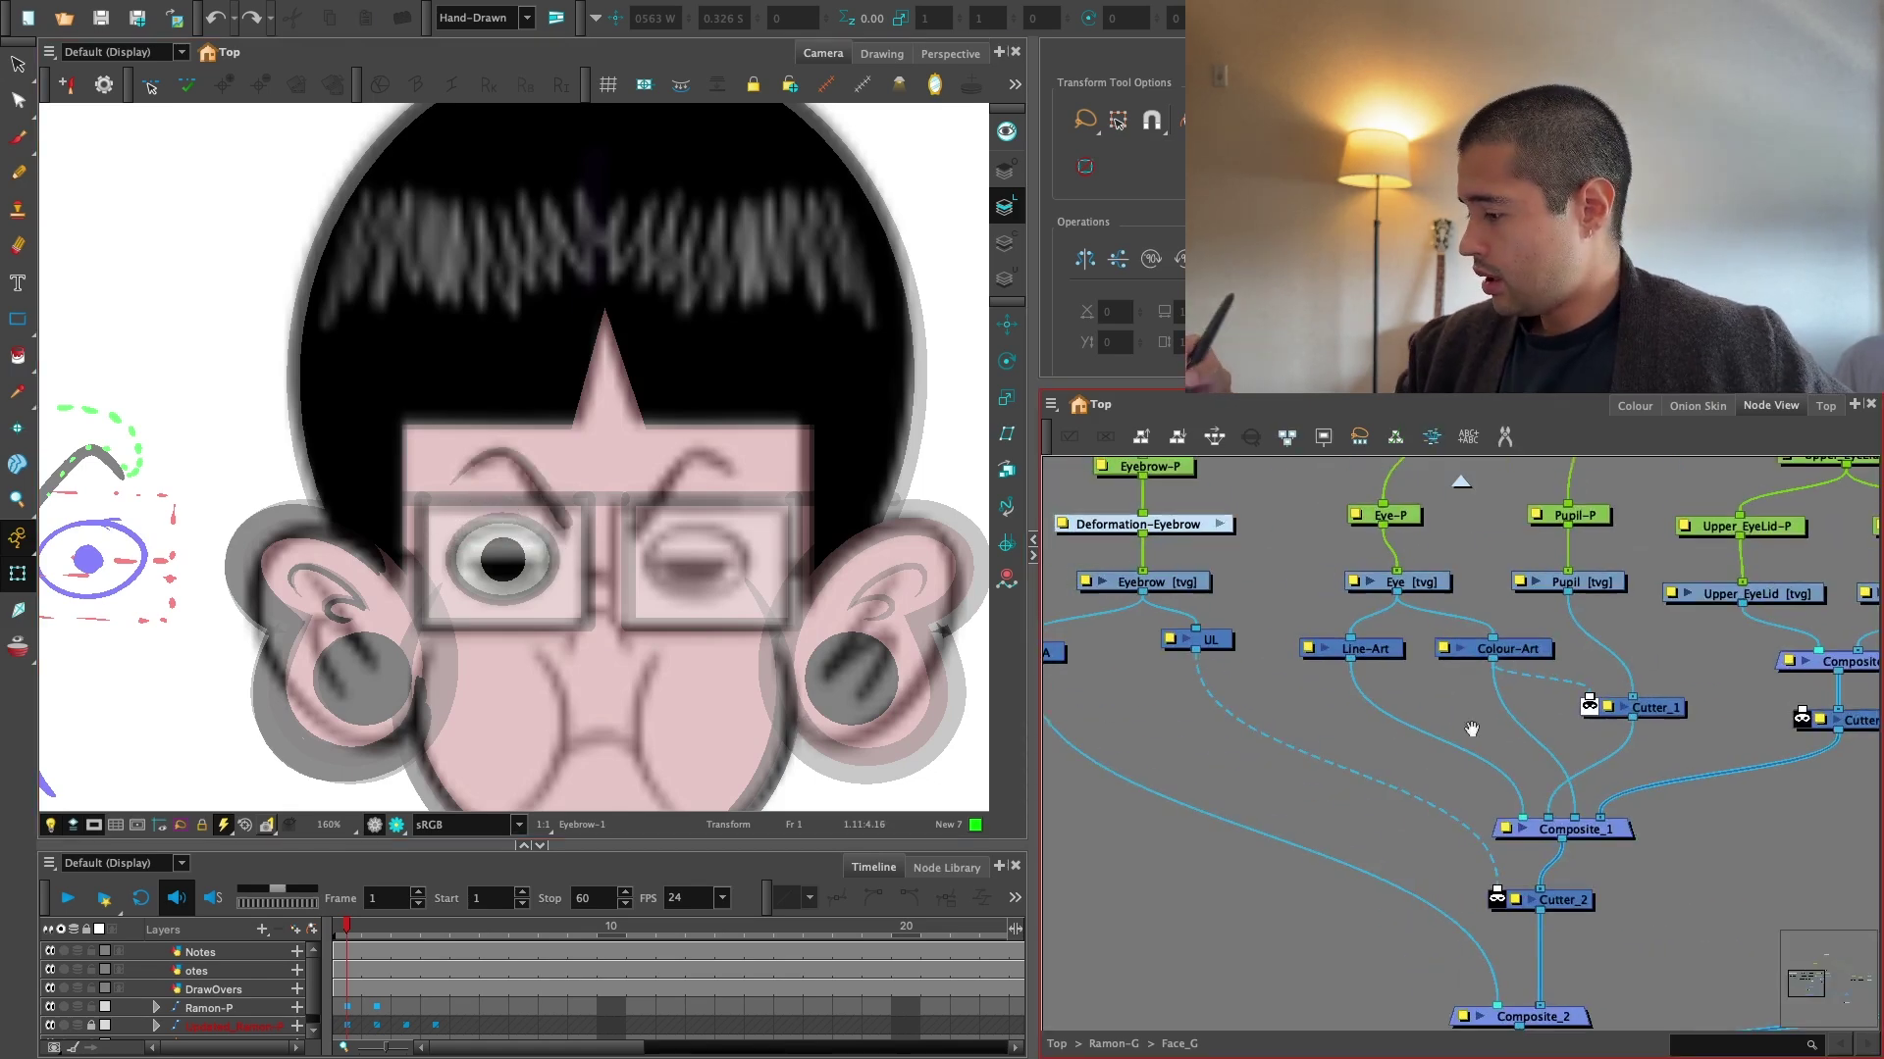
drag(1410, 611, 1507, 829)
key(2)
click(1202, 660)
drag(1197, 728, 1083, 720)
drag(1285, 628, 1215, 790)
key(alt+3)
key(2)
key(1)
key(1)
key(1)
key(1)
key(1)
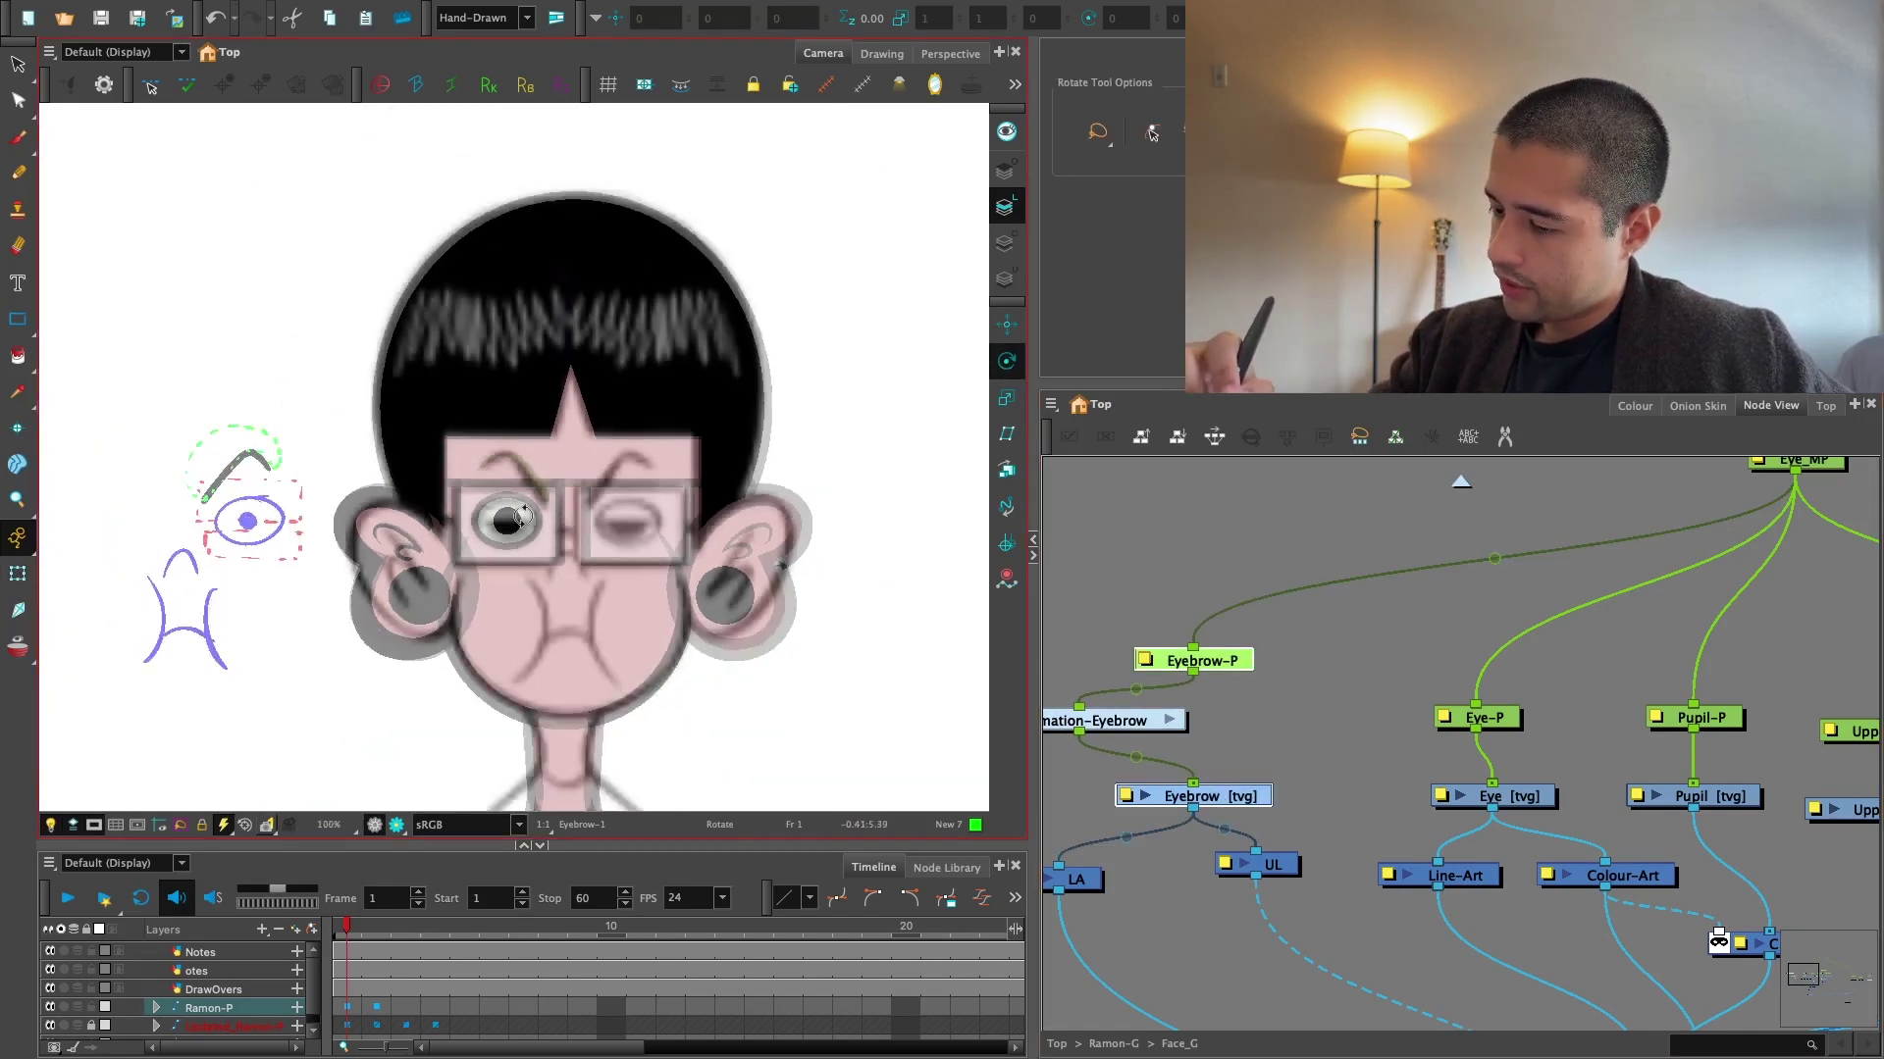
key(2)
key(2)
key(2)
key(2)
key(2)
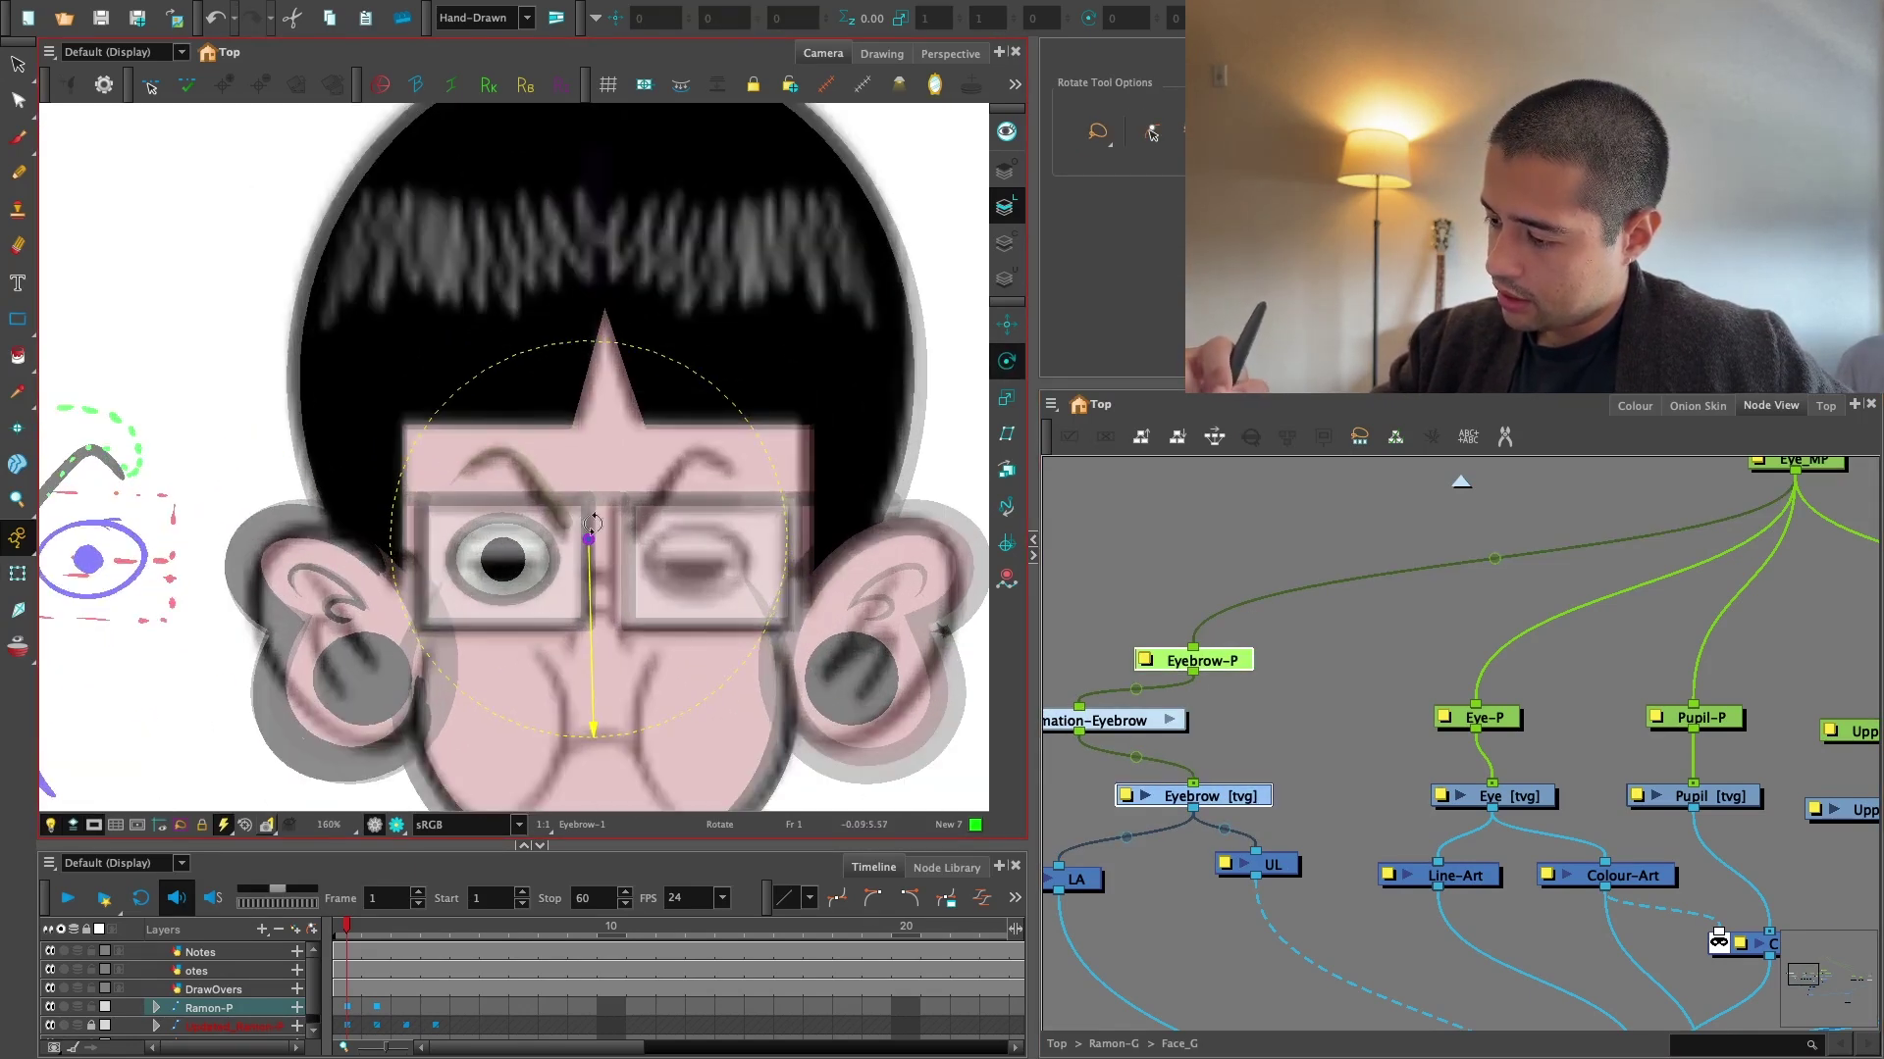
Review the Eyebrow drawing's layer properties, including its embedded pivot setting, and close them.
drag(1324, 756, 1357, 692)
key(2)
click(1354, 677)
double_click(1189, 730)
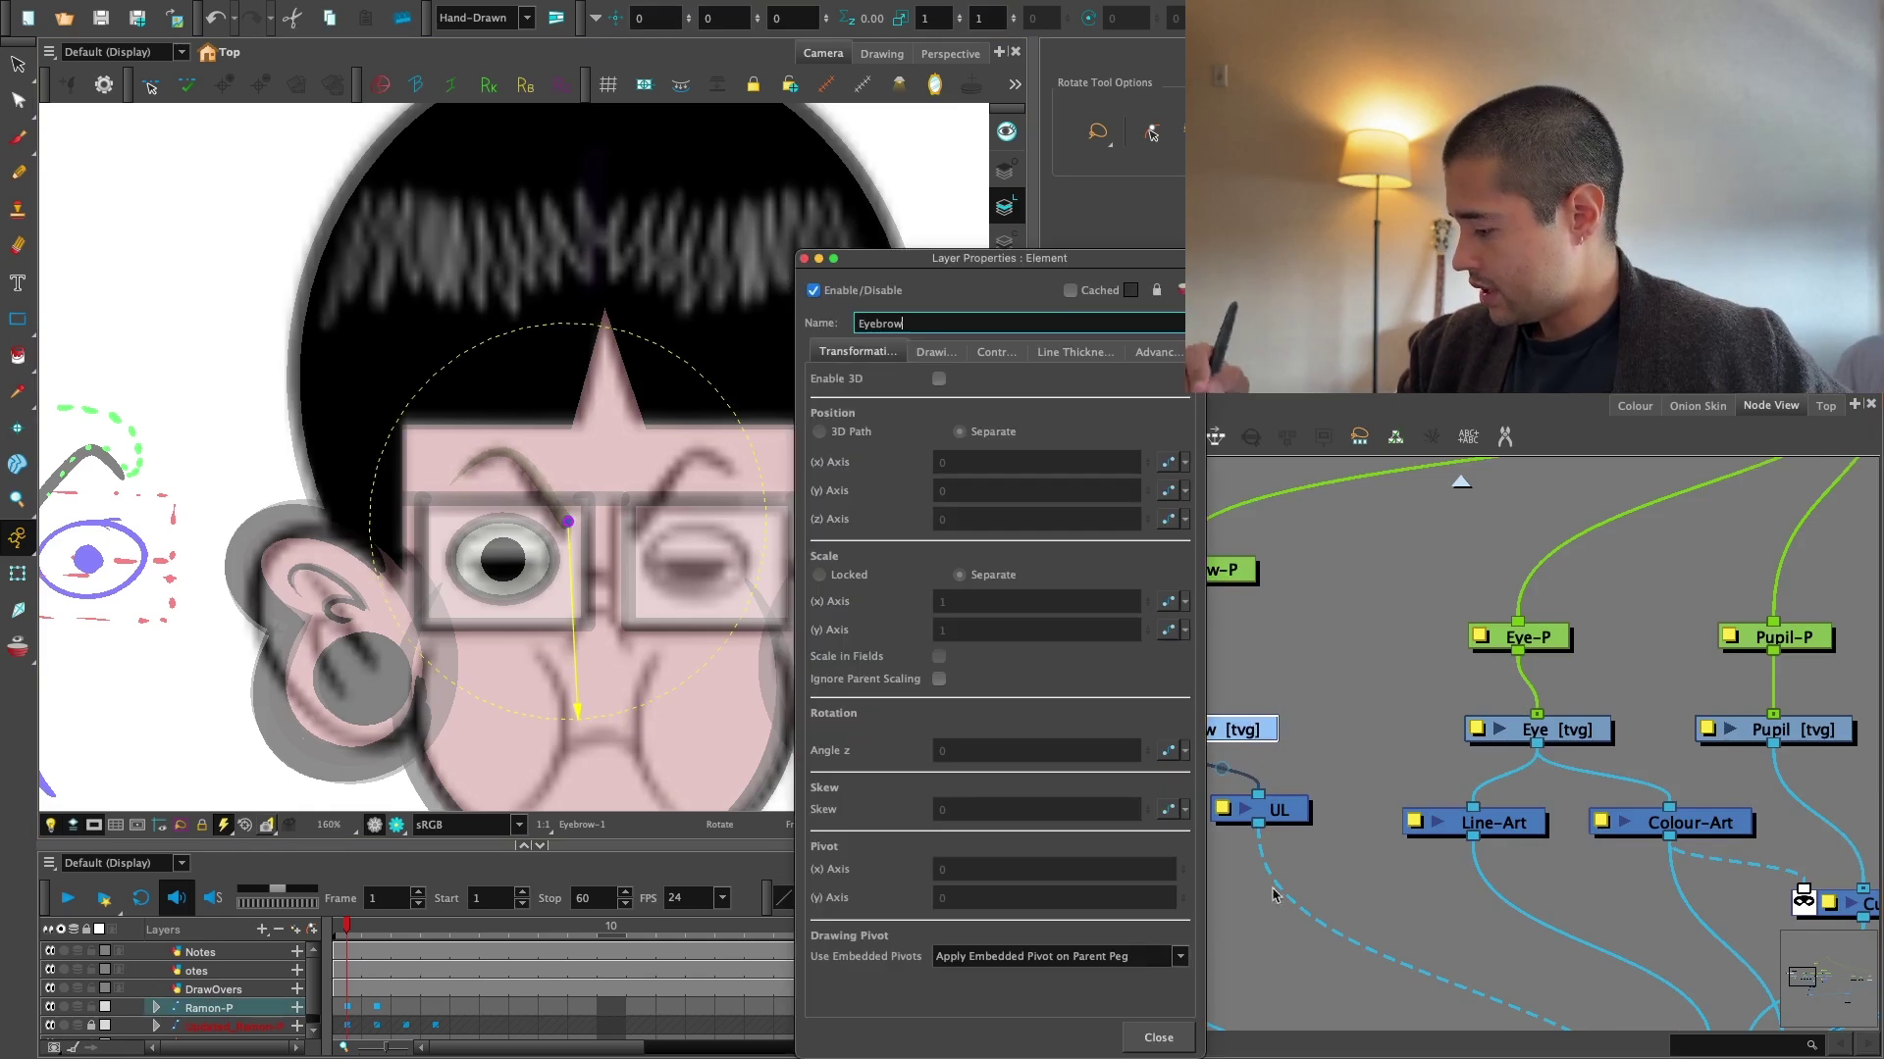
click(1157, 1037)
Align the Eyebrow-P, Deformation-Eyebrow and Eyebrow nodes in a straight column in the node network.
drag(1163, 642, 1369, 675)
key(1)
drag(1368, 678, 1446, 698)
key(1)
key(1)
key(2)
key(super+z)
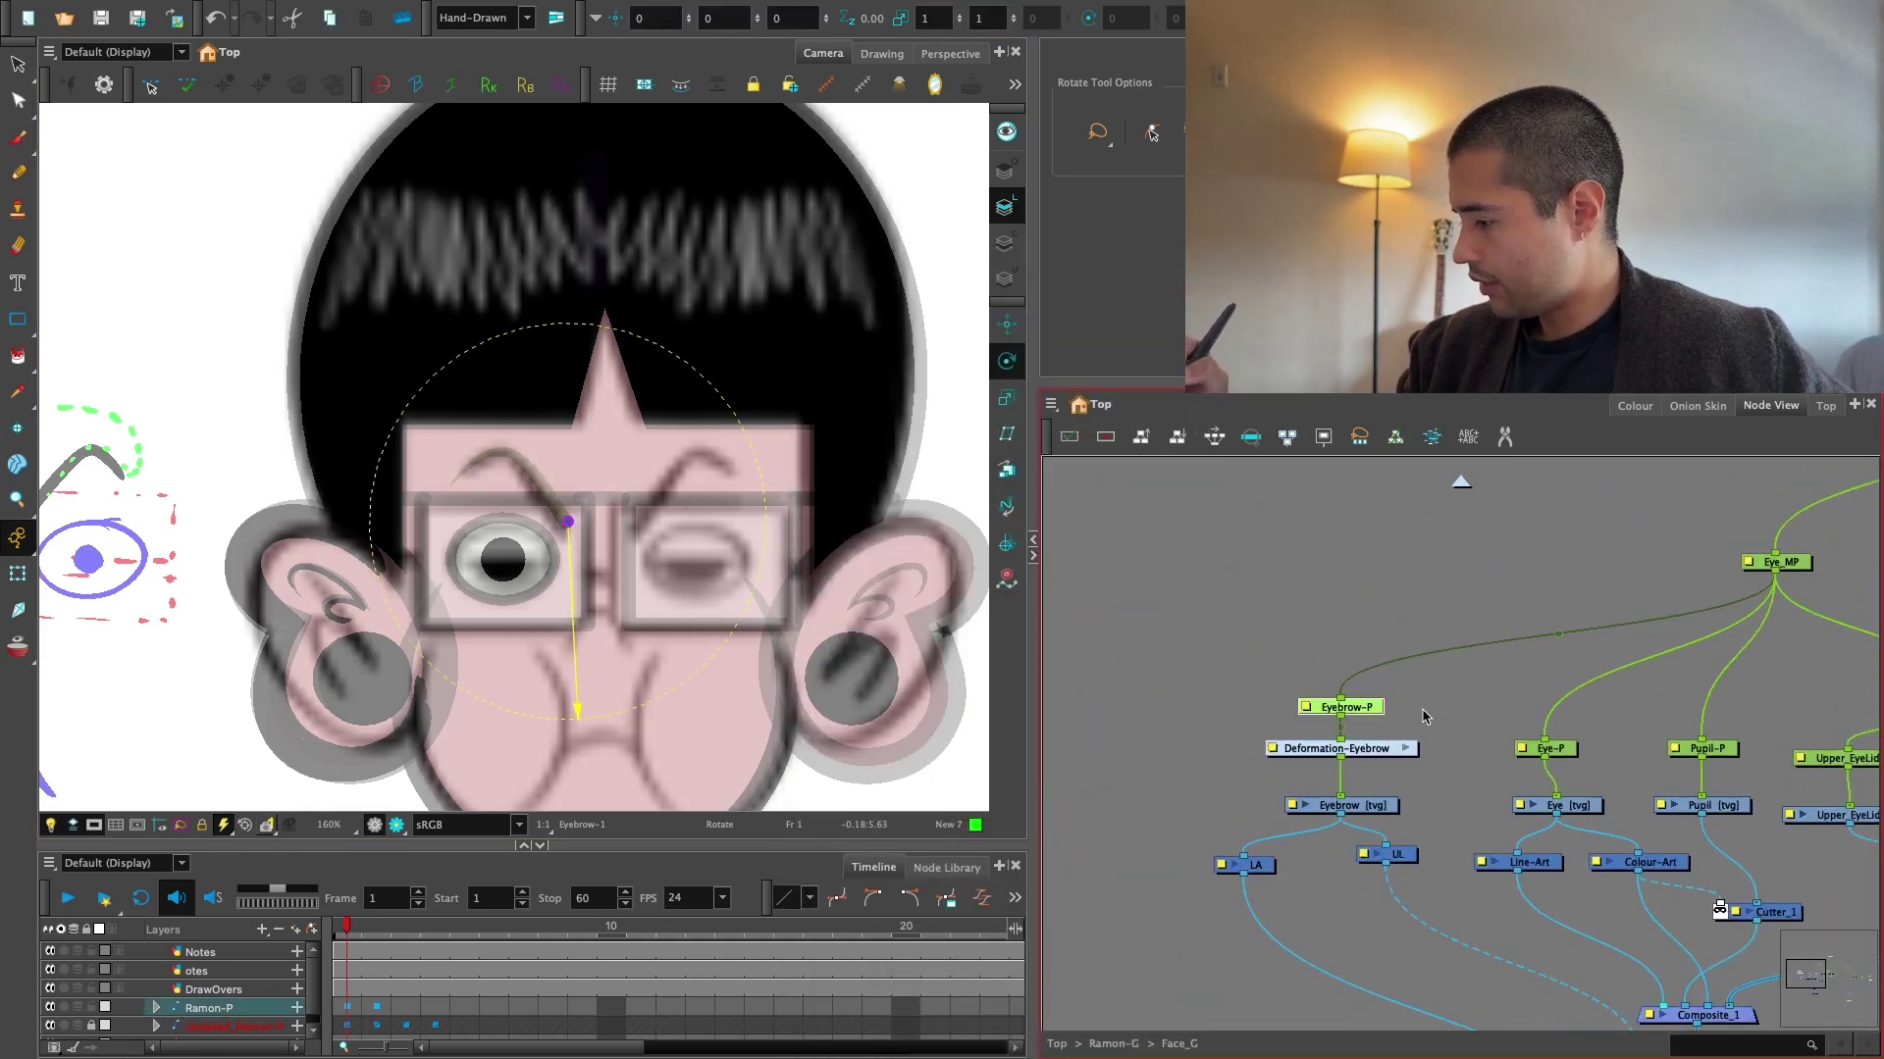
shift+click(1373, 750)
shift+click(1369, 812)
drag(1371, 813, 1301, 802)
drag(1425, 734, 1238, 876)
key(1)
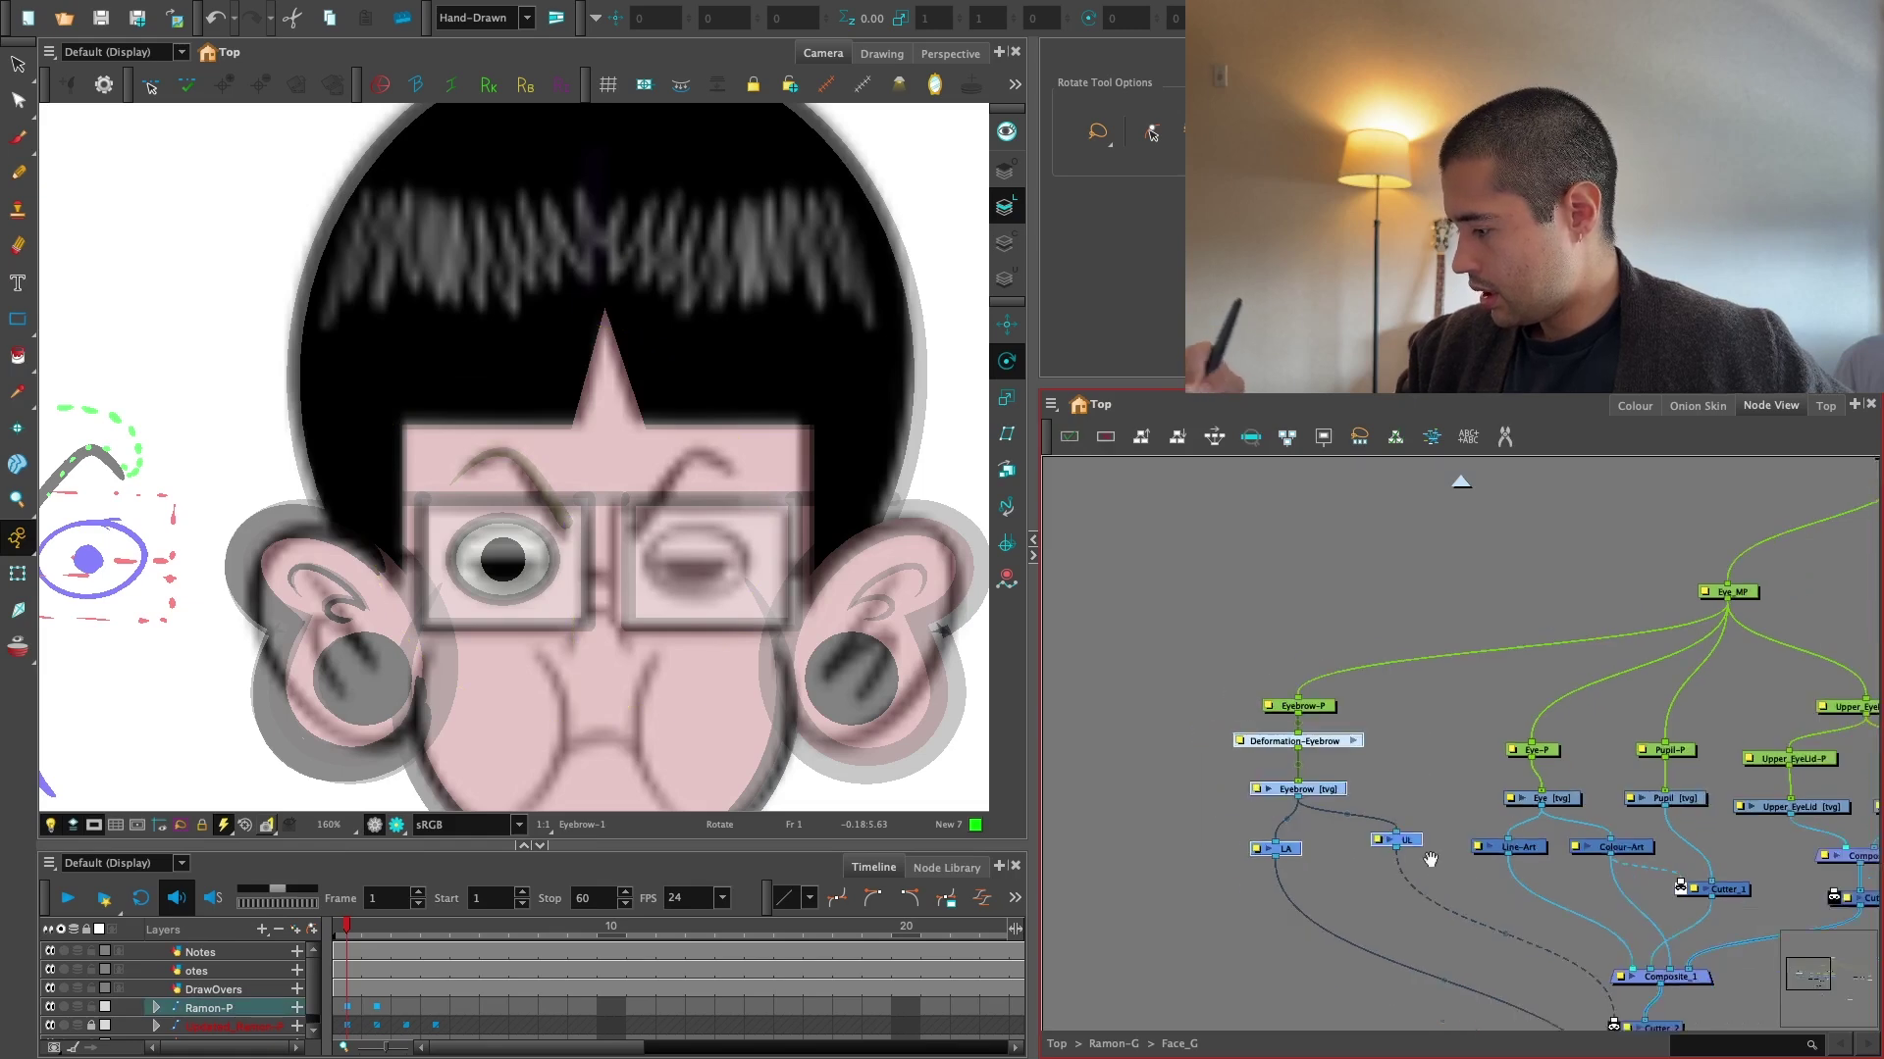
drag(1426, 819, 1404, 747)
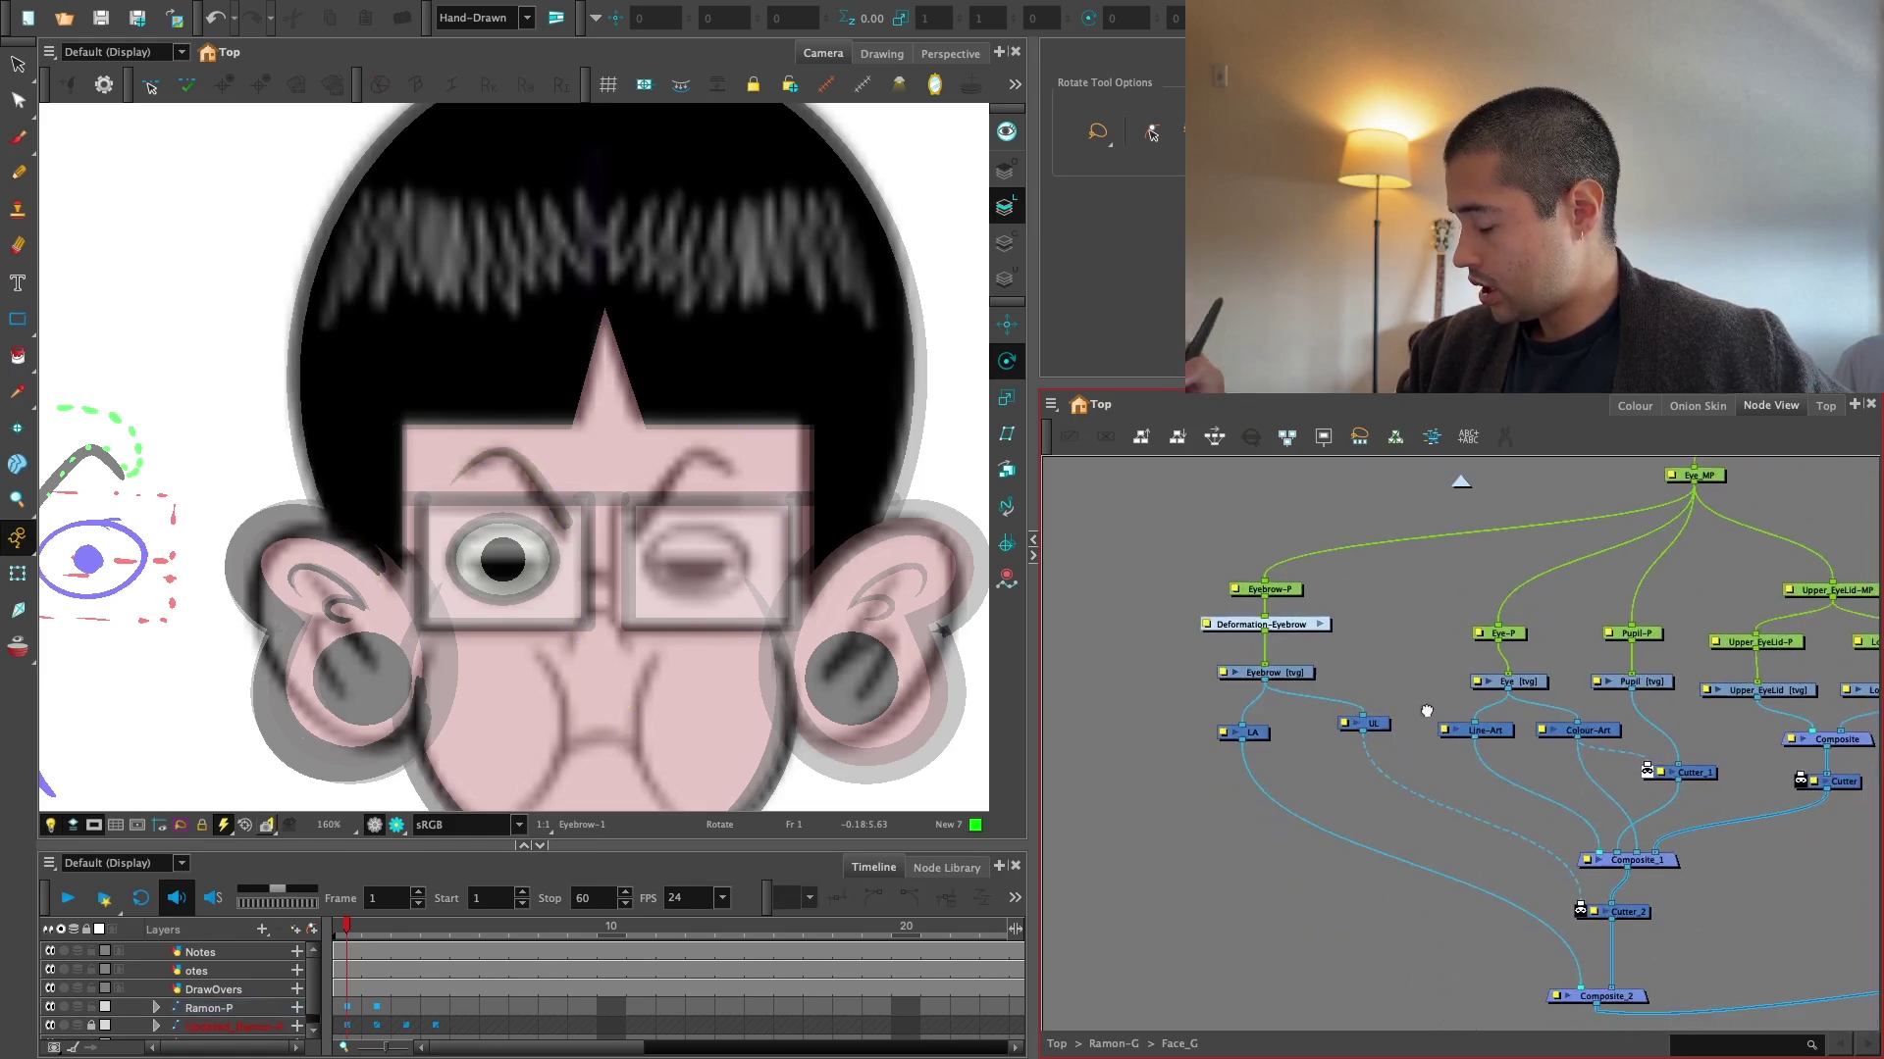
Delete the UL node below the Eyebrow drawing and align the LA node beneath the drawing.
scroll(1385, 677, down, 2)
click(1392, 737)
key(2)
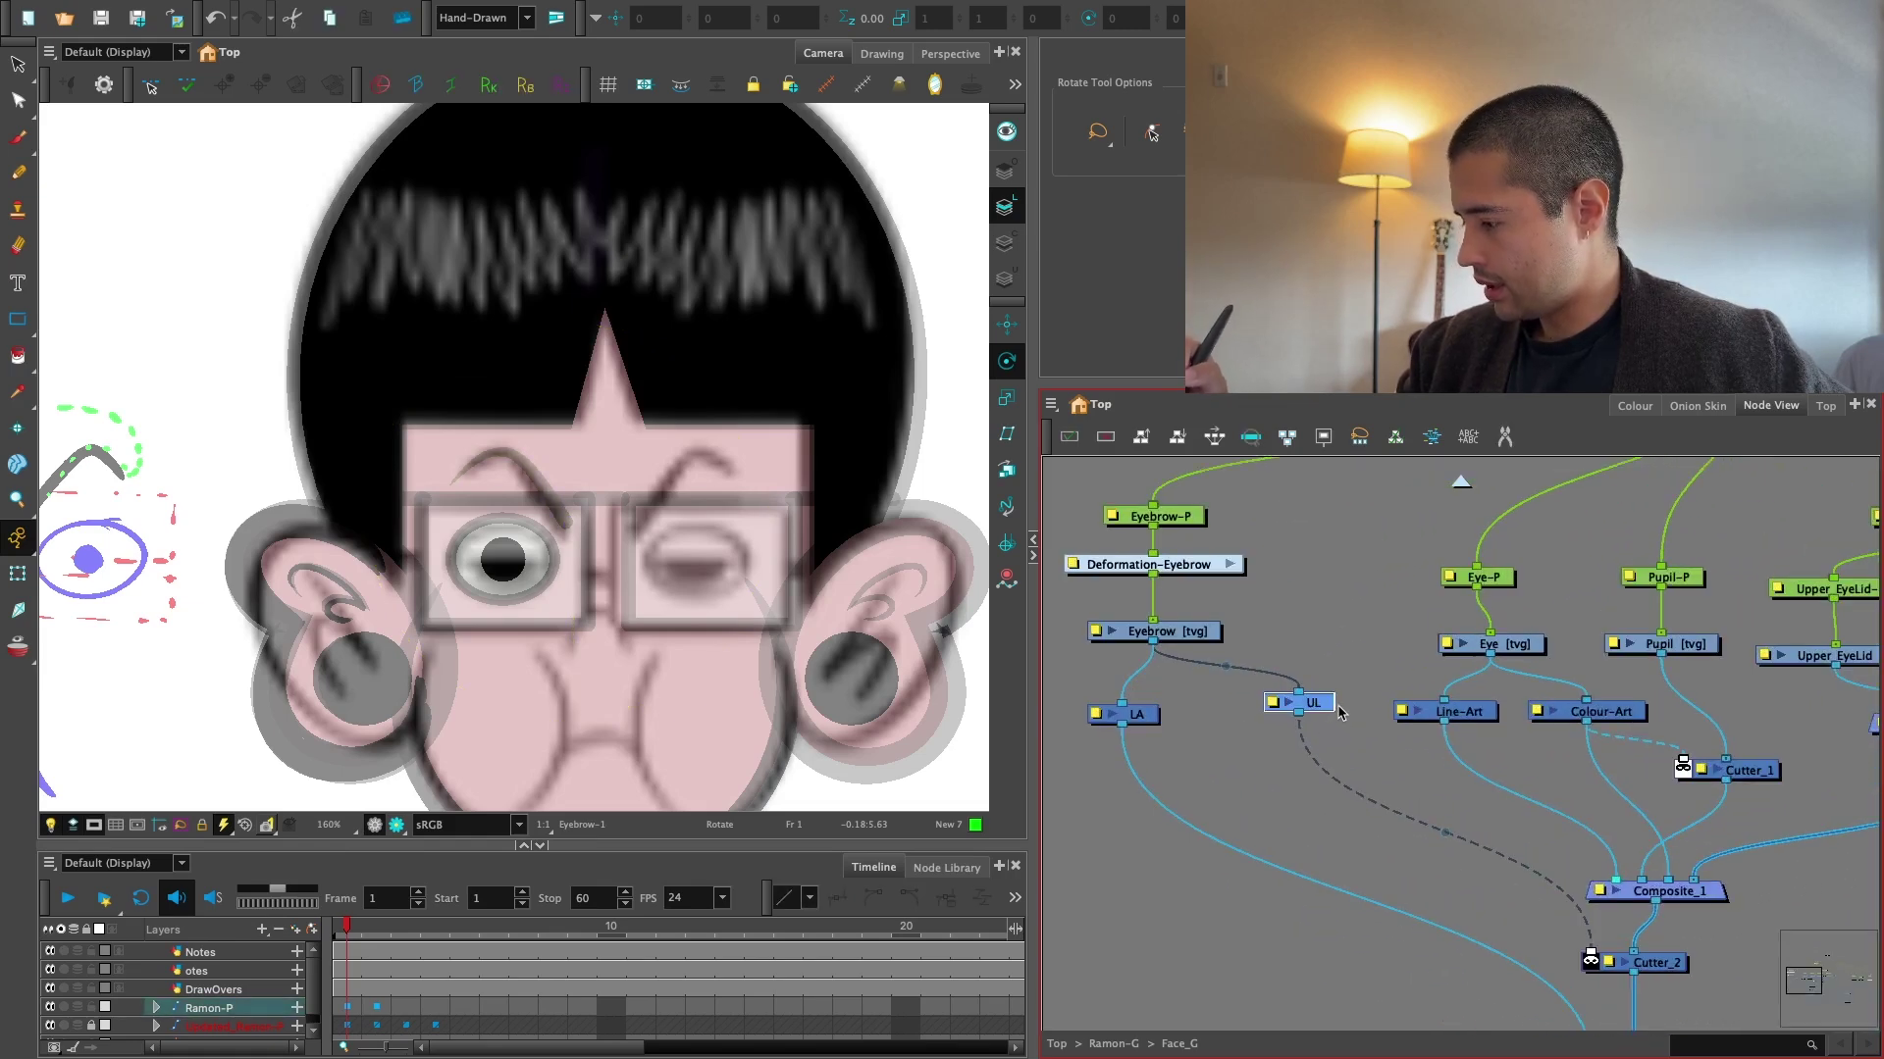
key(Delete)
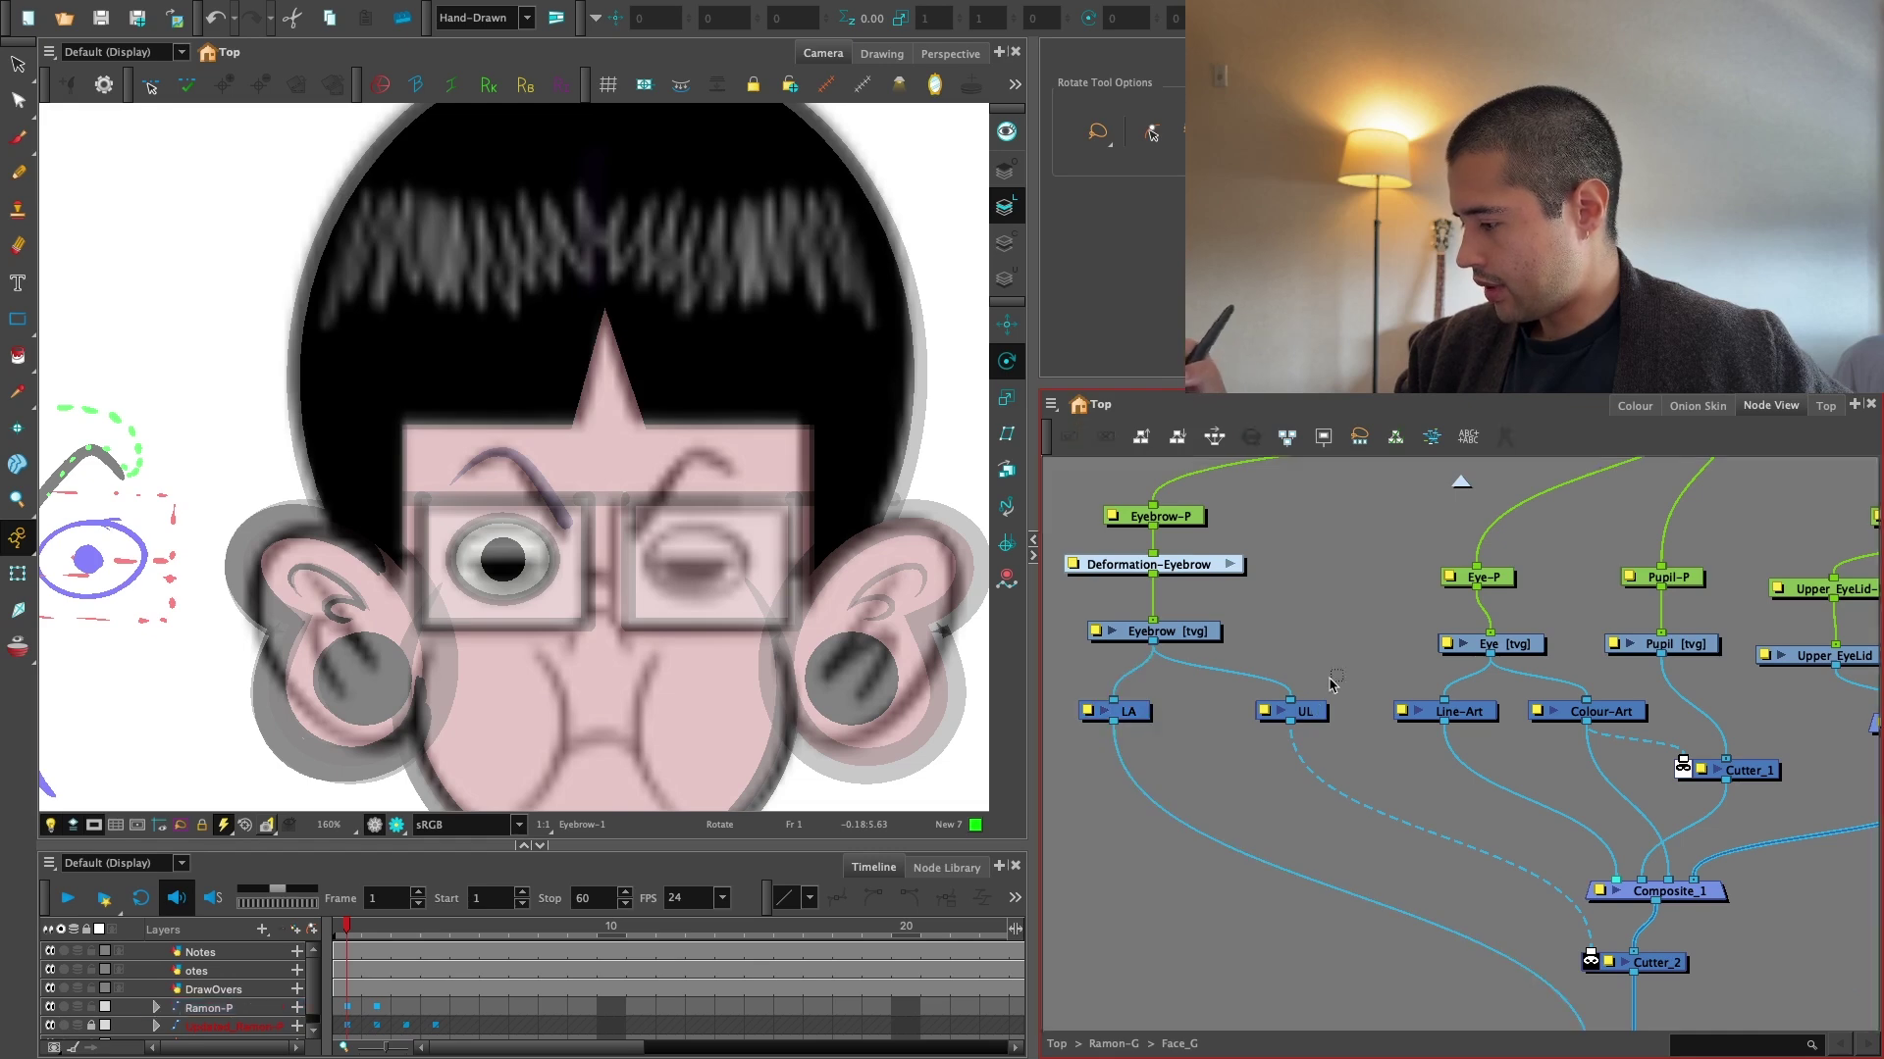
drag(1145, 703, 1183, 683)
Add a new Composite node and insert it in the connection directly below the LA node.
key(1)
click(1329, 749)
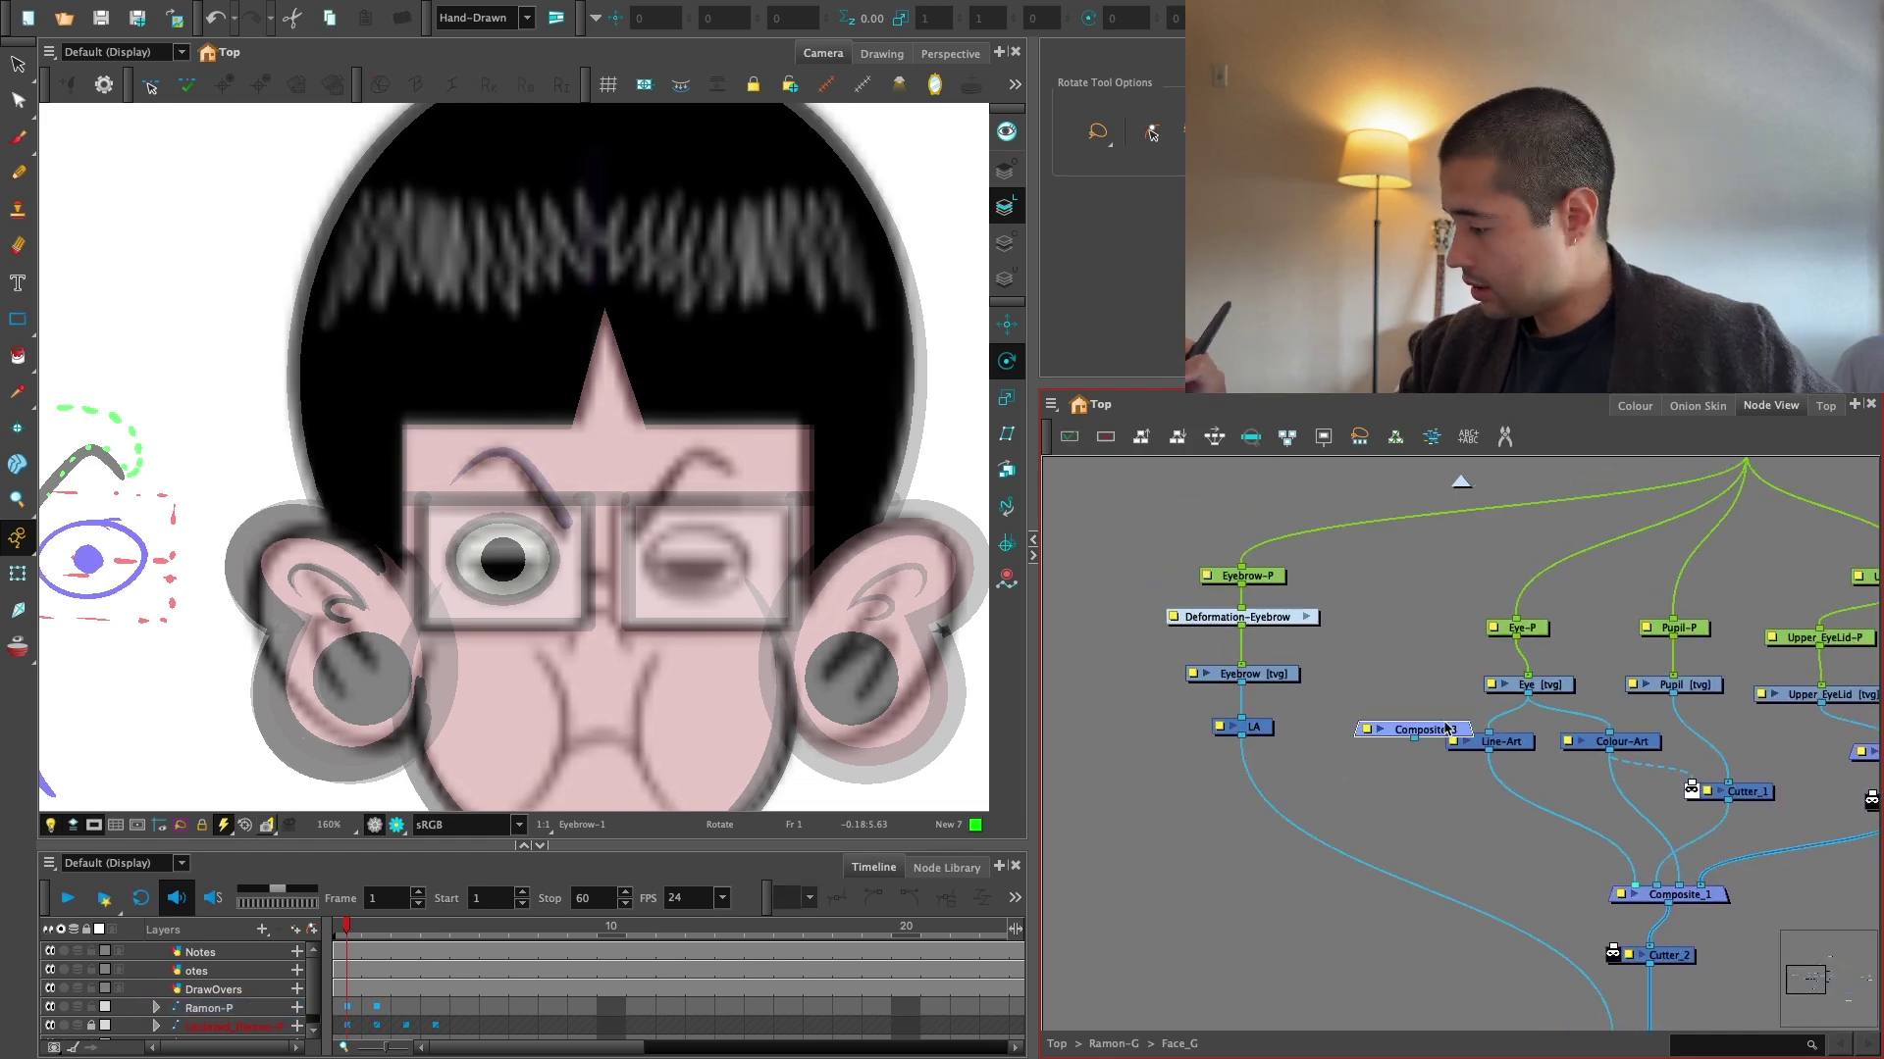
drag(1446, 728, 1304, 796)
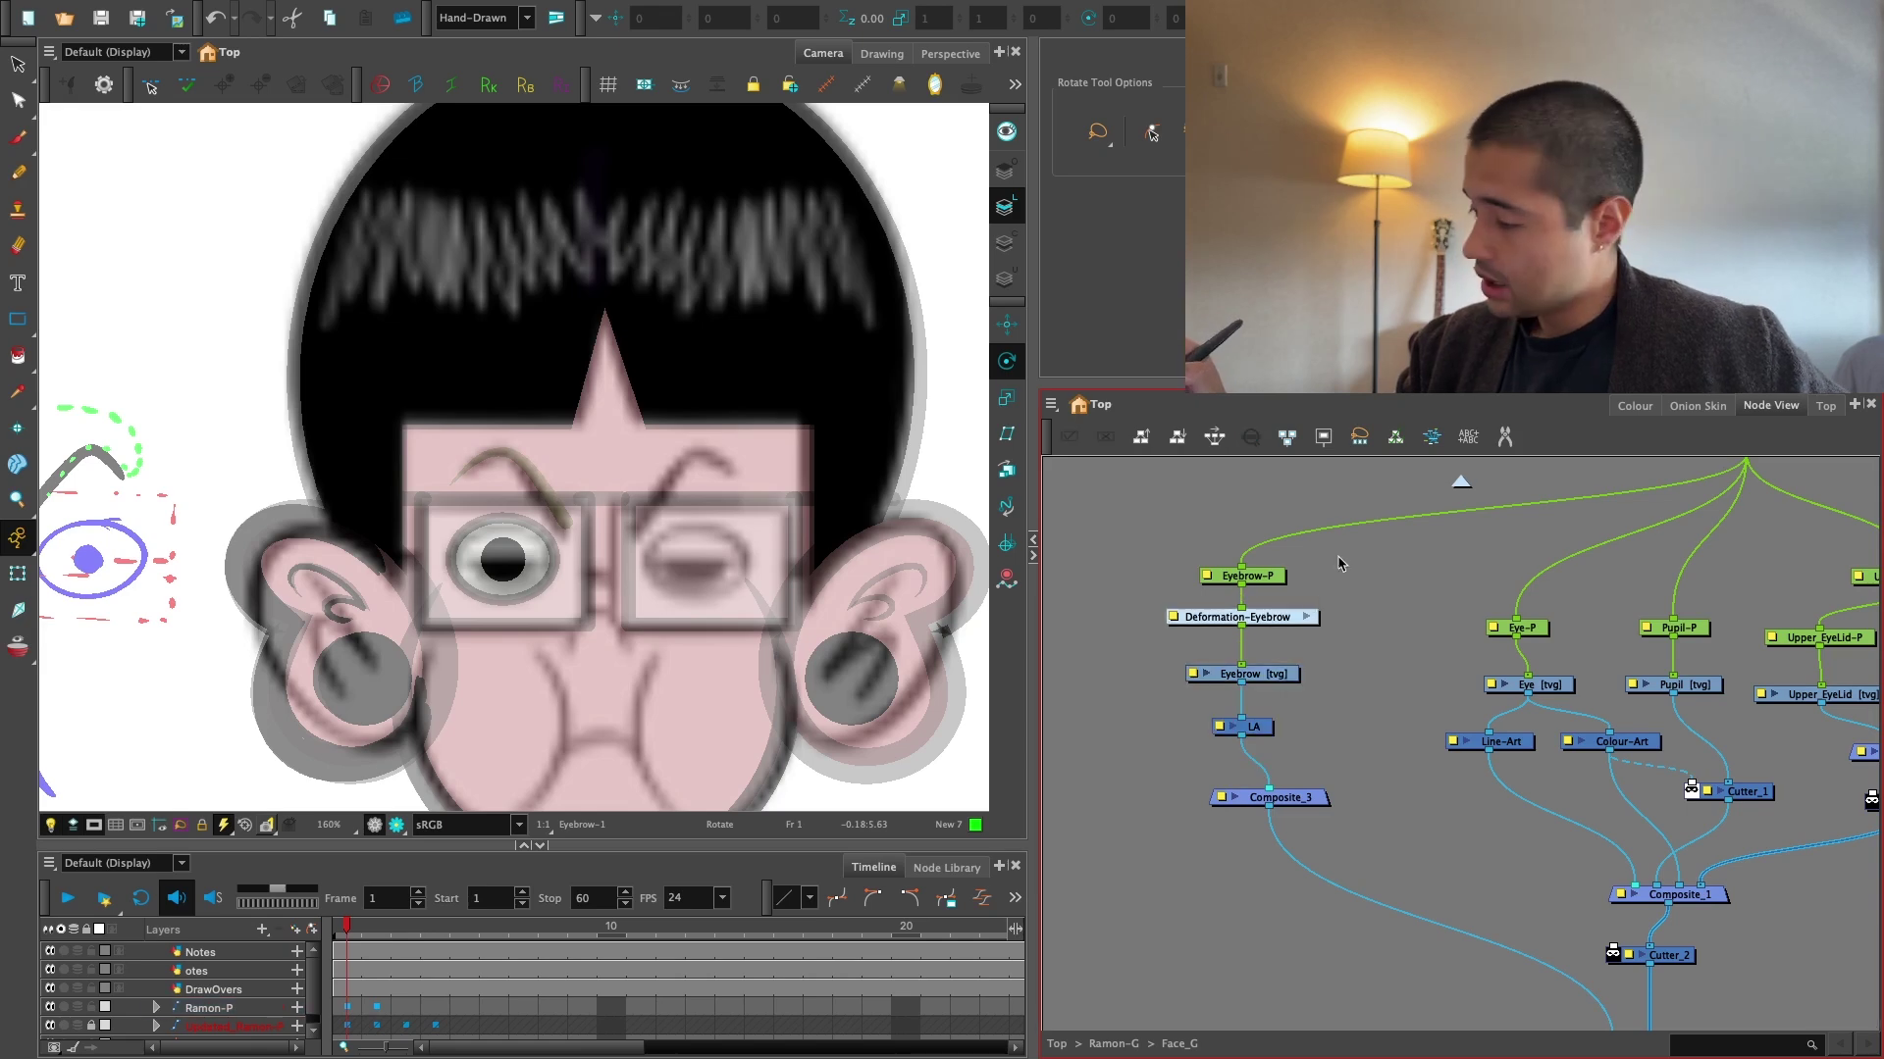
Group the eyebrow nodes above Composite_3 and rename the group EyeBrow_G.
click(1263, 724)
key(ctrl+g)
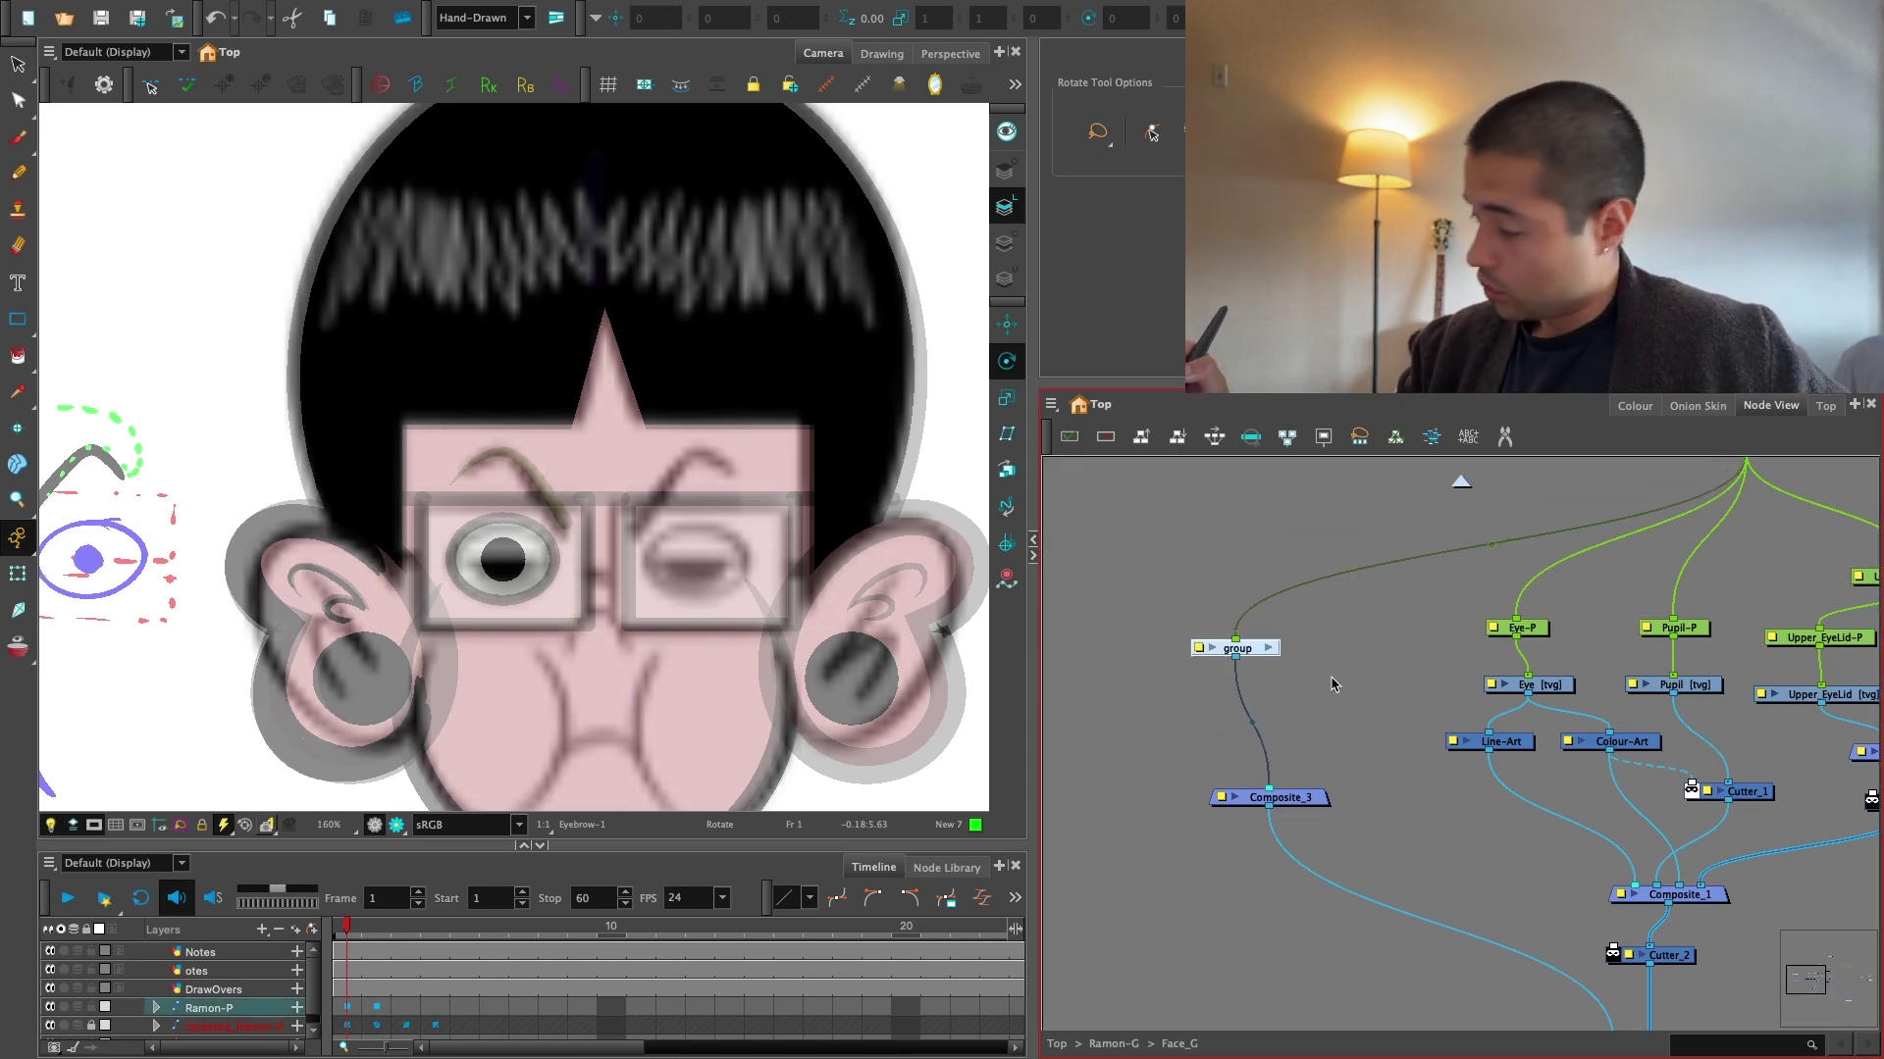
drag(1263, 652, 1234, 677)
double_click(1234, 677)
key(BackSpace)
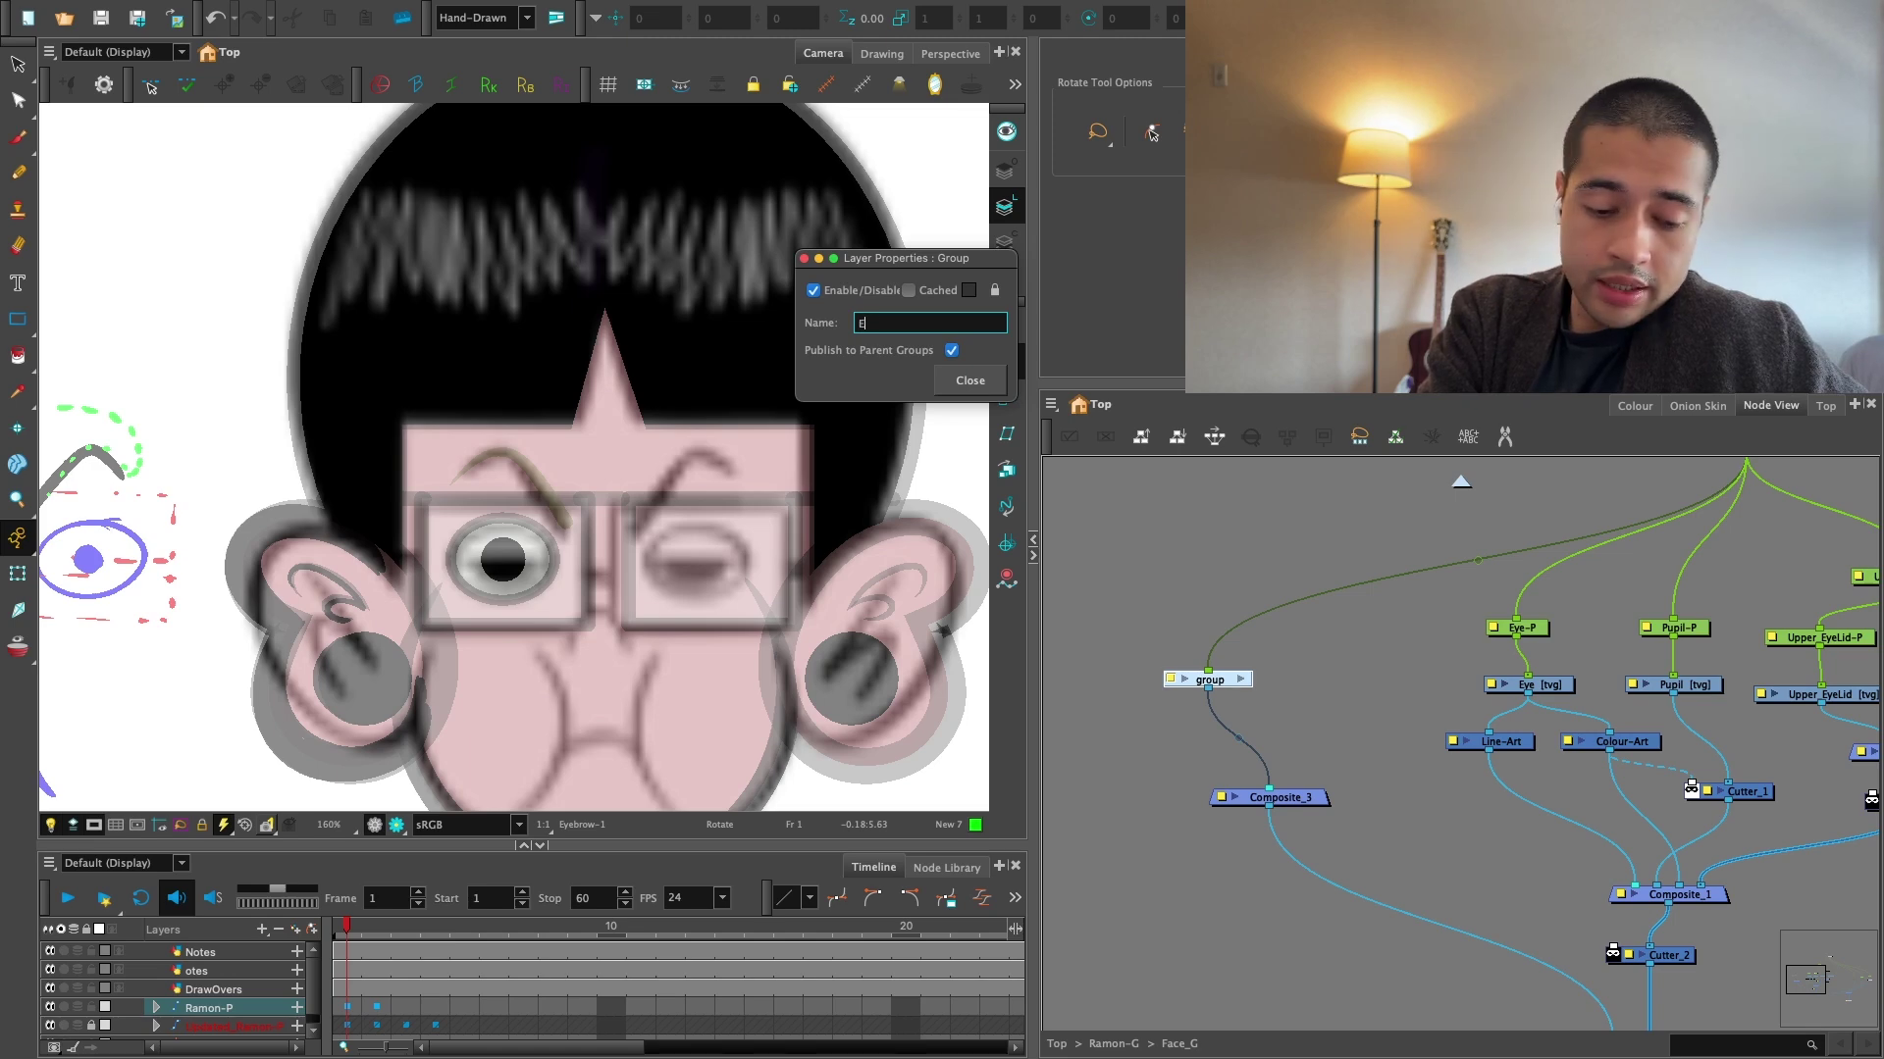
click(970, 381)
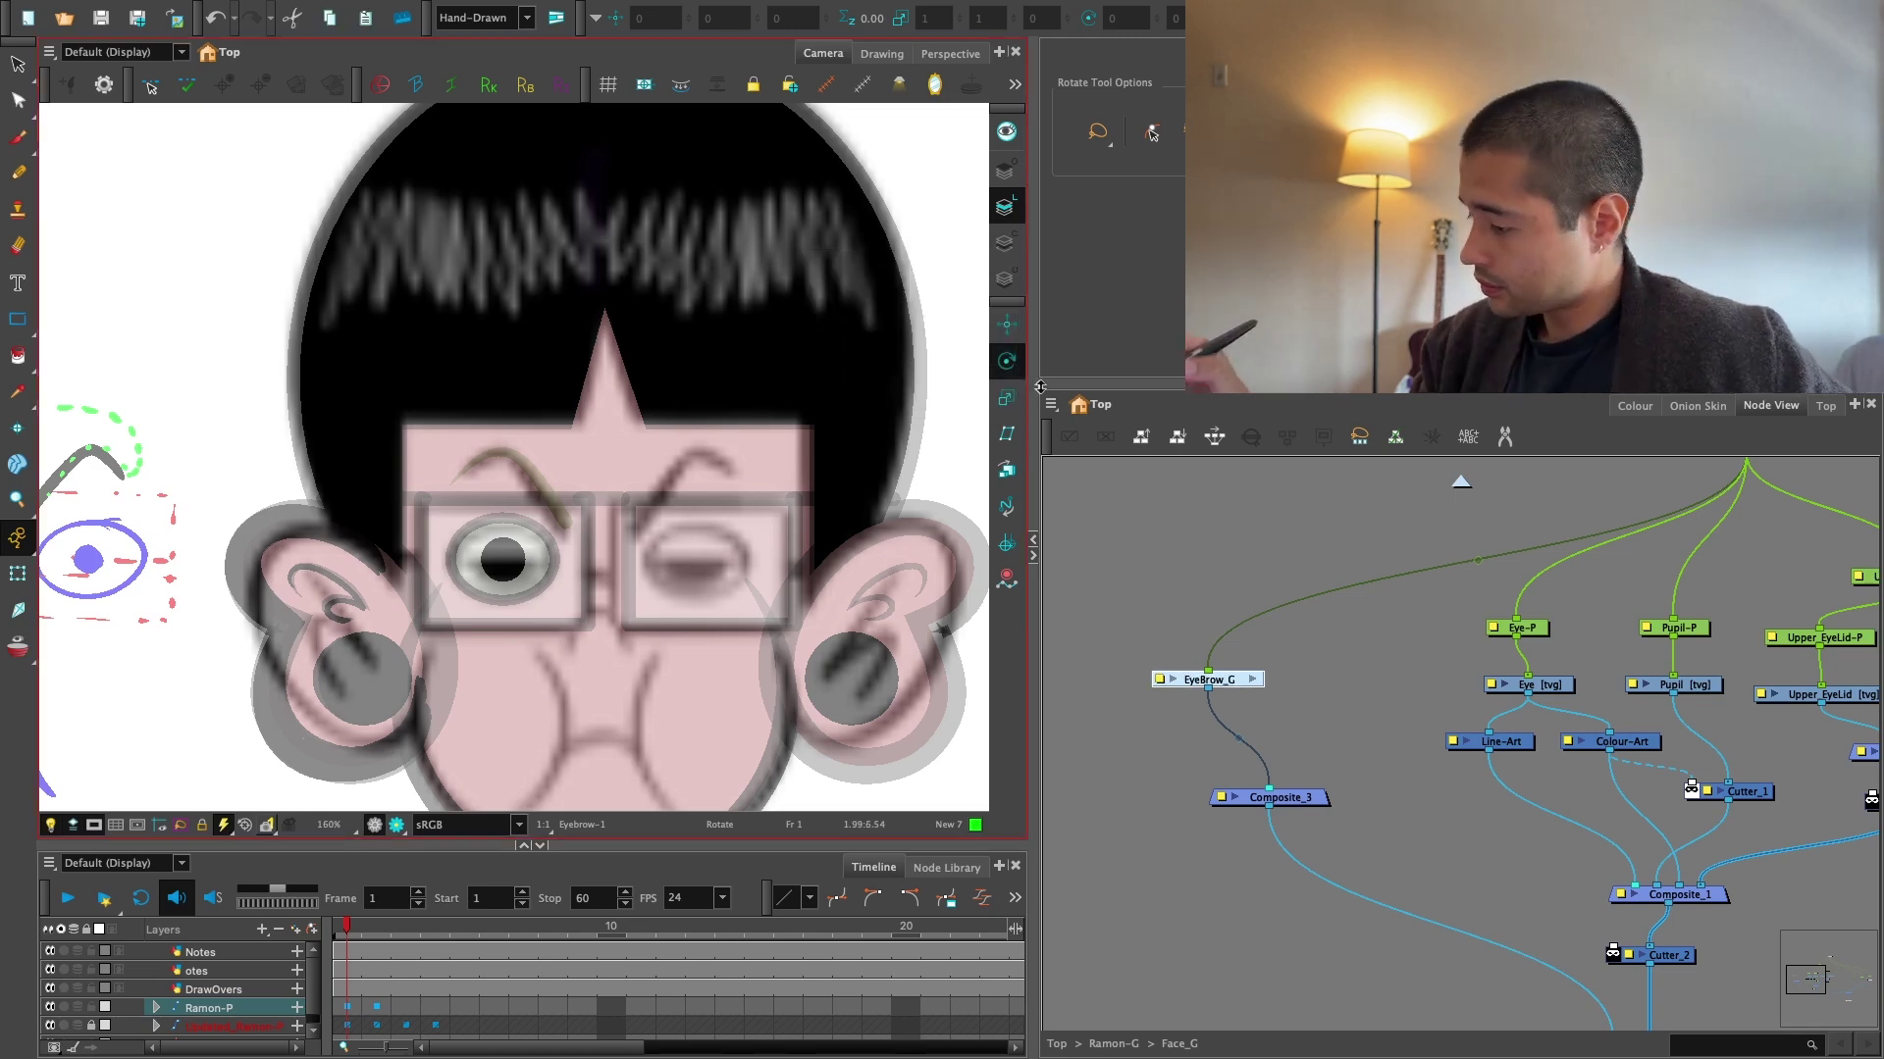
Add a parent peg above the EyeBrow_G group and rename it EyeBrow_MP.
key(2)
key(super+p)
key(2)
drag(1138, 517, 1395, 594)
key(1)
double_click(1395, 593)
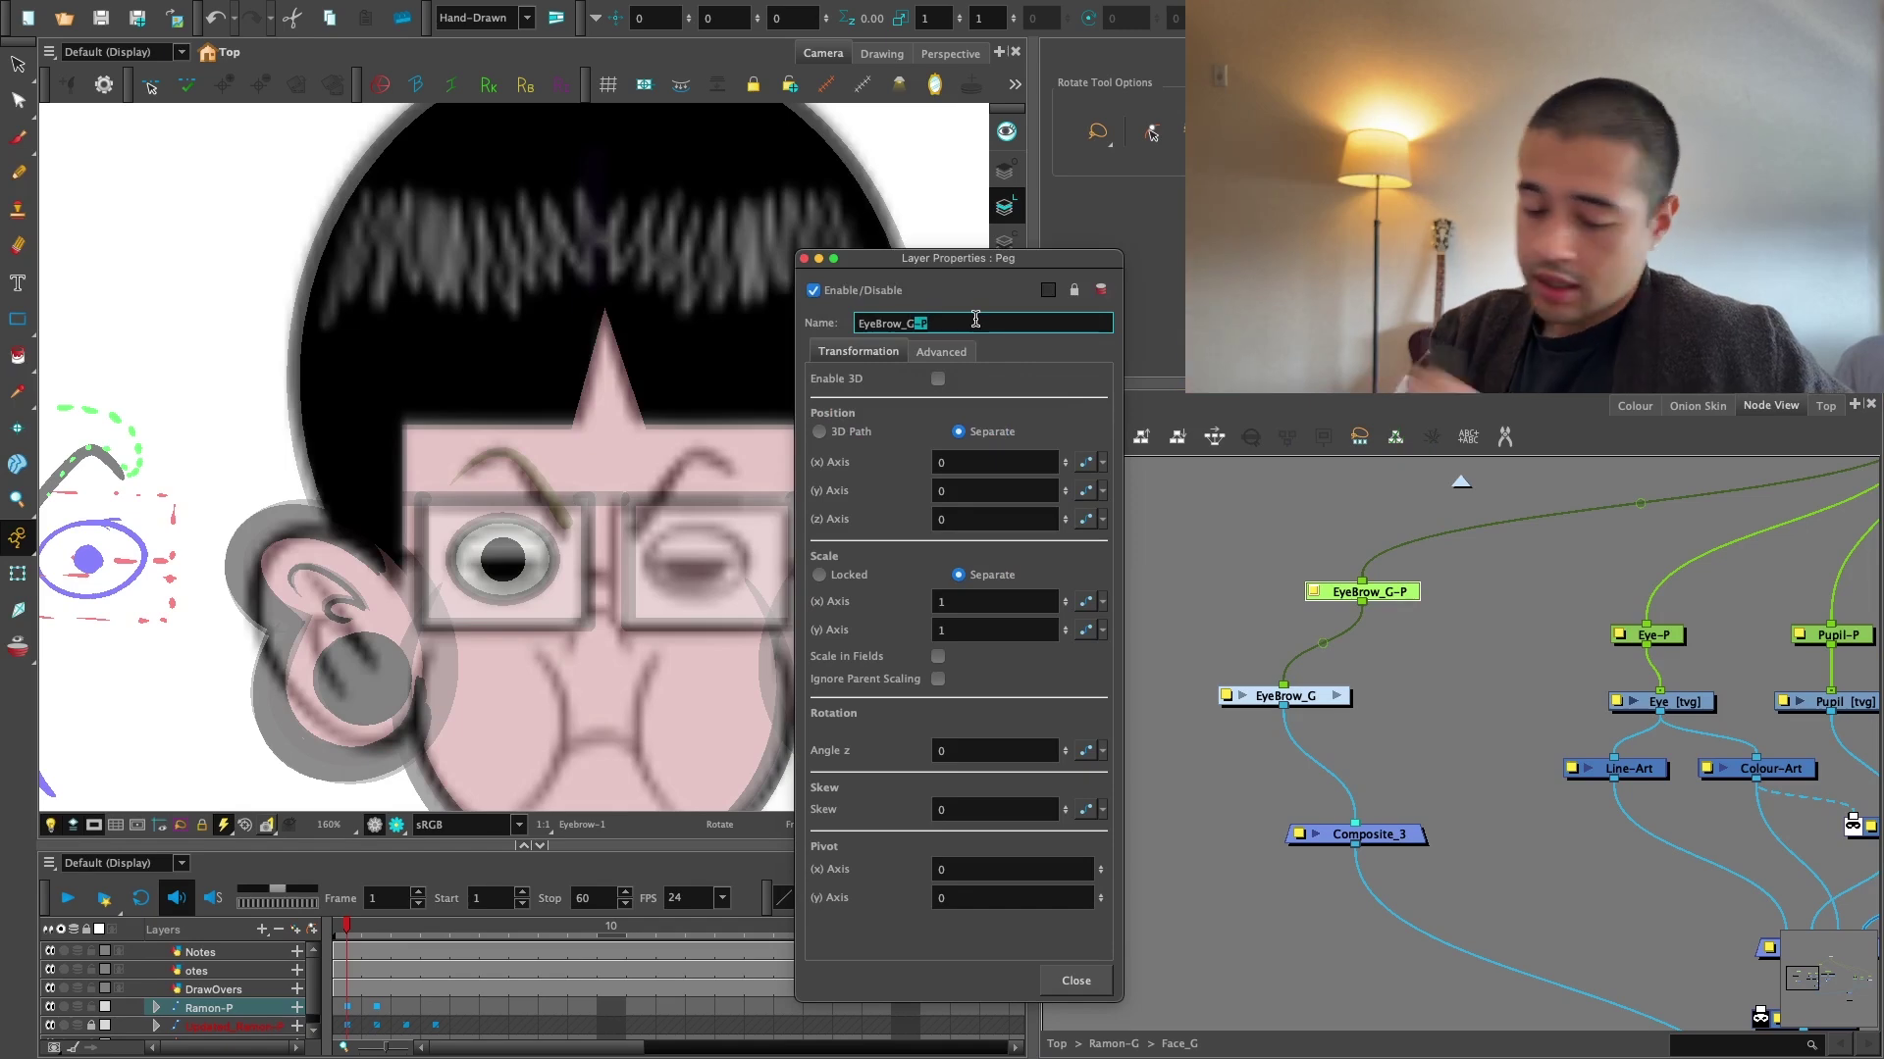
key(BackSpace)
key(BackSpace)
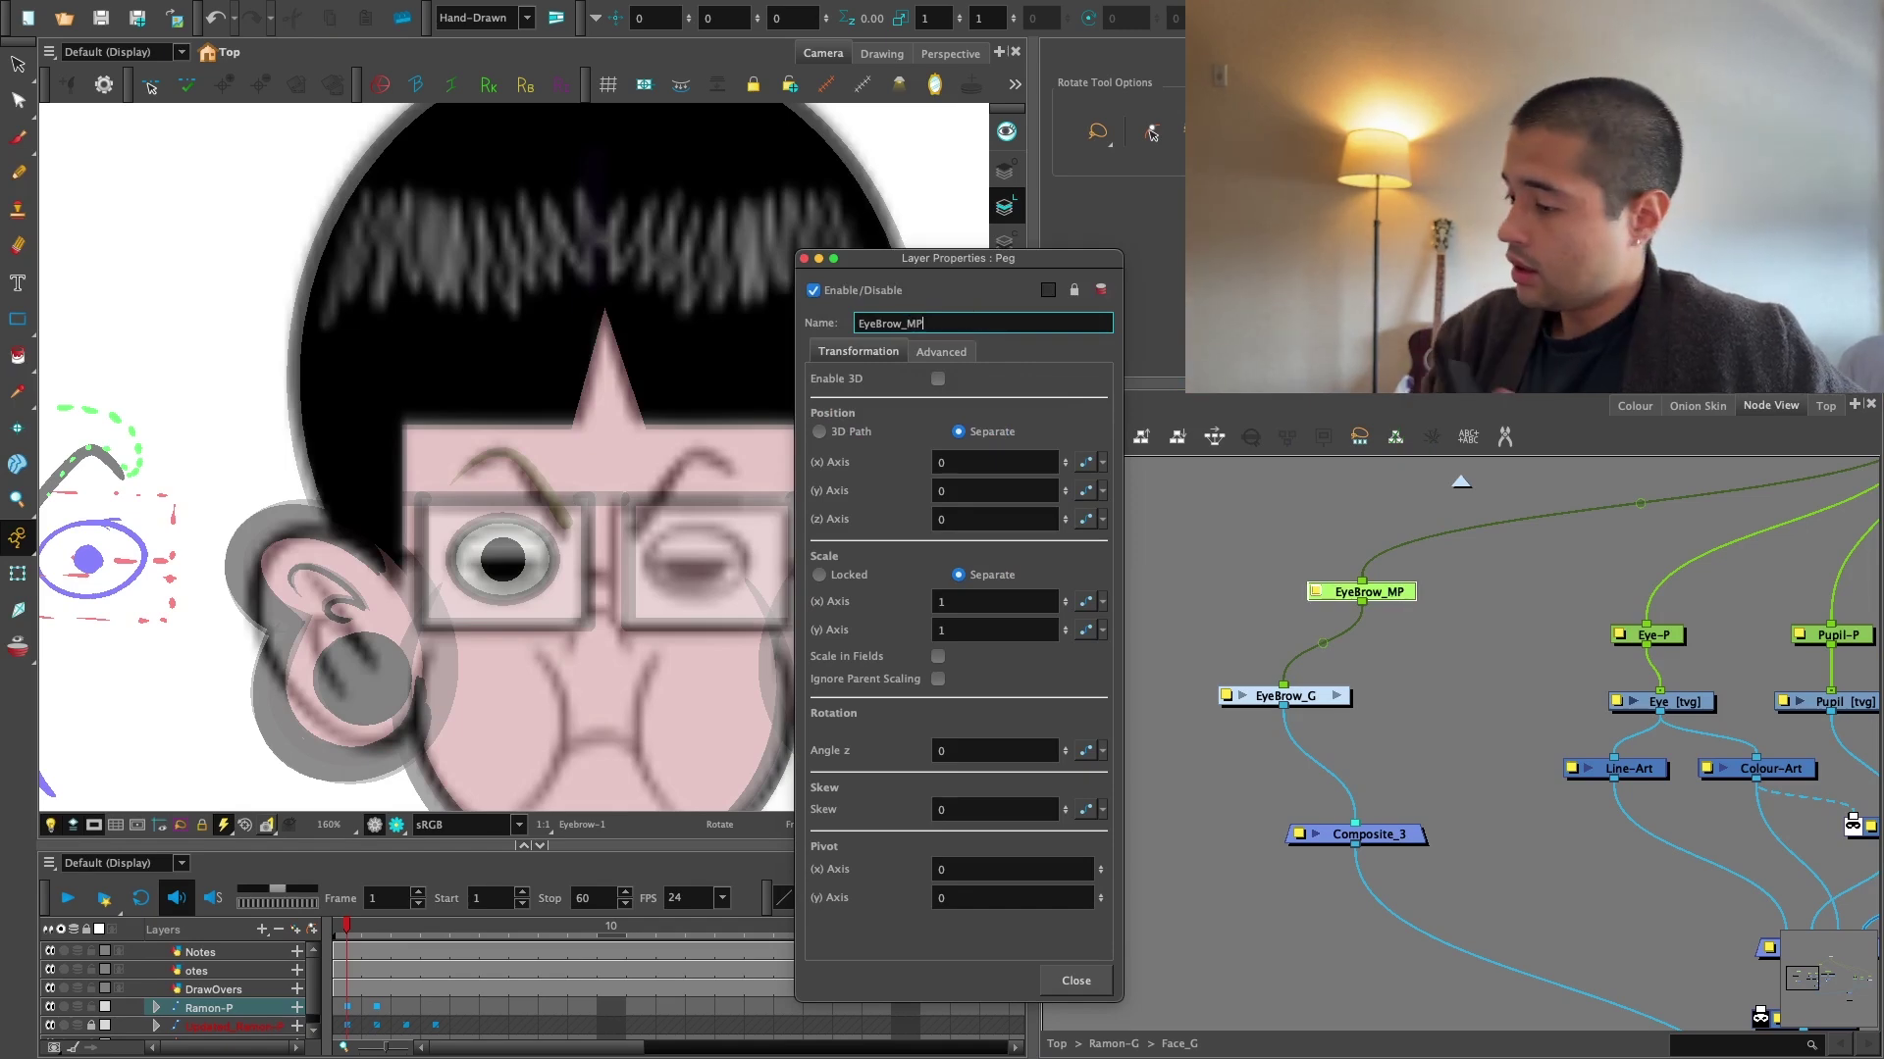
click(1285, 696)
click(1076, 981)
Duplicate the EyeBrow_G group and connect the copy between EyeBrow_MP and Composite_3.
drag(1386, 651, 1250, 718)
click(1051, 405)
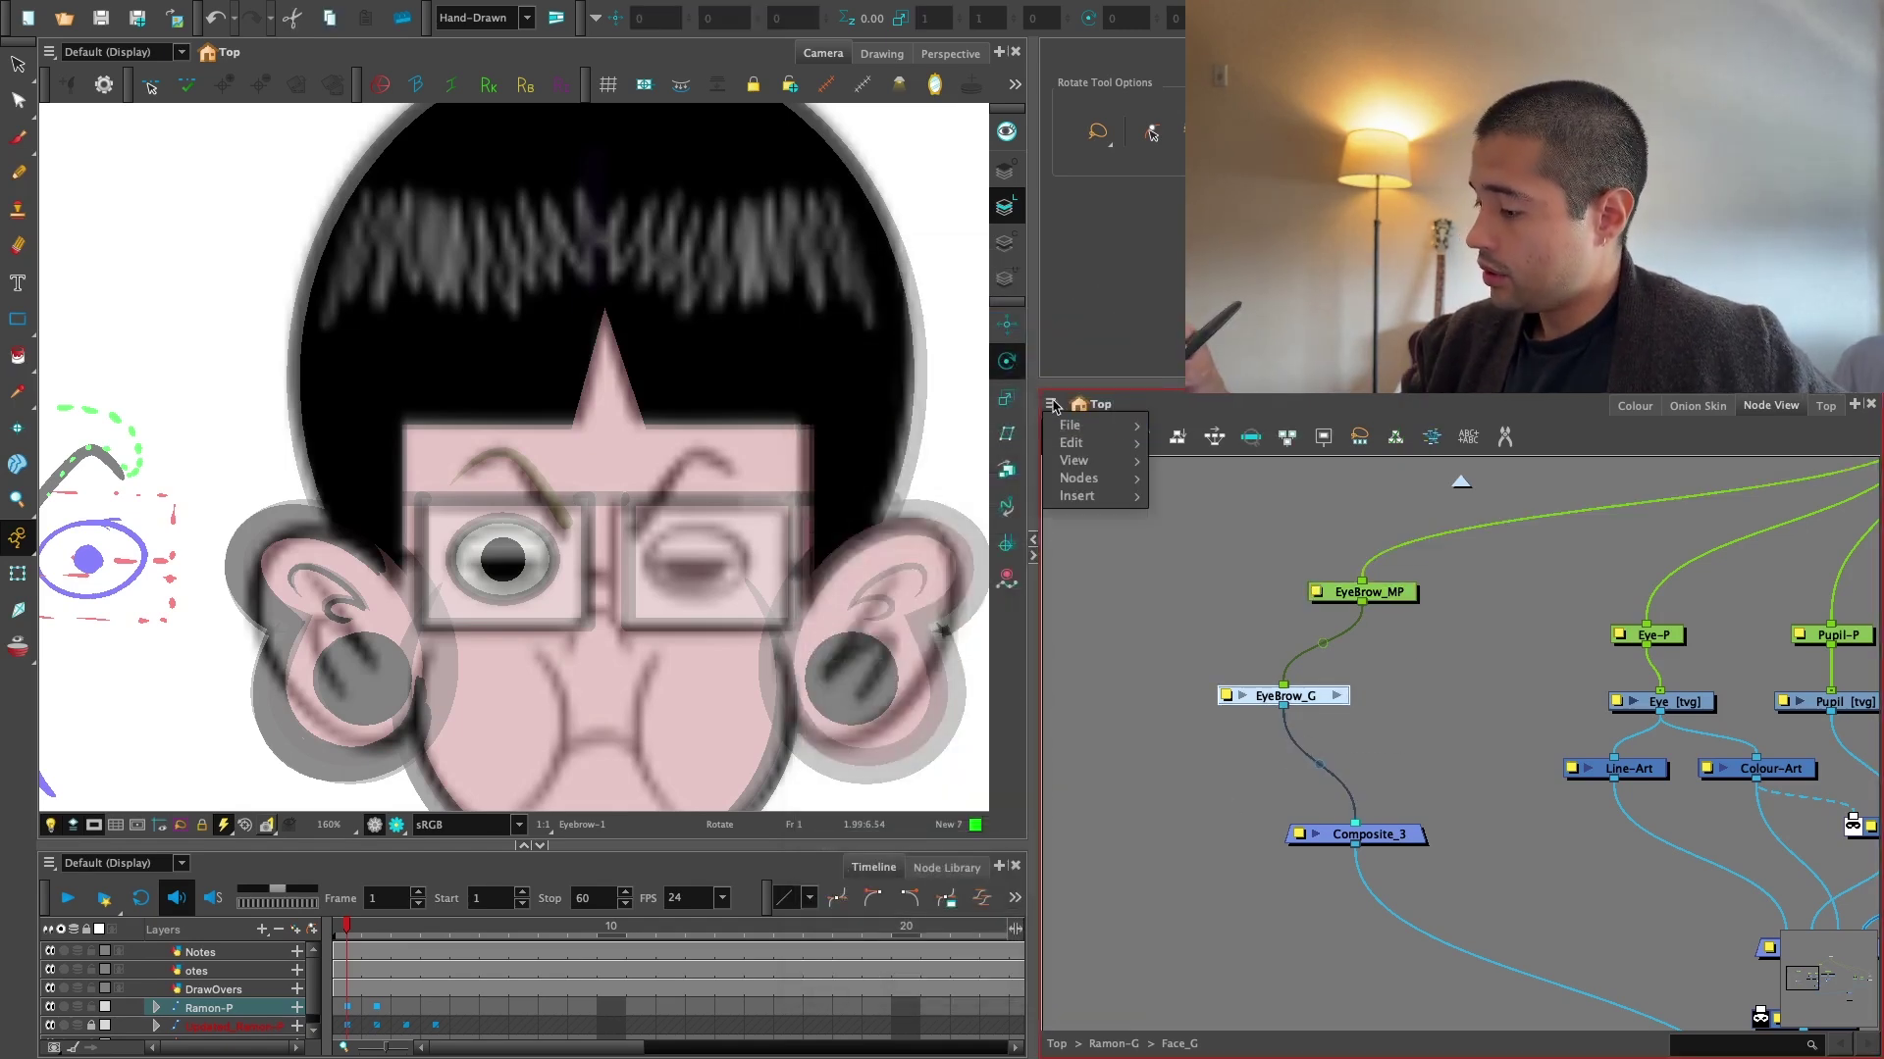
mouse_move(1100, 482)
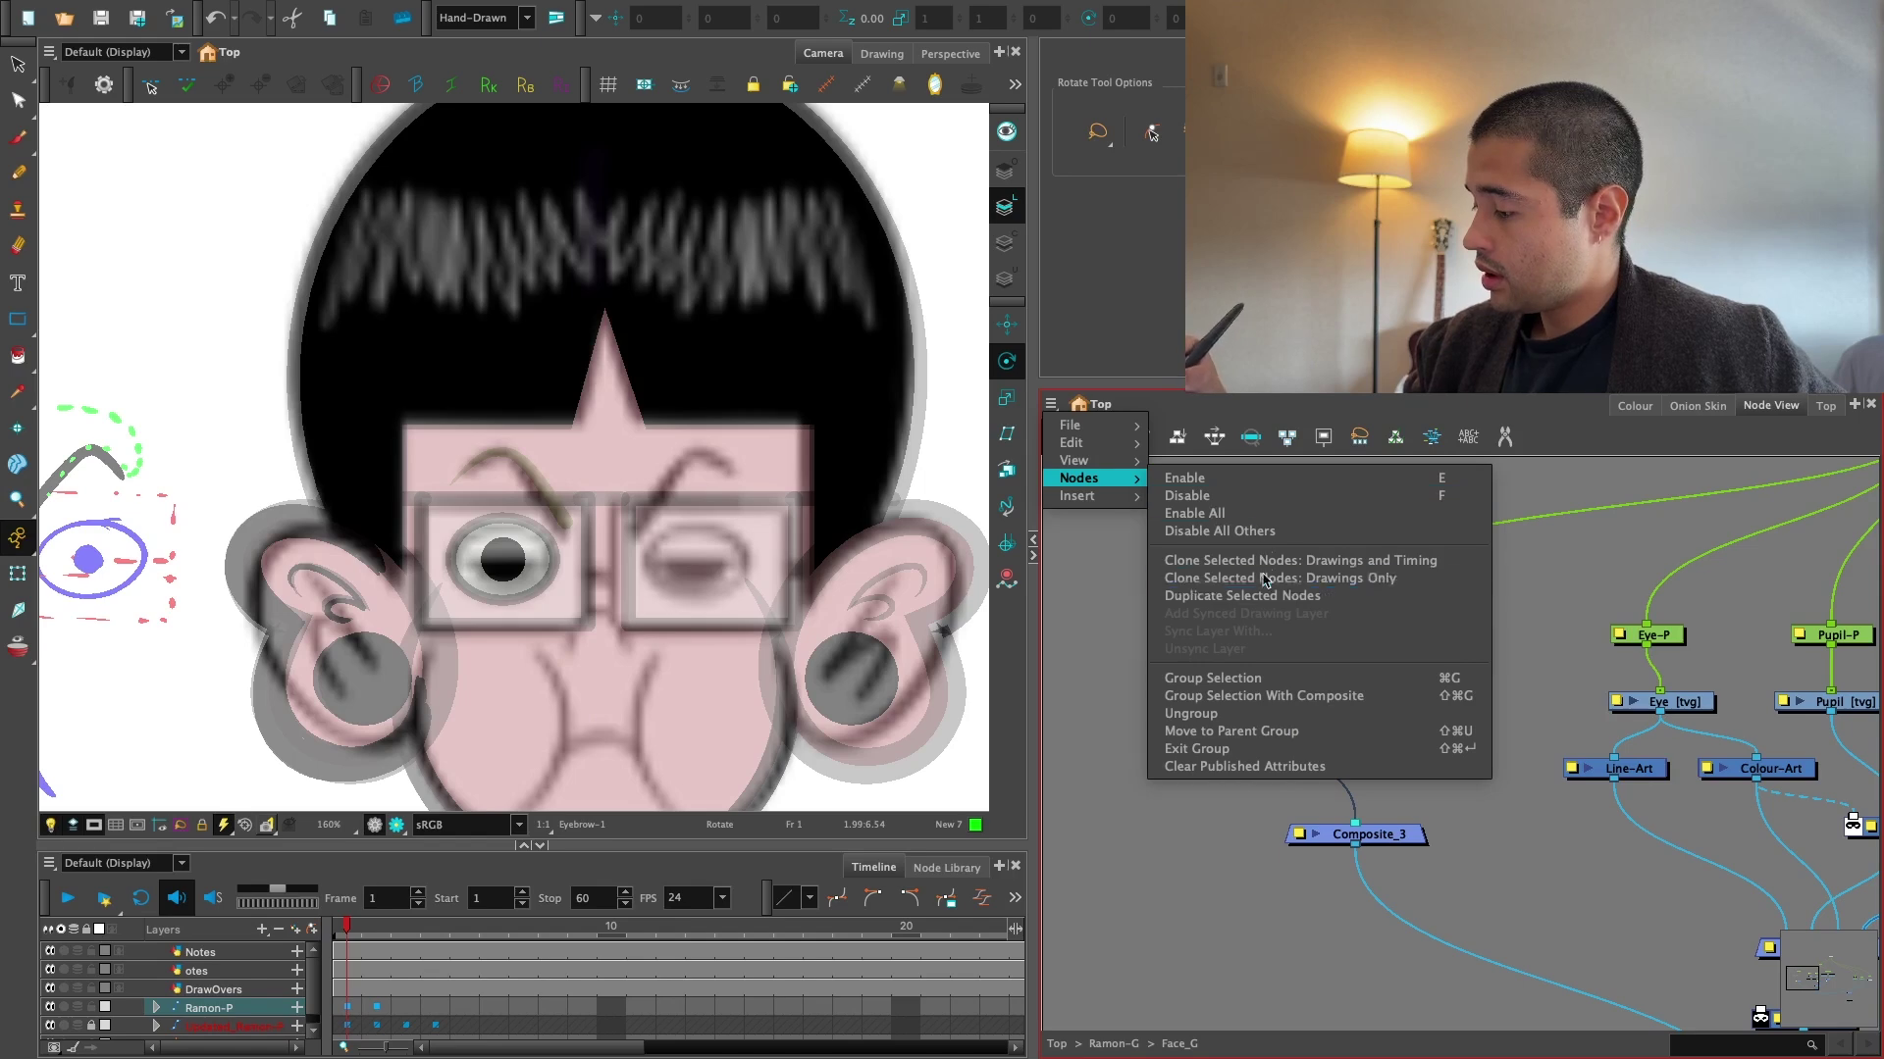
click(1395, 593)
drag(1395, 593, 1463, 686)
drag(1314, 624, 1457, 600)
drag(1436, 697, 1375, 824)
drag(1433, 687, 1445, 702)
drag(1429, 599, 1447, 692)
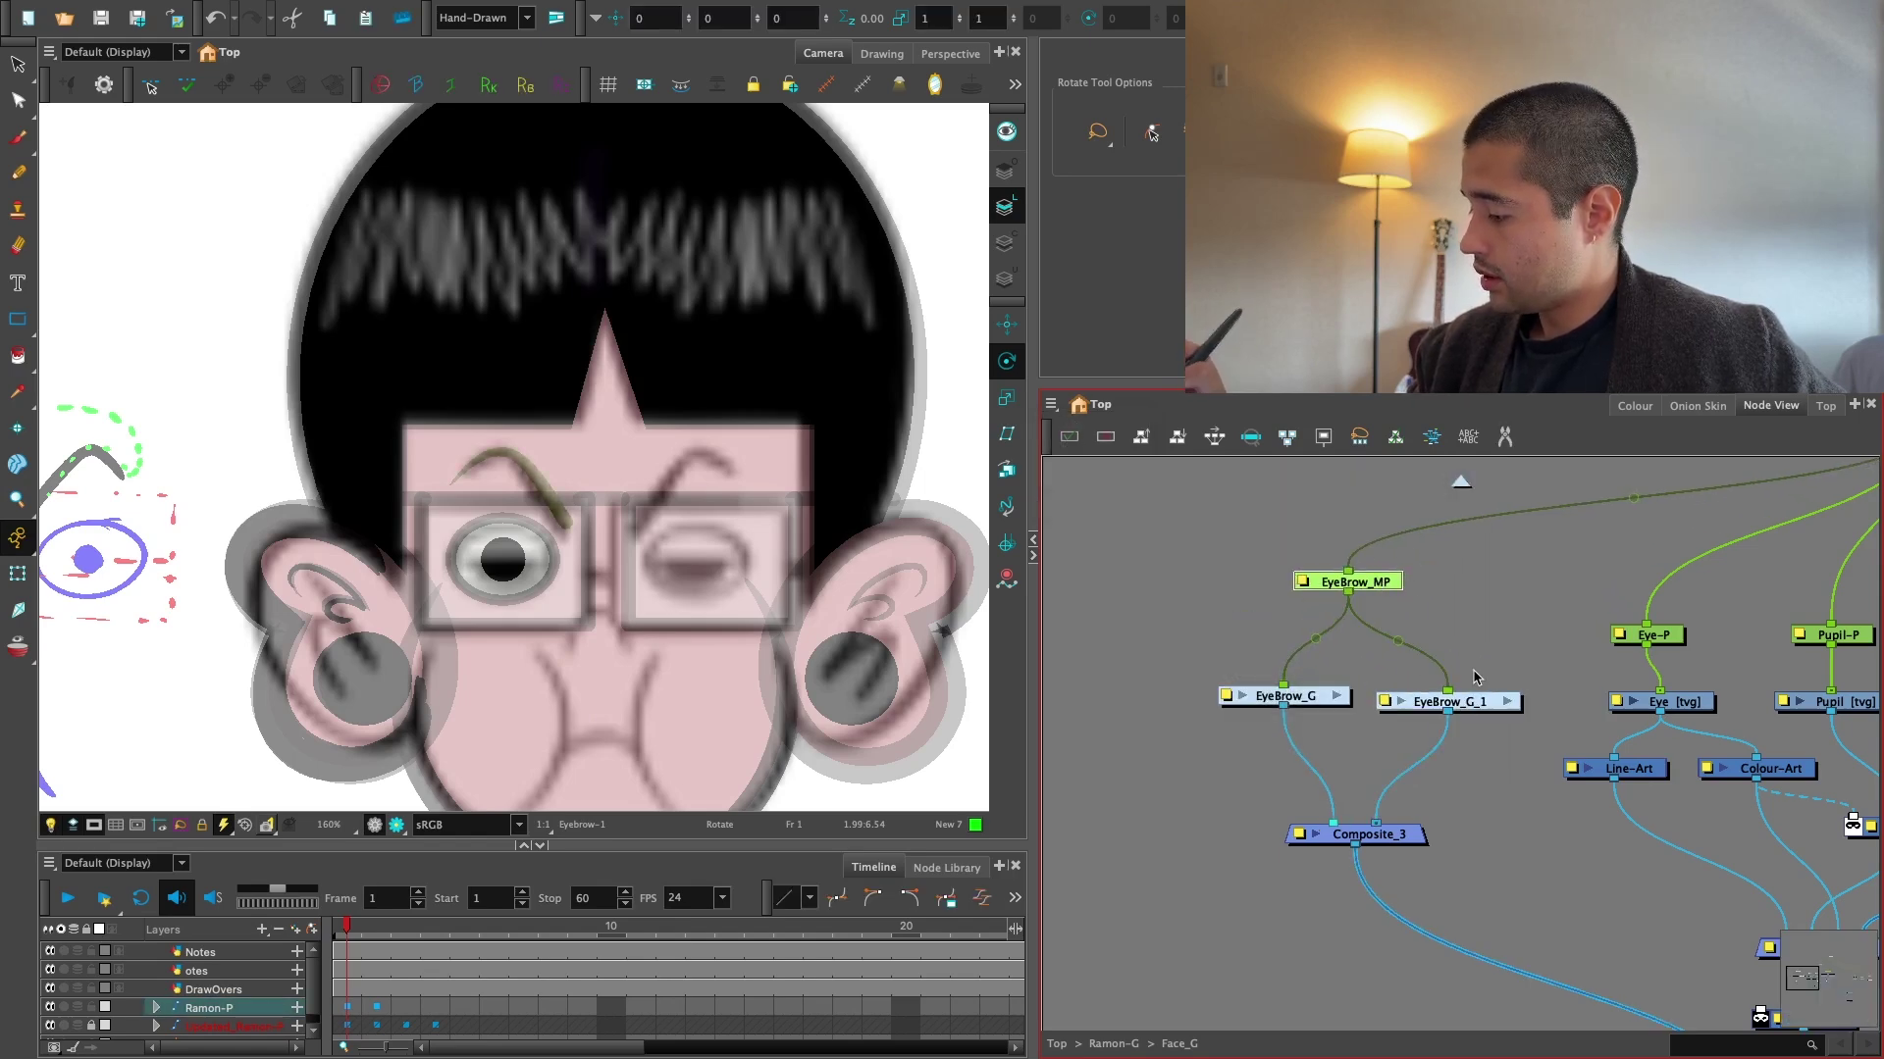
Add a parent peg to EyeBrow_G_1 and flip it horizontally to mirror the eyebrow over the other eye.
click(1446, 702)
key(super+p)
drag(1453, 588, 1444, 623)
click(1008, 325)
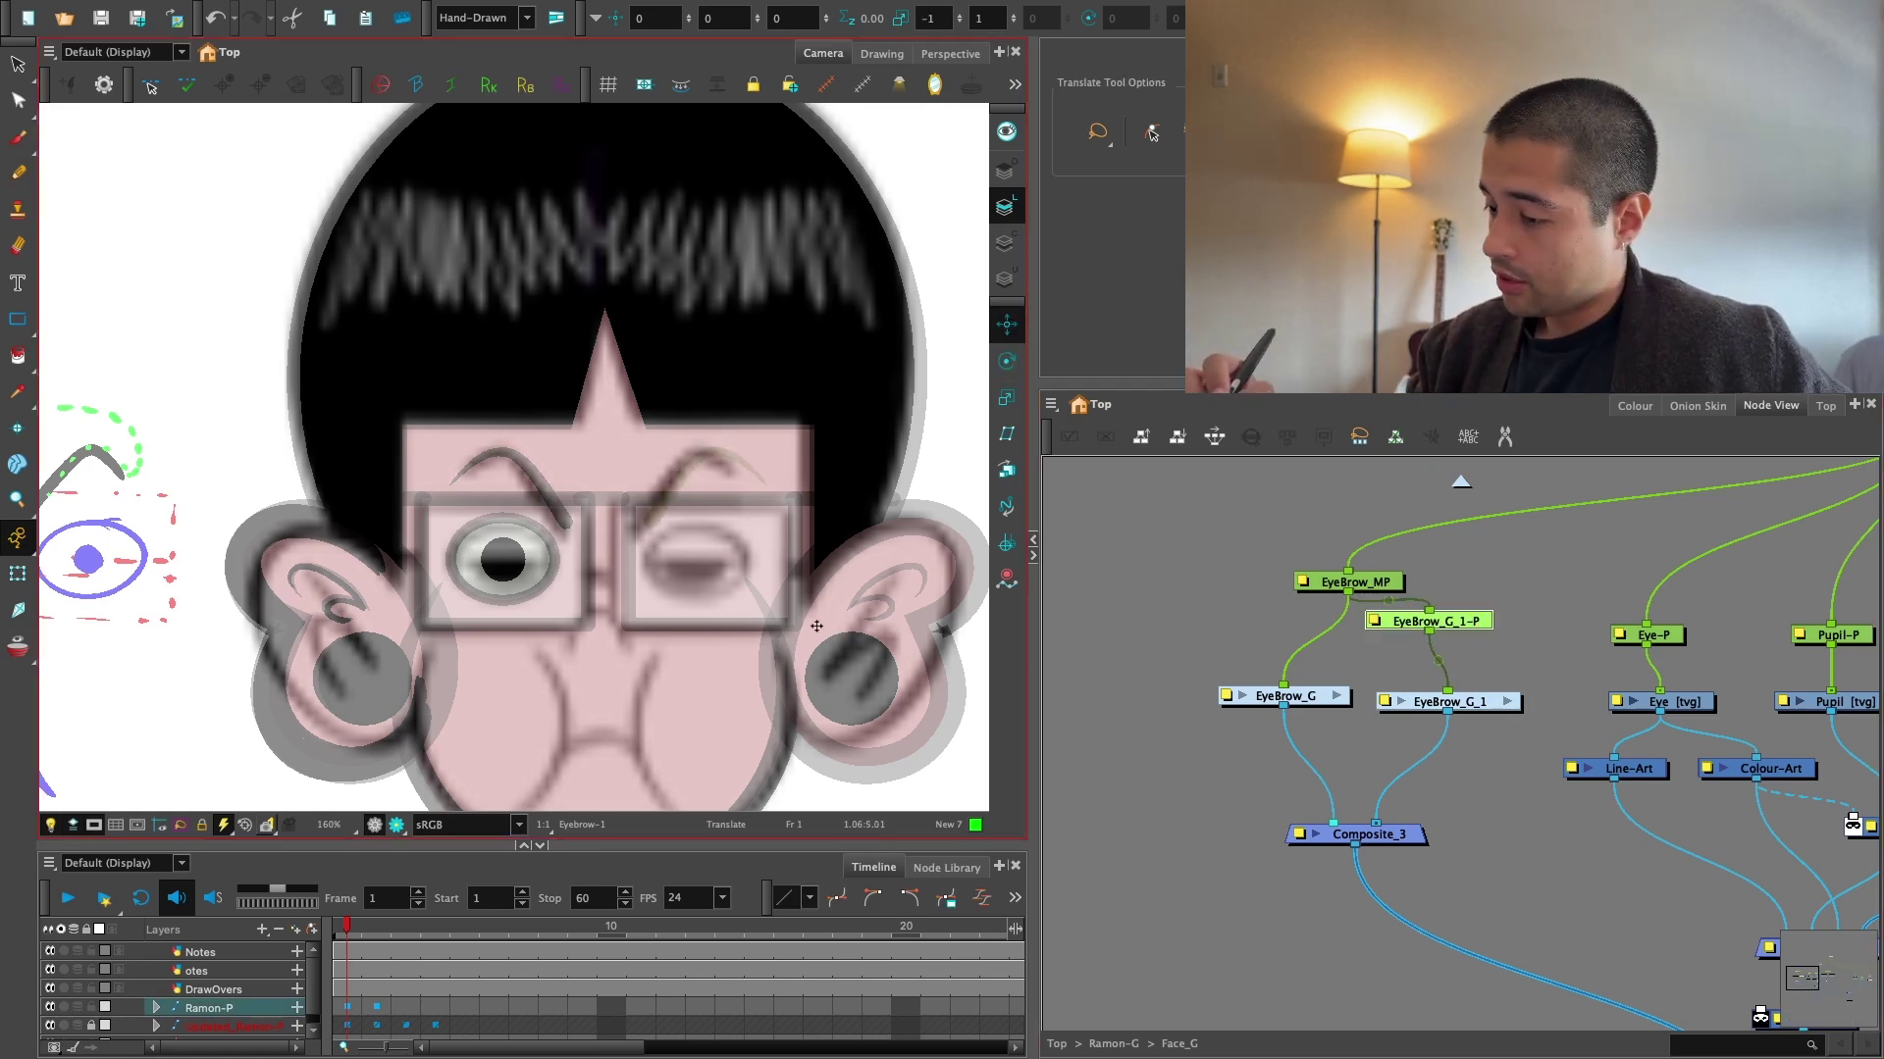
click(1542, 710)
key(2)
drag(1467, 678, 1464, 729)
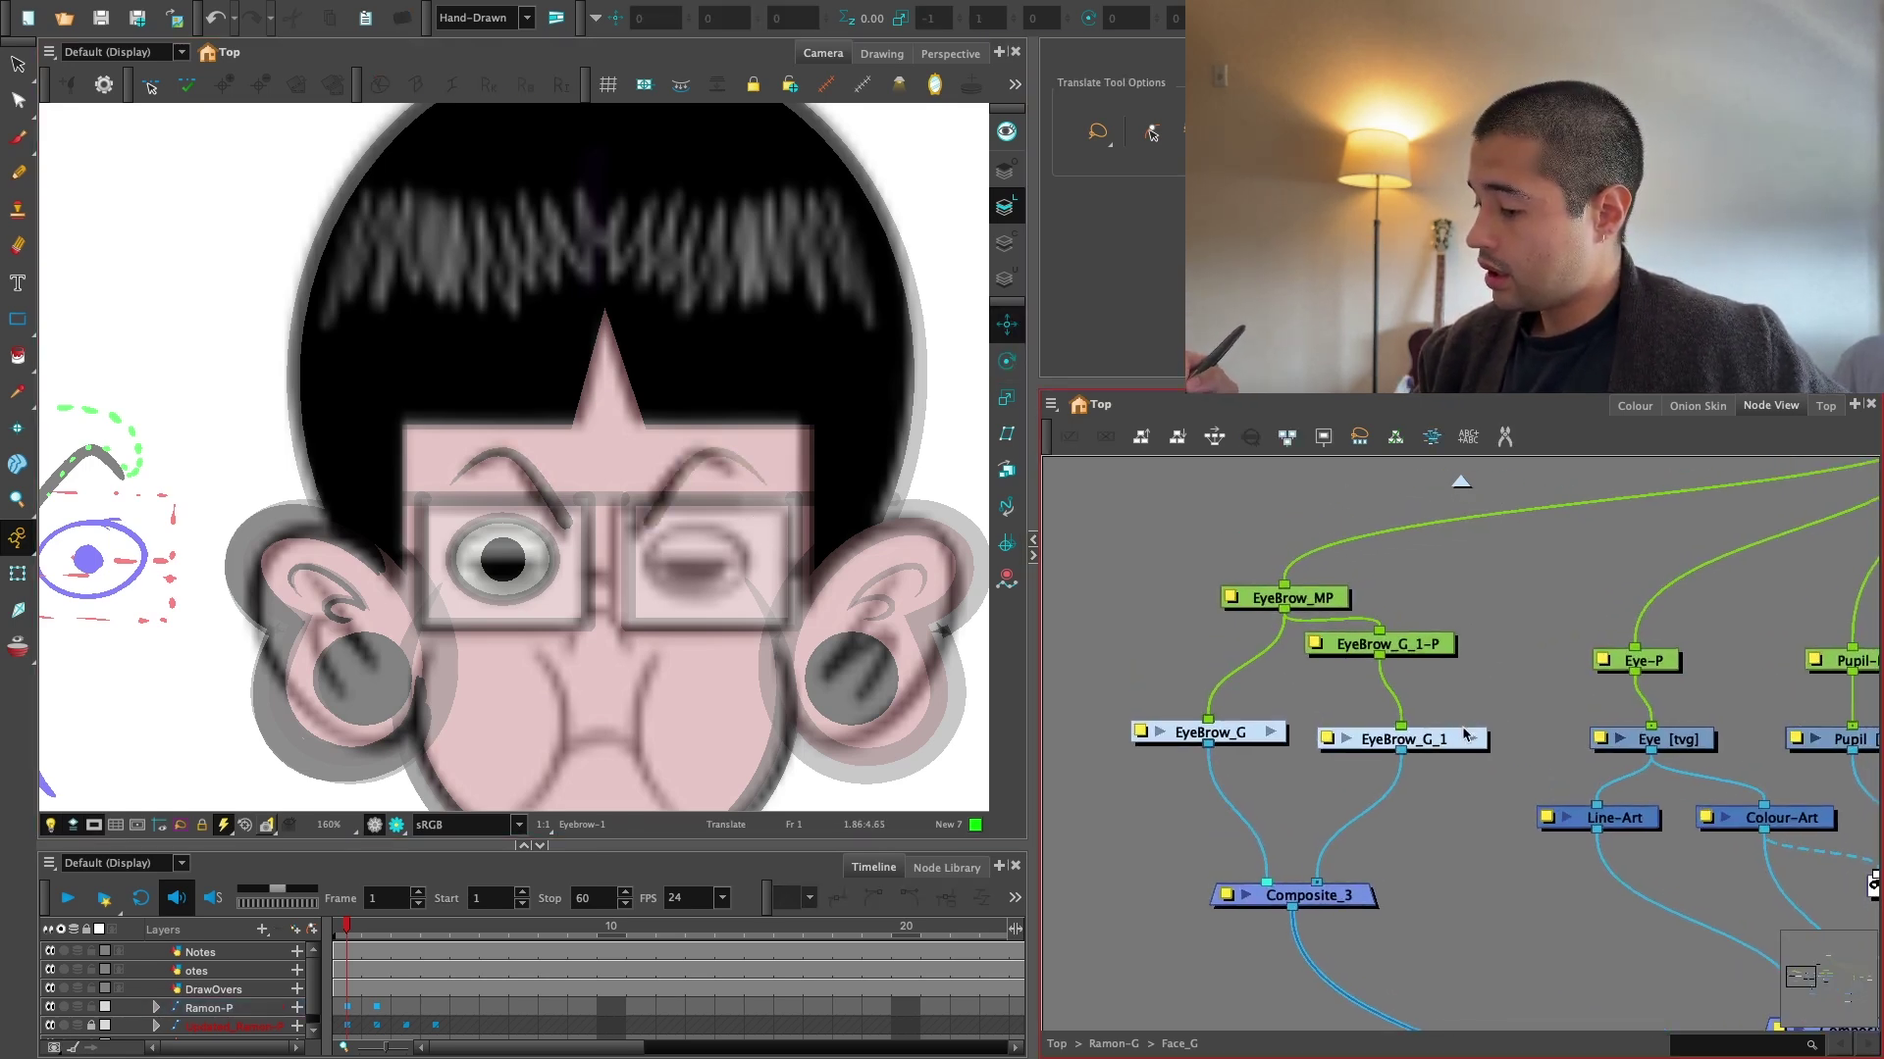
key(1)
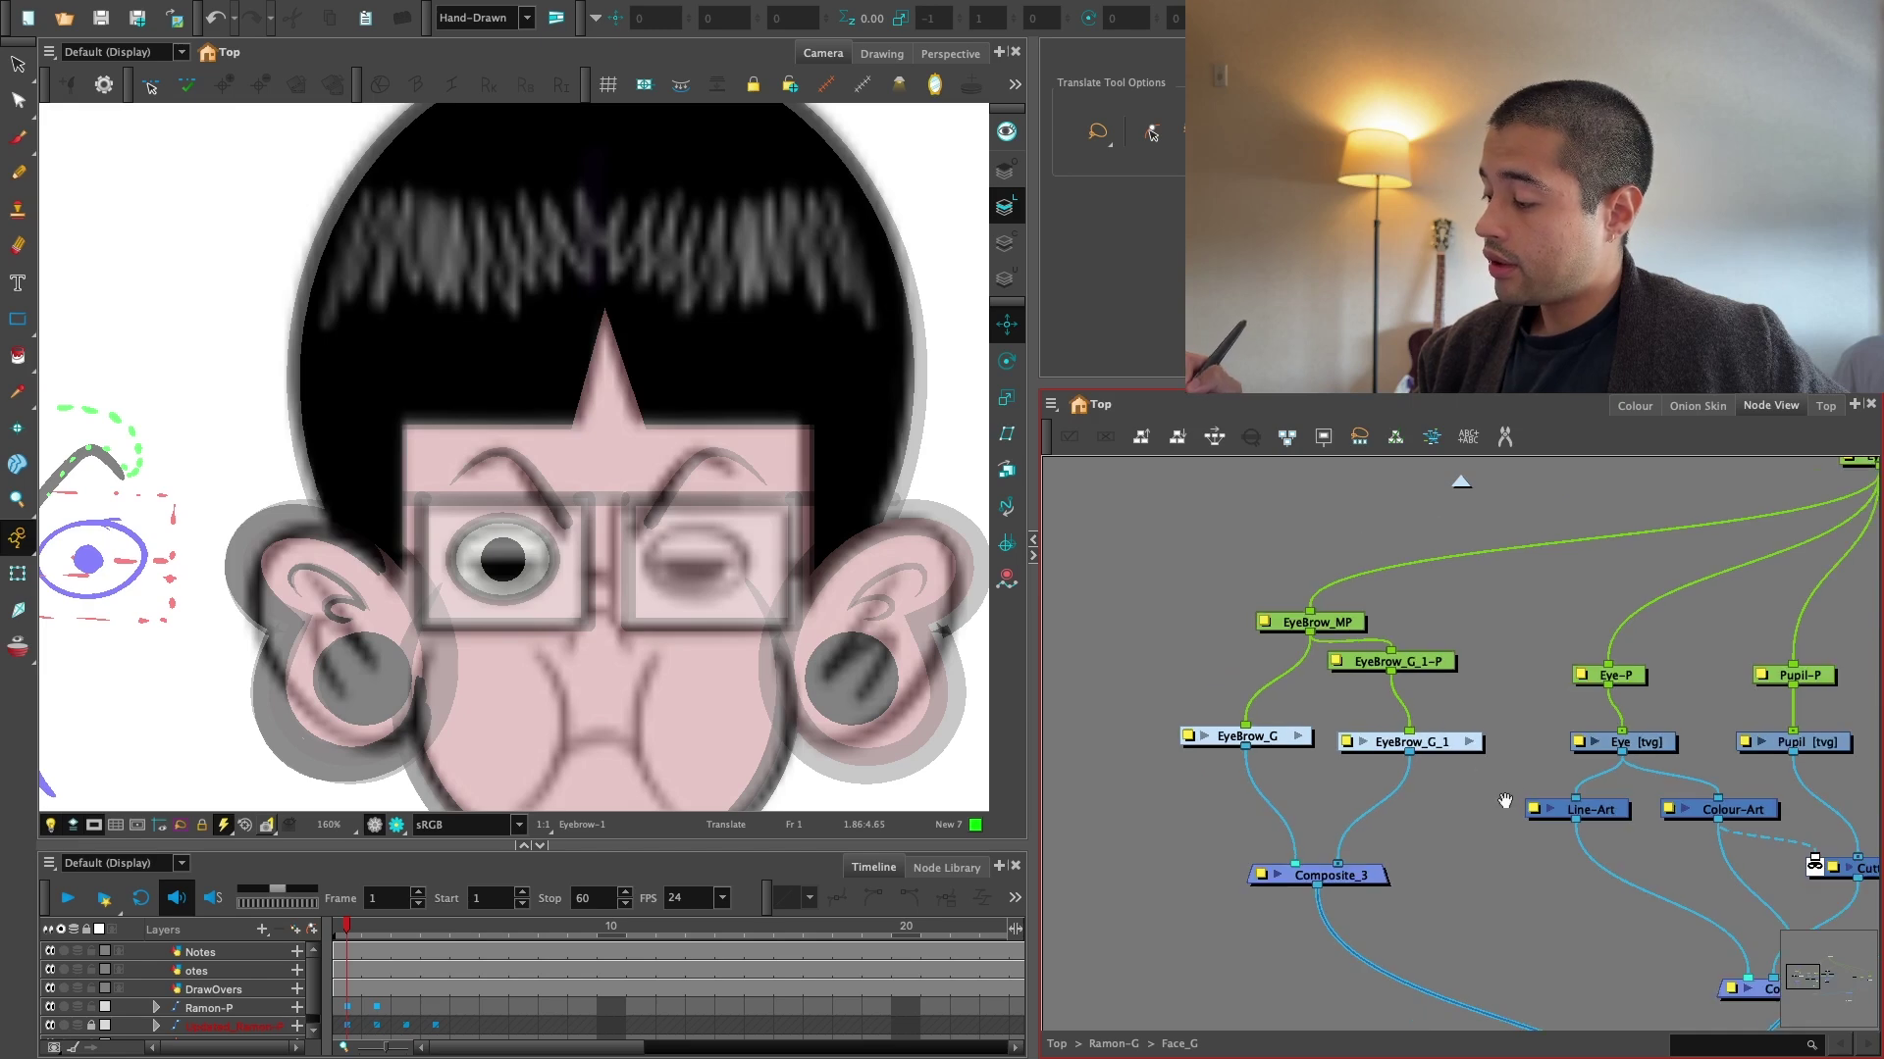
Insert a Static-Transformation node between the EyeBrow_G_1-P peg and the EyeBrow_G_1 group.
drag(1501, 795, 1322, 782)
key(2)
drag(1340, 695, 1317, 714)
drag(1274, 631, 1299, 632)
click(1280, 690)
key(Return)
text(STA)
key(Return)
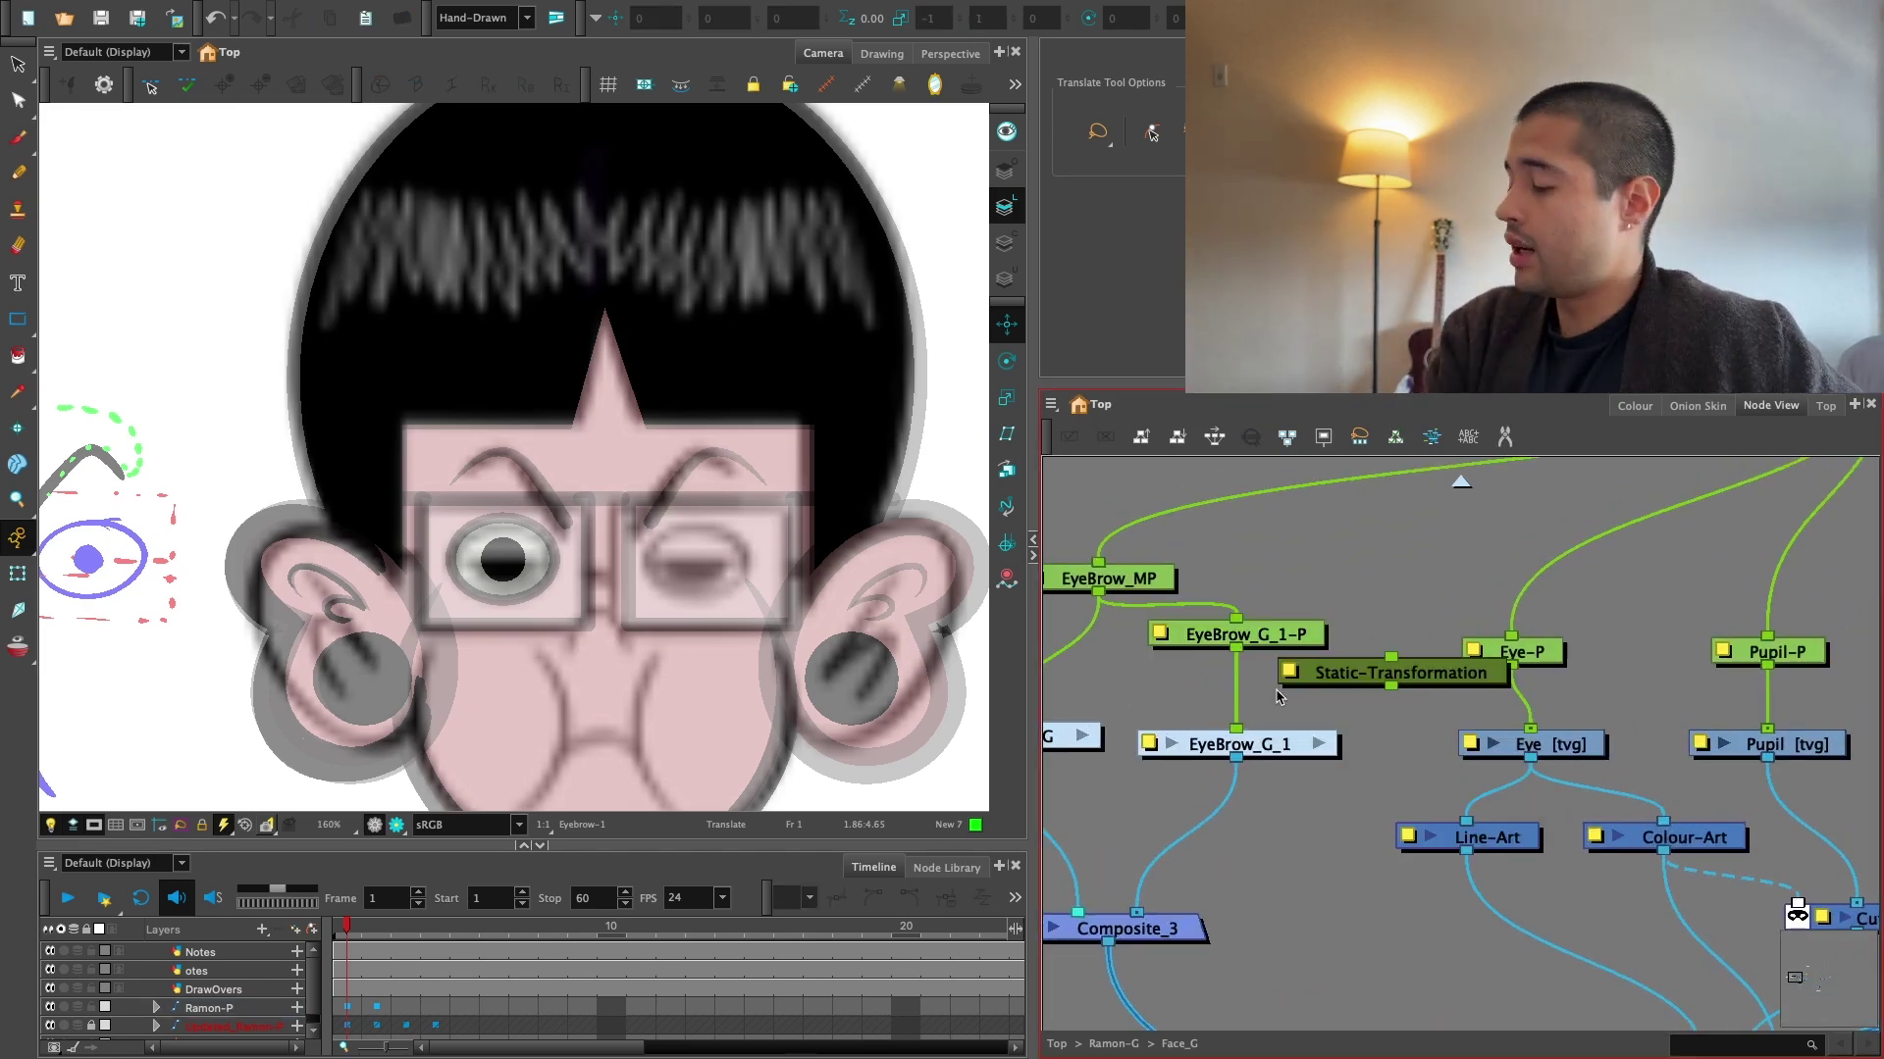
drag(1447, 670, 1282, 699)
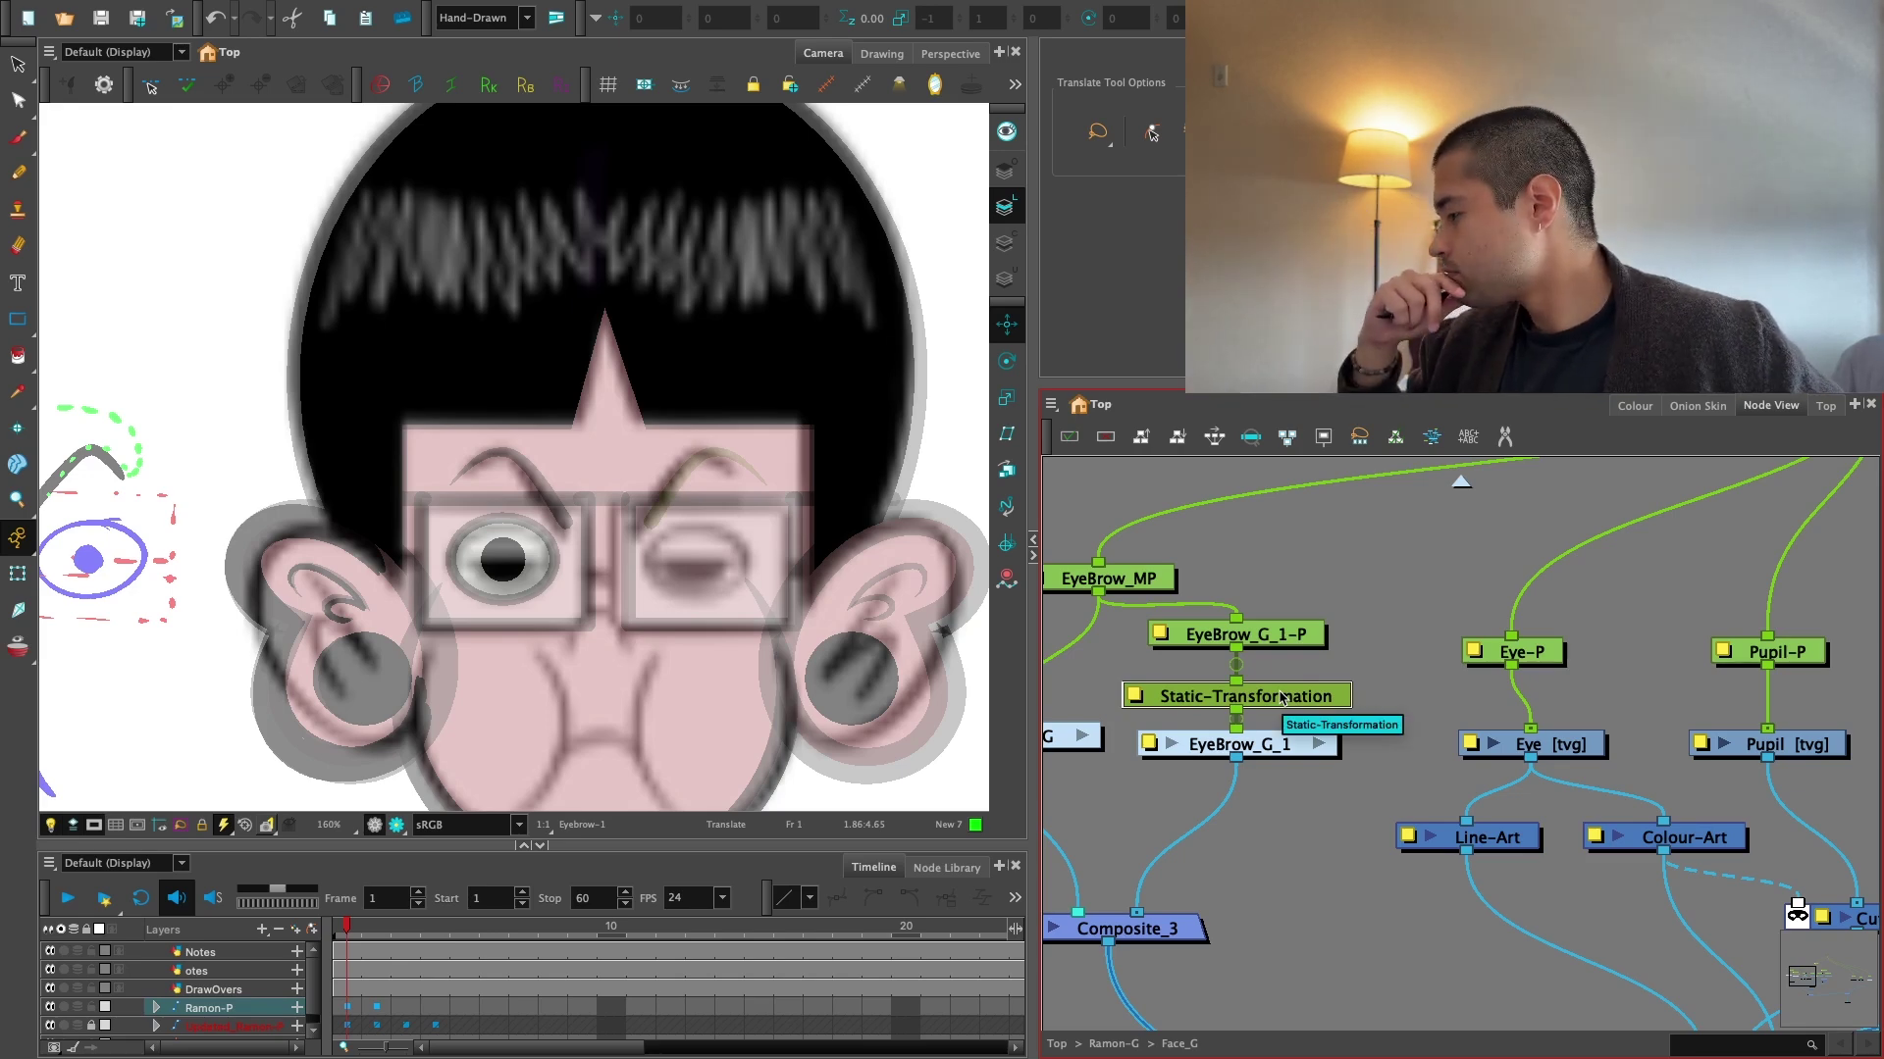
Delete the mirrored eyebrow branch consisting of EyeBrow_G_1-P, Static-Transformation and EyeBrow_G_1.
key(1)
key(1)
key(1)
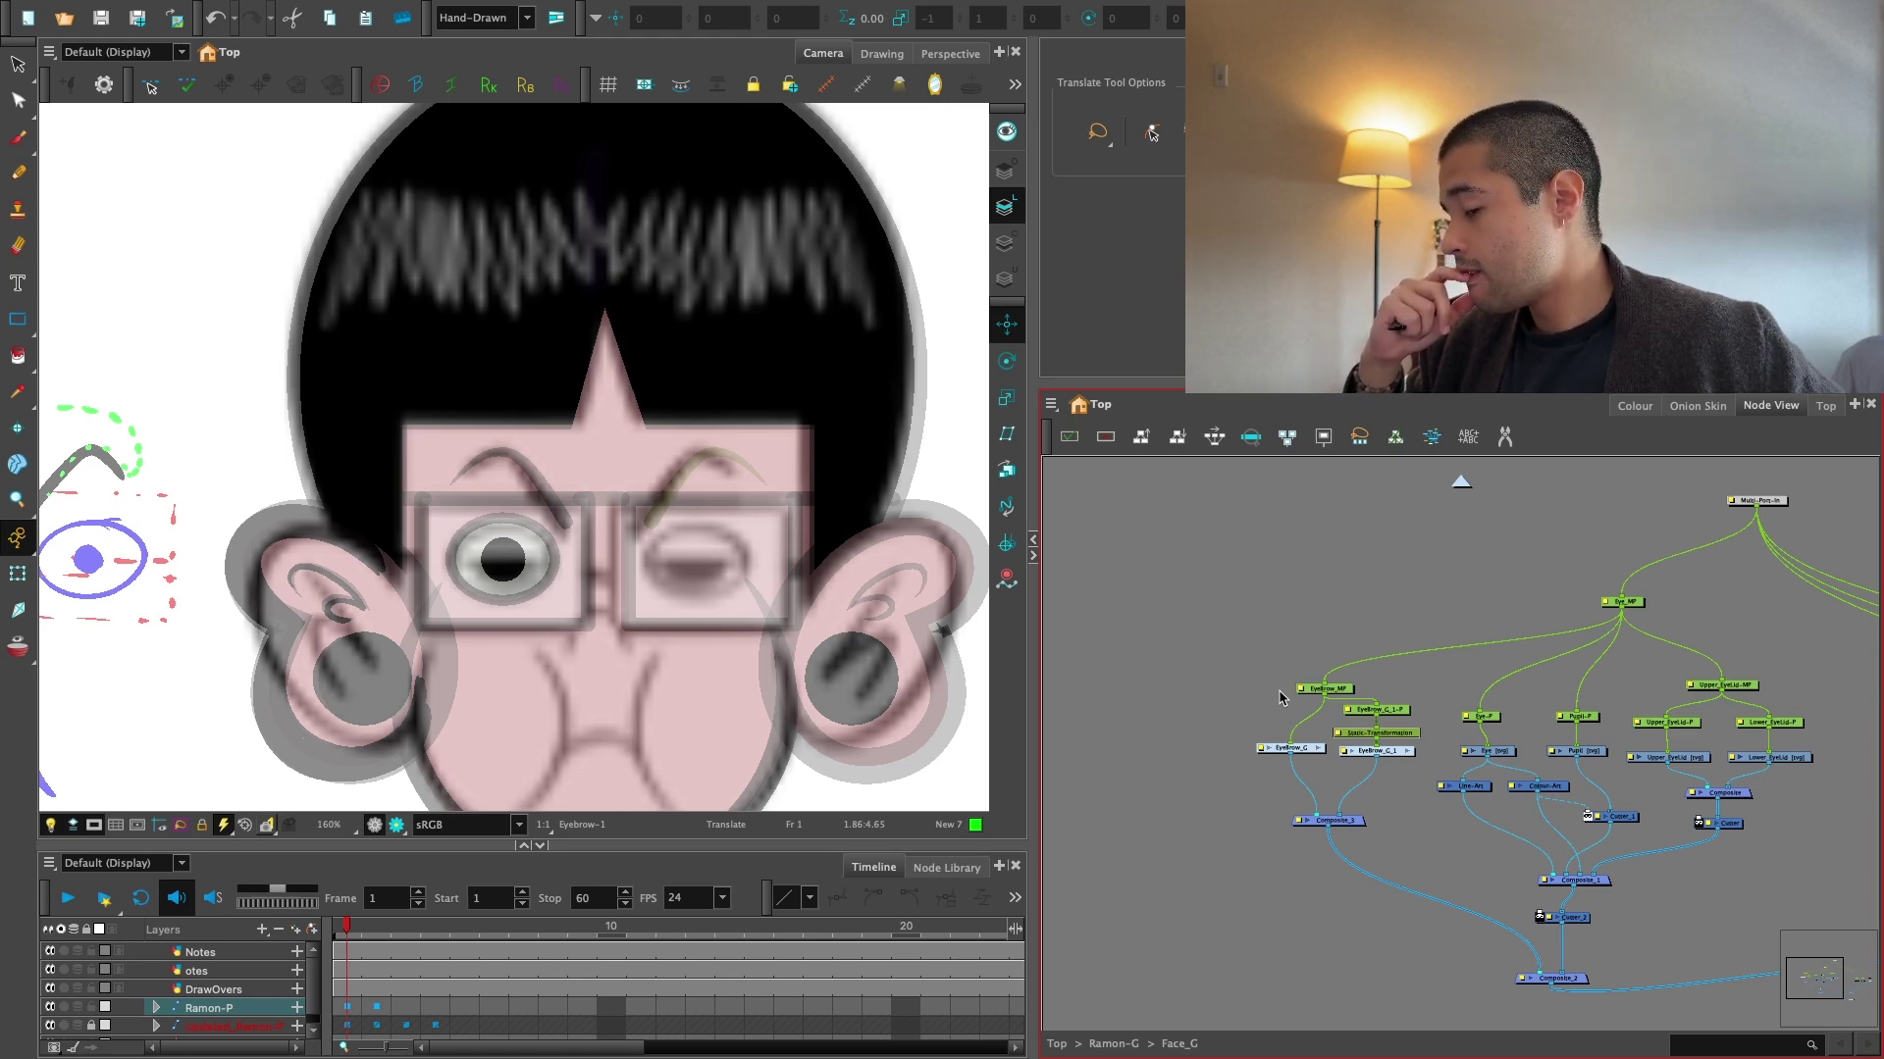
key(2)
key(2)
key(2)
key(2)
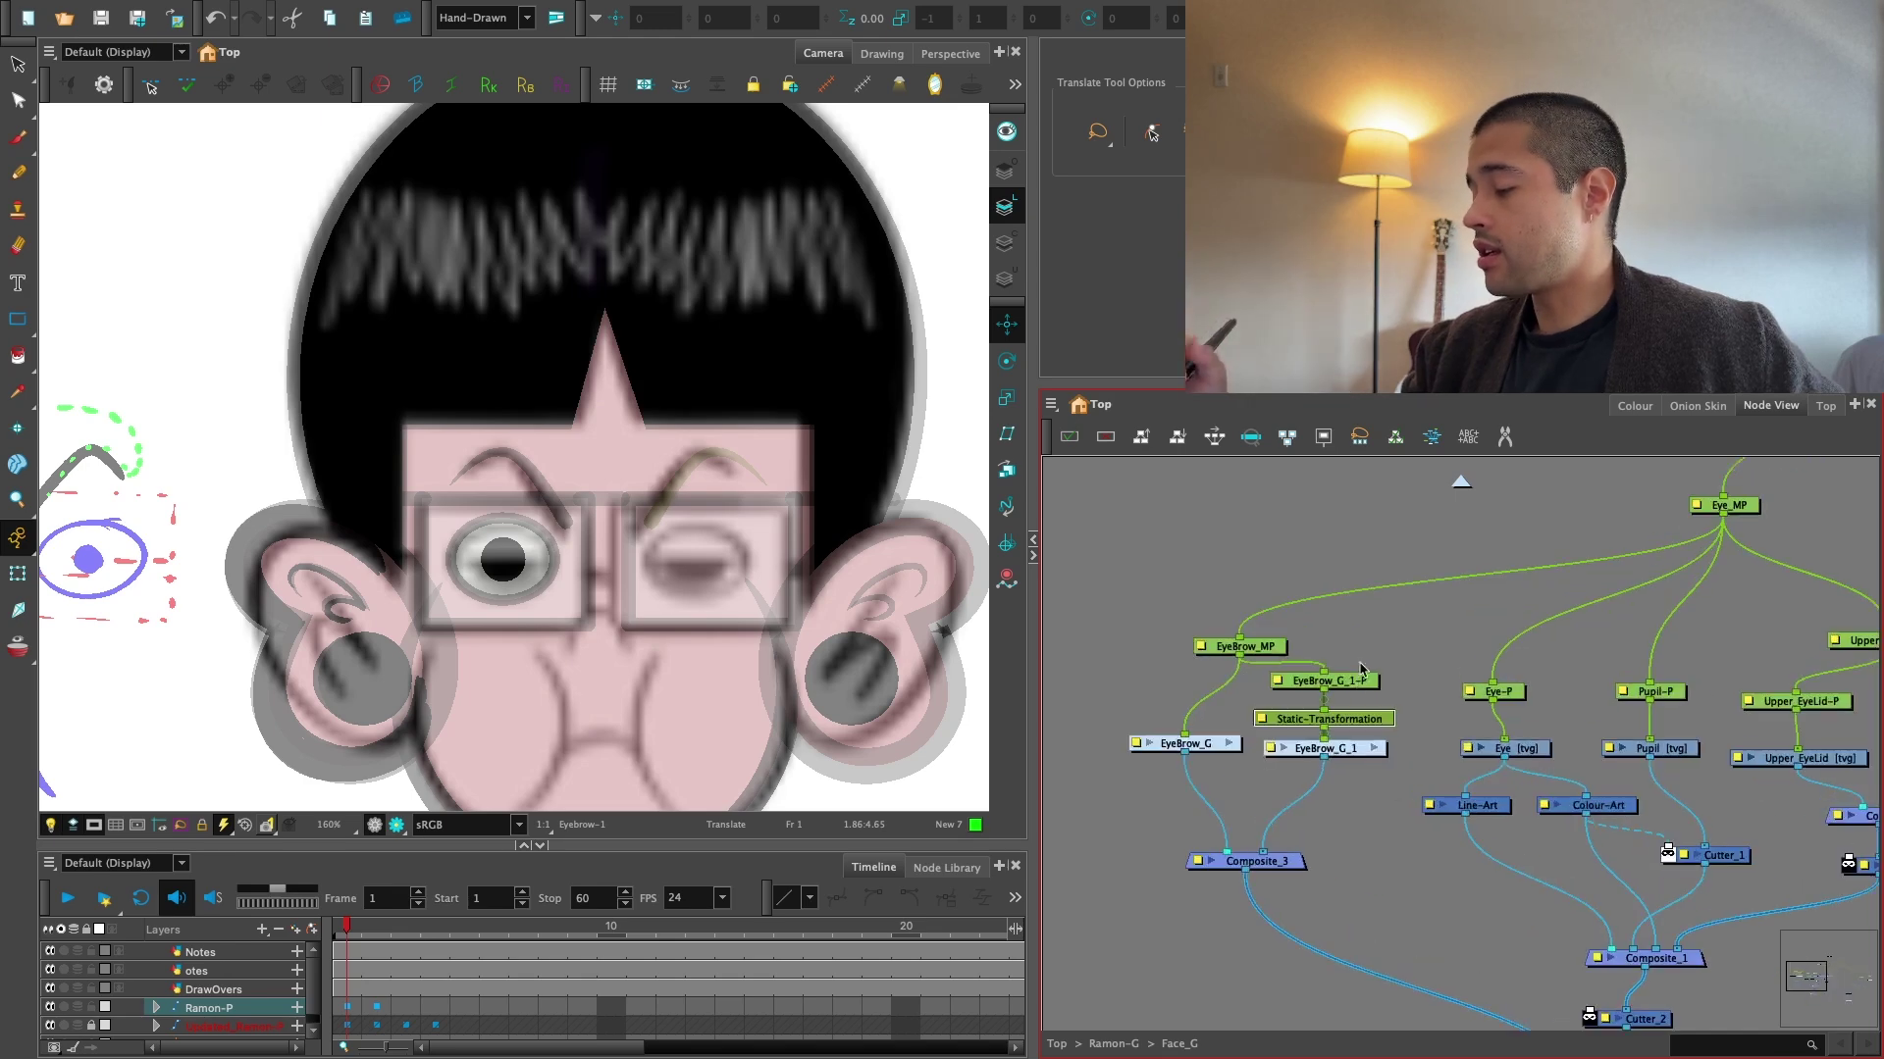
drag(1362, 640, 1336, 743)
key(Delete)
Arrange EyeBrow_MP, EyeBrow_G and Composite_3 in a compact vertical column.
drag(1135, 743, 1197, 748)
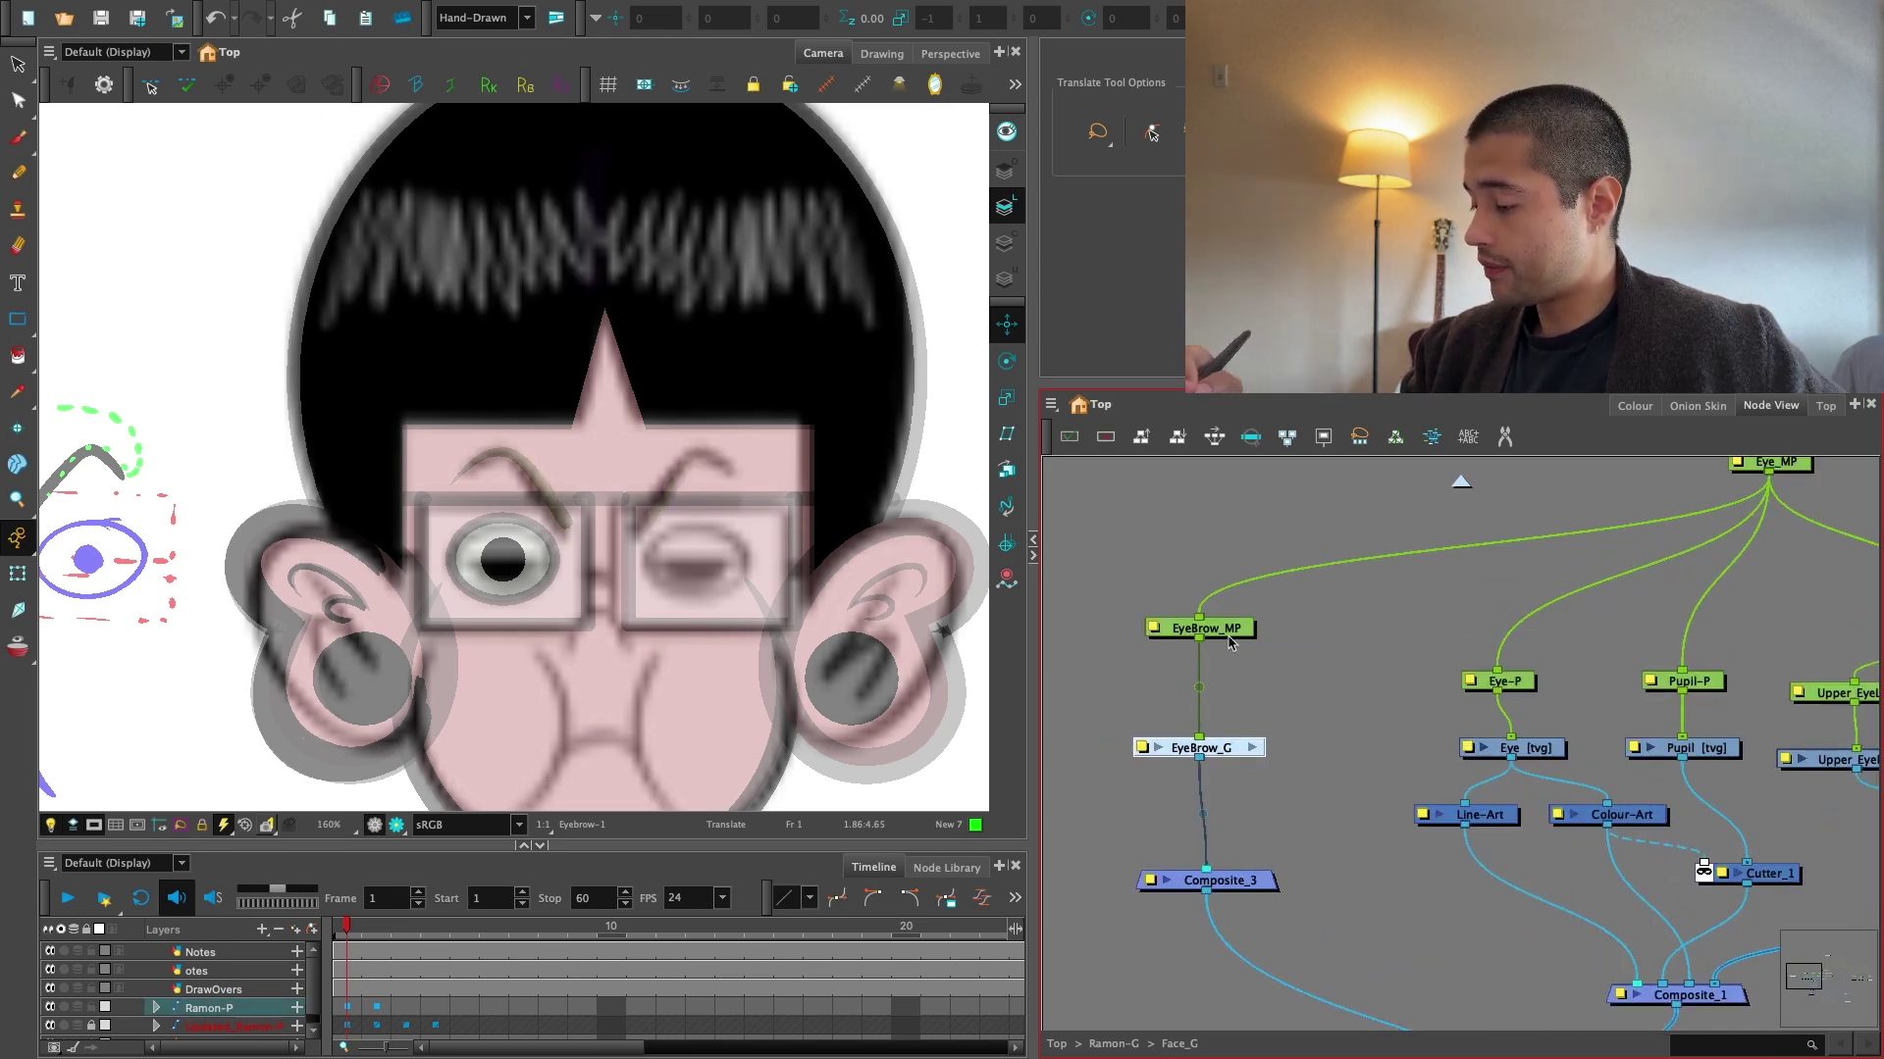
drag(1200, 628, 1196, 656)
key(1)
drag(1417, 664, 1358, 569)
drag(1206, 757, 1200, 714)
click(1285, 677)
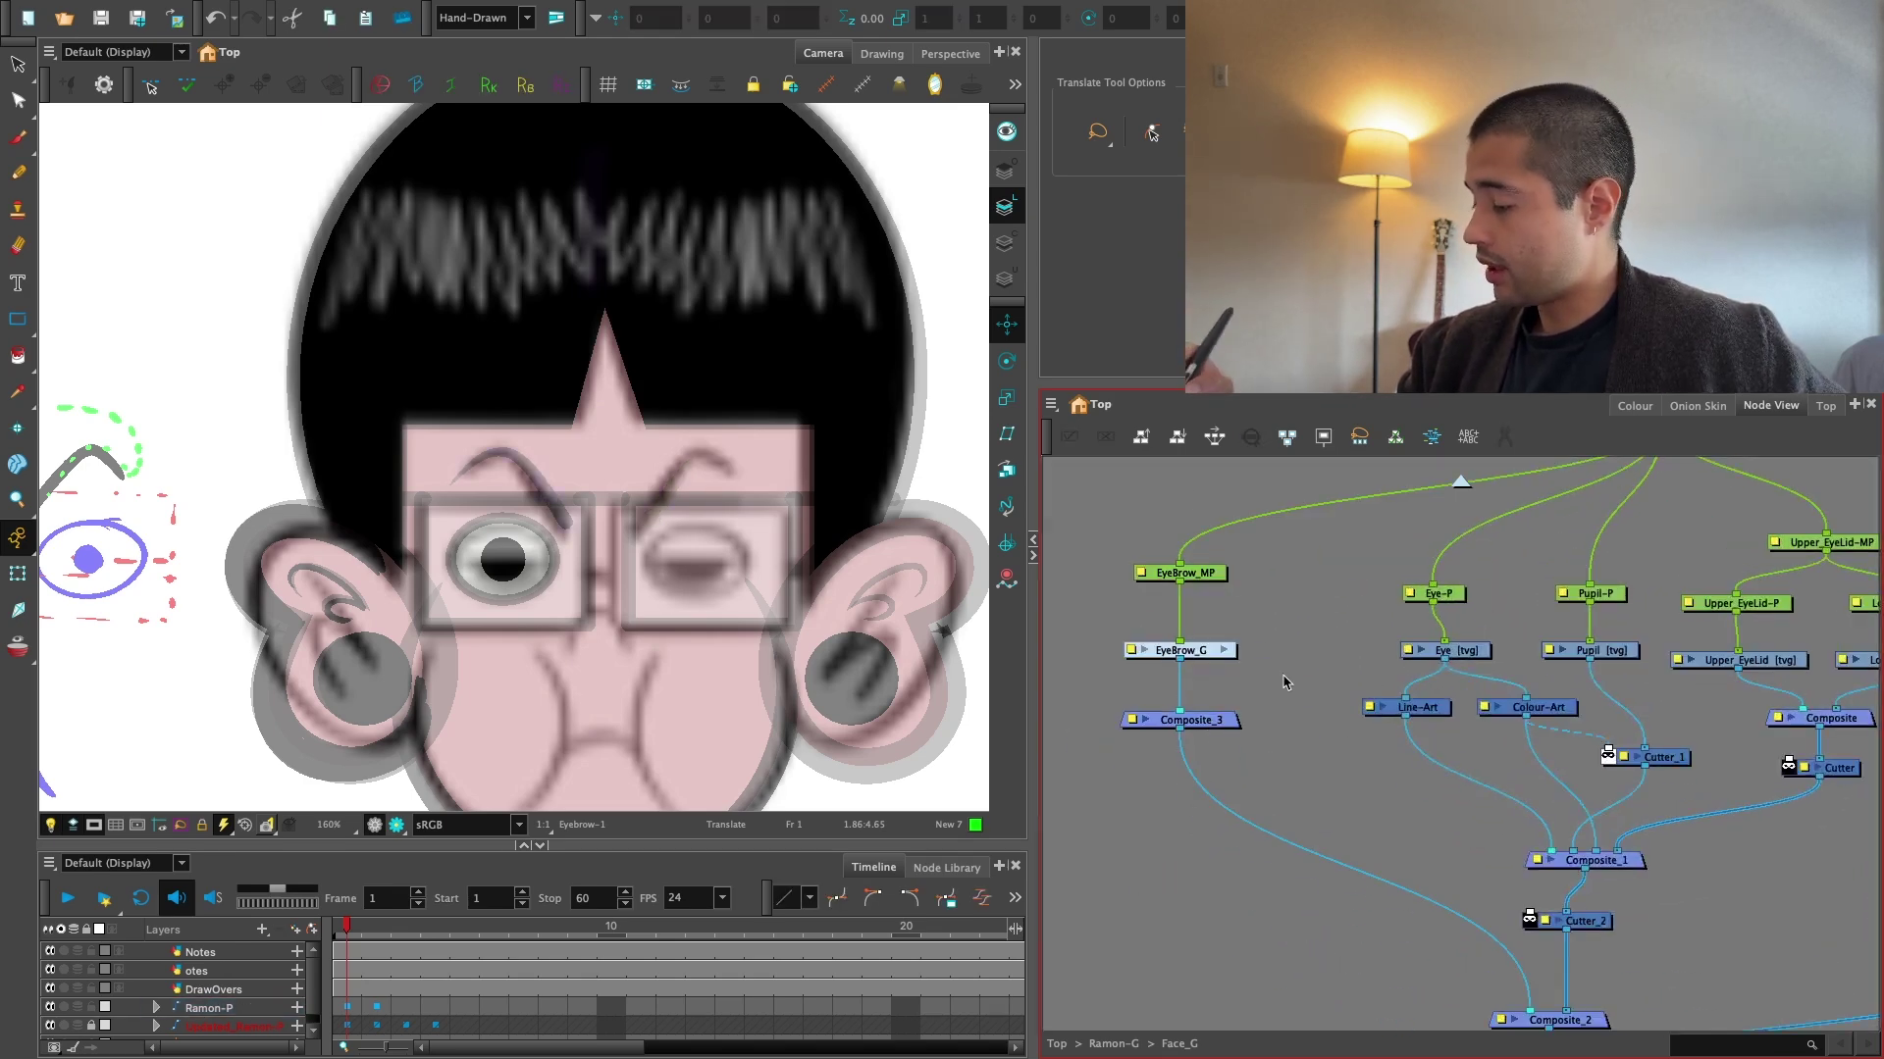
Add an Underlay-Layer node fed by Composite_3 and connect its output to Cutter_2's matte input.
drag(1508, 729, 1483, 676)
key(Tab)
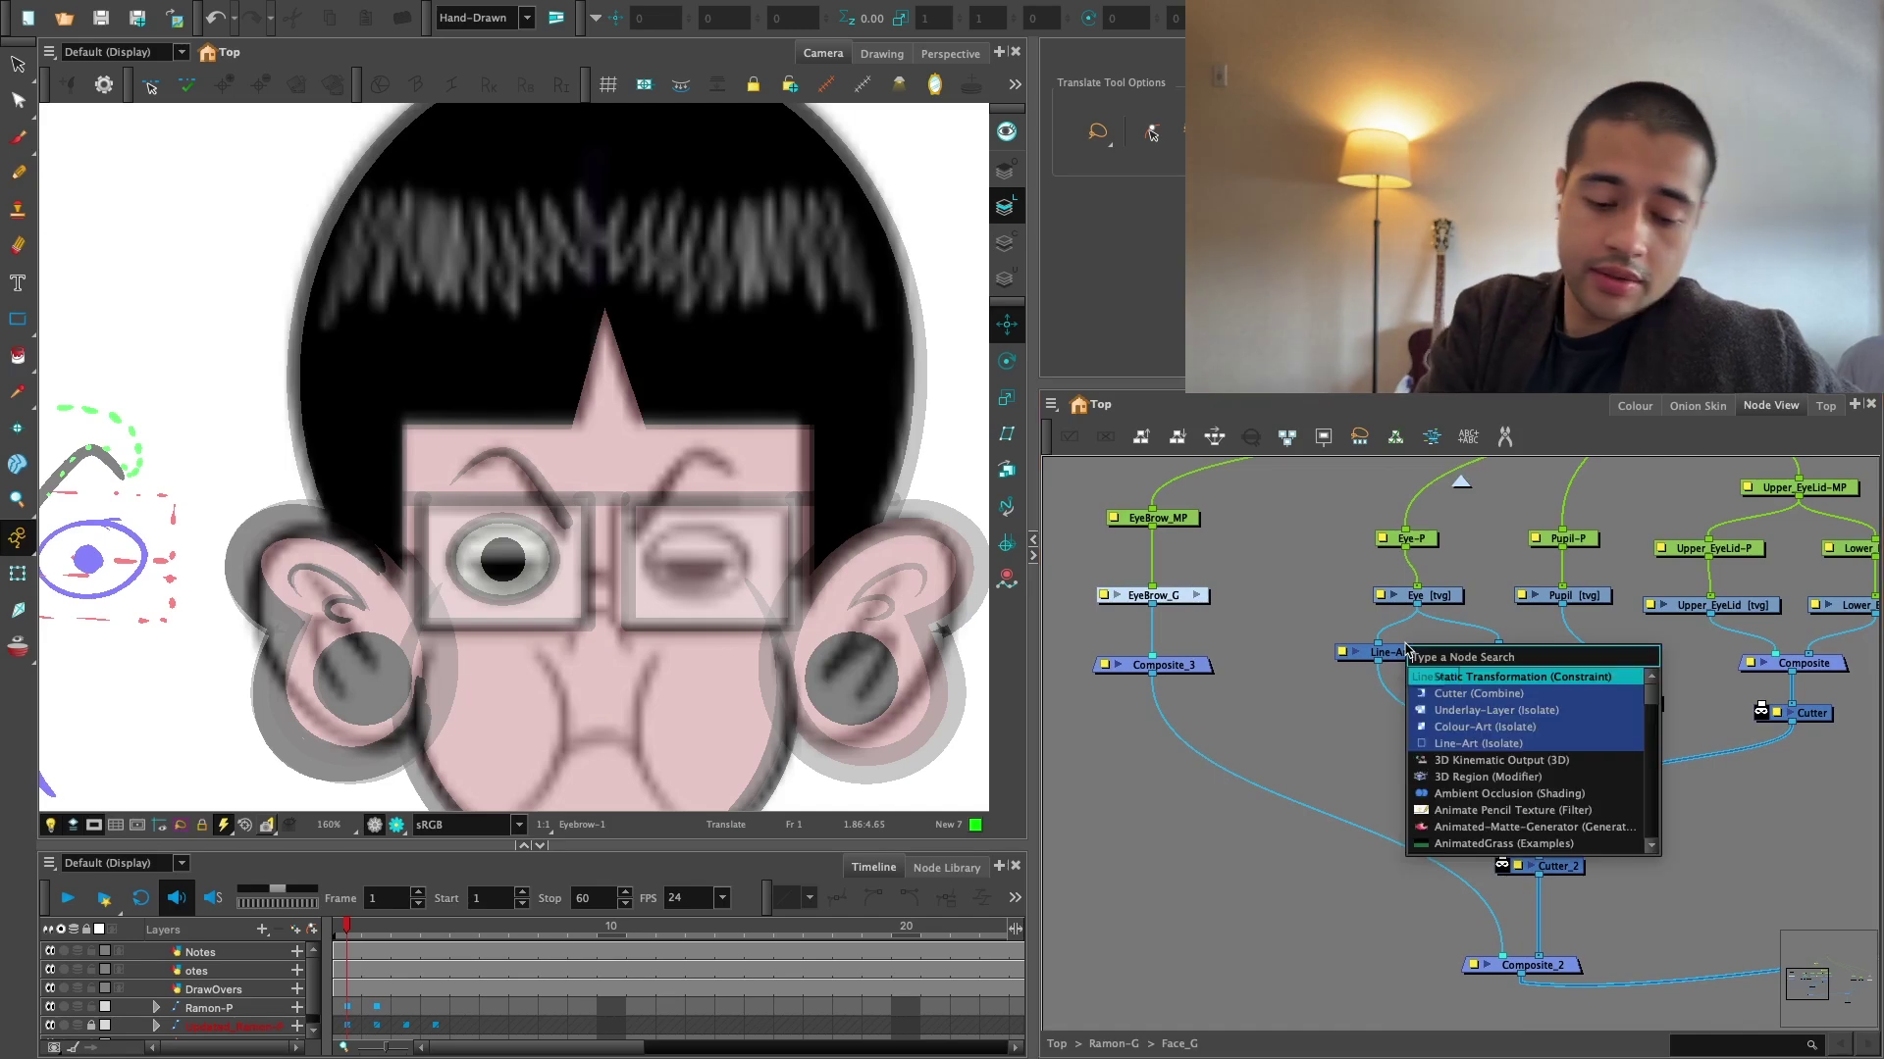
text(under)
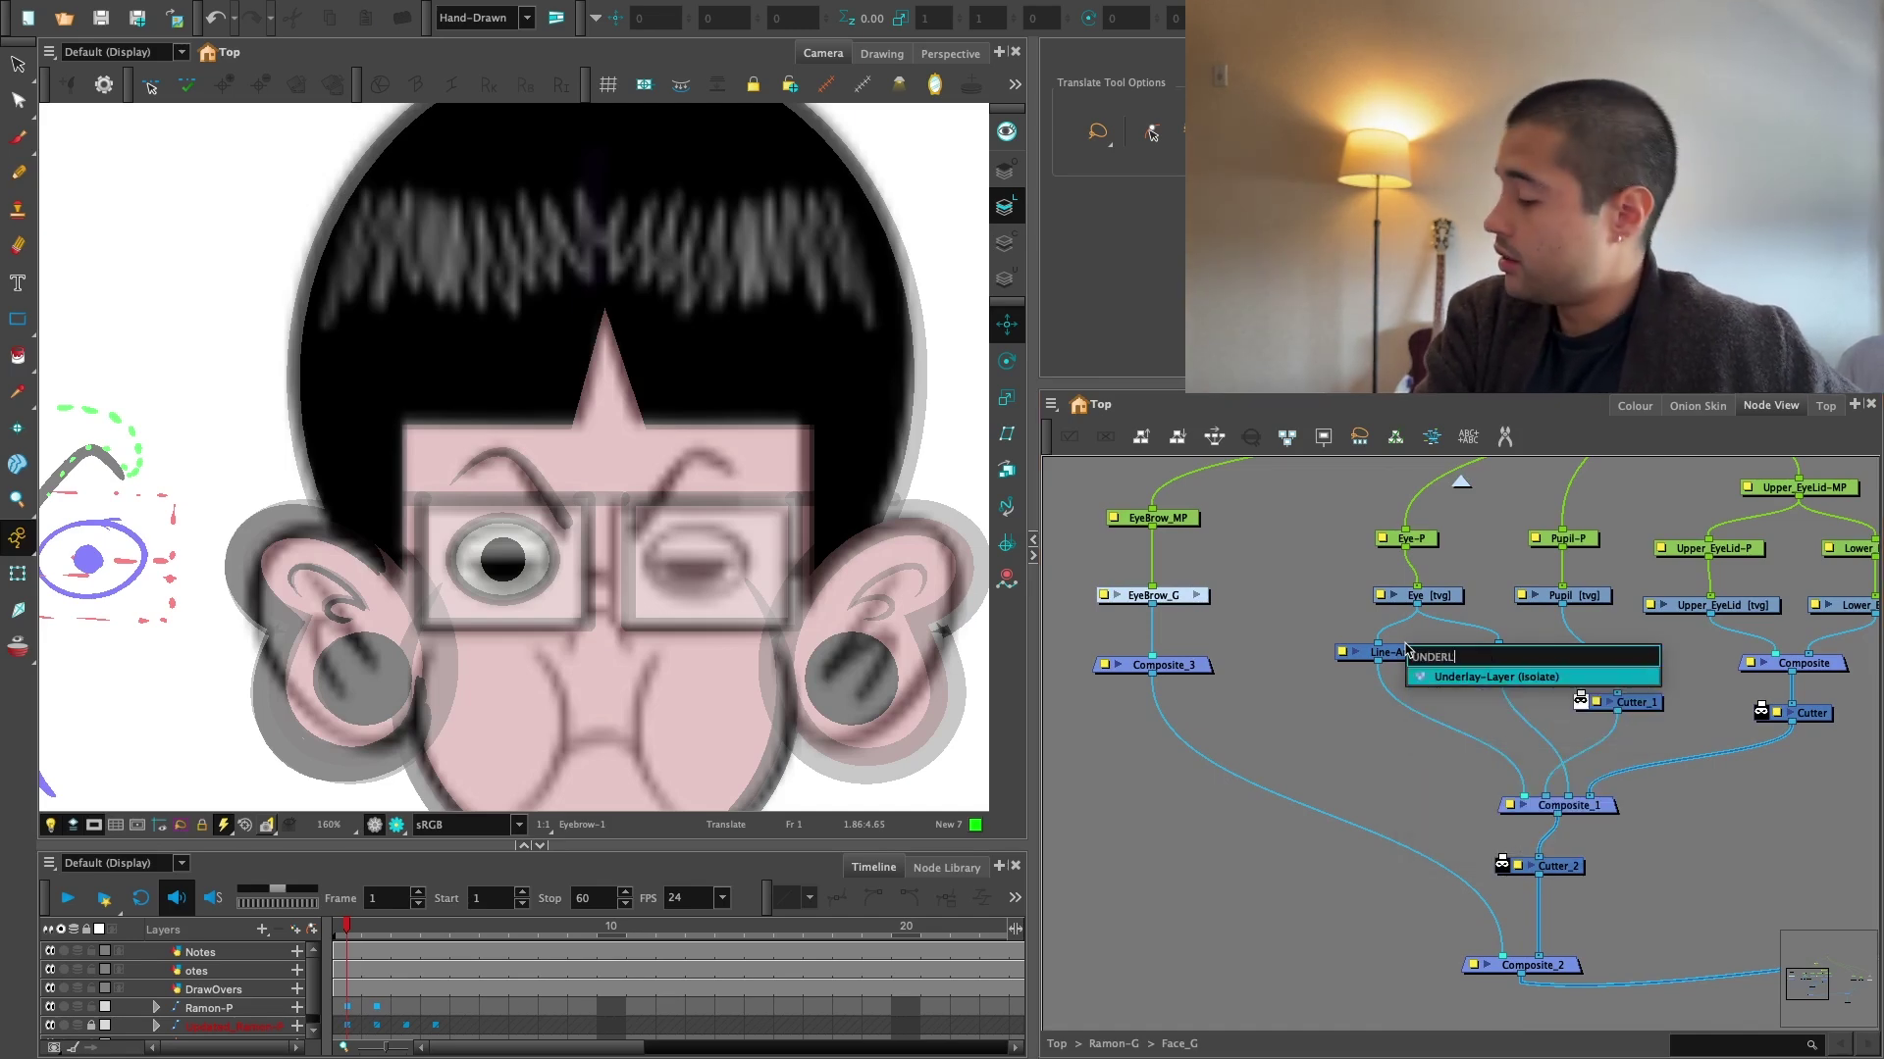
key(Return)
drag(1510, 617, 1245, 680)
drag(1414, 814, 1565, 870)
click(1502, 892)
click(1582, 858)
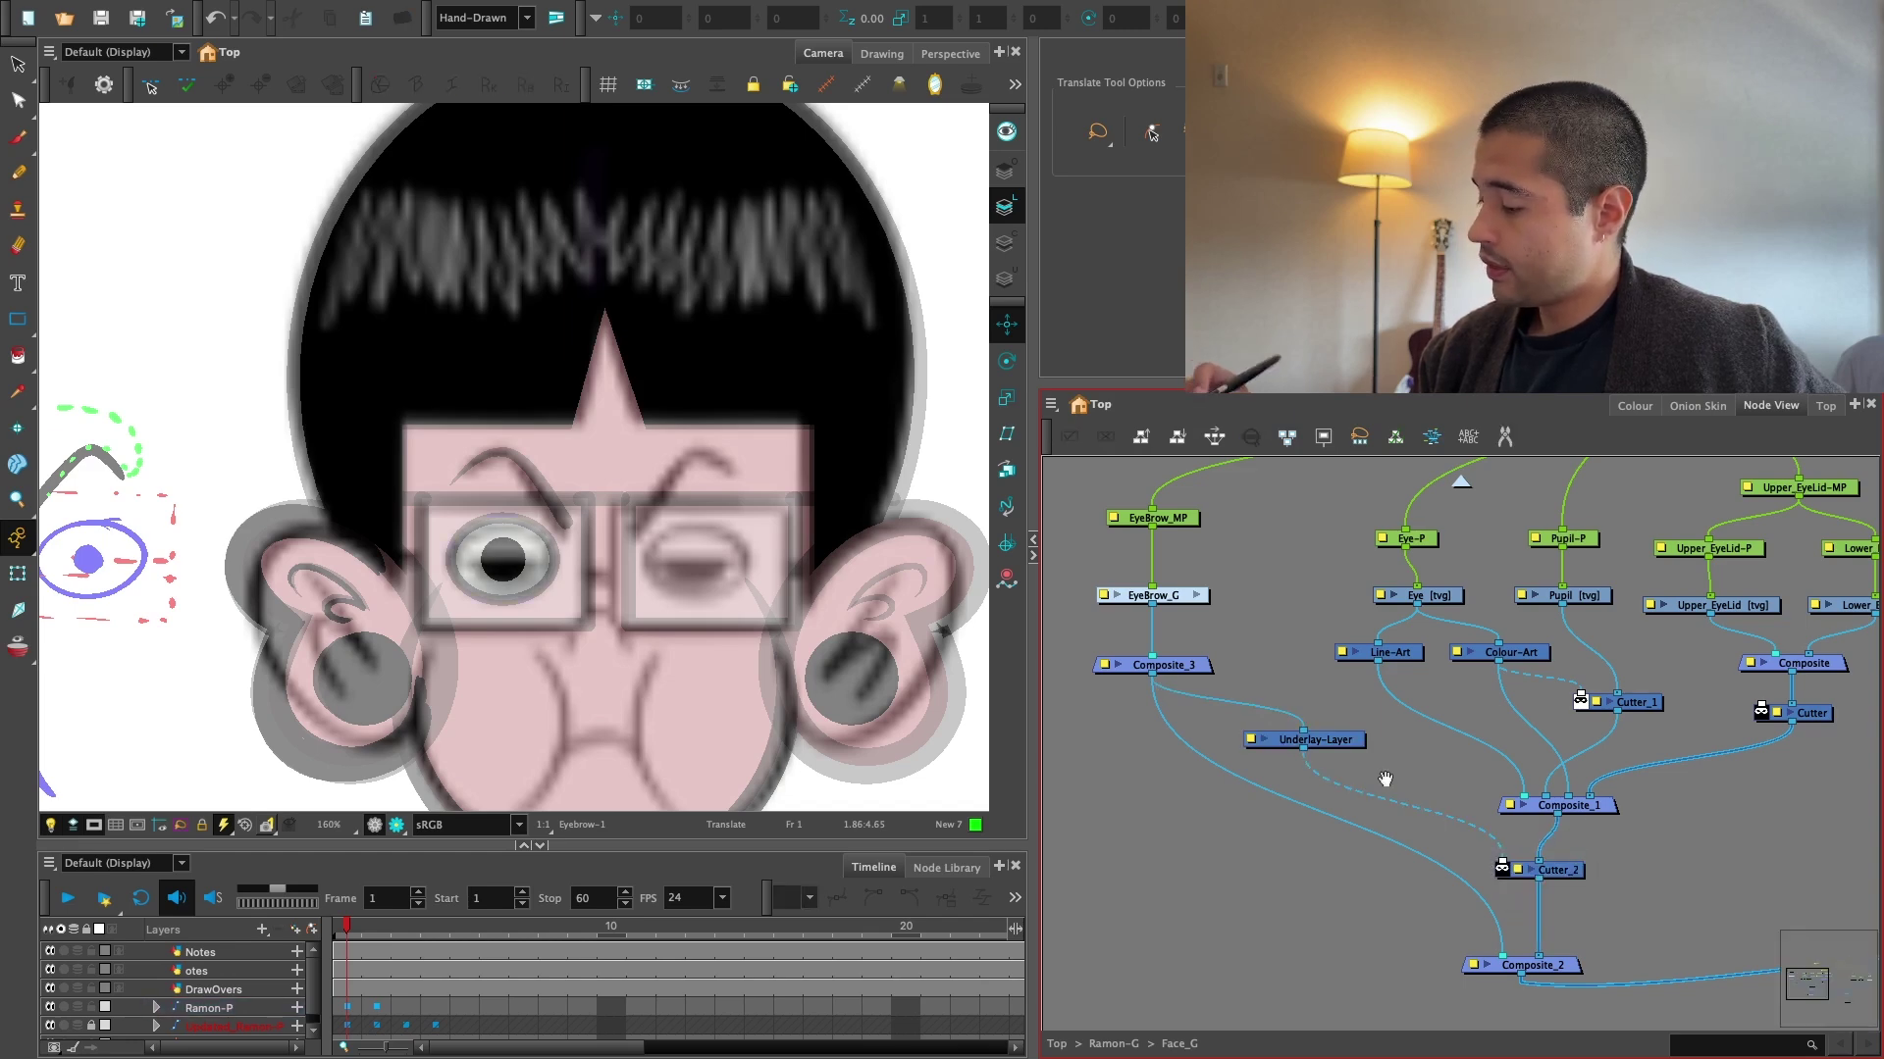
Add a Line-Art node and insert it in the connection between Composite_3 and Composite_2.
drag(1385, 779, 1201, 749)
key(Return)
text(LINE)
key(Return)
click(1244, 742)
Delete the EyeBrow_MP peg so that EyeBrow_G hangs directly from the Eye_MP peg.
click(1227, 526)
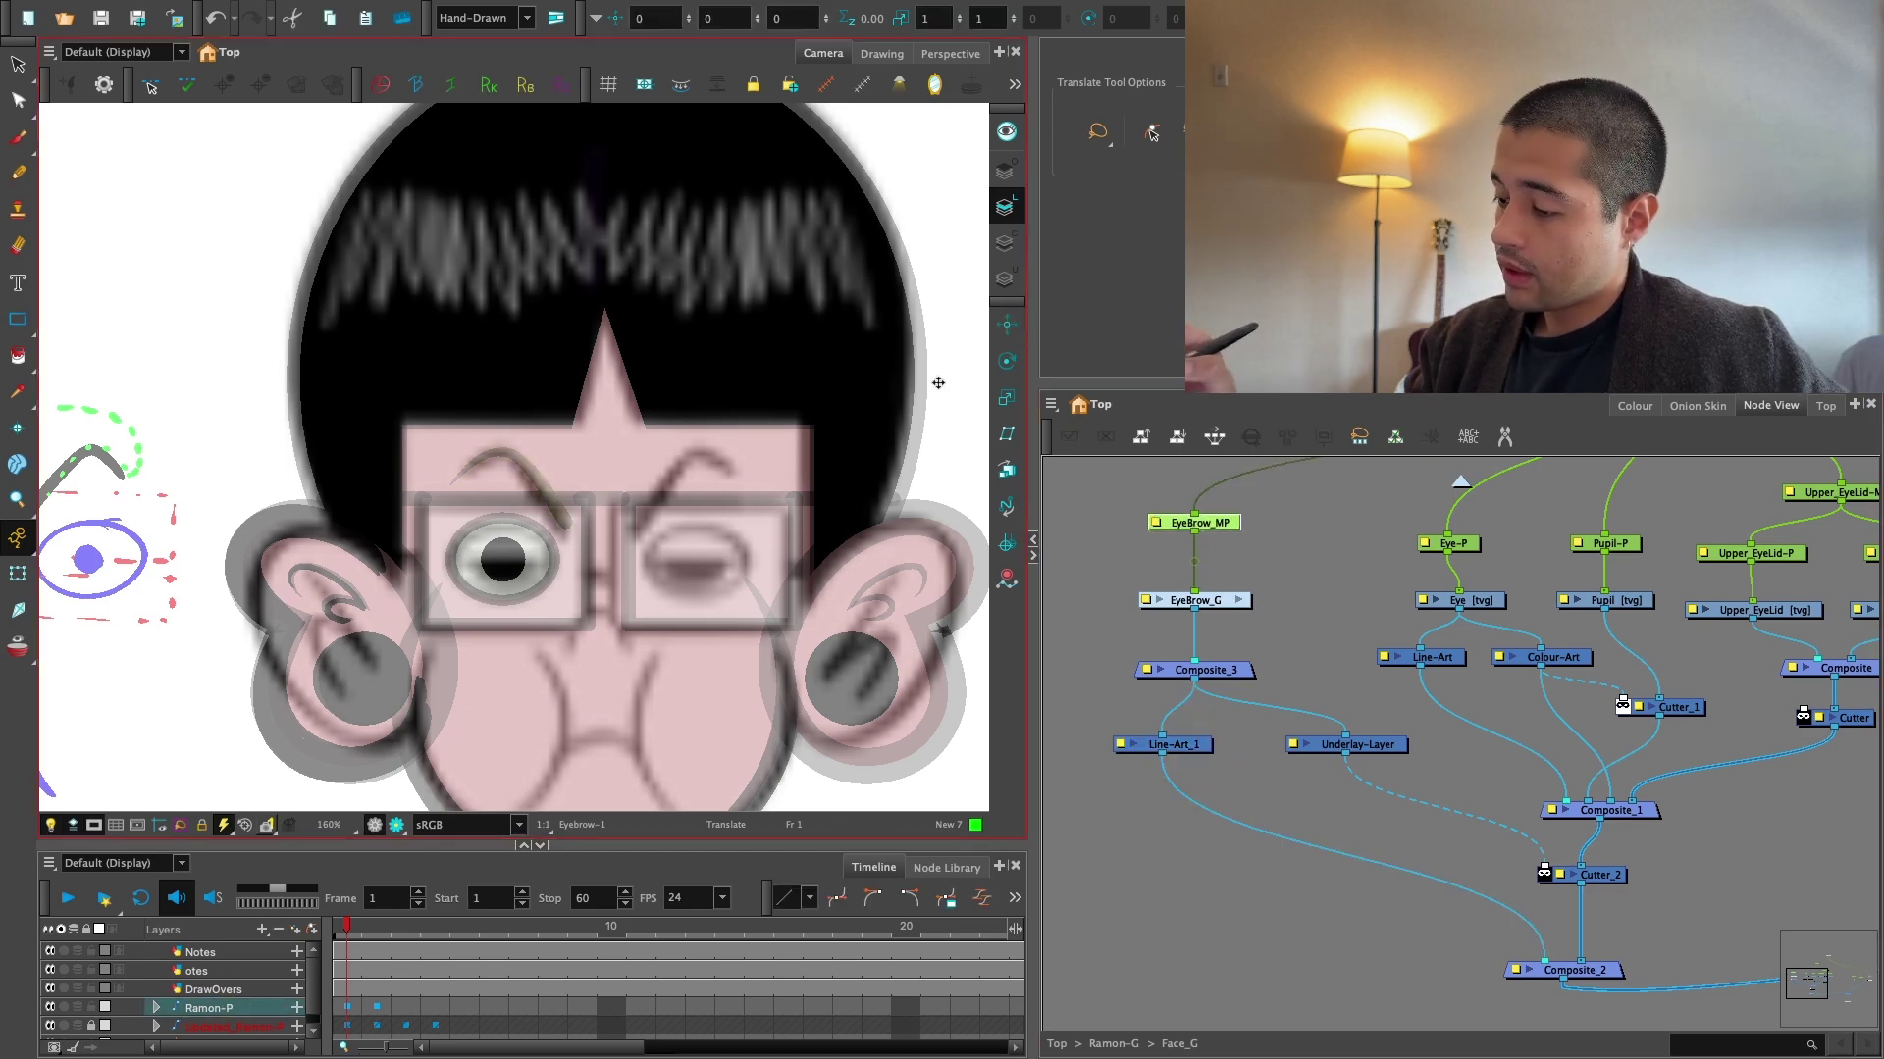
key(super+z)
click(1277, 594)
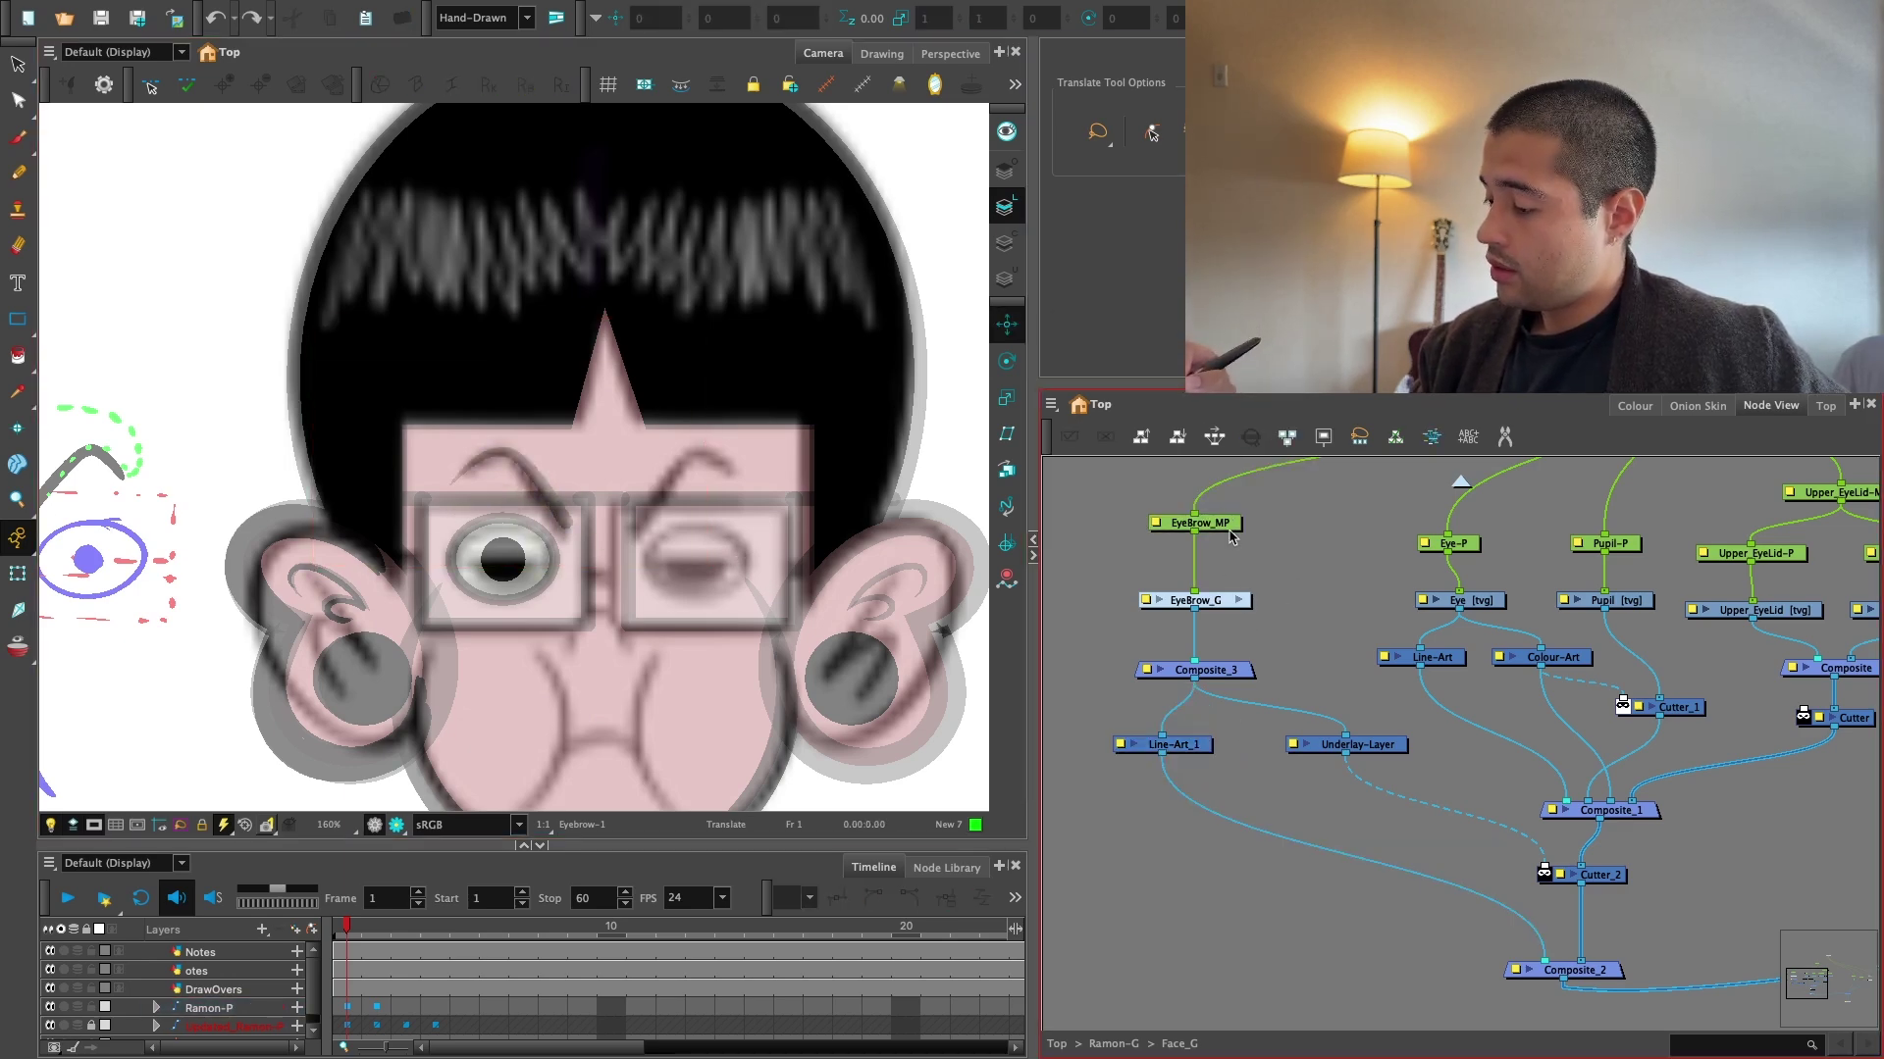
key(super+z)
key(1)
drag(1246, 560, 1315, 583)
key(Delete)
click(1272, 626)
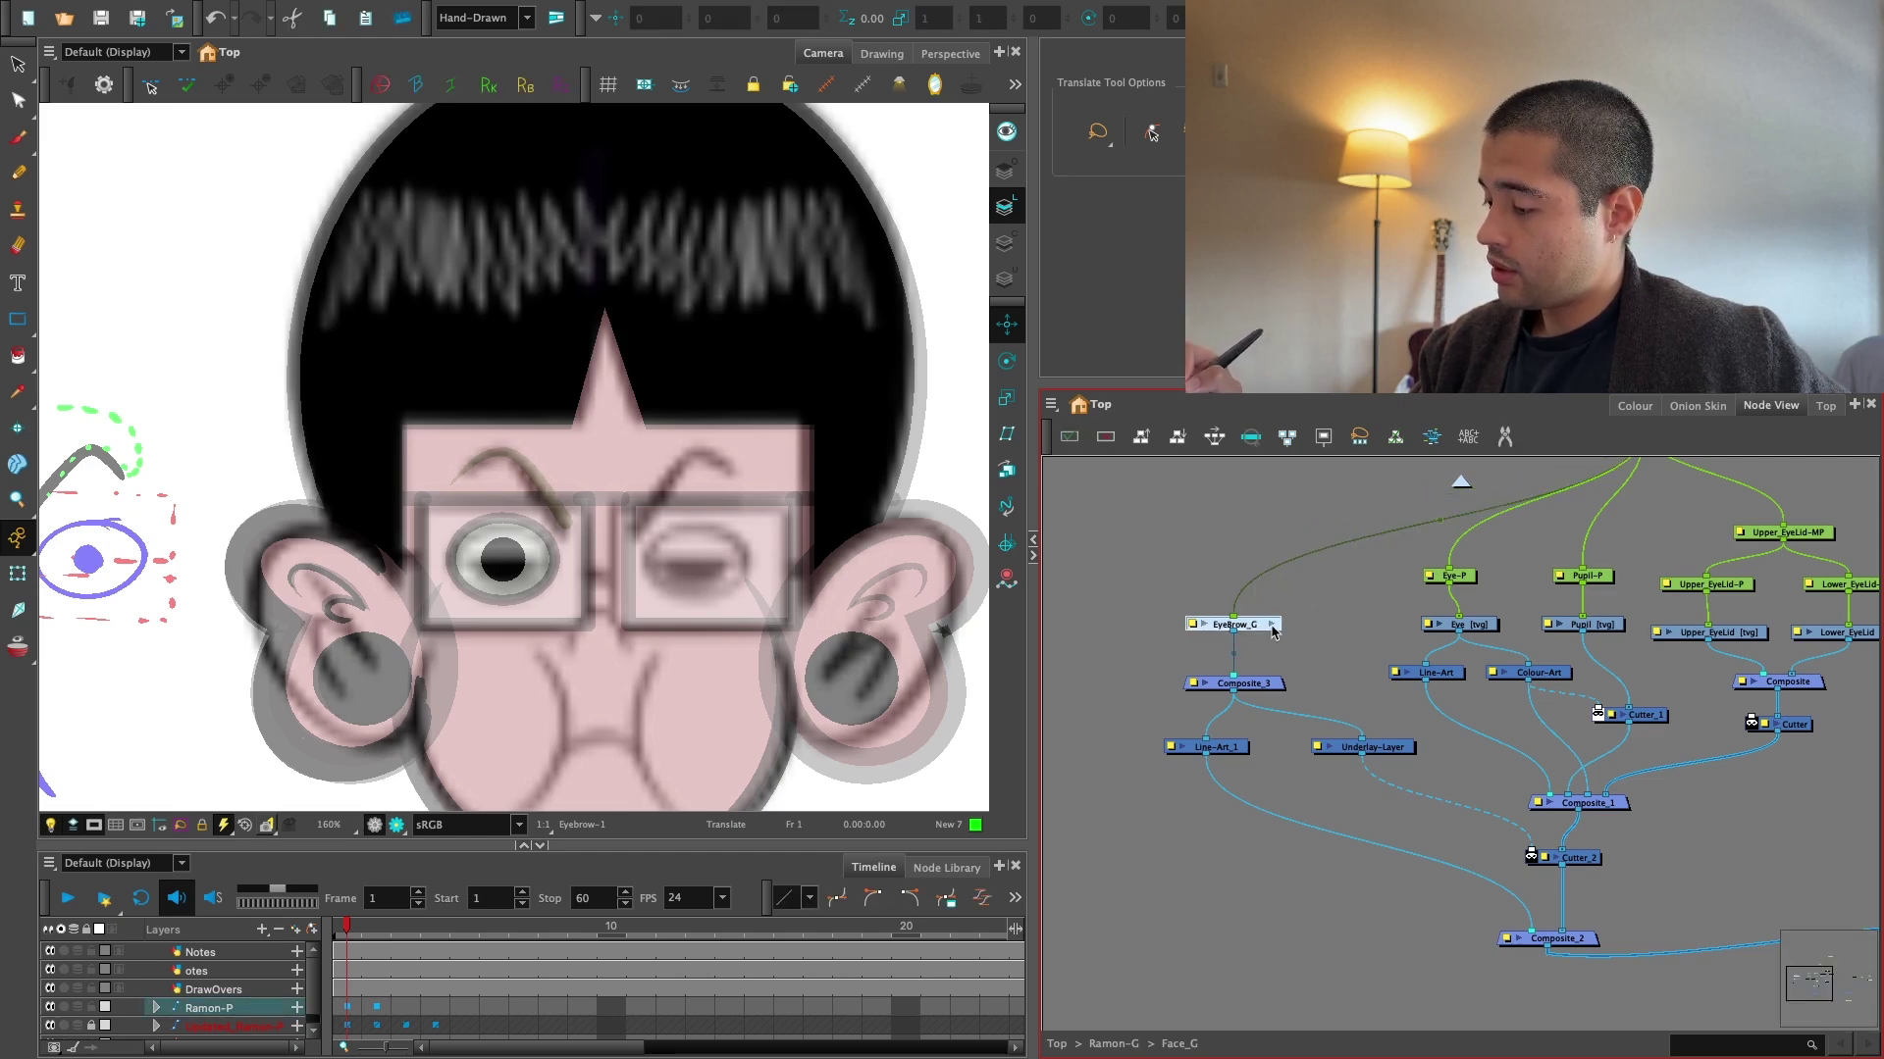
Move the Eye-P peg slightly higher above the Eye drawing, select both nodes and activate the Scale tool.
drag(1440, 574, 1273, 695)
key(2)
drag(1273, 694, 1284, 687)
drag(1410, 718, 1345, 724)
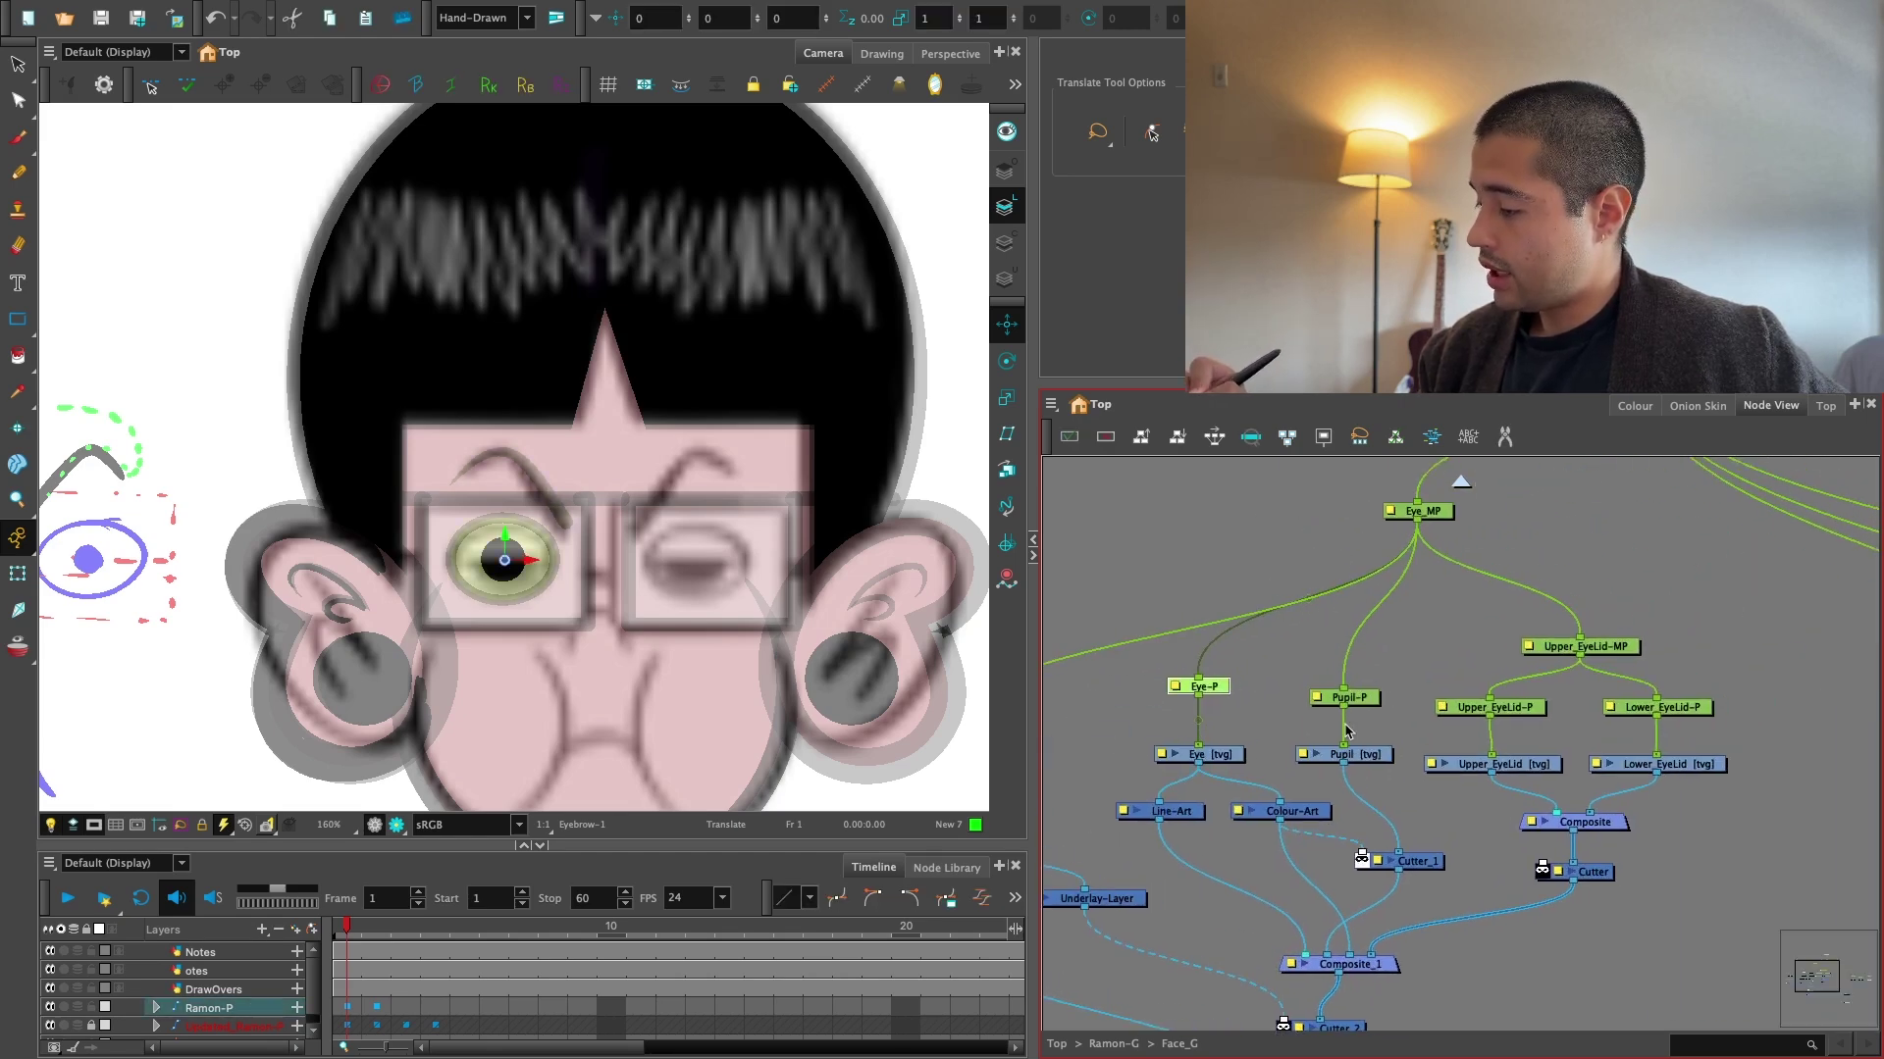
click(1007, 362)
key(2)
drag(1203, 679, 1244, 662)
shift+click(1199, 736)
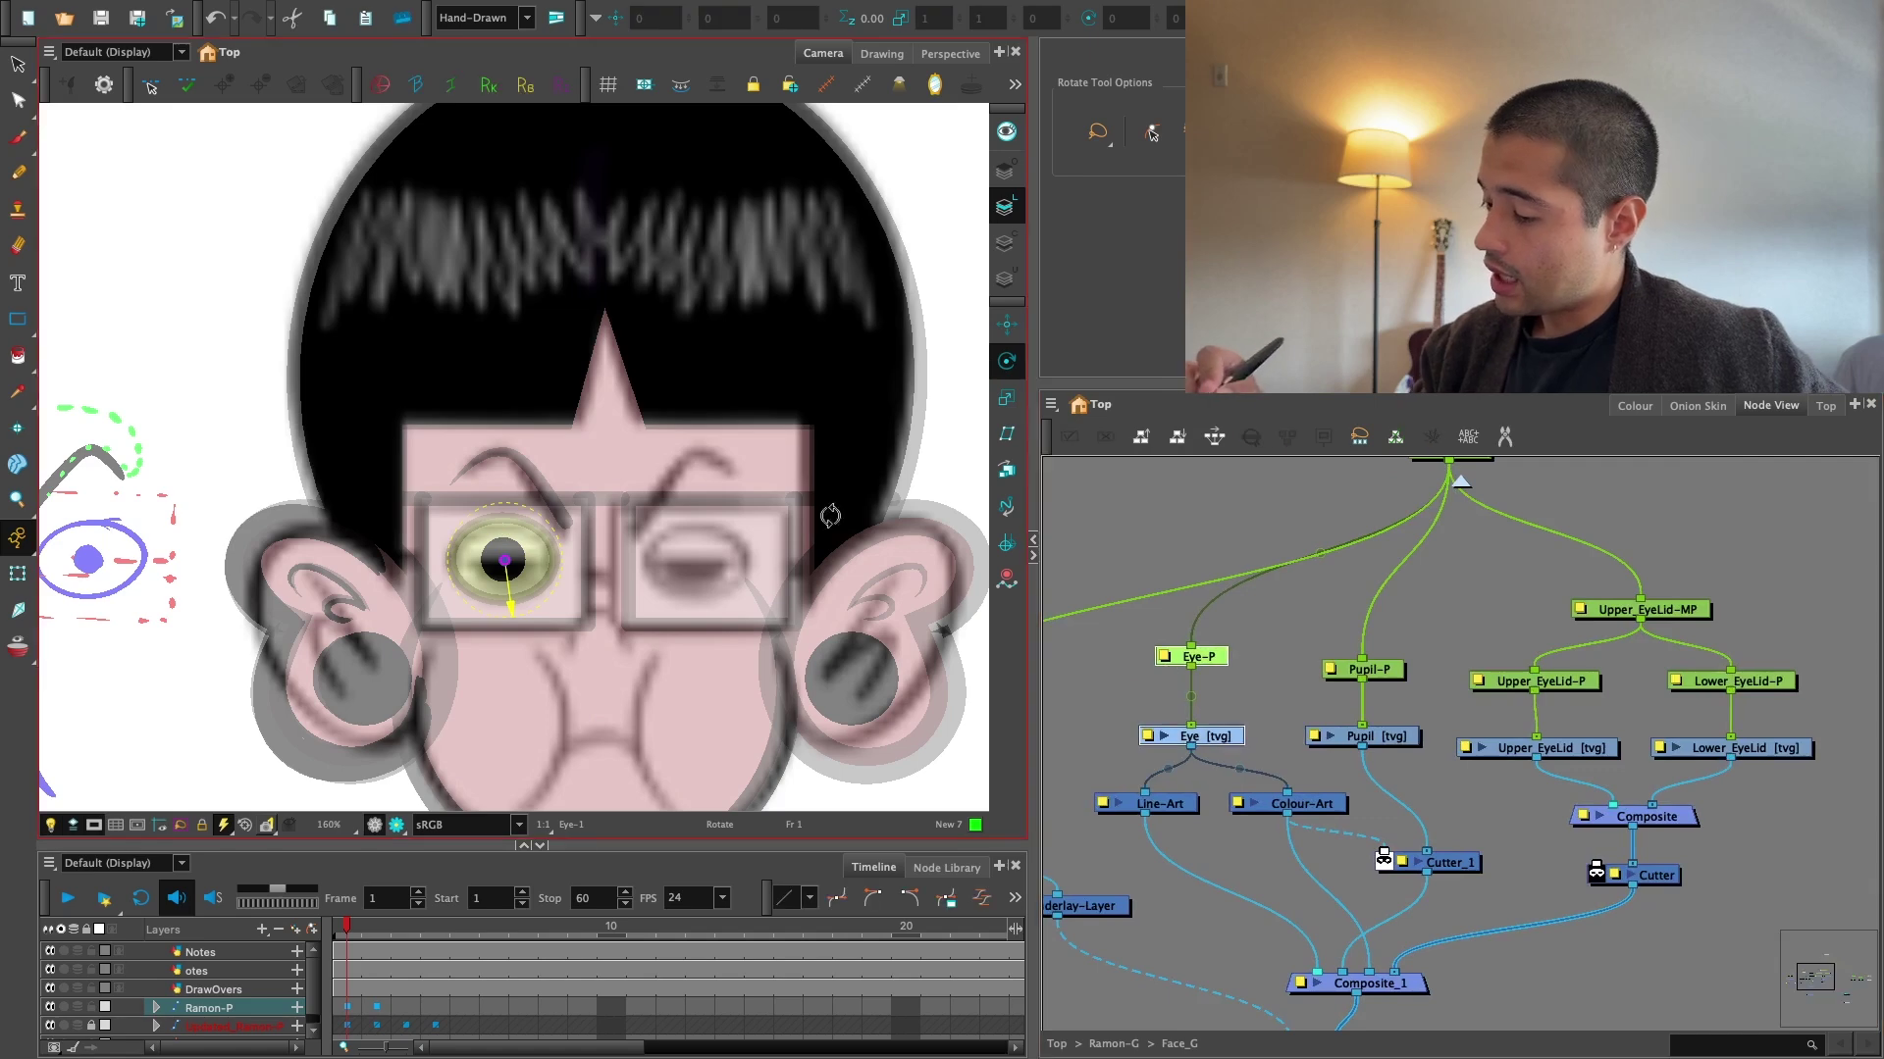
key(alt+4)
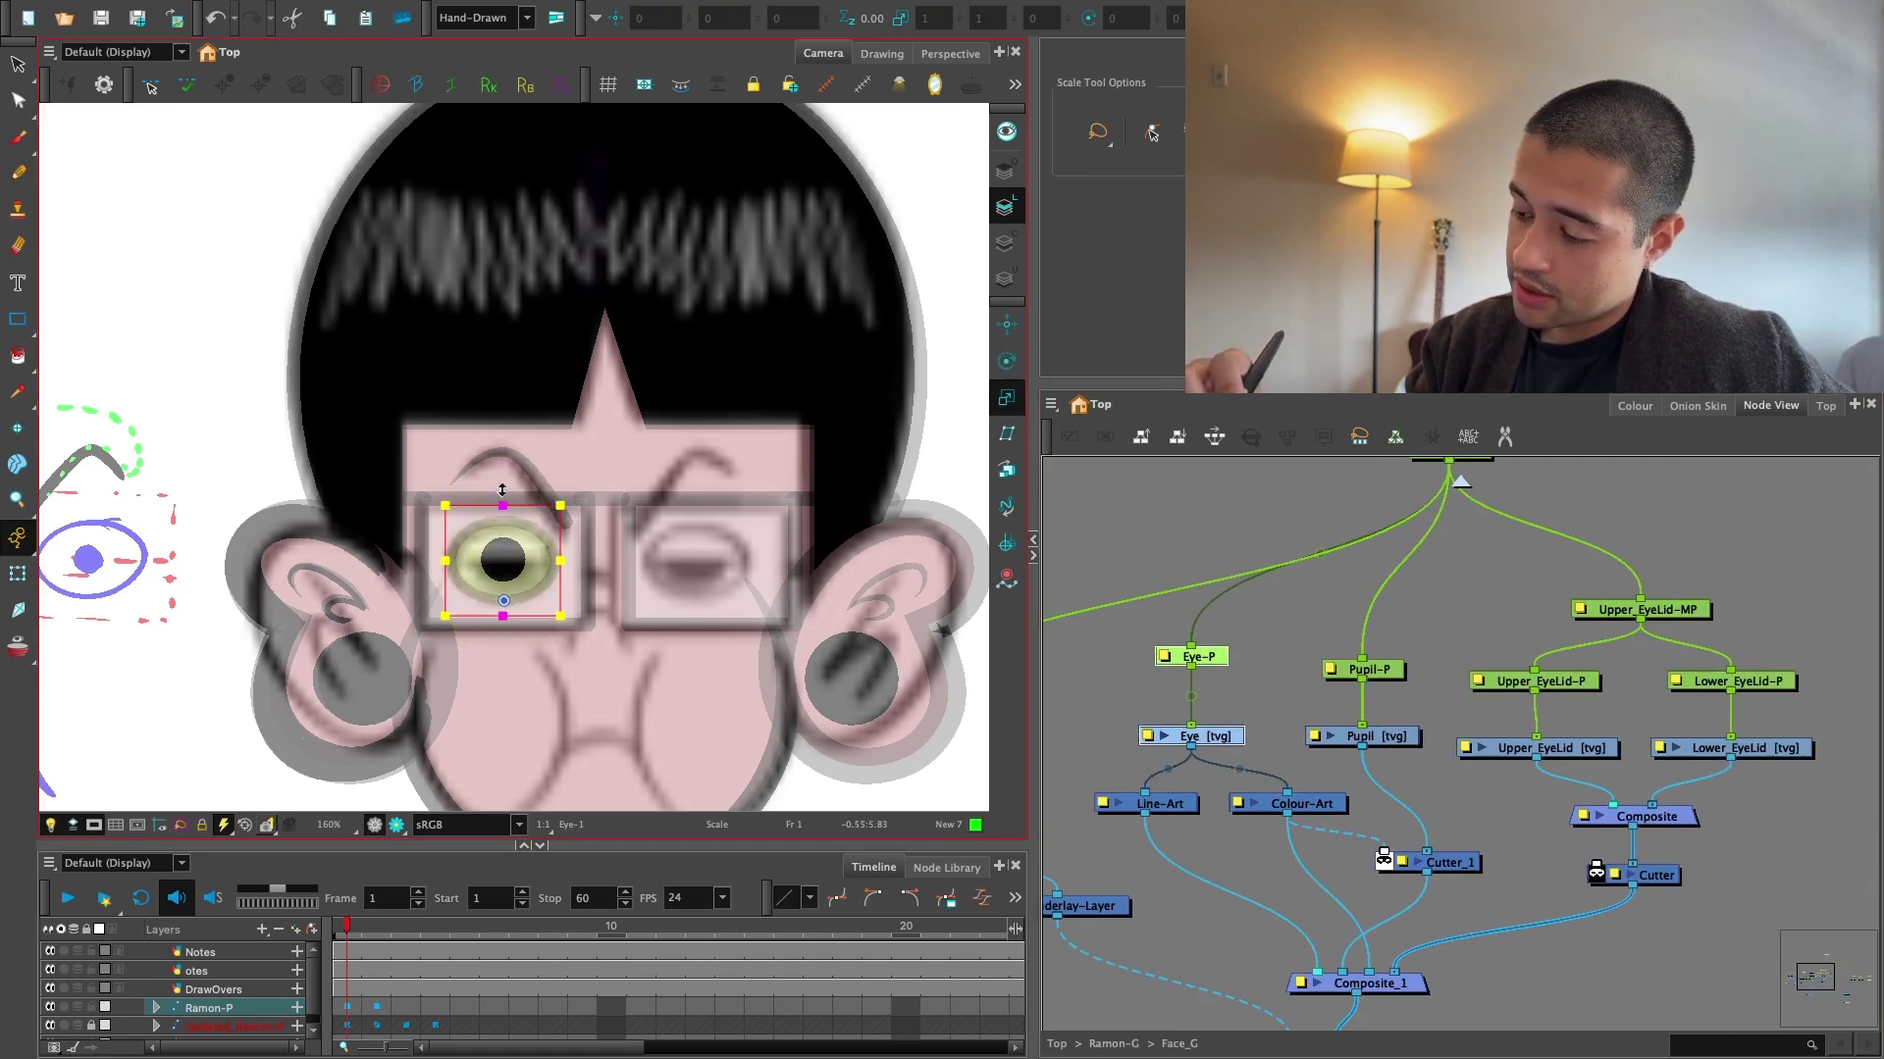
Raise Pupil-P, Upper_EyeLid-P, Lower_EyeLid-P and Upper_EyeLid-MP to leave more space between the pegs and their drawings.
key(2)
drag(1369, 644, 1370, 628)
shift+click(1386, 726)
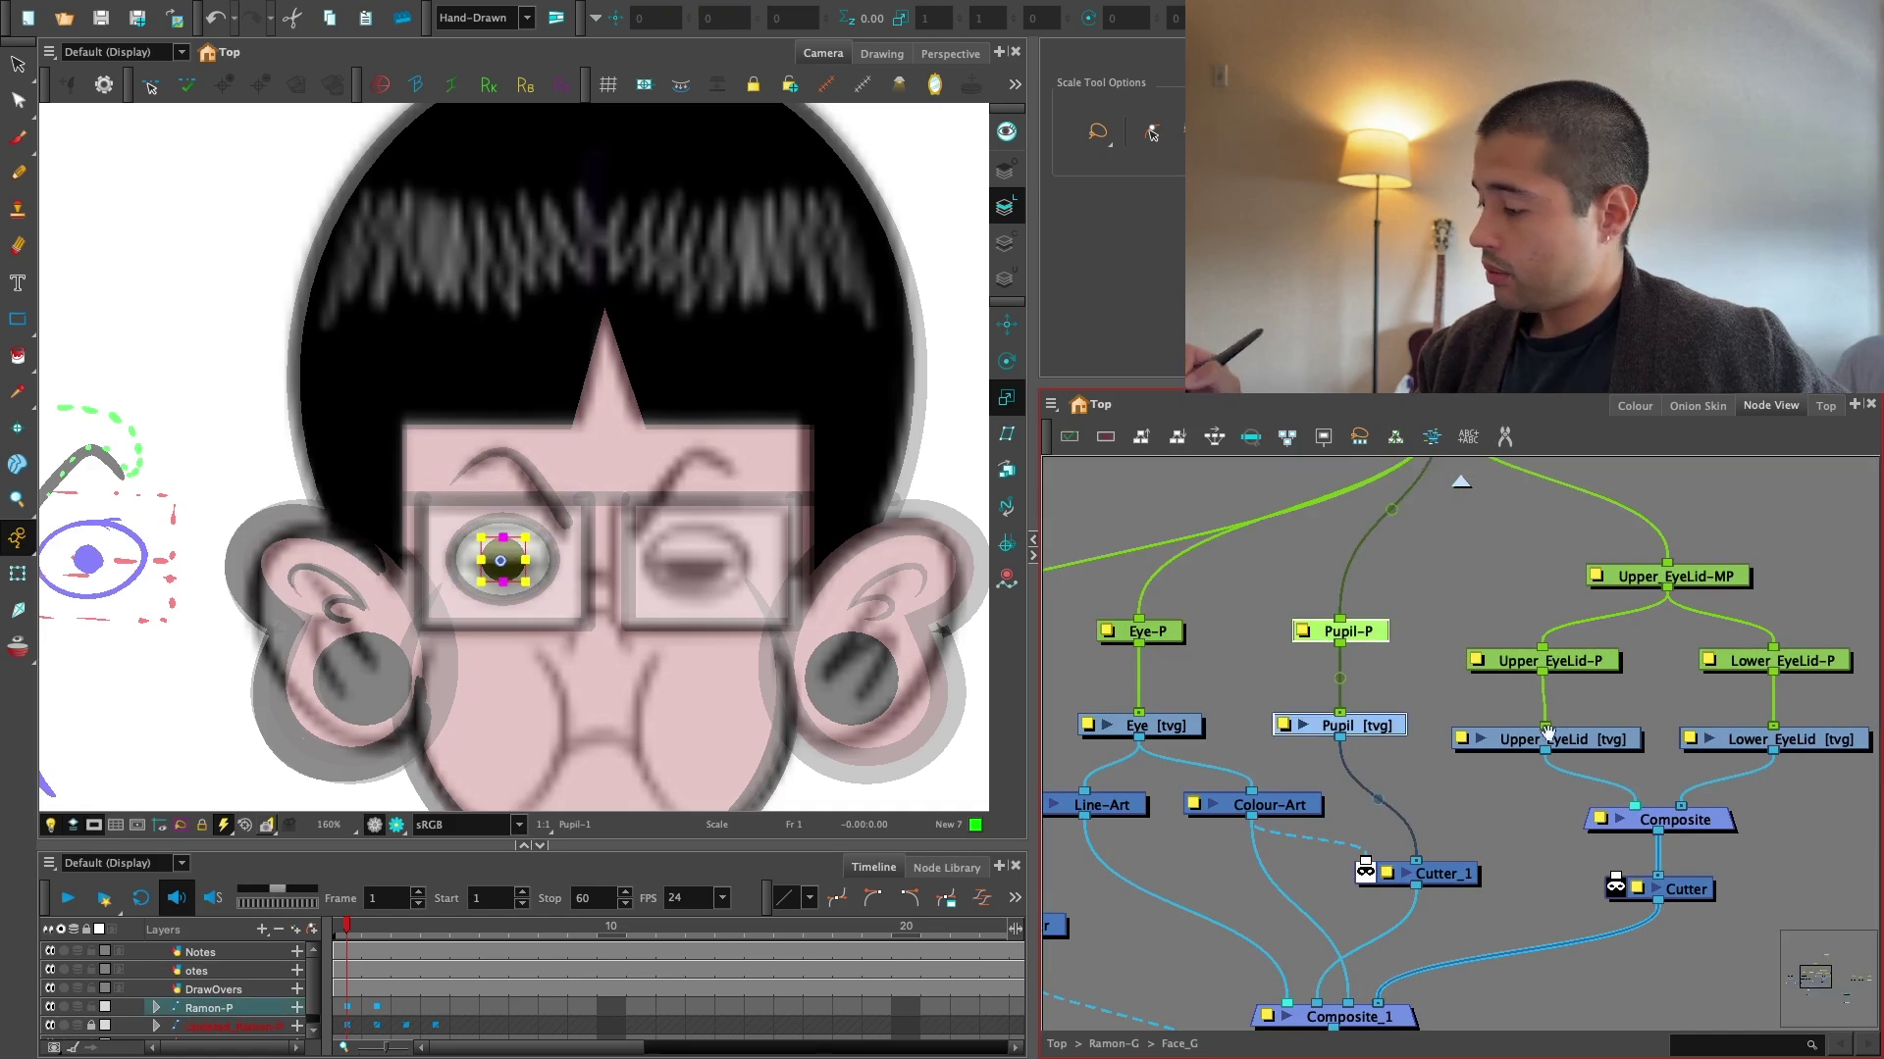
scroll(1412, 716, up, 2)
drag(1482, 697, 1485, 661)
click(1514, 769)
drag(1695, 708, 1696, 691)
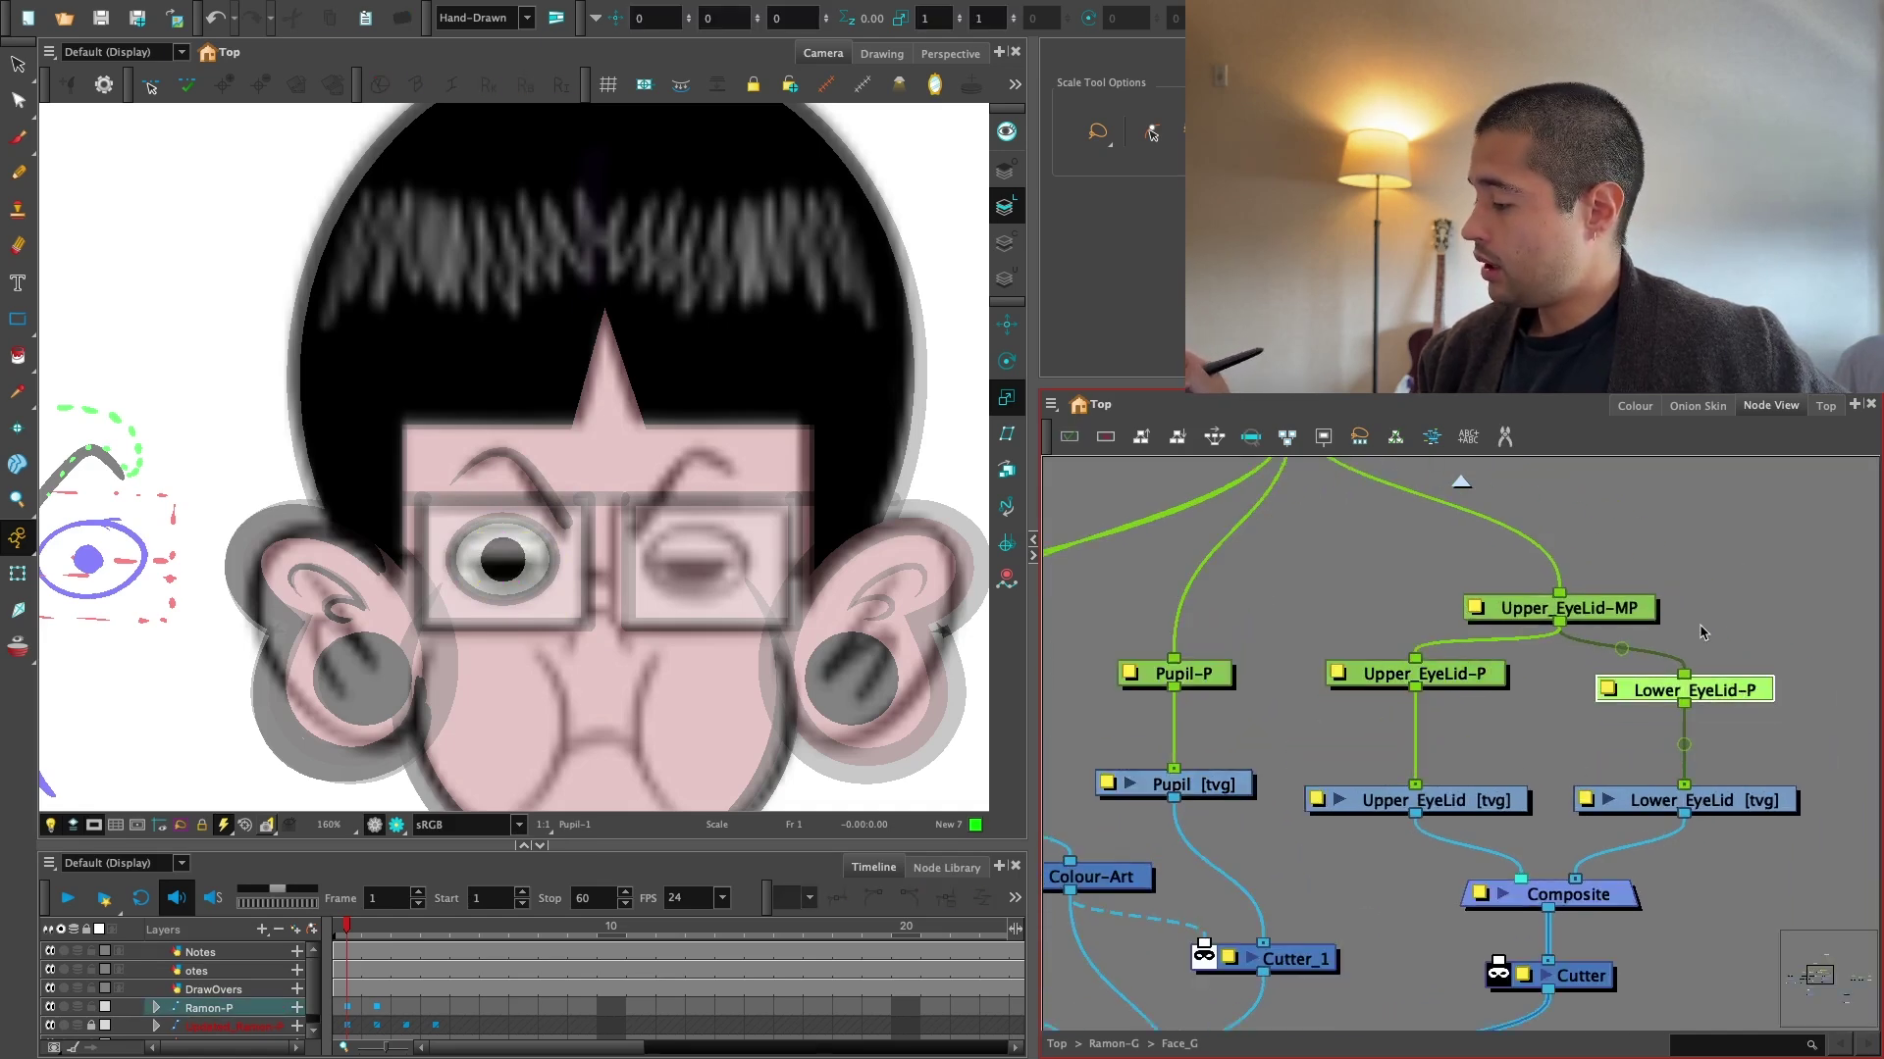
drag(1574, 610, 1593, 578)
key(1)
drag(1740, 644, 1641, 606)
On the Upper_EyeLid drawing, draw a wide rectangle across the eyebrow and upper eye with the Default black swatch of Ramon_Colors.
drag(1391, 747, 1436, 726)
key(1)
key(2)
click(1415, 730)
key(alt+7)
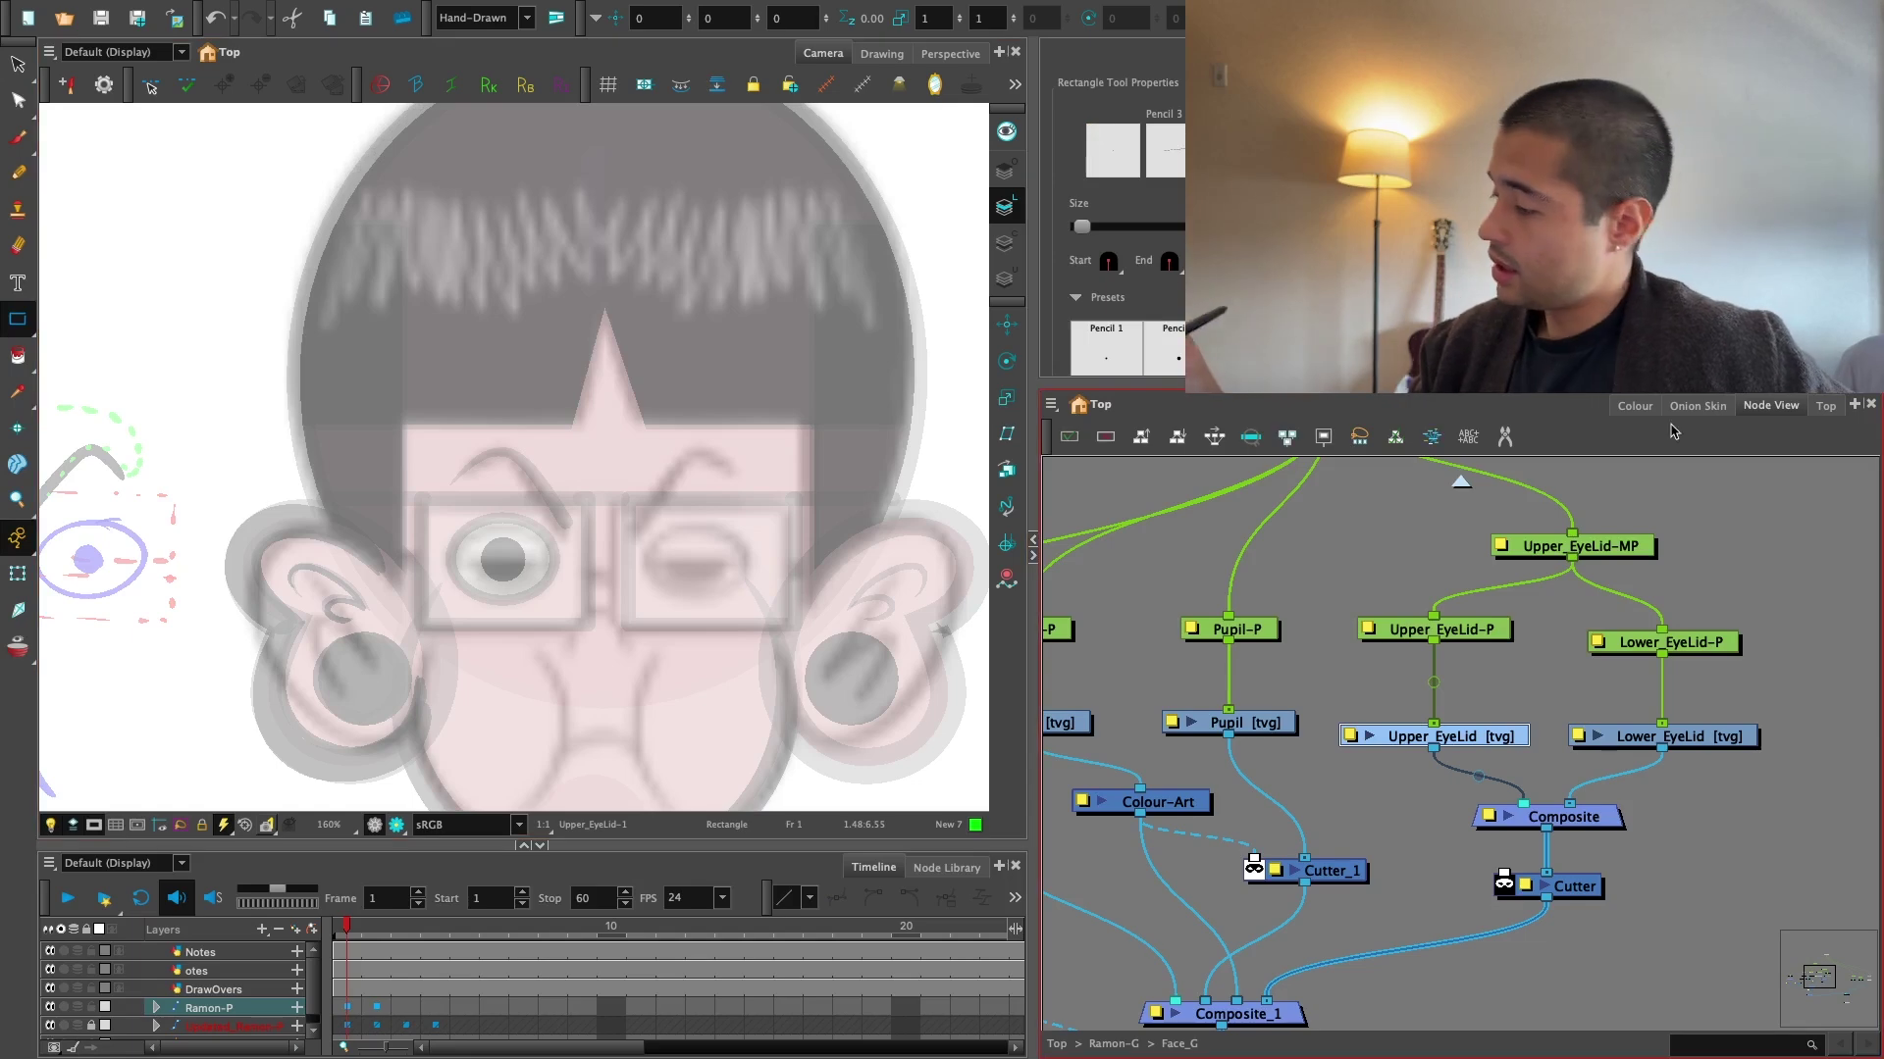
click(1634, 405)
click(1141, 869)
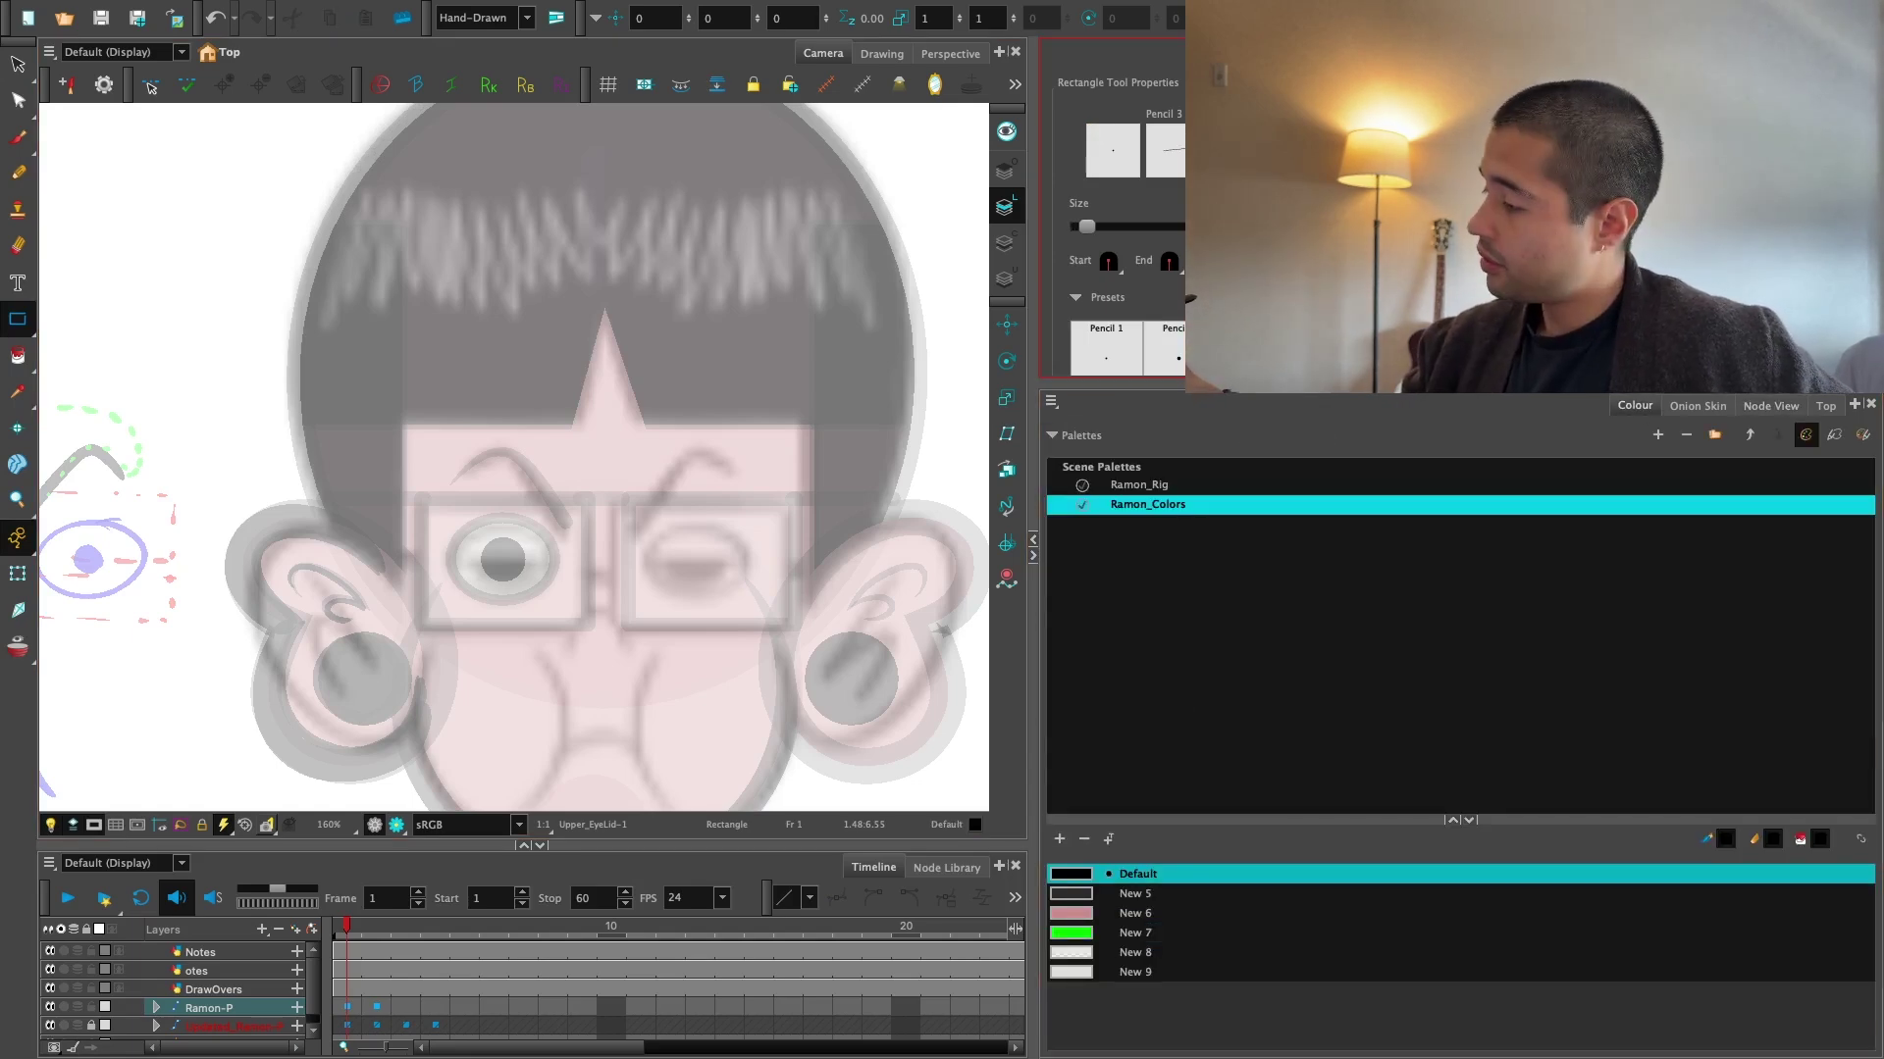
mouse_move(342, 447)
mouse_down()
mouse_move(672, 551)
mouse_move(699, 538)
mouse_move(590, 543)
mouse_up()
key(alt+s)
key(2)
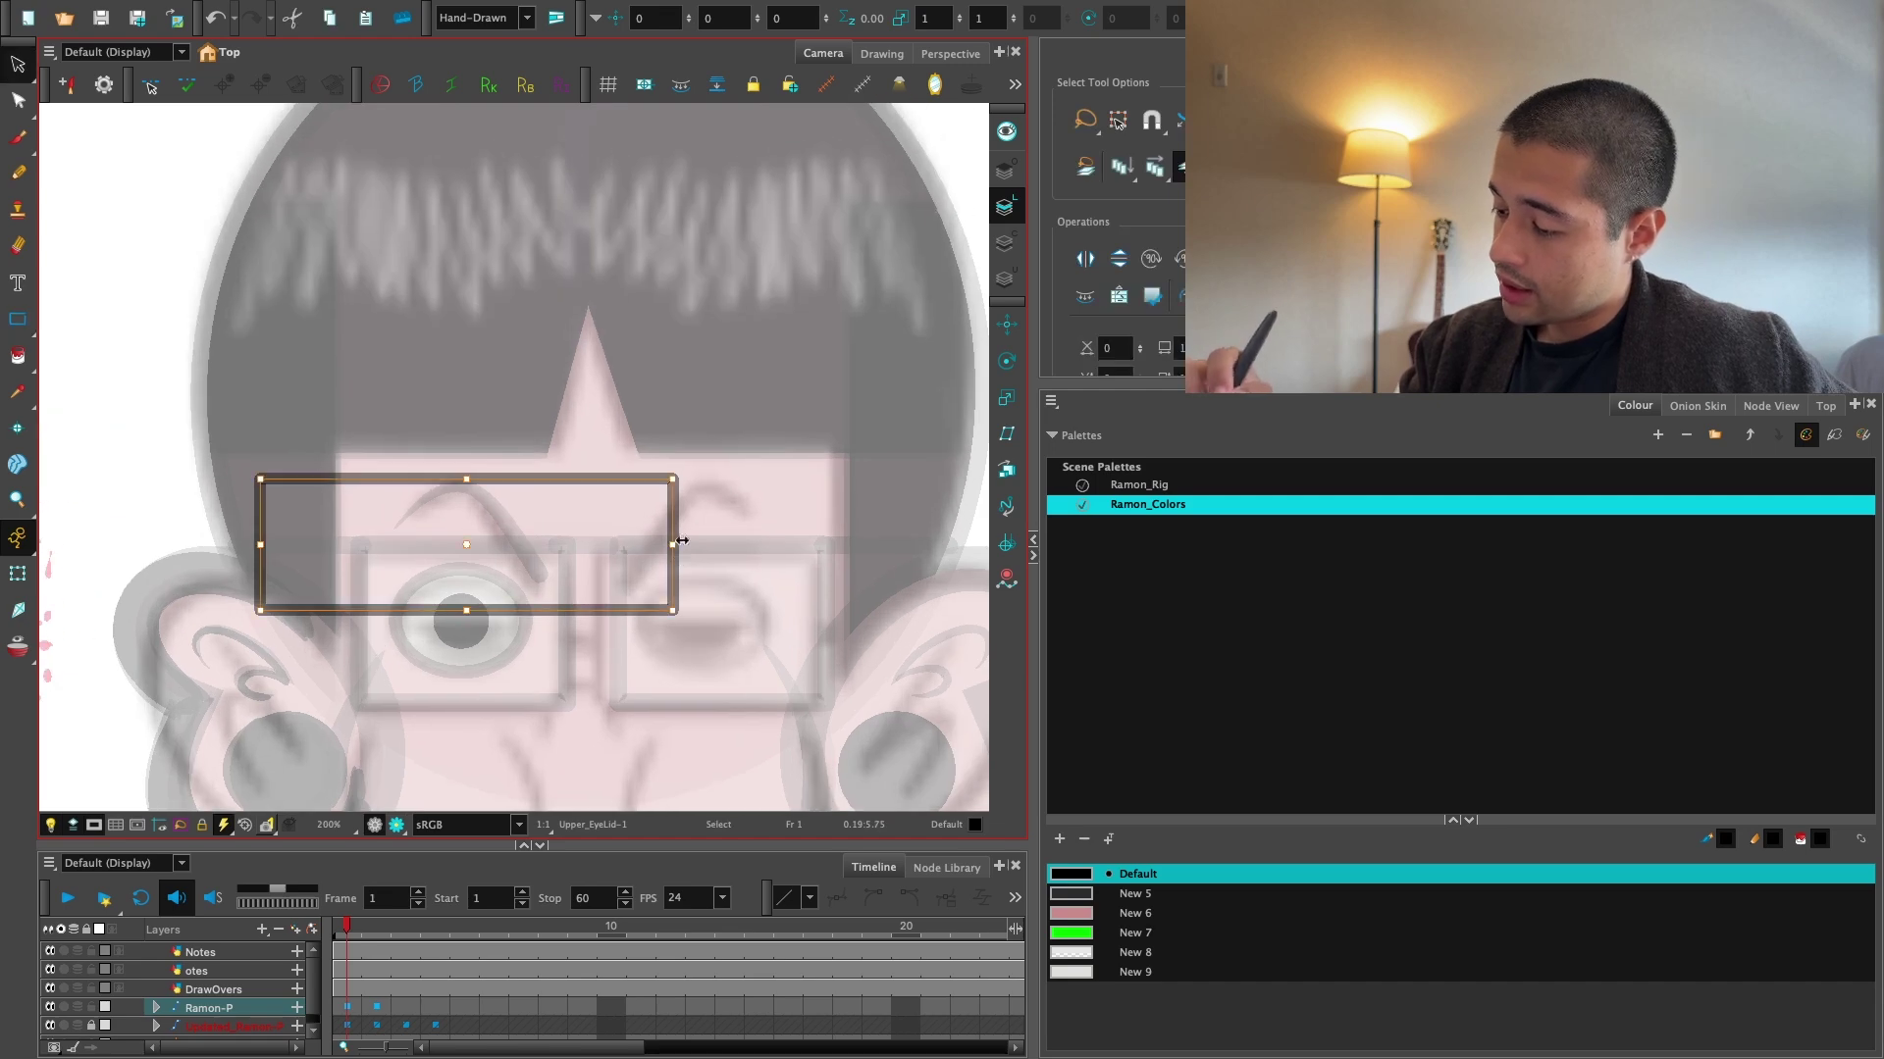
Narrow the upper eyelid rectangle from both sides to slightly wider than the glasses lens around the open eye.
drag(257, 541, 353, 540)
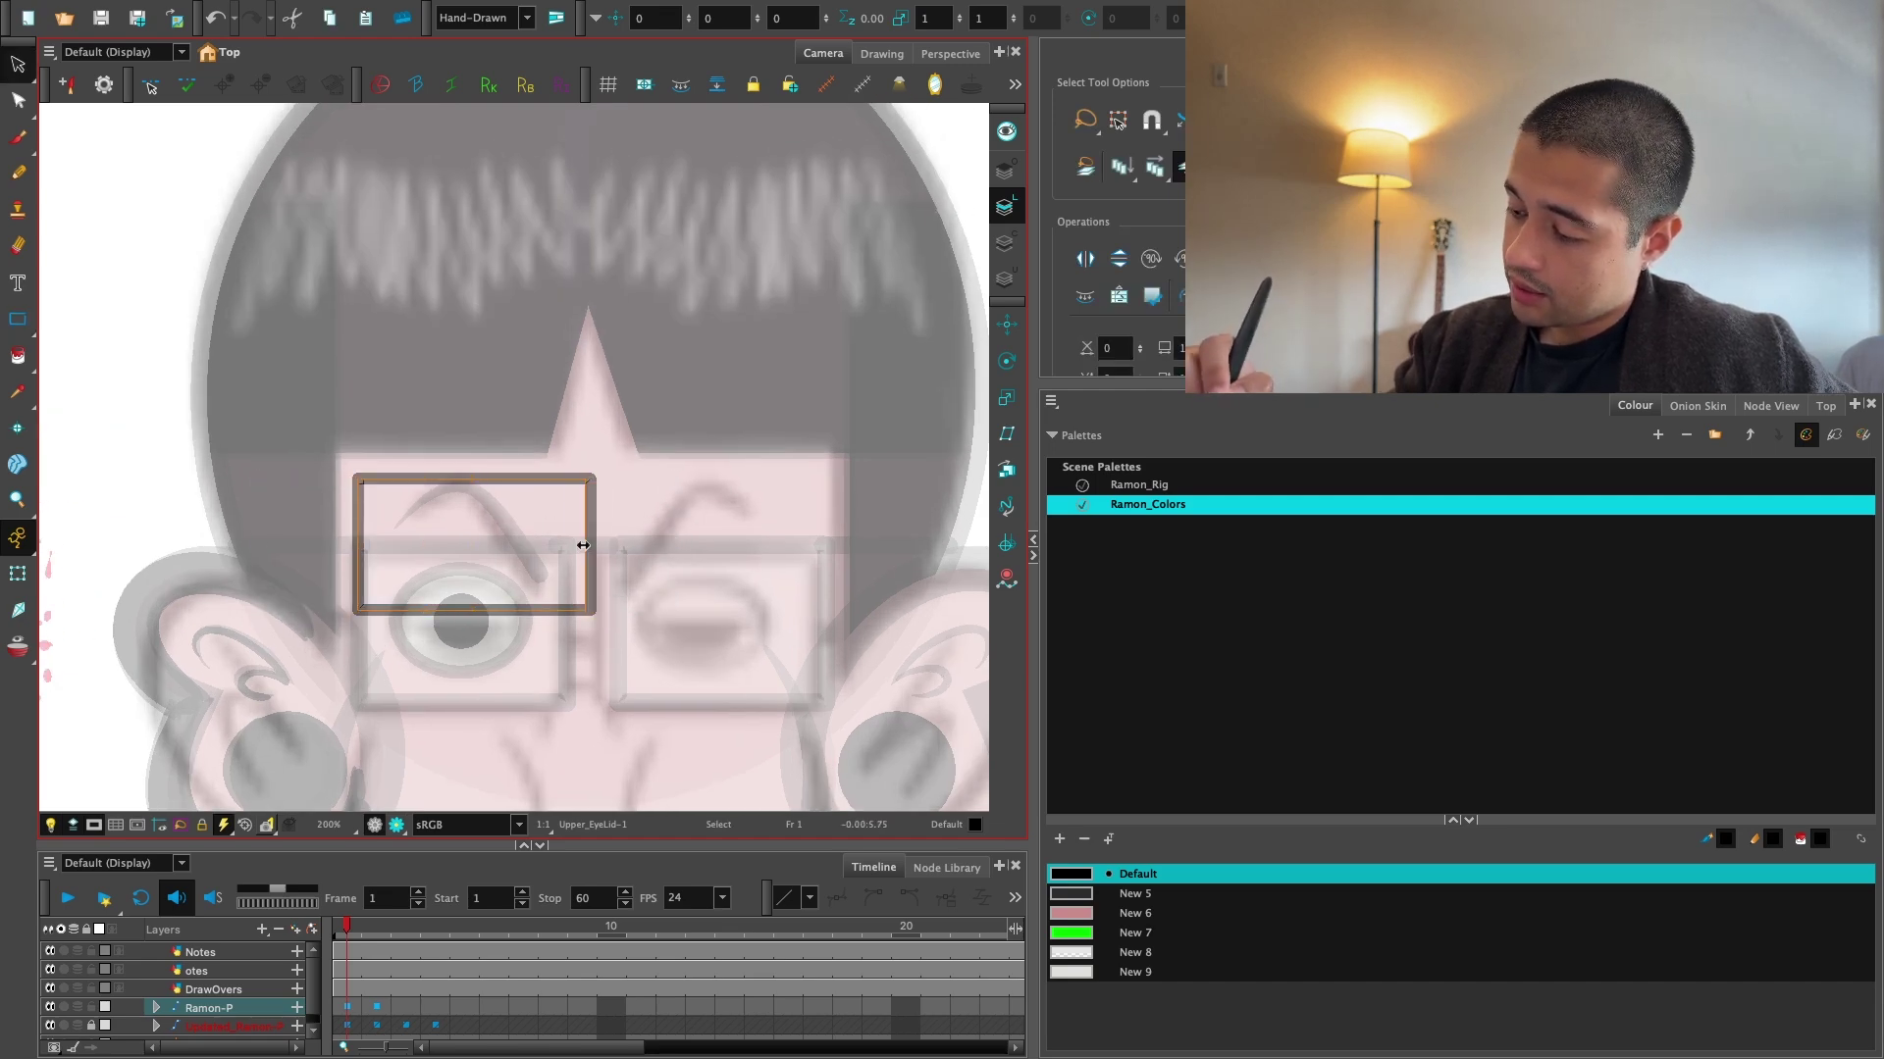
drag(583, 545, 574, 546)
drag(357, 546, 348, 546)
key(2)
key(2)
click(461, 437)
drag(458, 435, 471, 311)
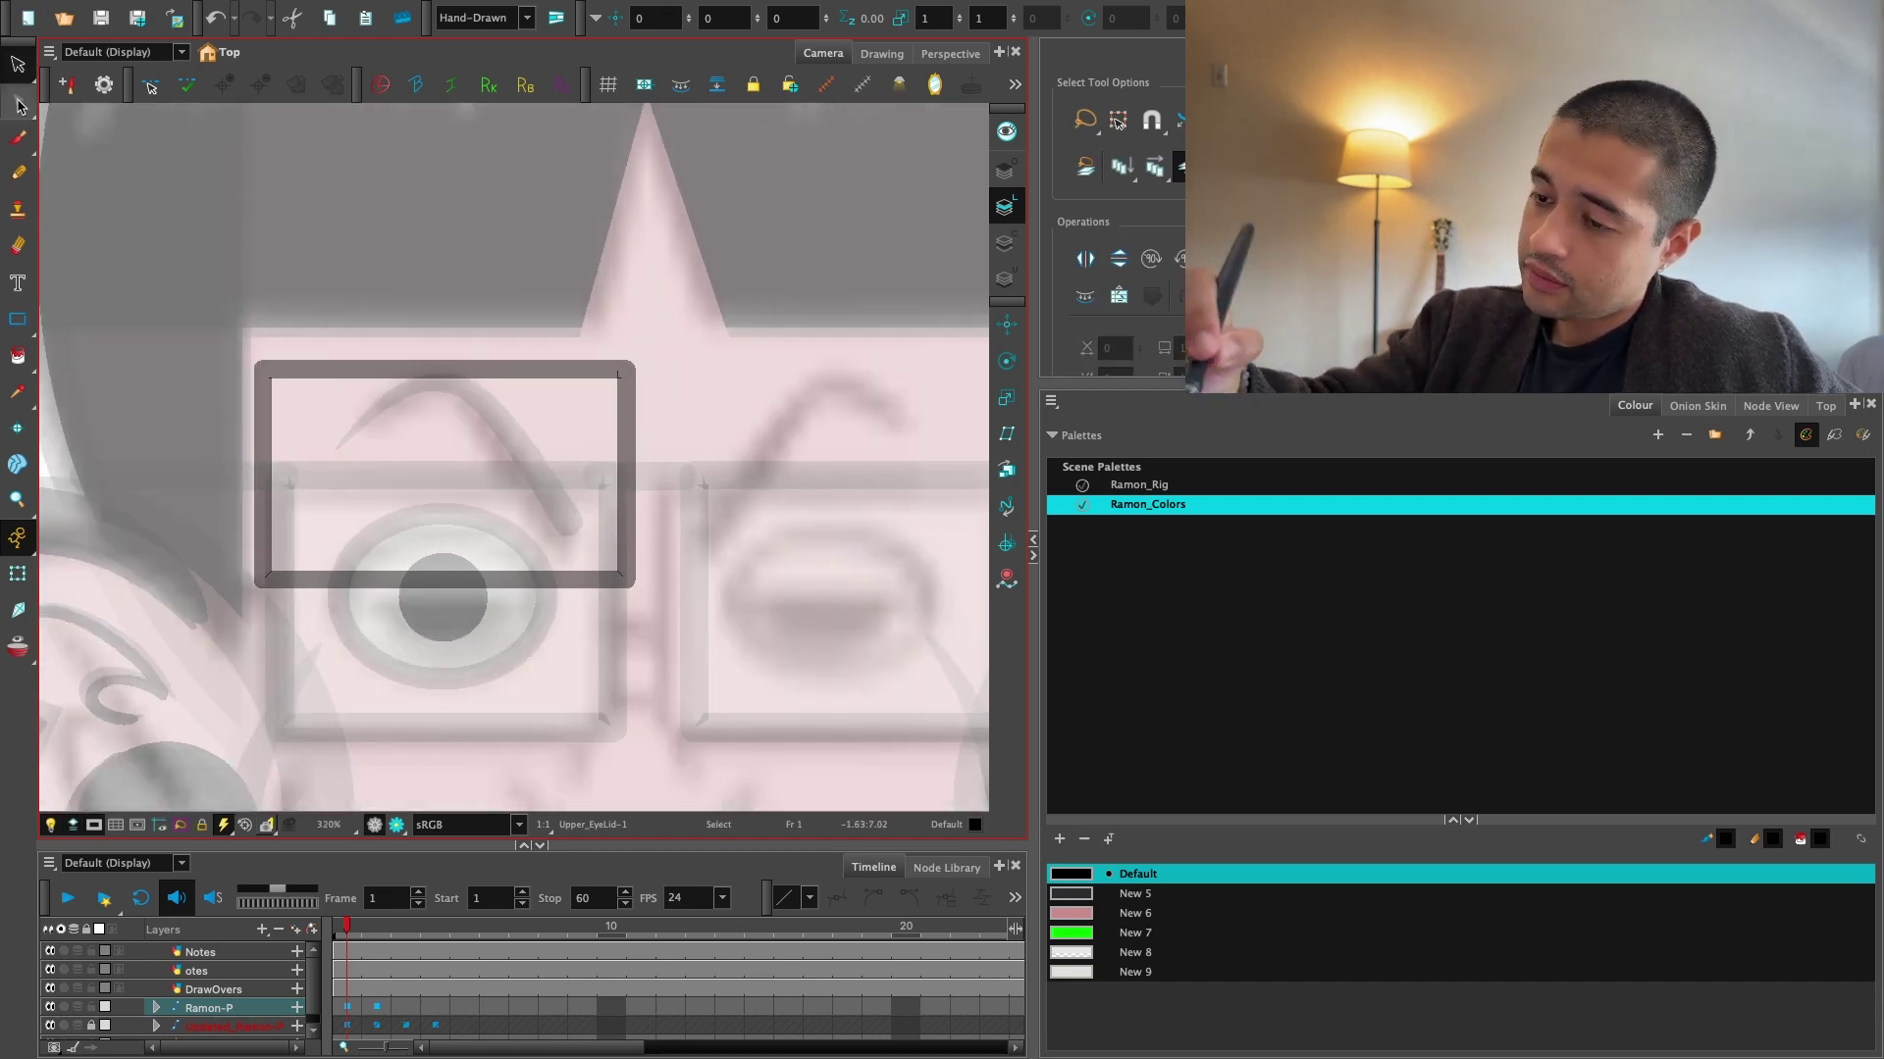
Try to remove the surplus contour points along the eyelid rectangle's edges with the Contour Editor.
click(20, 106)
key(2)
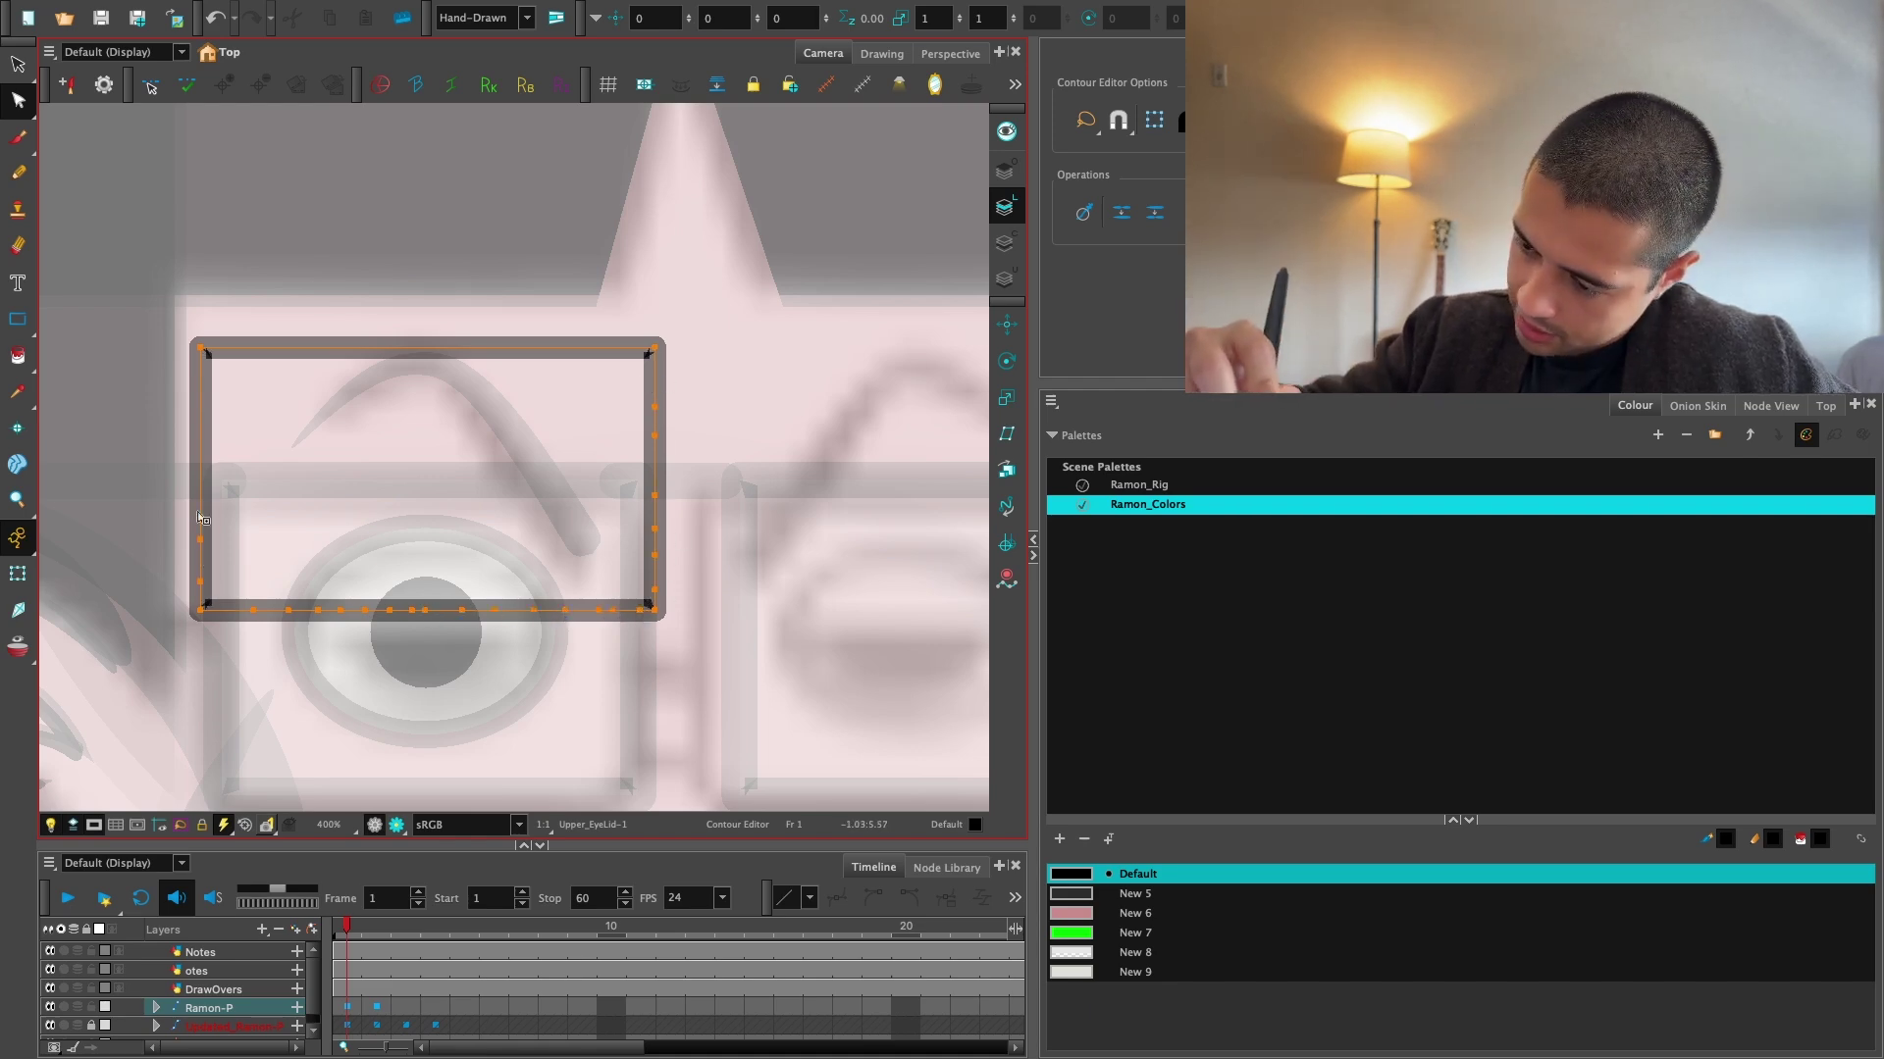
key(Delete)
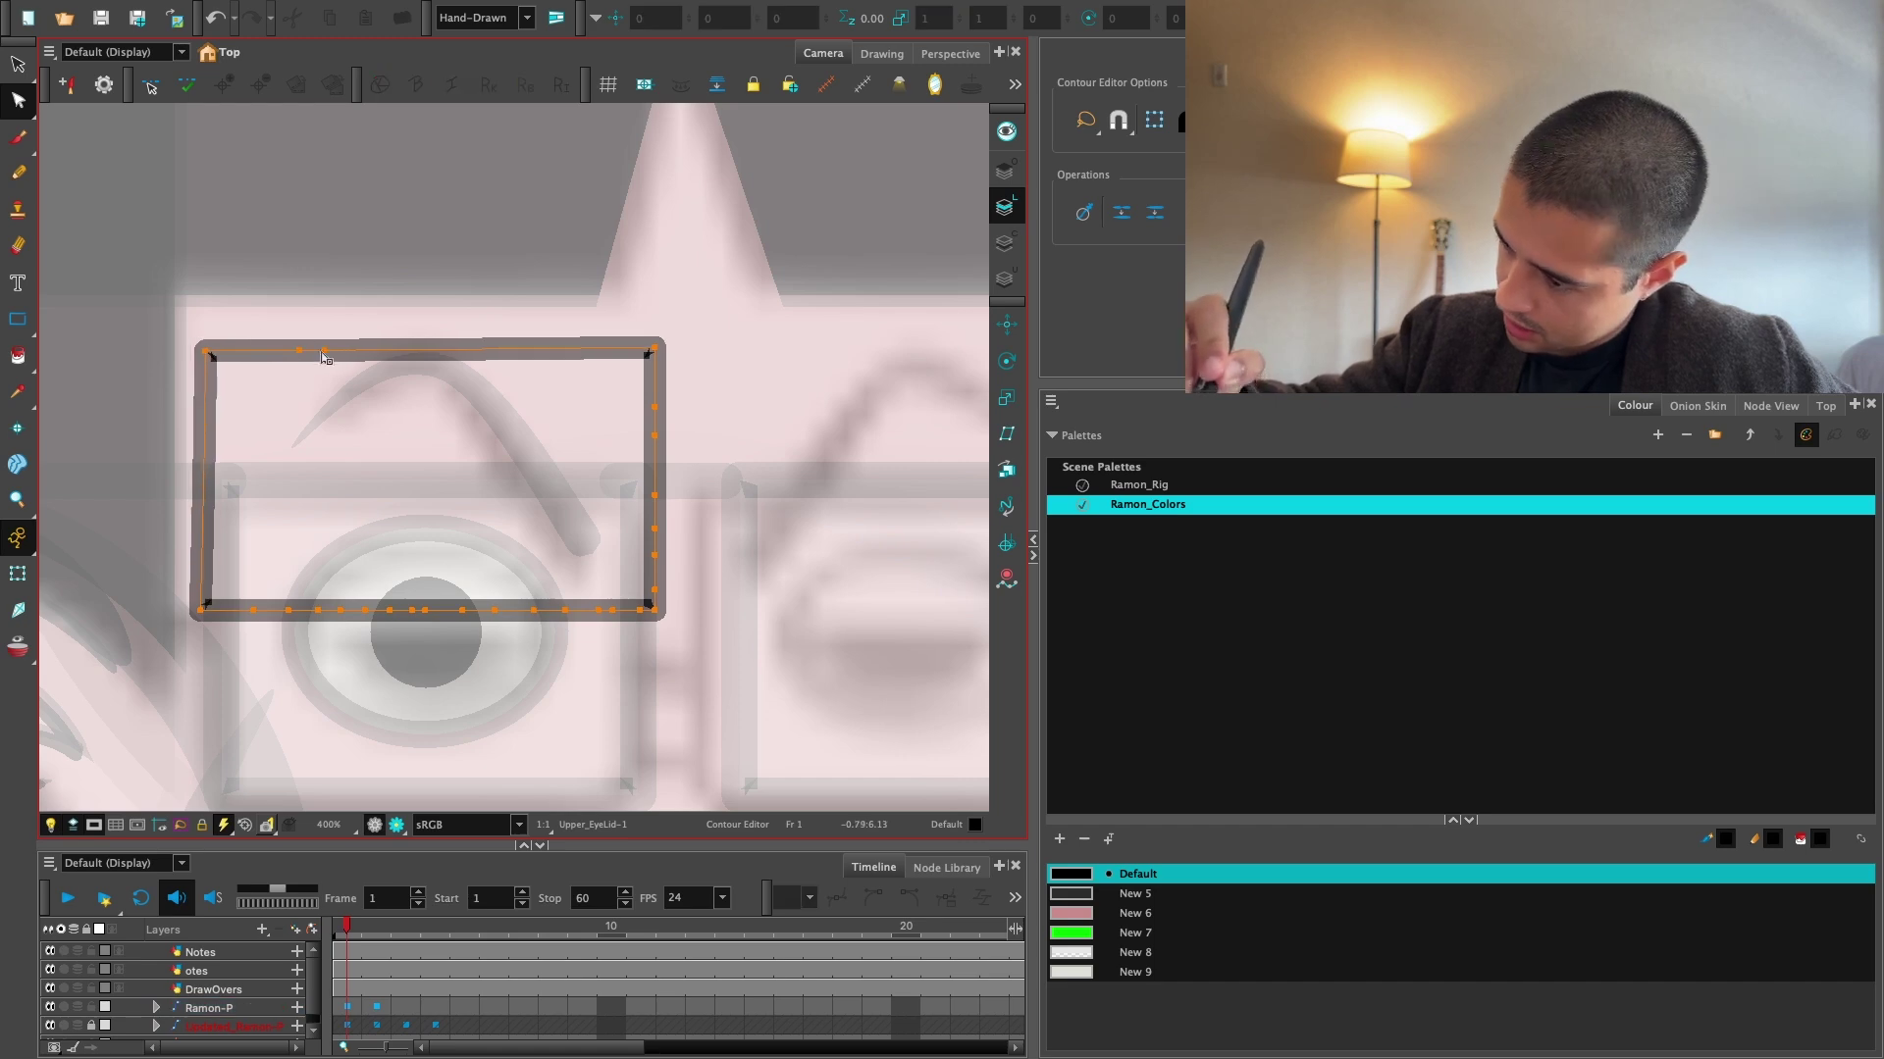
key(ctrl+z)
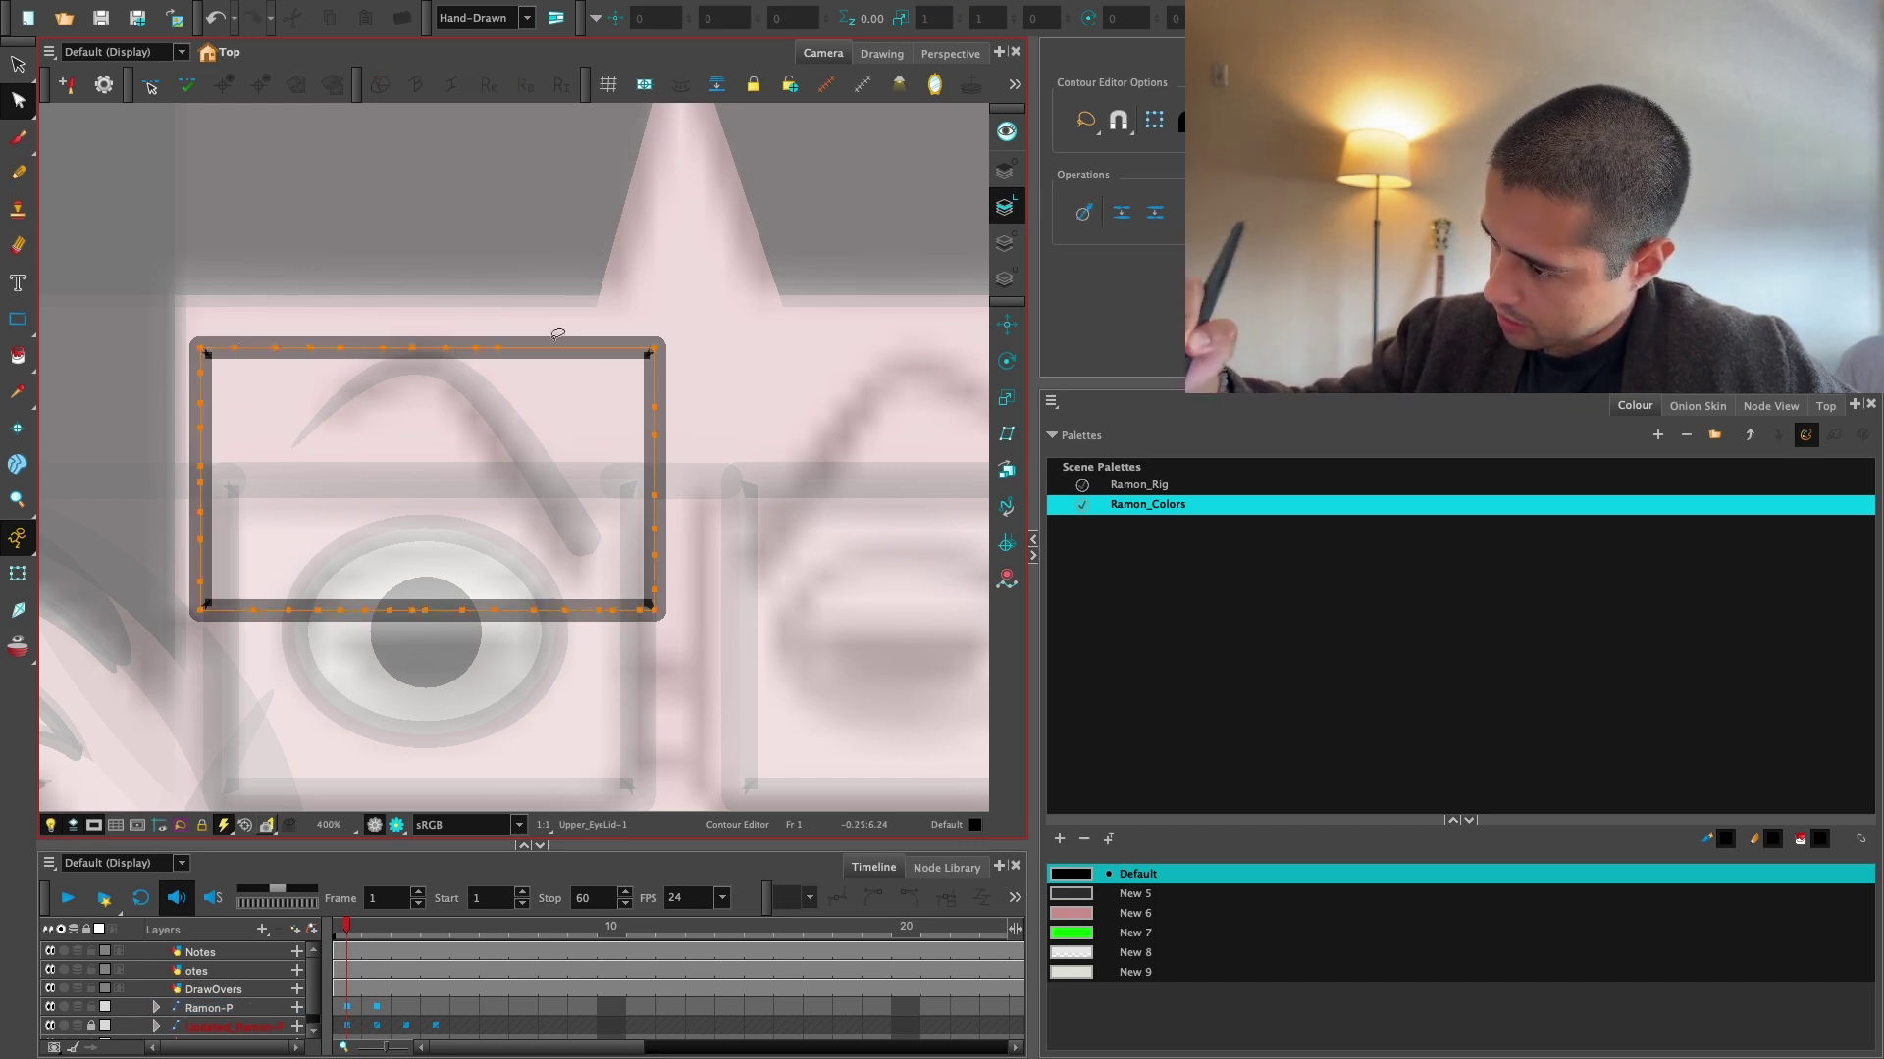
click(235, 609)
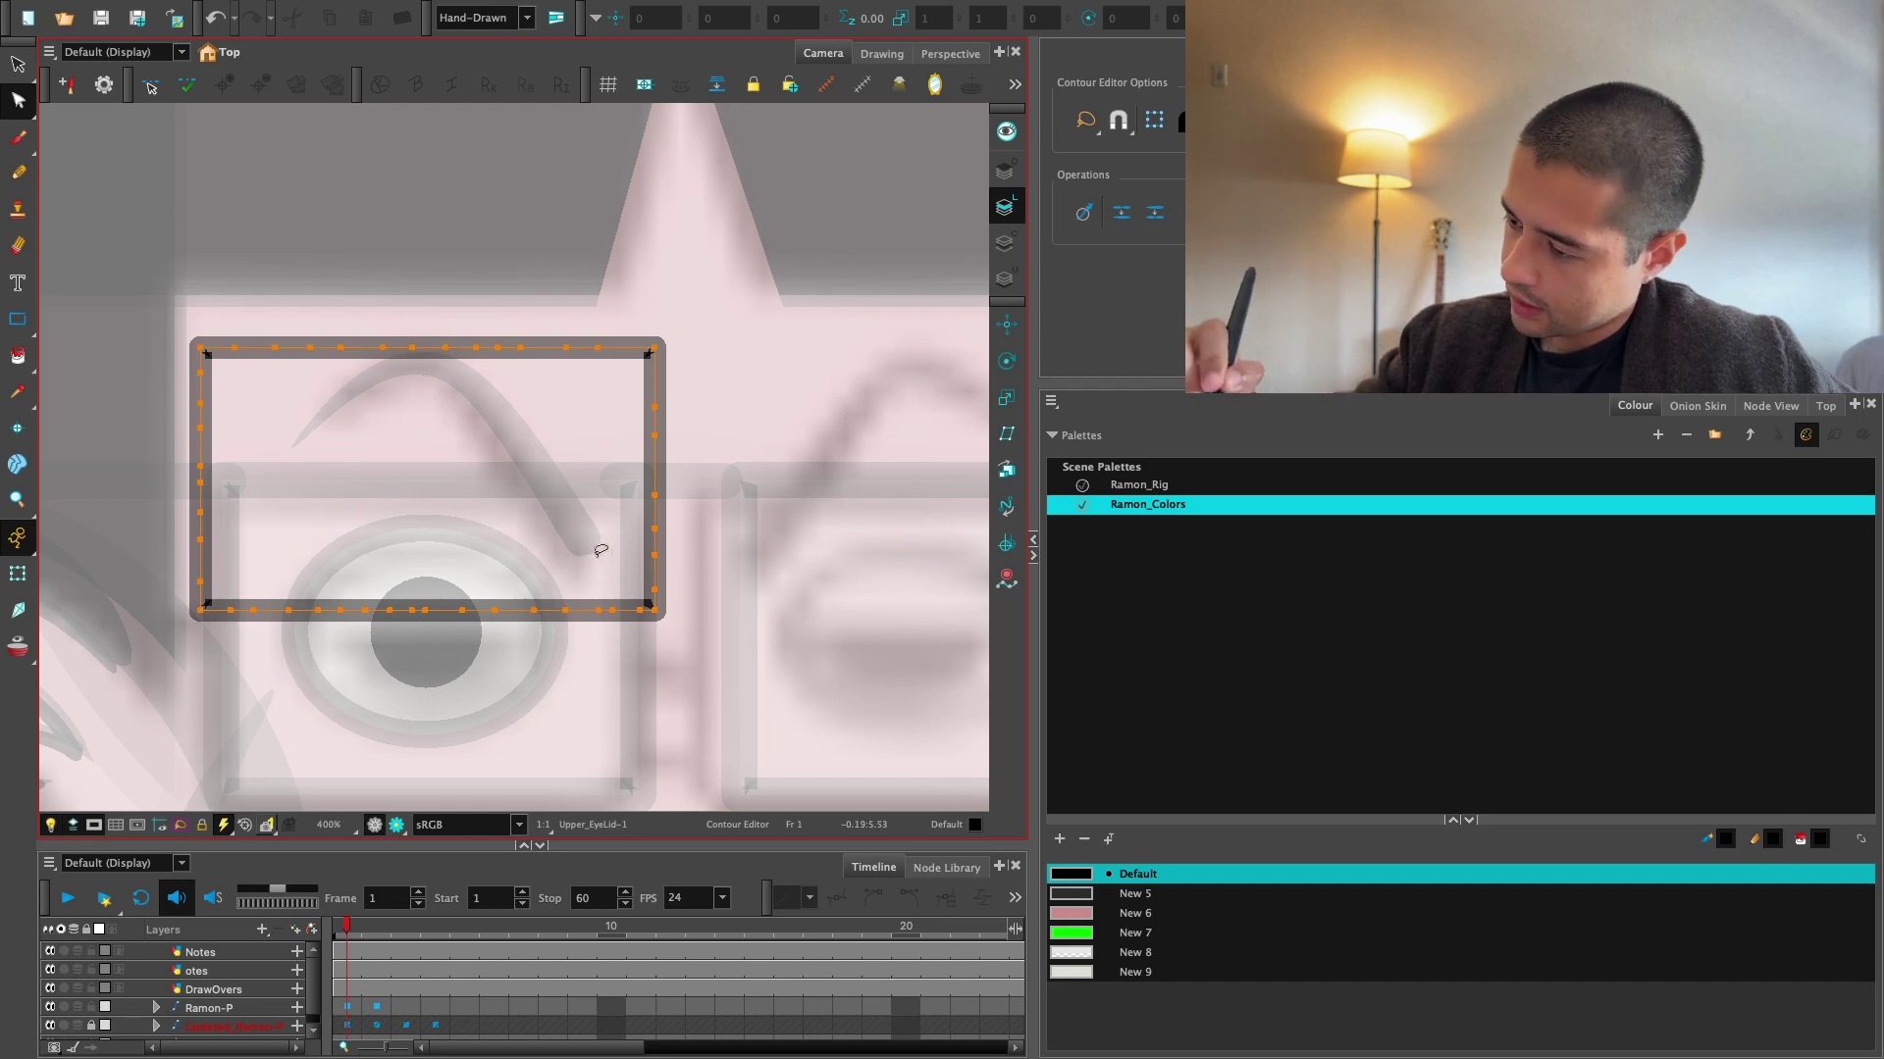
click(642, 488)
key(1)
key(1)
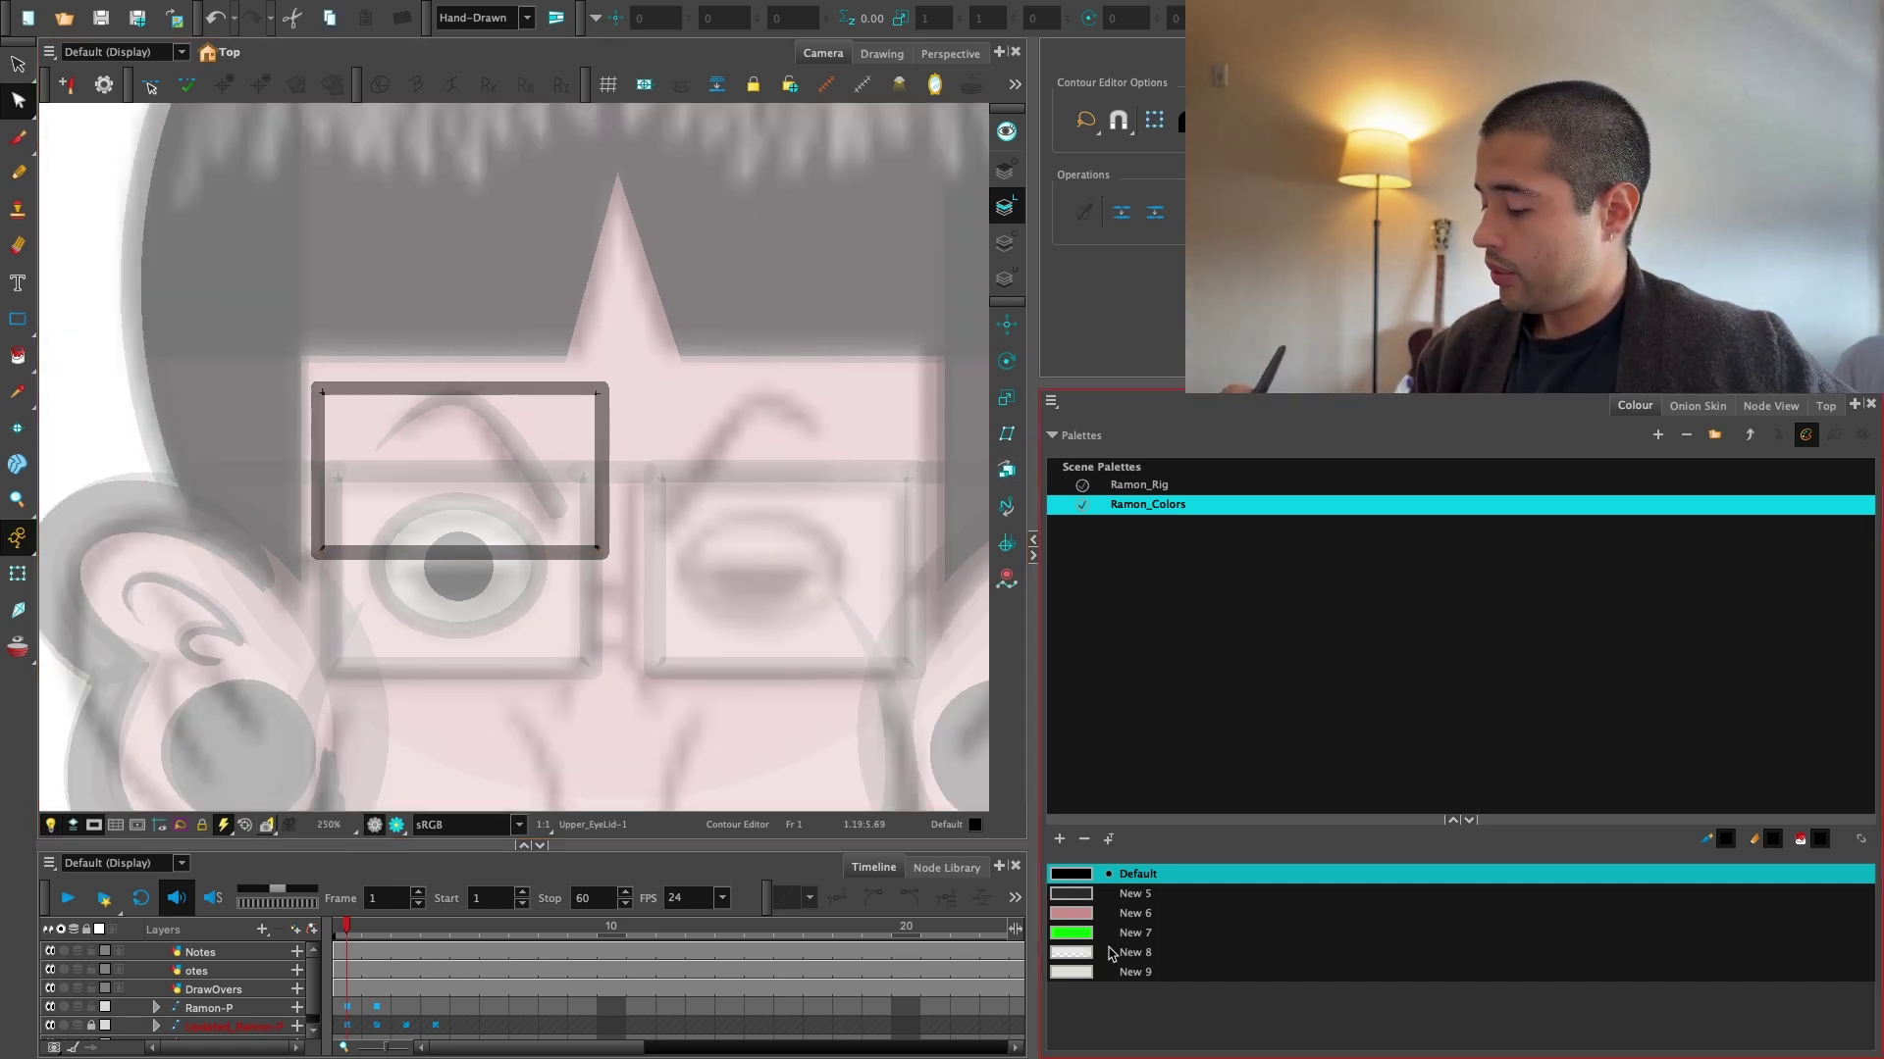
Add a swatch based on New 6 to the Ramon_Colors palette and make it a darker pink.
click(1118, 914)
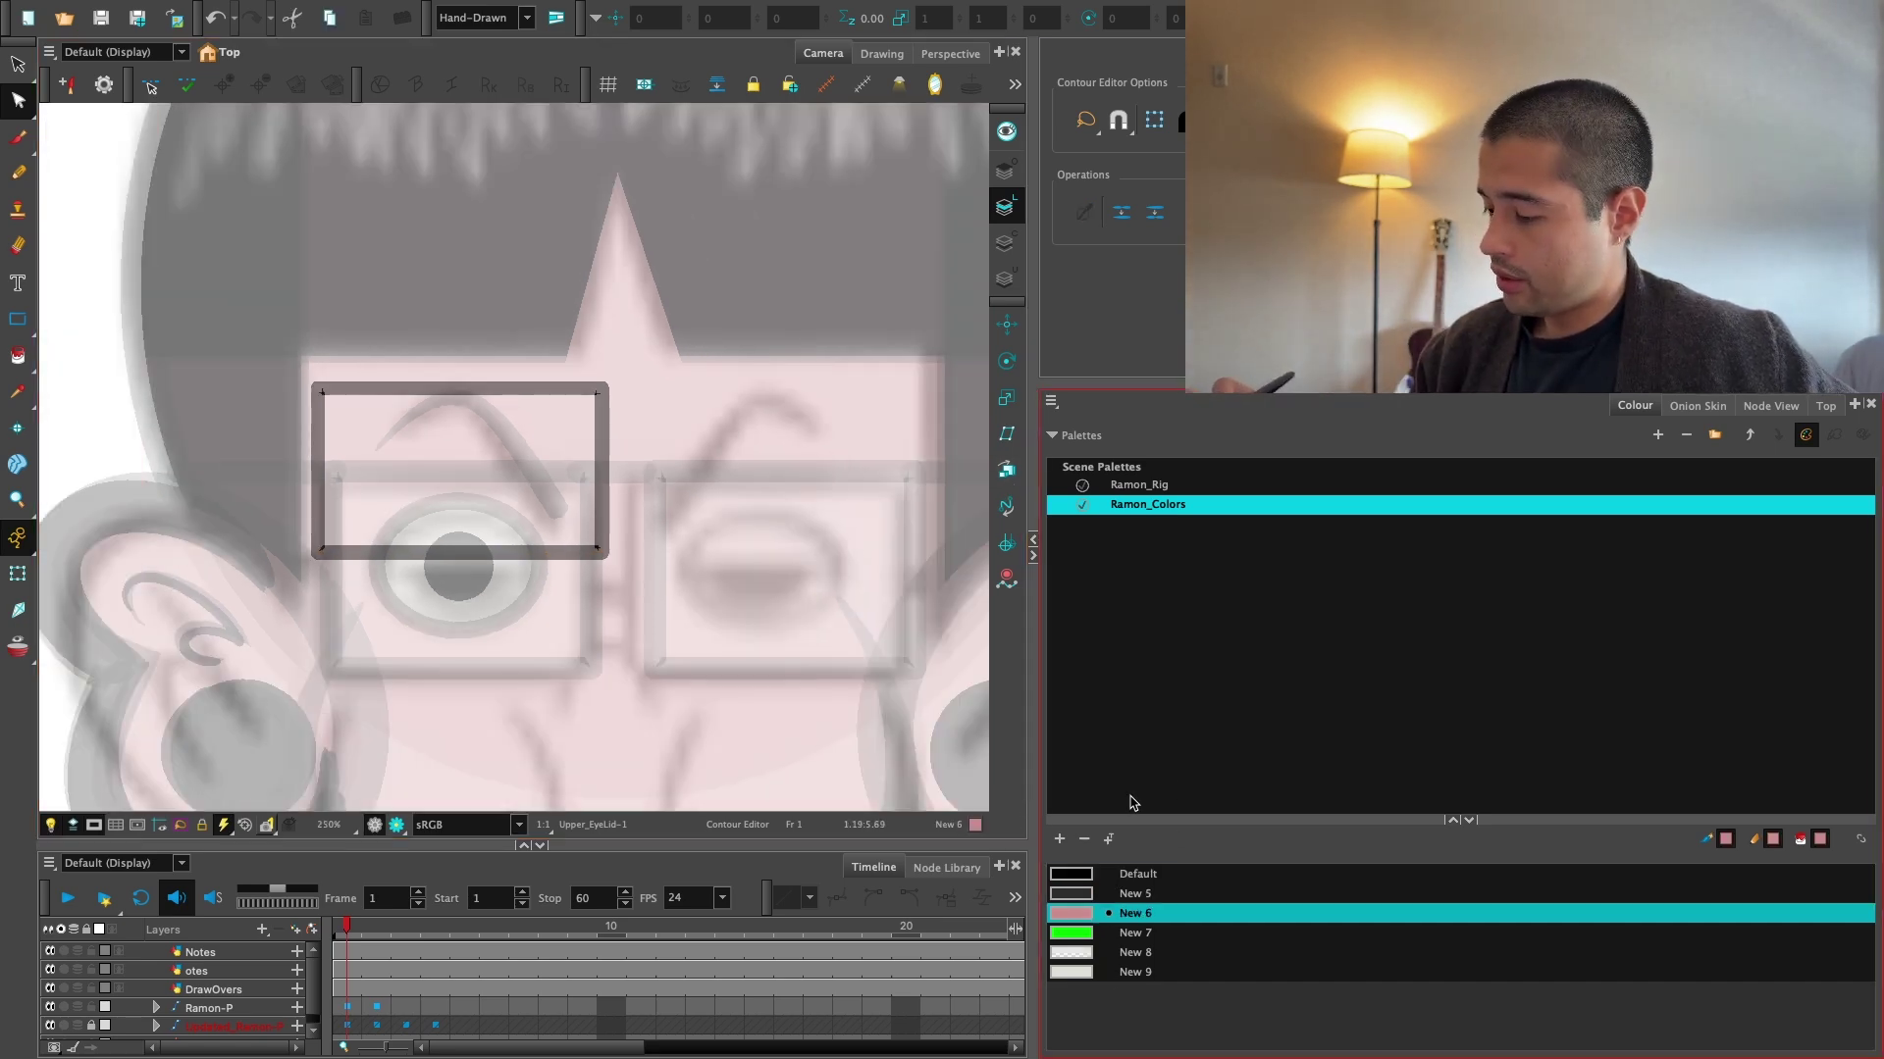
click(1060, 839)
double_click(1082, 992)
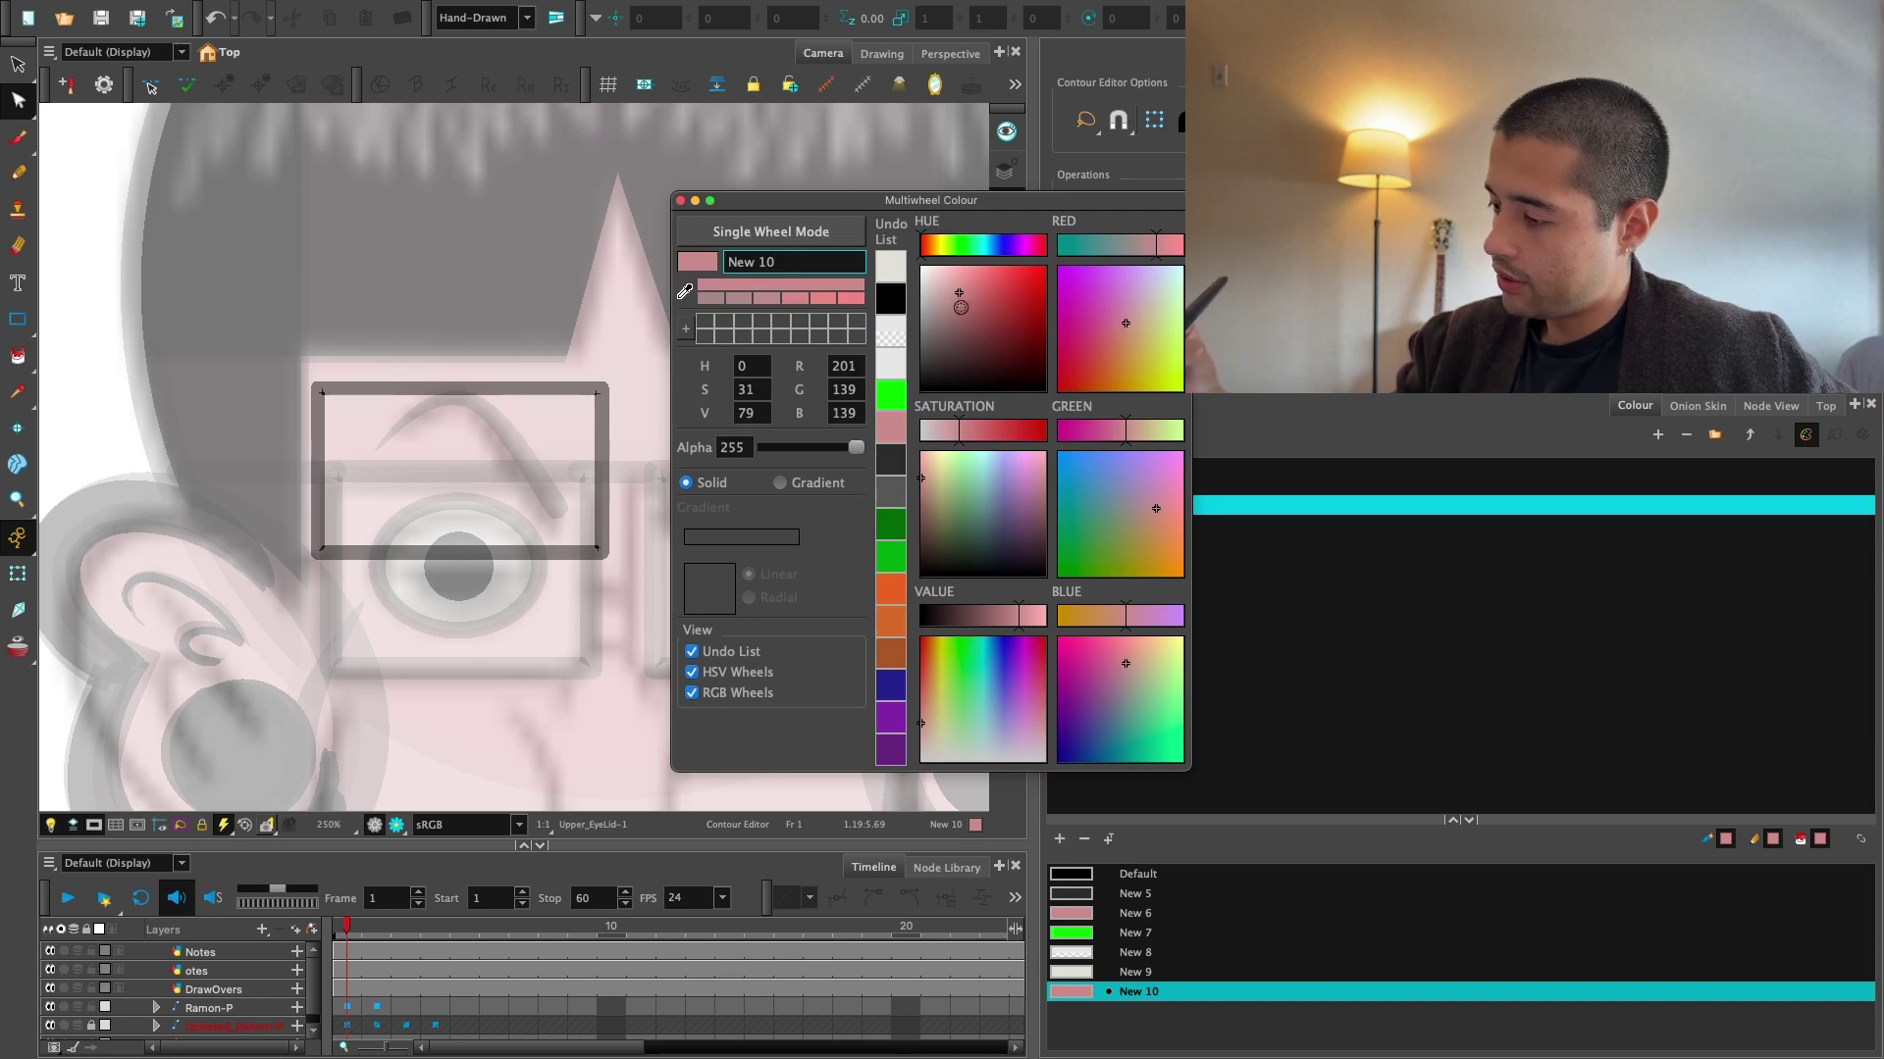
click(960, 308)
click(681, 201)
On the Colour Art layer, create the eyelid's outline from its line art and fill it with New 10.
key(alt+i)
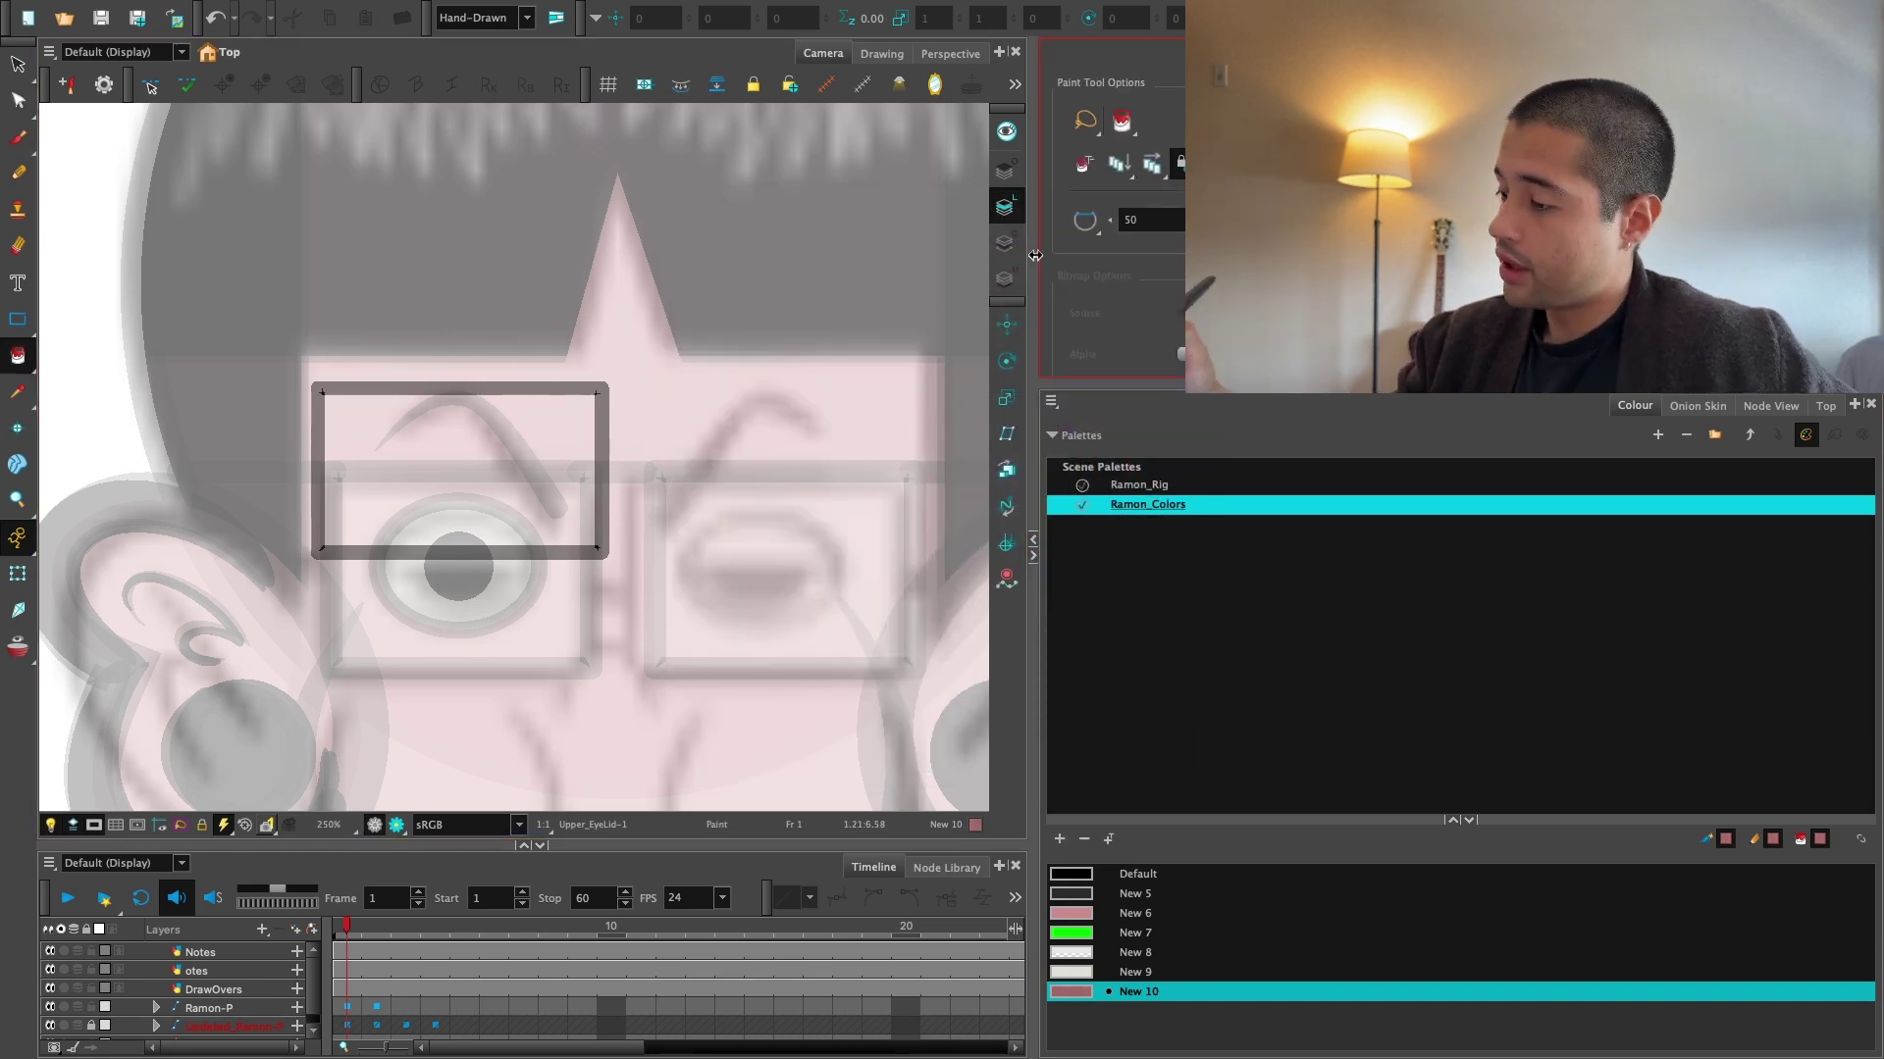
click(1005, 242)
click(680, 86)
click(500, 451)
click(18, 573)
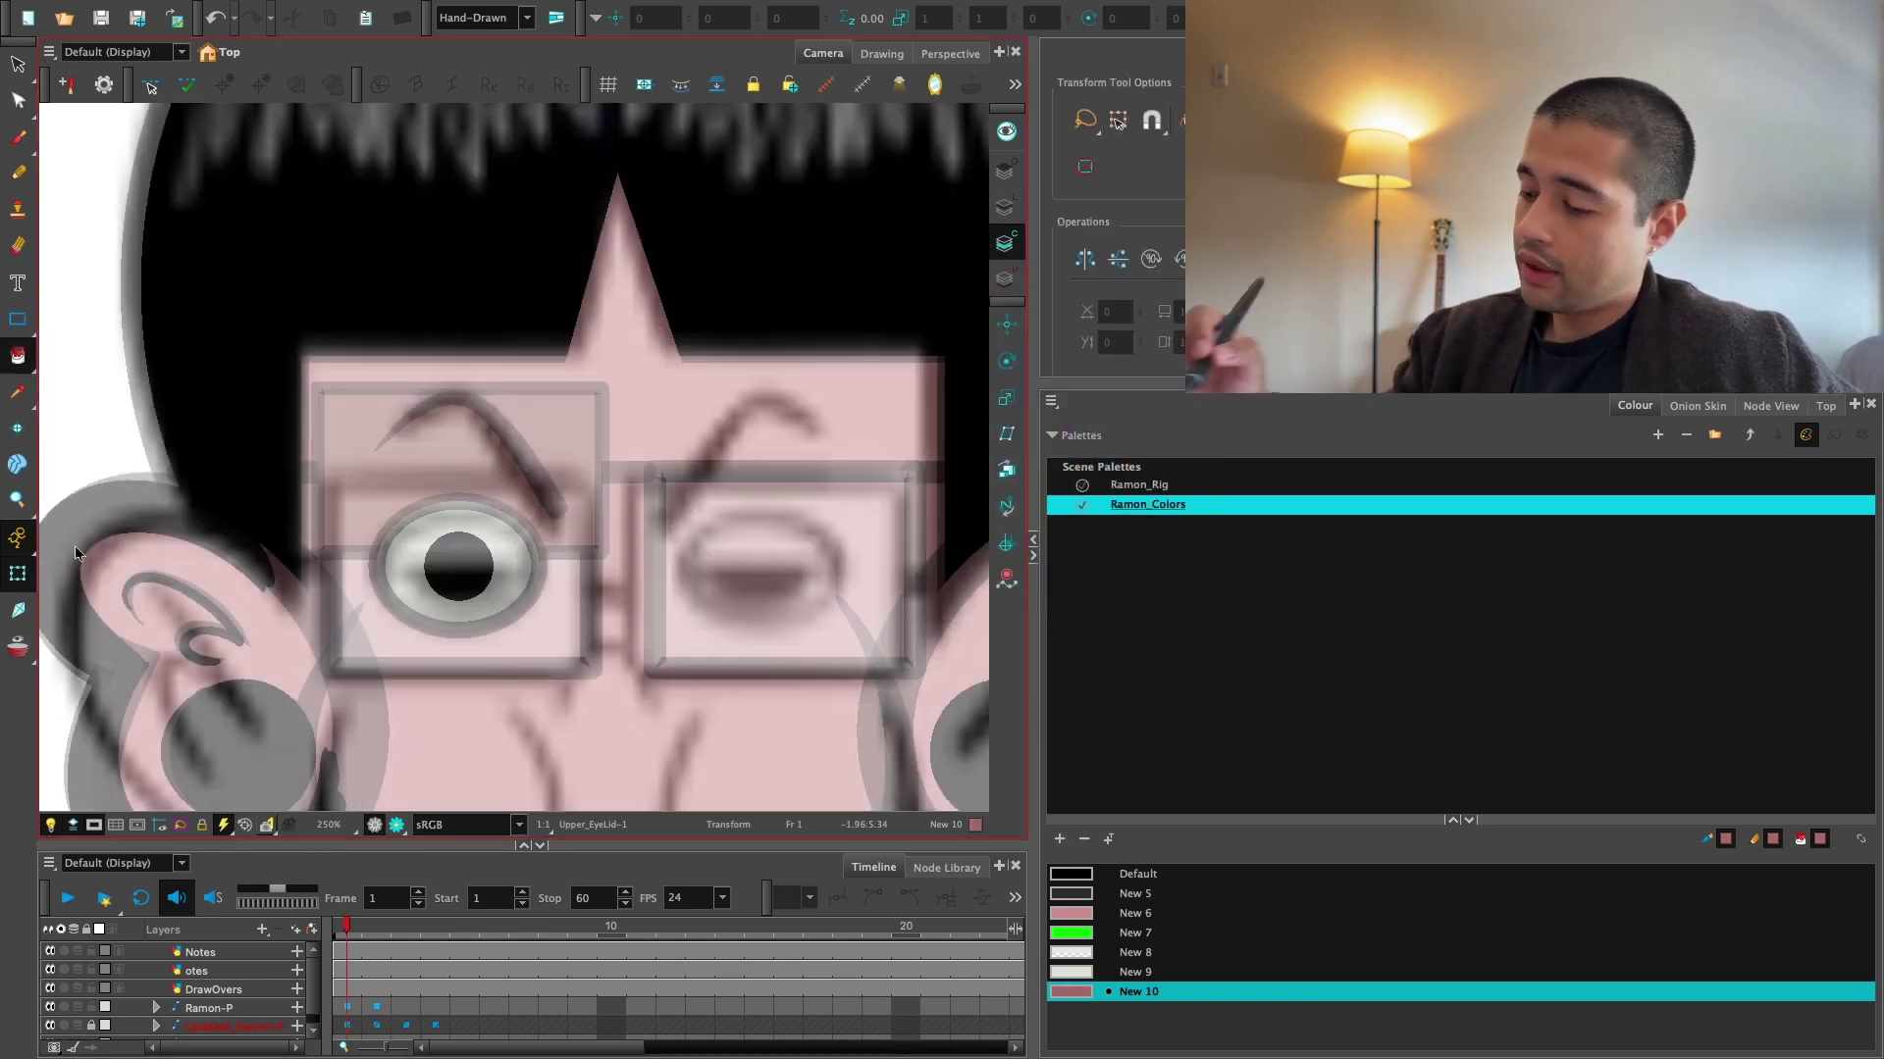
Select the Cutter node under the eyelids' Composite in the node network and go to frame 2.
click(1761, 407)
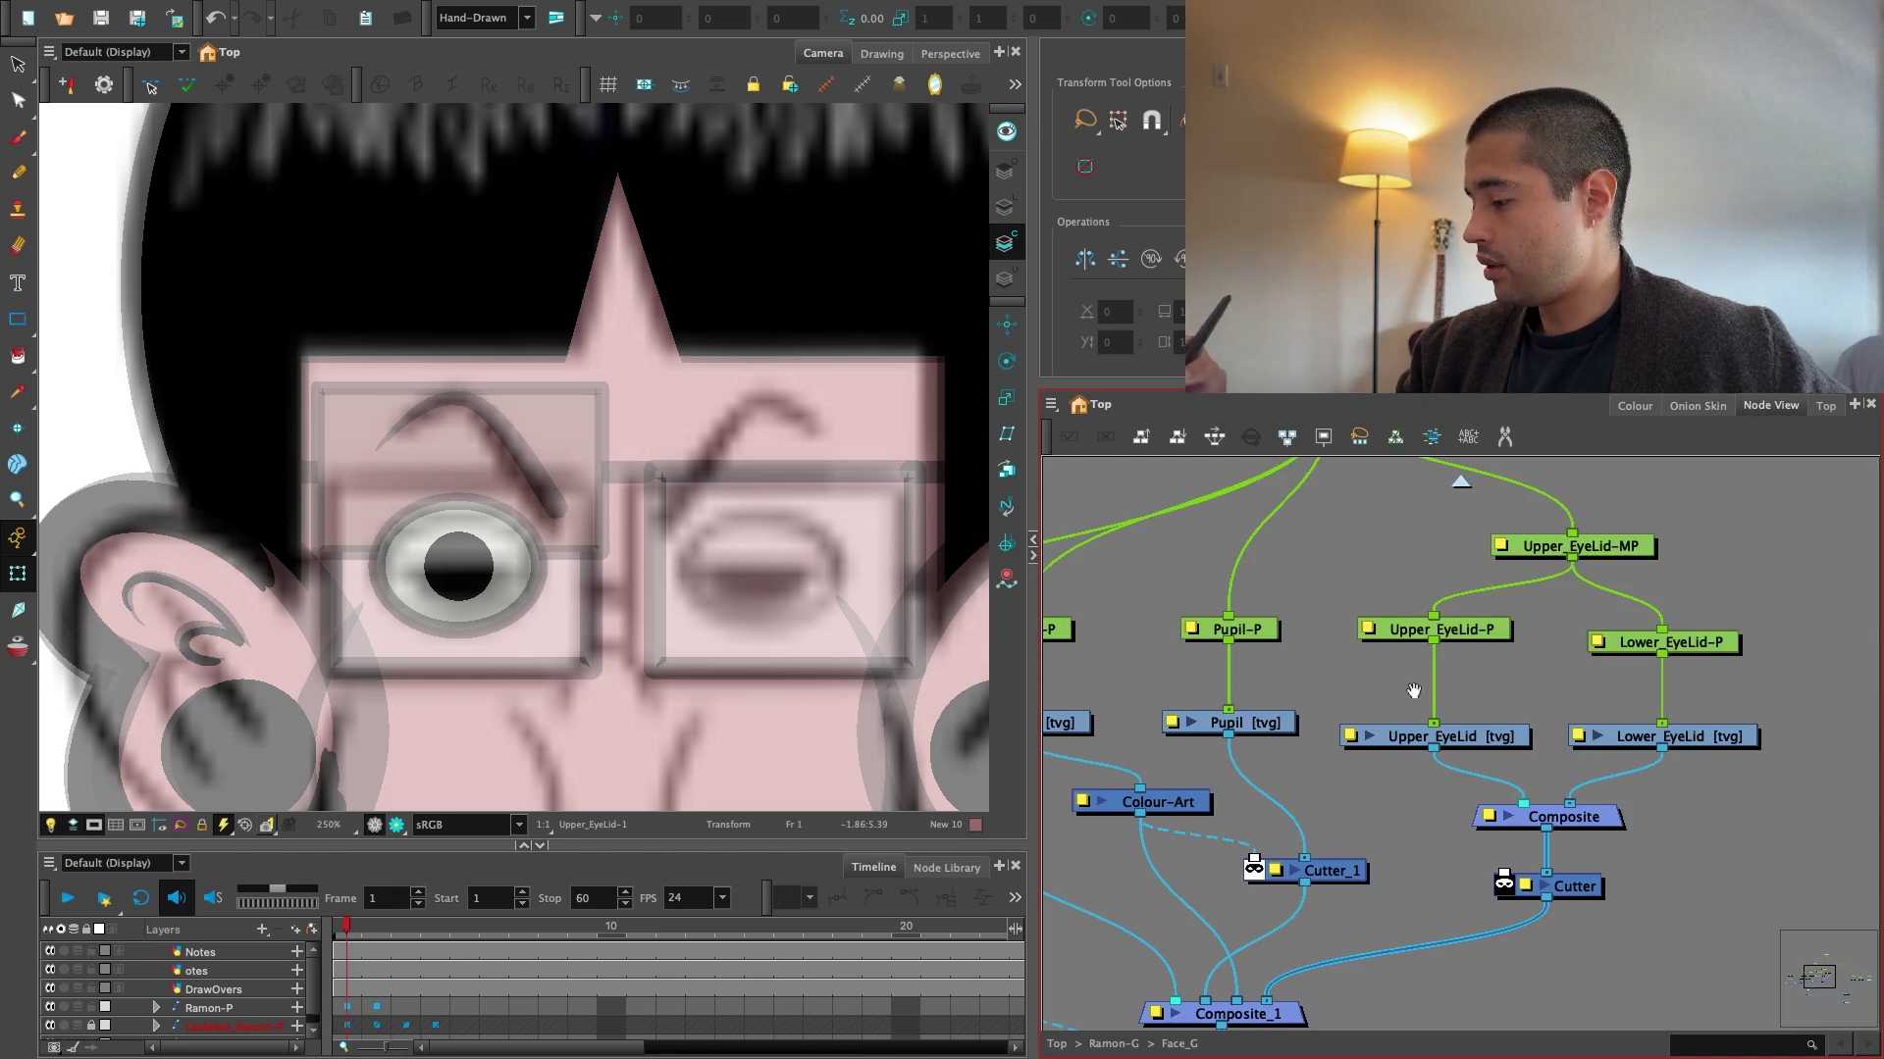
key(1)
key(1)
drag(708, 710, 740, 668)
key(2)
drag(1654, 627, 1492, 718)
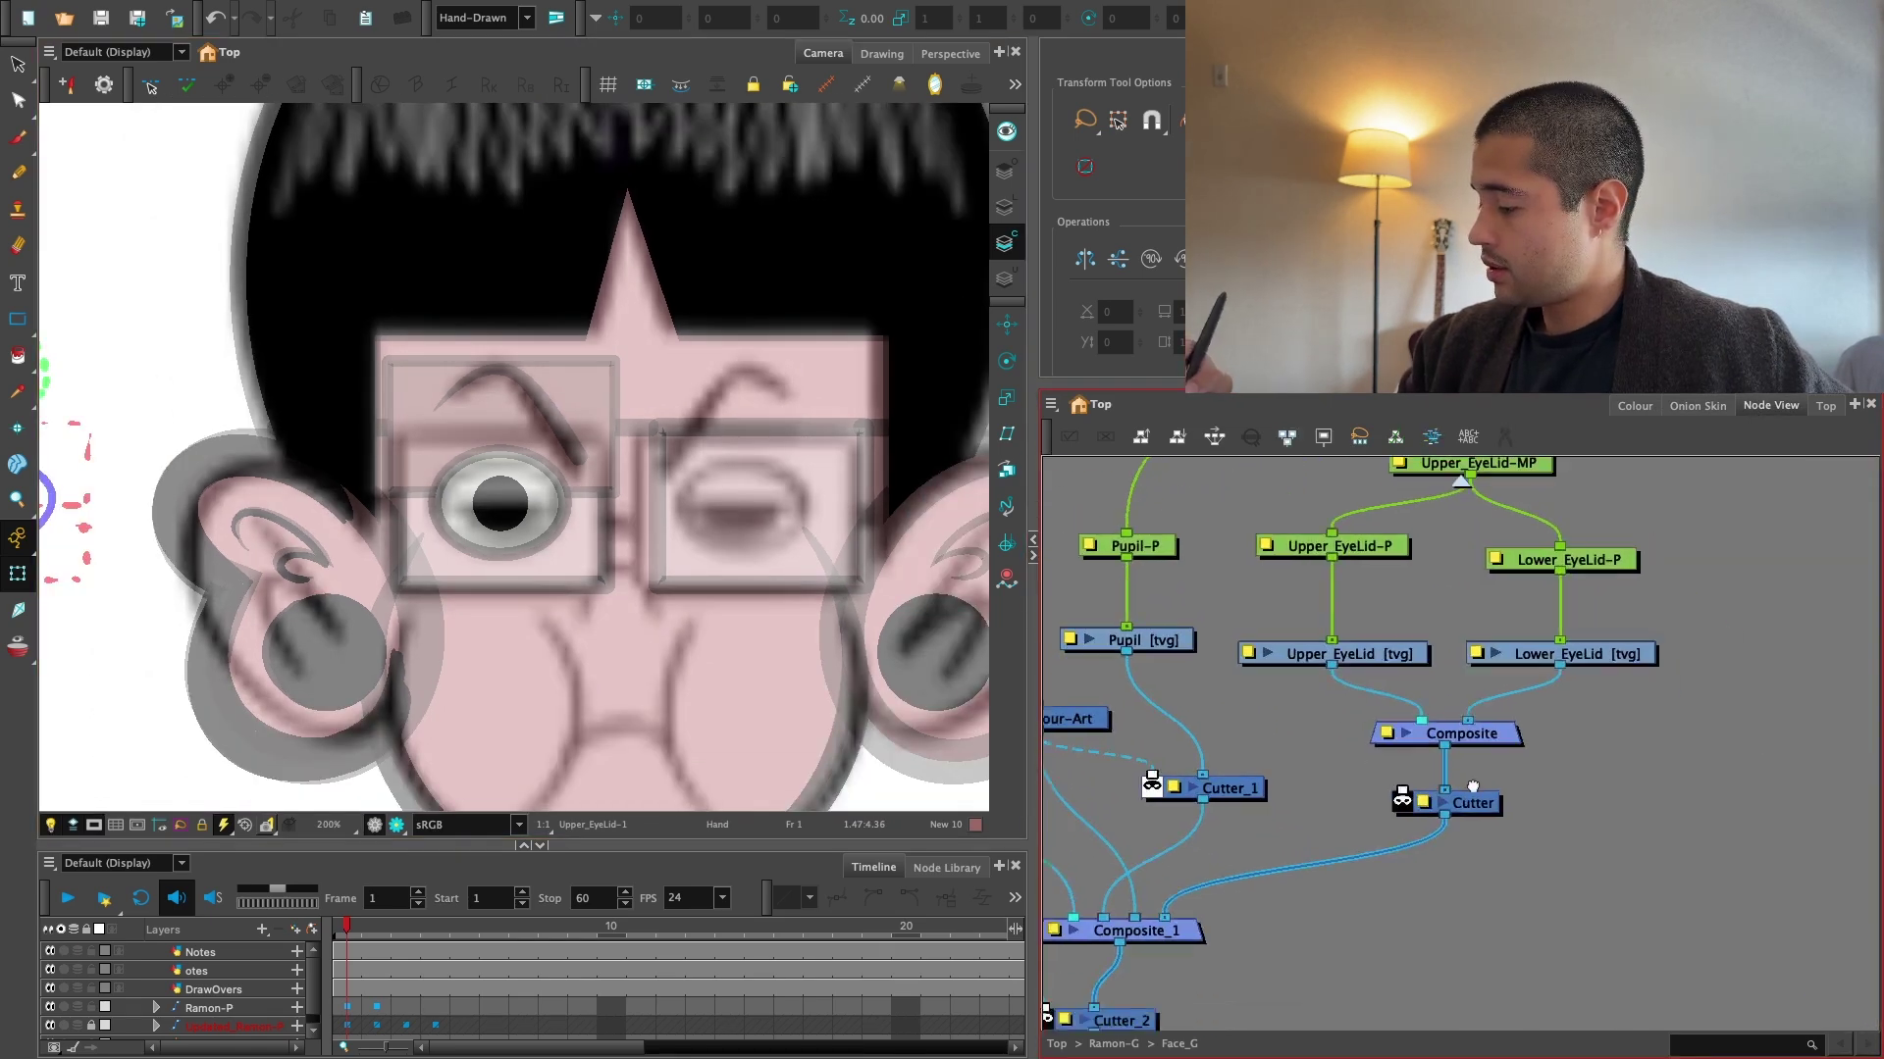
mouse_move(1490, 734)
mouse_down()
mouse_move(1490, 767)
mouse_move(1532, 728)
mouse_move(1559, 746)
mouse_up()
click(1425, 763)
key(1)
click(376, 942)
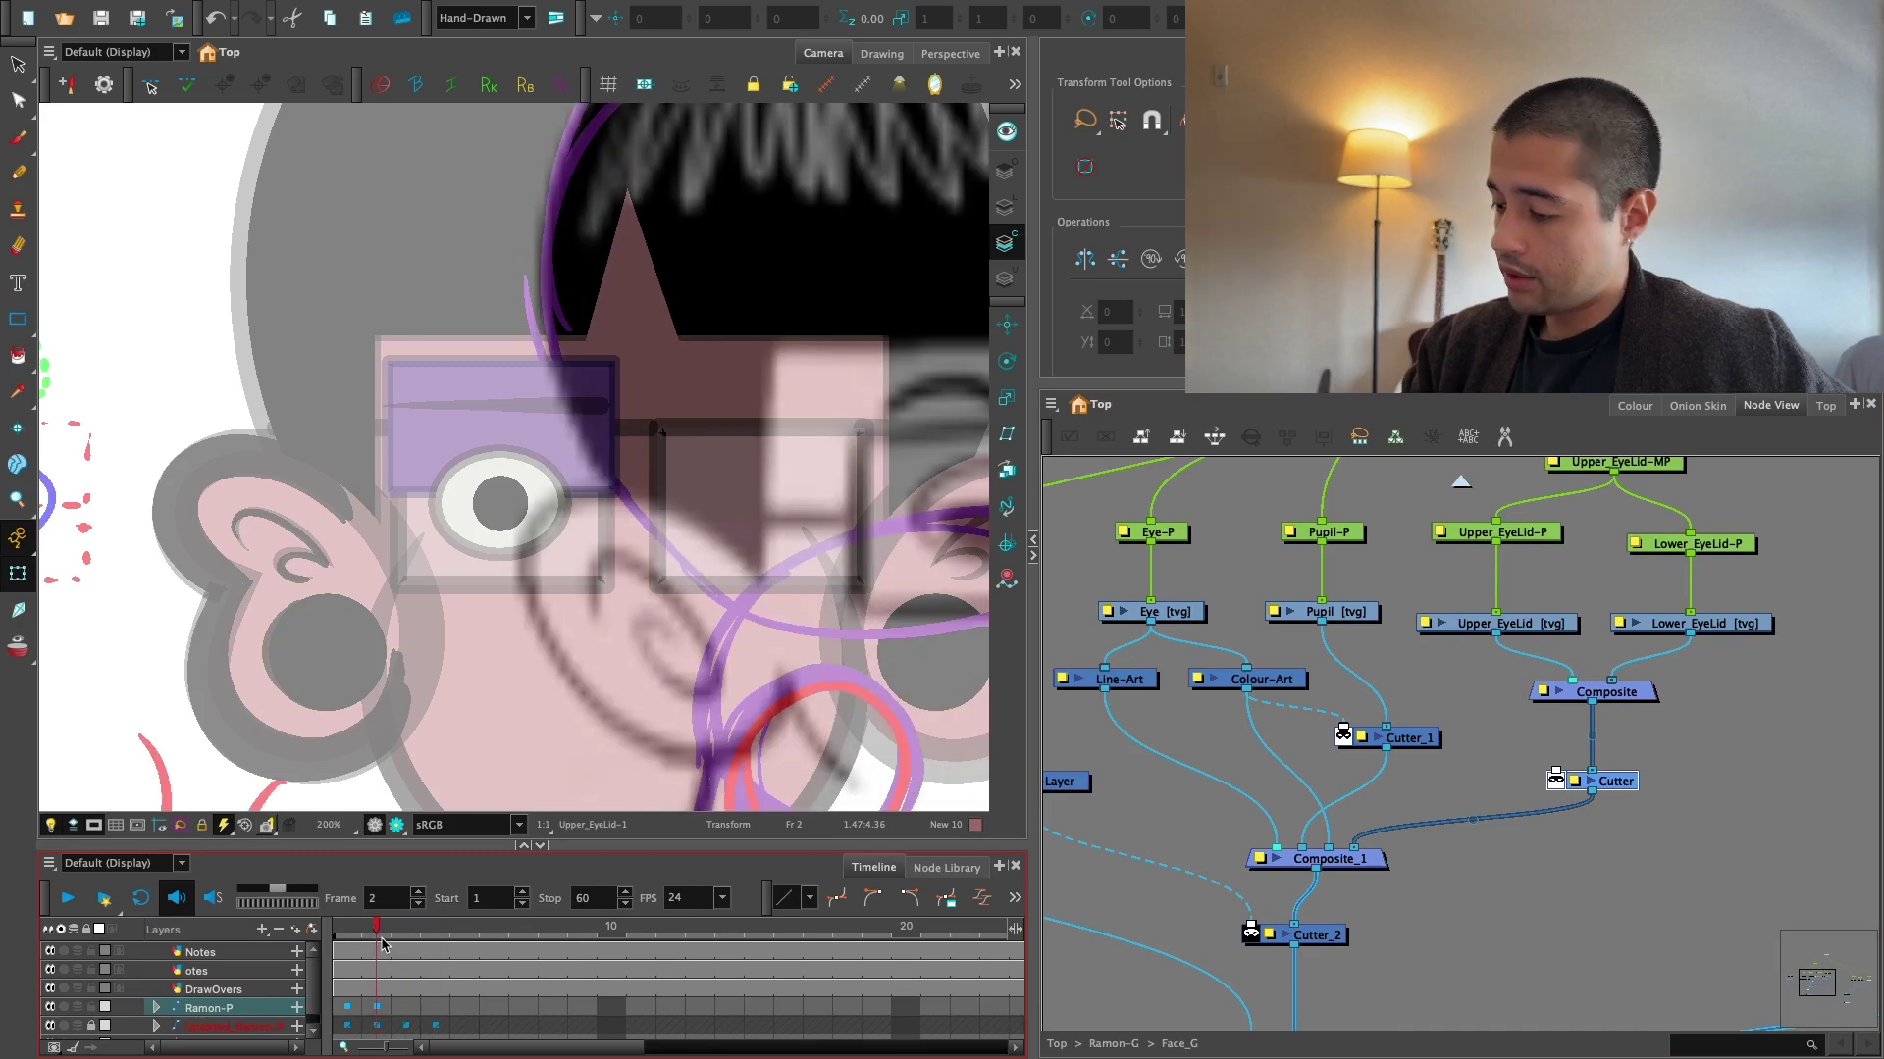
Connect Colour-Art to the eyelid Cutter's matte and reorder the Cutter's Composite_1 connection to directly after Line-Art.
click(1110, 697)
drag(1247, 689, 1554, 765)
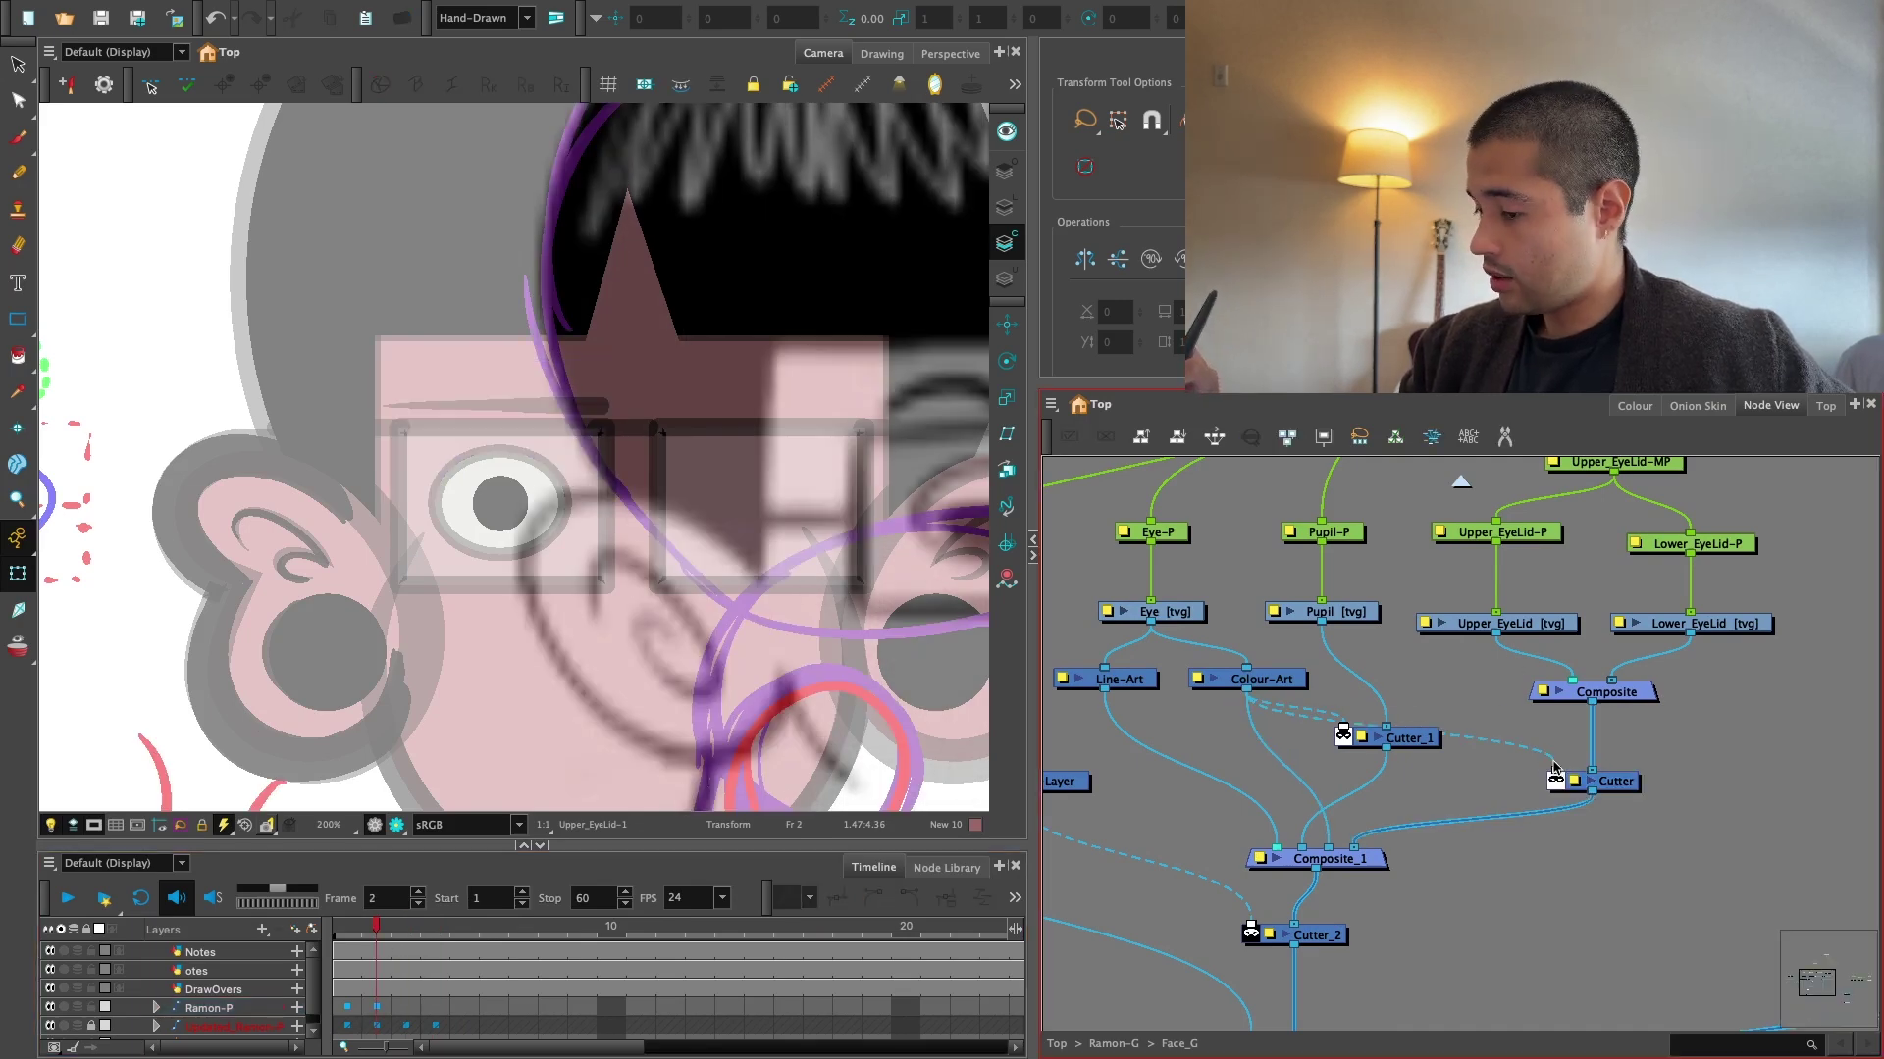
drag(1359, 841, 1302, 848)
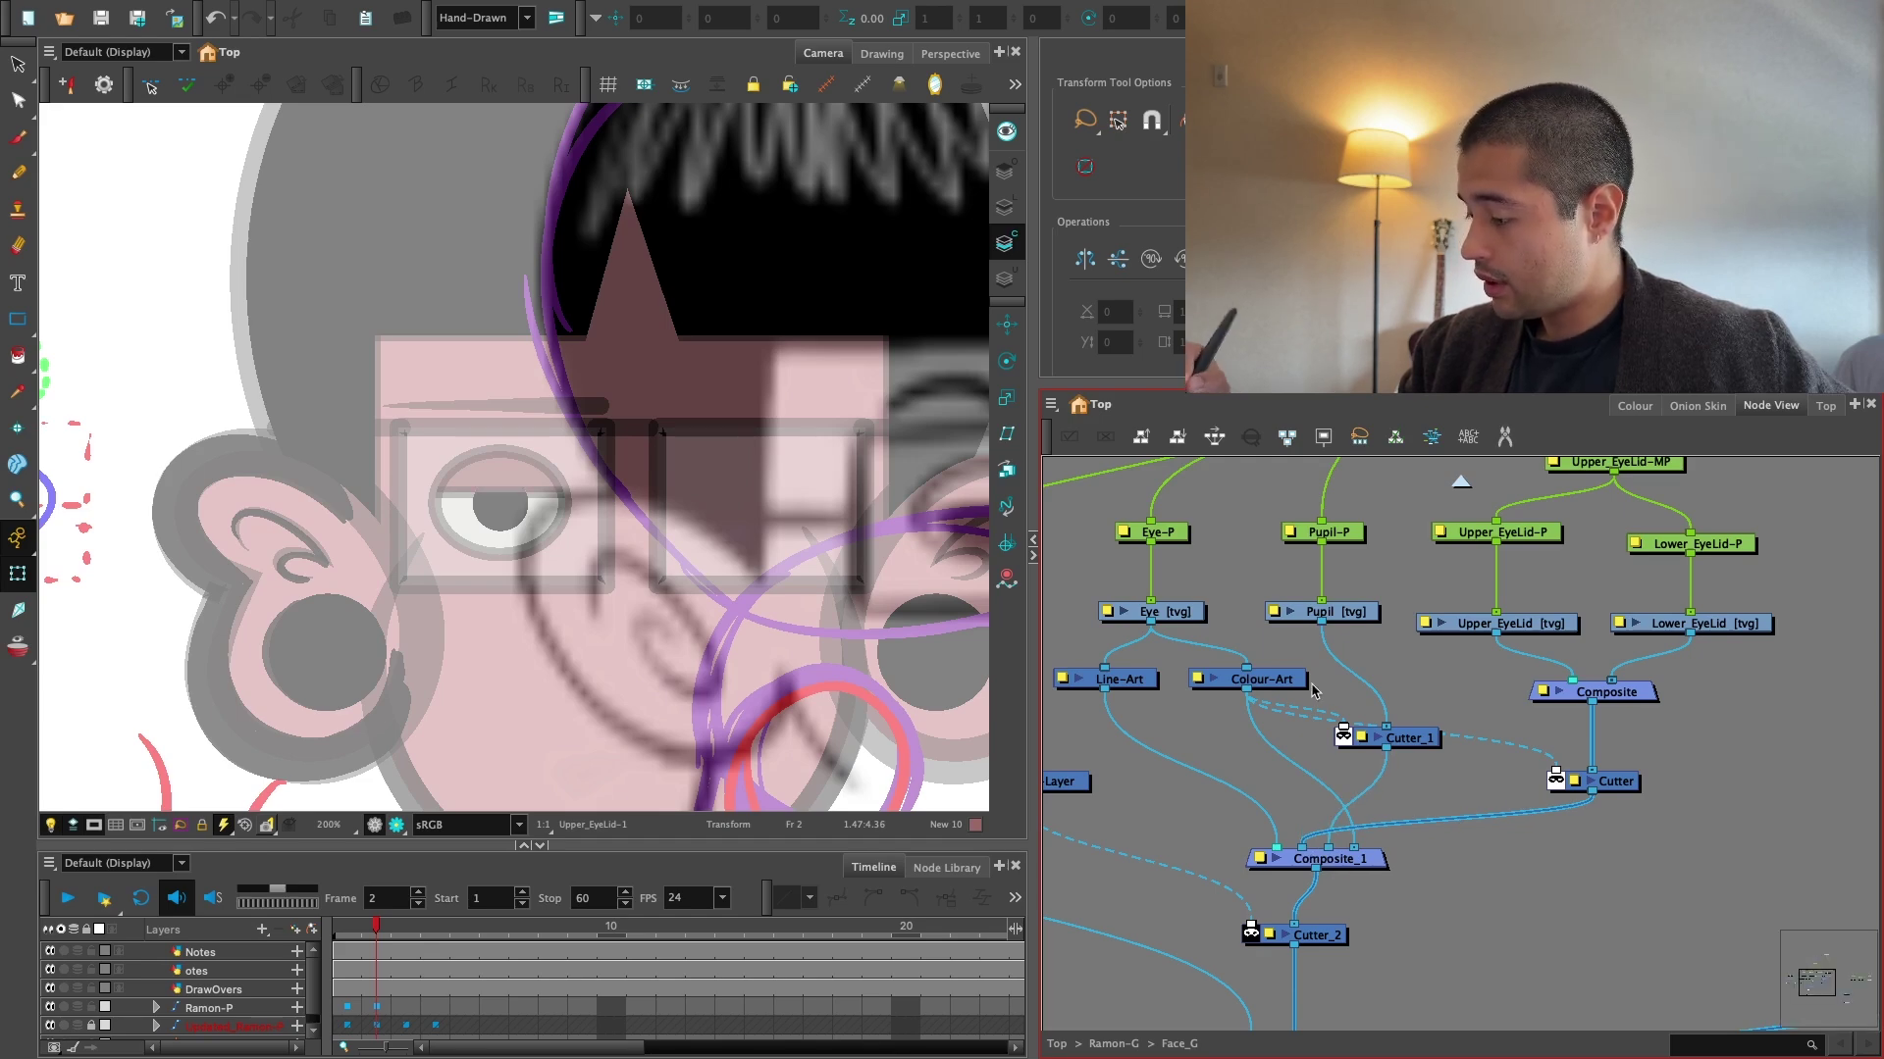
Select the Upper_EyeLid drawing, switch to its Line Art layer, and insert a deformation group between it and Upper_EyeLid-P.
scroll(1312, 690, up, 3)
scroll(1313, 690, right, 3)
click(1511, 707)
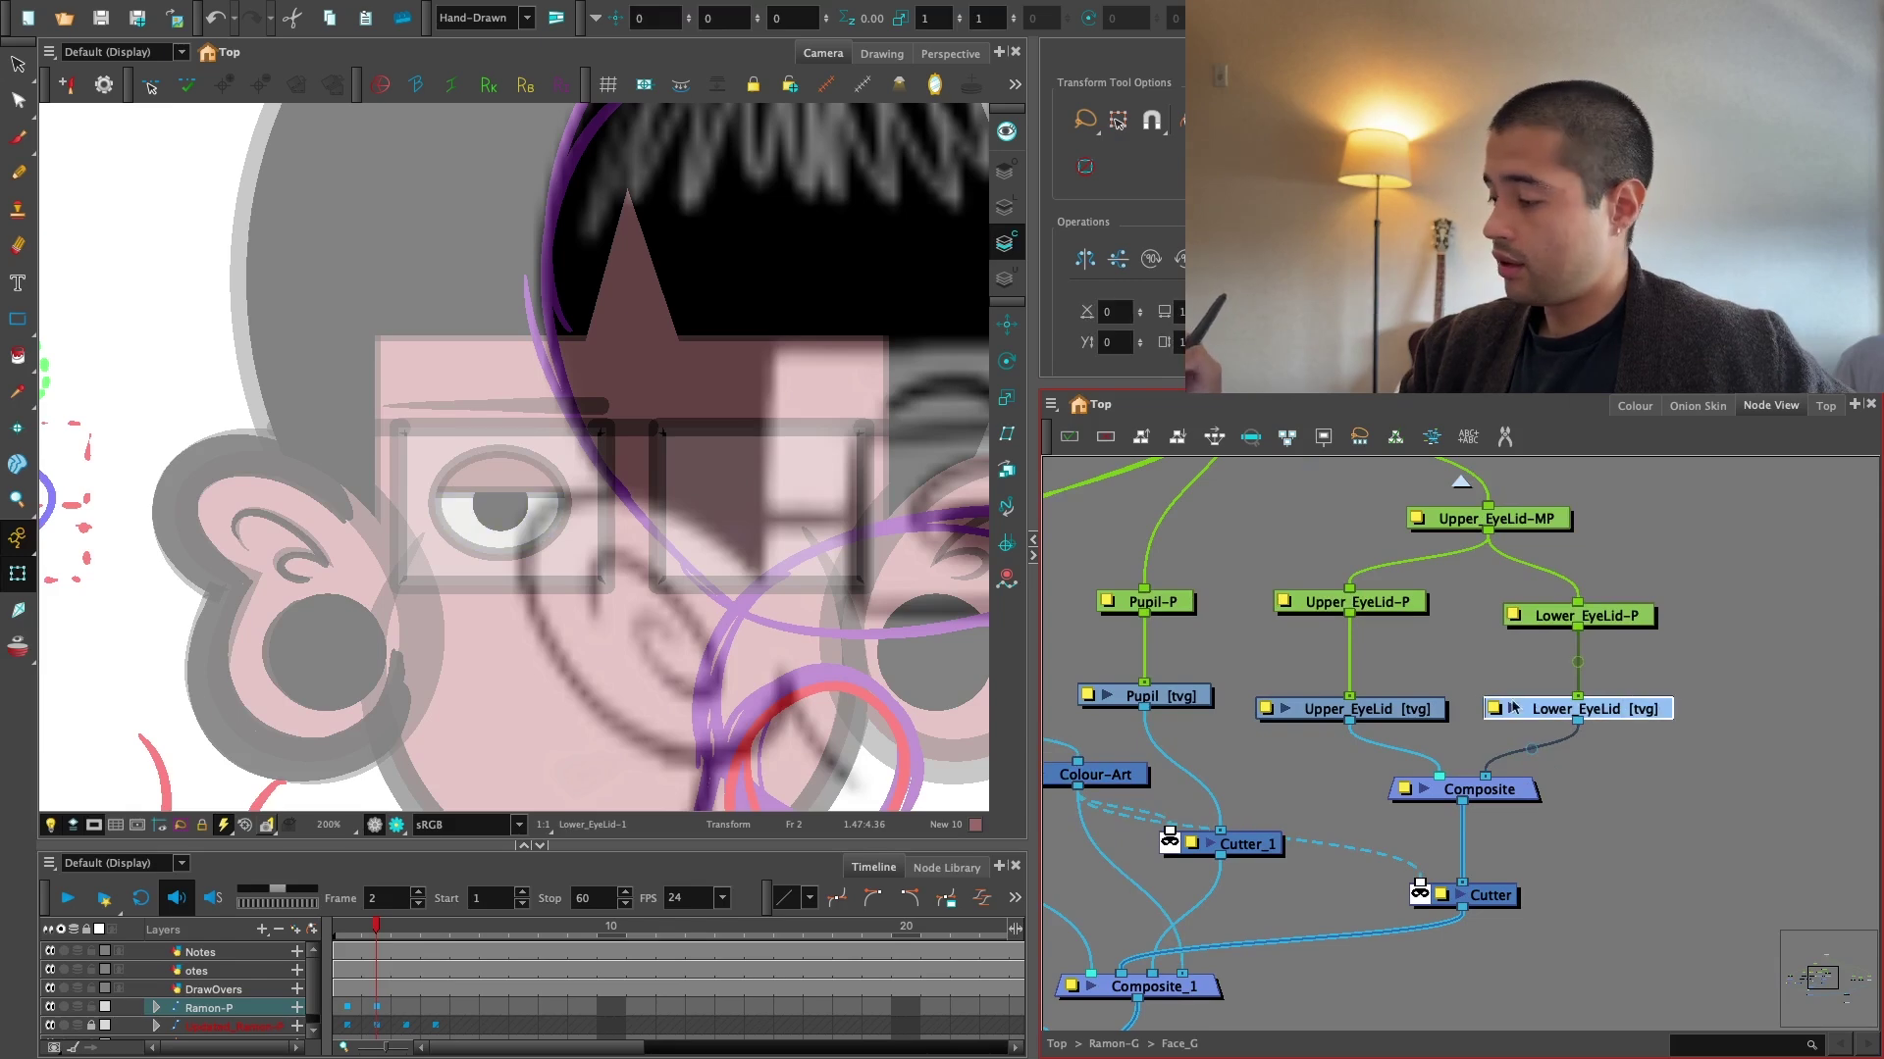
click(1416, 705)
key(alt+s)
scroll(478, 347, up, 1)
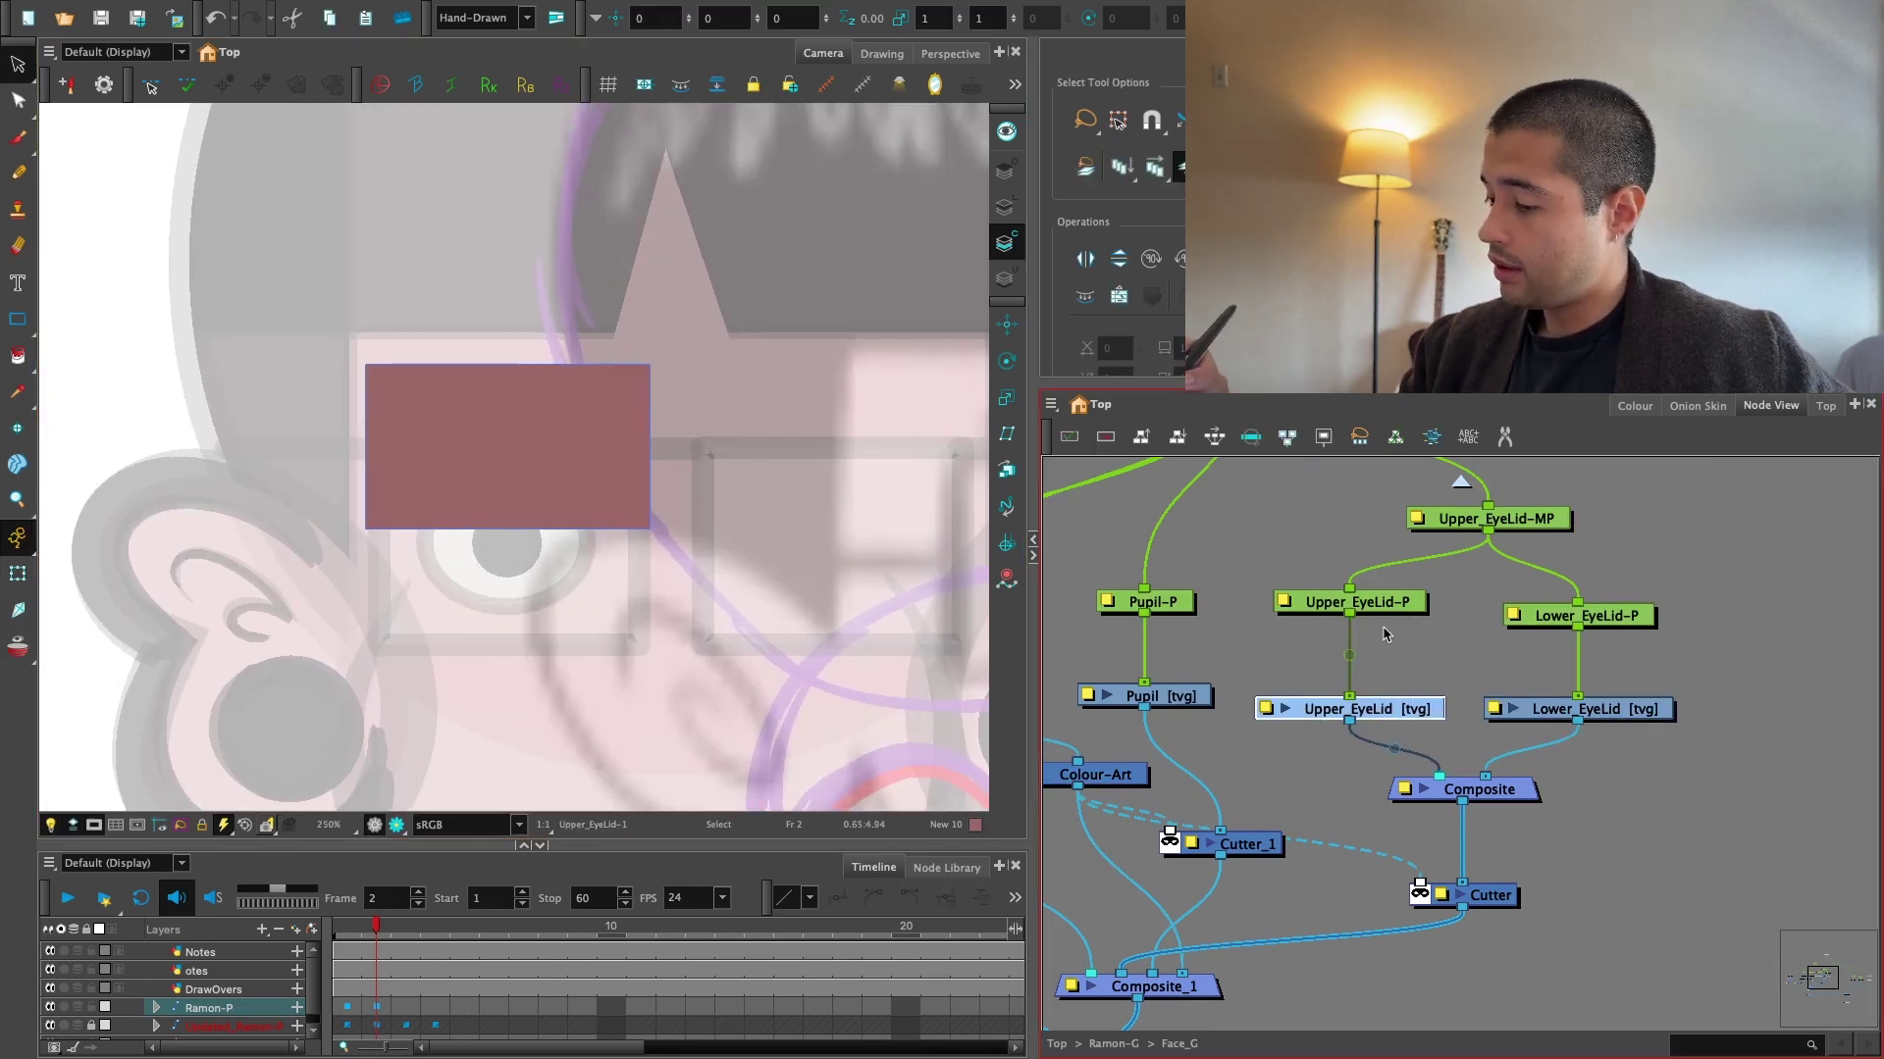
scroll(841, 685, up, 1)
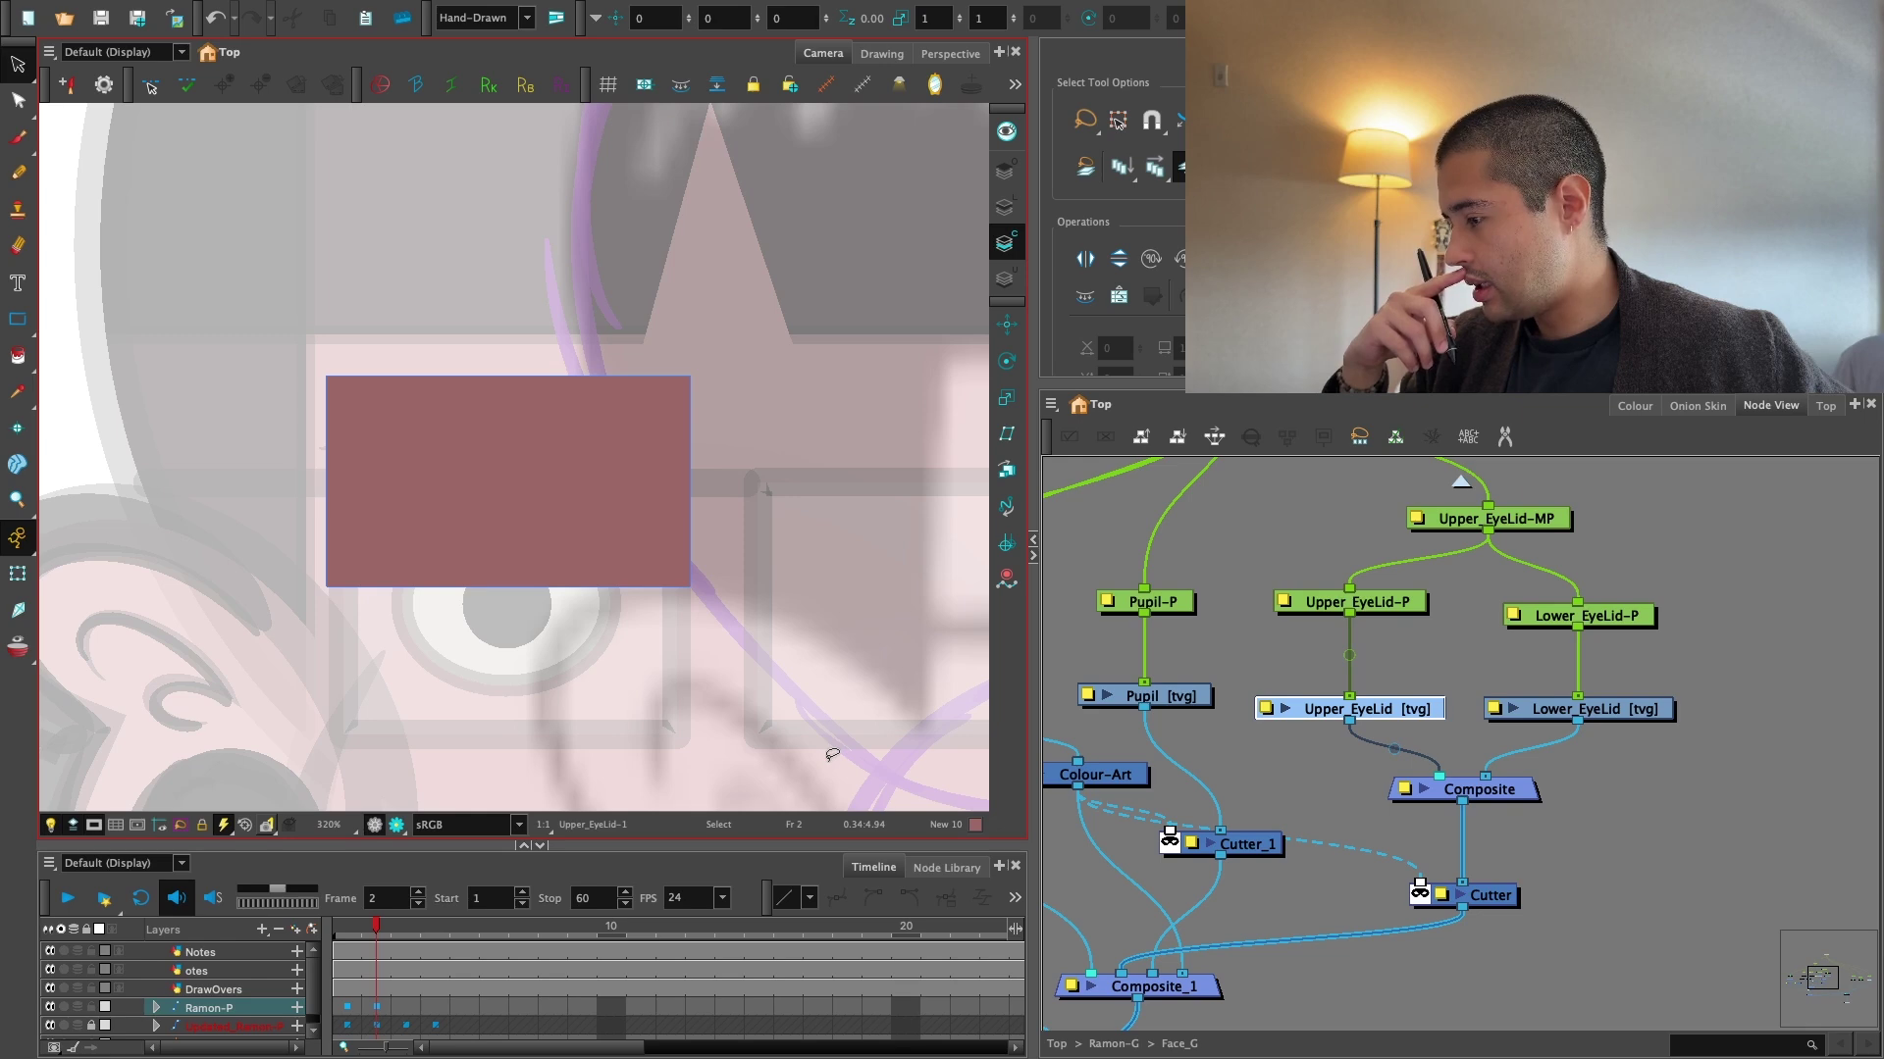
click(1004, 209)
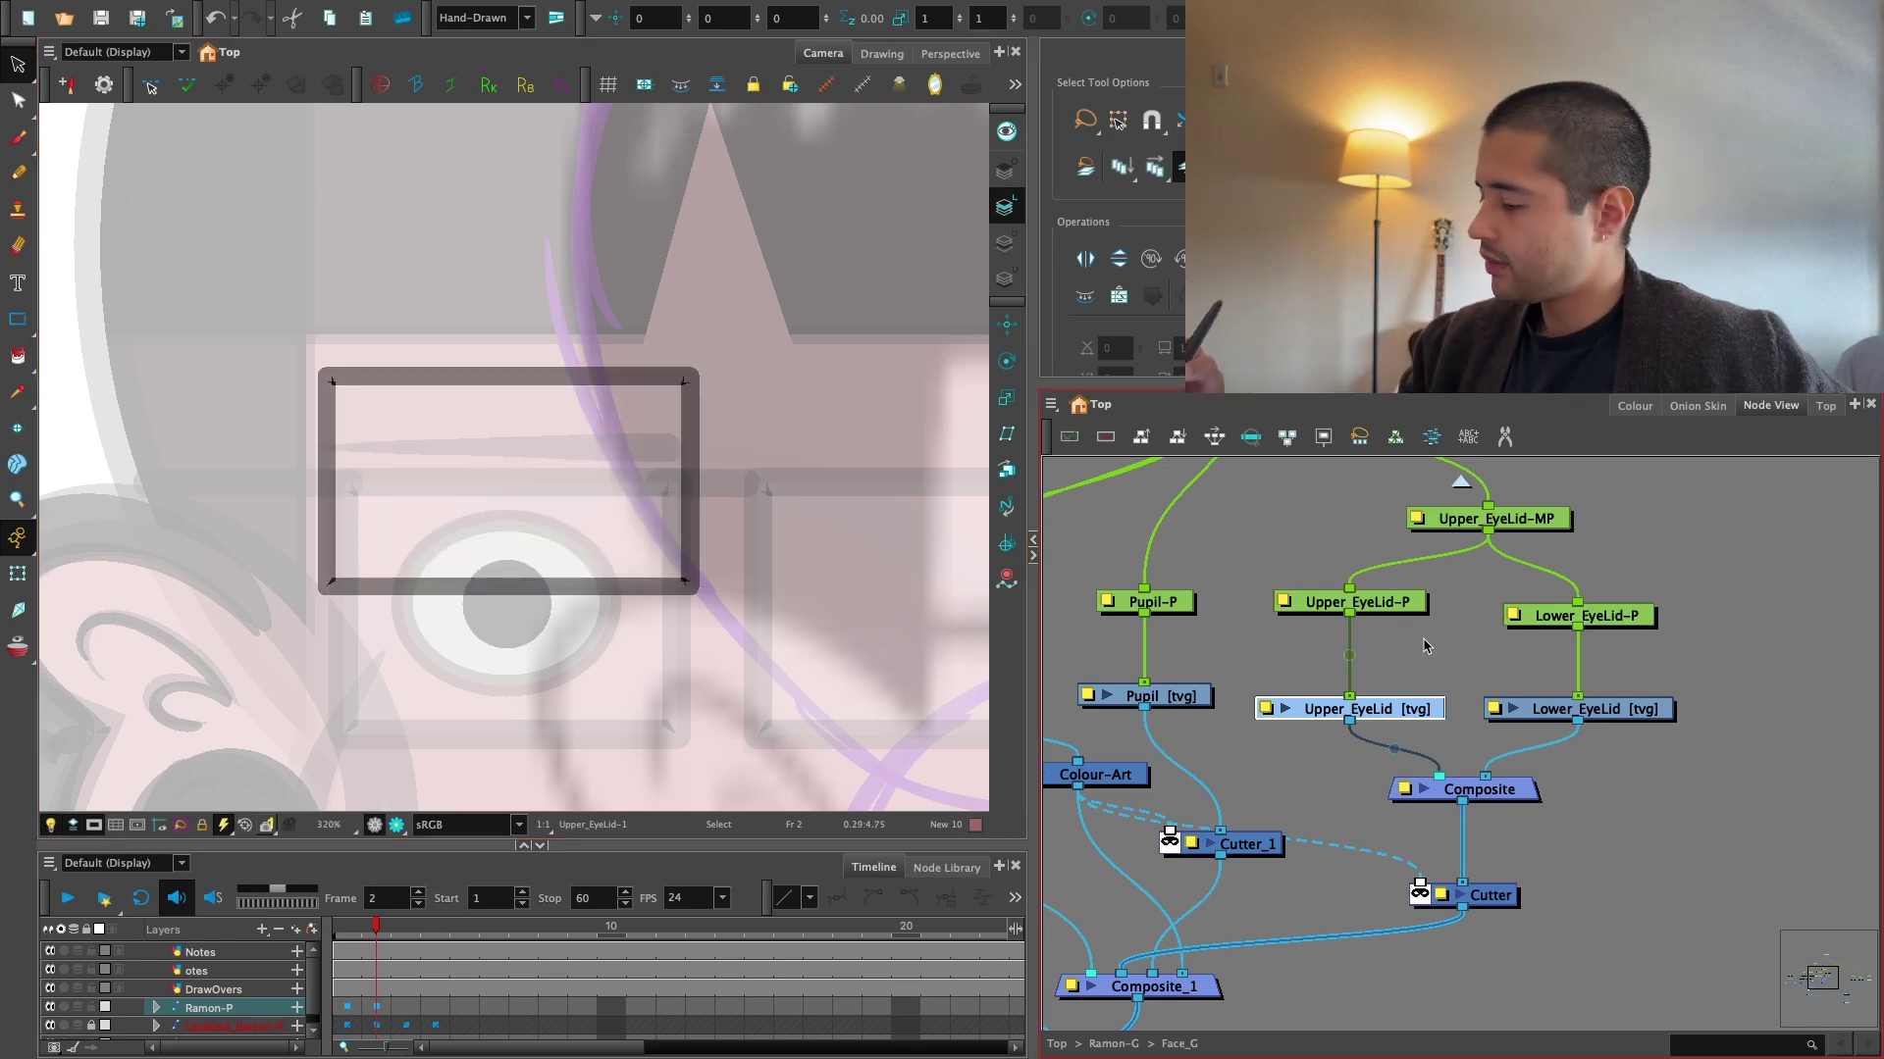
drag(1422, 645, 1414, 660)
click(1617, 797)
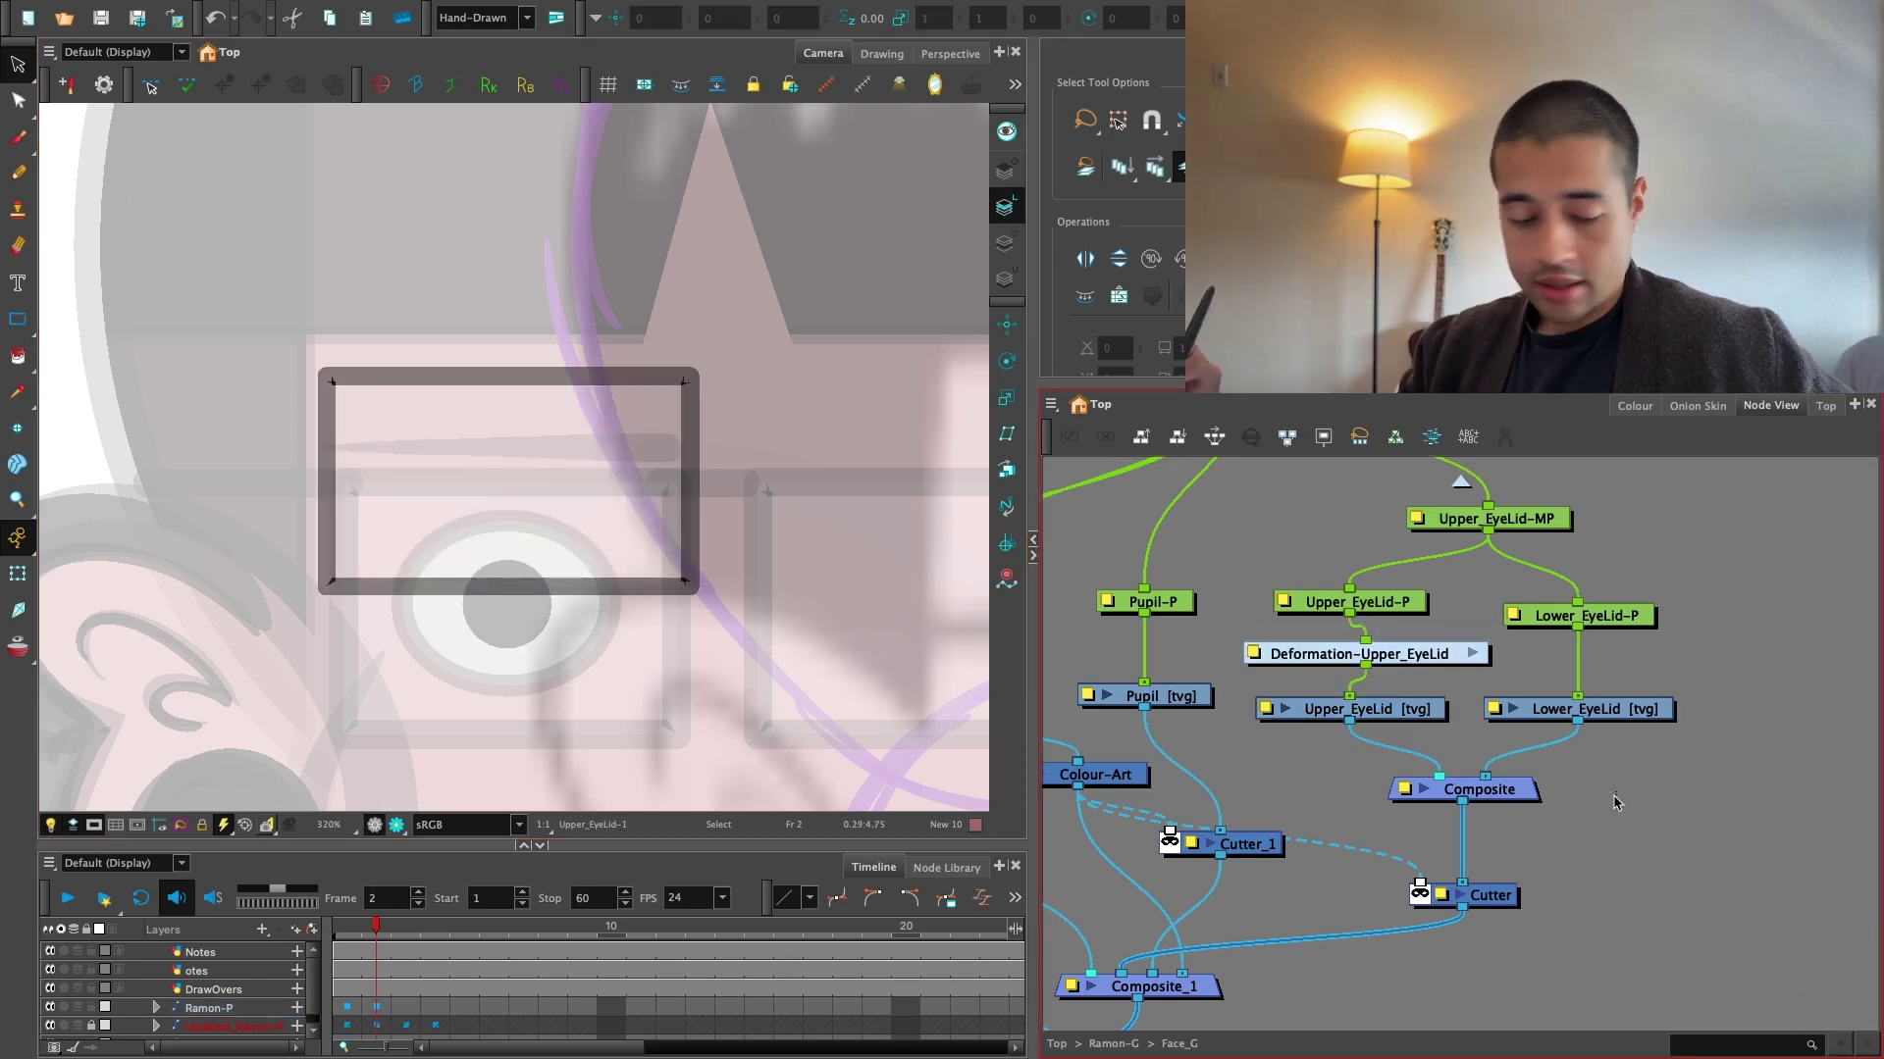
Paste a Display node, connect it to the Upper_EyeLid drawing, and show Display_2 in the Camera view.
key(ctrl+v)
drag(1739, 764, 1338, 757)
click(180, 51)
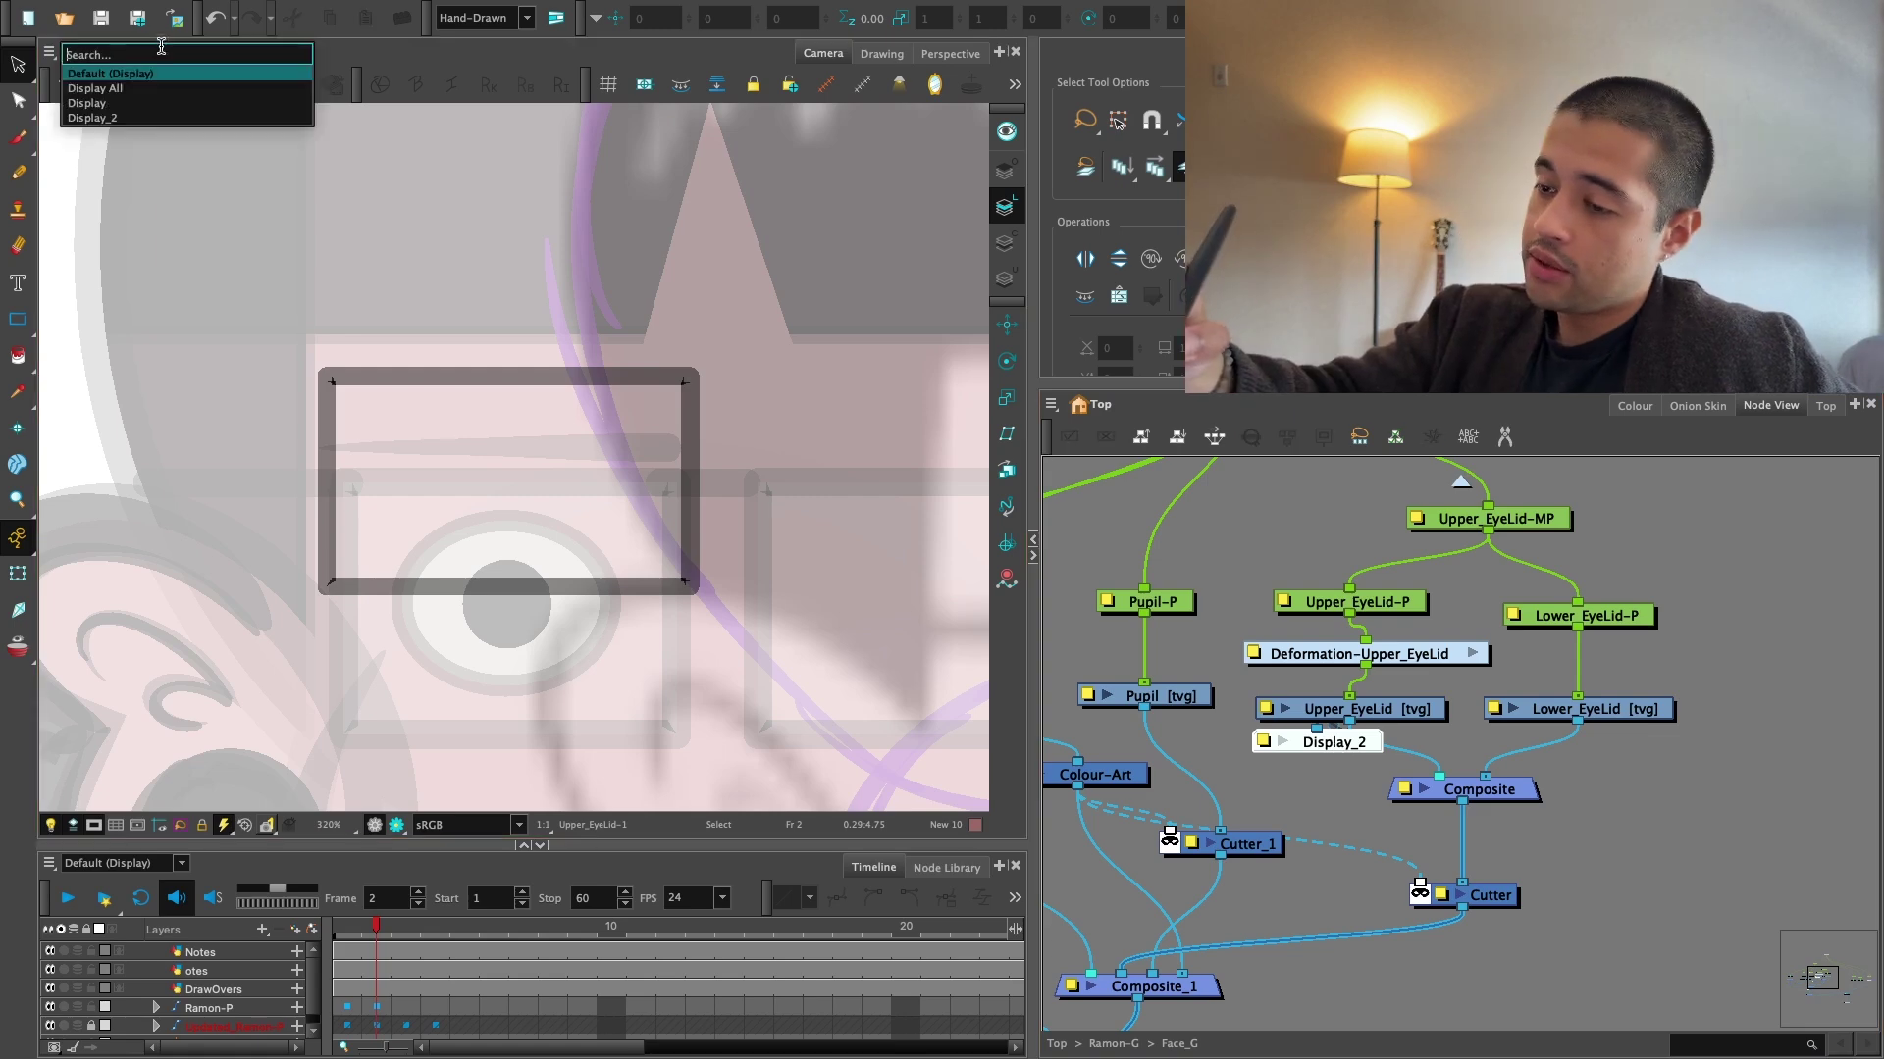
click(117, 119)
Draw a curve deformer on the Upper_EyeLid drawing from its top-left corner along the top edge and down the right edge.
click(1390, 702)
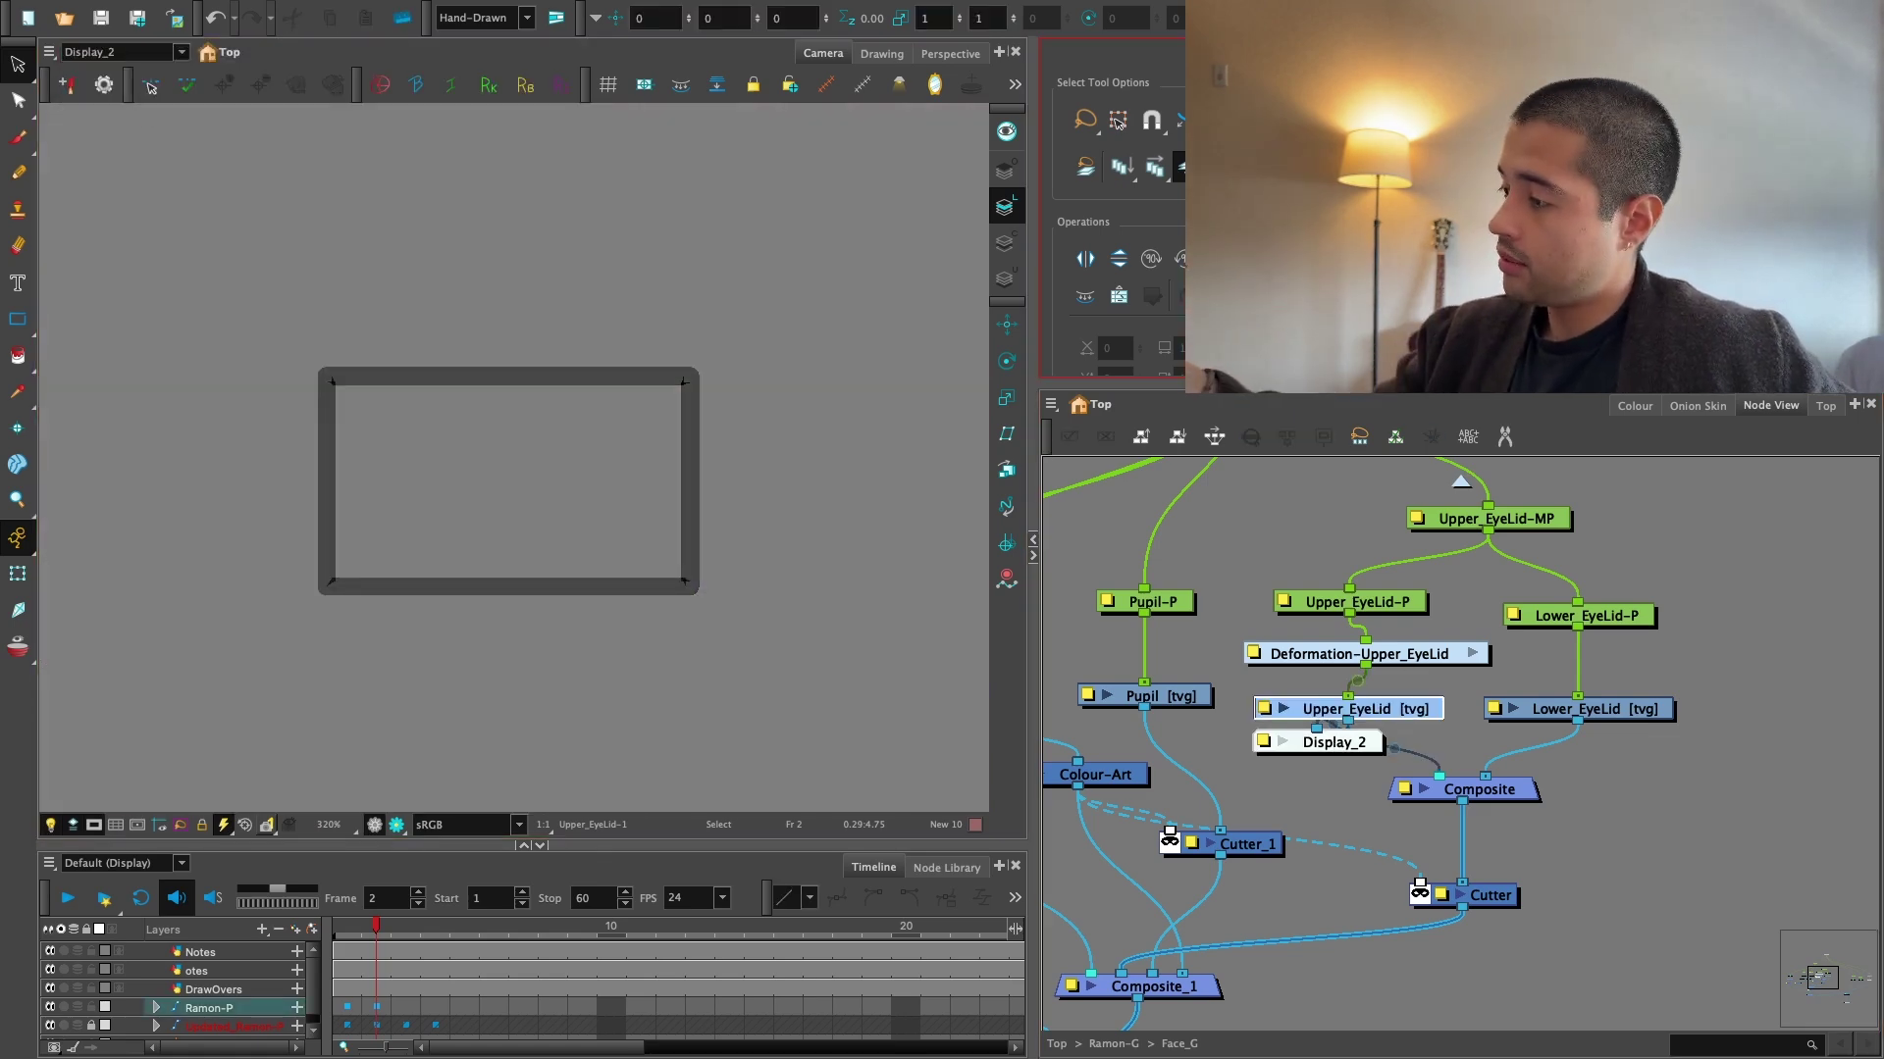
key(2)
key(2)
drag(795, 426, 836, 399)
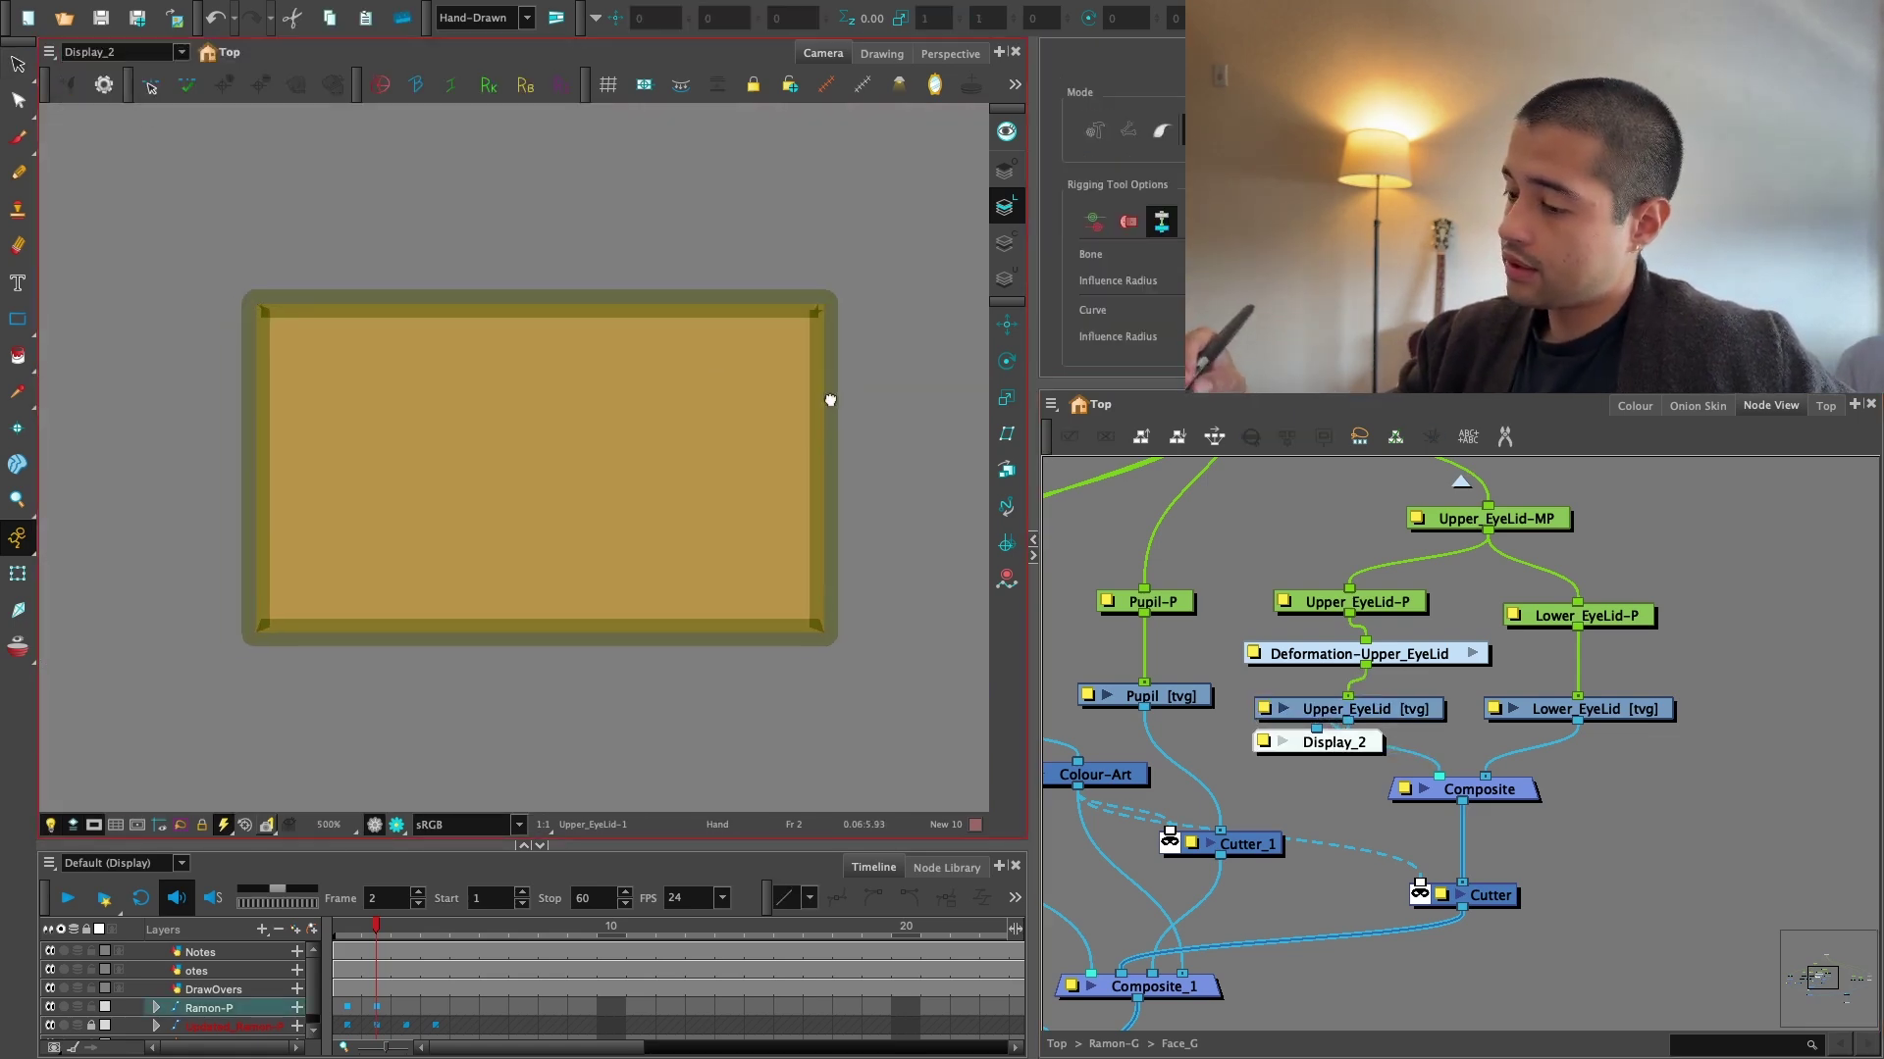
key(2)
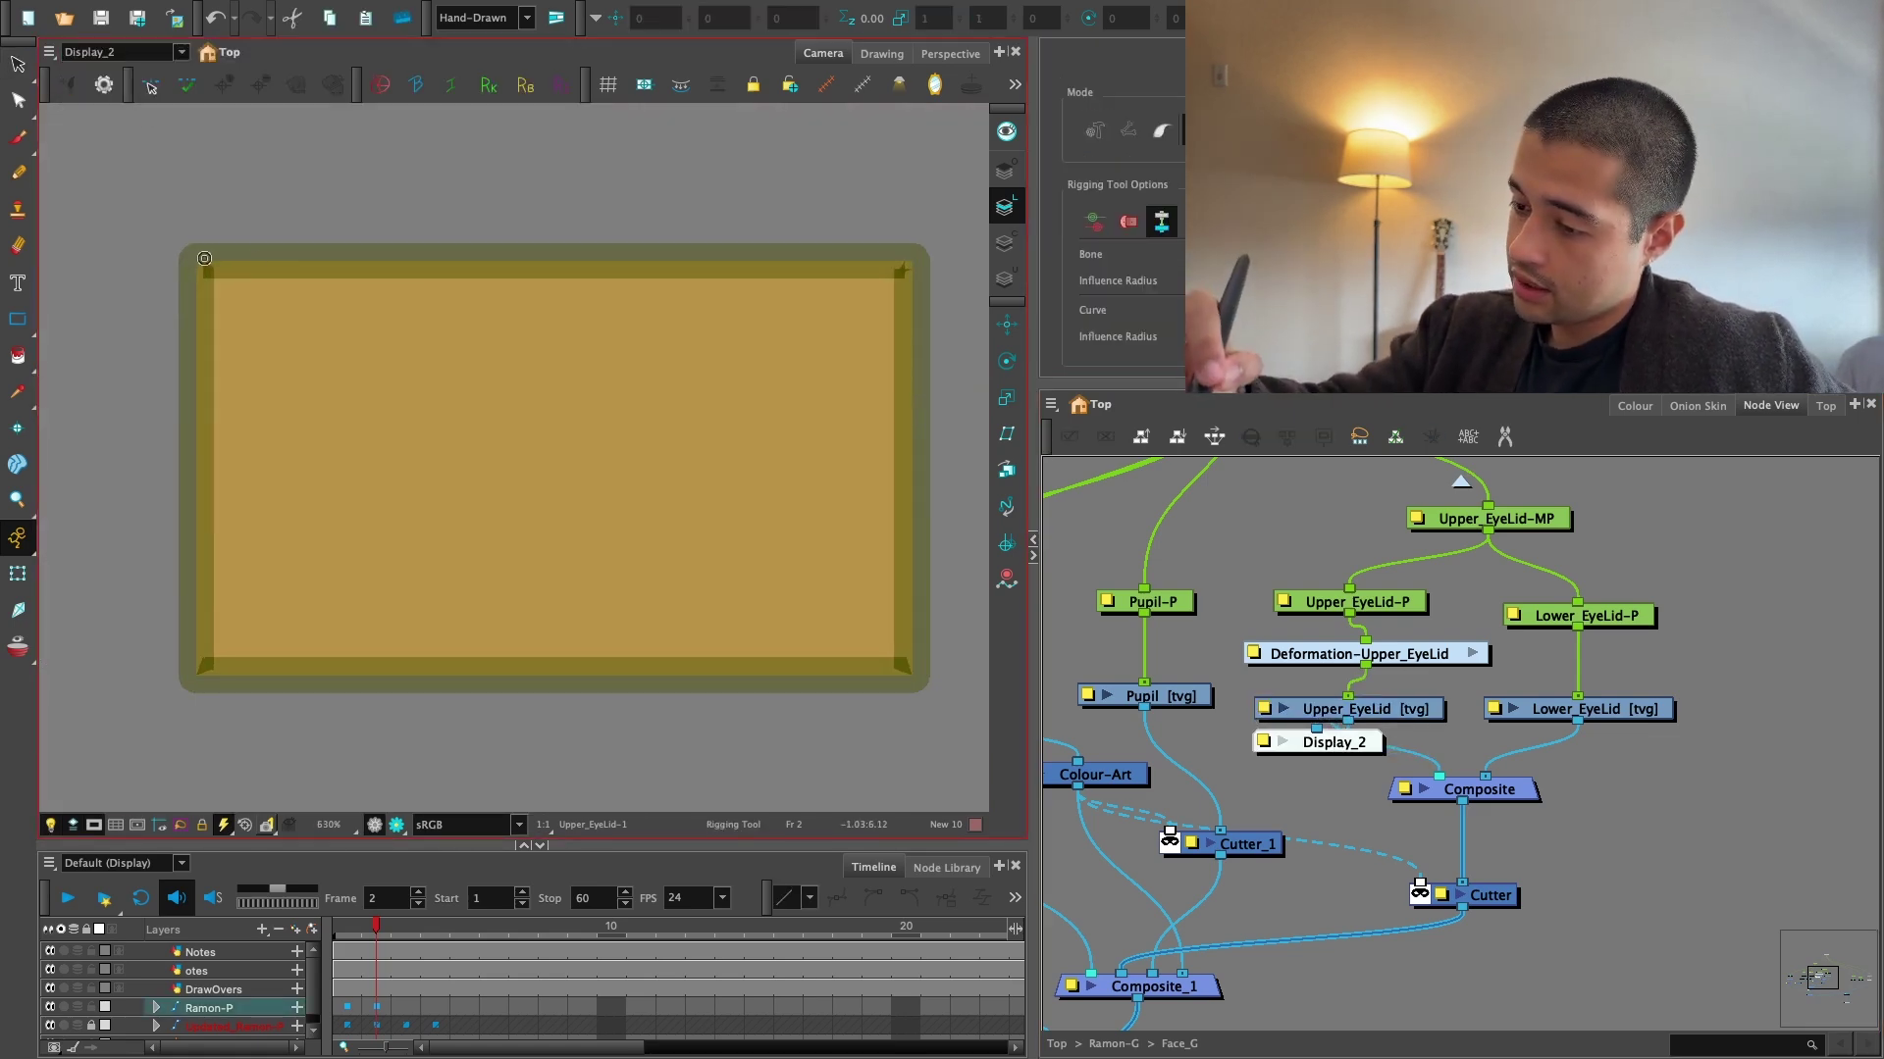
click(197, 259)
click(335, 261)
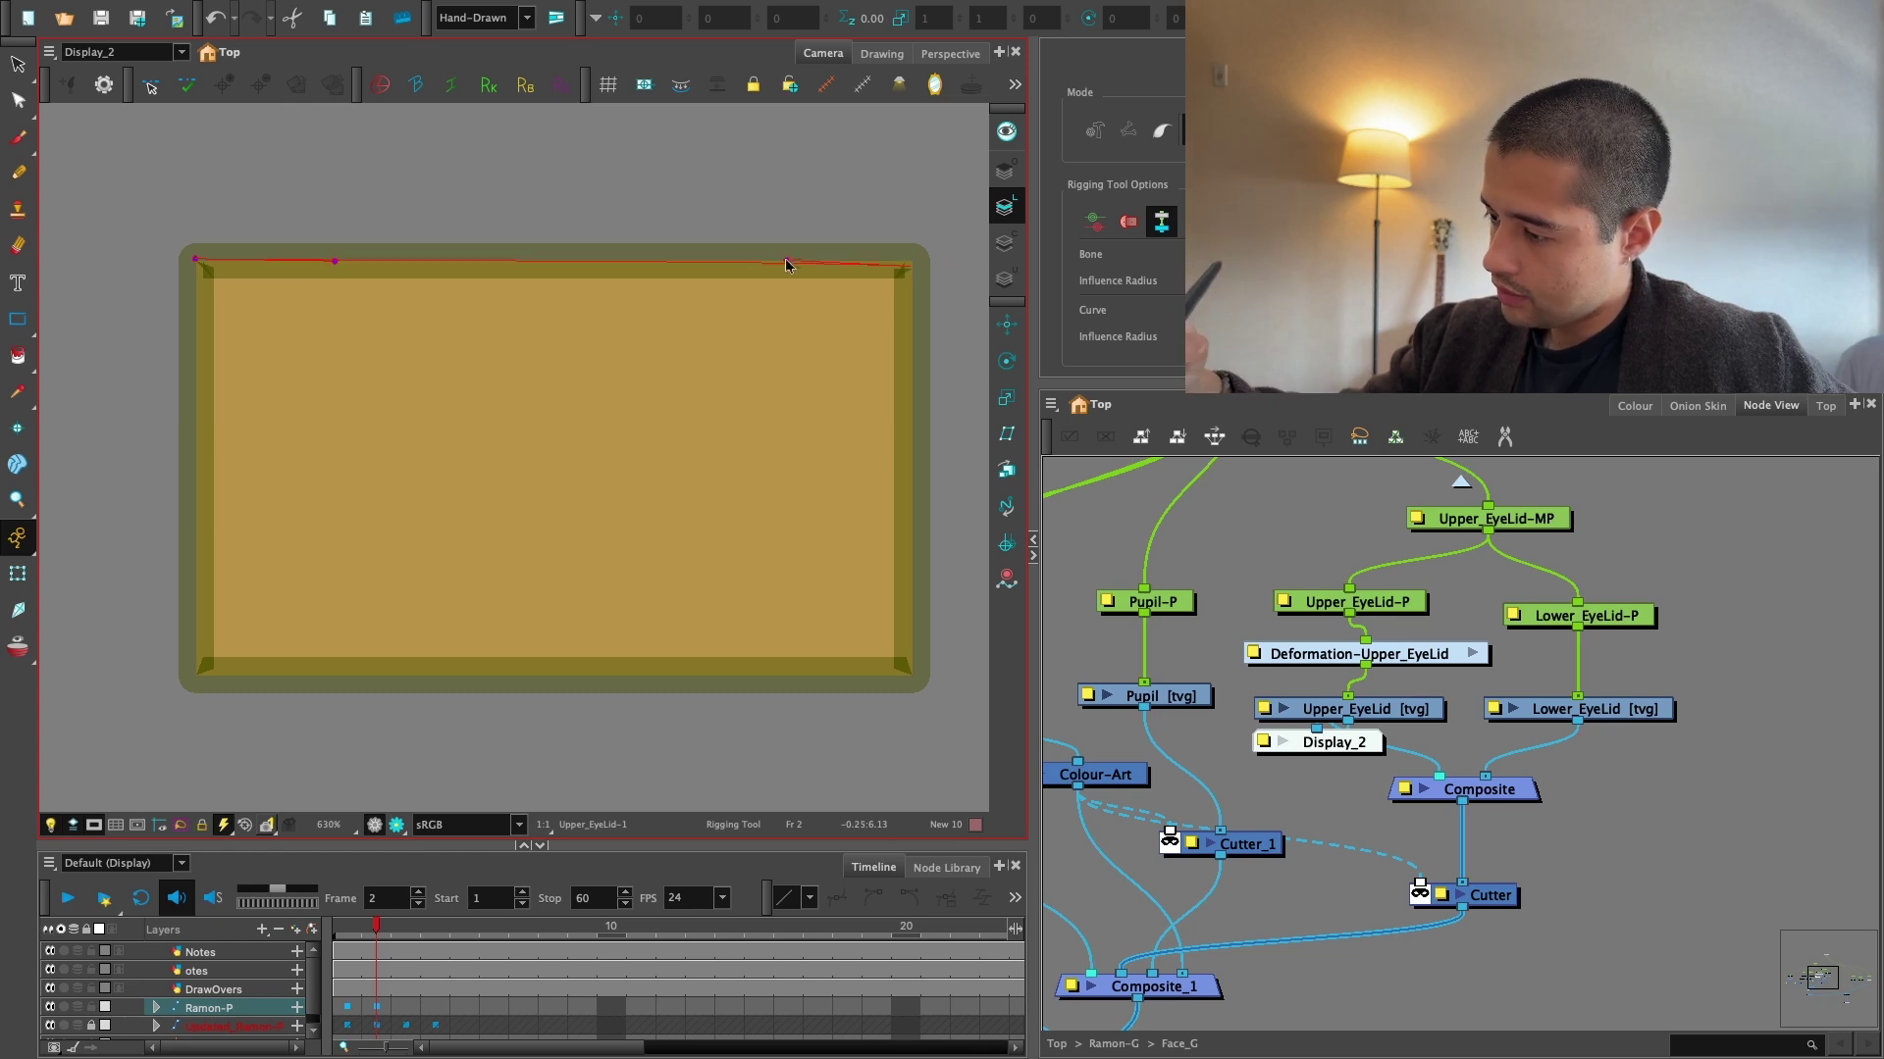
drag(909, 670, 814, 545)
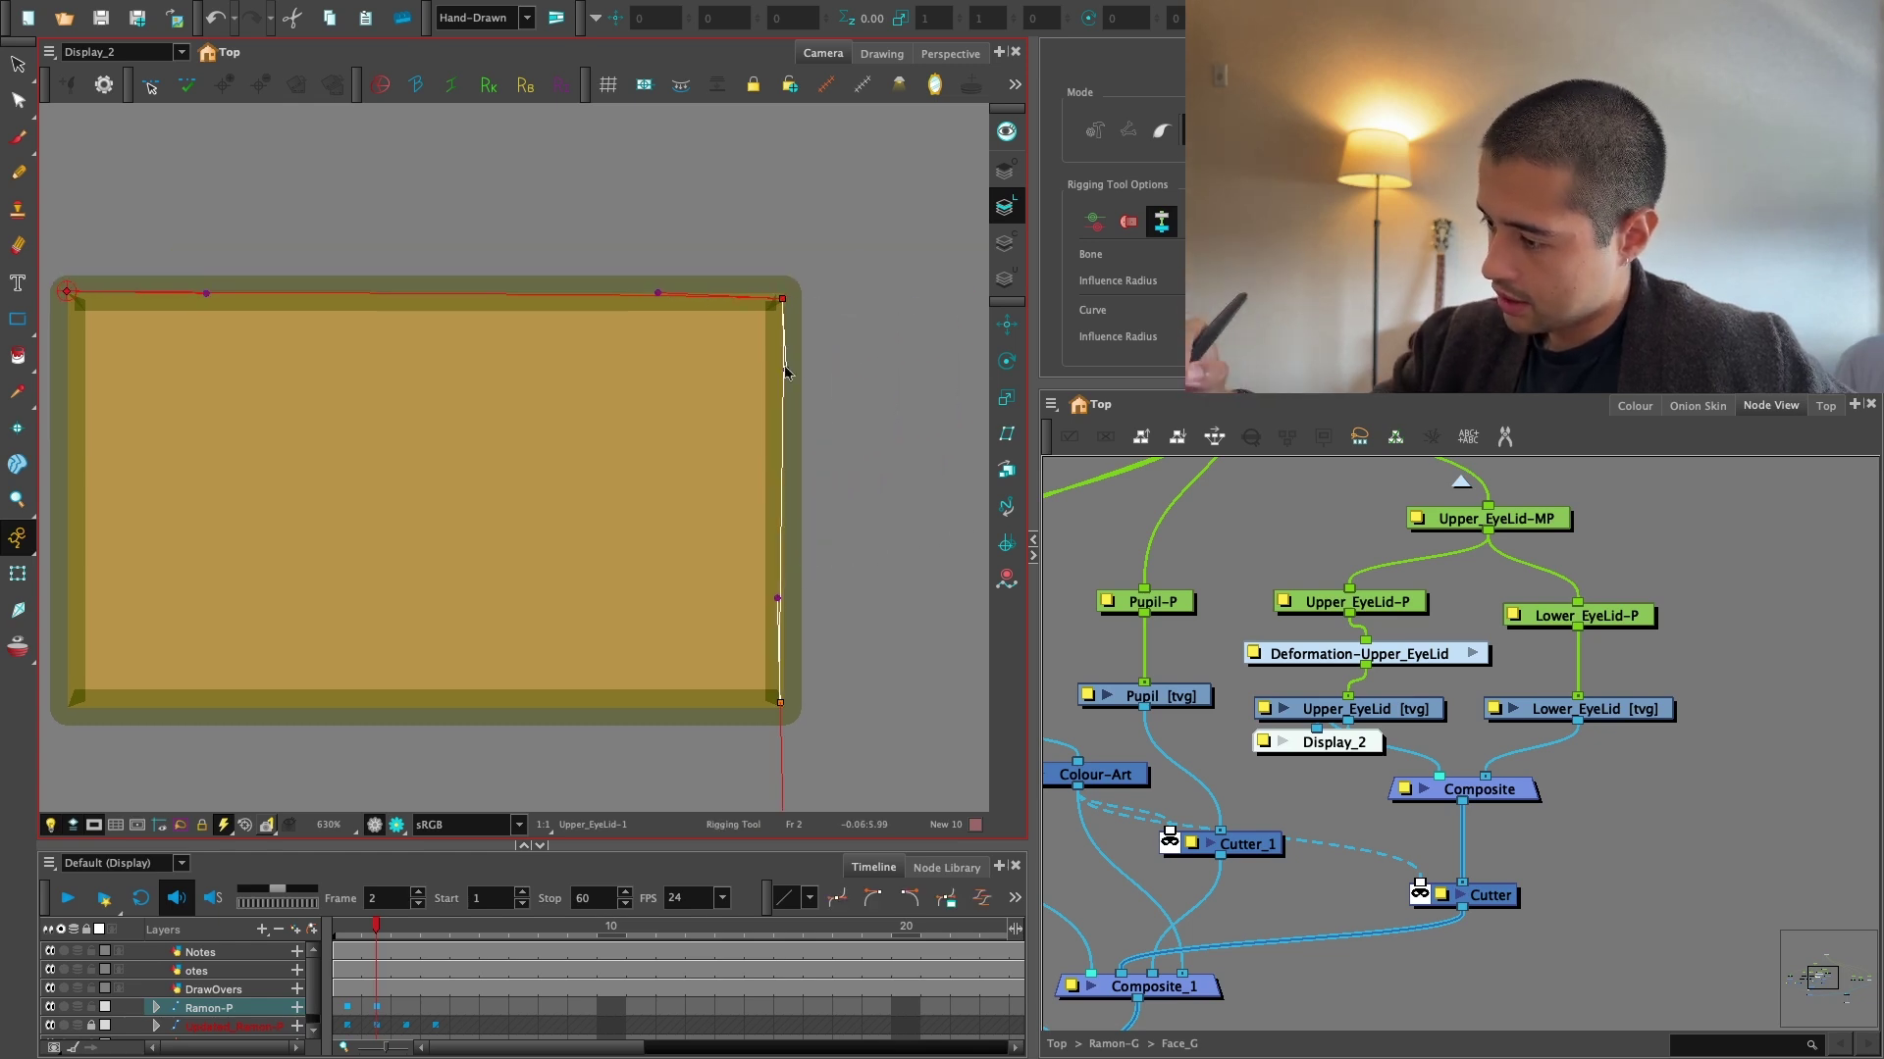
Extend the curve deformer to the middle of the eyelid's bottom edge and align that point and the bottom-right corner point.
drag(757, 690, 820, 662)
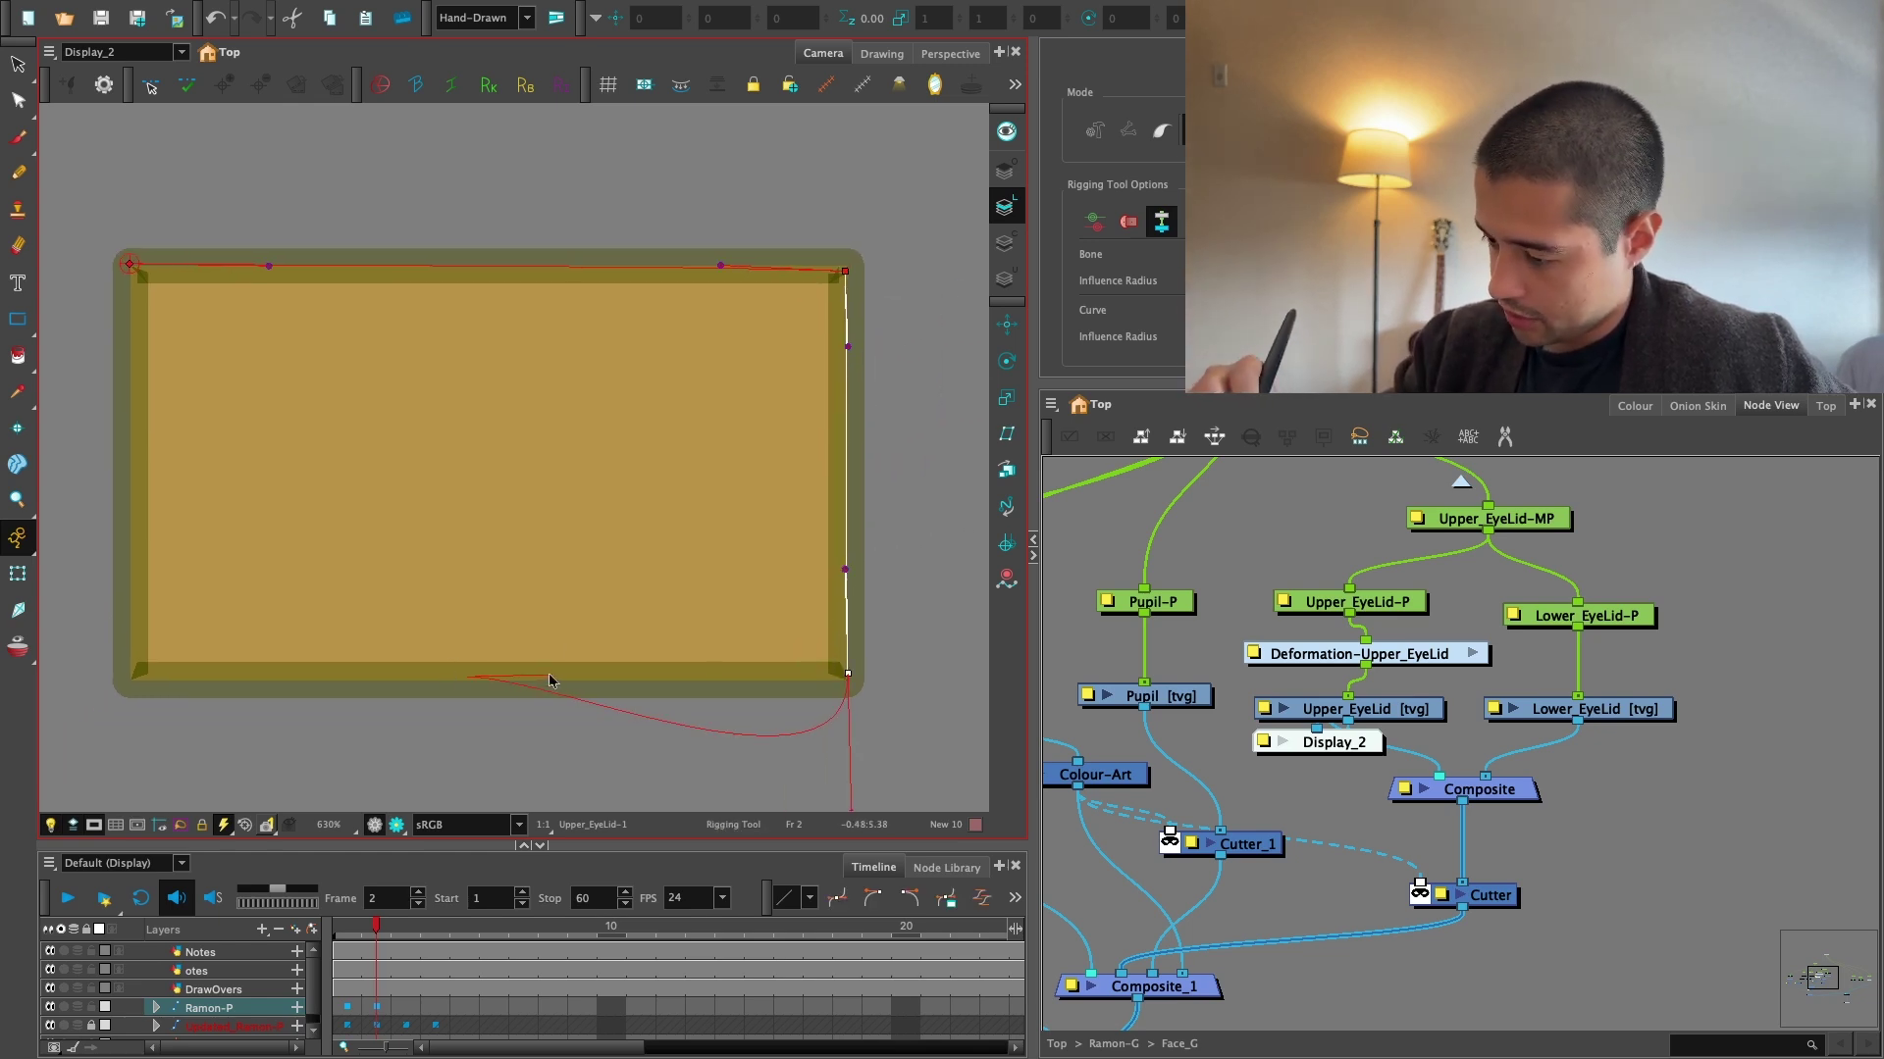
drag(549, 680, 556, 675)
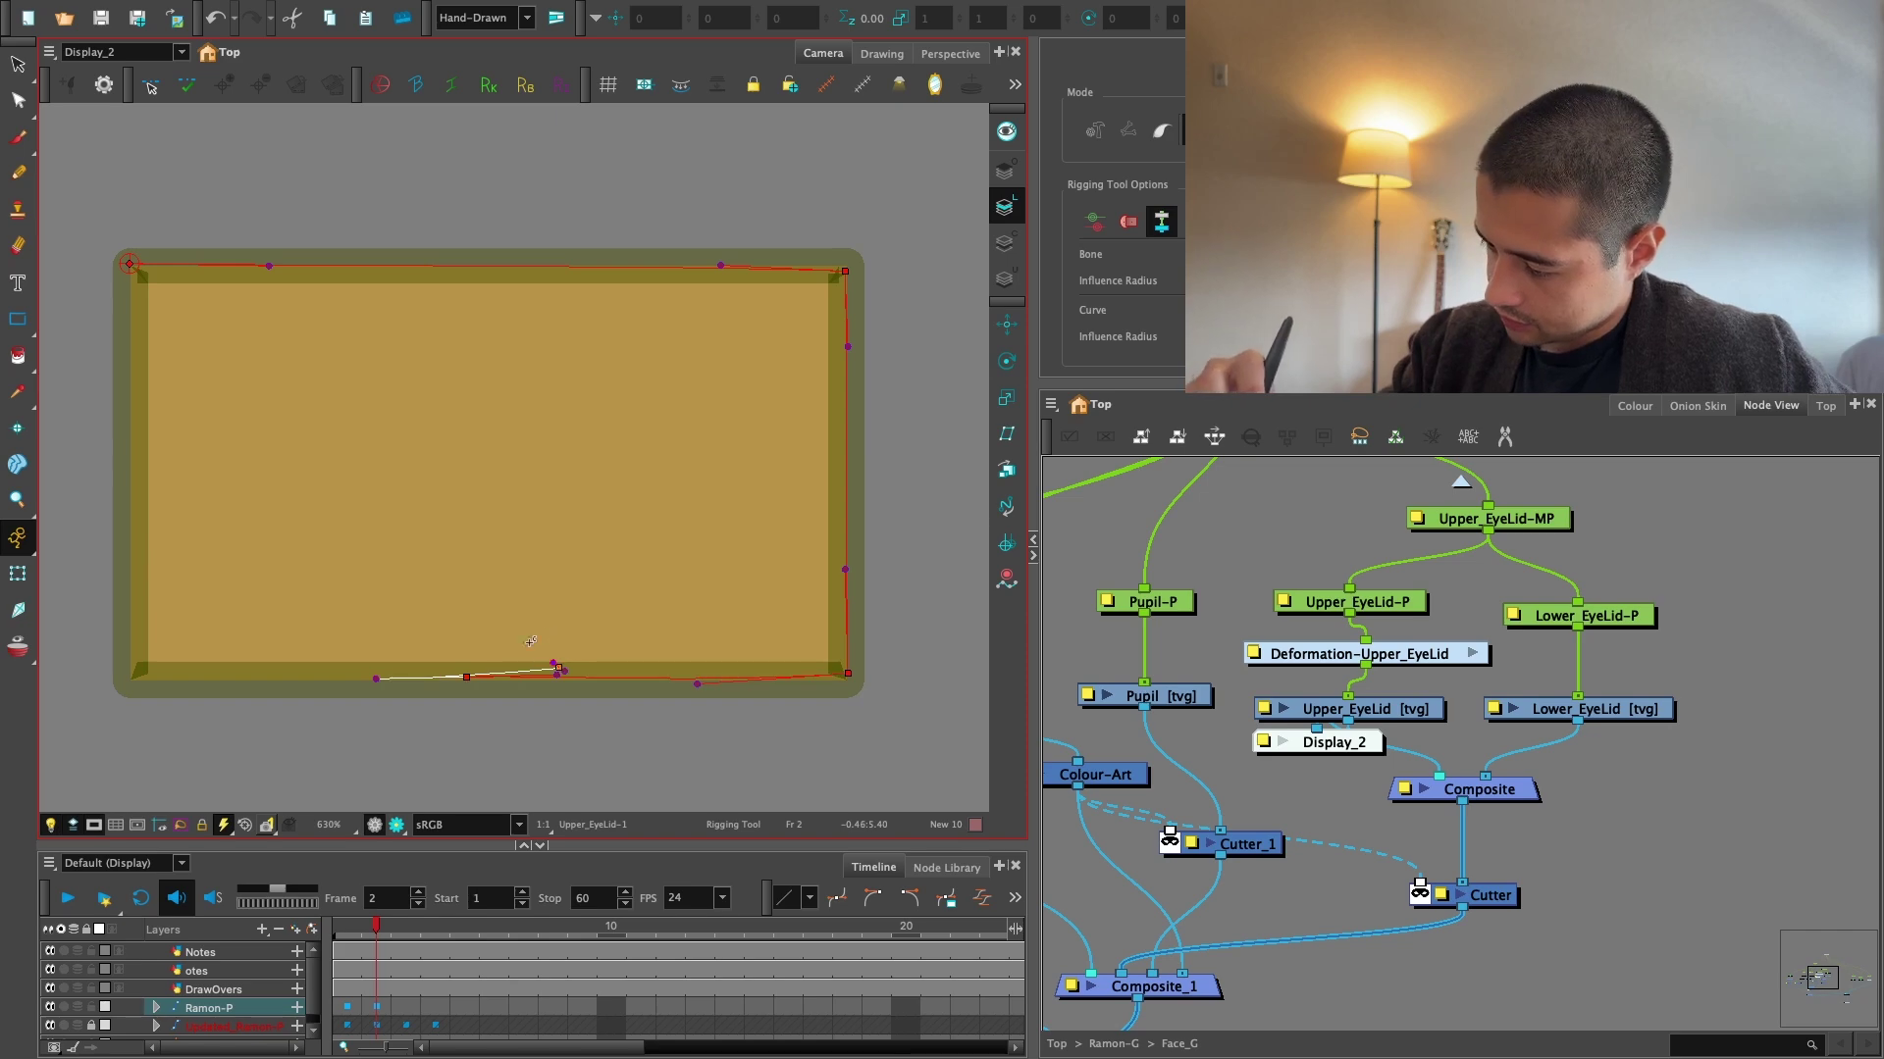
click(468, 677)
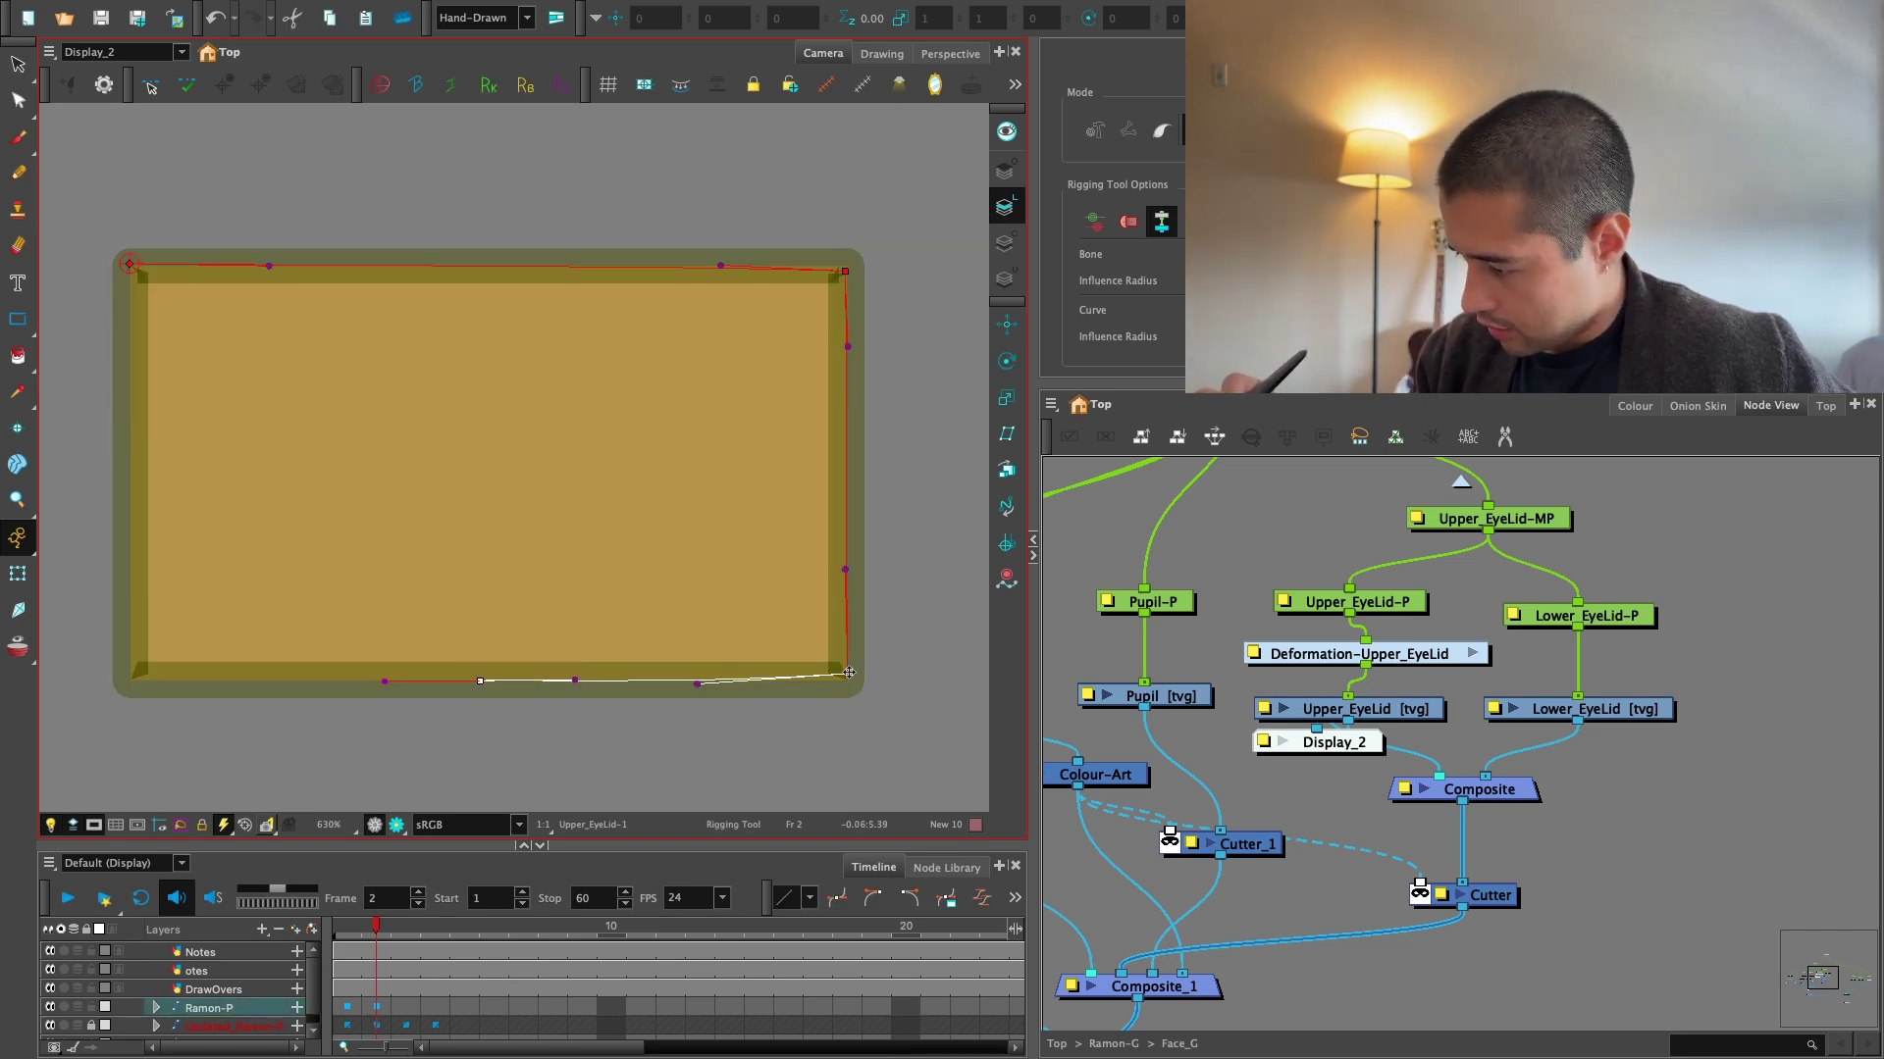
drag(849, 673, 845, 680)
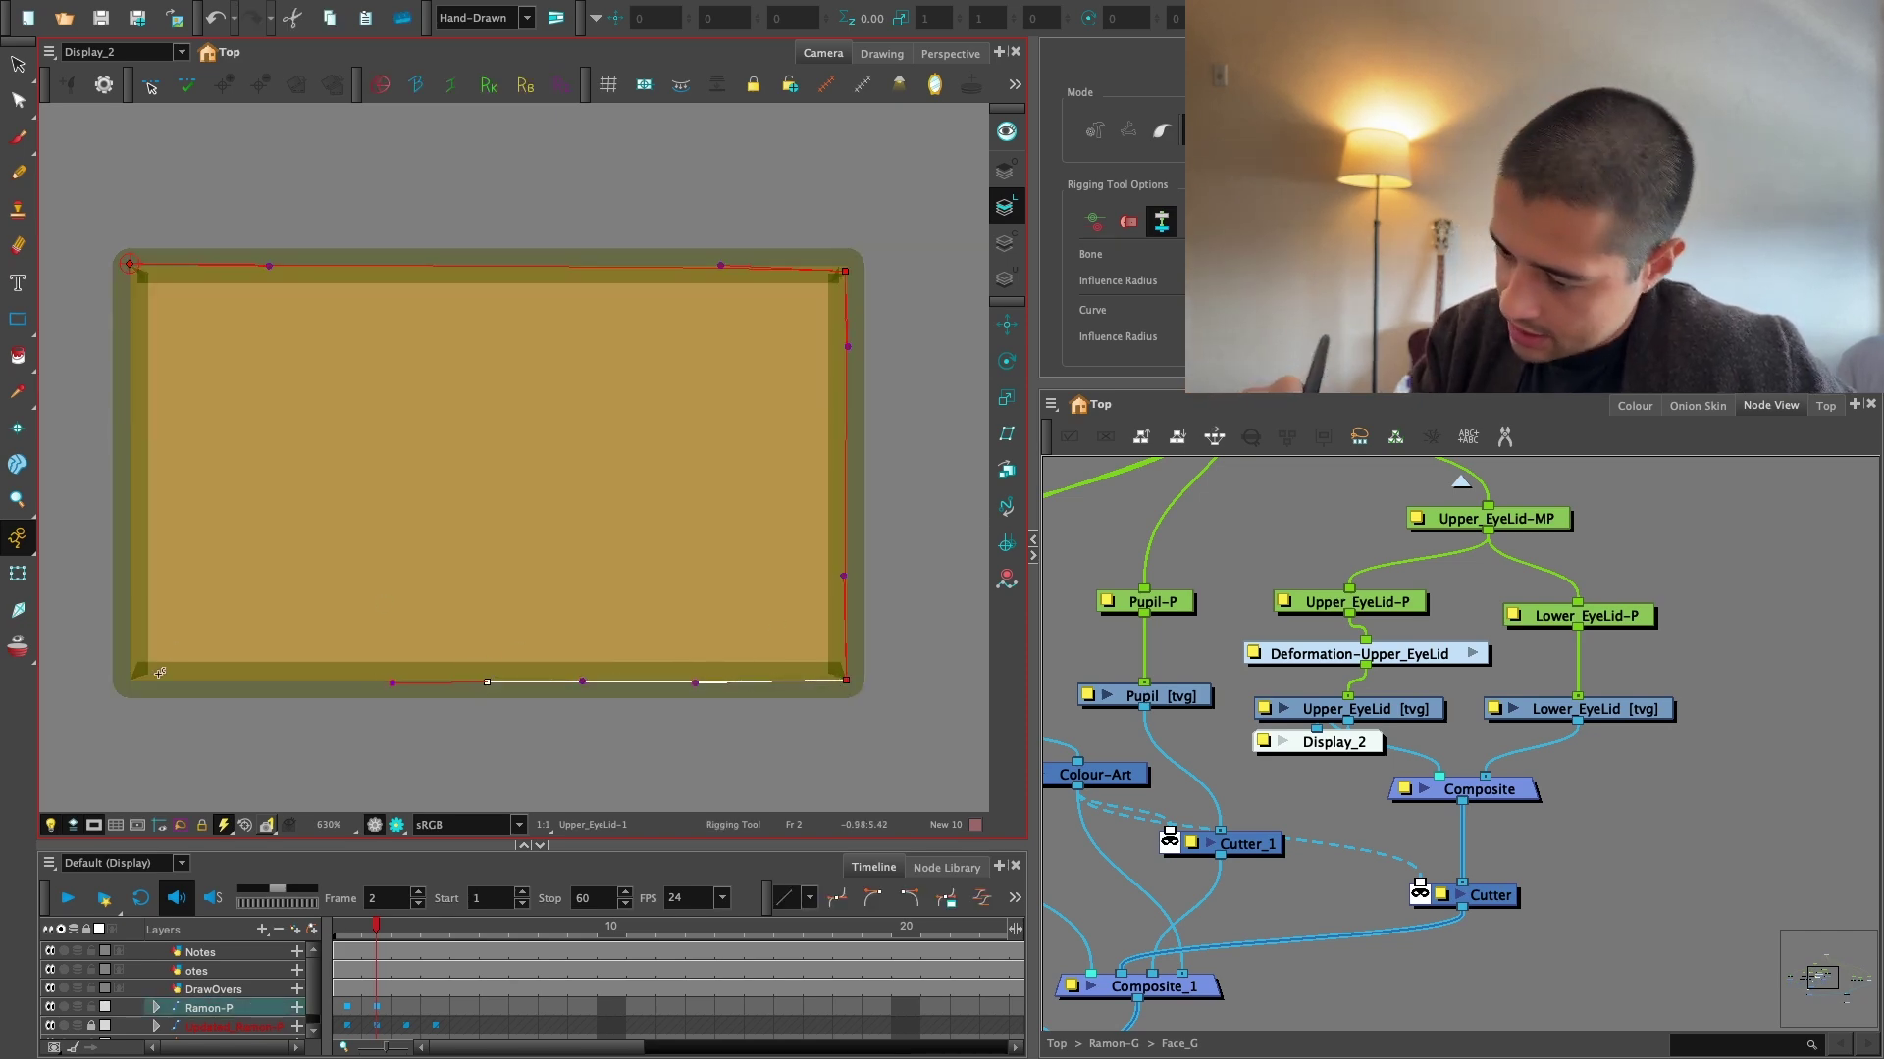
Extend the curve deformer to the eyelid's bottom-left corner and undo the surplus point placed beyond it.
click(233, 671)
click(241, 673)
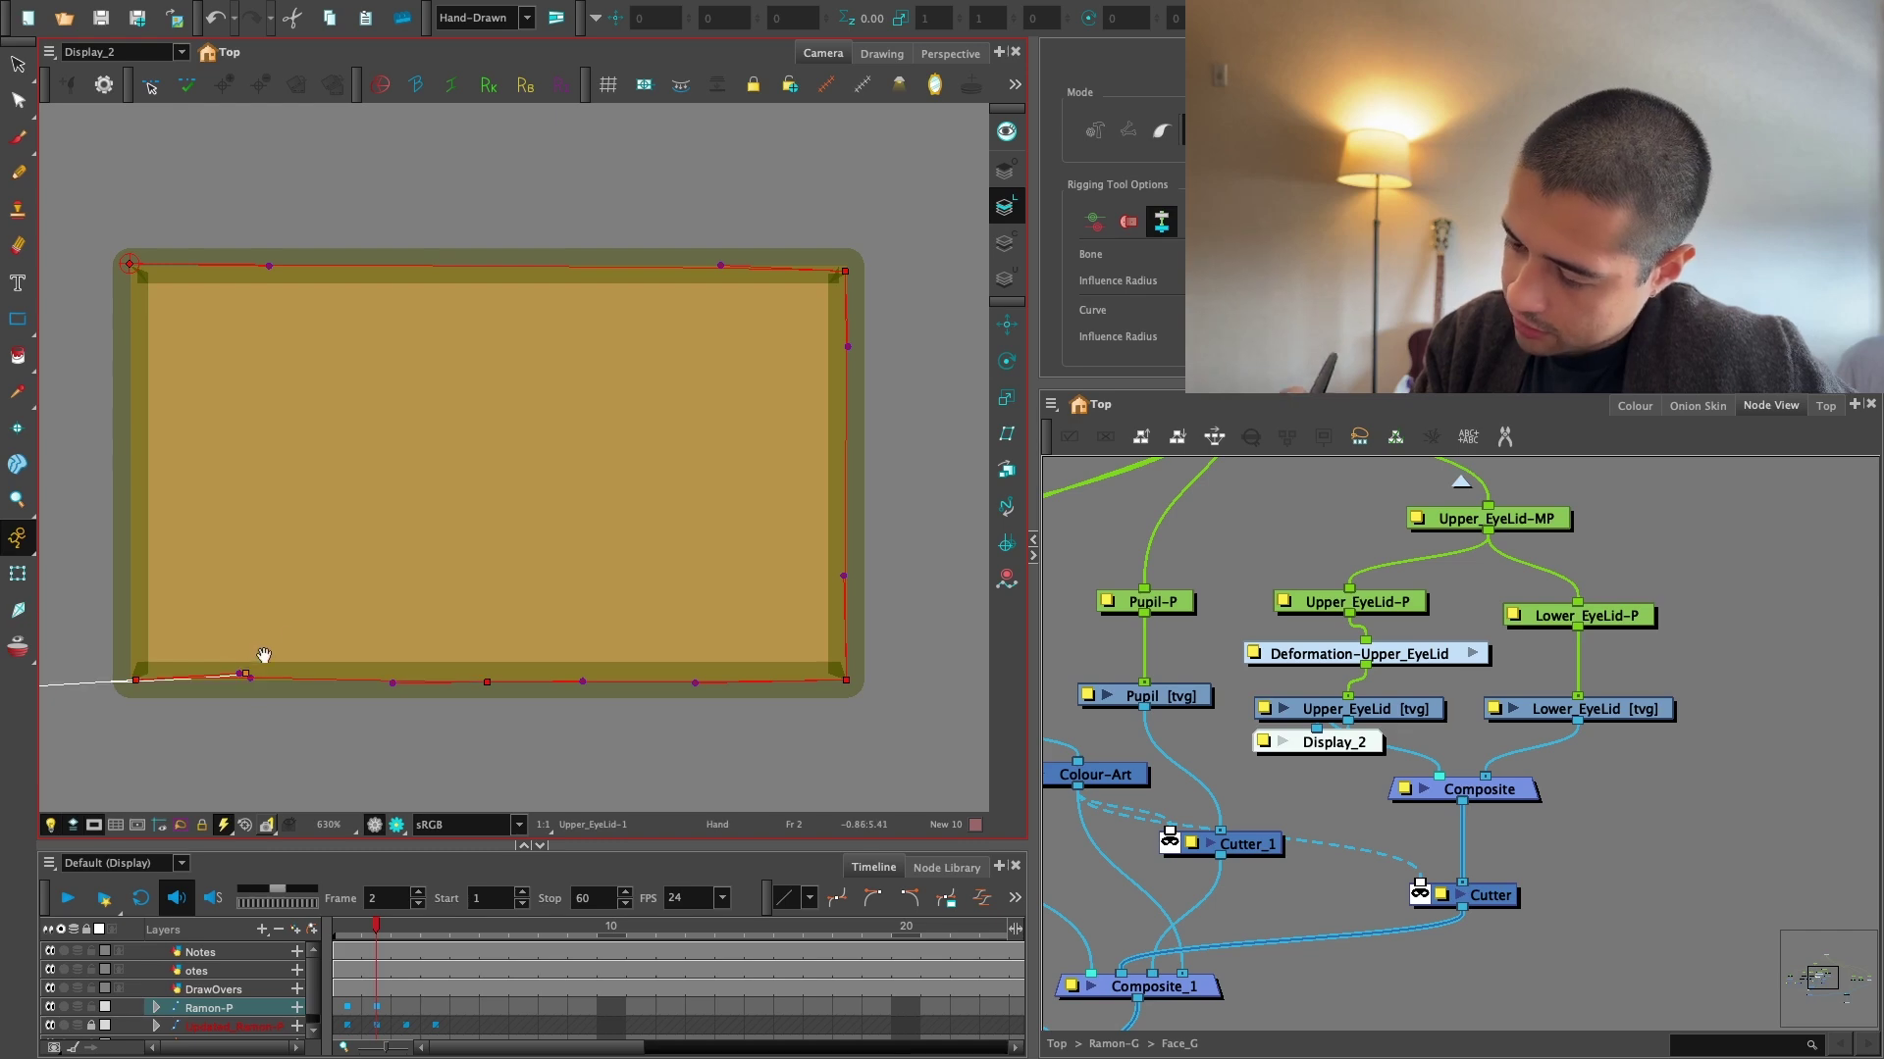
drag(257, 667, 420, 673)
key(ctrl+z)
key(ctrl+z)
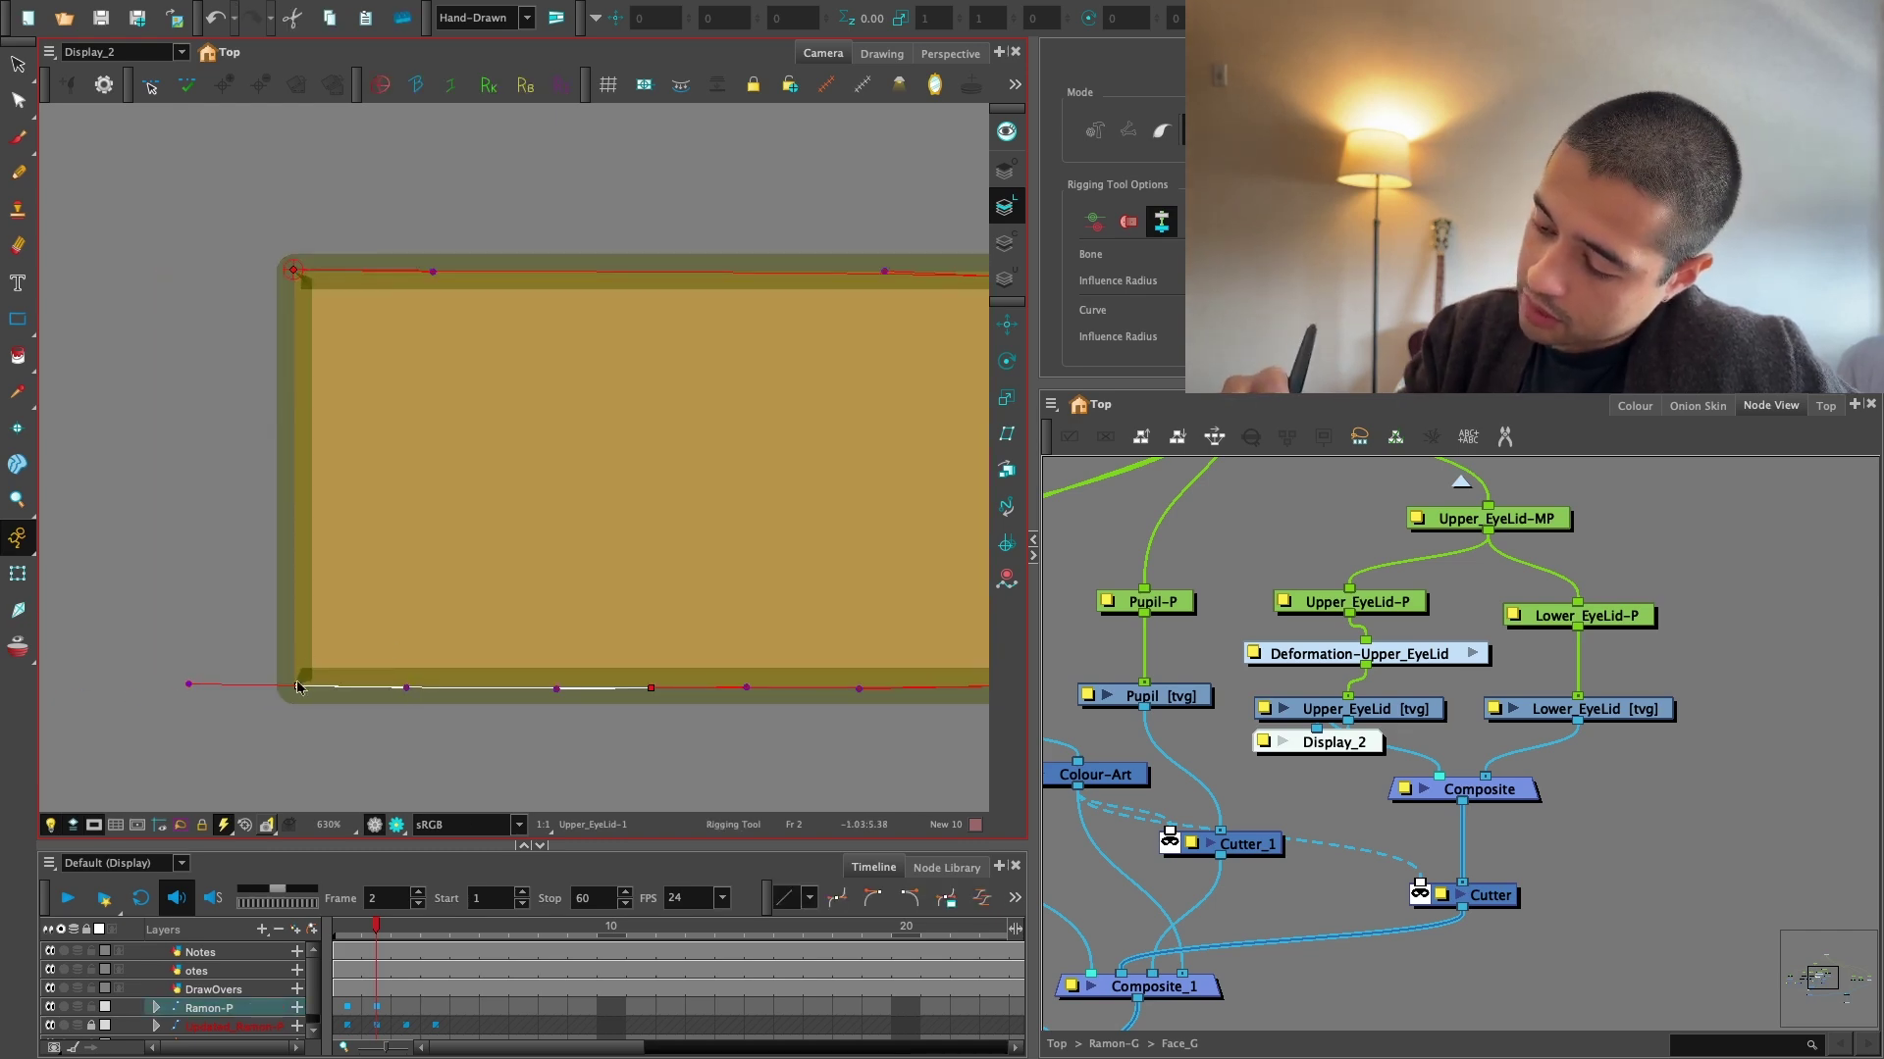
Close the curve deformer at the top-left corner and straighten its handles along the eyelid's left edge.
drag(293, 410, 291, 375)
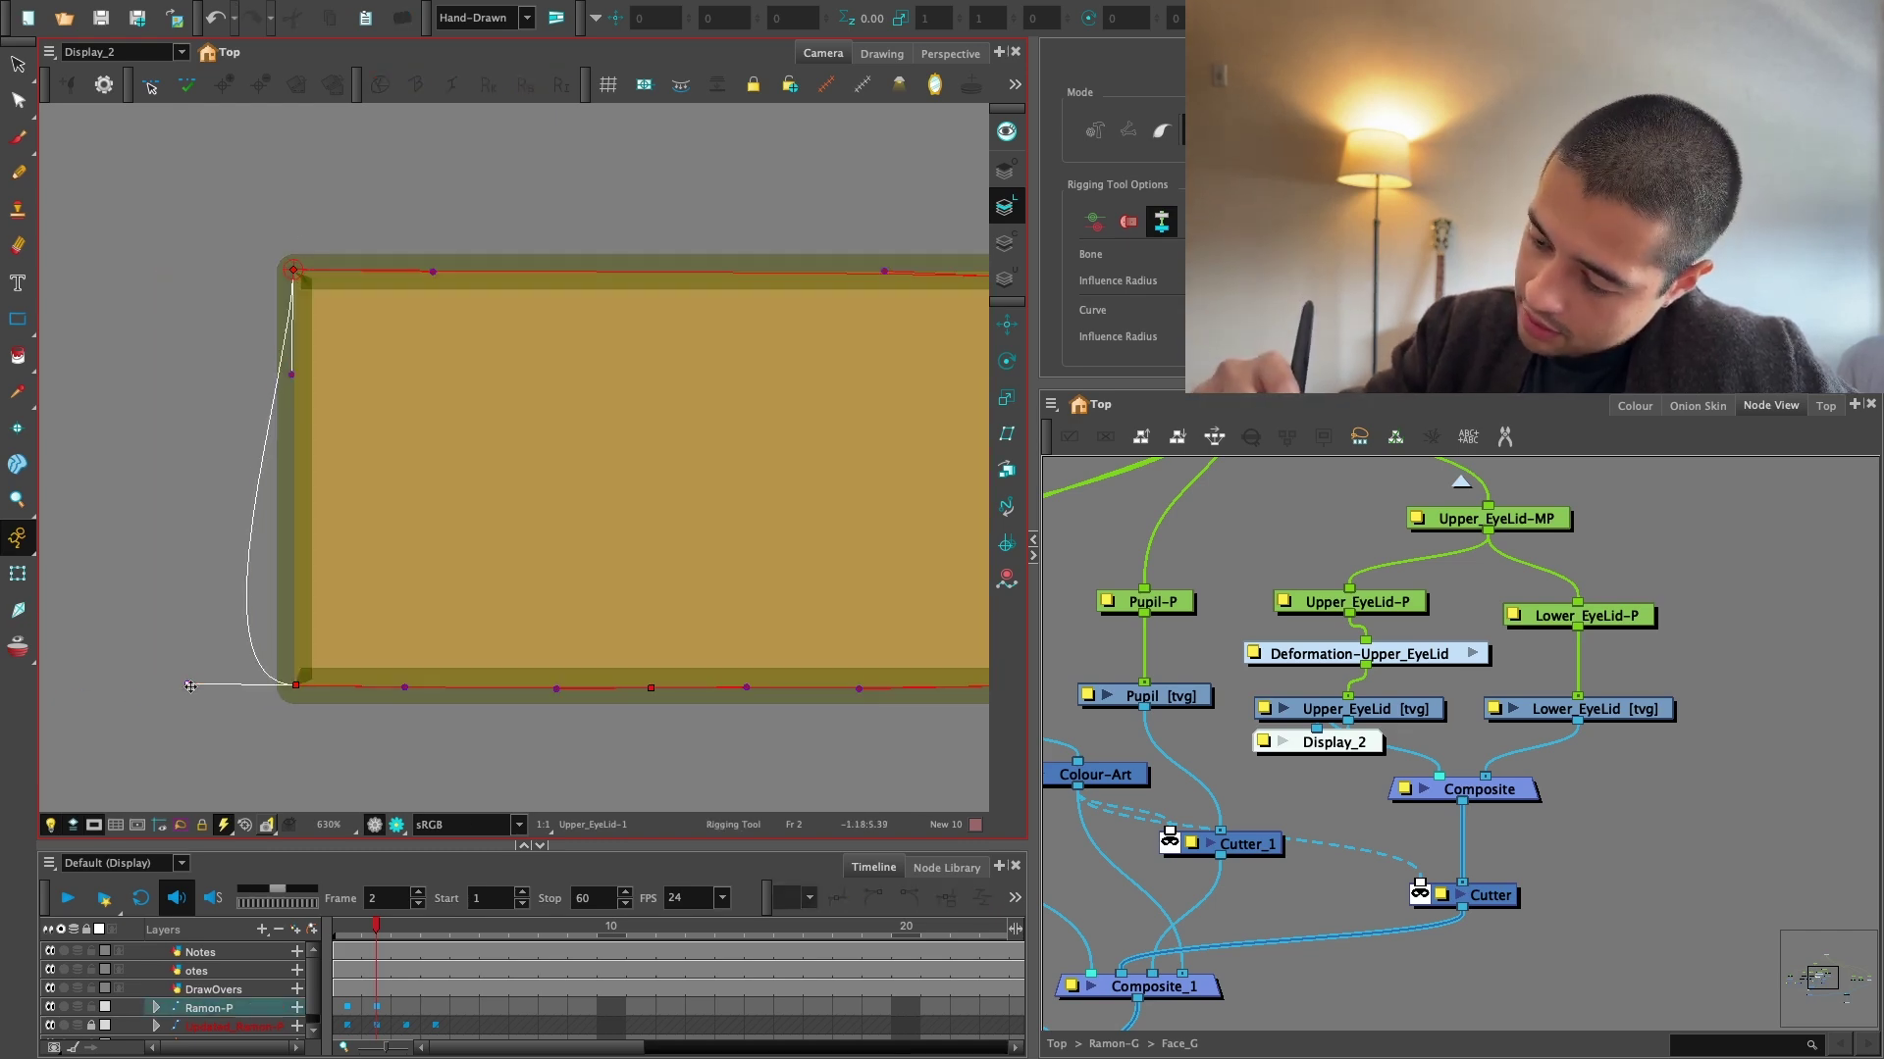
drag(187, 683, 293, 501)
click(16, 575)
scroll(379, 516, down, 3)
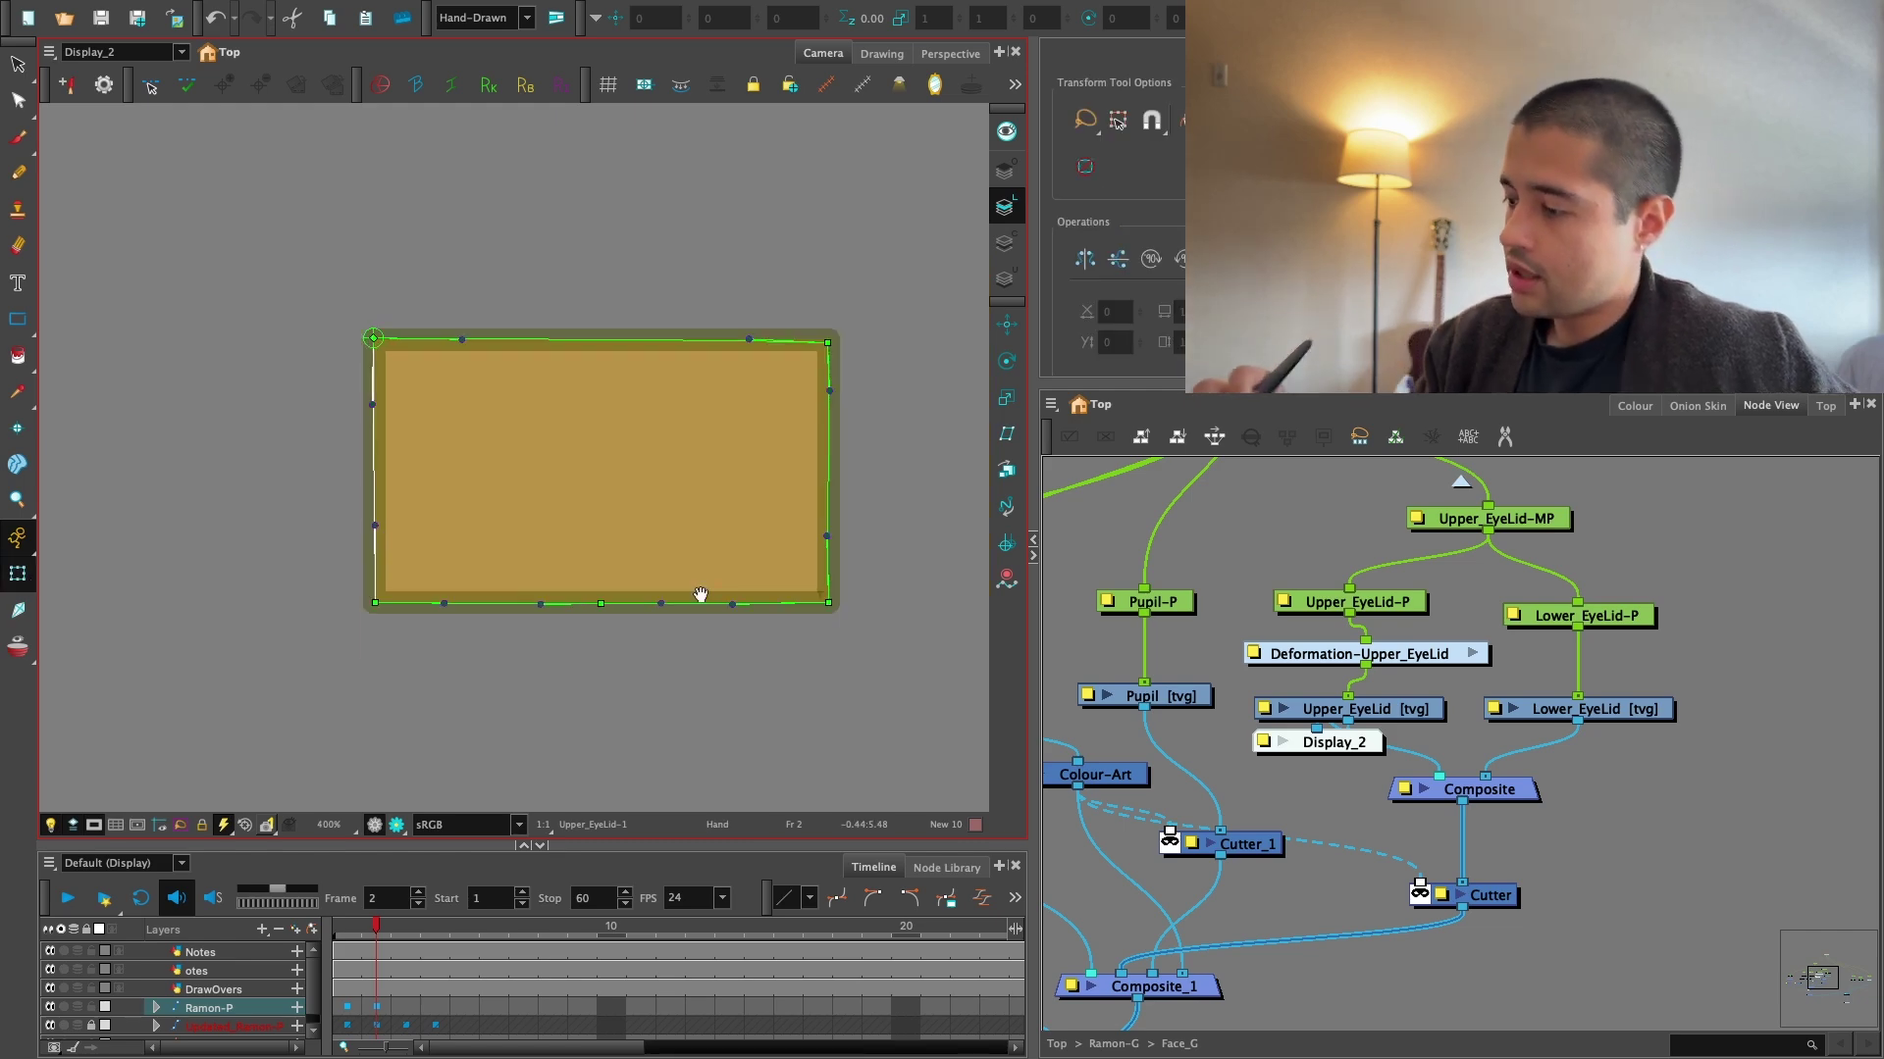
Set the Upper_EyeLid drawing's embedded pivot option to Apply Embedded Pivot on Parent Peg.
click(1259, 539)
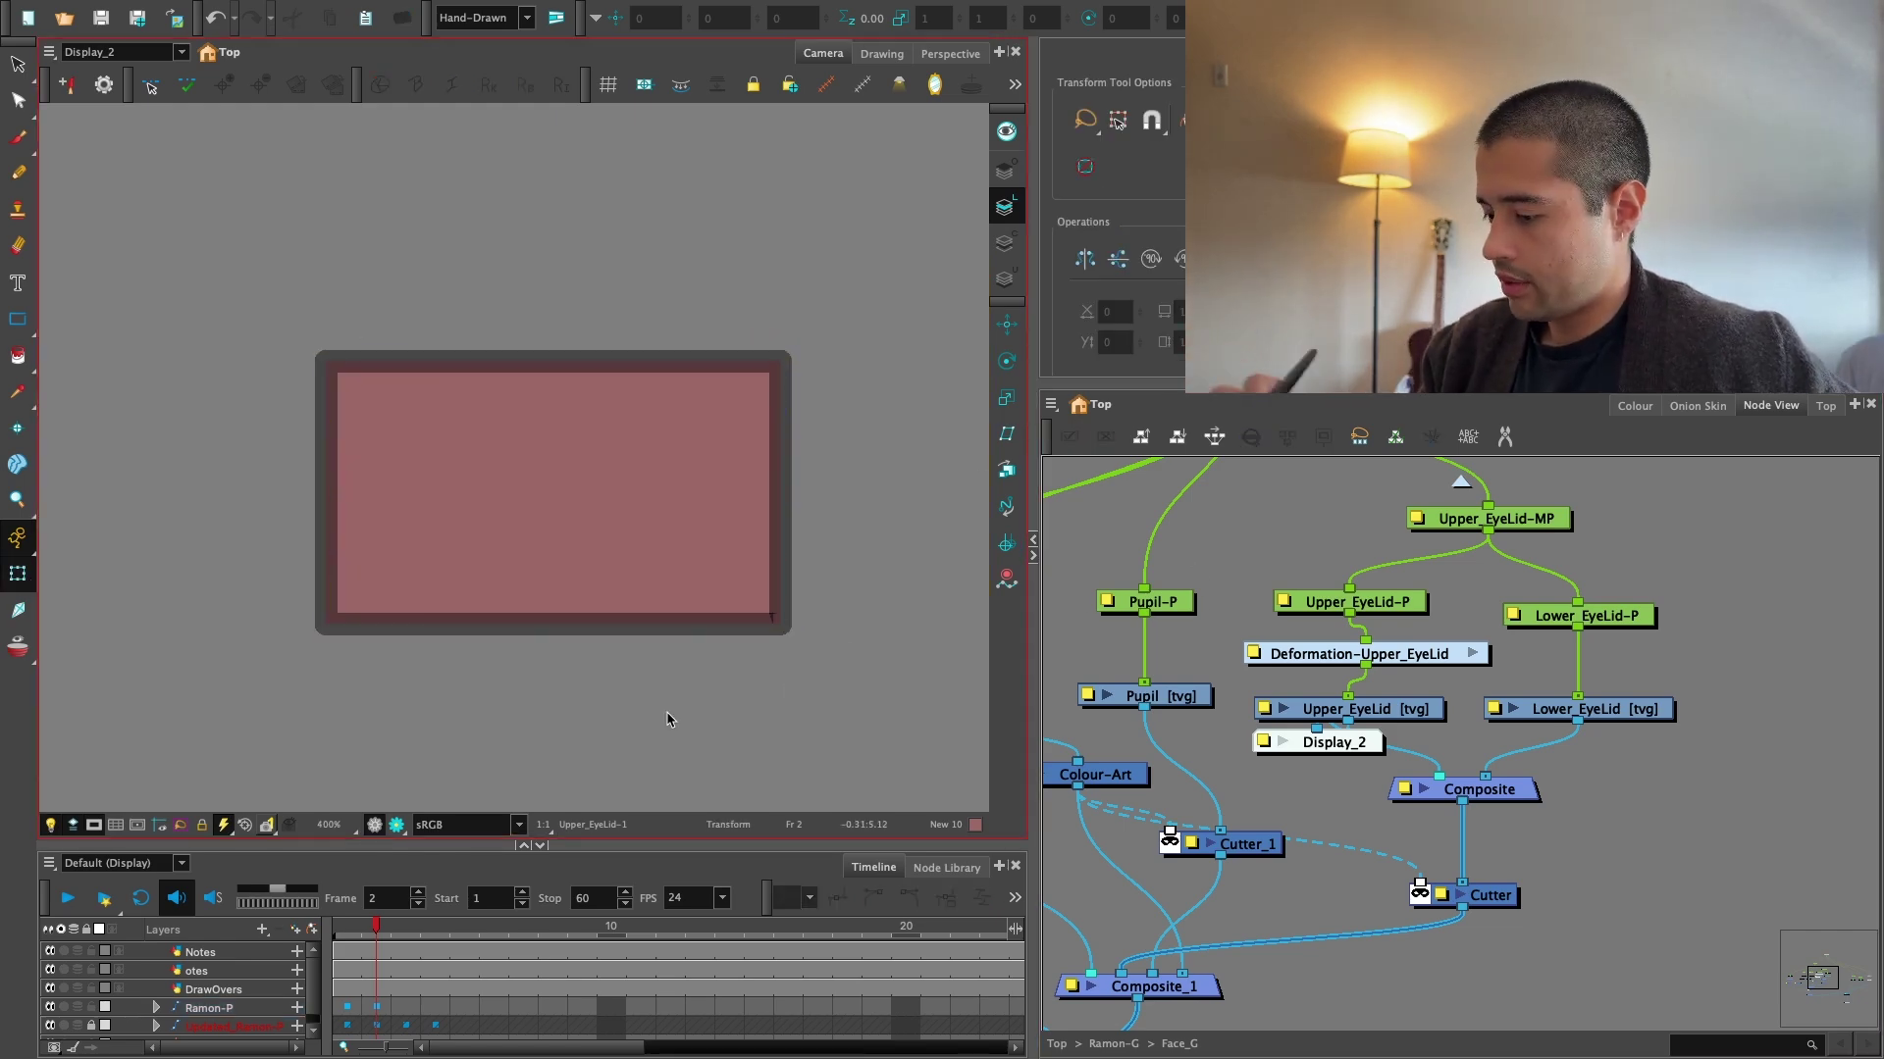
scroll(1464, 673, up, 2)
double_click(1344, 716)
click(1165, 962)
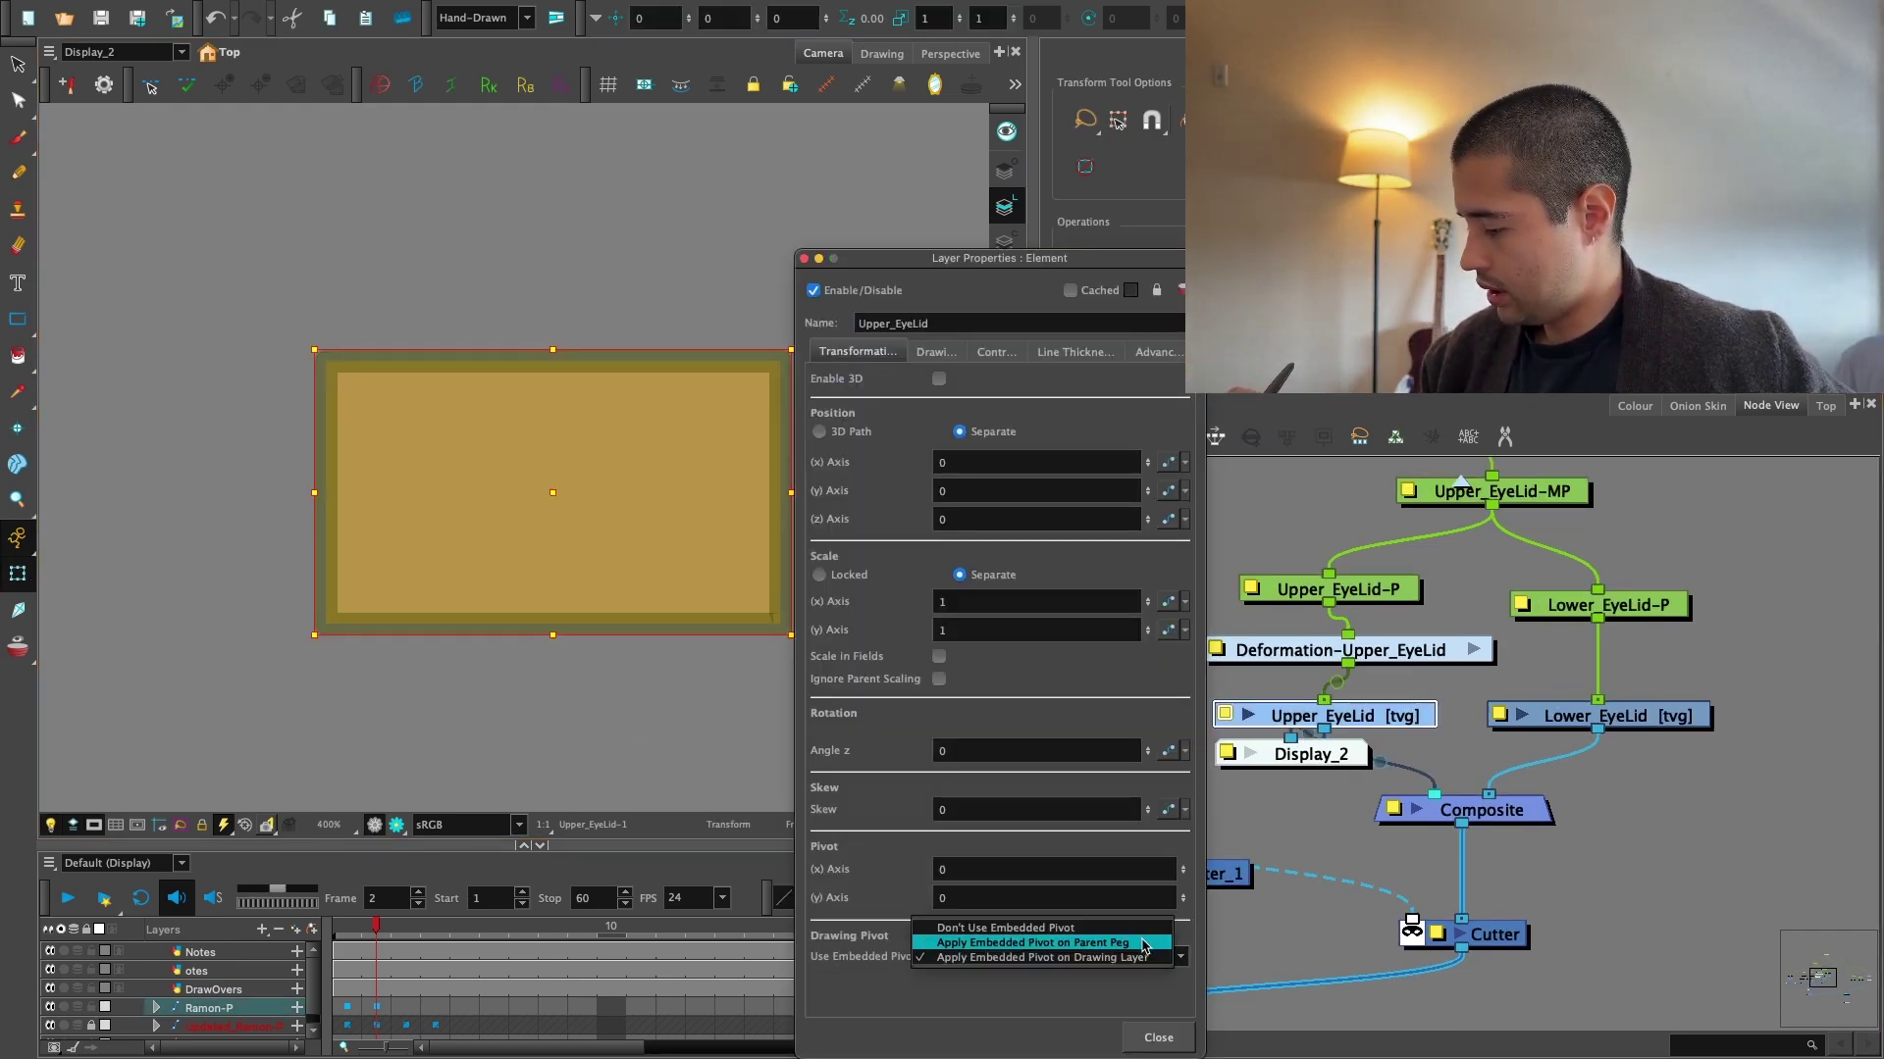
click(1133, 973)
click(1138, 957)
click(1159, 1038)
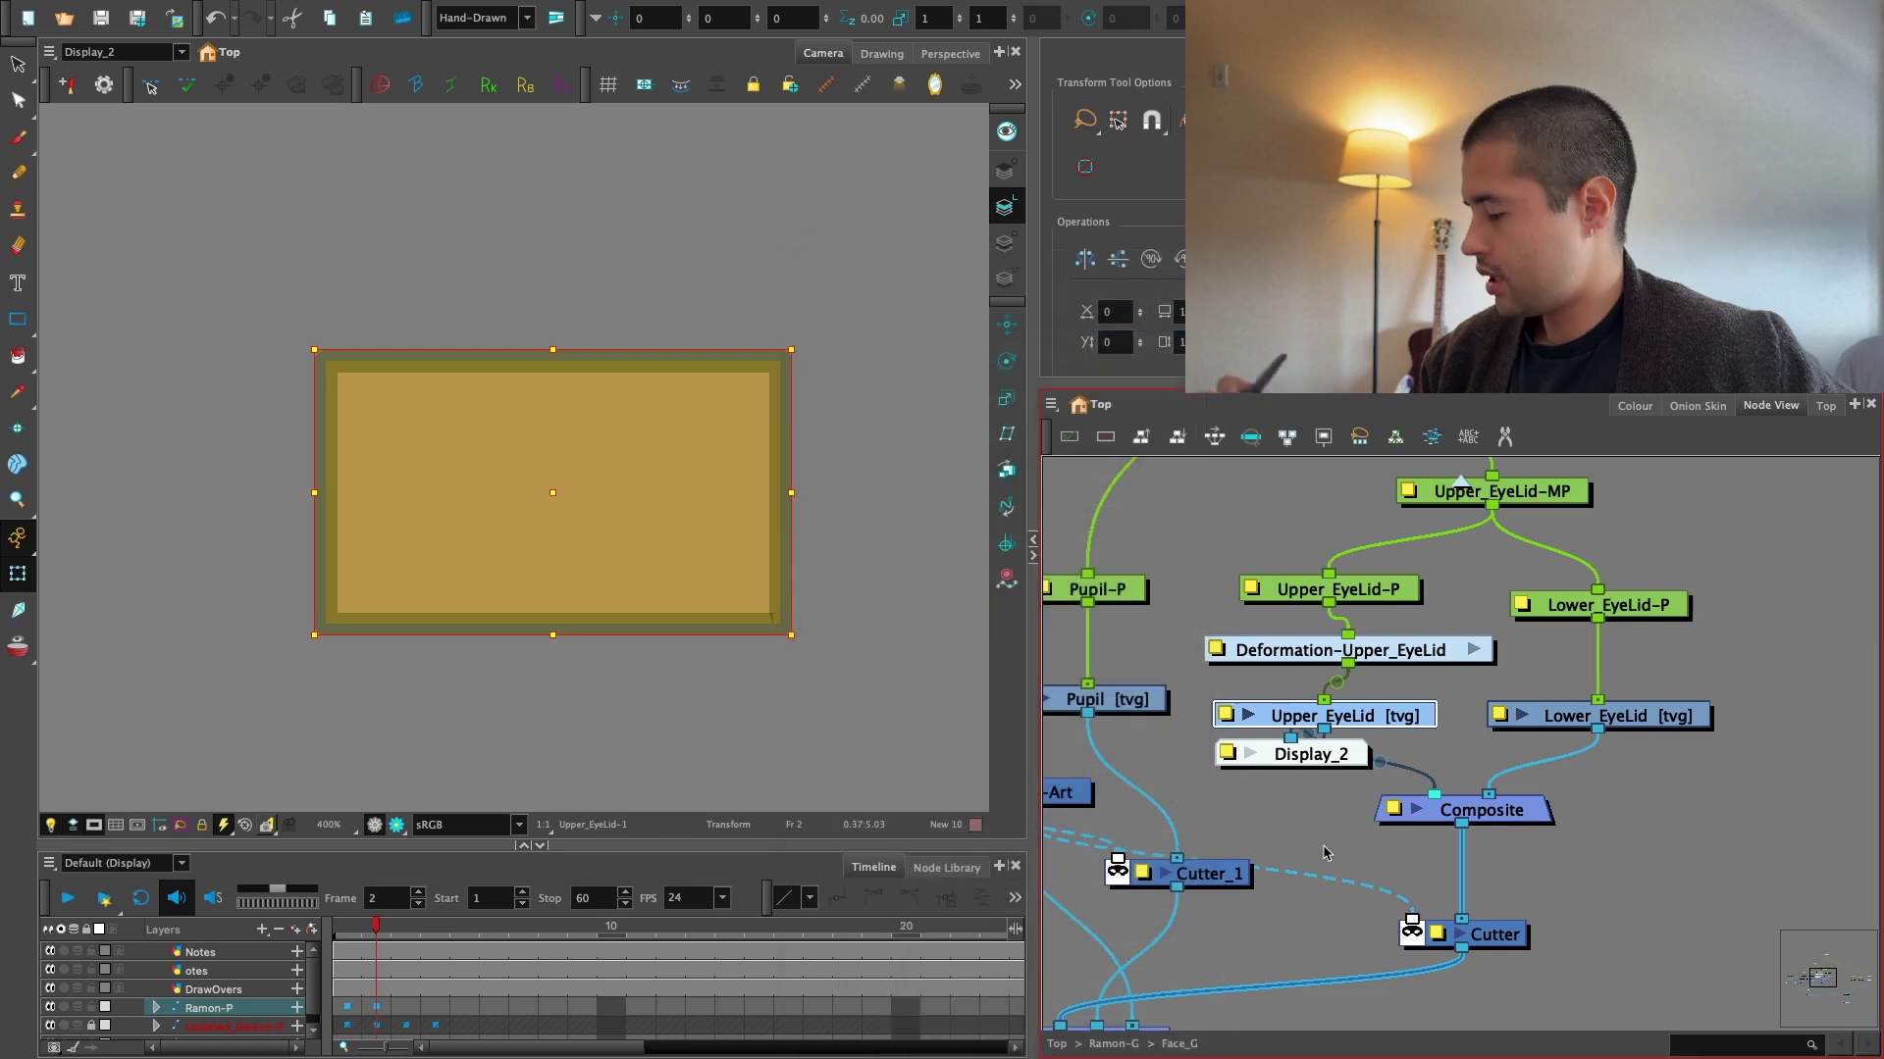
Delete the Display_2 node and switch the camera view to the Display node.
click(1288, 836)
click(1329, 764)
key(Delete)
click(122, 54)
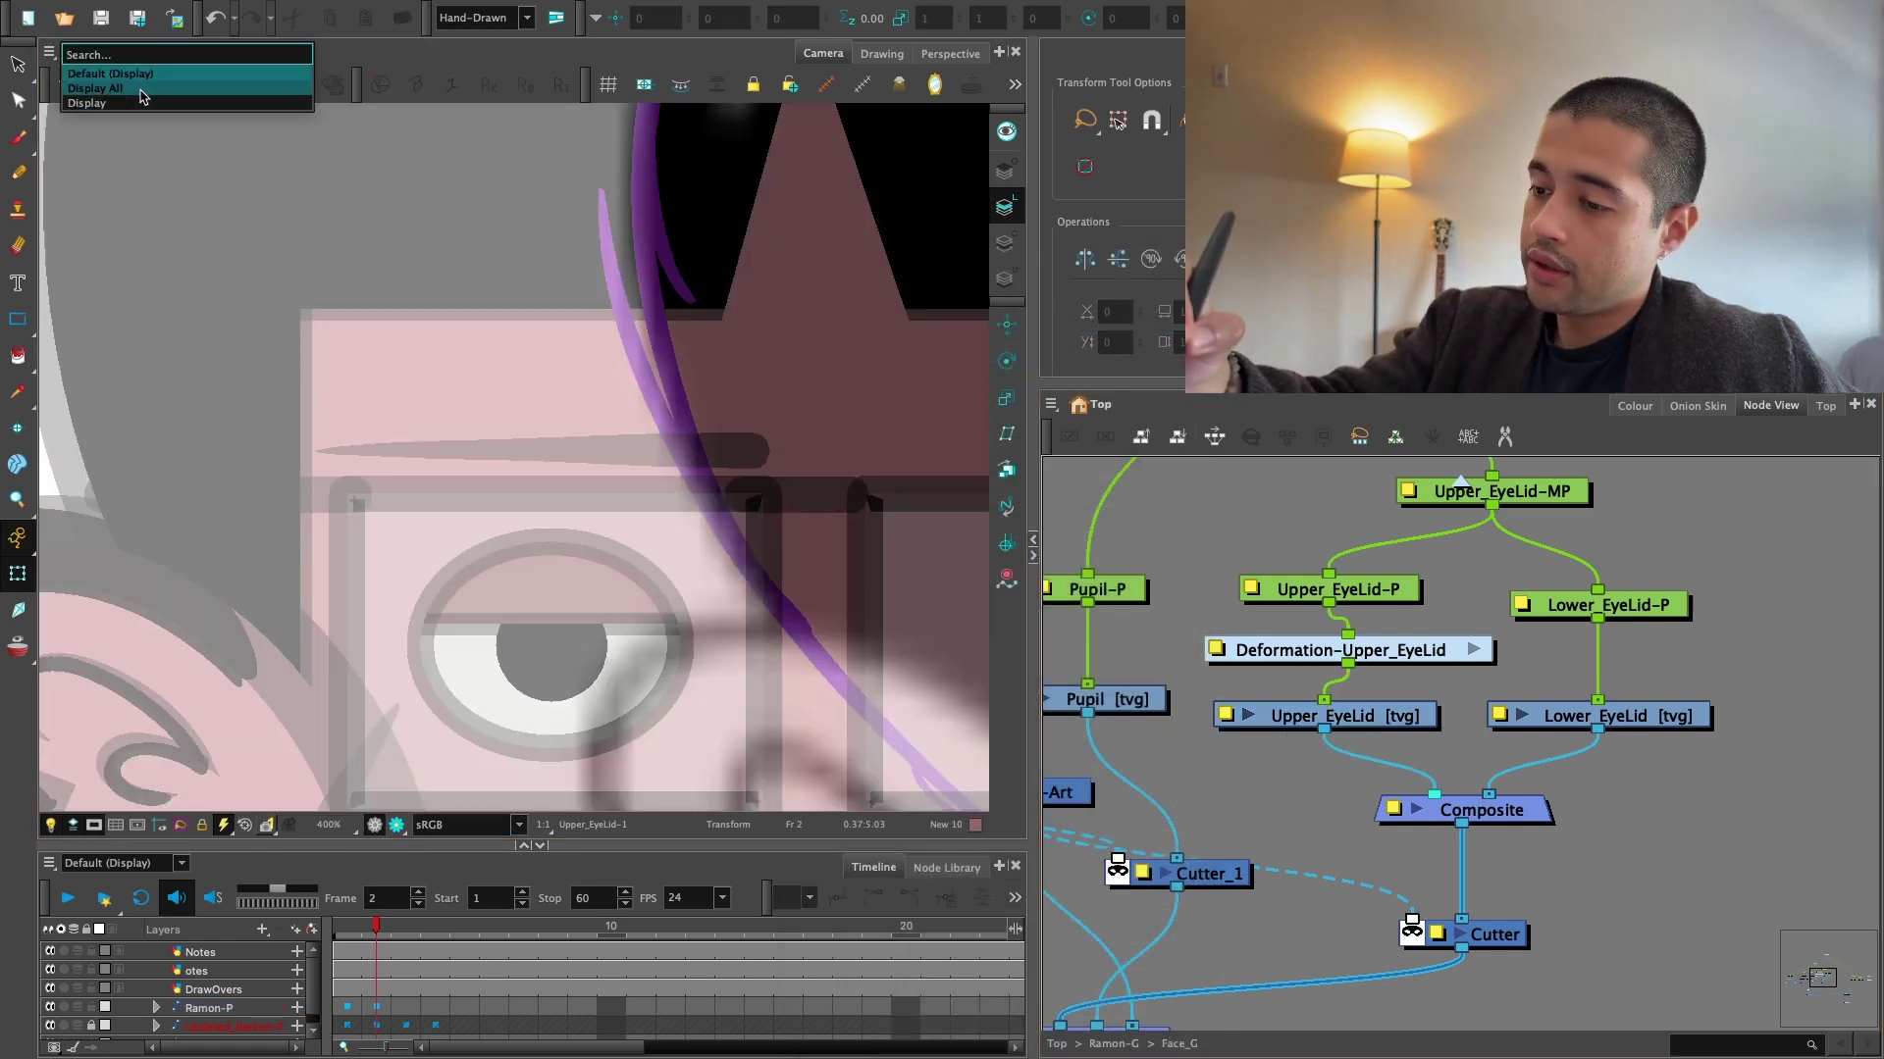
click(137, 103)
Select the Upper_EyeLid-P peg with its drawing and examine the position of their rotation pivot on the character.
scroll(434, 433, down, 3)
scroll(1437, 628, up, 2)
drag(1404, 706, 1311, 713)
click(1361, 612)
key(1)
key(1)
drag(1449, 635, 1407, 776)
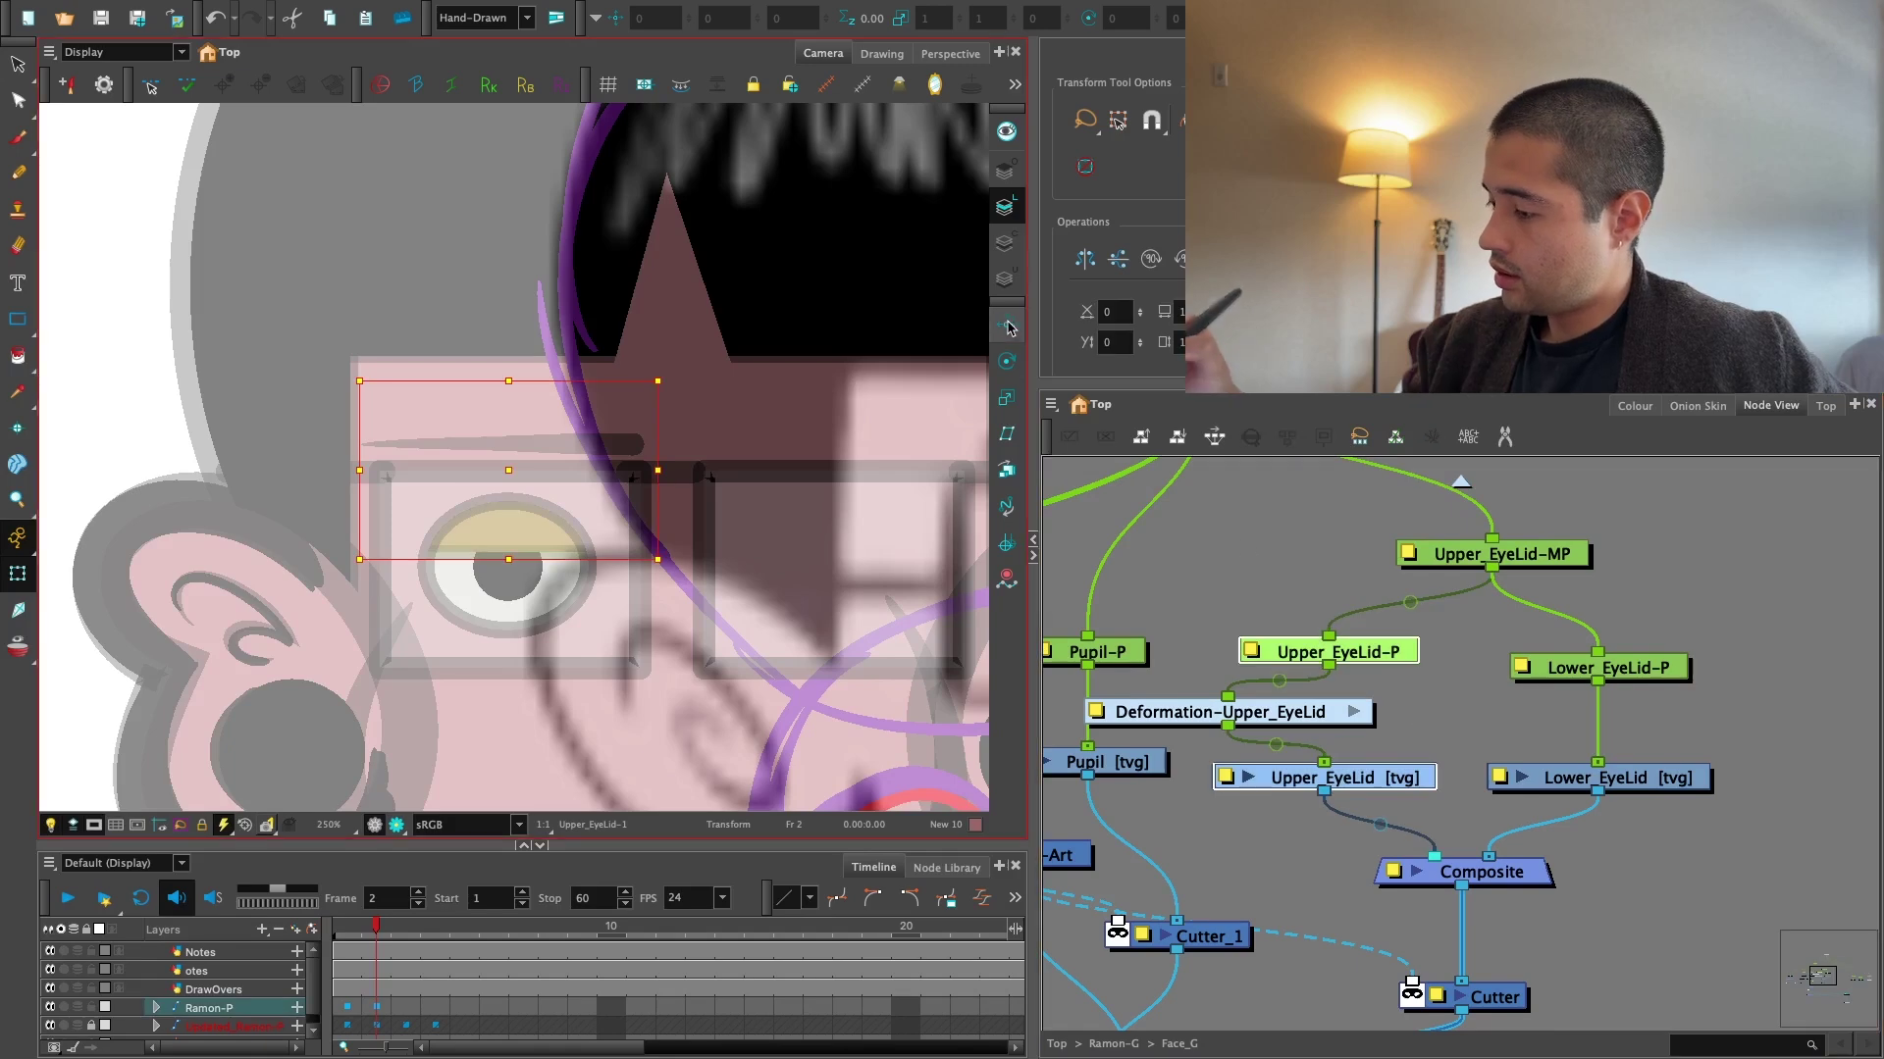
click(1006, 361)
key(1)
key(1)
key(1)
key(1)
key(1)
key(1)
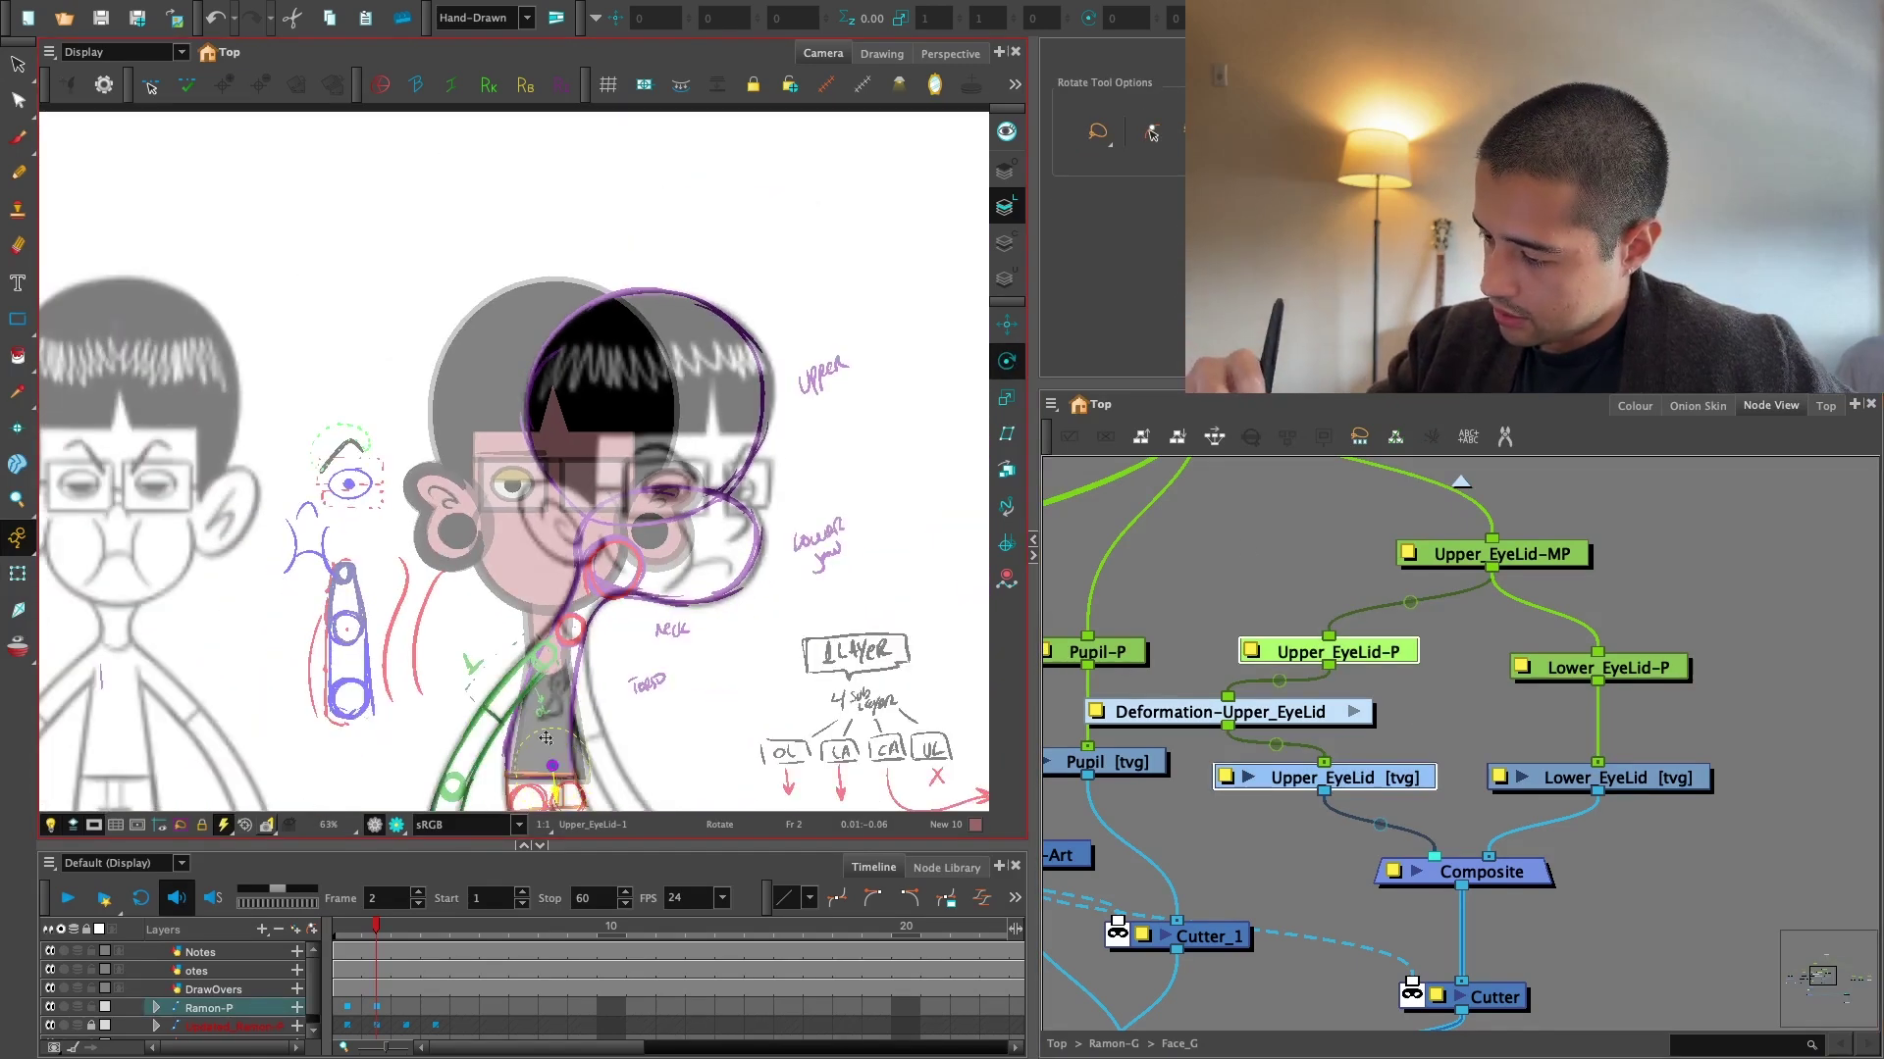
key(2)
key(2)
key(2)
key(2)
key(2)
key(2)
Line up the Deformation-Upper_EyeLid node between the Upper_EyeLid-P peg and the Upper_EyeLid drawing in the node network.
drag(1413, 705, 1324, 675)
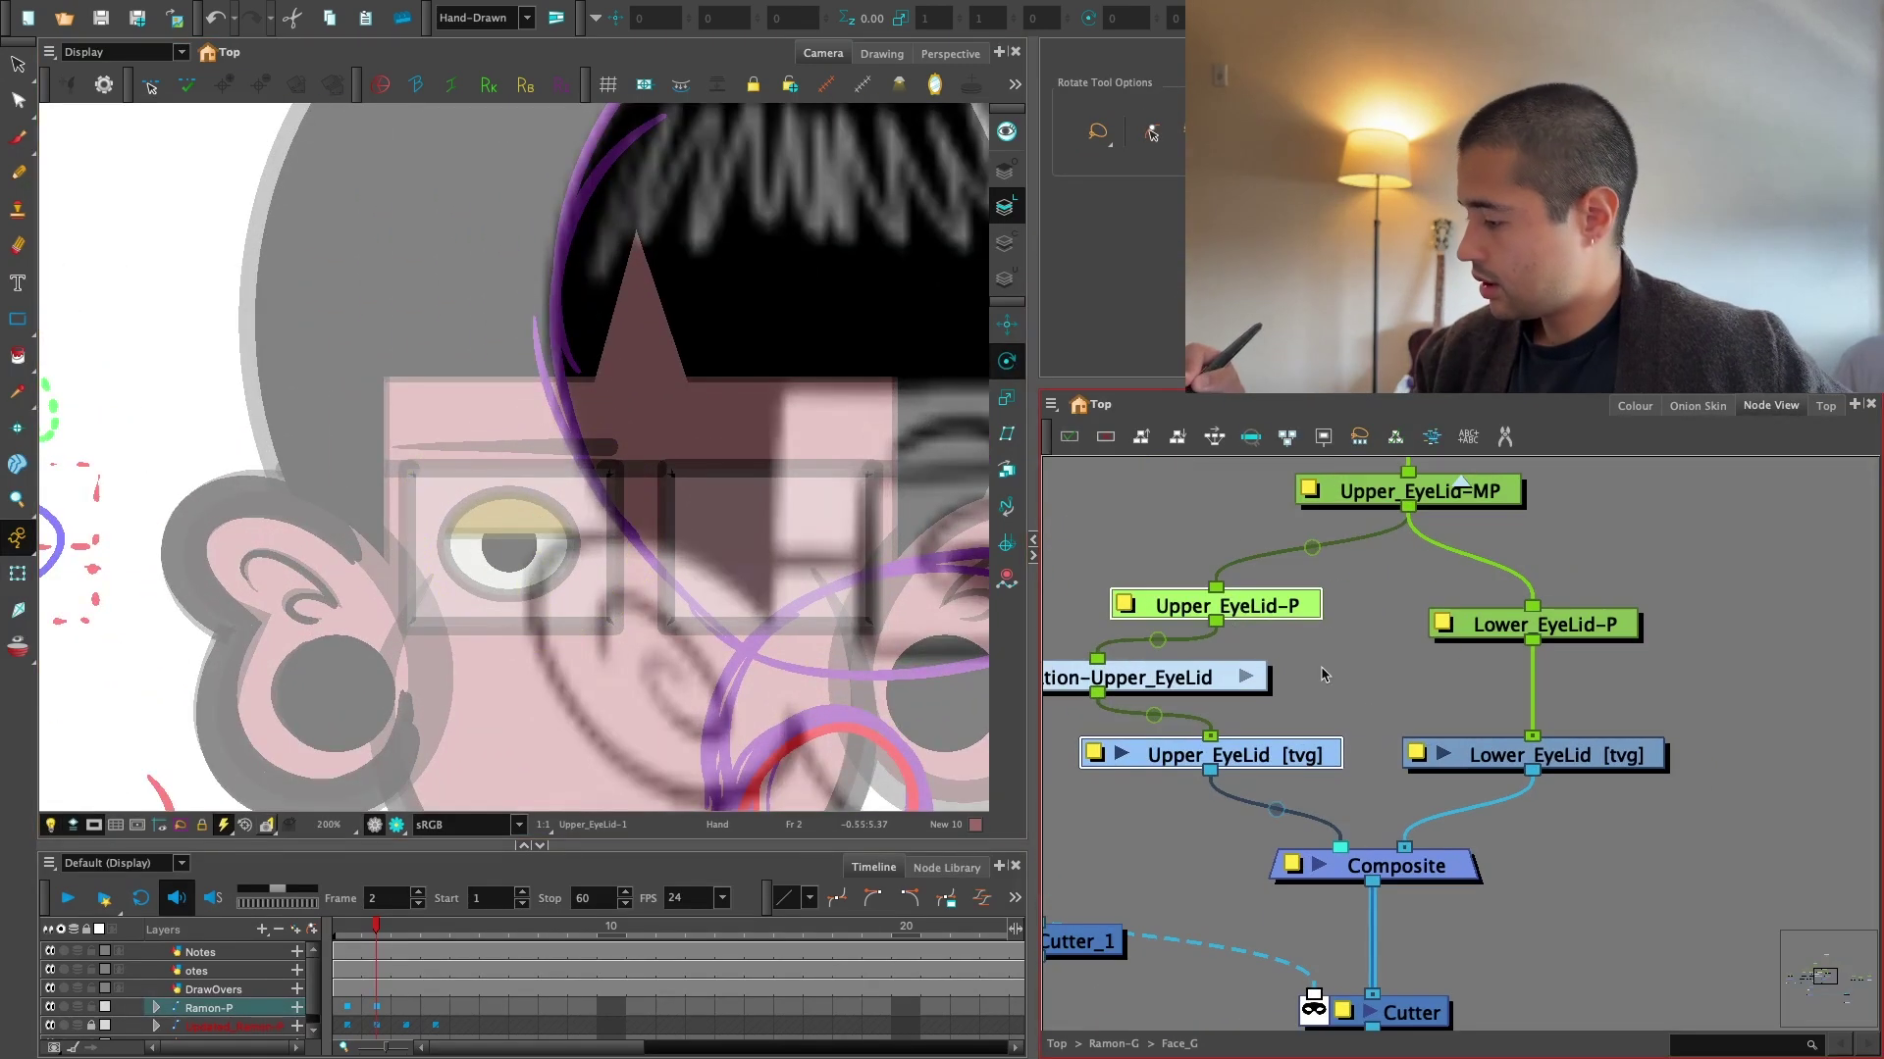
drag(1205, 676, 1274, 680)
key(1)
key(1)
Translate the Upper_EyeLid-P peg slightly downward over the eye, to about 0.0588 S and 0.0039 E.
drag(1381, 636, 1296, 805)
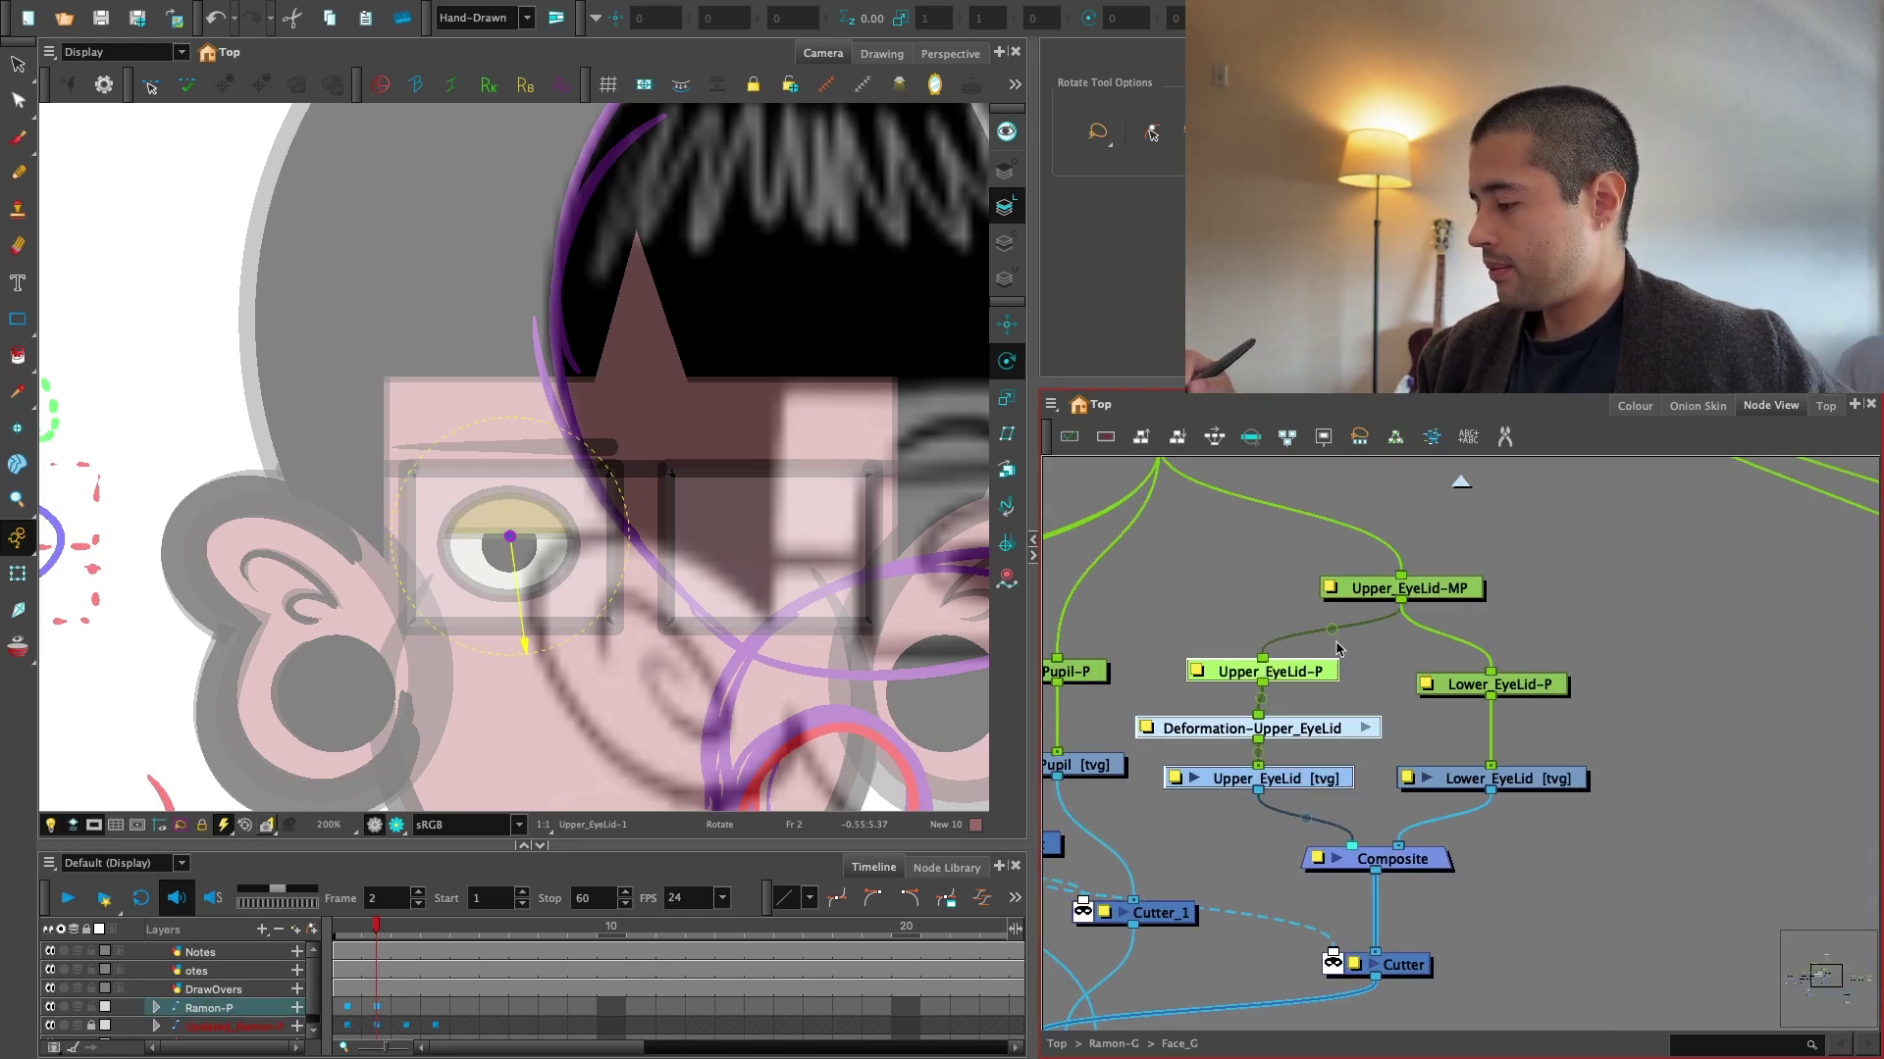
click(1338, 644)
click(1283, 672)
click(1007, 325)
key(2)
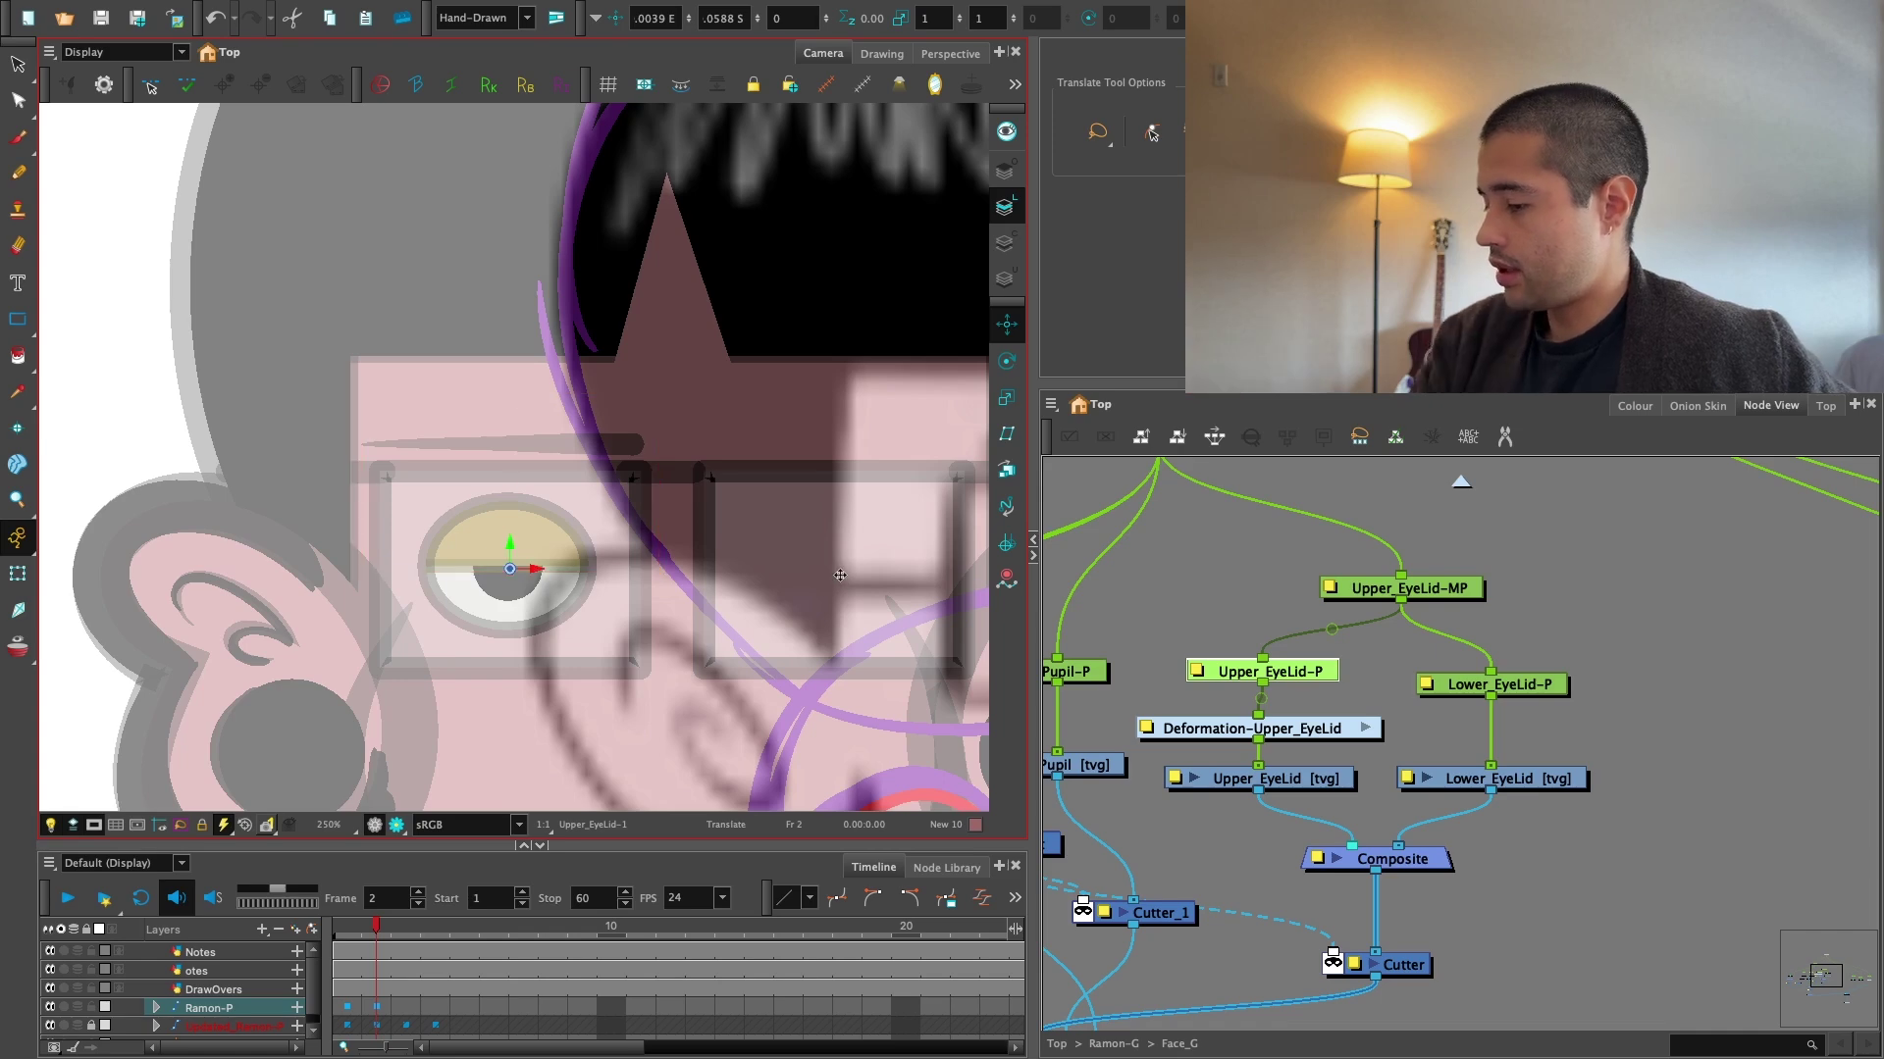
Try deleting the Lower_EyeLid drawing and its peg together with the drawing files, and undo the deletion.
drag(1624, 687, 1505, 796)
key(Delete)
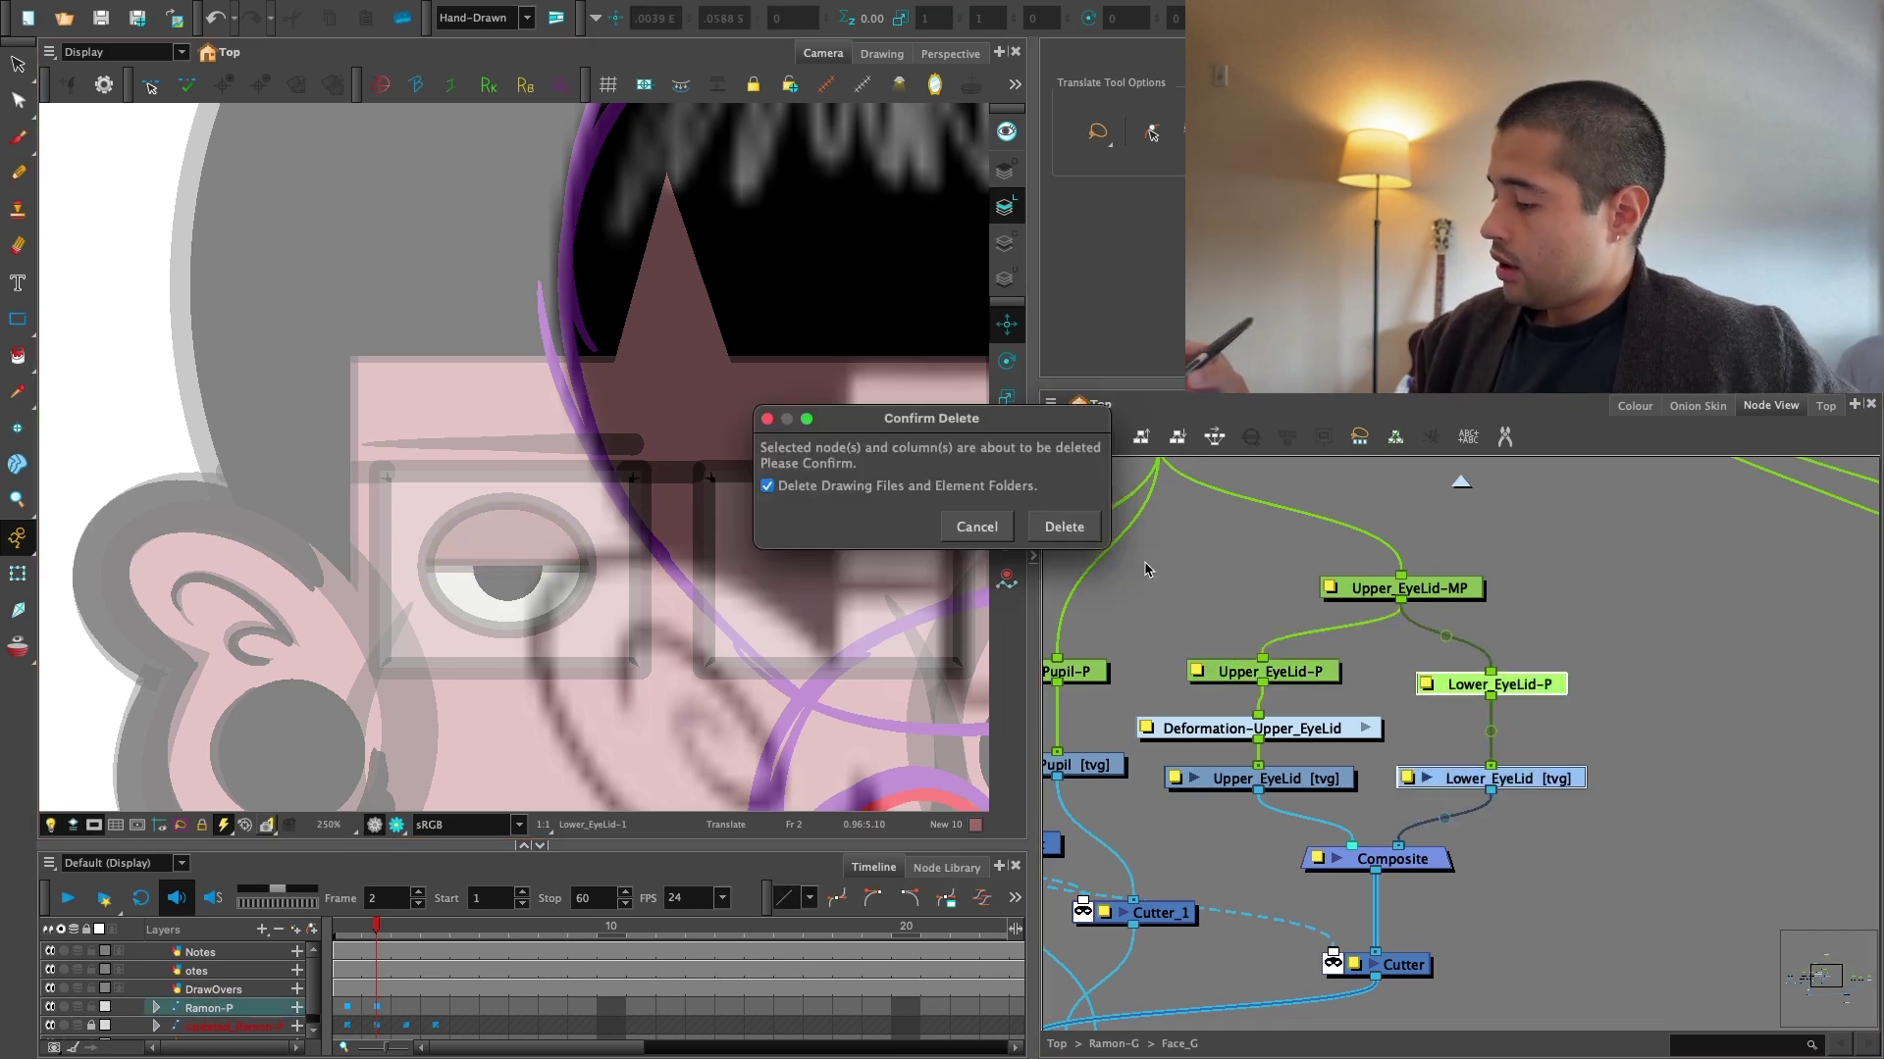
click(1065, 526)
click(1266, 779)
key(ctrl+z)
Align the Lower_EyeLid-P peg node level with Upper_EyeLid-P in the node network.
drag(1631, 634, 1622, 635)
drag(1543, 686, 1543, 673)
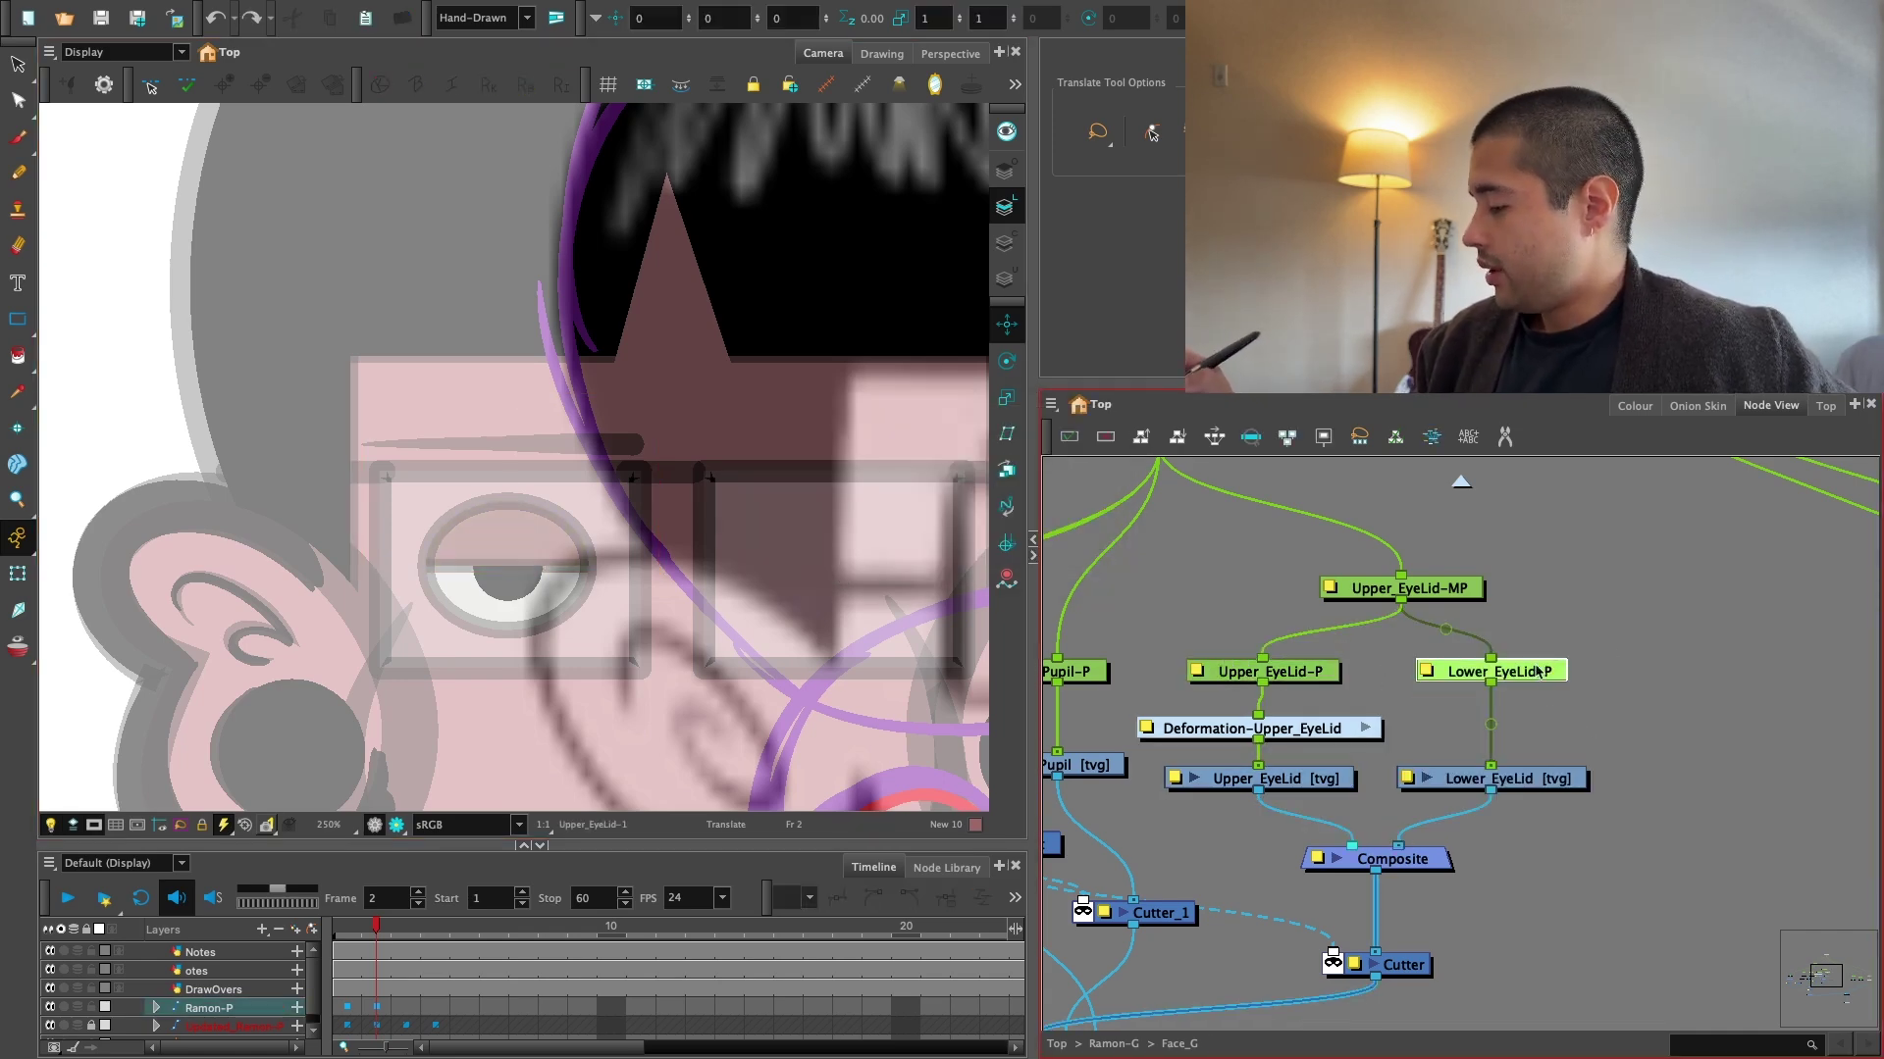
click(1555, 779)
Copy the Upper_EyeLid artwork into the Lower_EyeLid drawing and move the copied rectangle straight down over the eye's lower half.
click(1299, 778)
key(alt+s)
mouse_move(766, 405)
mouse_down()
mouse_move(369, 615)
mouse_move(697, 599)
mouse_up()
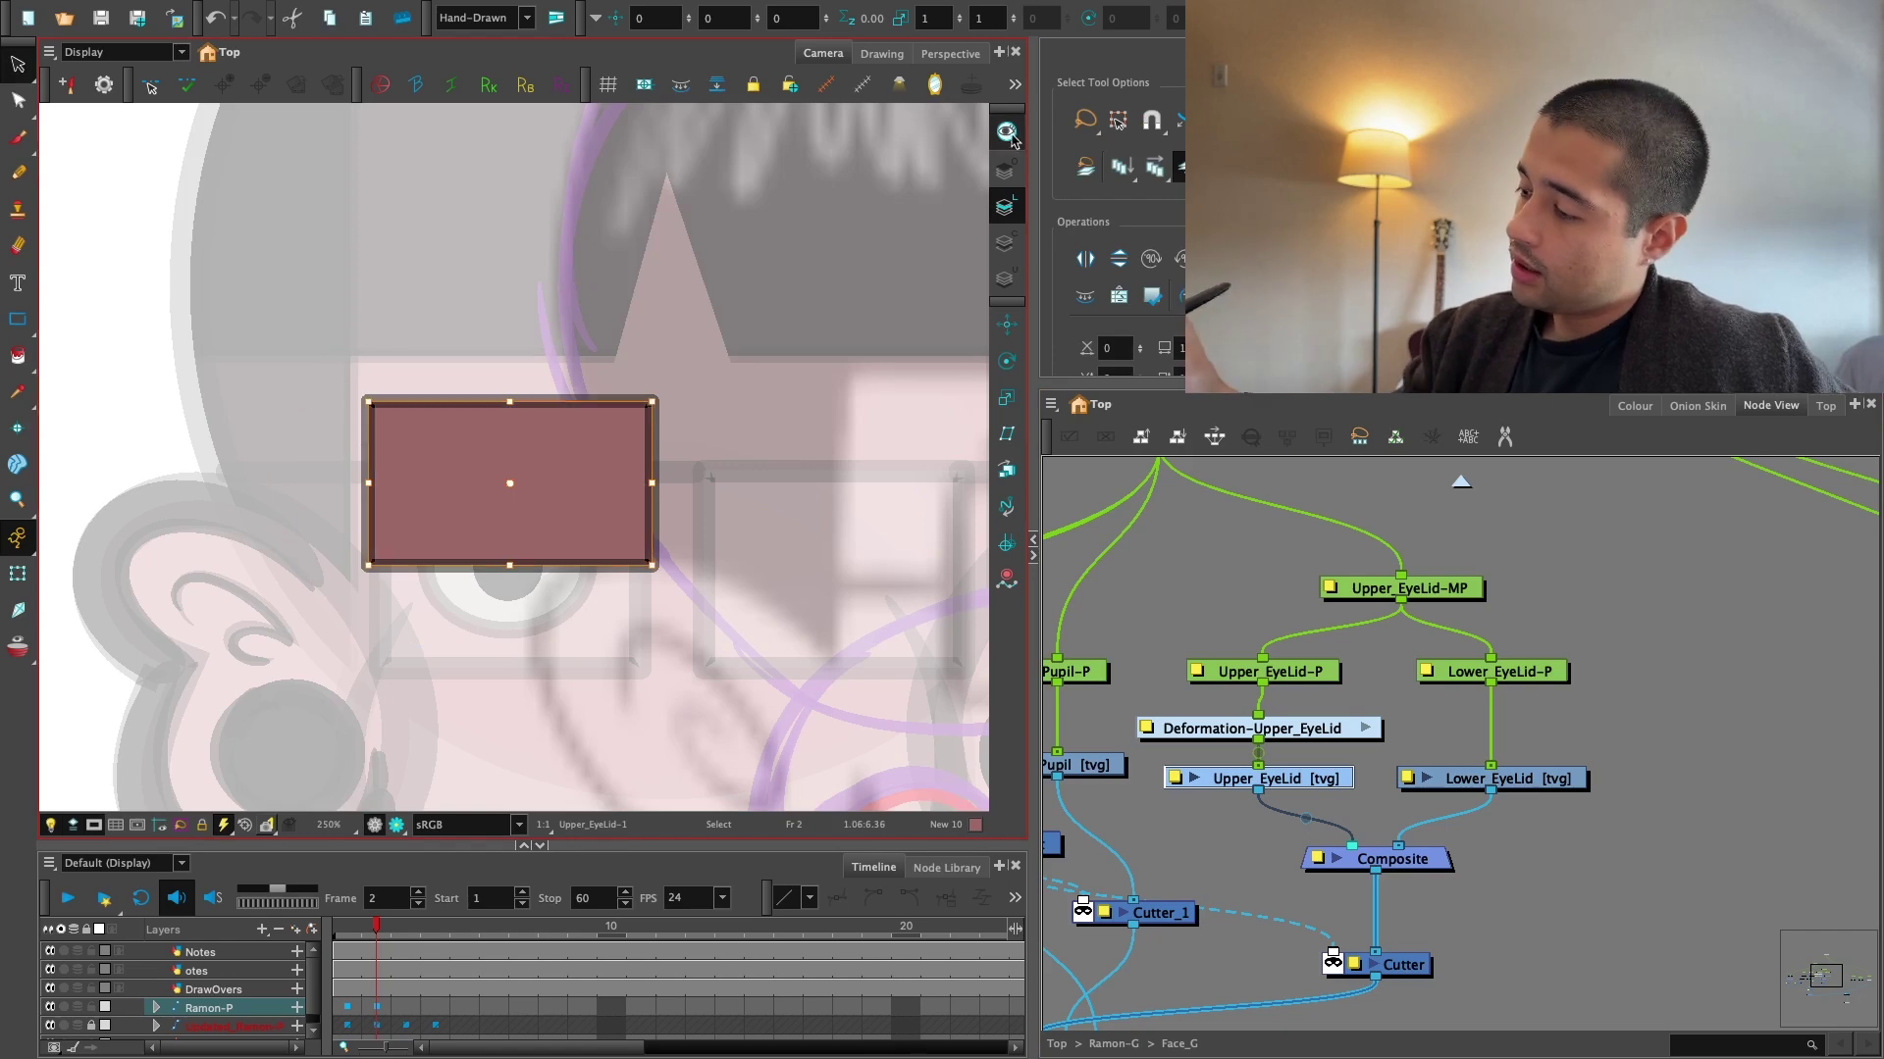
mouse_move(769, 324)
mouse_down()
mouse_move(681, 664)
mouse_move(740, 598)
mouse_up()
click(1563, 782)
drag(755, 378, 686, 569)
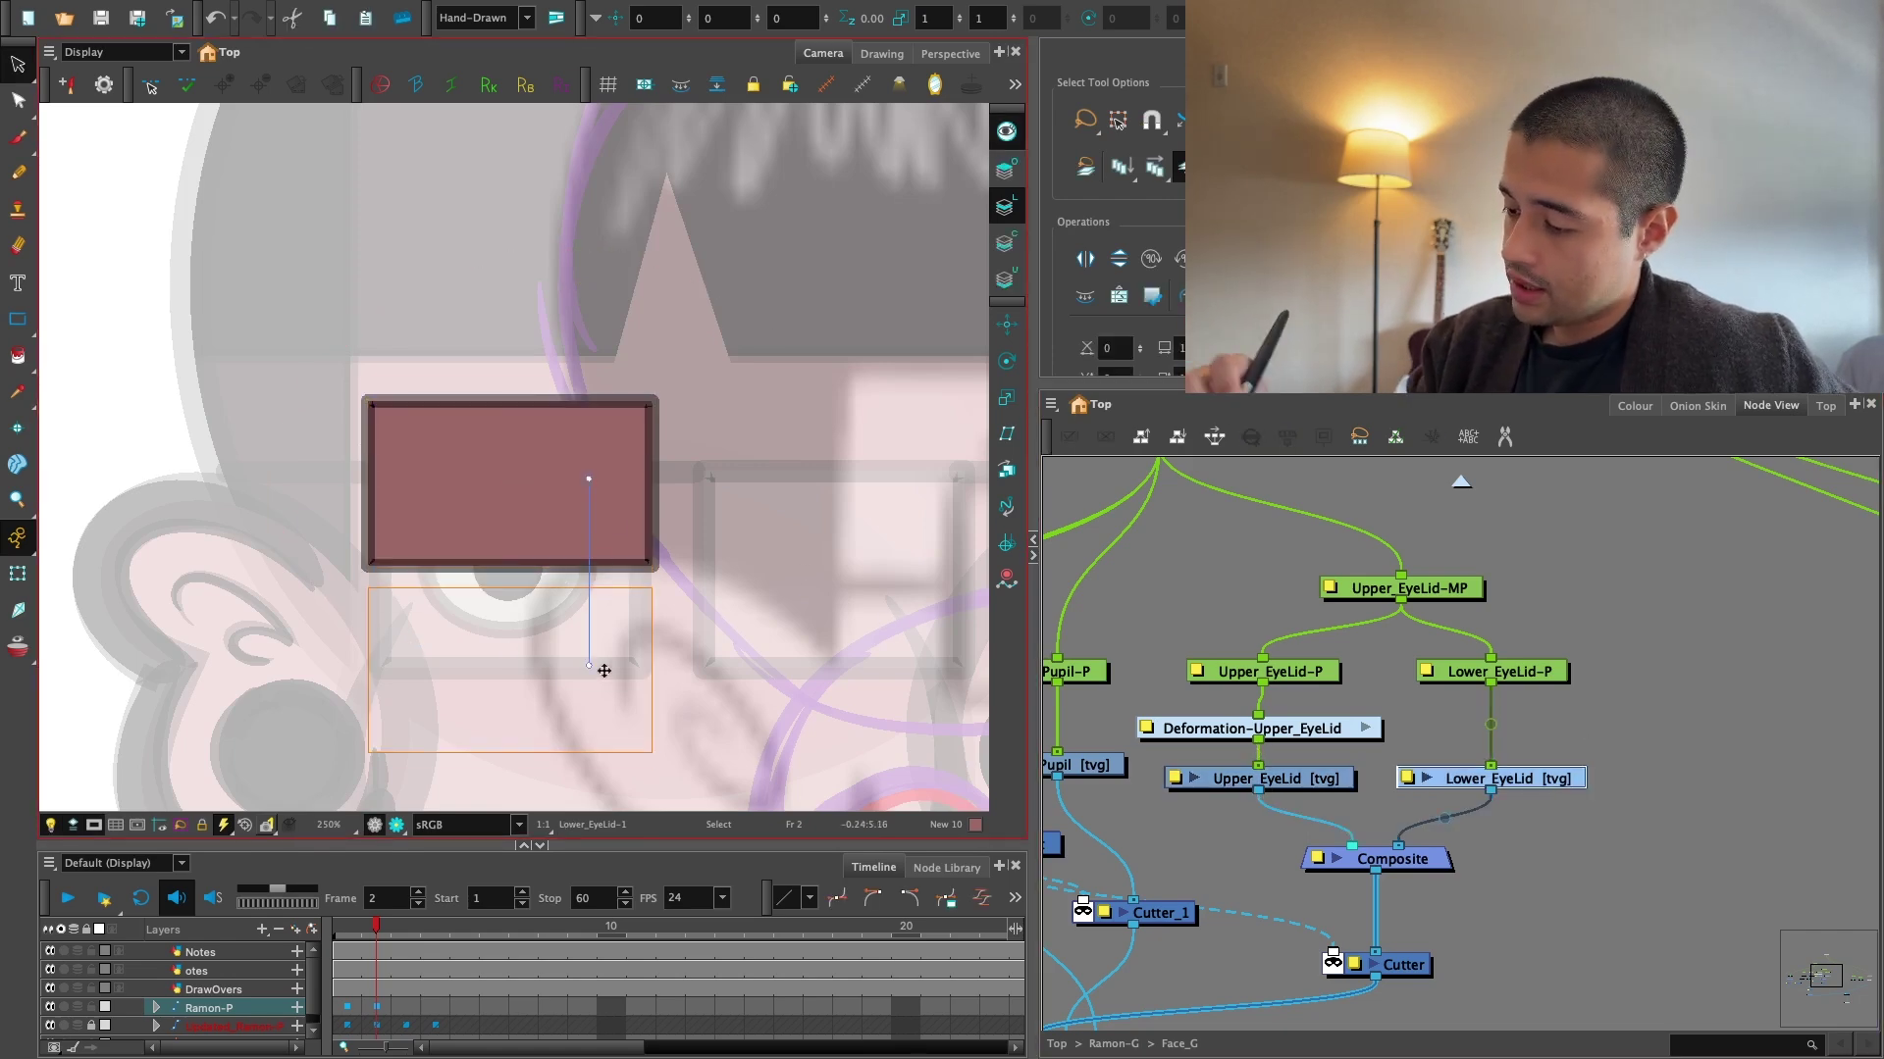
mouse_move(596, 469)
mouse_down()
mouse_move(598, 665)
mouse_move(597, 638)
mouse_up()
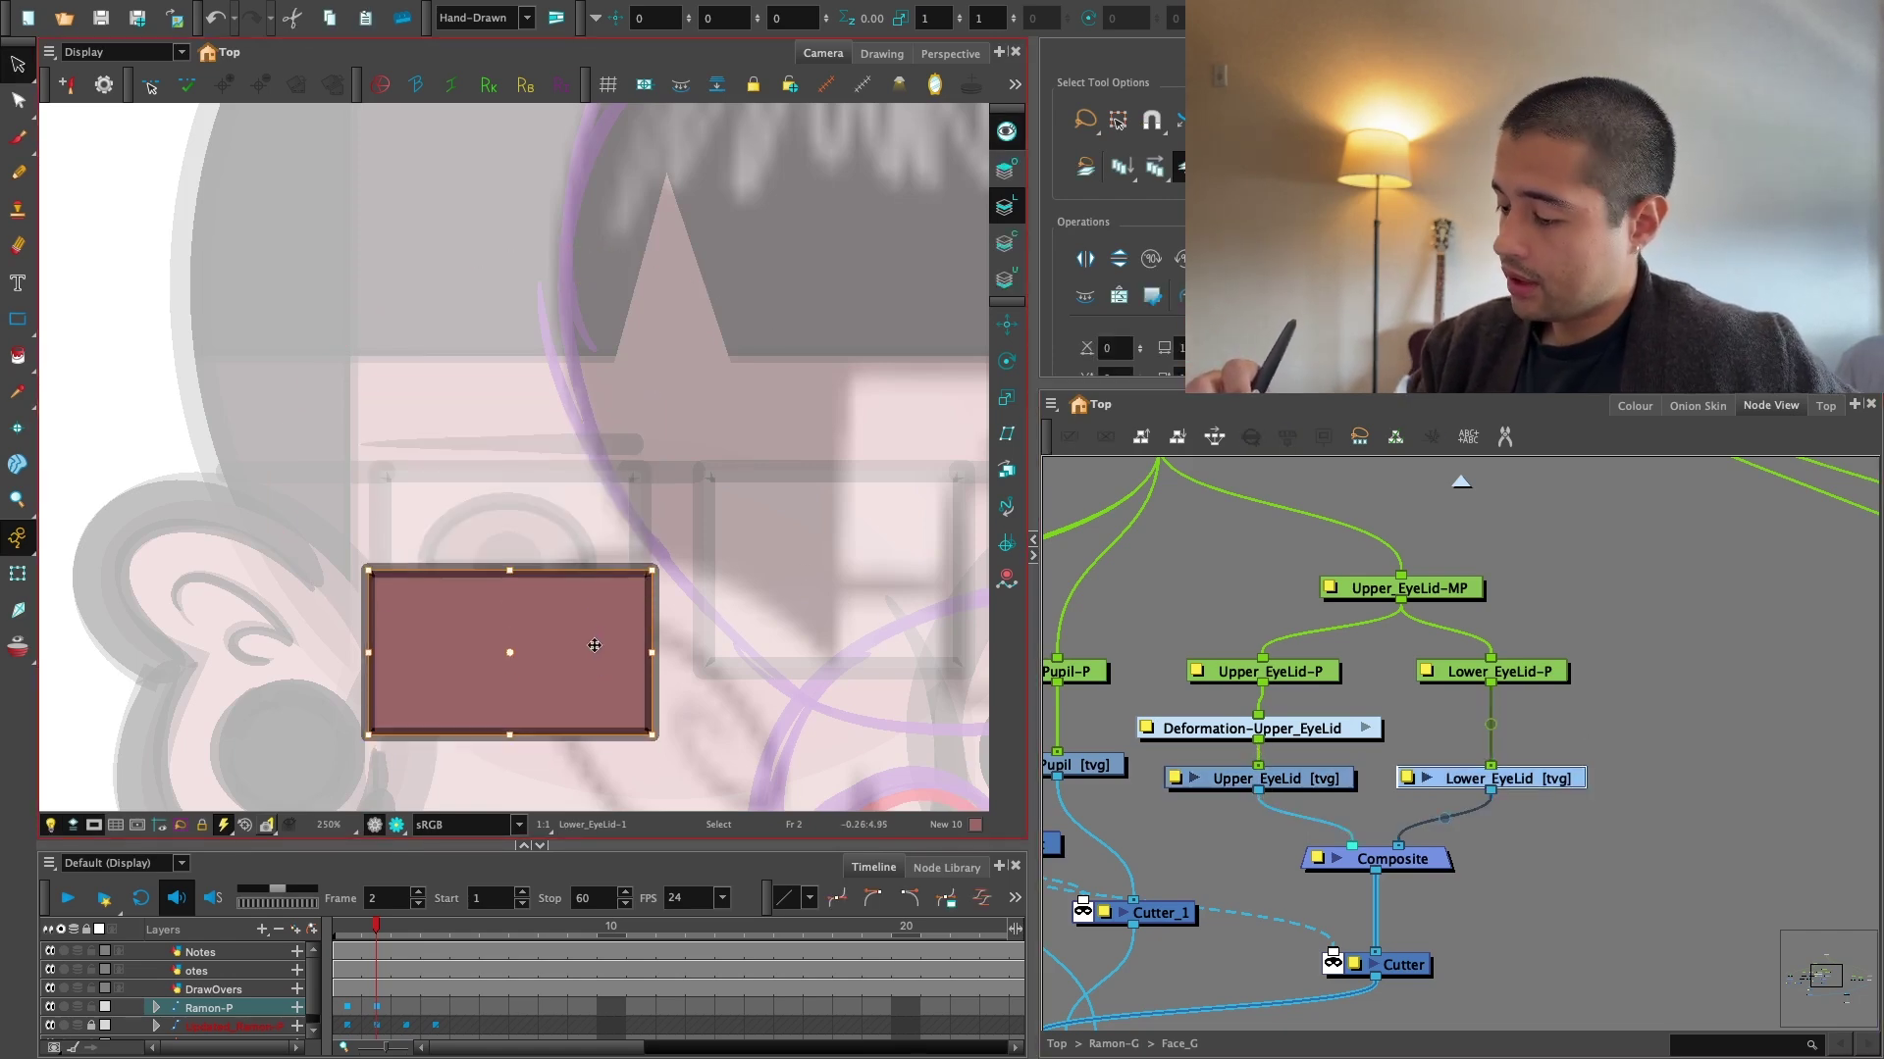
Set the Lower_EyeLid drawing's embedded pivot option to Apply Embedded Pivot on Parent Peg.
click(1644, 661)
key(2)
click(1539, 788)
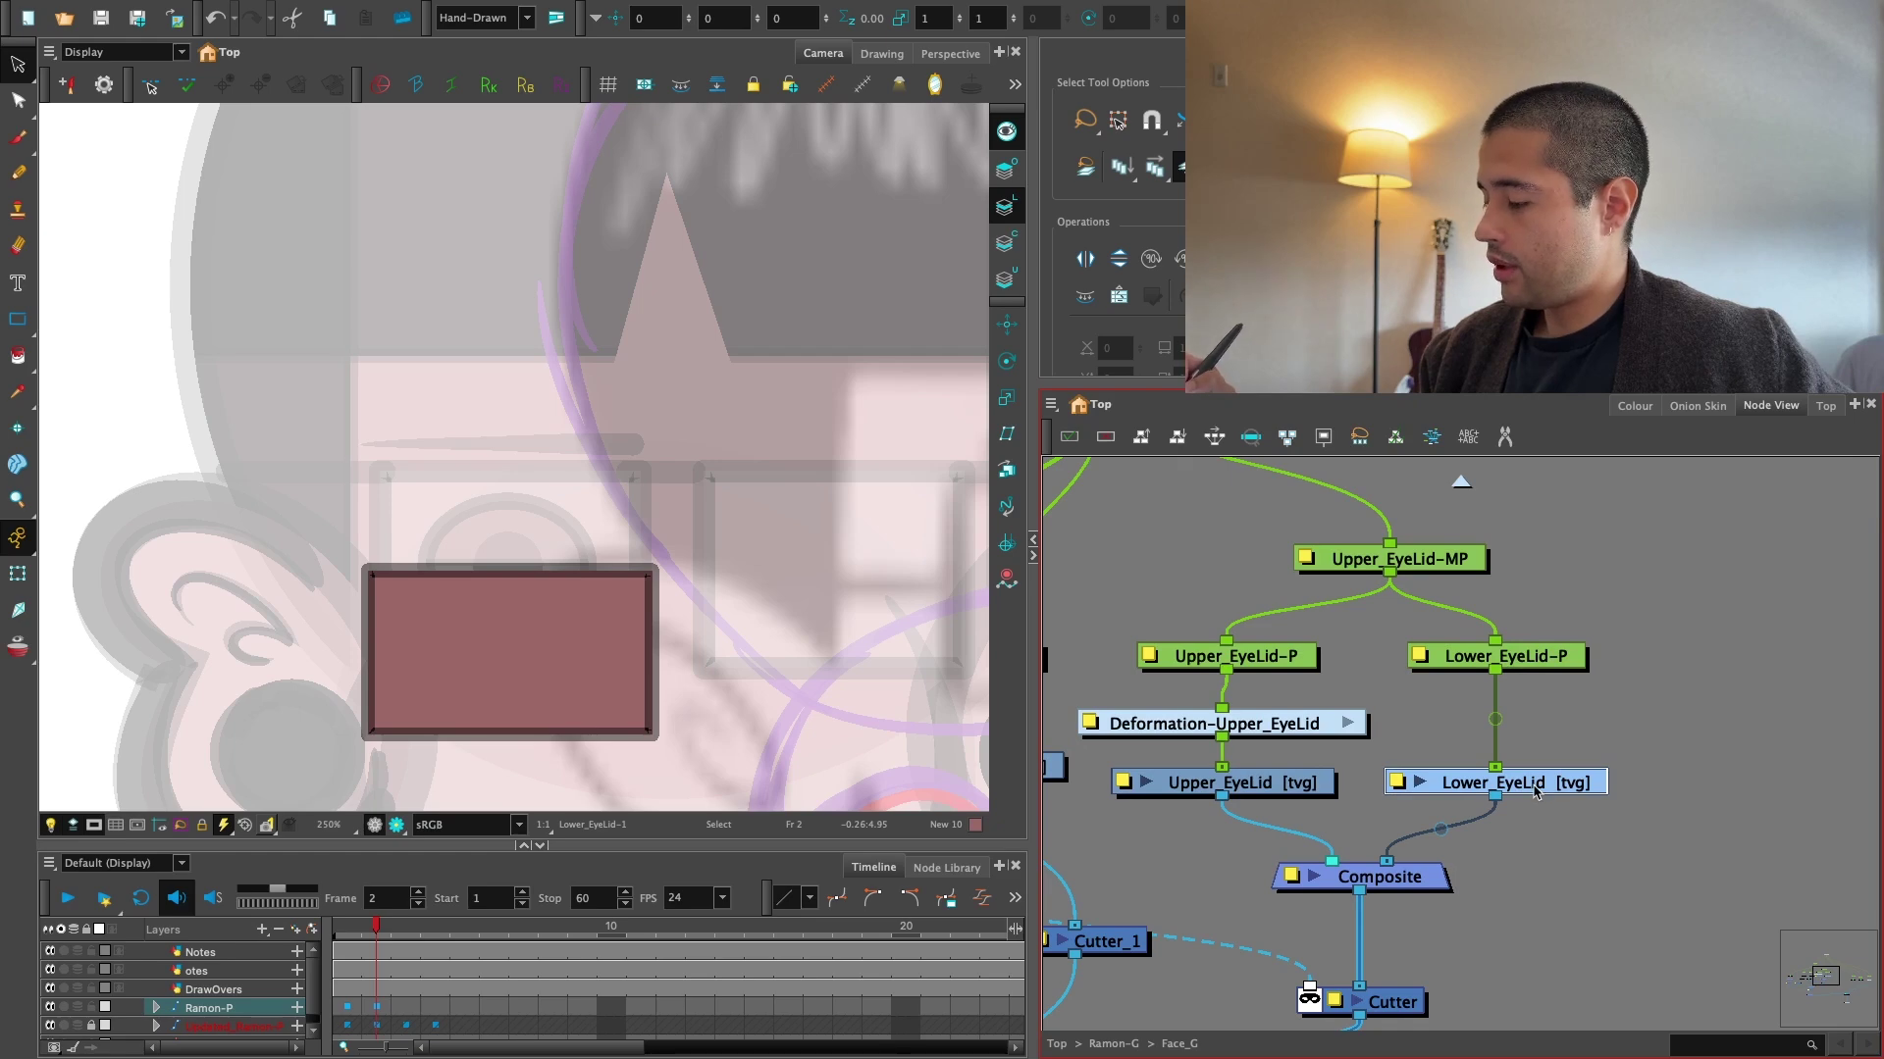
double_click(1530, 783)
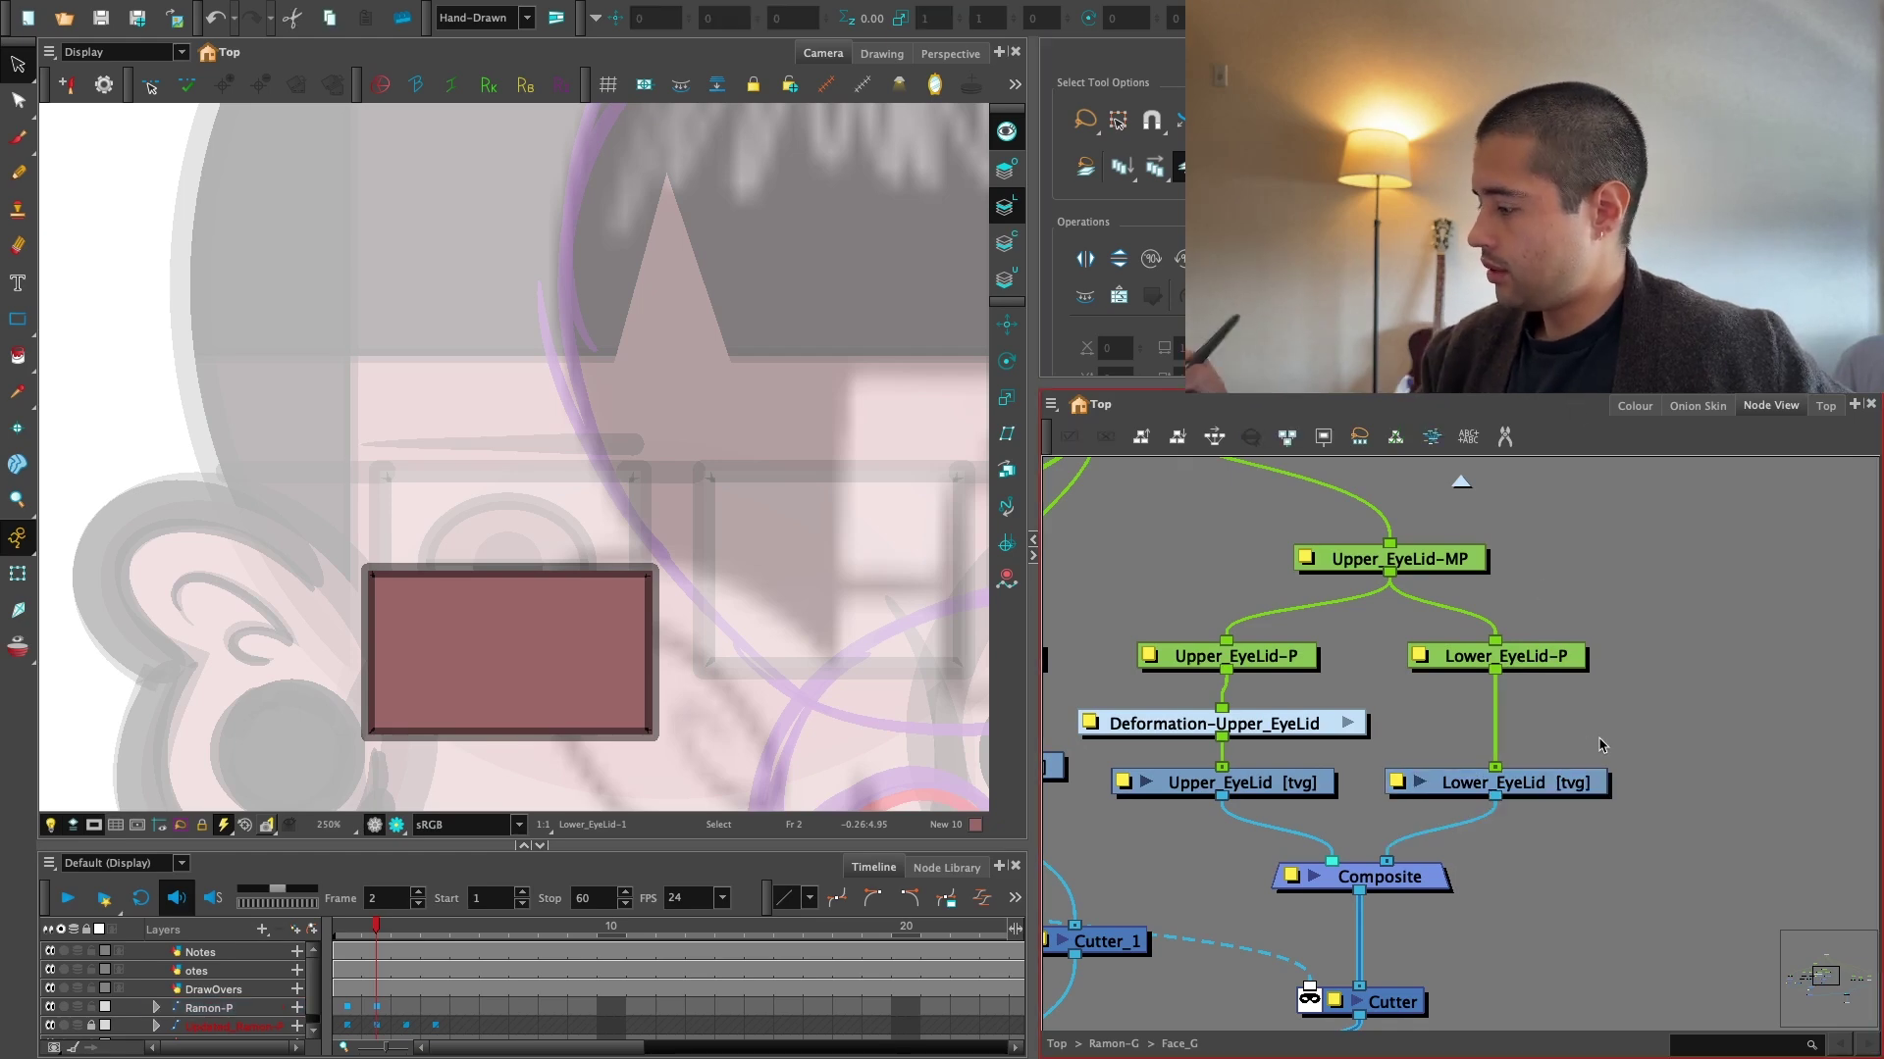
click(1150, 953)
click(1149, 943)
click(1157, 1037)
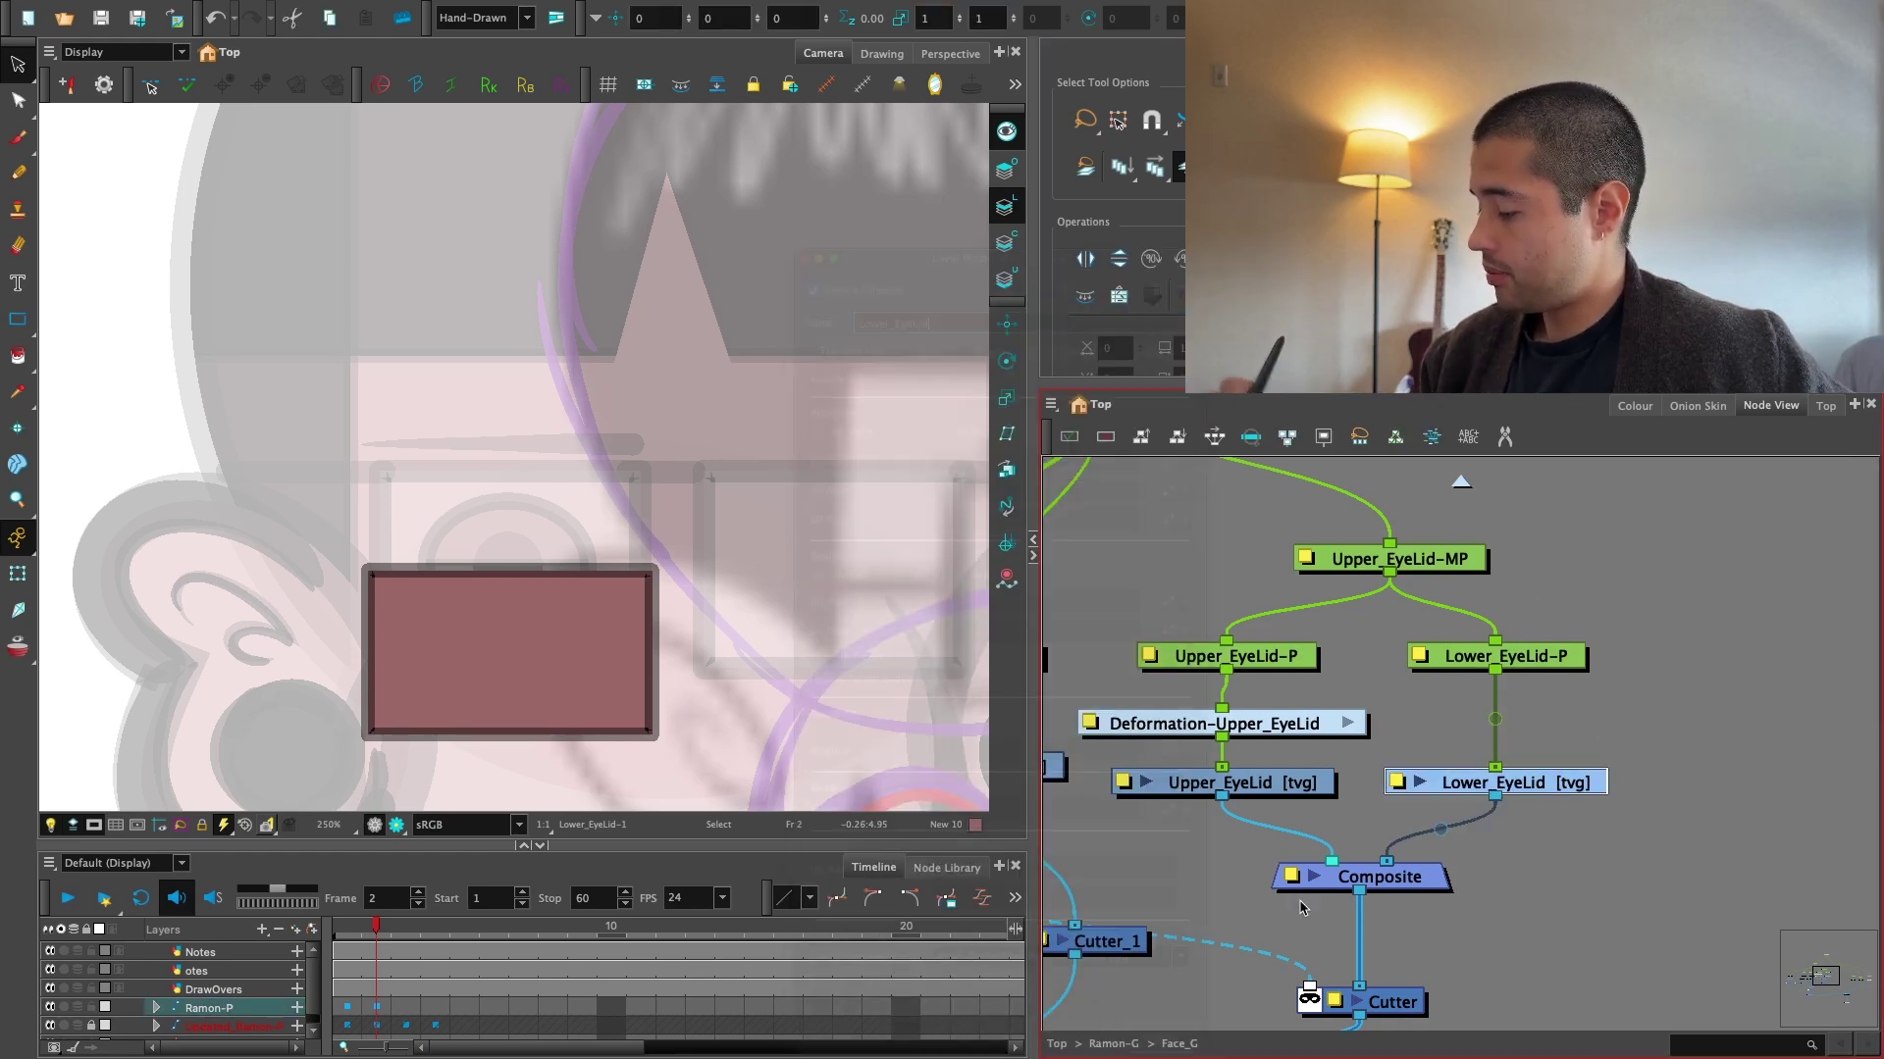
Insert a deformation node between Lower_EyeLid-P and the Lower_EyeLid drawing and activate the Rigging tool for that drawing.
click(1303, 909)
click(1526, 783)
drag(1595, 712, 1563, 733)
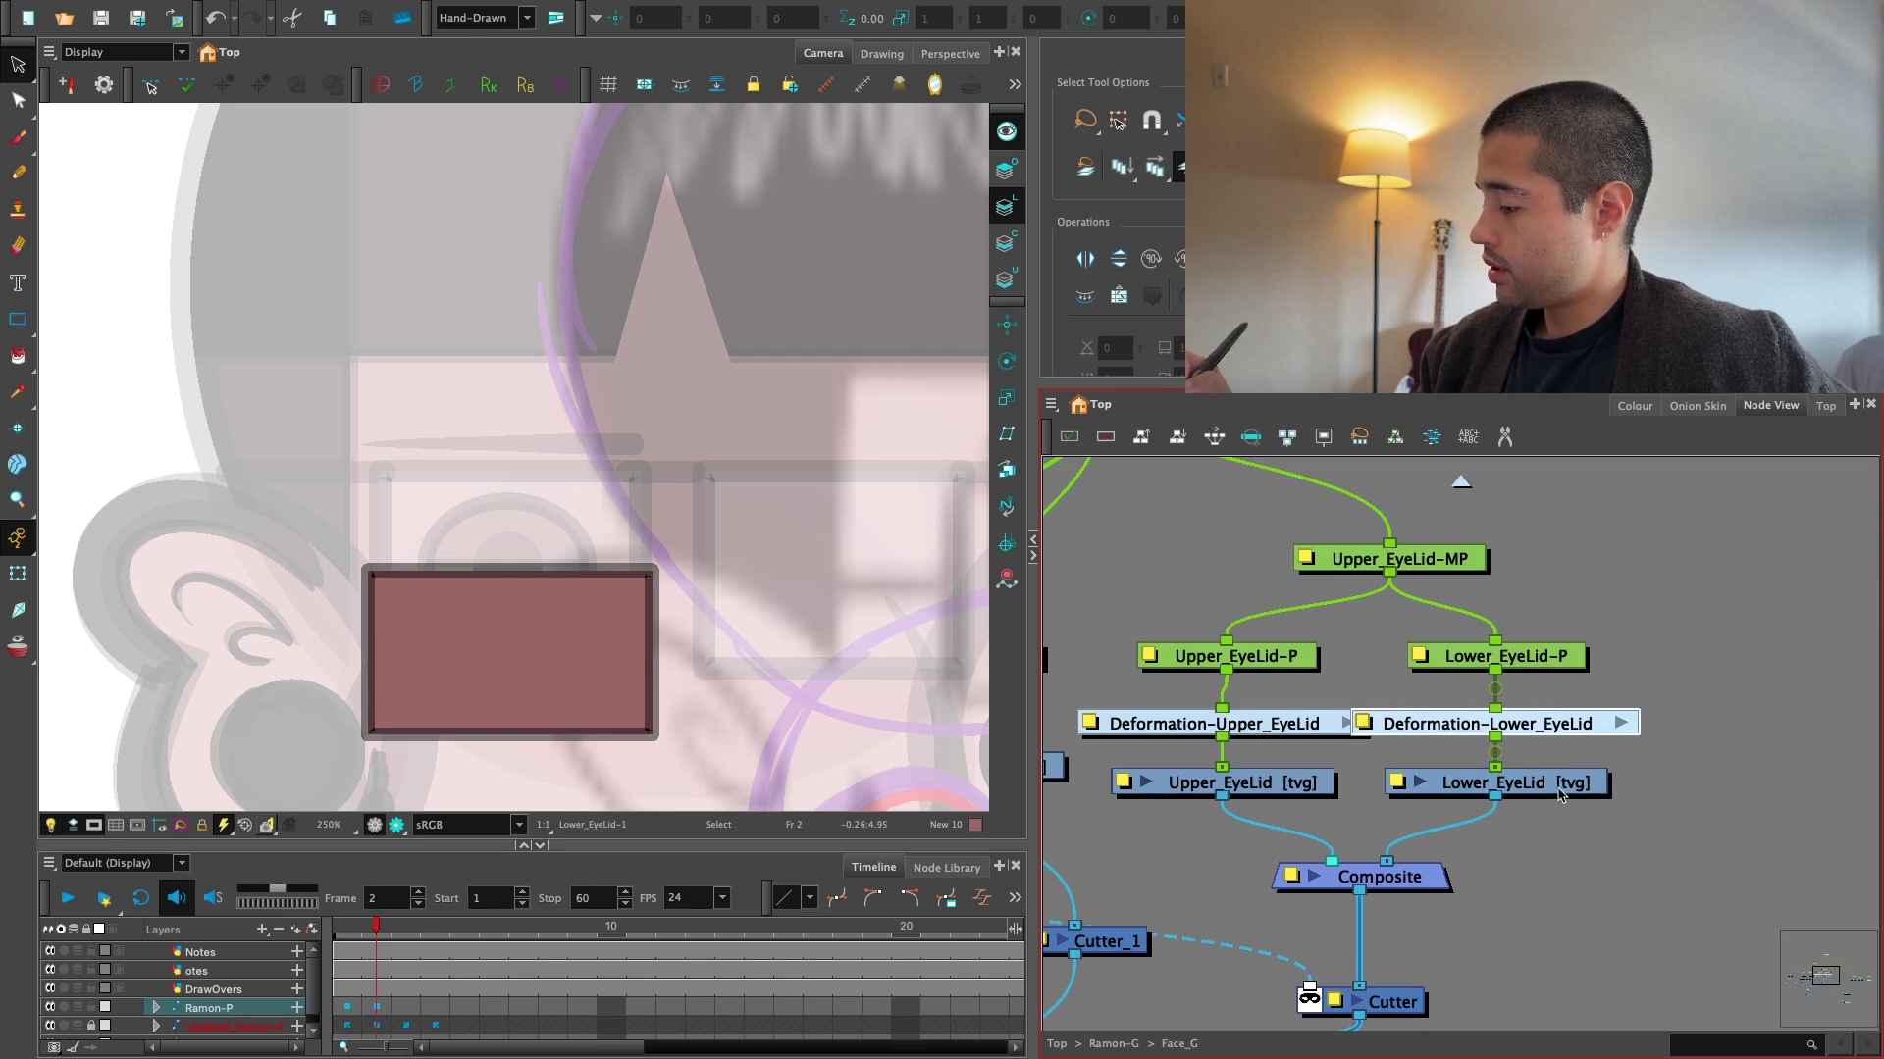
click(1556, 788)
key(alt+0)
key(Escape)
key(2)
drag(739, 712, 770, 605)
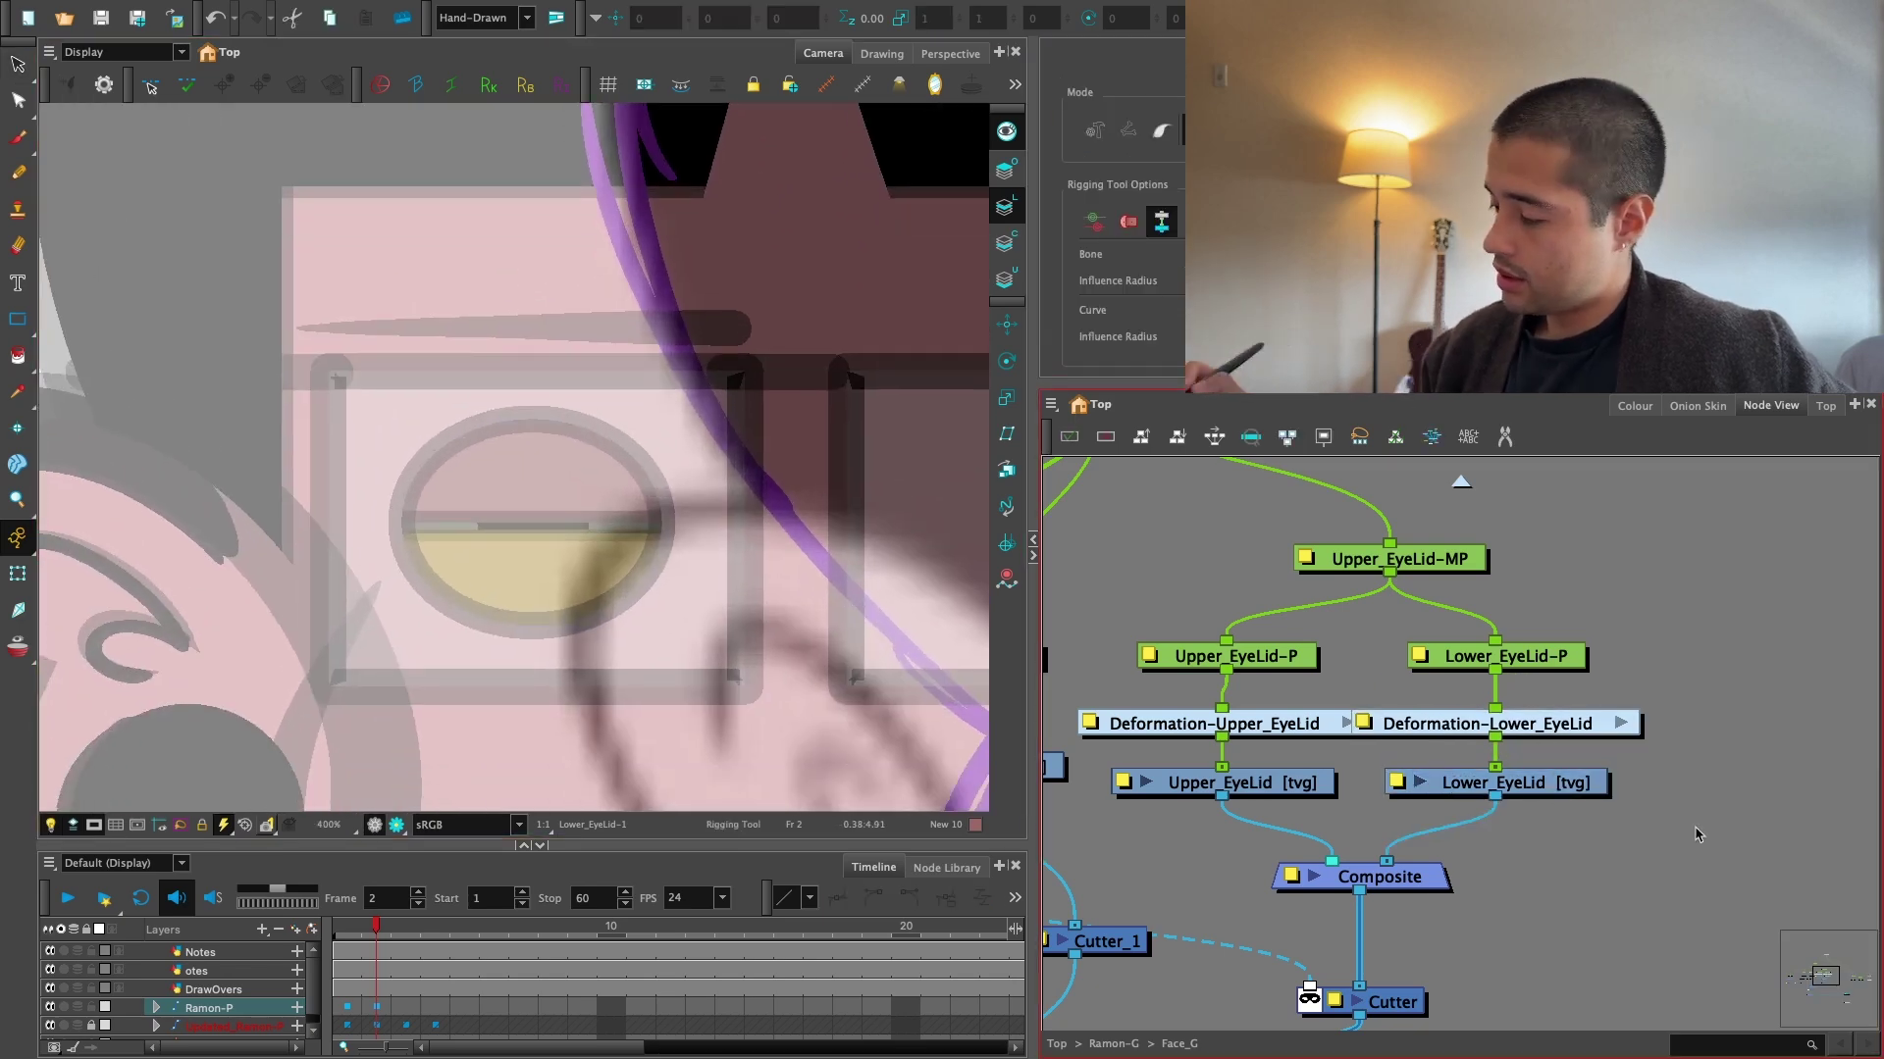
Paste a display node connected to Lower_EyeLid and isolate the drawing in the camera through Display_2.
key(1)
drag(1523, 871, 1580, 764)
key(ctrl+v)
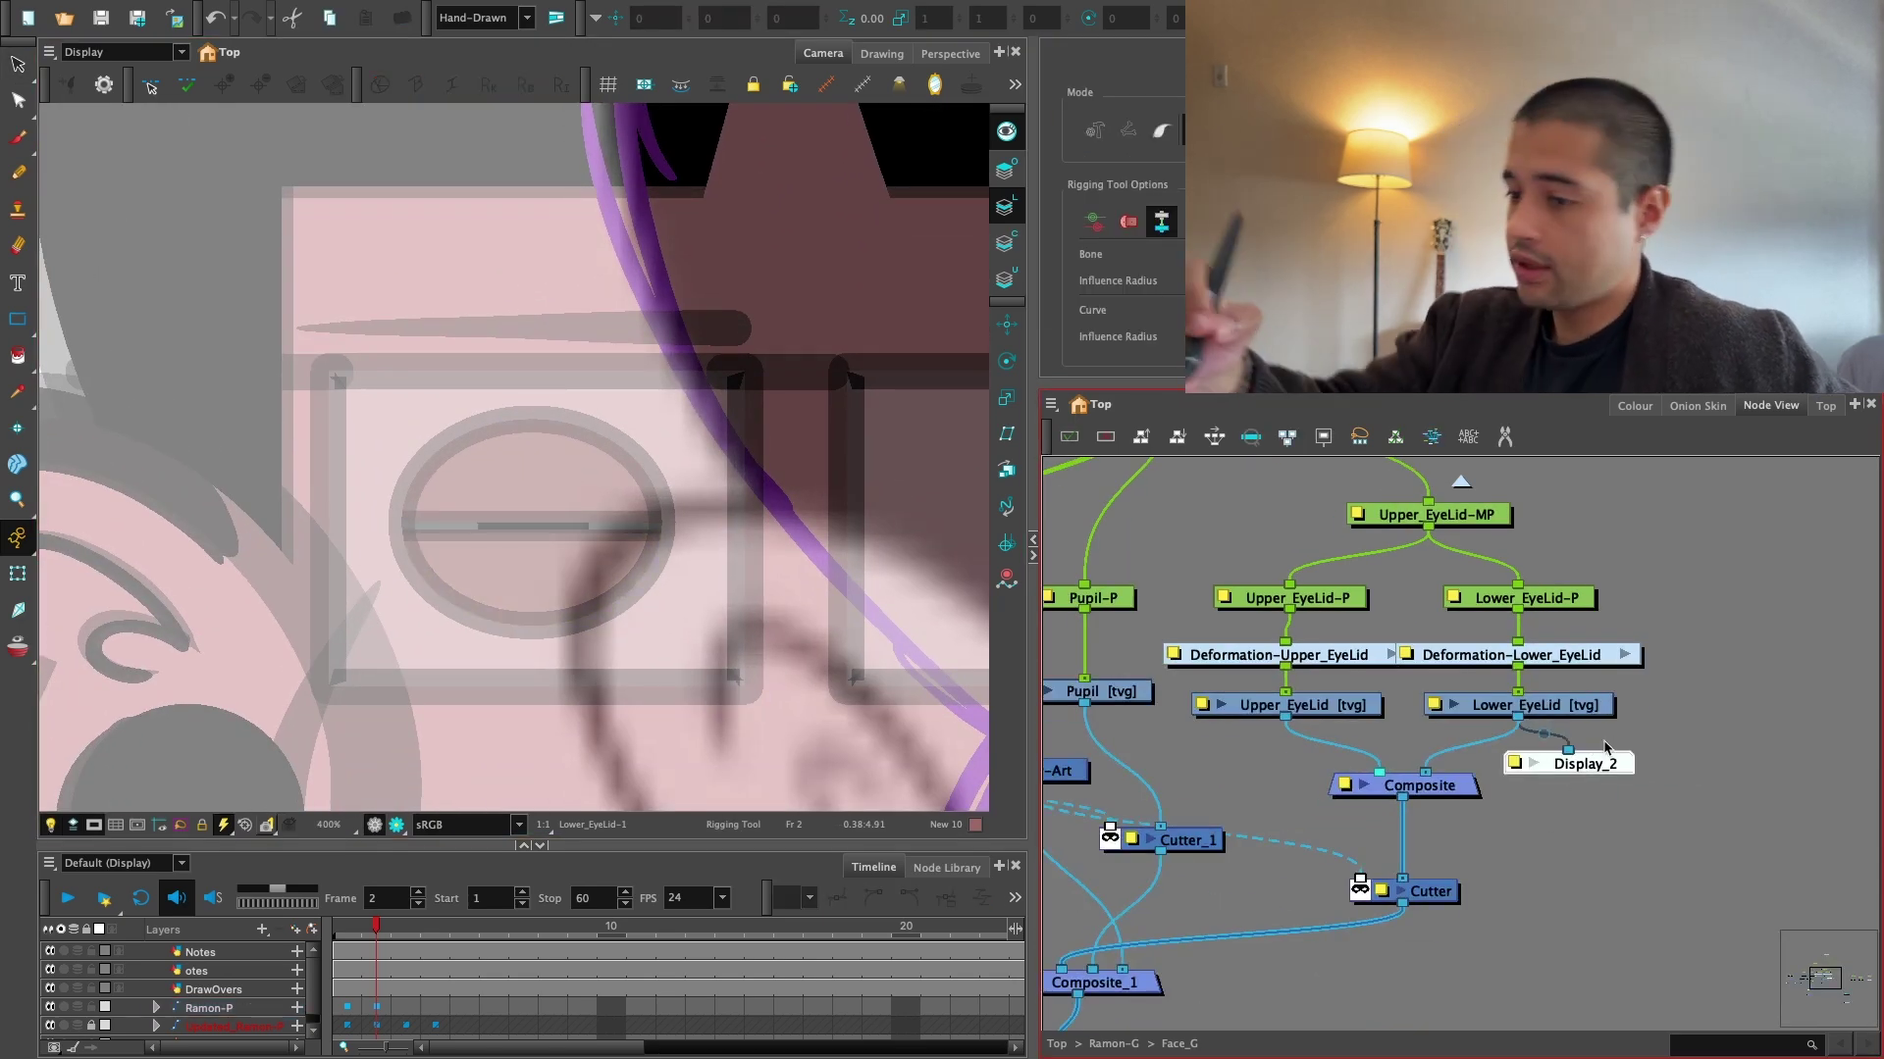
click(174, 53)
click(151, 120)
key(1)
Draw a curve deformer on Lower_EyeLid from its top-left corner along the top and right edges, straightening the right-edge handles.
click(1501, 717)
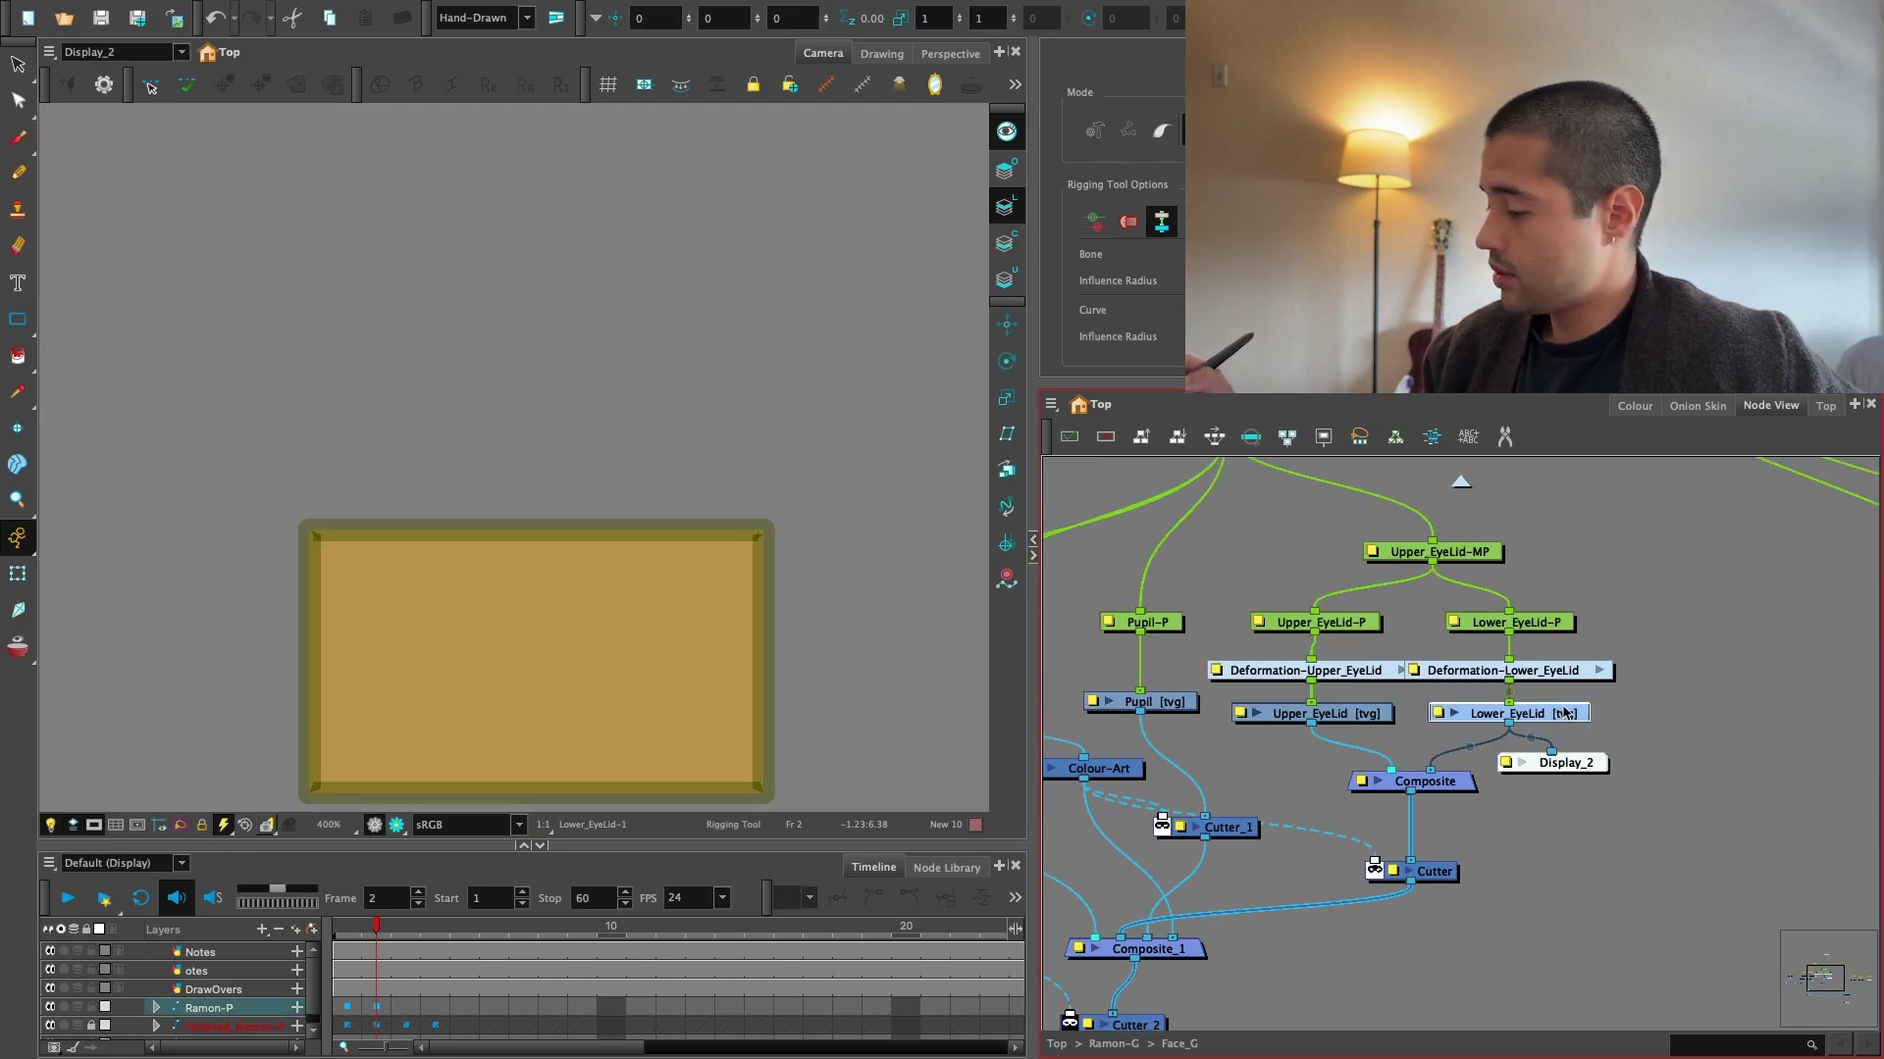
key(2)
drag(614, 608, 640, 449)
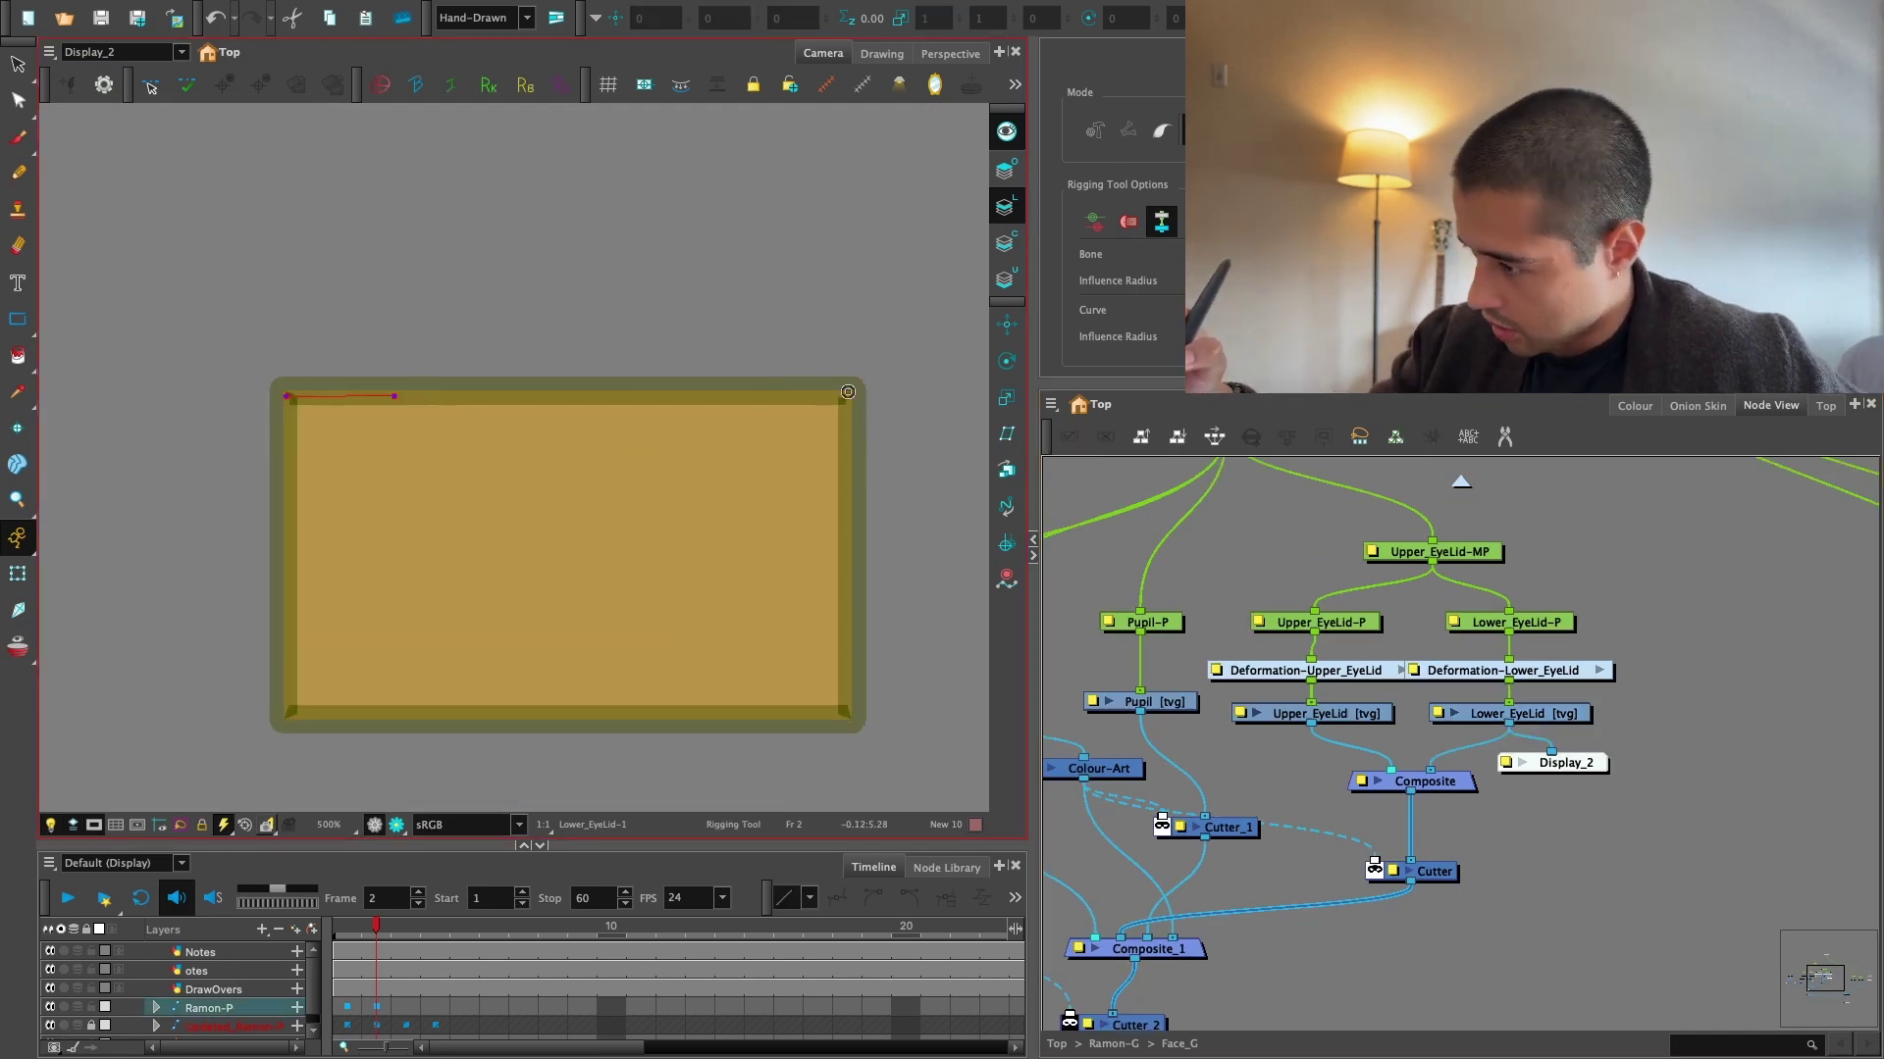
drag(853, 718, 857, 806)
drag(946, 431, 843, 479)
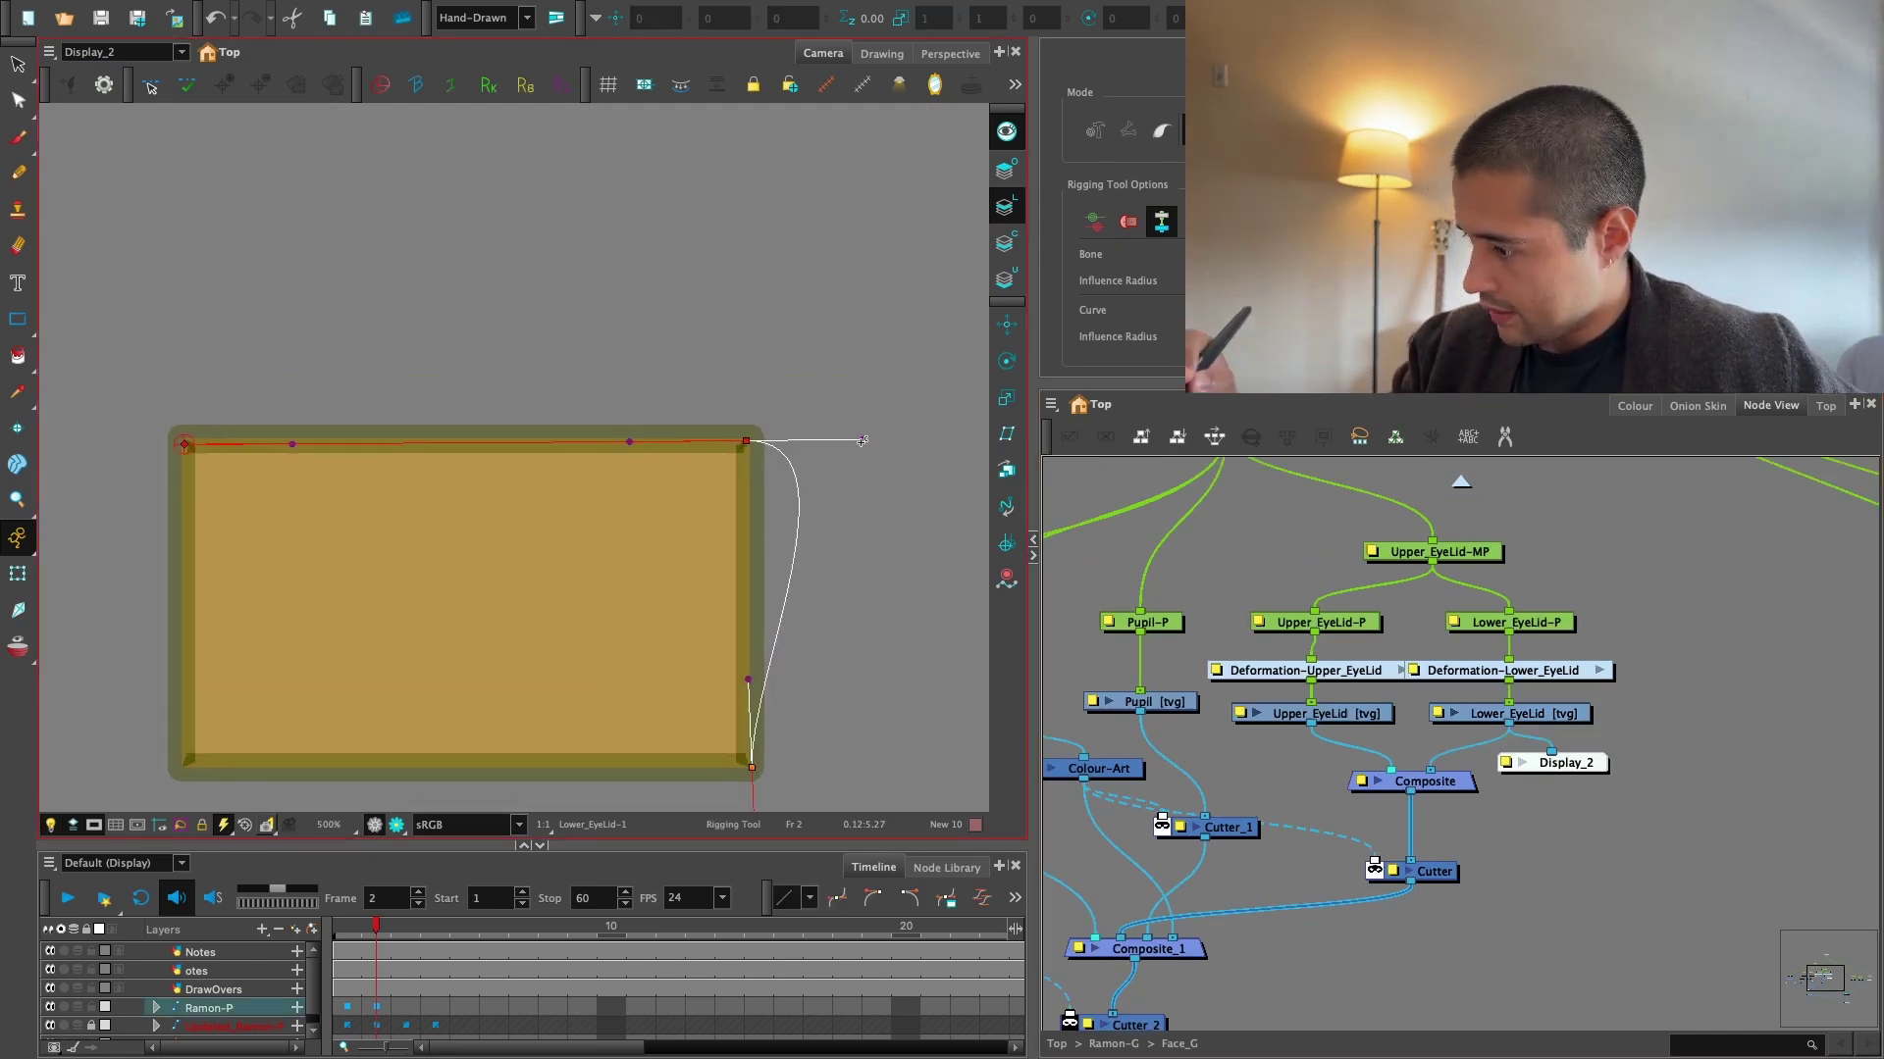
drag(754, 678, 809, 538)
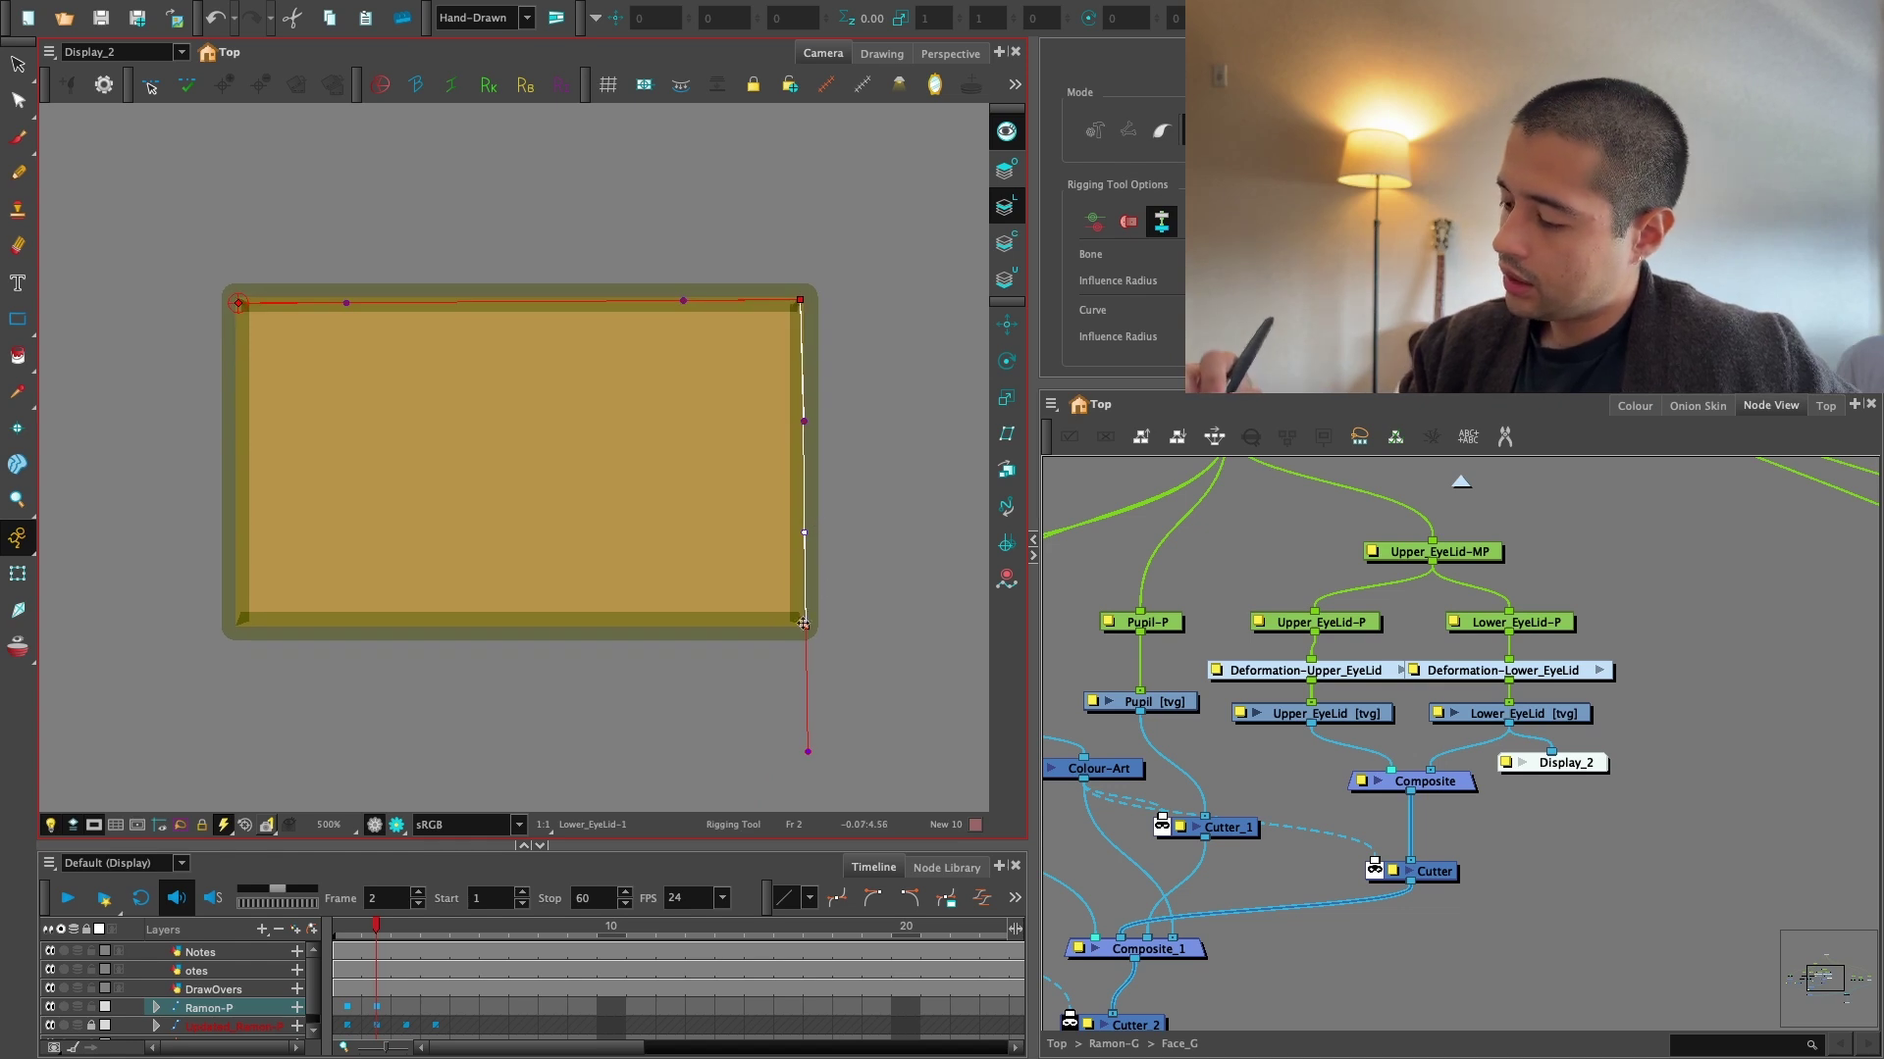
Extend the curve deformer along the lower eyelid's bottom edge through a middle point and close it up the left edge.
key(2)
drag(499, 671, 394, 672)
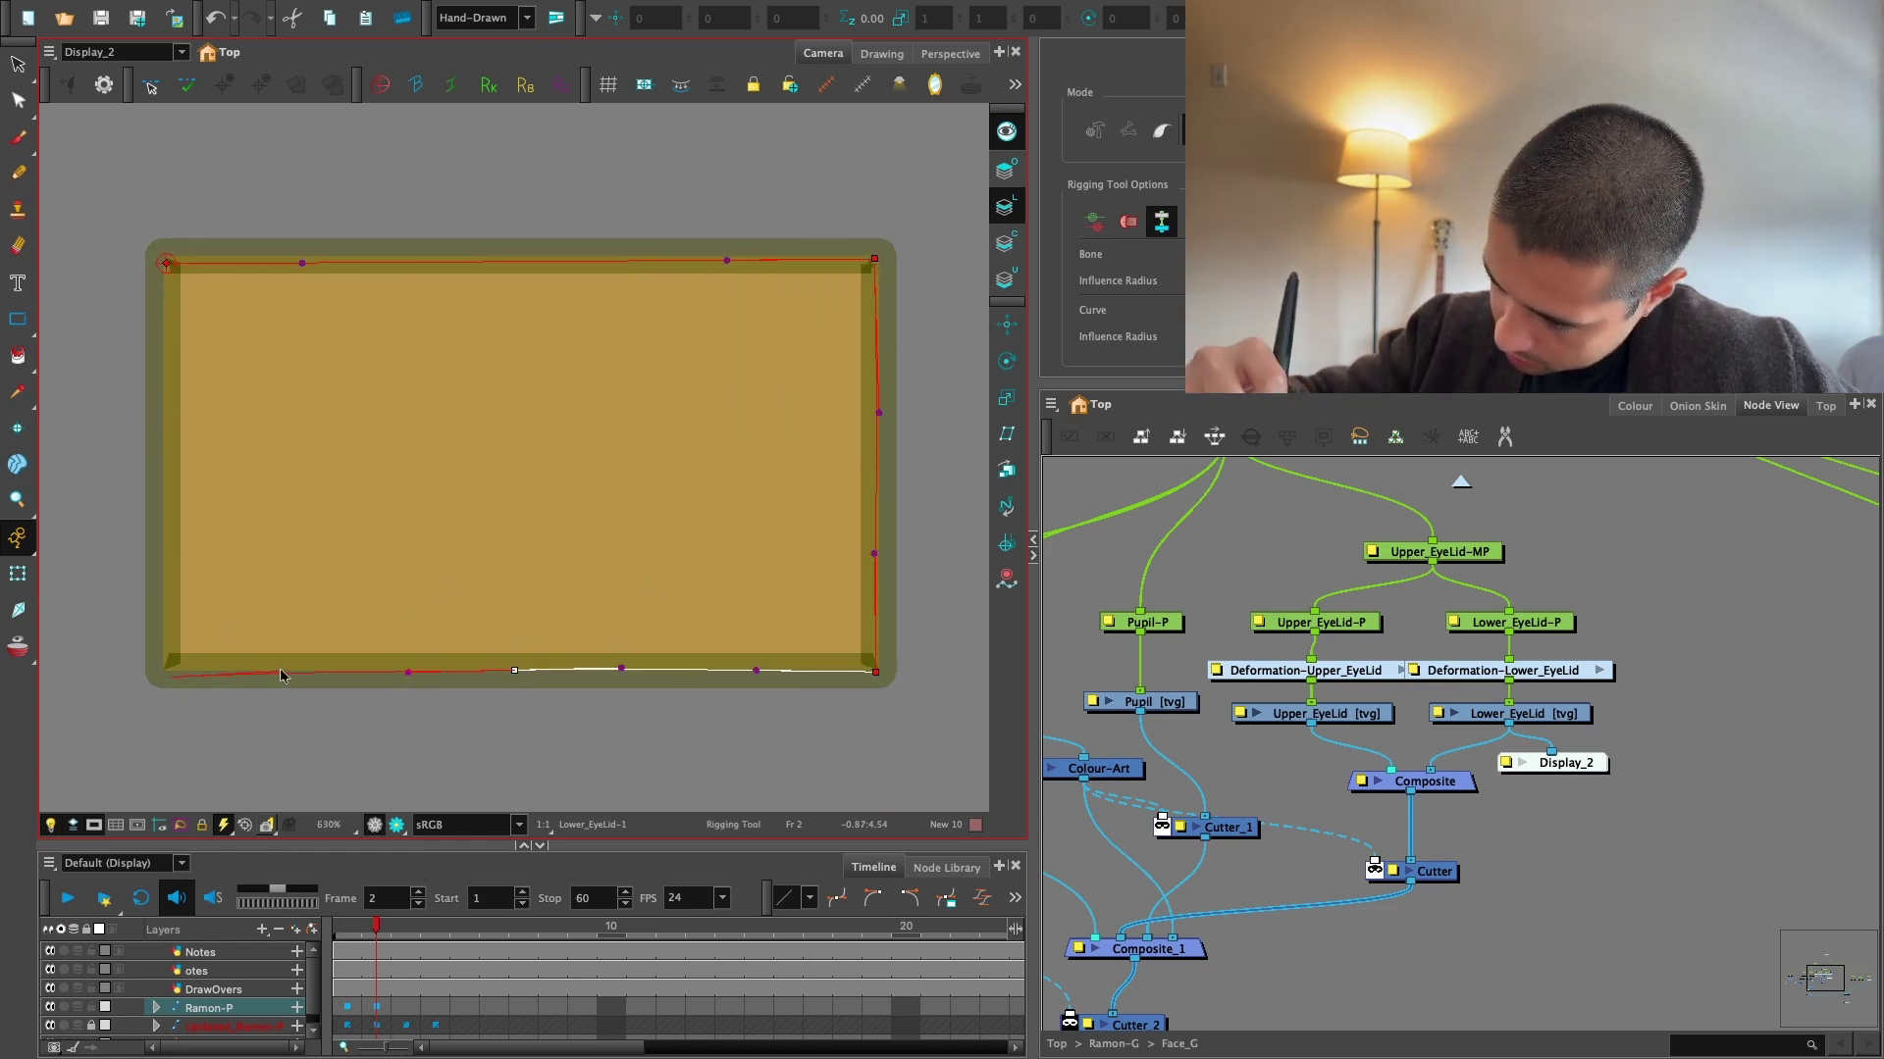
drag(159, 400, 246, 393)
drag(132, 685, 253, 535)
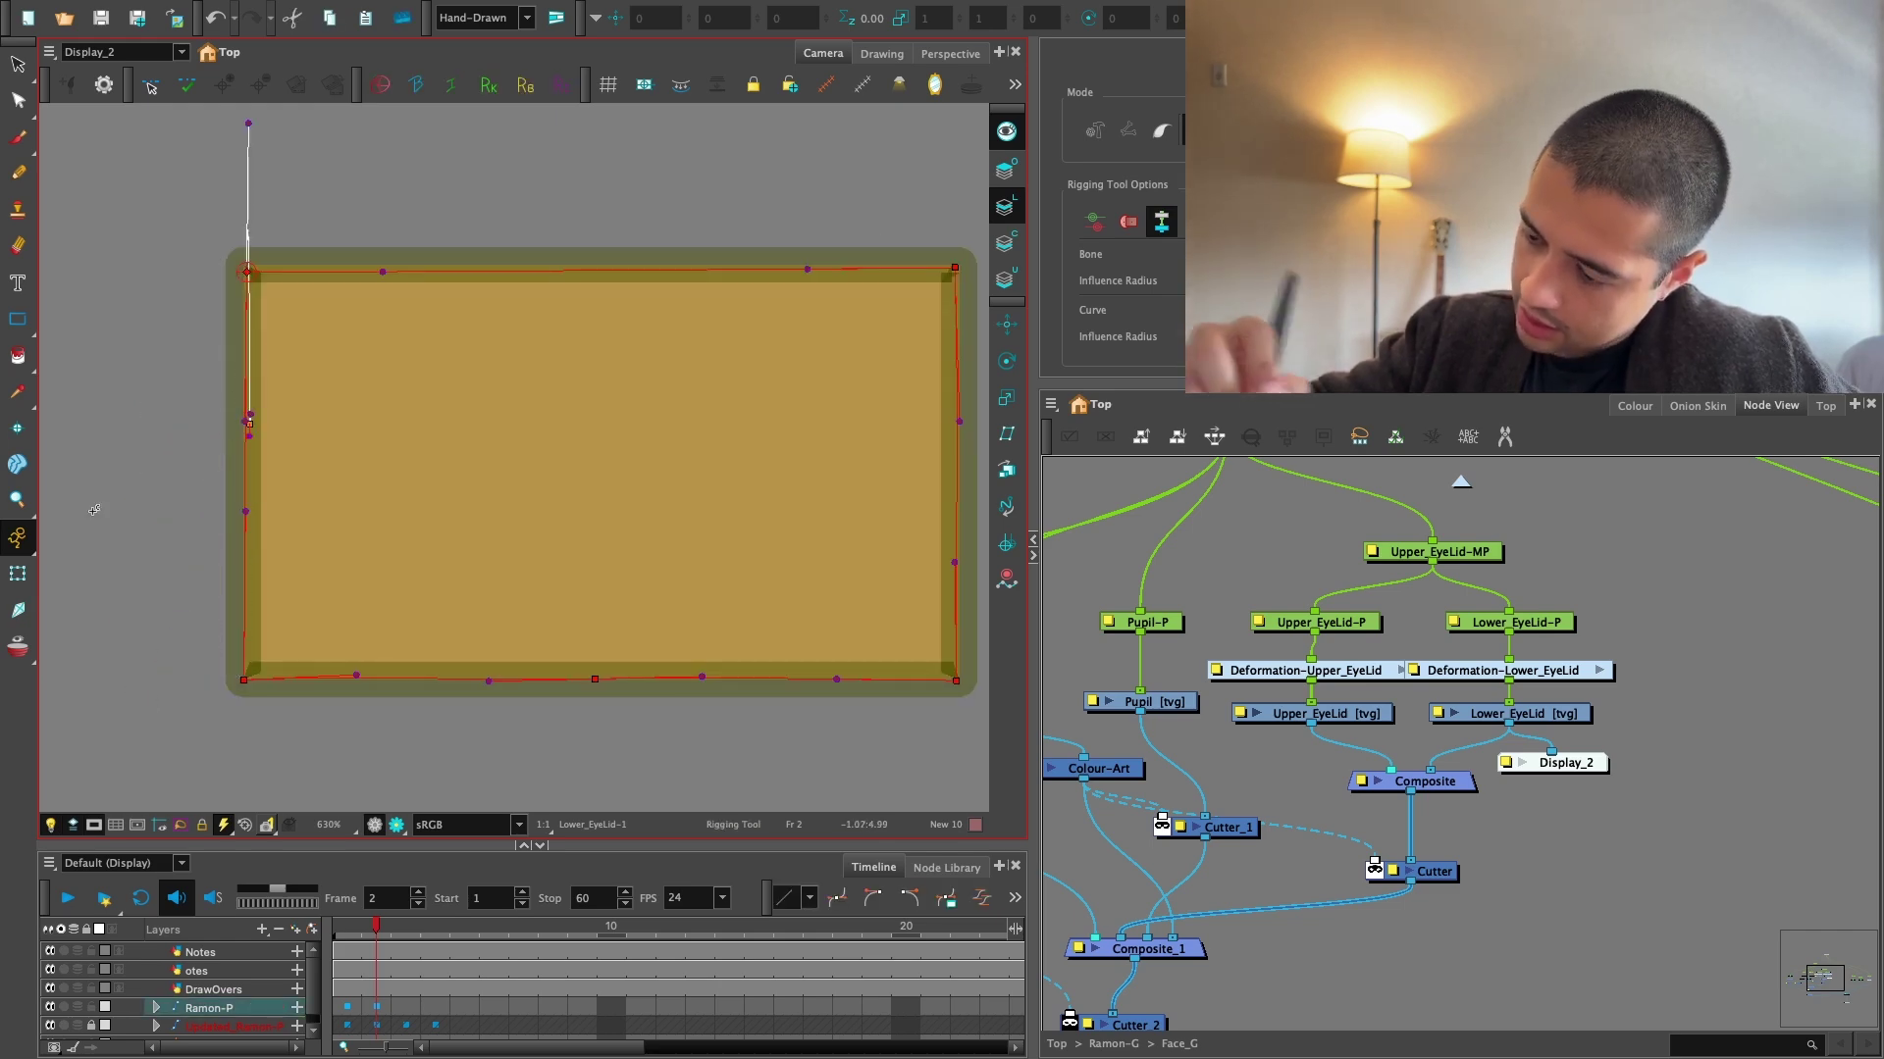
click(18, 573)
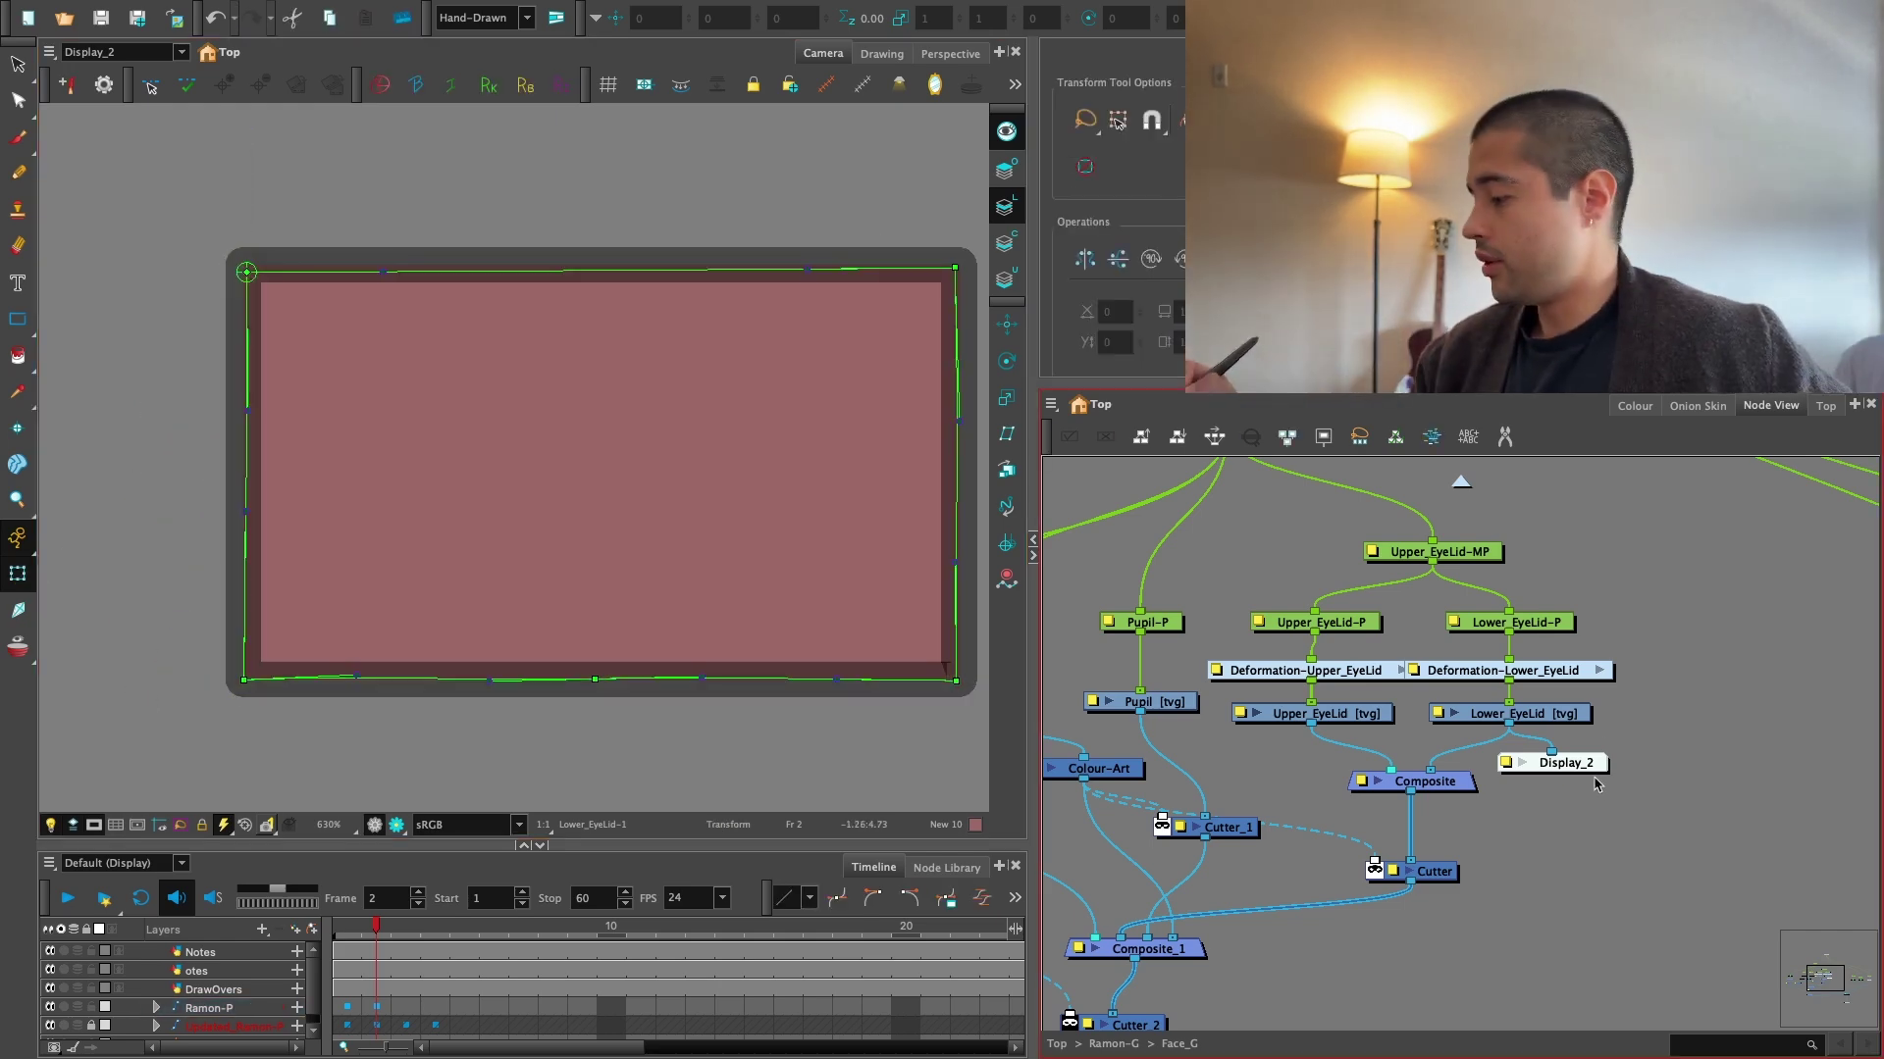
Delete the Display_2 node below Lower_EyeLid and show the whole character through the Display node.
double_click(1552, 714)
click(1156, 1038)
click(1576, 773)
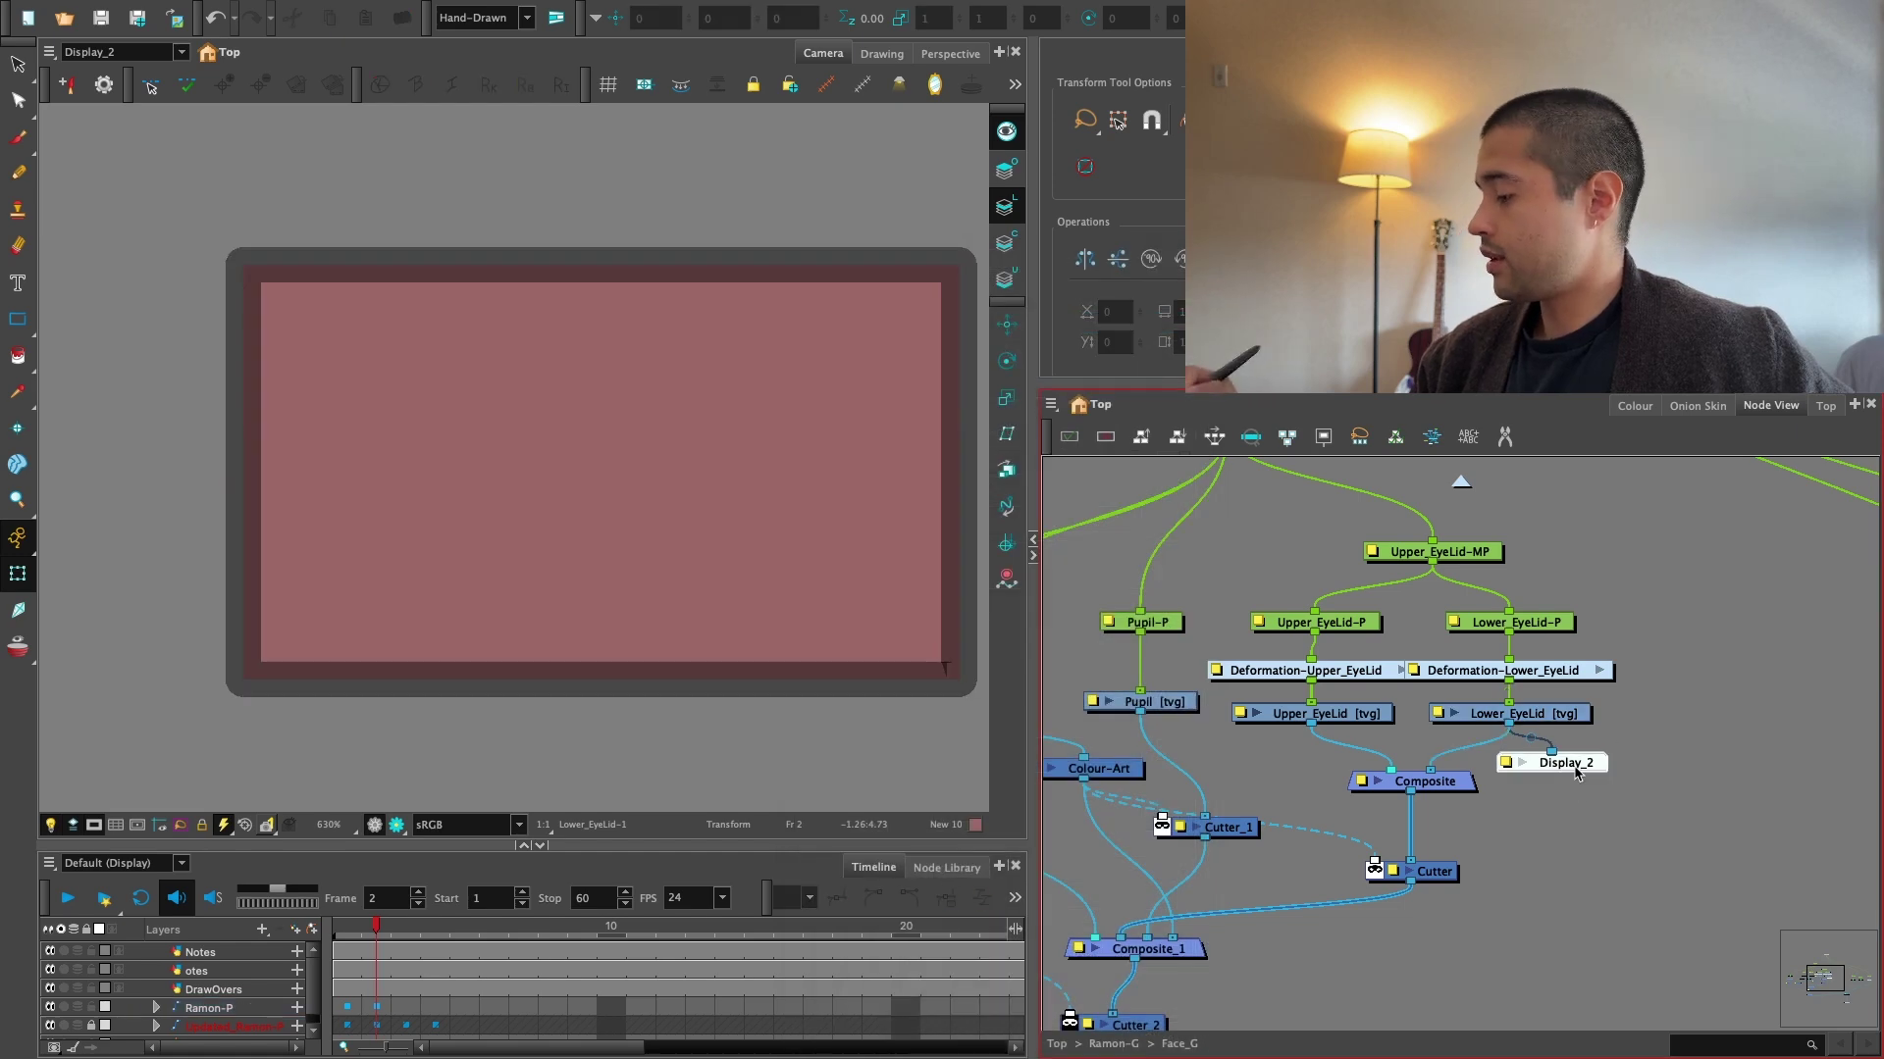
key(Delete)
click(126, 54)
click(138, 103)
Examine the lower eyelid over the eye with its deformation curve shown, undoing the trial move of its peg.
key(1)
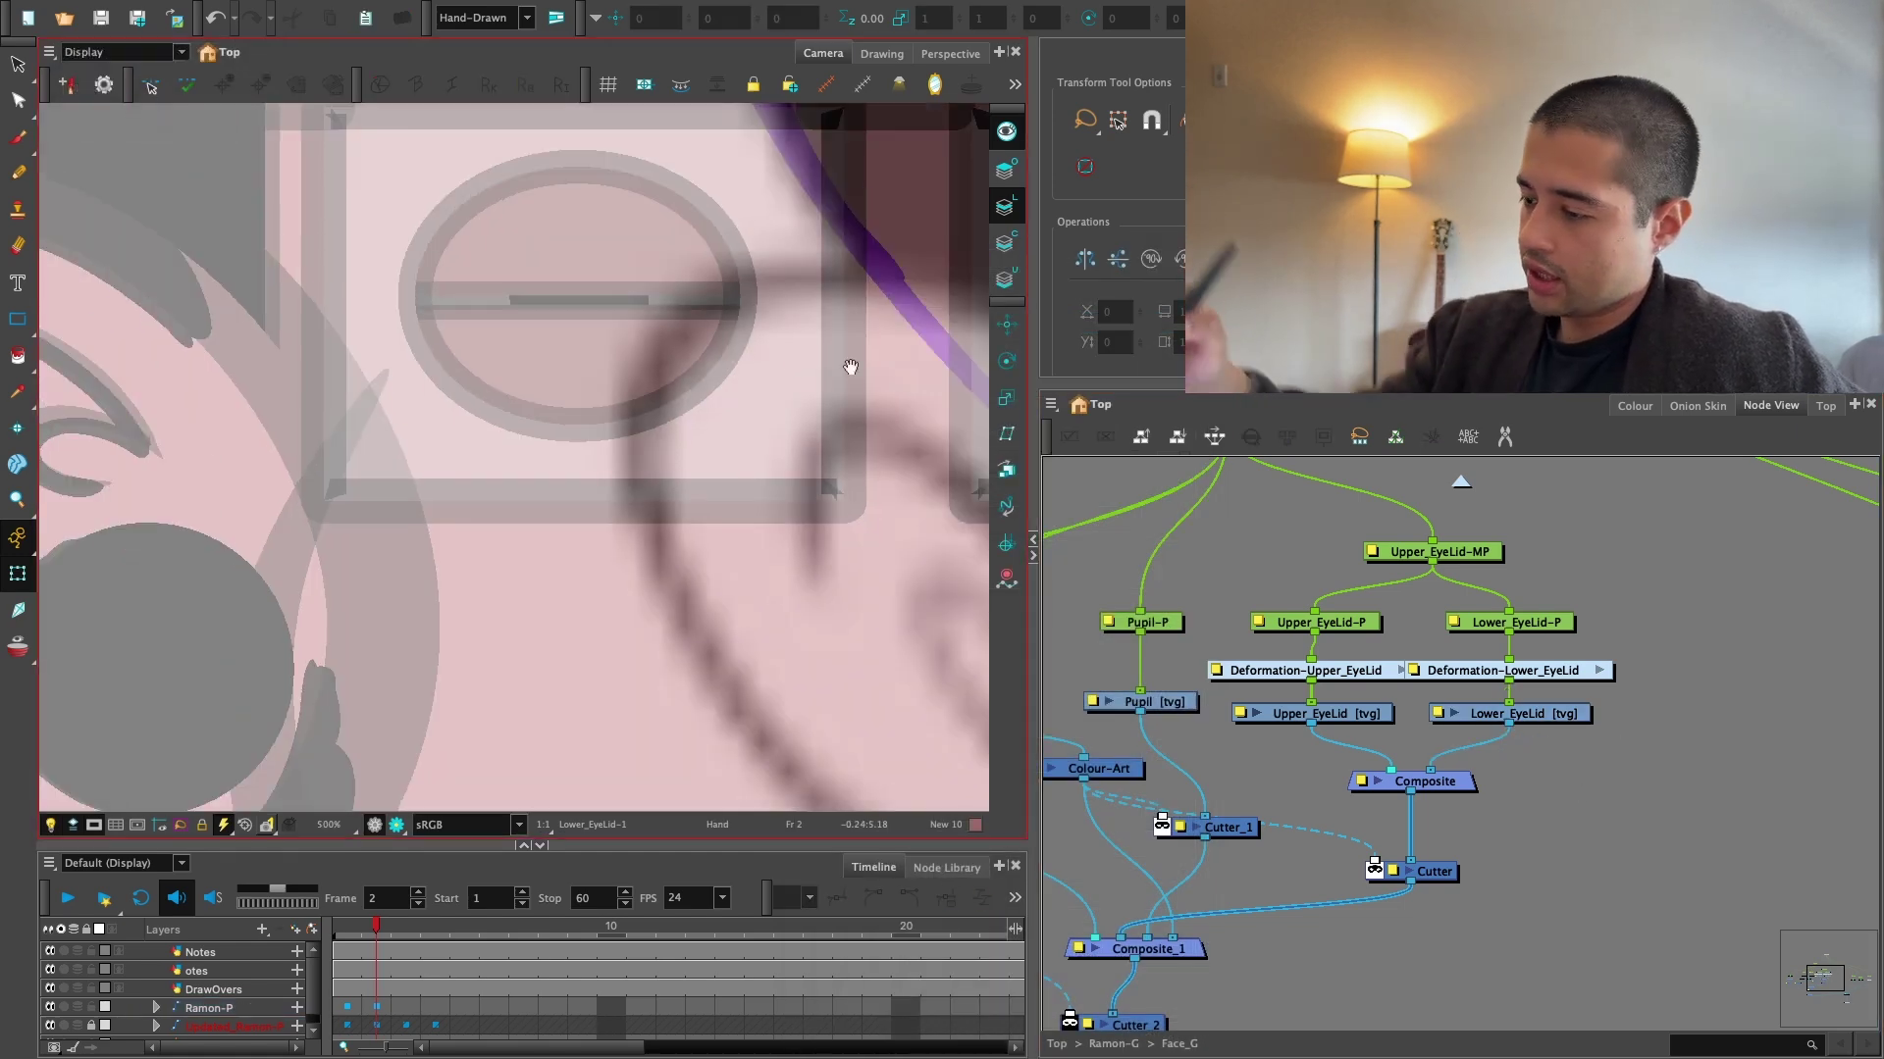
key(1)
key(1)
key(1)
key(1)
key(2)
key(2)
drag(560, 478, 602, 592)
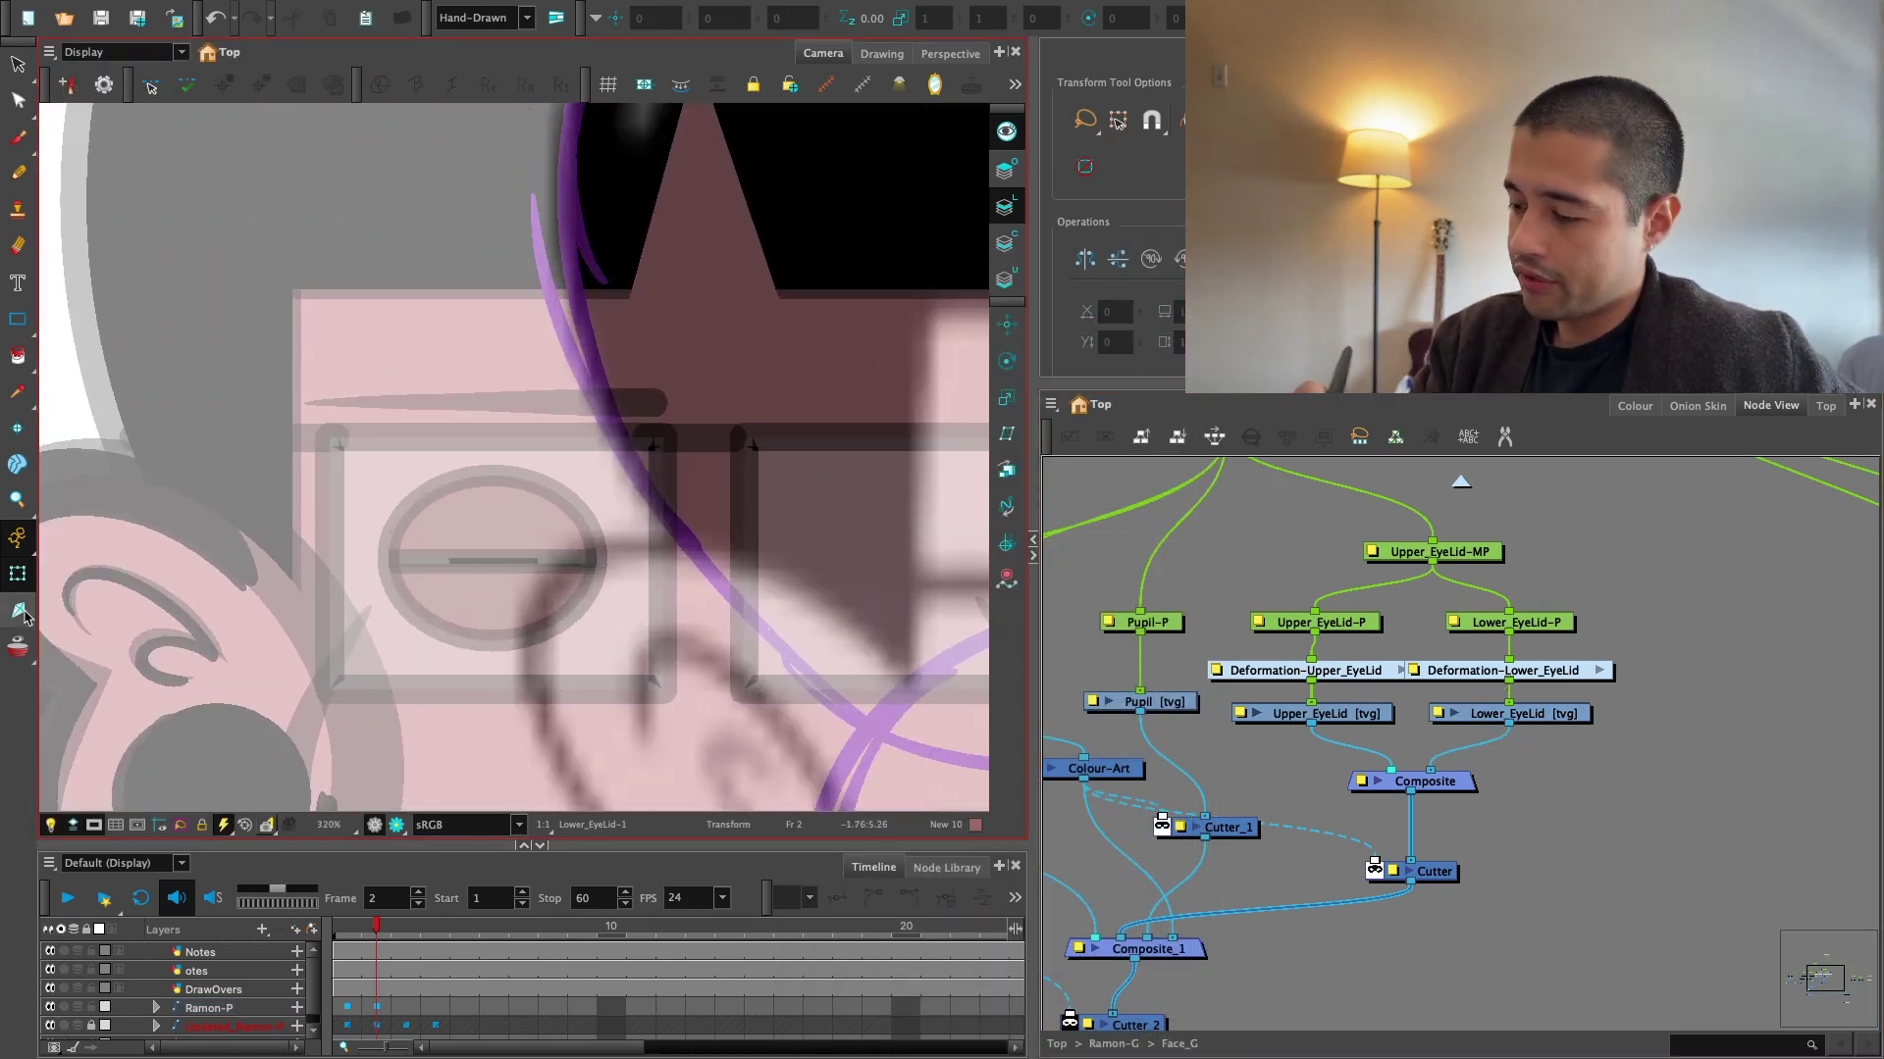
key(2)
key(2)
click(591, 648)
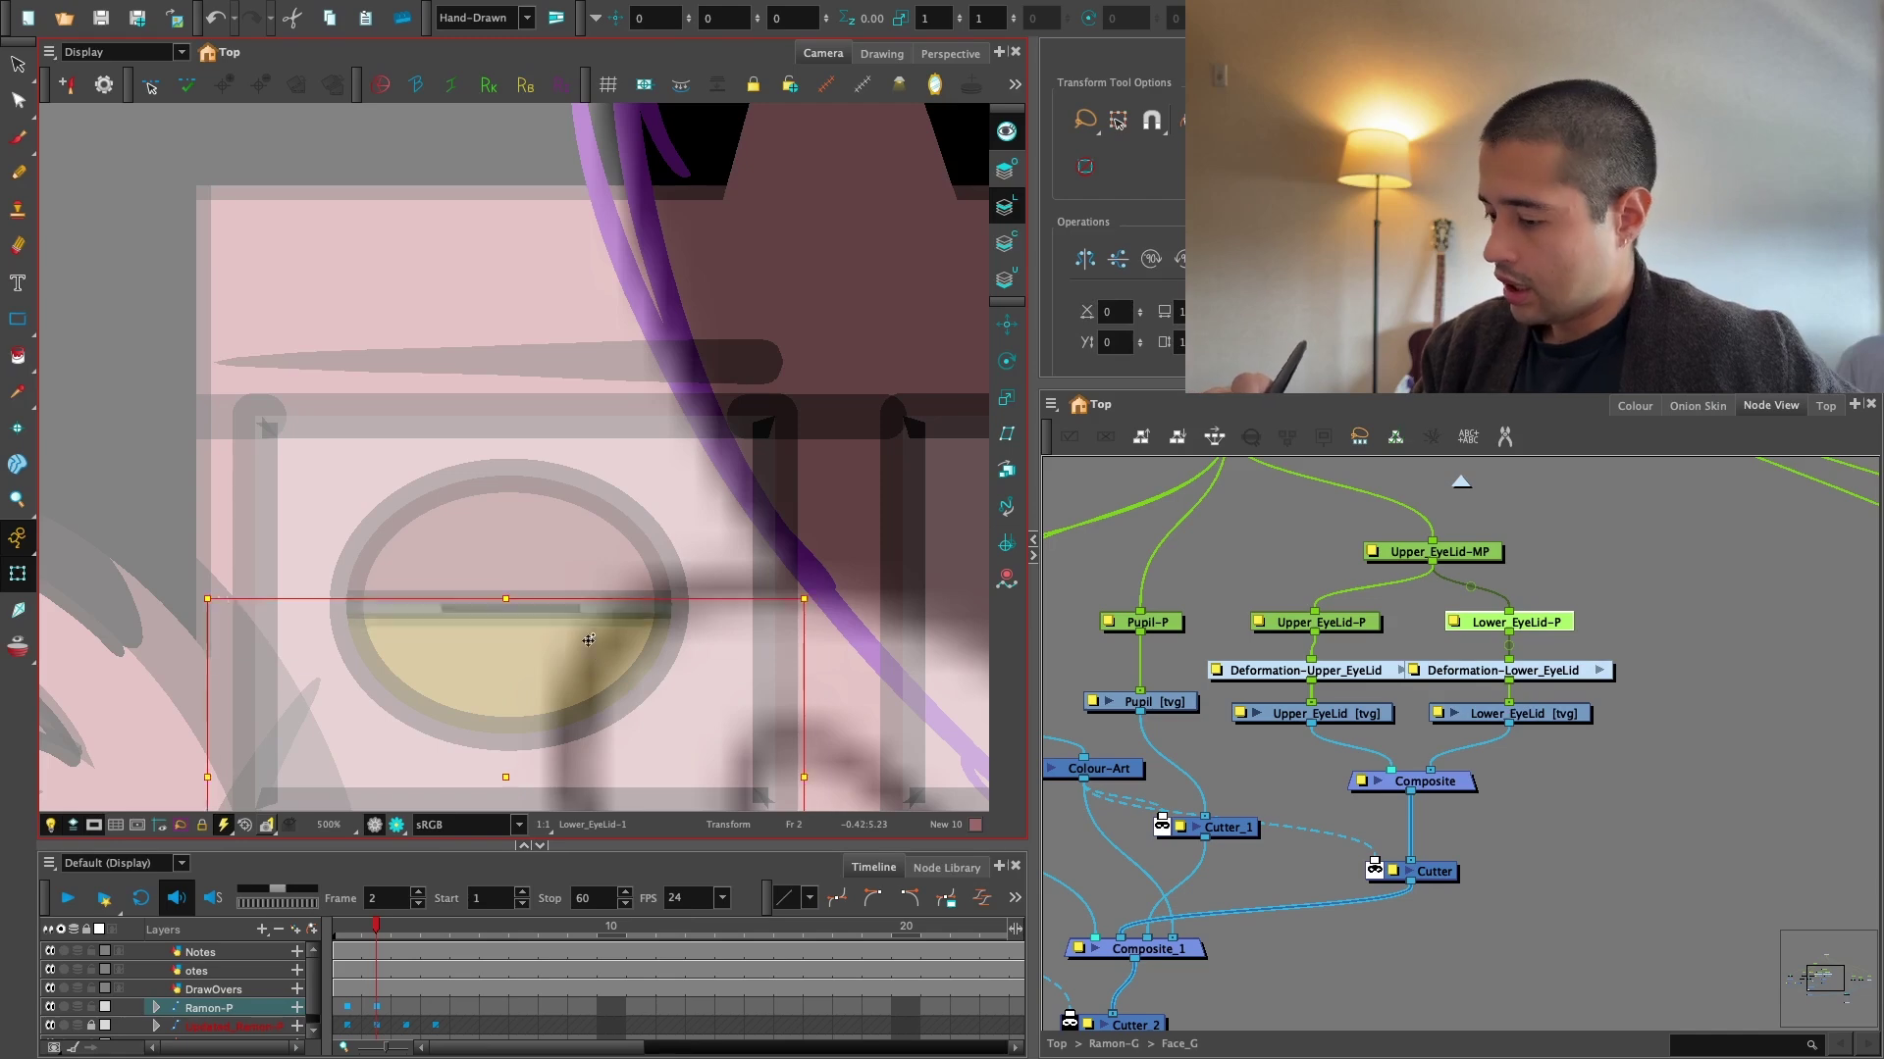
key(ctrl+z)
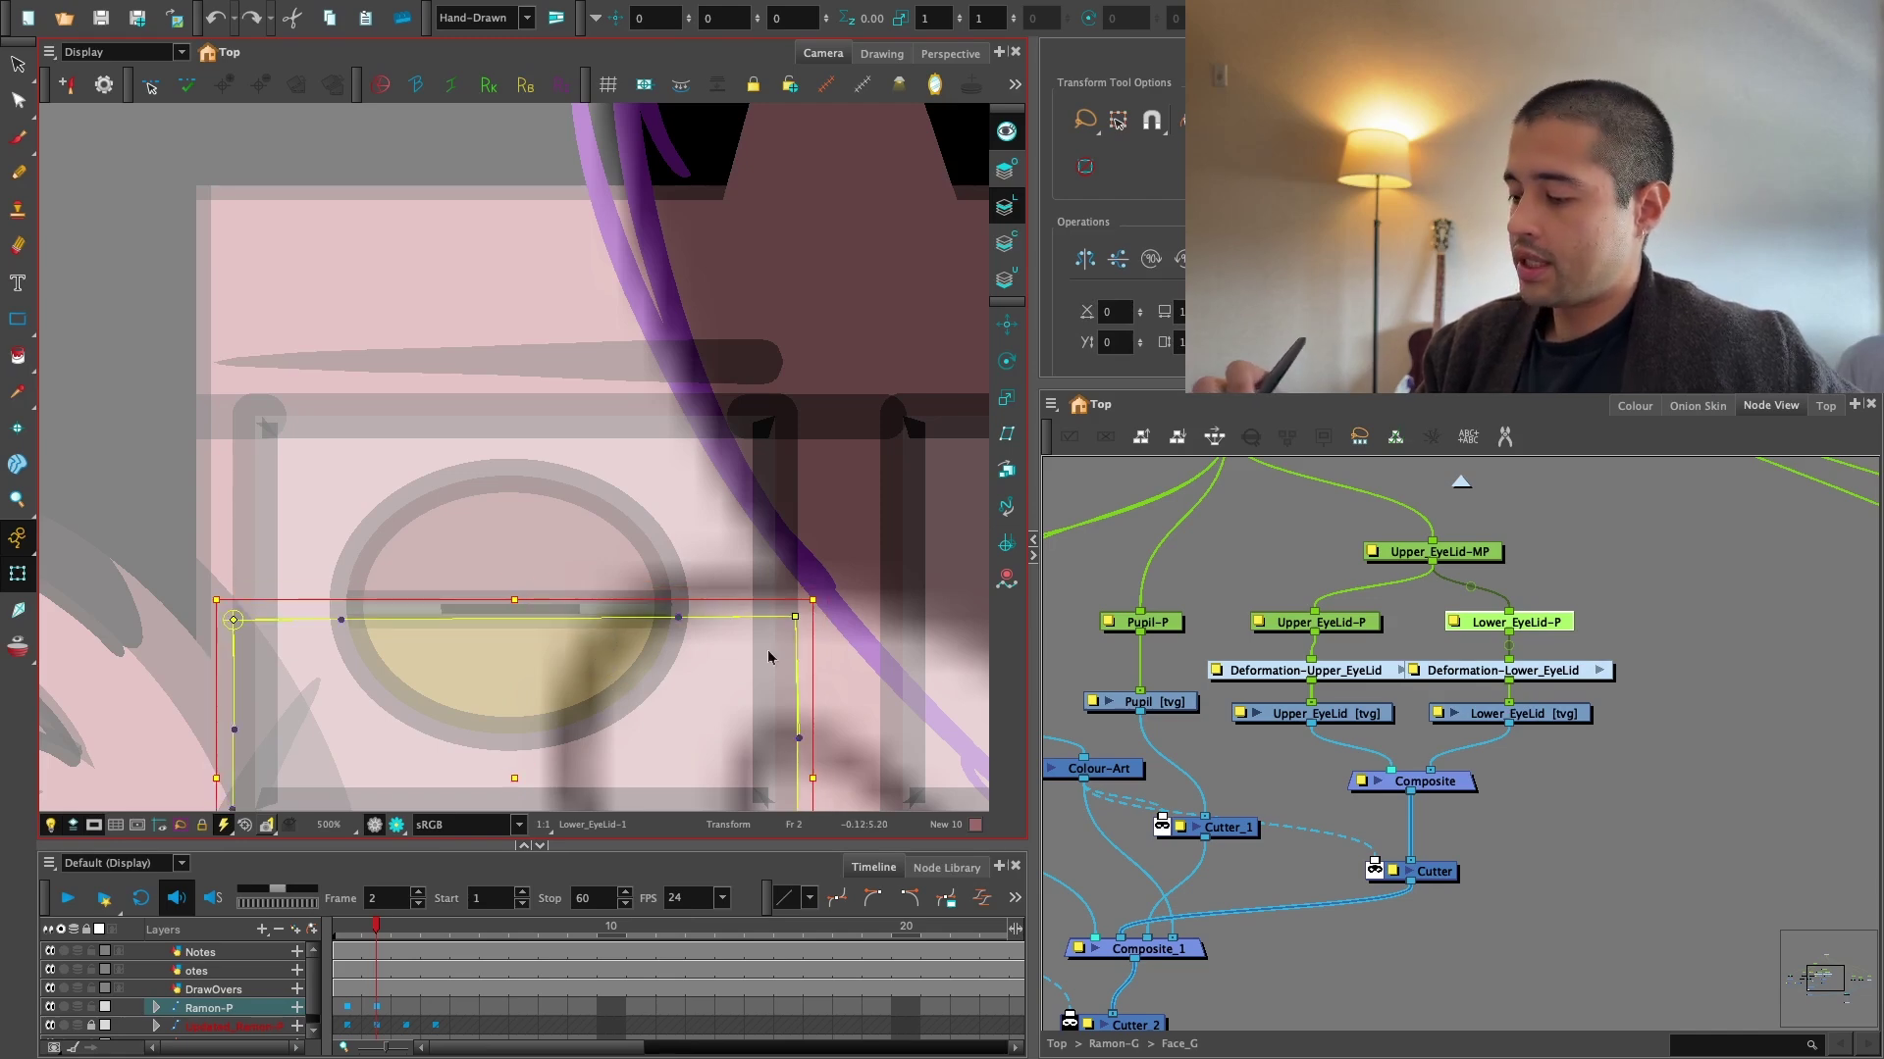
key(1)
key(1)
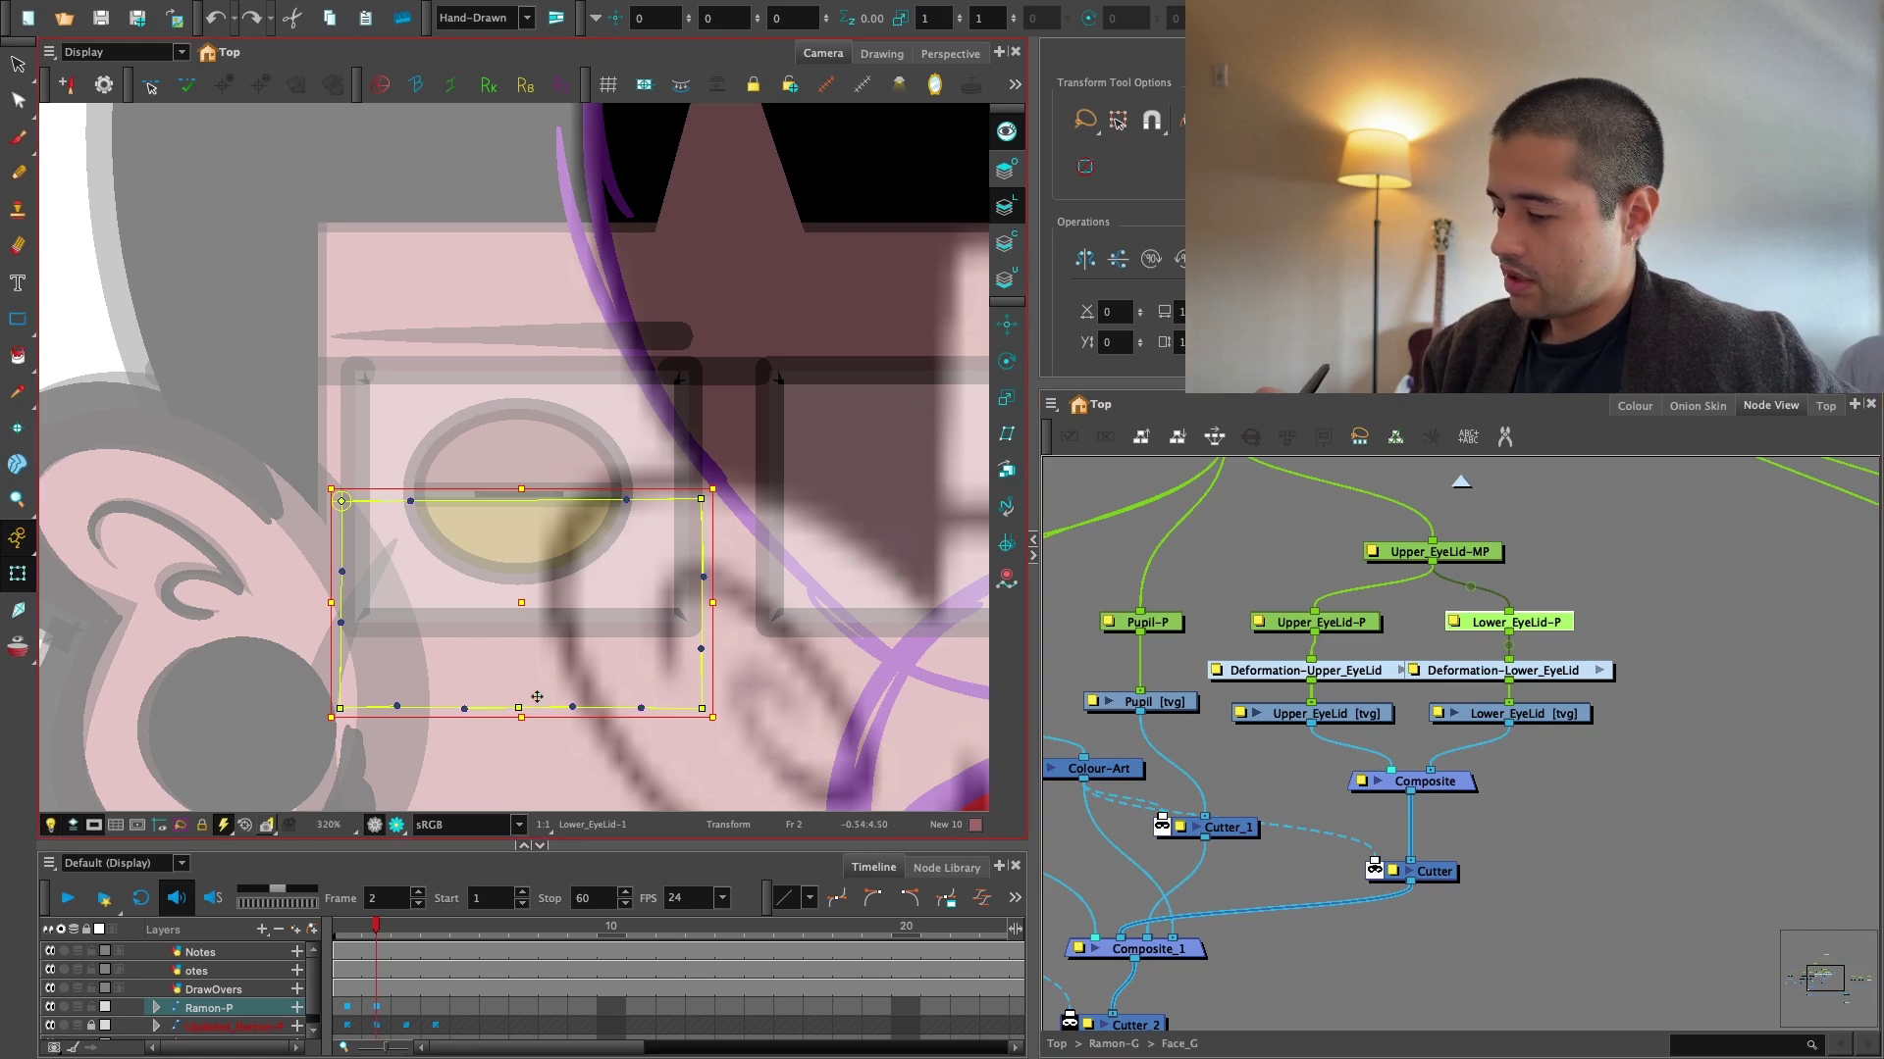
Delete the Deformation-Lower_EyeLid node and bring a deformation node back between Lower_EyeLid-P and the Lower_EyeLid drawing.
click(1538, 672)
key(Delete)
click(1559, 715)
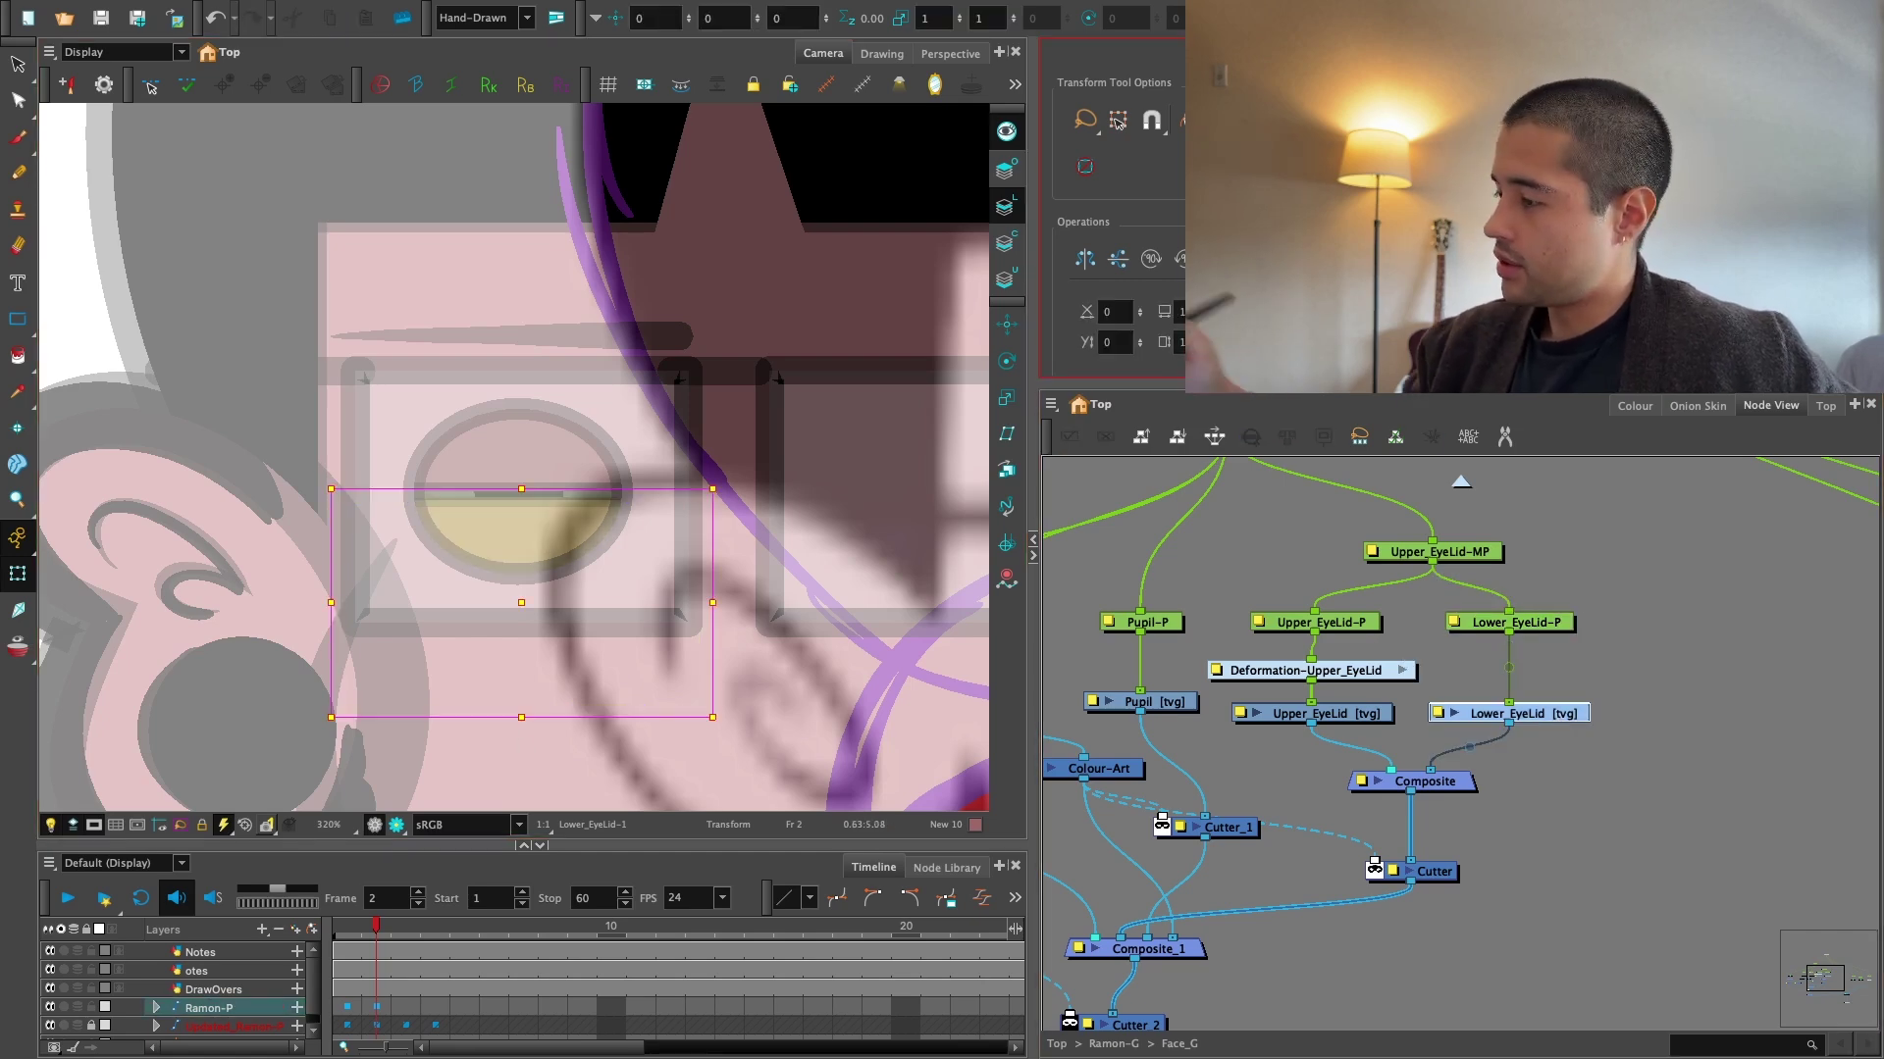
key(ctrl+z)
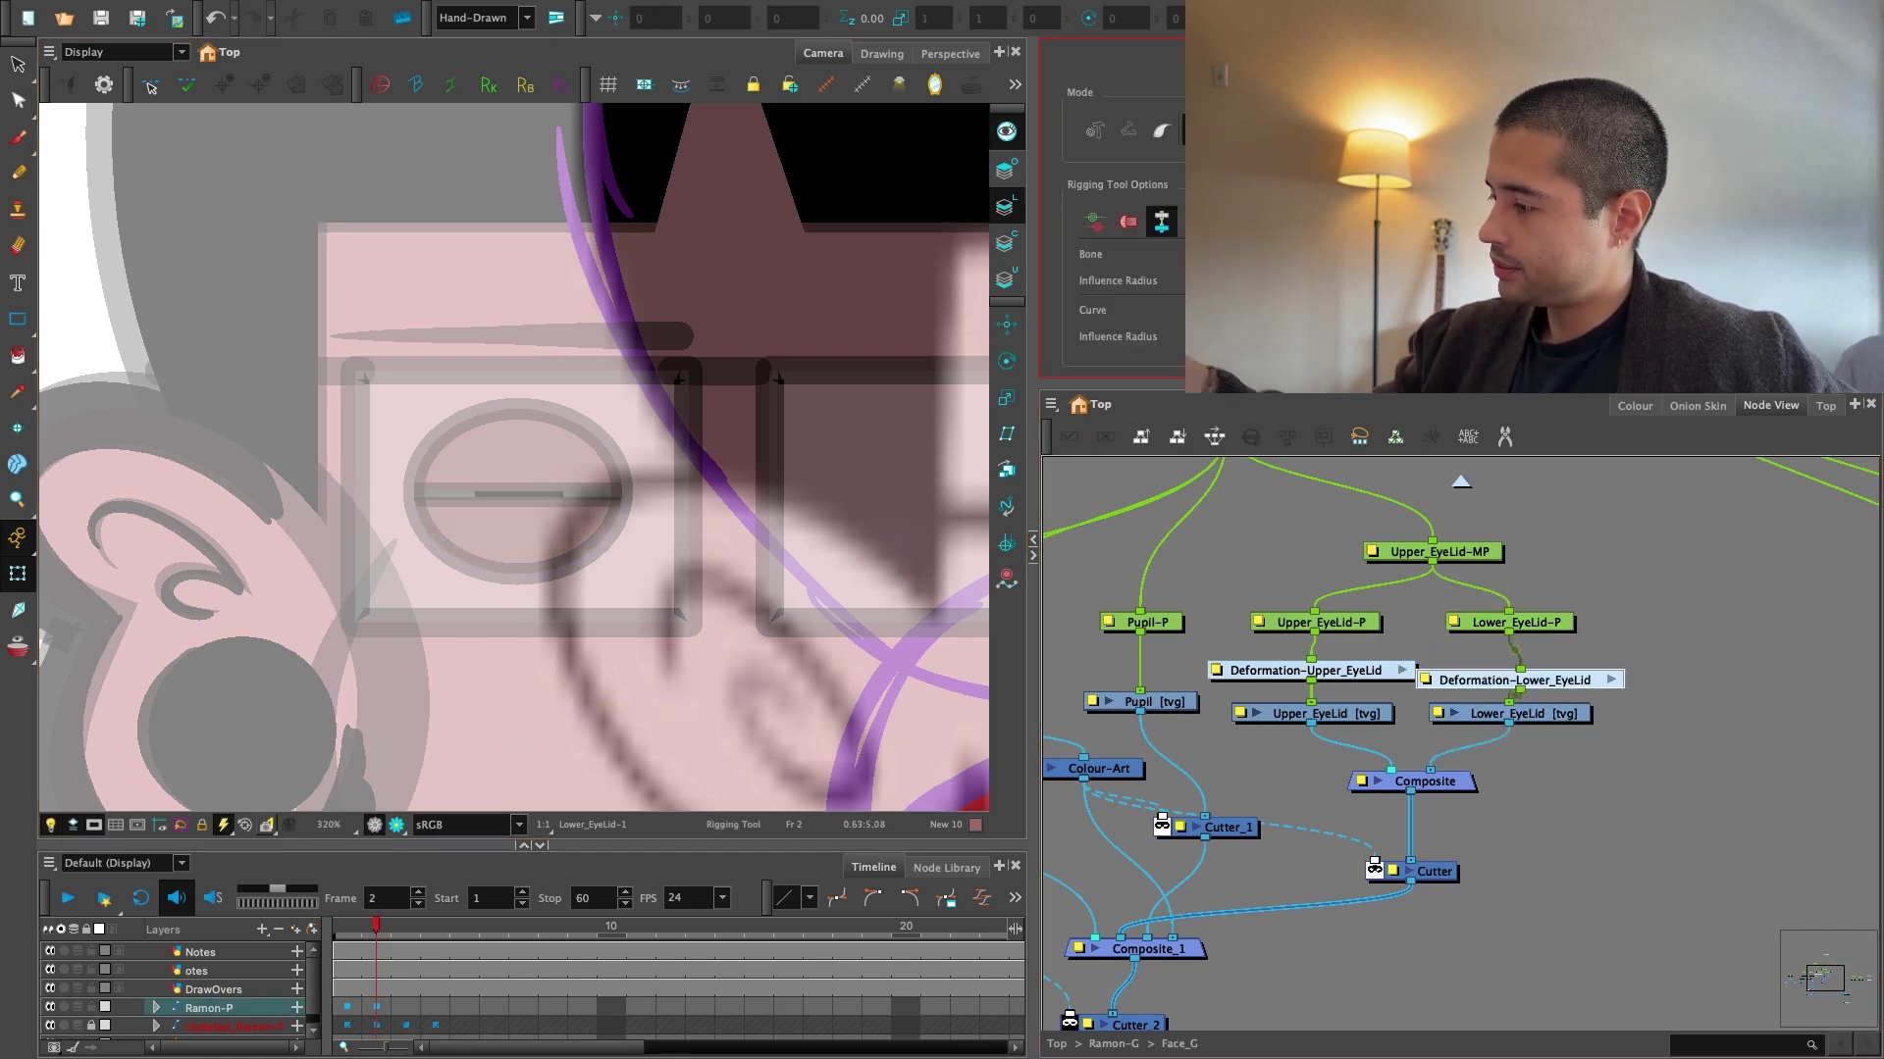
Add a display node below the Lower_EyeLid drawing and view only that drawing through Display_2.
key(ctrl+i)
drag(1731, 756, 1576, 754)
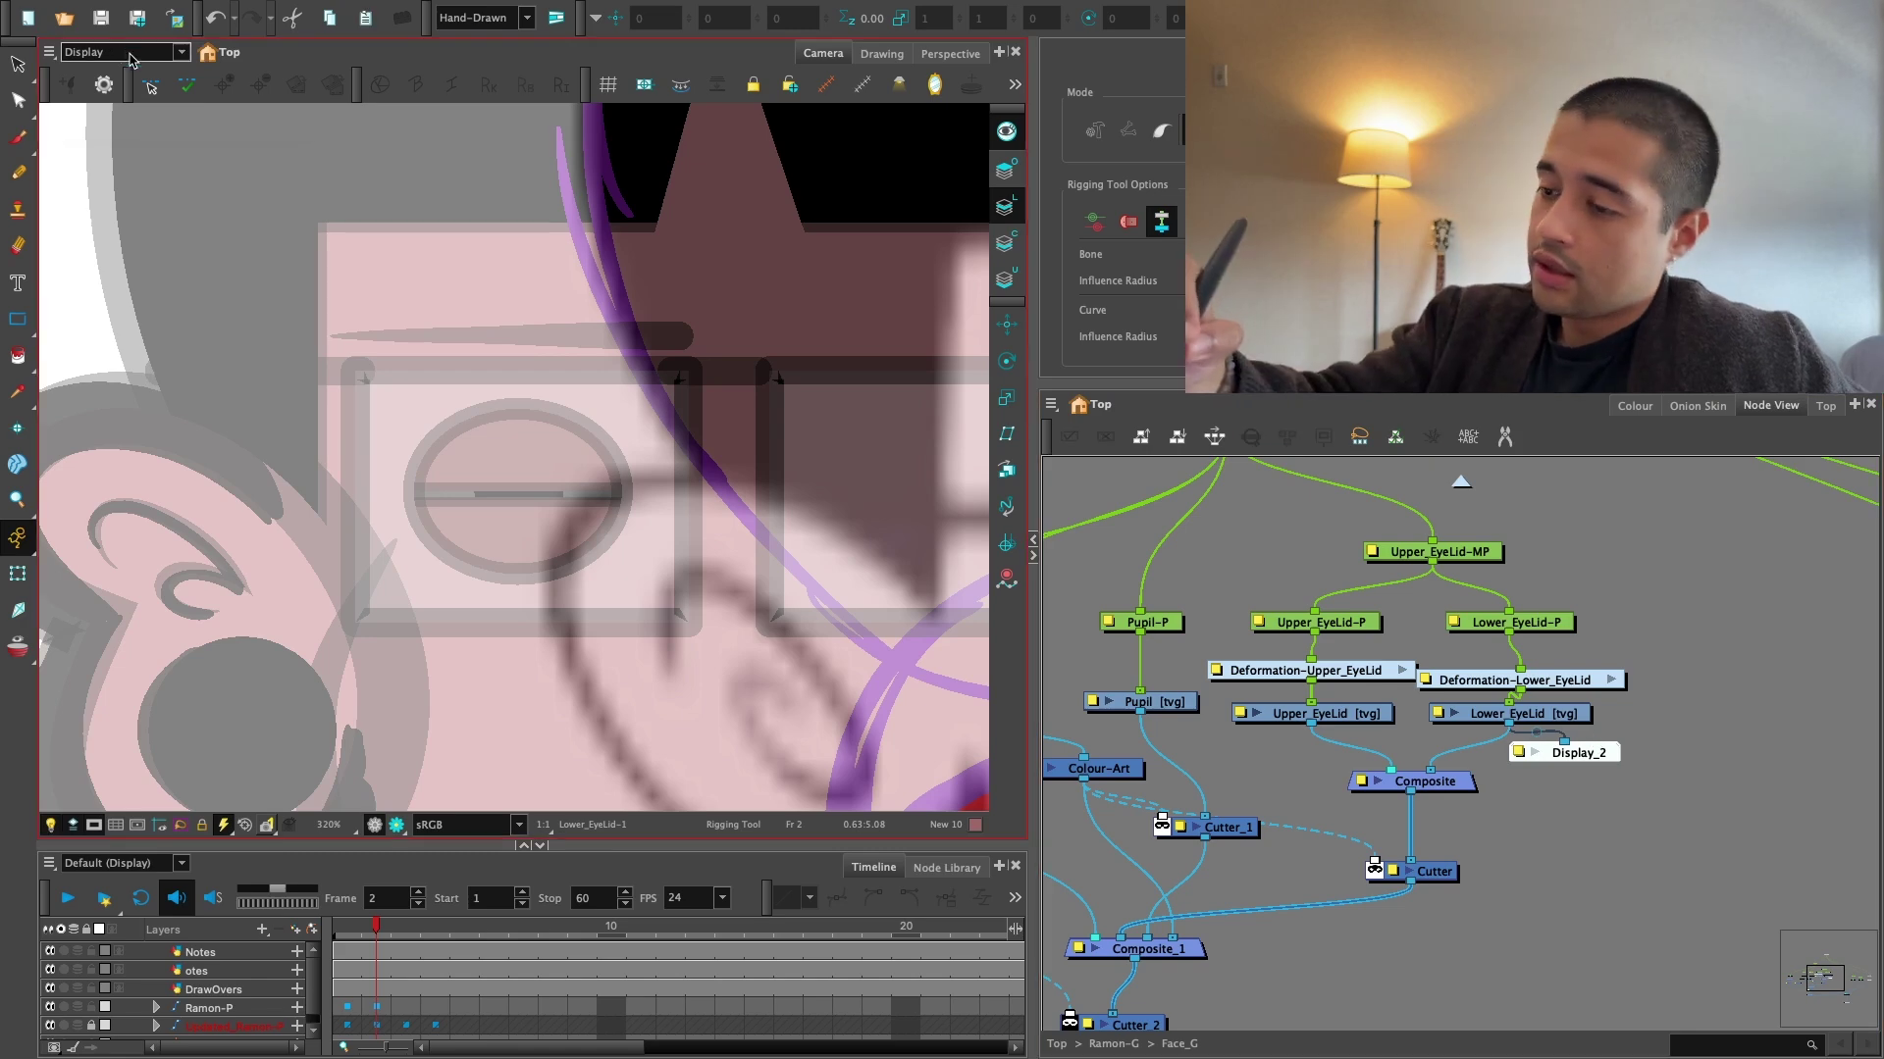
click(130, 54)
click(137, 119)
click(1563, 712)
key(2)
key(2)
key(2)
Draw a curve deformer from the lower eyelid's bottom-right corner up its right edge and along its top edge through a middle point.
drag(498, 479, 474, 365)
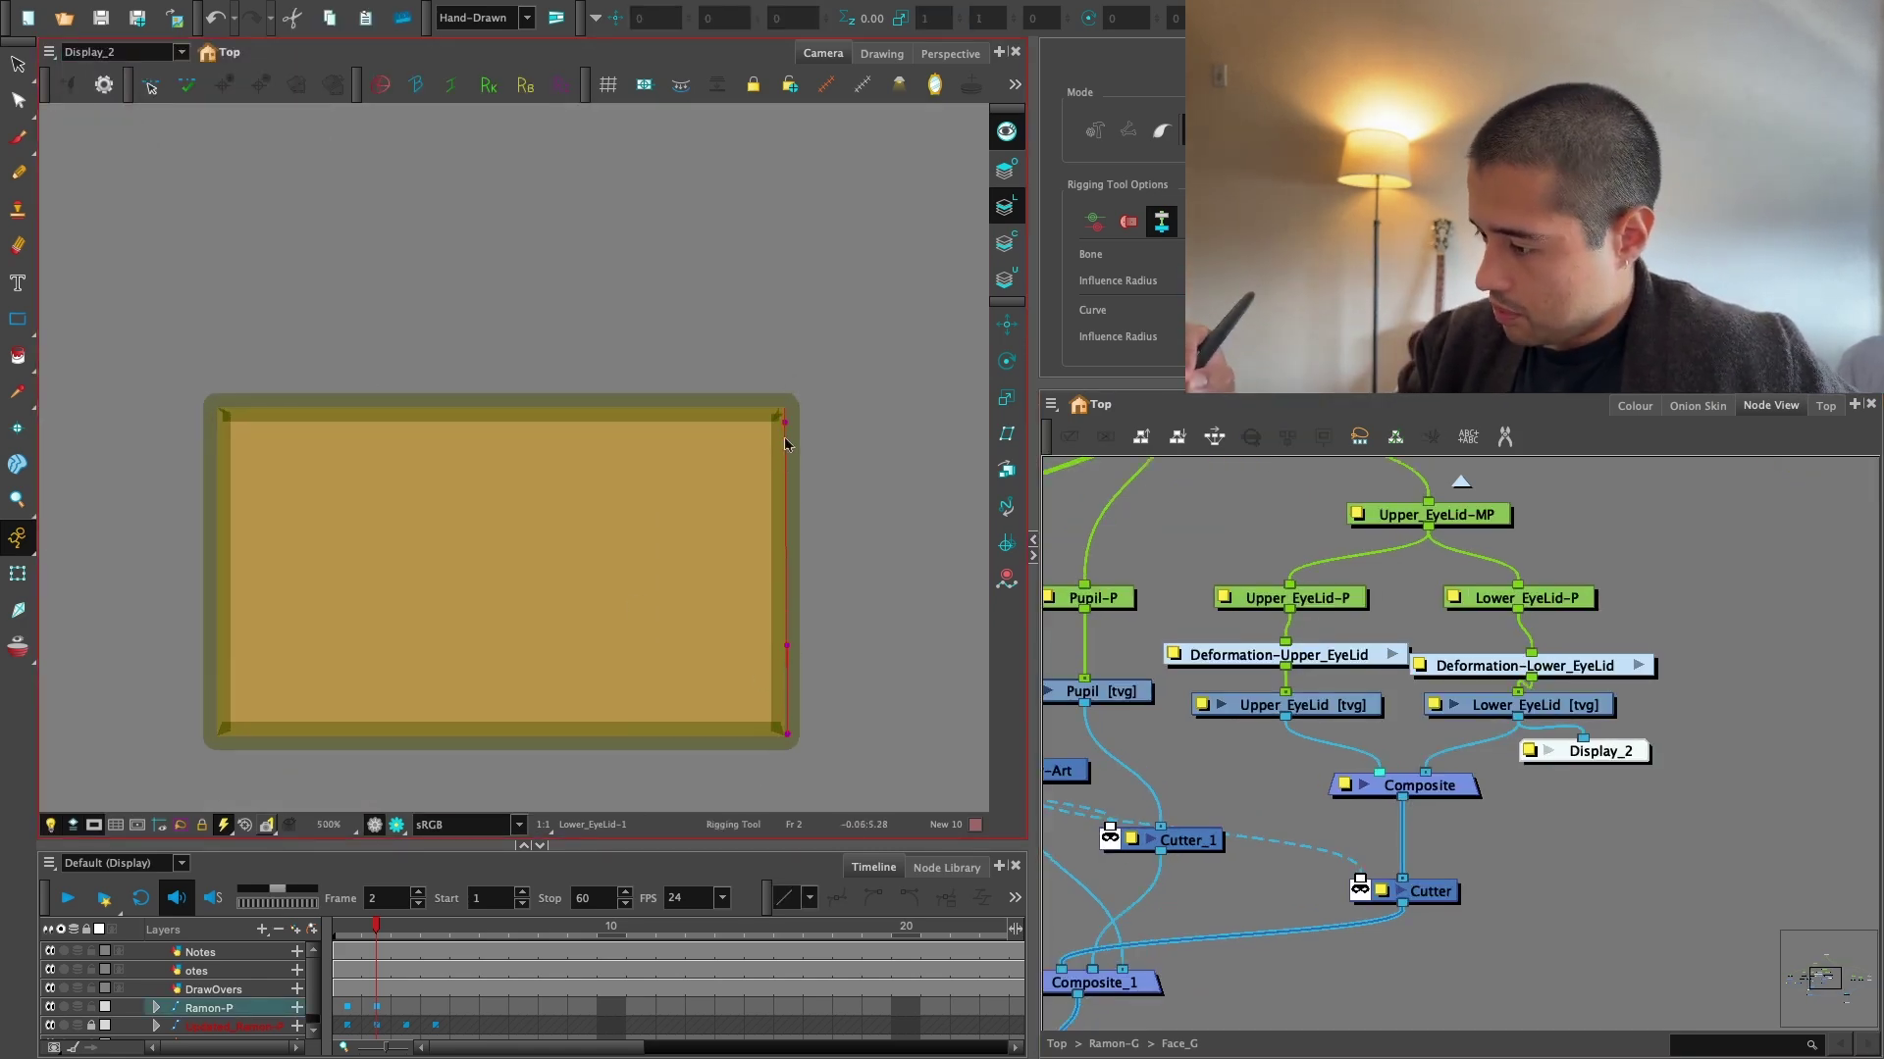
click(486, 408)
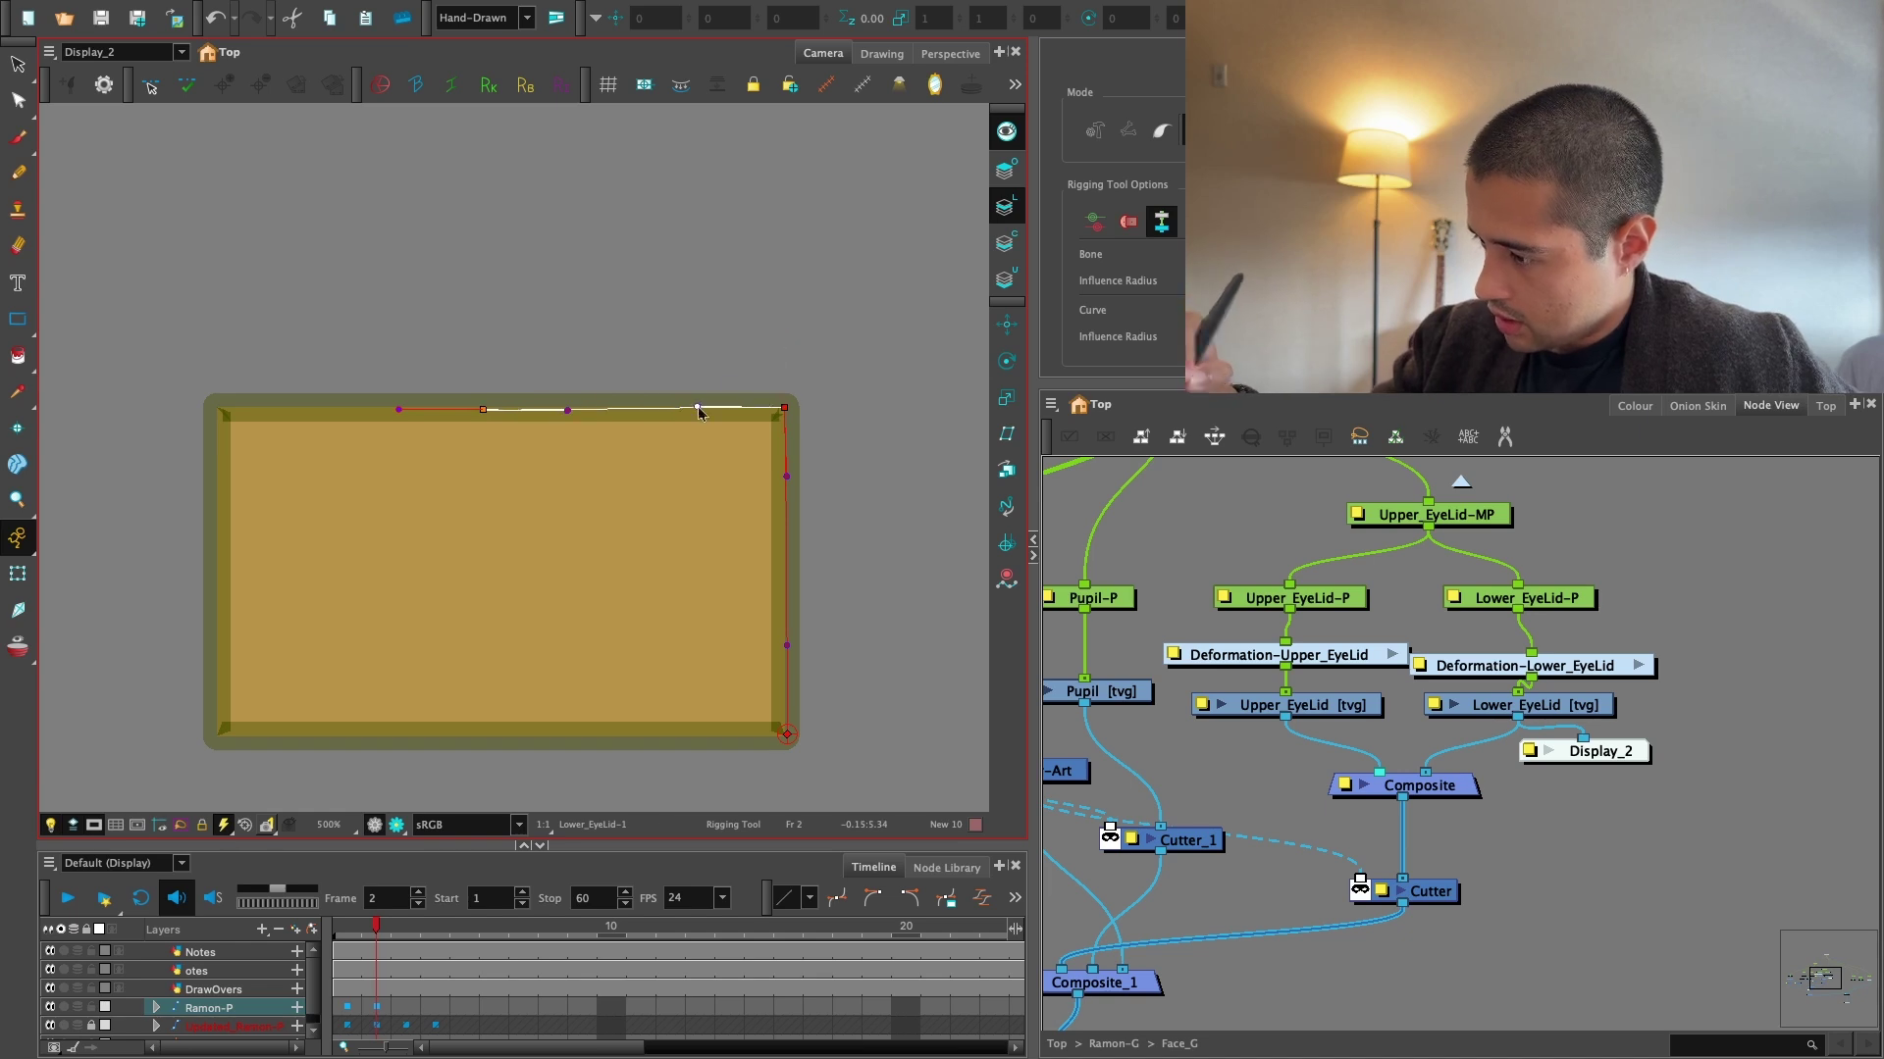
key(ctrl+z)
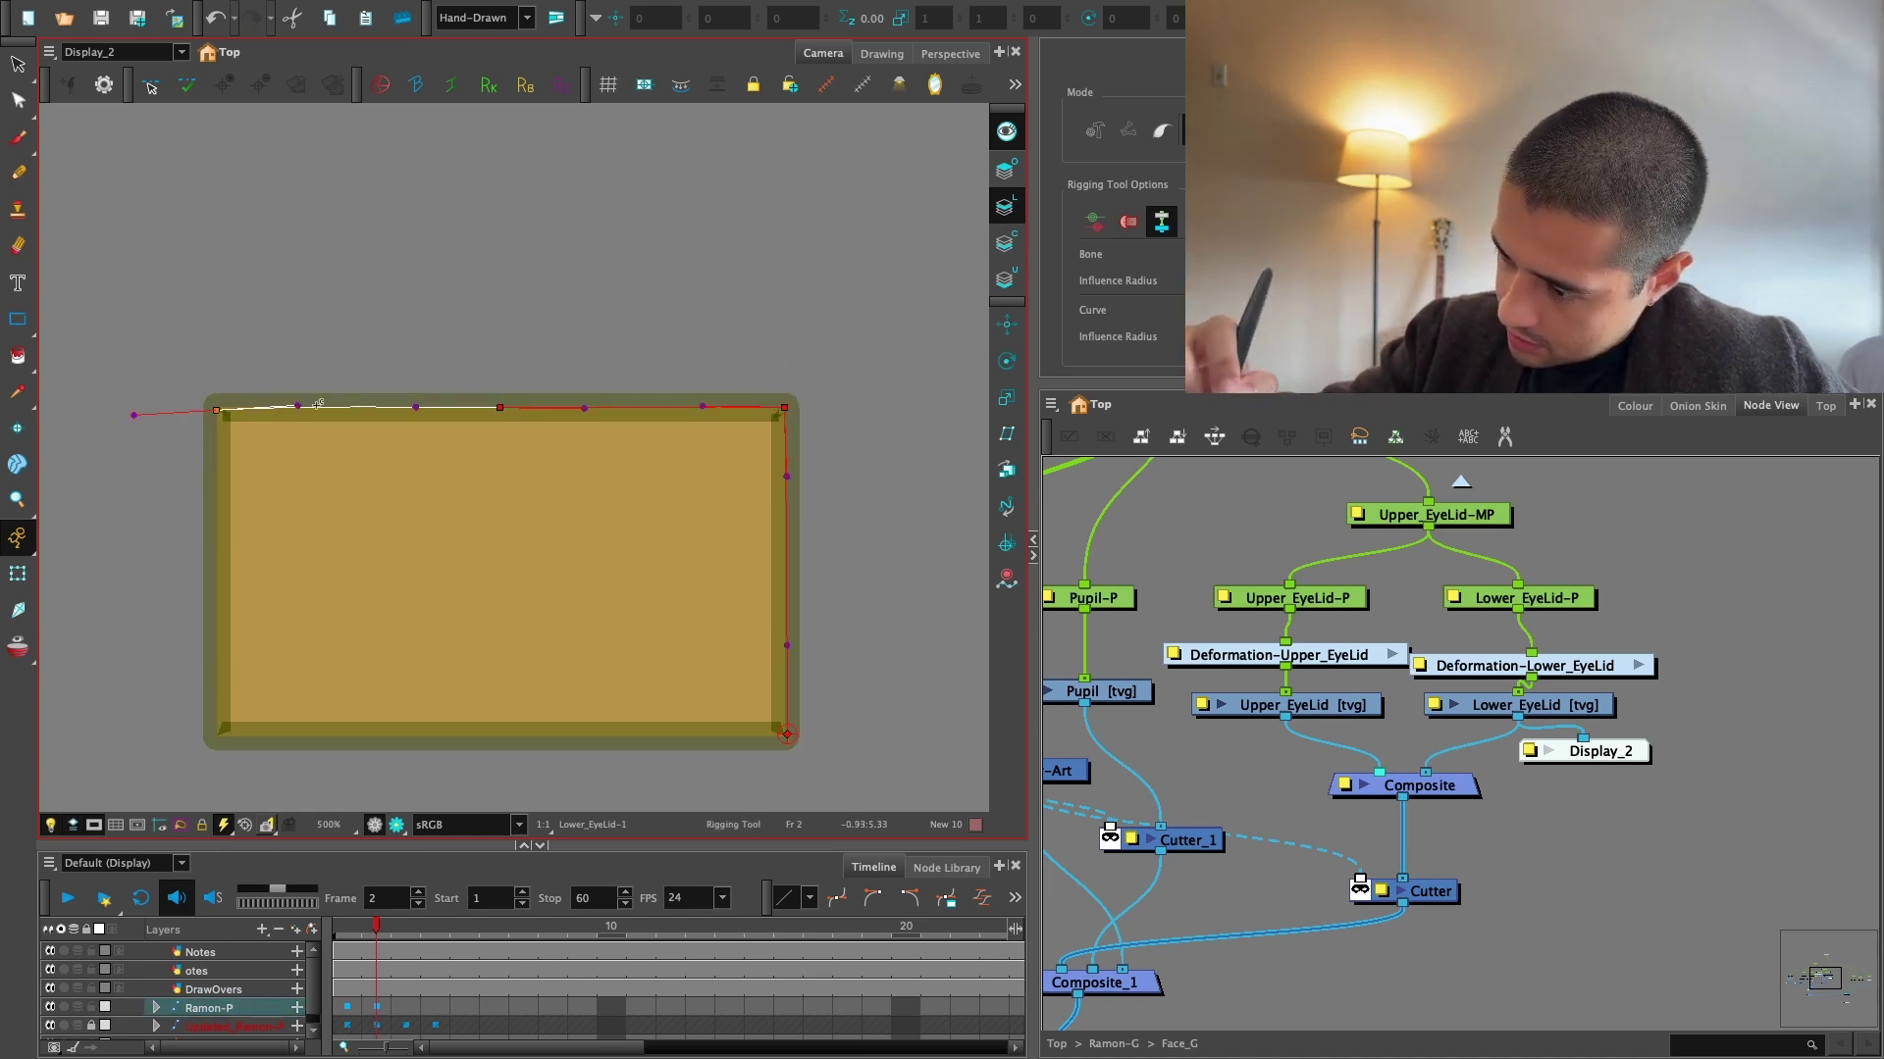
Extend the deformer down the lower eyelid's left edge and close it along the bottom edge, straightening the last handle.
drag(225, 736, 218, 645)
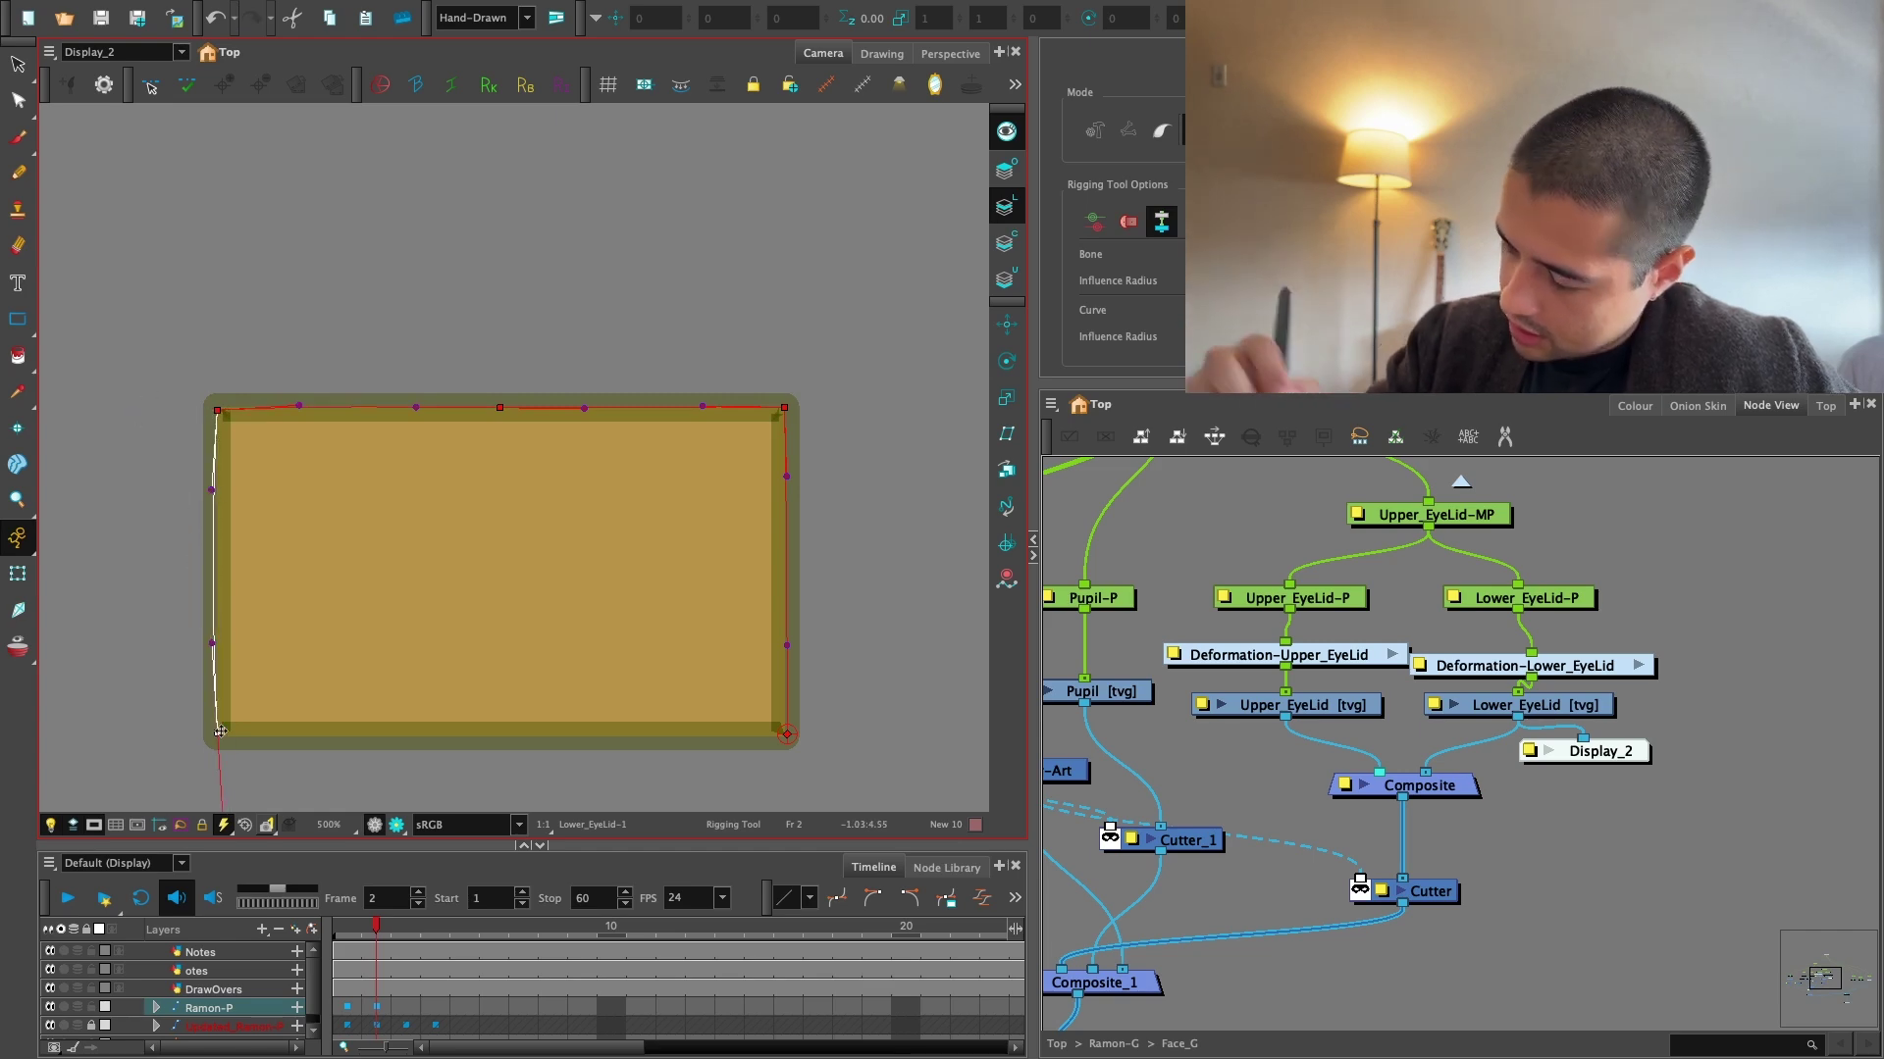
drag(685, 736, 689, 739)
key(1)
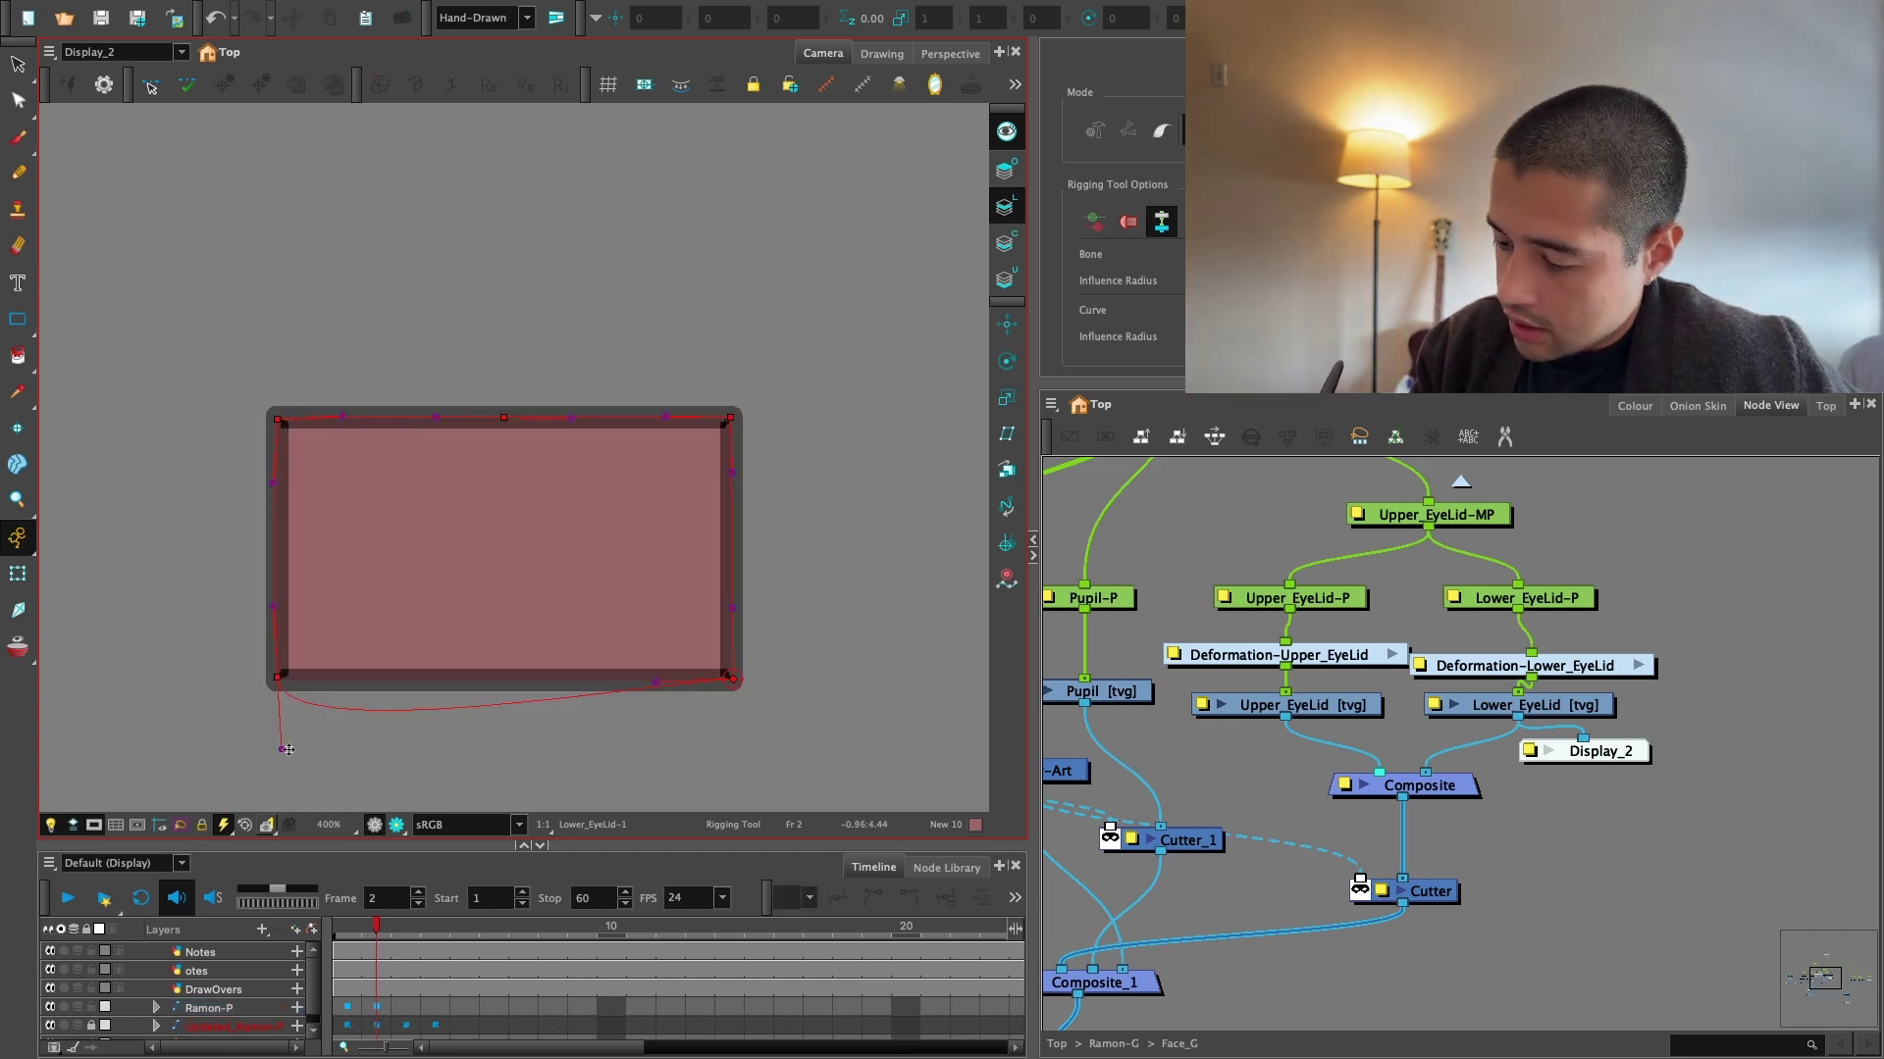
drag(282, 749, 387, 680)
key(2)
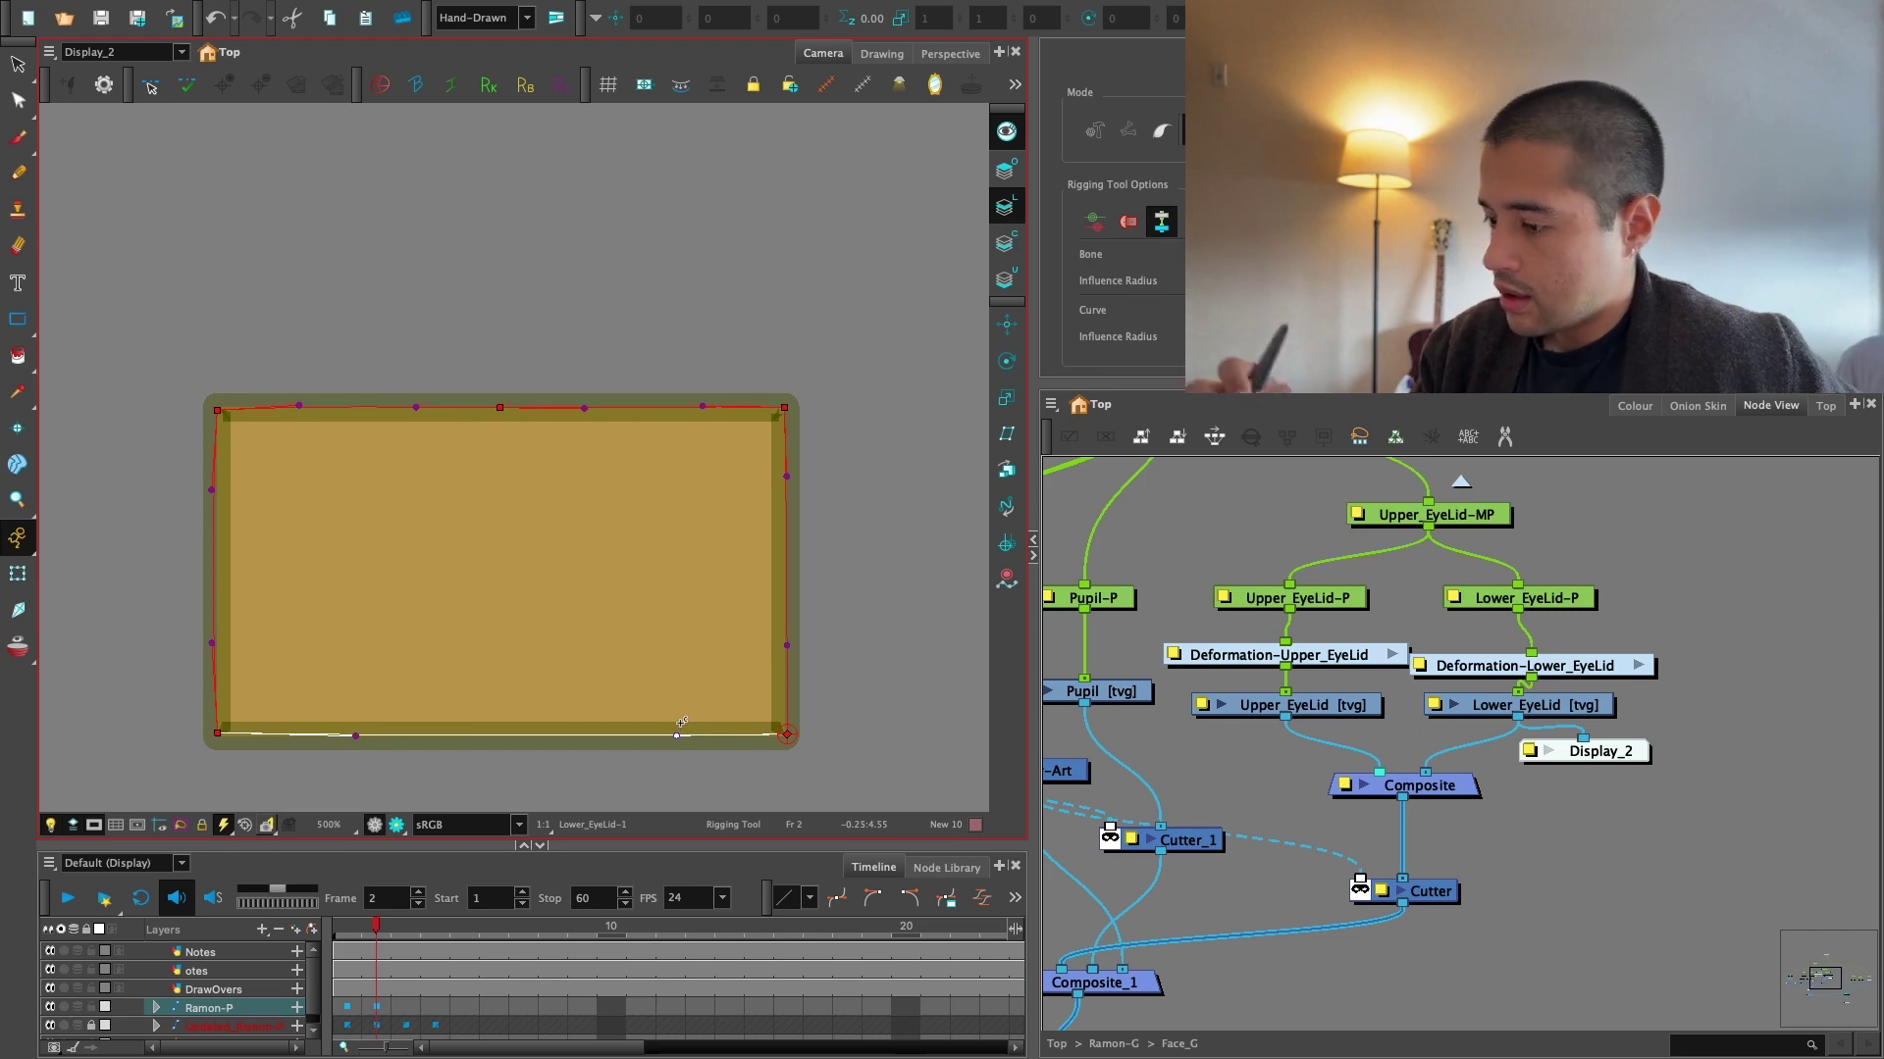
Remove the temporary Display_2 node and return the camera view to the character's main Display output.
key(shift+t)
click(1617, 752)
drag(1625, 752, 1612, 787)
key(Delete)
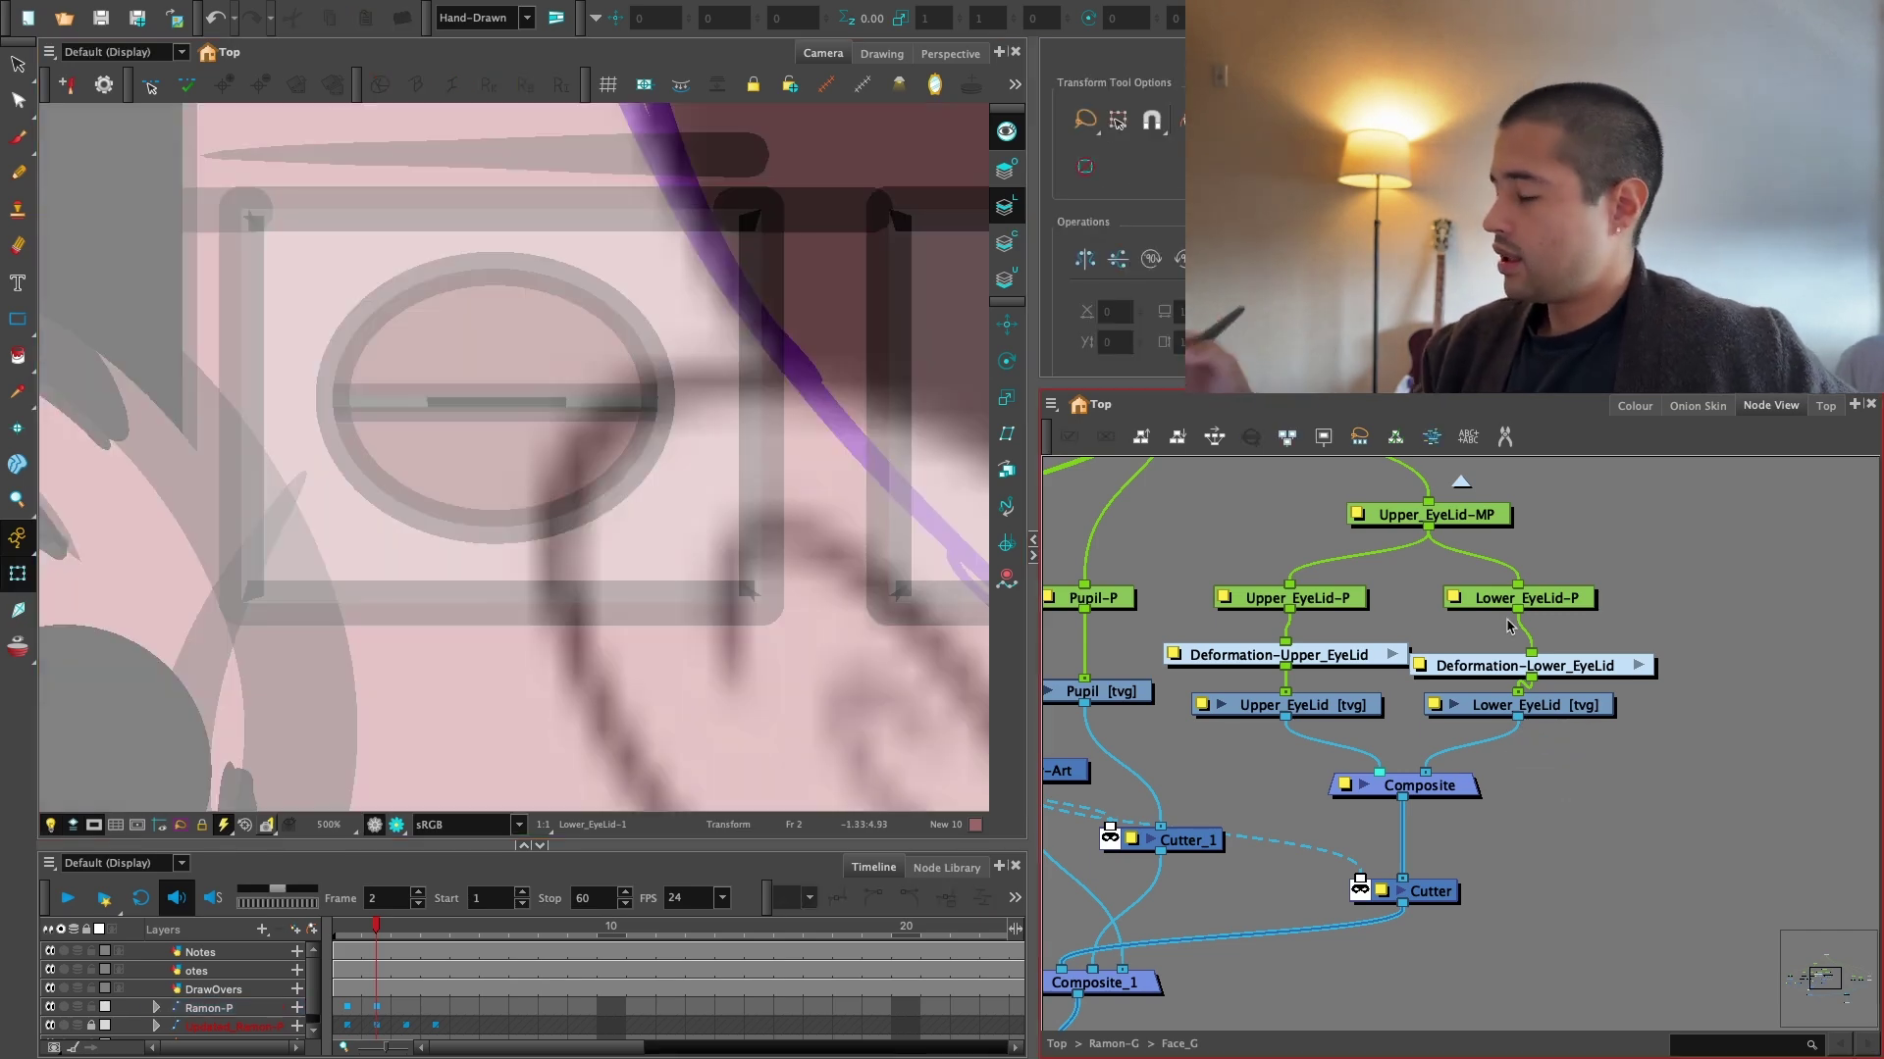
click(118, 51)
click(98, 98)
key(1)
key(1)
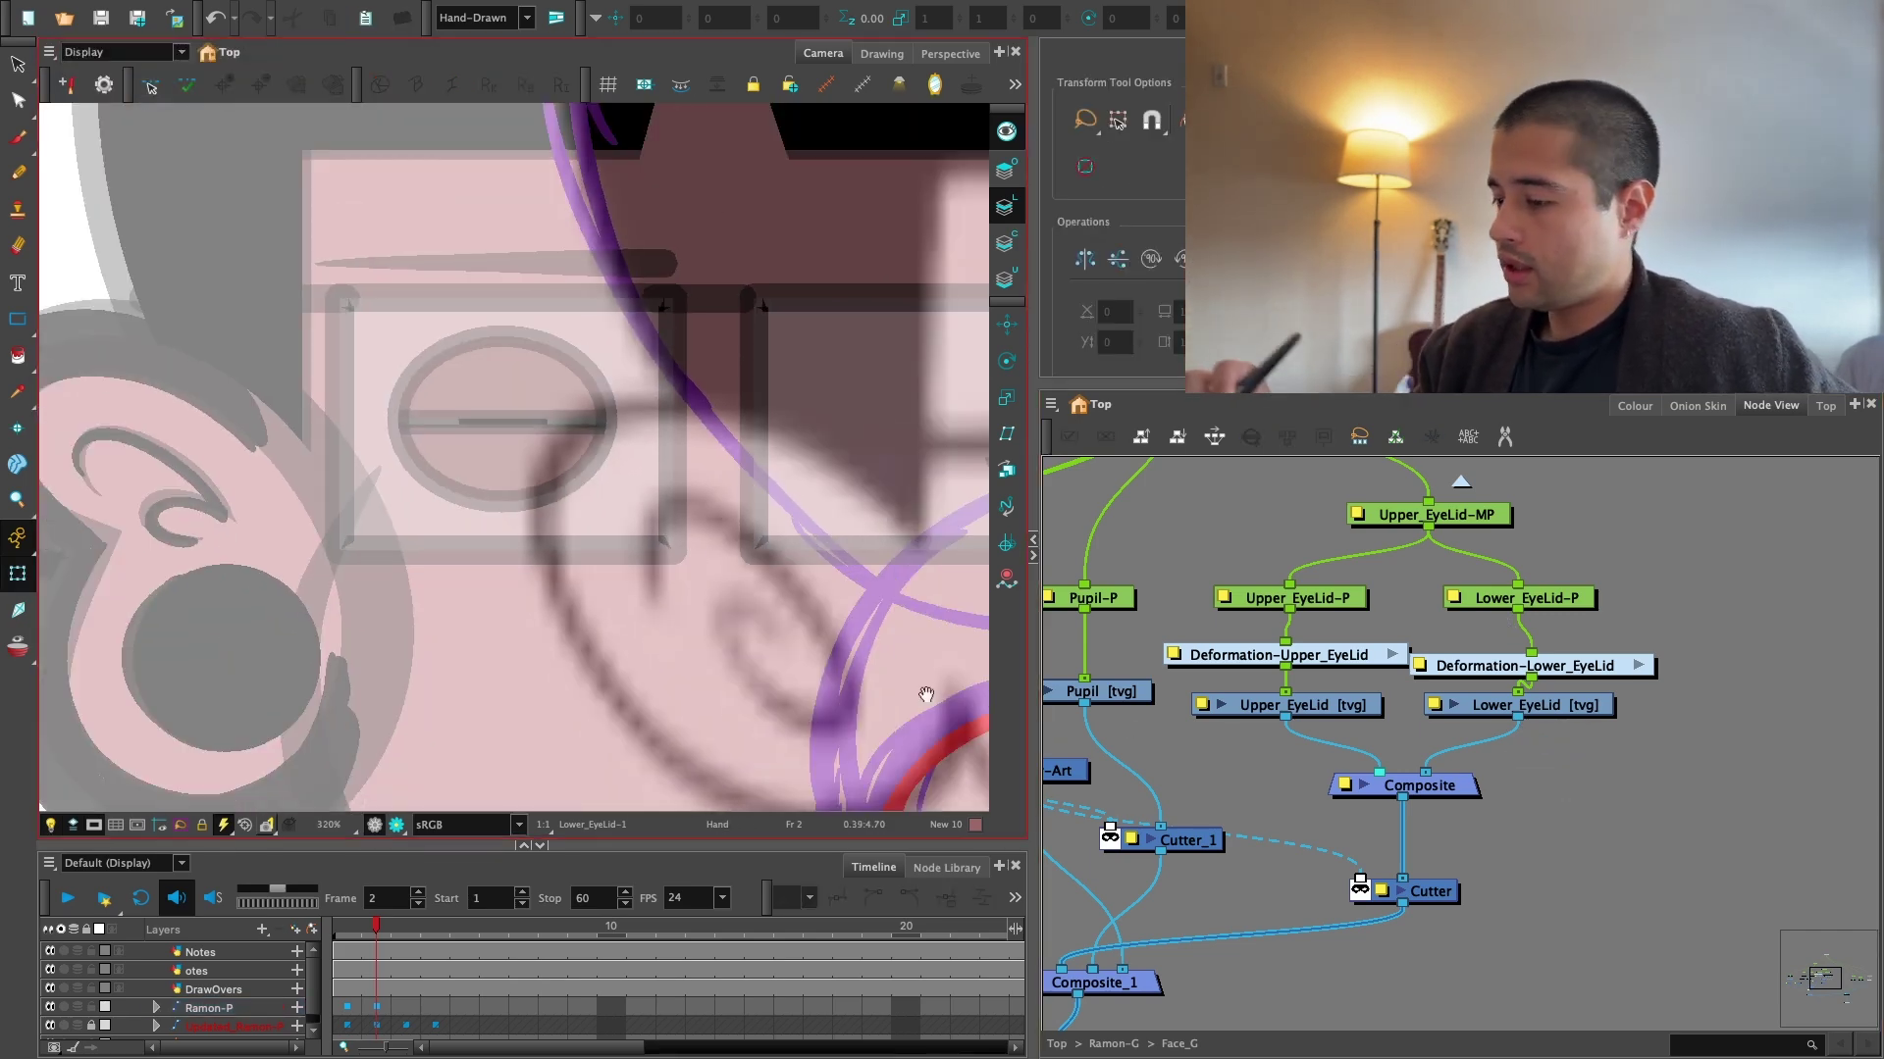
Separate the Lower_EyeLid-P and Deformation-Lower_EyeLid nodes, and place the Lower_EyeLid-P pivot at the centre of the eye.
click(1558, 600)
drag(1556, 713, 1780, 649)
drag(1459, 605, 1528, 747)
click(1006, 362)
key(1)
key(1)
key(1)
key(1)
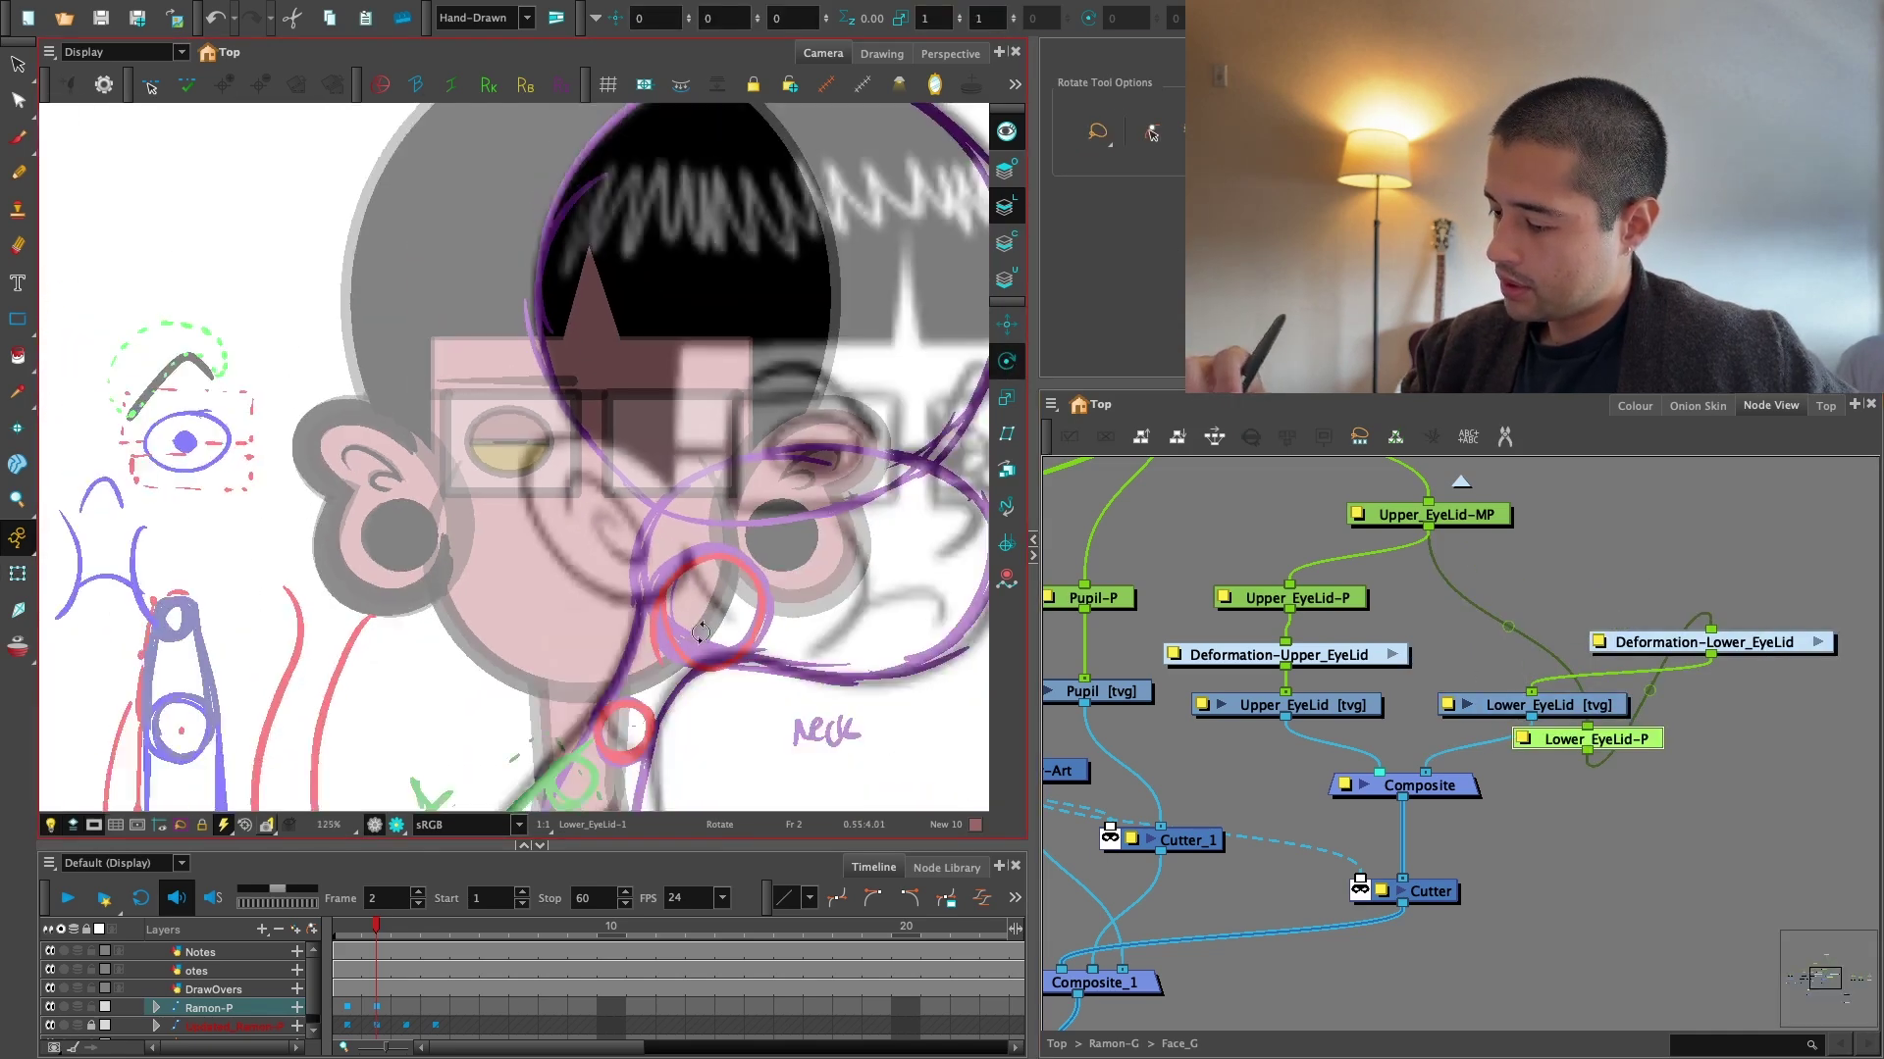
key(1)
key(1)
key(1)
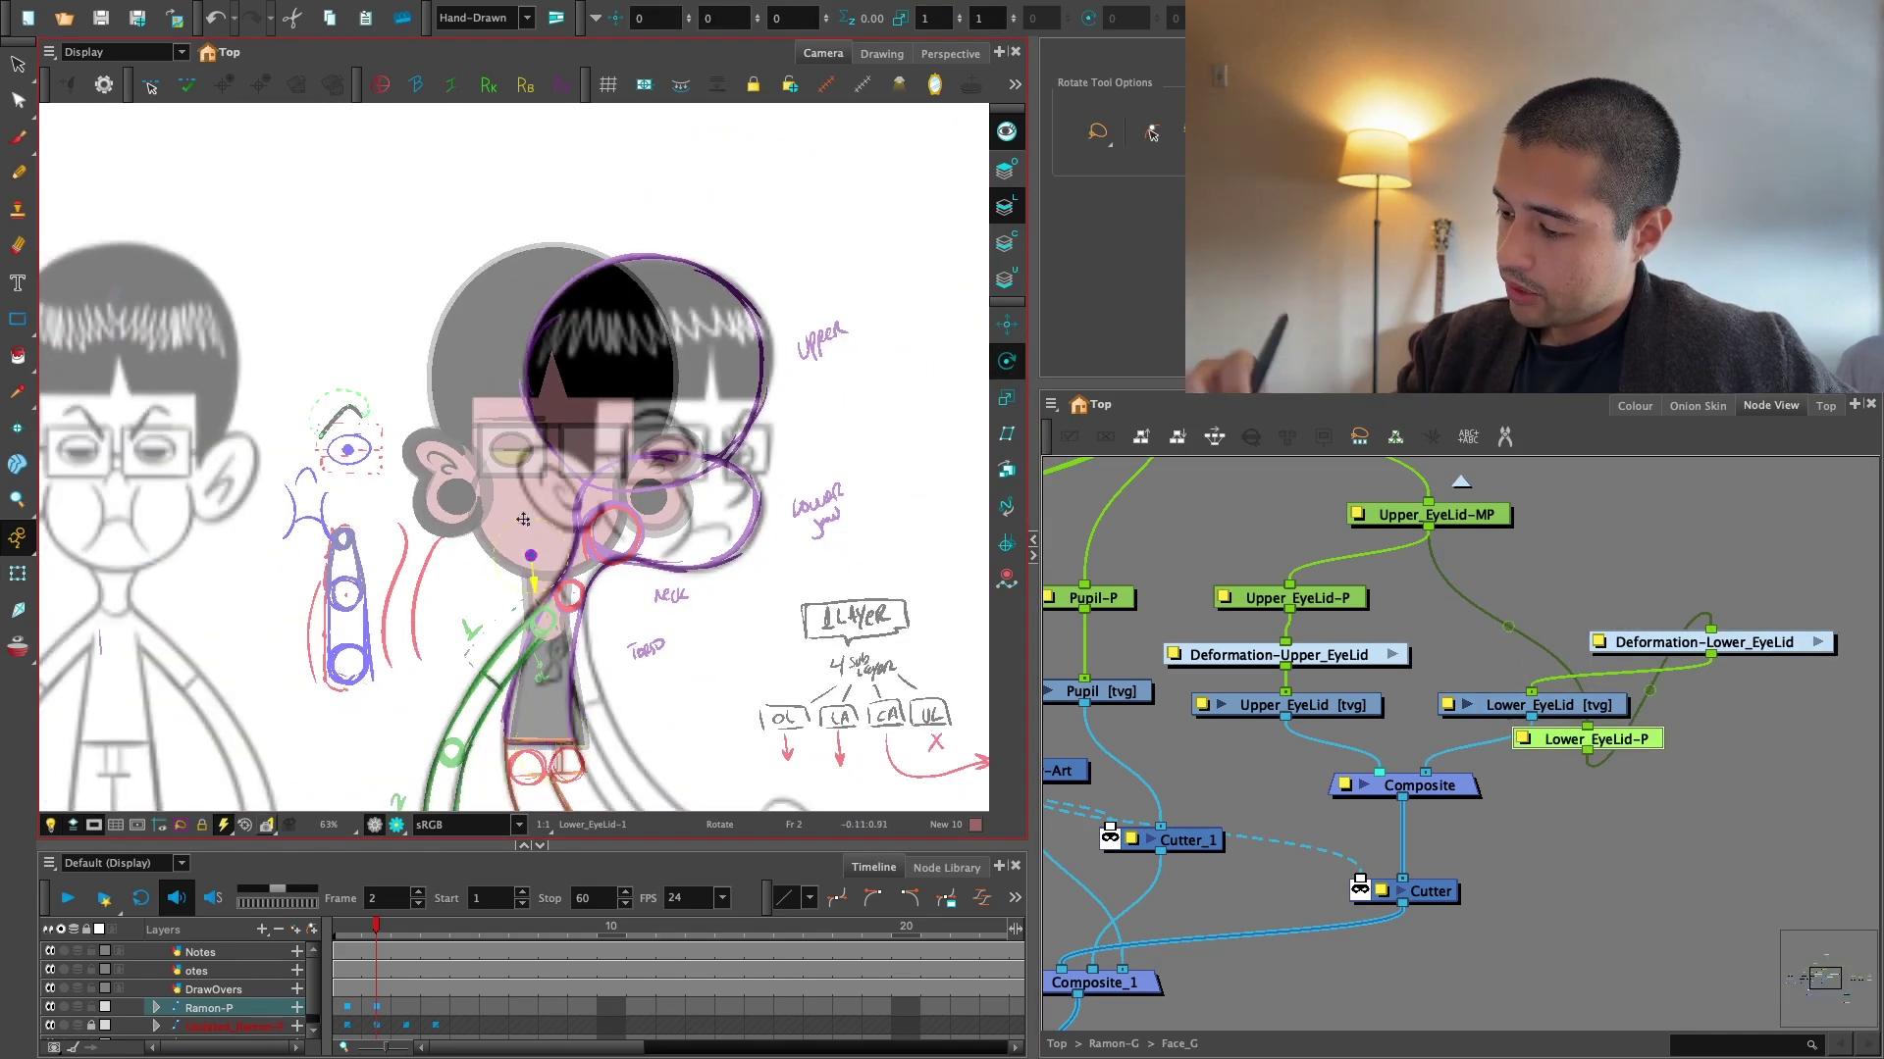
key(2)
key(2)
key(2)
key(2)
key(2)
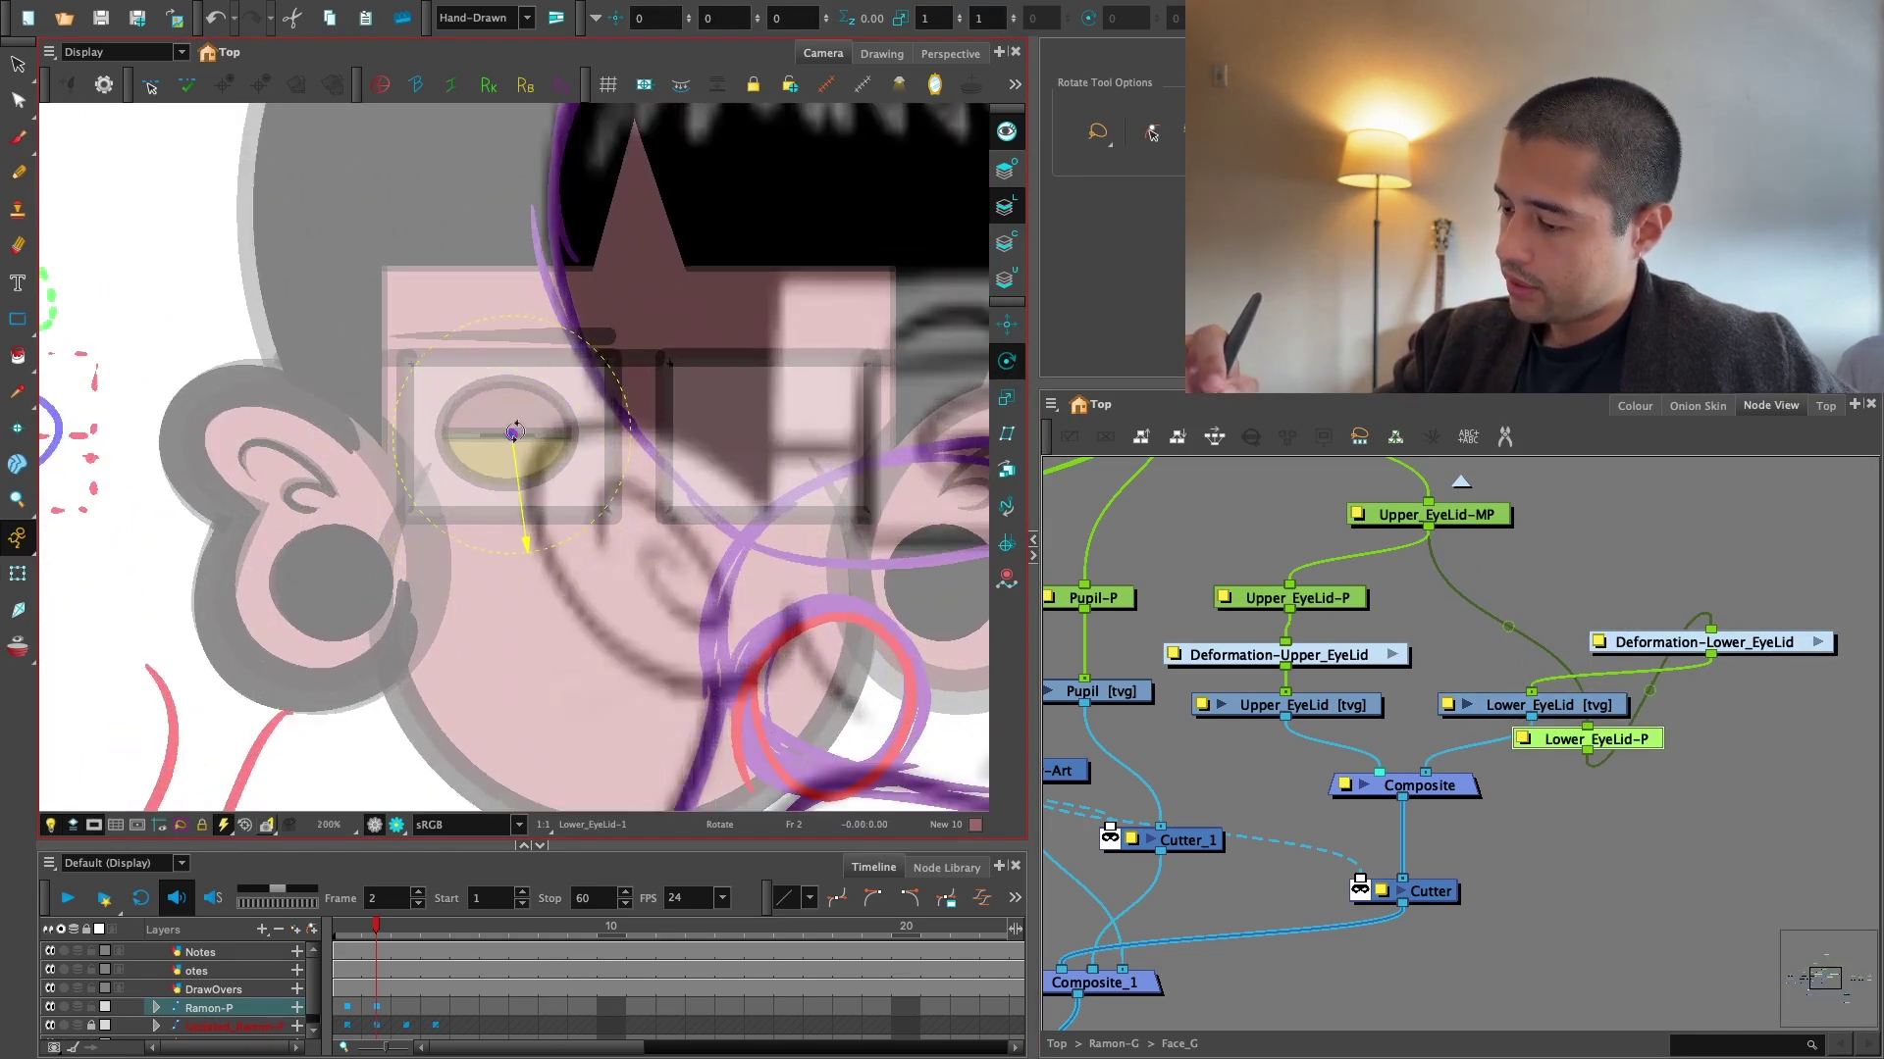
key(2)
key(2)
Open the eye on frame 2 by moving Lower_EyeLid-P down and Upper_EyeLid-P up with the Translate tool.
click(1006, 325)
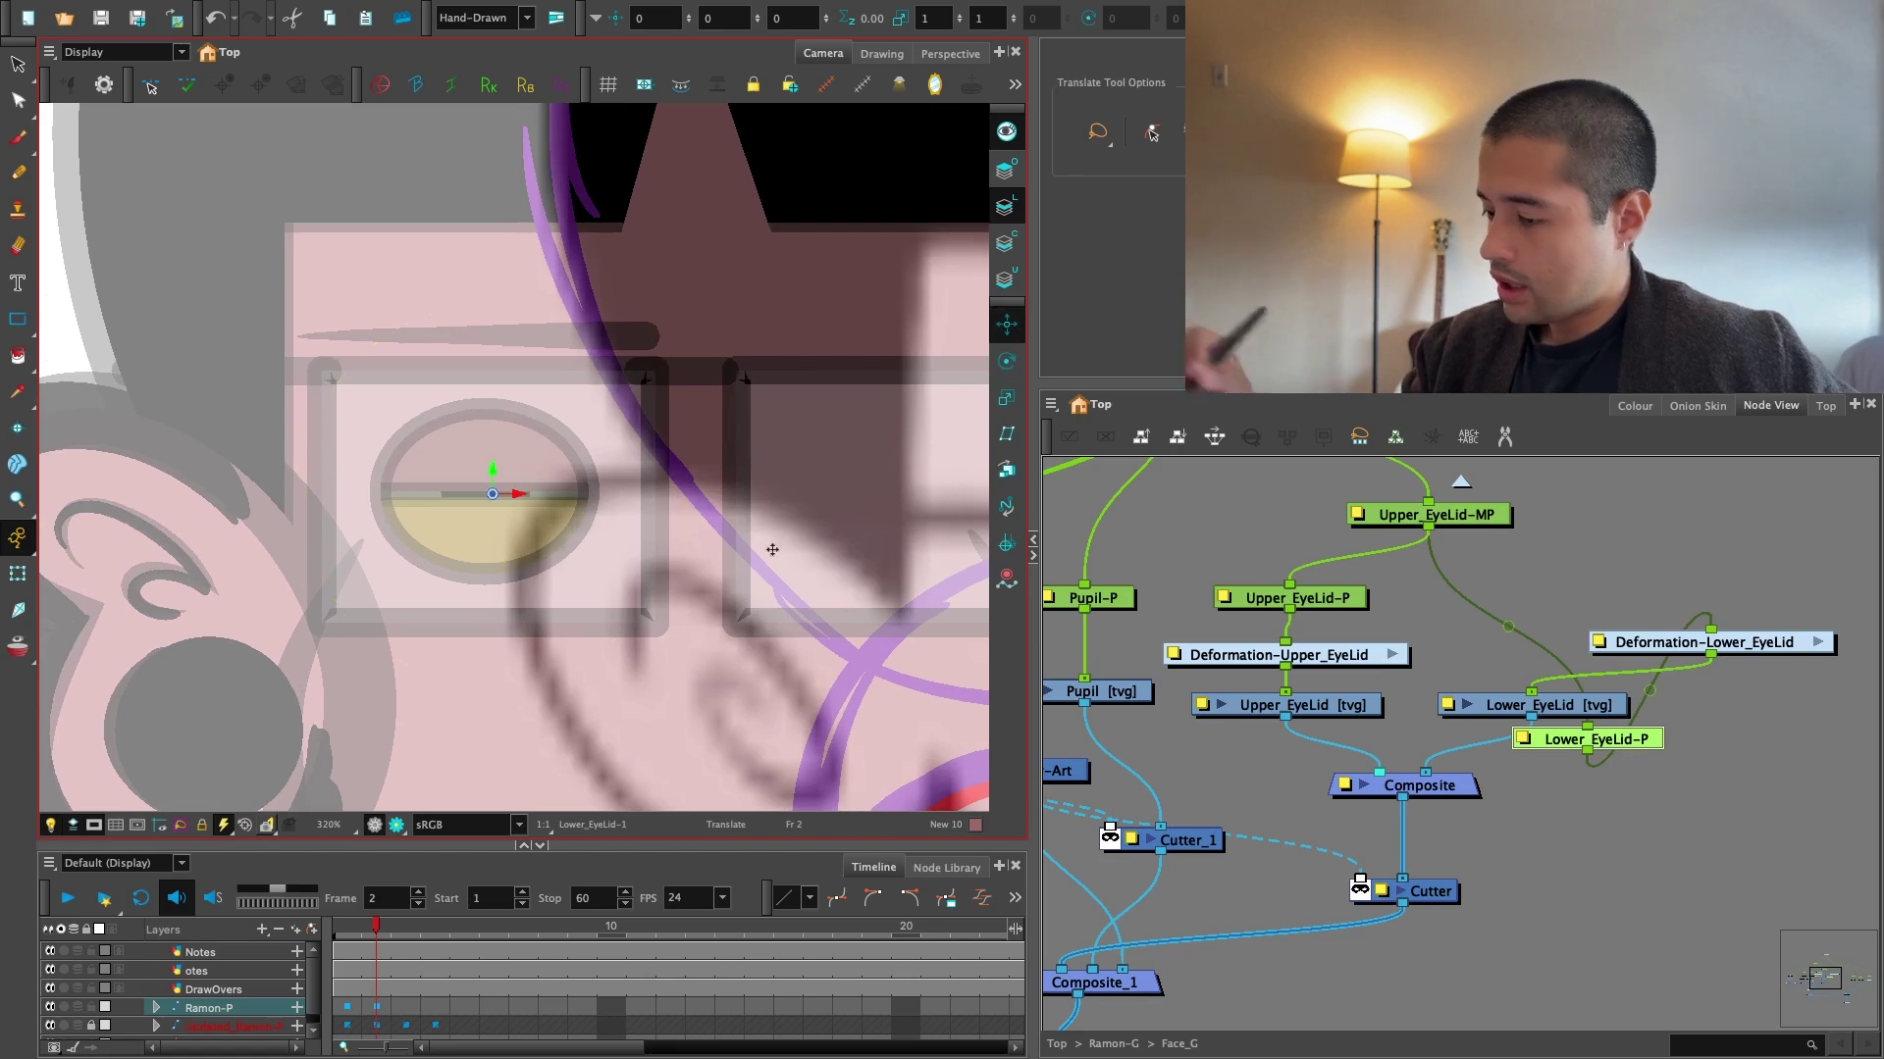
drag(769, 577, 767, 676)
click(1450, 595)
scroll(1443, 589, up, 2)
click(1283, 638)
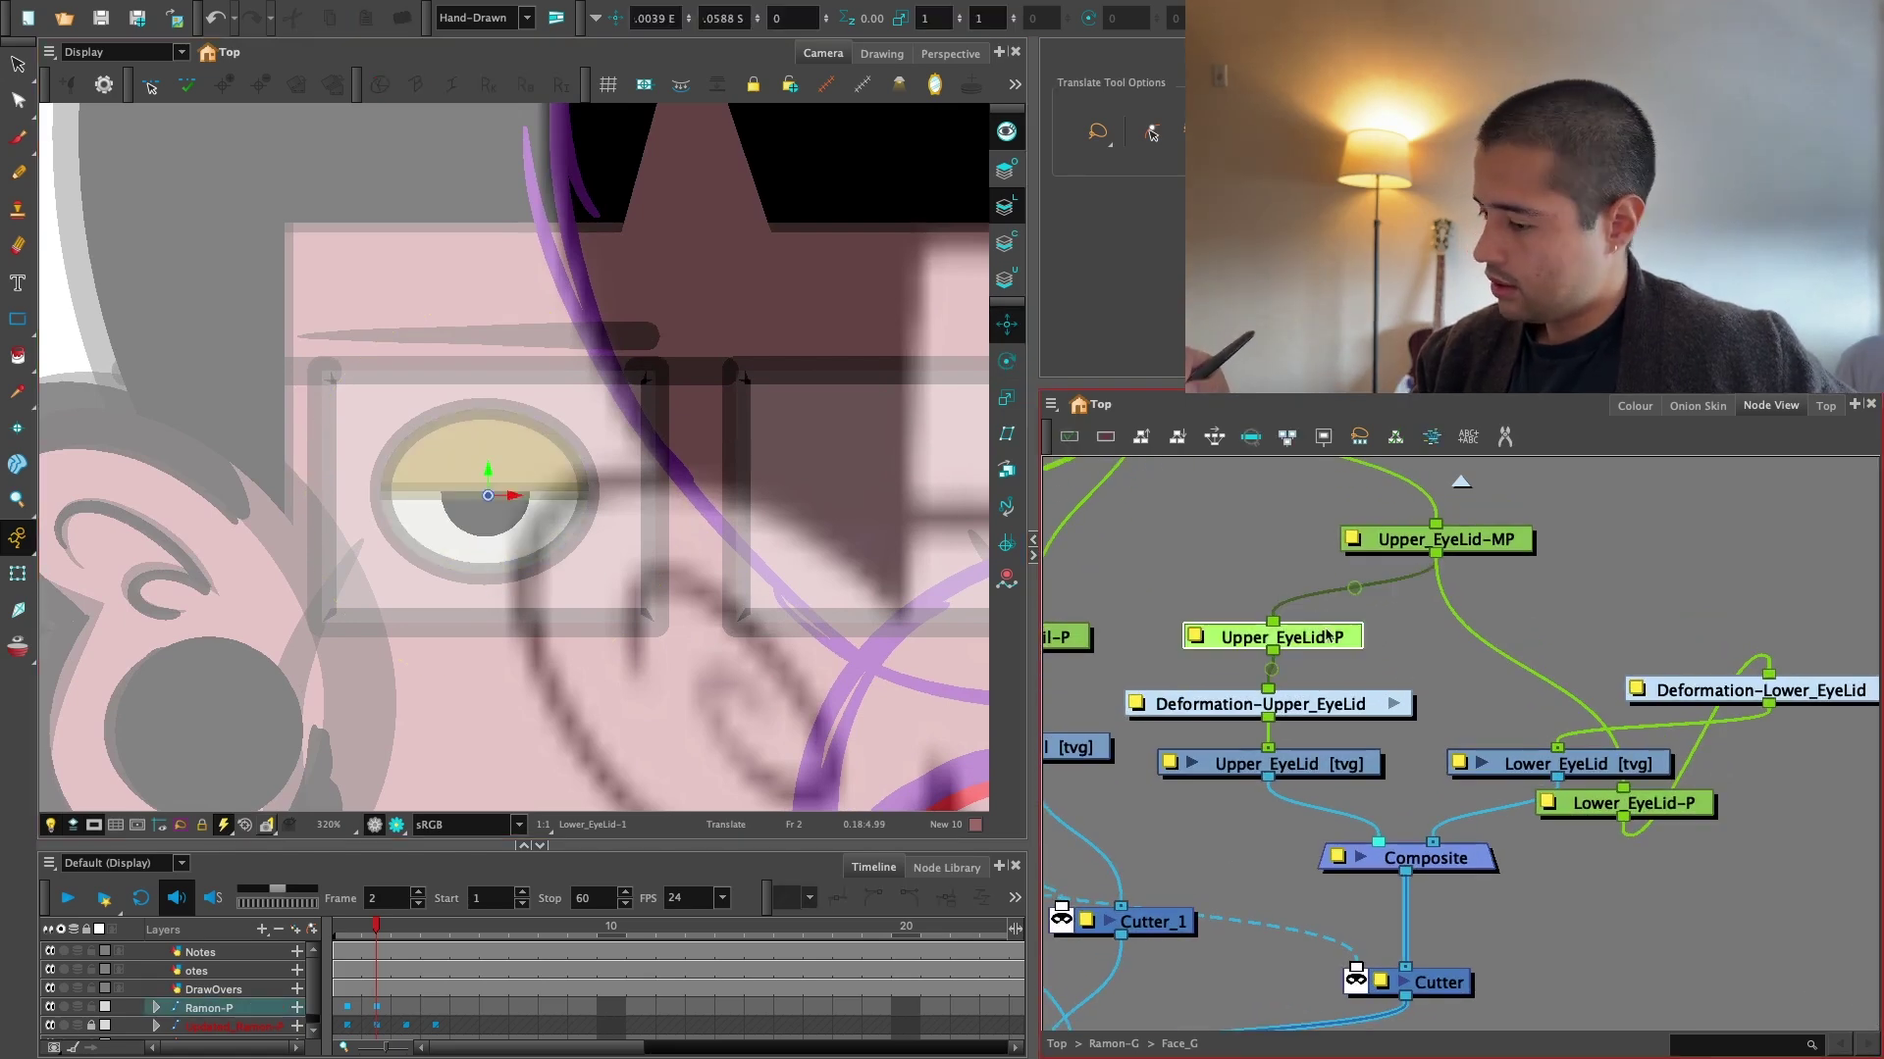
drag(604, 536, 603, 466)
key(shift+t)
click(1423, 665)
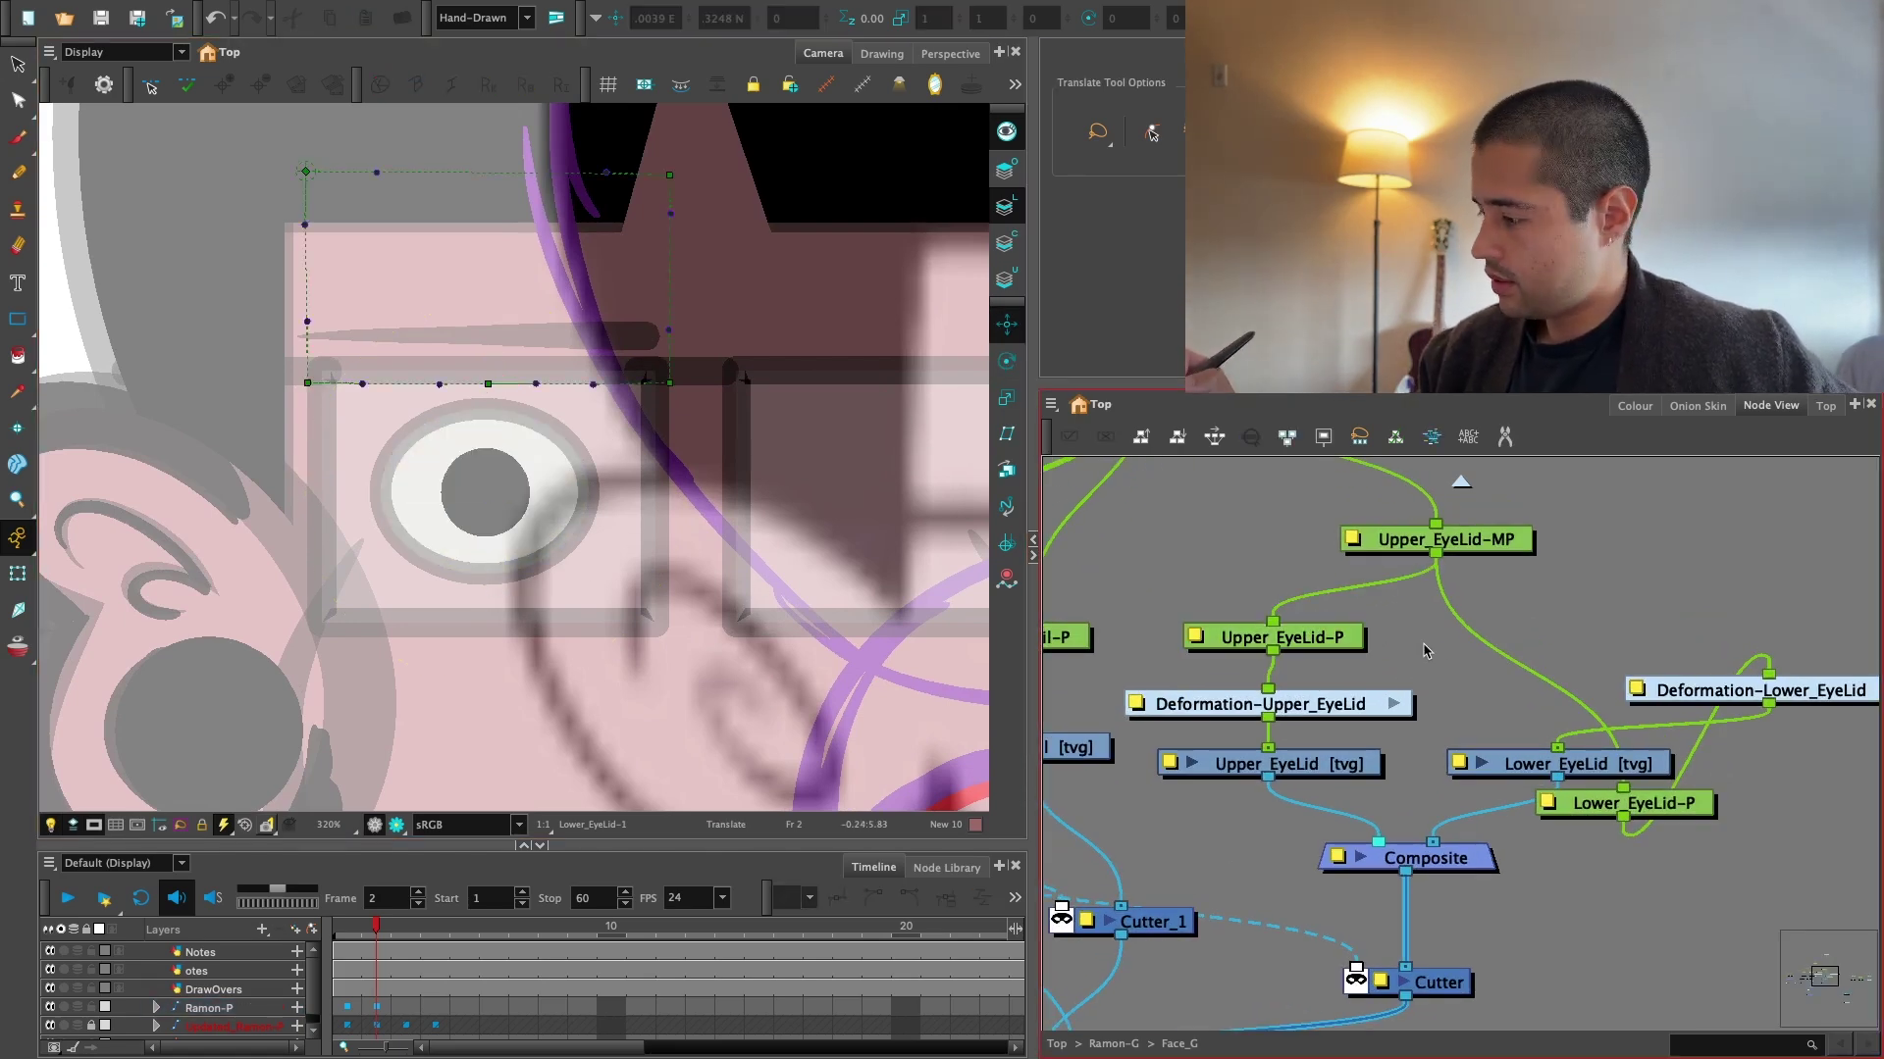
Arrange Lower_EyeLid-P and Deformation-Lower_EyeLid in order above the Lower_EyeLid drawing in the node network.
drag(1820, 690, 1597, 703)
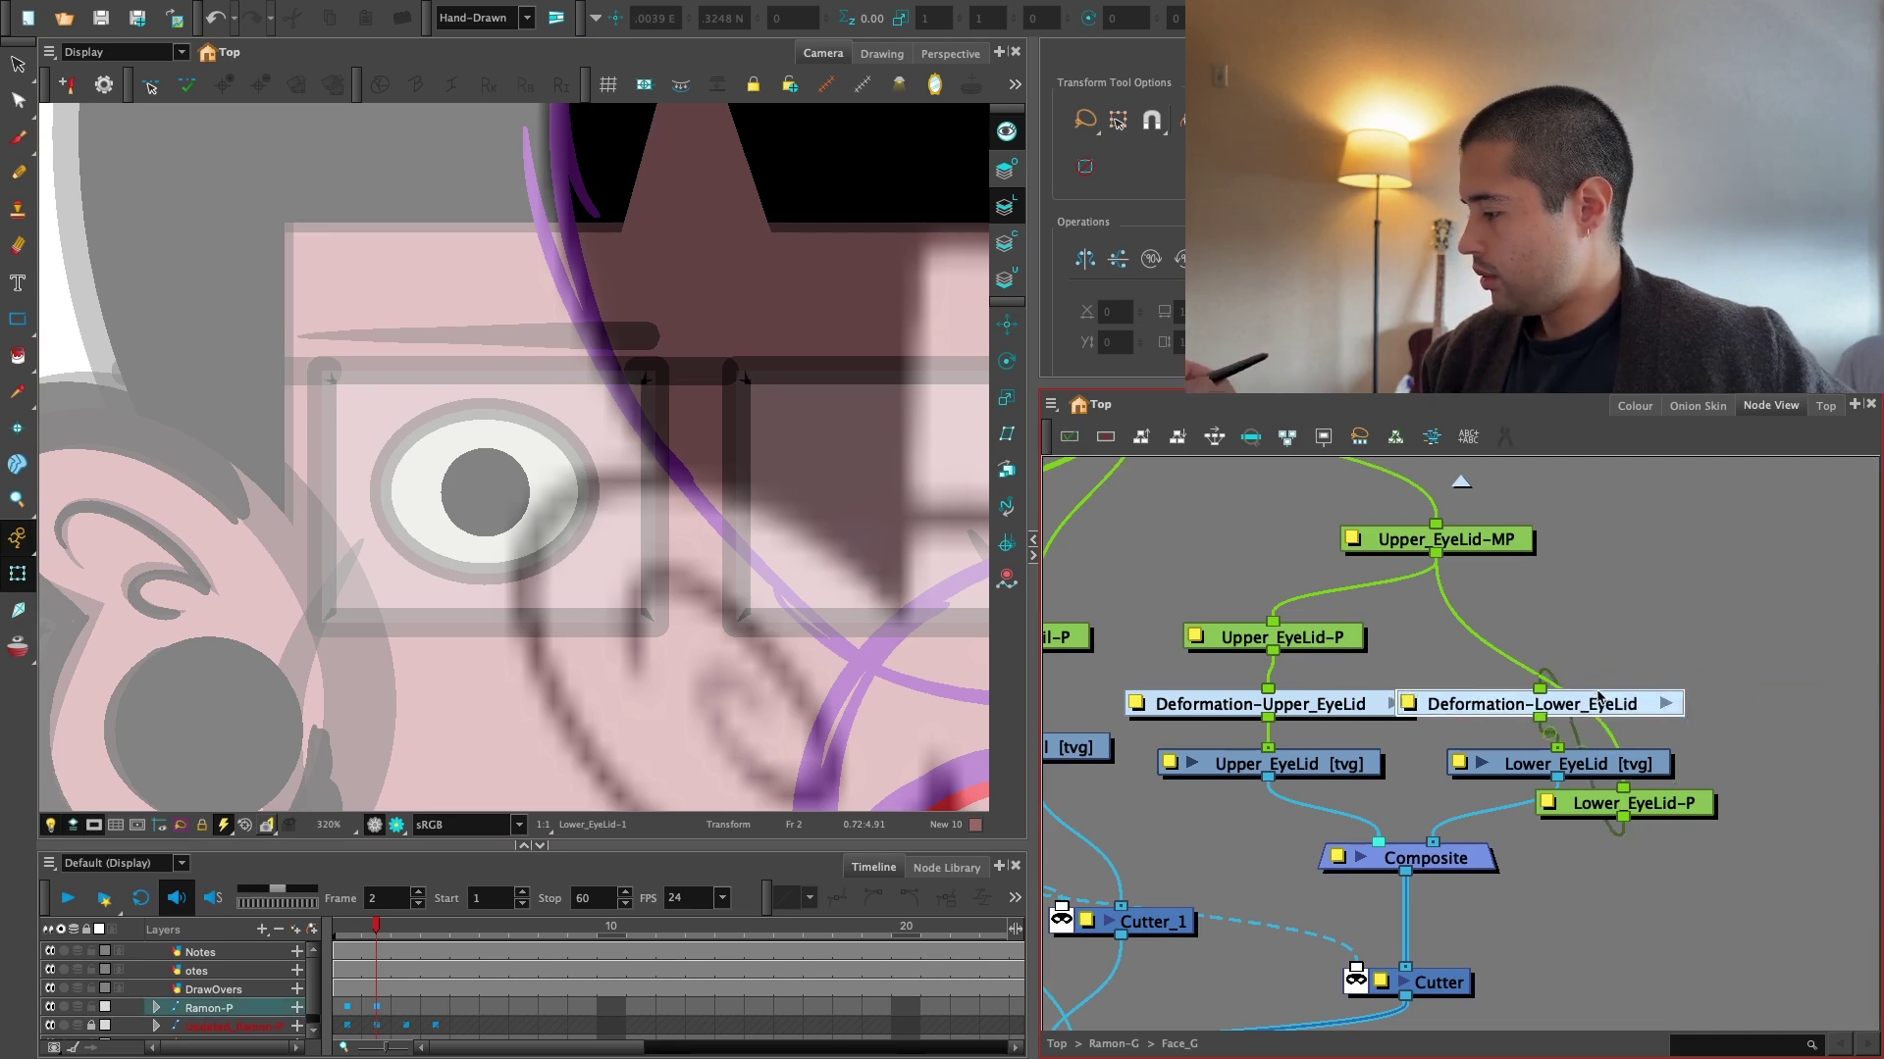
drag(1690, 803, 1606, 617)
drag(1612, 712, 1632, 714)
scroll(1633, 712, down, 4)
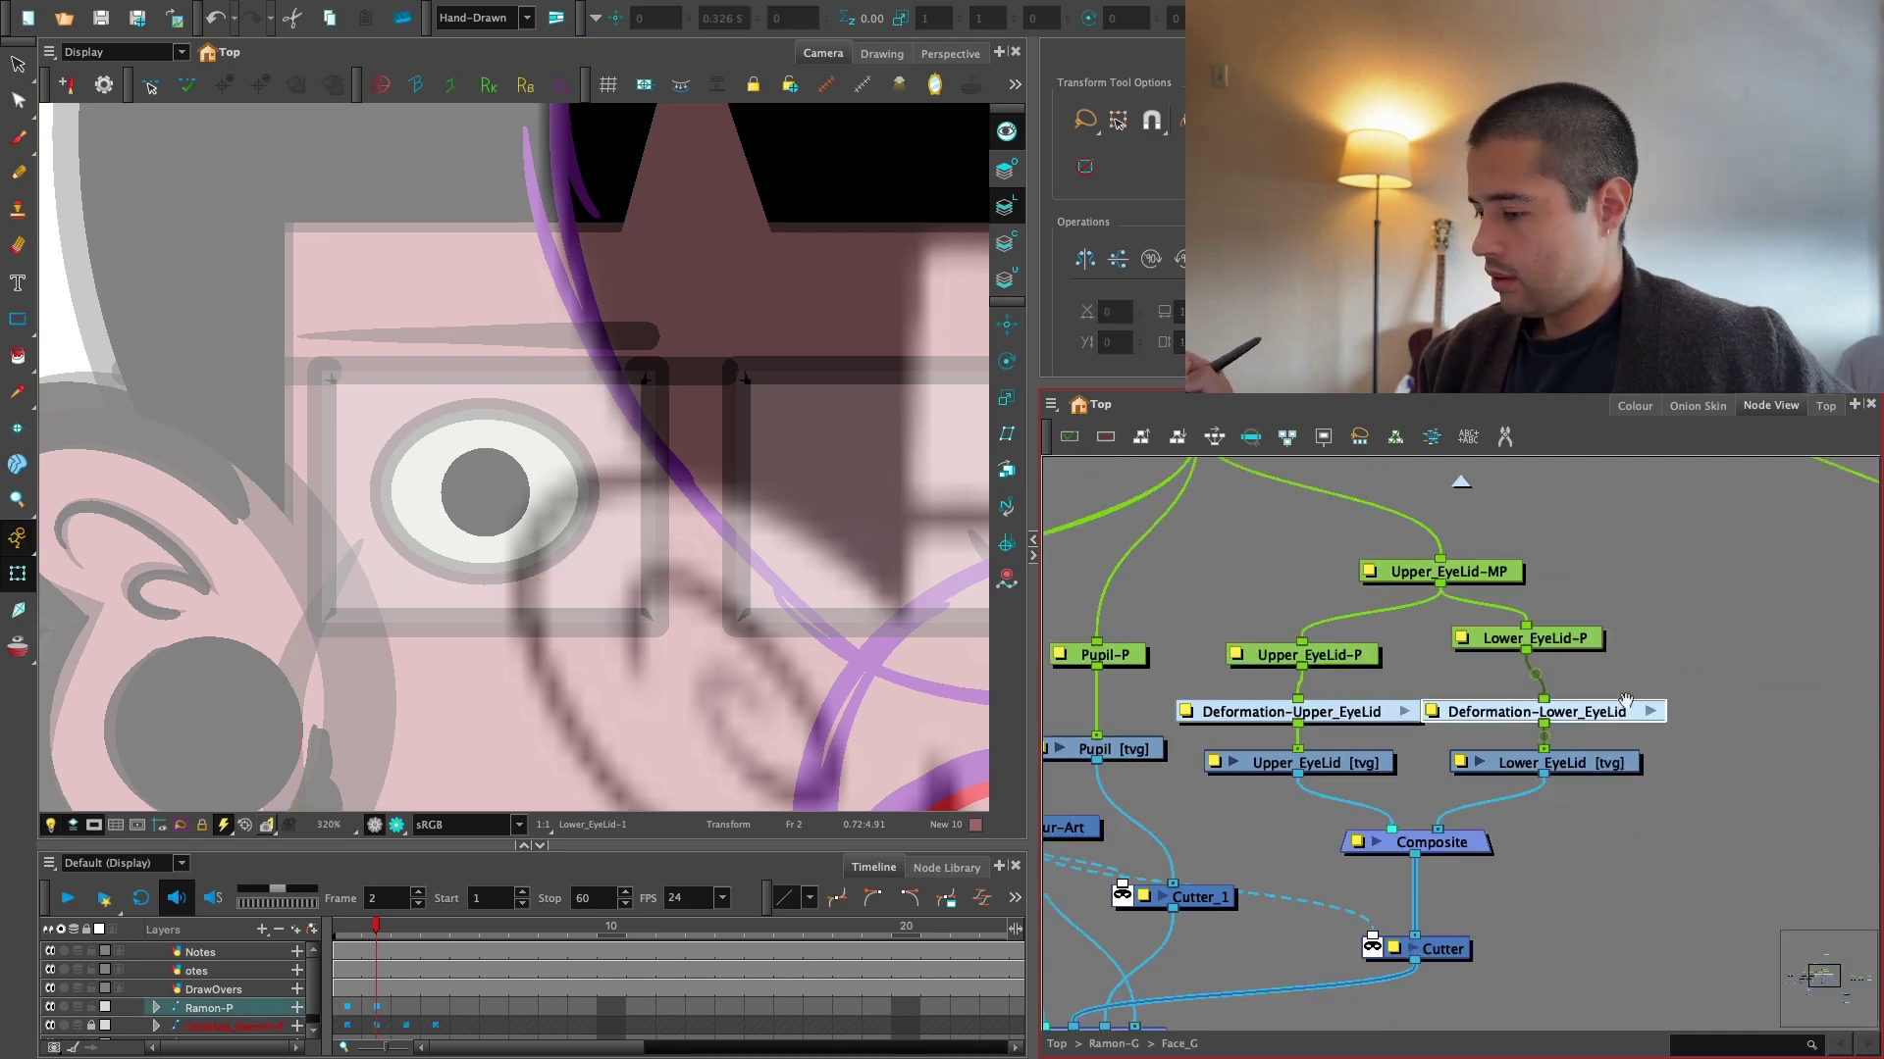
Go to frame 1 of the timeline and activate the Translate tool for the eyelid pegs.
click(1497, 689)
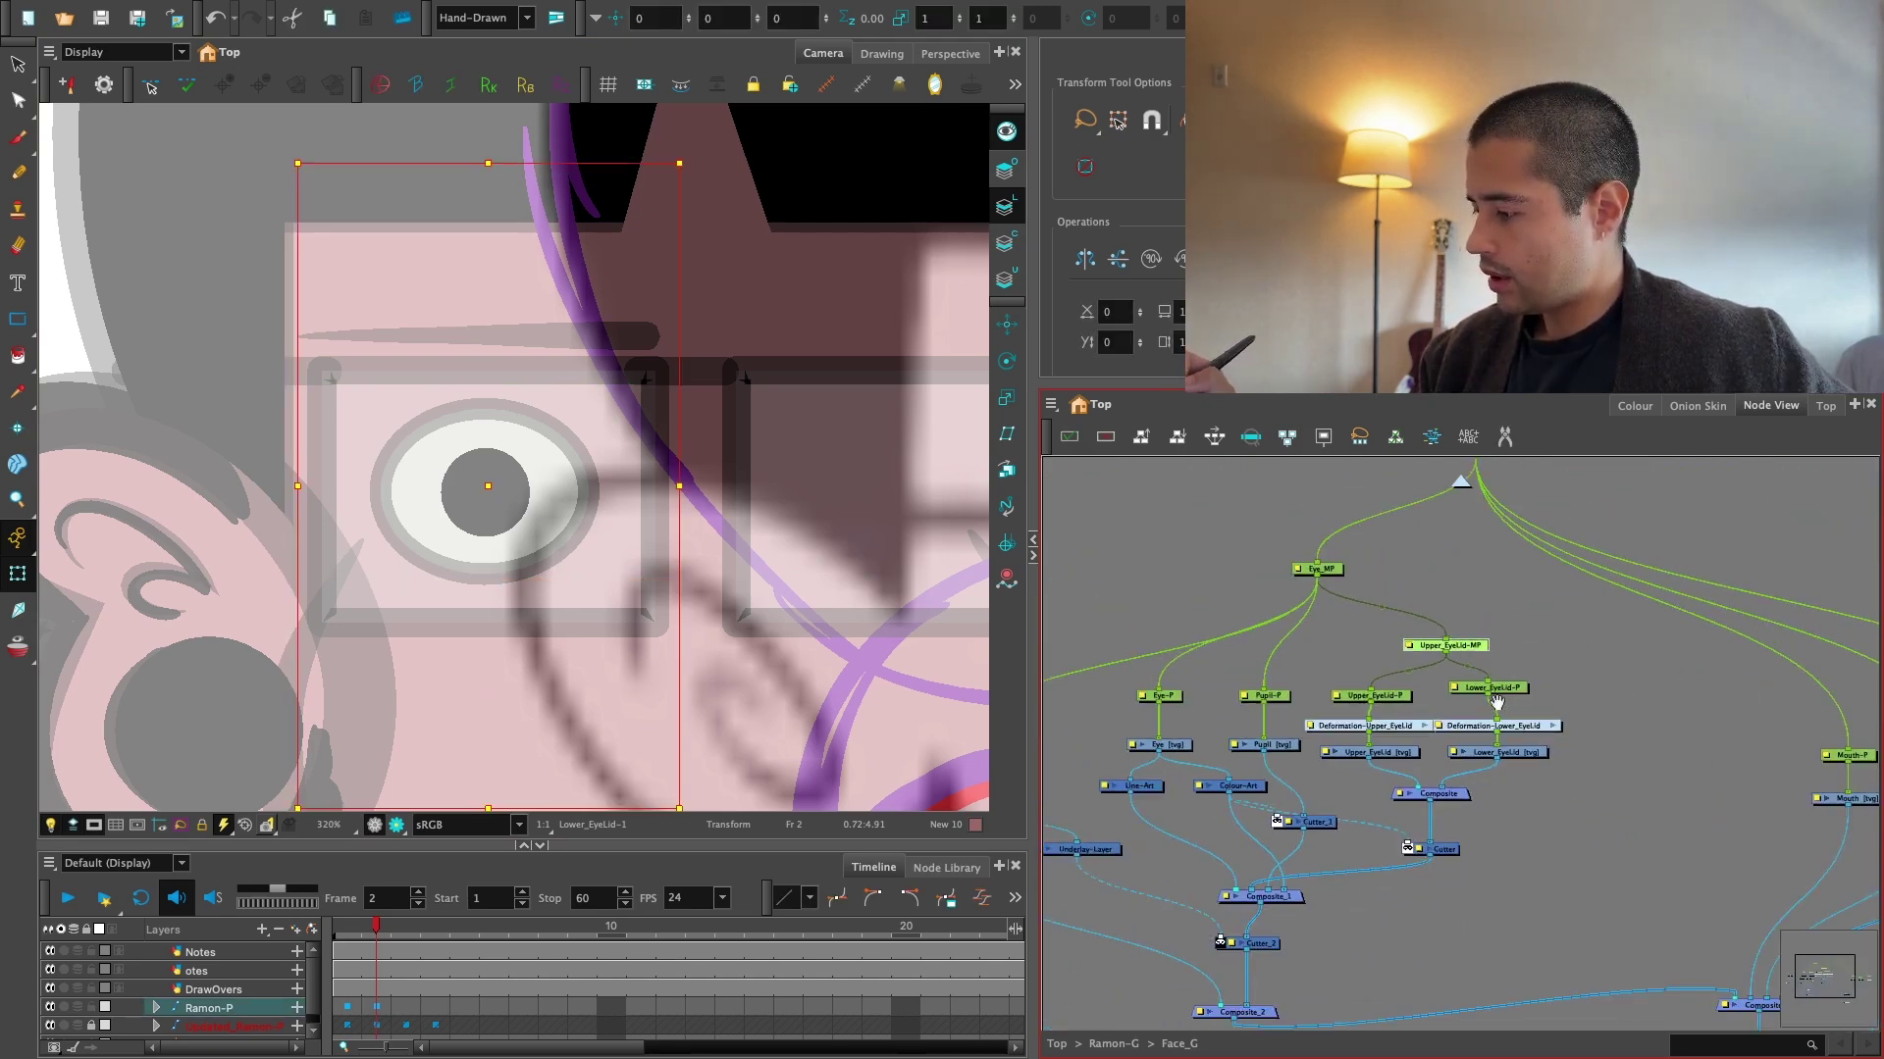
scroll(1497, 701, down, 1)
scroll(868, 740, down, 2)
scroll(1261, 686, down, 1)
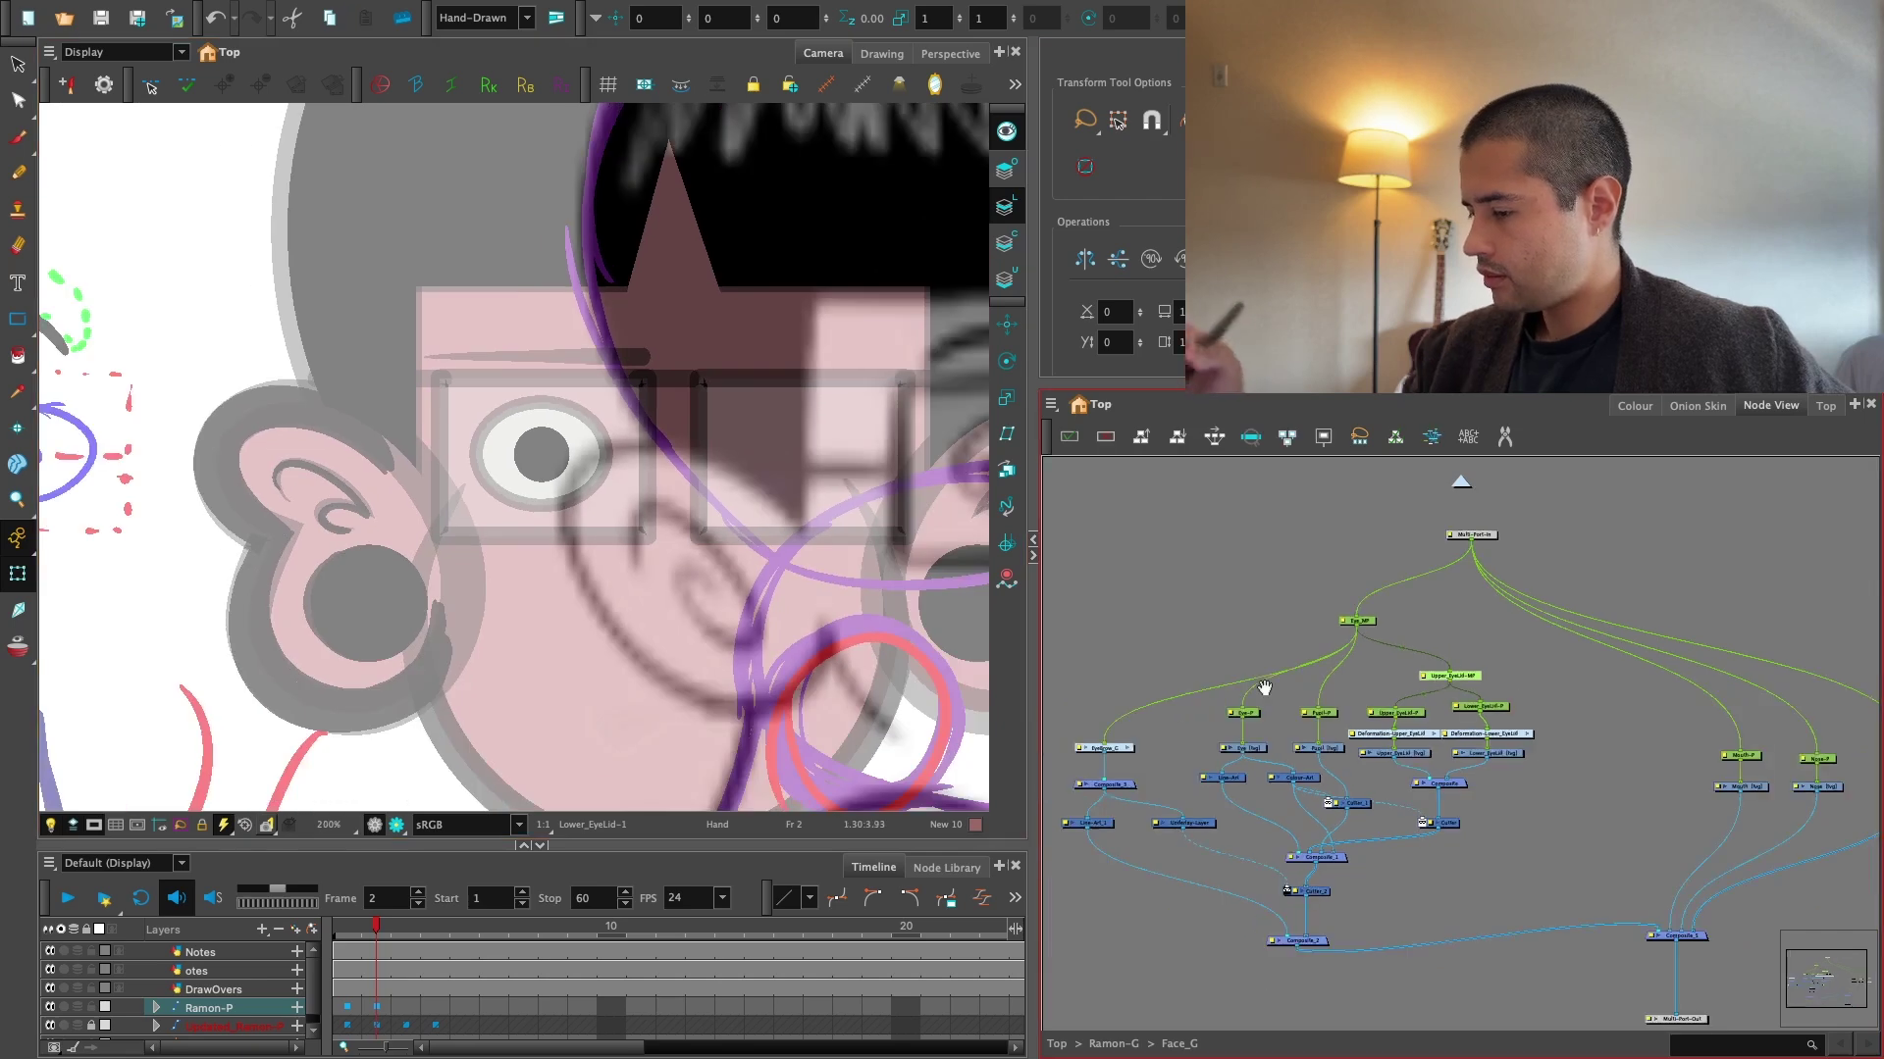
scroll(915, 694, down, 1)
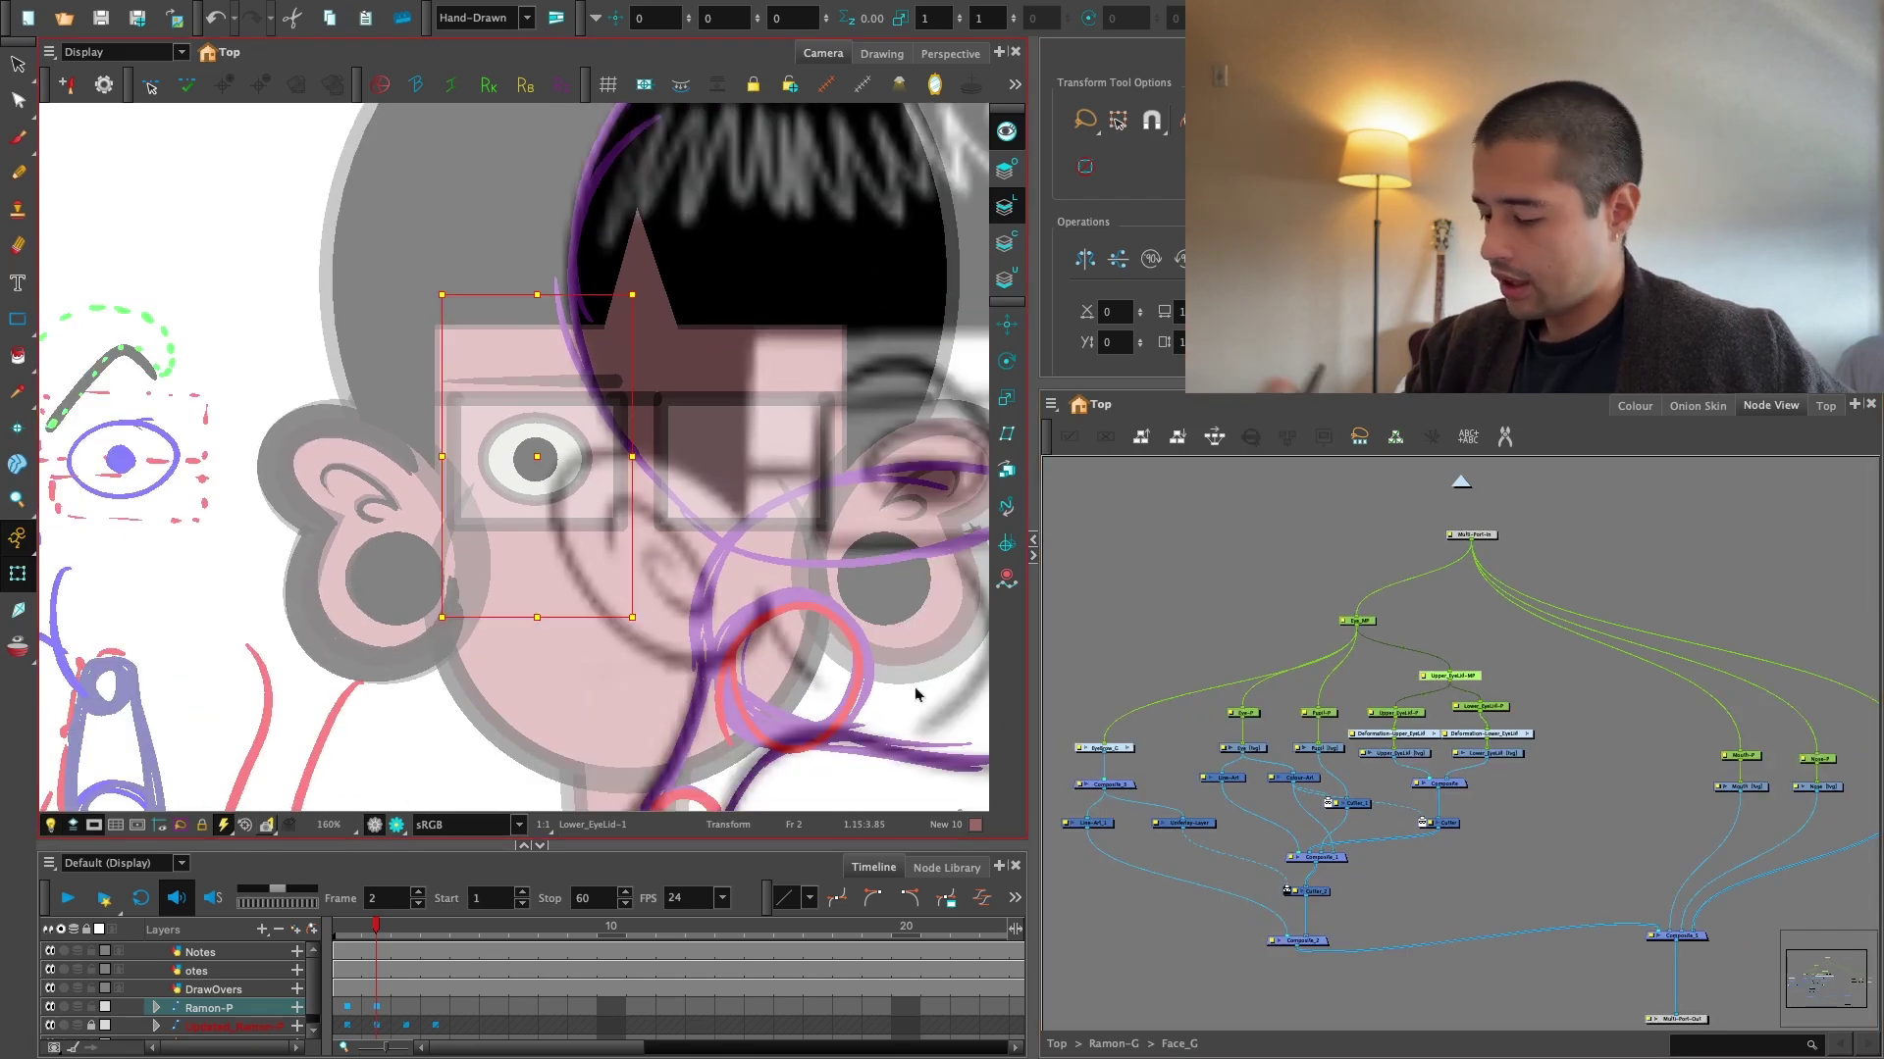
click(354, 933)
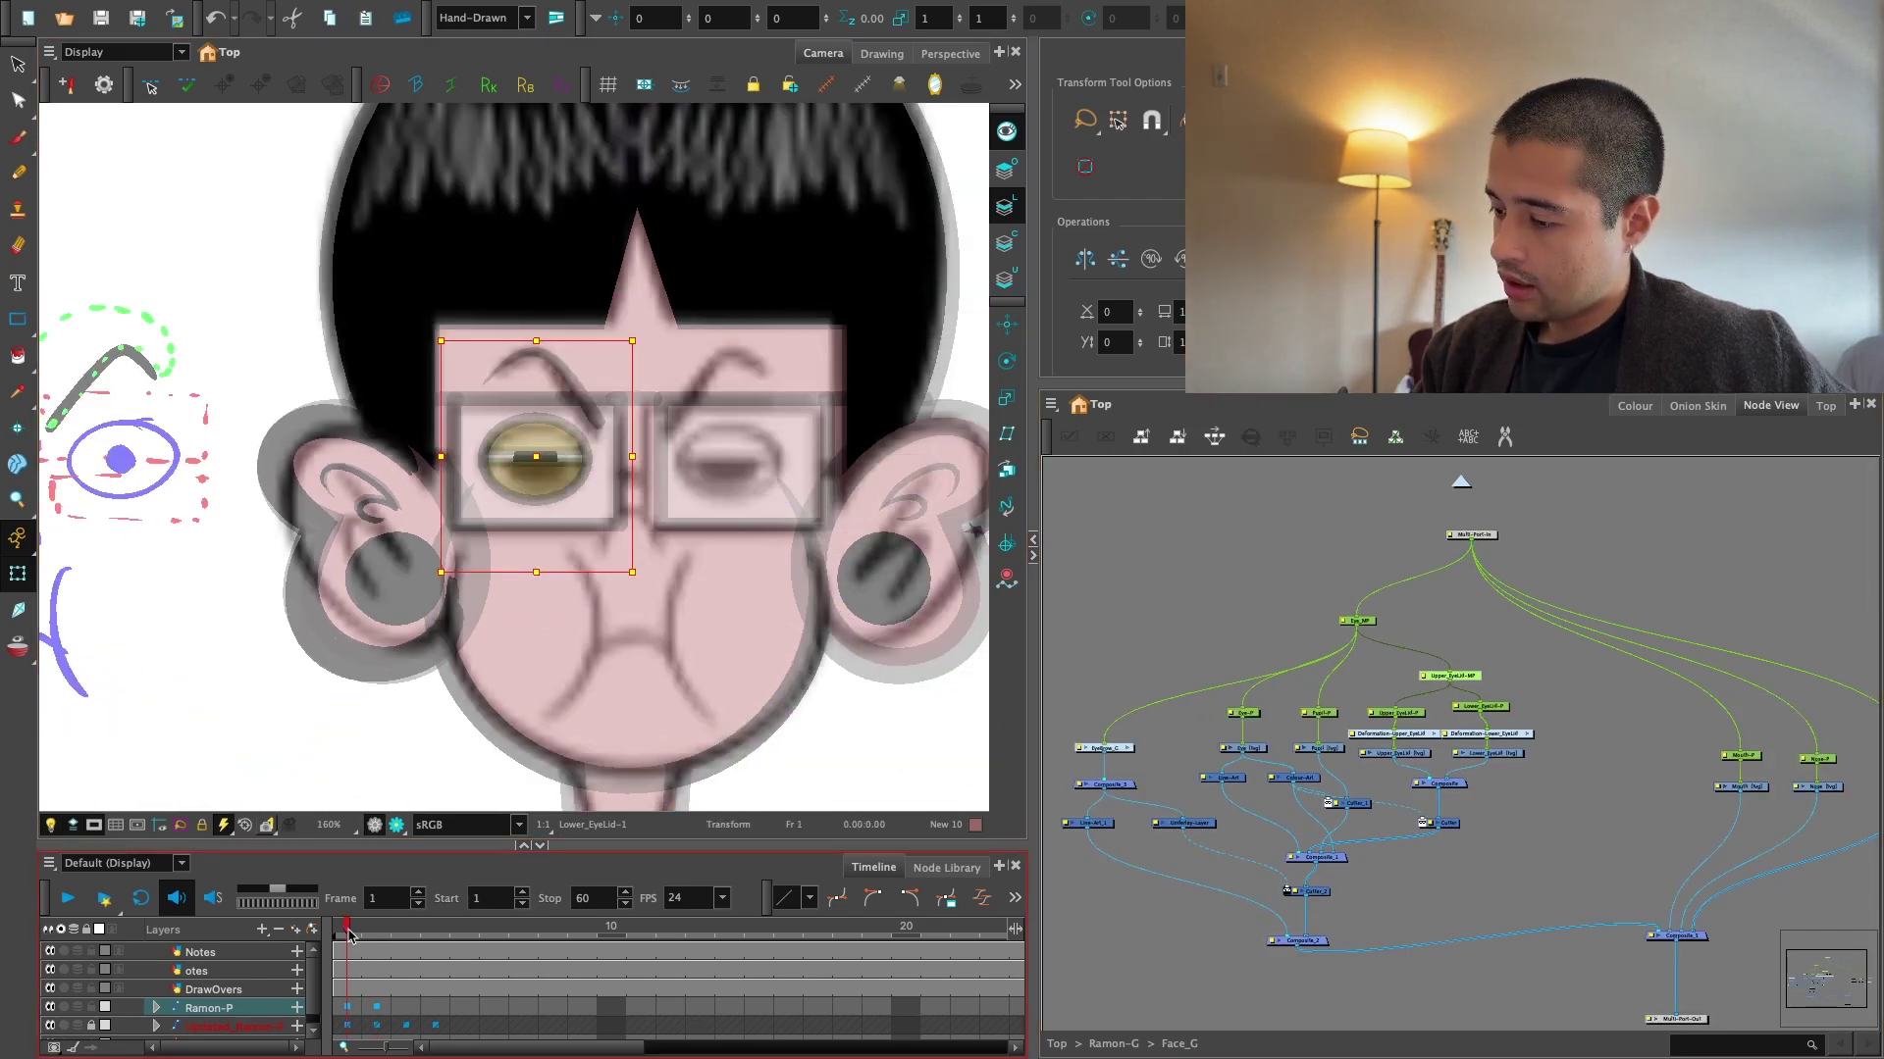
scroll(652, 716, up, 2)
click(1007, 323)
scroll(1511, 716, up, 2)
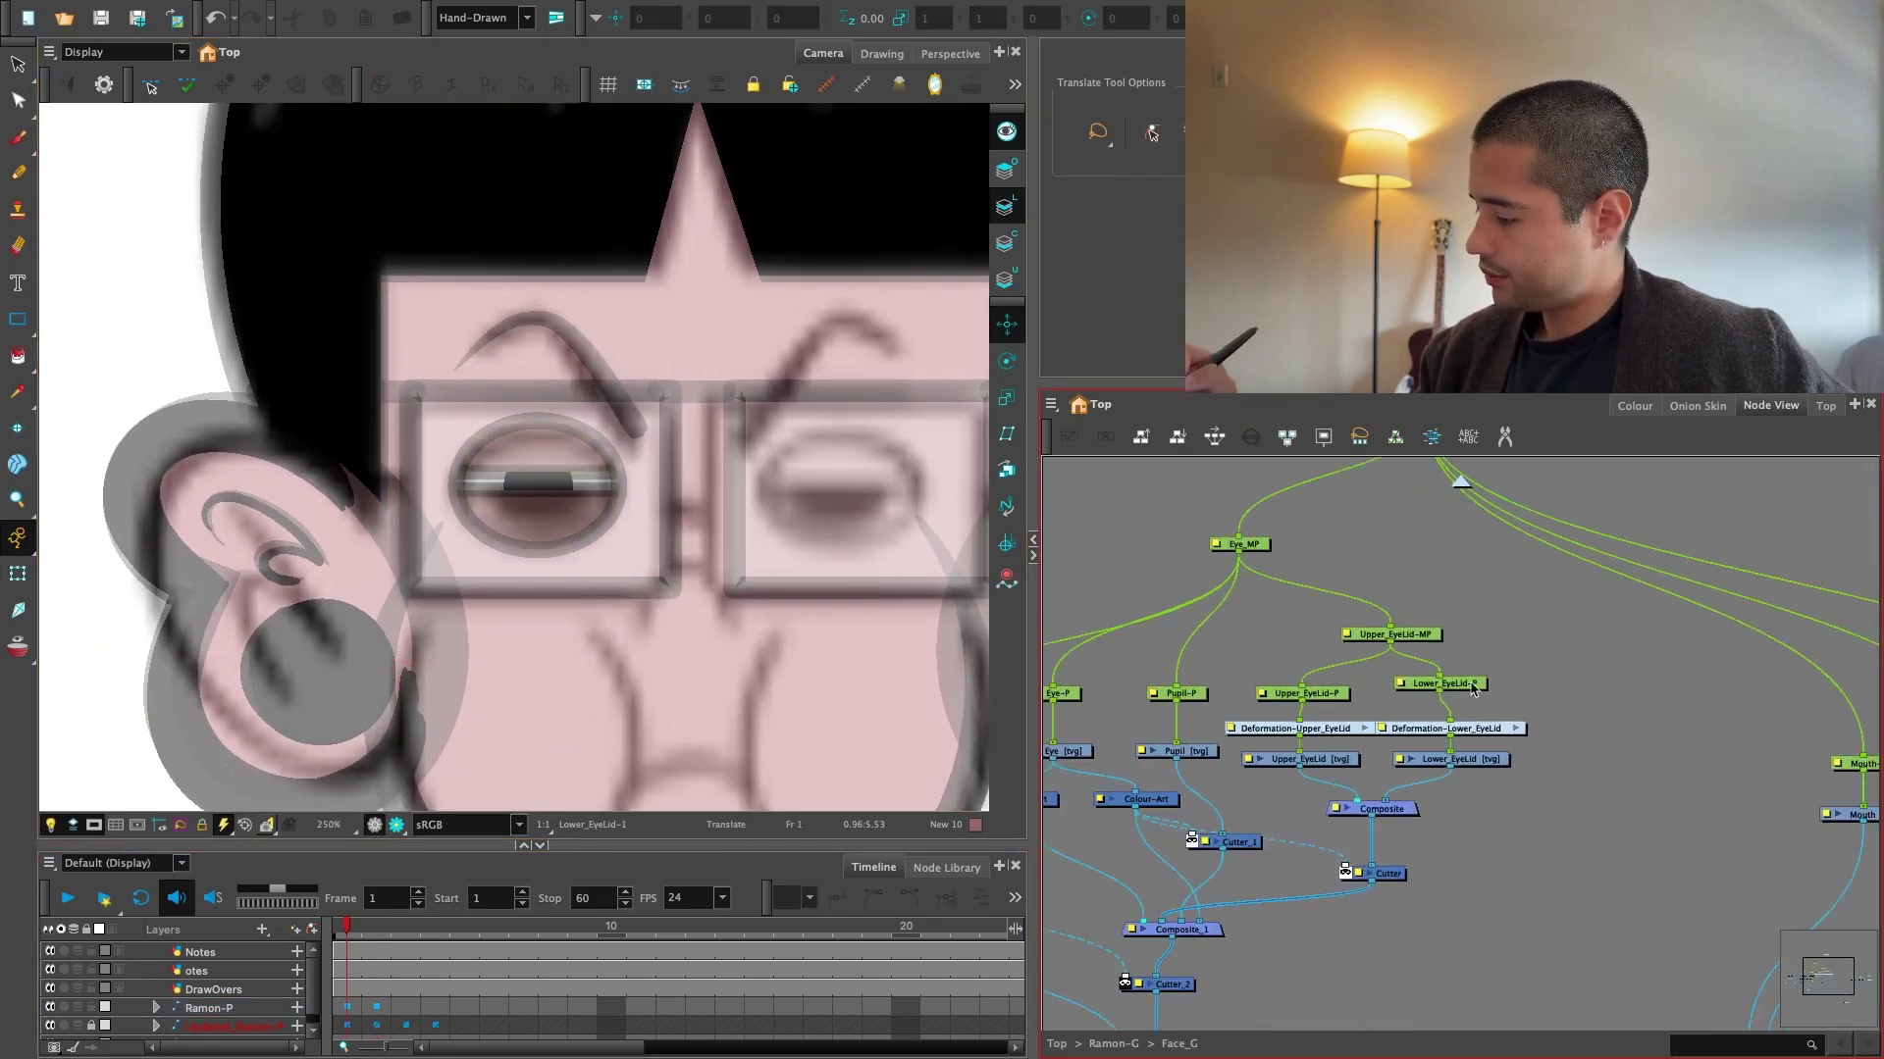
Try raising the upper eyelid on frame 1 by its Upper_EyeLid-P peg, and undo the move.
scroll(1458, 741, up, 1)
click(1279, 682)
drag(539, 473, 542, 381)
key(ctrl+z)
Move the pivot of the Upper_EyeLid-MP peg onto the centre of the eye.
click(1378, 612)
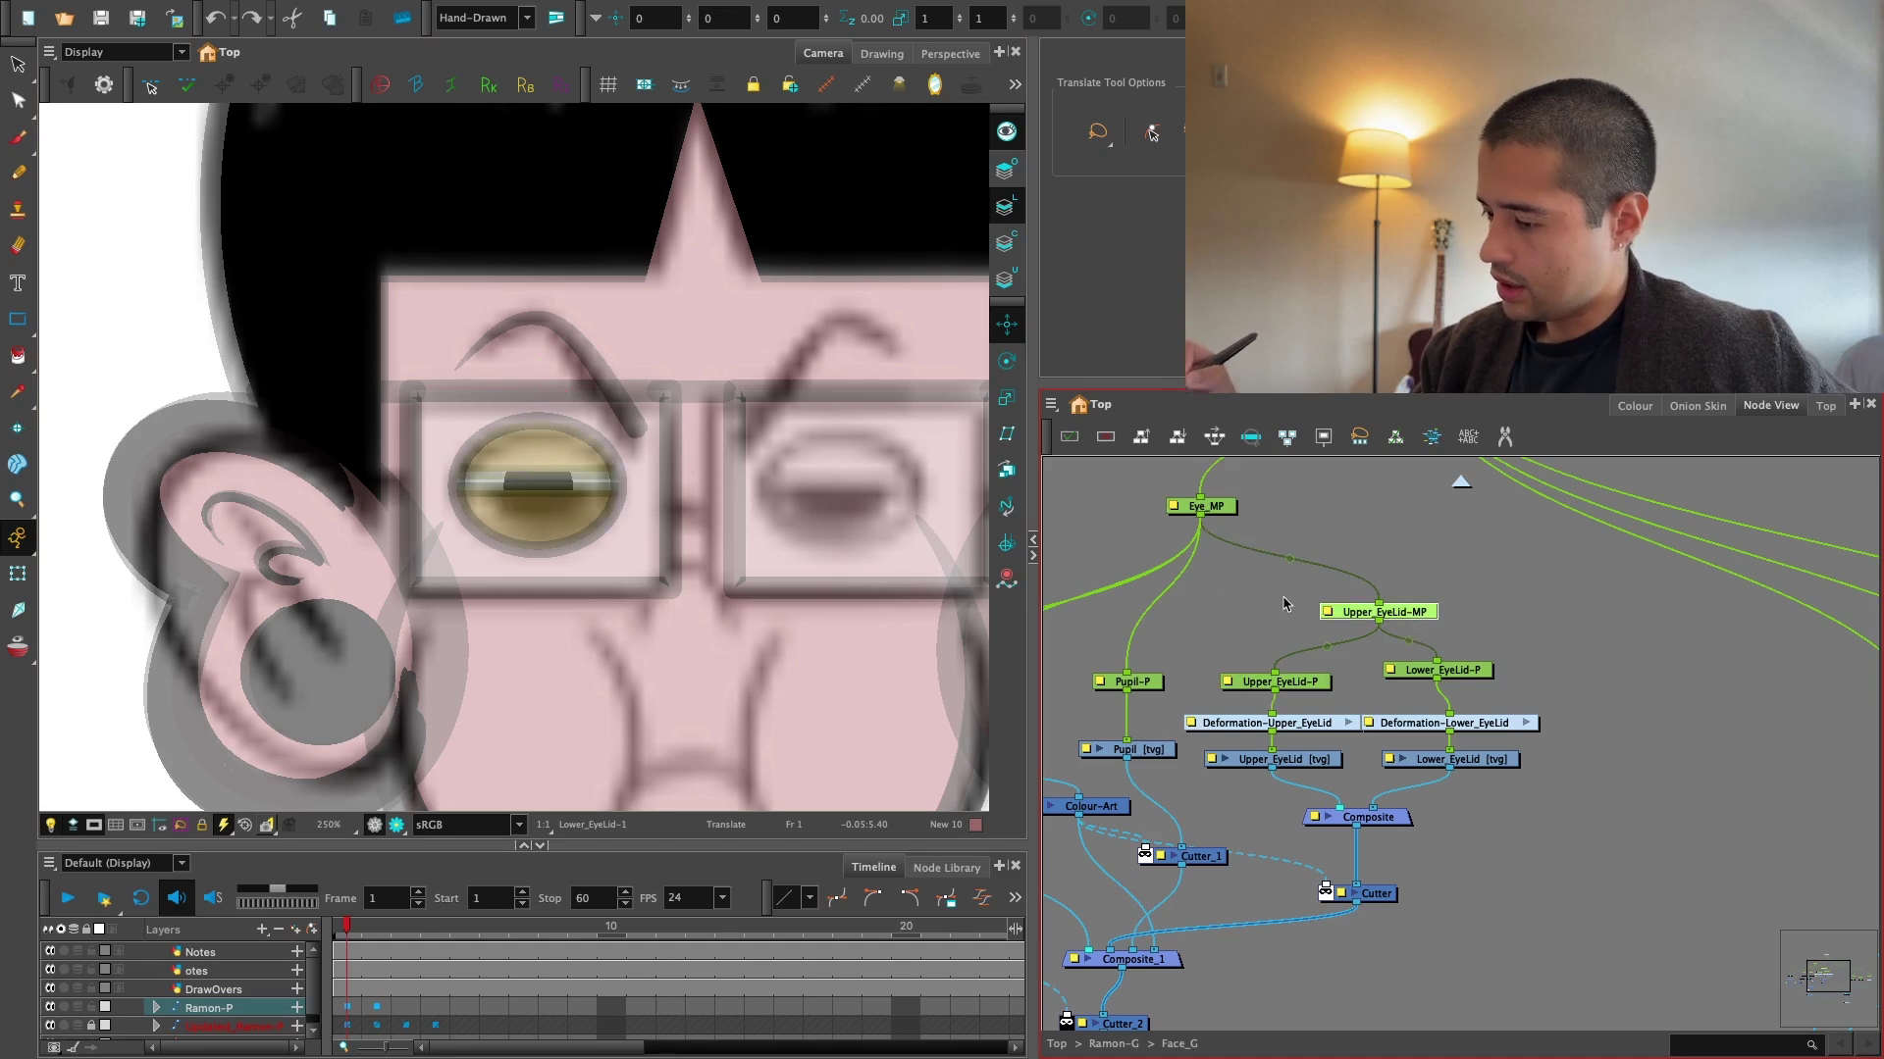
click(1006, 361)
key(1)
key(1)
key(1)
key(1)
key(1)
key(1)
drag(560, 733, 520, 461)
key(2)
key(2)
key(2)
key(2)
key(2)
key(2)
key(2)
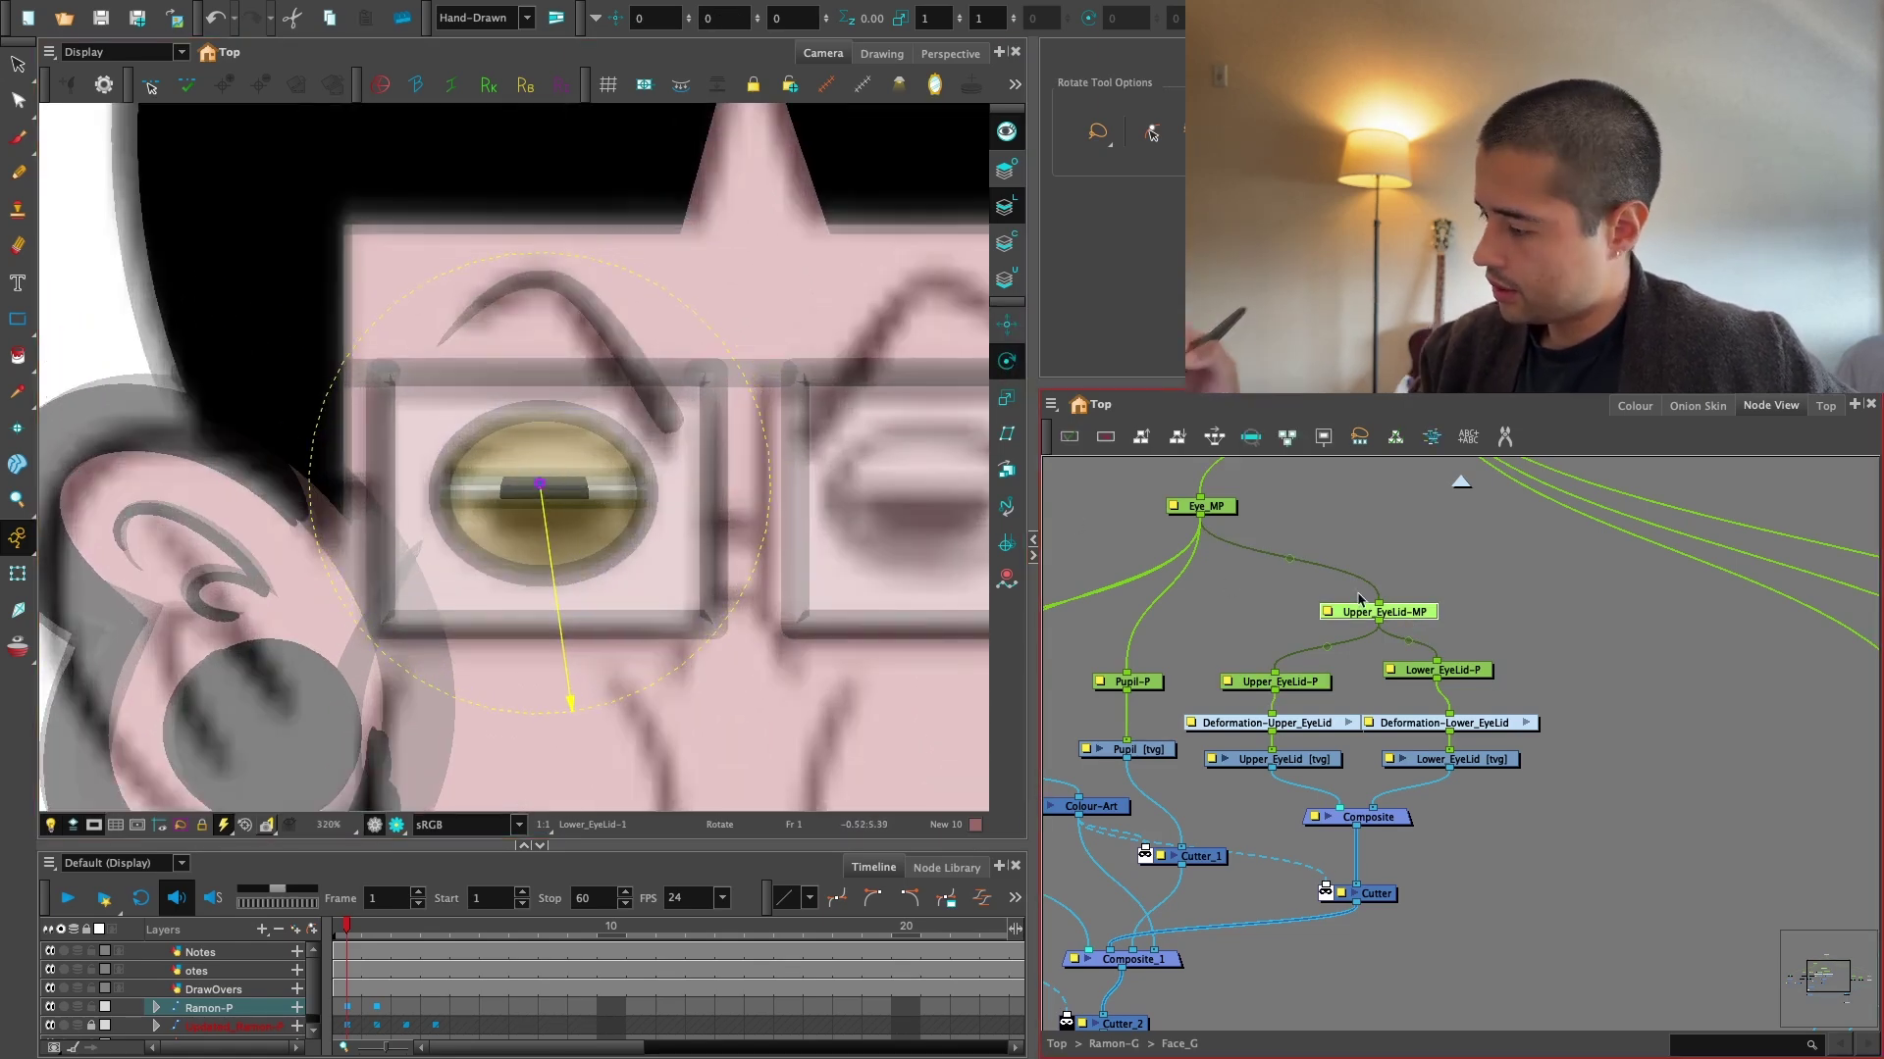
Open the eye on frame 1 by moving Upper_EyeLid-P up and Lower_EyeLid-P down.
click(1275, 682)
click(1006, 324)
drag(878, 564, 879, 440)
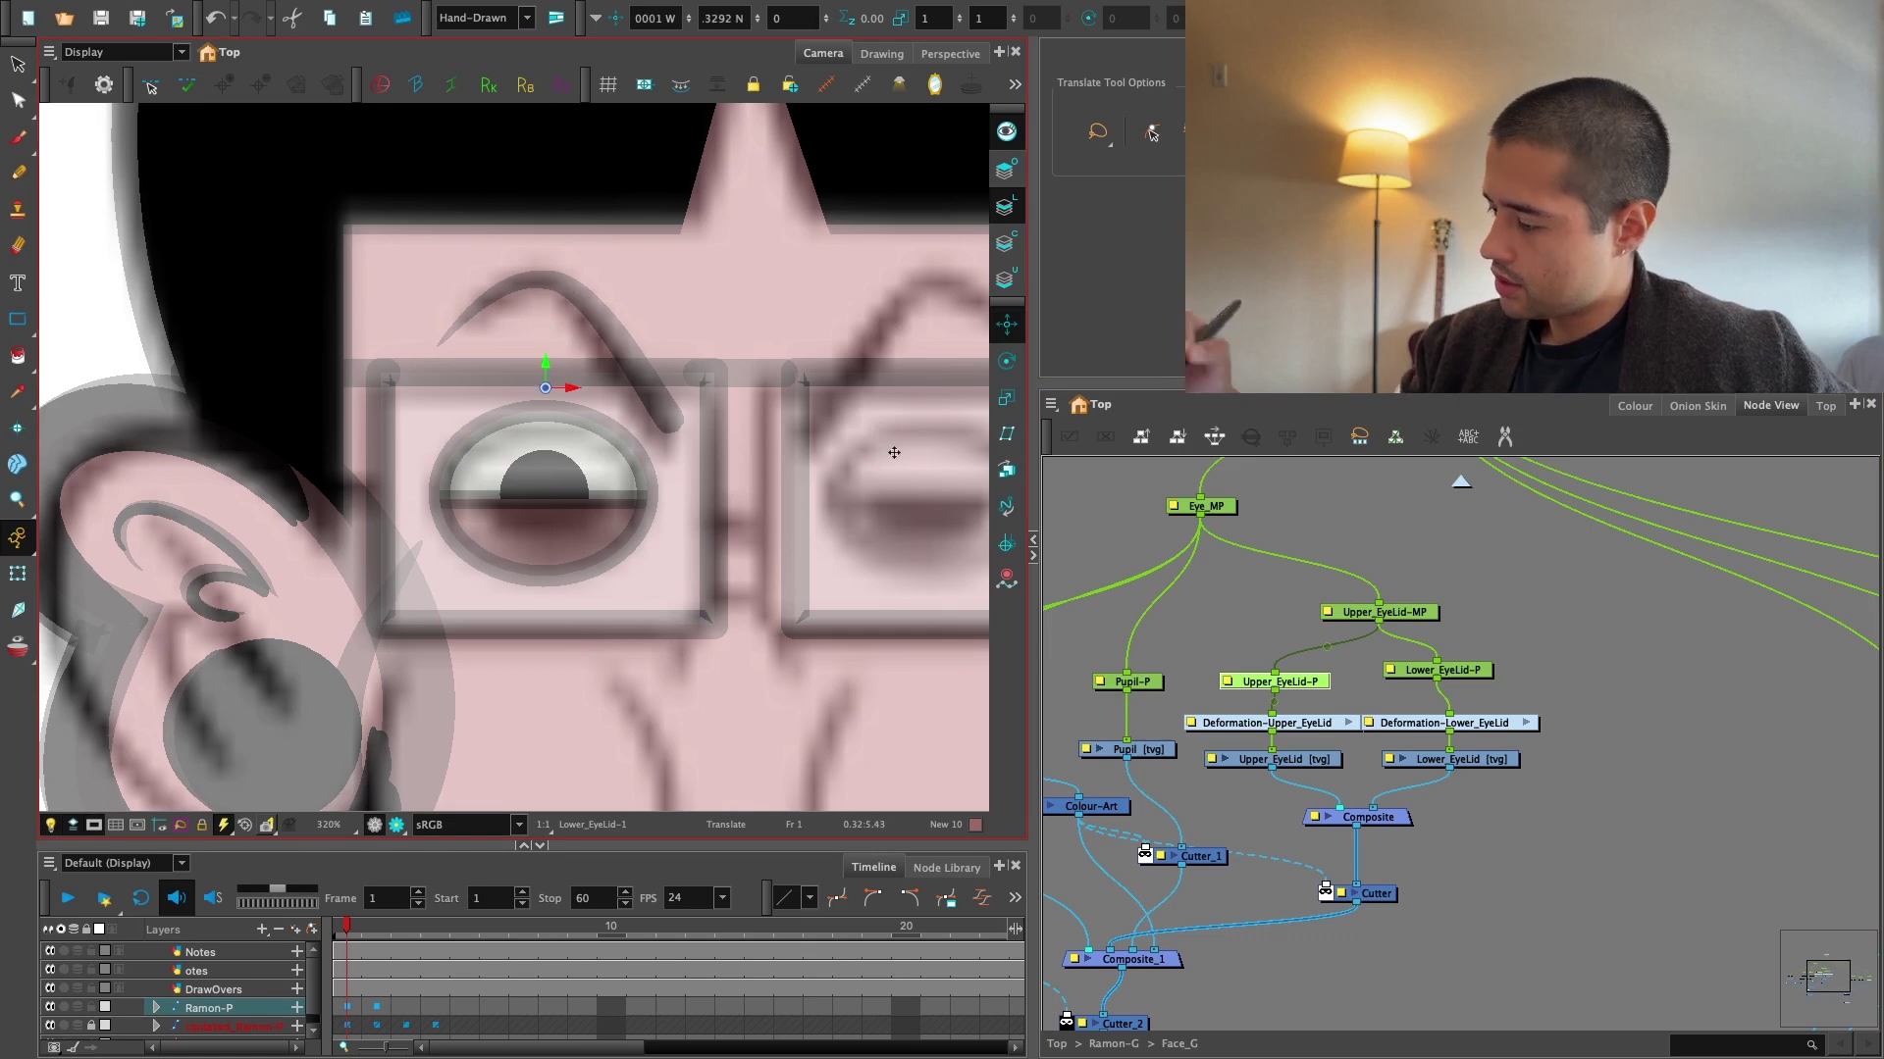
click(1437, 671)
drag(820, 576, 821, 689)
Space the lower eyelid's nodes away from the upper eyelid's and align its peg and deformation node above the drawing.
click(1572, 706)
key(1)
drag(1543, 730, 1383, 787)
key(2)
key(2)
drag(1358, 716, 1167, 868)
drag(1189, 810, 1242, 812)
drag(1226, 748, 1241, 750)
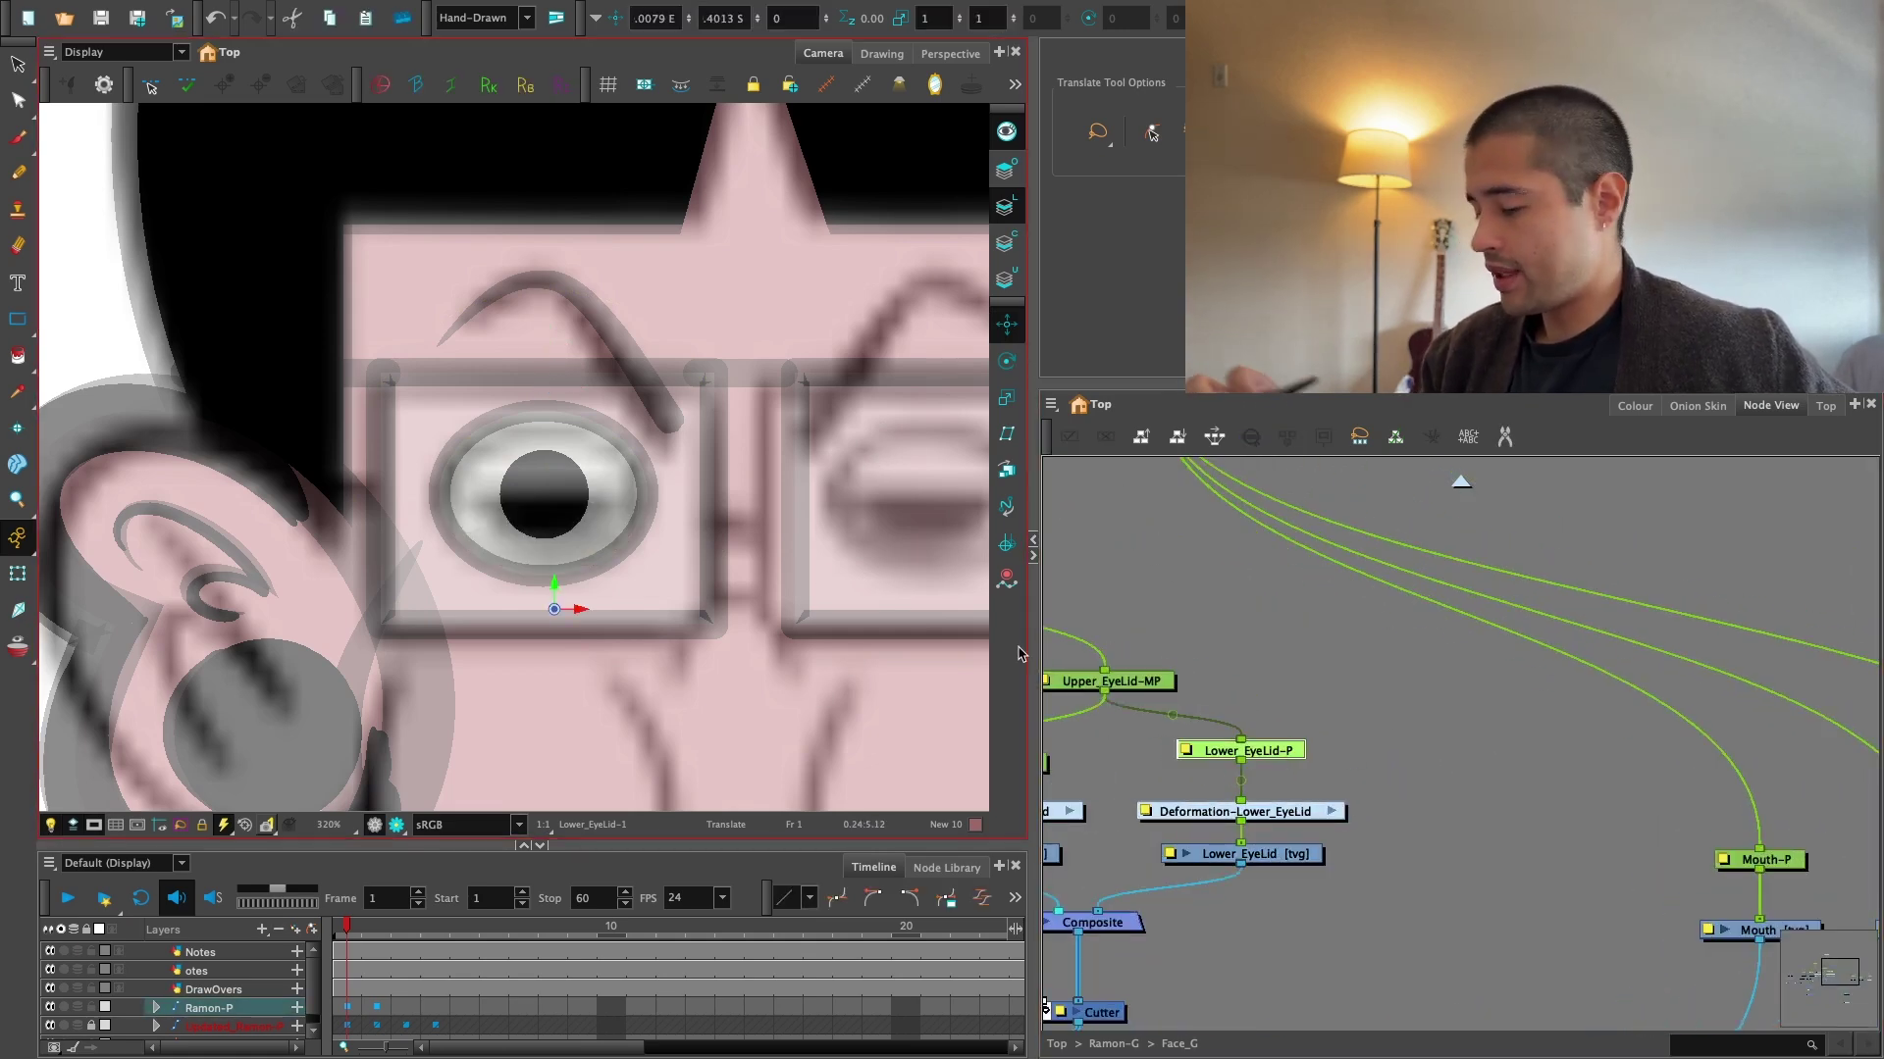
Try moving the lower eyelid downward with the Transform tool, undo the move and clear the selection.
key(shift+t)
drag(593, 528, 594, 616)
click(597, 618)
key(ctrl+z)
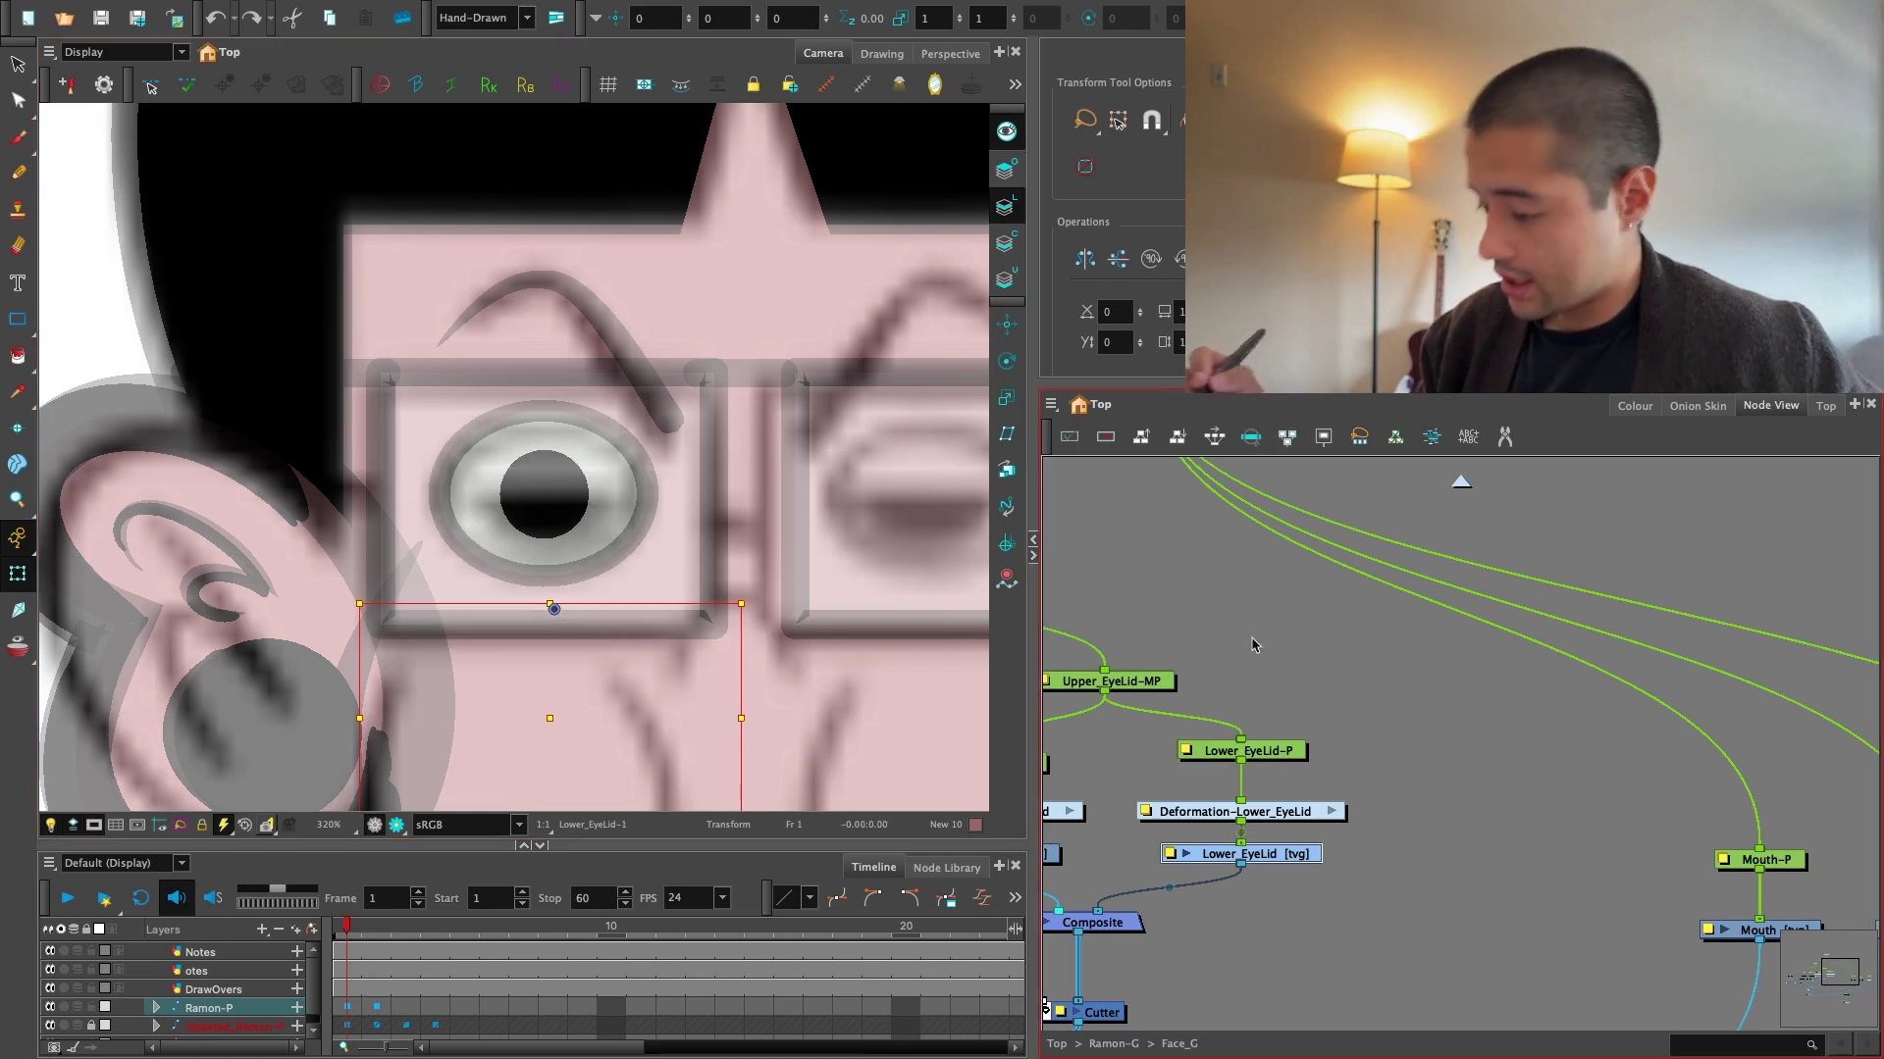
click(1394, 698)
Add a composite node beside the eyelid nodes and create two vector drawing layers named UP_EL_VP and LW_EL_VP.
drag(1398, 765, 1405, 710)
key(1)
key(1)
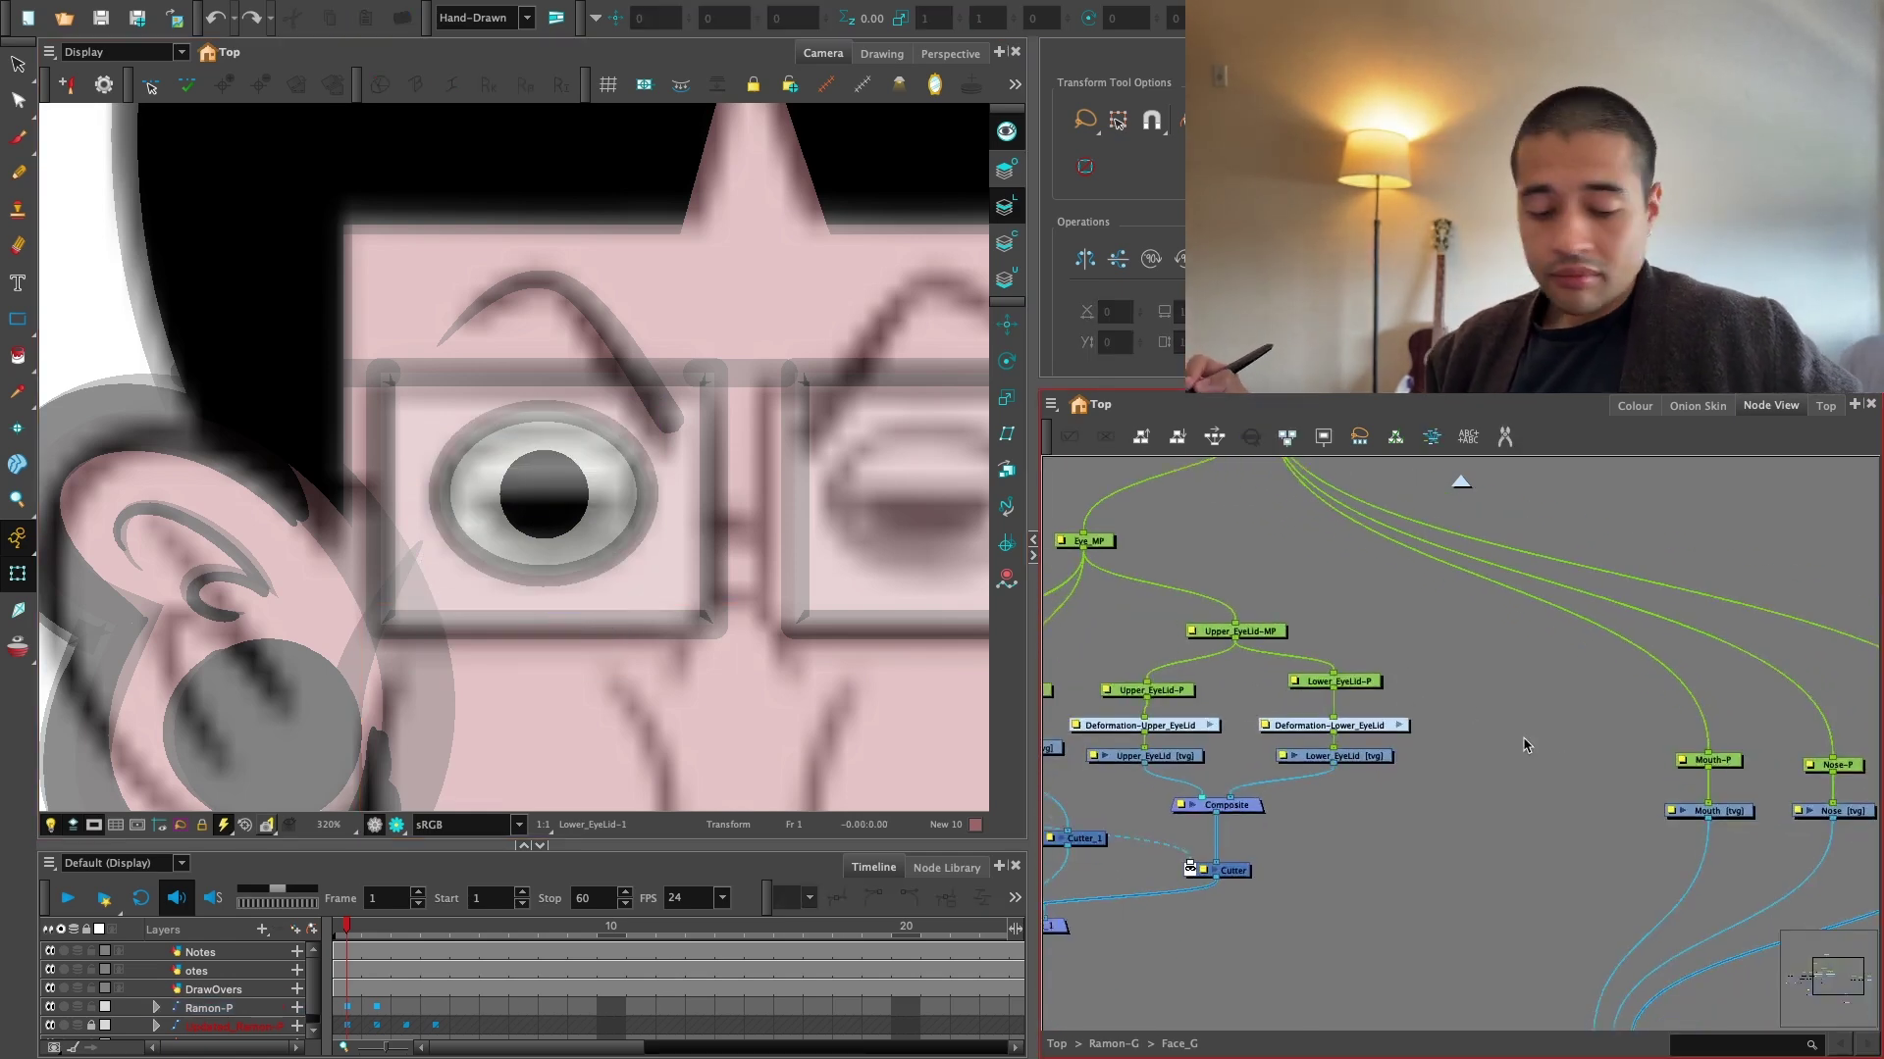
drag(1664, 758, 1533, 775)
key(ctrl+r)
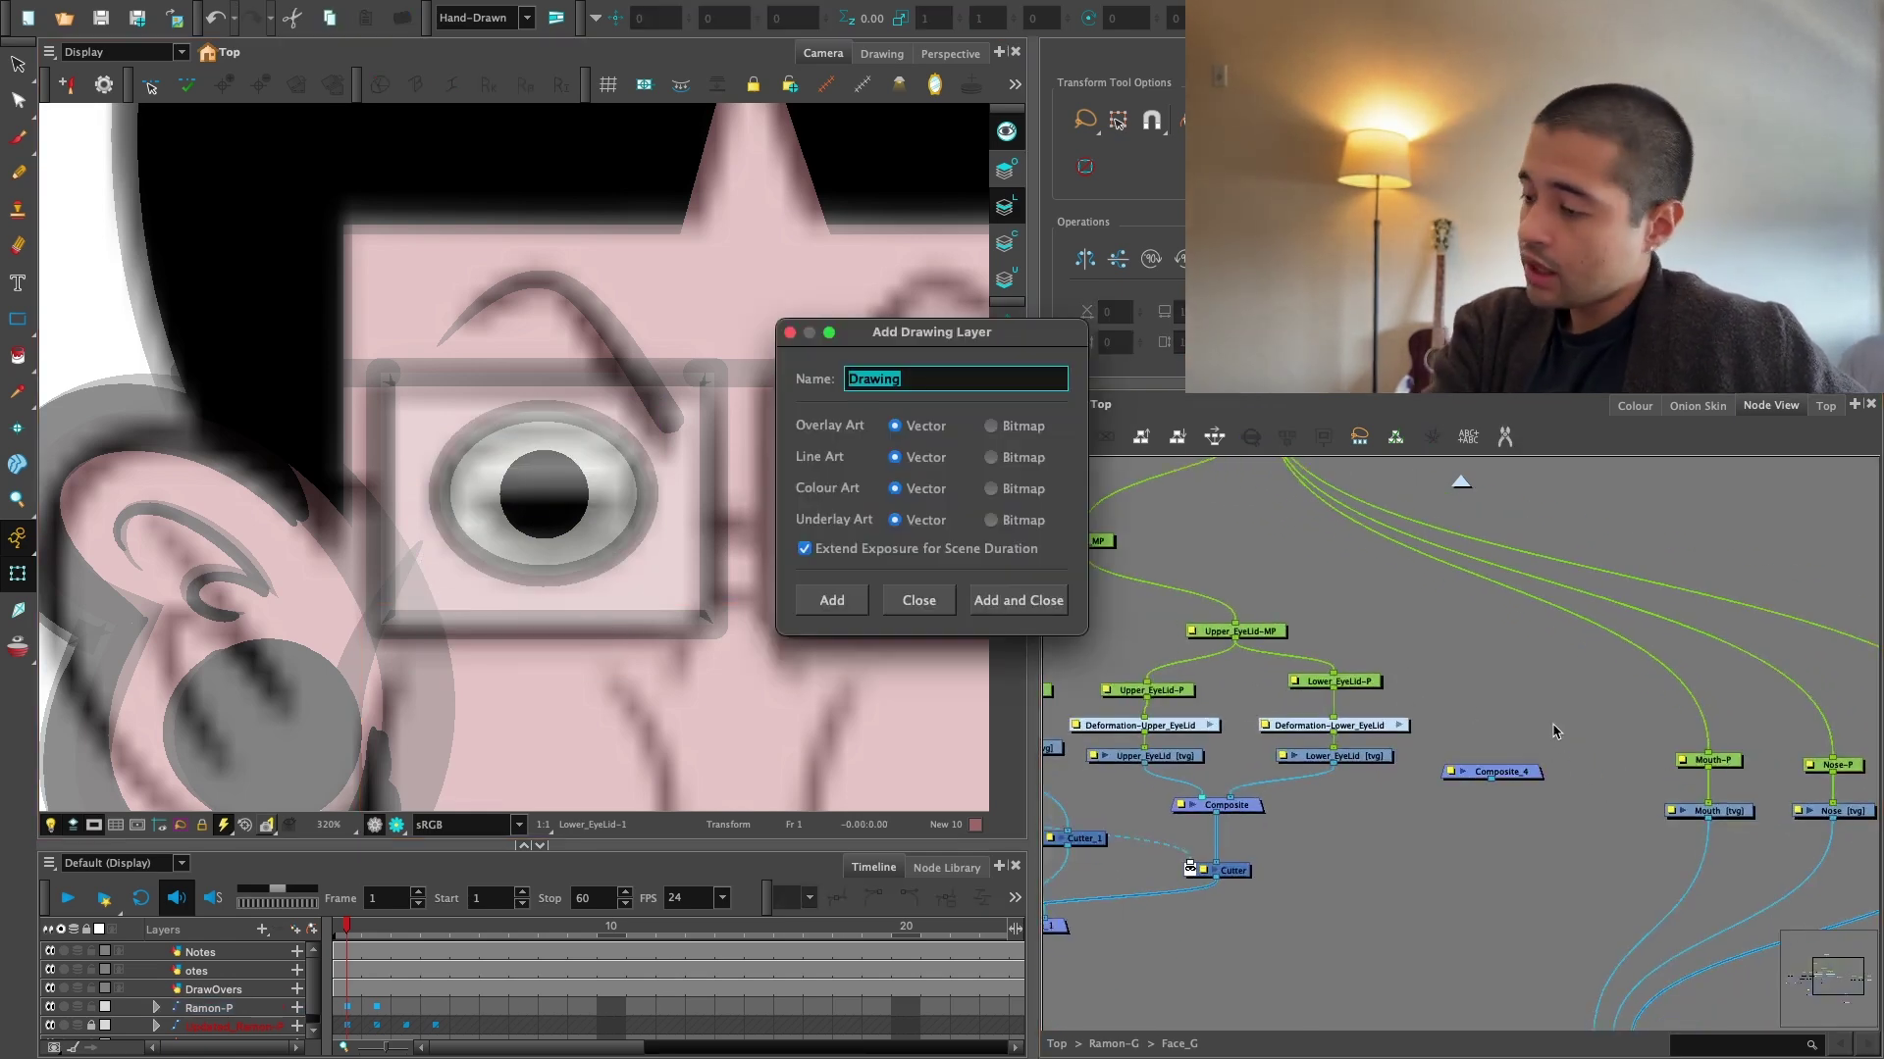
text(u)
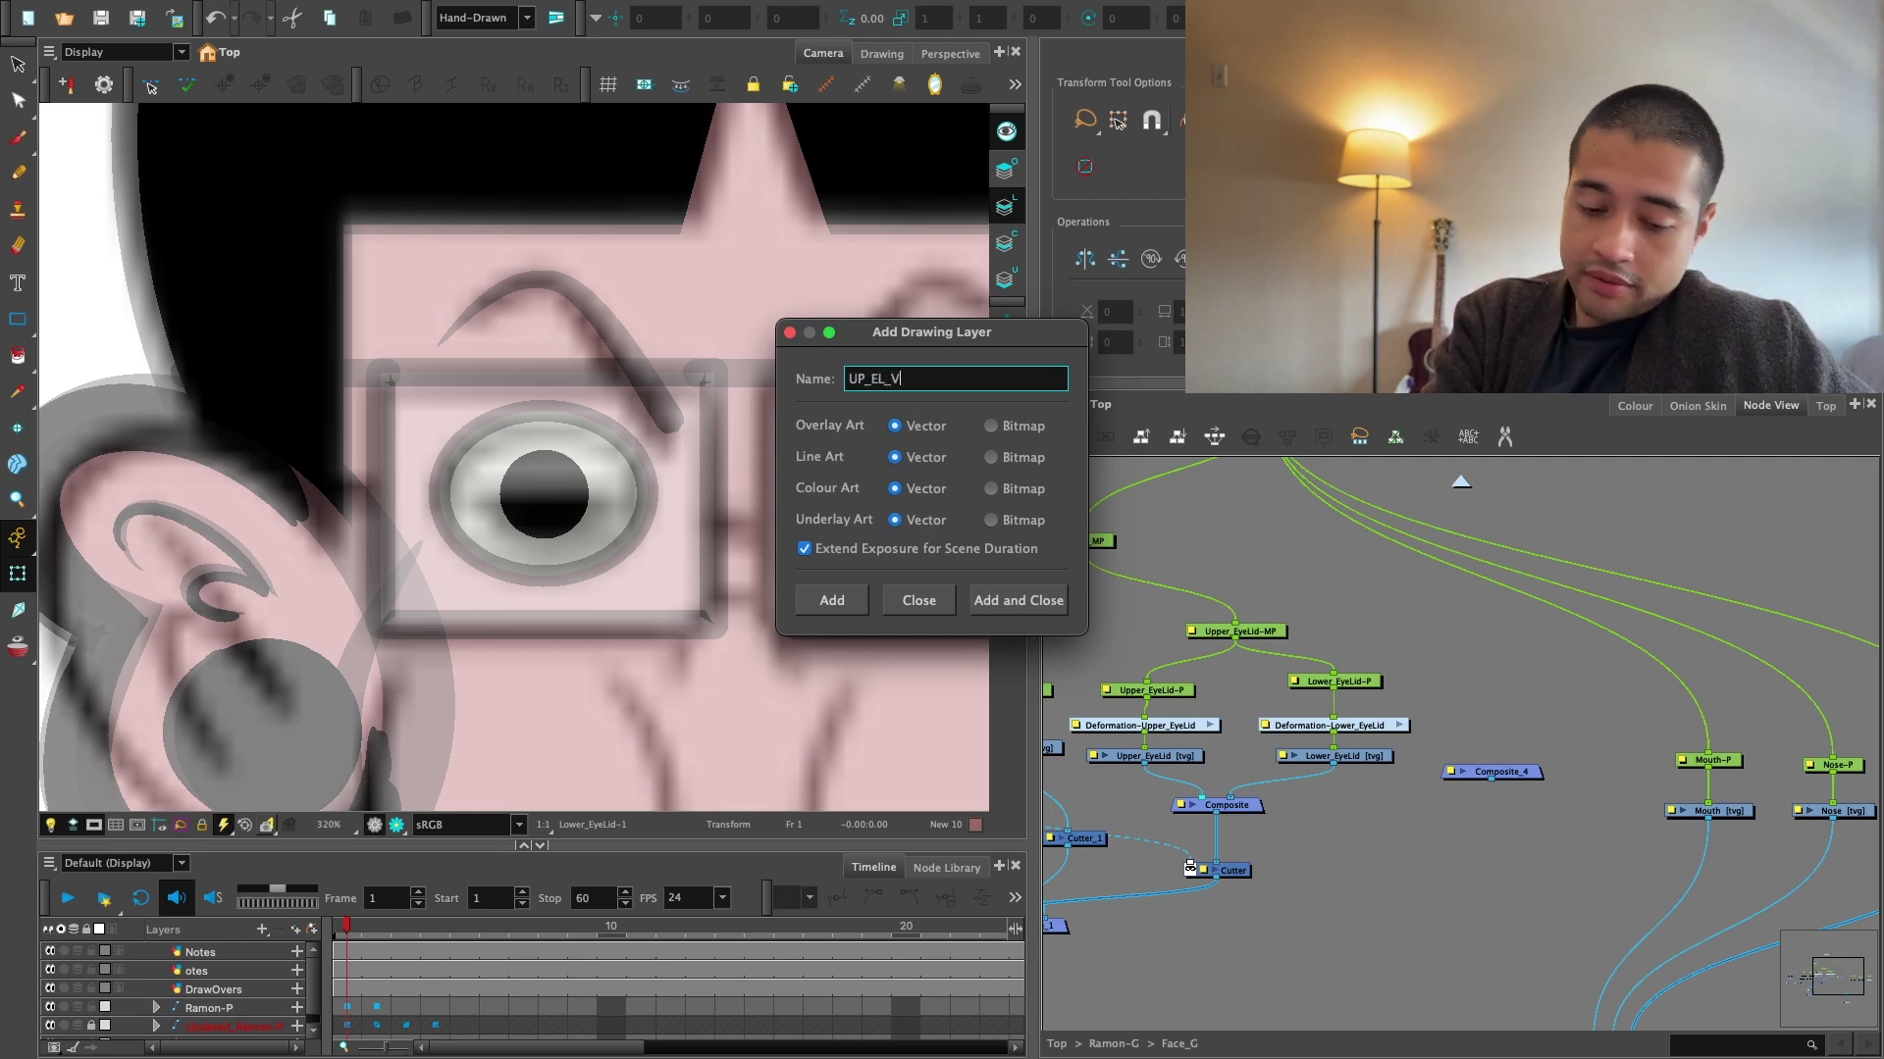
key(Return)
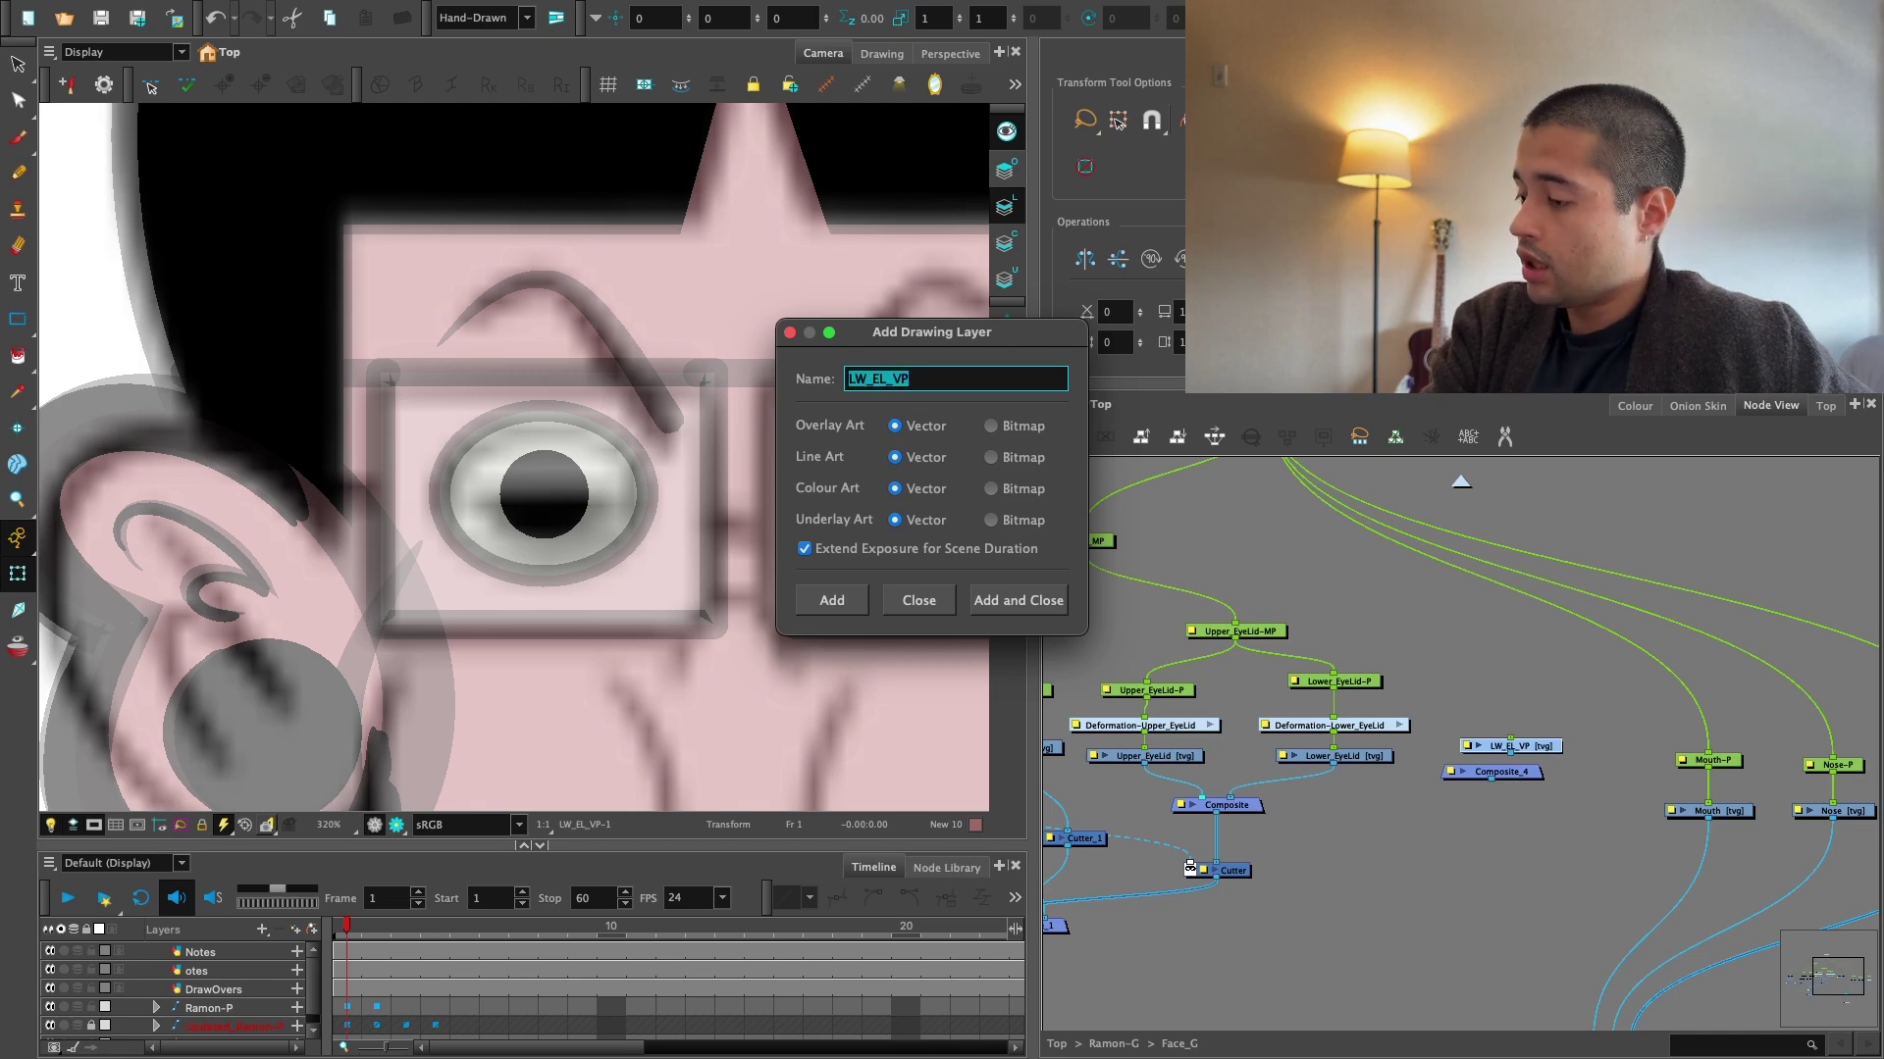
click(993, 599)
Place UP_EL_VP and LW_EL_VP side by side above the new composite node and connect both drawings to it.
scroll(1507, 768, up, 3)
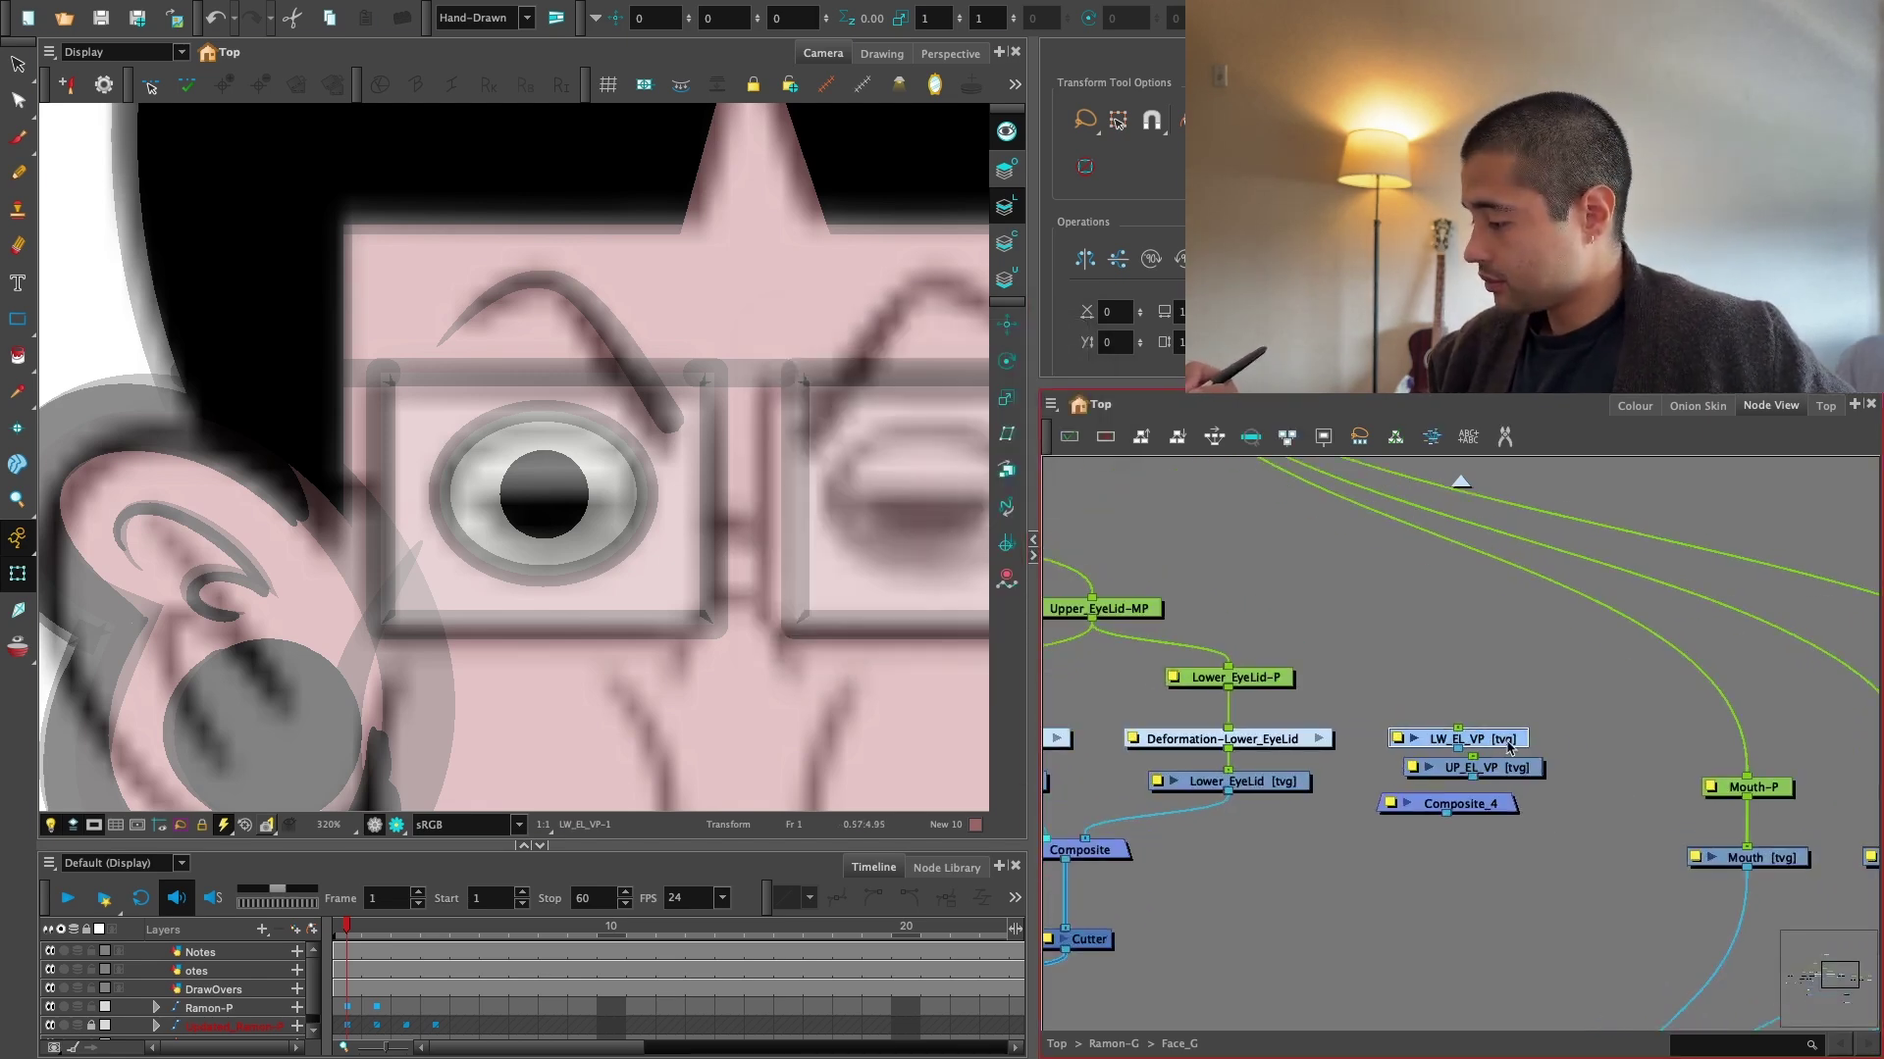
drag(1508, 742, 1582, 719)
drag(1503, 768, 1440, 721)
drag(1580, 718, 1602, 718)
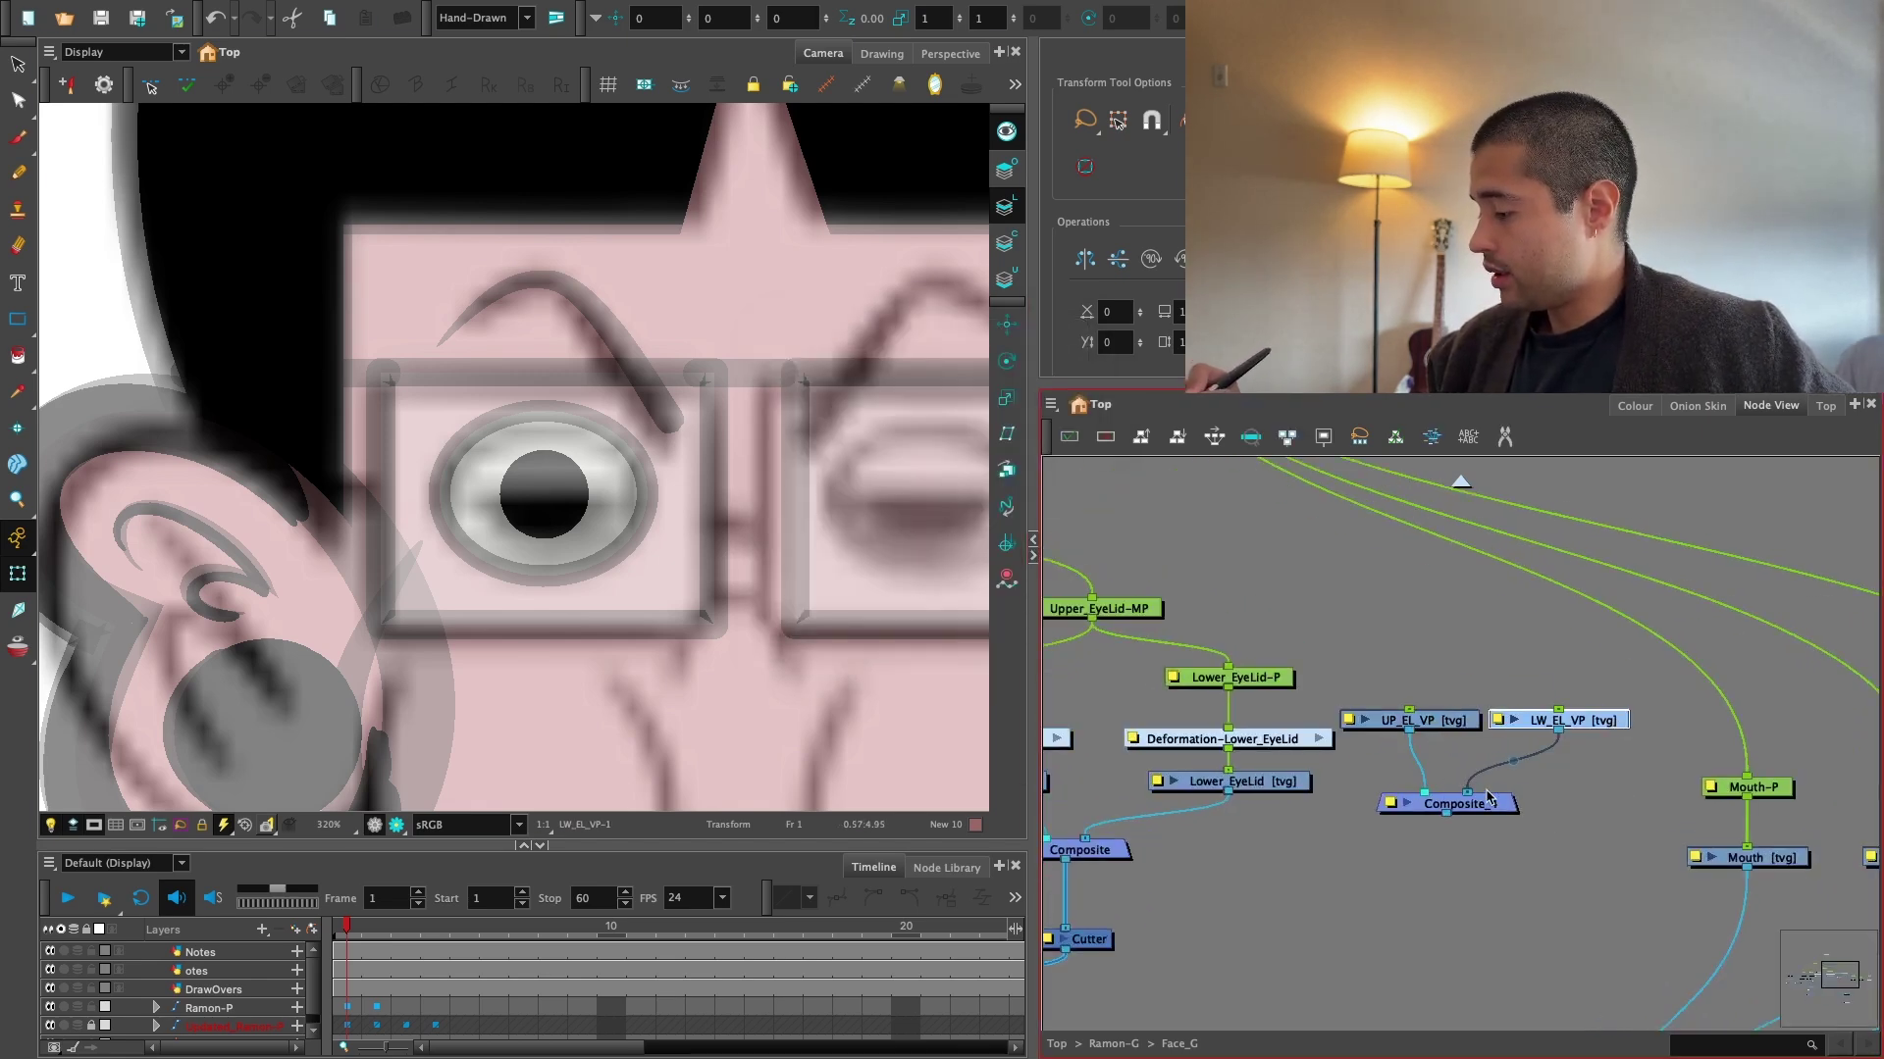
drag(1489, 795, 1538, 779)
Move the VP drawings and their composite next to the lower eyelid's nodes, and connect that composite to Composite_2.
drag(1471, 841, 1629, 733)
scroll(1510, 785, down, 2)
scroll(1510, 773, up, 1)
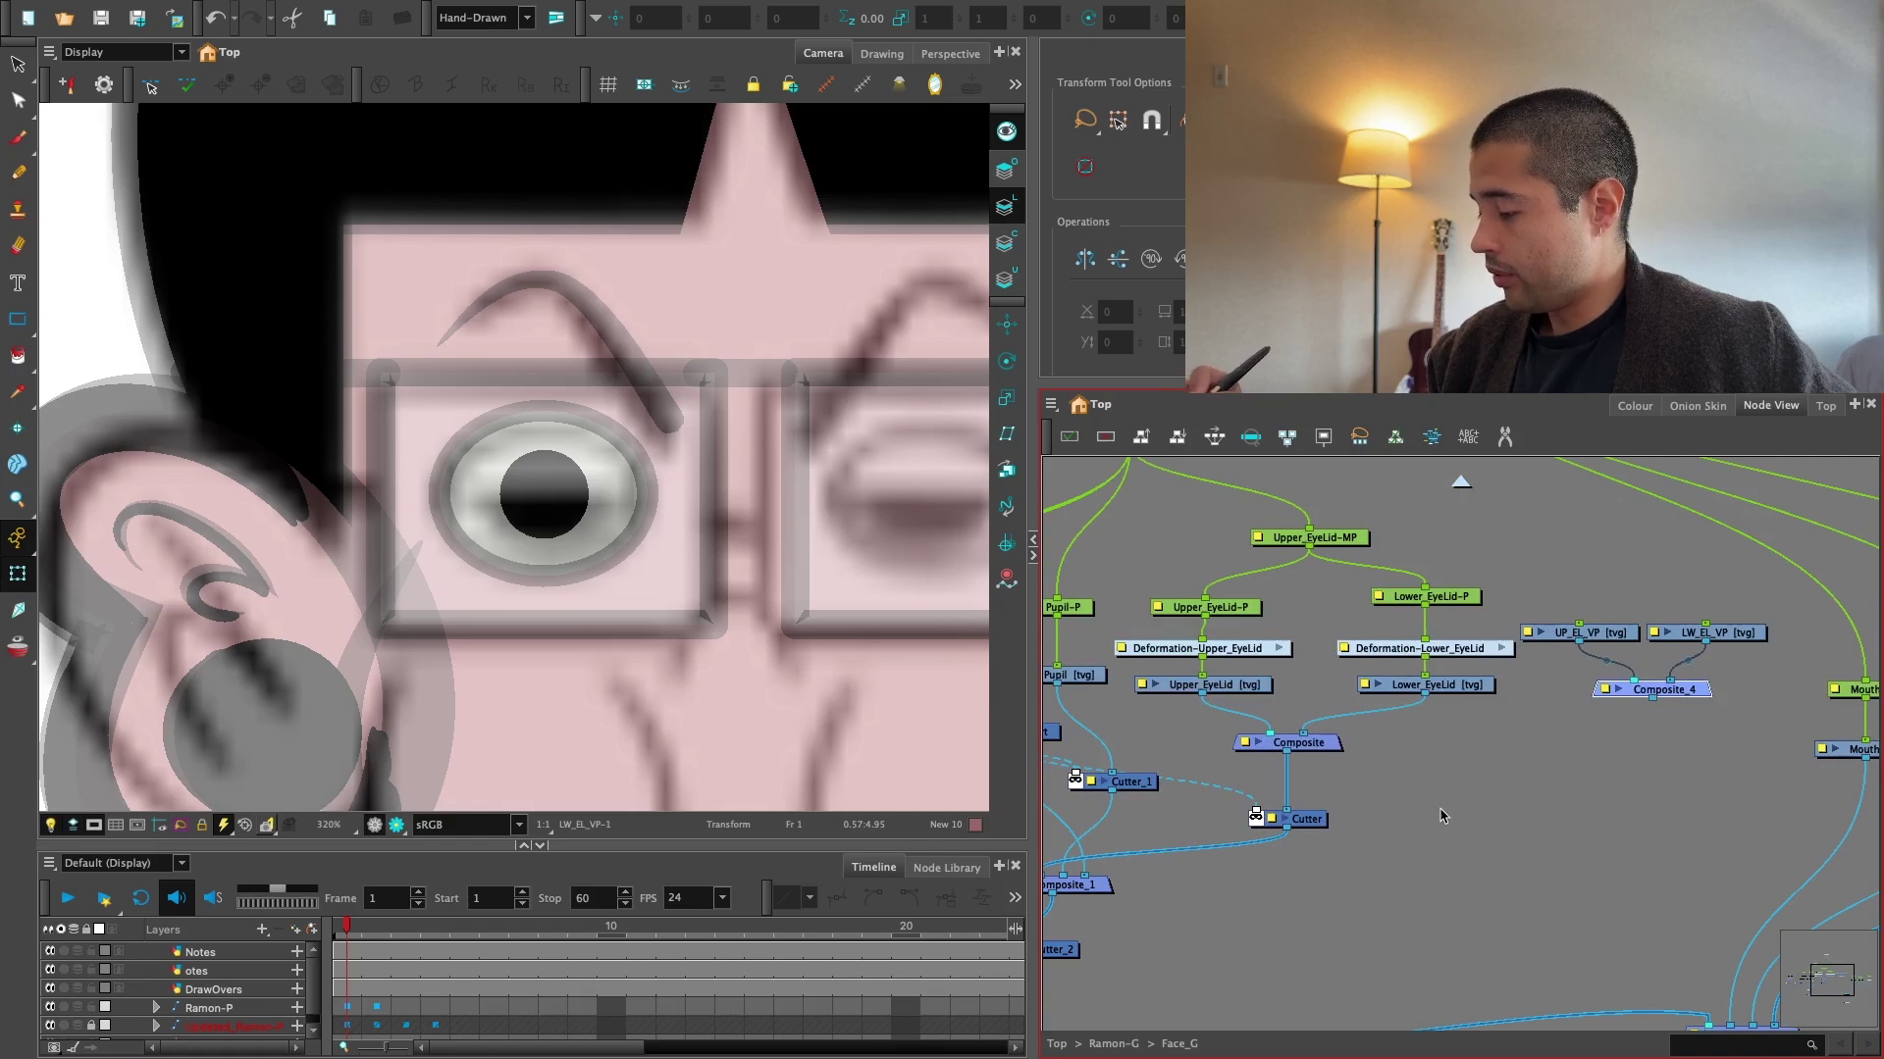
scroll(1501, 789, down, 1)
drag(1262, 886, 1208, 937)
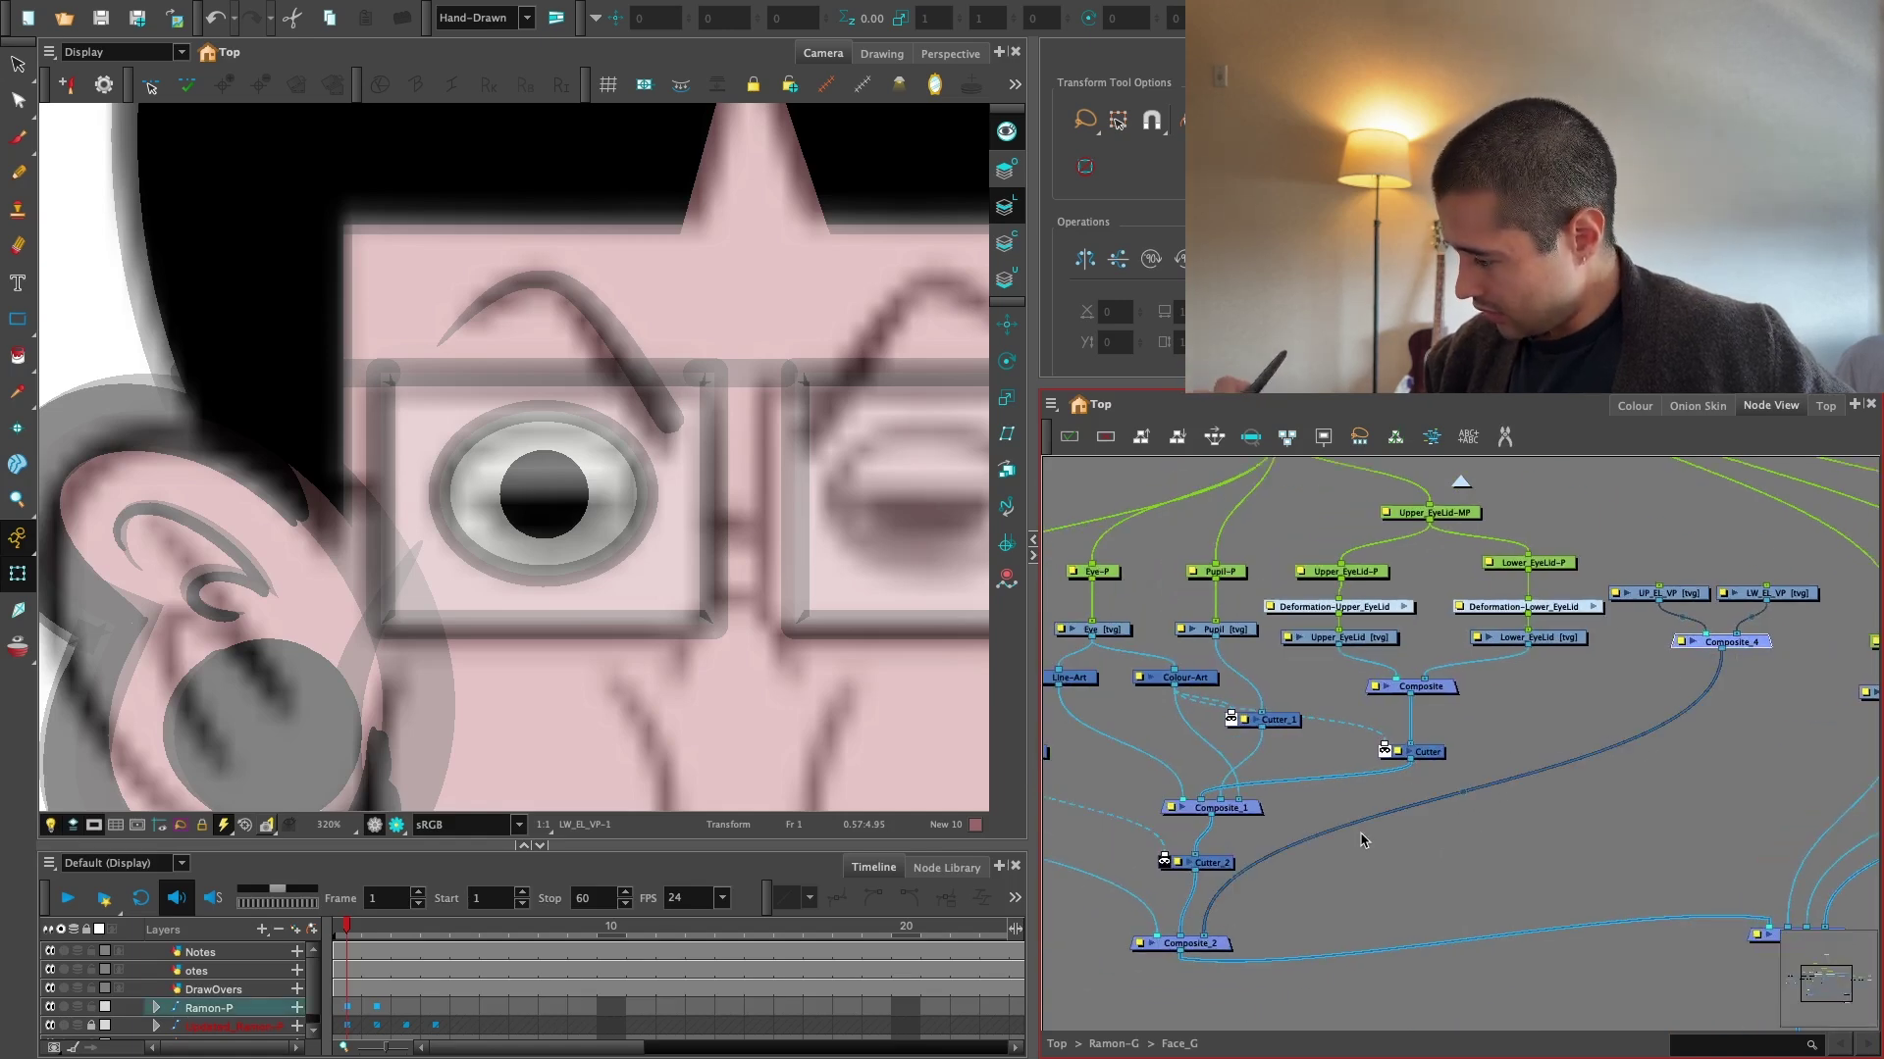
Insert a Visibility node on the cable below Composite_4, between it and Composite_2.
scroll(1359, 844, right, 4)
scroll(1346, 850, up, 1)
key(Return)
text(visi)
key(Return)
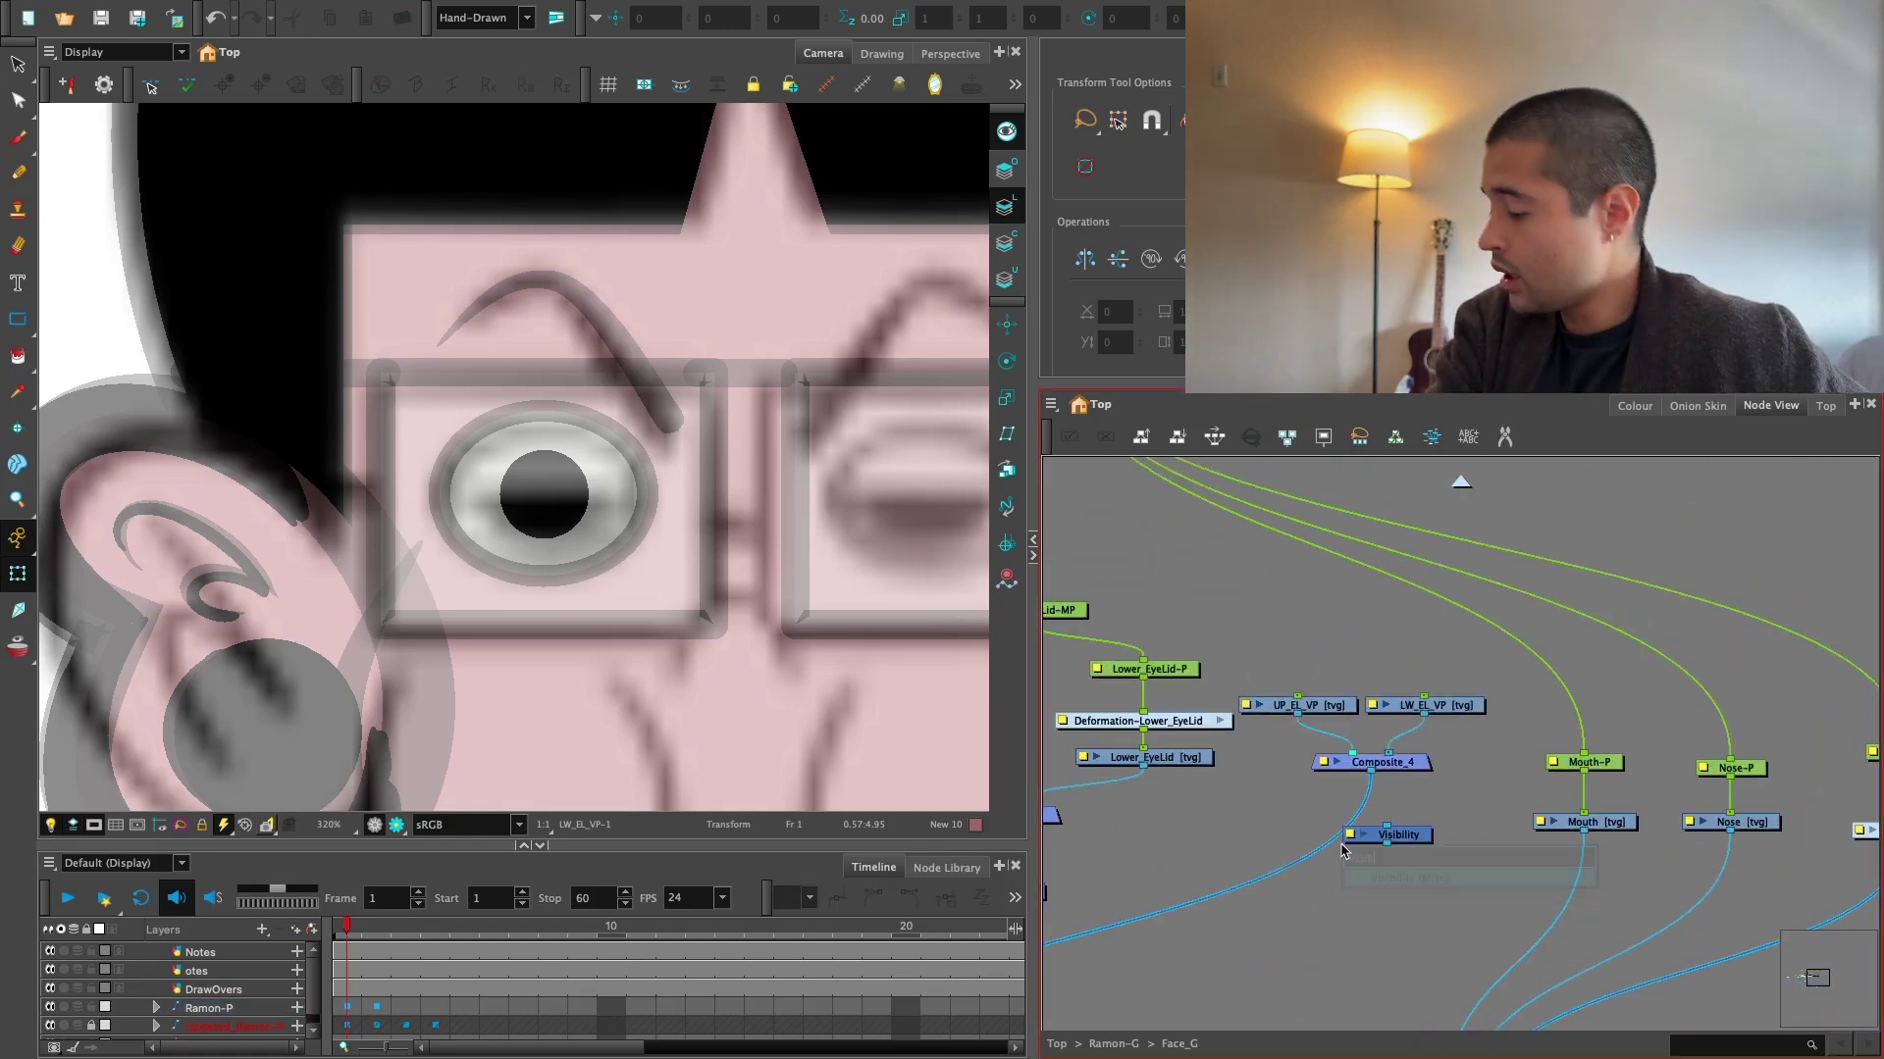
scroll(1408, 834, up, 2)
mouse_move(1464, 841)
mouse_down()
mouse_move(1405, 825)
mouse_move(1465, 836)
mouse_up()
Turn off Soft Render in the Visibility node's properties, keeping its display in the OpenGL view.
double_click(1461, 834)
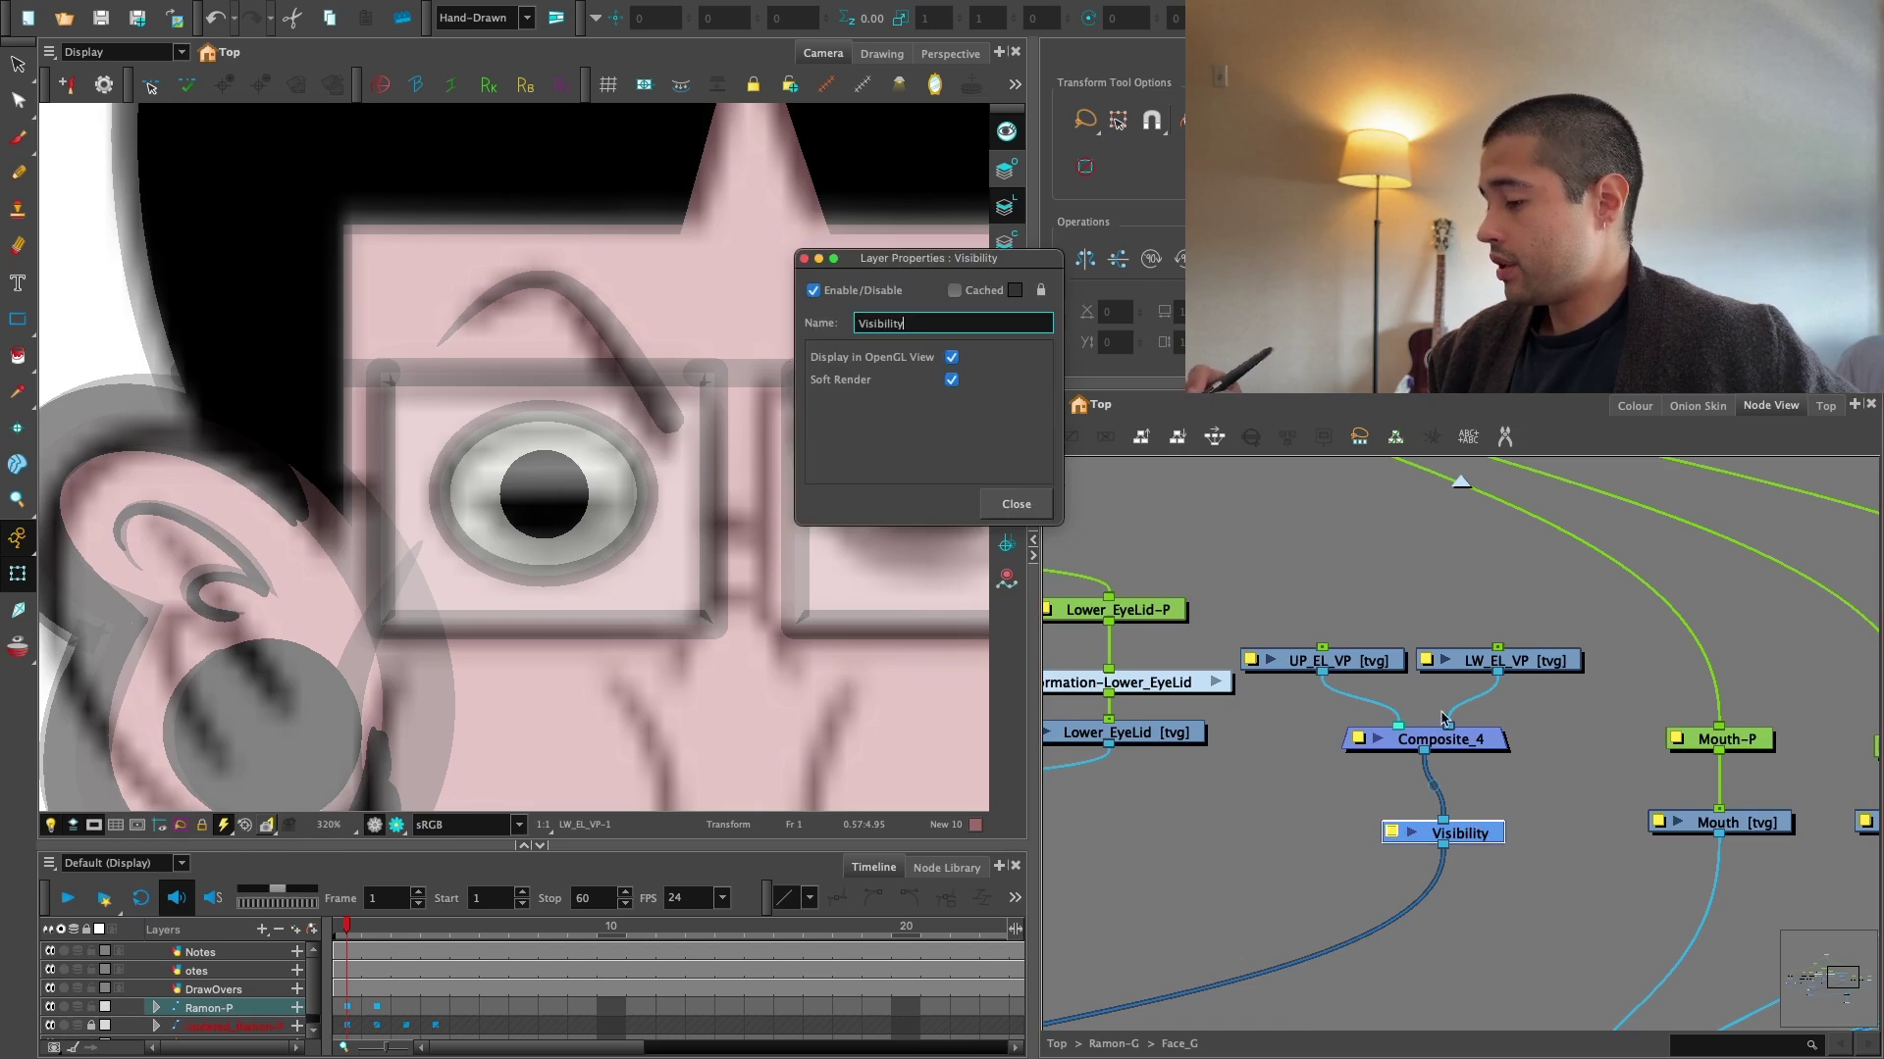
click(1016, 504)
scroll(1442, 749, up, 1)
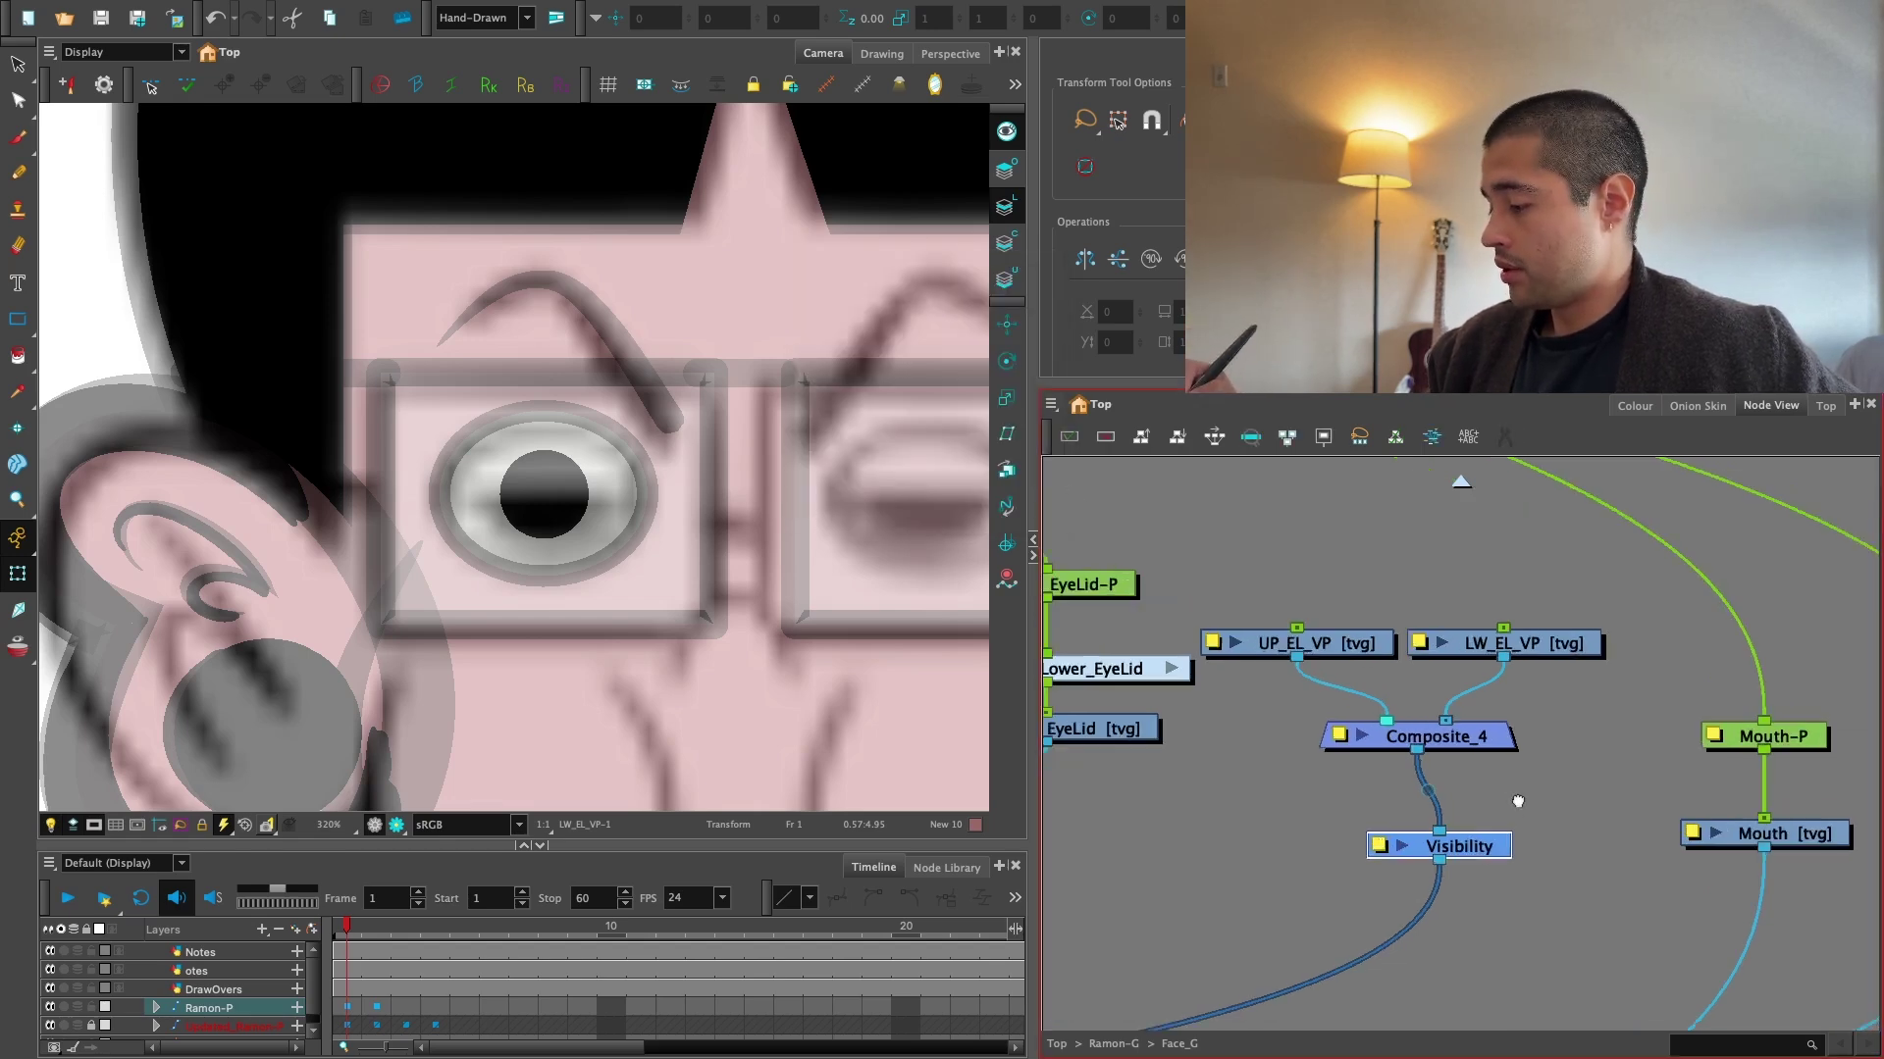
Line up the Visibility node directly beneath Composite_4 to straighten their connection.
drag(1518, 798, 1496, 849)
drag(1437, 898, 1418, 913)
click(1412, 787)
scroll(1427, 770, down, 1)
Connect UP_EL_VP to the Upper_EyeLid-P peg and LW_EL_VP to the Lower_EyeLid-P peg.
drag(1317, 637, 1481, 712)
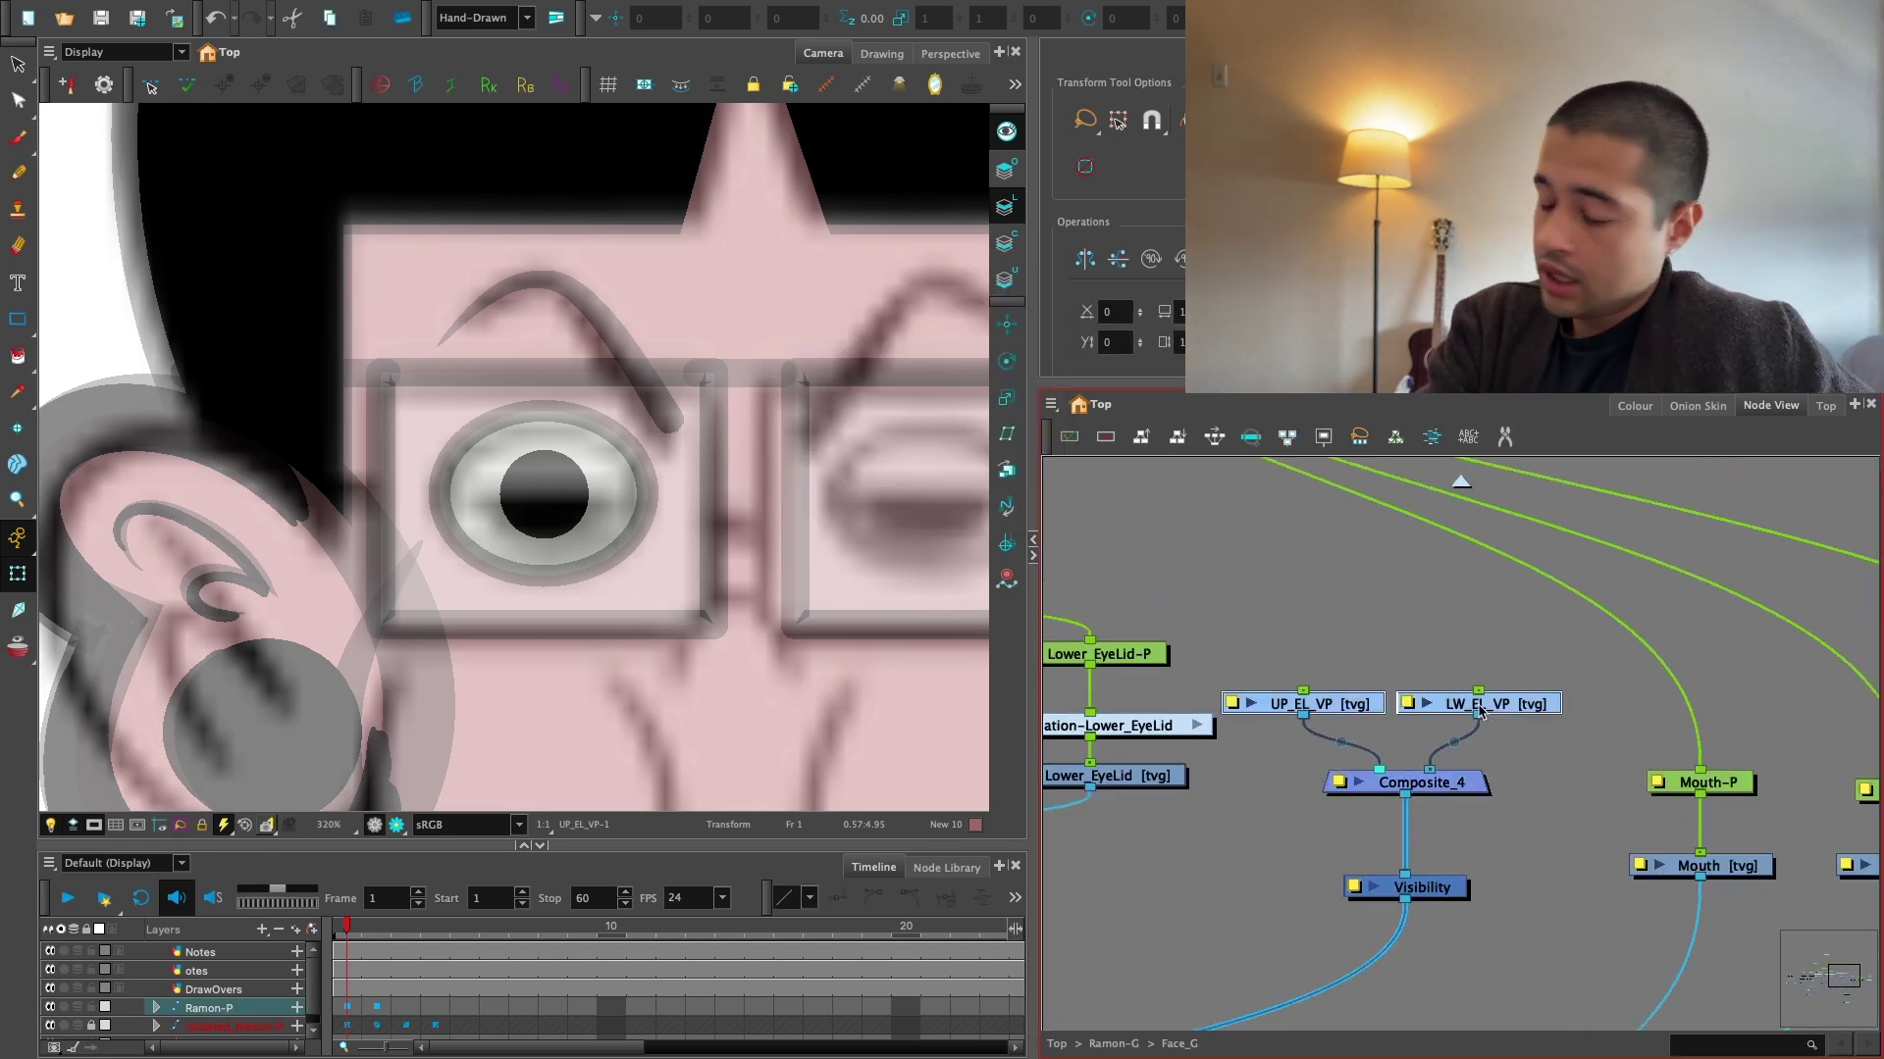
scroll(1478, 706, down, 1)
click(1531, 740)
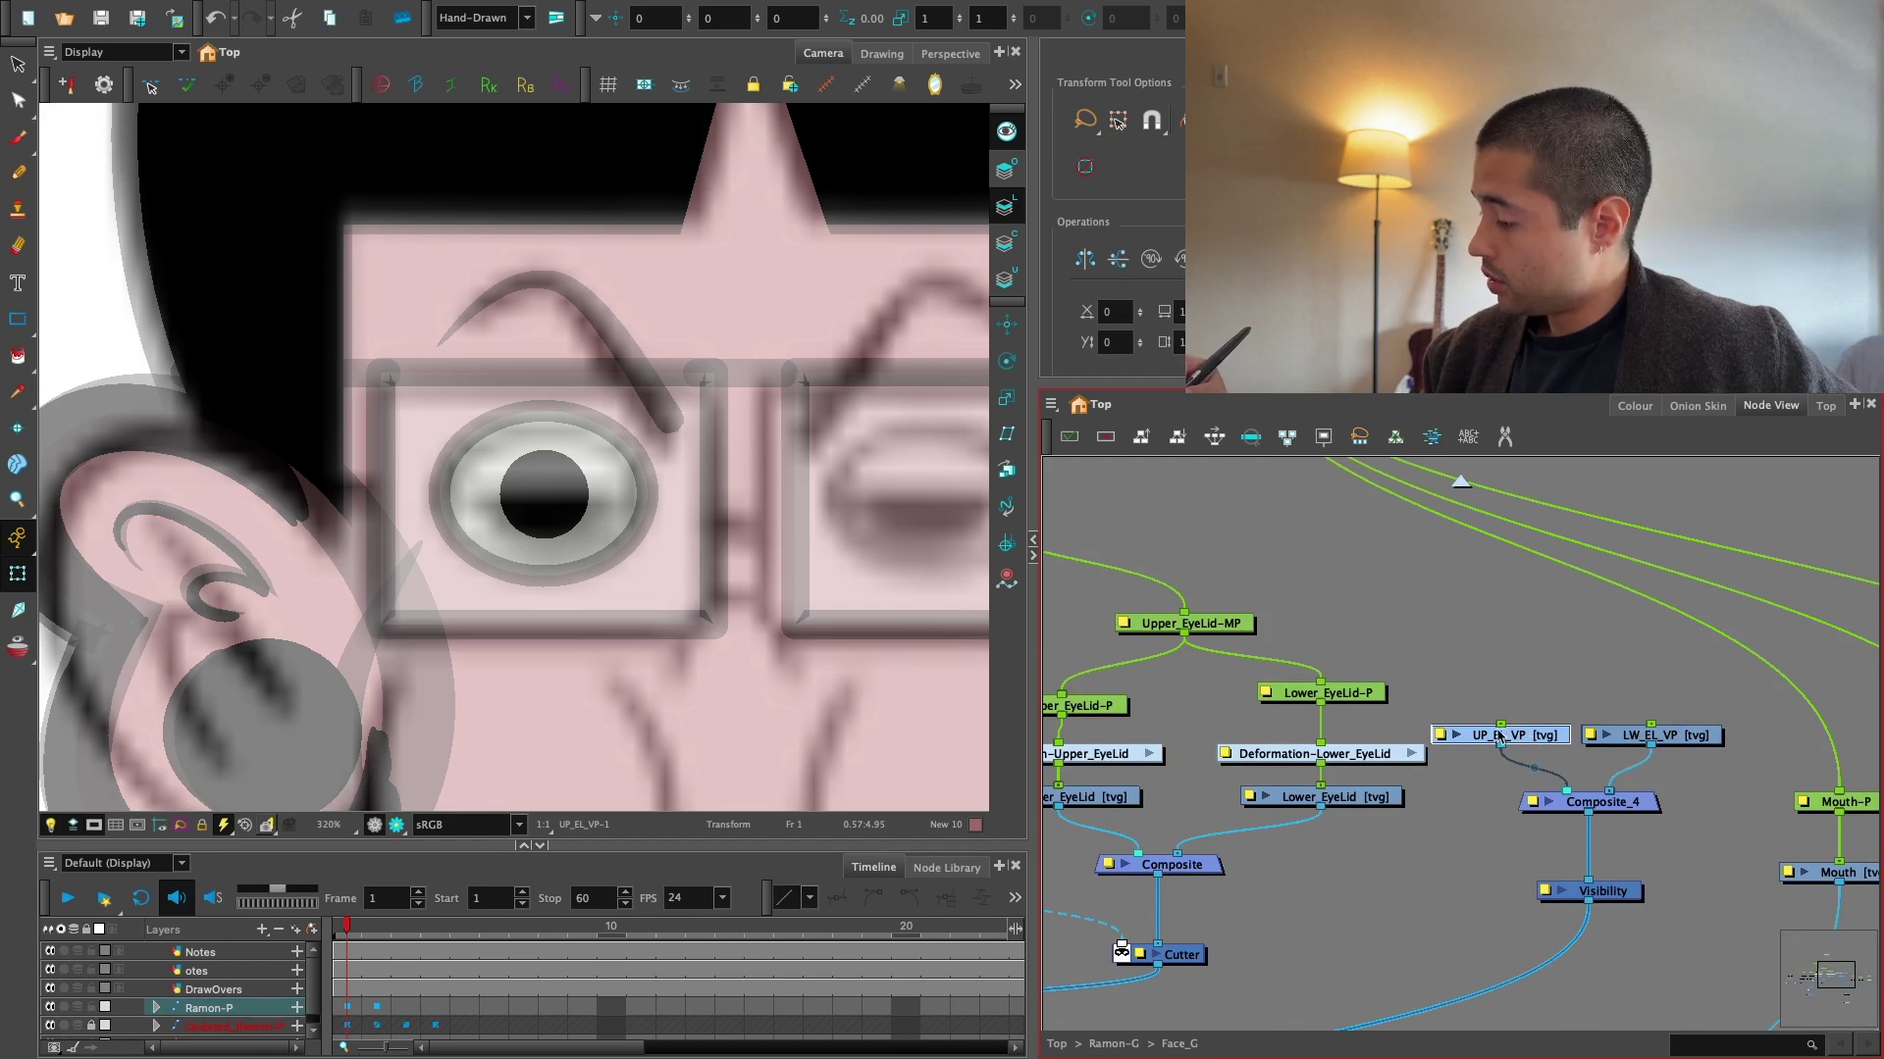
drag(1499, 735, 1164, 704)
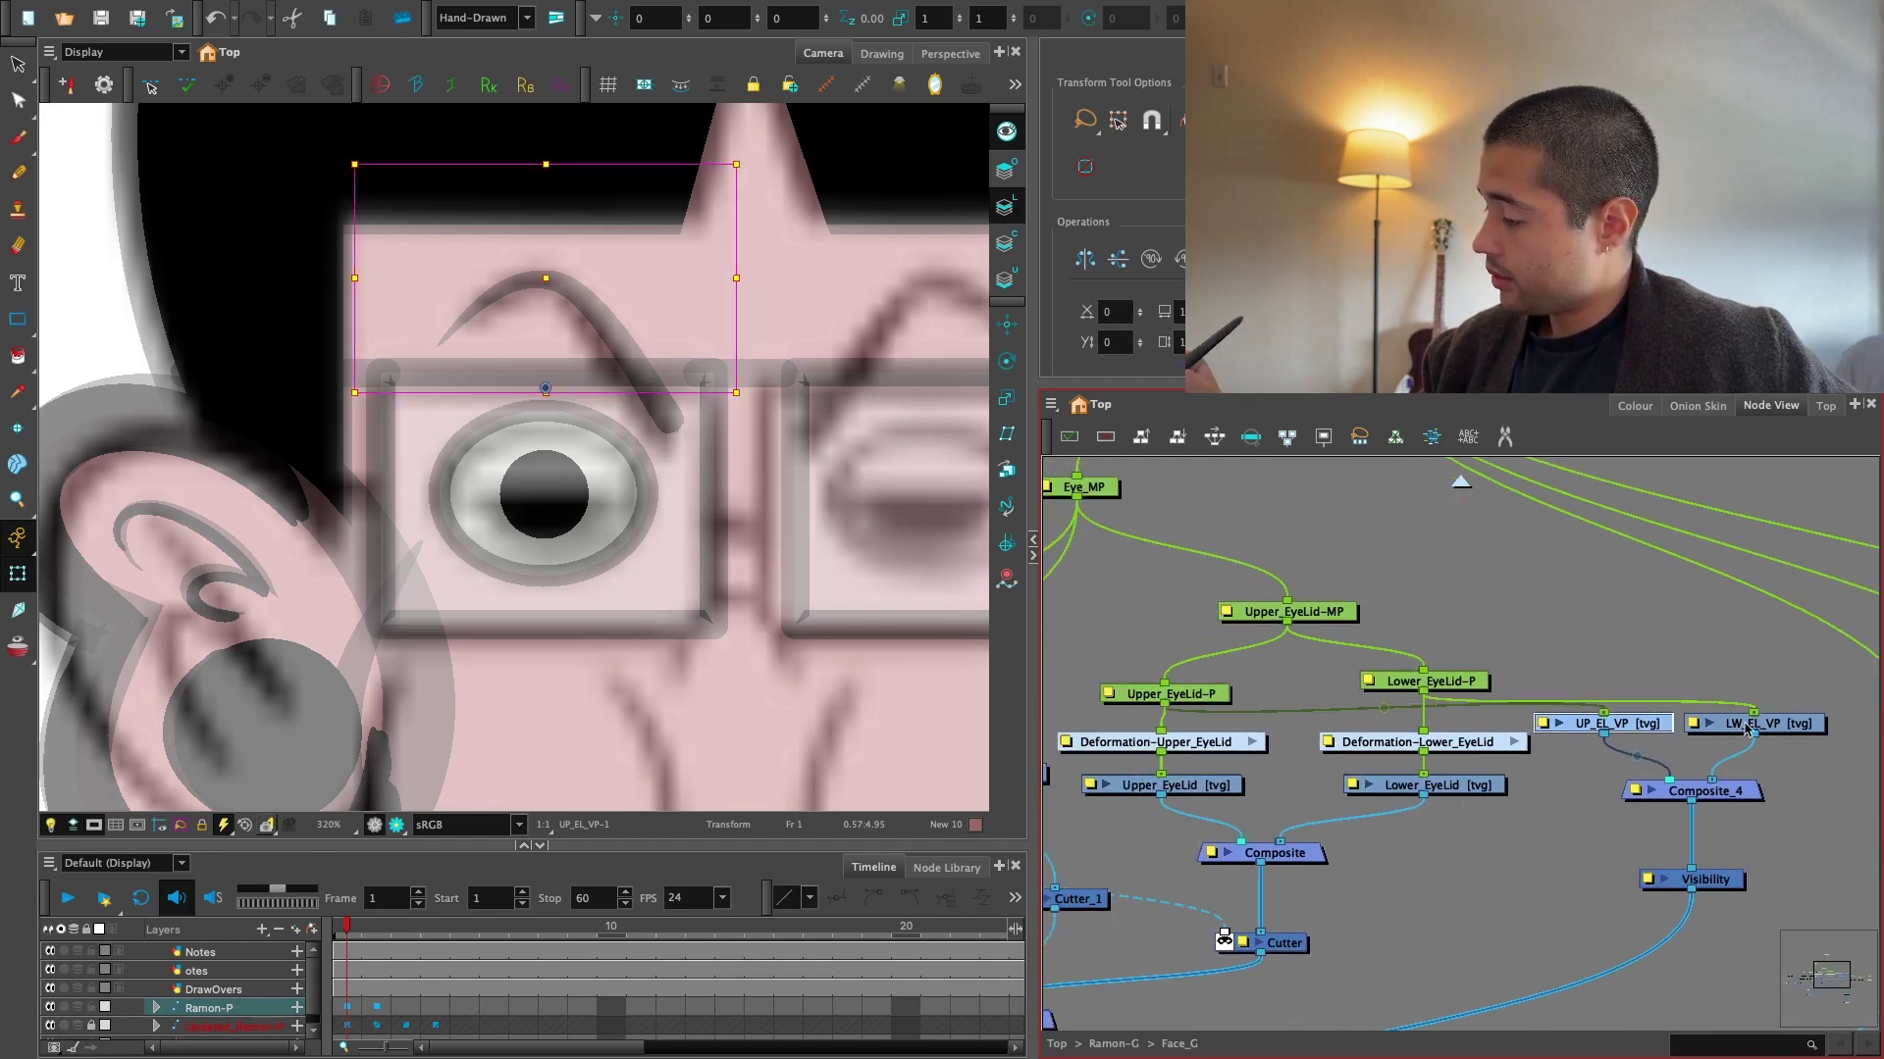
Add a new swatch to the Ramon_Colors palette and set it to purple, HSV 275, 77, 67.
click(1634, 405)
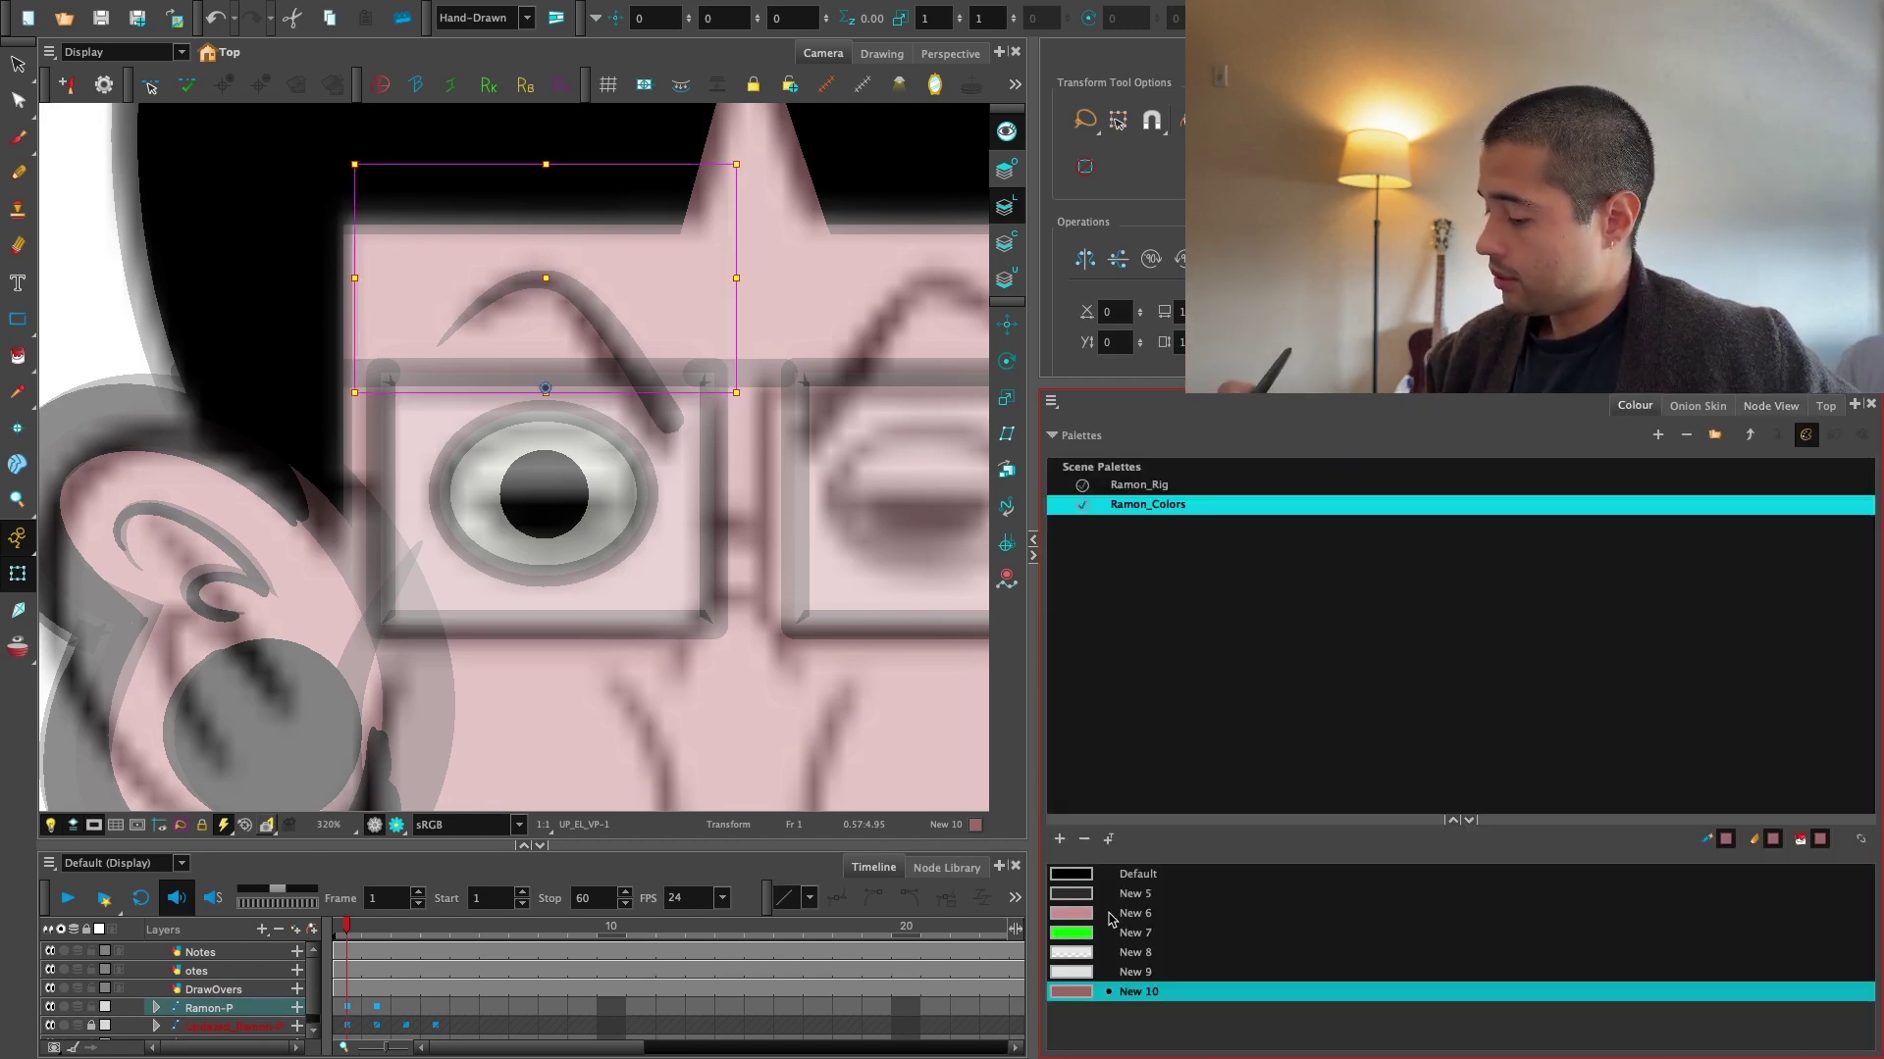
click(1060, 839)
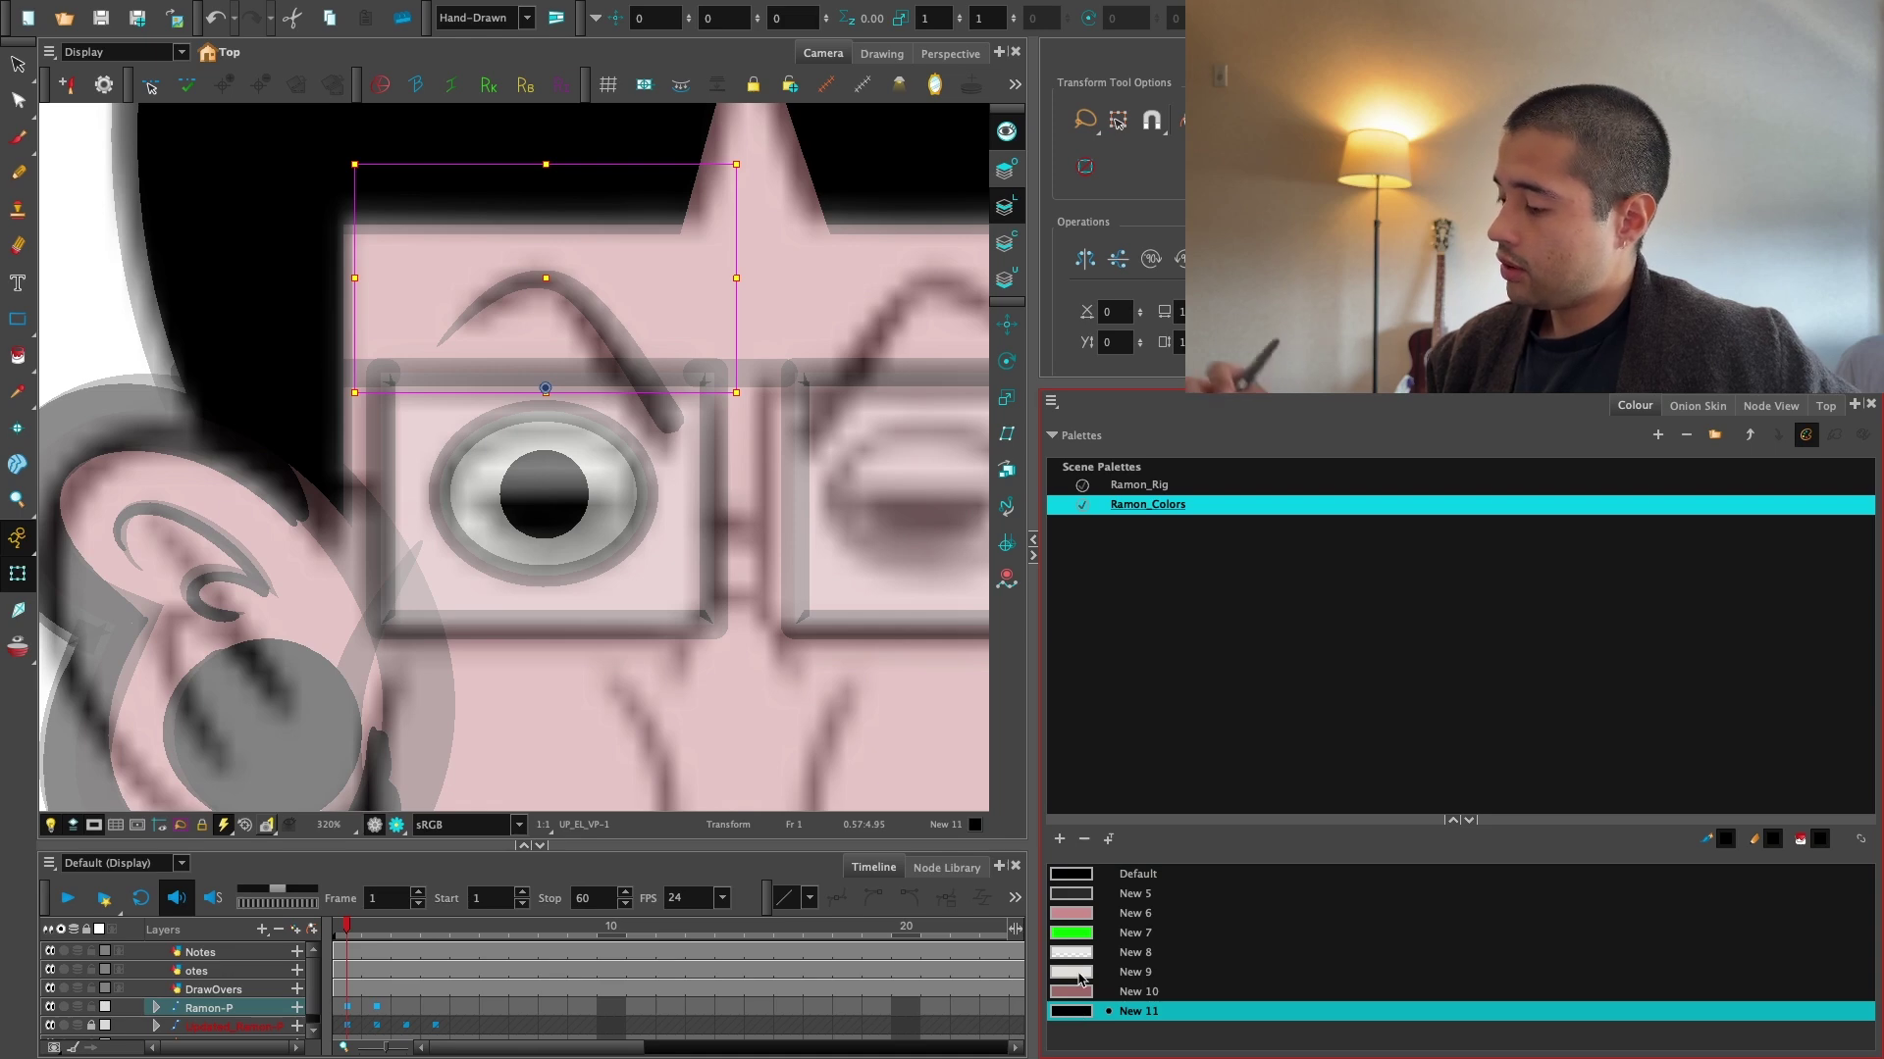
double_click(1072, 1010)
click(1017, 246)
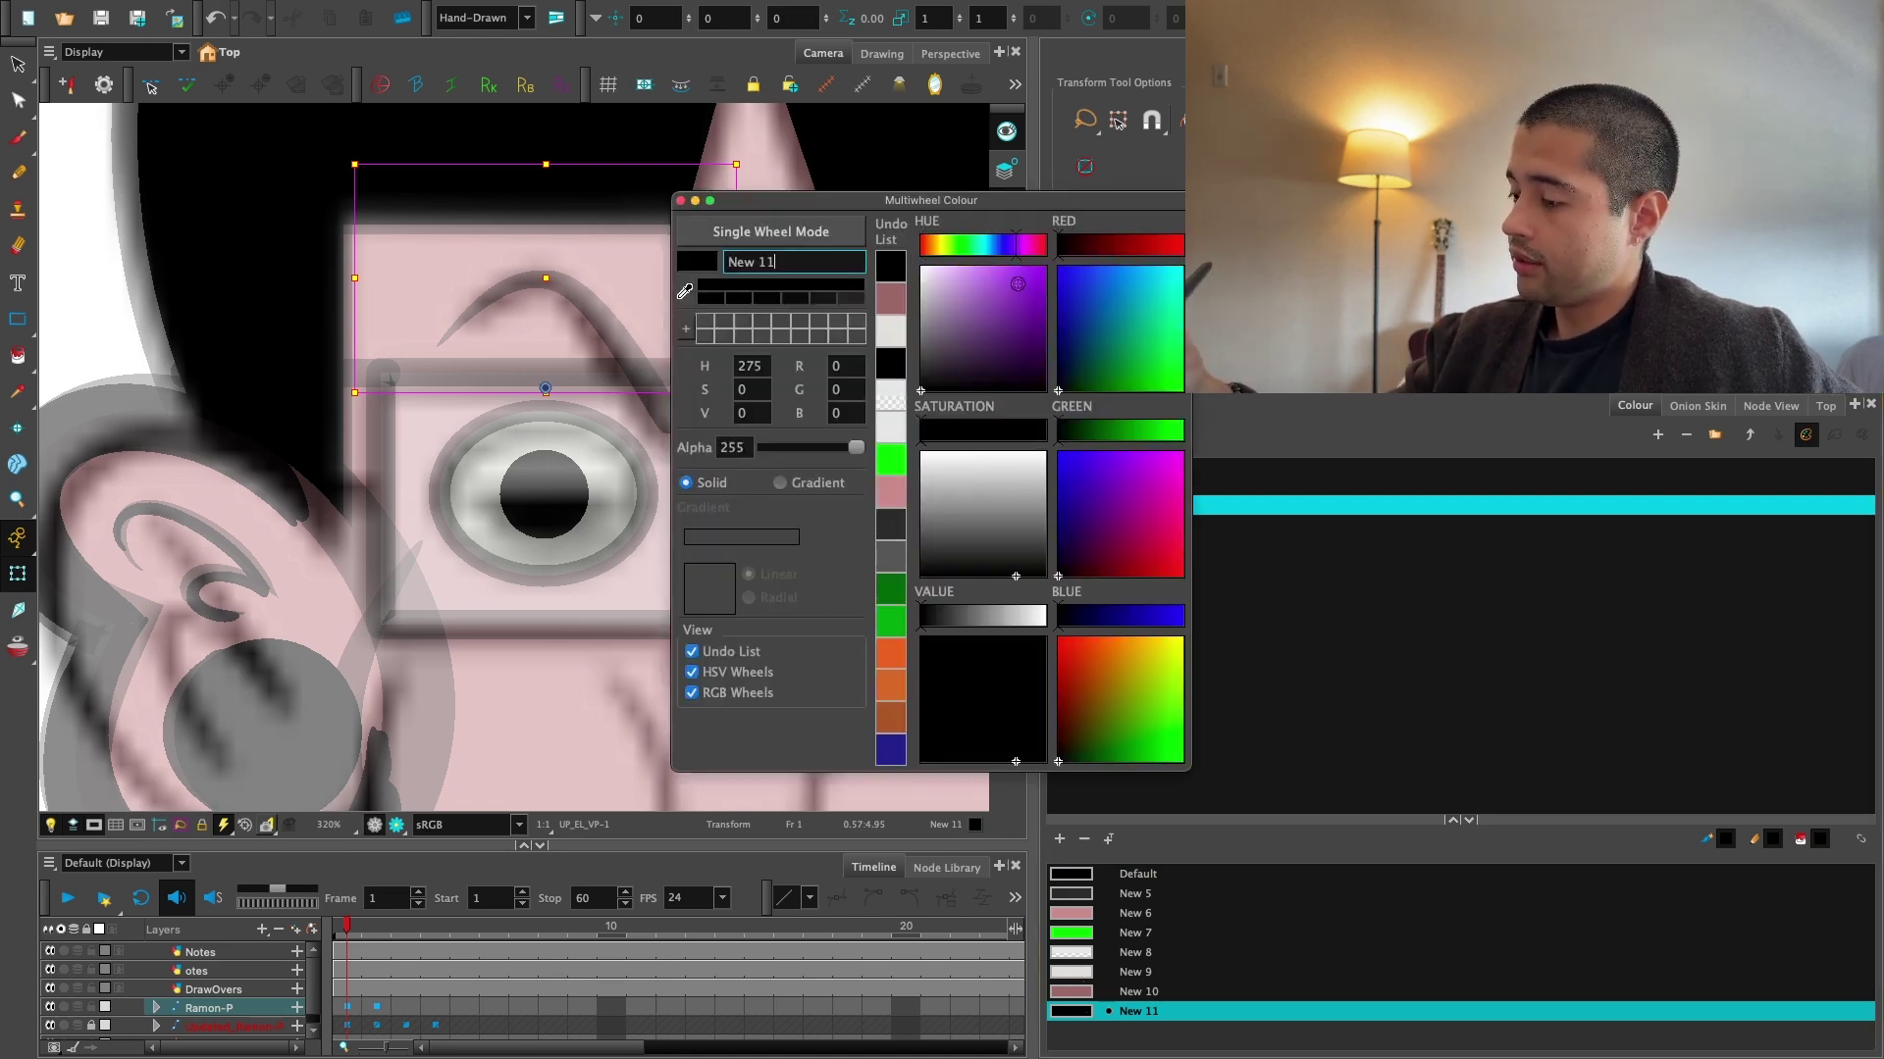
click(1018, 308)
click(680, 200)
Draw a circle with the Ellipse tool on UP_EL_VP, between the eye sketch and the head, and fill it purple.
key(1)
drag(569, 436, 702, 464)
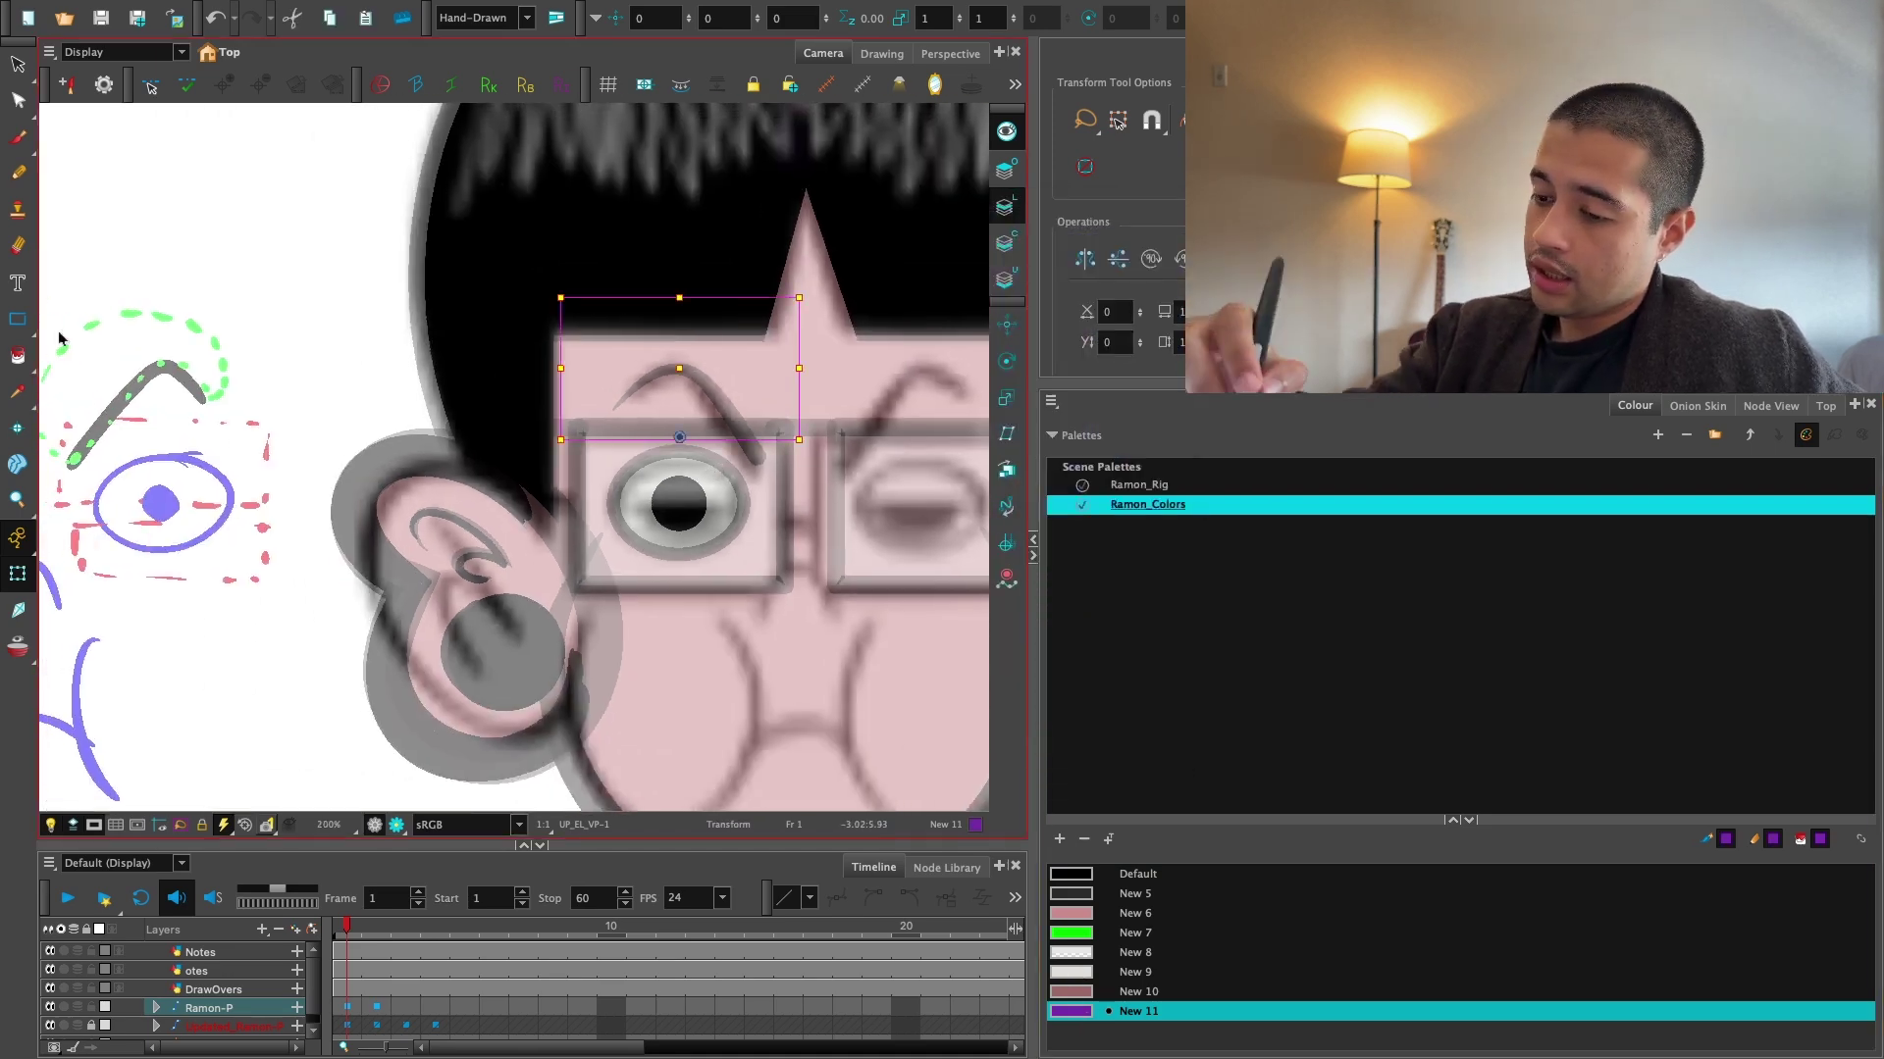
click(20, 319)
click(79, 335)
drag(322, 413, 385, 351)
key(2)
drag(293, 395, 364, 418)
key(alt+i)
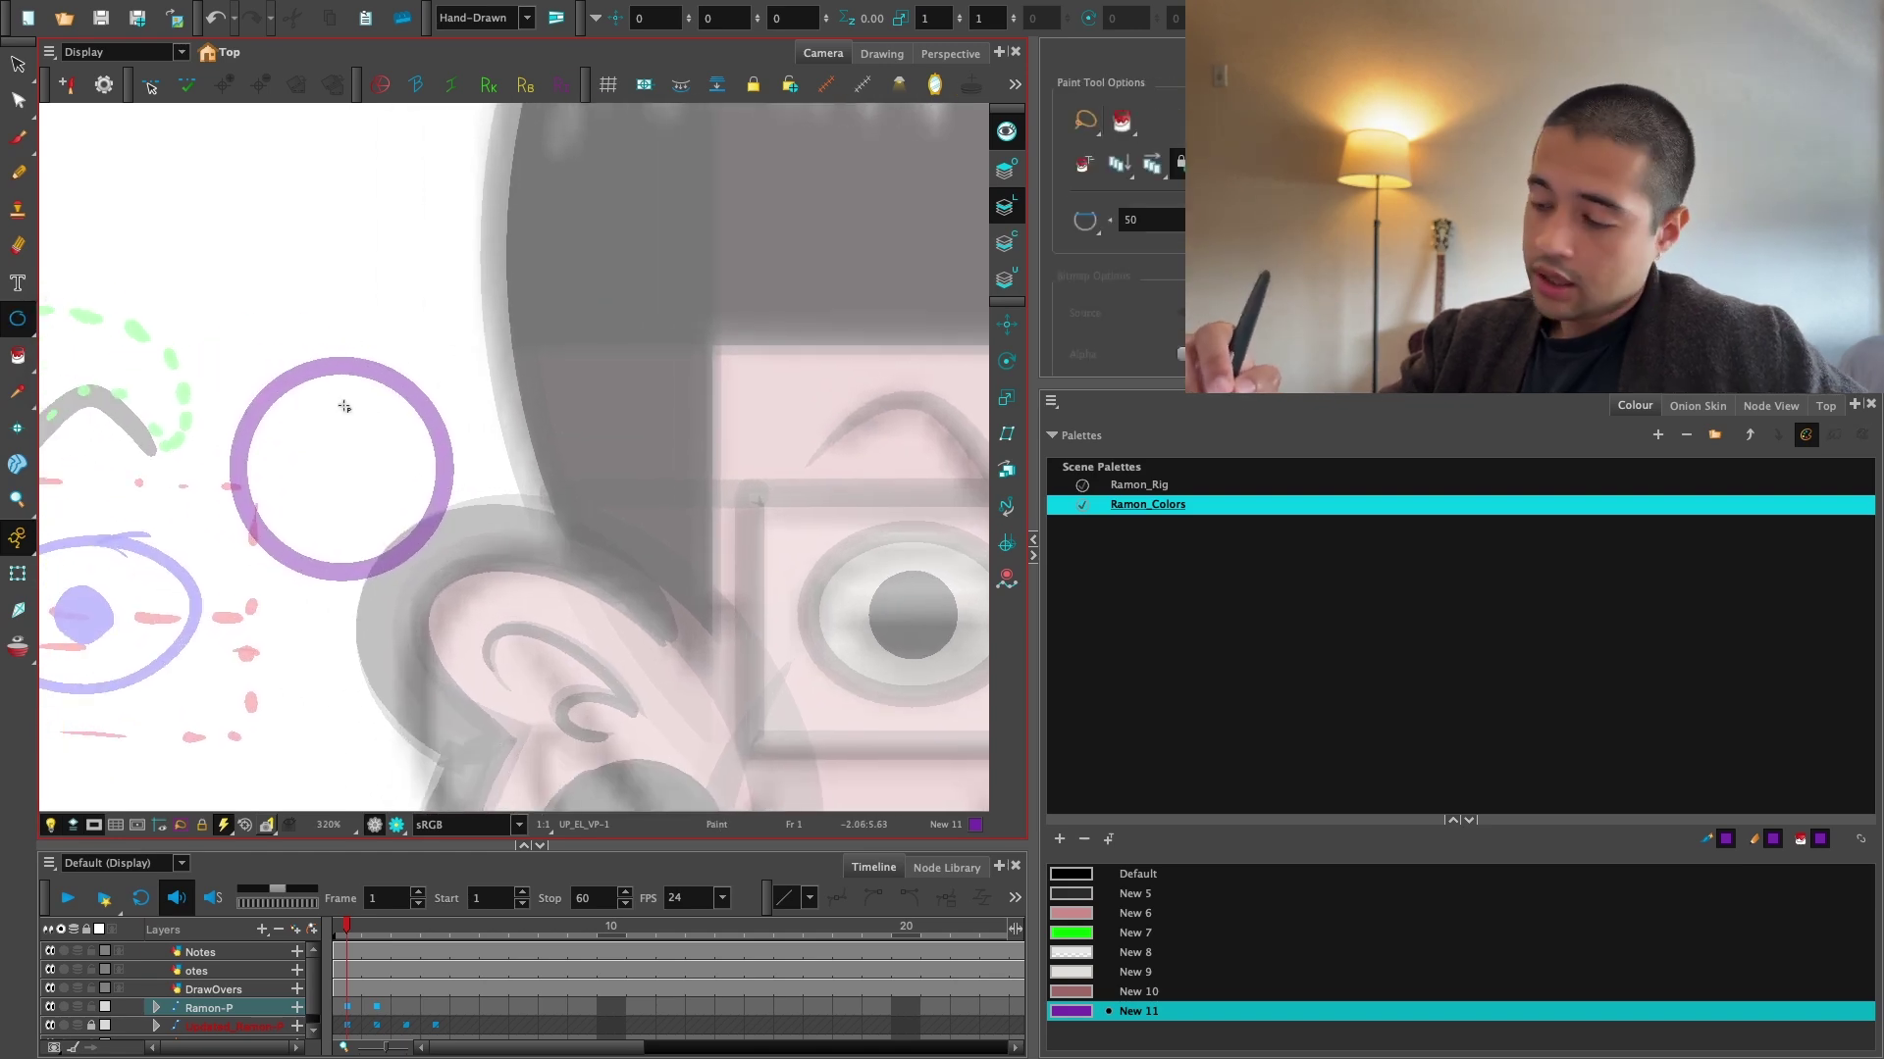
click(348, 428)
Draw a rectangle across the purple circle's upper half and delete the covered part, leaving a half circle.
click(20, 320)
click(20, 320)
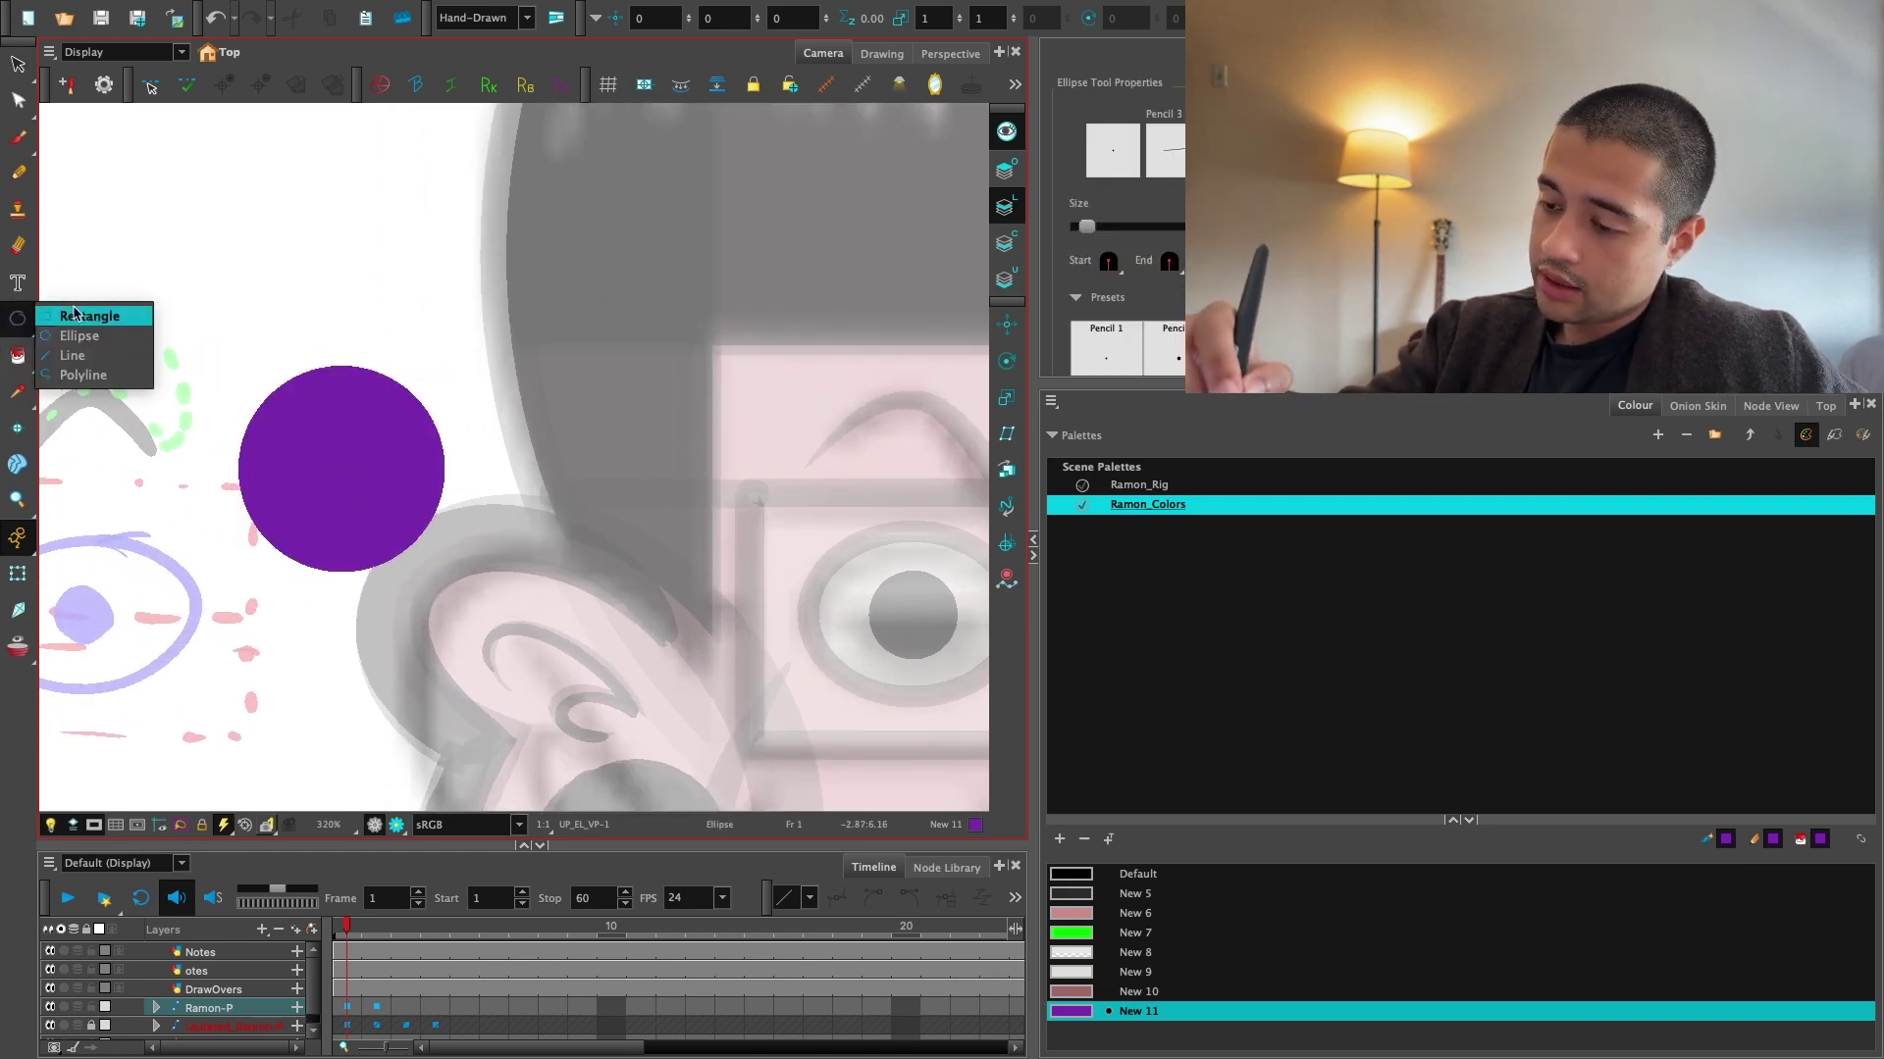
click(80, 314)
mouse_move(86, 245)
mouse_down()
mouse_move(461, 441)
mouse_move(586, 469)
mouse_up()
key(alt+s)
key(Delete)
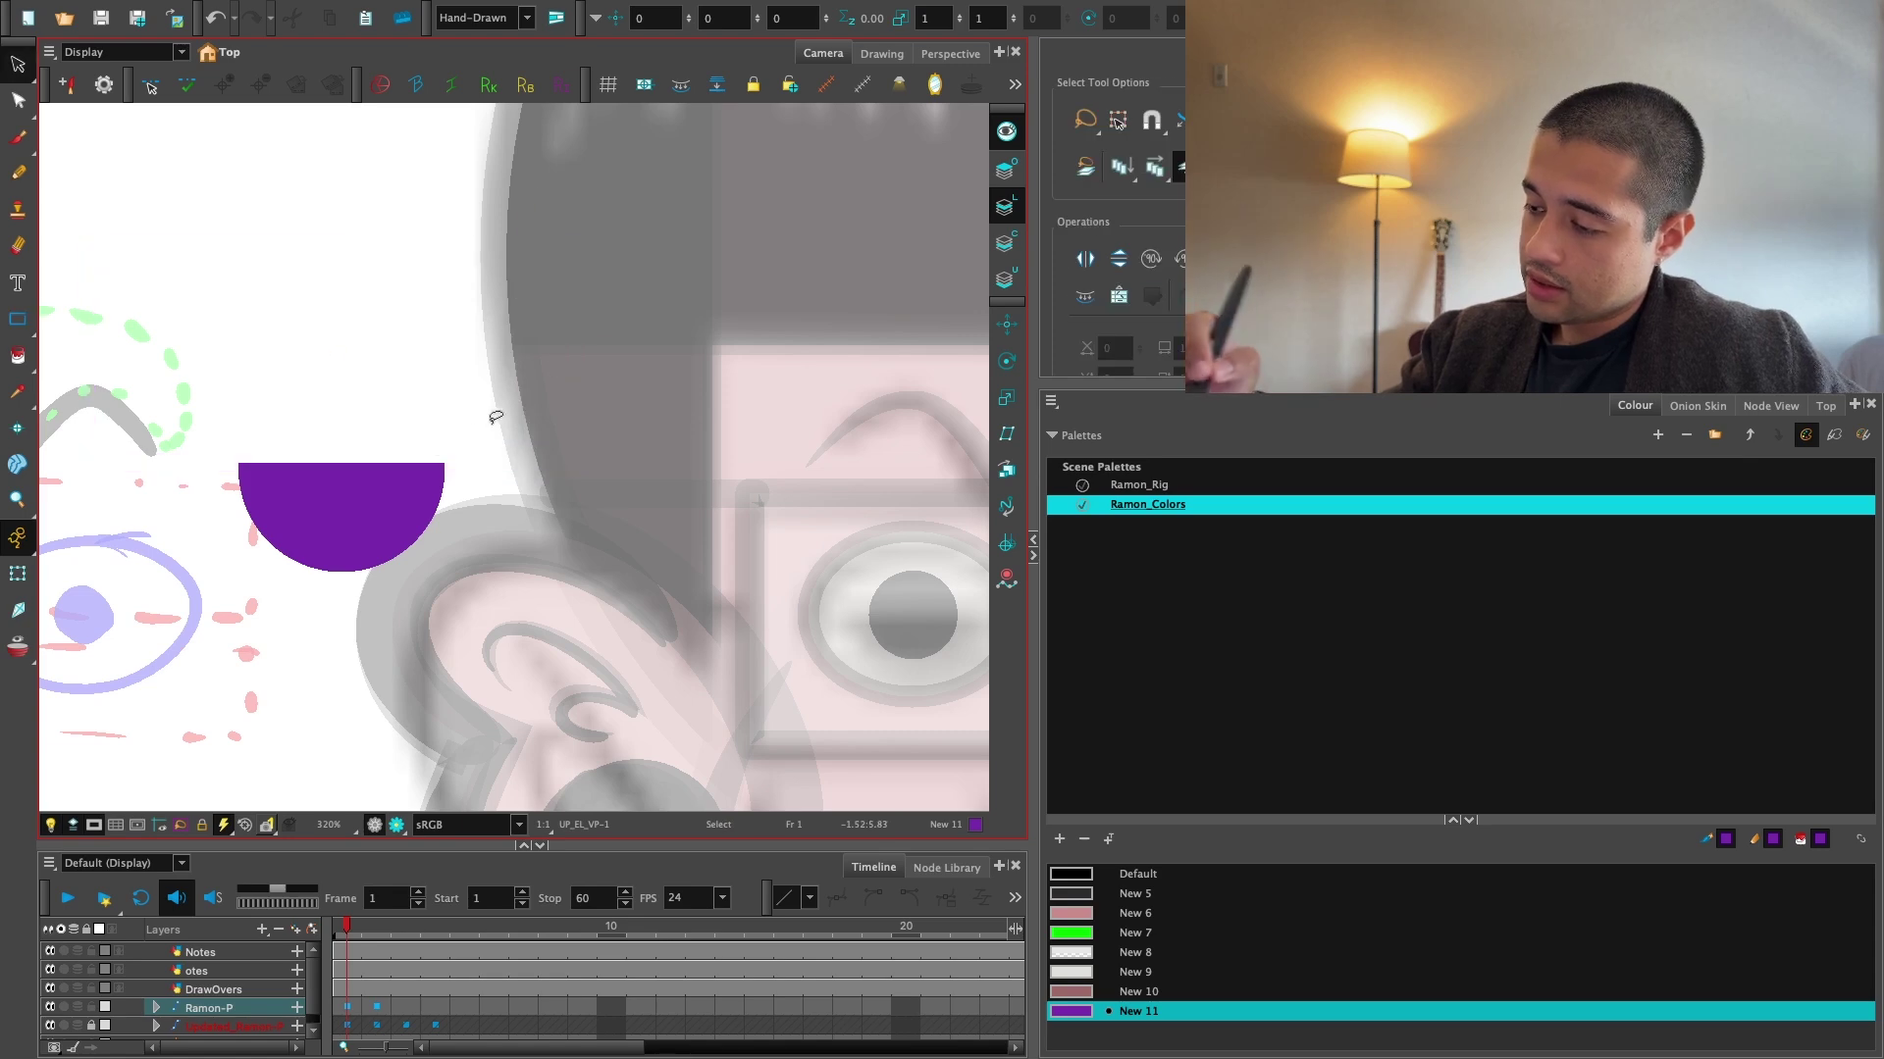
Select the purple half circle and turn it over so its rounded side faces up.
drag(389, 459, 481, 456)
key(2)
click(414, 520)
key(1)
key(1)
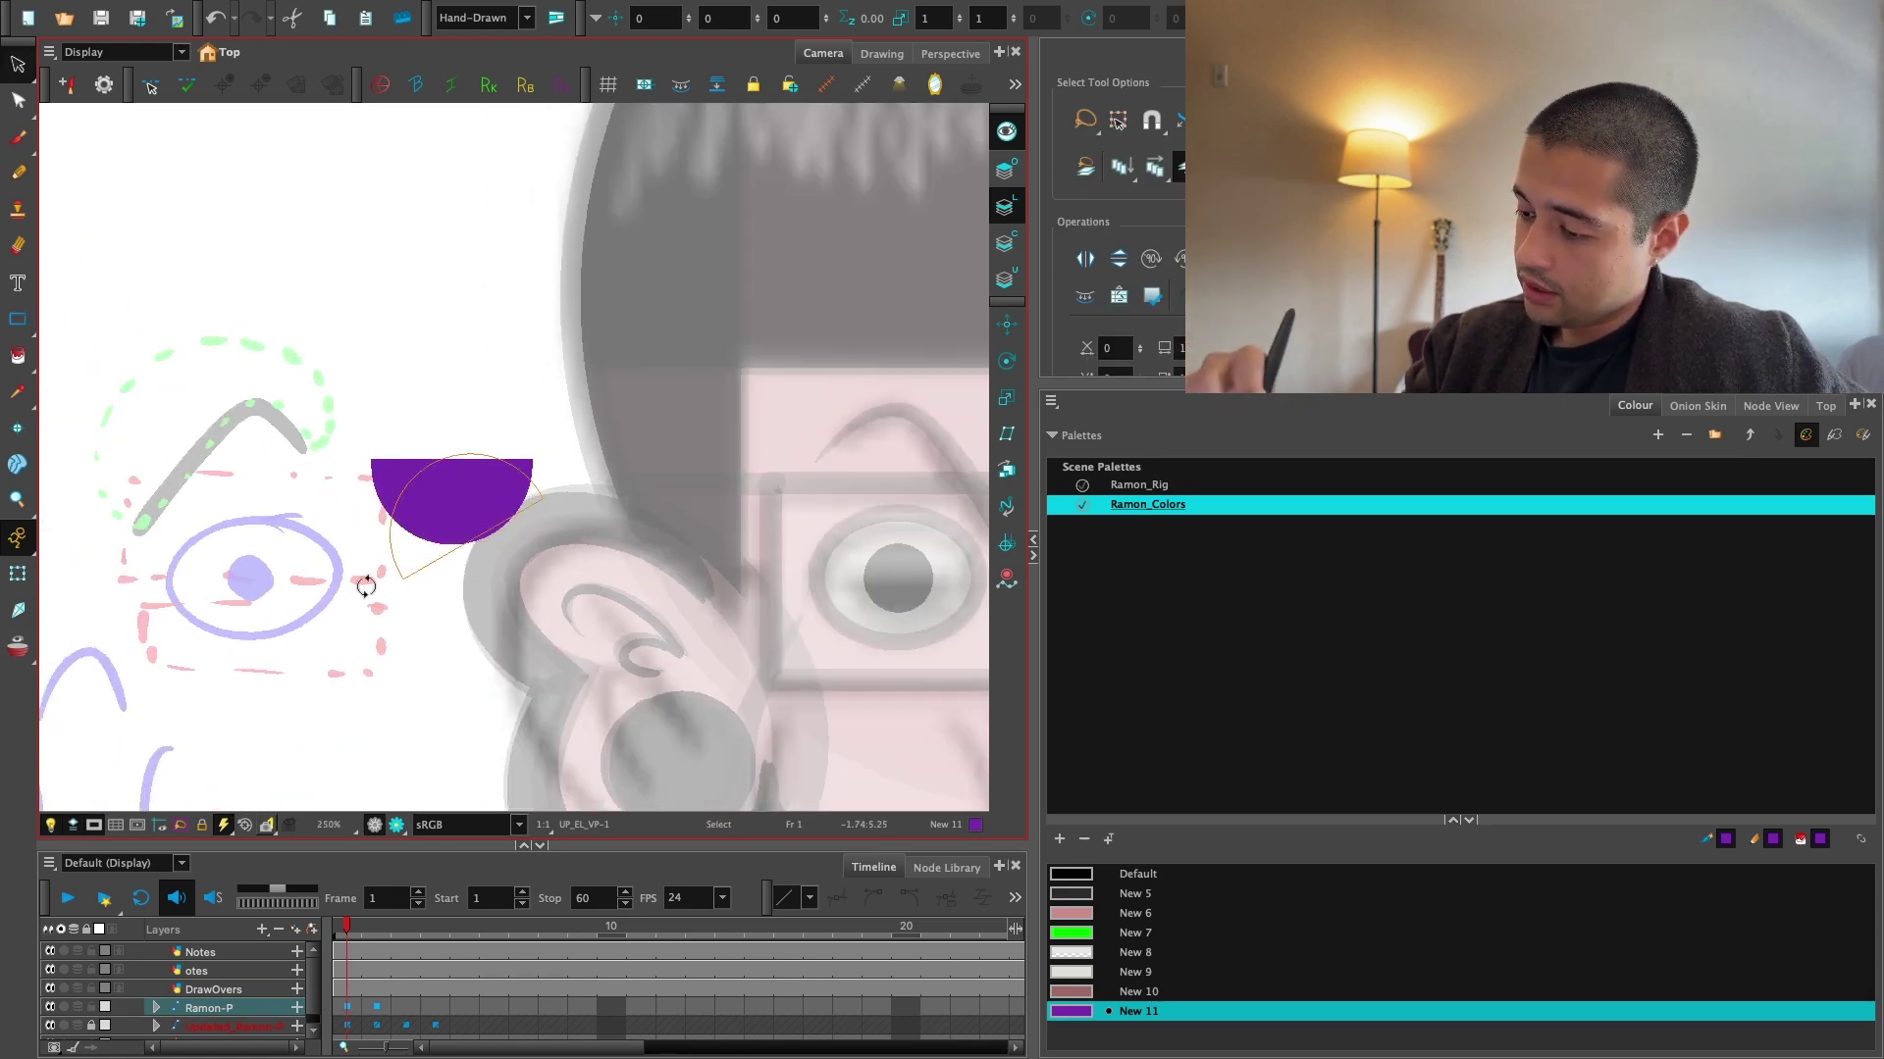
click(483, 490)
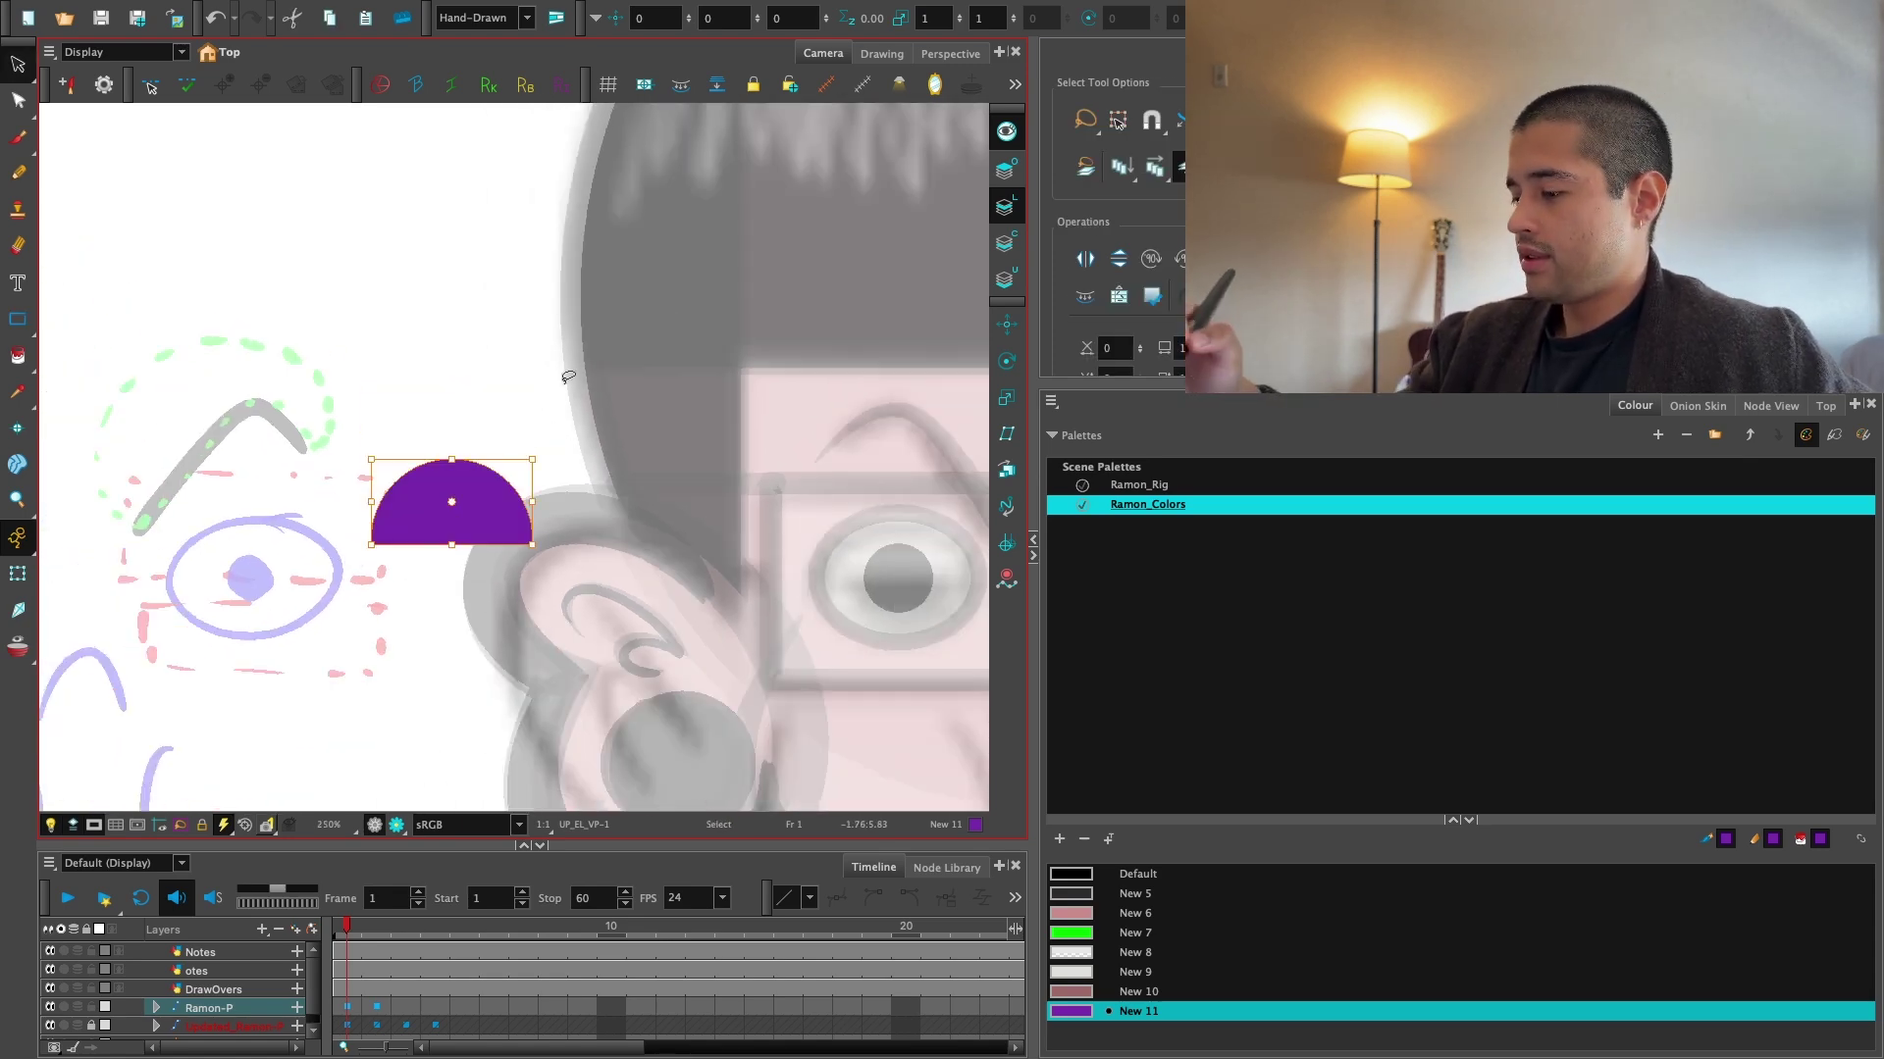
Scale the purple half circle down and move it beside the eye sketch.
drag(471, 507, 512, 468)
key(ctrl+z)
drag(480, 514, 475, 514)
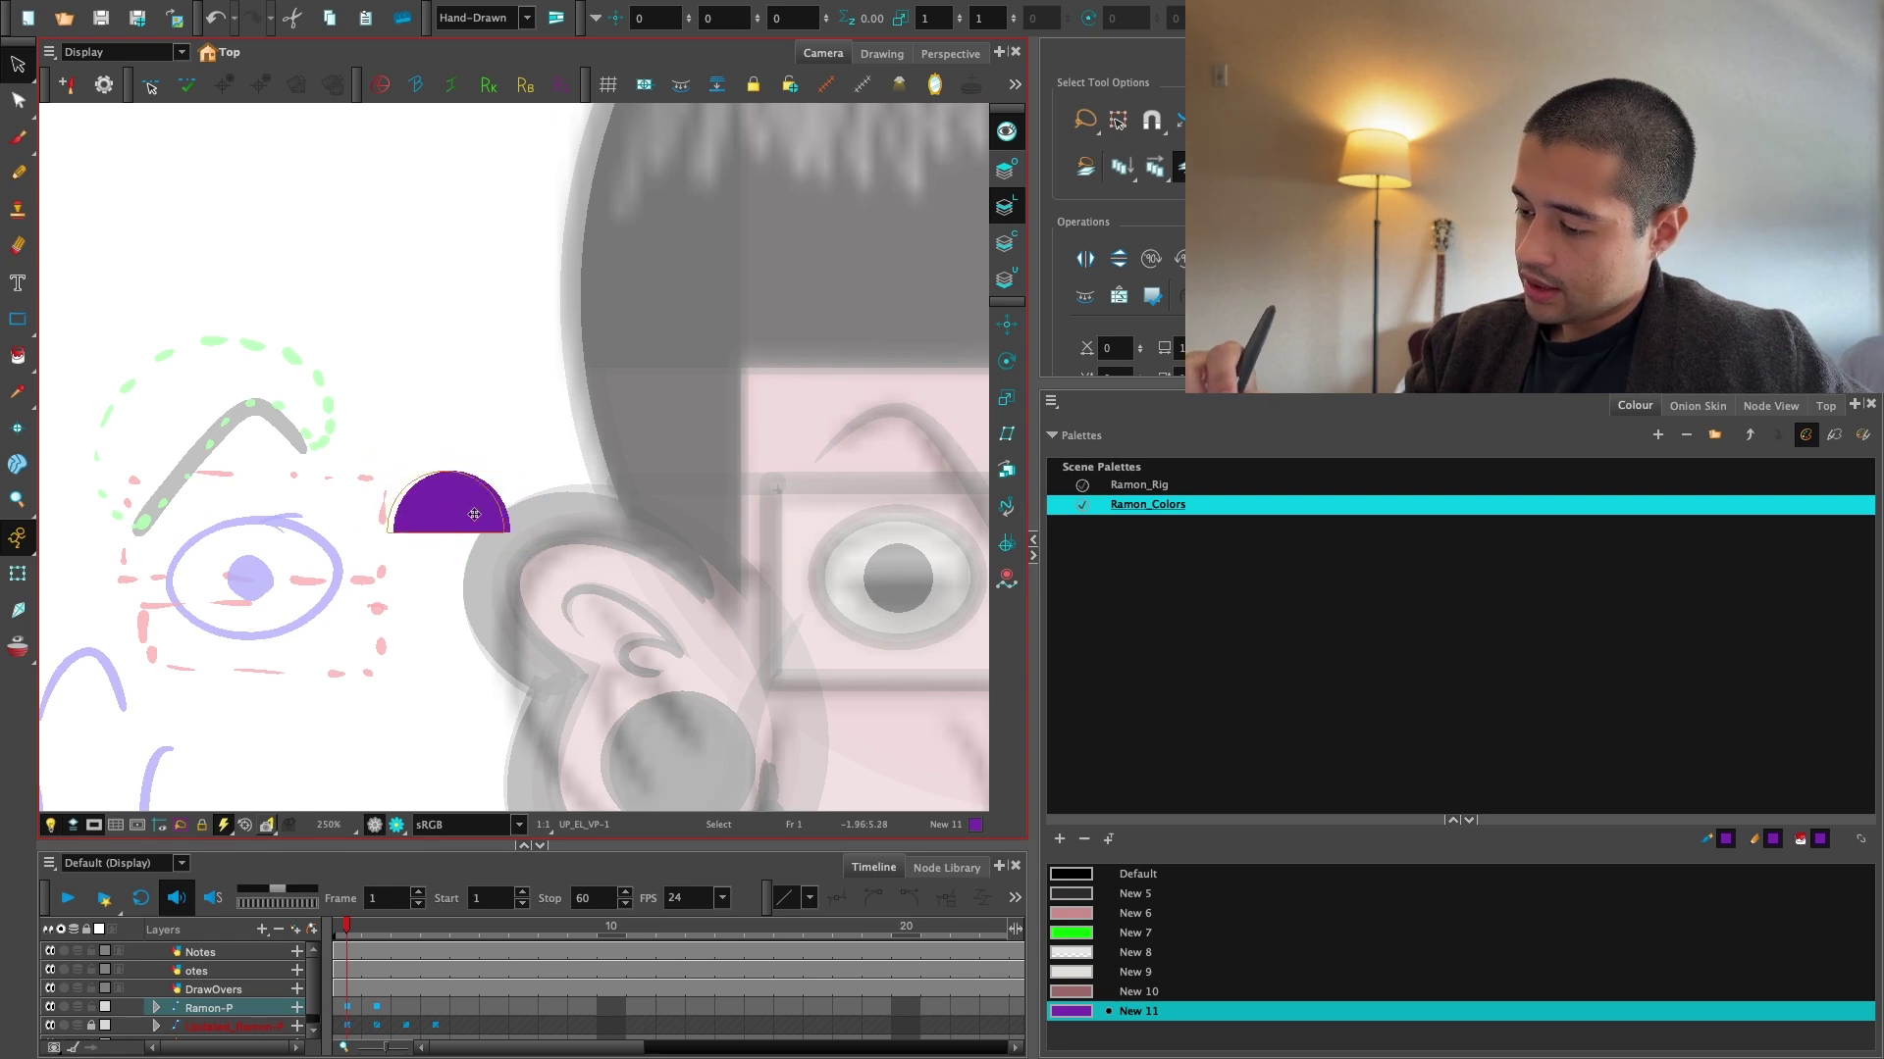
Set the purple swatch's hue to 281 and lower its alpha to make it translucent.
double_click(1079, 1012)
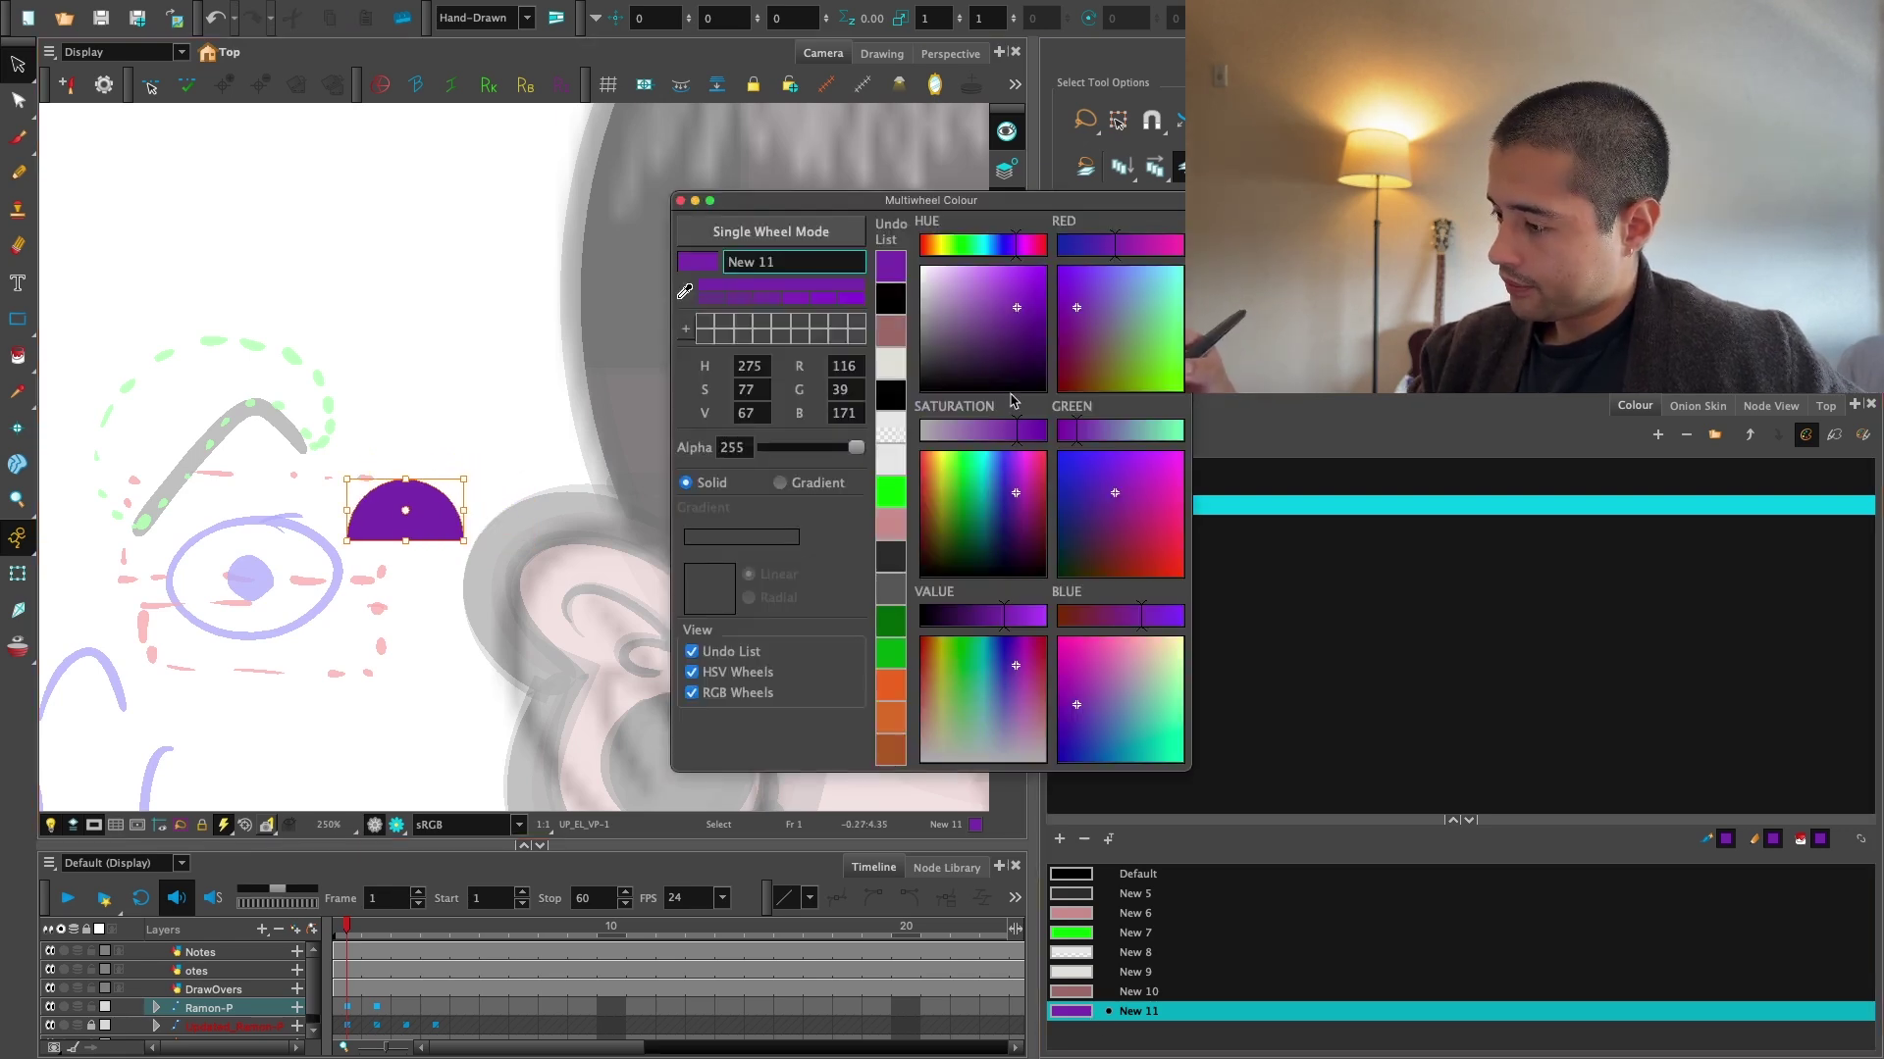
click(1018, 251)
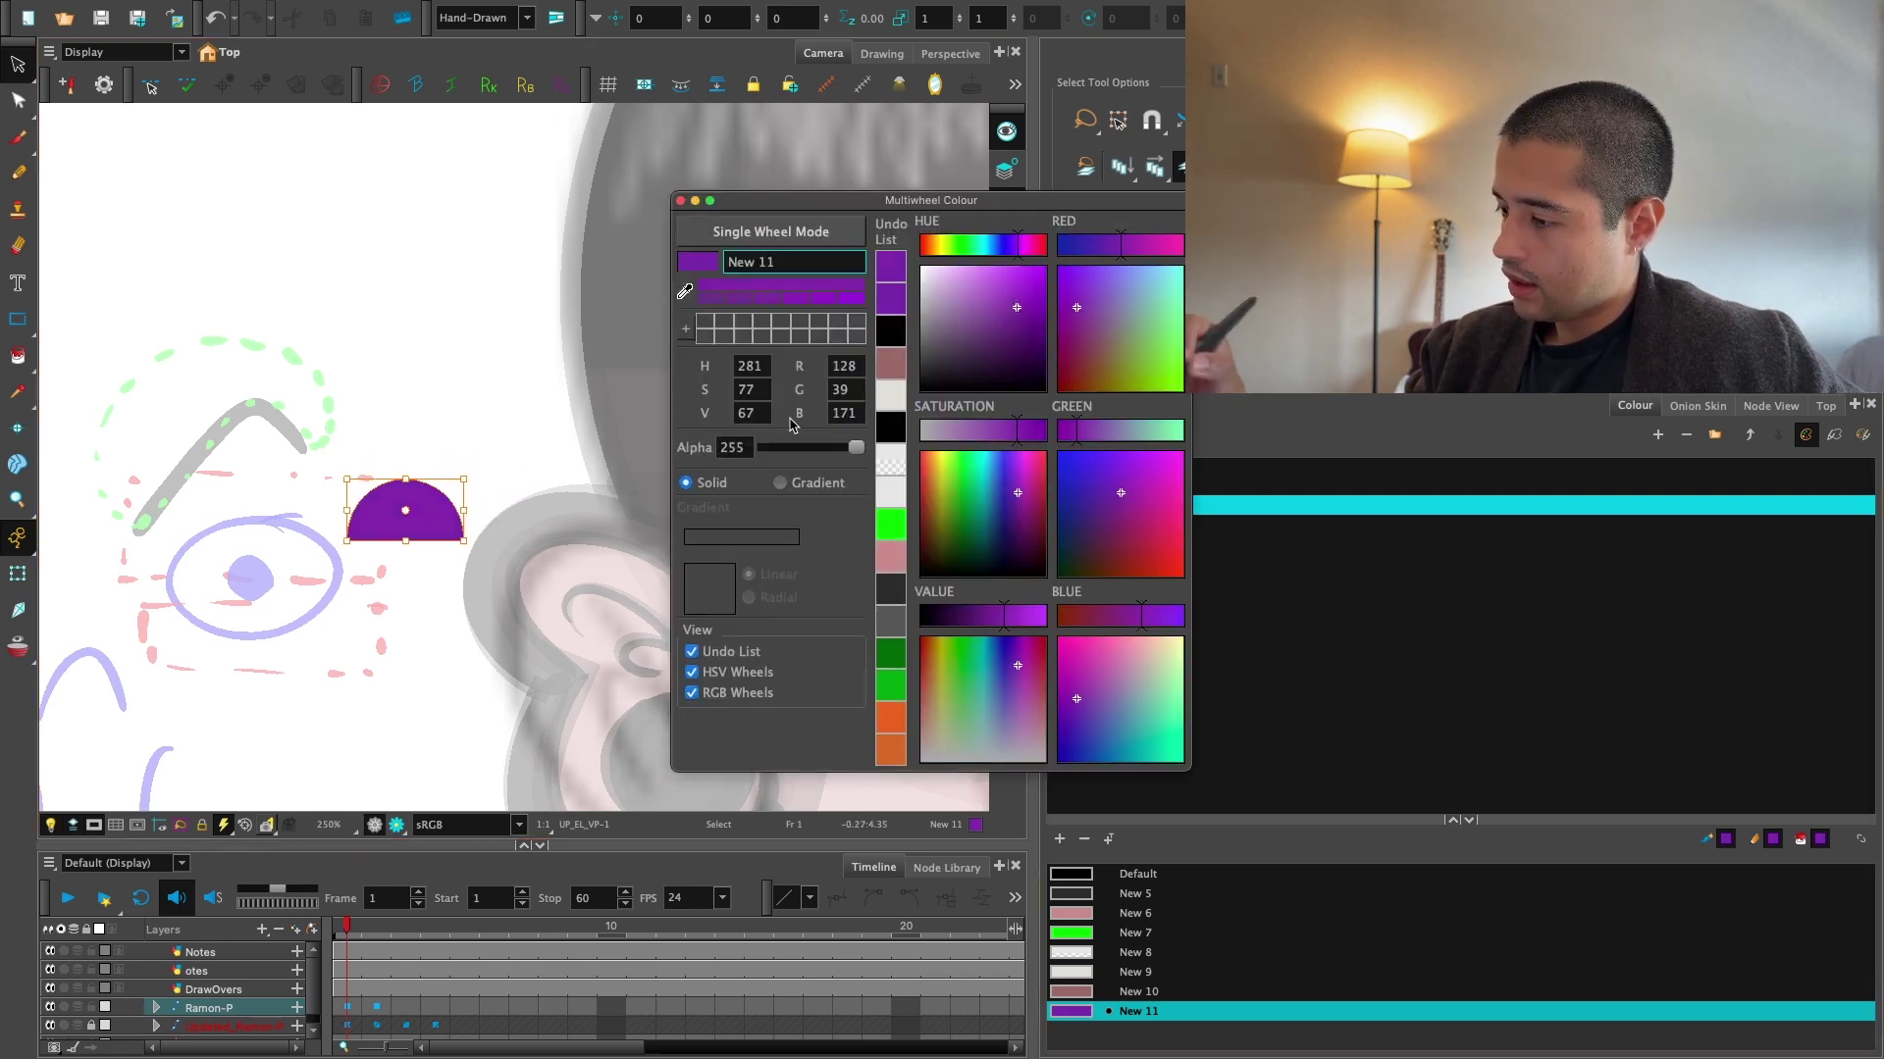
click(679, 201)
Try moving the upper eyelid down over the eye with the Transform tool, and undo the move.
click(18, 574)
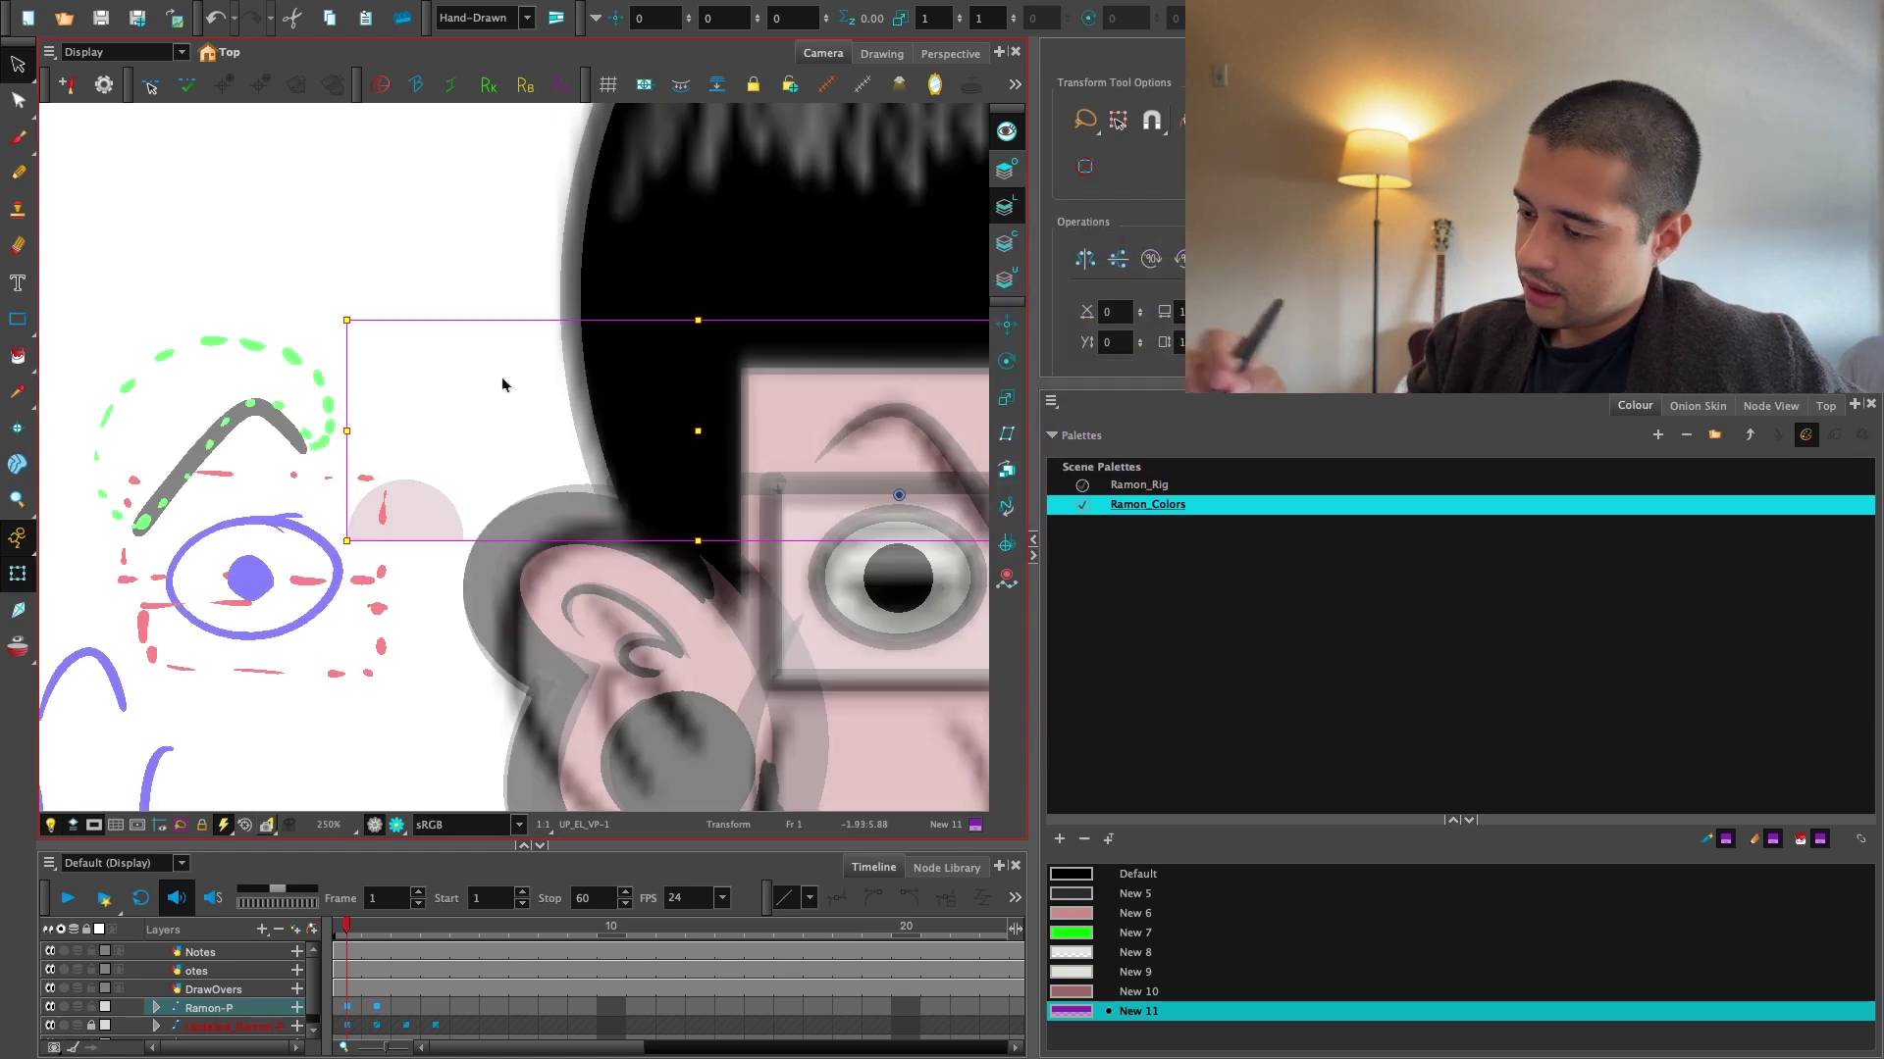
key(1)
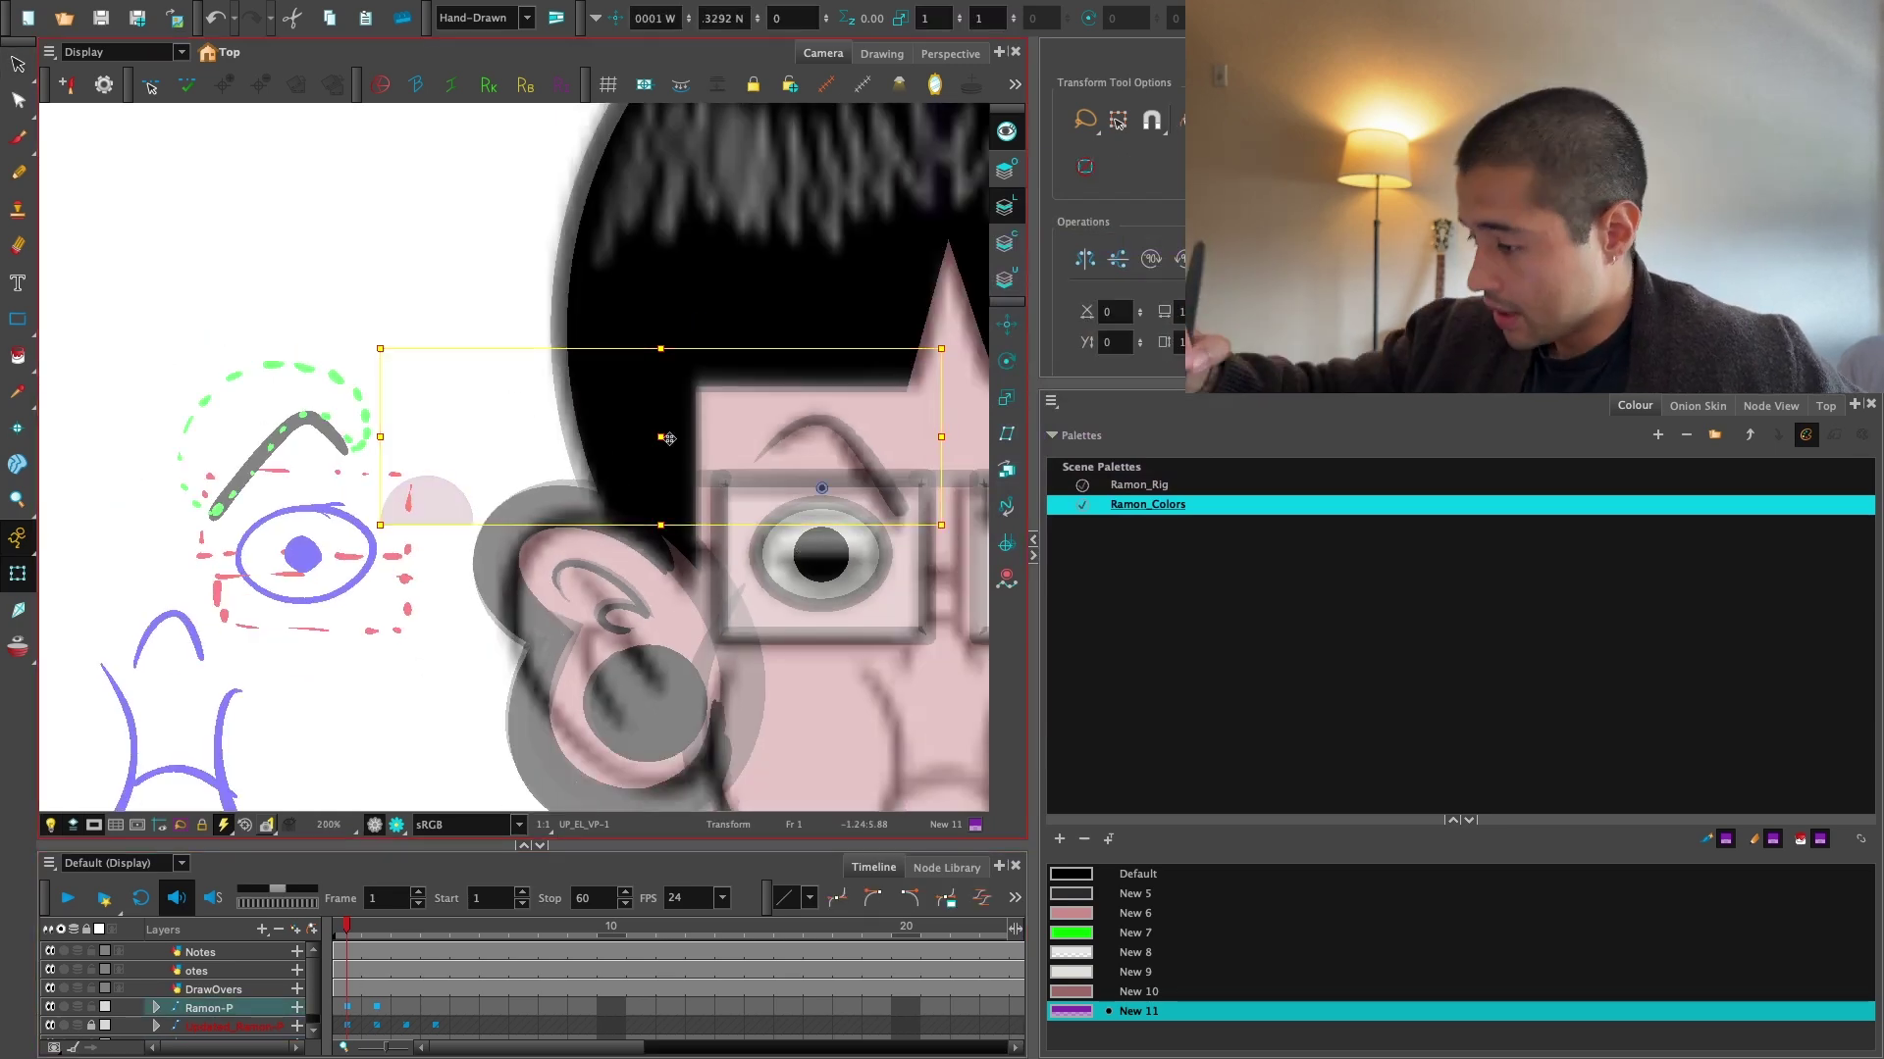
mouse_move(667, 438)
mouse_down()
mouse_move(659, 496)
mouse_move(652, 424)
mouse_move(652, 517)
mouse_up()
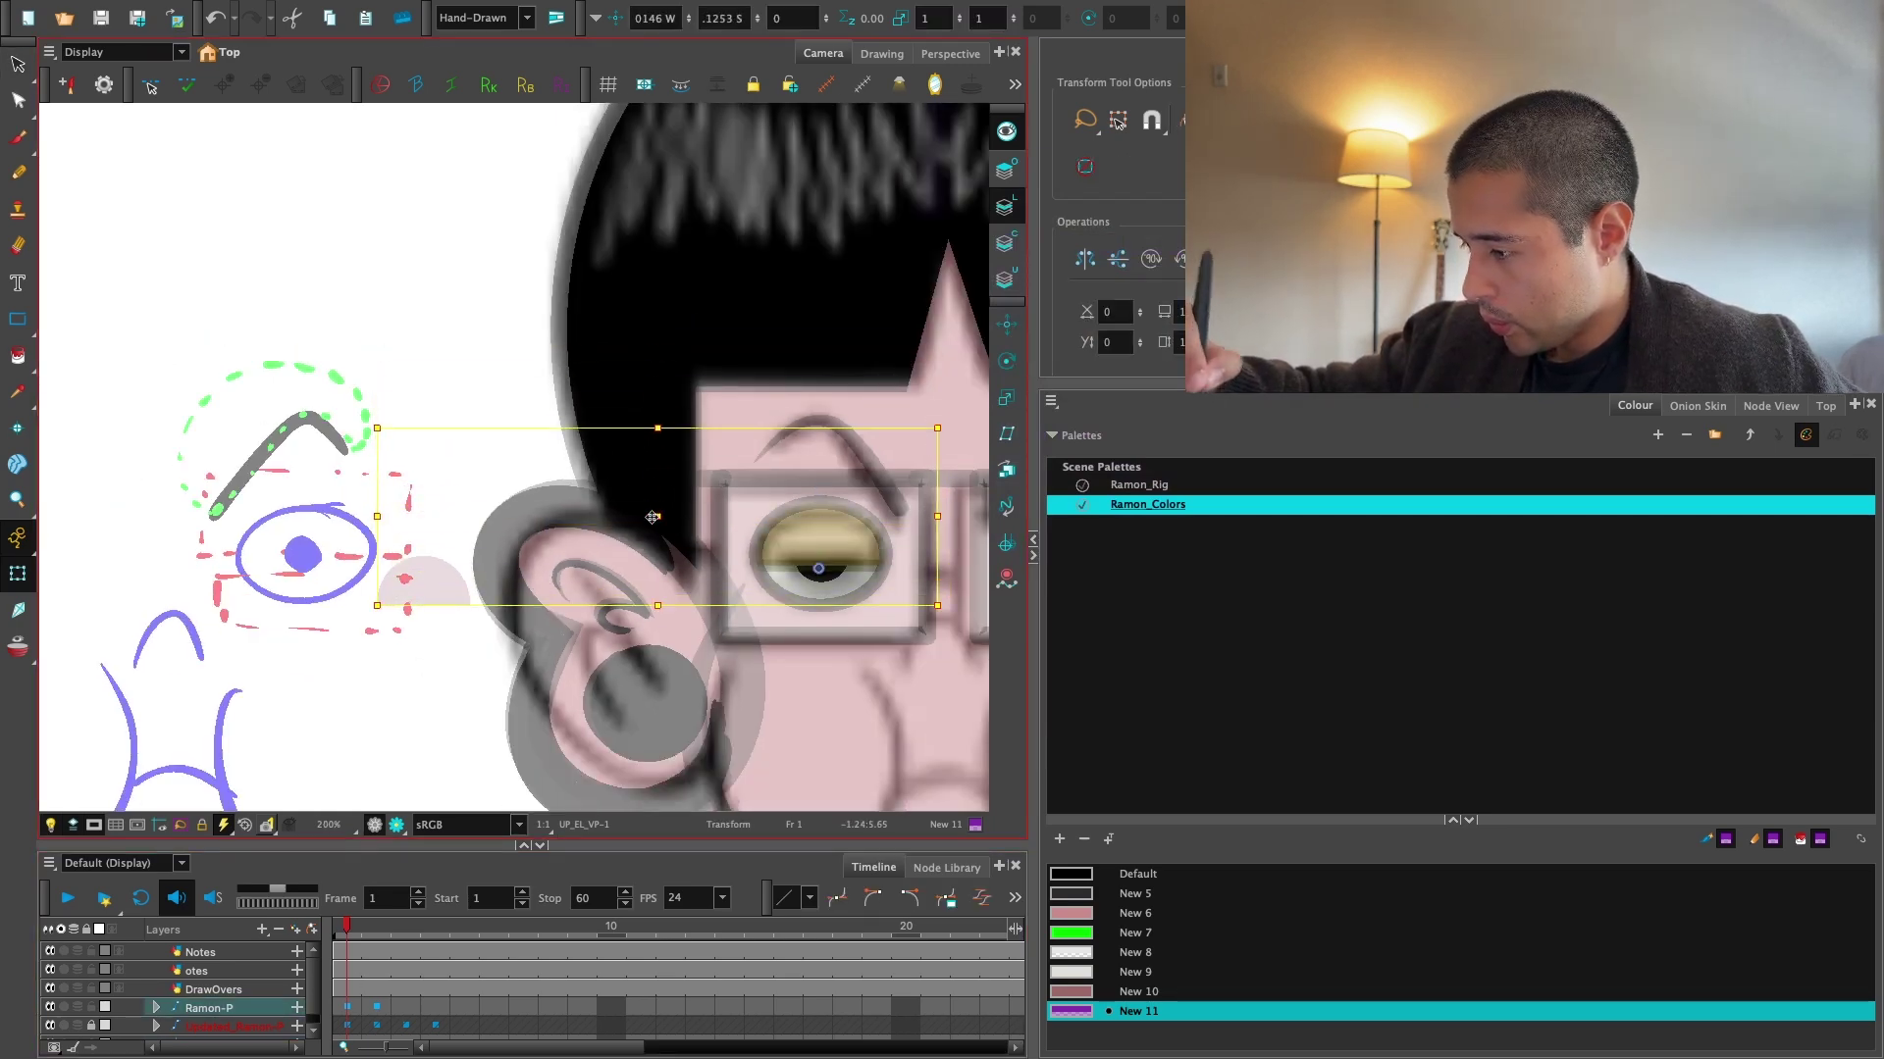
key(ctrl+z)
Raise the purple half circle to the upper corner of the eye sketch and return to the node network.
key(alt+s)
drag(445, 504, 445, 483)
click(1771, 405)
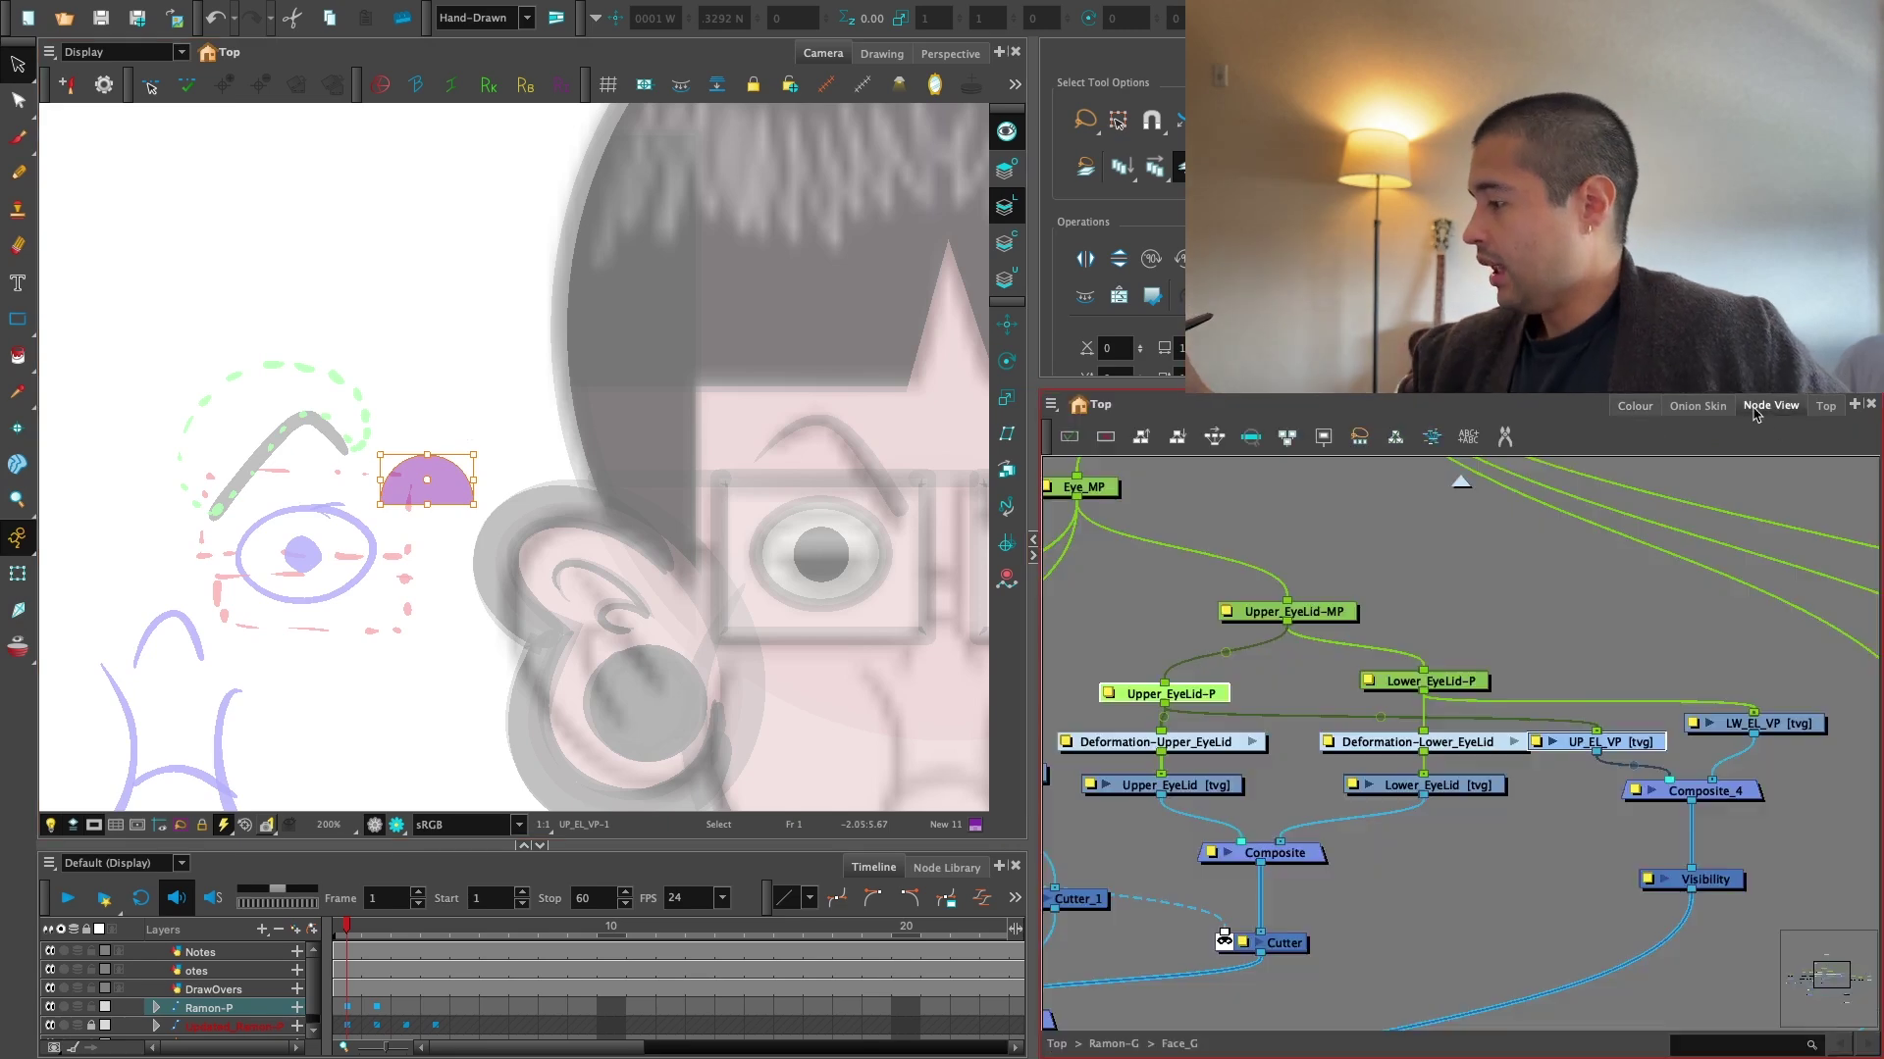
Tidy the VP branch by aligning UP_EL_VP beside LW_EL_VP above Composite_4 and its Visibility node.
scroll(1607, 681, down, 1)
drag(1479, 756, 1568, 737)
click(1573, 727)
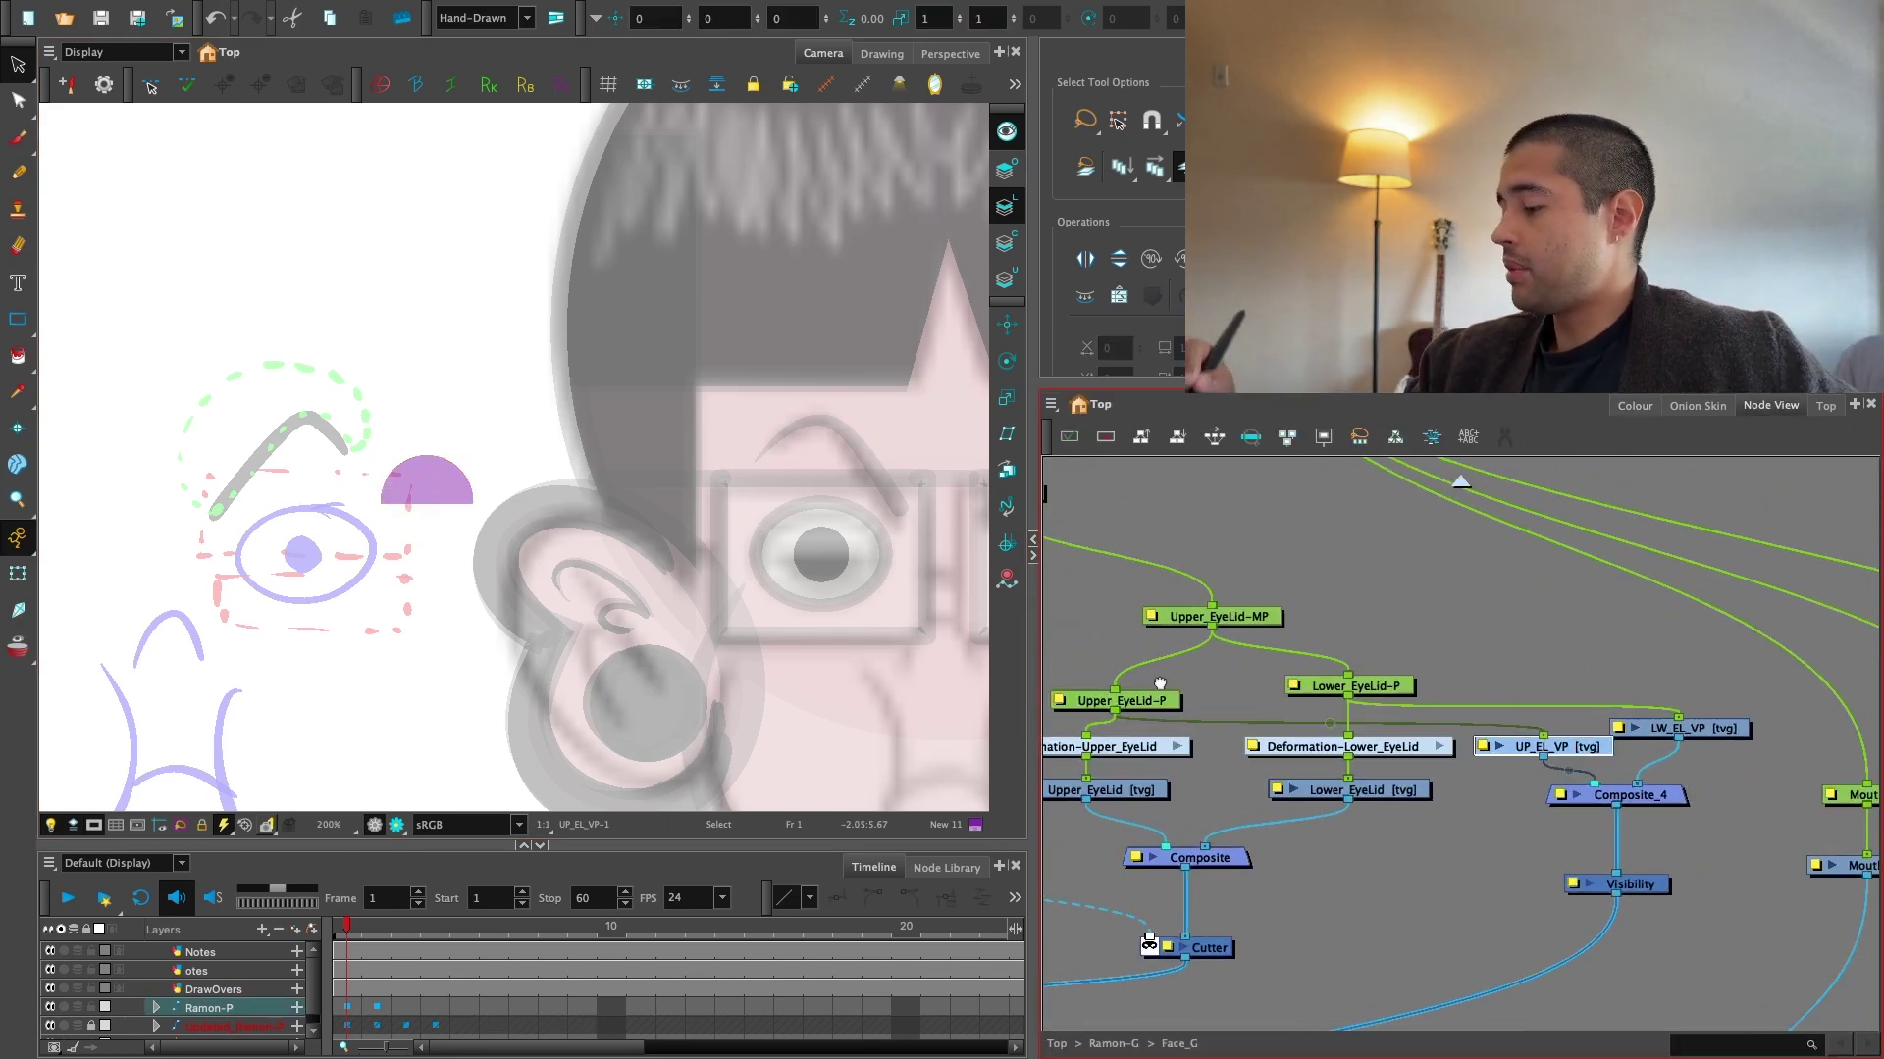
scroll(1276, 745, up, 2)
click(1218, 788)
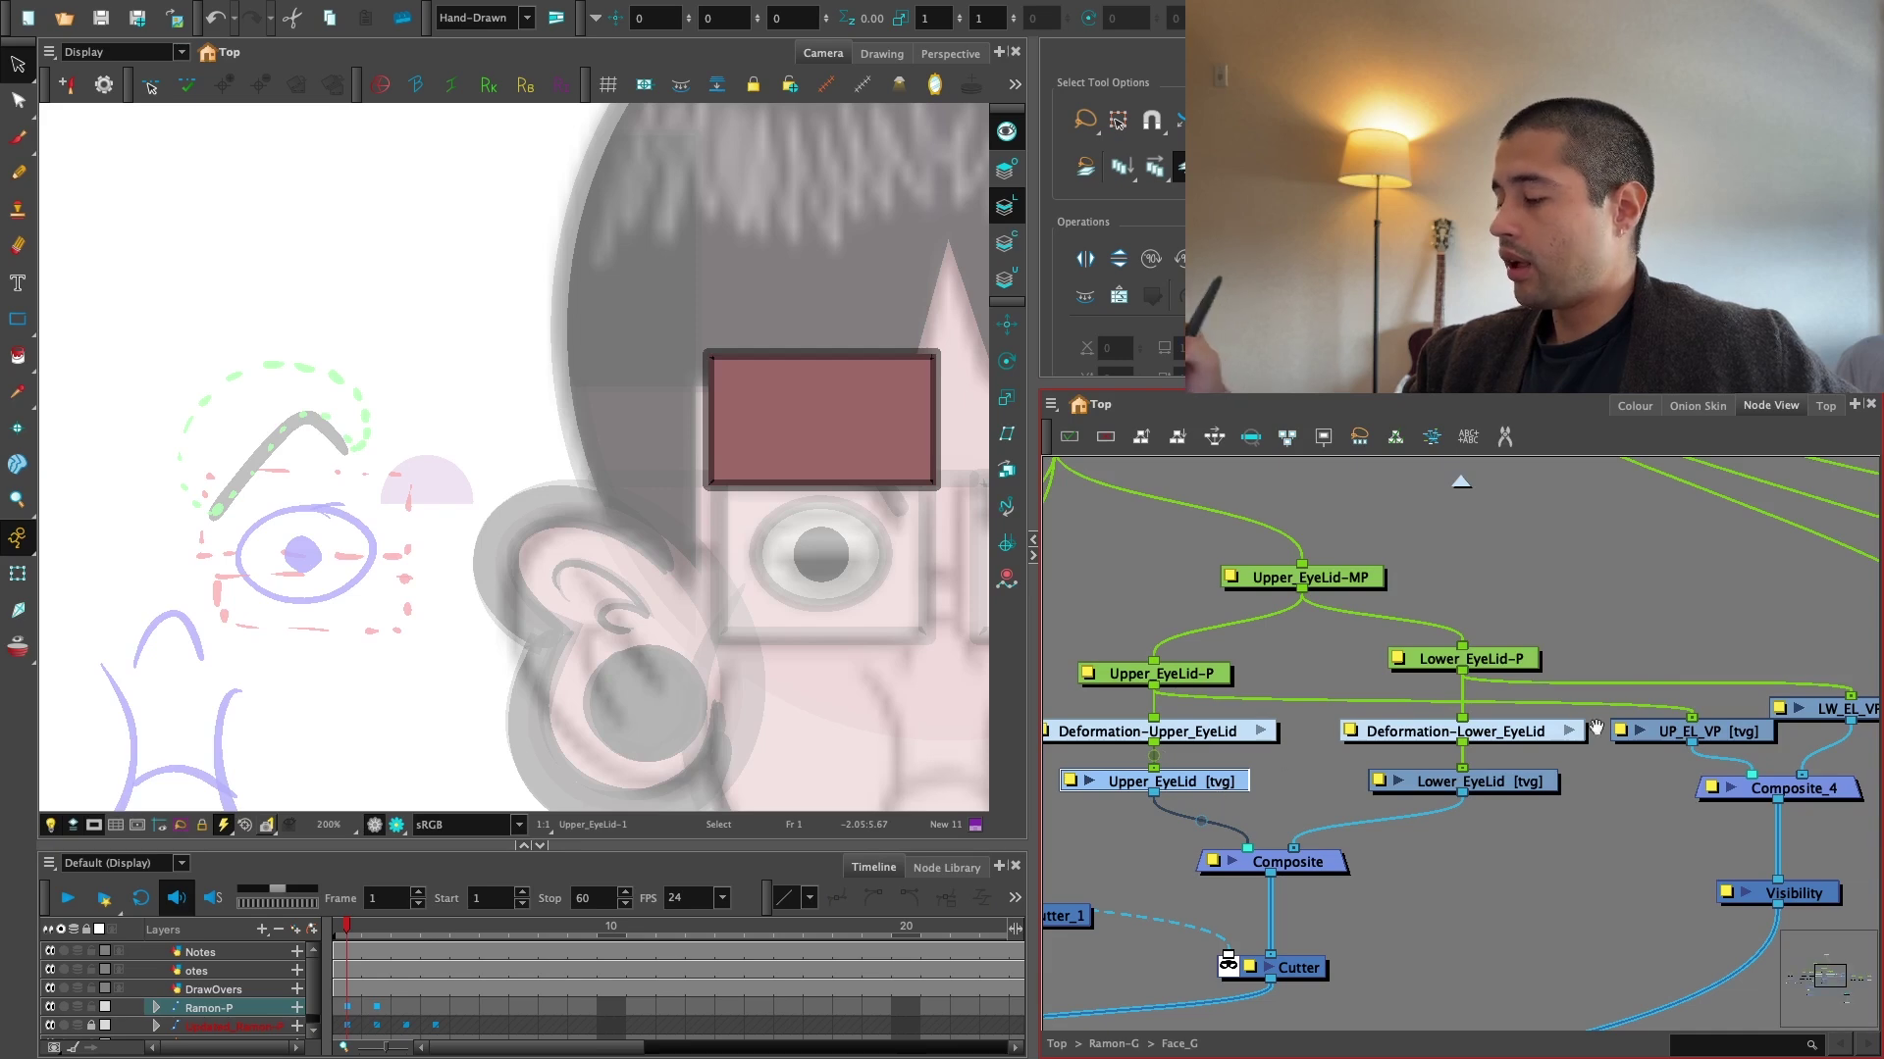
drag(1597, 728, 1342, 674)
drag(1565, 688, 1577, 712)
drag(1496, 769, 1513, 792)
click(1437, 708)
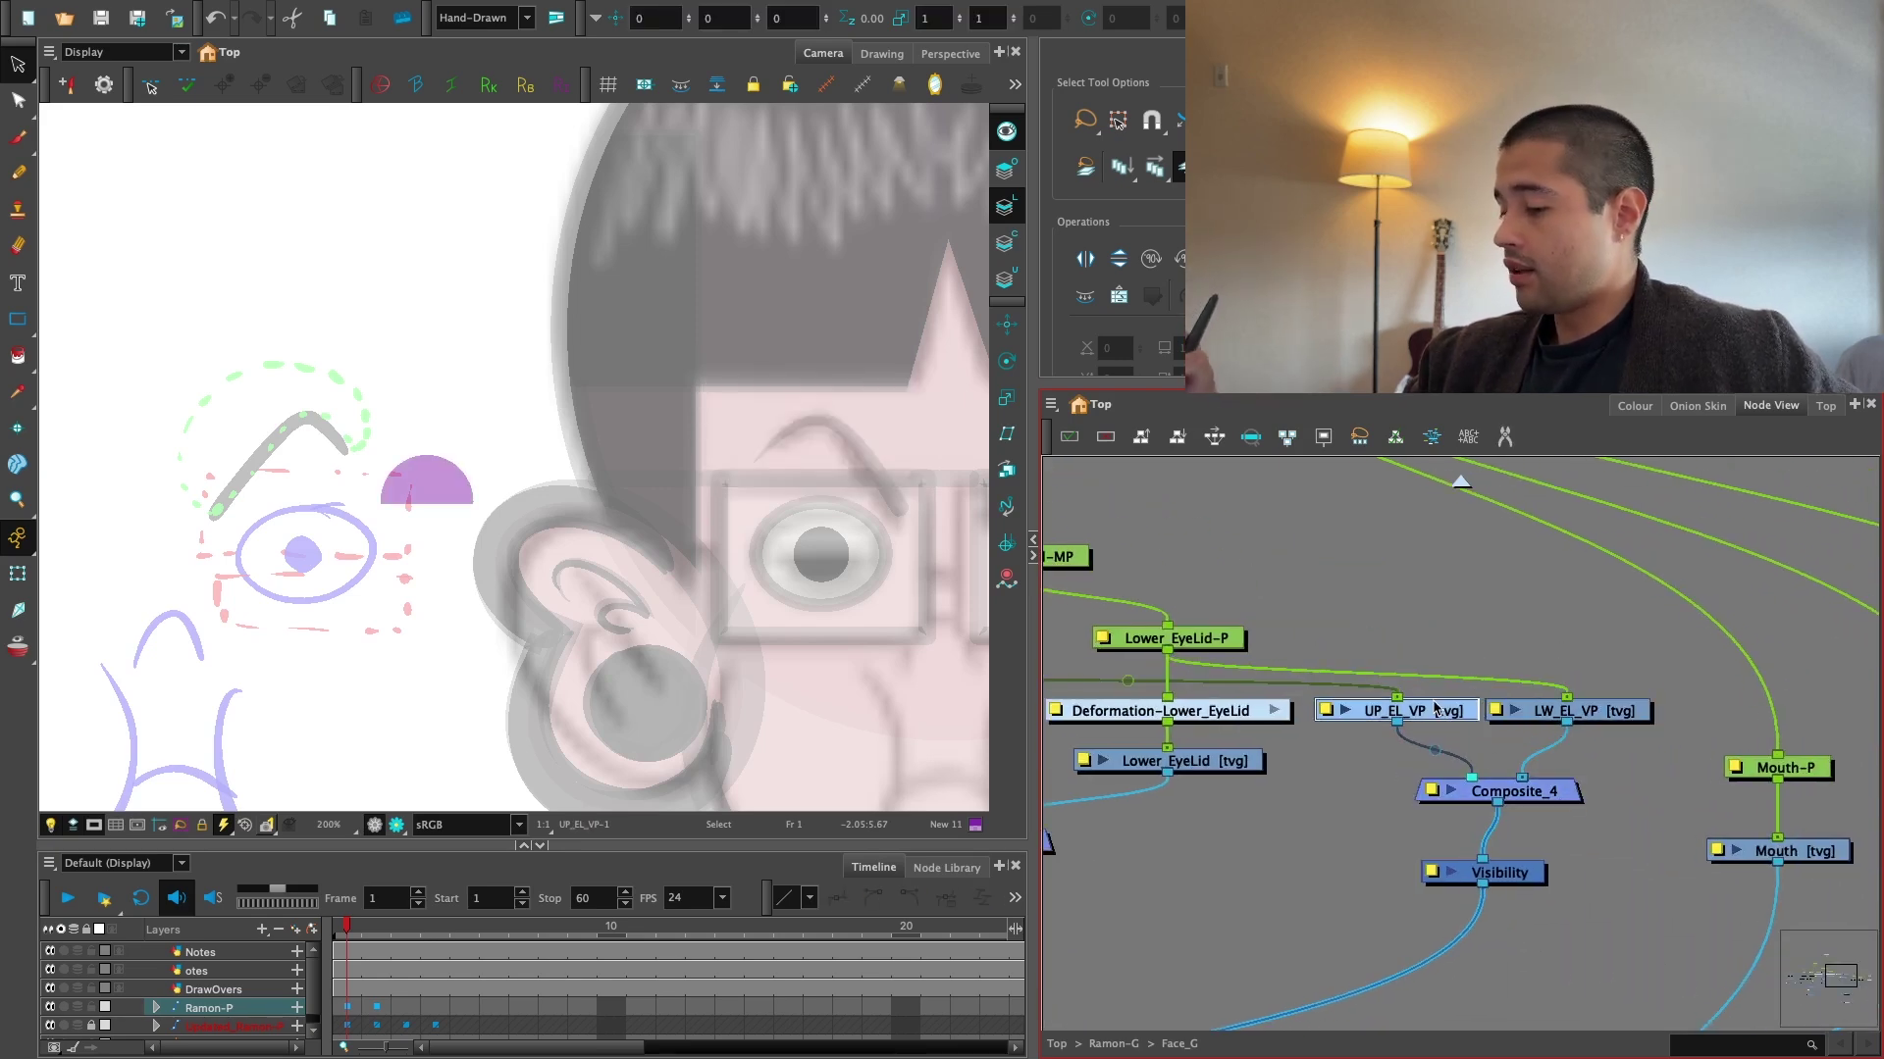
Copy the half circle into LW_EL_VP, flip it upside down and place it at the eye sketch's lower corner.
click(427, 480)
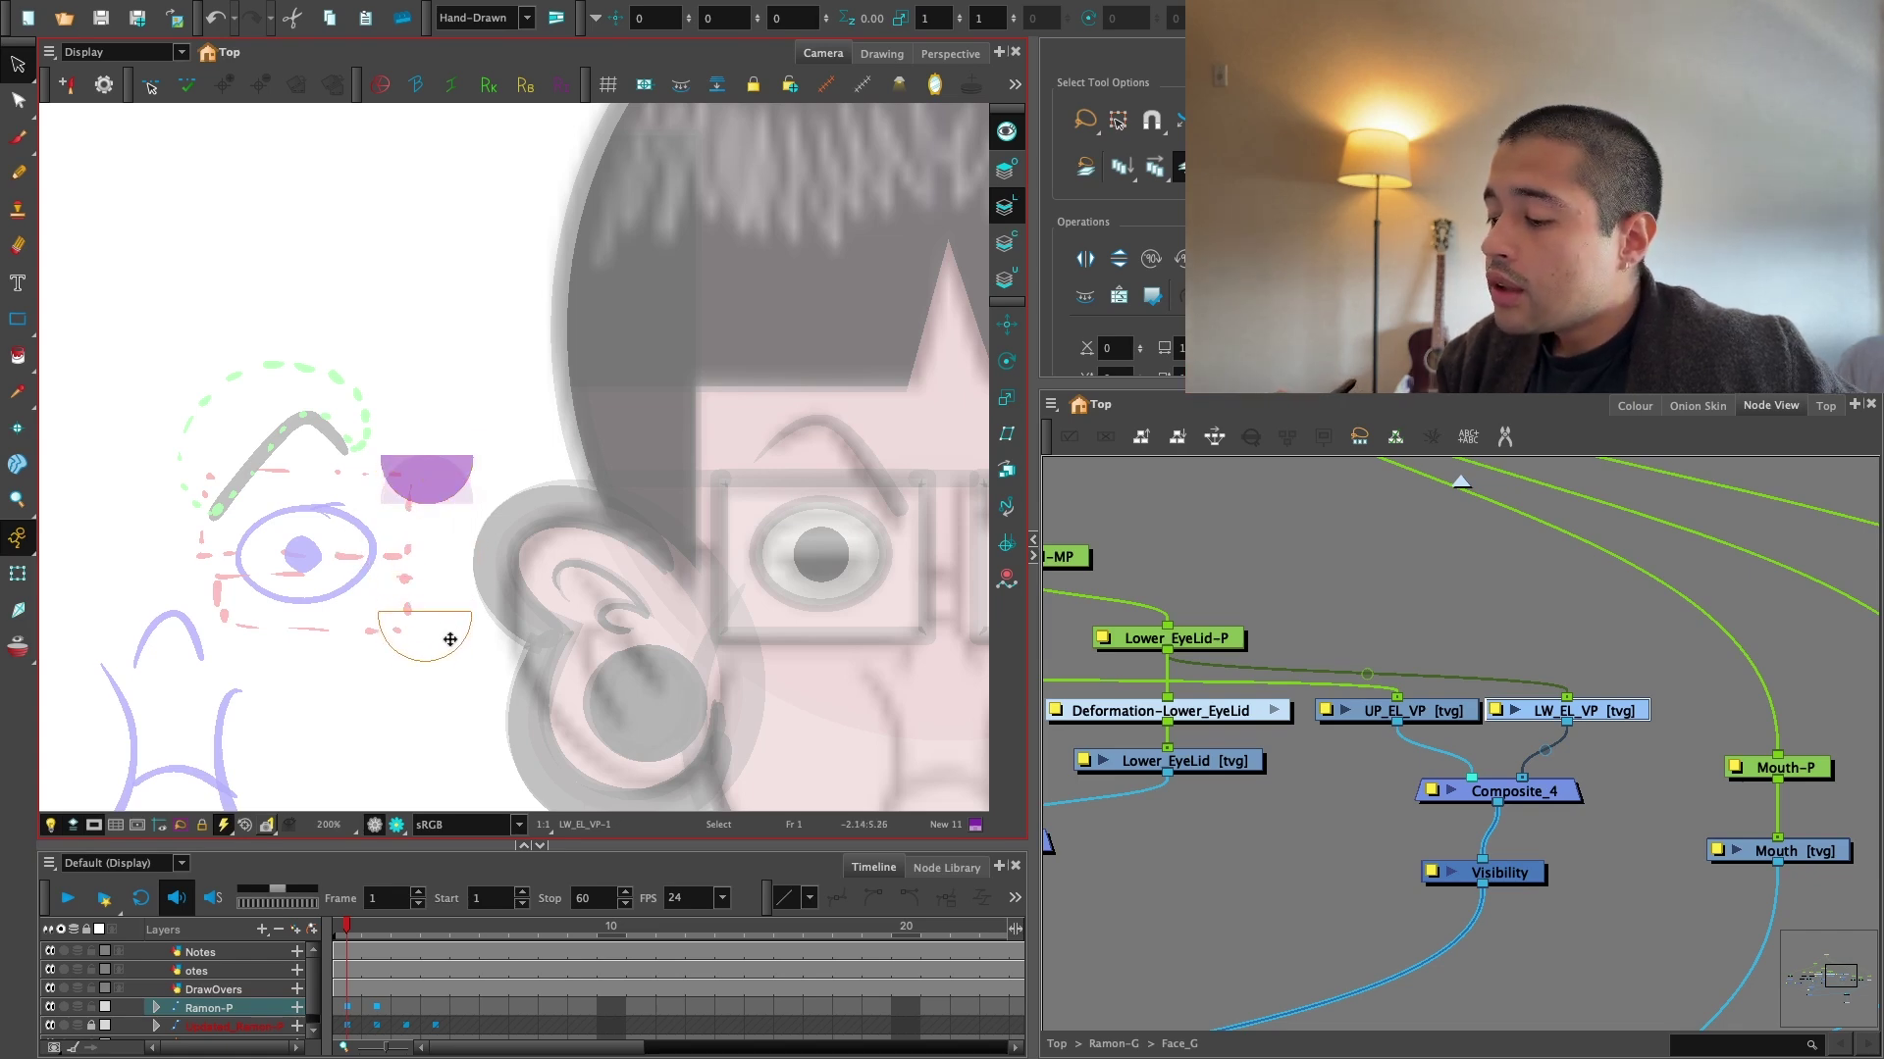
drag(450, 640, 447, 580)
Try moving the lower eyelid's parent peg with the Transform tool, undo the change and clear the selection.
click(18, 574)
key(b)
key(ctrl+z)
click(1615, 644)
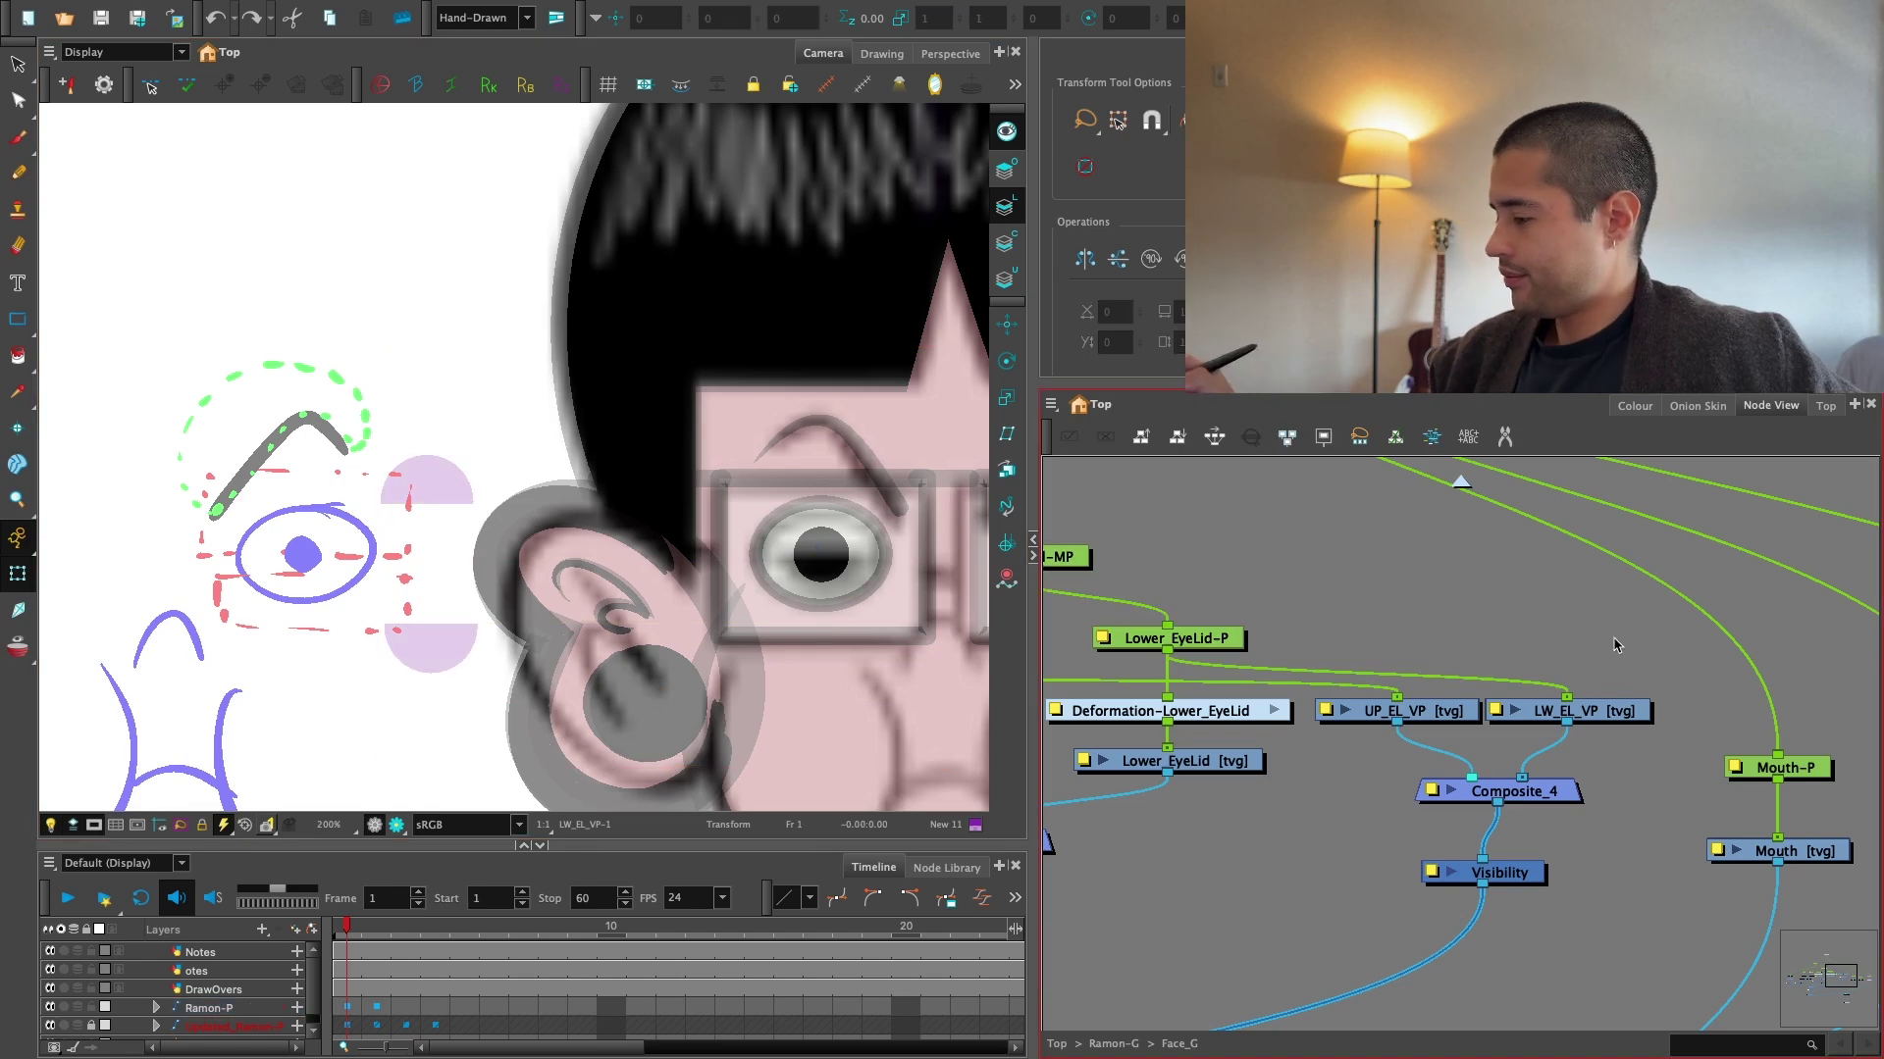
Examine the two VP half circles' placement beside the whole head and their nodes in the network.
key(1)
key(1)
key(1)
key(1)
key(space)
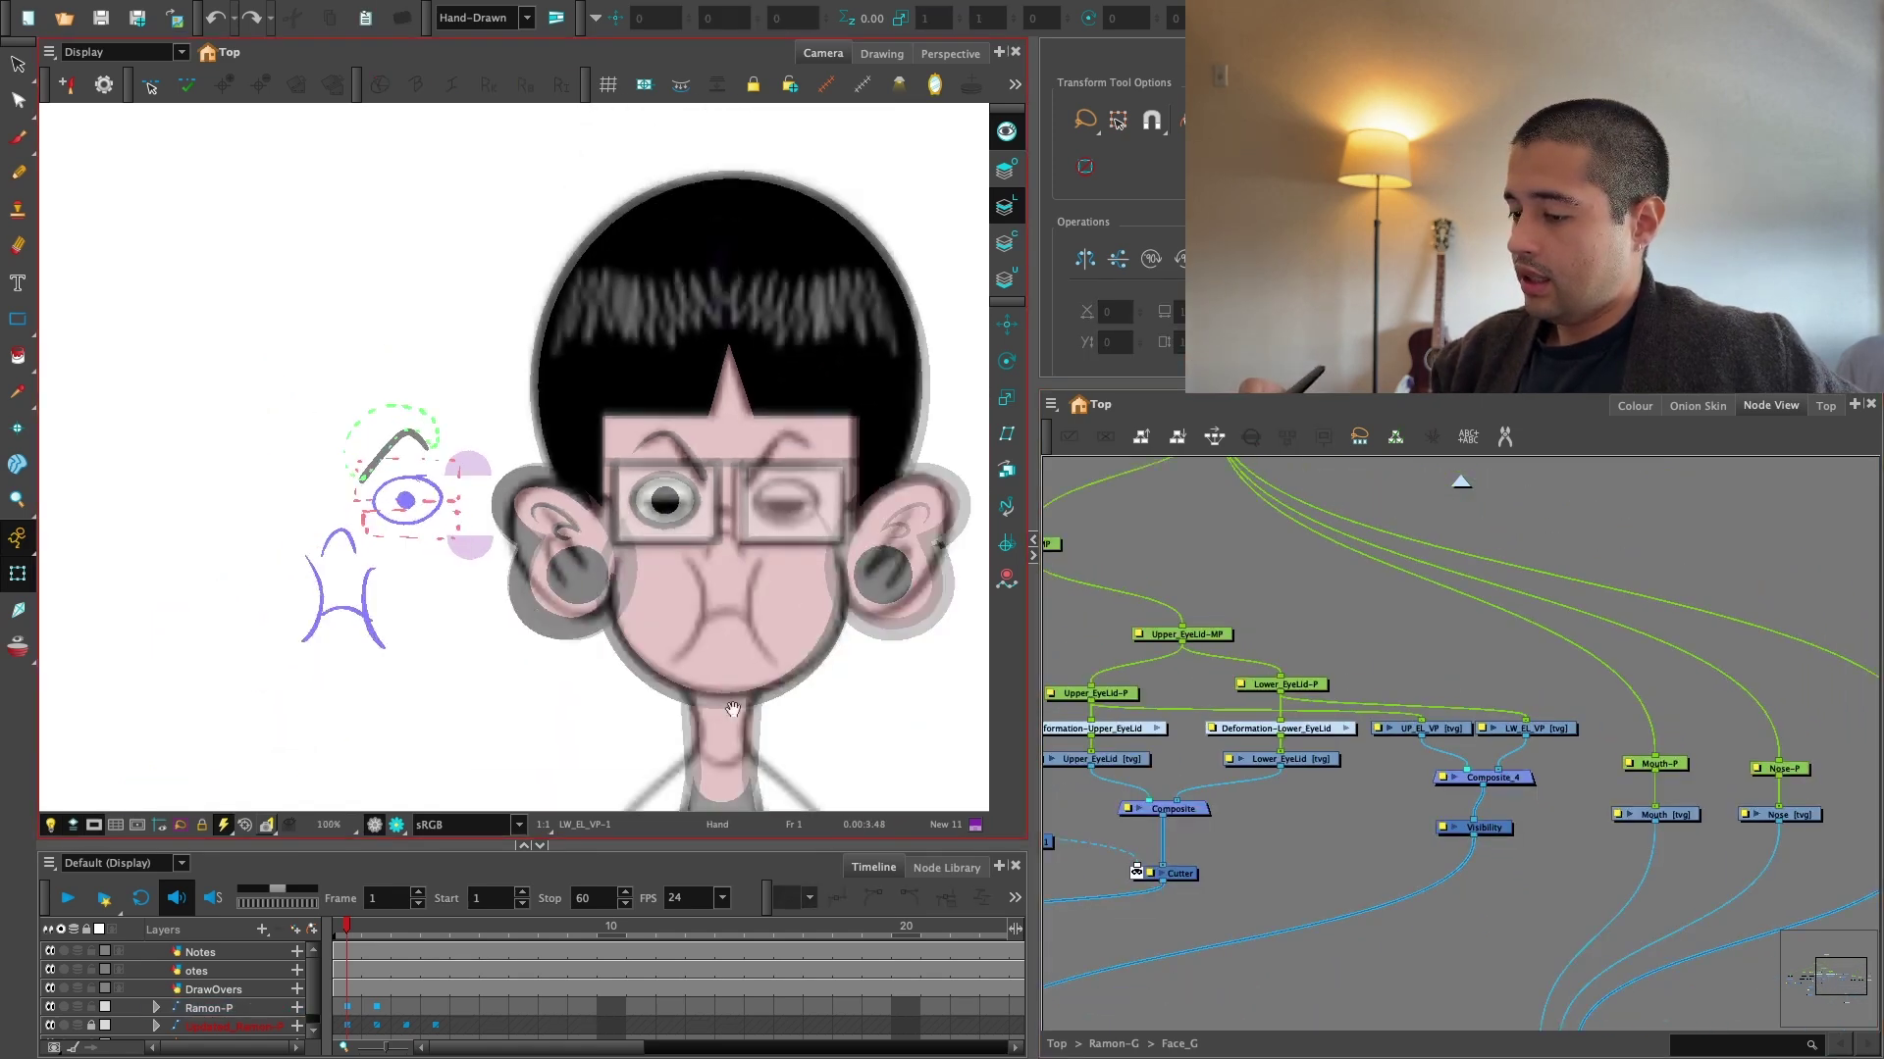
key(1)
key(2)
key(2)
key(2)
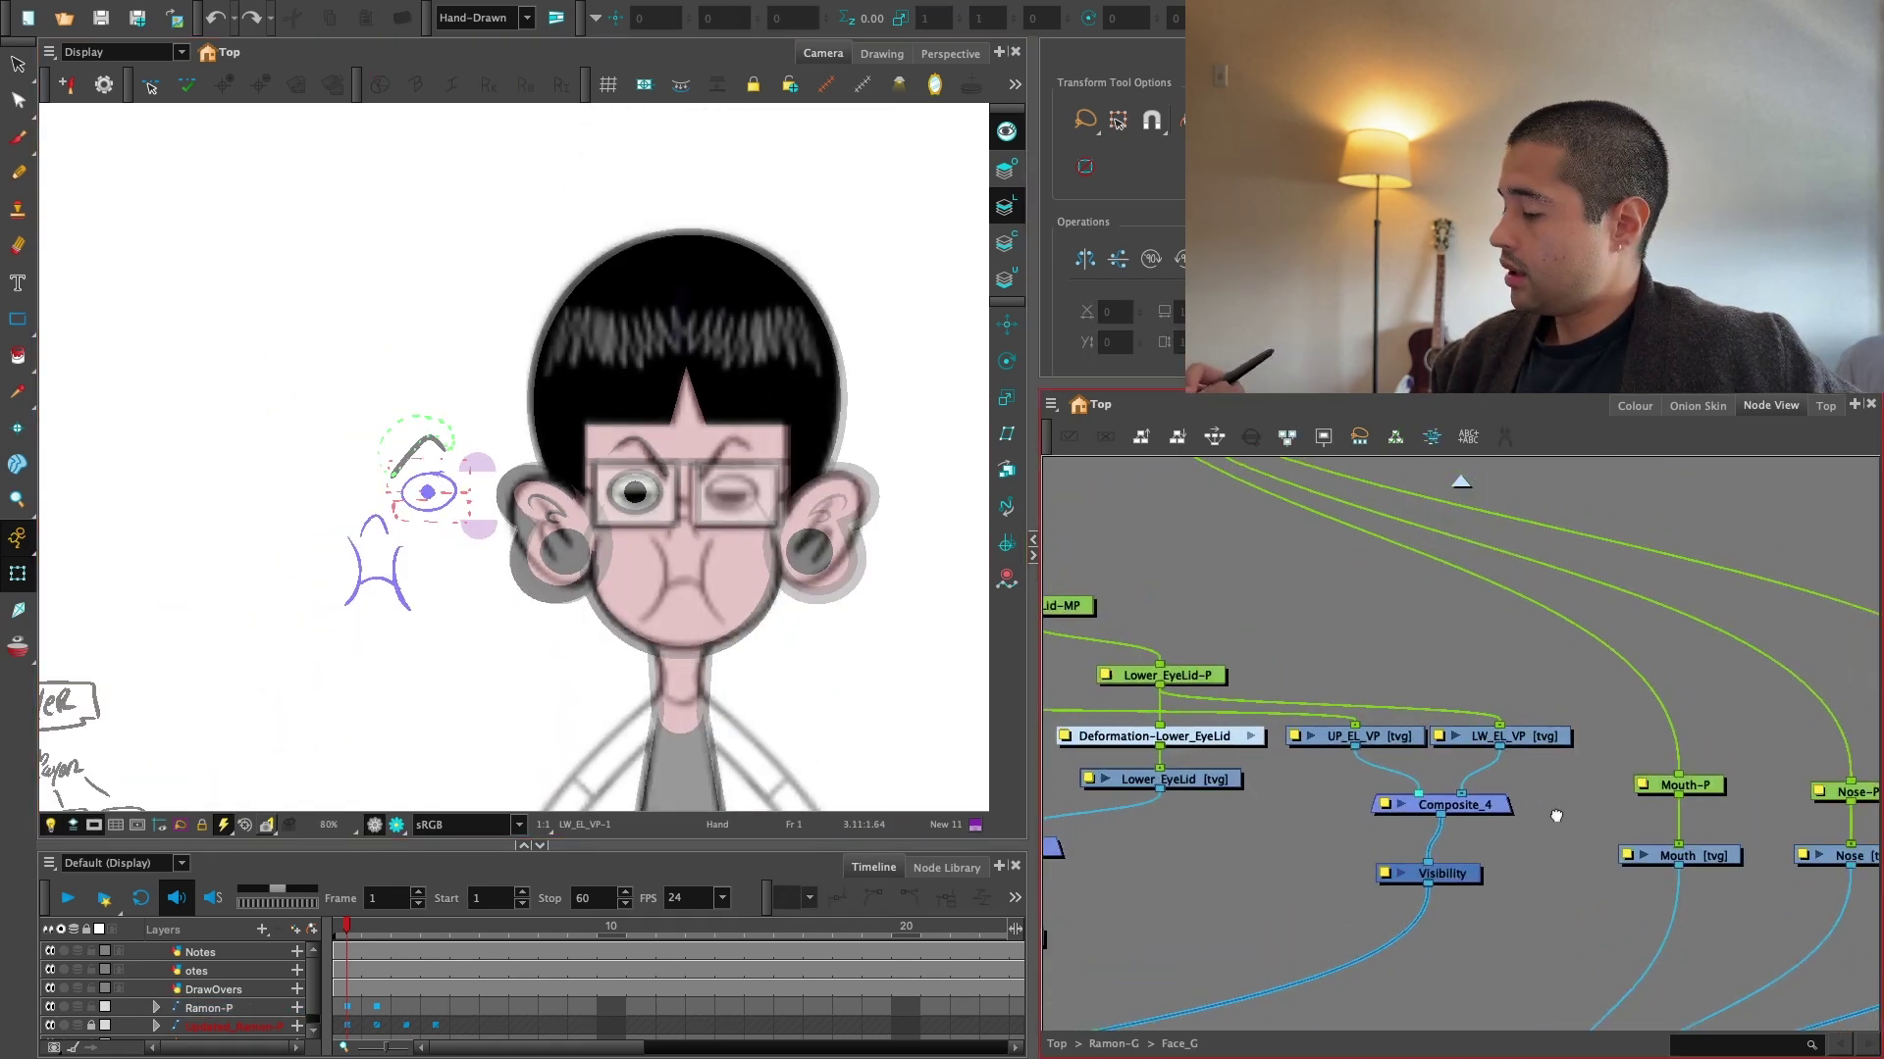
Select the Visibility node and compare the rendered view with the OpenGL view to check the VP shapes.
click(1449, 899)
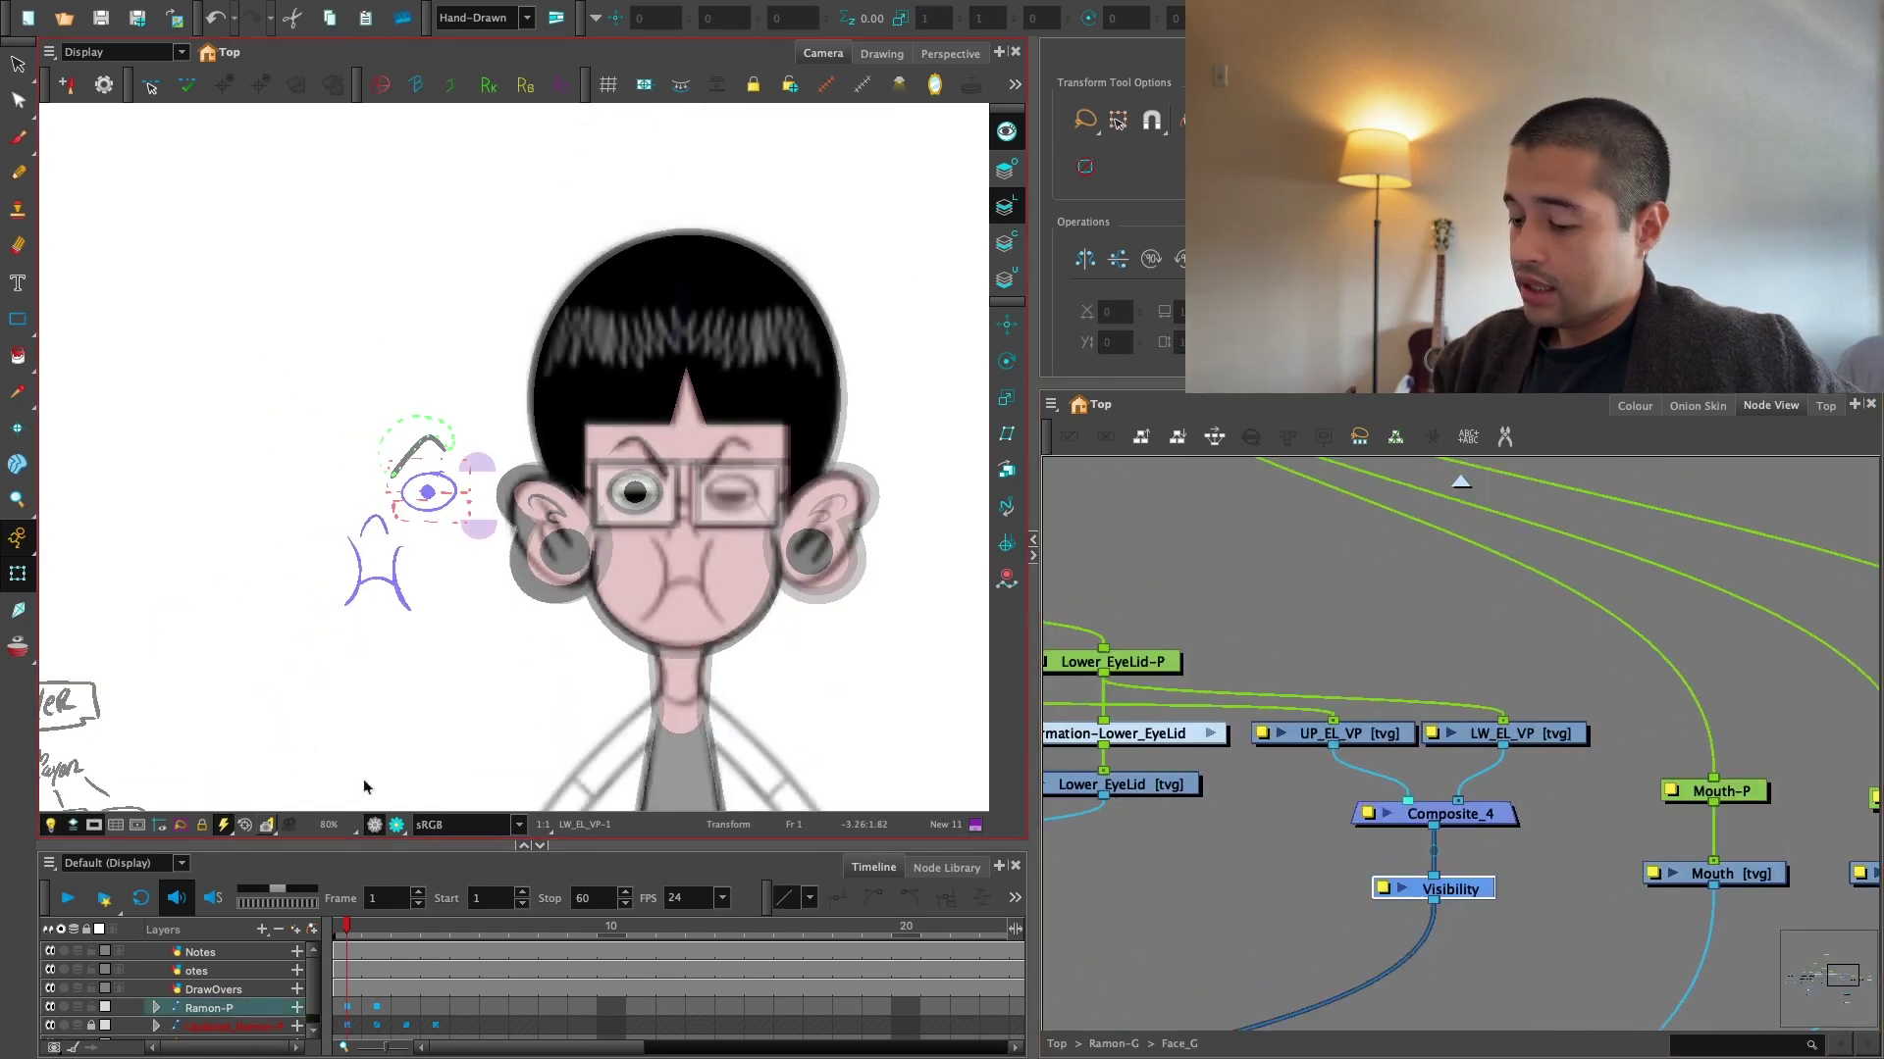
click(397, 826)
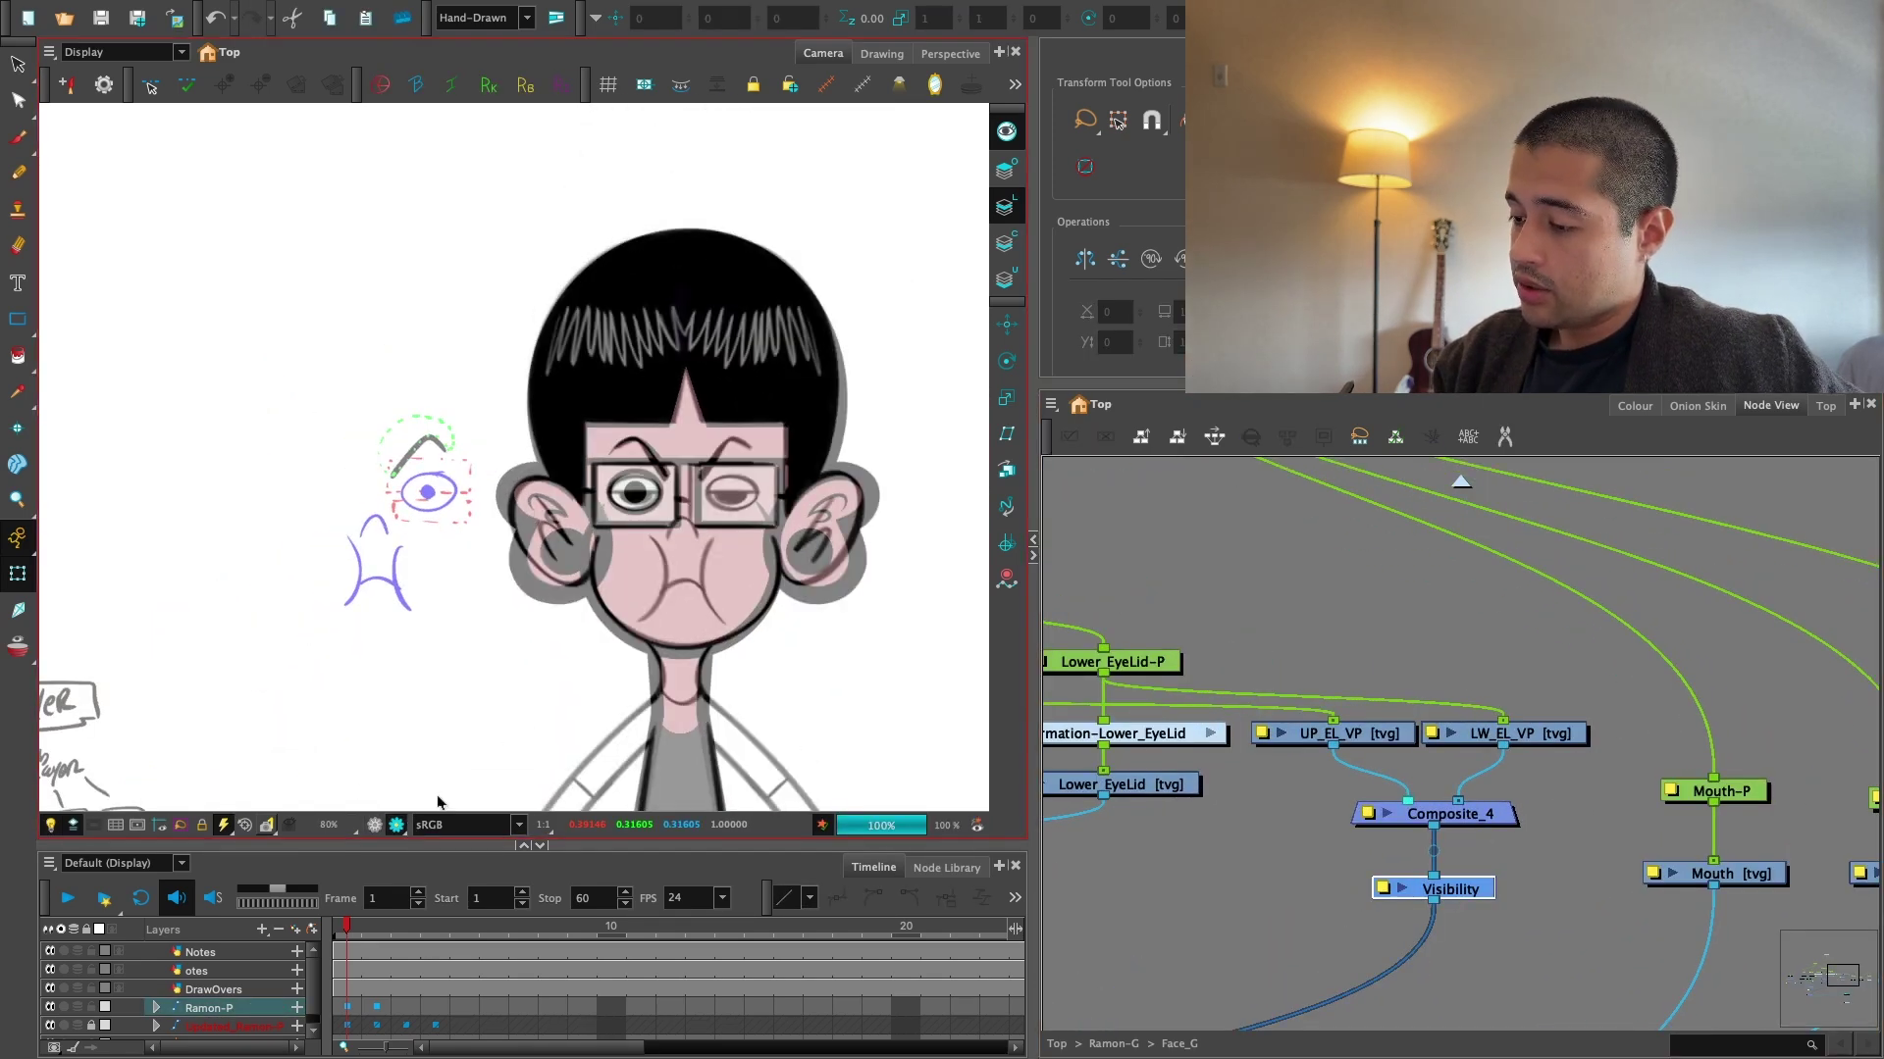
key(2)
key(2)
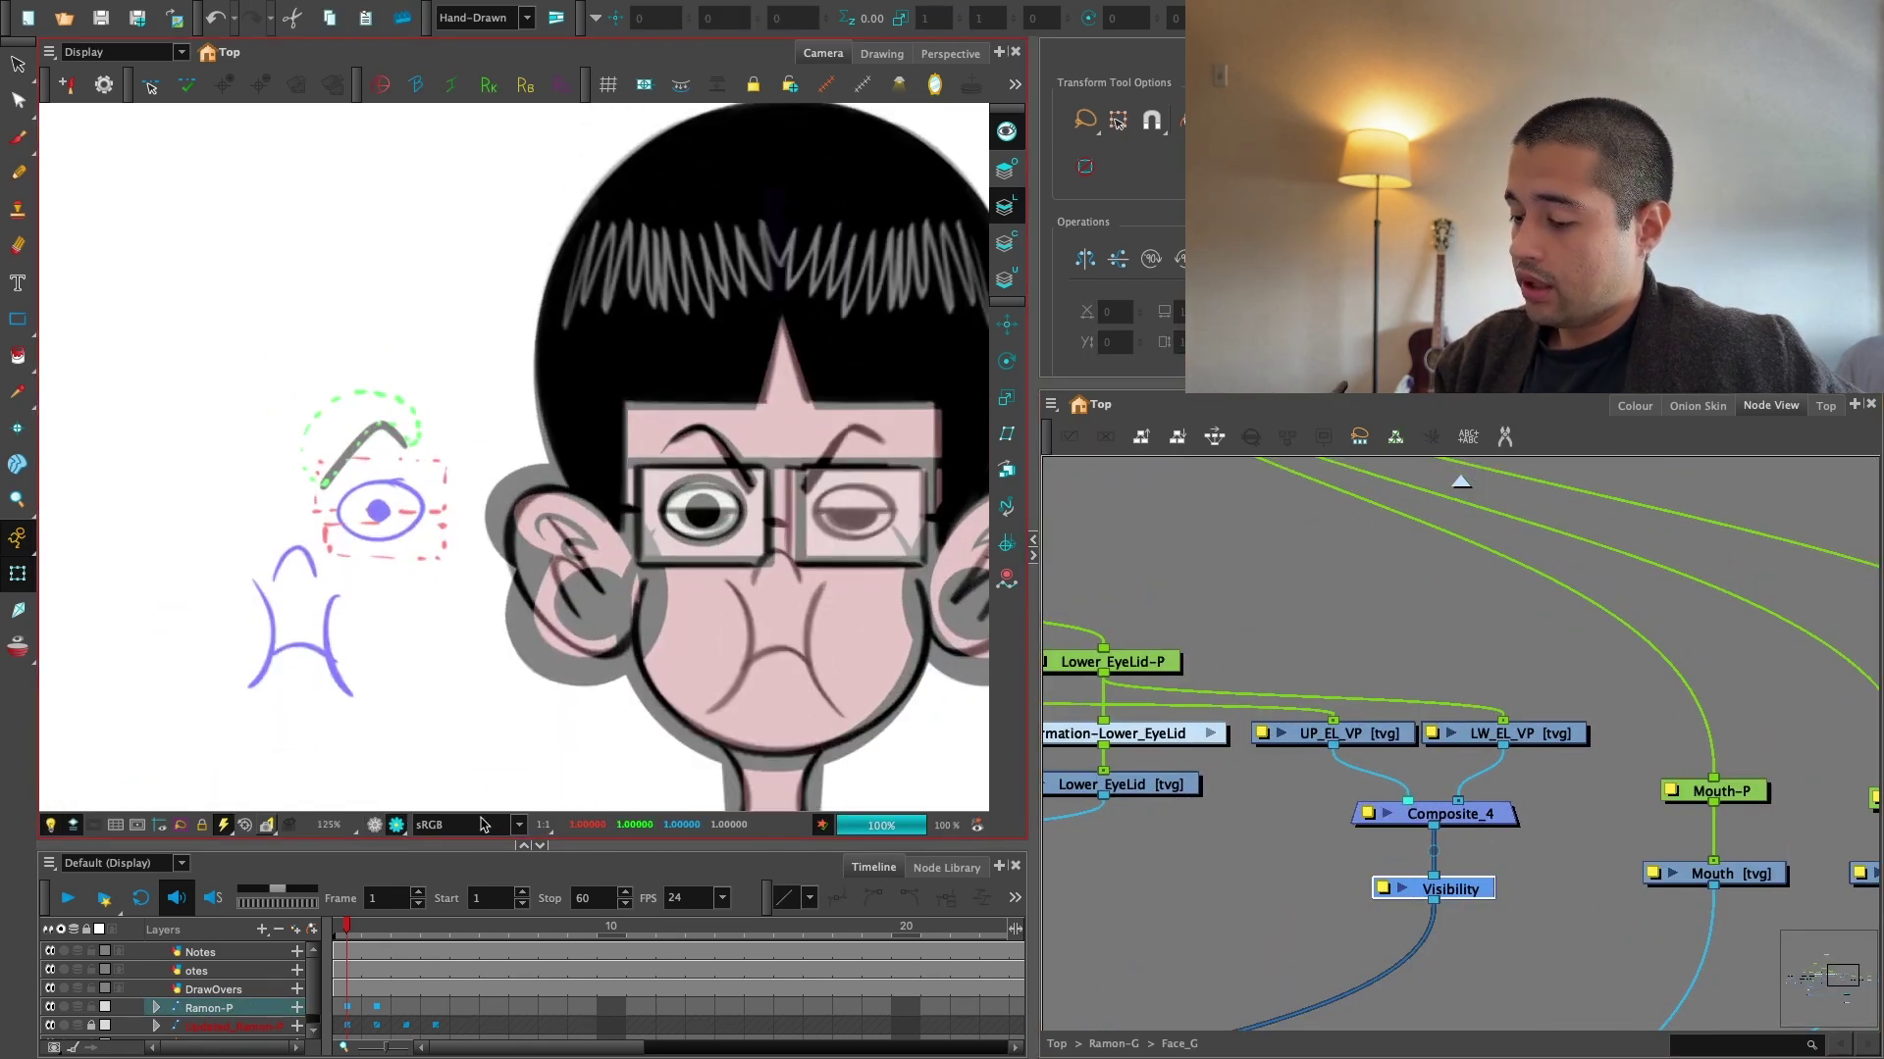
click(376, 828)
click(395, 828)
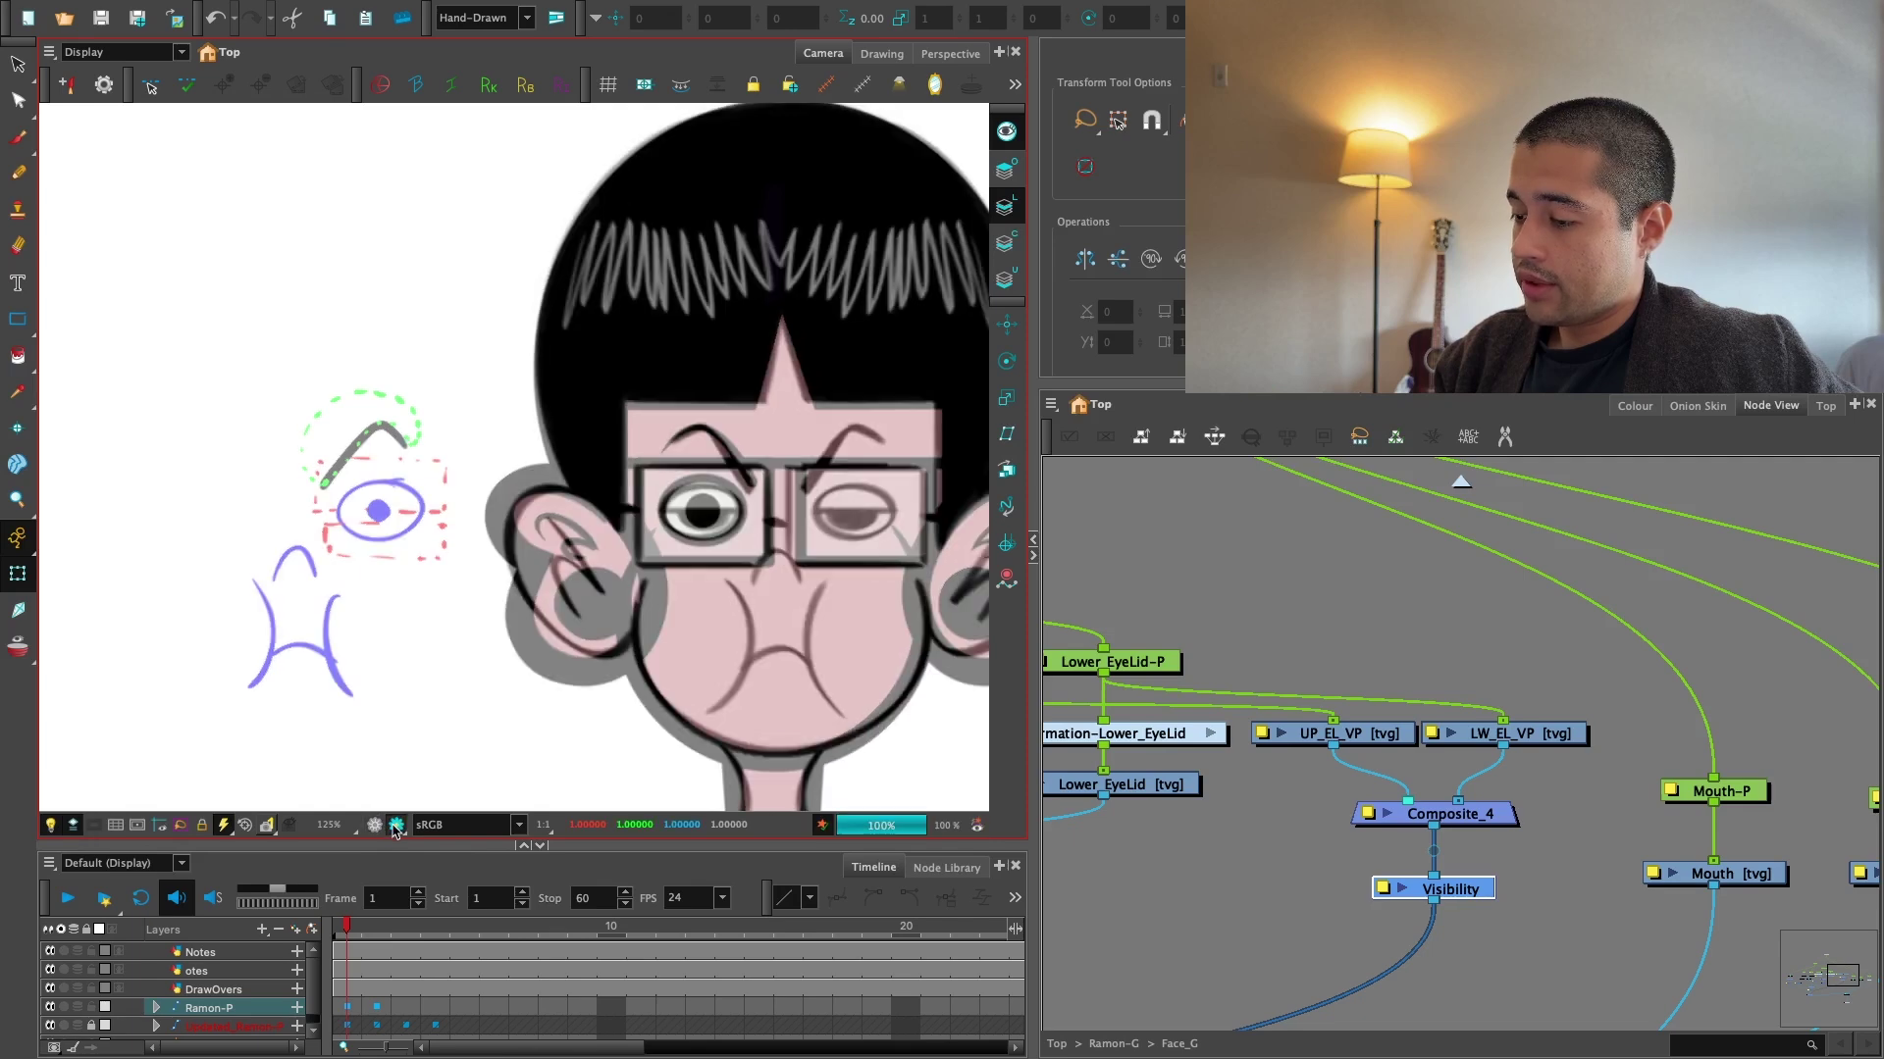
click(375, 827)
key(1)
key(1)
drag(662, 716, 611, 688)
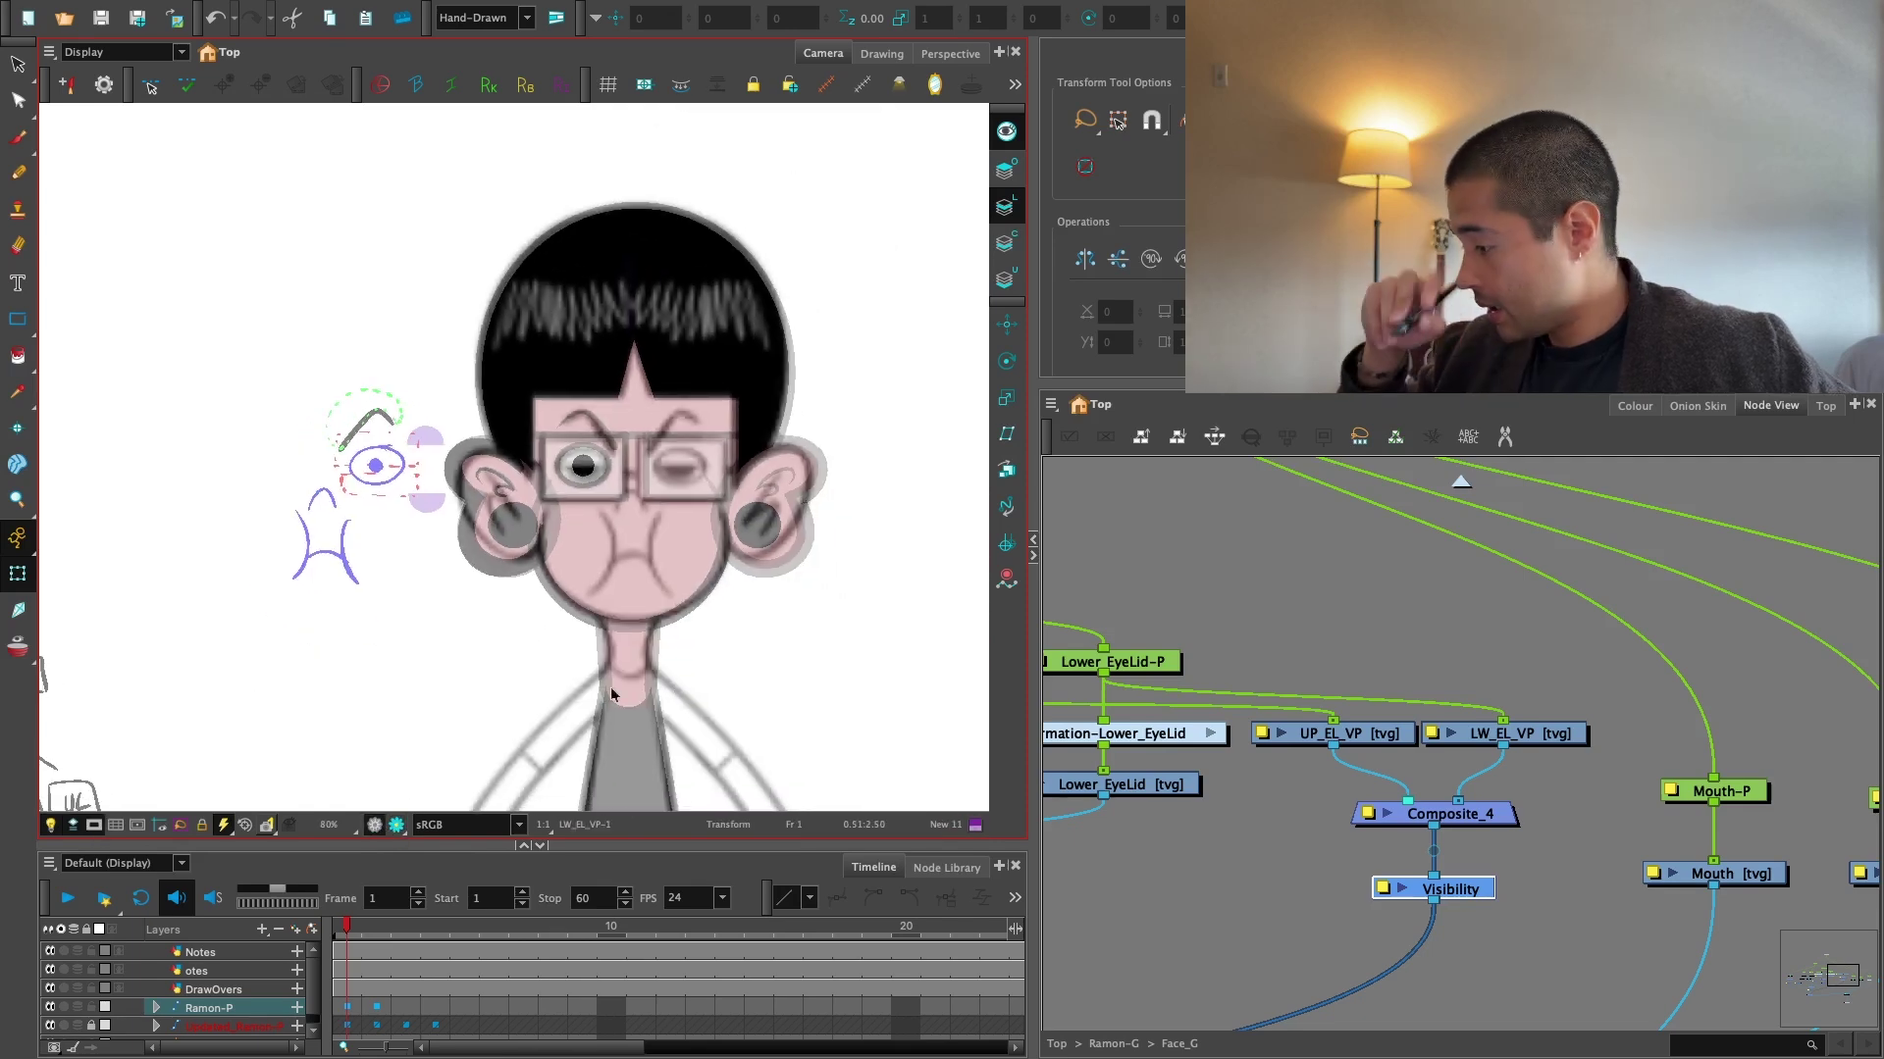
Examine the eye's pegs, deformations and drawings in the Face_G node network.
key(1)
drag(1226, 628, 1361, 618)
drag(1248, 654, 1338, 637)
click(1160, 680)
click(1340, 583)
key(1)
drag(1092, 643, 1291, 660)
click(1234, 702)
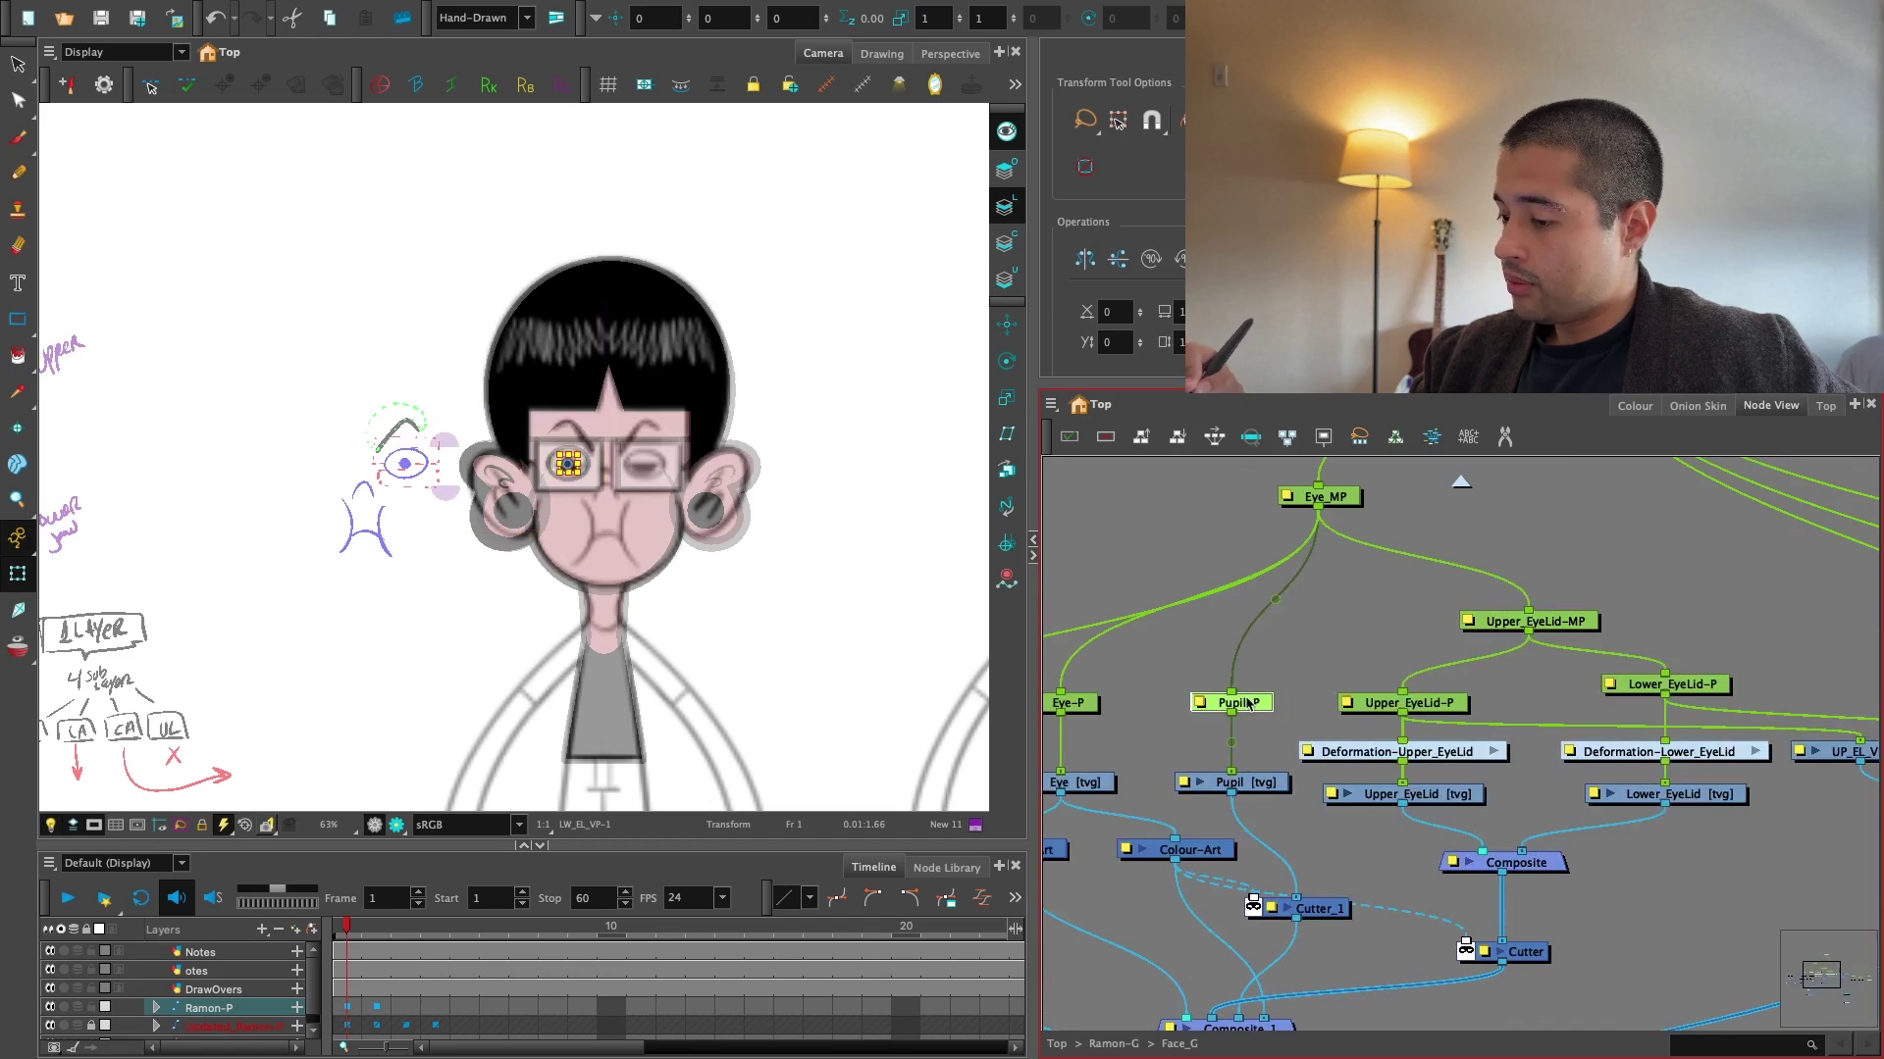
key(2)
drag(1136, 694, 1246, 667)
key(1)
click(1146, 686)
key(1)
Open the EyeBrow_G group and move its peg, deformation, drawing and LA nodes out into Face_G.
drag(1059, 707, 1248, 745)
click(1120, 787)
key(2)
key(2)
click(1097, 804)
drag(1135, 761, 1080, 811)
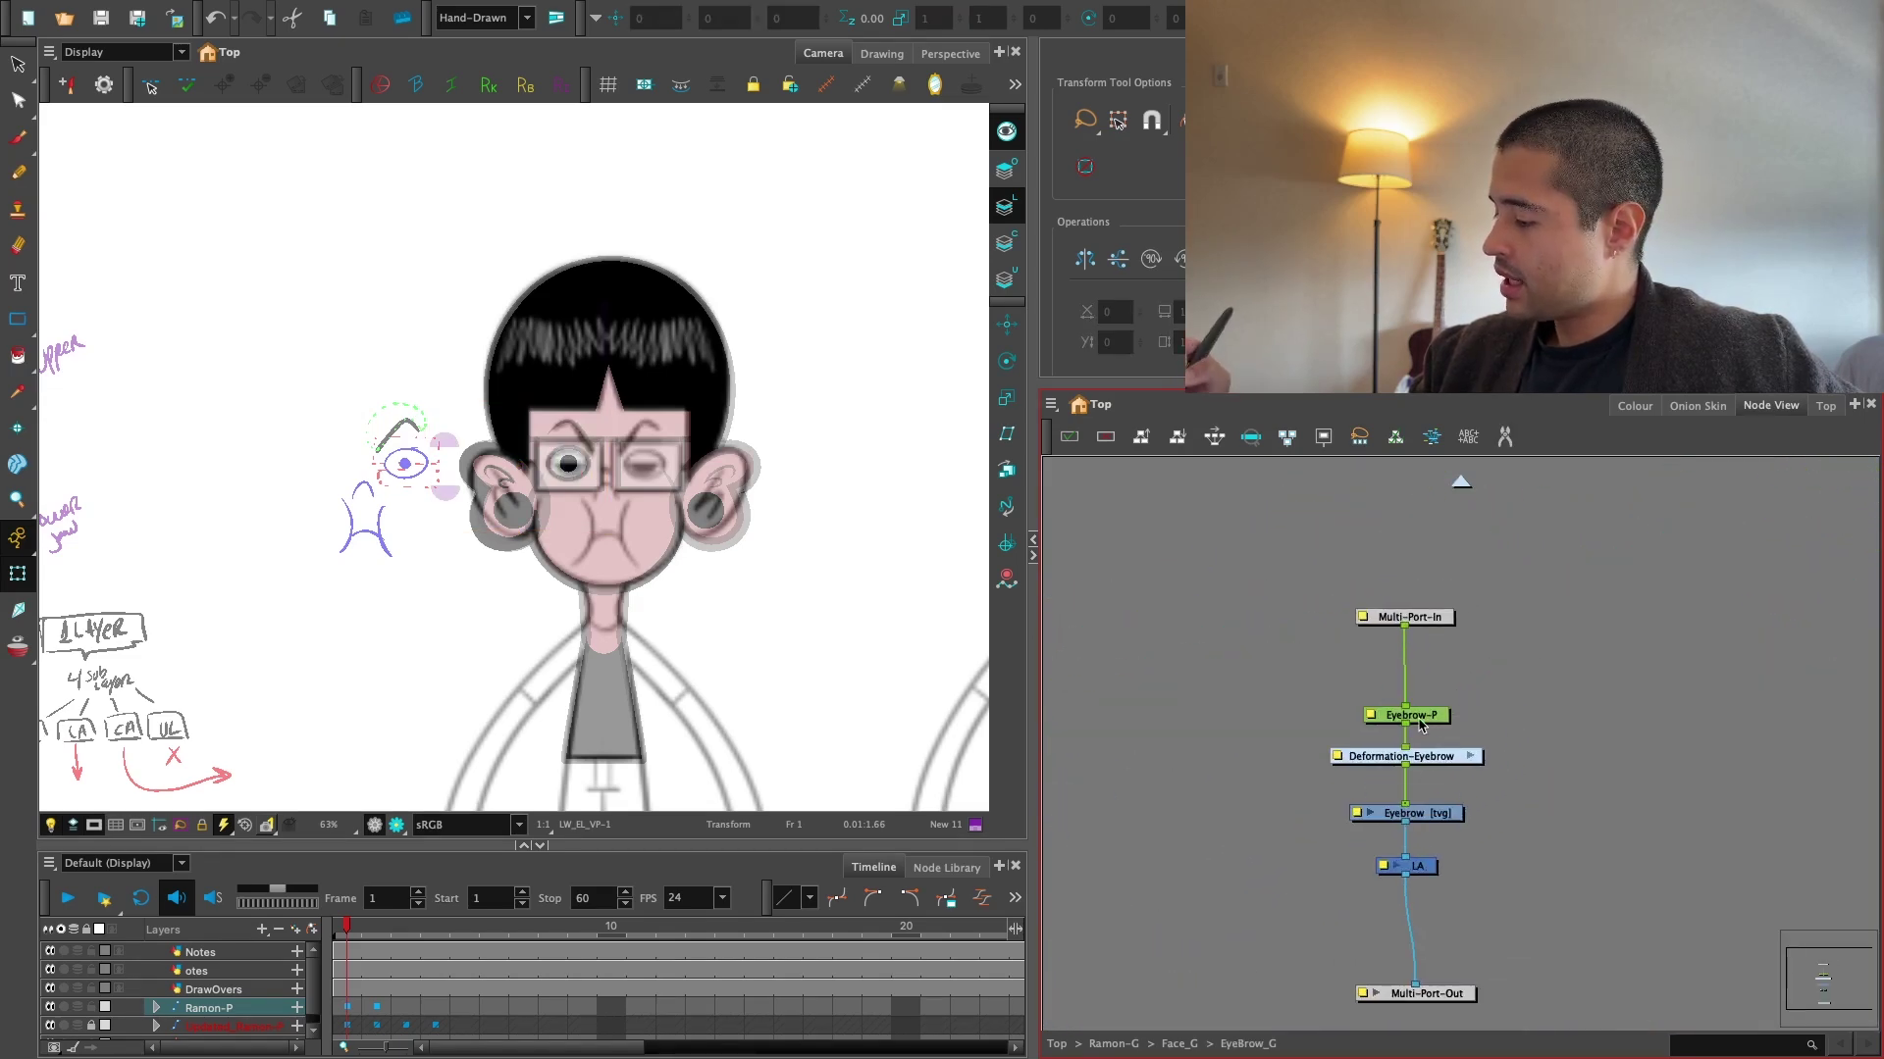
drag(1428, 713, 1429, 694)
click(1460, 484)
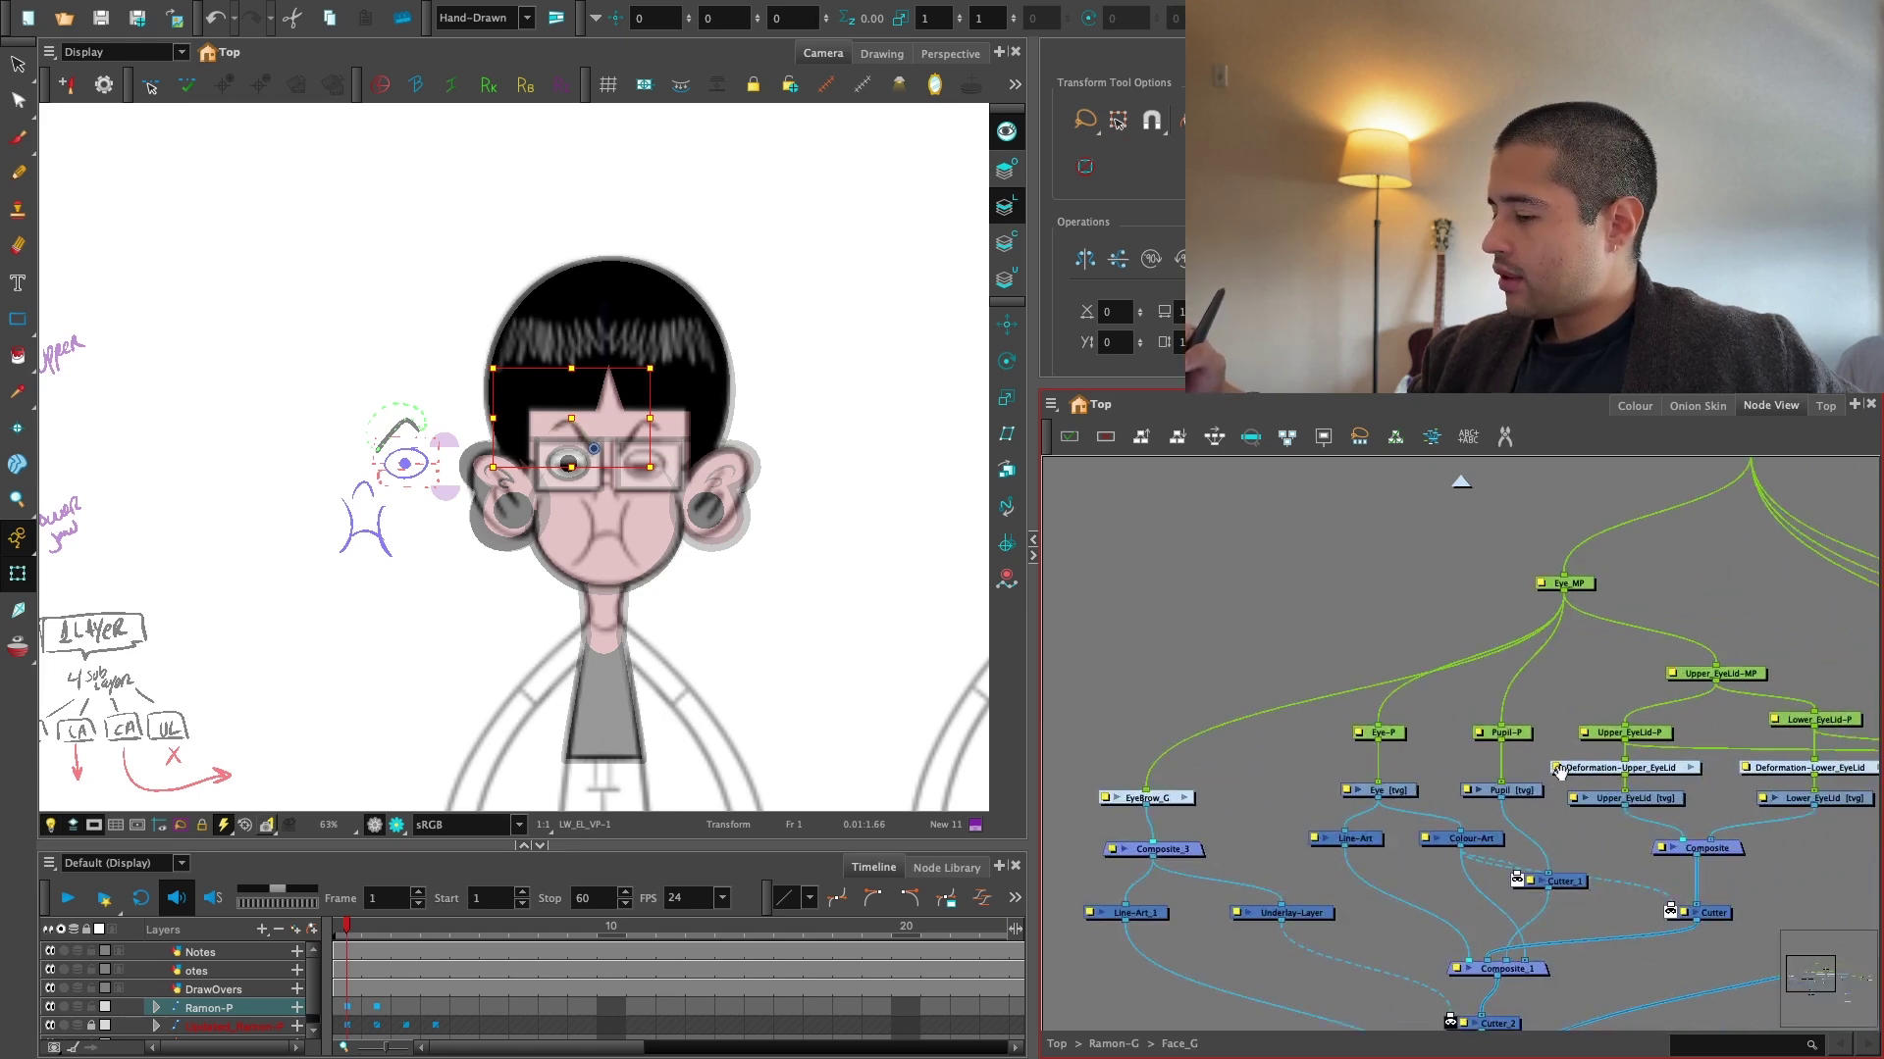
click(1241, 763)
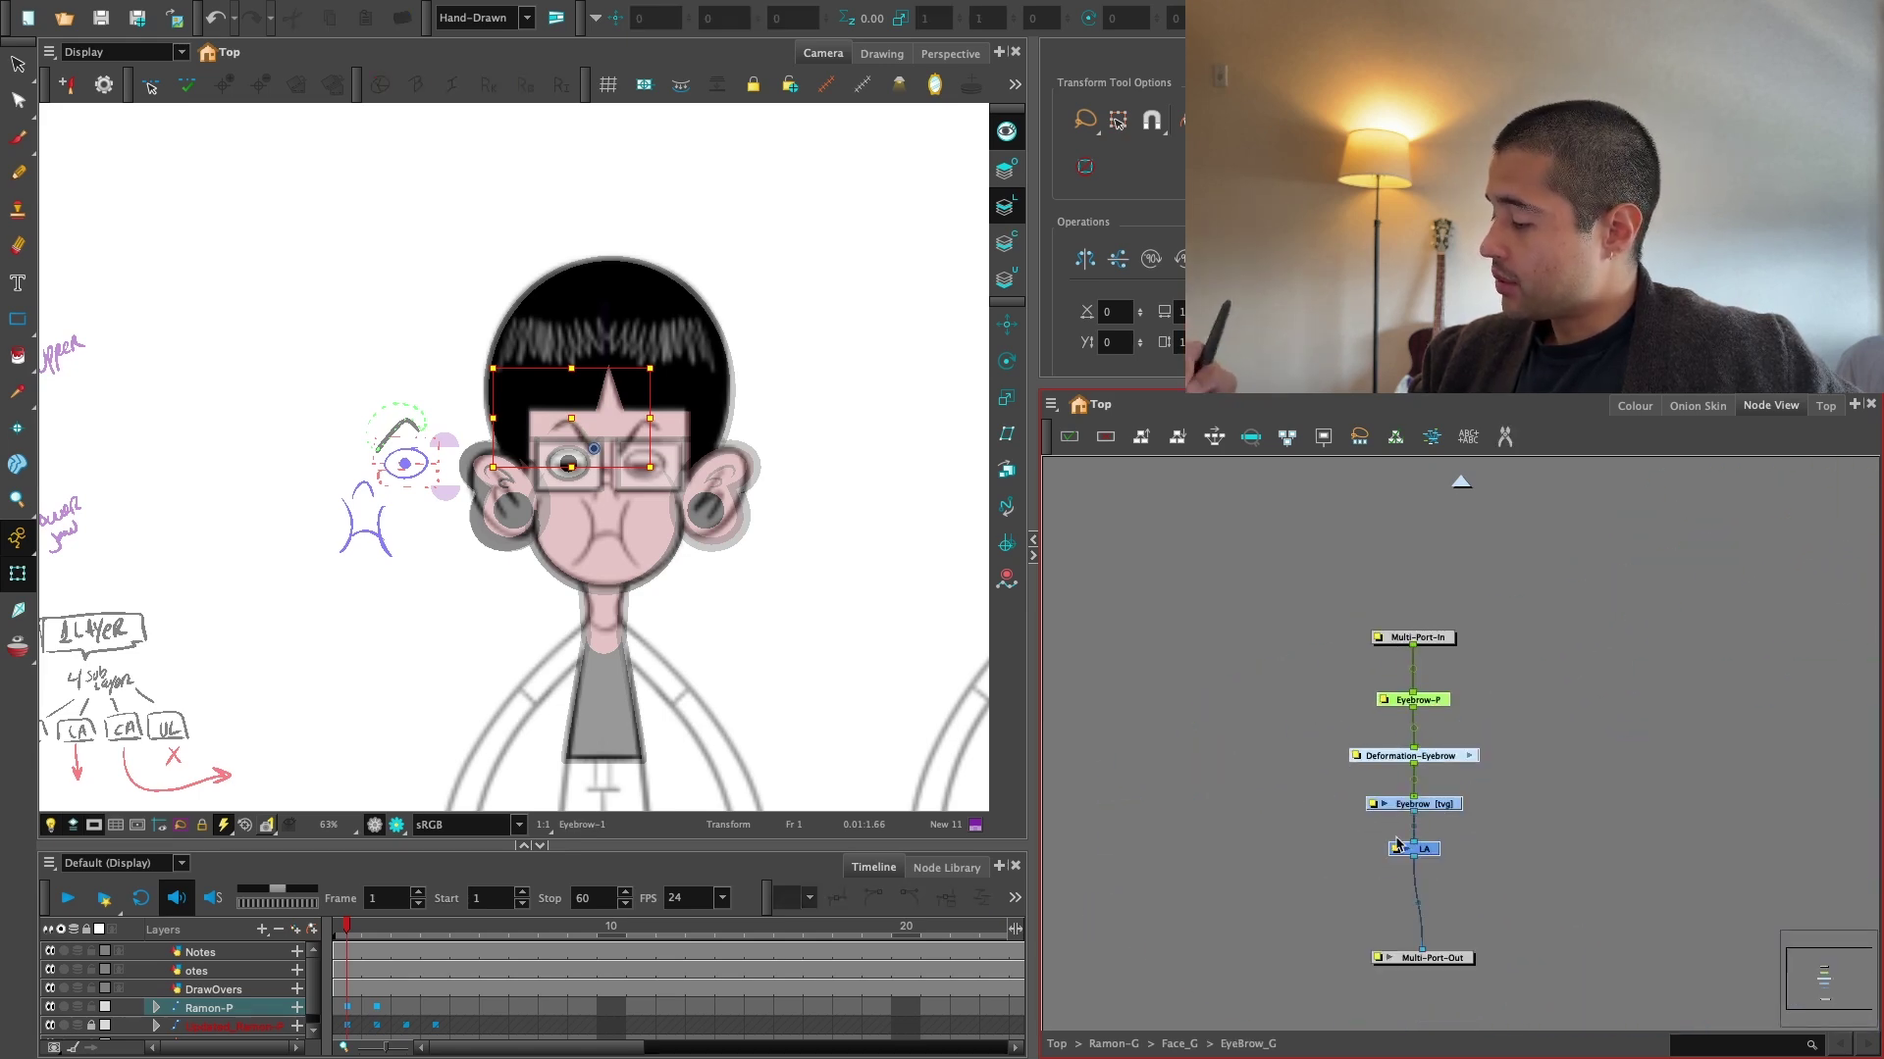
click(1461, 485)
click(1658, 655)
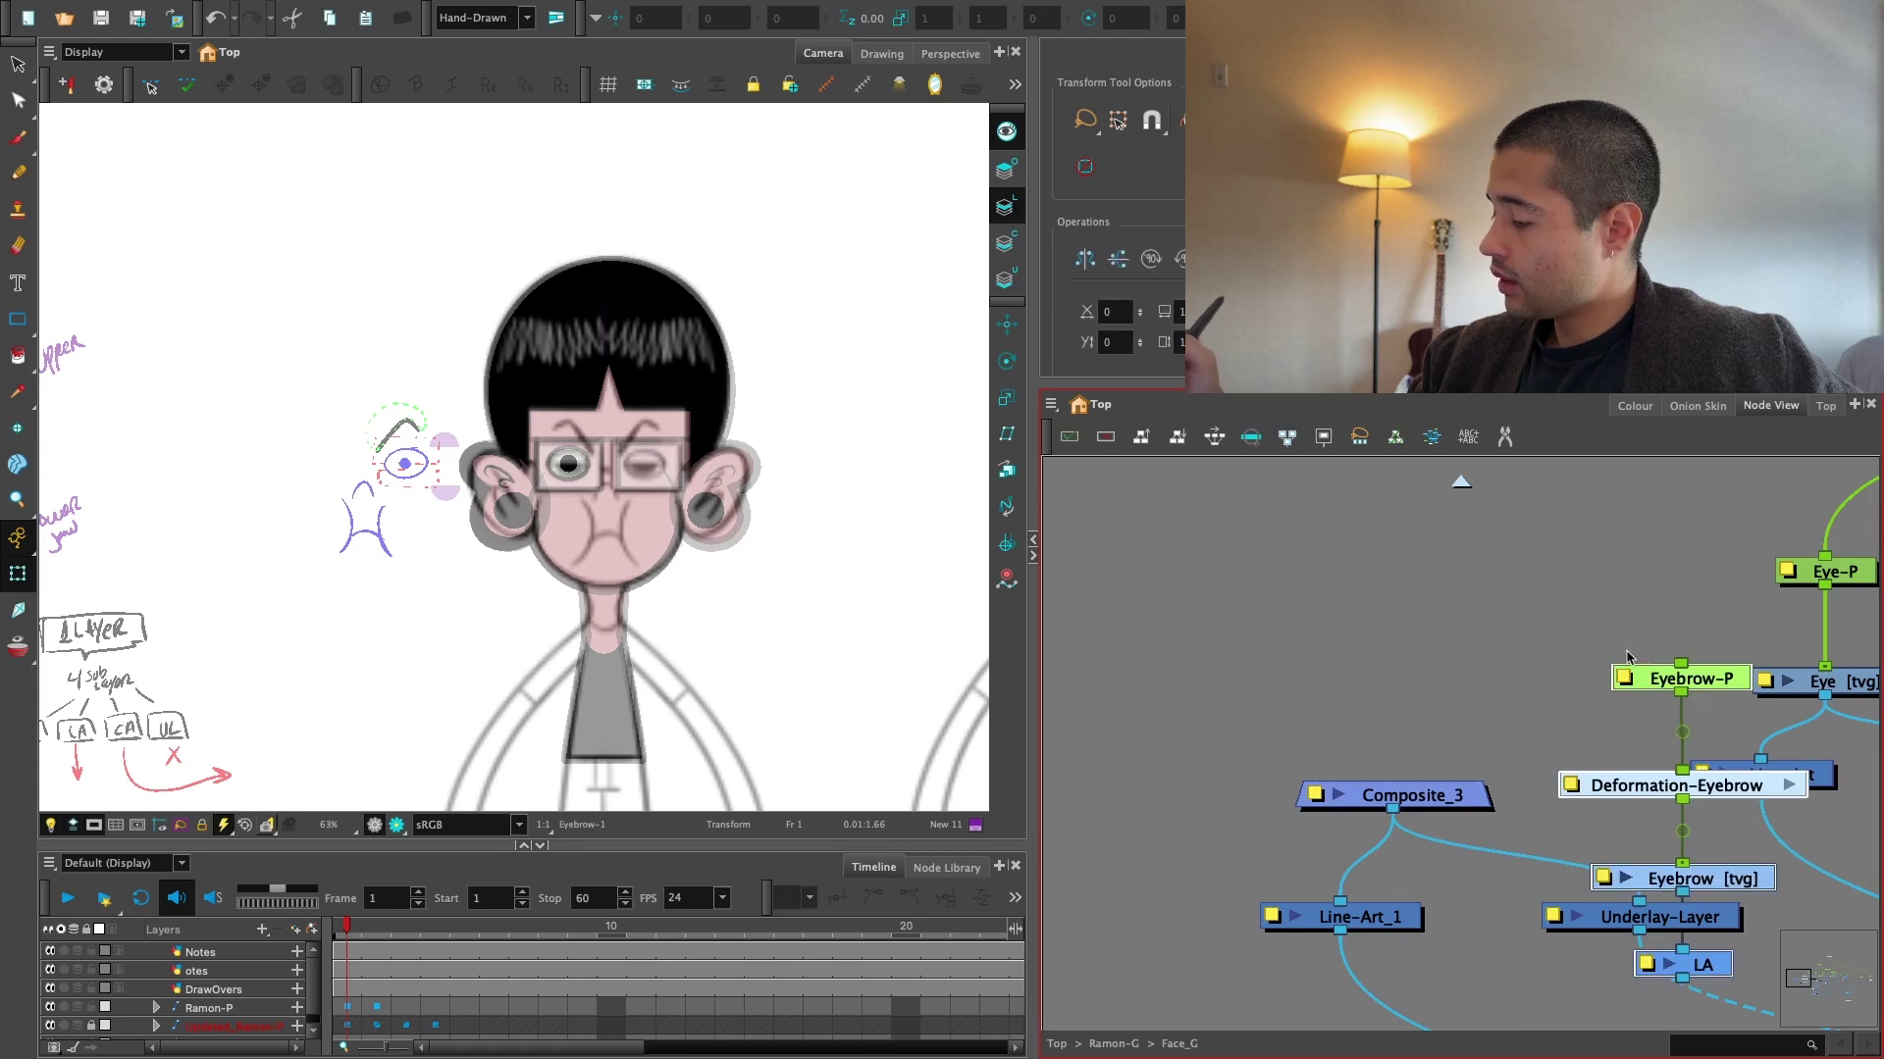
Remove the LA node and the EyeBrow_G group, and connect the Eyebrow drawing directly to Composite_3.
drag(1658, 655, 1435, 501)
key(1)
click(1503, 748)
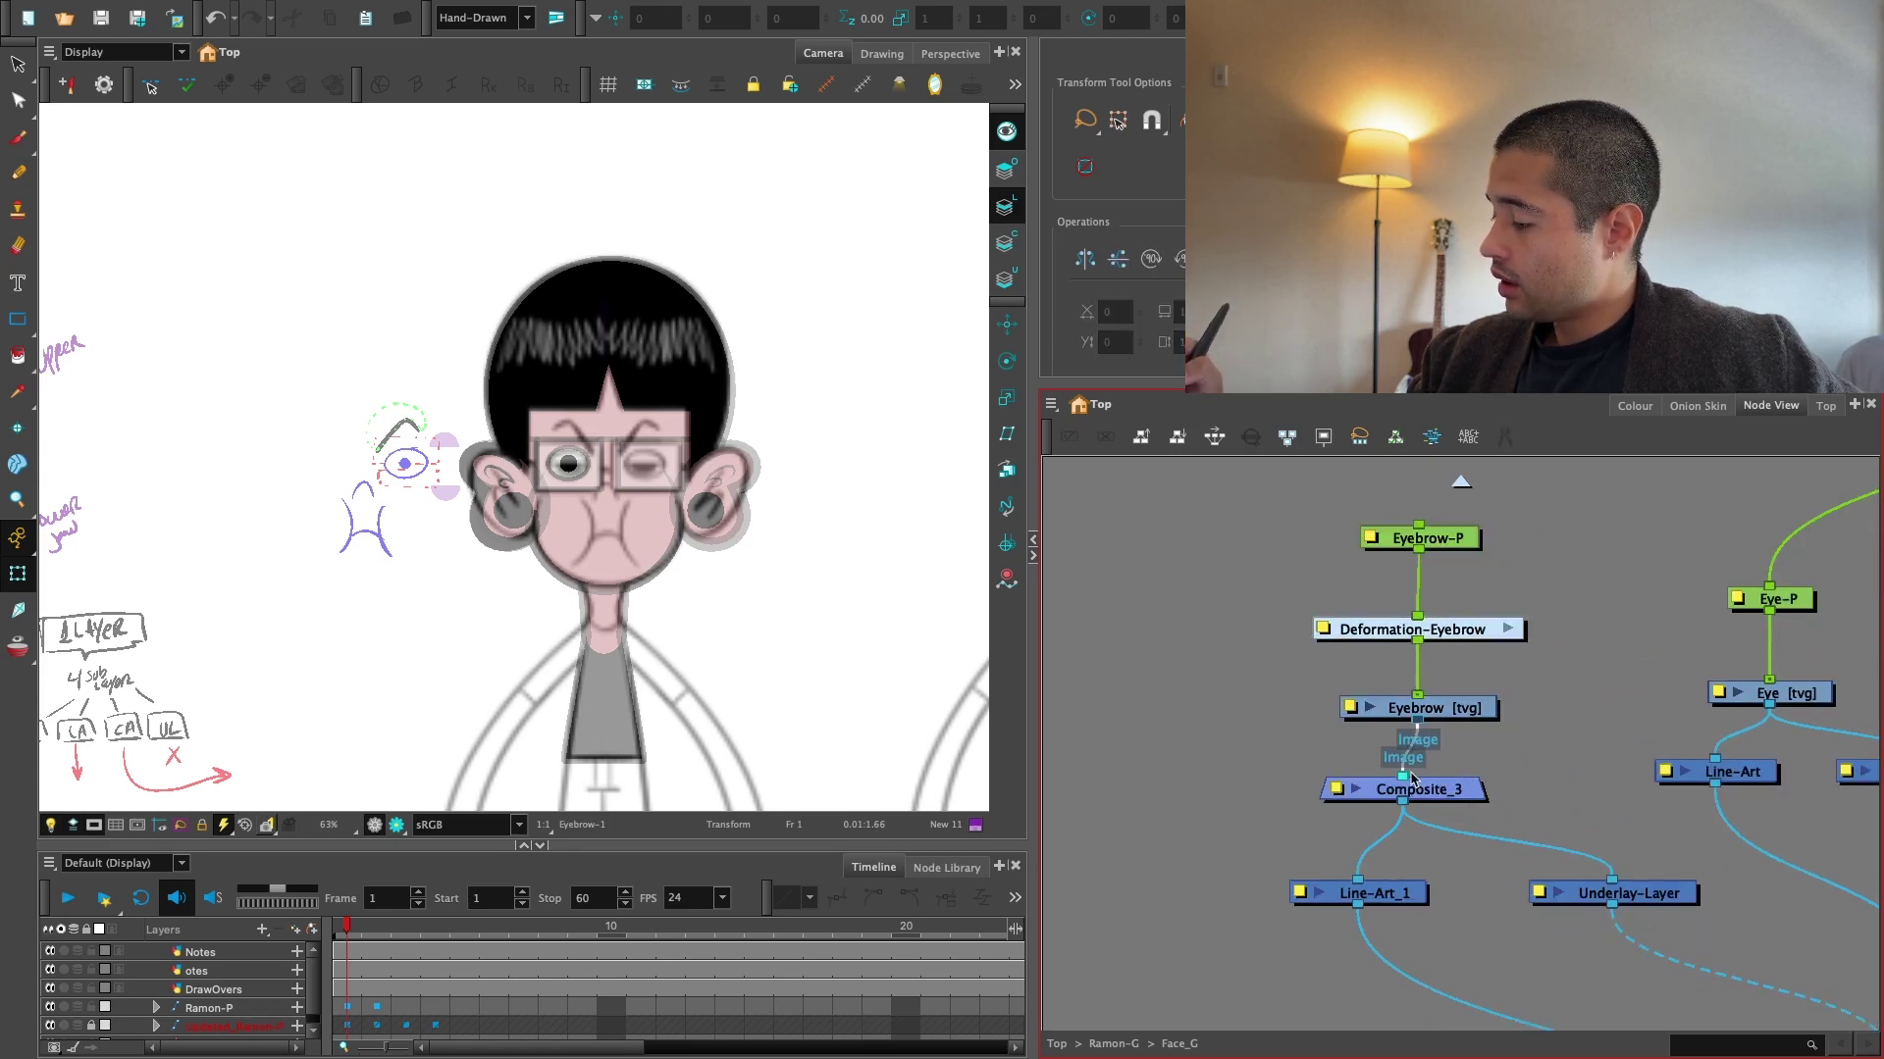
drag(1474, 715, 1407, 683)
key(1)
Parent the Eyebrow-P peg under the Eye_MP peg.
key(1)
drag(1420, 616, 1395, 610)
key(1)
drag(1652, 644, 1473, 718)
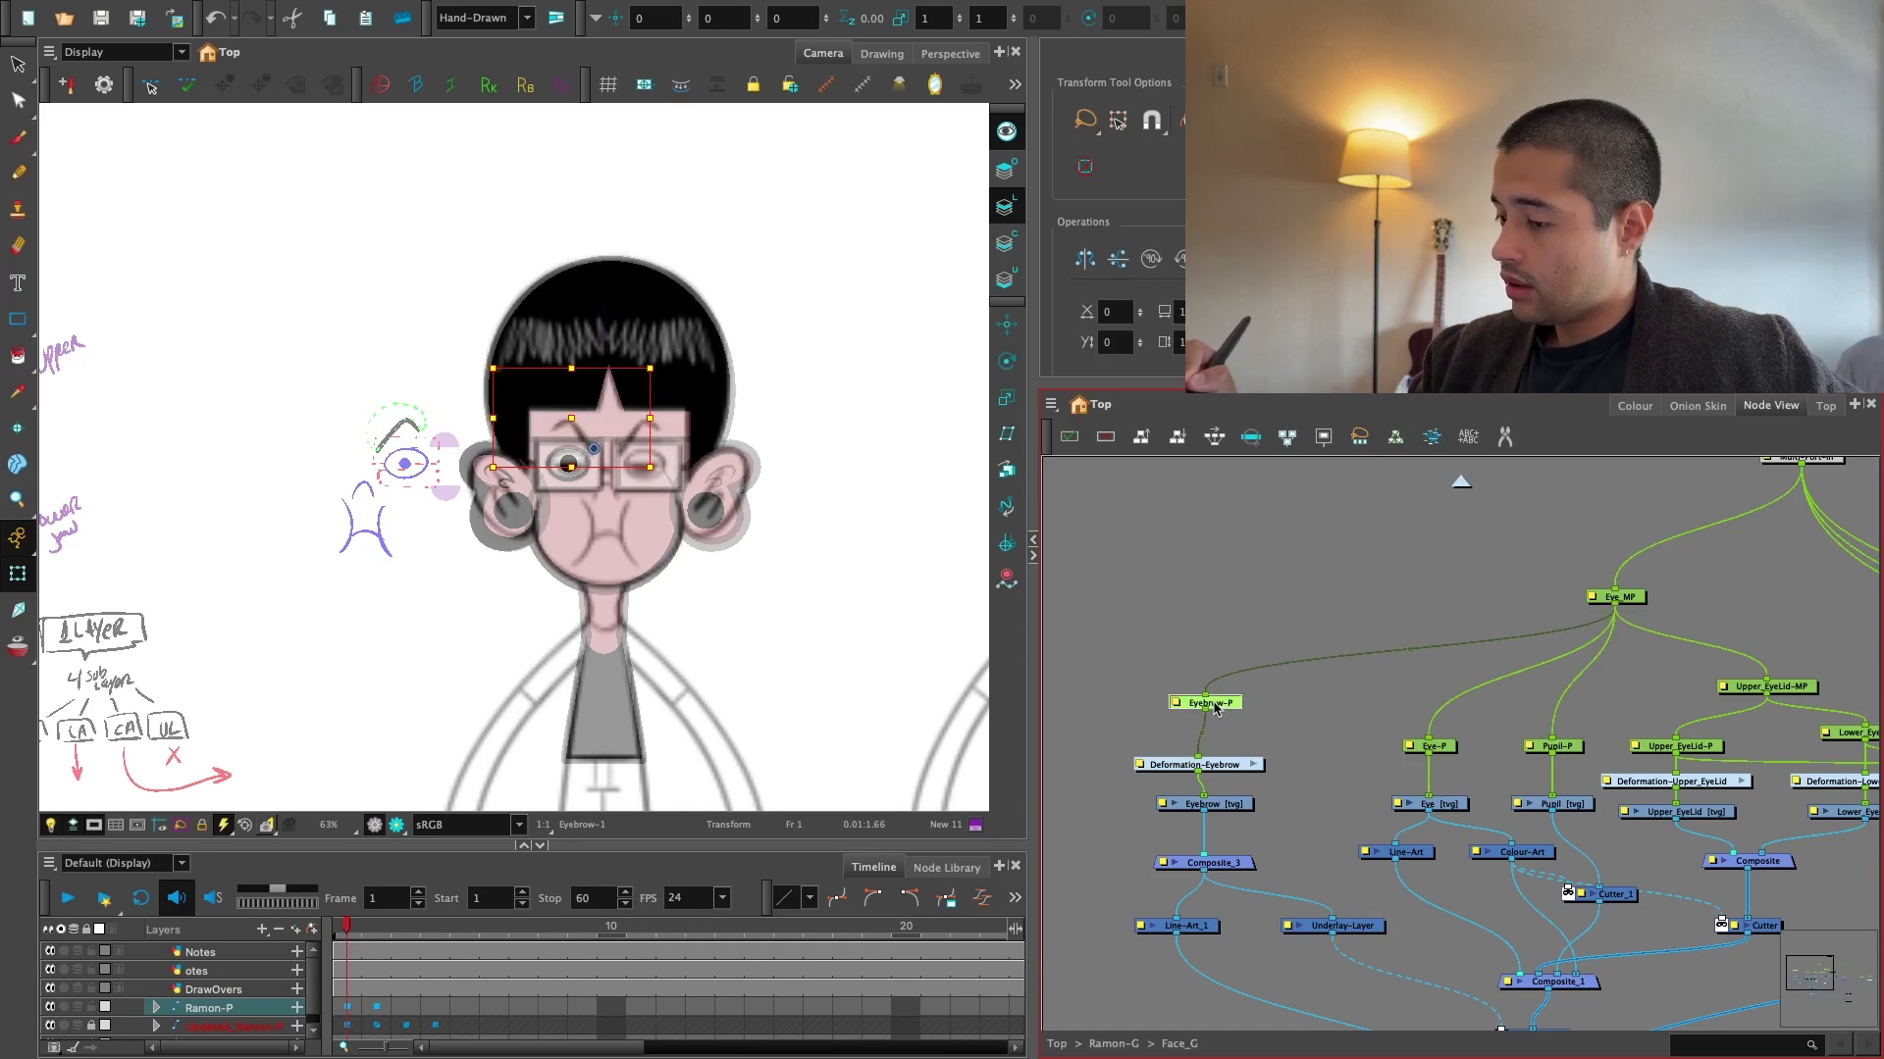
drag(1580, 697, 1466, 546)
key(2)
drag(1315, 592, 1365, 672)
Examine the selected eyebrow and its pivot up close on the character's face.
key(2)
key(2)
key(2)
key(2)
key(2)
drag(707, 296, 531, 400)
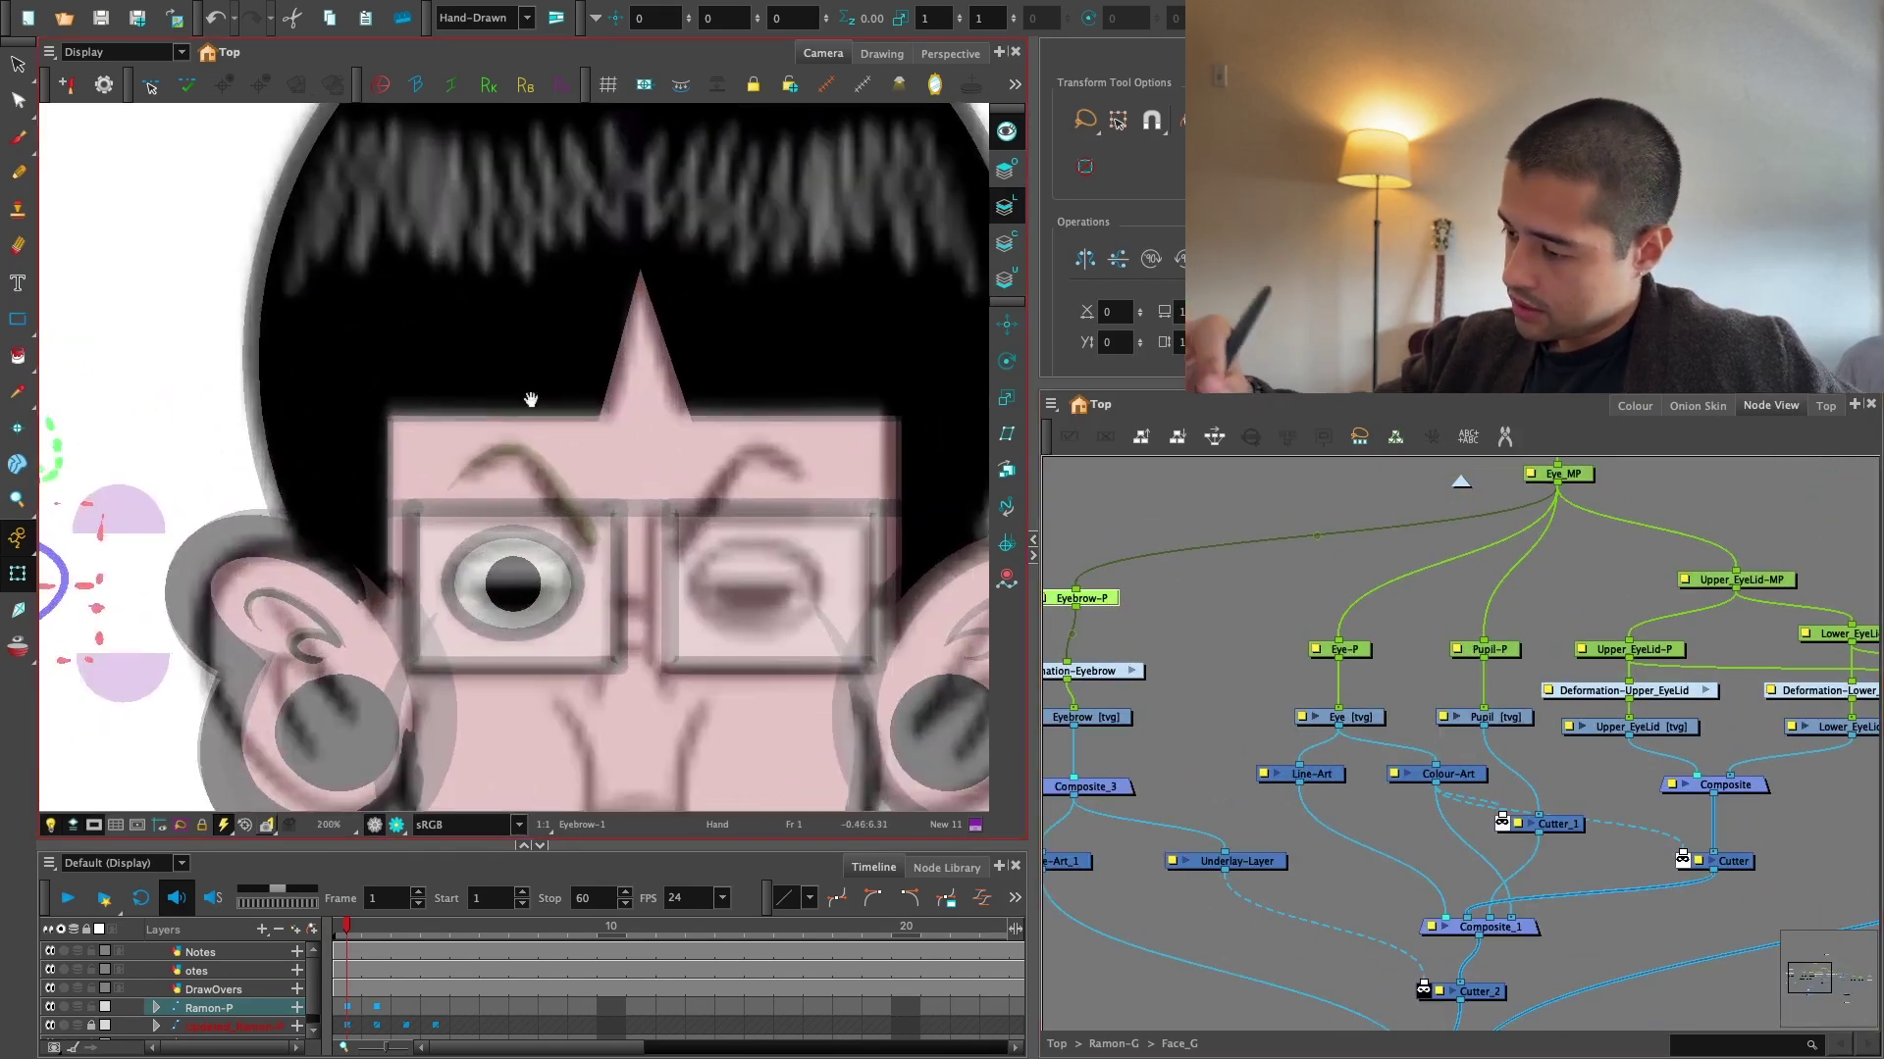
key(2)
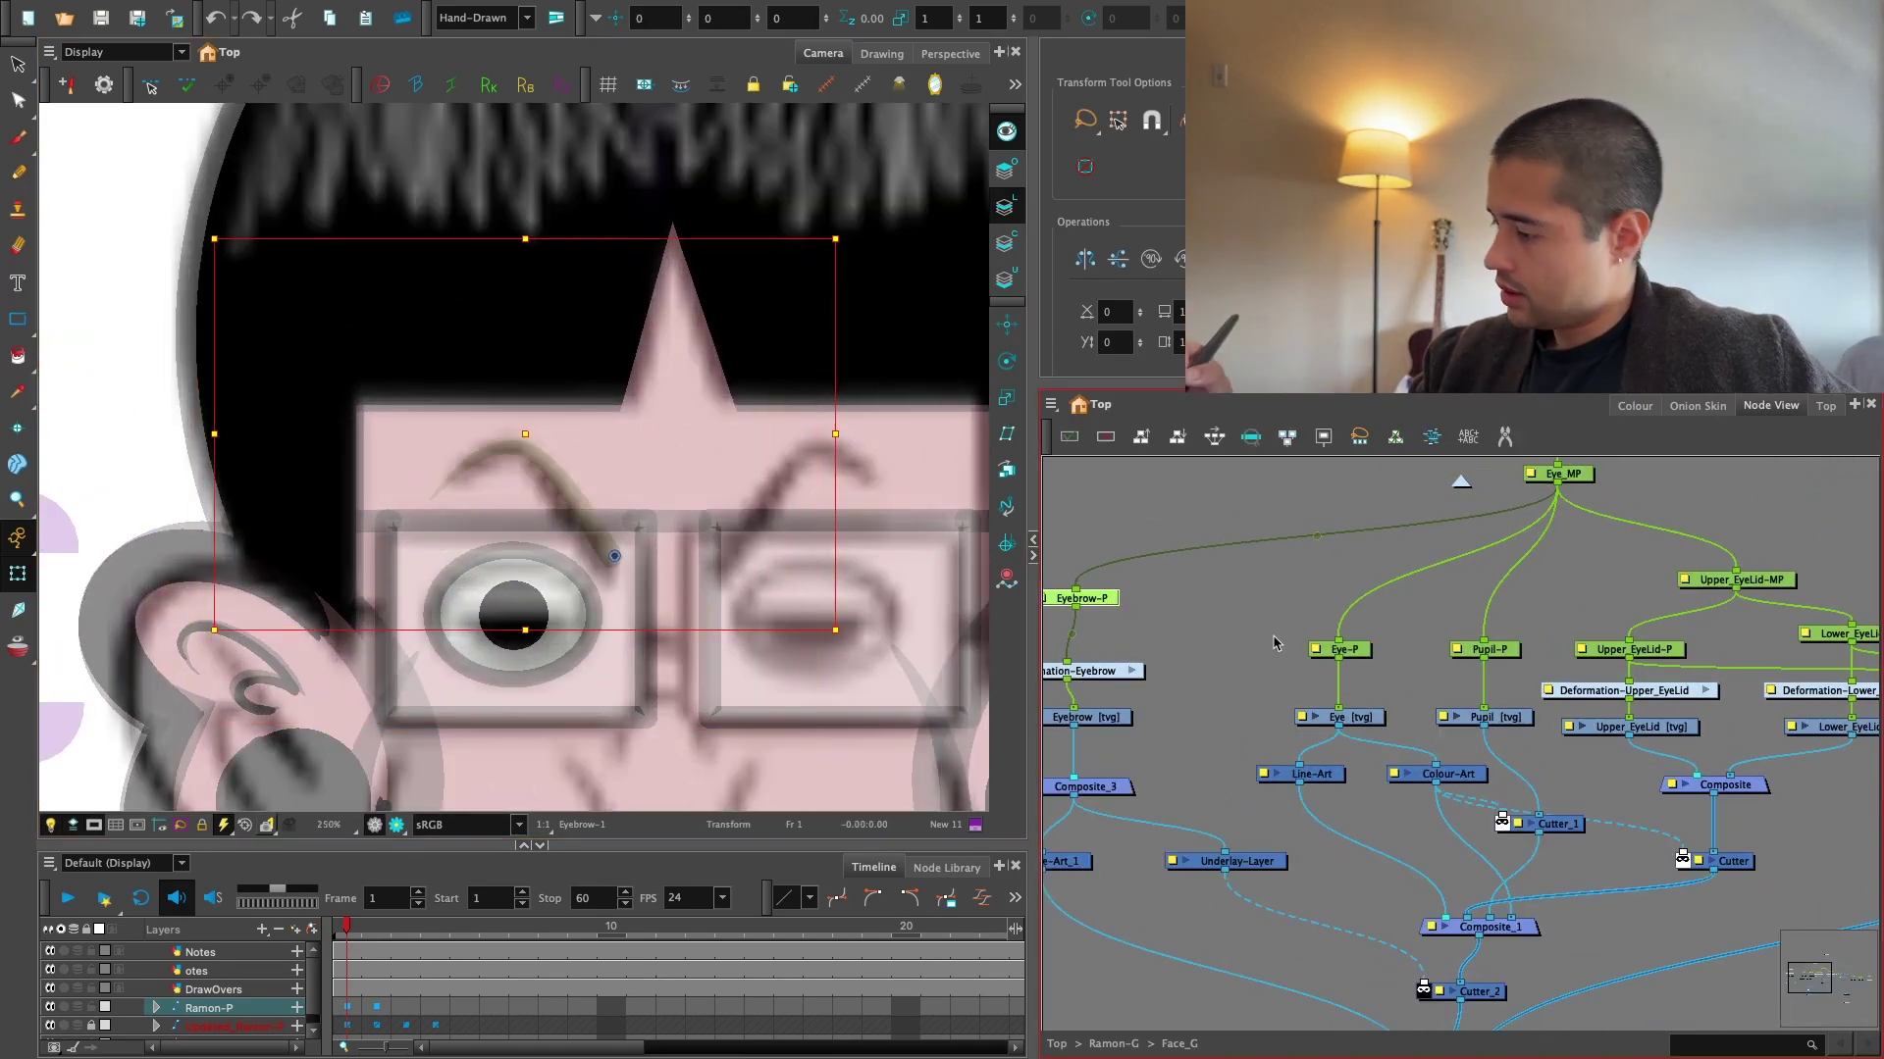
Check which eye parts Eye_MP controls and review the complete Face_G network, including the VP nodes.
click(1273, 643)
key(1)
key(1)
key(1)
drag(1396, 608, 1304, 573)
key(2)
key(1)
key(1)
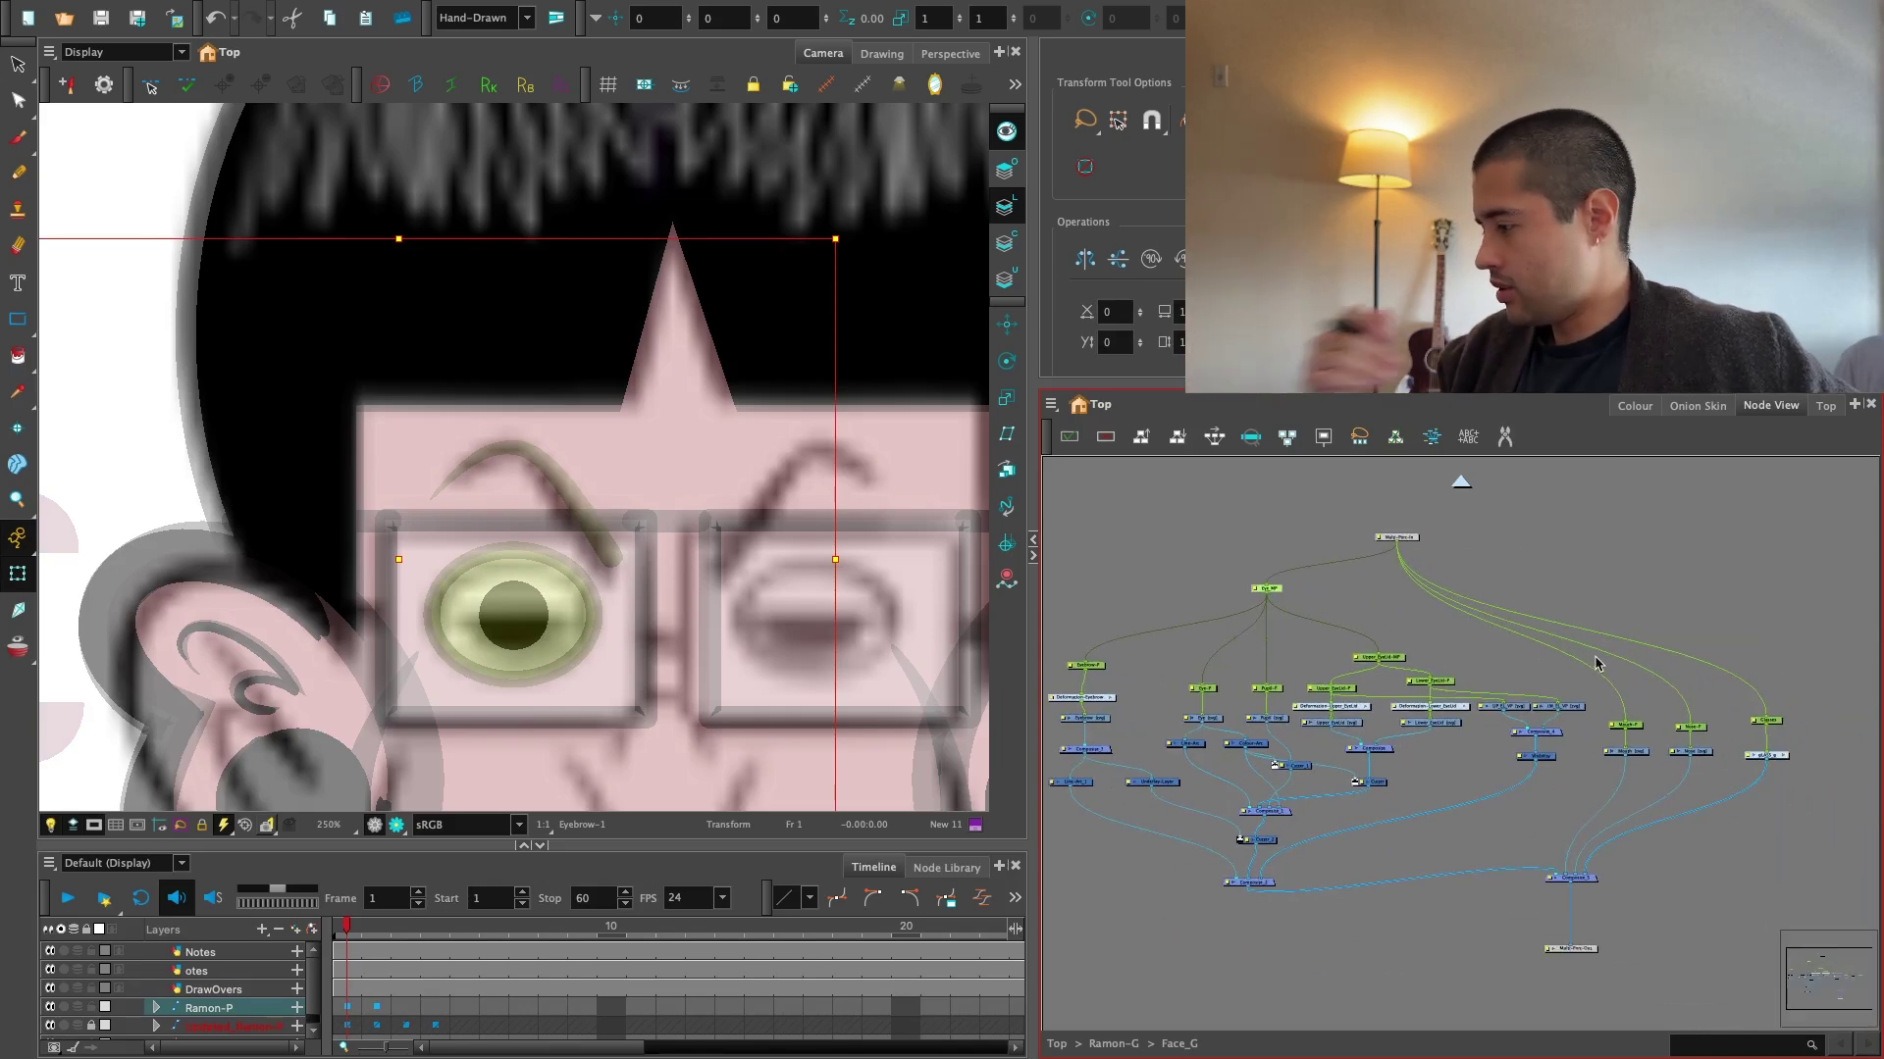
drag(1595, 657, 1521, 654)
key(2)
key(2)
key(2)
key(2)
key(2)
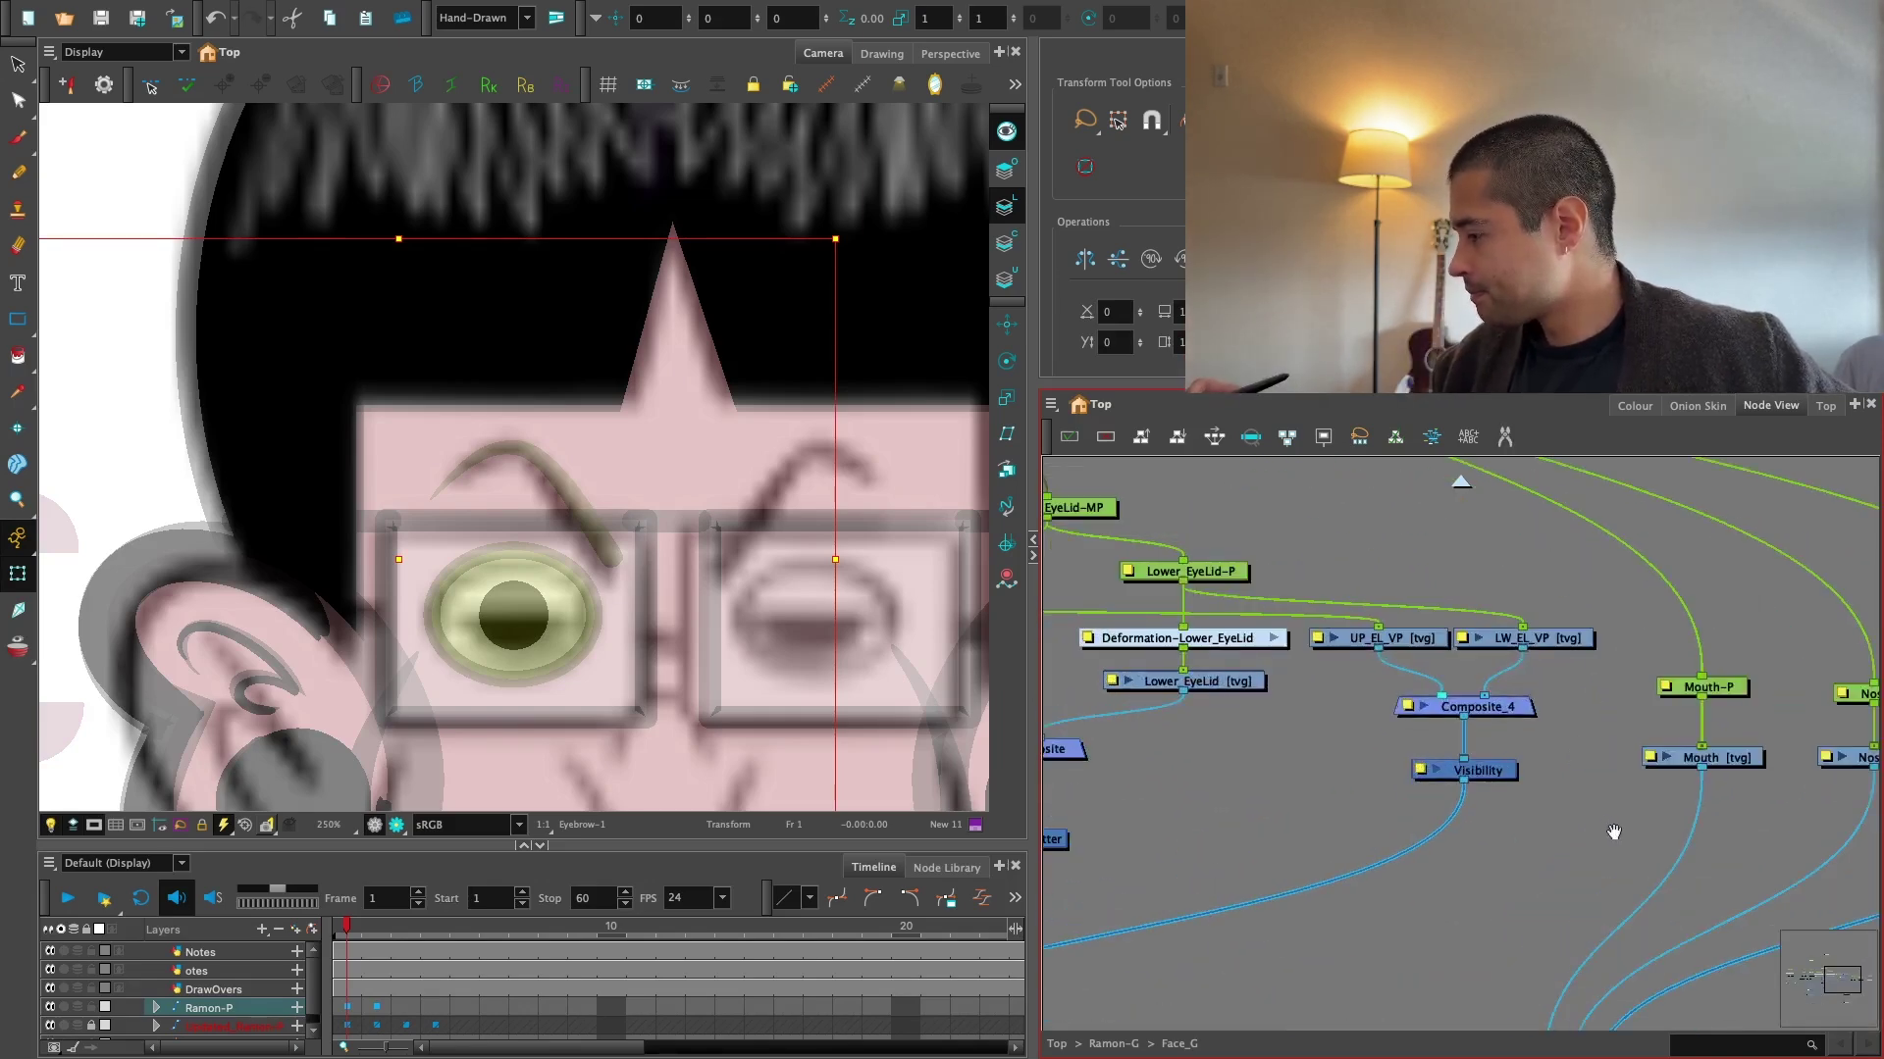
key(1)
key(1)
key(1)
key(1)
key(1)
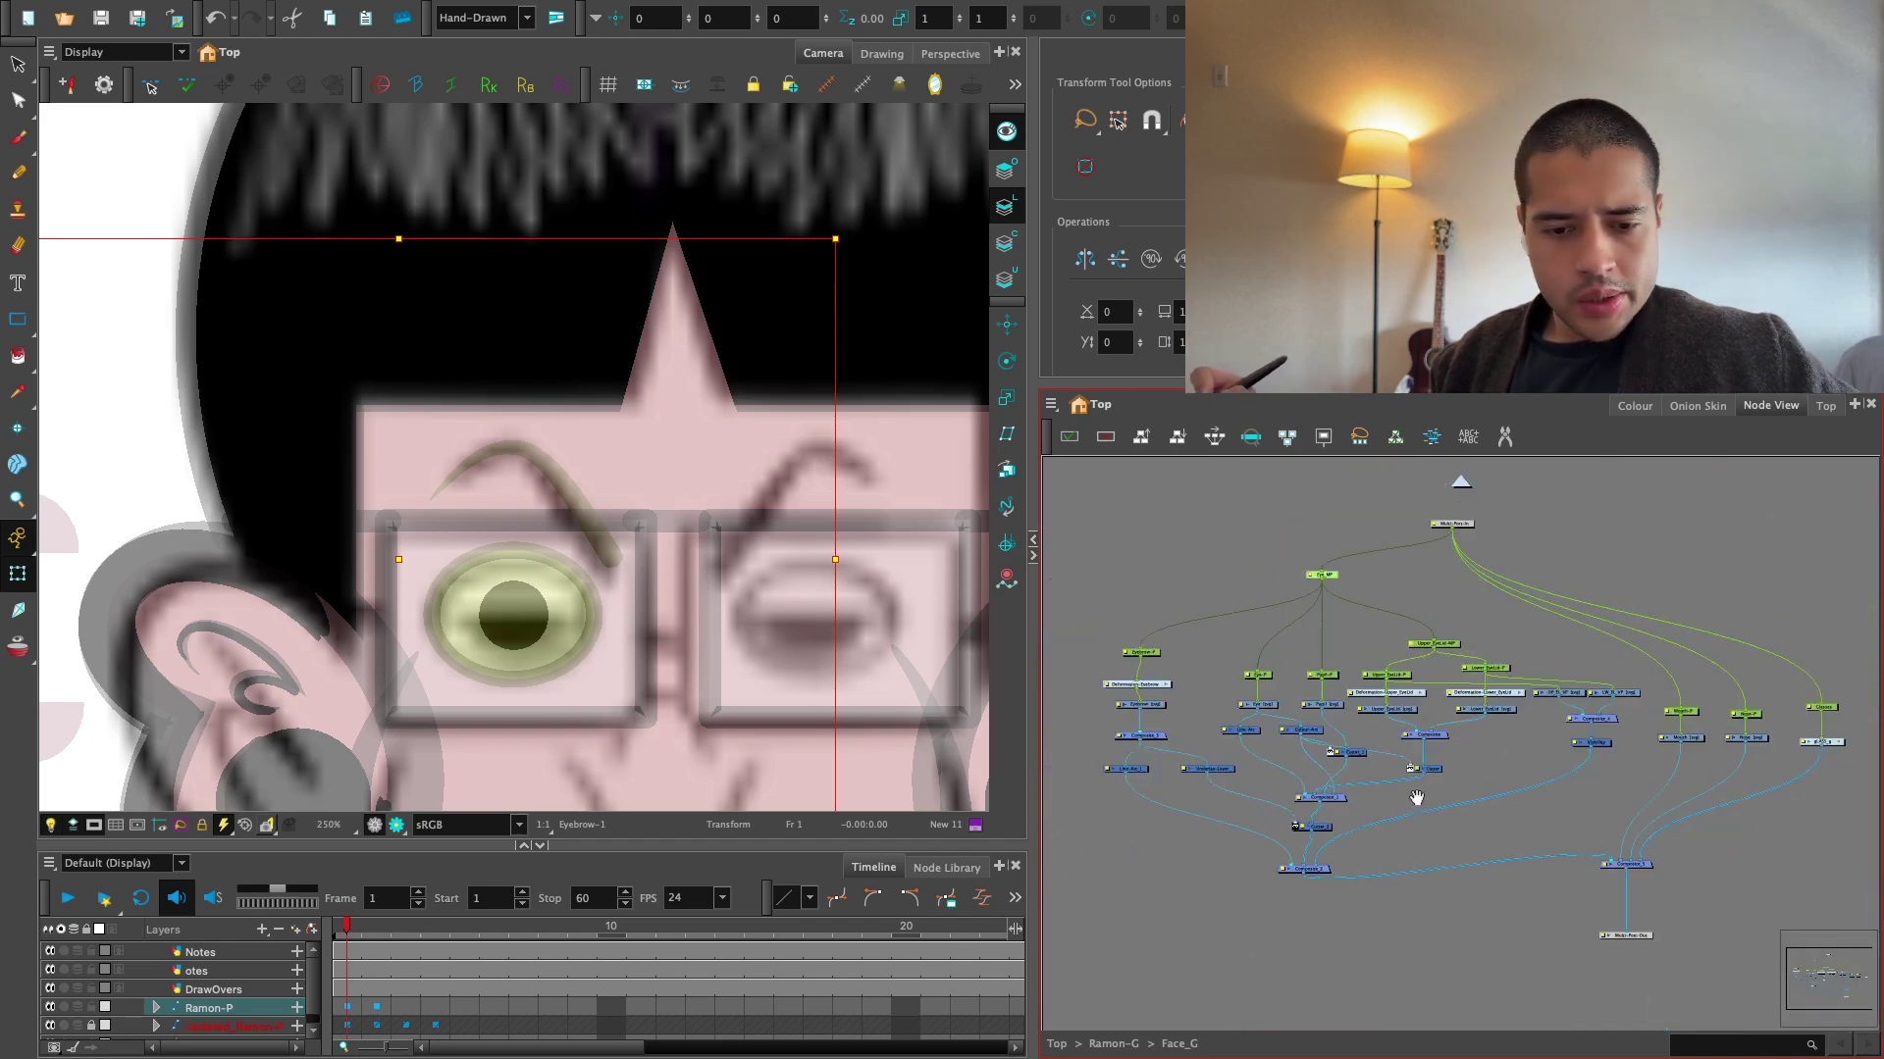
mouse_move(1424, 828)
mouse_down()
mouse_move(1430, 857)
mouse_move(1447, 849)
mouse_up()
Select every eye and eyebrow node below Eye_MP and combine them into one group.
drag(1172, 636, 1223, 724)
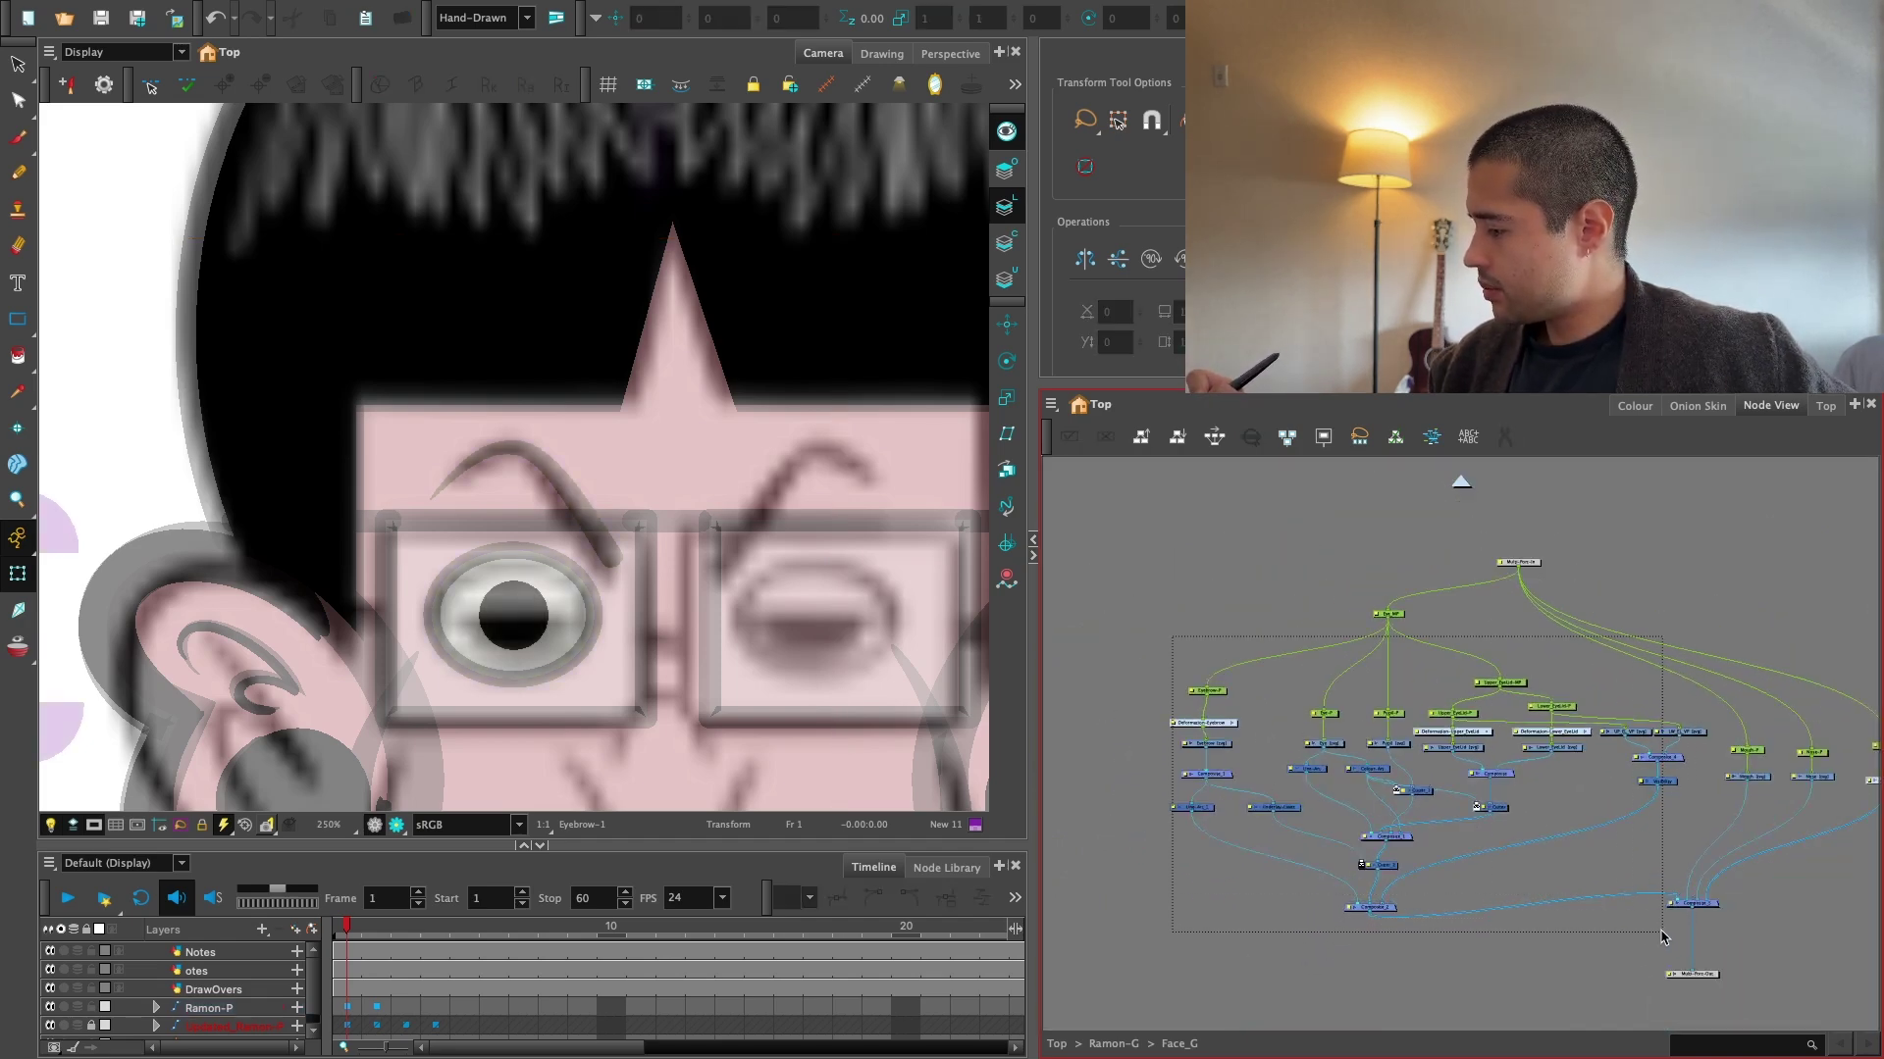
drag(1662, 917, 1663, 918)
drag(1731, 883, 1699, 1028)
key(1)
drag(1785, 817, 1693, 754)
click(1497, 744)
drag(1132, 648, 1603, 868)
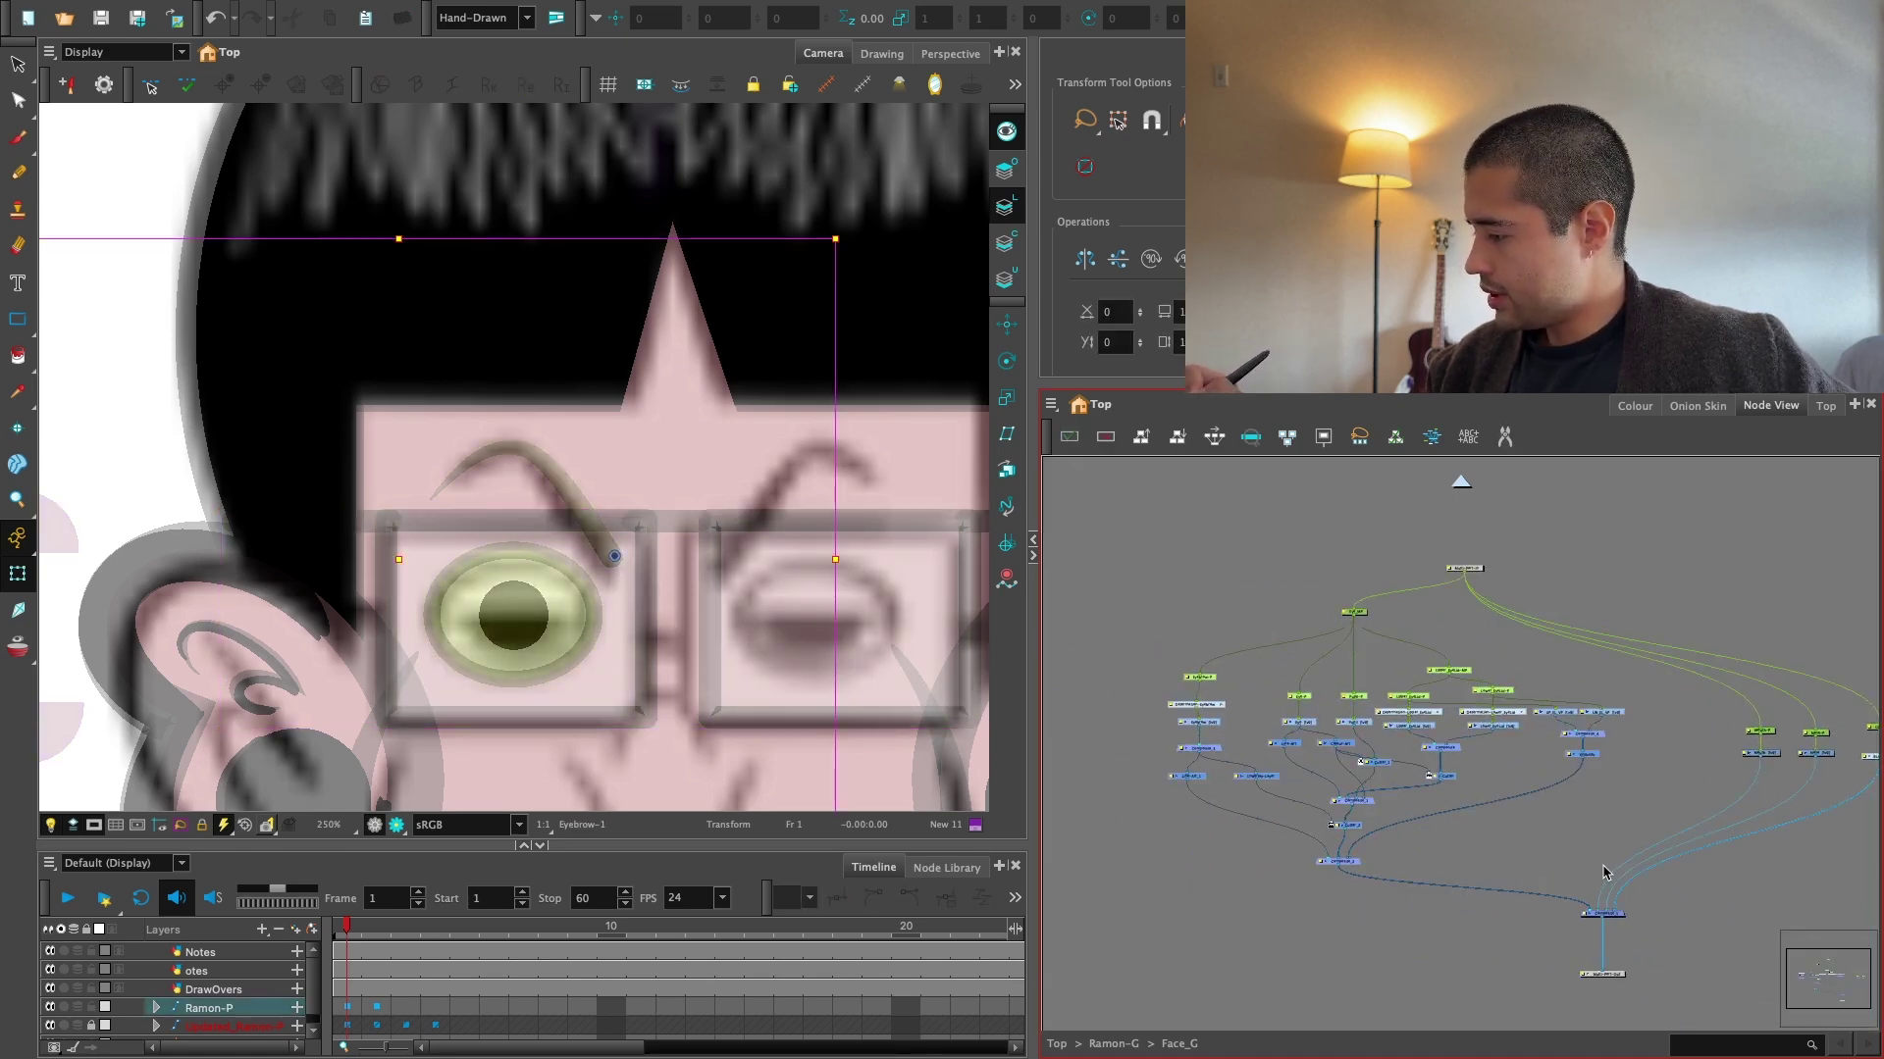
key(super+g)
Place the Eye_MP peg directly above the new eye group.
click(1571, 818)
drag(1410, 694, 1455, 732)
key(2)
key(2)
key(2)
key(2)
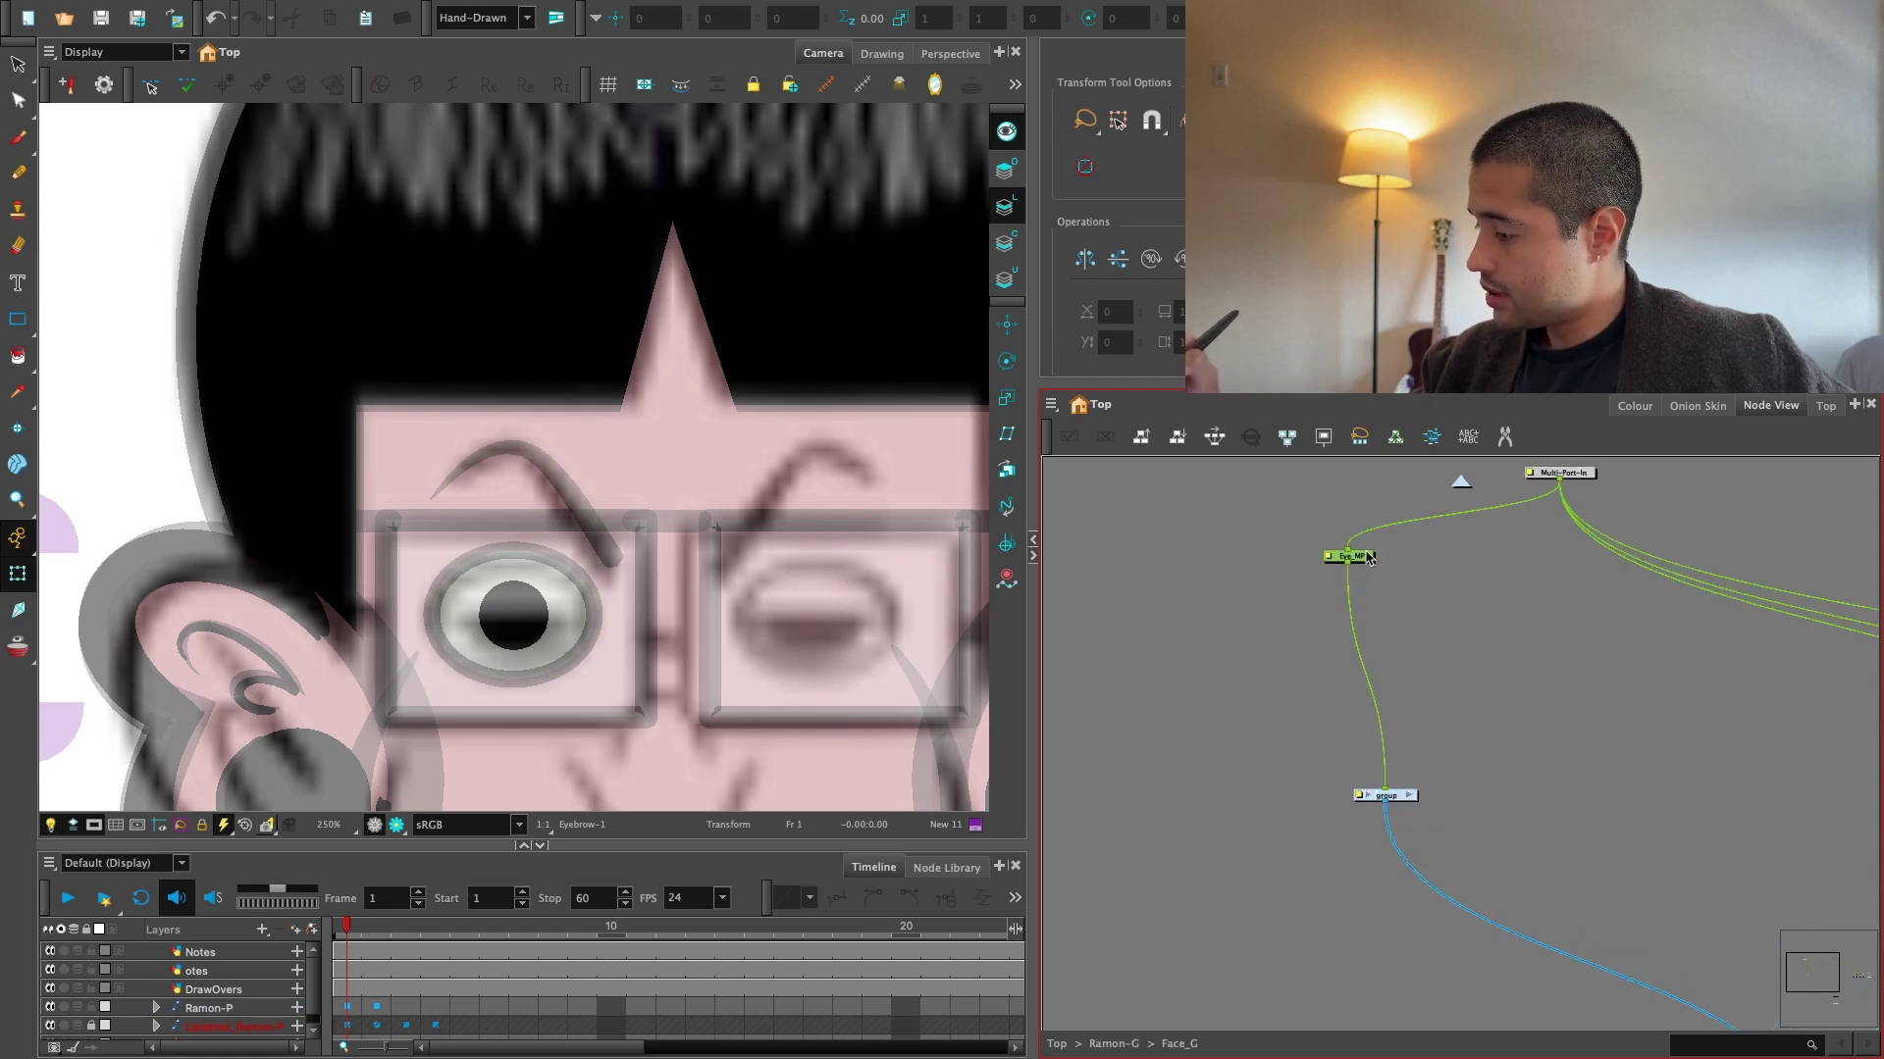
drag(1371, 558, 1403, 731)
Rename the eye group as Eye_G.
key(2)
key(2)
double_click(1400, 769)
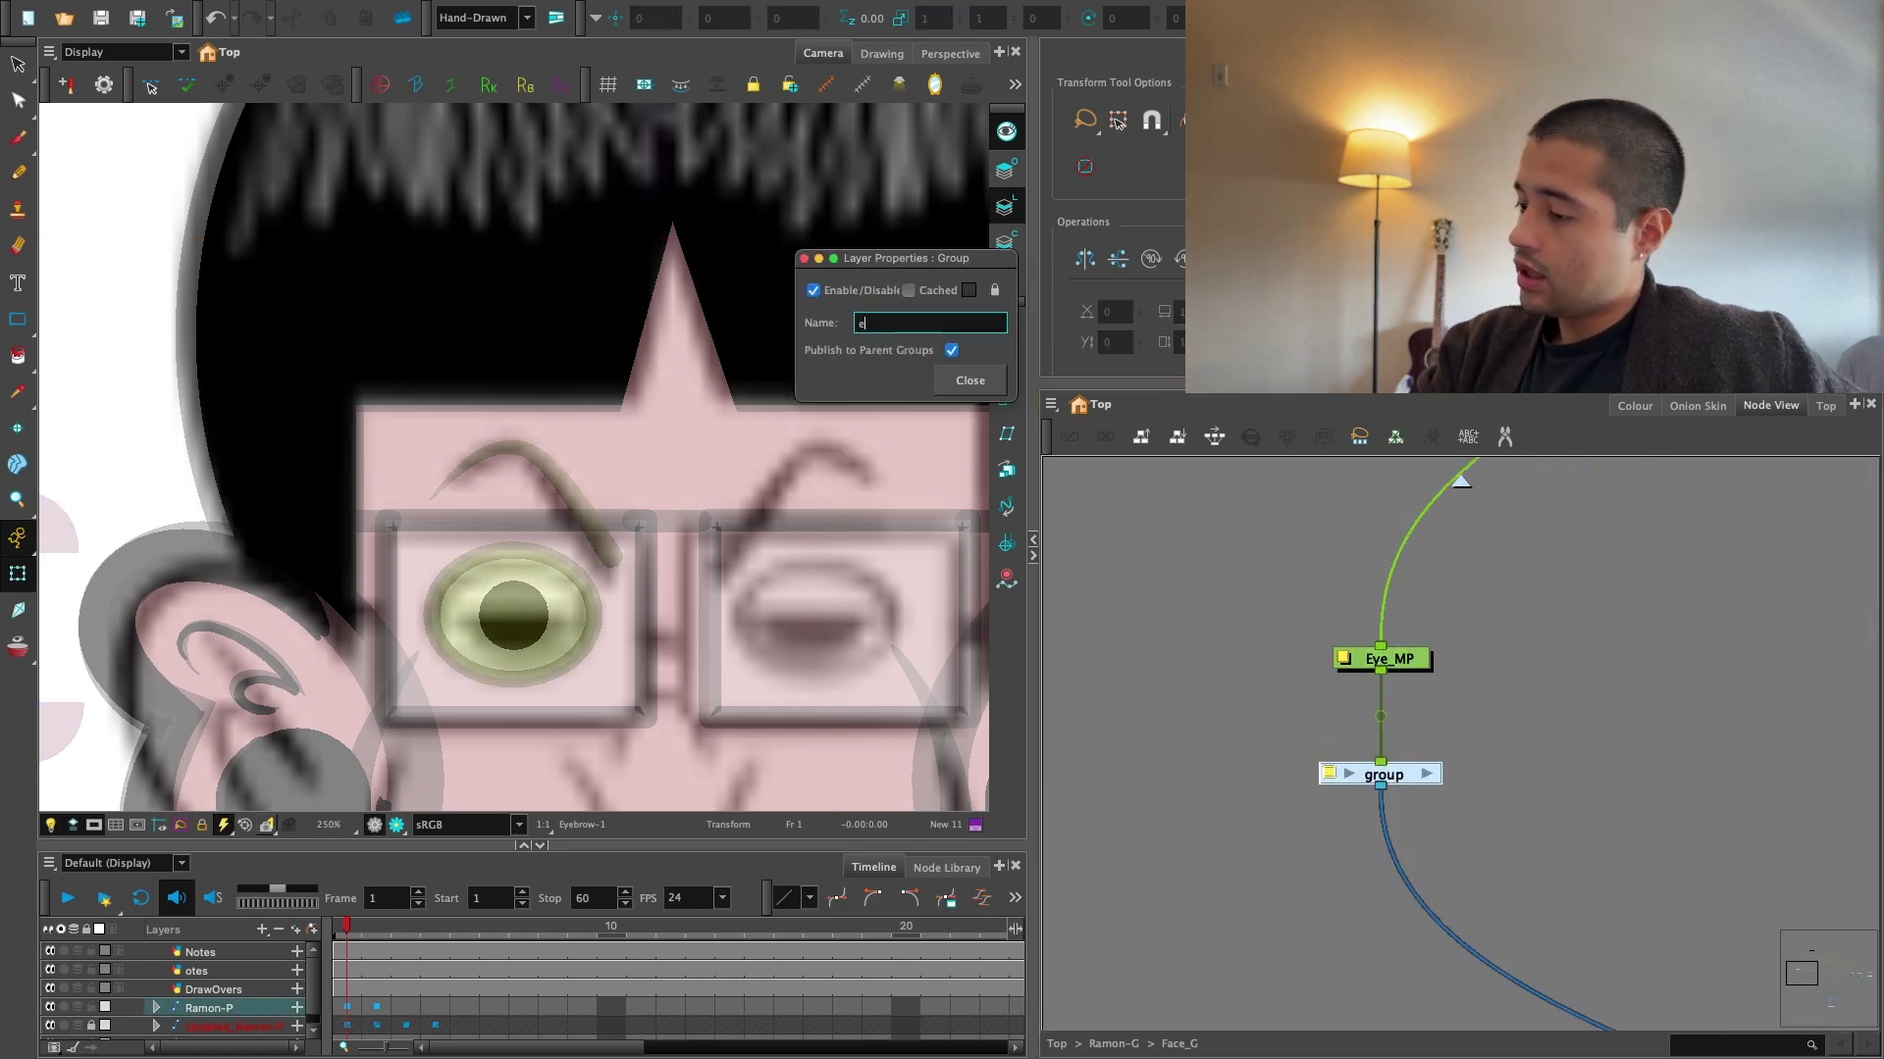
key(BackSpace)
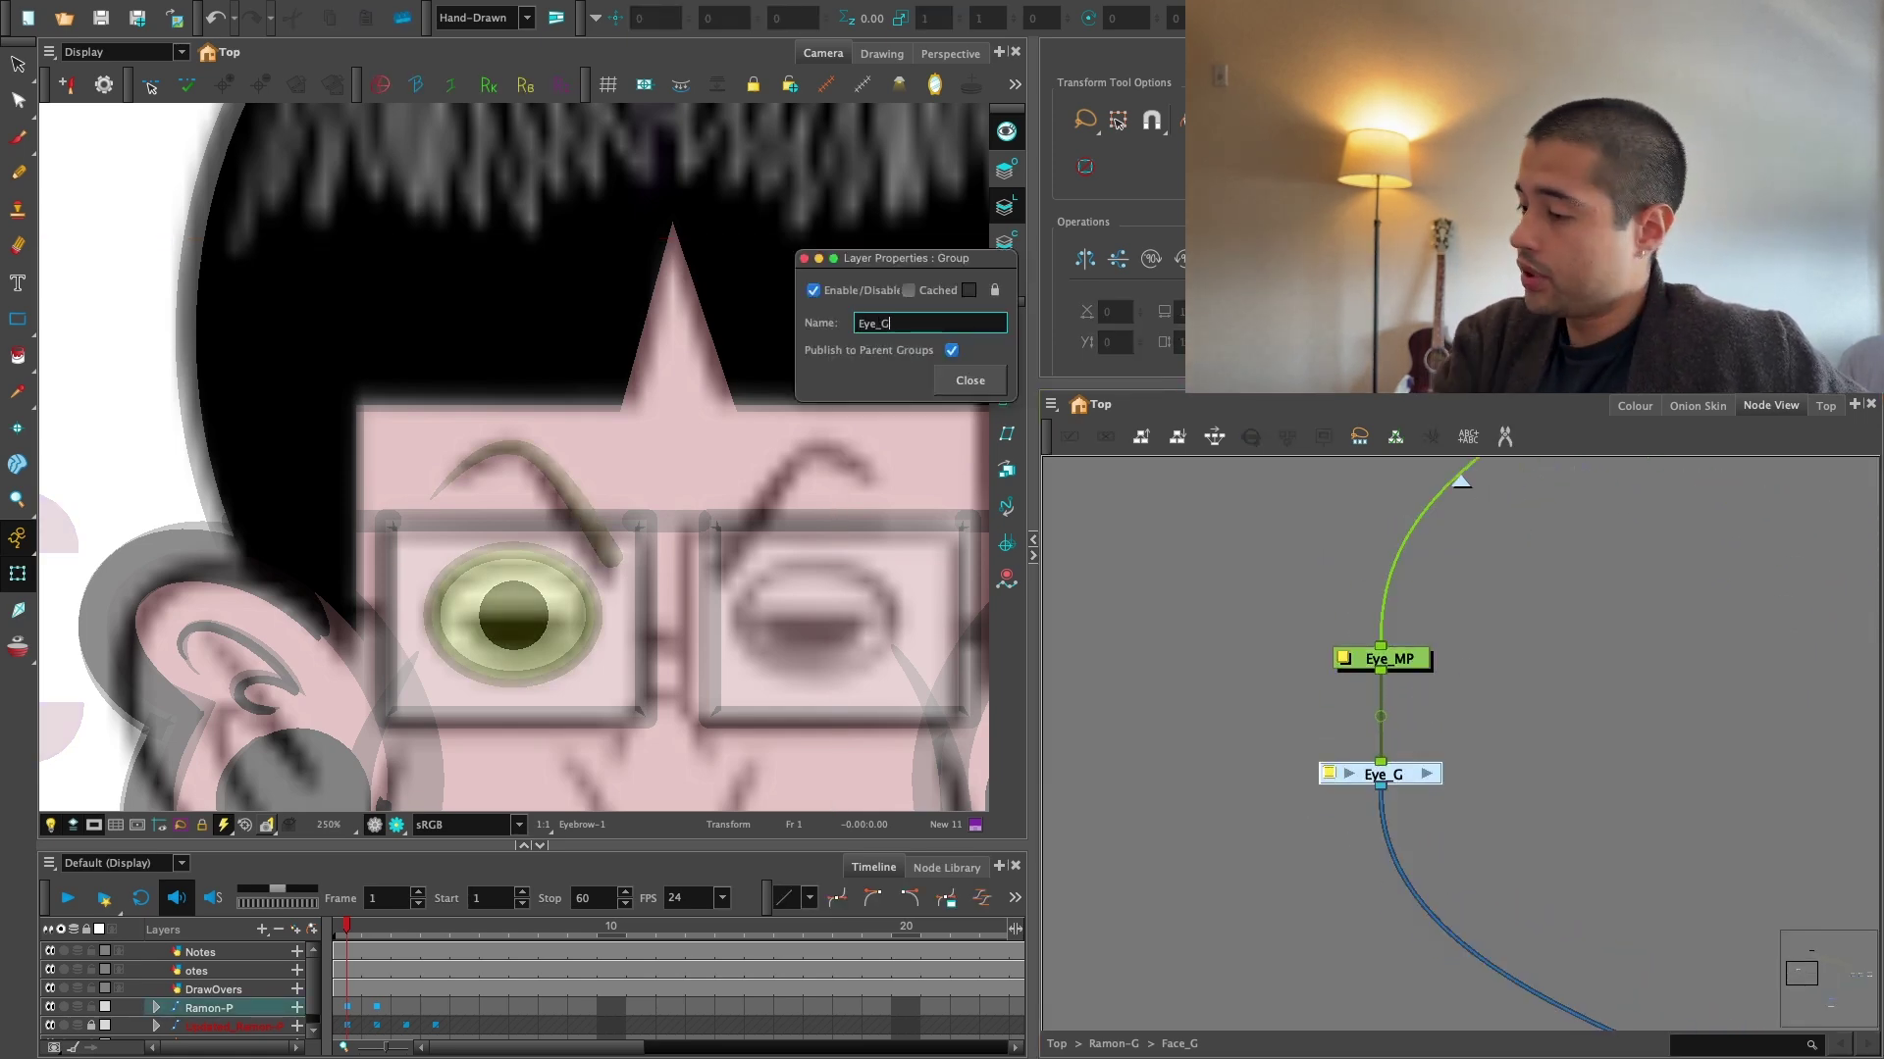
click(977, 393)
Tidy the Face_G network by bringing the mouth and neighbouring nodes closer to the Eye_G branch.
drag(1540, 633, 1471, 716)
key(1)
key(1)
key(1)
key(1)
drag(1804, 749, 1557, 739)
key(1)
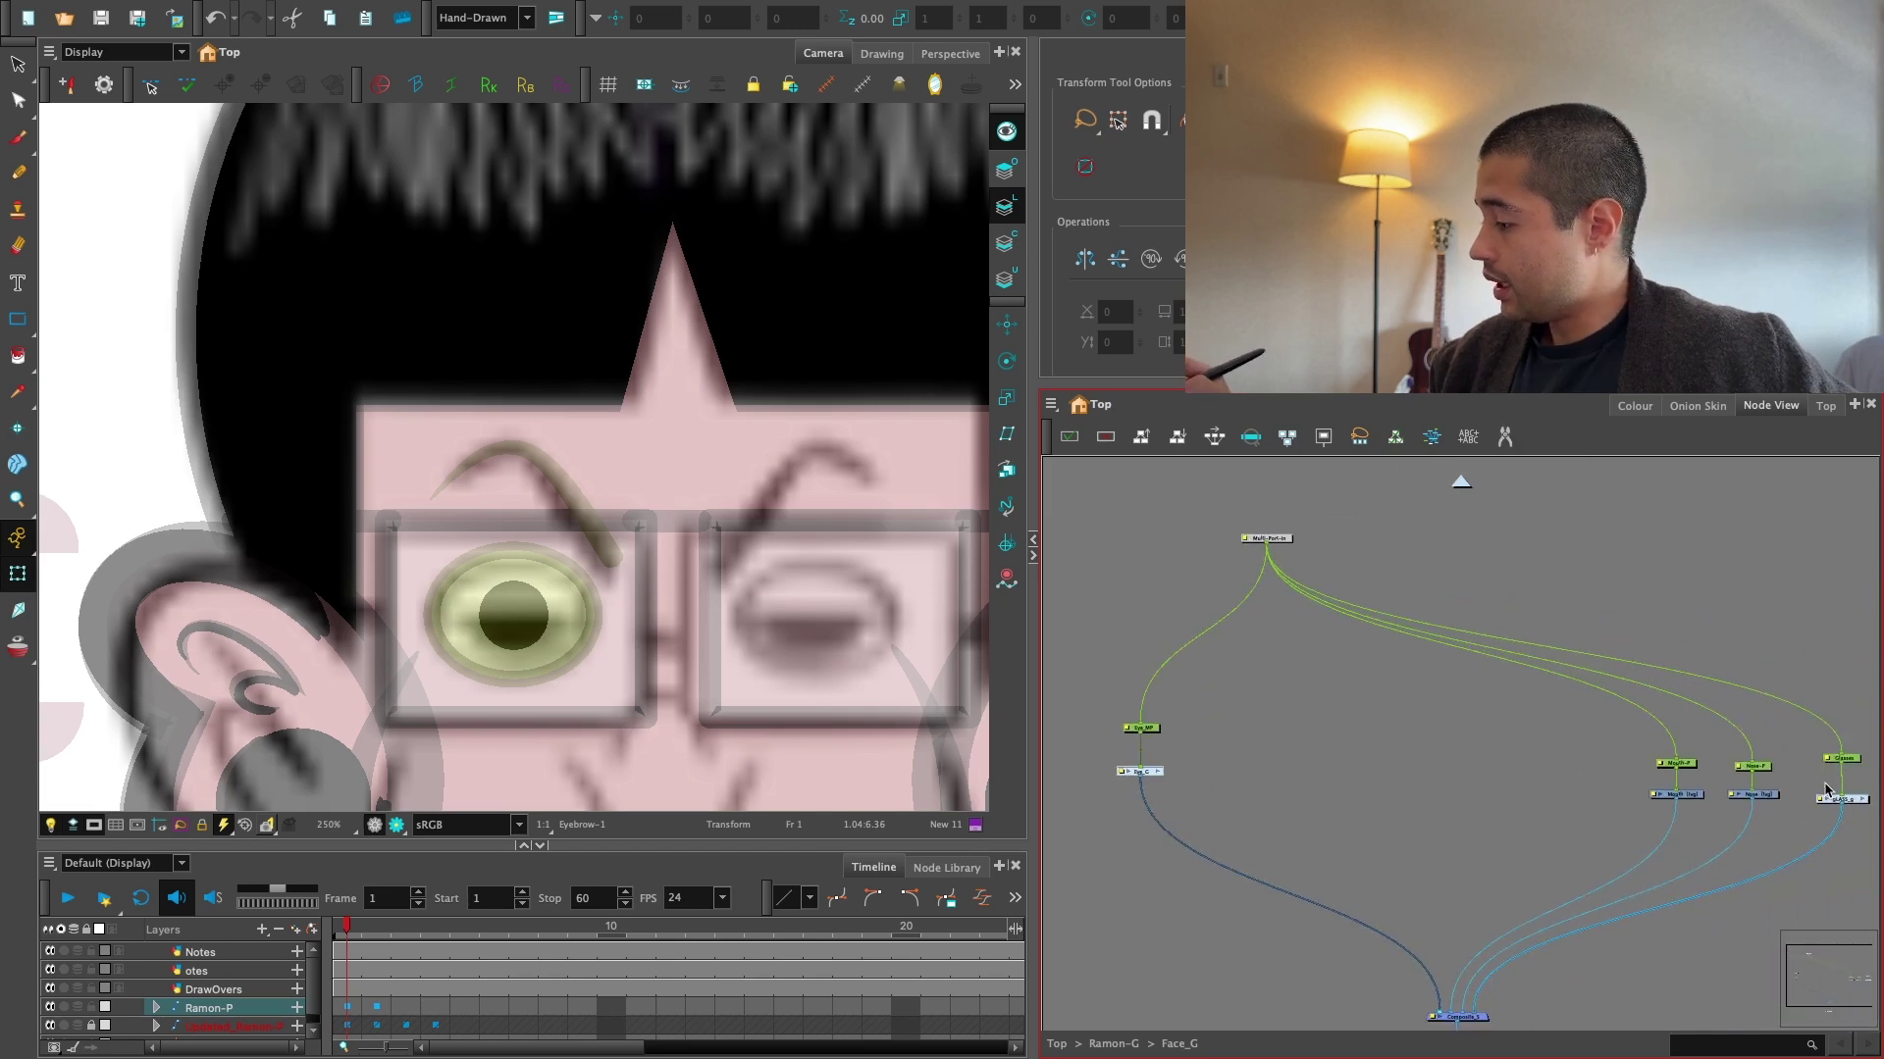
drag(1829, 792, 1537, 769)
key(2)
key(2)
mouse_move(1716, 704)
mouse_down()
mouse_move(1366, 777)
mouse_move(1682, 705)
mouse_up()
key(1)
drag(1664, 697, 1675, 761)
key(2)
drag(1374, 641, 1259, 741)
drag(1273, 725, 1315, 725)
Insert a Composite node on the connection below Eye_G.
click(1483, 783)
key(alt+shift+c)
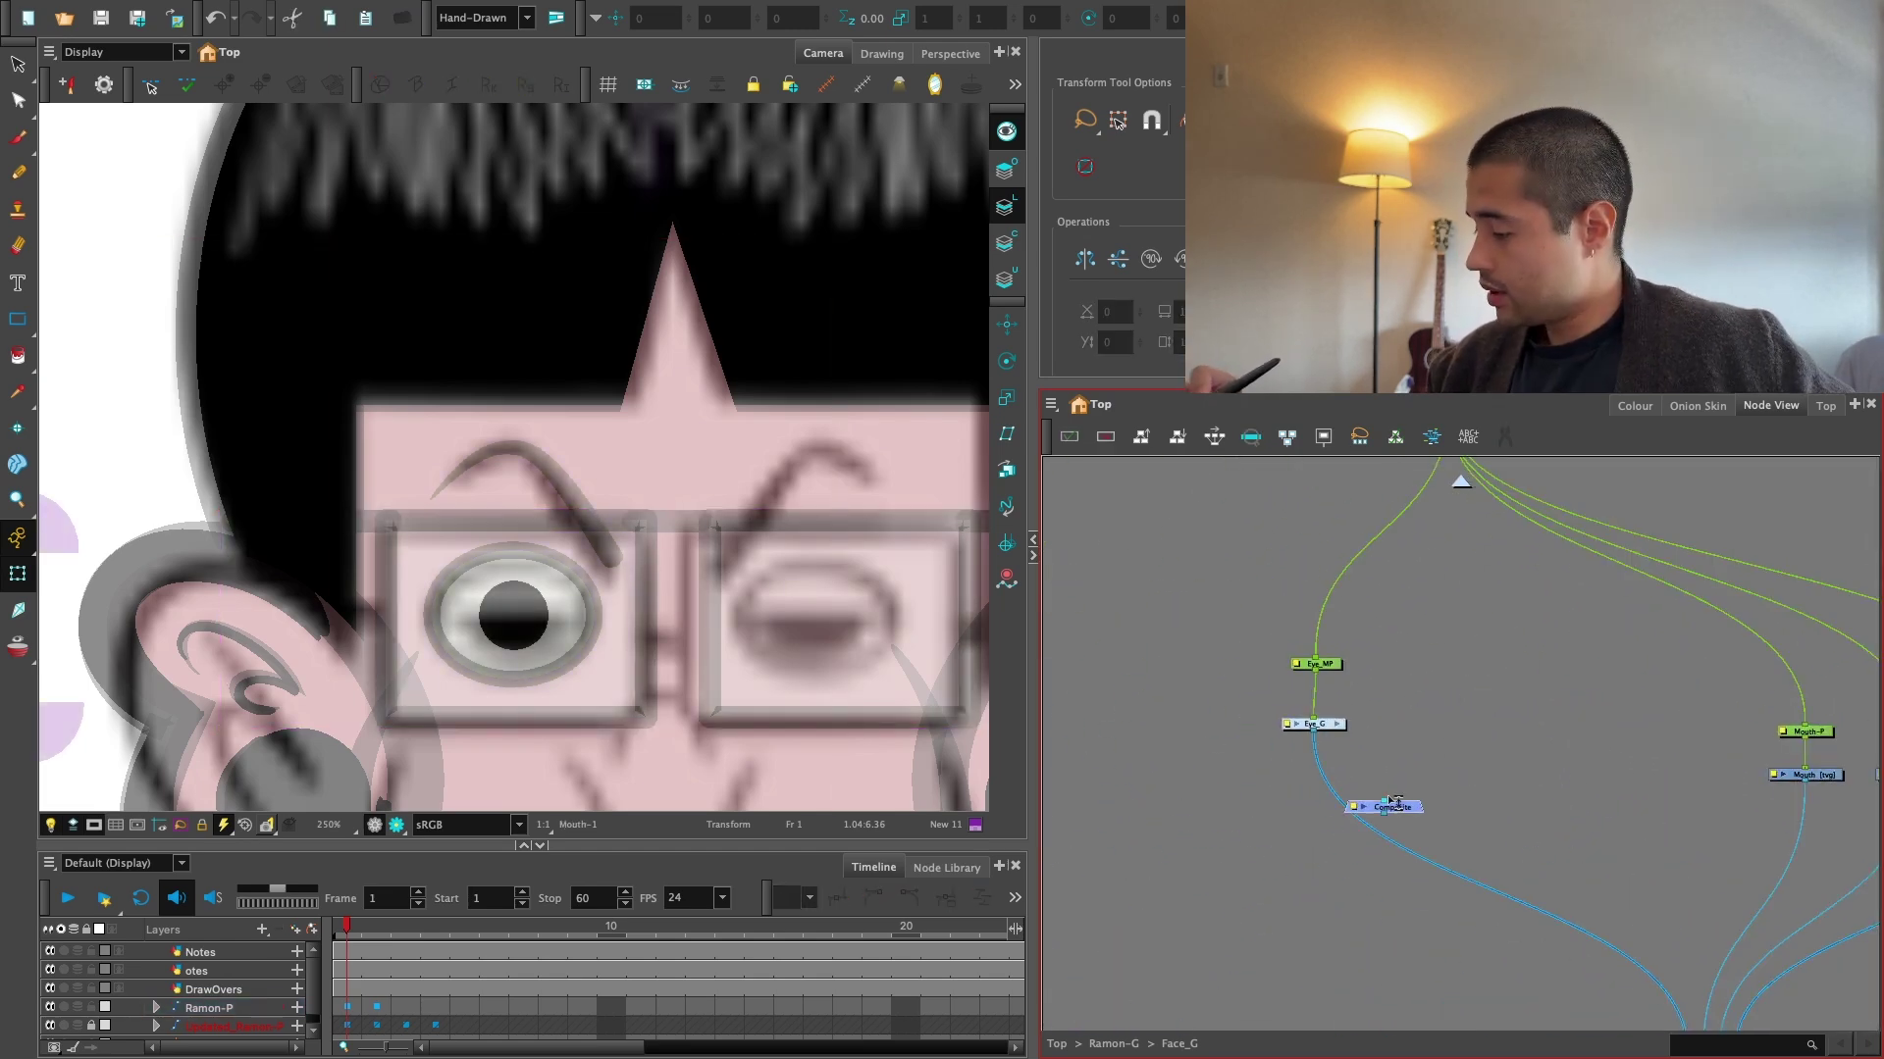
drag(1390, 803, 1361, 810)
key(2)
key(2)
Clone Eye_G with drawings only and connect the clone to the Composite below it.
drag(1285, 685, 1380, 665)
click(1311, 783)
key(ctrl+shift+e)
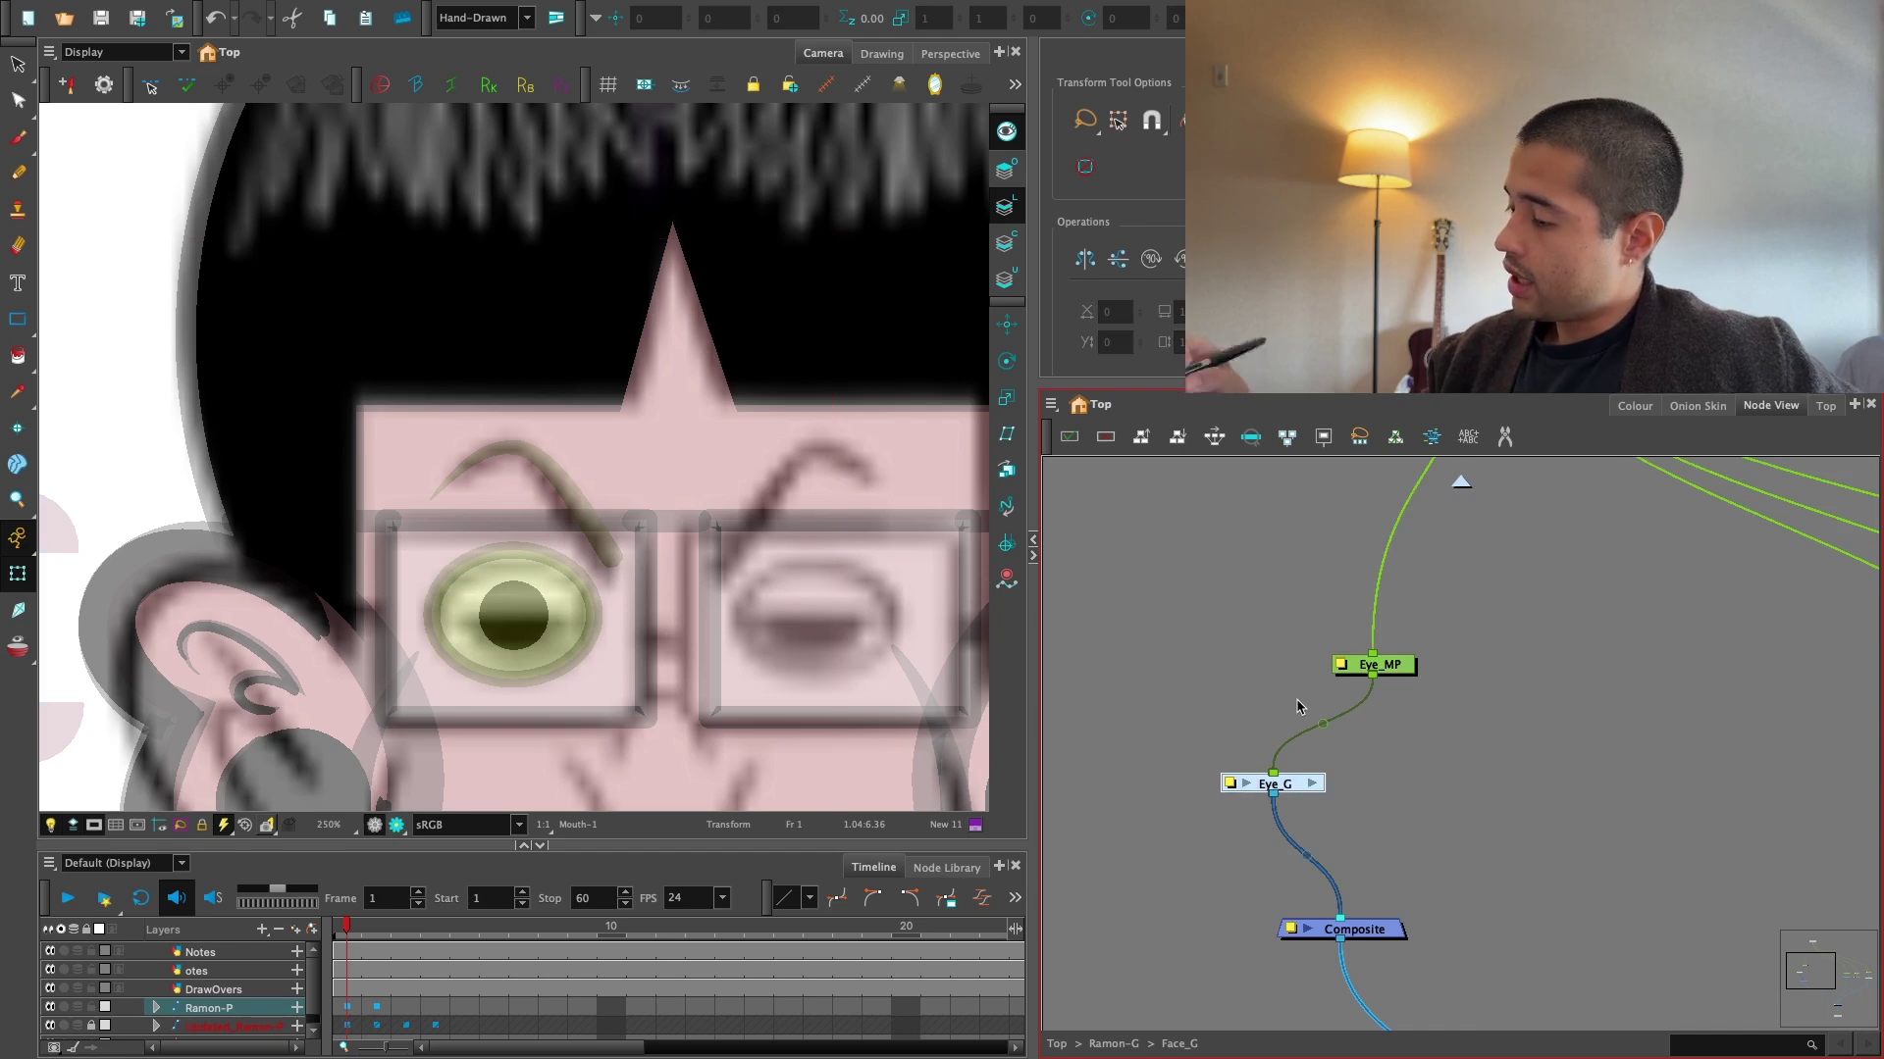
click(1051, 404)
mouse_move(1079, 478)
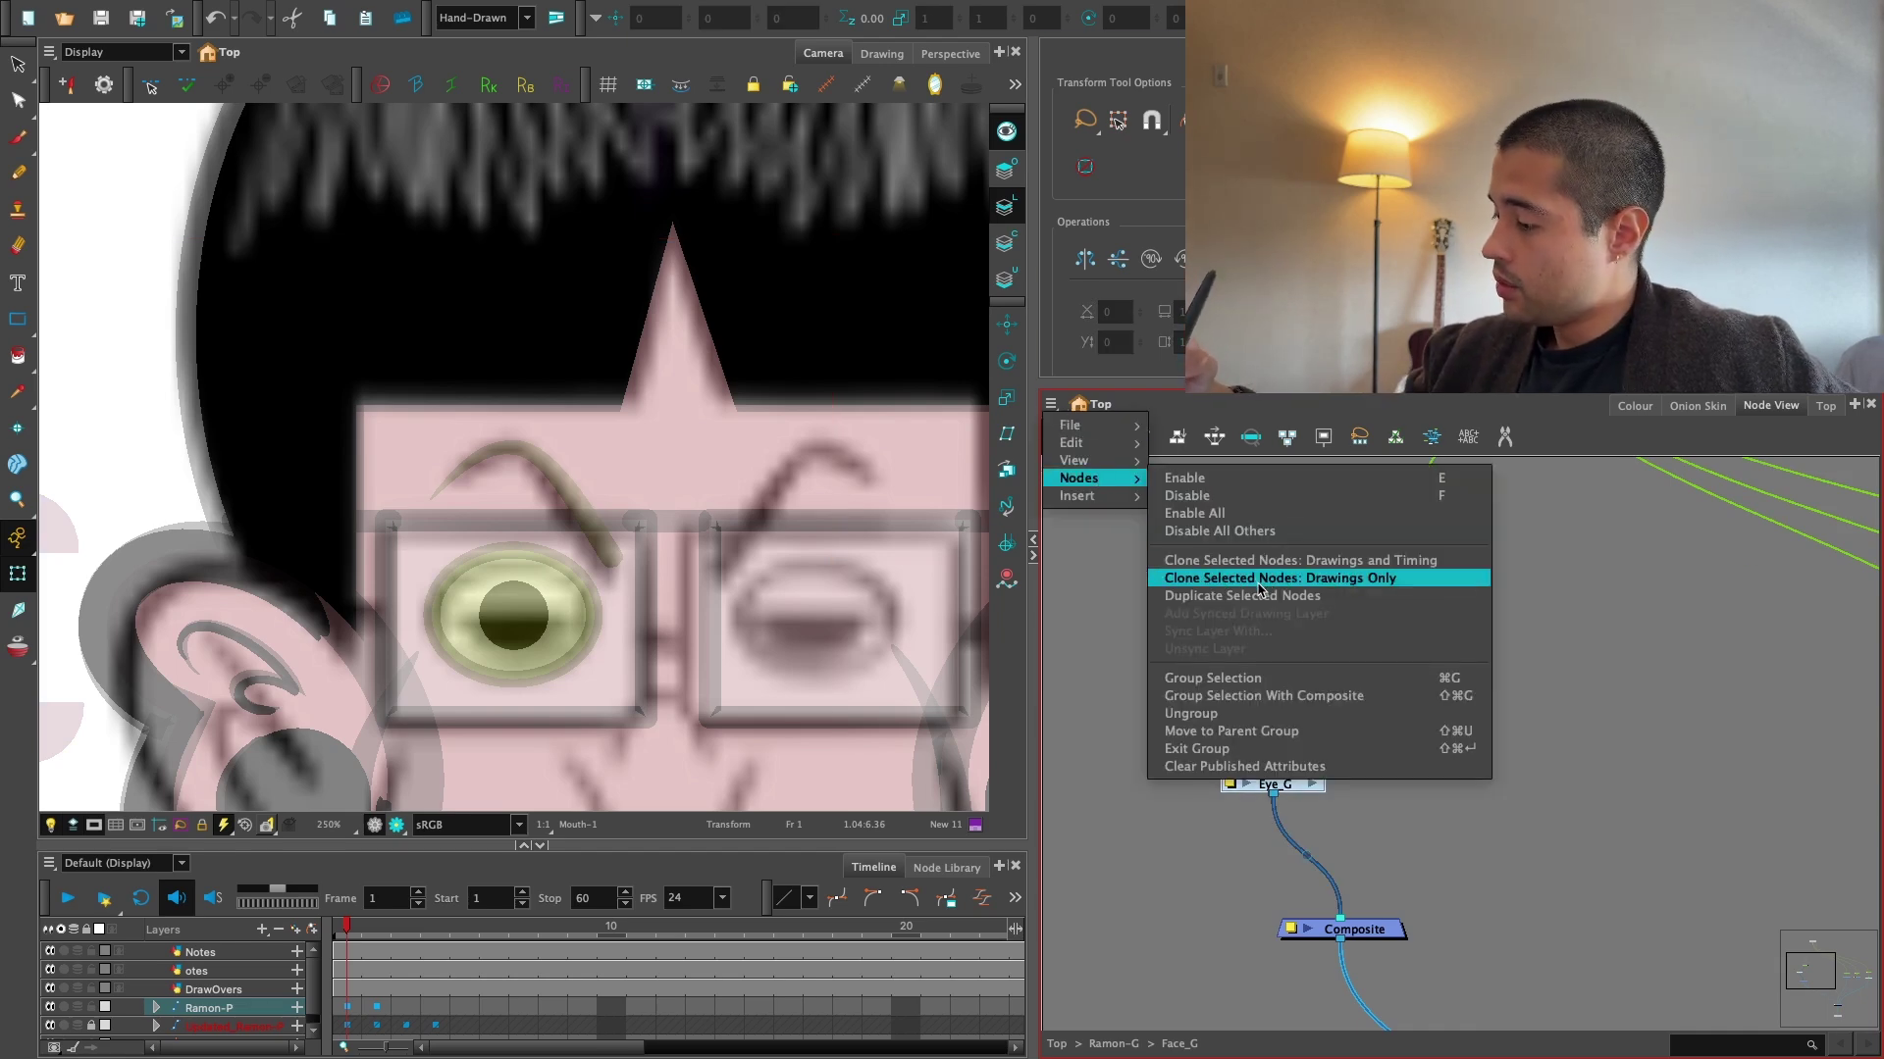
click(1344, 578)
click(1348, 589)
drag(1424, 792, 1359, 920)
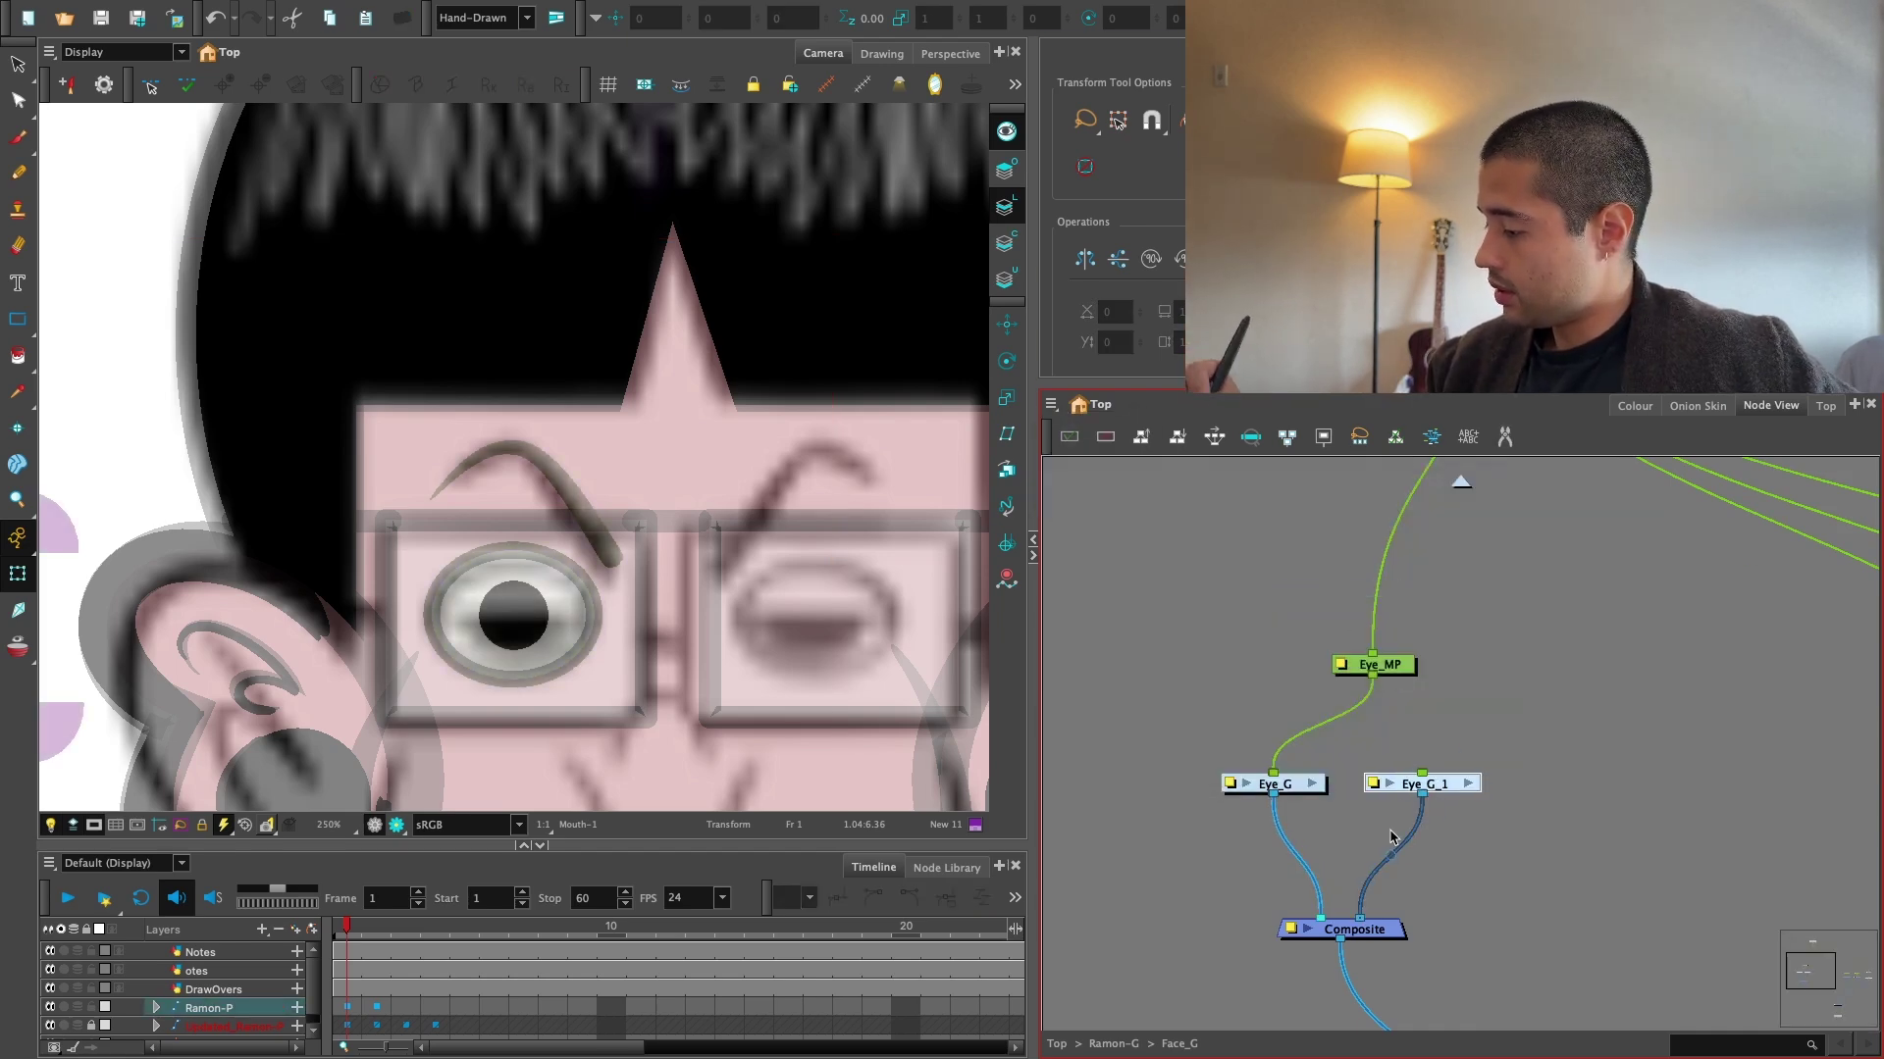
Add a parent peg to Eye_G_1 and connect it under Eye_MP.
click(1397, 693)
click(1463, 754)
drag(1388, 666, 1413, 699)
click(1444, 784)
key(super+p)
key(2)
click(1476, 676)
key(1)
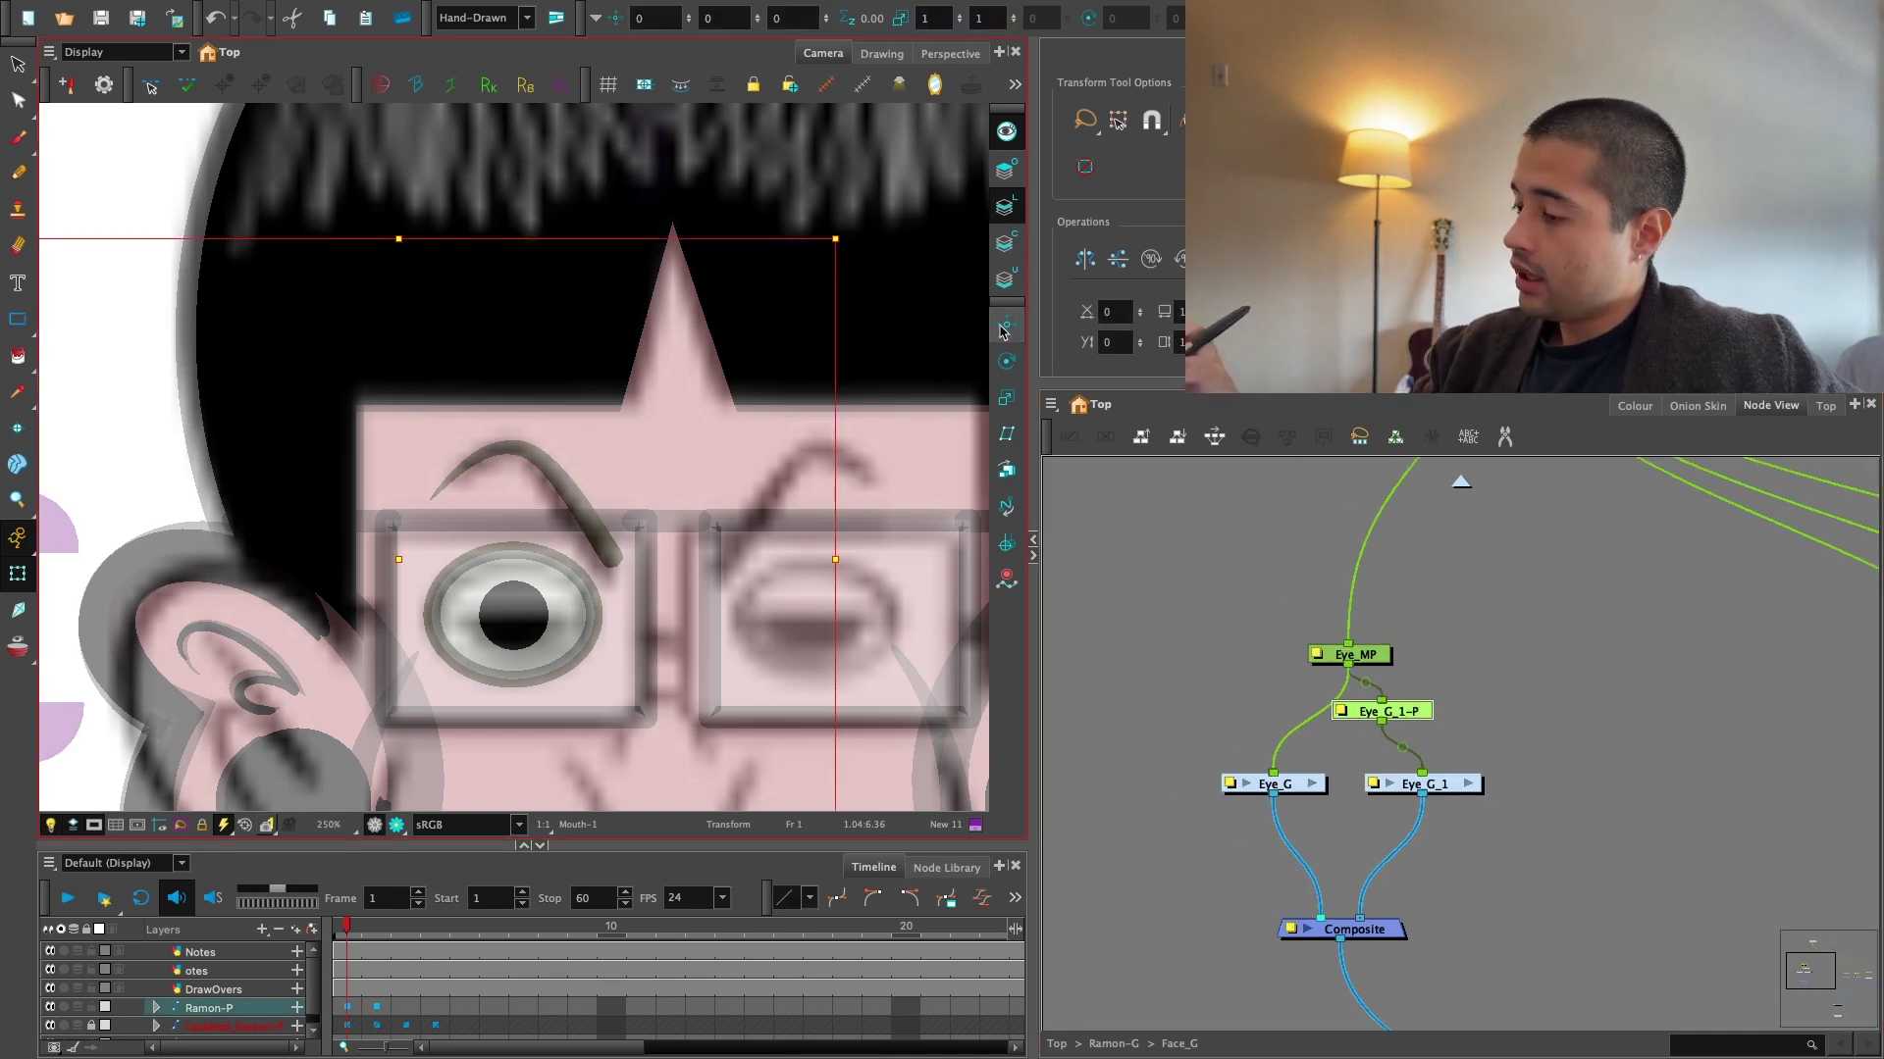
Flip the Eye_G_1-P peg horizontally to mirror the cloned eye onto the other side of the face.
key(alt+2)
key(1)
key(1)
key(space)
drag(796, 645, 704, 616)
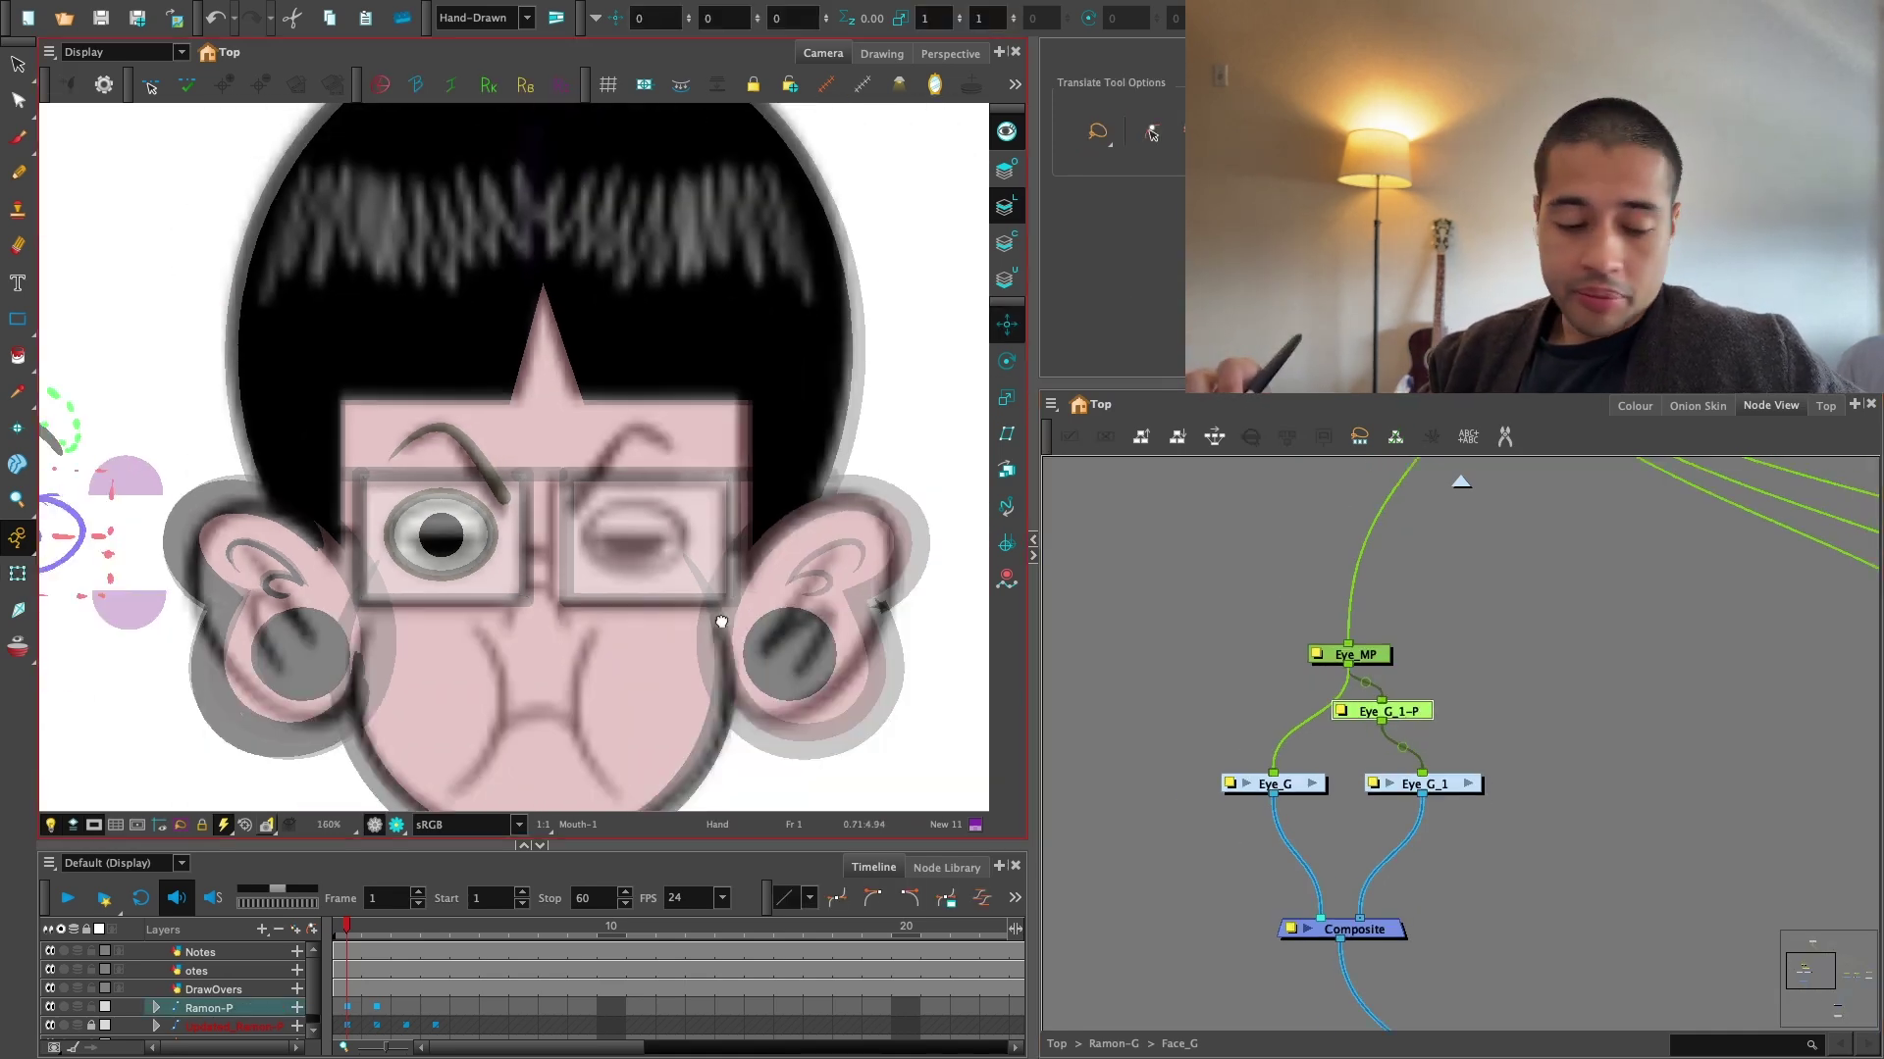
key(4)
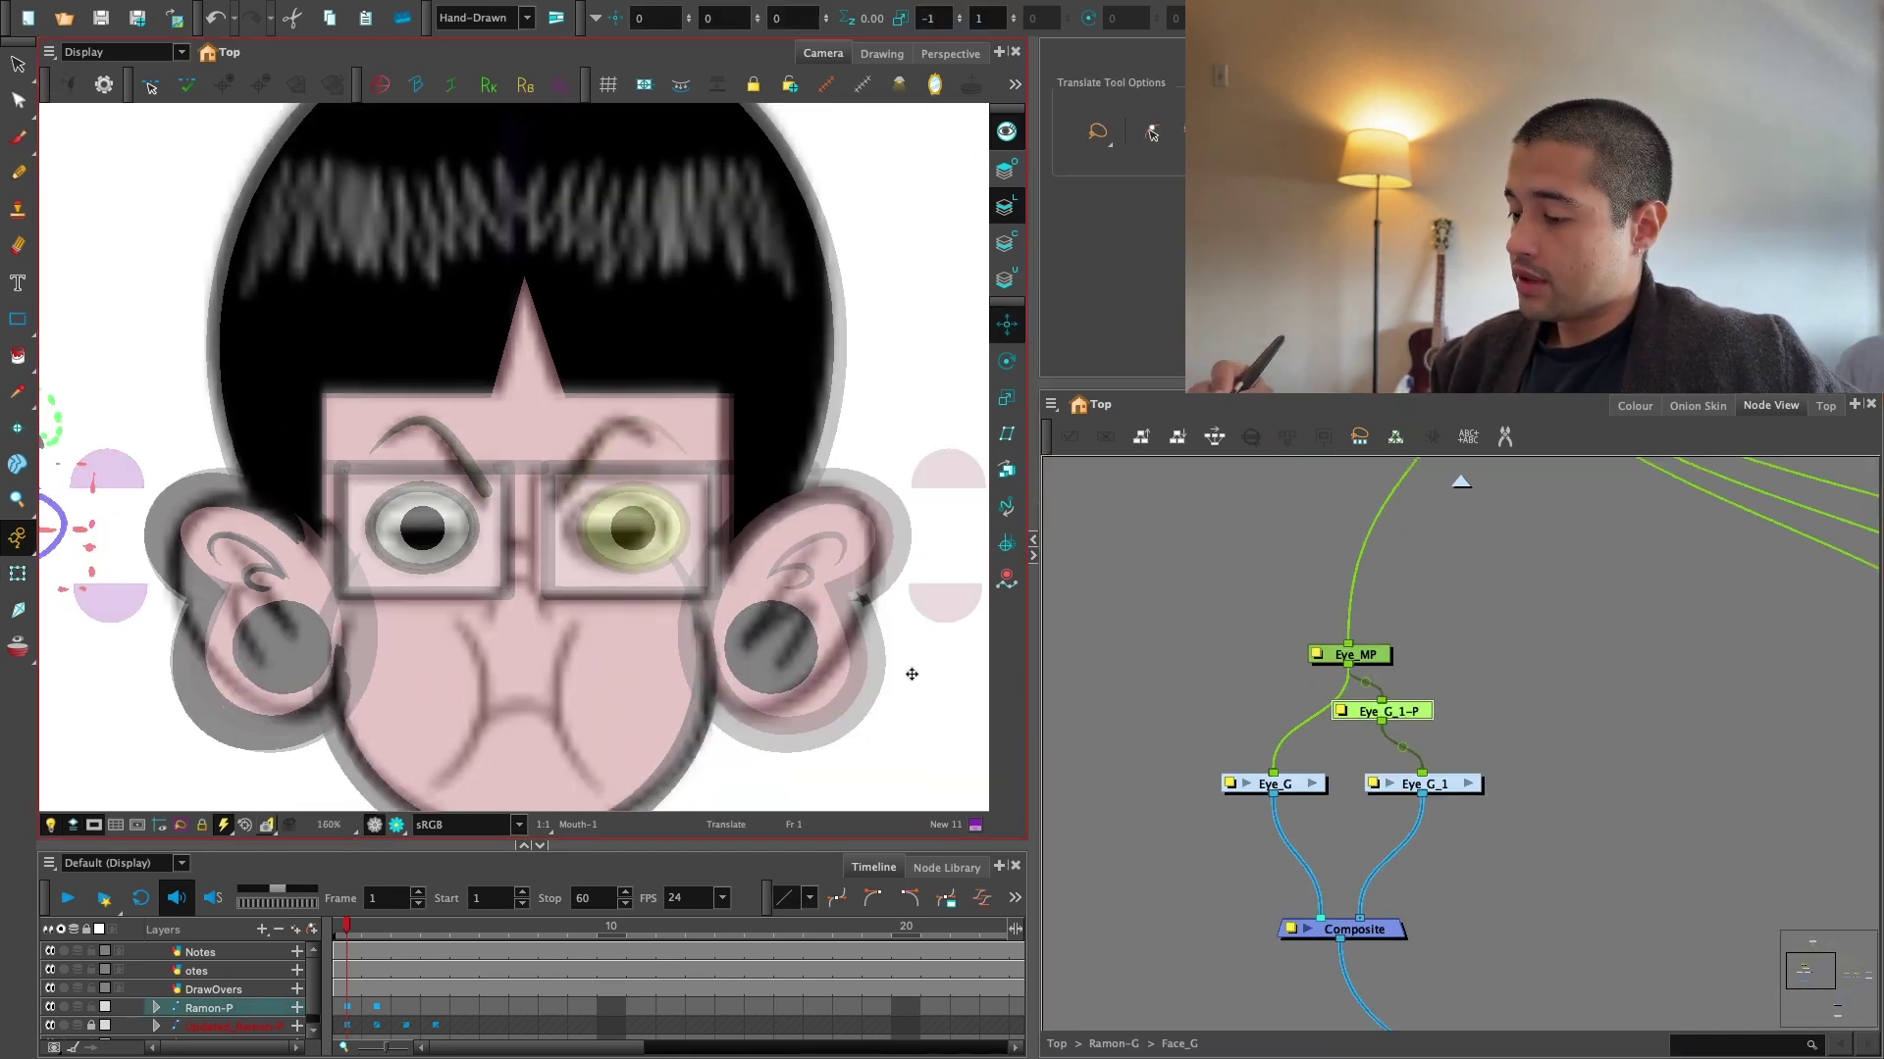
Shift the mirrored eye sideways to about 0.042 W so it fits the other lens of the glasses.
key(2)
key(1)
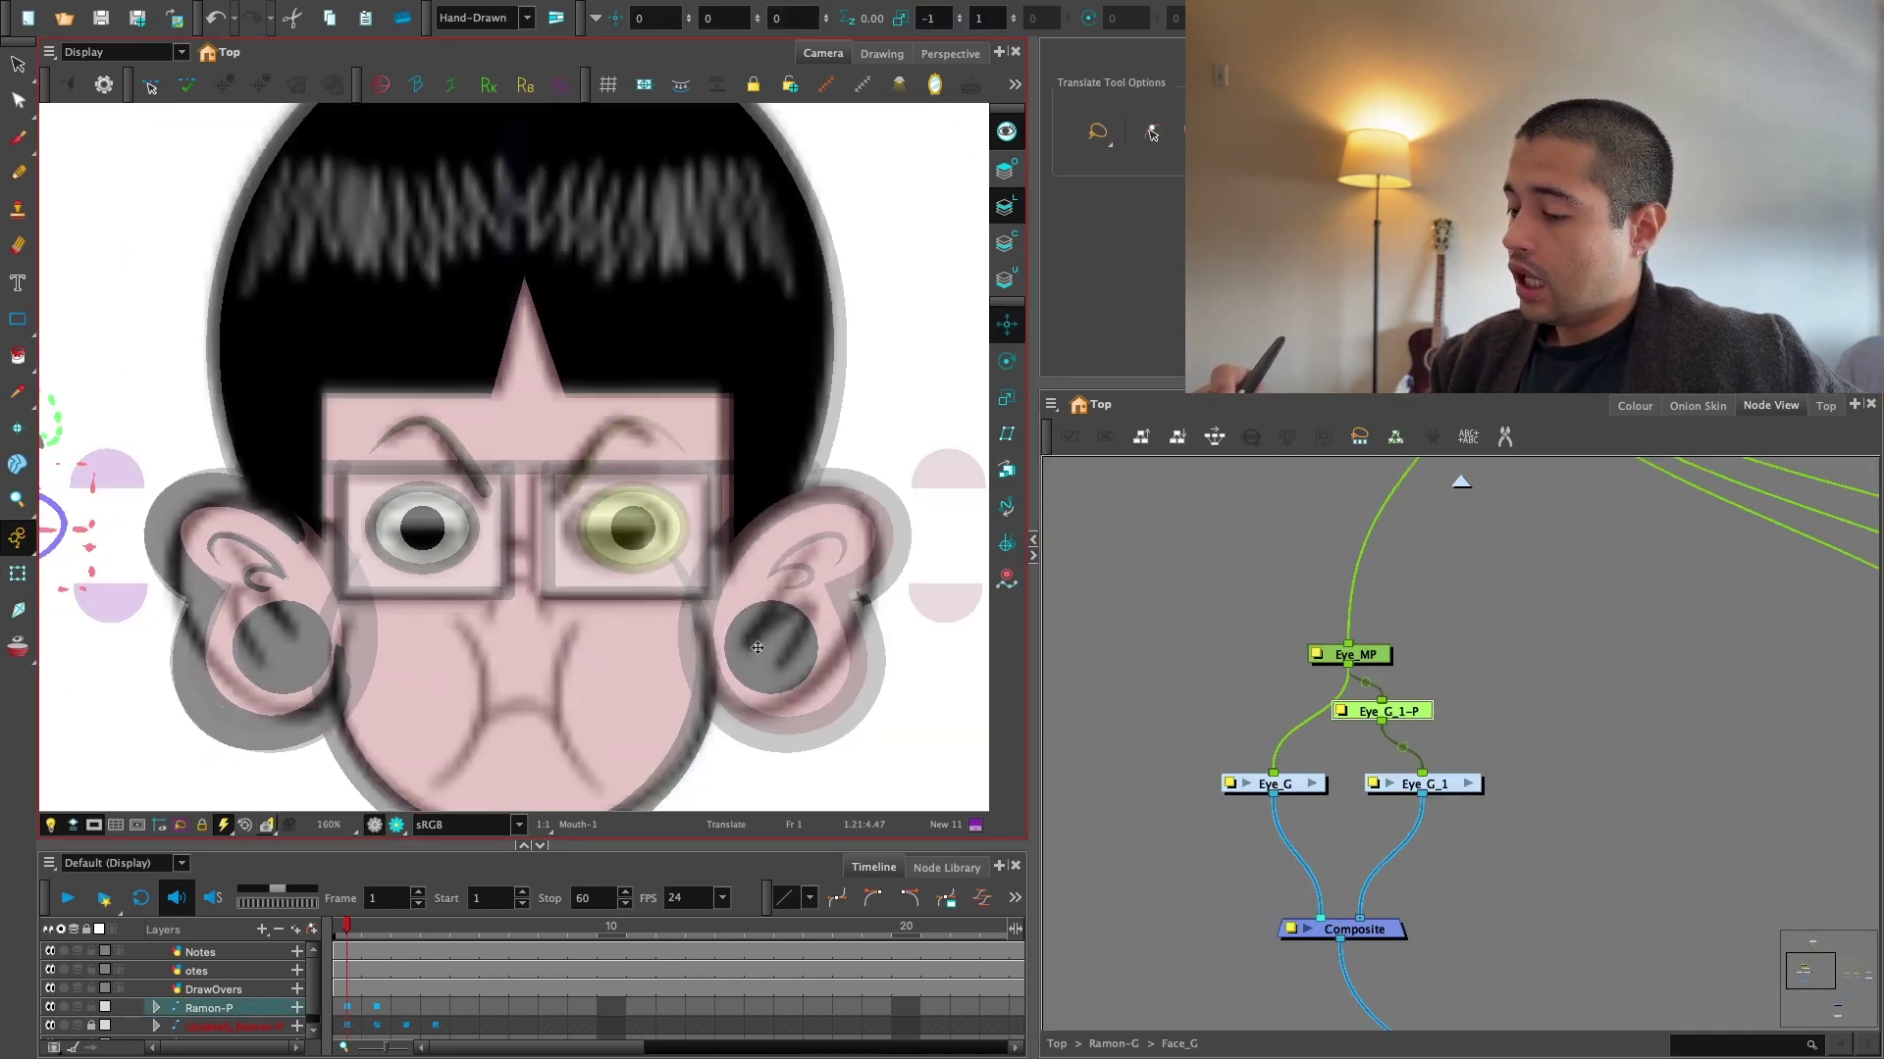
key(1)
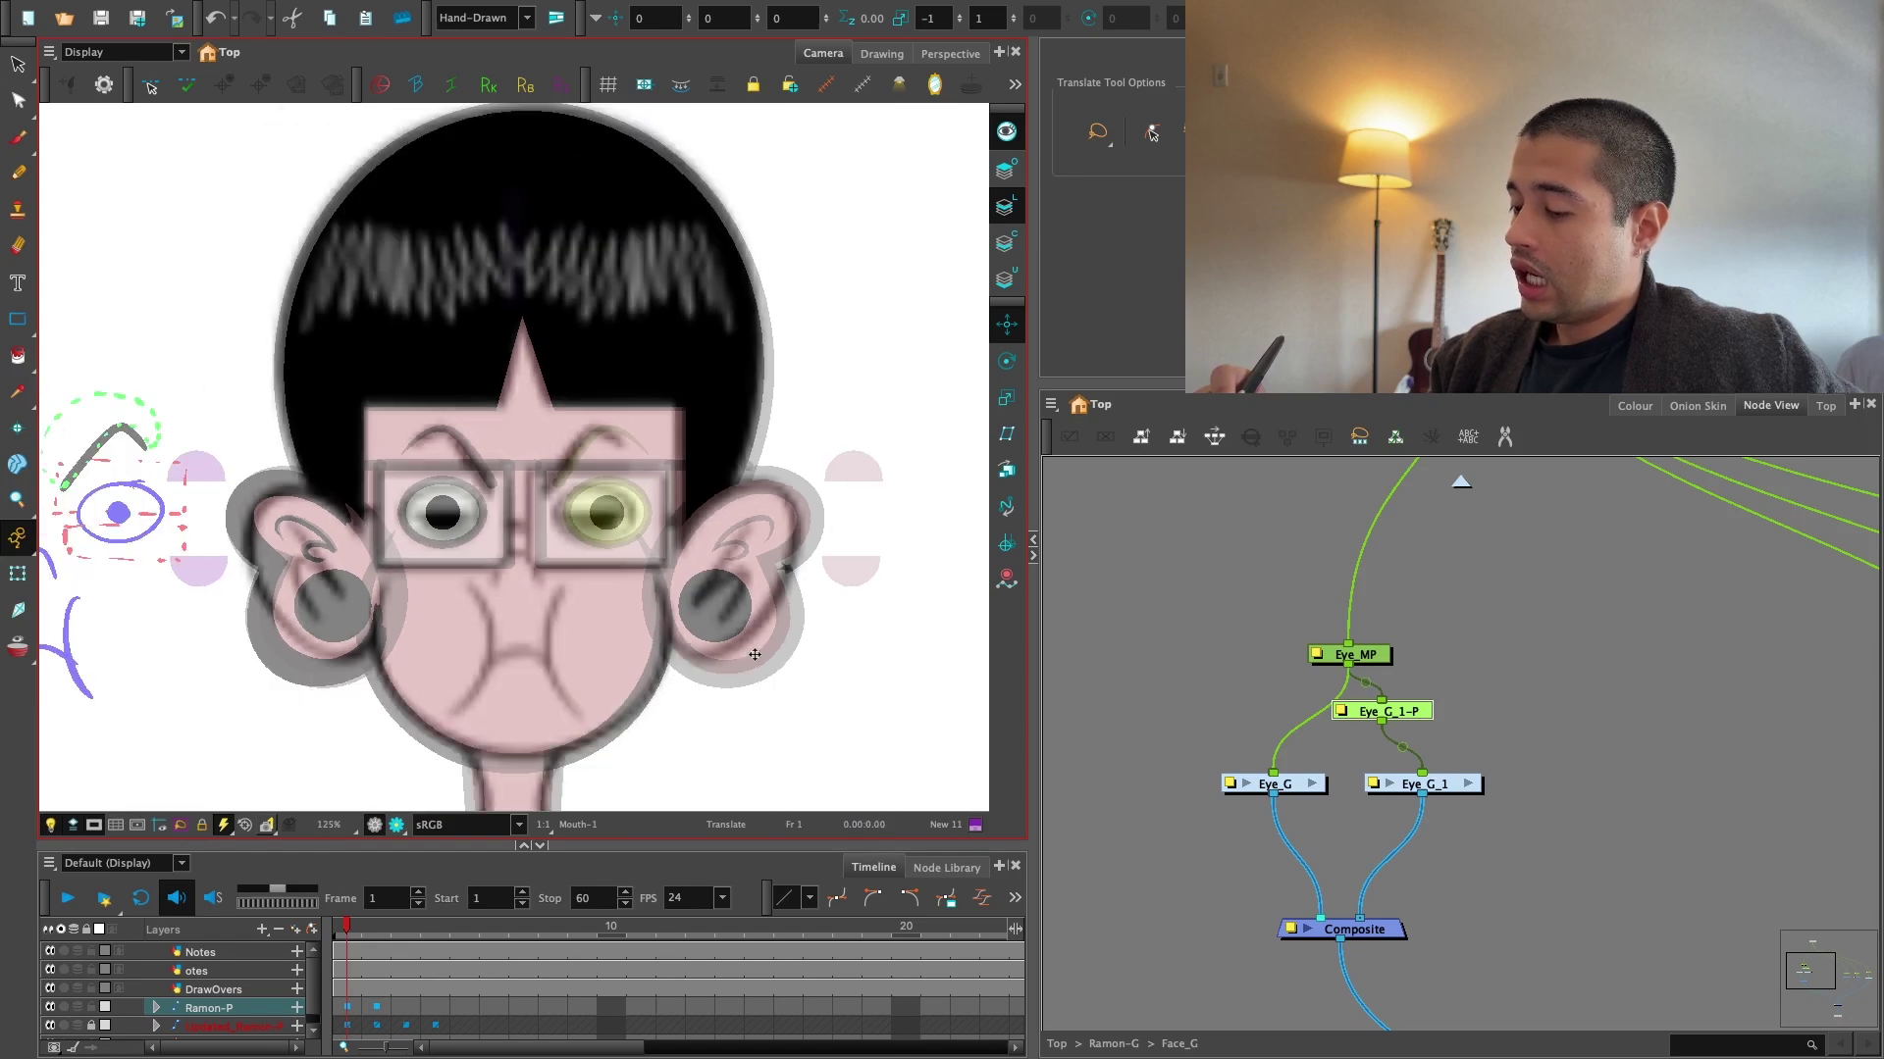
key(2)
key(2)
drag(750, 658, 741, 659)
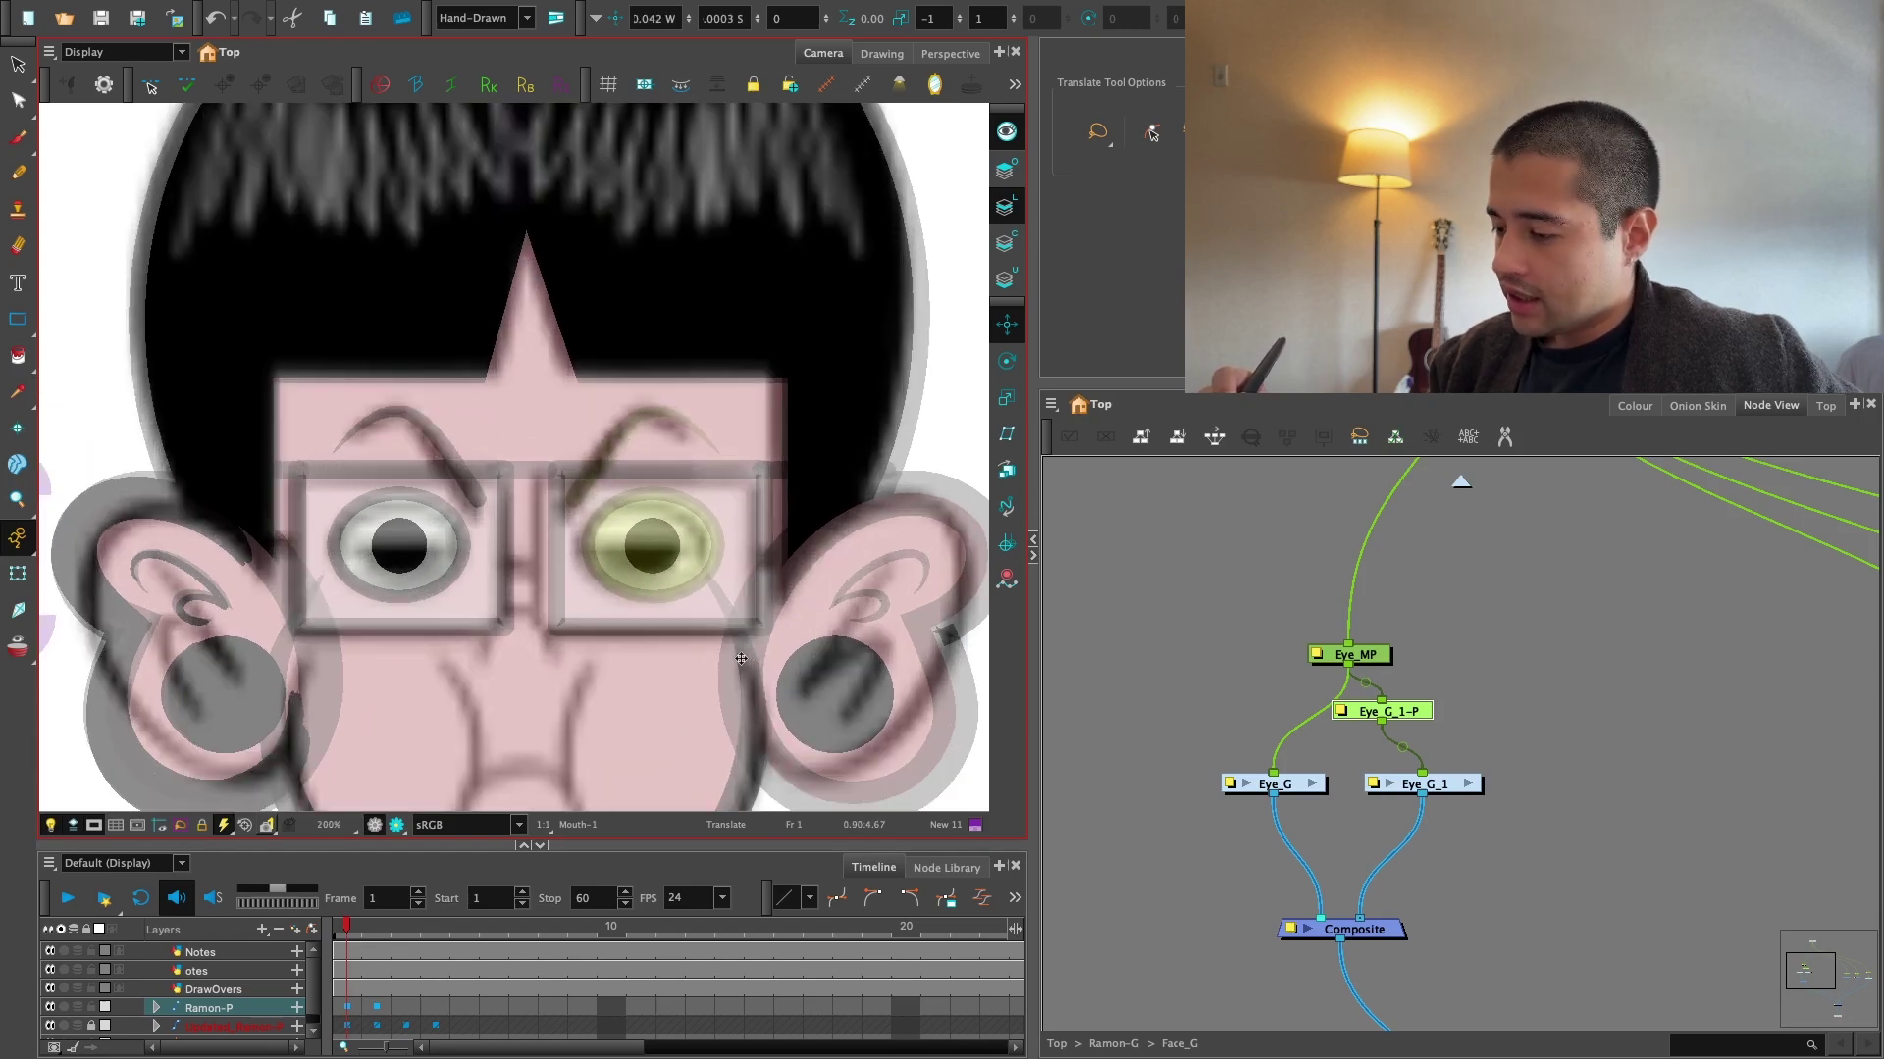
Add a Static-Transformation node and insert it between Eye_G_1-P and Eye_G_1.
click(1491, 736)
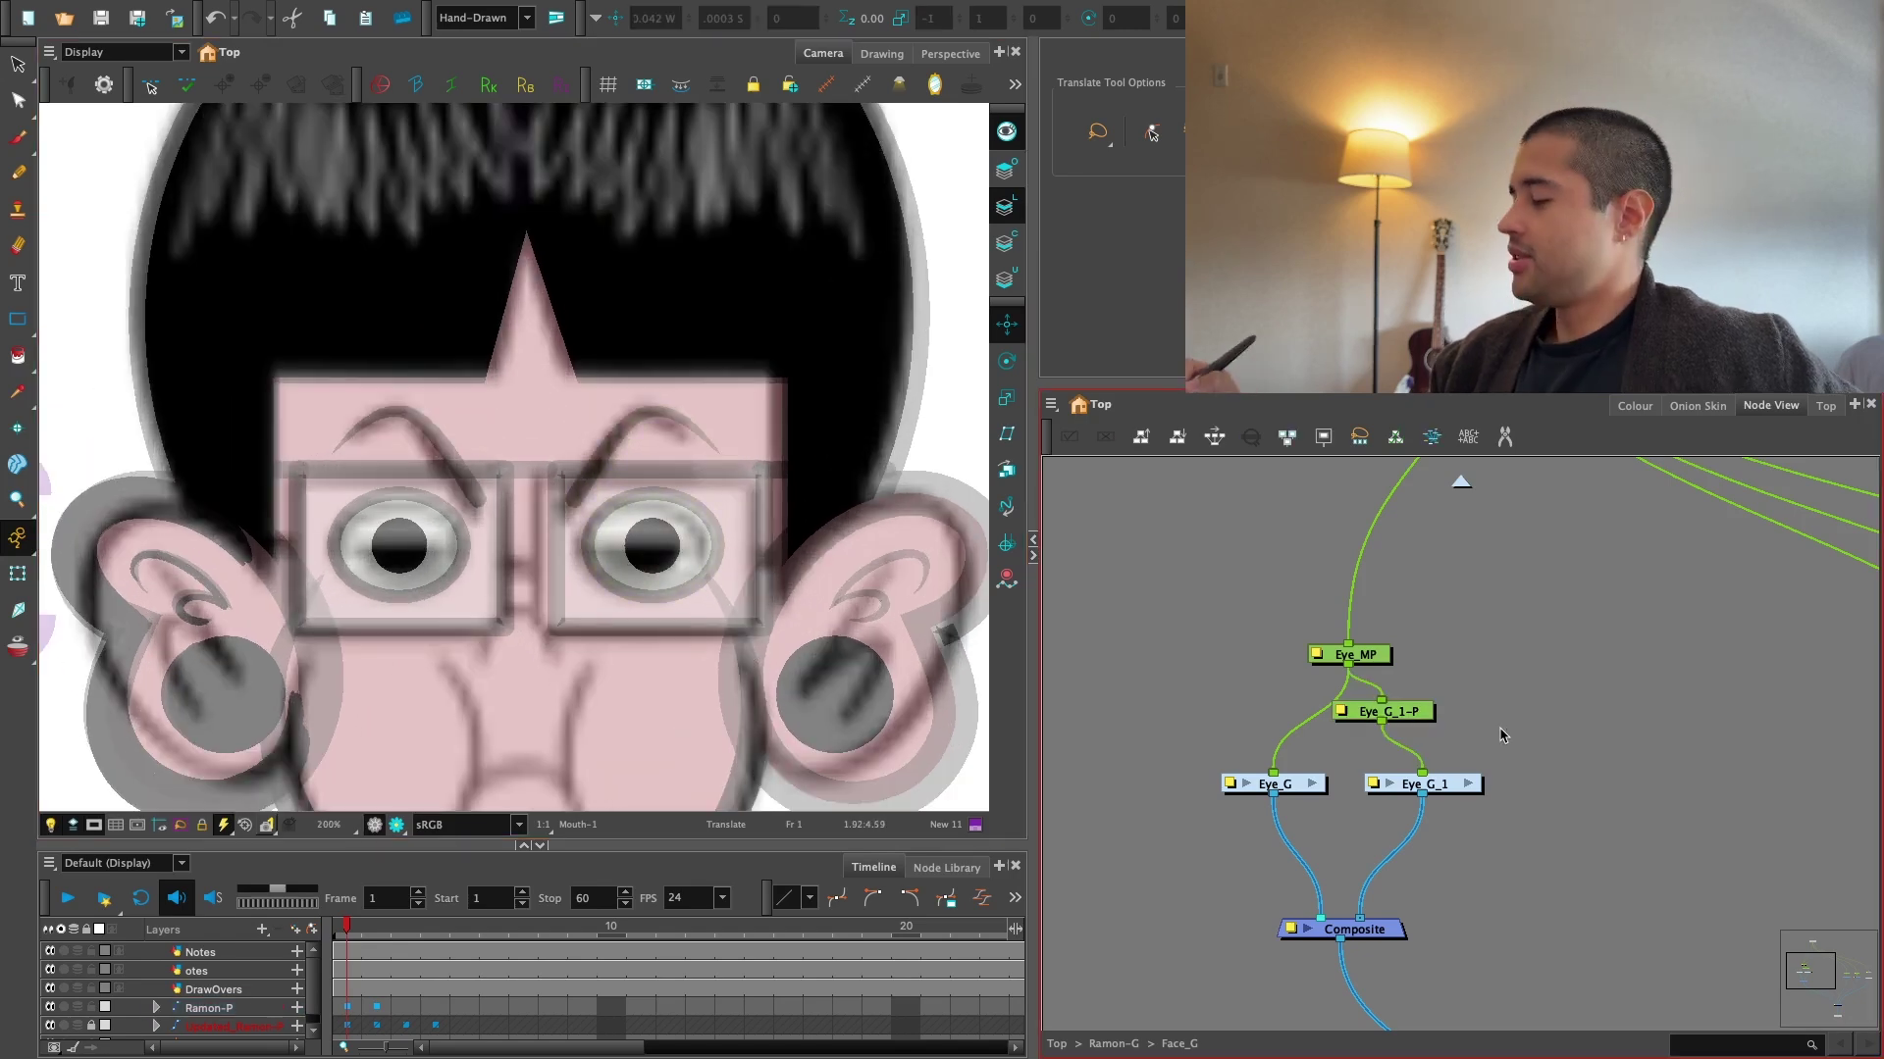
scroll(1560, 721, up, 2)
key(Tab)
text(STA)
key(Return)
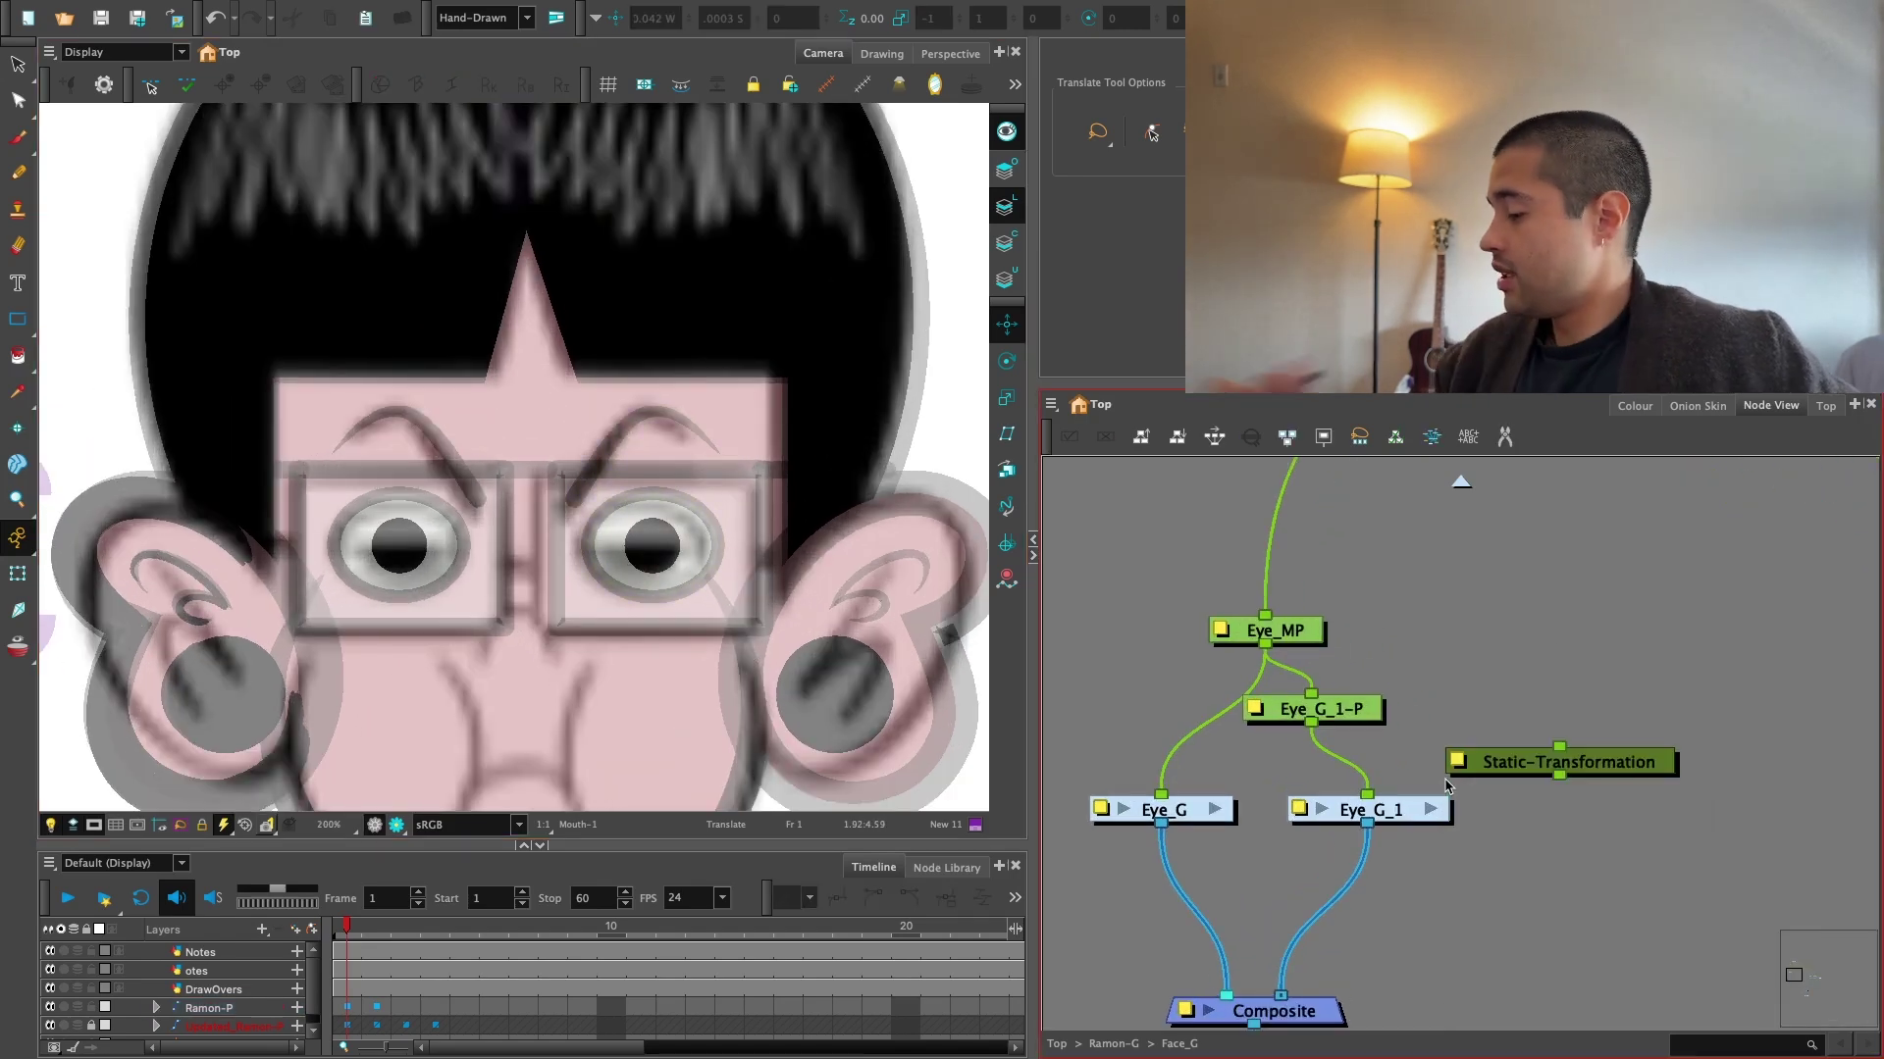
drag(1458, 758, 1276, 744)
Bake the peg's transformation into the Static-Transformation node and remove Eye_G_1-P so Eye_MP drives it directly.
double_click(1275, 744)
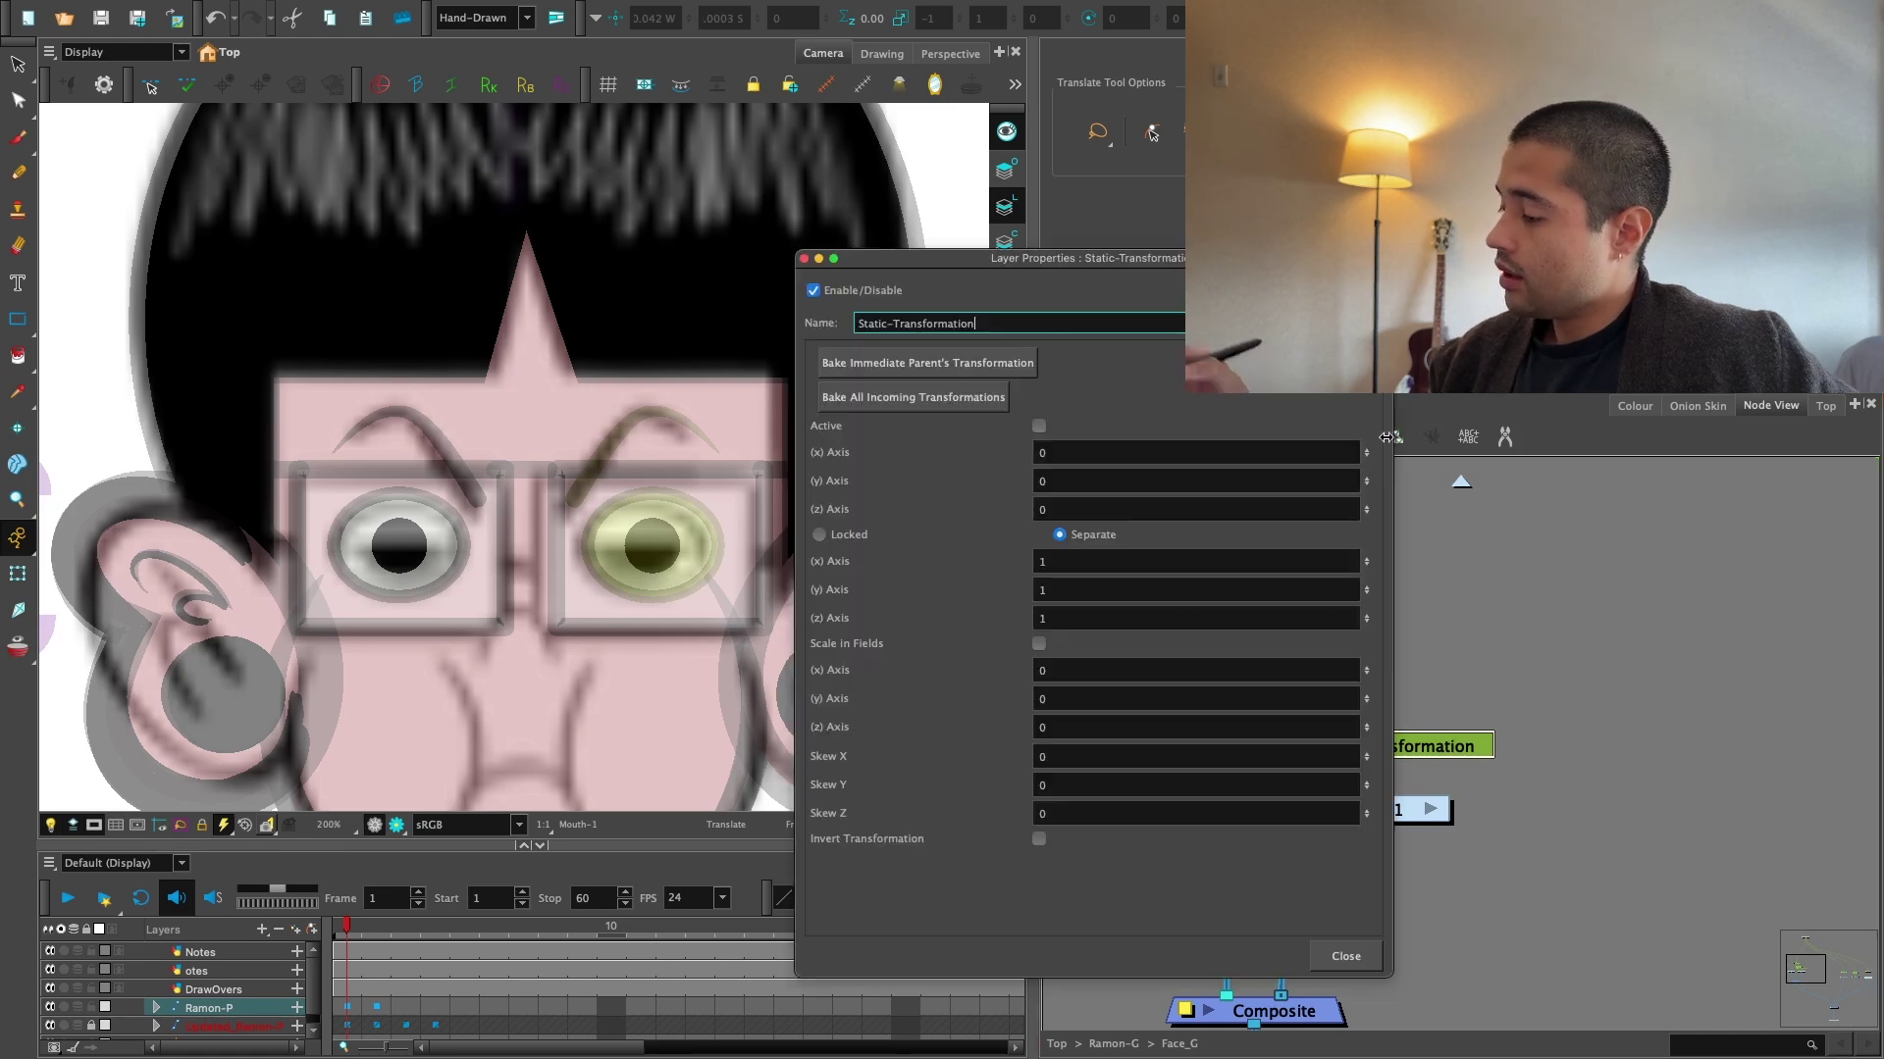
click(1344, 956)
click(1417, 660)
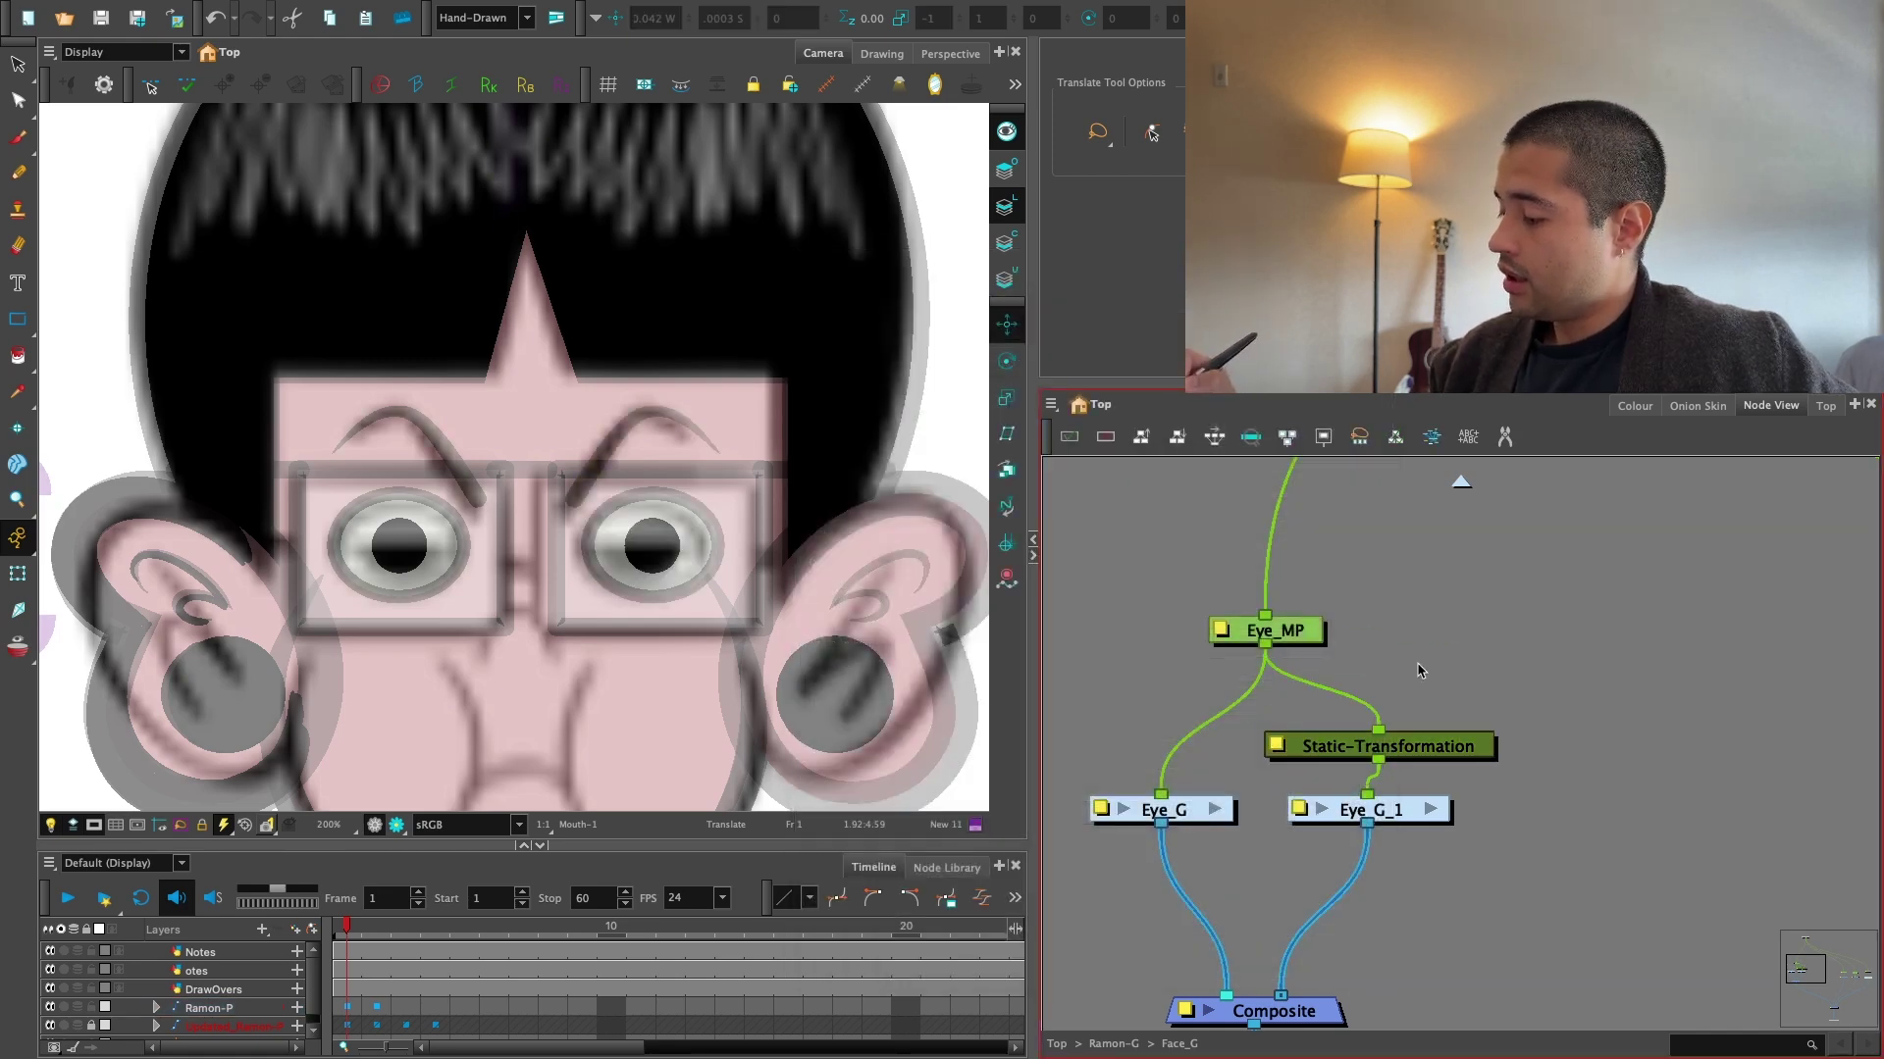
Select Eye_MP with the Rotate tool and move its pivot to the centre between both eyes.
click(1305, 629)
scroll(1506, 646, down, 4)
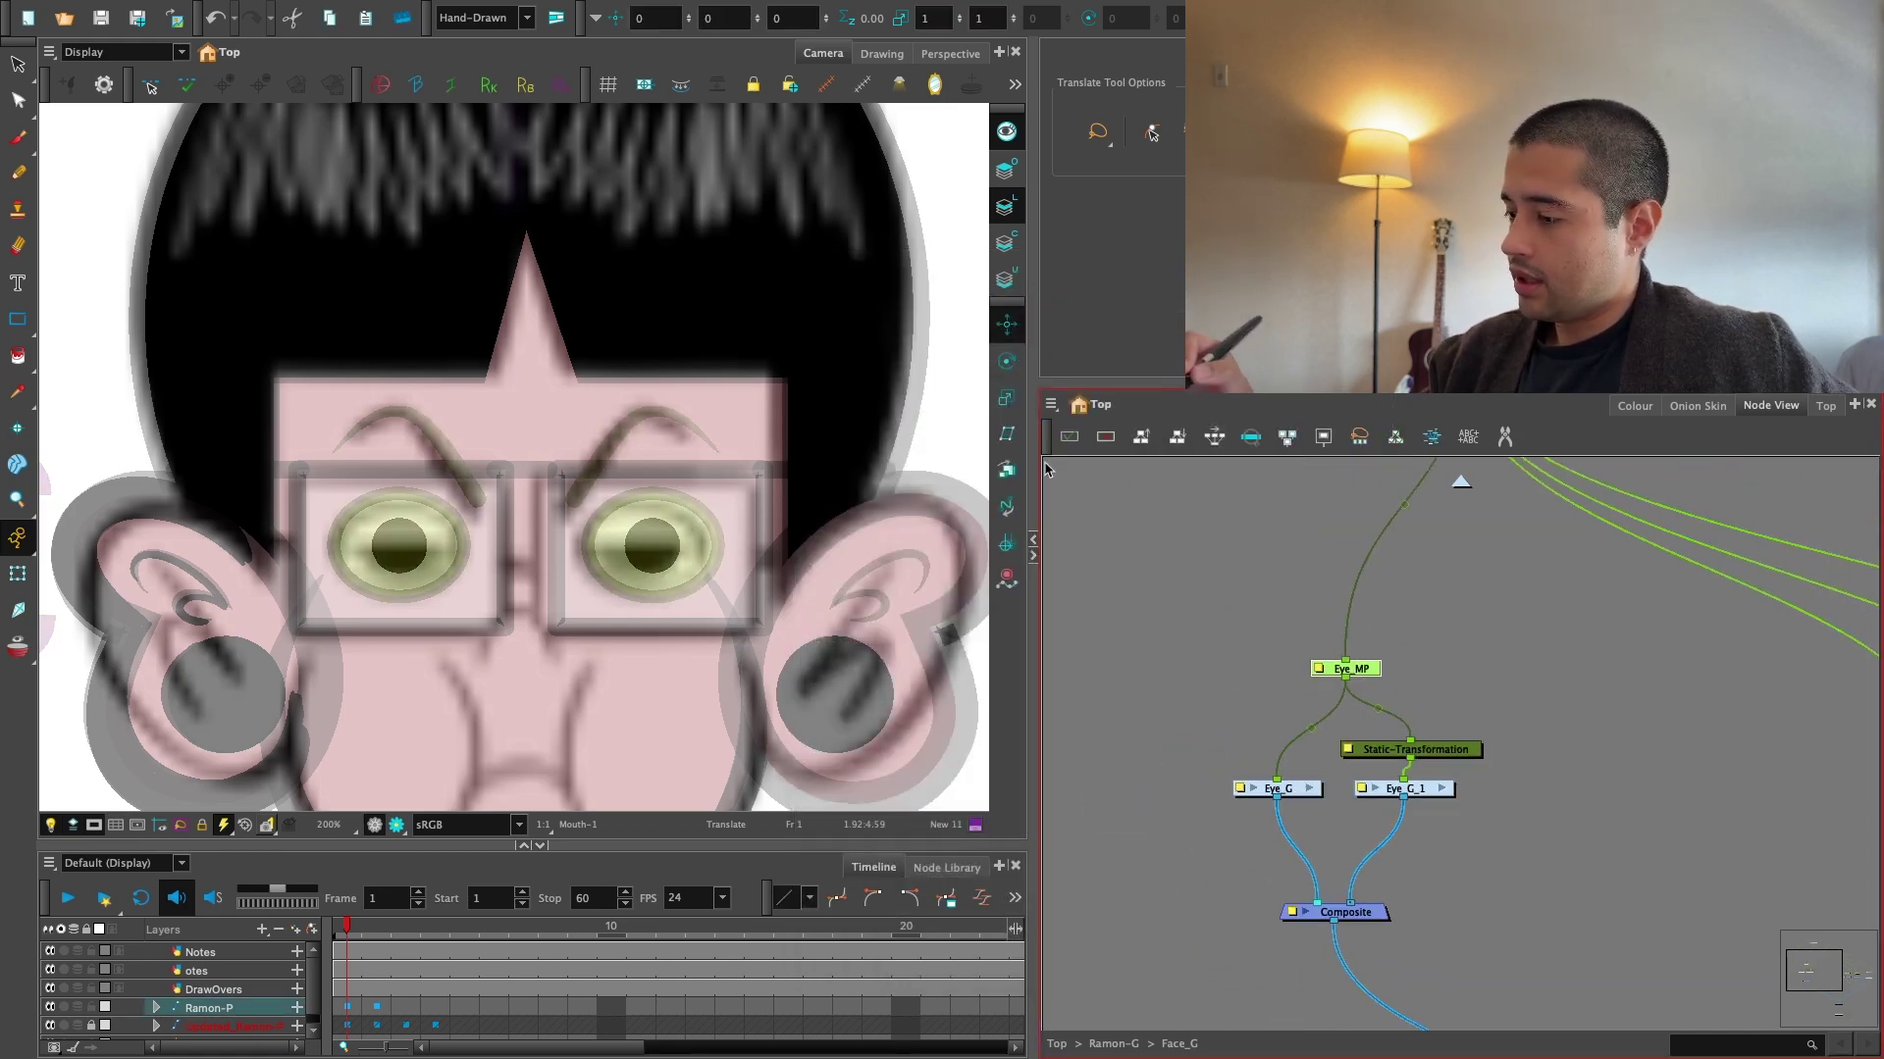
key(alt+3)
scroll(628, 608, down, 5)
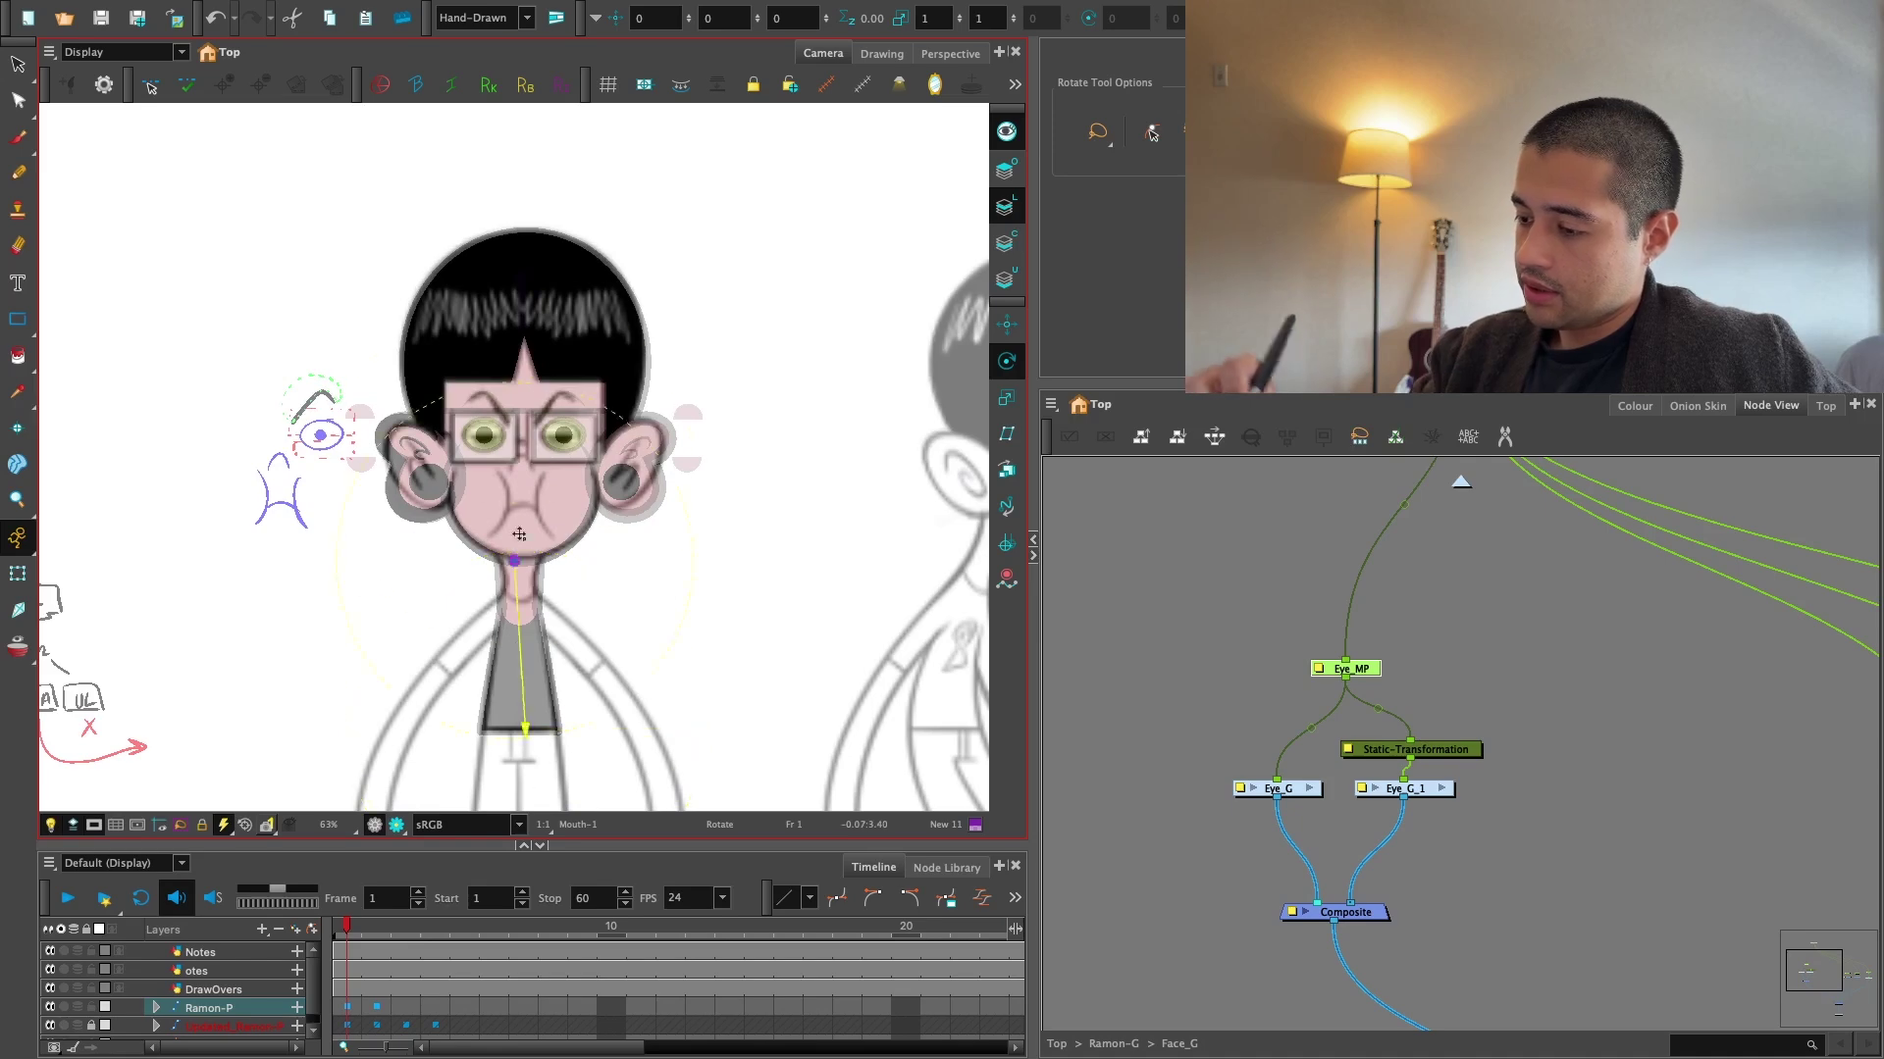
scroll(528, 437, up, 5)
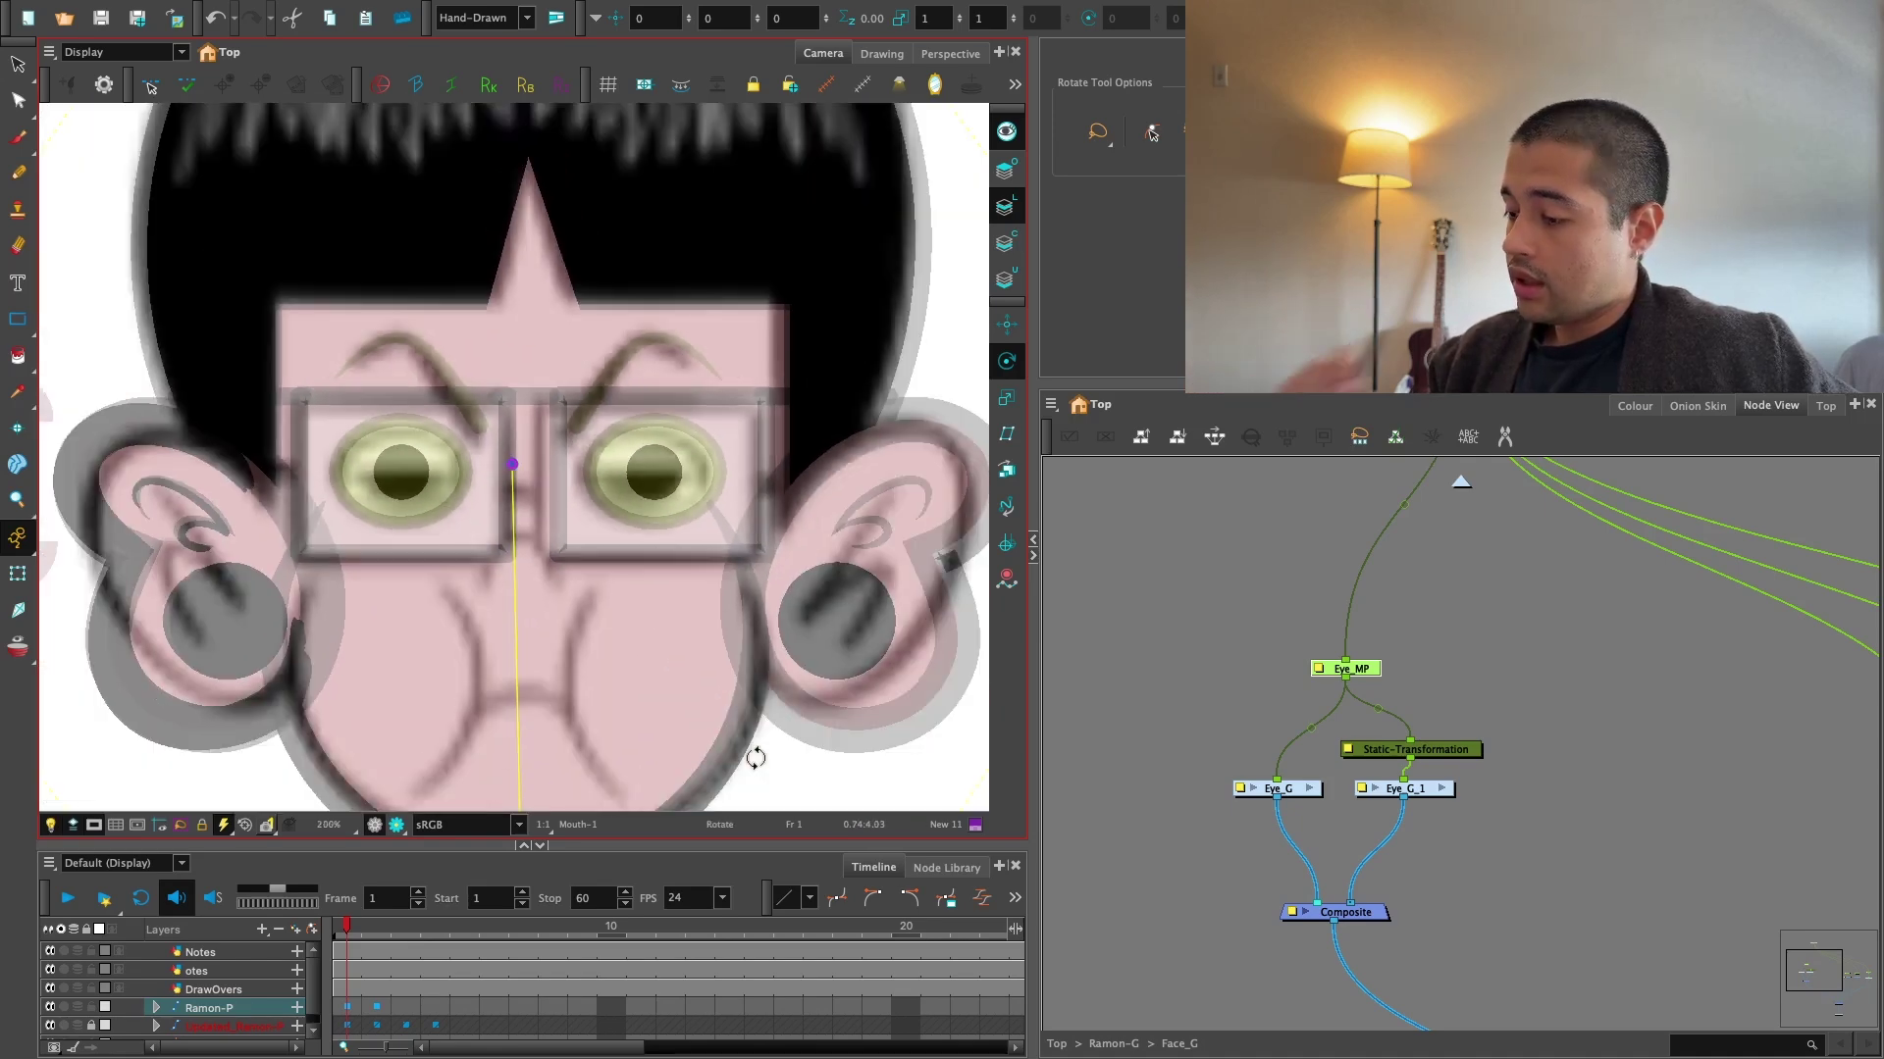
Examine the shared eye pivot's placement between both eyes, up close and against the whole head.
key(1)
key(1)
key(2)
key(2)
key(2)
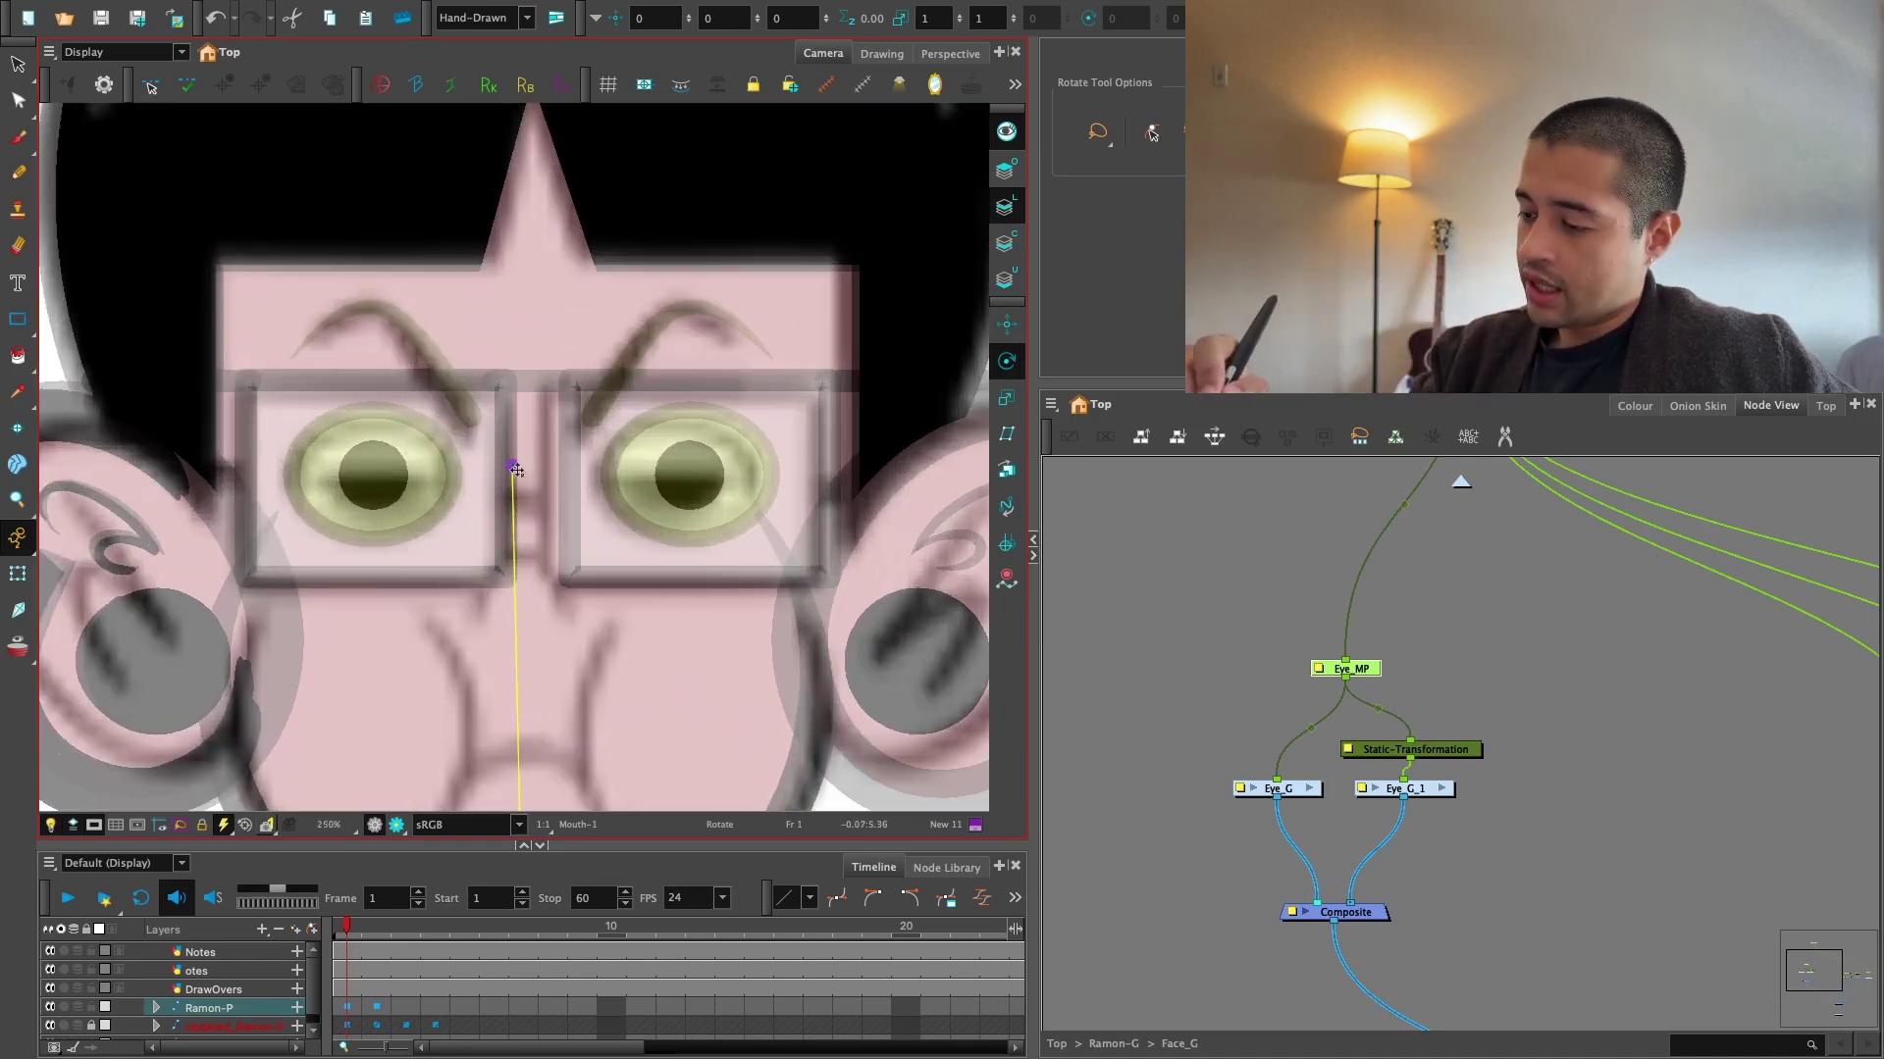
key(1)
key(1)
key(1)
key(1)
key(1)
key(1)
key(1)
key(2)
key(2)
key(2)
key(2)
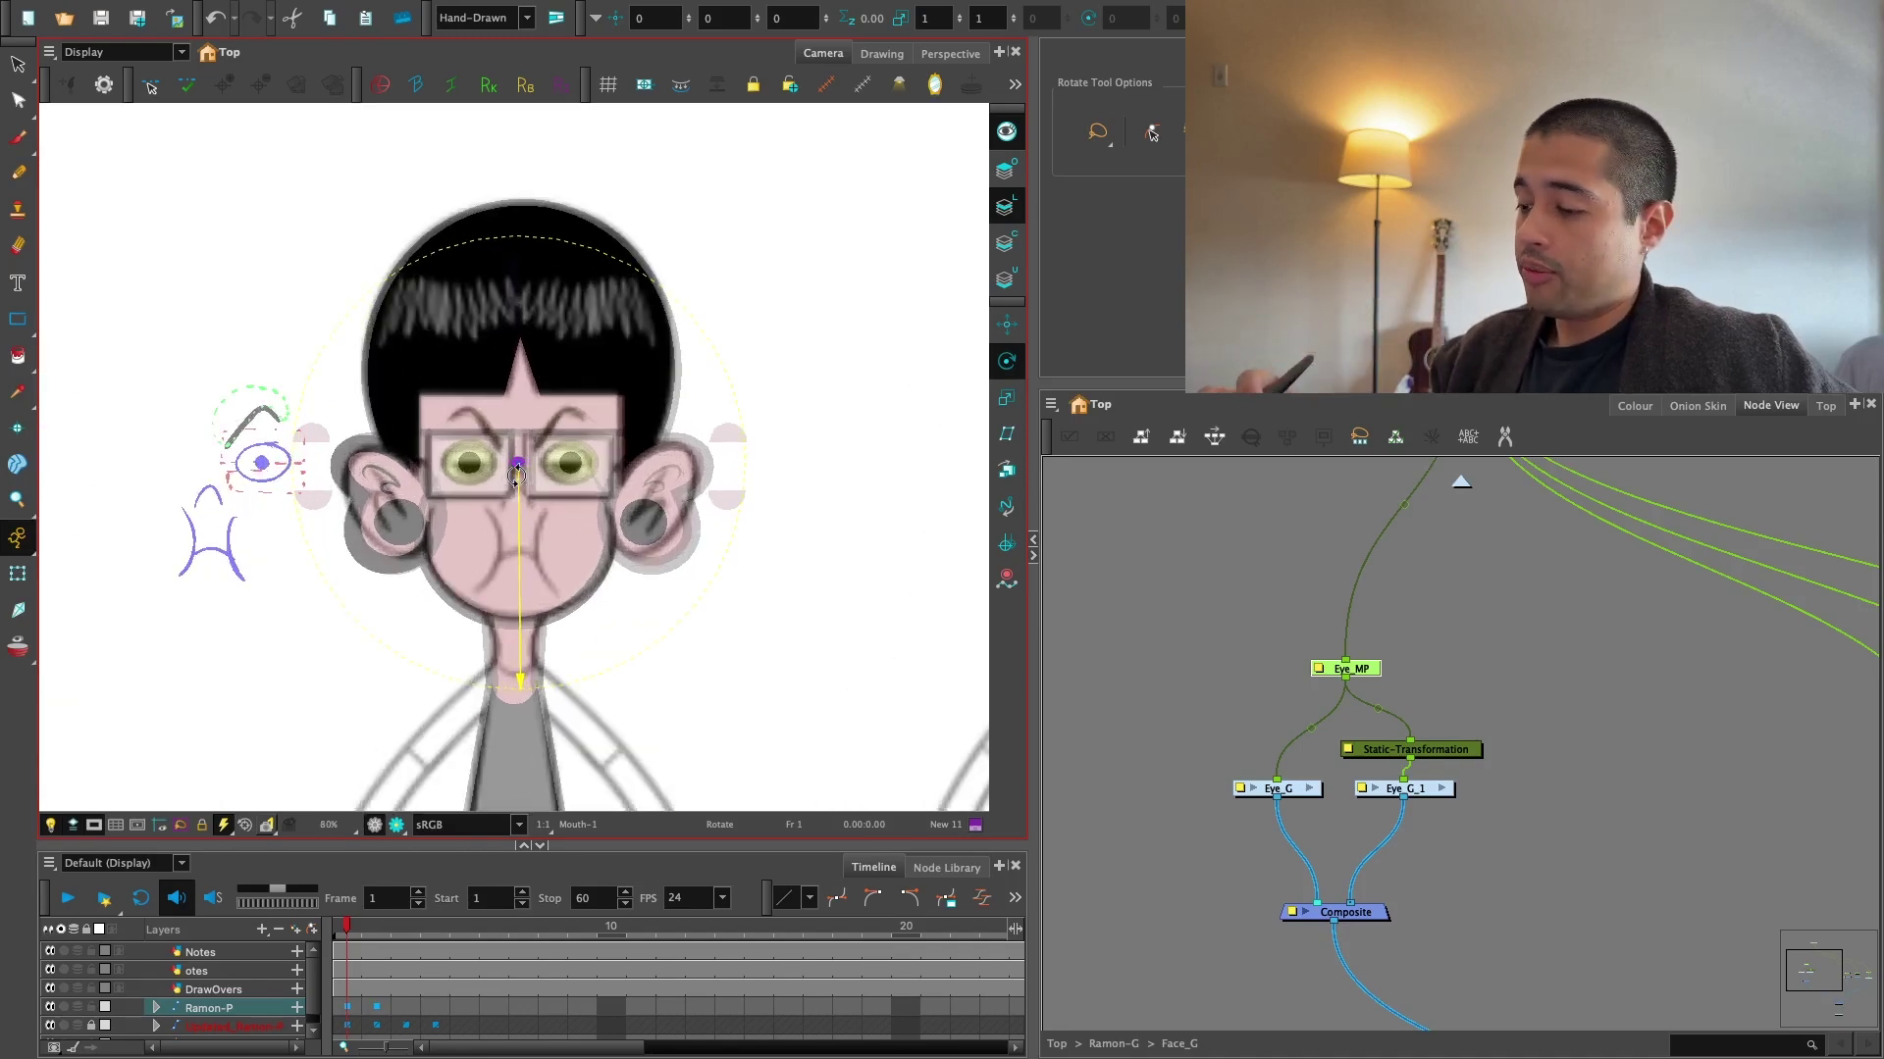
drag(724, 641, 716, 655)
key(2)
click(1534, 665)
Rearrange the node network so the Nose drawing and its peg sit between the eye nodes and the Mouth nodes.
key(1)
key(1)
drag(1593, 775, 1409, 752)
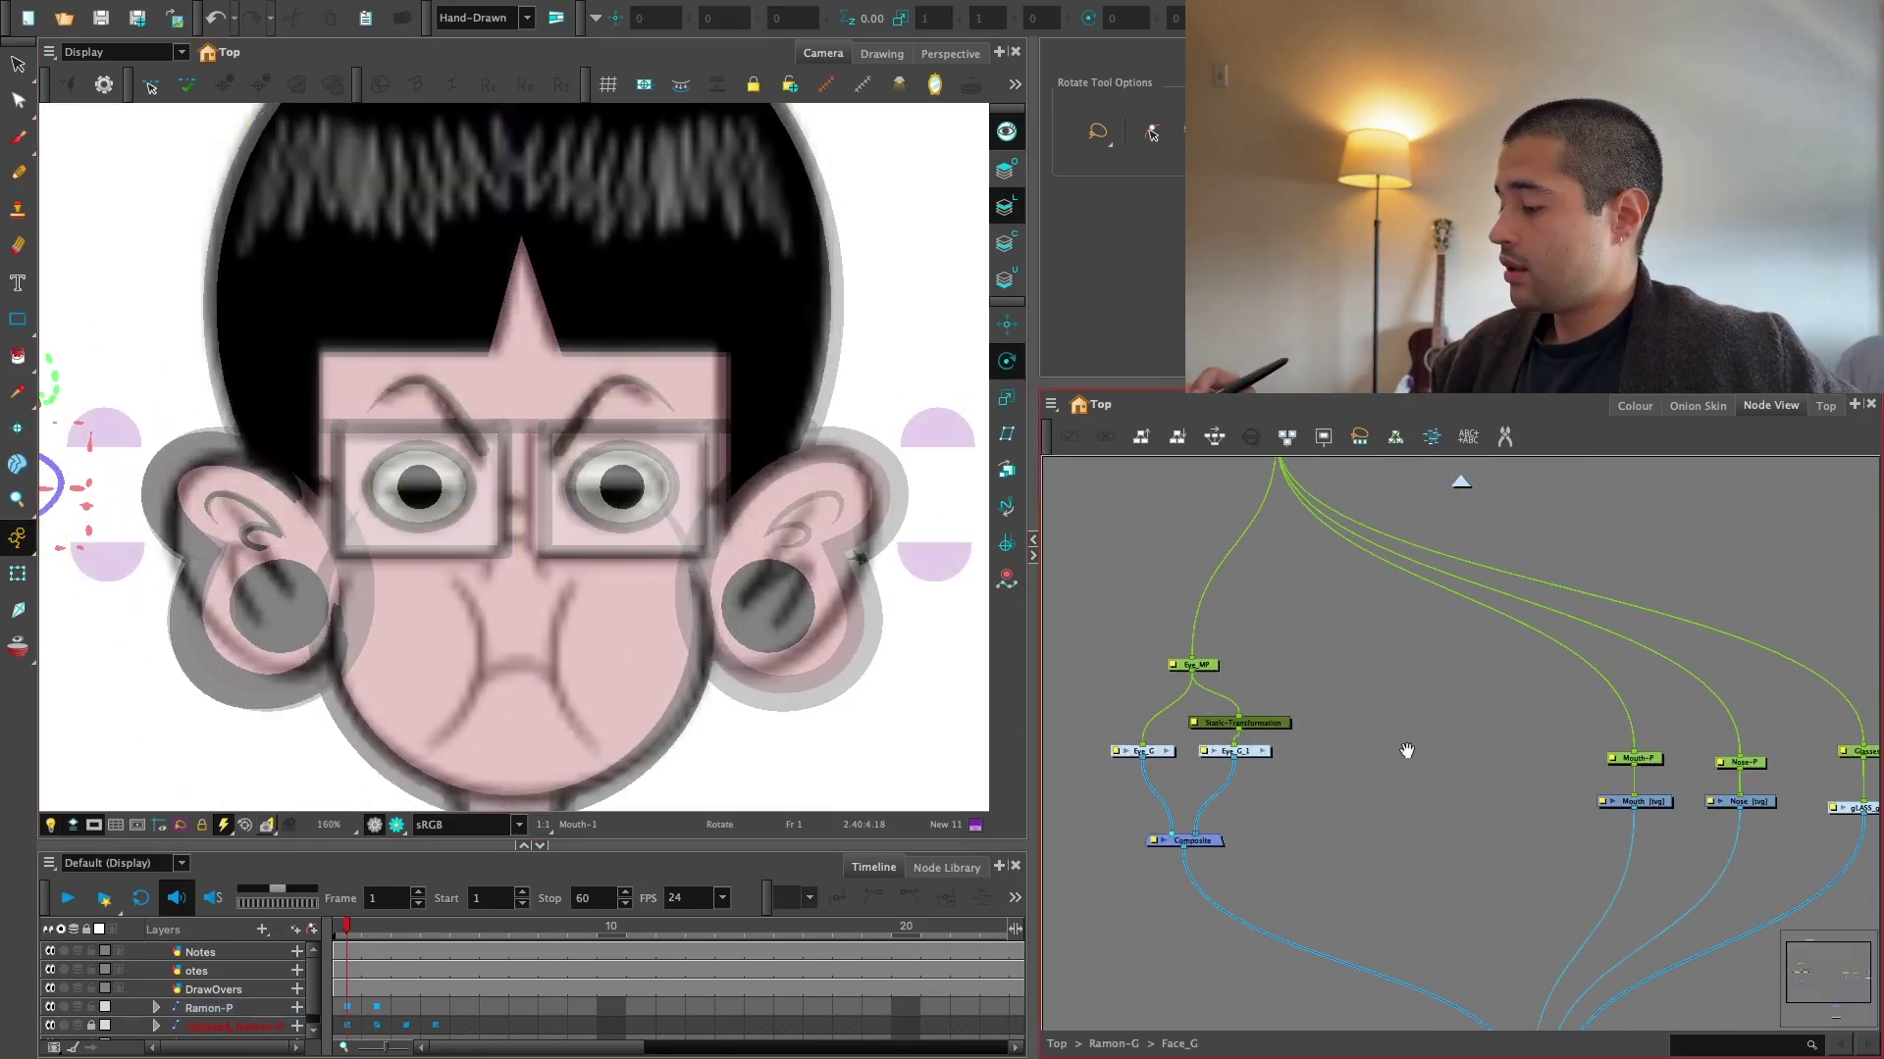
key(2)
drag(1601, 808, 1471, 825)
drag(1579, 758, 1341, 782)
drag(1695, 759, 1237, 749)
drag(1349, 720, 1305, 800)
mouse_move(1315, 785)
mouse_down()
mouse_move(1412, 738)
mouse_move(1570, 759)
mouse_up()
key(2)
key(2)
Draw a short horizontal line on the Nose drawing, just below the bridge of the glasses, with the Line tool.
click(1252, 778)
key(alt+b)
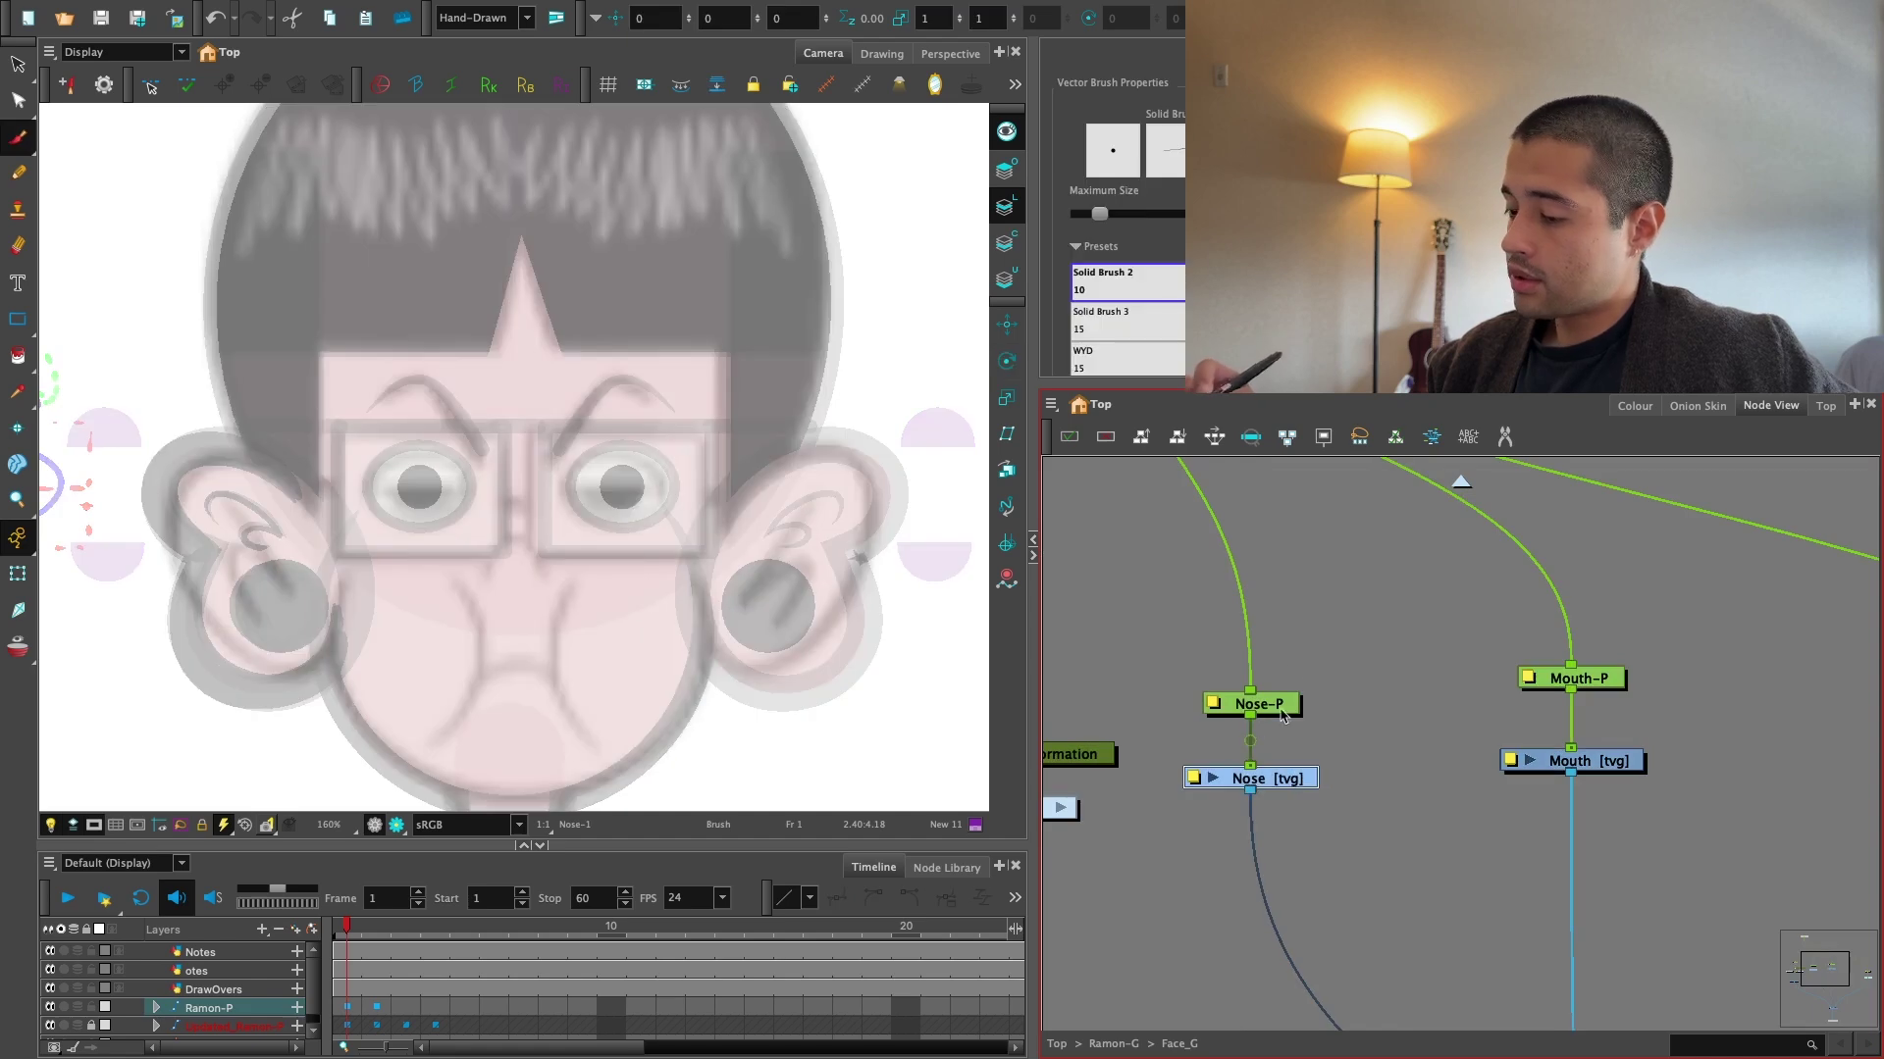
key(2)
key(2)
drag(356, 369, 374, 232)
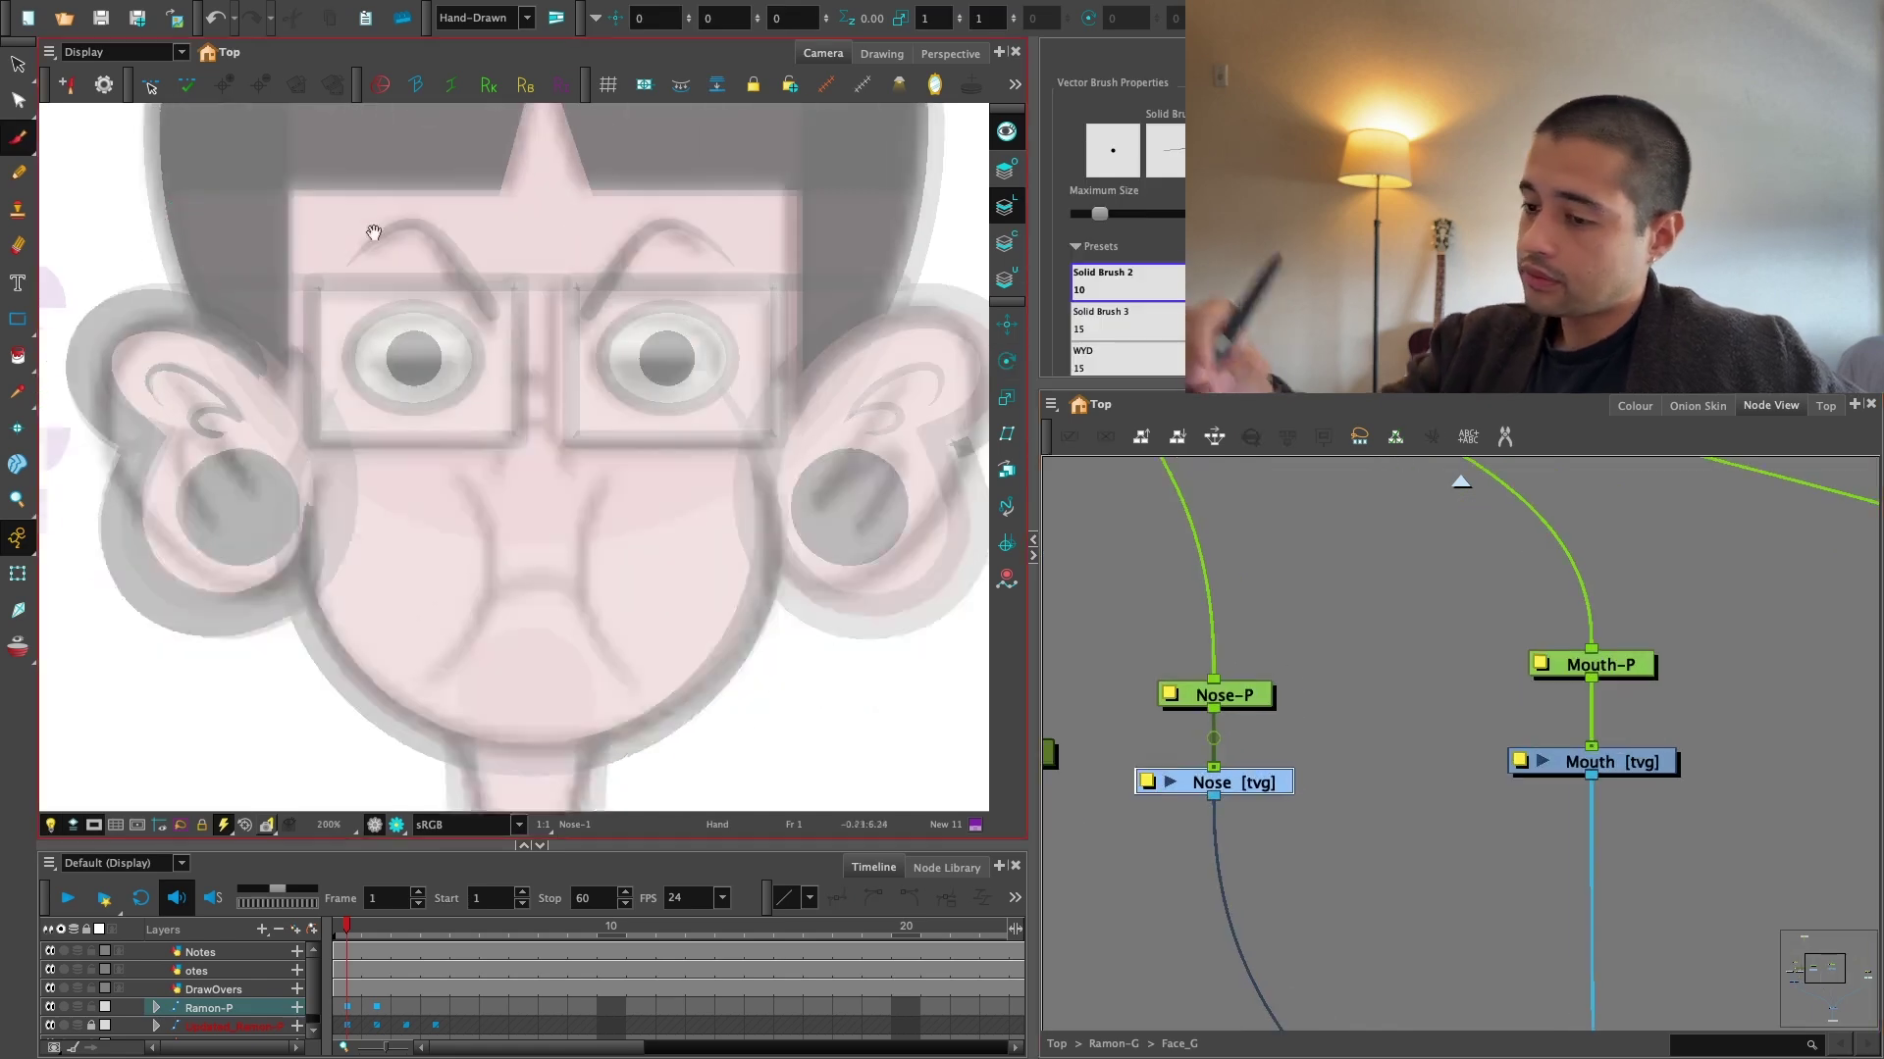
click(20, 177)
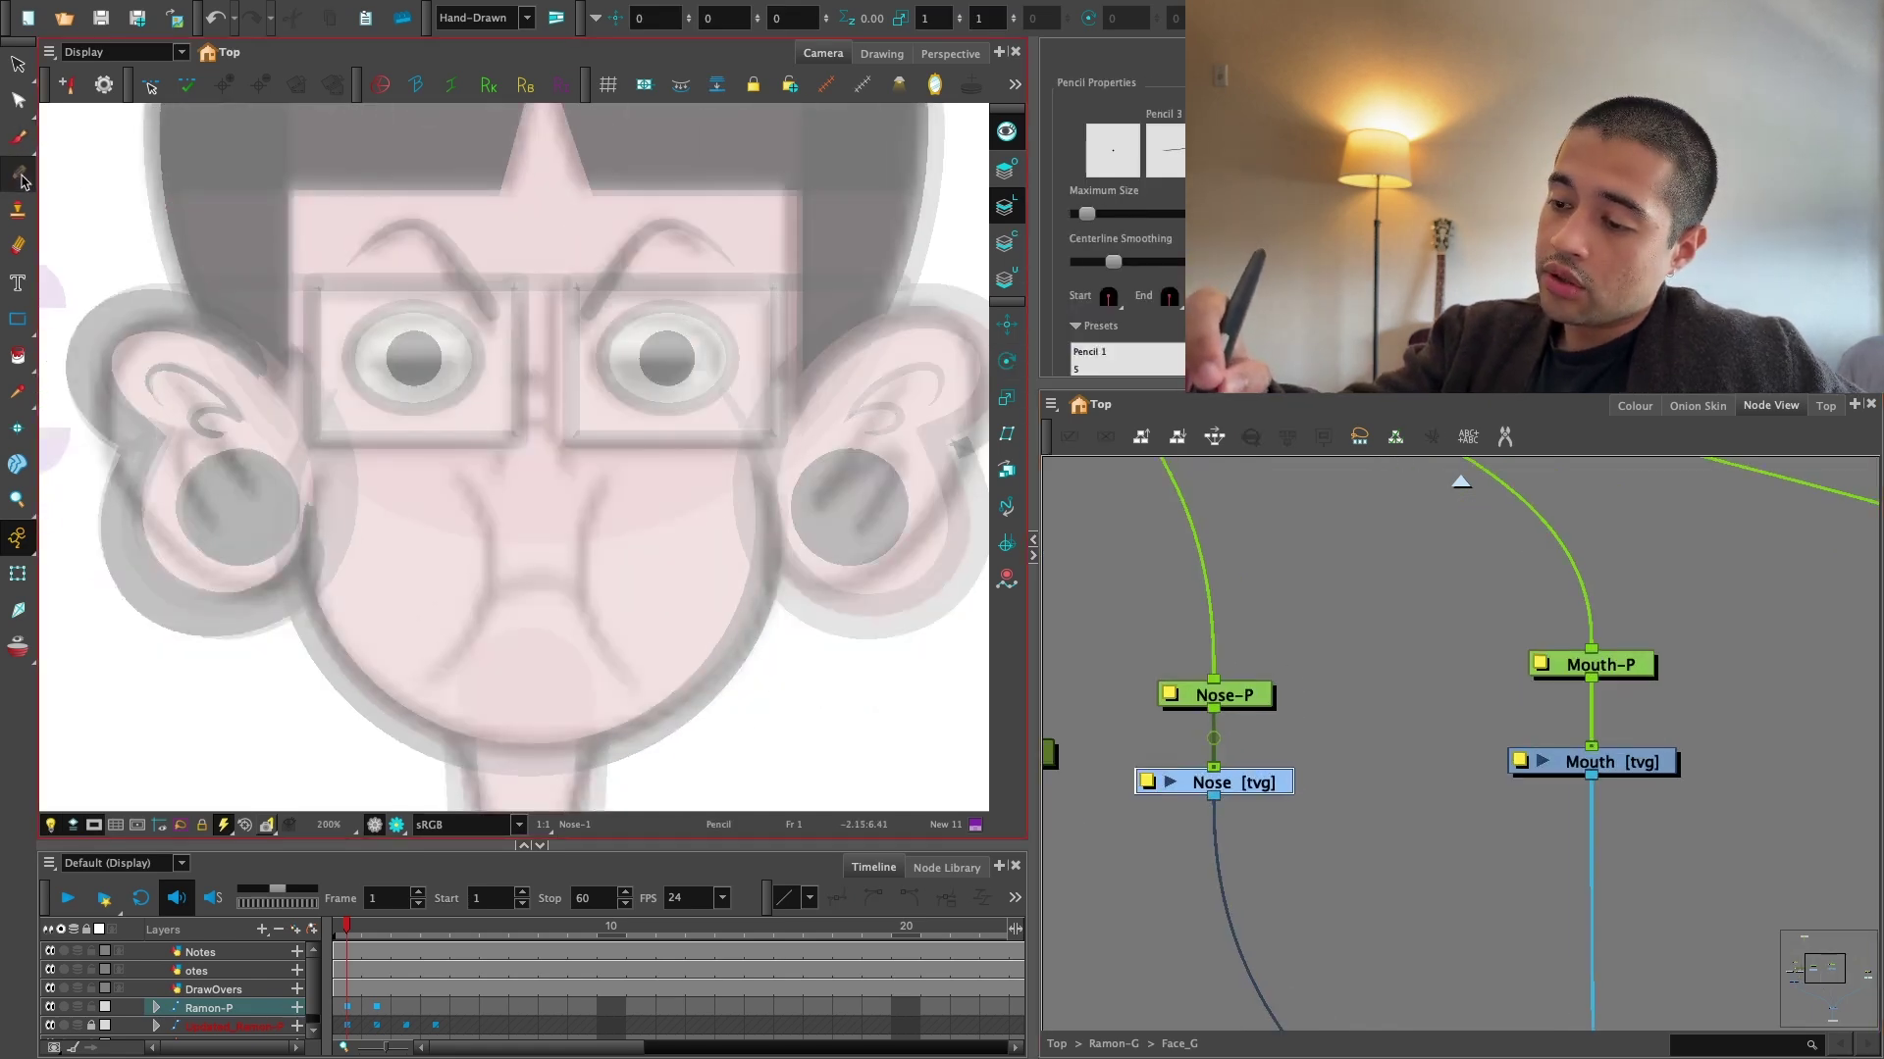
click(20, 101)
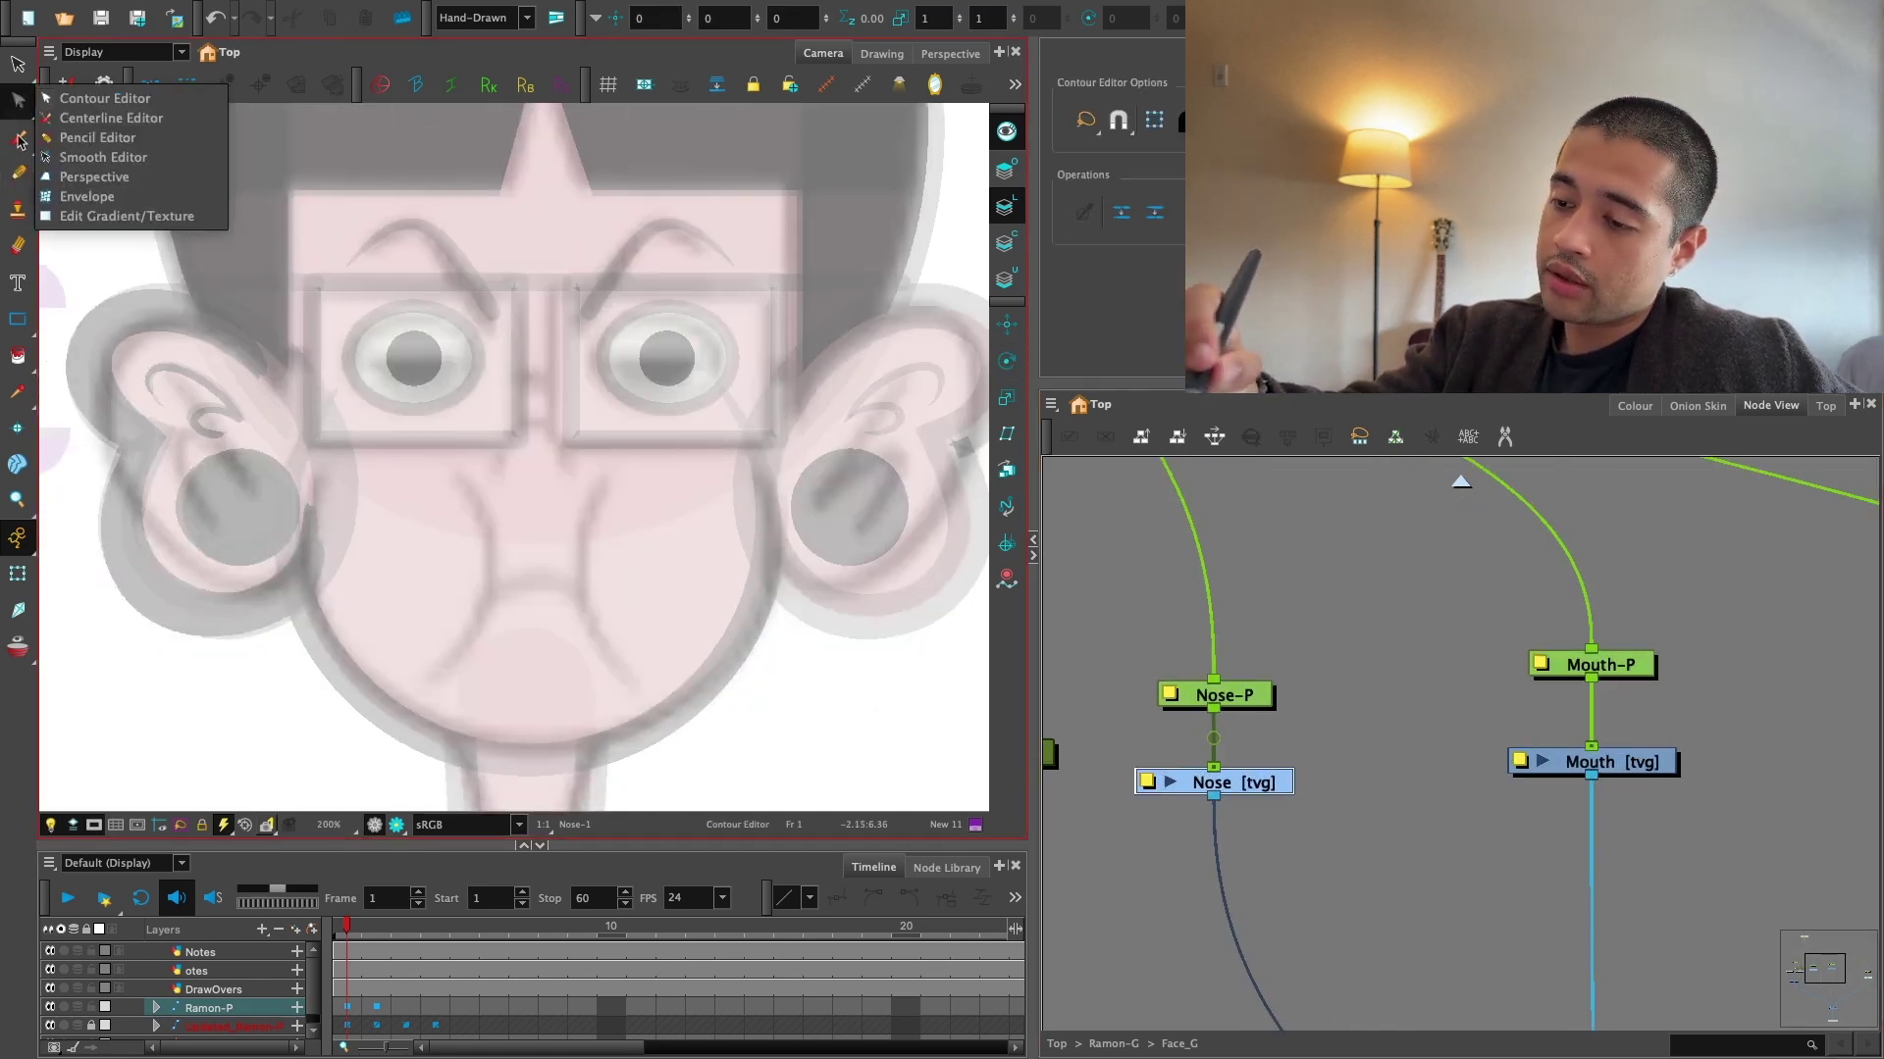
click(18, 320)
click(75, 357)
key(2)
key(2)
drag(543, 375, 542, 478)
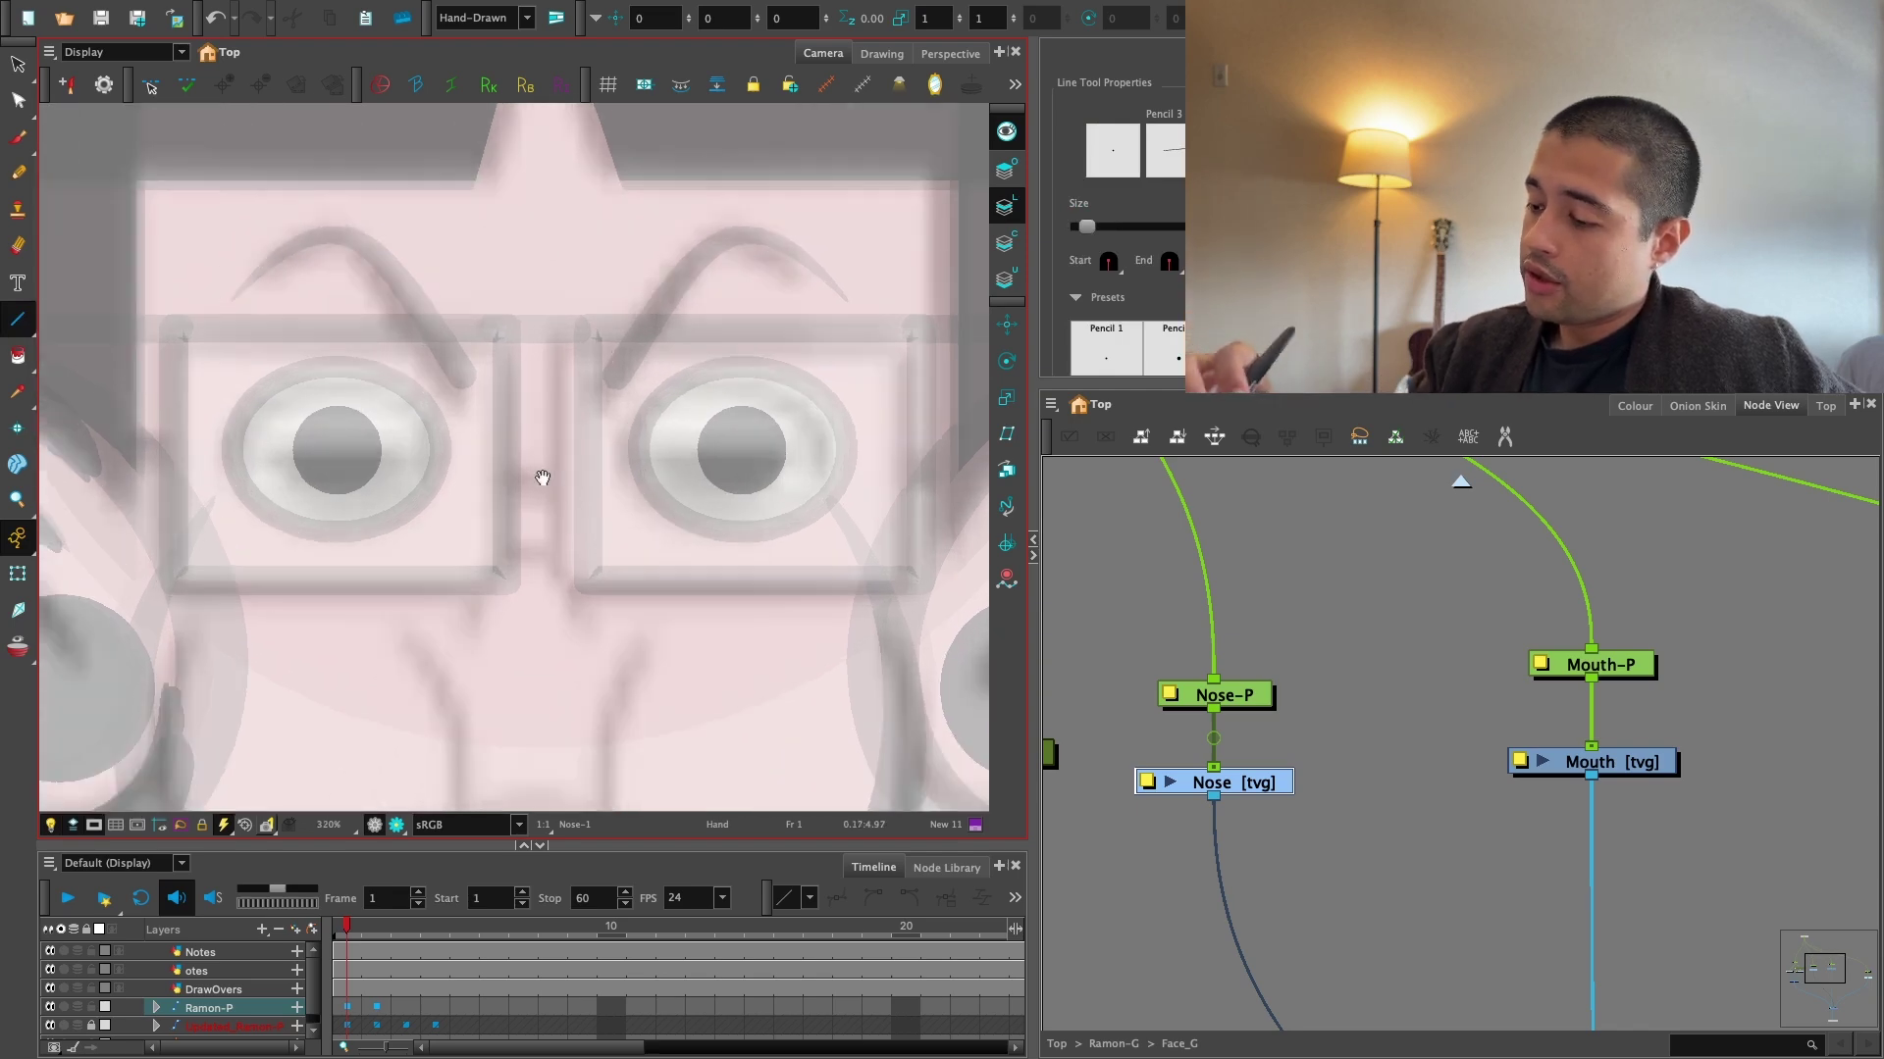
key(2)
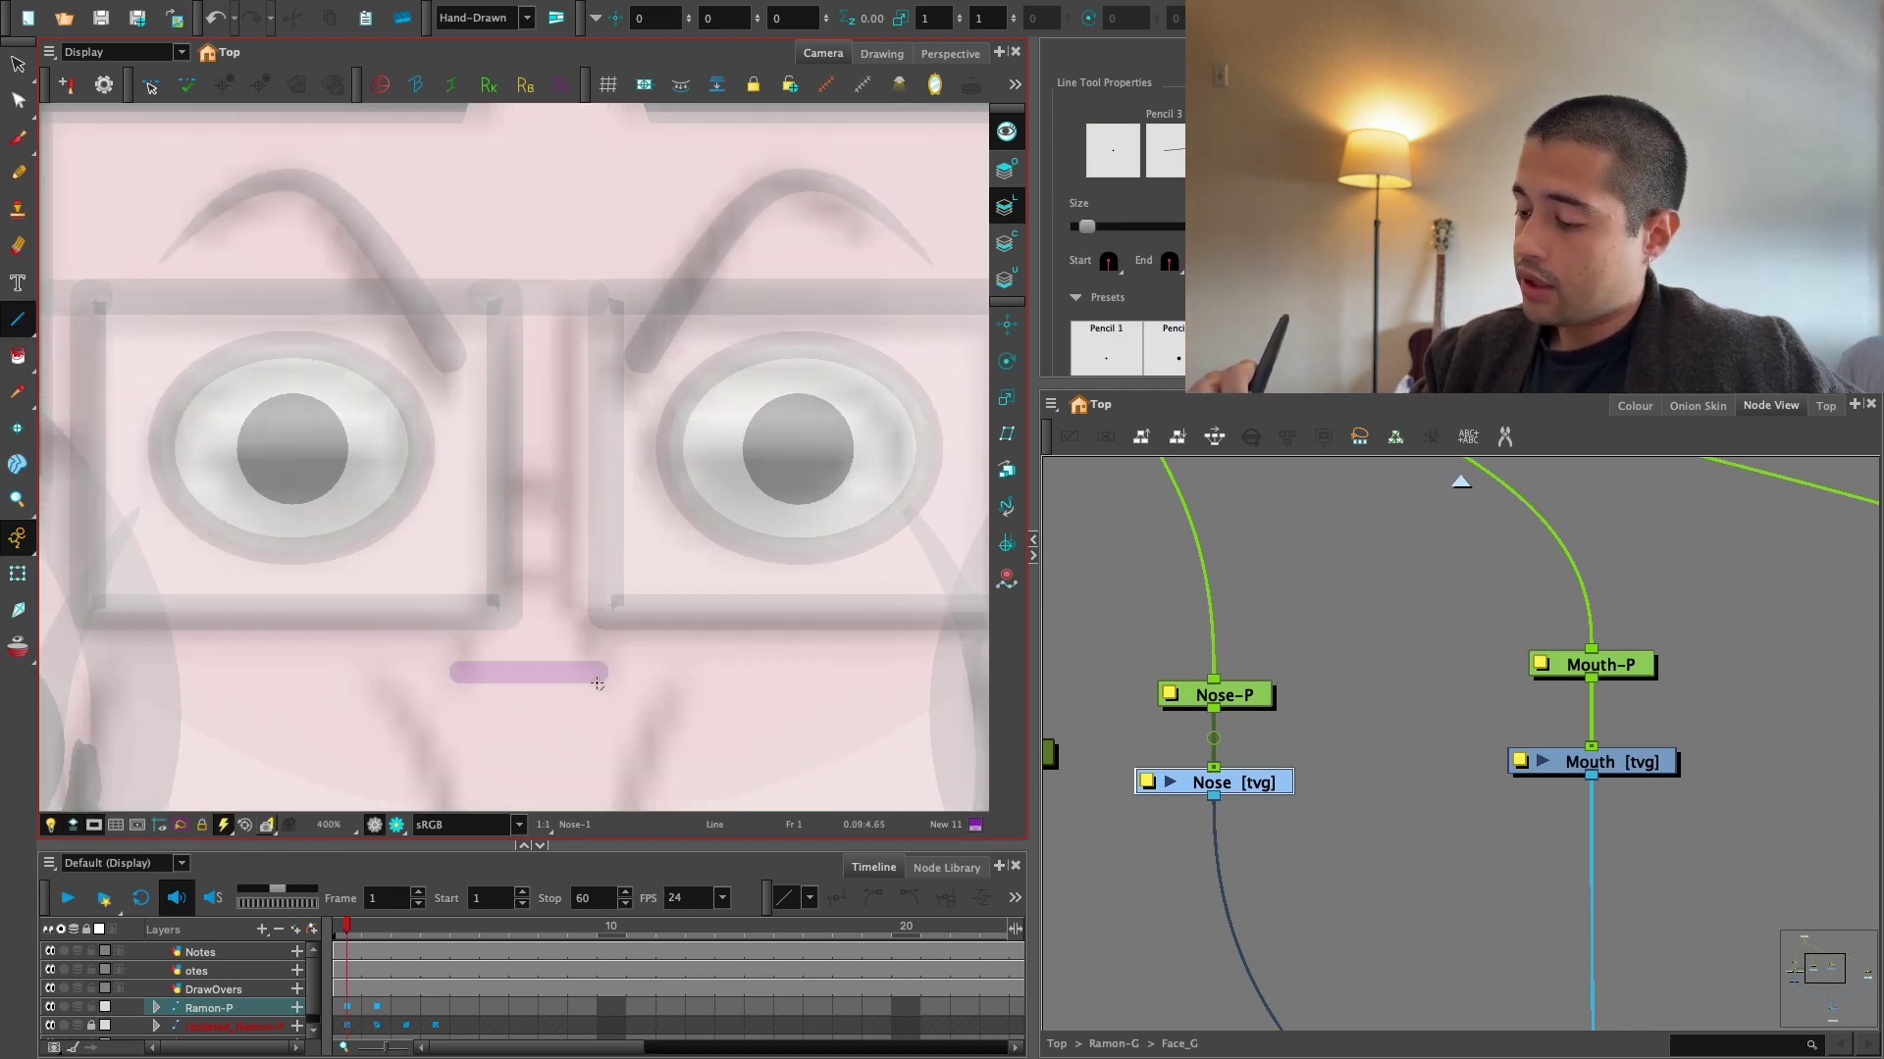
Recolour the nose line with the Default black swatch of the Ramon_Colors palette.
click(1635, 406)
click(1138, 874)
key(alt+s)
key(super+a)
click(1104, 875)
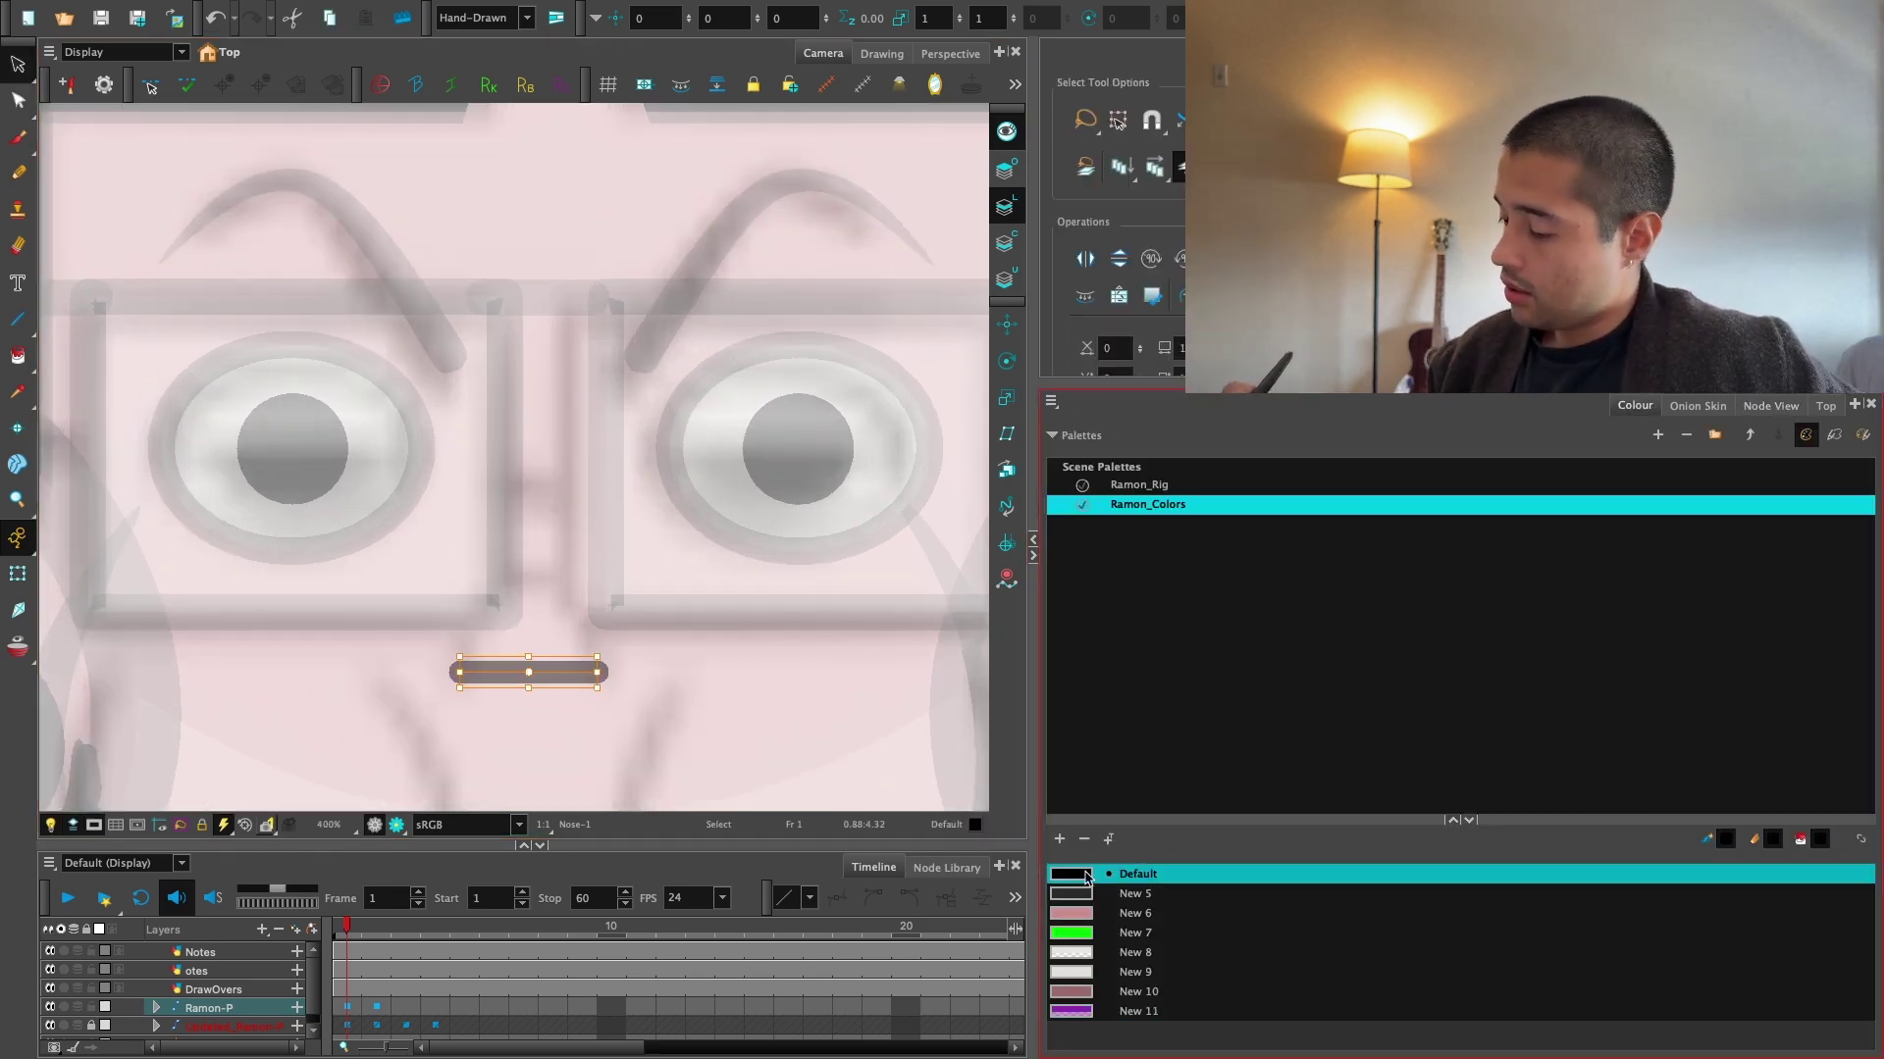
click(673, 653)
Bend the nose line into a symmetrical rounded arch with the Contour Editor.
click(18, 101)
click(56, 105)
scroll(500, 651, up, 3)
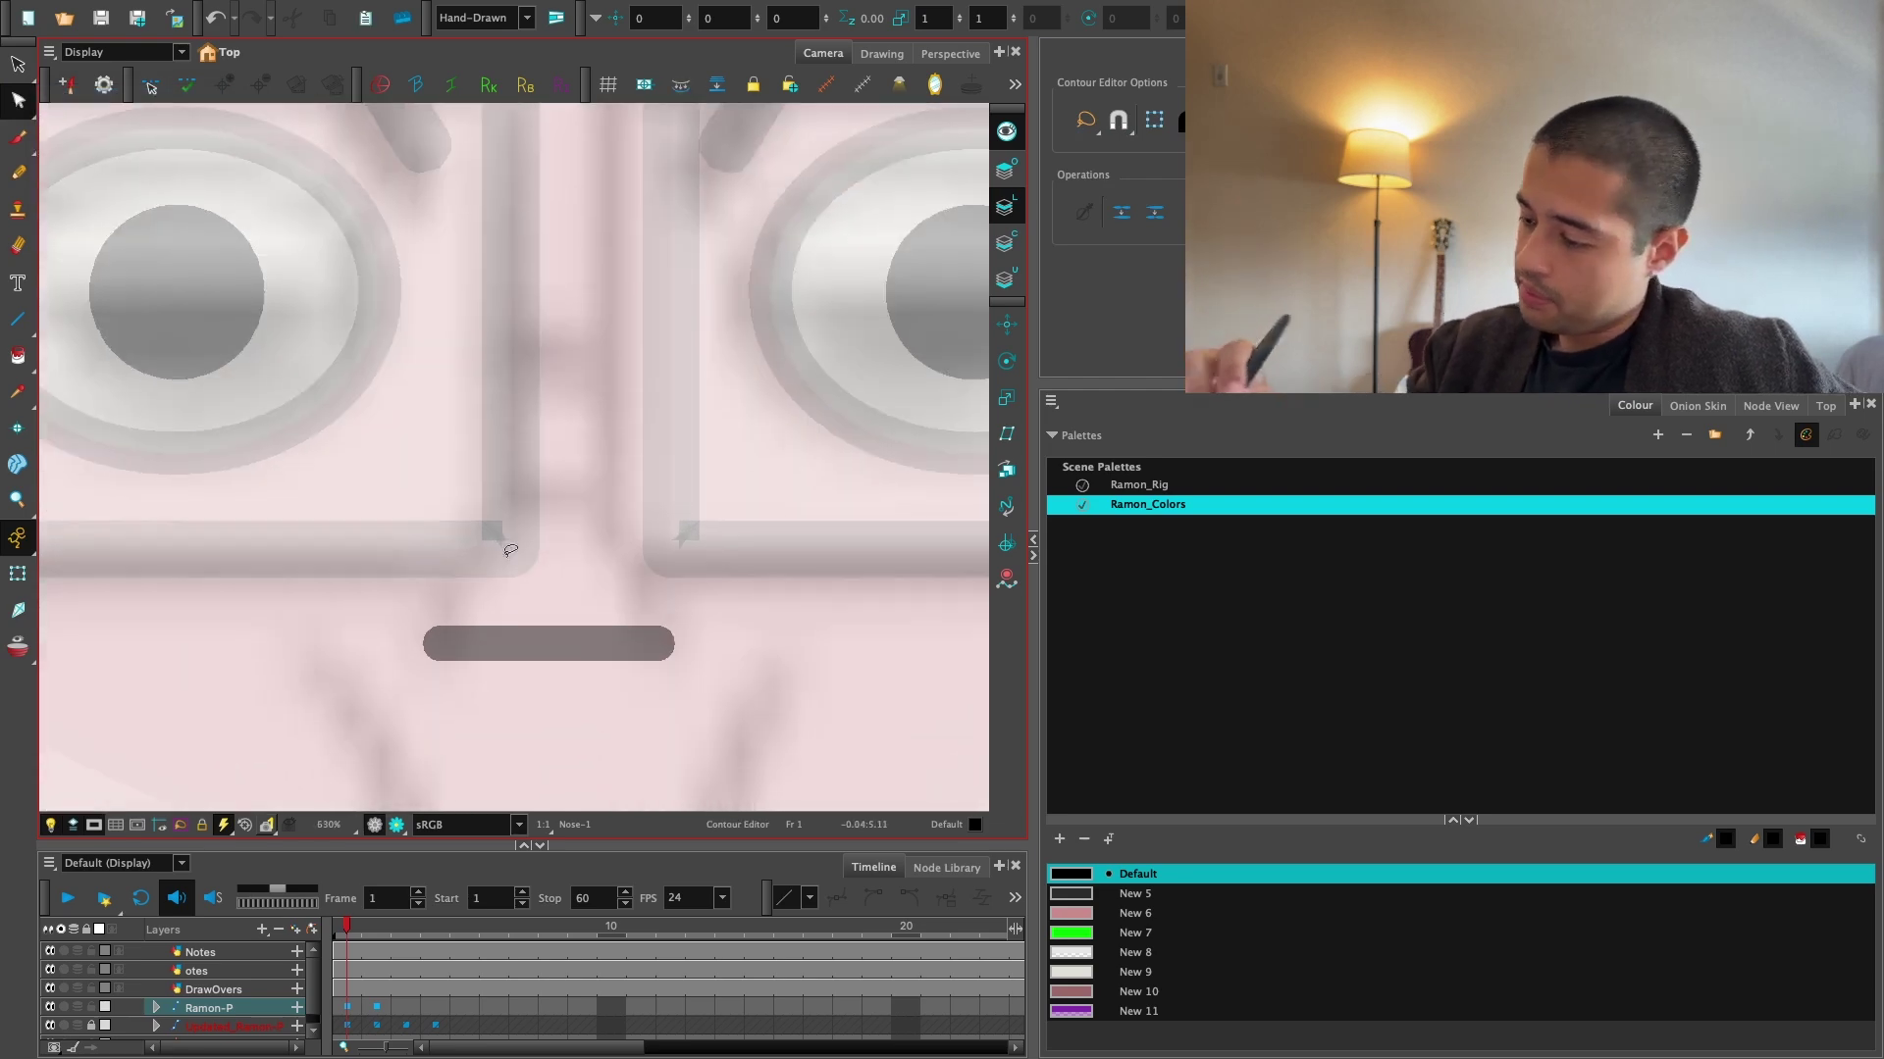
drag(570, 524, 569, 509)
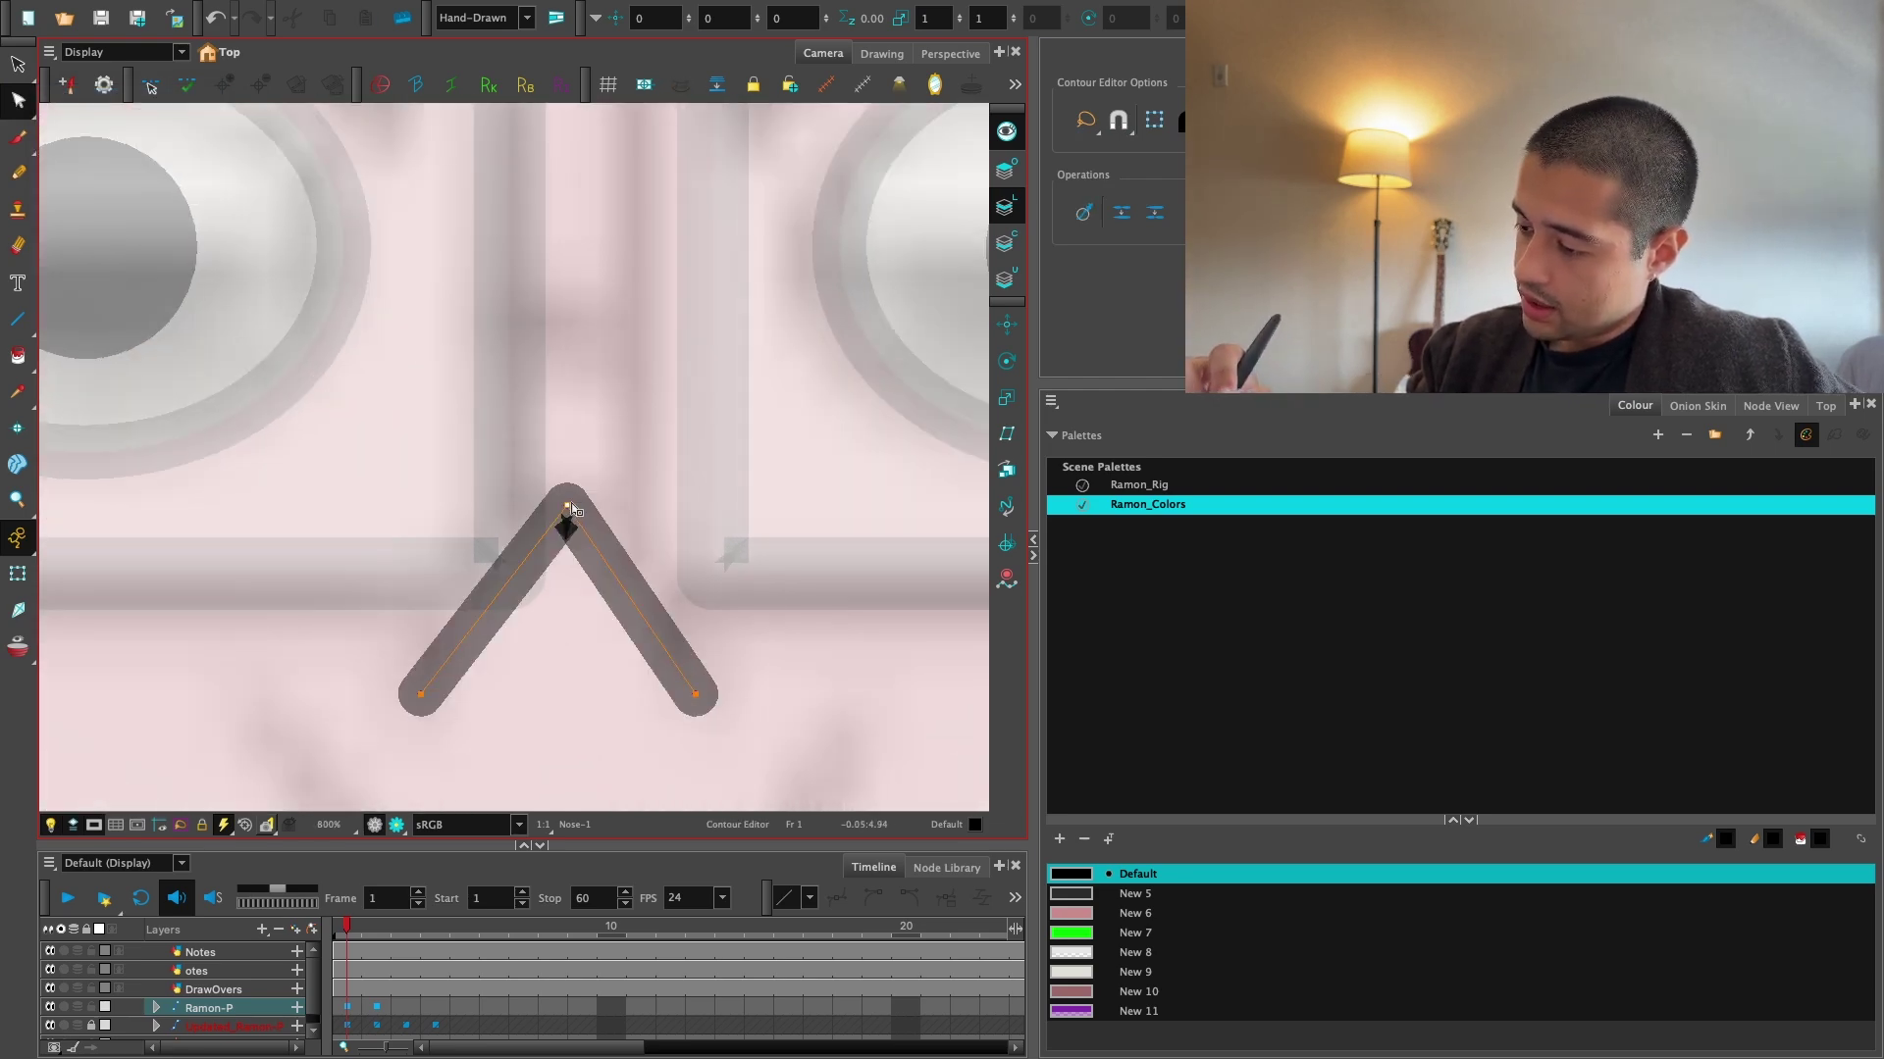
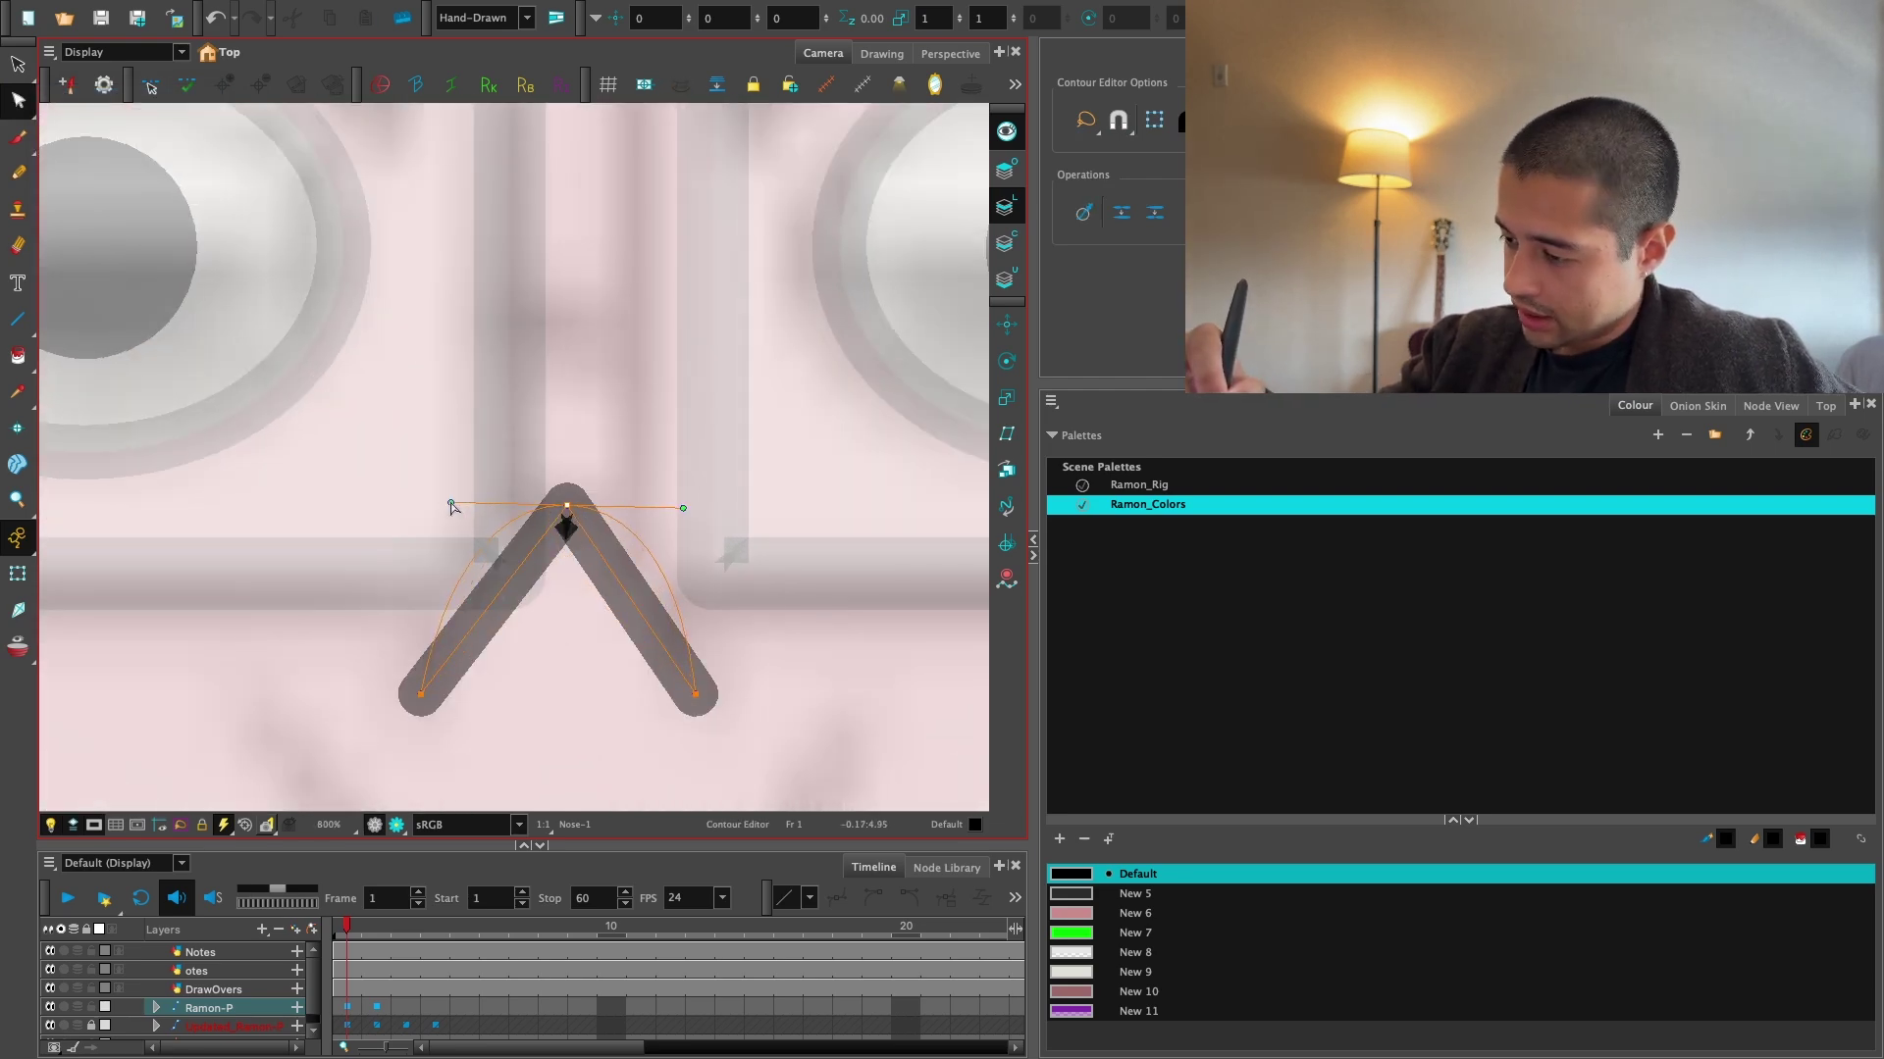
drag(452, 506, 450, 503)
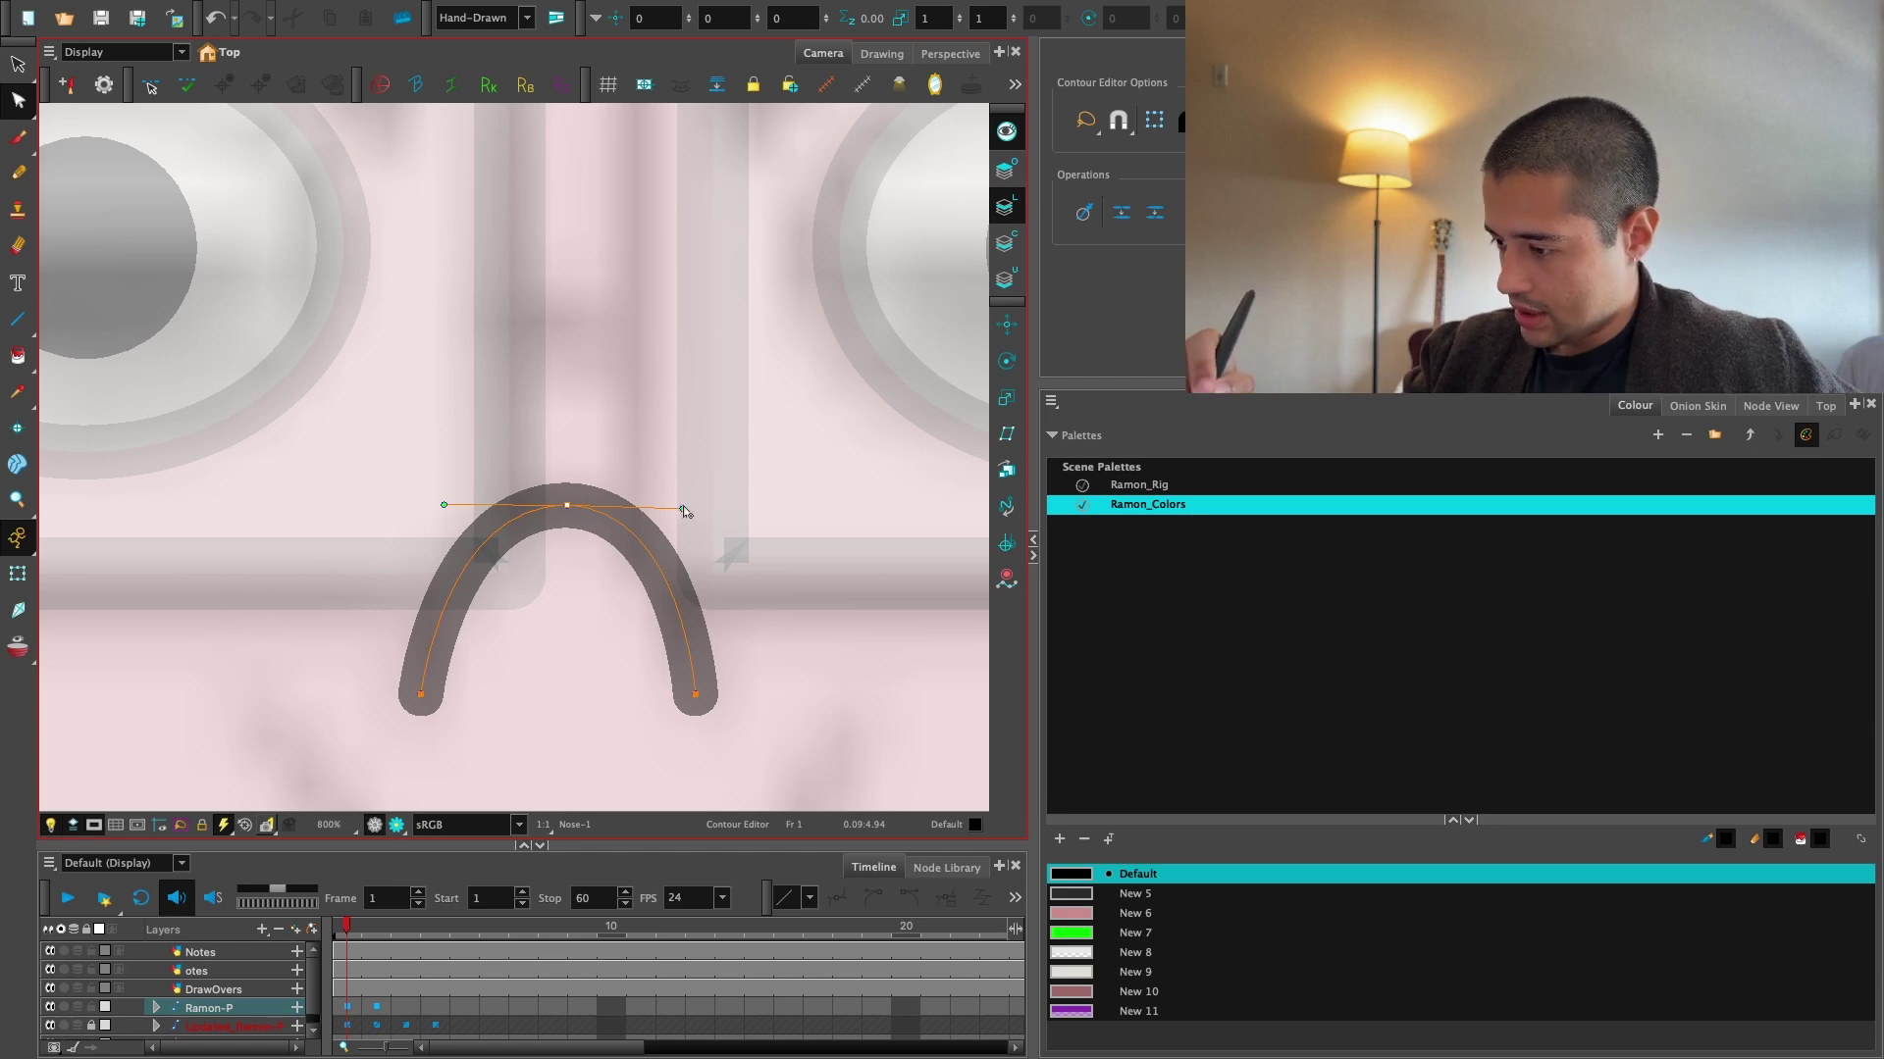
key(1)
drag(760, 575, 748, 547)
Close the open bottom of the nose arch with a curved invisible stroke joining its two legs.
key(2)
key(alt+s)
click(659, 620)
click(748, 581)
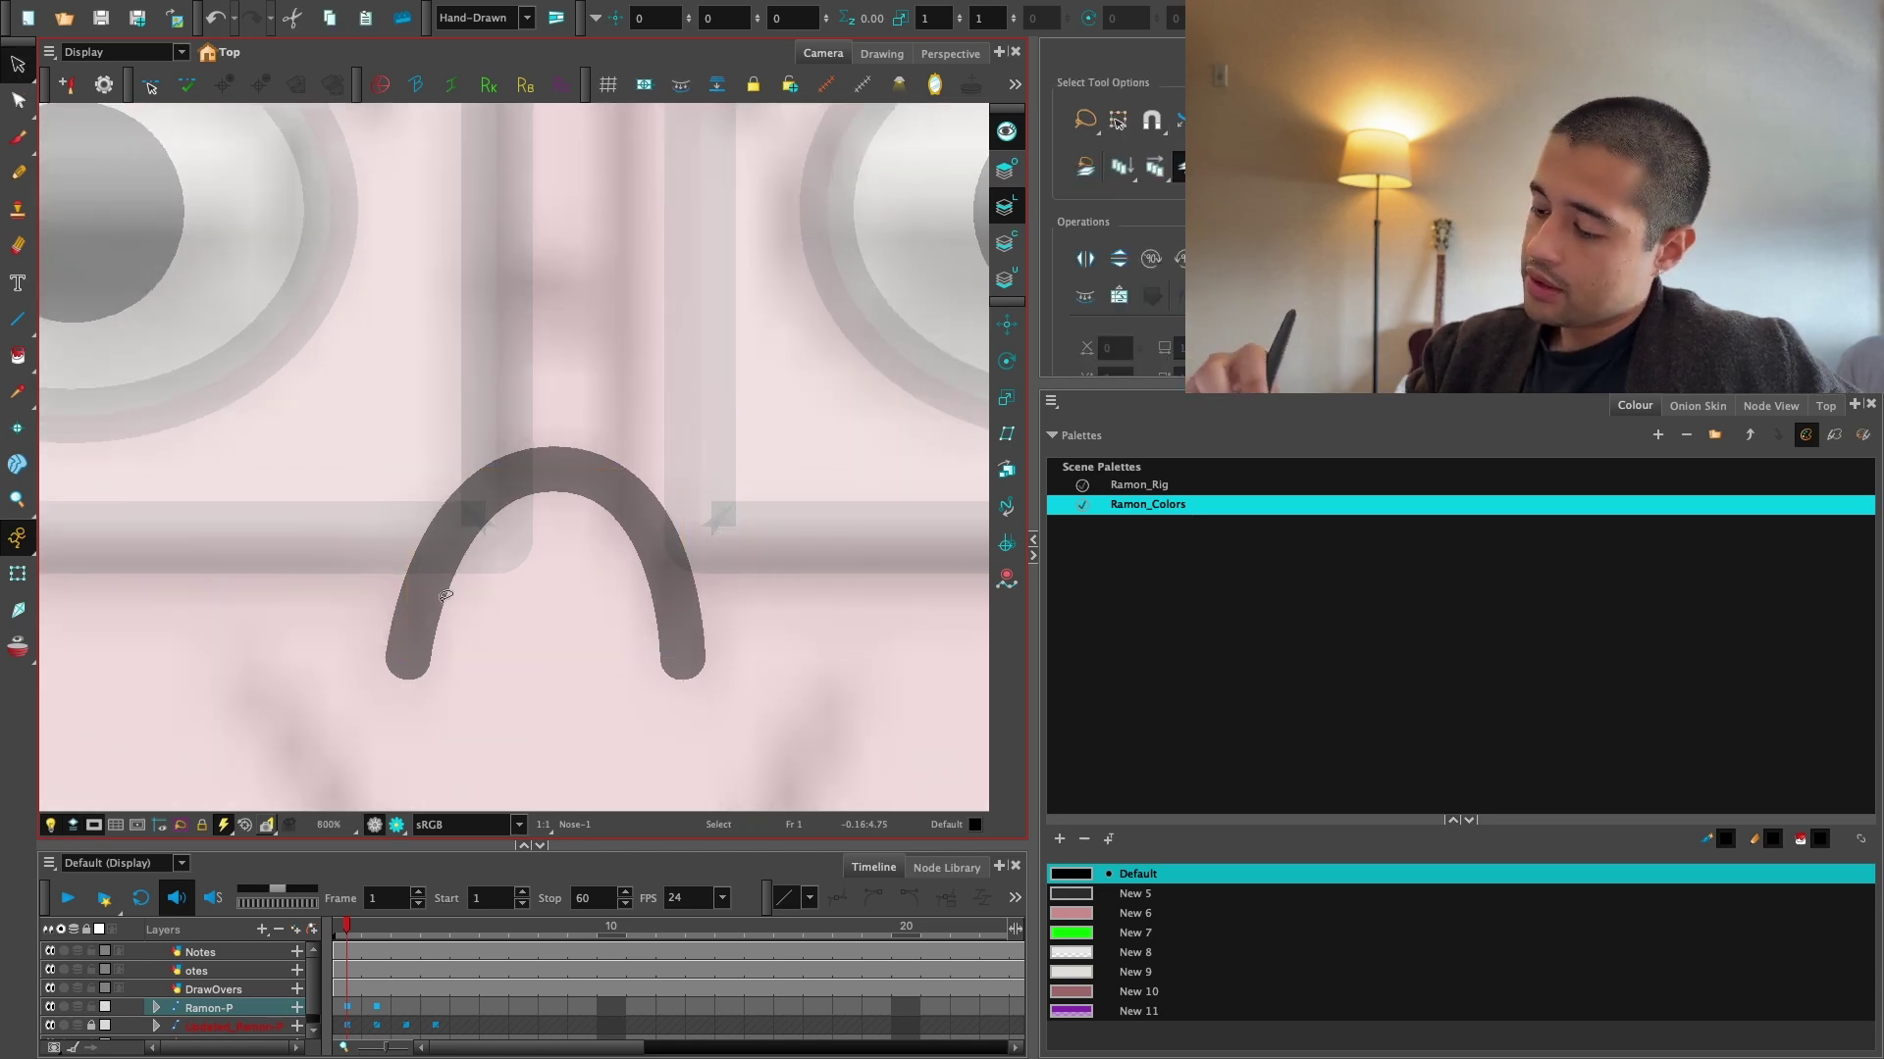
drag(666, 660, 647, 481)
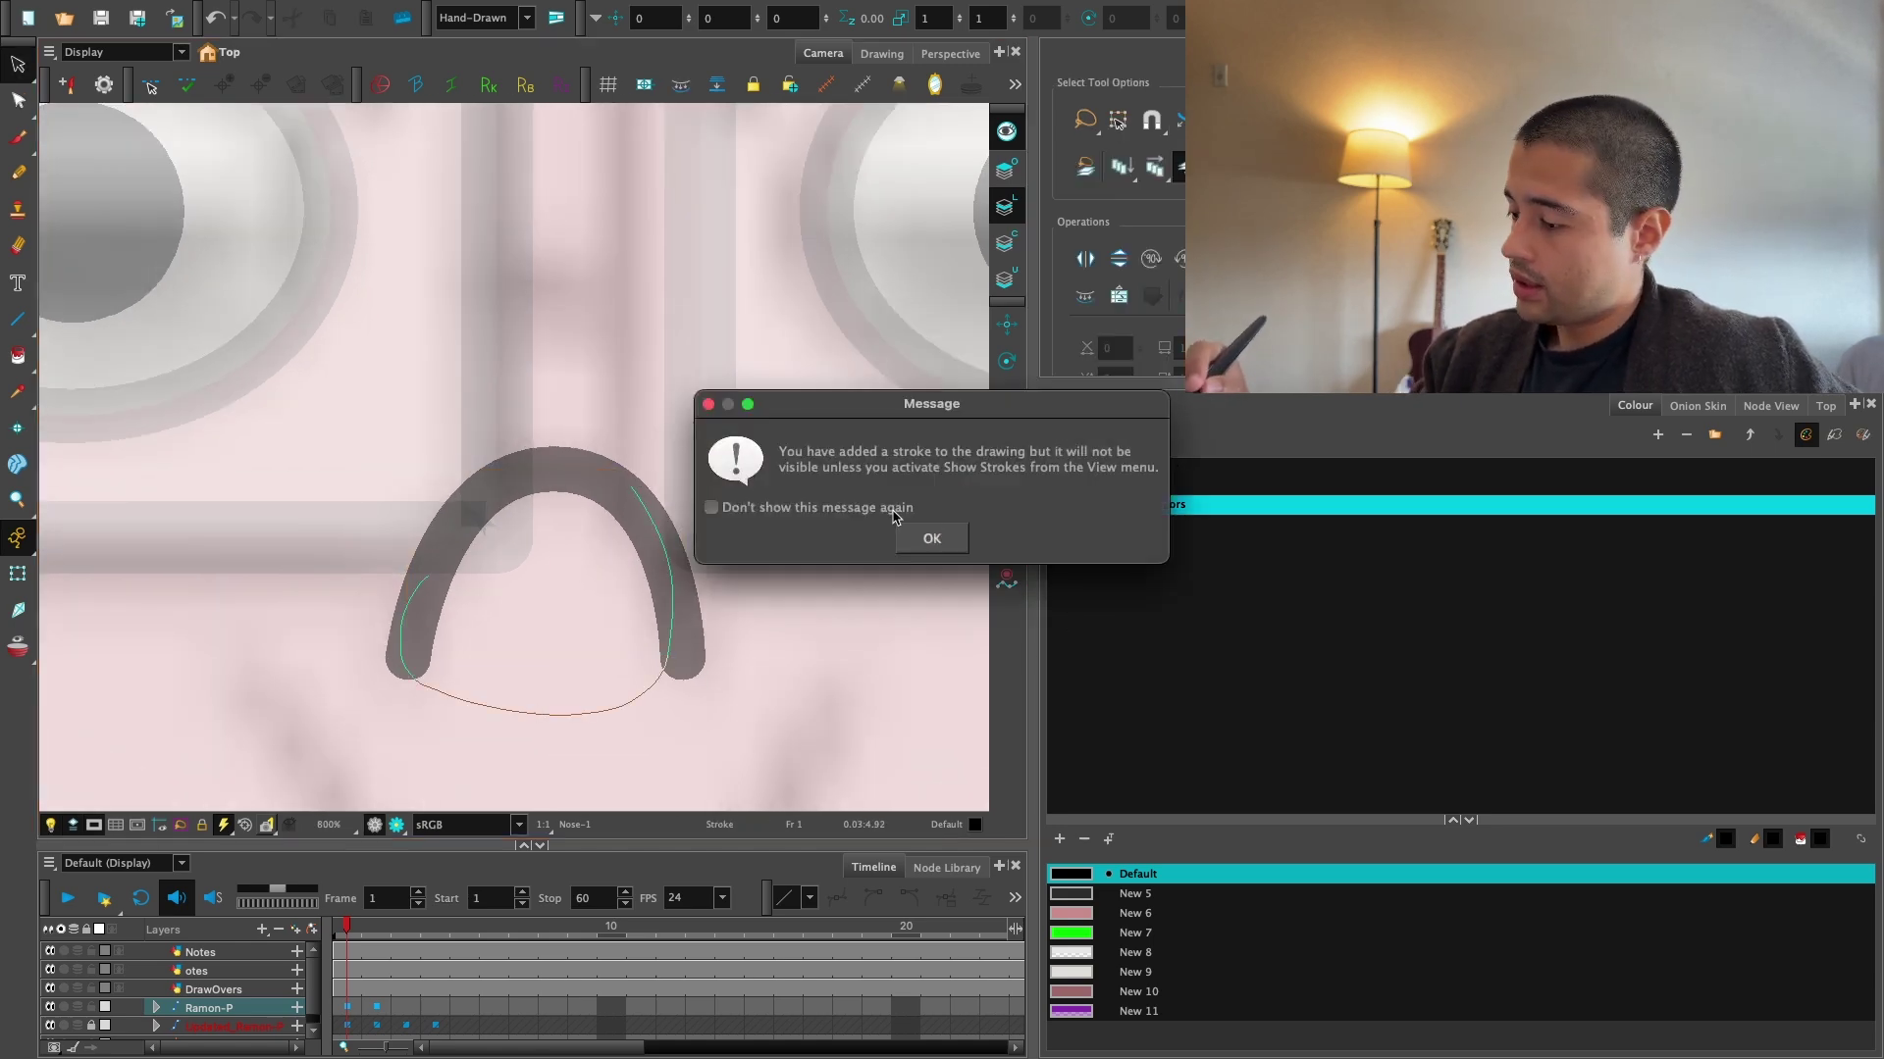
click(931, 538)
Fill the enclosed nose area with the pink New 6 colour.
click(1135, 912)
key(alt+i)
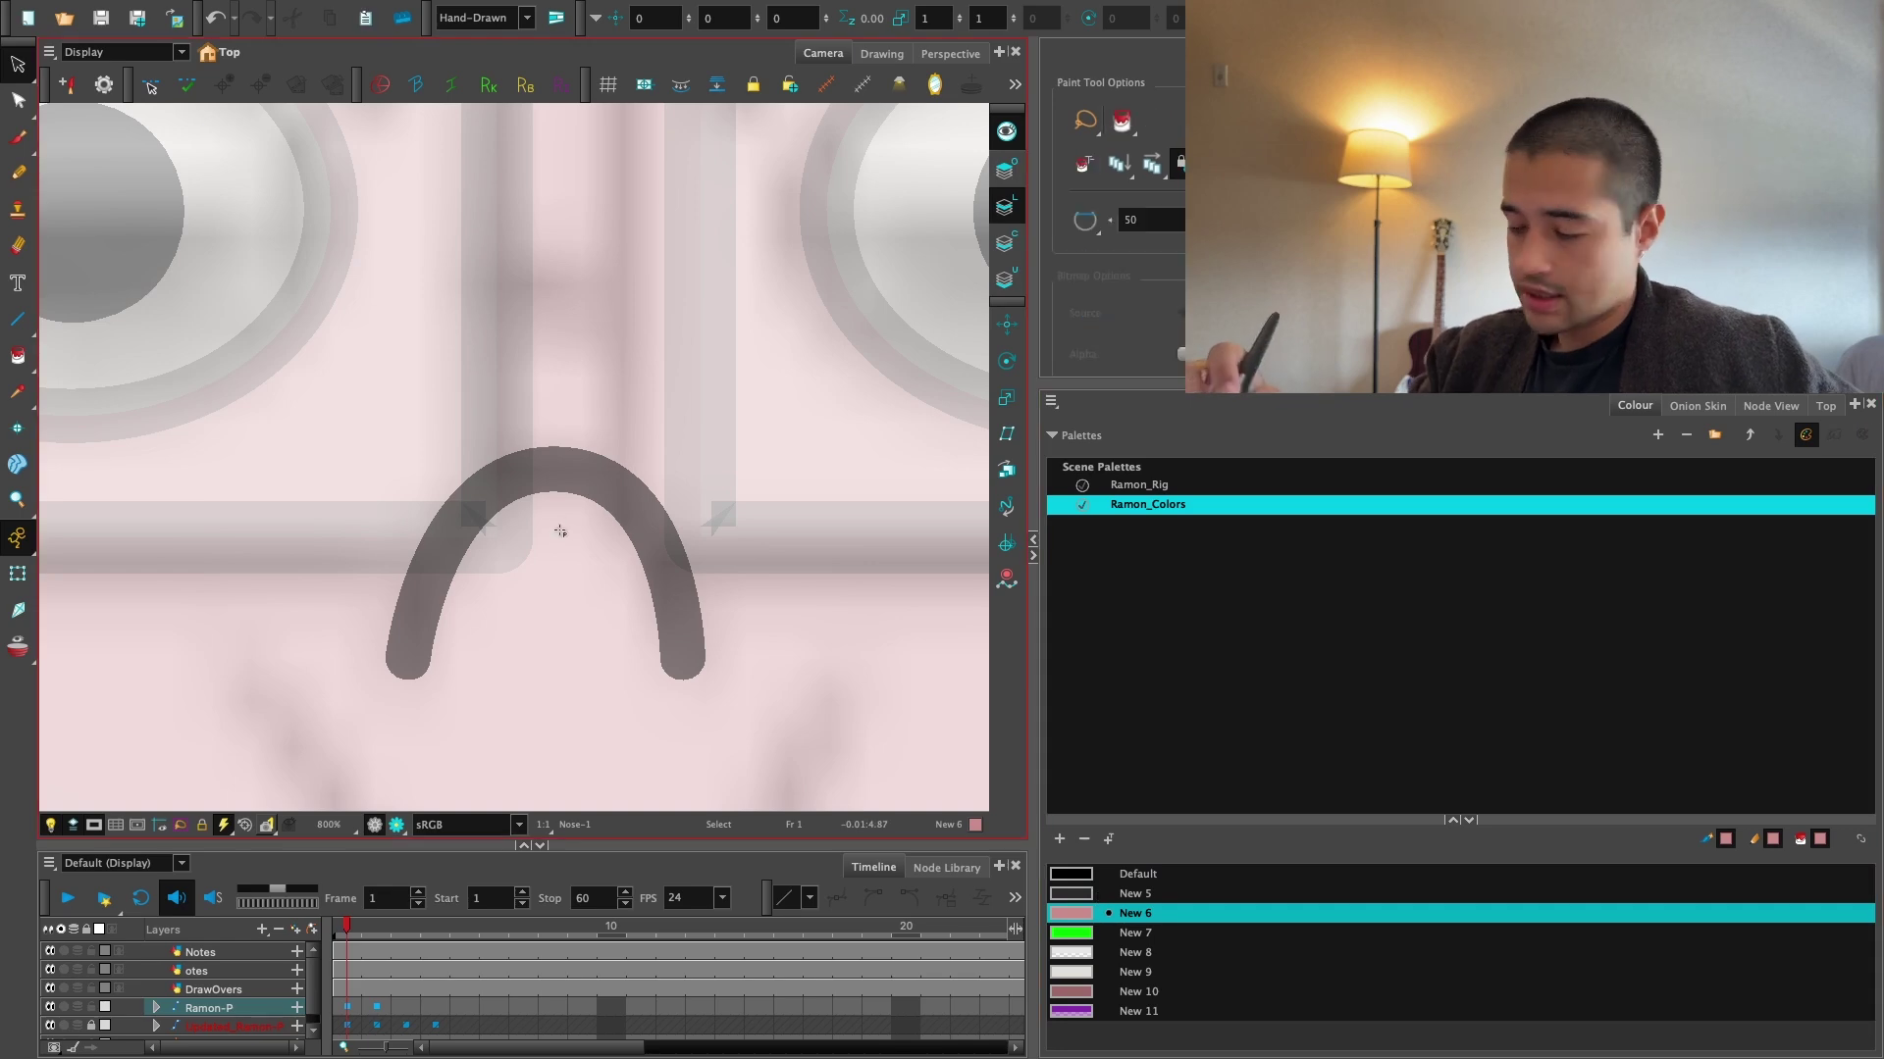
click(536, 585)
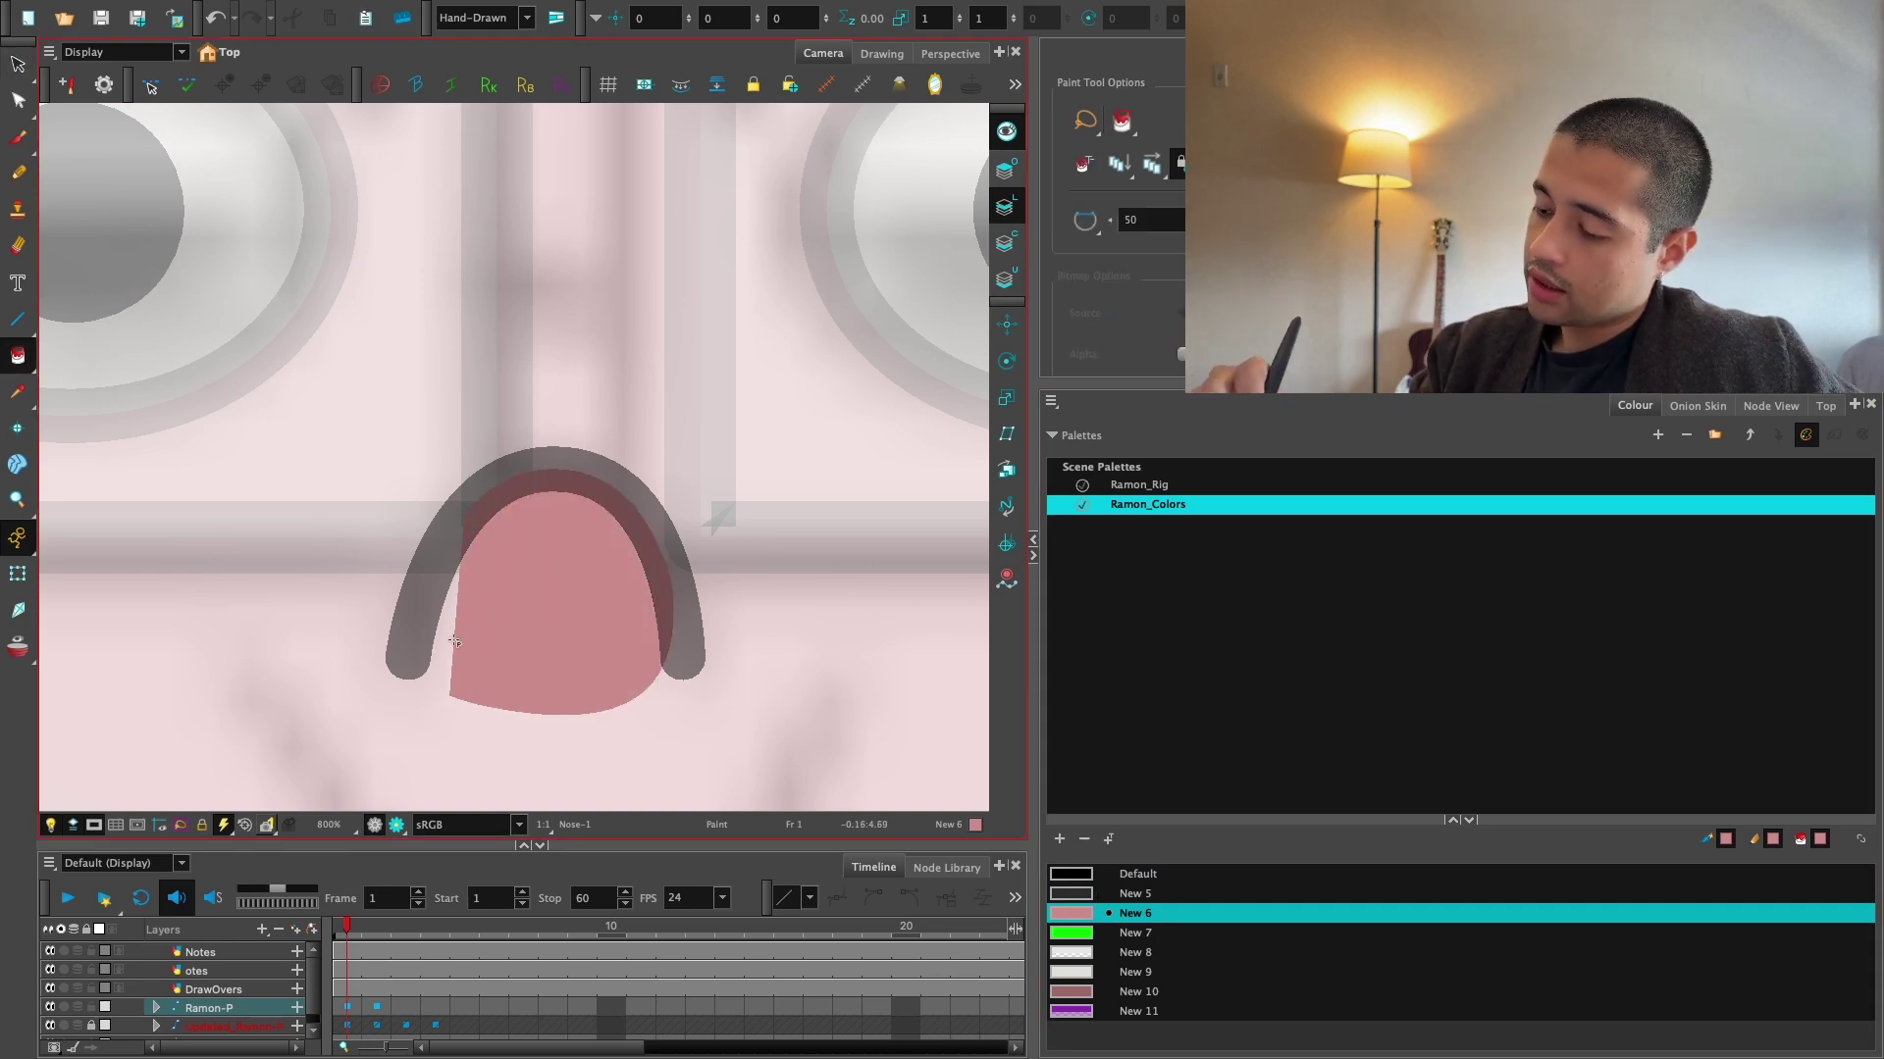
scroll(447, 649, down, 5)
key(alt+s)
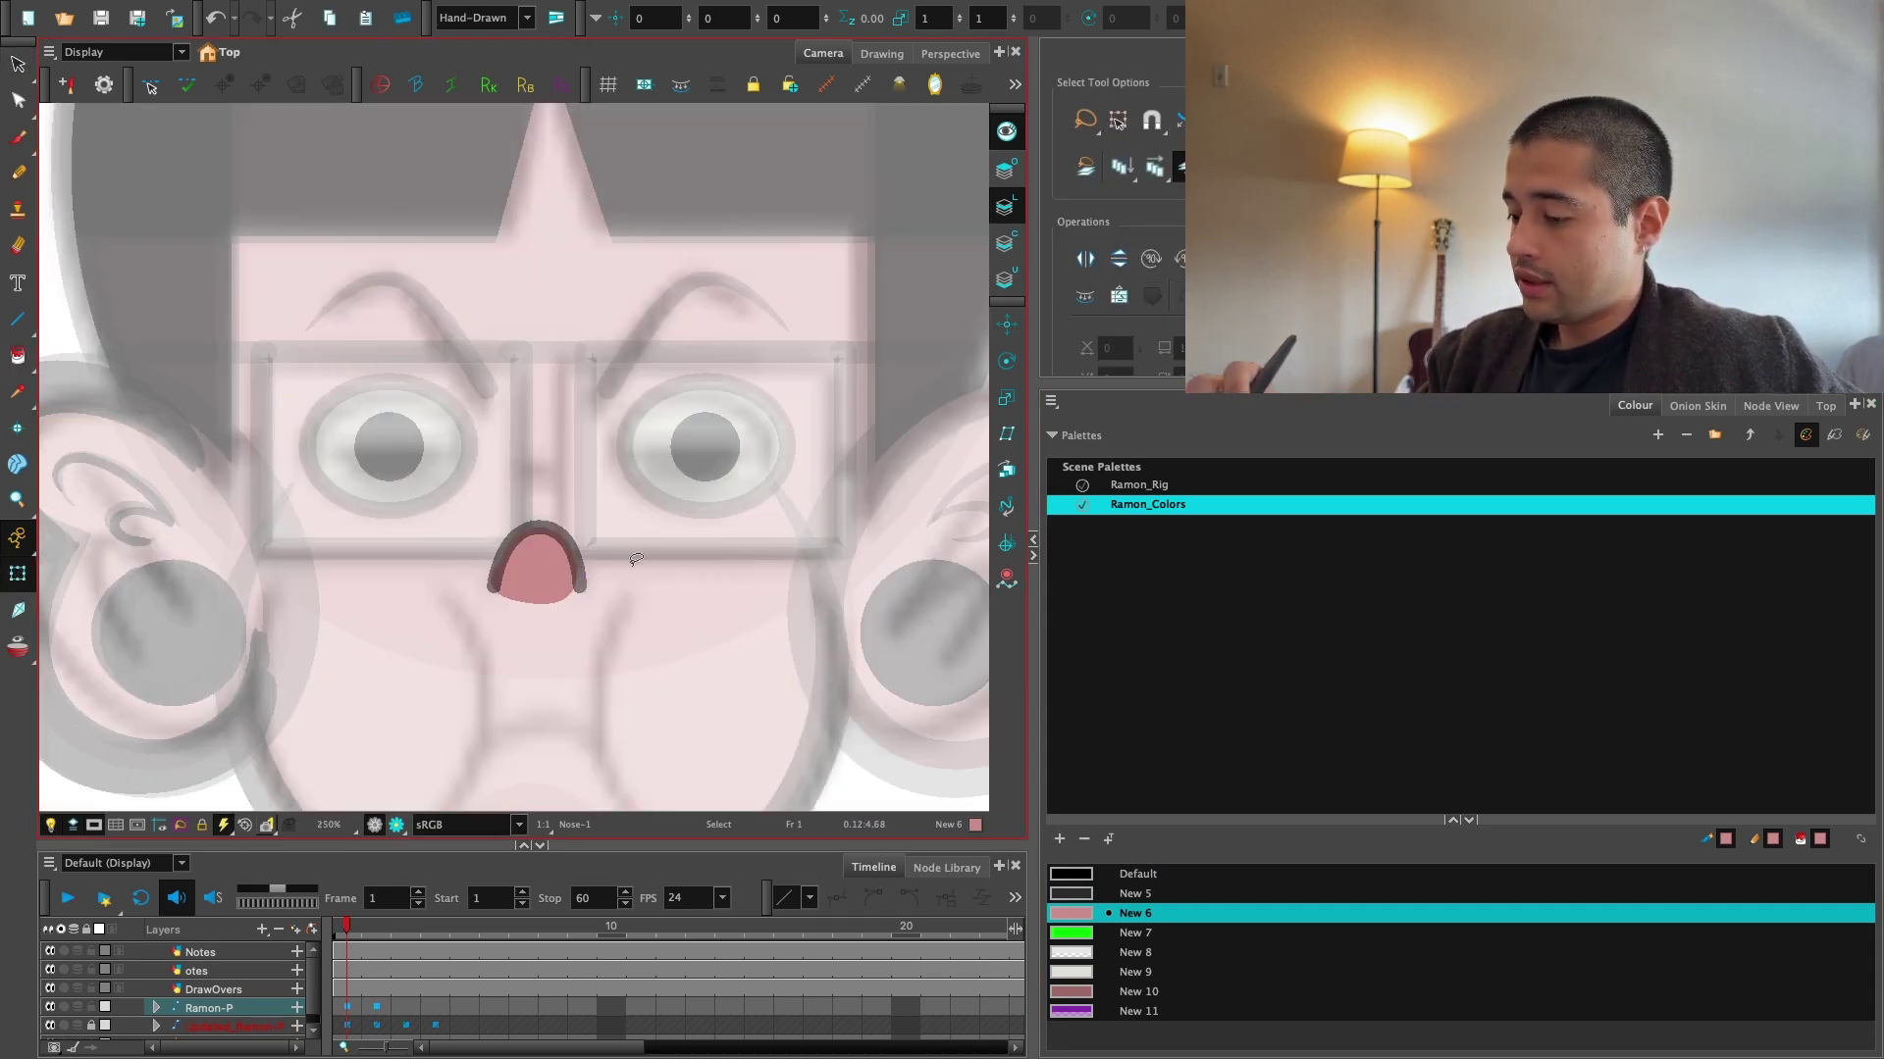
Select Nose-P with the Rotate tool and move its pivot from the neck to the base of the nose.
click(1771, 405)
shift+click(1246, 694)
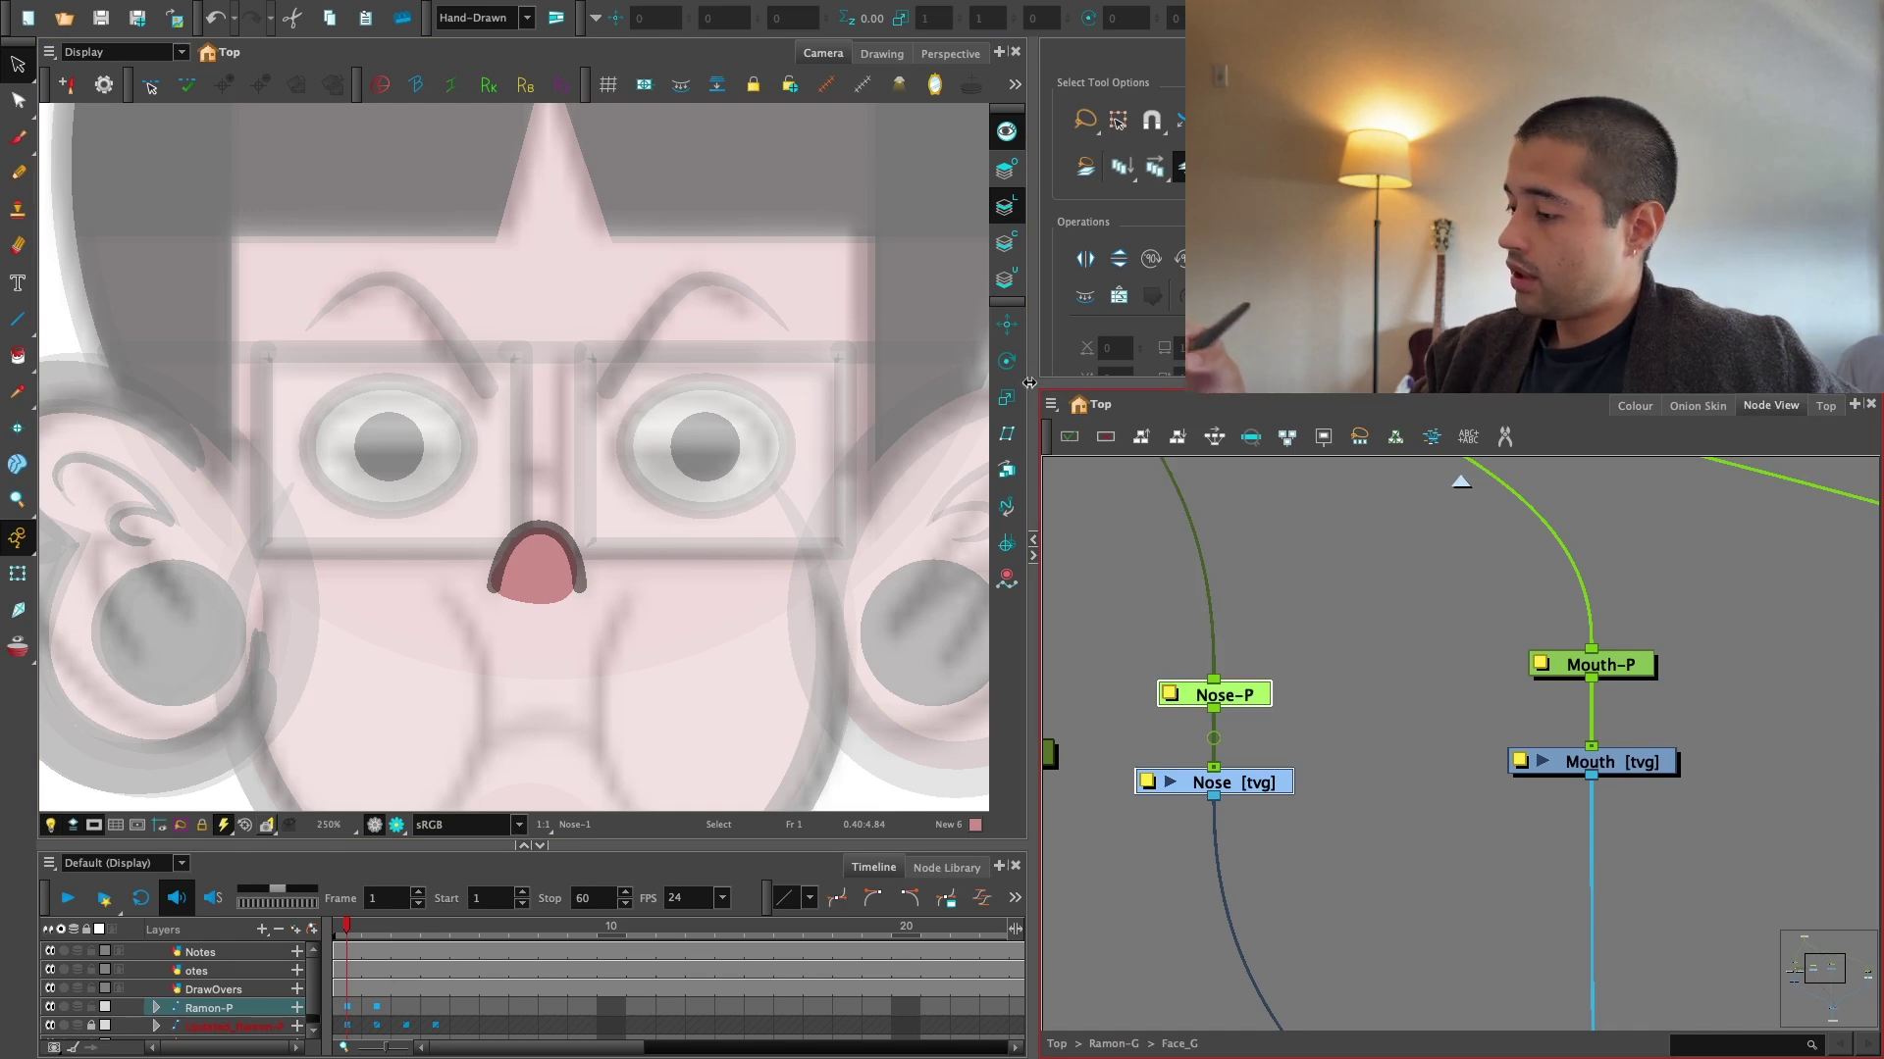
click(1007, 361)
key(1)
key(1)
key(1)
key(1)
key(1)
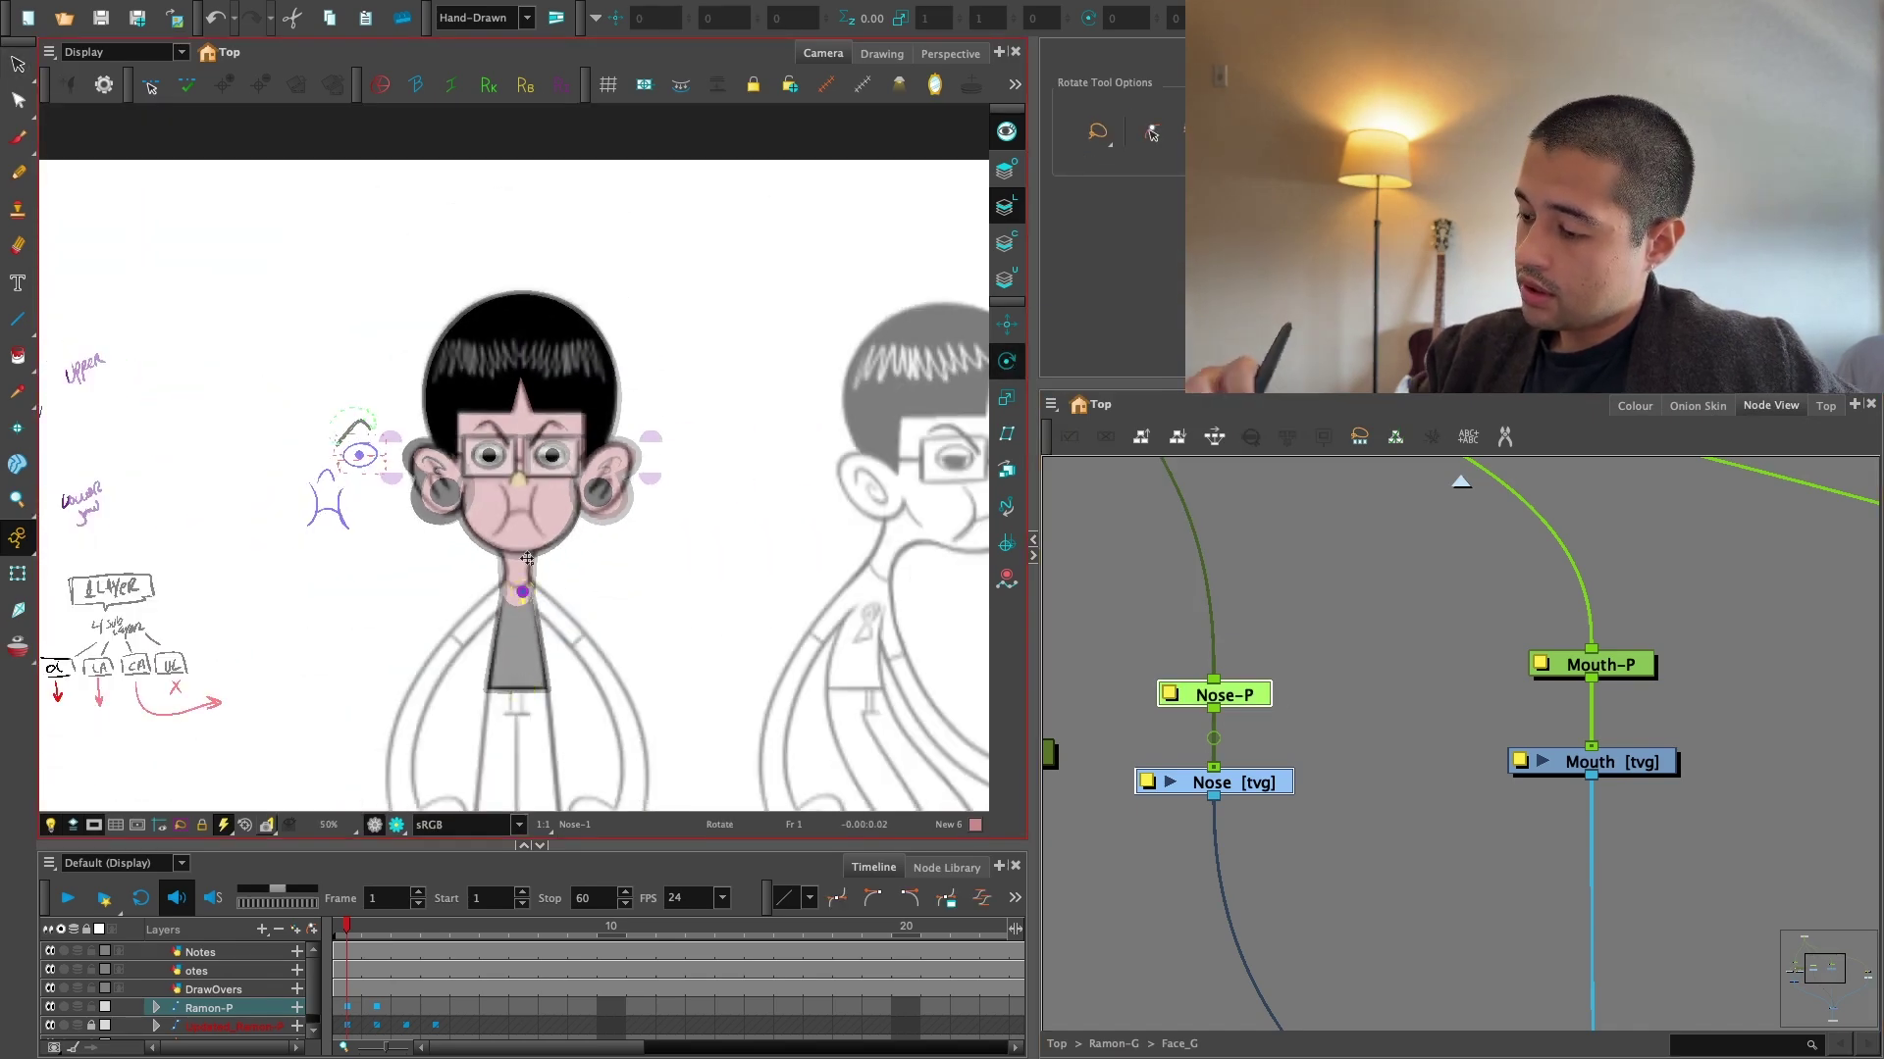
key(2)
key(2)
key(2)
key(2)
key(2)
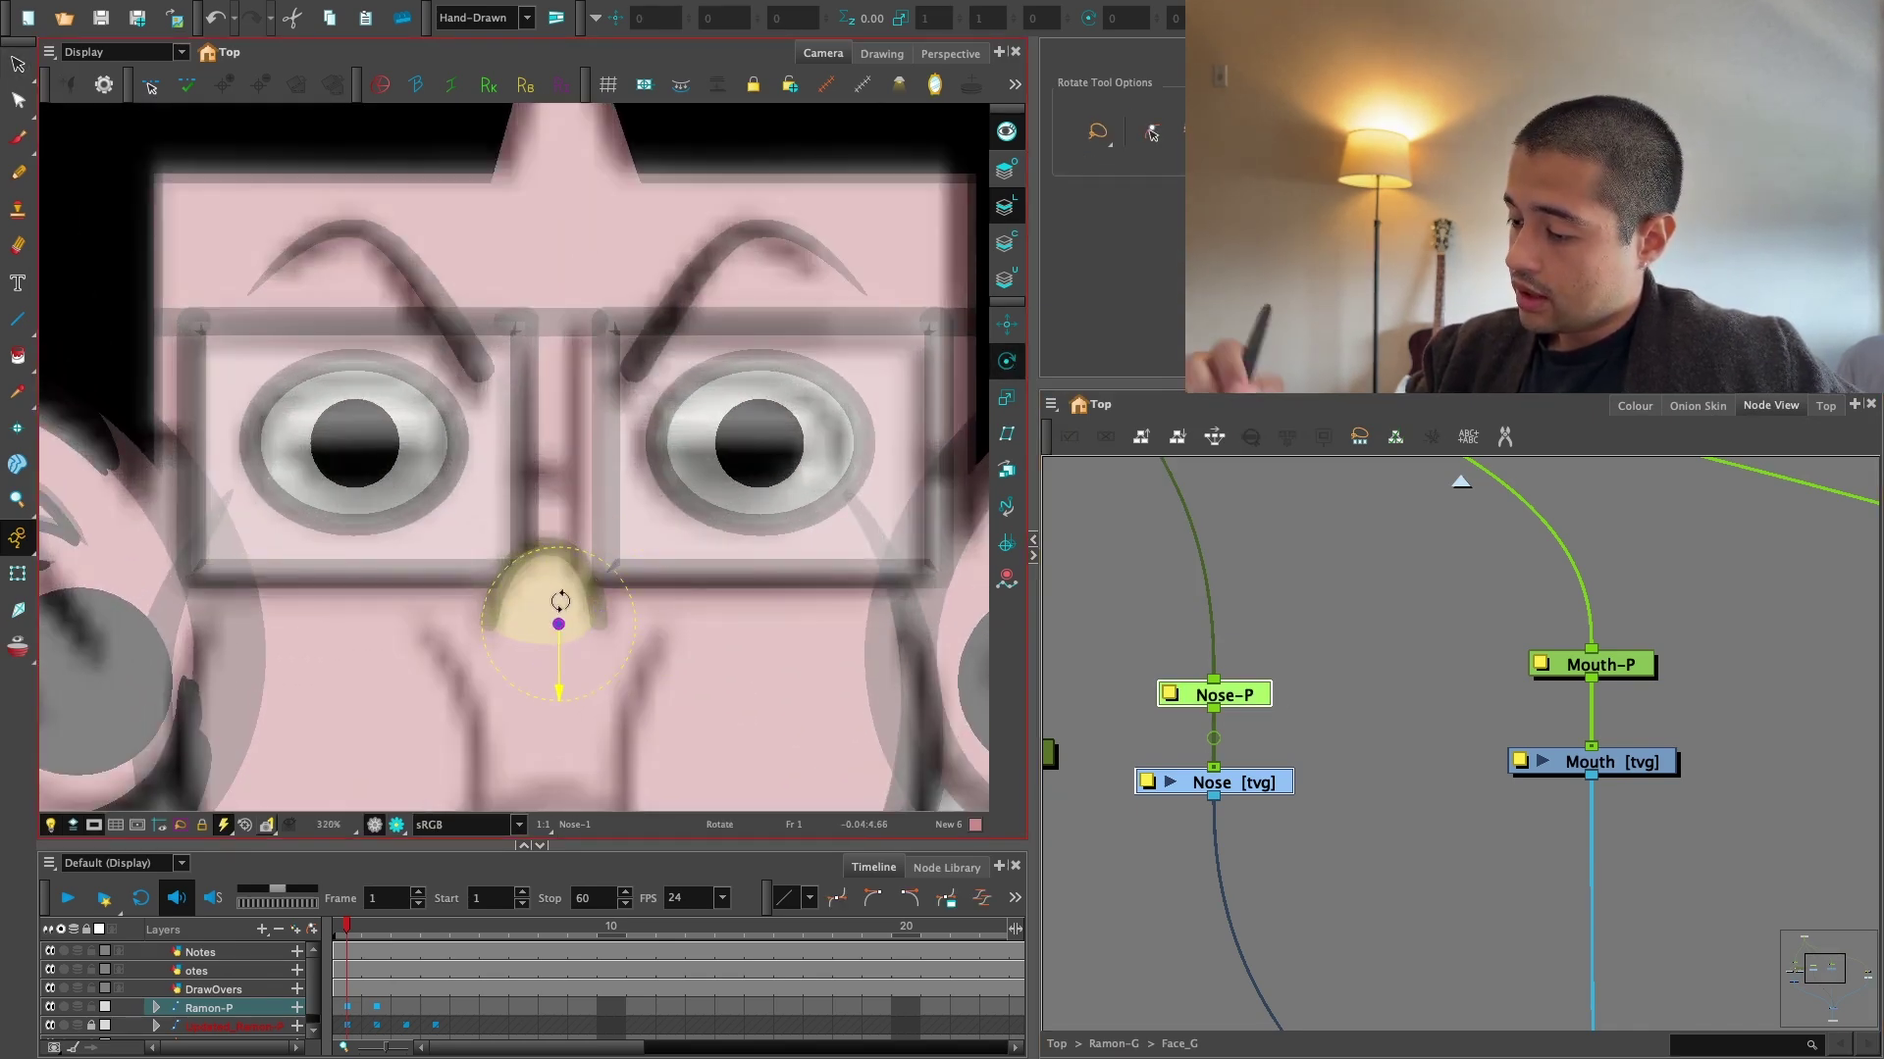
Shift the nose artwork slightly so it sits better centred beneath the bridge of the glasses.
click(1010, 325)
key(2)
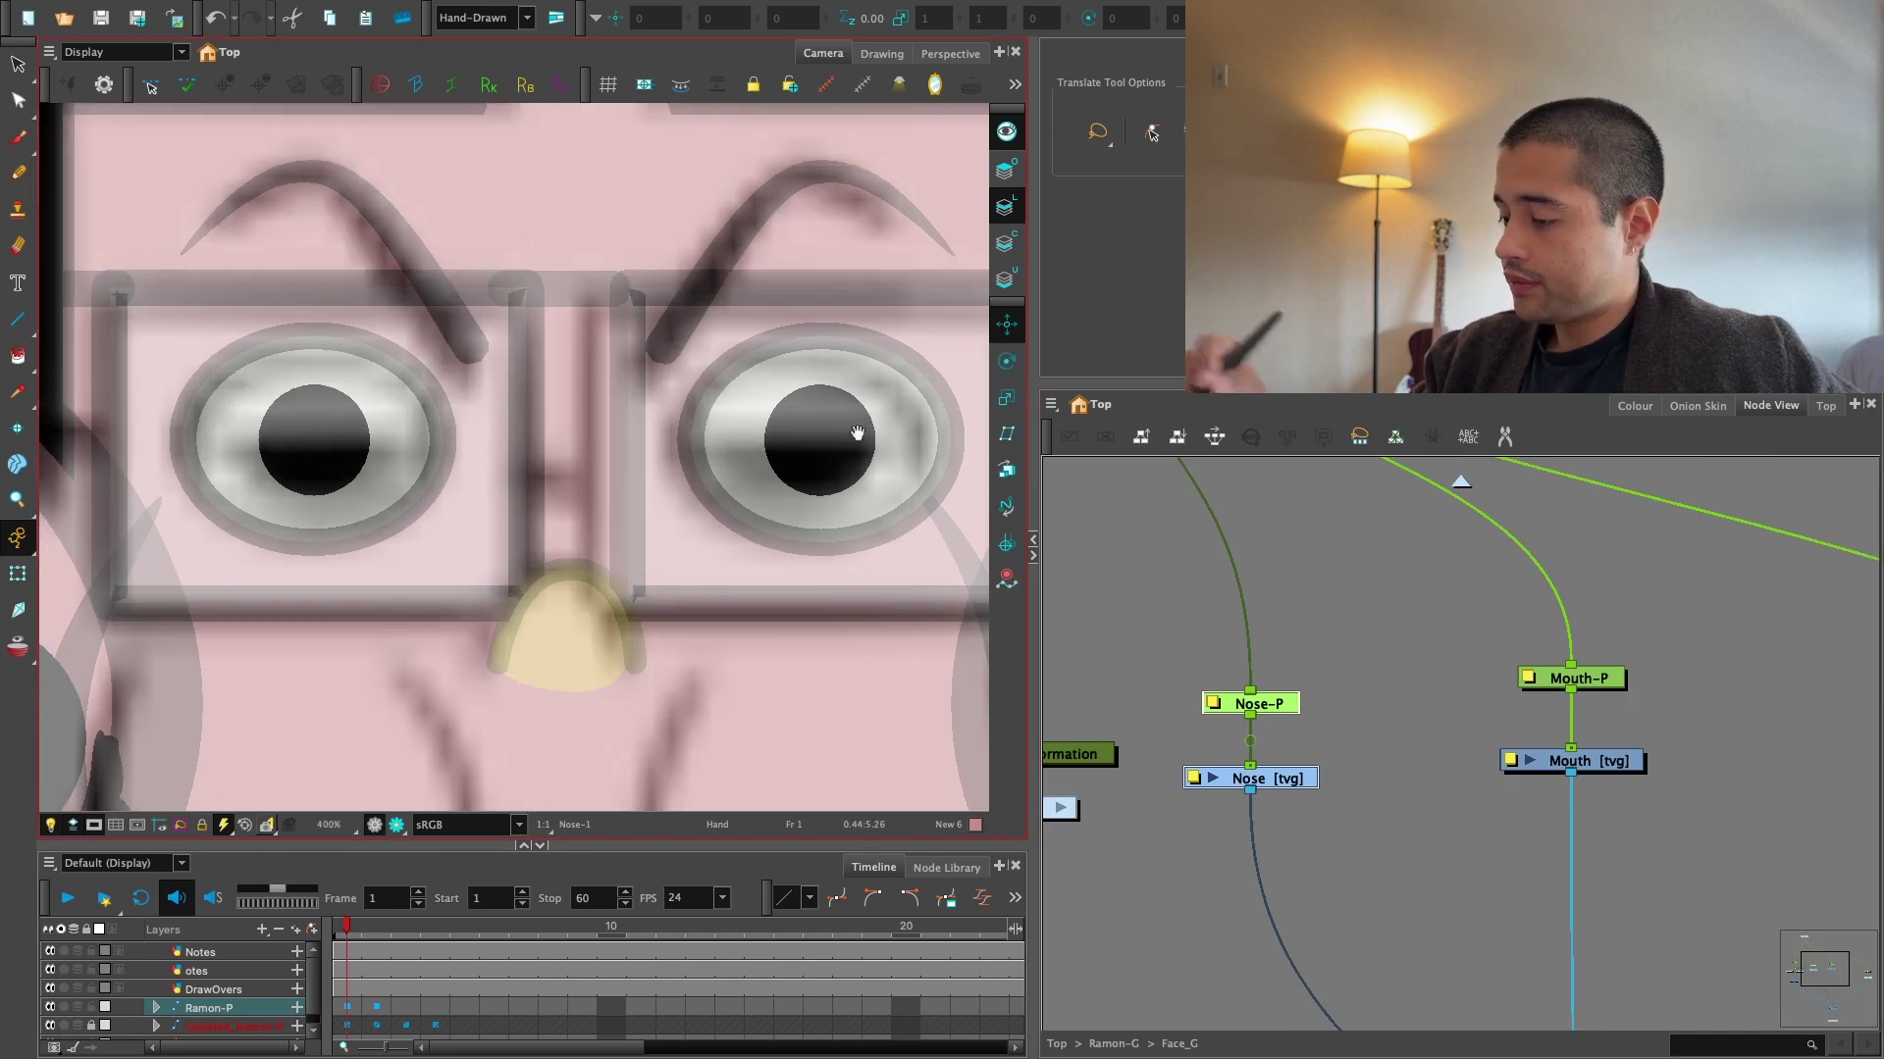
key(alt+4)
key(2)
key(alt+s)
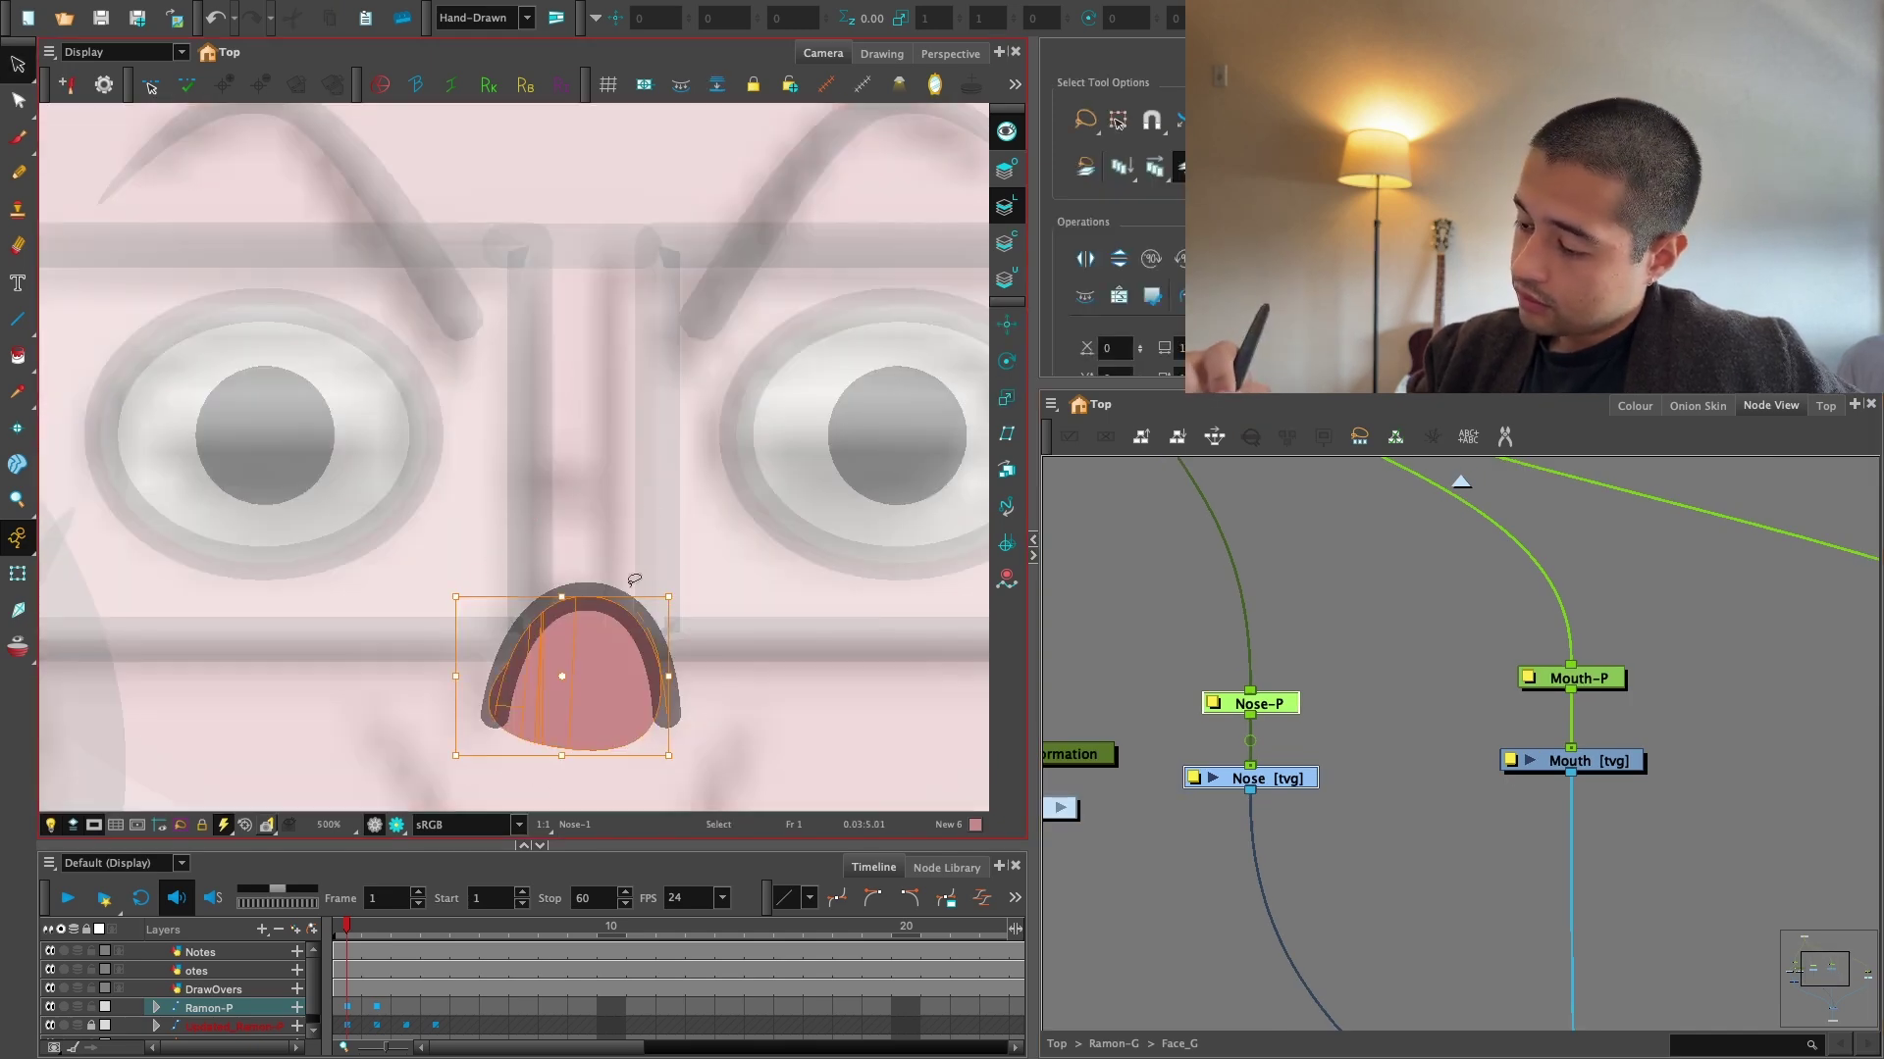
drag(632, 595, 626, 579)
key(1)
key(1)
key(1)
key(1)
click(18, 574)
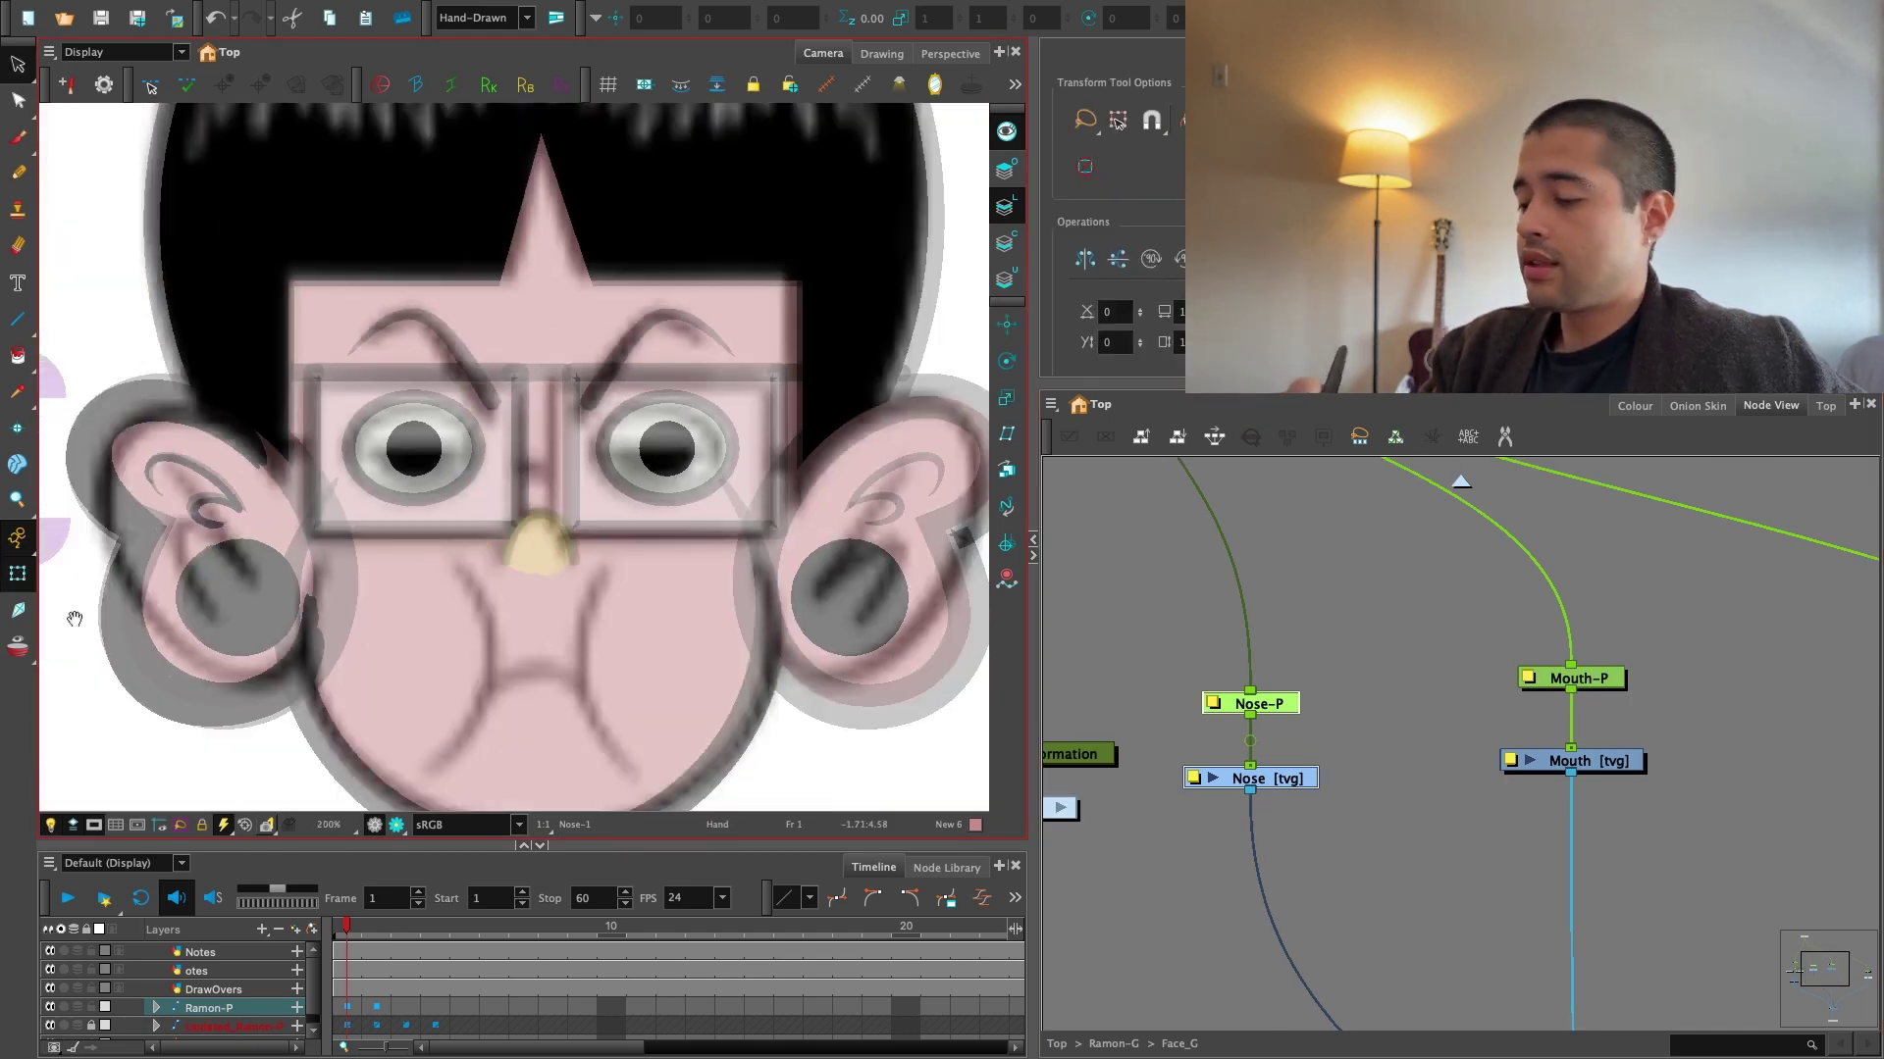
key(1)
key(1)
click(1379, 660)
Select the Mouth drawing and activate the Pencil tool for it.
drag(1566, 827, 1354, 823)
drag(1472, 686, 1305, 780)
drag(1360, 756, 1329, 777)
click(1442, 731)
click(1370, 775)
key(2)
drag(658, 506, 676, 417)
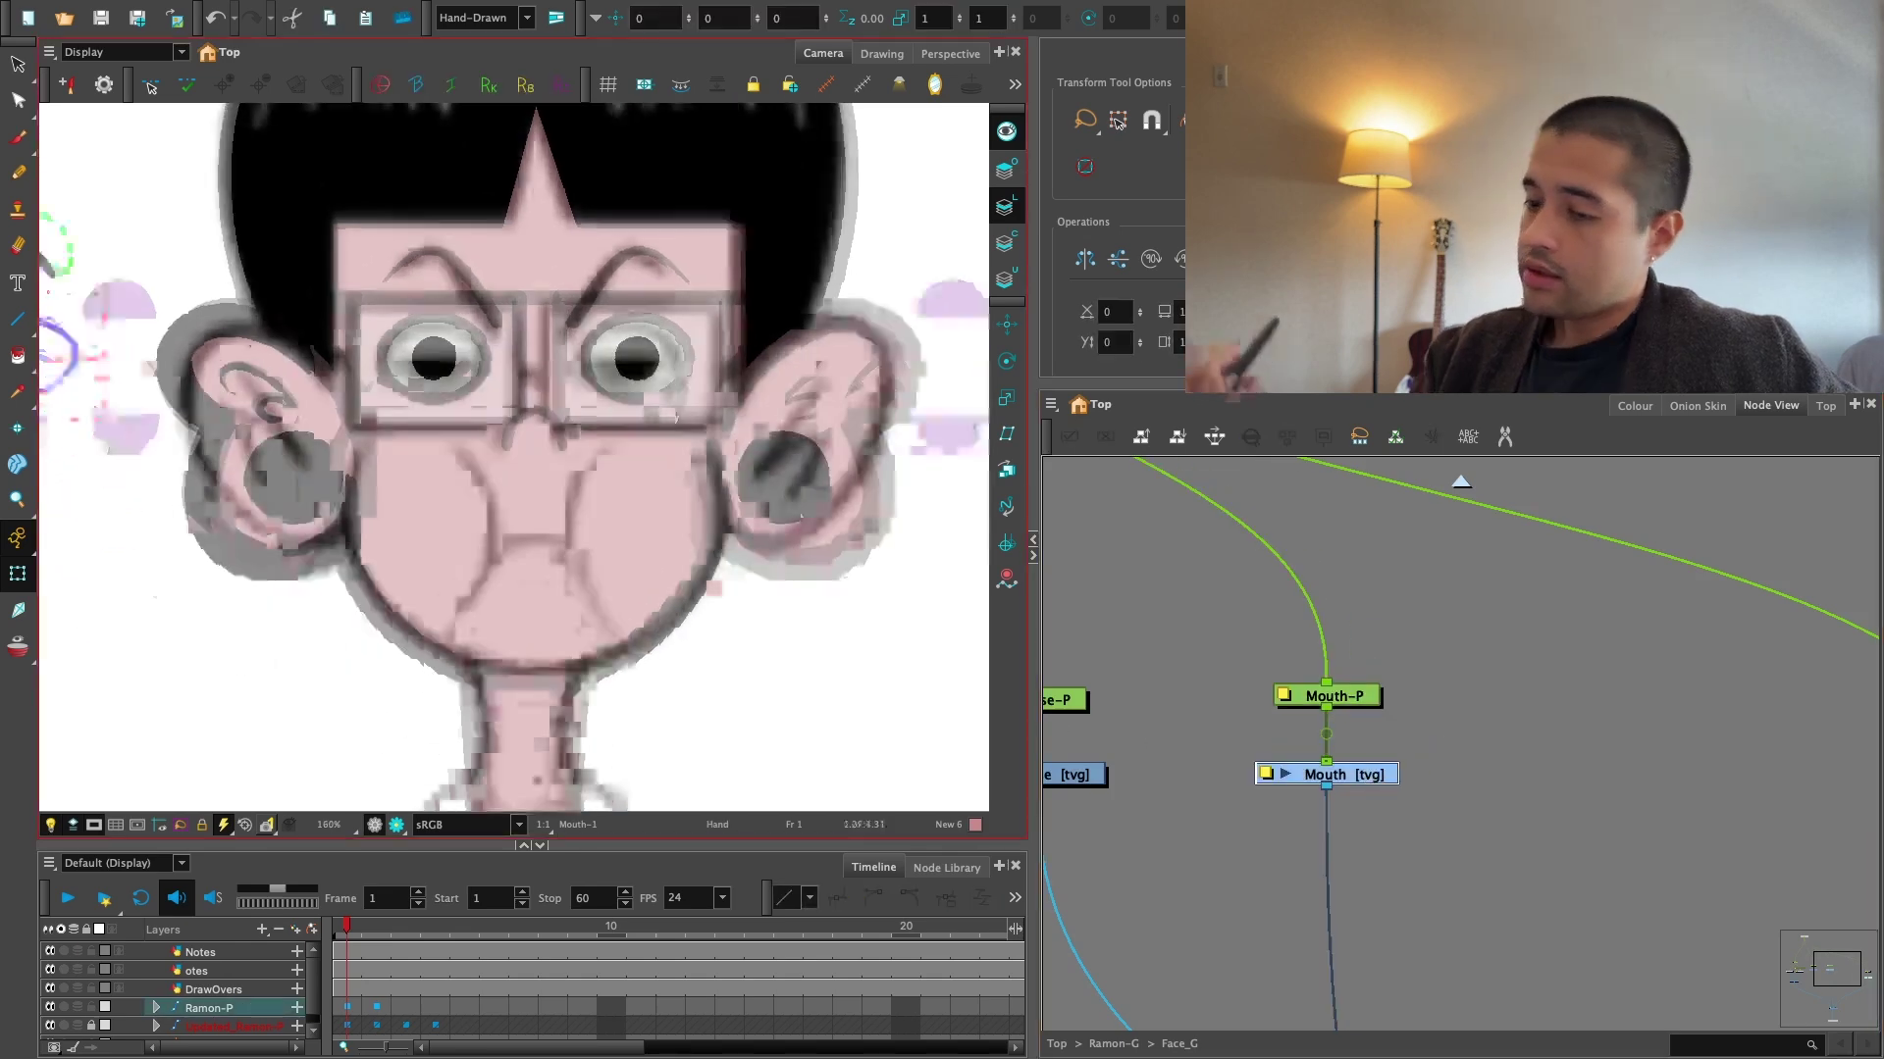
click(18, 138)
click(28, 173)
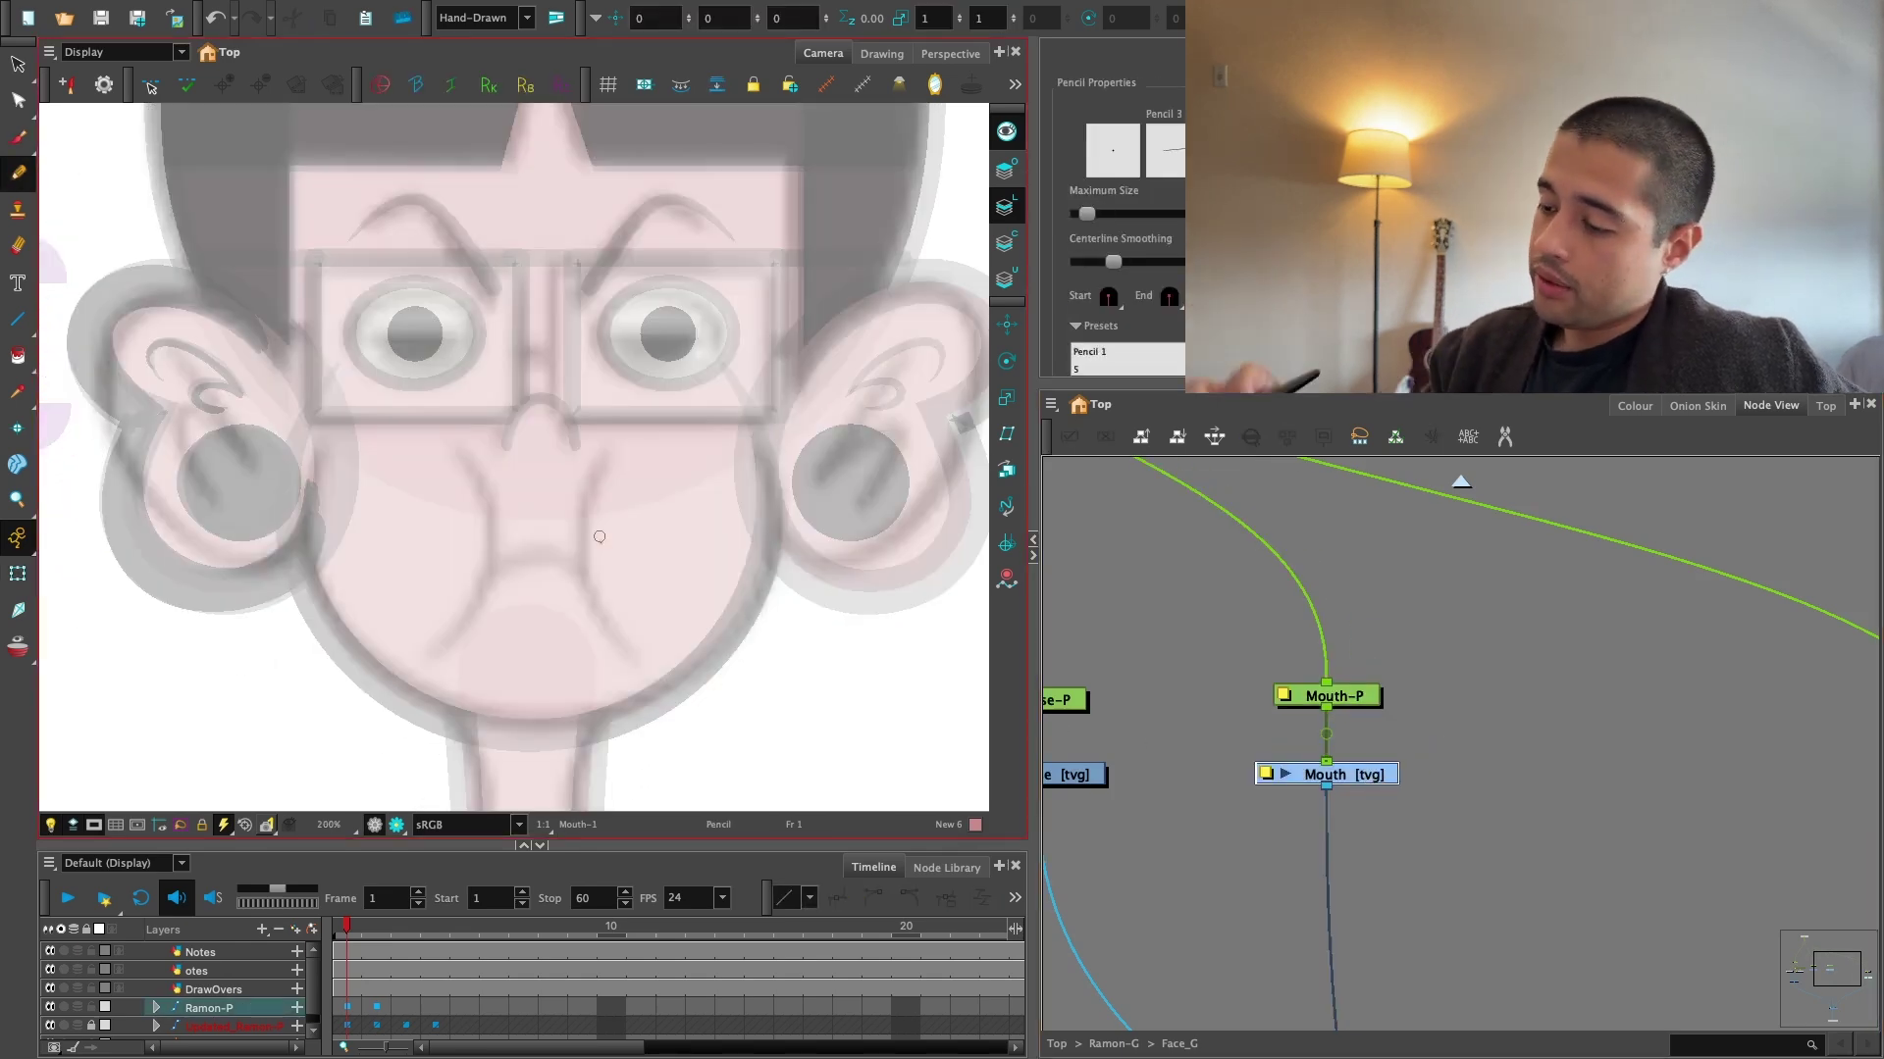
drag(802, 677, 867, 495)
key(2)
key(2)
drag(750, 602, 768, 540)
key(2)
key(2)
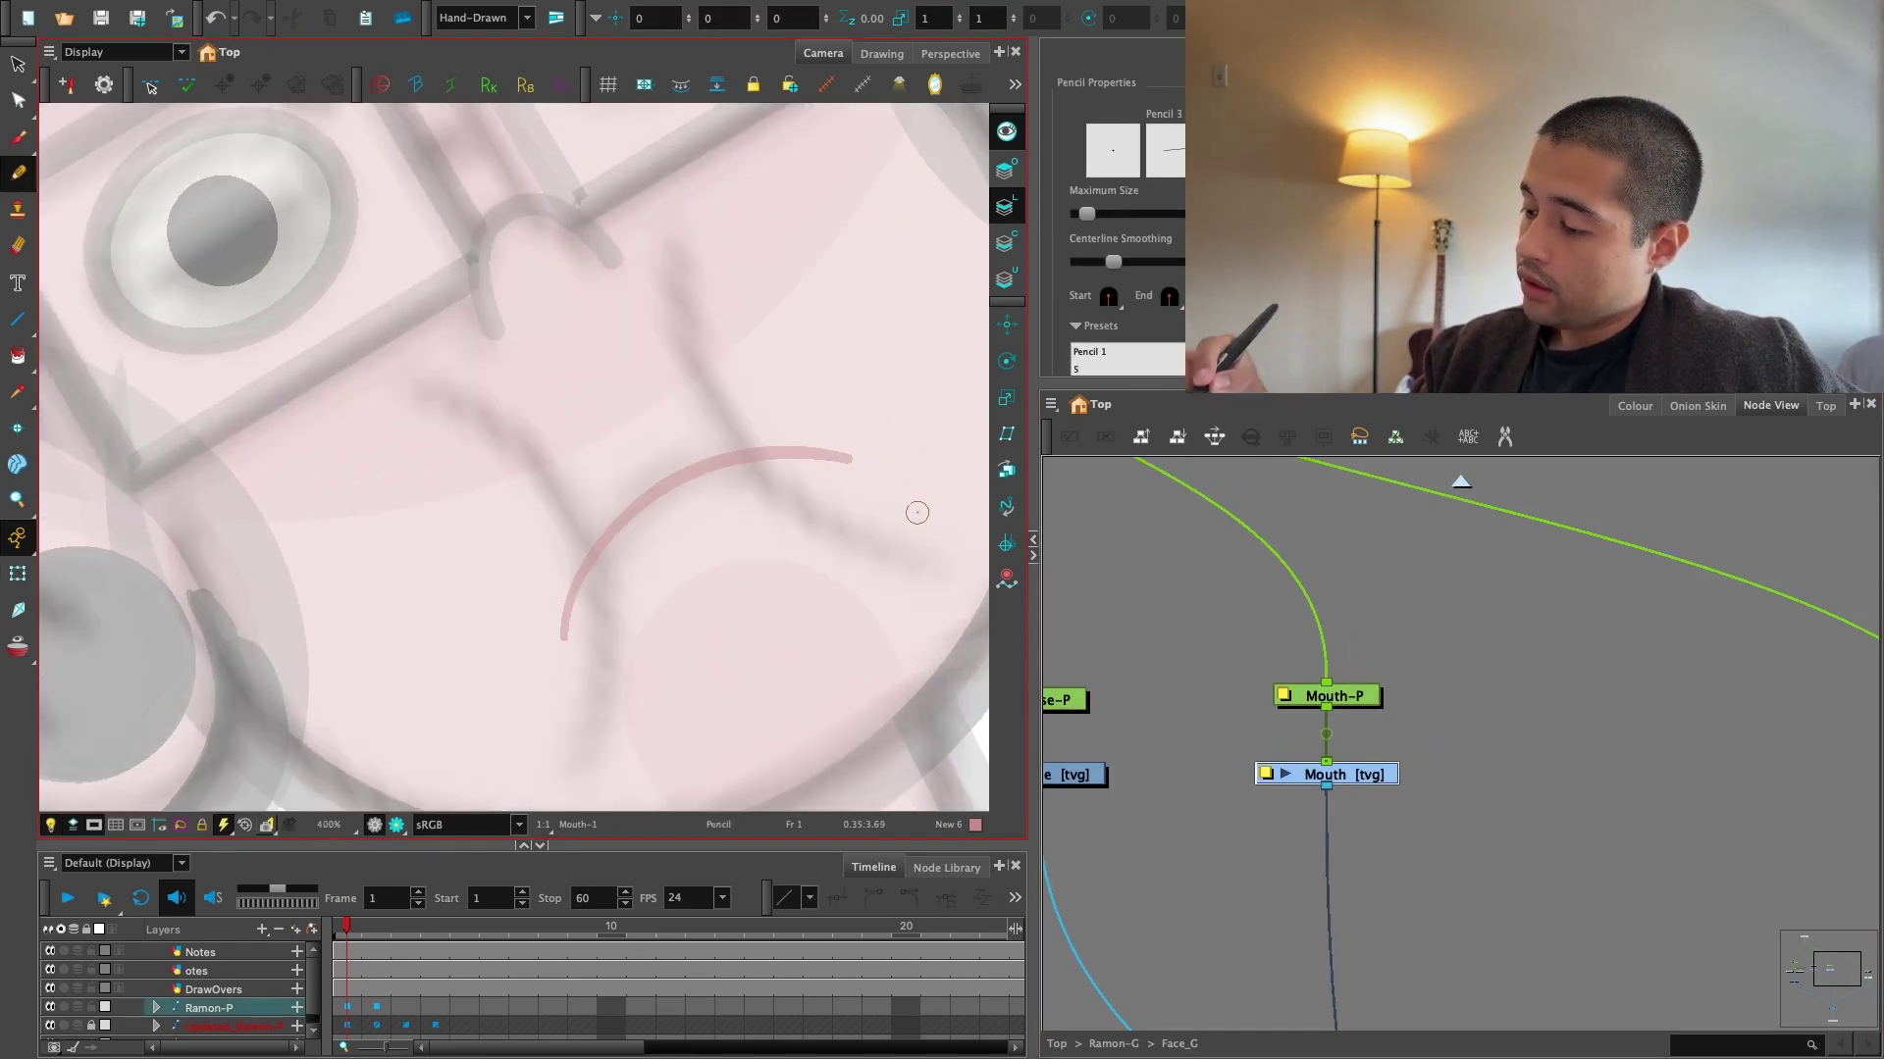
key(ctrl+z)
Choose the Default black swatch and try an arched mouth line over the sketch with the Pencil tool.
click(1634, 405)
click(1123, 874)
key(2)
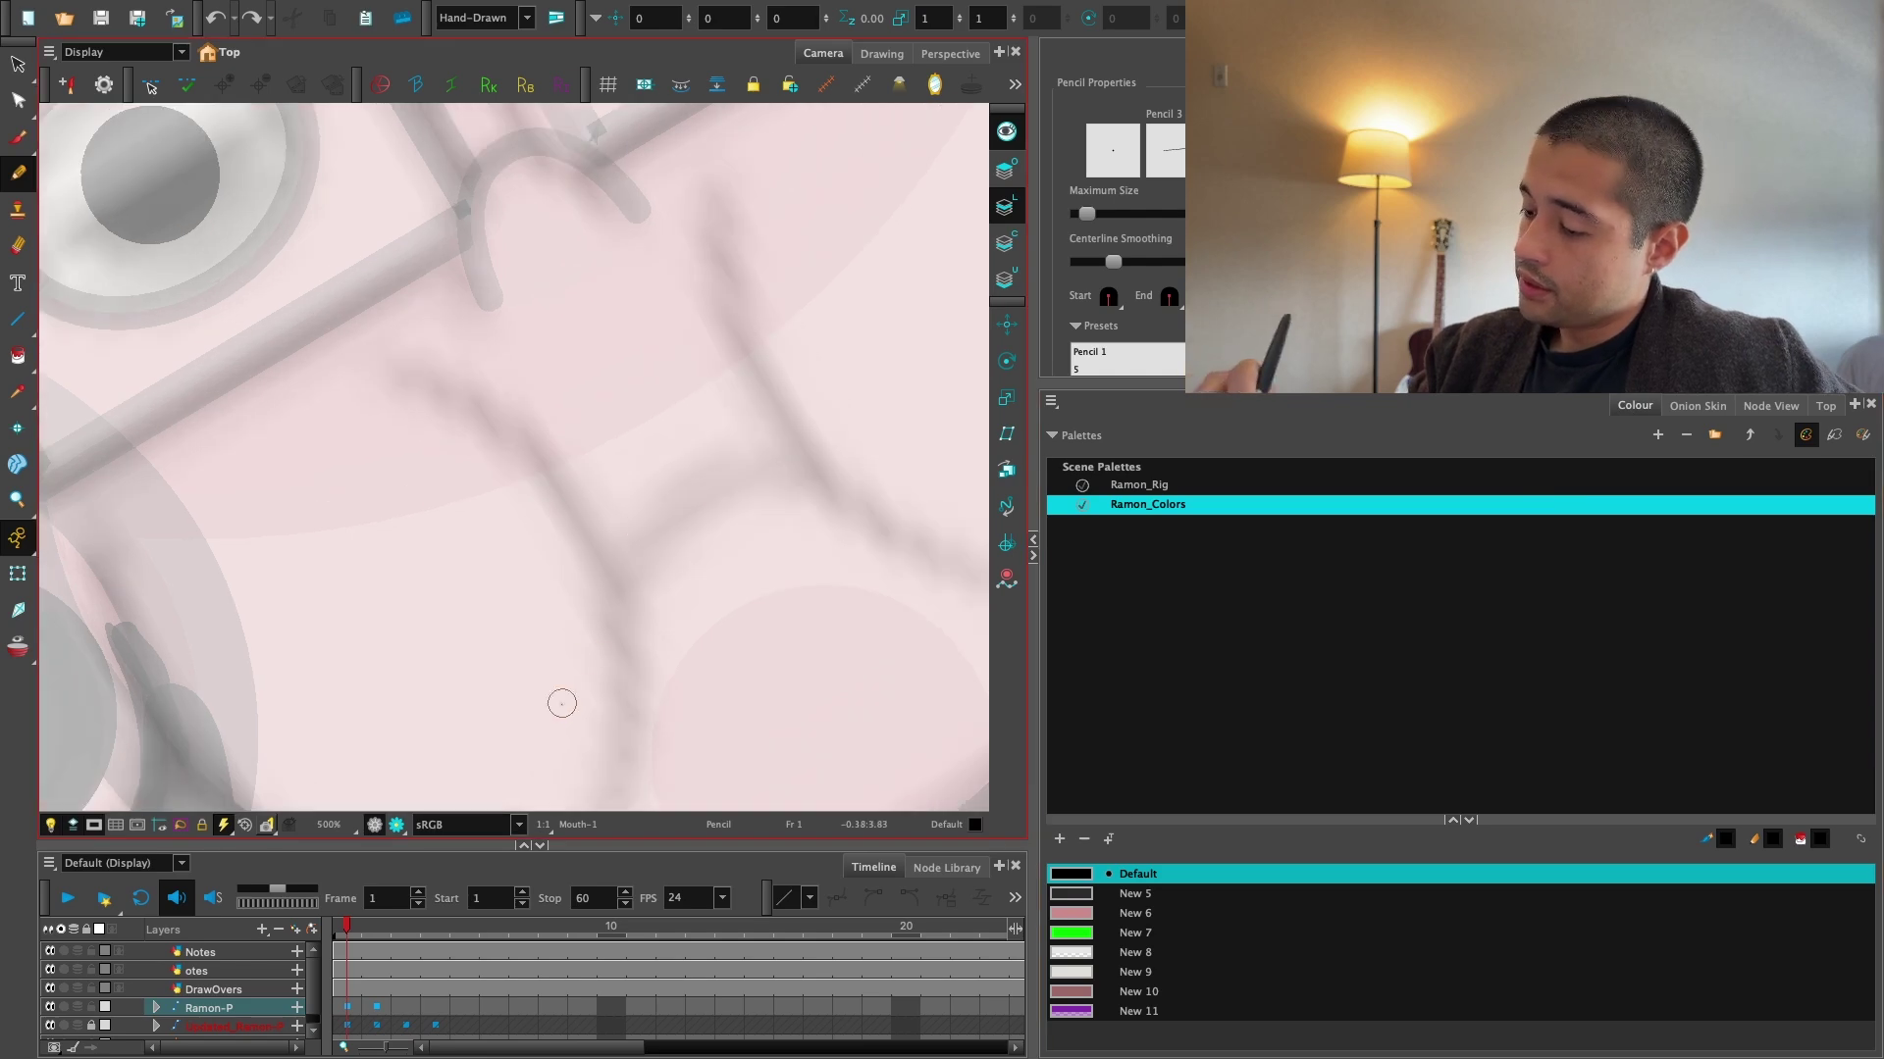
drag(562, 703, 939, 475)
key(shift+x)
drag(758, 651, 754, 589)
key(1)
drag(642, 715, 768, 543)
key(2)
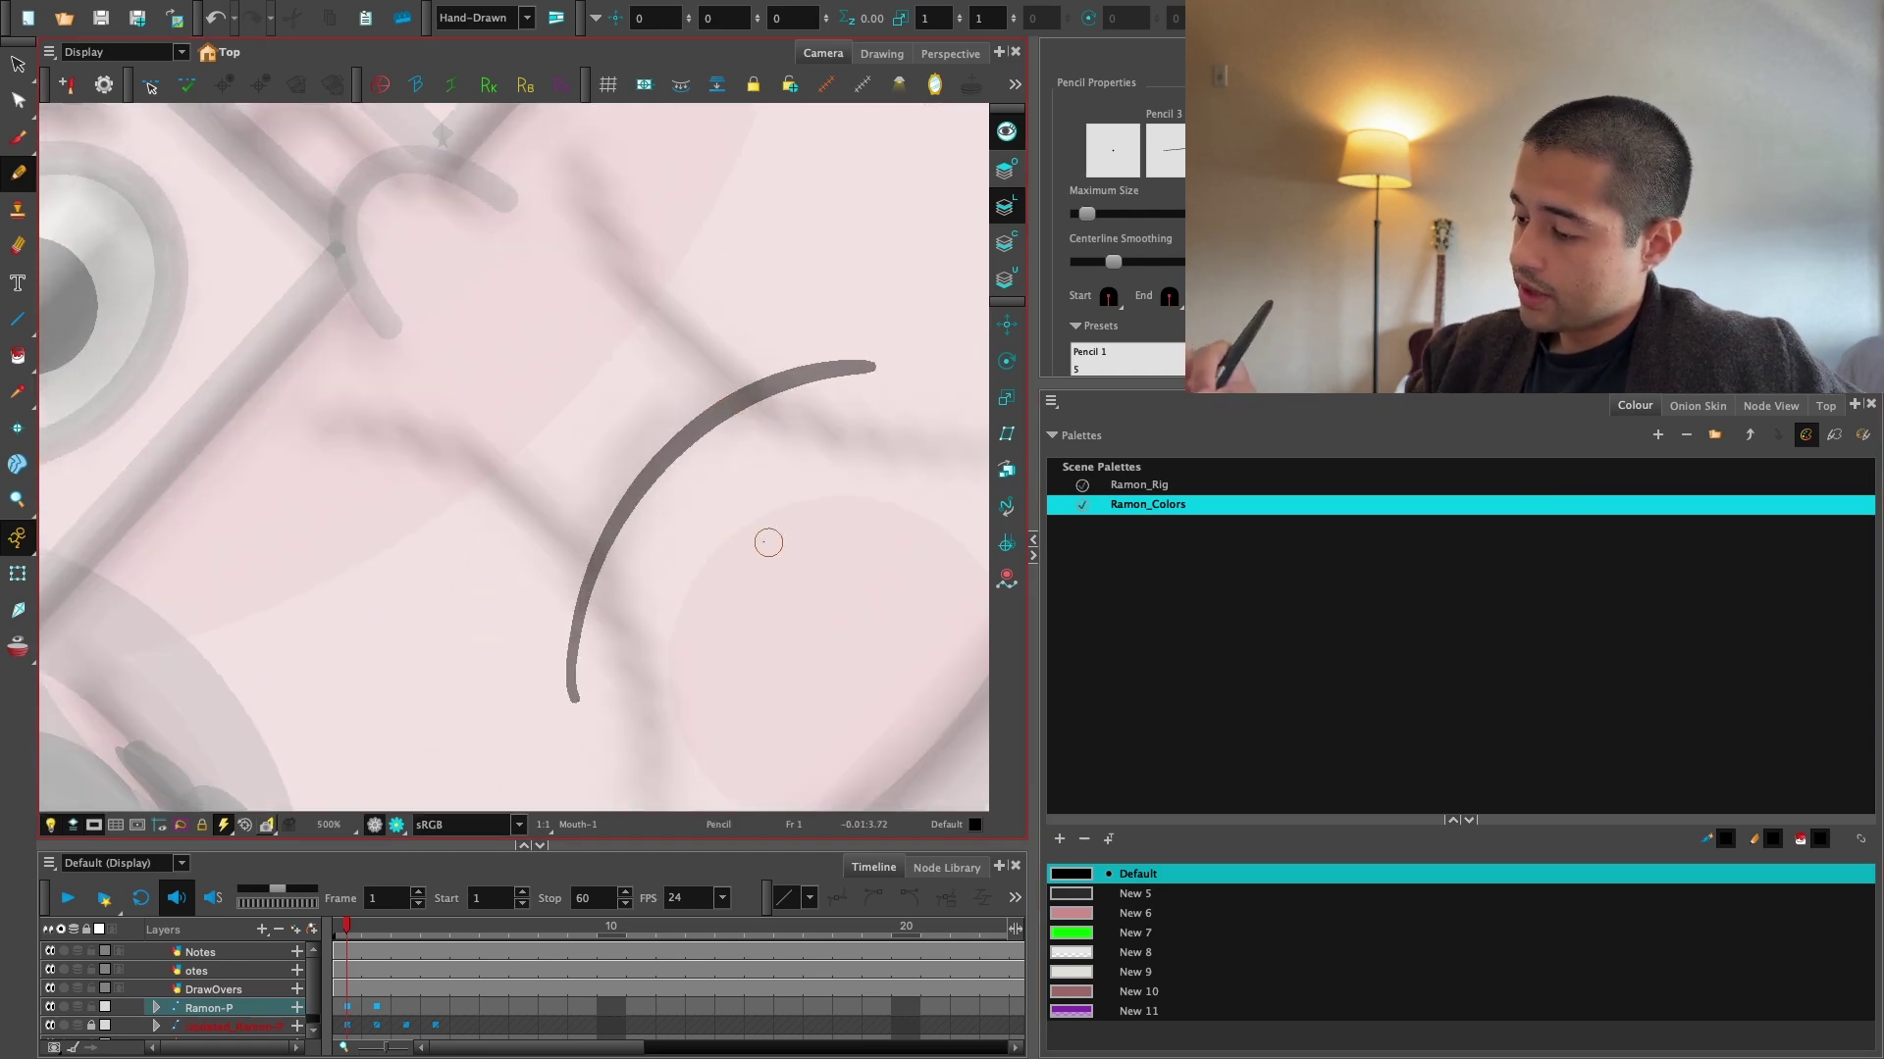
key(ctrl+z)
Redraw the downturned mouth as one smooth arched pencil line spanning both cheek creases of the sketch.
drag(576, 670, 846, 374)
key(shift+x)
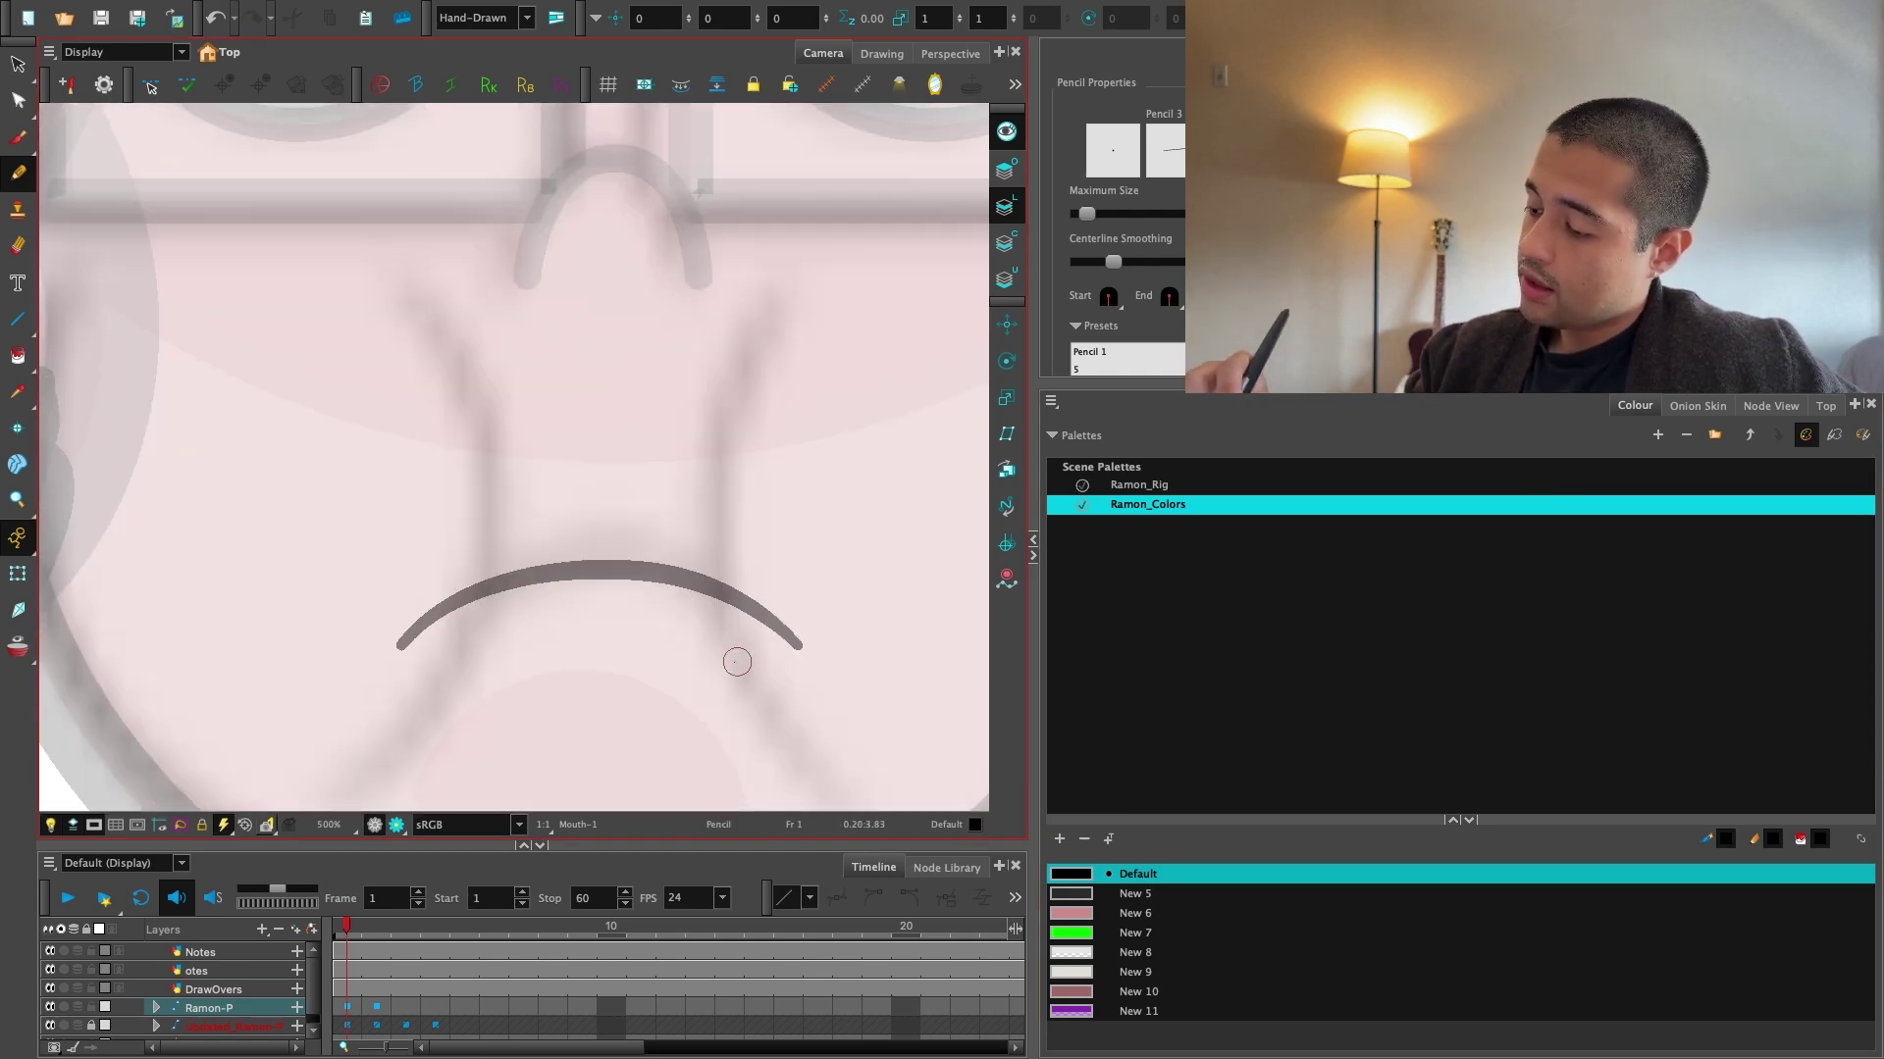
ctrl+alt+drag(655, 724, 669, 540)
key(ctrl+z)
drag(533, 662, 846, 418)
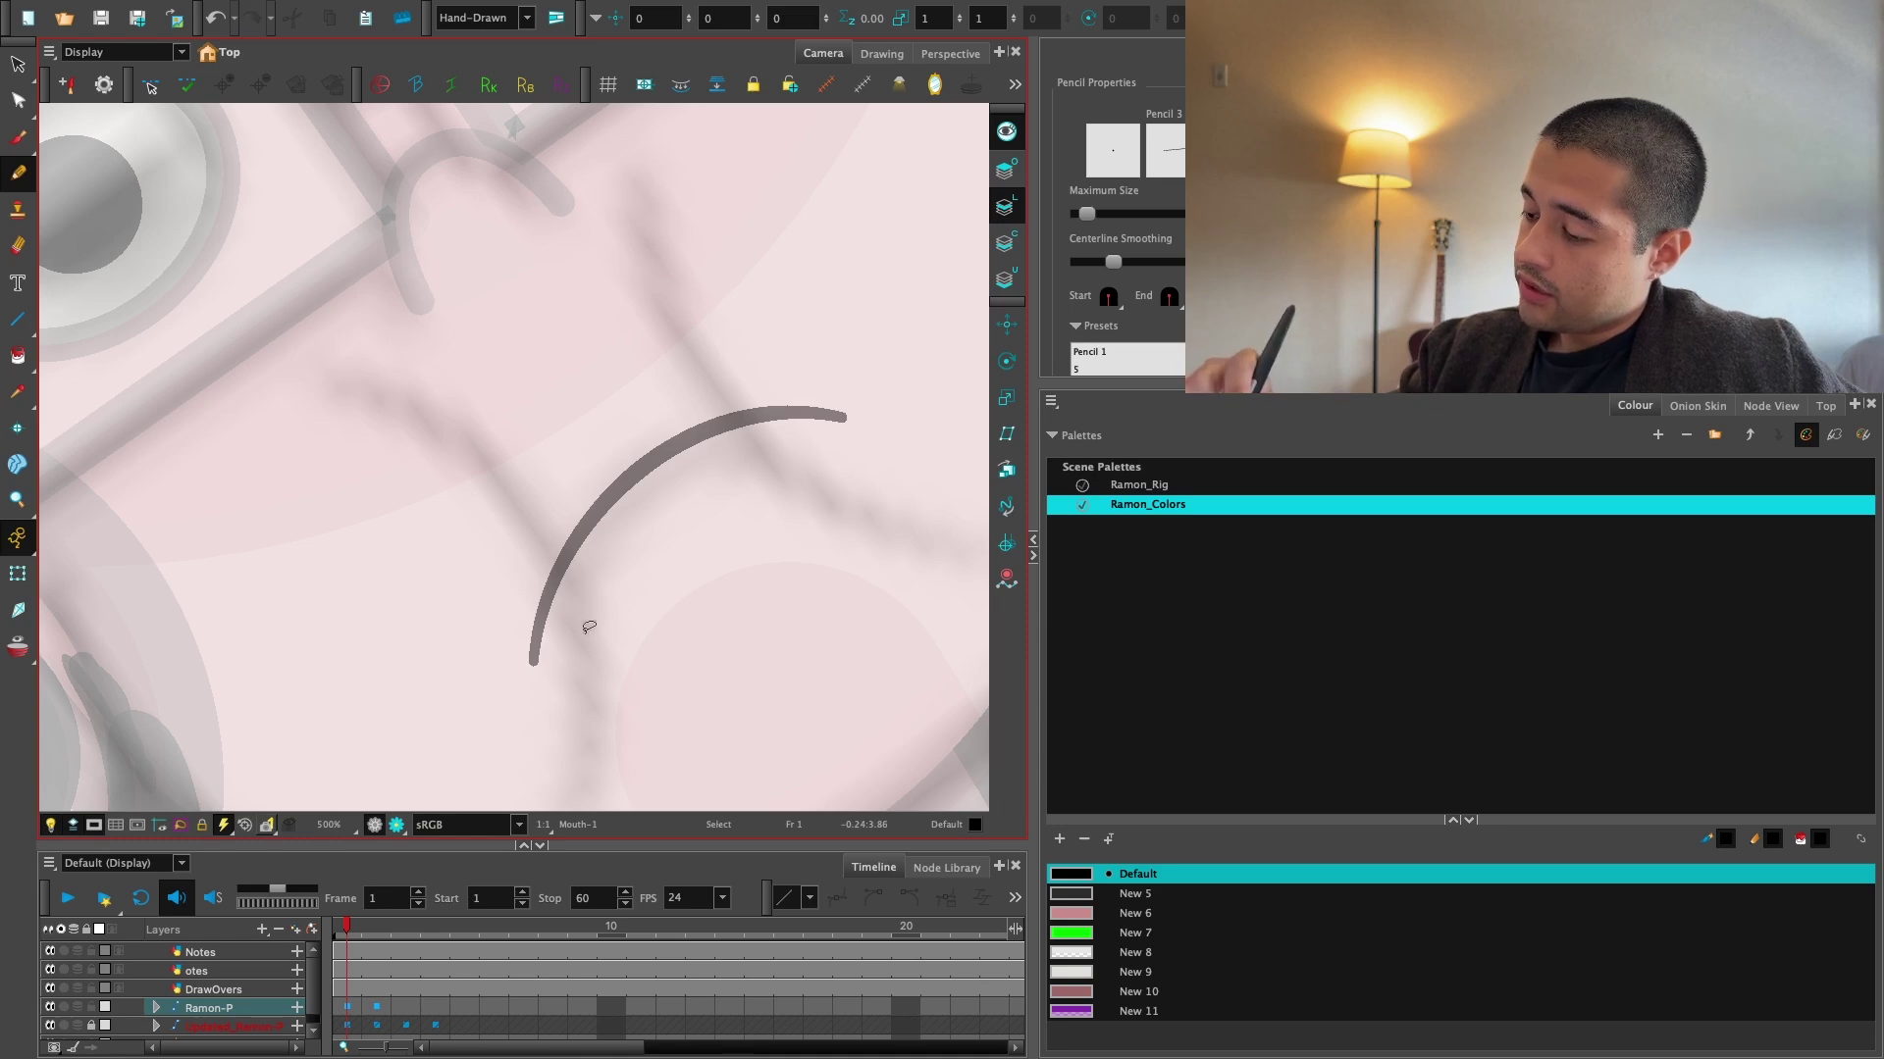
key(ctrl+z)
mouse_move(529, 701)
mouse_down()
mouse_move(694, 483)
mouse_move(841, 466)
mouse_move(853, 441)
mouse_up()
key(ctrl+z)
key(shift+x)
key(1)
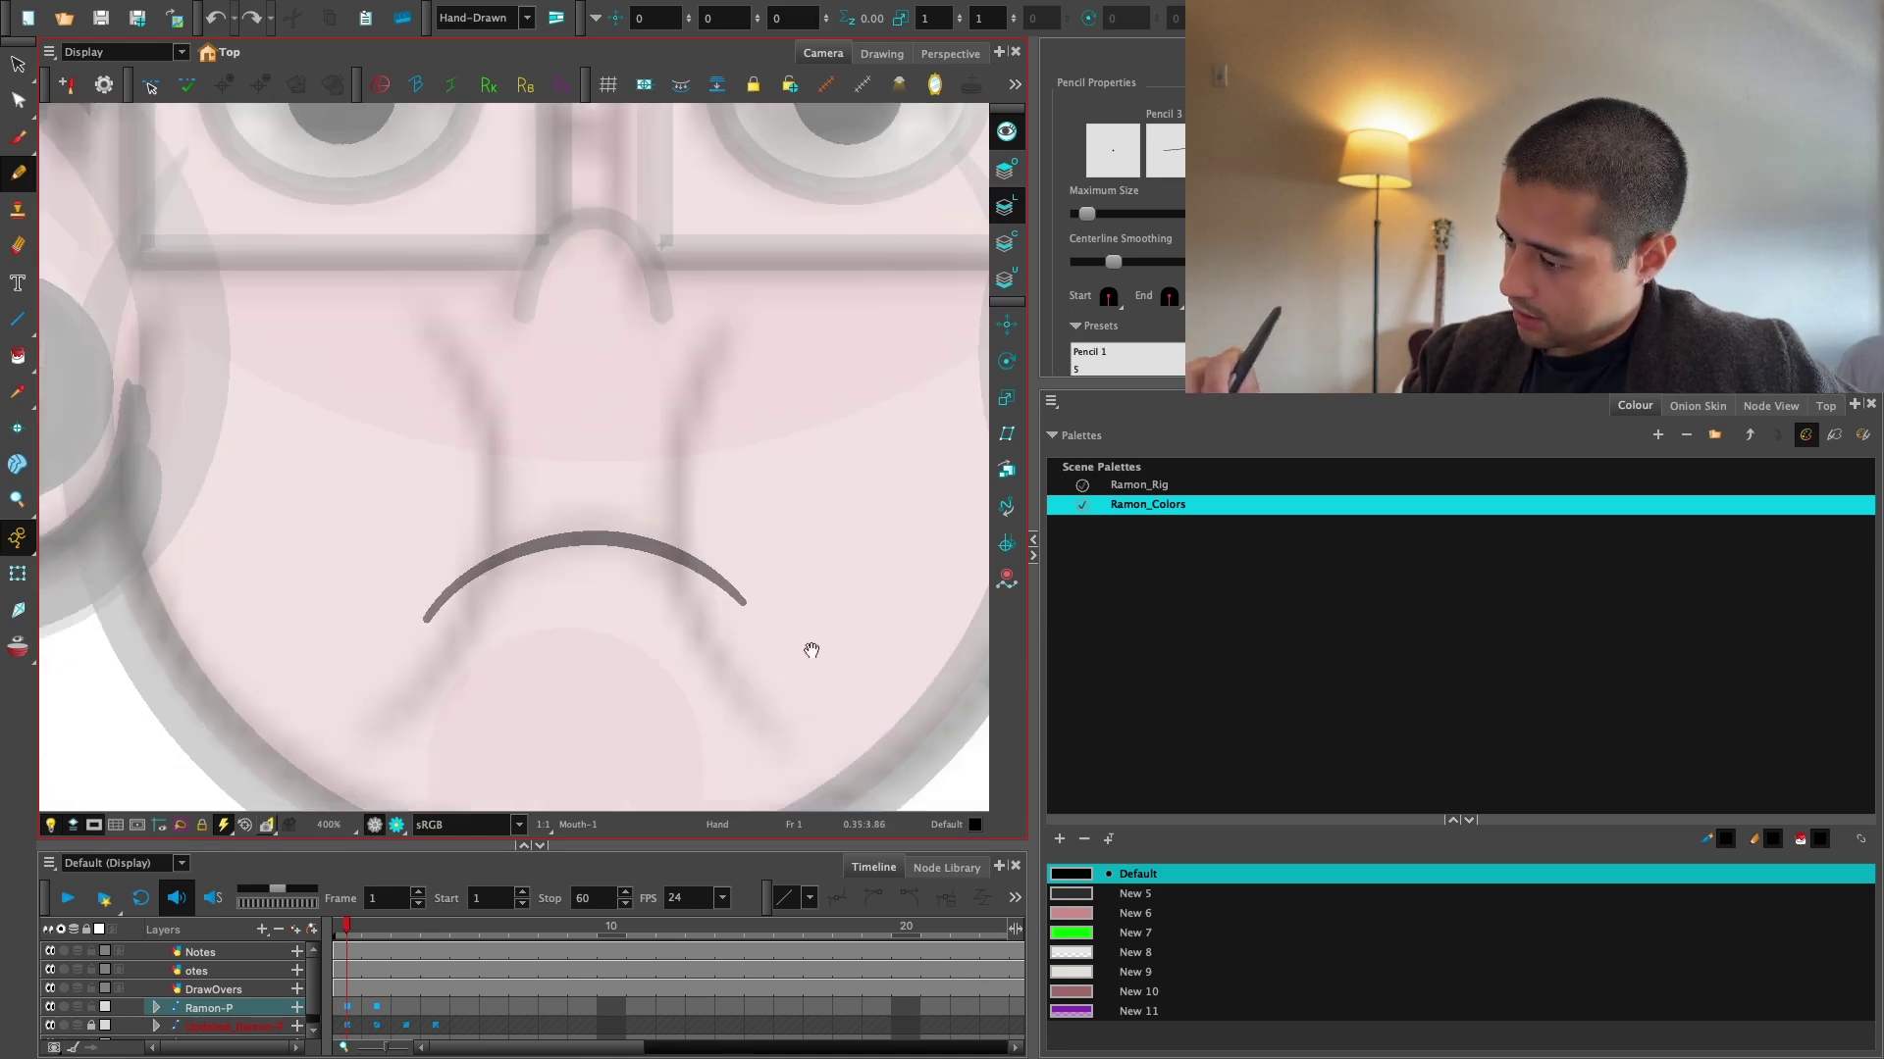
Draw the two inward-curving cheek crease lines across both ends of the mouth line with the Pencil tool.
key(2)
drag(495, 488, 383, 253)
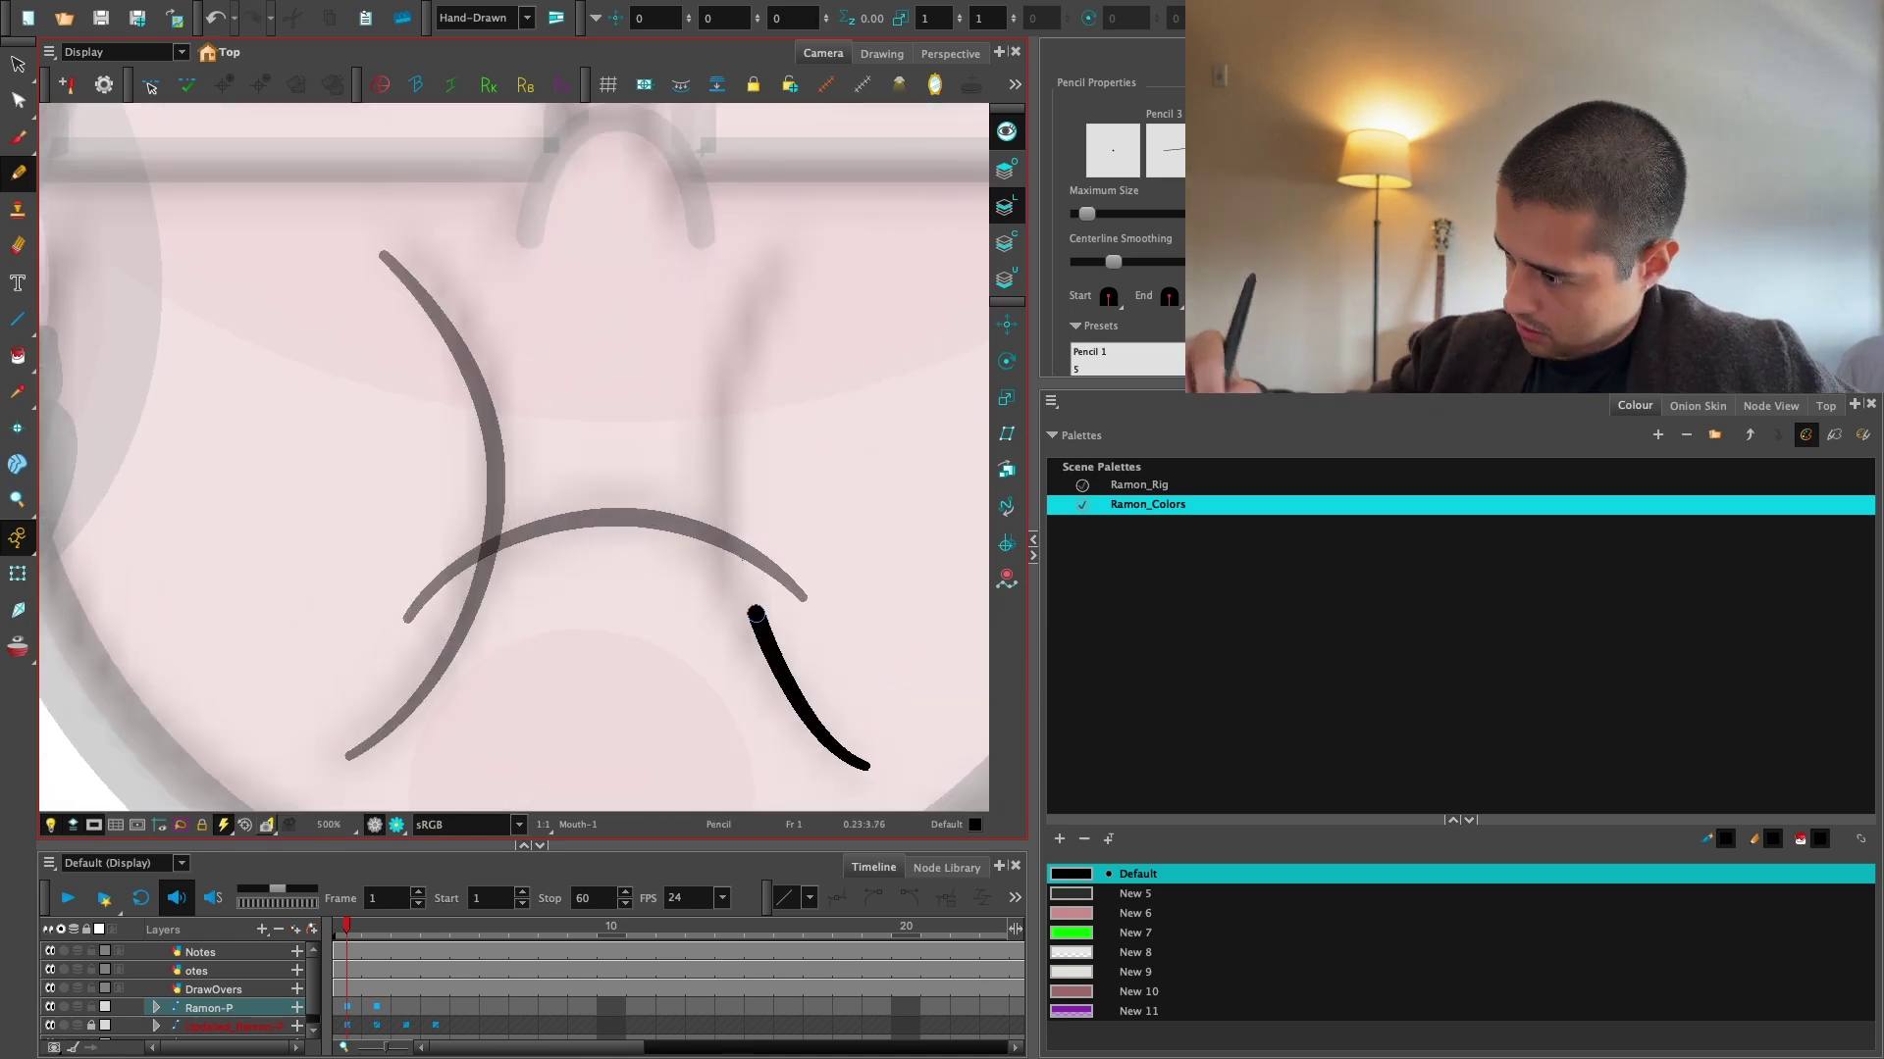
drag(755, 613, 805, 245)
key(ctrl+z)
drag(862, 752, 805, 245)
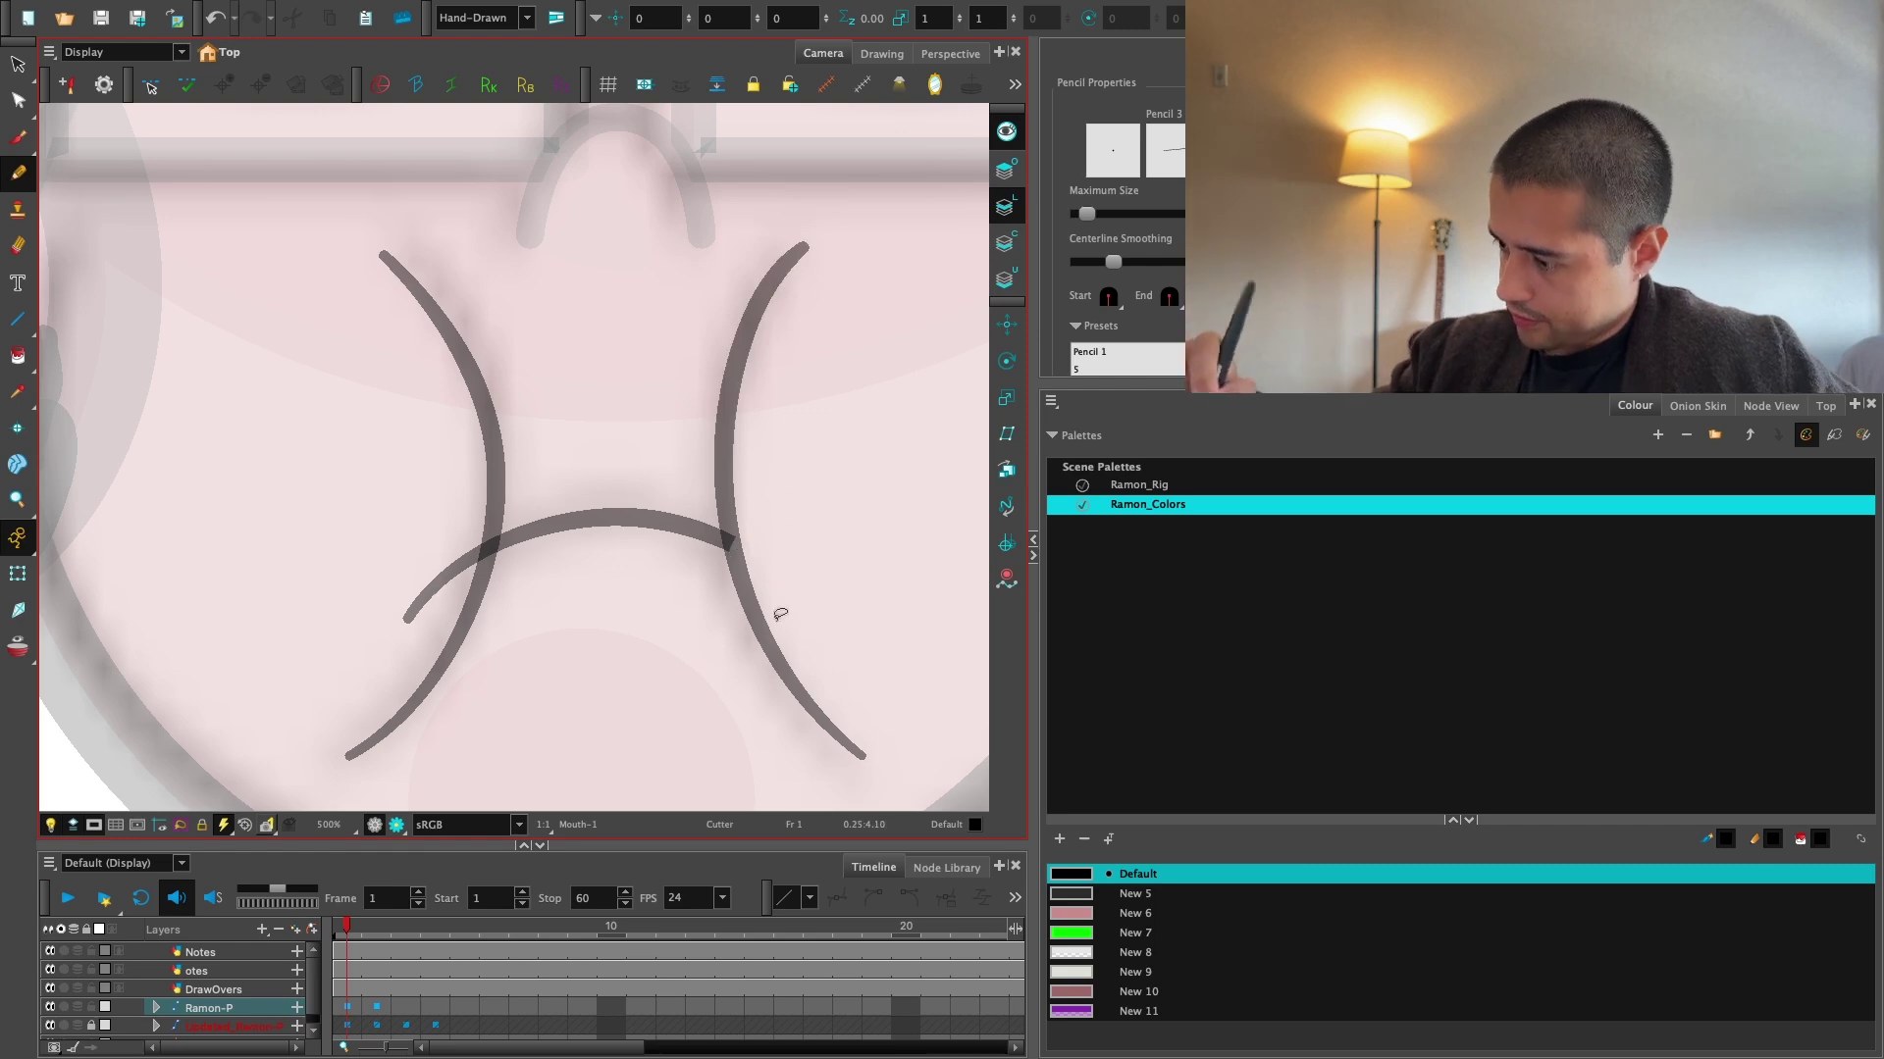
Trim the end of the mouth line that extends past the left cheek crease with the Cutter tool.
key(1)
key(1)
key(1)
key(1)
key(1)
key(1)
drag(824, 643, 813, 670)
key(2)
key(2)
key(2)
key(2)
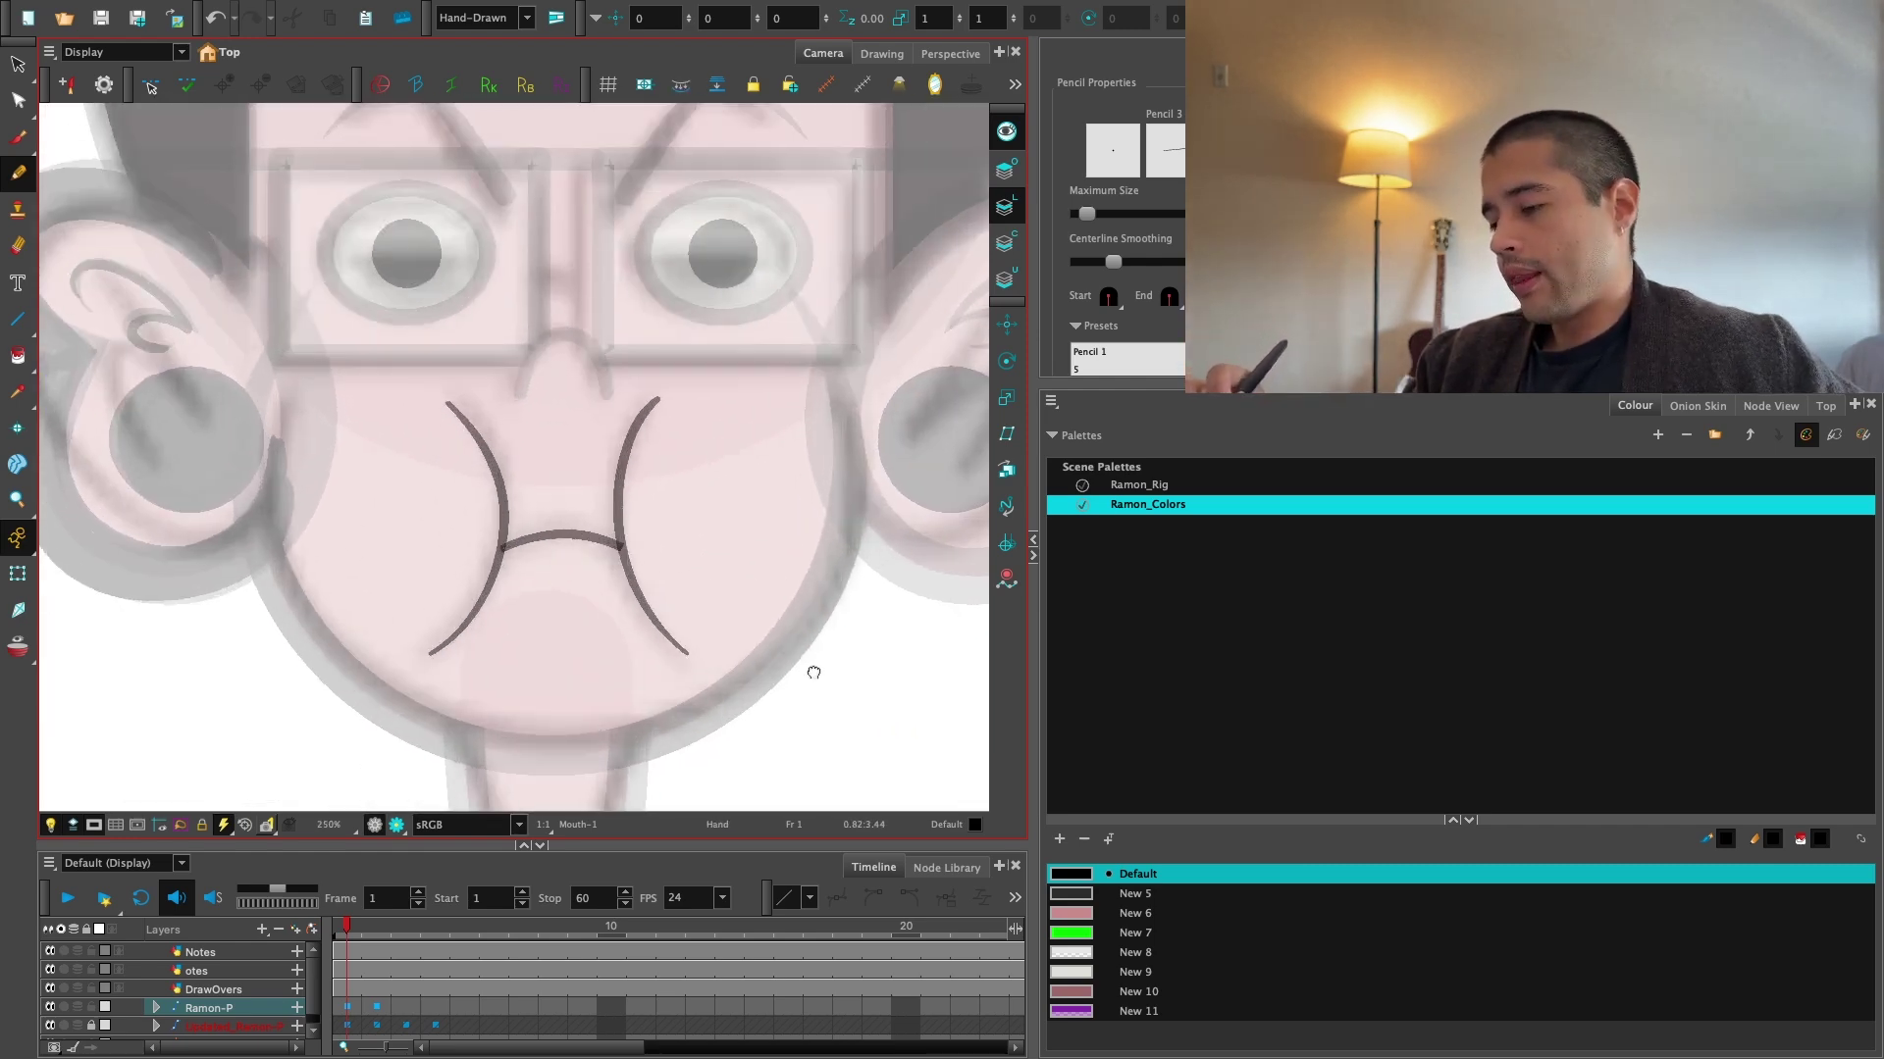
Try shortening the left cheek crease with the Select tool.
key(alt+s)
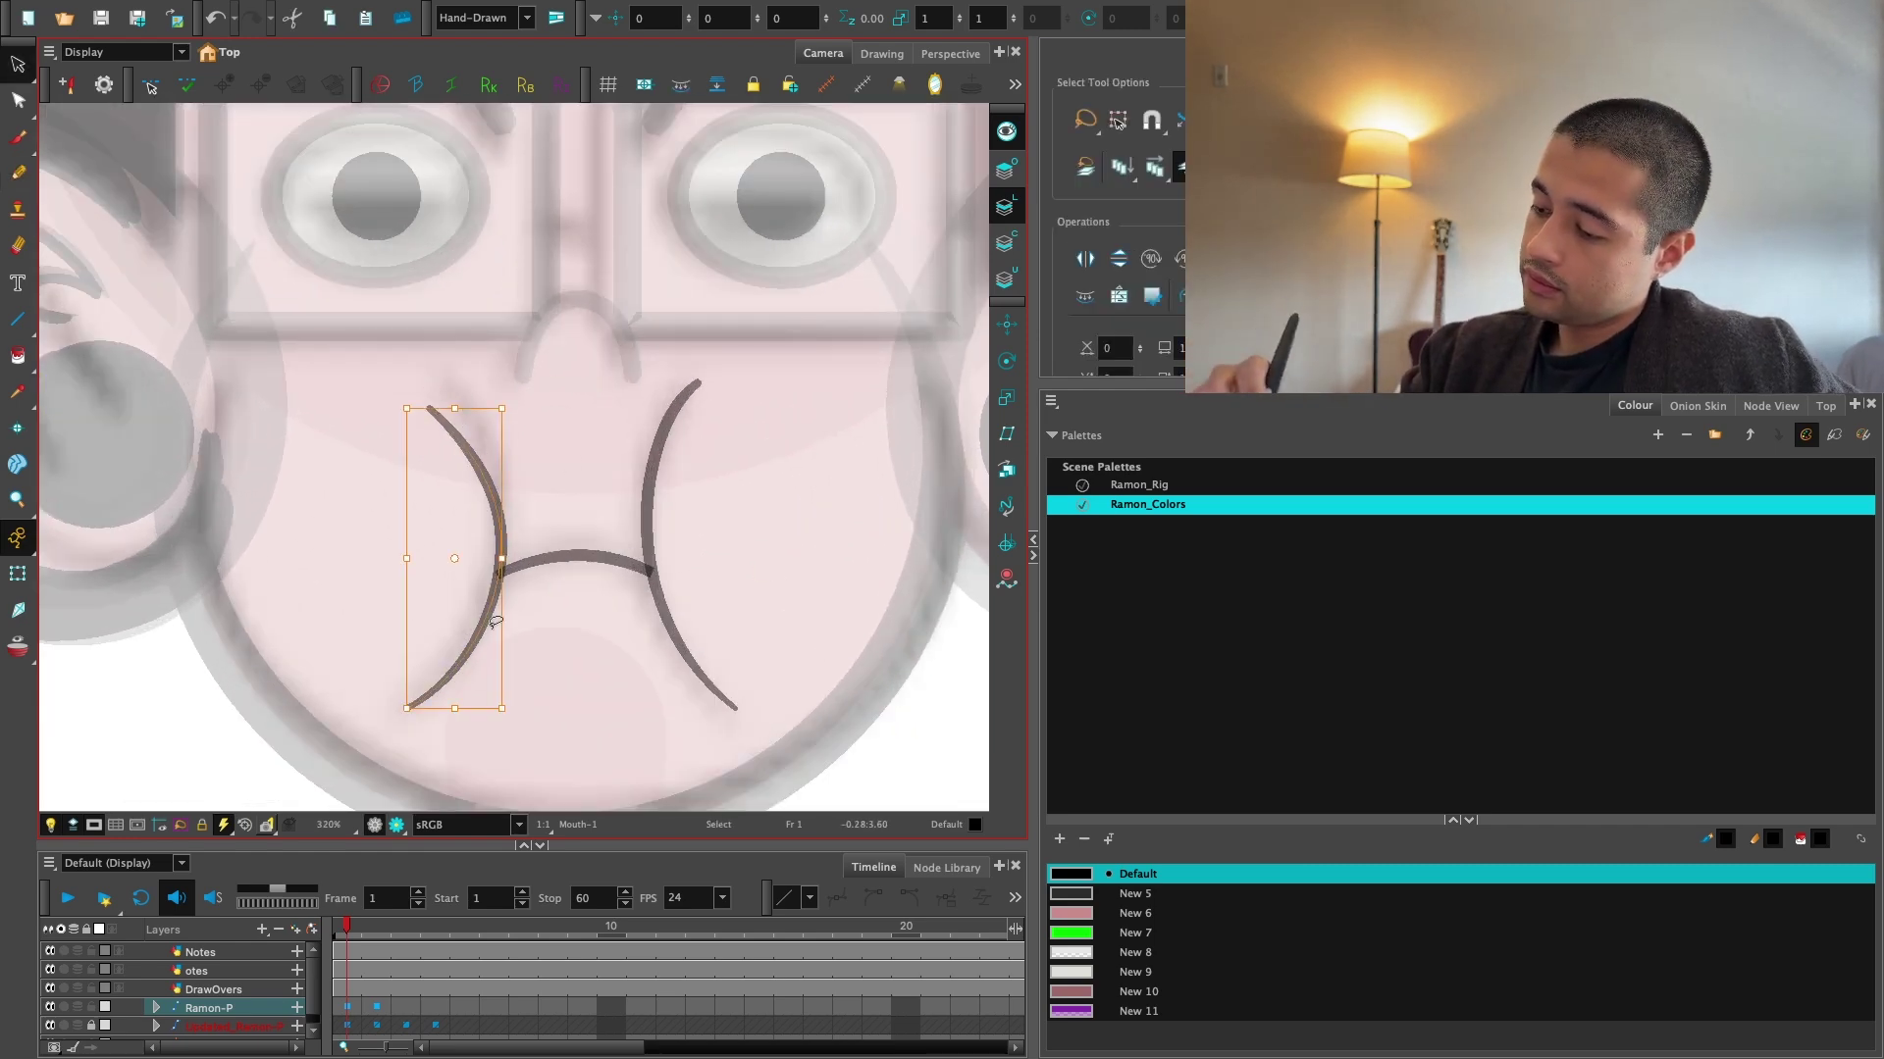
key(ctrl+z)
key(ctrl+z)
Examine the mouth line and cheek creases both against the whole face and close up.
key(1)
key(1)
key(1)
key(1)
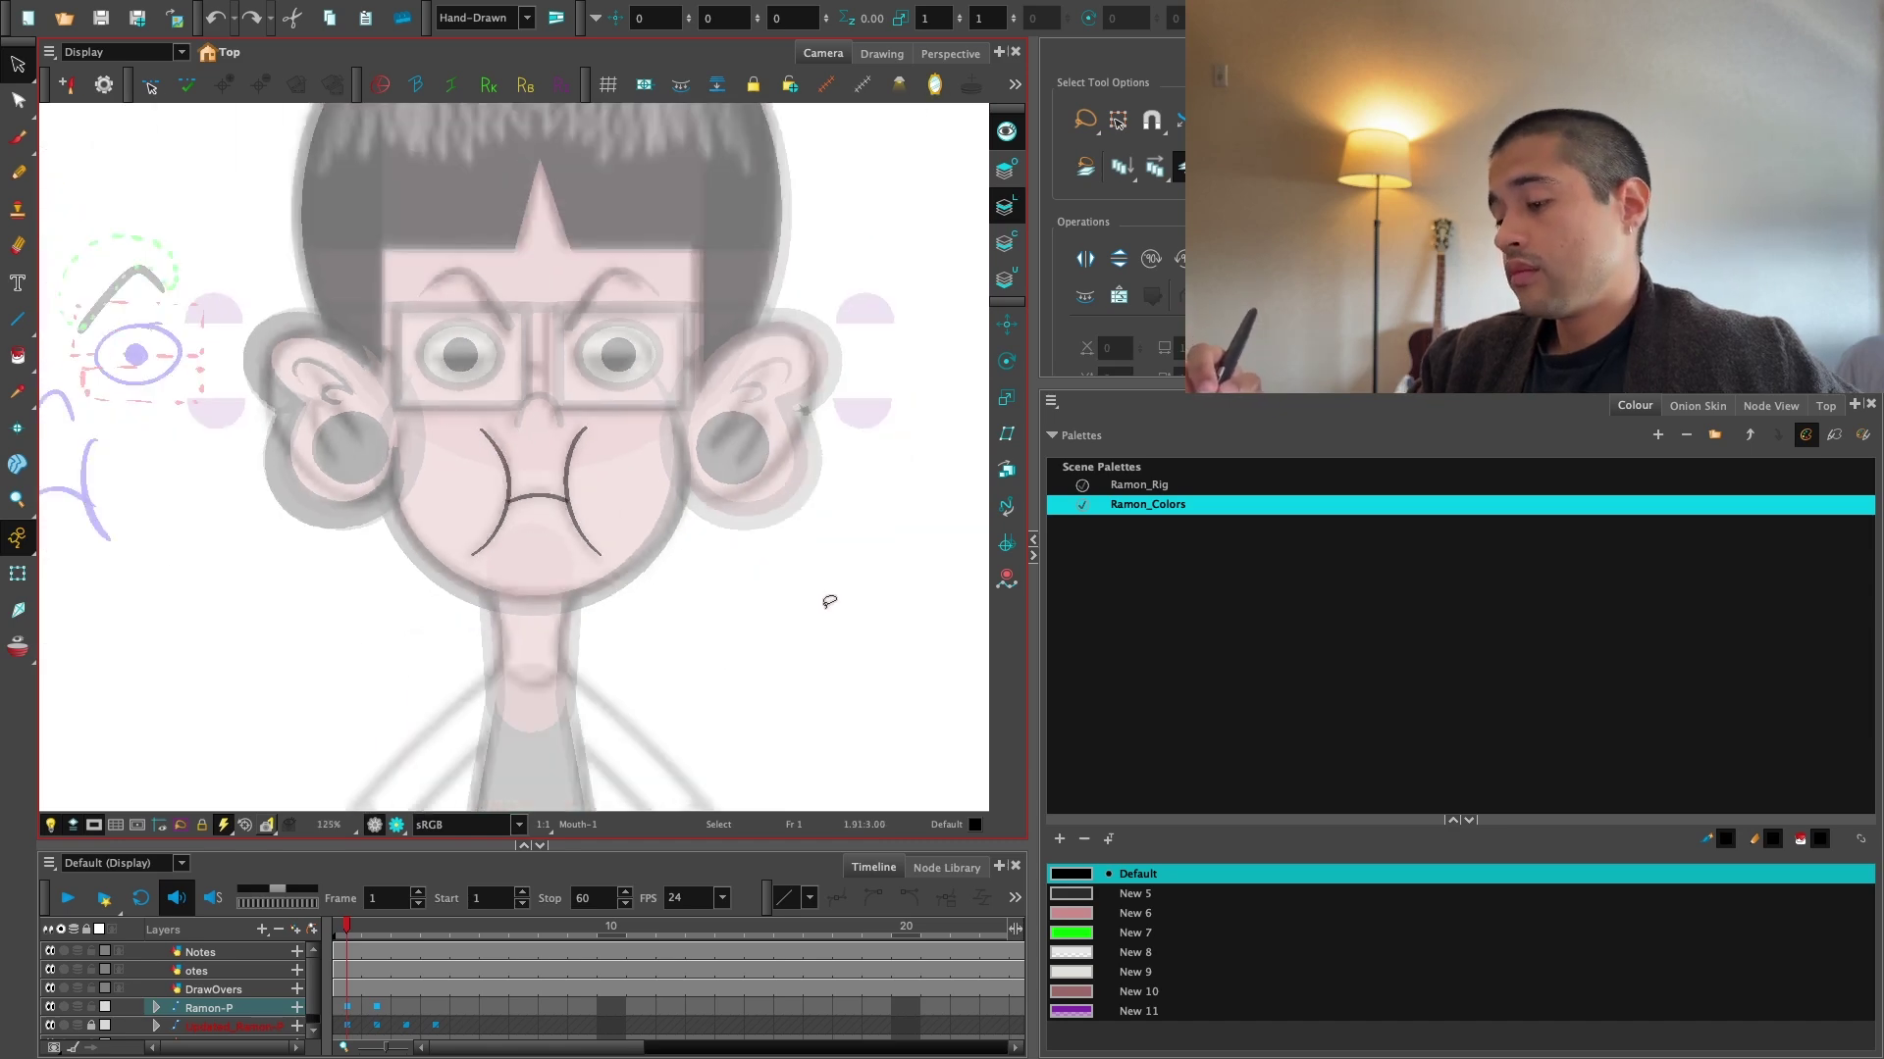
key(2)
key(2)
key(2)
key(1)
key(1)
key(2)
key(2)
key(2)
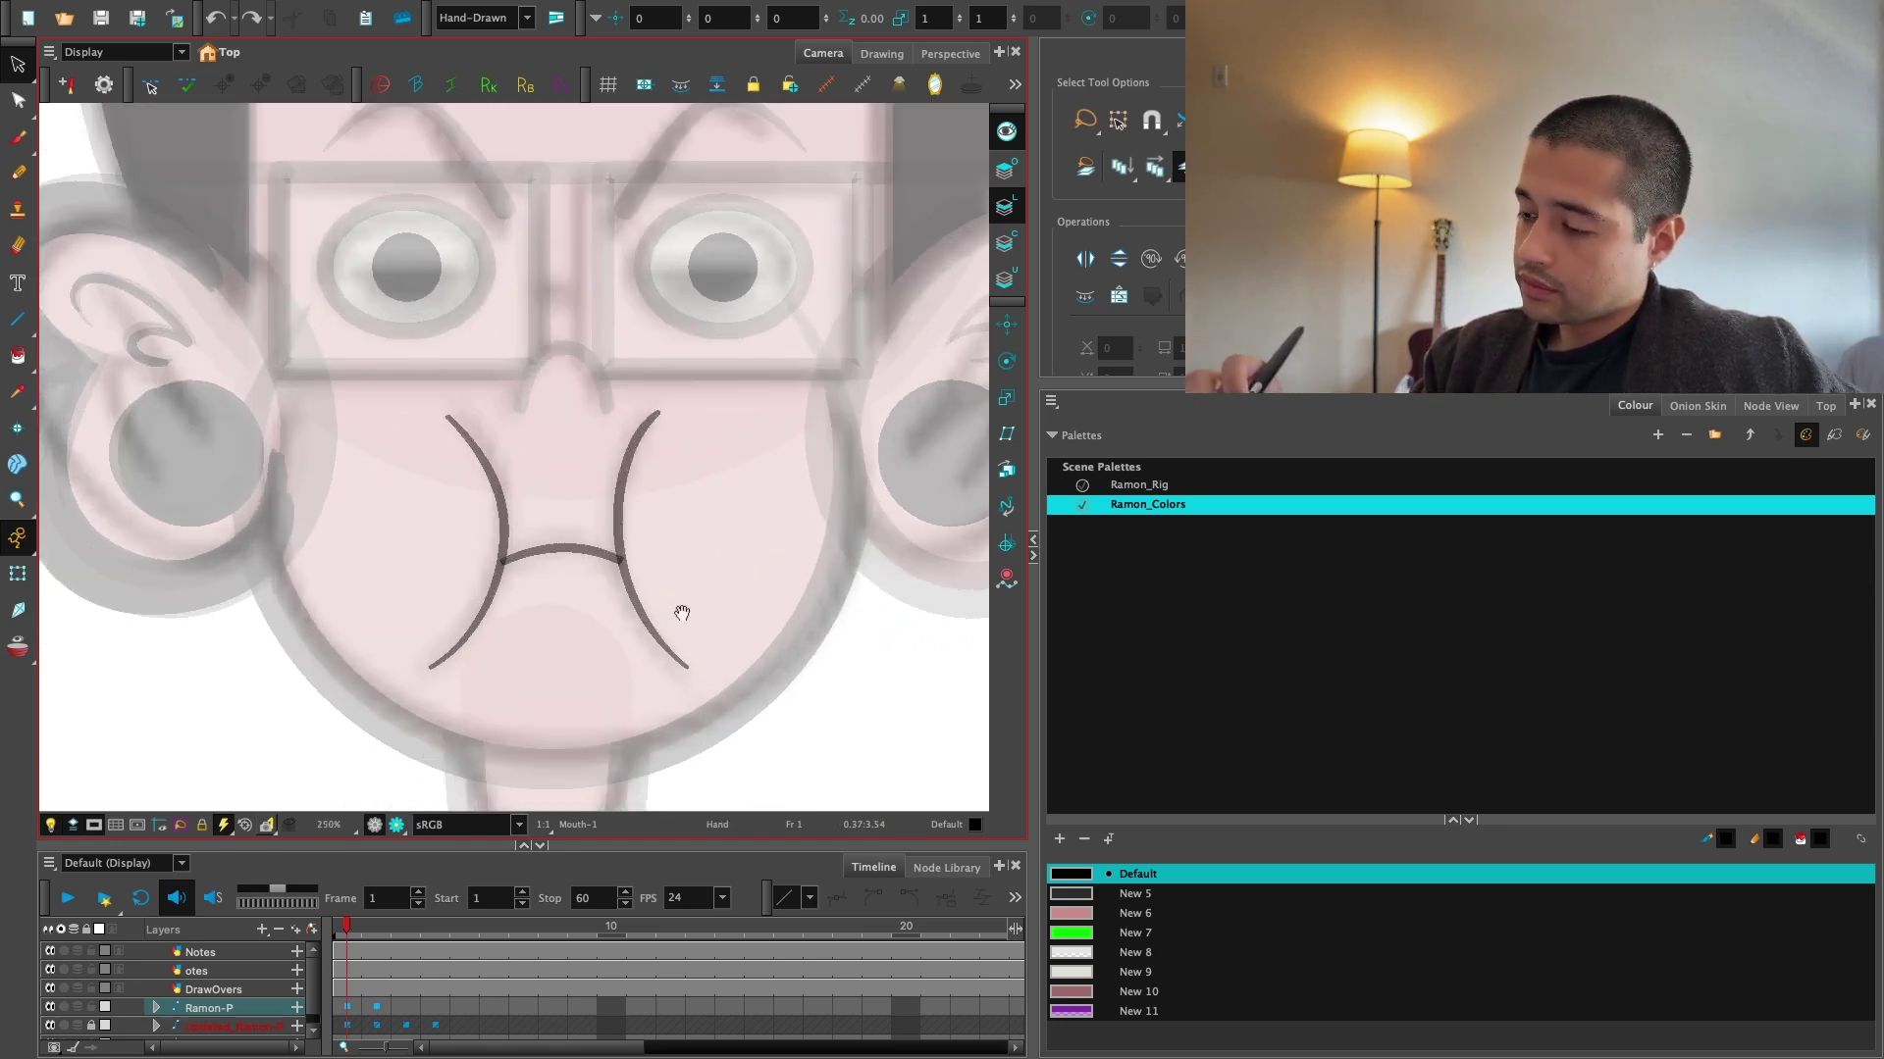
Fill an oval area behind the mouth and cheek creases with the New 6 pink swatch.
key(v)
click(1101, 915)
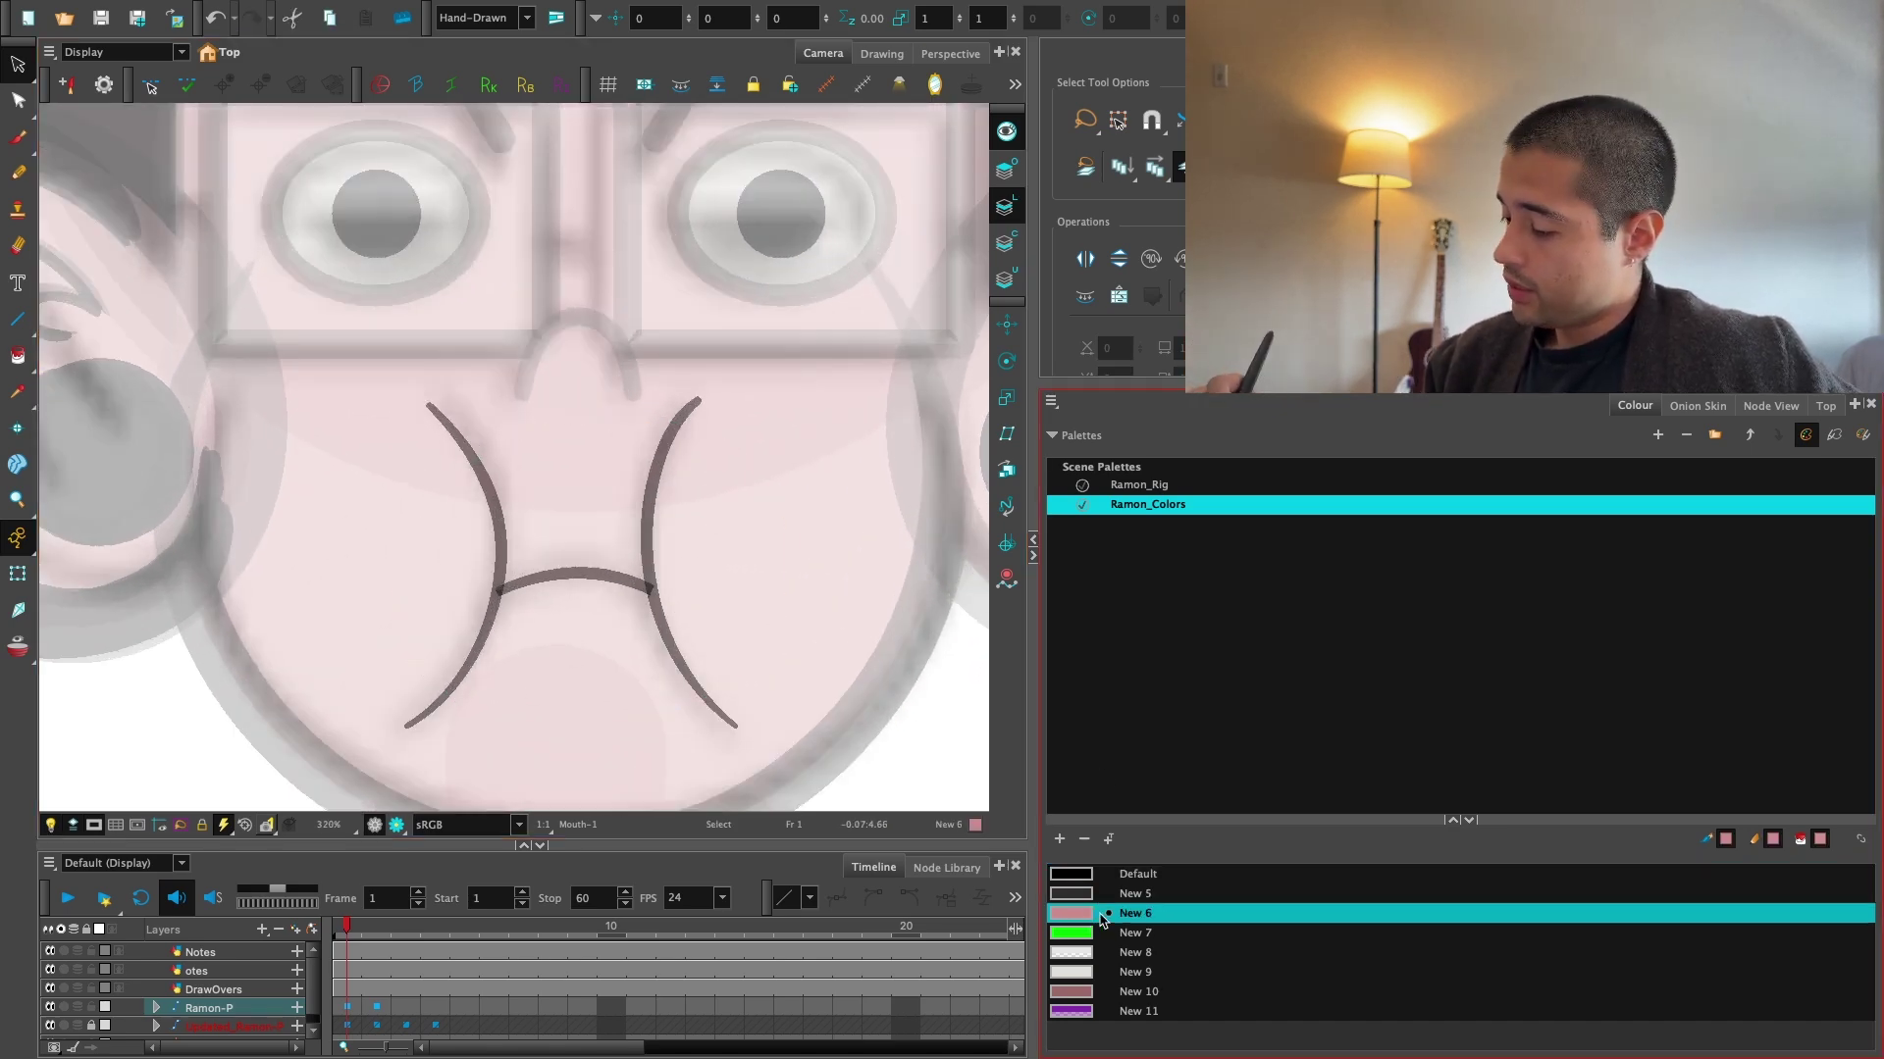
key(alt+i)
mouse_move(581, 643)
mouse_down()
mouse_move(576, 560)
mouse_move(678, 595)
mouse_up()
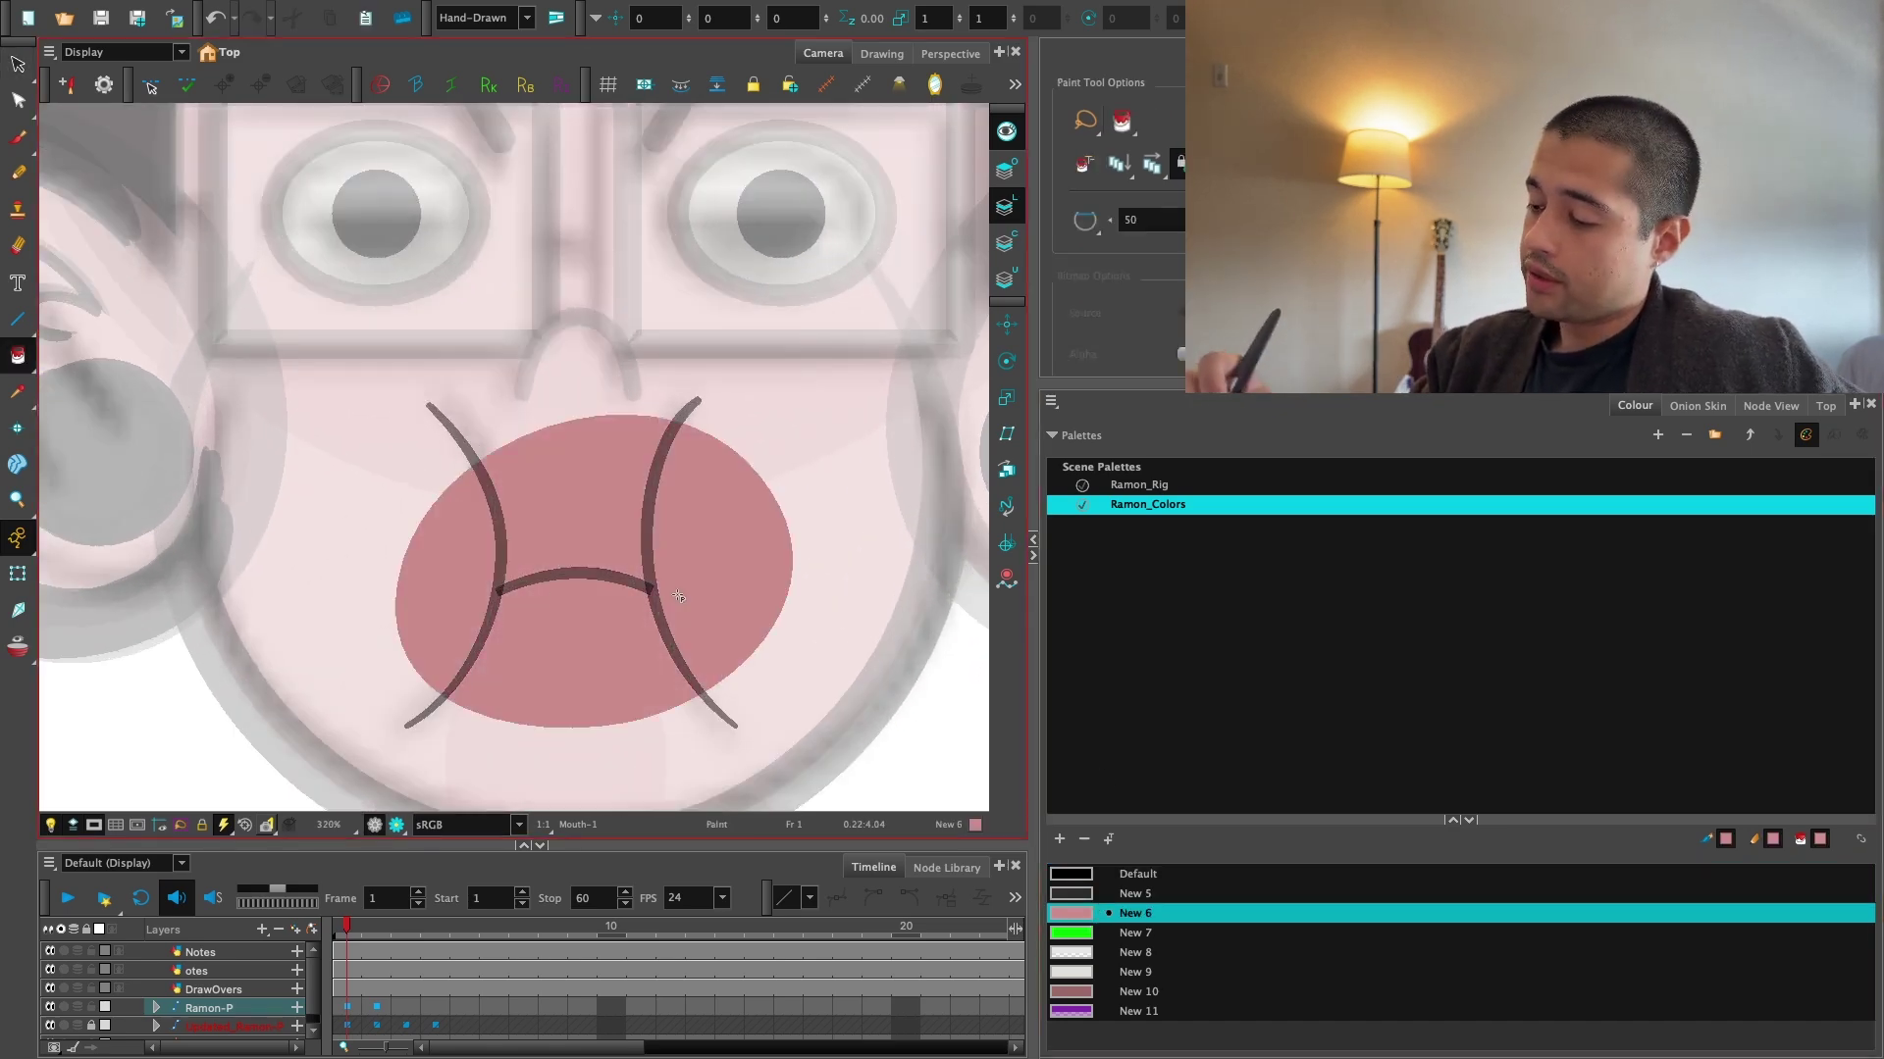
Select the mouth with the Transform tool and try moving it slightly down and to the left on the face.
click(17, 574)
key(1)
key(1)
key(1)
key(2)
key(2)
click(617, 528)
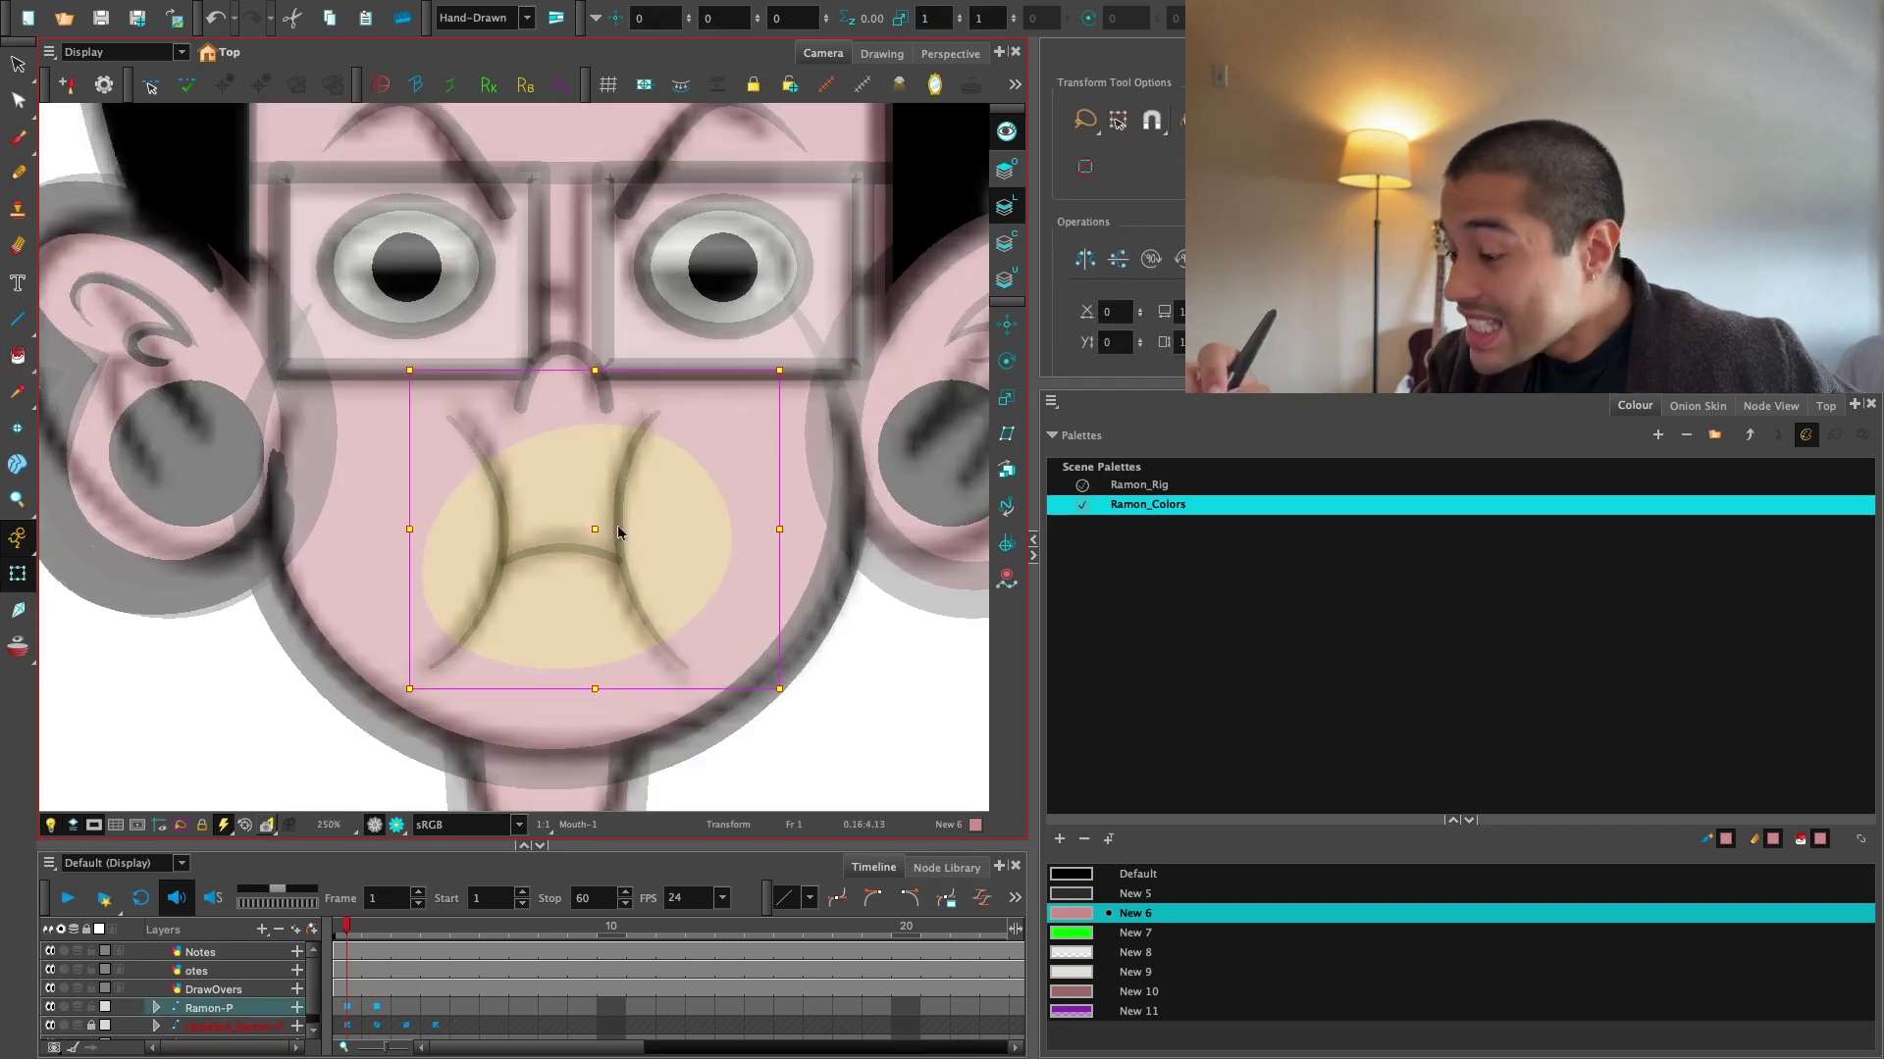
key(1)
key(1)
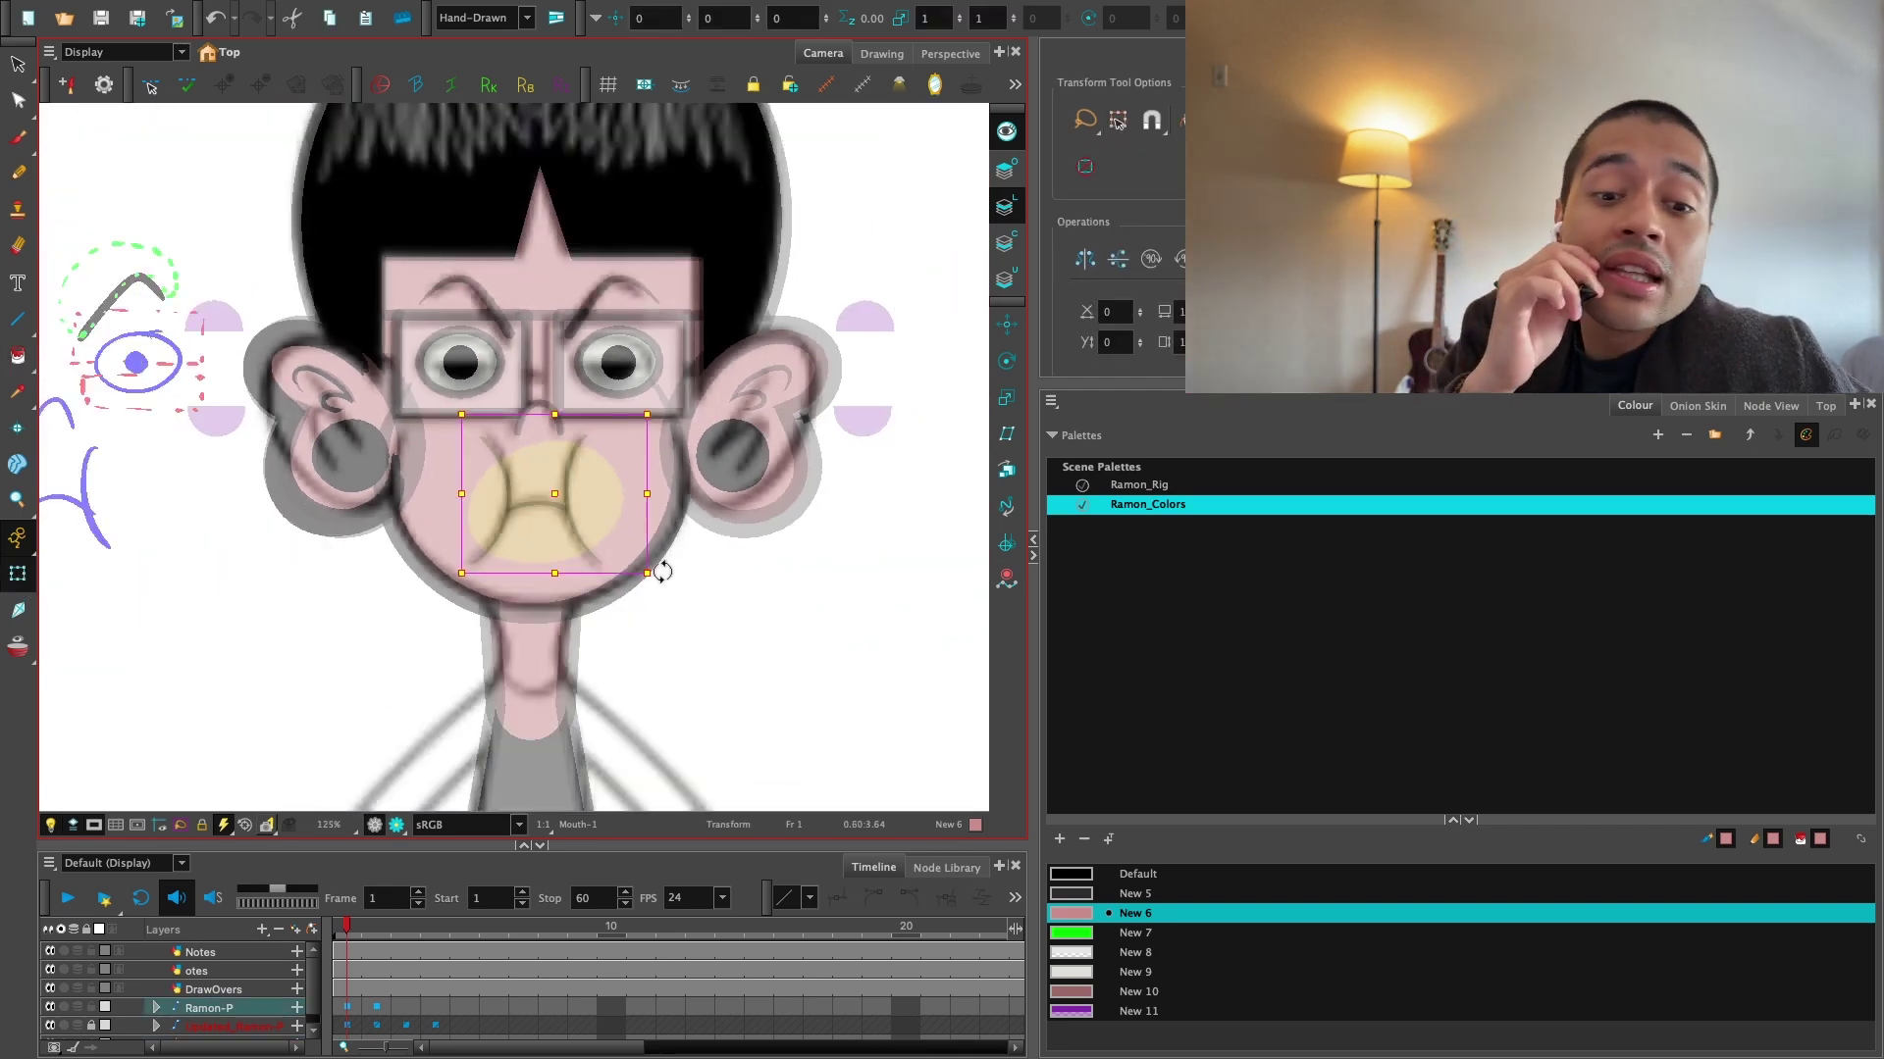
click(745, 626)
click(551, 479)
drag(562, 512, 547, 524)
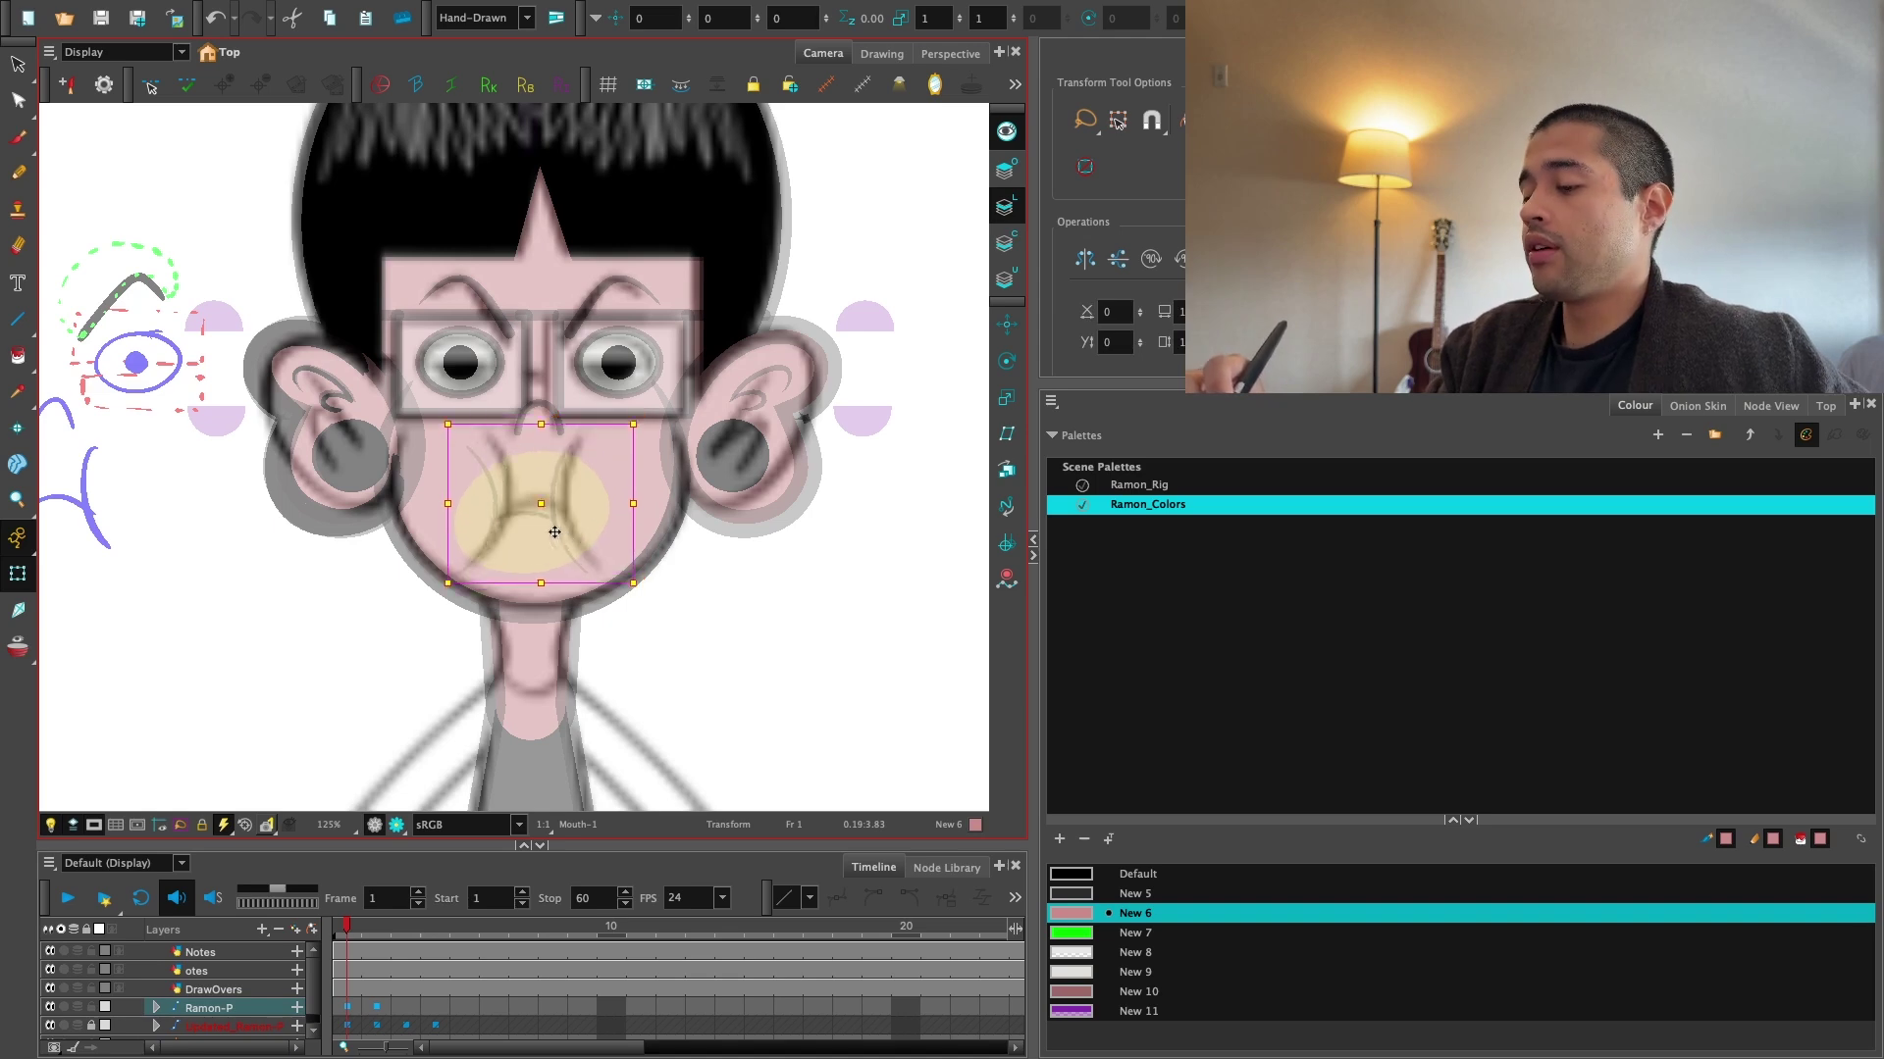
key(ctrl+z)
Show the Mouth-P peg in the node network and place its pivot at the centre of the mouth using Rotate.
click(1697, 405)
click(1771, 405)
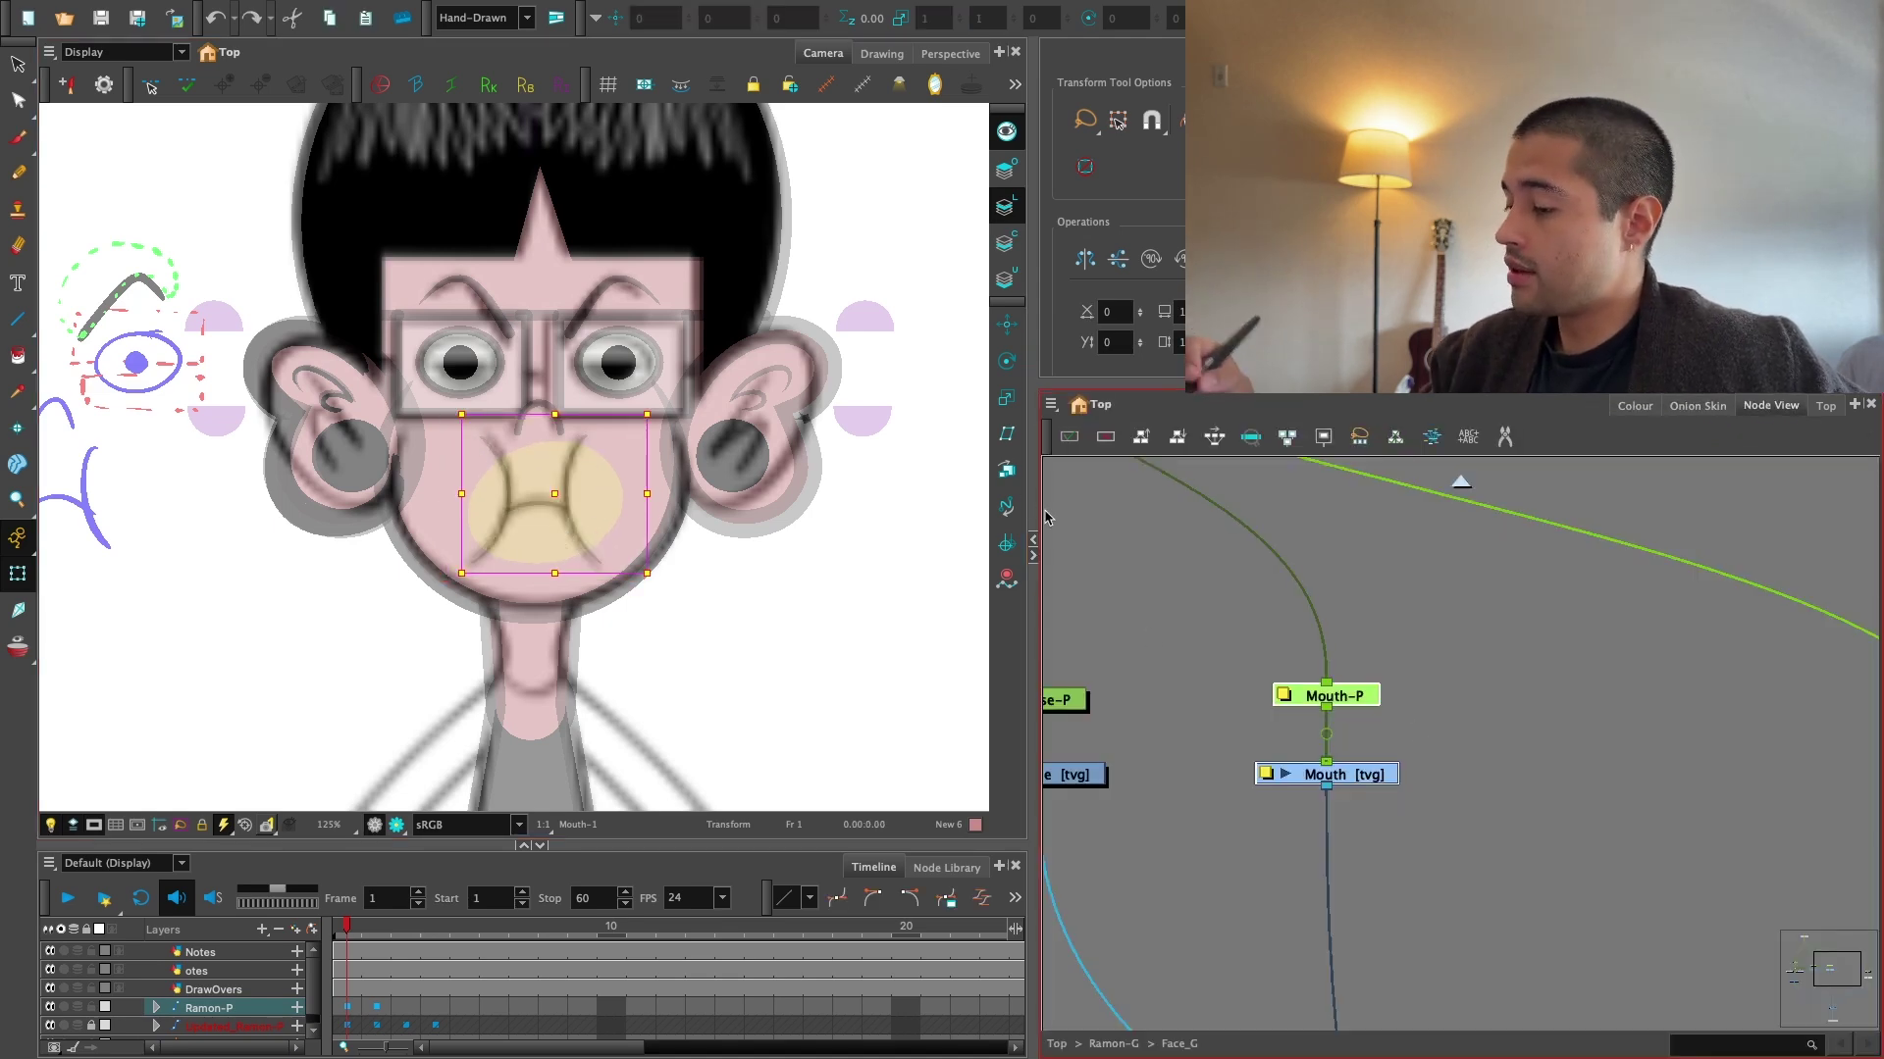
click(1004, 364)
key(1)
key(1)
key(1)
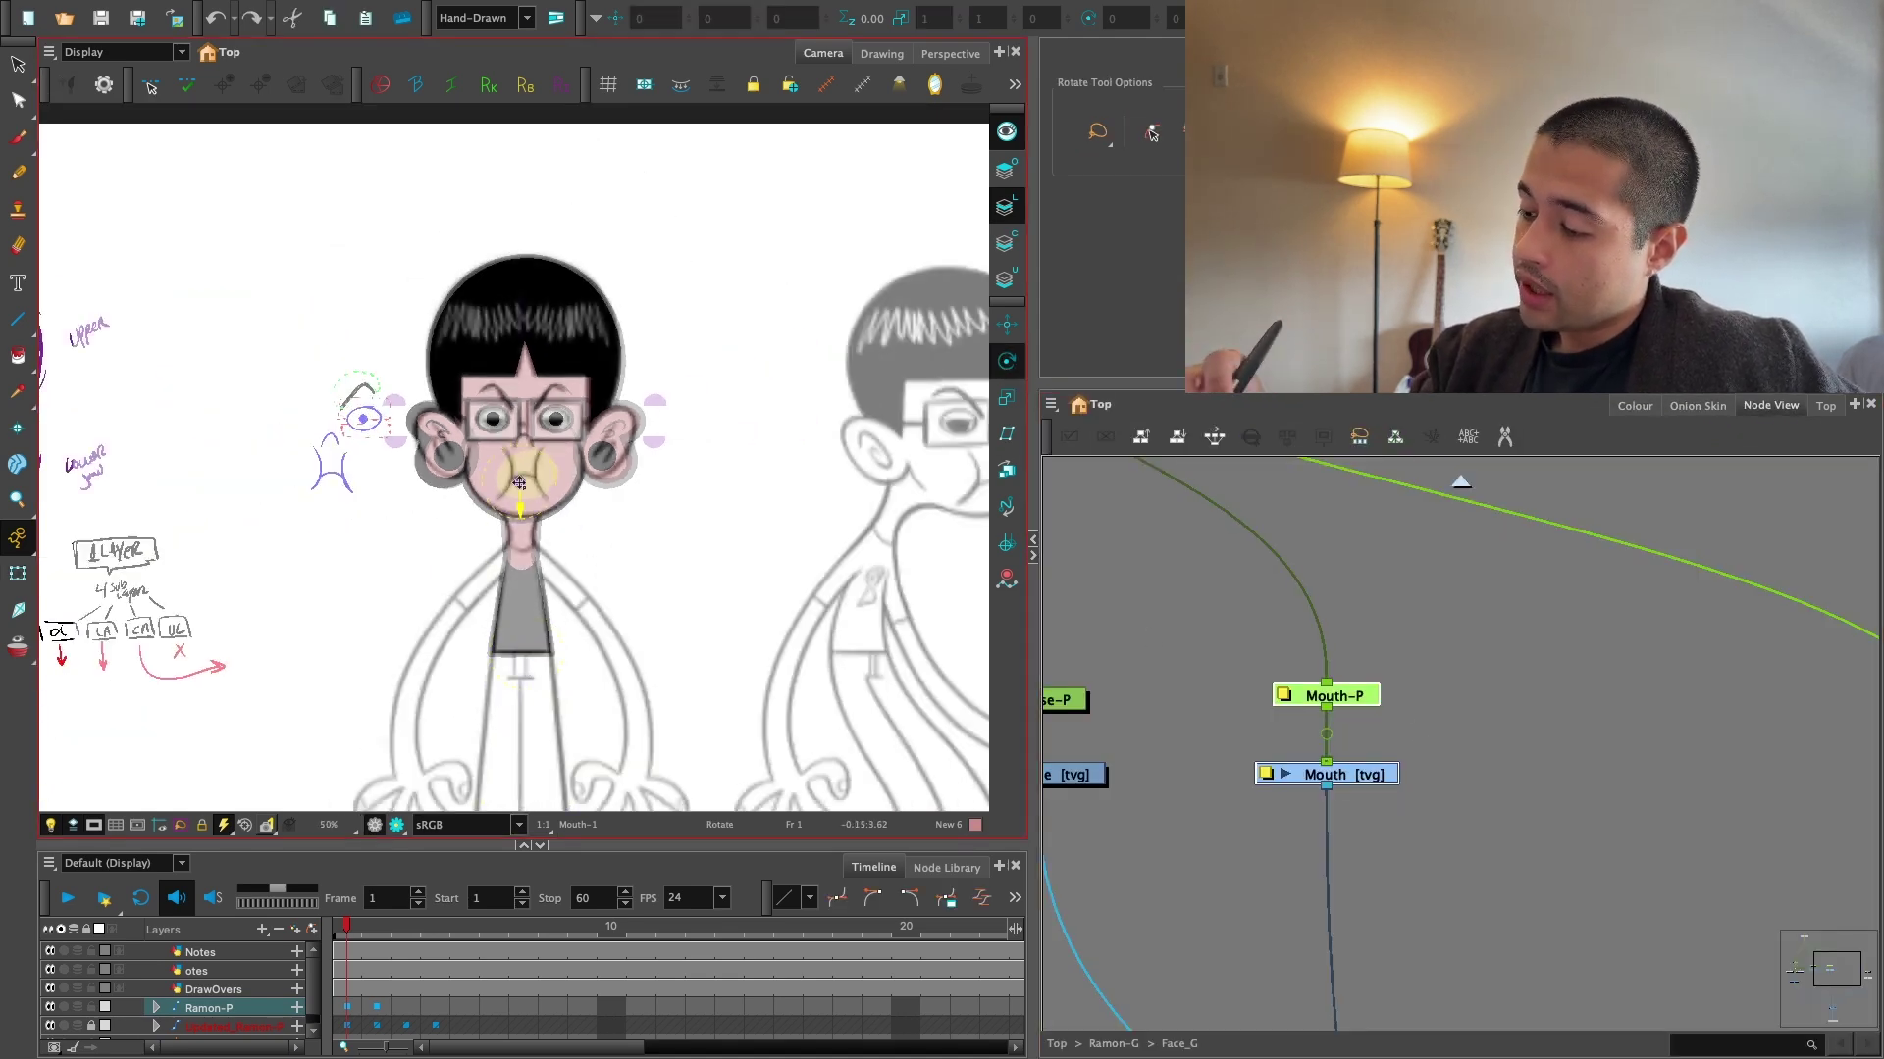
key(2)
key(2)
key(2)
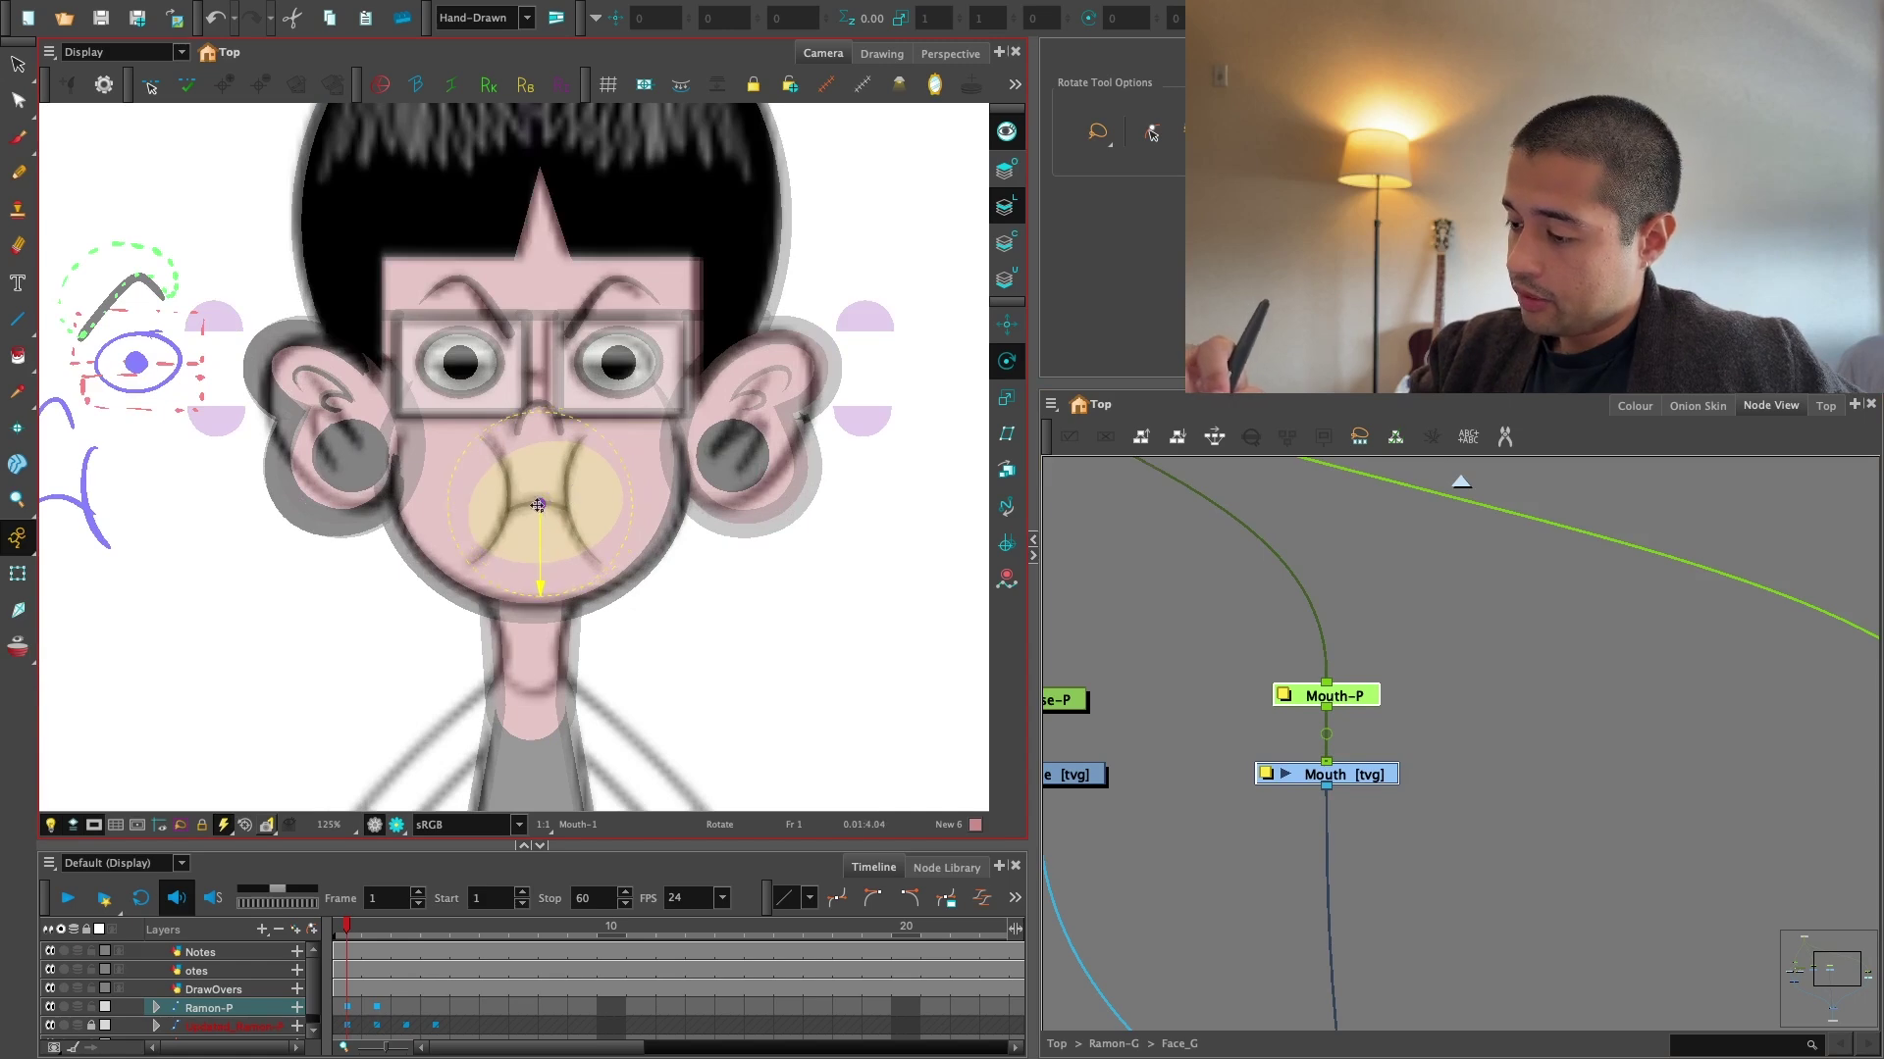
Select the Nose-P and Mouth-P pegs in turn to check their pivots on the face.
key(1)
key(1)
key(1)
key(1)
key(1)
click(1257, 741)
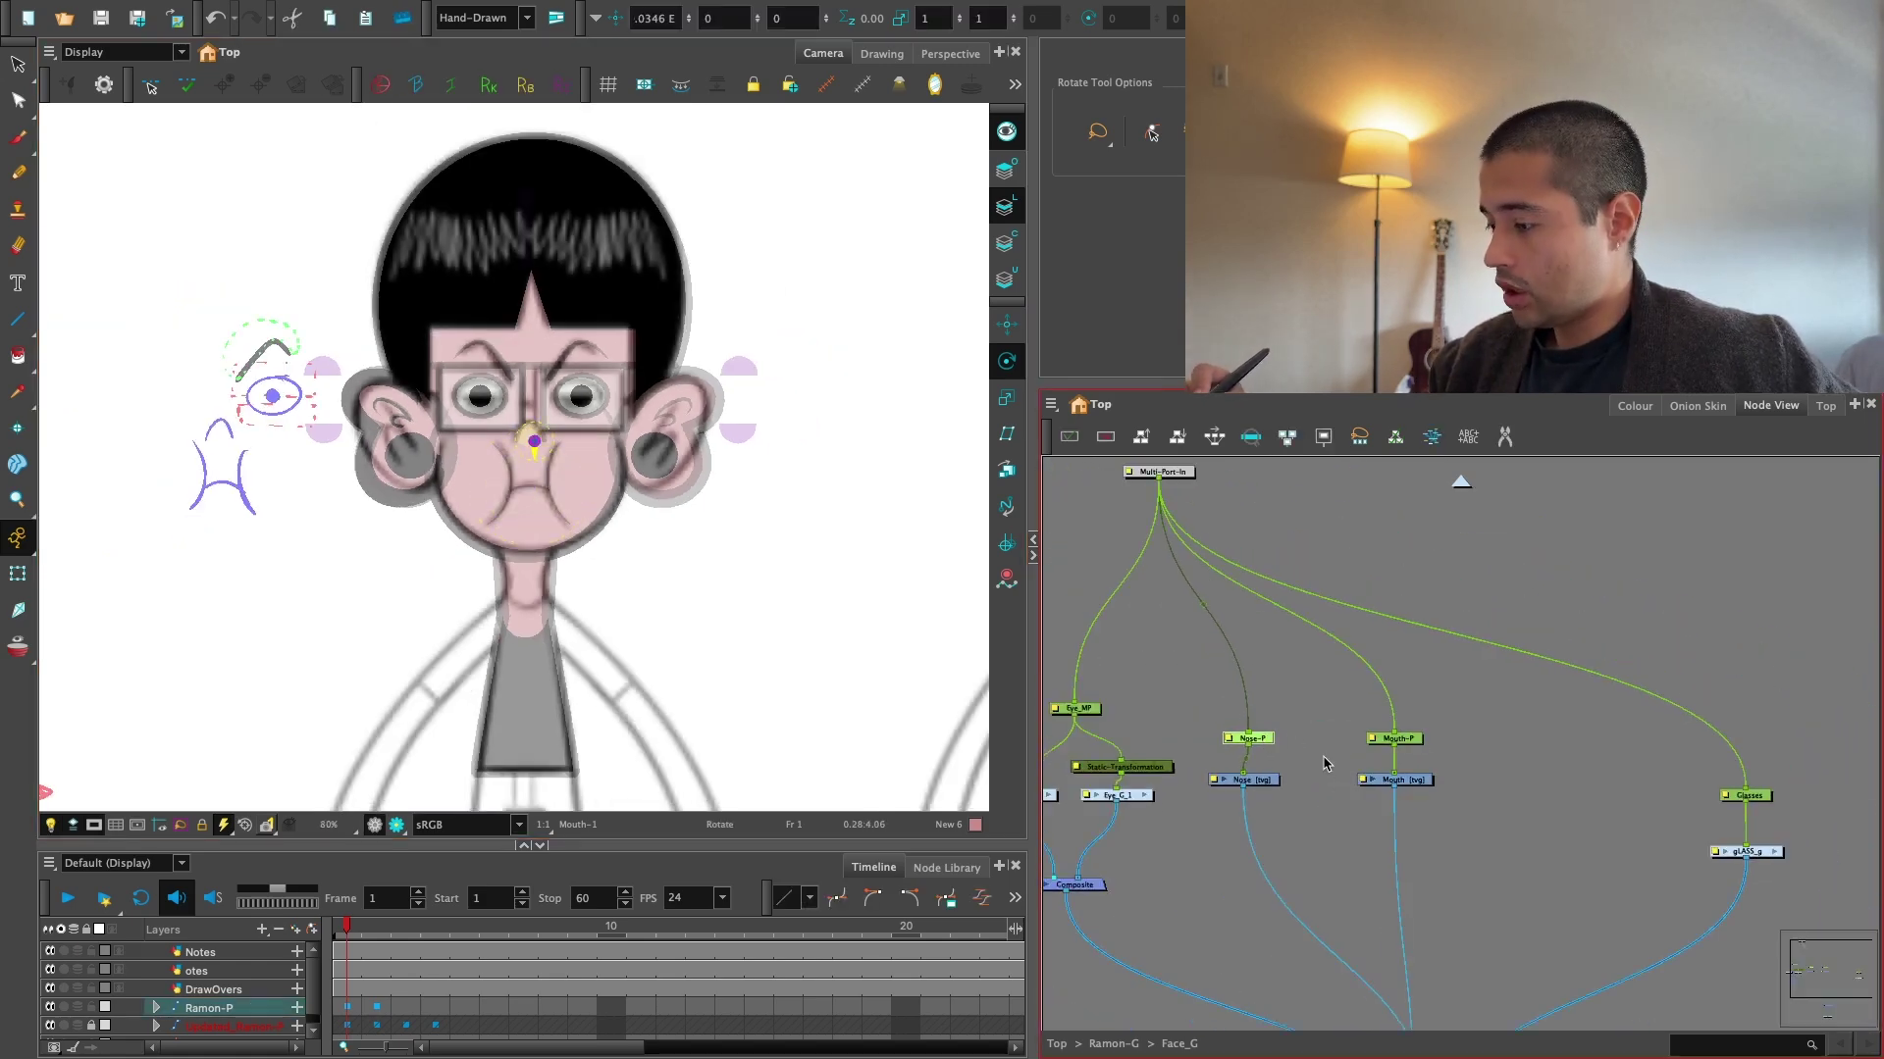
click(1411, 741)
Move the Glasses peg and gLASS_g group closer to the mouth nodes in the Face_G network.
key(1)
drag(1552, 806, 1316, 801)
key(2)
key(2)
drag(1530, 771, 1403, 885)
drag(1487, 860, 1252, 734)
key(1)
key(1)
drag(840, 698, 848, 639)
key(1)
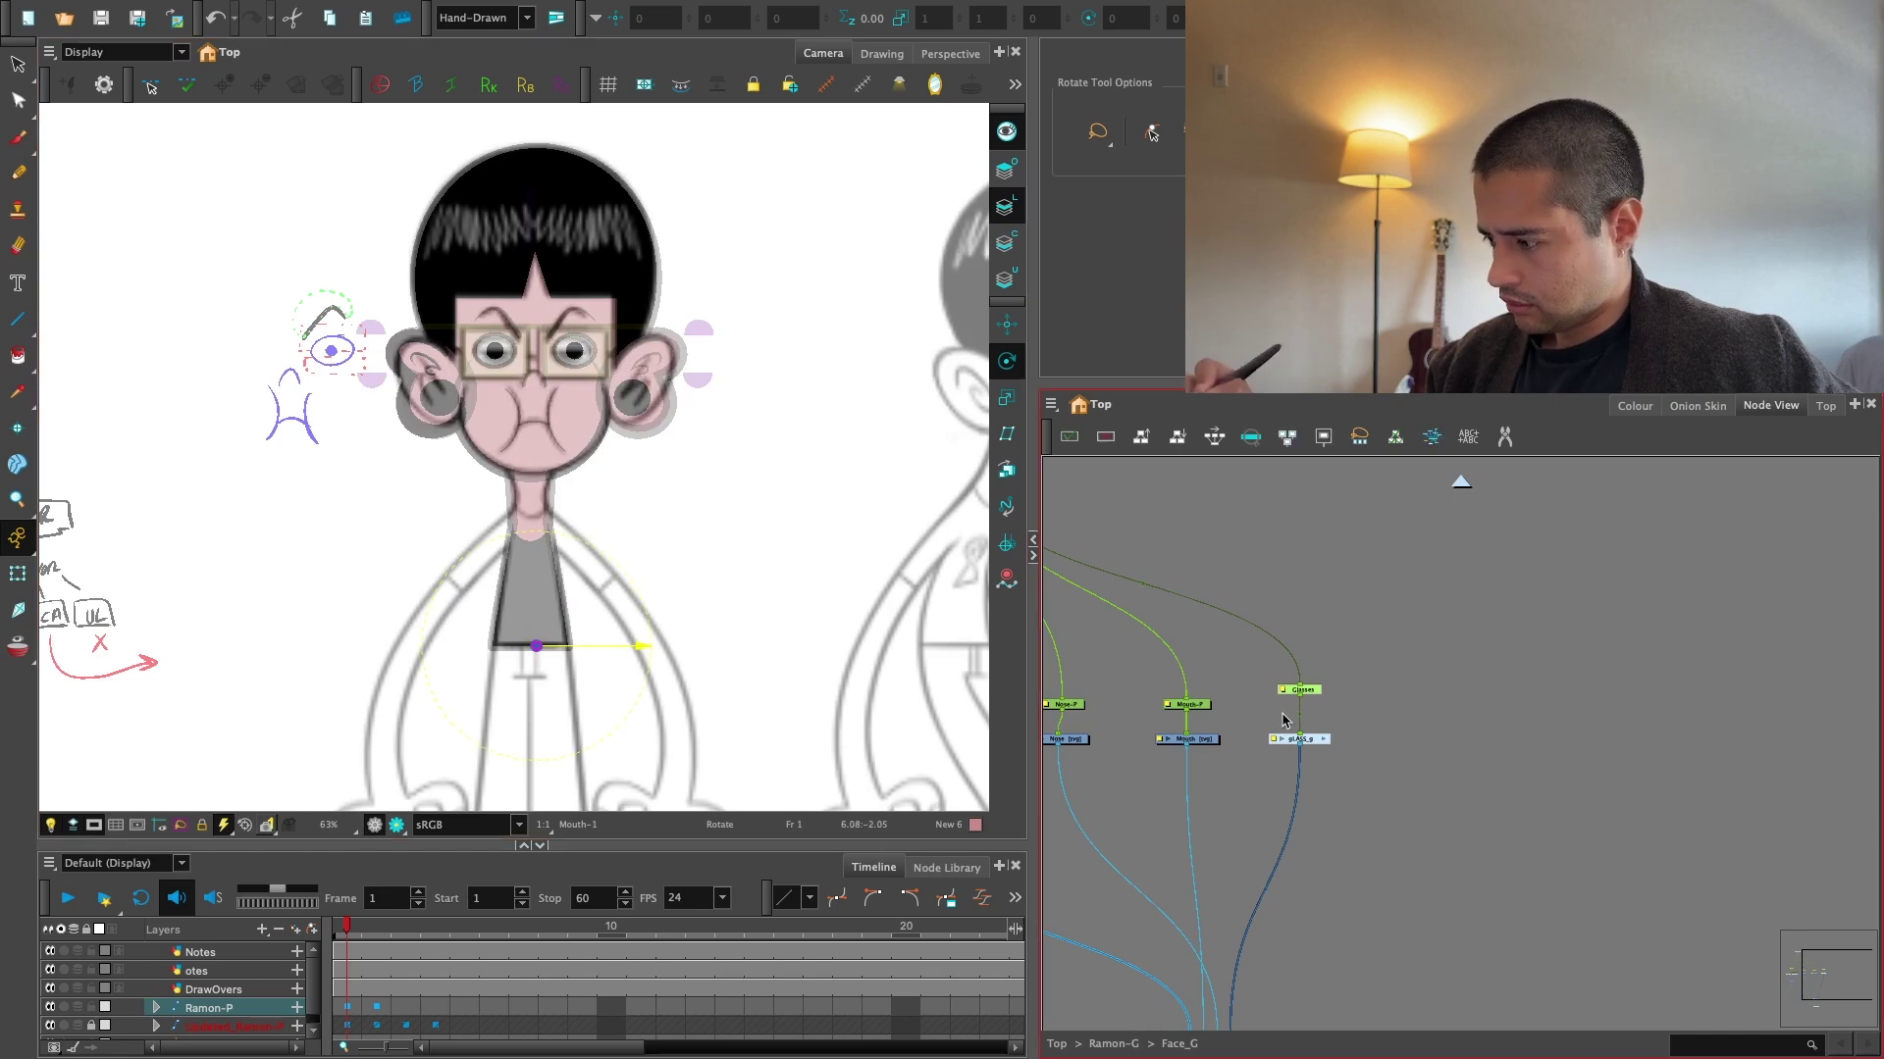
Insert a backdrop around the eye pegs, groups and composite, and shift it away from the nose nodes.
key(2)
key(2)
click(1335, 677)
drag(1240, 665, 1399, 653)
key(1)
click(1385, 676)
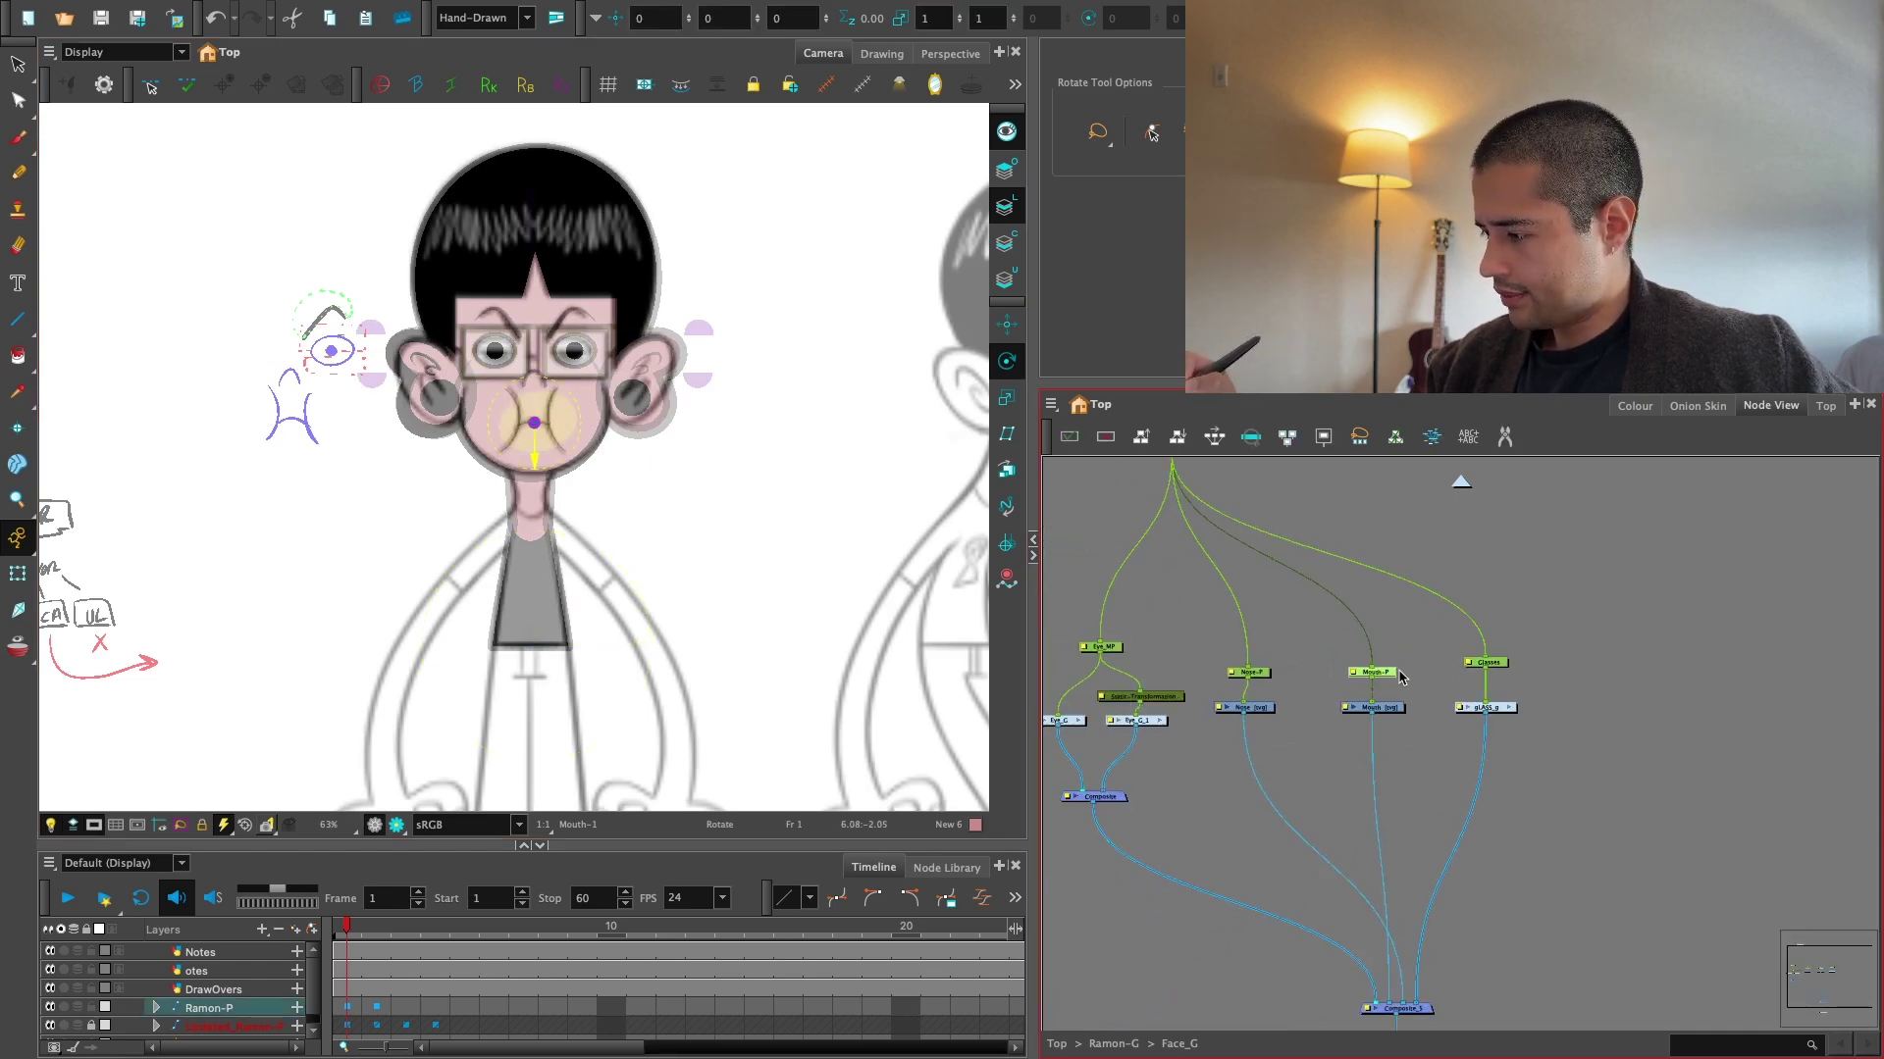
drag(1253, 679, 1409, 651)
key(2)
click(1236, 649)
key(1)
drag(1220, 621, 1404, 820)
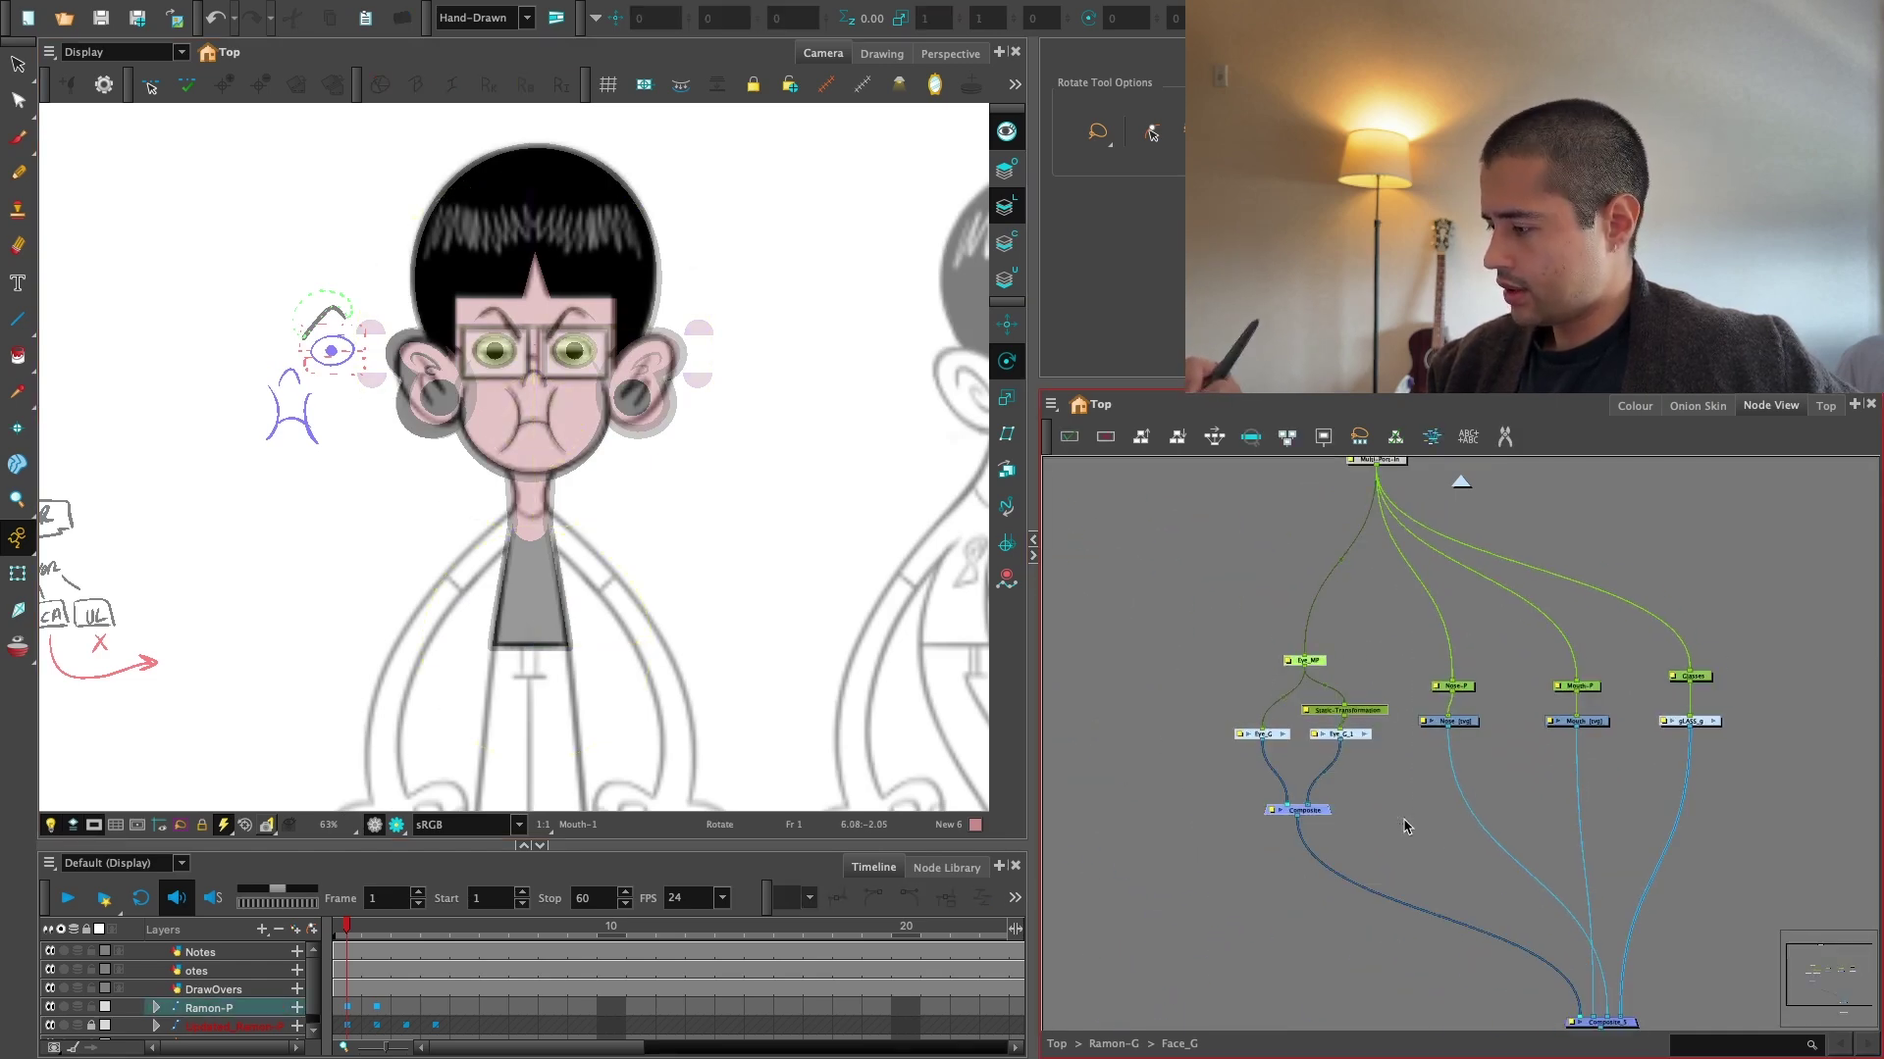
click(1049, 405)
mouse_move(1071, 497)
click(1221, 628)
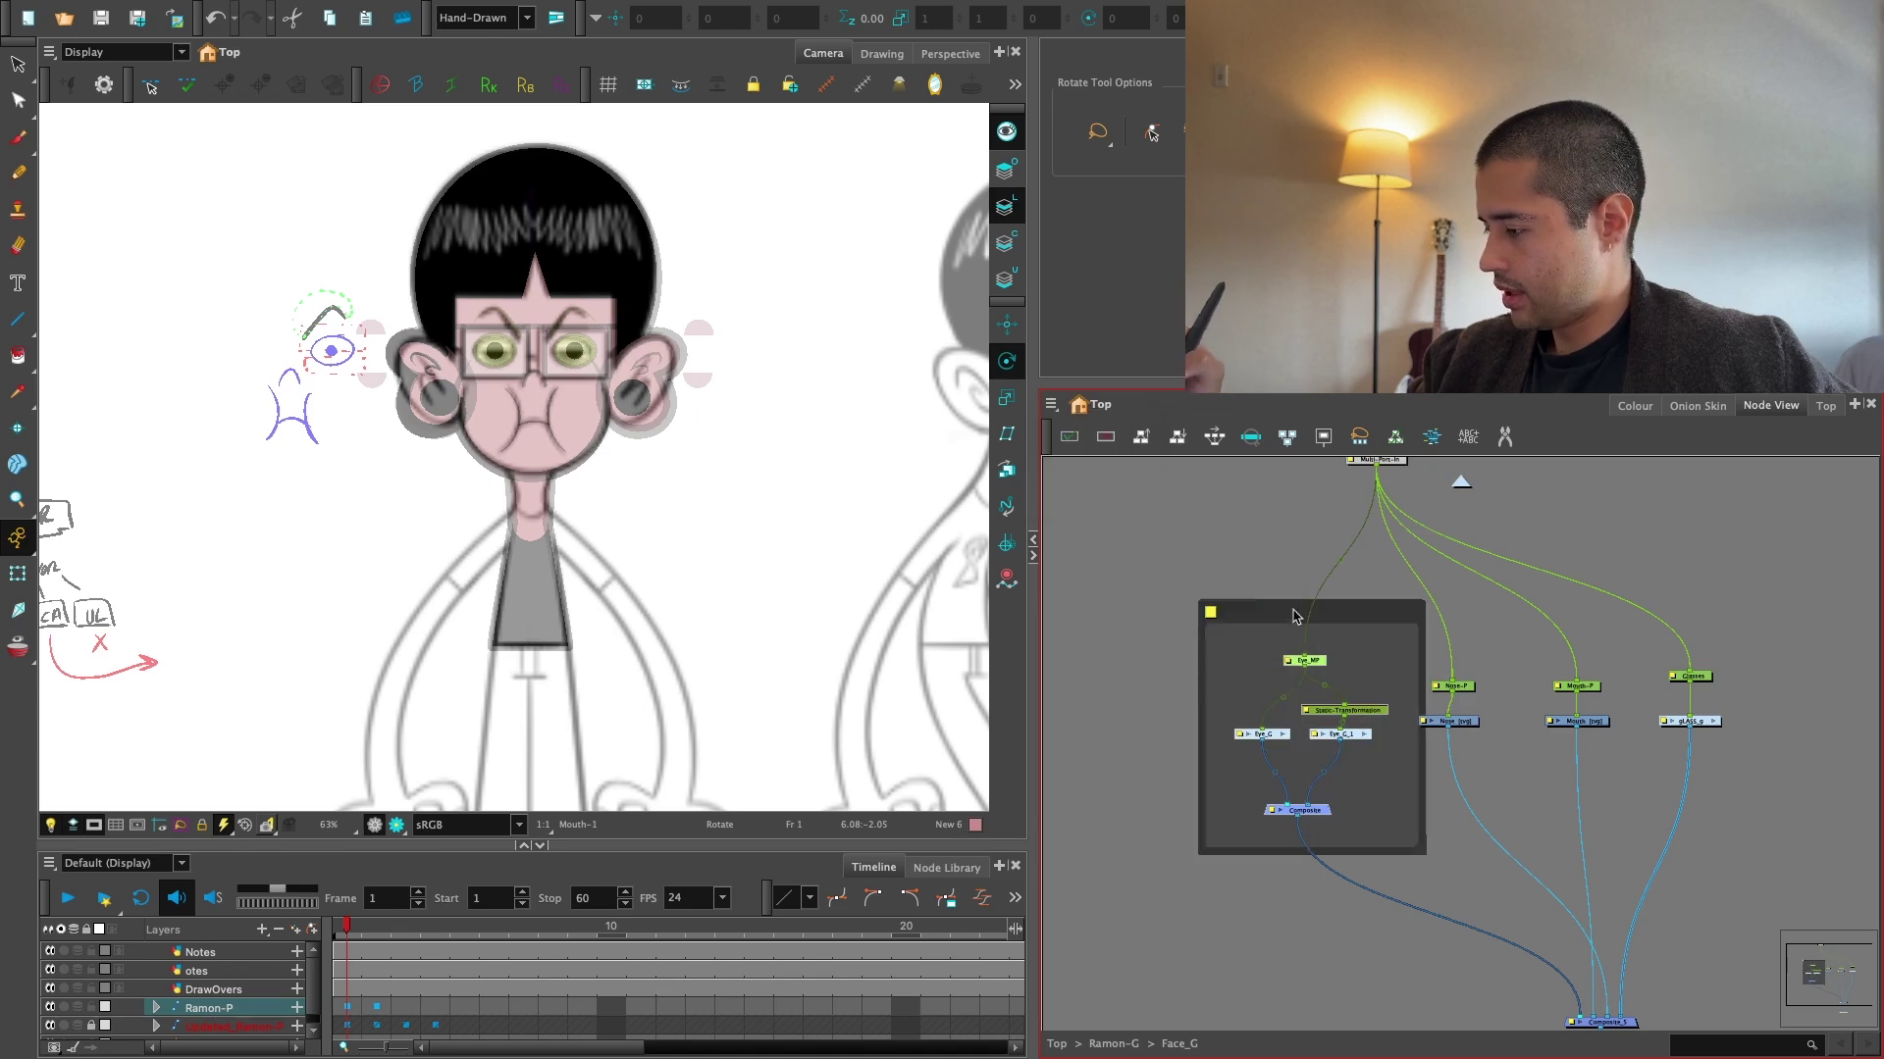
drag(1270, 609, 1230, 621)
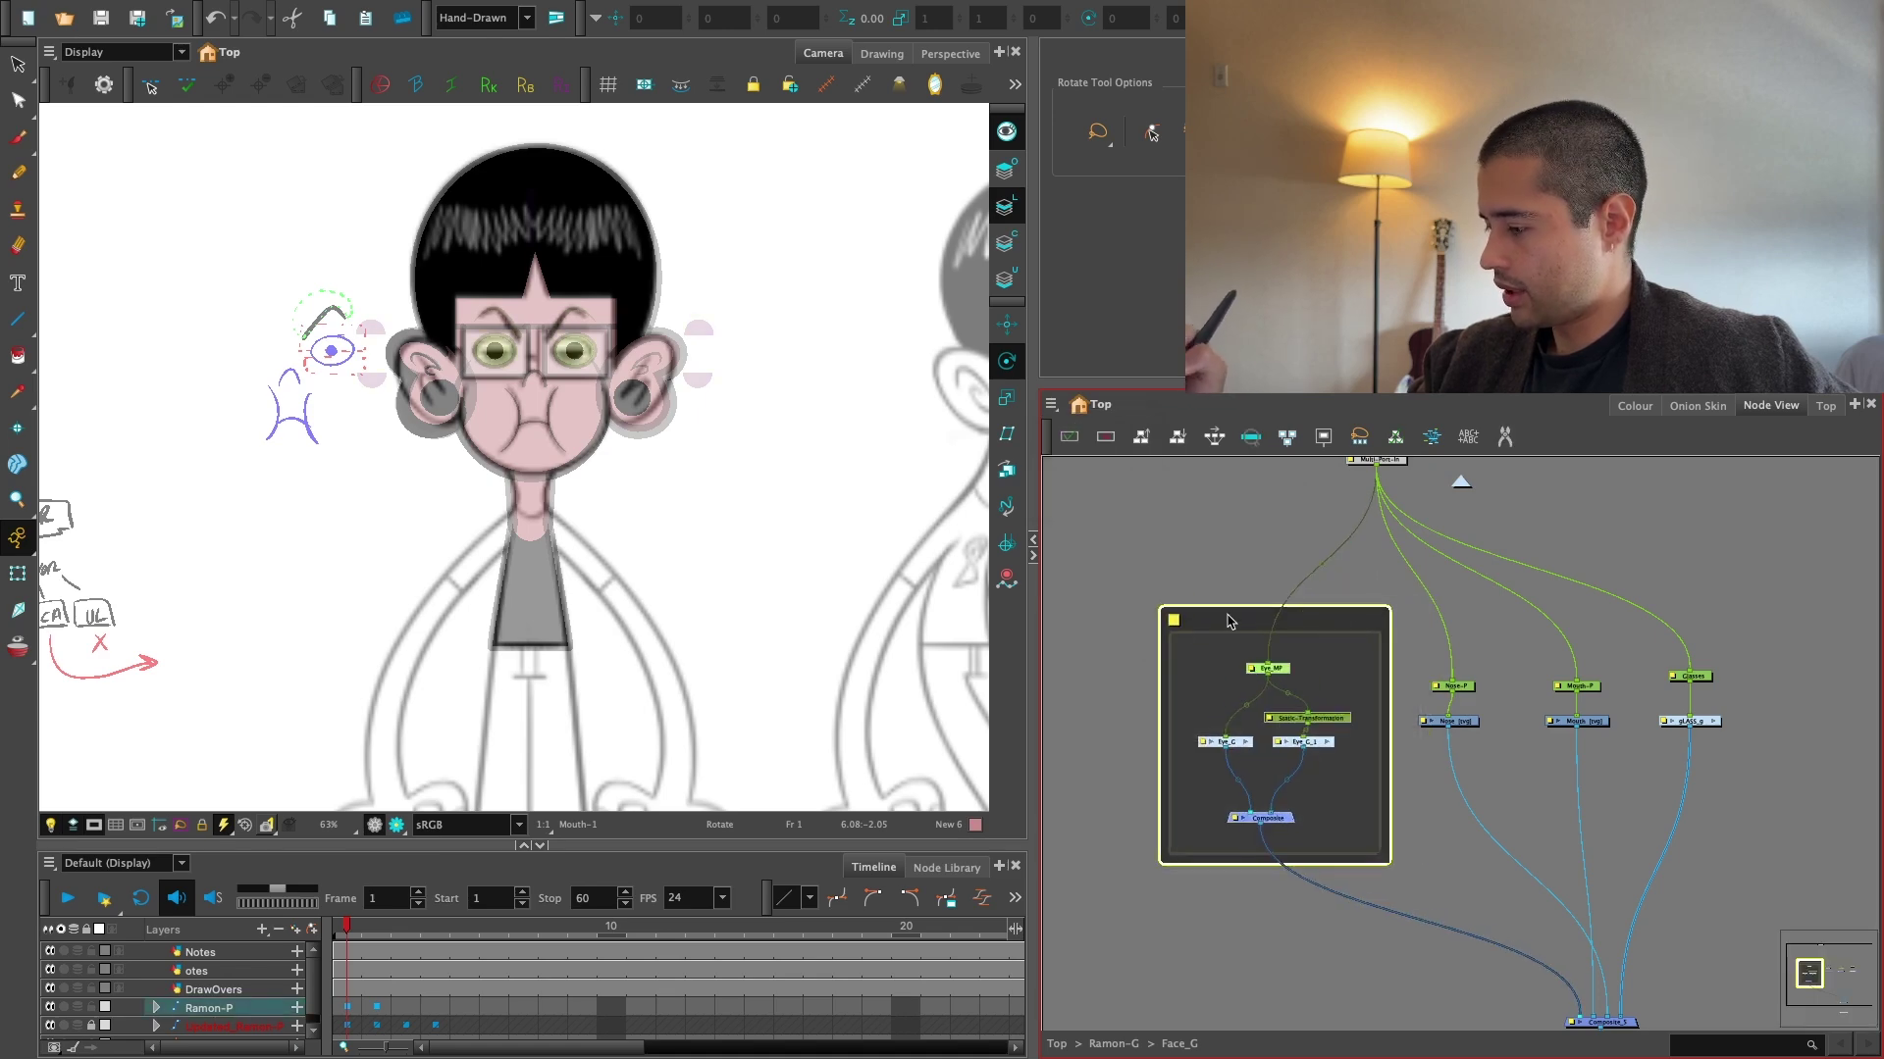
Name the backdrop around the eye nodes Eyes and colour it blue.
click(1174, 621)
text(es)
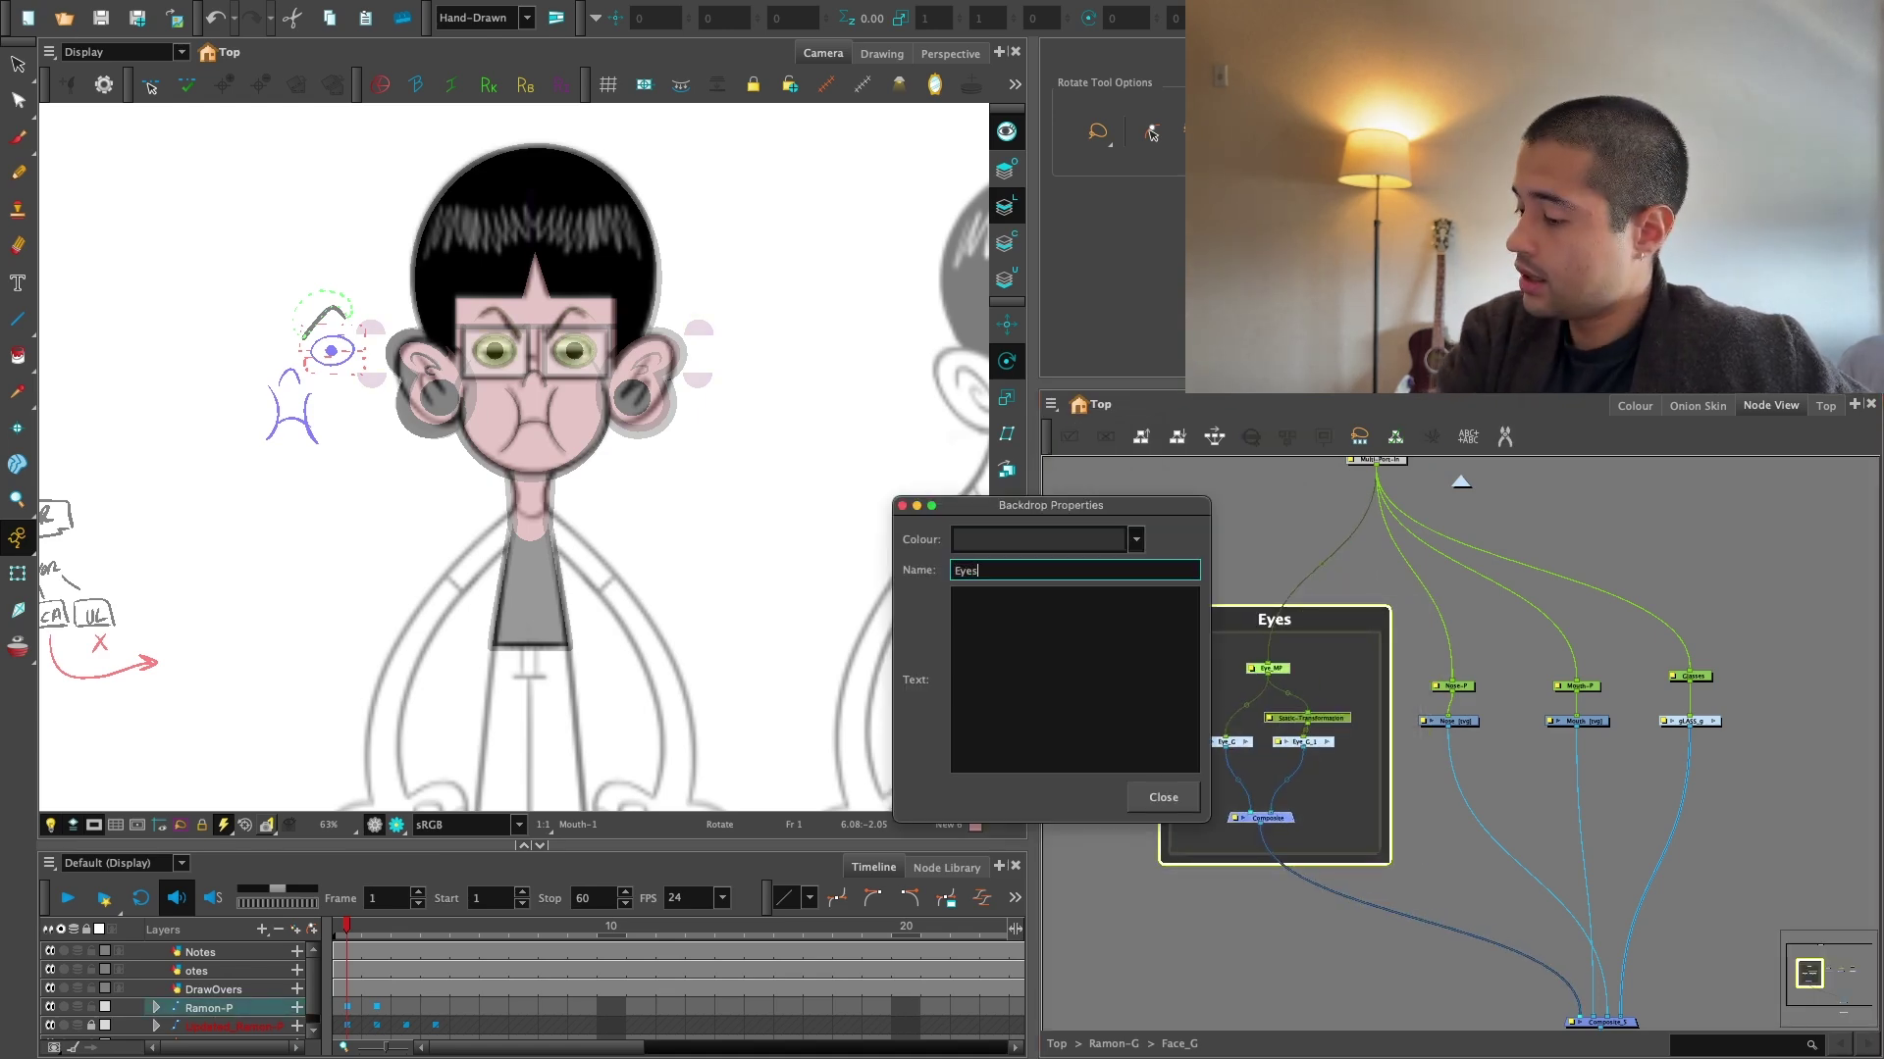
click(1063, 542)
click(1114, 354)
click(1164, 798)
Insert one backdrop around the nose and mouth pegs and drawings.
key(2)
drag(1593, 796, 1370, 834)
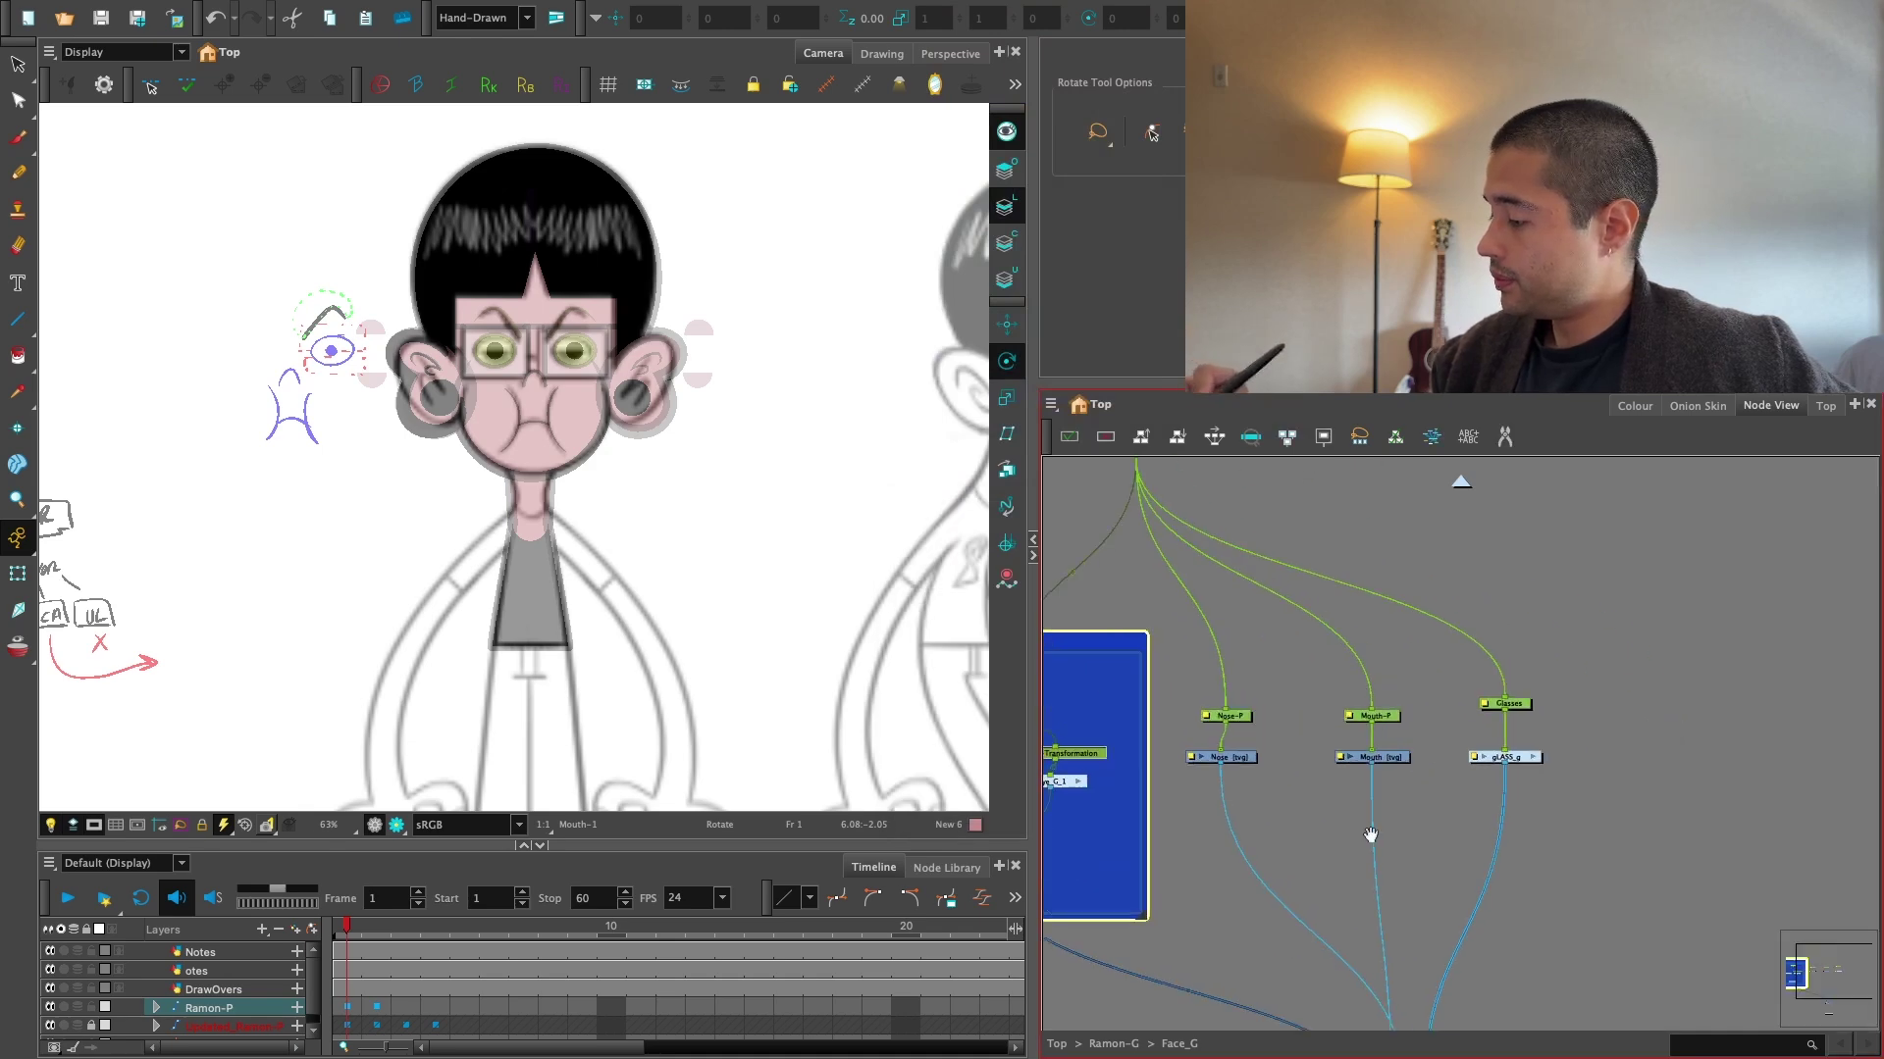
key(2)
drag(1203, 760, 1207, 760)
key(1)
drag(1444, 687, 1181, 781)
click(1052, 406)
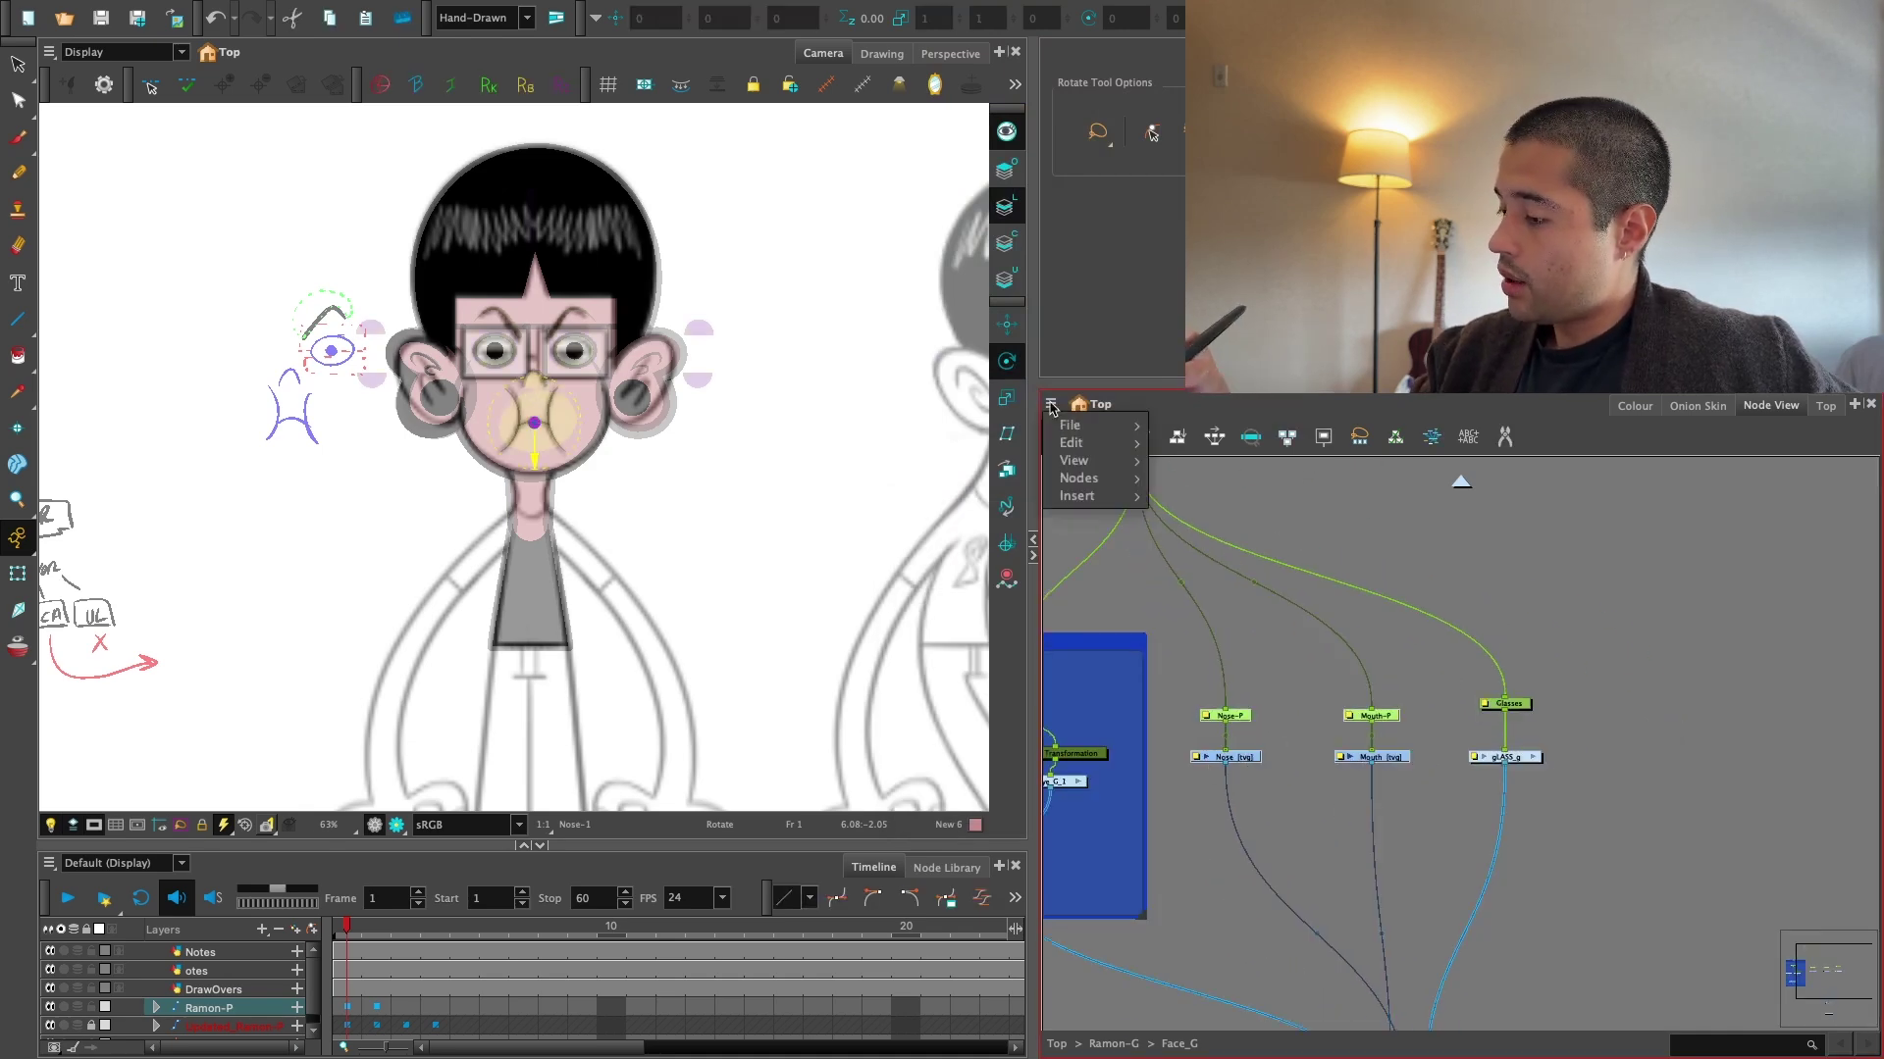
mouse_move(1135, 501)
click(1195, 640)
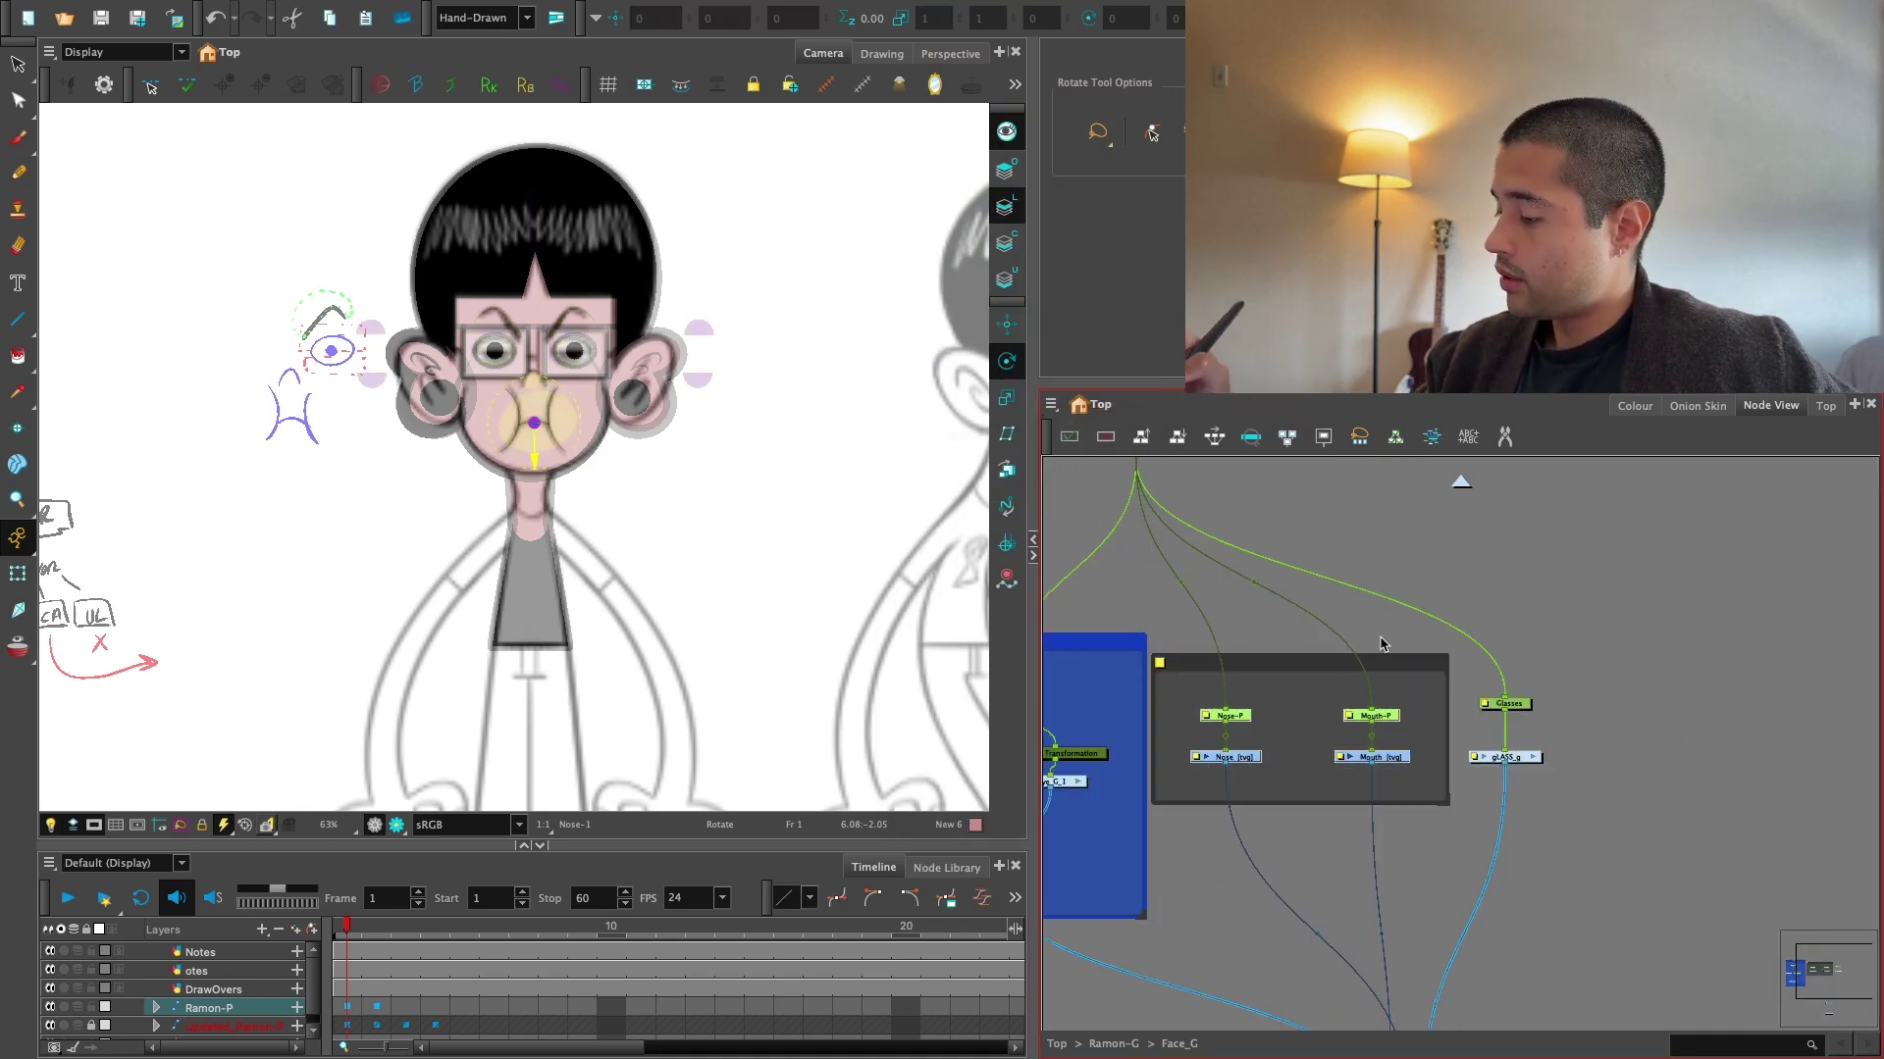
Name the backdrop around the nose and mouth nodes Nose/Mouth and colour it orange.
double_click(1158, 660)
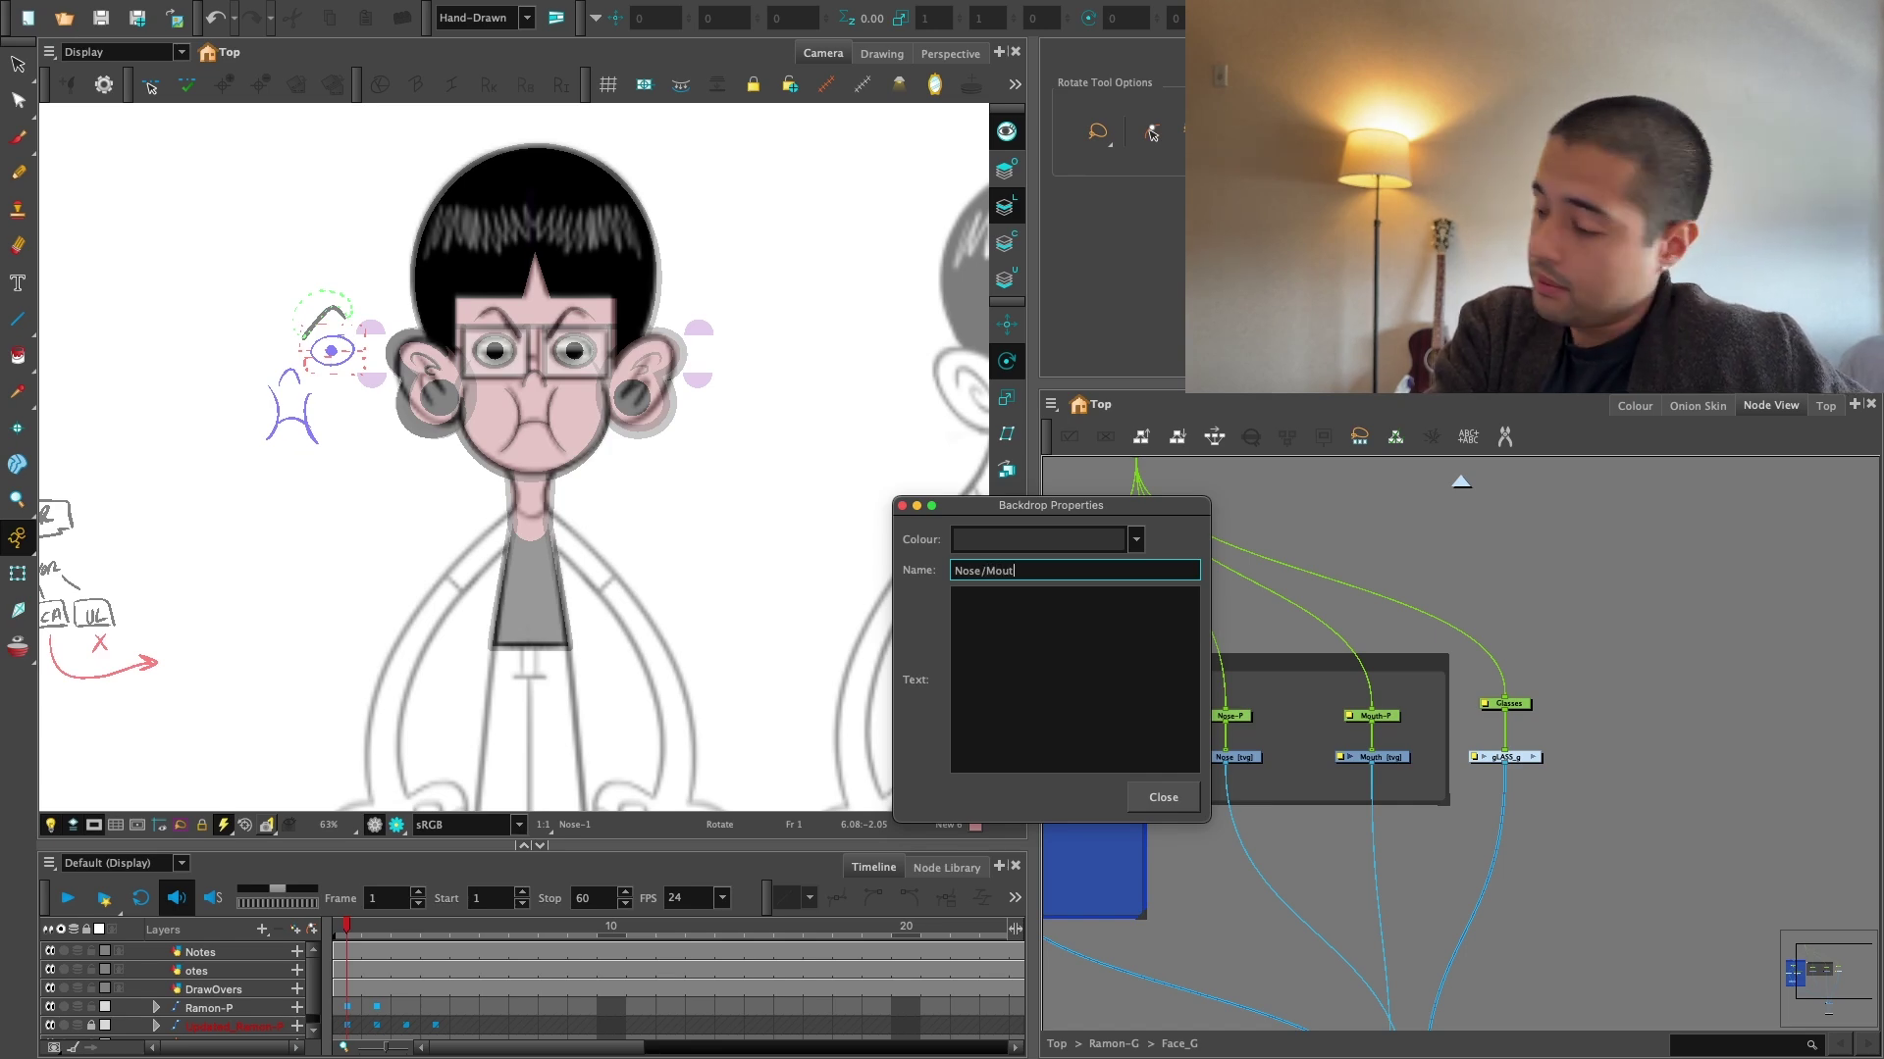
click(1069, 538)
click(1045, 127)
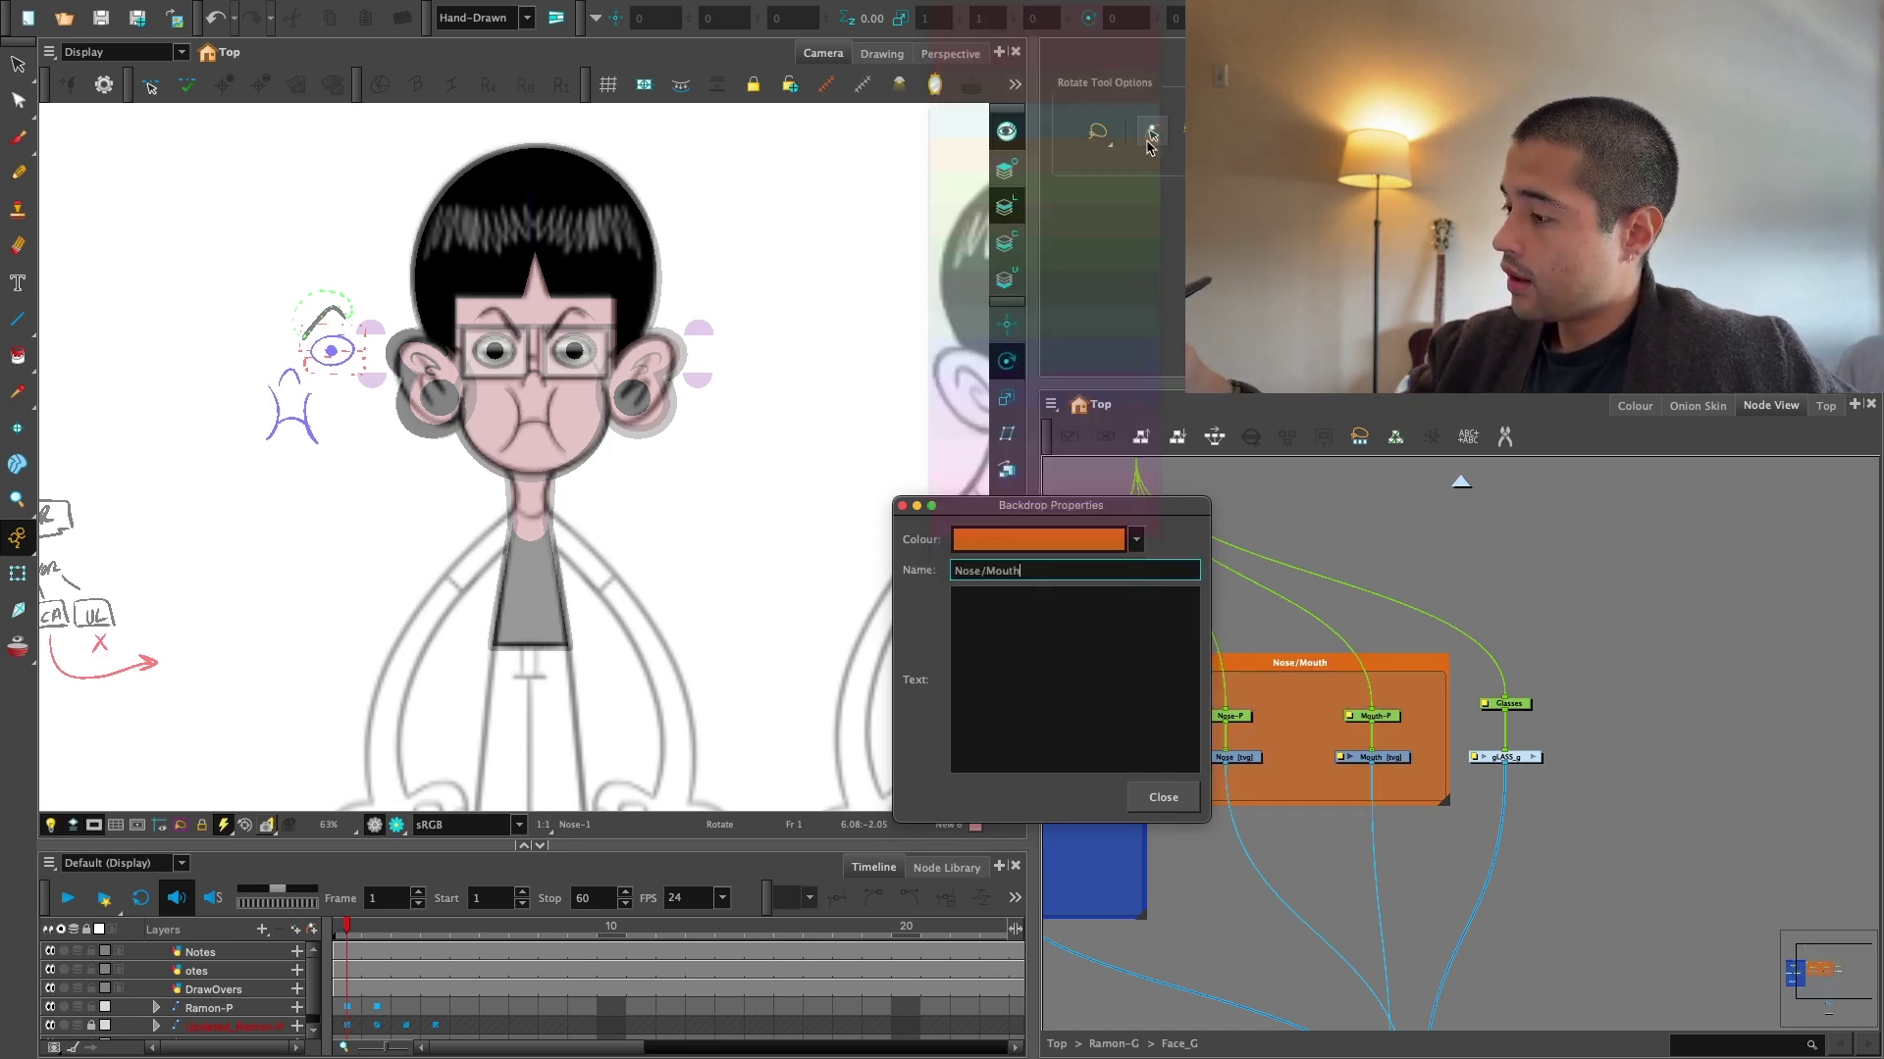
click(1164, 797)
Insert a backdrop around the Glasses peg and the gLASS_g group.
scroll(1619, 688, up, 2)
drag(1619, 688, 1484, 745)
drag(1275, 721, 1362, 833)
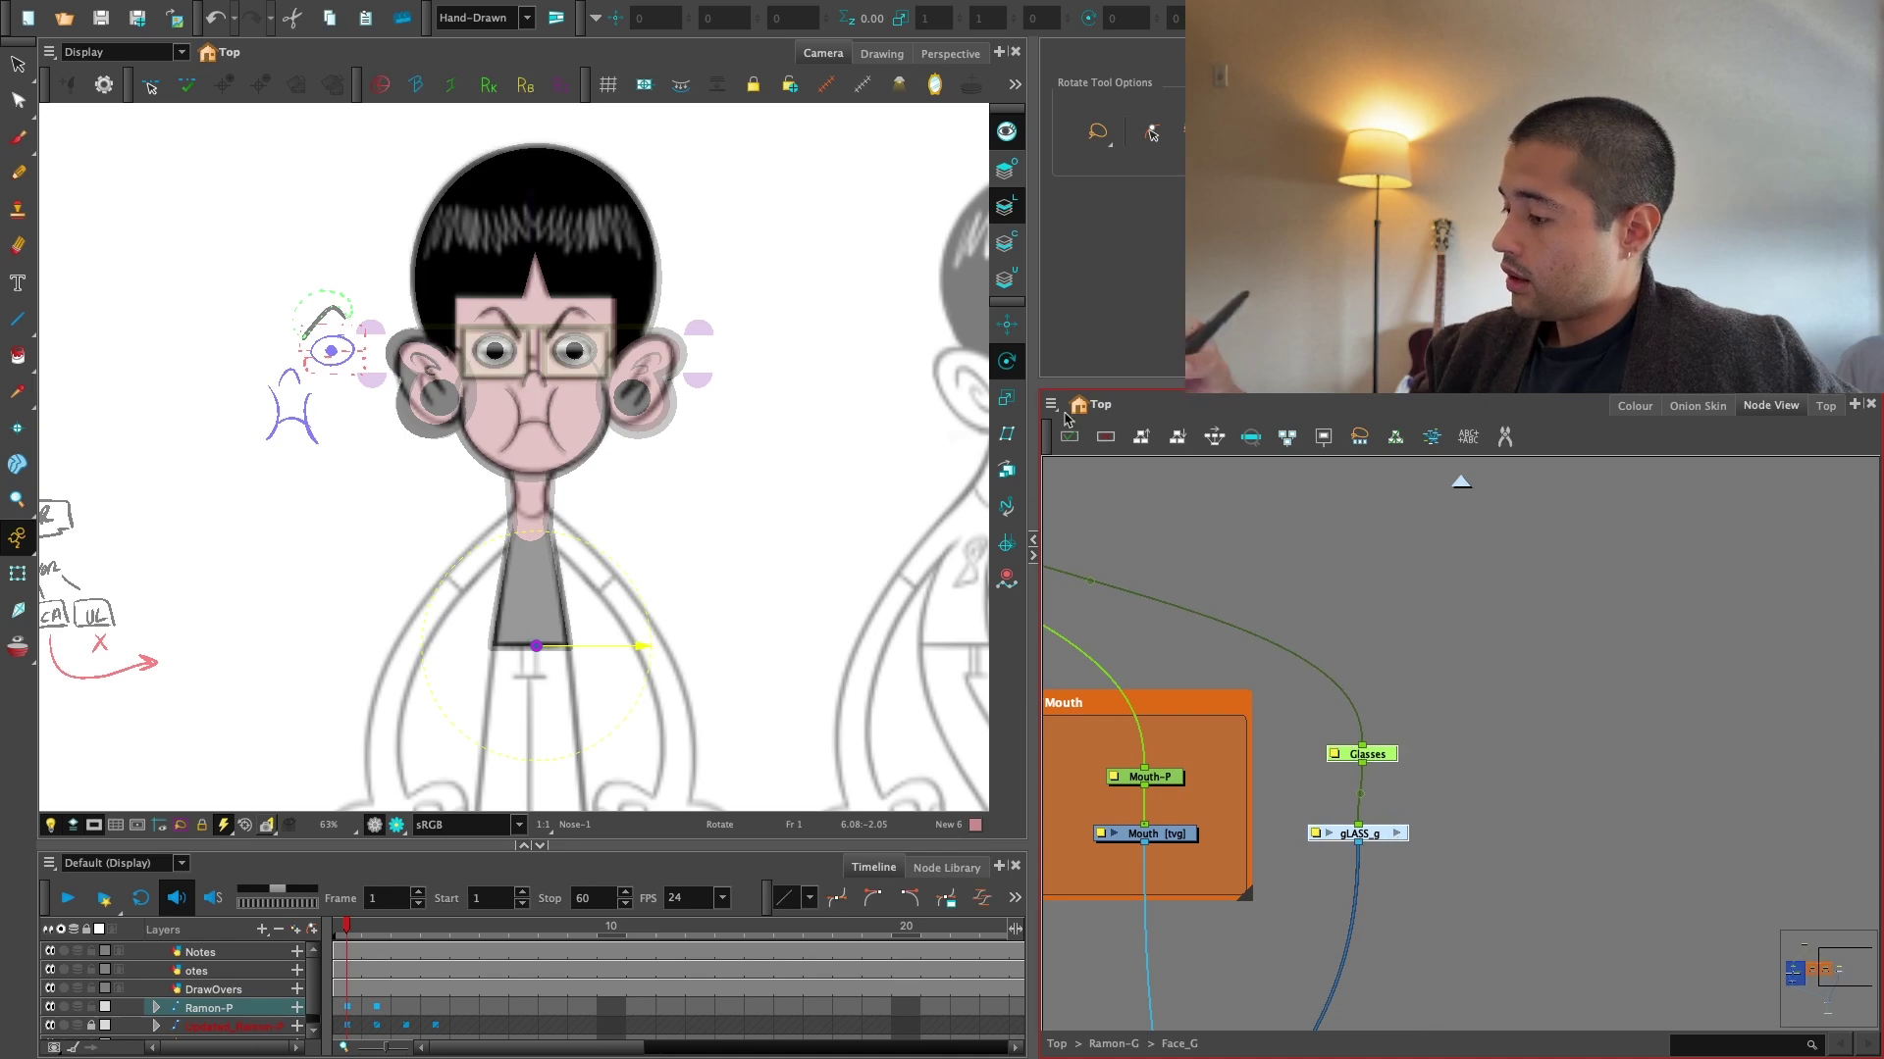
click(1050, 404)
mouse_move(1079, 496)
click(1221, 644)
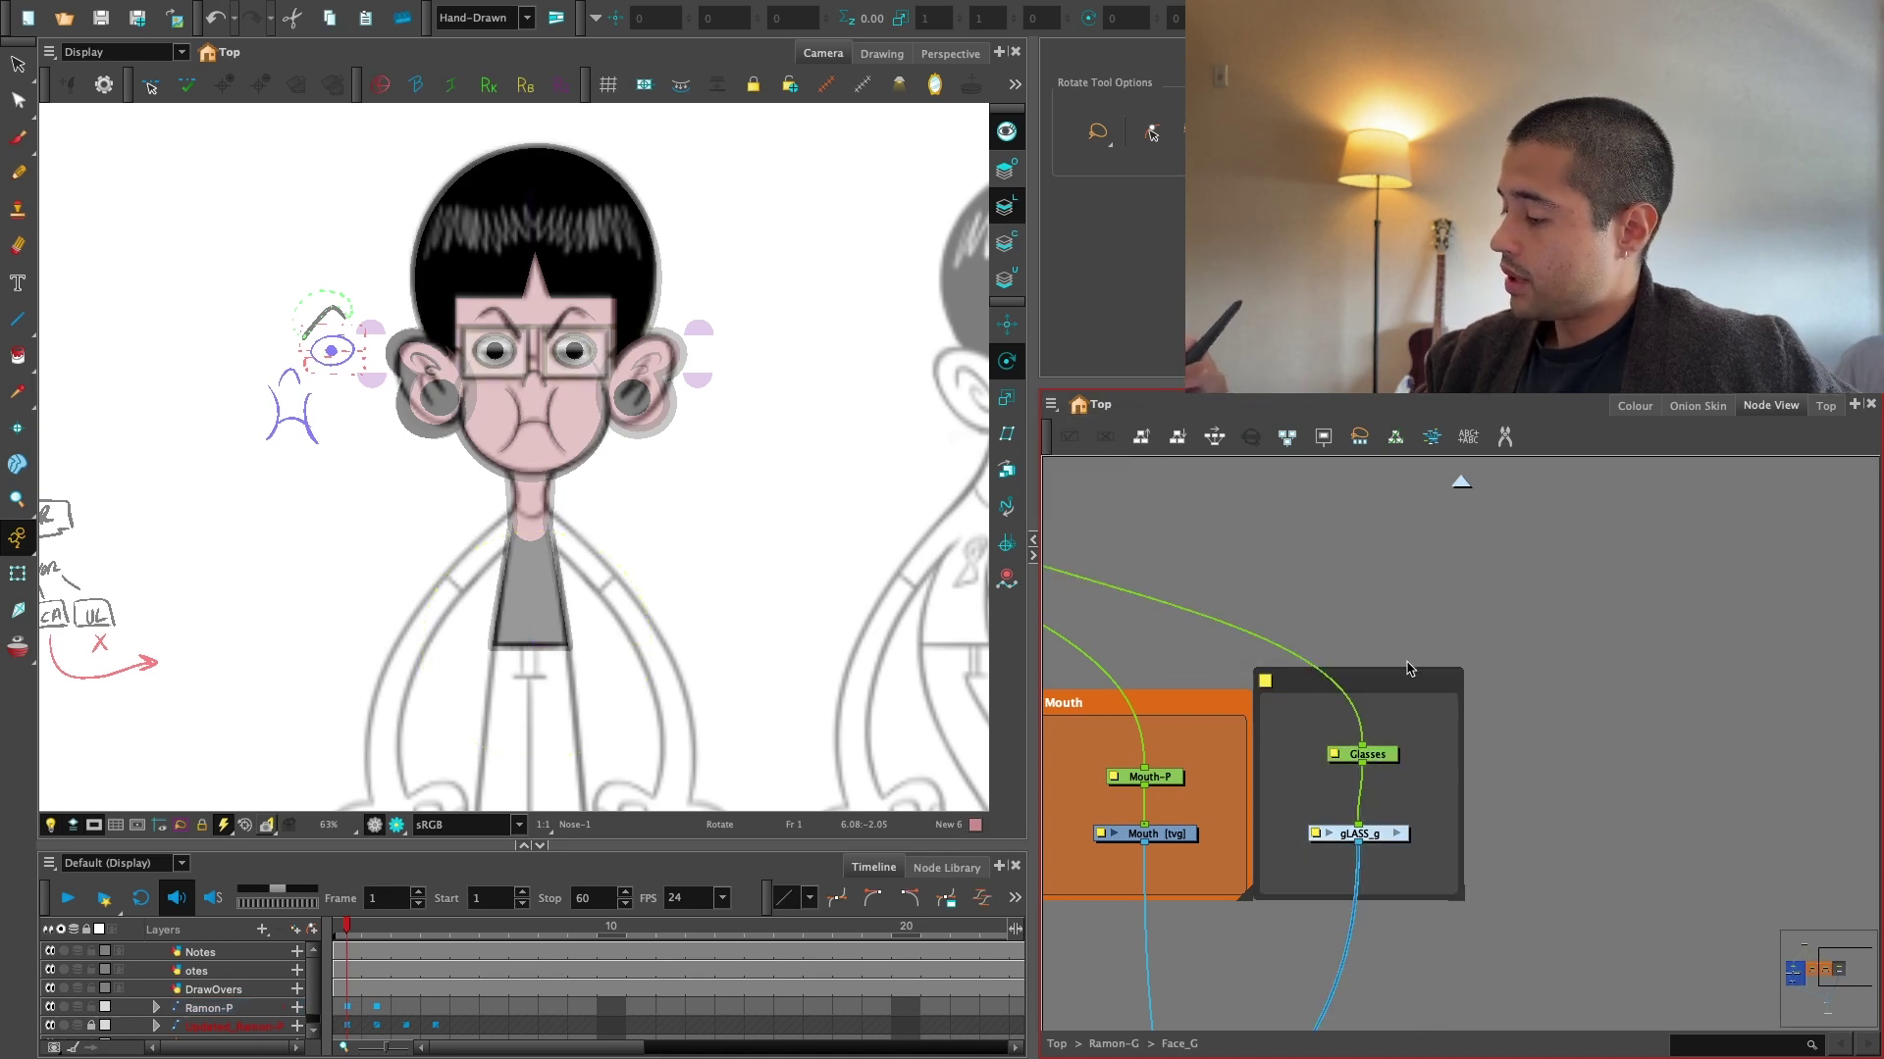
Name the backdrop around the glasses nodes Glasses and colour it red.
double_click(1295, 684)
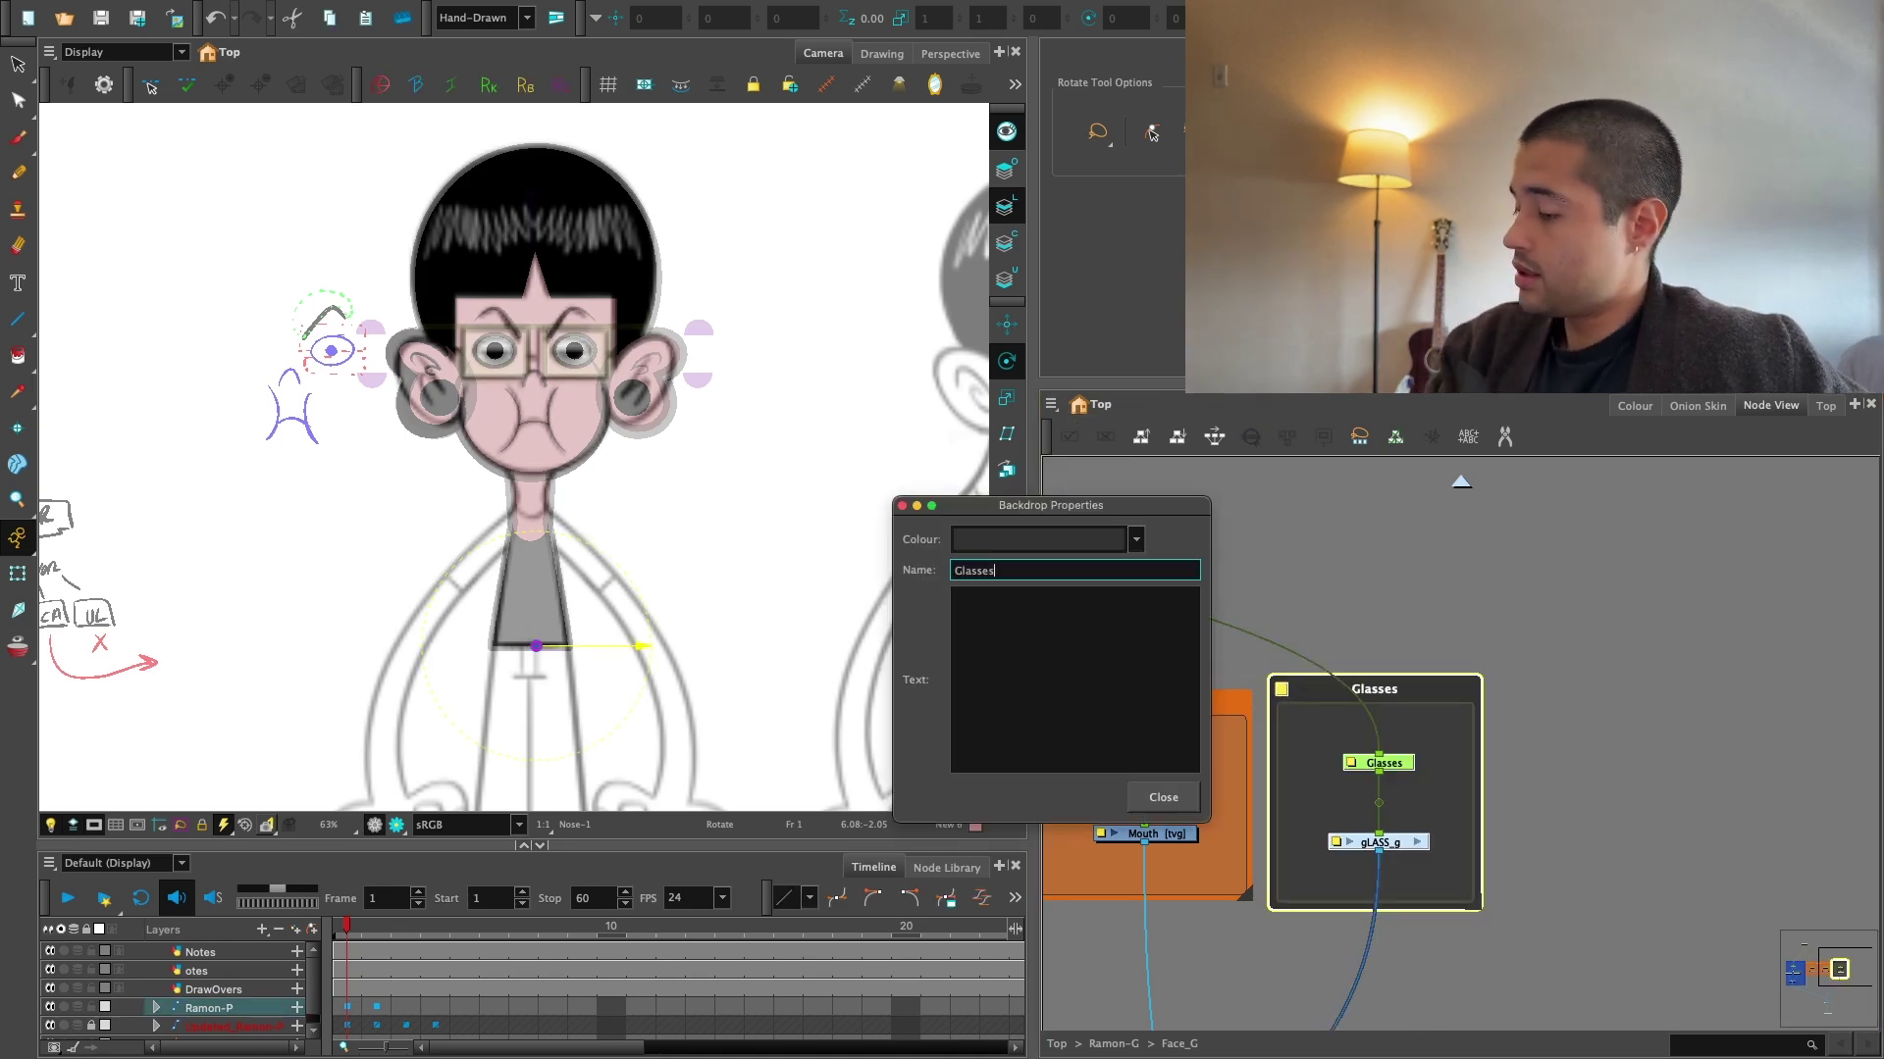
click(1036, 537)
click(1030, 54)
click(1163, 797)
Look over the finished Face_G network and return to the parent Ramon-G level.
scroll(1540, 647, down, 2)
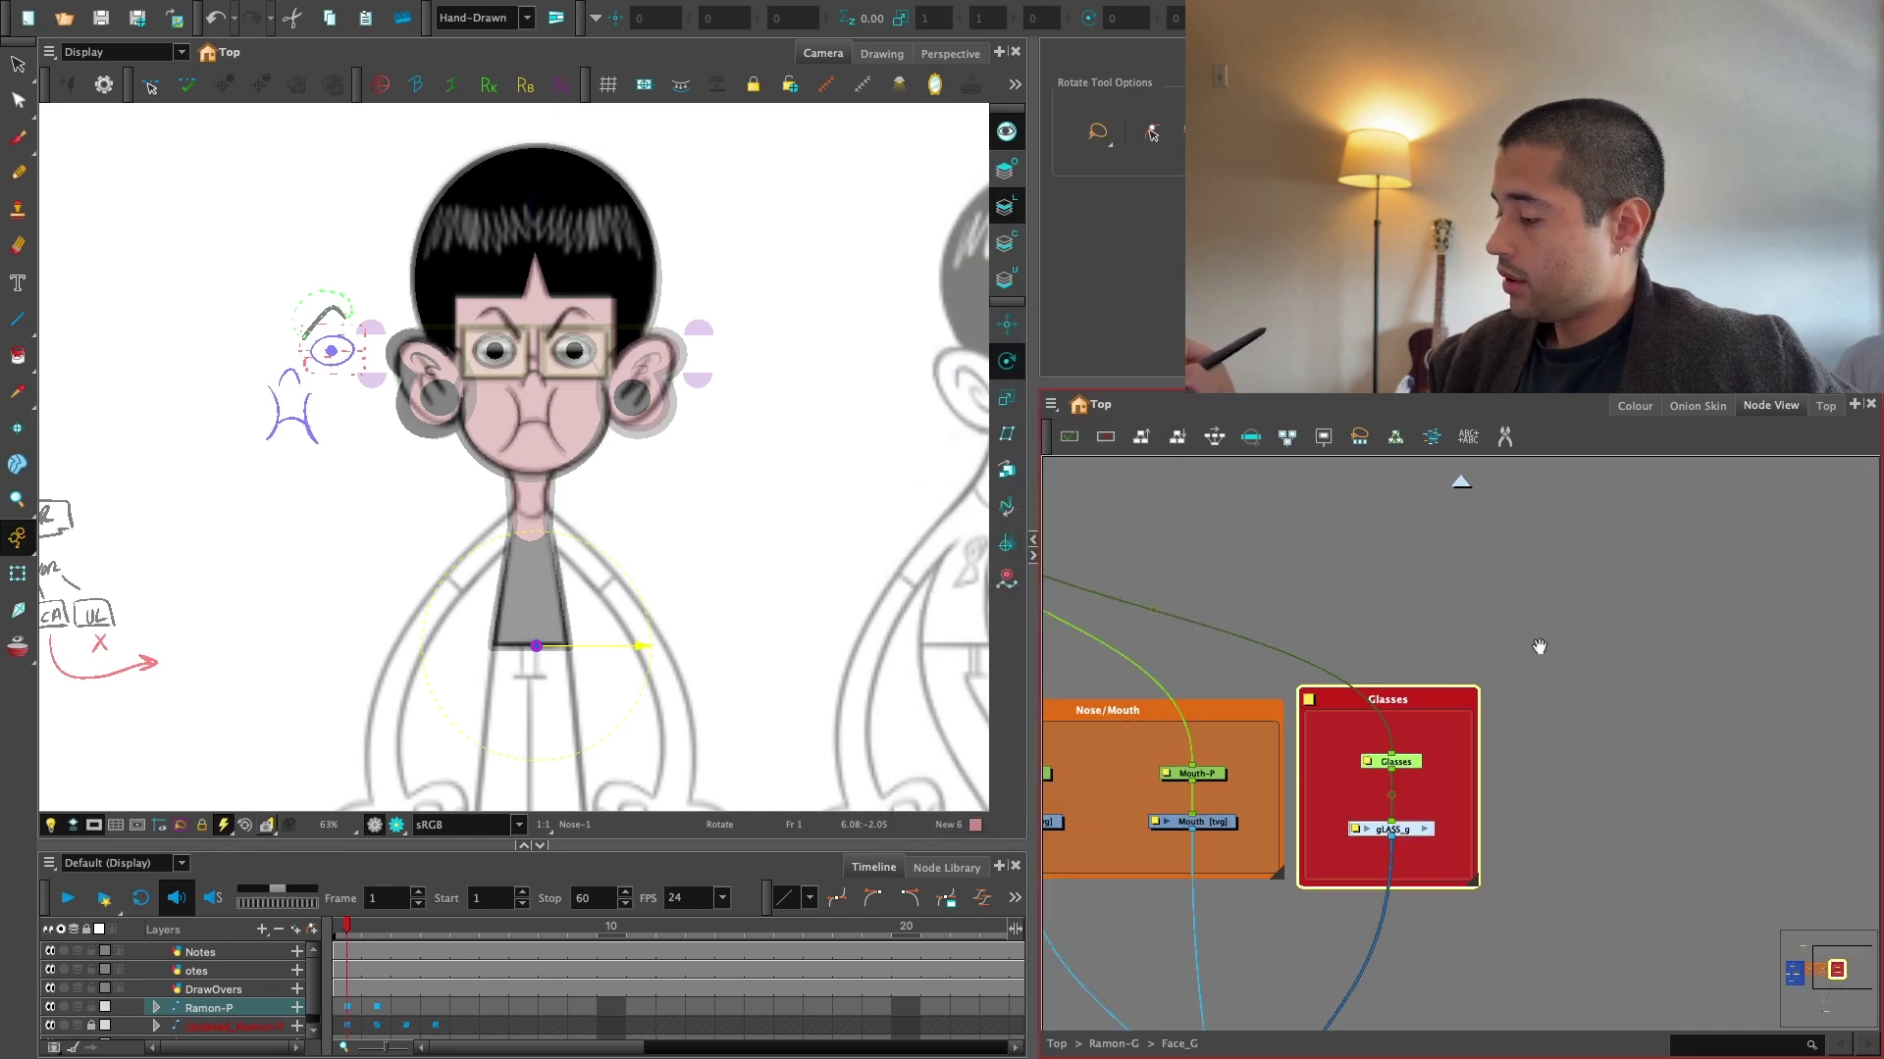
scroll(1539, 647, down, 3)
drag(1539, 647, 1659, 656)
click(1414, 592)
drag(1224, 525, 1357, 534)
scroll(1484, 659, down, 3)
drag(1469, 884, 1462, 665)
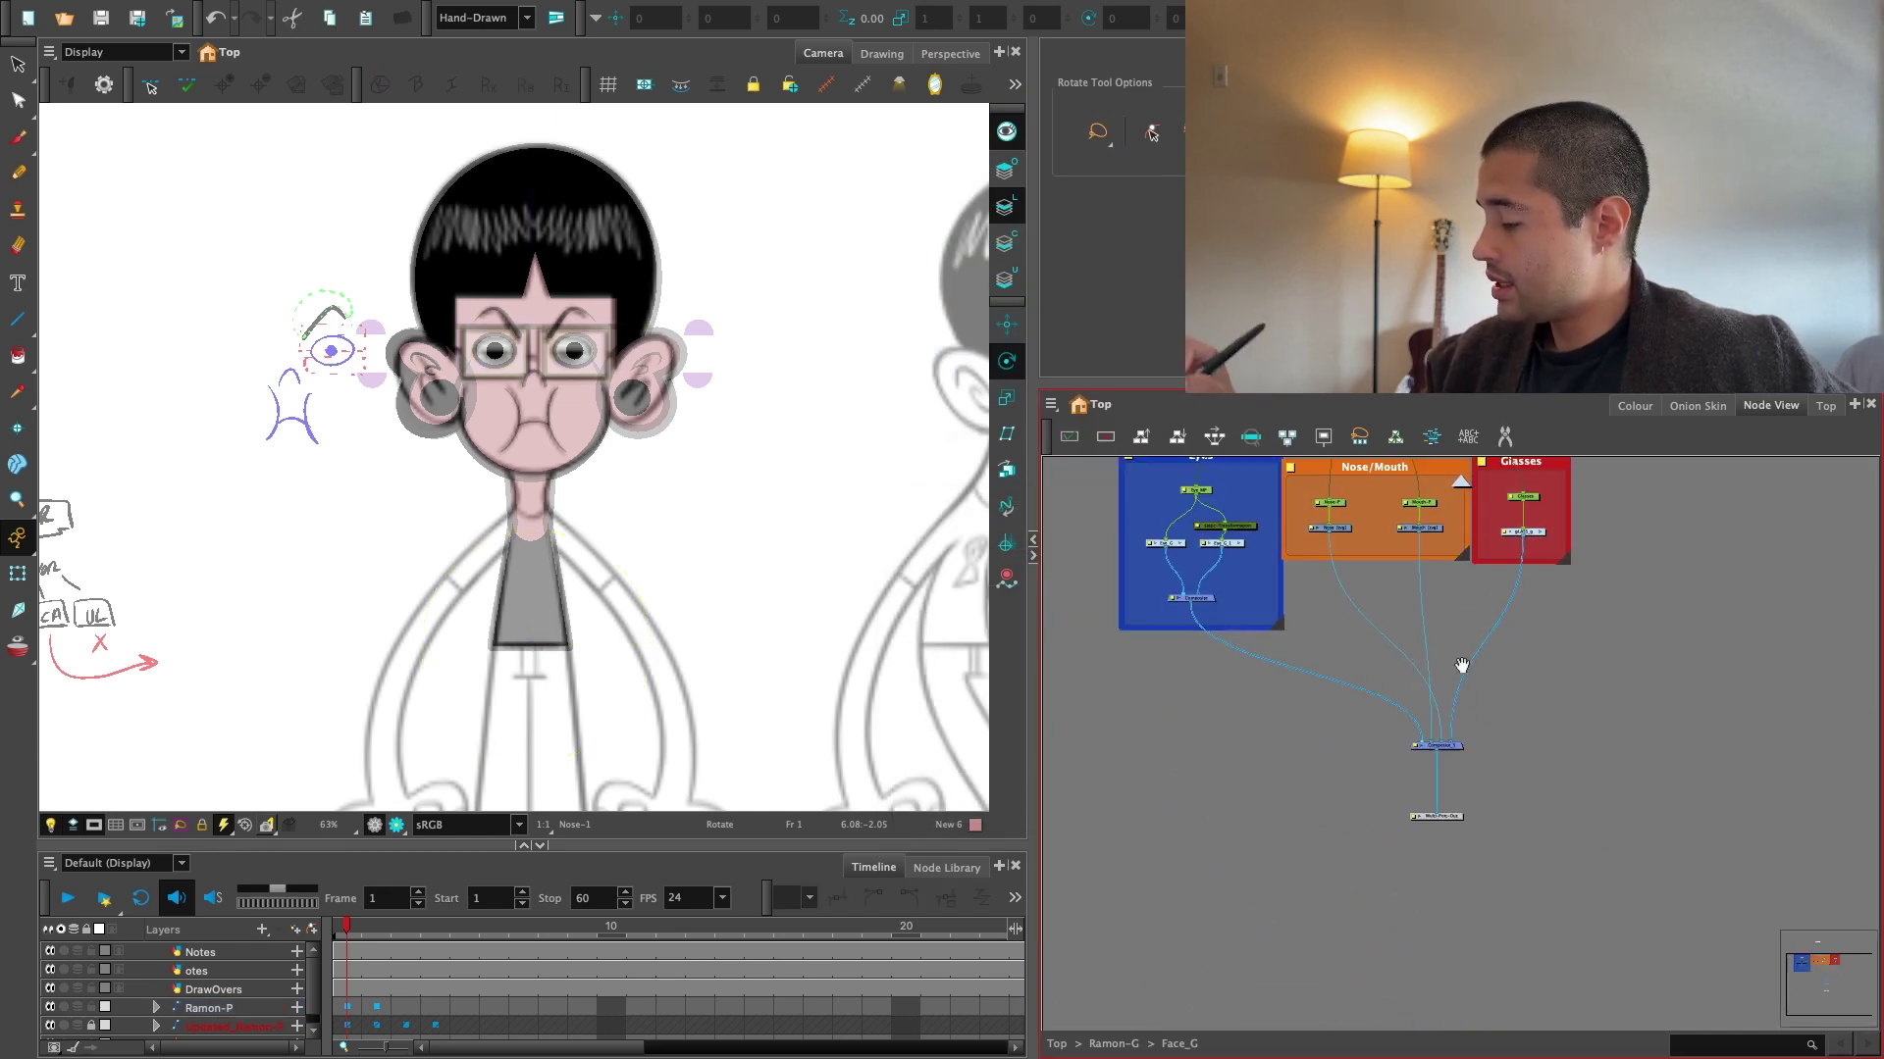
scroll(1513, 639, down, 1)
drag(1433, 551, 1418, 704)
scroll(1409, 687, up, 1)
click(1461, 481)
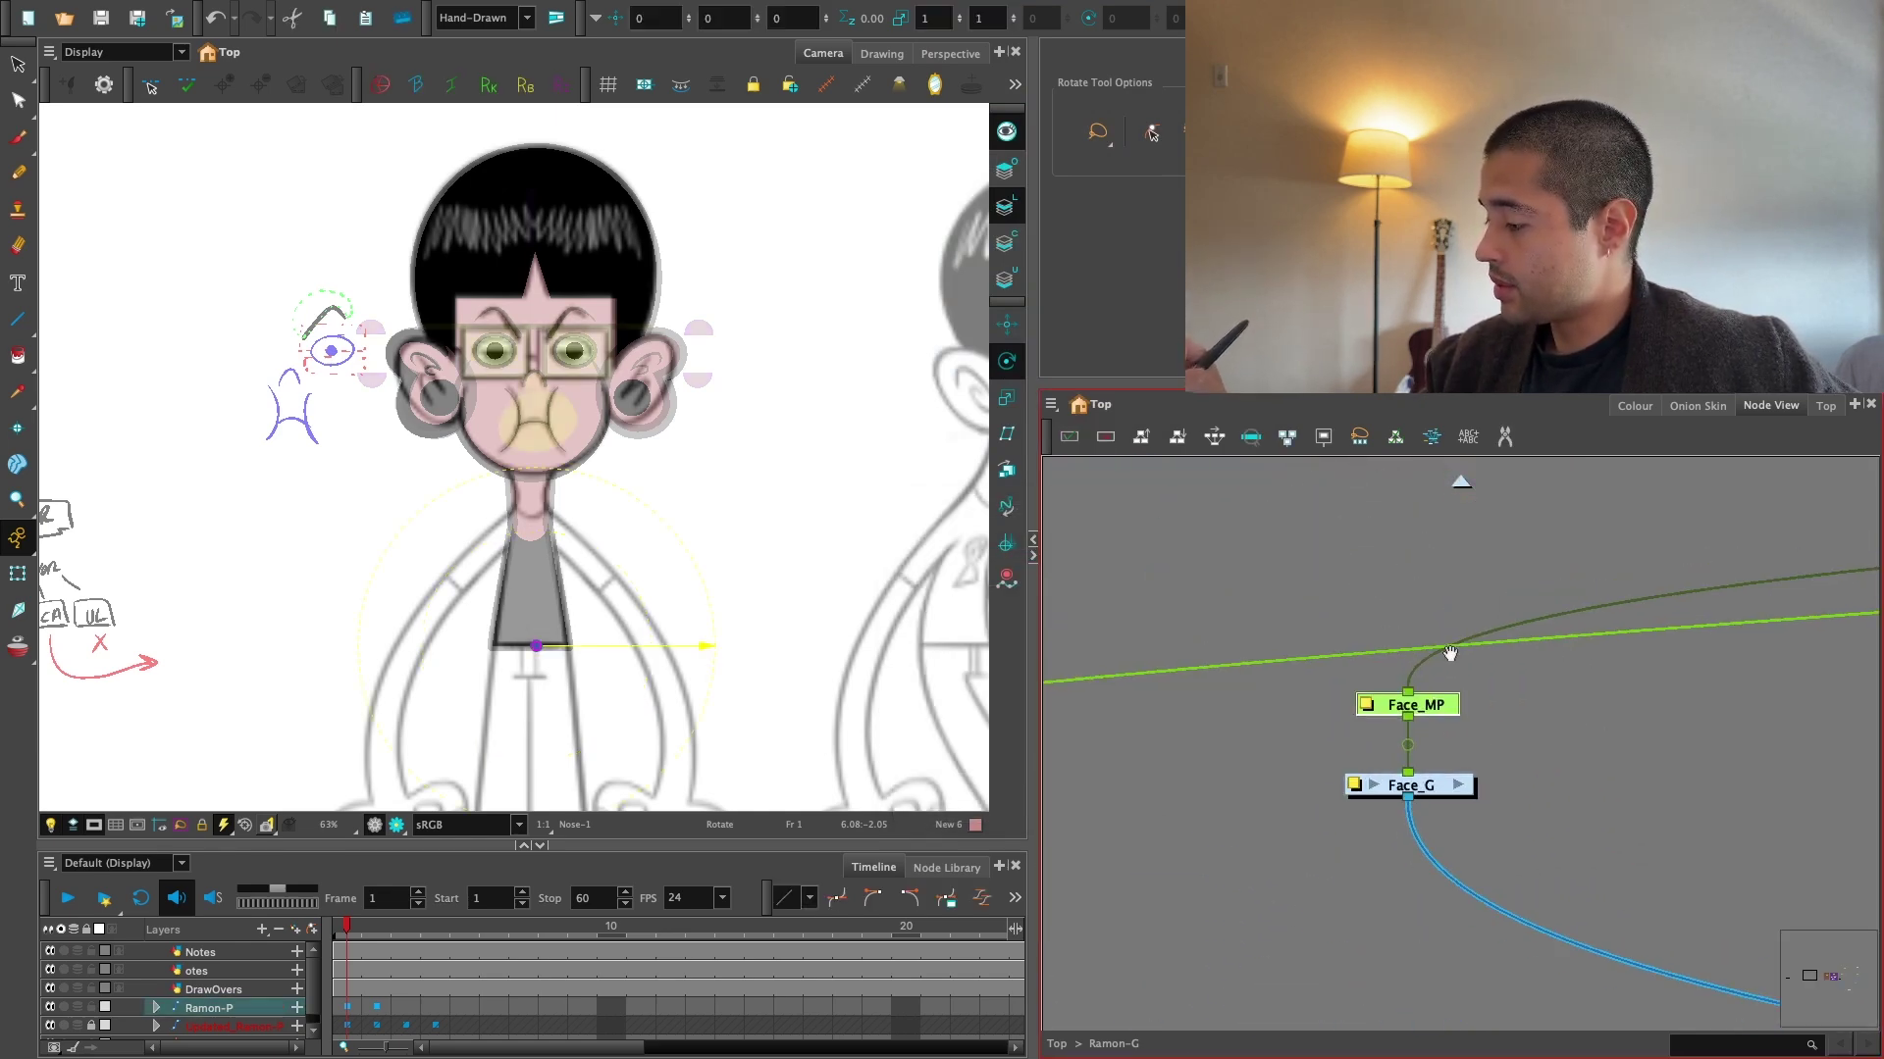
scroll(1450, 654, down, 2)
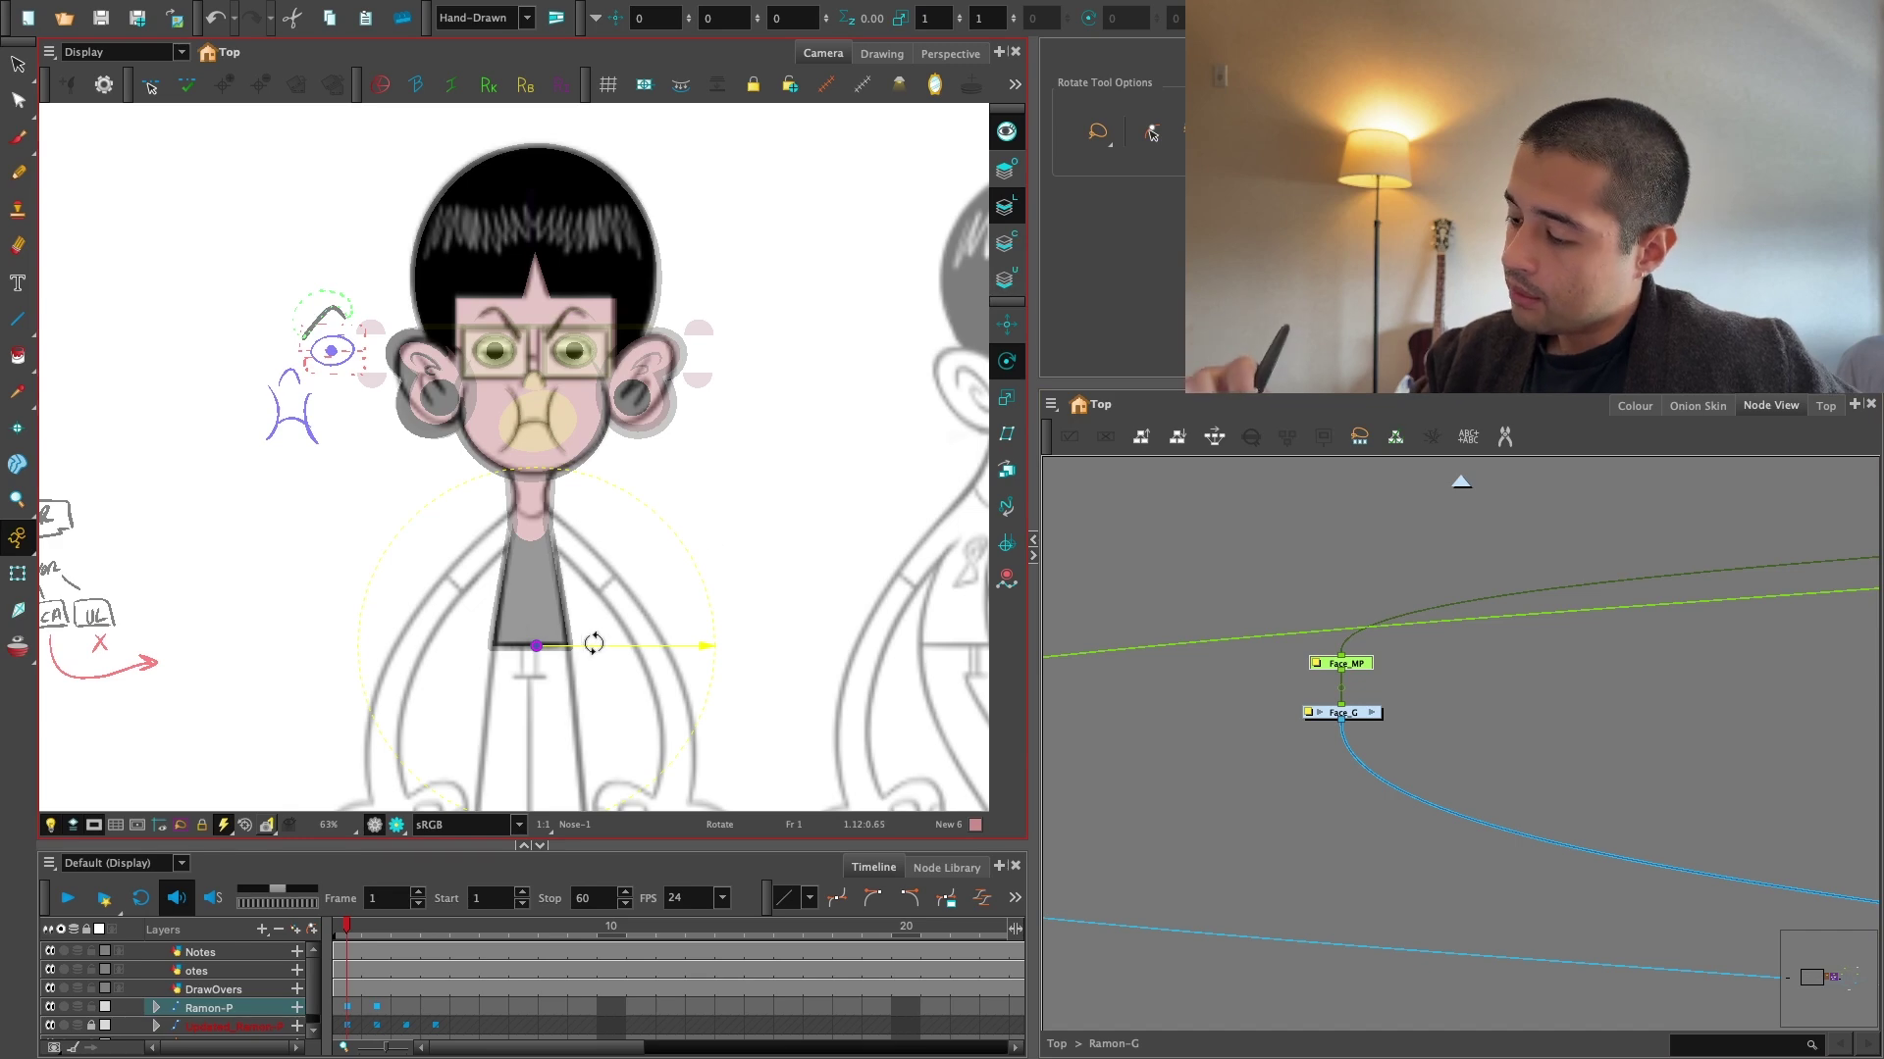
Try moving the whole face sideways through the Face_MP peg with the Translate tool.
key(2)
click(1006, 324)
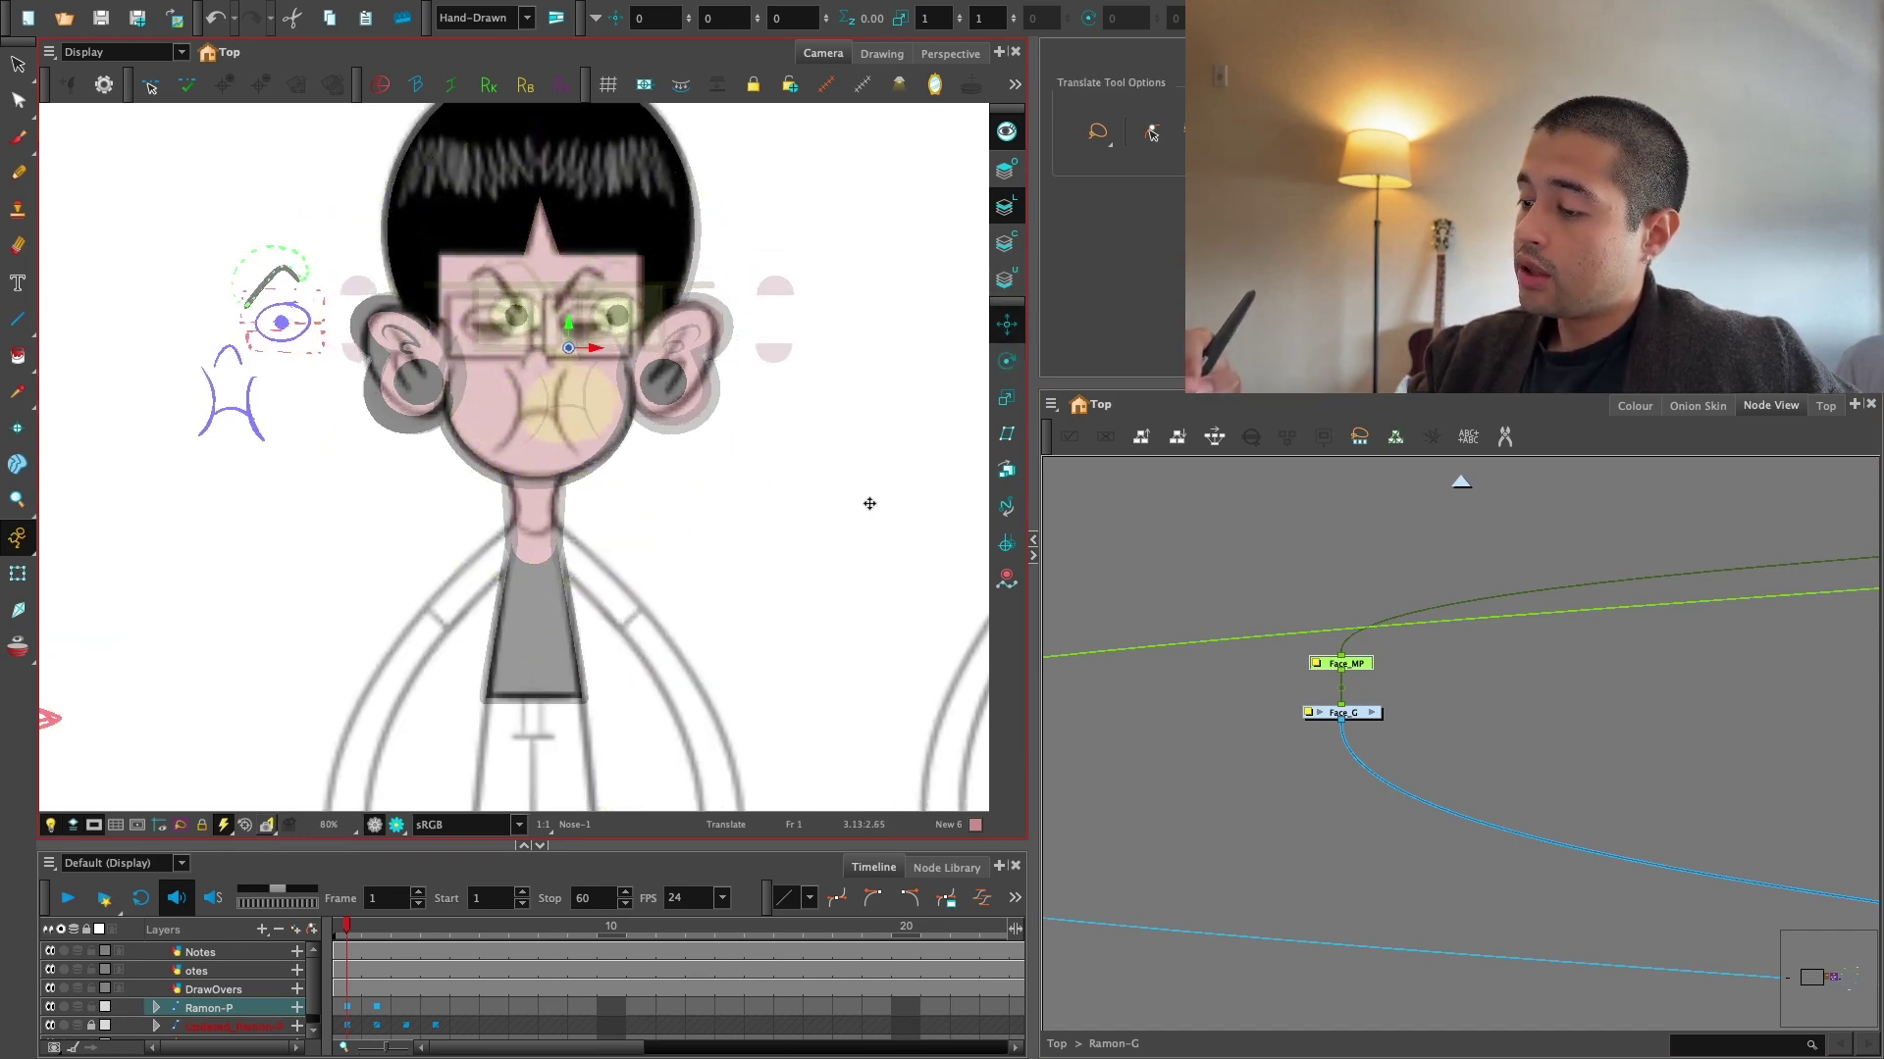
mouse_move(869, 504)
mouse_down()
mouse_move(807, 429)
mouse_move(874, 495)
mouse_up()
key(ctrl+z)
Insert a backdrop around the Face_MP peg and the Face_G group and size it to frame both nodes.
key(1)
key(1)
drag(1501, 730, 1409, 789)
click(1051, 404)
mouse_move(1087, 497)
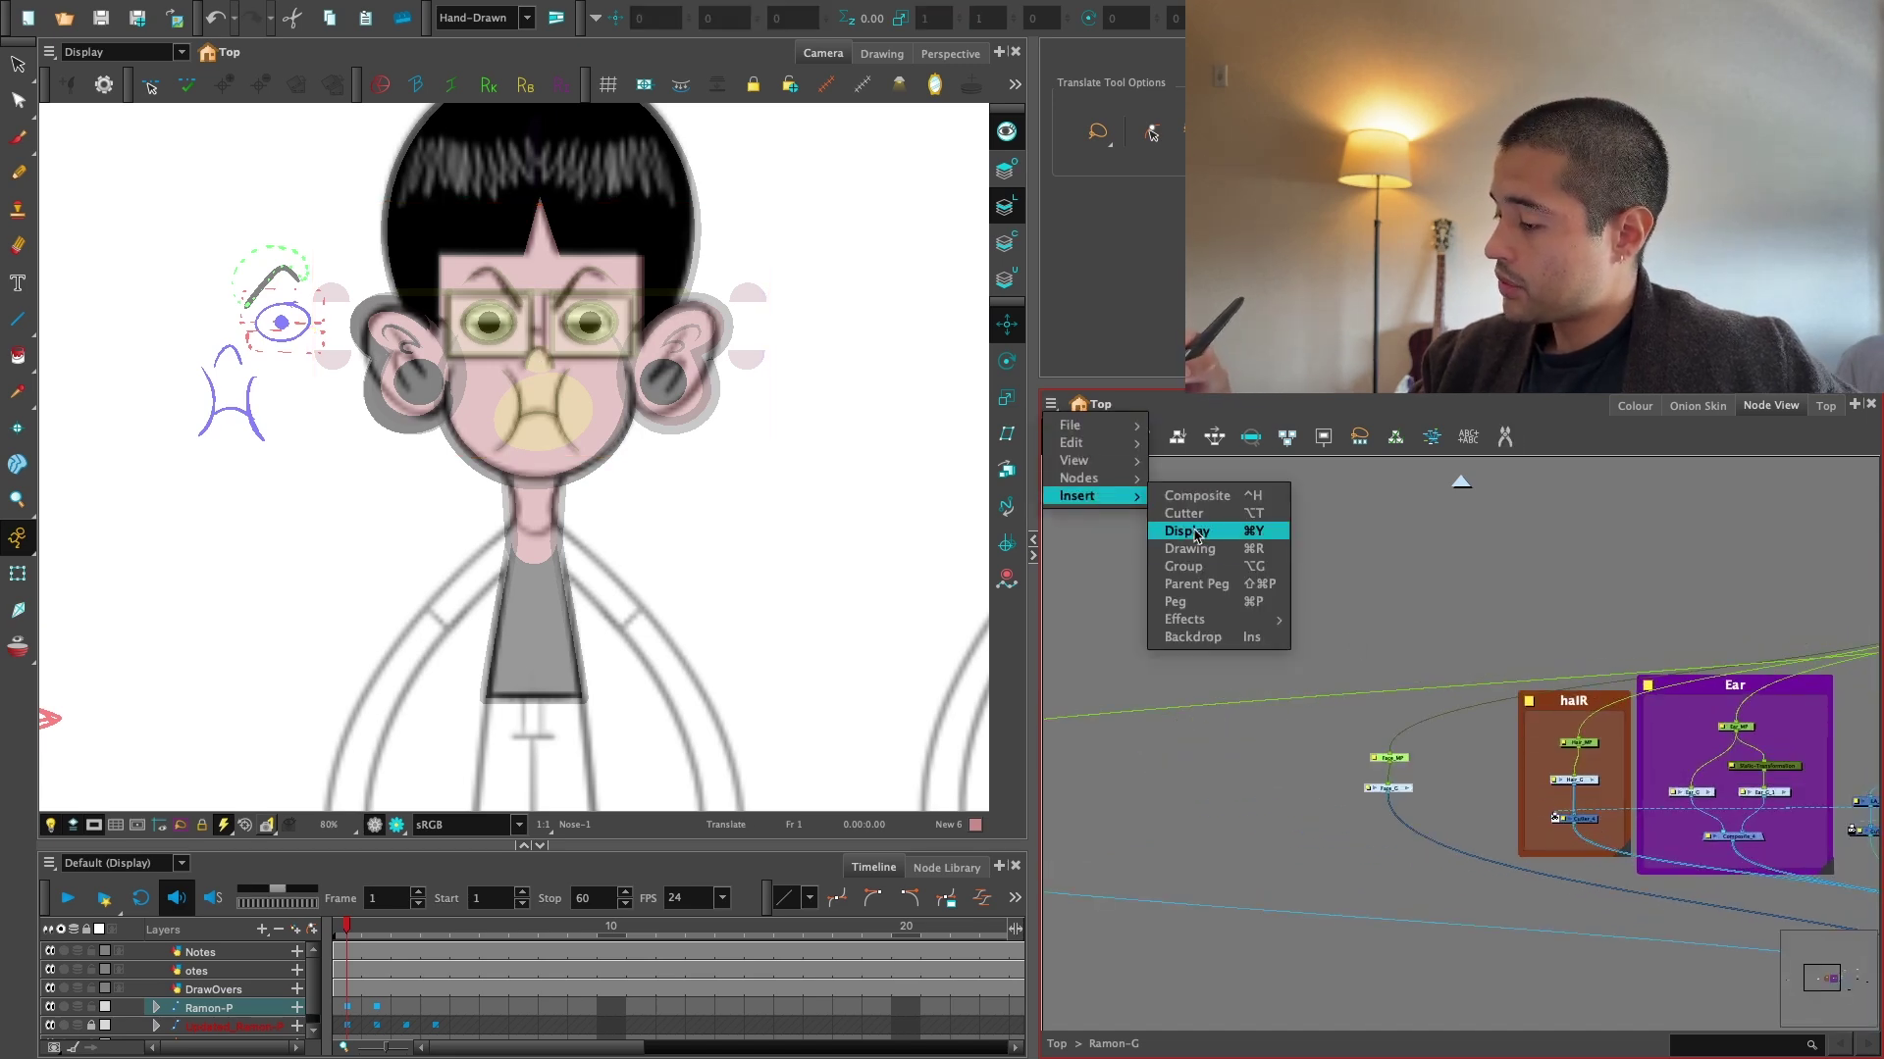
click(1202, 636)
key(2)
key(2)
key(2)
drag(1424, 867, 1449, 945)
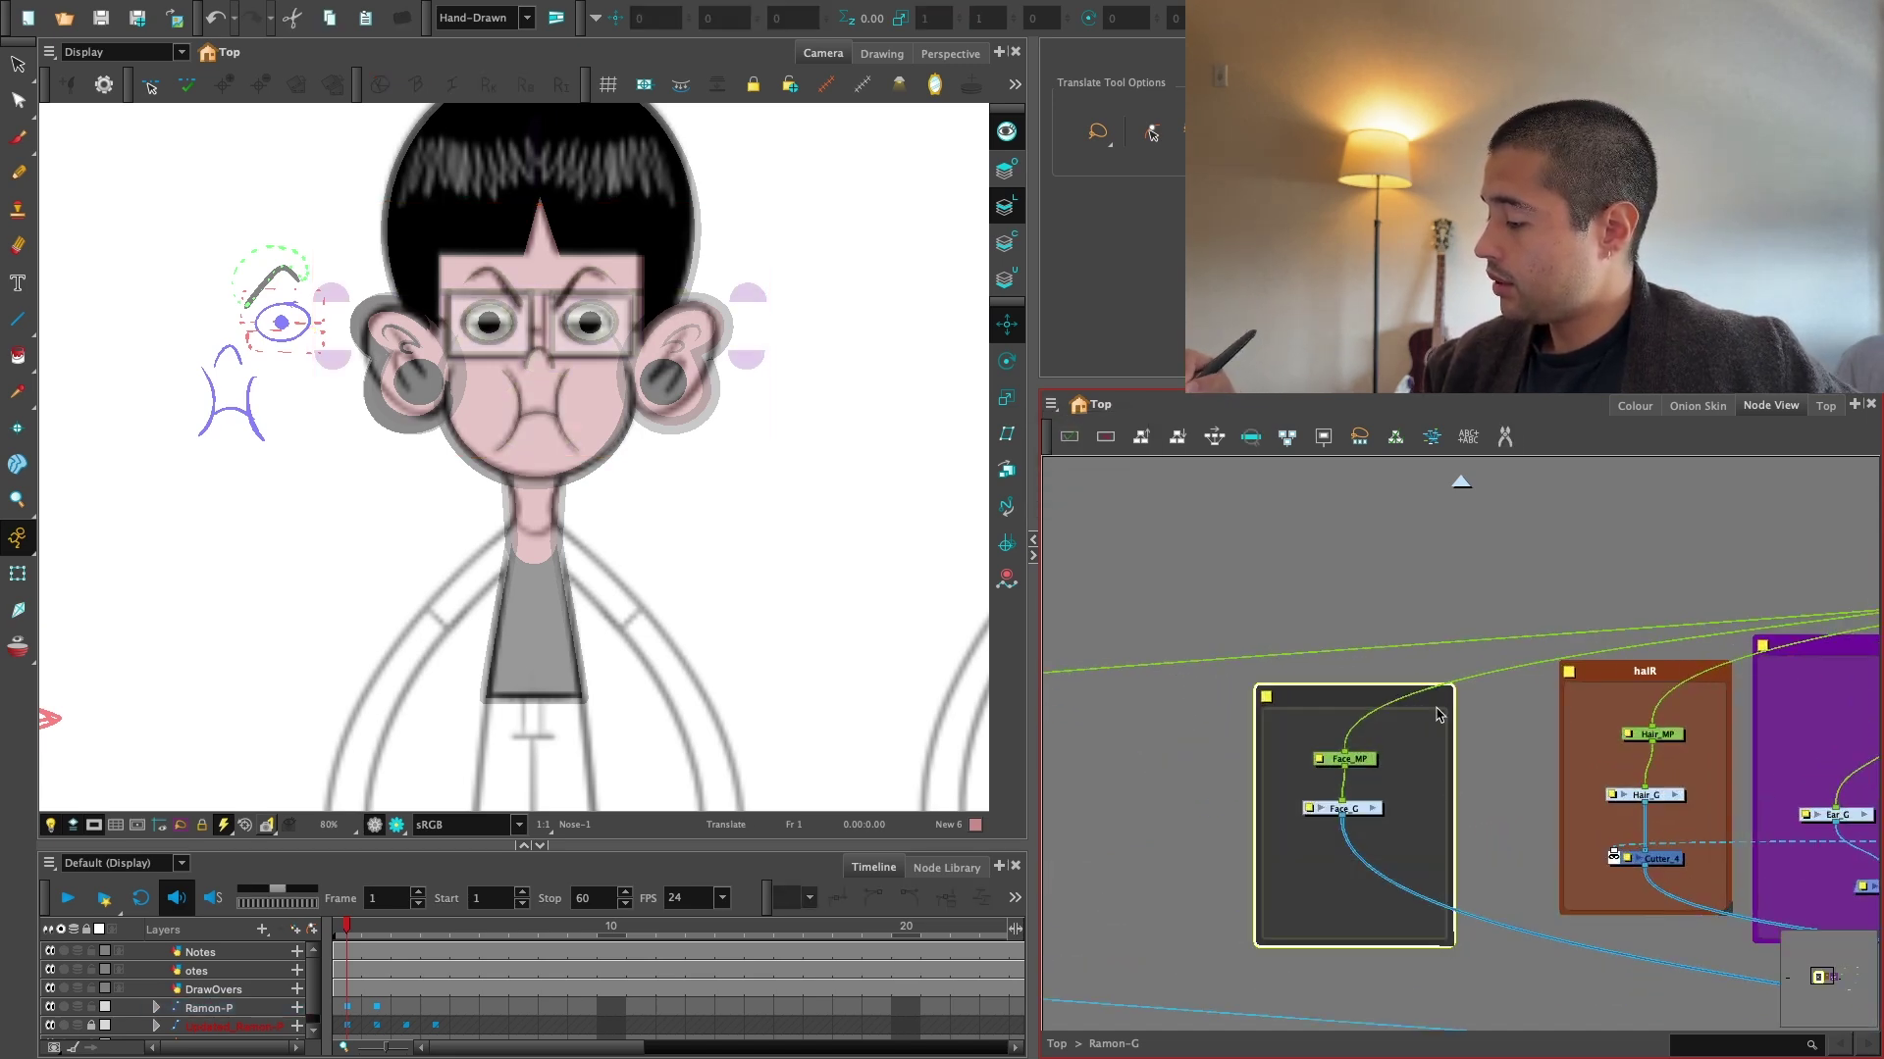
drag(1438, 702, 1456, 691)
Name the backdrop around the face nodes Face and colour it pink.
click(1283, 687)
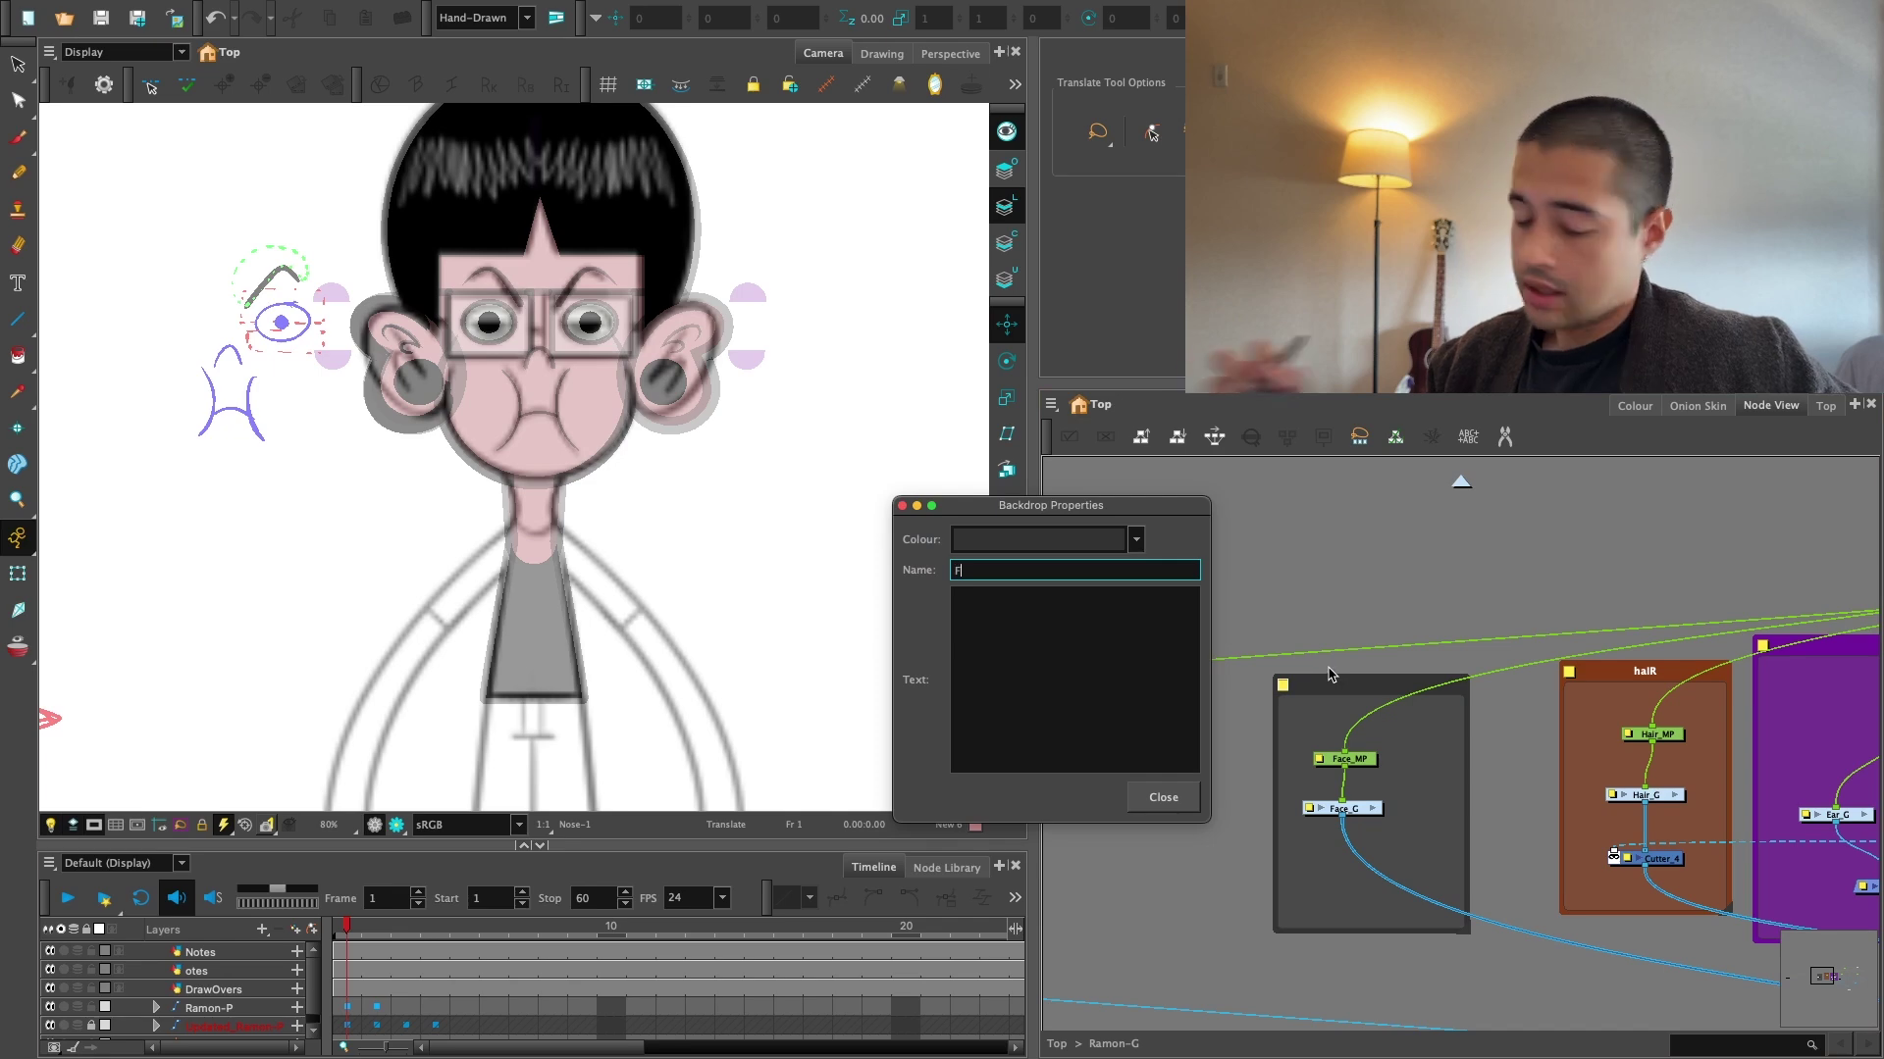
text(Face)
click(1136, 540)
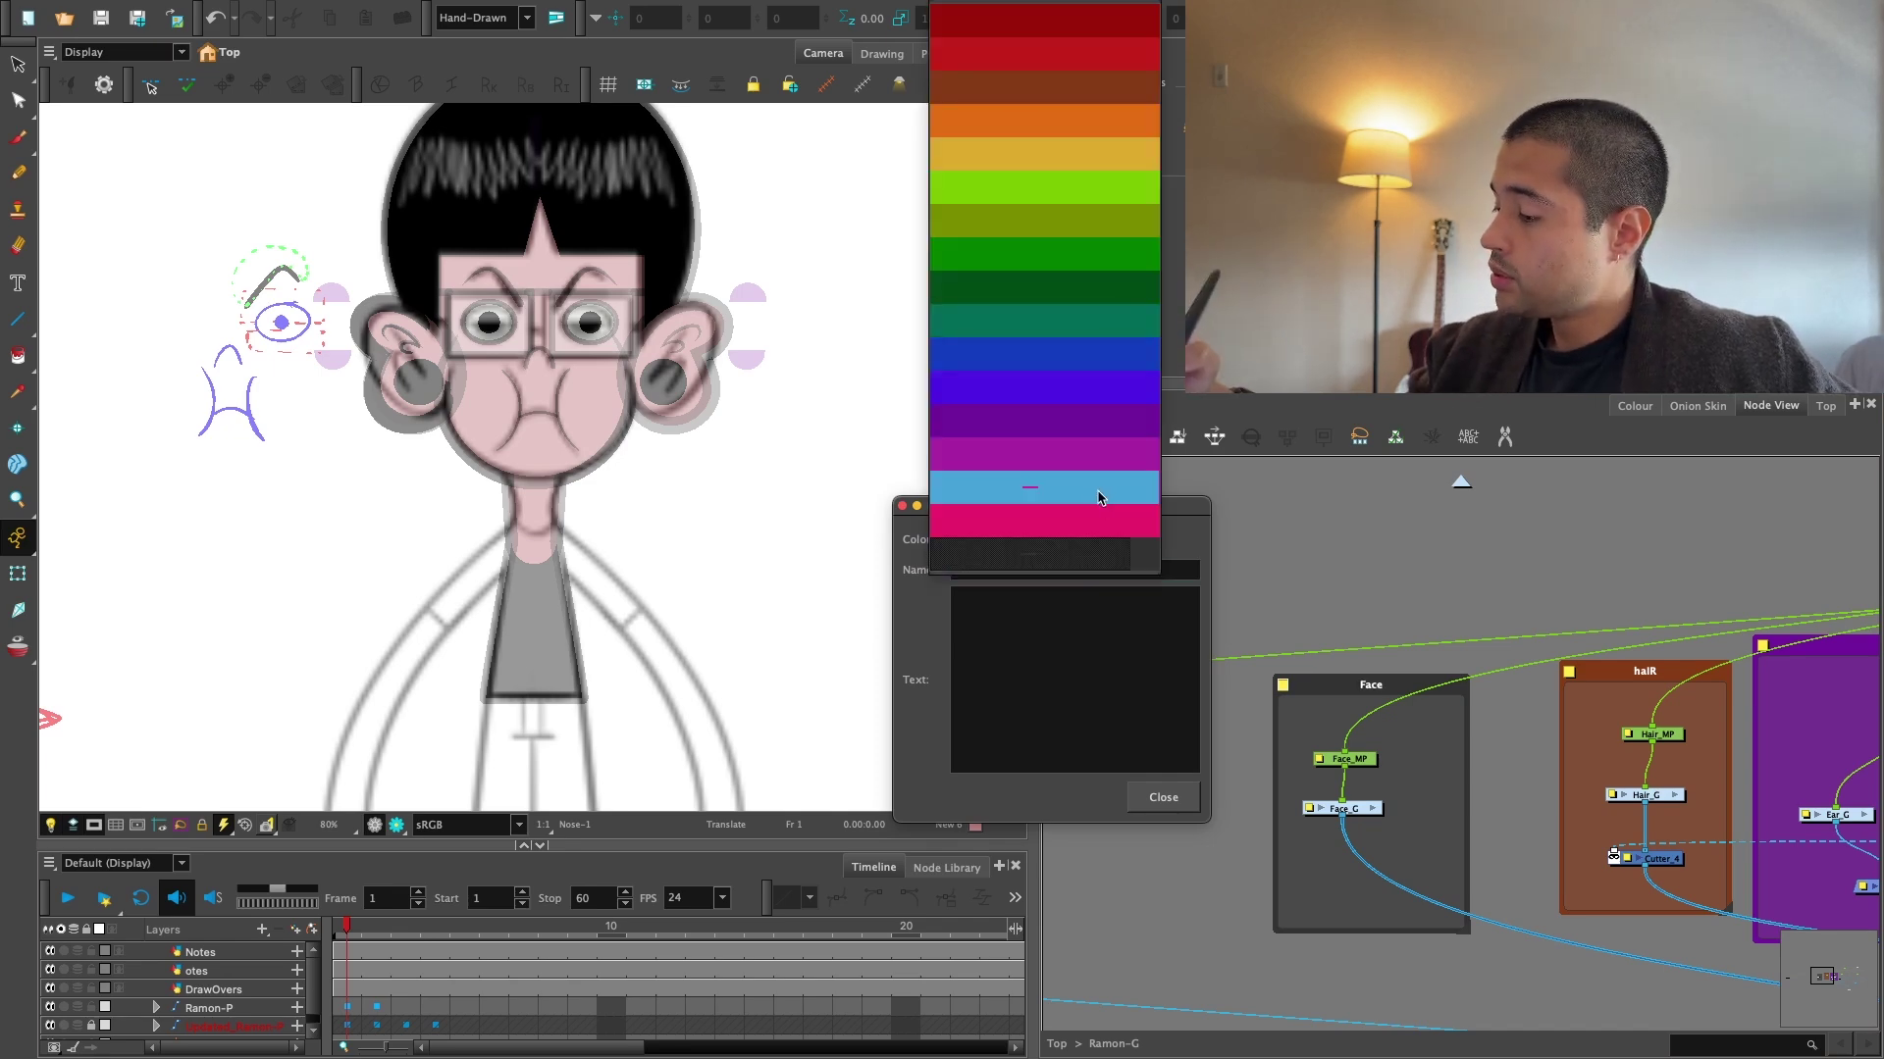
click(1134, 488)
click(1164, 796)
Insert a Composite node beneath Face_G within the Face backdrop and line up the peg, group and composite vertically.
key(2)
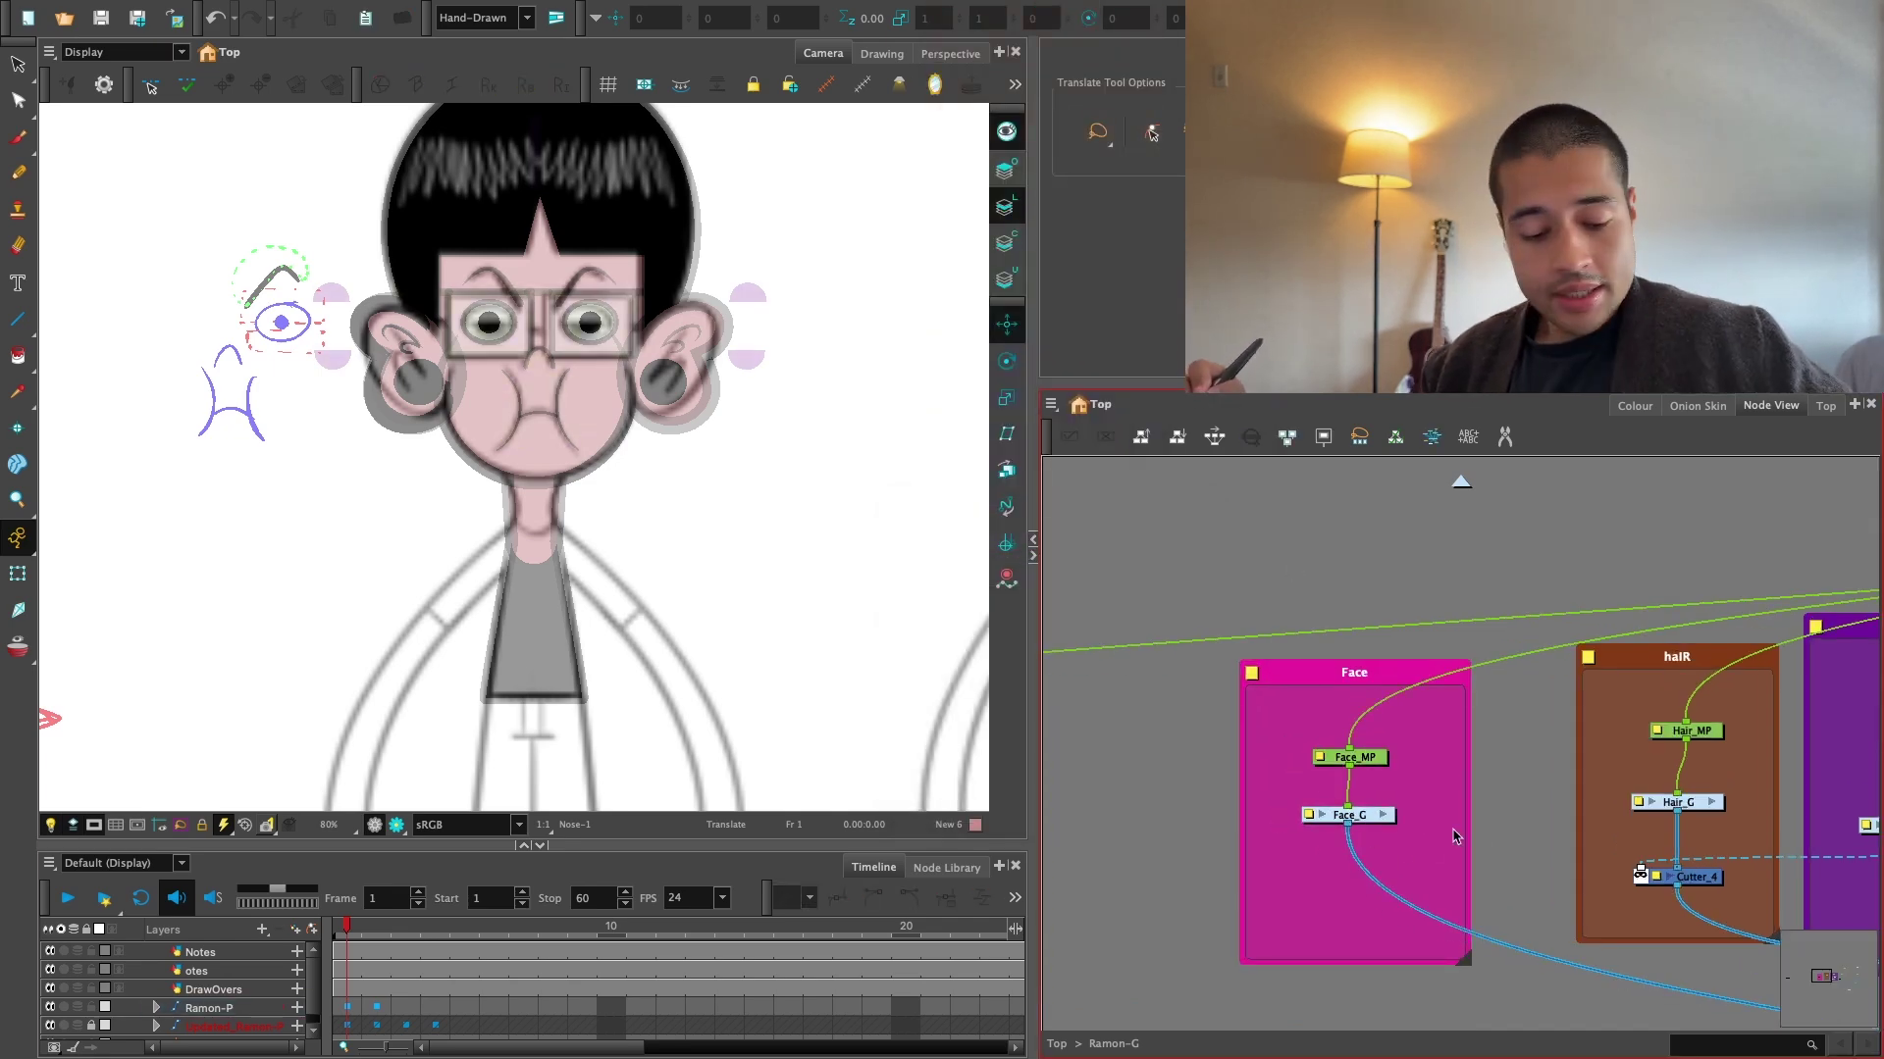
drag(1598, 840, 1409, 888)
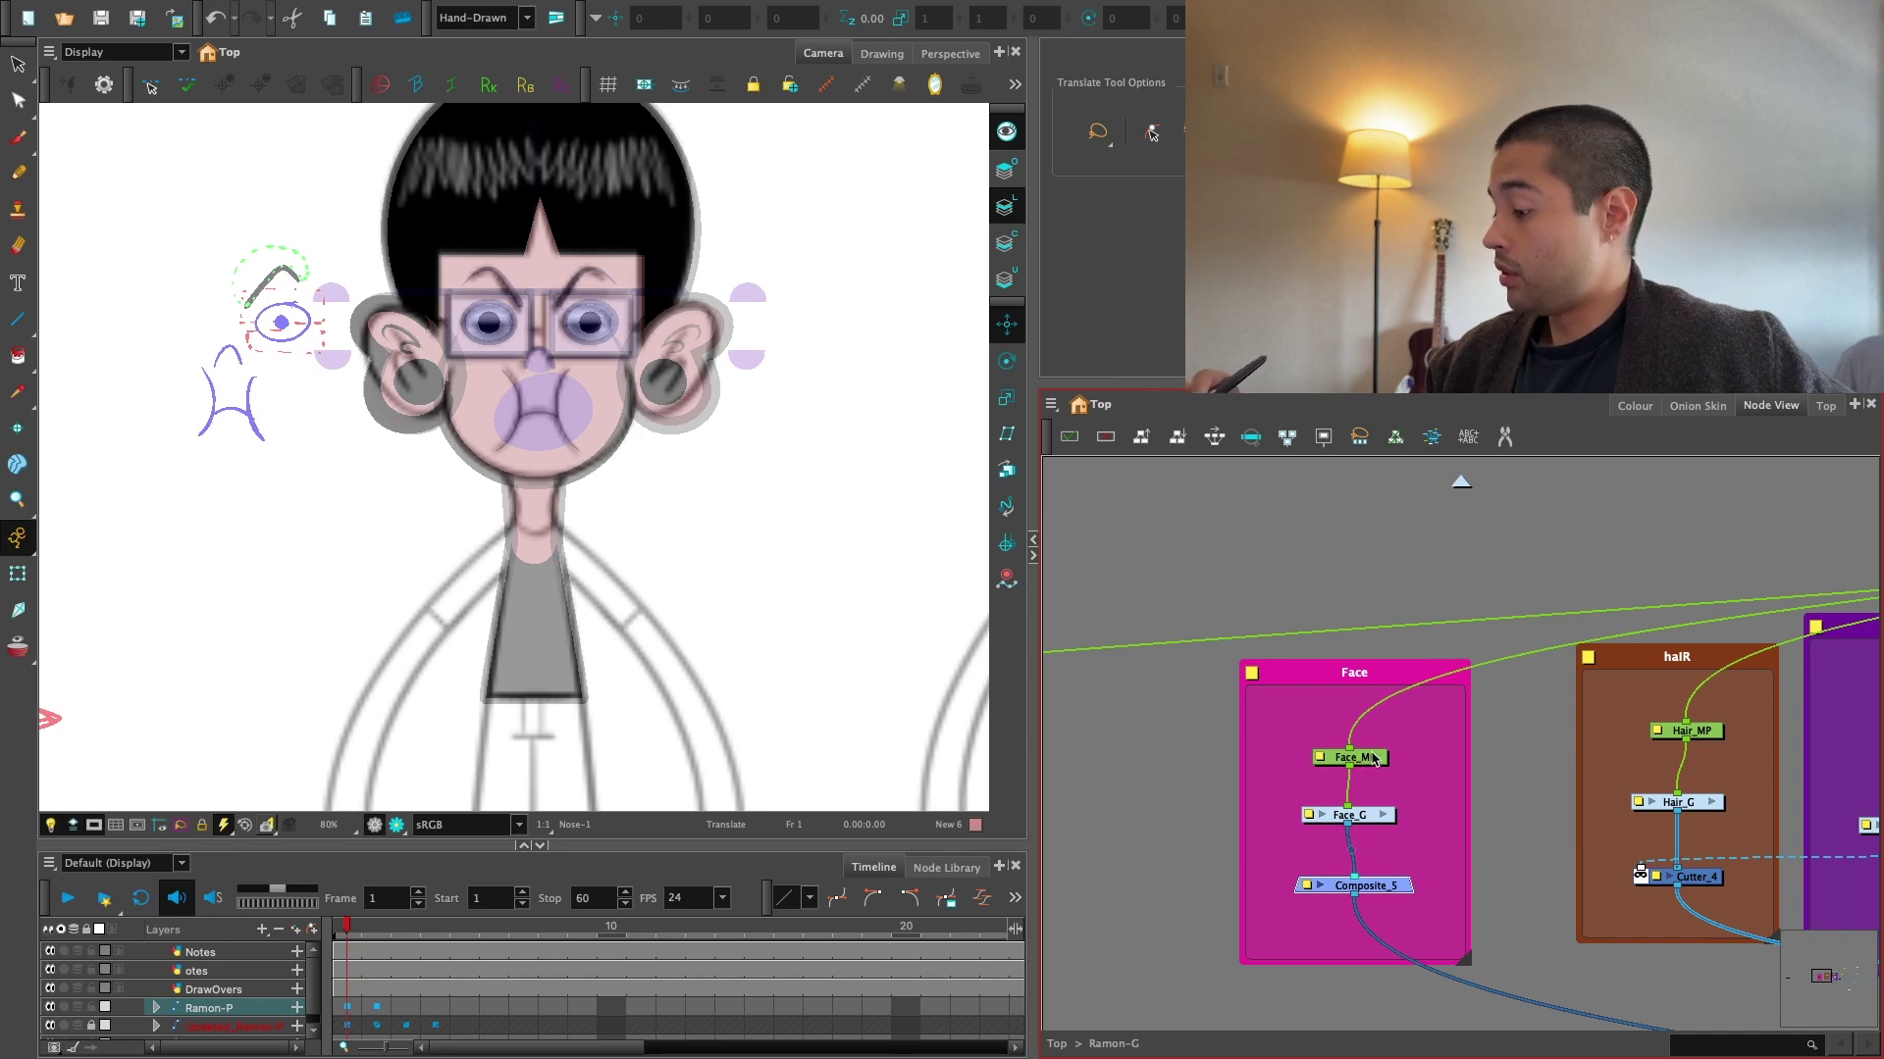
drag(1373, 758, 1372, 758)
drag(1386, 885, 1380, 883)
click(1417, 864)
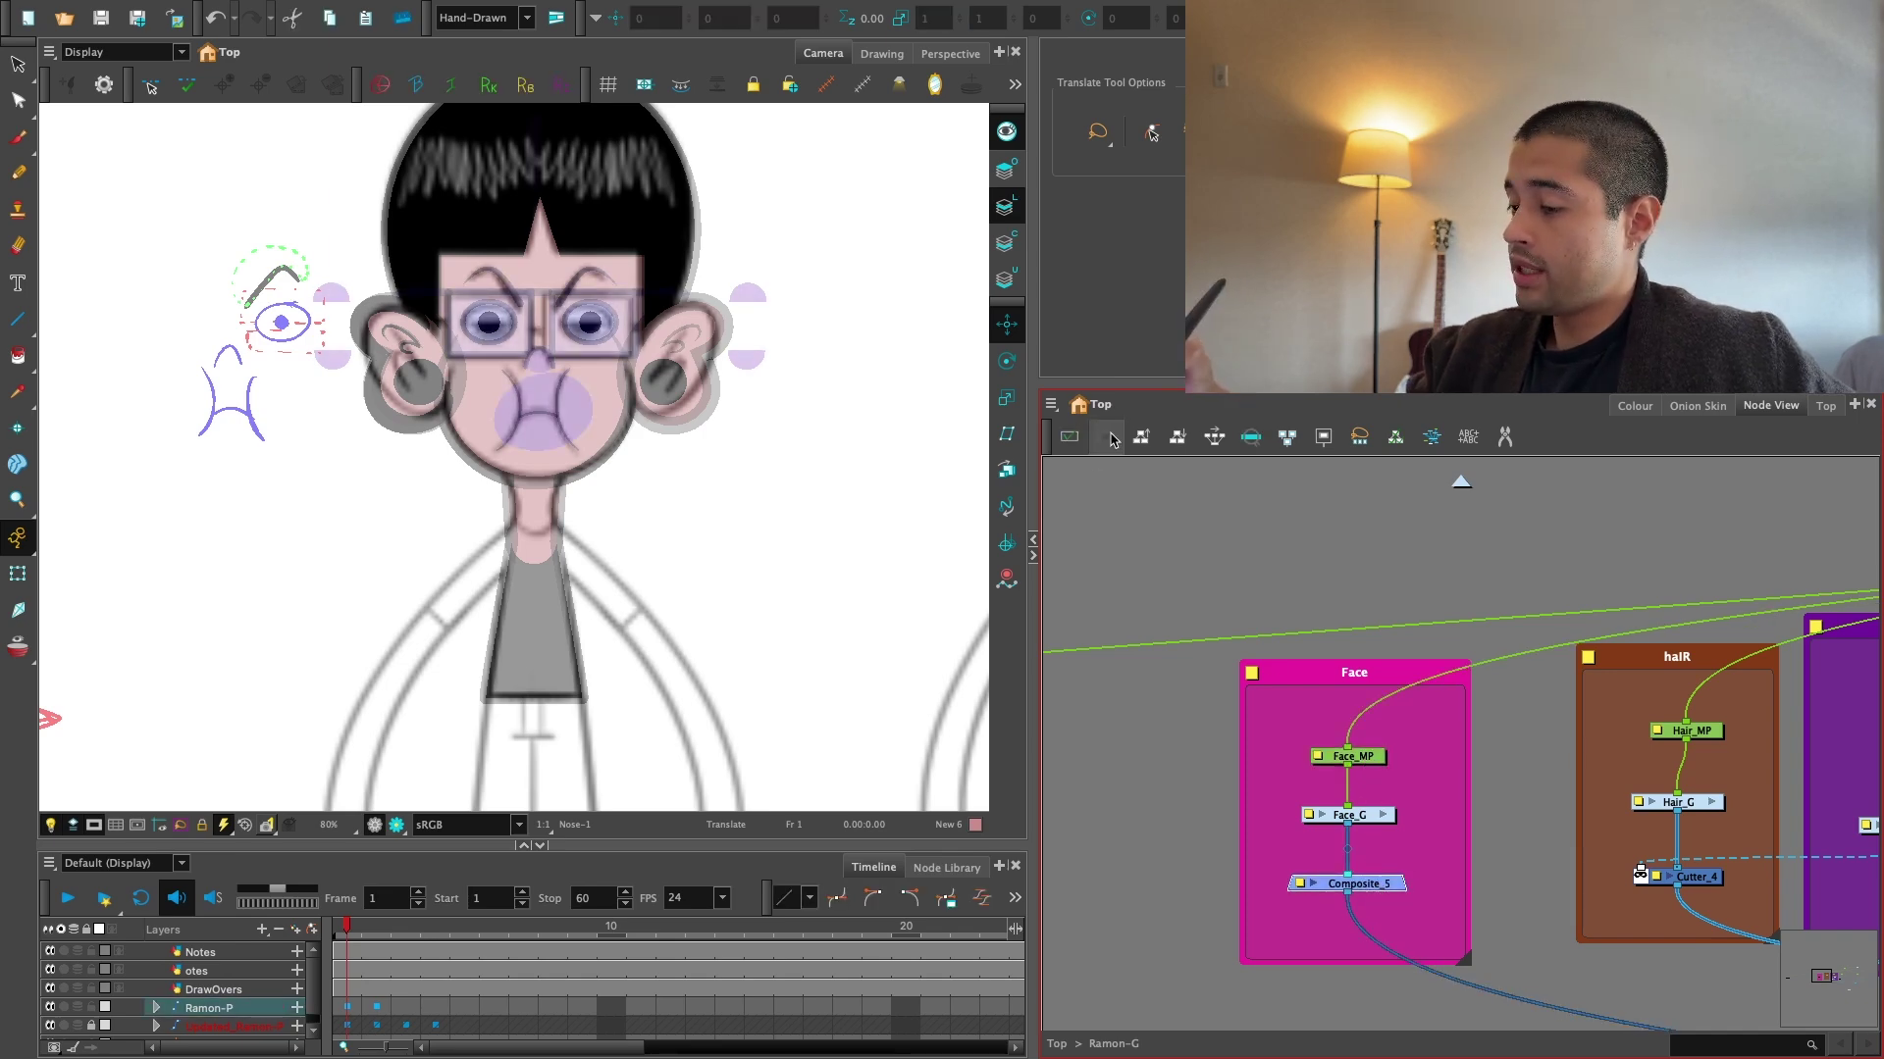
click(1112, 438)
key(ctrl+z)
Try moving one upper eyelid control slightly downward with the Transform tool, then undo the move.
scroll(1459, 756, down, 2)
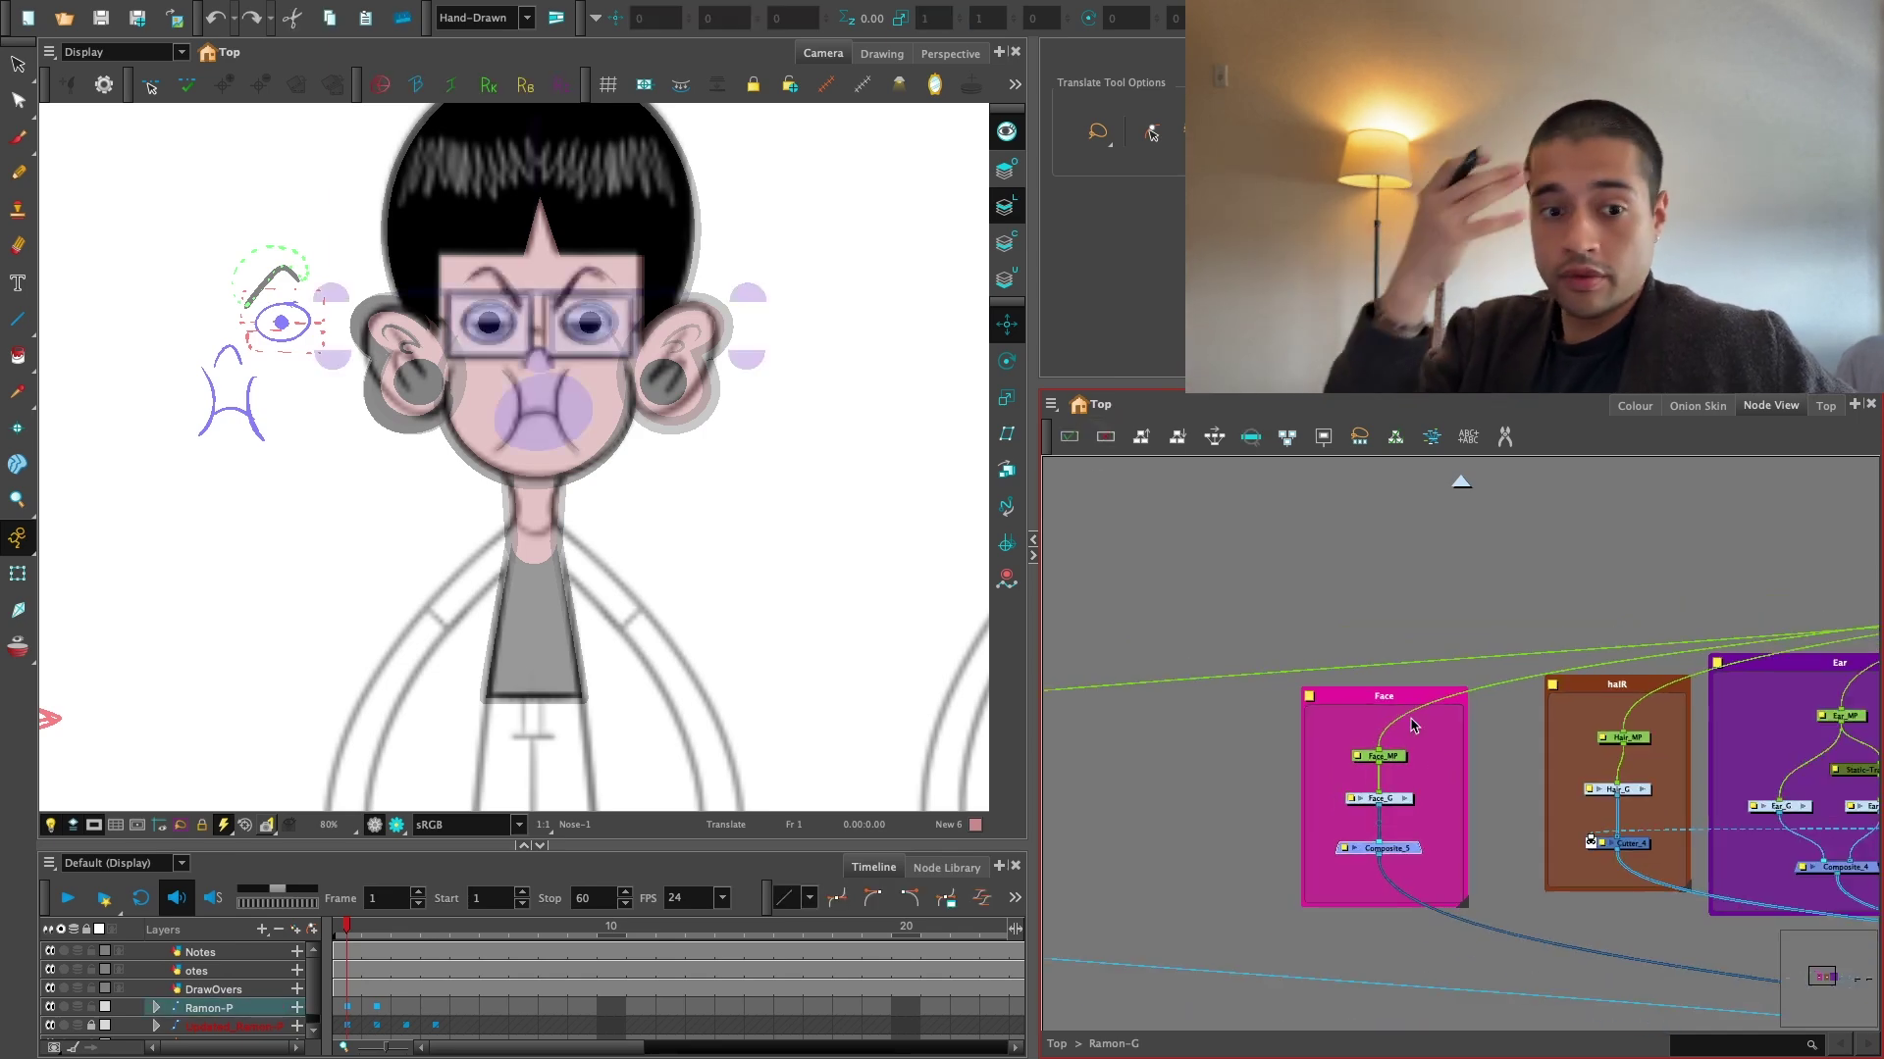
scroll(1466, 718, down, 1)
drag(1456, 553, 1323, 578)
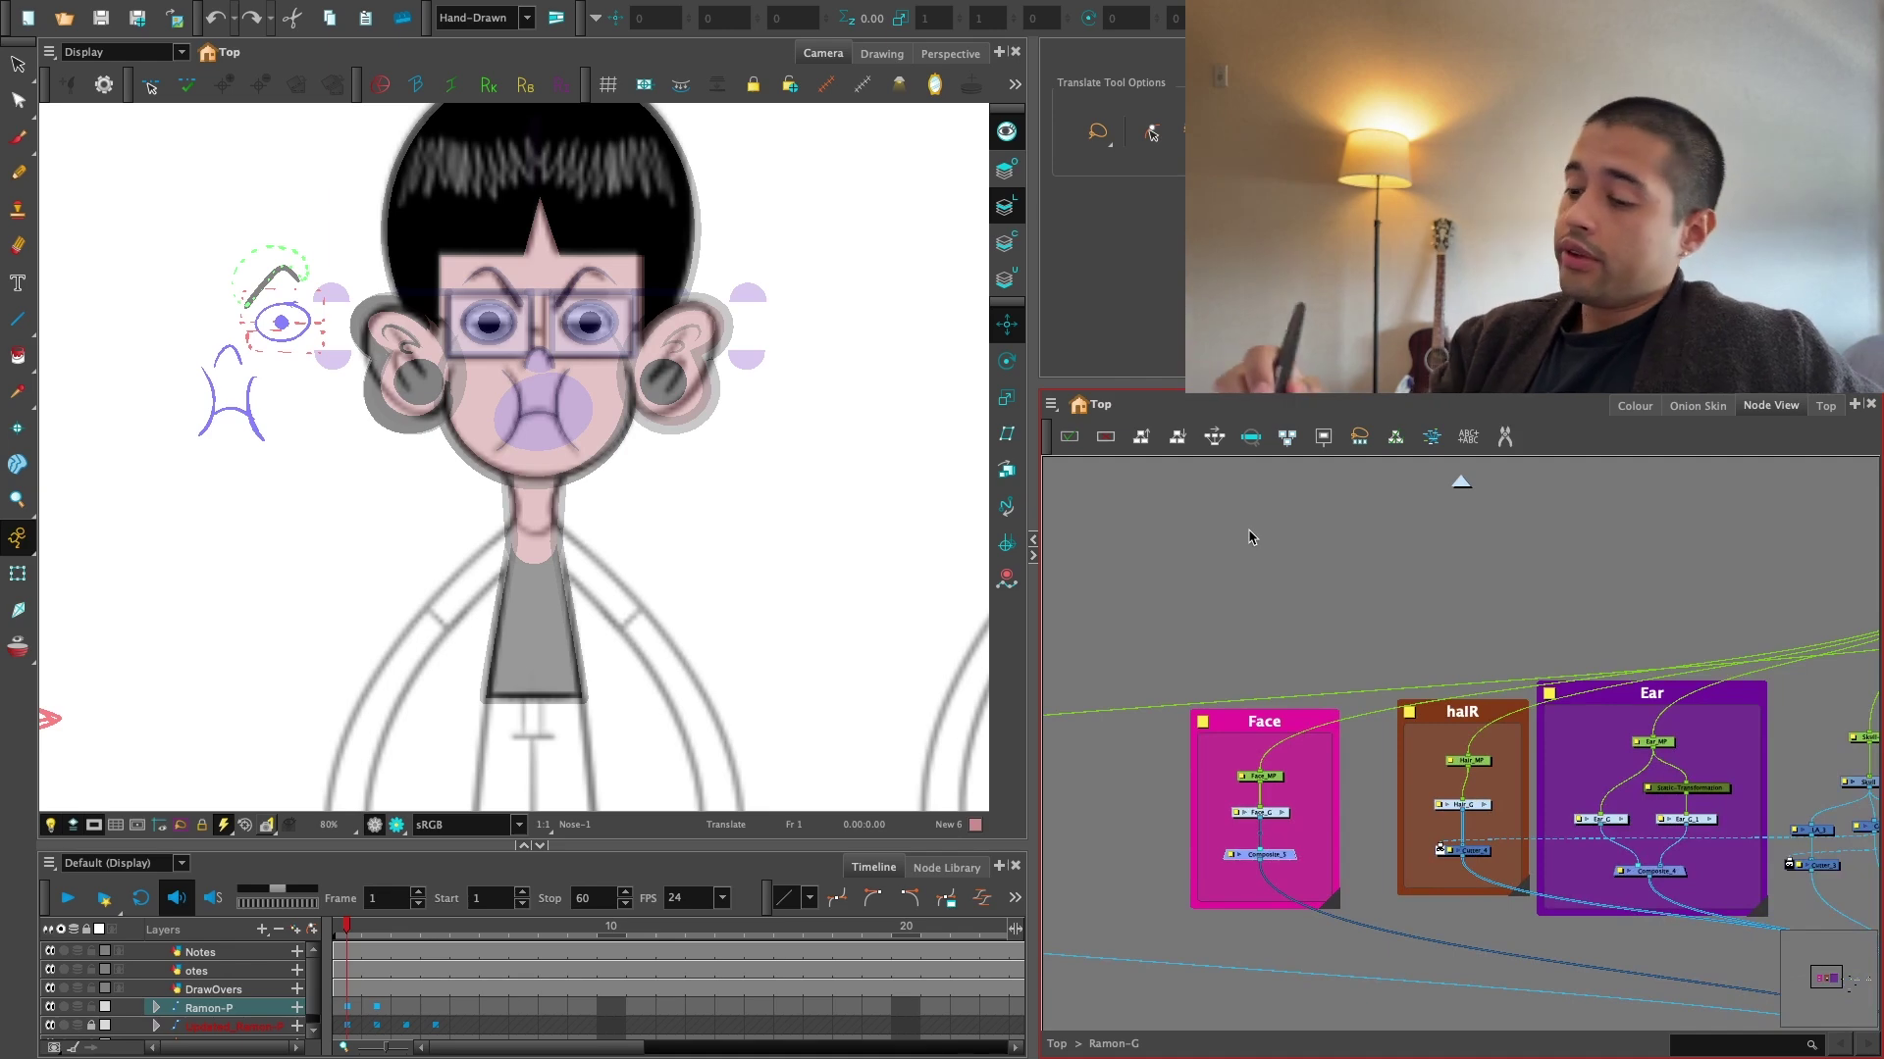
click(18, 578)
key(2)
key(2)
drag(714, 456, 820, 660)
click(820, 660)
click(874, 407)
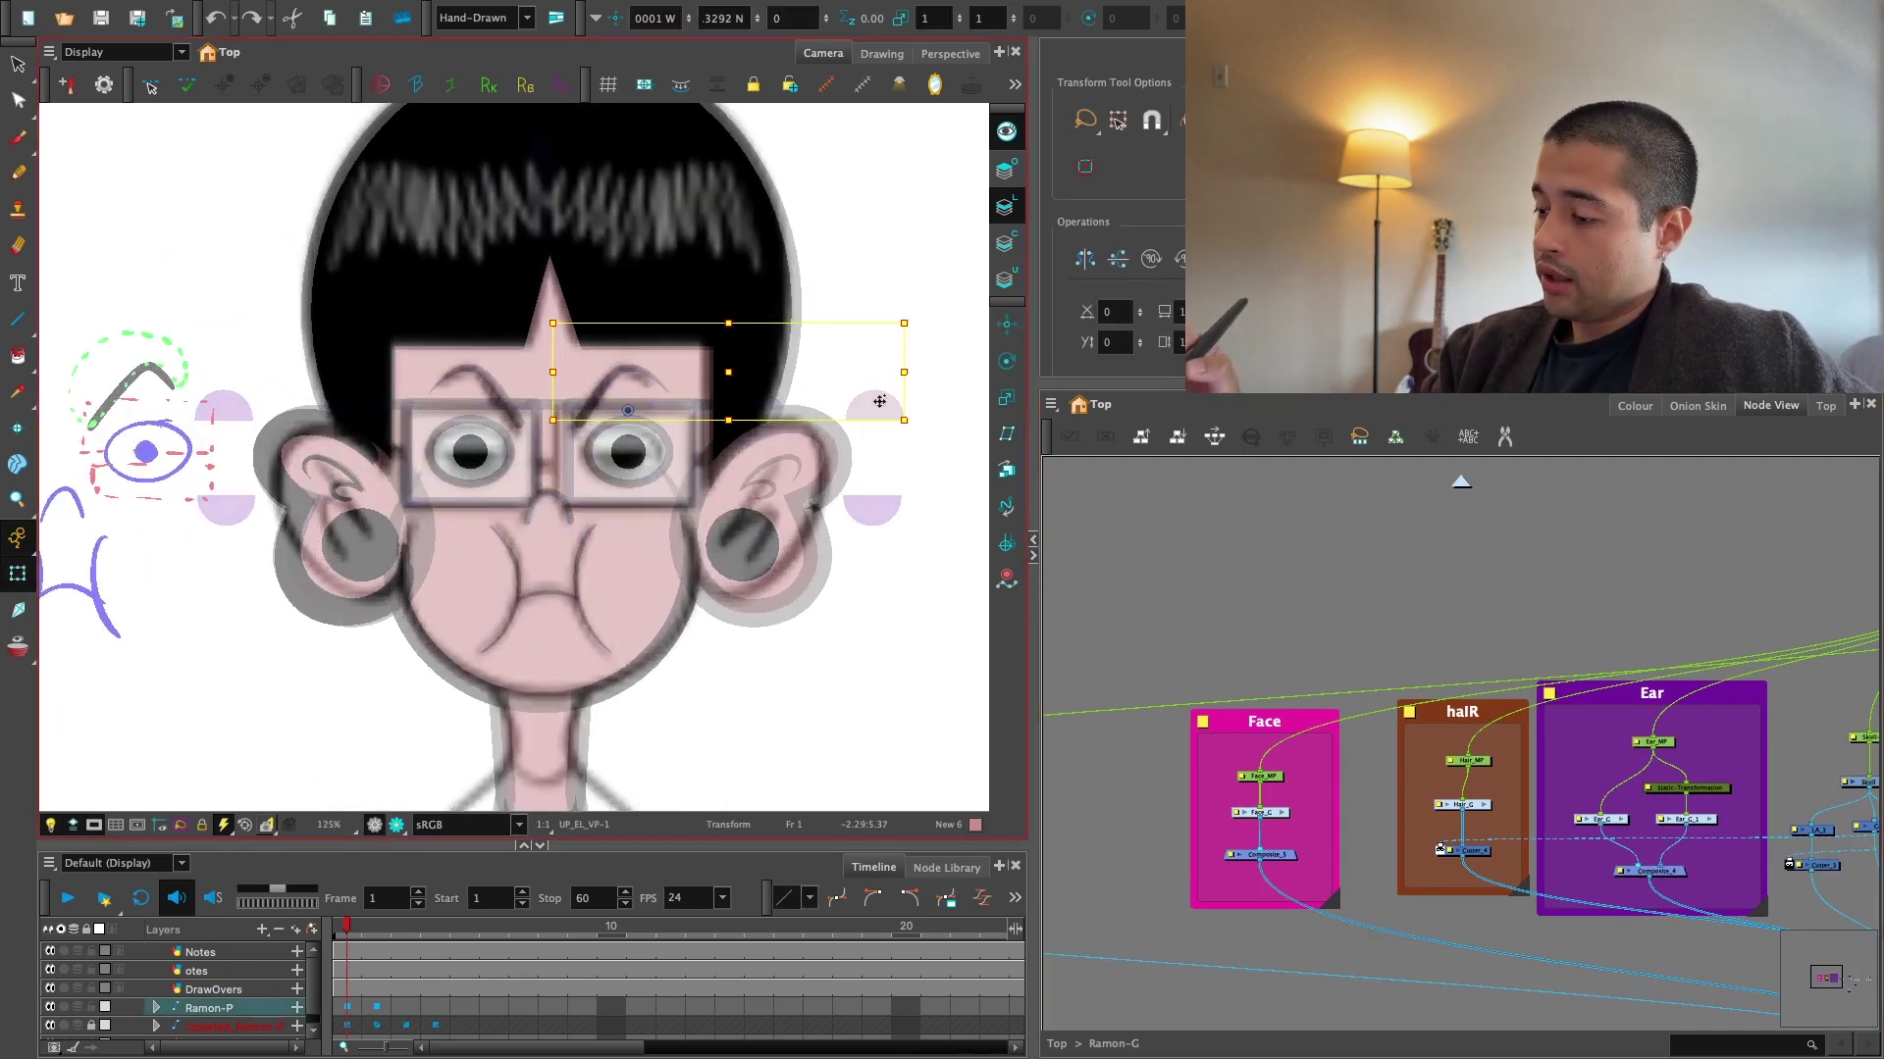
mouse_move(874, 405)
mouse_down()
mouse_move(873, 478)
mouse_move(875, 417)
mouse_up()
key(ctrl+z)
Examine the assembled head against the reference drawing, both close up and with the surrounding sketches in view.
click(1148, 539)
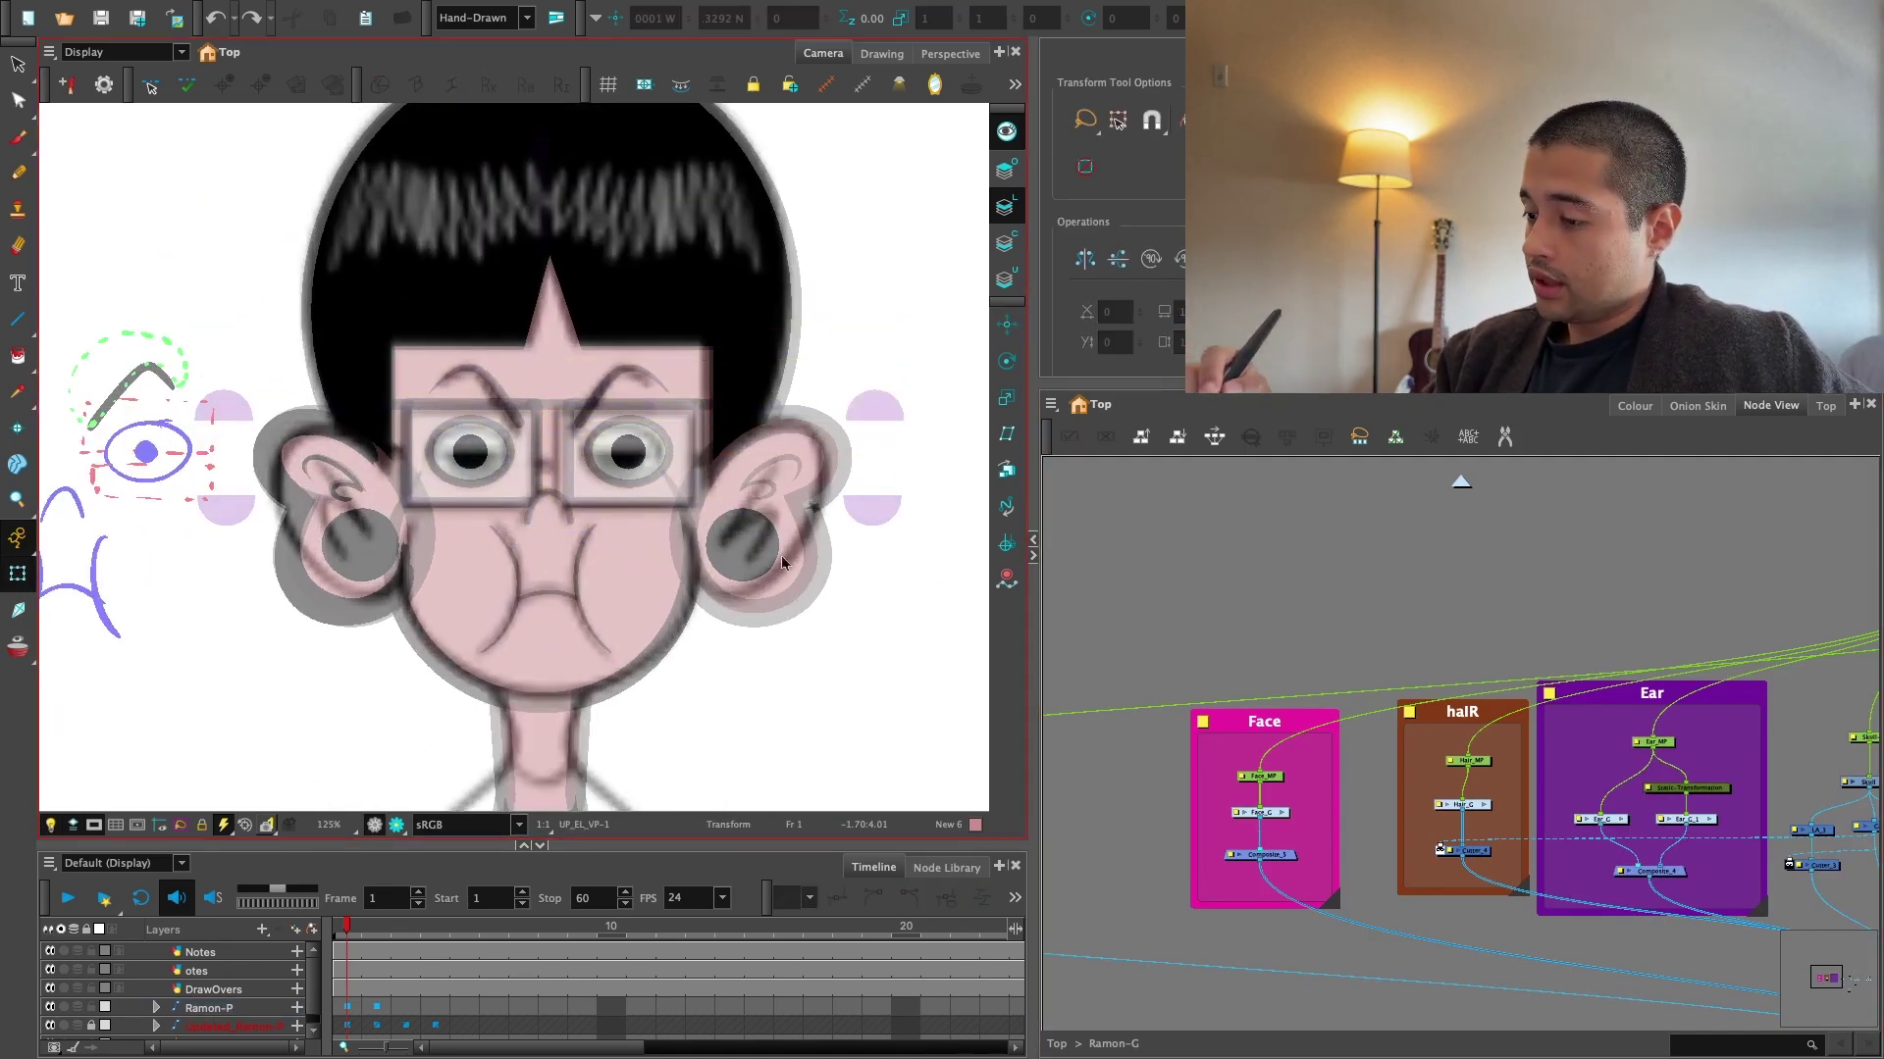
drag(711, 470, 702, 468)
key(2)
click(616, 357)
click(1208, 578)
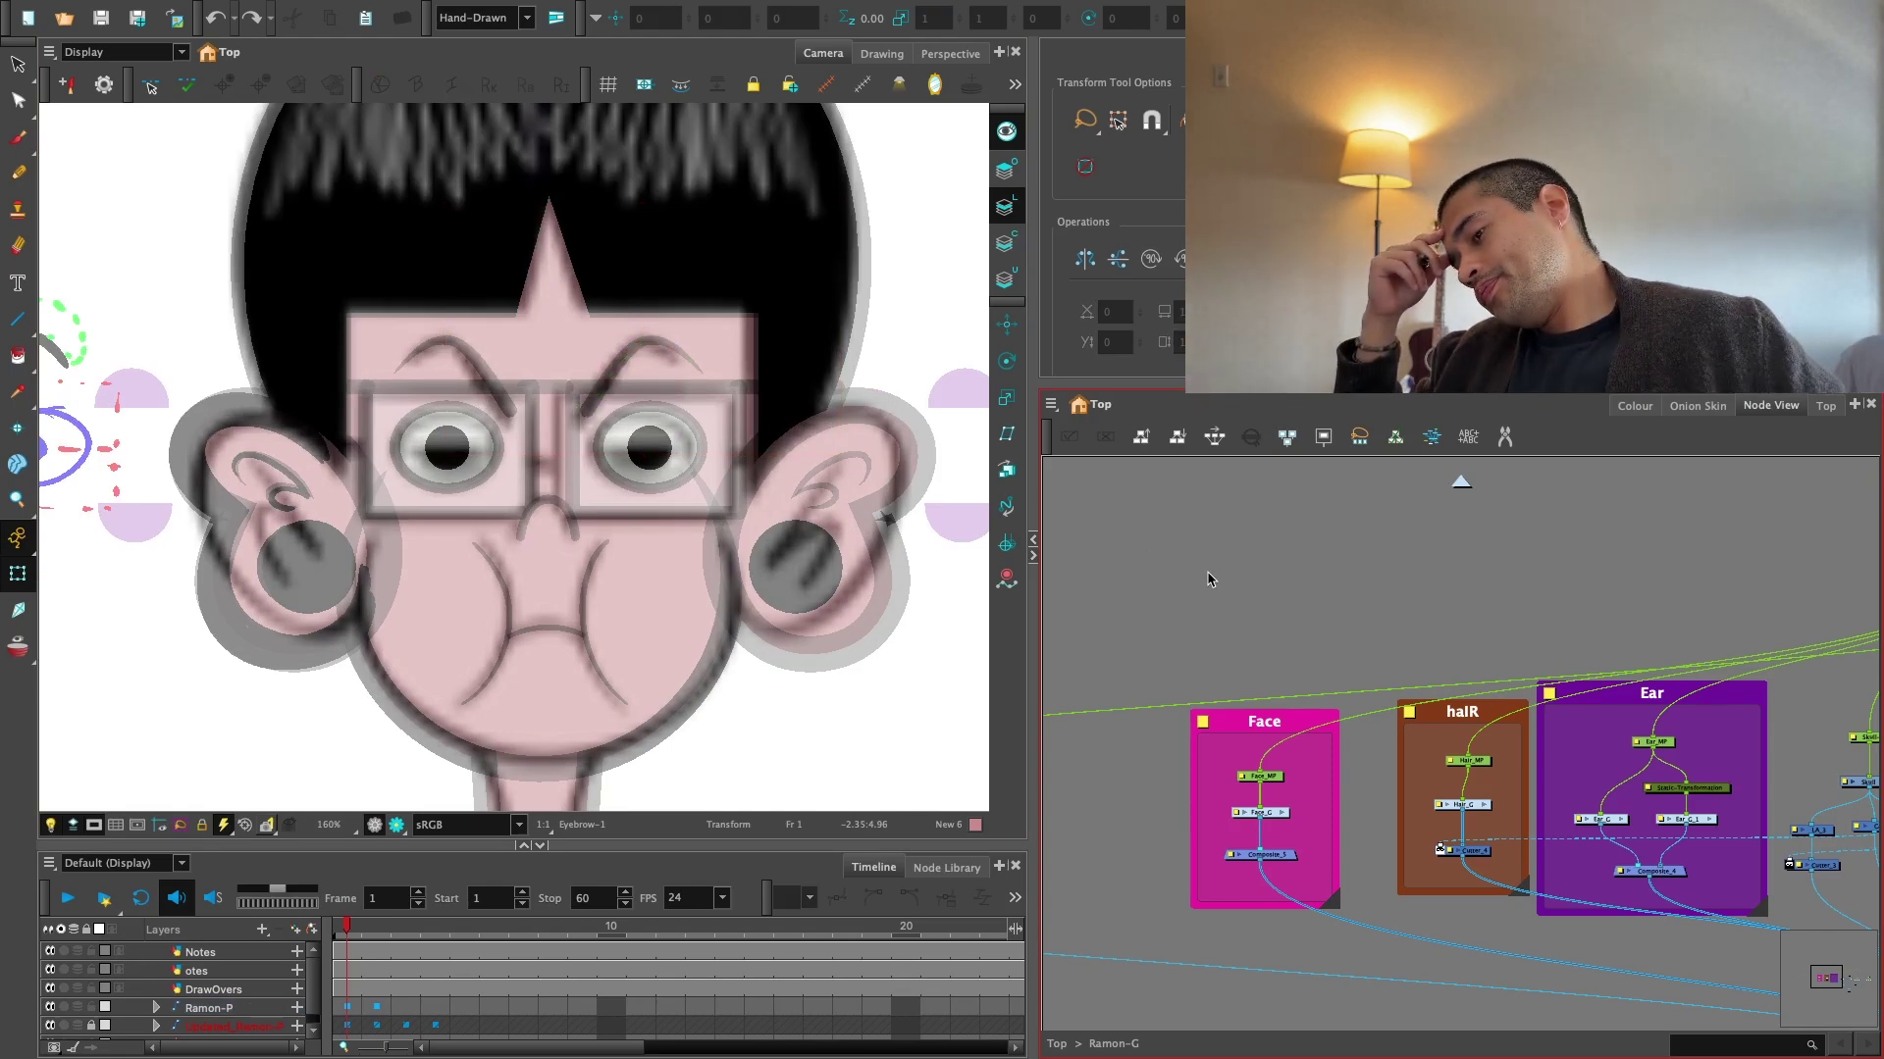
key(1)
key(1)
key(1)
key(1)
key(space)
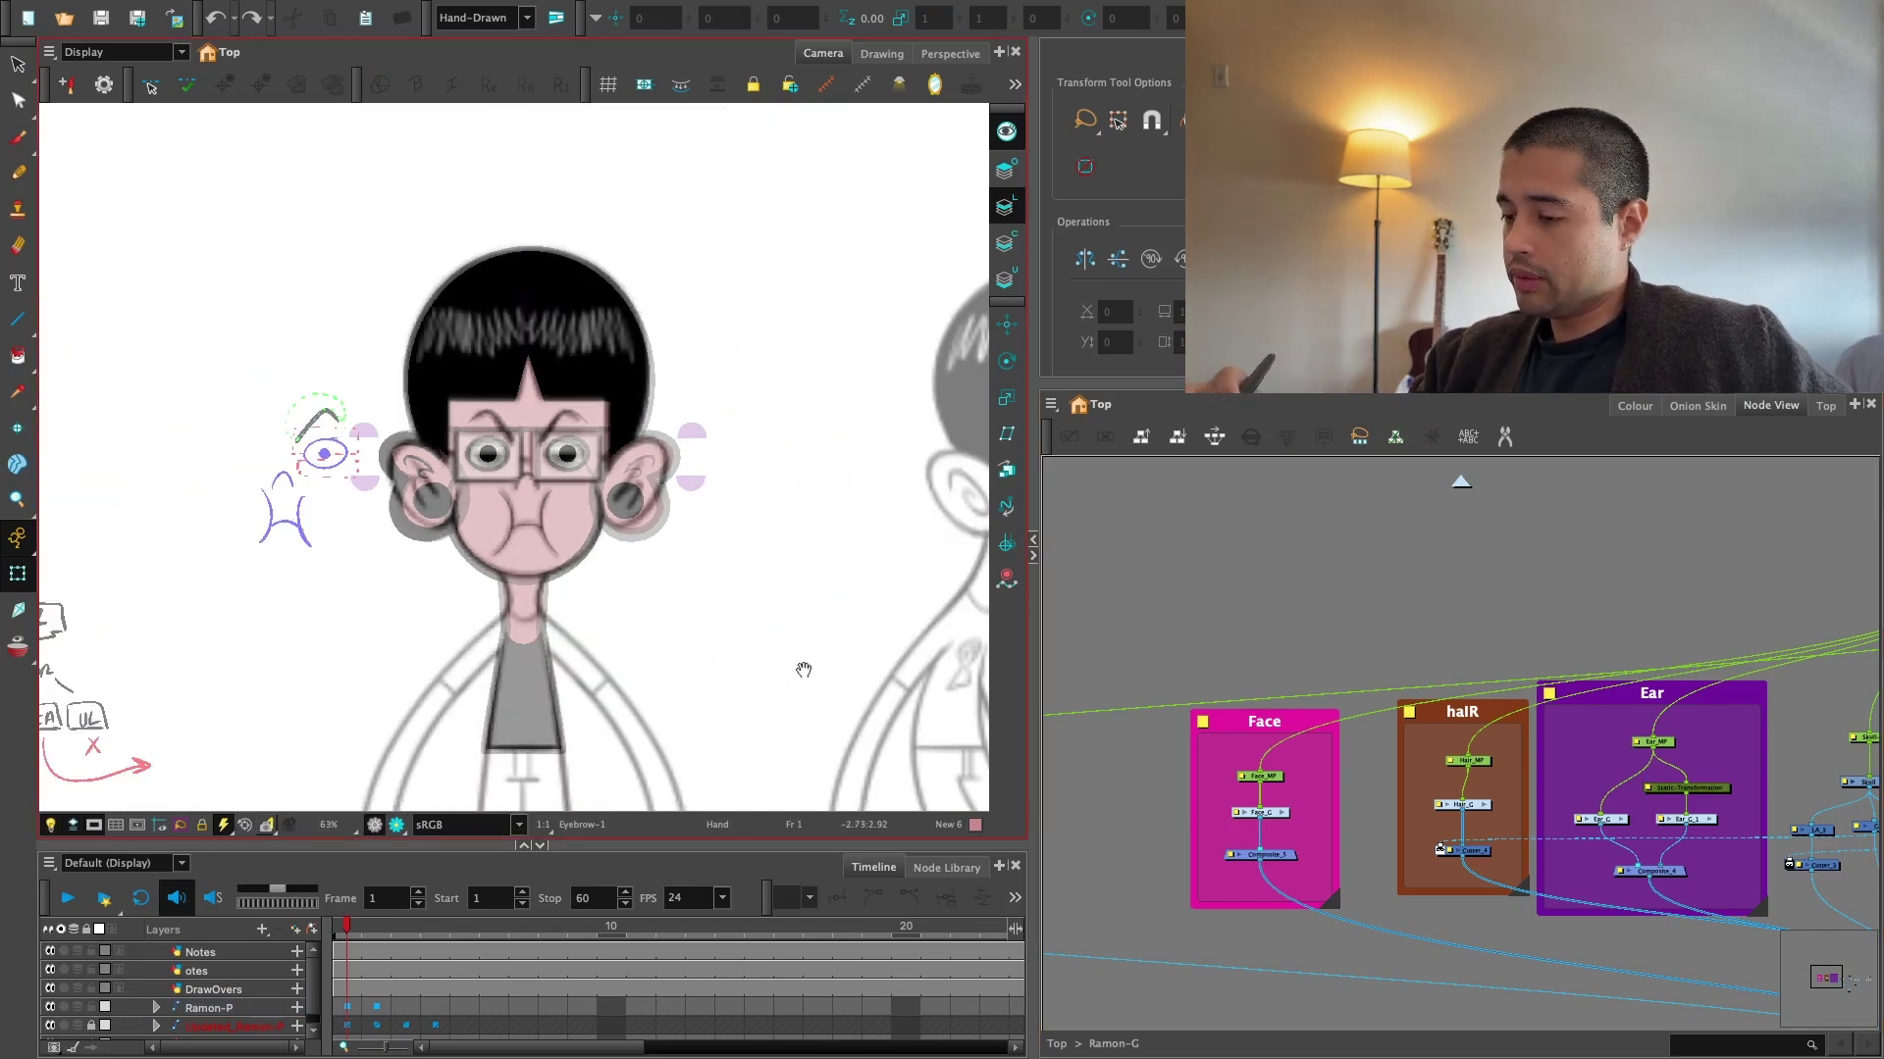
drag(714, 699, 773, 732)
key(2)
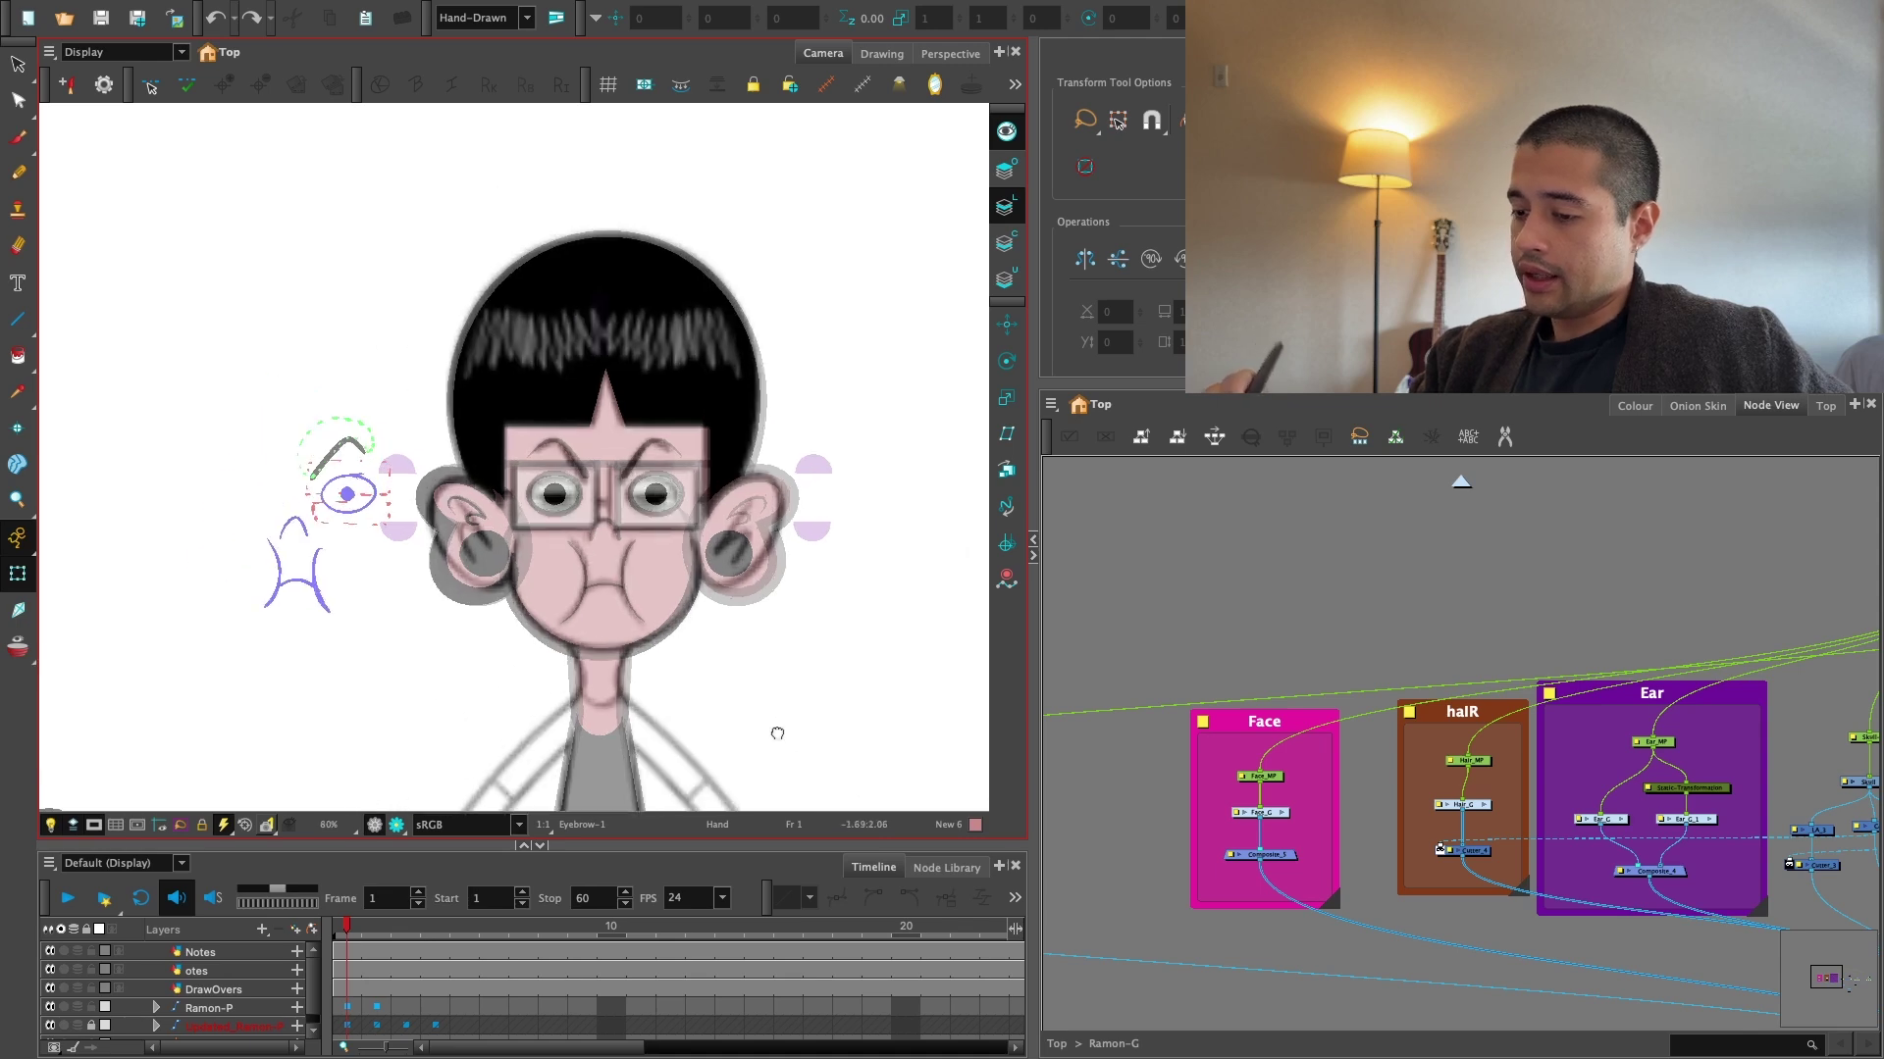
key(2)
key(2)
drag(336, 495, 511, 475)
key(2)
key(1)
key(1)
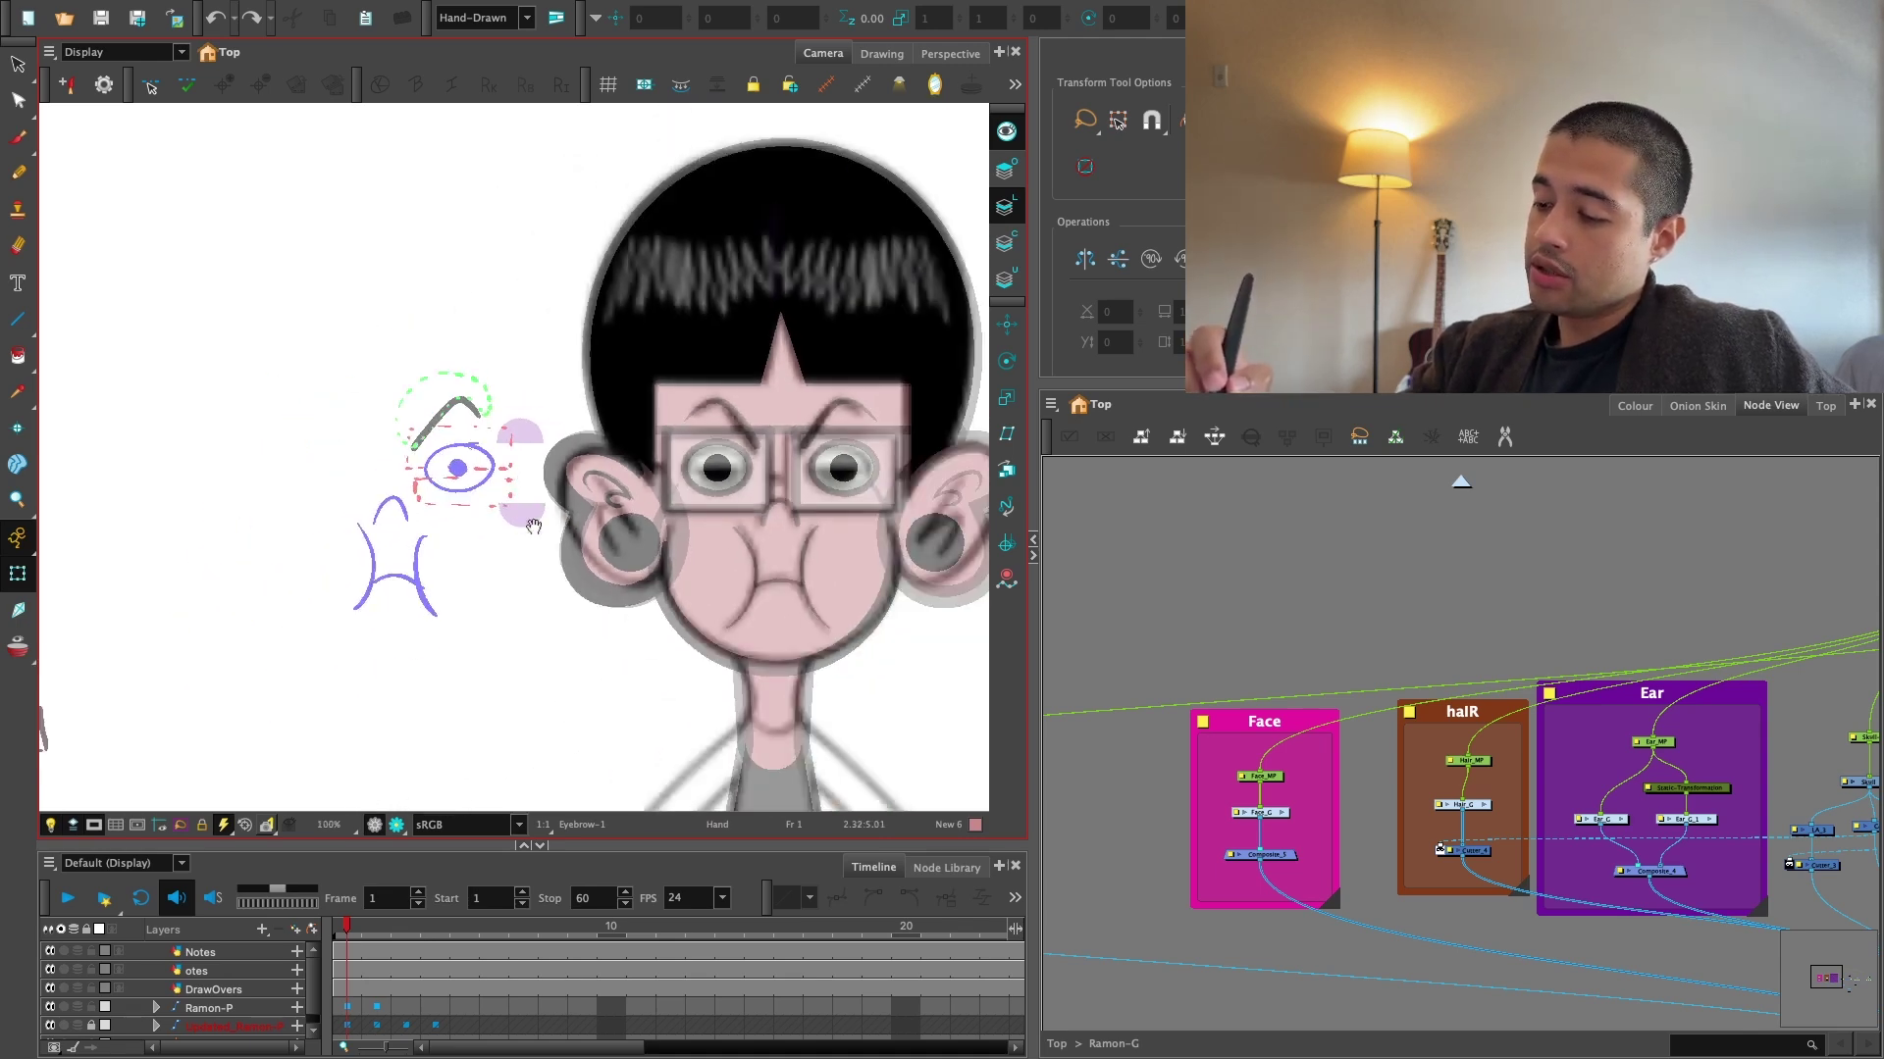
key(1)
key(1)
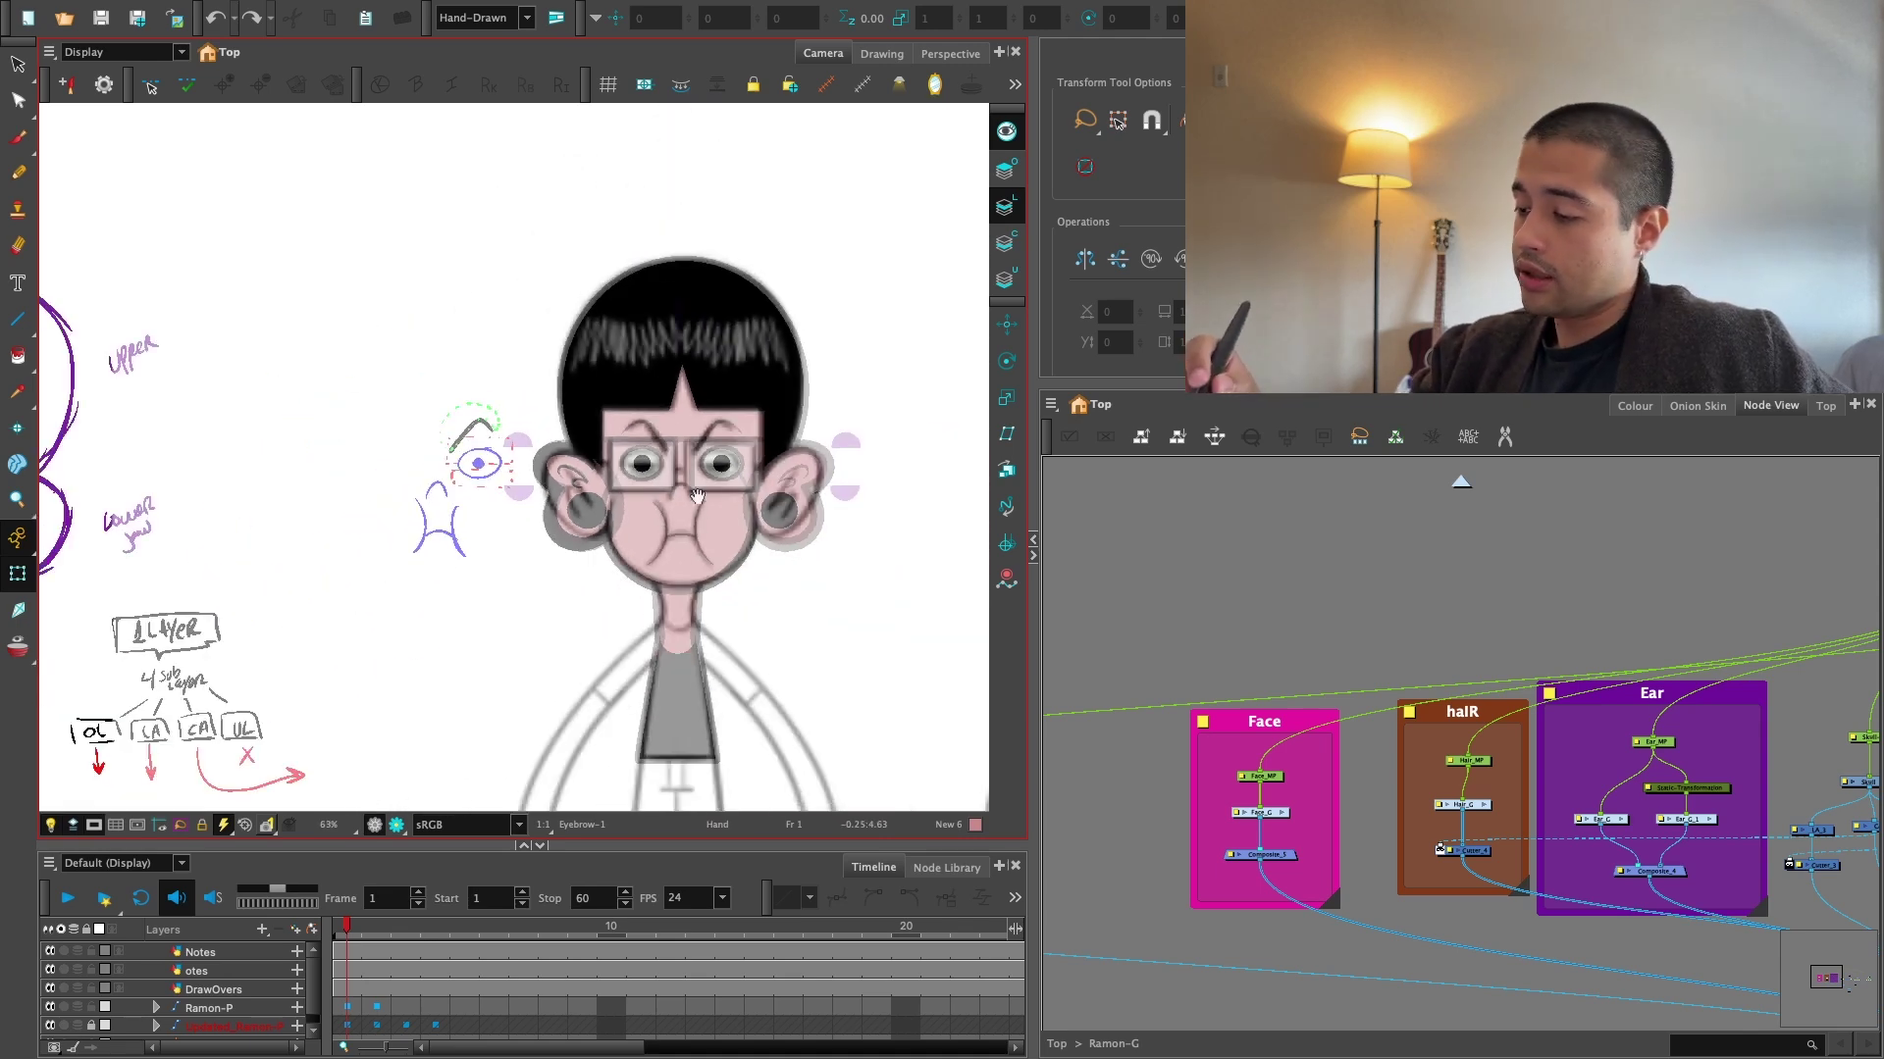
Hide the locked reference layer beneath Ramon-P so only the rigged head and the notes are displayed.
drag(1409, 656, 1362, 626)
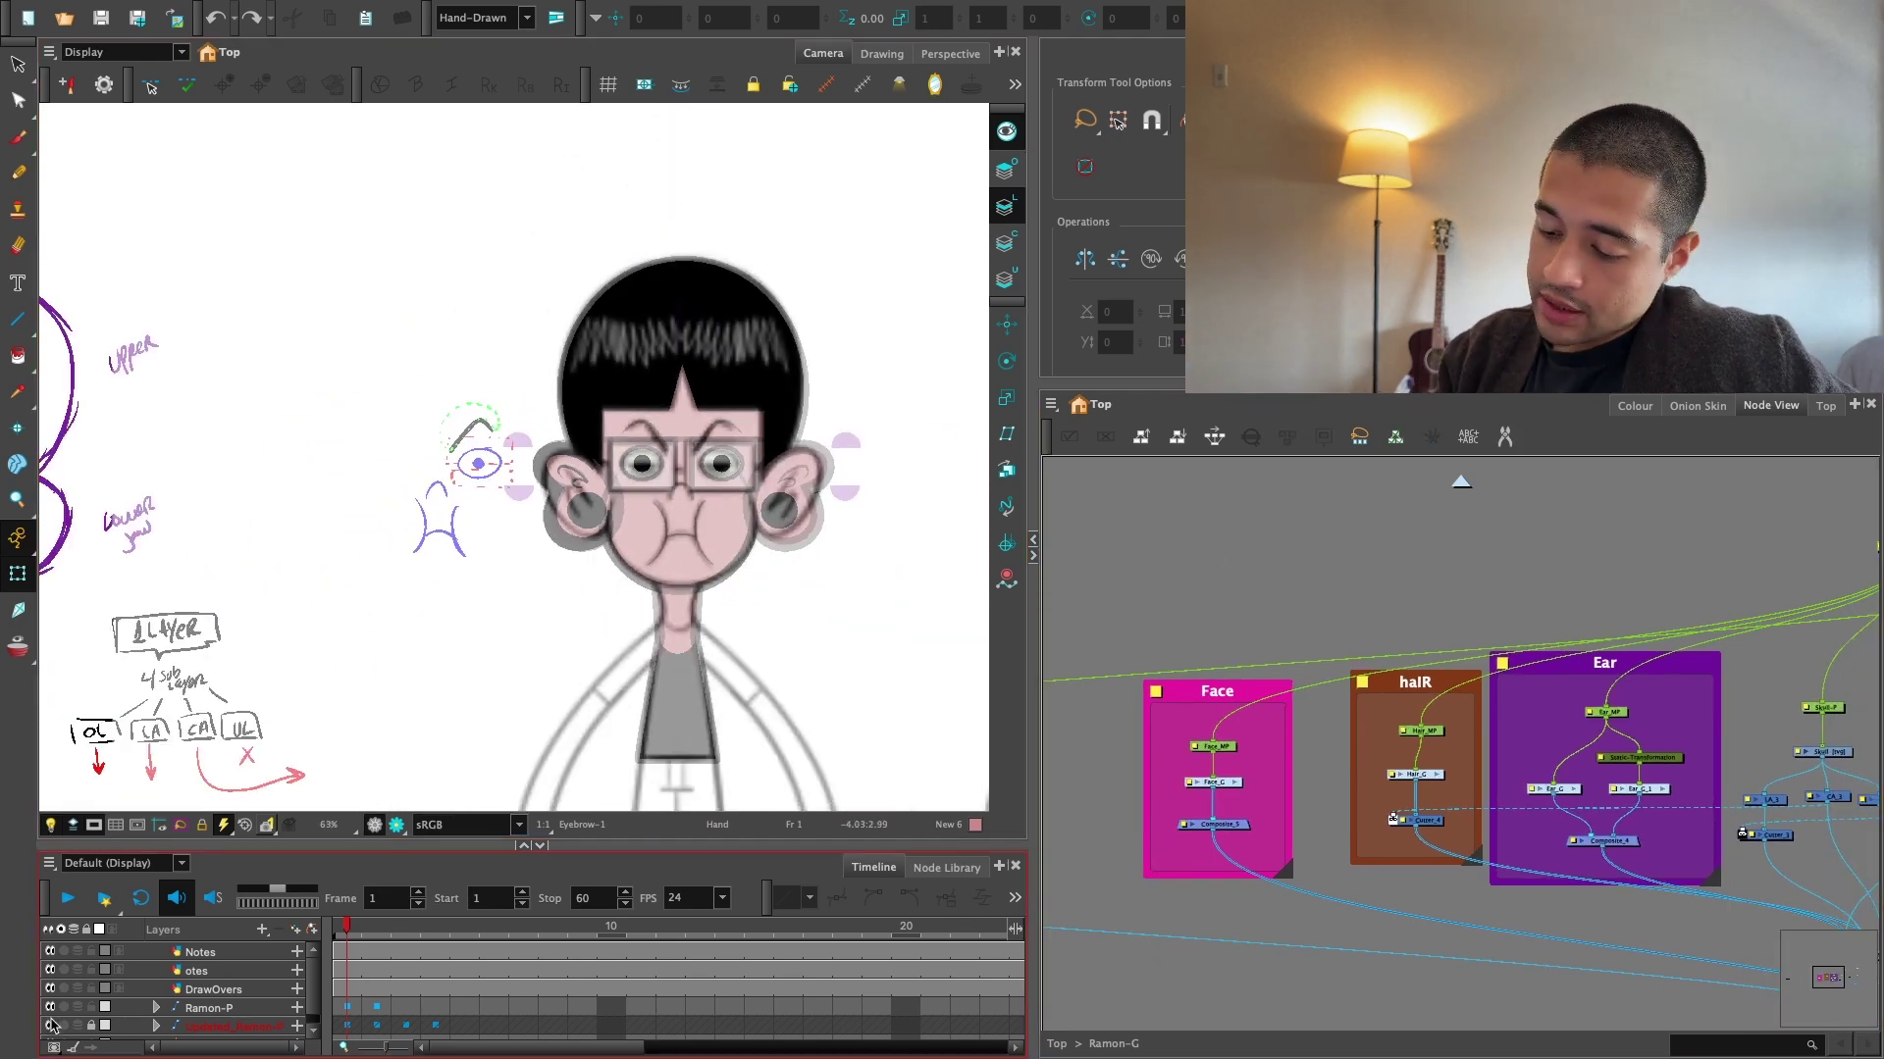
scroll(54, 1025, down, 1)
key(2)
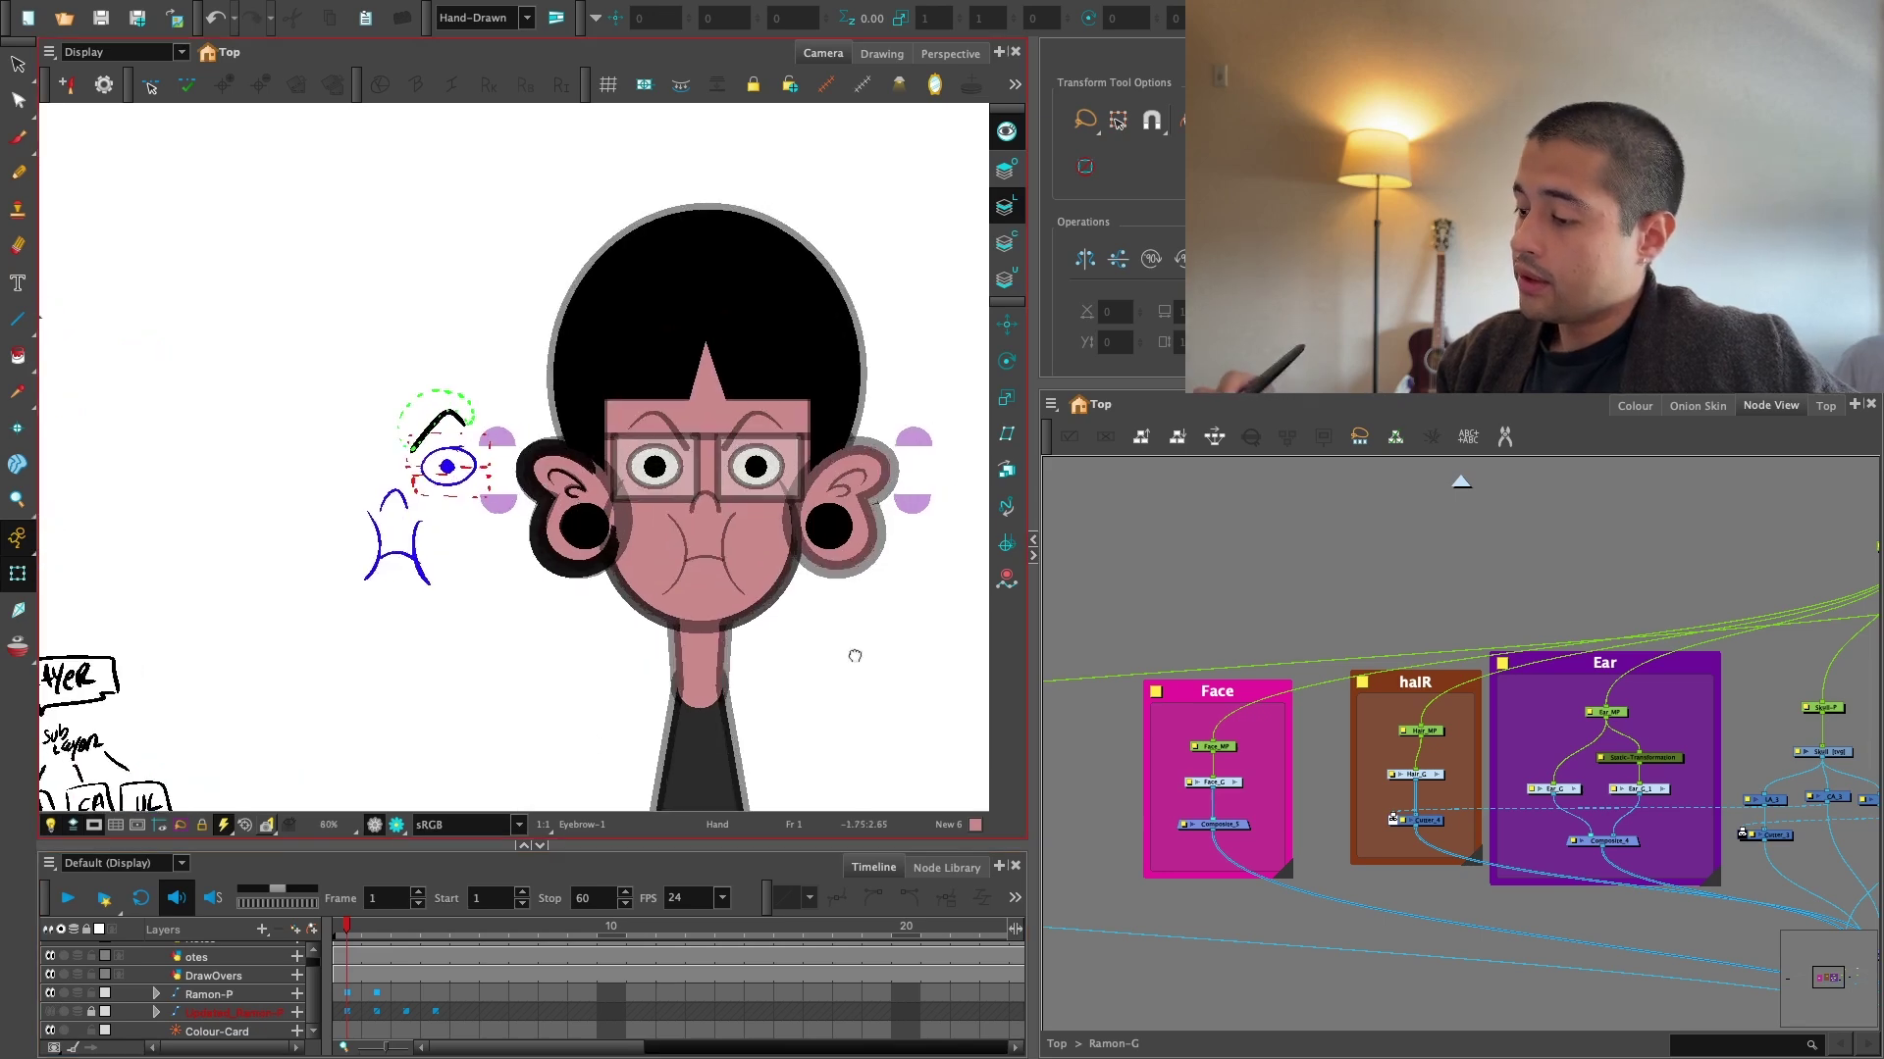
key(2)
drag(942, 591, 821, 631)
Lighten the New 6 skin swatch of the Ramon_Colors palette to a pink of RGB 237, 176, 176.
click(1635, 406)
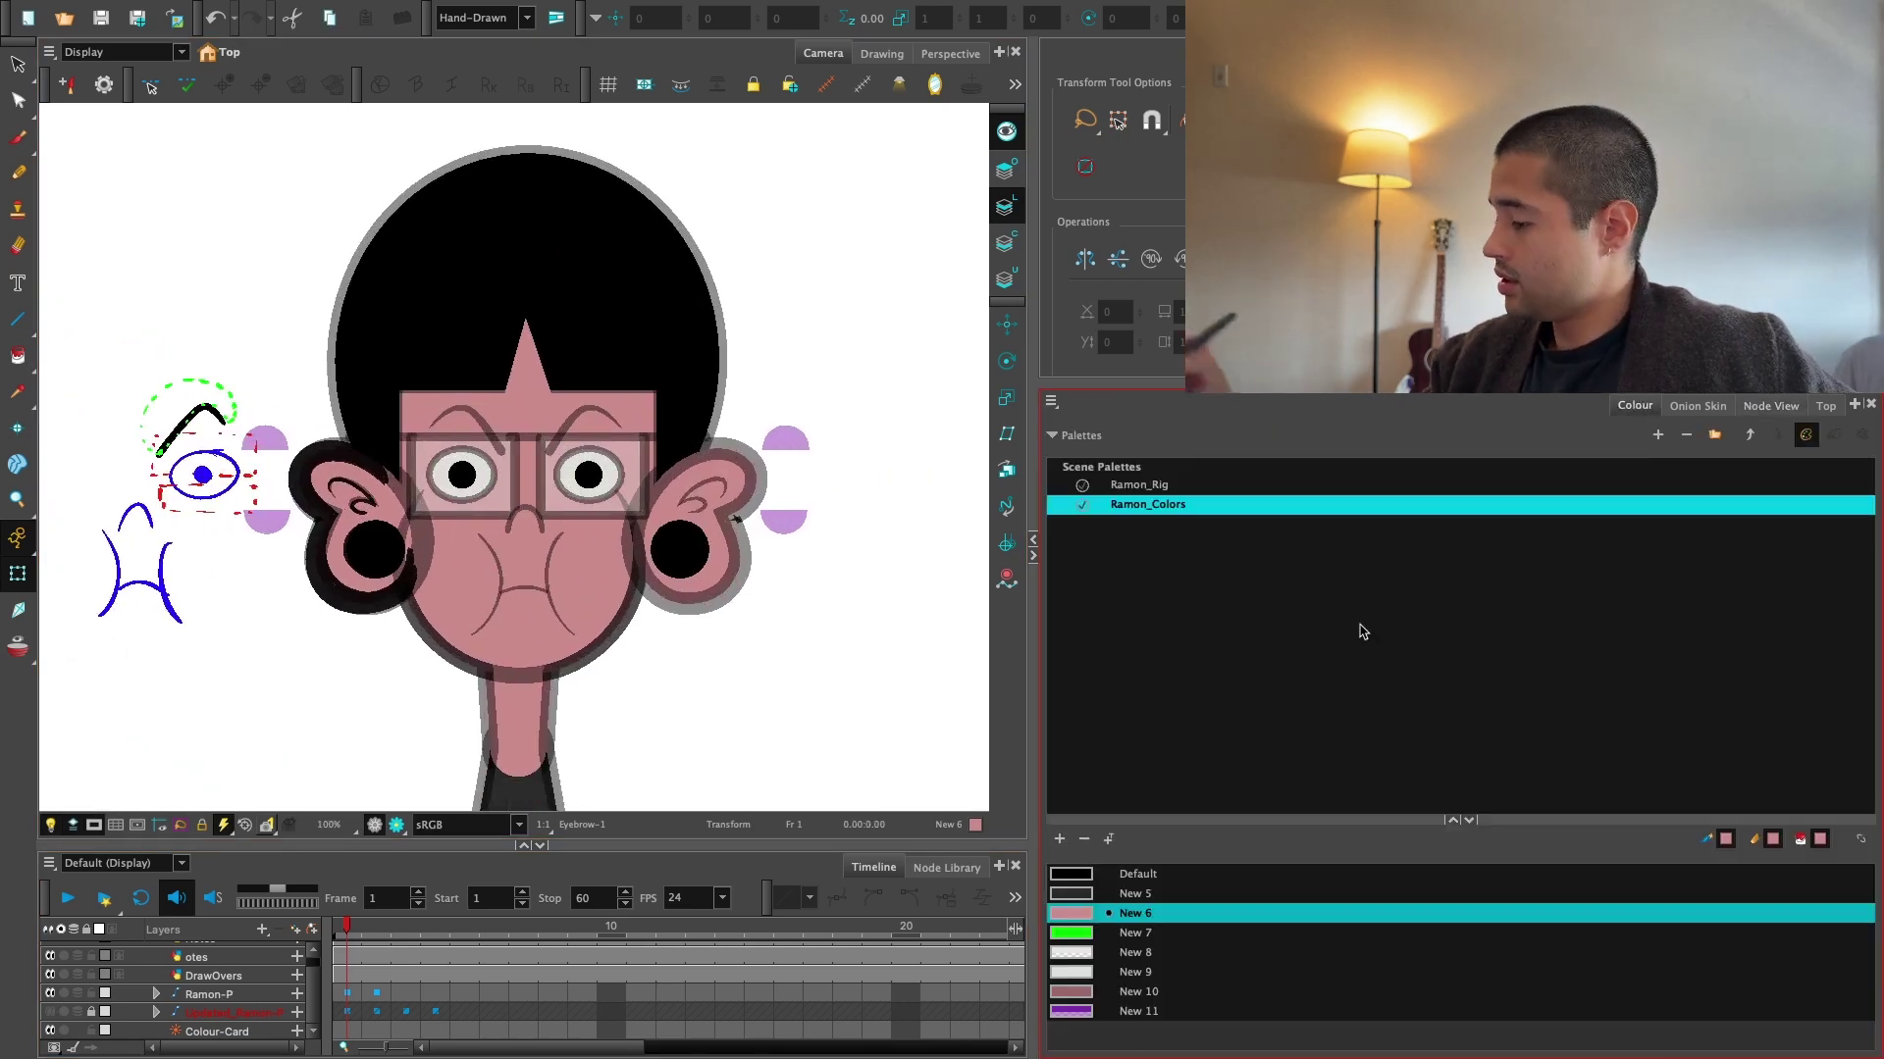
double_click(1086, 913)
drag(932, 193, 1147, 501)
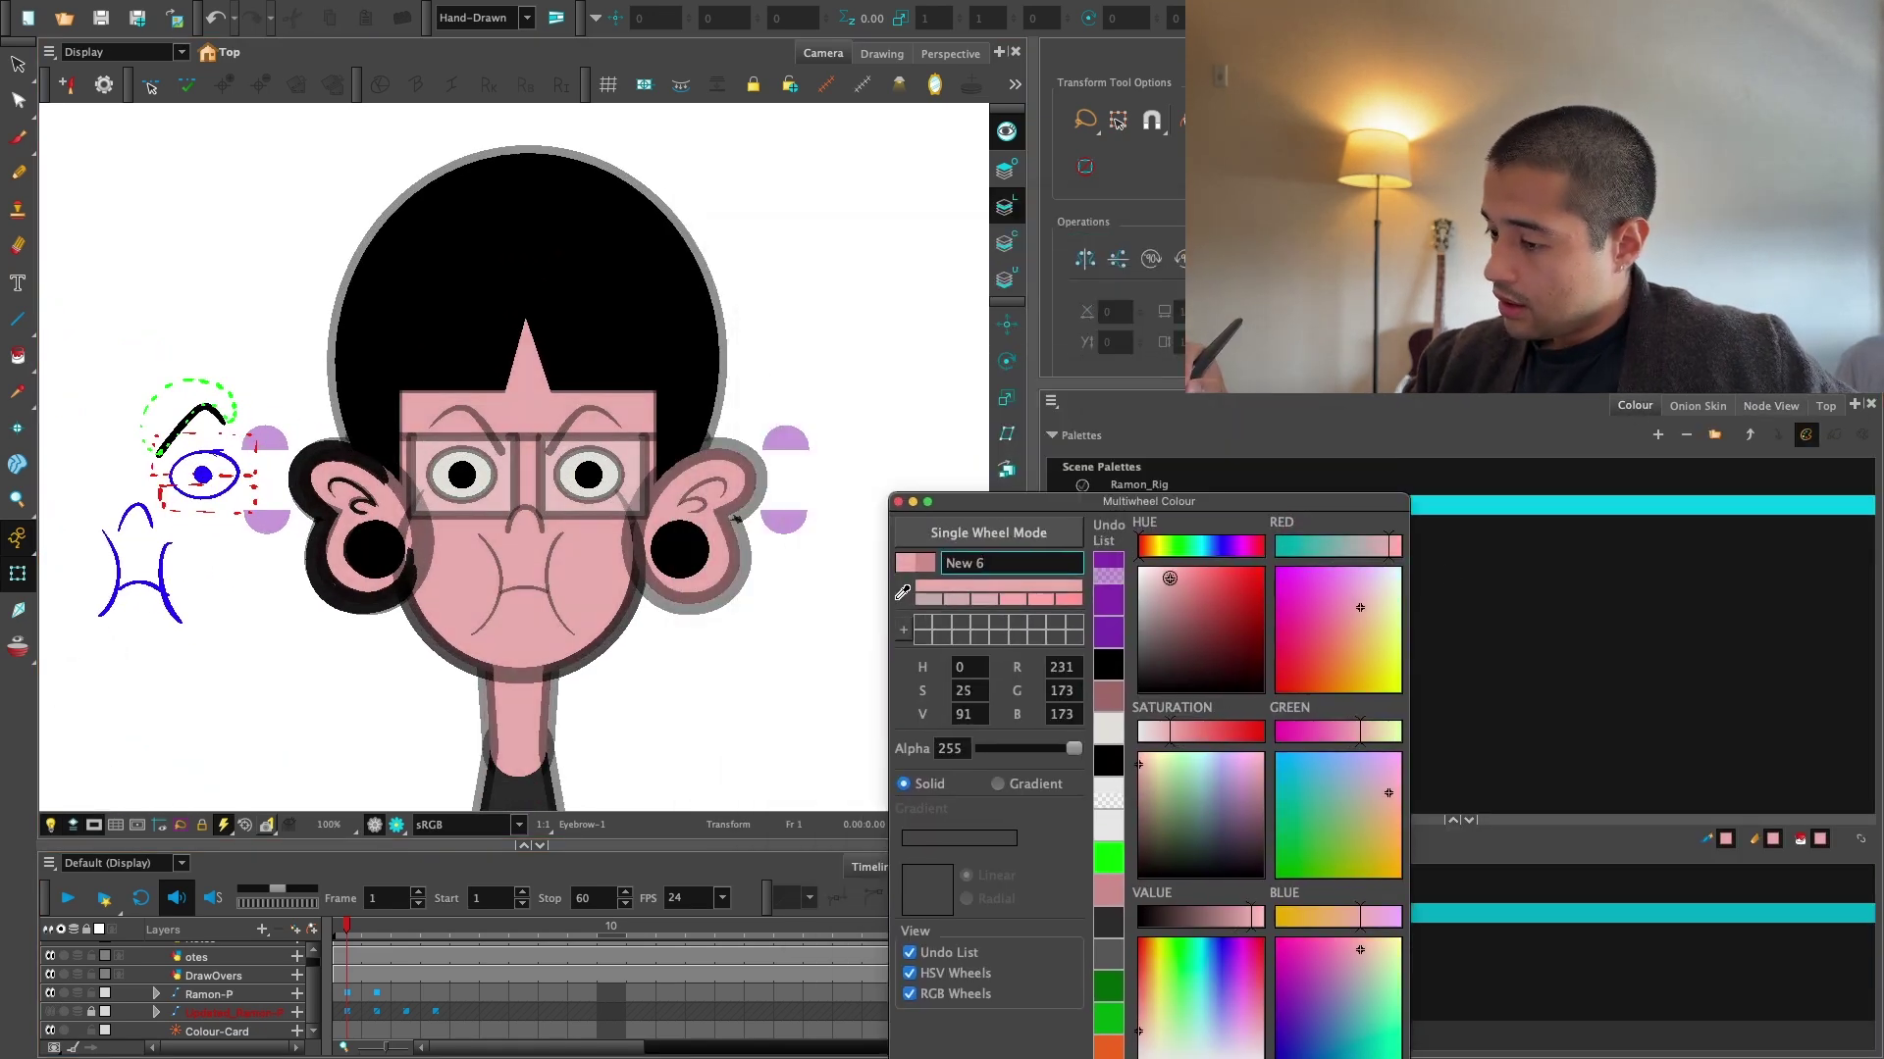
click(1170, 578)
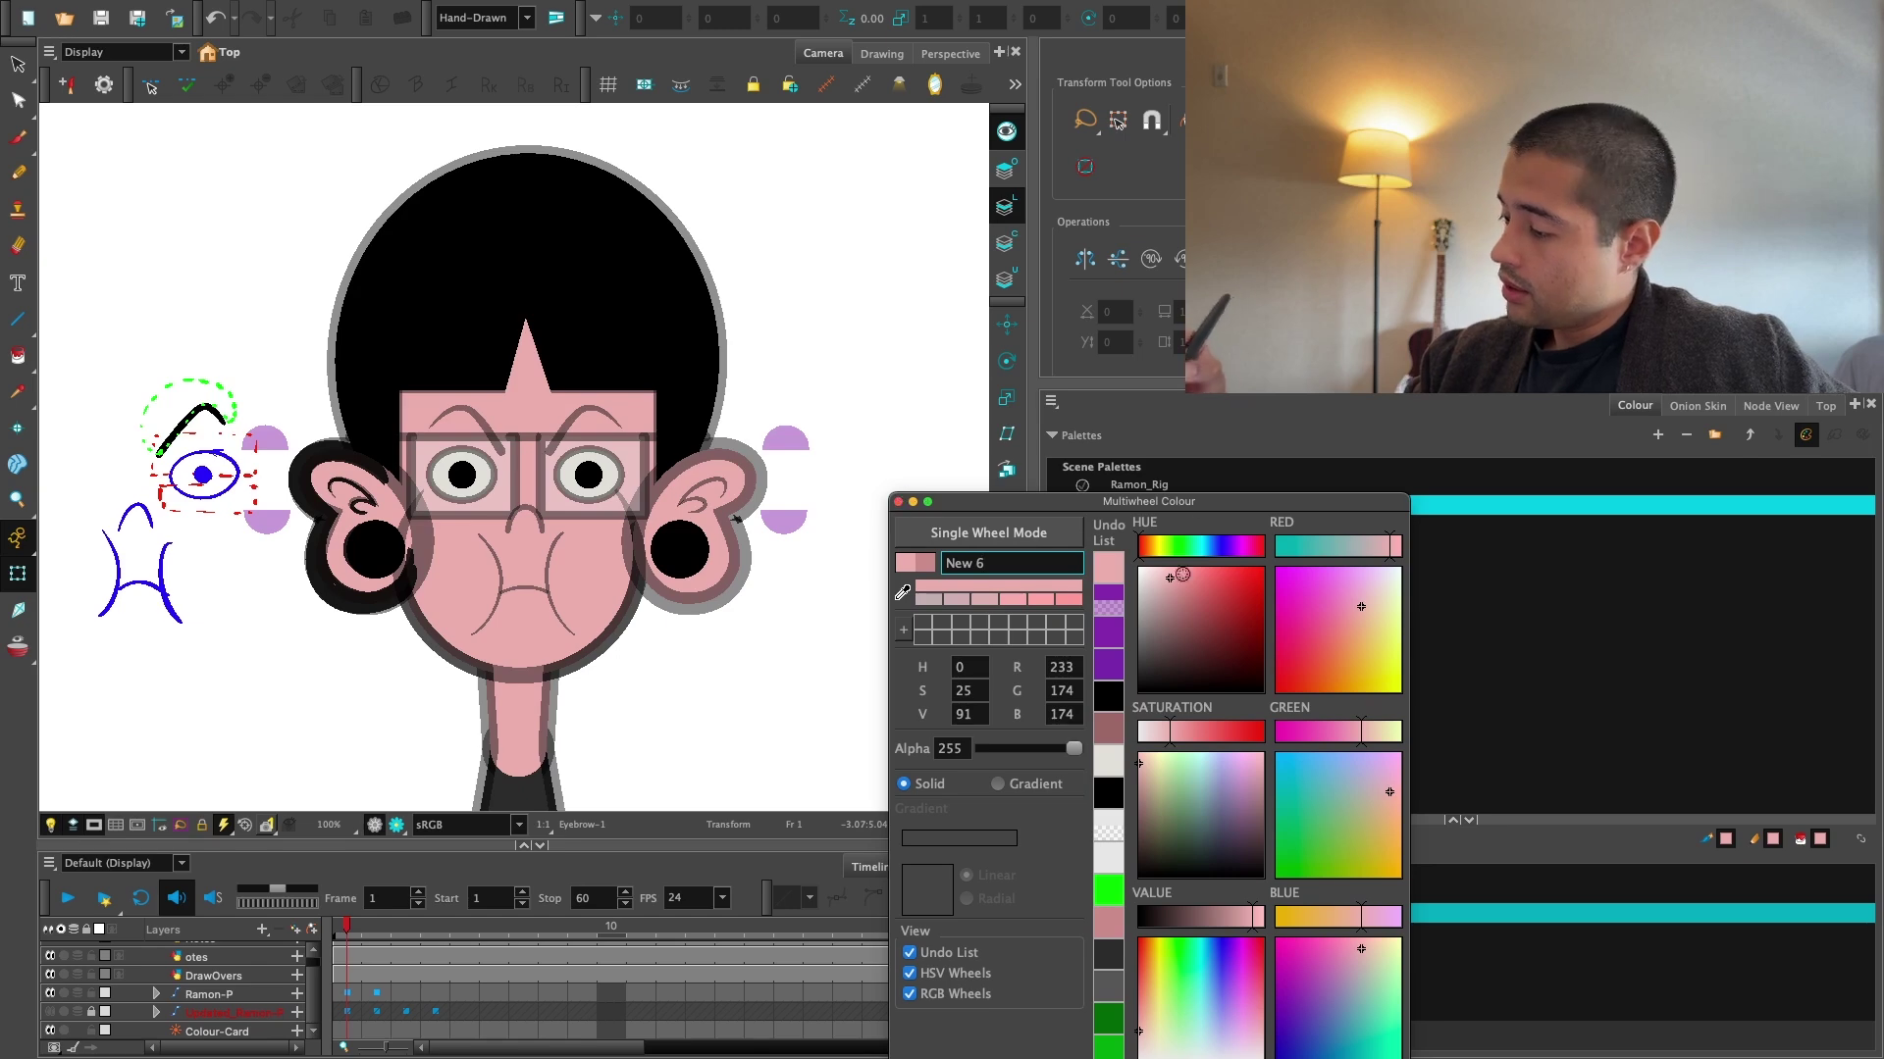
click(1170, 576)
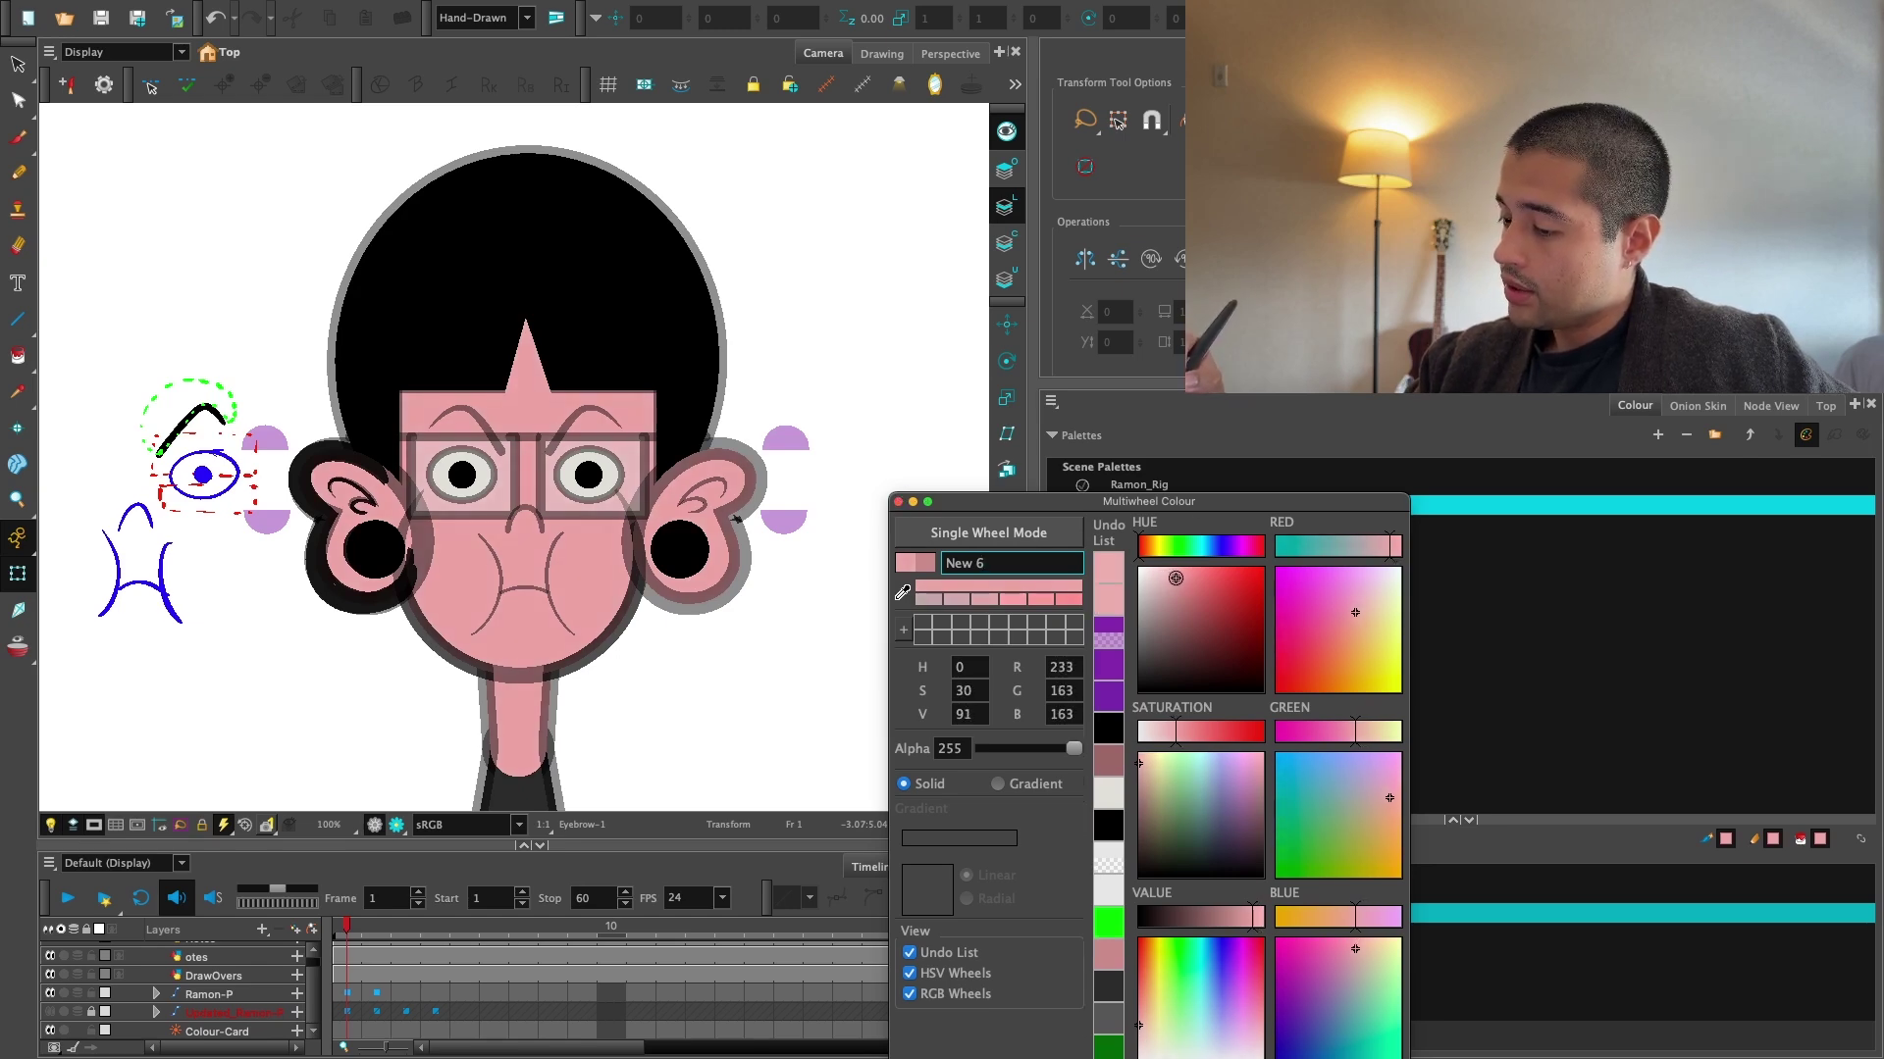
drag(1176, 578, 1168, 577)
click(1171, 577)
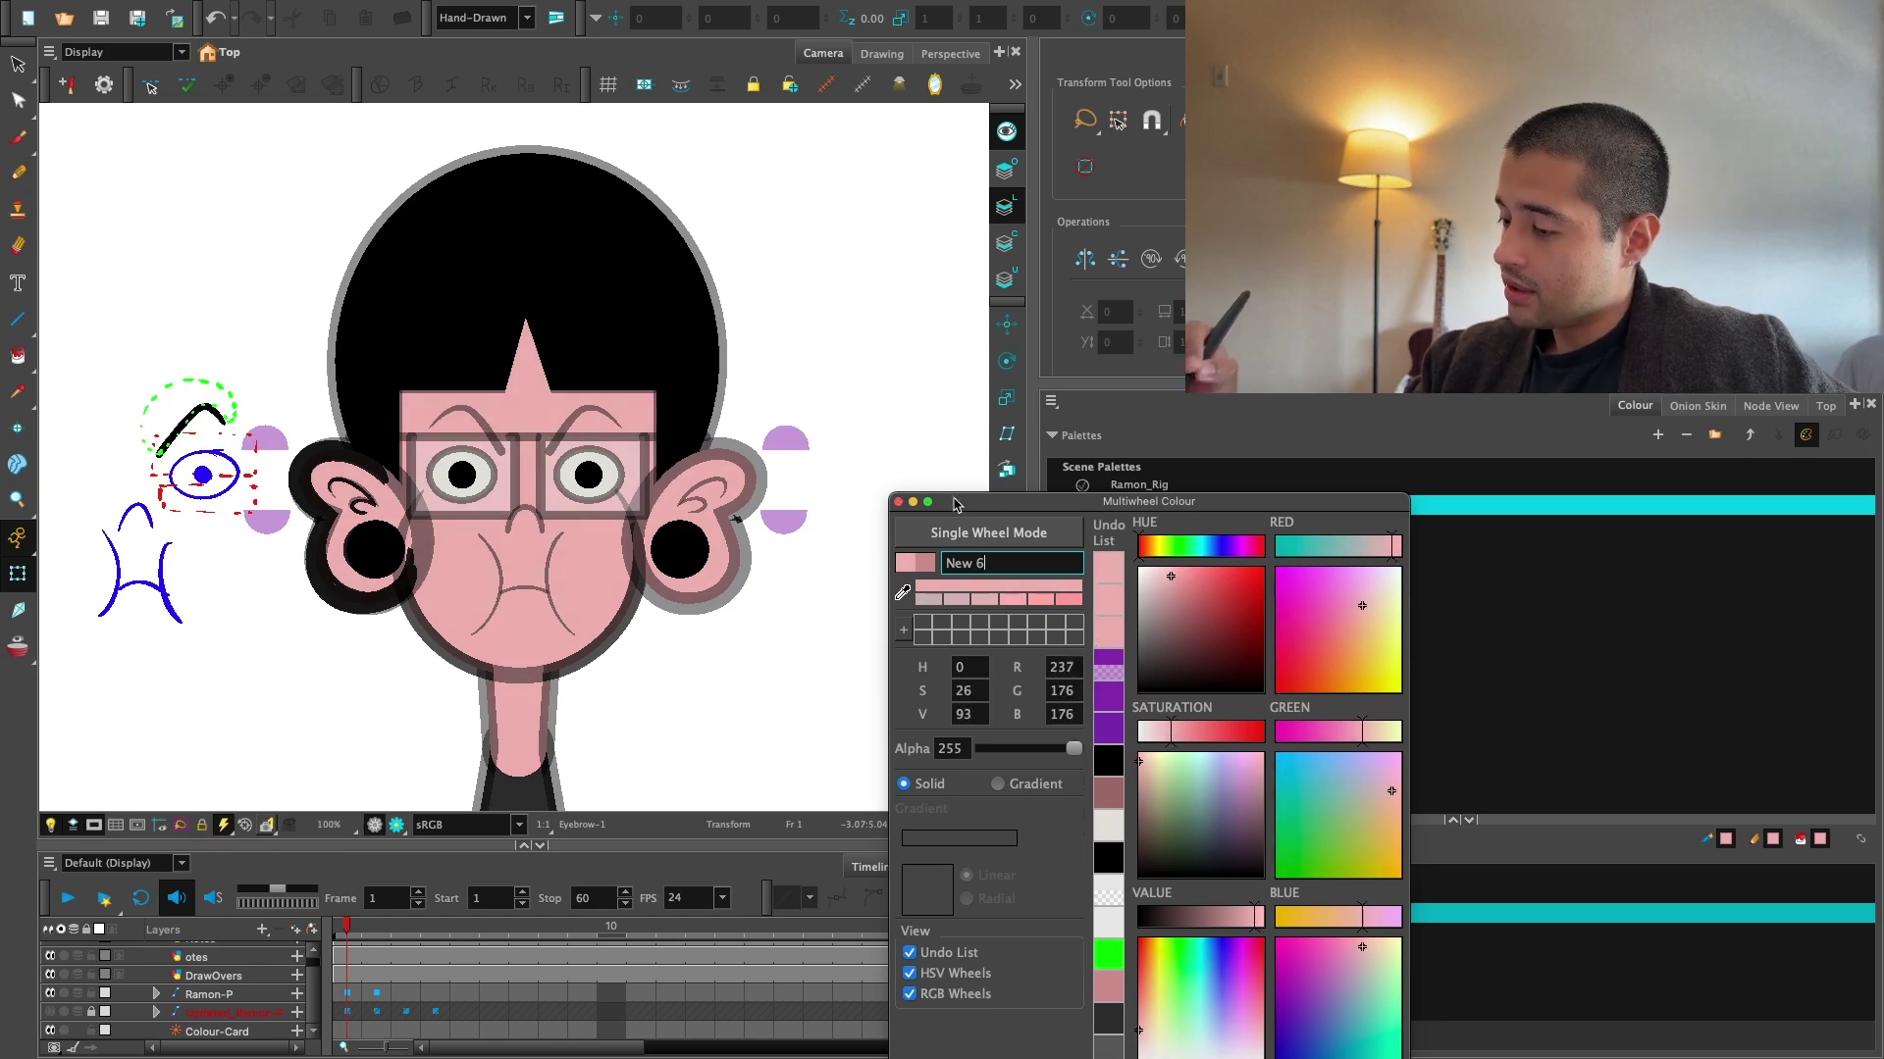
click(895, 502)
Delete the otes layer and hide the Notes and DrawOvers layers.
scroll(732, 195, down, 1)
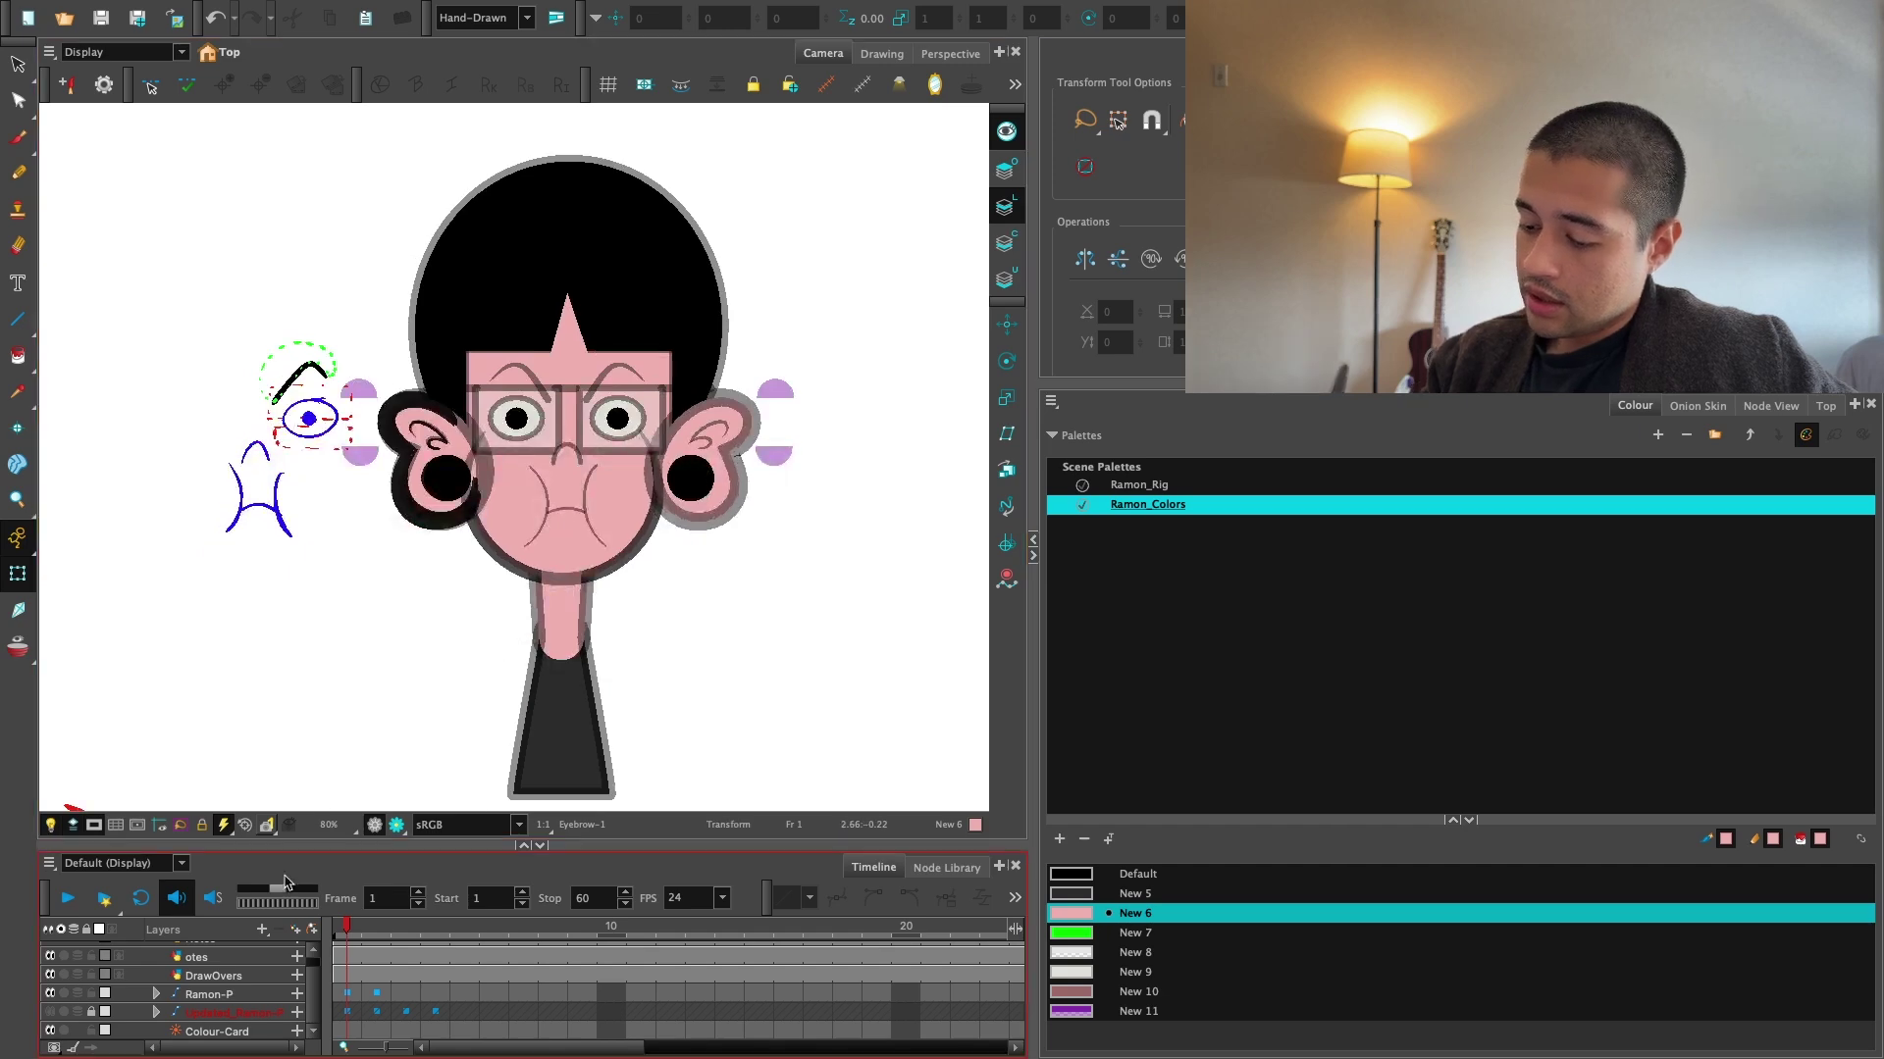
scroll(225, 977, up, 1)
click(228, 972)
click(280, 930)
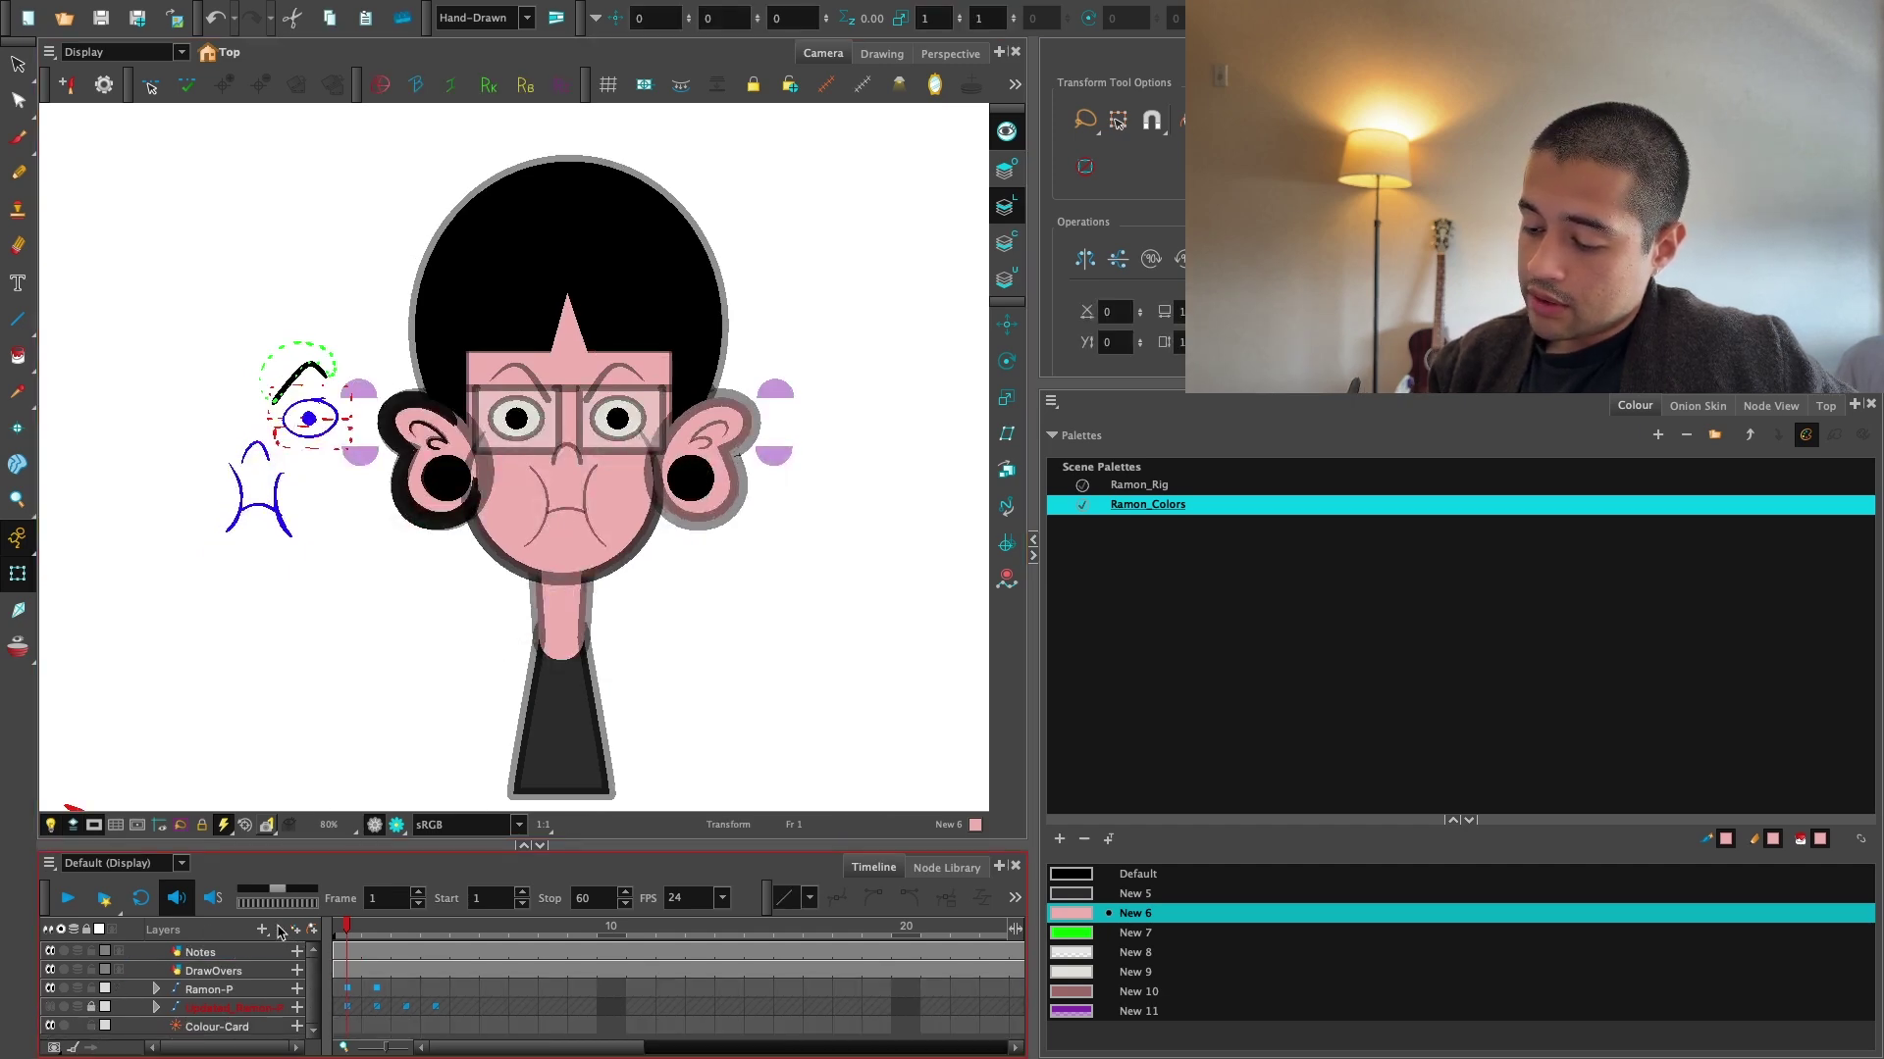
click(50, 970)
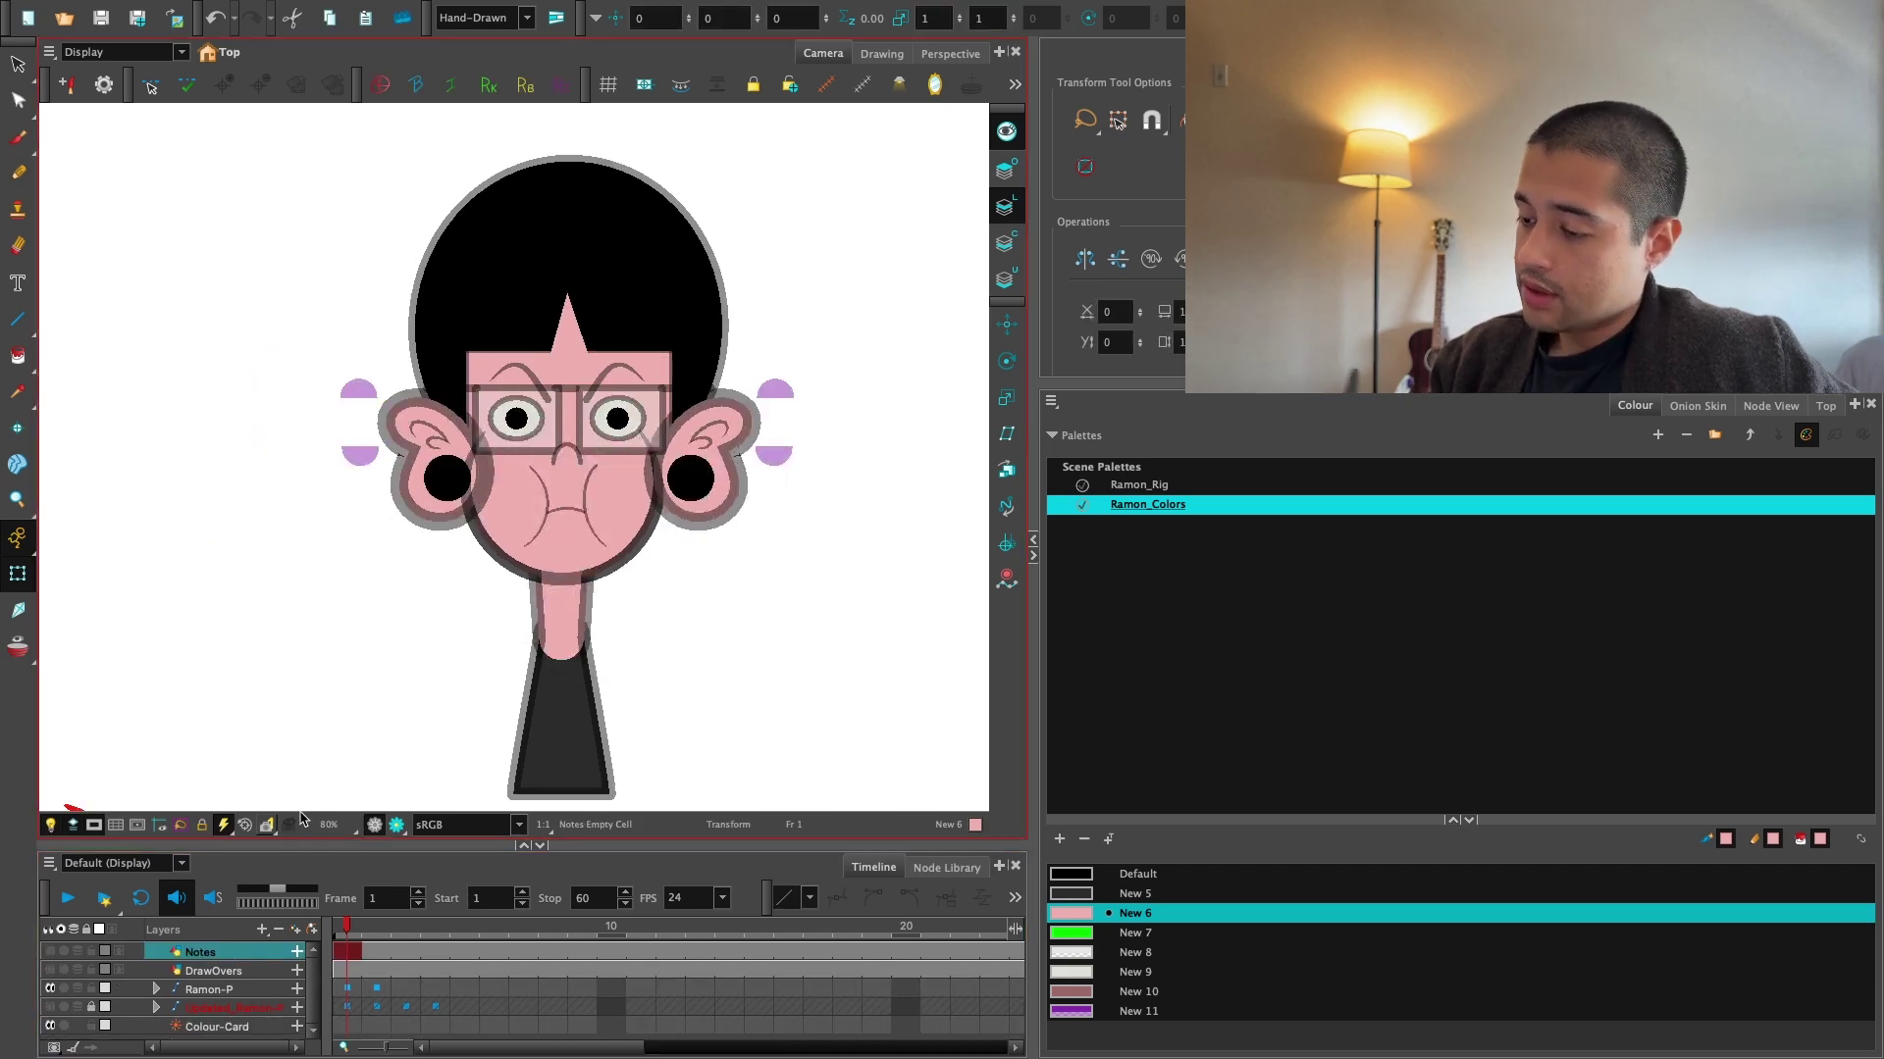
Switch the camera to Render View and examine the rendered head at several zoom levels.
drag(578, 708, 543, 735)
click(396, 825)
key(1)
key(1)
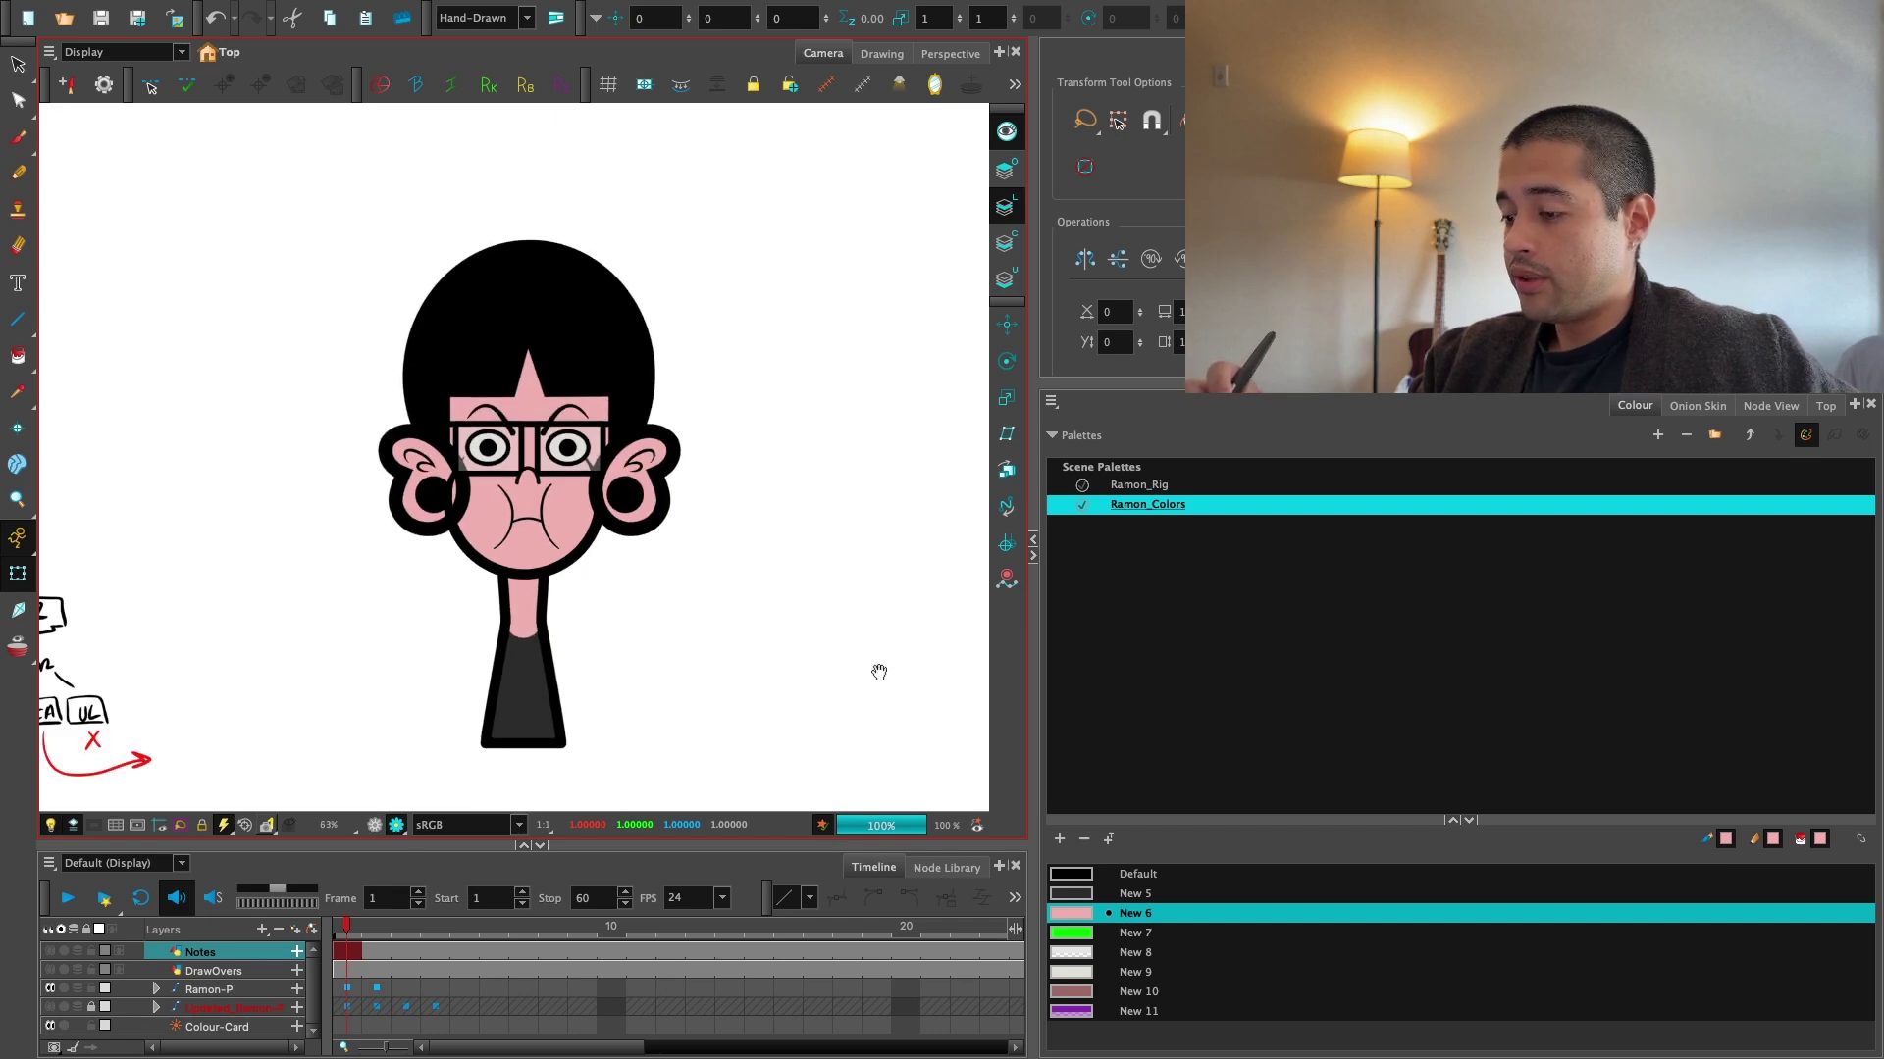
key(2)
key(2)
key(2)
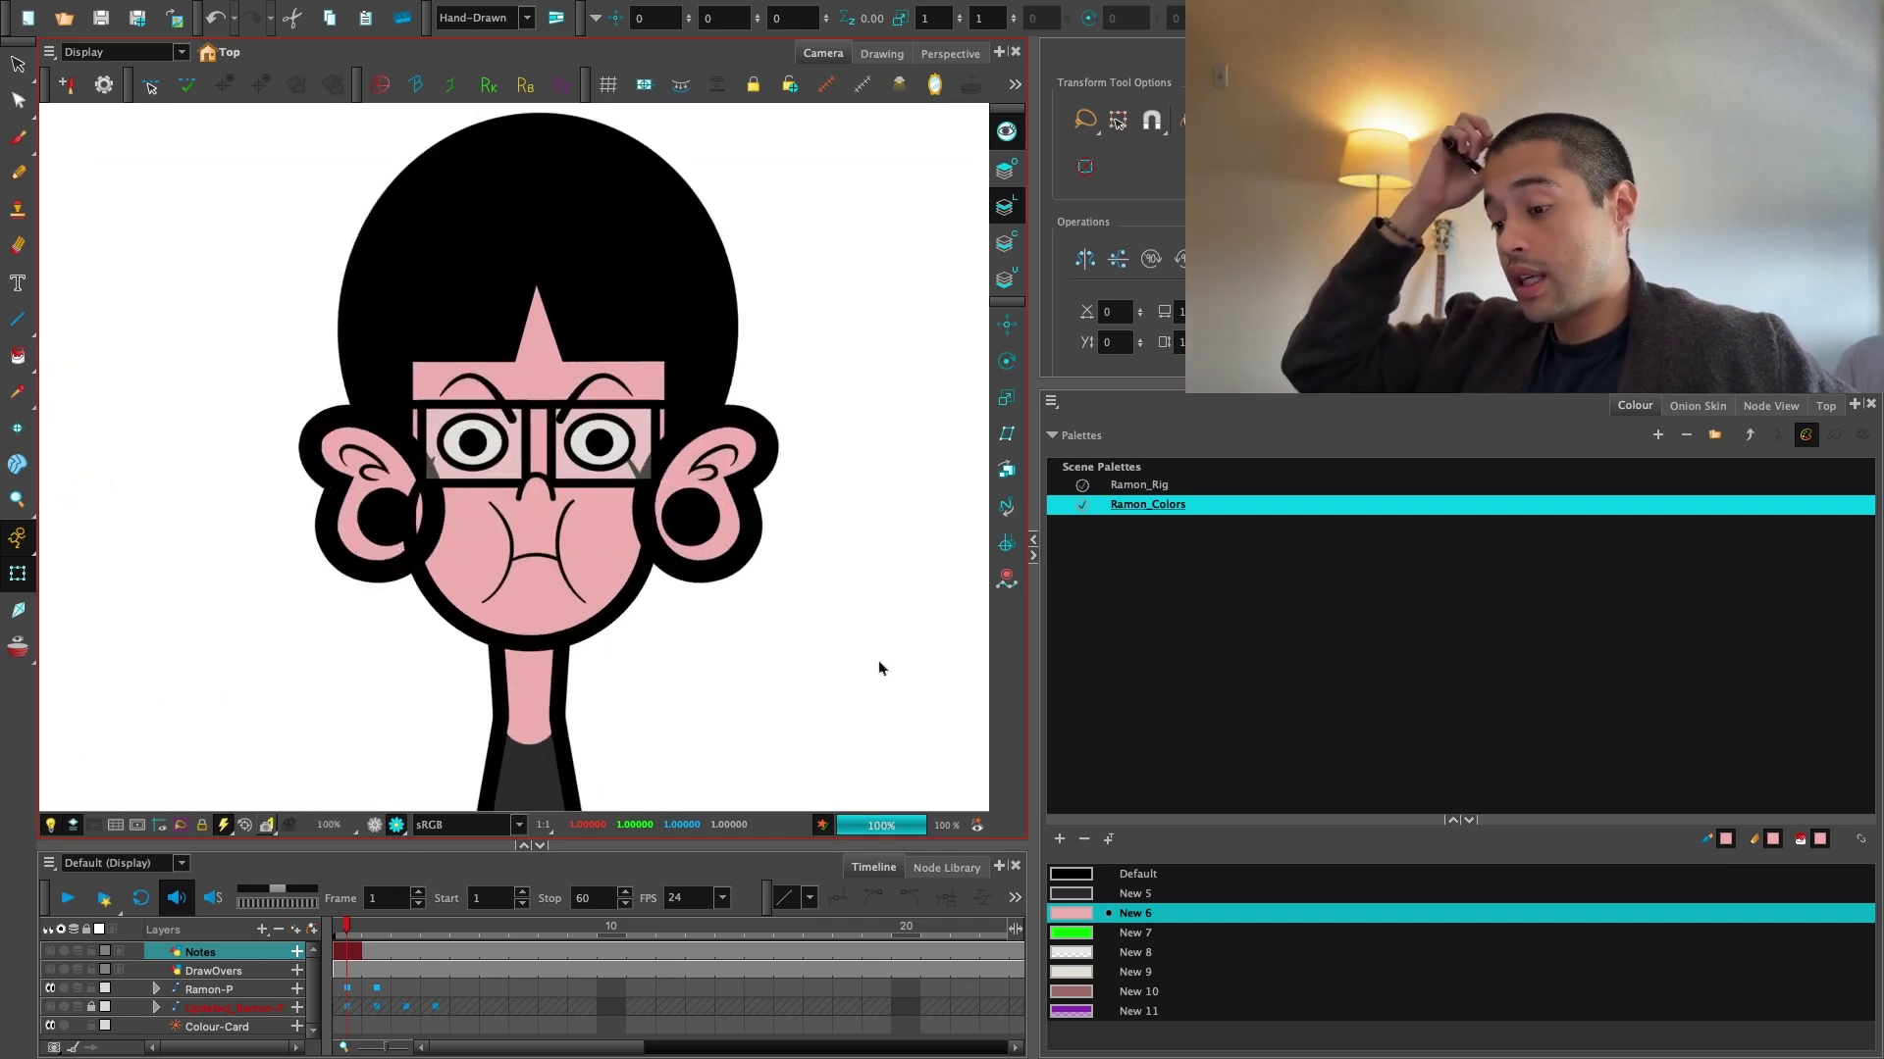
key(2)
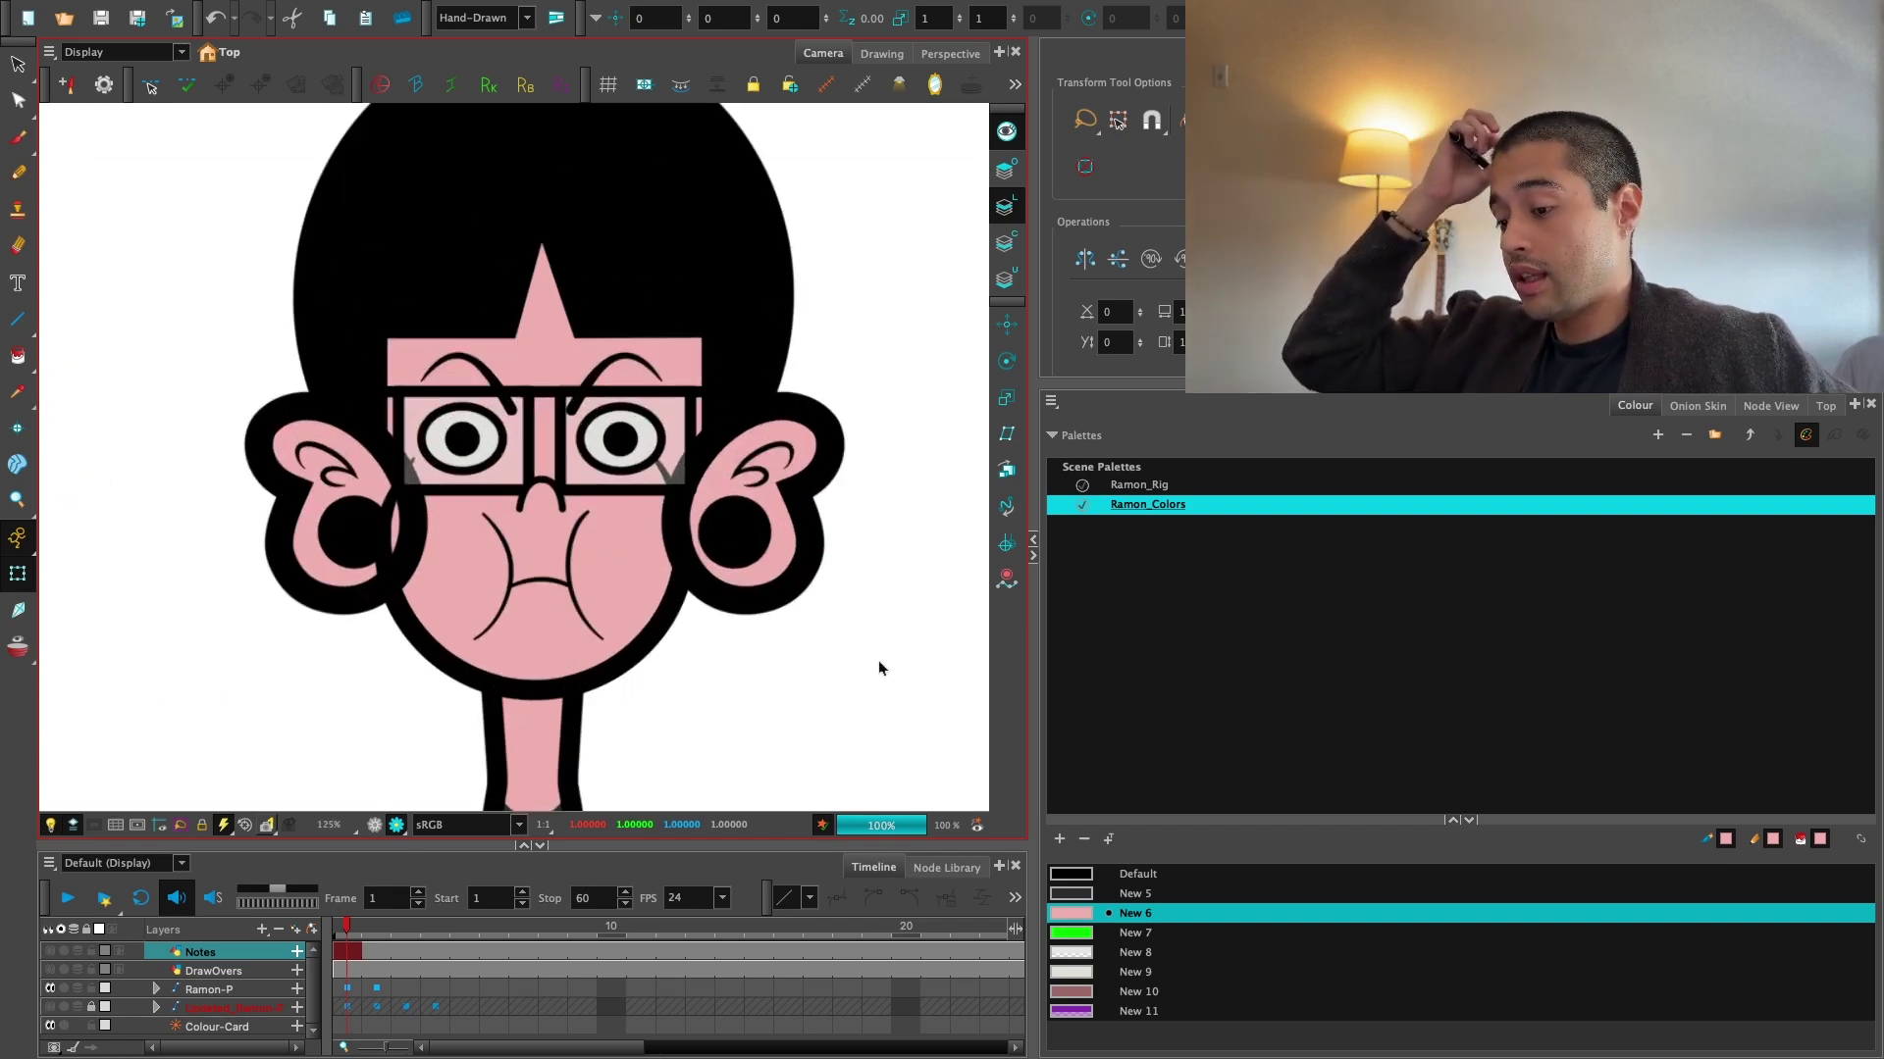
key(1)
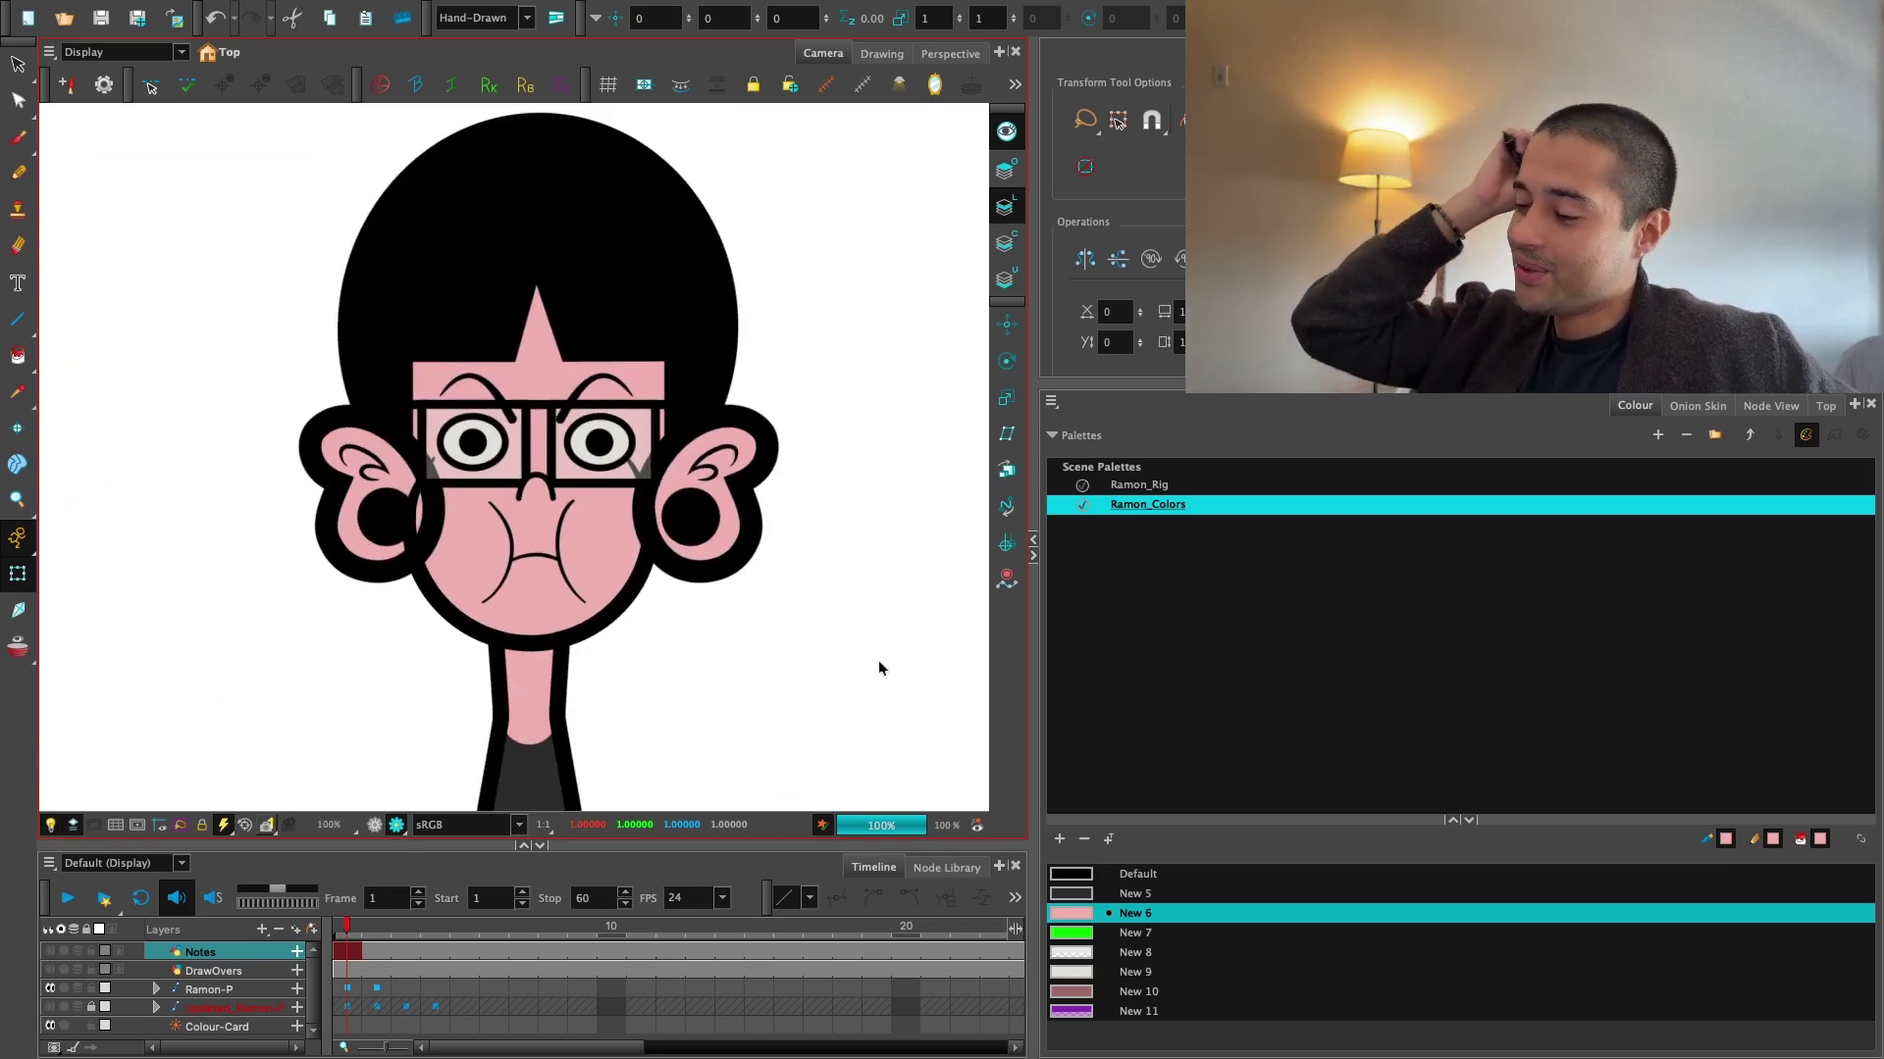
key(1)
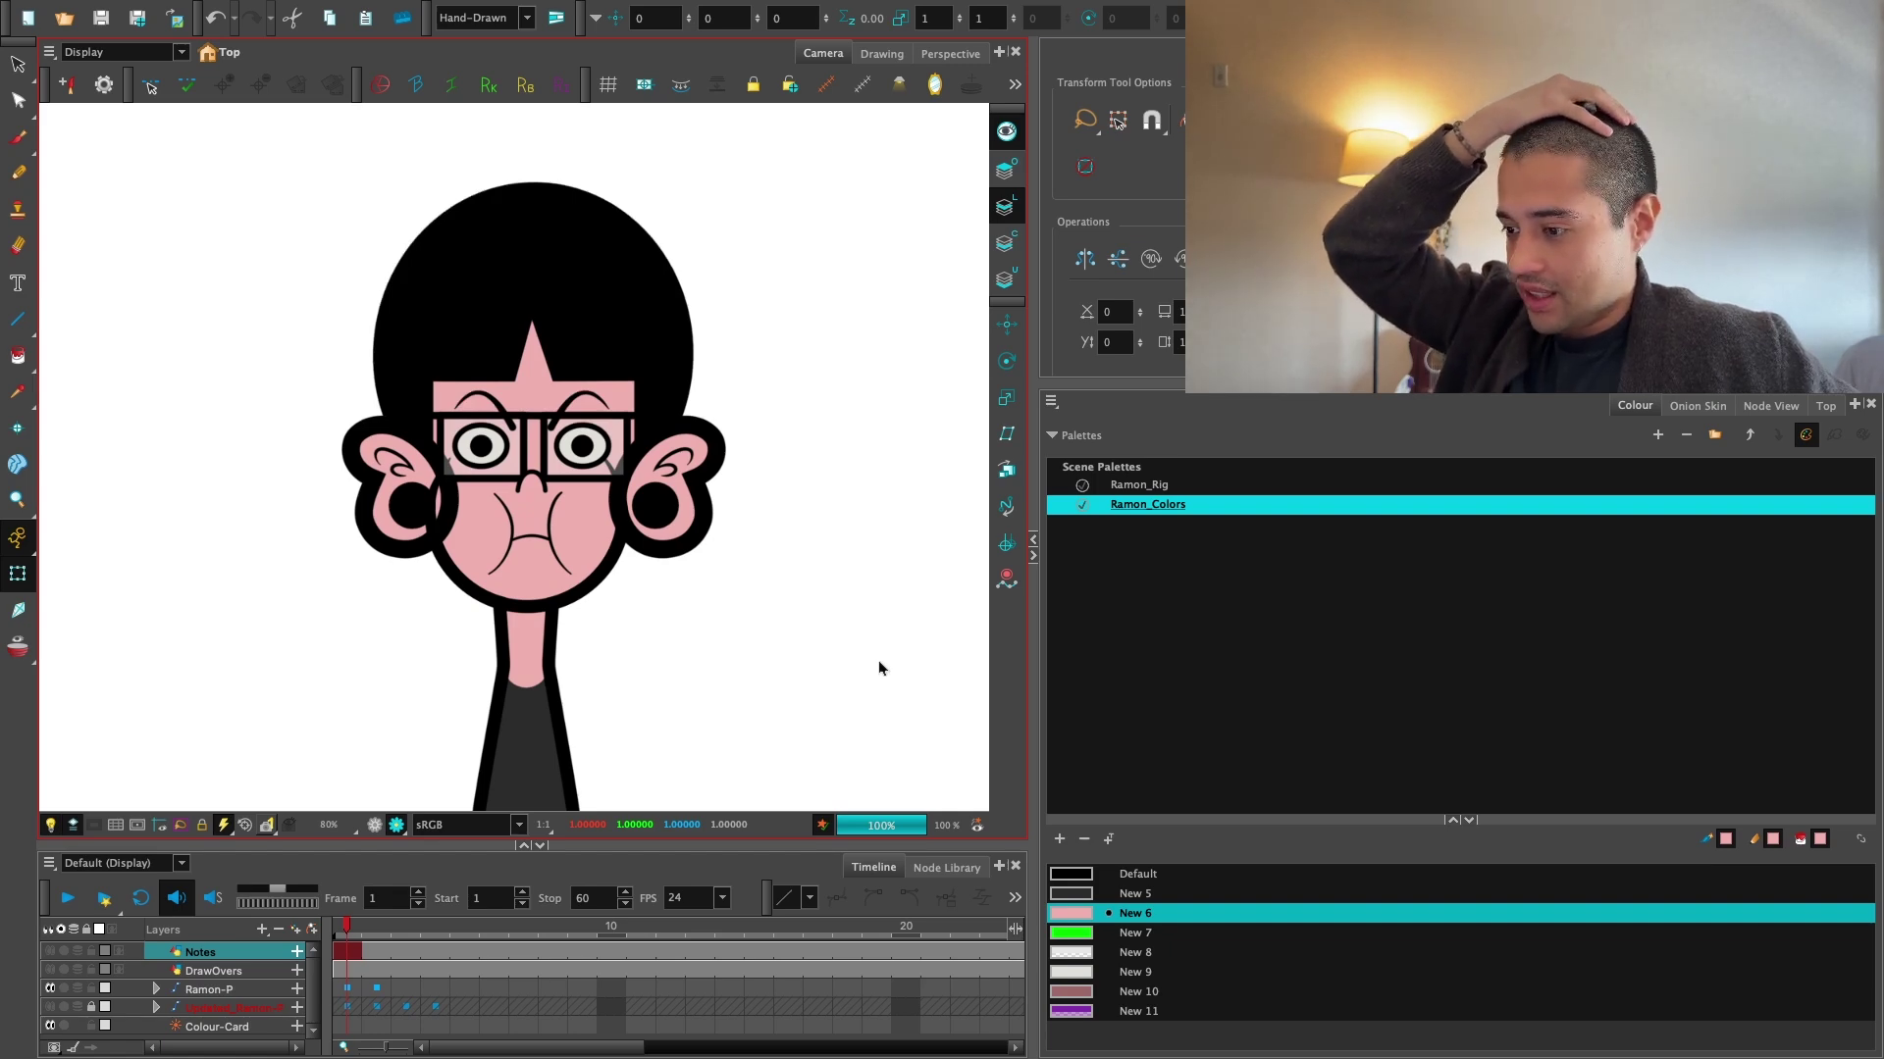
key(1)
key(1)
key(1)
Return to the regular camera display and move both upper eyelid controls down together to half-close the eyes.
key(2)
key(2)
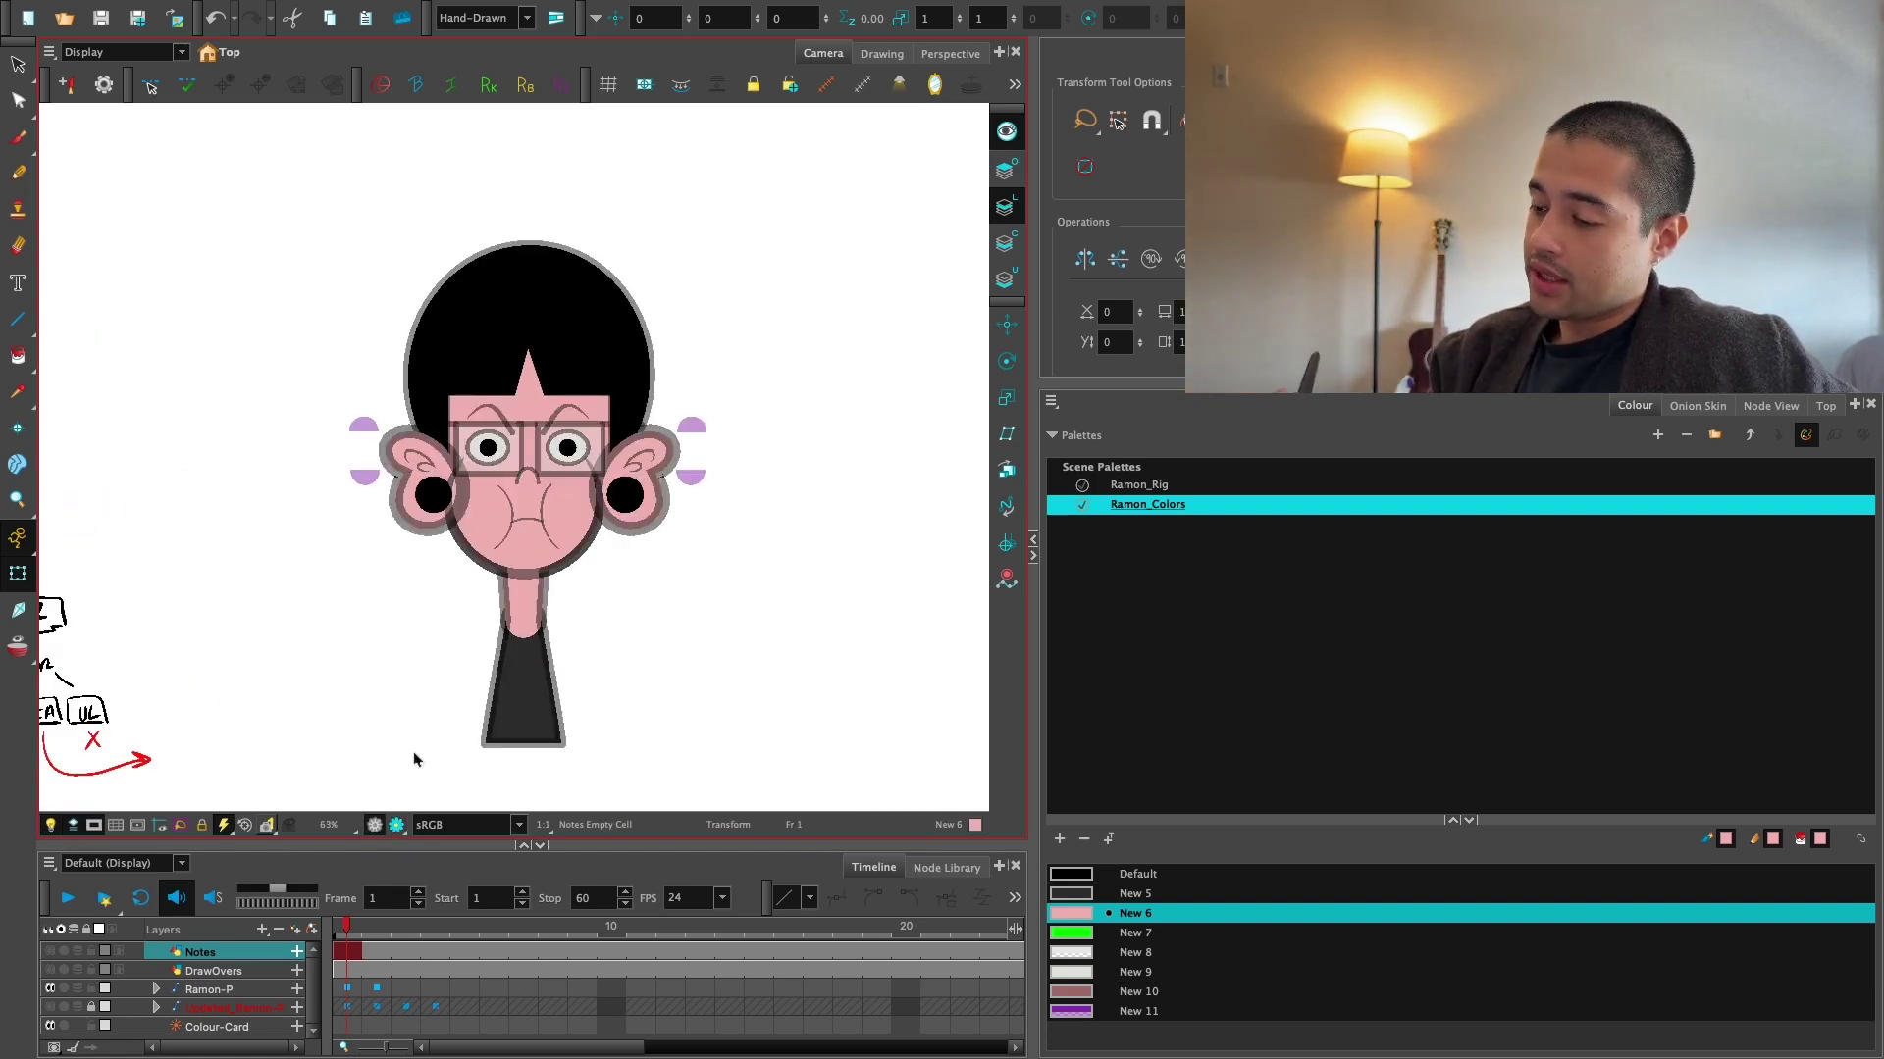
key(2)
key(2)
key(2)
key(2)
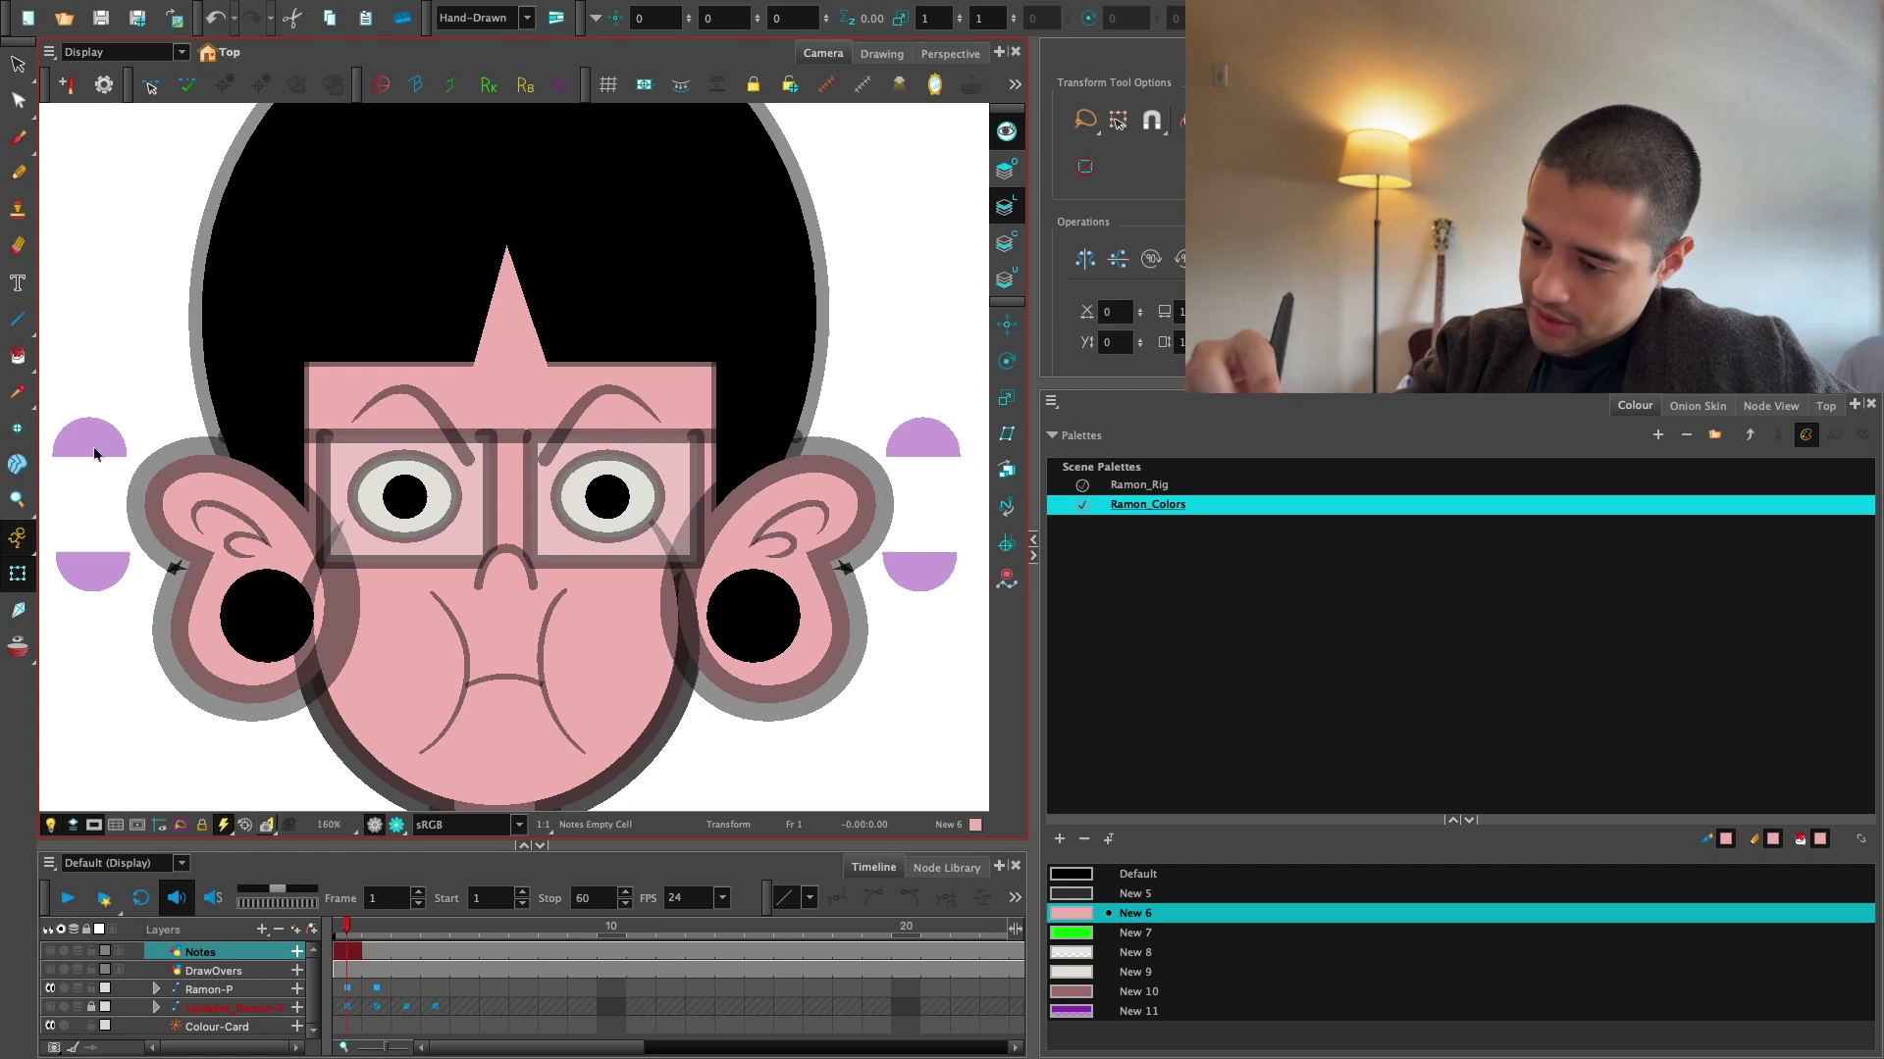
click(94, 455)
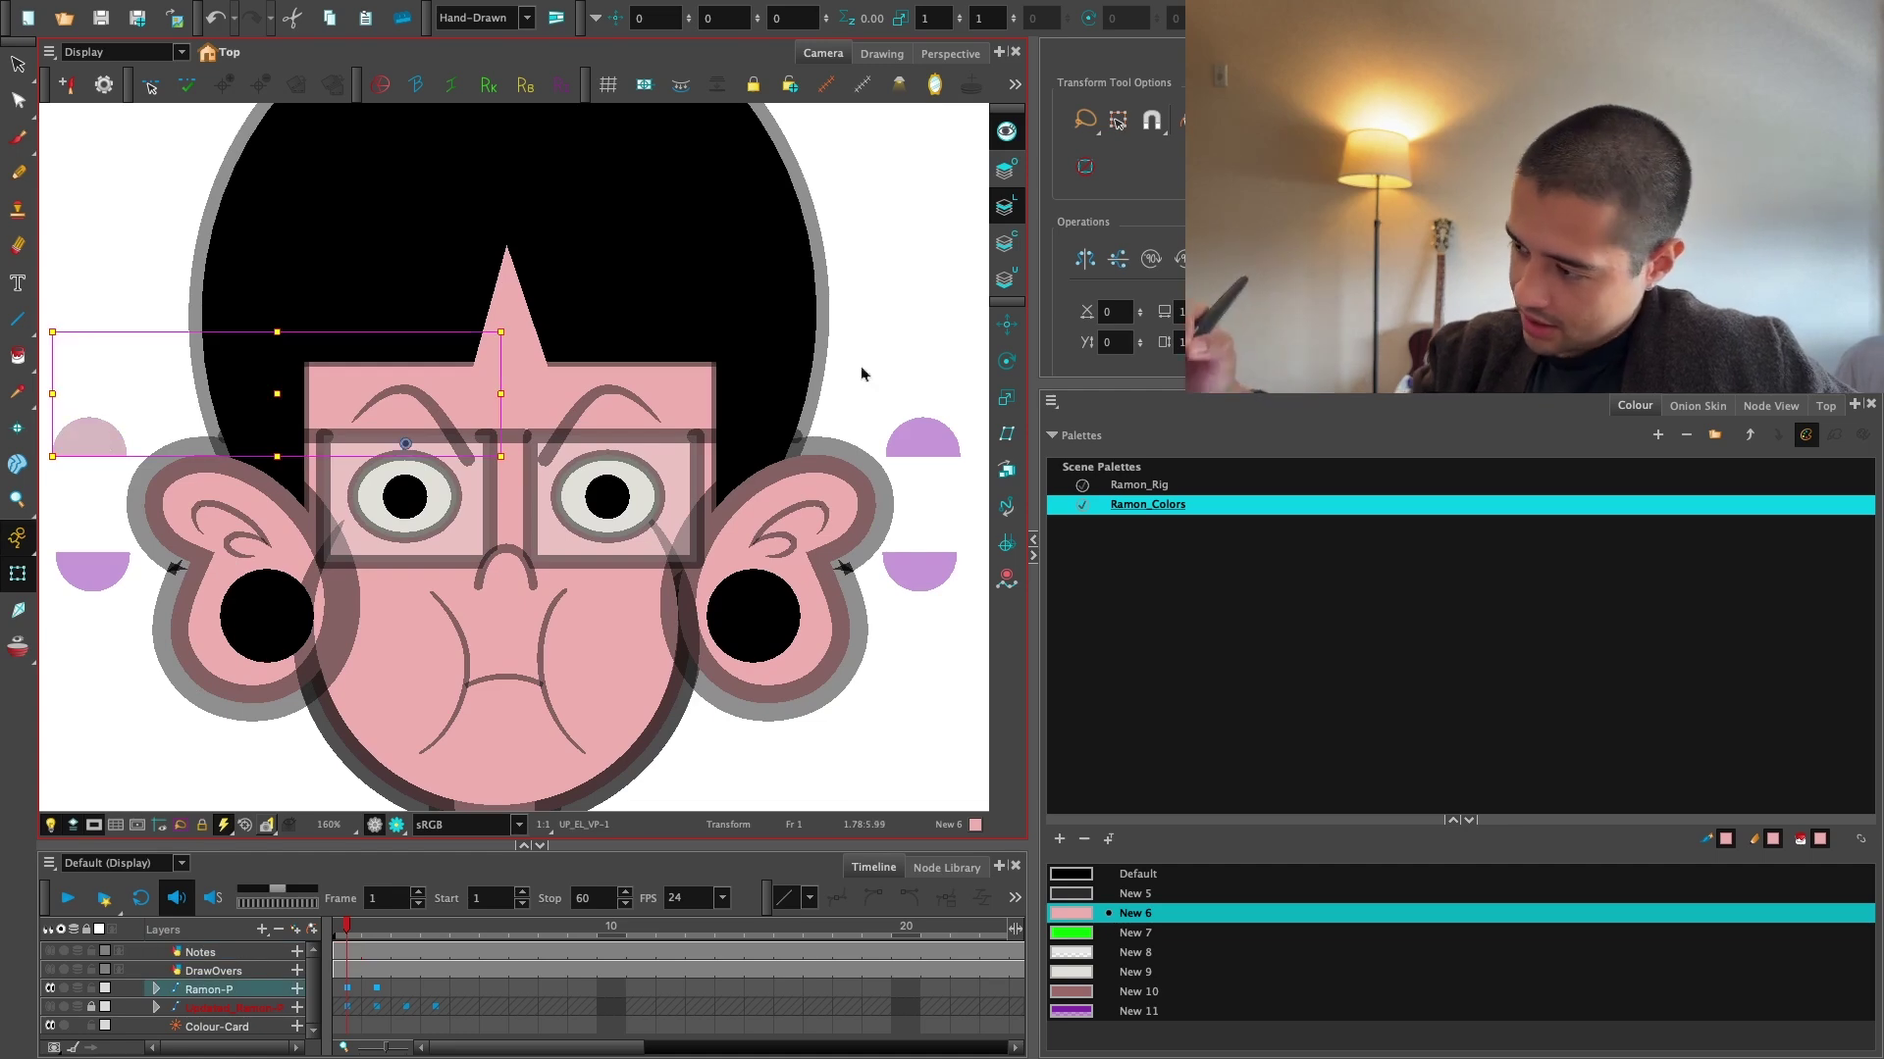
shift+click(930, 451)
drag(932, 451, 935, 497)
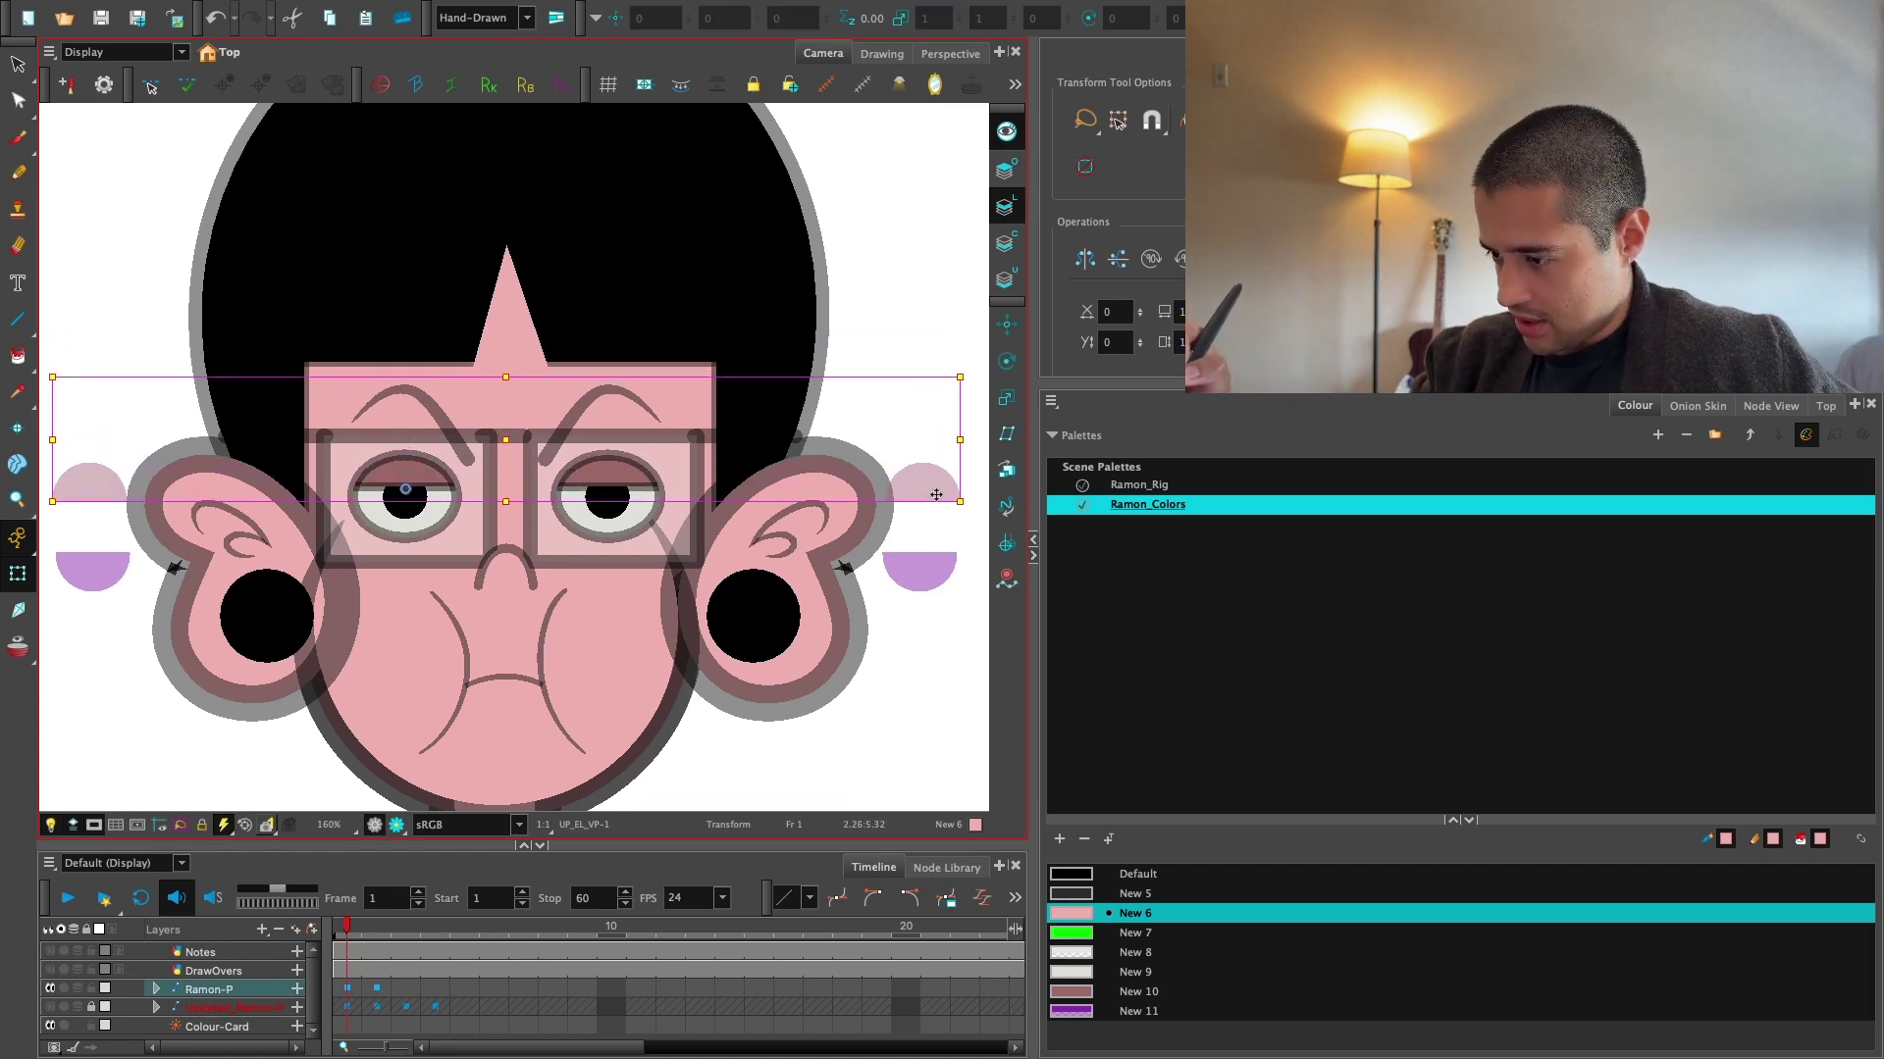
Deselect the eyelid controls and switch the camera to Render View to check the half-closed eyes.
click(928, 333)
key(1)
key(1)
key(1)
click(396, 825)
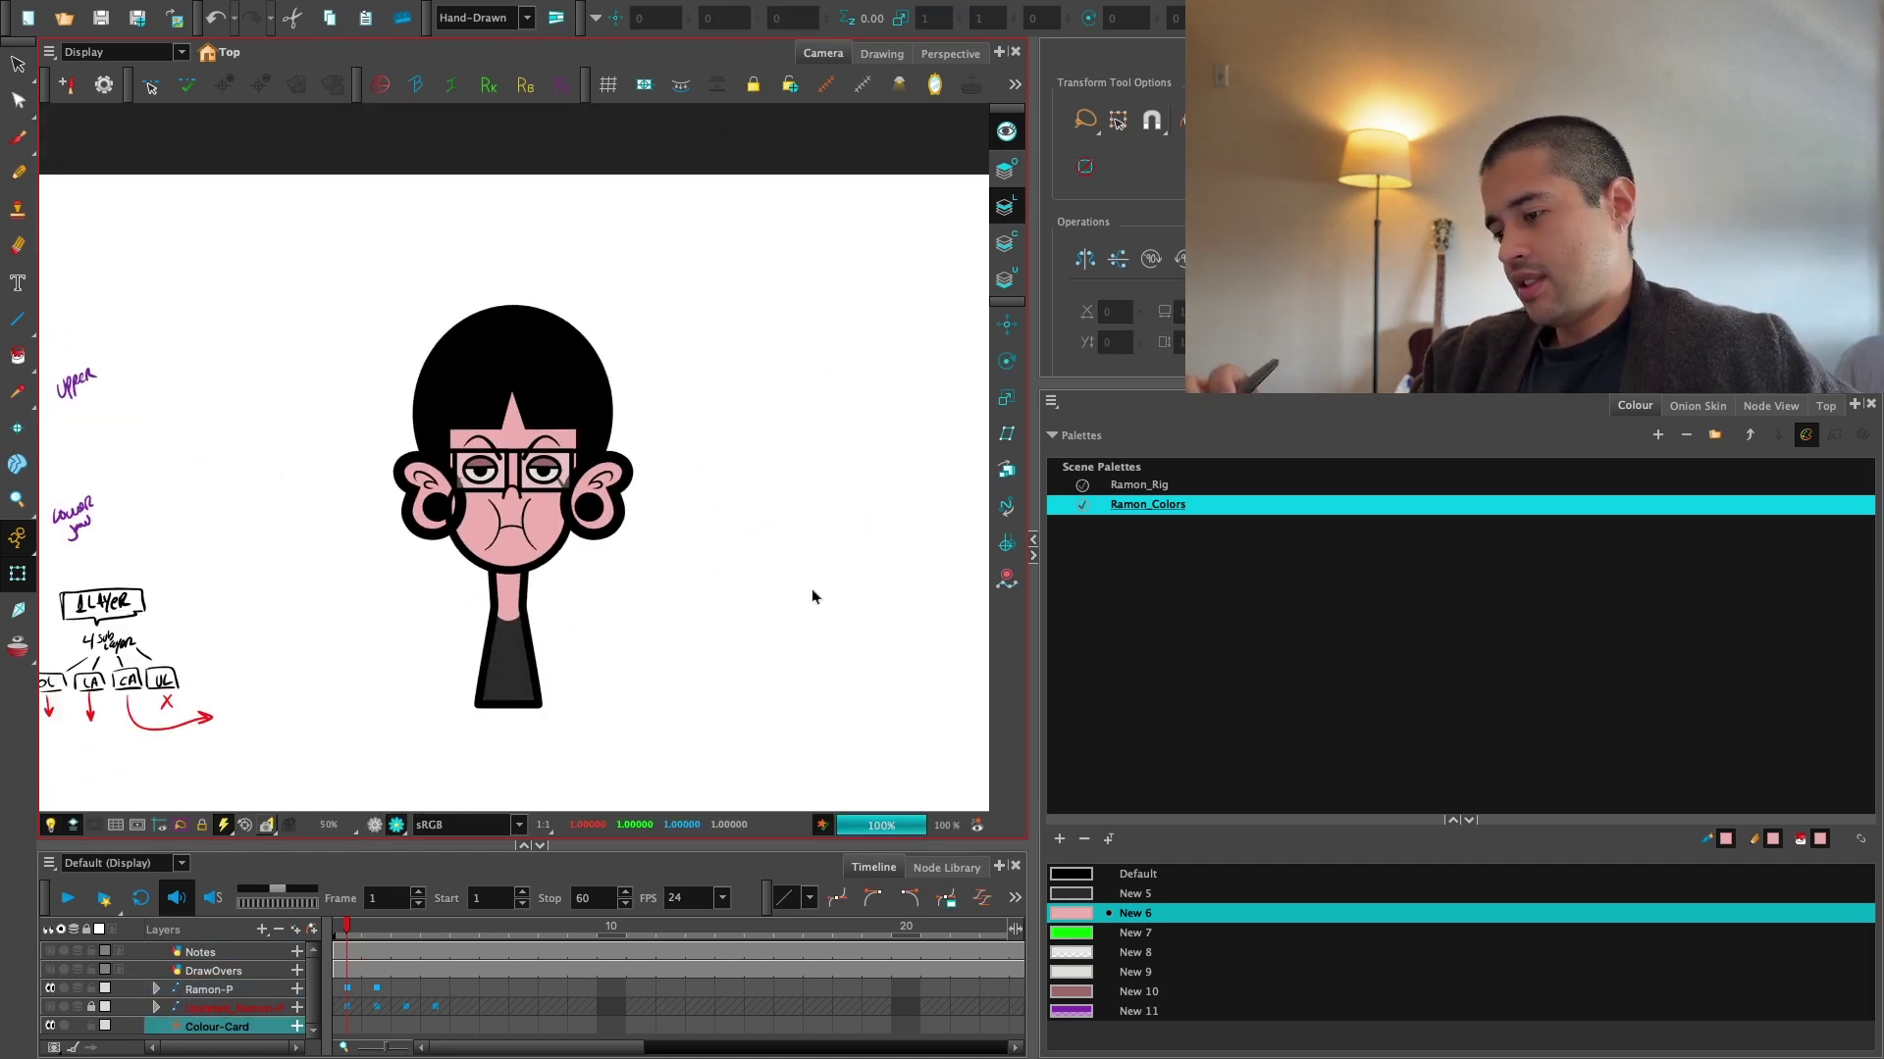
Lighten the New 10 eyelid swatch to a muted pink of RGB 189, 134, 134 and check it on the rendered head.
double_click(1071, 992)
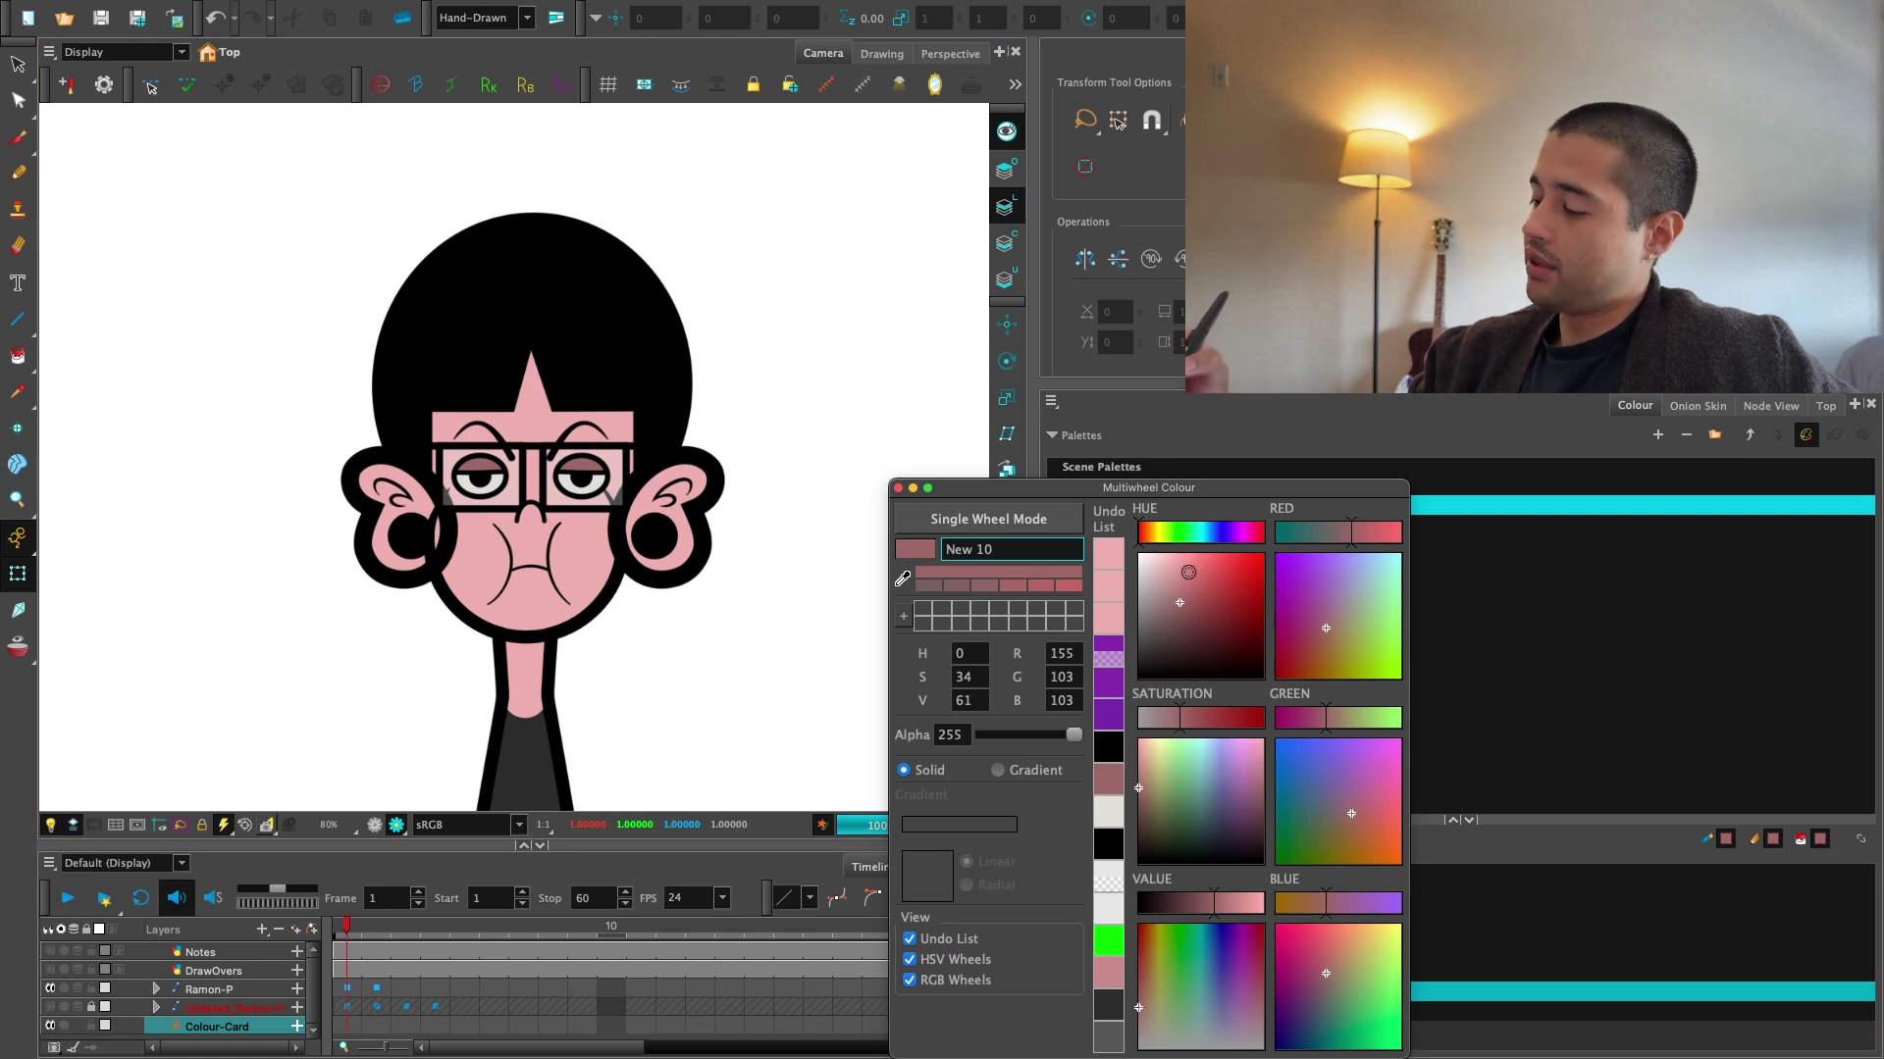
click(1166, 576)
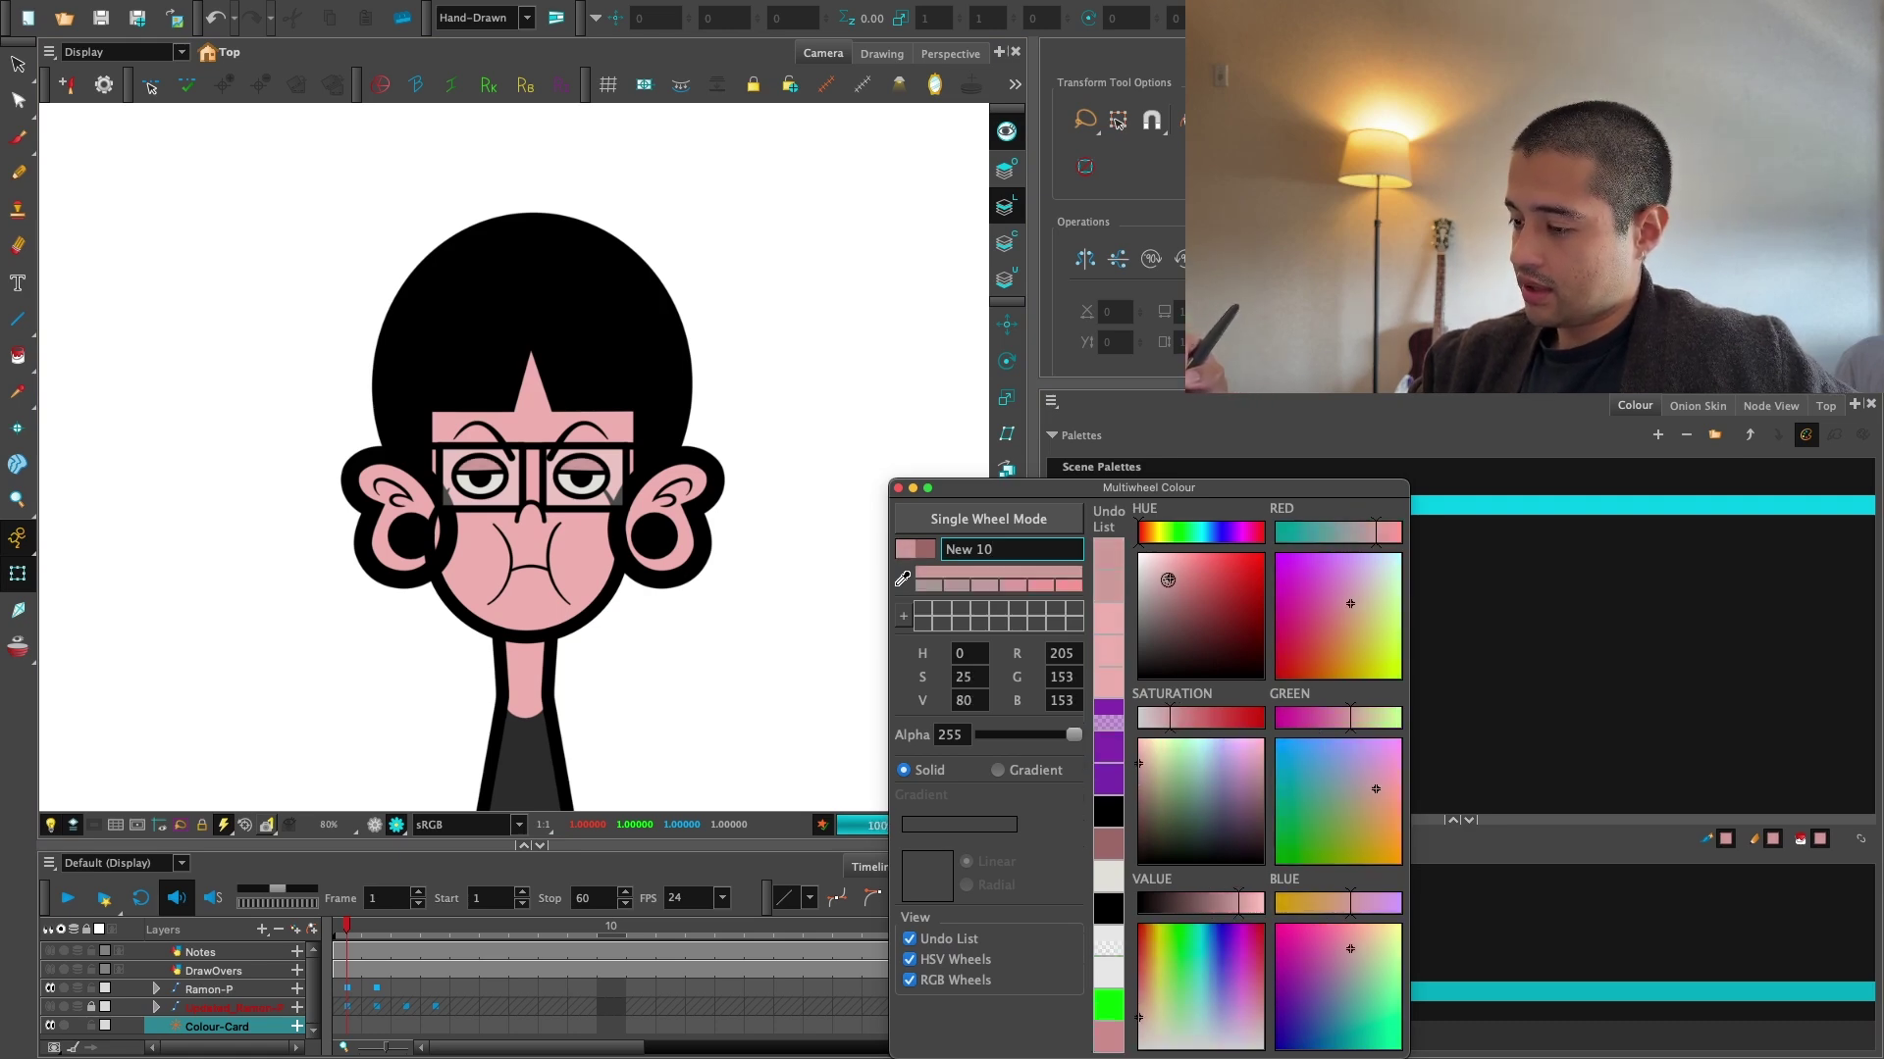
click(1180, 578)
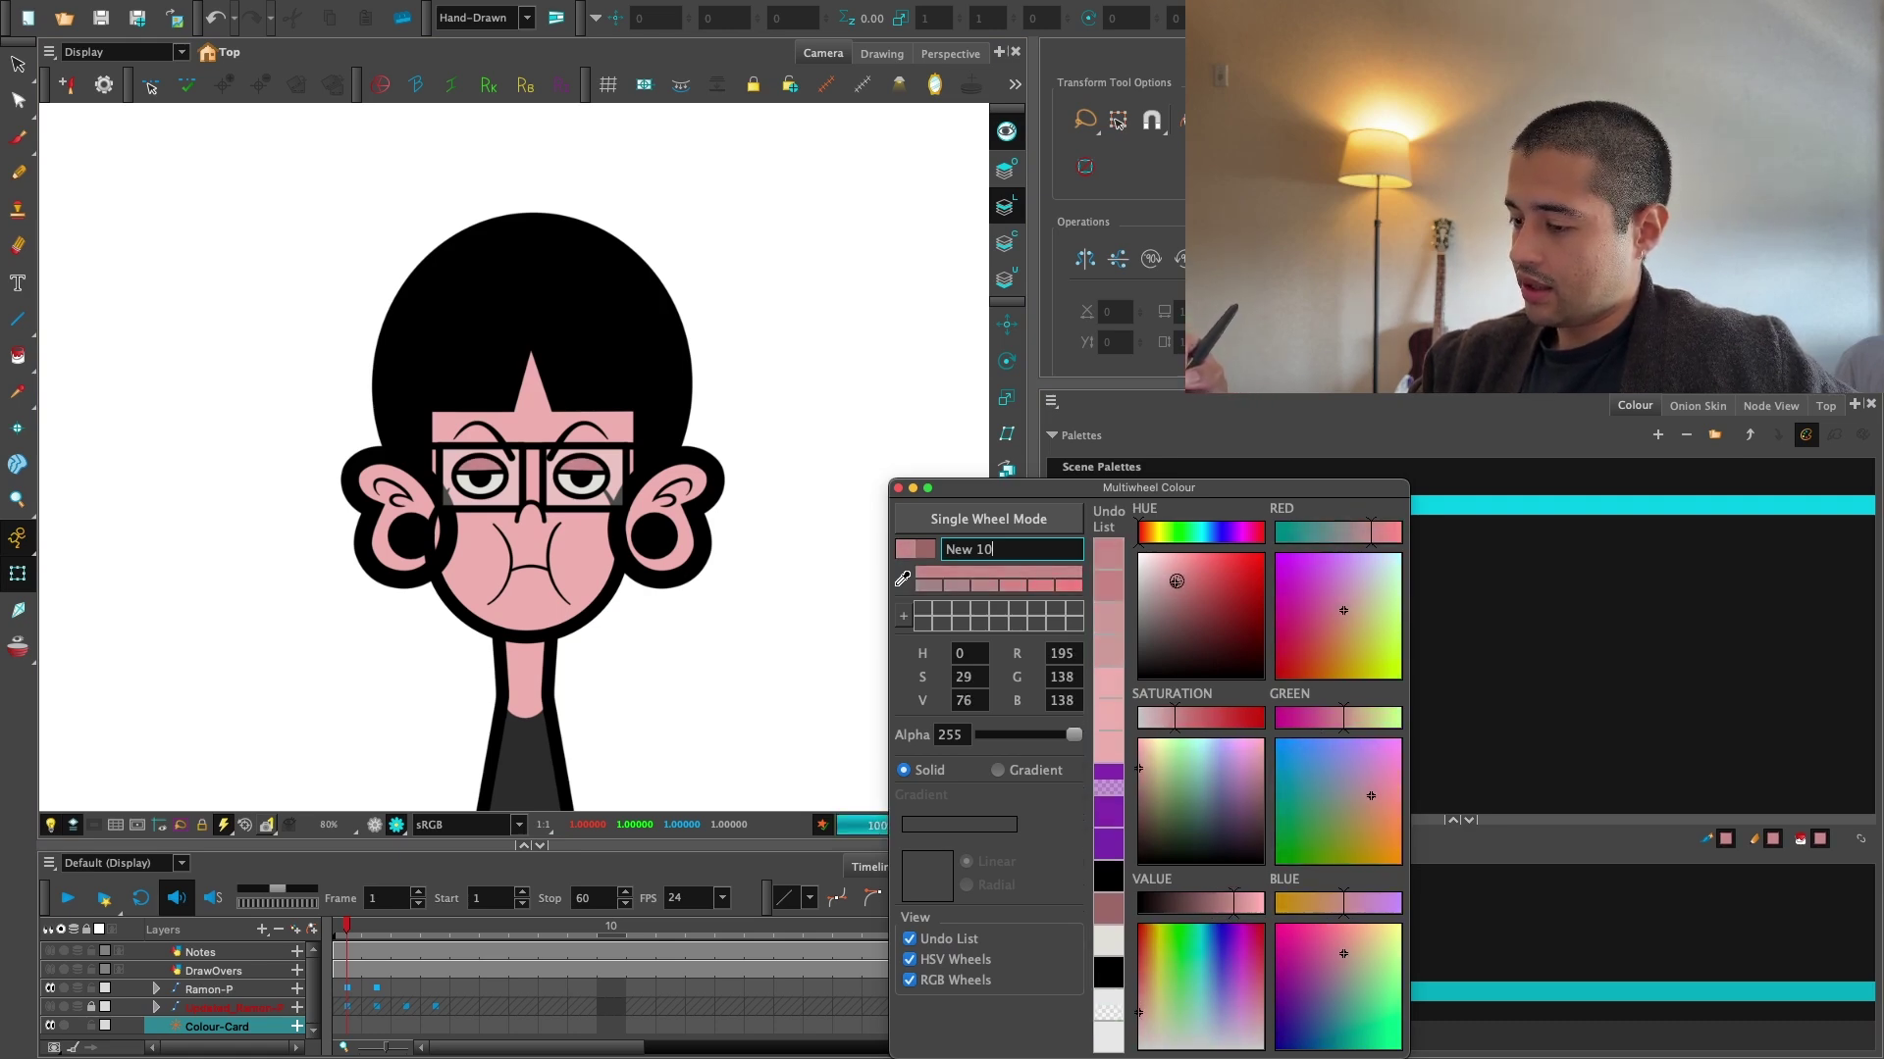
click(1168, 582)
click(1174, 586)
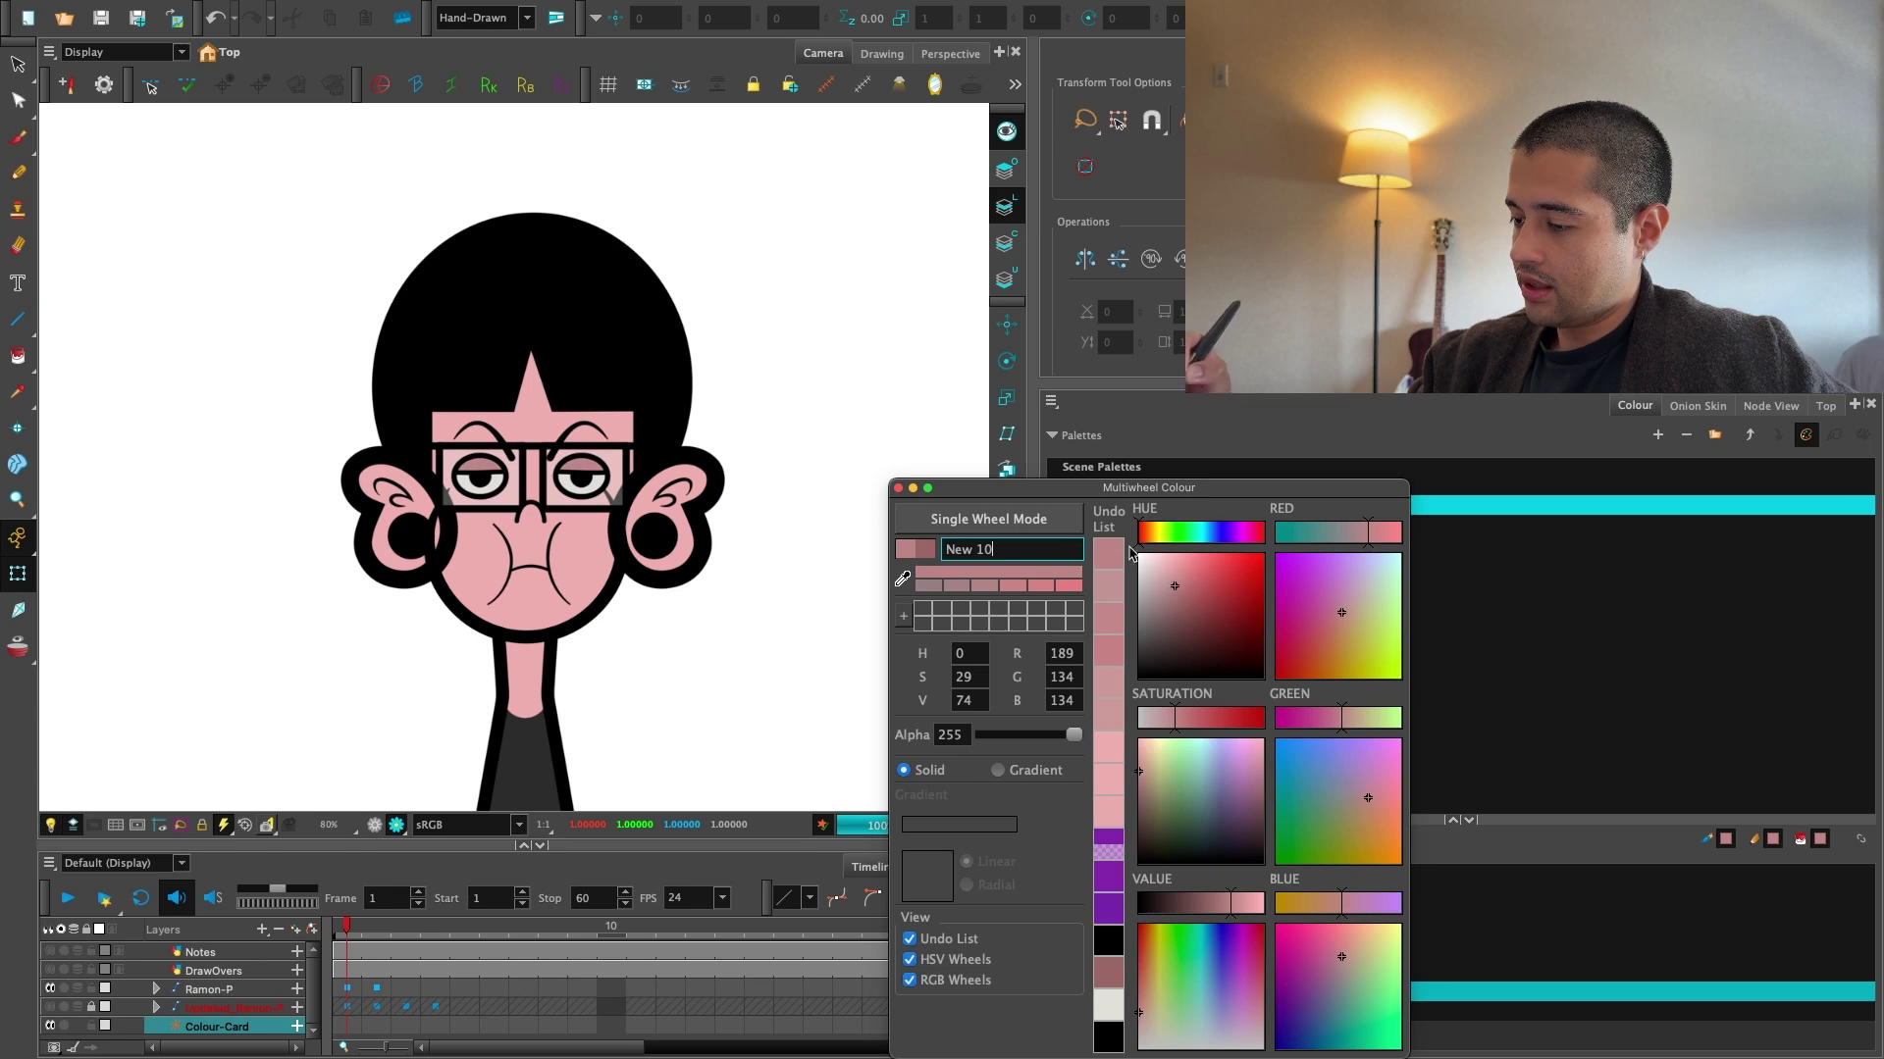
click(899, 489)
scroll(896, 525, down, 4)
scroll(892, 528, up, 2)
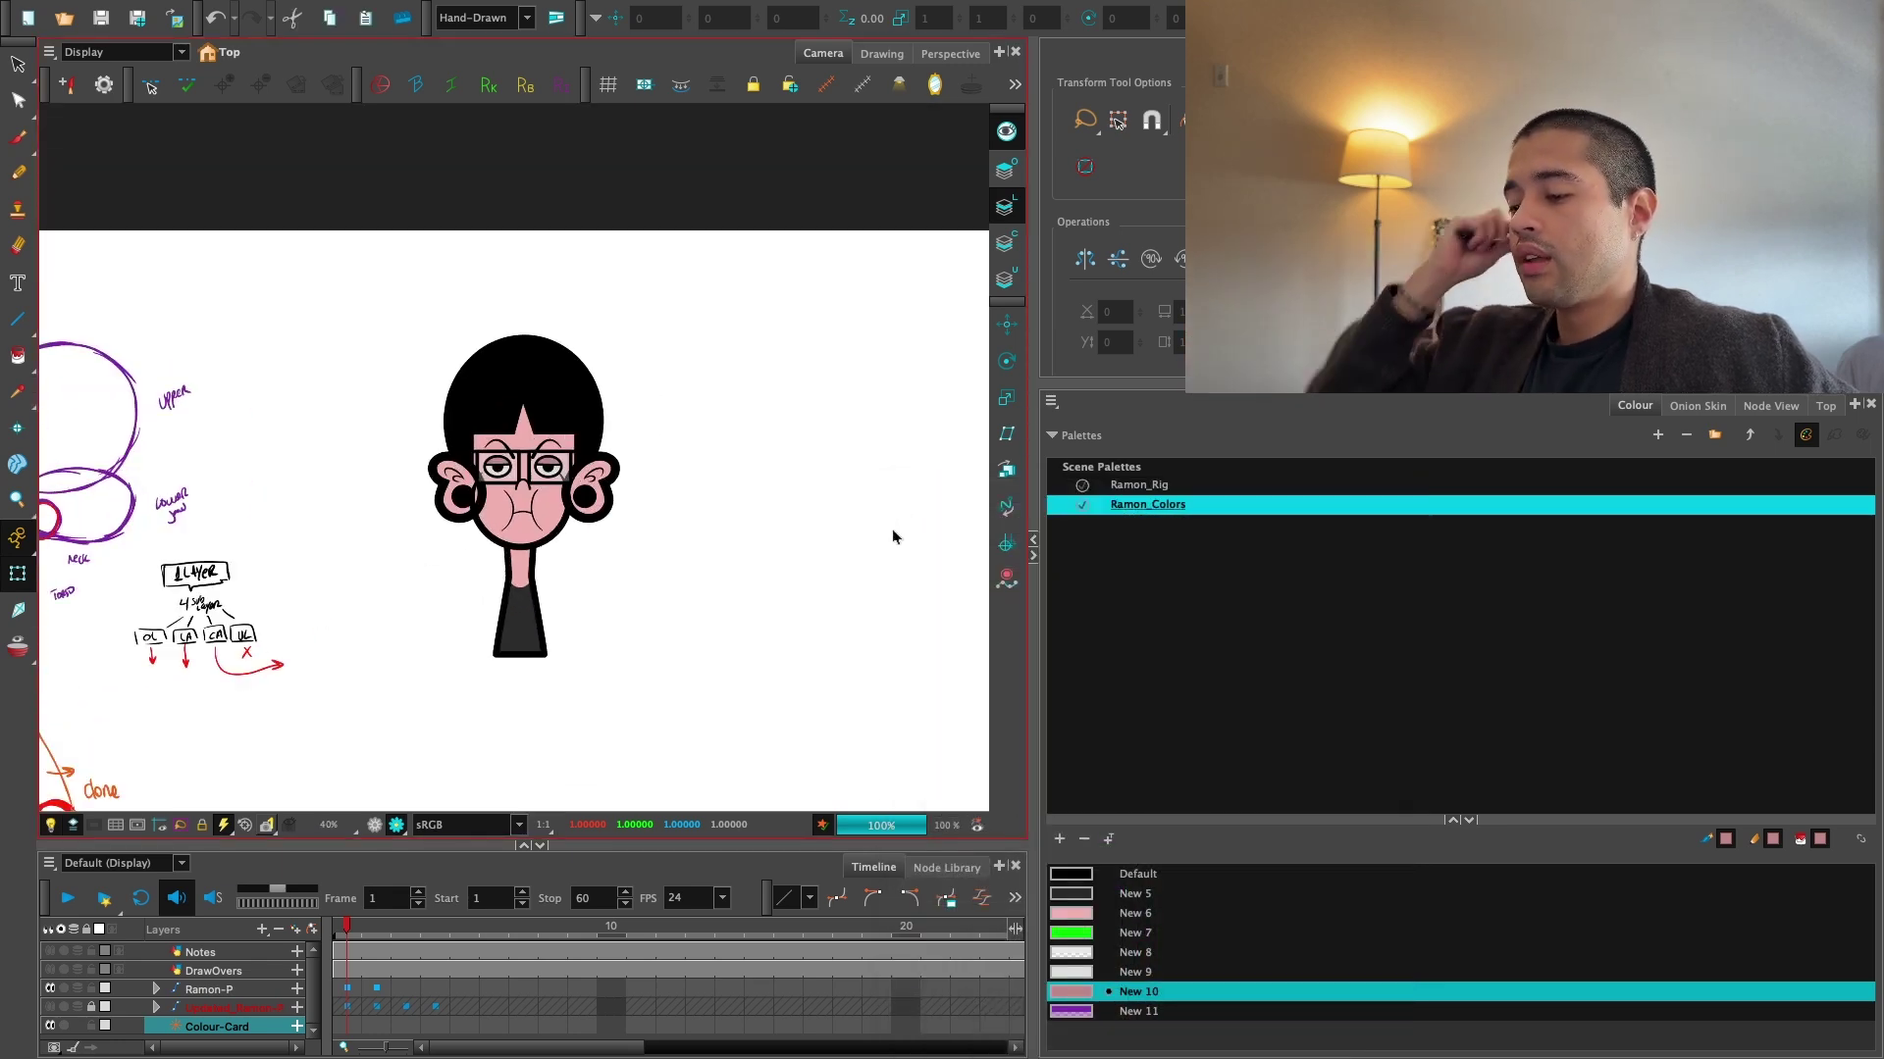
Return the camera to its regular display and select the mouth drawing's pencil lines with the Select tool.
key(2)
key(2)
key(2)
click(374, 825)
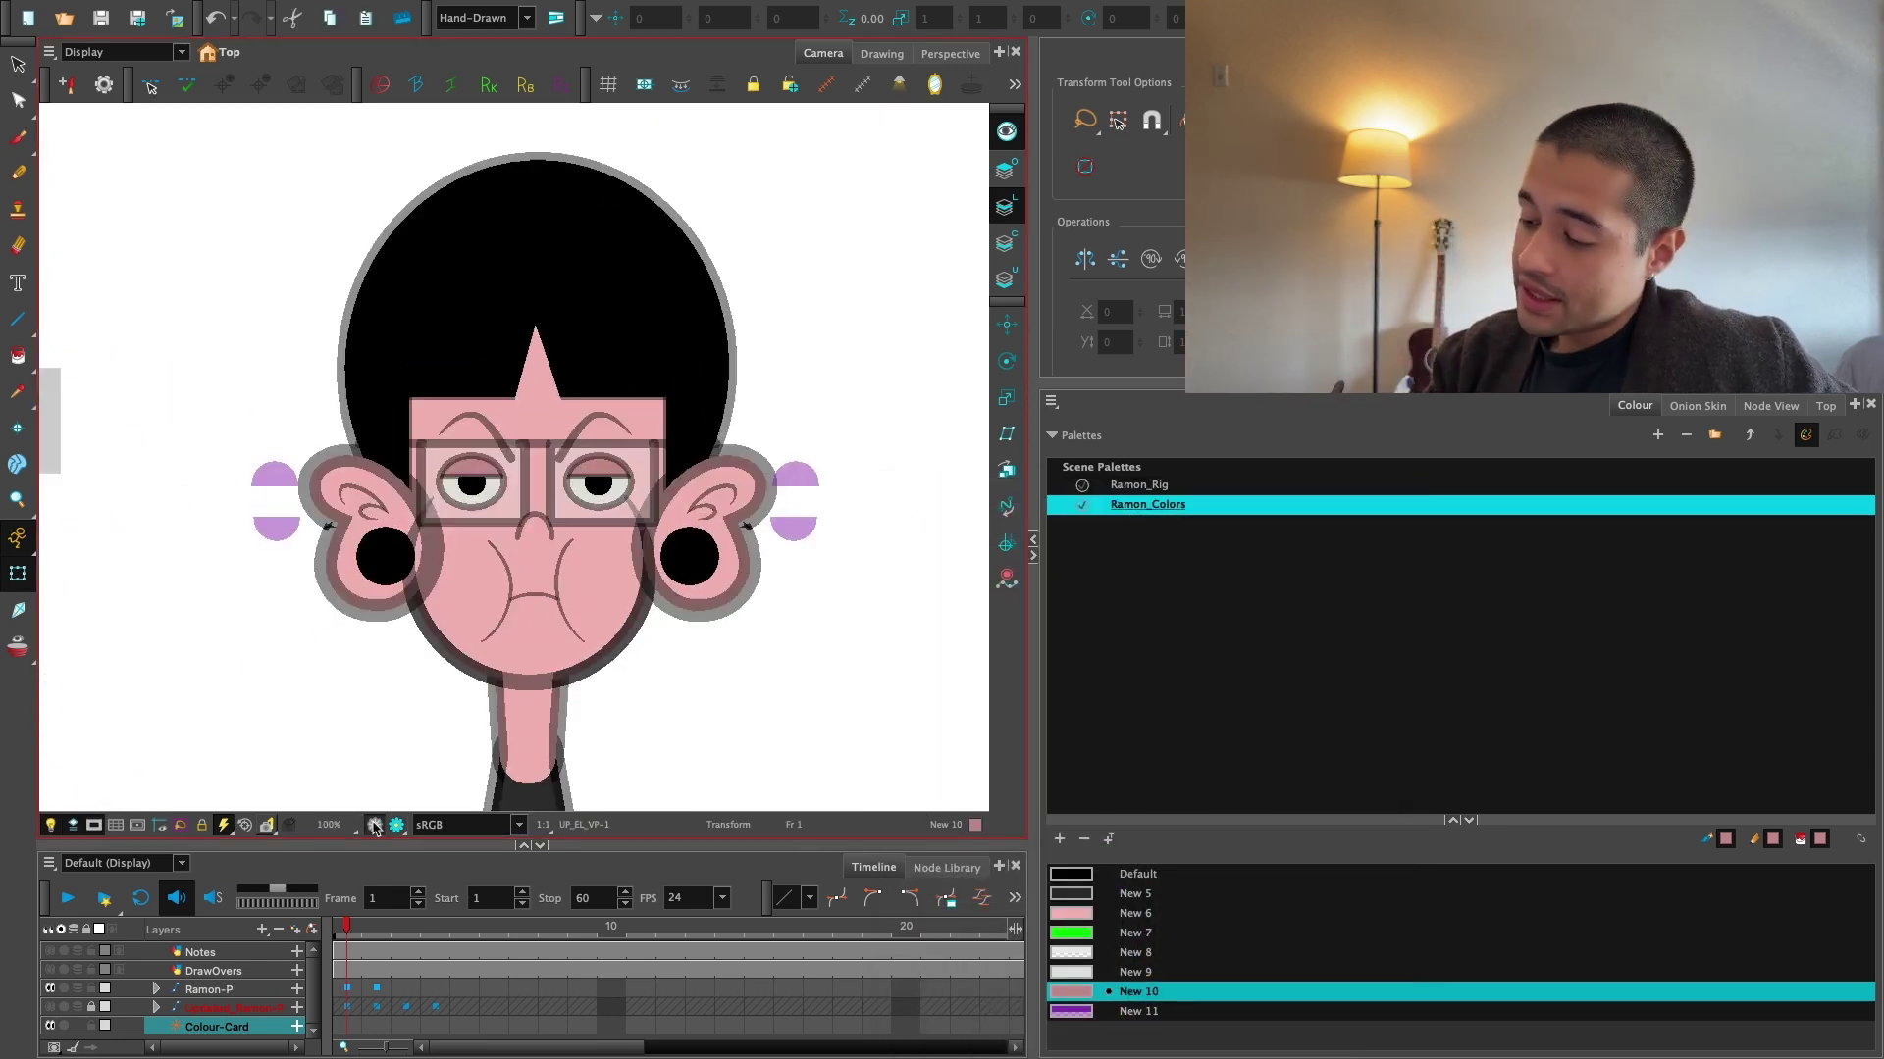
key(alt+s)
key(2)
scroll(621, 637, up, 3)
key(shift+t)
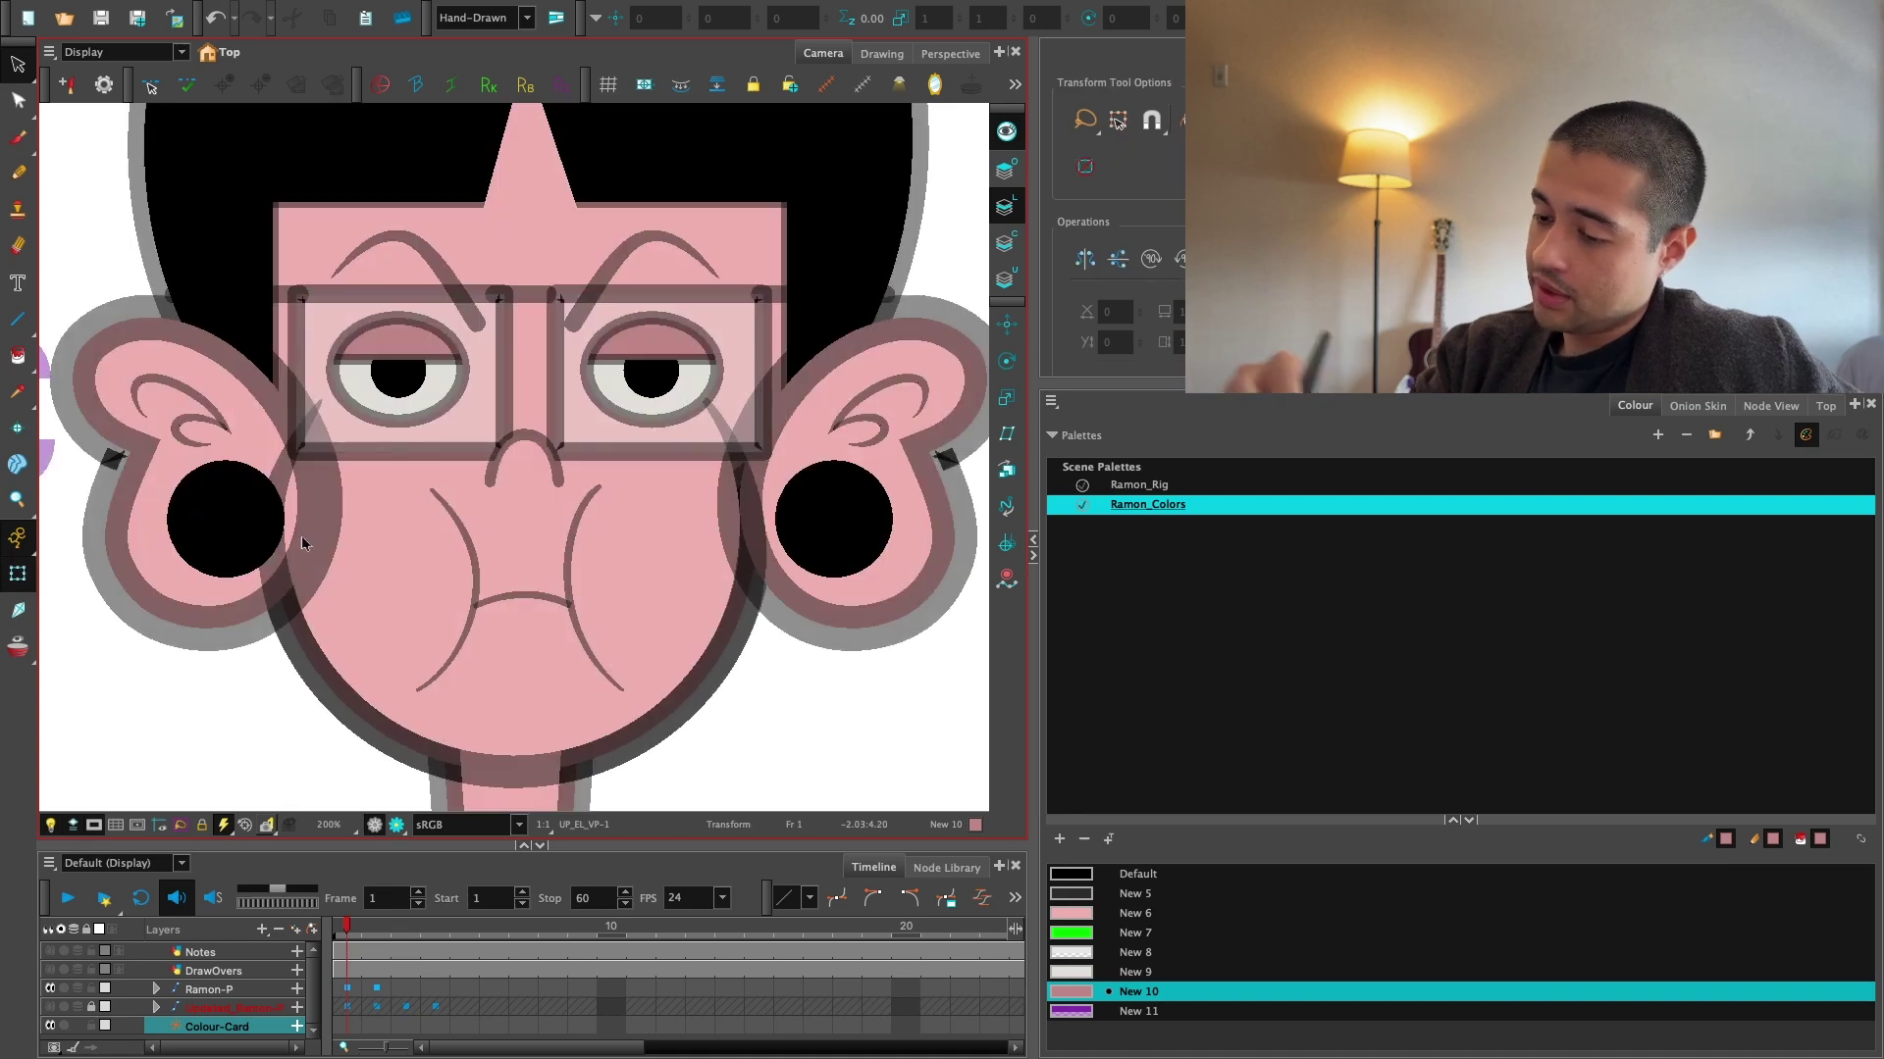
click(548, 602)
key(alt+s)
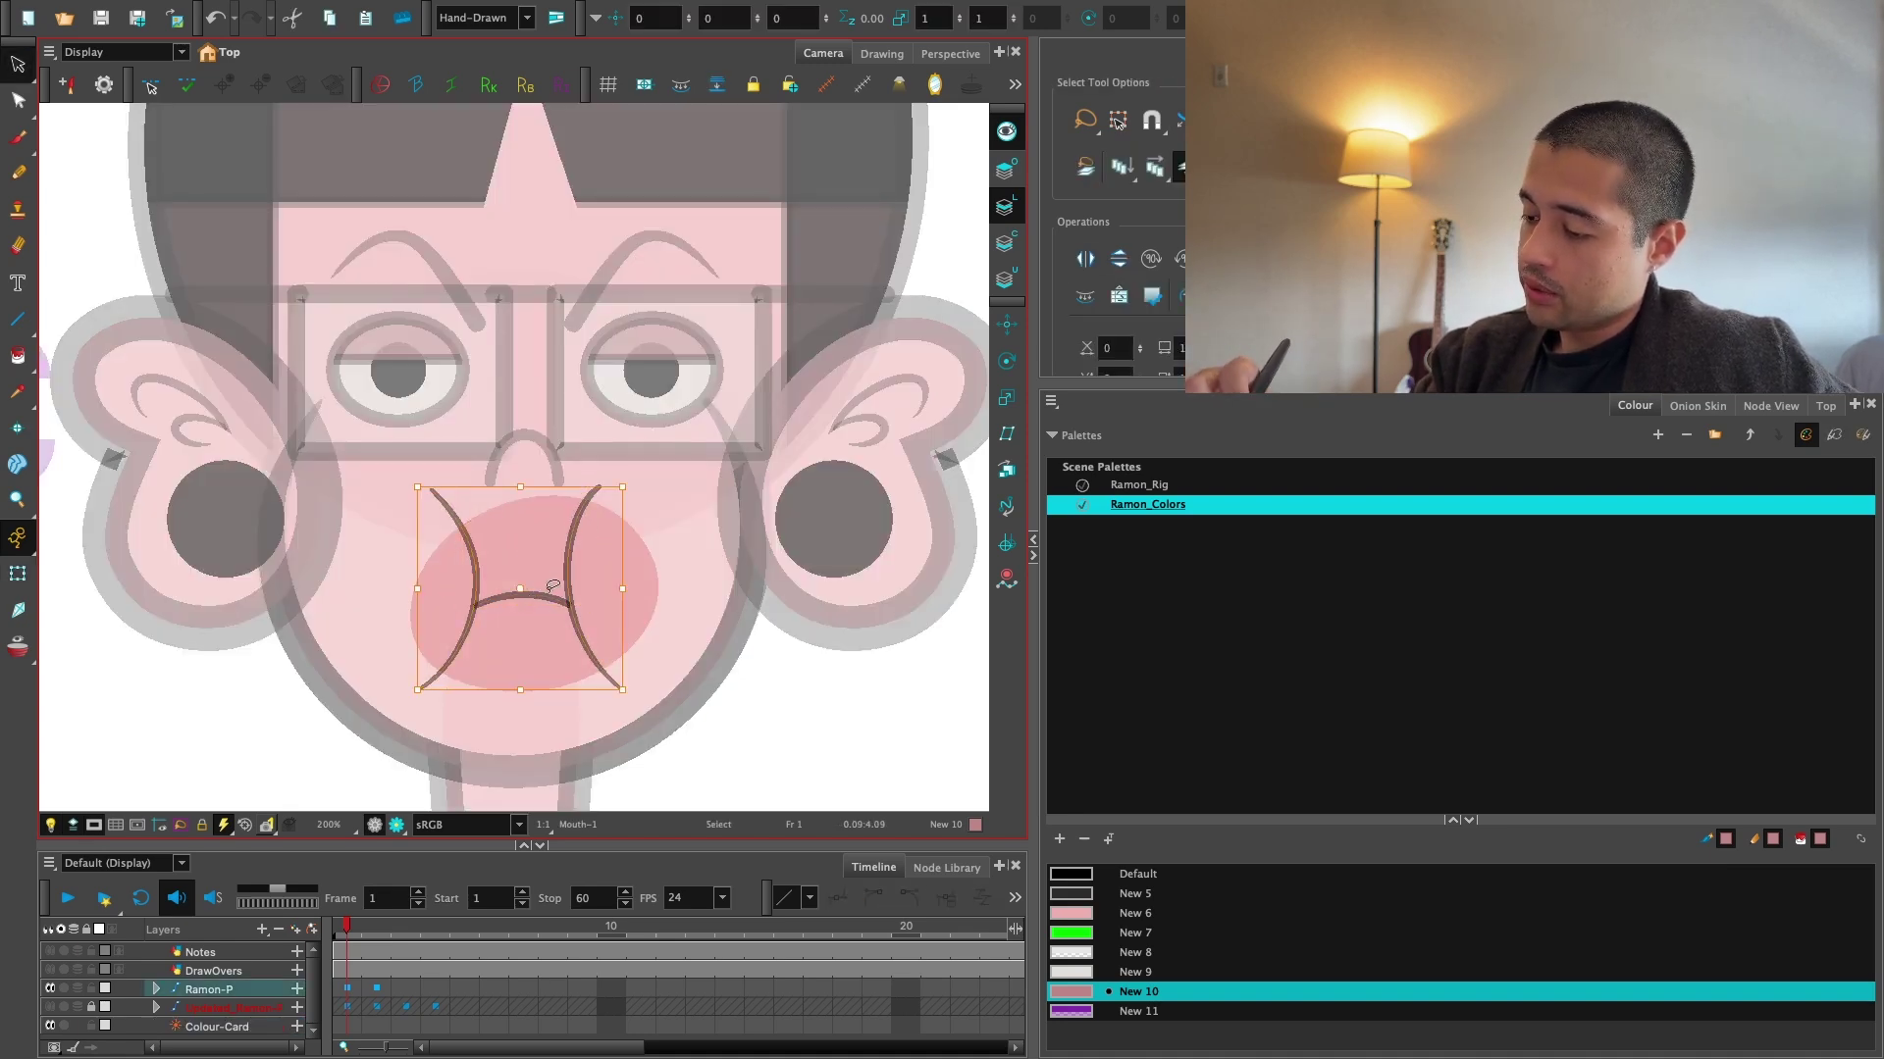
Increase the maximum pencil size of the mouth lines, checking the line weight in Render View.
scroll(1451, 226, down, 5)
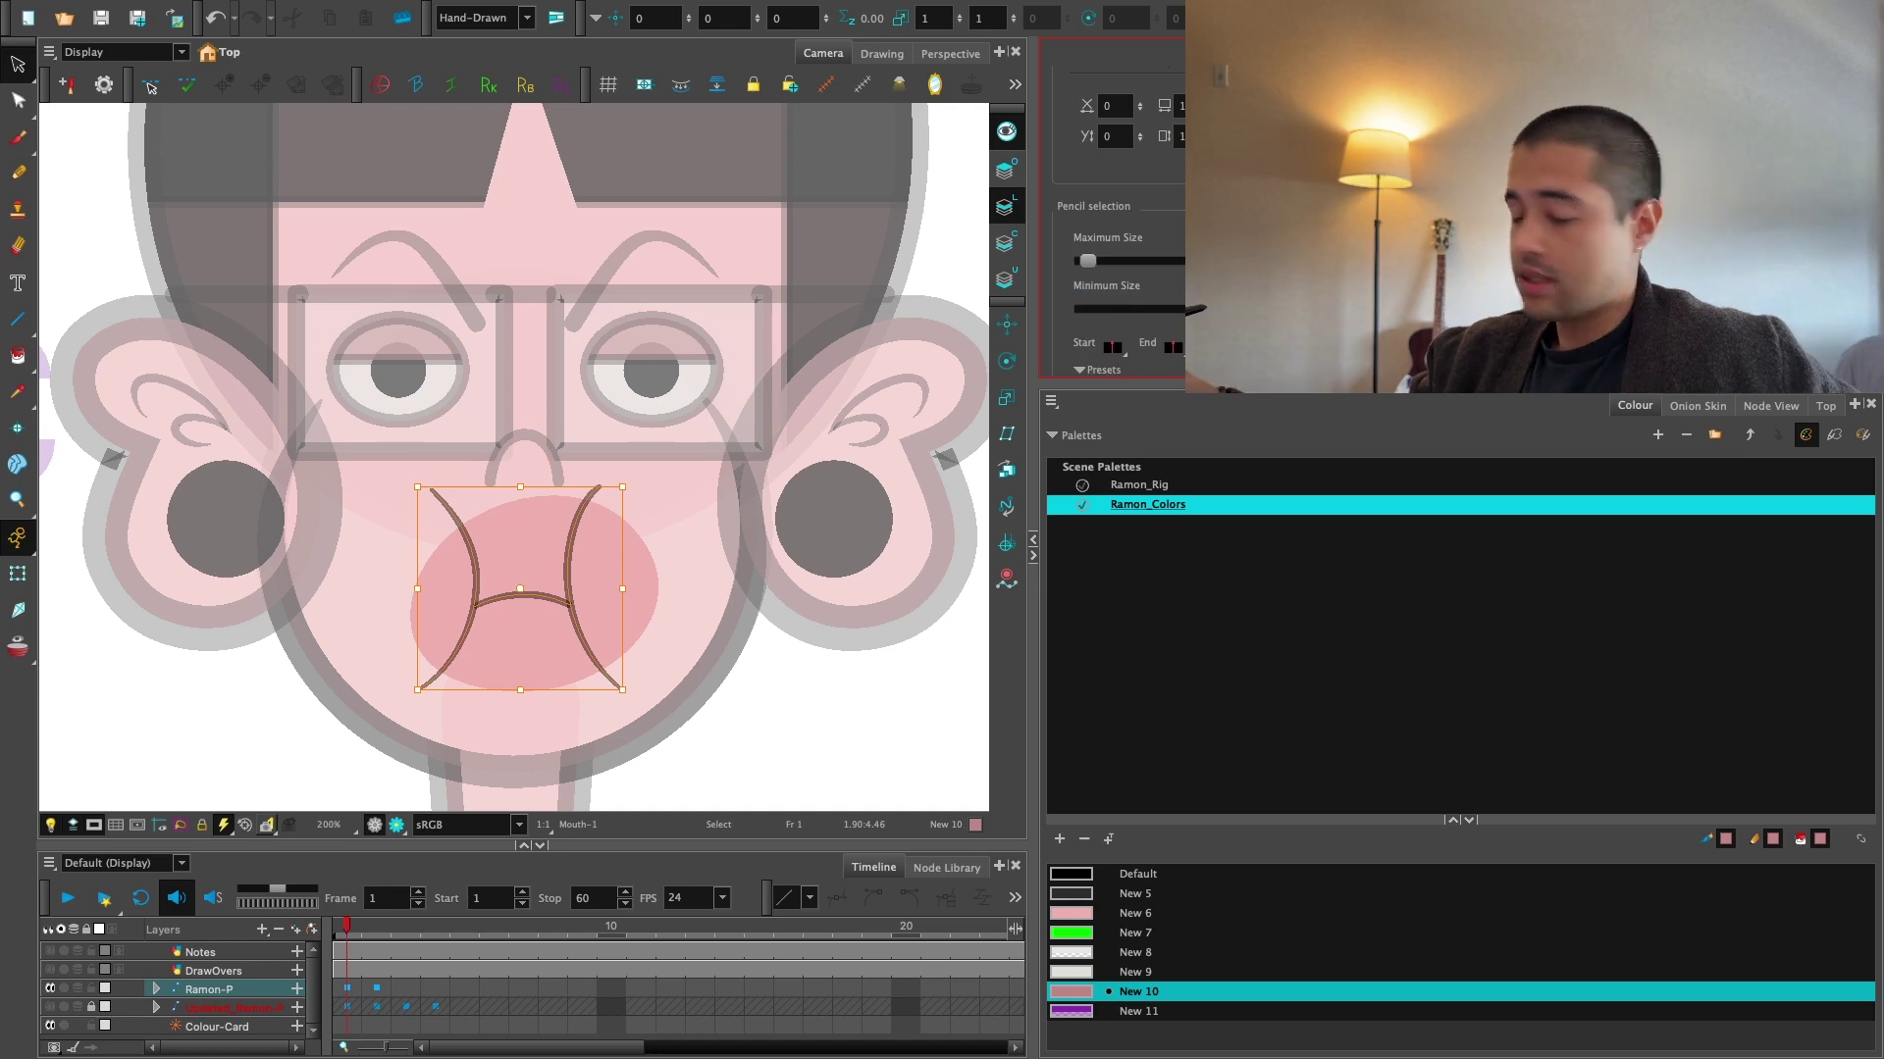
key(Return)
click(756, 715)
click(396, 825)
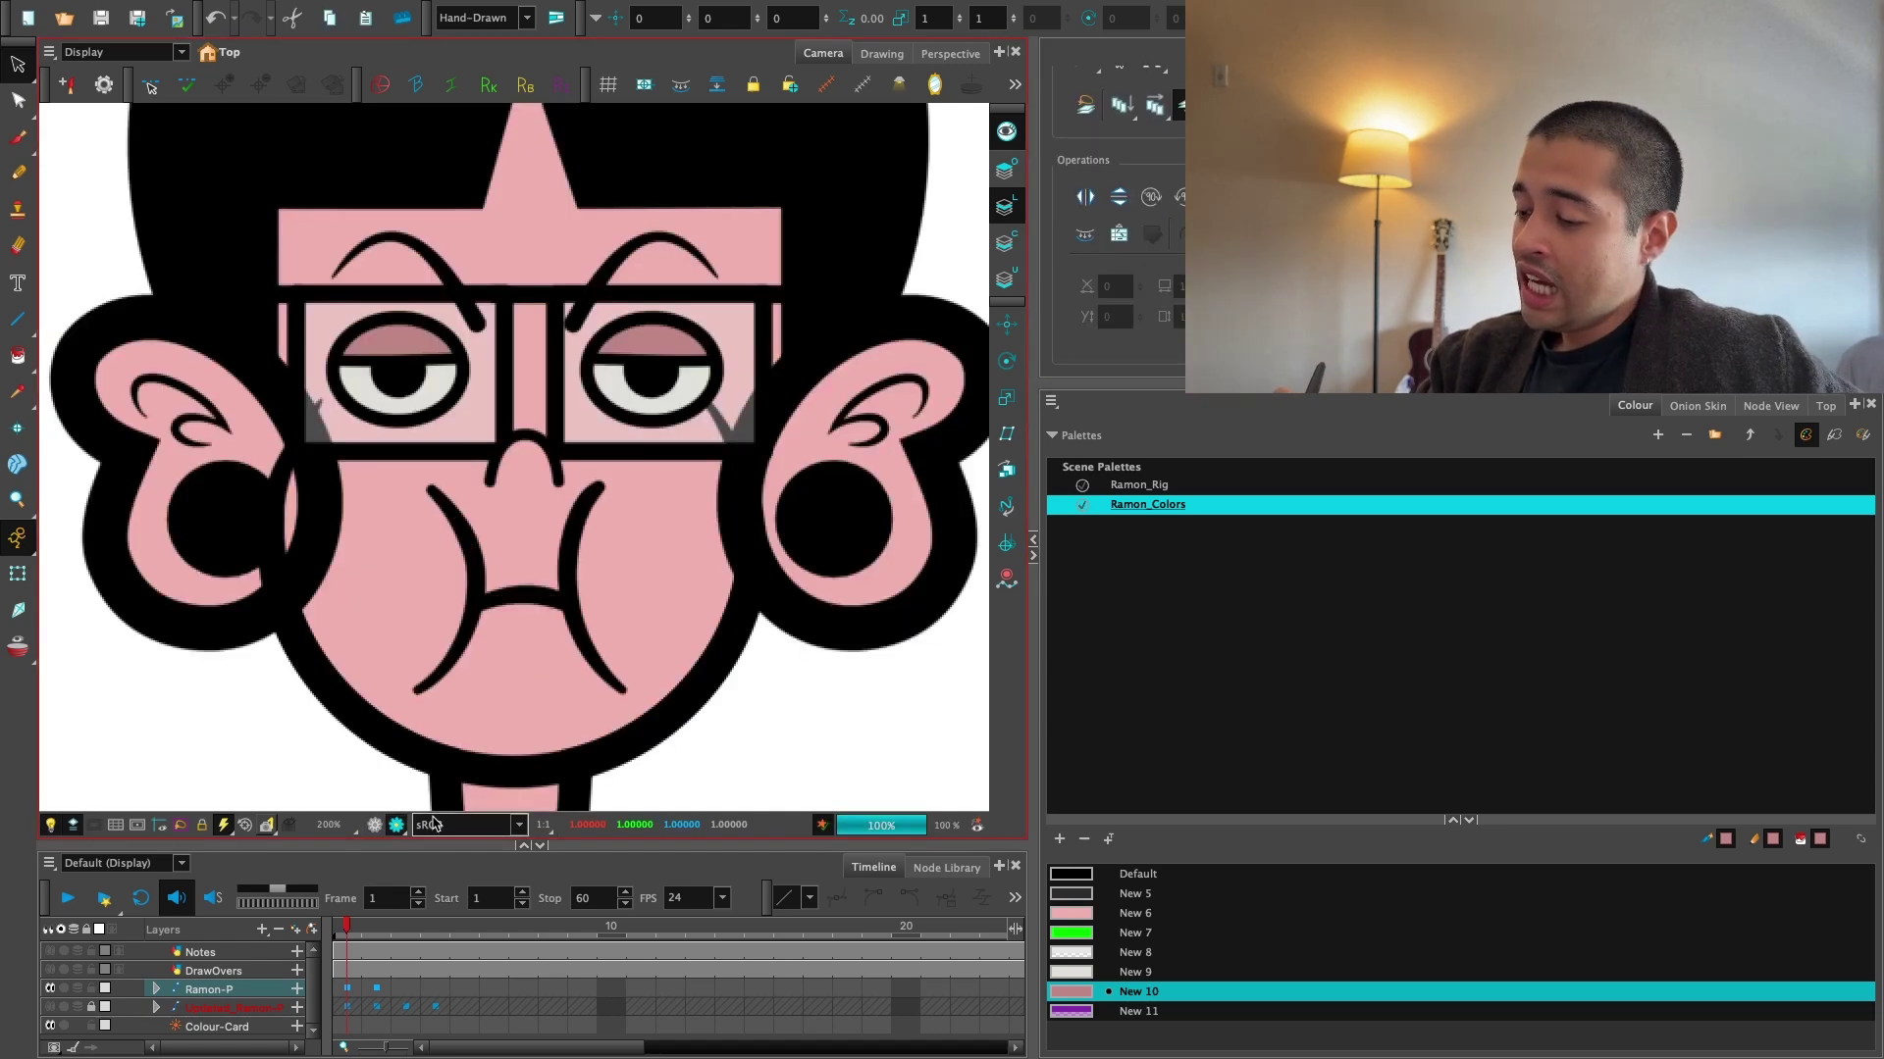
key(1)
key(1)
key(1)
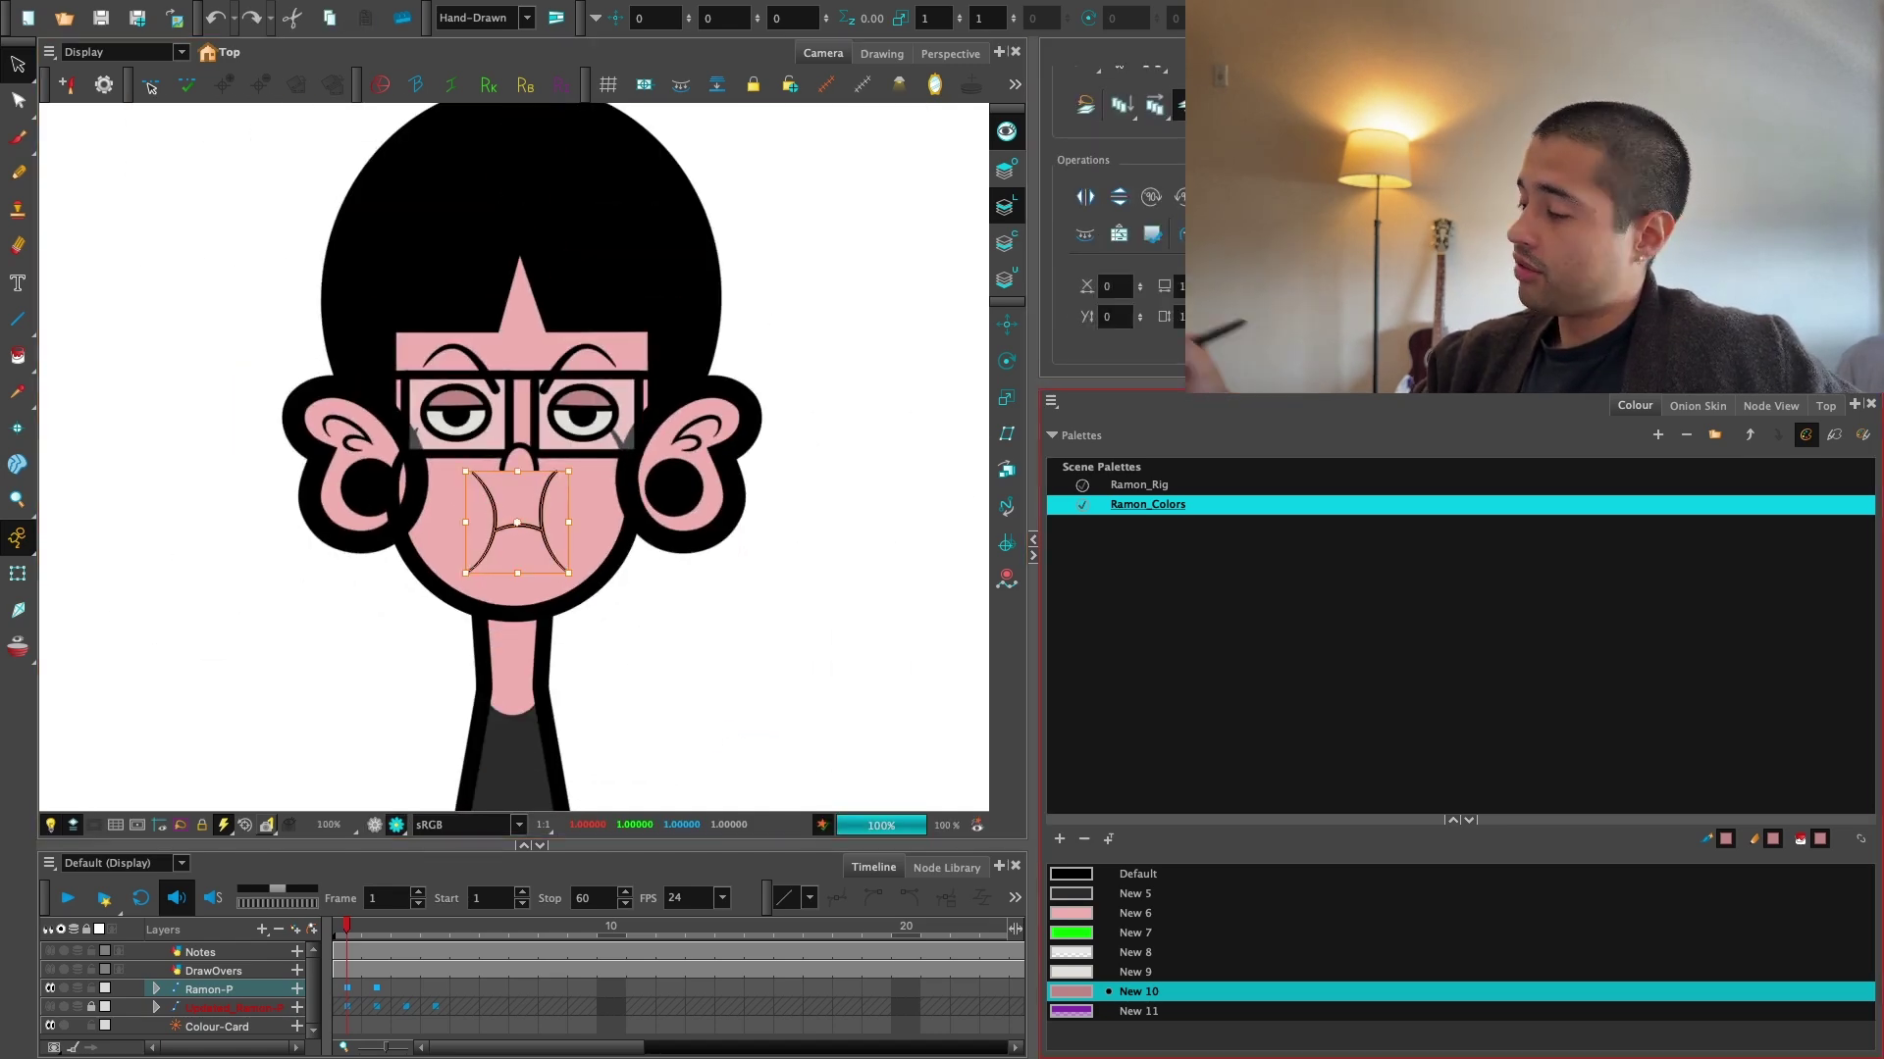
scroll(1276, 221, down, 3)
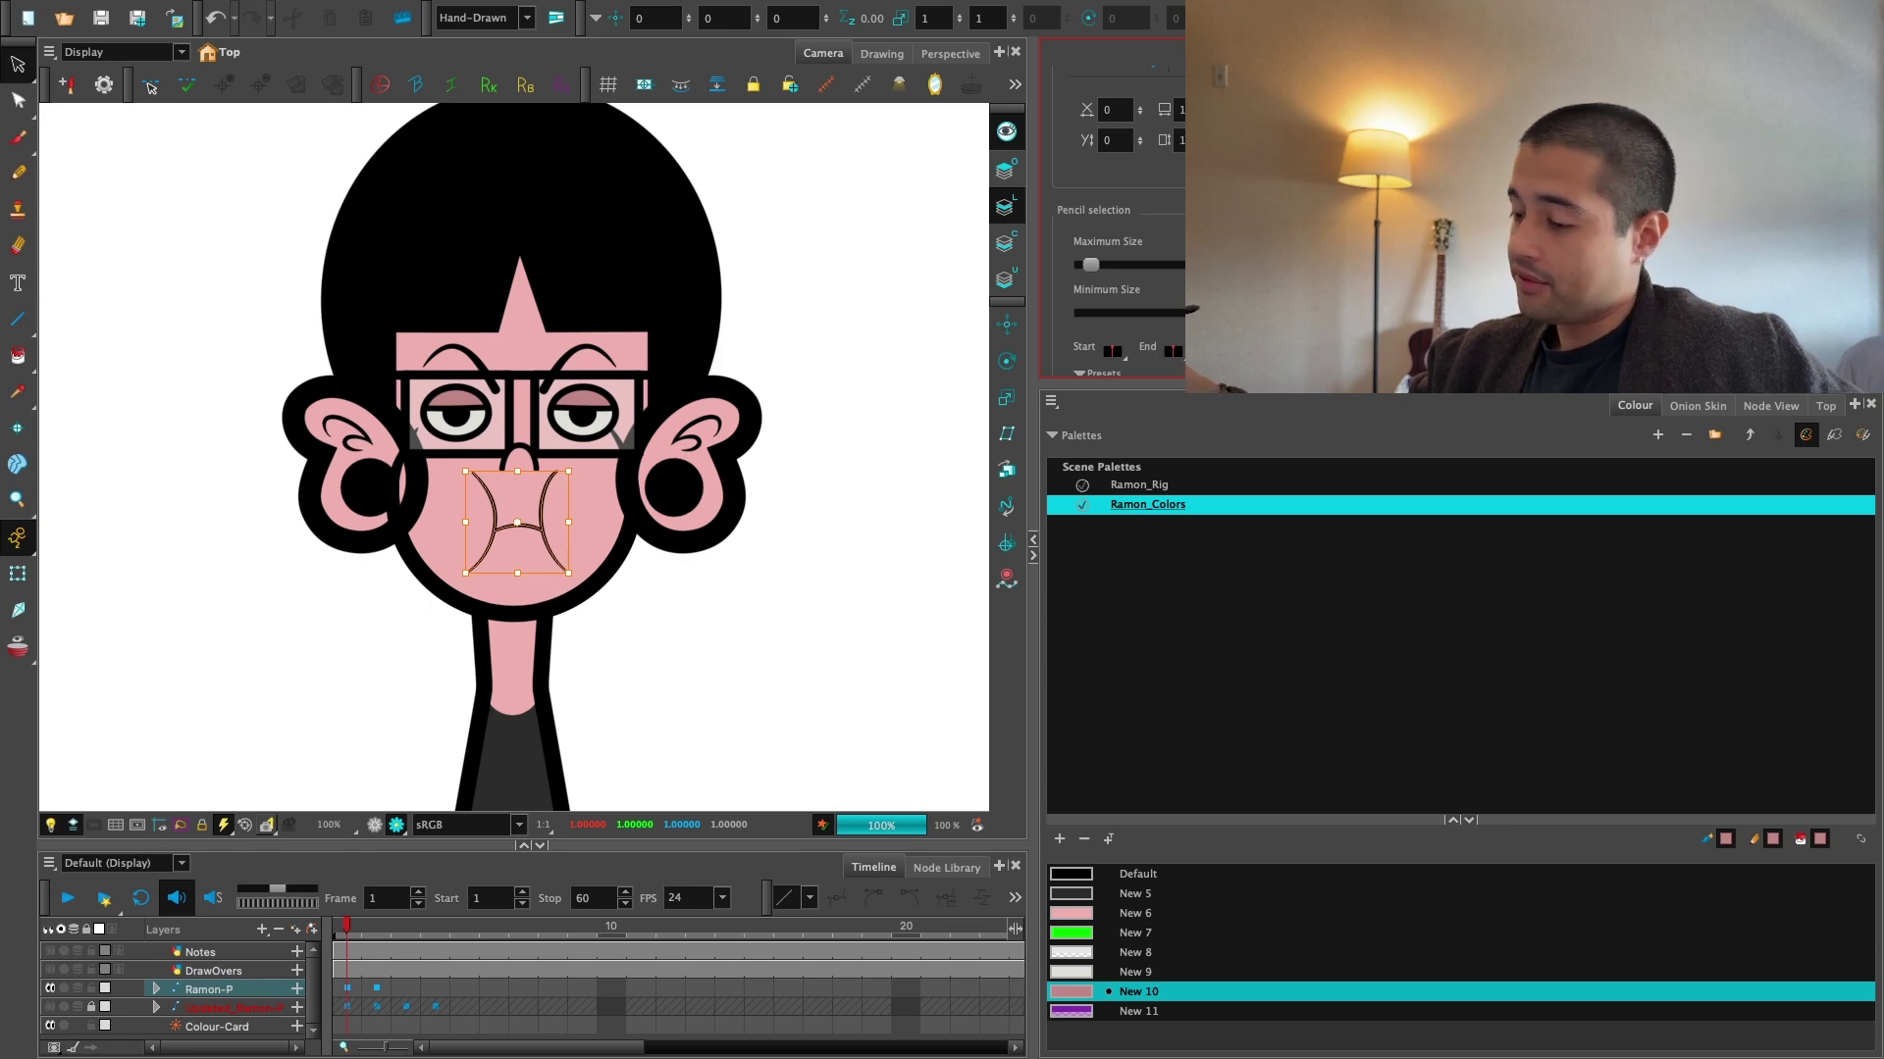
click(778, 643)
Examine the adjusted mouth on the whole rendered head and return the camera to its regular display.
key(1)
key(1)
key(1)
key(1)
key(1)
key(2)
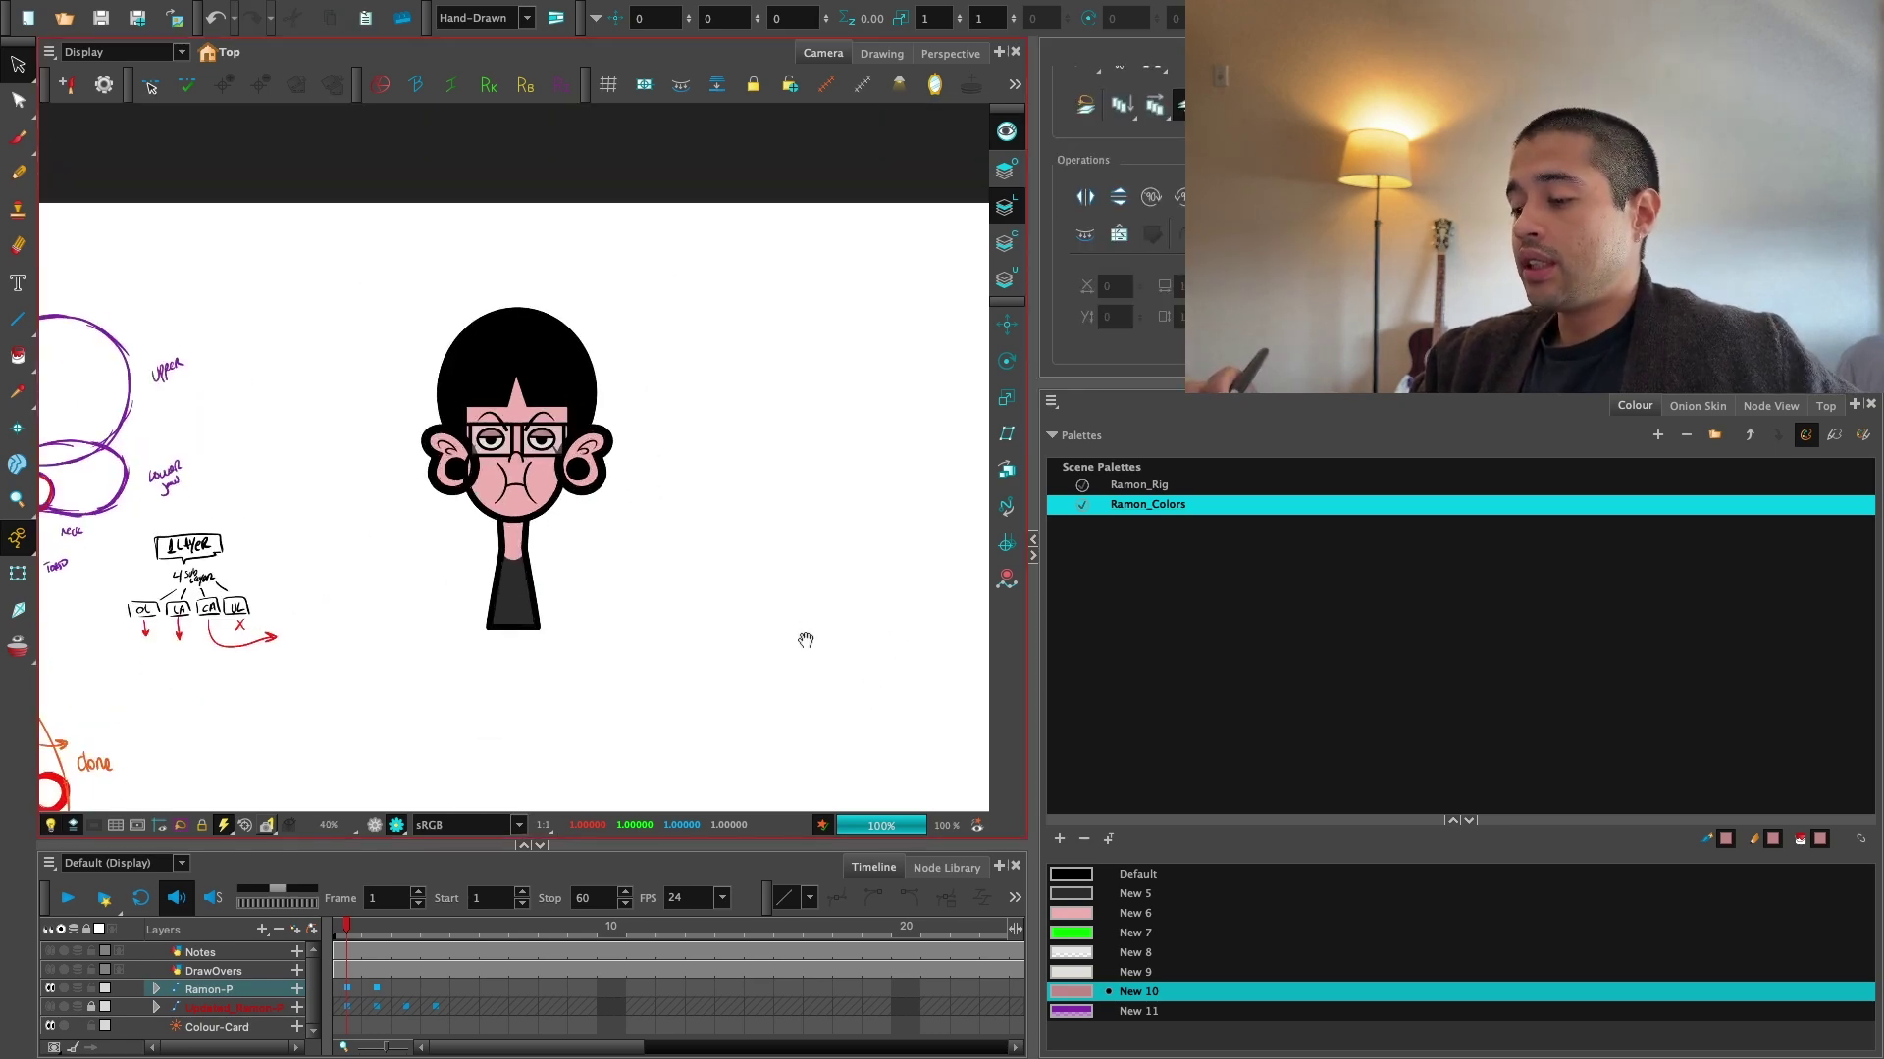
key(2)
key(2)
key(alt+s)
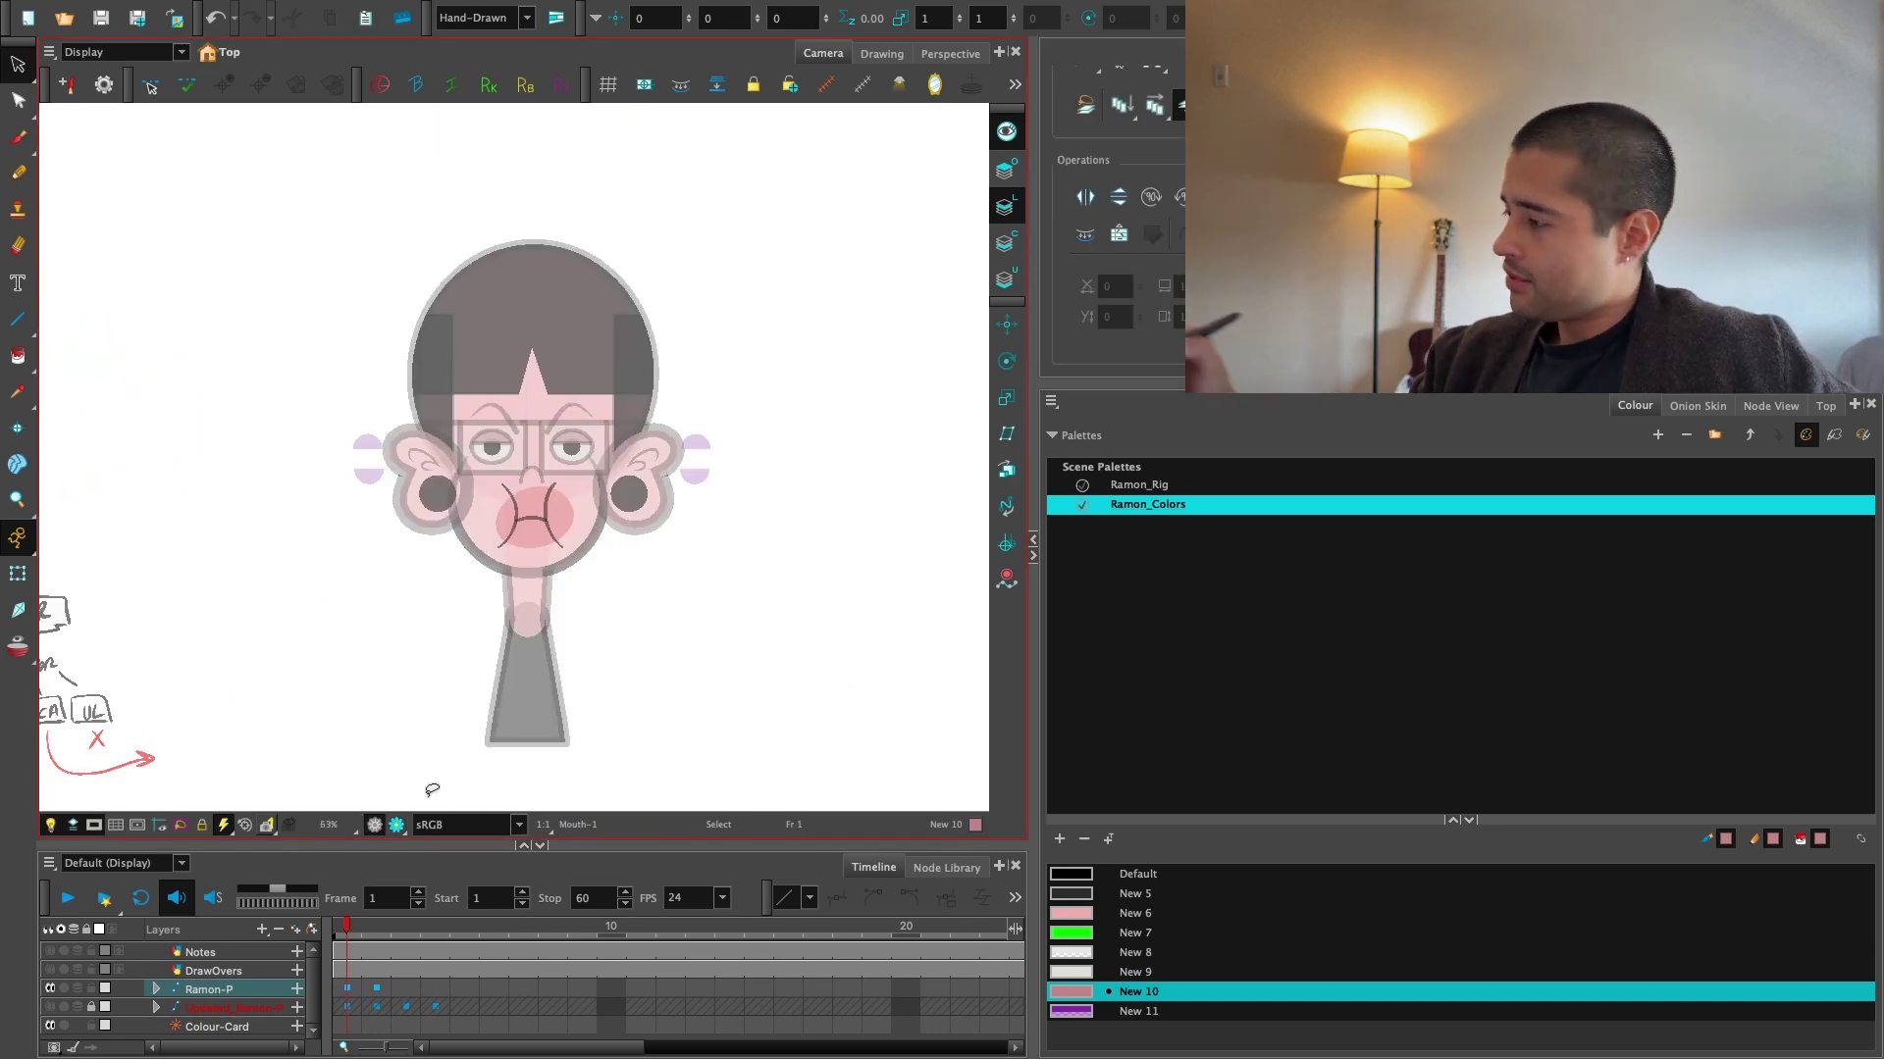
Show the node network and select both ears of the Ear backdrop with the Transform tool.
click(1770, 405)
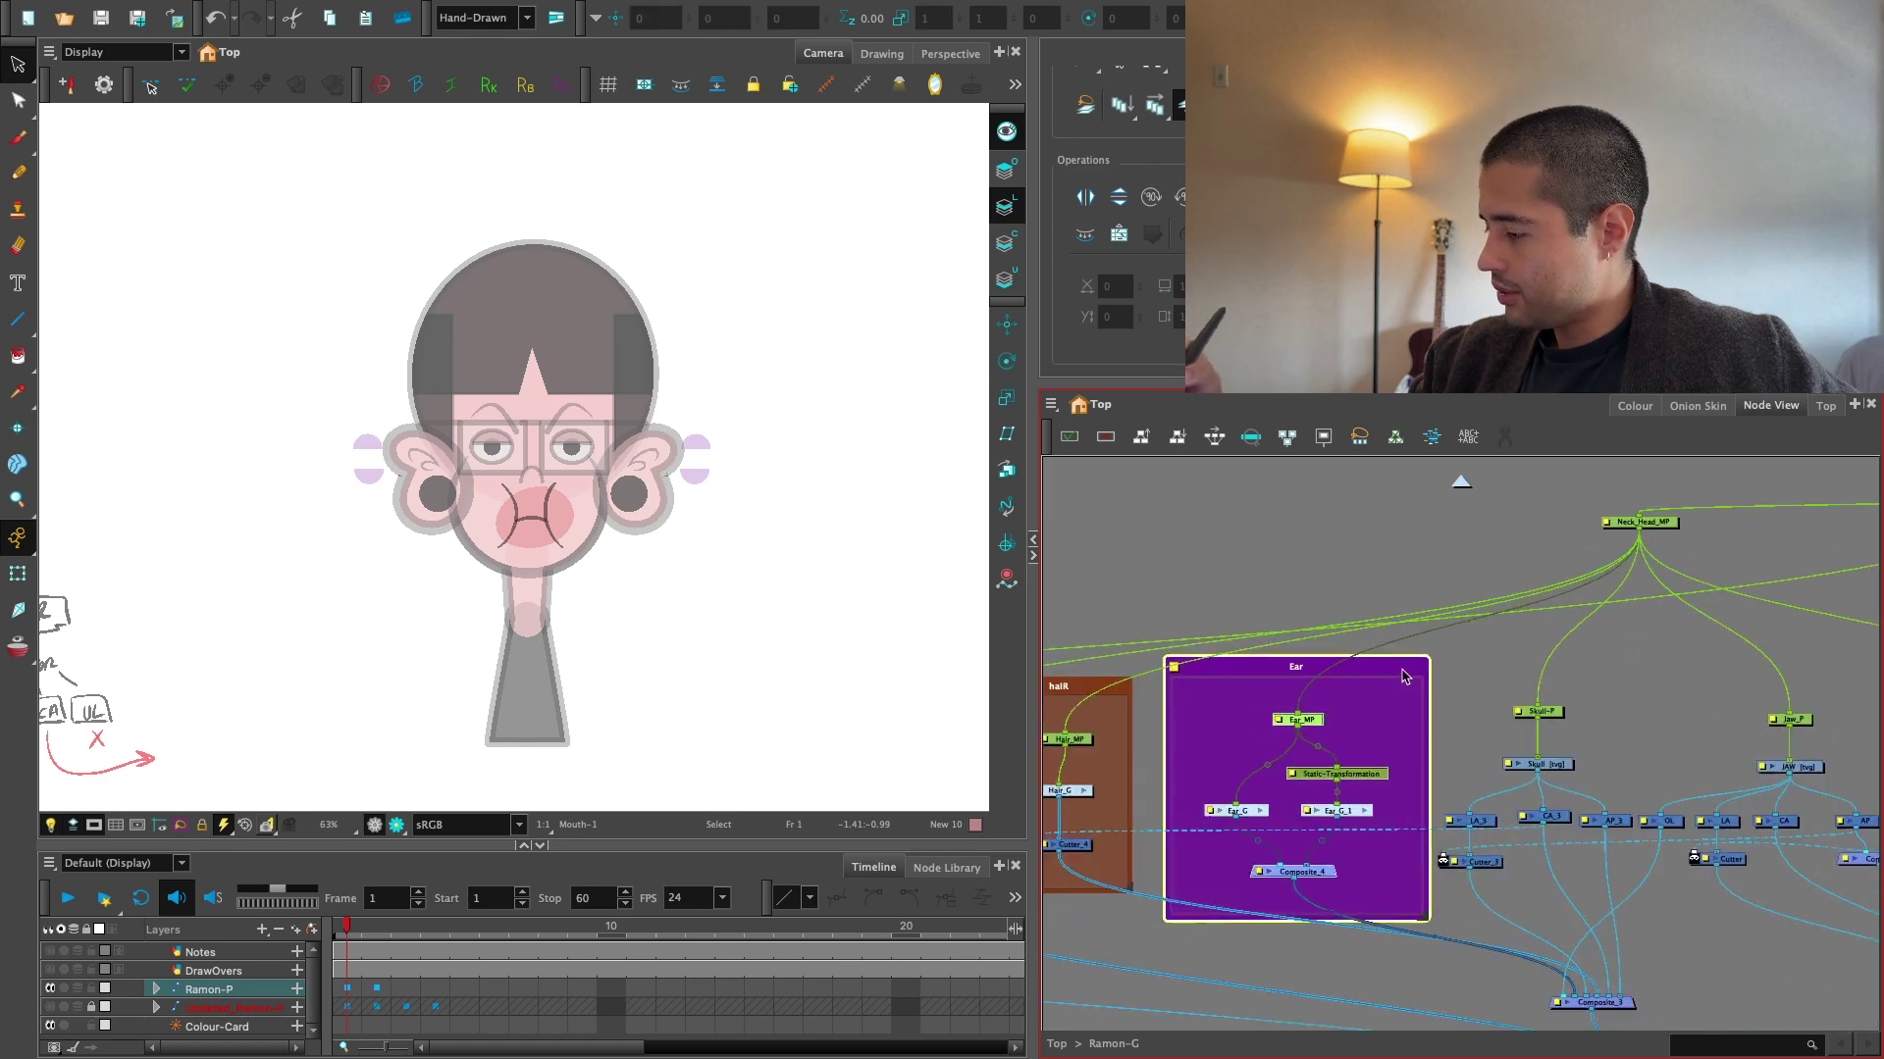
key(2)
key(2)
key(2)
drag(883, 605, 920, 669)
click(18, 574)
key(2)
drag(873, 746, 821, 719)
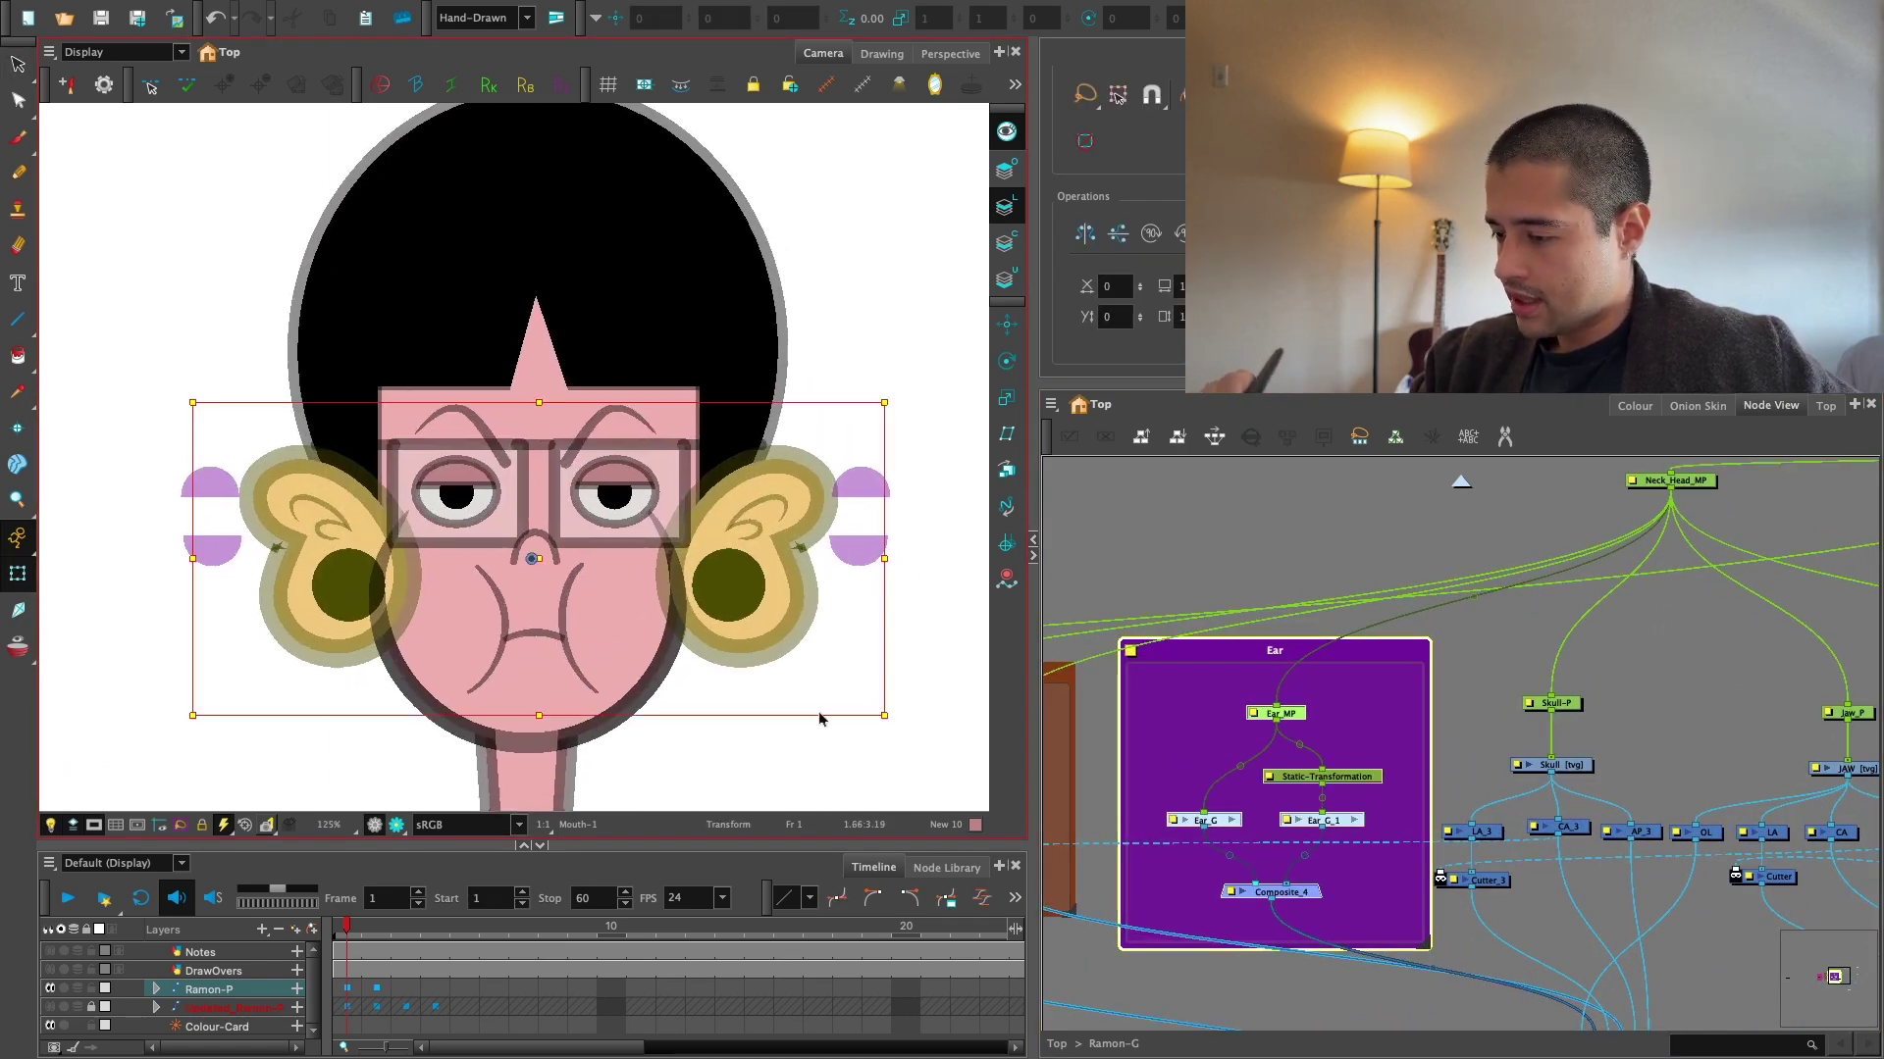
Test the depth order of the face's right-hand ear by nudging it back behind the head and forward again.
click(979, 587)
click(770, 648)
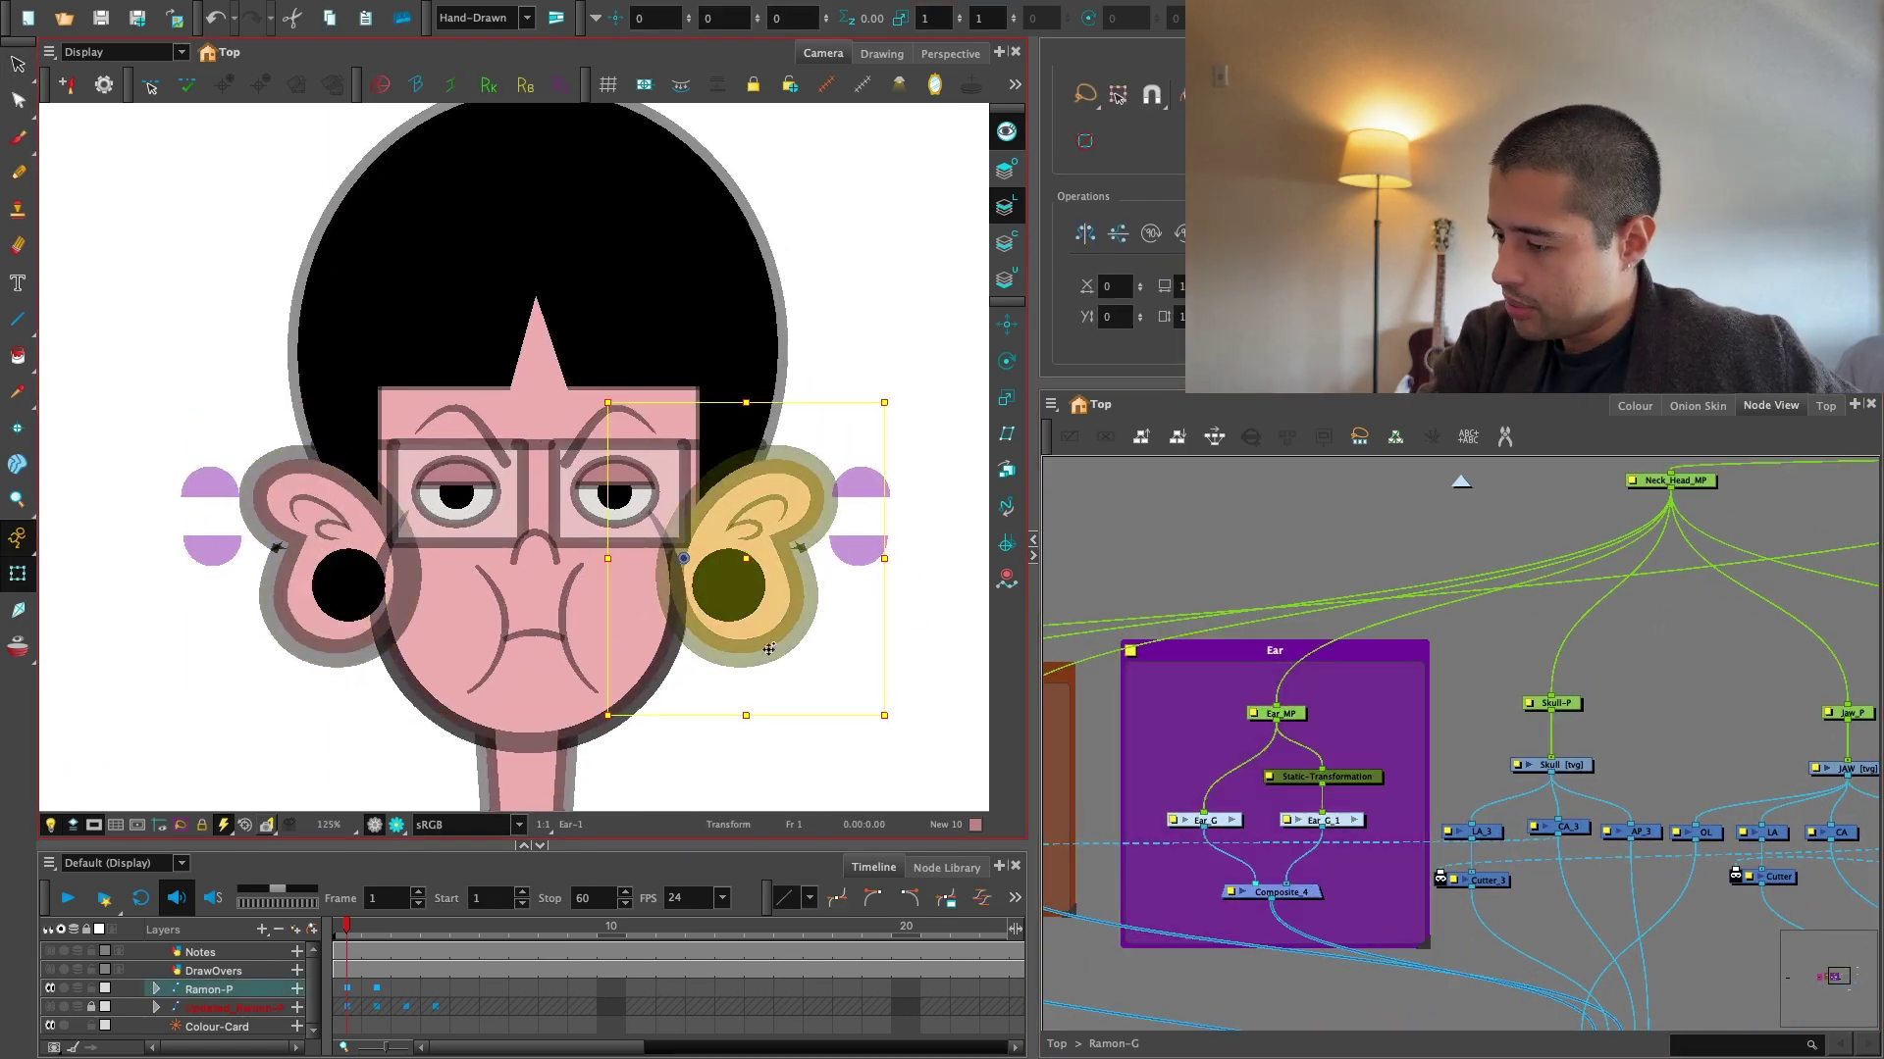
key(alt+Down)
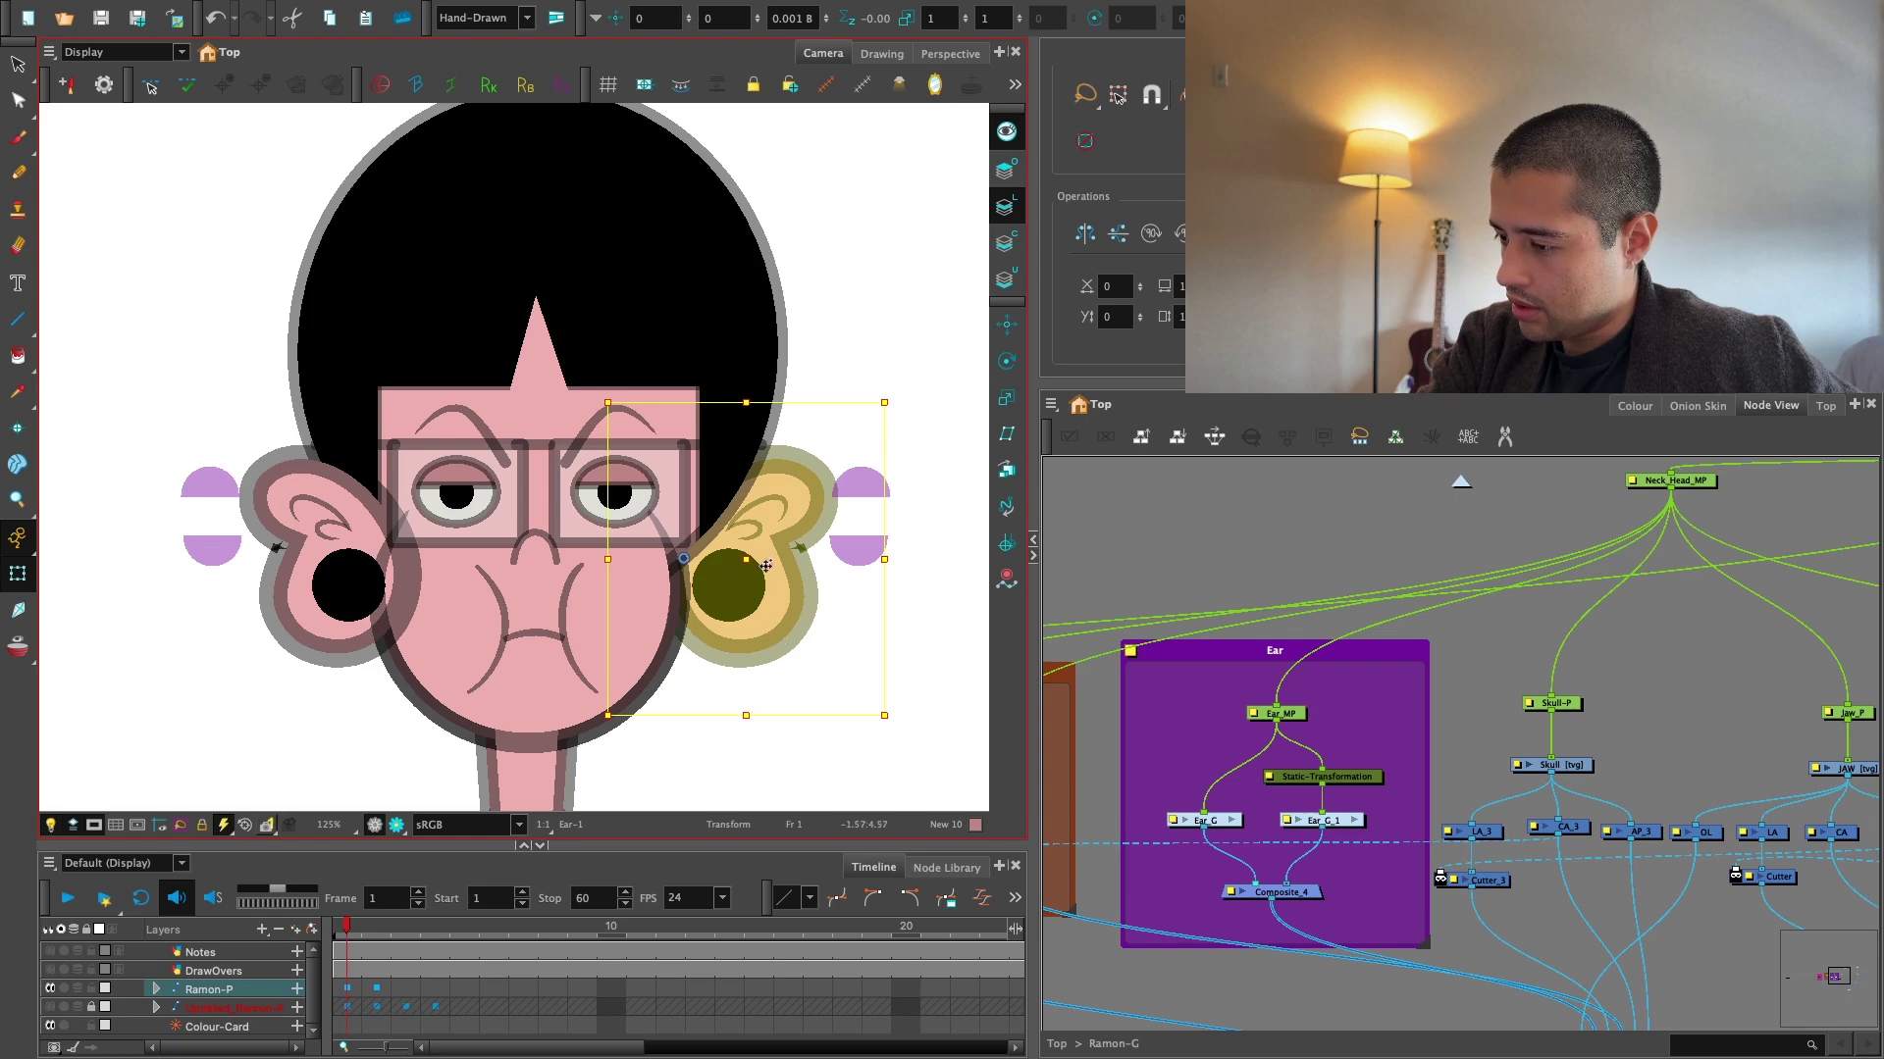
key(alt+Up)
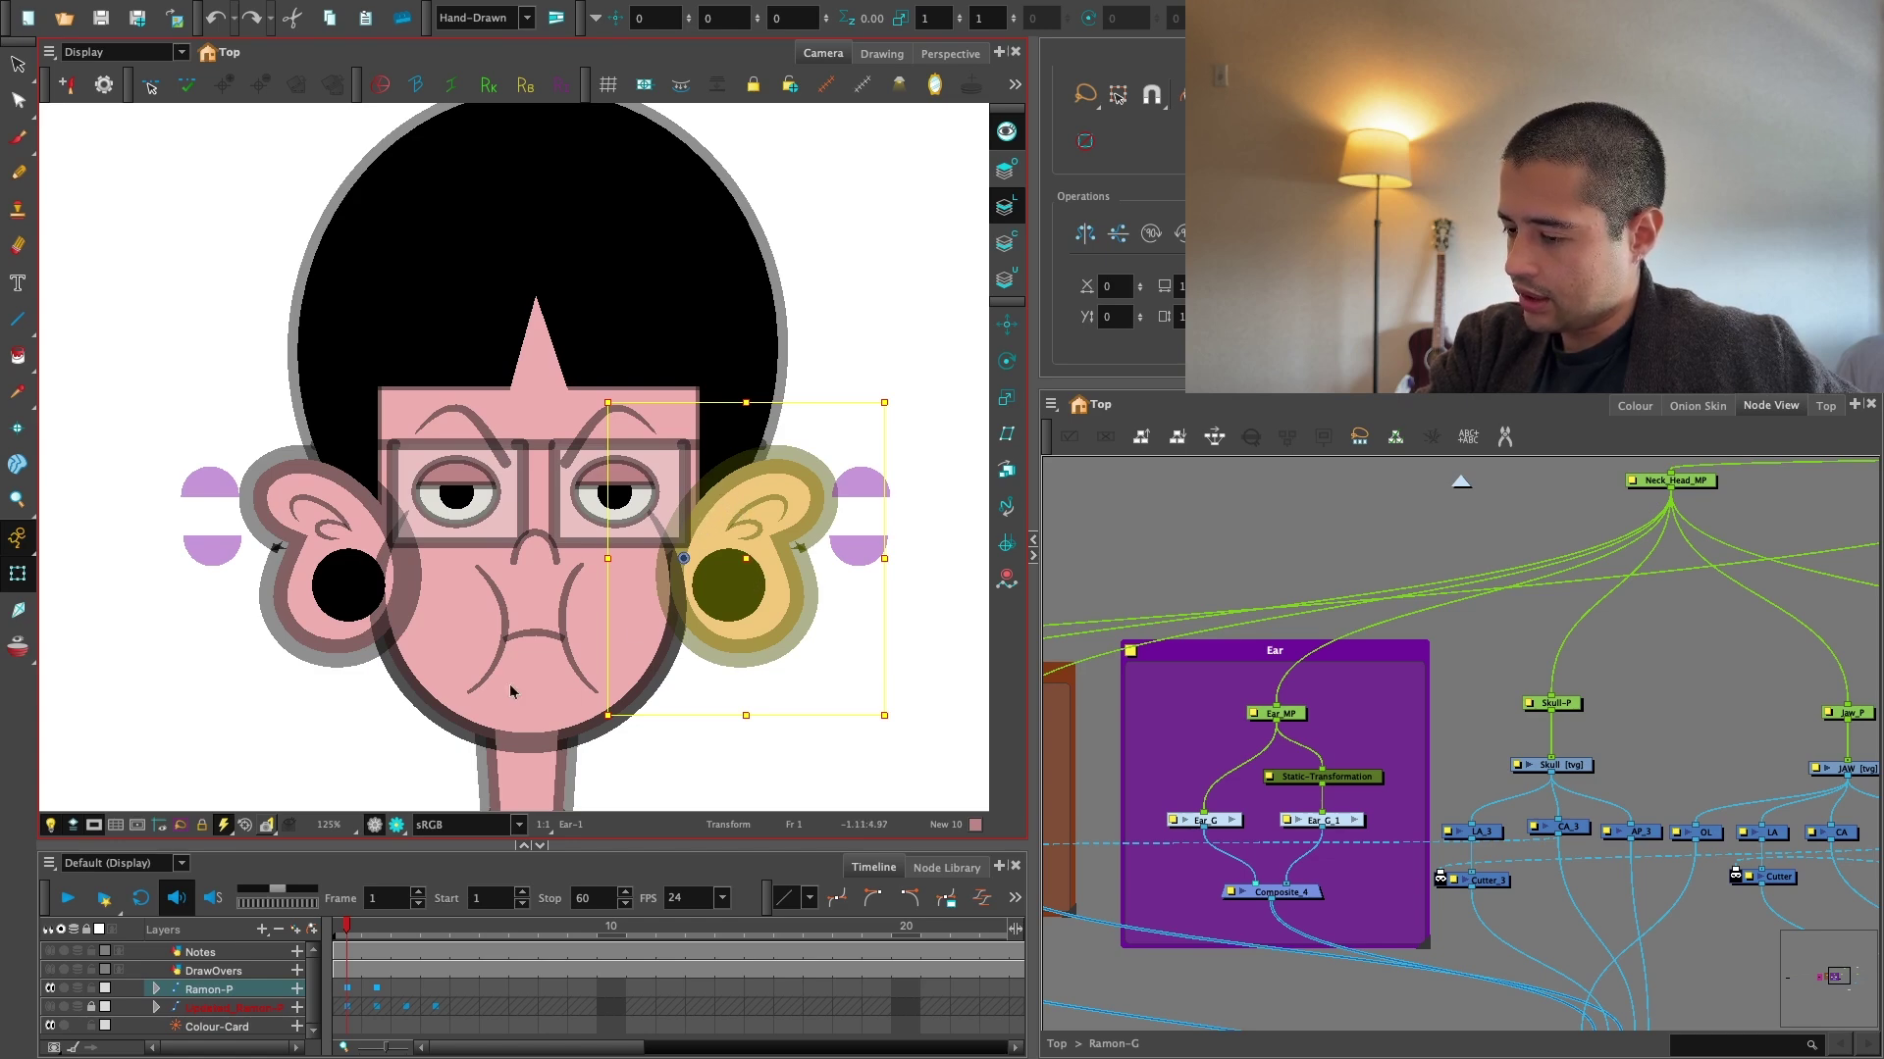
Show and unlock the Updated_Ramon-P reference layer and select it.
key(1)
key(1)
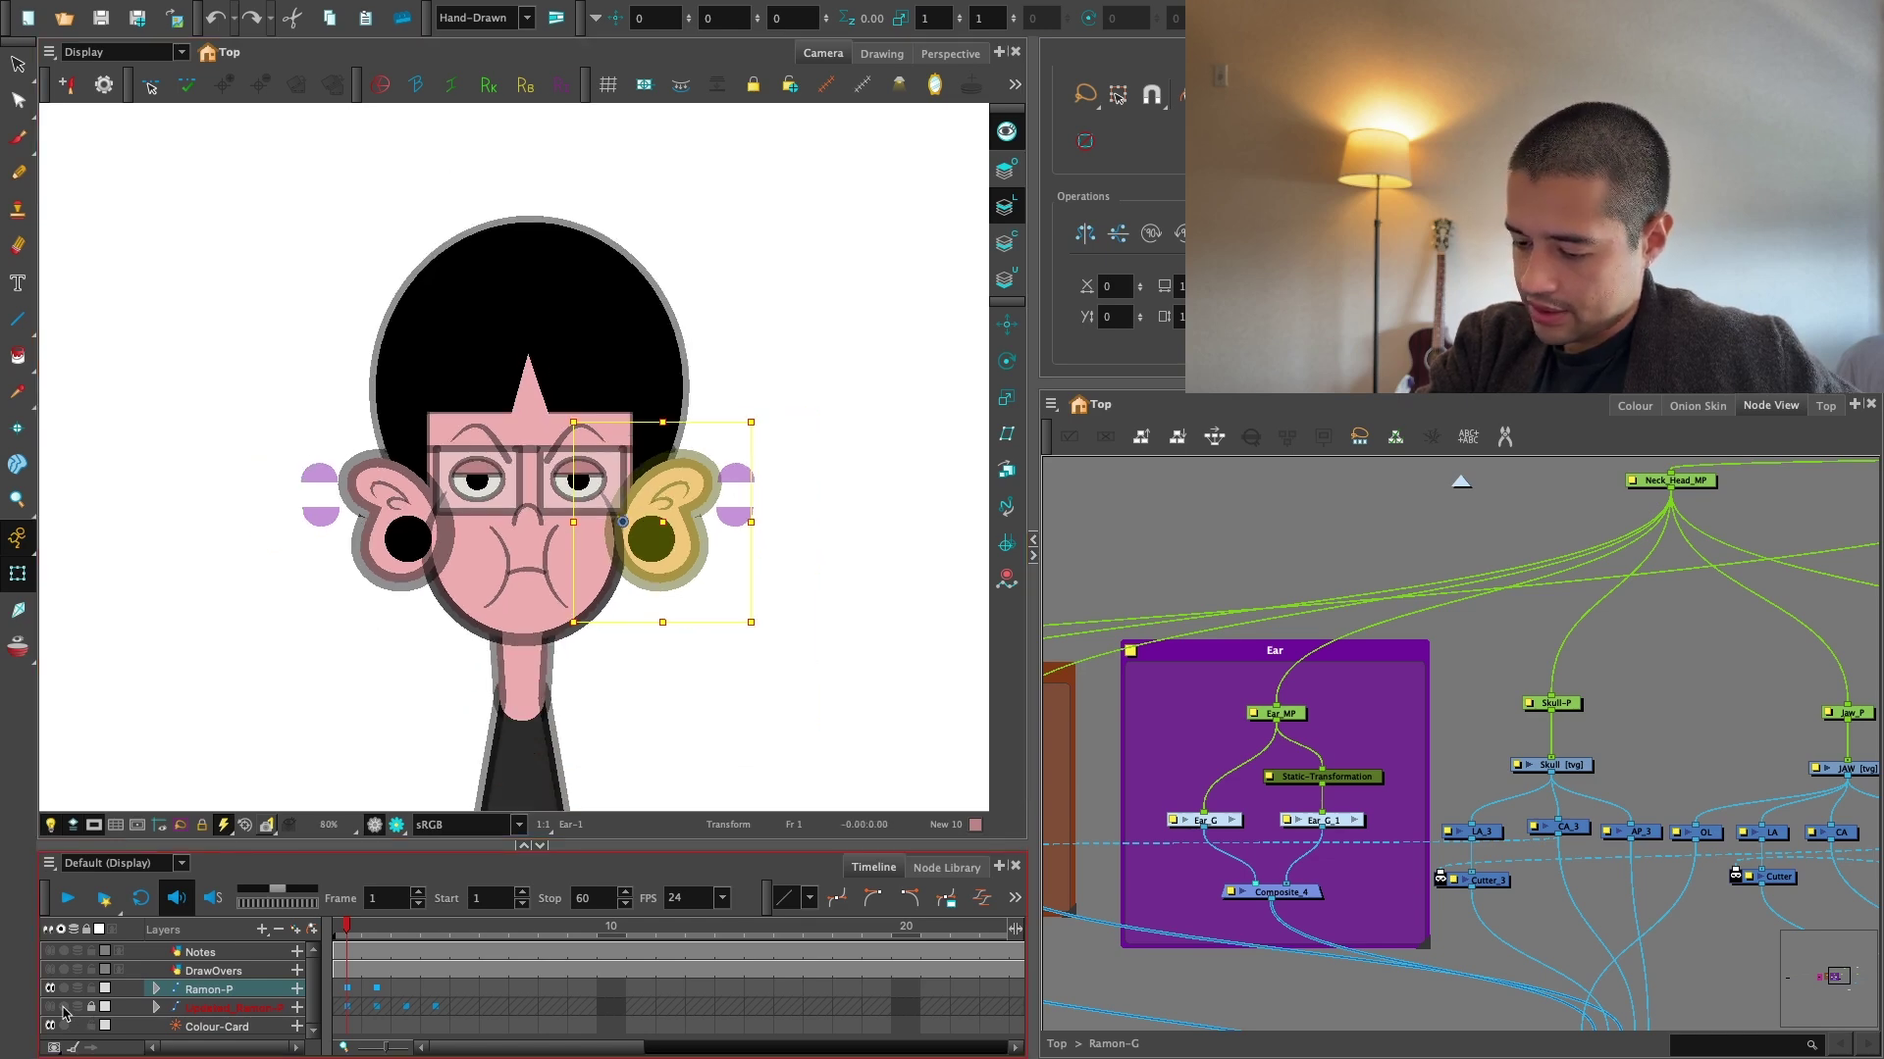
click(63, 1009)
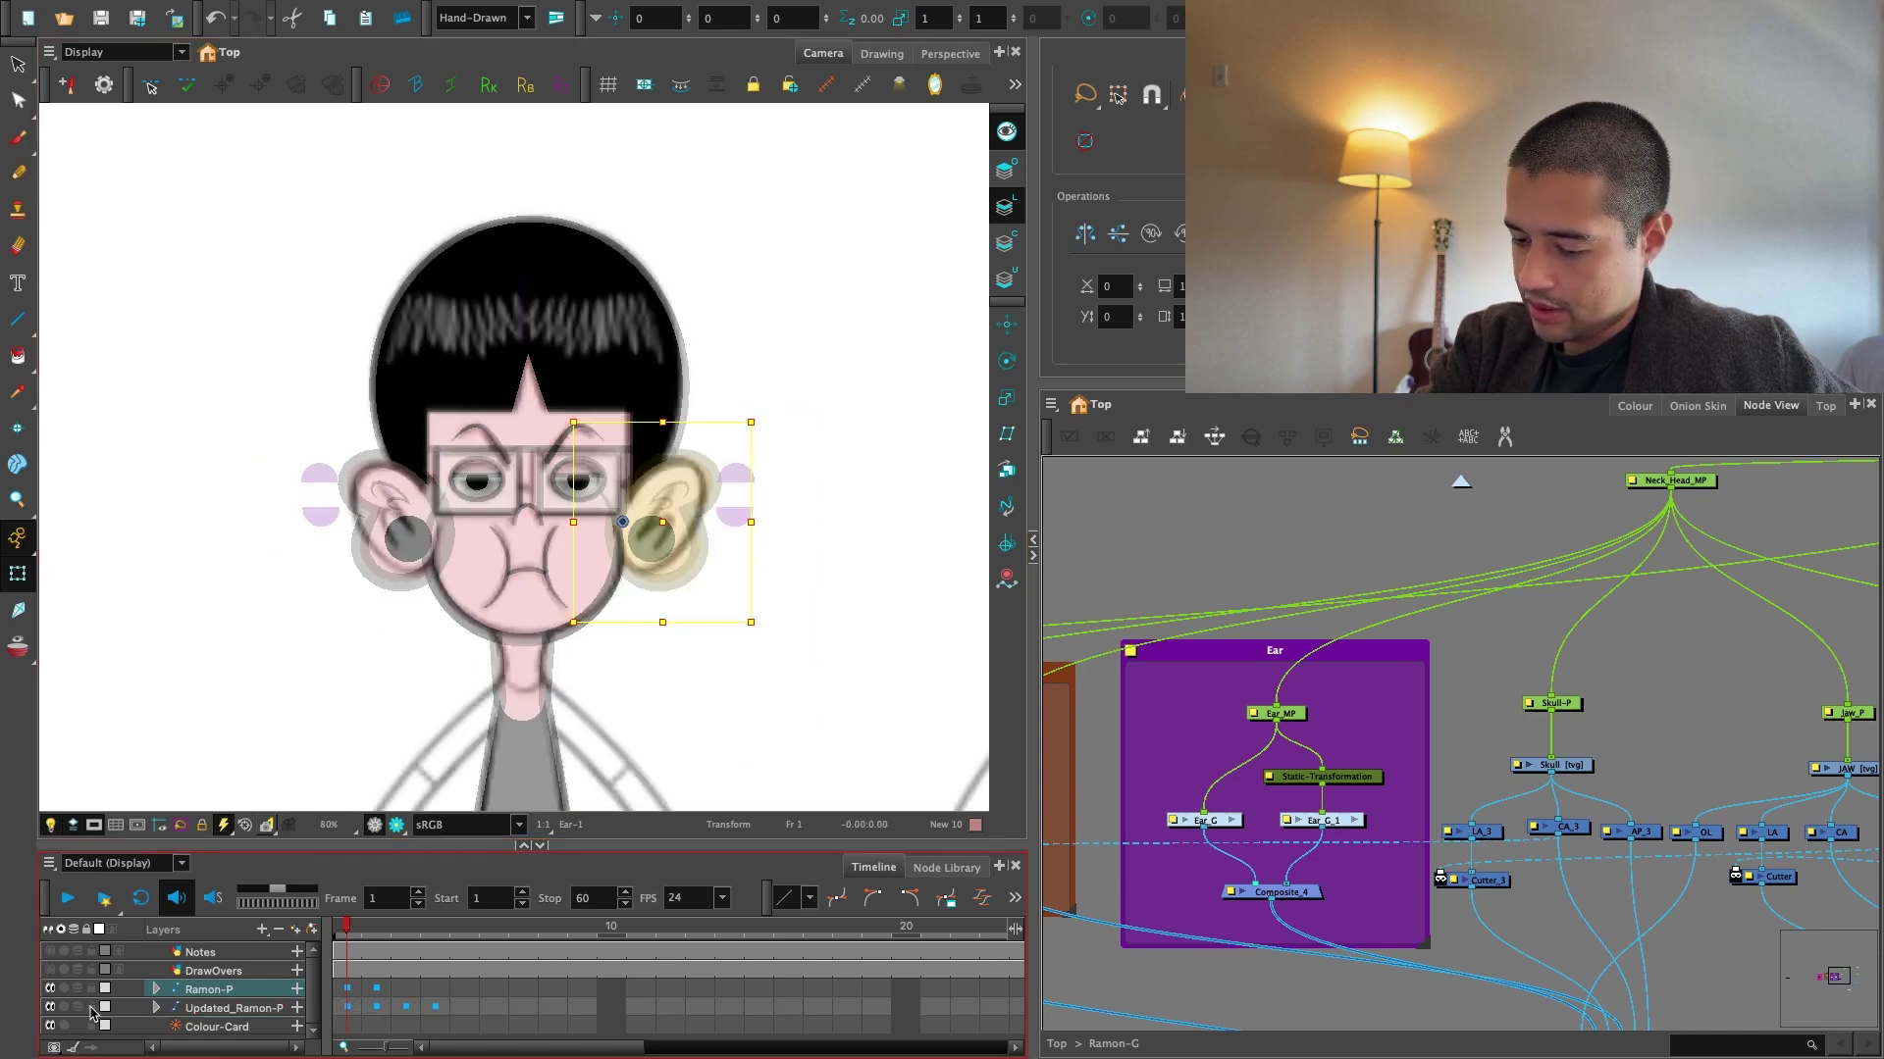
click(204, 1012)
Translate the Updated_Ramon-P reference sideways so its drawn heads sit on either side of the rigged head.
click(17, 539)
click(63, 570)
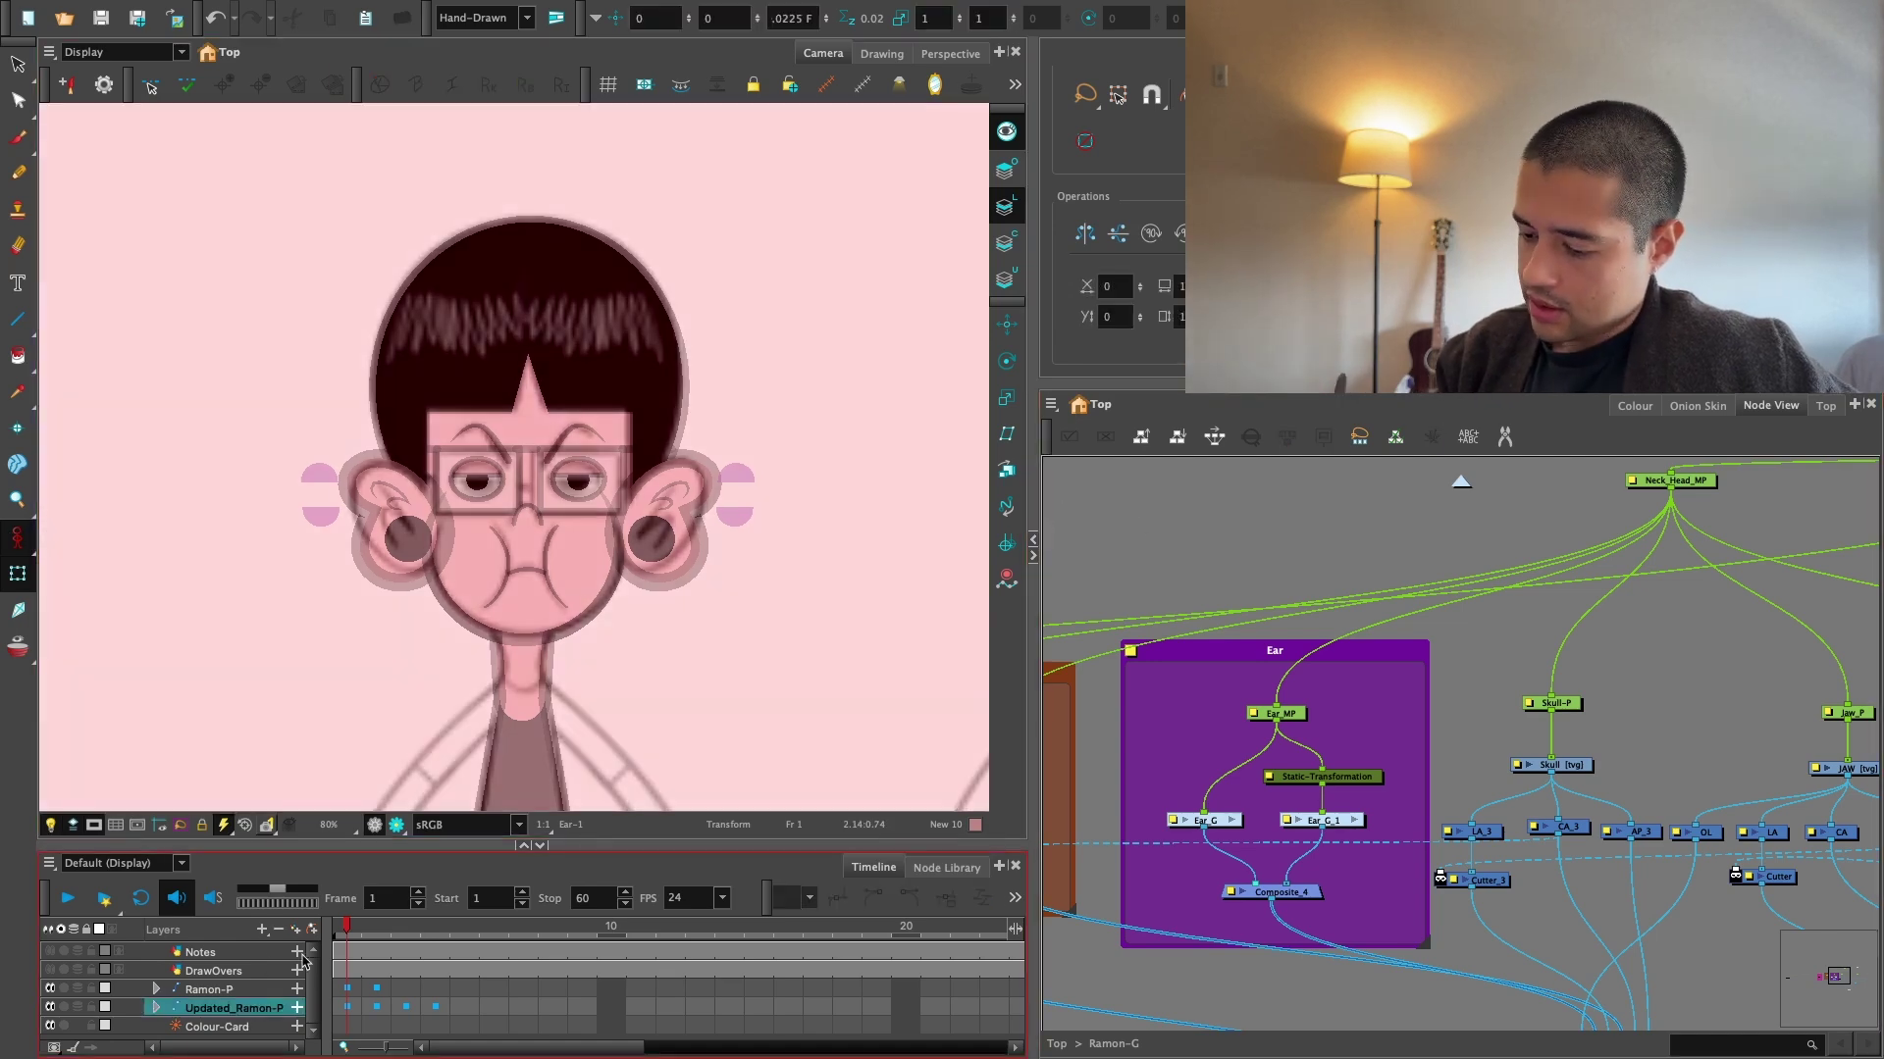
click(1006, 324)
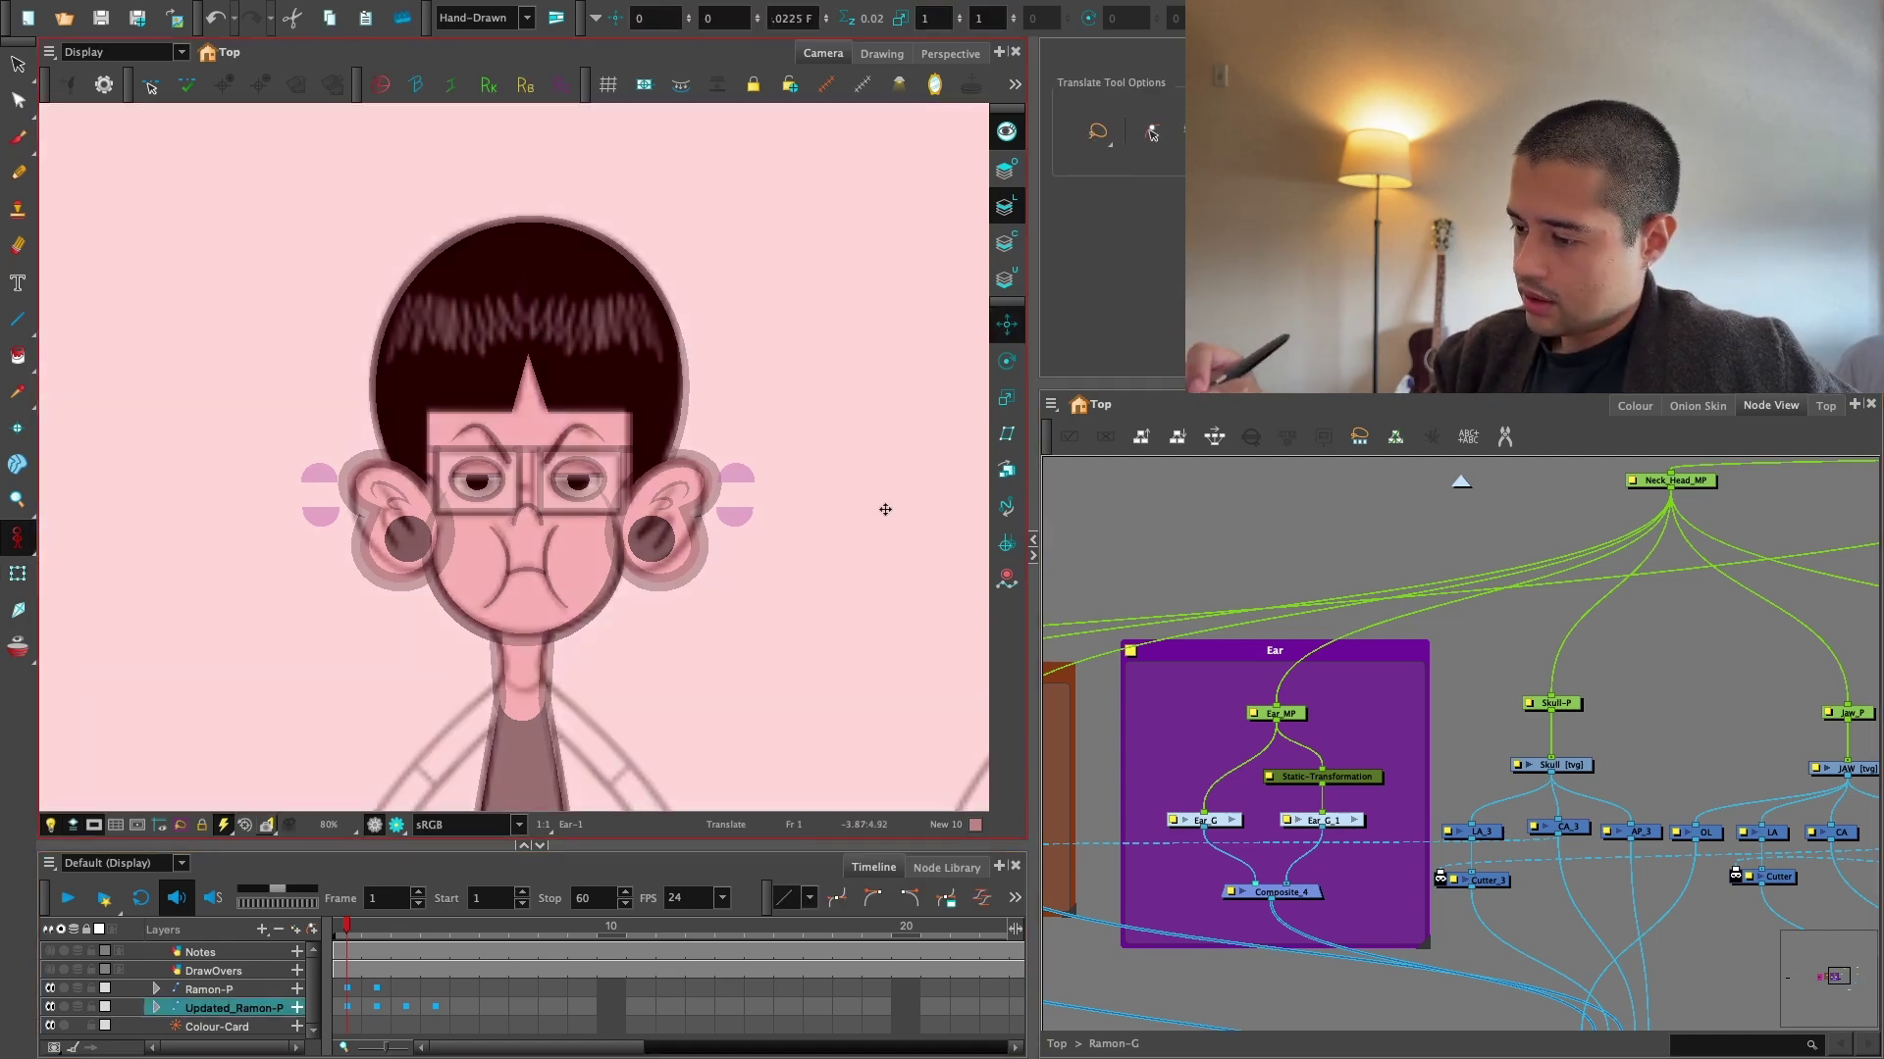
drag(885, 510, 520, 557)
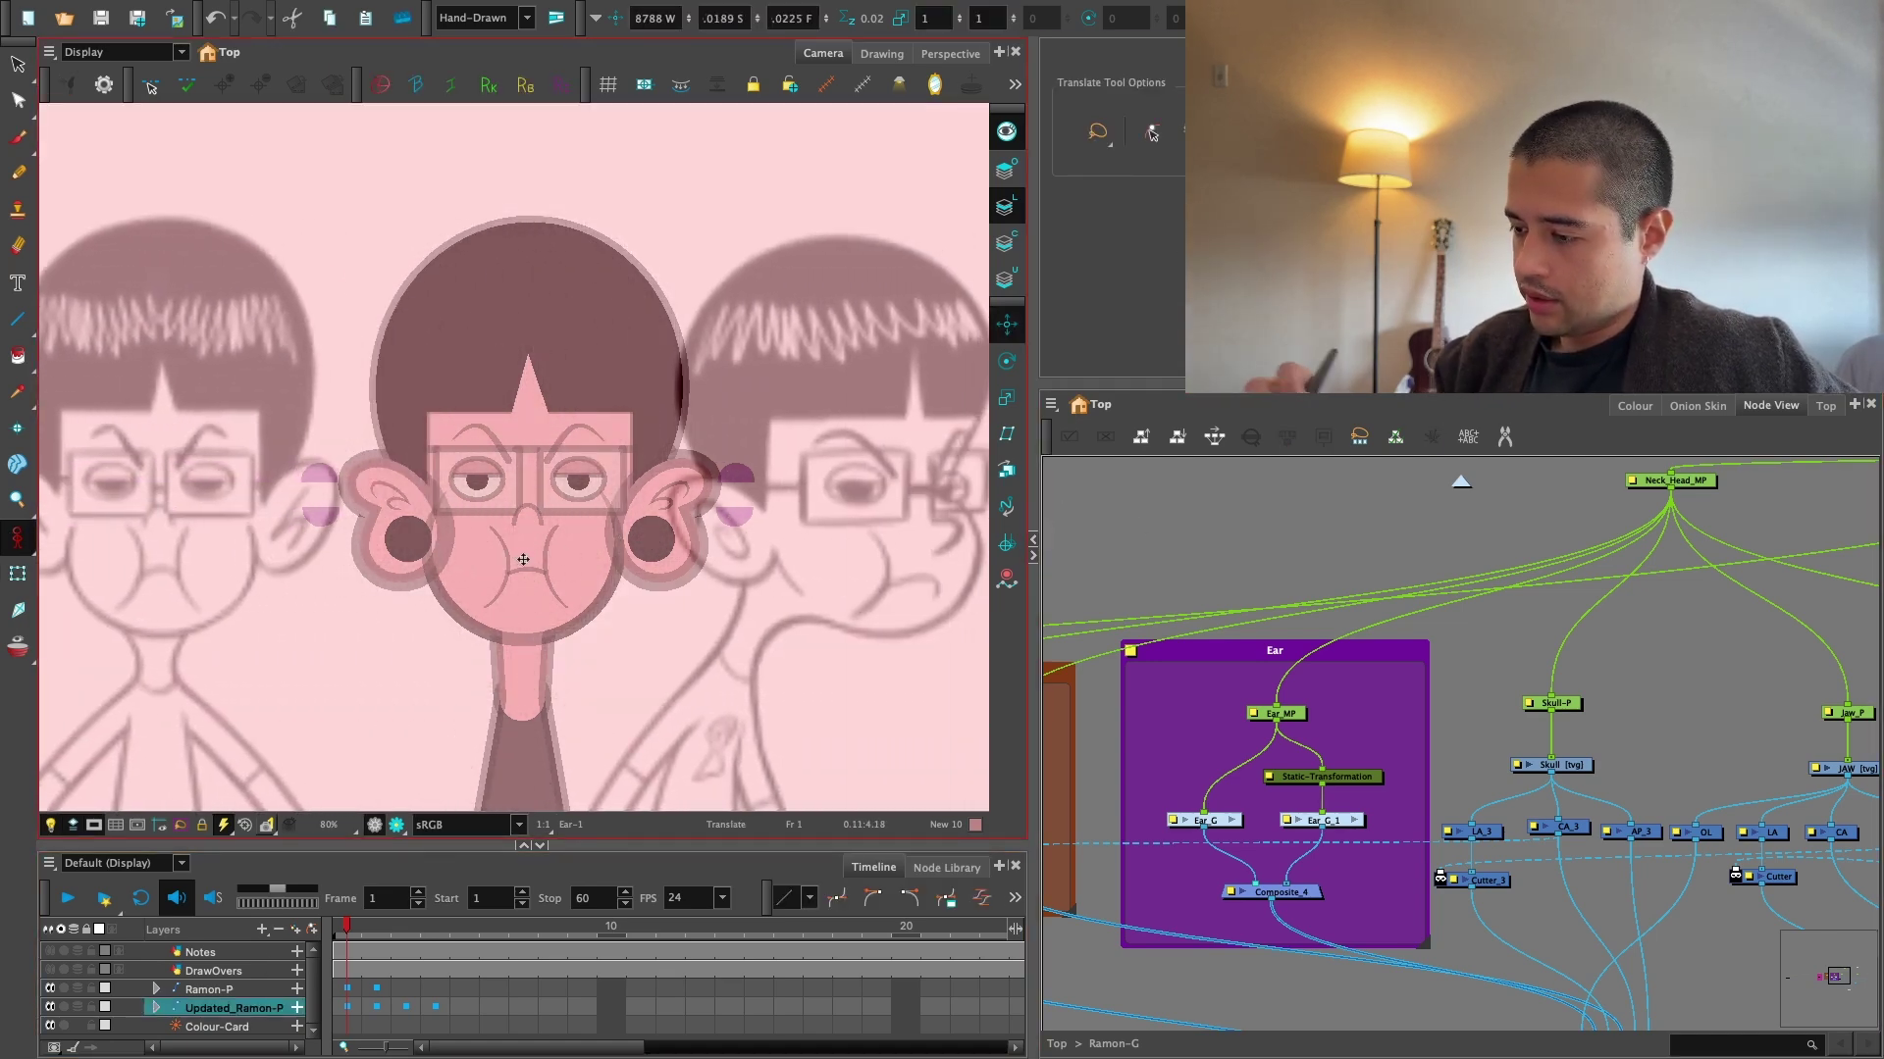
click(1181, 530)
Compare the rig with the reference in Render View, return to the regular display and lock the Updated_Ramon-P layer.
click(397, 824)
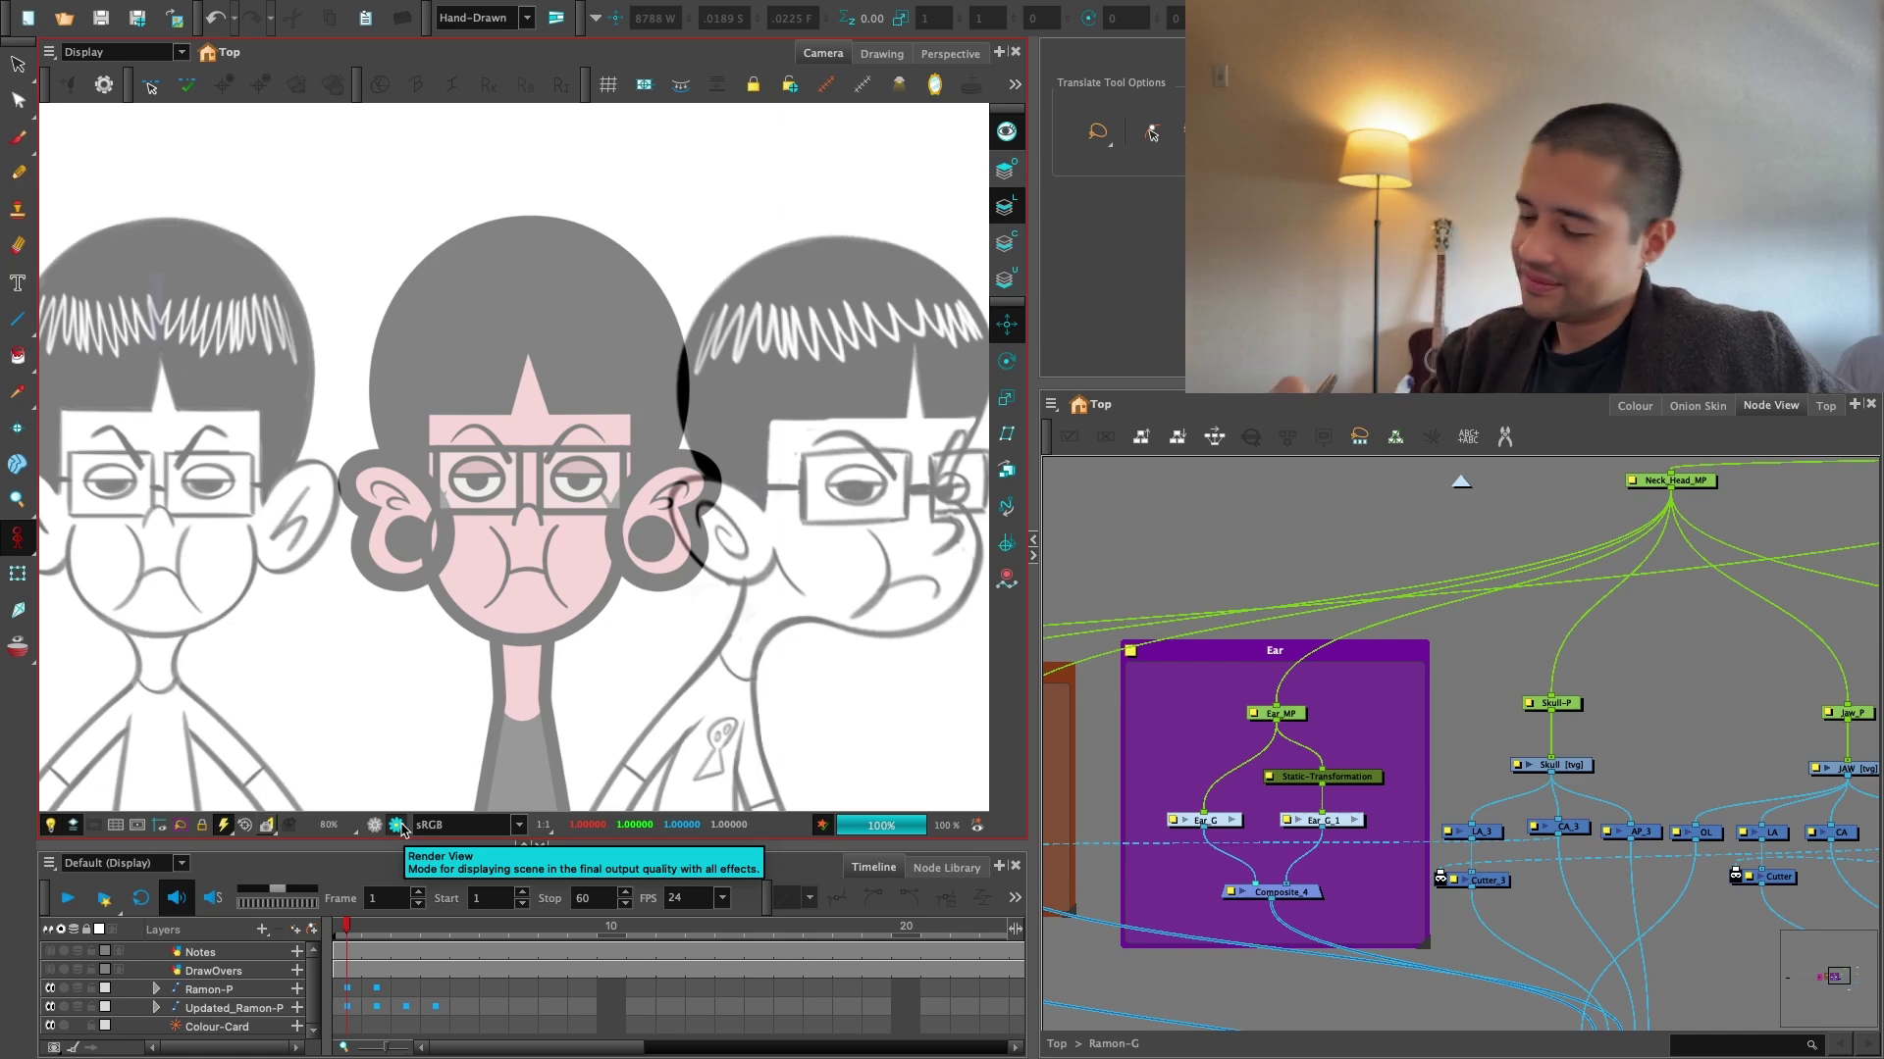
click(374, 825)
drag(1050, 705, 1357, 693)
key(2)
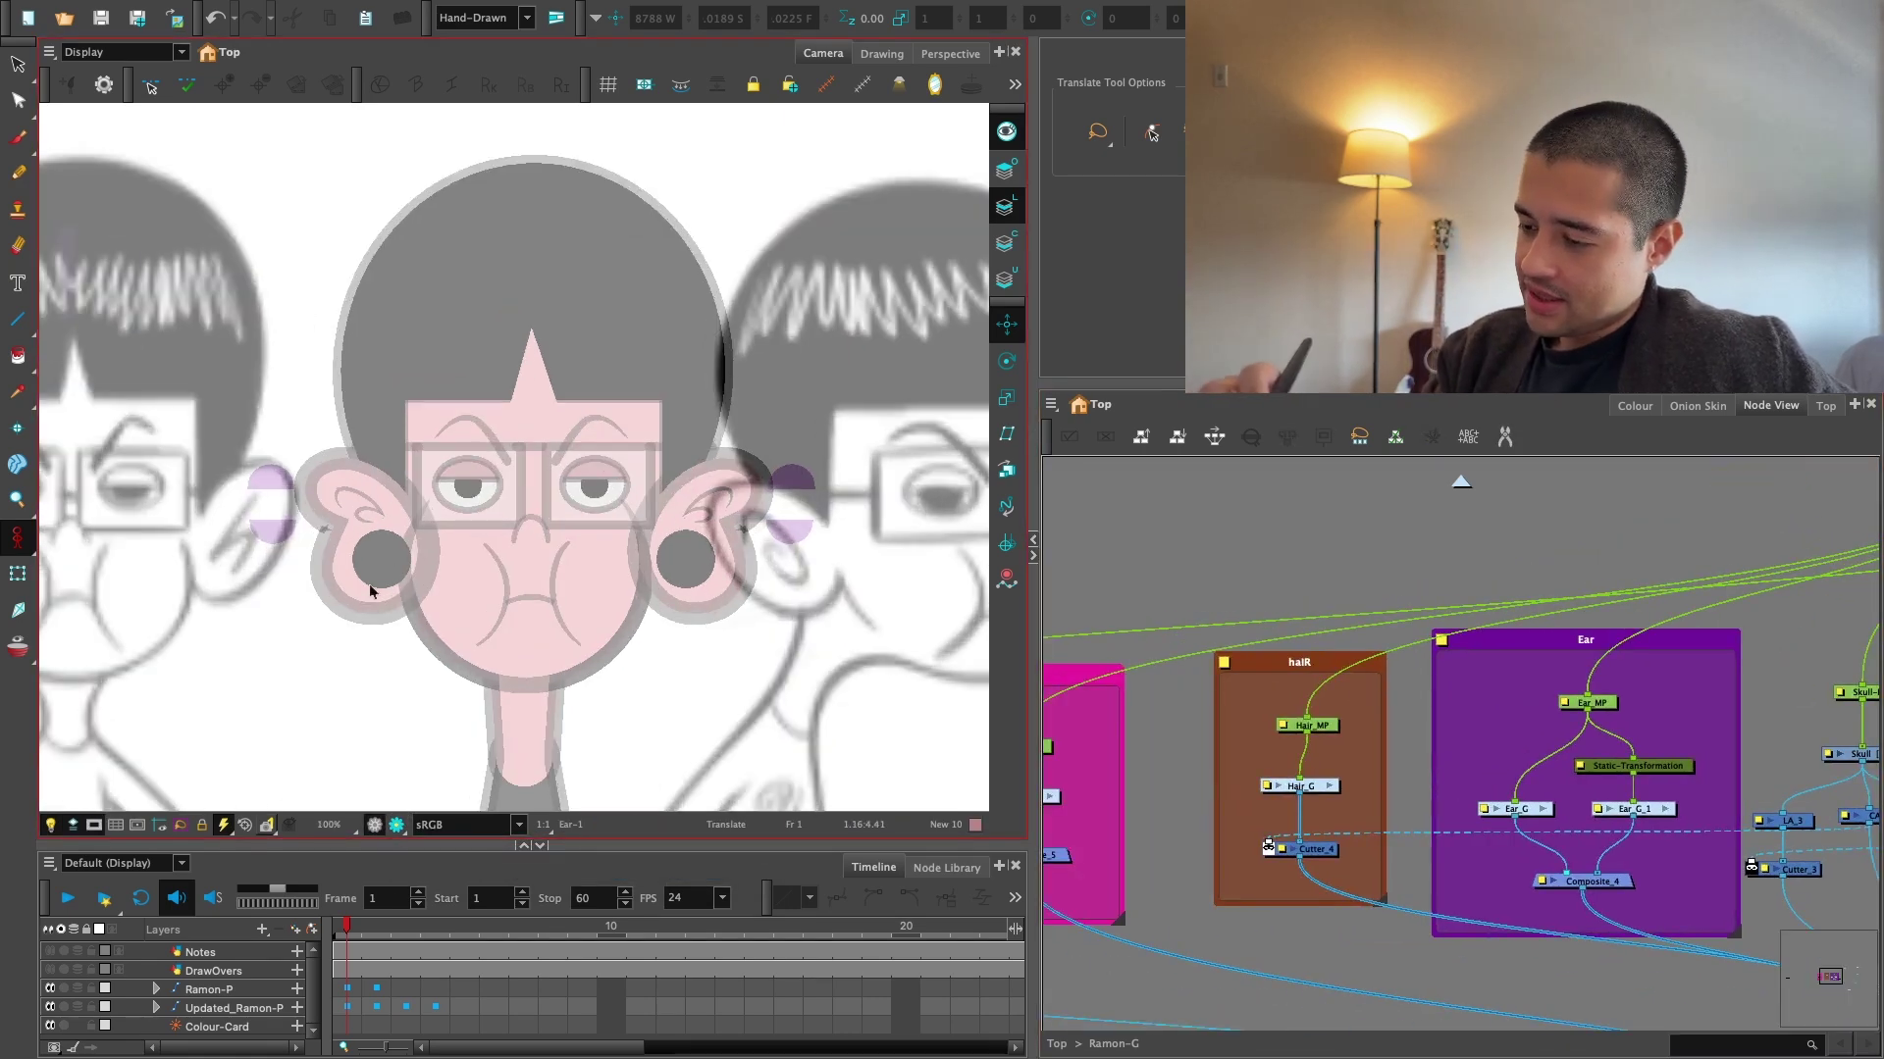
click(370, 587)
click(92, 1008)
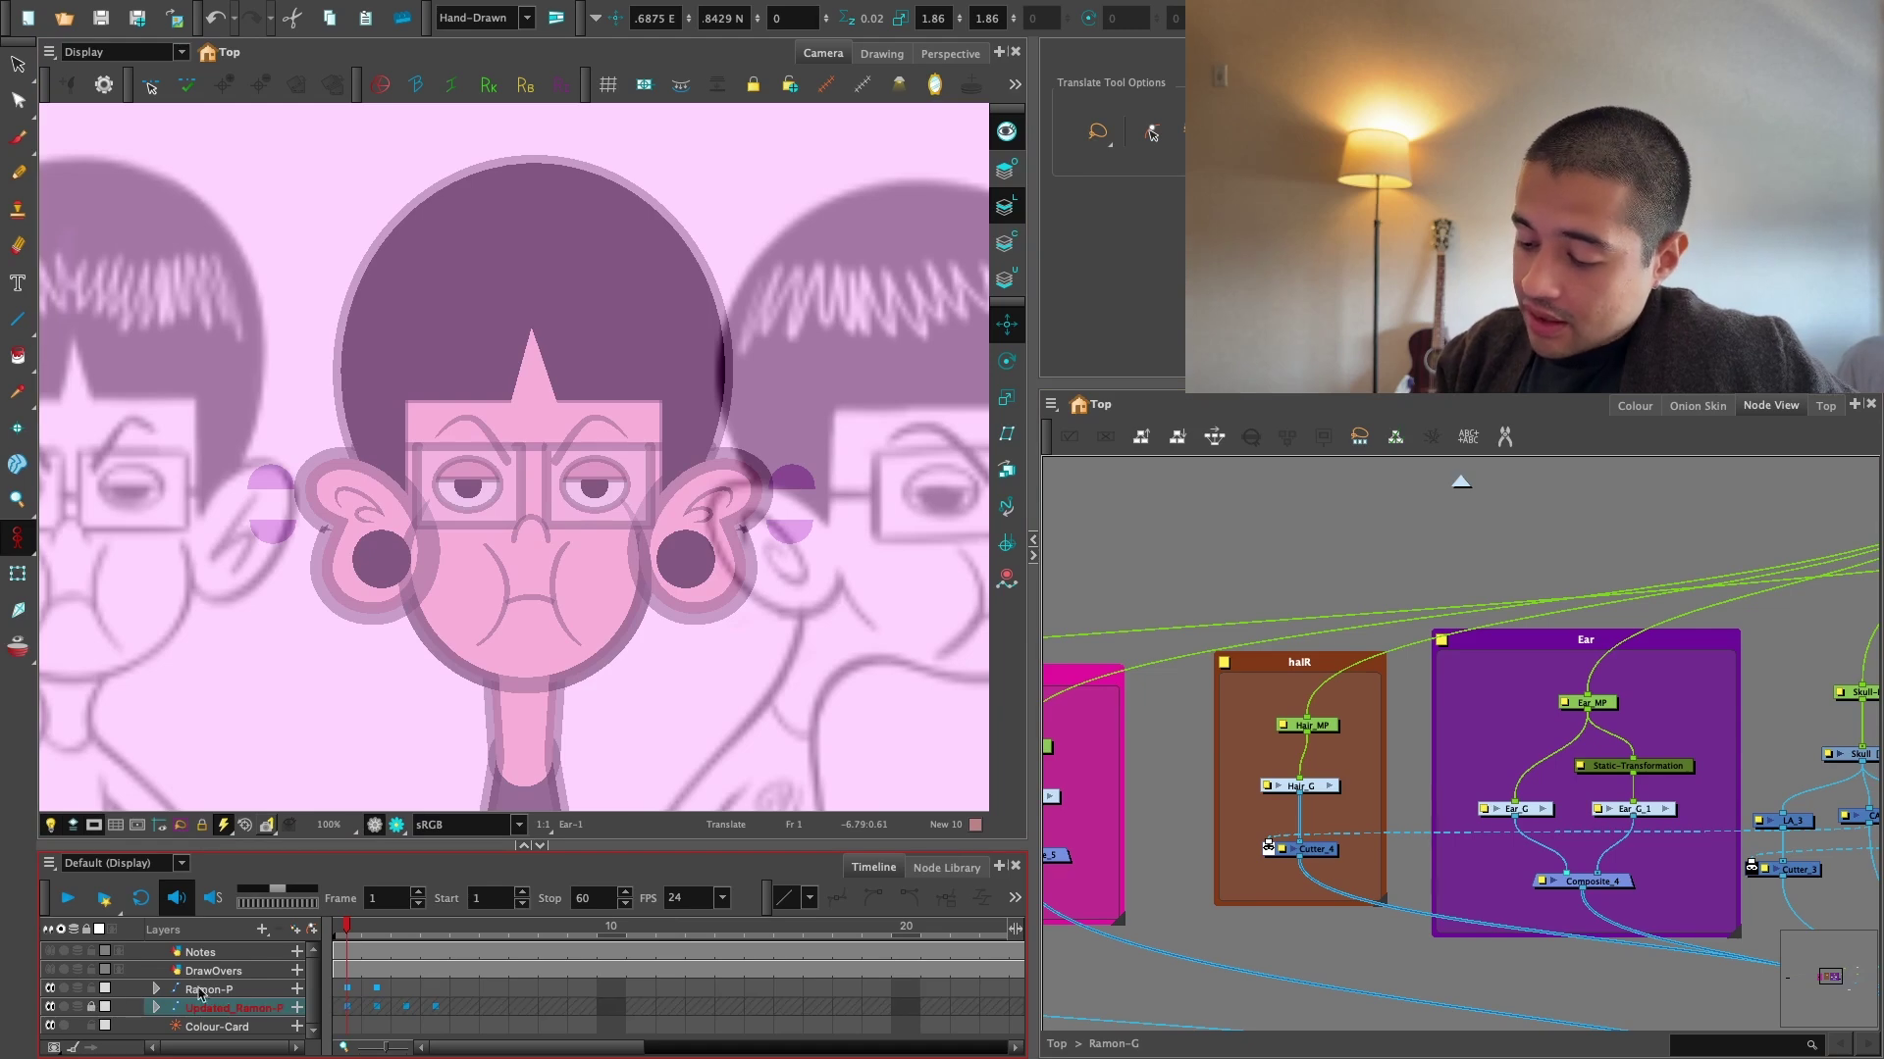
Select the face's left-hand ear, locate its Ear drawing layer in the timeline and widen the camera view.
click(1148, 560)
key(2)
click(327, 638)
key(o)
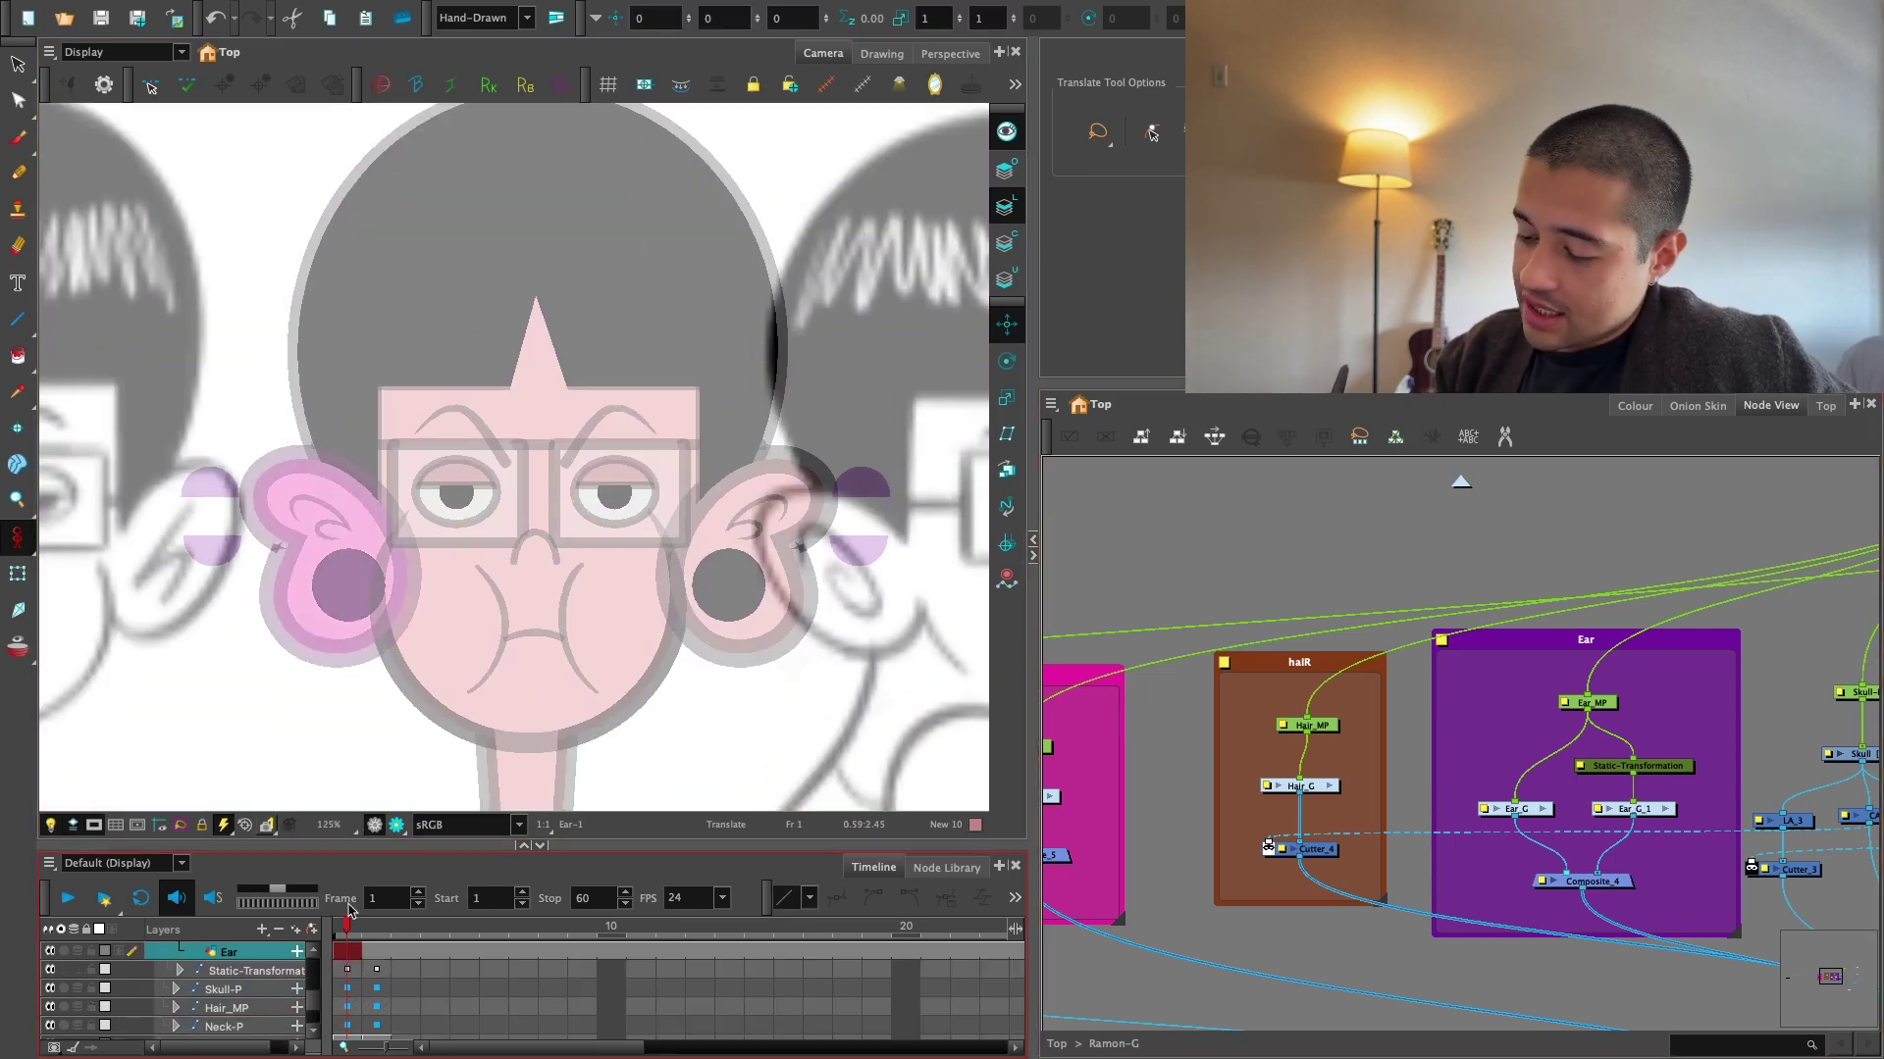
key(2)
drag(1033, 860, 1253, 865)
key(1)
key(1)
click(384, 926)
key(1)
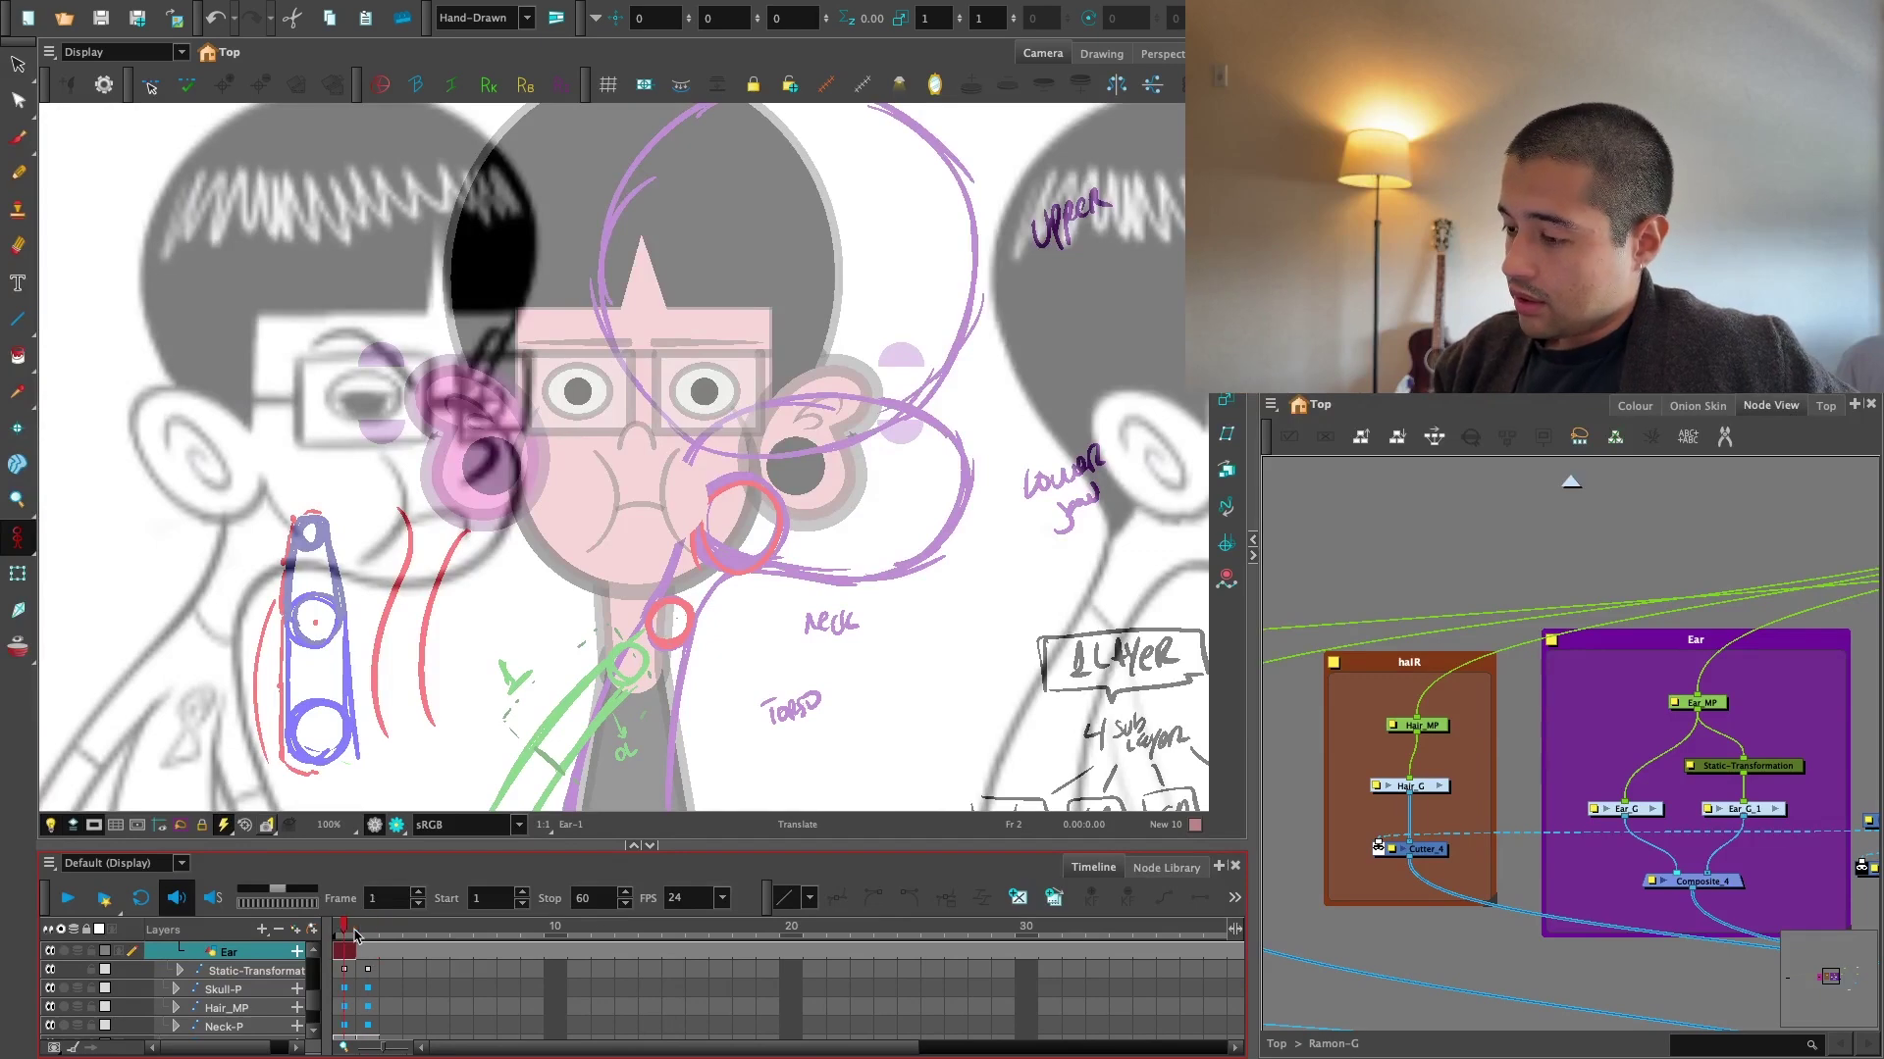
Display the left-hand ear's line art and erase the part of its outline that overlaps the face.
drag(884, 671, 933, 723)
key(2)
key(2)
key(alt+s)
key(2)
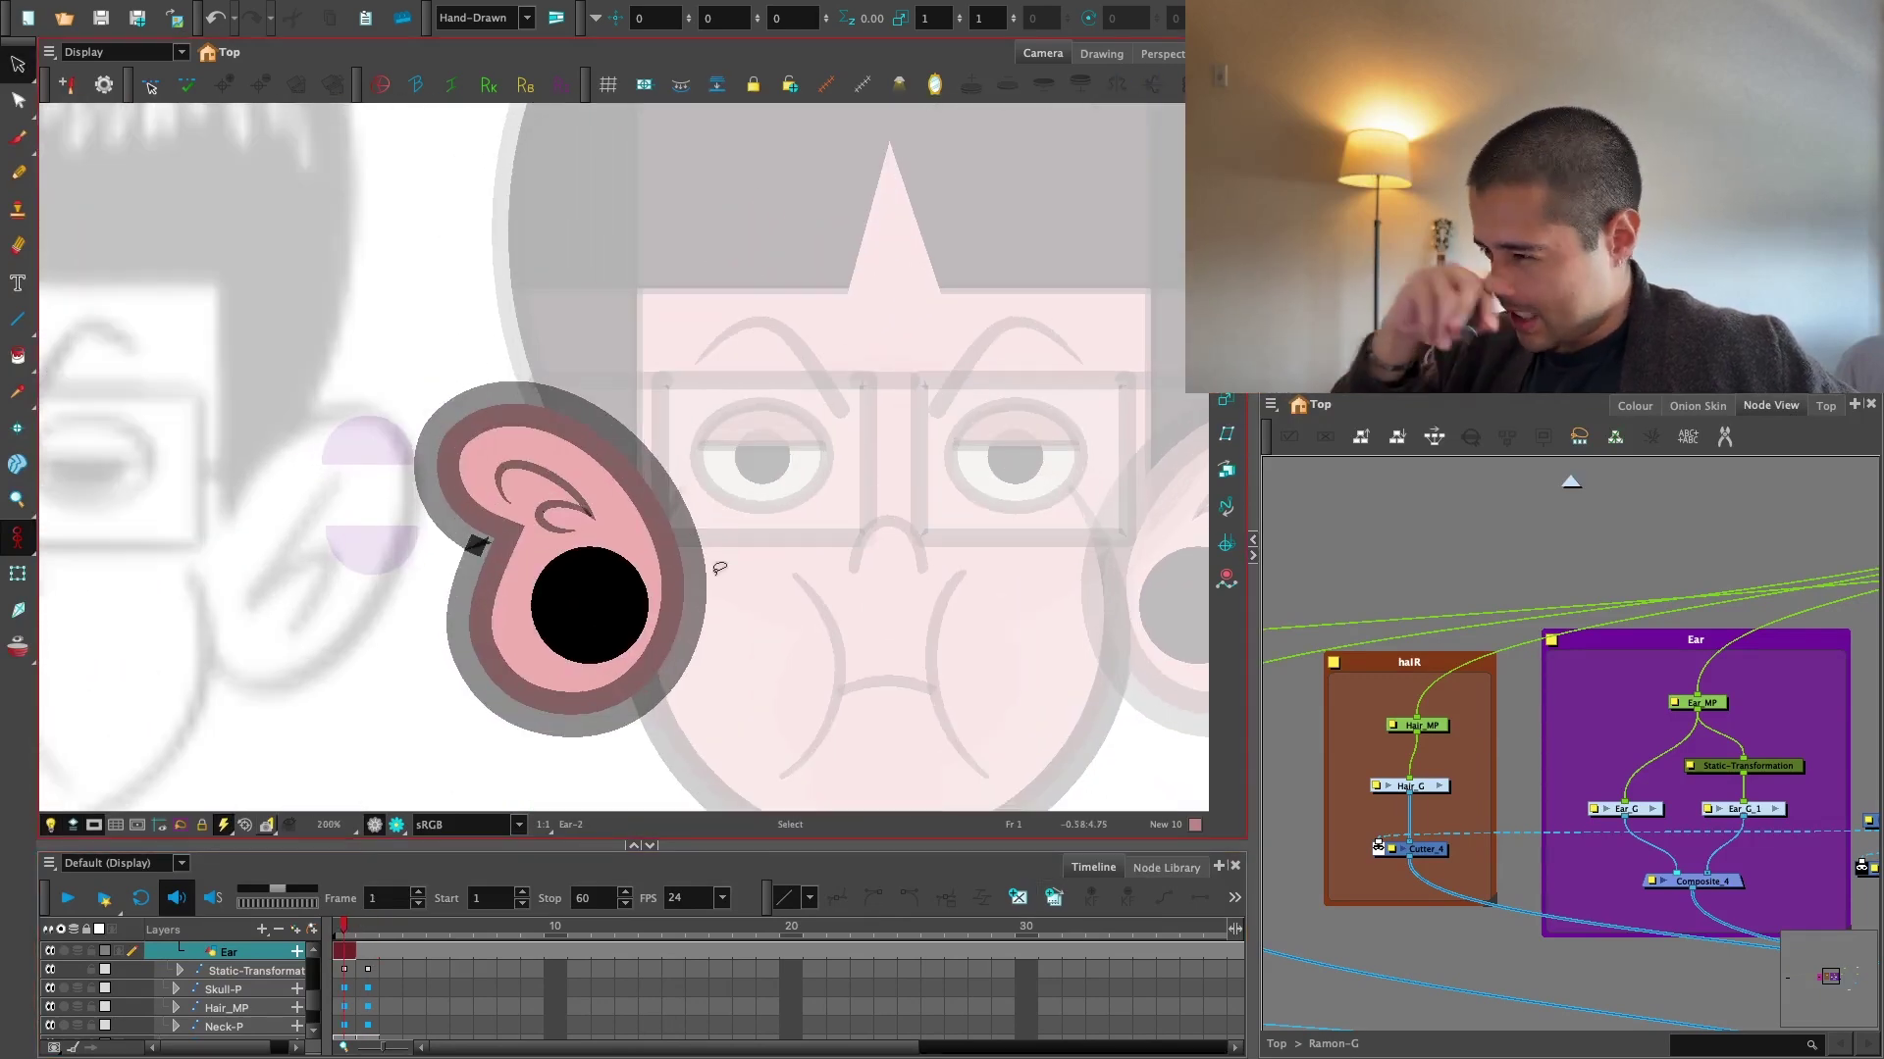
key(l)
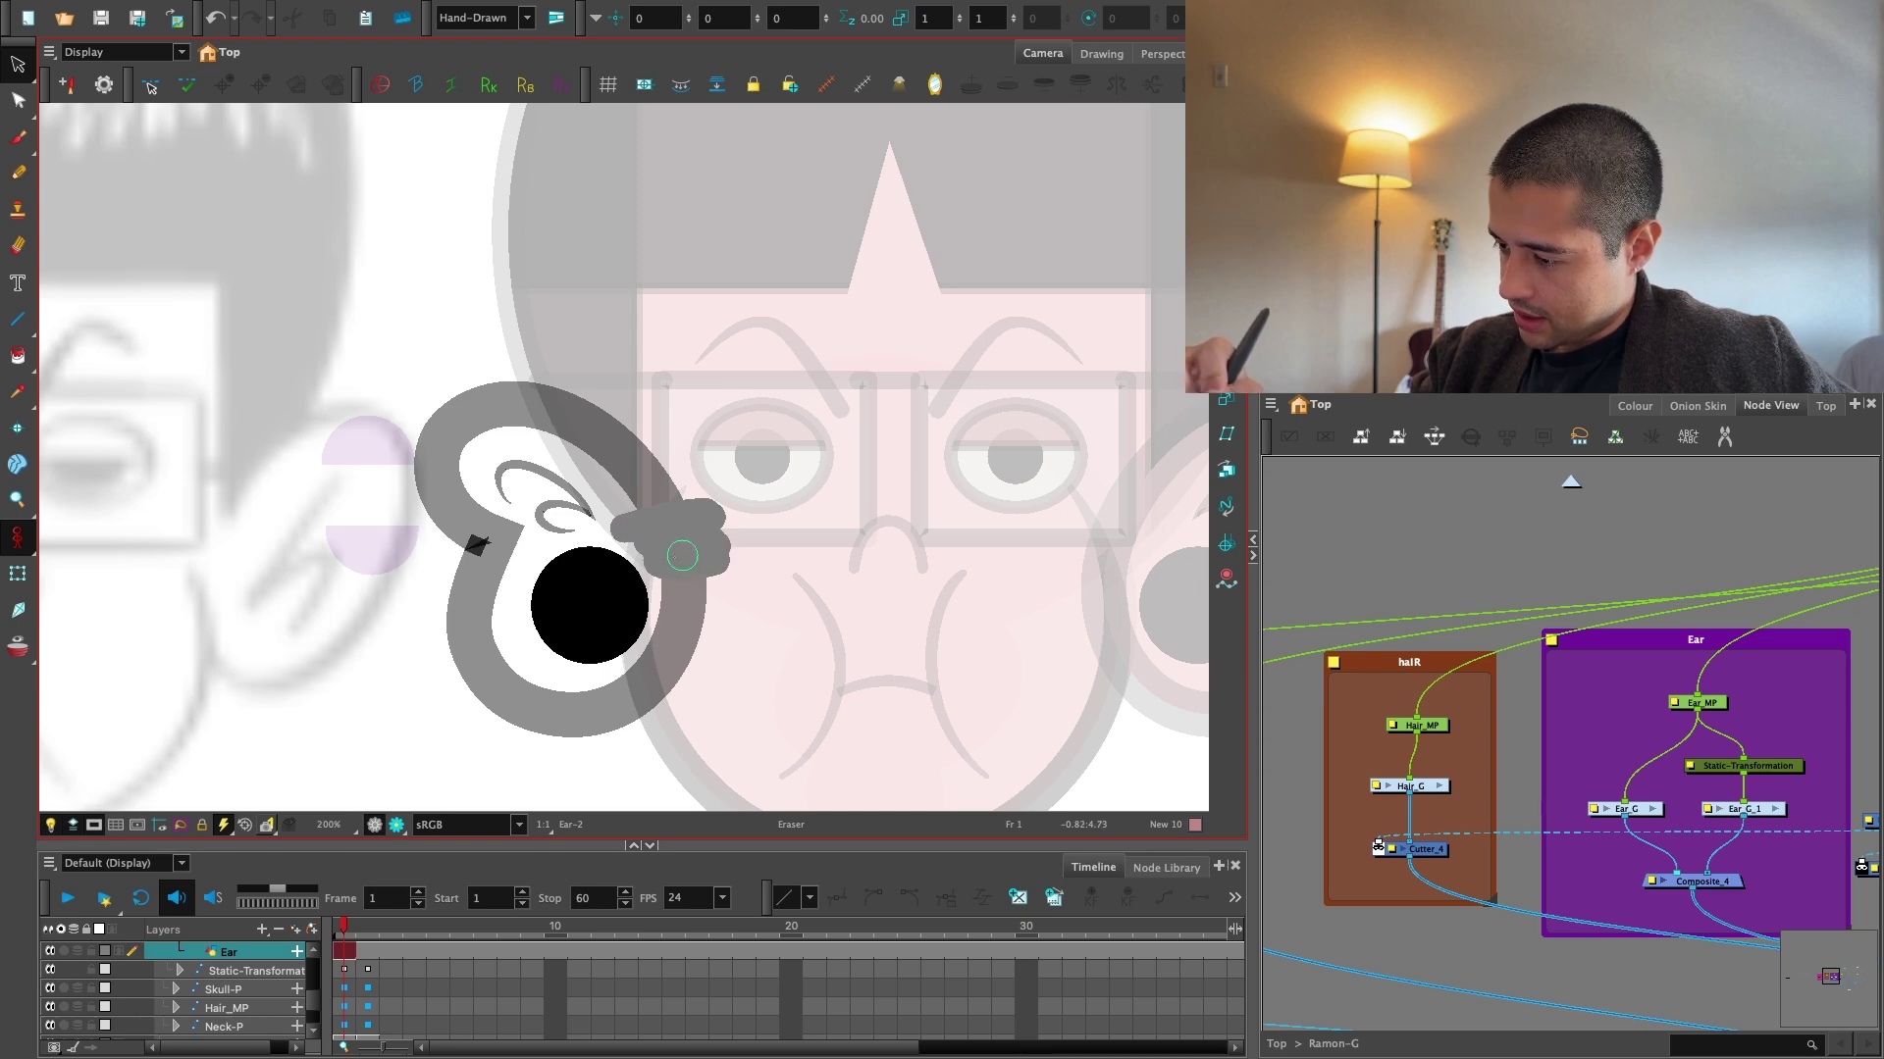
drag(684, 618, 699, 504)
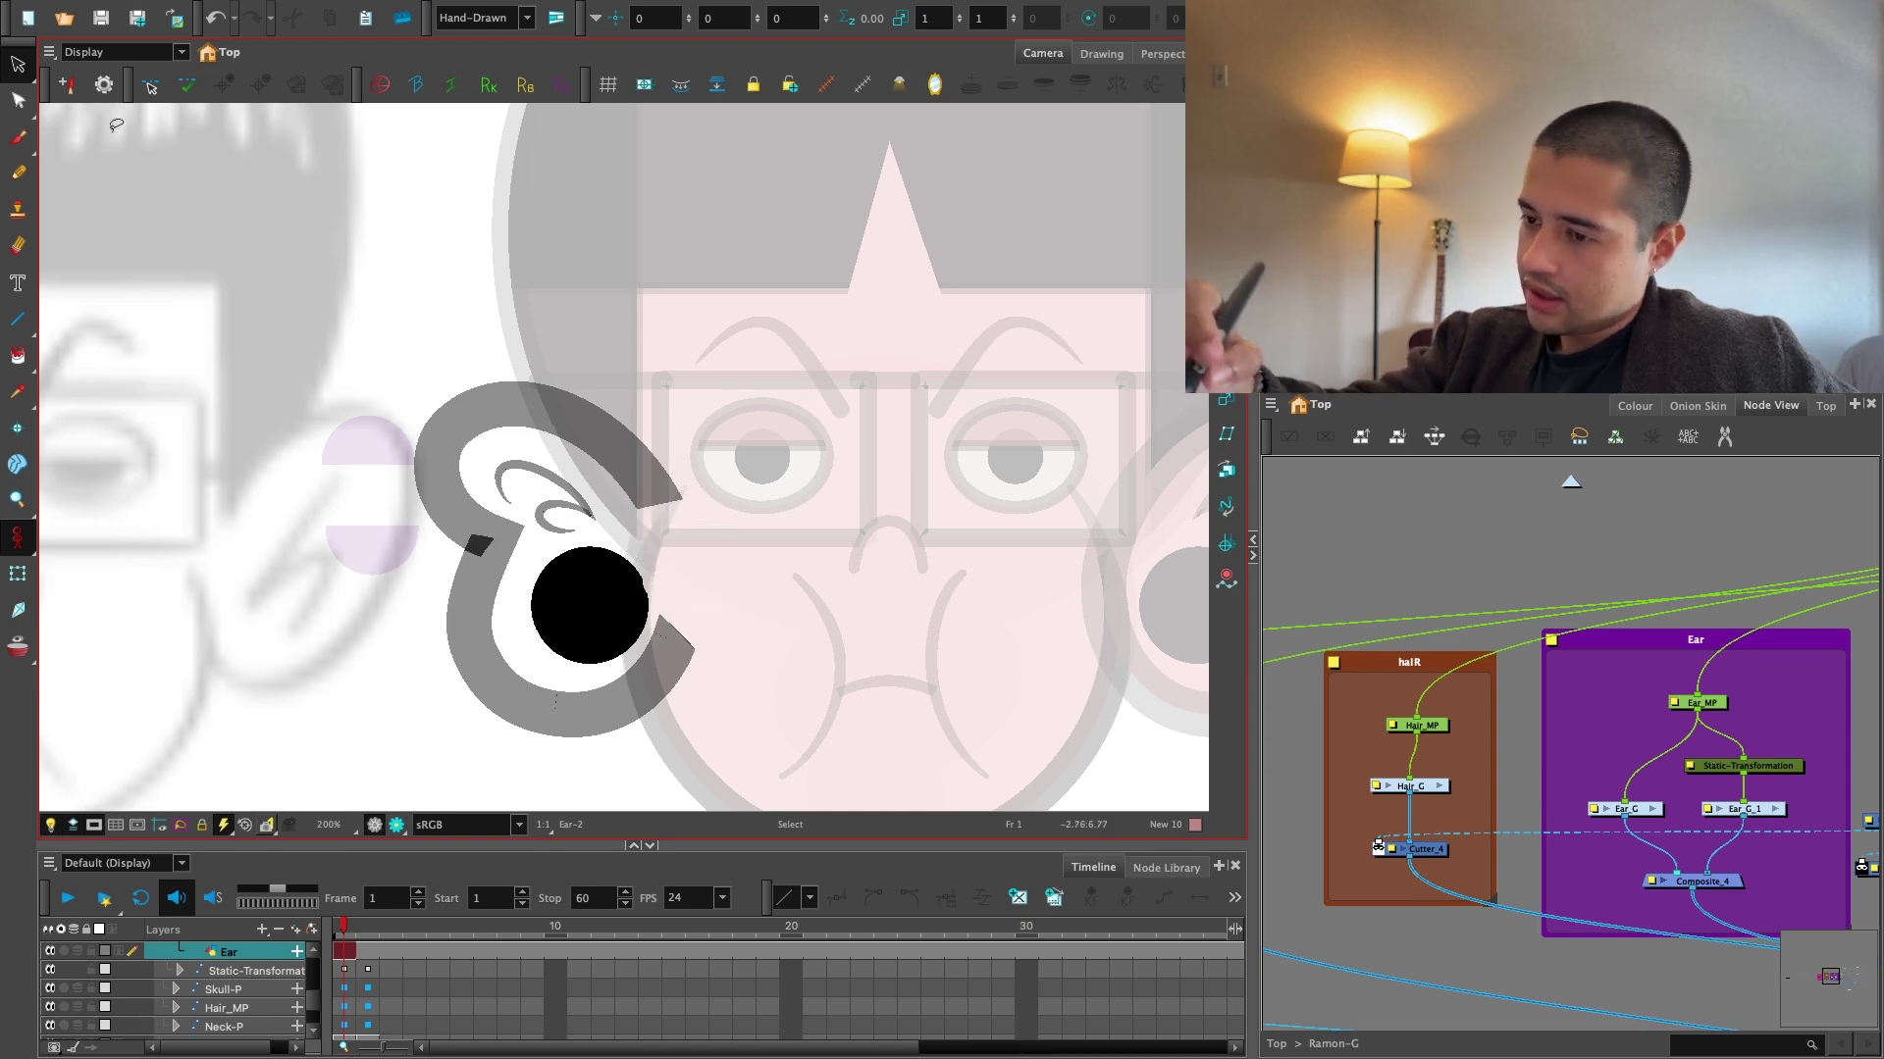
Reshape the upper cut end of the left-hand ear's outline into a rounded tip with the Pencil Editor.
key(2)
key(2)
mouse_move(18, 99)
mouse_down()
mouse_move(98, 104)
mouse_move(98, 140)
mouse_up()
key(2)
key(2)
key(2)
key(2)
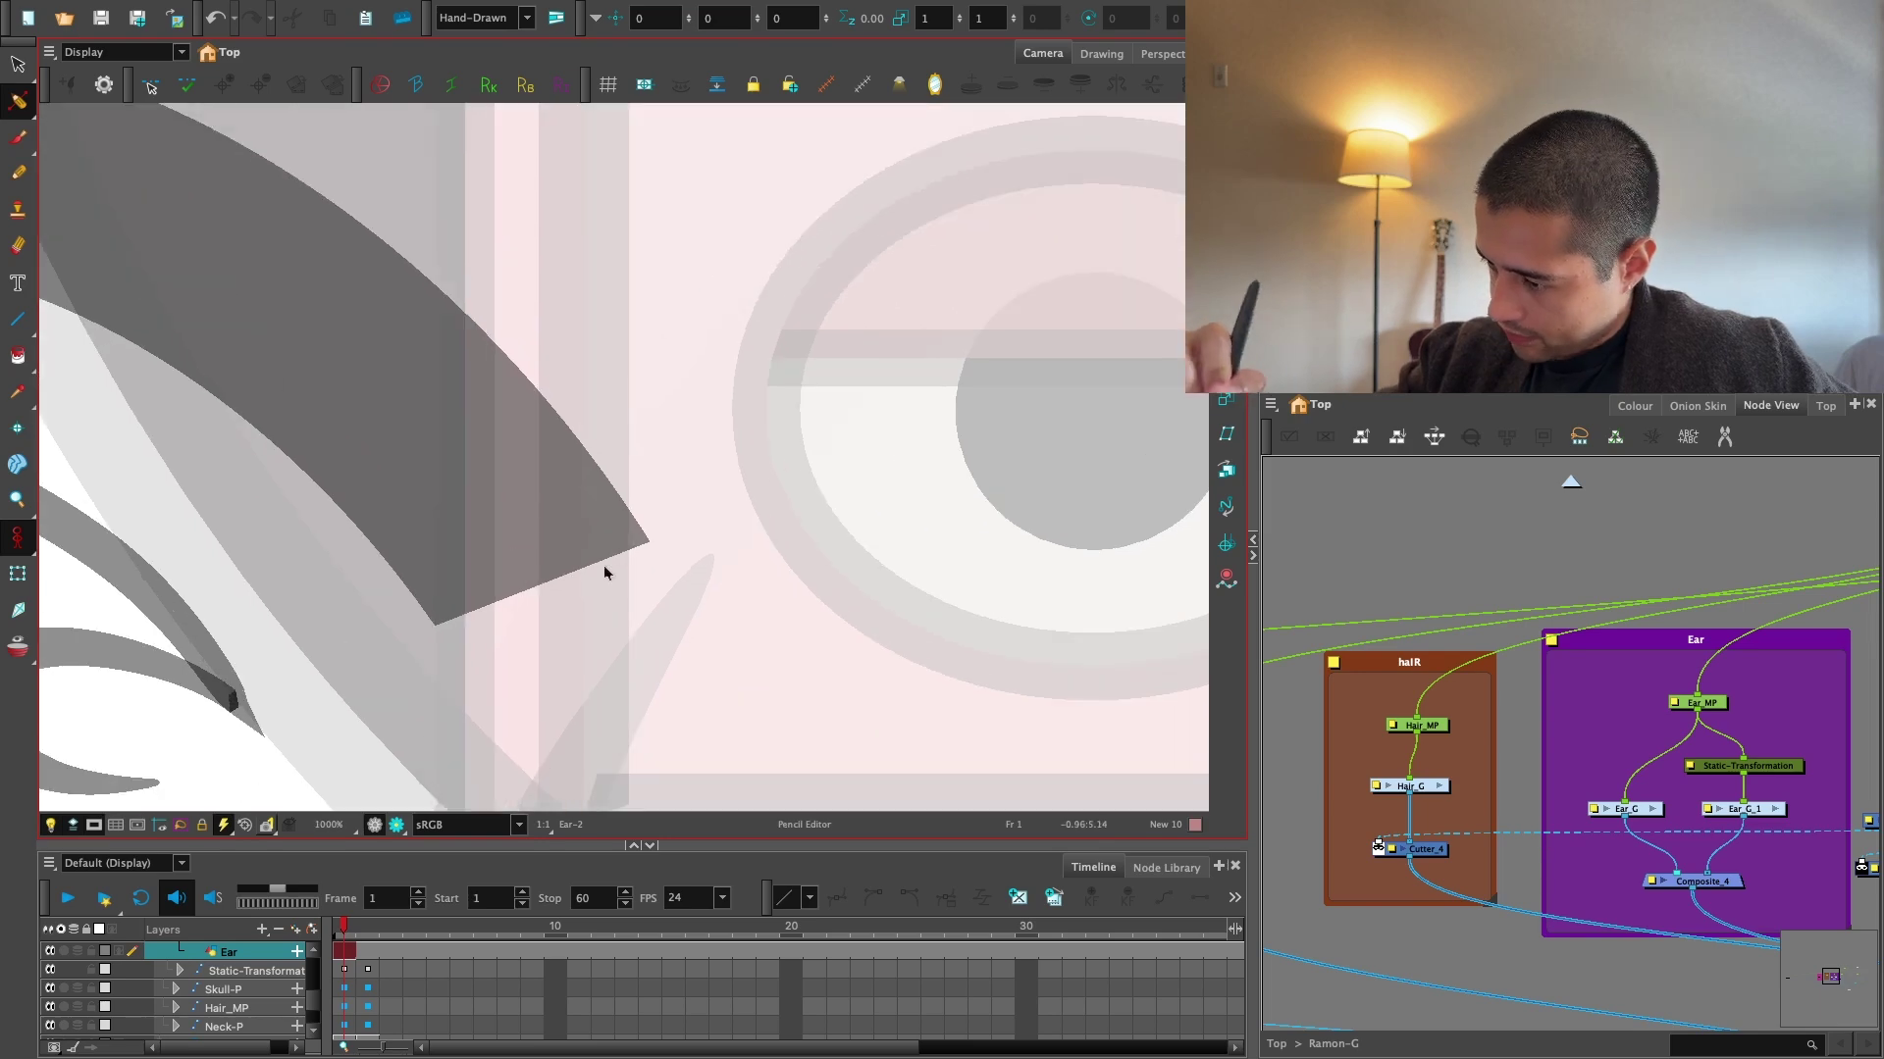
mouse_move(618, 559)
mouse_down()
mouse_move(660, 652)
mouse_move(644, 738)
mouse_up()
key(1)
key(1)
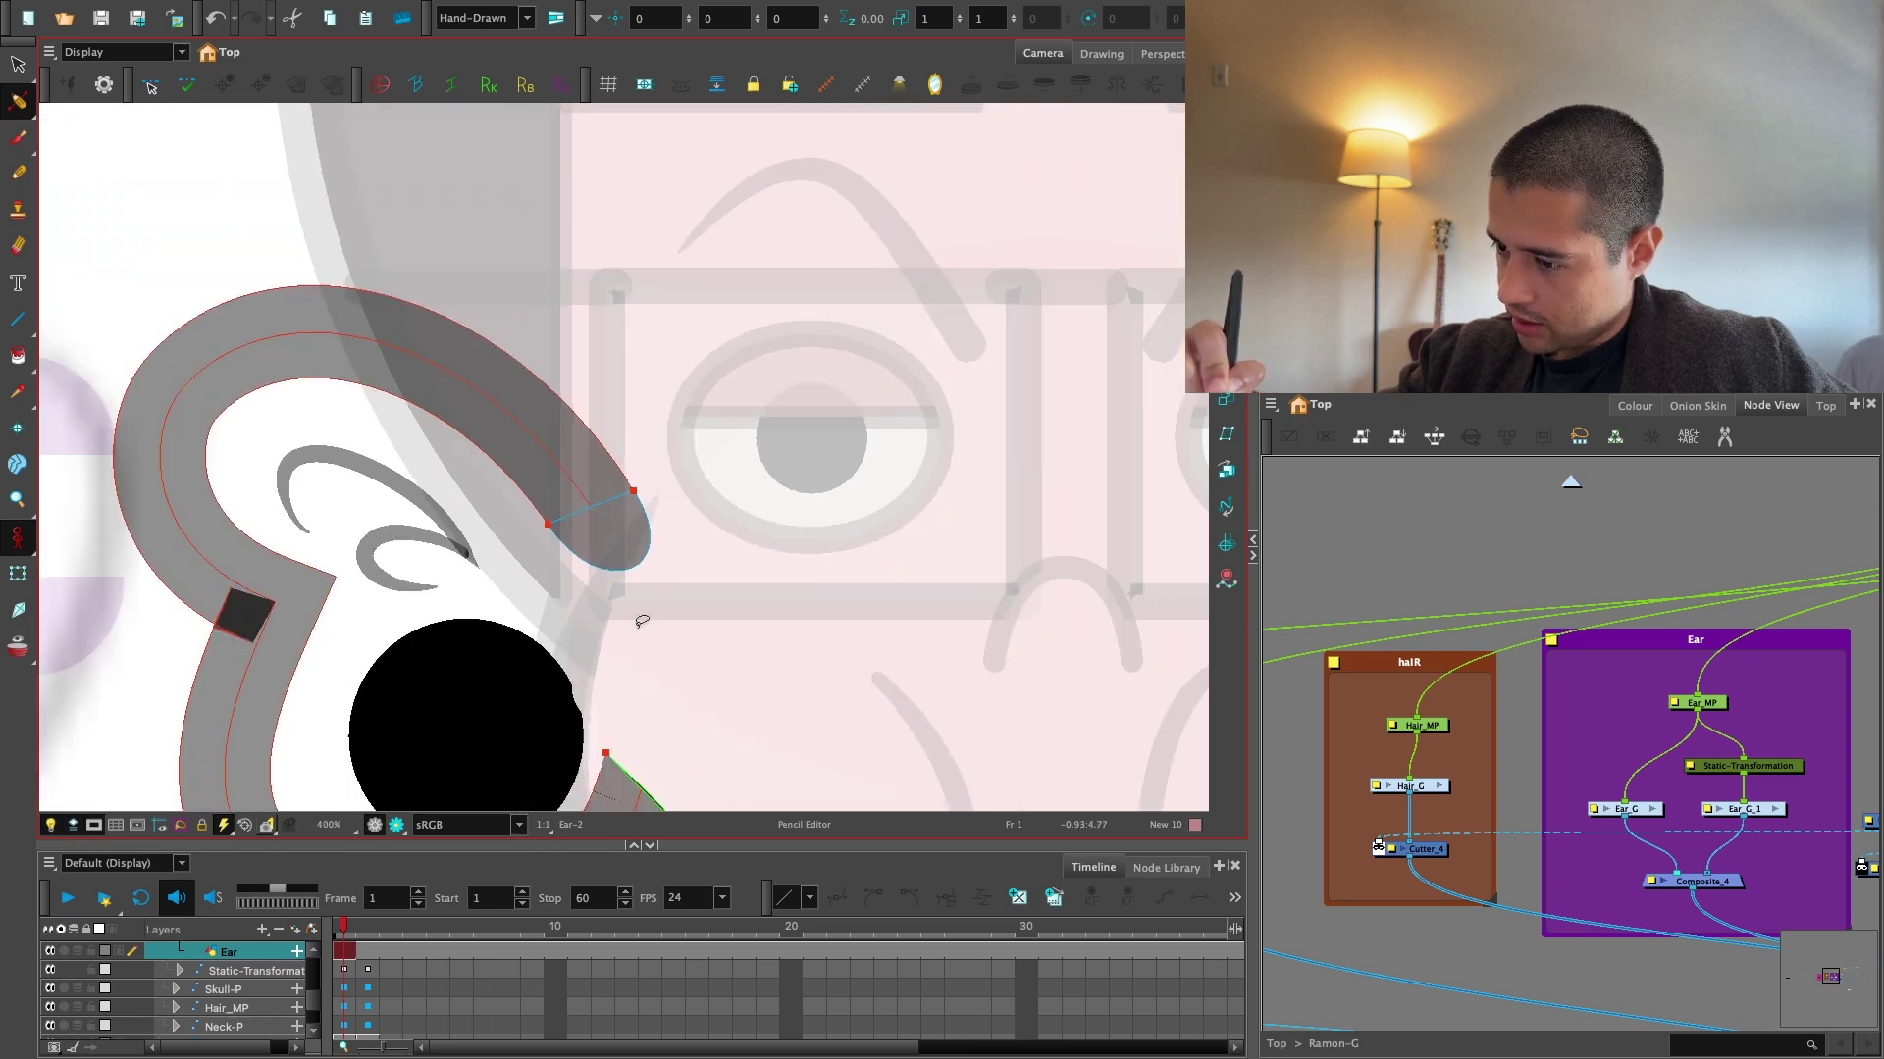
Narrow the upper end of the left-hand ear's outline into a slim, pointed taper with the Pencil Editor.
key(2)
key(2)
drag(489, 357, 518, 395)
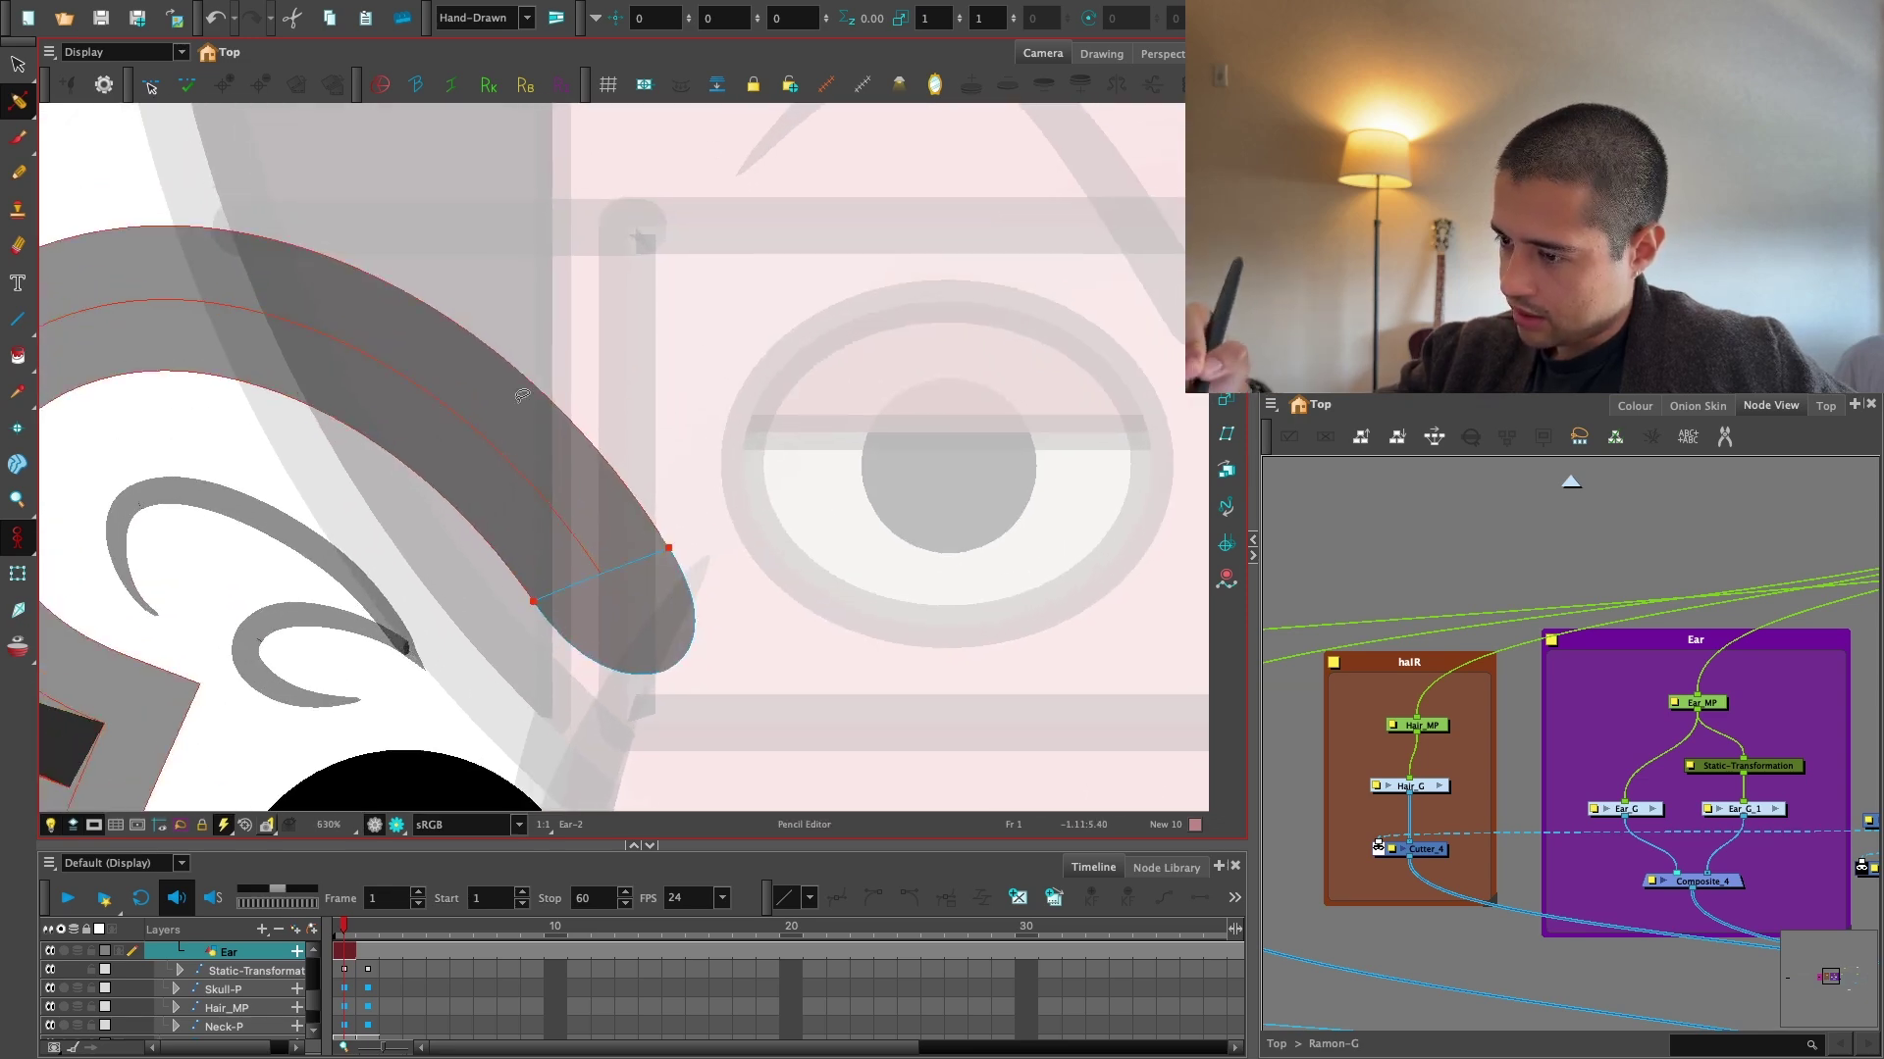
key(1)
key(2)
click(640, 565)
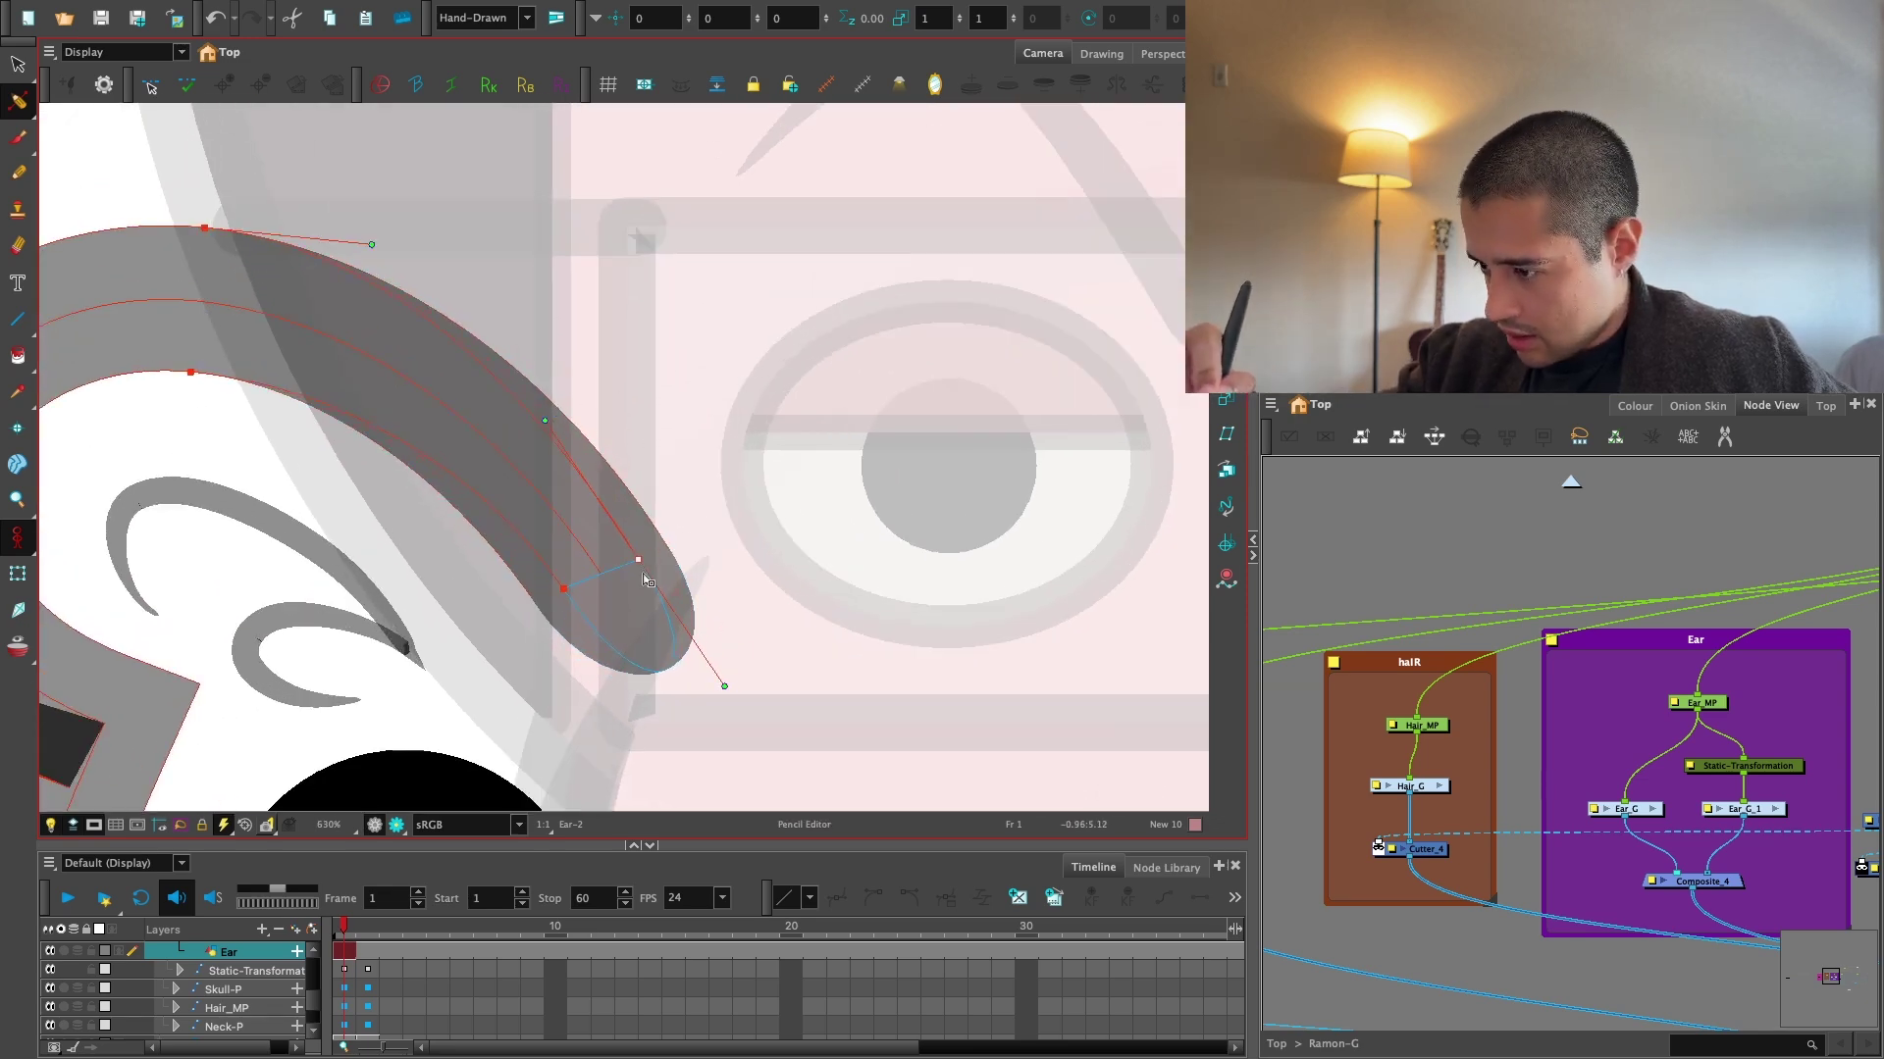
drag(532, 425, 541, 419)
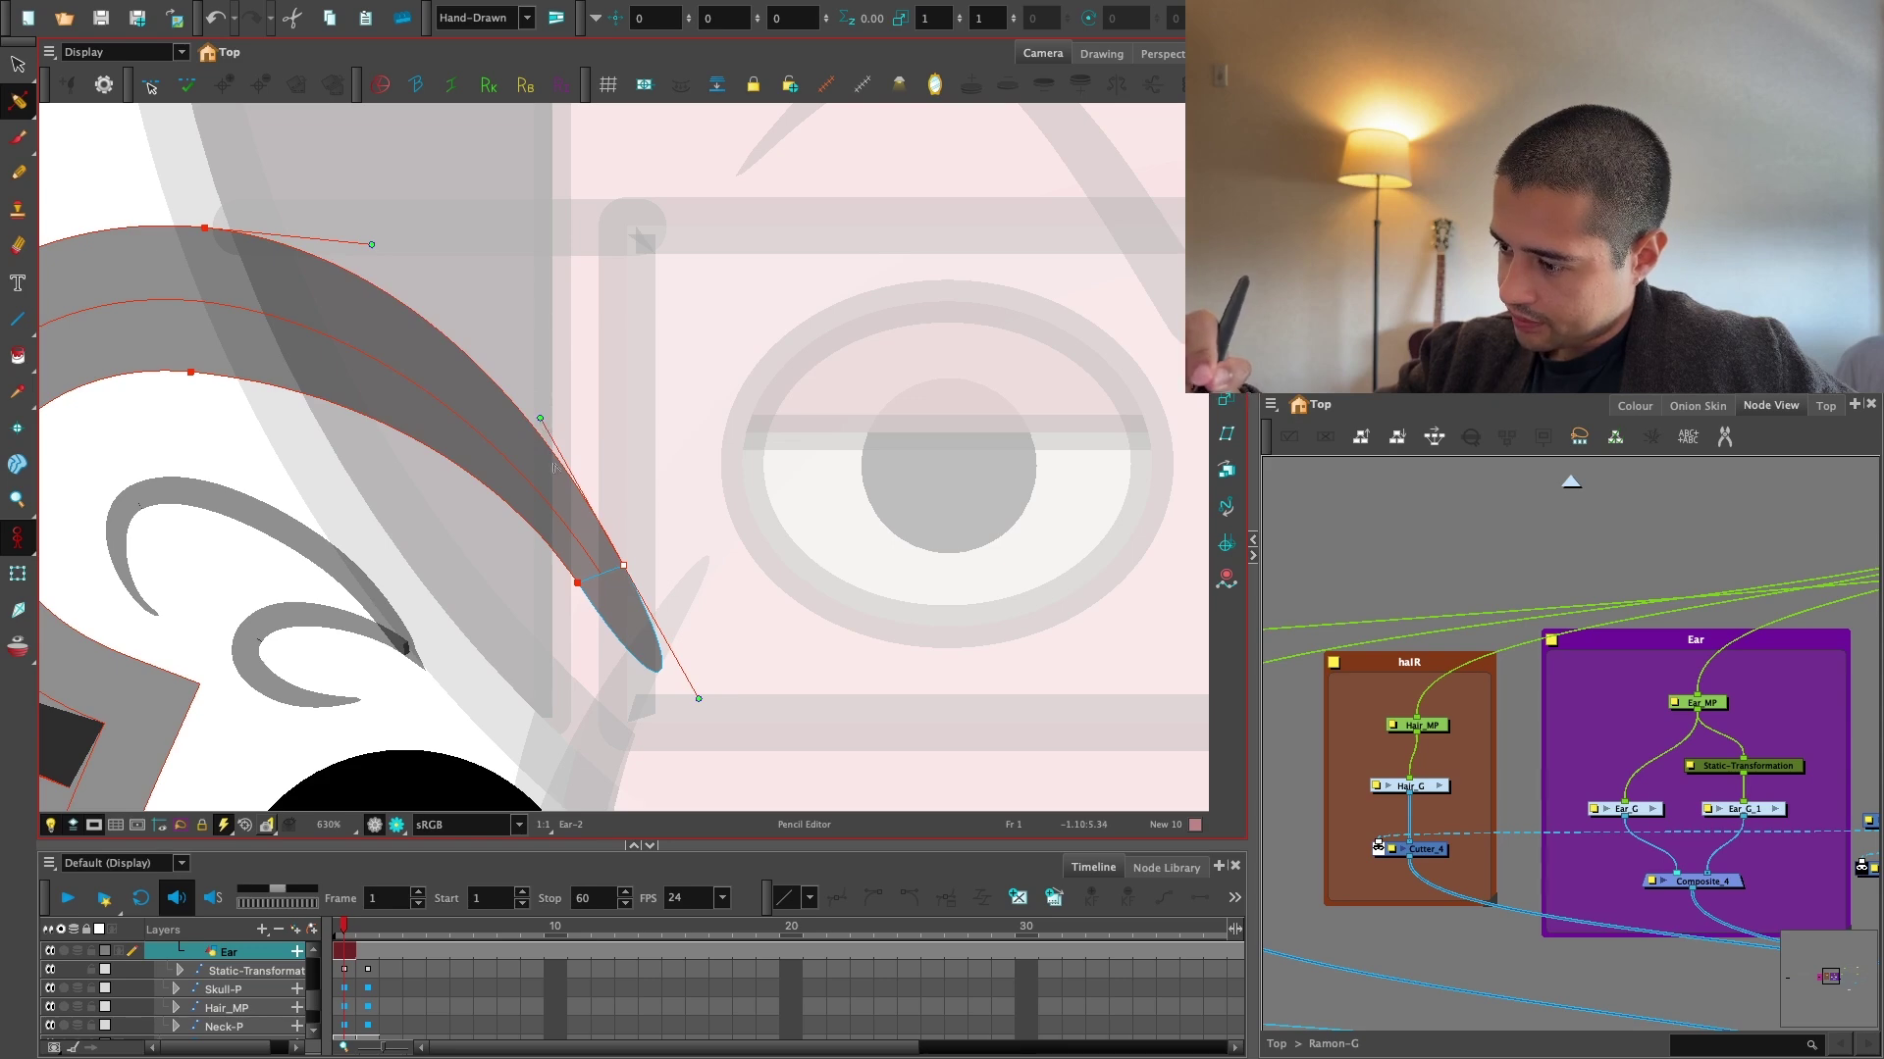
click(589, 503)
click(205, 374)
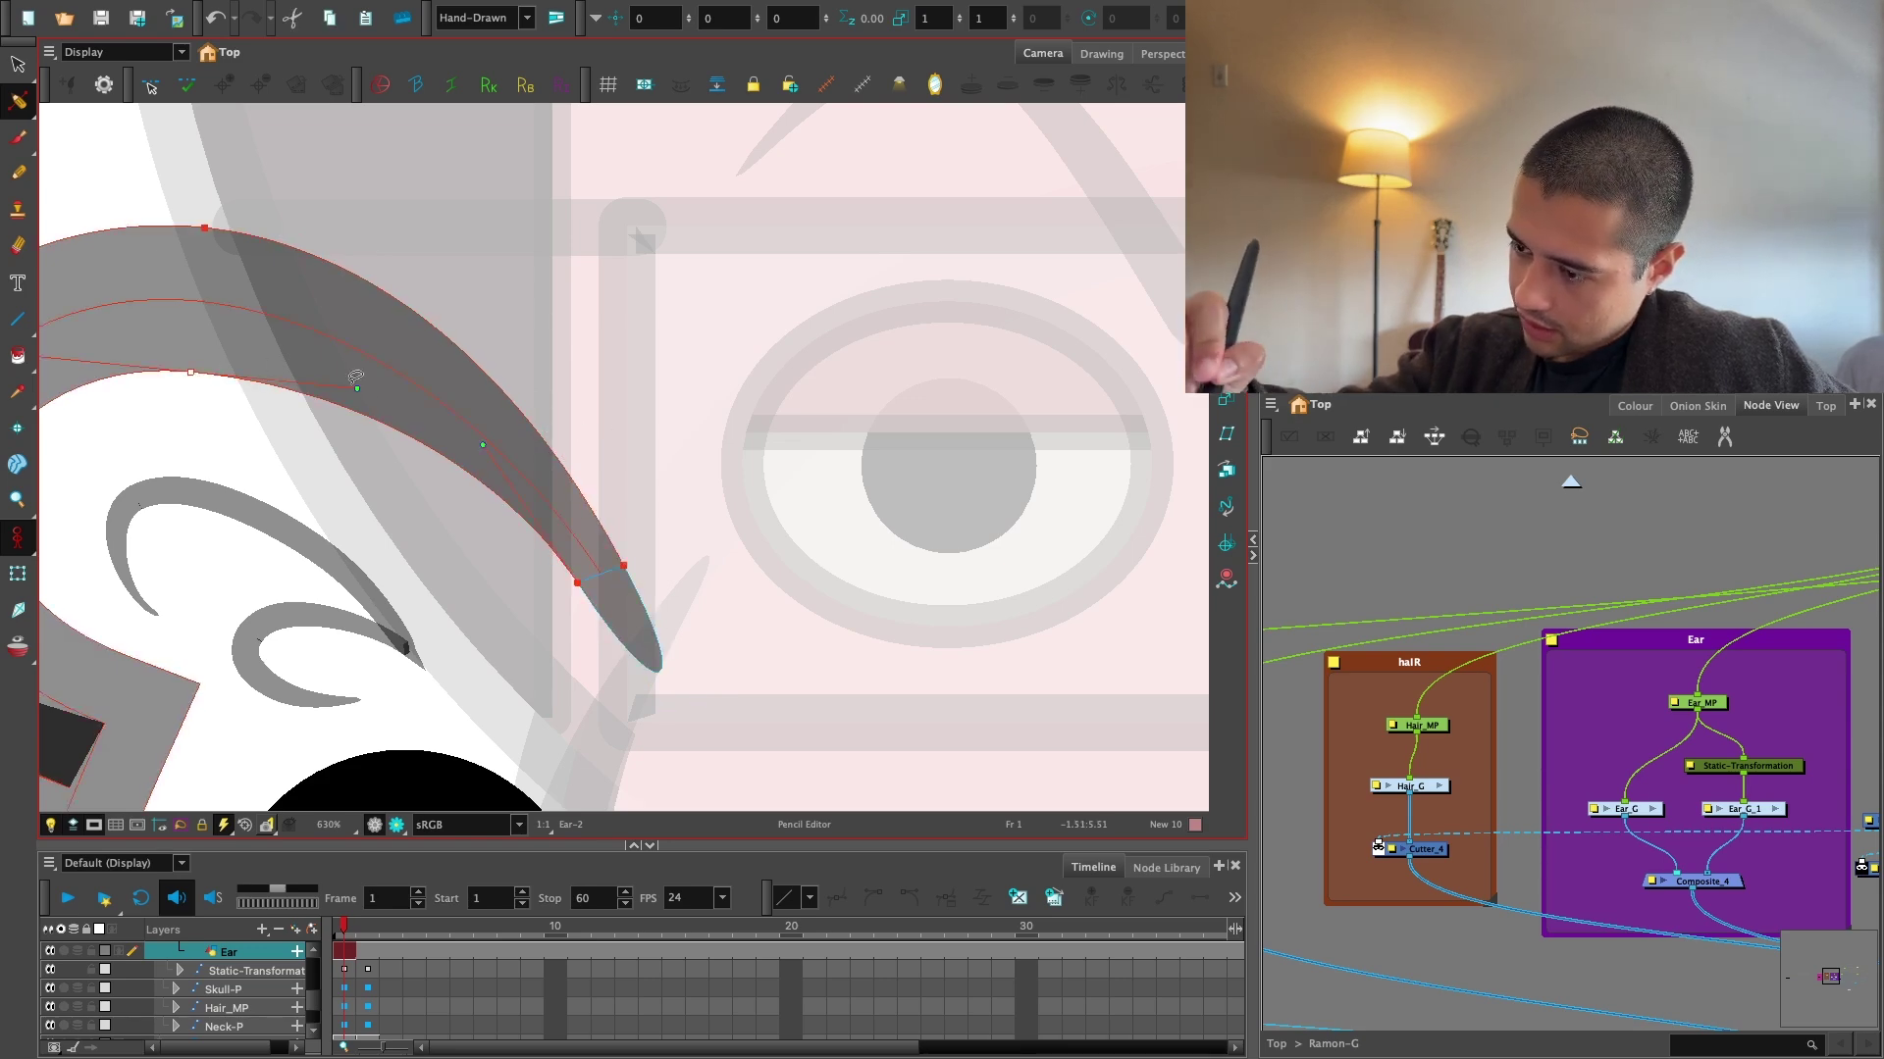
Check the tapered ear outline against the whole face in Render View and return to the regular display.
key(1)
key(1)
key(1)
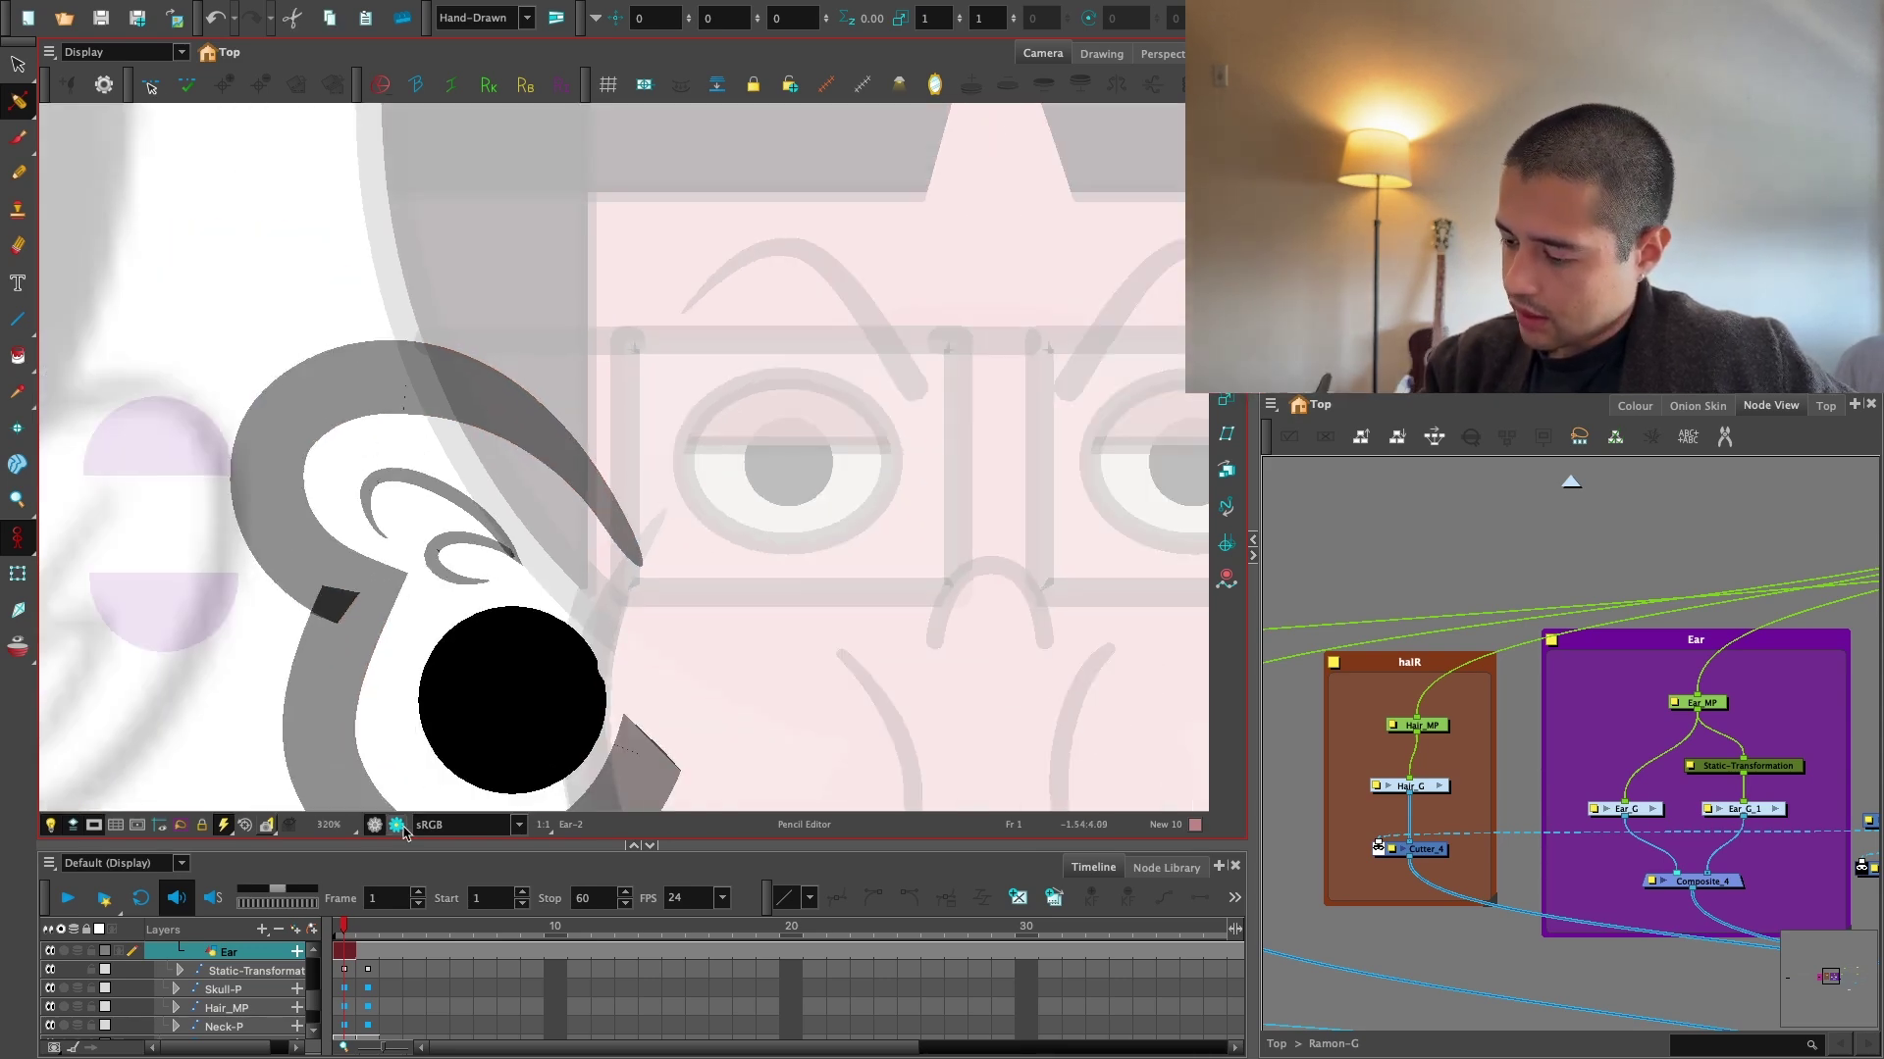
key(1)
key(1)
key(1)
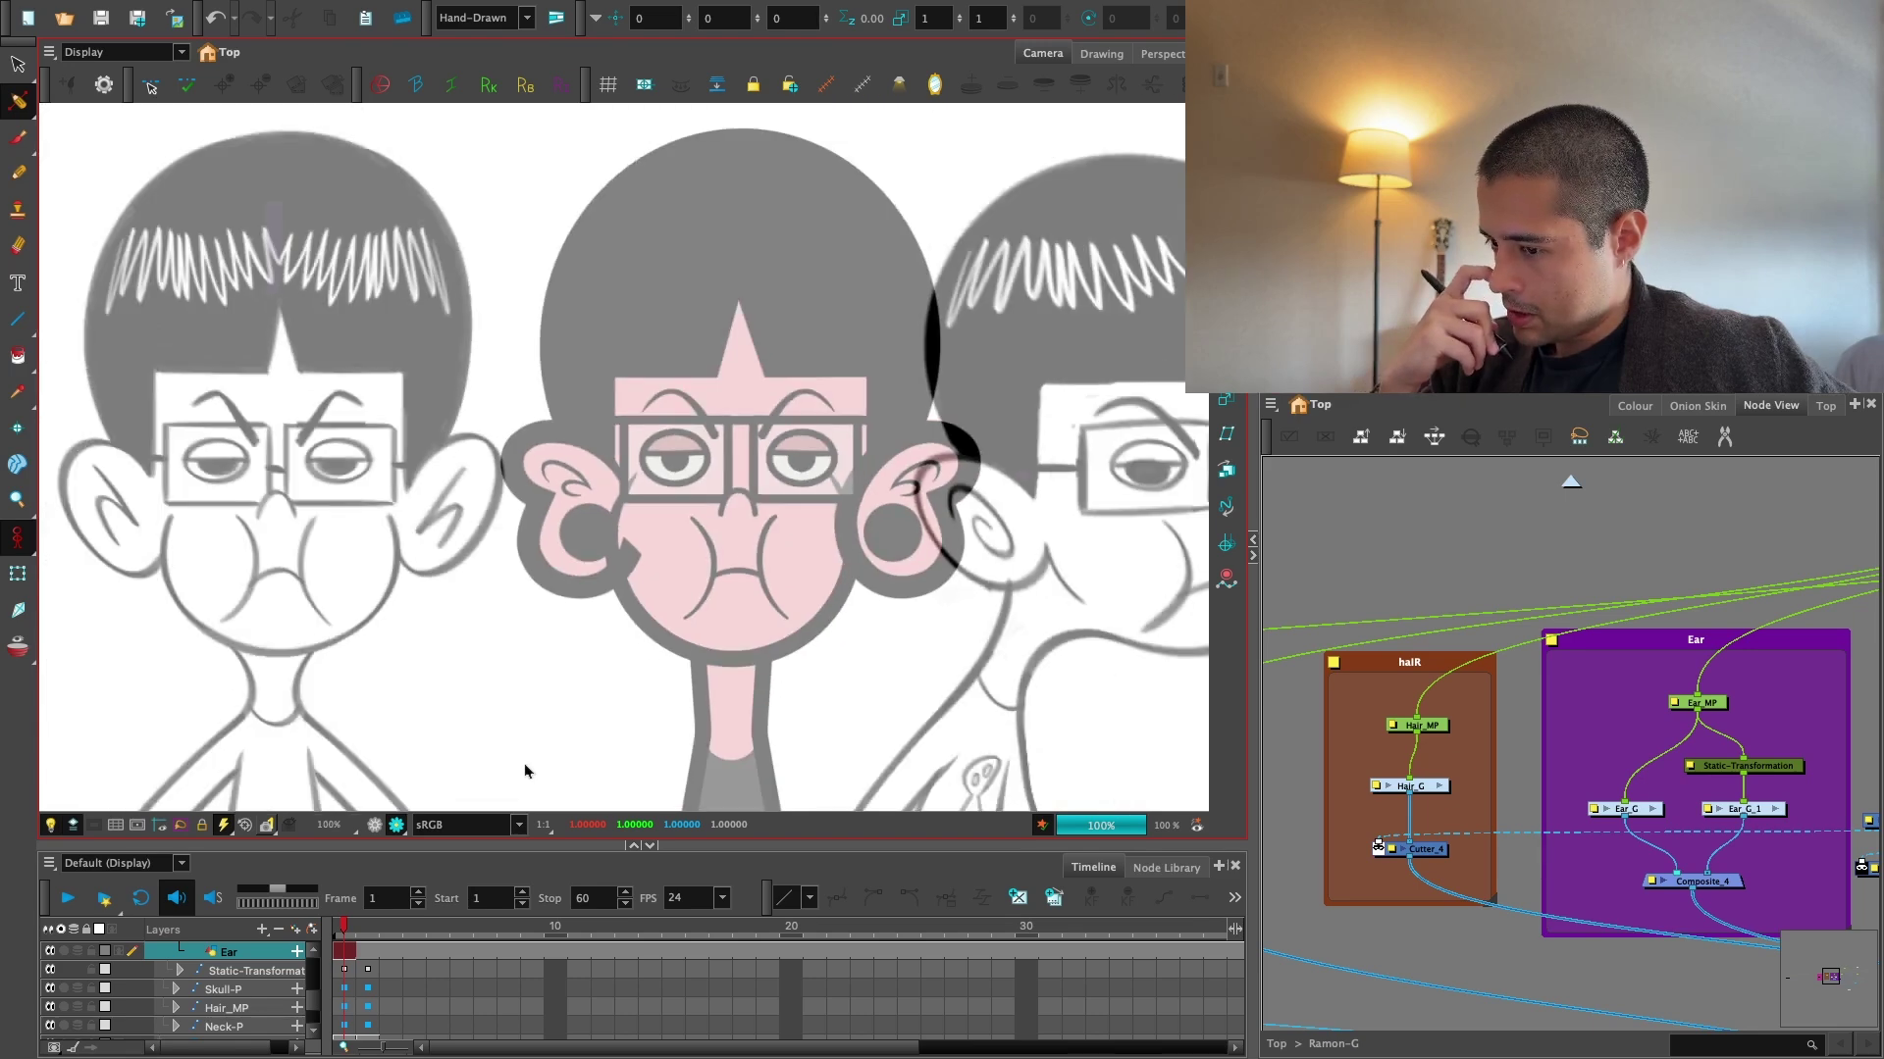
key(2)
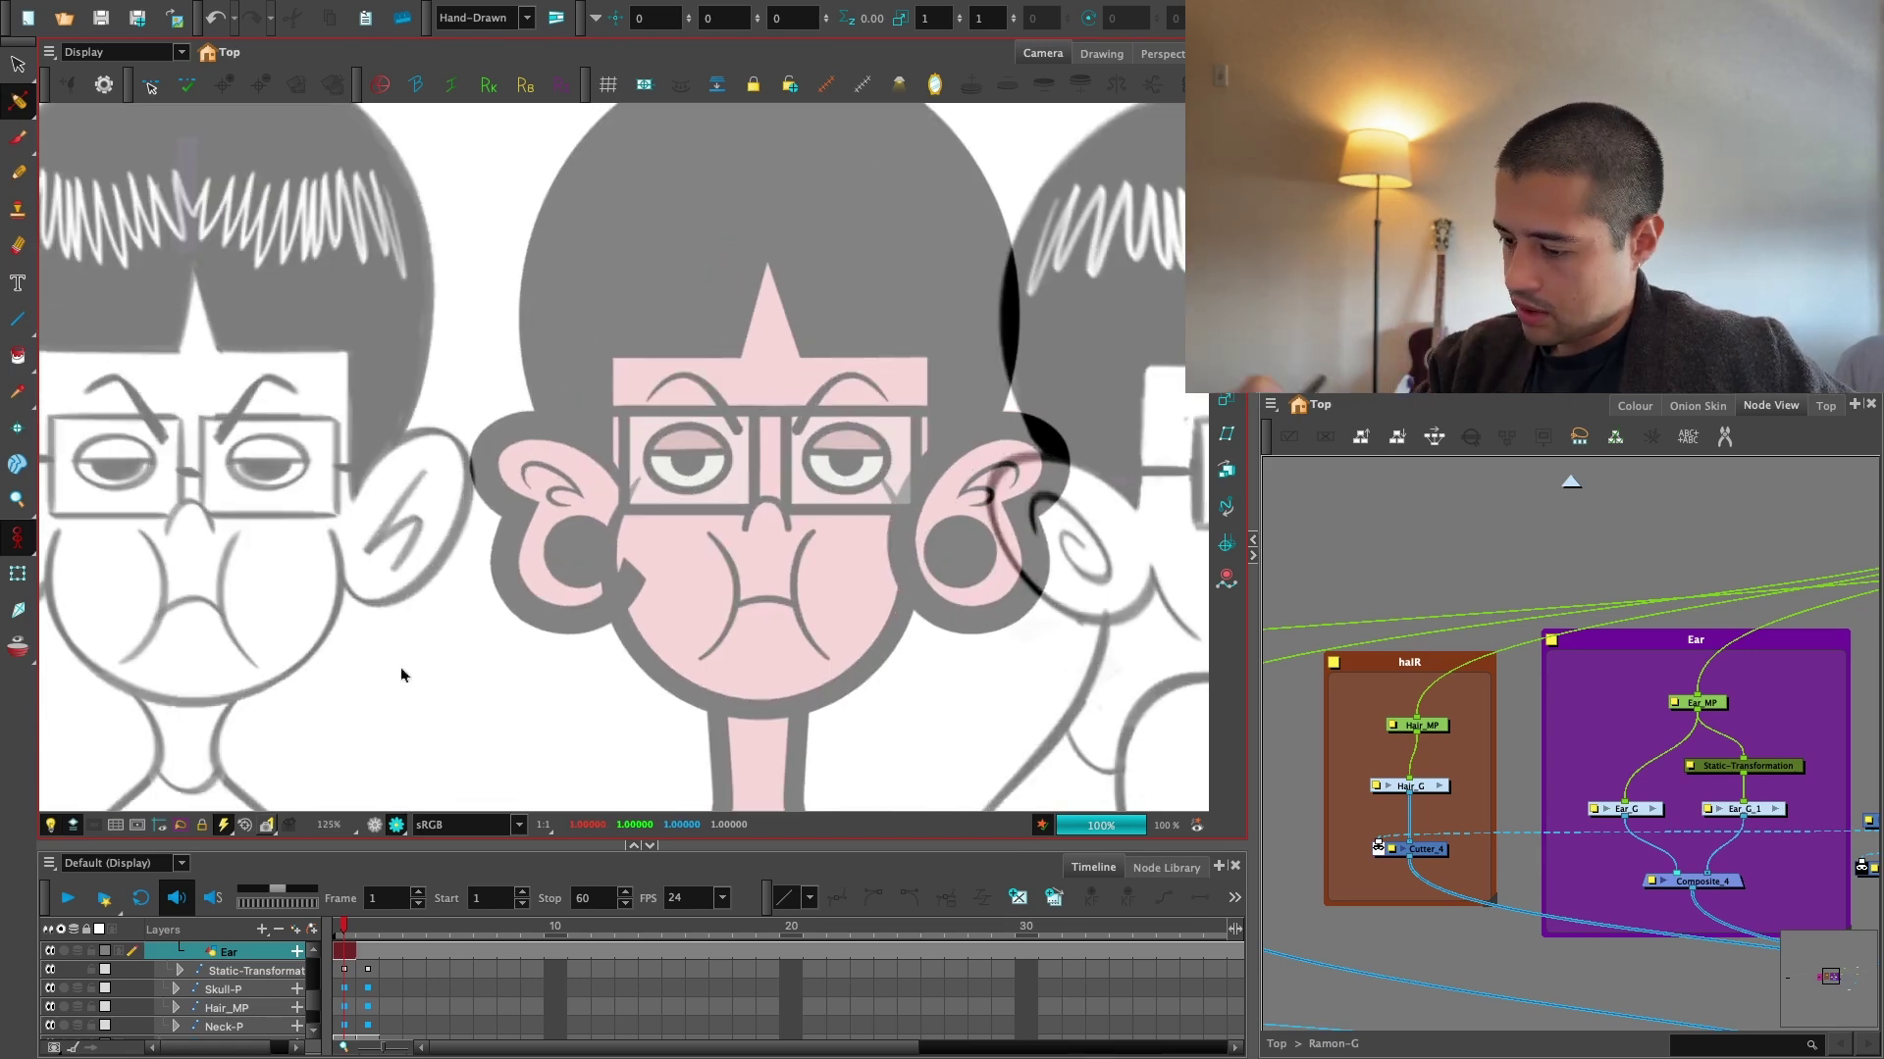
click(377, 830)
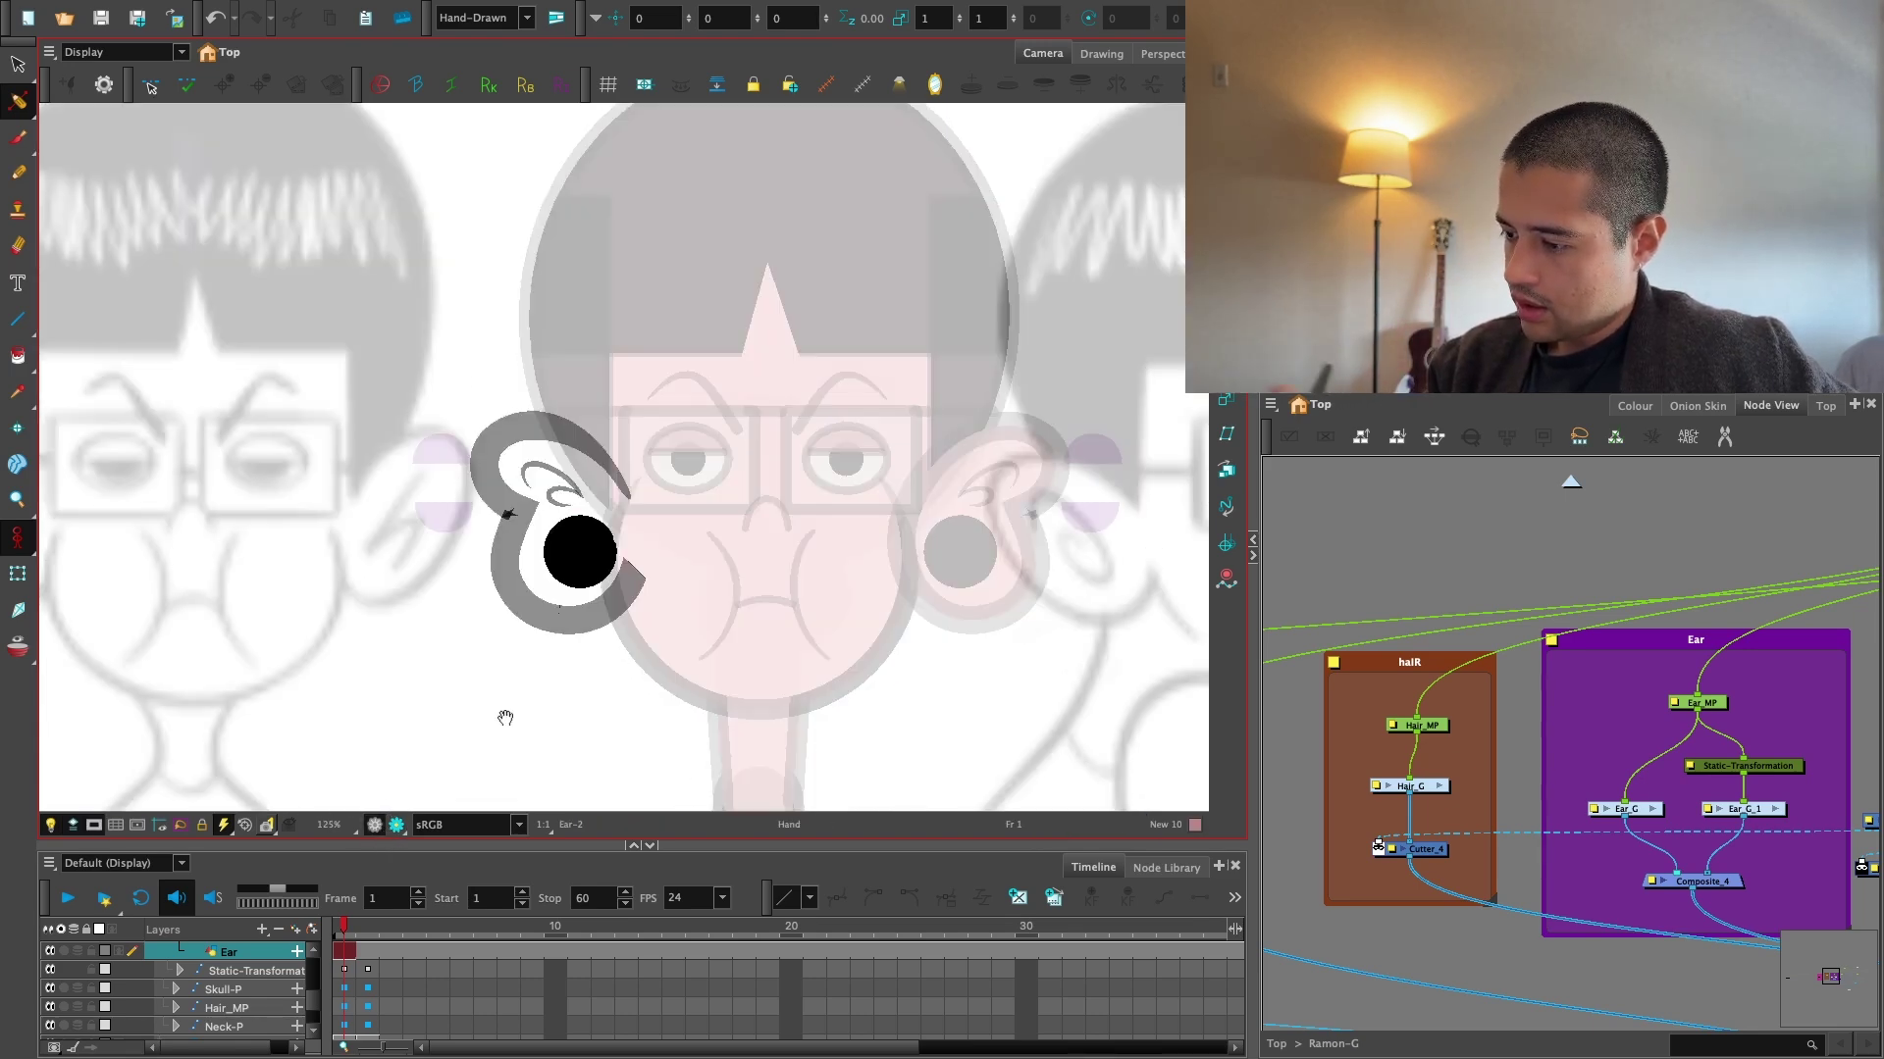
Shorten the lower cut end of the left-hand ear's outline by deleting its end point with the Contour Editor.
drag(505, 717, 500, 637)
key(2)
key(2)
key(2)
key(2)
key(2)
key(2)
click(604, 564)
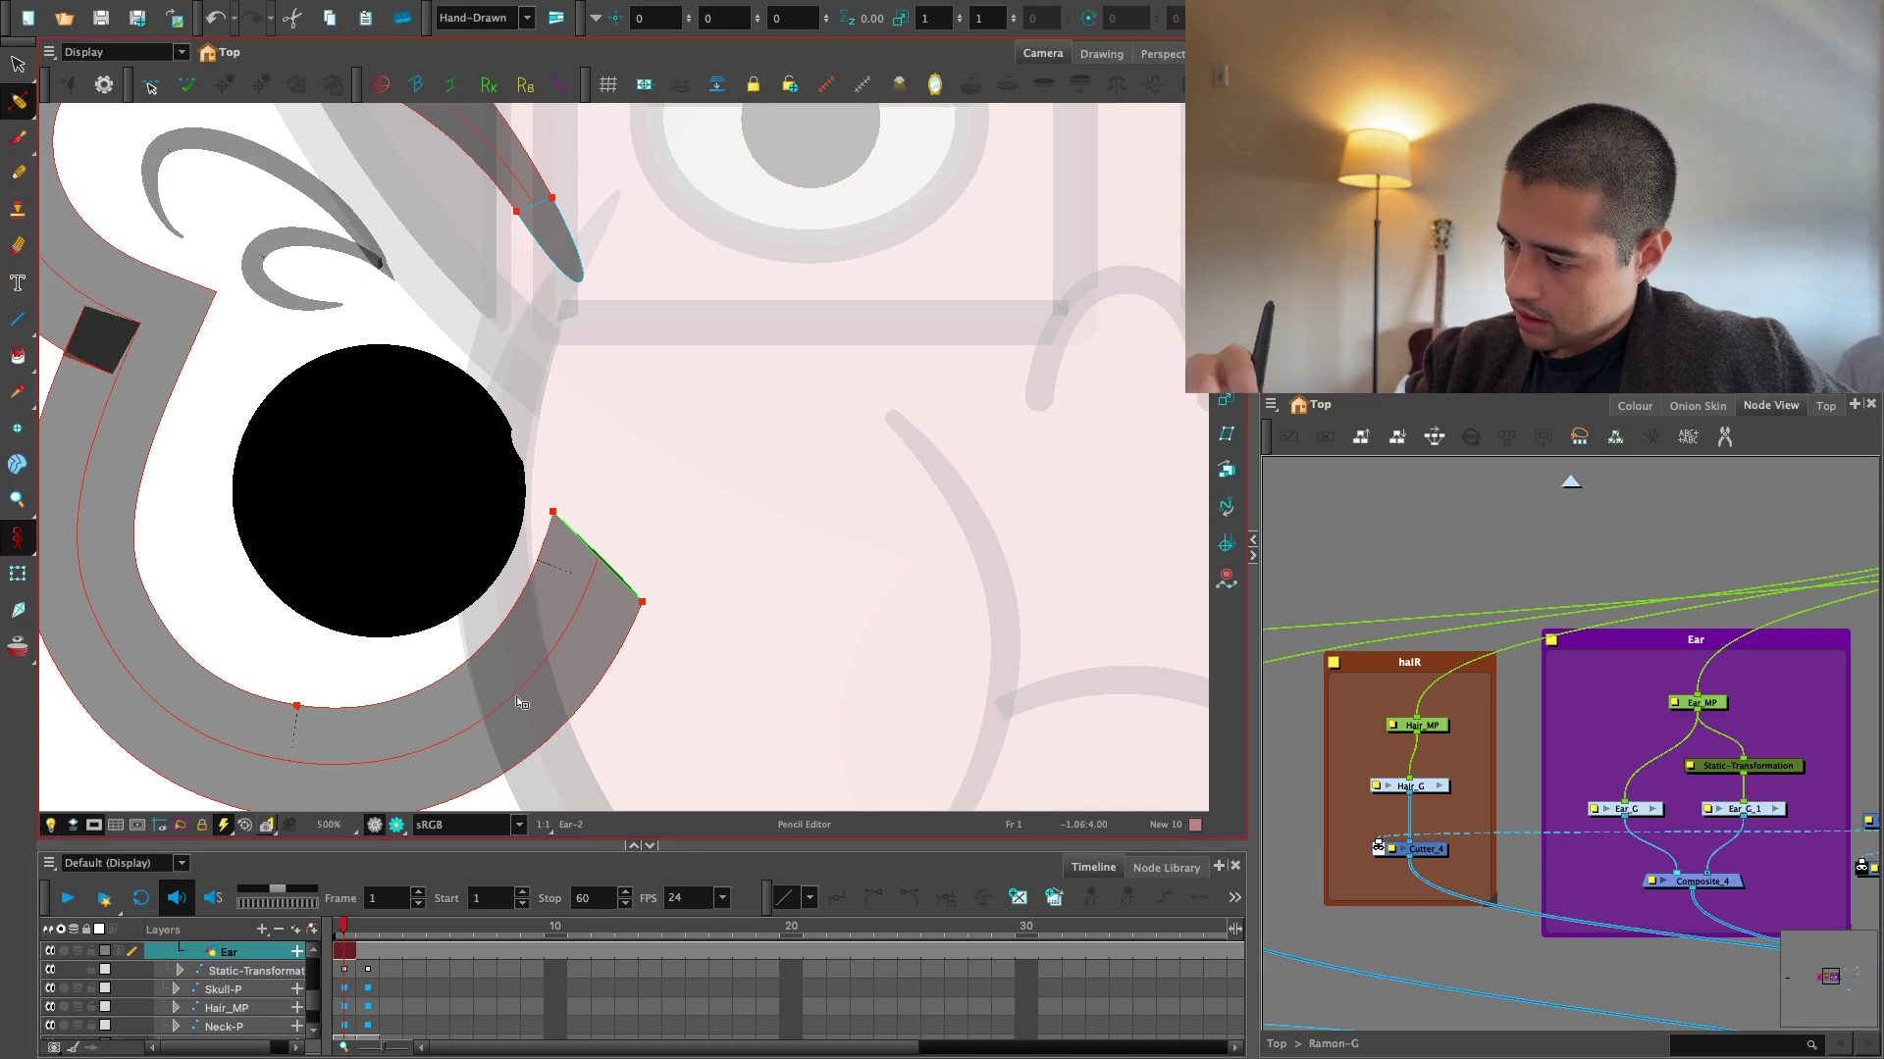
drag(18, 101, 69, 95)
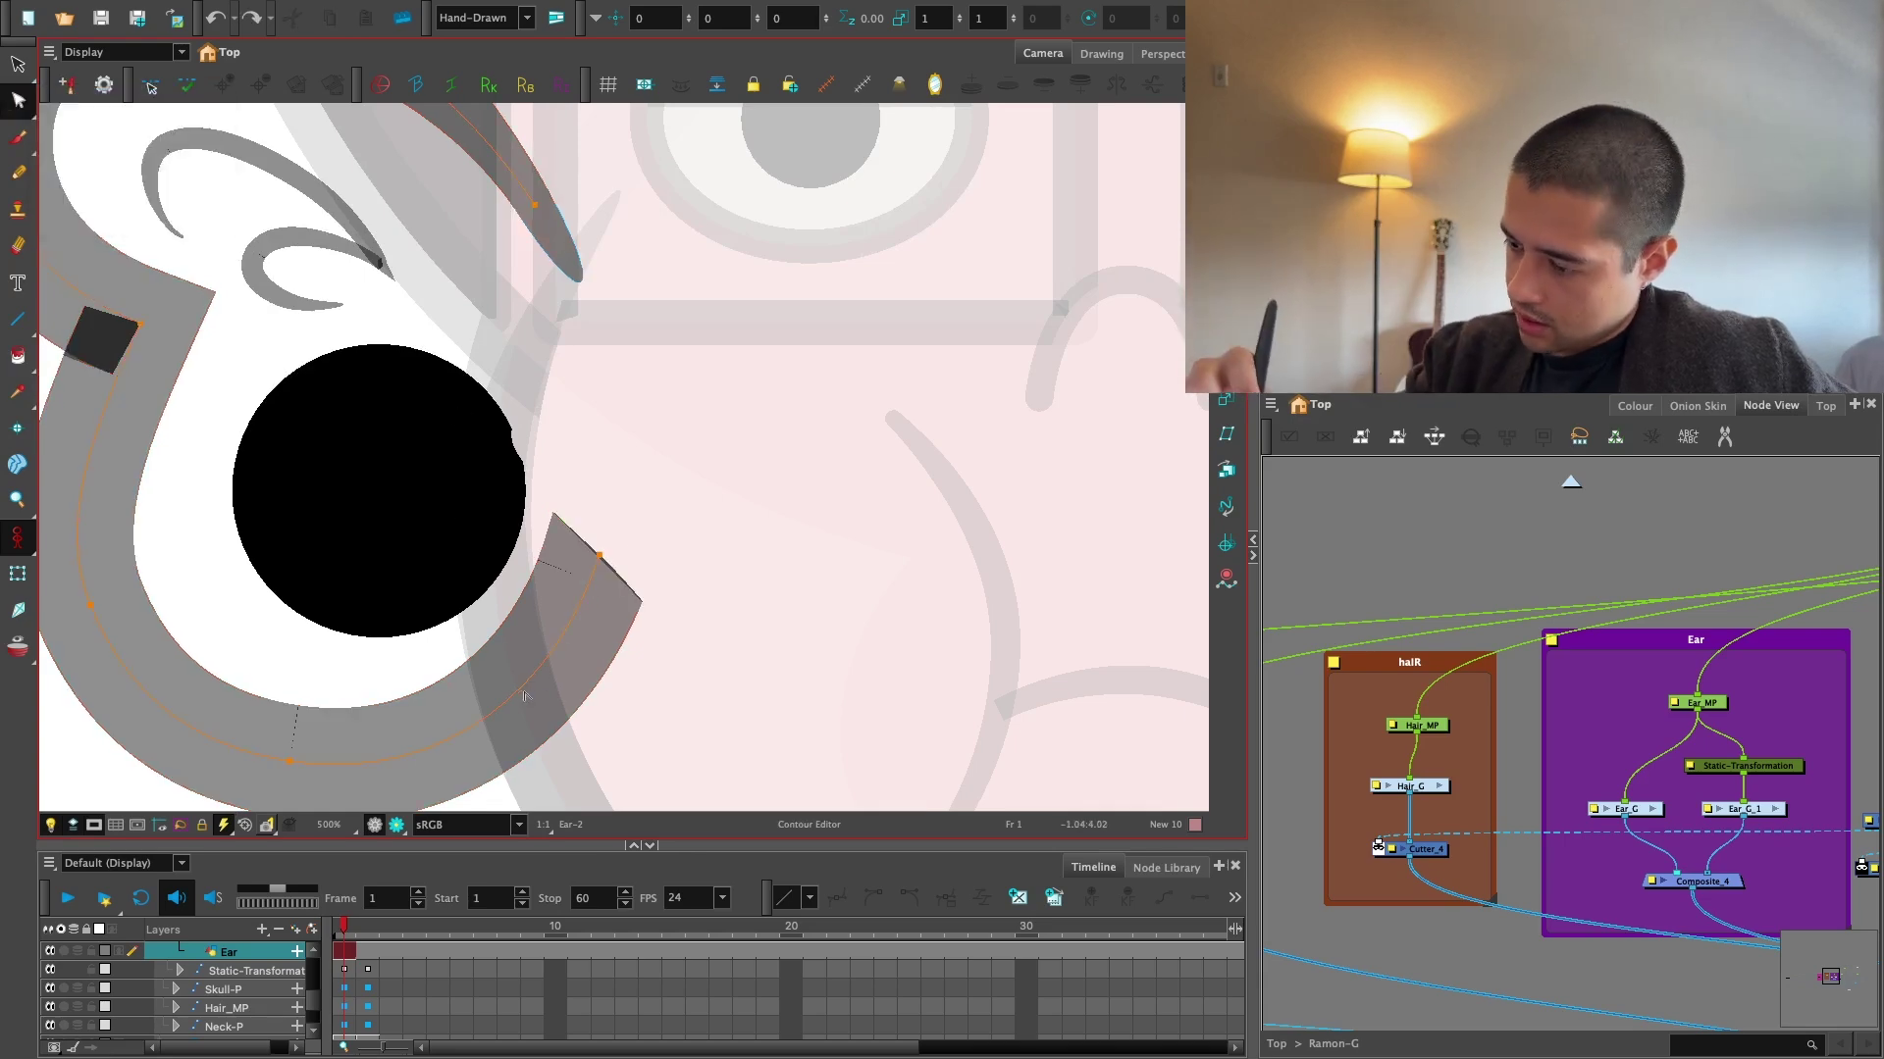
drag(649, 530, 633, 562)
key(Delete)
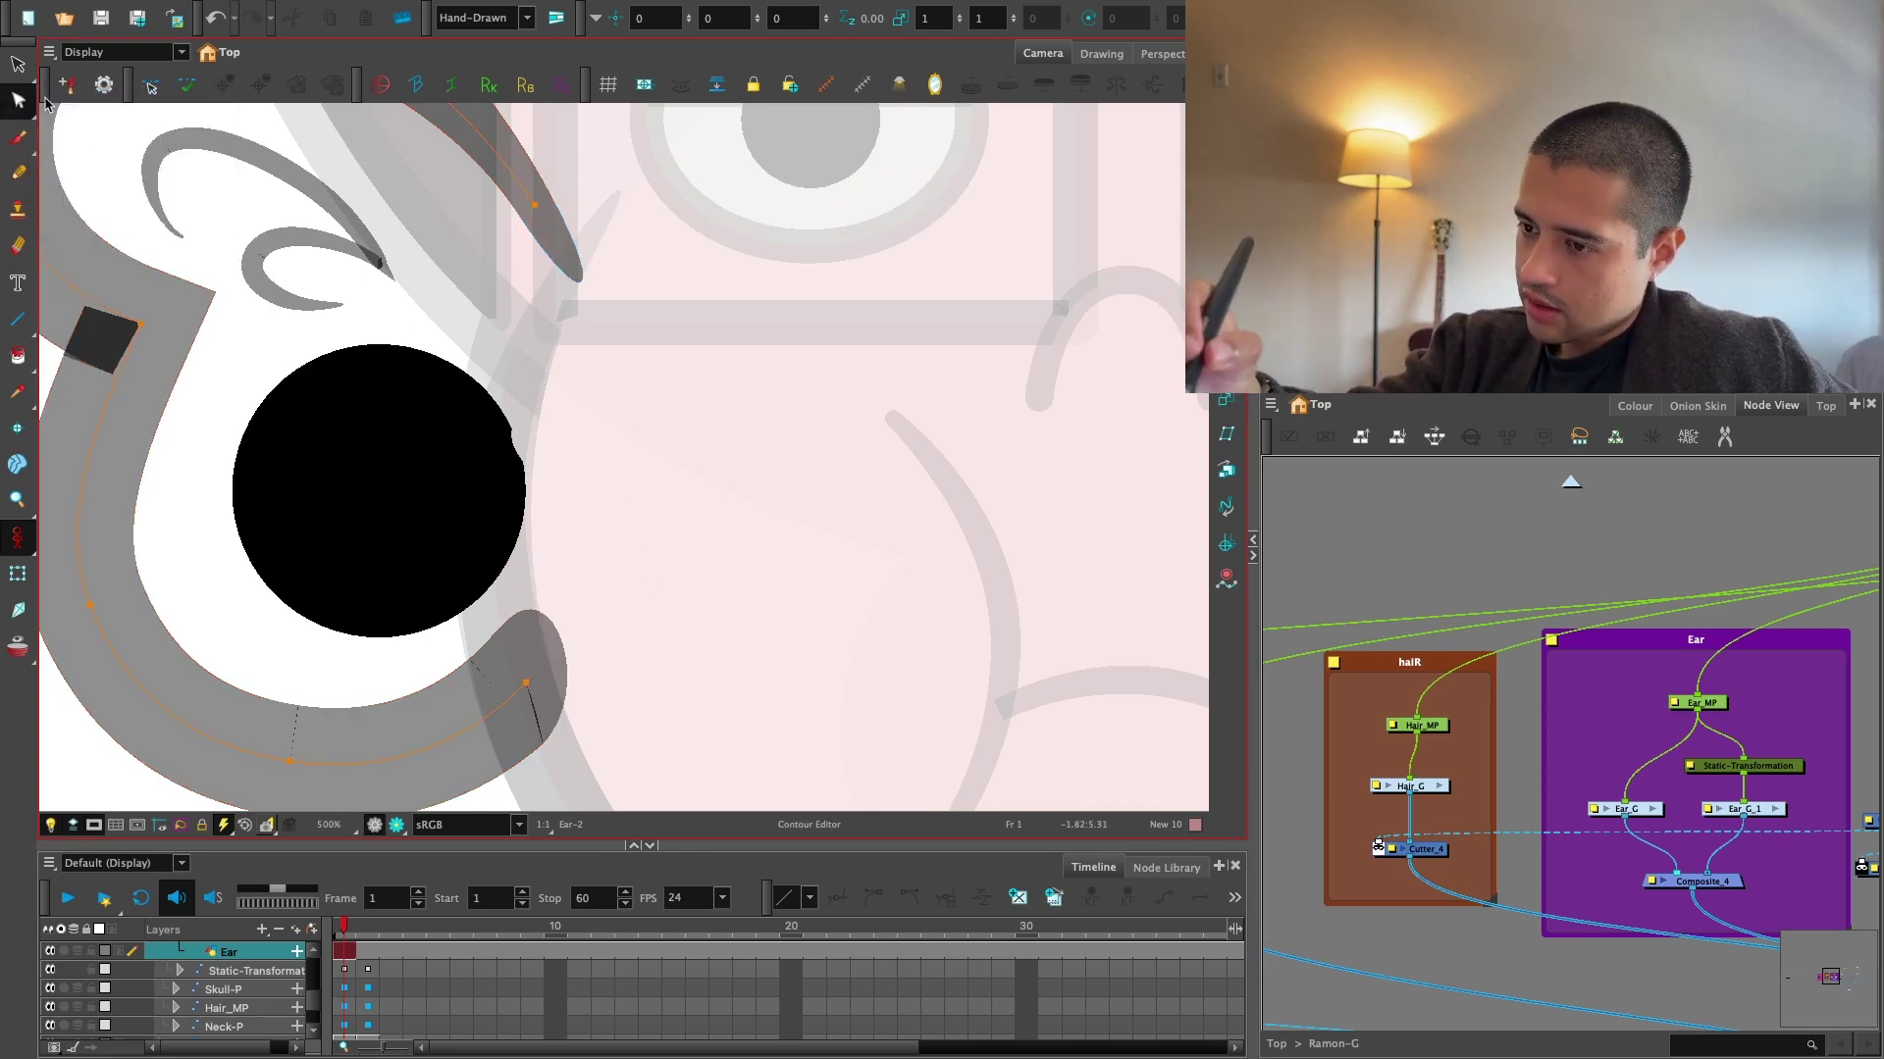
Reshape the shortened lower end of the left-hand ear's outline with the Pencil Editor.
mouse_move(20, 102)
mouse_down()
mouse_move(68, 118)
mouse_move(69, 140)
mouse_up()
scroll(569, 591, up, 2)
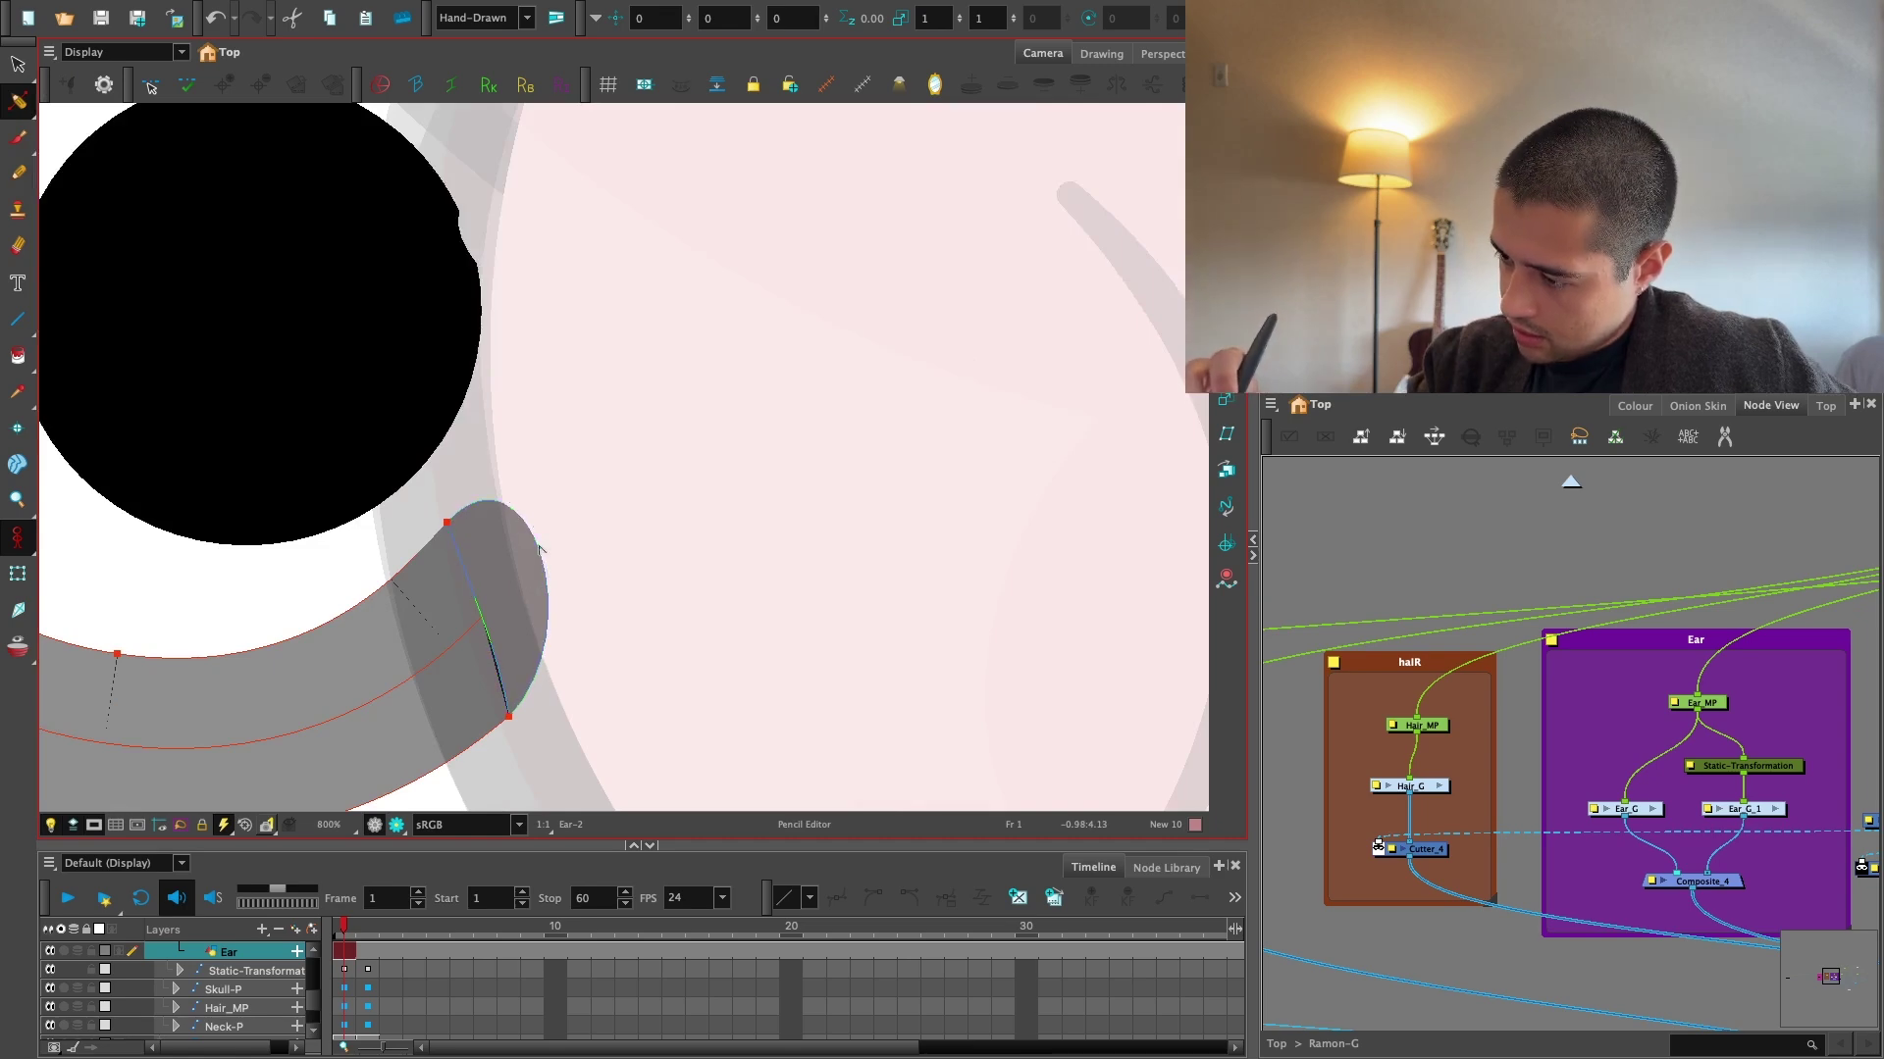
drag(583, 508, 585, 506)
key(1)
key(1)
key(1)
key(1)
key(1)
key(1)
key(1)
Select the face's jaw drawing and display its line art instead of its colour fill for editing.
key(shift+t)
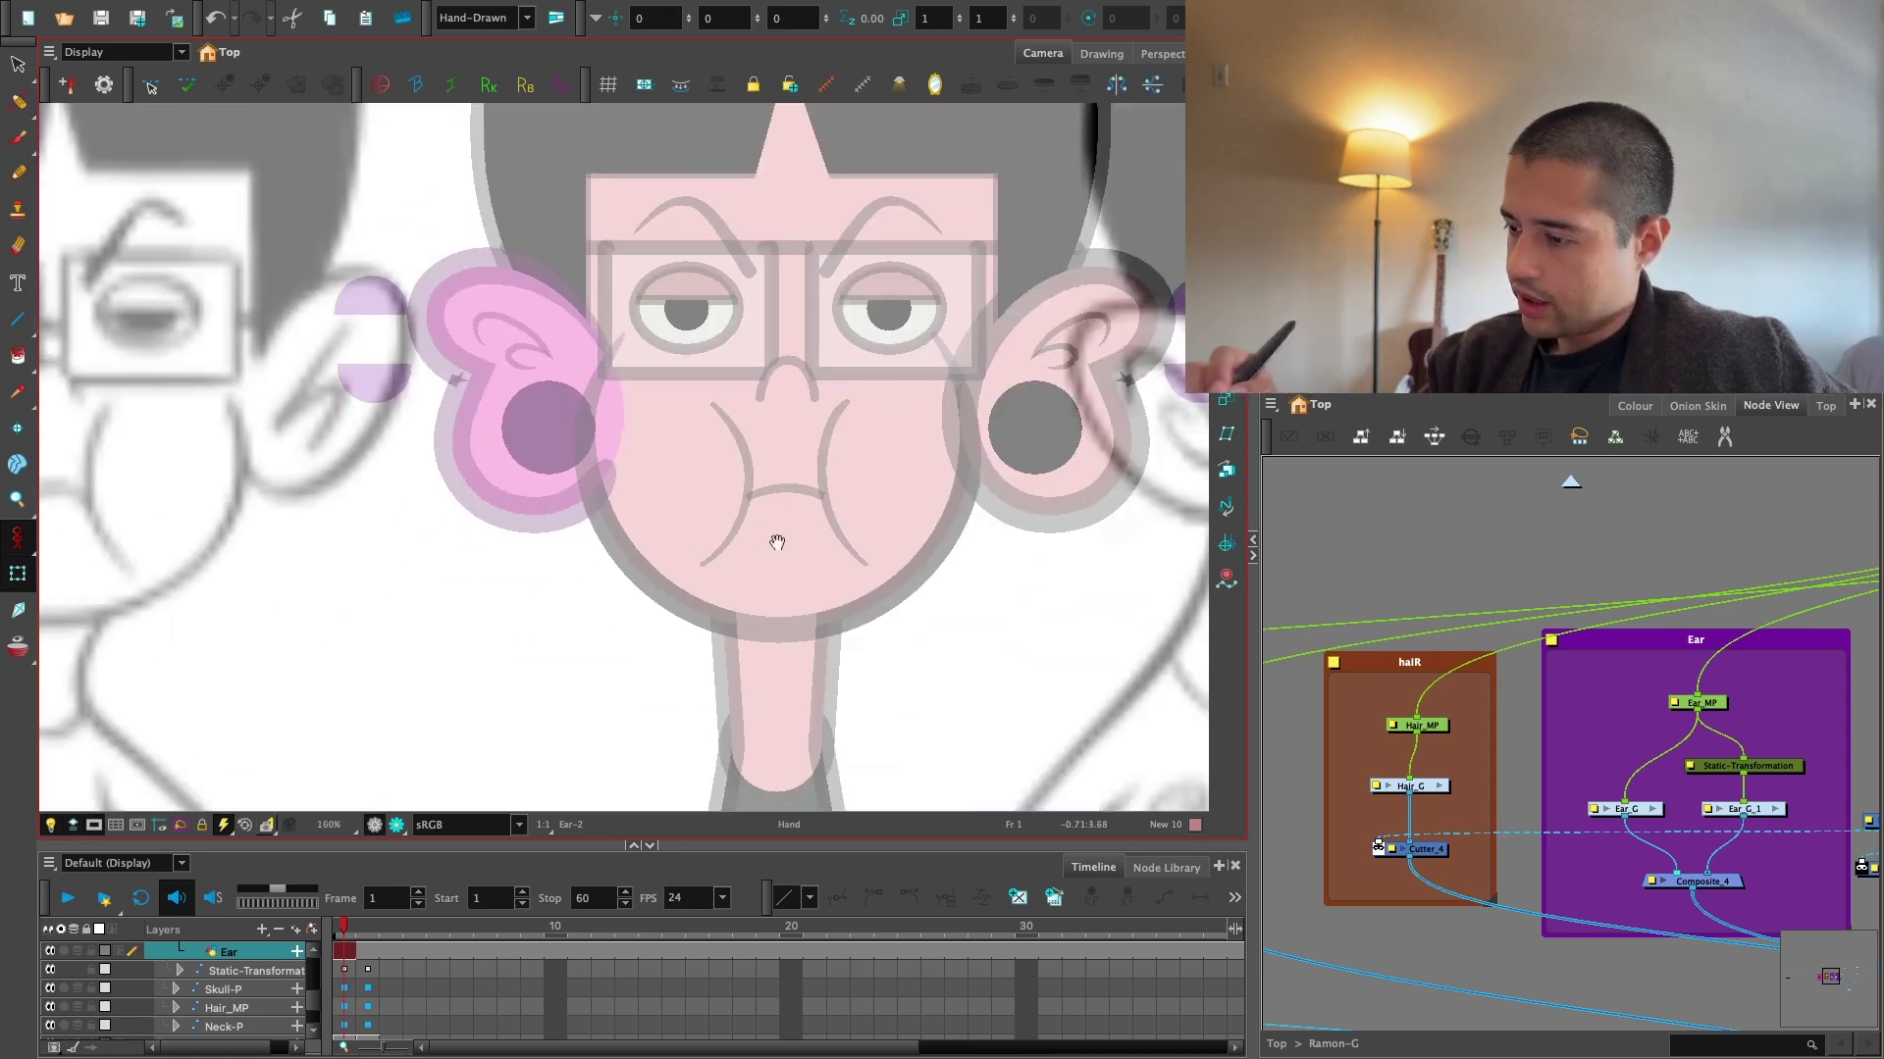
drag(778, 538, 807, 652)
click(1199, 567)
click(791, 681)
key(alt+s)
key(2)
key(l)
drag(1073, 377, 1057, 354)
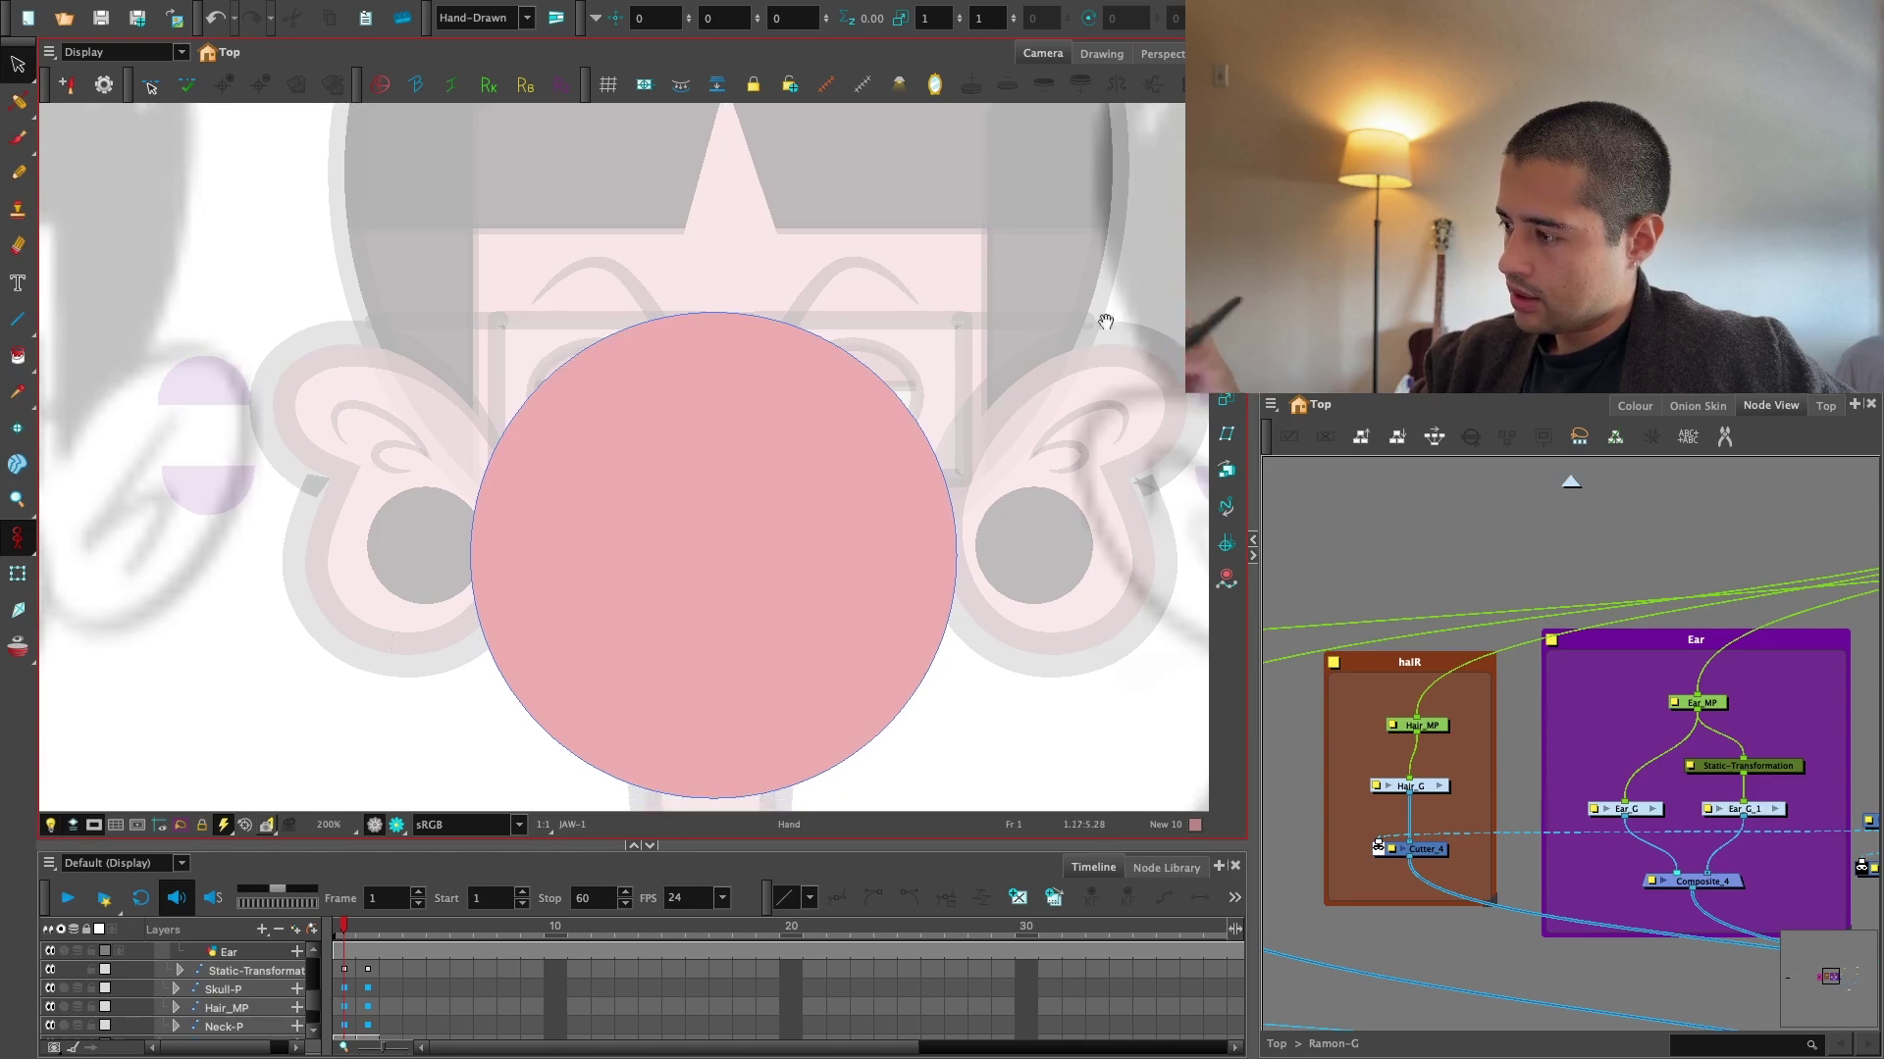
key(l)
key(semicolon)
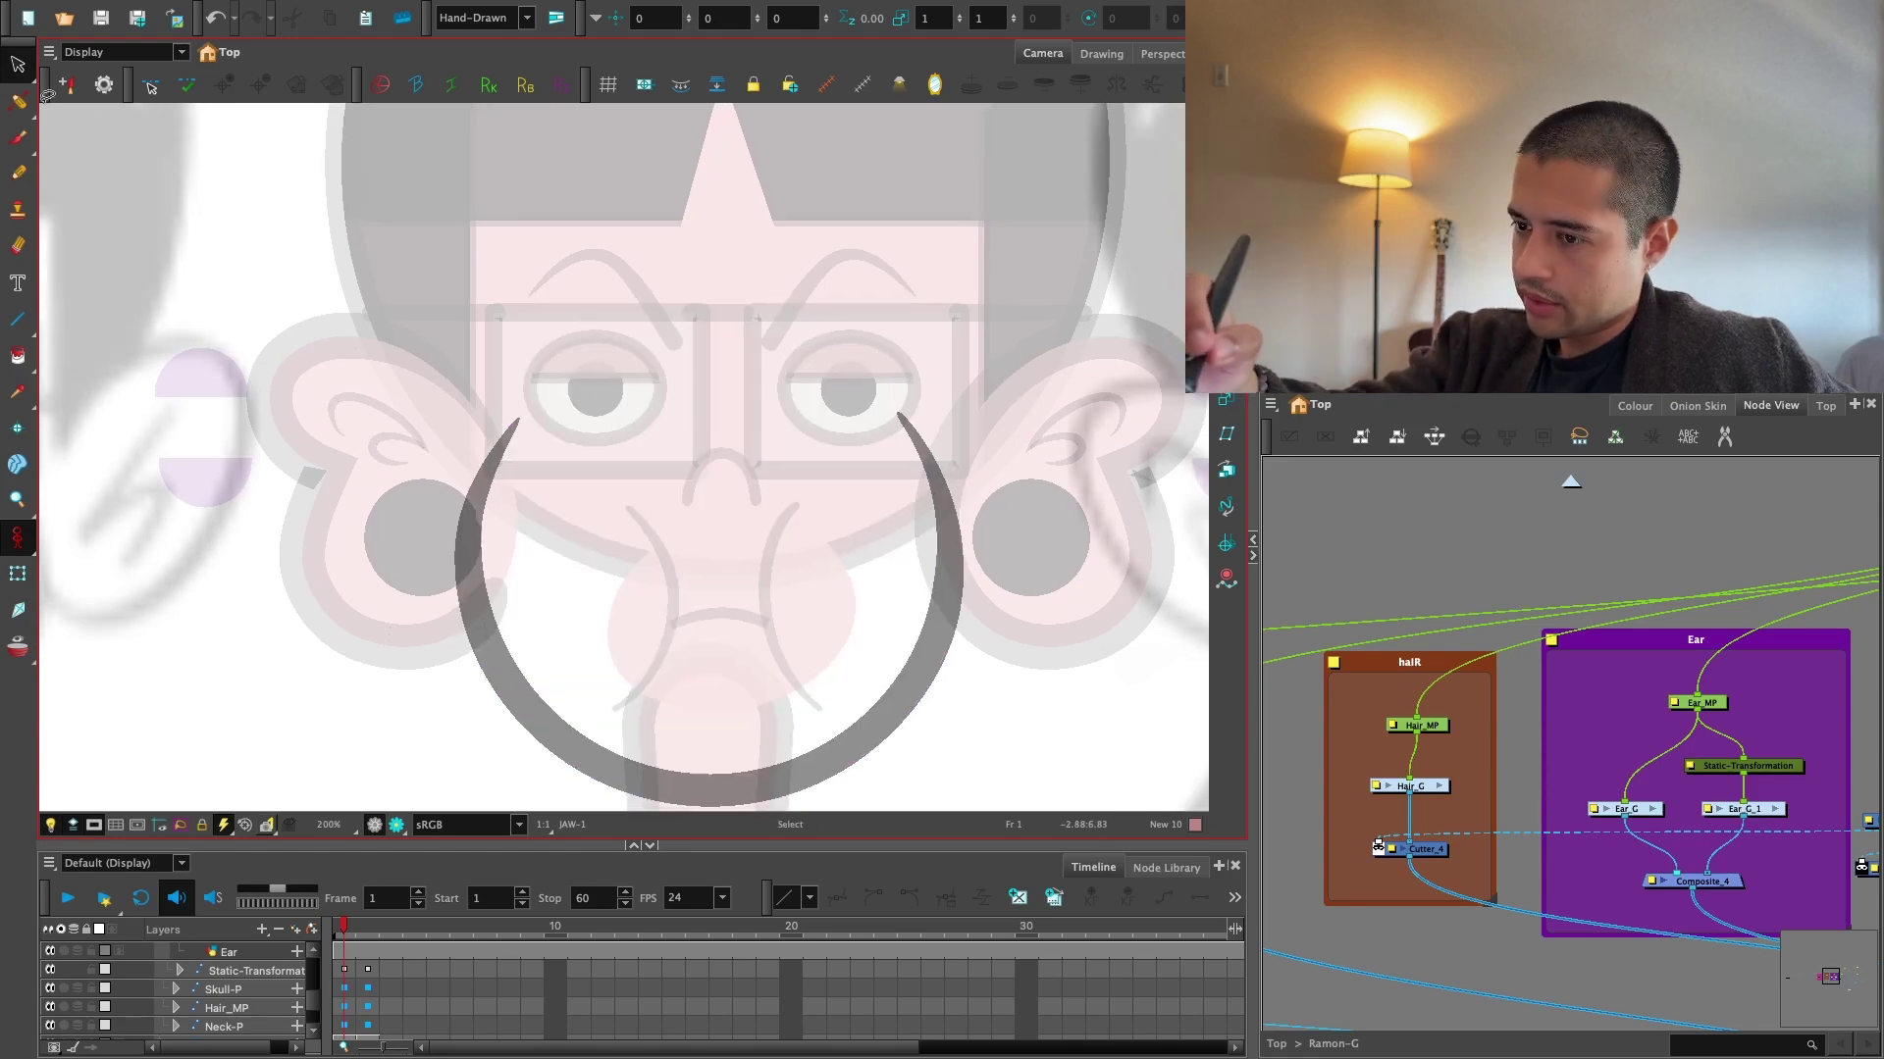
Trim both tapered upper ends off the jaw outline using a temporary rectangle as the cutting boundary.
click(24, 104)
click(23, 73)
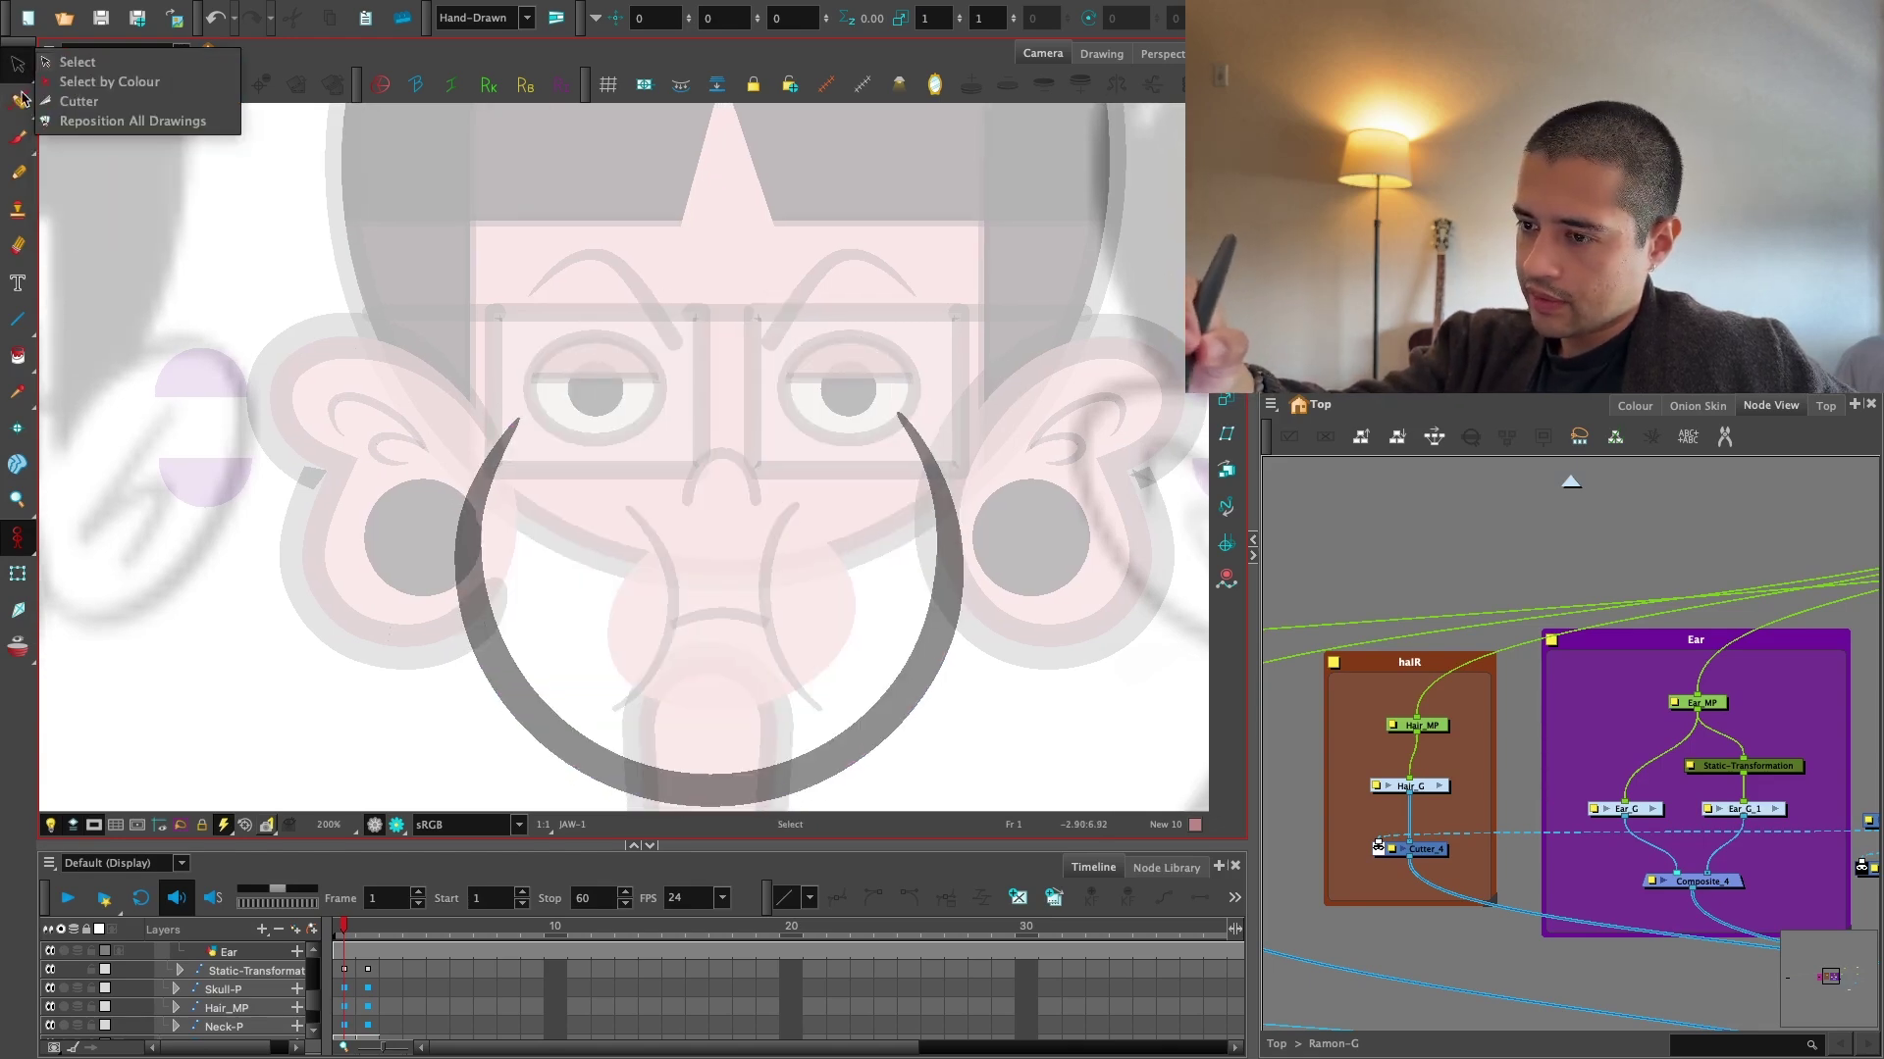
key(alt+e)
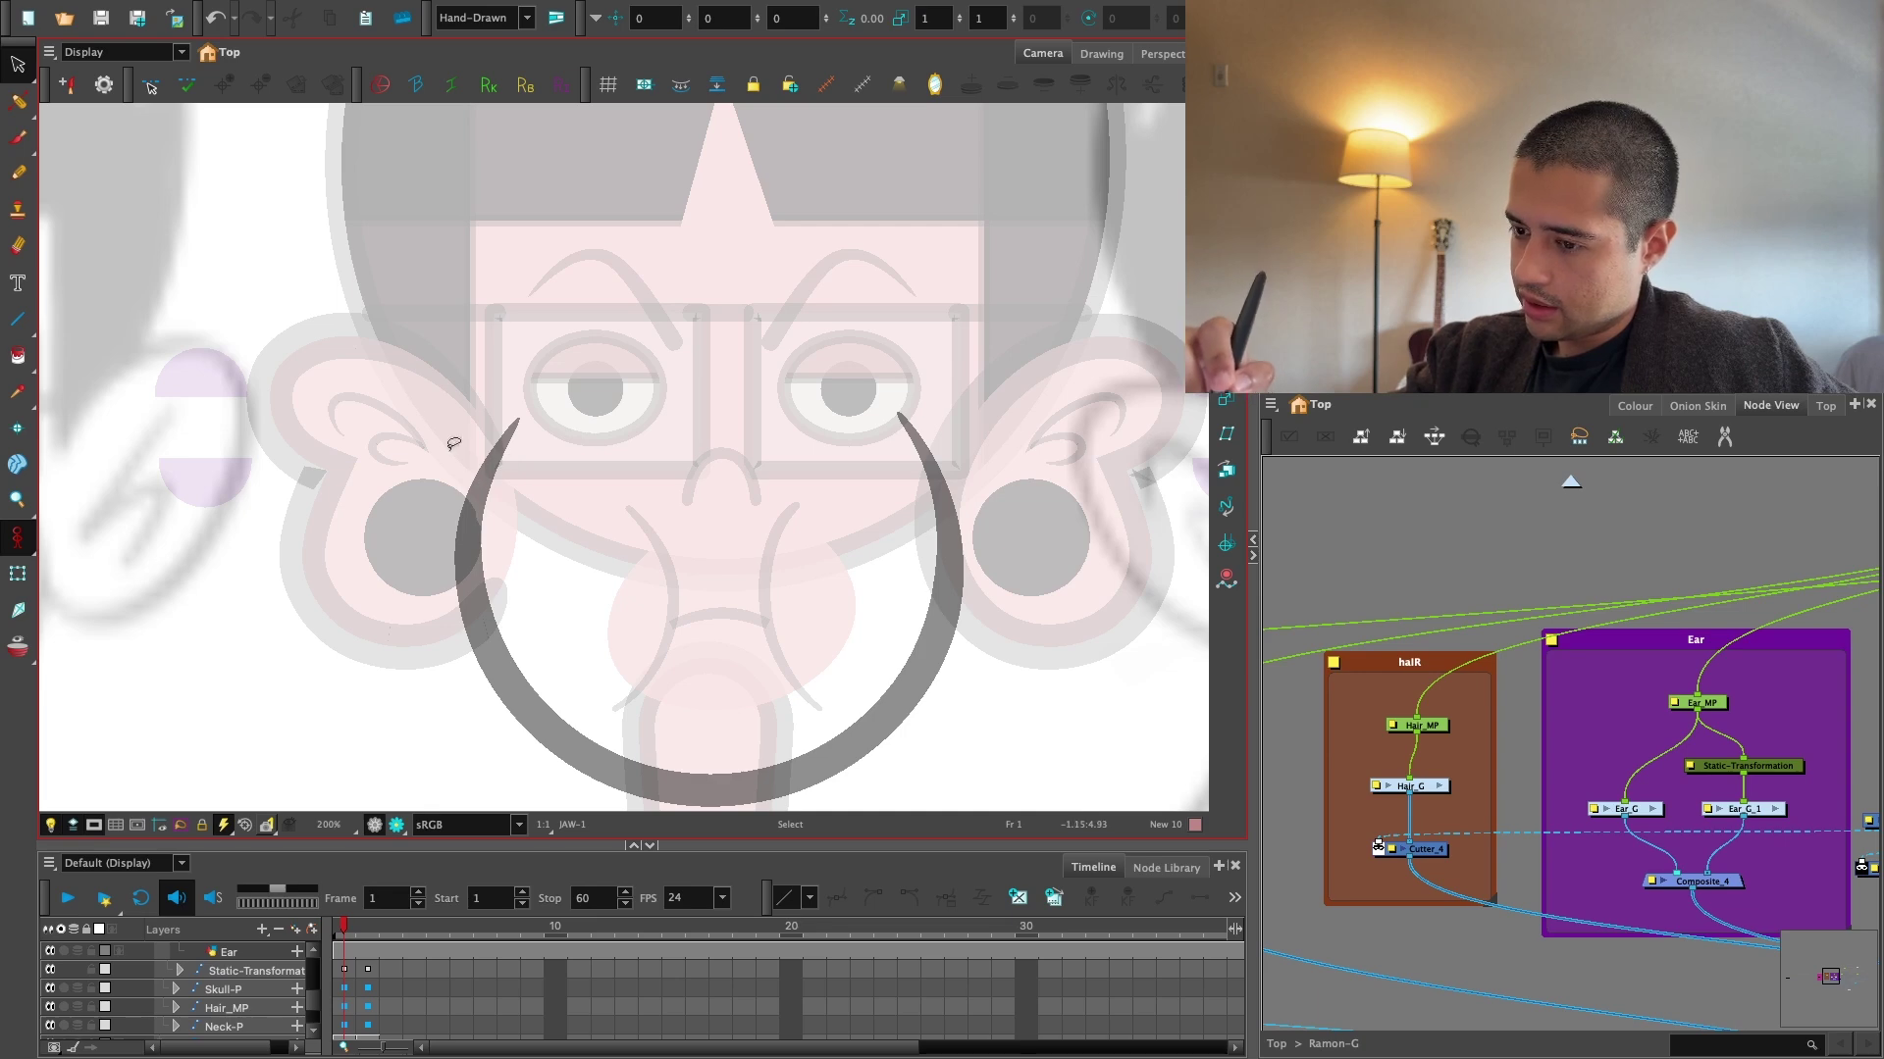
click(17, 318)
click(73, 316)
drag(372, 369, 1017, 543)
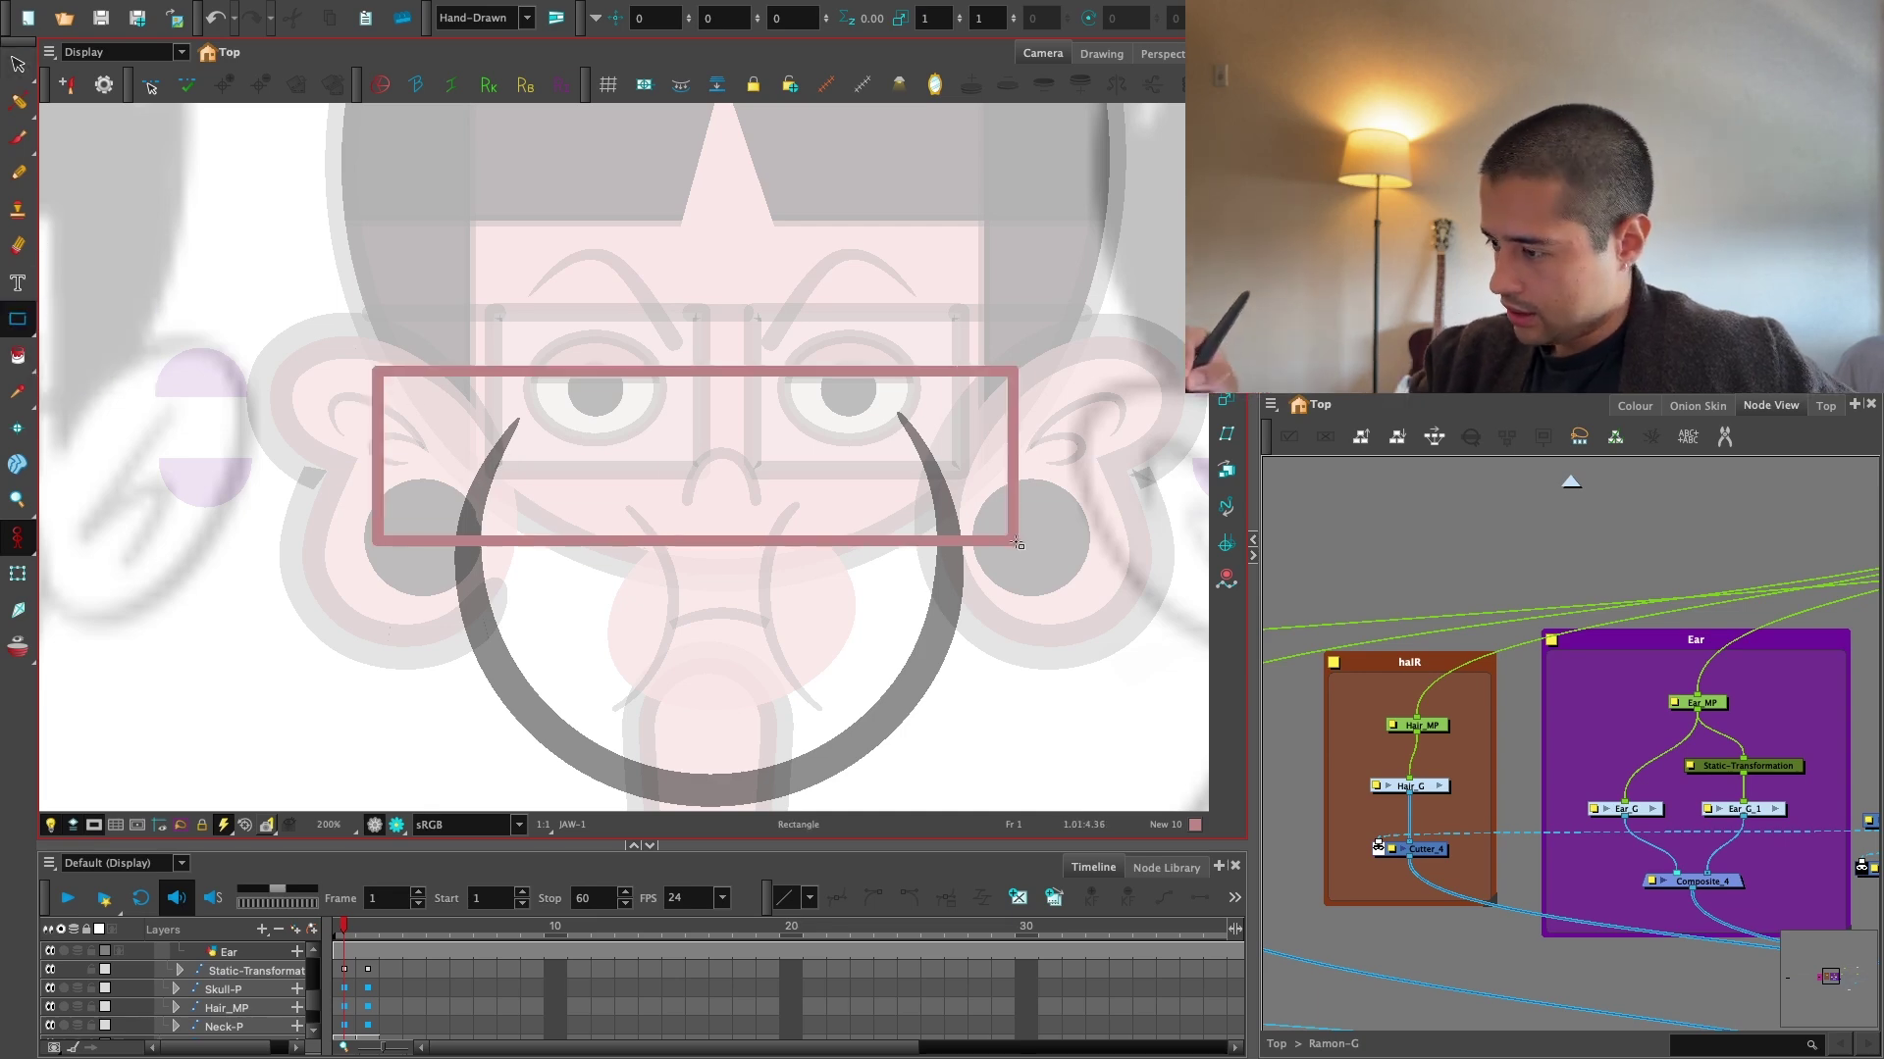
key(t)
drag(434, 451, 588, 449)
drag(852, 442, 986, 435)
key(alt+s)
click(1011, 432)
key(Delete)
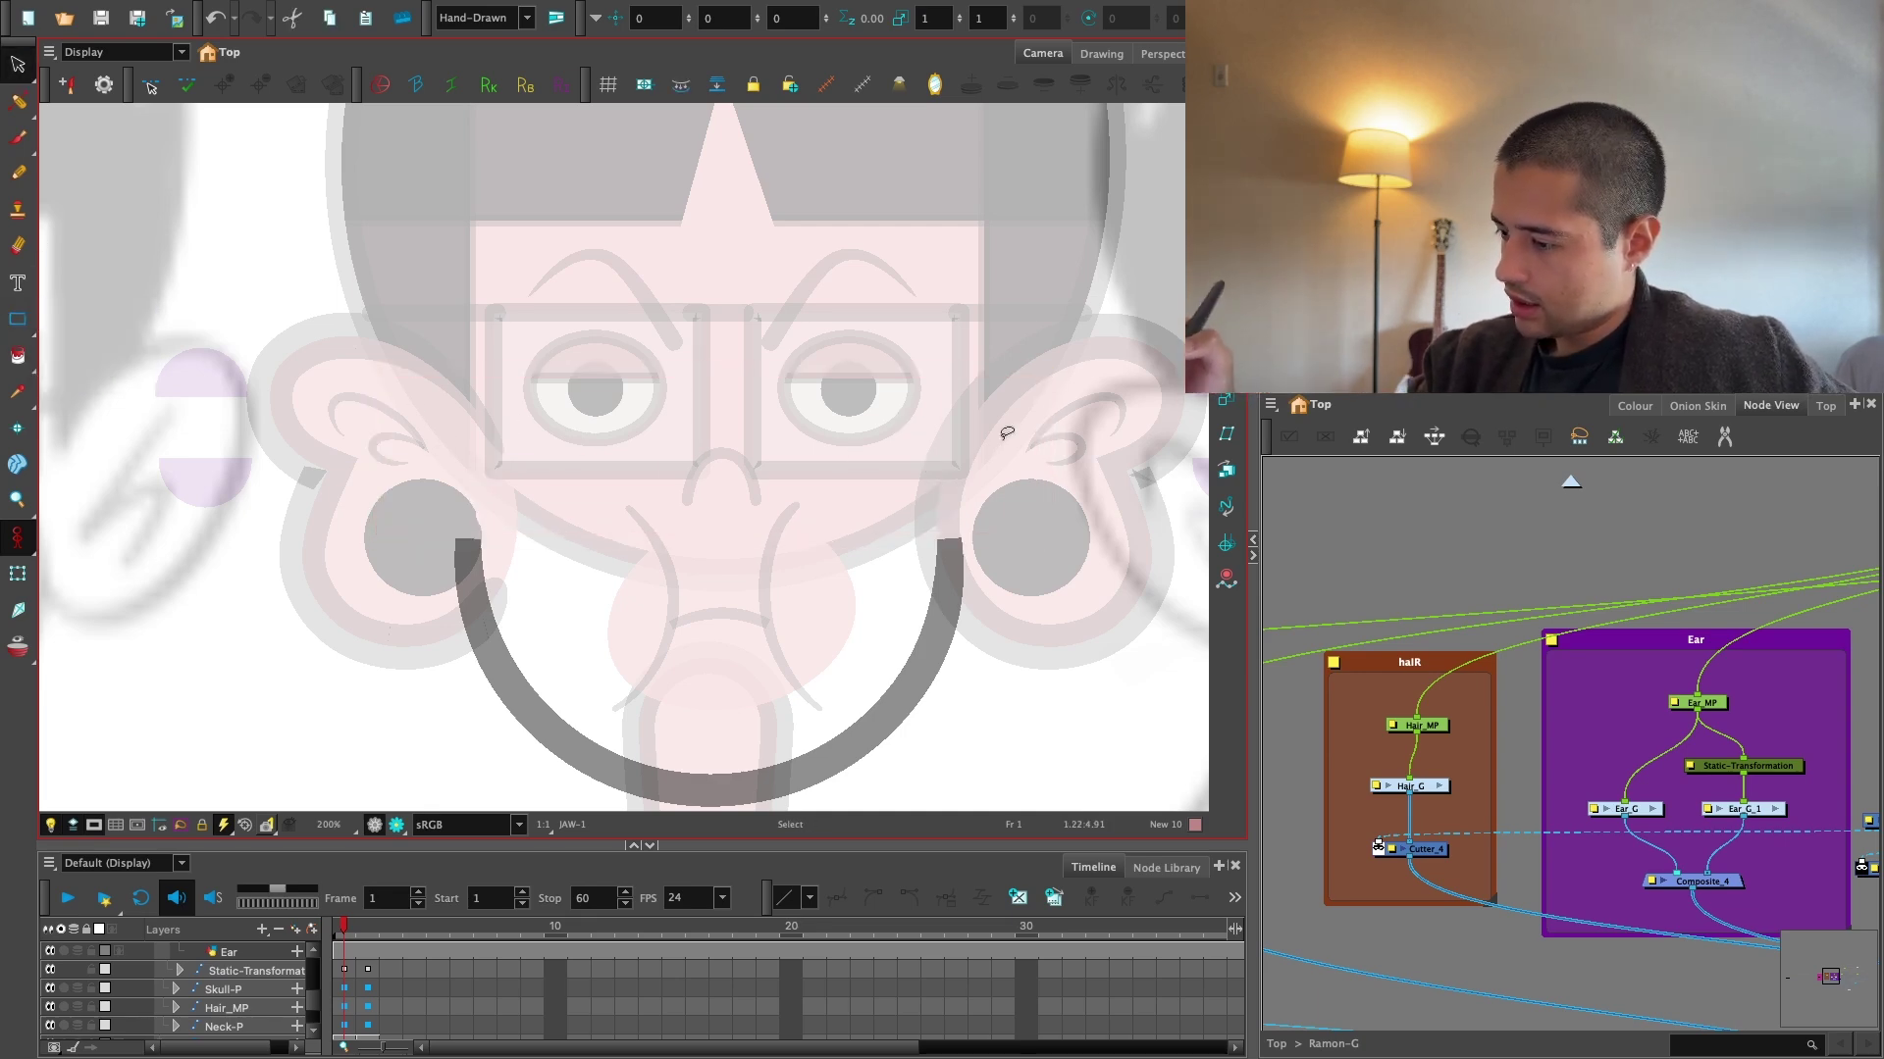
Round the flat upper end of the jaw outline beside the left-hand ear with the Pencil Editor.
click(17, 103)
click(64, 140)
key(2)
key(2)
drag(520, 434, 612, 341)
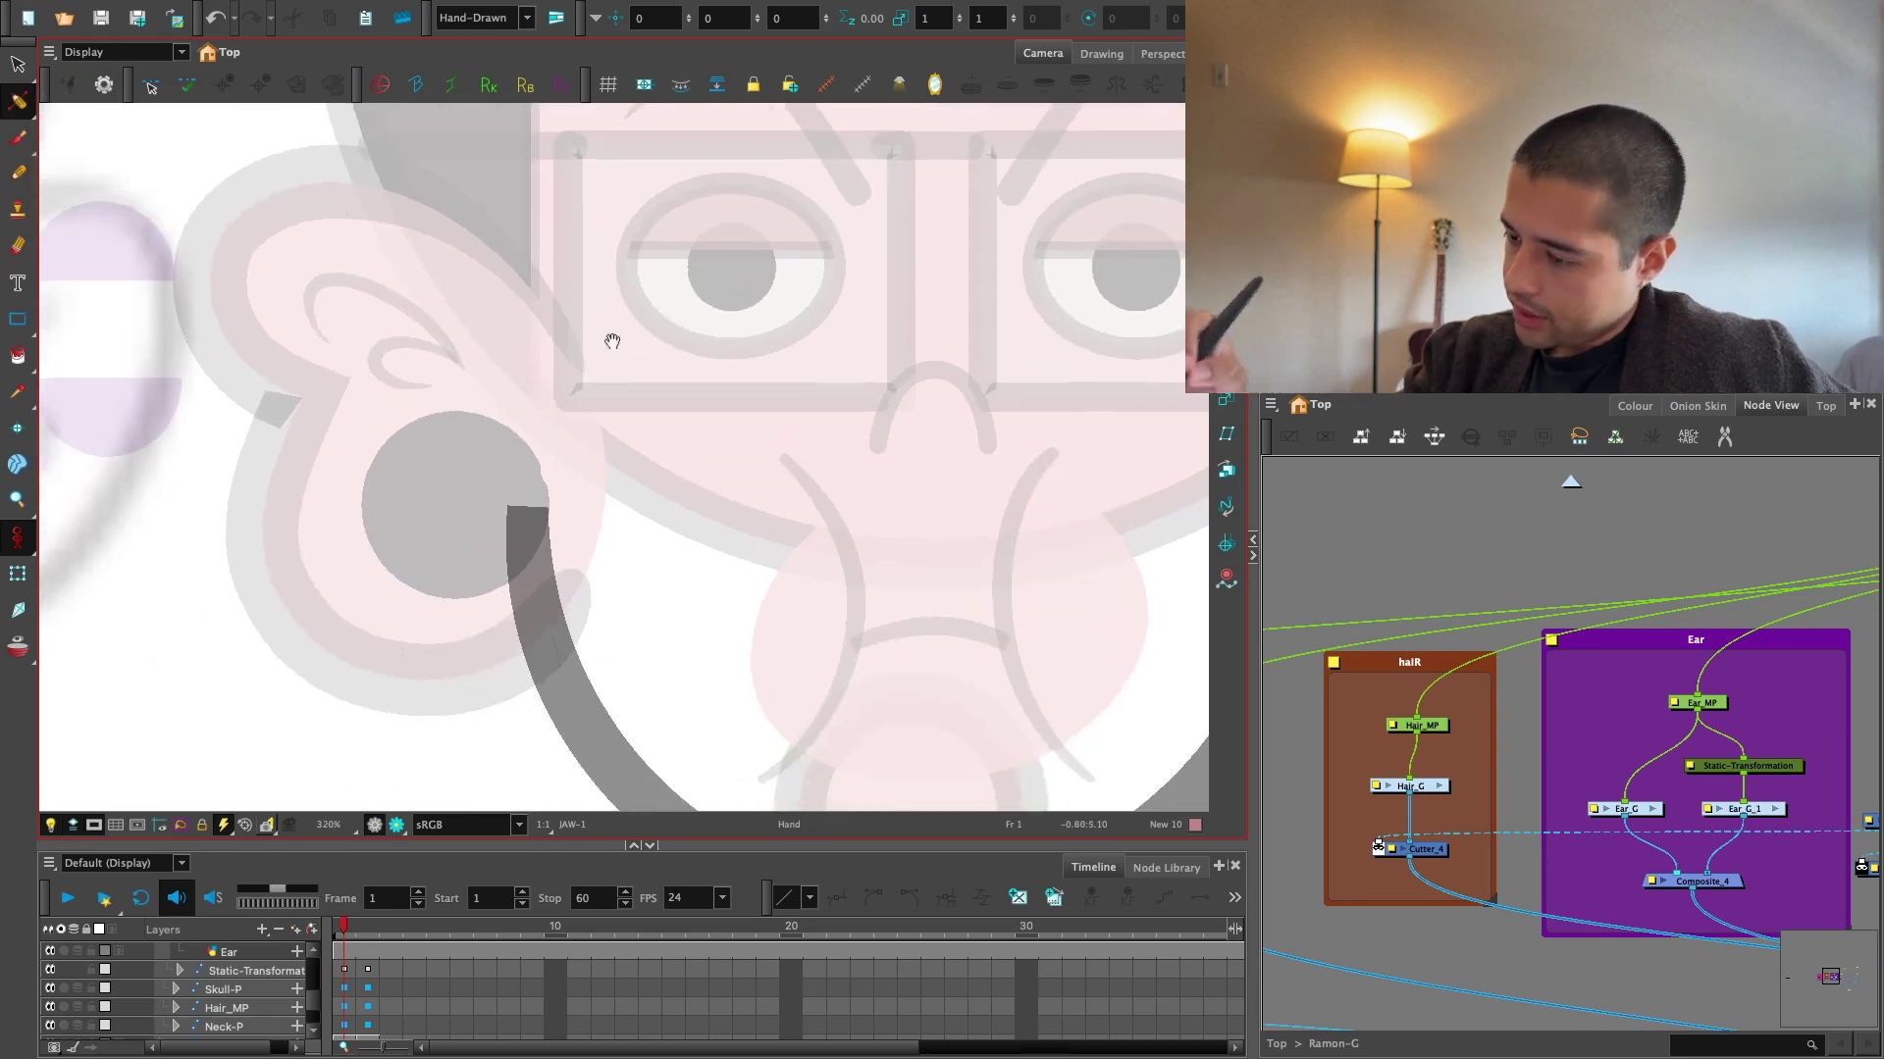
scroll(566, 430, up, 3)
drag(506, 586, 507, 456)
scroll(625, 457, down, 2)
Round the jaw outline's other upper end beside the right-hand ear and preview the face in Render View.
drag(1010, 572, 677, 432)
scroll(677, 432, down, 2)
scroll(1039, 349, up, 3)
drag(1039, 349, 761, 462)
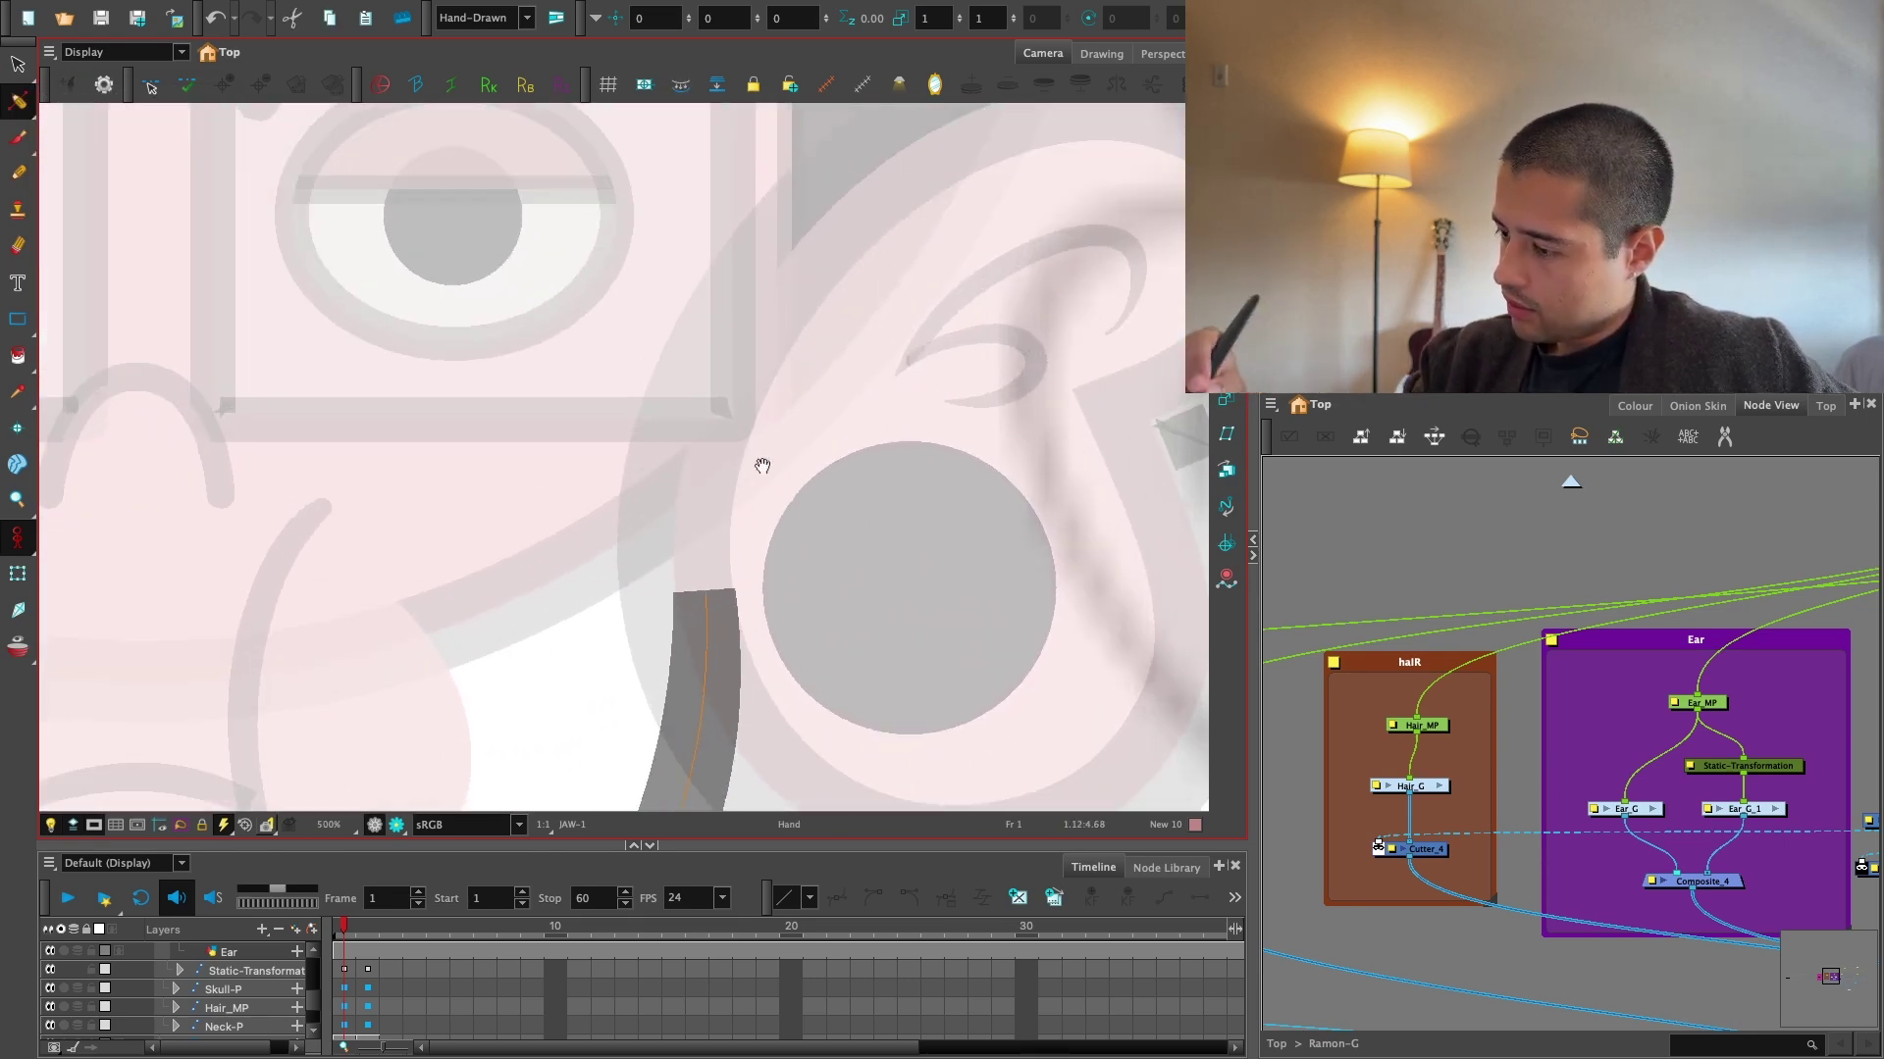
scroll(731, 585, up, 3)
mouse_move(705, 597)
mouse_down()
mouse_move(661, 433)
mouse_move(638, 454)
mouse_up()
scroll(638, 453, down, 2)
scroll(748, 366, down, 5)
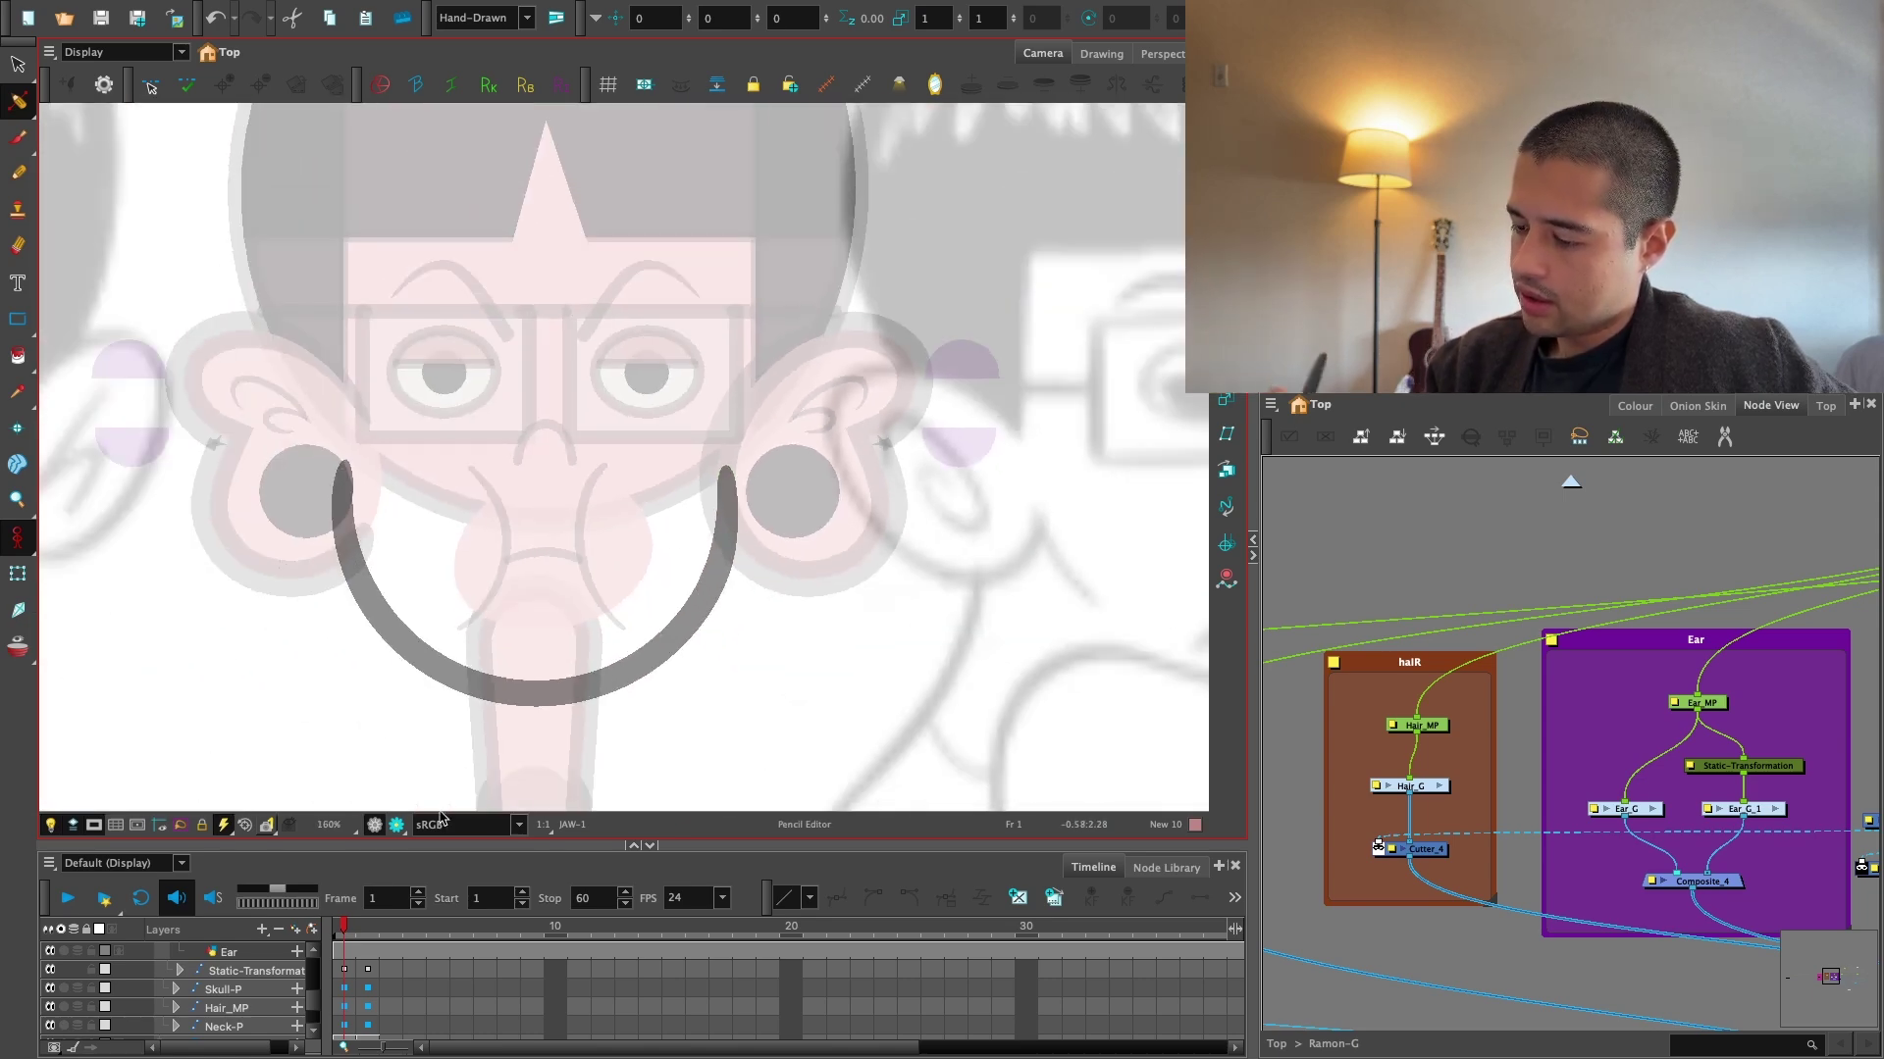
scroll(582, 657, down, 2)
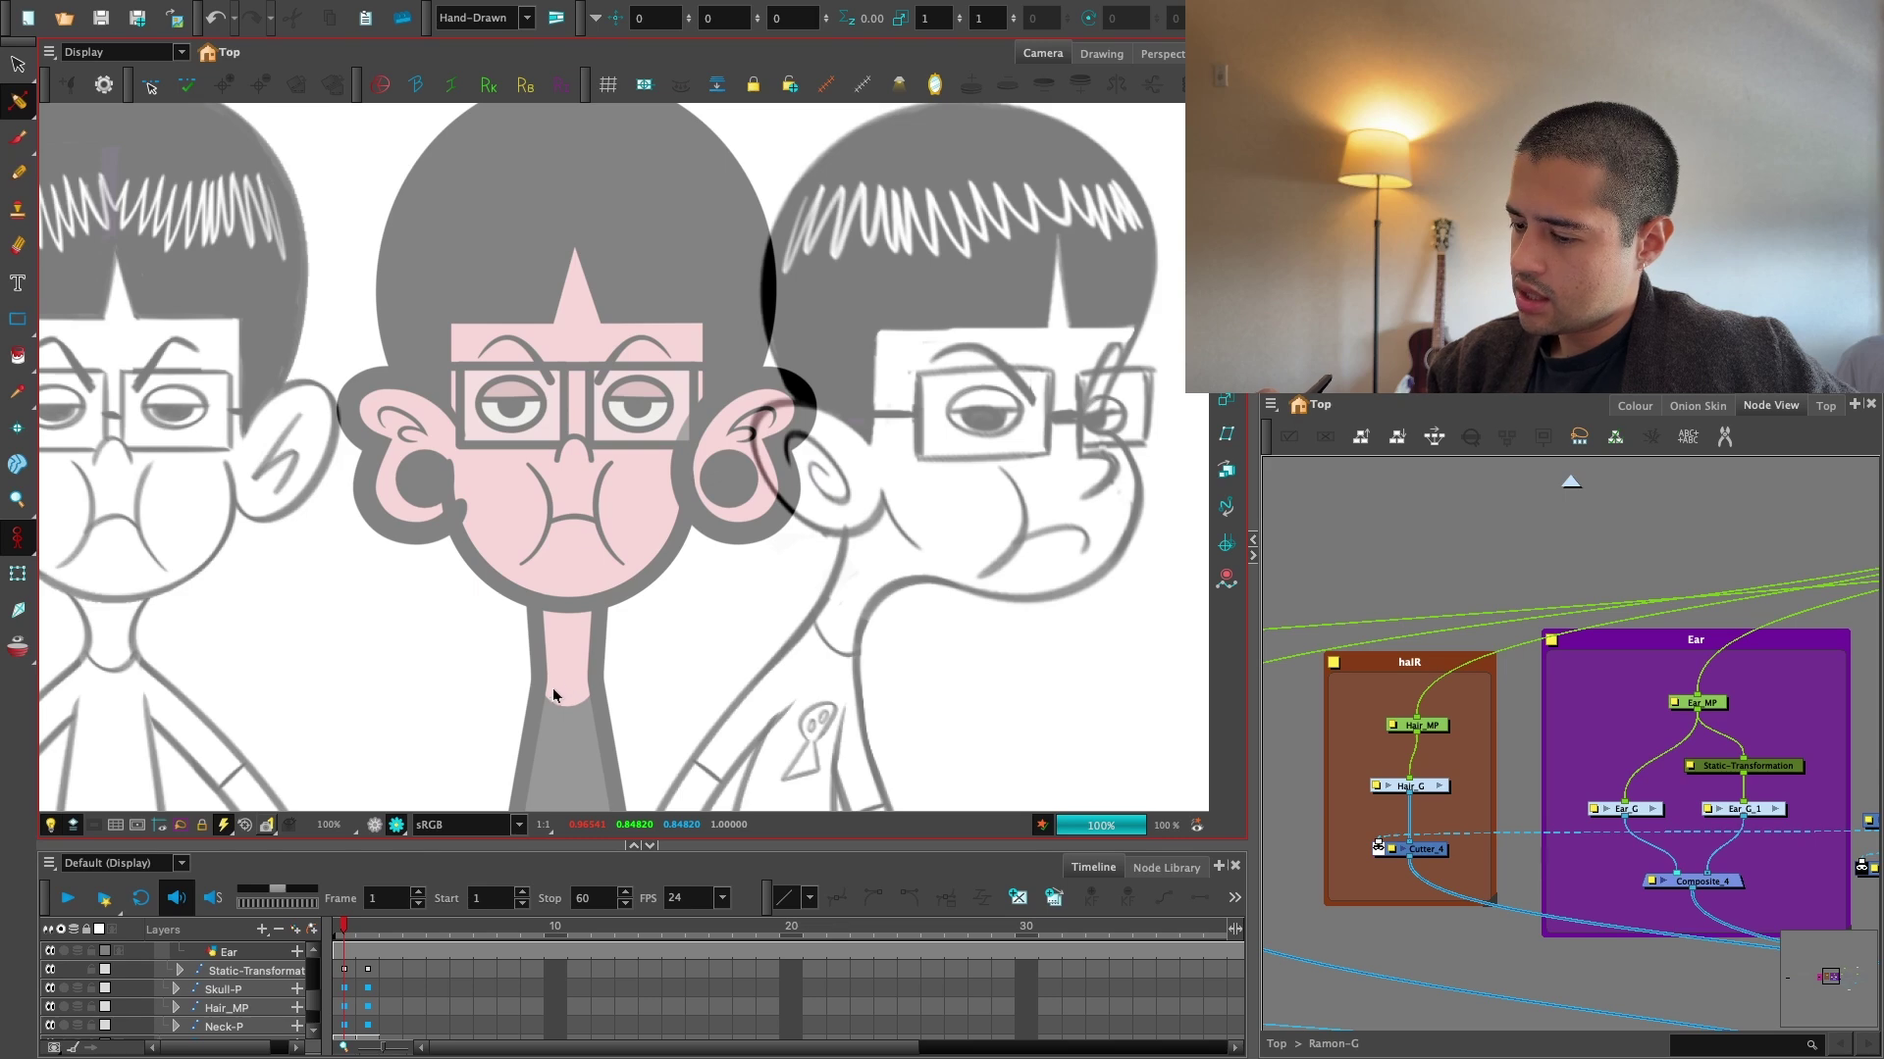
Switch the animate mode for transforming layers and return from Render View to the regular display.
click(17, 574)
click(18, 539)
click(59, 537)
click(1354, 556)
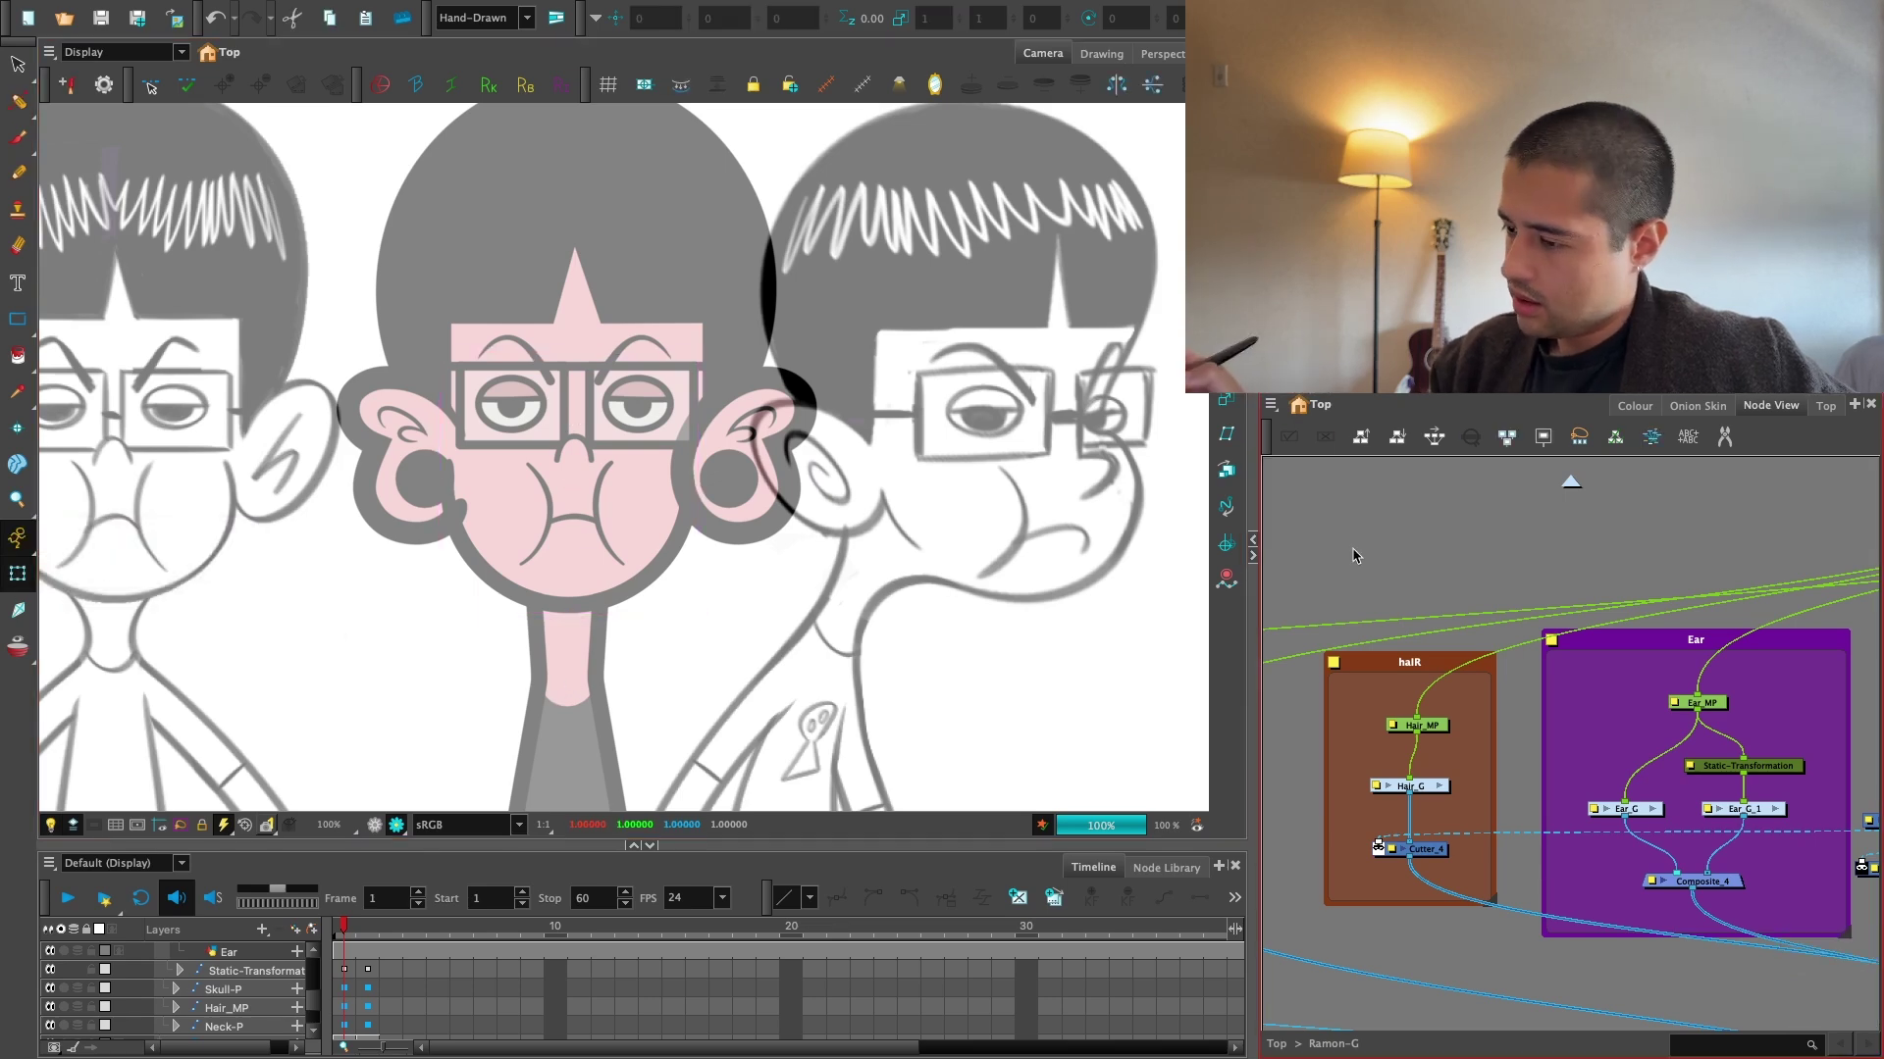
key(1)
click(376, 827)
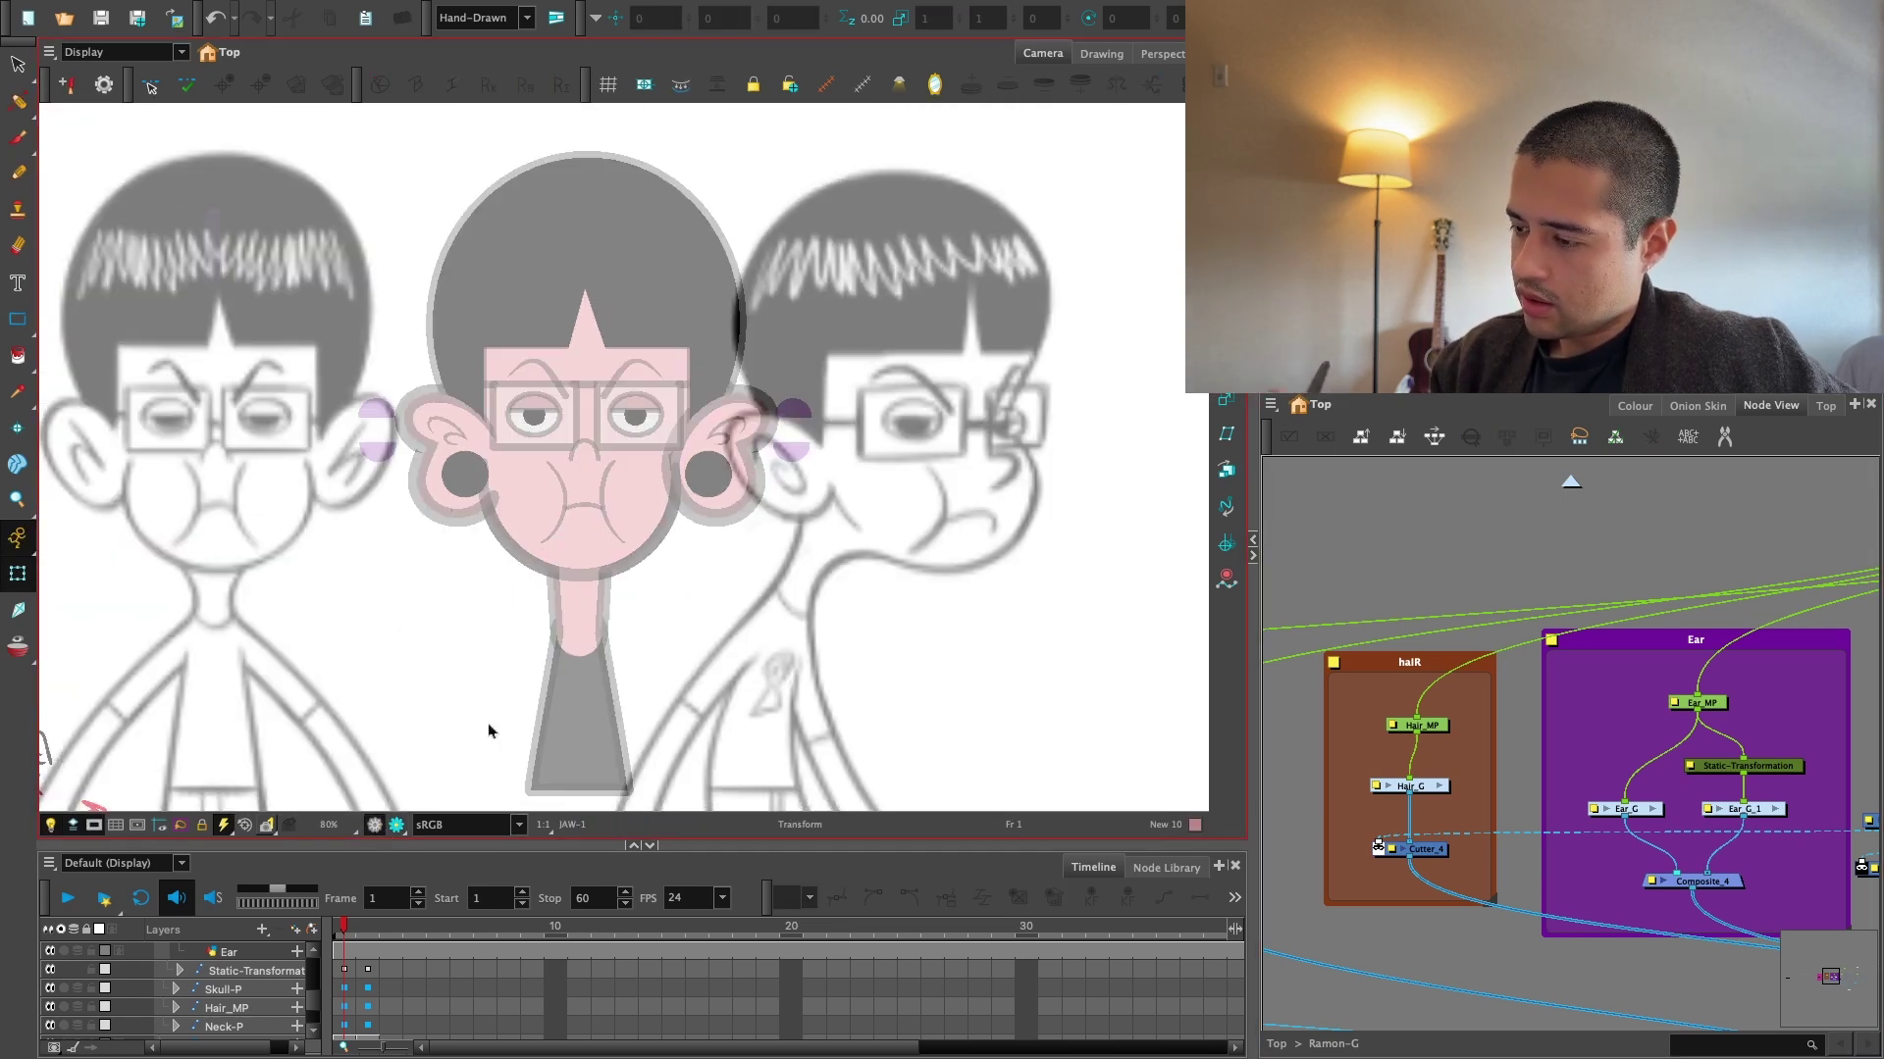
Select the jaw and try bringing it in front of the other face layers.
key(2)
key(2)
key(1)
drag(605, 635, 870, 612)
key(2)
click(762, 632)
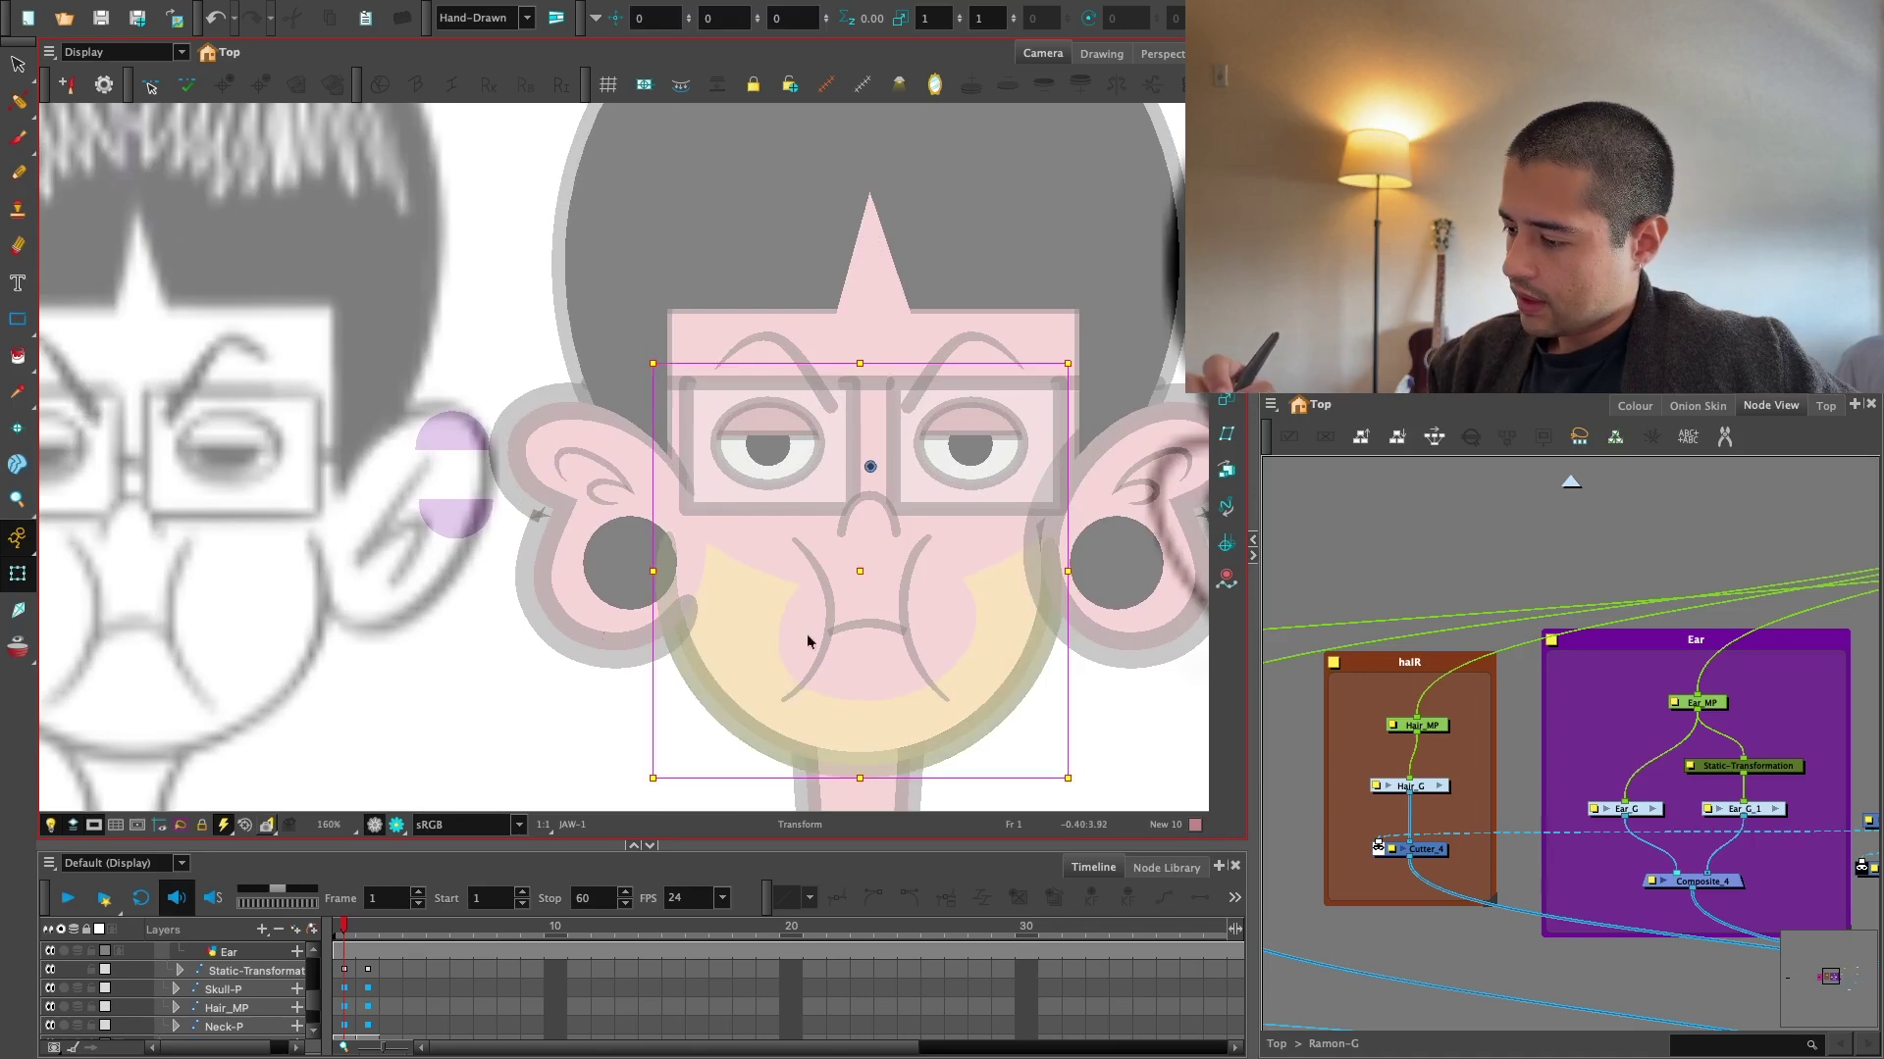
key(1)
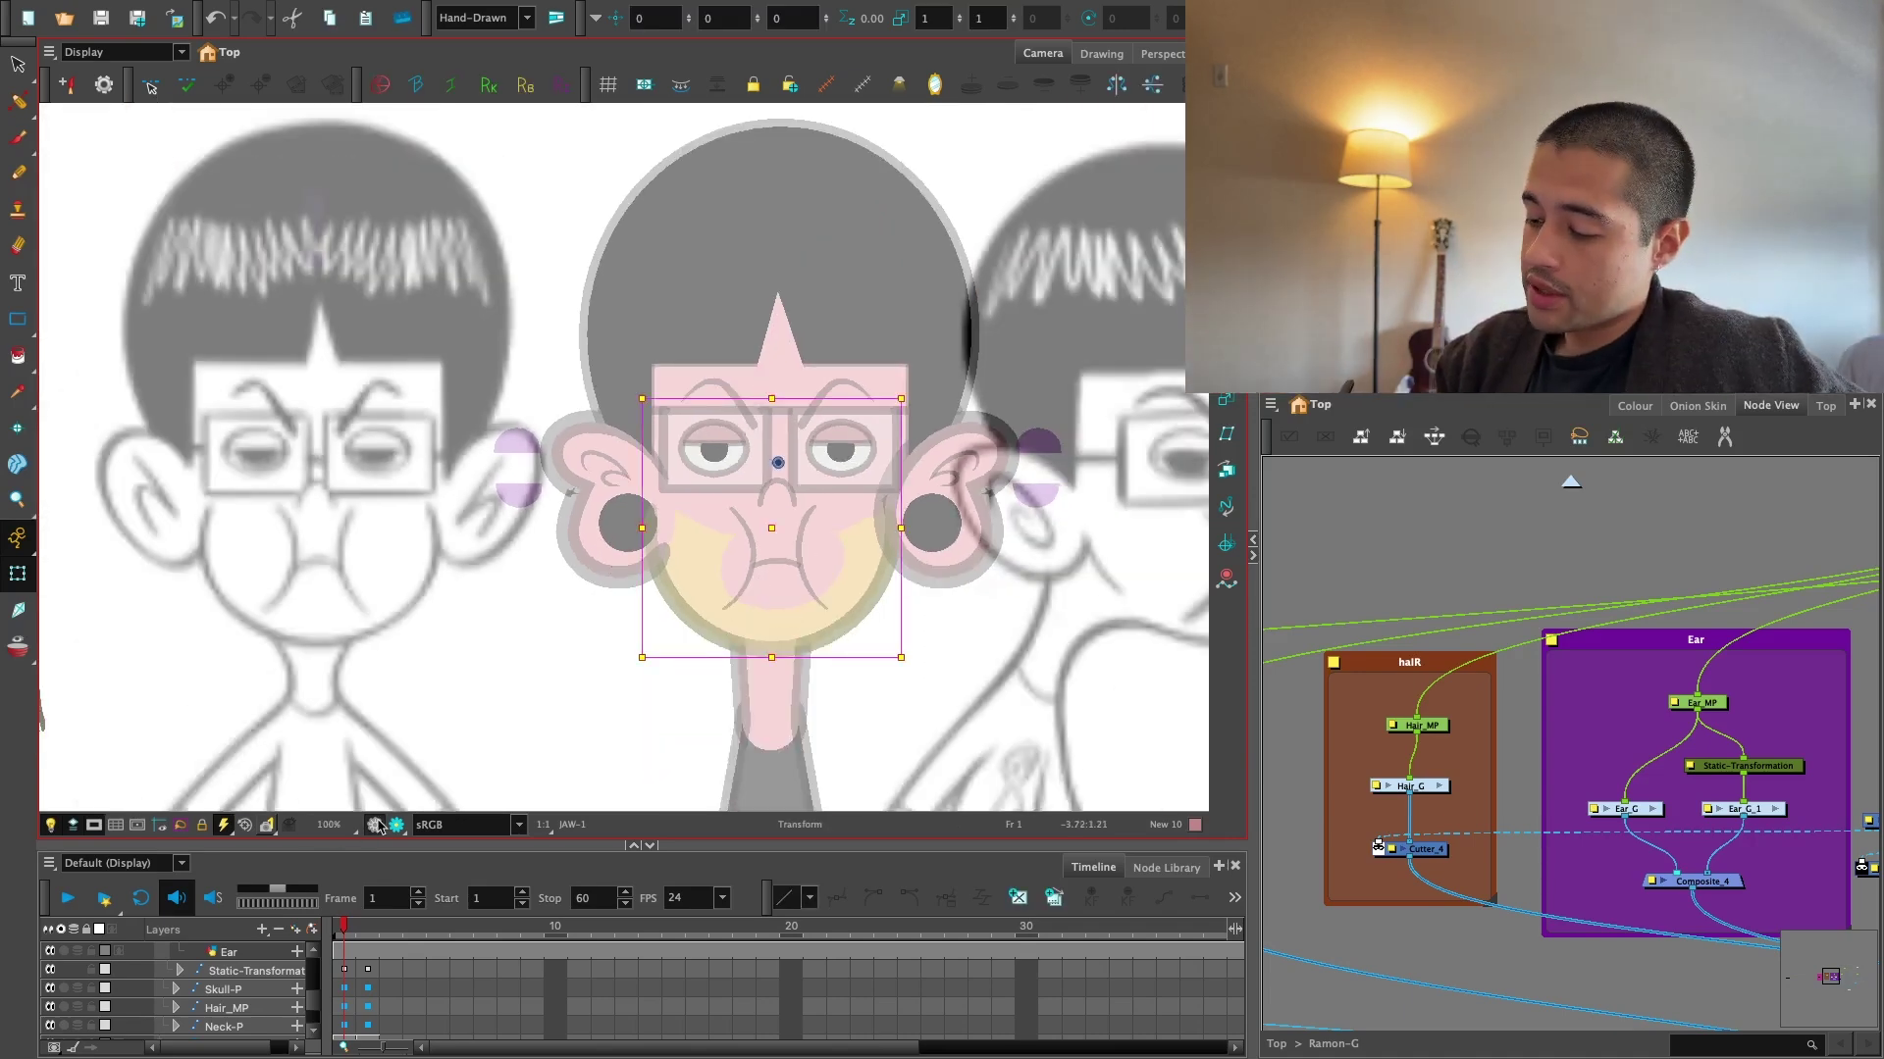
key(2)
drag(795, 651, 655, 647)
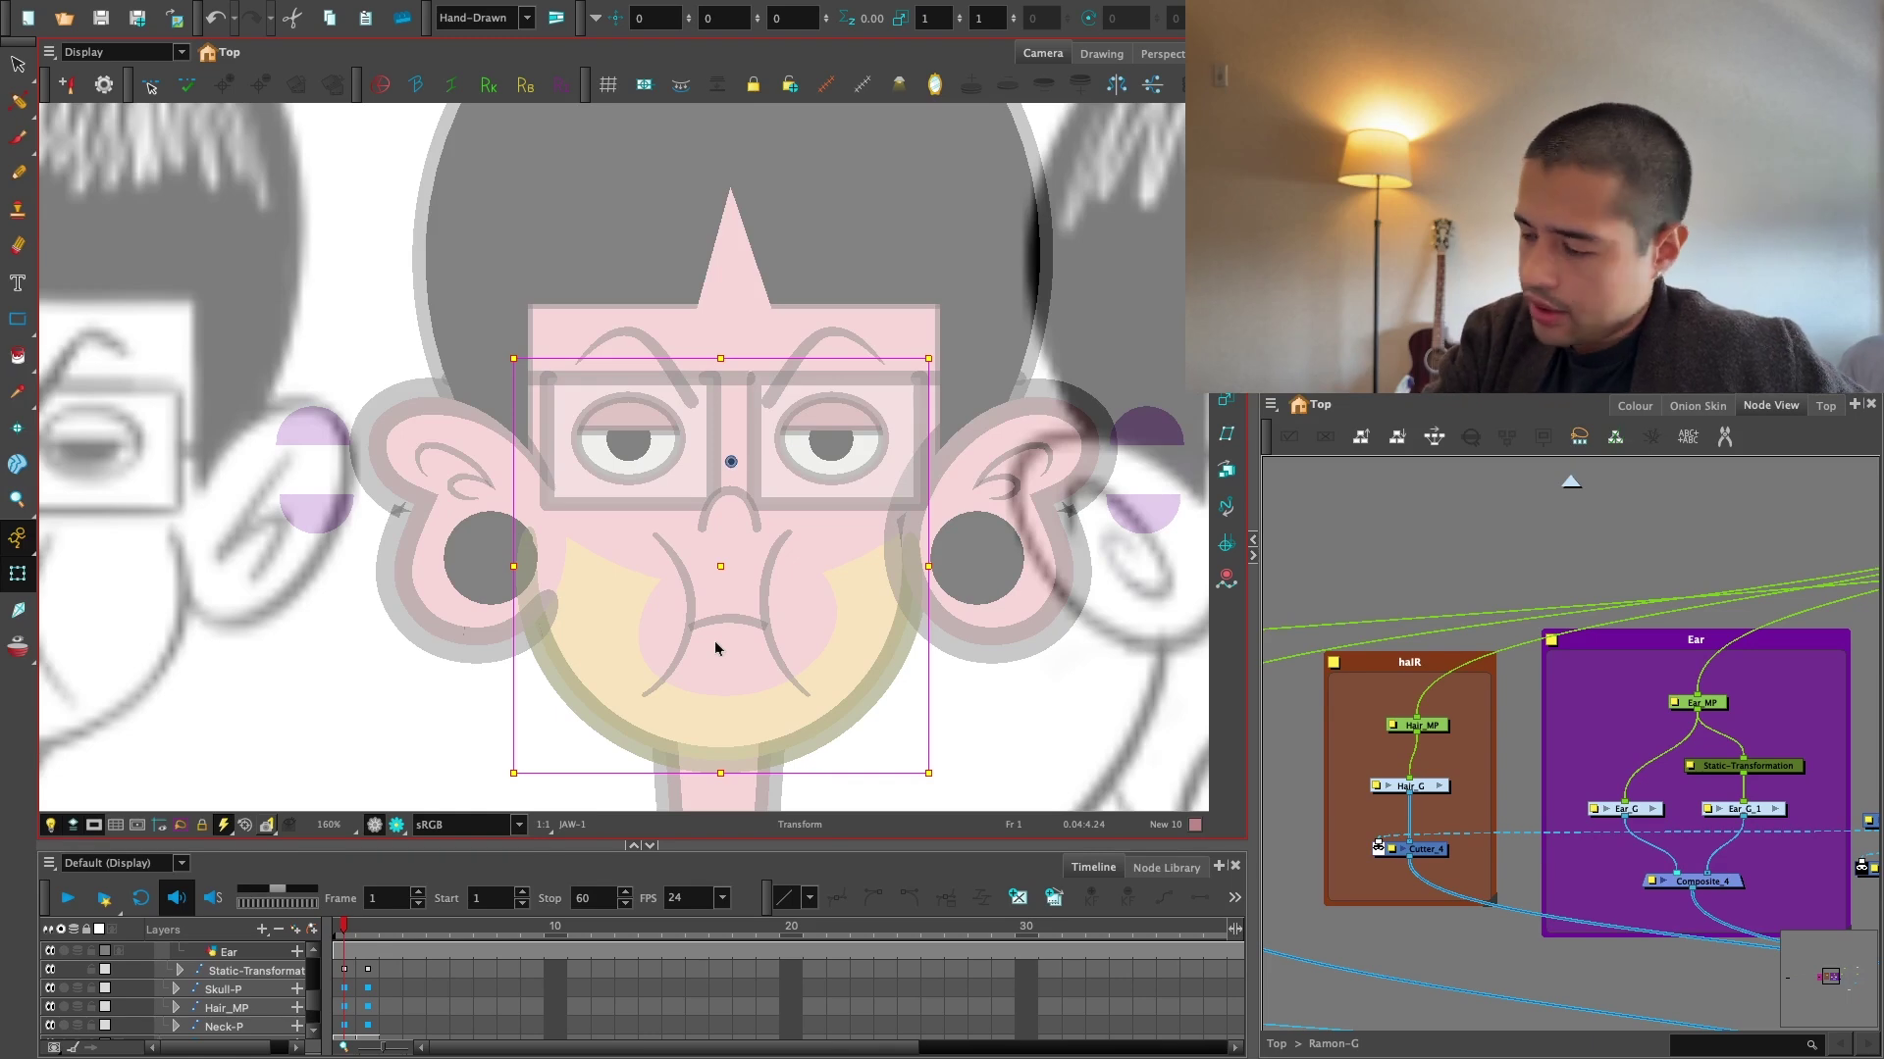
click(716, 645)
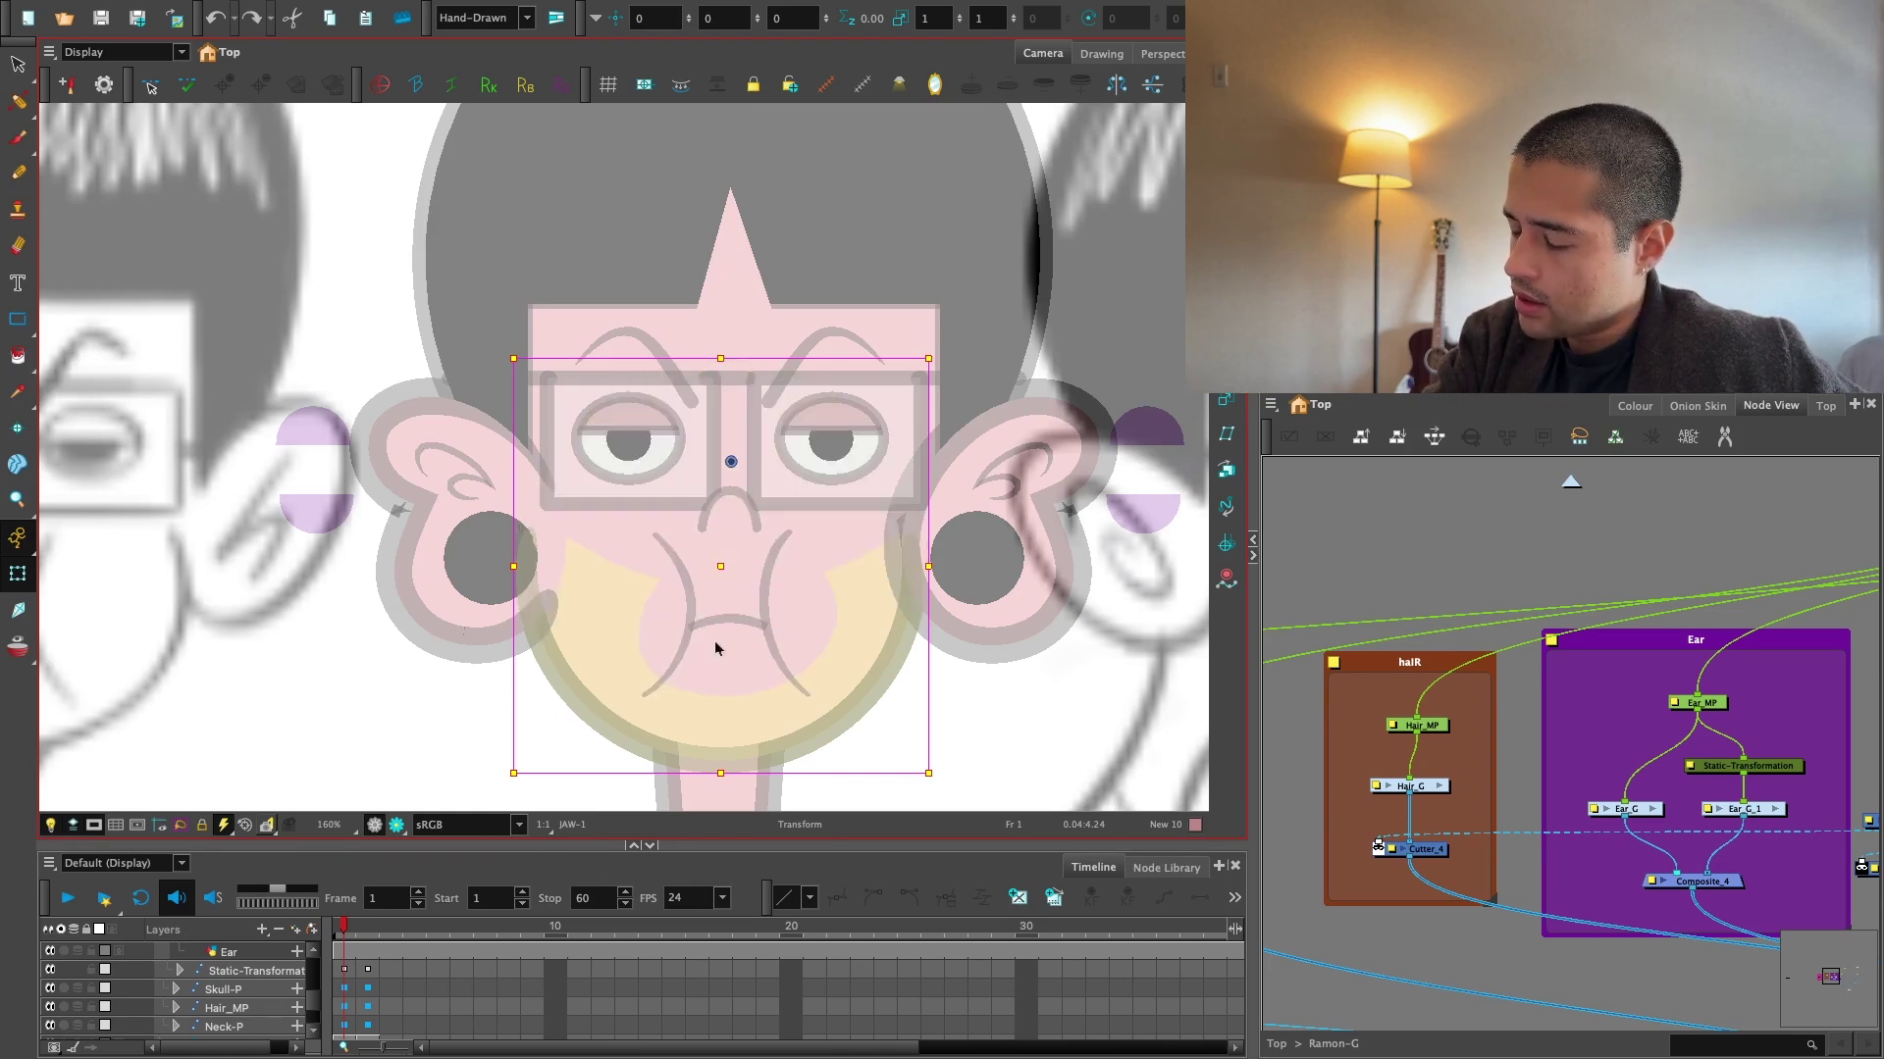
click(716, 644)
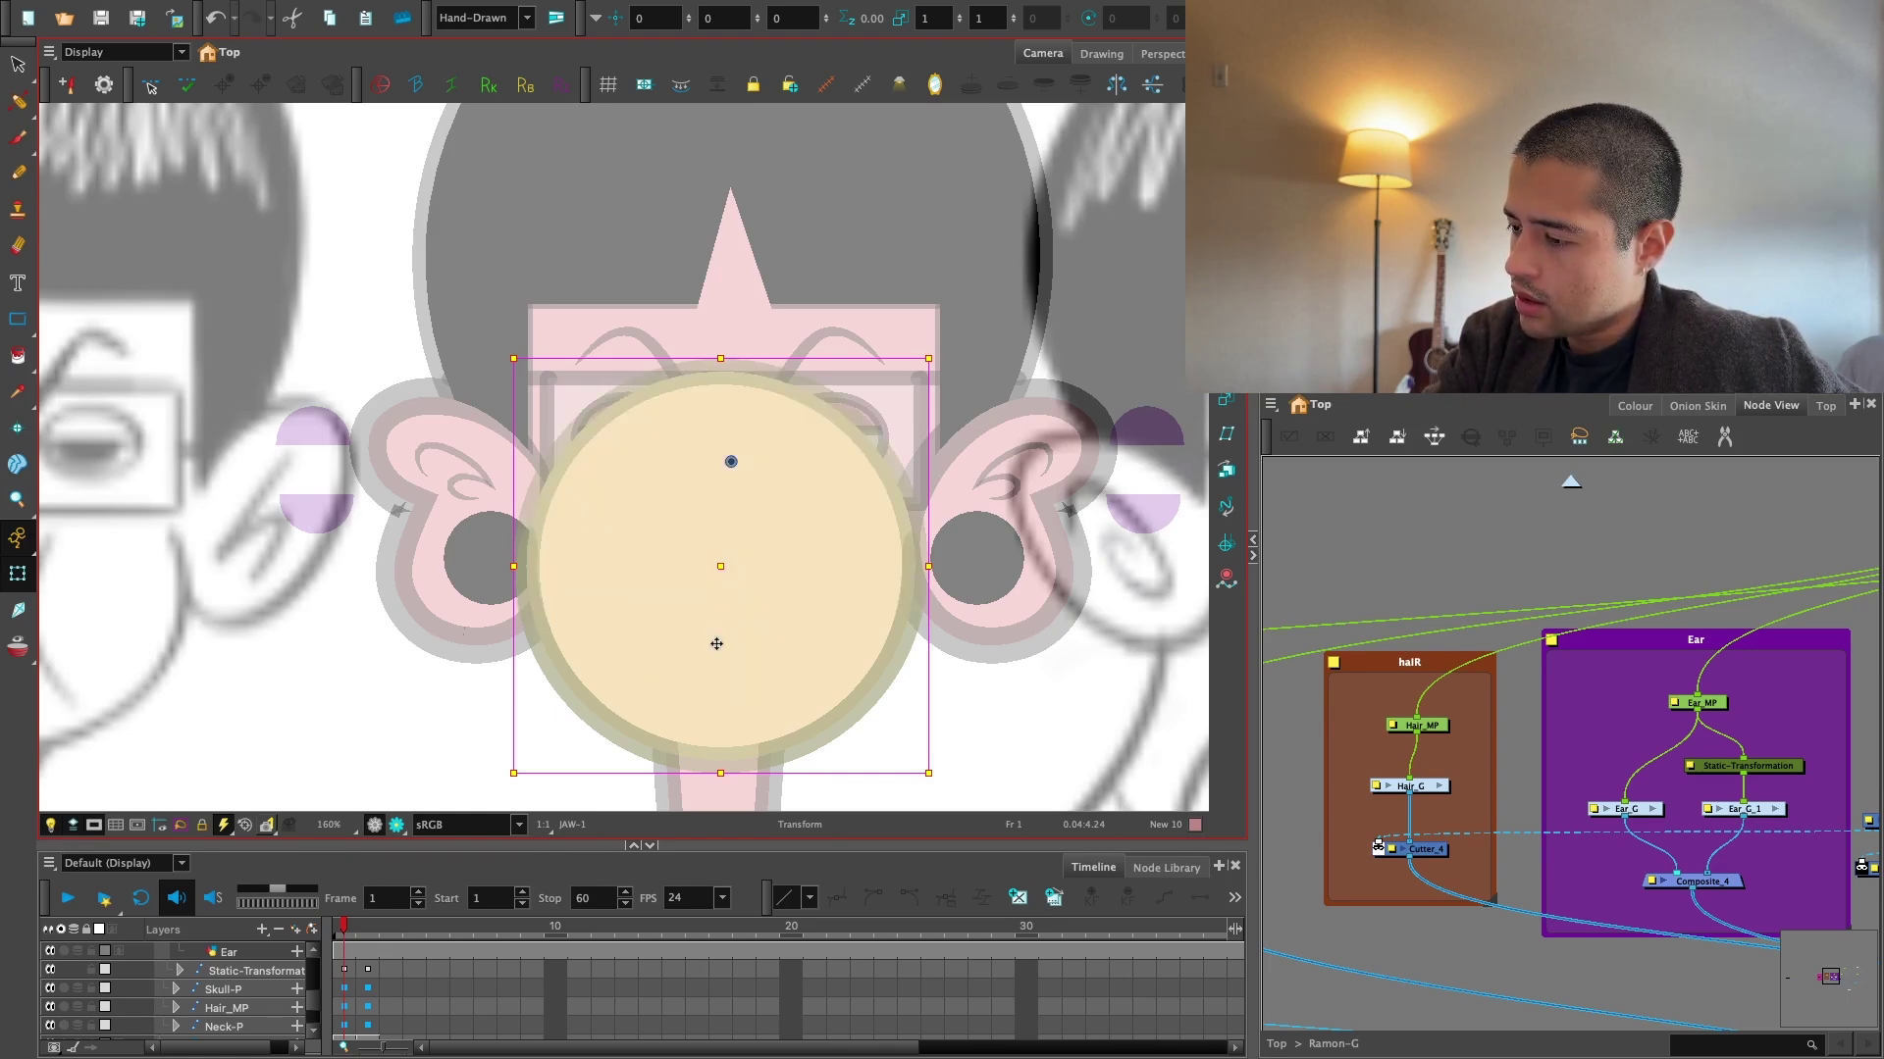
Try nudging the left-hand ear backward by 0.001 in depth so it sits behind the jaw.
click(474, 620)
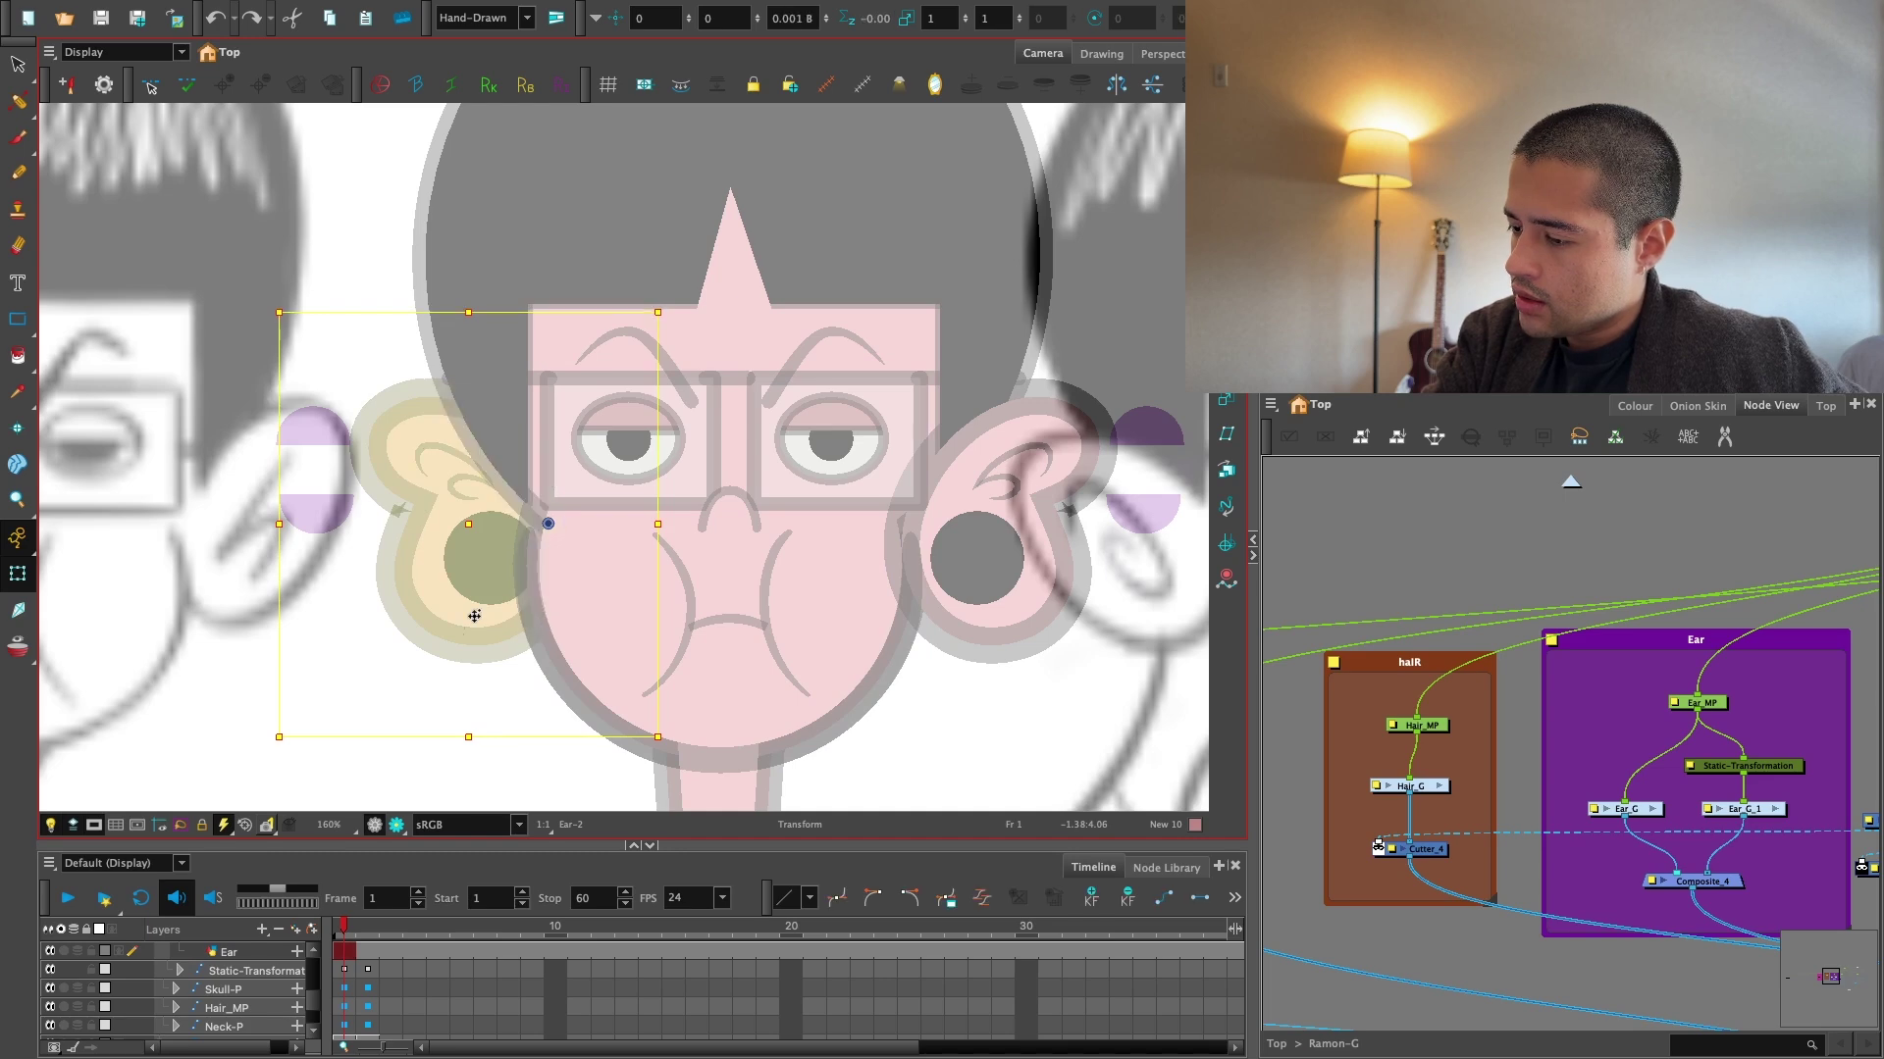
click(474, 616)
click(554, 646)
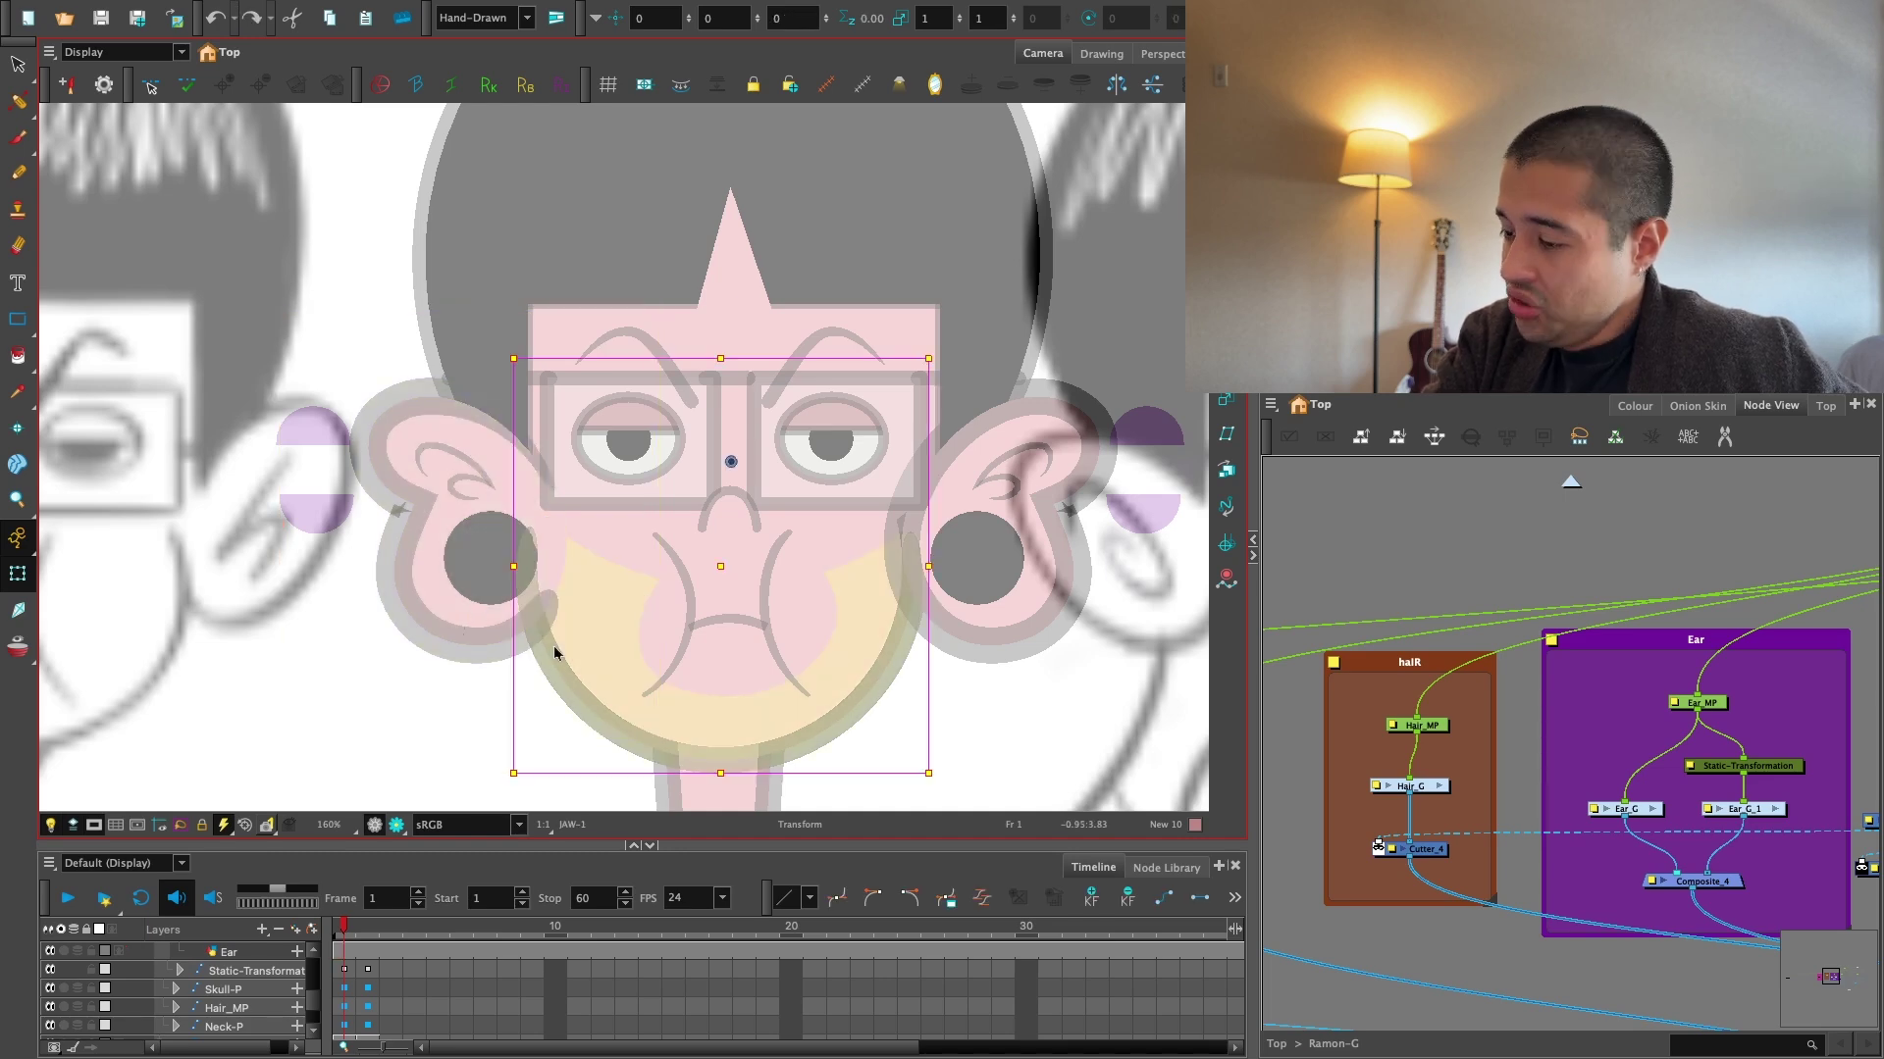
key(2)
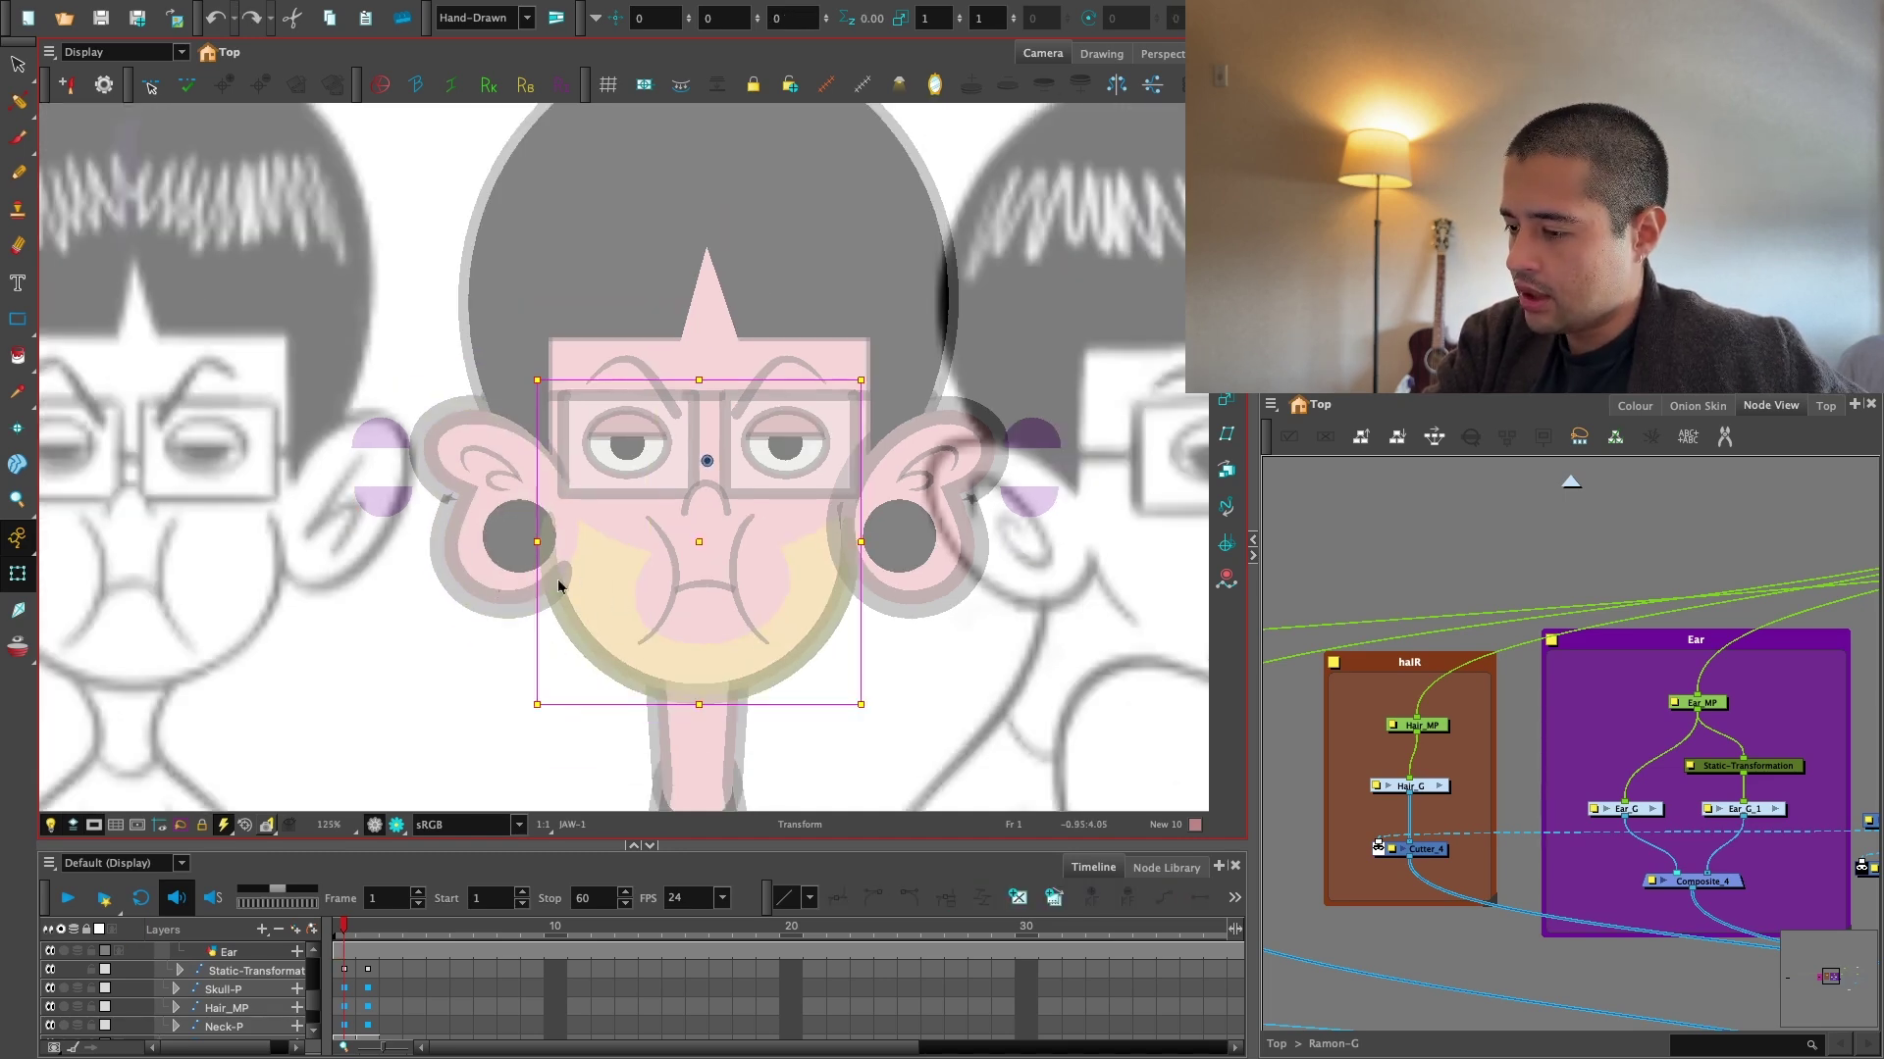
Add a Cutter node and insert it on the cable below the Ear group's Composite_4.
click(530, 589)
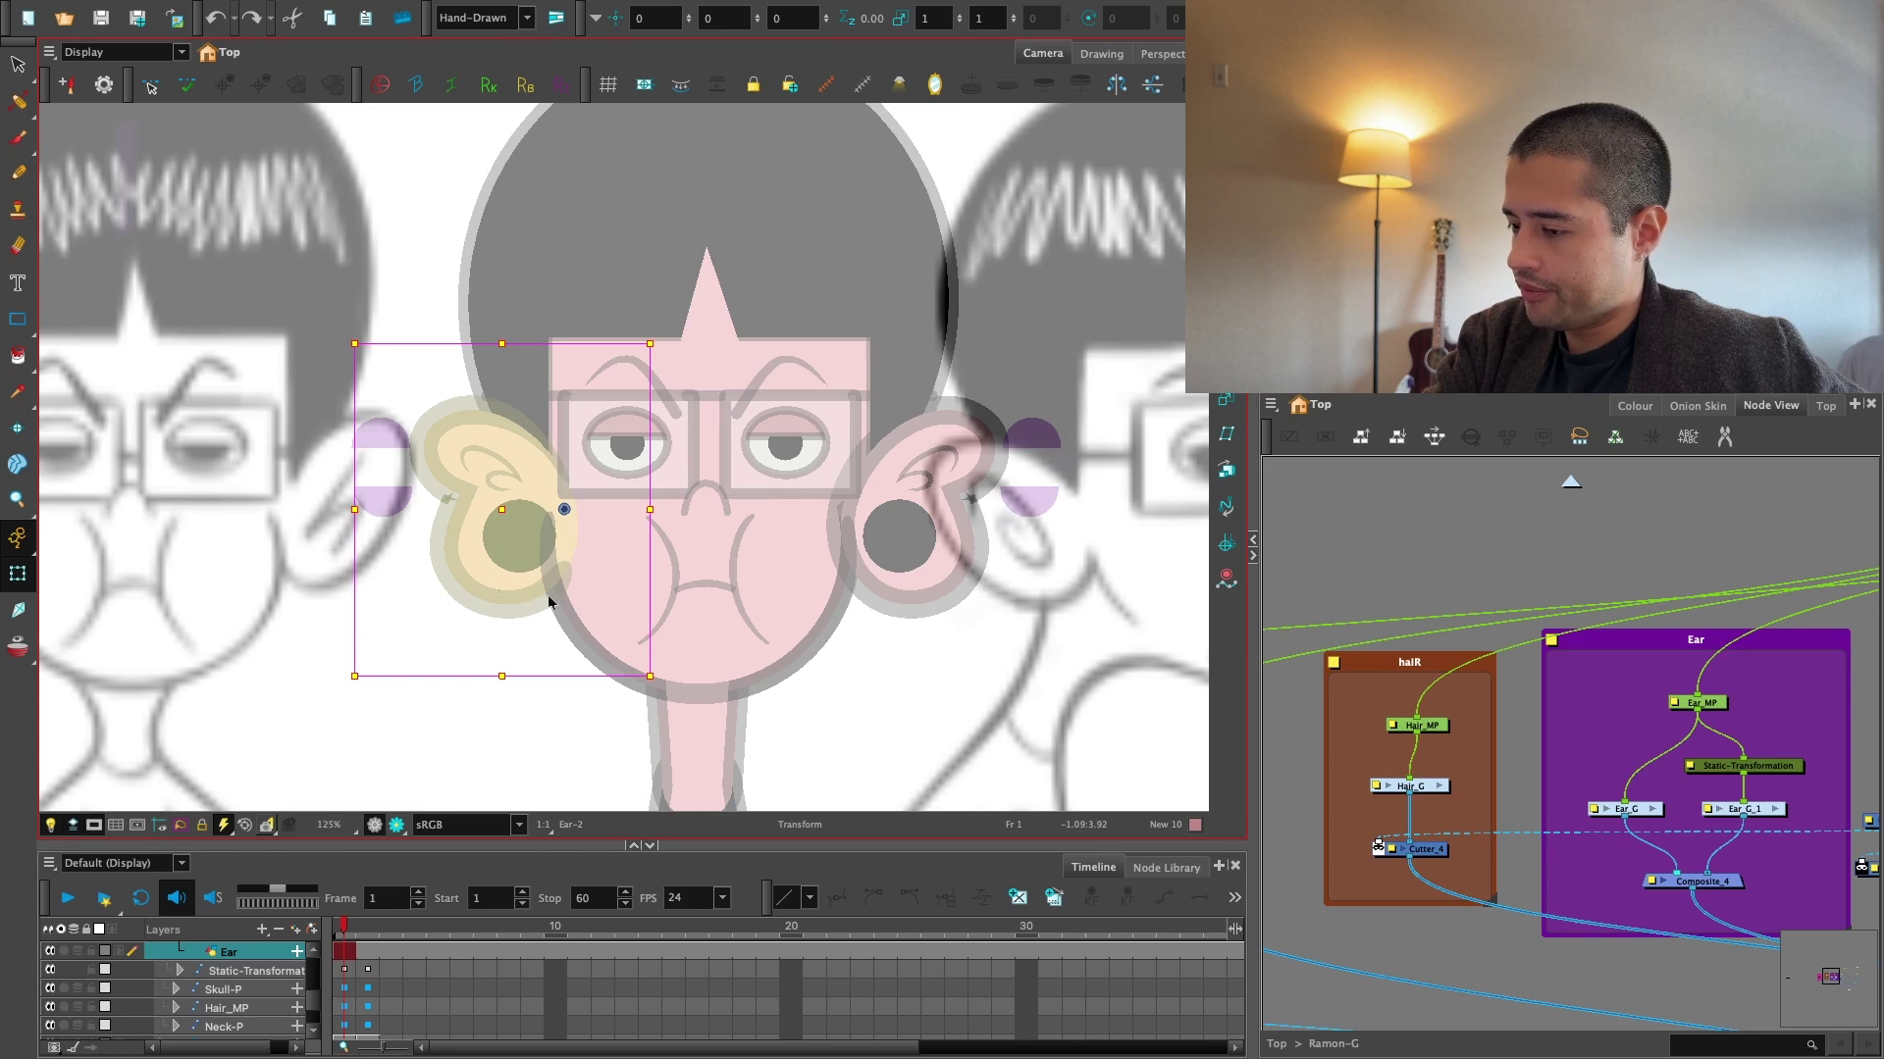
key(2)
drag(1299, 798, 1598, 756)
key(1)
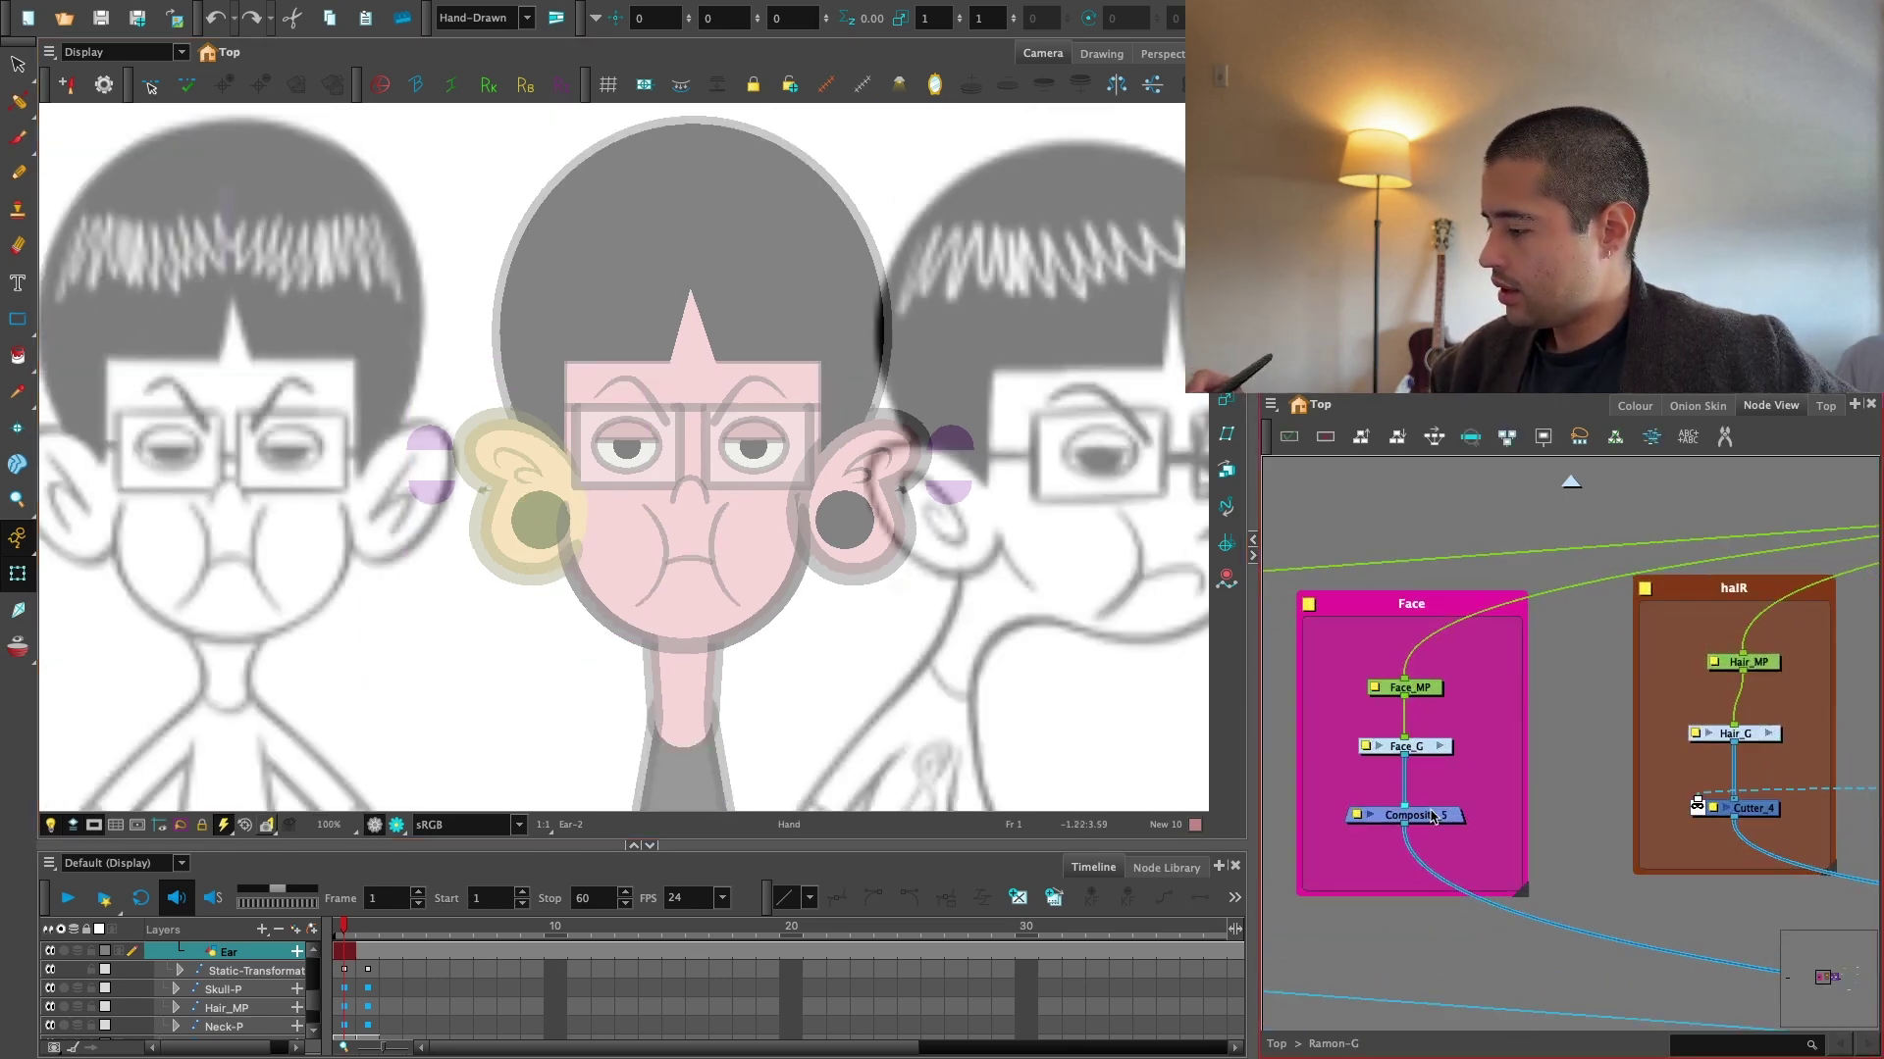
click(1415, 815)
click(1504, 815)
key(2)
drag(1301, 827, 1344, 778)
key(2)
drag(1741, 796, 1522, 806)
key(1)
key(2)
key(Return)
text(cut)
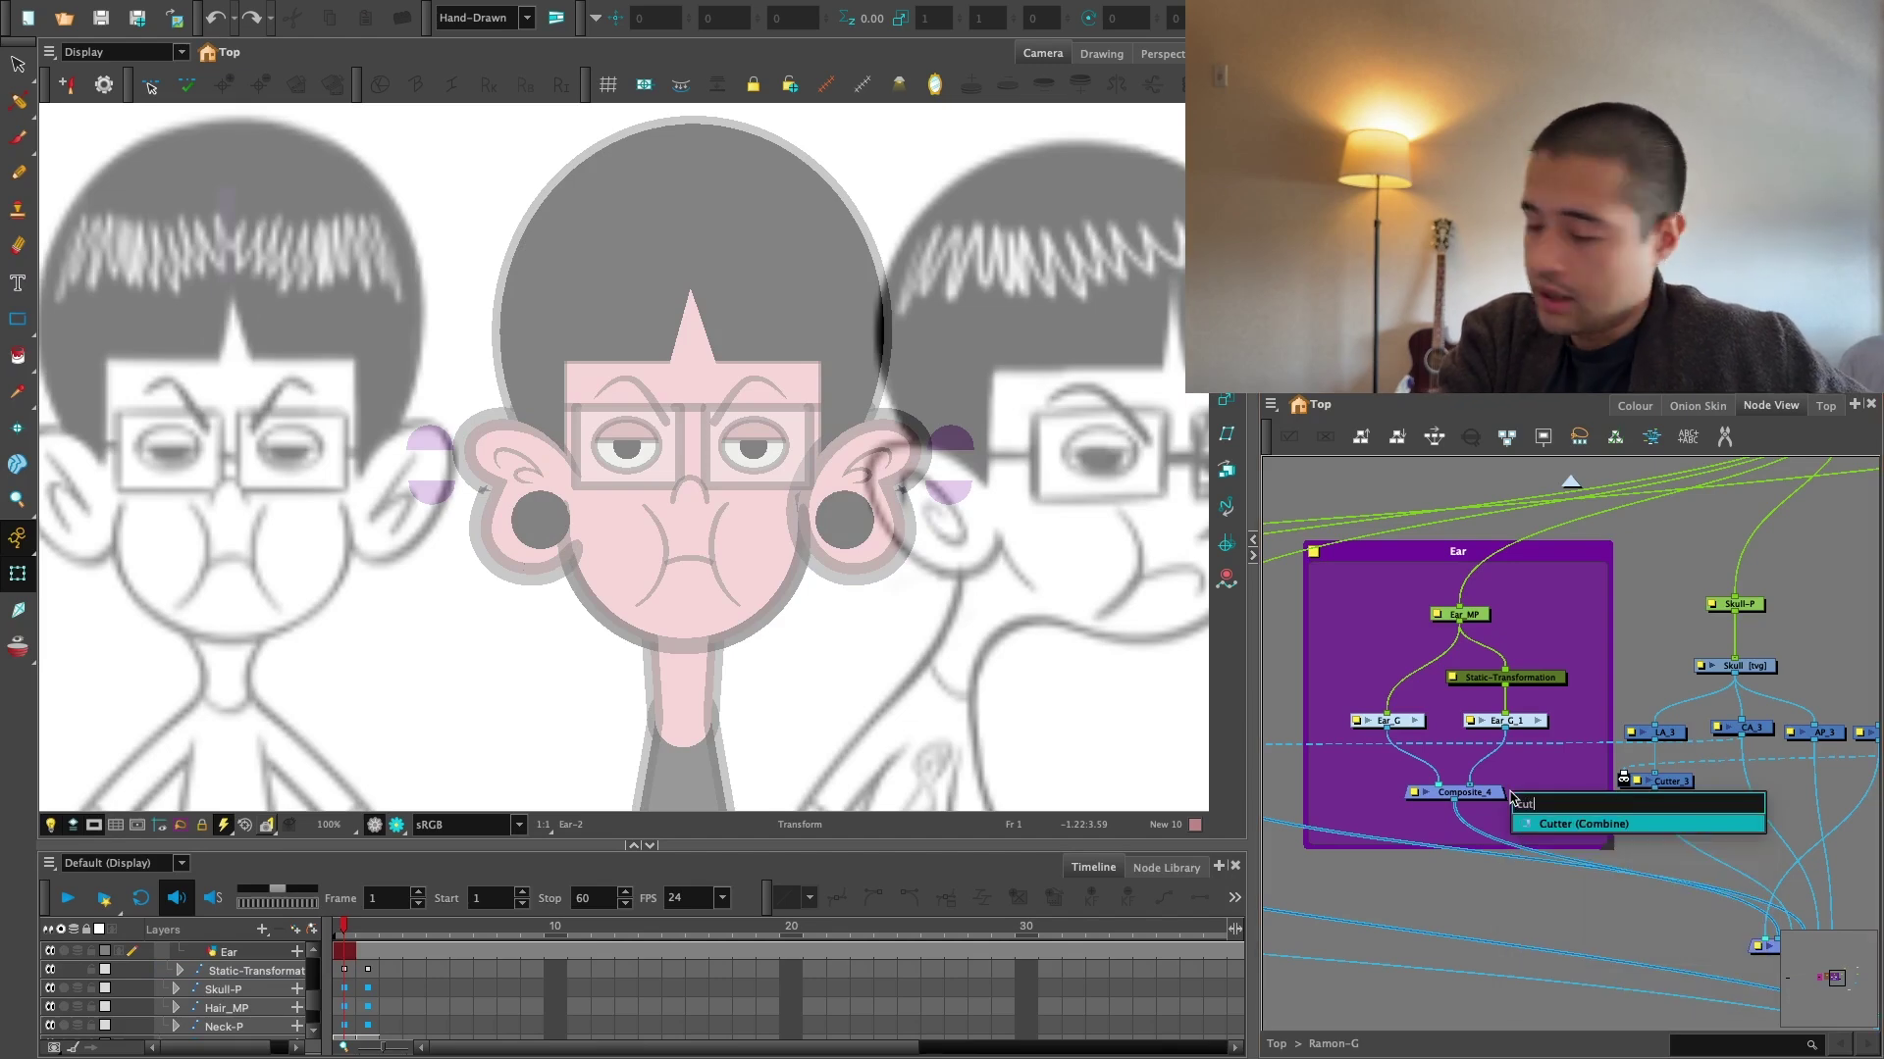
key(Return)
drag(1512, 797, 1479, 863)
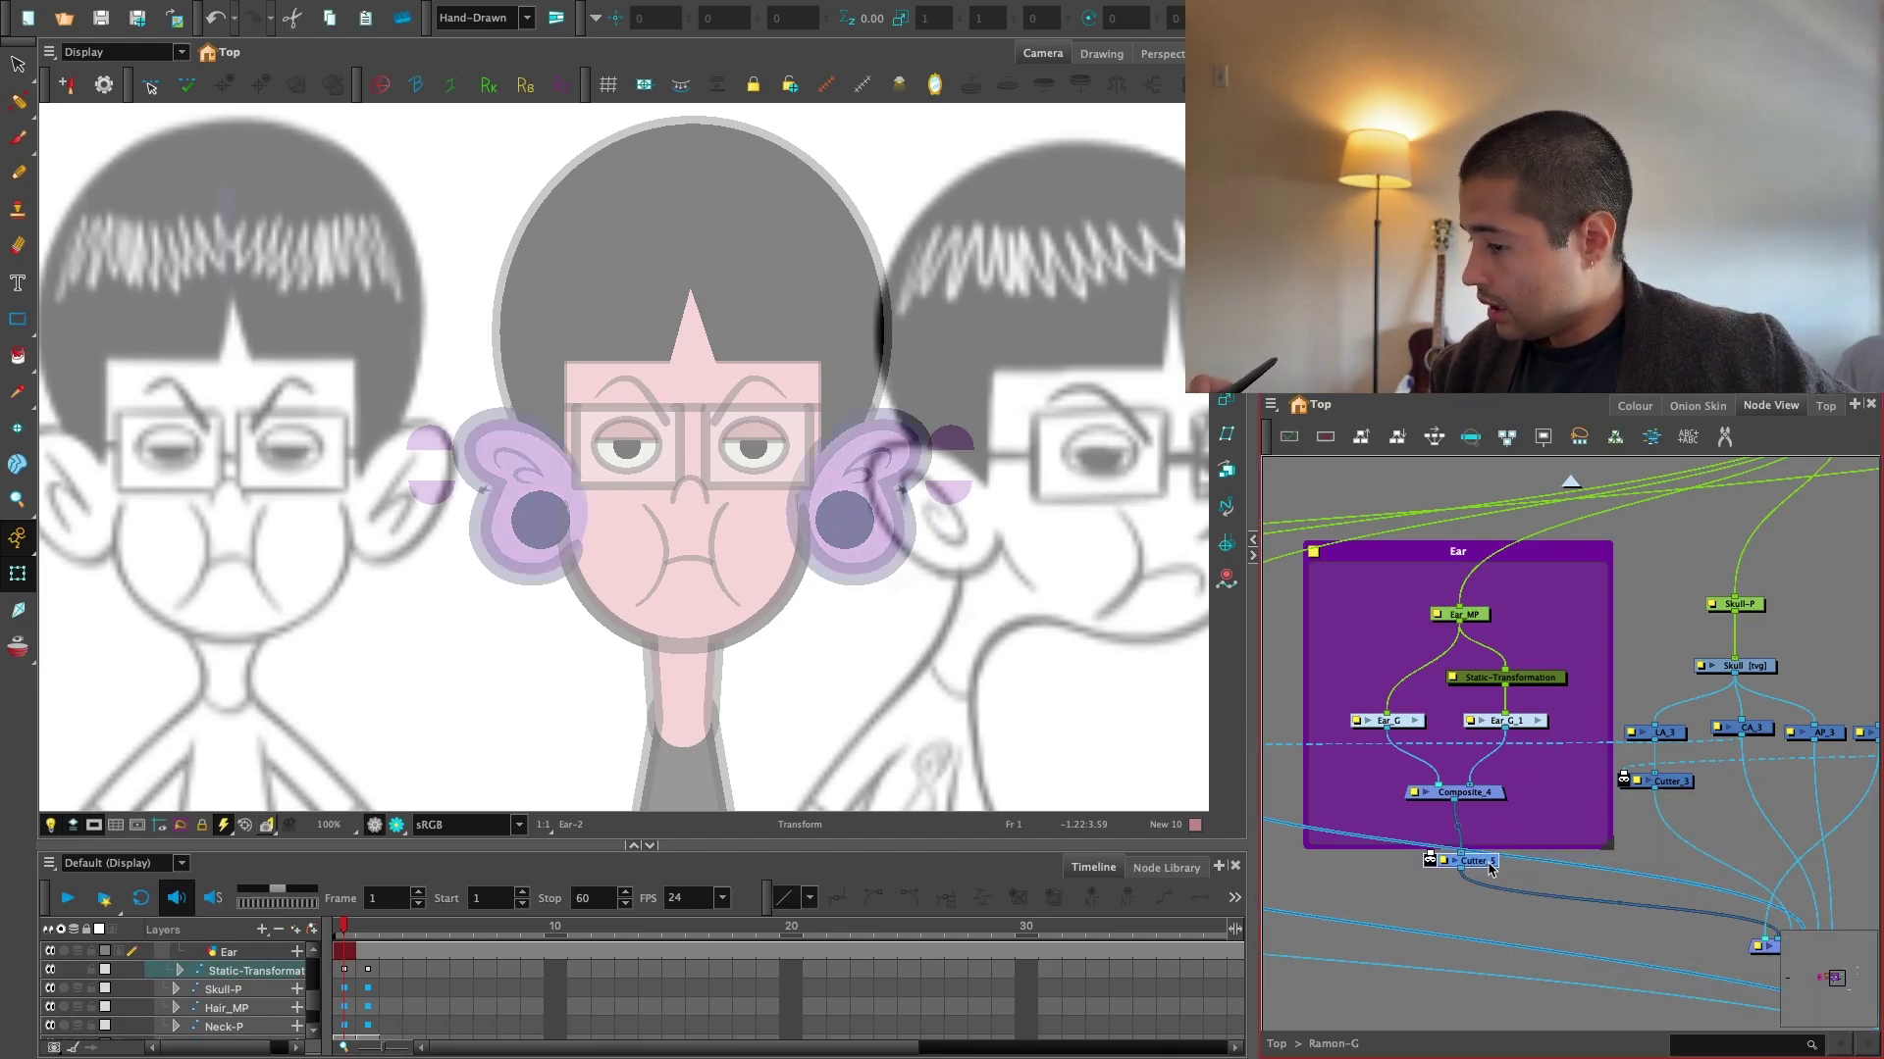
Connect the jaw's composite to the matte port of the Cutter below the Ear group so the jaw cuts the ears.
drag(1685, 812, 1492, 840)
drag(1734, 785, 1790, 823)
key(1)
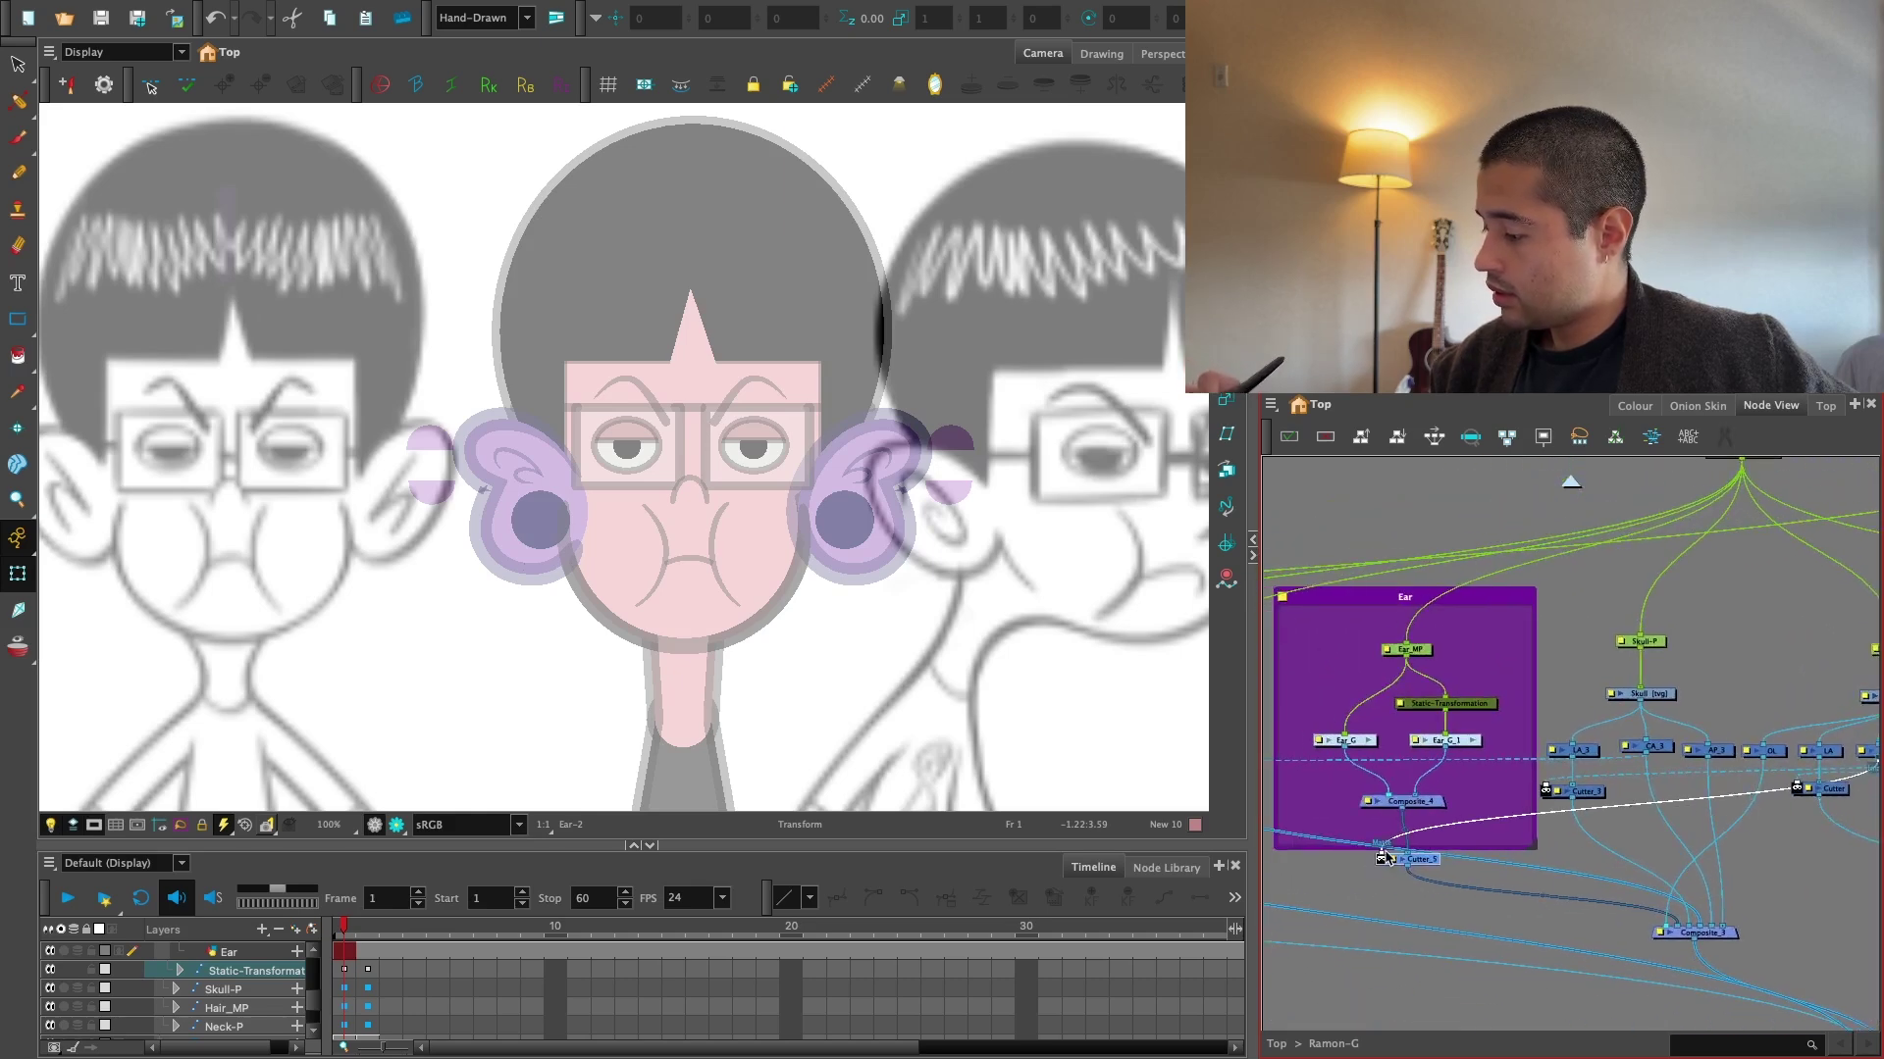
drag(1383, 856, 1384, 859)
click(1482, 818)
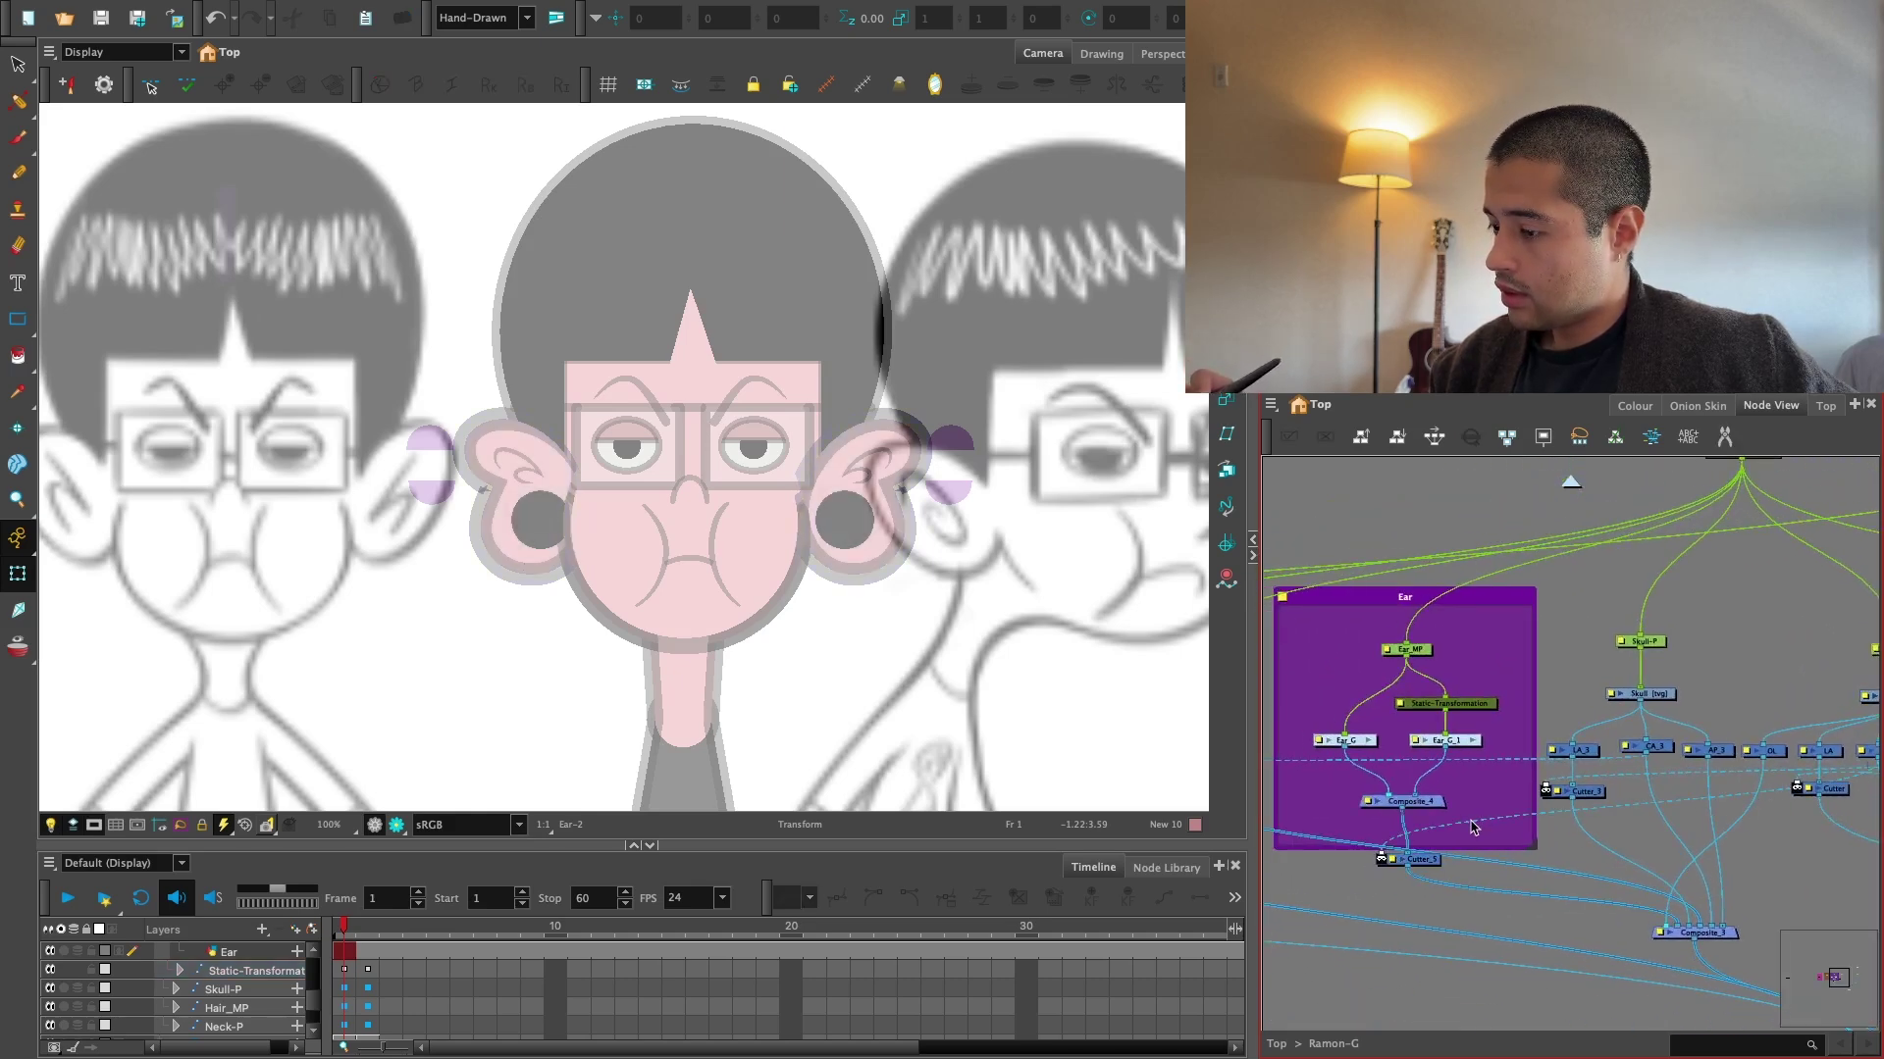
key(super+z)
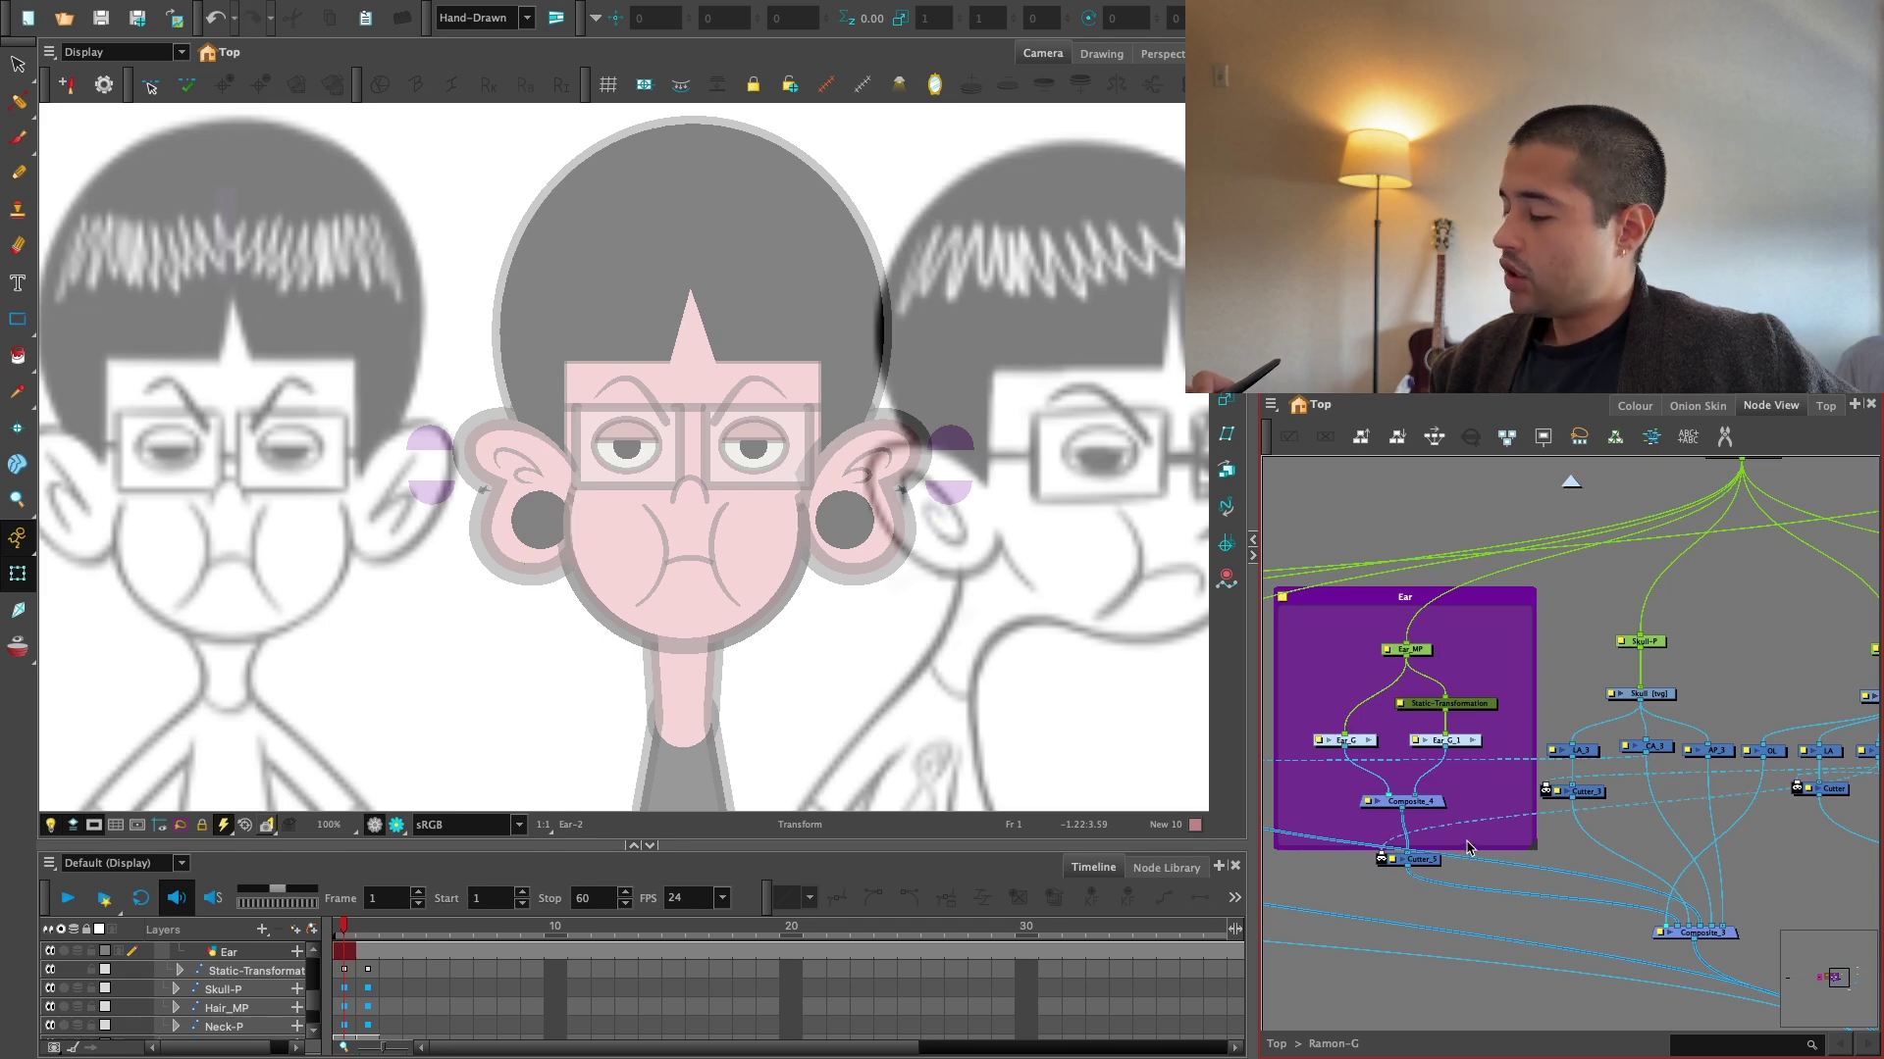
Select the JAW drawing node and activate the Select tool on its outline.
drag(1603, 813, 1375, 832)
drag(1532, 805, 1420, 841)
key(2)
click(1602, 751)
key(alt+s)
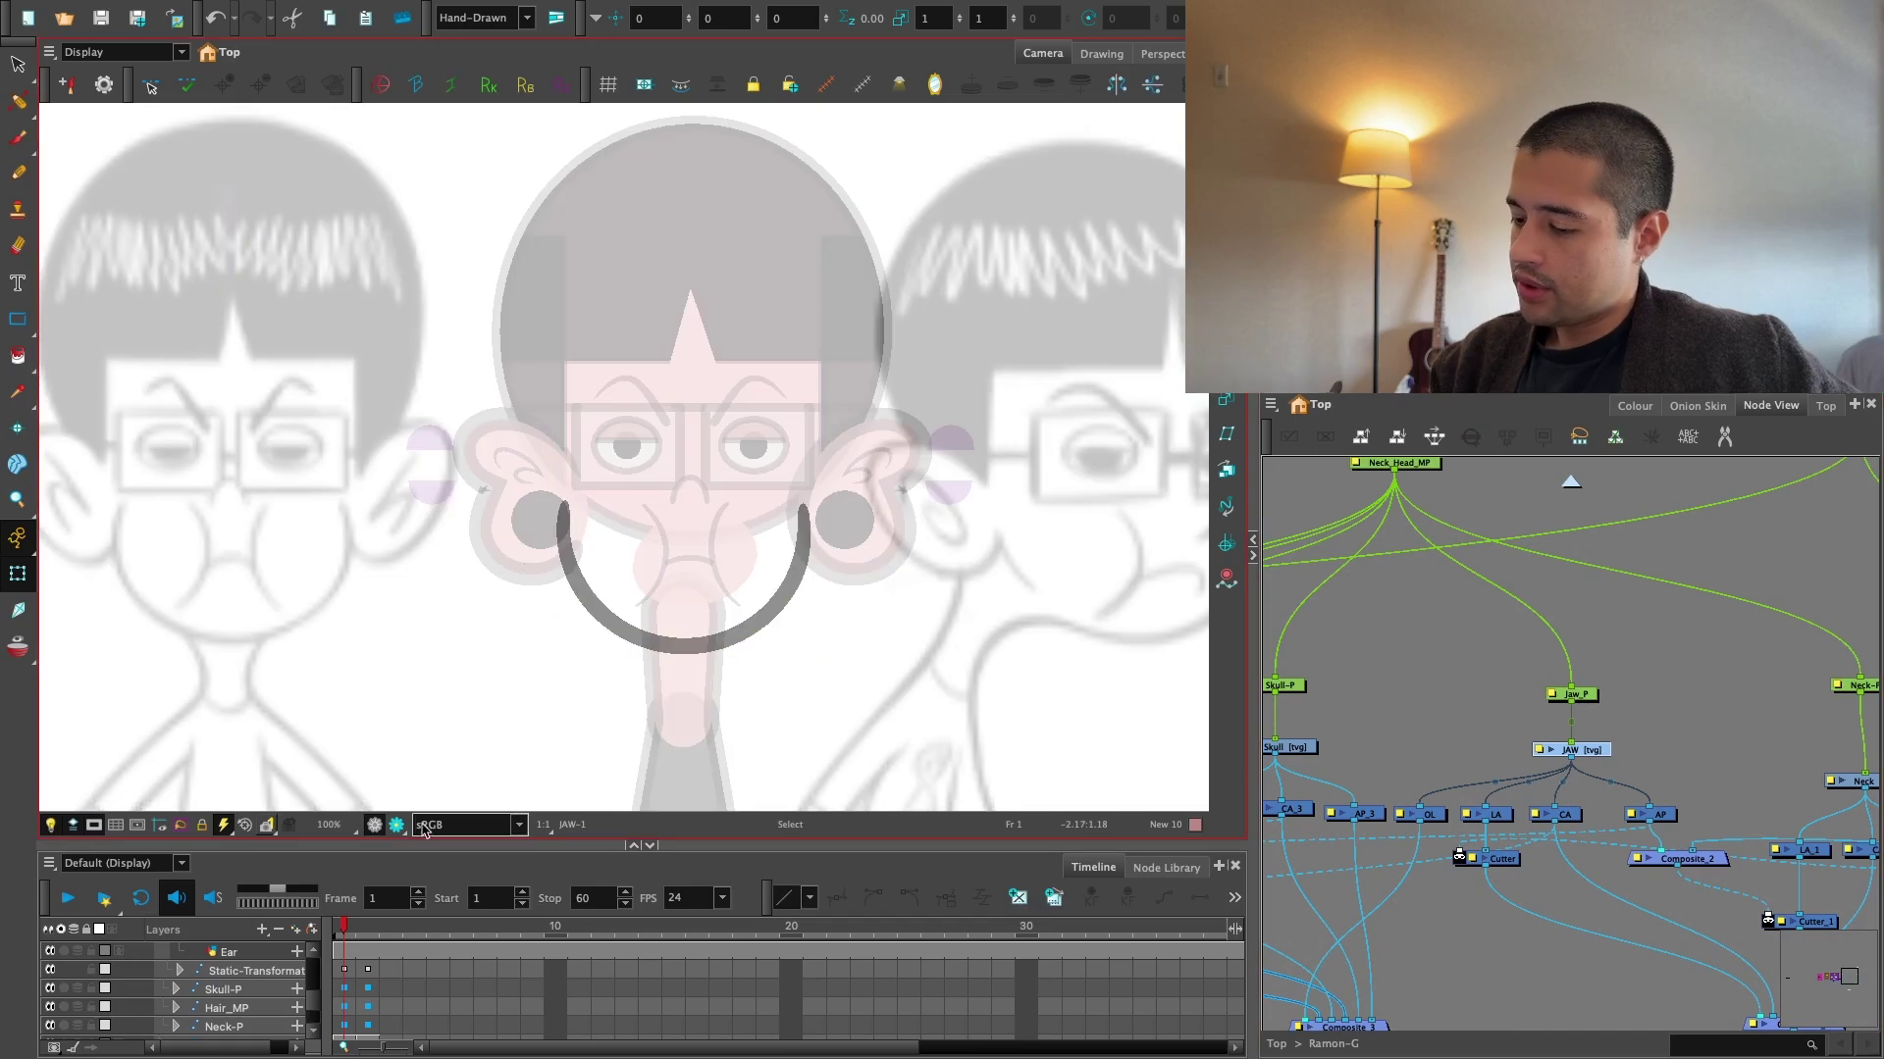
scroll(723, 652, up, 2)
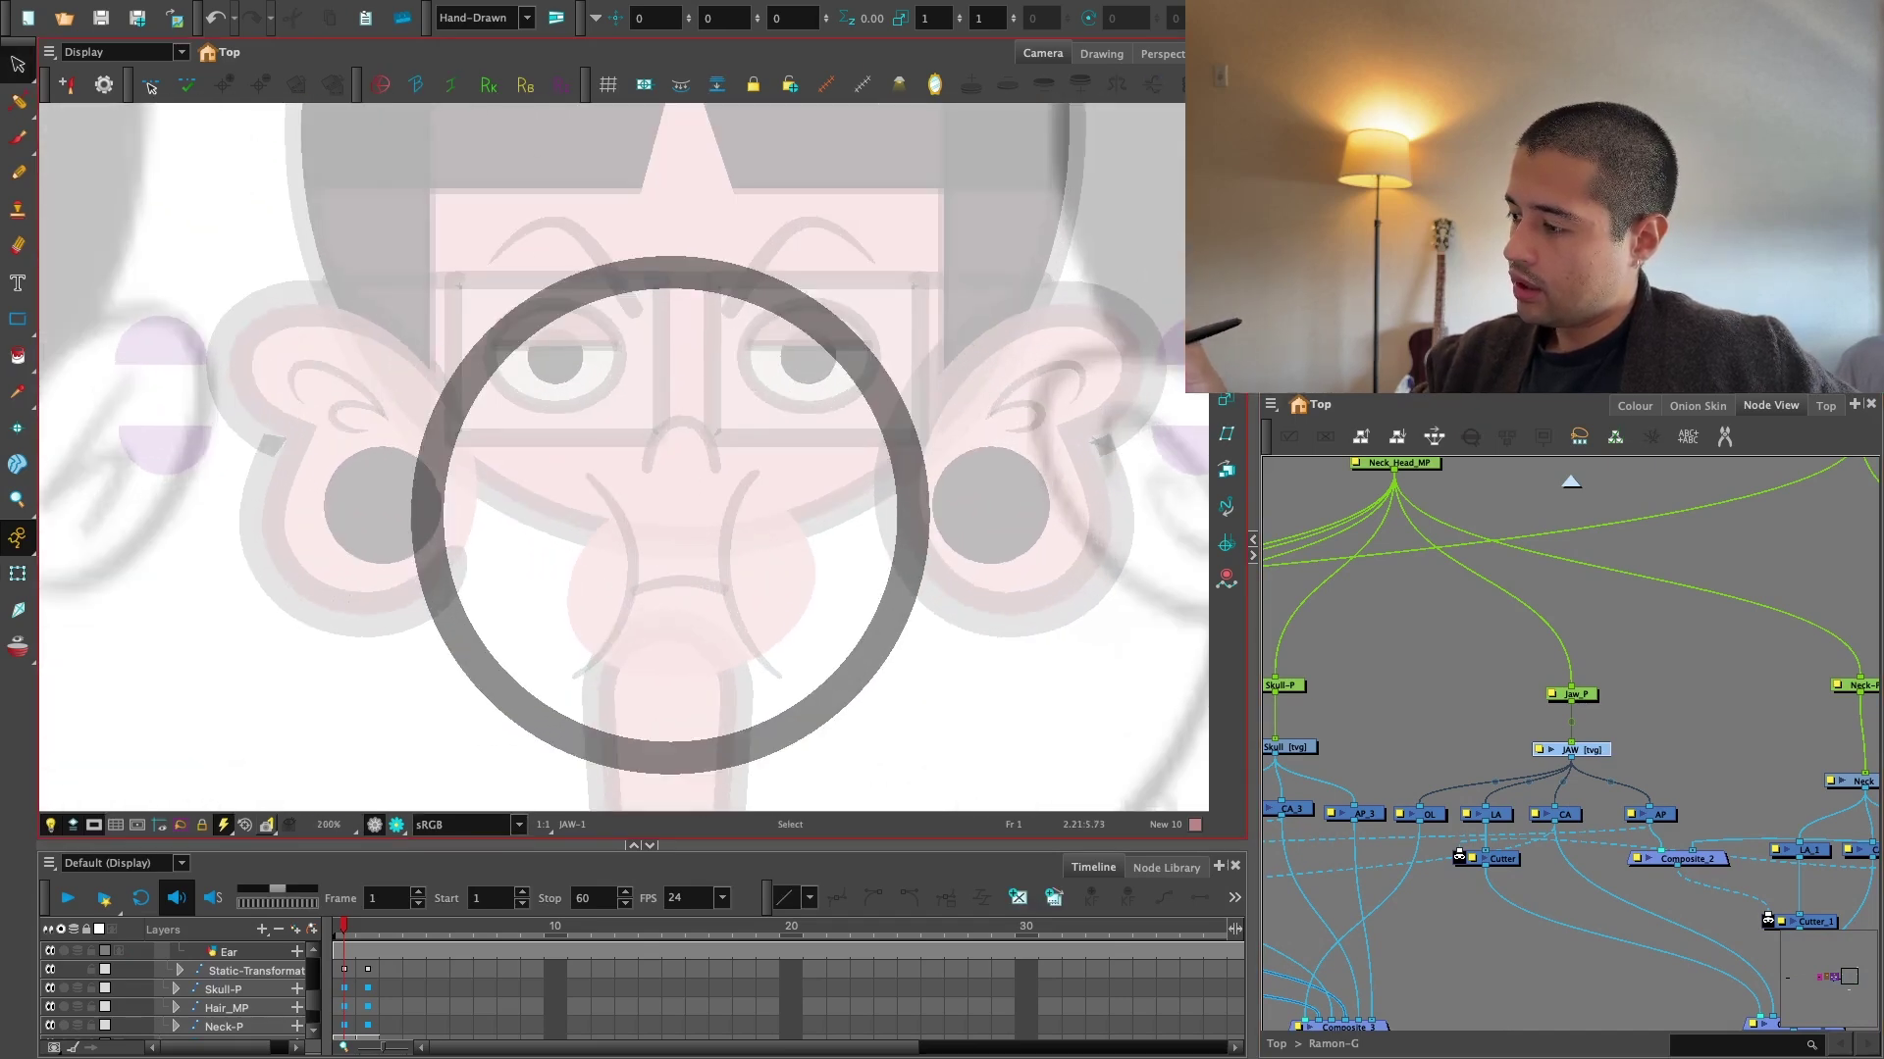
Recolour the jaw's full circle with the green New 7 swatch.
click(822, 502)
key(Delete)
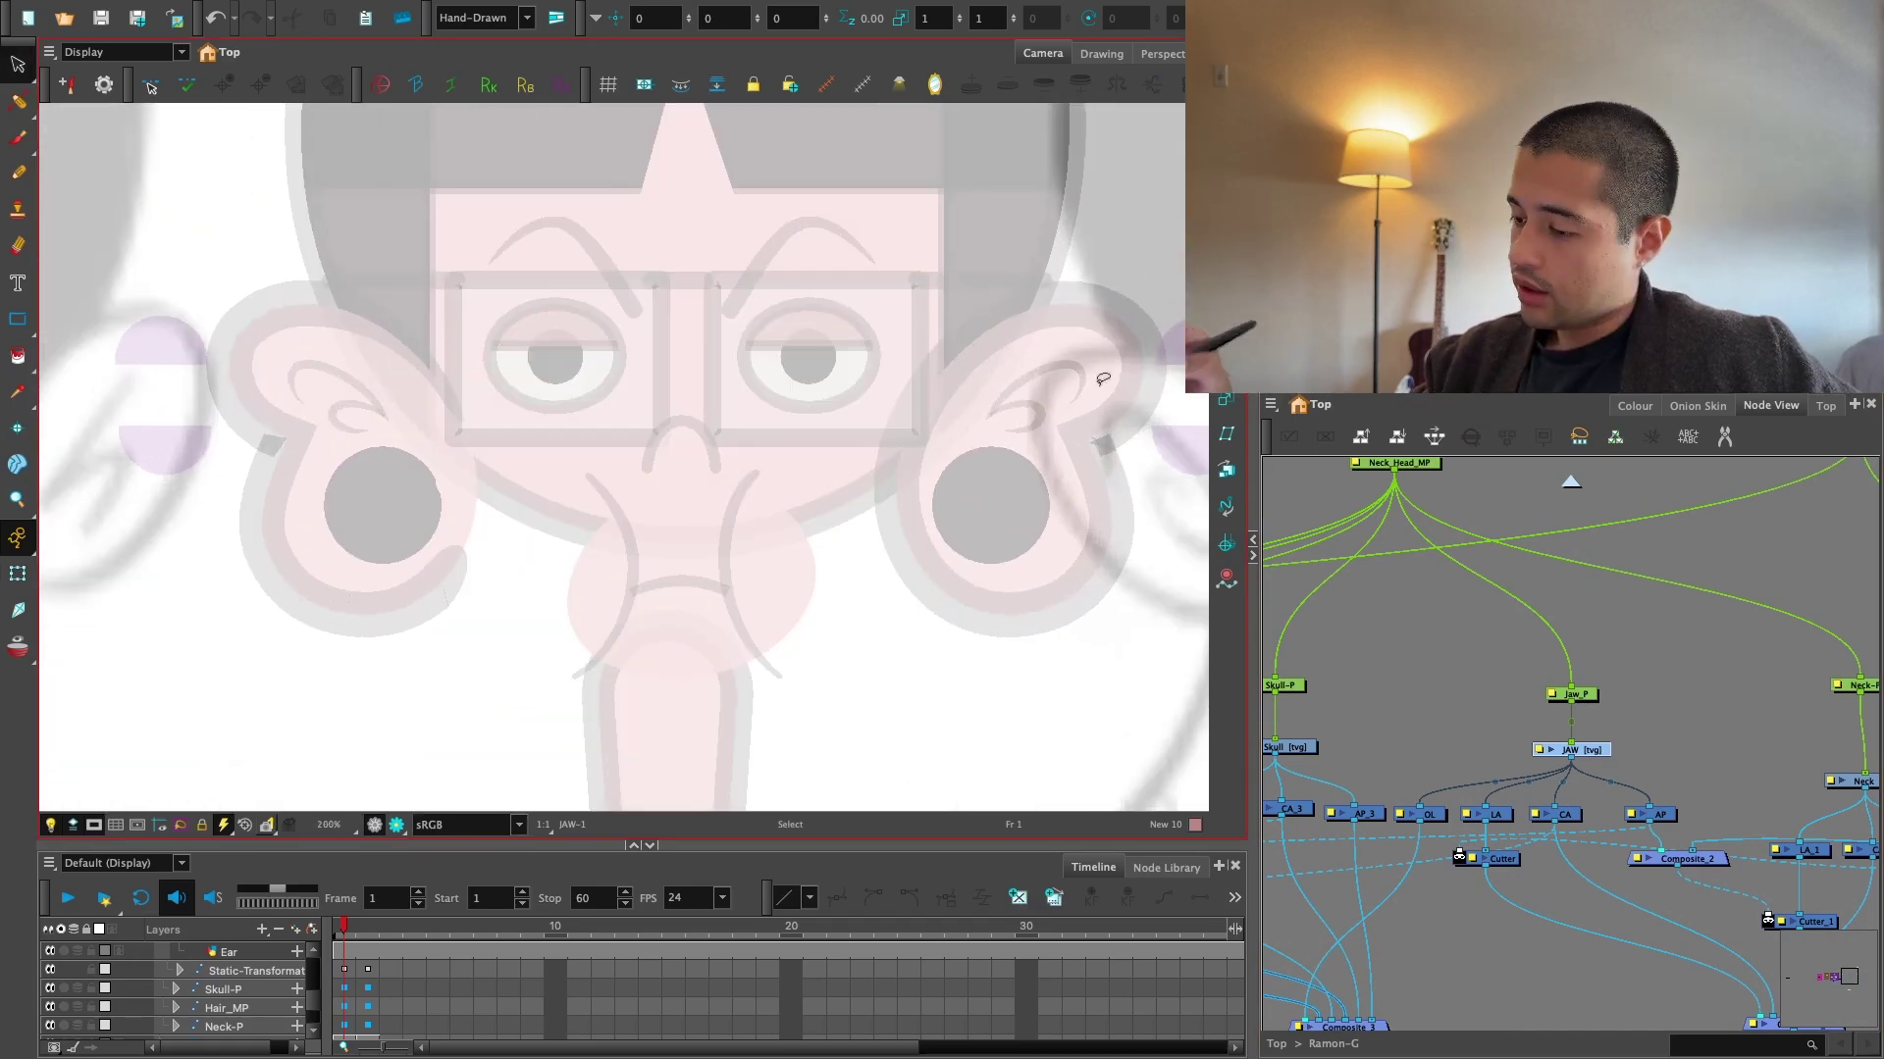
key(ctrl+z)
click(1634, 405)
click(1354, 932)
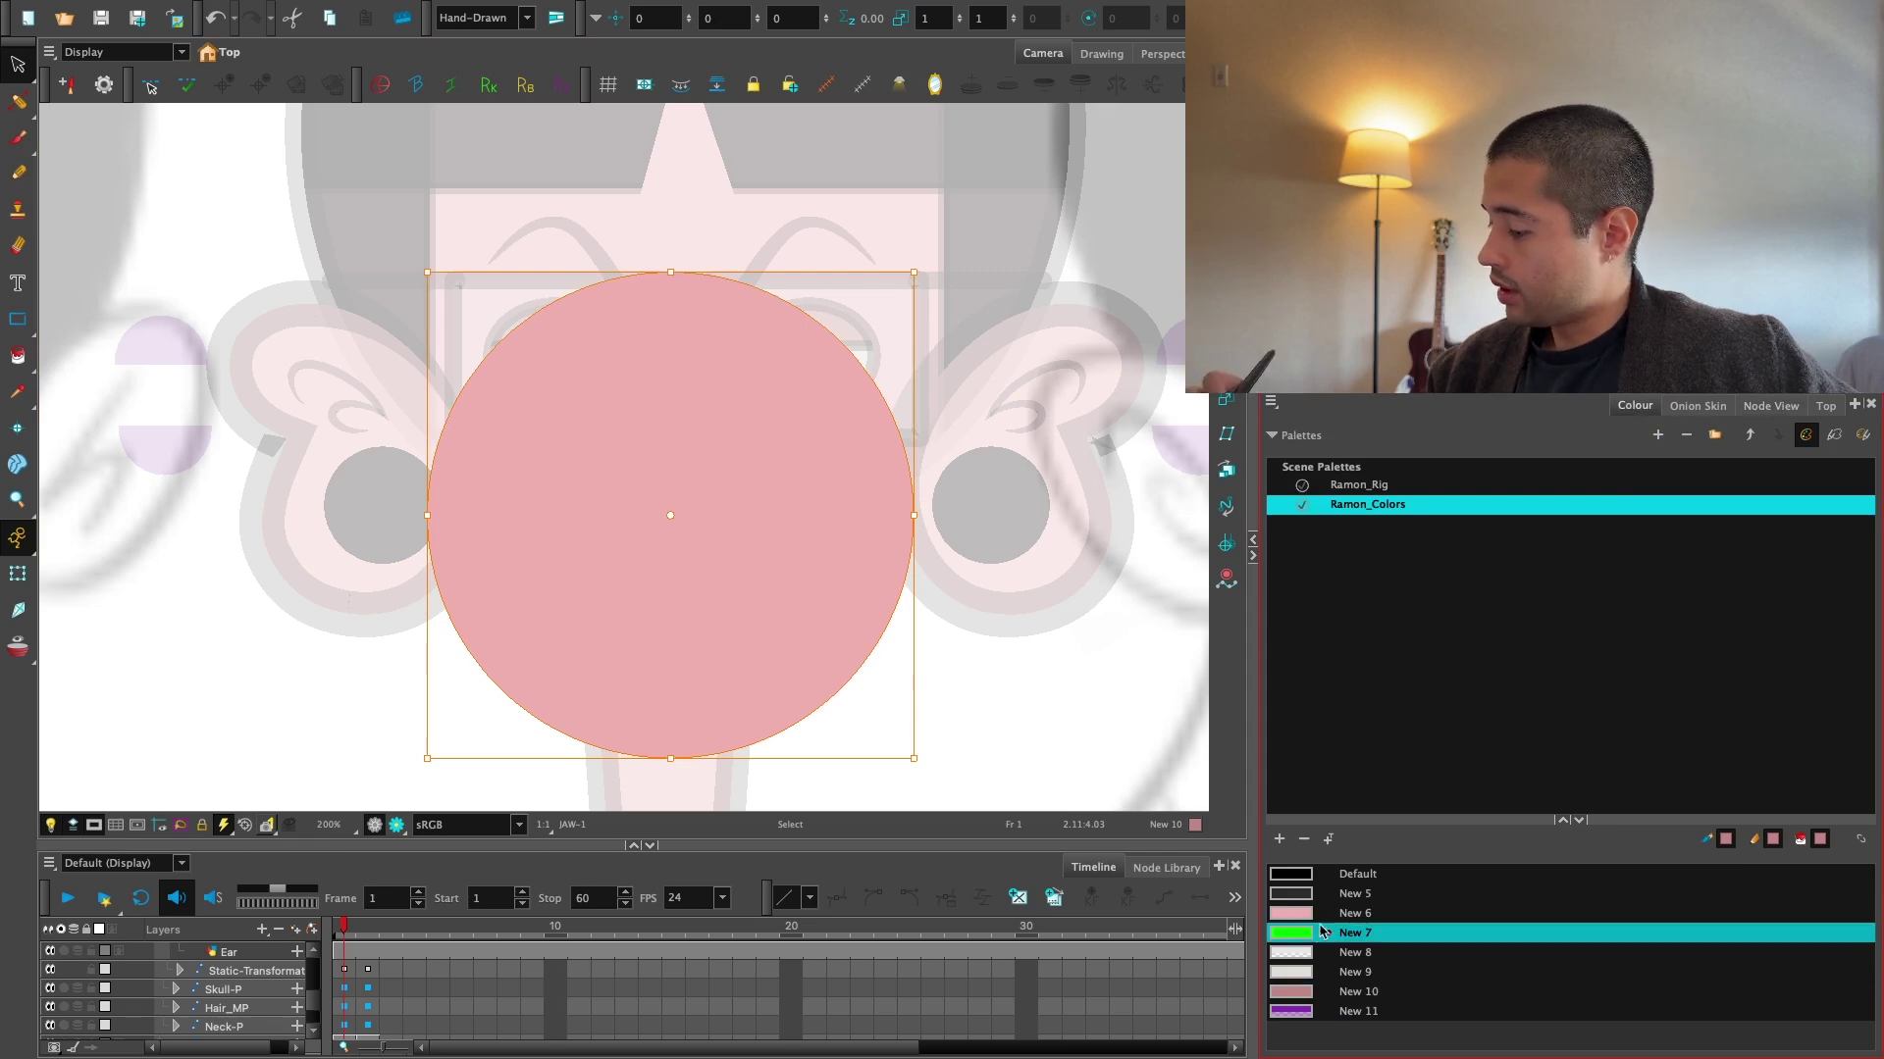
Draw a rectangle across the green circle's upper part and raise its lower edge to just below the circle's middle.
click(18, 319)
drag(193, 209, 1052, 607)
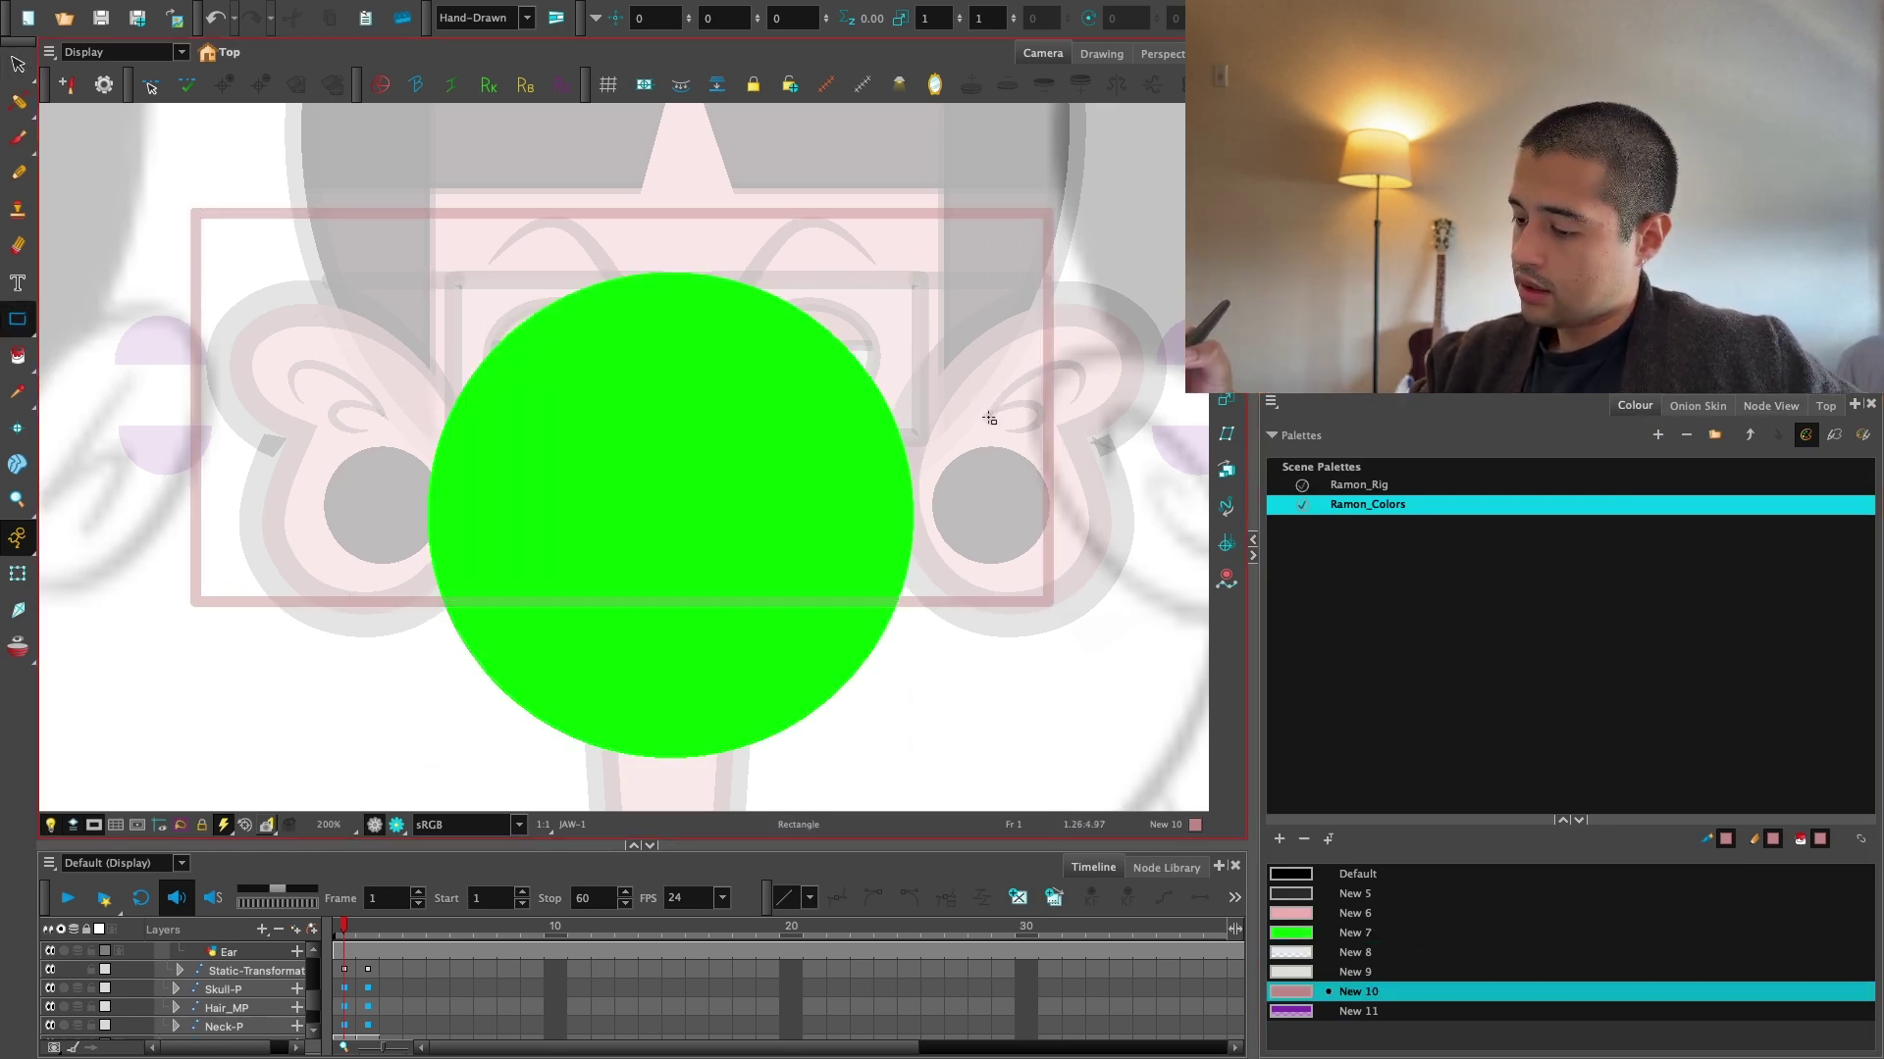
drag(622, 602, 619, 540)
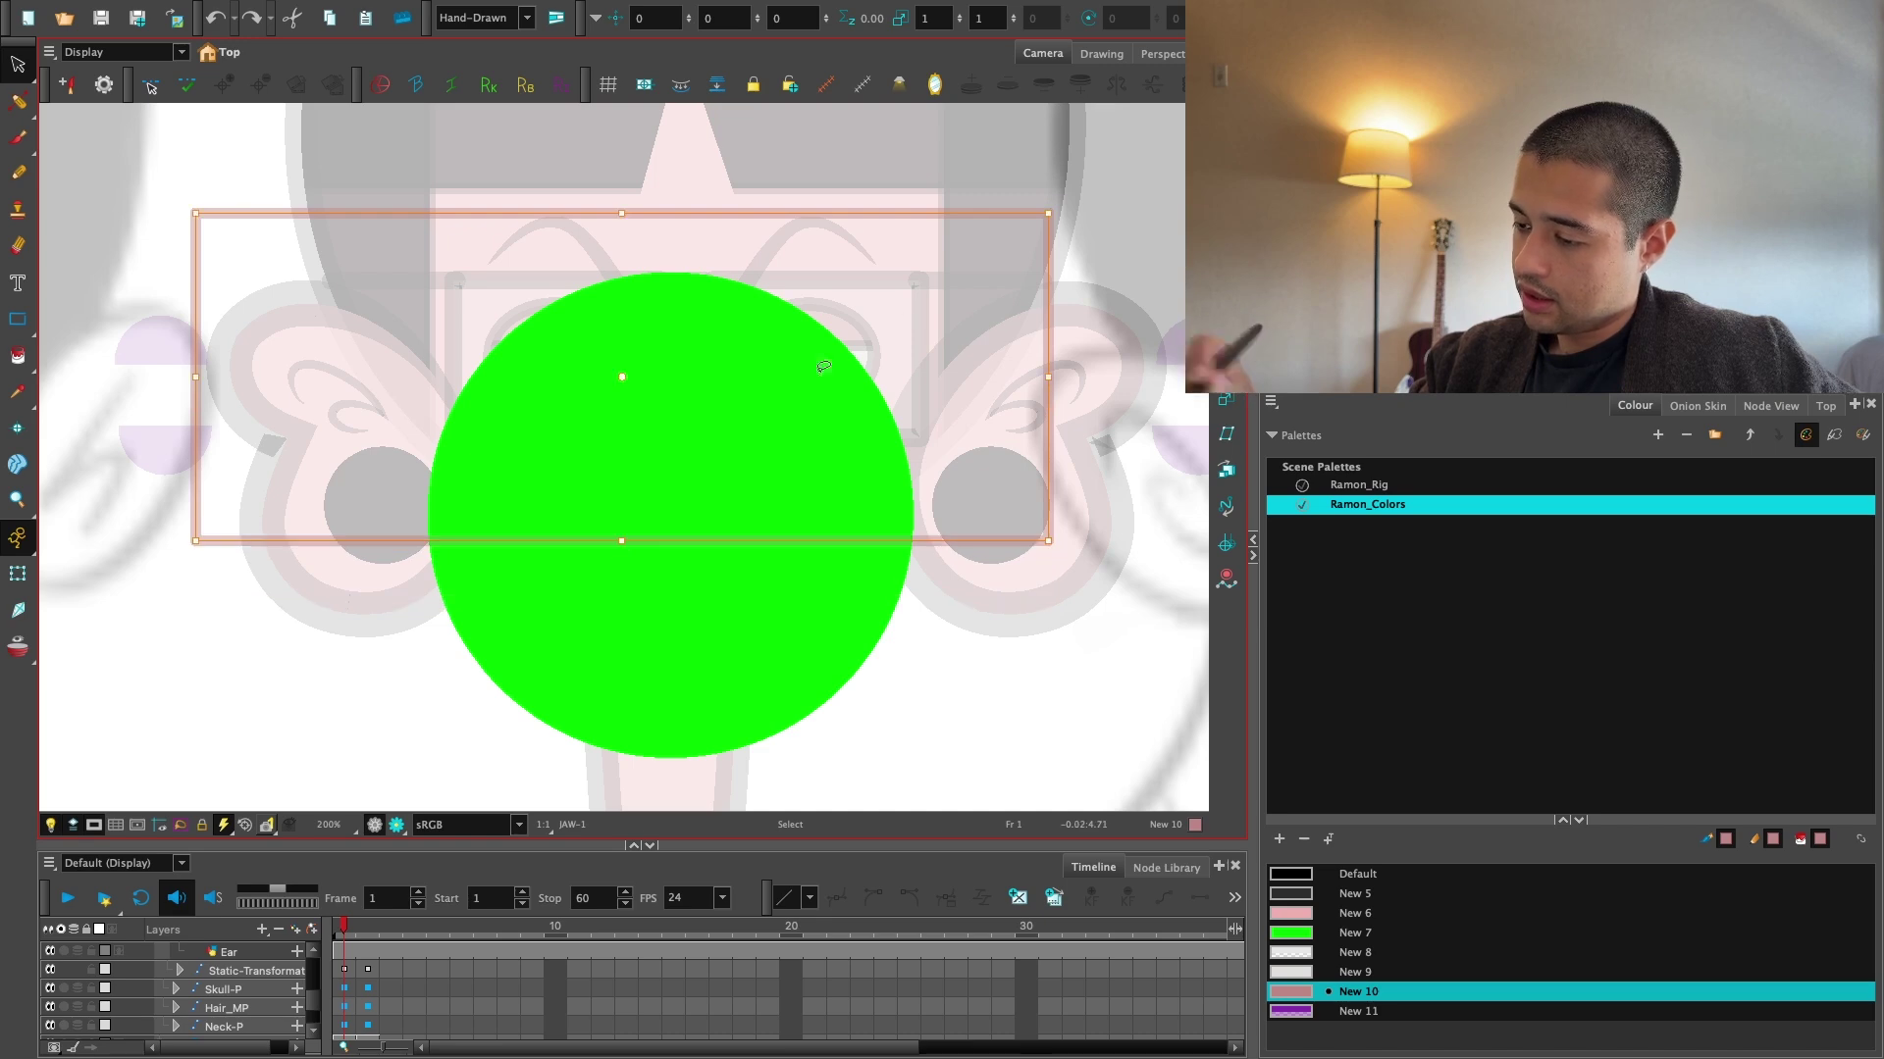
Cut away the part of the green circle inside the rectangle and delete the rectangle's outline.
key(alt+t)
click(820, 366)
key(Delete)
key(alt+s)
click(942, 213)
key(Delete)
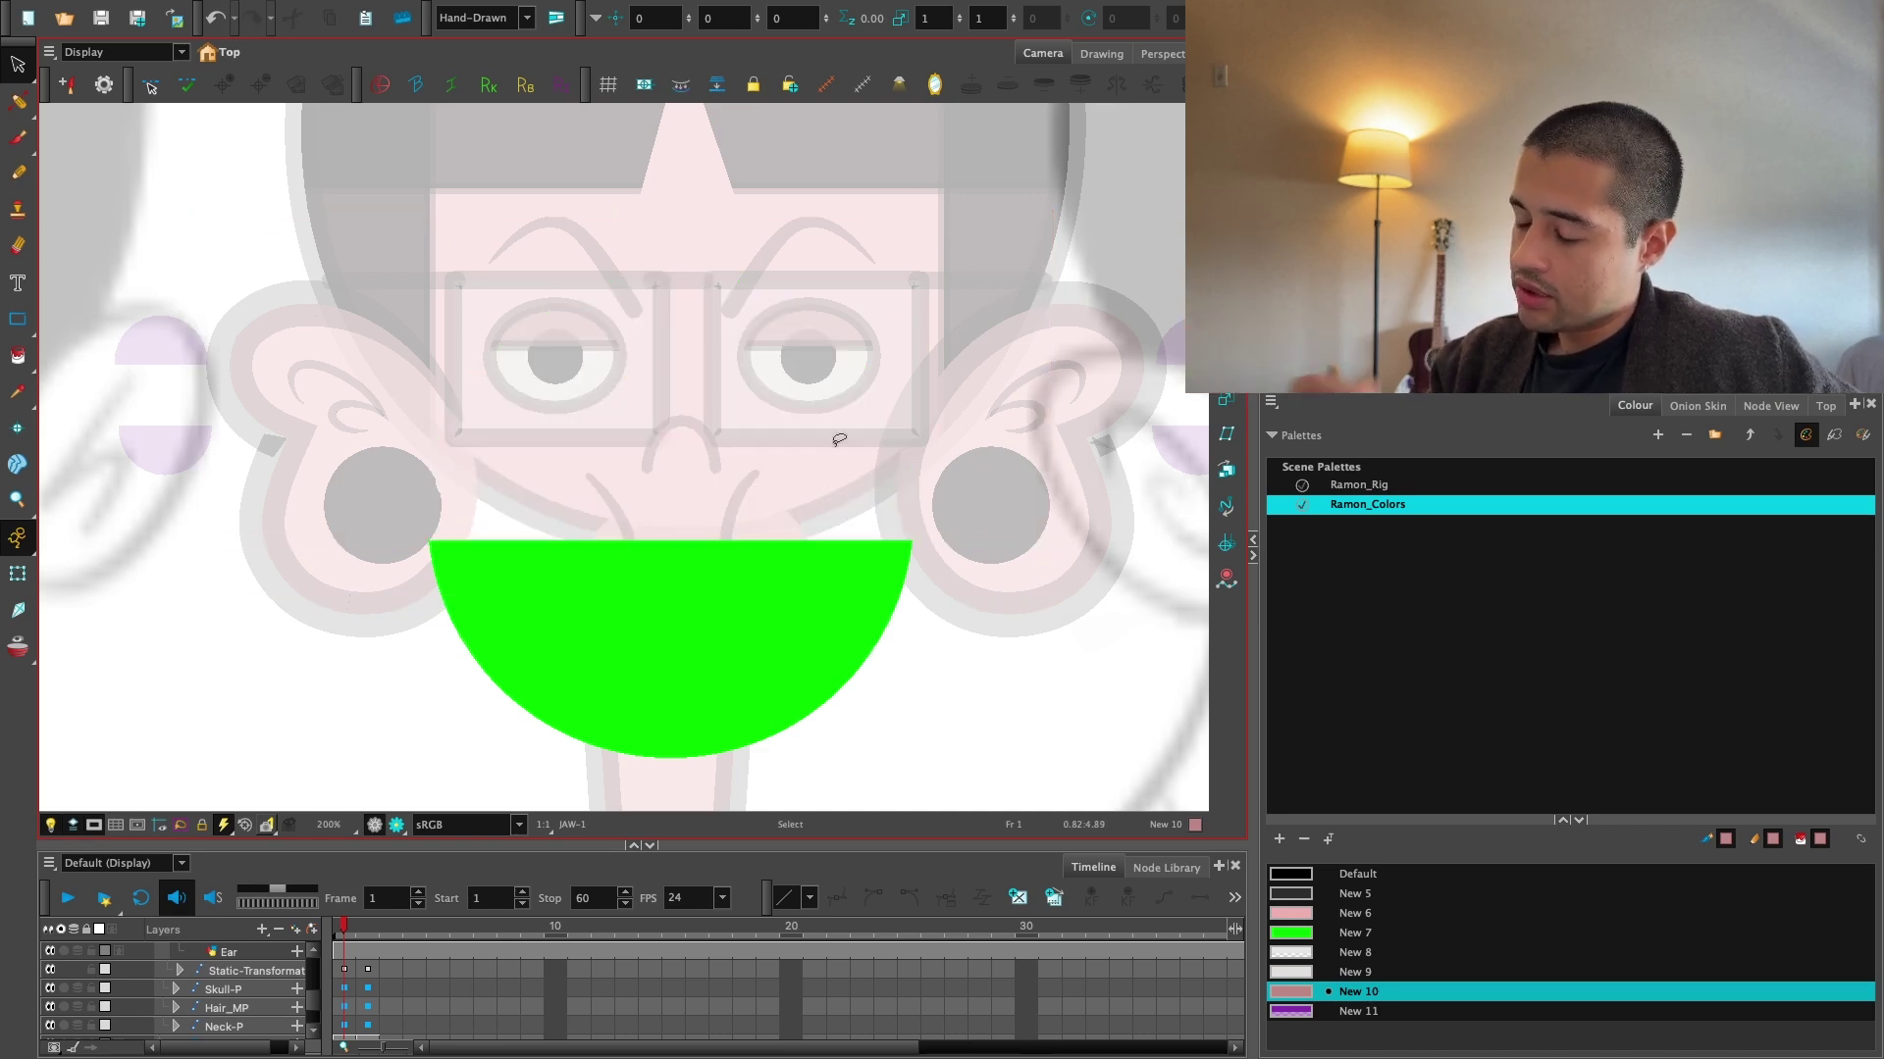
key(shift+t)
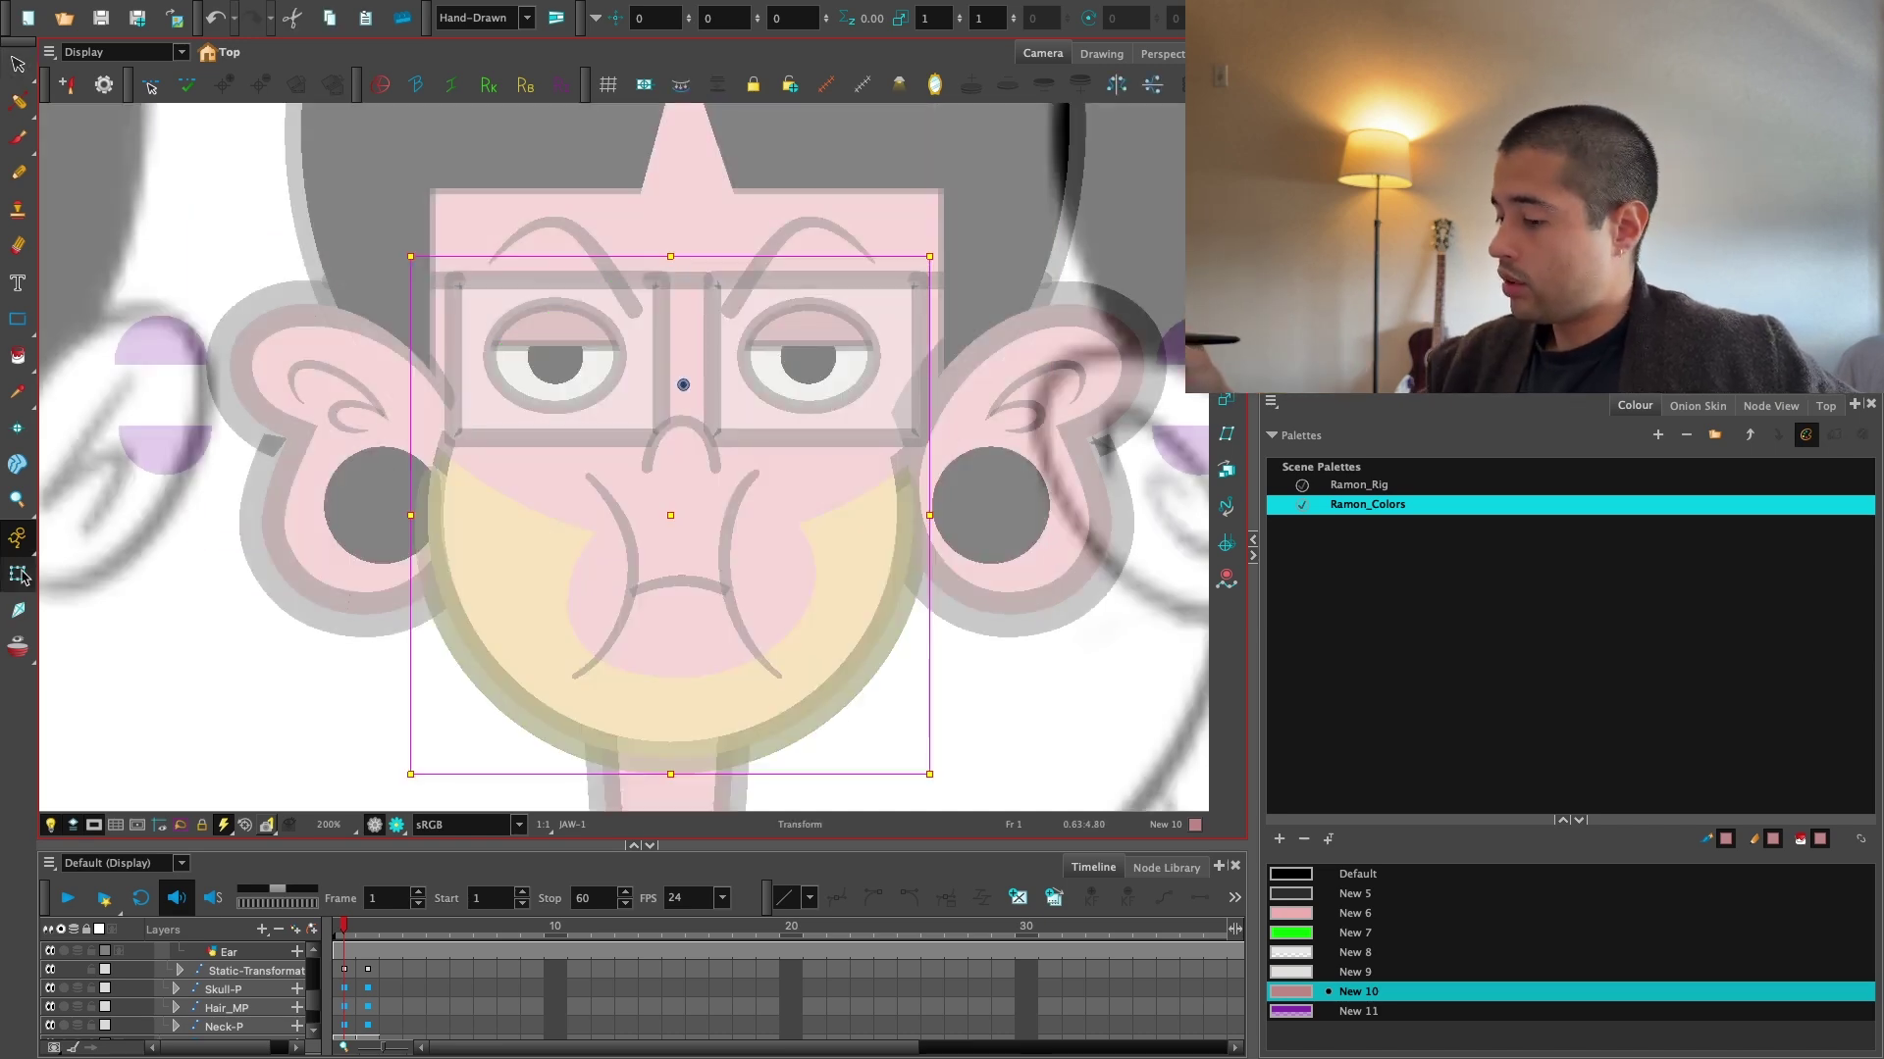
Add an Underlay-Layer node beside the JAW drawing node and rename it UL.
click(1771, 406)
click(1614, 760)
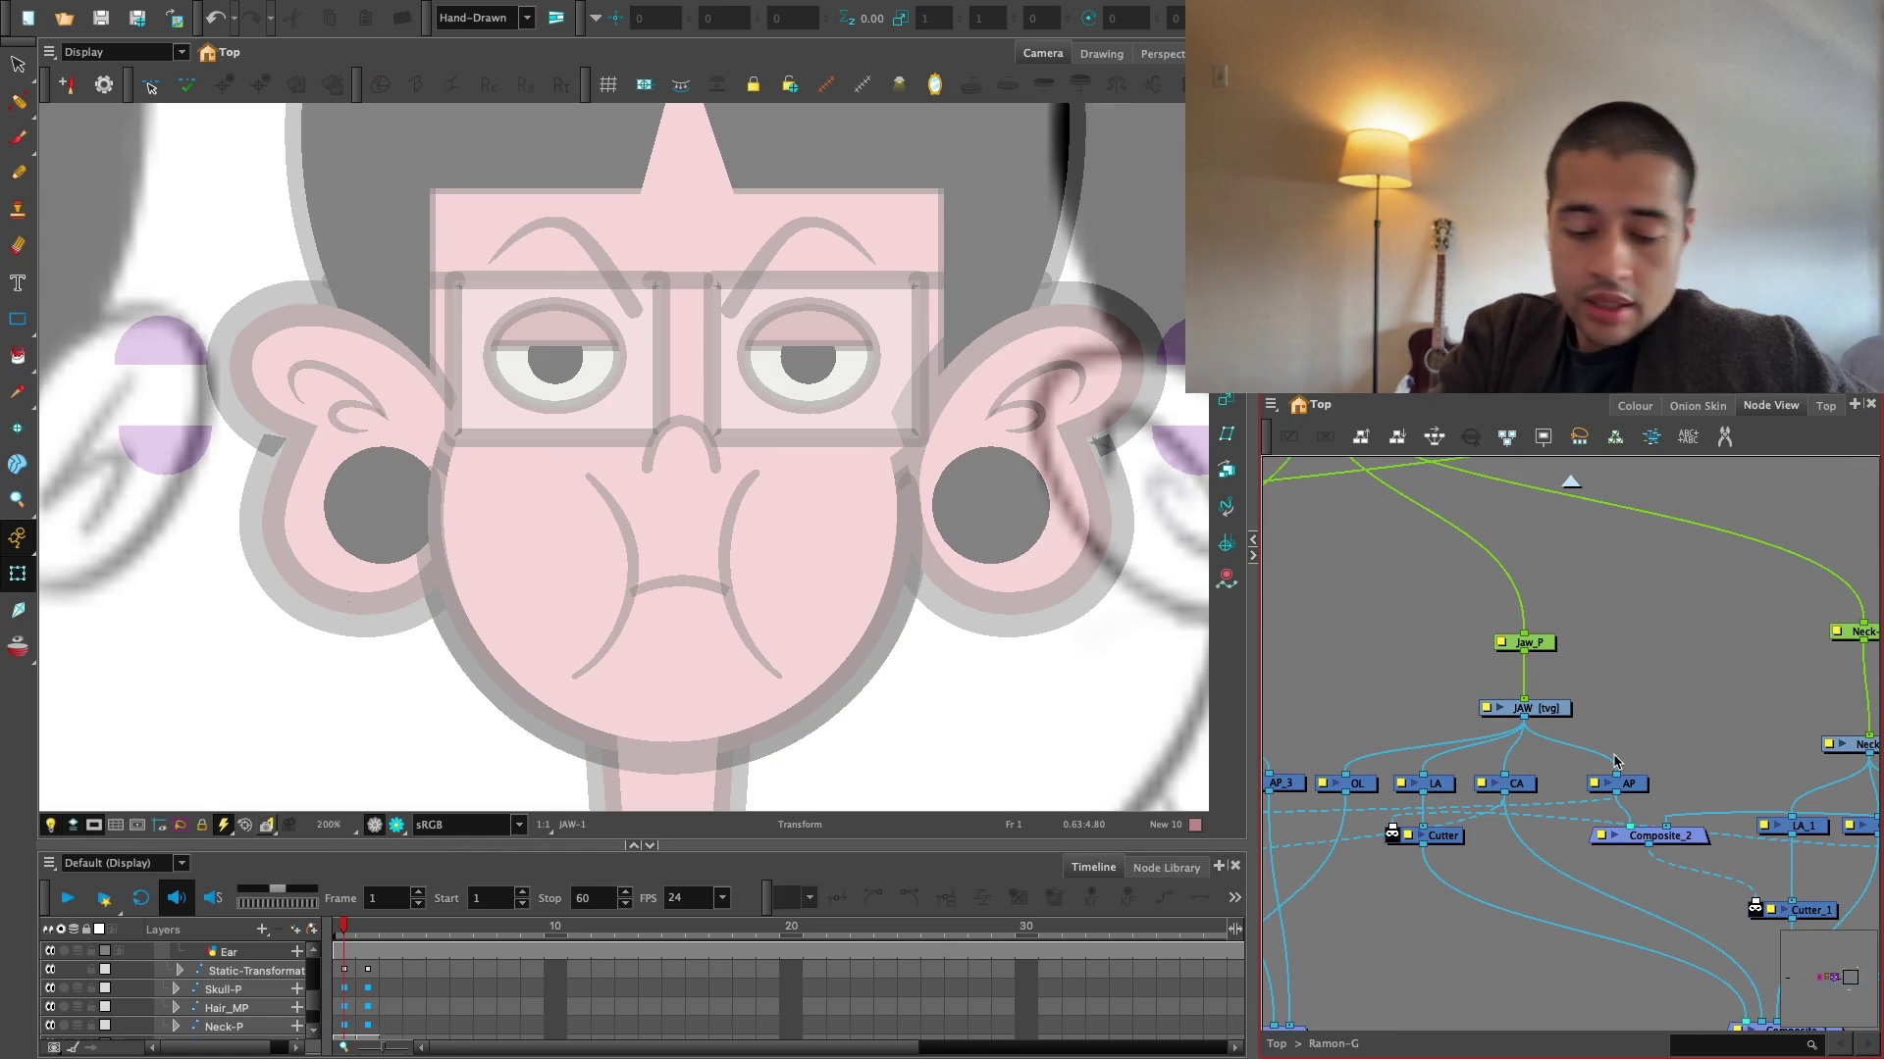
key(Tab)
text(unverl)
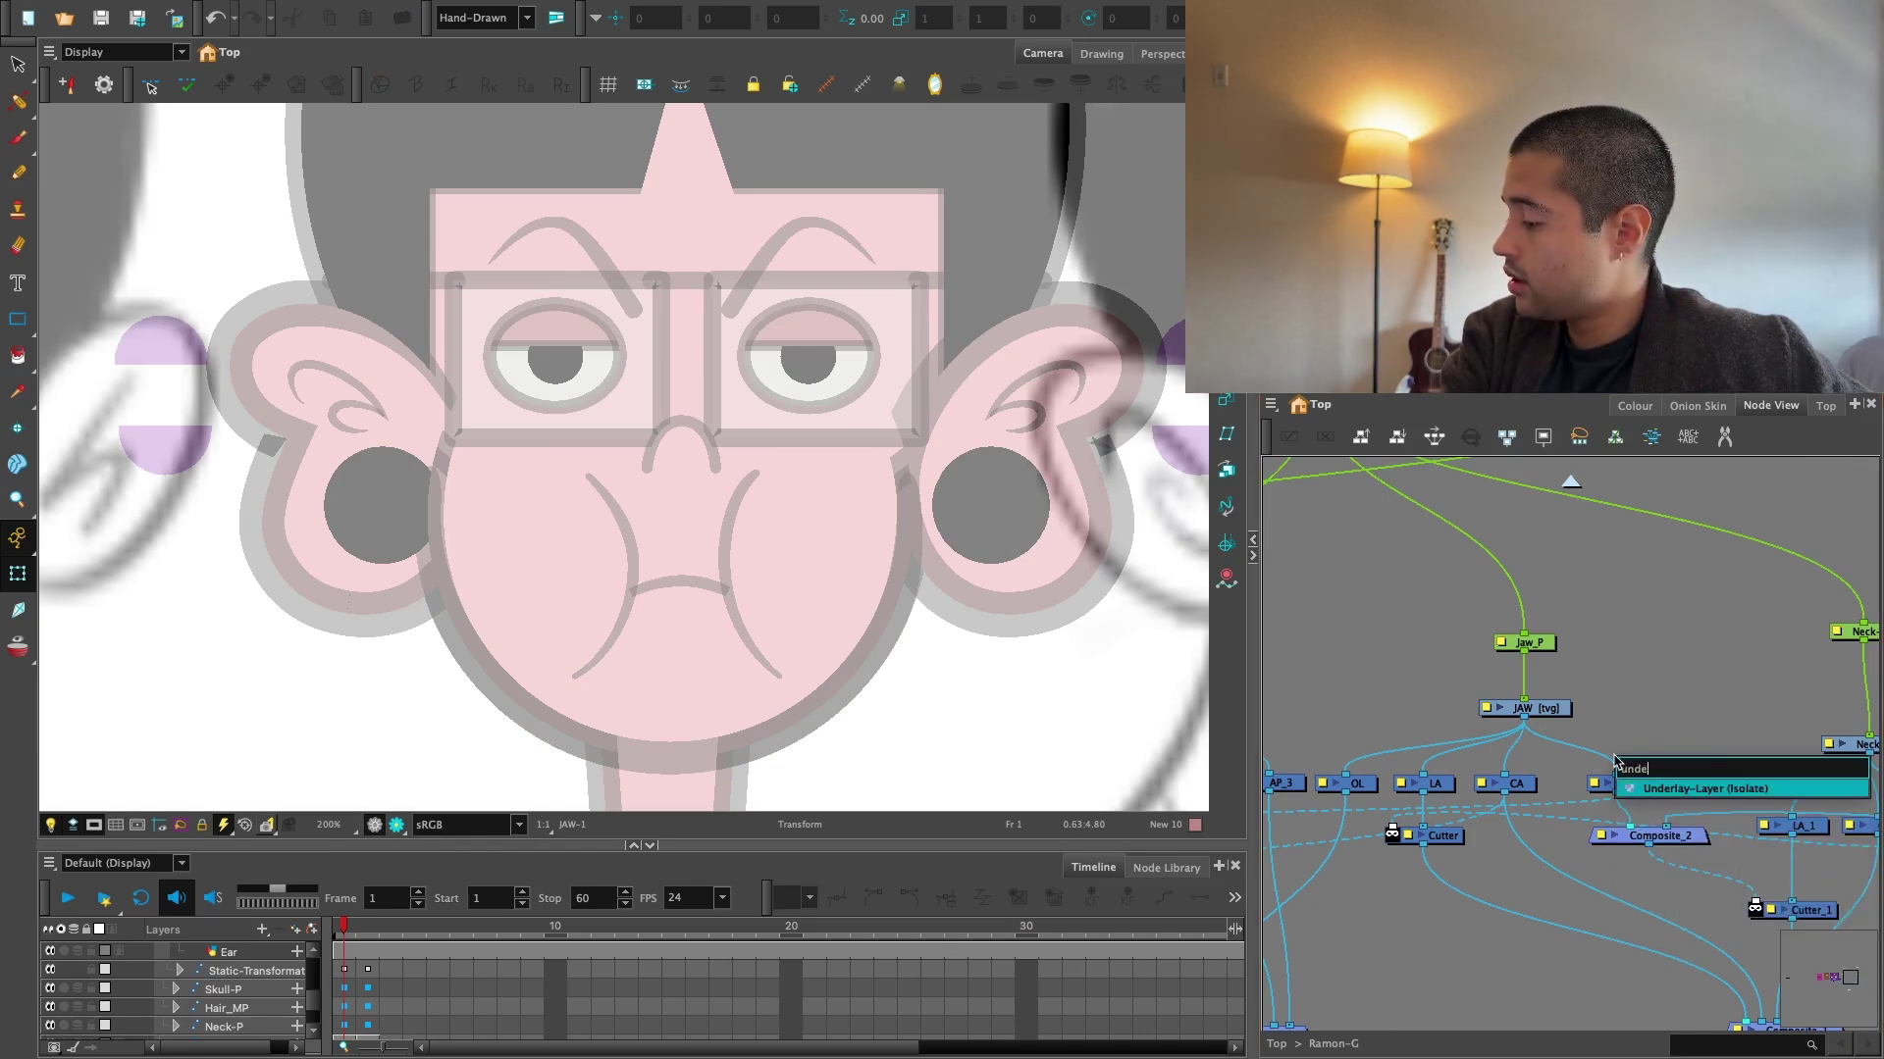
key(Return)
double_click(1717, 747)
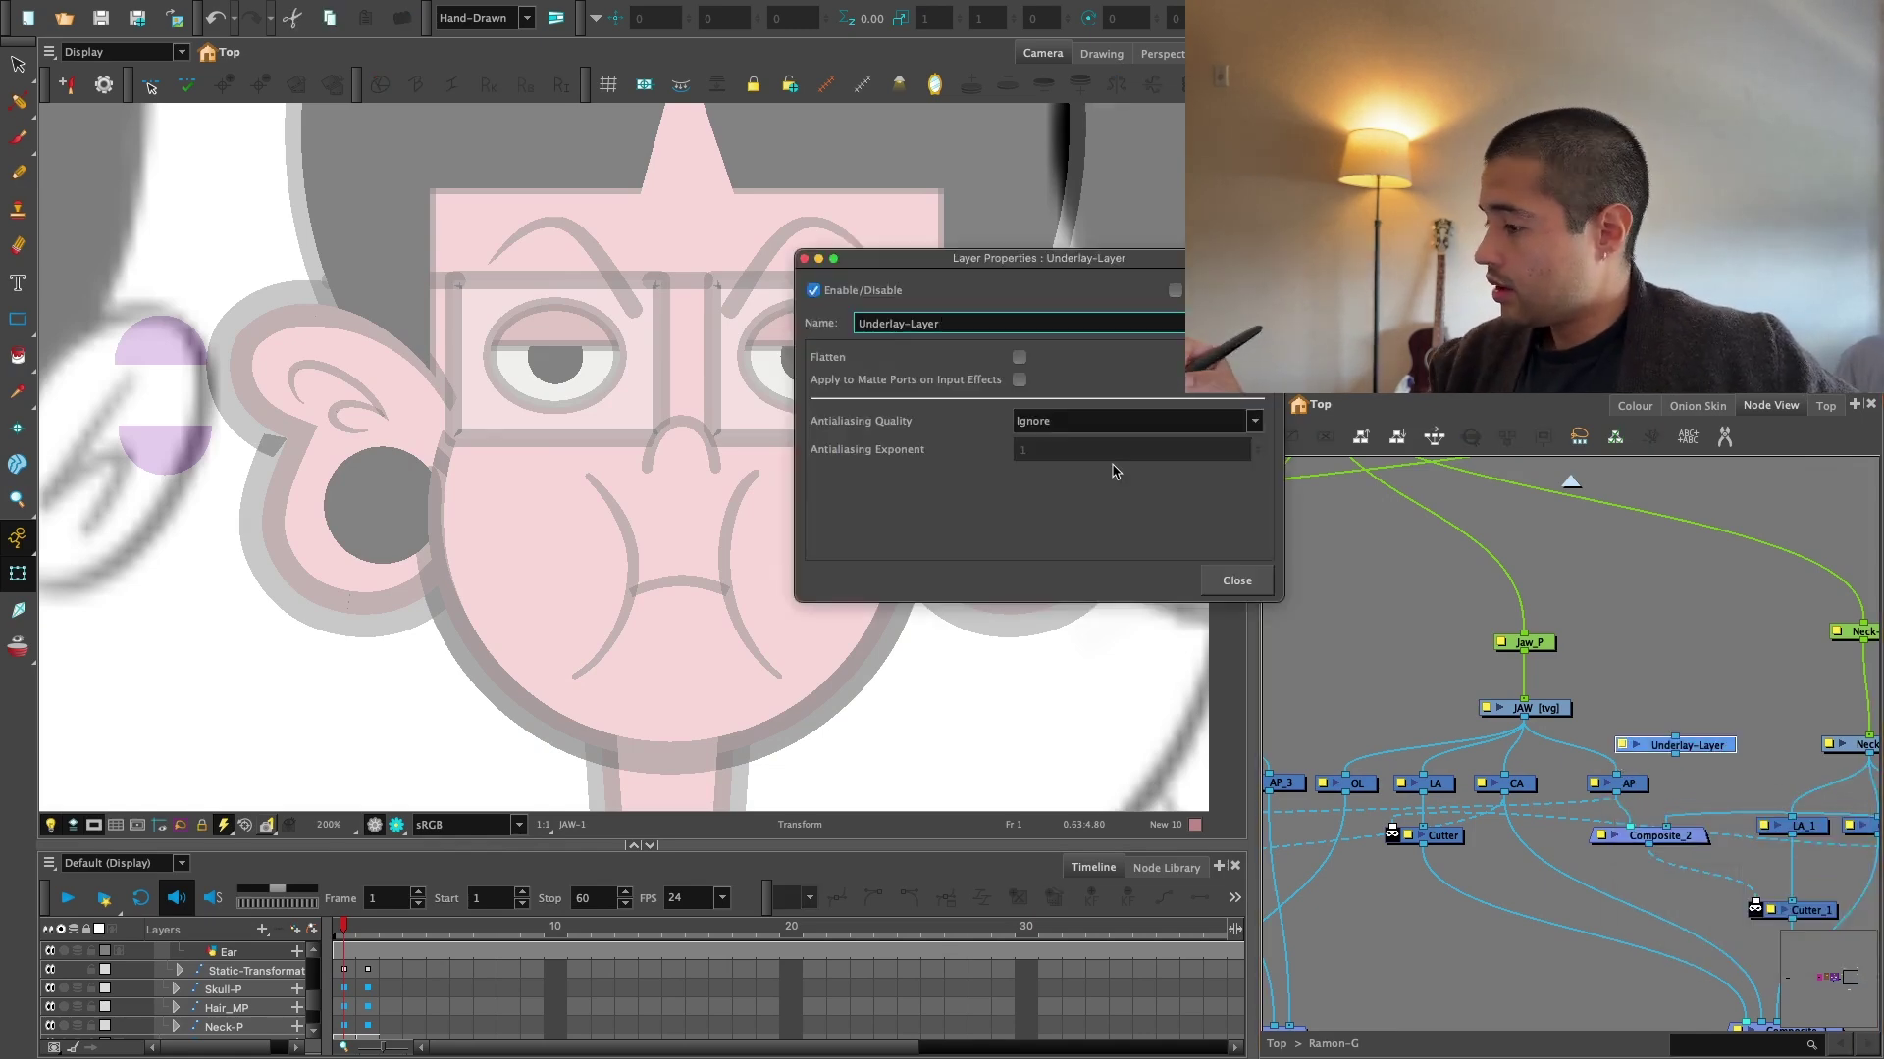
key(Return)
Connect the JAW drawing to the UL node, feed UL into the matte of the ear's Cutter_5, and preview the render.
click(1686, 685)
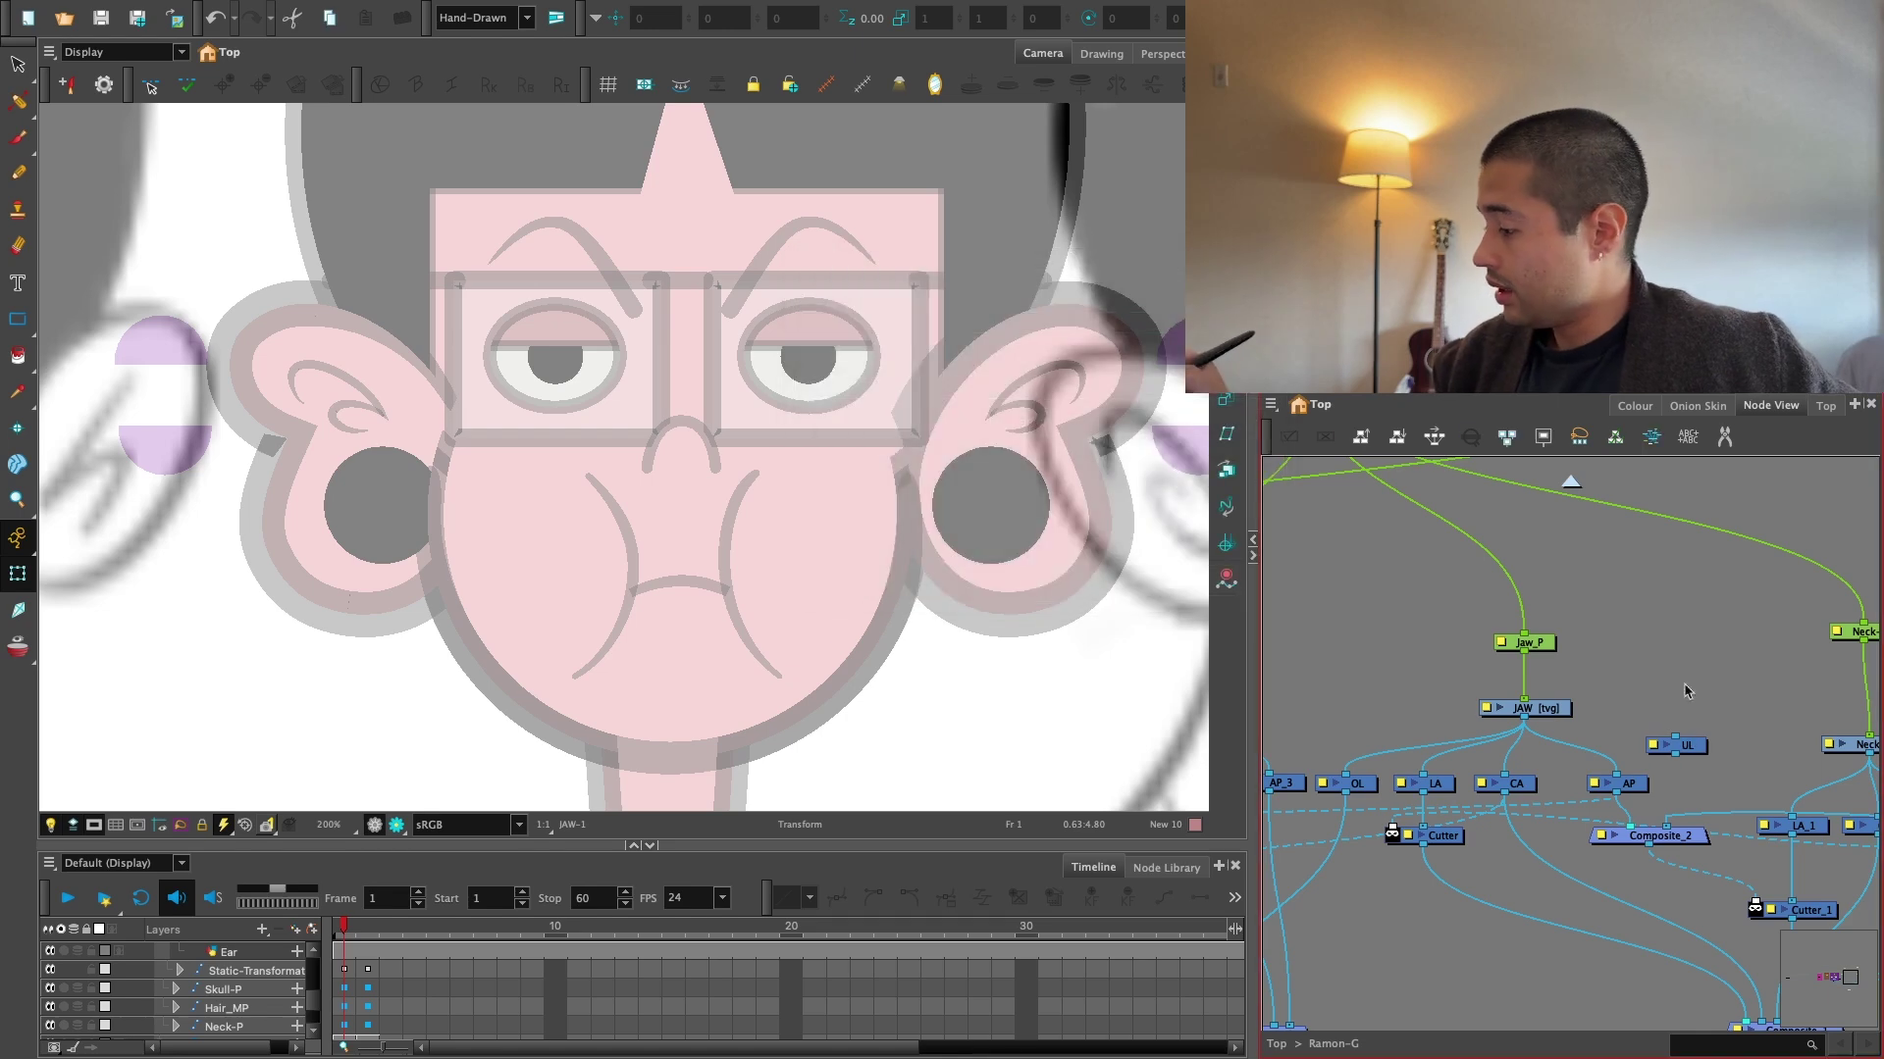
drag(1686, 746, 1523, 718)
scroll(1564, 673, down, 2)
drag(1768, 715, 1622, 843)
key(1)
key(2)
key(2)
key(2)
click(769, 663)
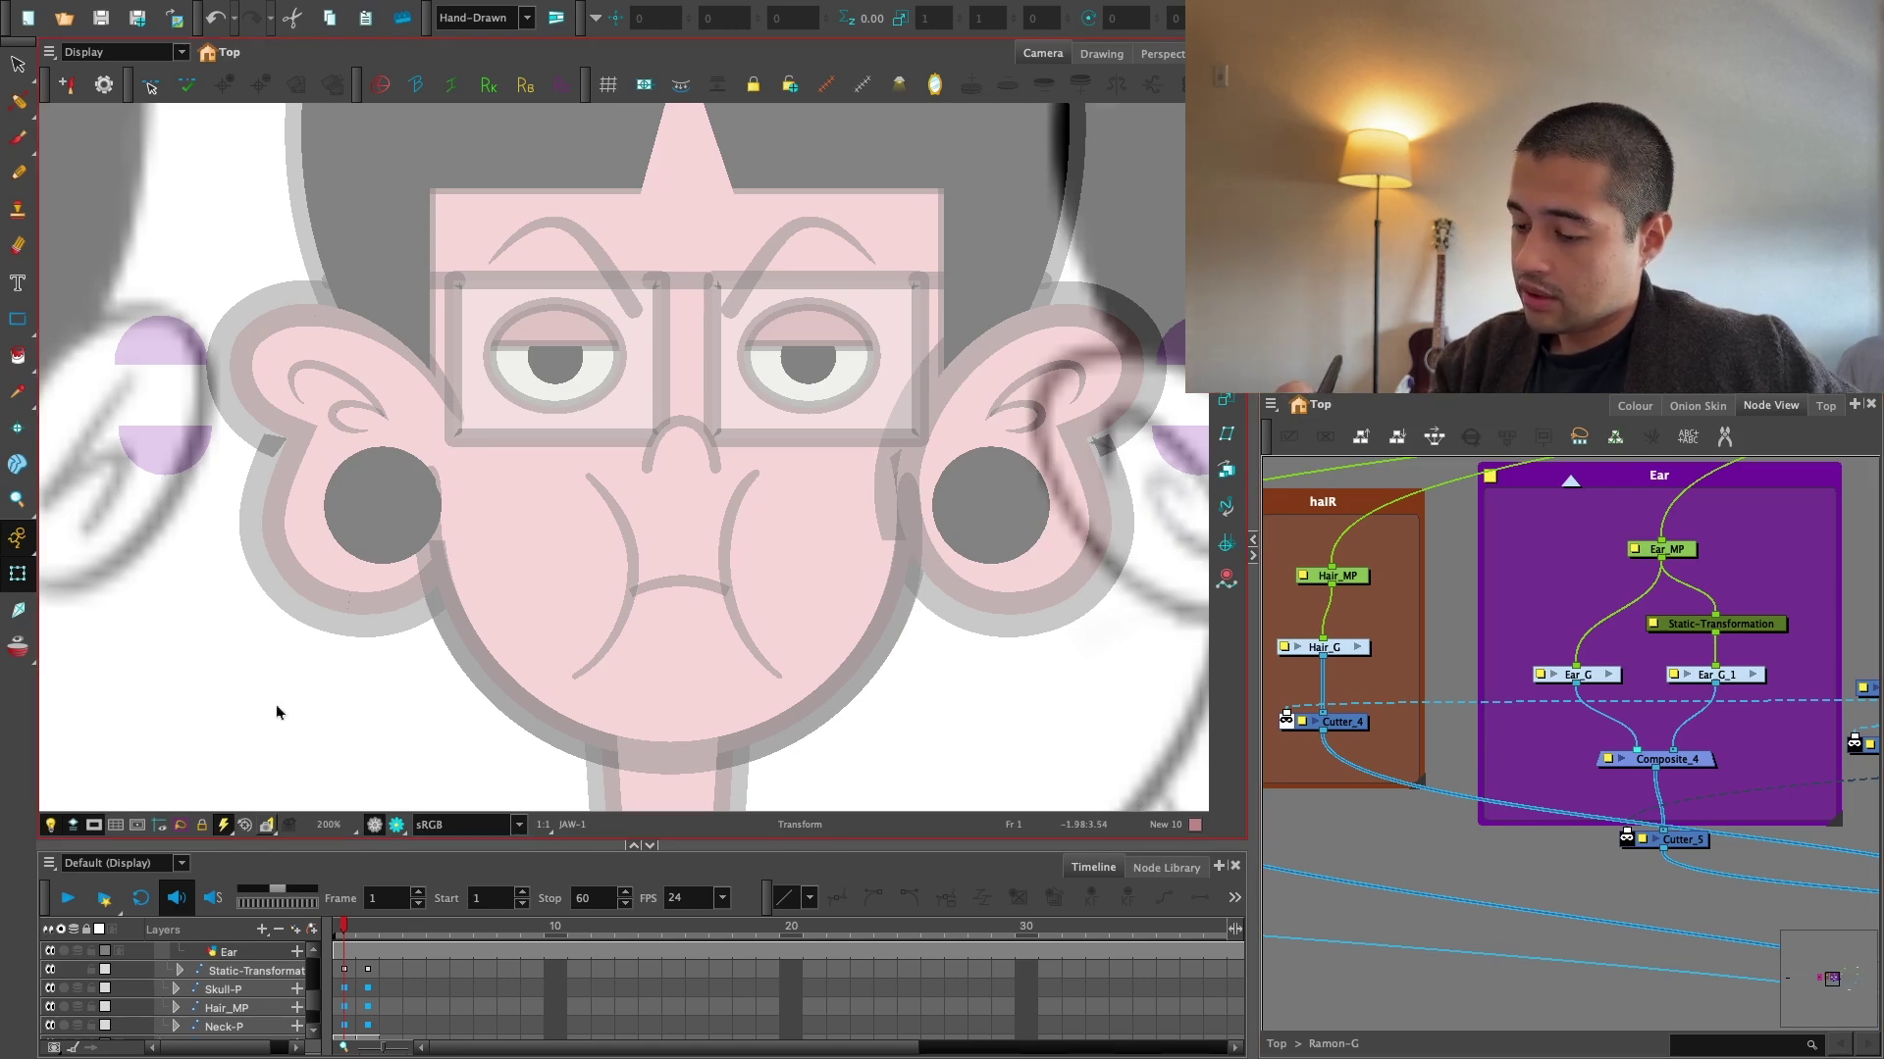
click(396, 825)
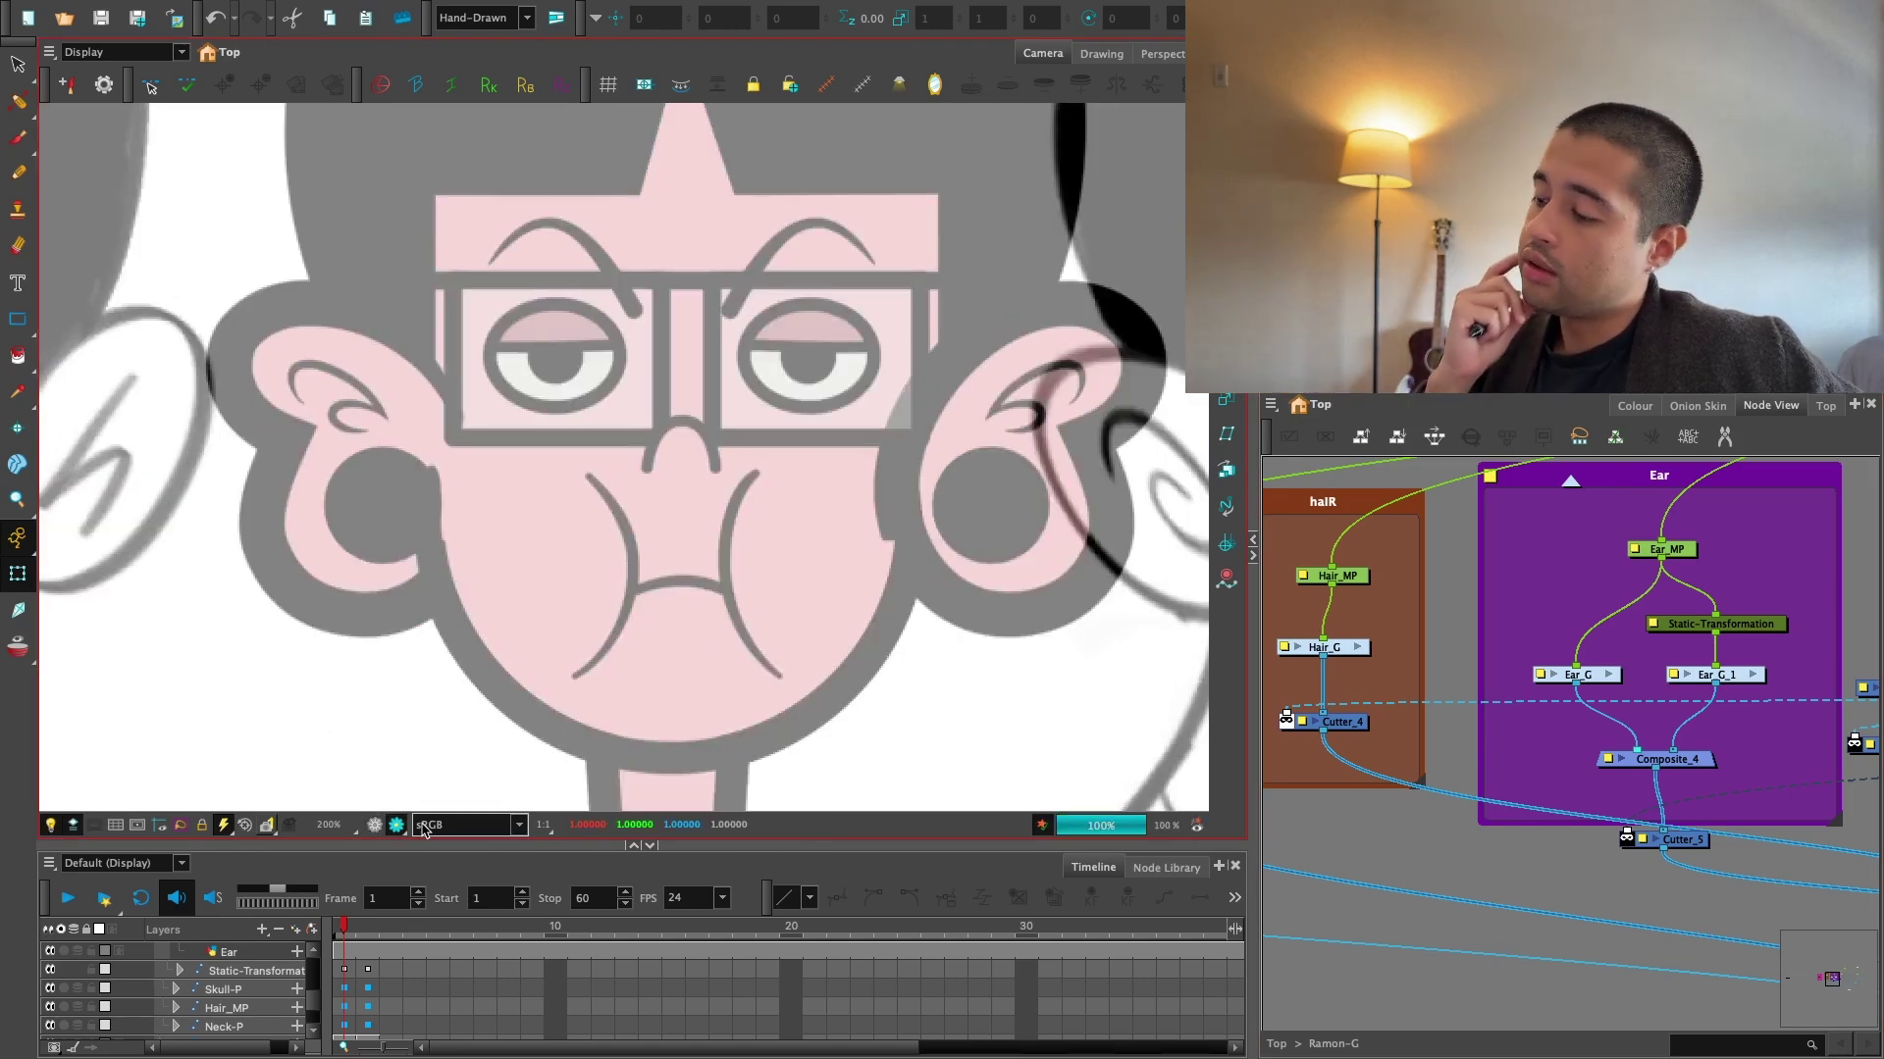
Select the green half circle in the JAW drawing and compare its edges with the rendered overlap between jaw and ears.
drag(1667, 765, 1328, 774)
drag(1627, 829, 1270, 913)
drag(1658, 721, 1596, 756)
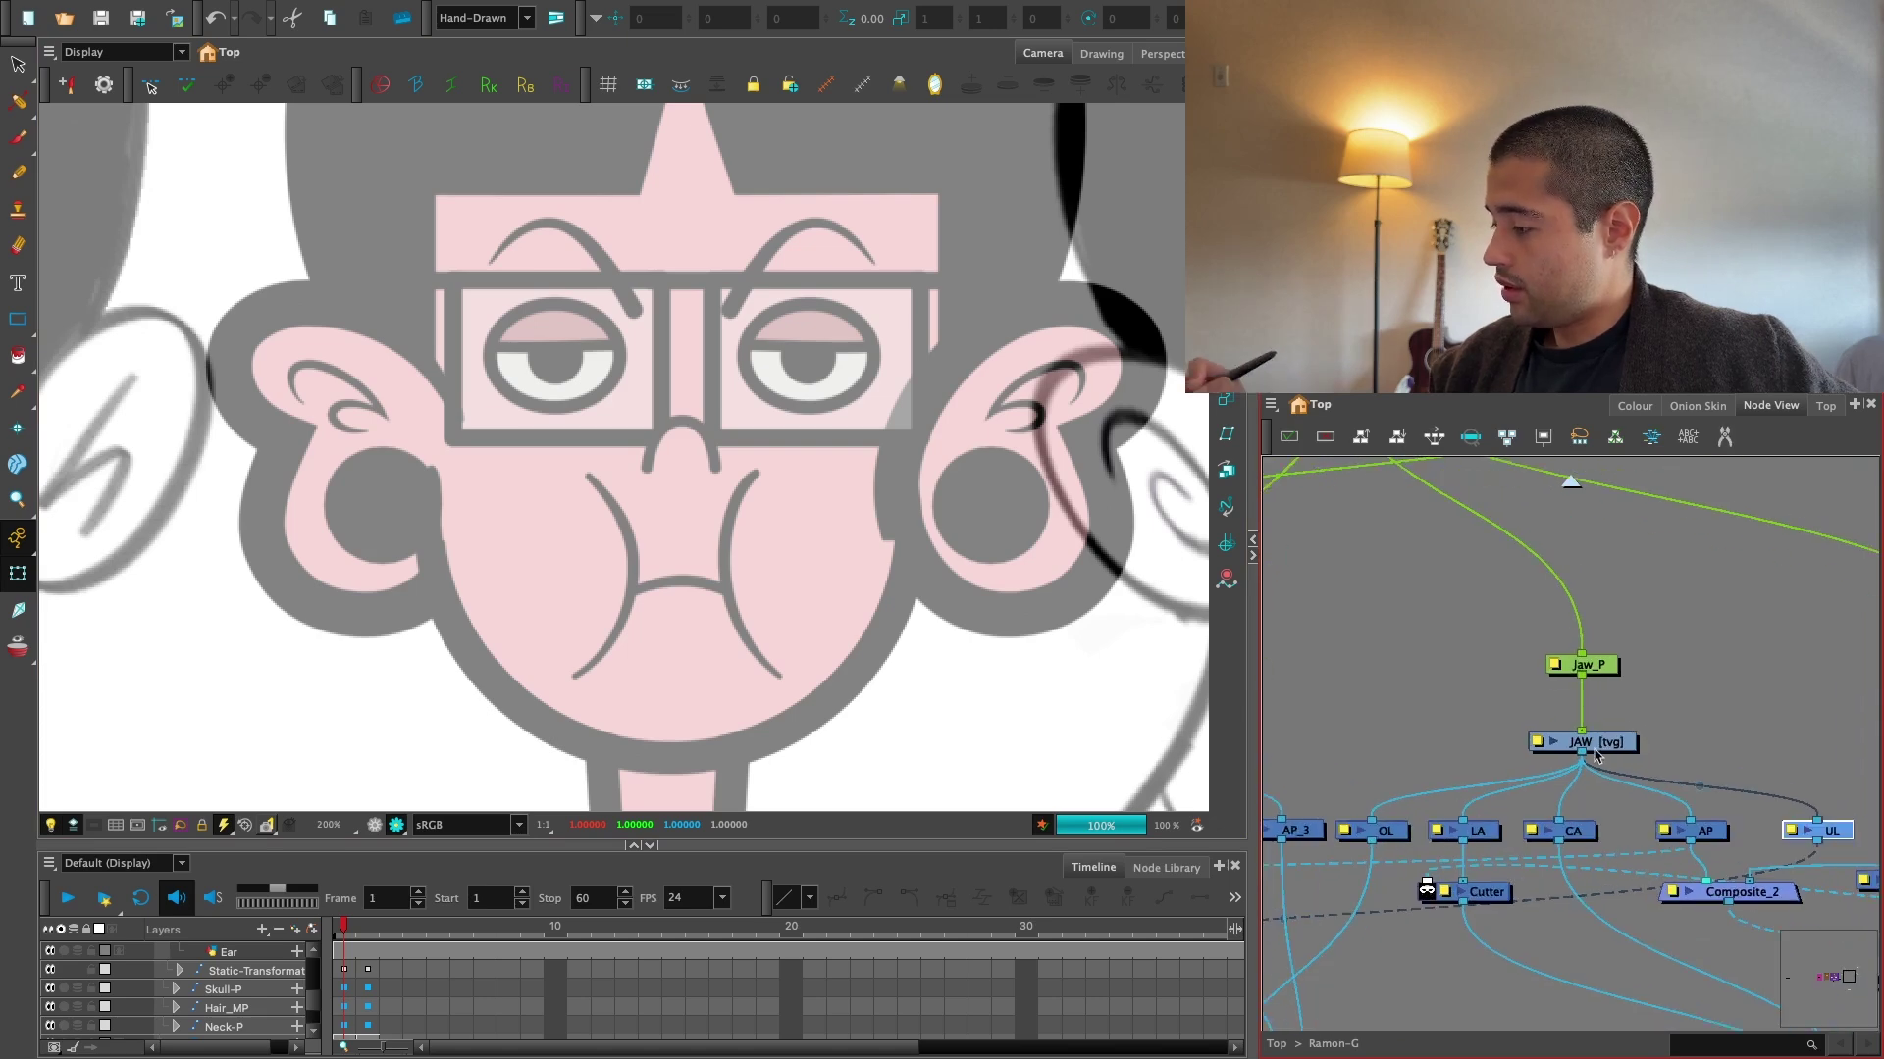
click(1623, 745)
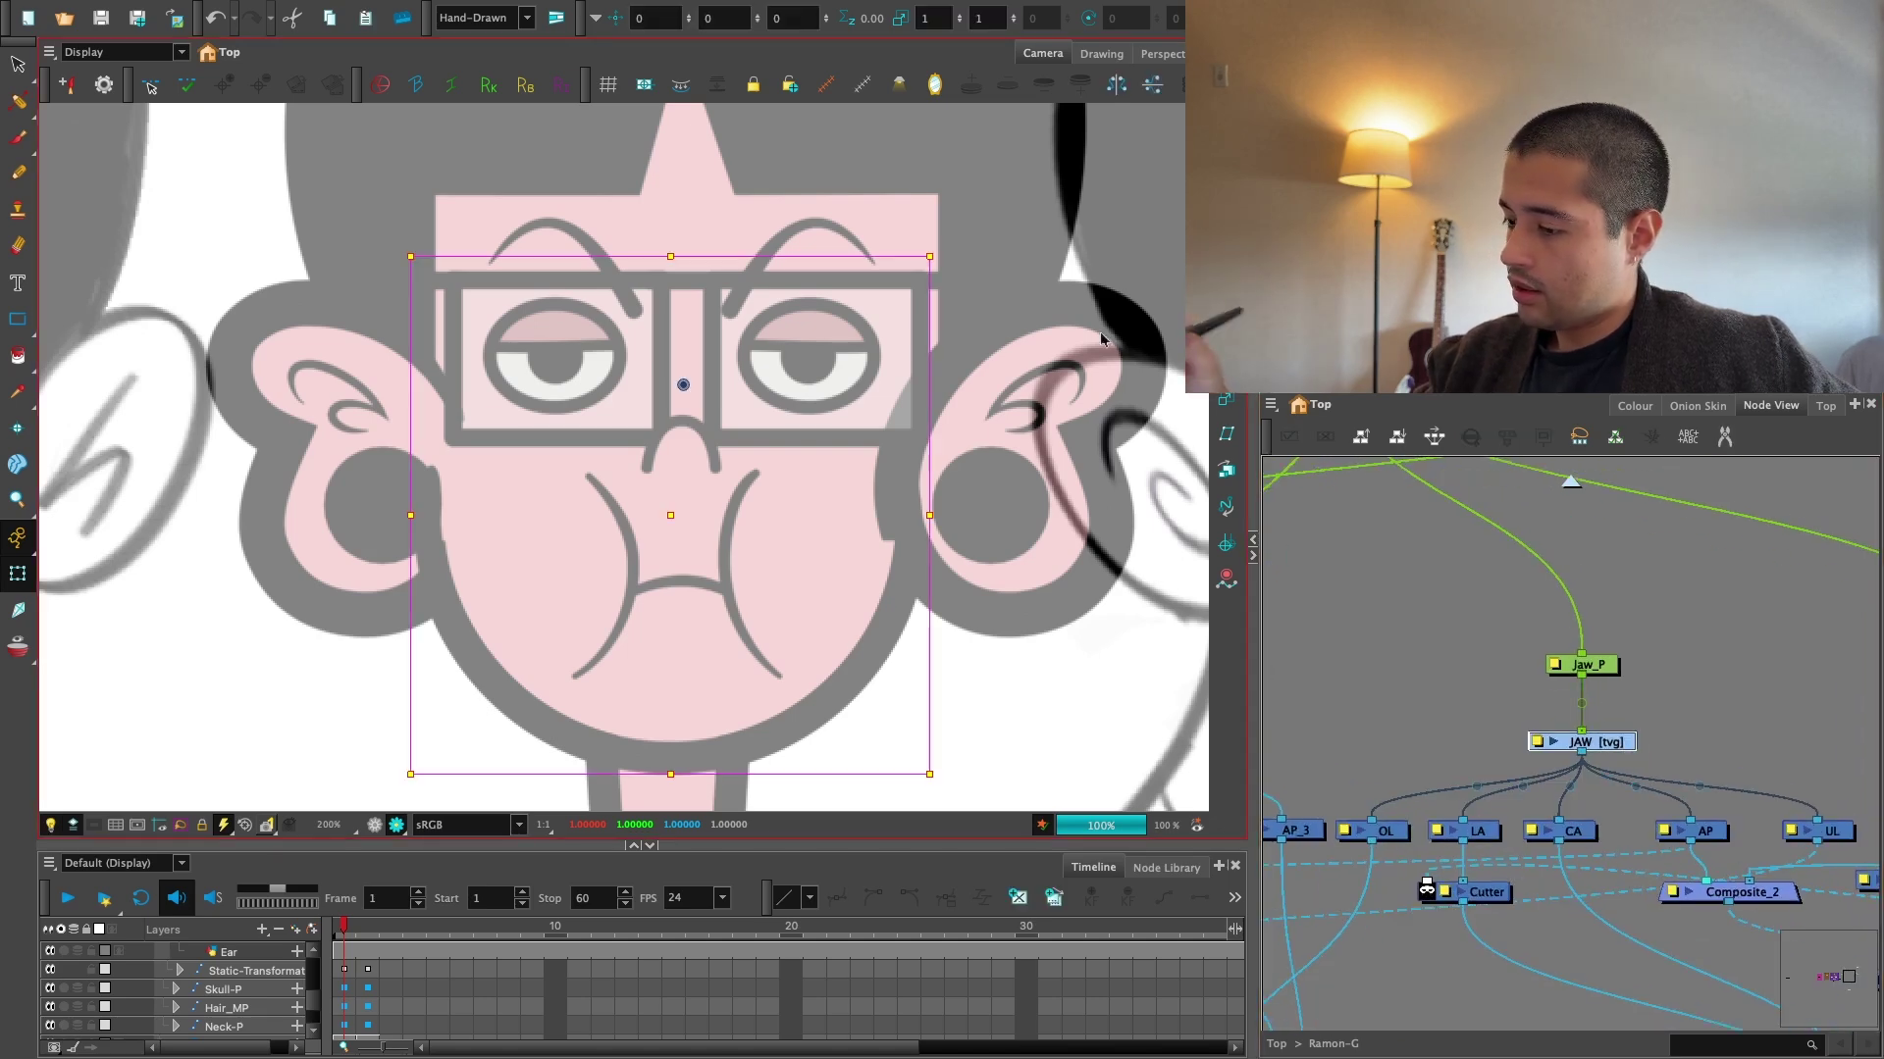
click(379, 821)
key(alt+s)
click(1226, 259)
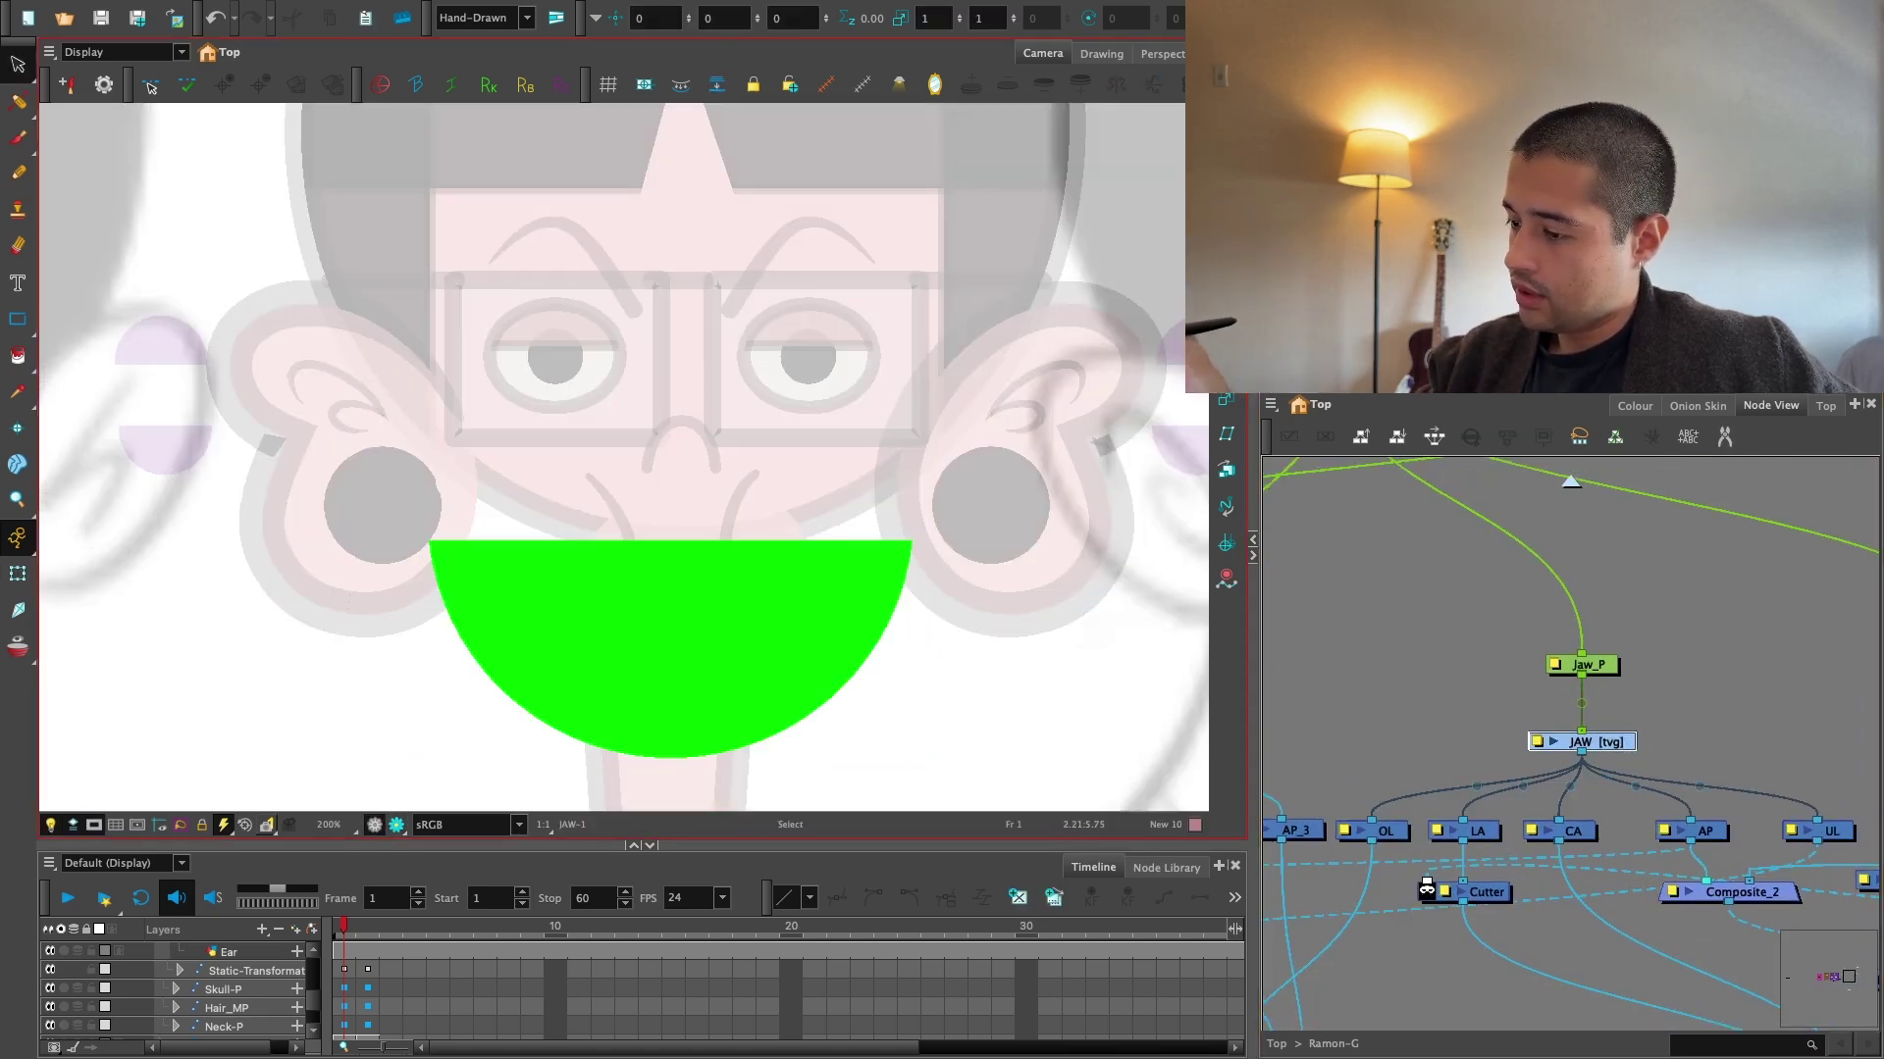
click(885, 568)
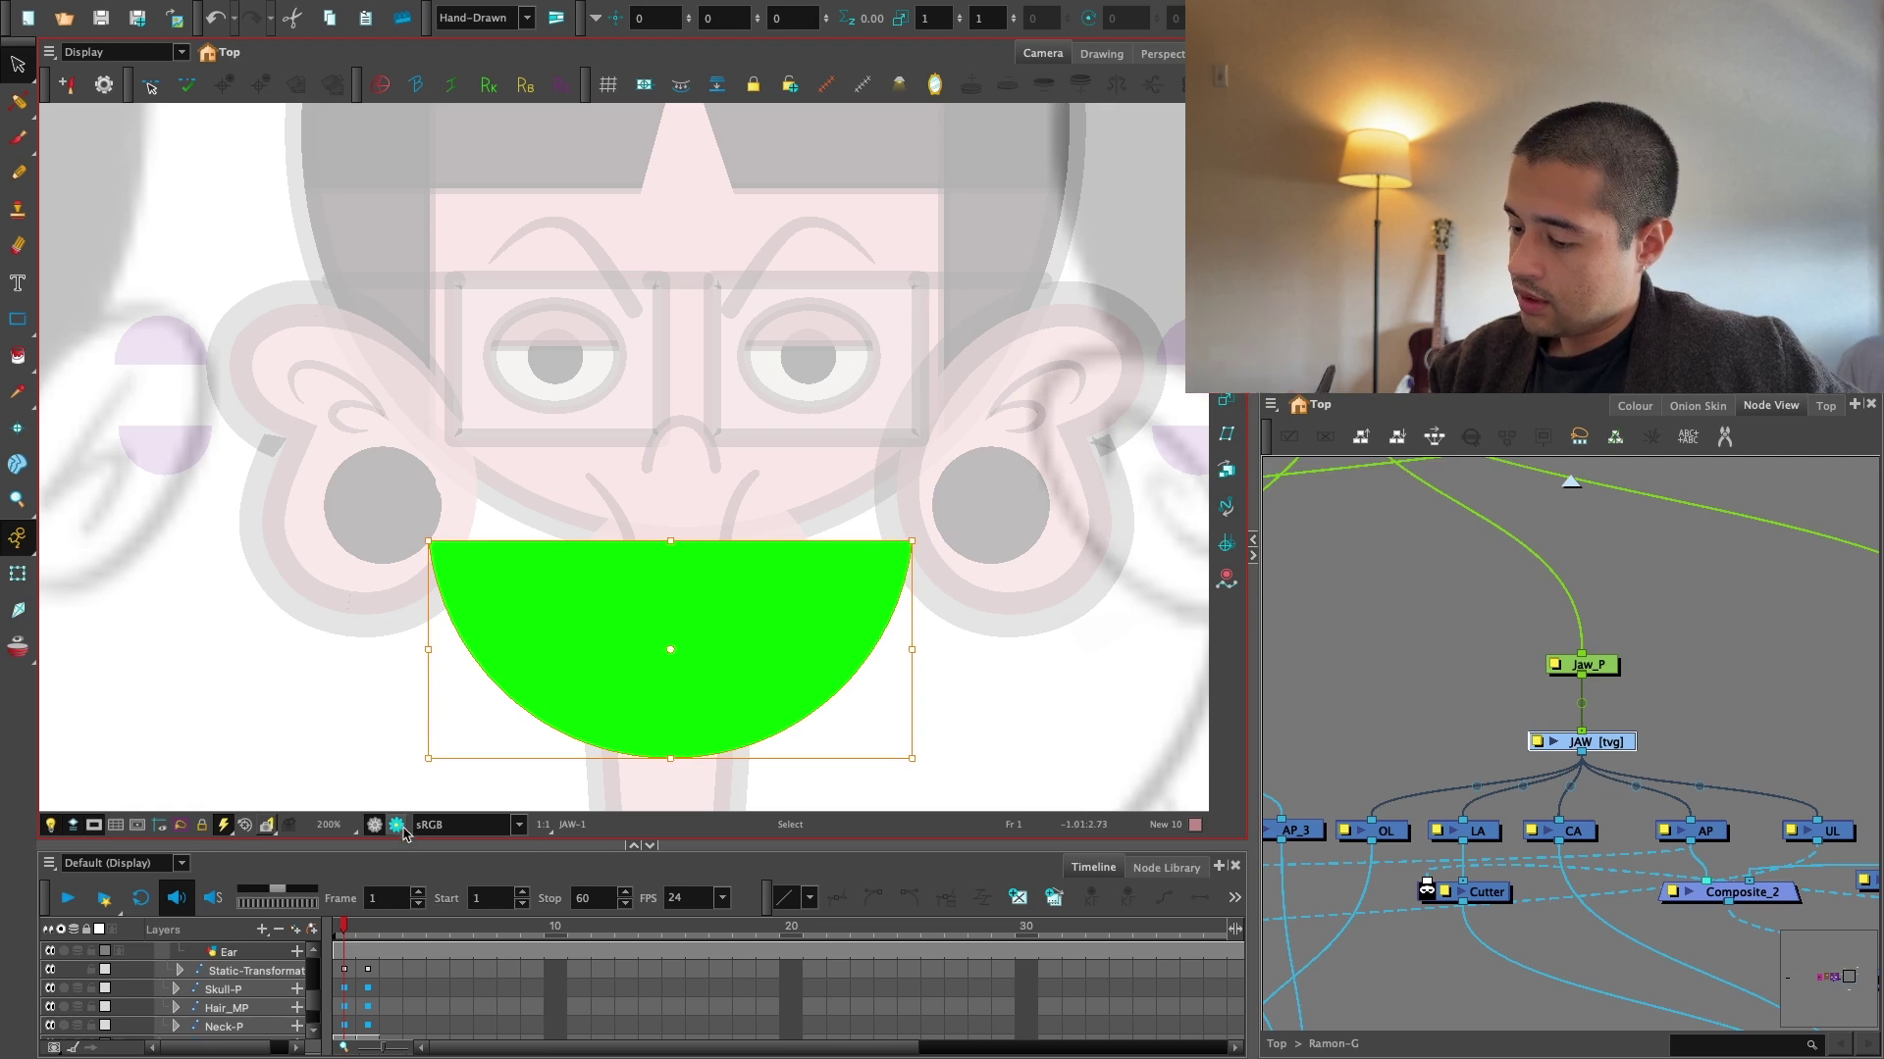
click(396, 824)
scroll(567, 681, up, 2)
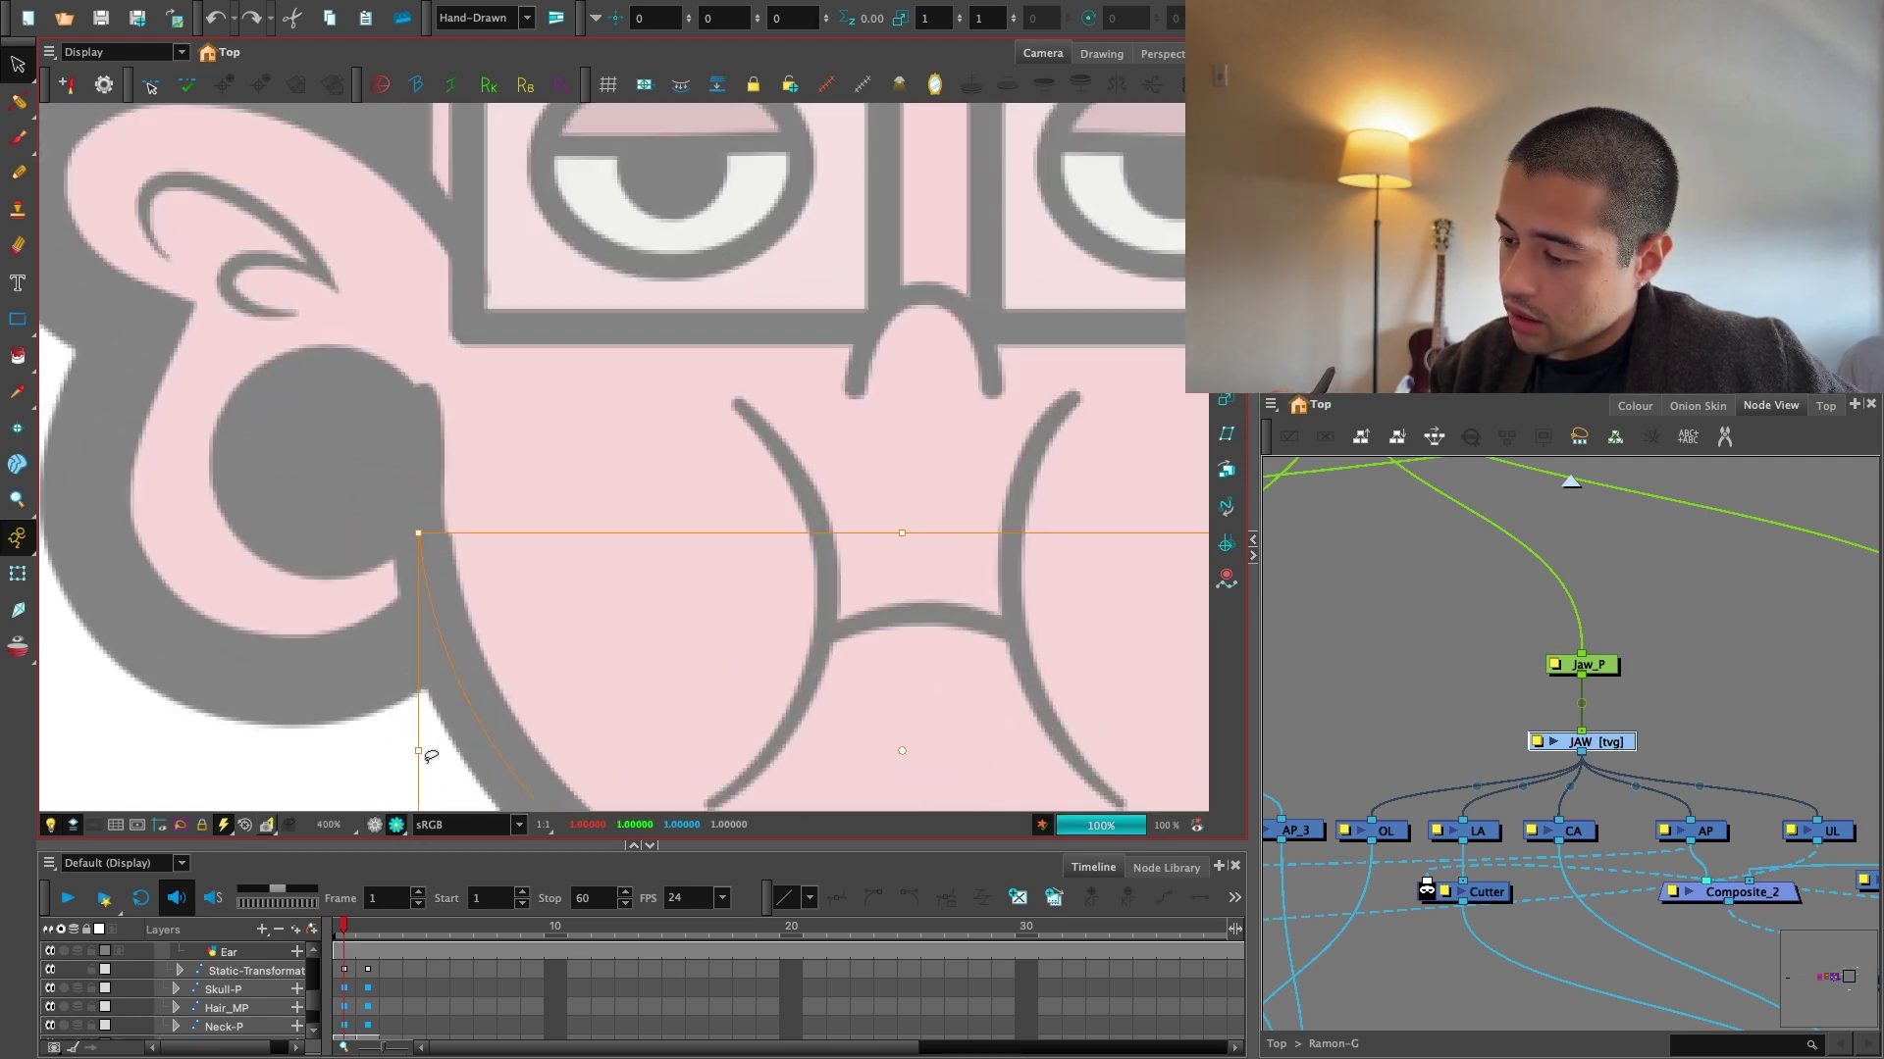
key(1)
key(1)
key(1)
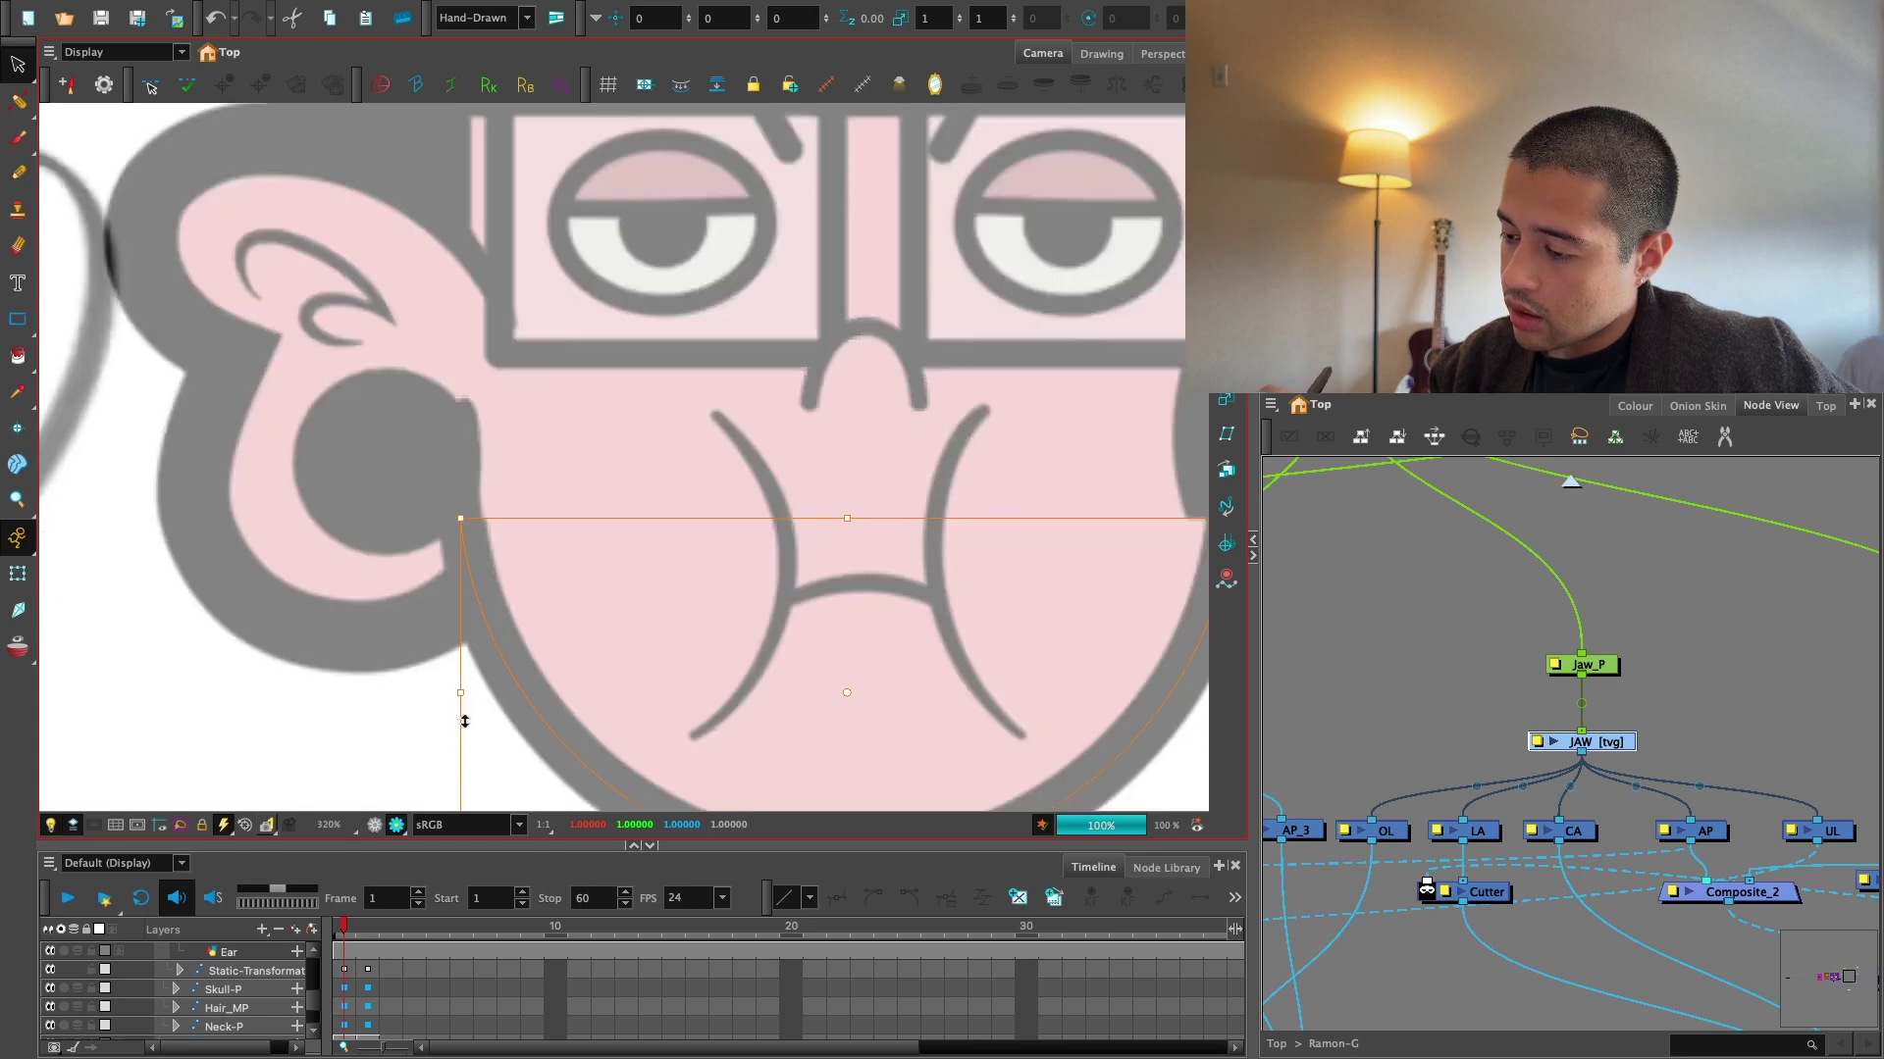
click(375, 825)
key(1)
drag(807, 654, 784, 692)
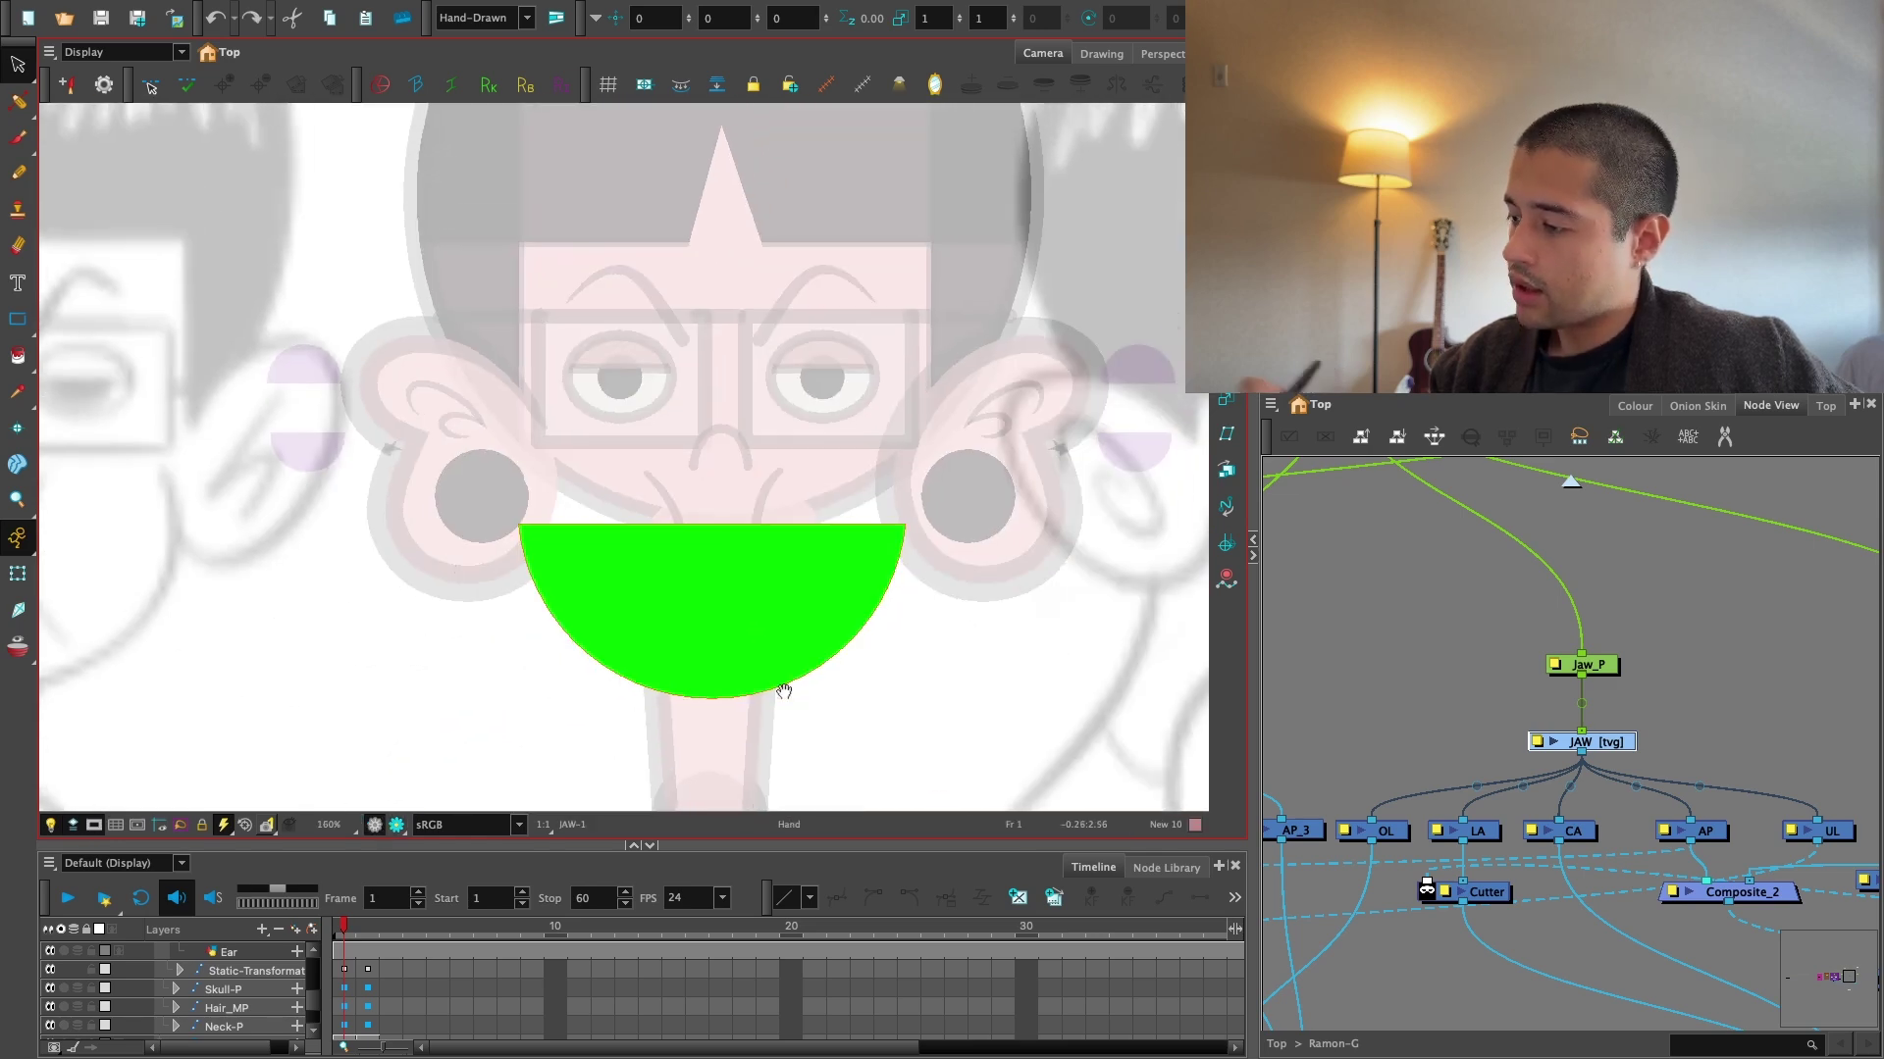
Examine how the jaw's art layers line up along the edge of the face beside the ear.
key(l)
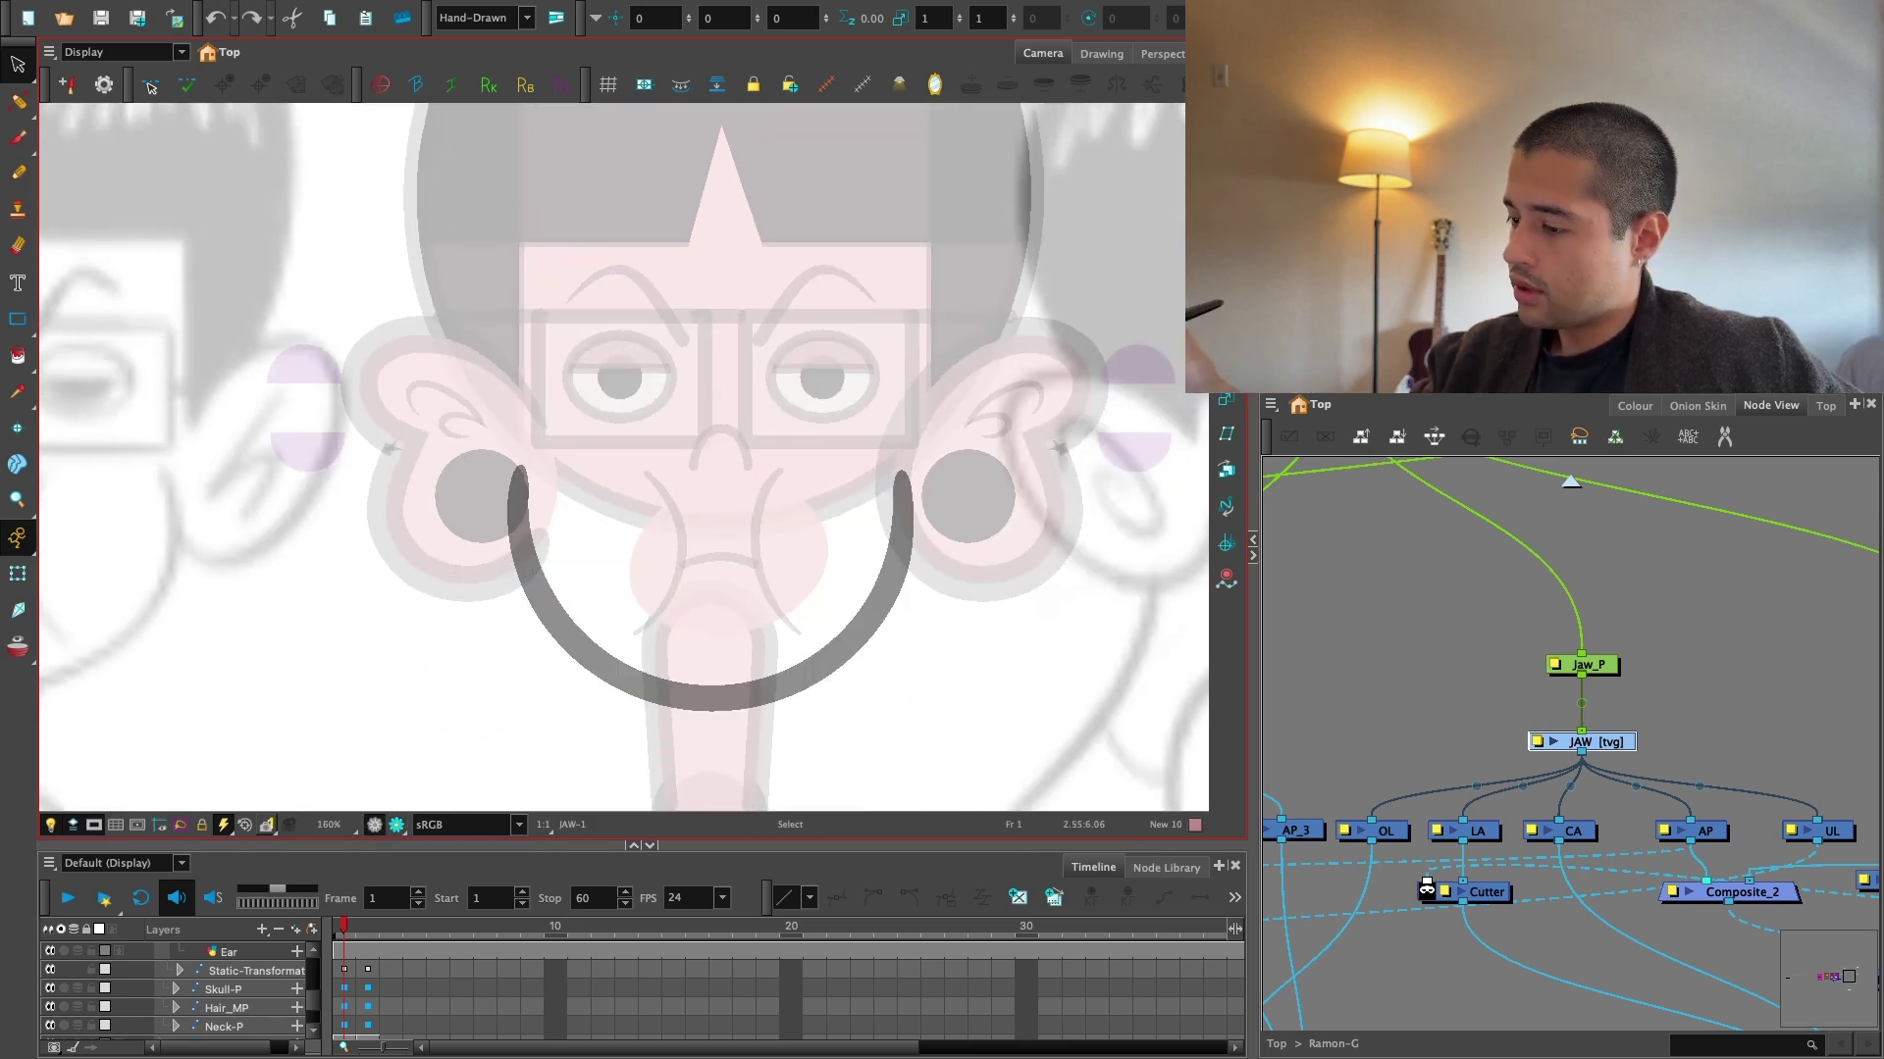
key(2)
key(l)
key(2)
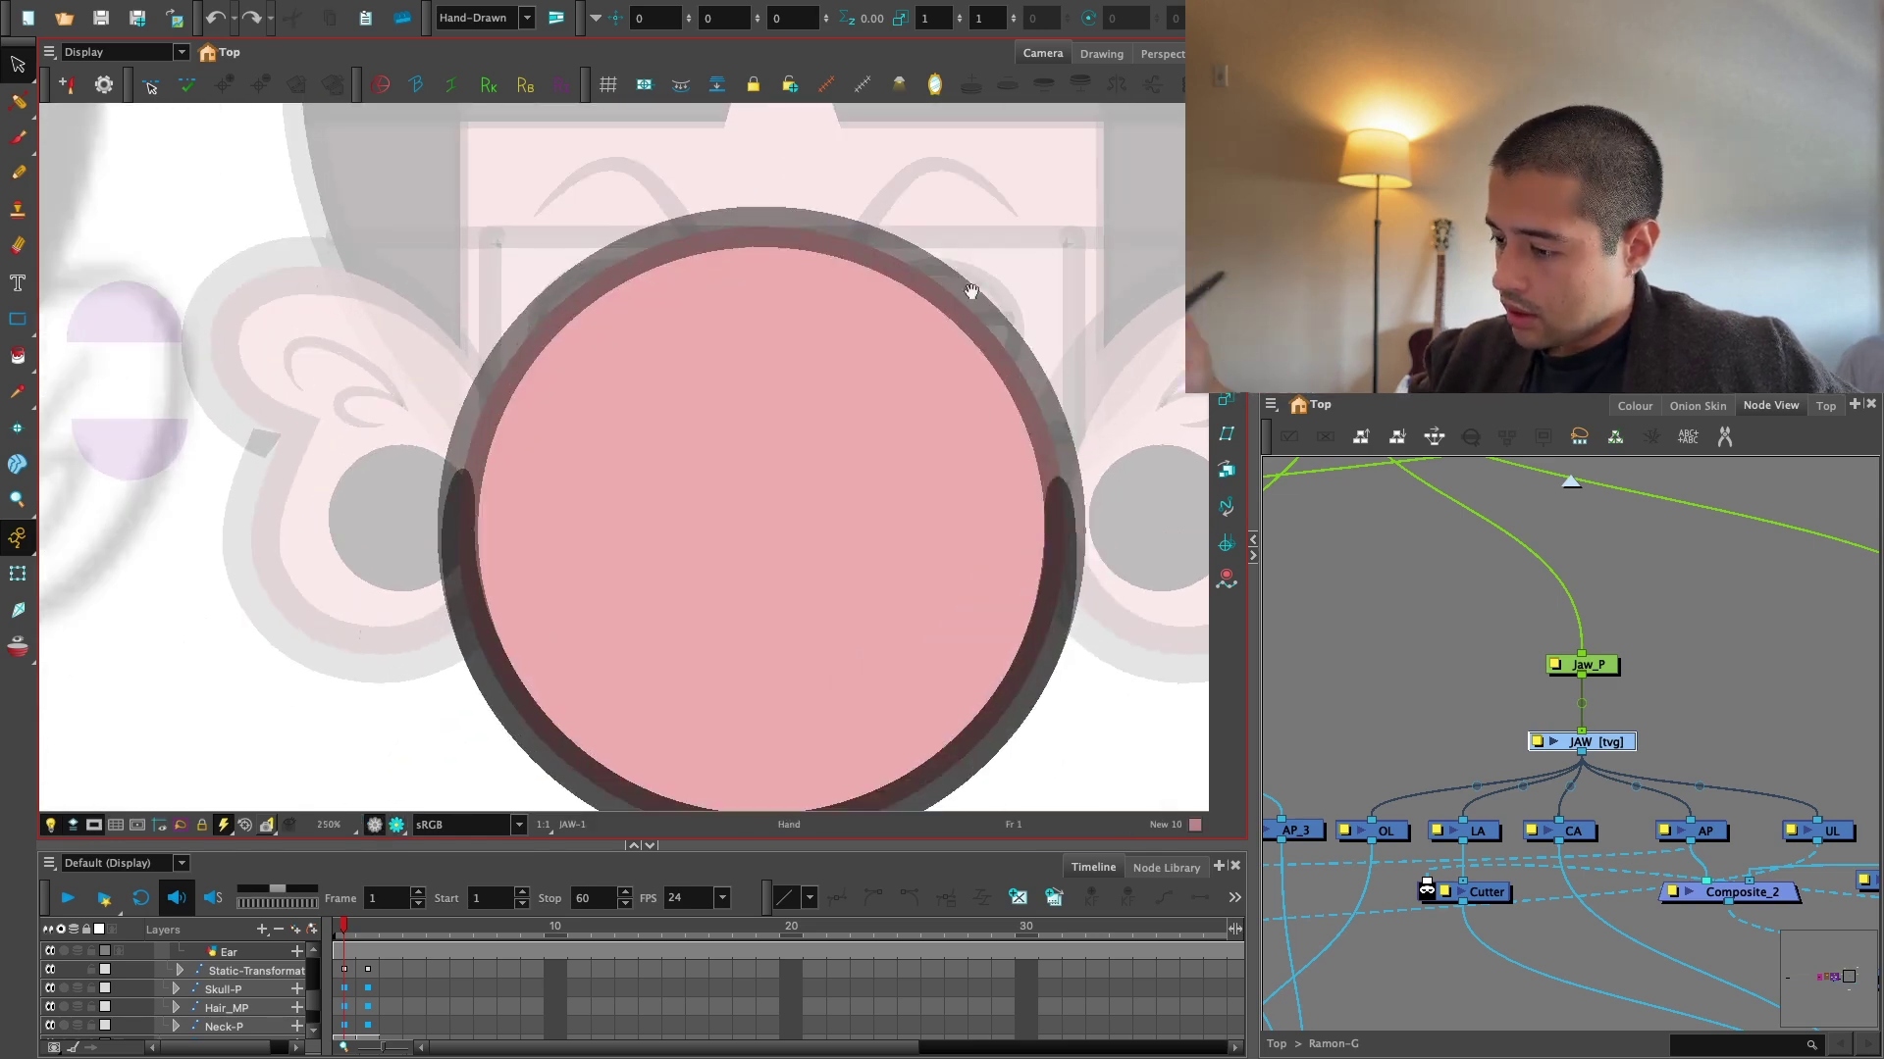
key(2)
key(2)
key(2)
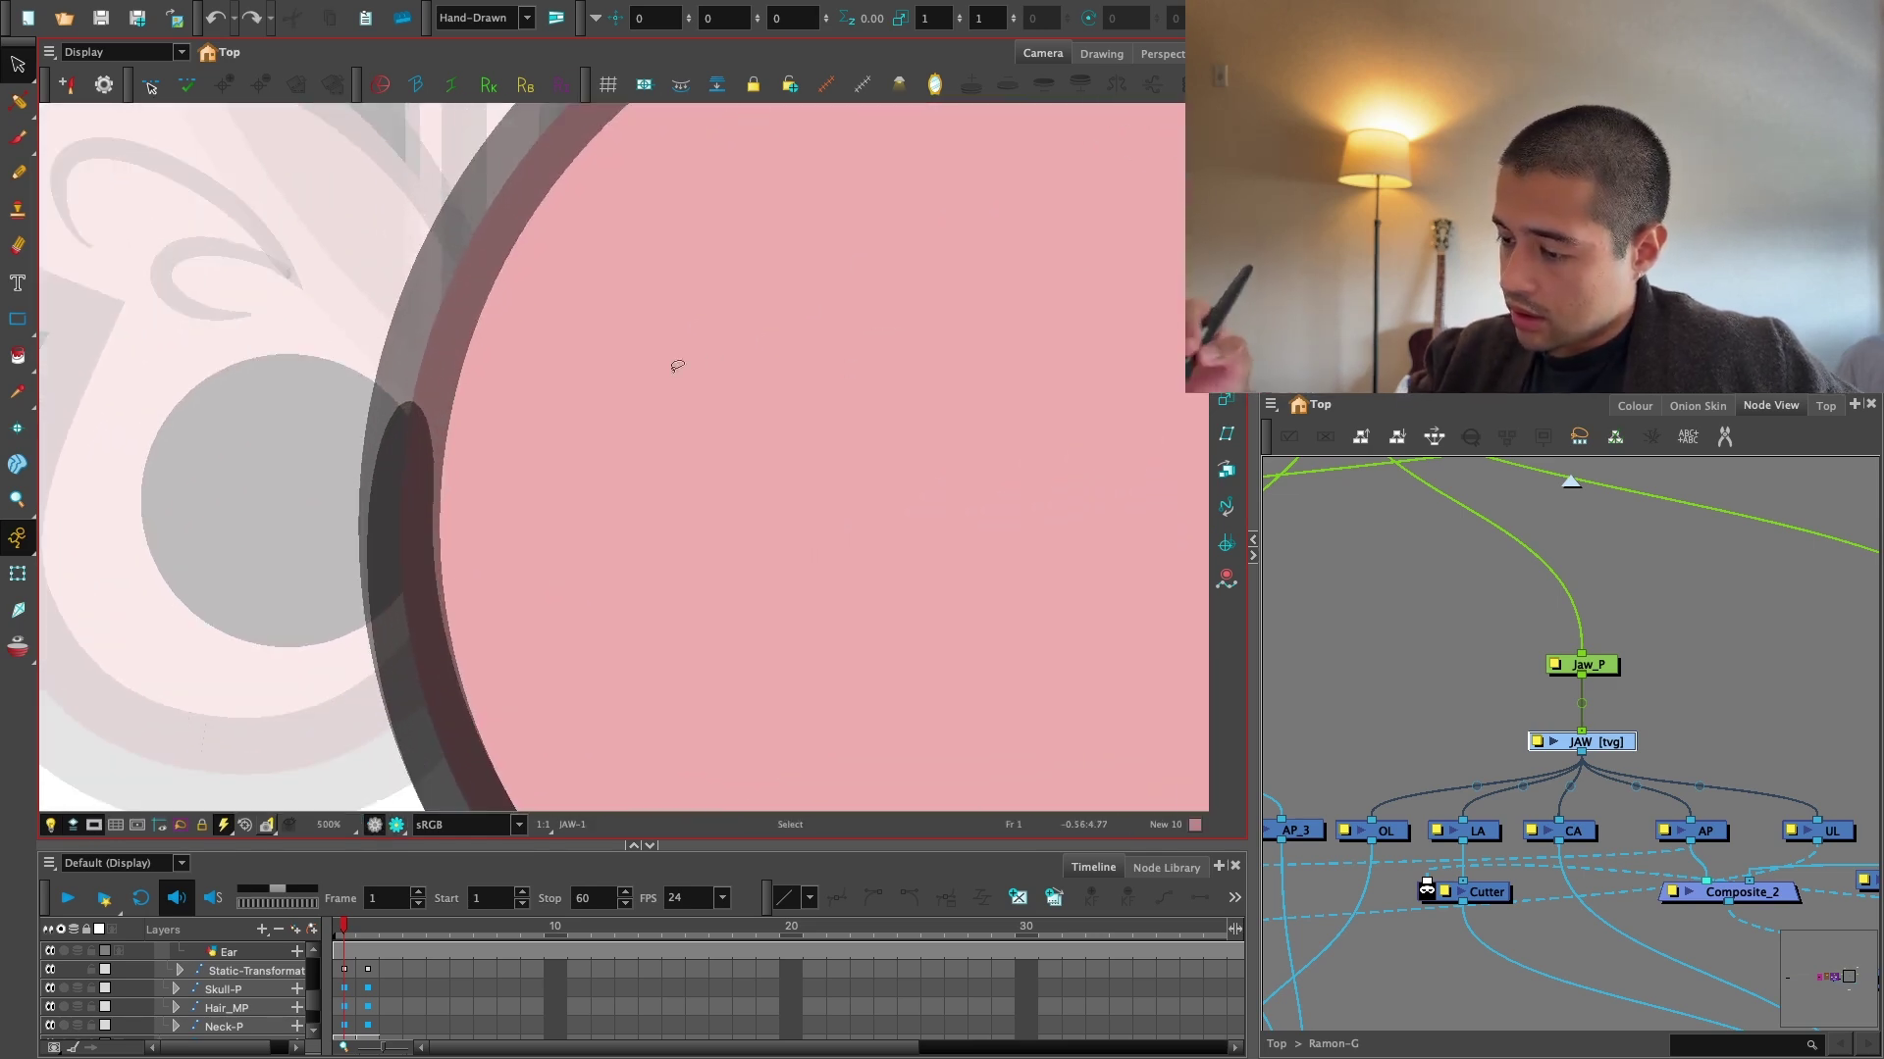
Try to reshape the end of the jaw's outline beside the left ear with the Contour Editor.
click(17, 100)
click(98, 88)
key(2)
click(386, 434)
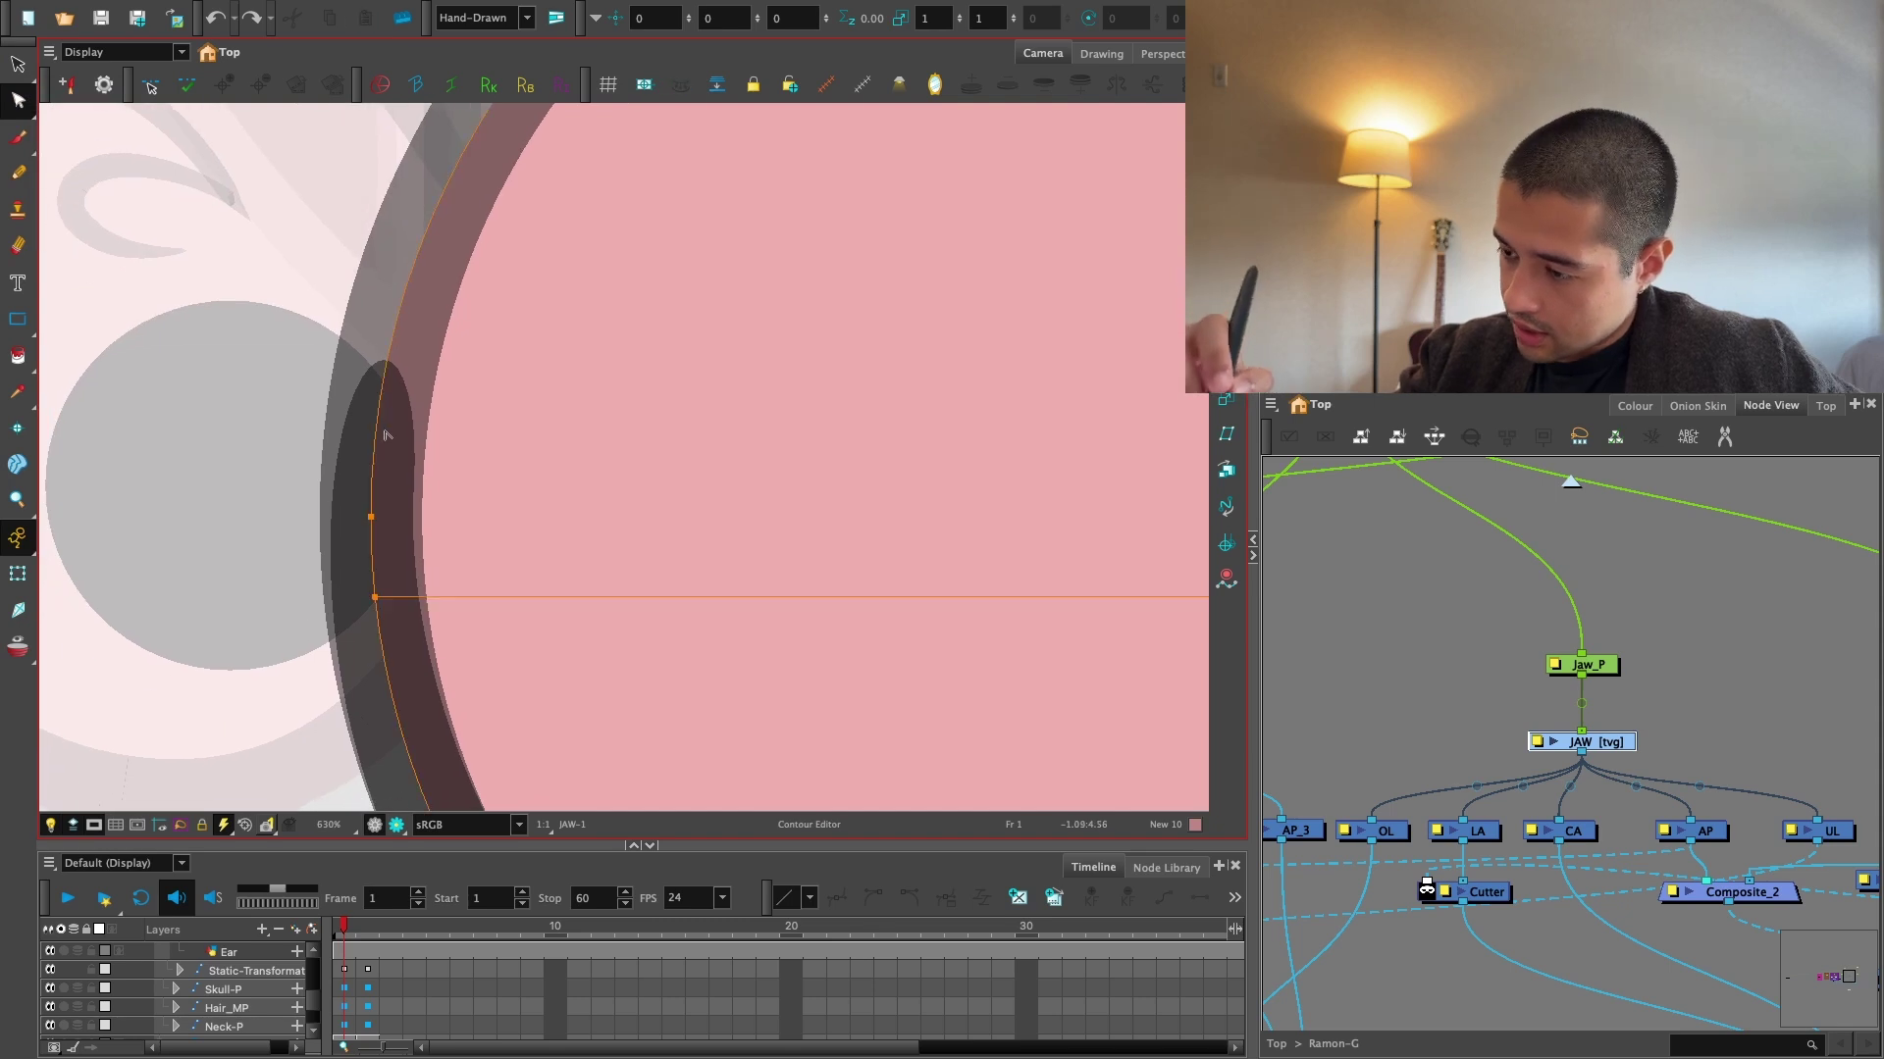
click(373, 514)
key(ctrl+z)
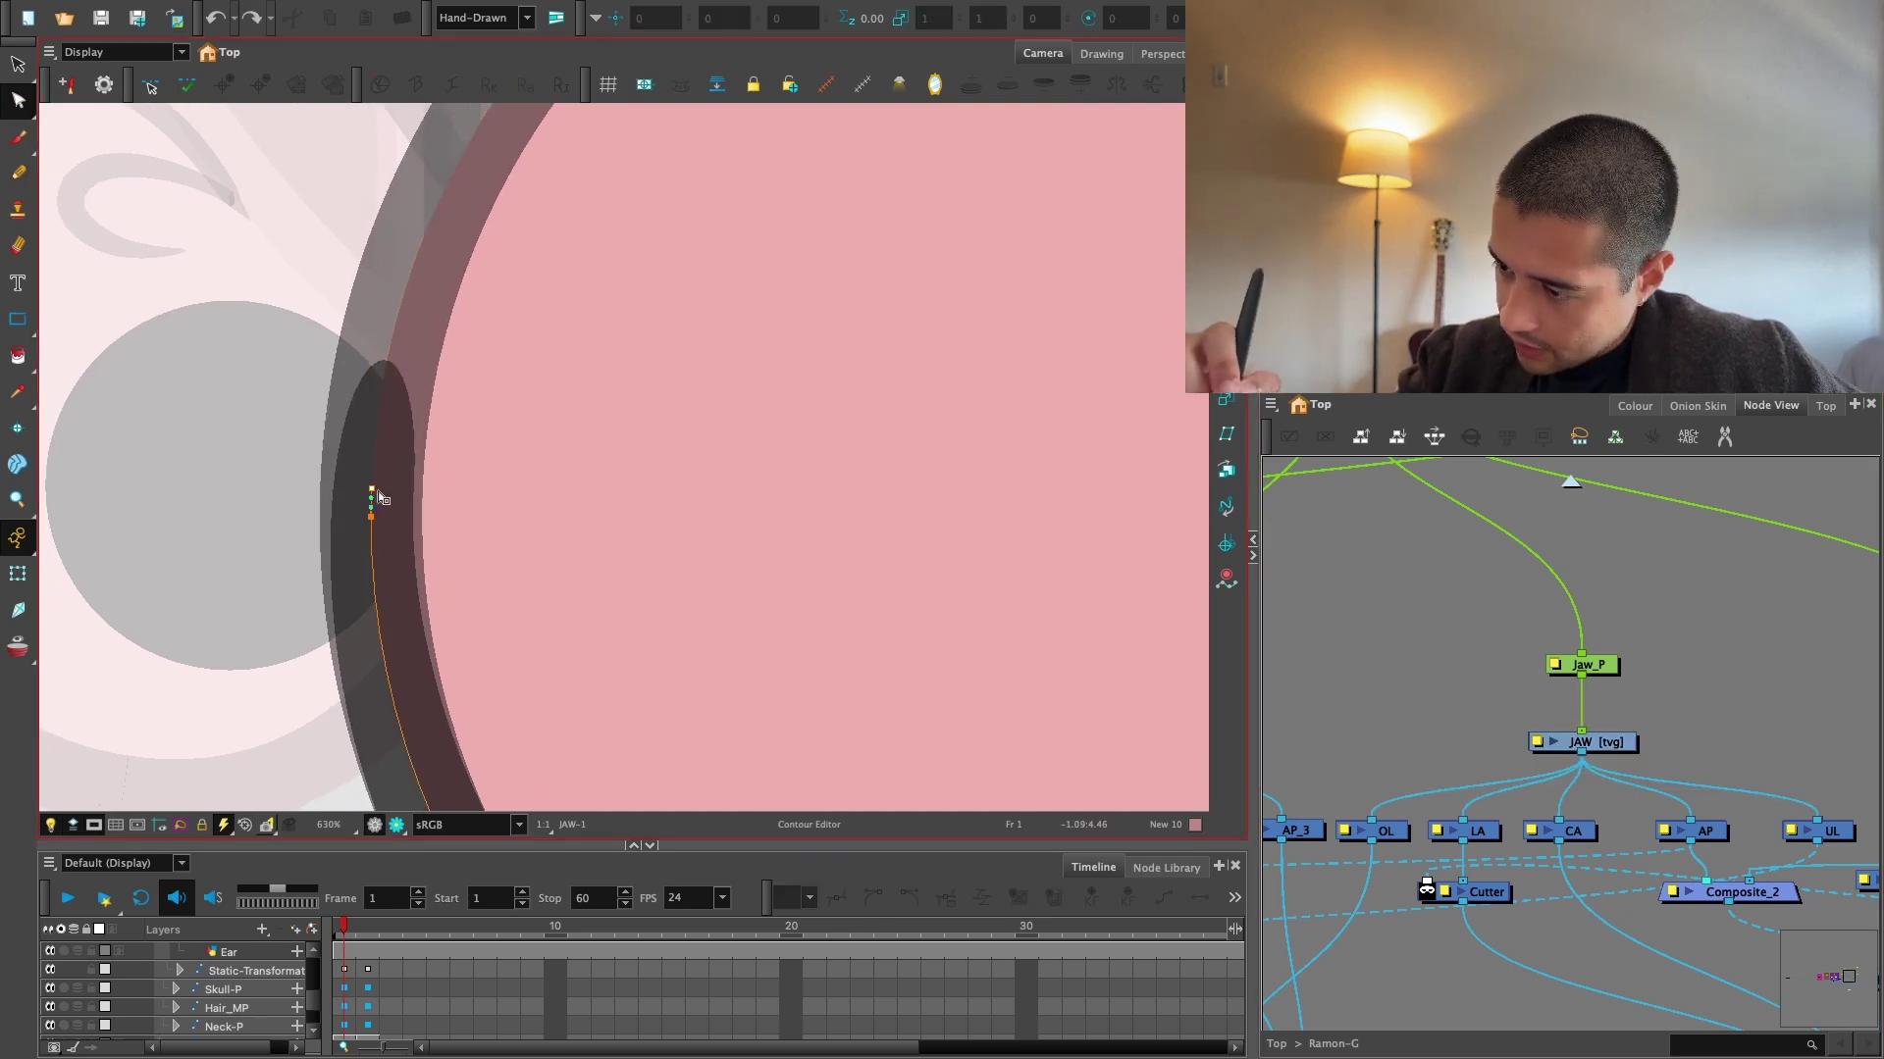
drag(379, 497, 381, 535)
key(ctrl+z)
key(1)
key(1)
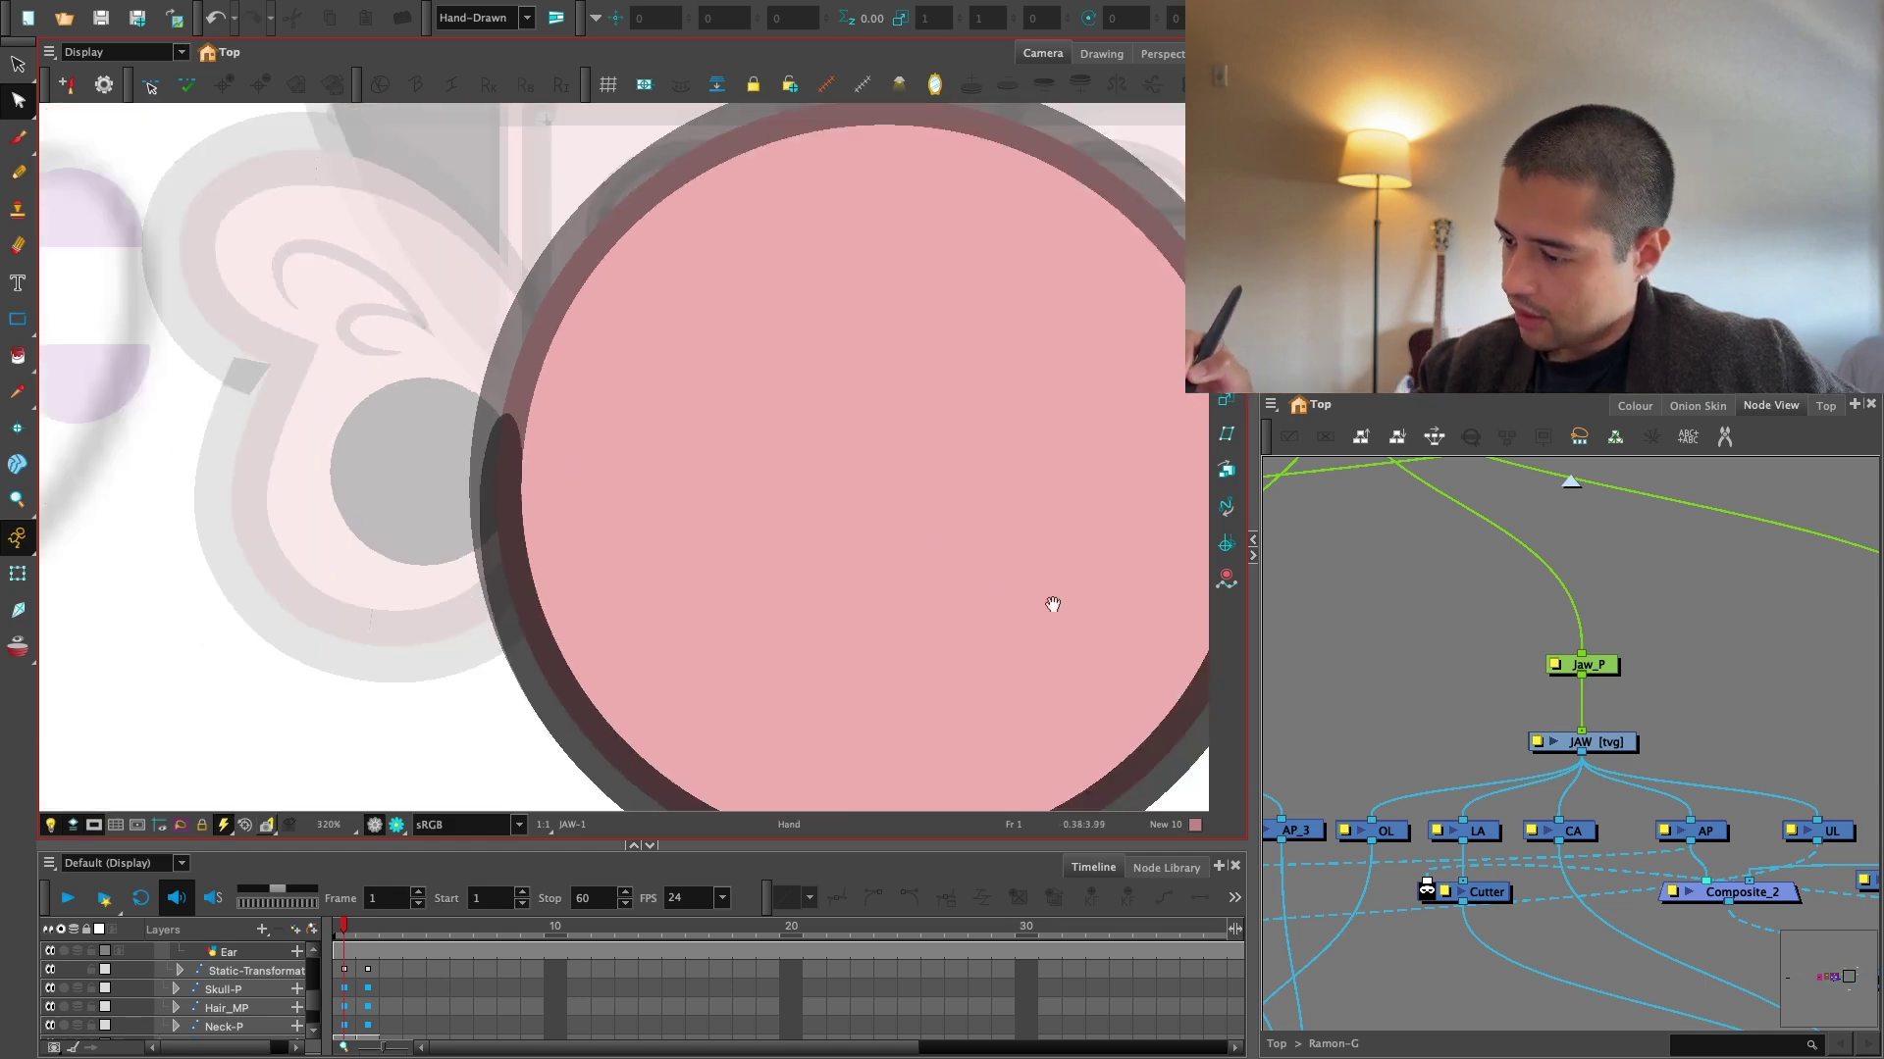
Examine the jaw outline's opposite end and the rendered overlap of the jaw with both ears.
drag(1051, 605, 924, 527)
key(2)
key(2)
drag(949, 397, 816, 425)
key(1)
key(1)
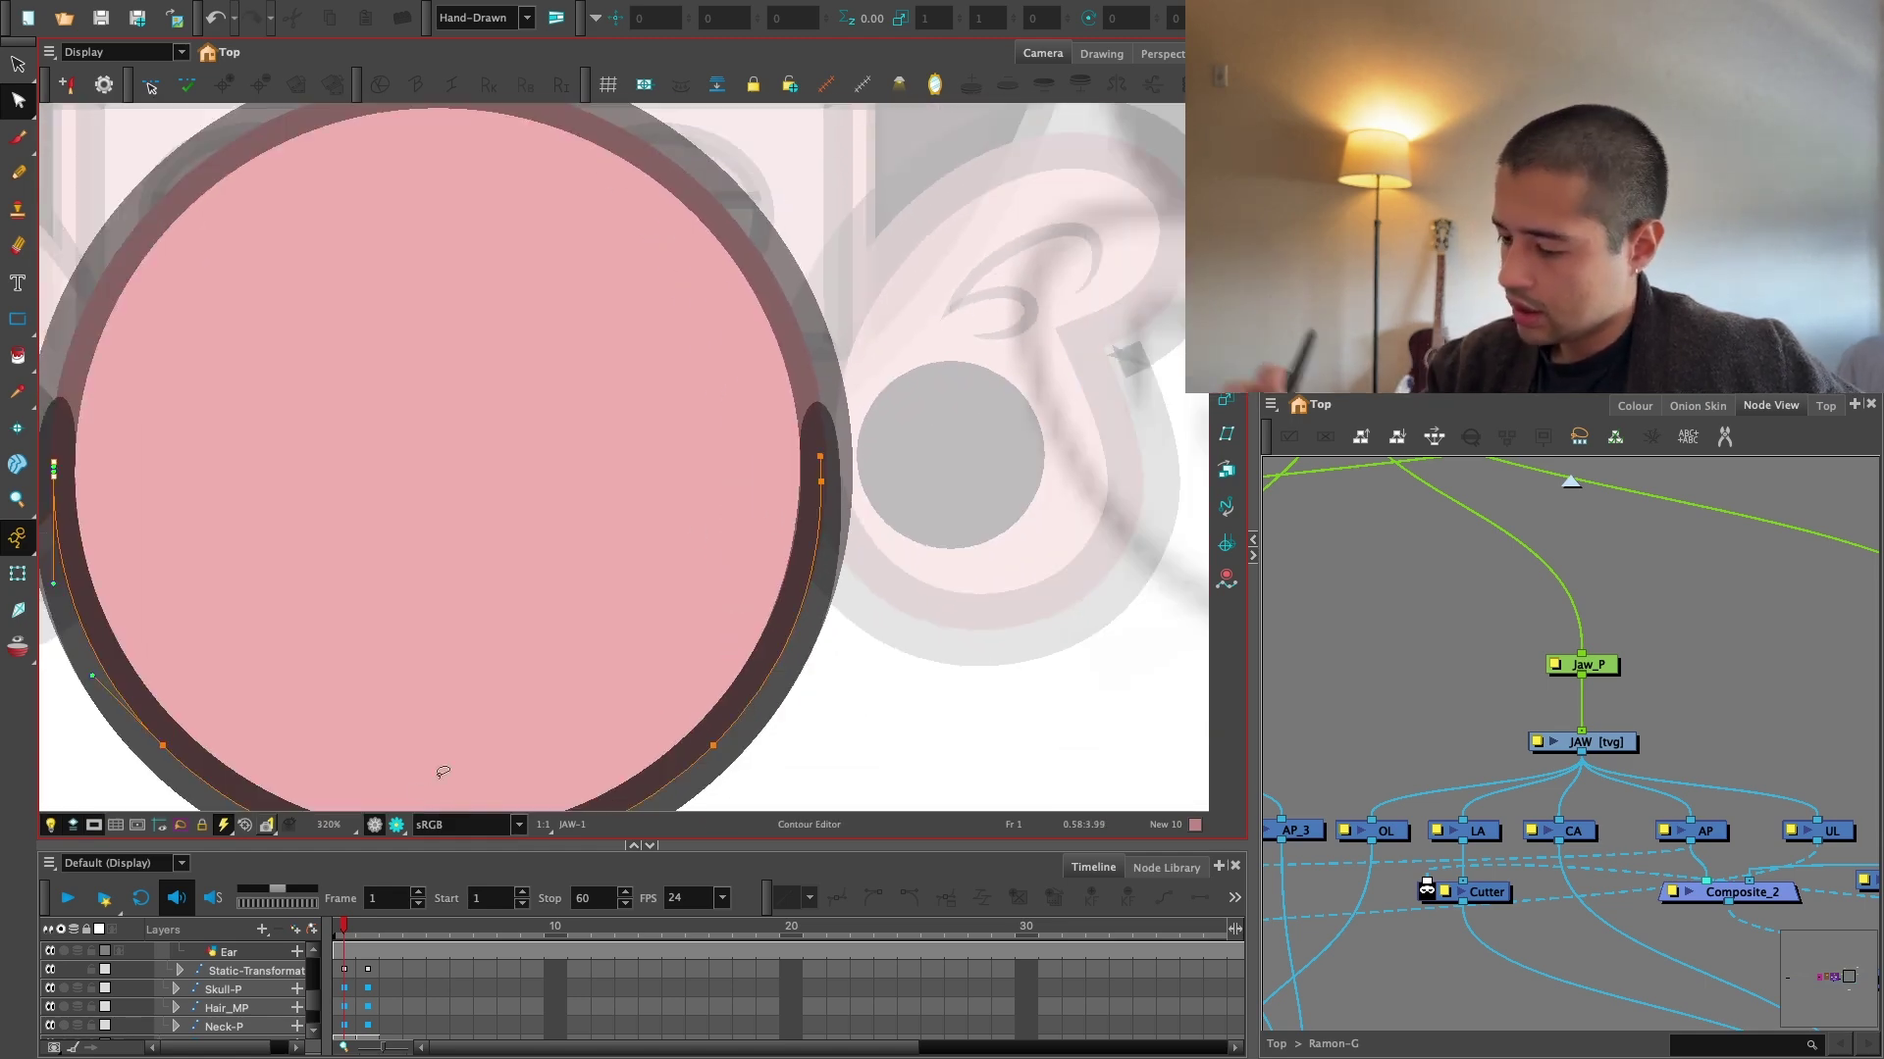
click(396, 825)
drag(468, 704, 642, 706)
key(1)
key(1)
key(1)
drag(706, 760, 765, 786)
key(1)
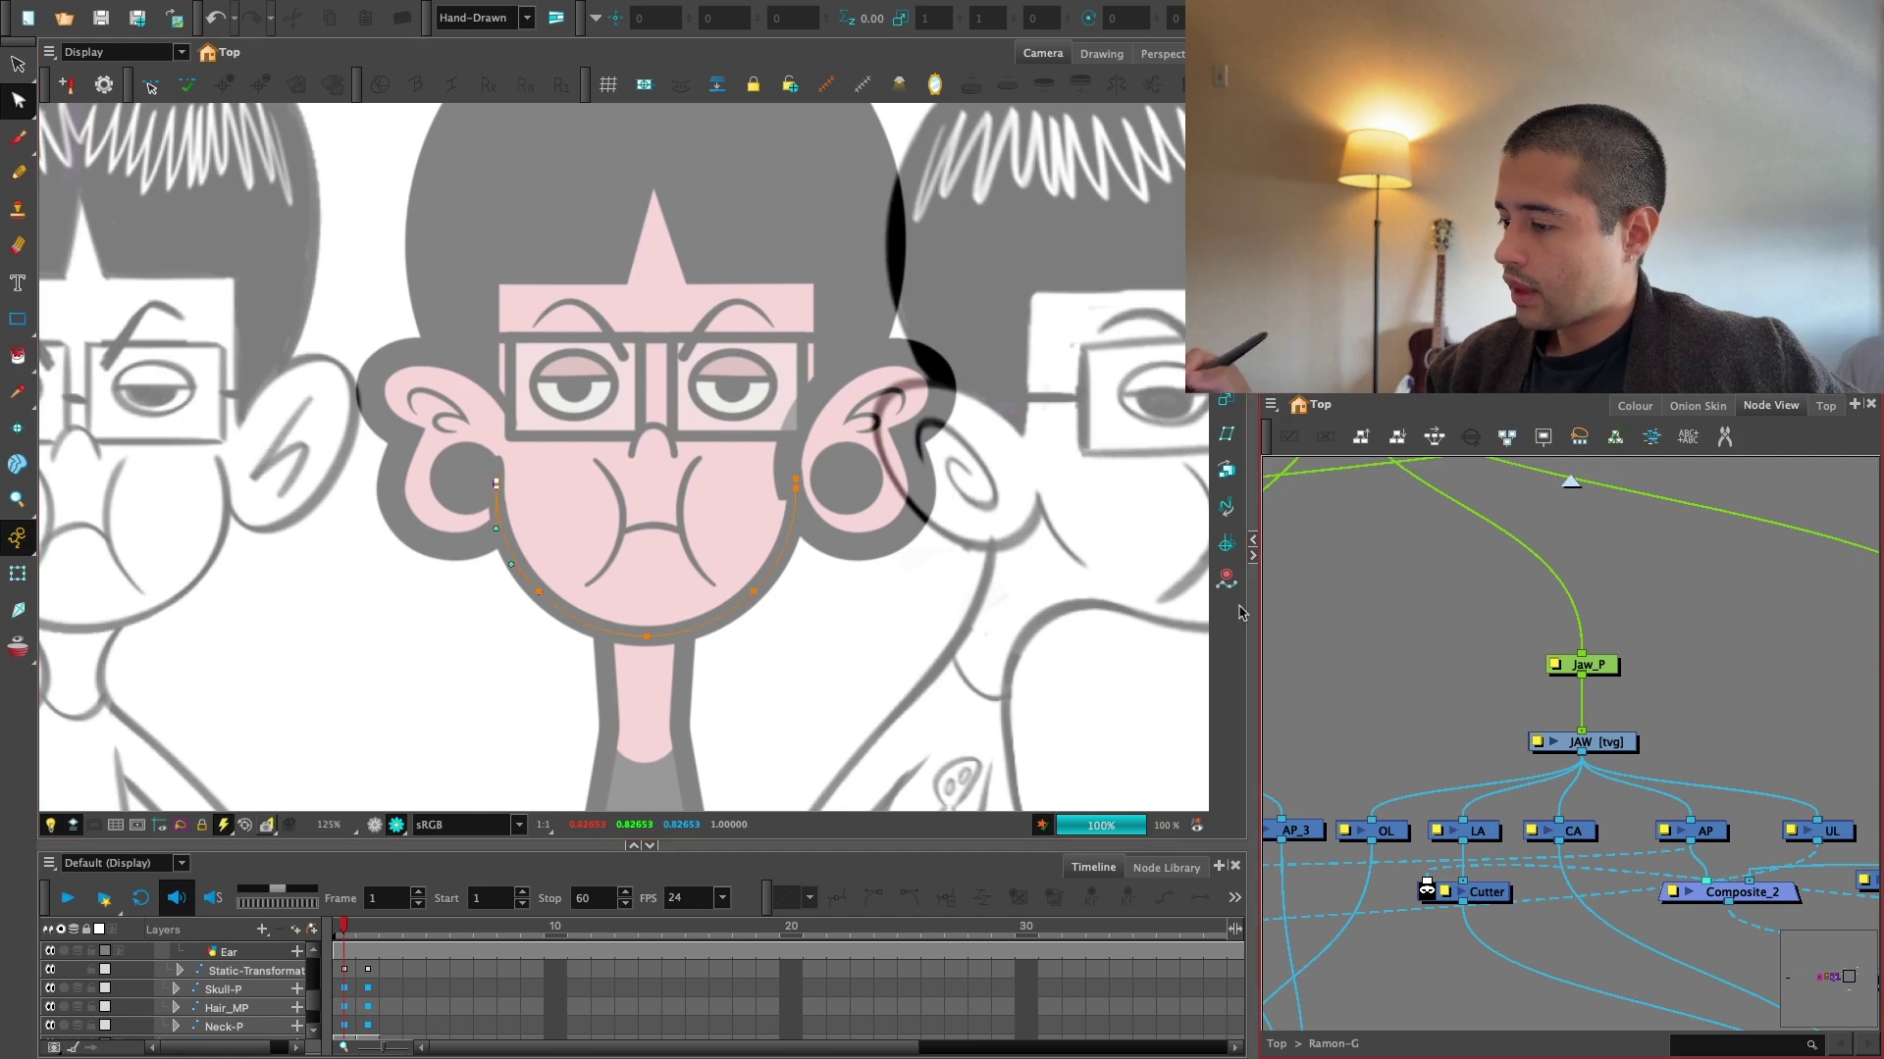
drag(922, 661, 937, 702)
key(2)
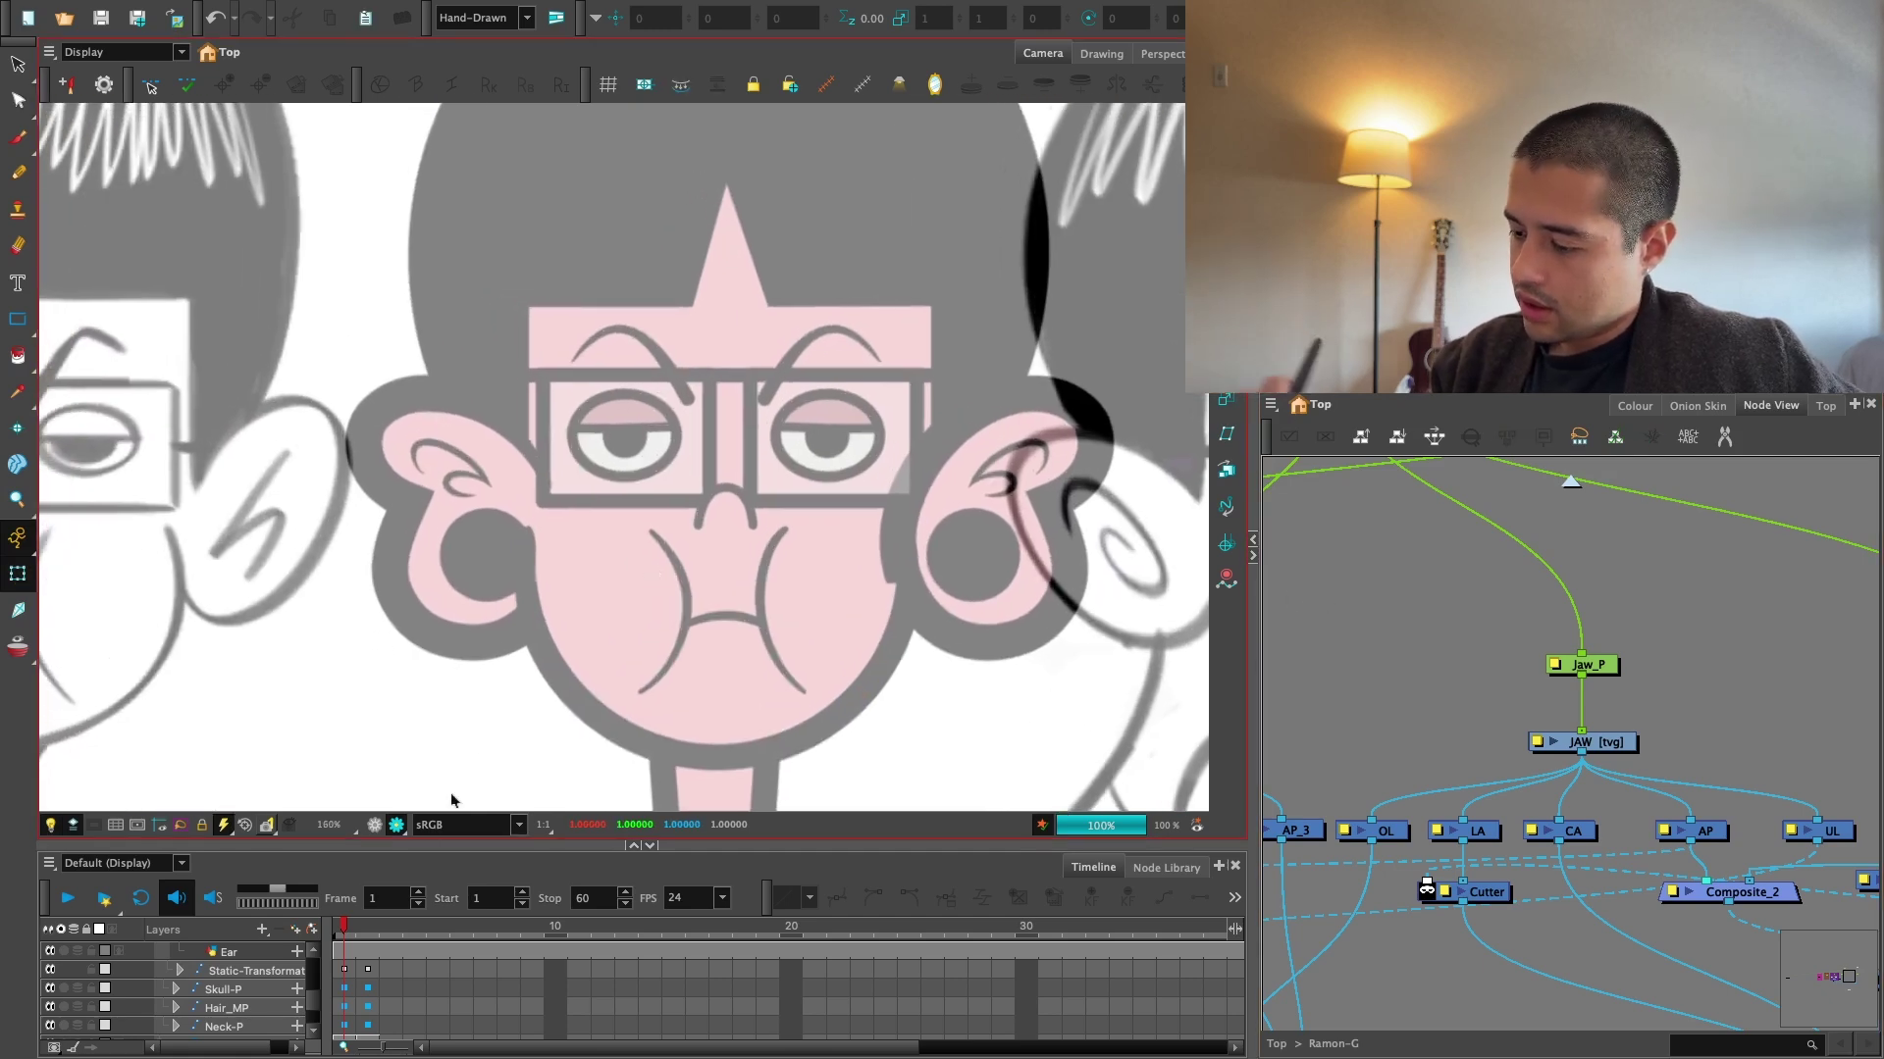
Move the ear on the left side of the face slightly outward and compare it with the sketch in the render.
key(2)
drag(457, 746, 475, 761)
drag(477, 692, 457, 697)
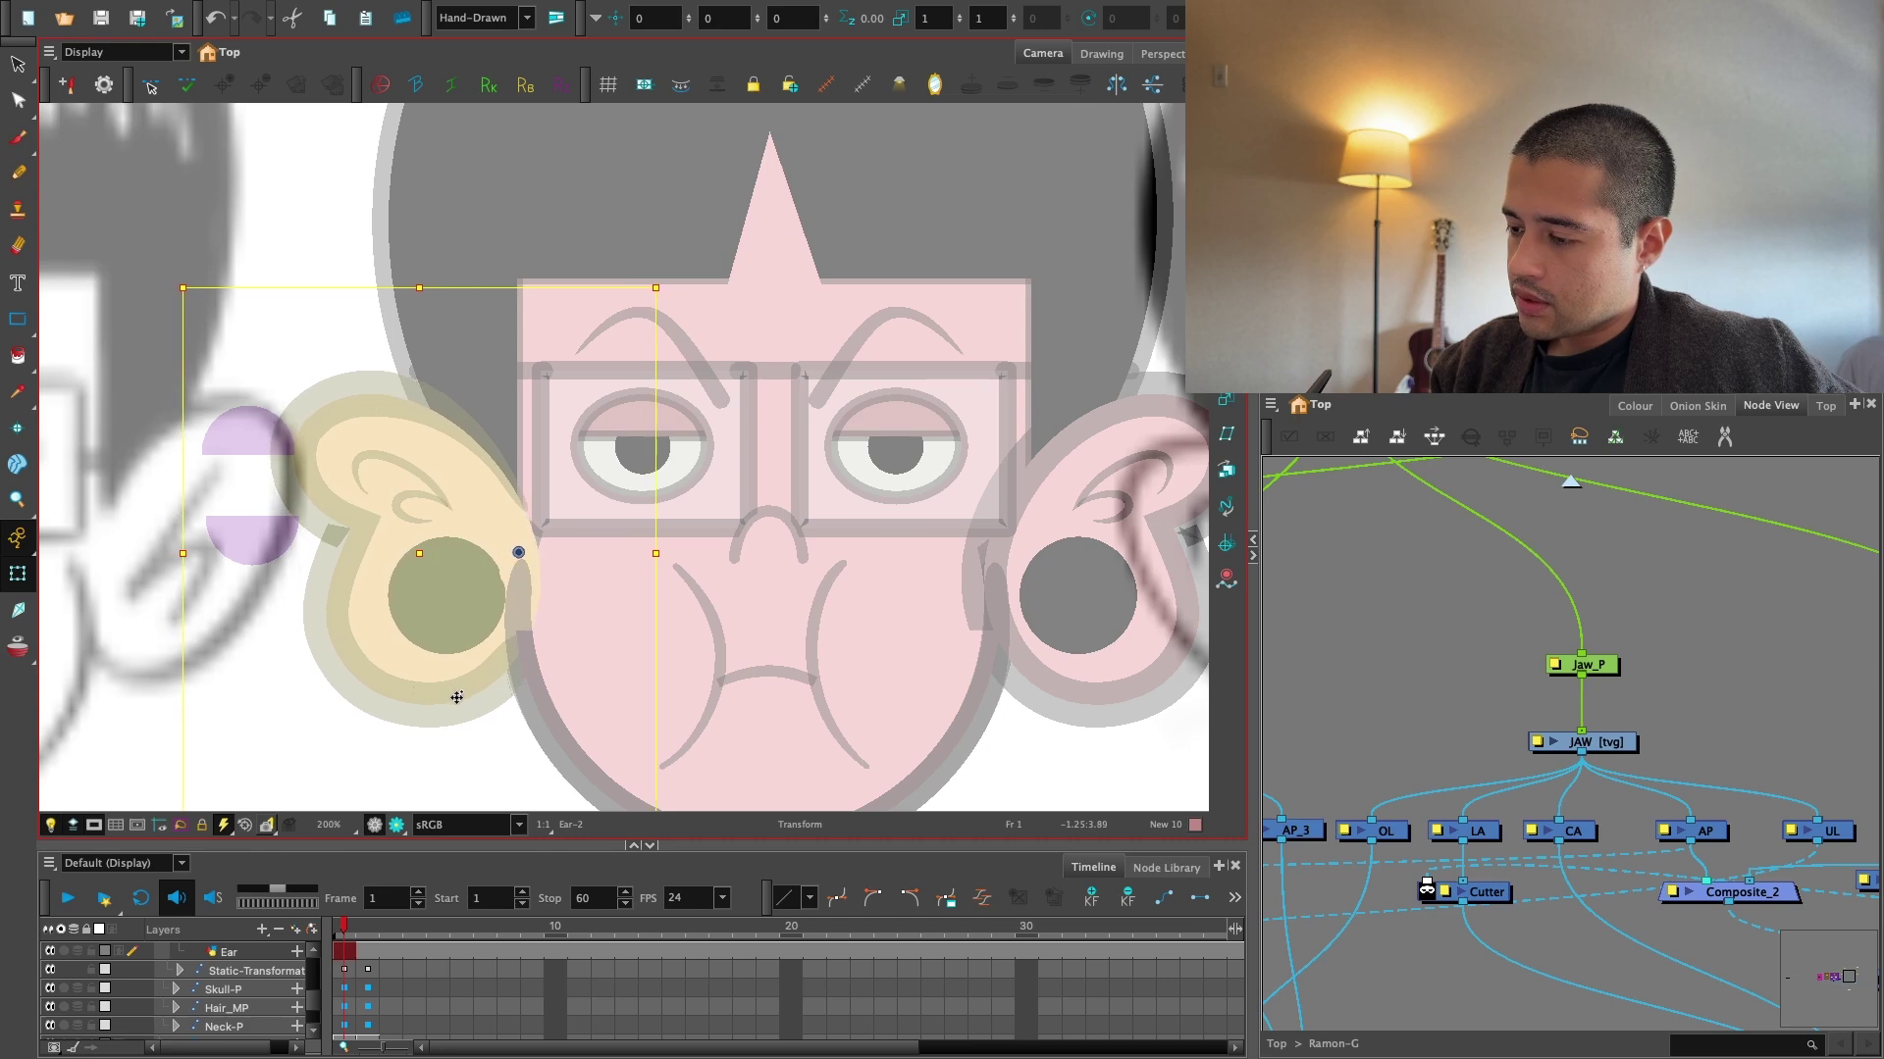
key(1)
key(1)
key(1)
key(1)
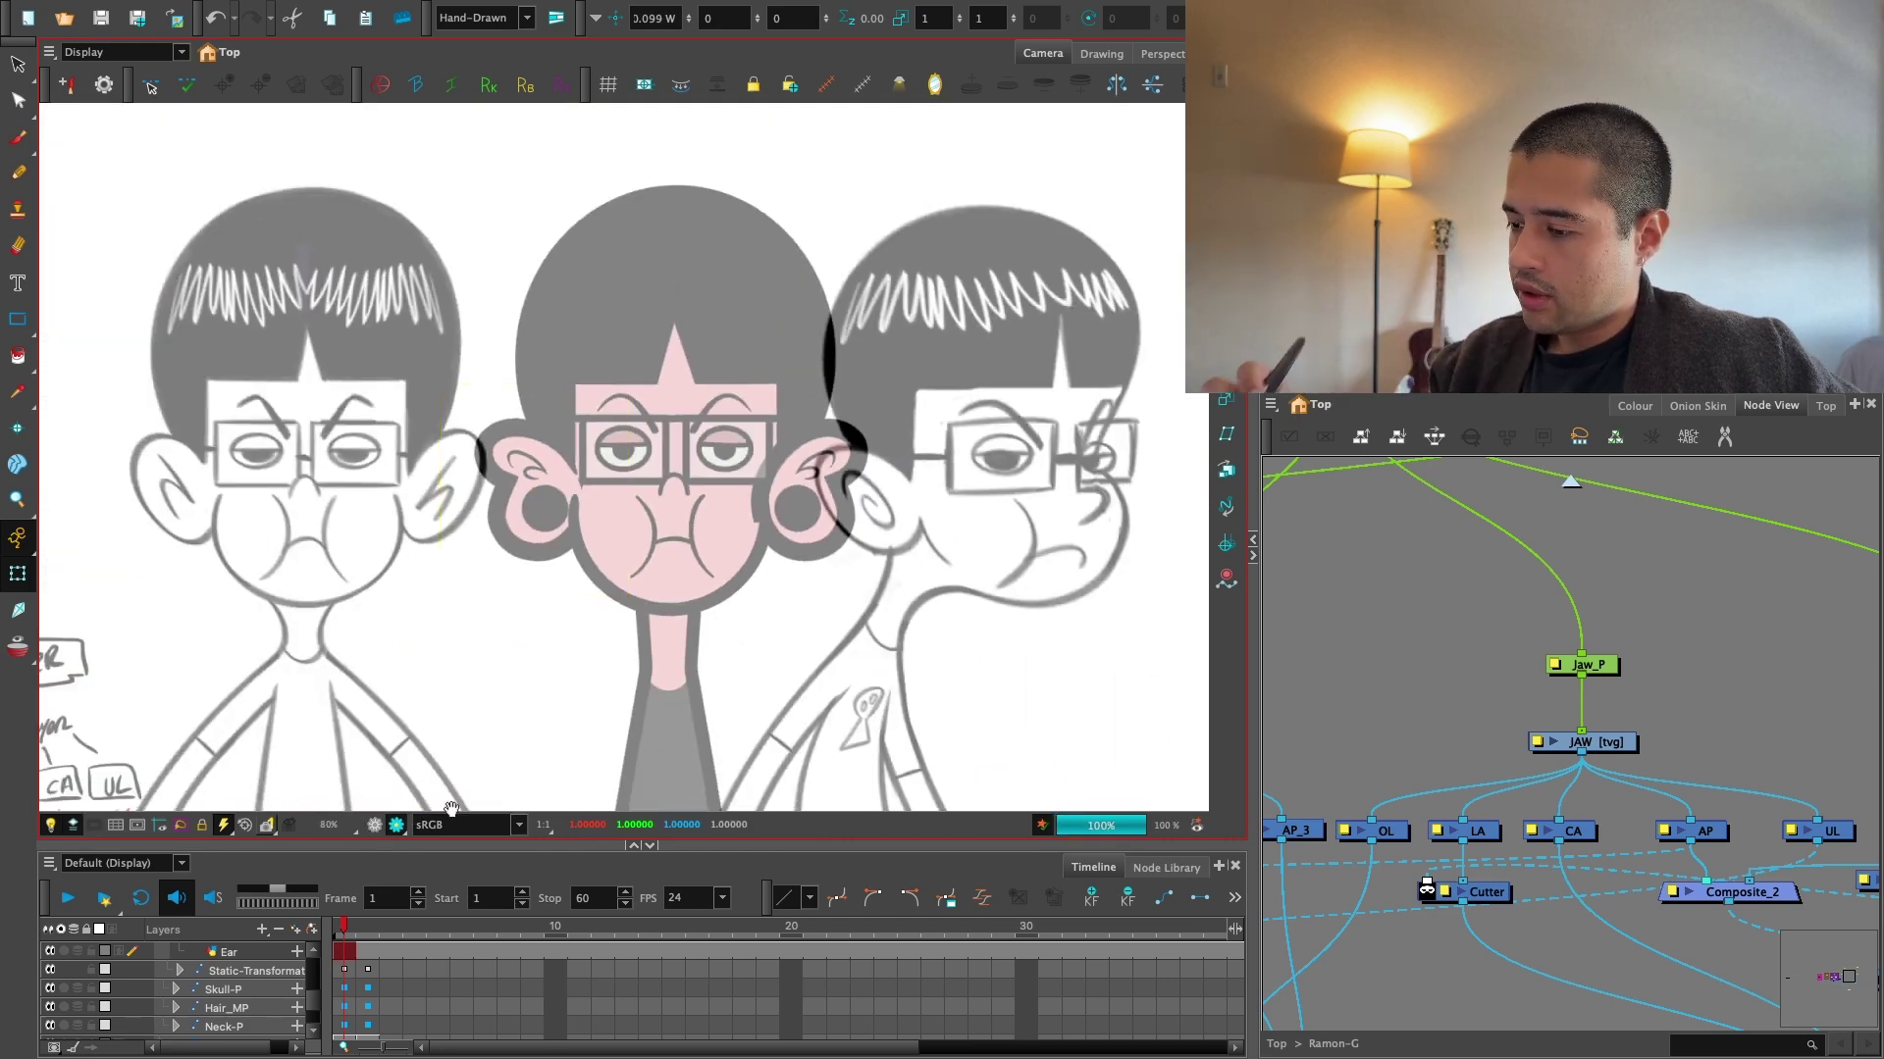
key(2)
key(2)
key(2)
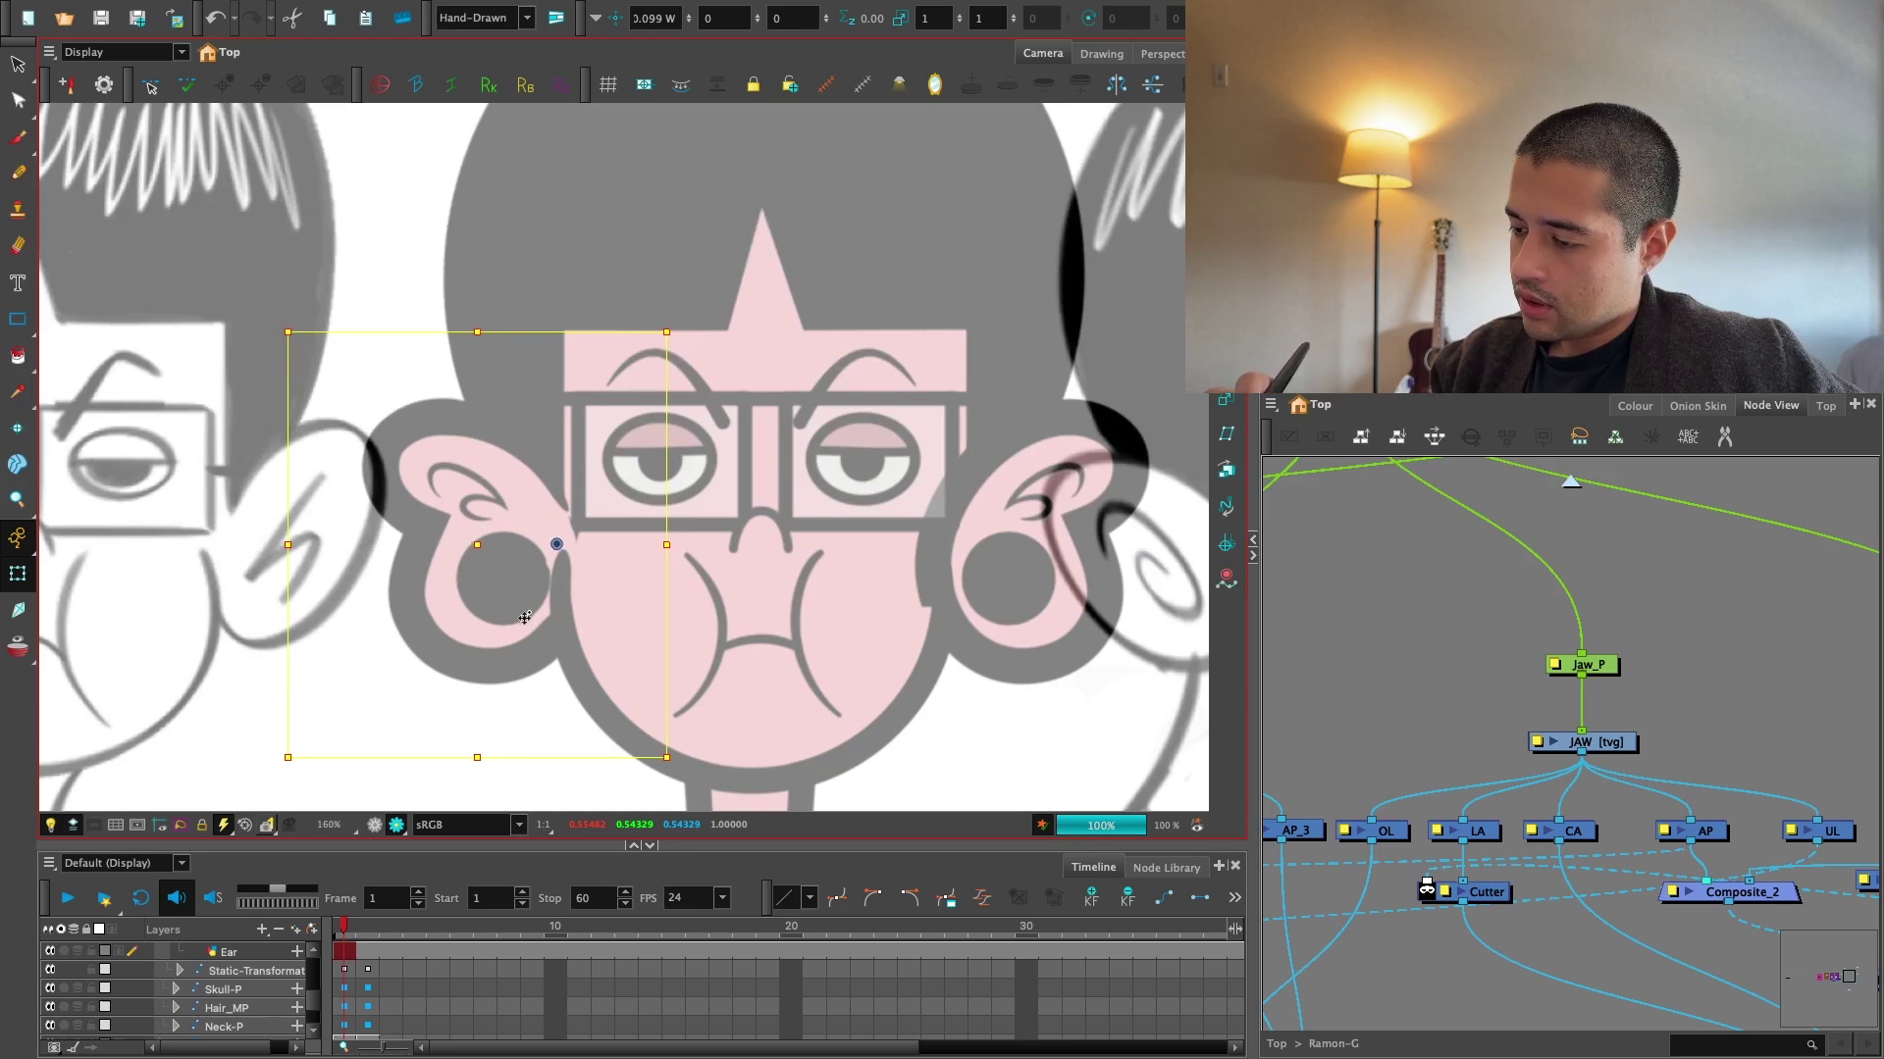
Nudge the left ear a little farther away from the jaw and check the rendered head.
key(Left)
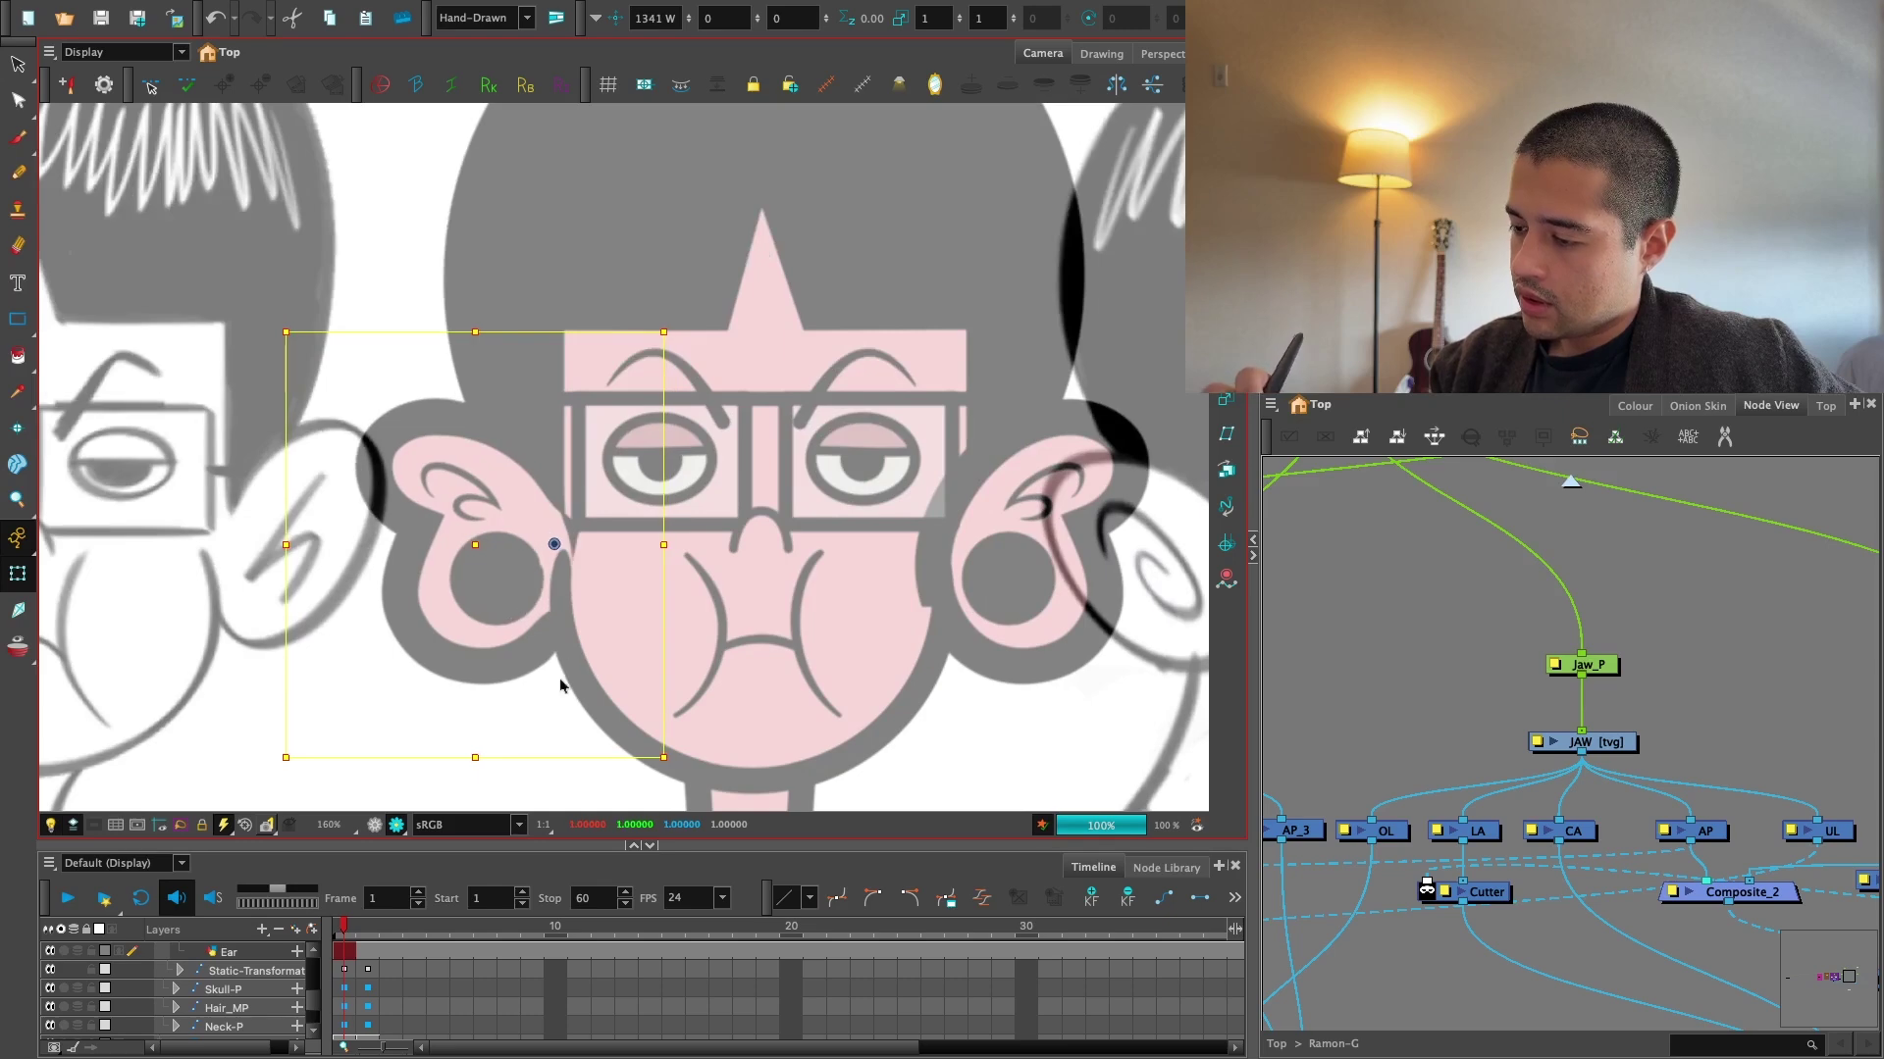
key(1)
key(1)
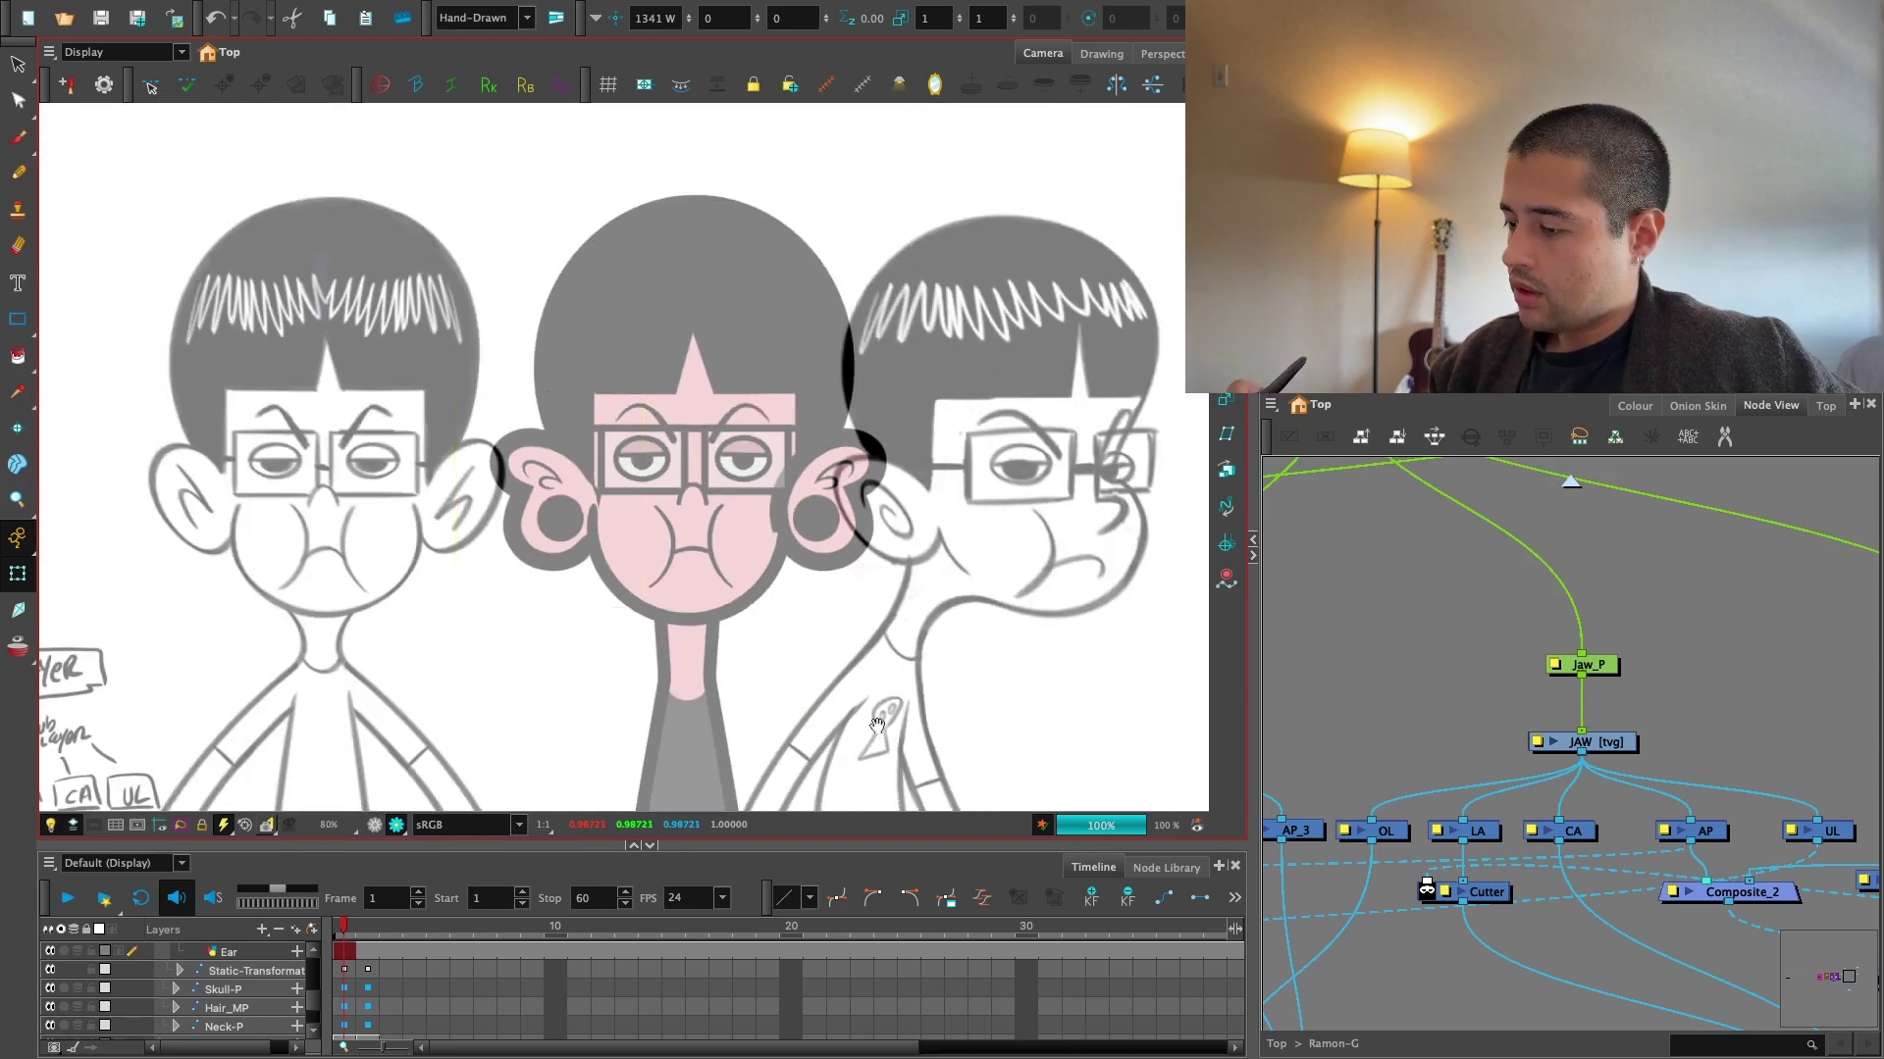
key(2)
key(2)
key(2)
key(2)
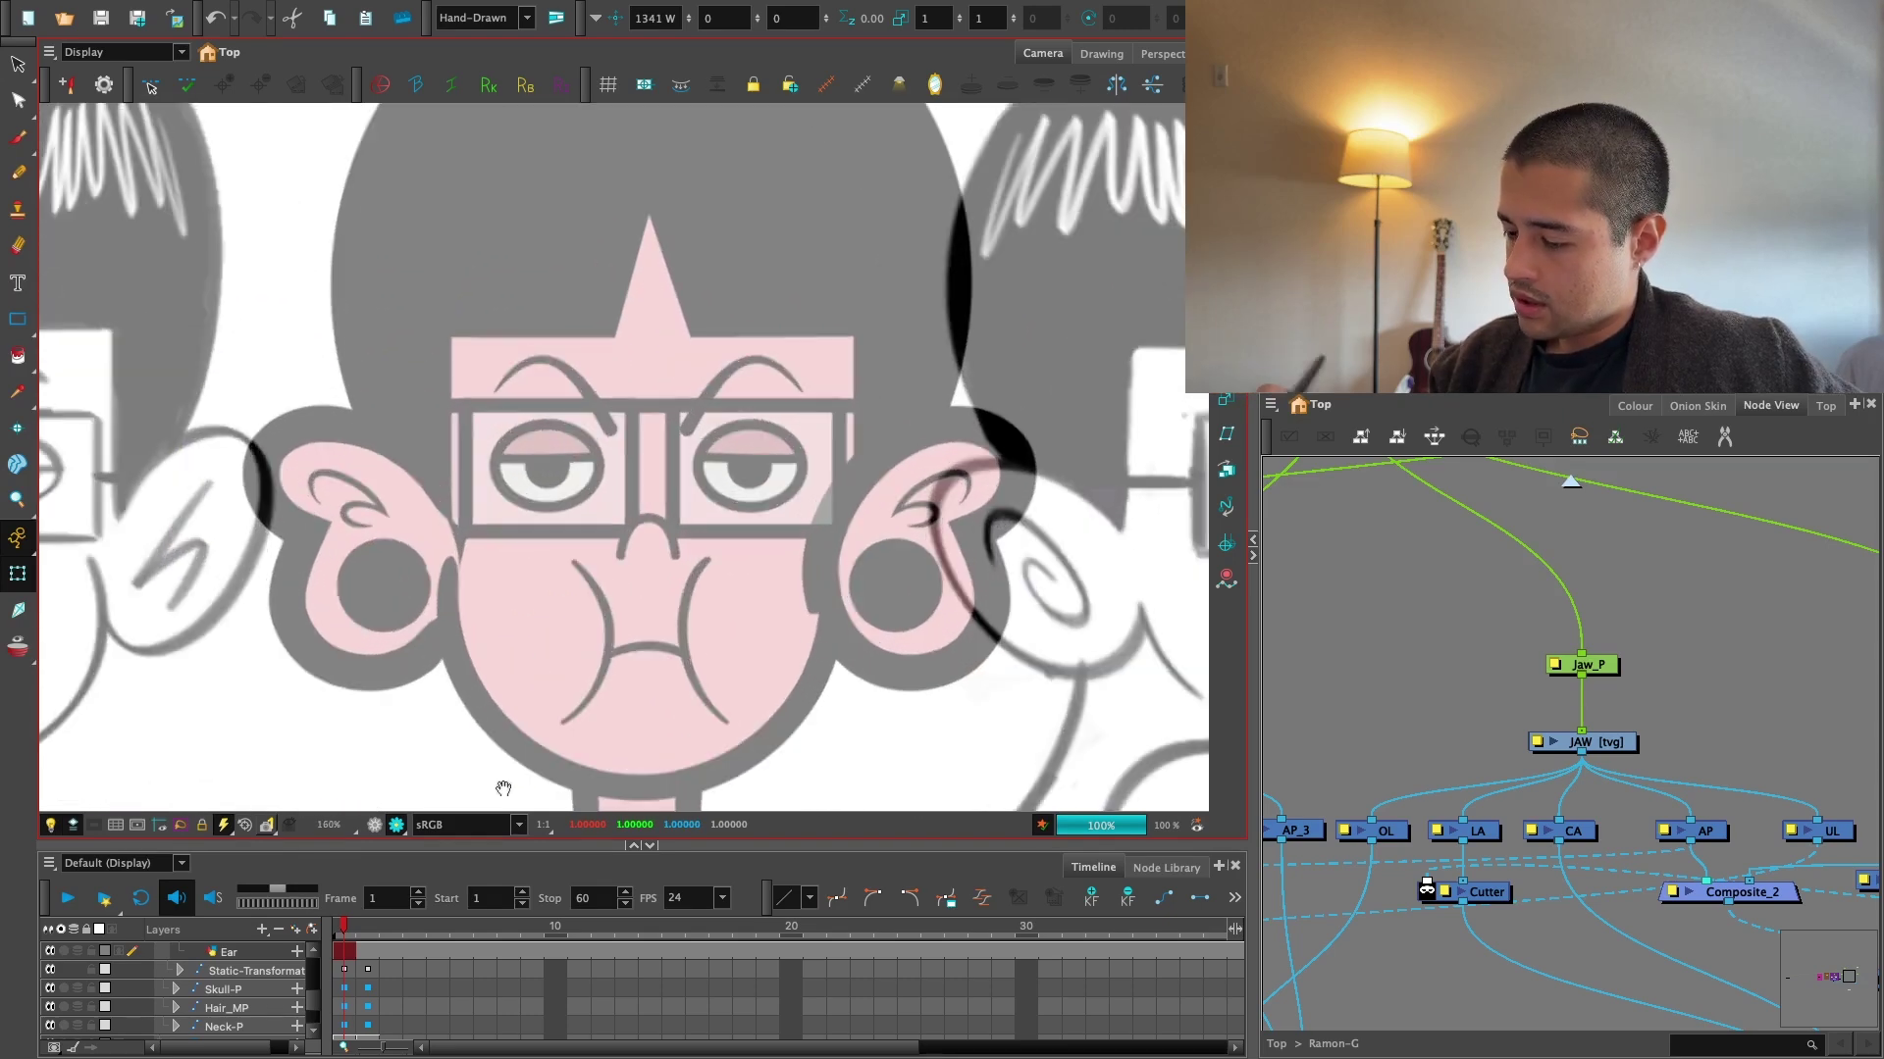
Switch the ear on the right side of the face to its next drawing, Ear-2.
click(936, 699)
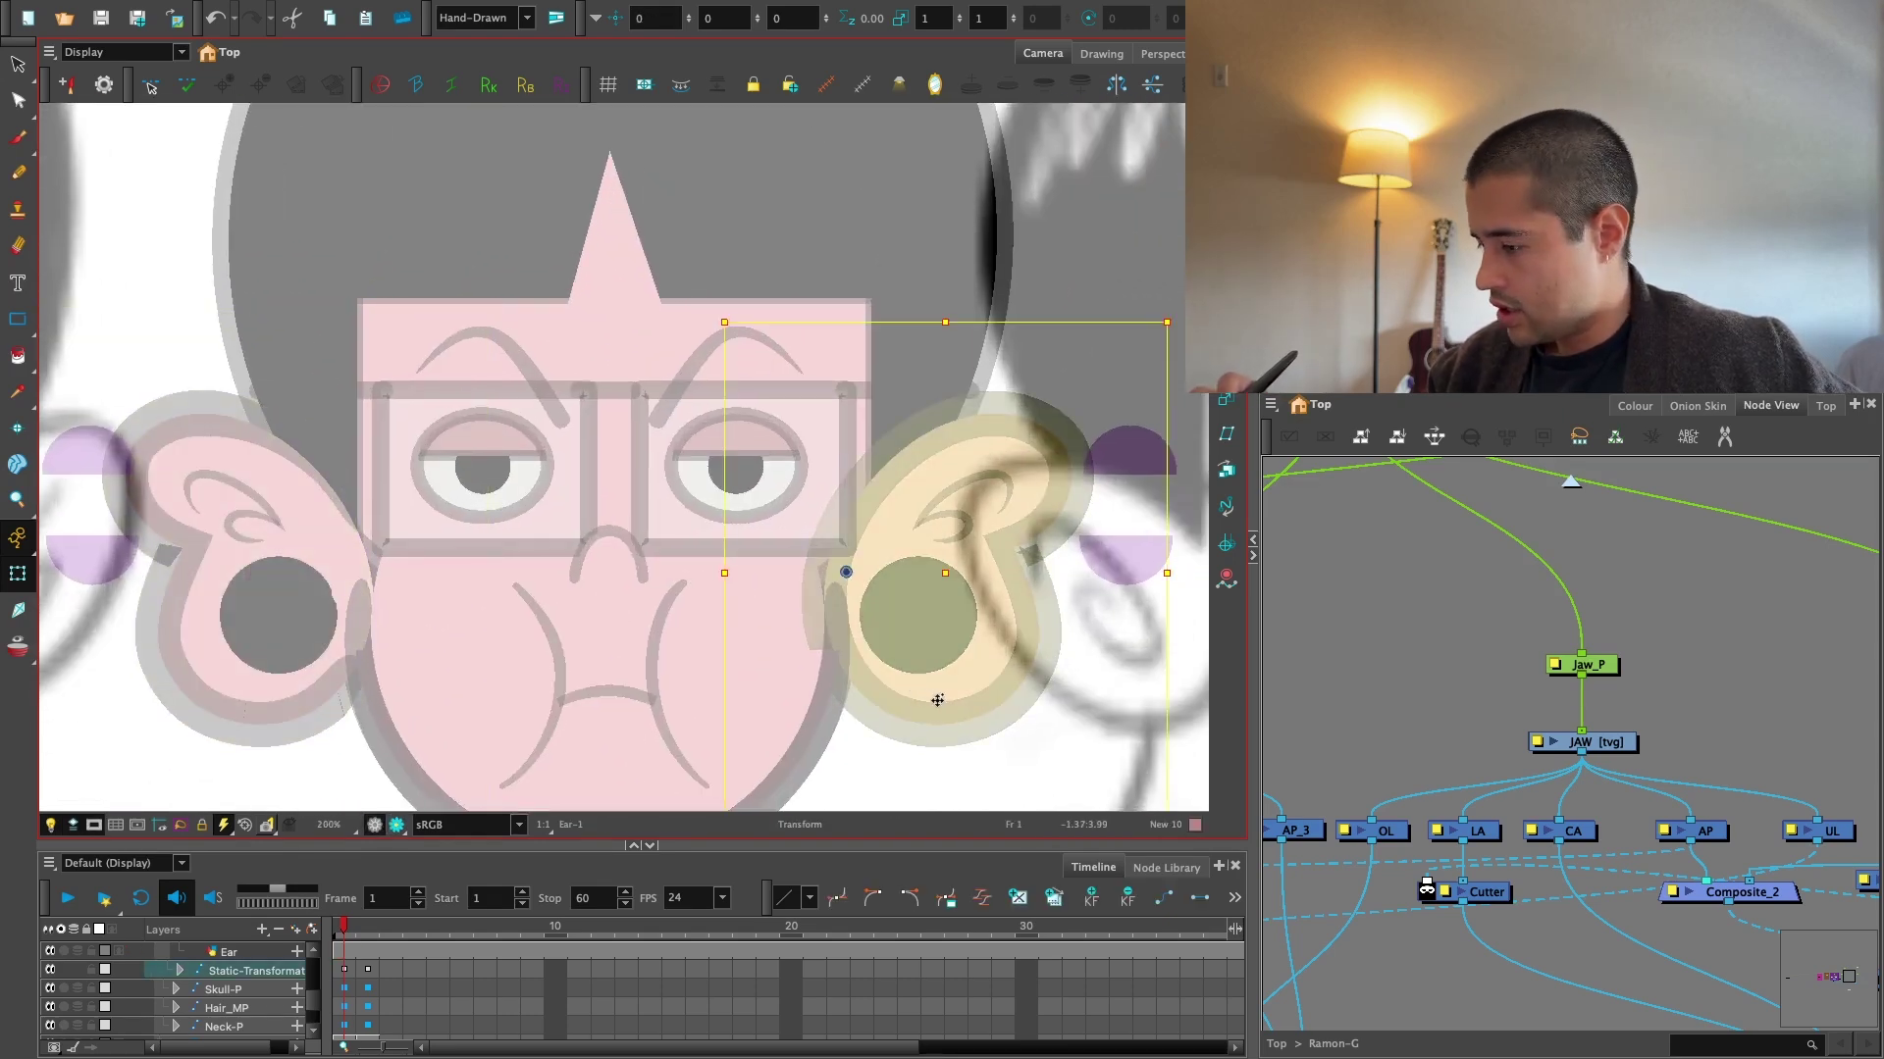
mouse_move(937, 700)
mouse_down()
mouse_move(984, 705)
mouse_move(959, 712)
mouse_up()
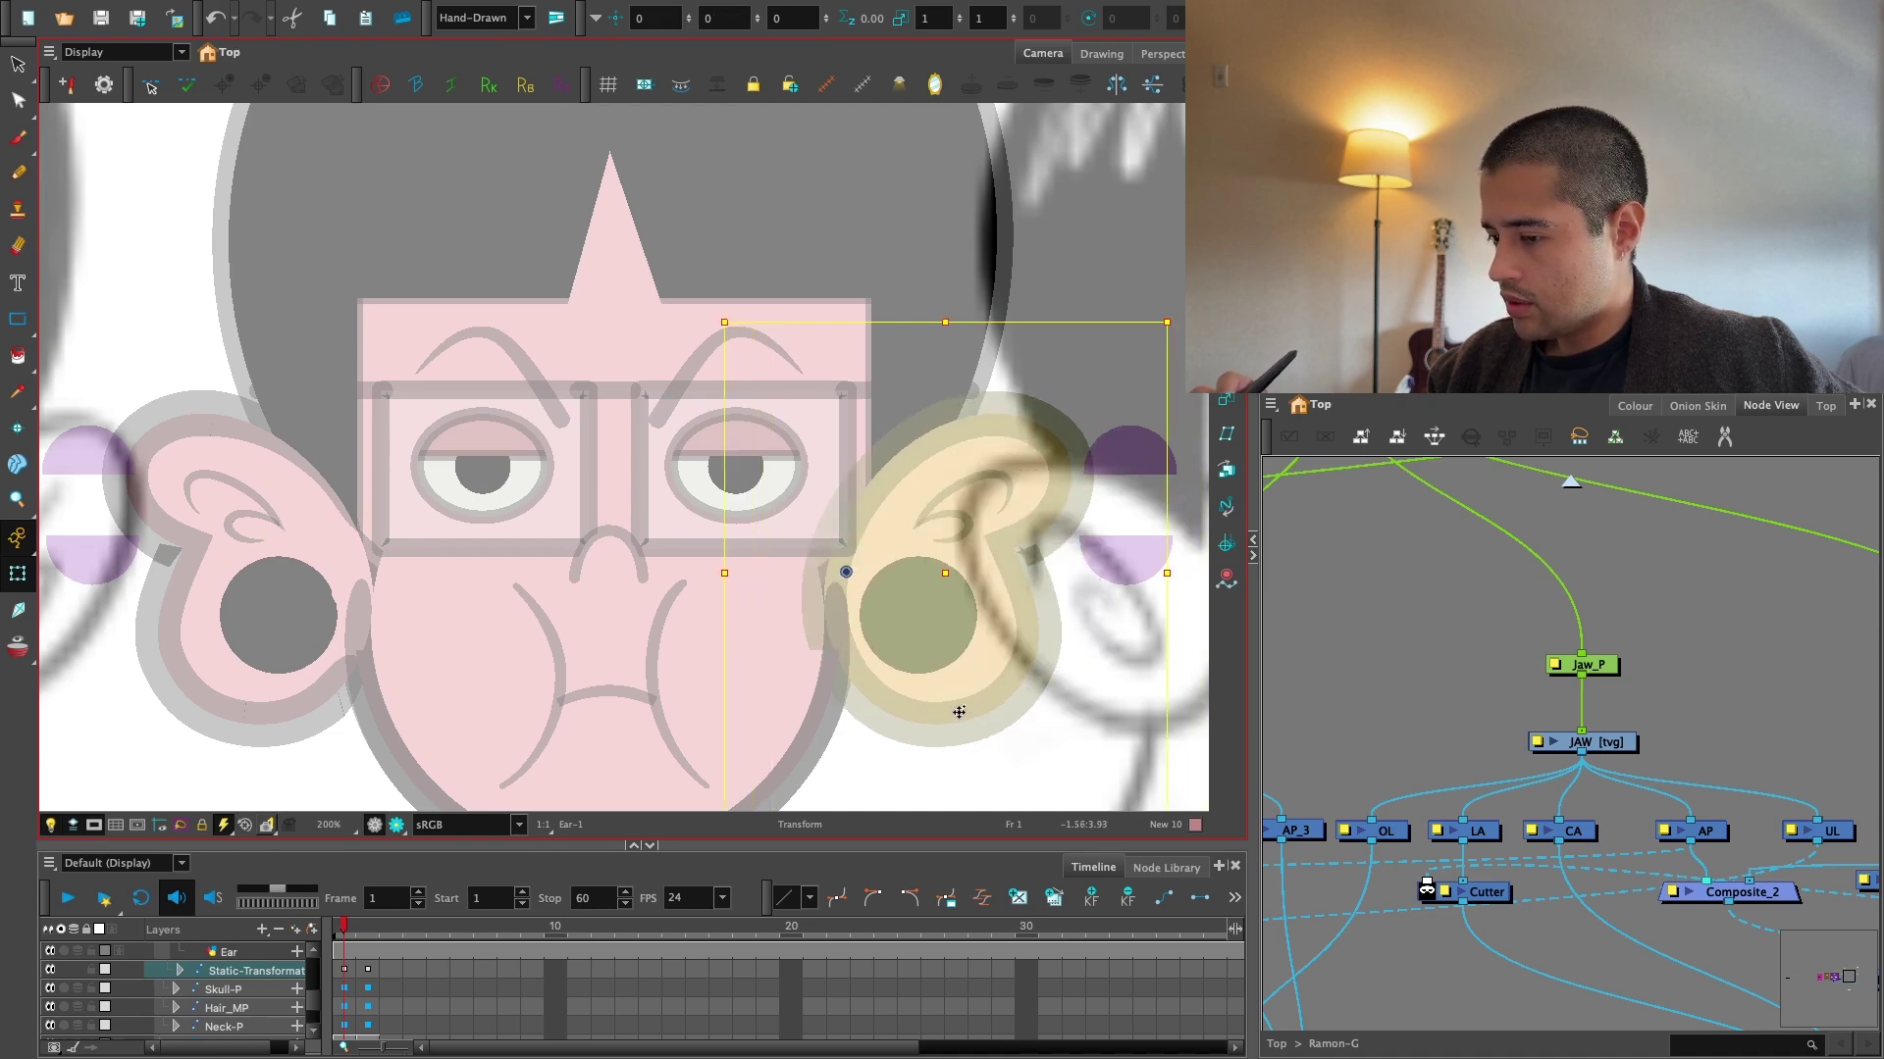
click(1063, 700)
click(993, 714)
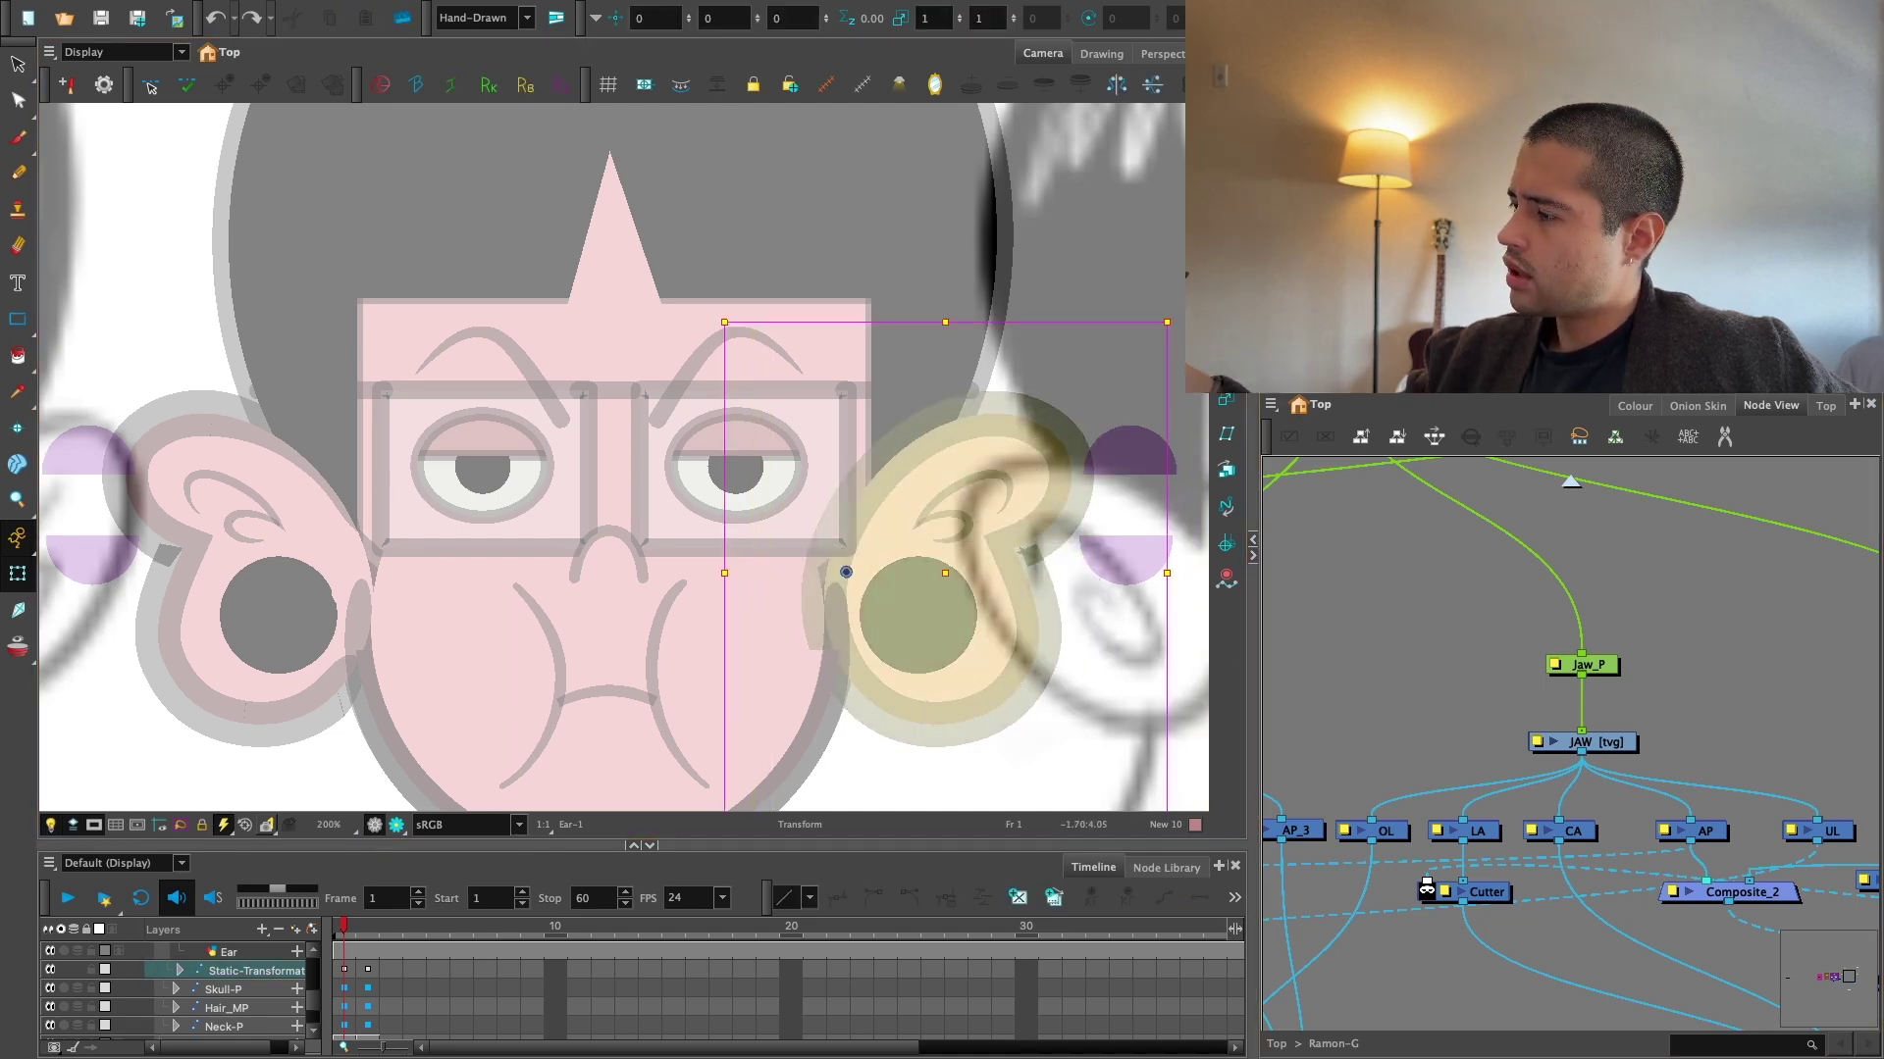
key(bracketright)
drag(1106, 649, 994, 618)
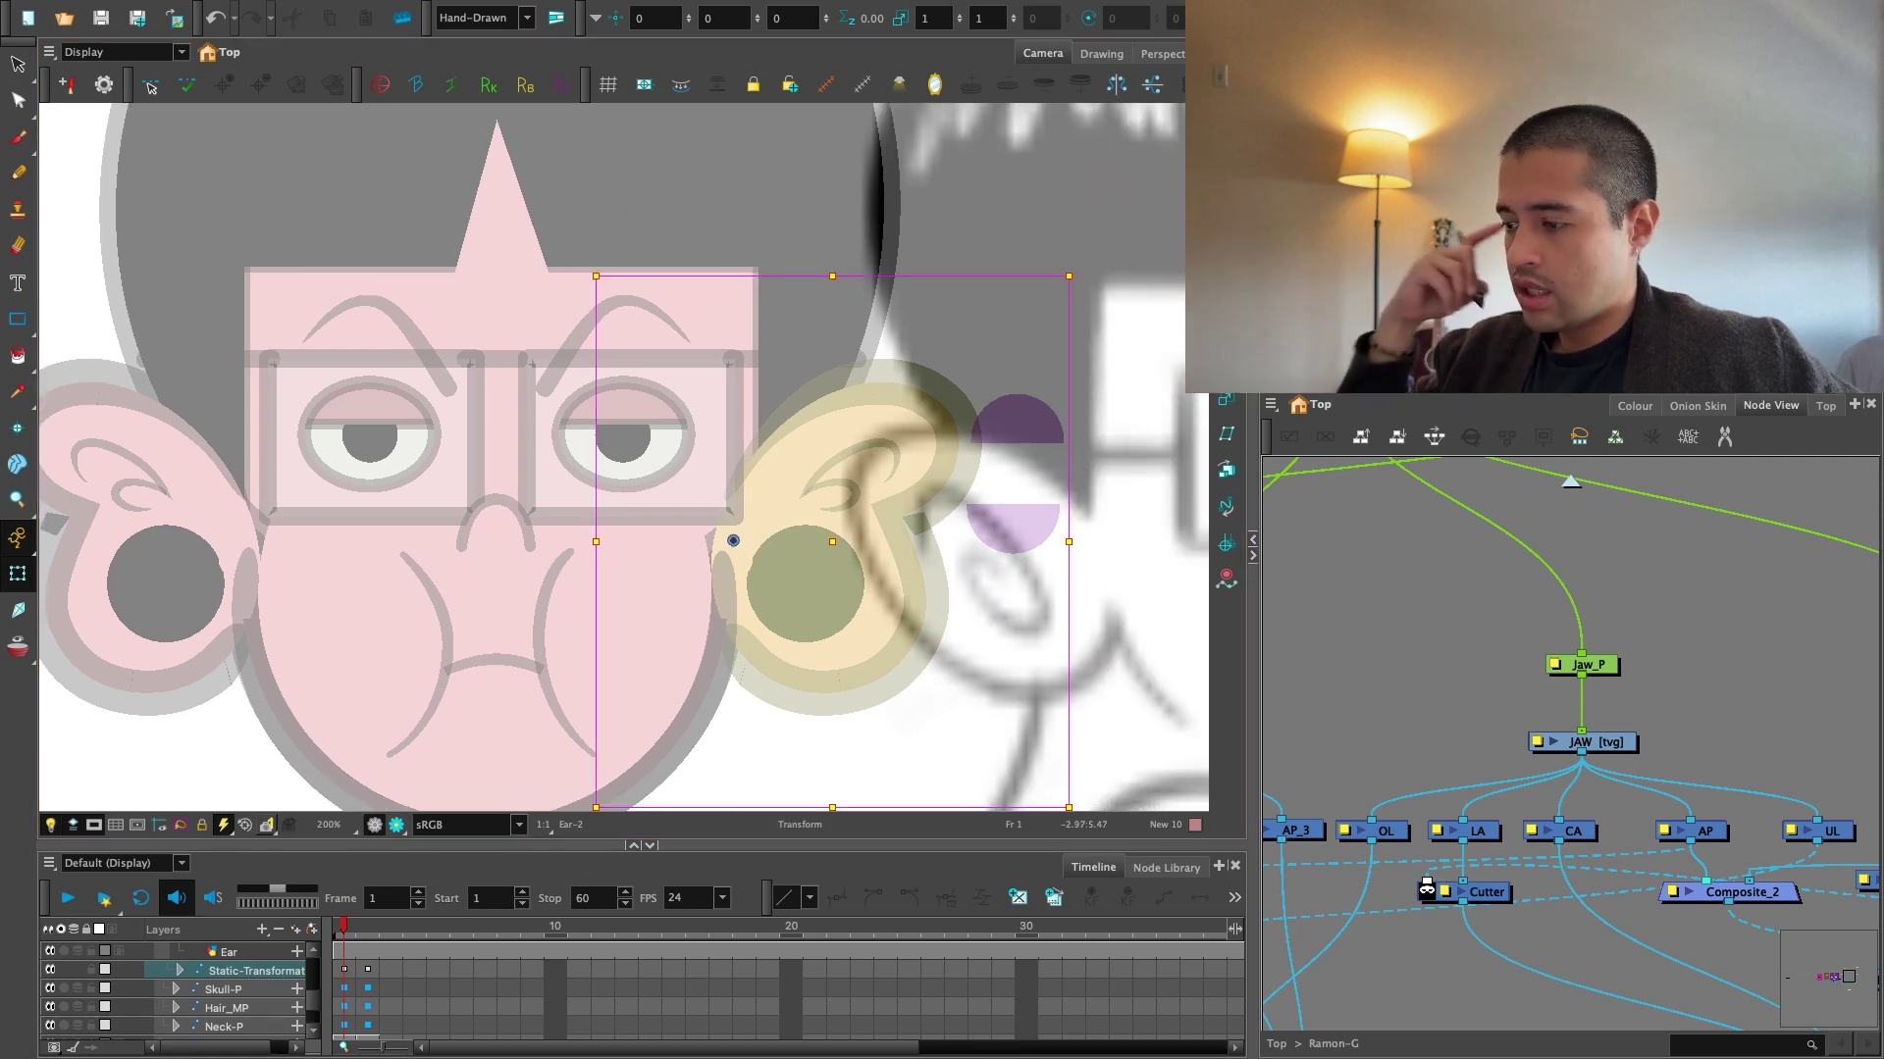
Widen the jaw slightly on both sides and shift the ear on the right side of the face a little outward to match.
click(703, 703)
key(2)
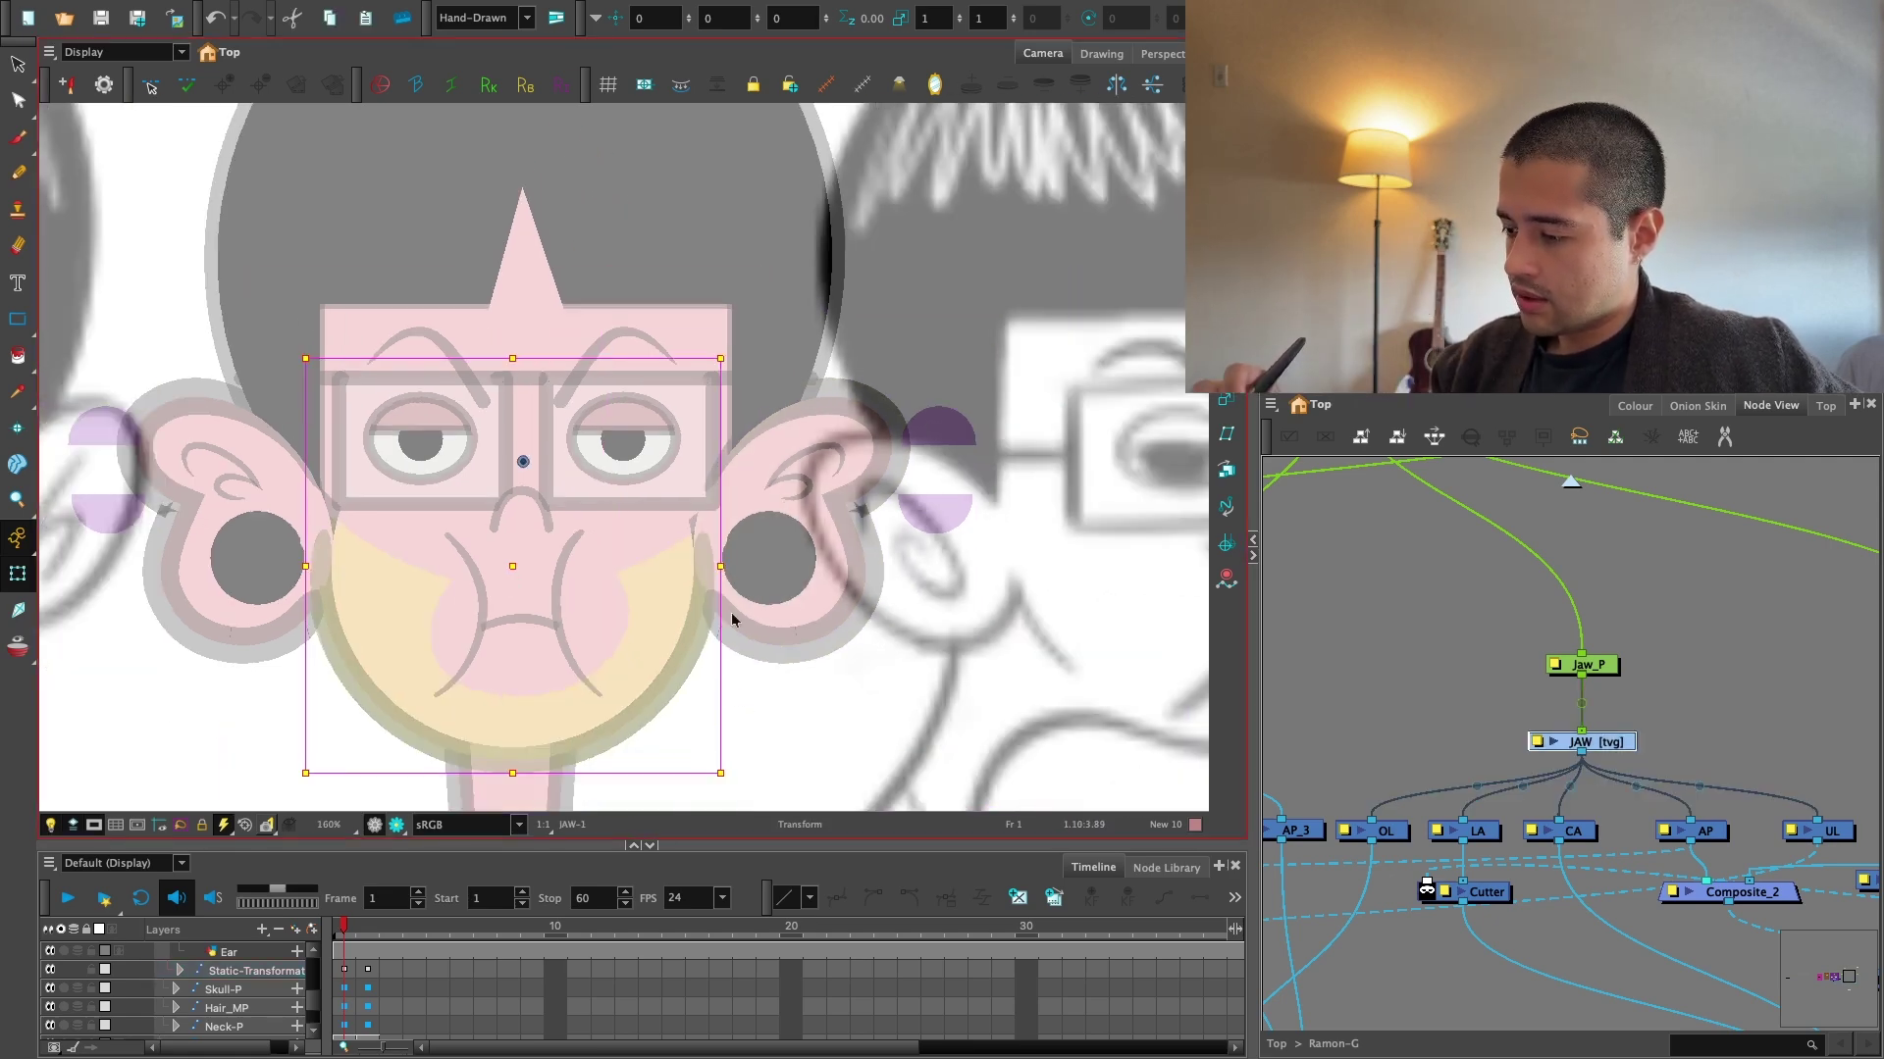
drag(721, 566, 732, 566)
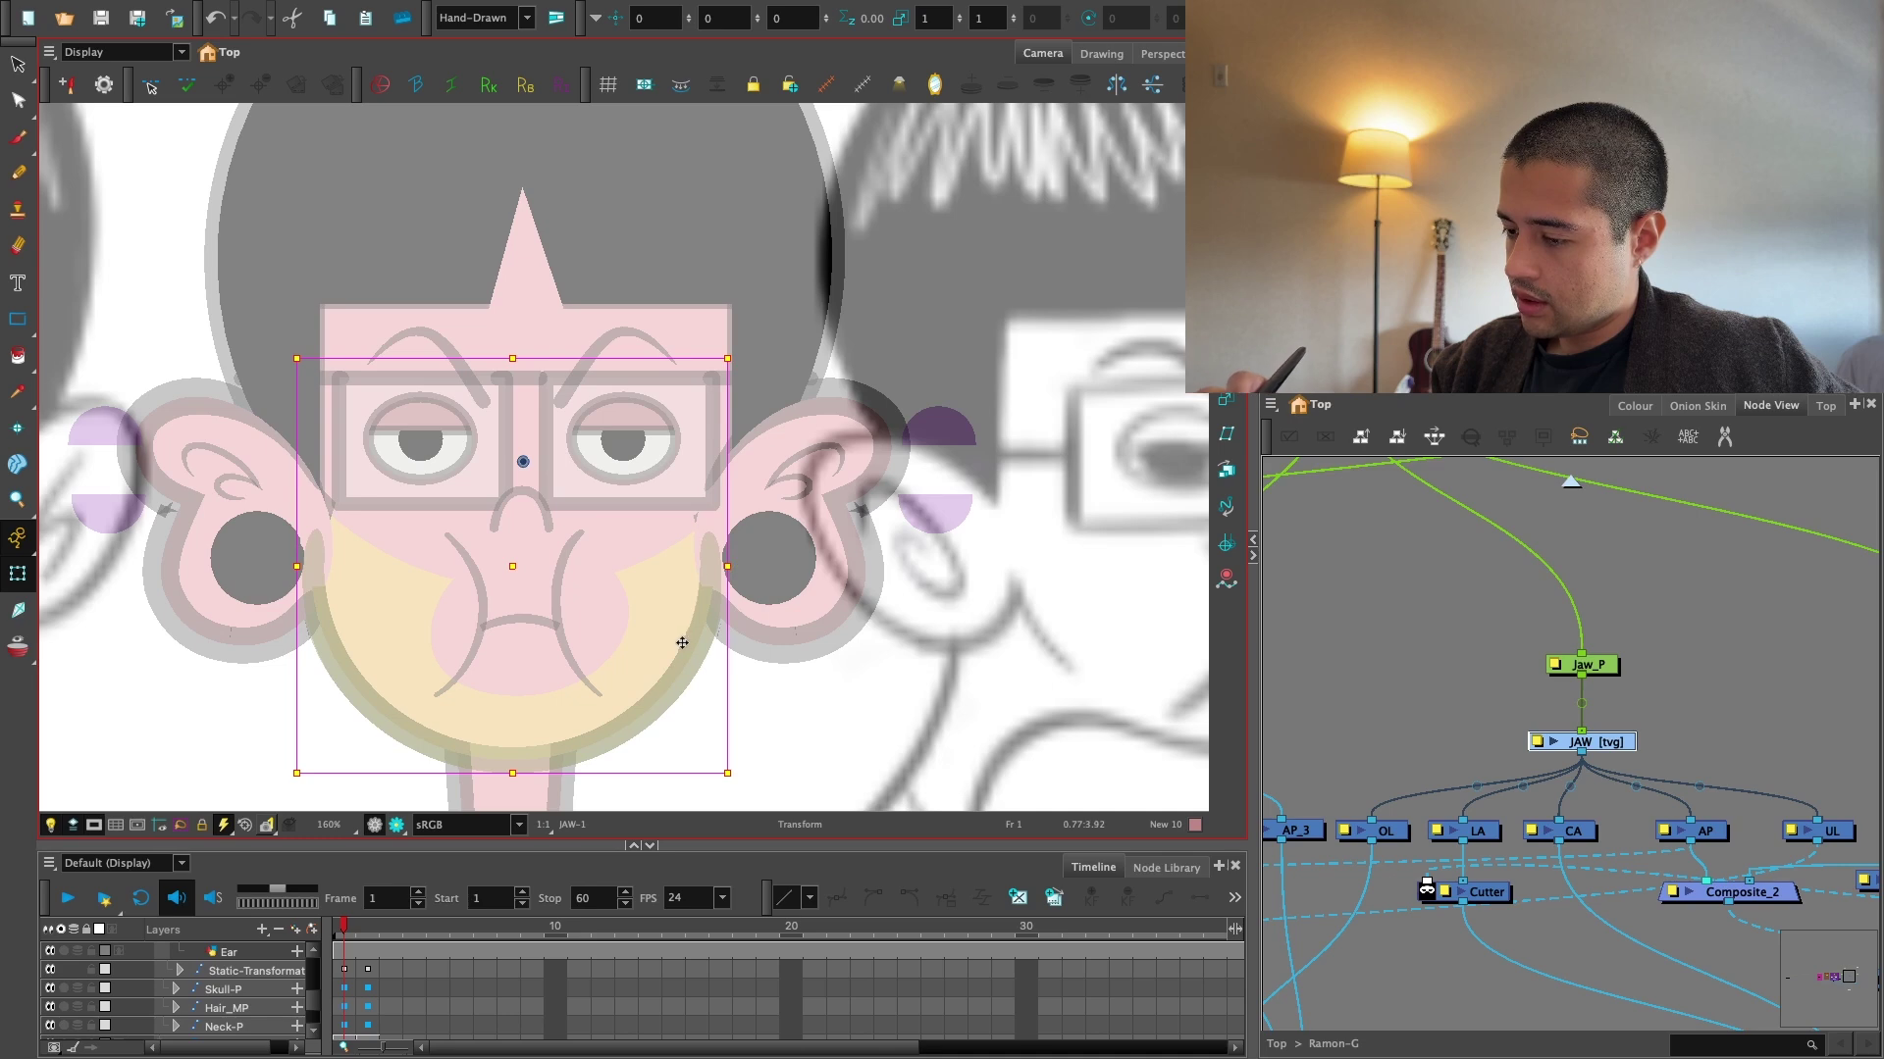
drag(682, 642, 692, 638)
click(793, 594)
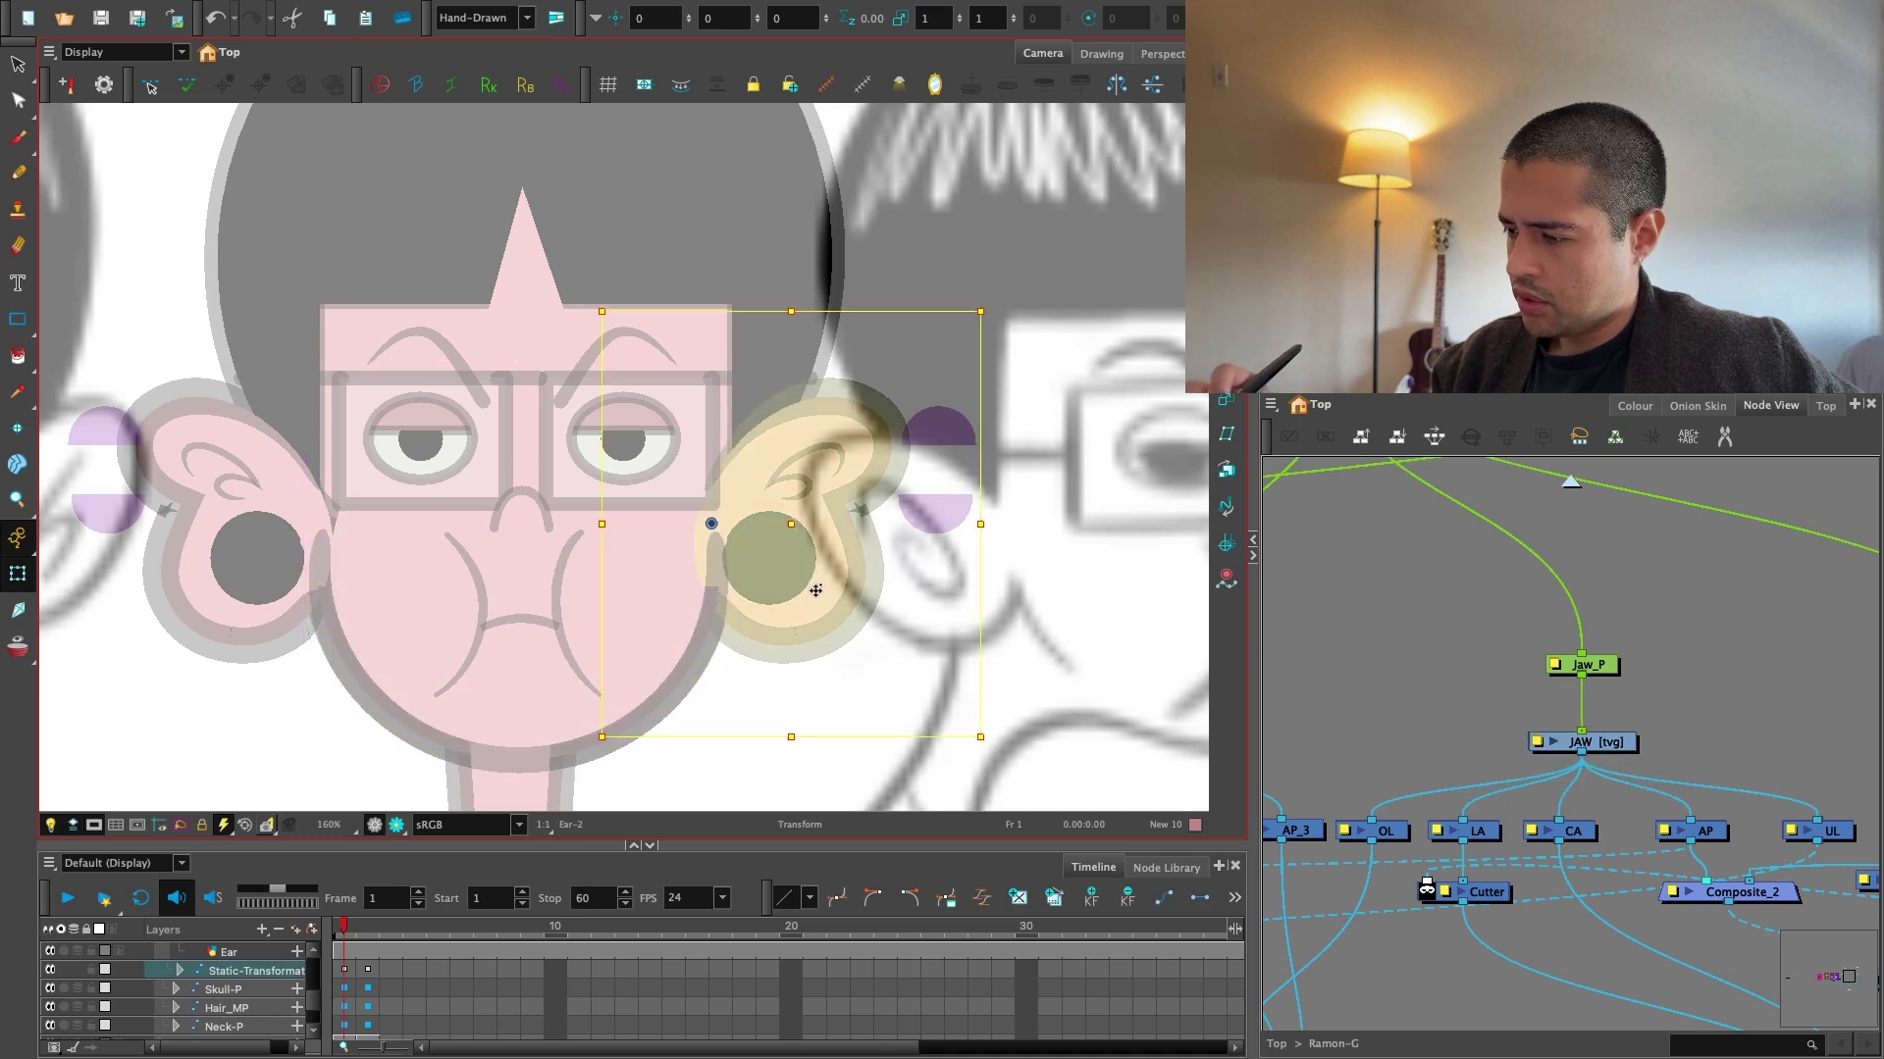
key(b)
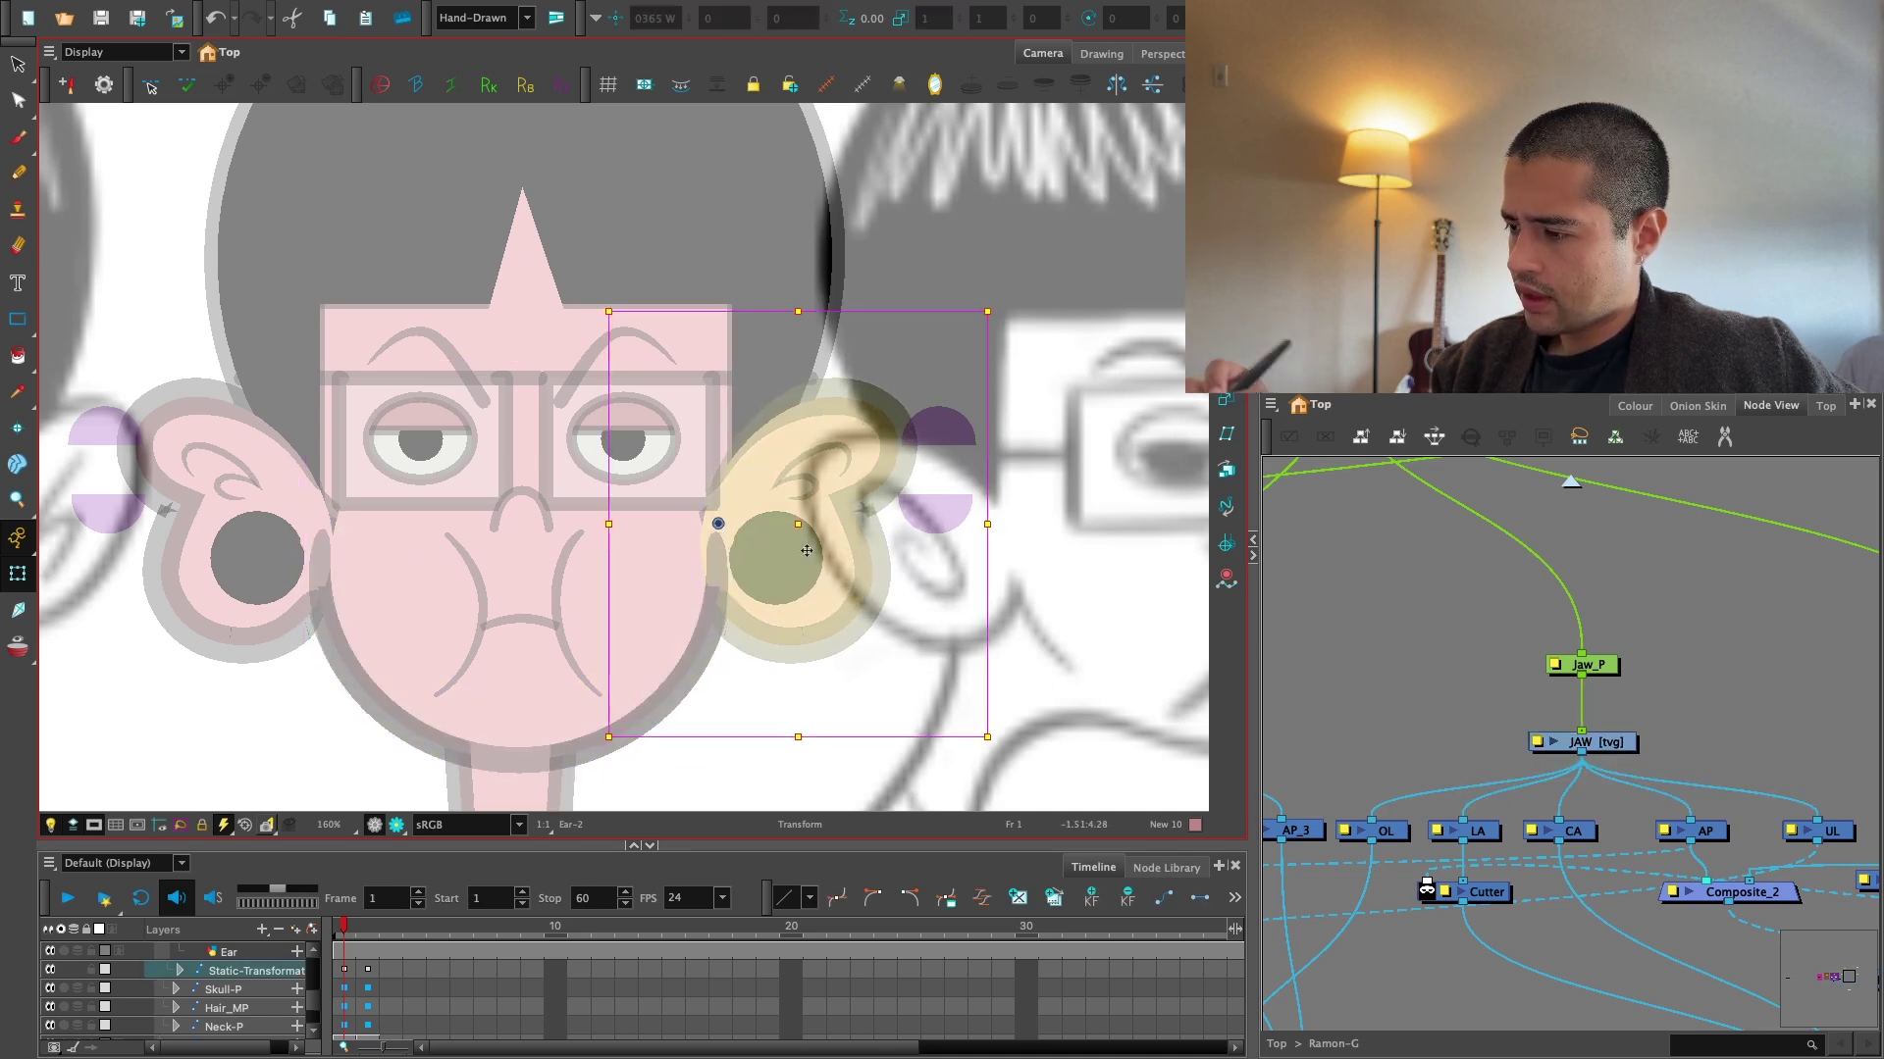
Enlarge the skull slightly from its corner and check the head's overall proportions against the neighbouring sketches.
click(719, 346)
key(b)
key(1)
drag(732, 437, 746, 461)
key(1)
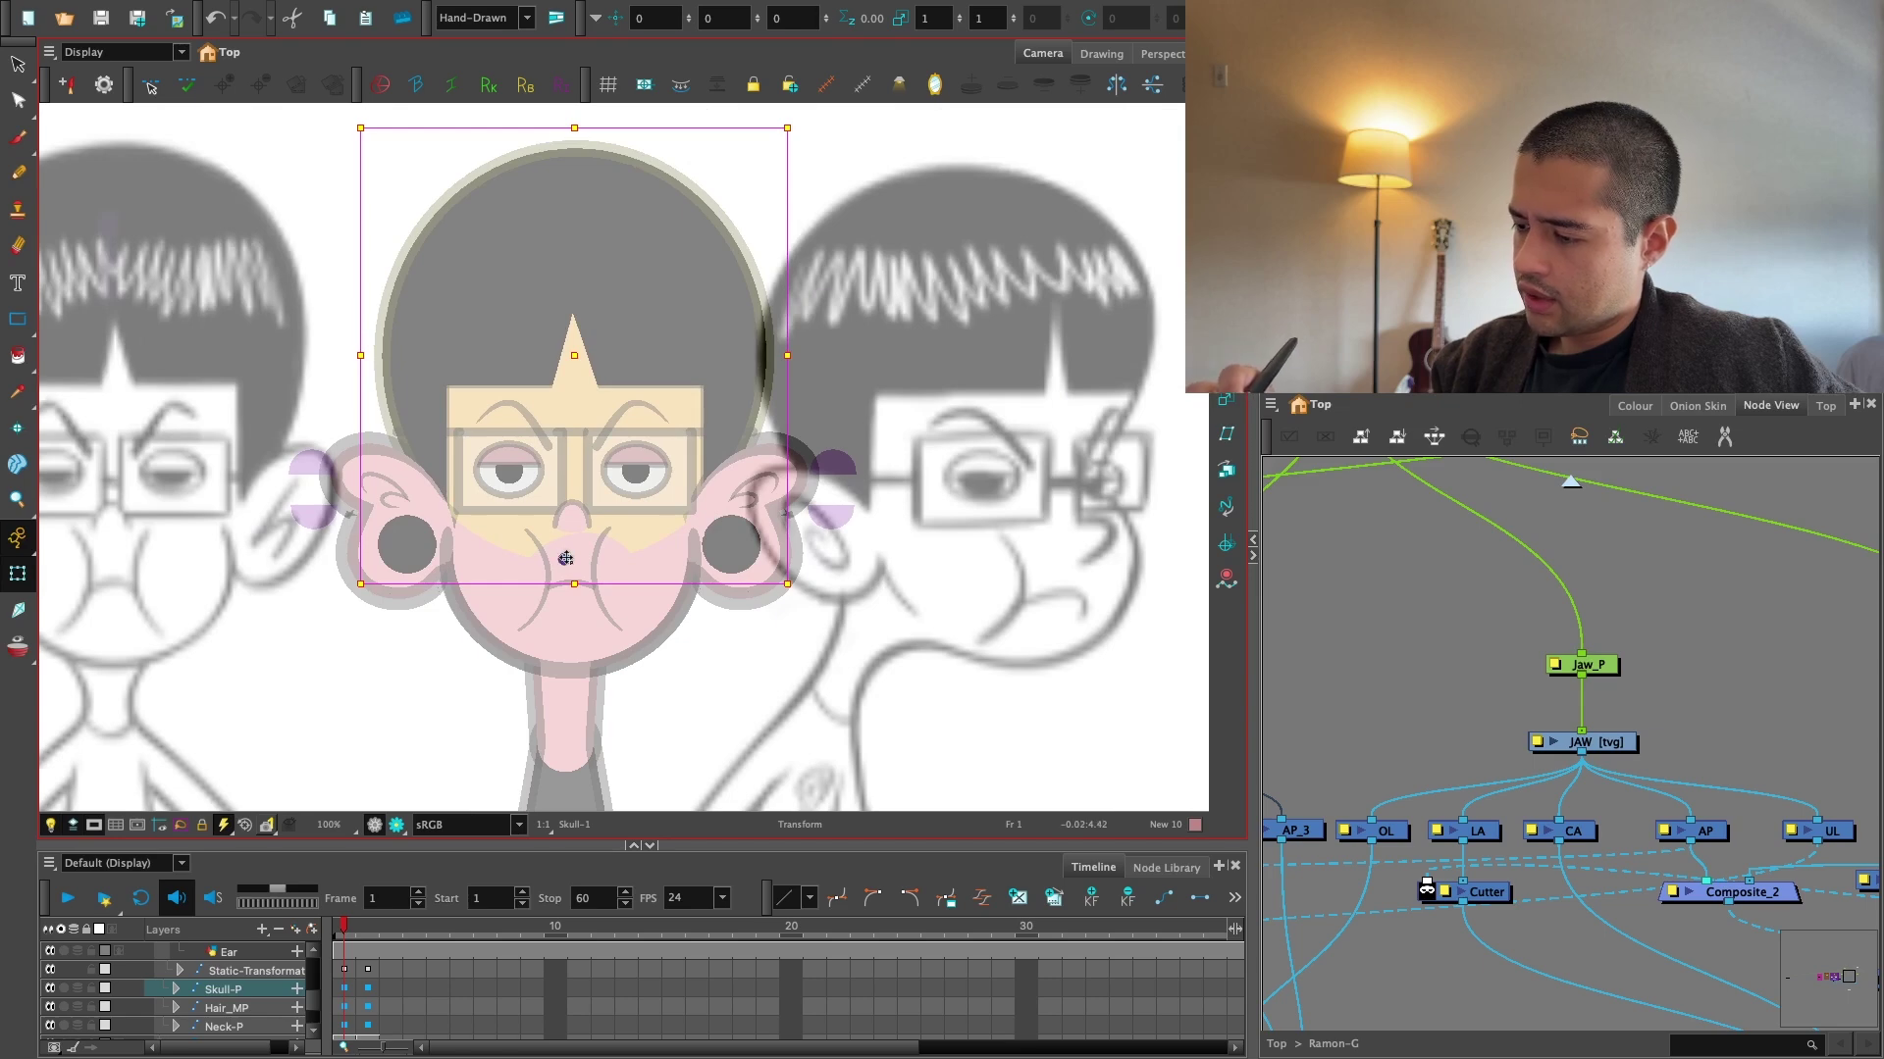
key(2)
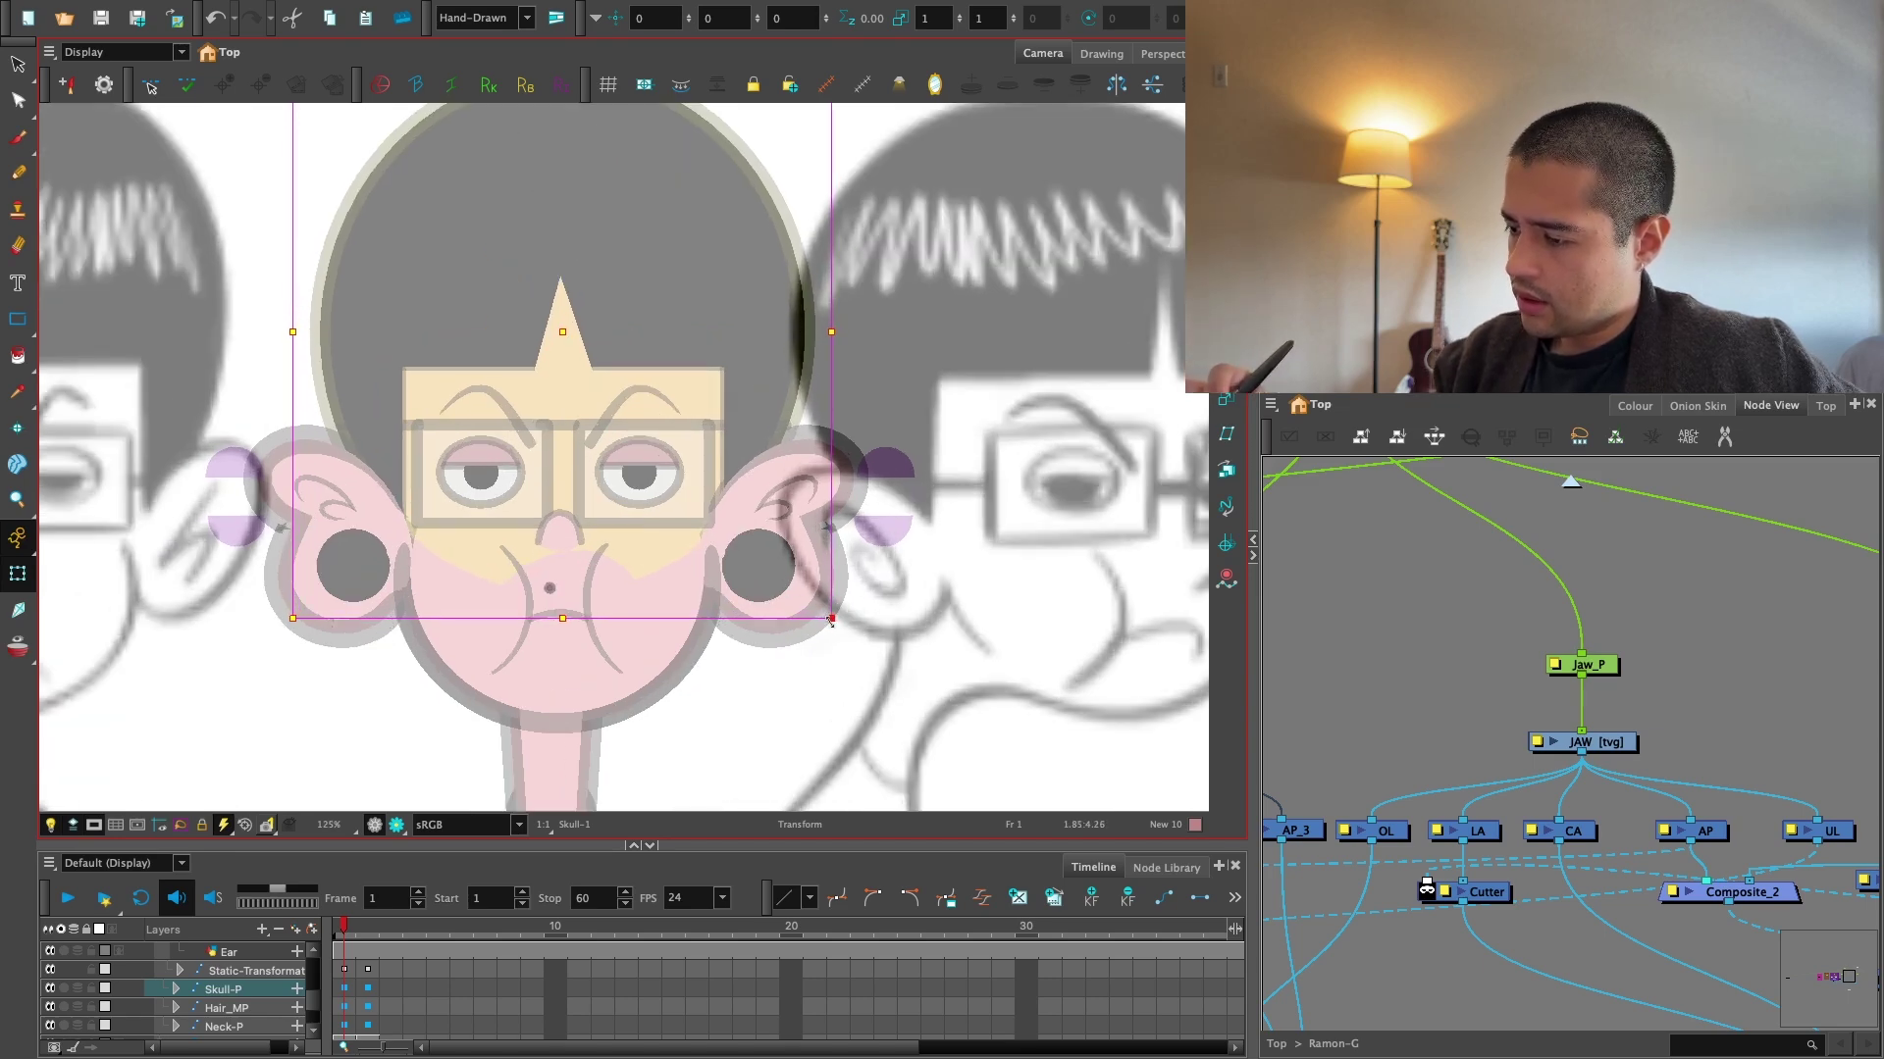
drag(831, 619, 837, 627)
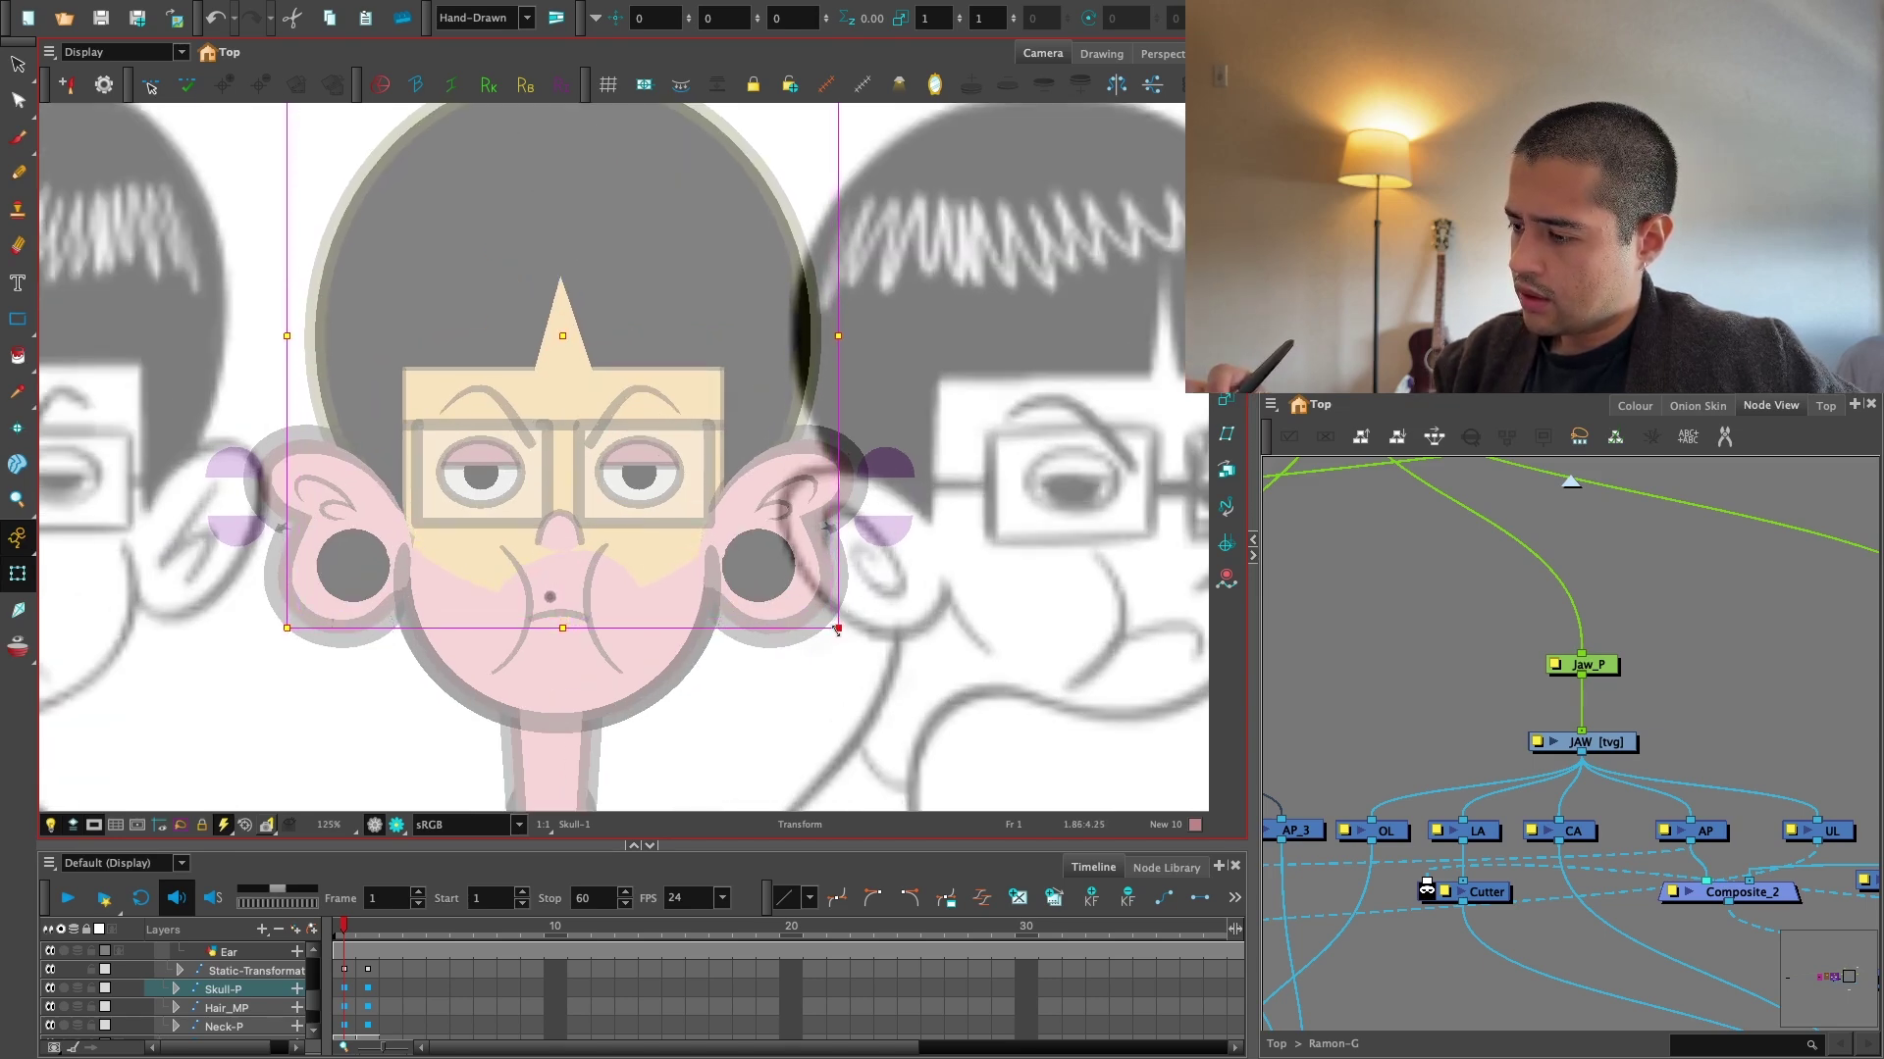
click(1295, 648)
key(1)
key(1)
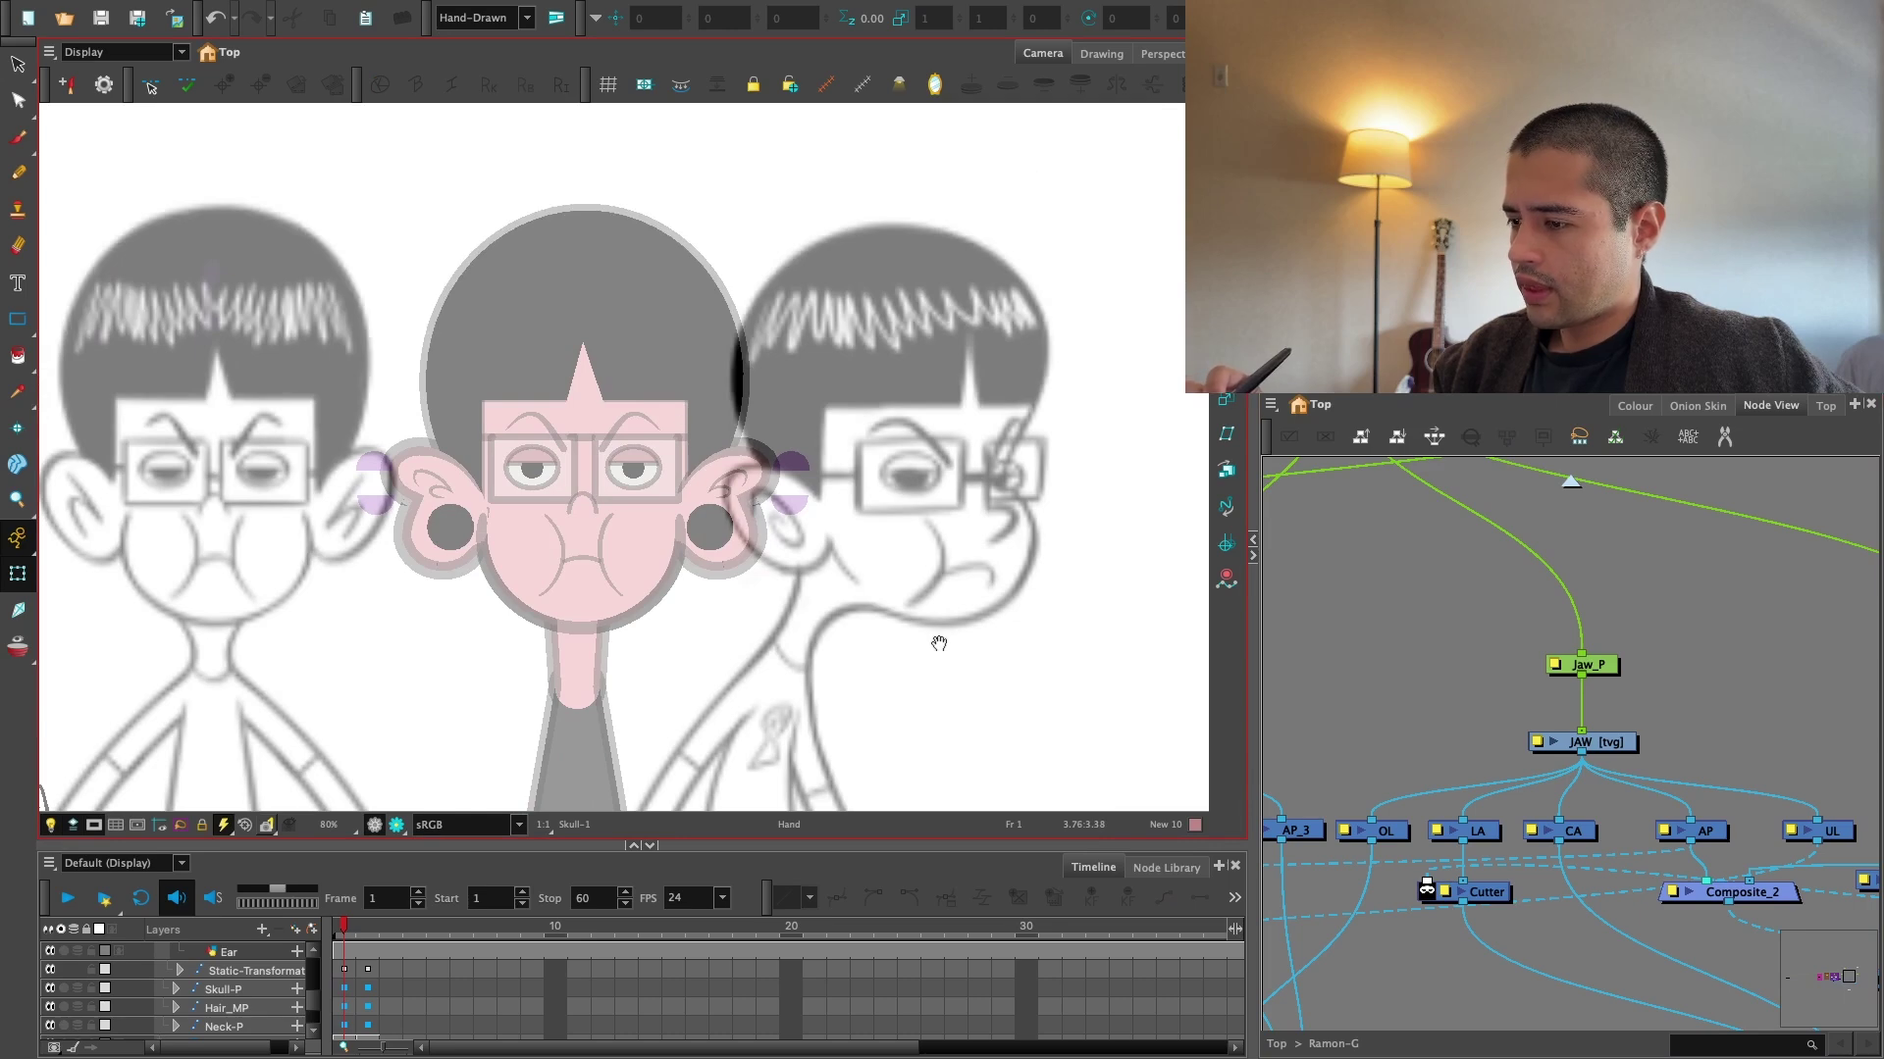
Narrow the skull slightly from its side and compare the whole head with the reference sketches.
drag(939, 643, 961, 714)
key(2)
key(1)
key(2)
click(707, 506)
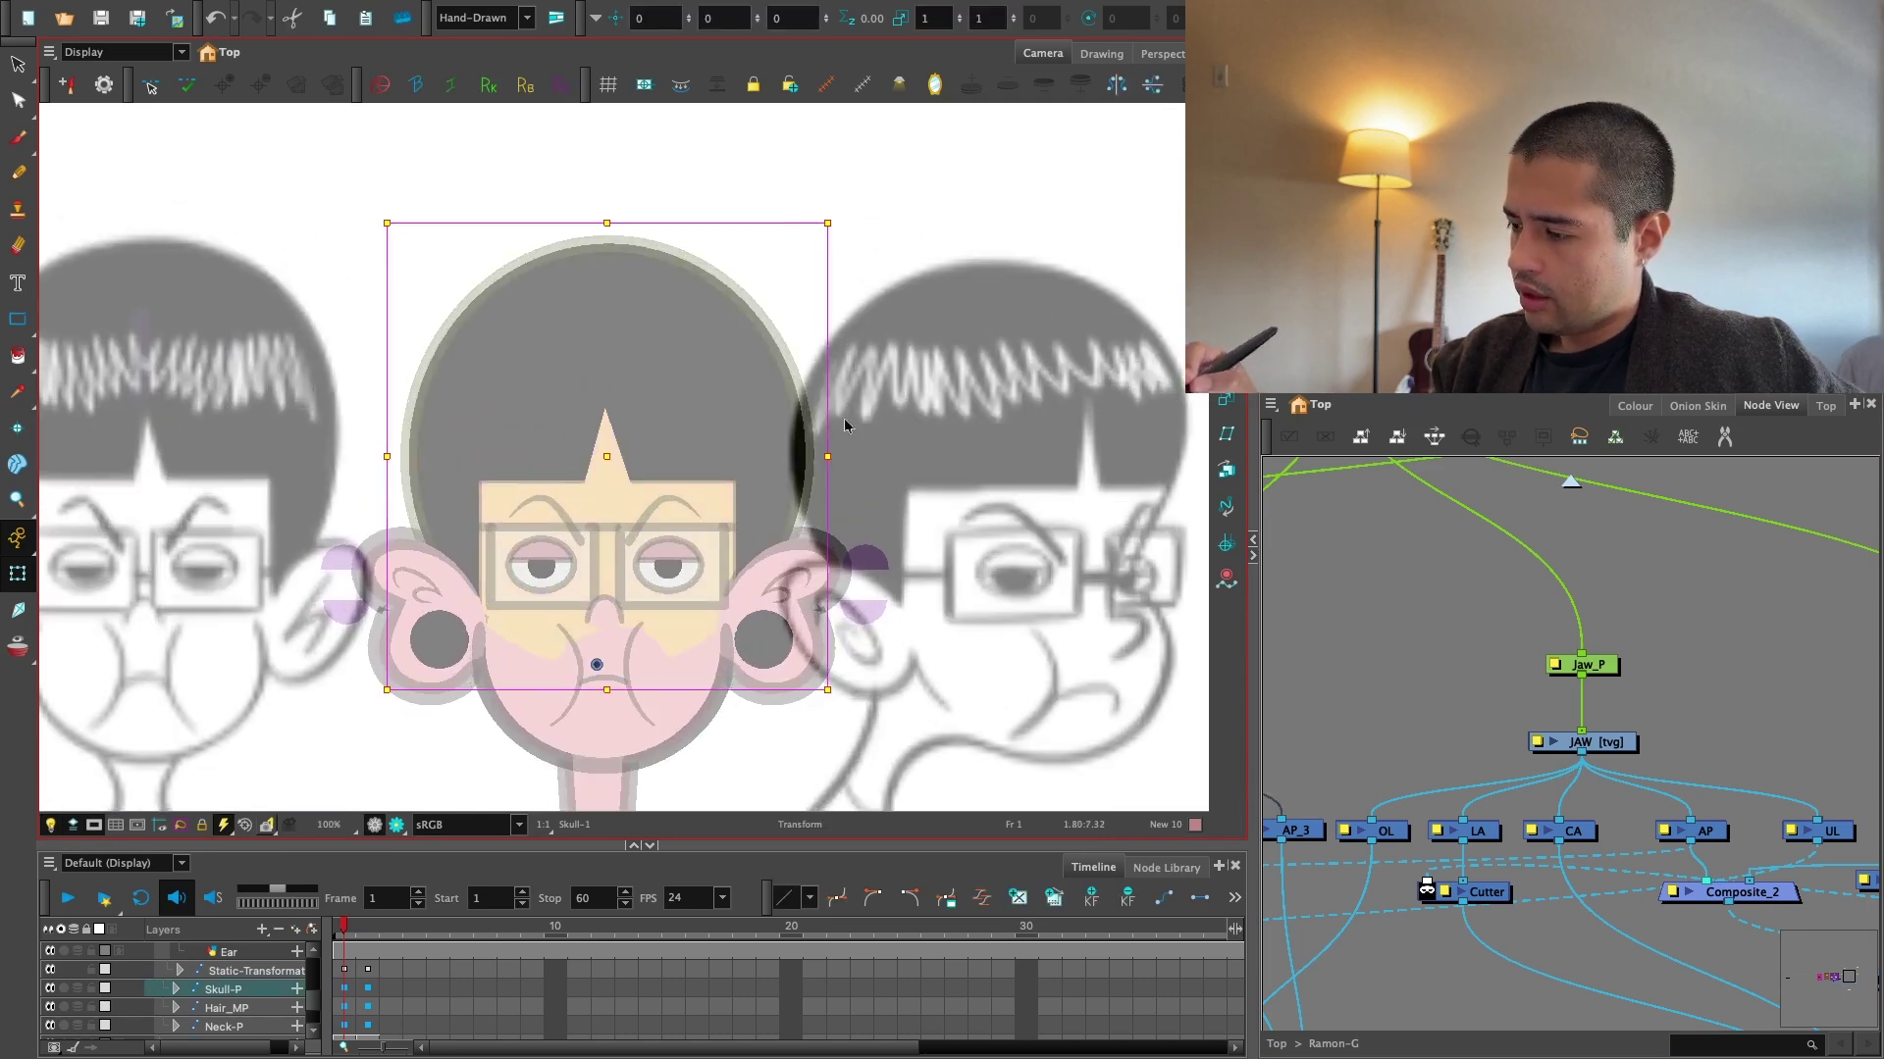
drag(827, 456, 824, 460)
click(1295, 614)
key(1)
key(1)
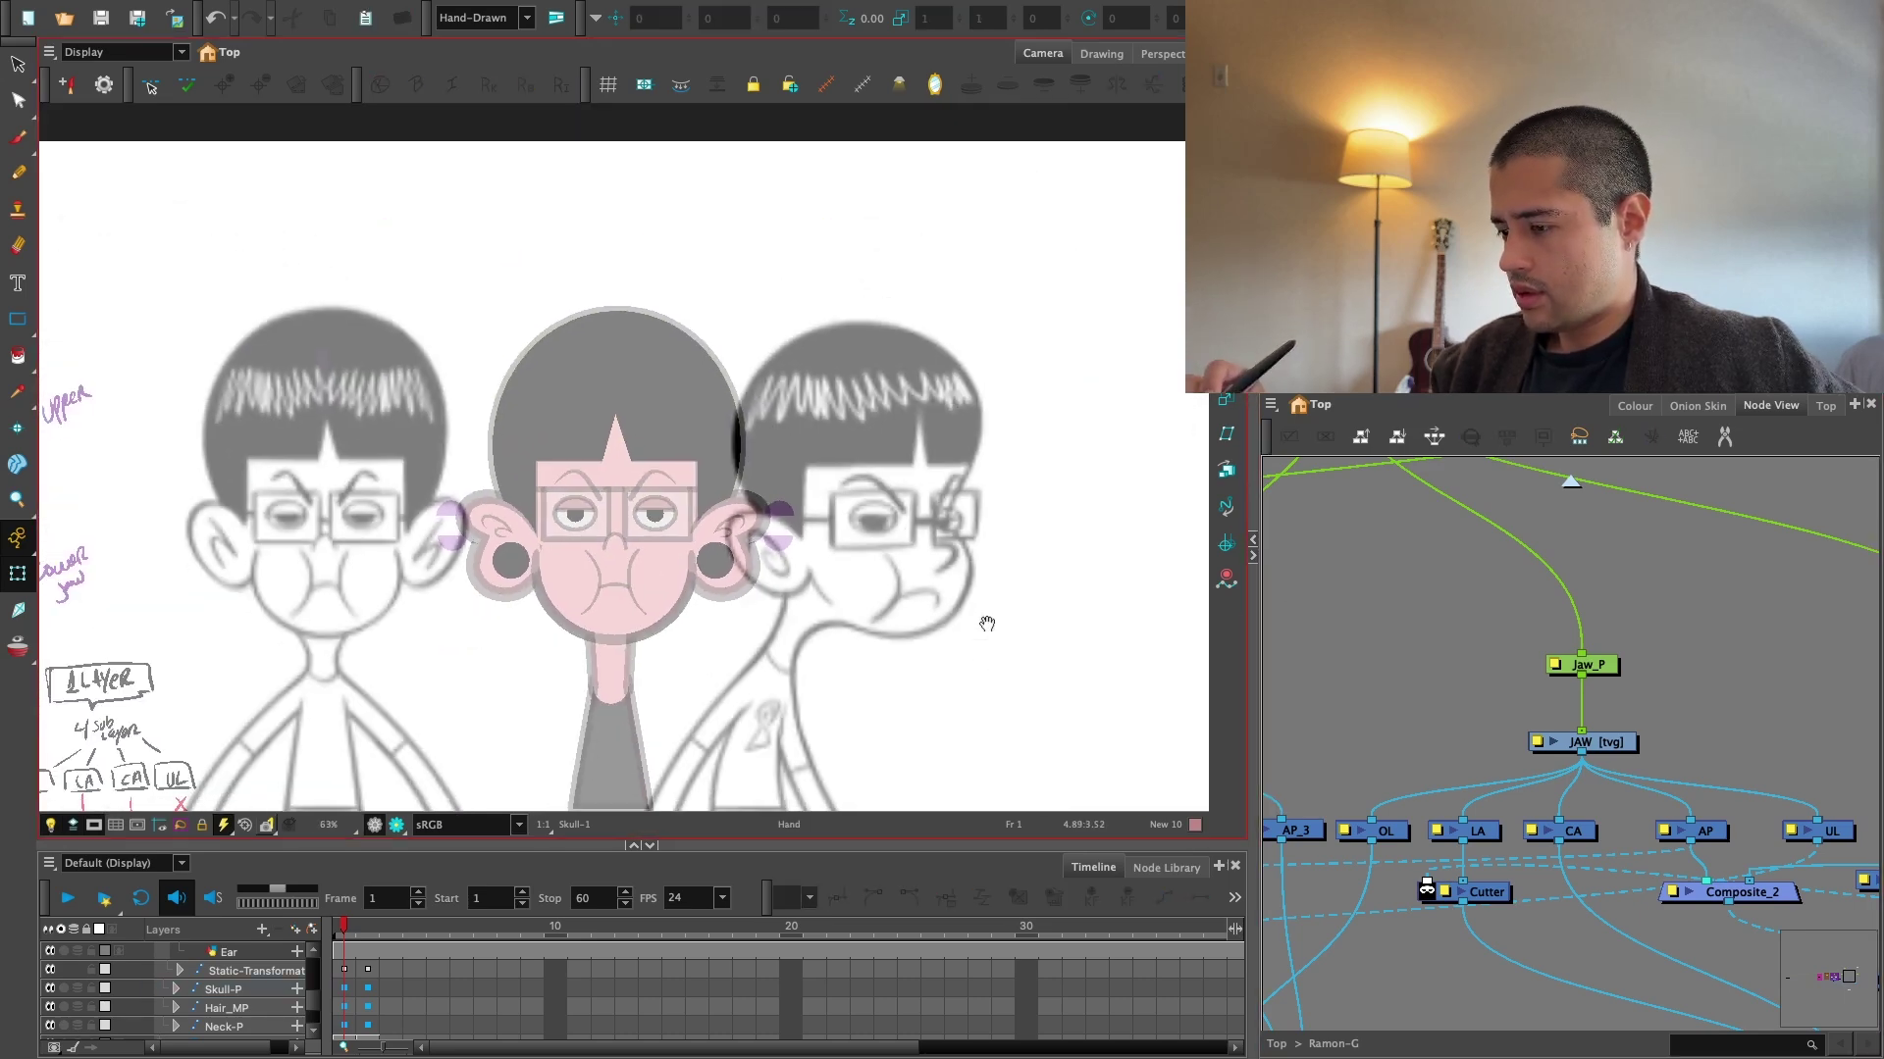
Look closely at the skull and ear junctions, and locate the Skull drawing in the node network.
key(2)
drag(946, 745, 944, 662)
key(2)
key(2)
key(2)
key(2)
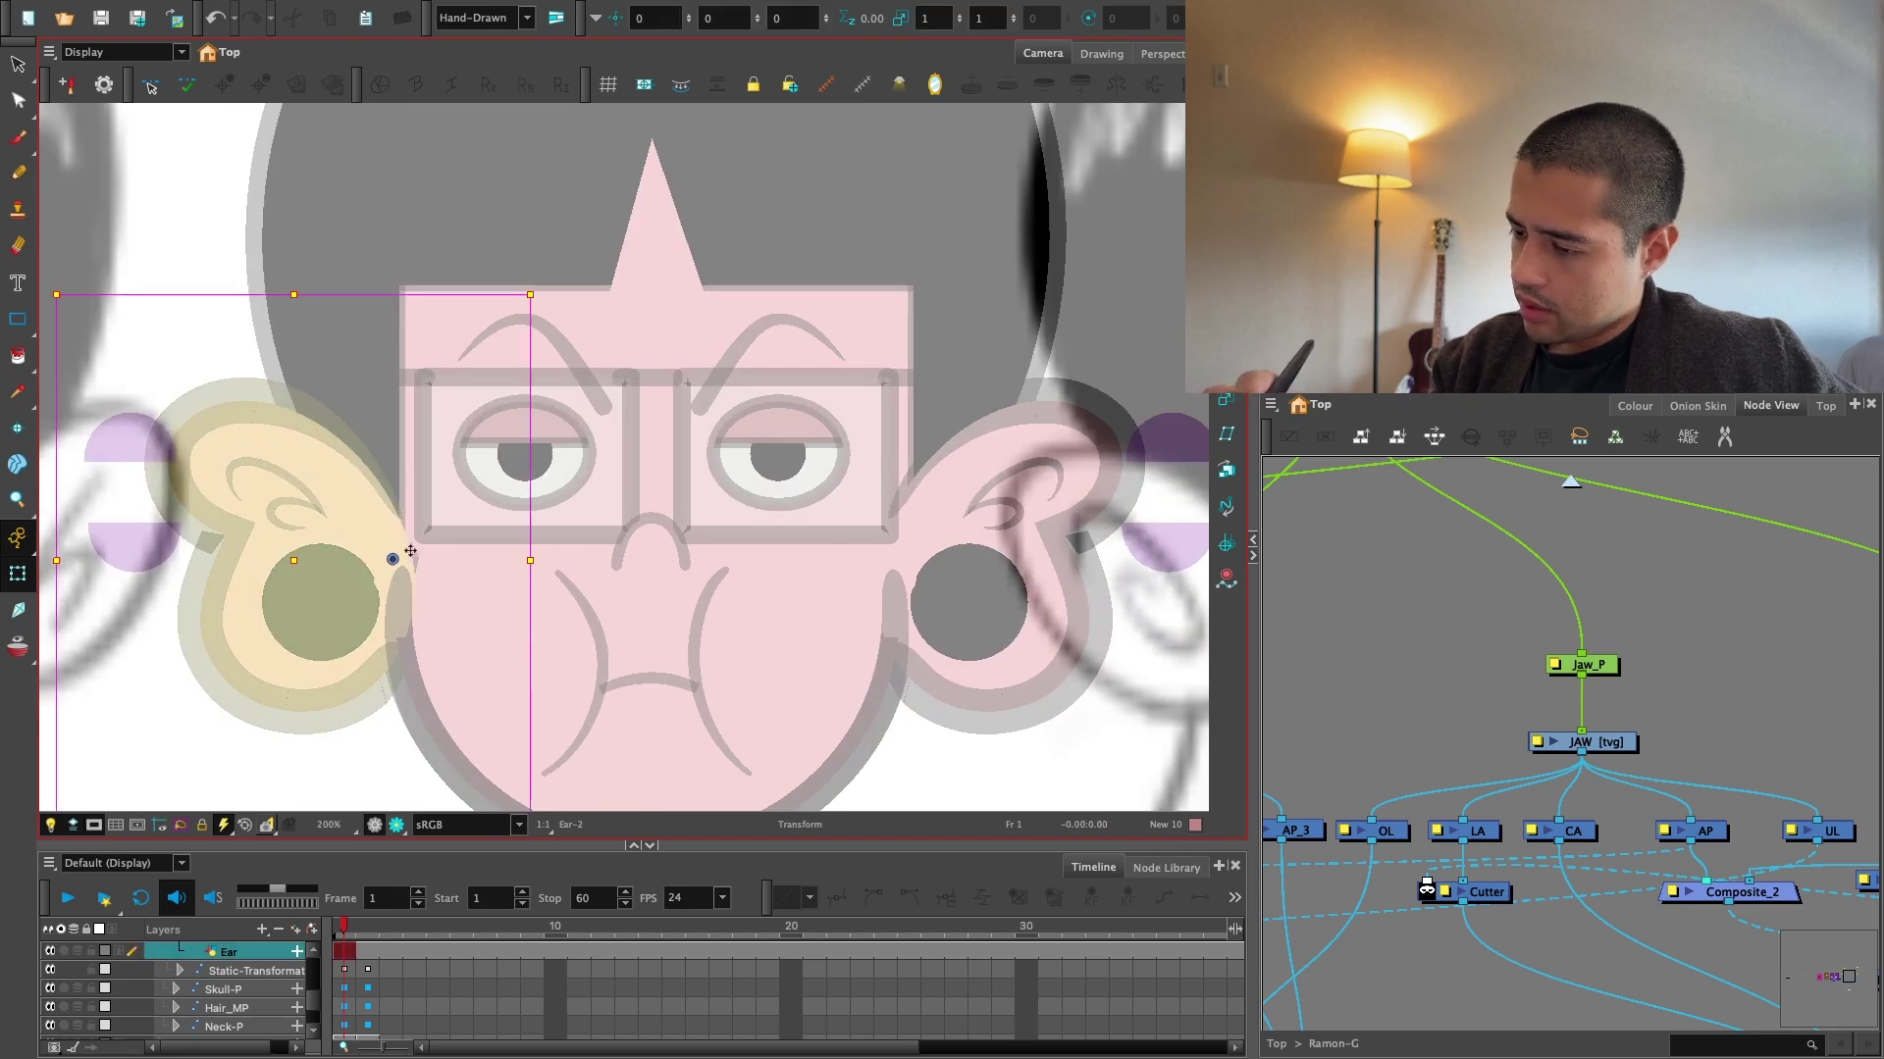
click(456, 555)
key(o)
key(2)
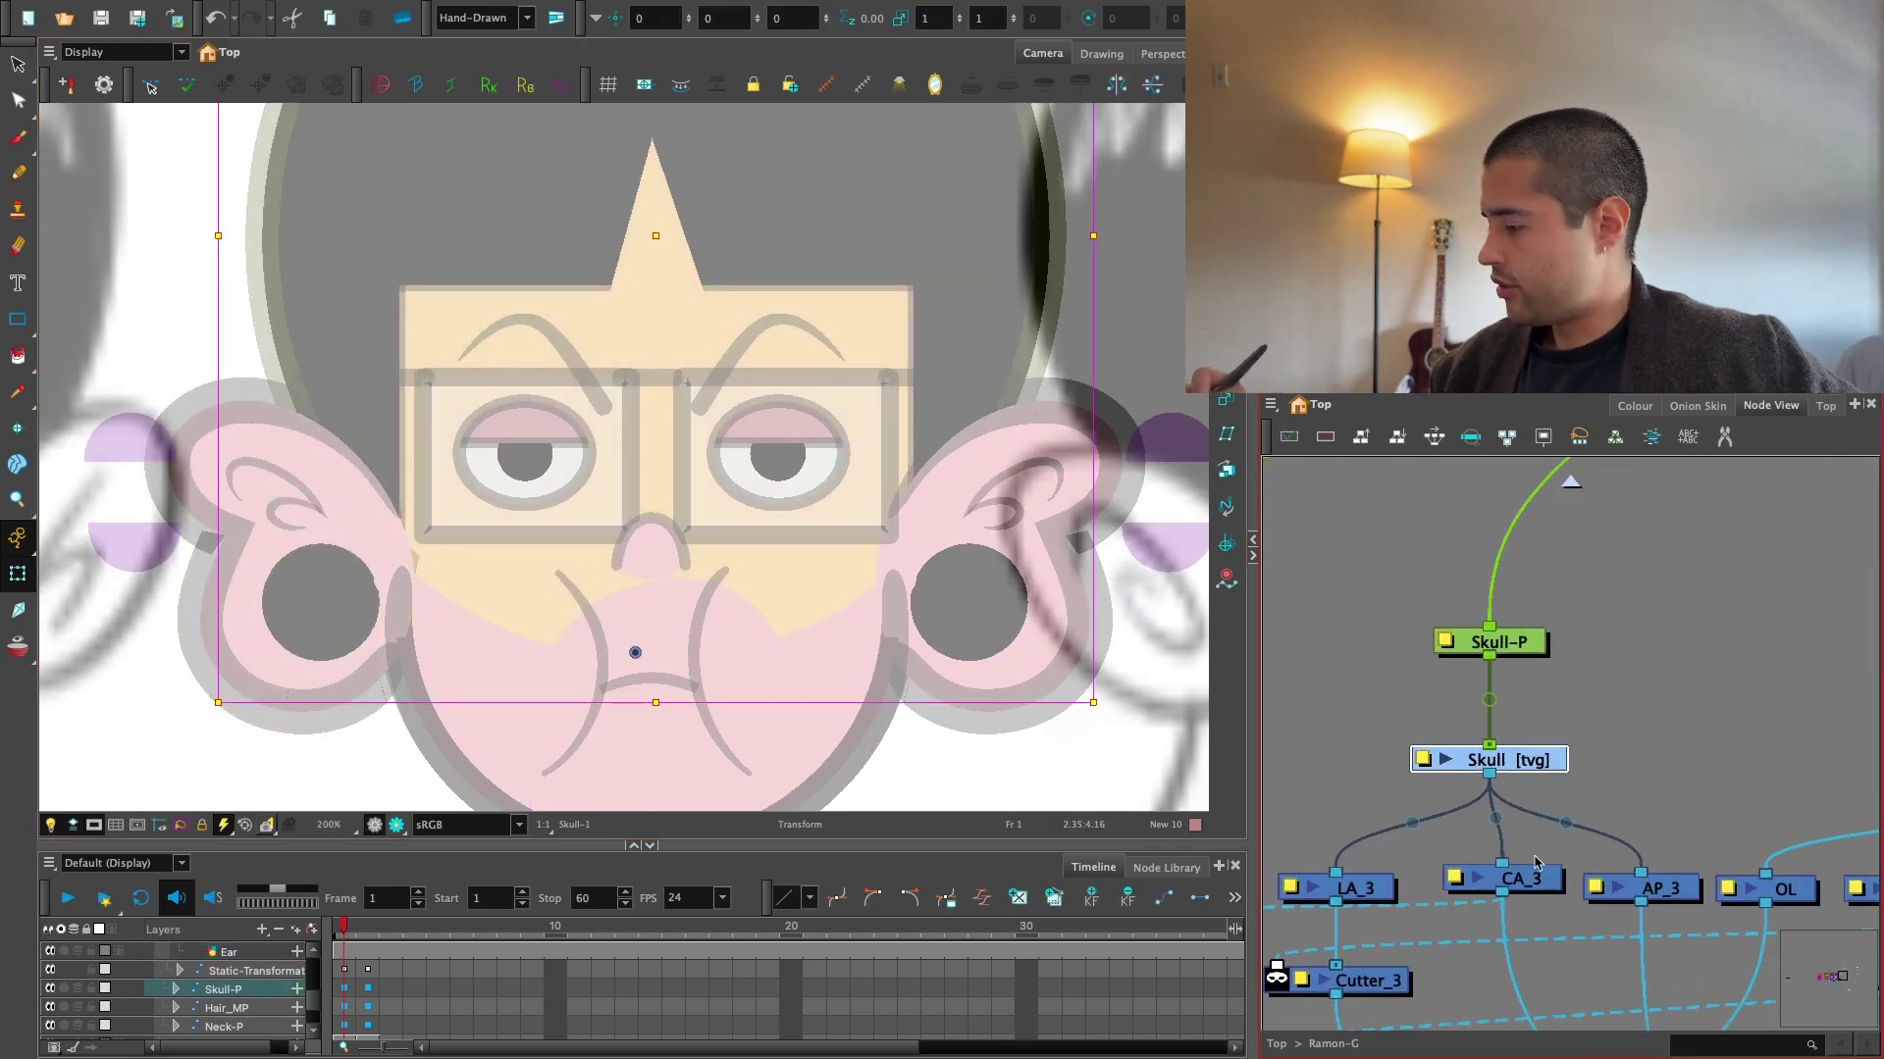
Attach a display node to the Skull drawing and show only Display_2 in the camera view.
key(ctrl+i)
drag(1736, 735, 1562, 806)
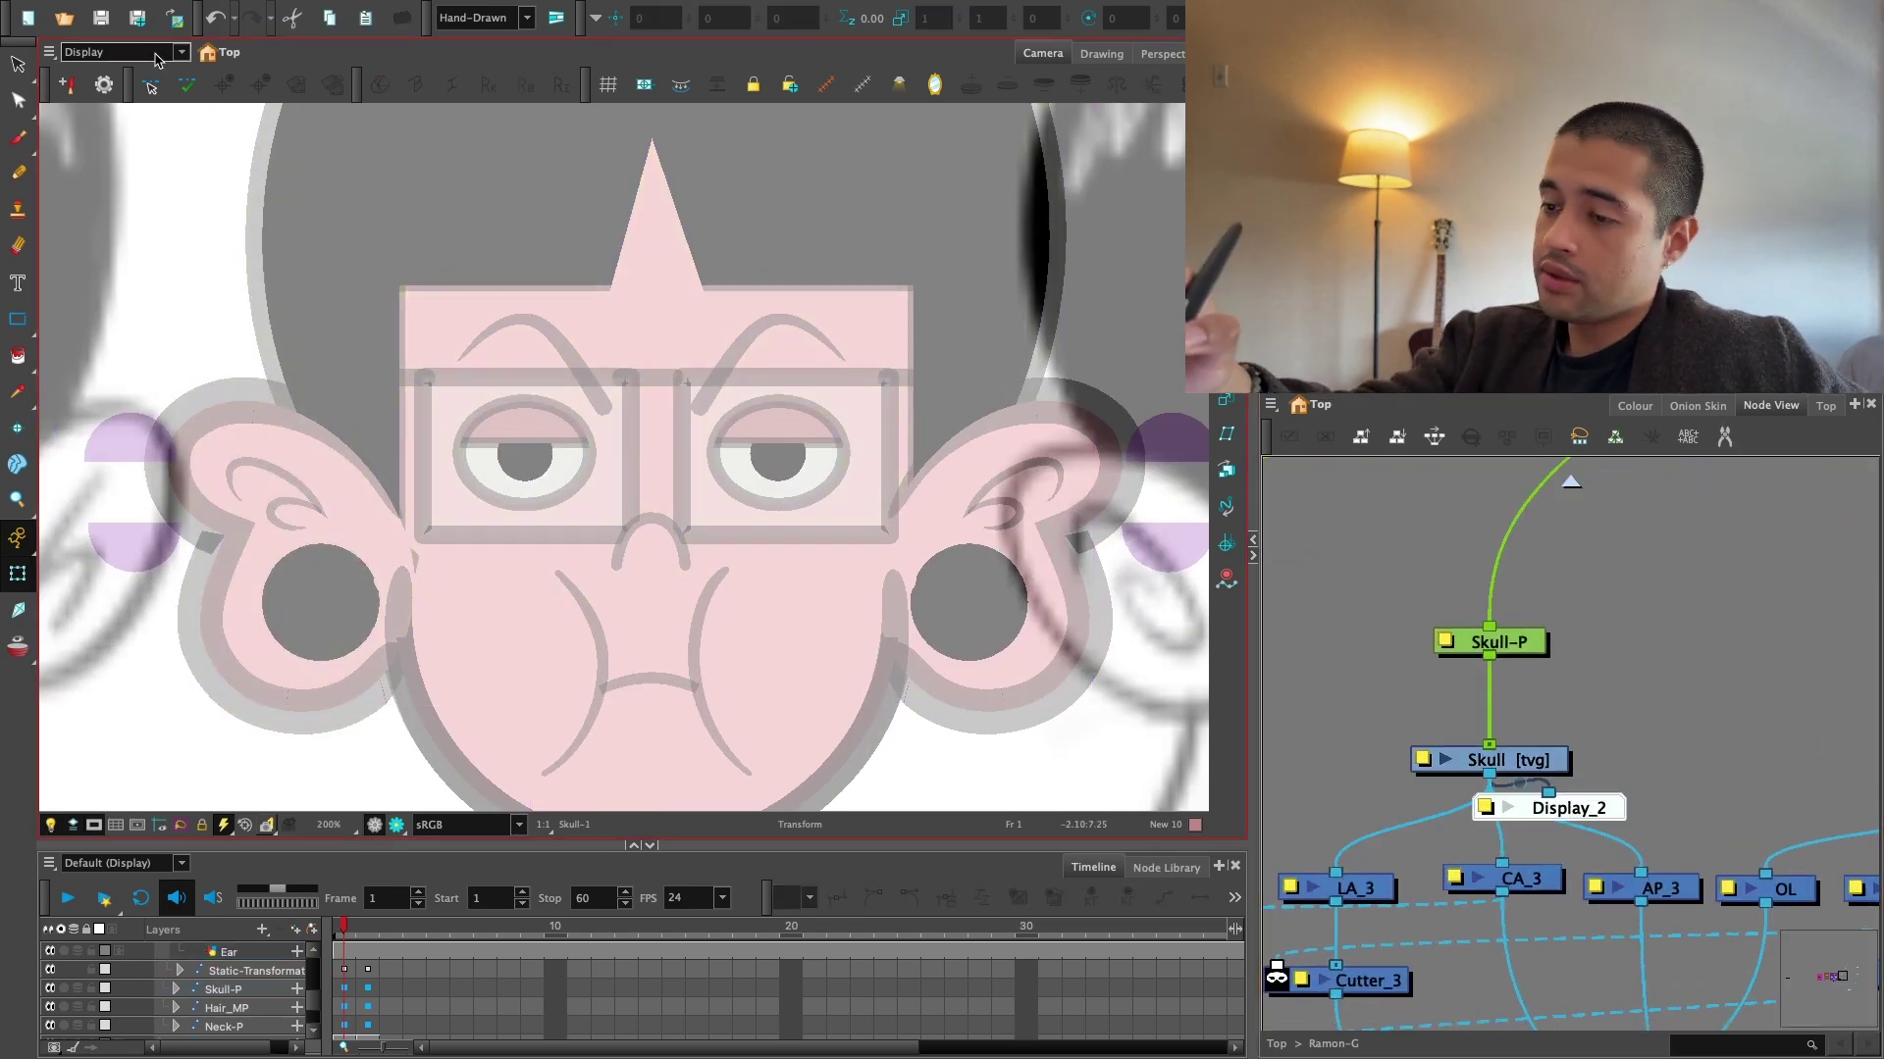
click(149, 53)
click(142, 119)
key(1)
key(1)
key(1)
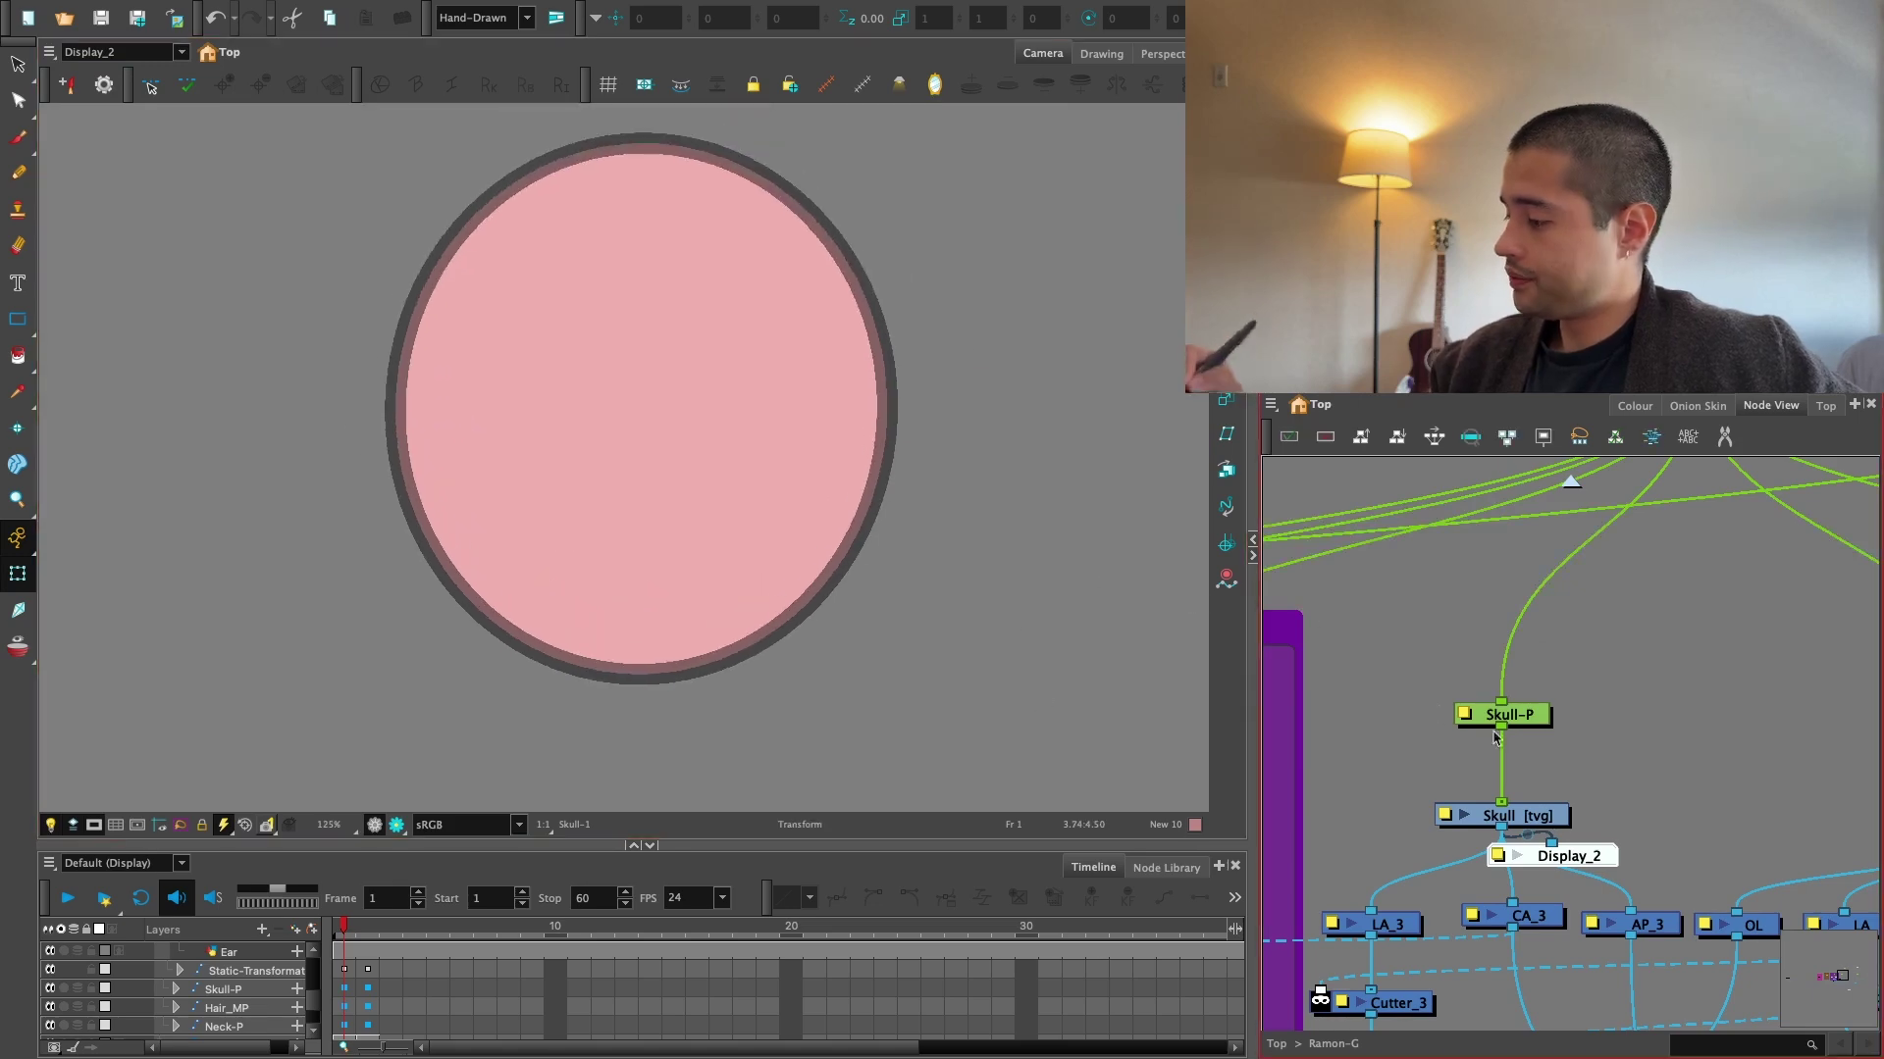
Set the Skull drawing's embedded pivot option to Apply Embedded Pivot on Parent Peg.
double_click(1531, 806)
click(1055, 957)
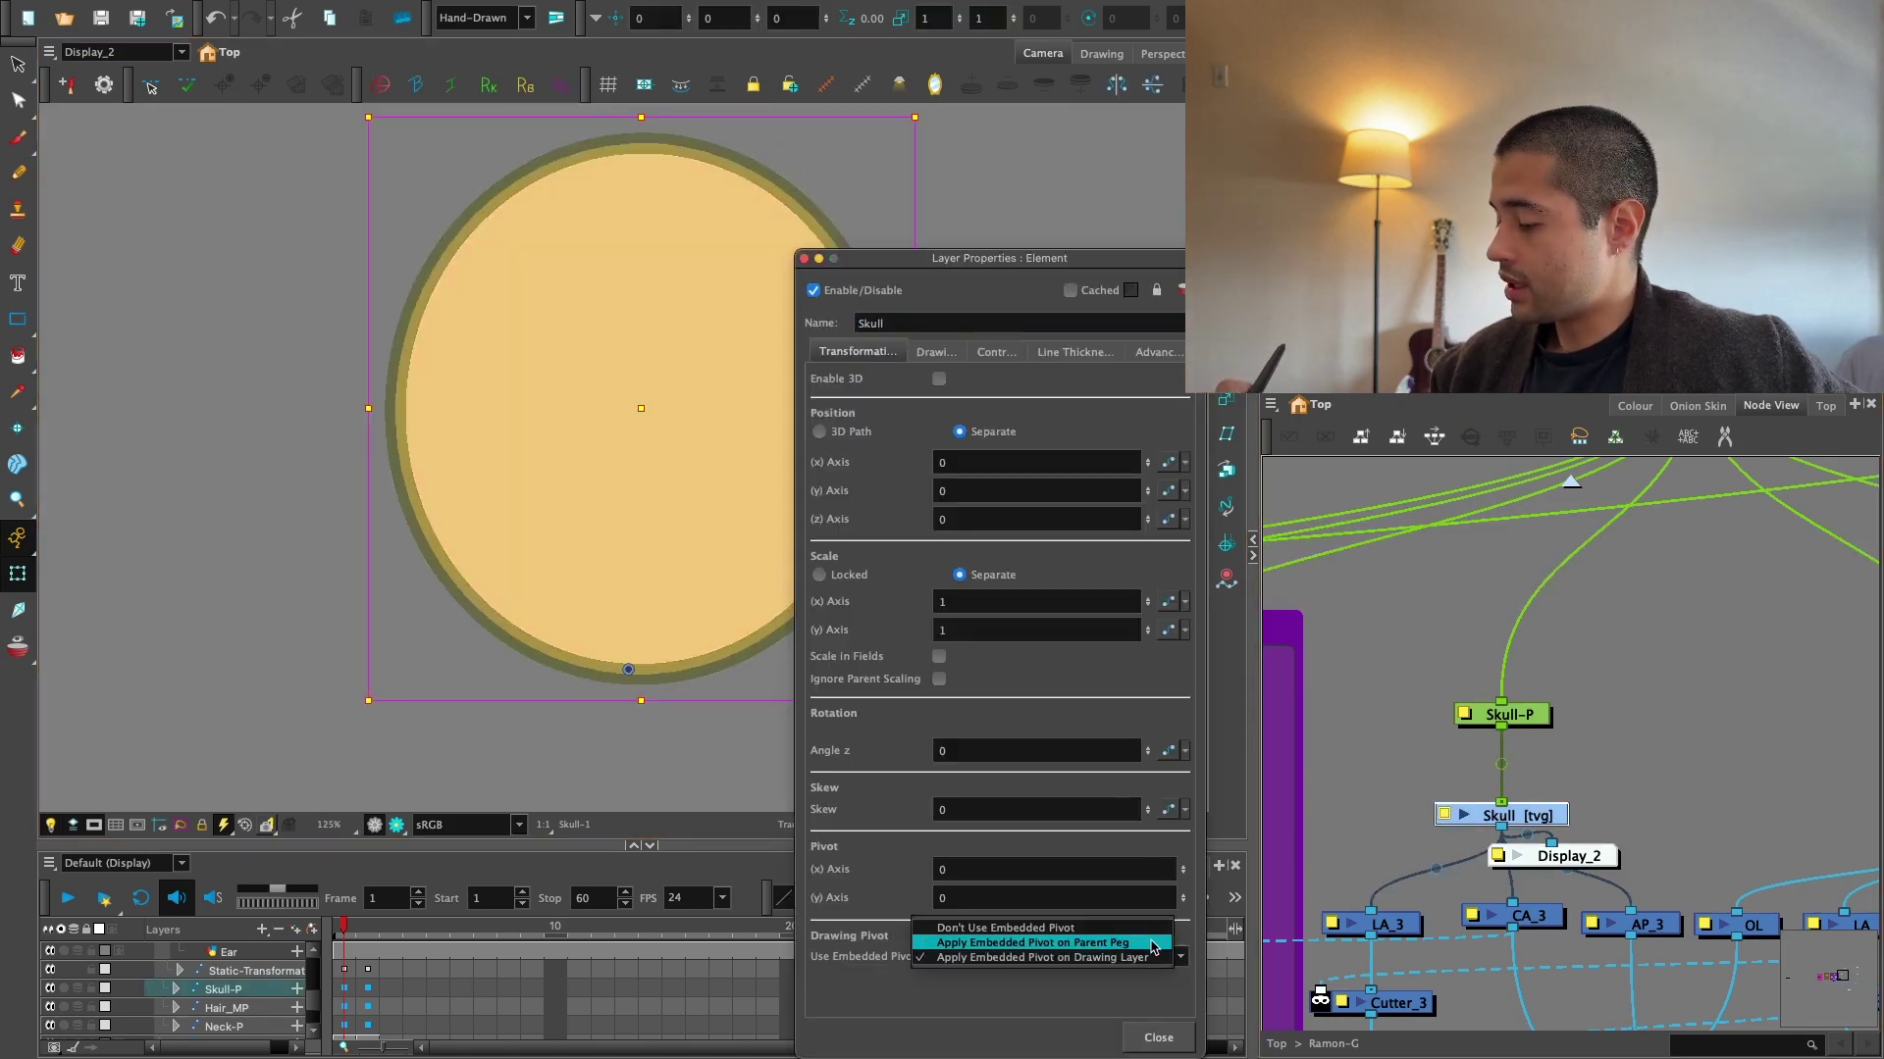
click(1054, 937)
click(1159, 1038)
Make room beneath the Skull-P peg and insert a new deformation between it and the Skull drawing.
click(1412, 765)
drag(1511, 715, 1511, 665)
click(1530, 815)
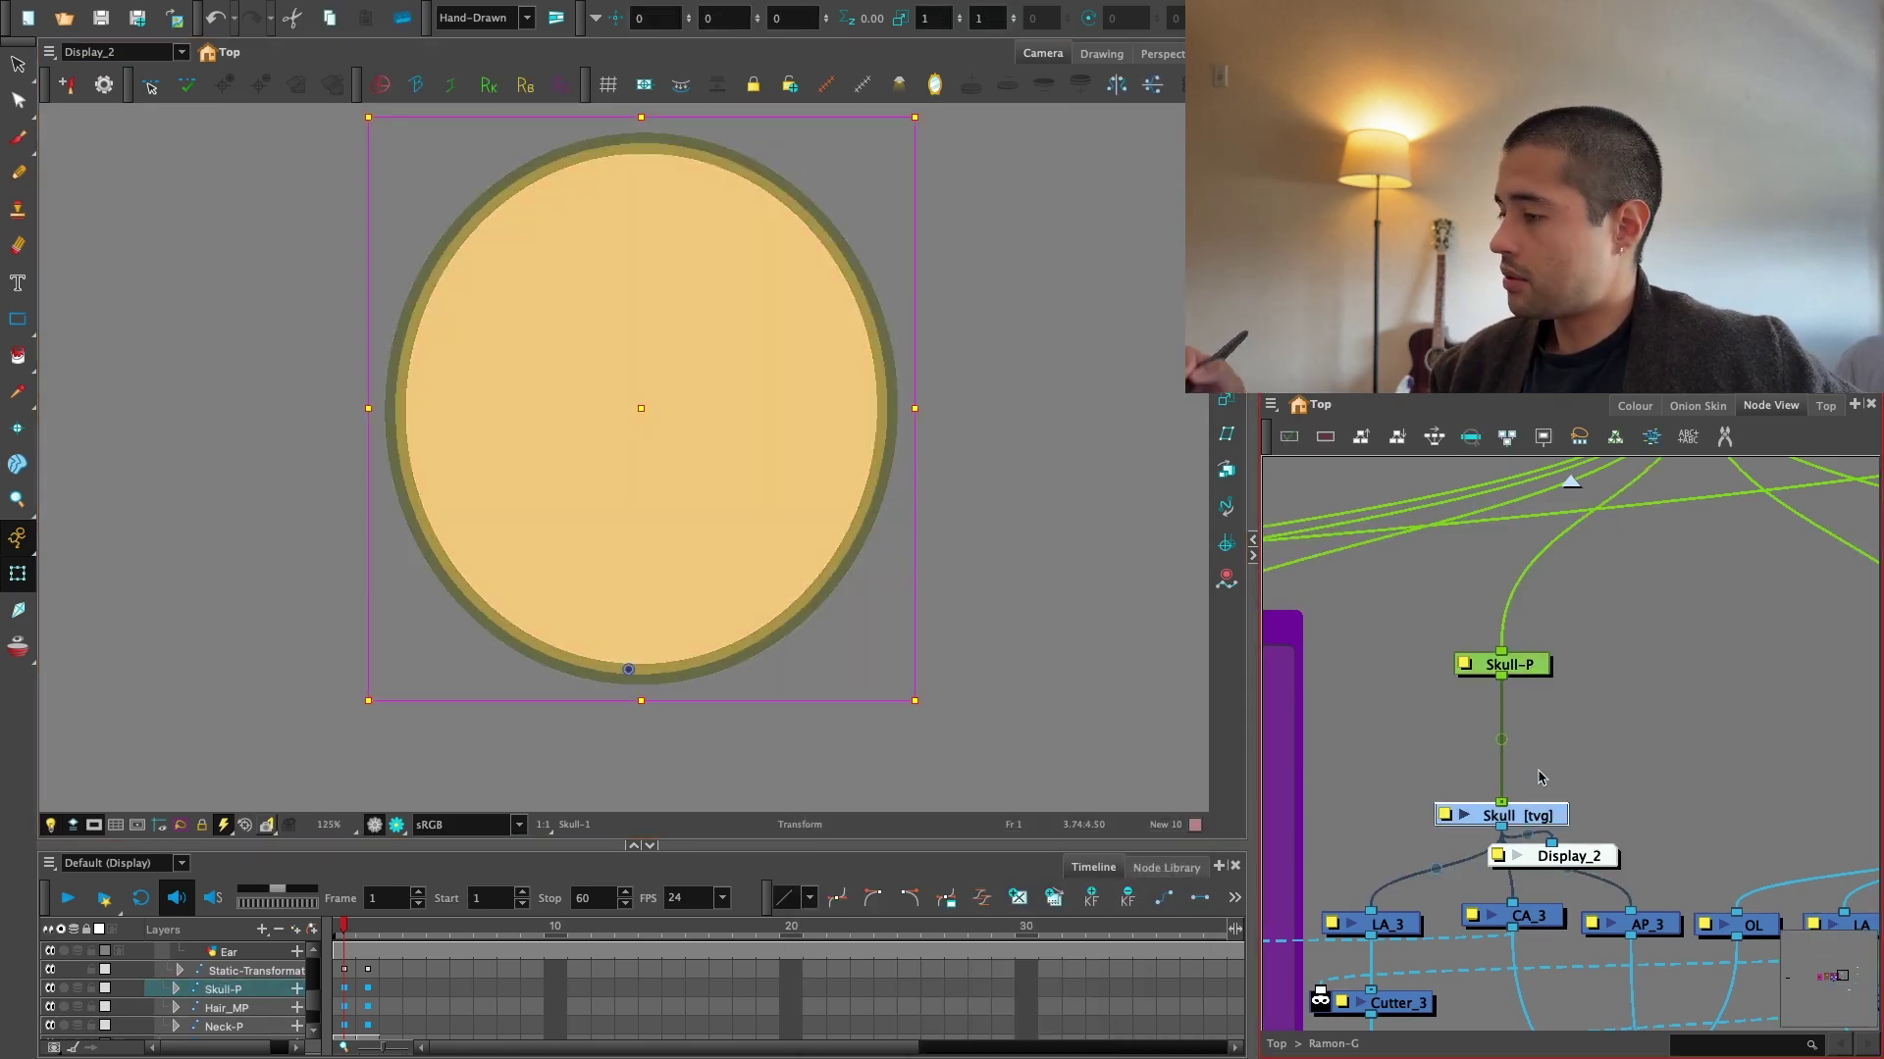
click(65, 85)
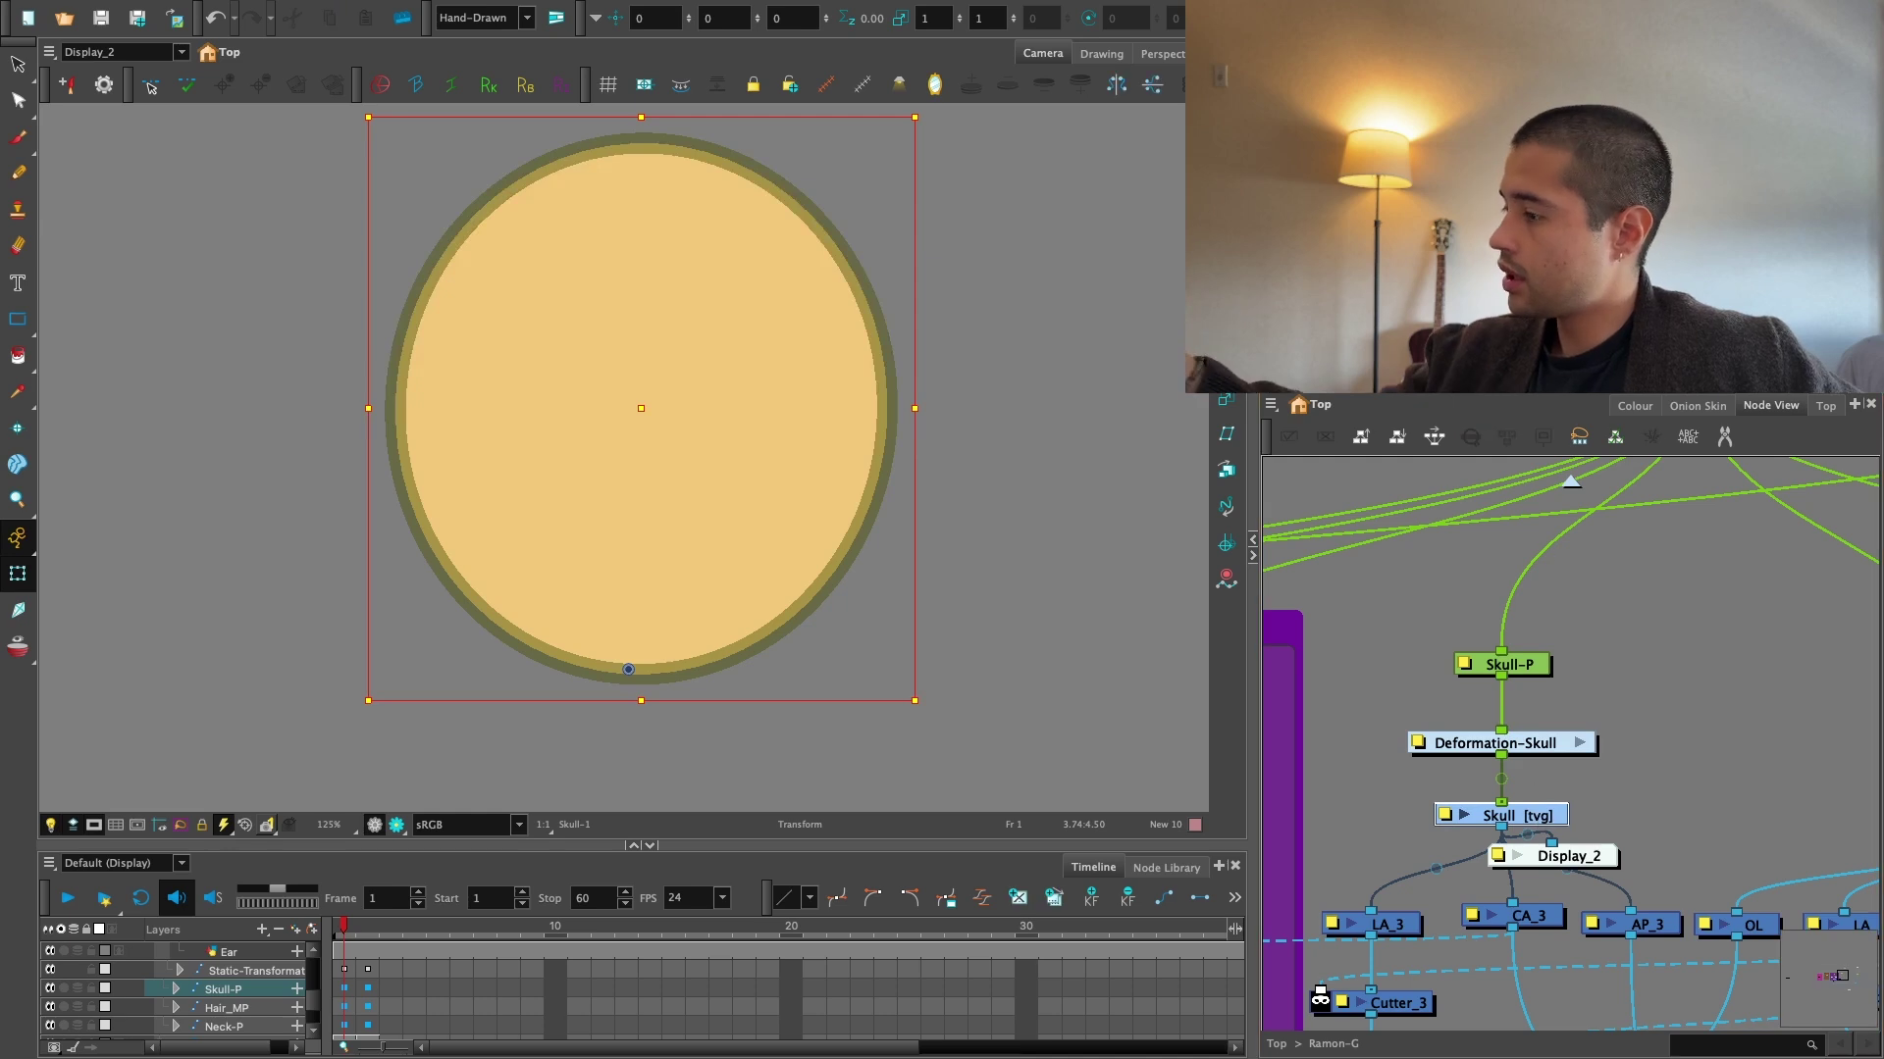
Build a curve deformer around the skull's outline, starting at its base and running through the right side, crown and left side back to the base.
click(883, 500)
key(2)
key(1)
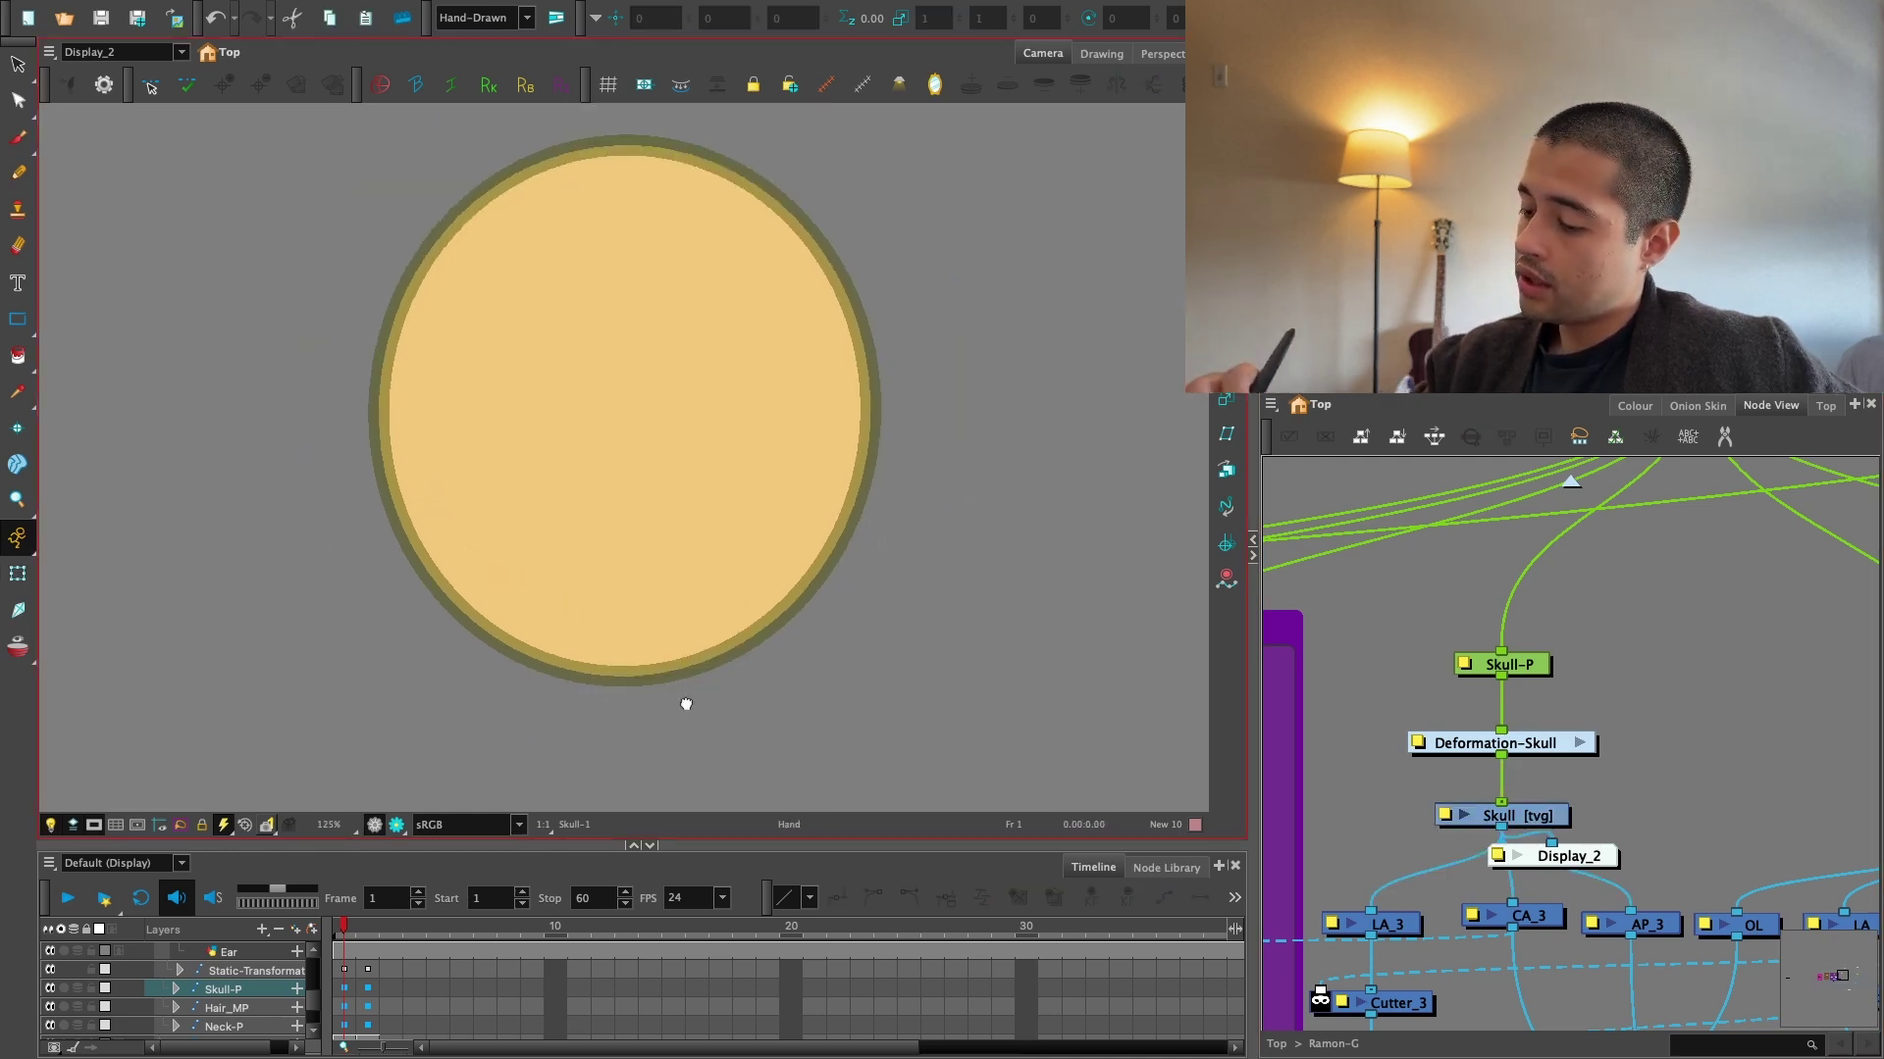
drag(659, 671, 641, 739)
click(691, 734)
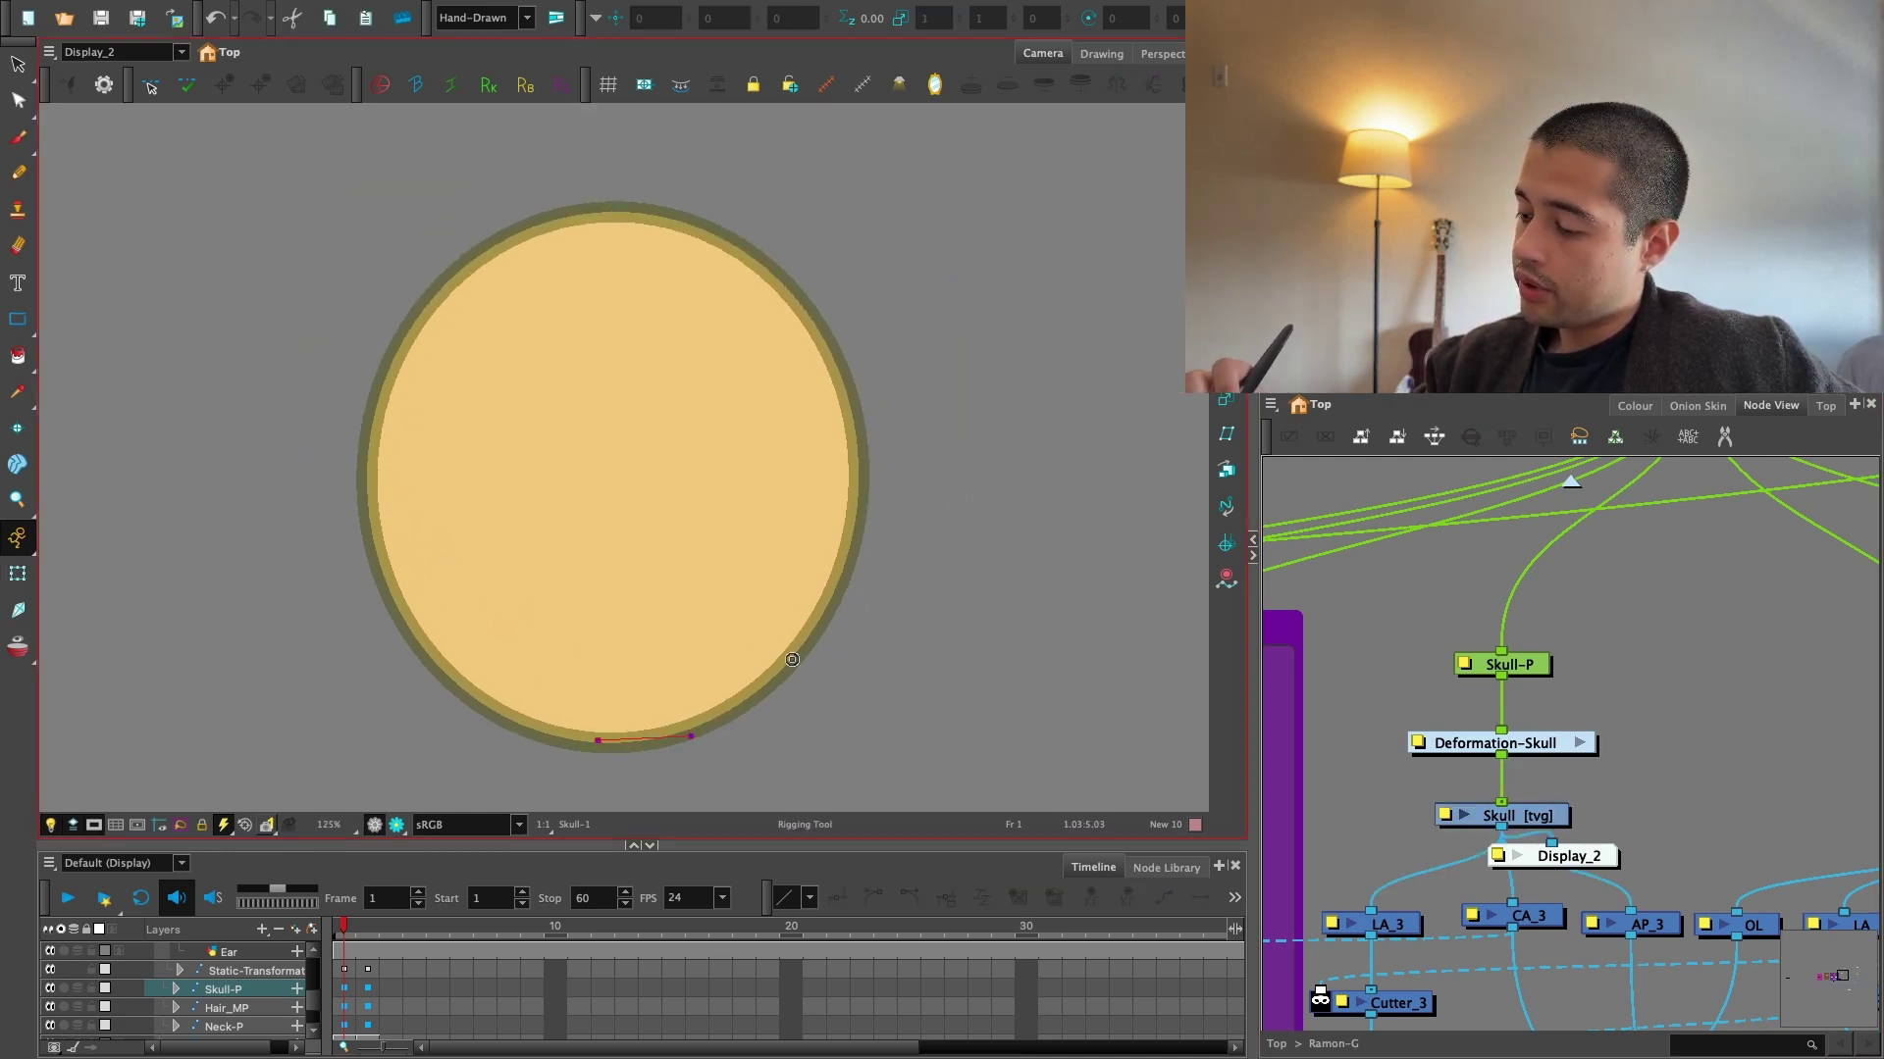
click(750, 707)
click(804, 644)
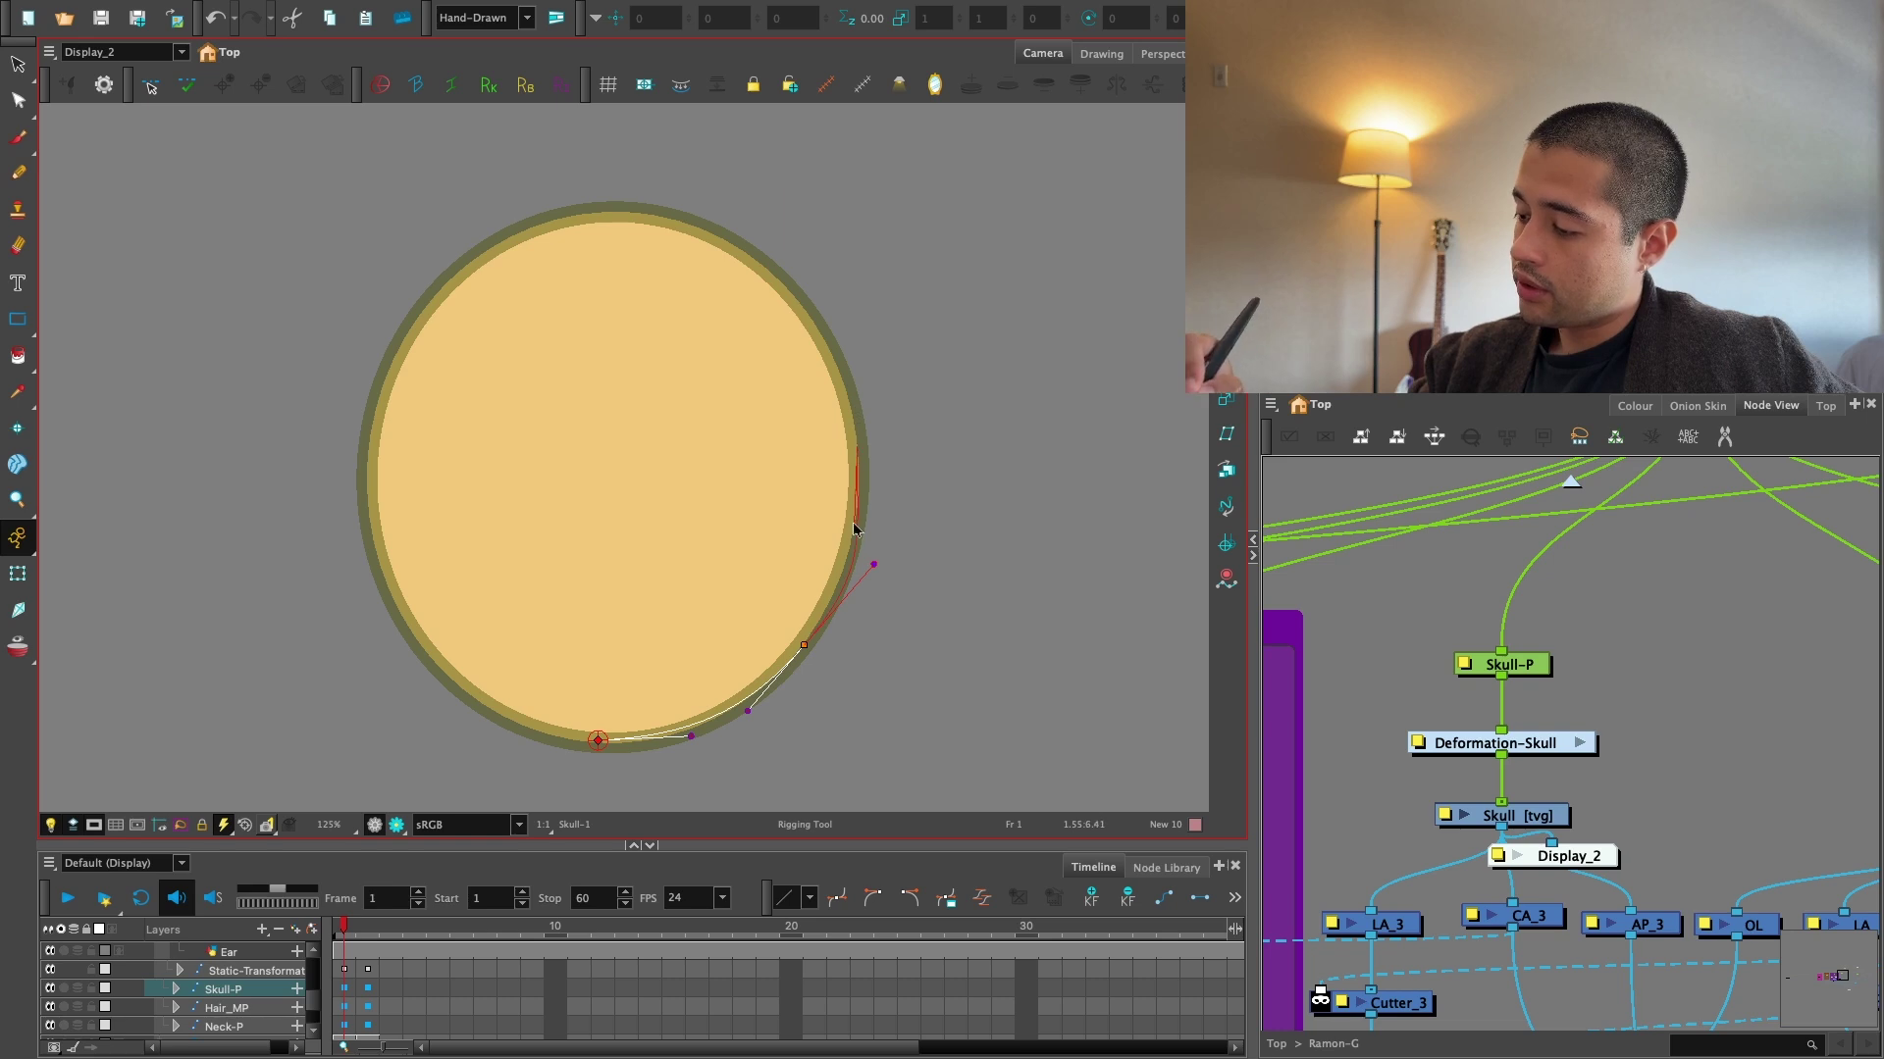
drag(853, 529, 855, 525)
drag(744, 214, 748, 208)
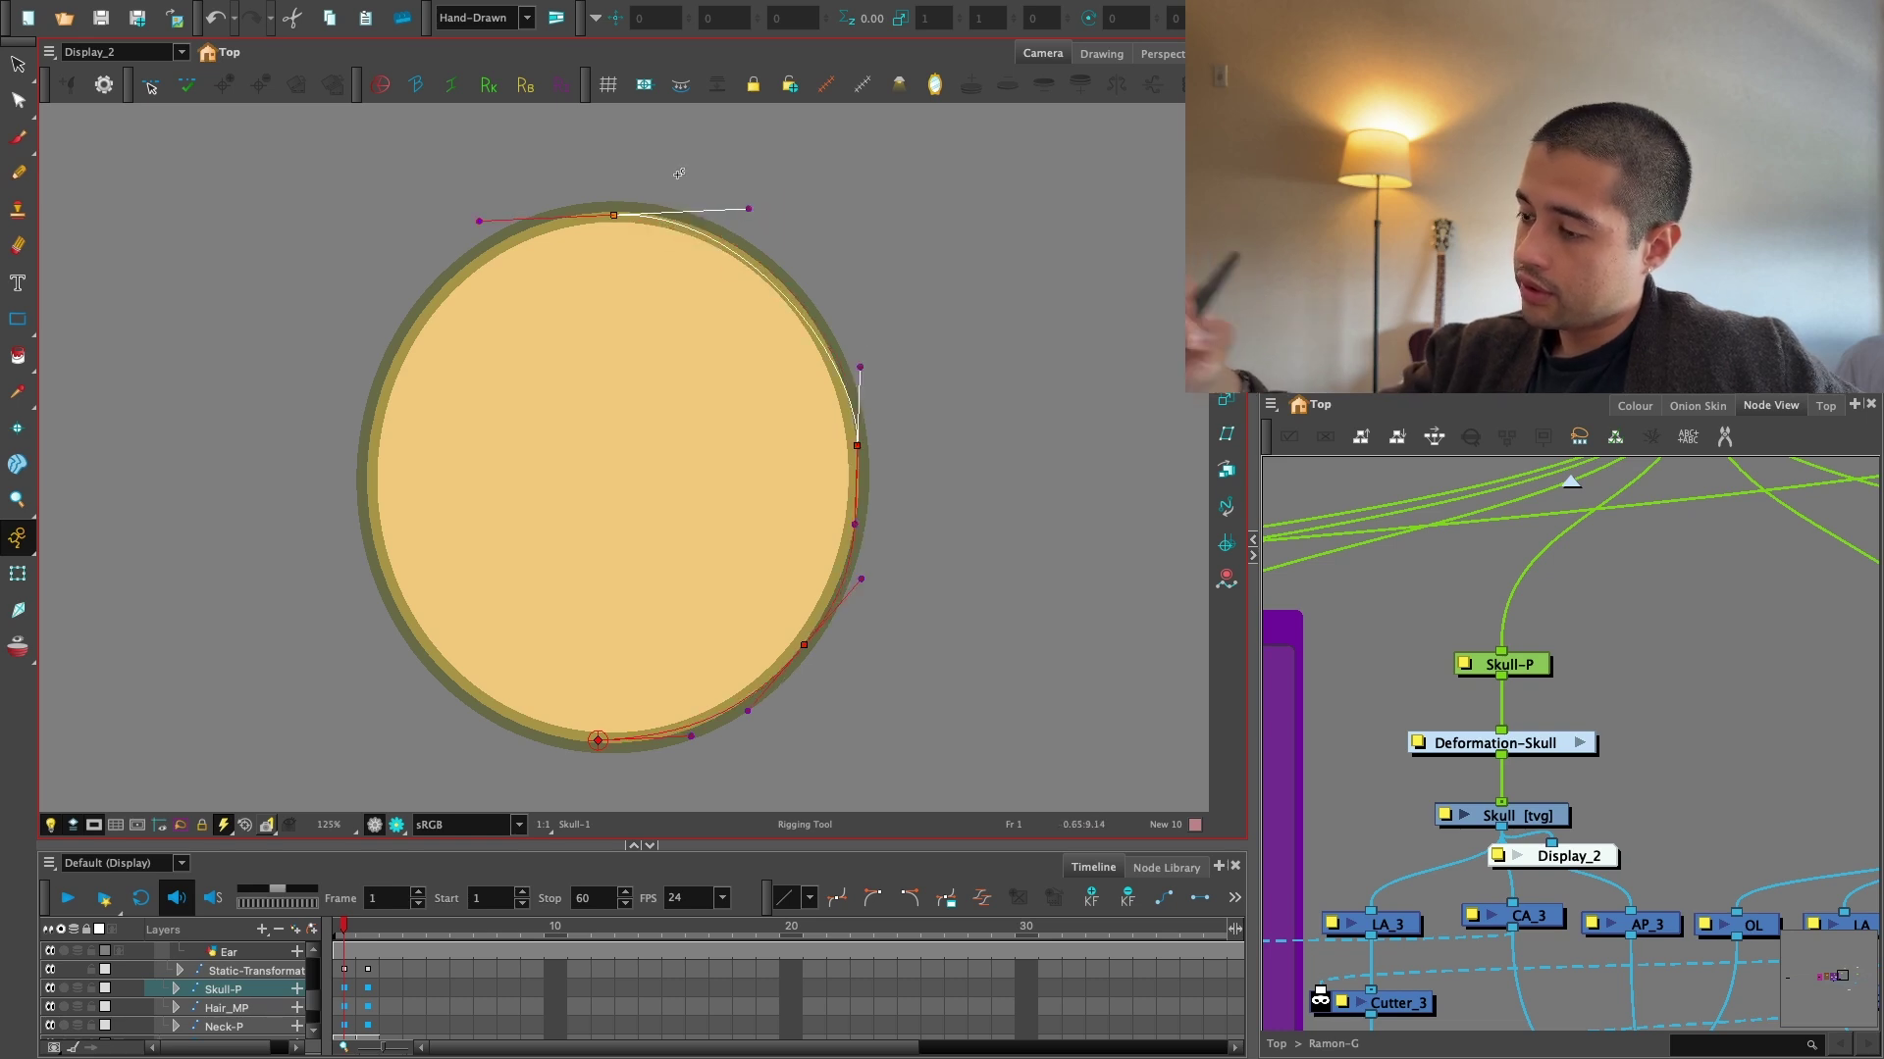
drag(367, 493, 362, 329)
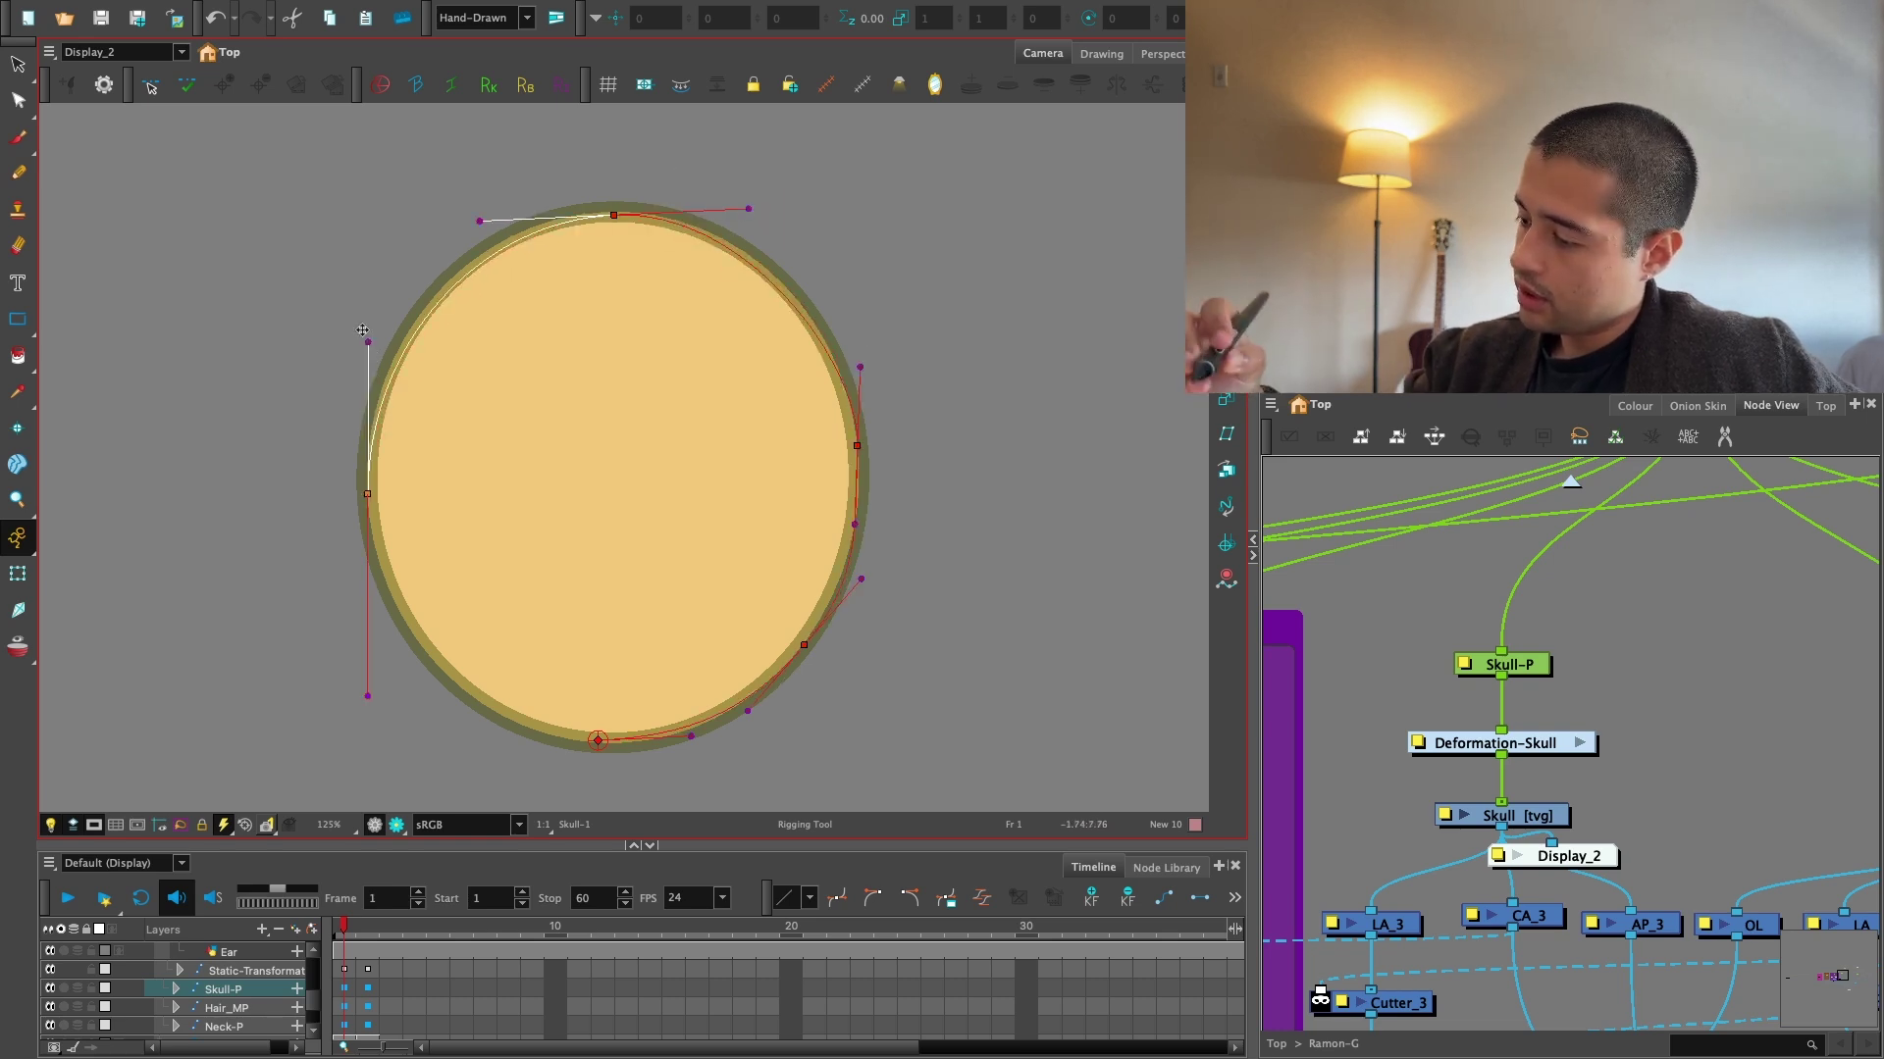
drag(415, 639, 420, 643)
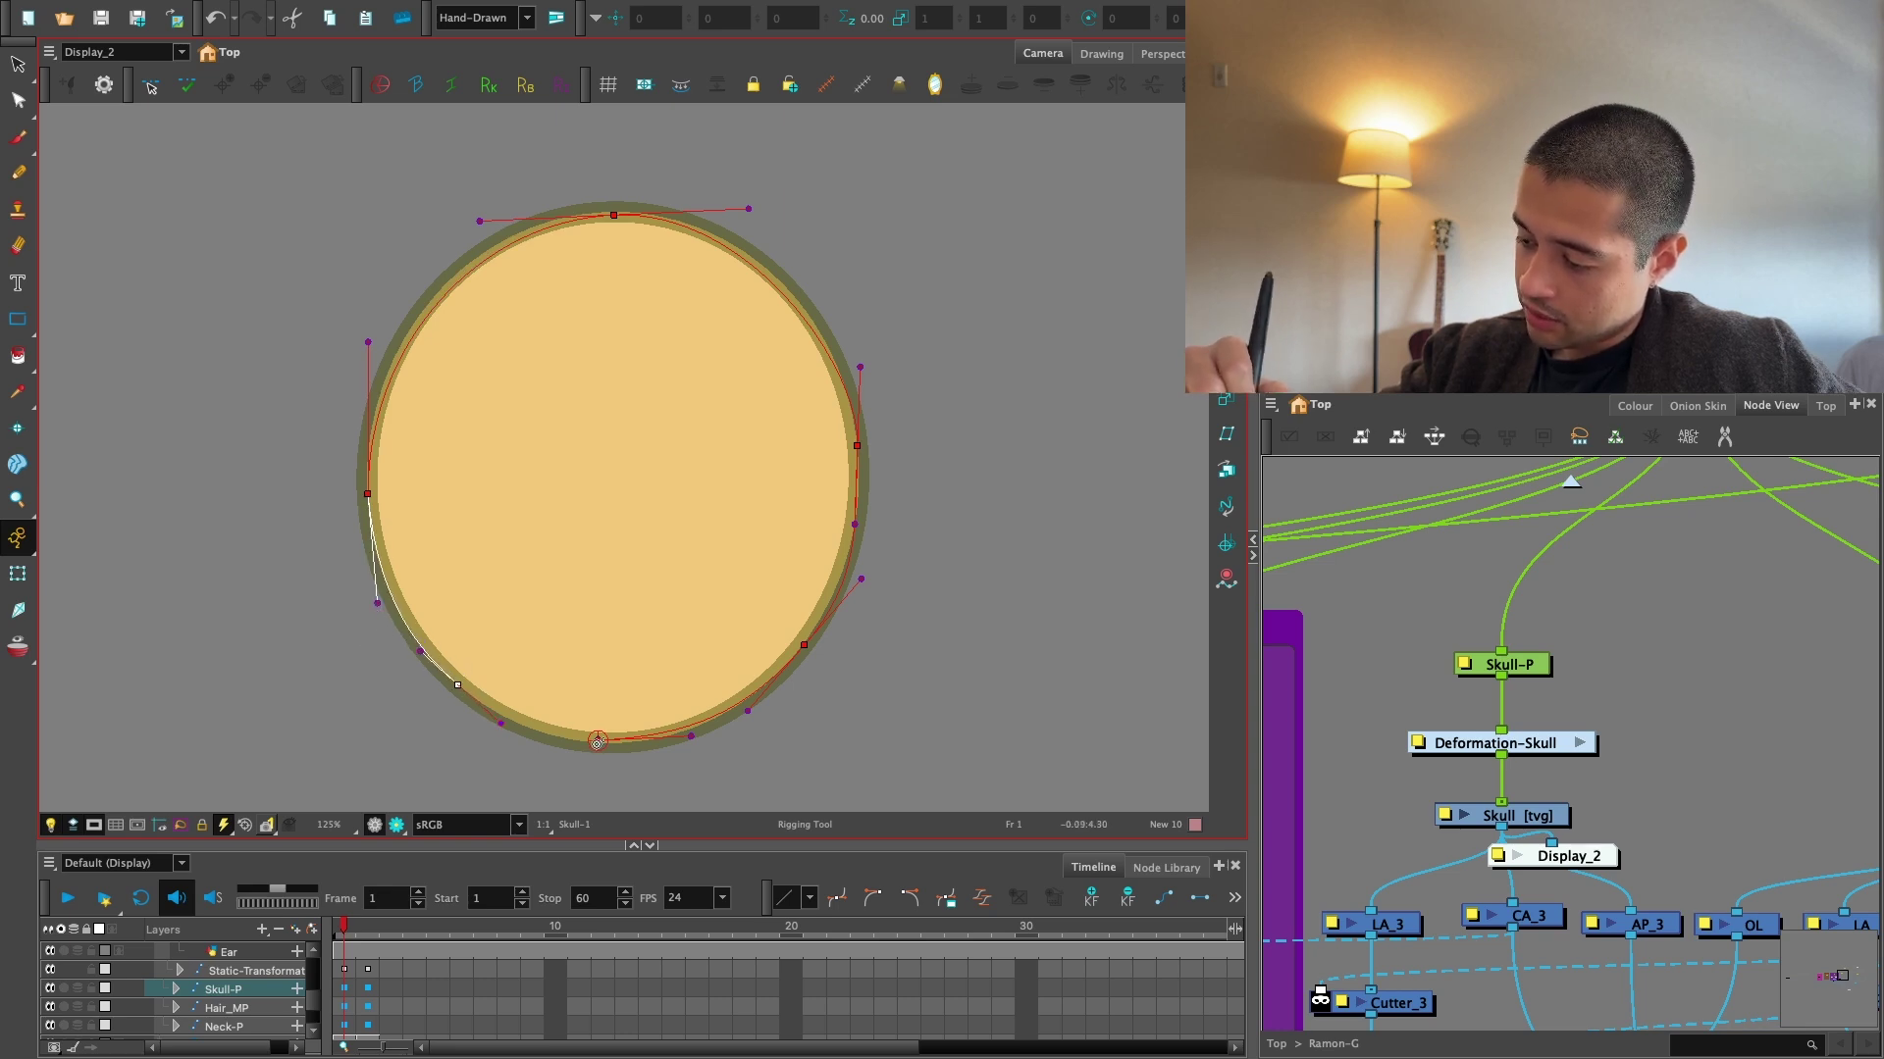
drag(457, 685, 450, 679)
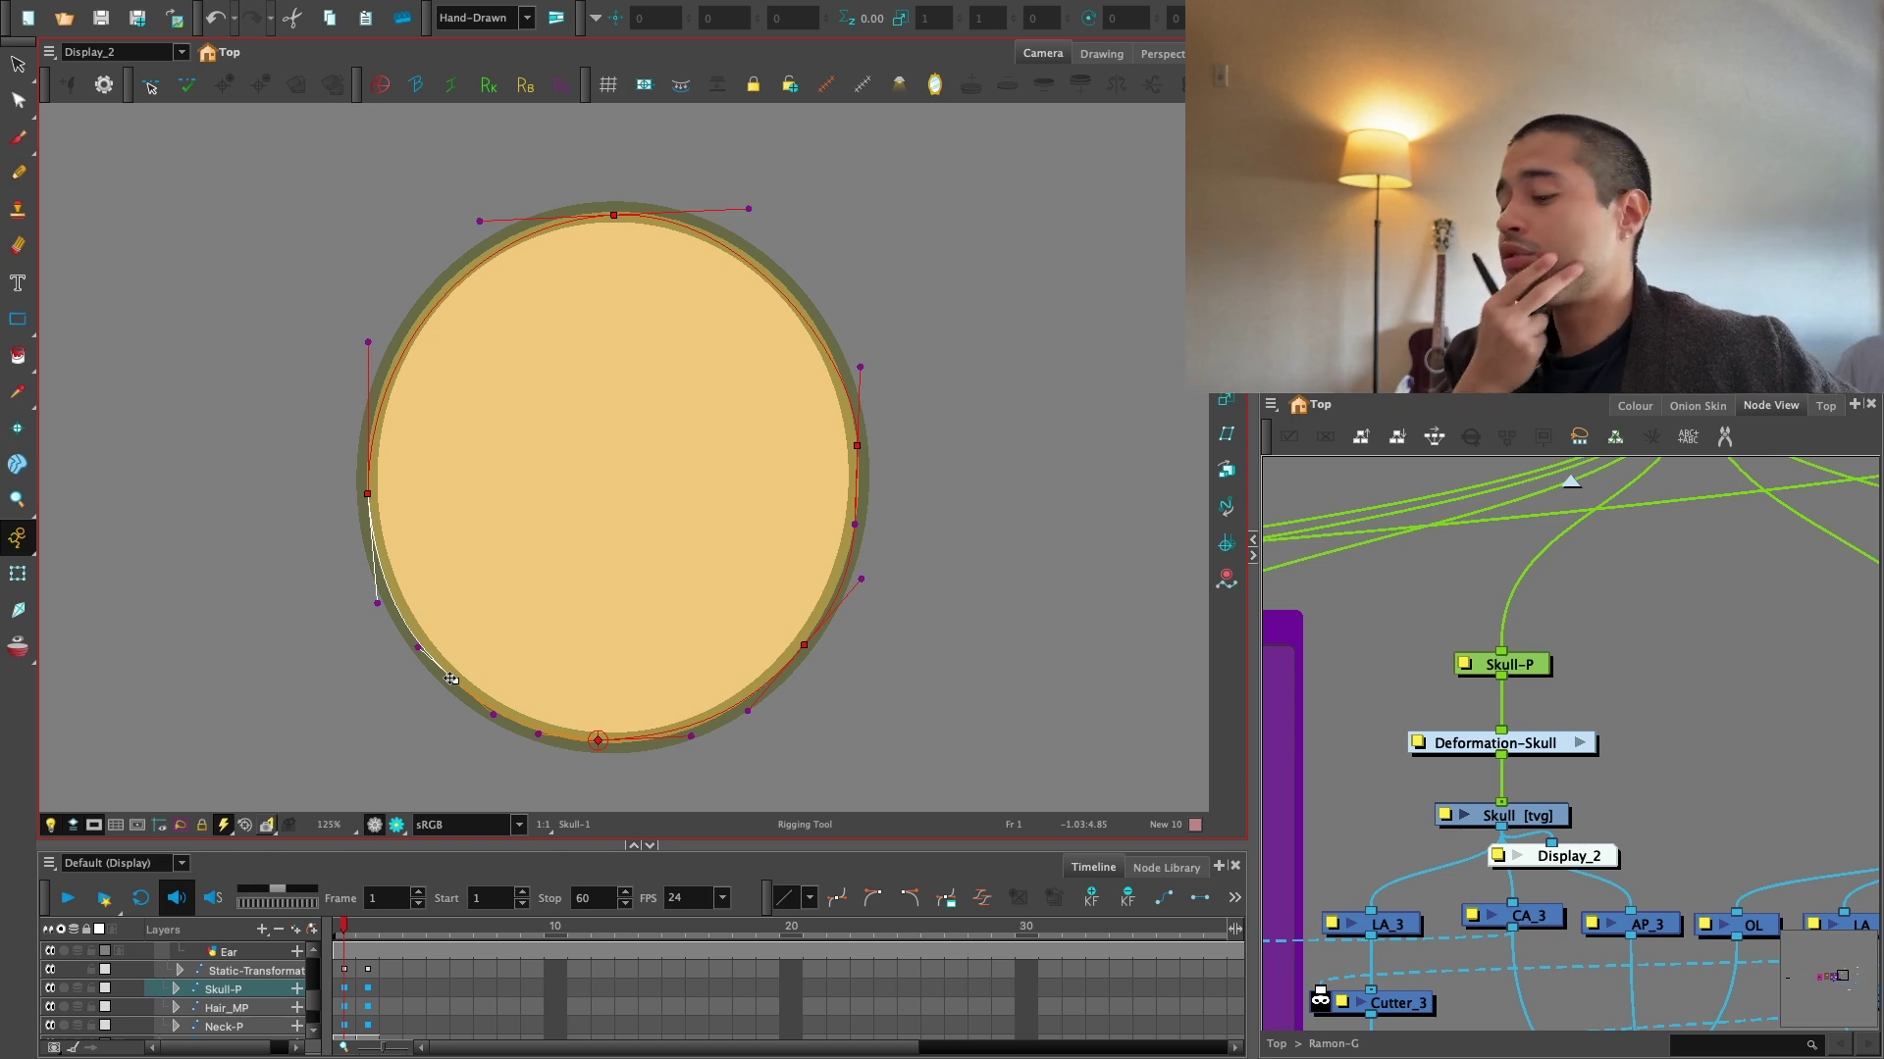
Fine-tune the skull deformer's lower side points and return to the Transform tool.
key(2)
click(860, 692)
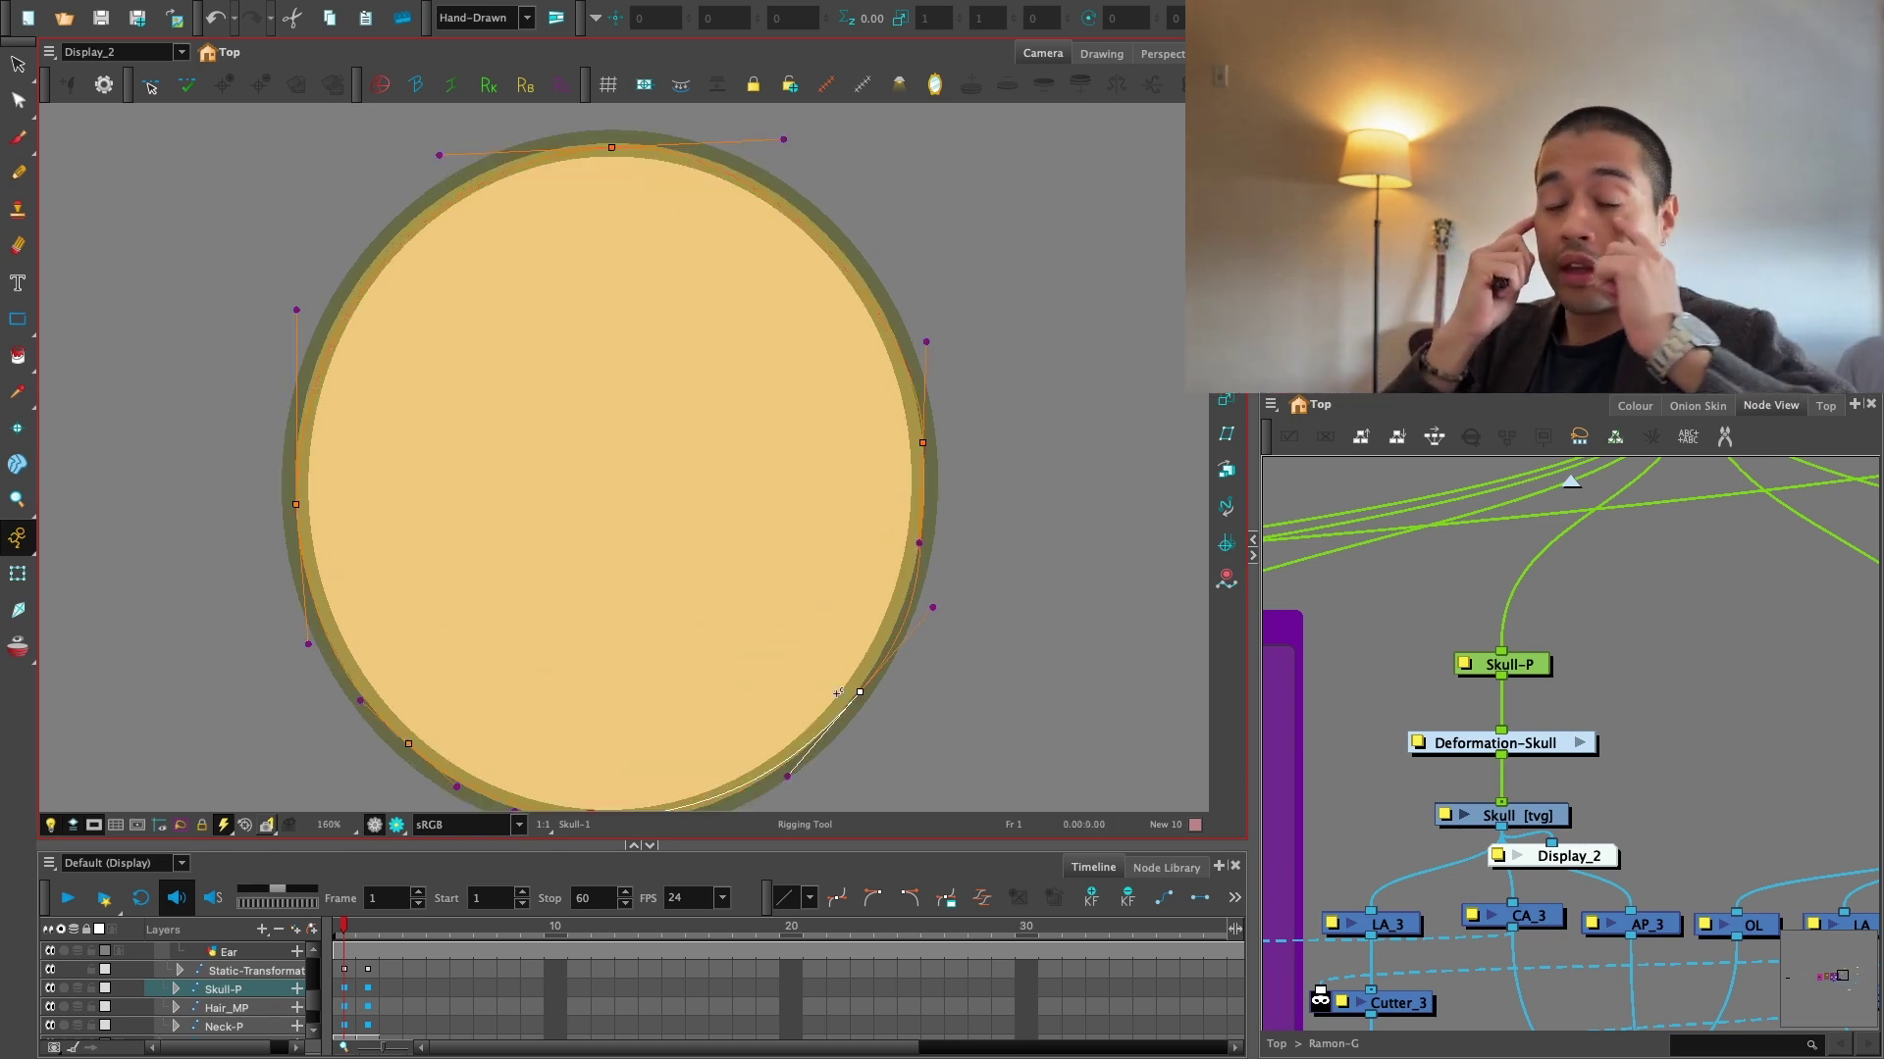
click(412, 743)
key(shift+t)
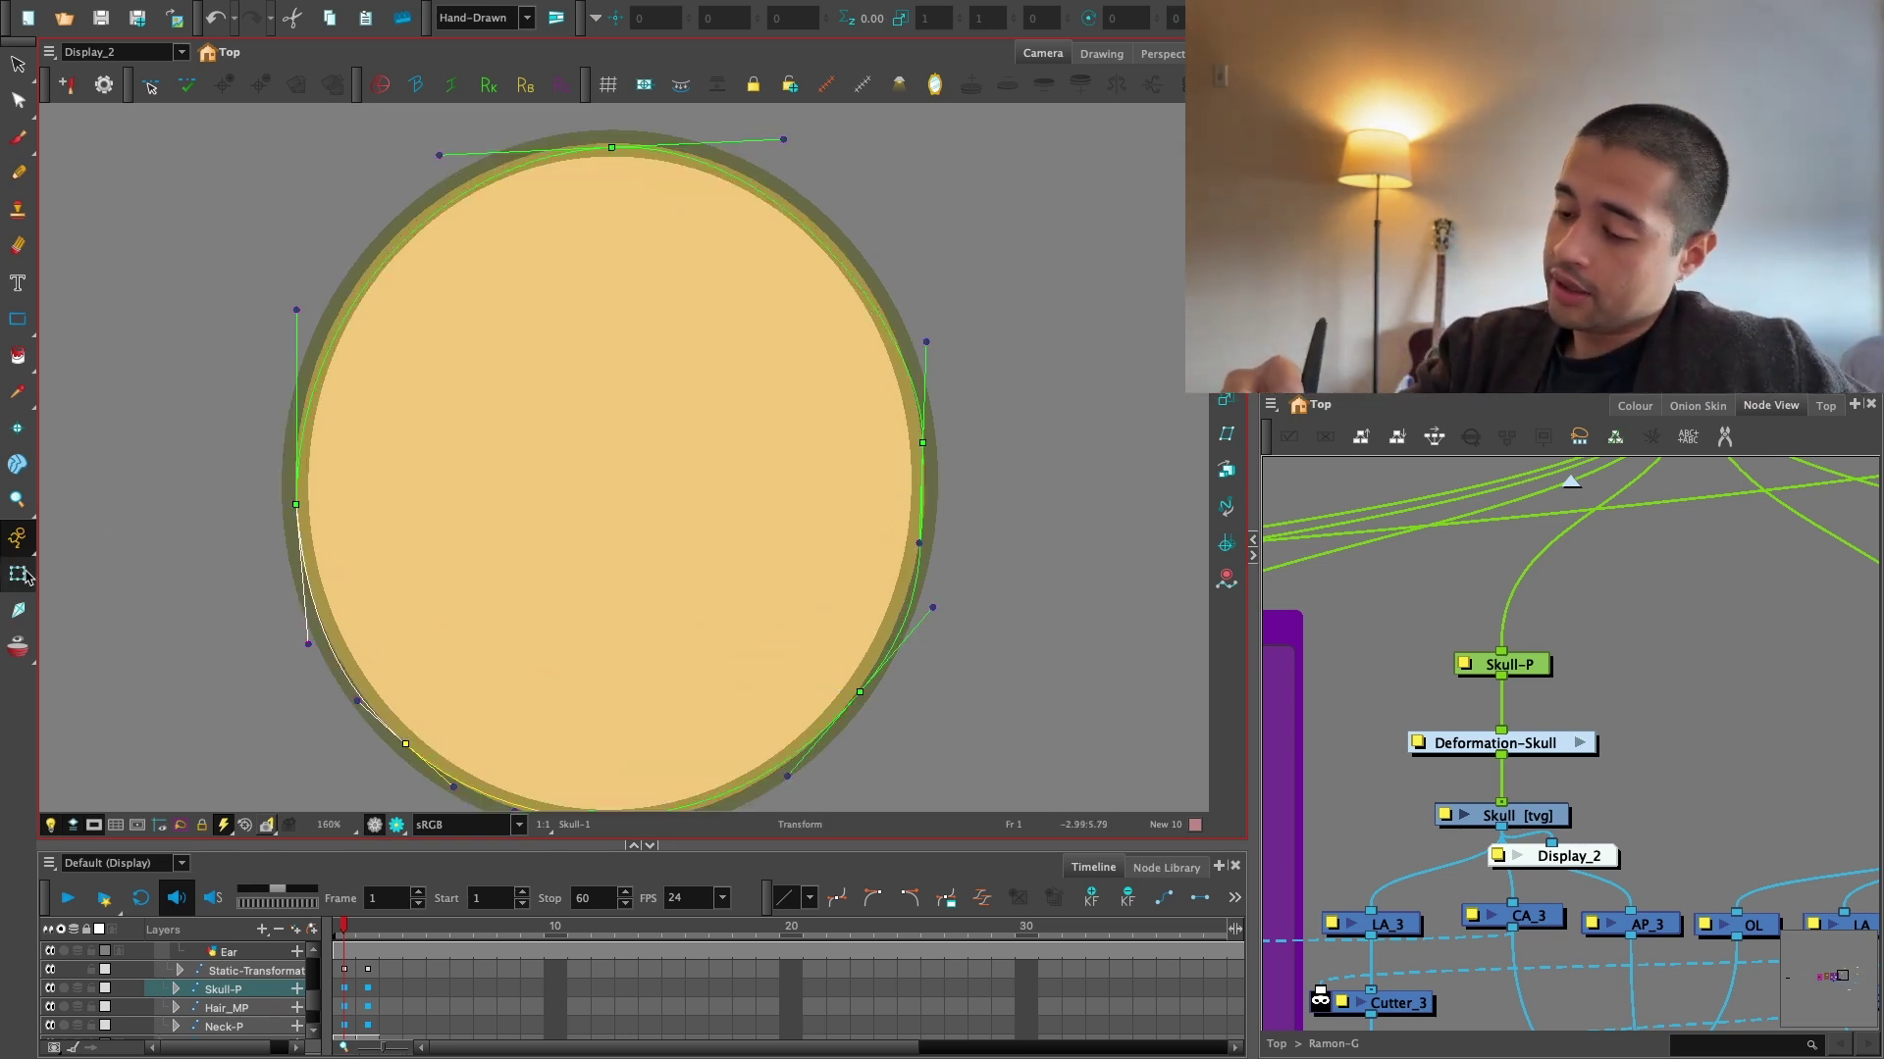
key(1)
key(1)
click(1618, 643)
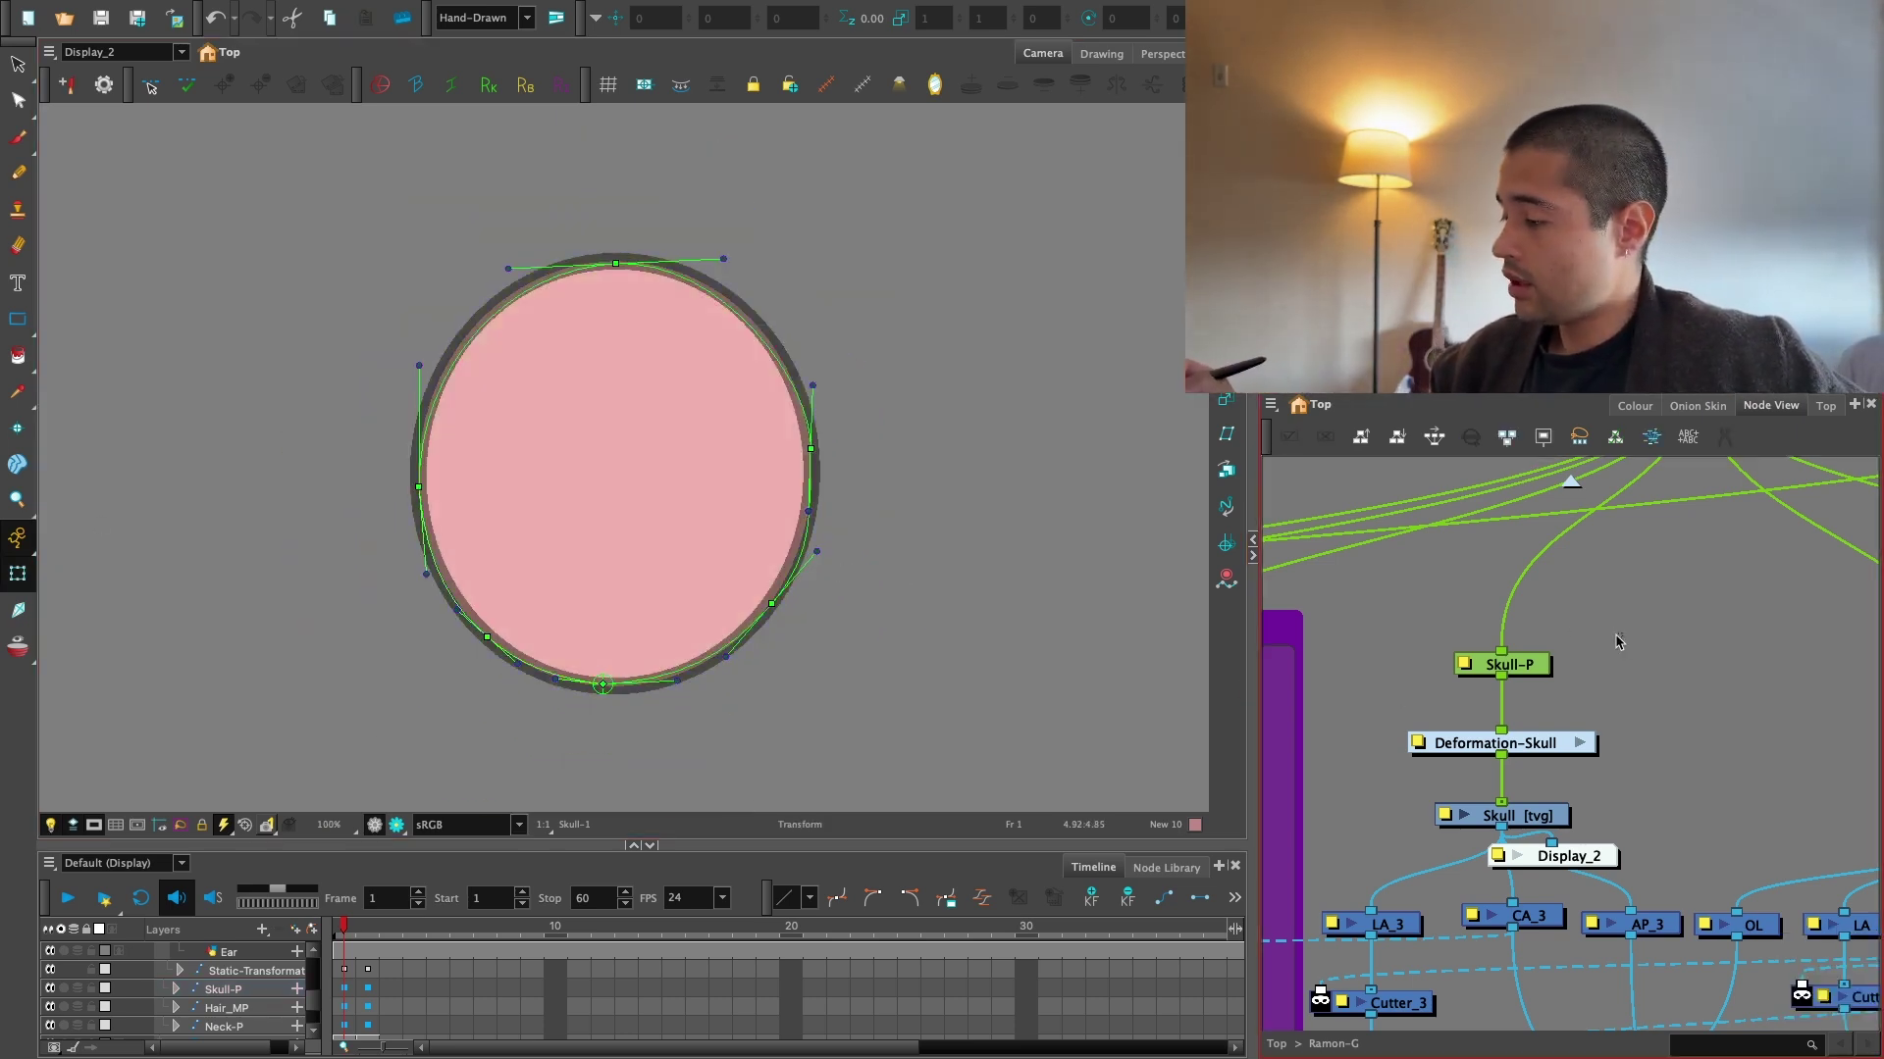
Recheck the Skull drawing's embedded pivot option in its layer properties.
double_click(1501, 816)
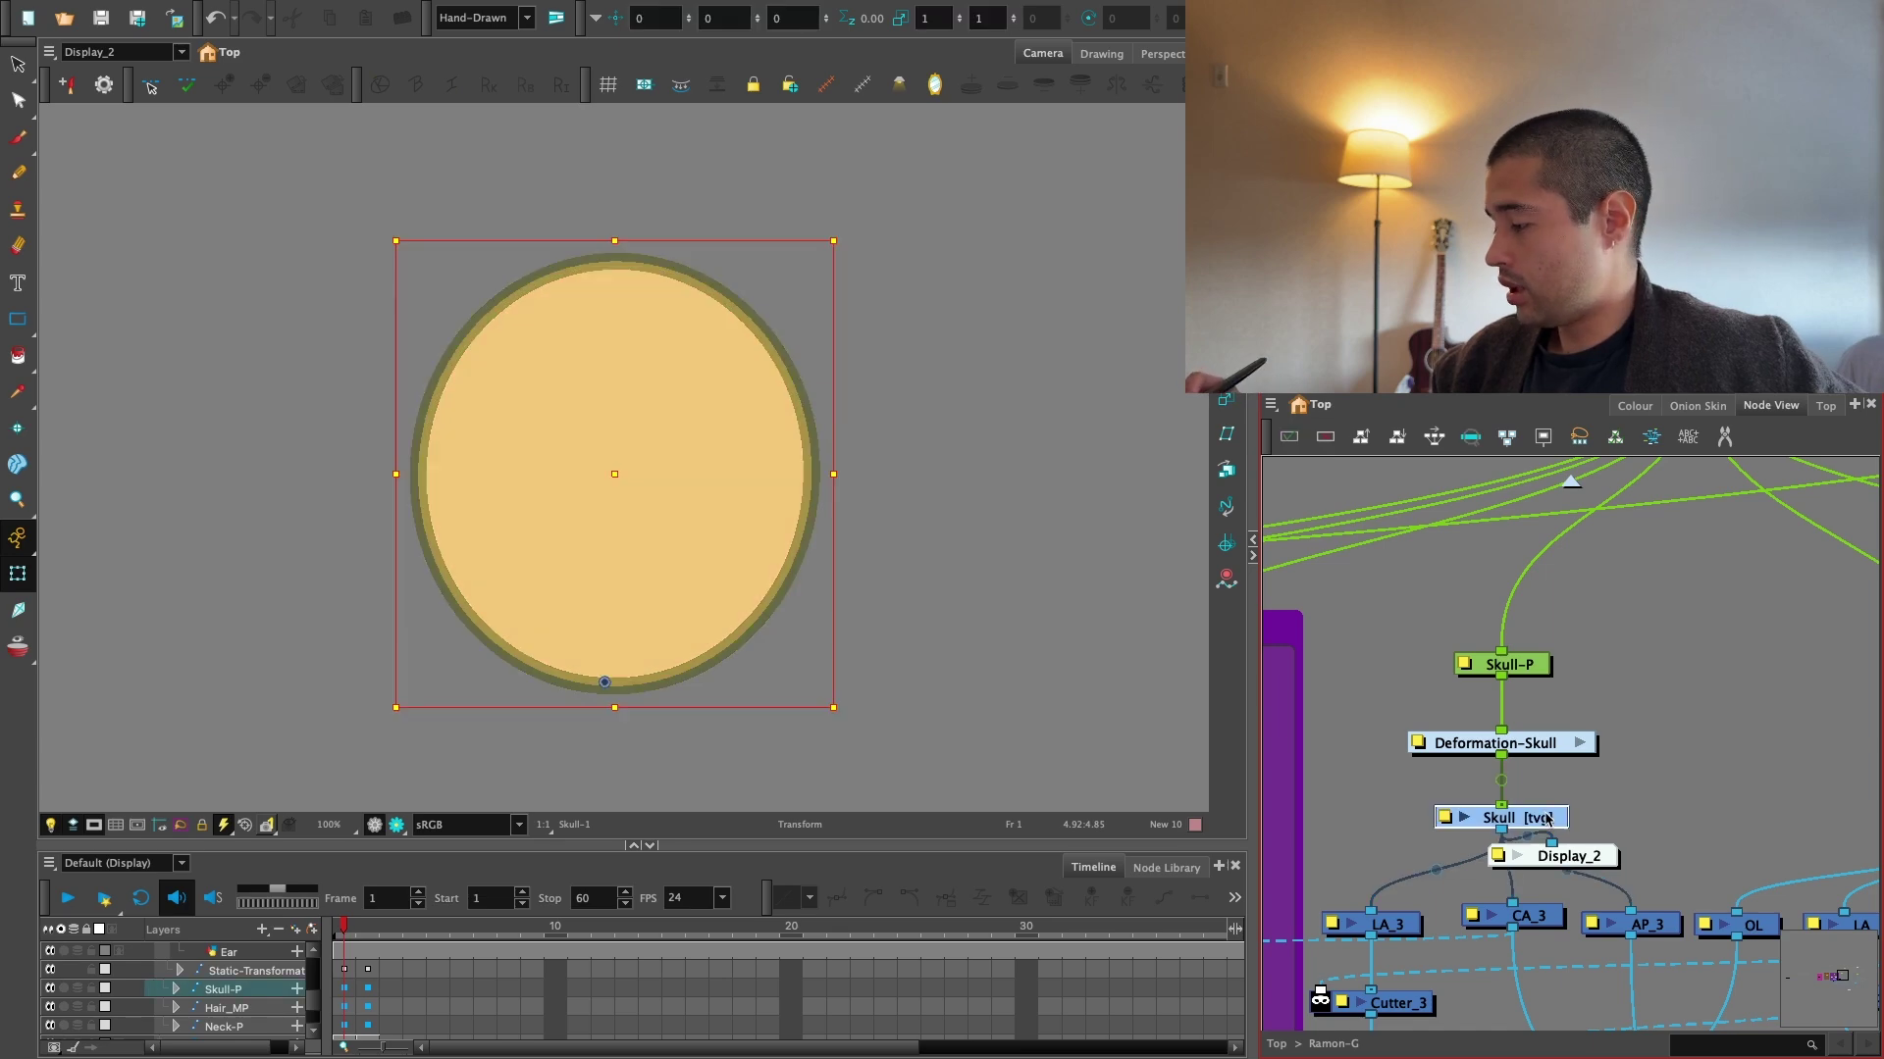
click(1144, 956)
click(1140, 958)
click(1158, 1038)
Delete the Display_2 node and return the camera view to the Default (Display) output.
click(1569, 858)
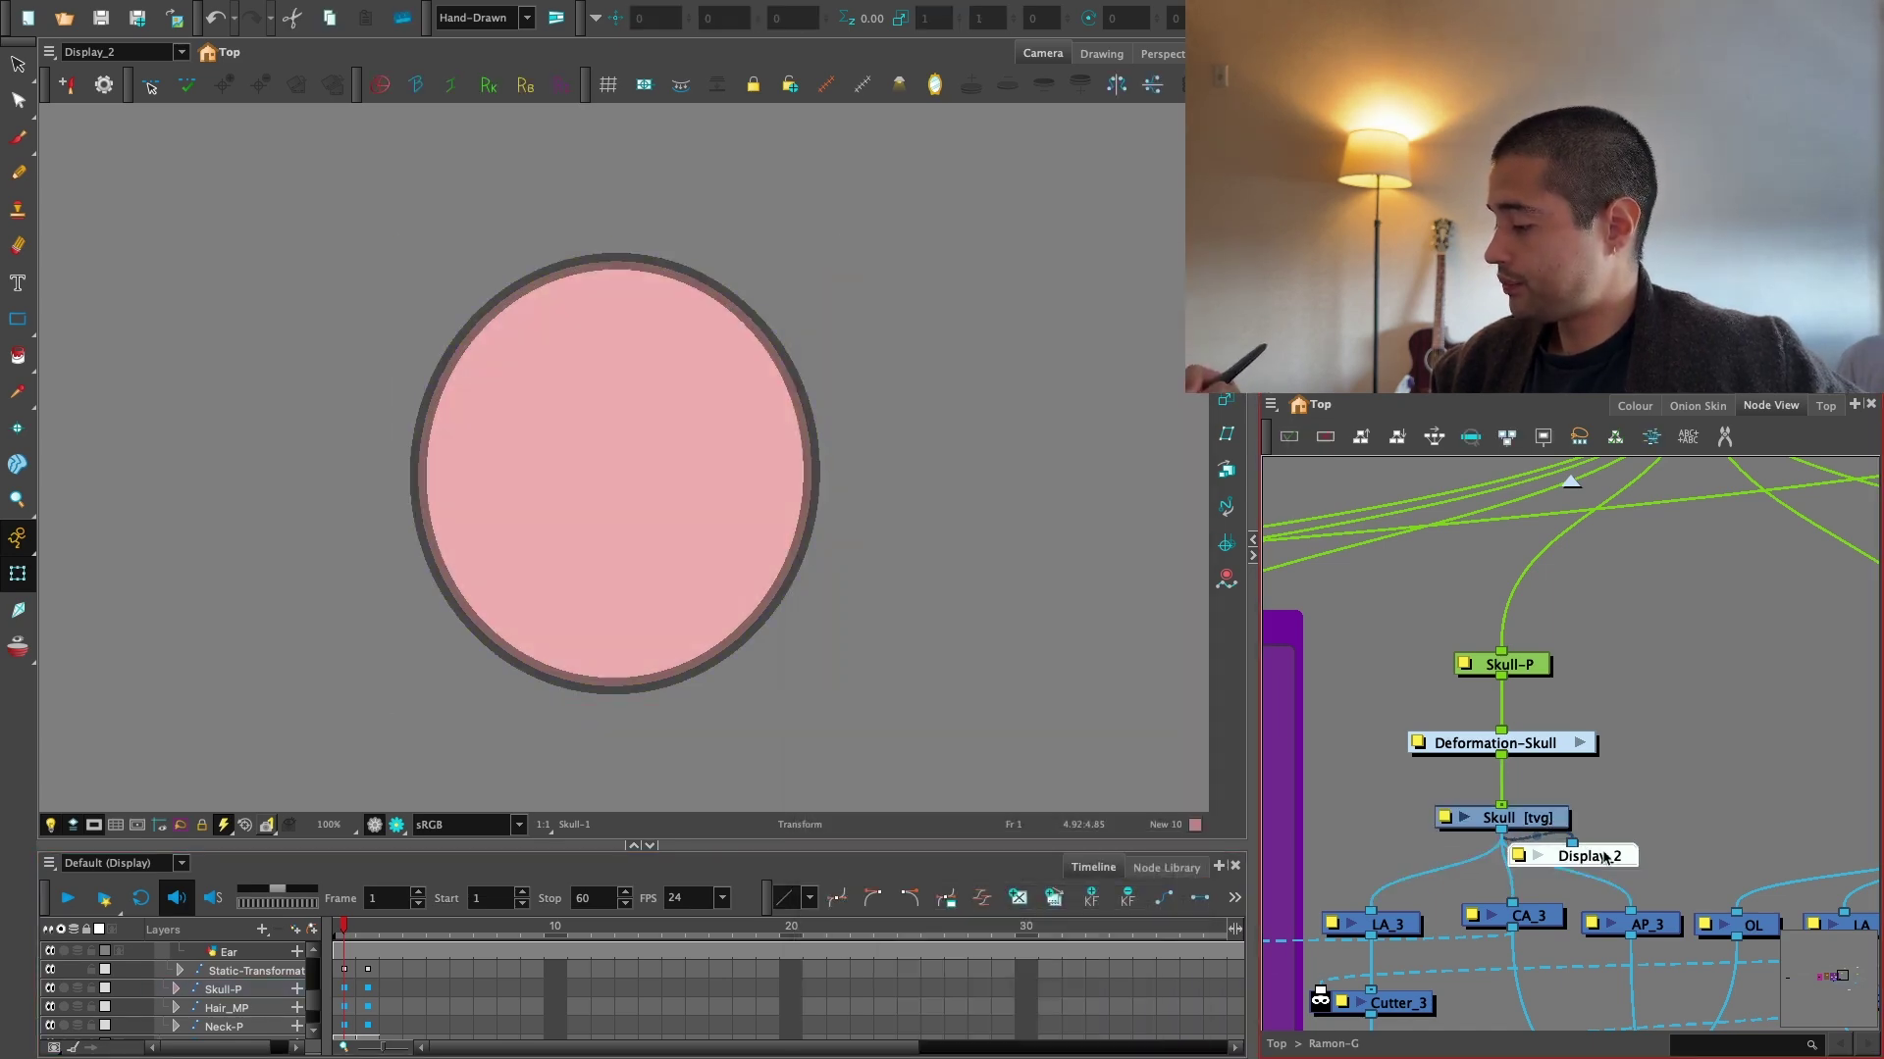
key(Delete)
click(124, 55)
click(120, 74)
Select the skull within the full character to bring up its deformation controls.
key(2)
key(2)
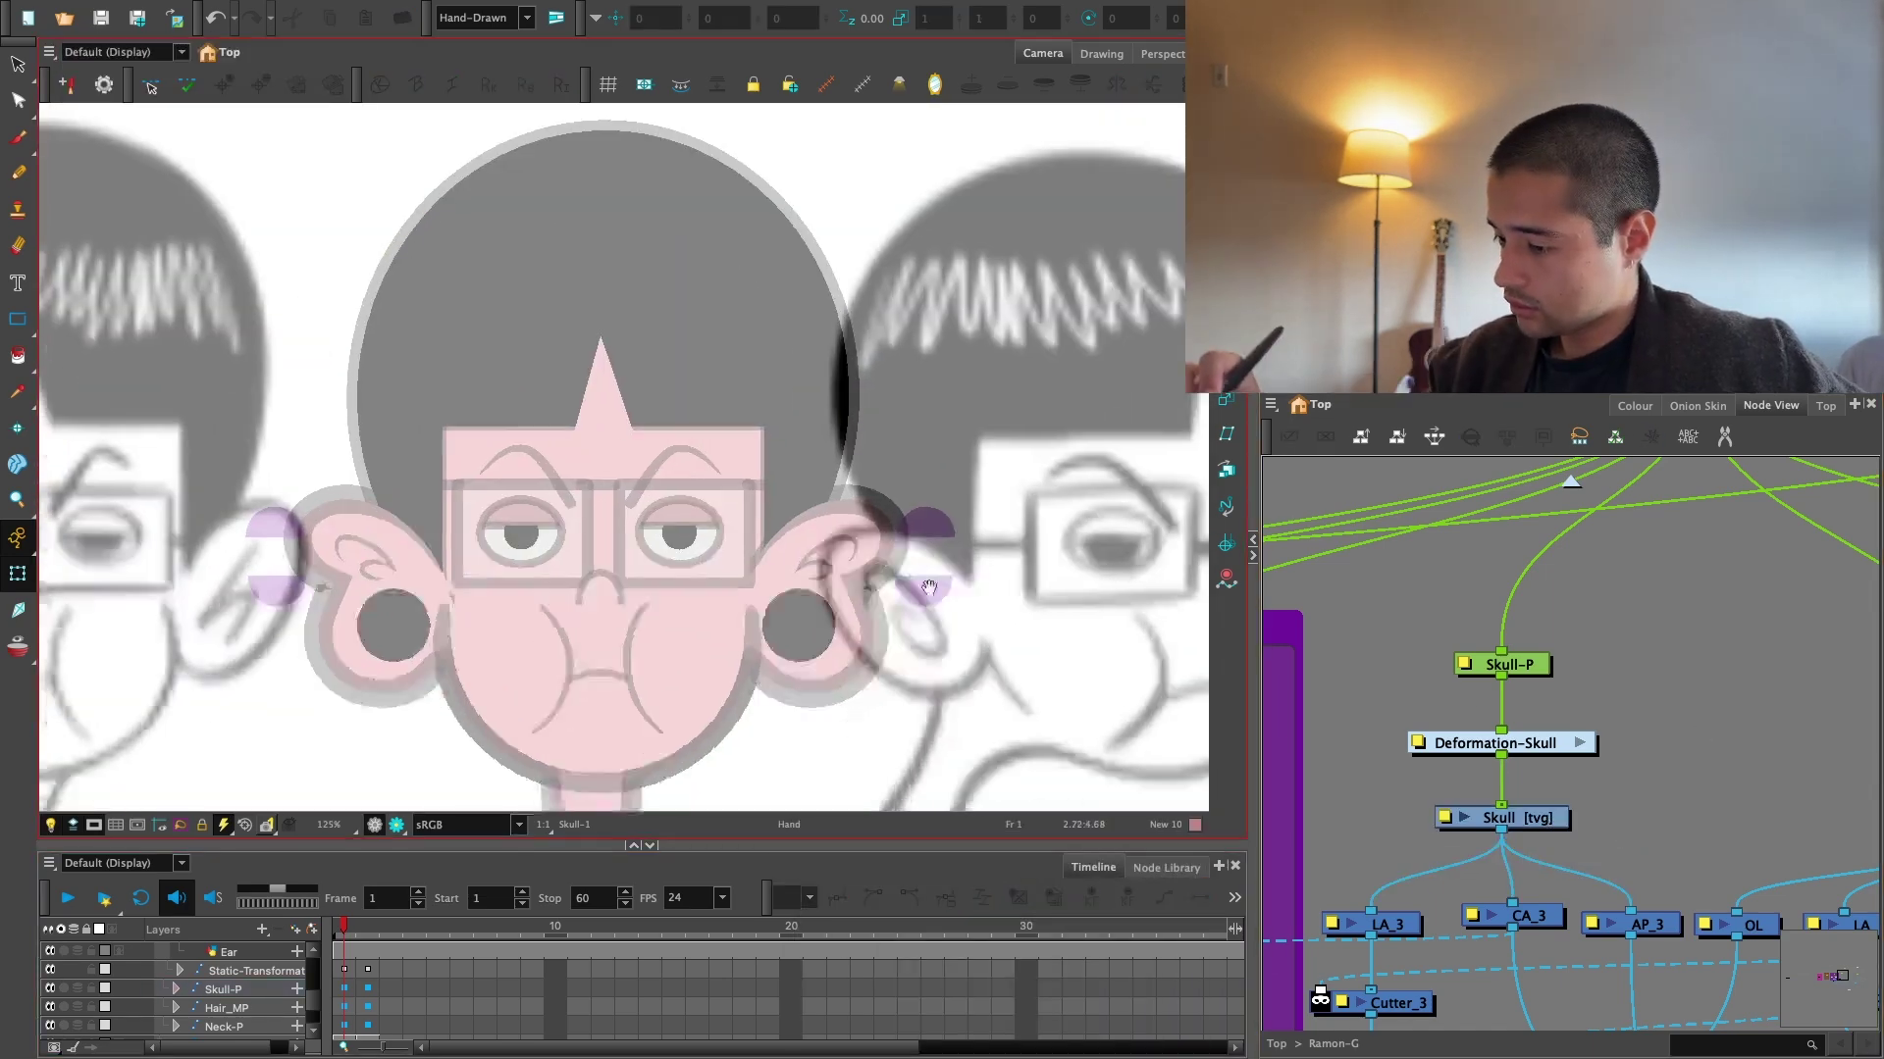
click(740, 475)
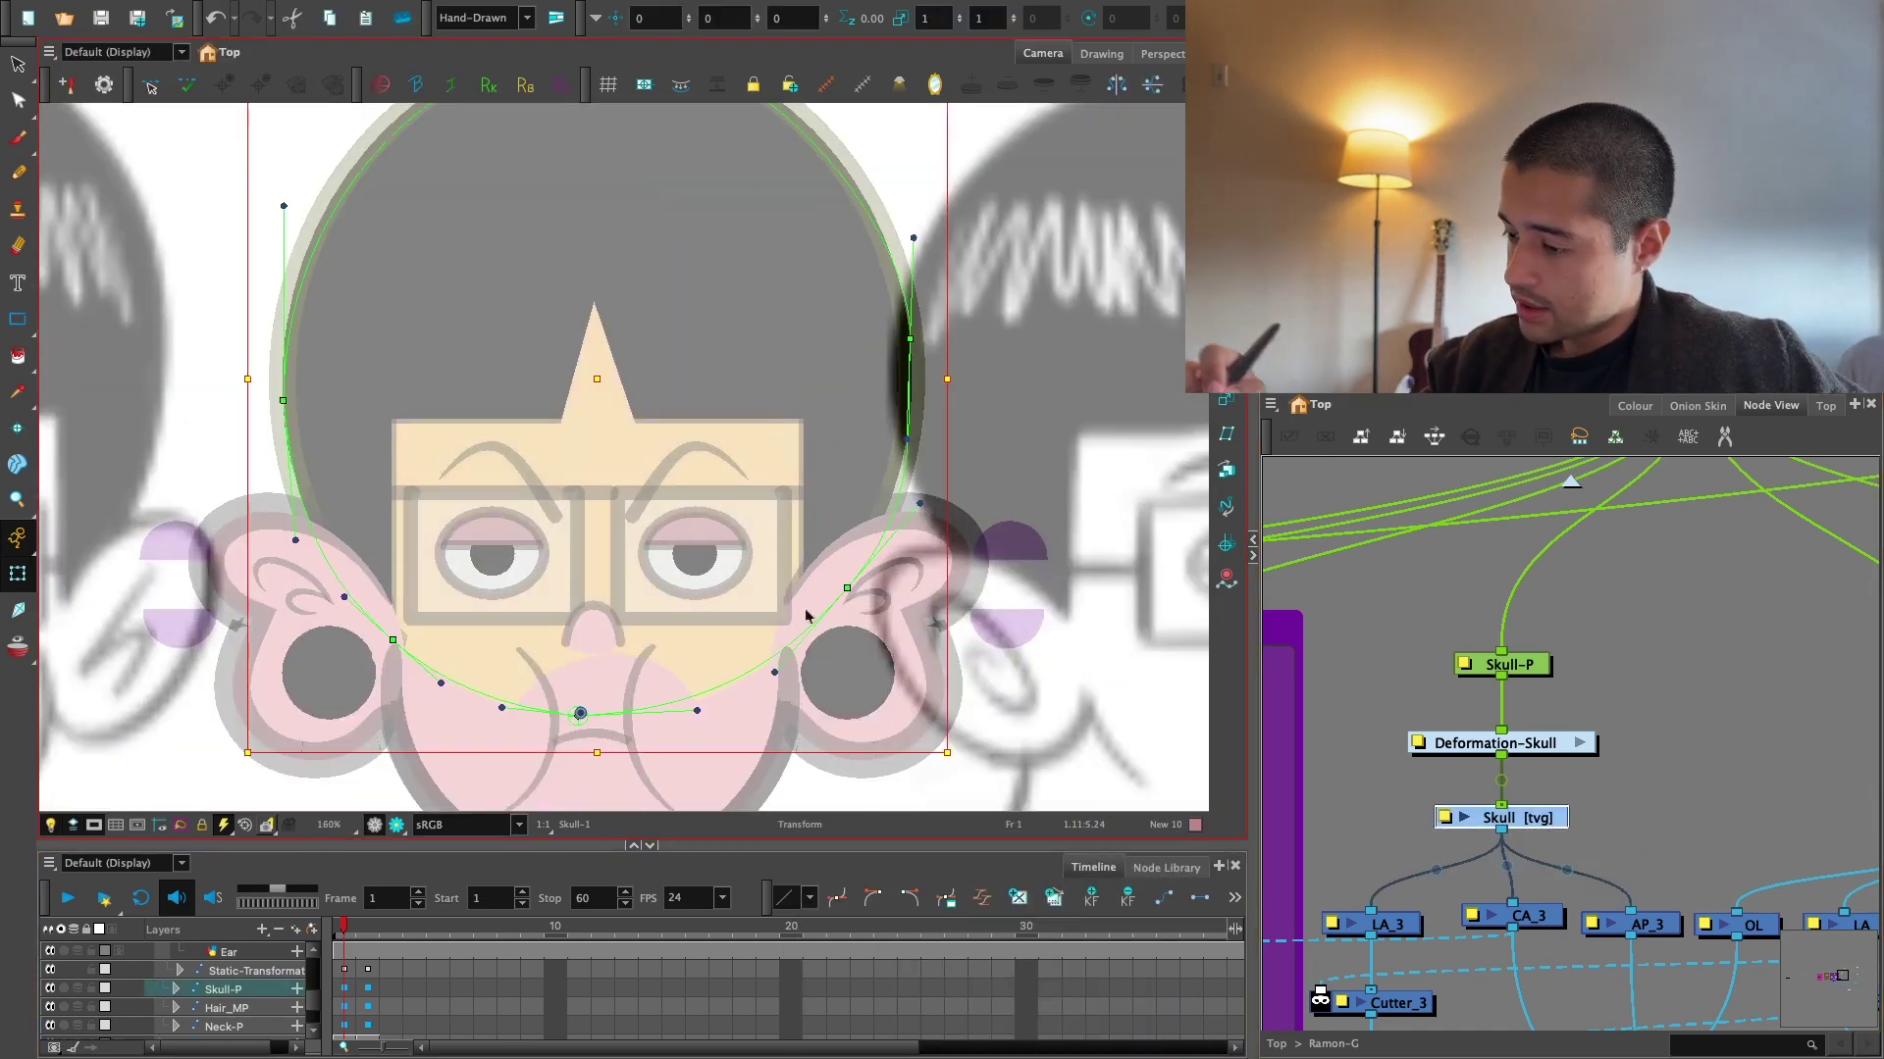
Readjust the lower side points of the skull's deformation curve and deselect the skull.
drag(806, 616, 826, 551)
key(2)
key(2)
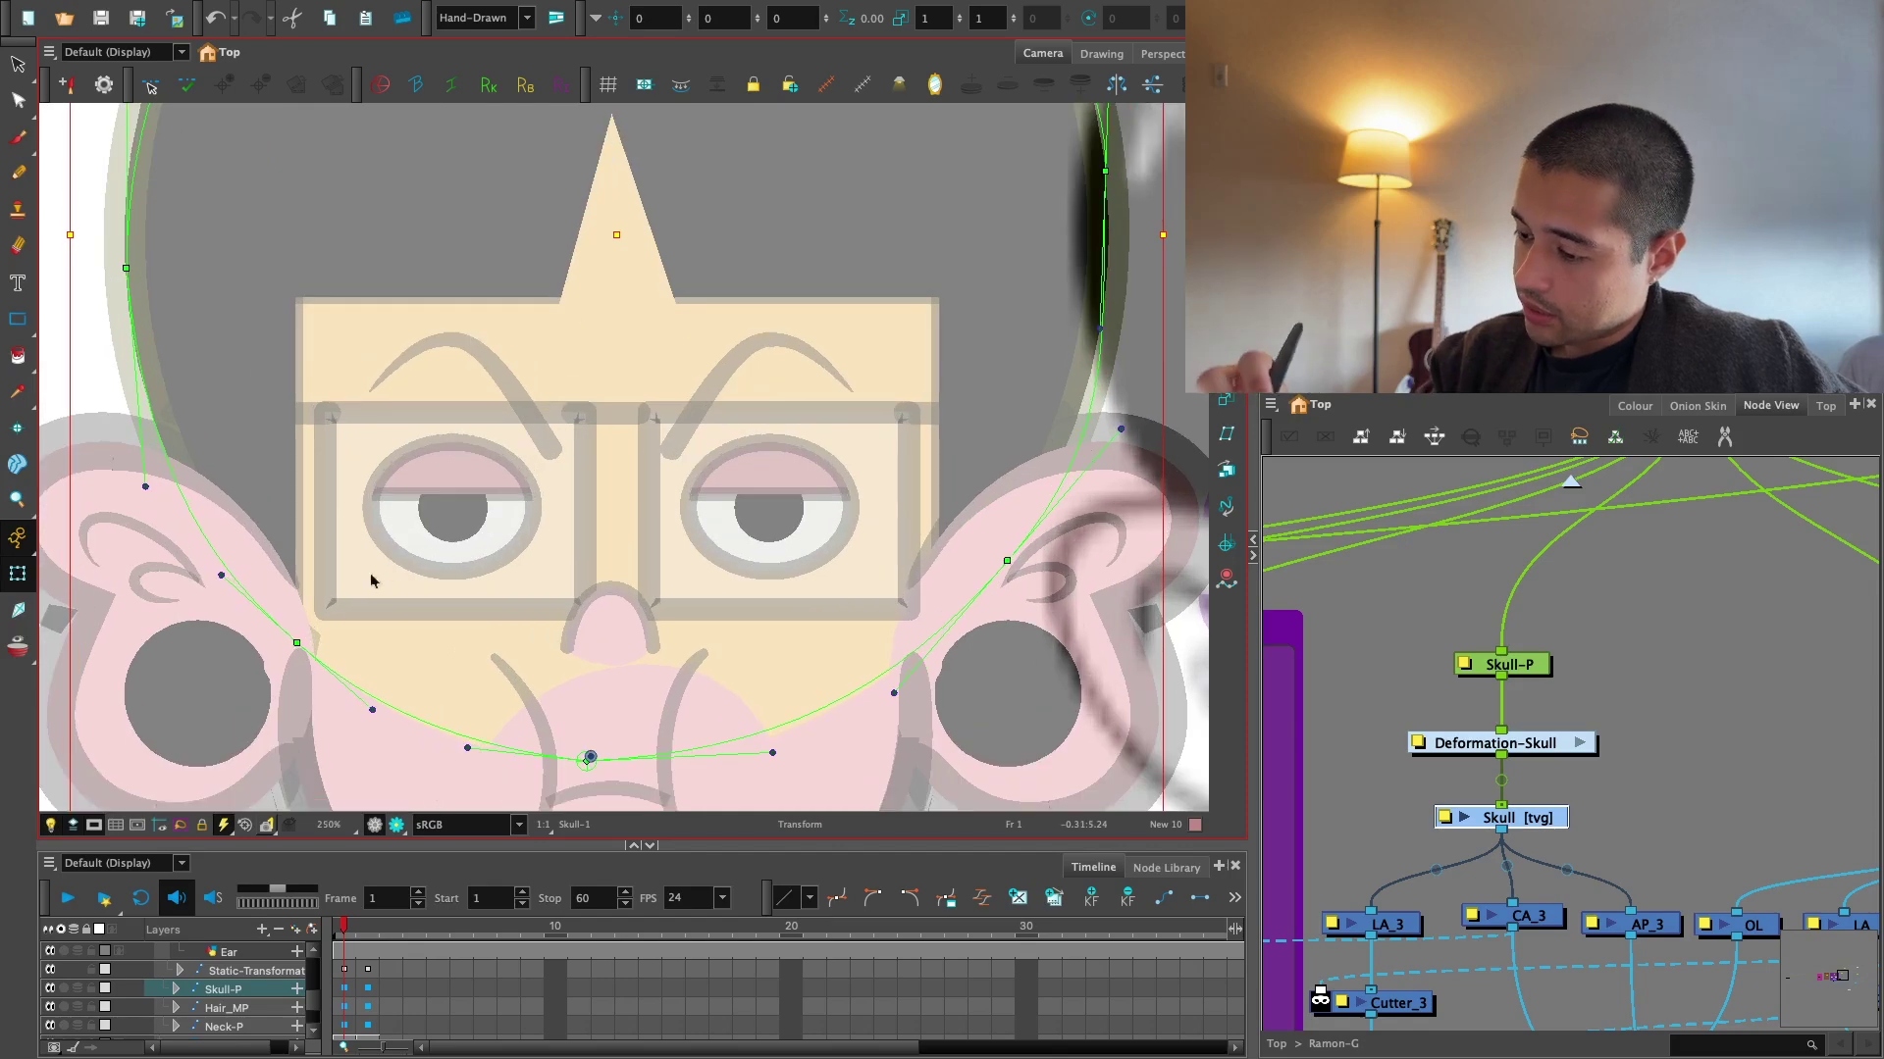
click(300, 645)
key(1)
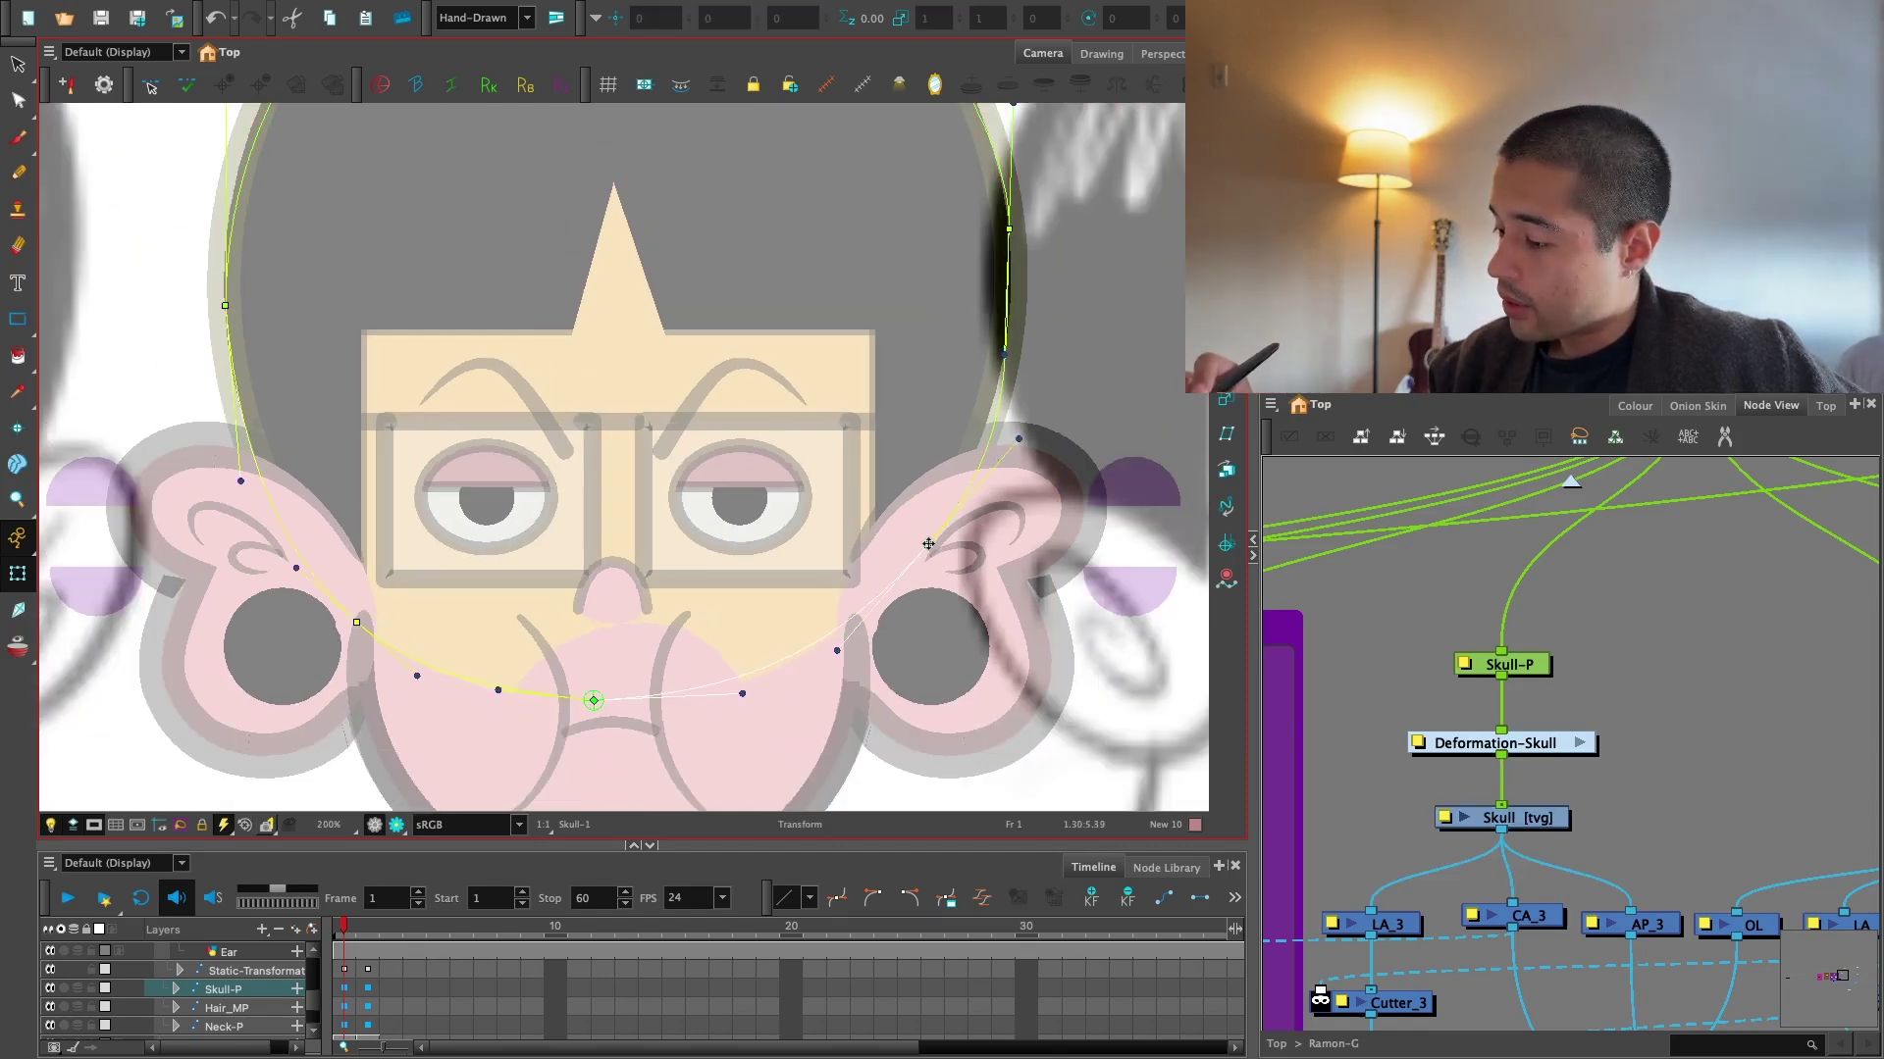
key(1)
key(1)
key(Escape)
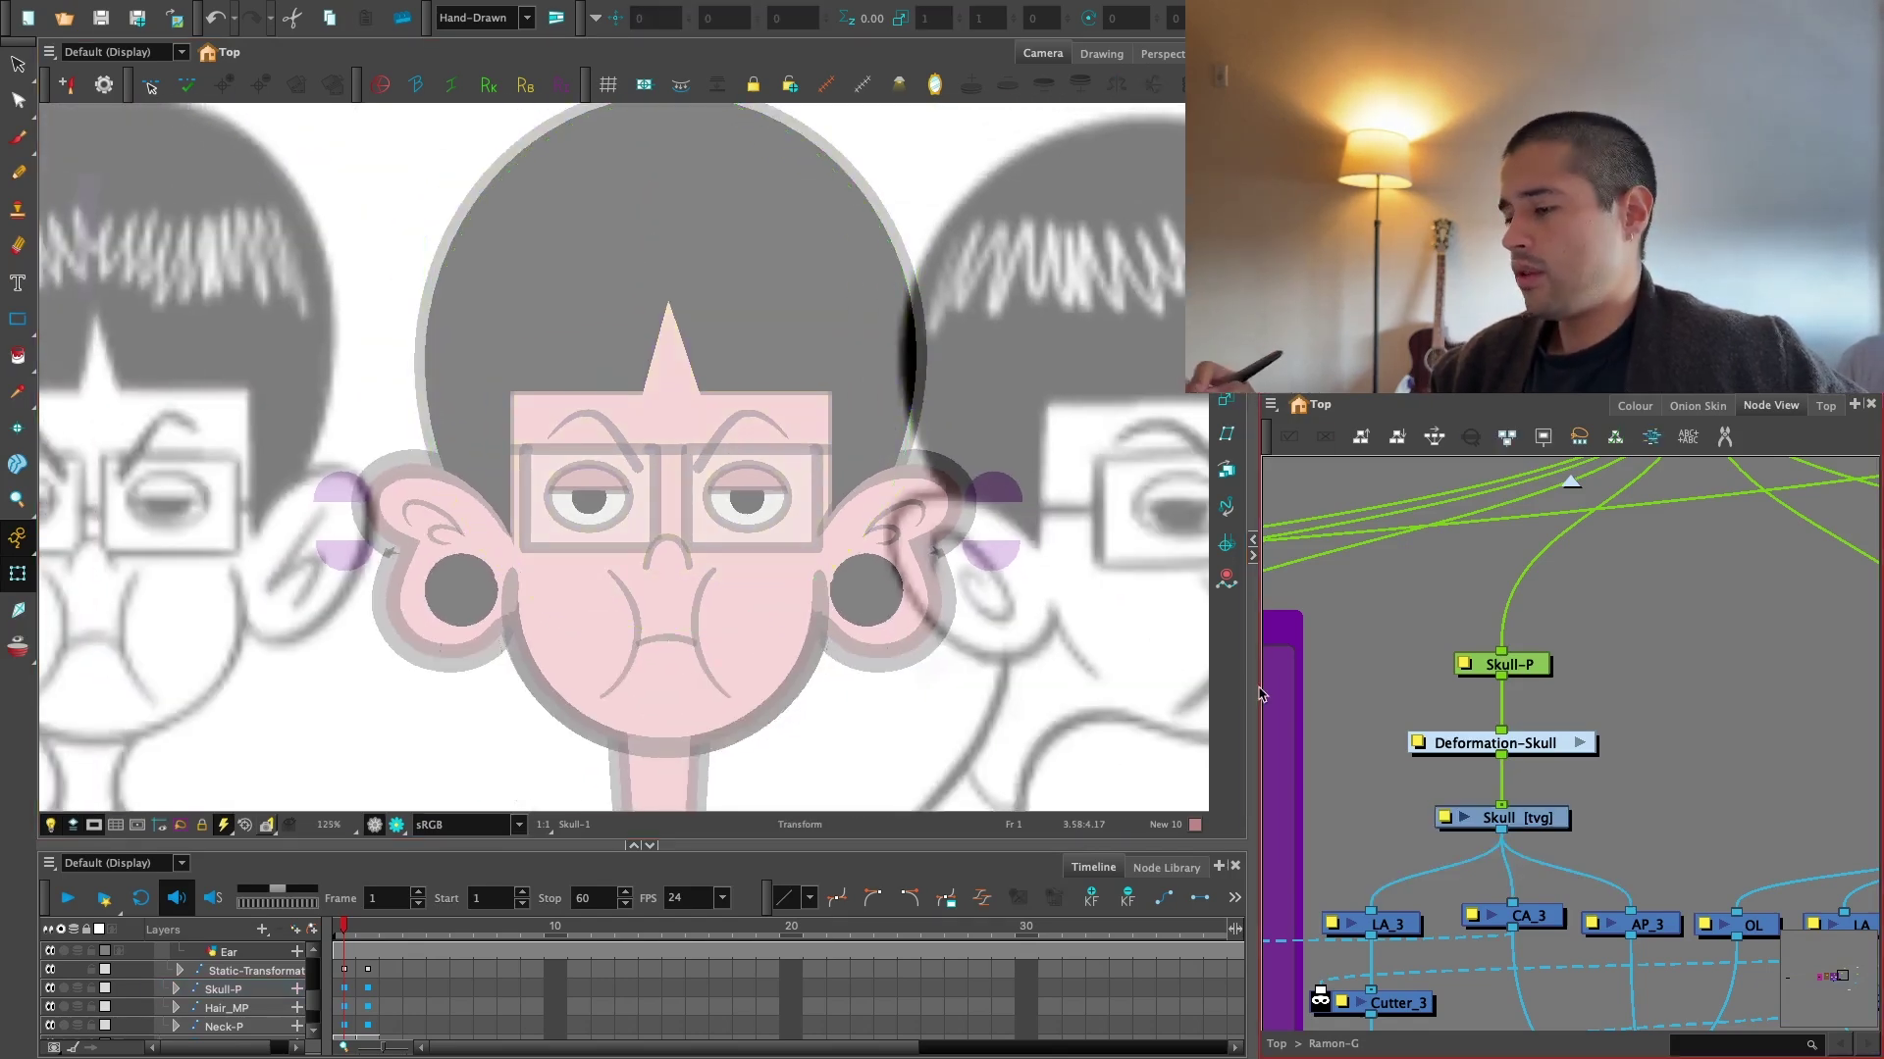
Move the right-hand ear slightly outward from the head.
key(1)
key(1)
key(1)
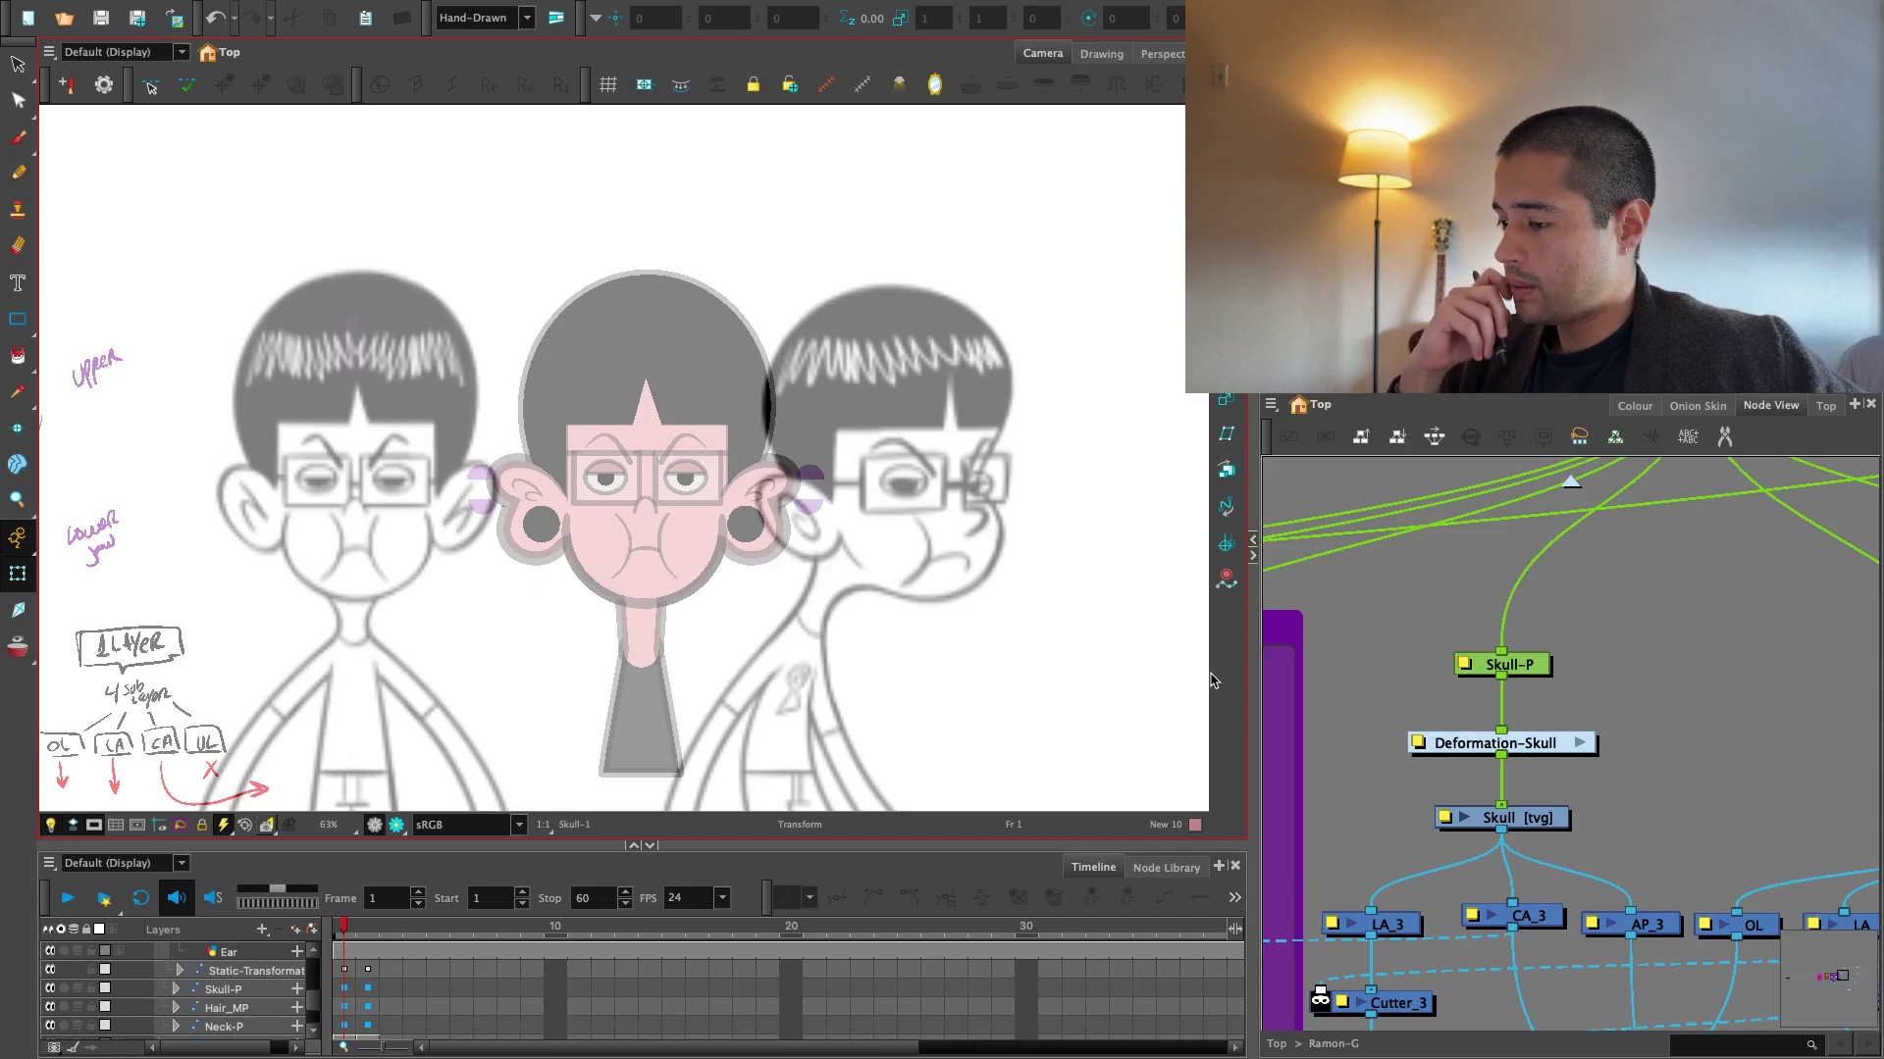
key(2)
key(2)
key(2)
key(2)
click(952, 535)
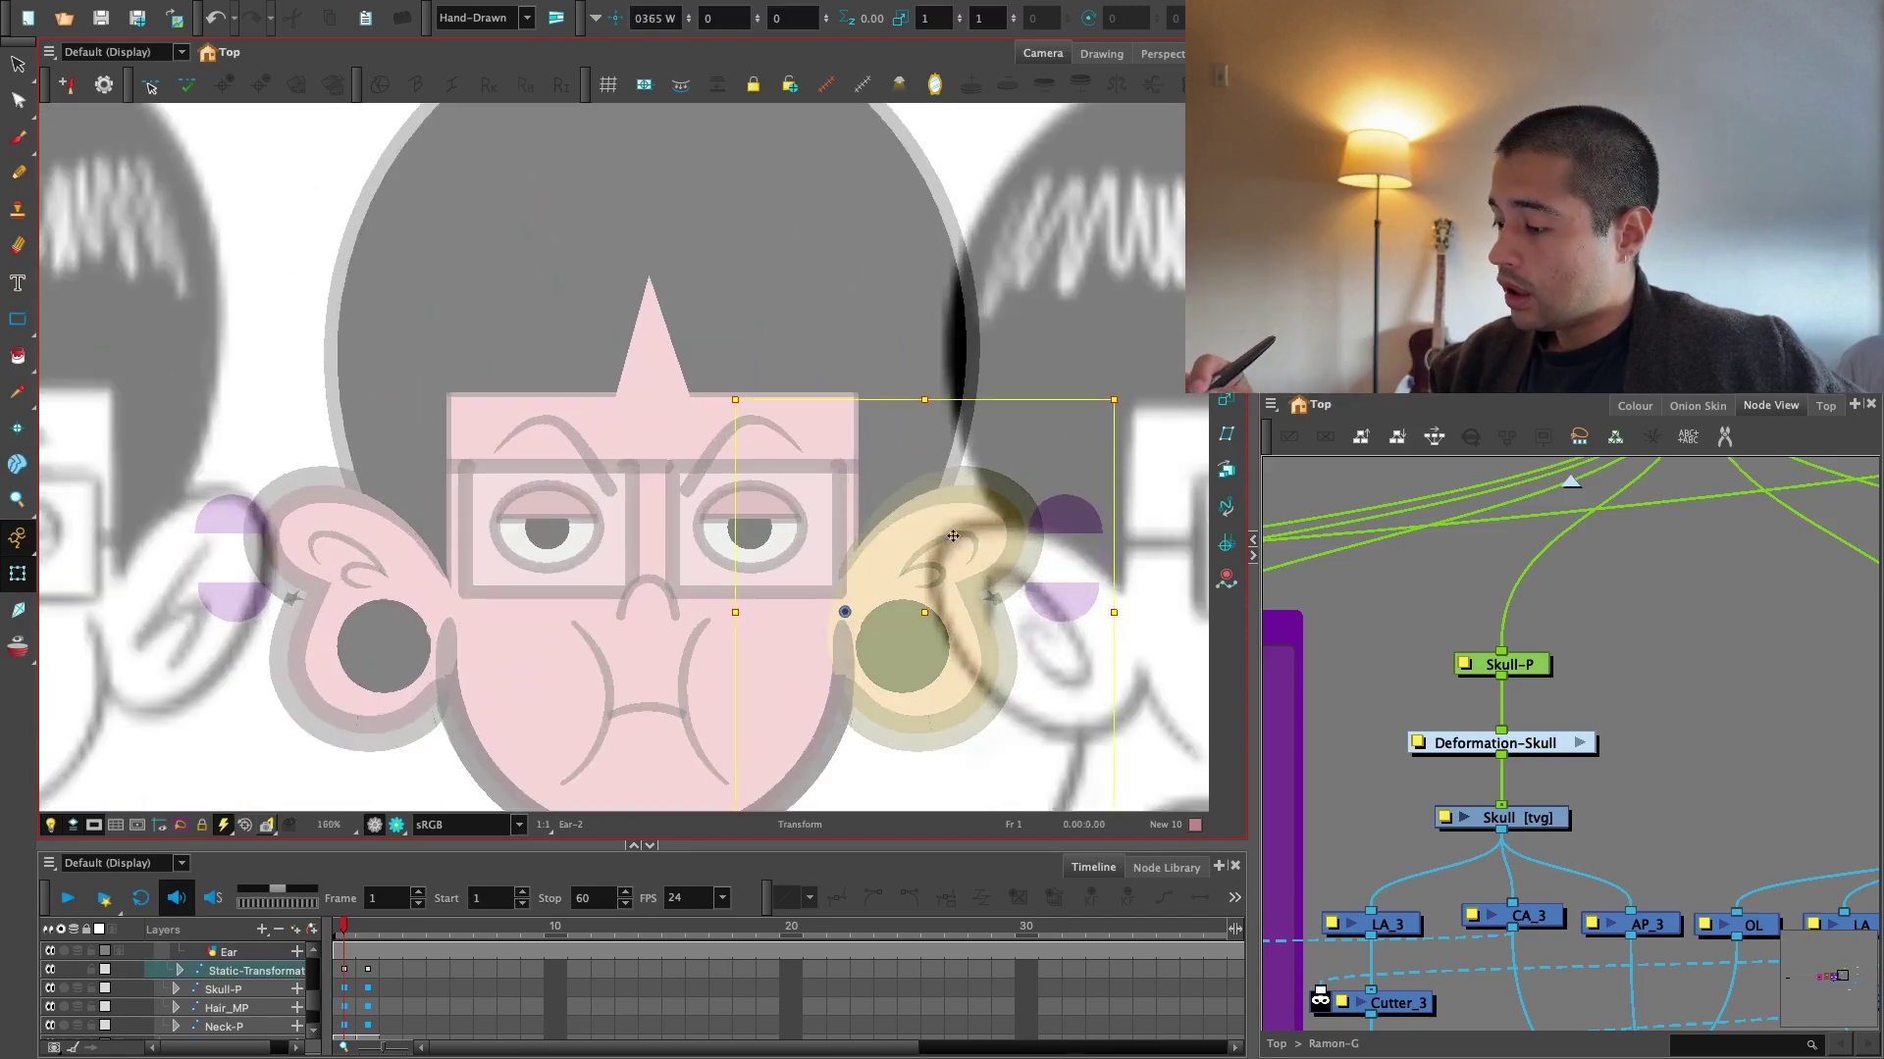
drag(966, 532, 979, 529)
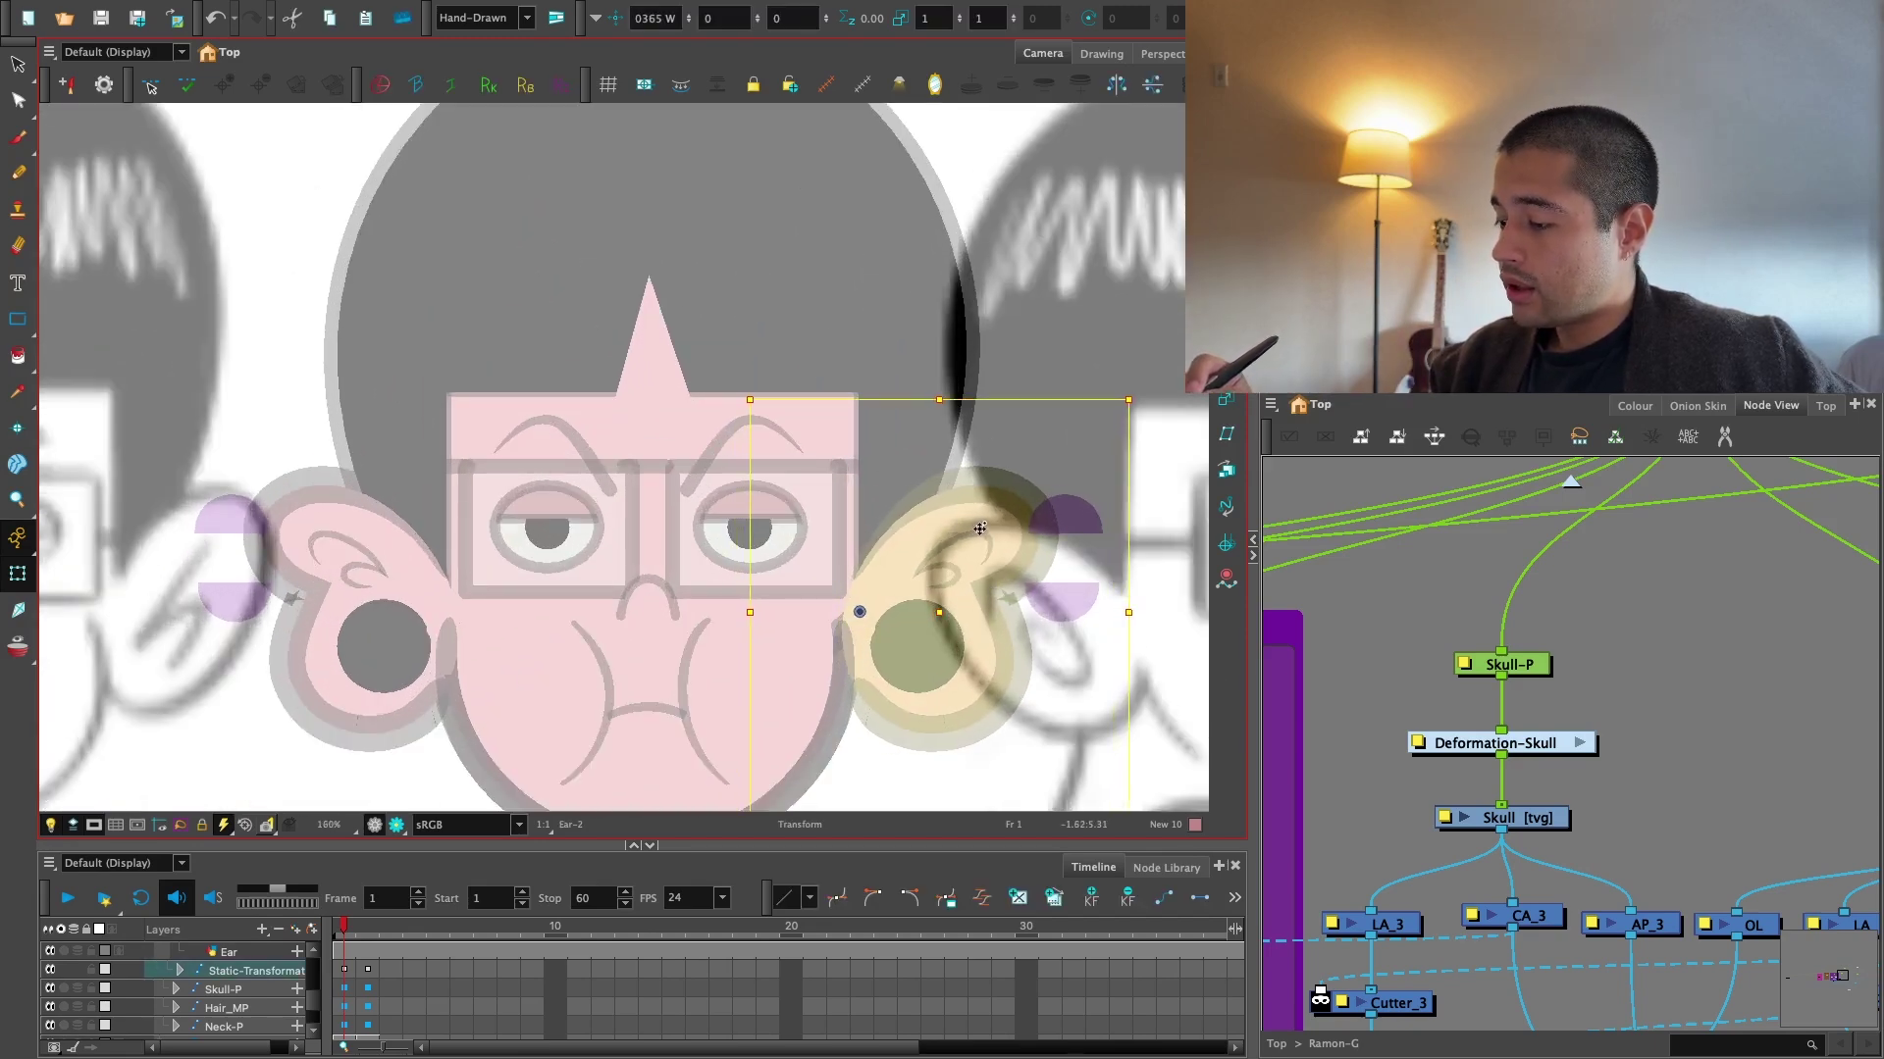
Select the jaw and slightly adjust its width.
click(828, 706)
key(1)
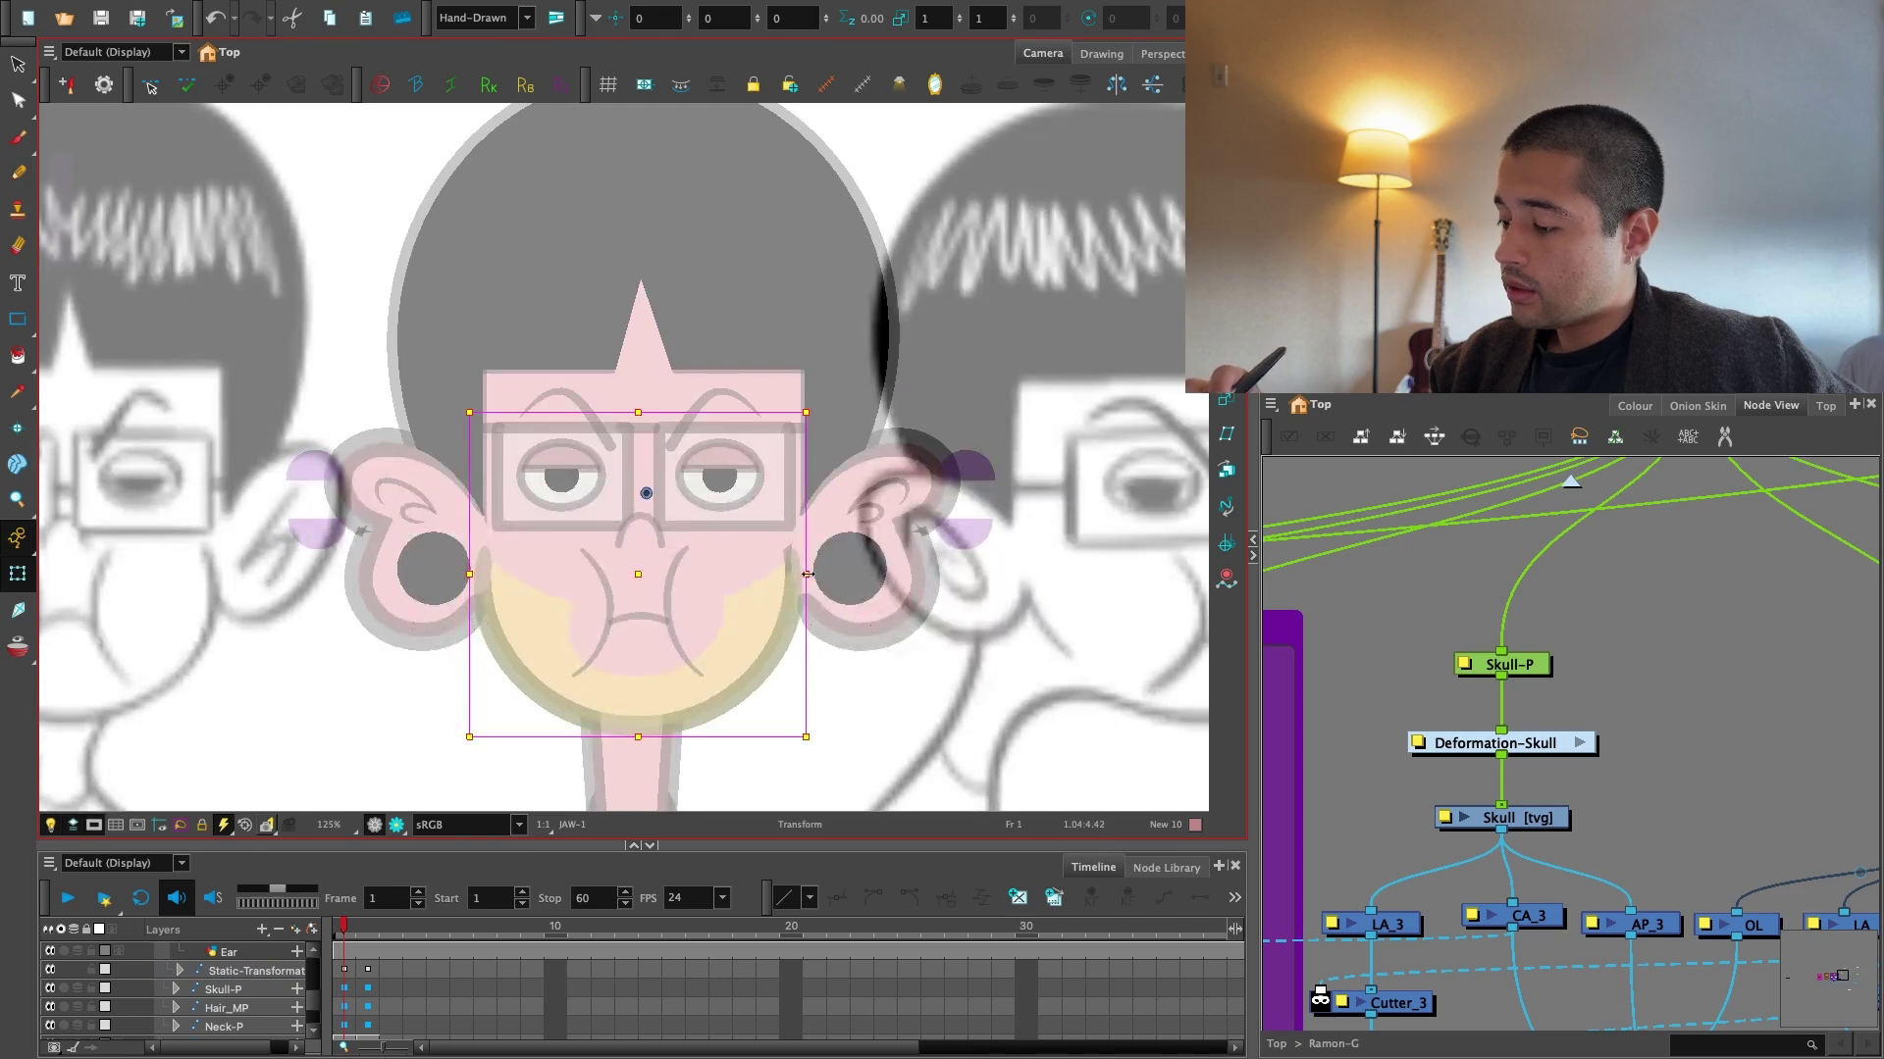
drag(807, 574, 791, 628)
key(2)
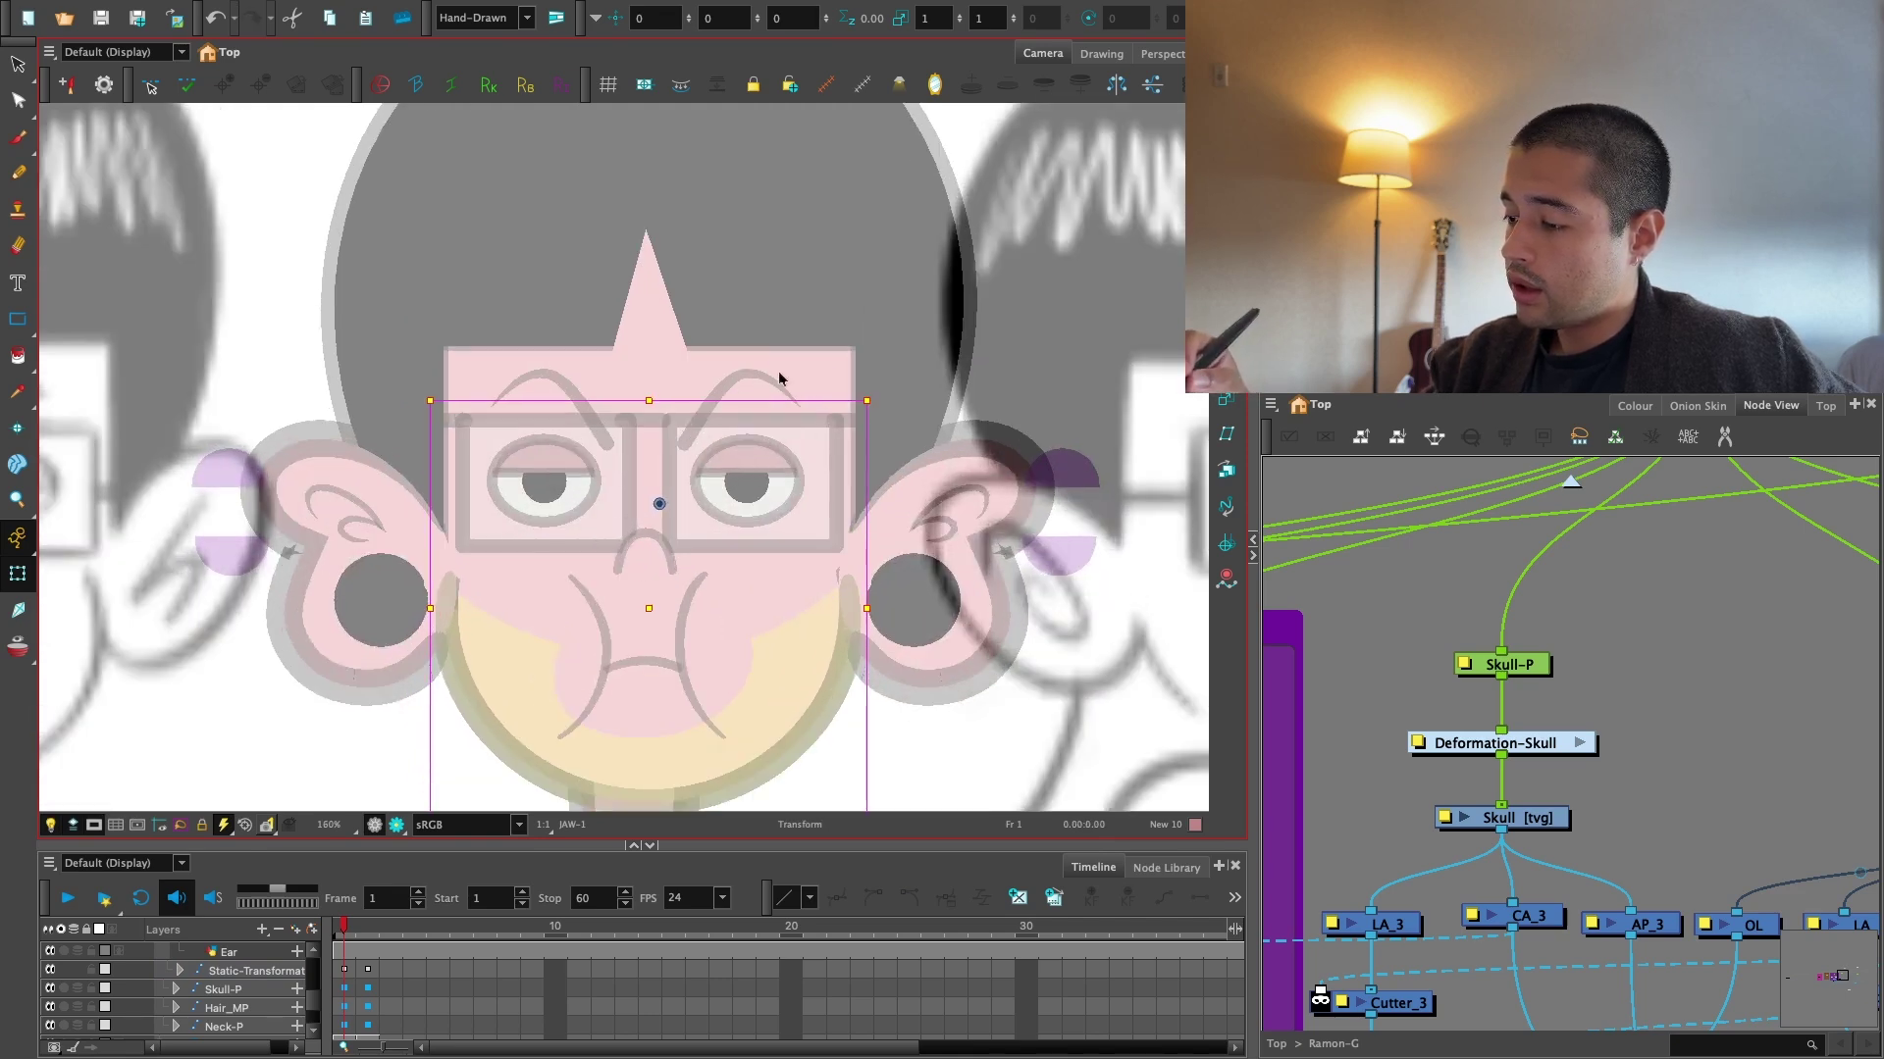
Reshape the lower curve of the skull deformer by adjusting its side points and handles, then hide the deformer's controls.
click(780, 372)
drag(894, 534, 886, 552)
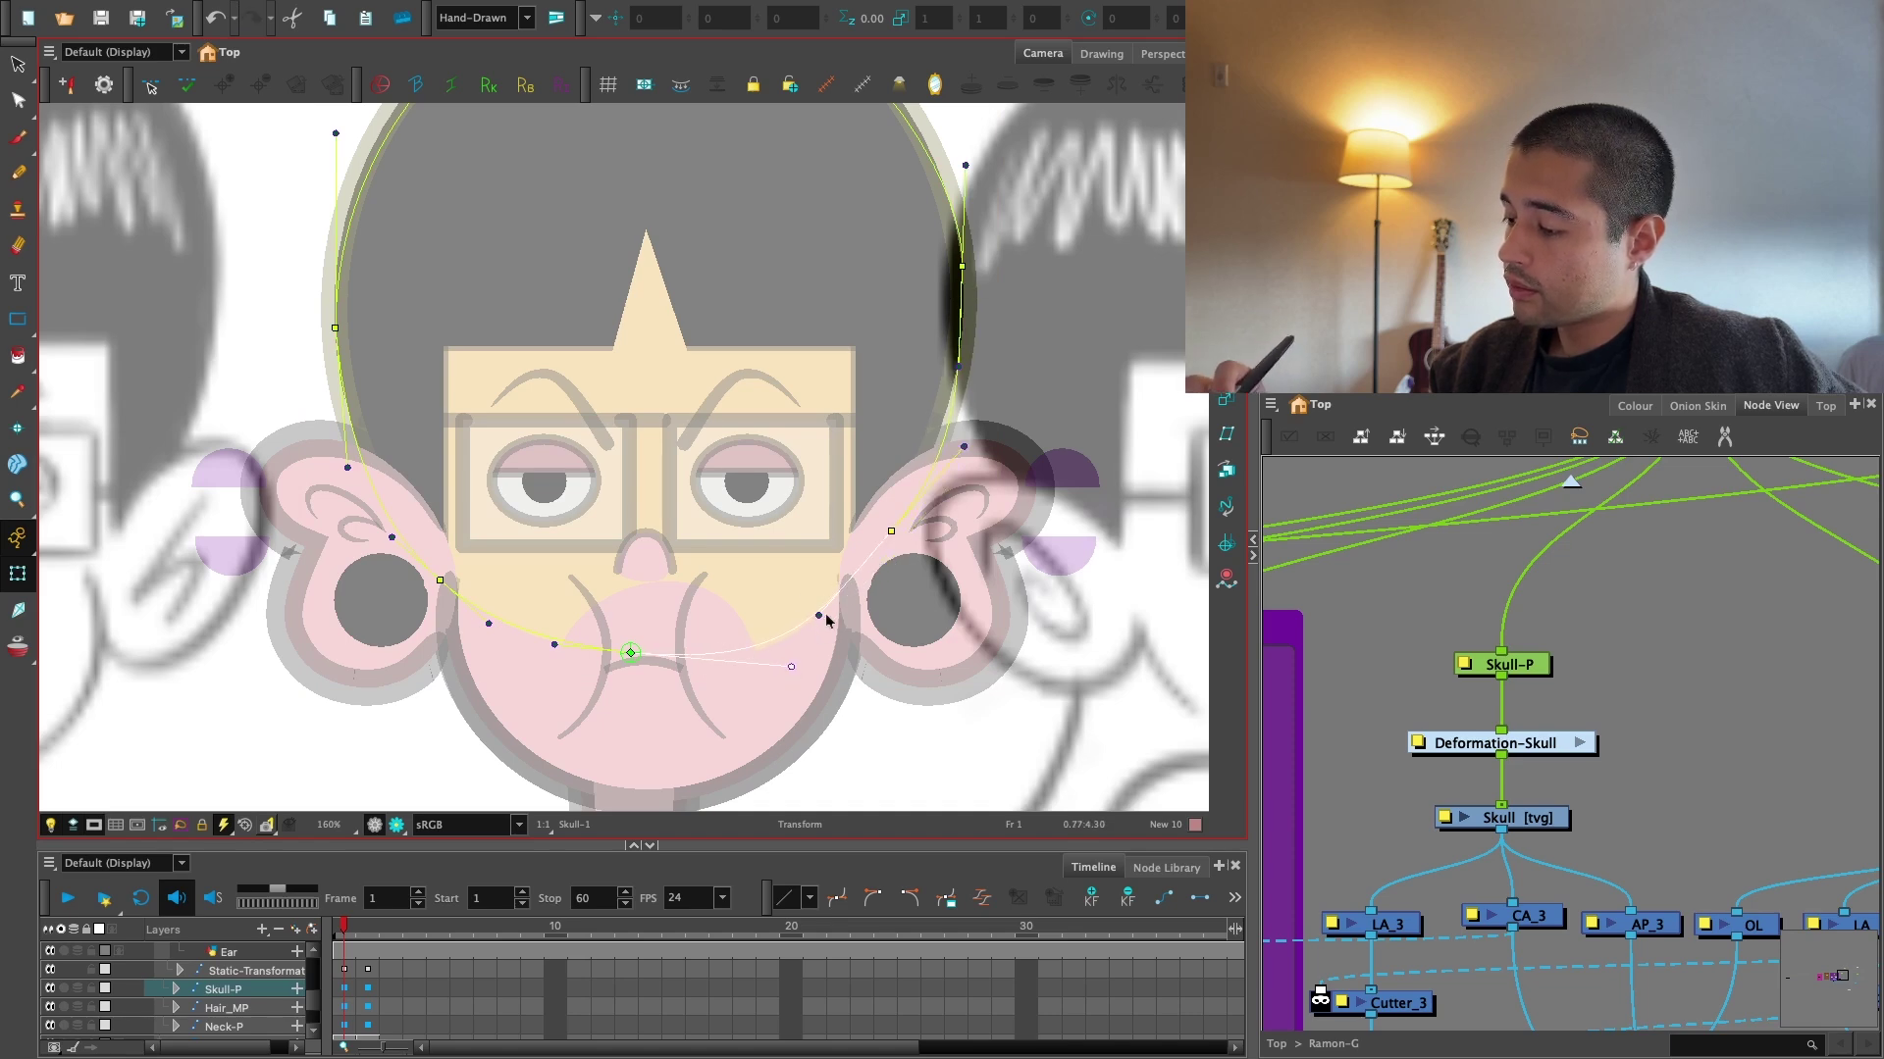
drag(825, 626, 821, 621)
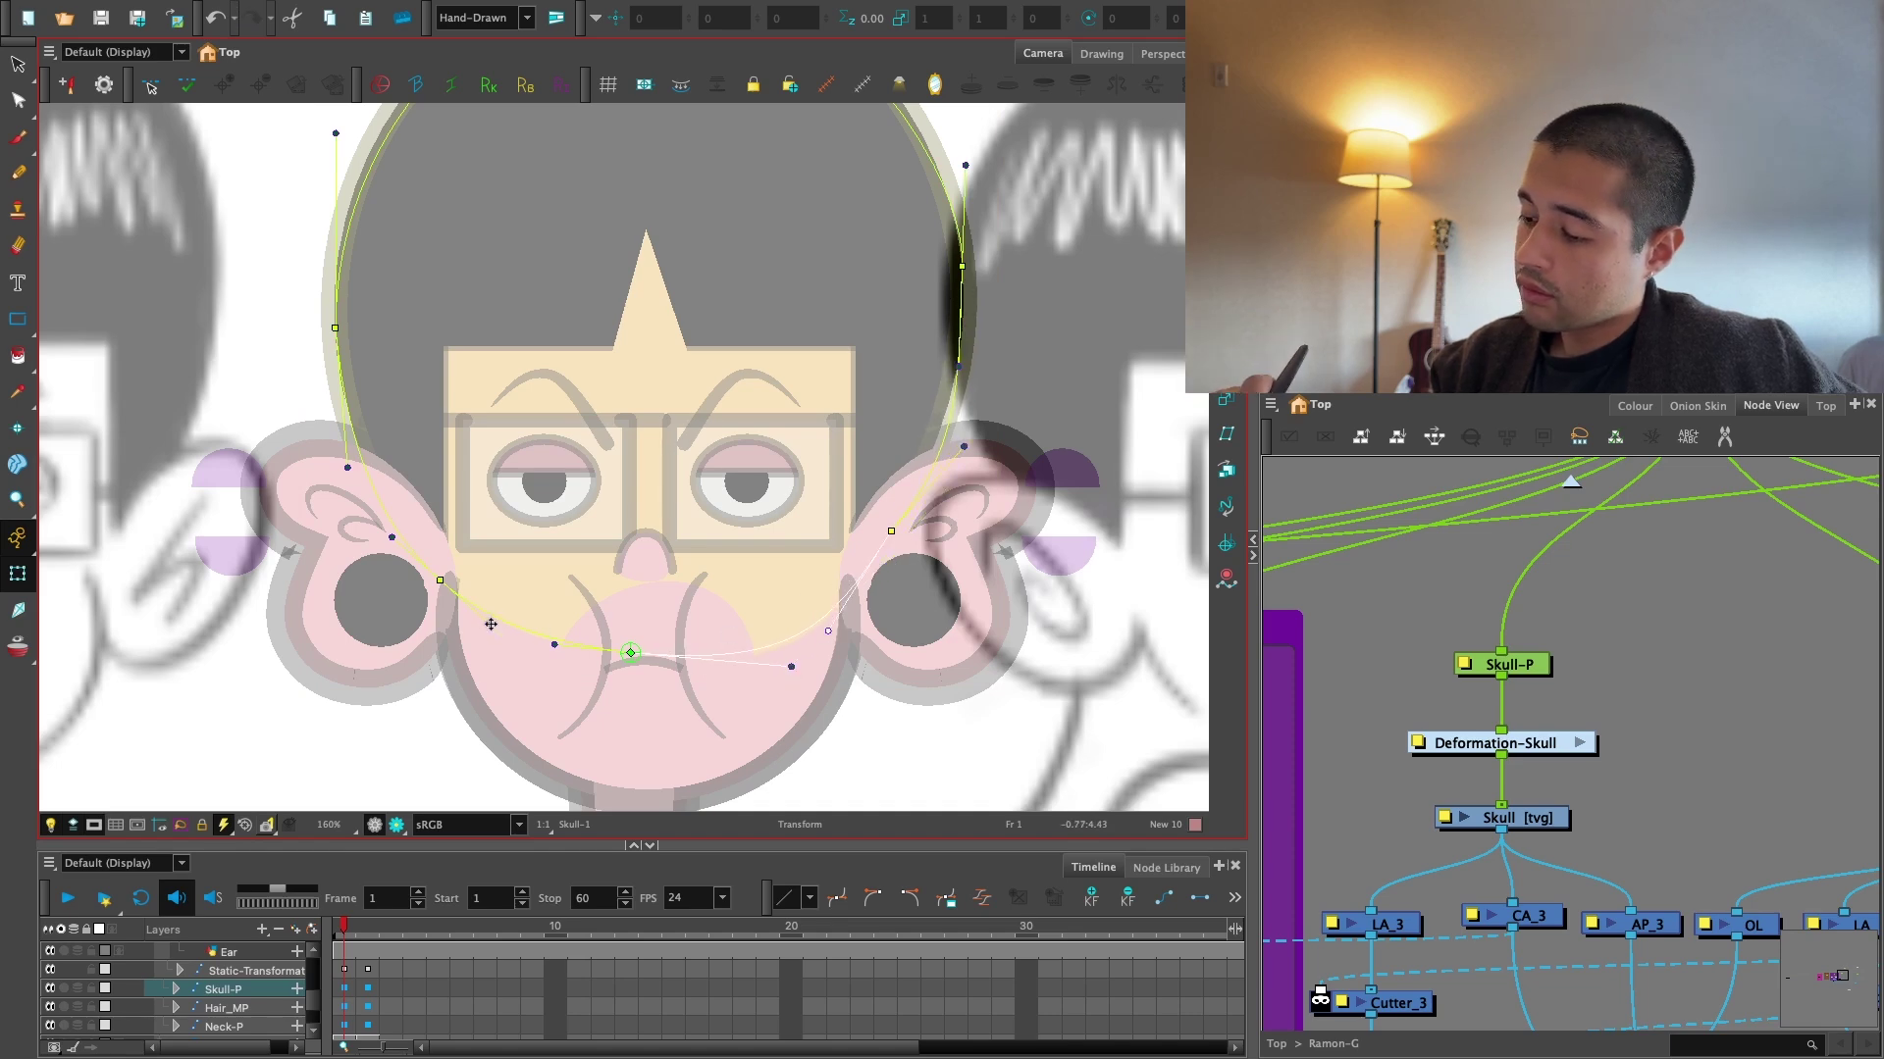
drag(490, 624, 513, 634)
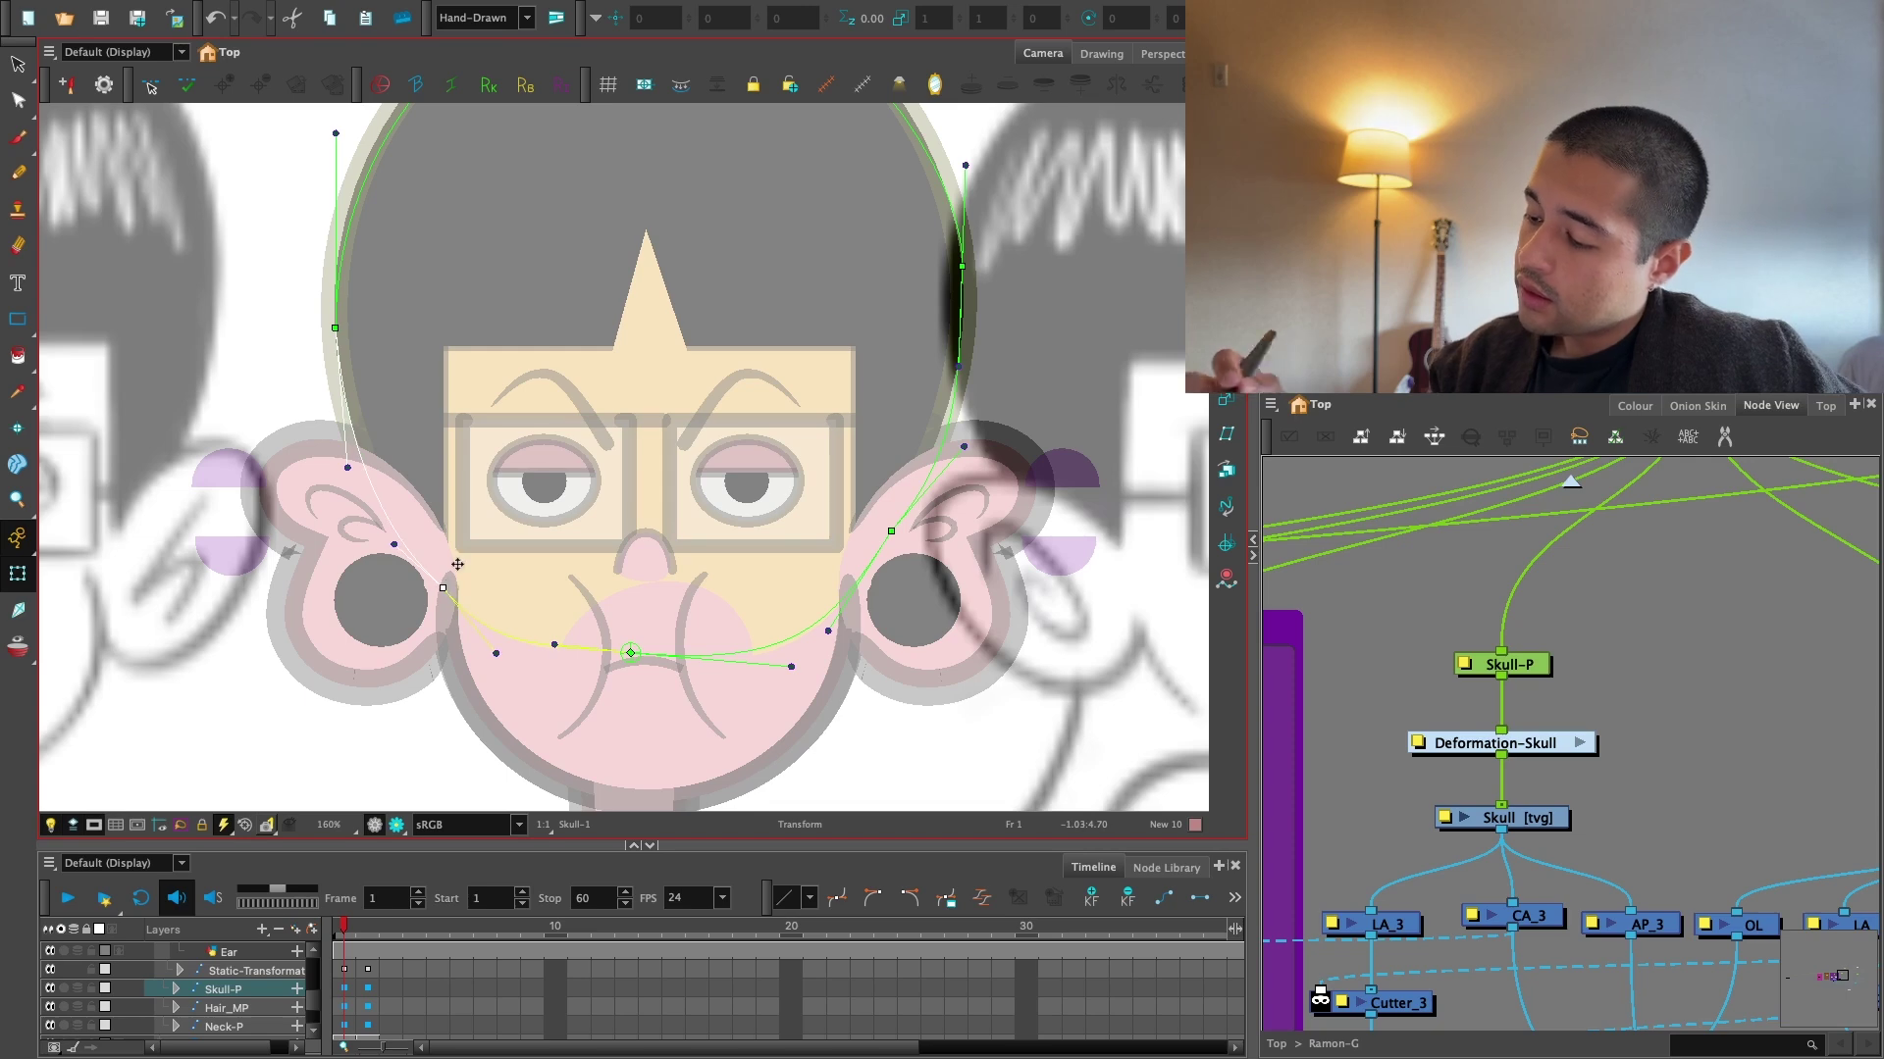
click(1366, 634)
key(shift+c)
Compare the adjusted head's overall proportions with the neighbouring reference drawings.
key(1)
key(1)
key(1)
key(1)
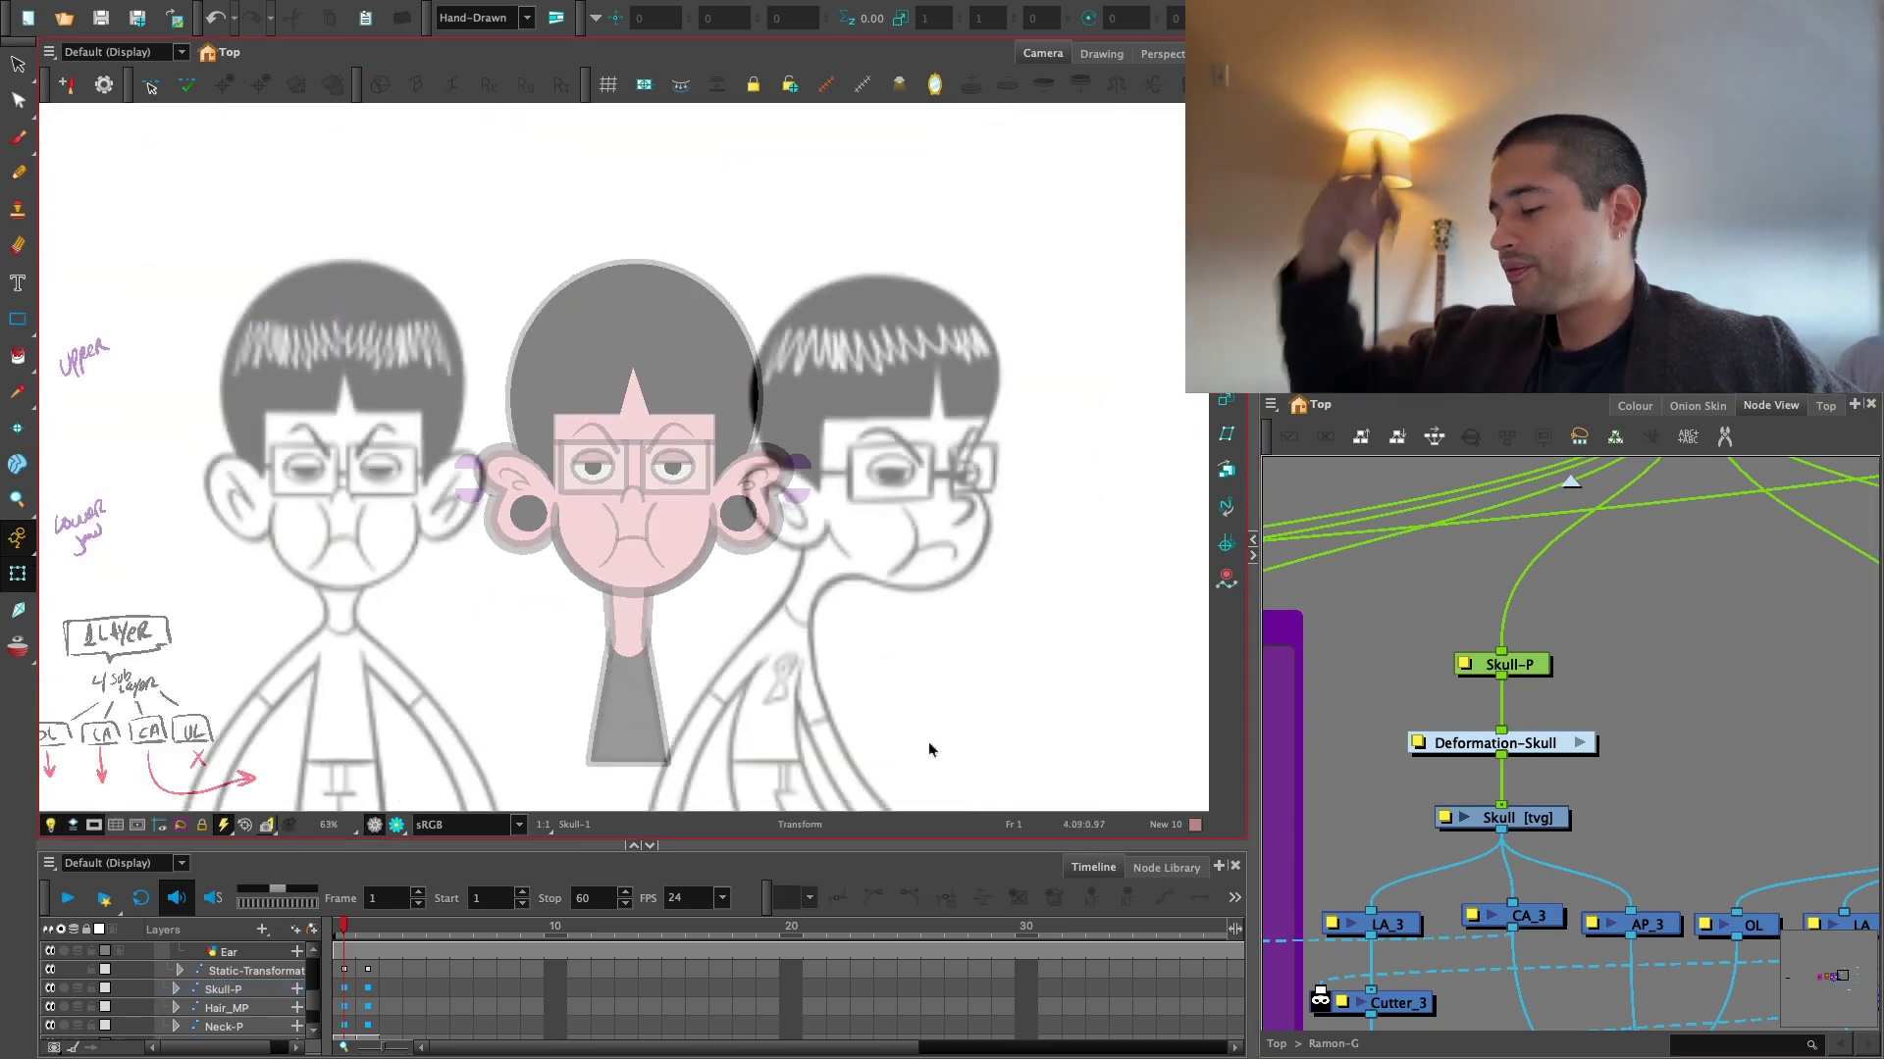
drag(727, 717, 736, 692)
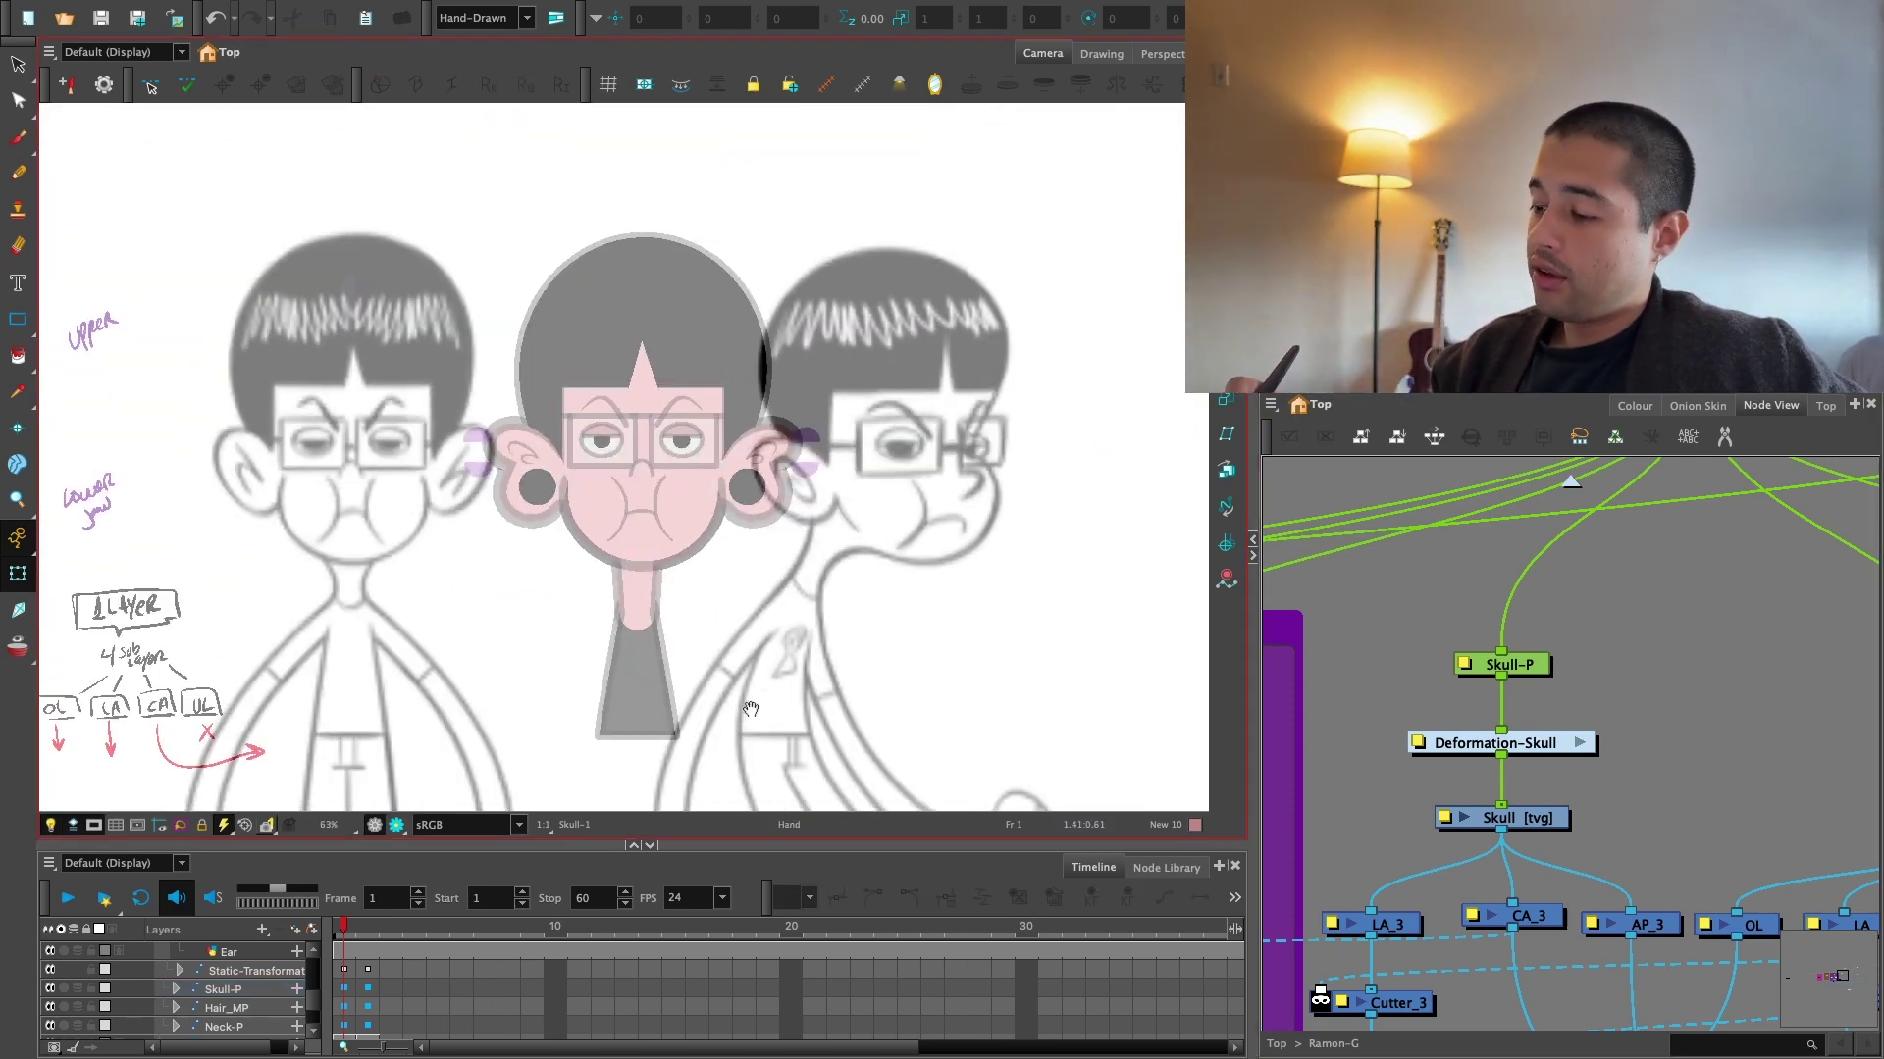
key(2)
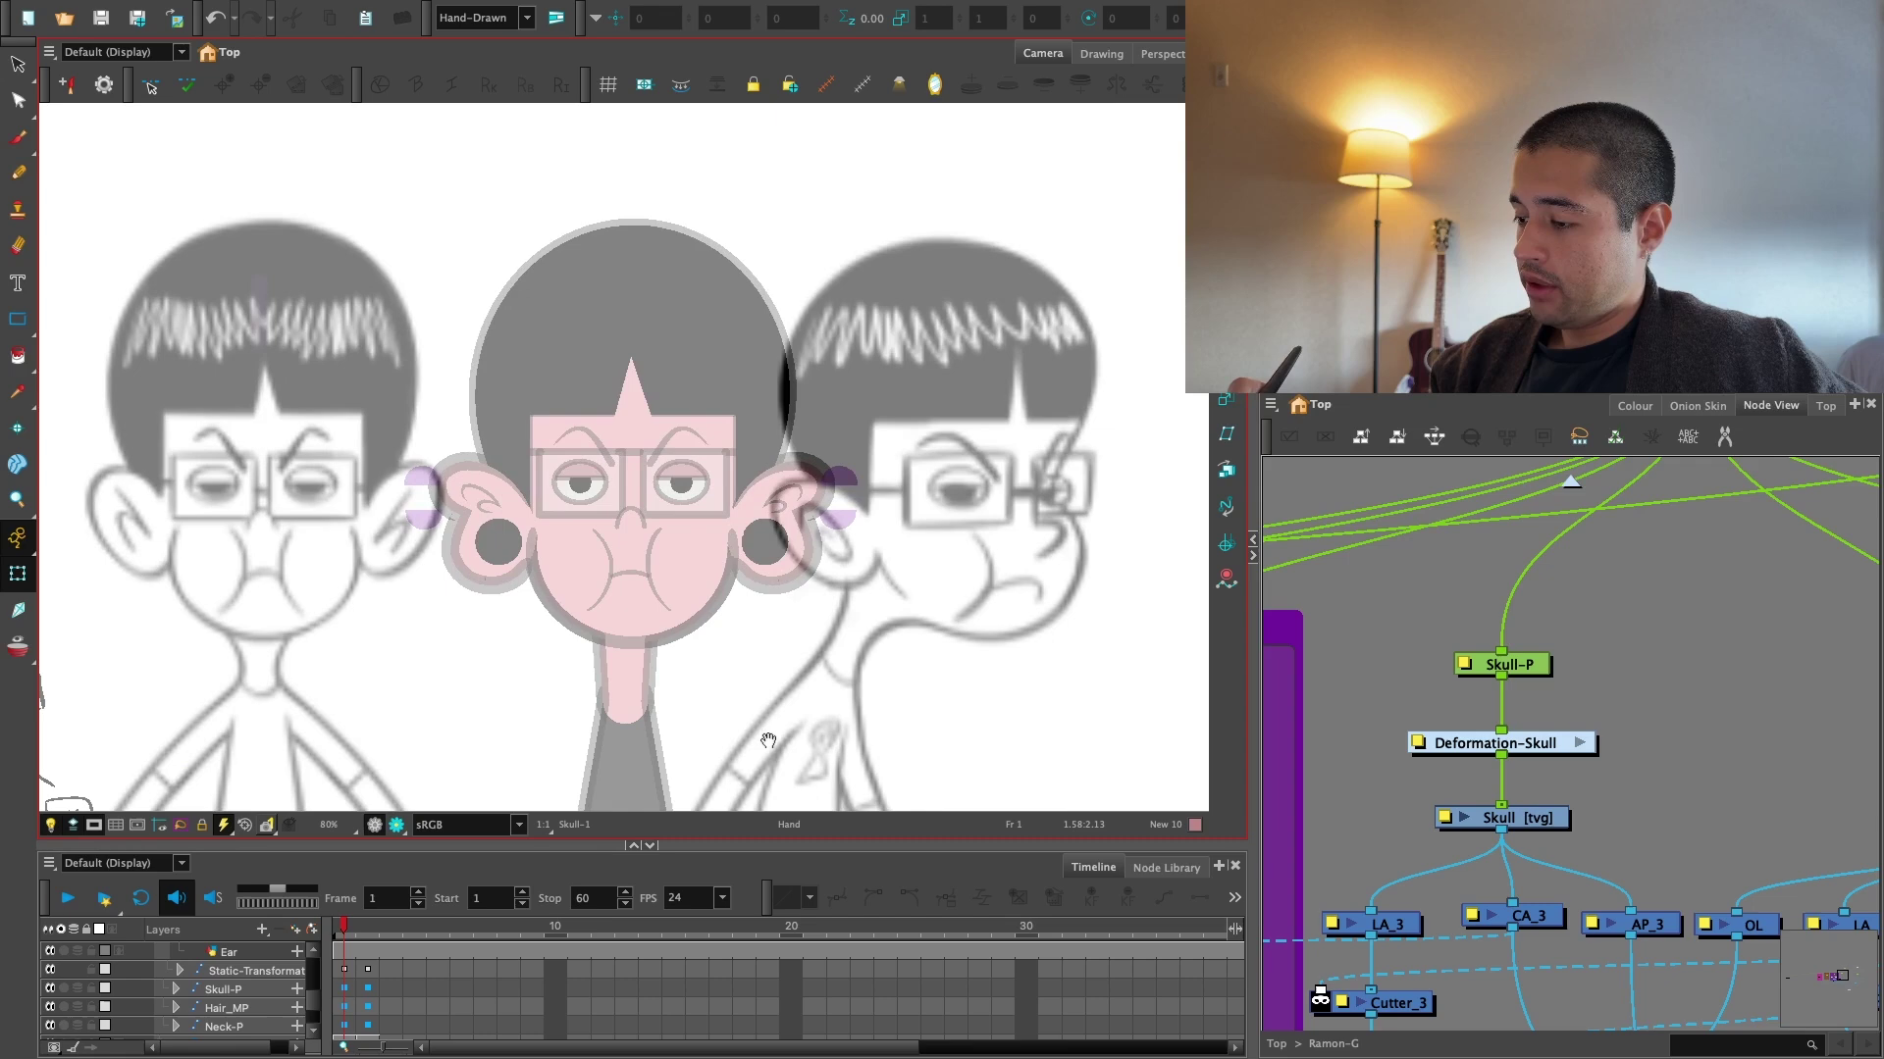
key(2)
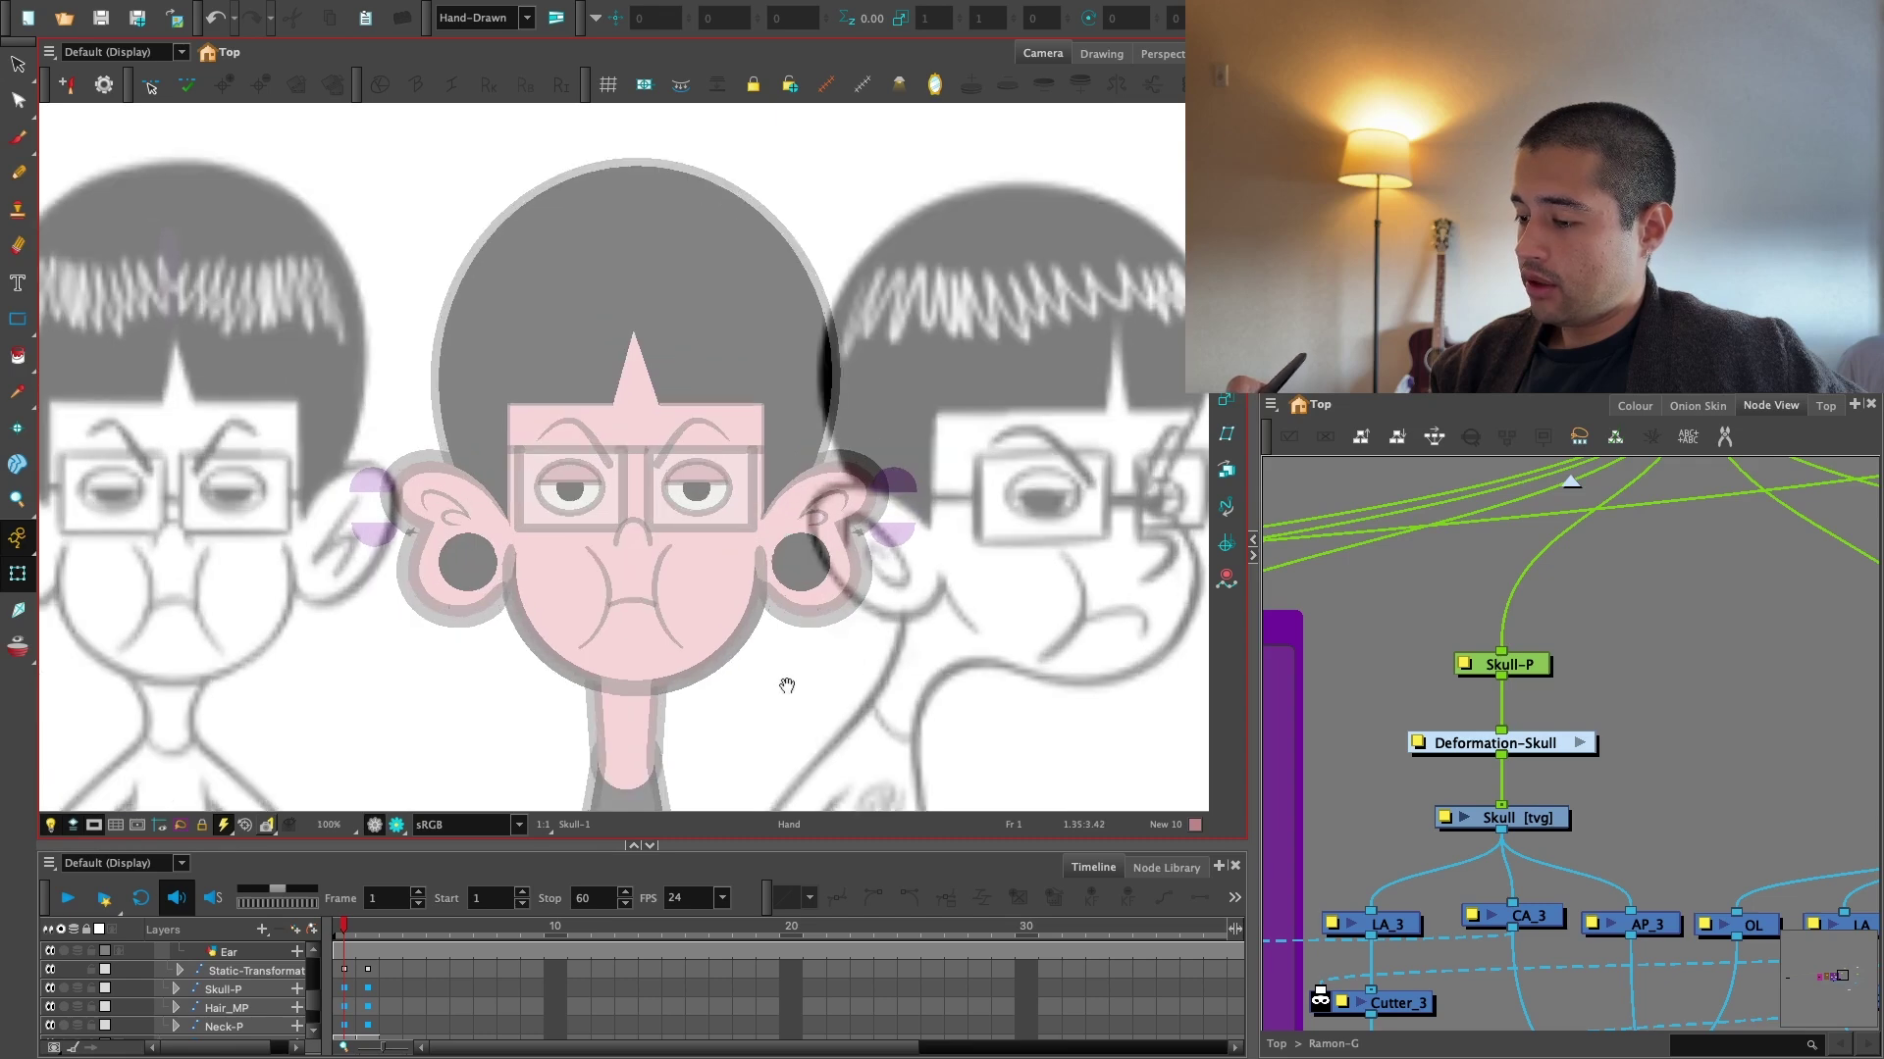
key(1)
key(1)
key(1)
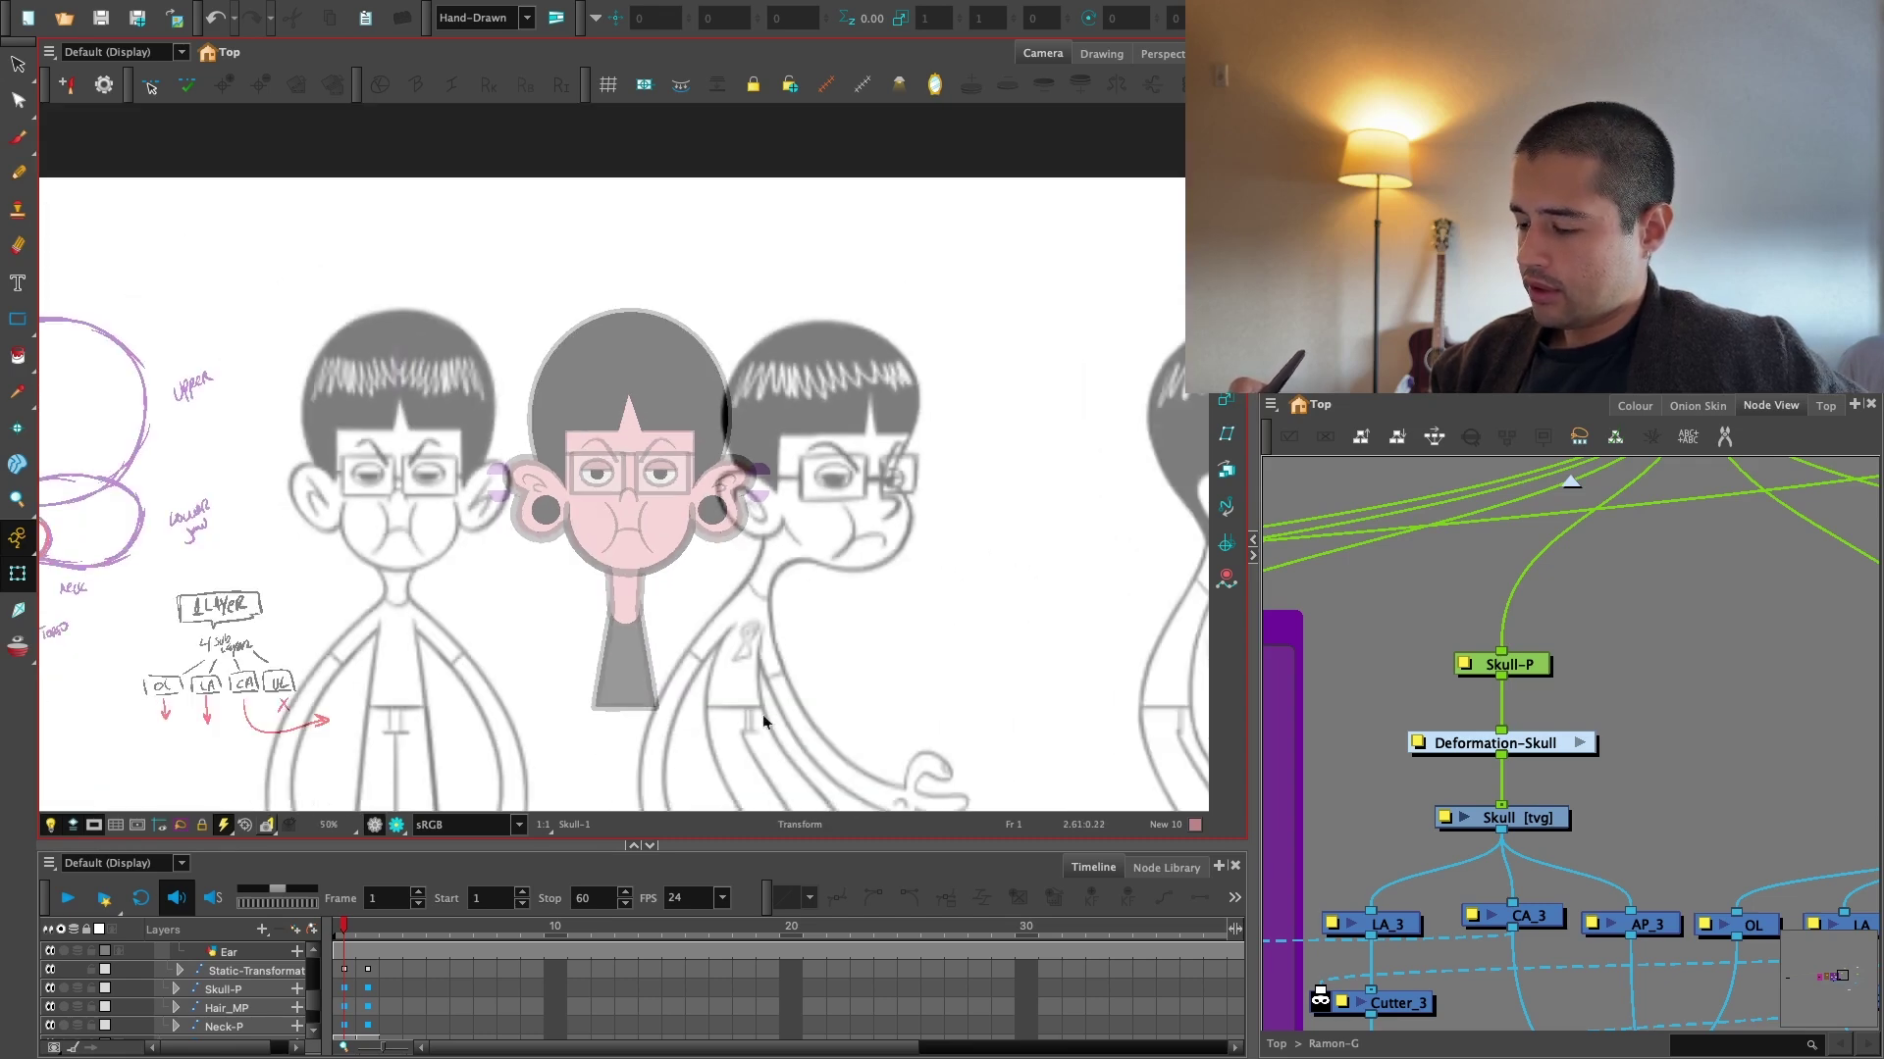
Hide the character reference layer and examine the head in Render View close up and from a distance.
scroll(157, 981, up, 5)
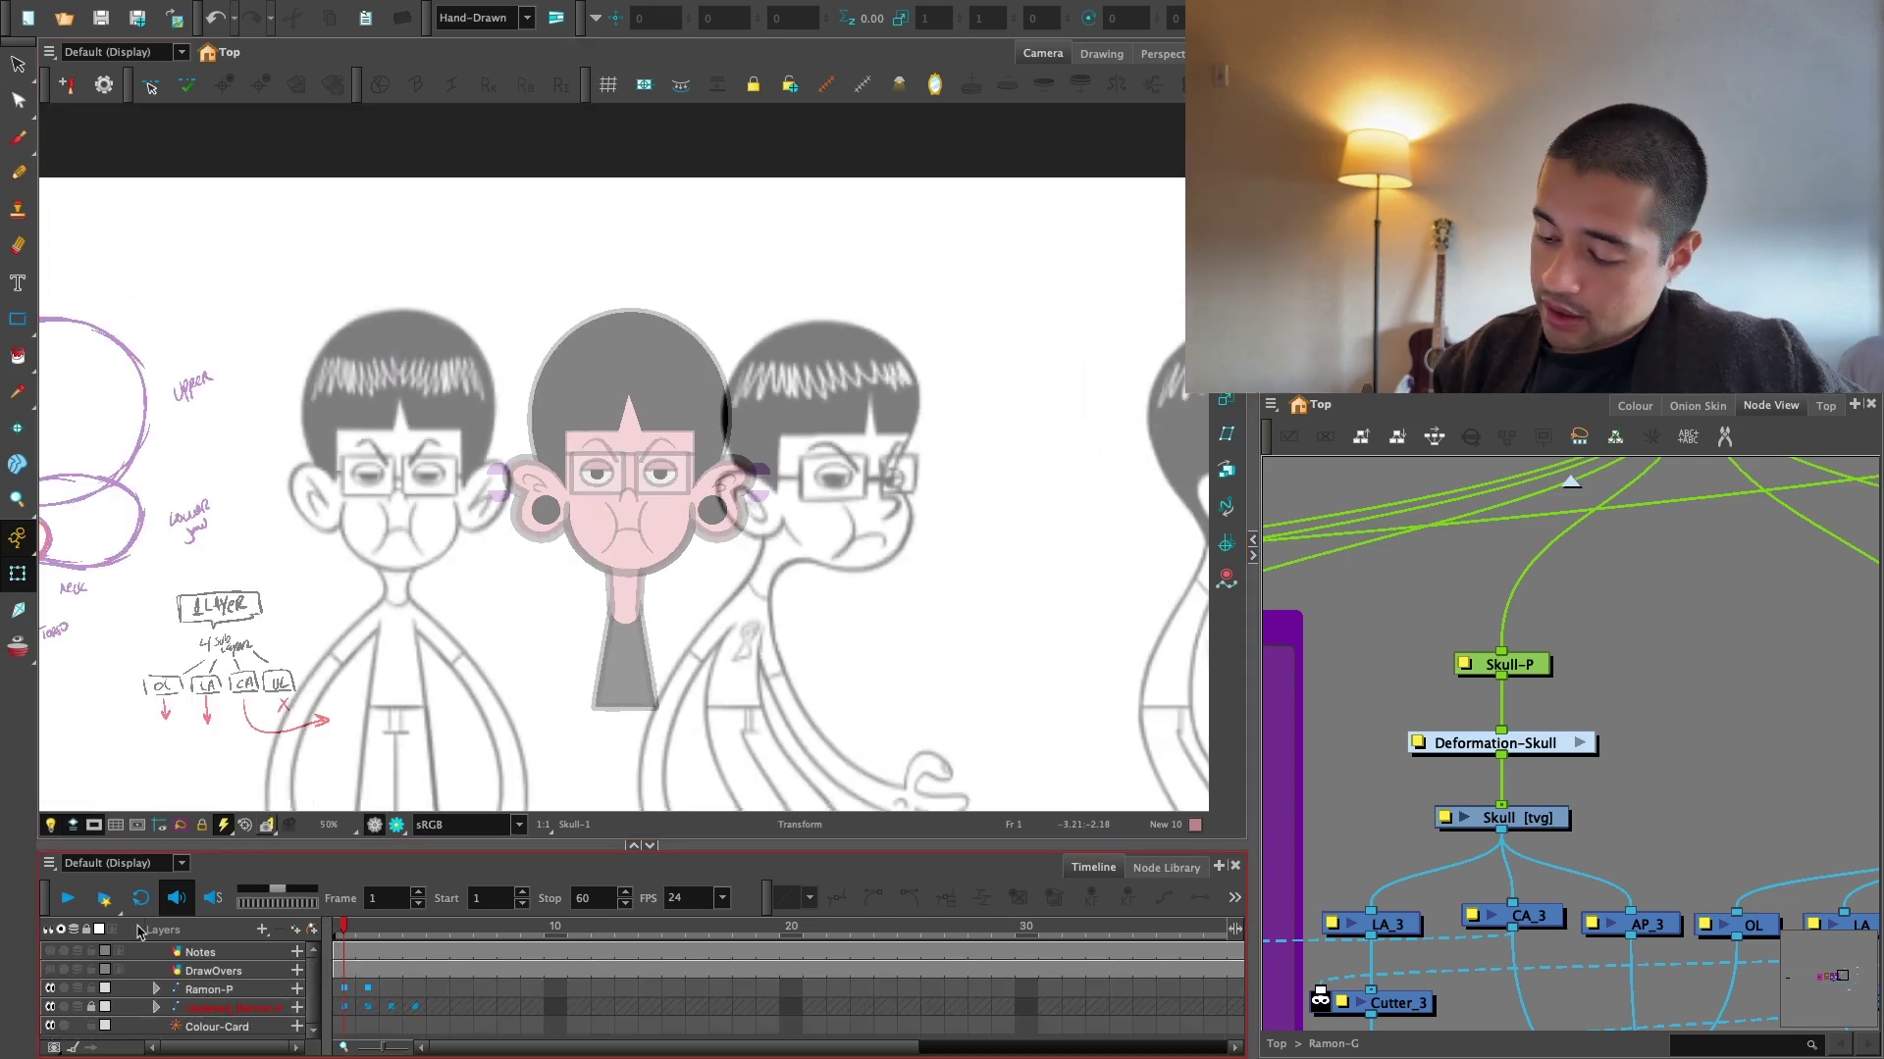
click(50, 1007)
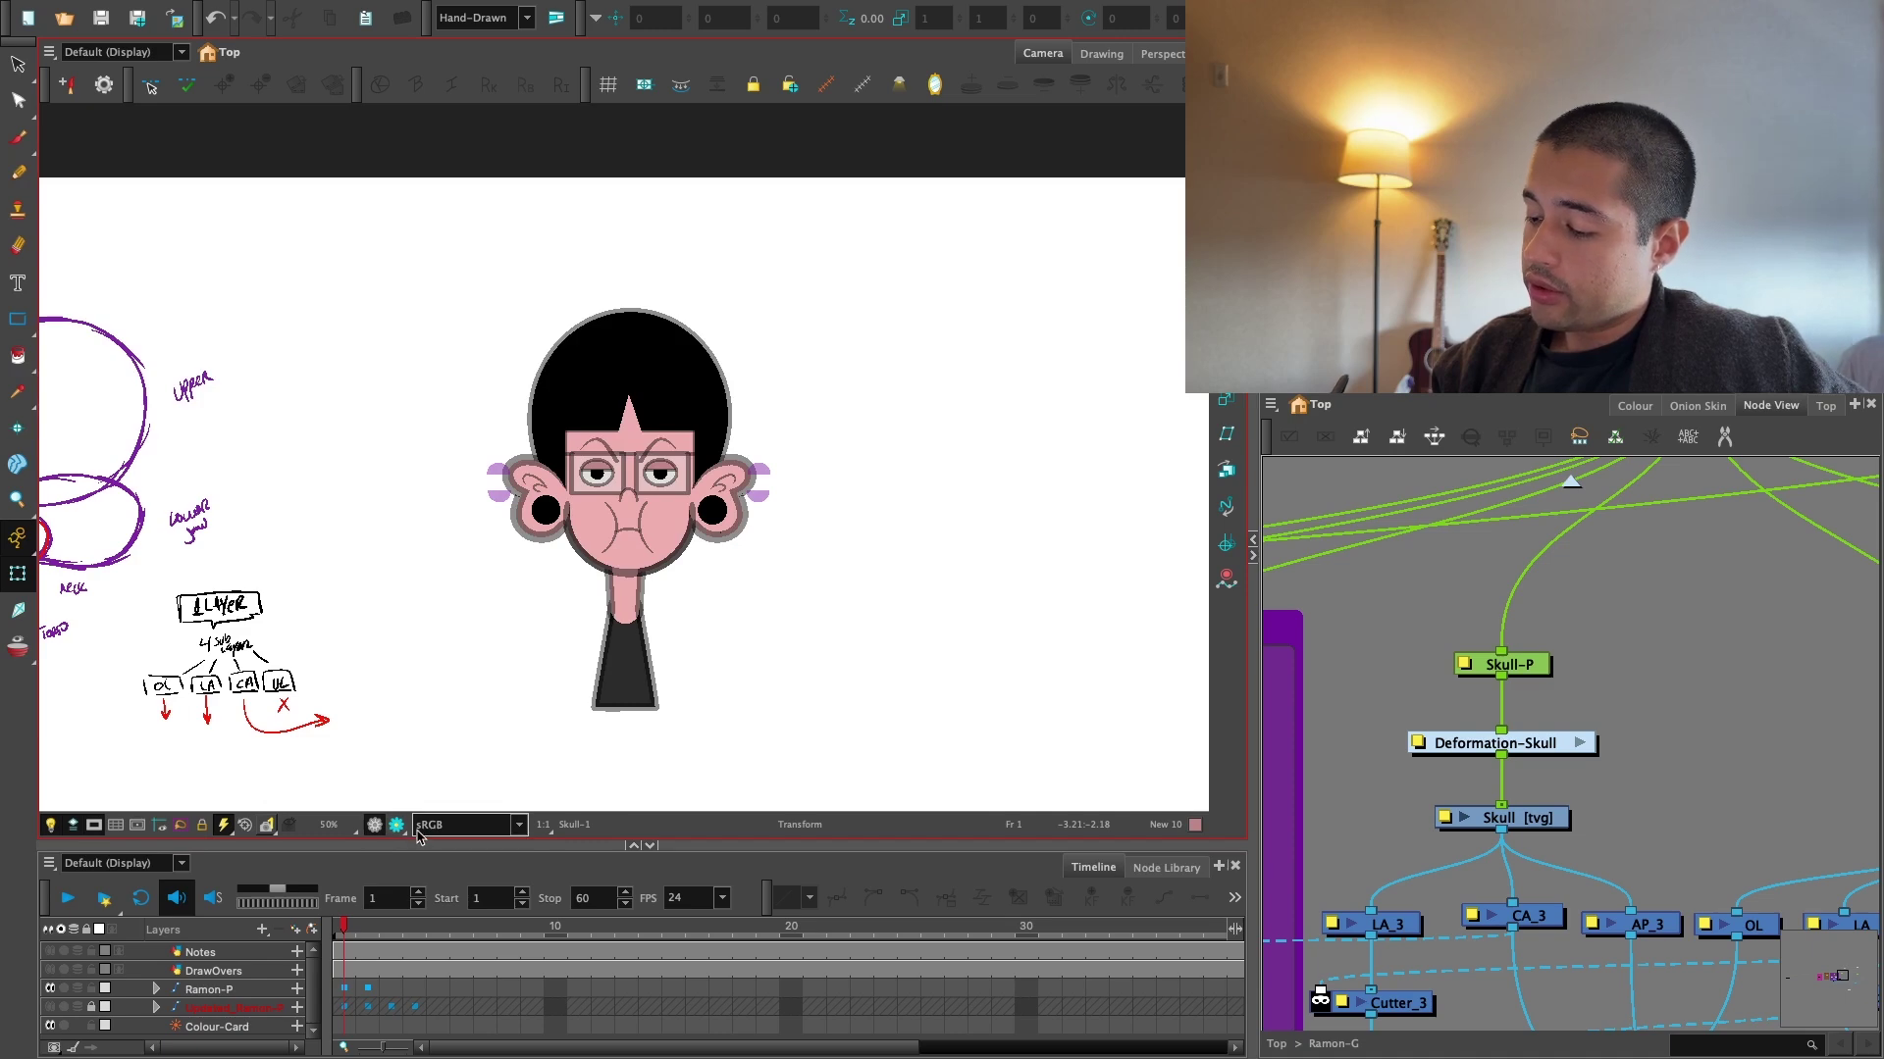
click(397, 825)
key(2)
key(2)
key(2)
drag(927, 732, 891, 707)
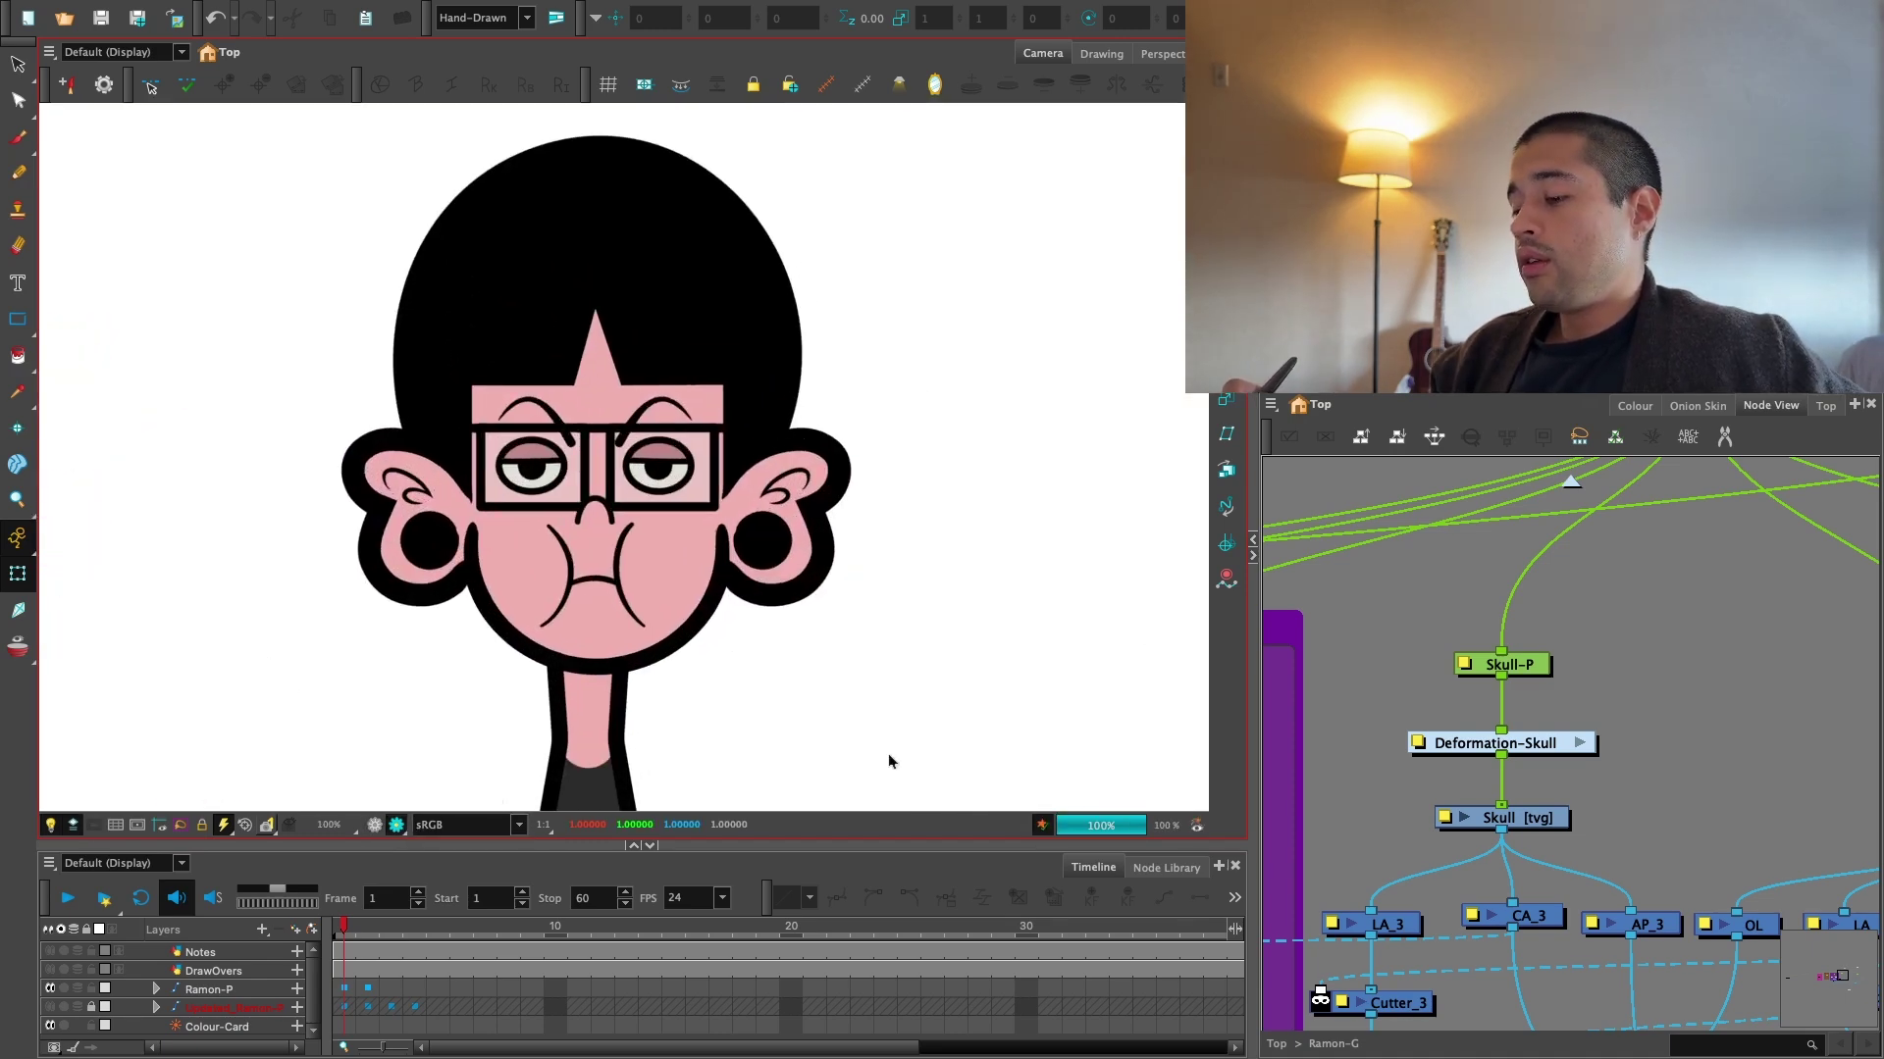
key(1)
key(1)
key(1)
key(2)
key(2)
key(2)
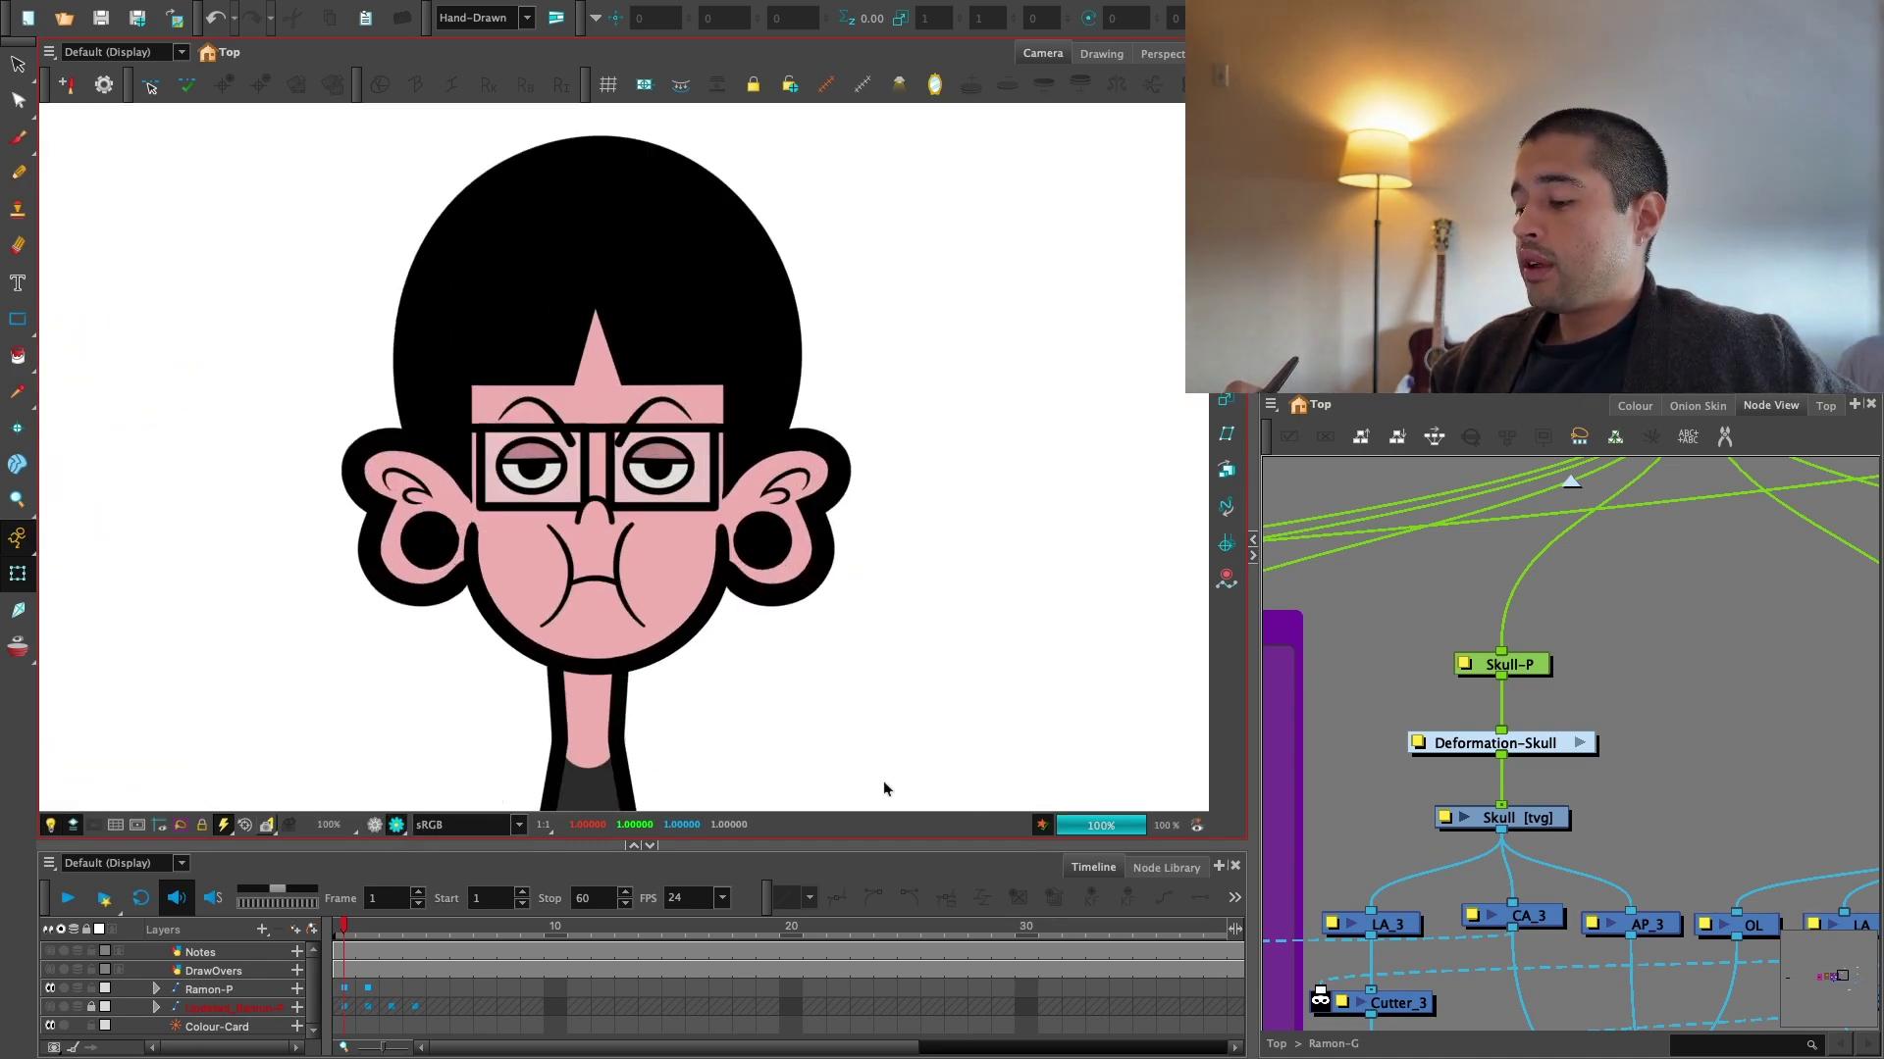
Return to the OpenGL view, select the jaw drawing and switch to its Line Art.
click(375, 825)
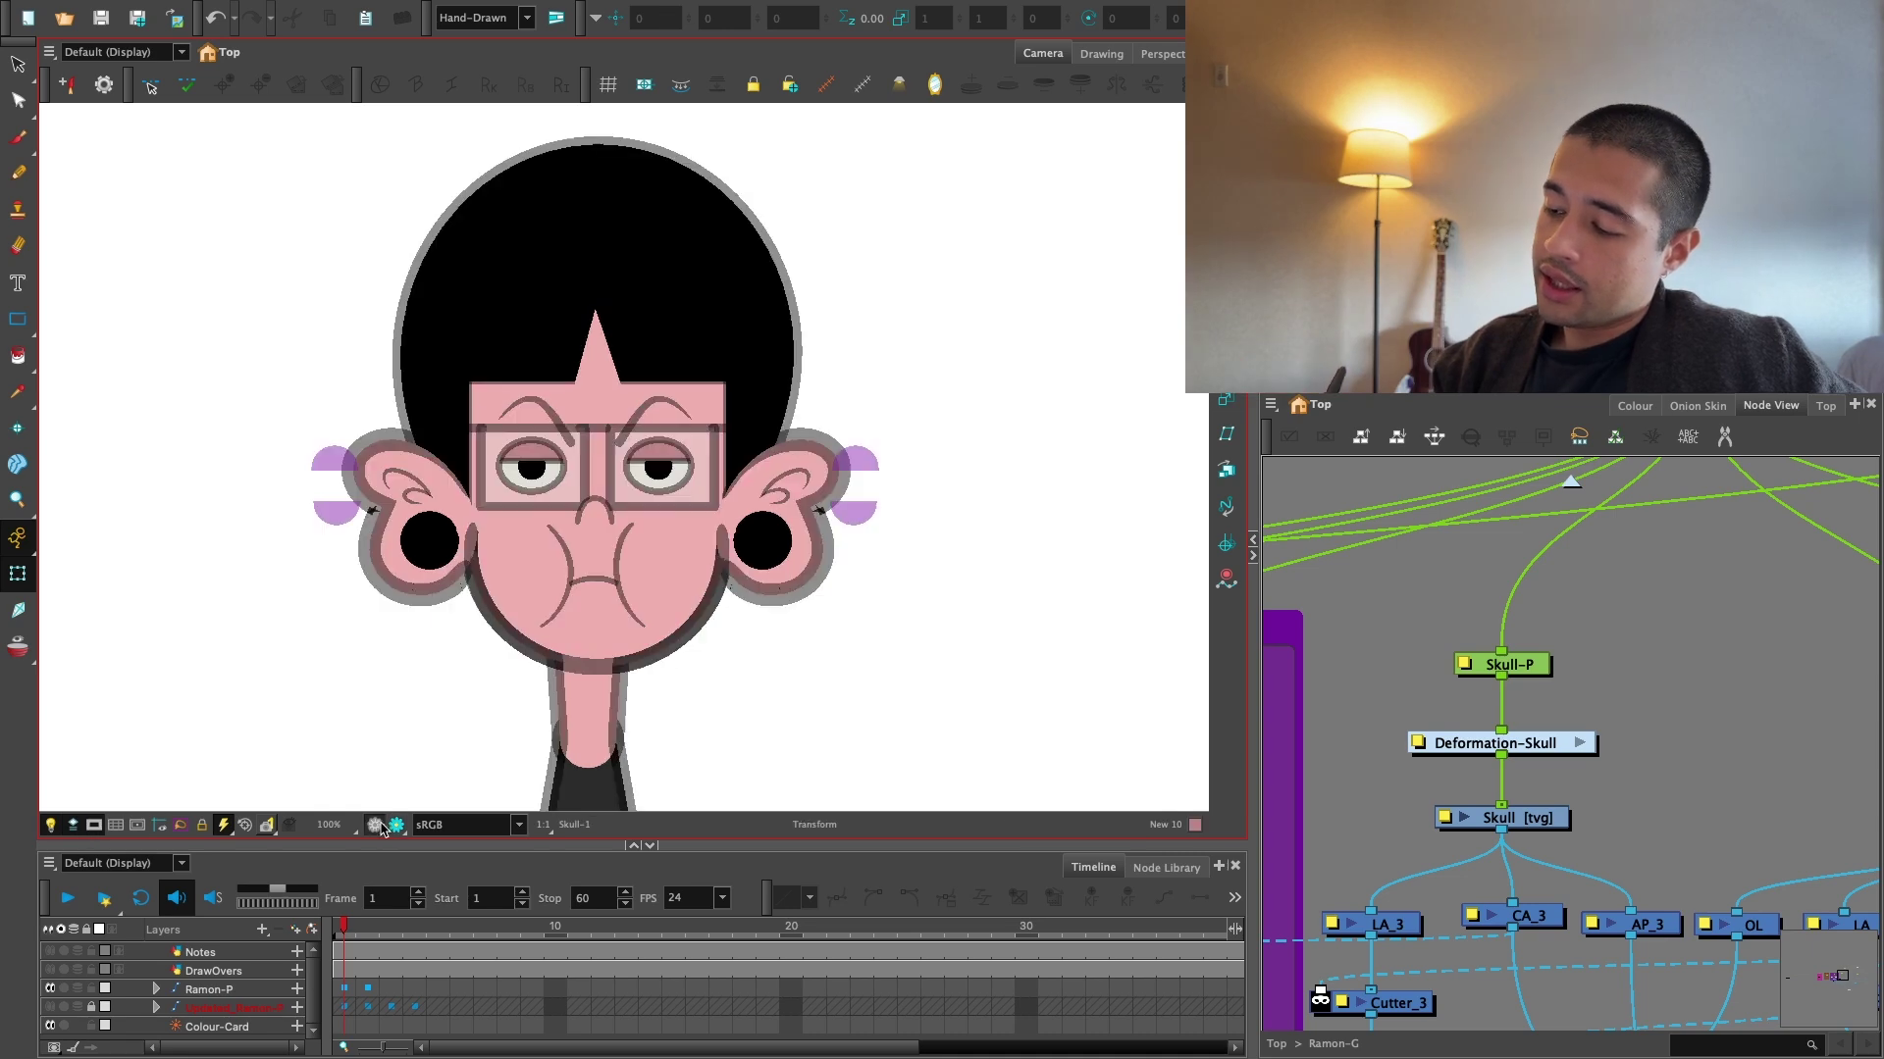
key(2)
key(2)
click(523, 613)
double_click(562, 580)
key(2)
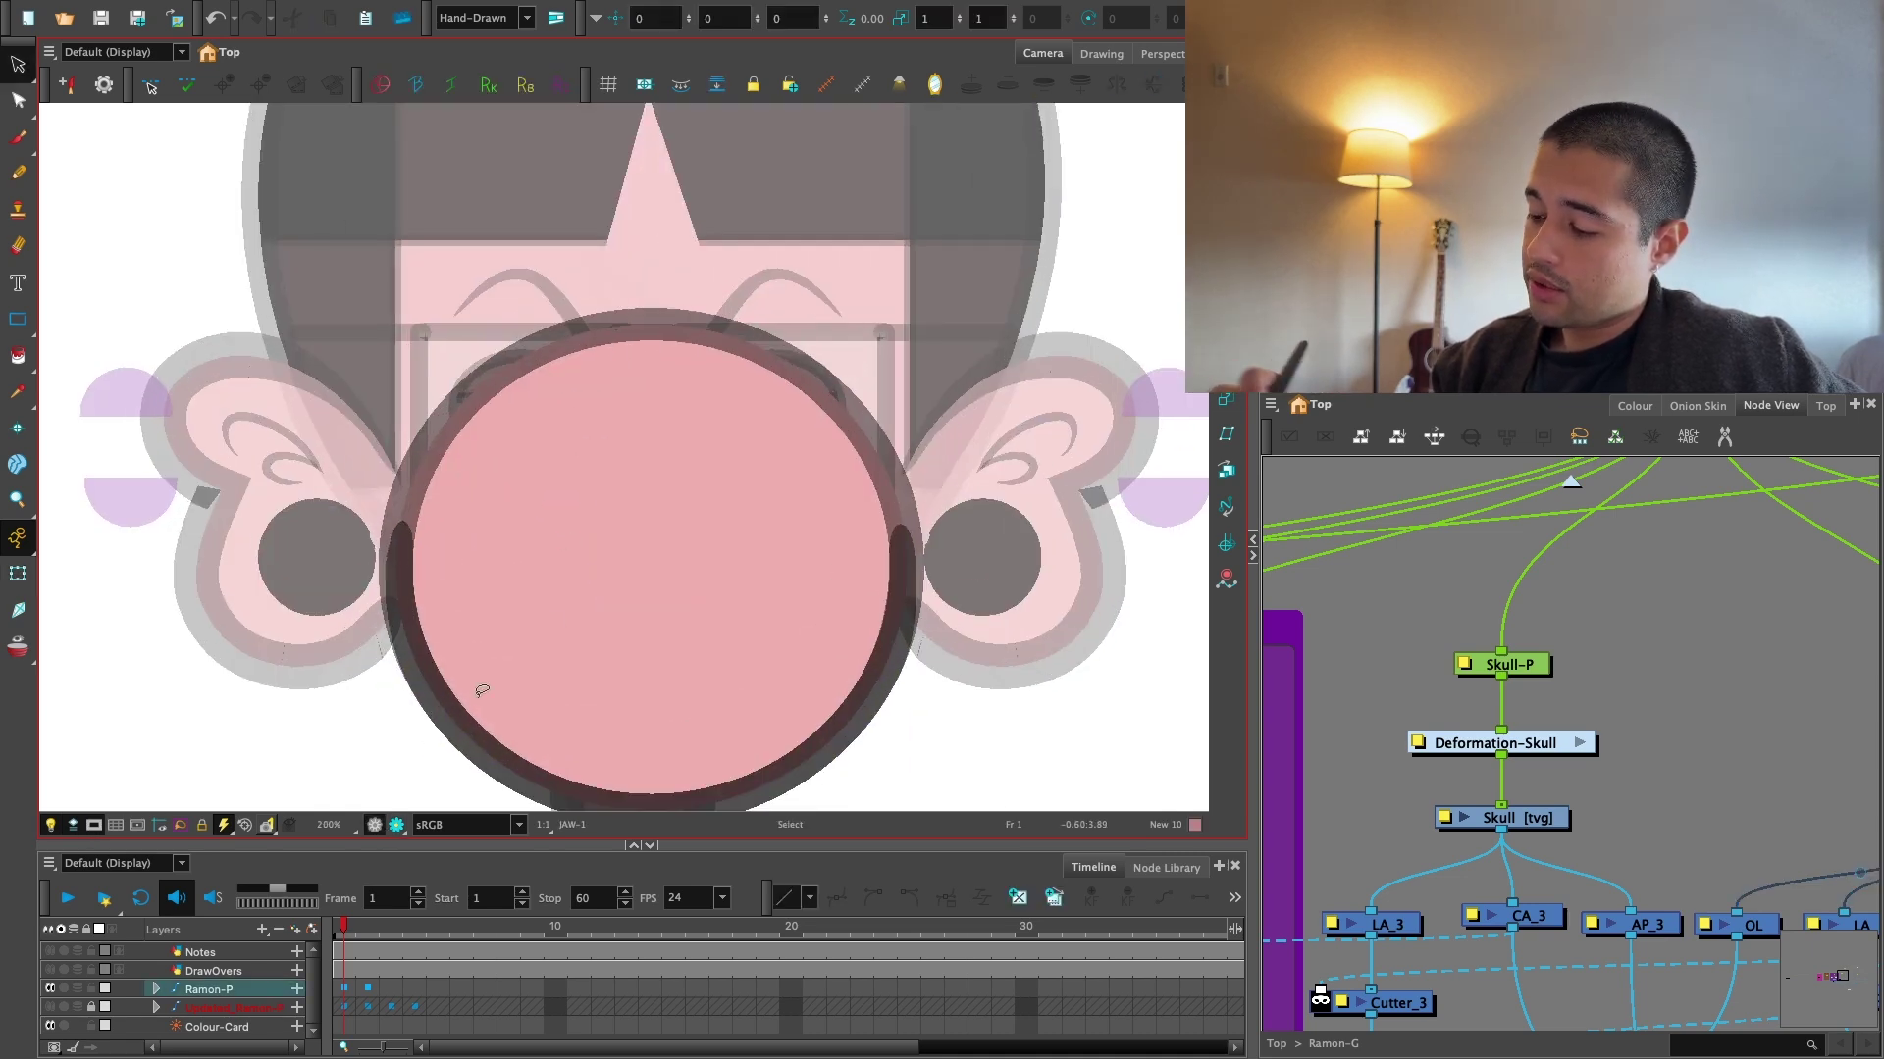
key(l)
key(2)
key(2)
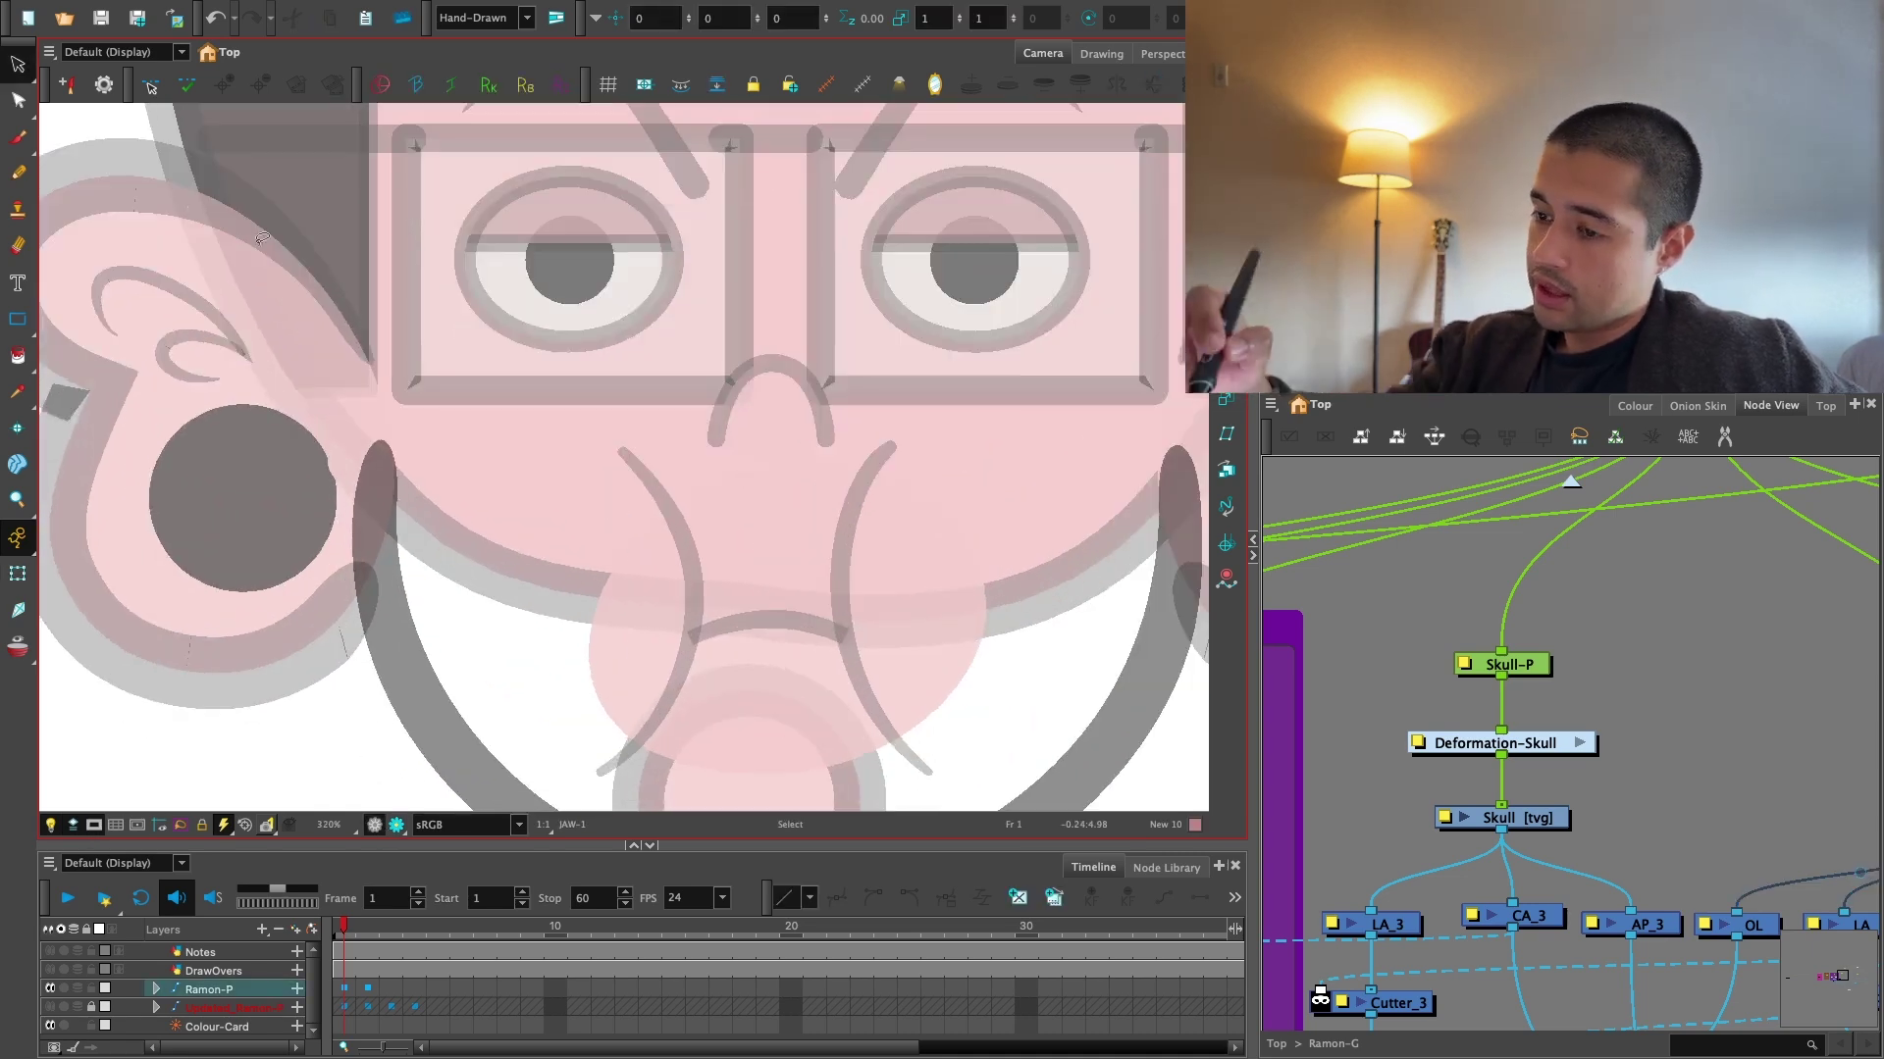
Taper the left end of the jaw's outline with the Pencil Editor by adjusting its thickness contour.
click(18, 101)
click(96, 137)
key(2)
key(space)
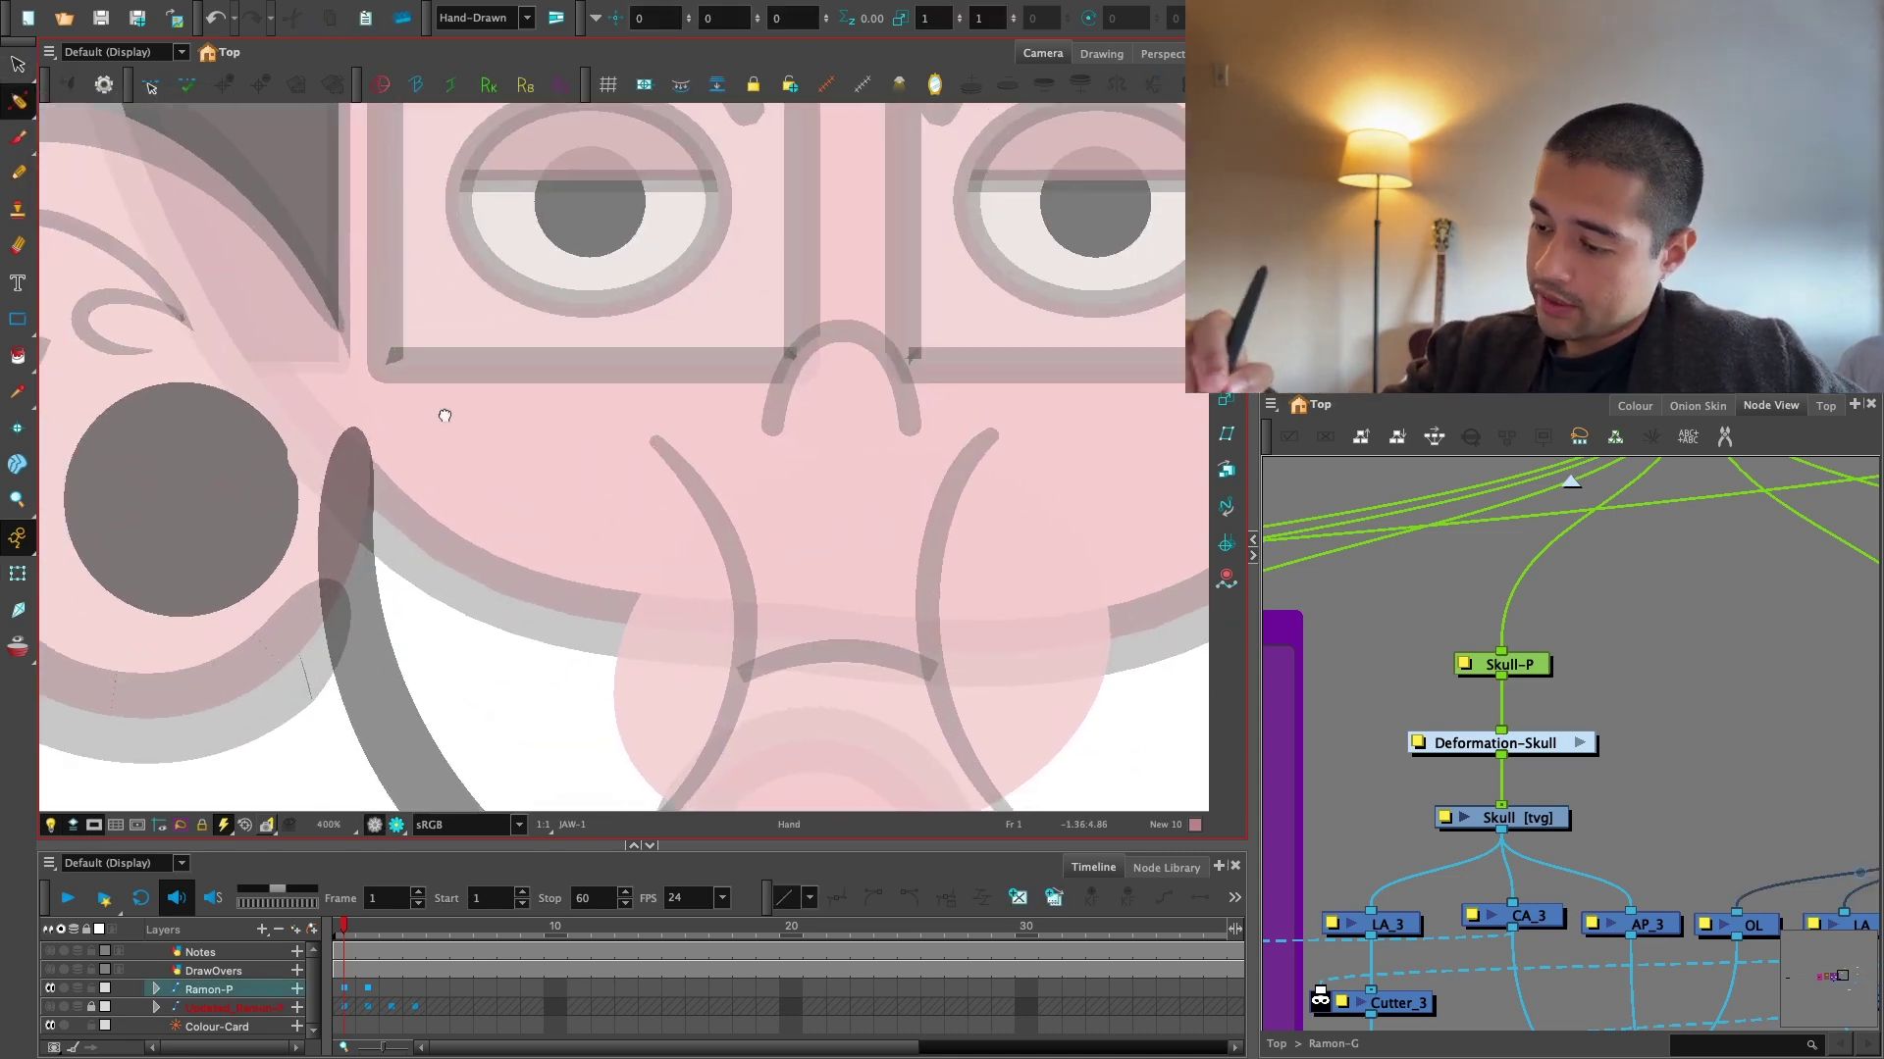
drag(444, 416, 470, 410)
click(360, 497)
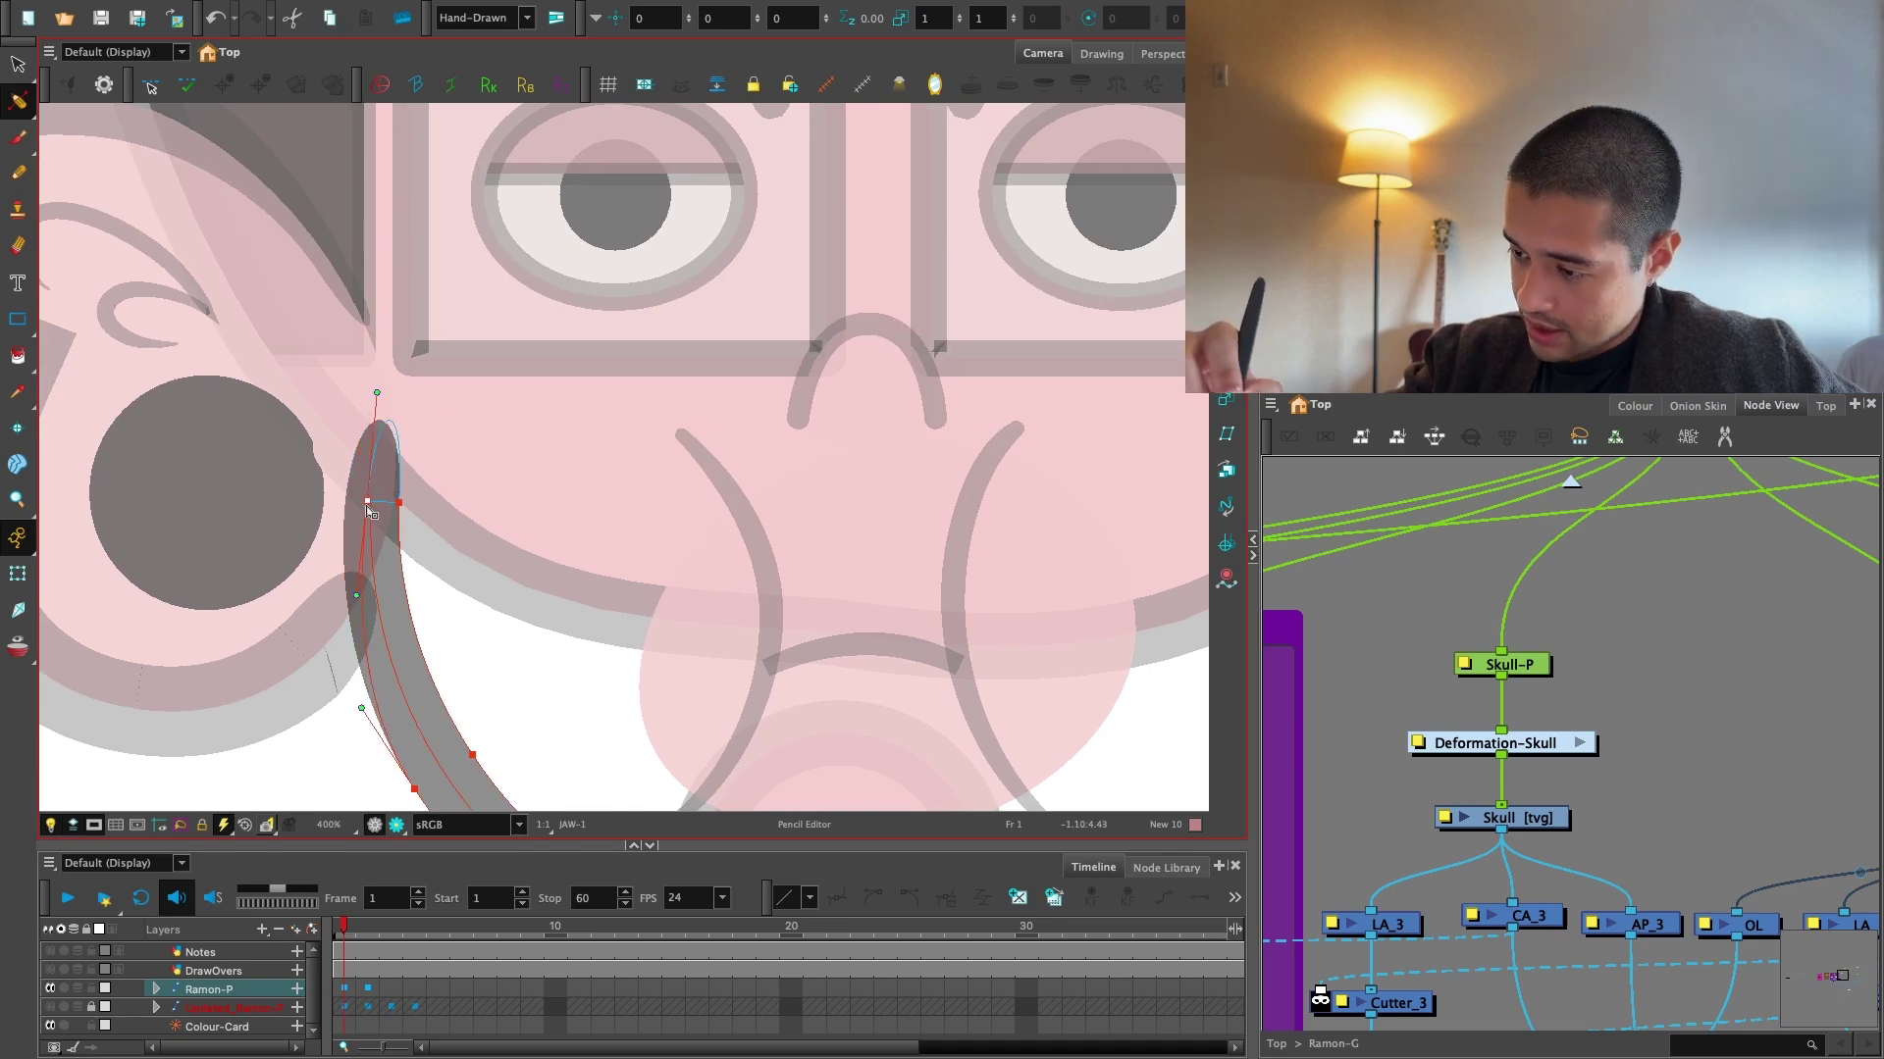
drag(371, 512, 369, 535)
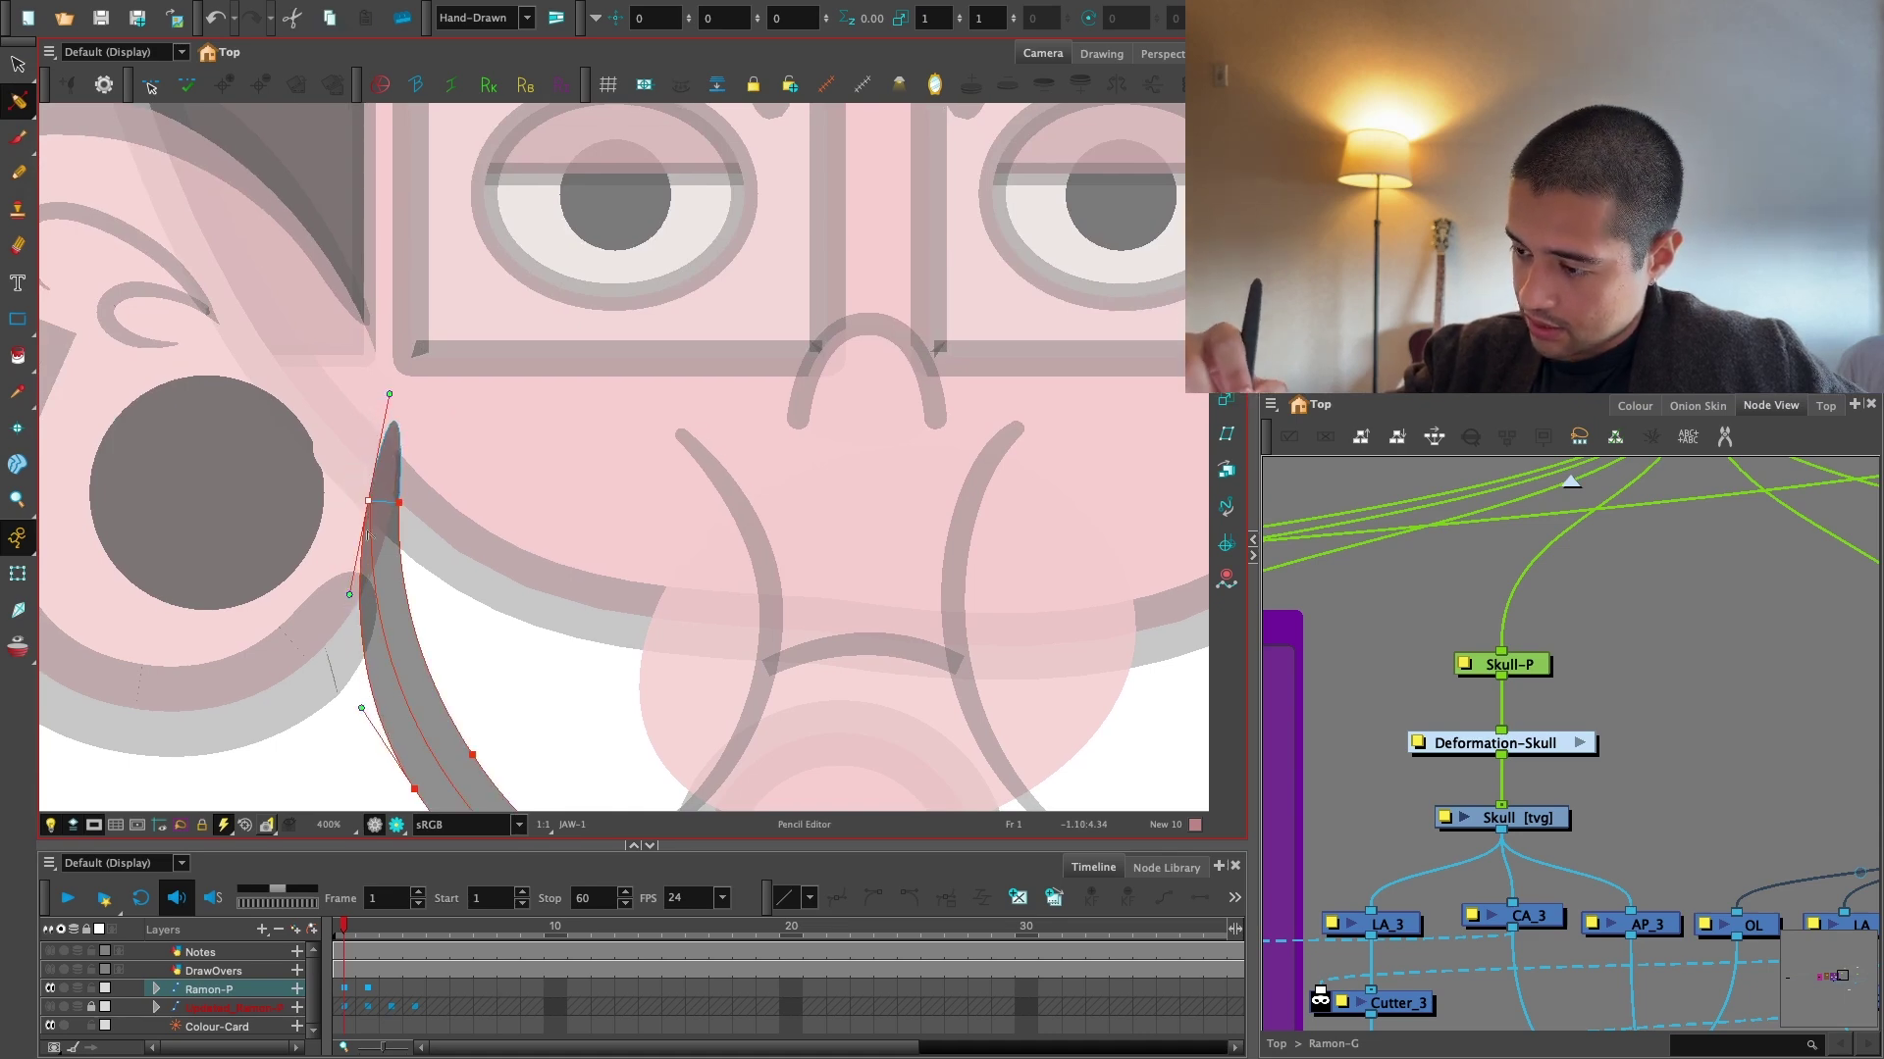
click(450, 465)
Check the tapered left end of the jaw line in Render View, then return to the OpenGL view.
key(1)
key(1)
key(1)
click(397, 825)
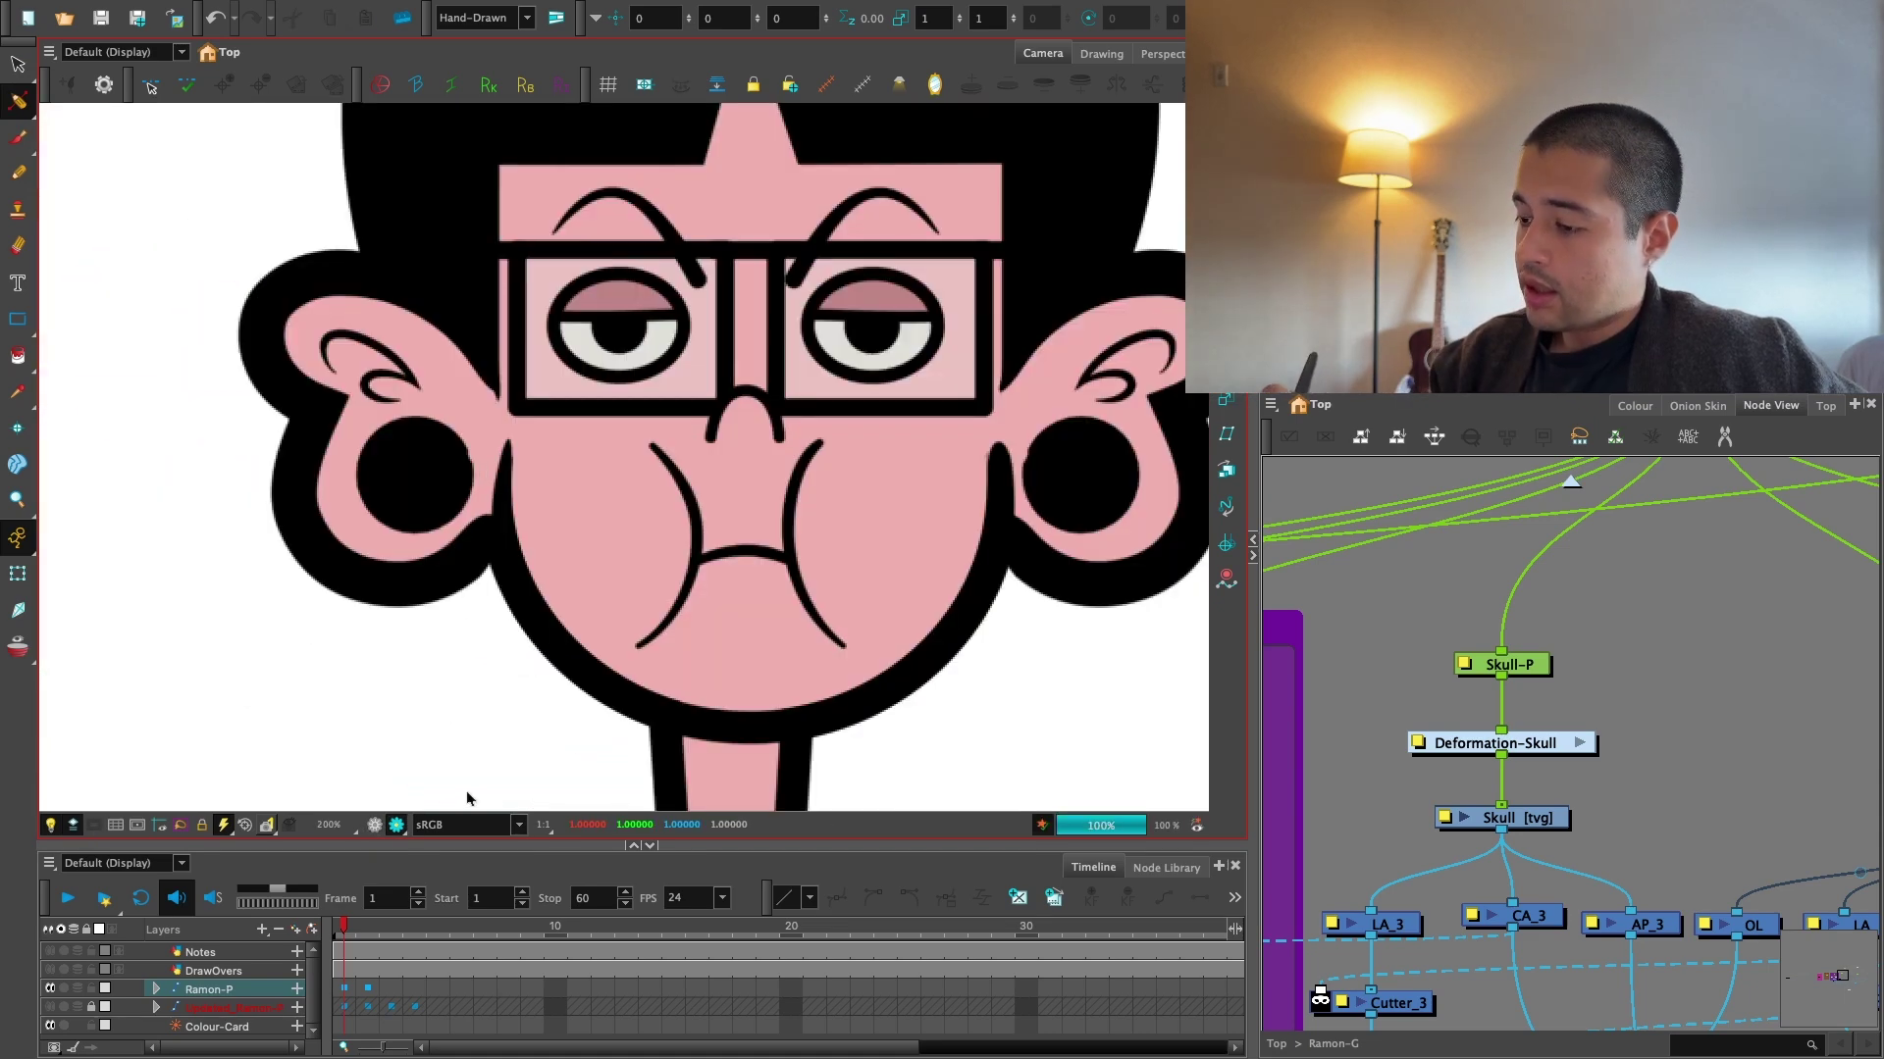
key(1)
key(1)
key(1)
click(397, 825)
key(2)
key(2)
key(2)
key(2)
key(2)
key(2)
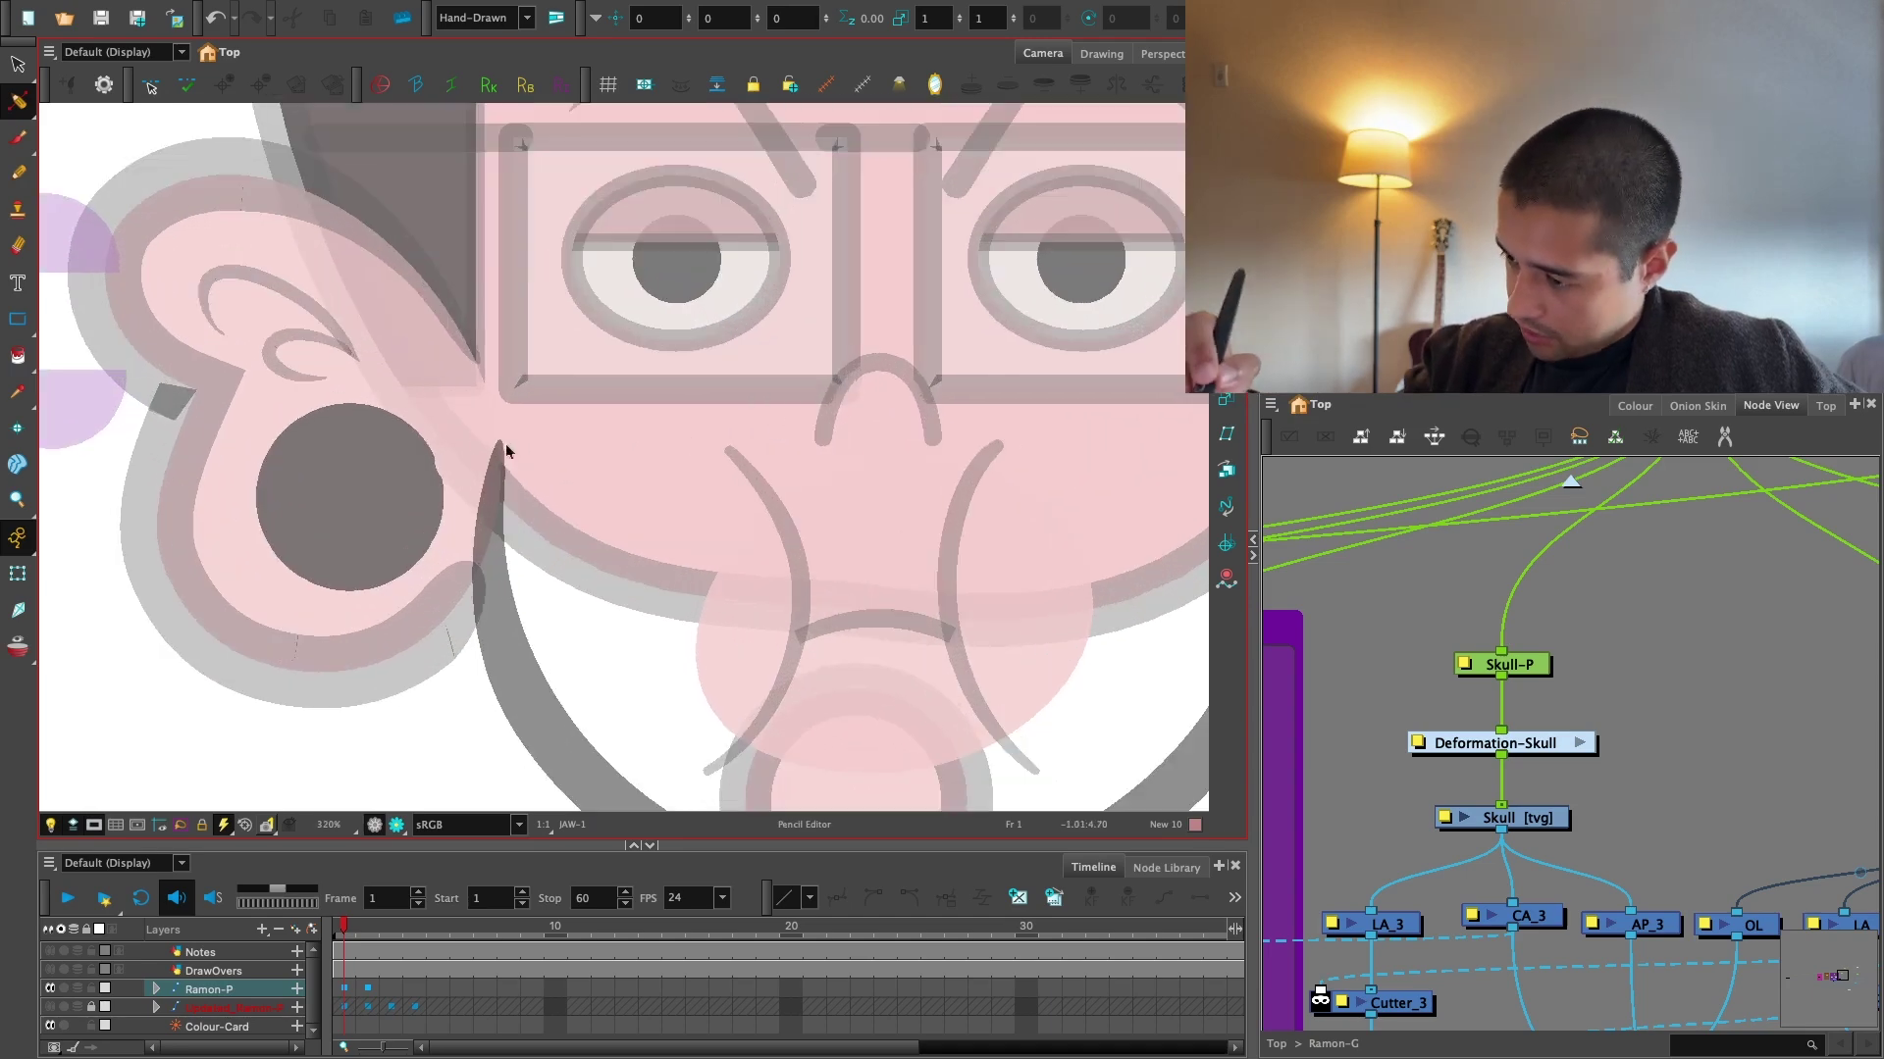
Refine the contour handles at the left end of the jaw line.
click(476, 457)
scroll(468, 586, down, 3)
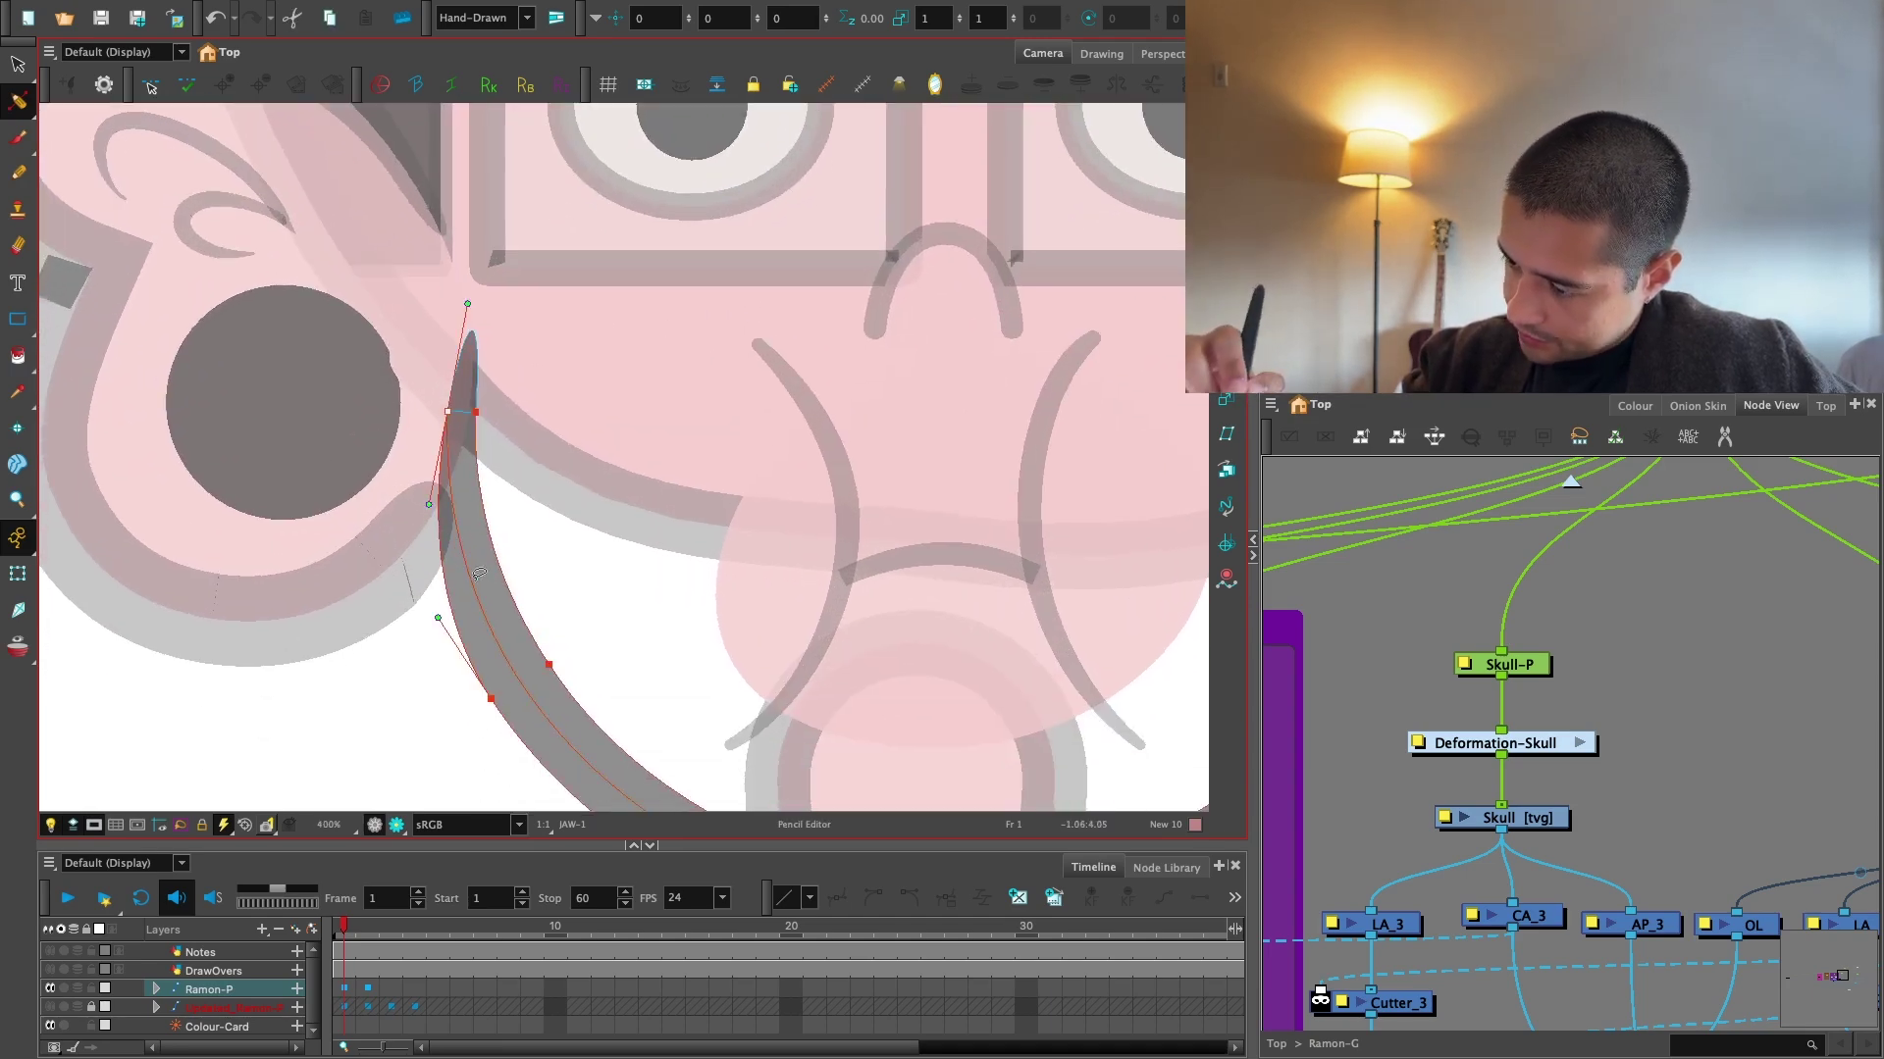
key(1)
key(1)
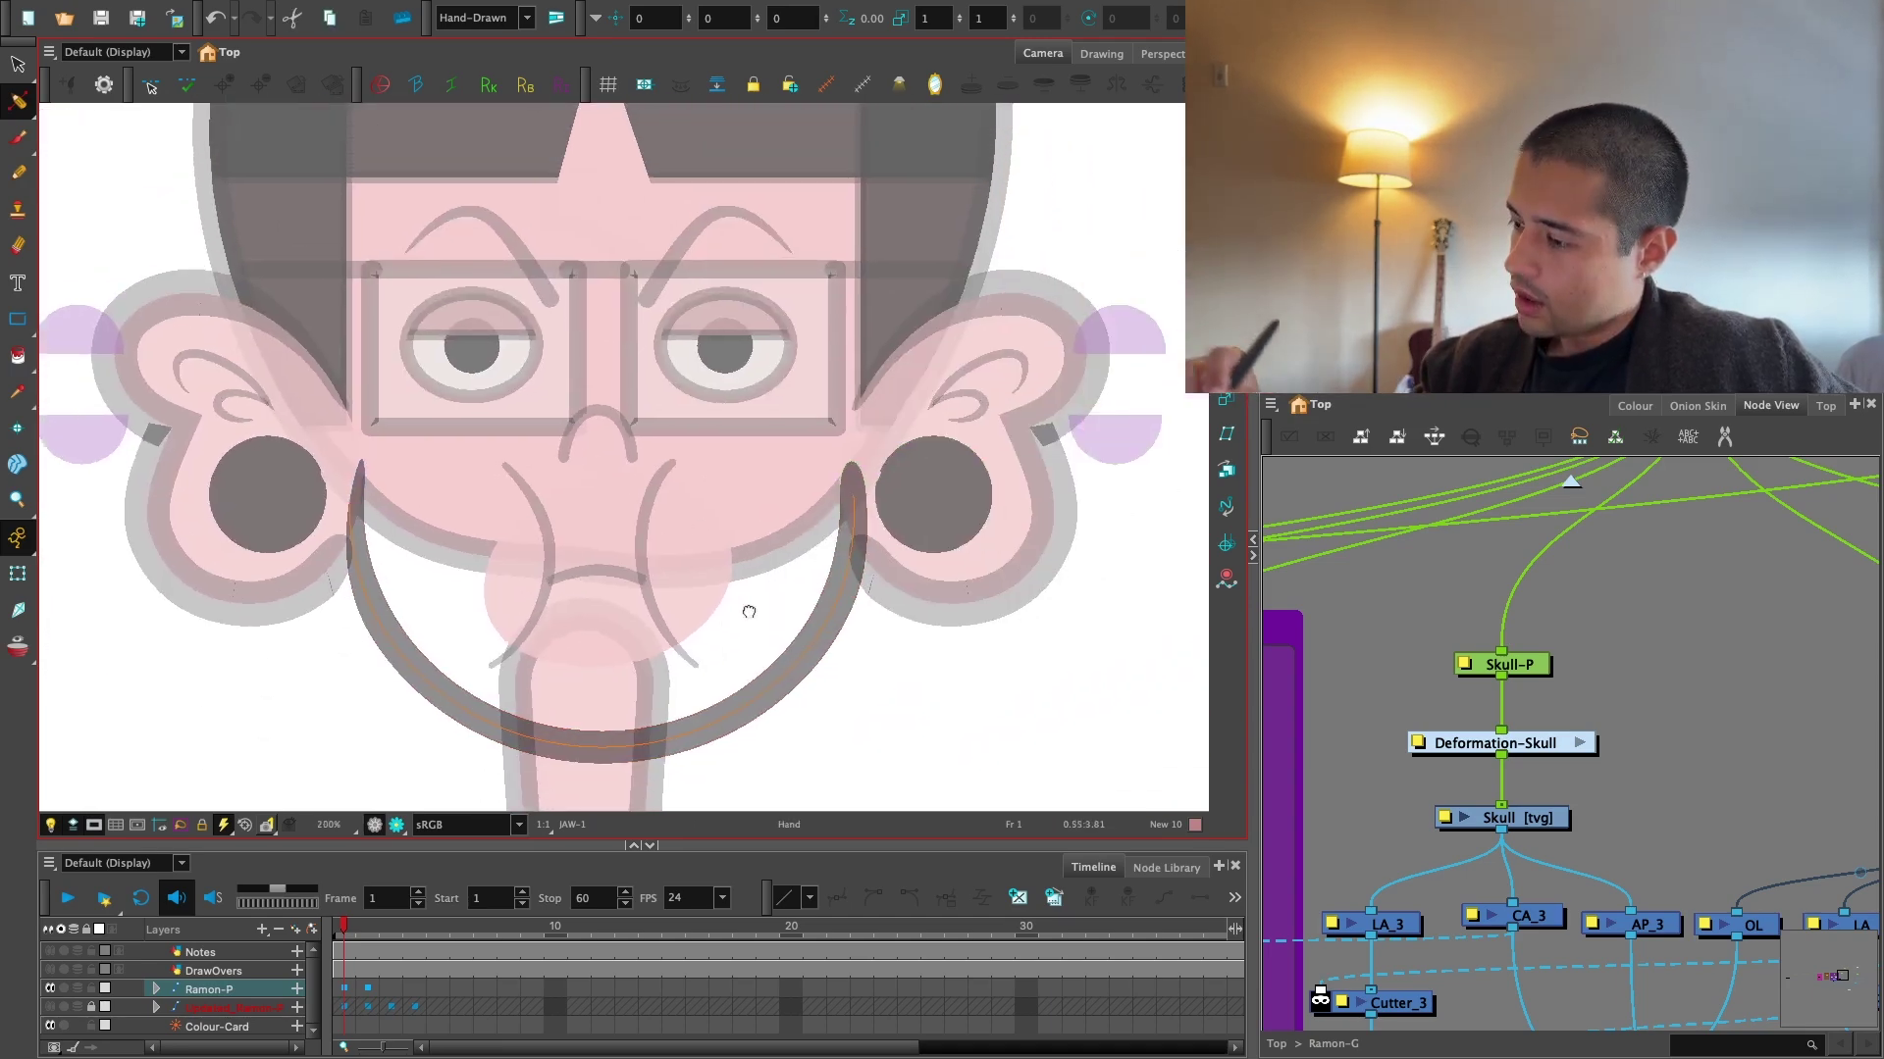
Taper the right end of the jaw line to match the left and preview the head in Render View.
scroll(933, 596, down, 2)
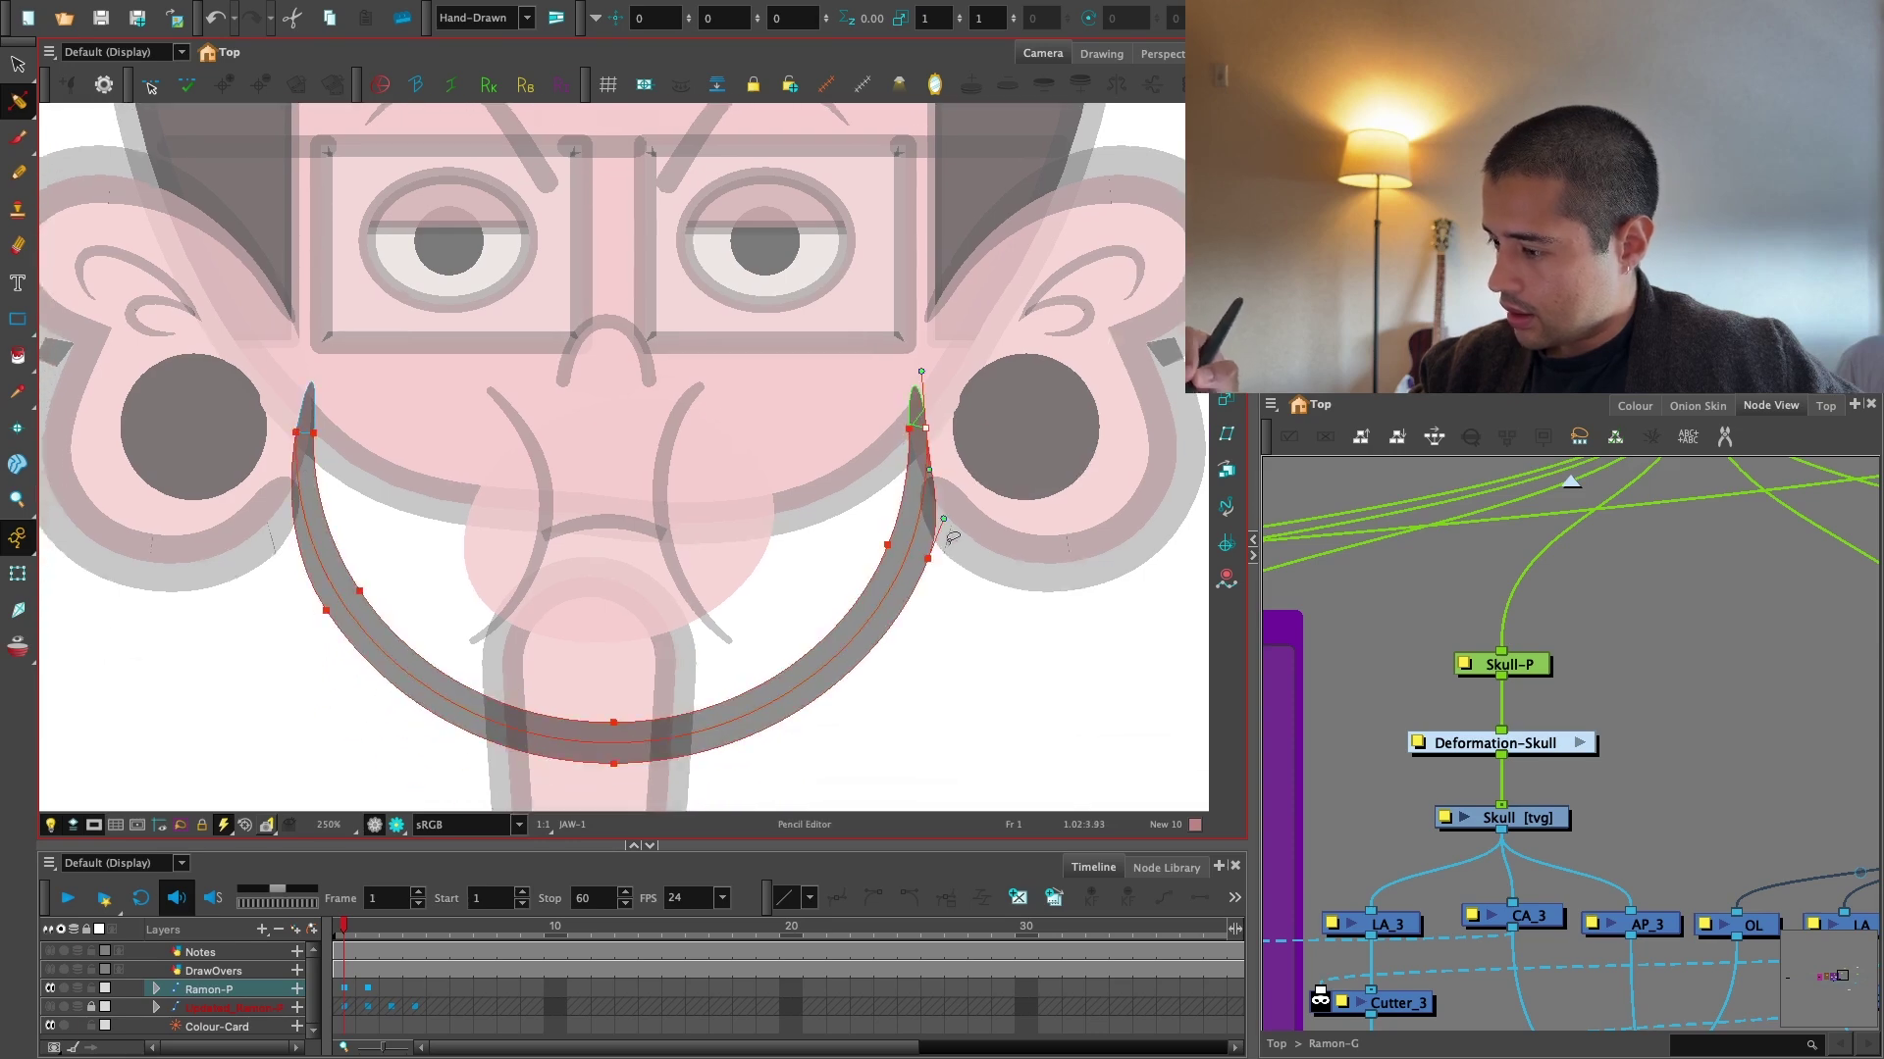
key(1)
key(1)
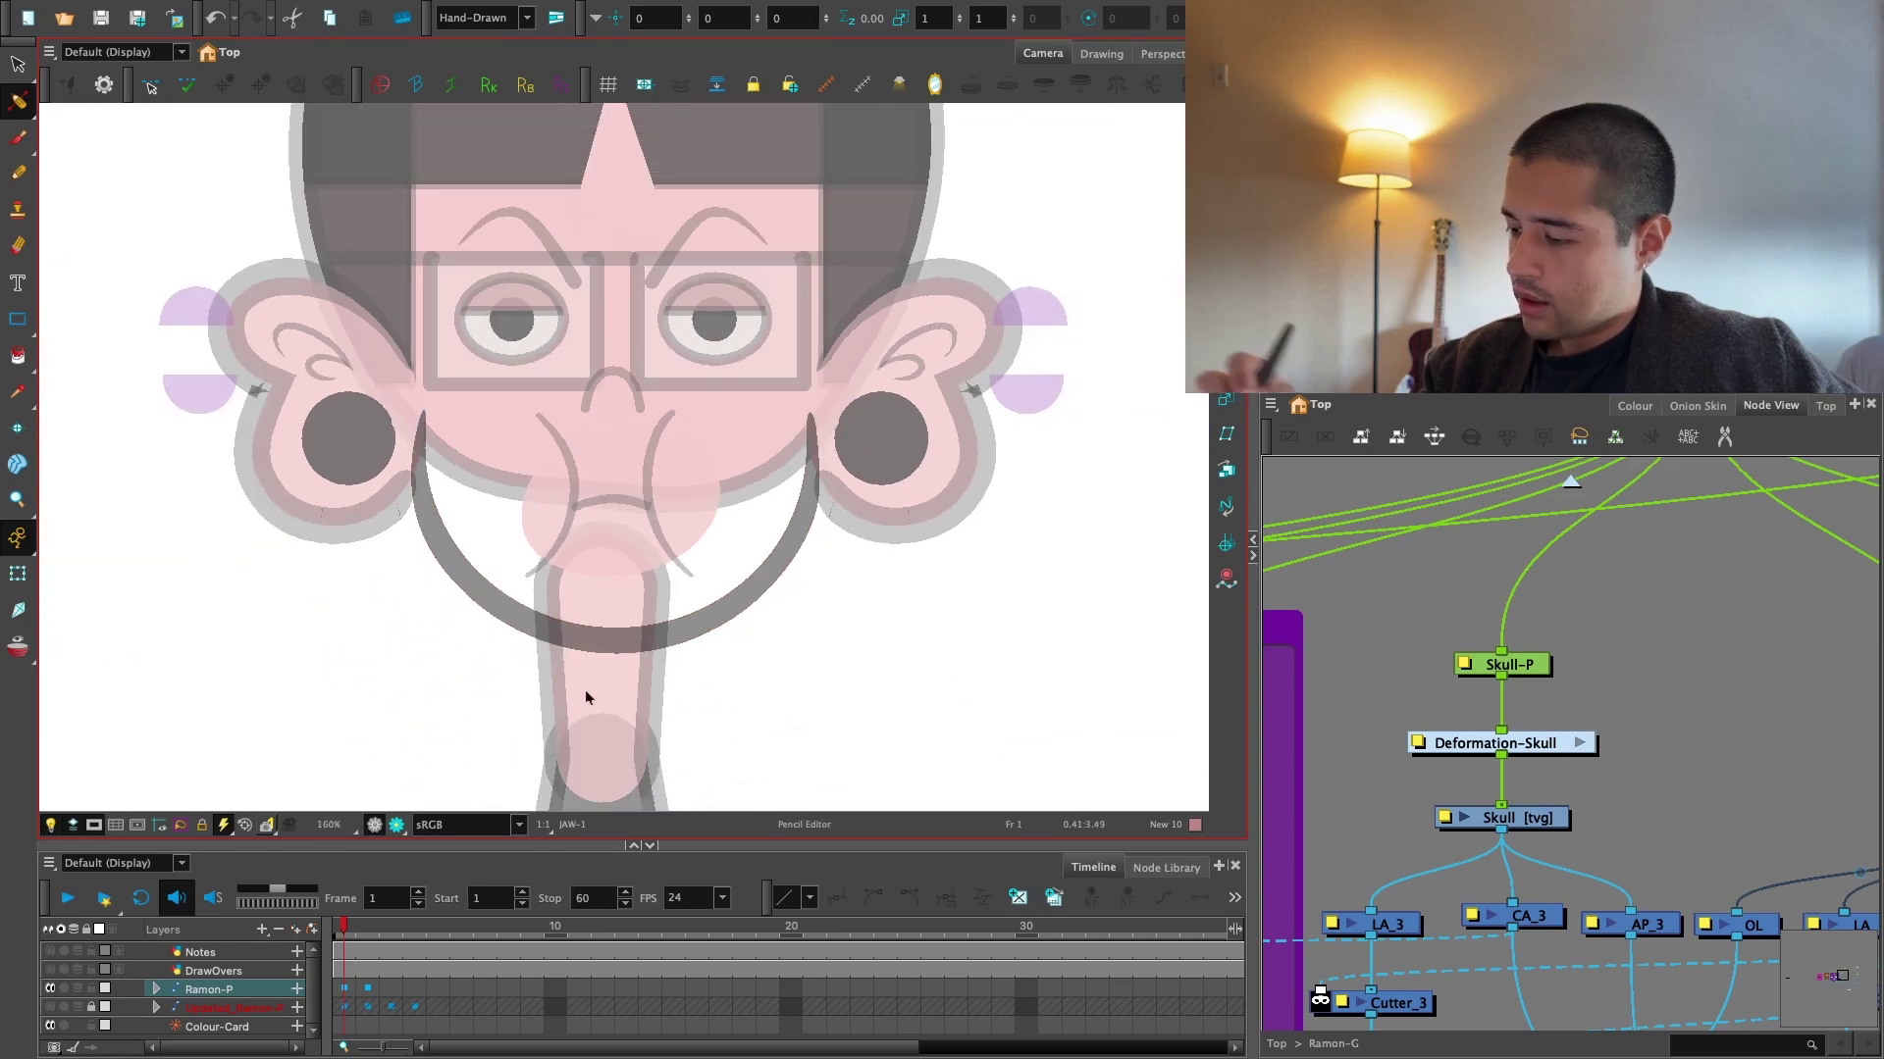
key(1)
key(1)
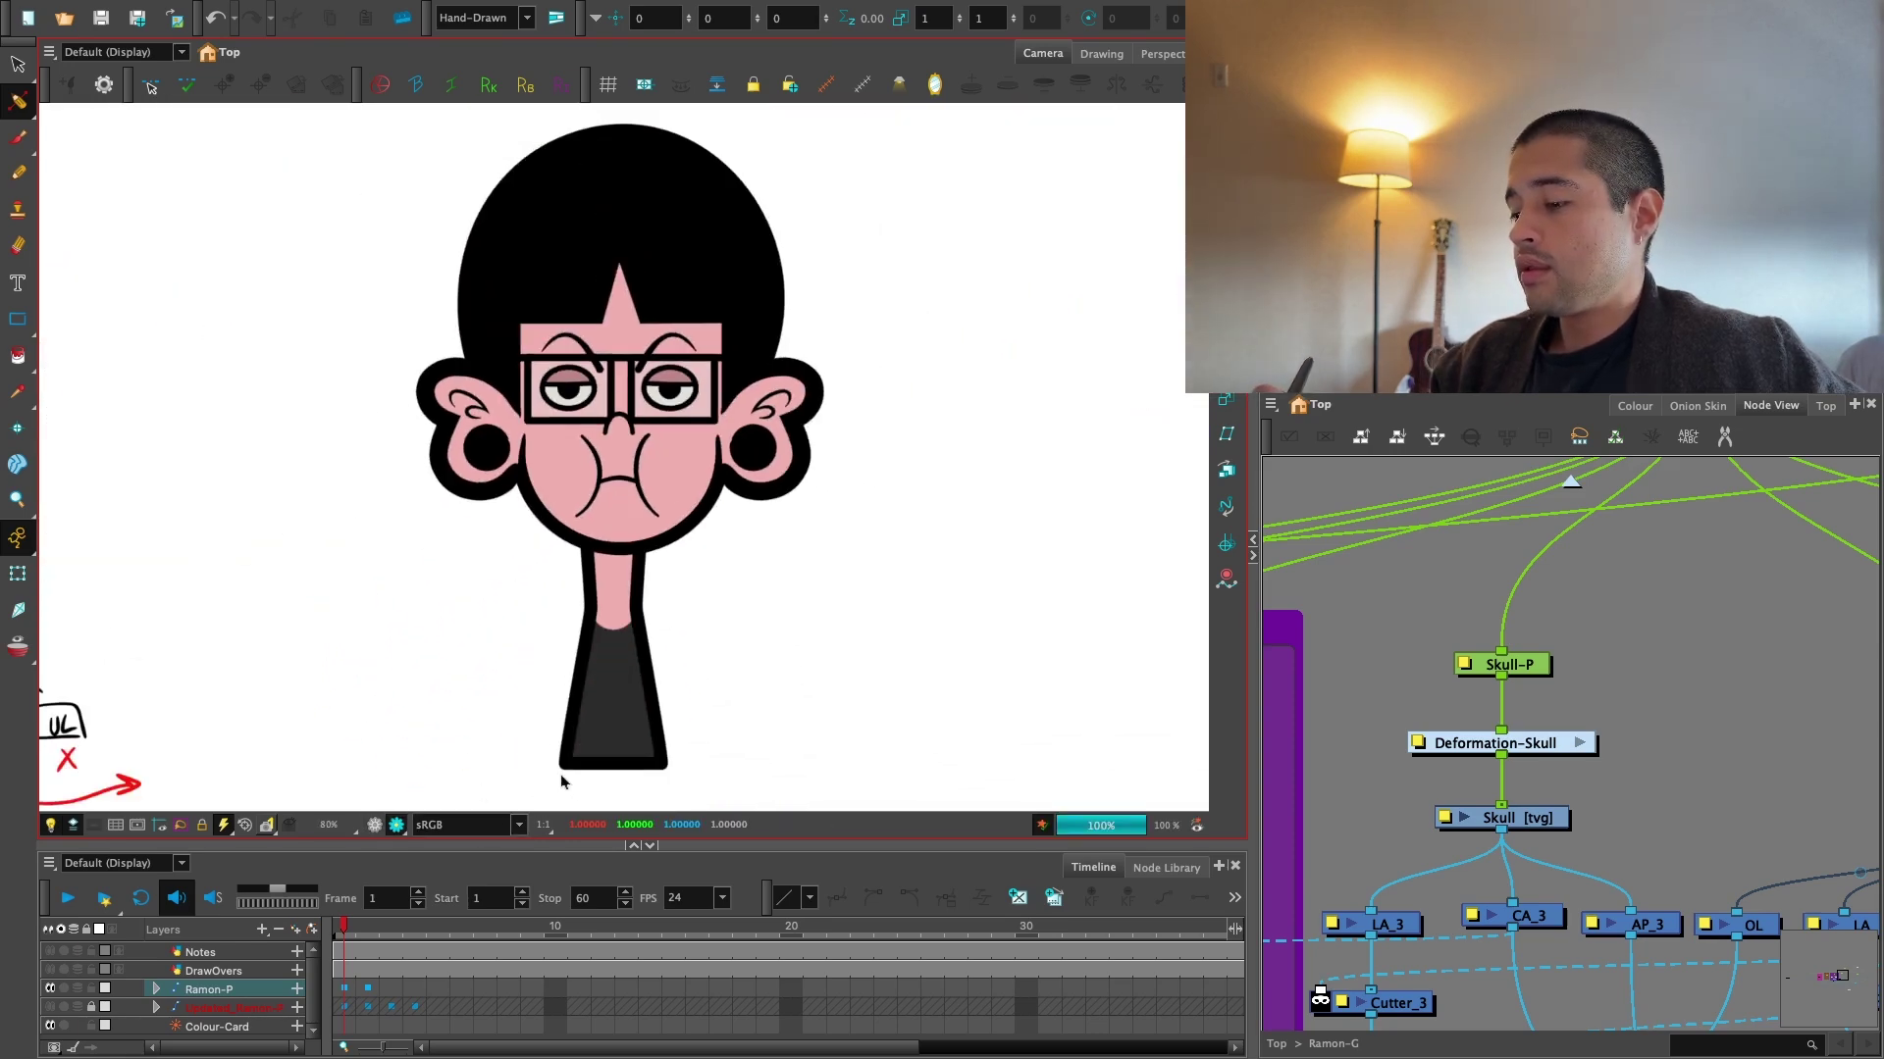
Refine the contour handles at both tapered ends of the jaw line for a smoother taper.
scroll(675, 443, up, 9)
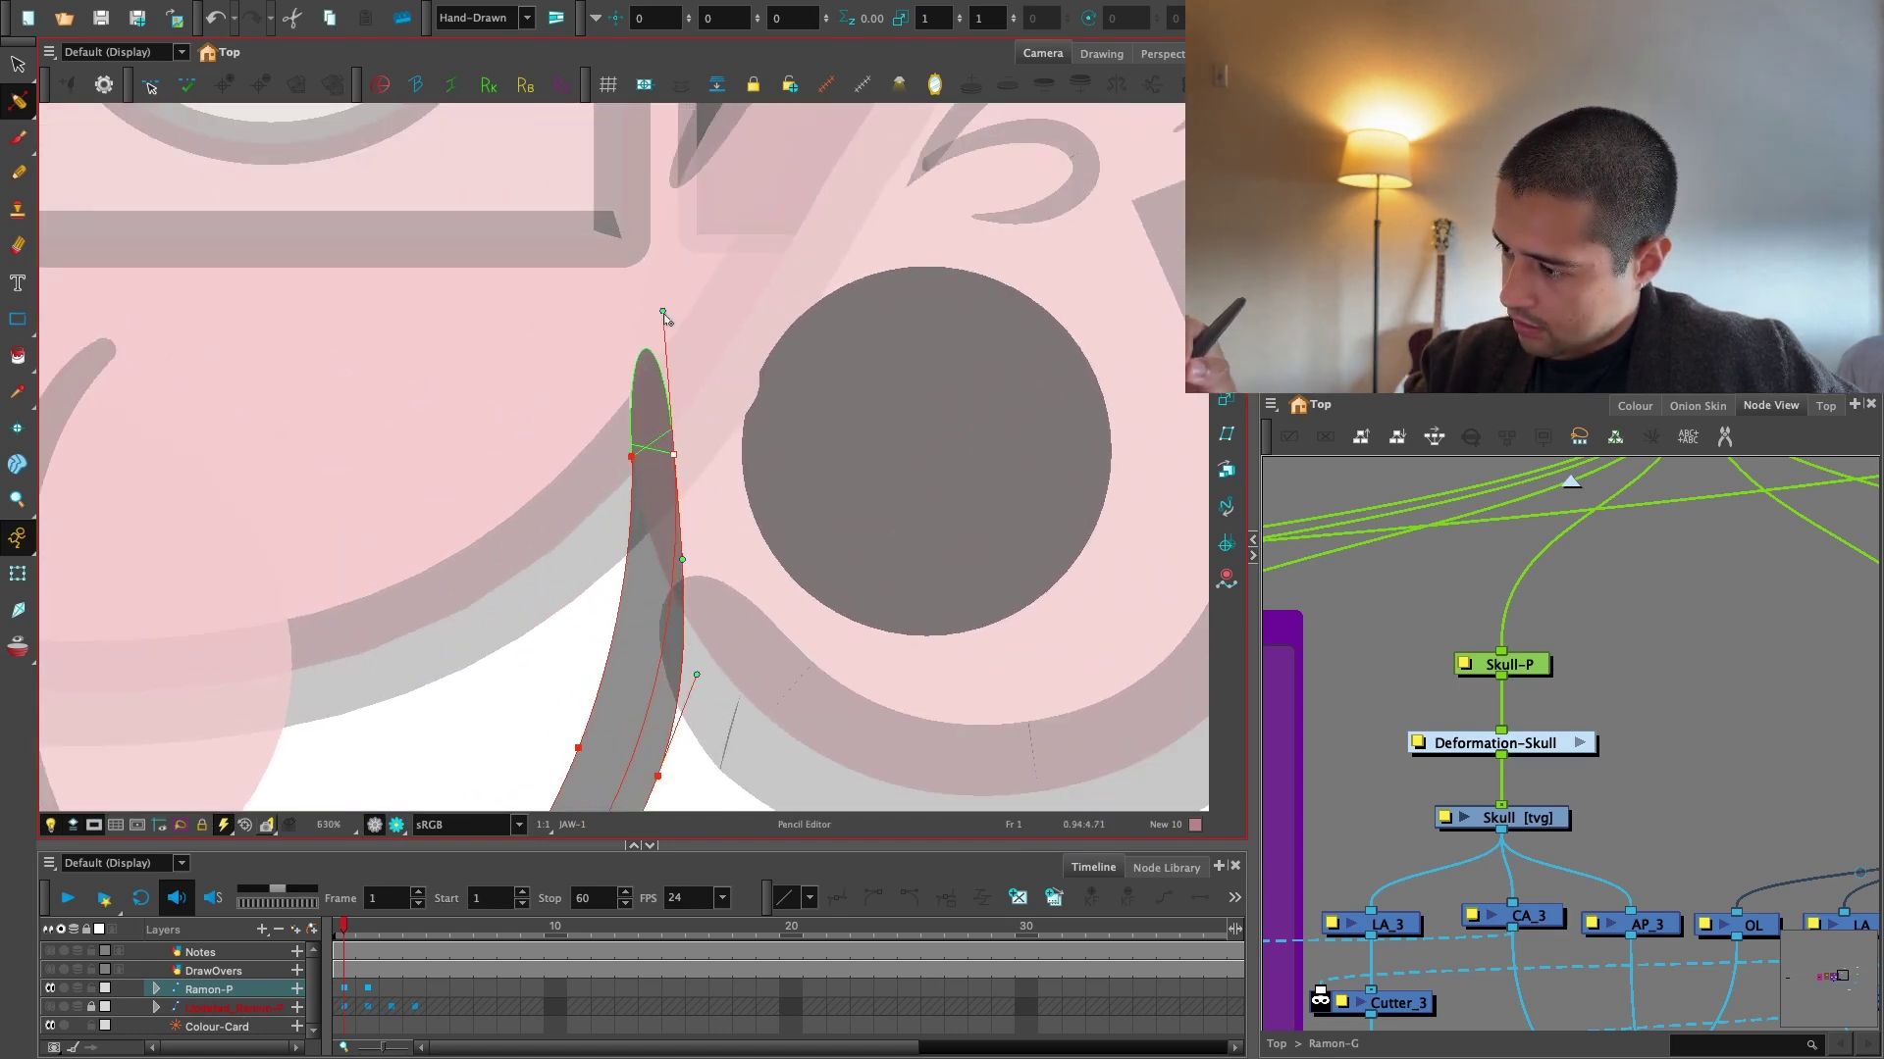
drag(657, 315, 649, 315)
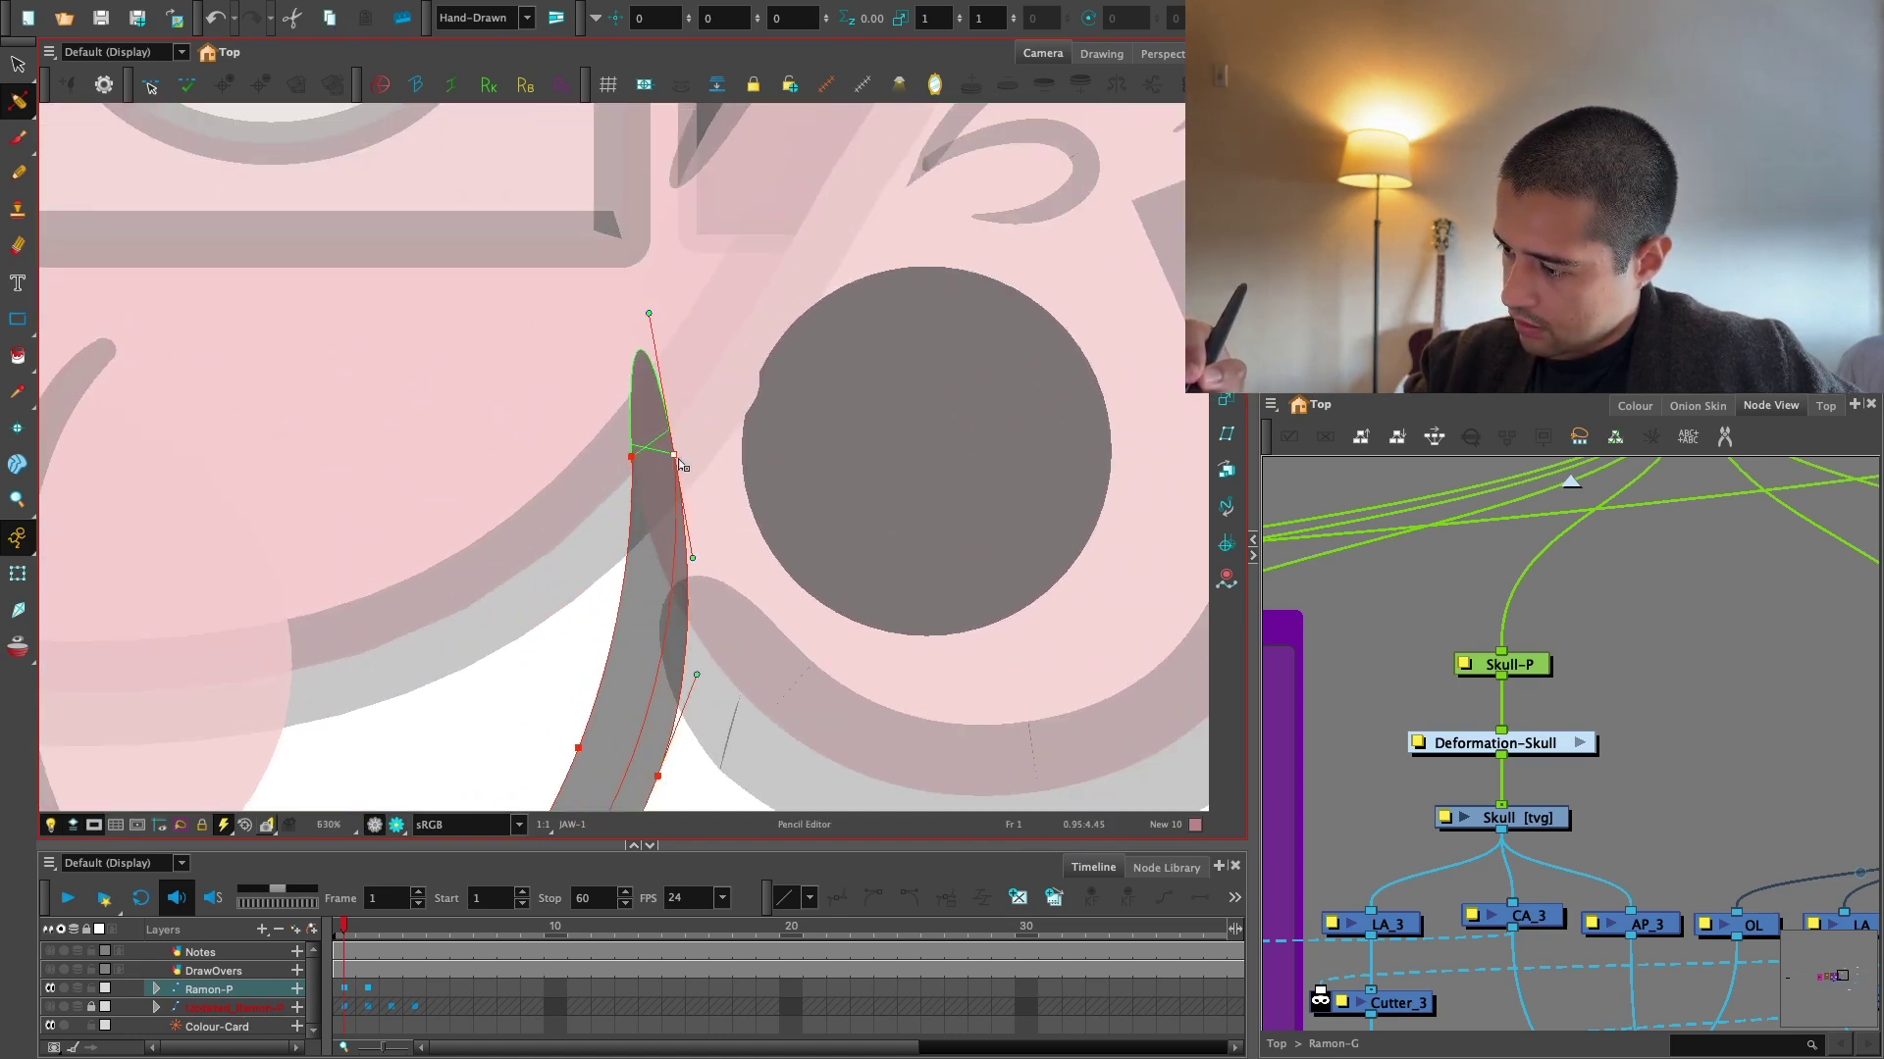
scroll(687, 451, down, 6)
scroll(569, 392, up, 6)
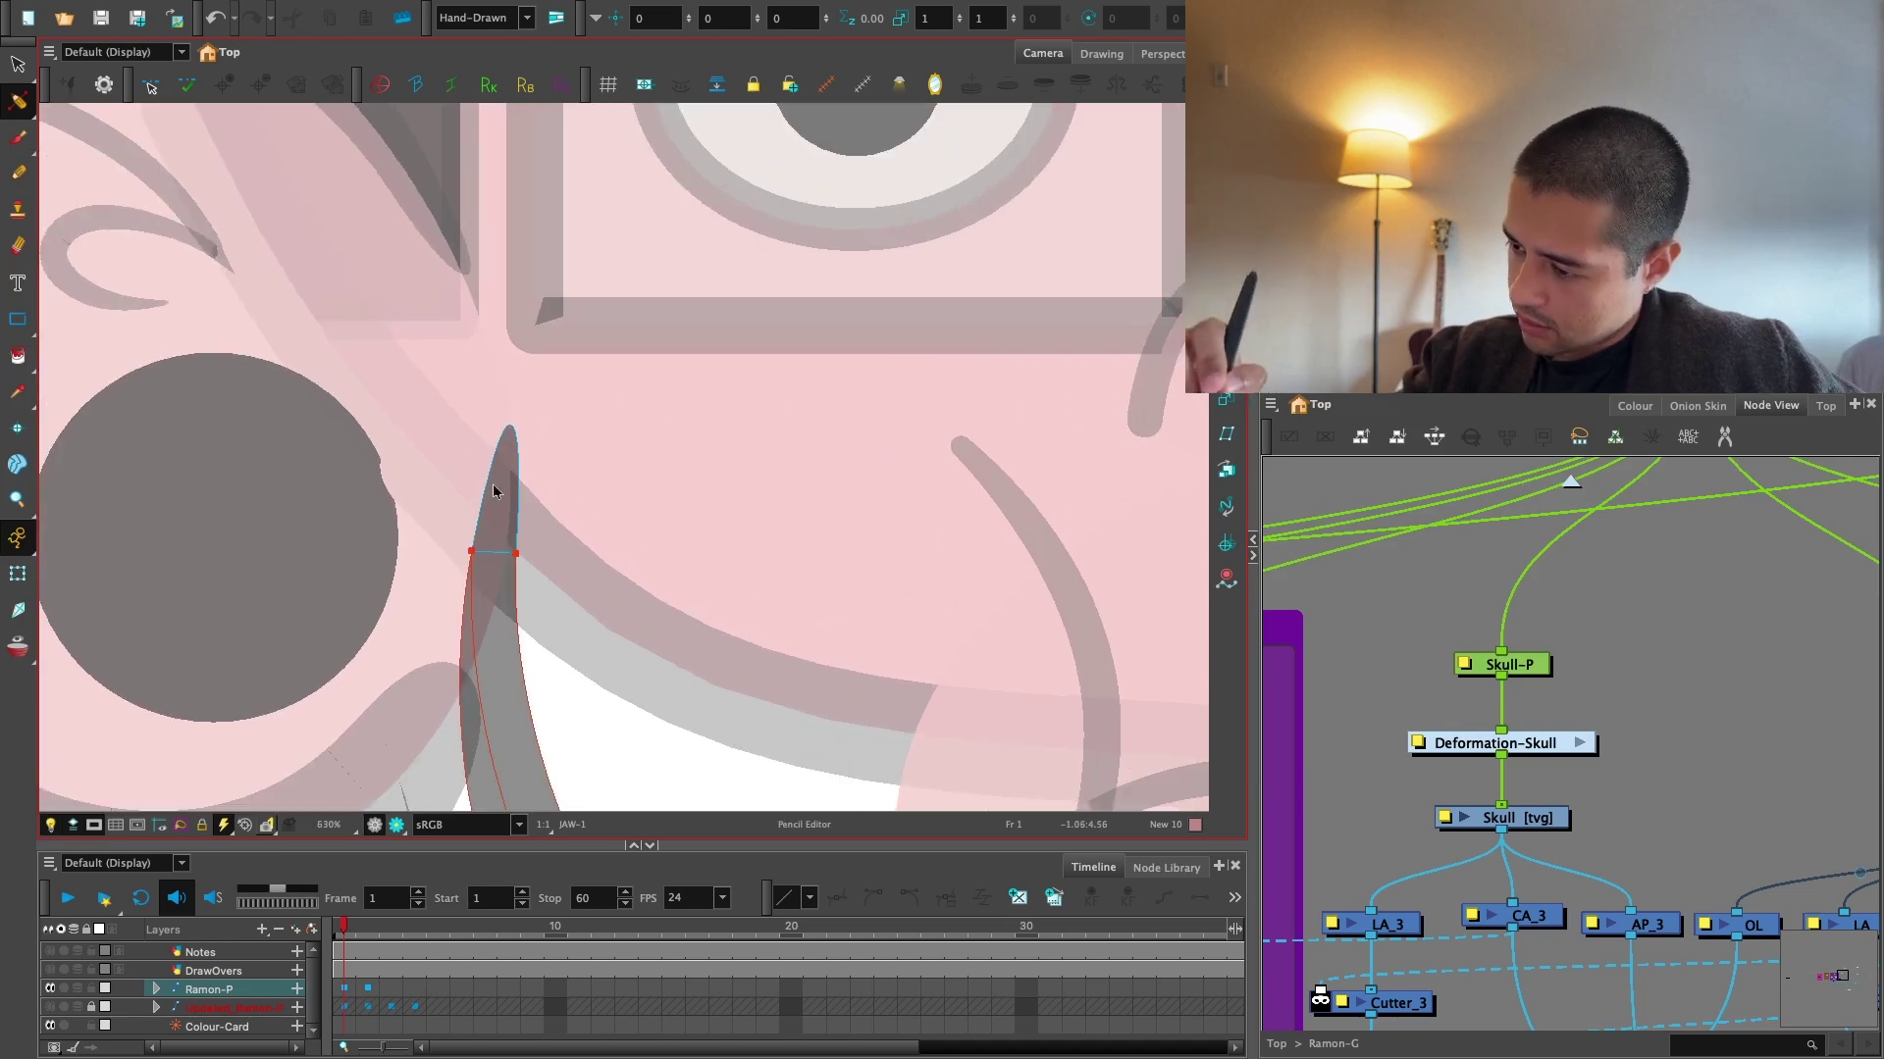
key(2)
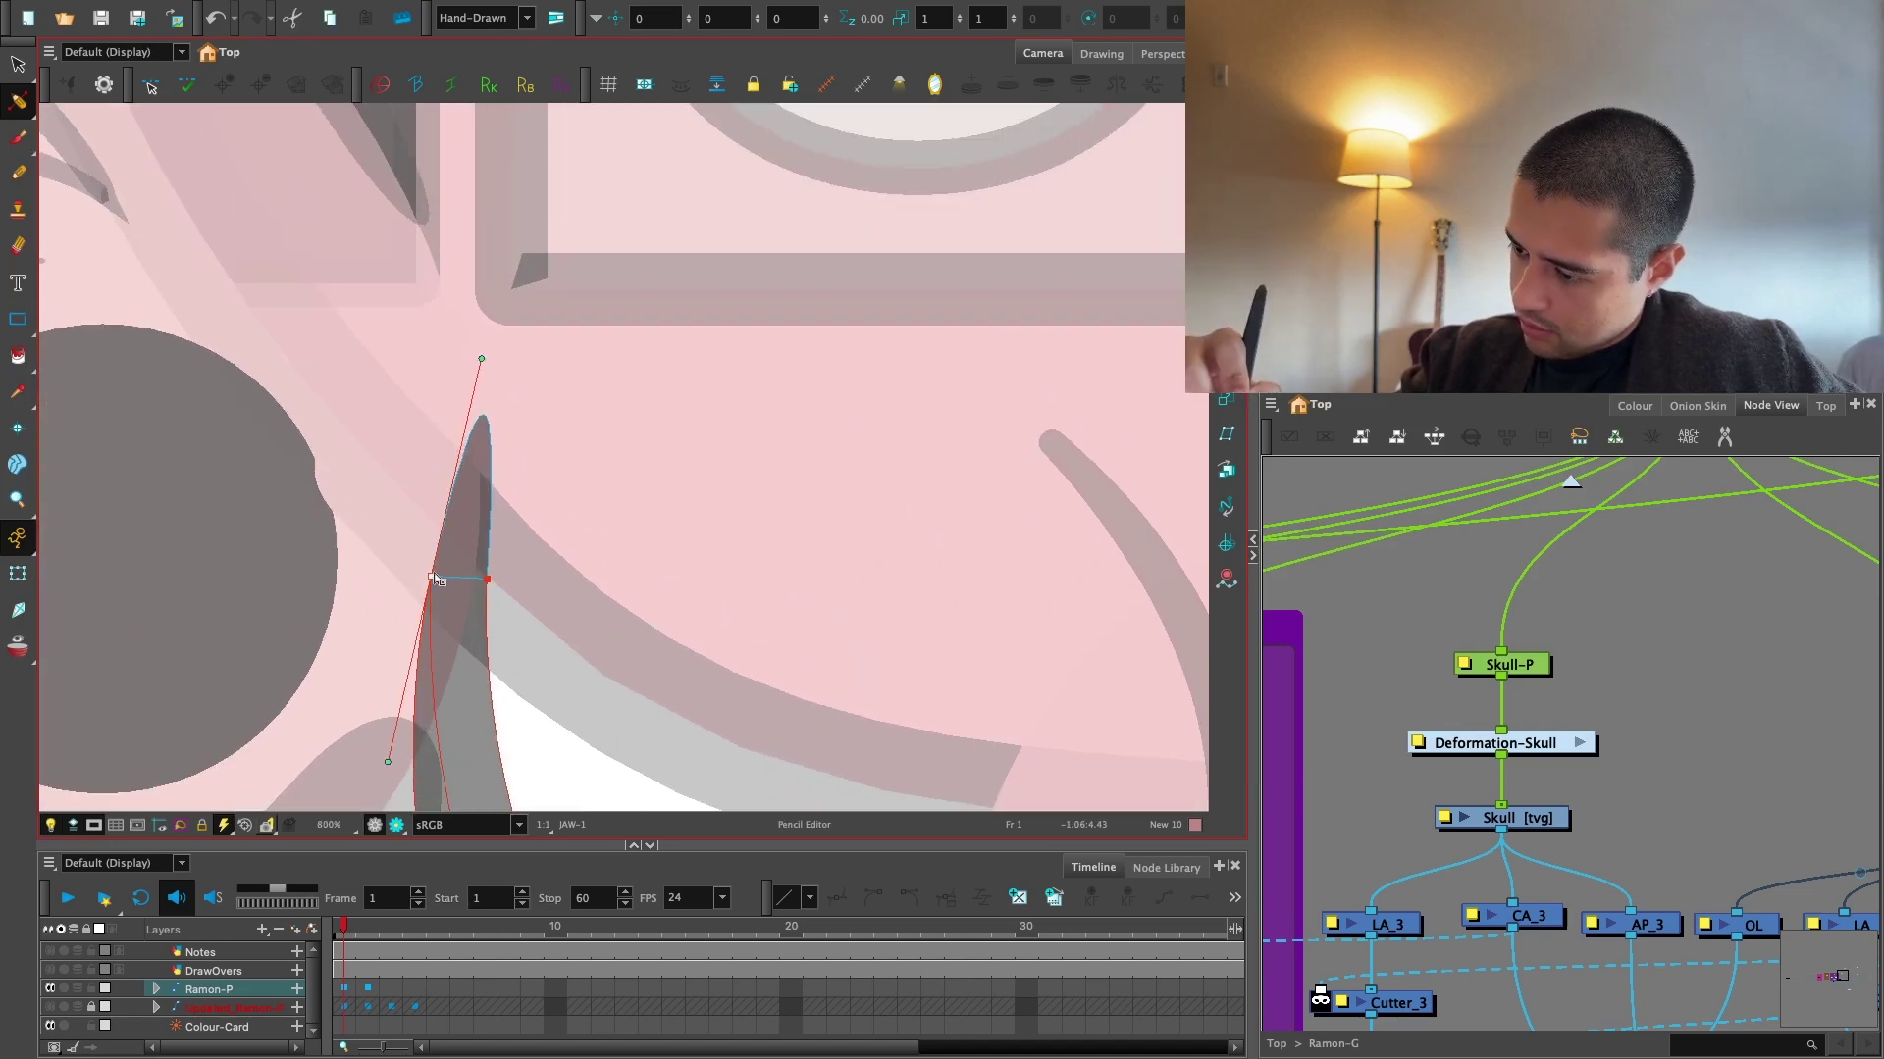
click(549, 504)
Inspect the tapered jaw line on the whole head in Render View.
key(1)
key(1)
key(1)
click(396, 825)
key(1)
key(1)
key(1)
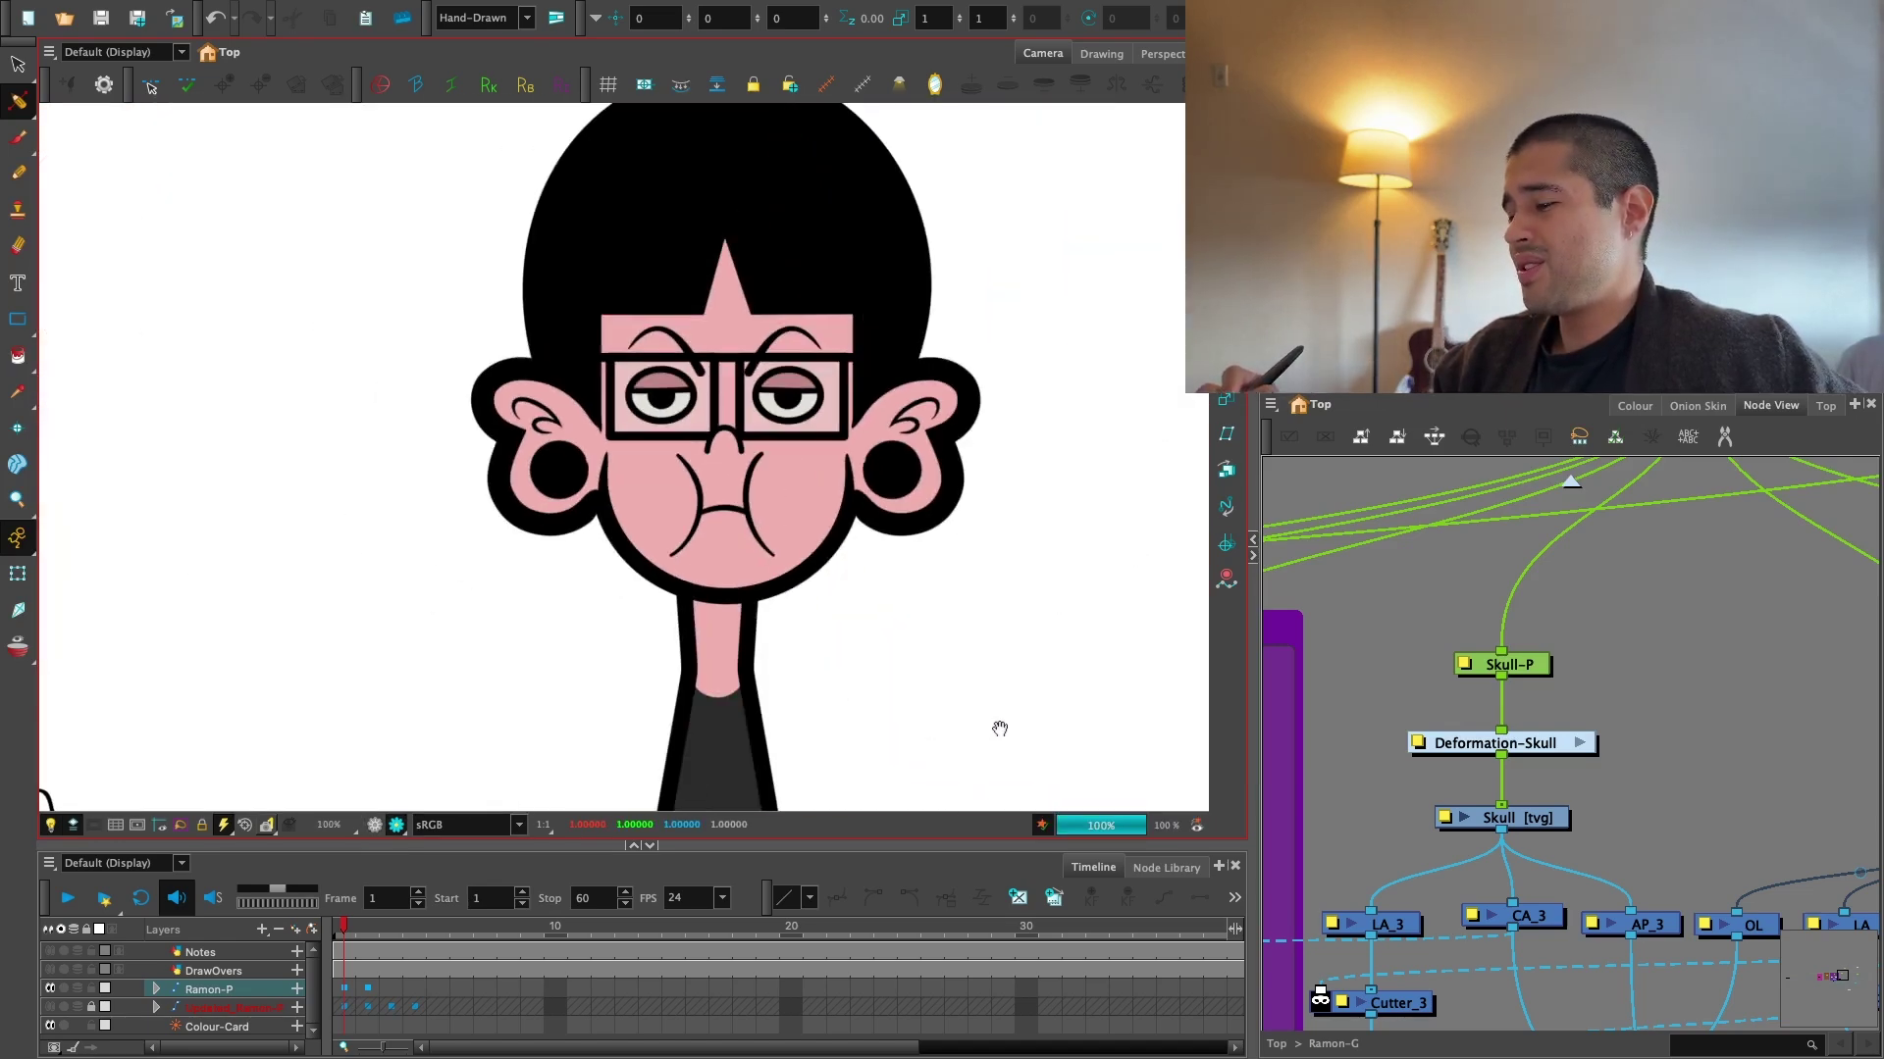
drag(999, 729, 925, 742)
key(1)
key(1)
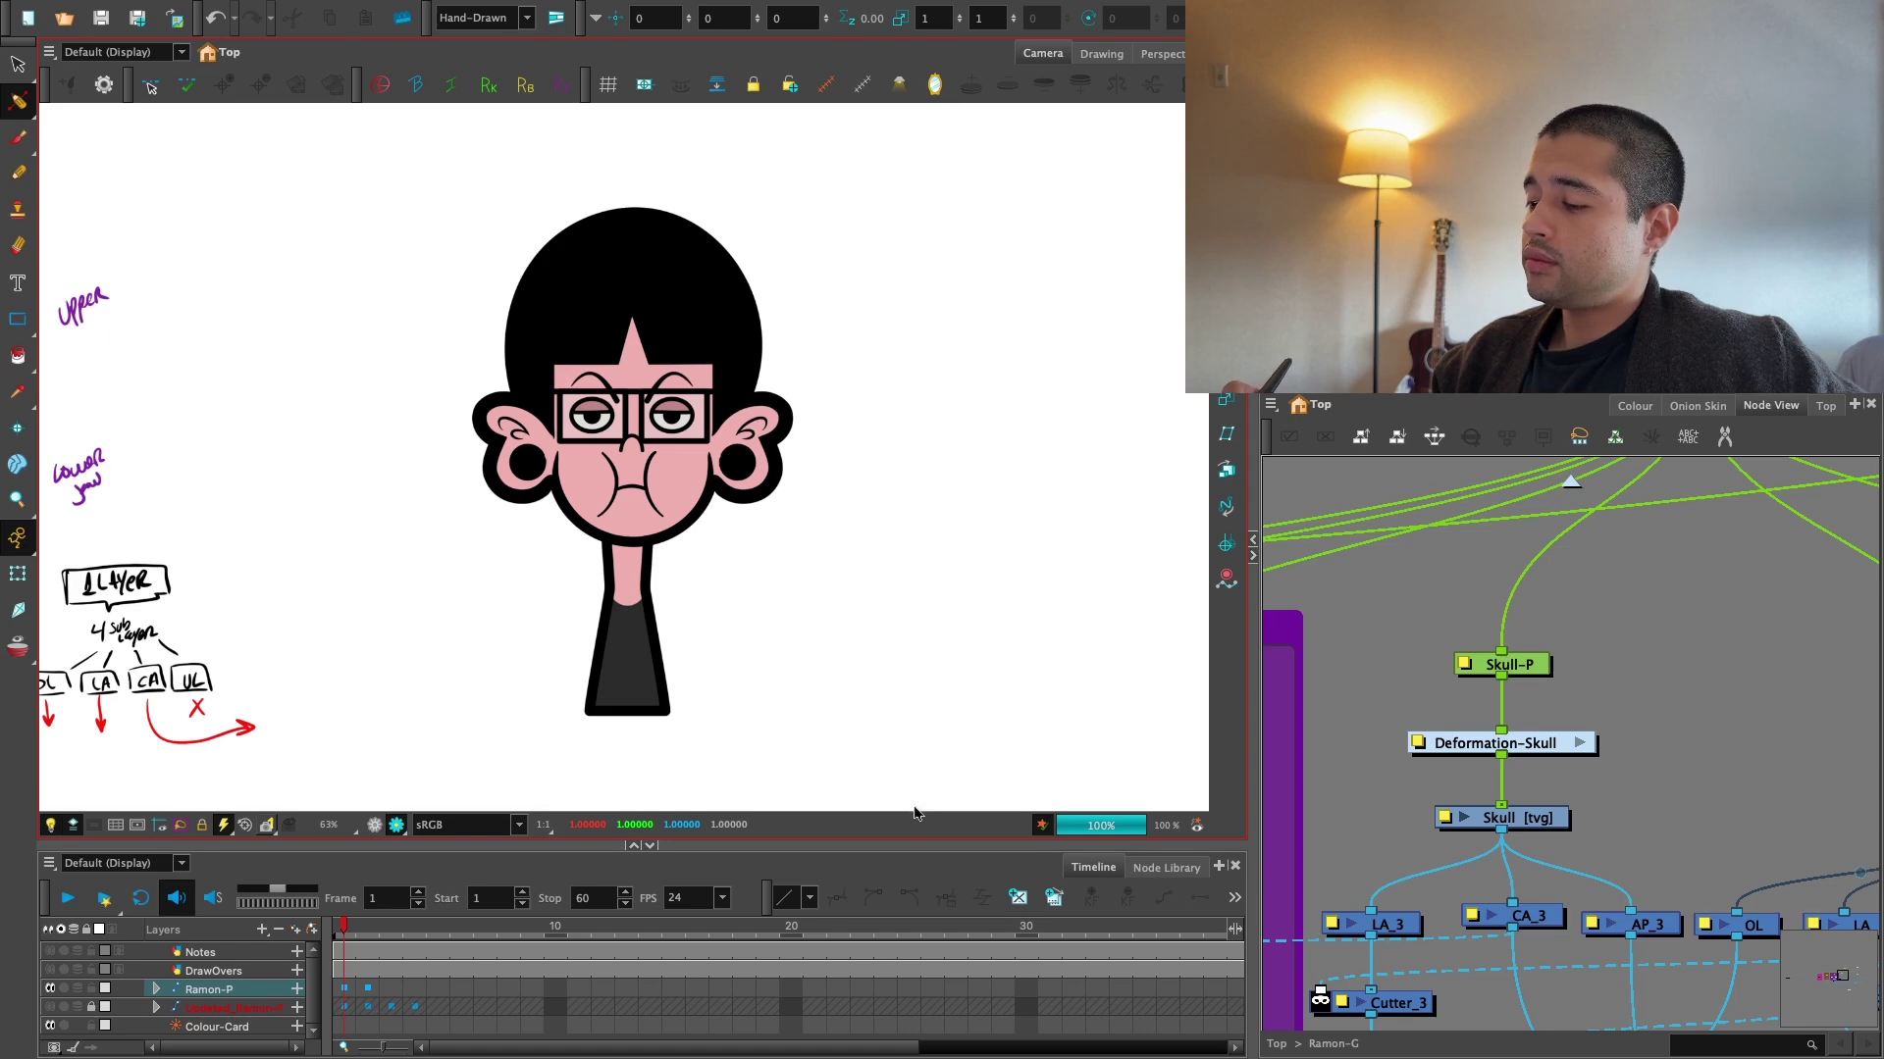
Inspect where the left ear meets the jaw, select the ear's drawing for editing and return to the OpenGL view.
key(2)
key(2)
click(18, 574)
key(2)
key(2)
drag(442, 576, 598, 618)
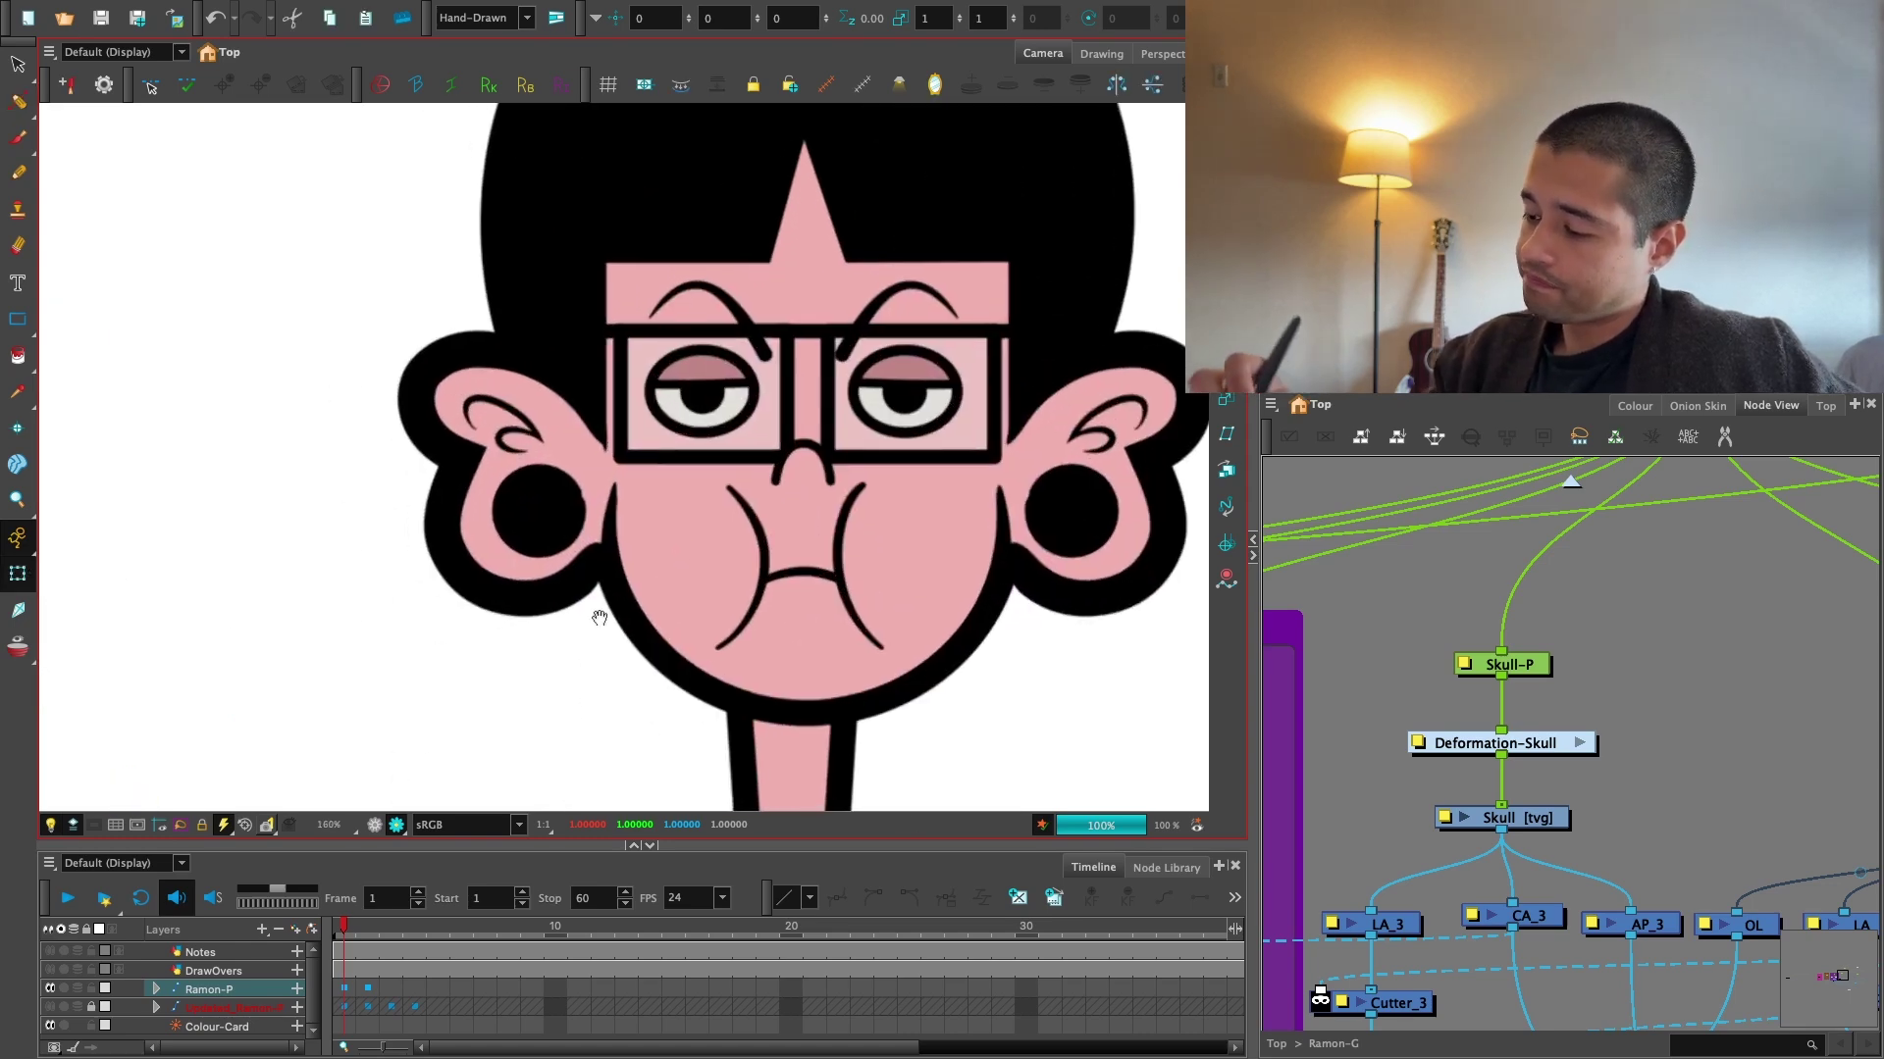
key(2)
click(585, 617)
key(alt+s)
click(375, 825)
key(2)
drag(461, 726, 471, 702)
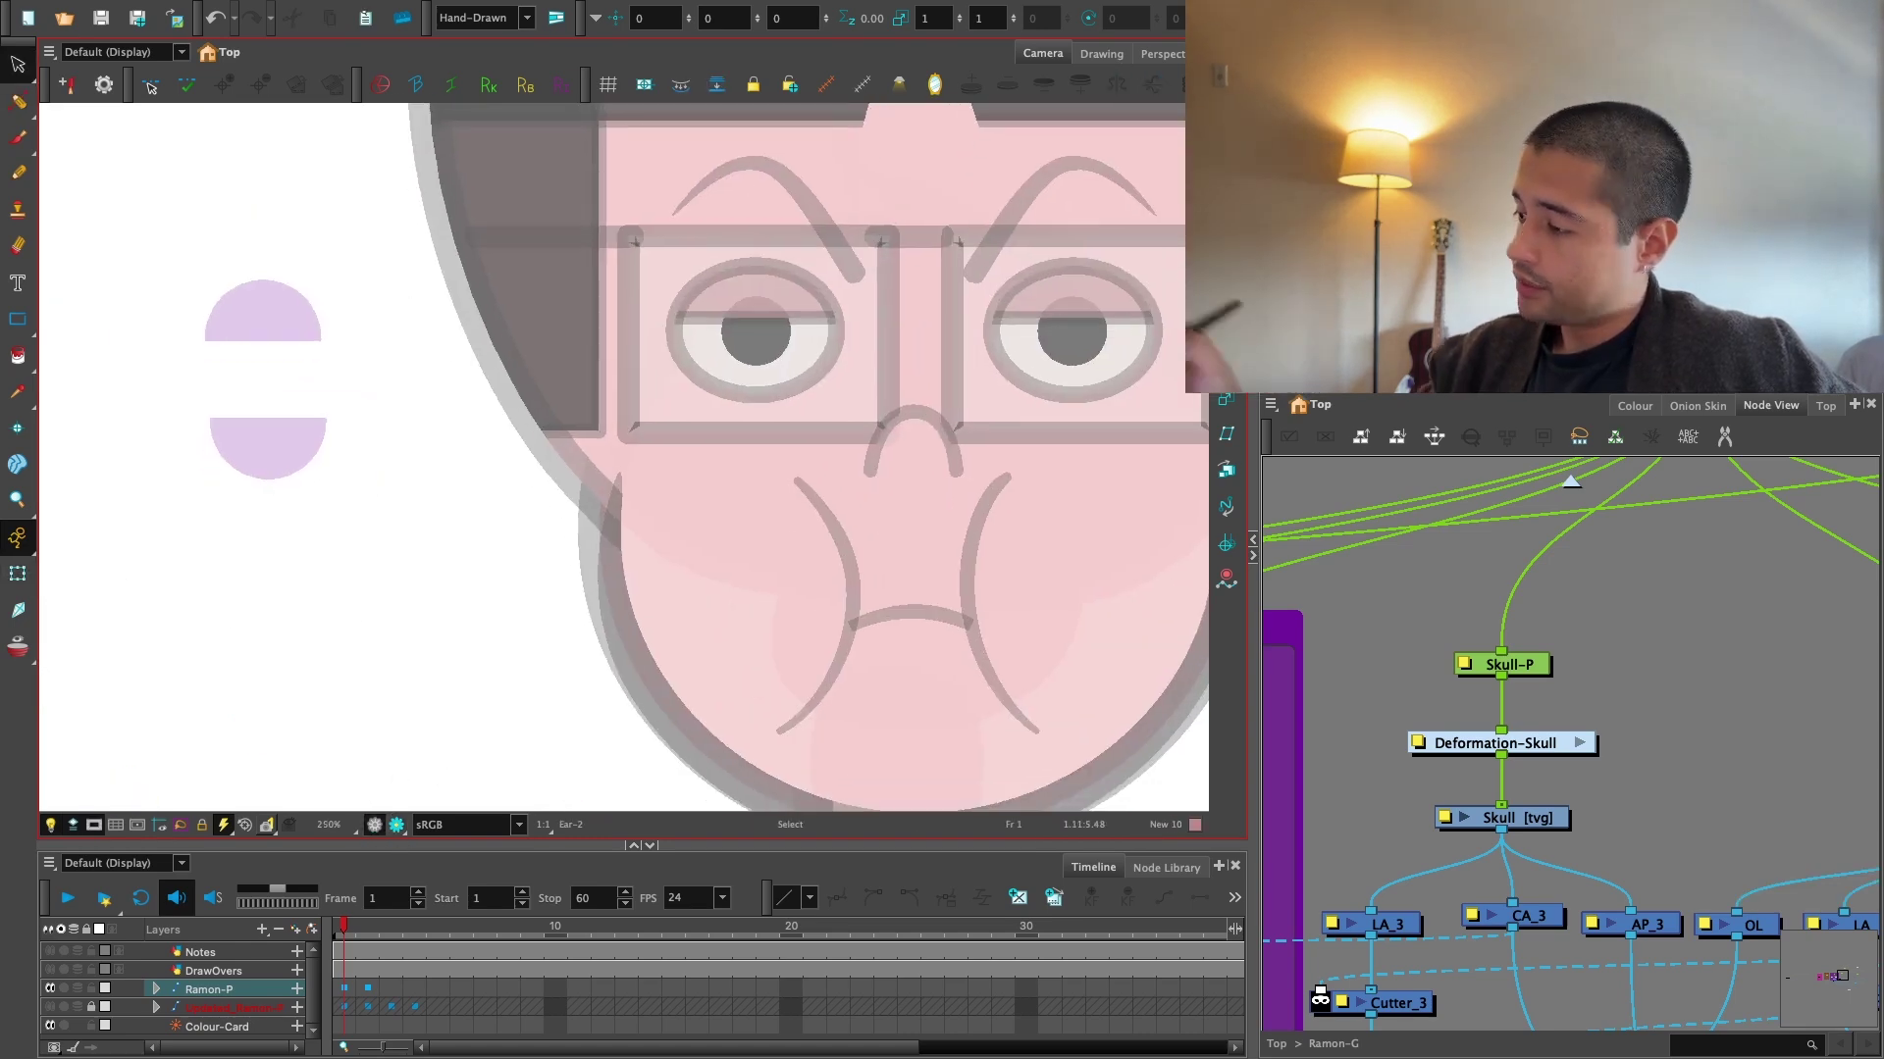
Reshape the lower end of the left ear's outline with the Contour Editor and check it in Render View.
click(18, 101)
click(103, 97)
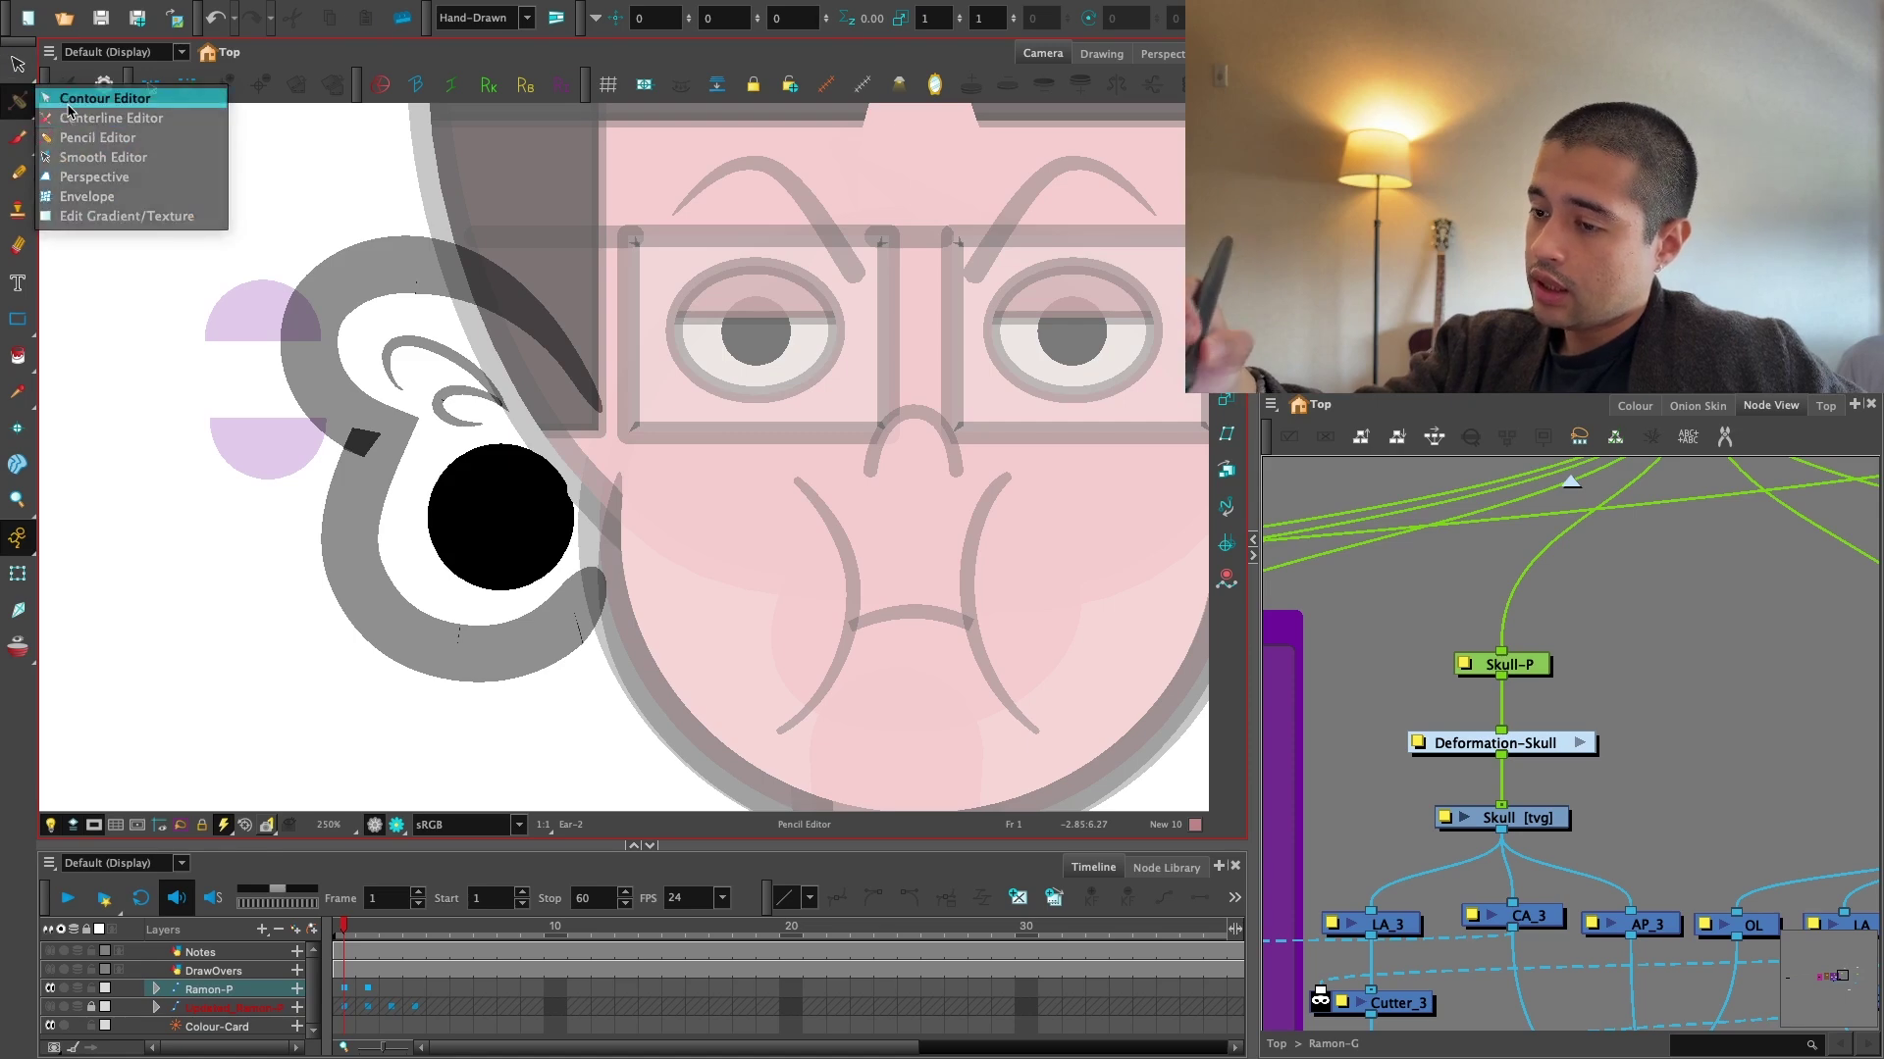
key(2)
key(1)
key(1)
key(1)
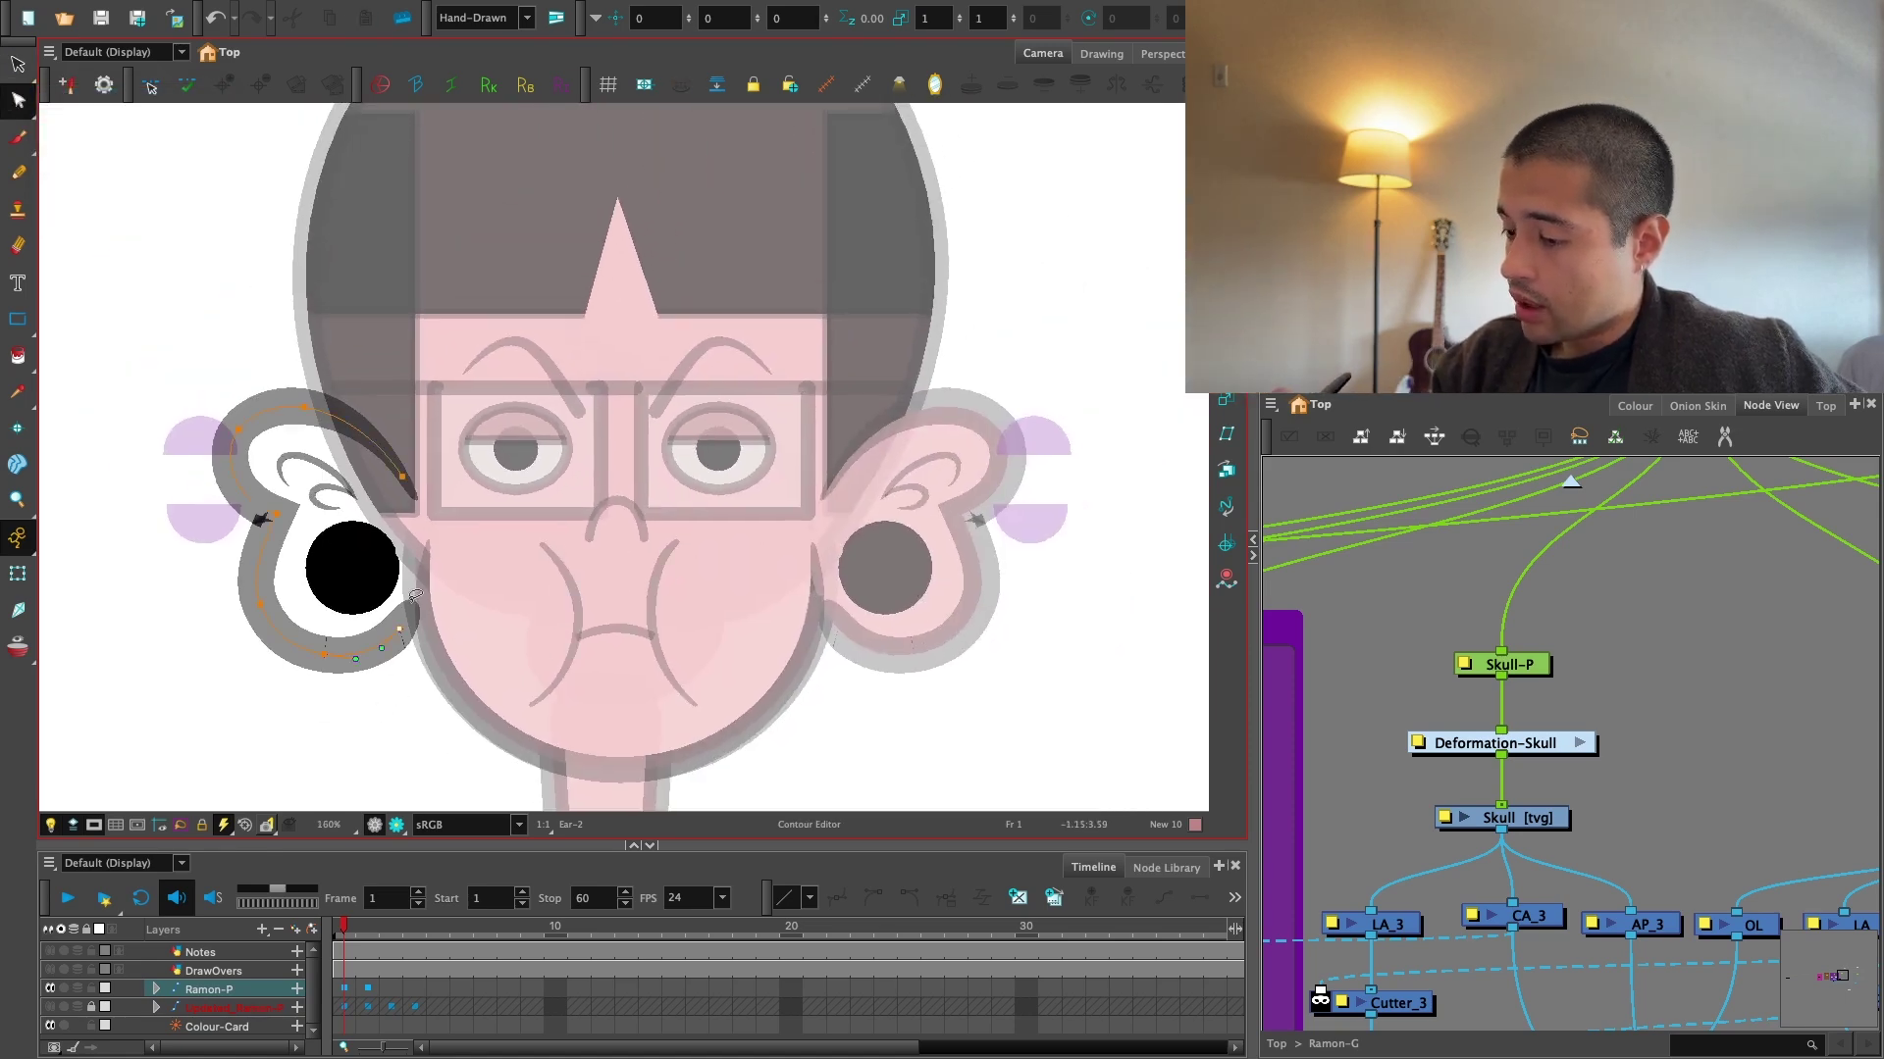
key(2)
click(361, 661)
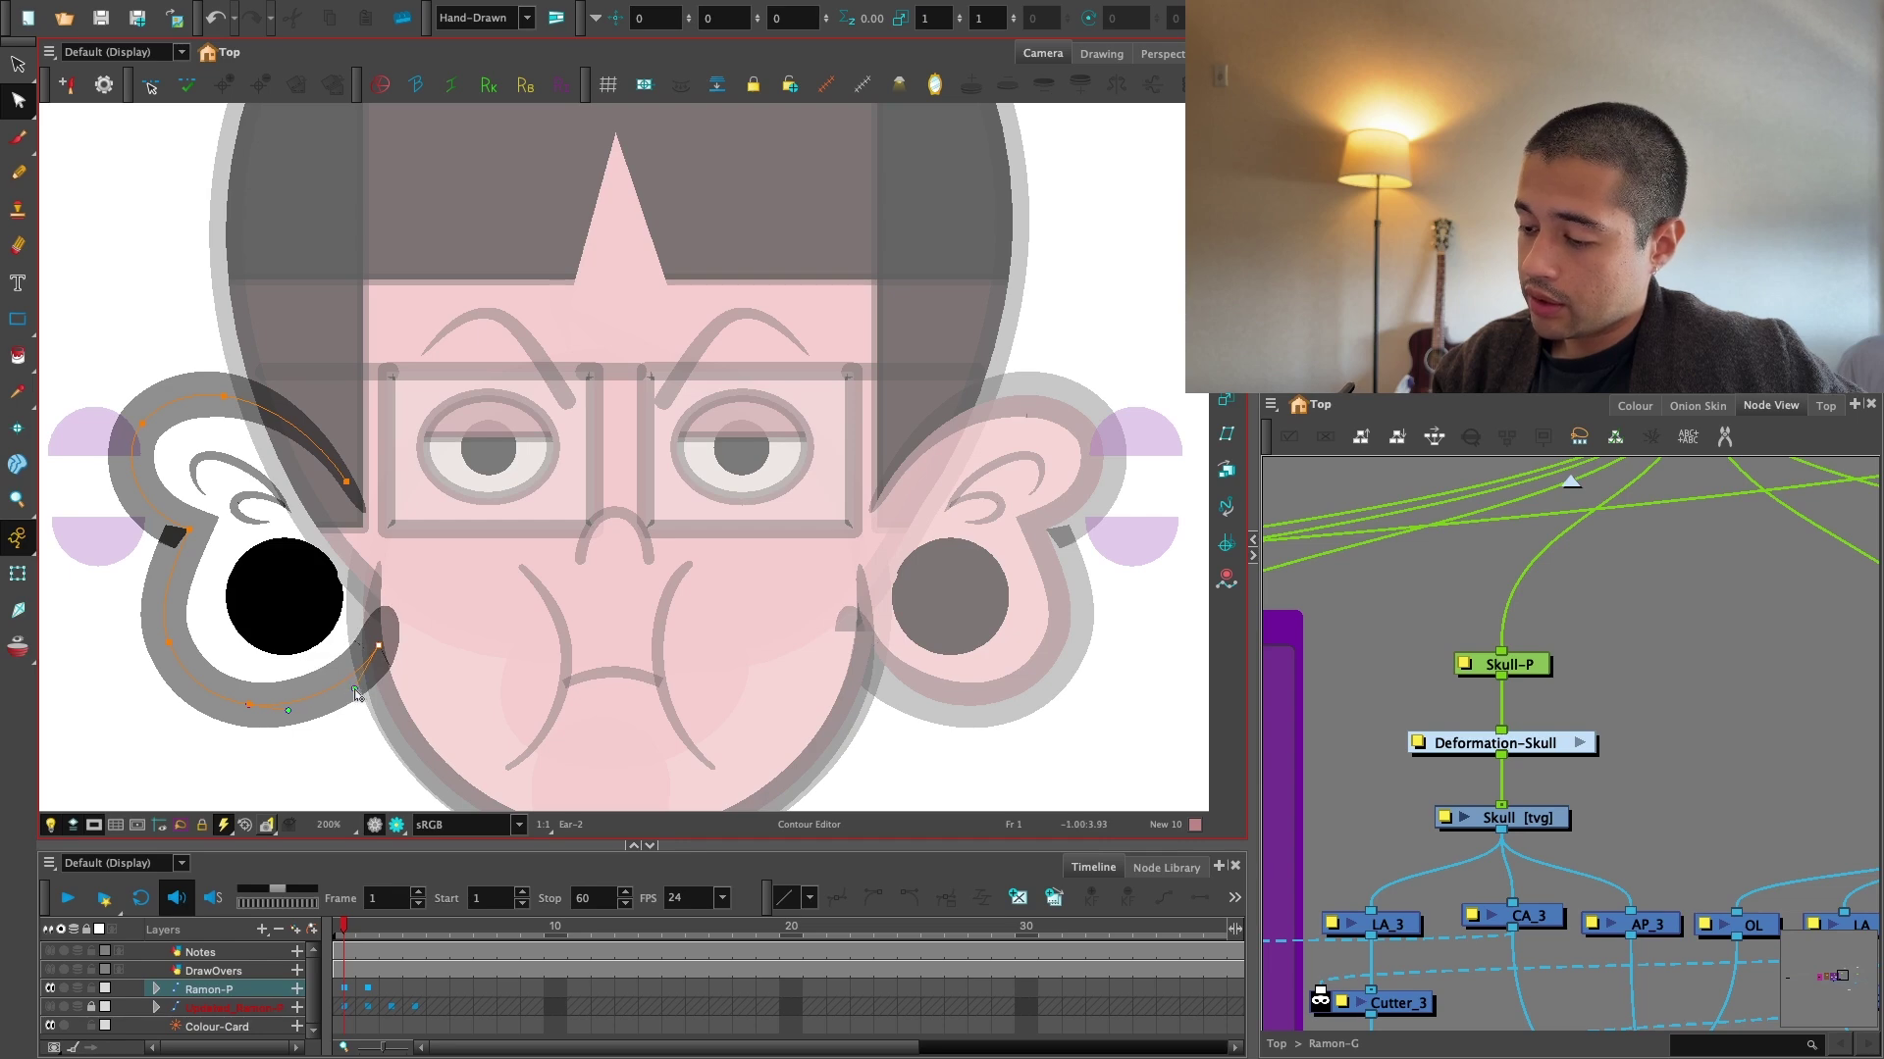
click(397, 825)
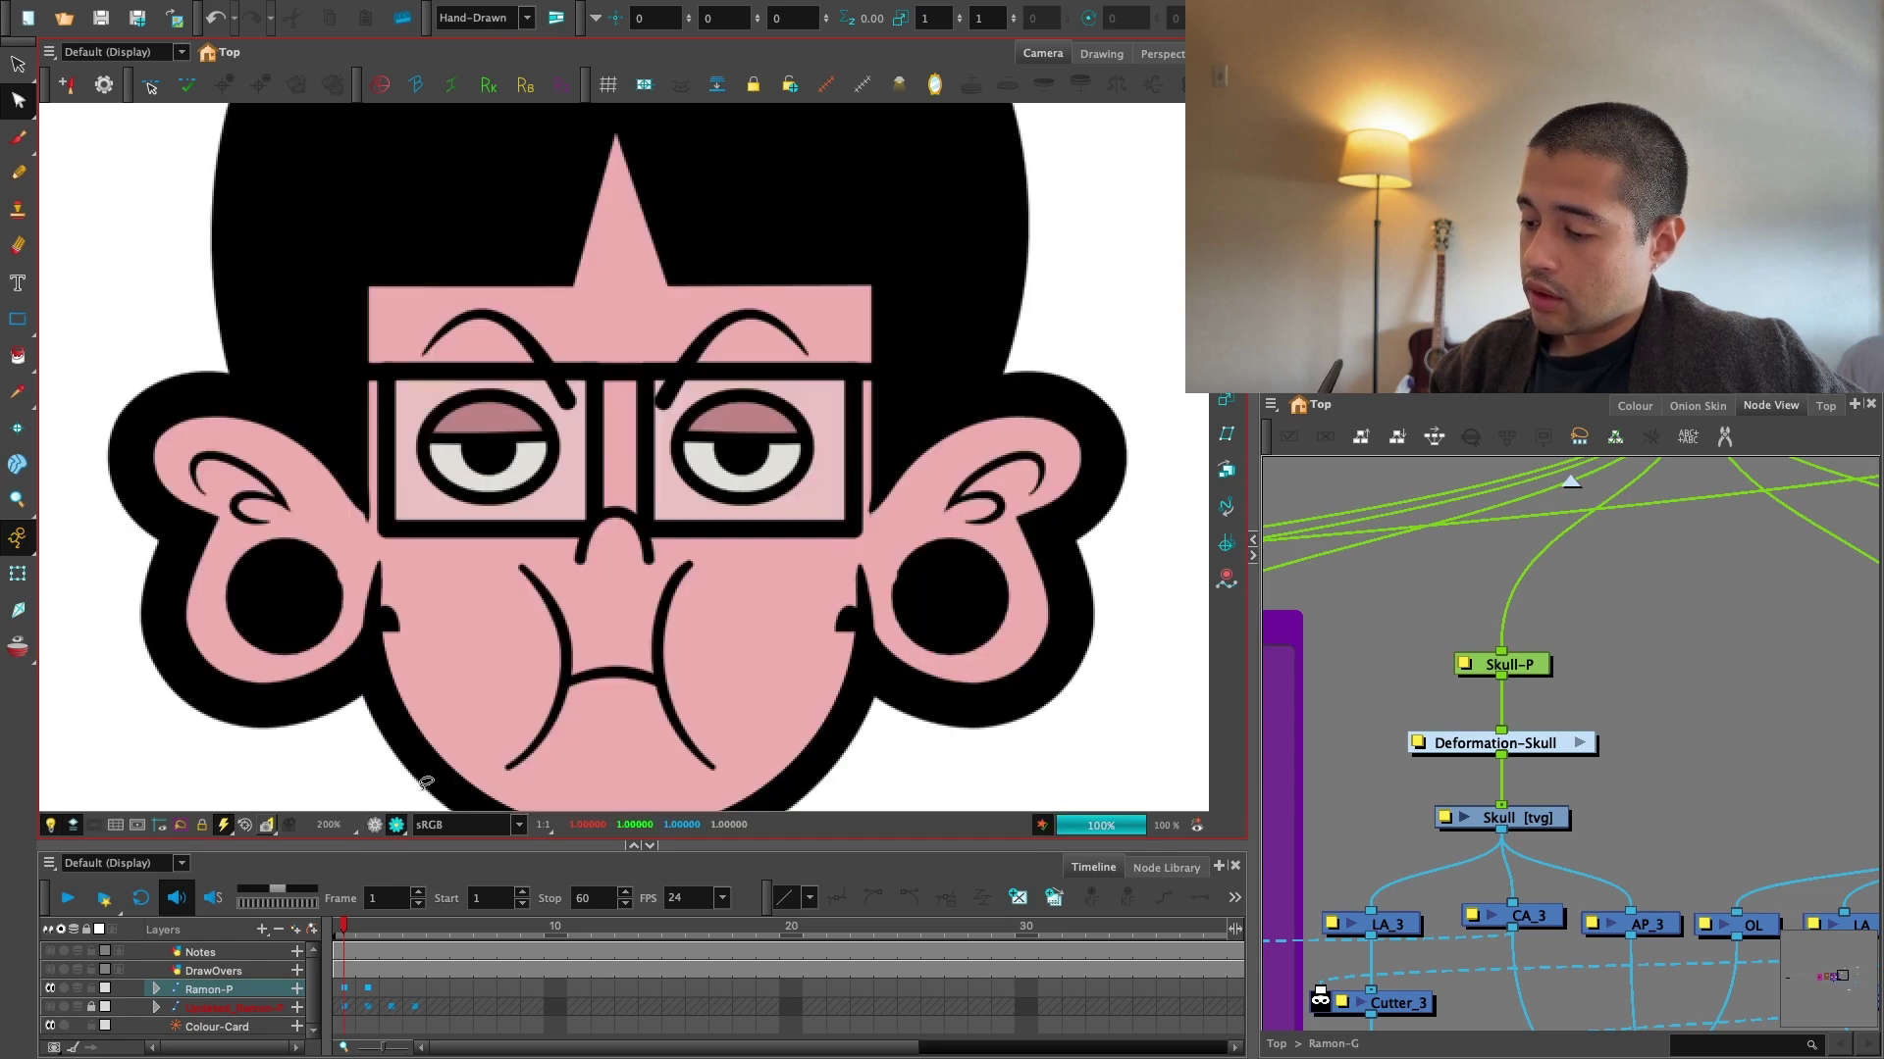
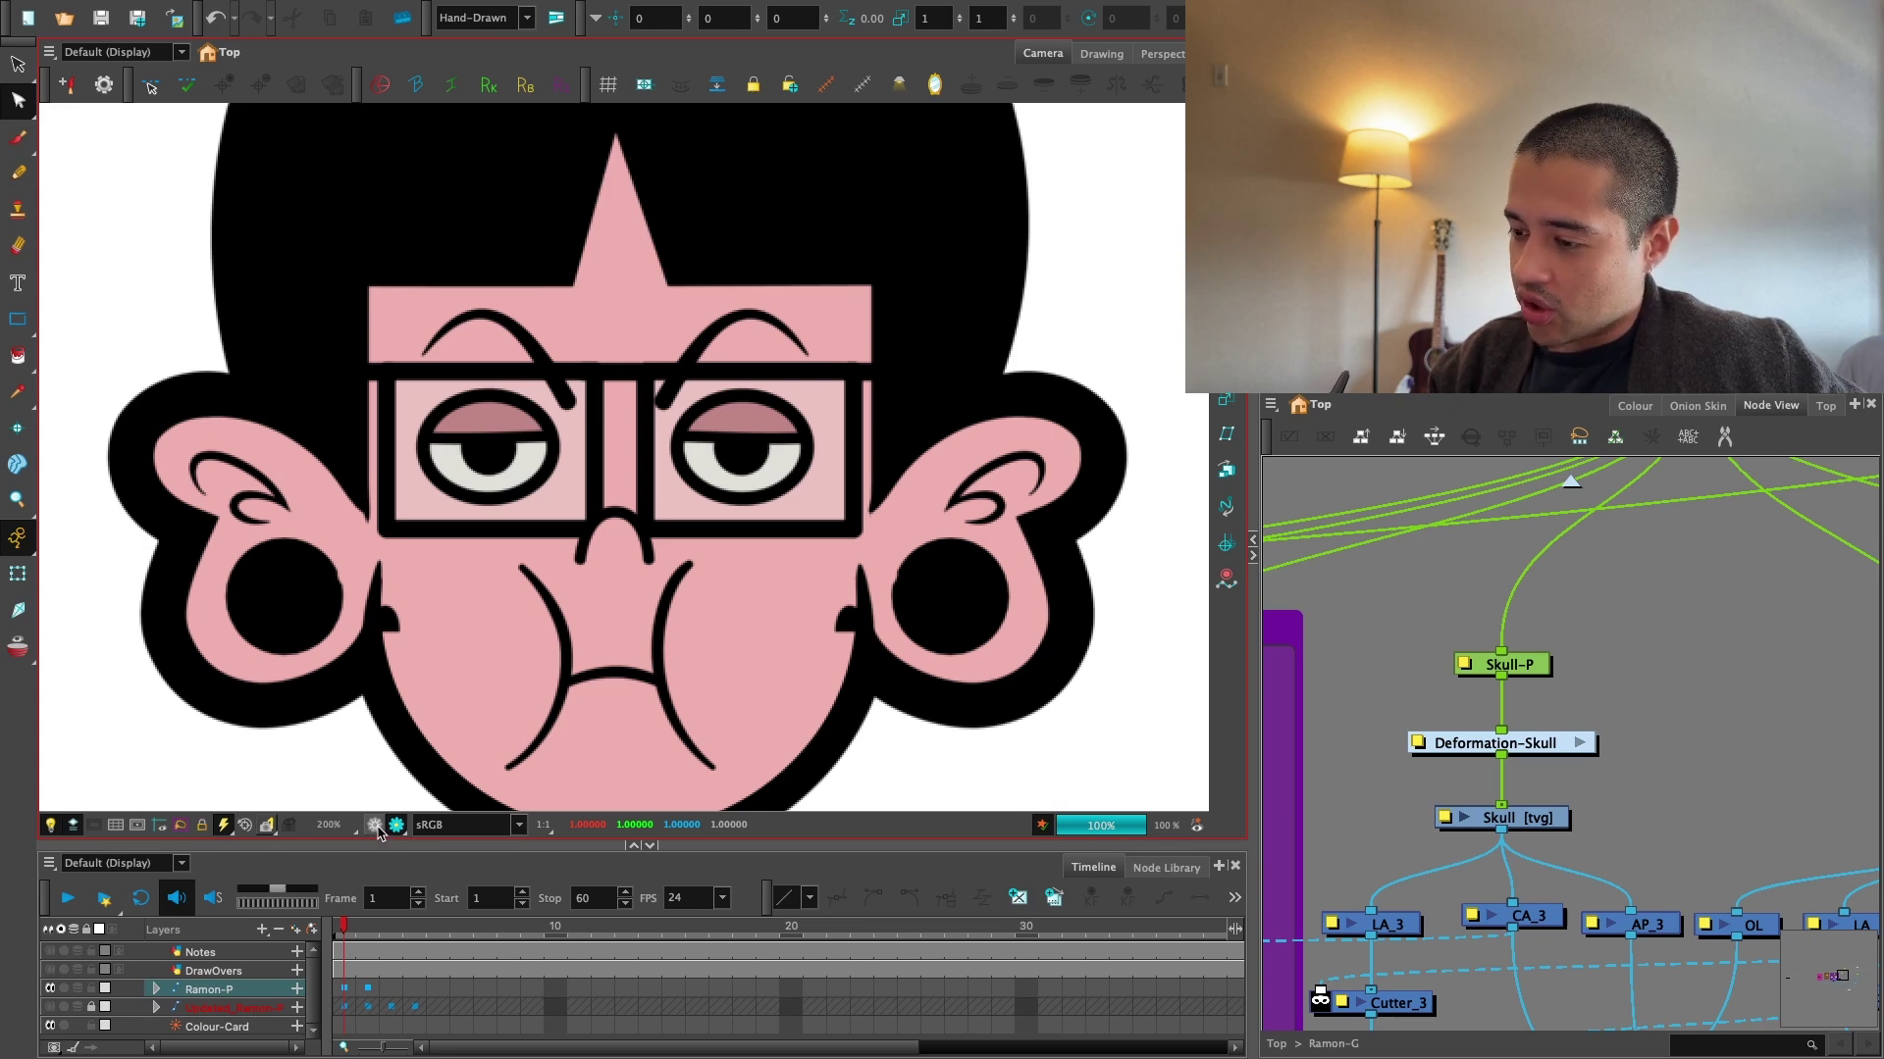
click(375, 825)
Try to insert a new composite node below the ears' Cutter_5 node.
key(1)
key(1)
key(1)
key(1)
mouse_move(1320, 844)
mouse_down()
mouse_move(1523, 811)
mouse_move(1407, 840)
mouse_up()
key(2)
key(2)
key(2)
drag(1609, 815, 1529, 822)
drag(1546, 946, 1497, 807)
click(1447, 877)
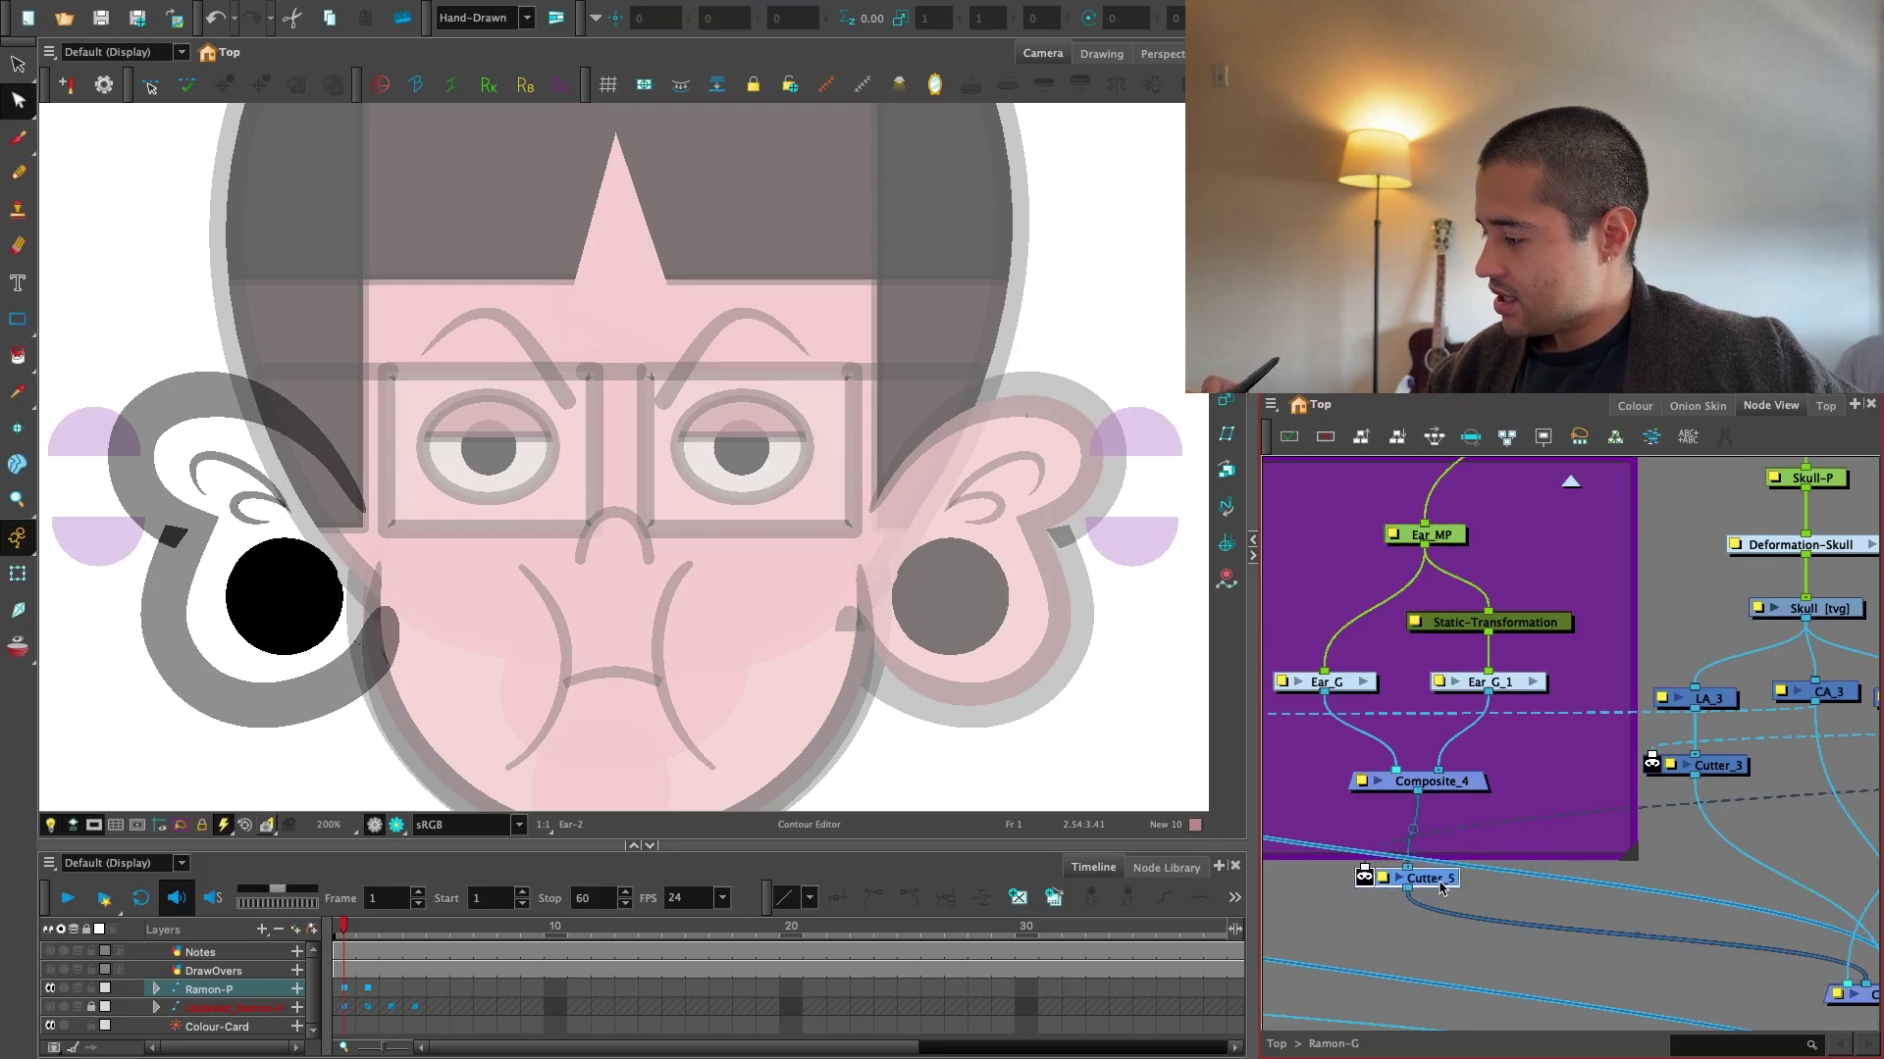
drag(1501, 913, 1450, 863)
key(1)
key(1)
drag(1599, 878, 1359, 961)
drag(1530, 923, 1607, 844)
key(1)
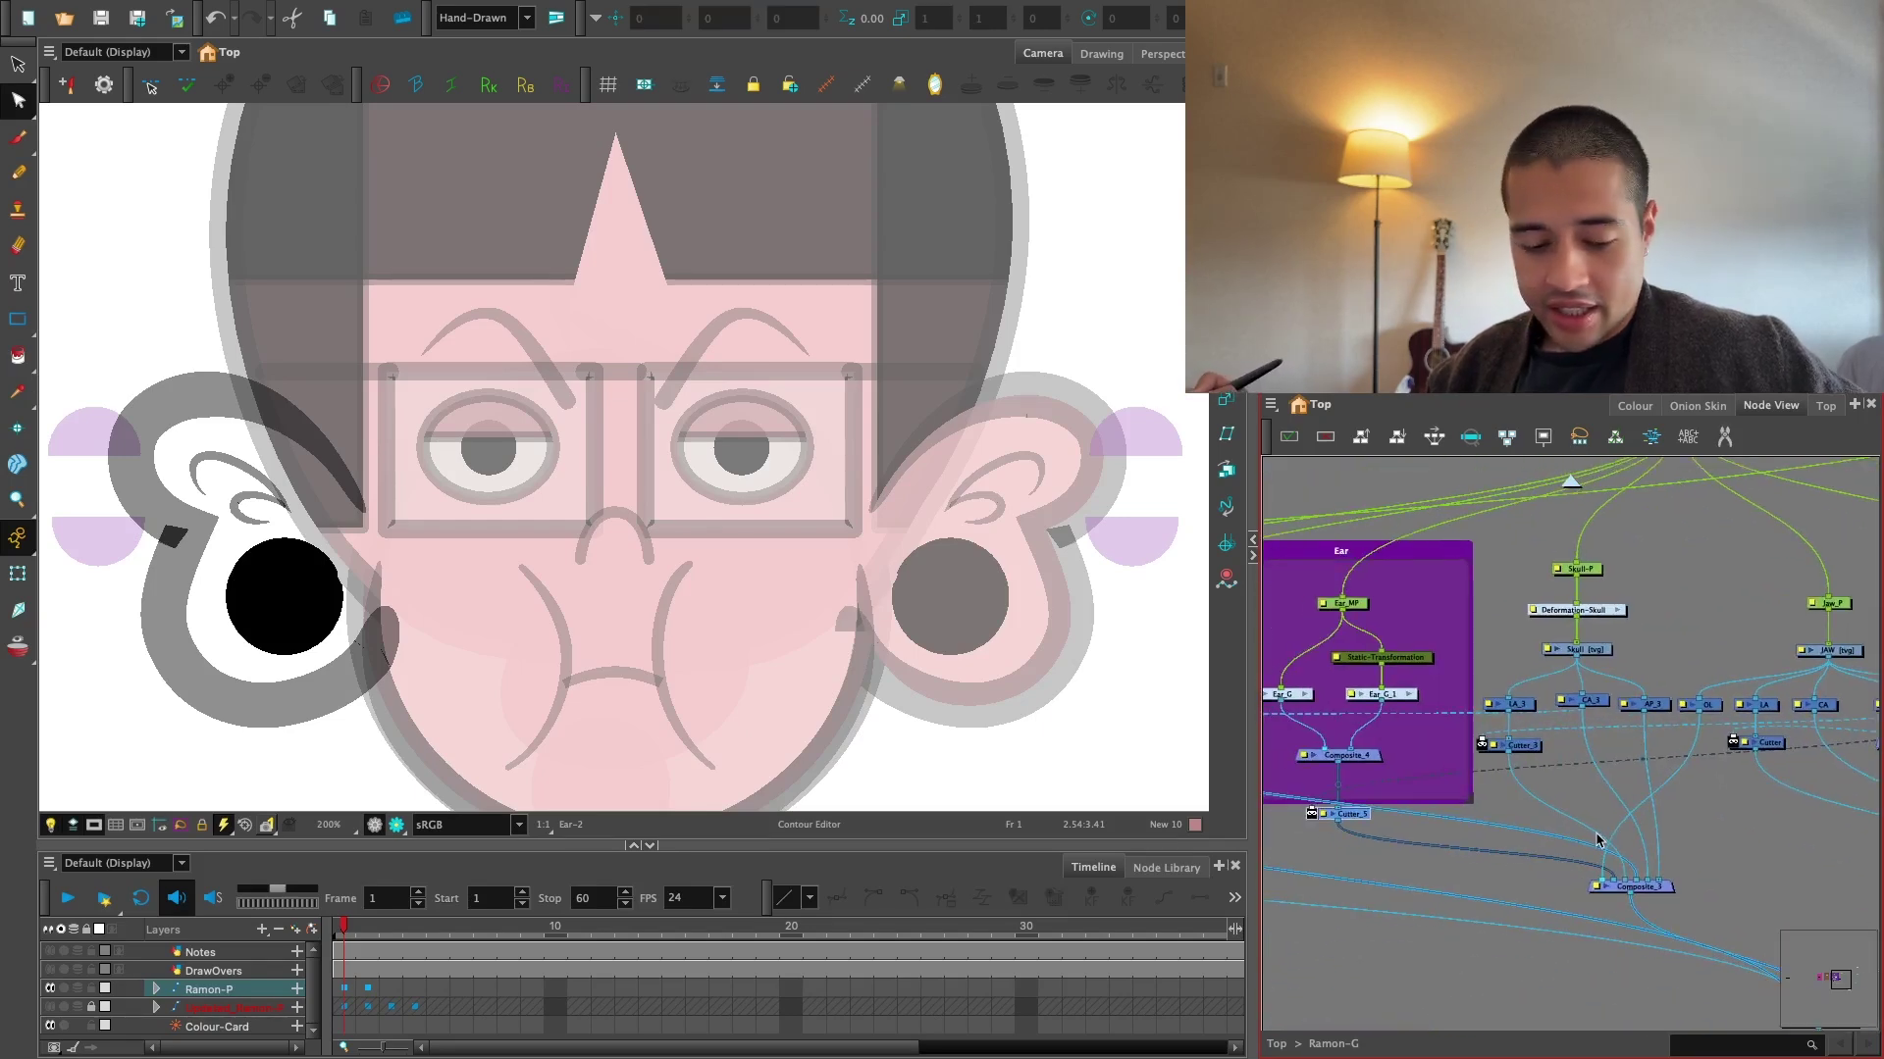
key(shift+c)
drag(1370, 873, 1406, 894)
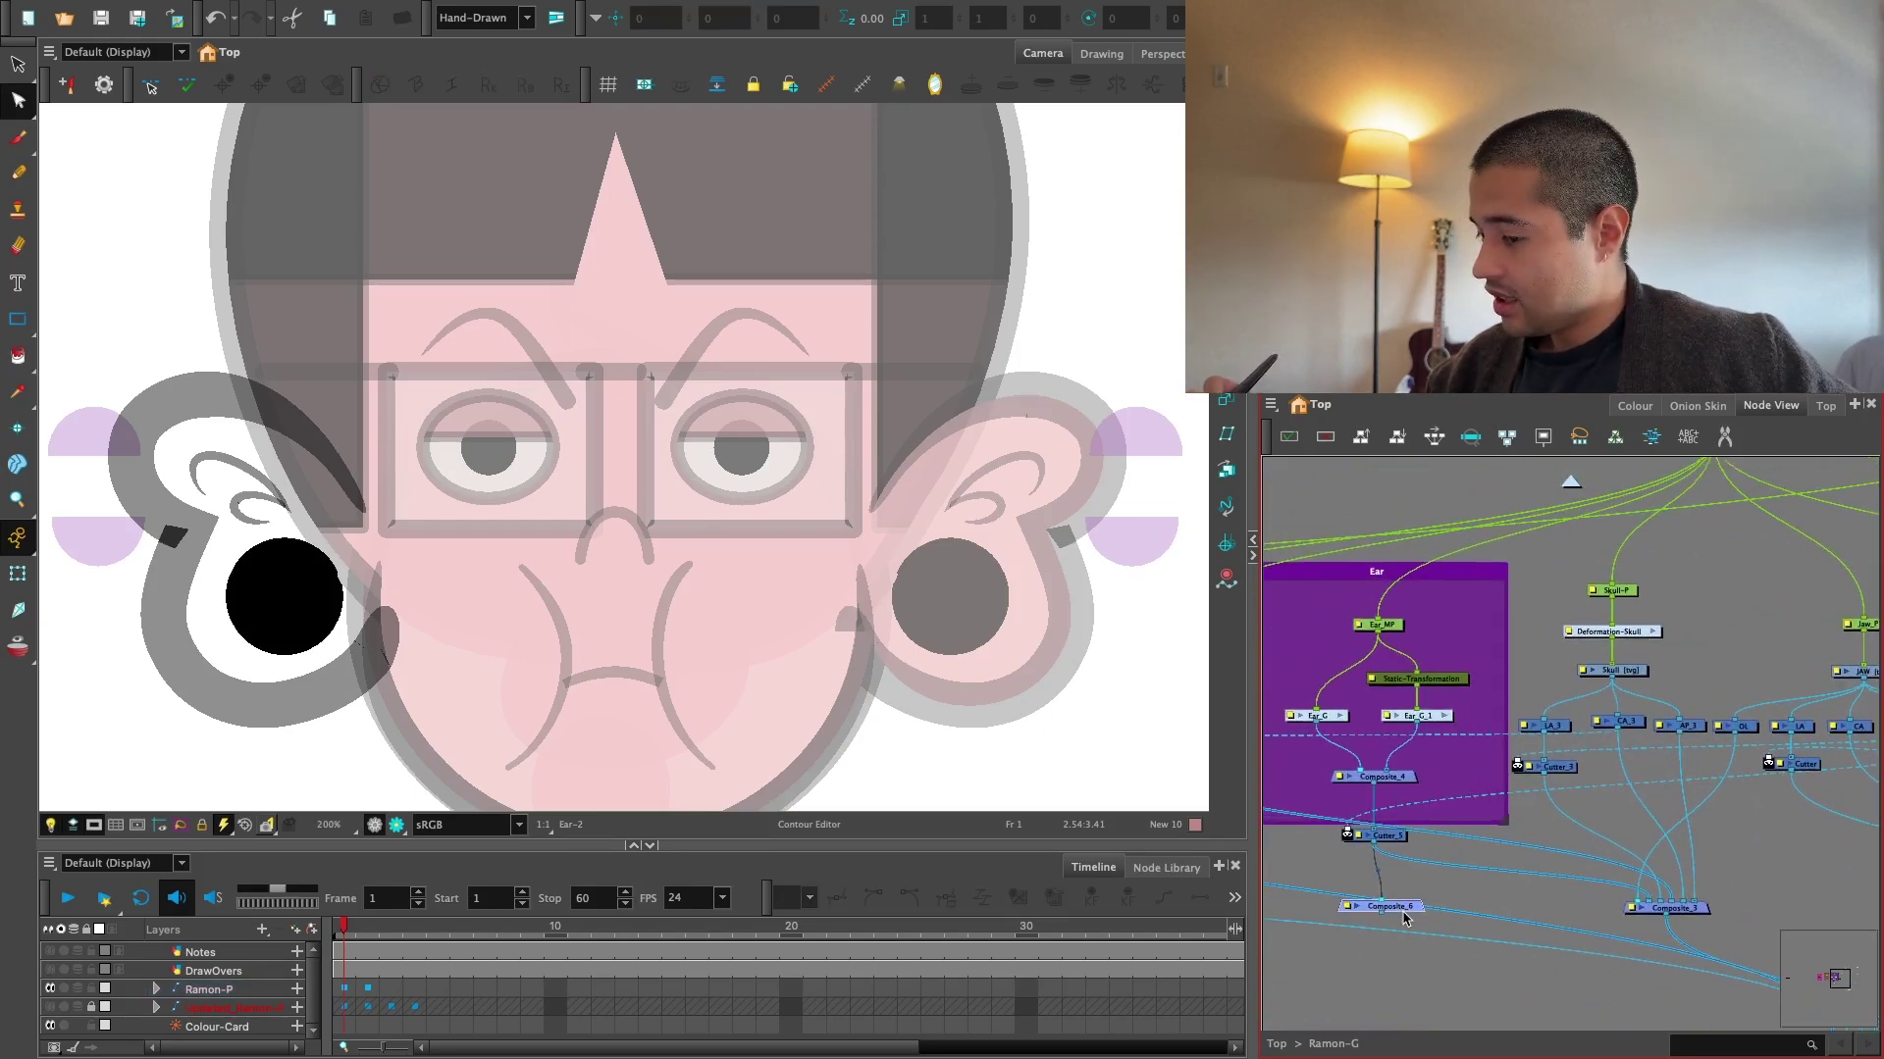
Stretch the jaw drawing's outline slightly upward and preview the whole head in Render View.
drag(1589, 834, 1391, 874)
key(2)
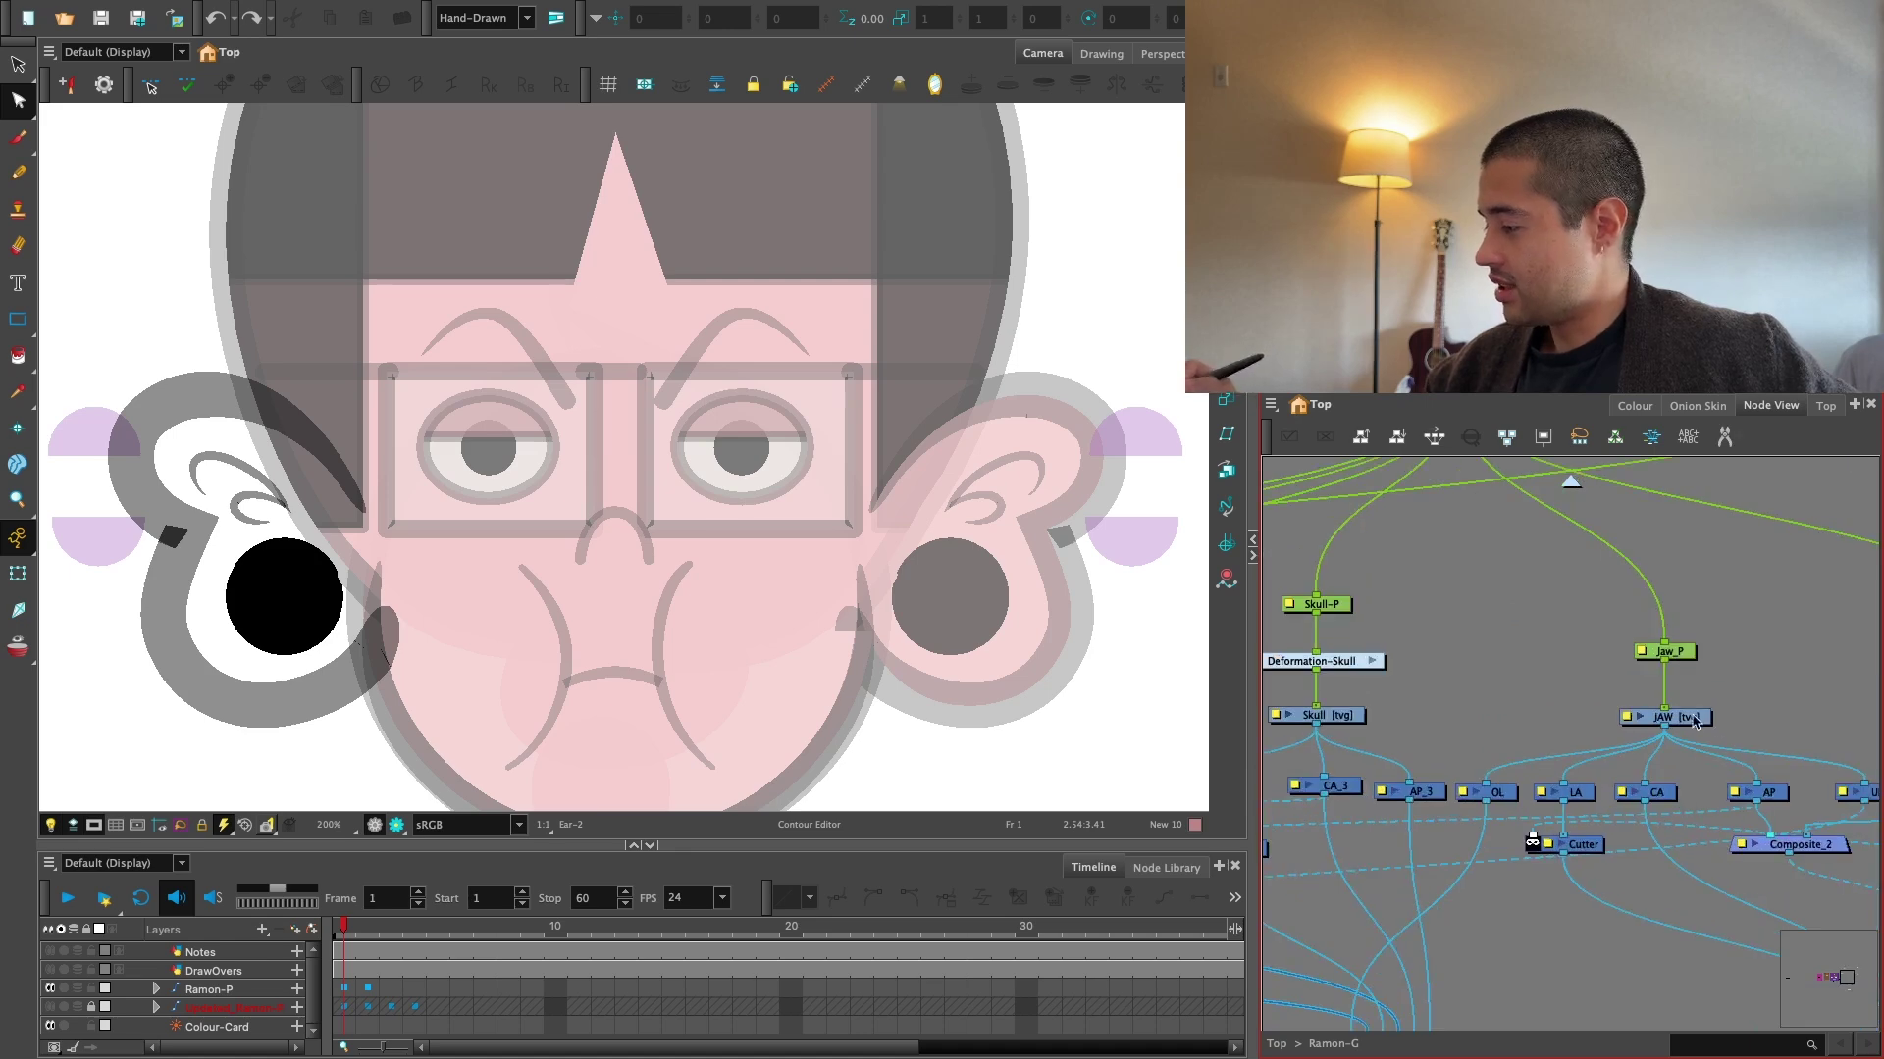
click(1689, 716)
key(alt+s)
drag(628, 628, 703, 546)
key(l)
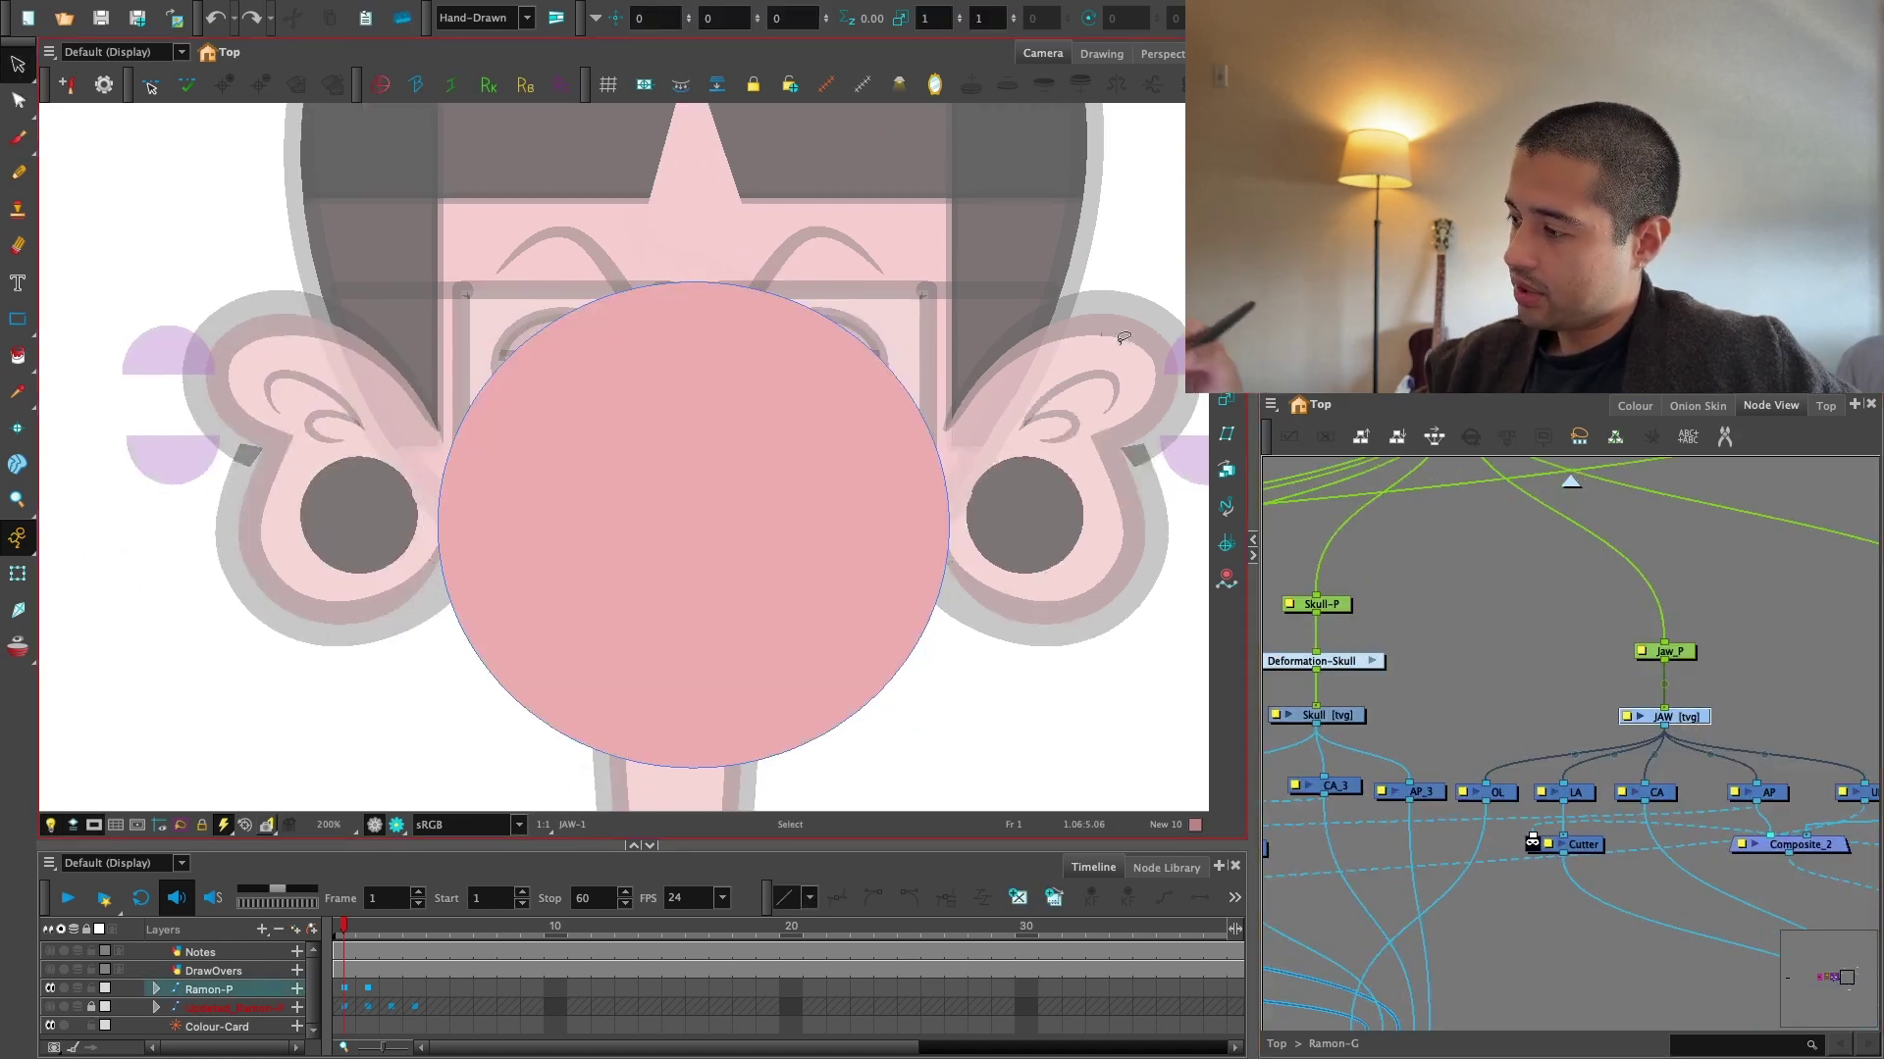
key(l)
key(ctrl+a)
key(l)
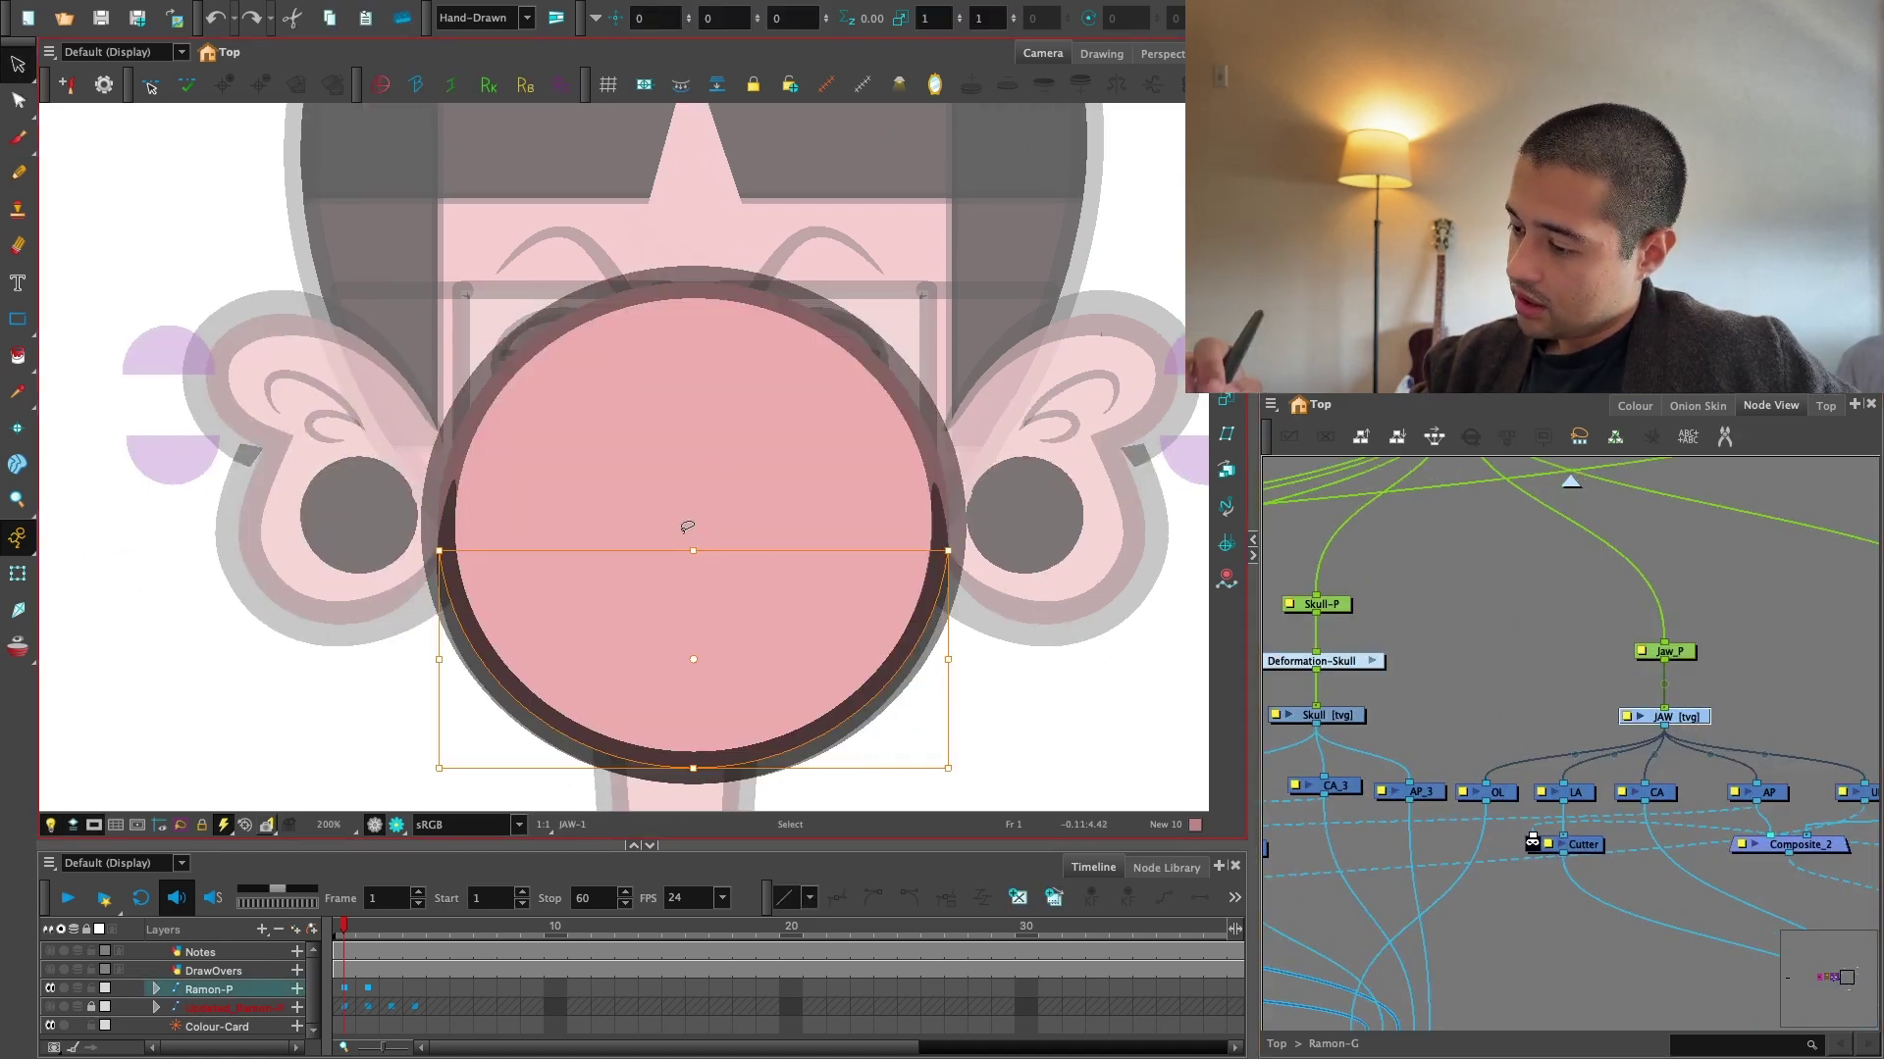
drag(693, 551, 691, 521)
click(399, 826)
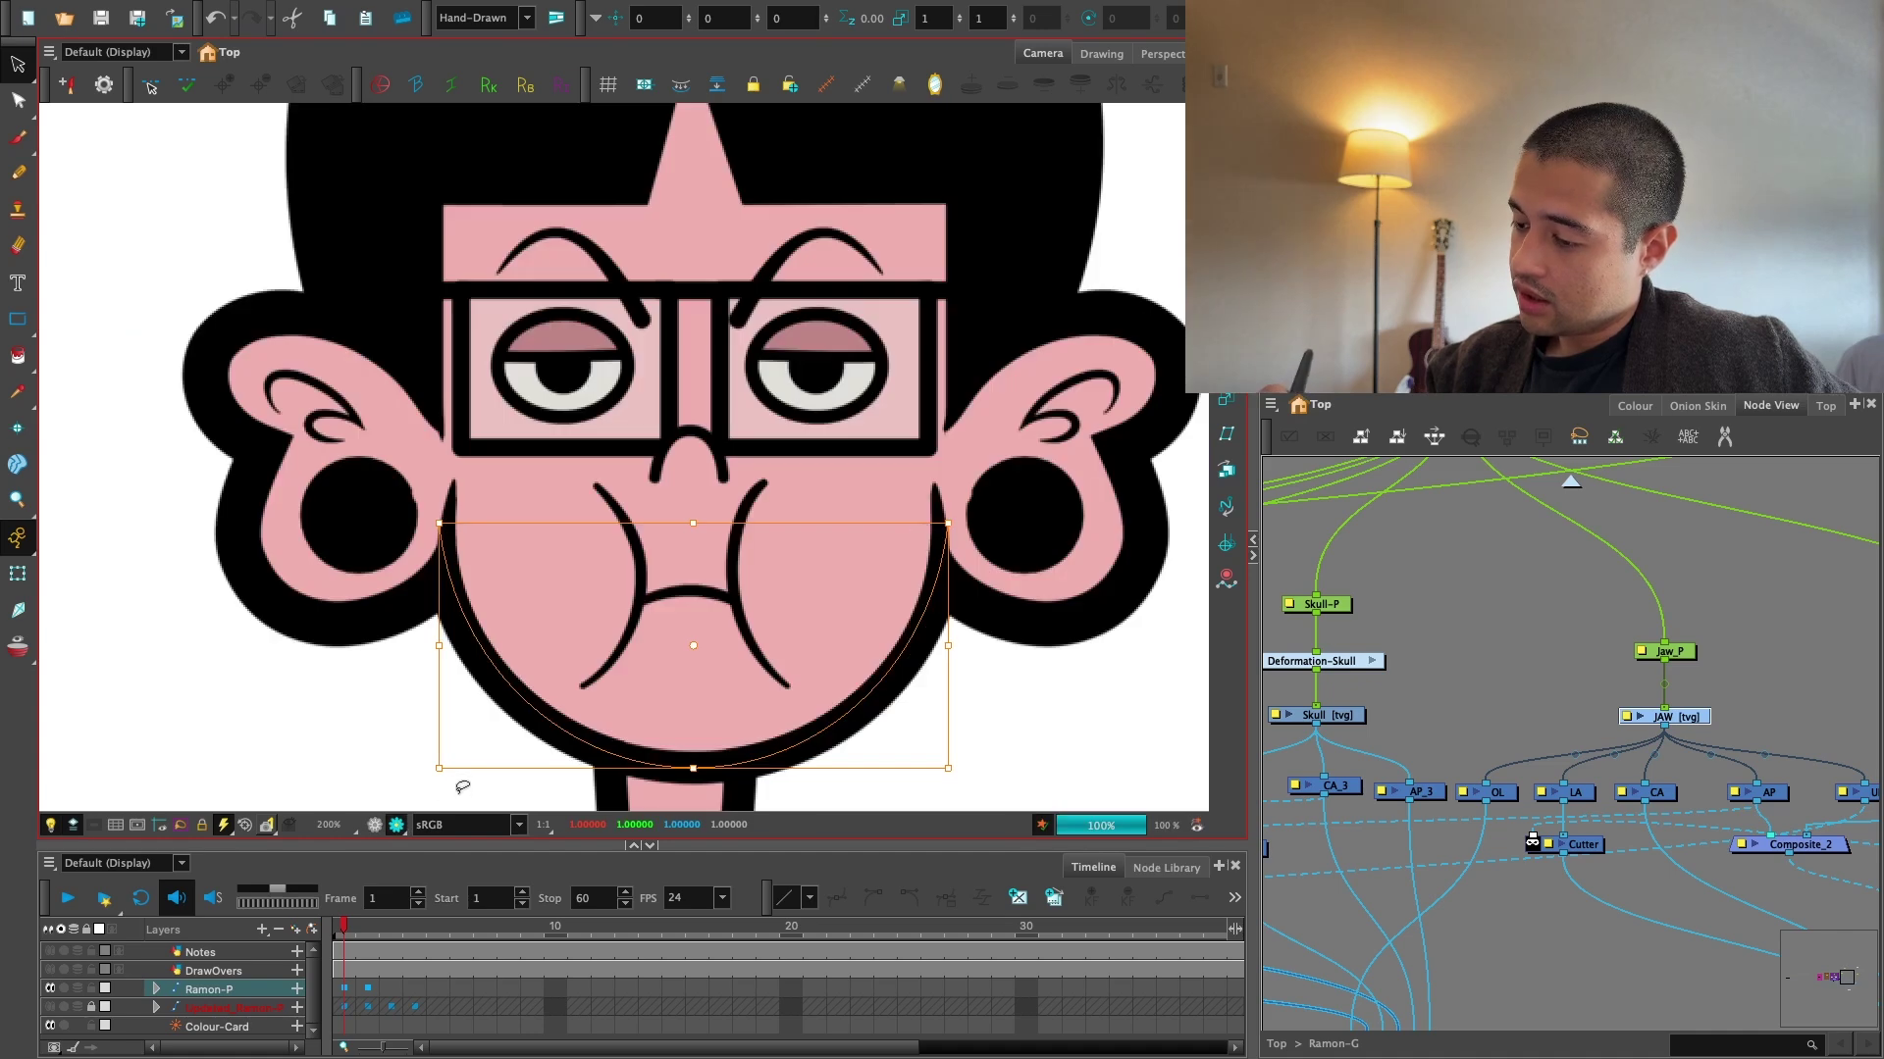
key(2)
key(2)
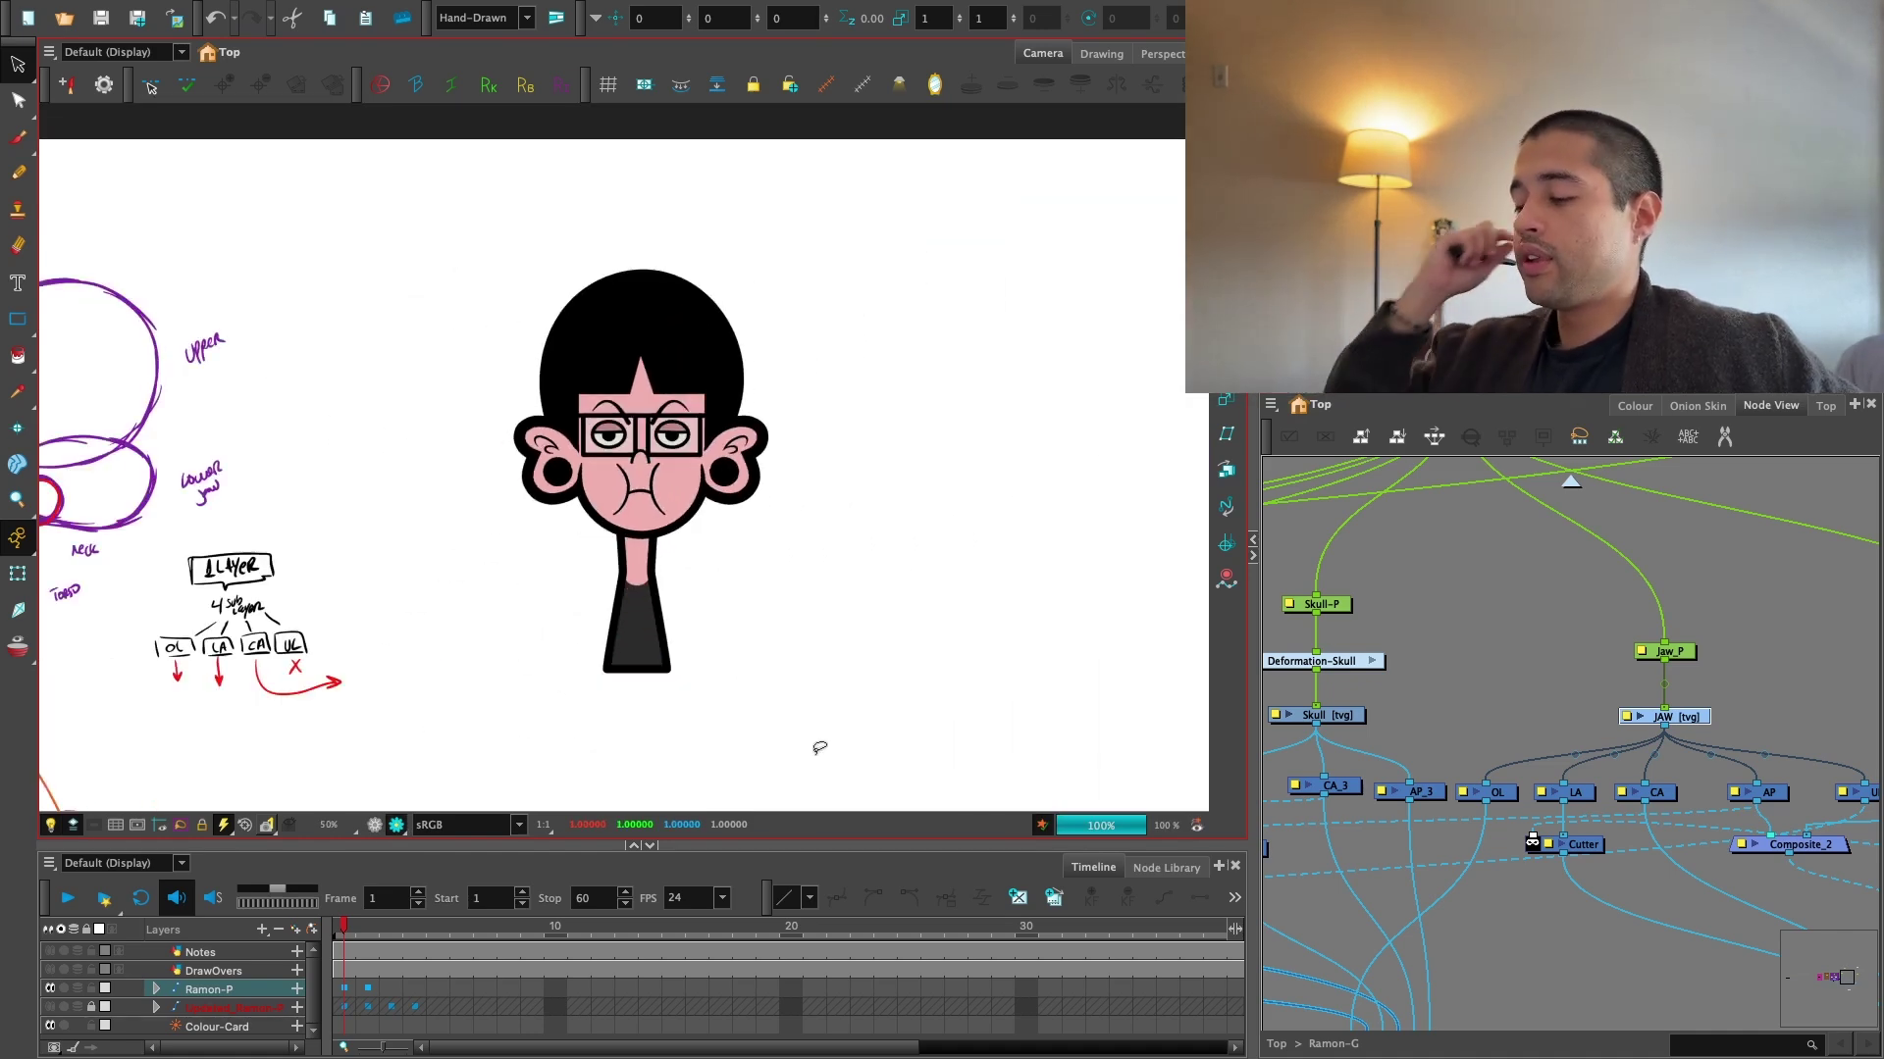
Return to the OpenGL view, select the left ear and open its Ear_G group in the node view.
click(376, 825)
key(1)
key(1)
key(1)
key(1)
drag(471, 673, 577, 652)
click(17, 574)
key(2)
click(533, 620)
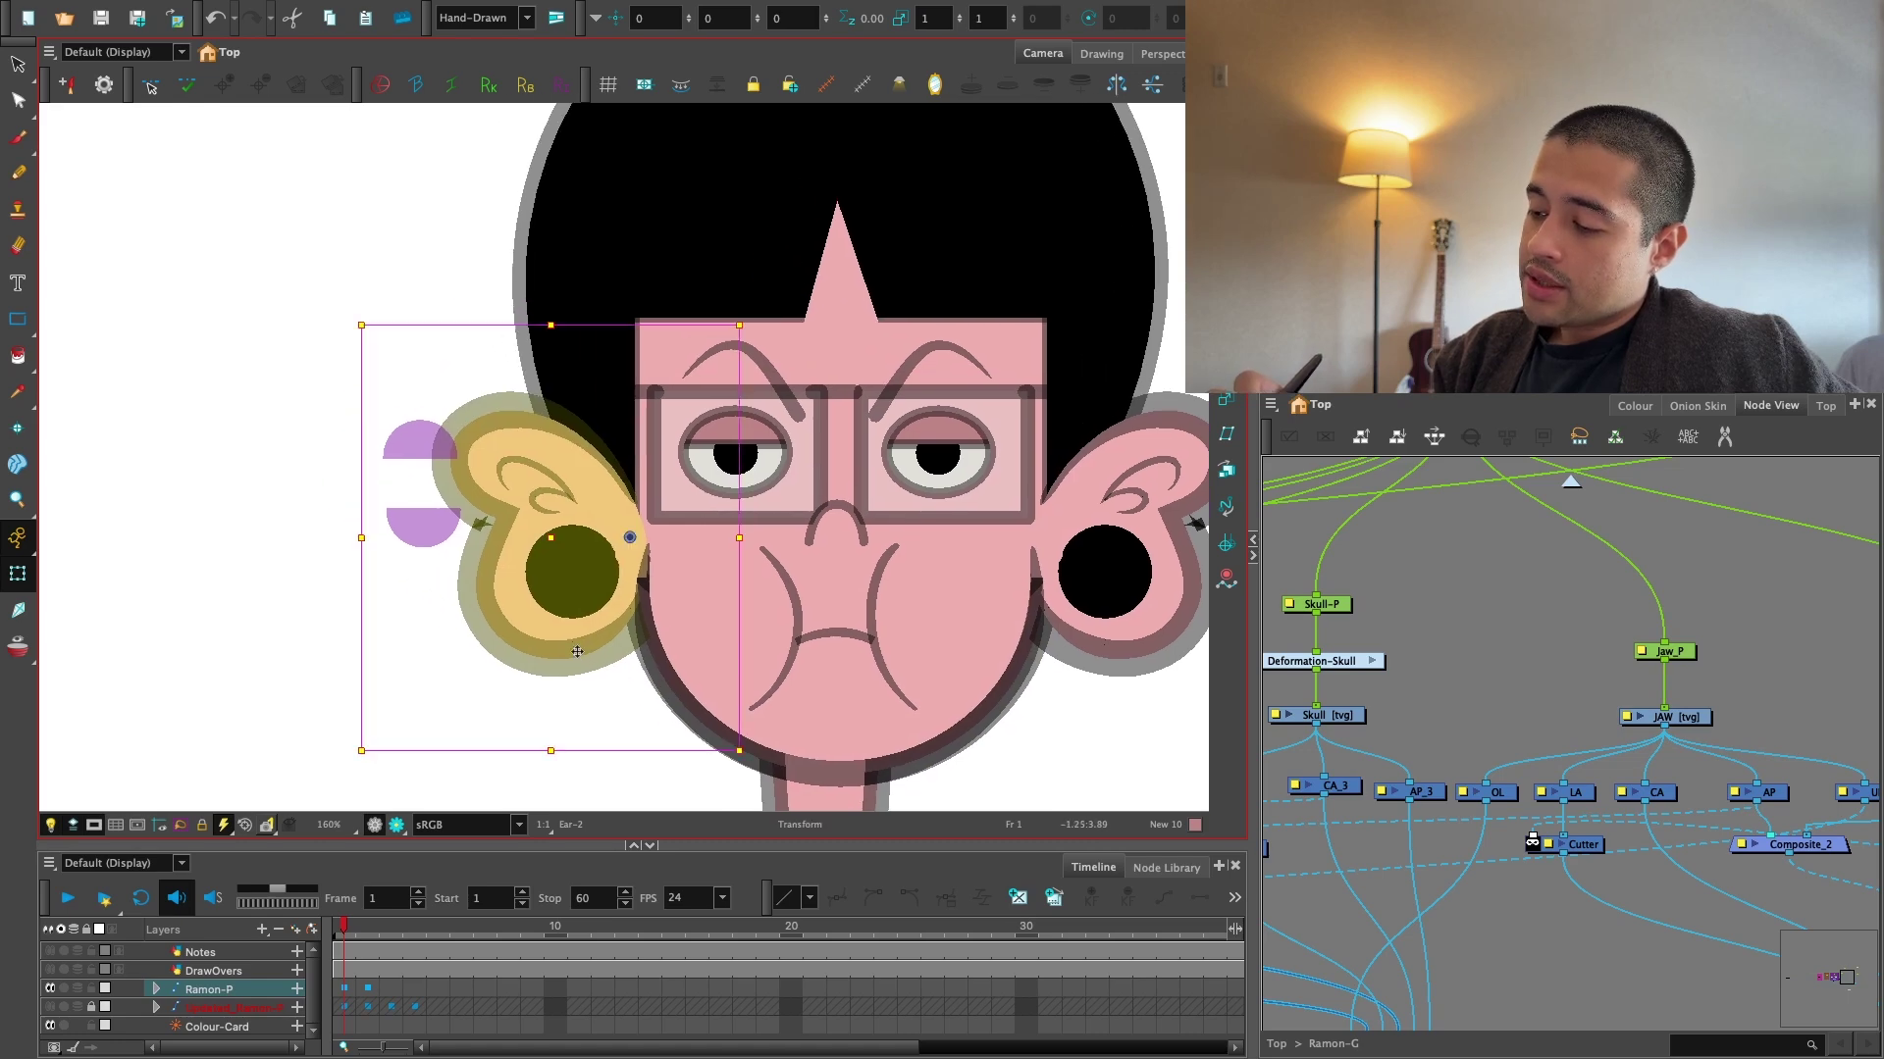
key(o)
key(2)
drag(1658, 837, 1606, 802)
key(1)
mouse_move(1600, 910)
mouse_down()
mouse_move(1581, 839)
mouse_move(1531, 929)
mouse_up()
drag(1617, 803, 1572, 900)
key(1)
drag(1545, 548, 1525, 537)
drag(1517, 788, 1479, 798)
click(1563, 737)
Add a vector drawing layer named InnerEar and place its node beside the Ear drawing.
key(super+r)
text(i)
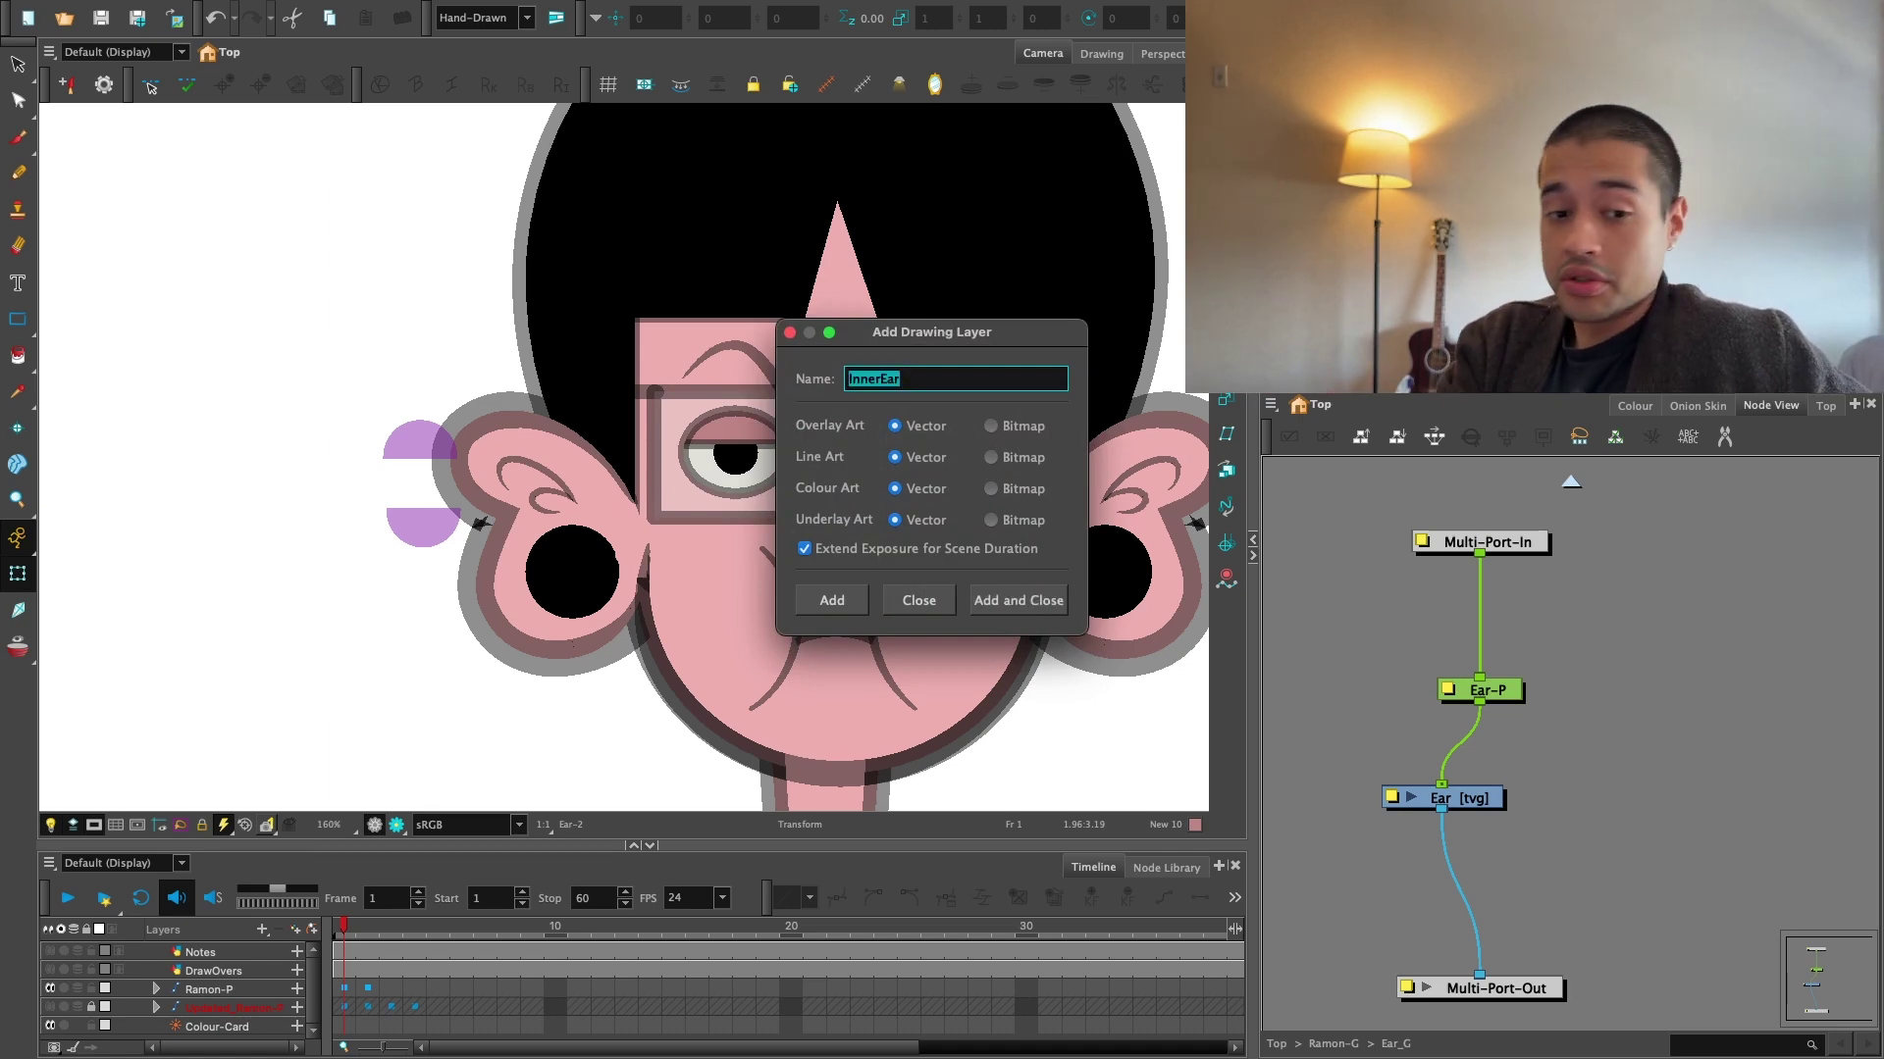
key(Return)
key(Escape)
drag(1690, 742, 1678, 799)
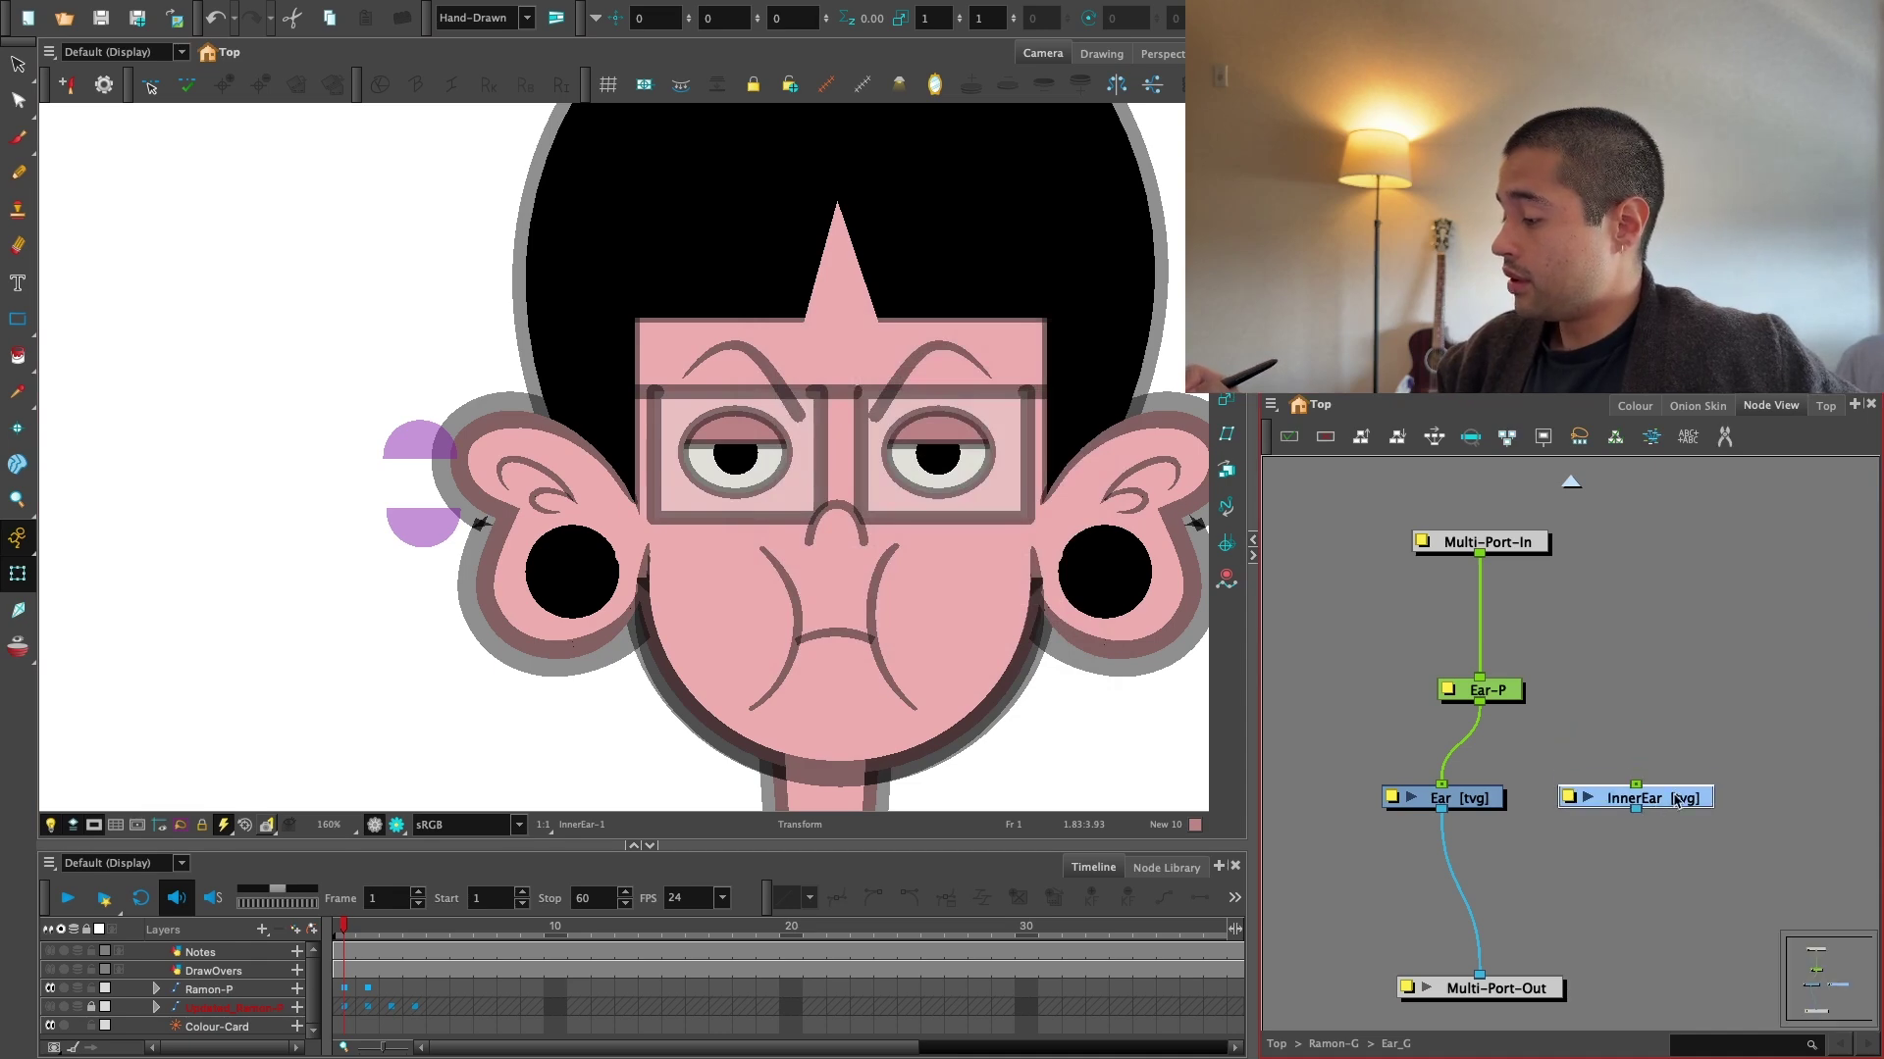
Insert a composite node between the Ear drawing and the group output, and connect InnerEar to it.
click(1732, 896)
key(super+shift+c)
drag(1780, 879, 1505, 900)
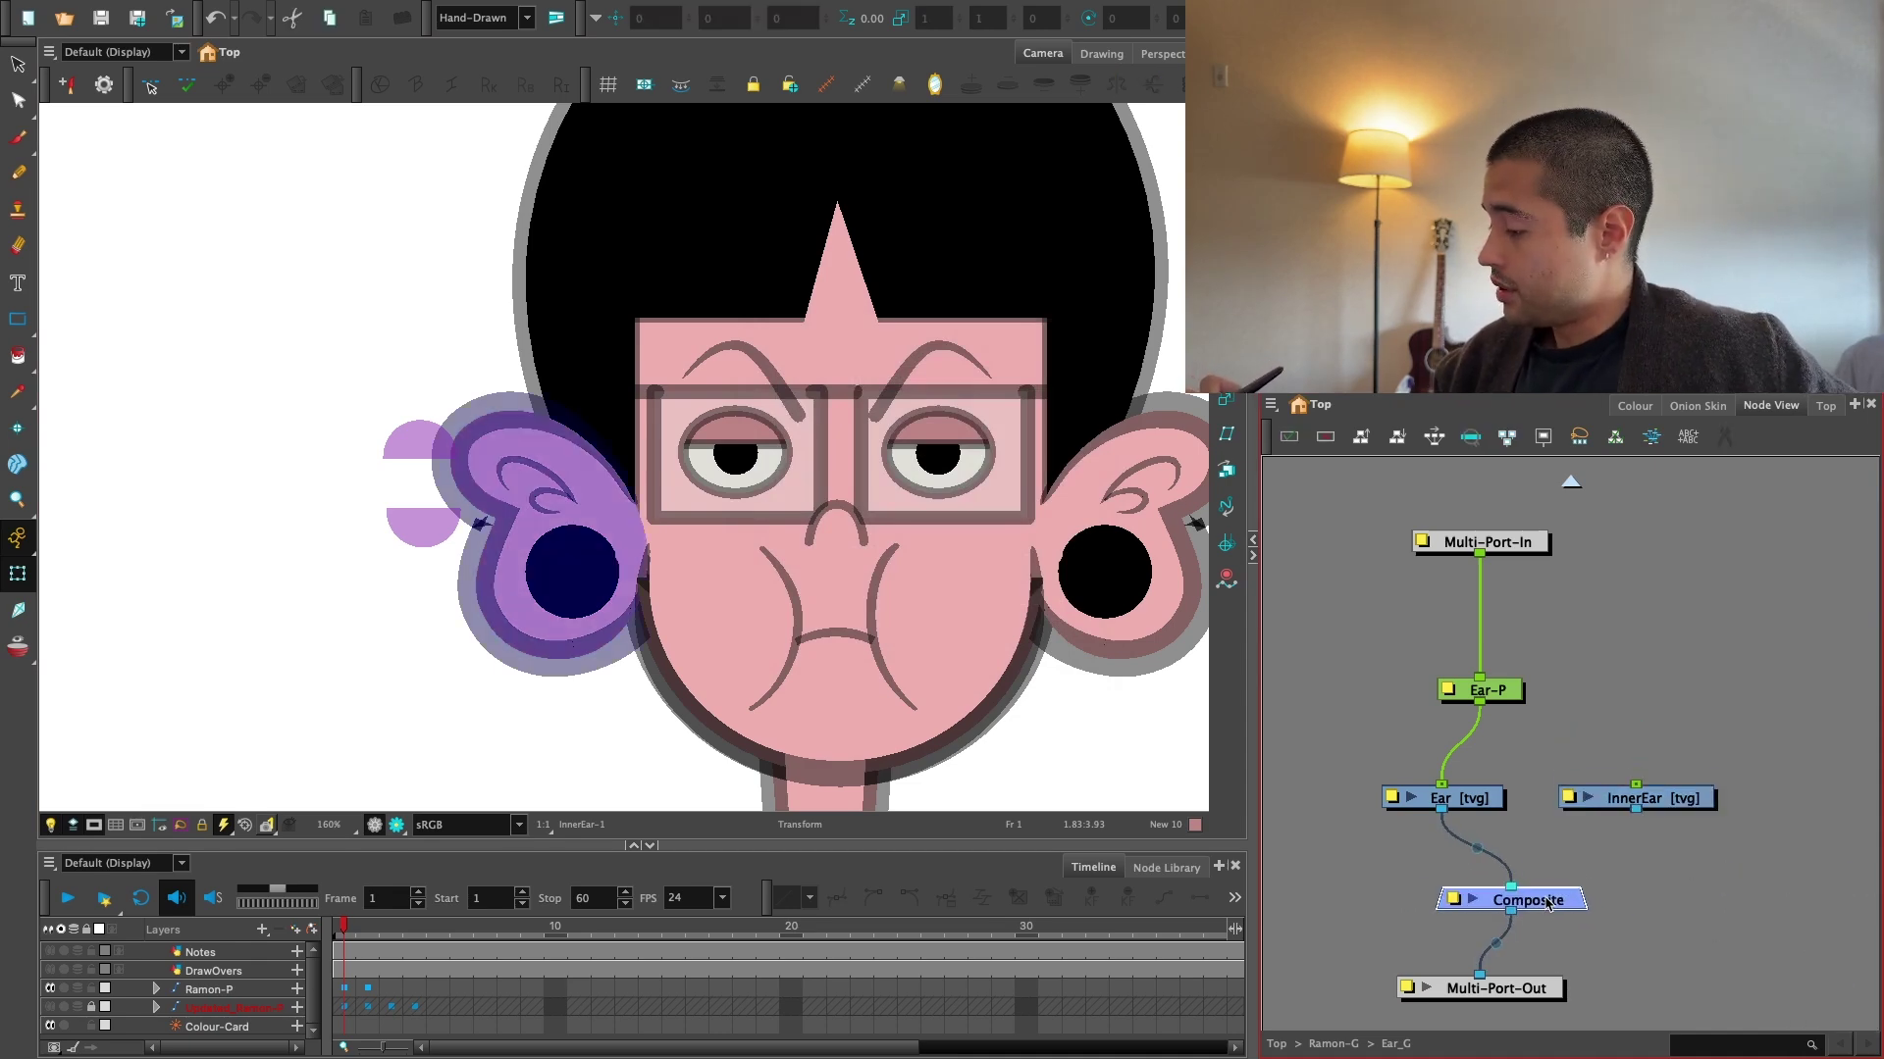
drag(1635, 809, 1569, 883)
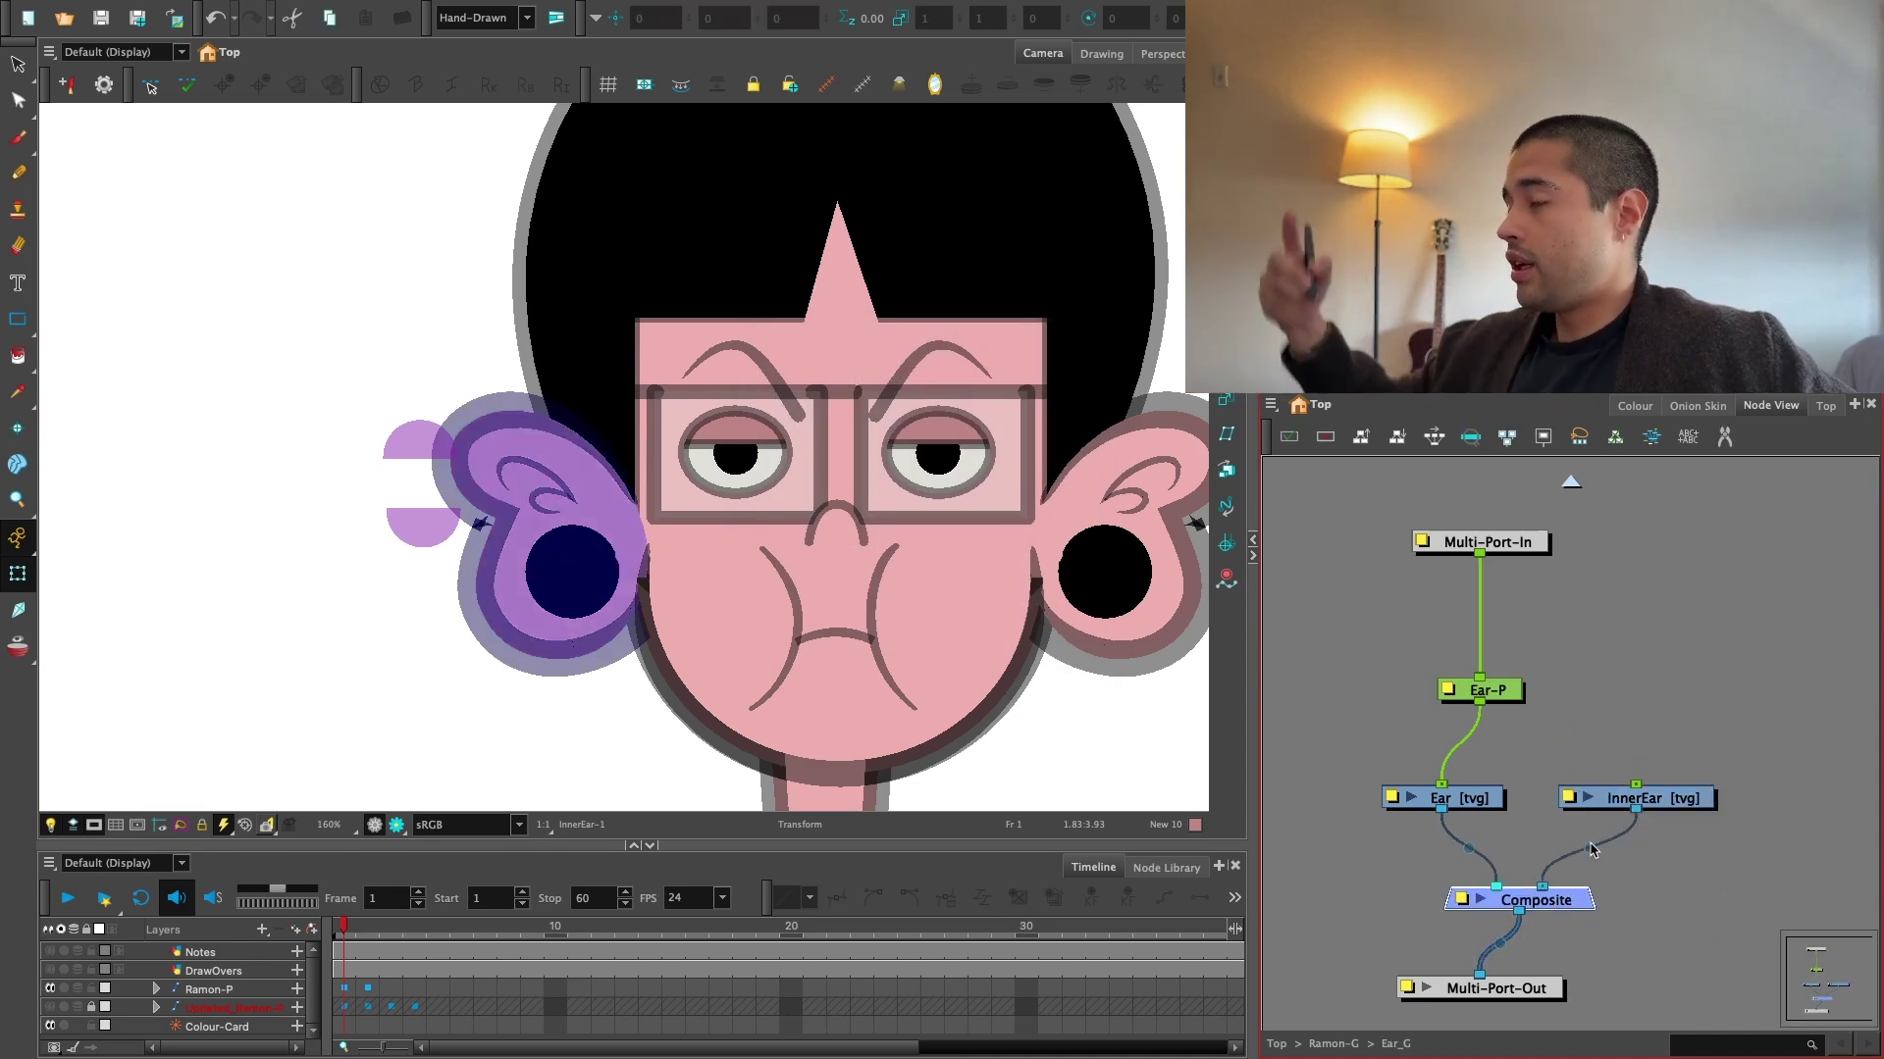
Add a parent peg to InnerEar and connect it to the group's Multi-Port-In.
key(2)
drag(1536, 644, 1383, 689)
drag(1525, 770, 1577, 867)
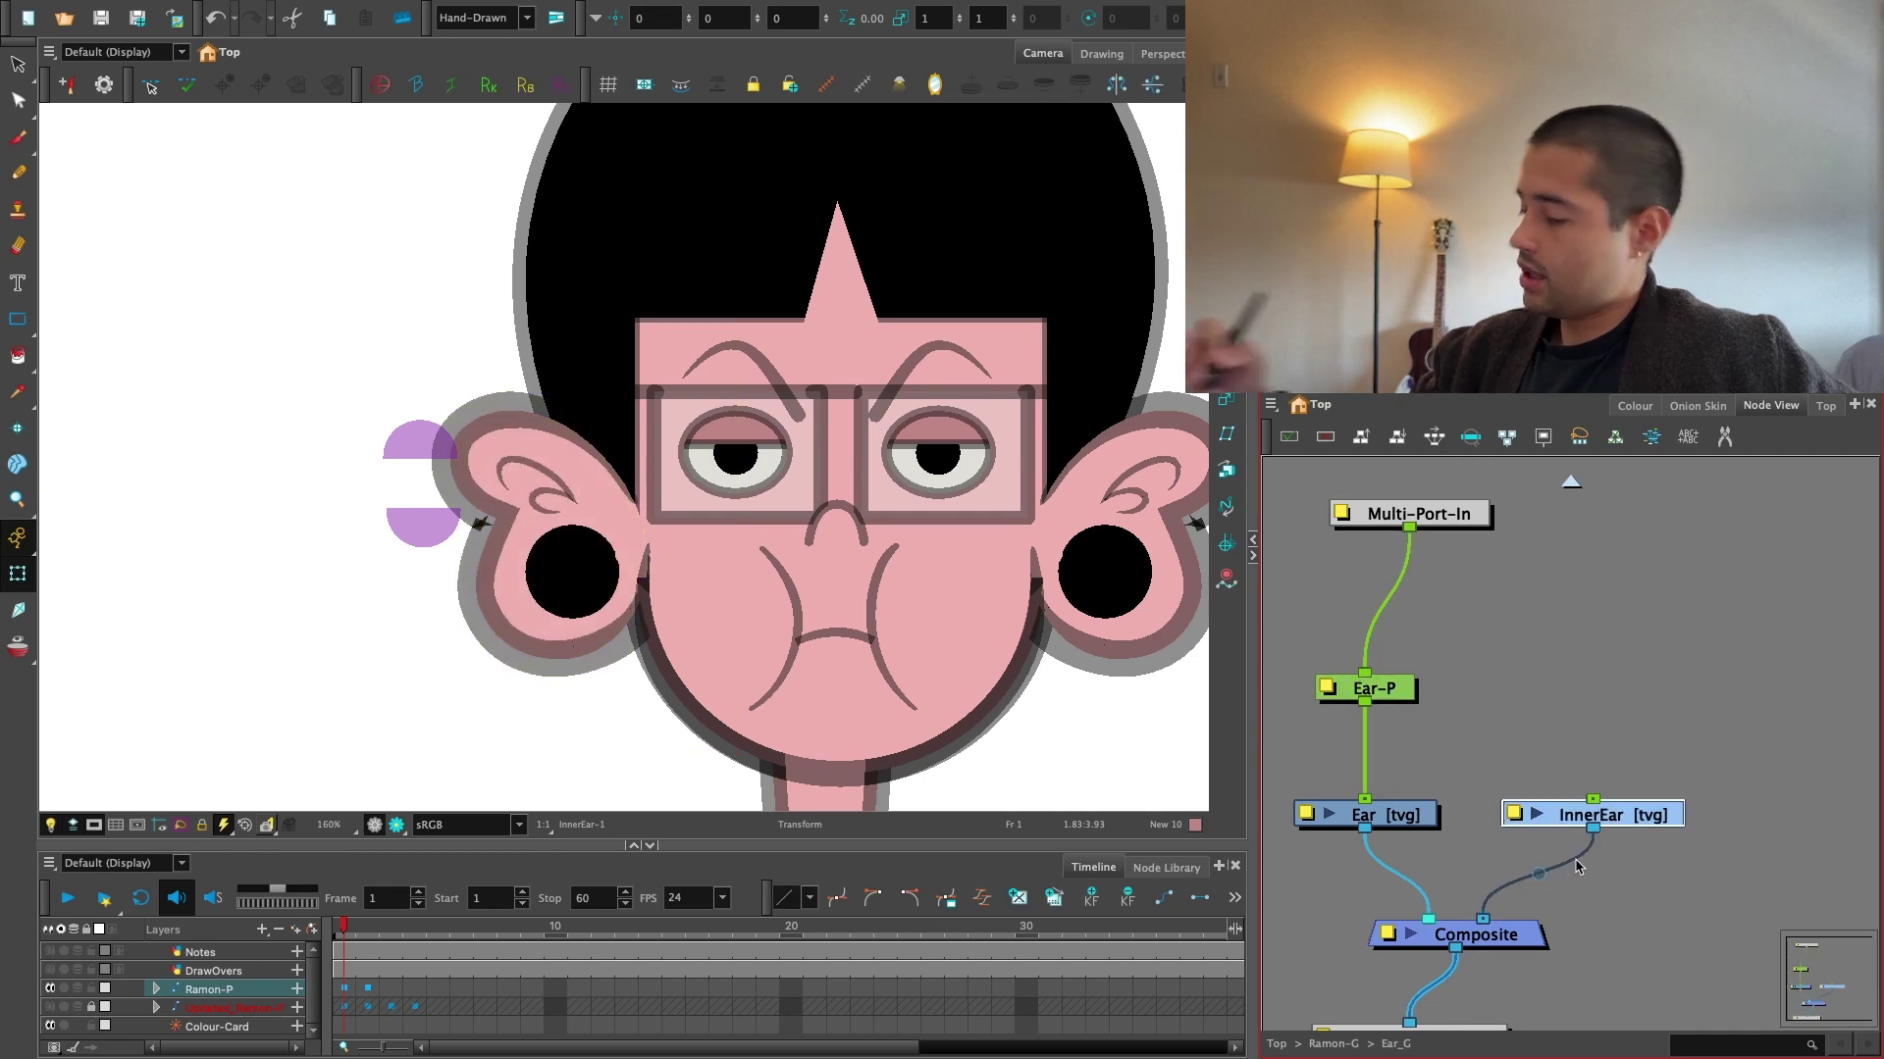
key(super+p)
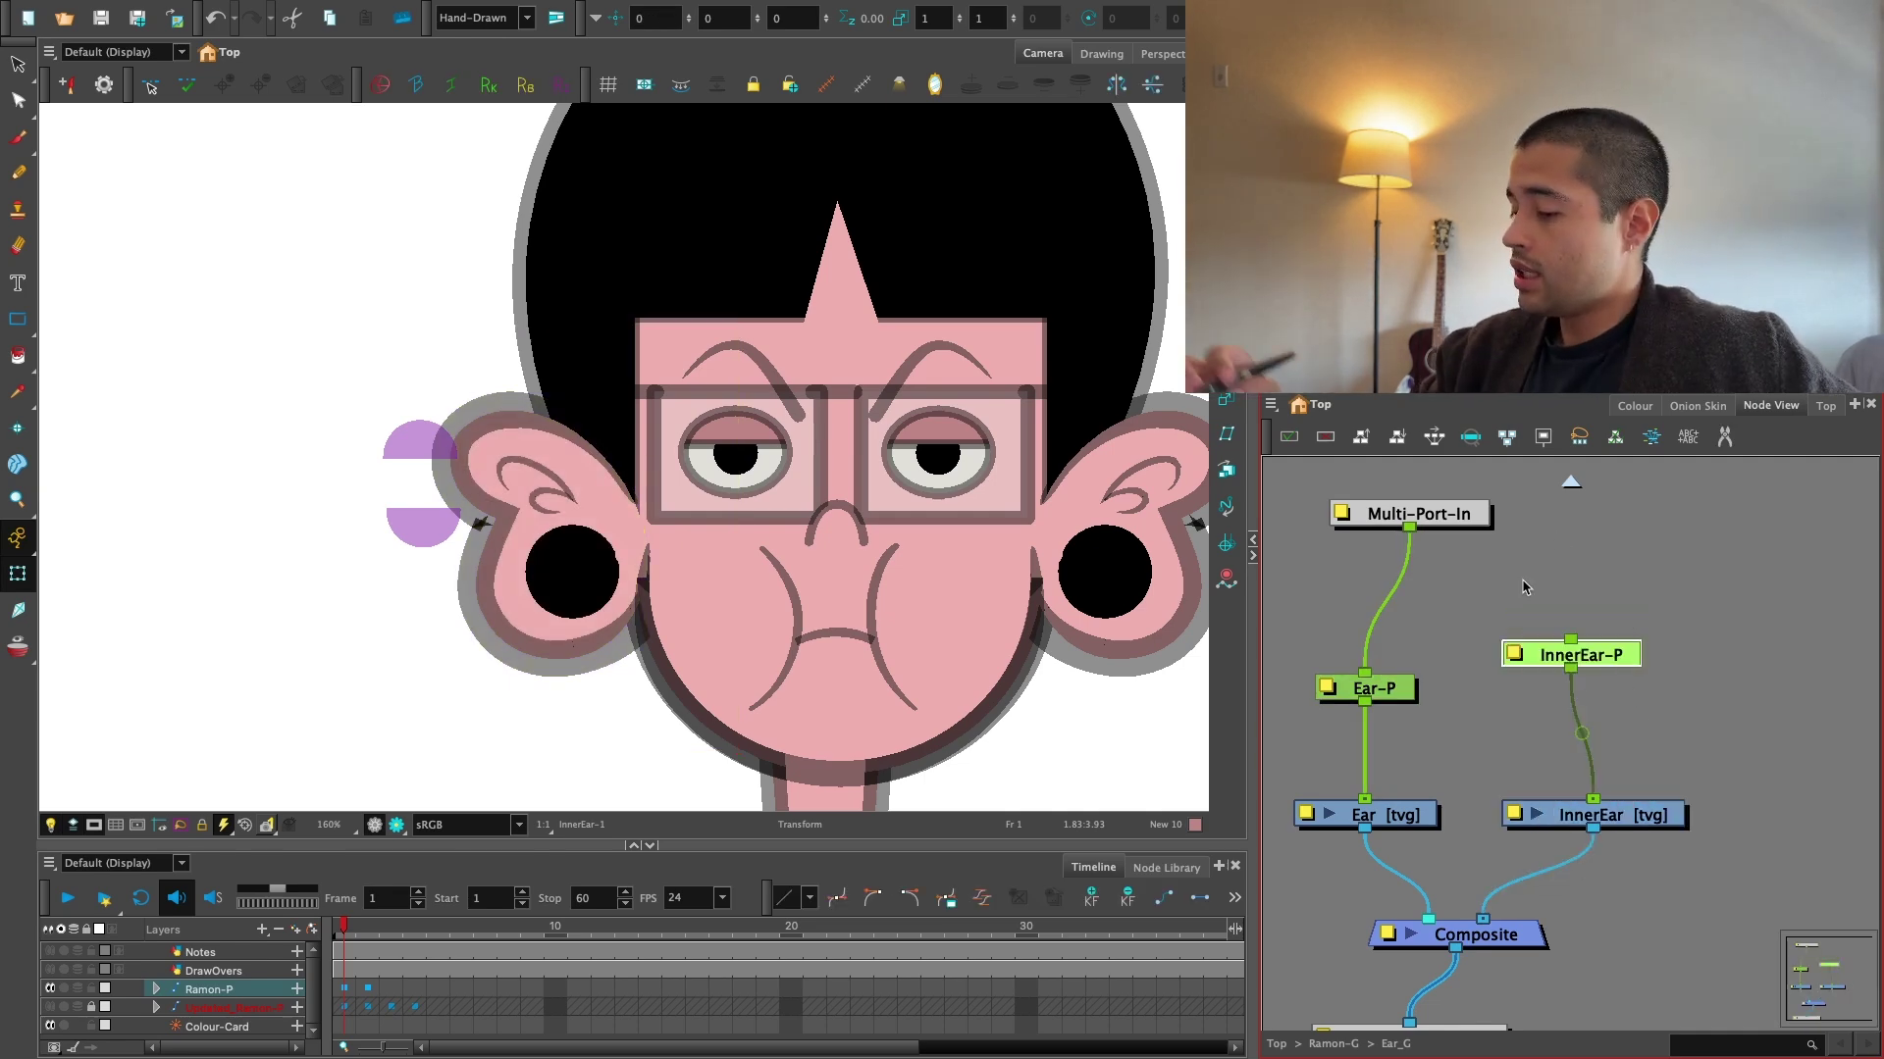
click(1398, 815)
drag(1402, 812, 1316, 799)
drag(1530, 641, 1552, 693)
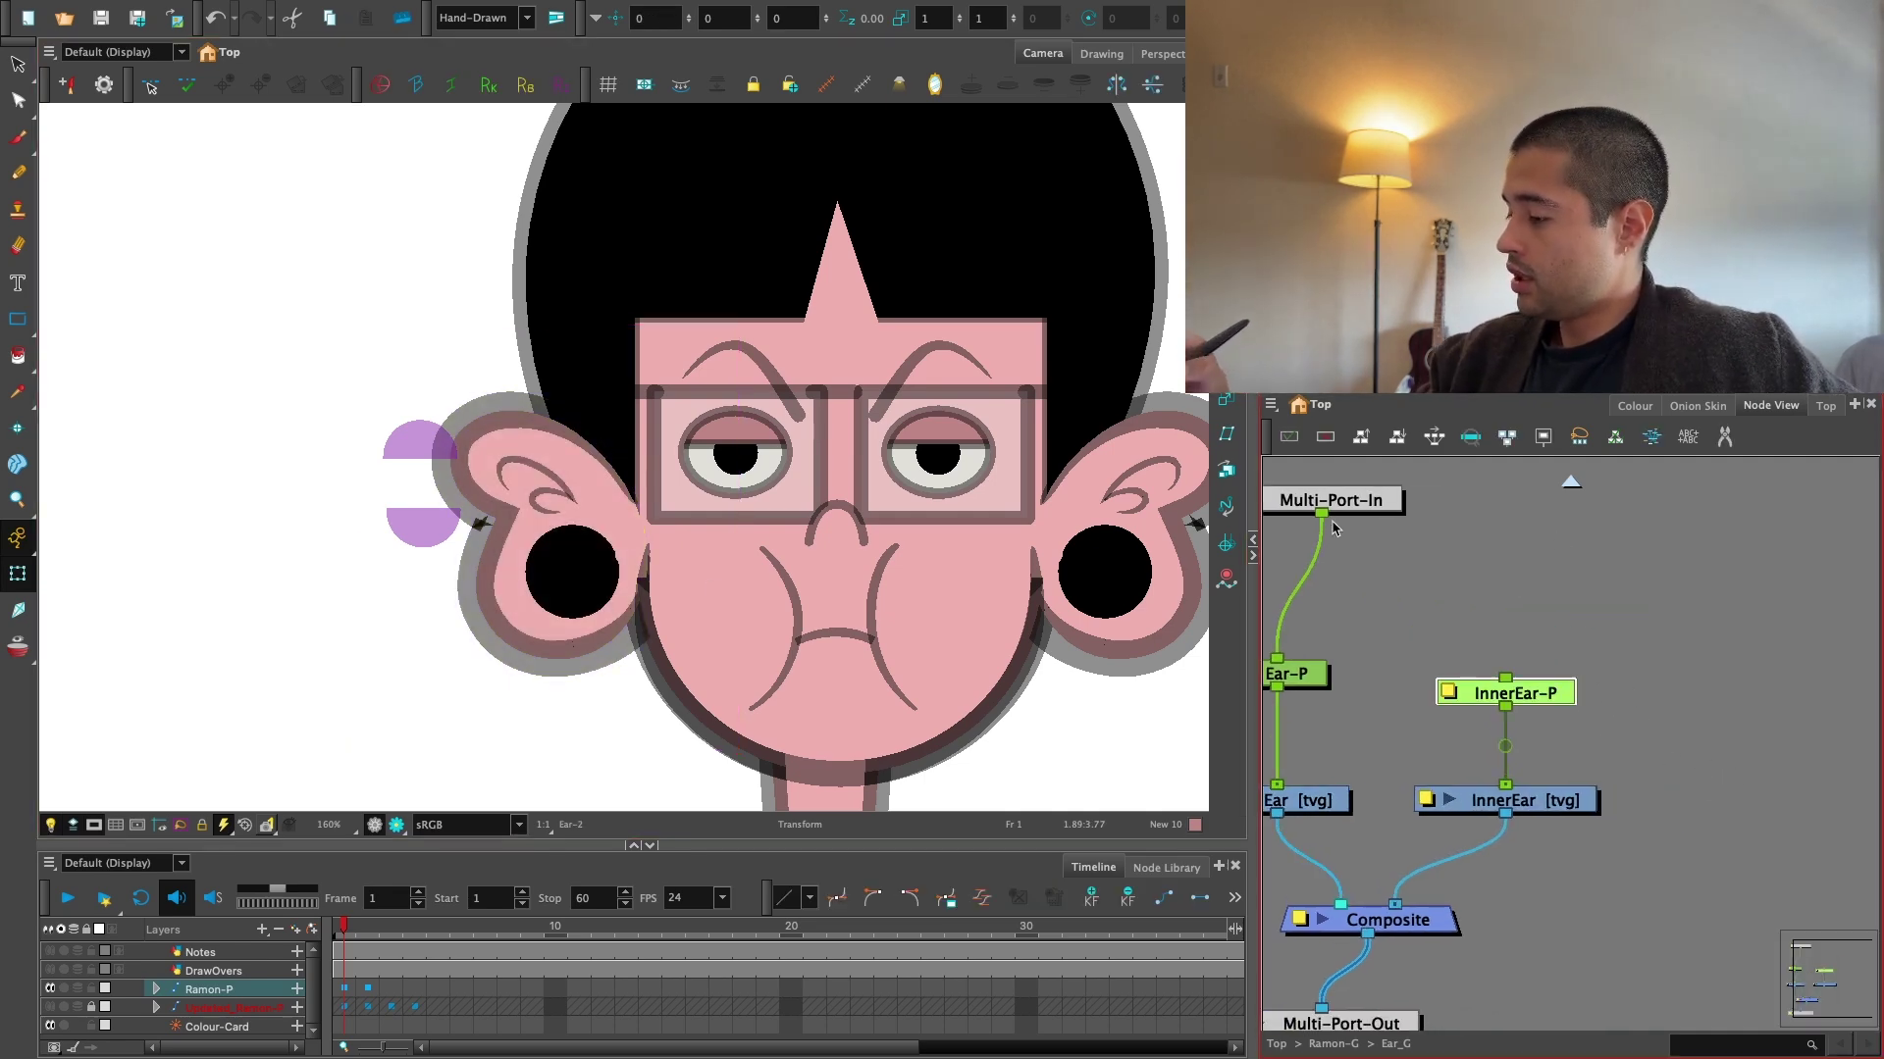
drag(1322, 513, 1456, 509)
key(1)
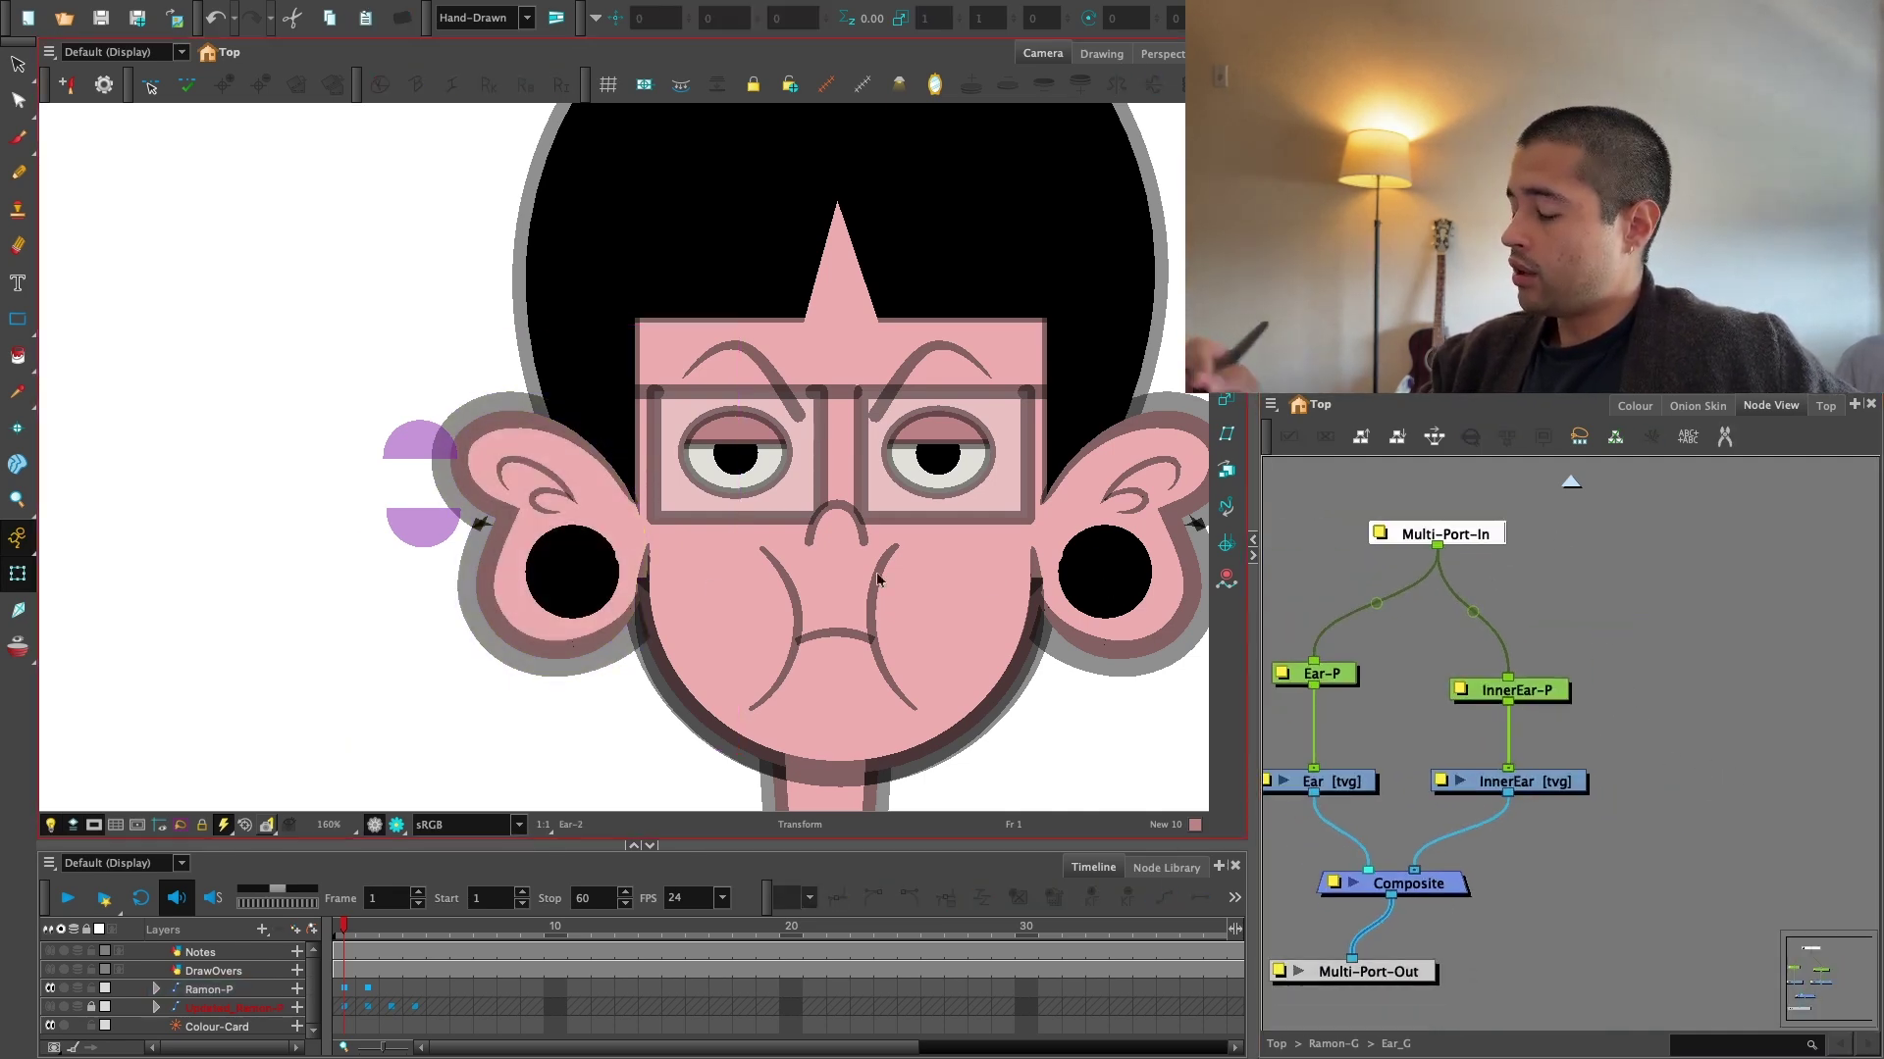
Cut the inner ear lines and black circle from the Ear drawing and paste them into InnerEar.
click(554, 515)
key(alt+s)
key(2)
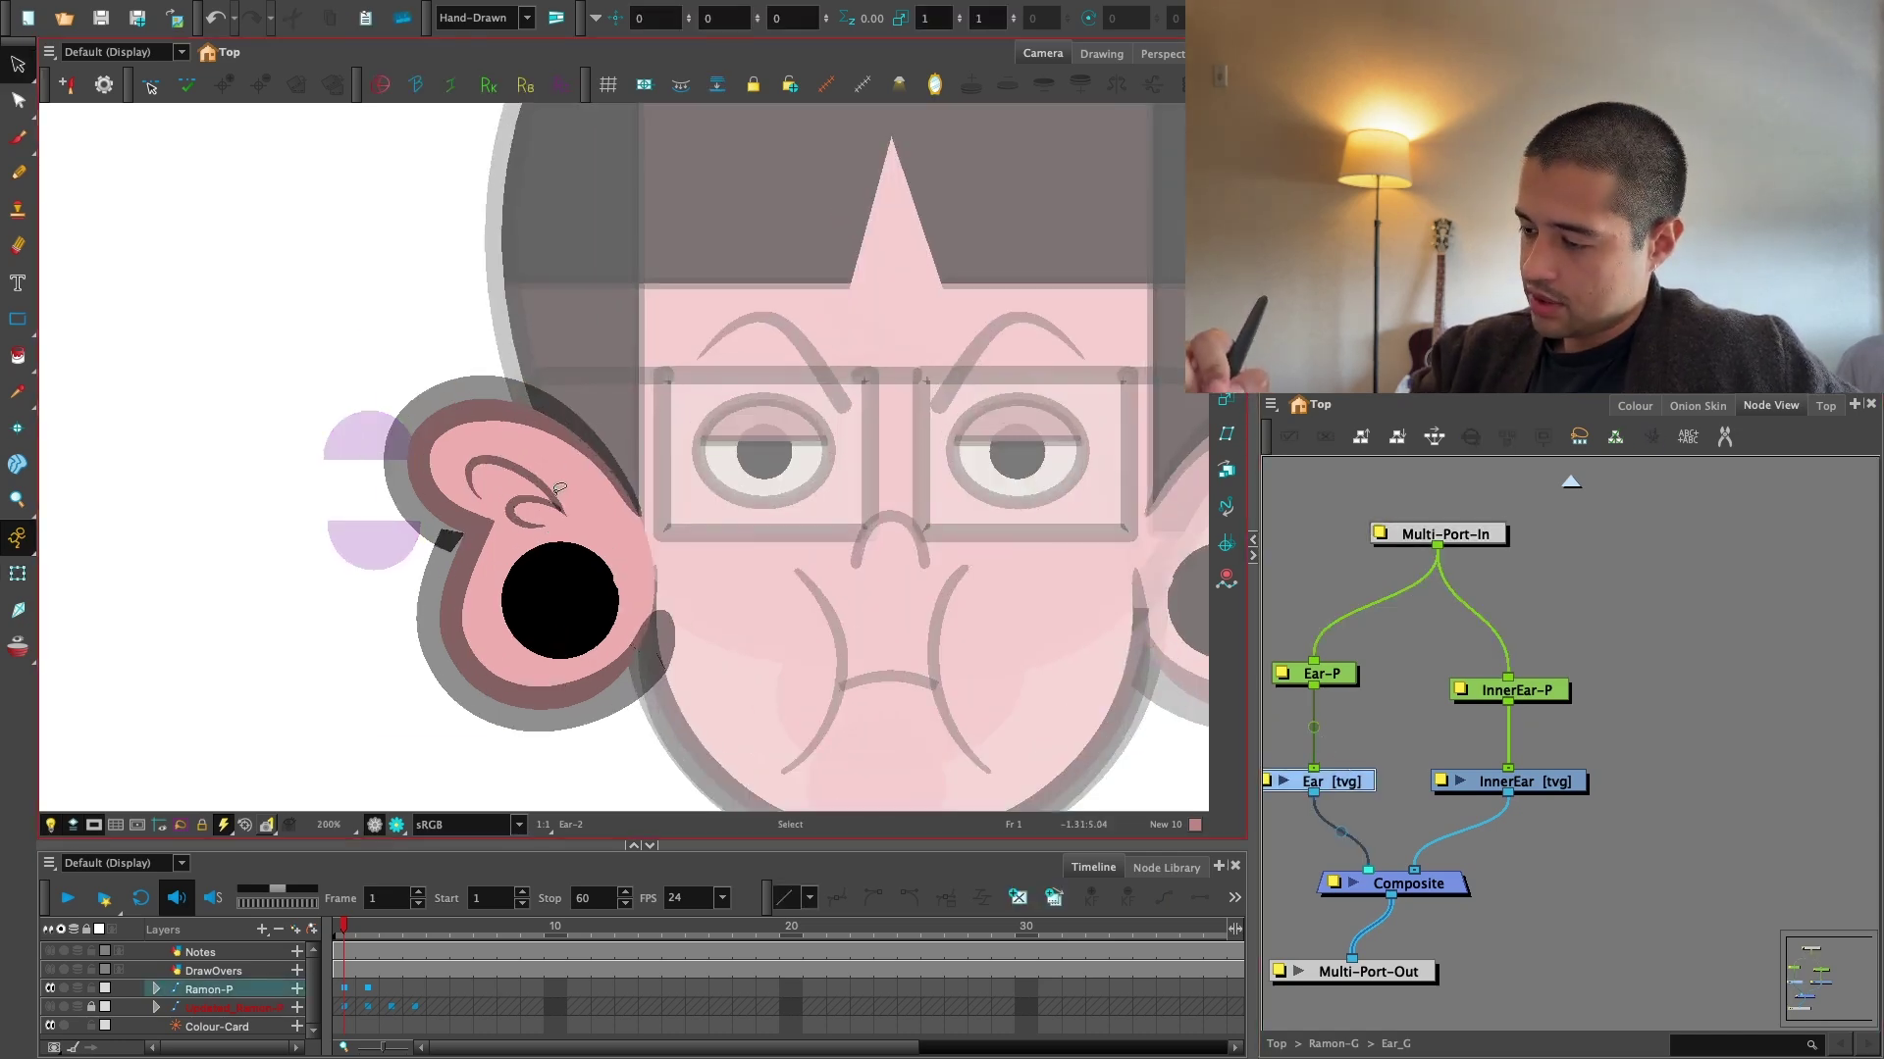
key(ctrl+a)
key(ctrl+x)
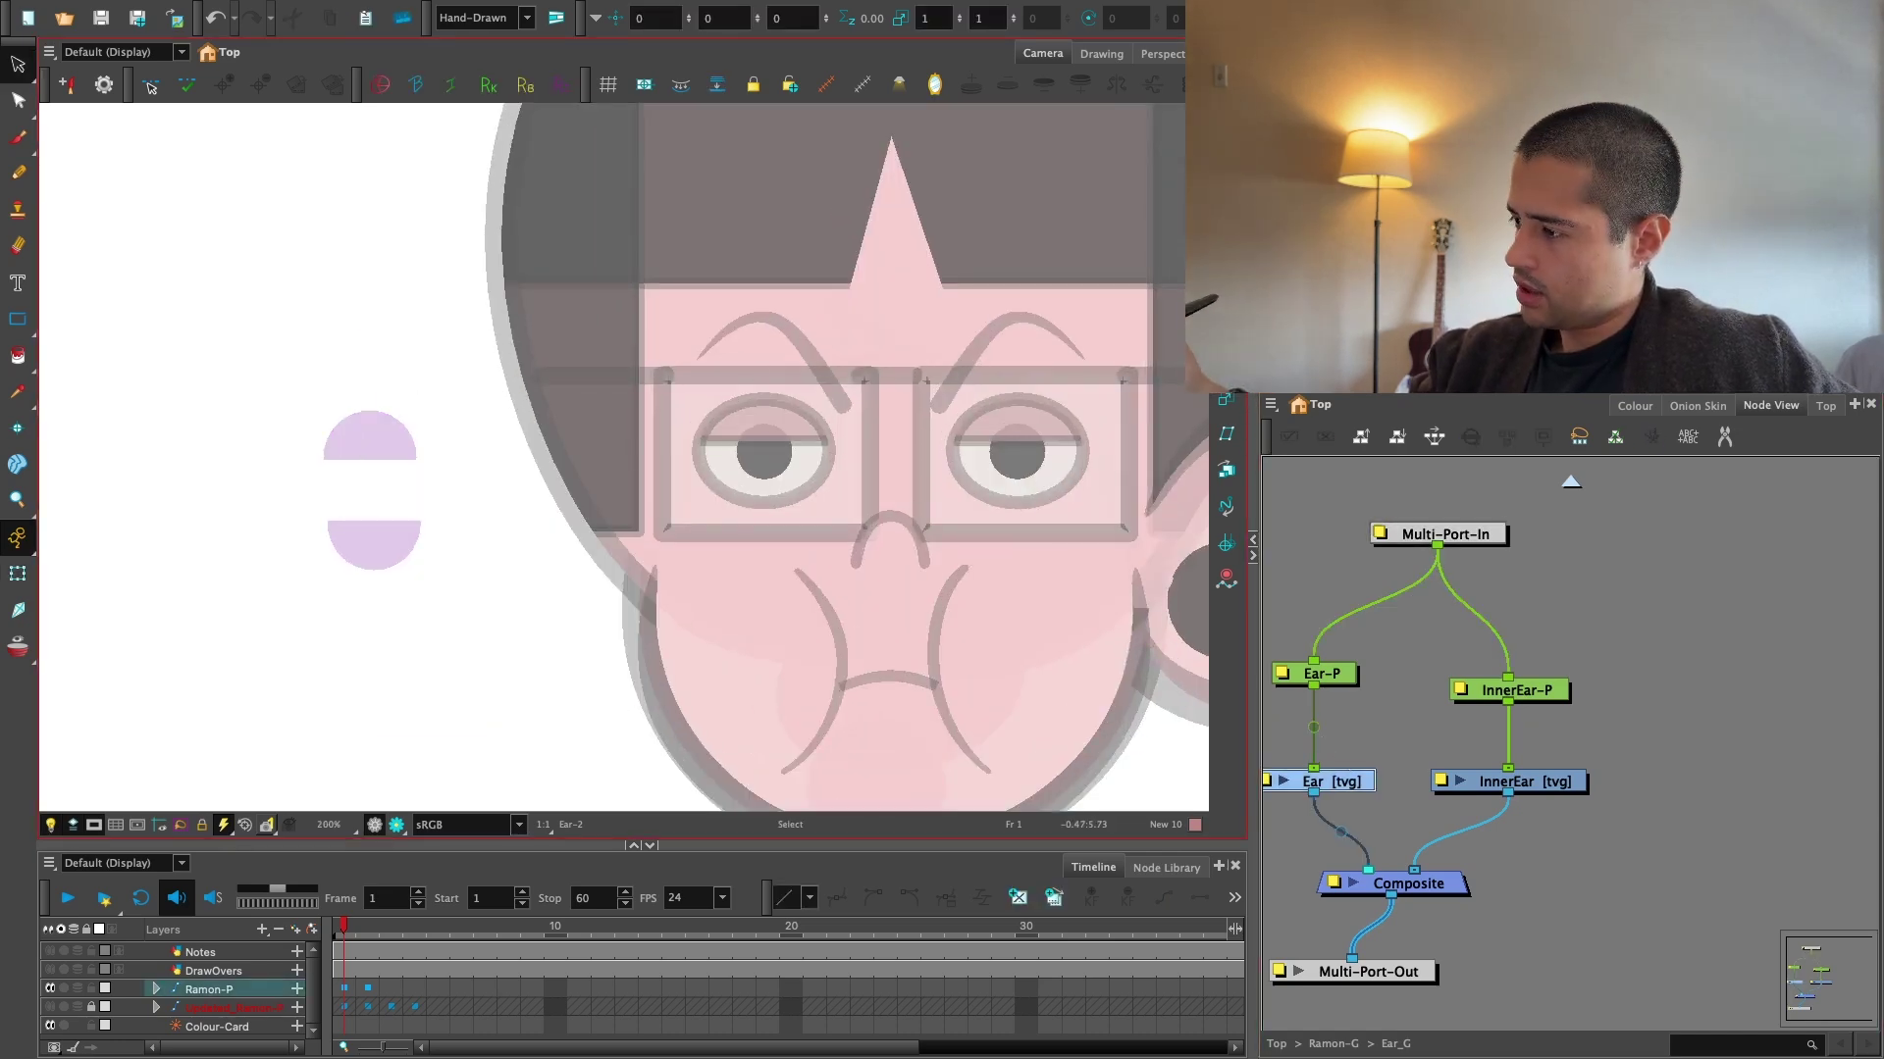
key(ctrl+x)
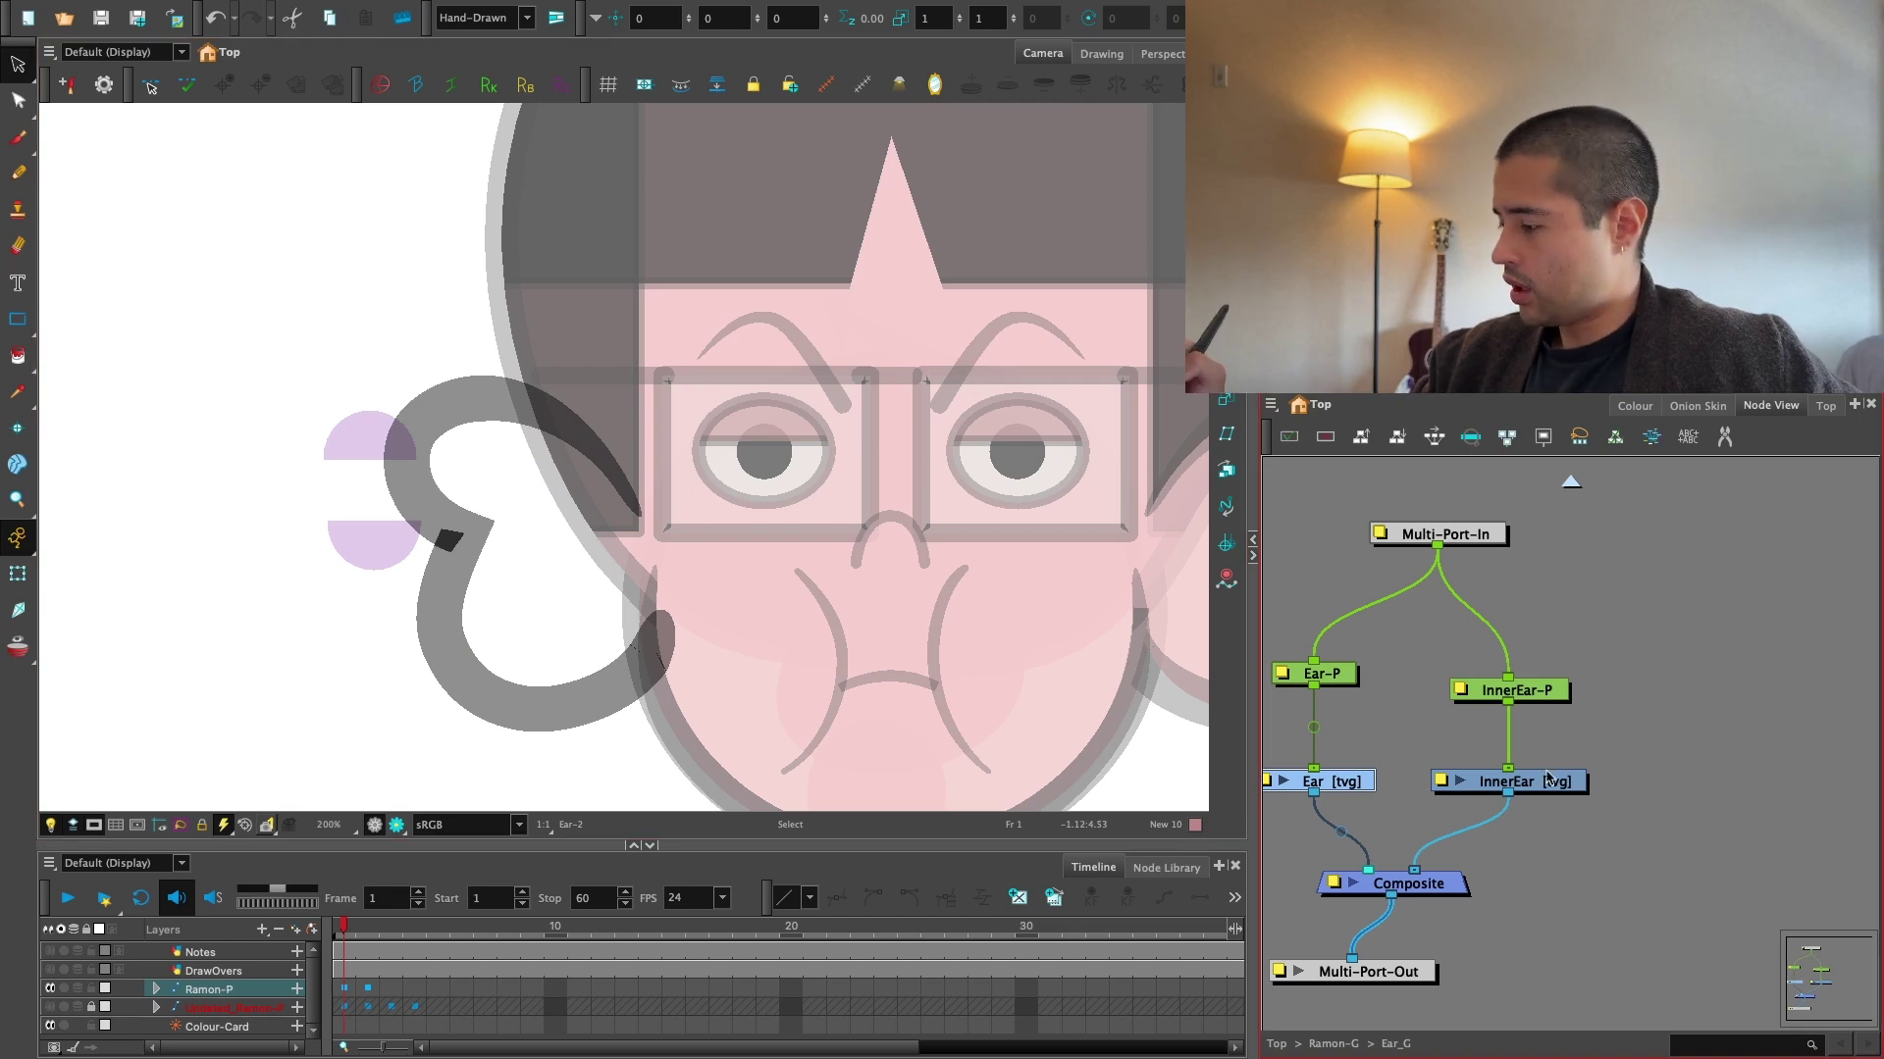
click(1510, 783)
key(ctrl+v)
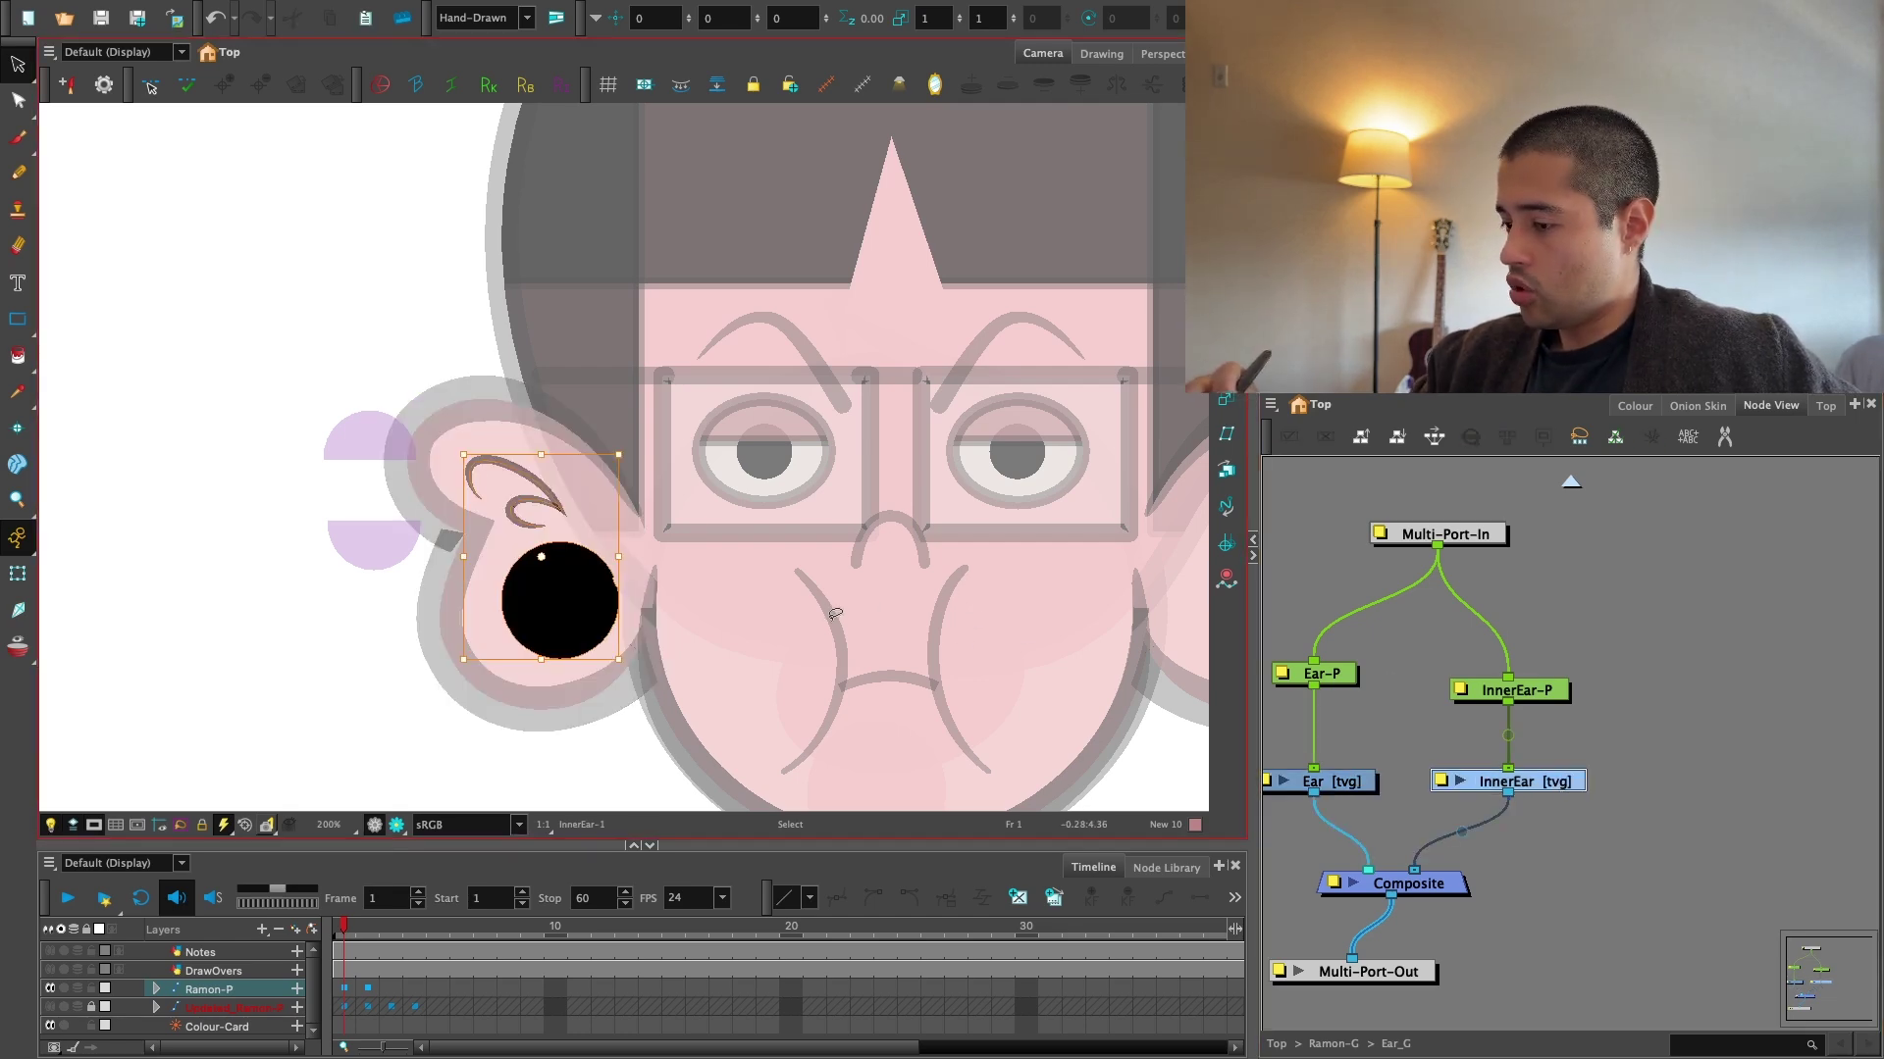
scroll(972, 599, up, 10)
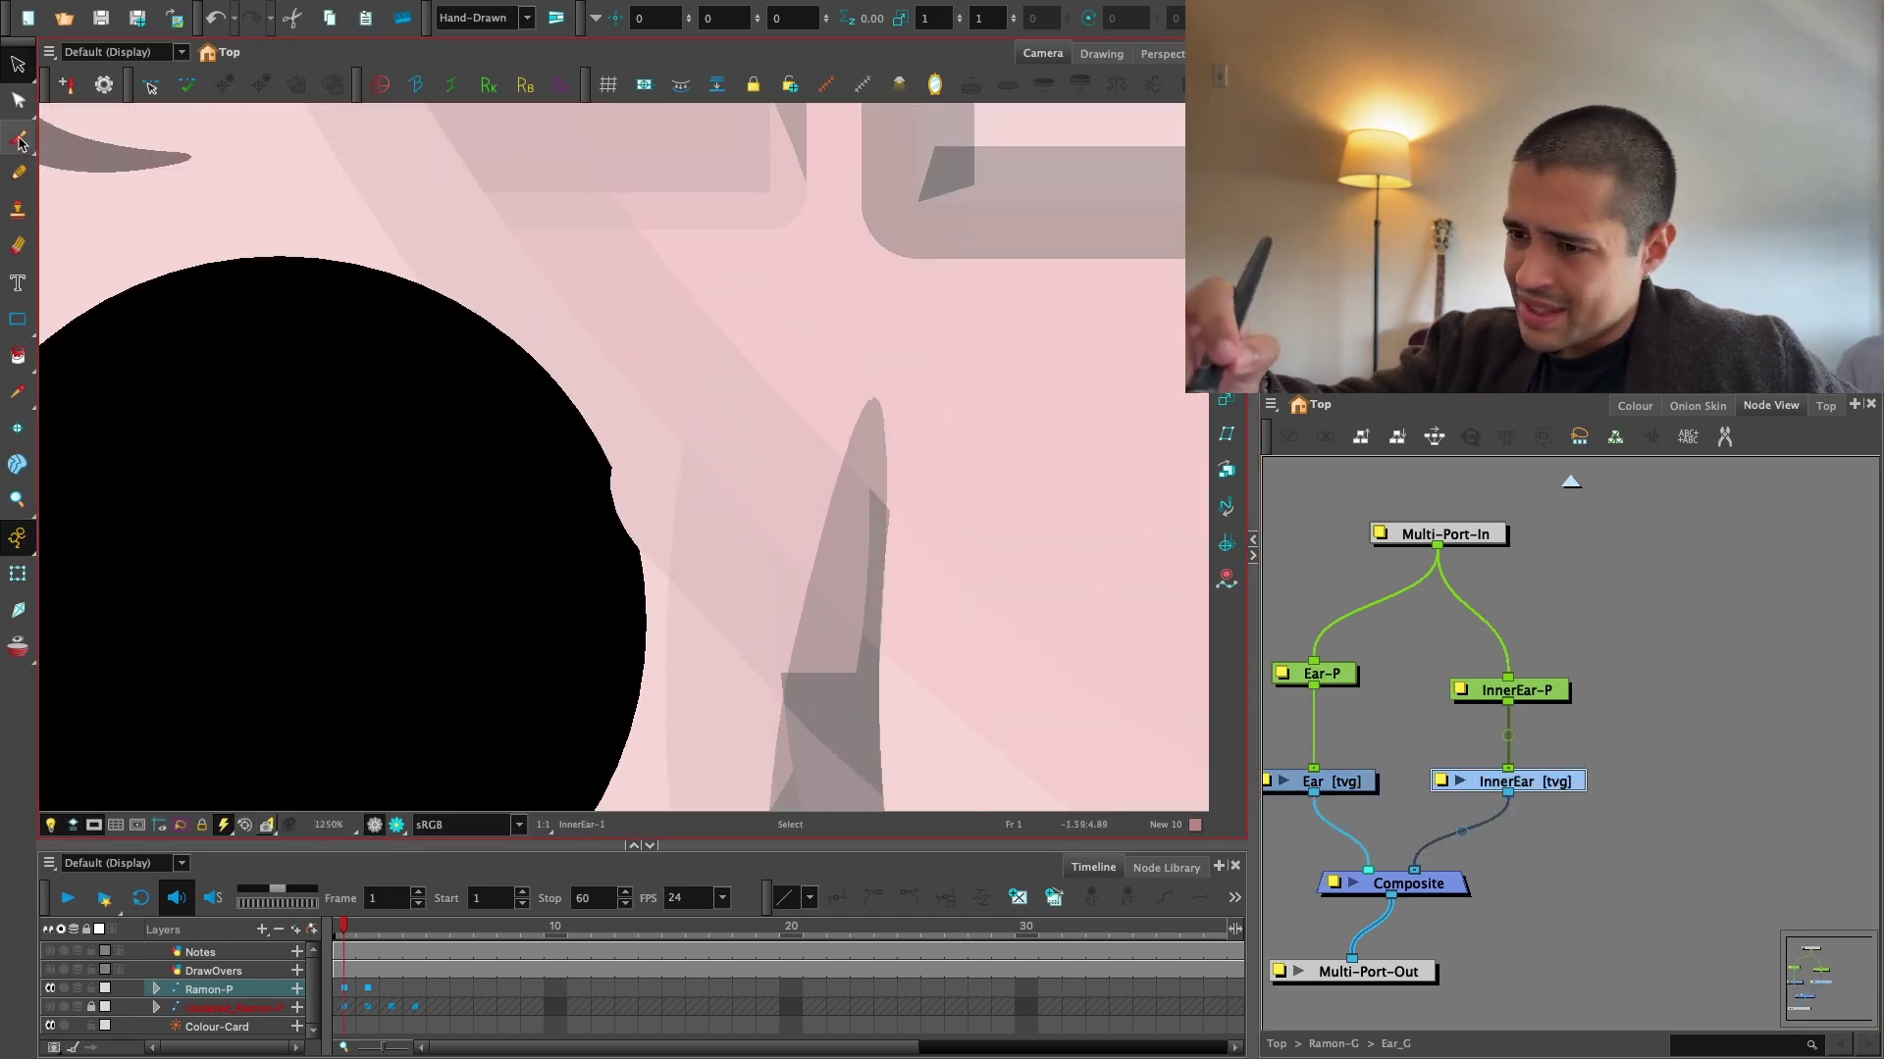
Smooth out the notch on the edge of the black ear circle by adjusting its contour.
key(alt+q)
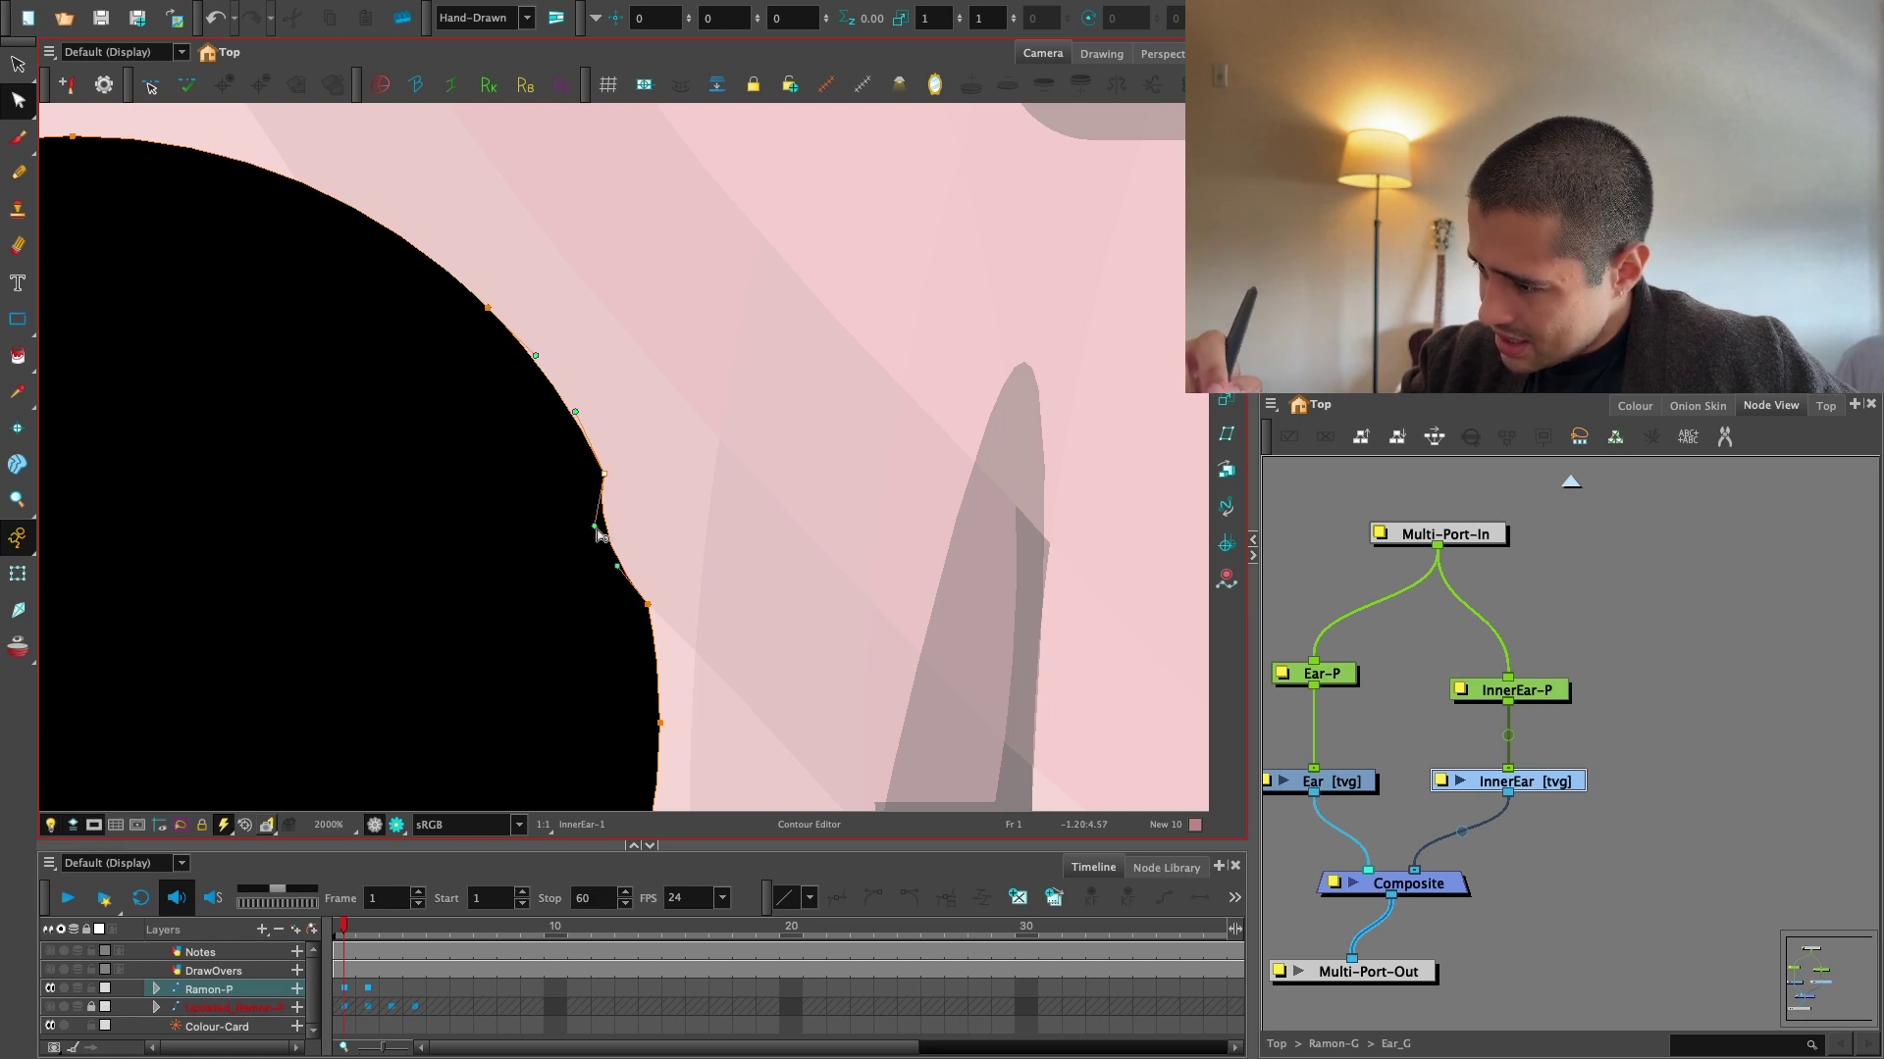
scroll(648, 550, down, 10)
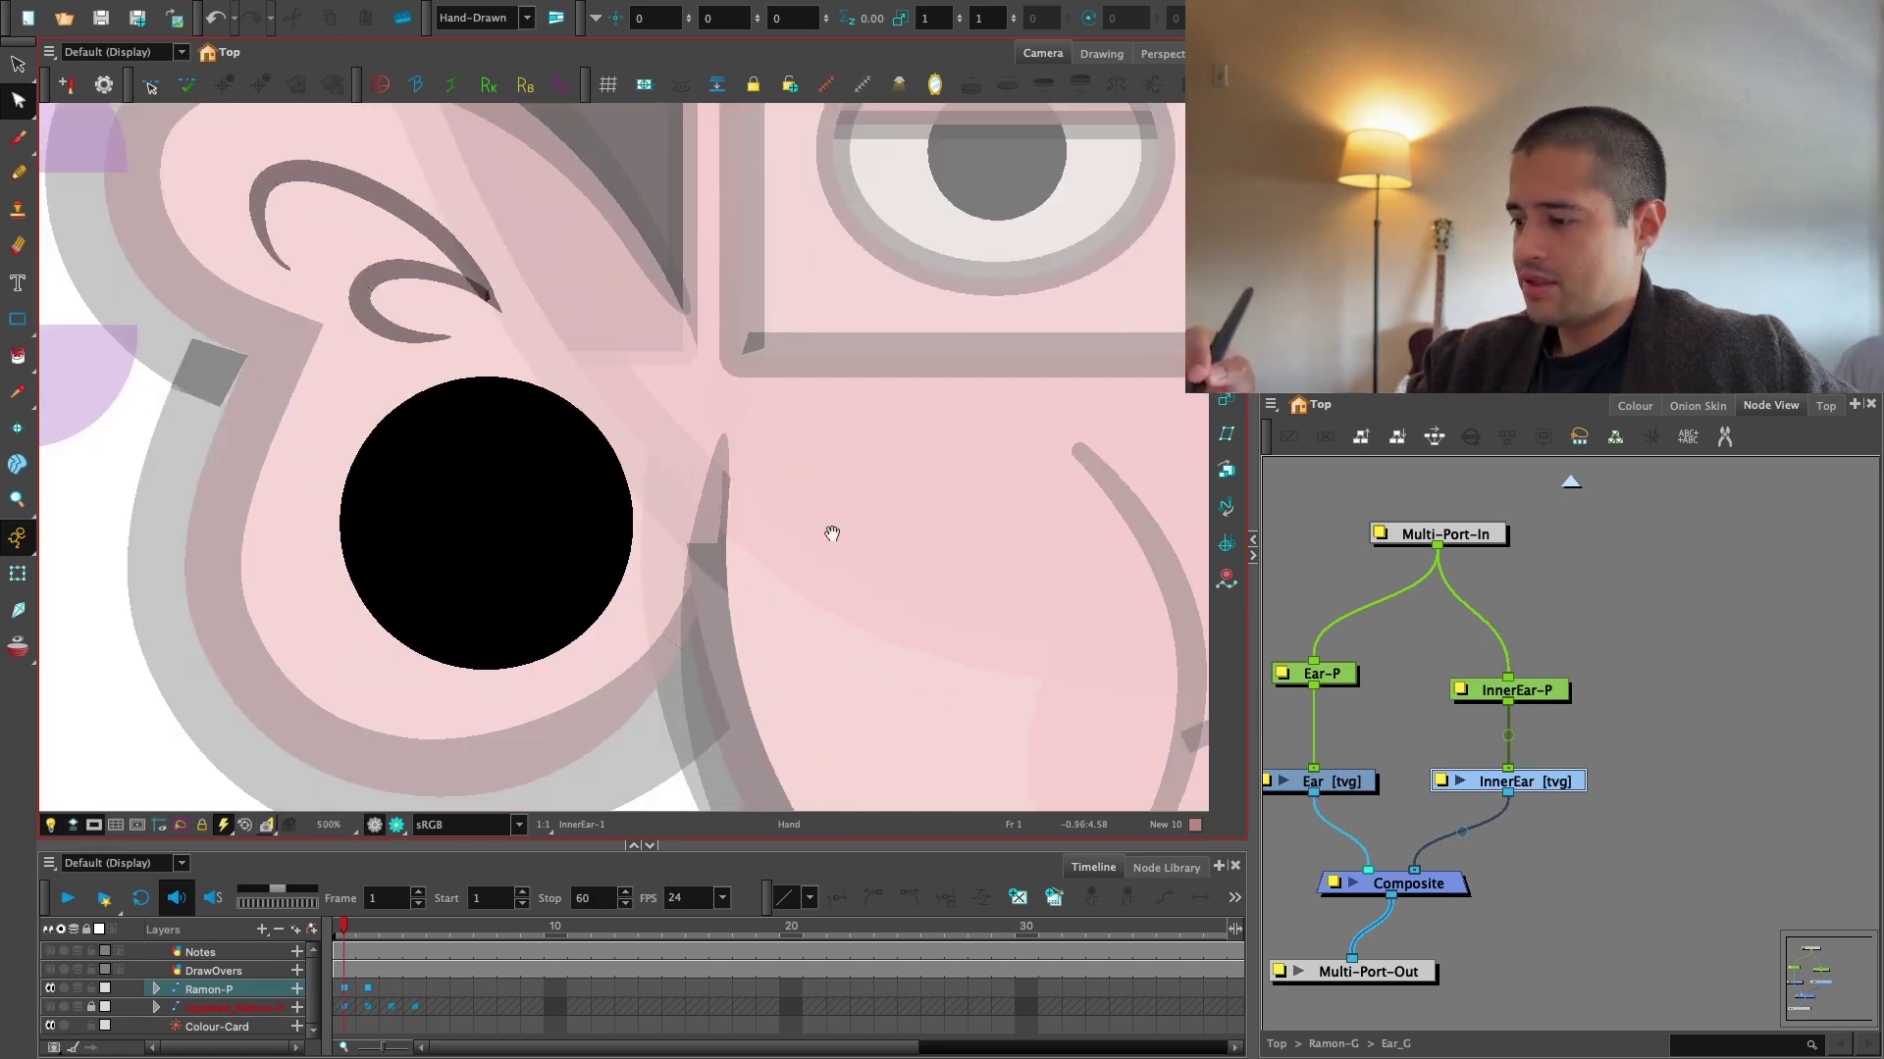
Move InnerEar's connection to the composite's front port so the inner ear renders above the Ear drawing.
click(1562, 677)
click(1560, 689)
key(alt+r)
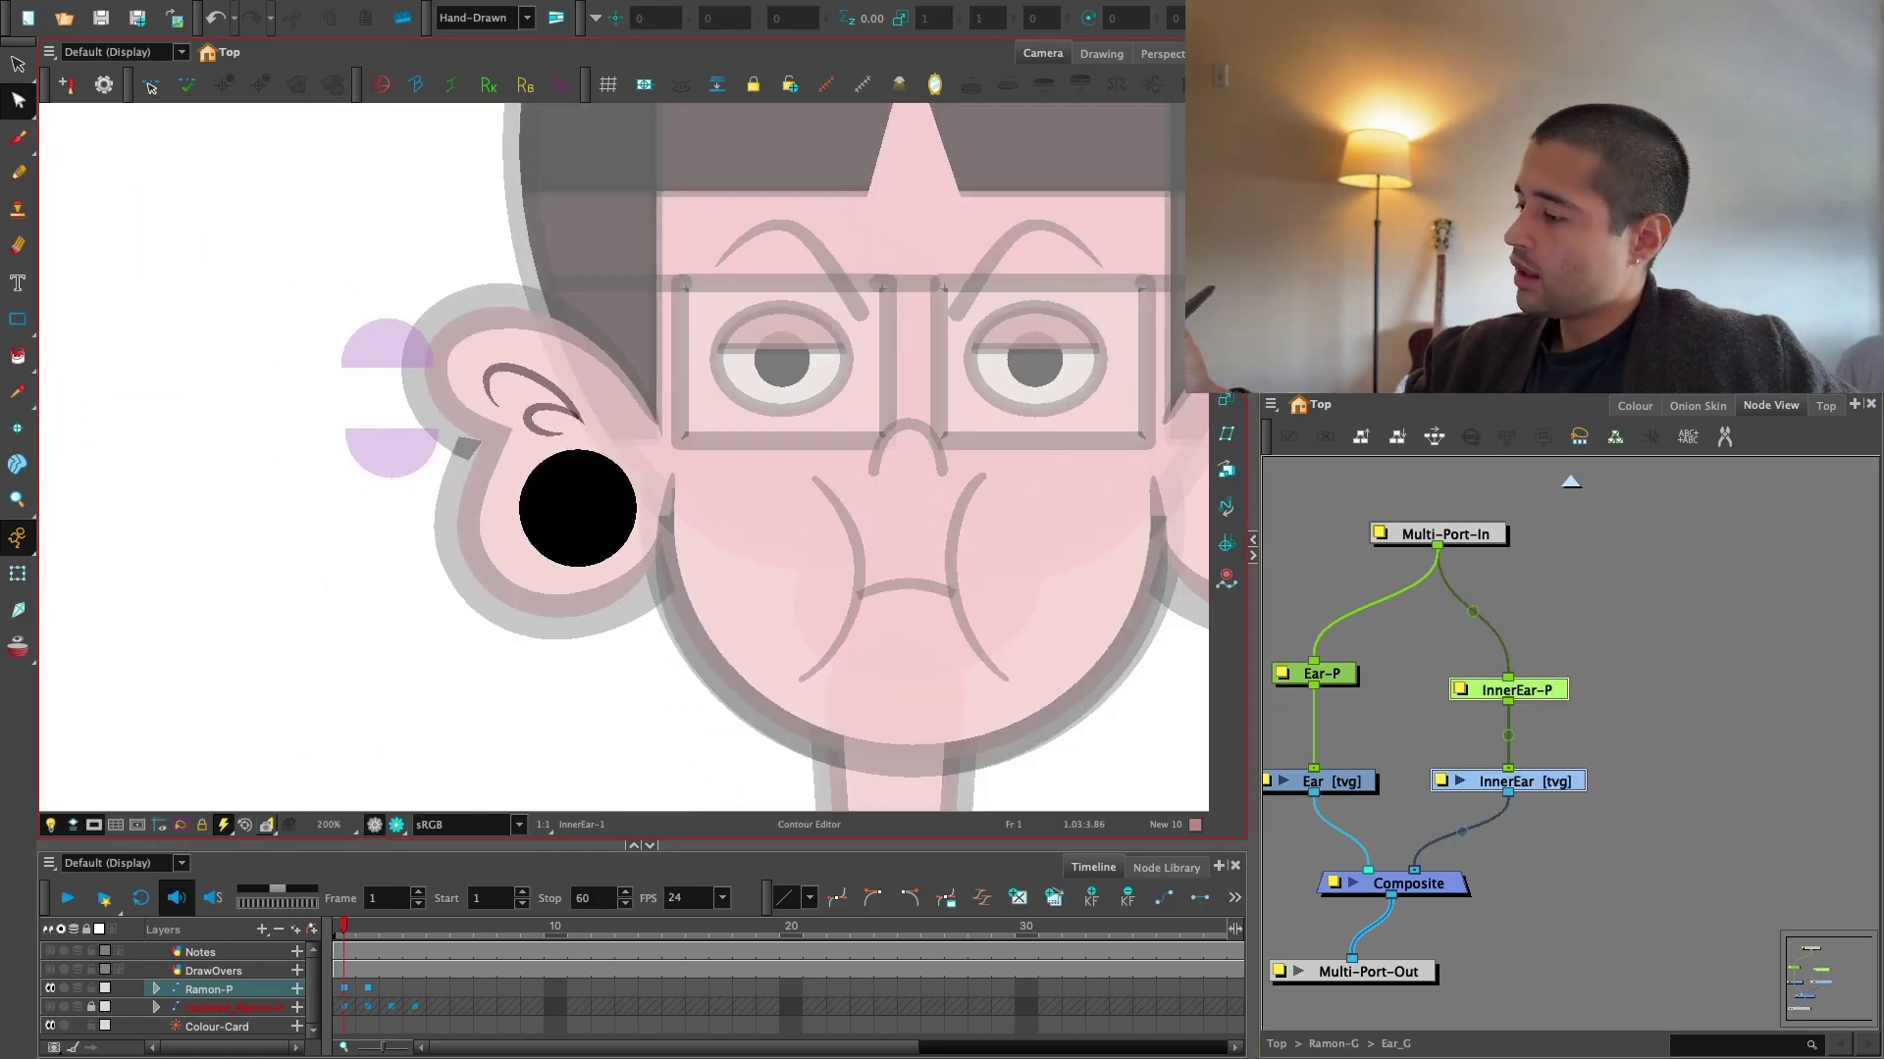
scroll(1072, 544, down, 4)
drag(1414, 867, 1358, 868)
key(2)
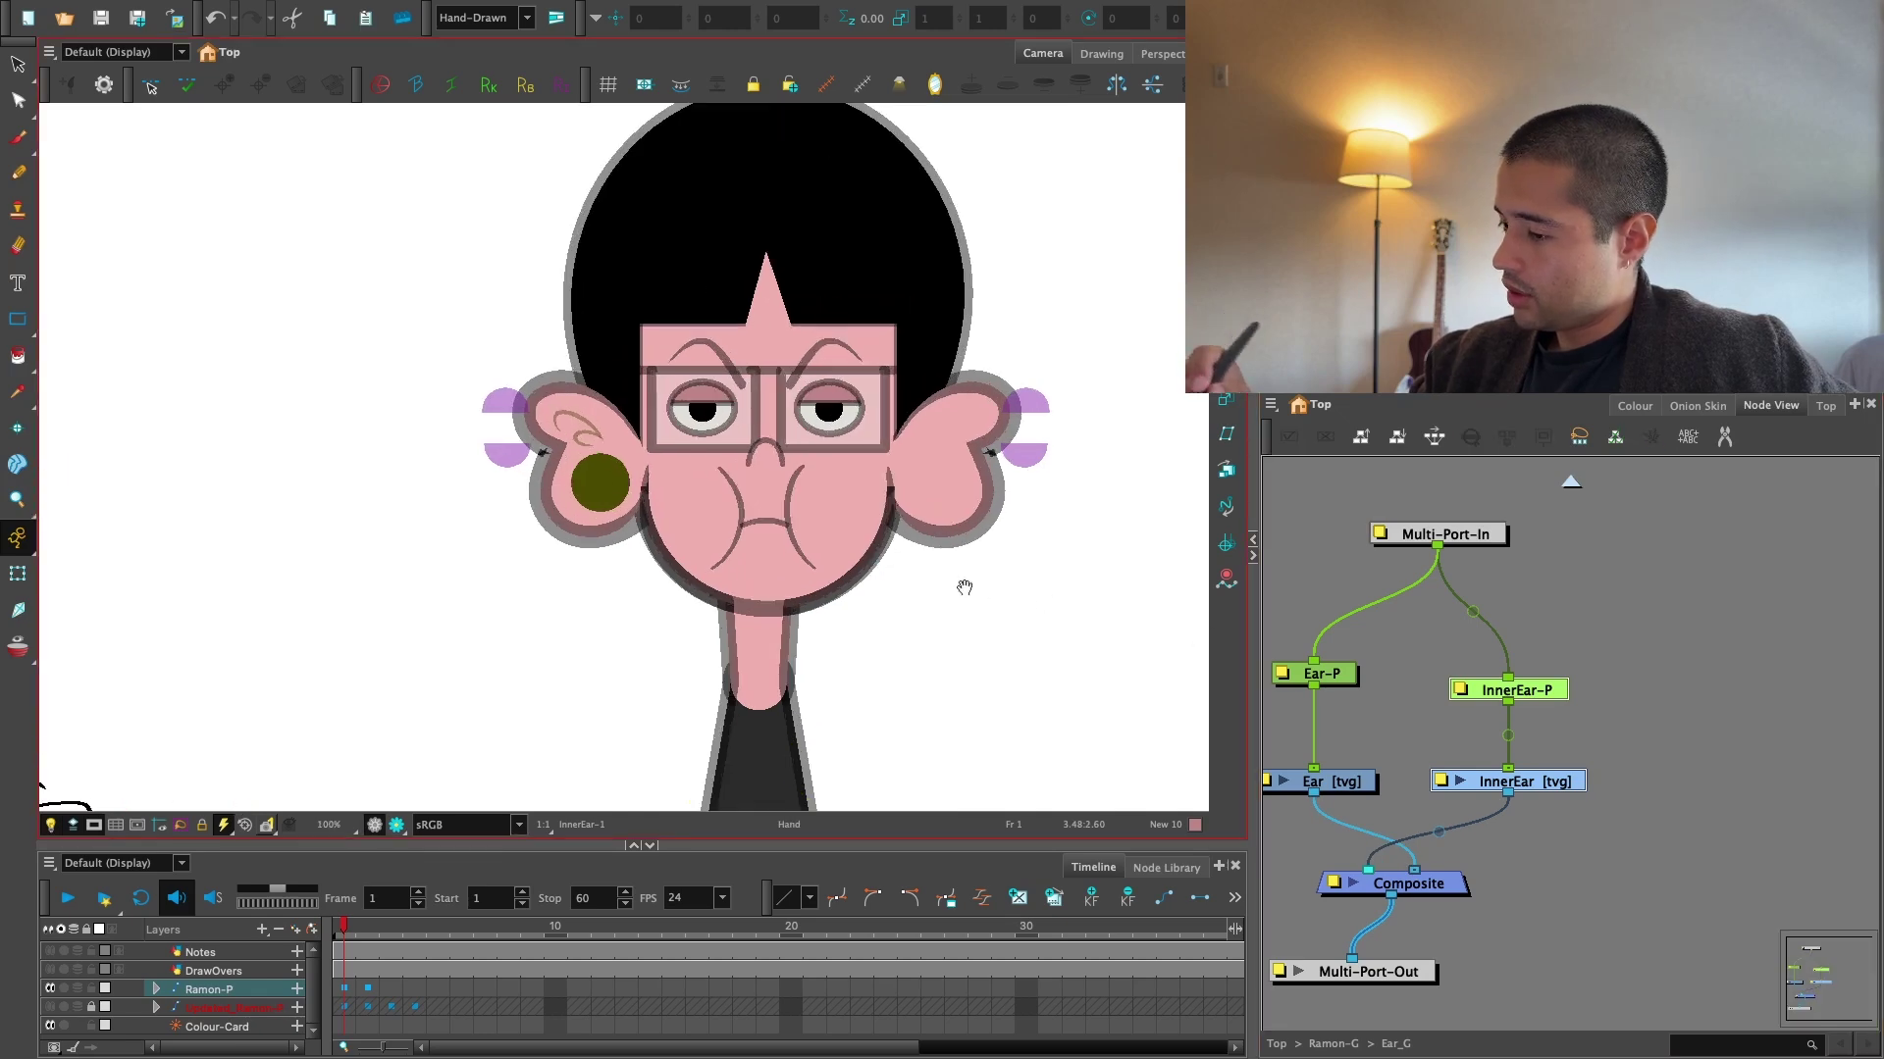
Reposition the InnerEar-P peg's pivot from the base of the body to the middle of the inner ear.
key(2)
drag(963, 585, 1005, 638)
key(1)
key(1)
drag(844, 598, 839, 522)
key(1)
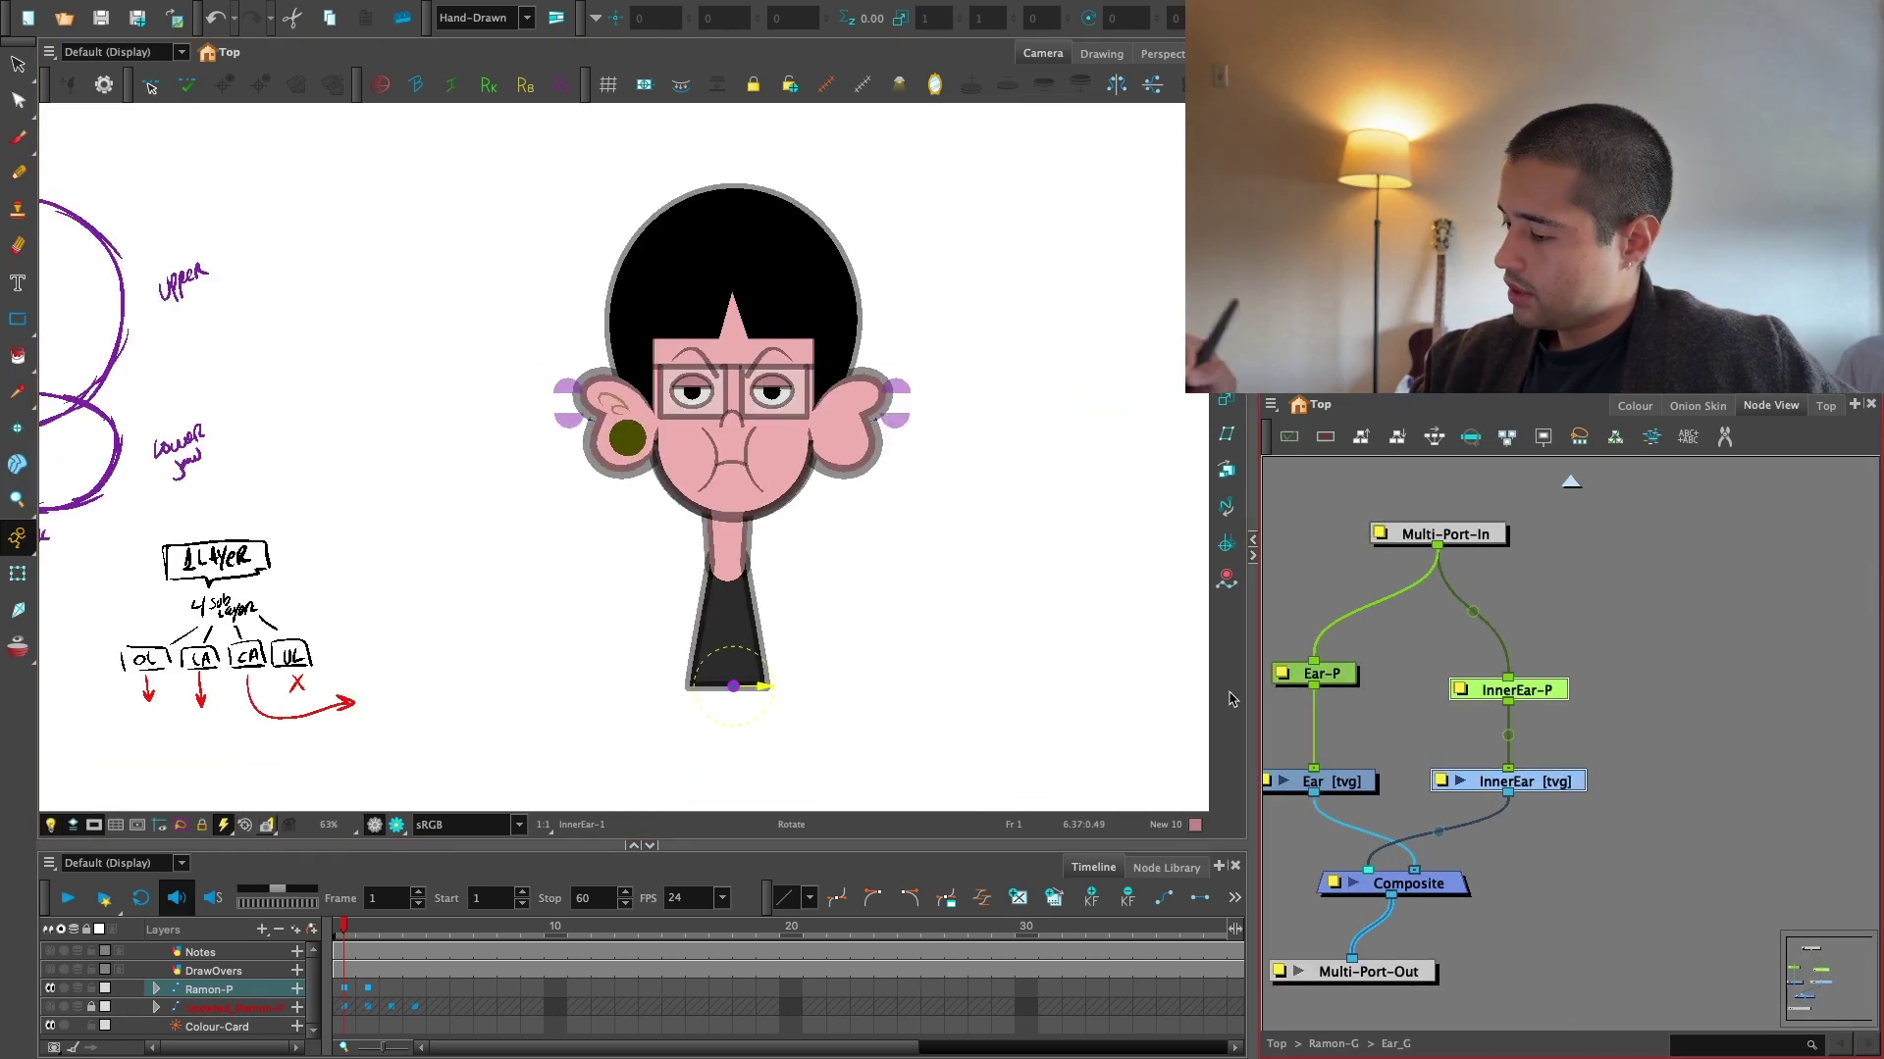
key(2)
key(2)
key(2)
drag(626, 437, 638, 557)
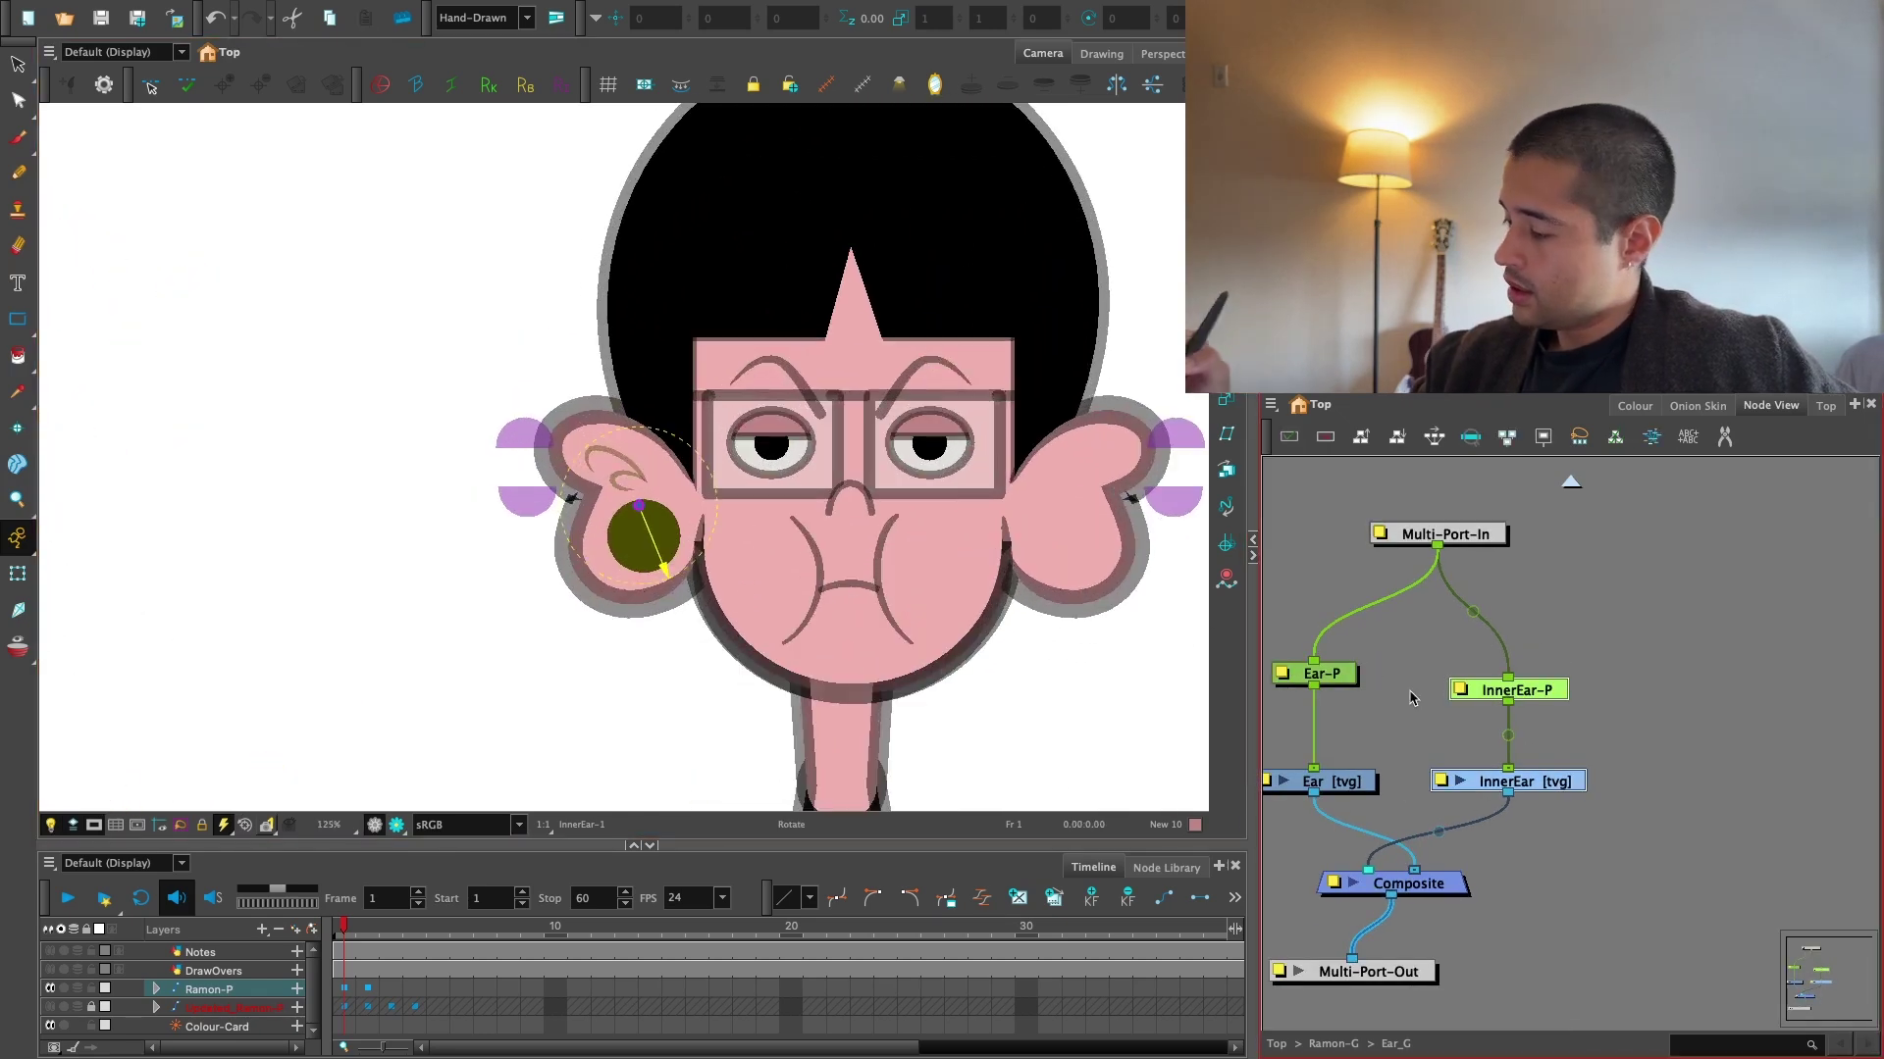
Attach a new display node to the Ear drawing and switch the camera to Display_2 to isolate the ear.
drag(1373, 752, 1412, 799)
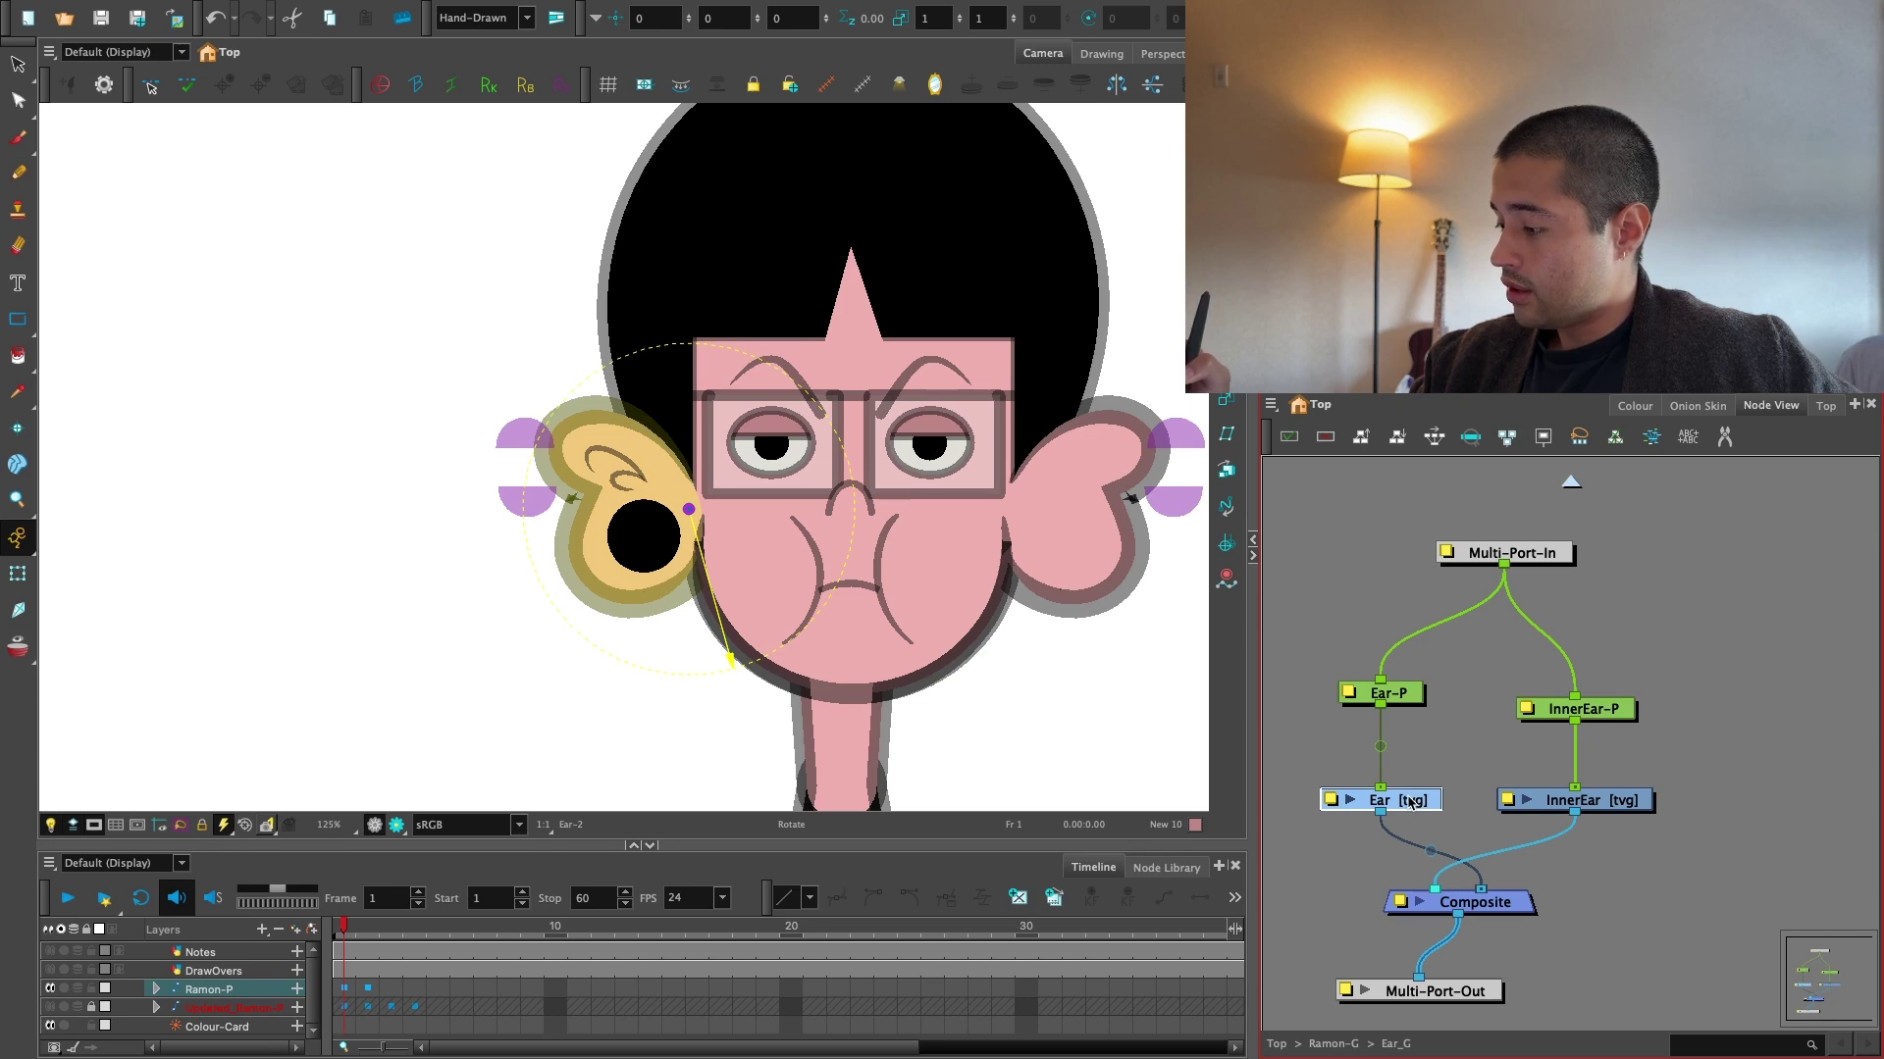
click(1429, 767)
key(2)
click(1470, 438)
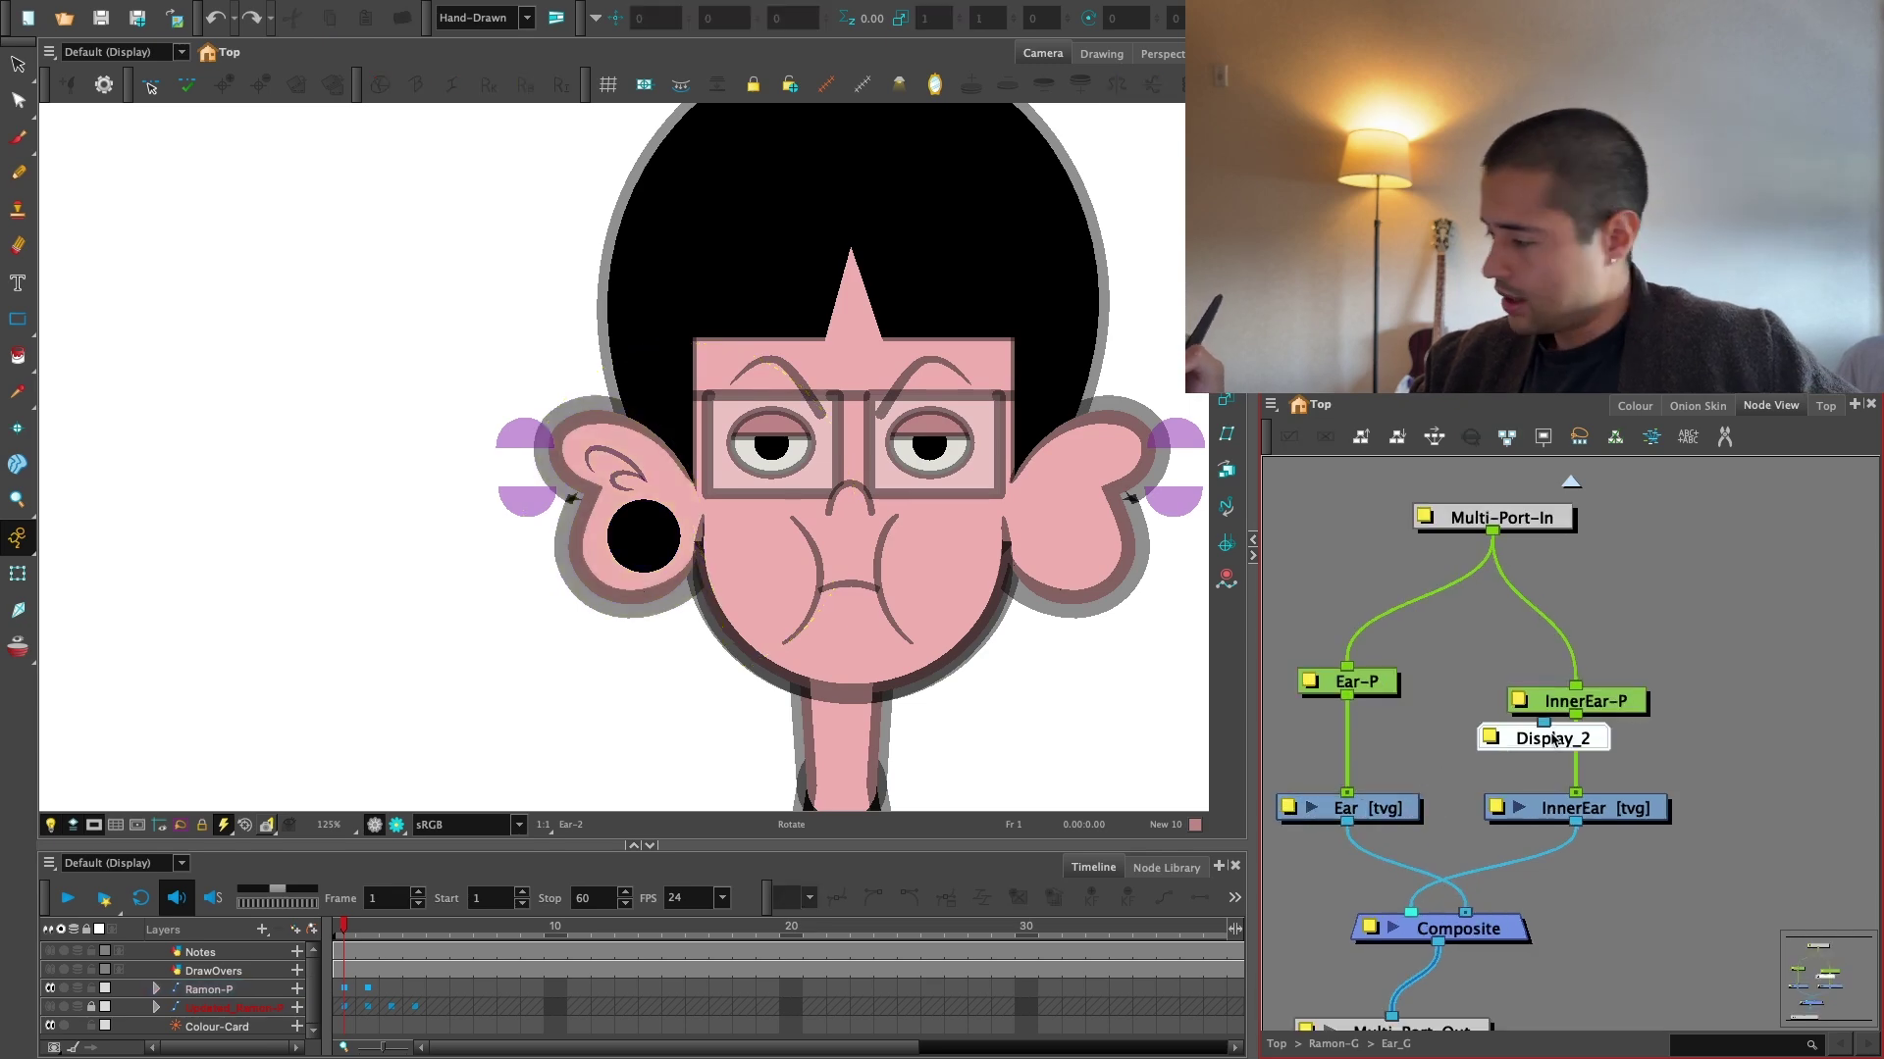
drag(1338, 846, 1348, 845)
click(160, 52)
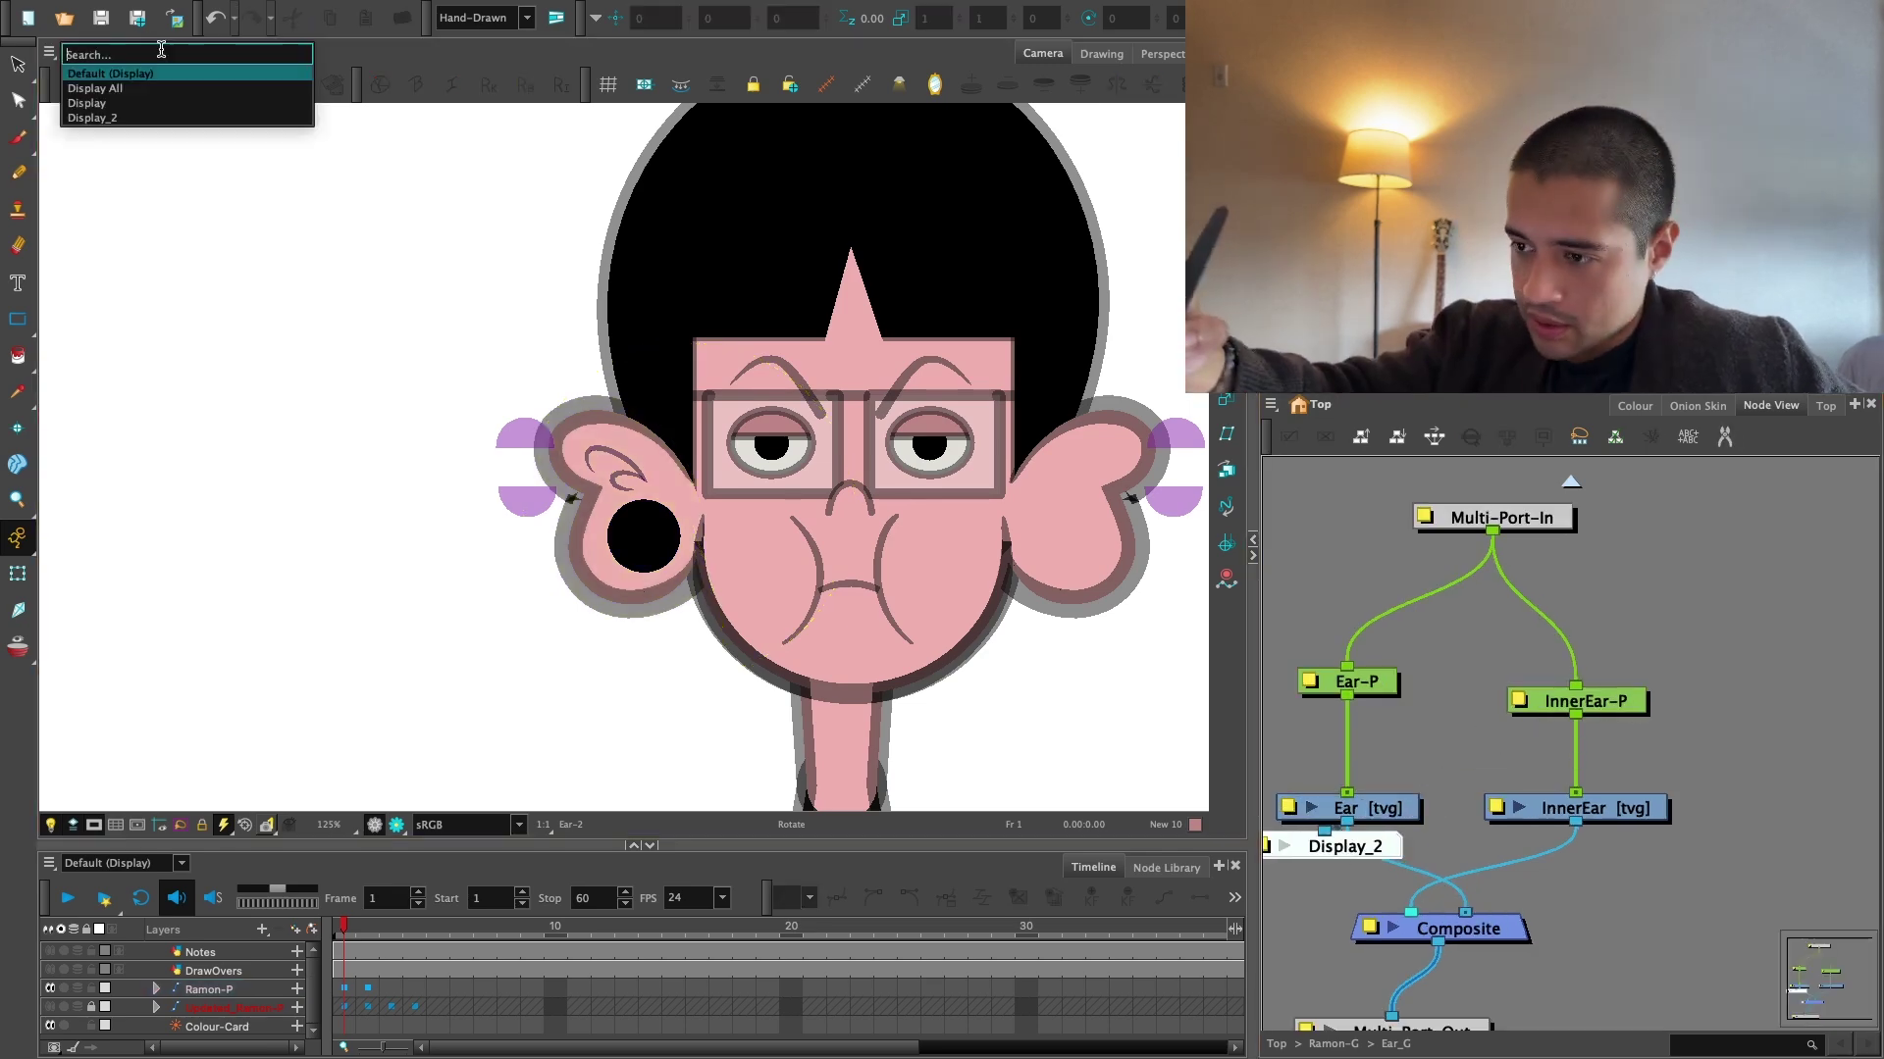
click(160, 118)
key(2)
key(2)
key(2)
Insert a deformation group between Ear-P and the Ear drawing and select the drawing for rigging.
click(1398, 801)
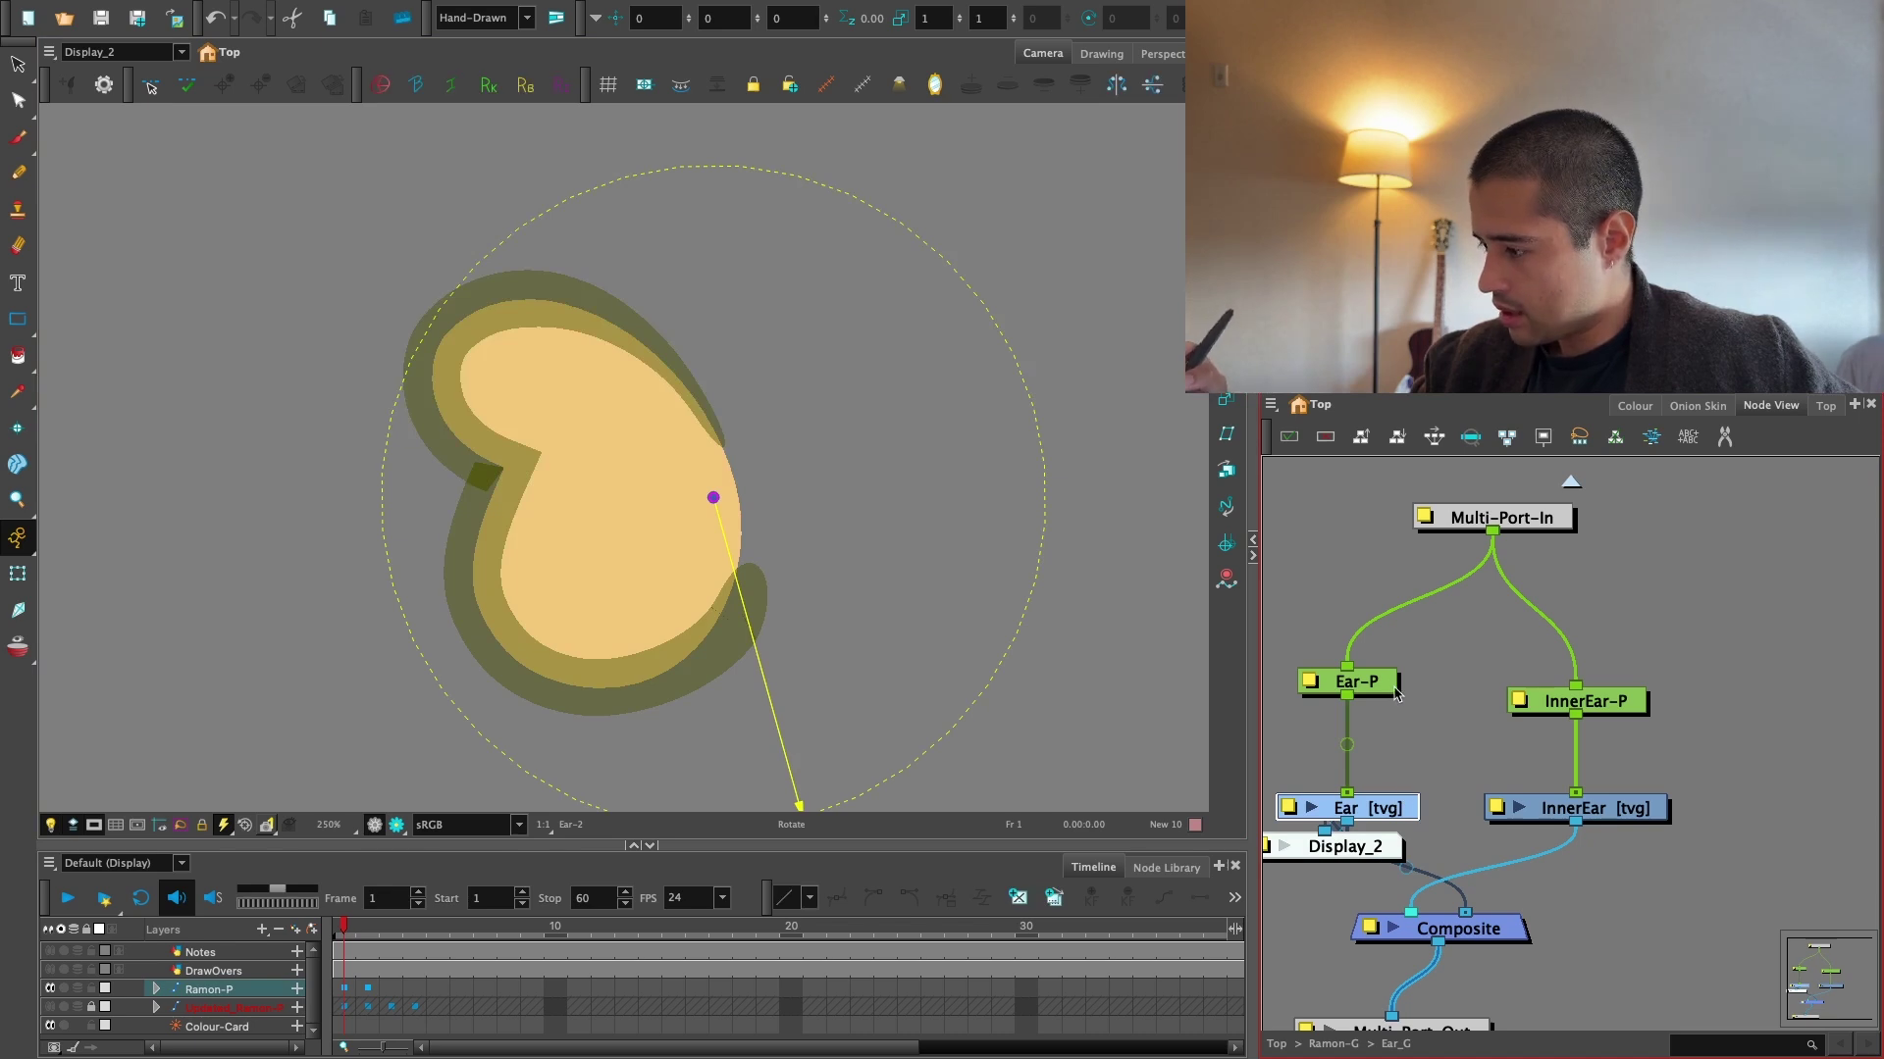
click(1402, 772)
click(1399, 806)
click(1470, 438)
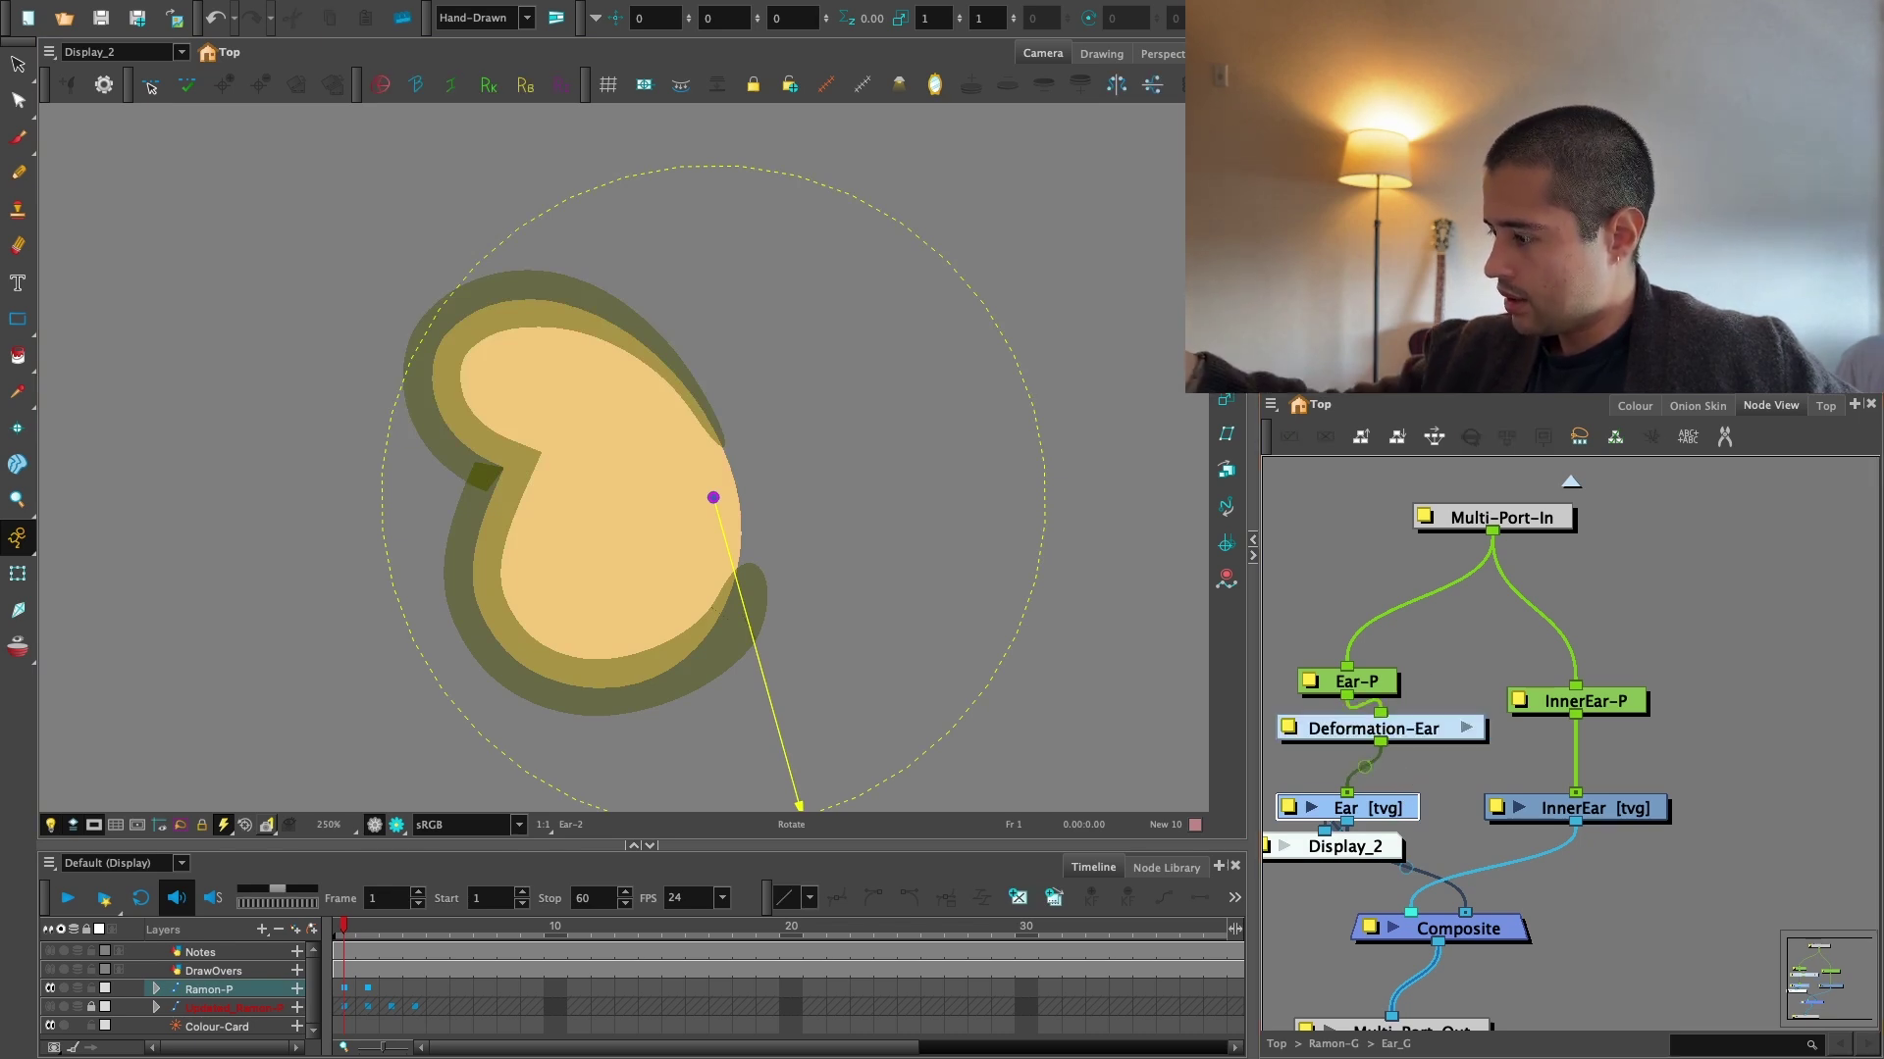
drag(1419, 736, 1392, 743)
click(1368, 808)
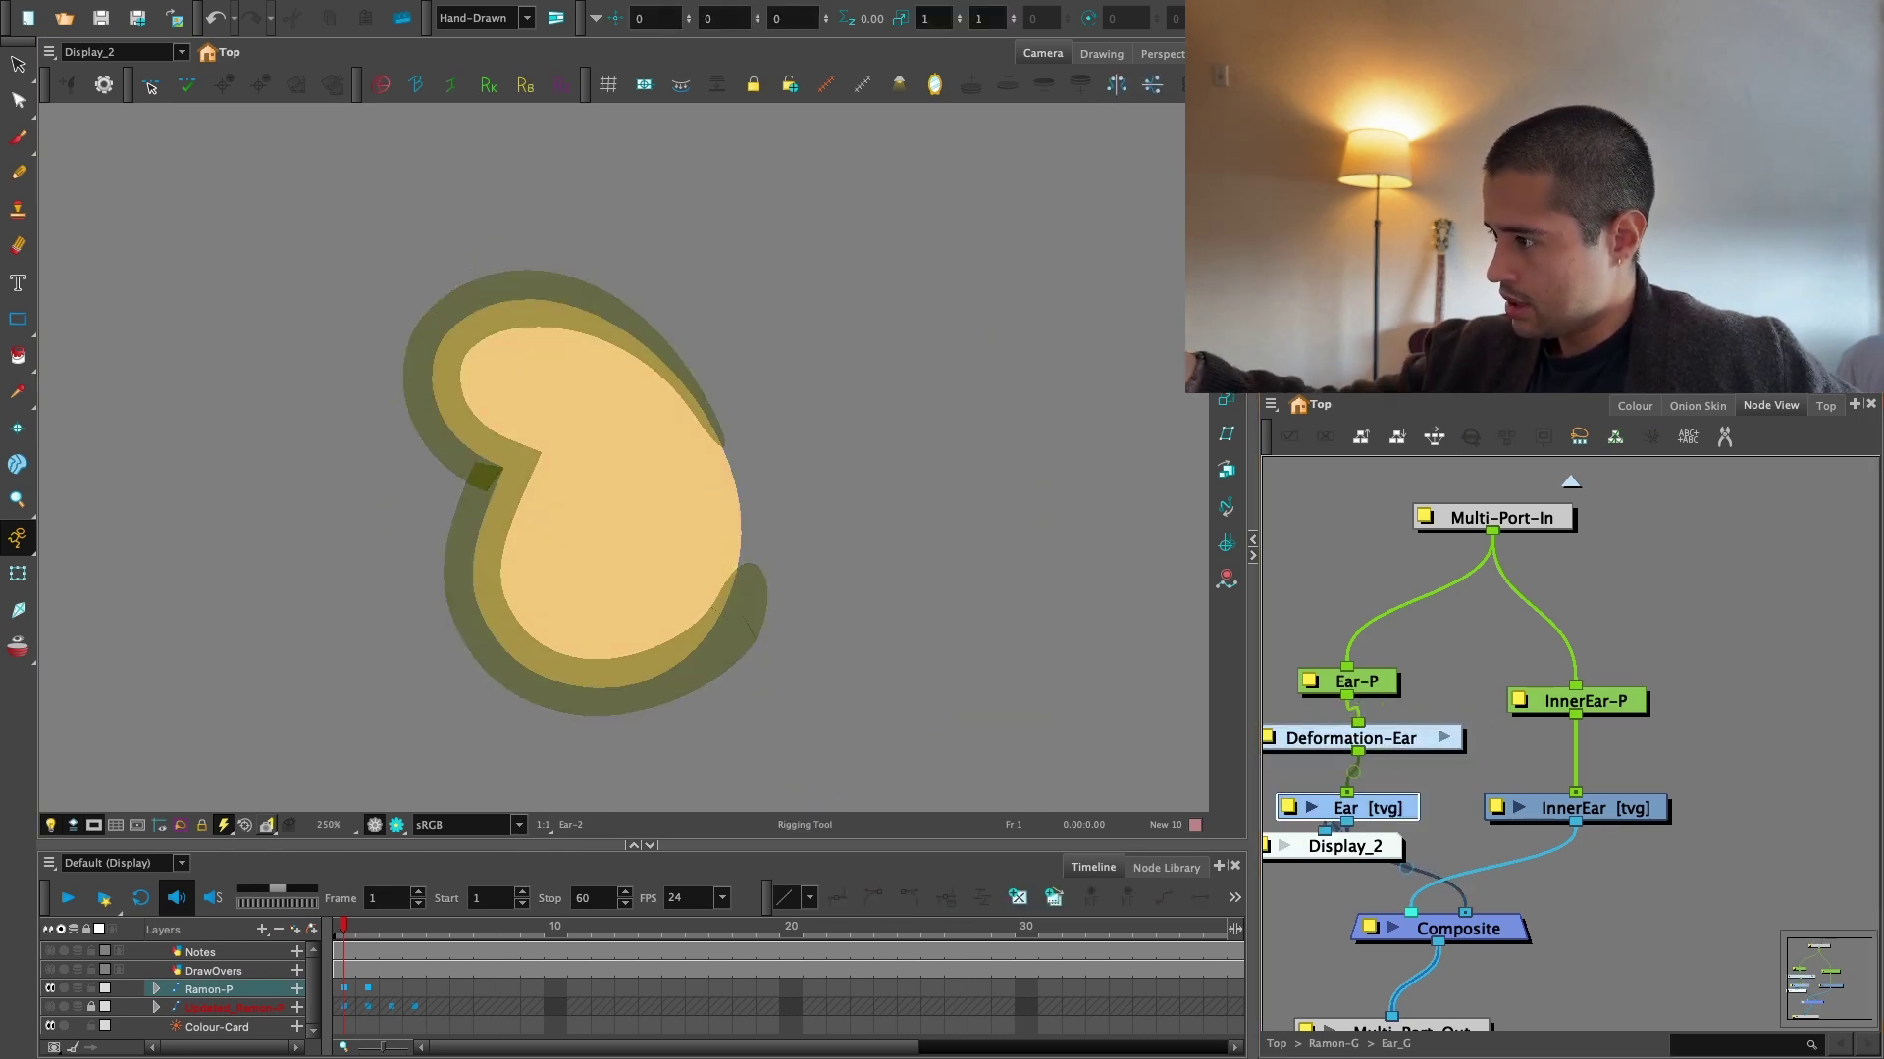
Trace a closed envelope deformation around the ear outline, refining the point and handles along the lower lobe.
click(757, 442)
key(2)
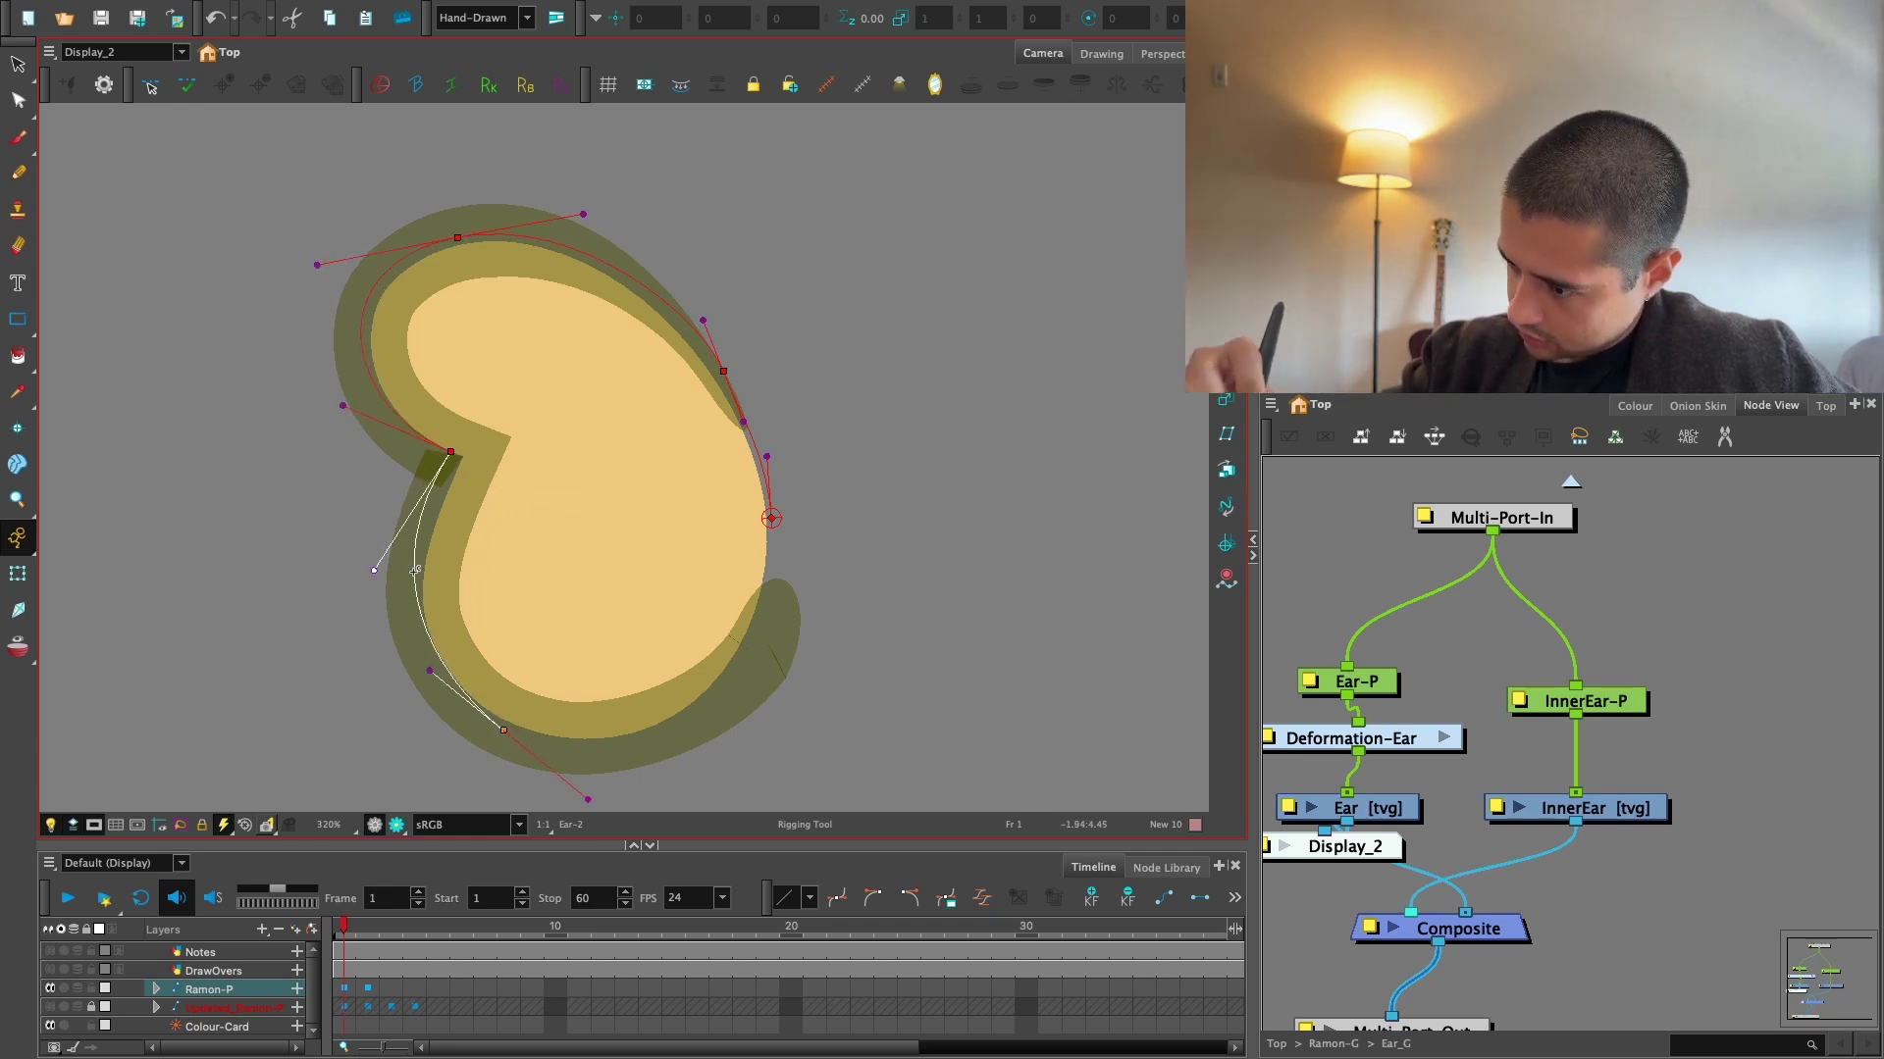
click(791, 681)
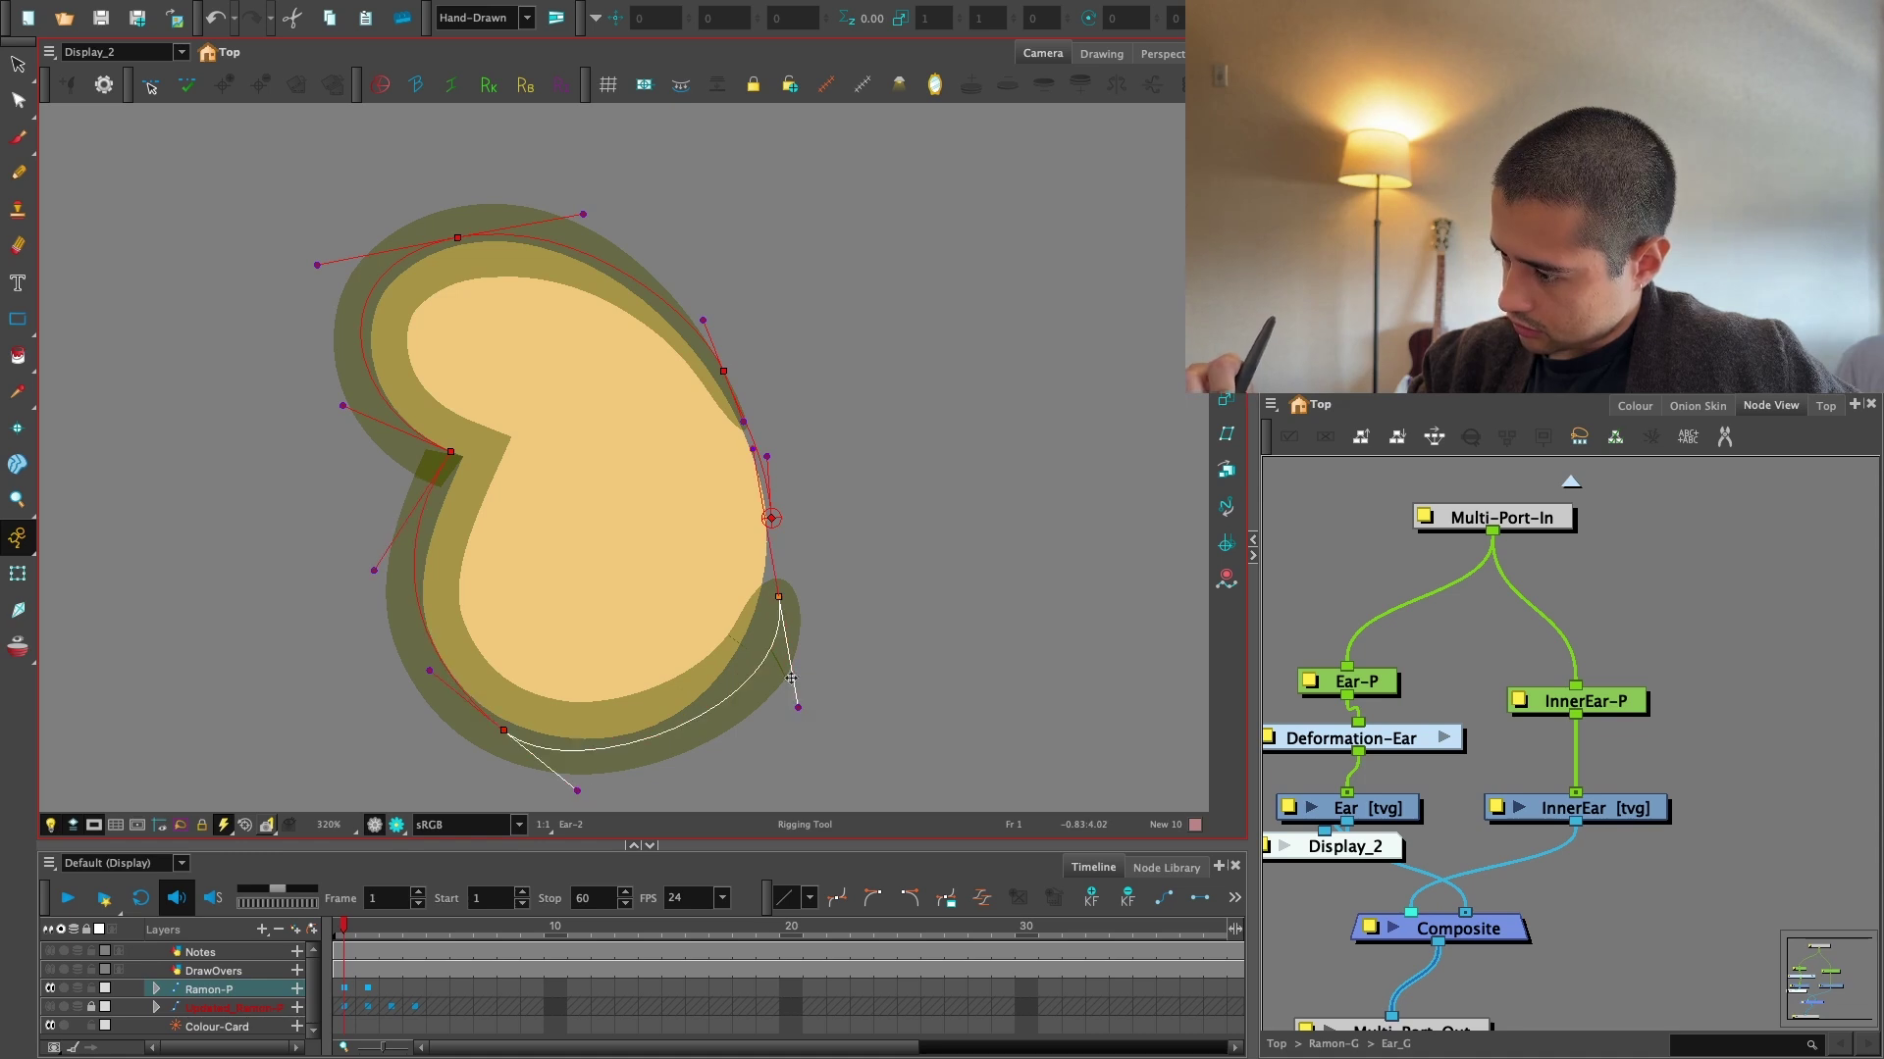
click(782, 598)
key(Delete)
drag(504, 730, 527, 741)
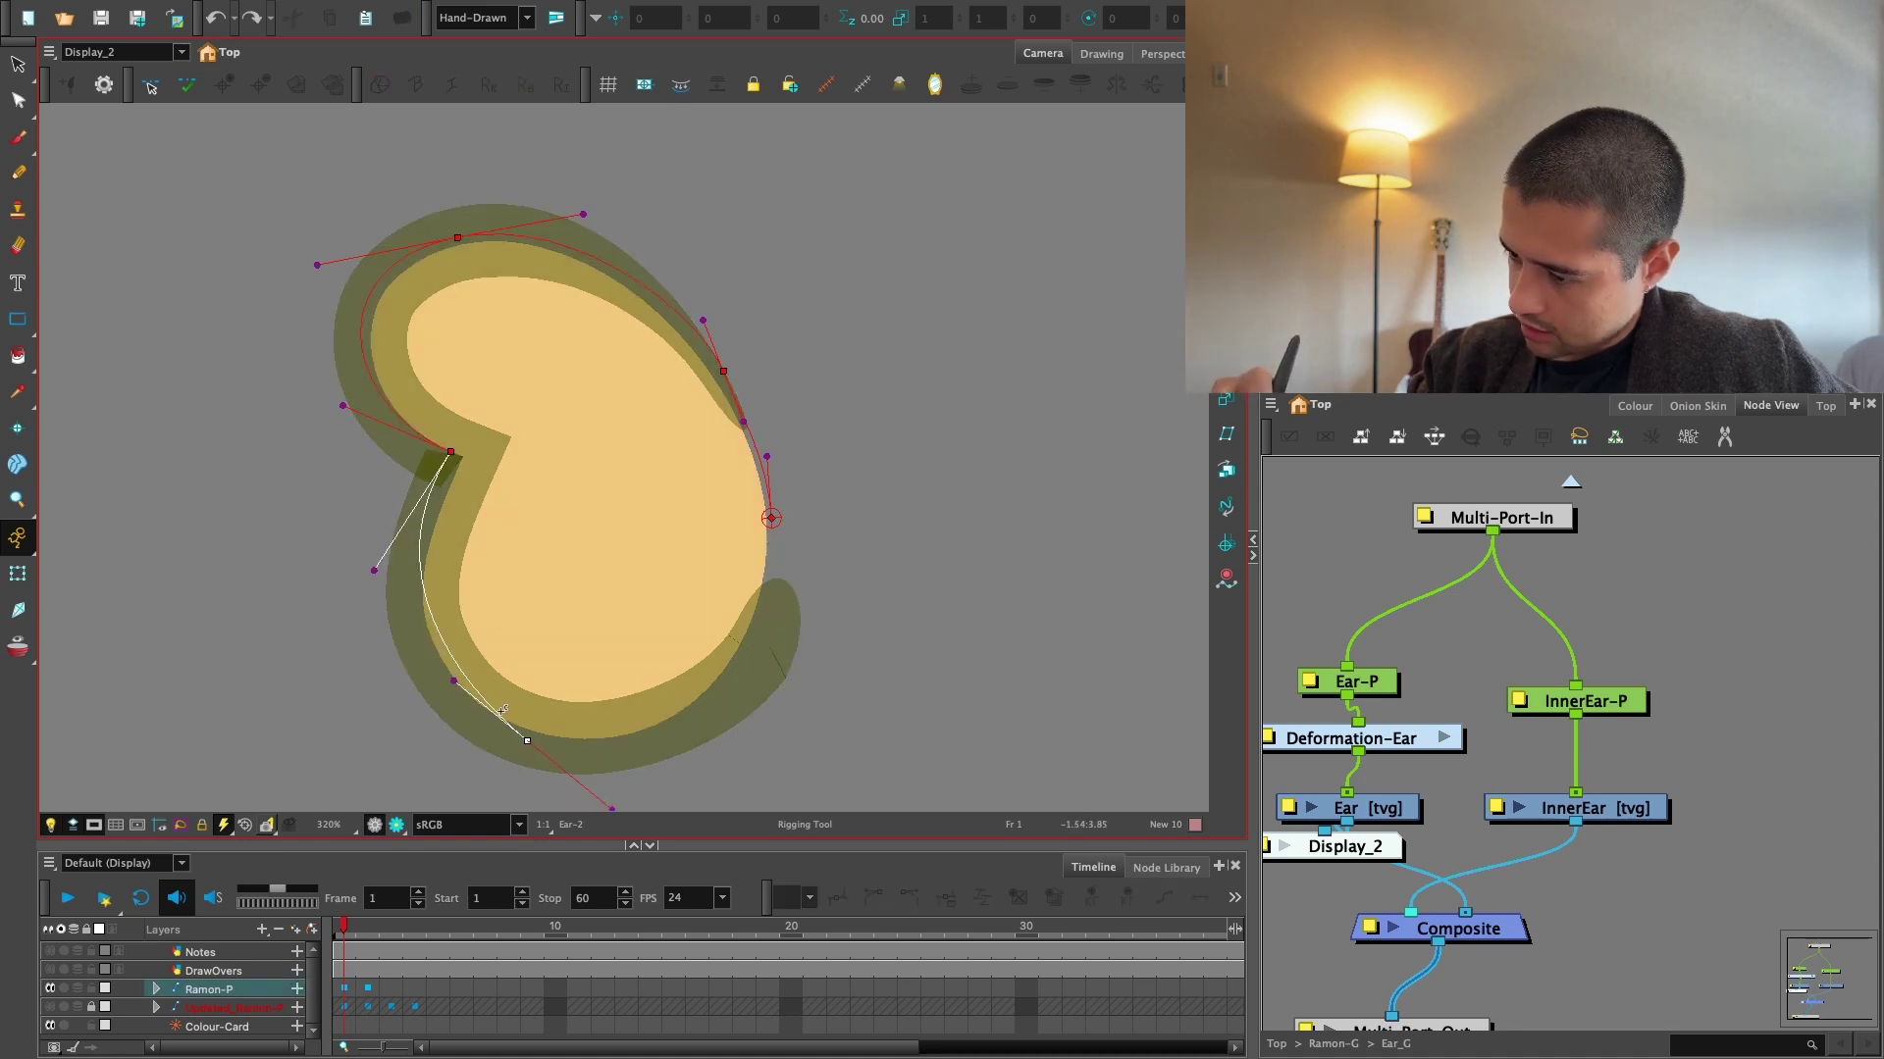
drag(454, 682, 410, 702)
click(811, 668)
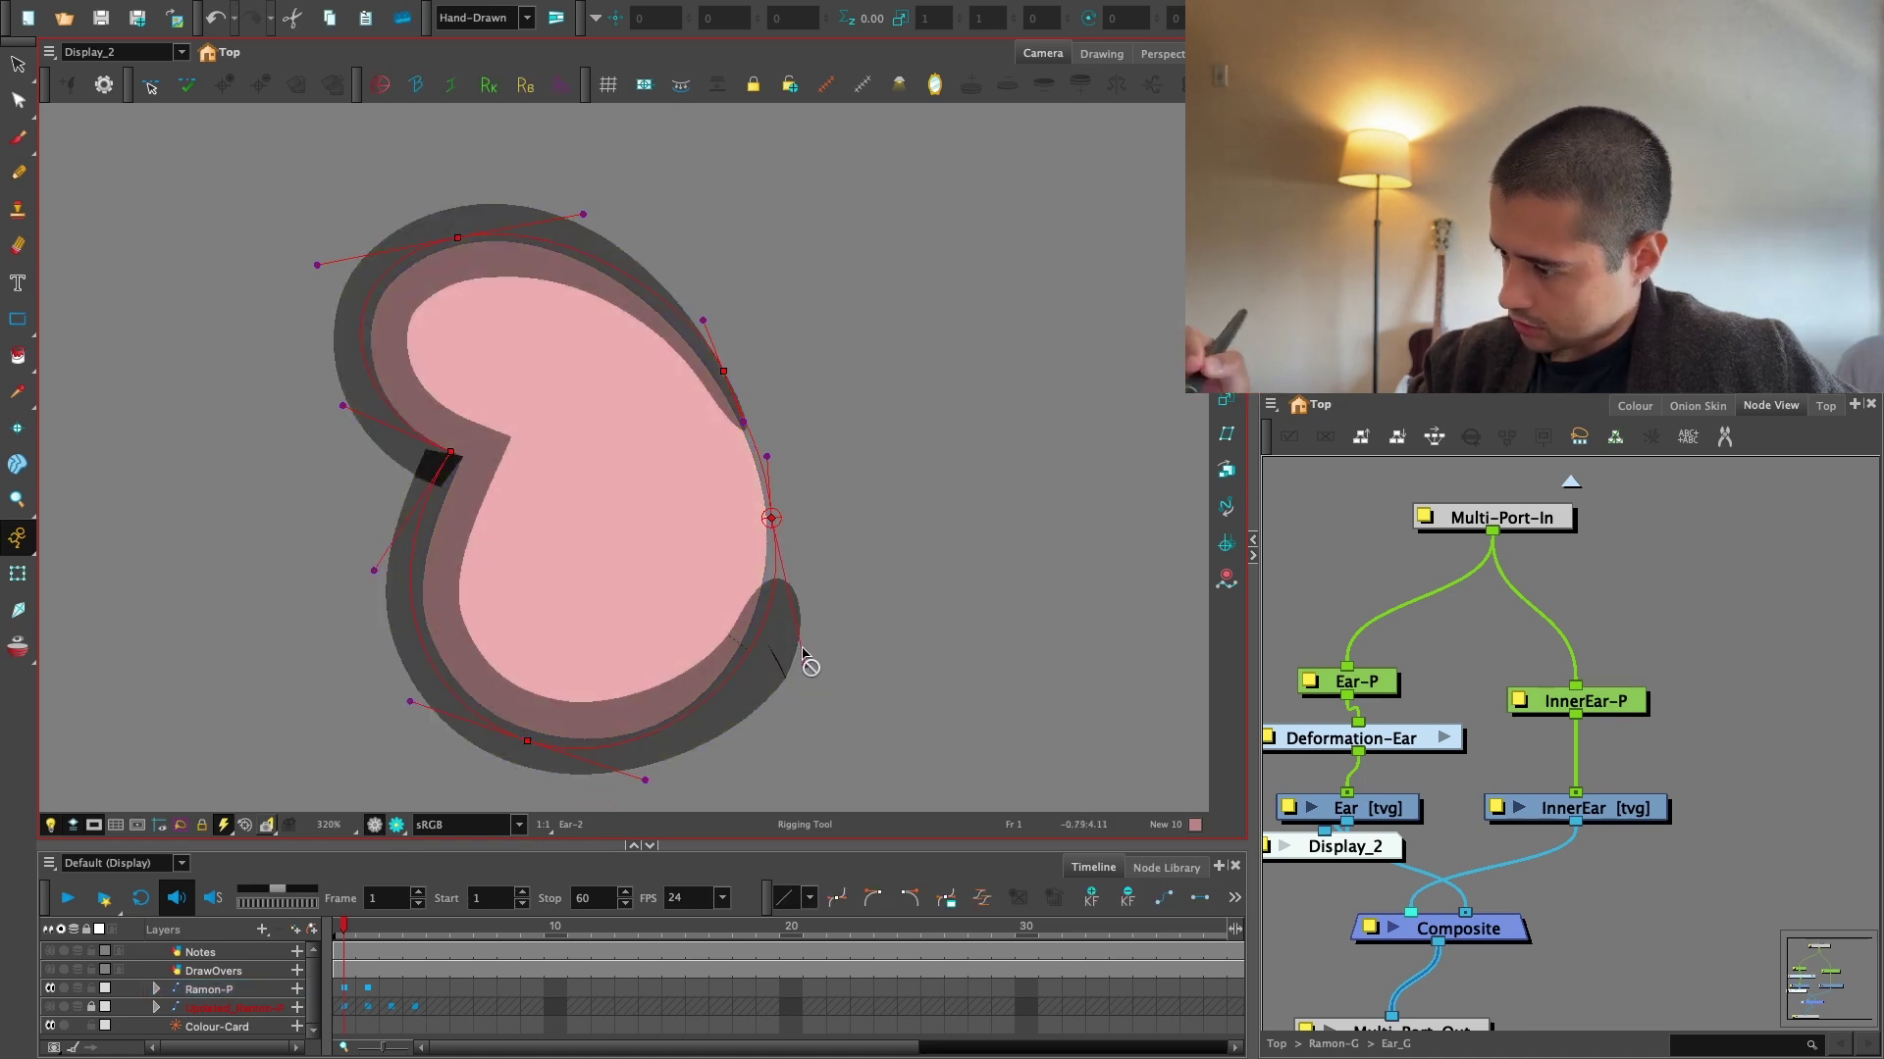
key(2)
Switch the camera to the main Display and show it in render view to check the deformed ear.
click(118, 51)
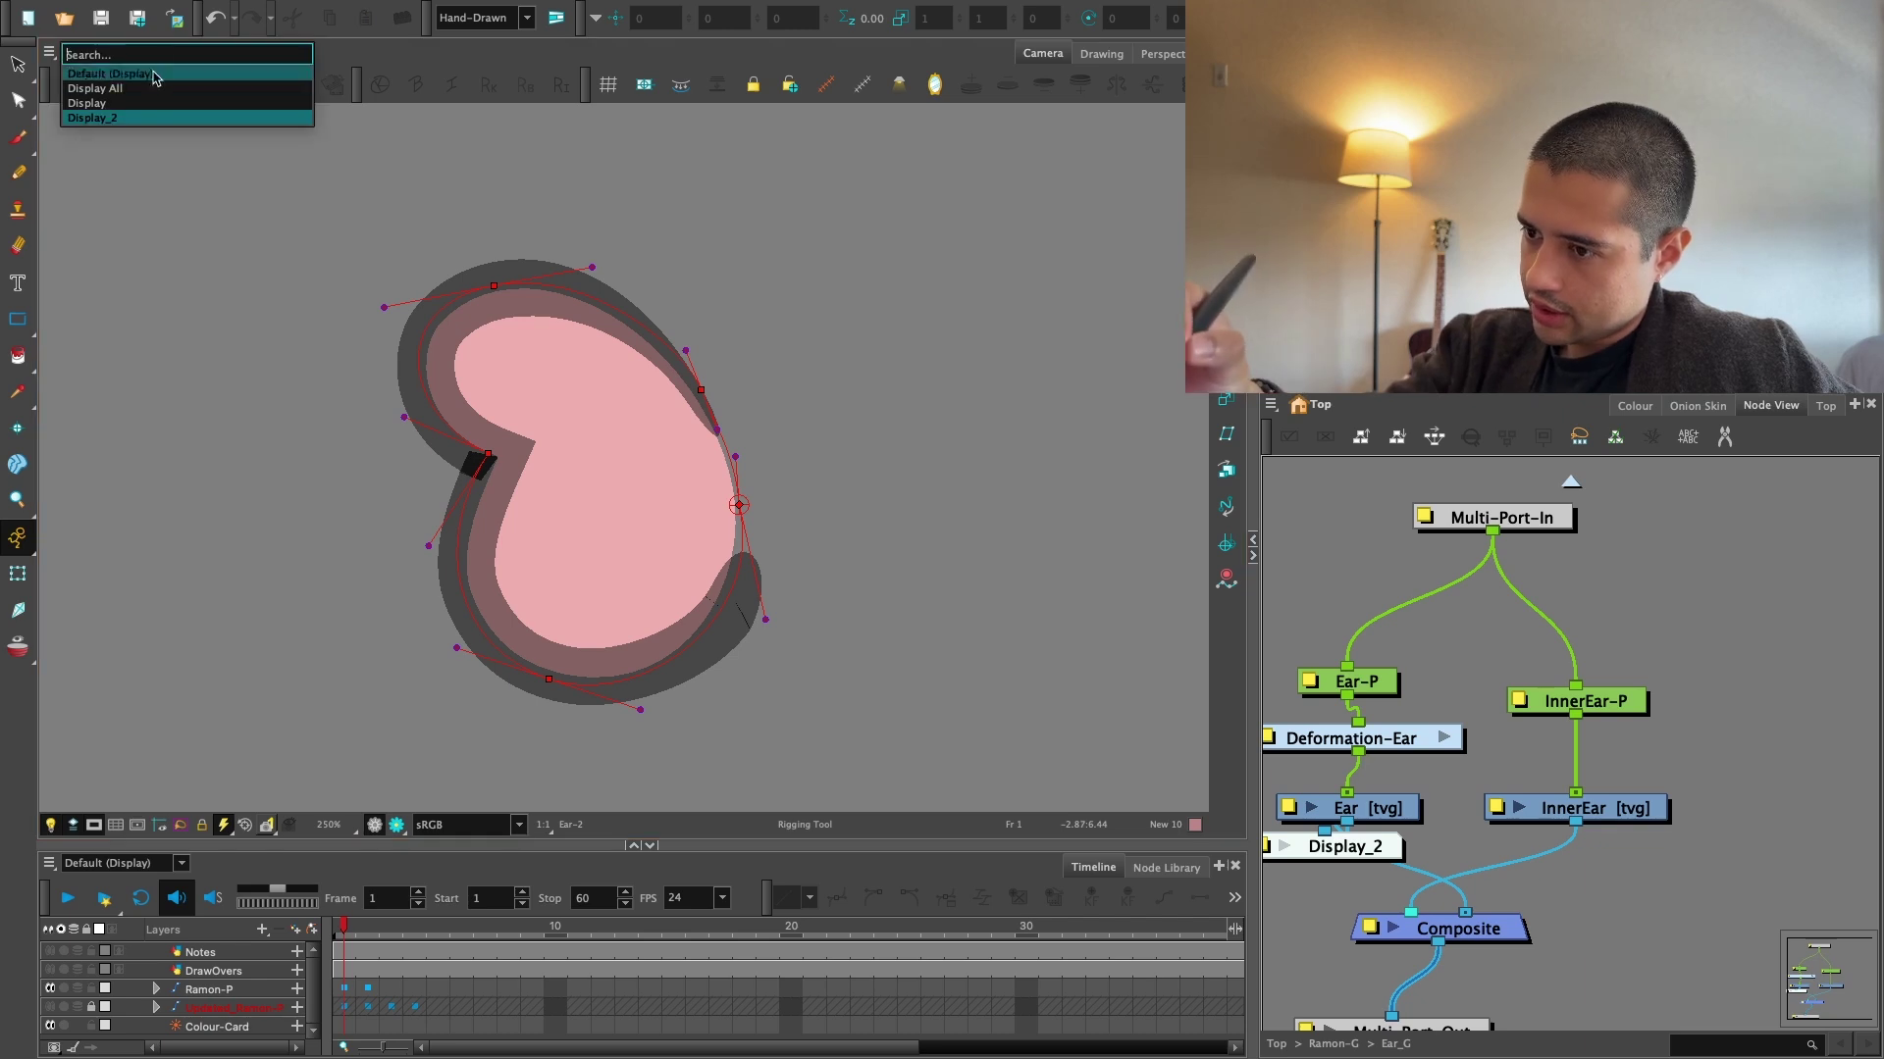
click(108, 76)
click(1481, 708)
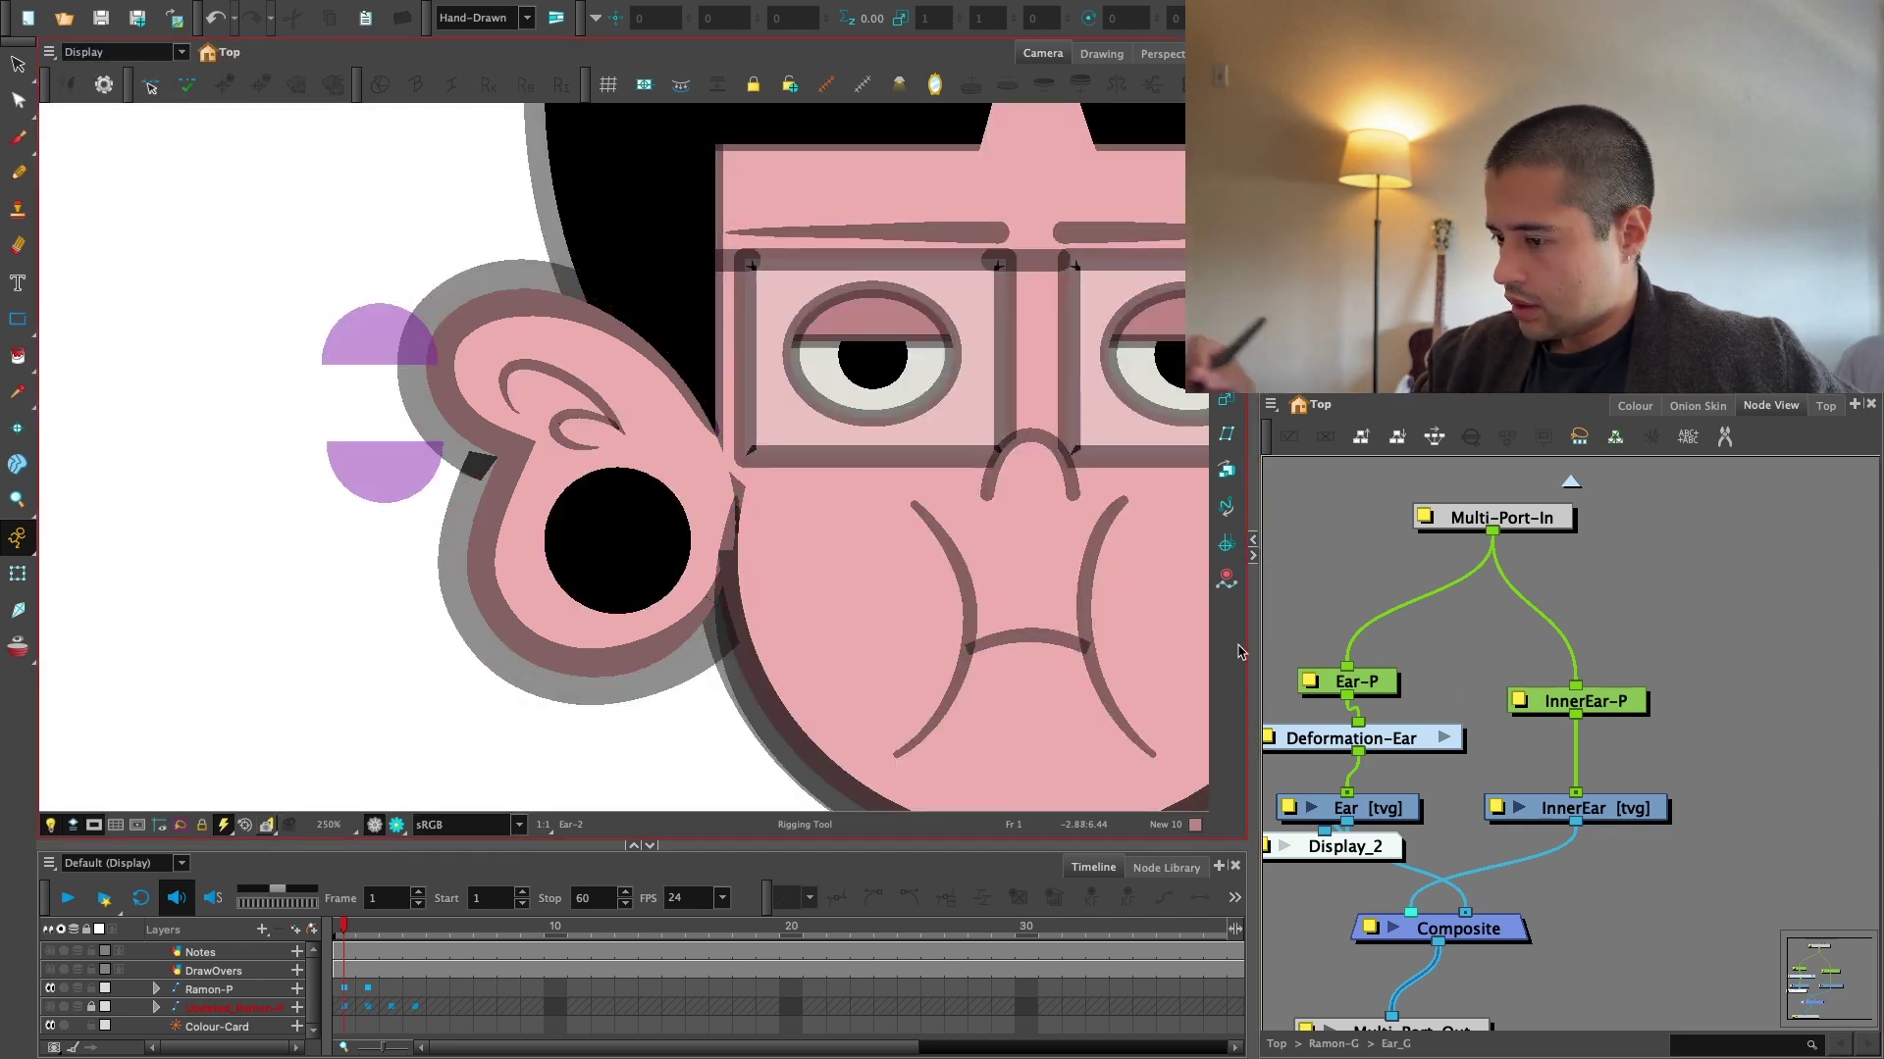
click(398, 825)
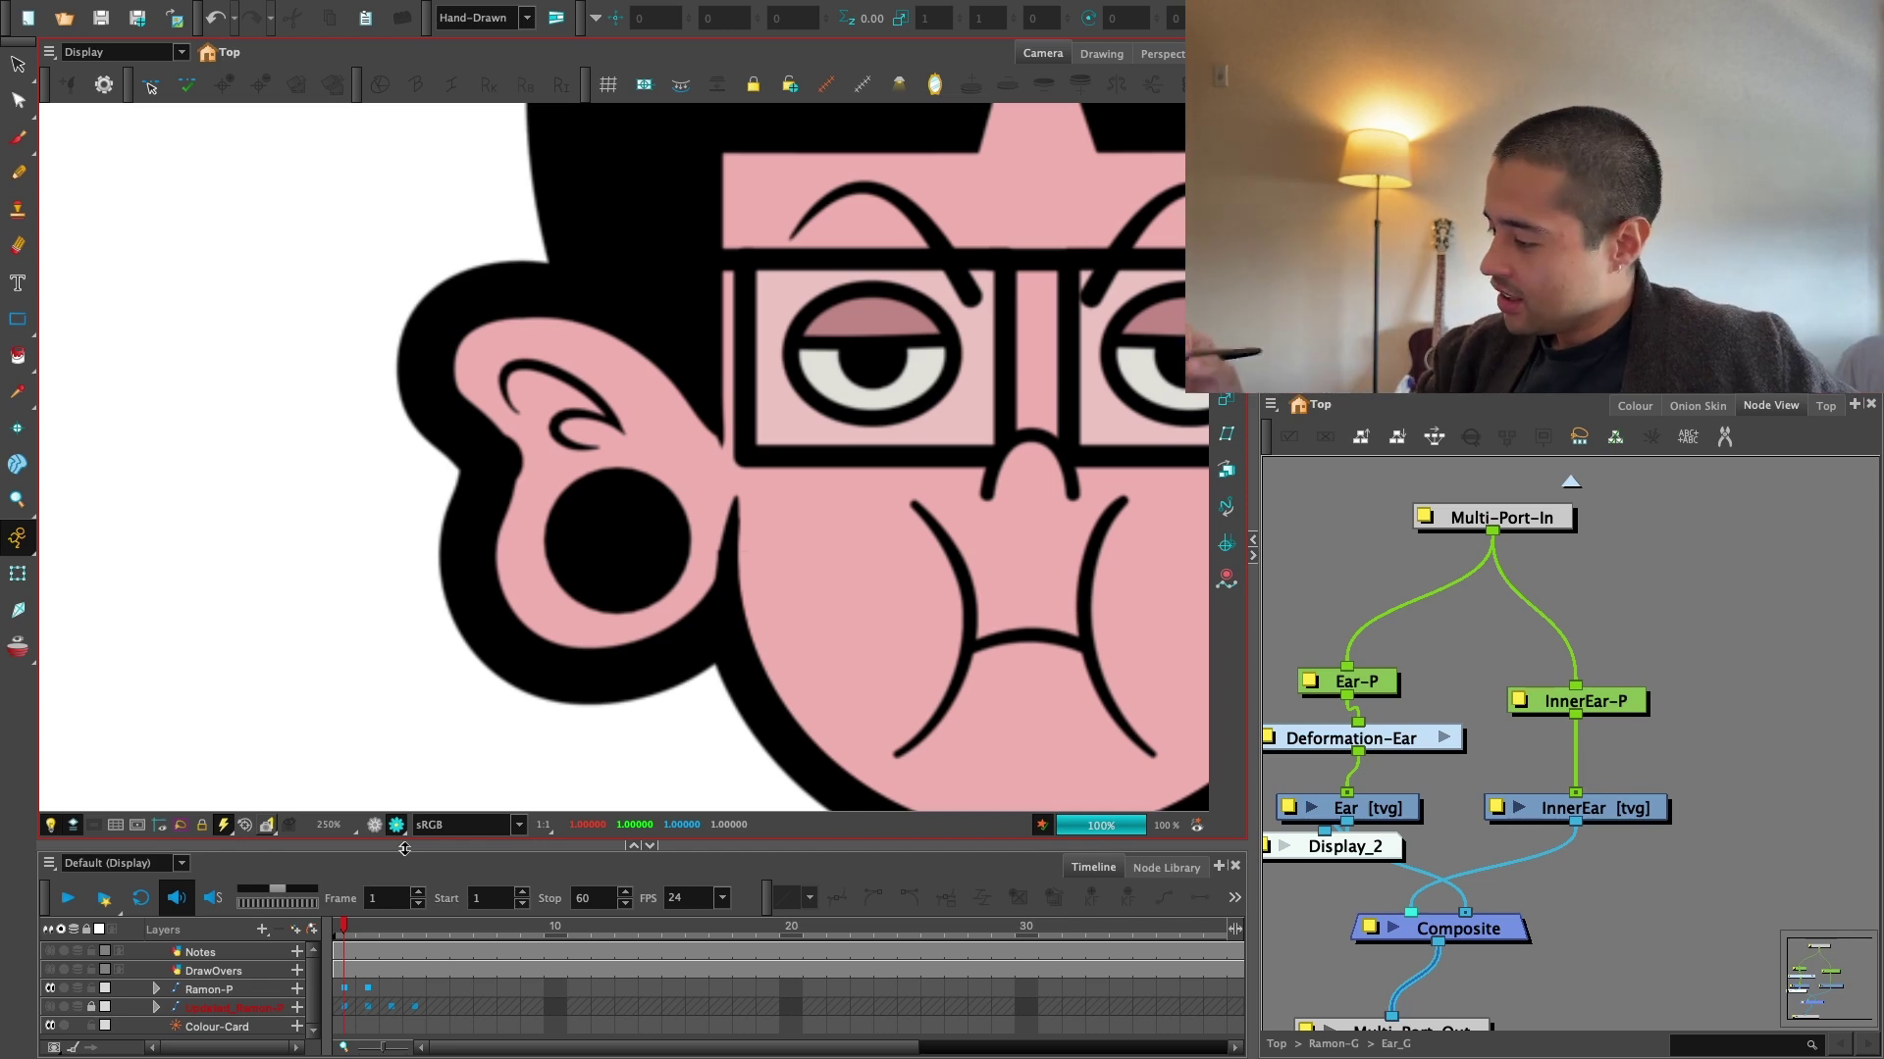
Detach the Deformation-Ear group from the ear's chain and delete it along with the Display_2 node.
drag(1438, 771, 1441, 729)
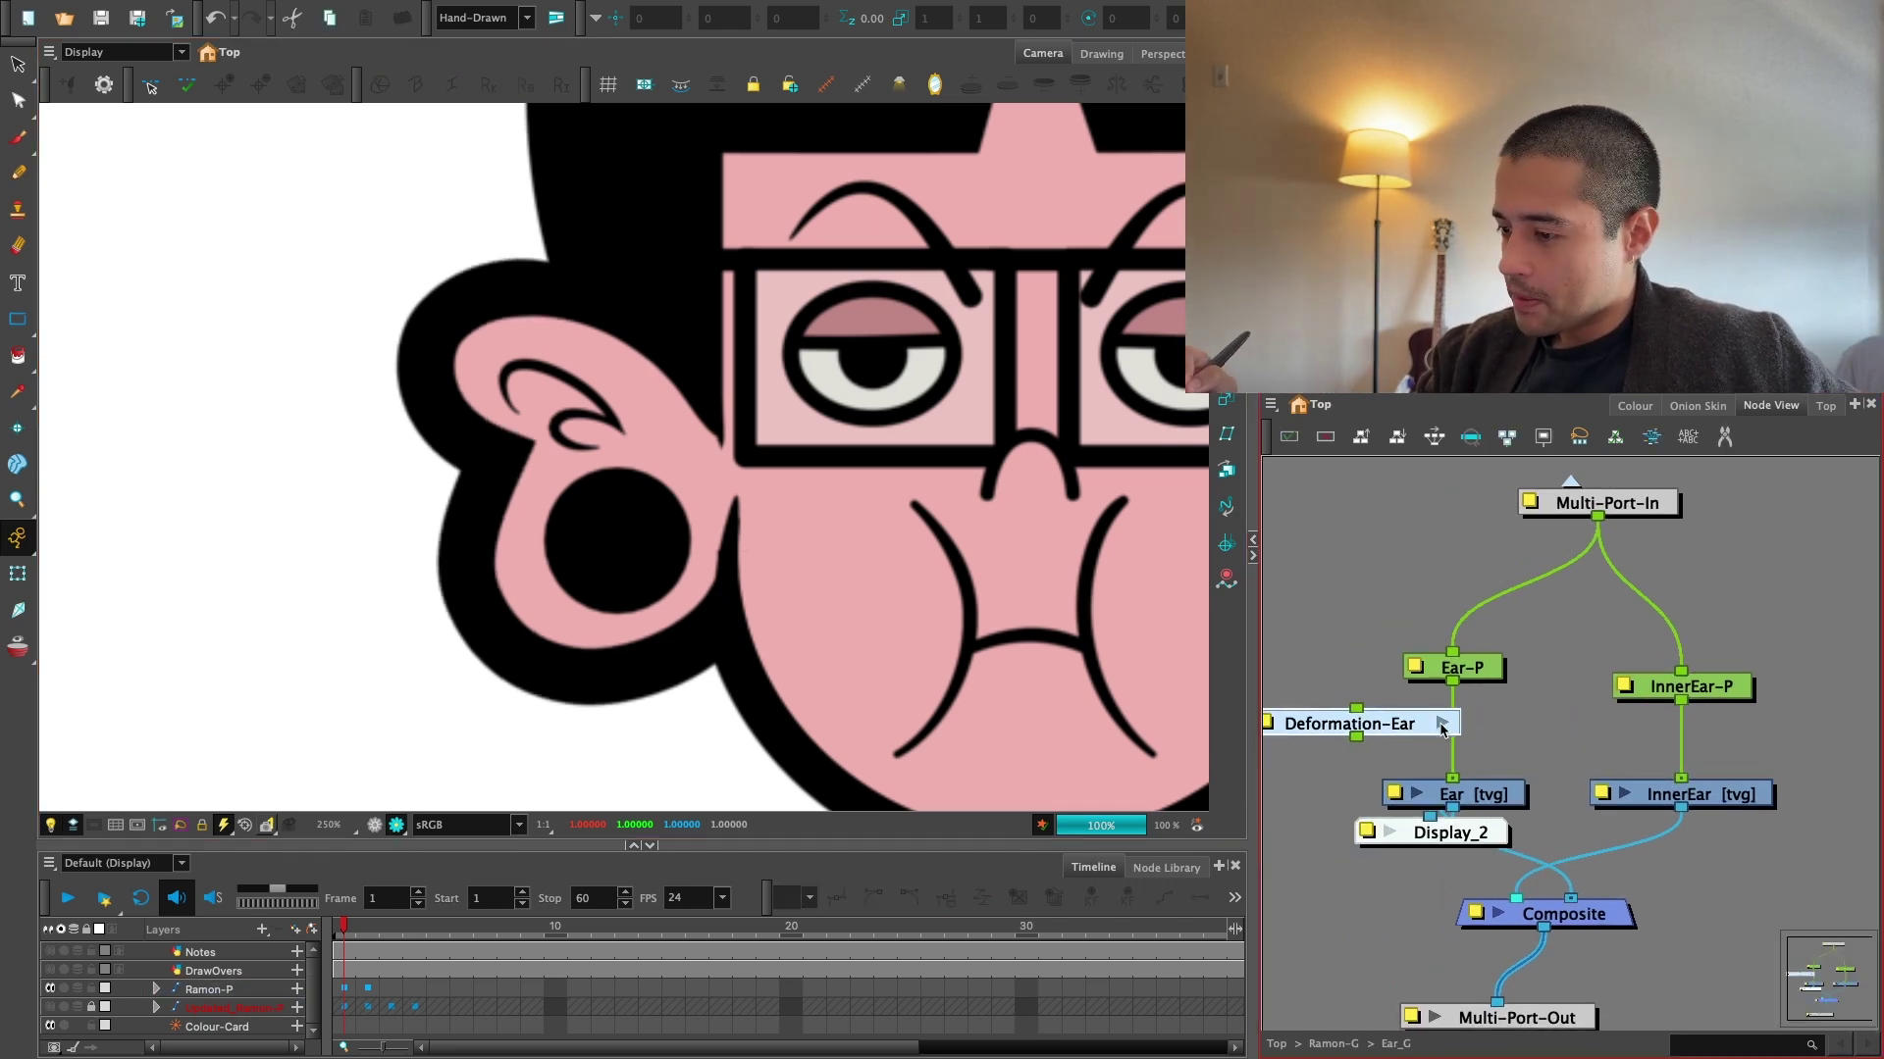
key(ctrl+z)
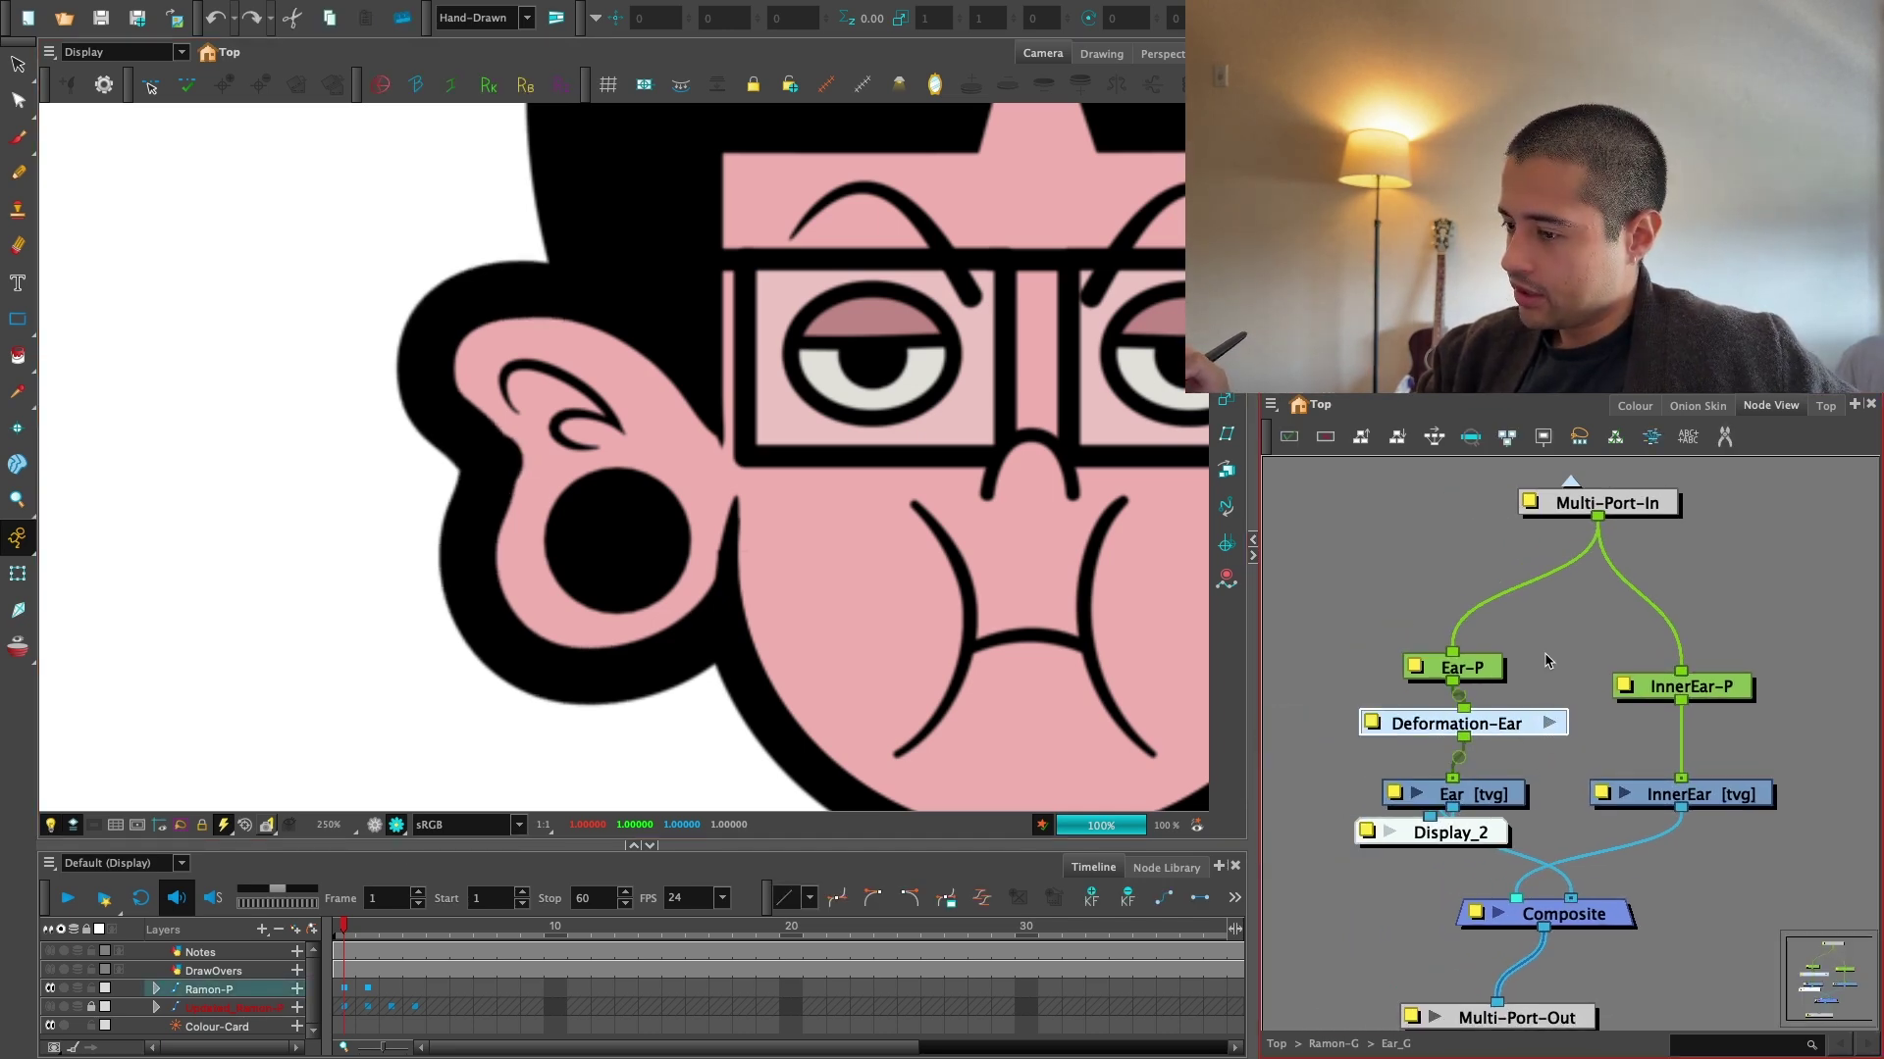
drag(1471, 724, 1365, 724)
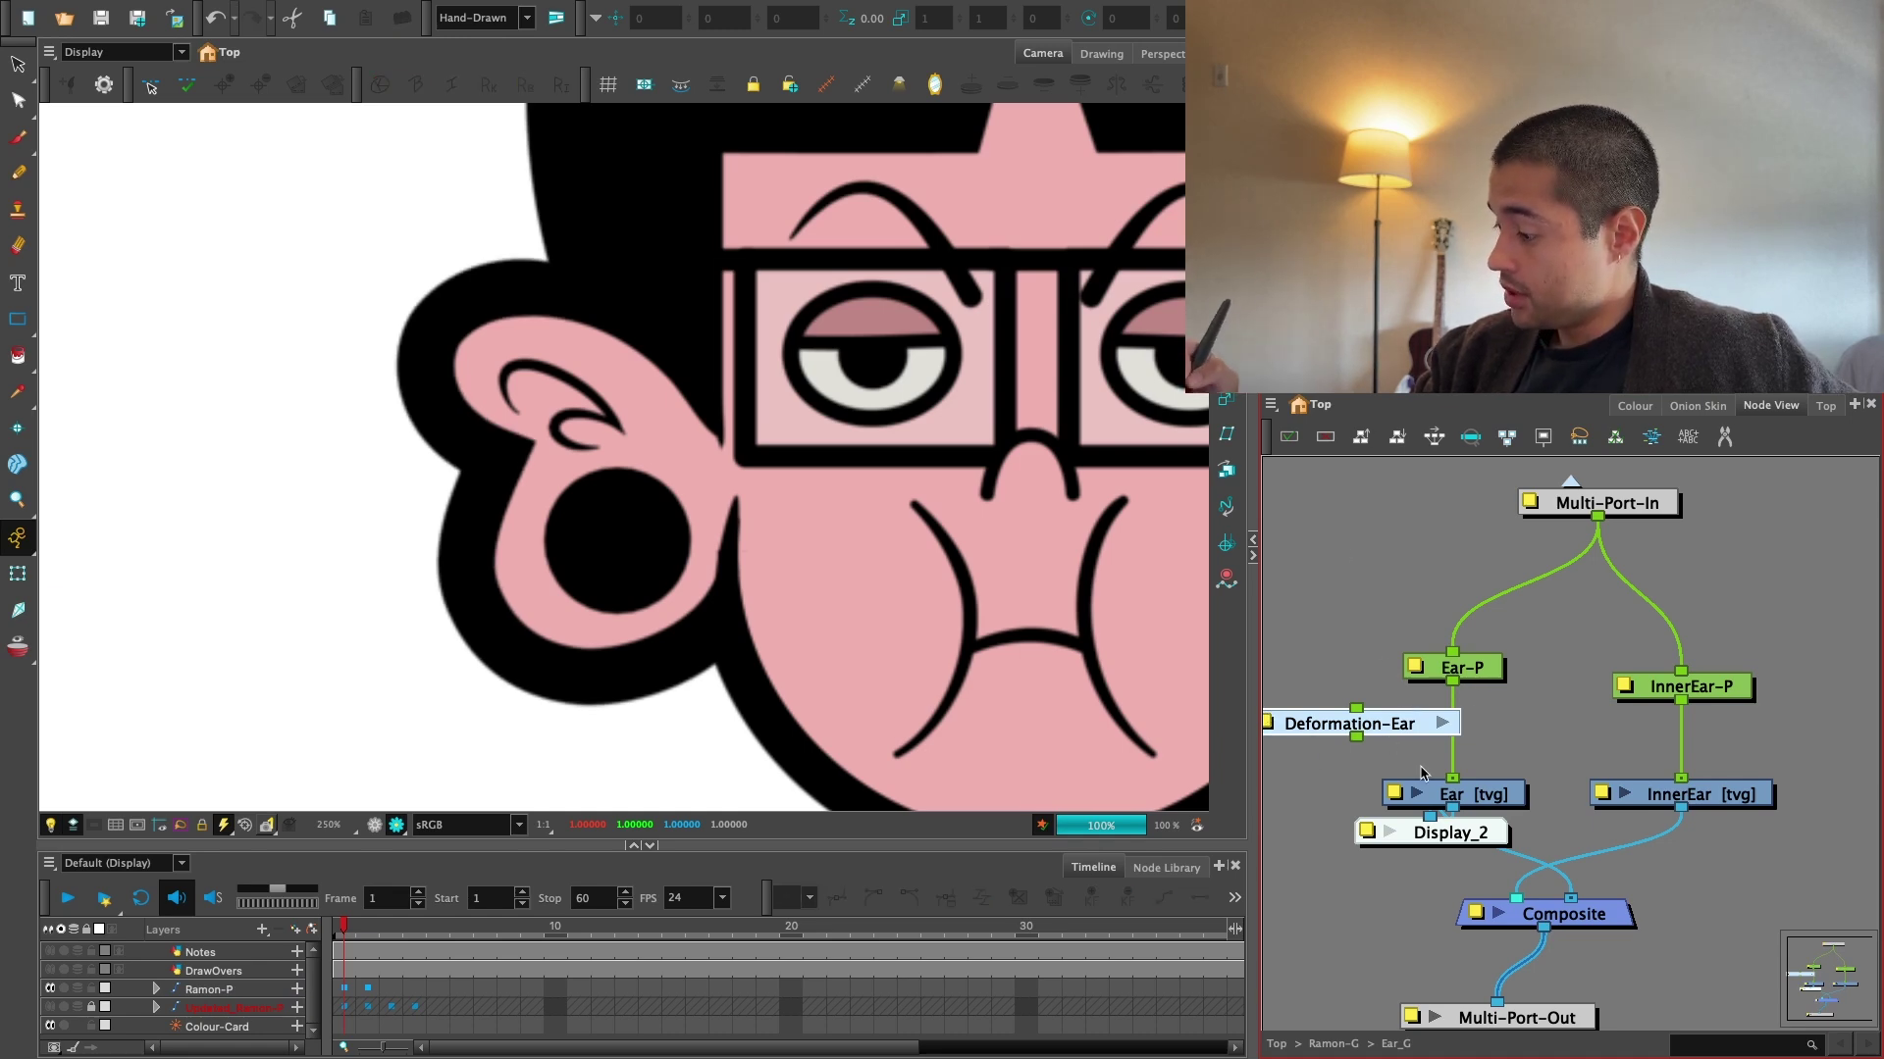
key(Delete)
click(1455, 833)
key(Delete)
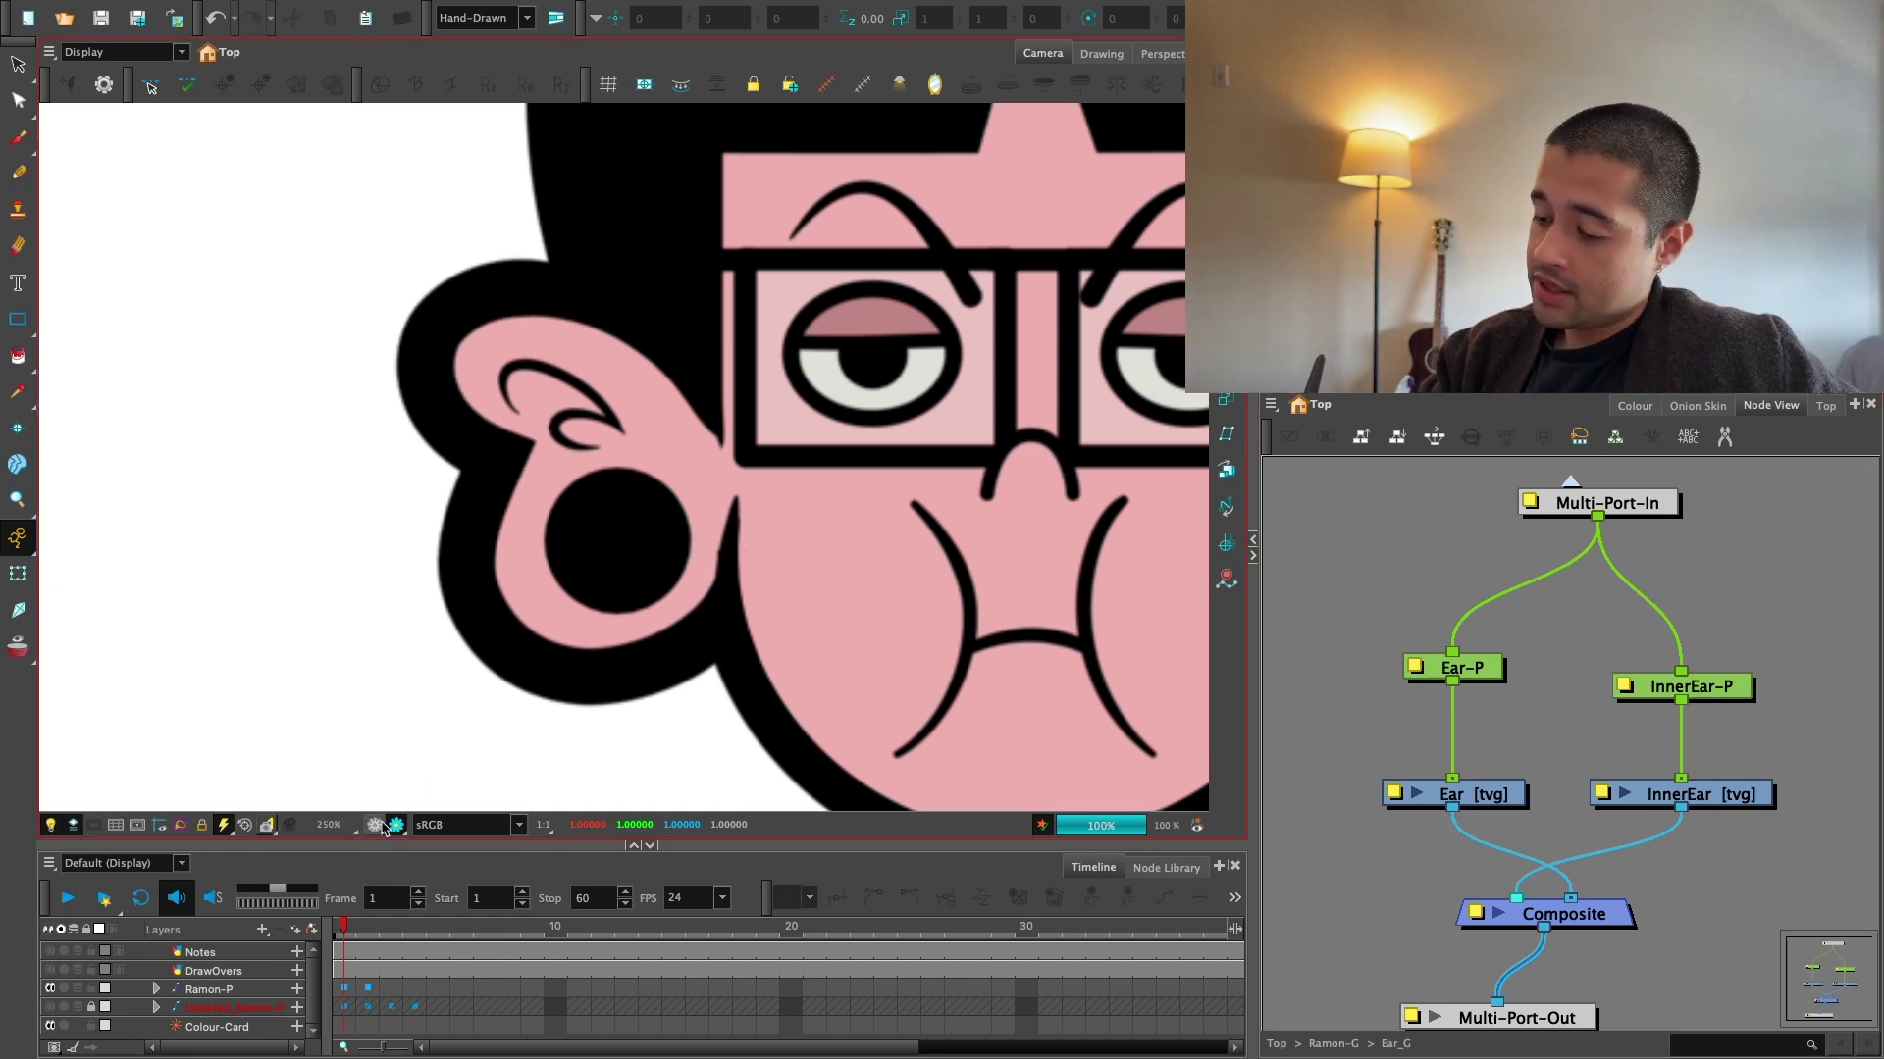
Compare the OpenGL and render views of the ear and examine the whole head in render view.
click(375, 826)
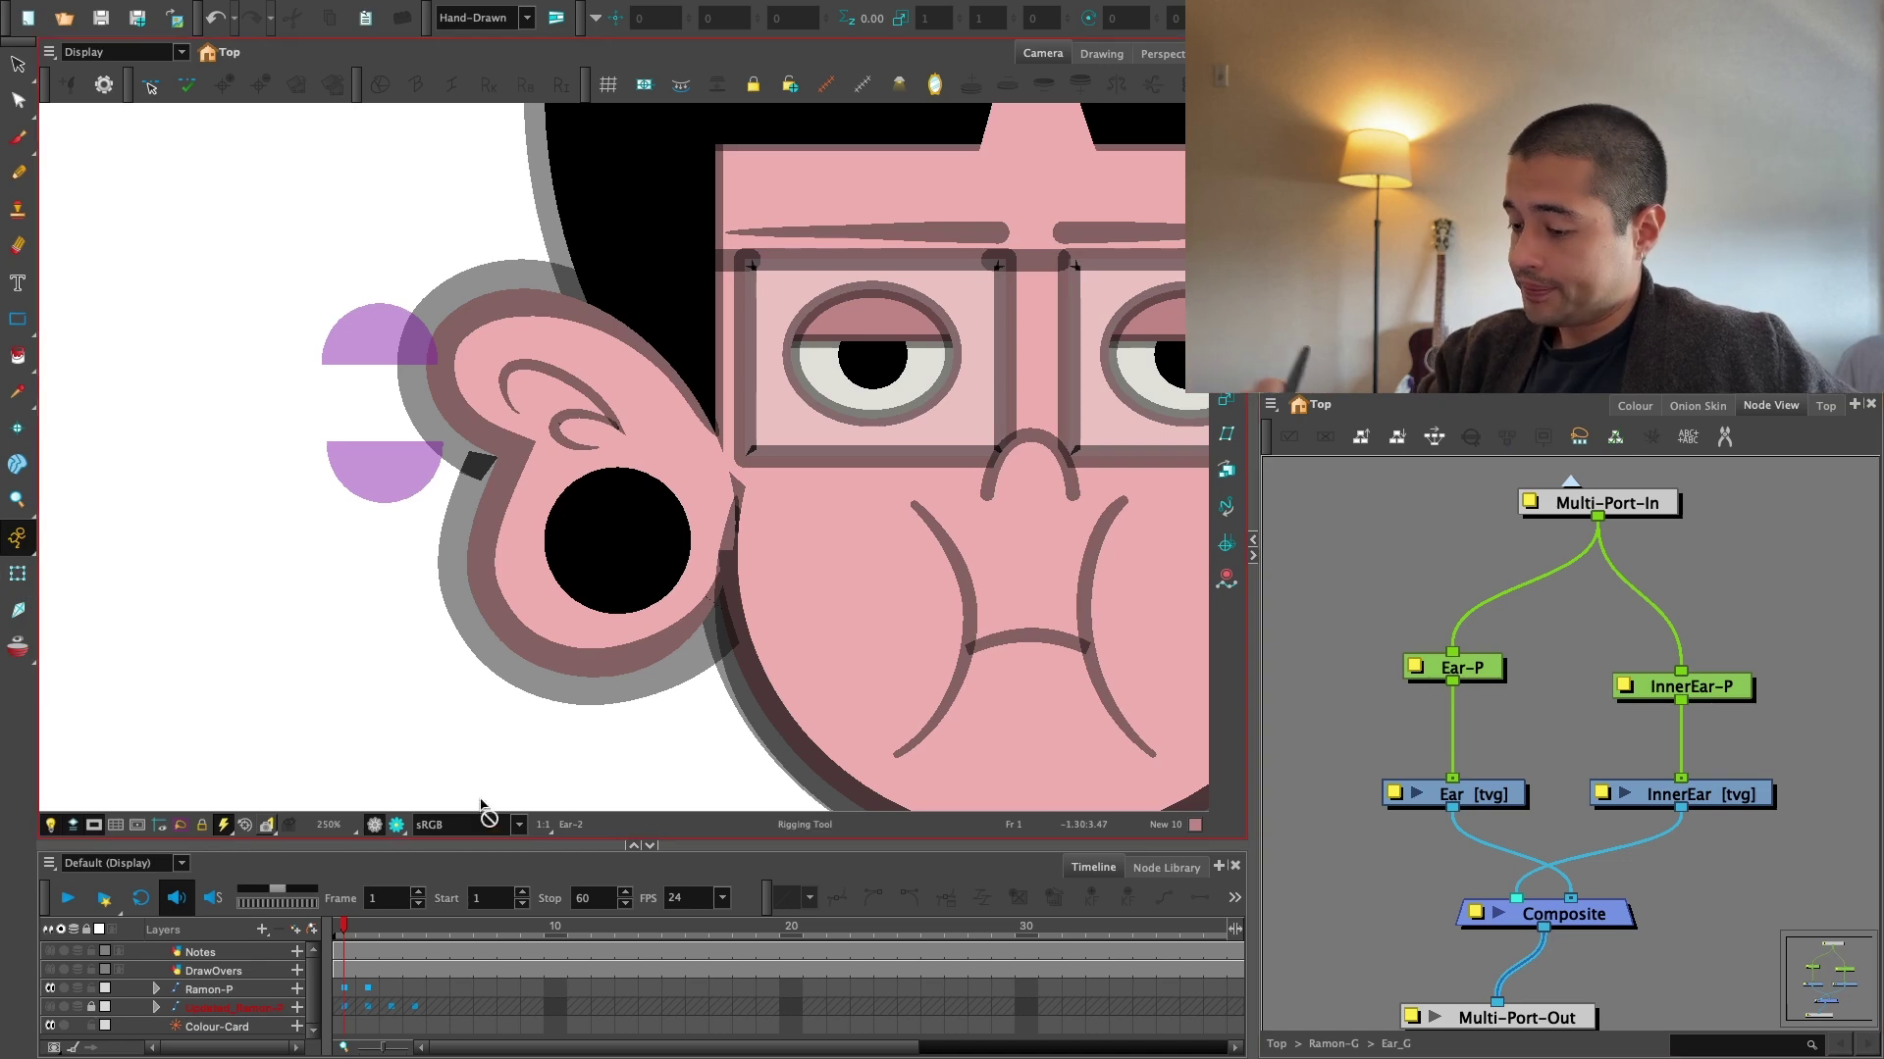
click(397, 826)
key(1)
key(1)
key(1)
key(1)
drag(983, 736, 912, 772)
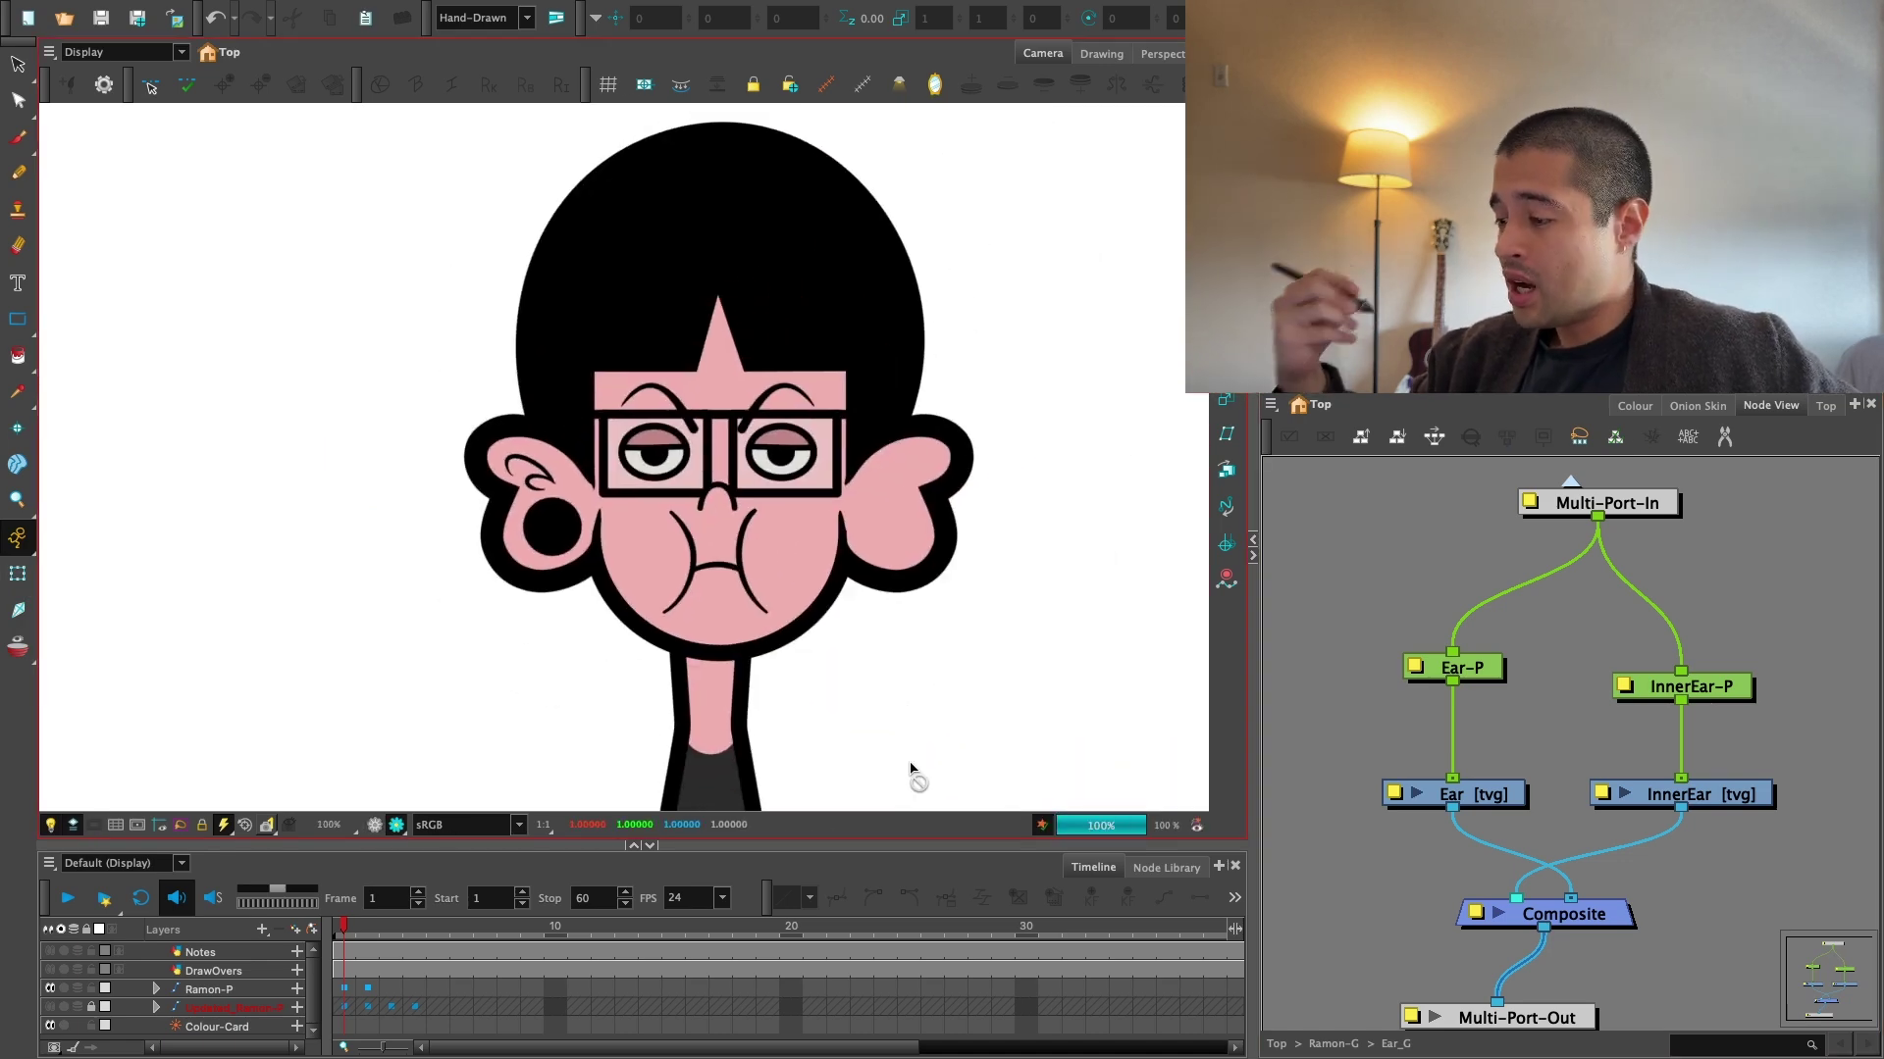
key(2)
key(2)
key(2)
key(2)
key(2)
Select Ear-P and InnerEar-P in turn to examine which ear parts each peg controls.
click(516, 620)
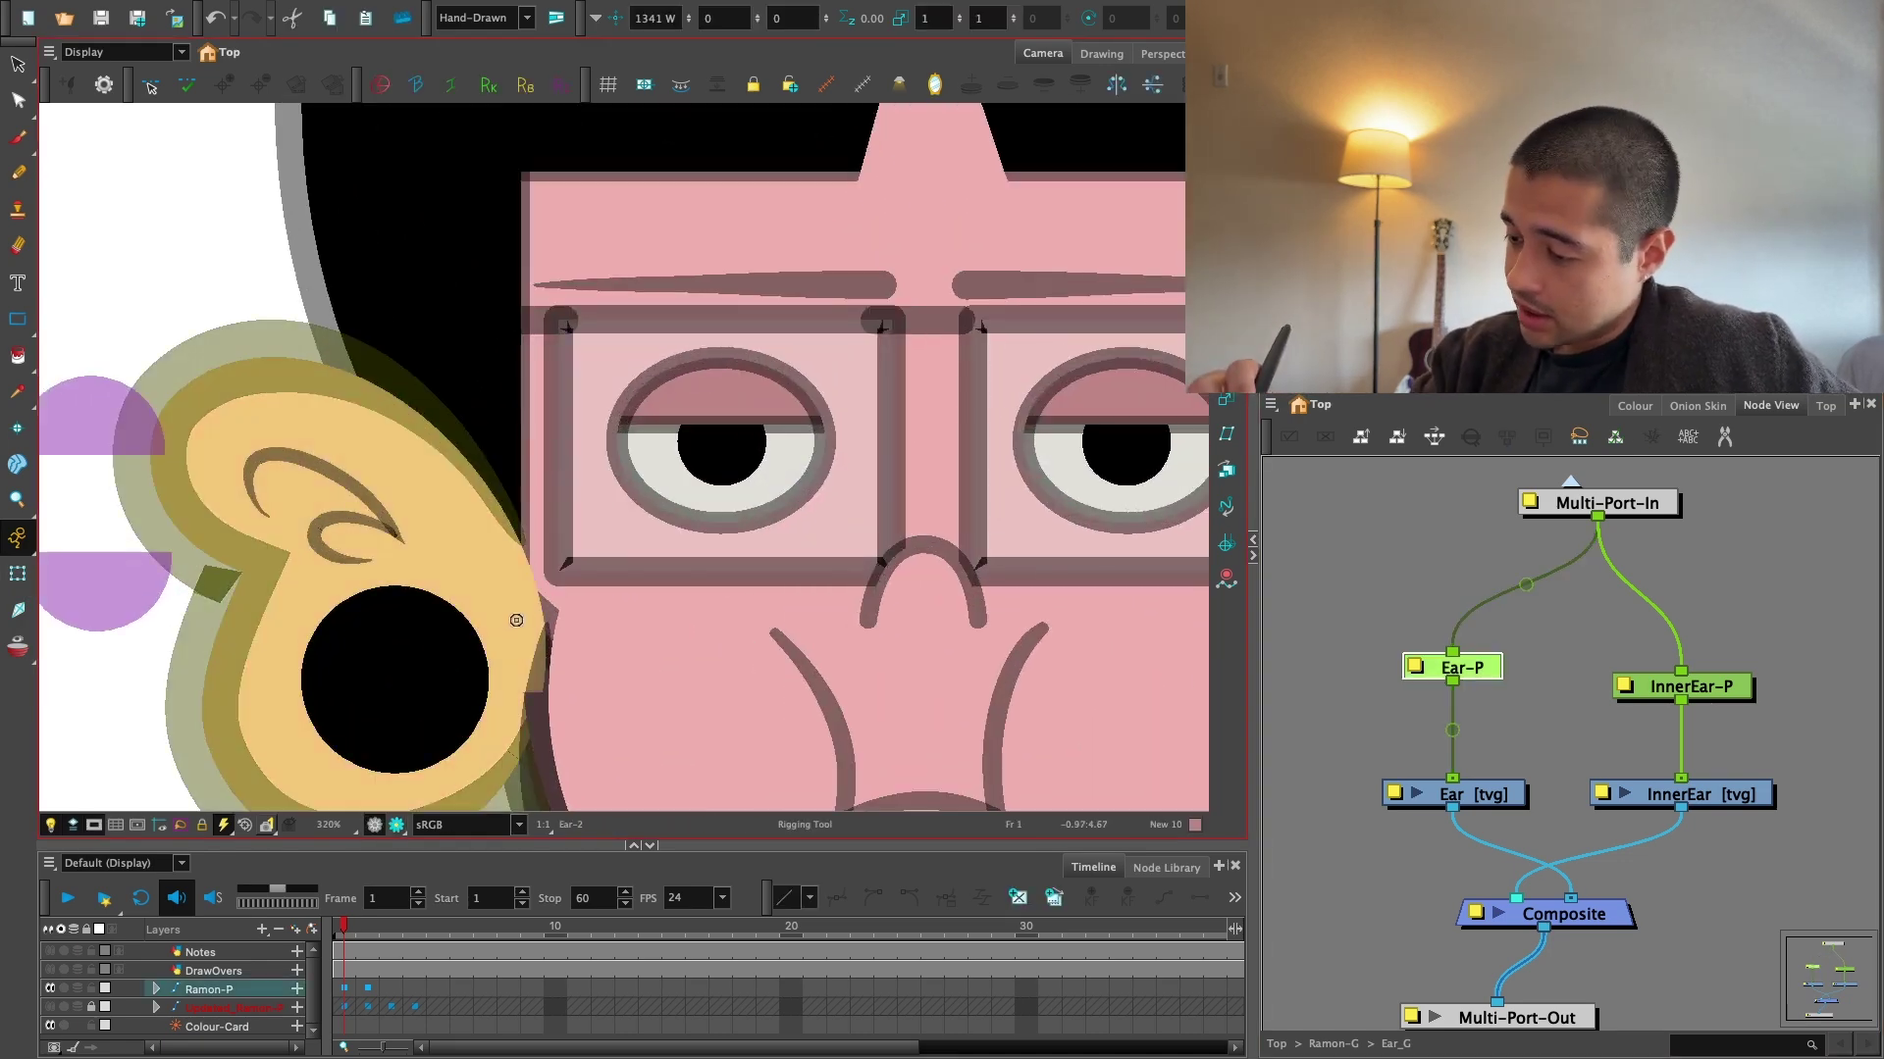
key(1)
key(1)
key(1)
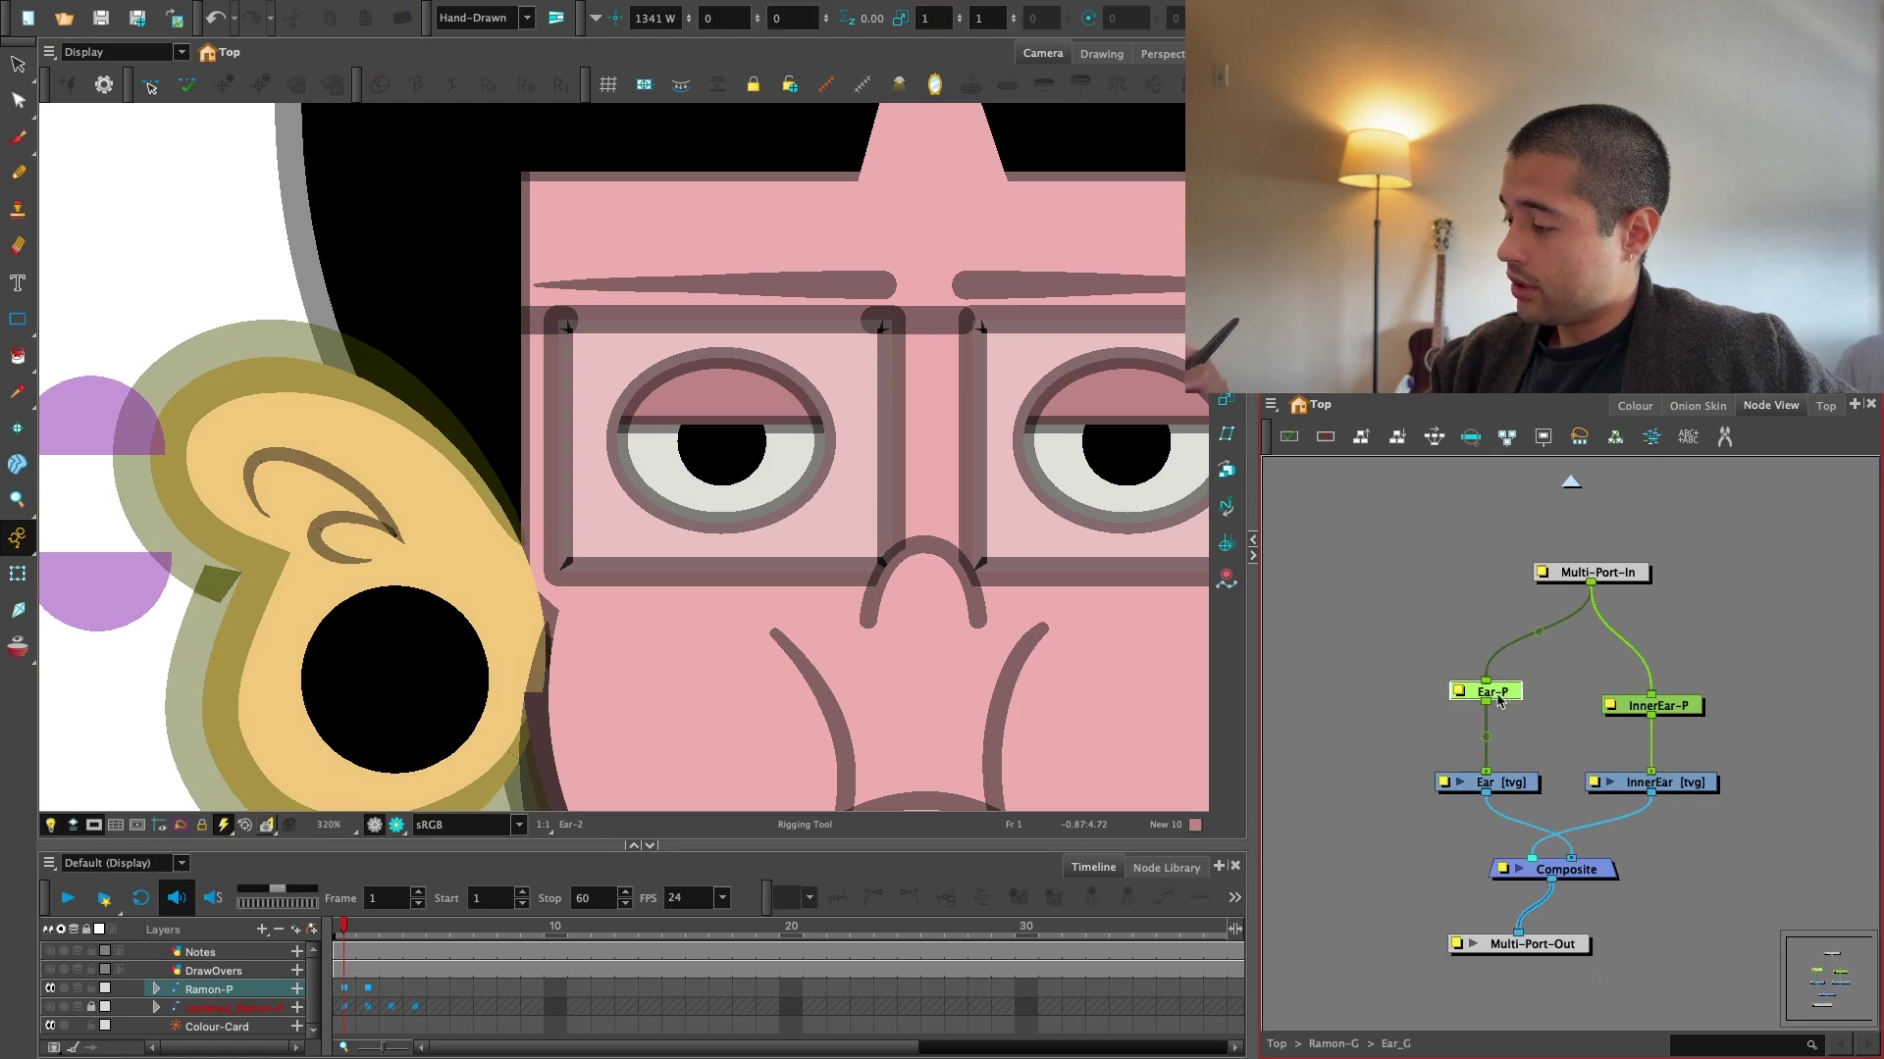
key(1)
drag(678, 554, 712, 514)
key(1)
click(1670, 714)
key(1)
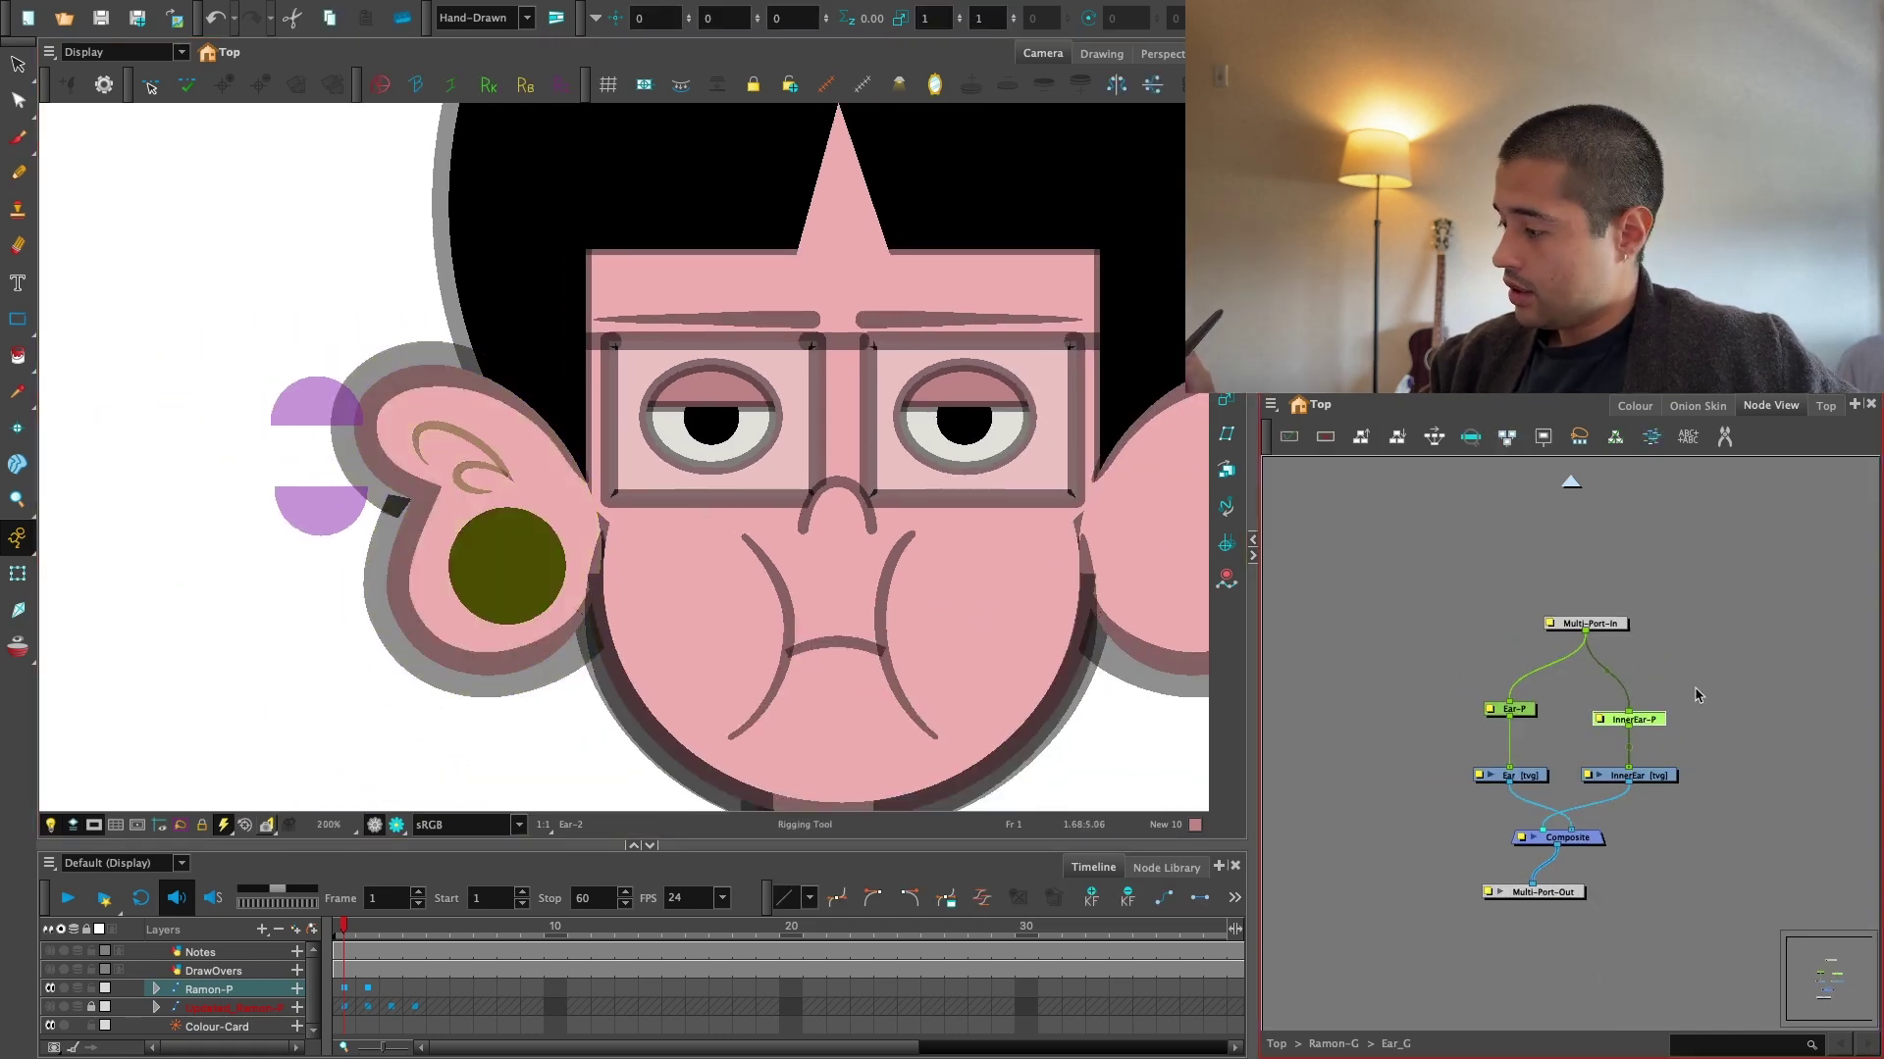
drag(1741, 799, 1632, 657)
key(1)
key(1)
key(1)
drag(1562, 802, 1482, 683)
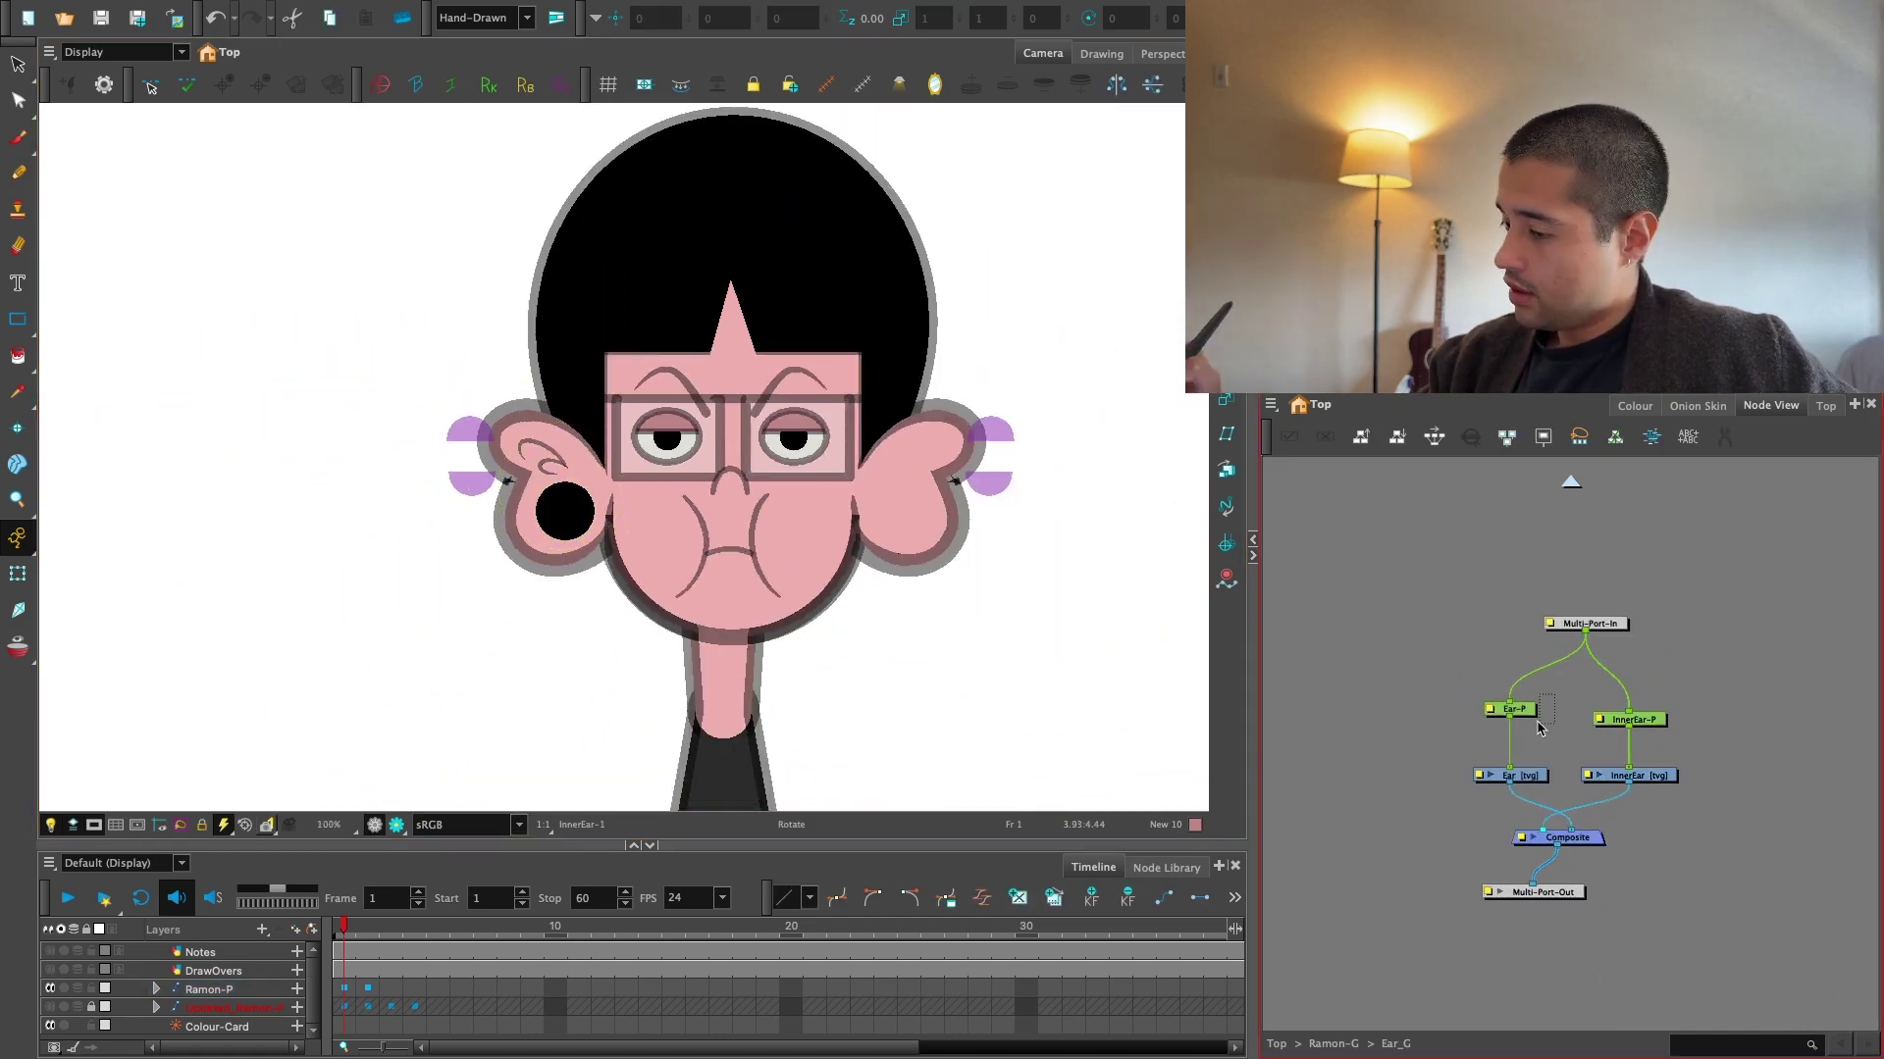
key(2)
key(2)
Check the two ear groups at the parent level and reopen Ear_G.
click(1566, 485)
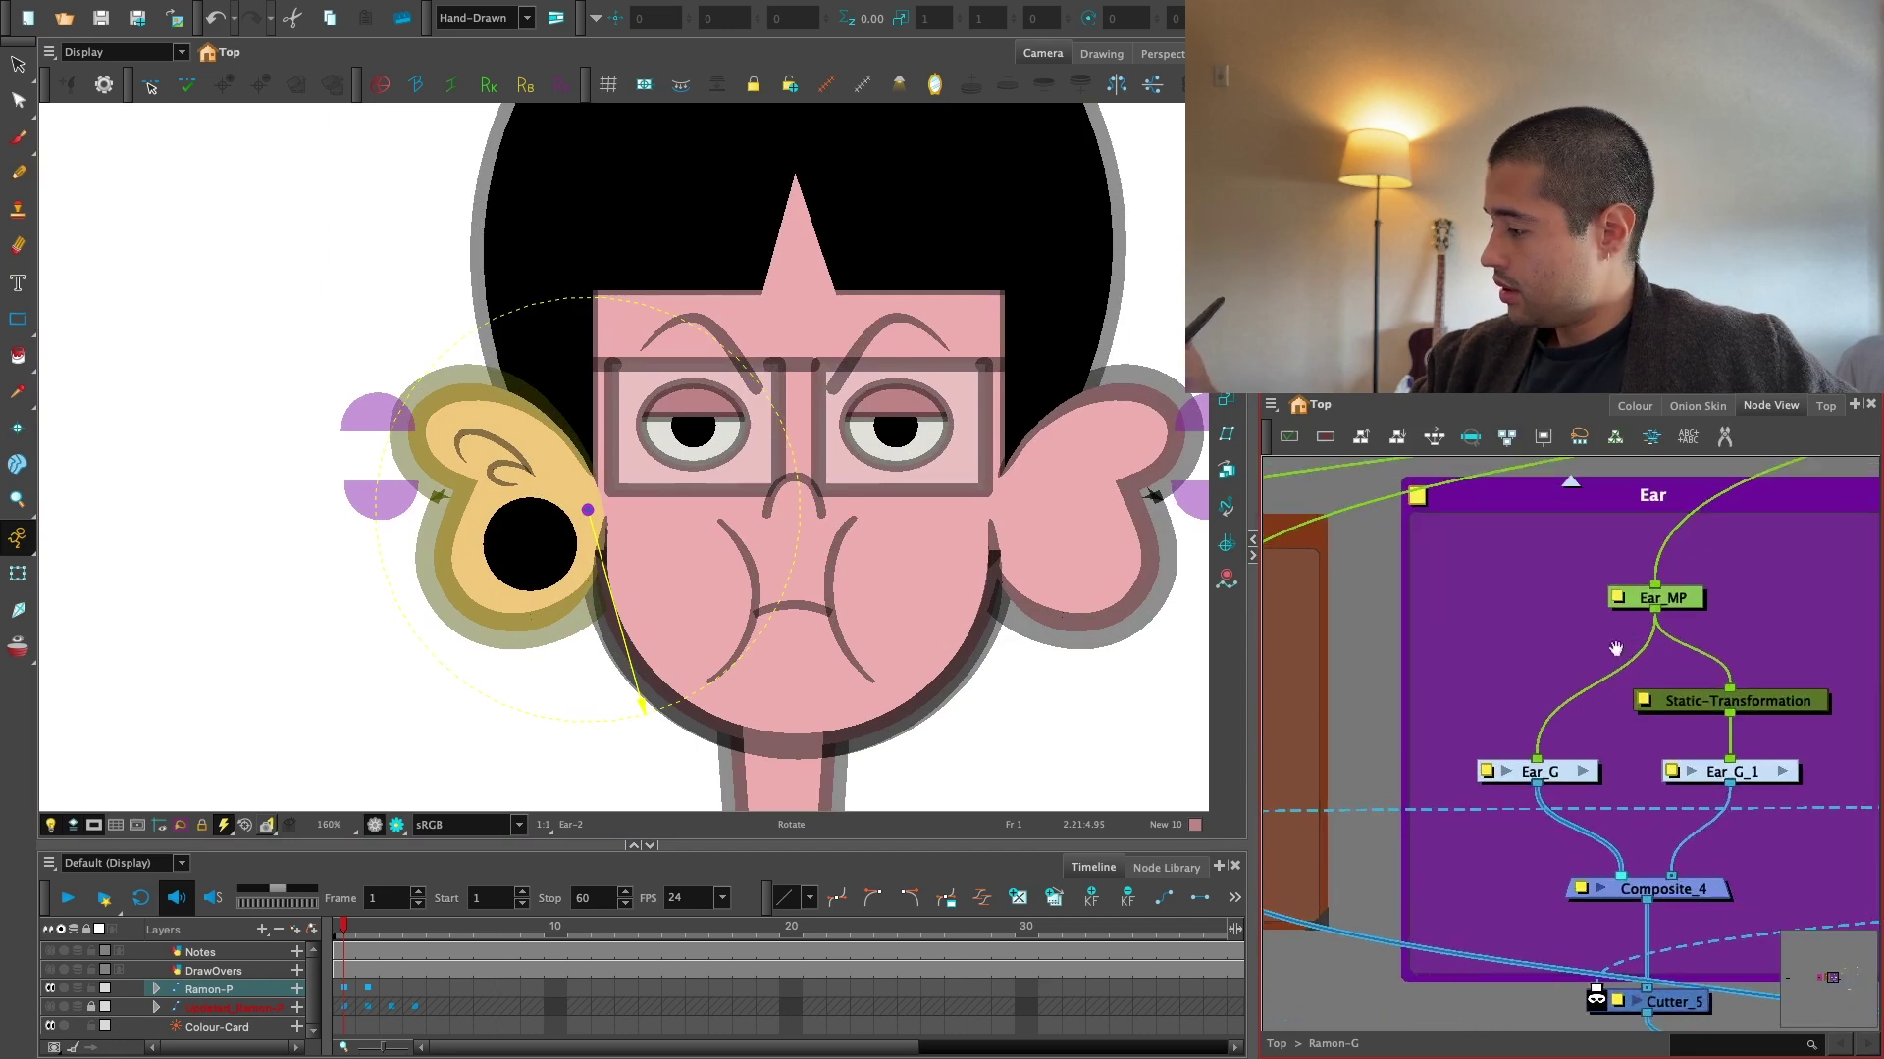
click(1551, 774)
click(1582, 772)
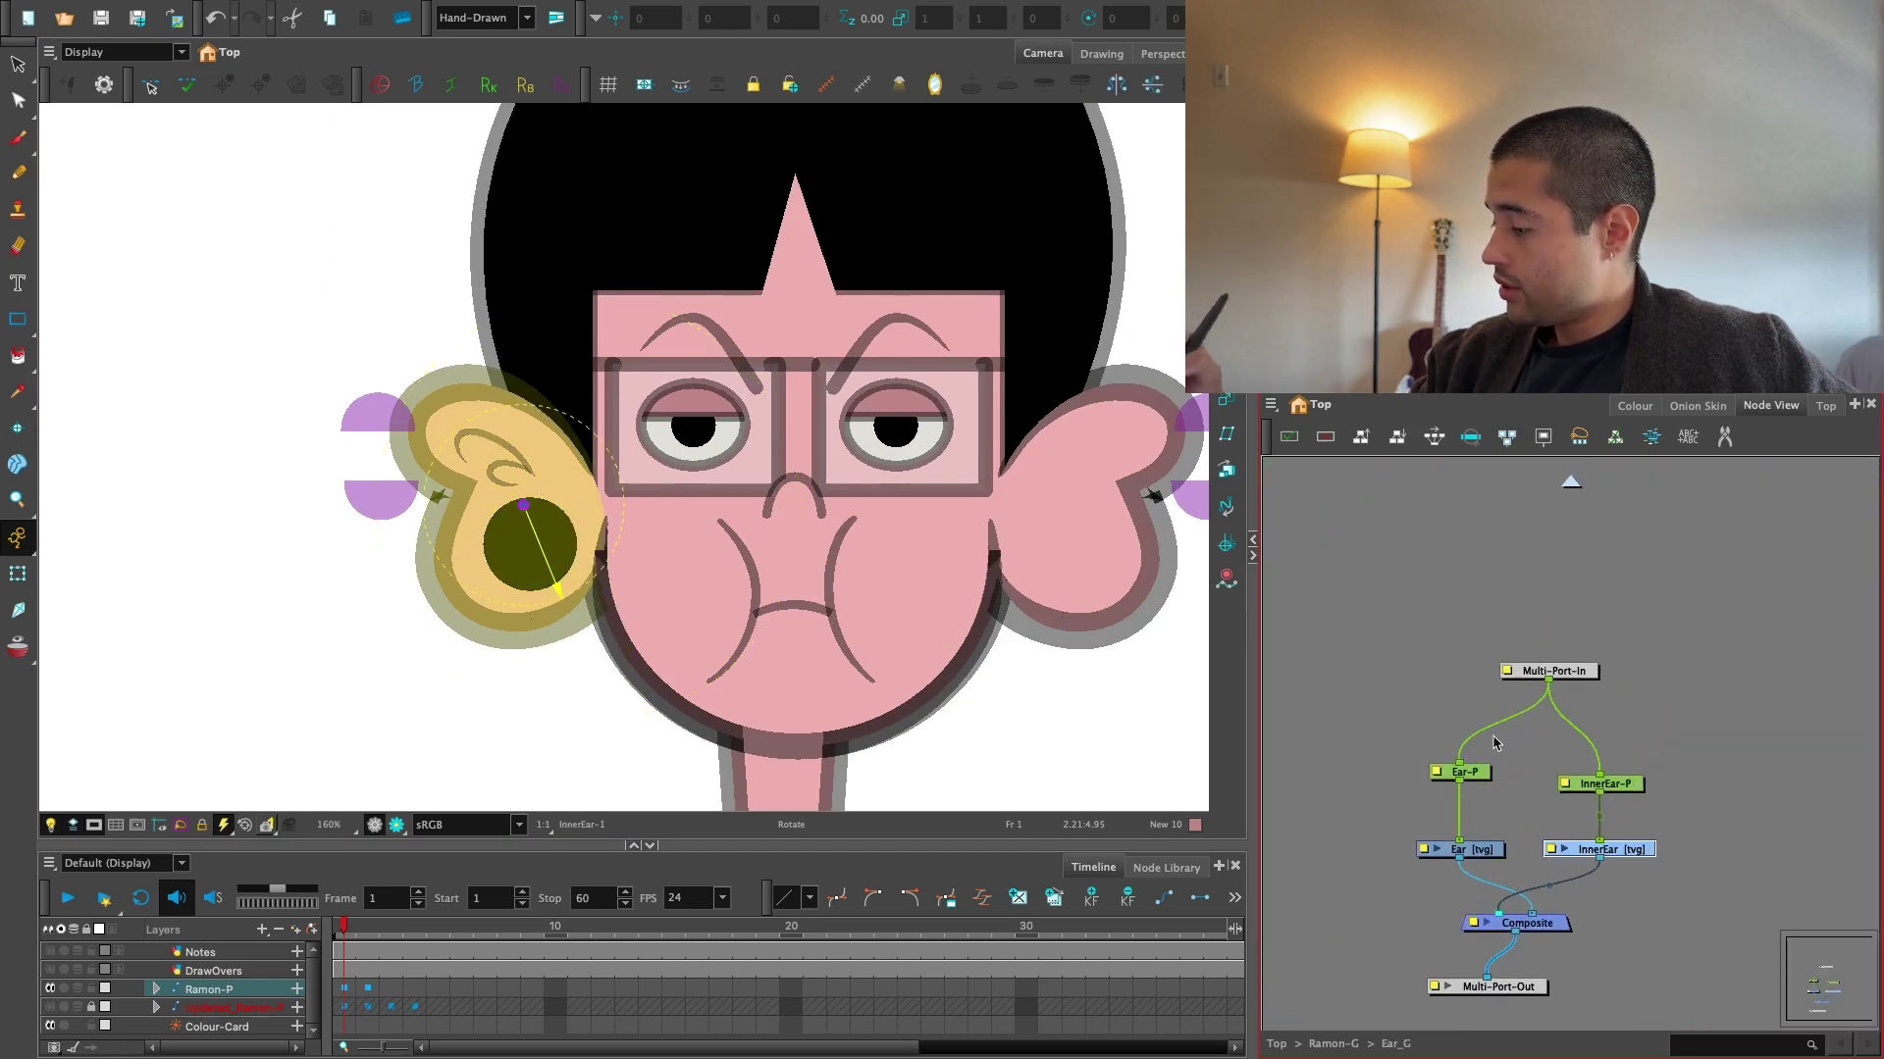
Add a new parent peg and connect it between the Multi-Port-In and both the Ear-P and InnerEar-P pegs.
click(1460, 771)
key(super+p)
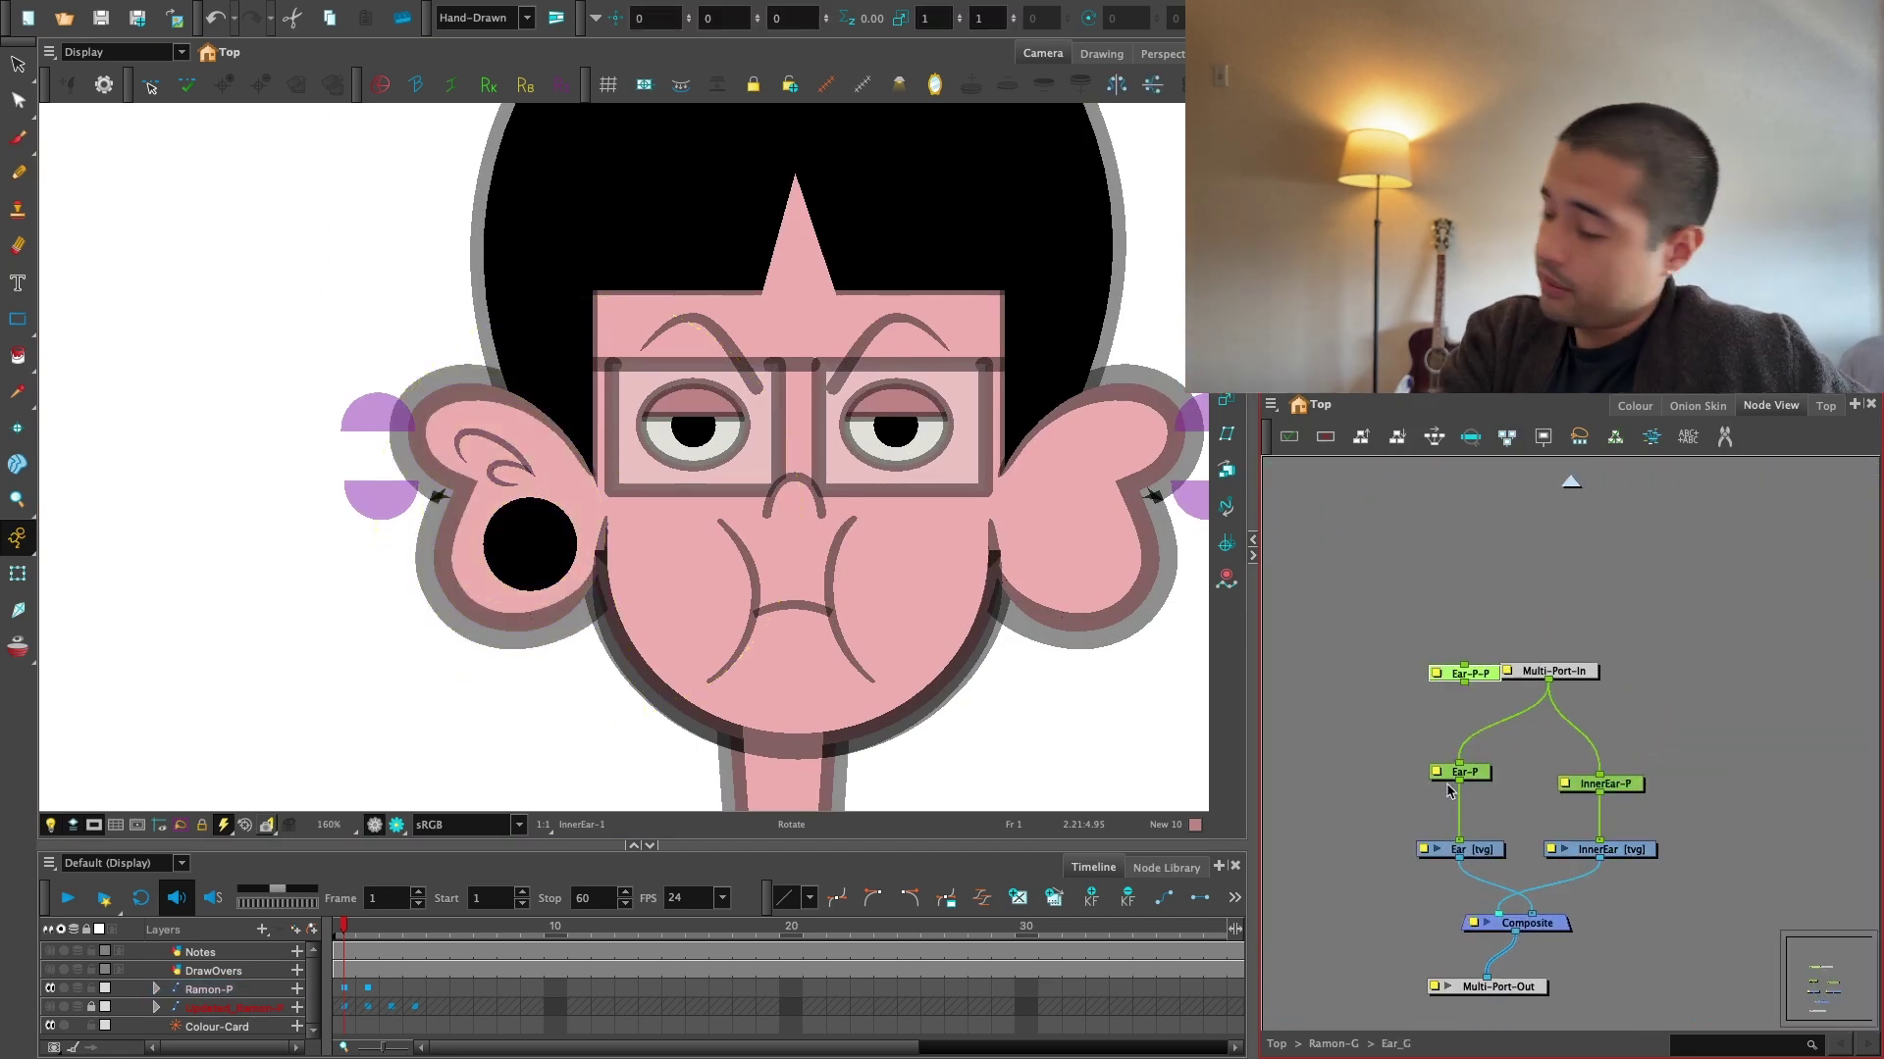
key(2)
drag(1462, 660, 1605, 777)
drag(1513, 696, 1586, 711)
Rename the shared parent peg to Ear-MP.
click(1532, 711)
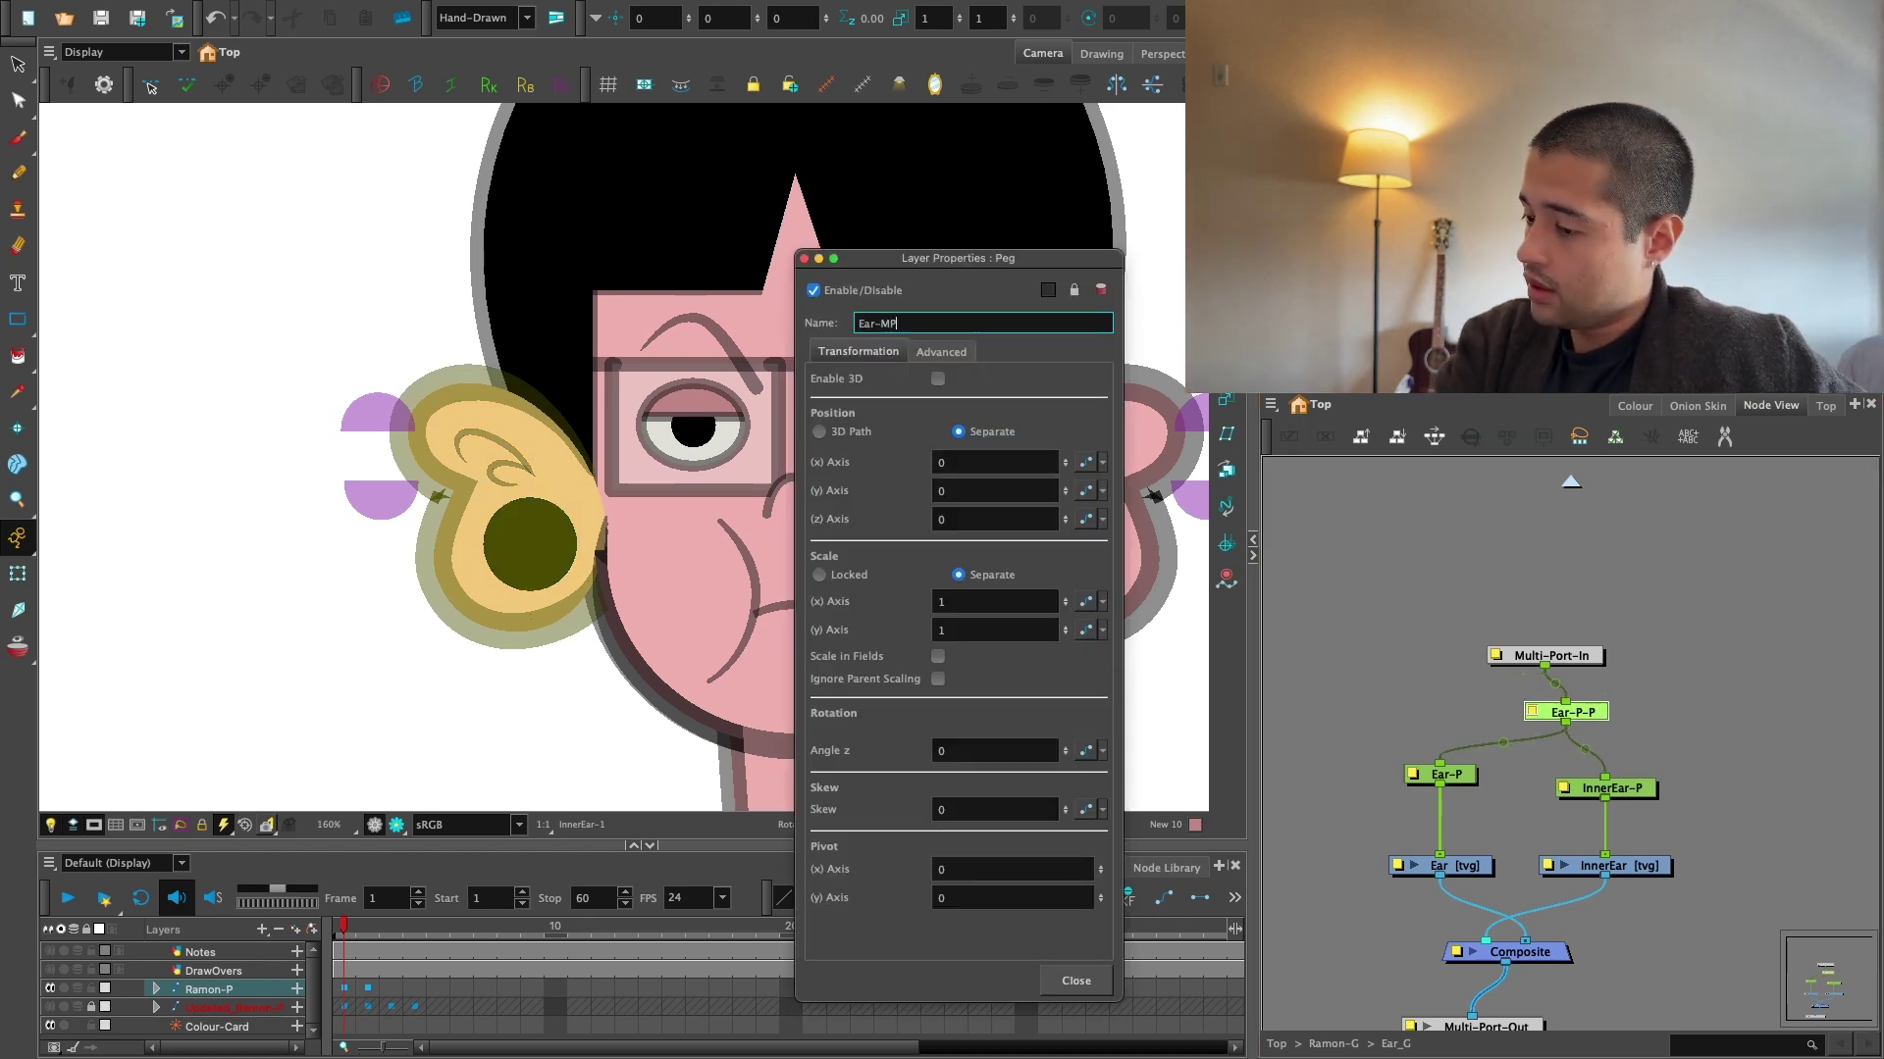
click(1076, 981)
key(2)
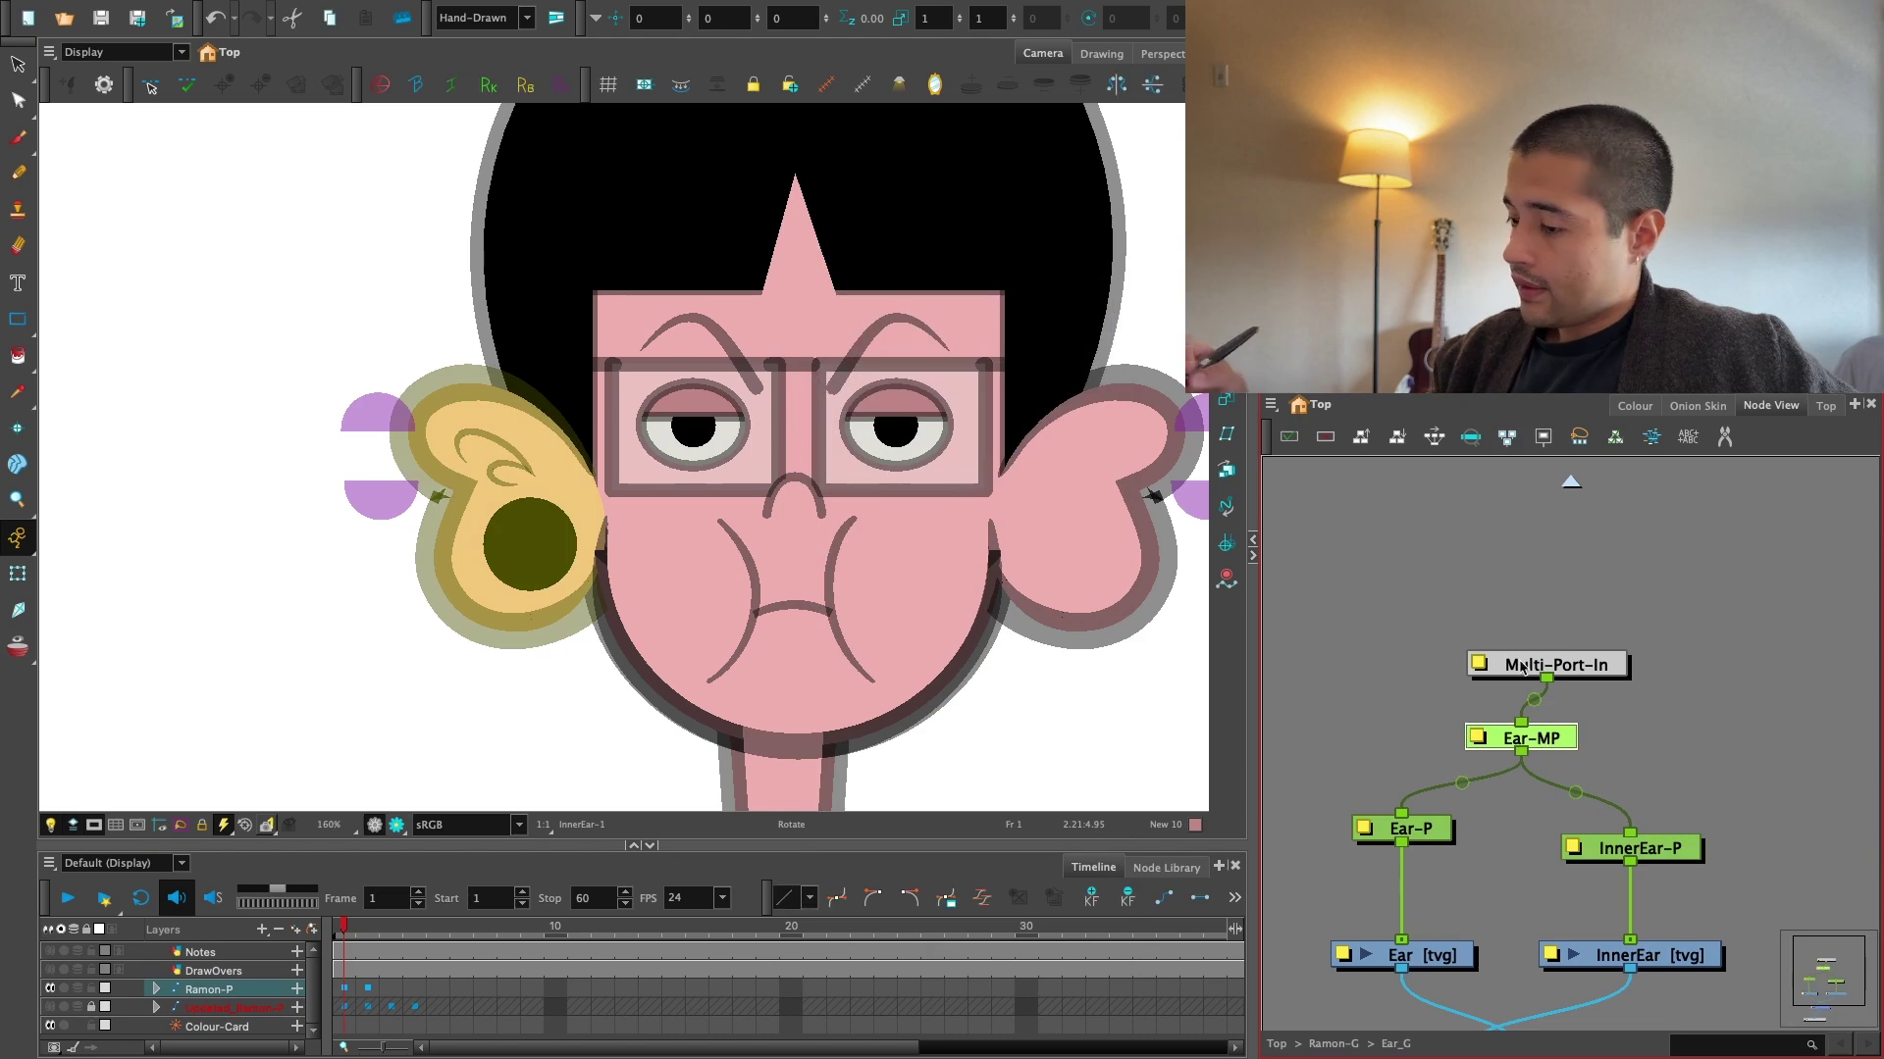
Set Ear-MP's pivot to X 0.985447 W and Y 4.71009 N, copying the pivot values from Ear-P.
key(1)
key(1)
key(1)
key(1)
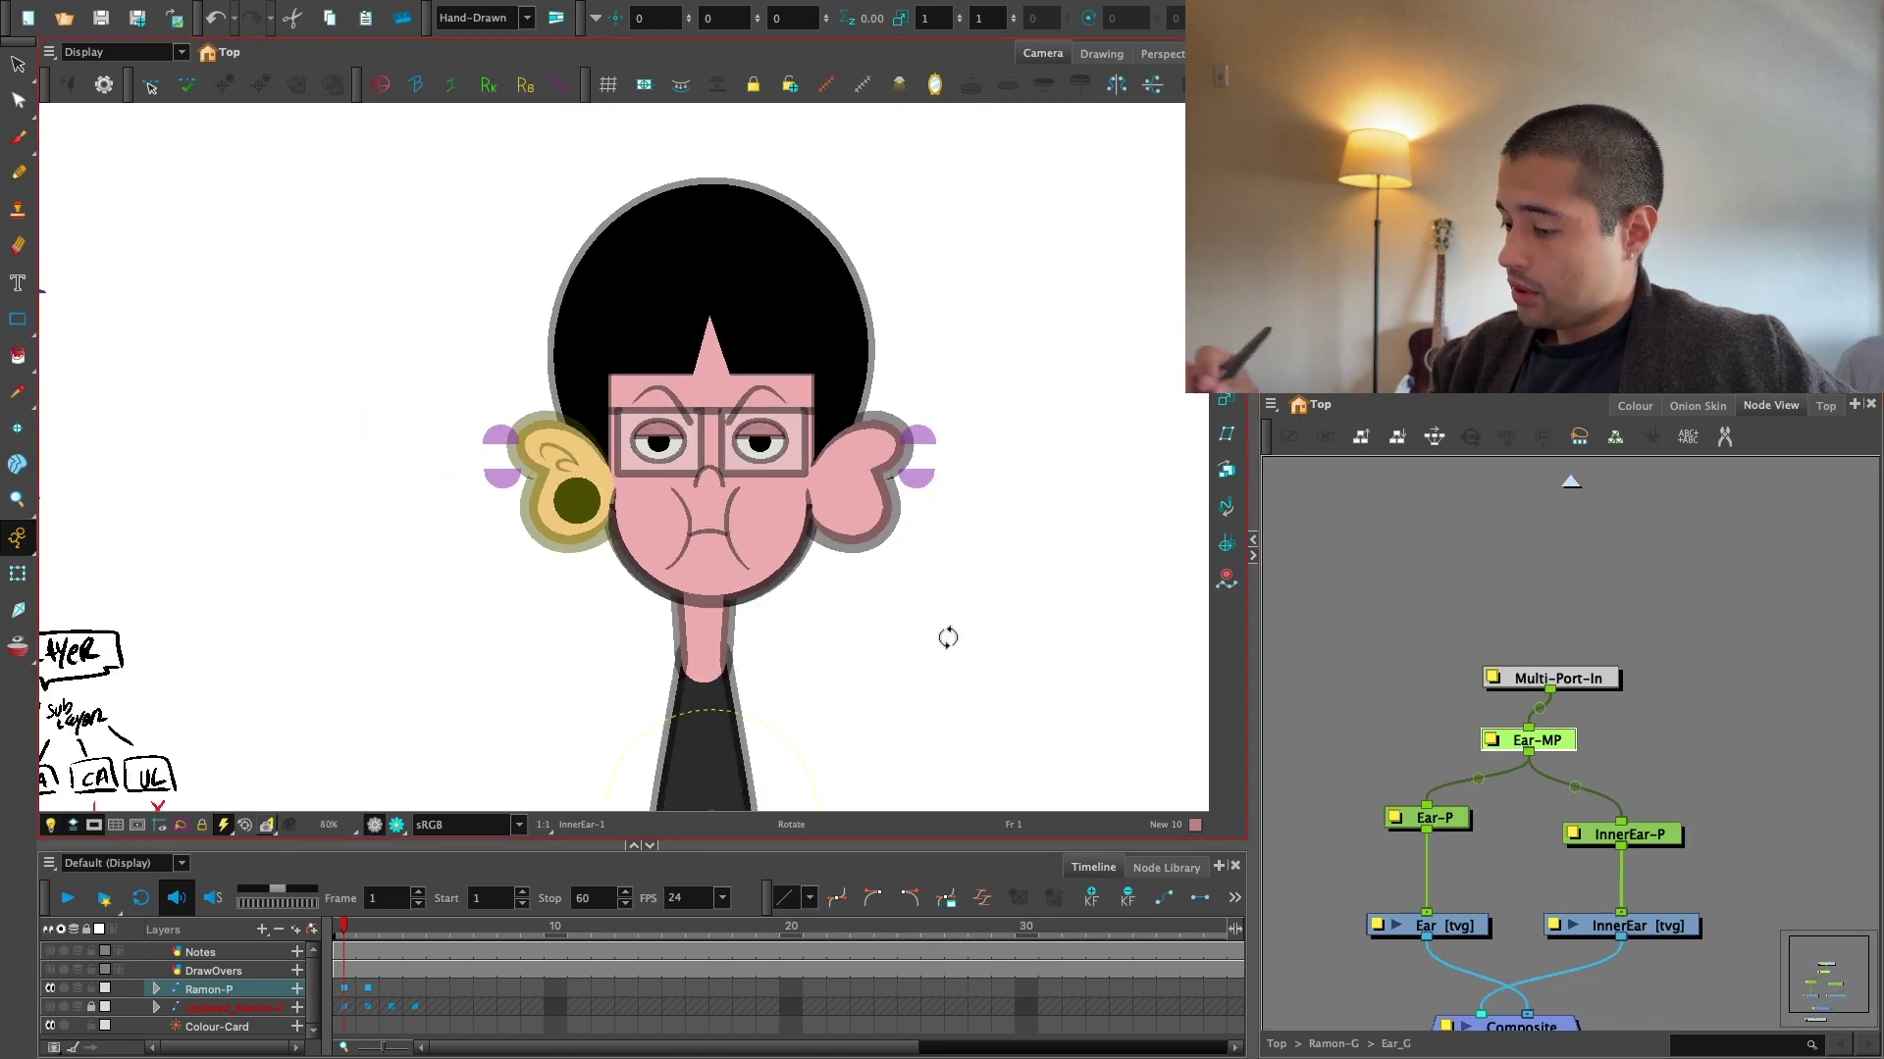
double_click(1555, 745)
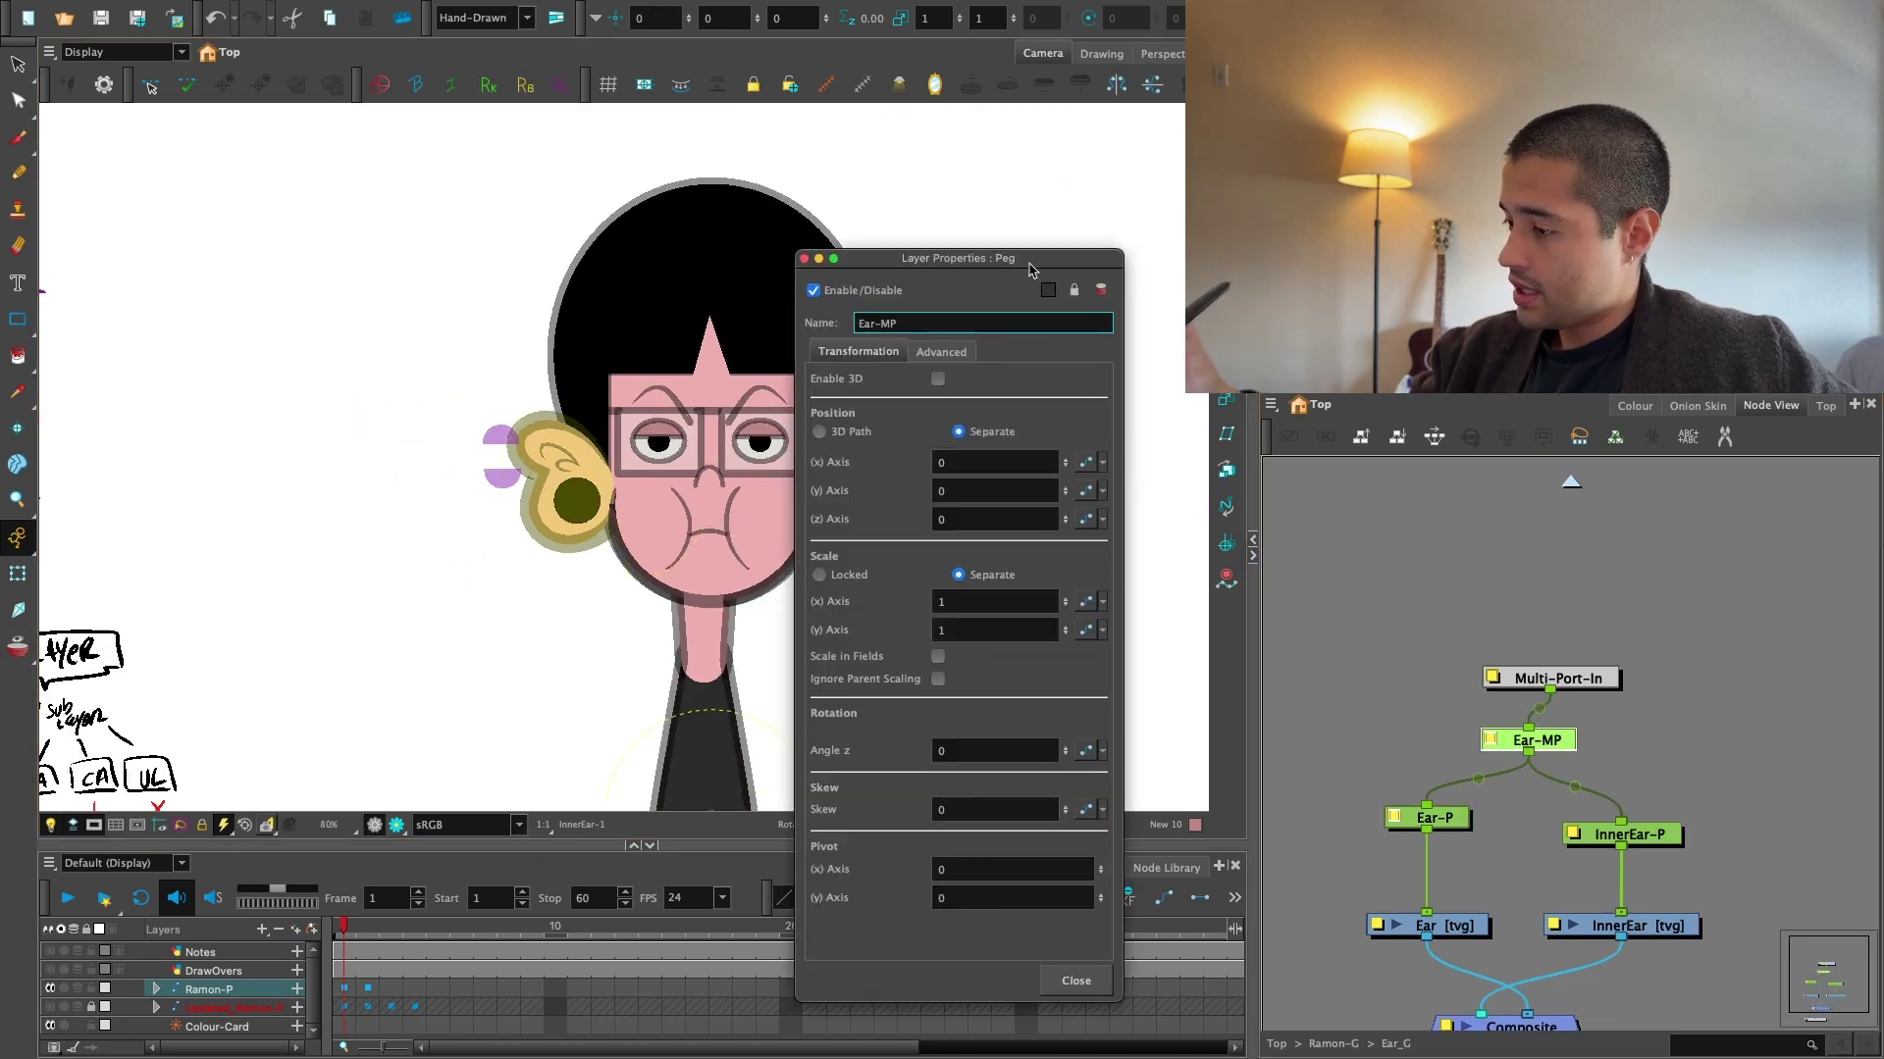
drag(1030, 270, 1316, 290)
click(1276, 889)
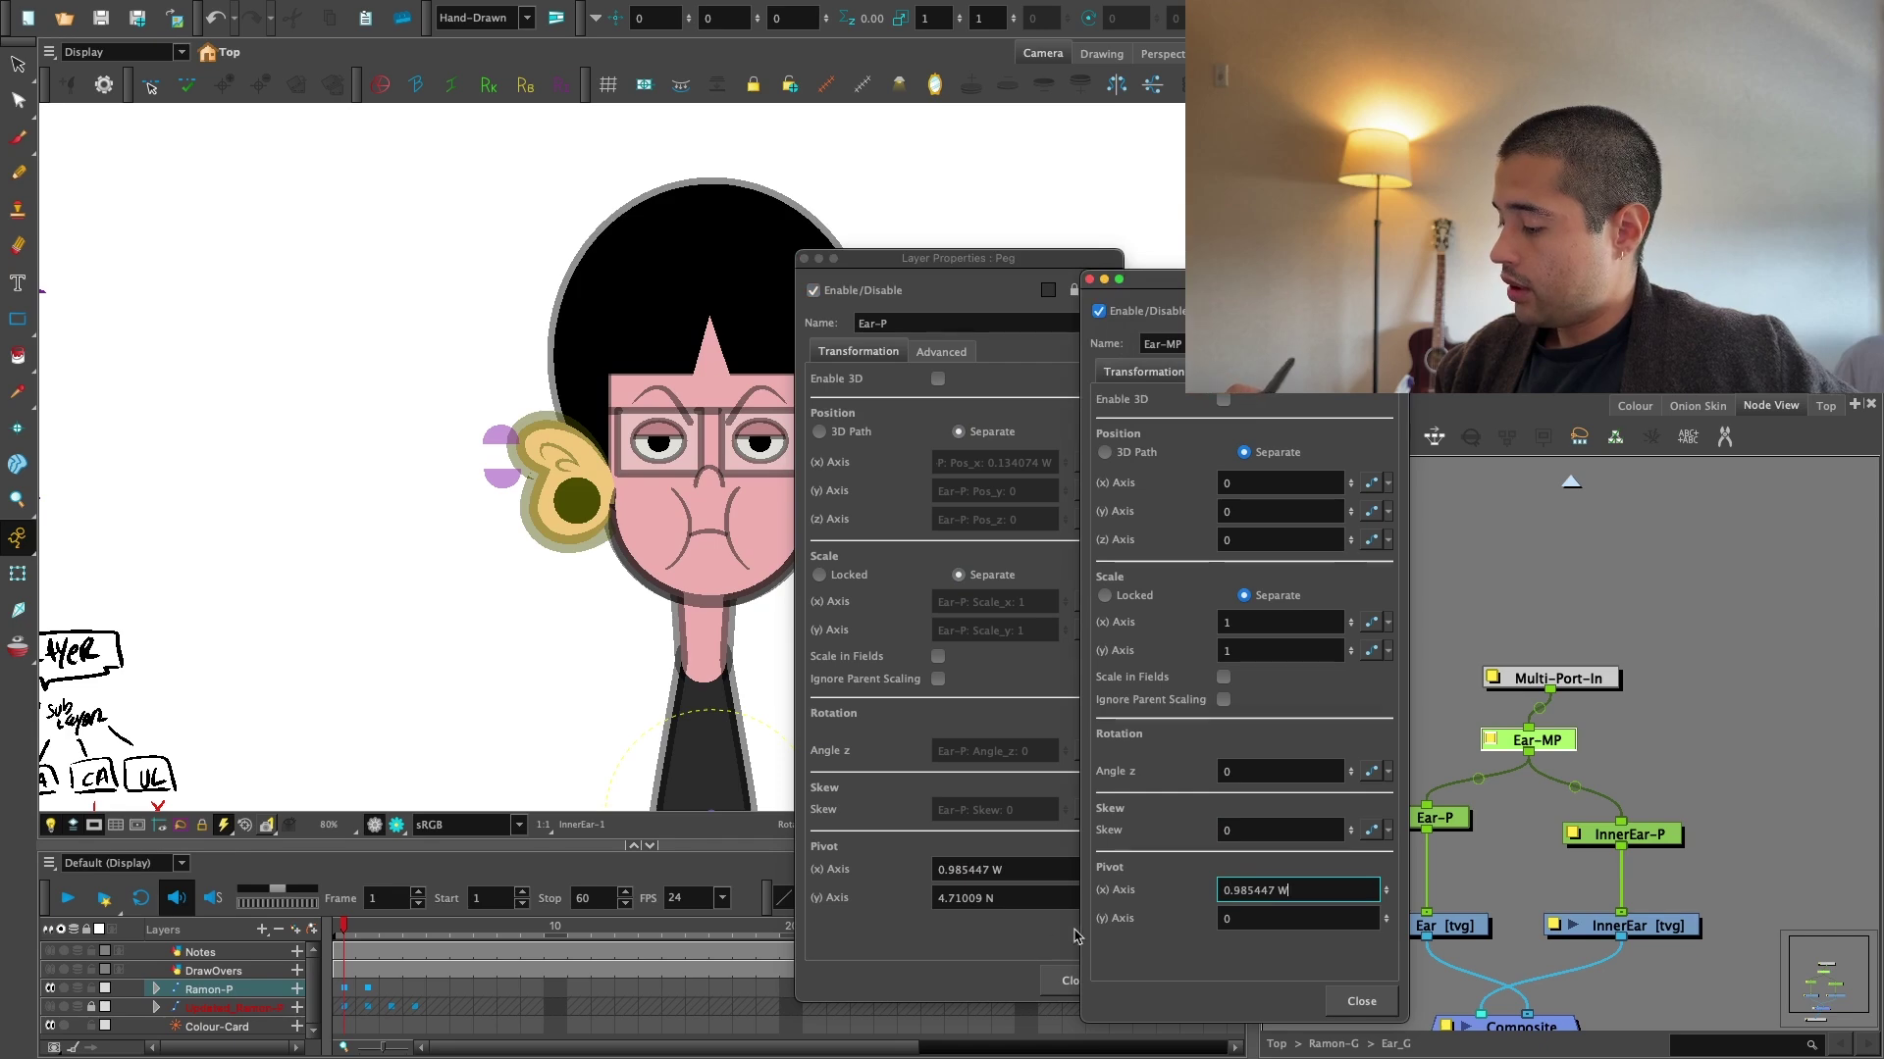
click(1065, 897)
click(1314, 918)
text(4.71009 N)
click(1360, 1002)
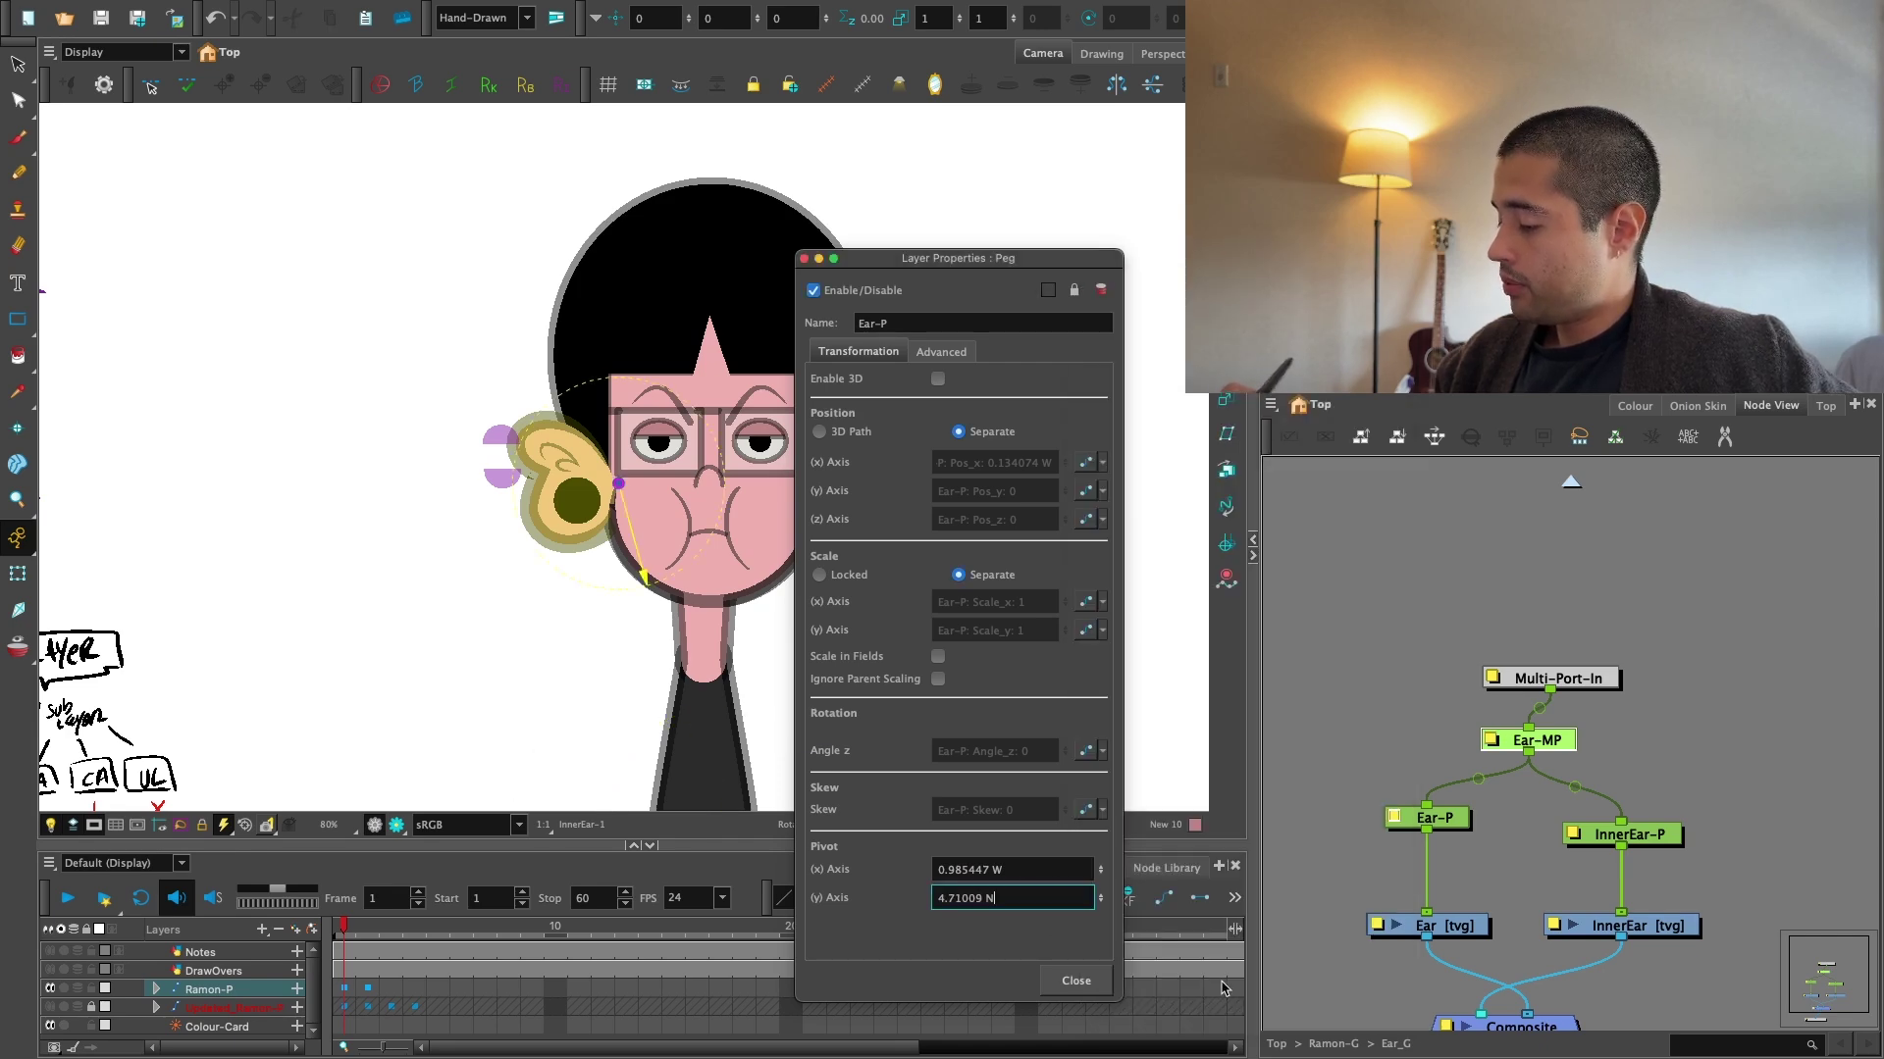
click(1077, 981)
Align the Multi-Port-In node directly above Ear-MP and select Ear-MP to check its pivot on the ear.
click(1656, 753)
key(2)
click(1560, 738)
drag(1599, 669, 1575, 655)
key(2)
key(2)
key(2)
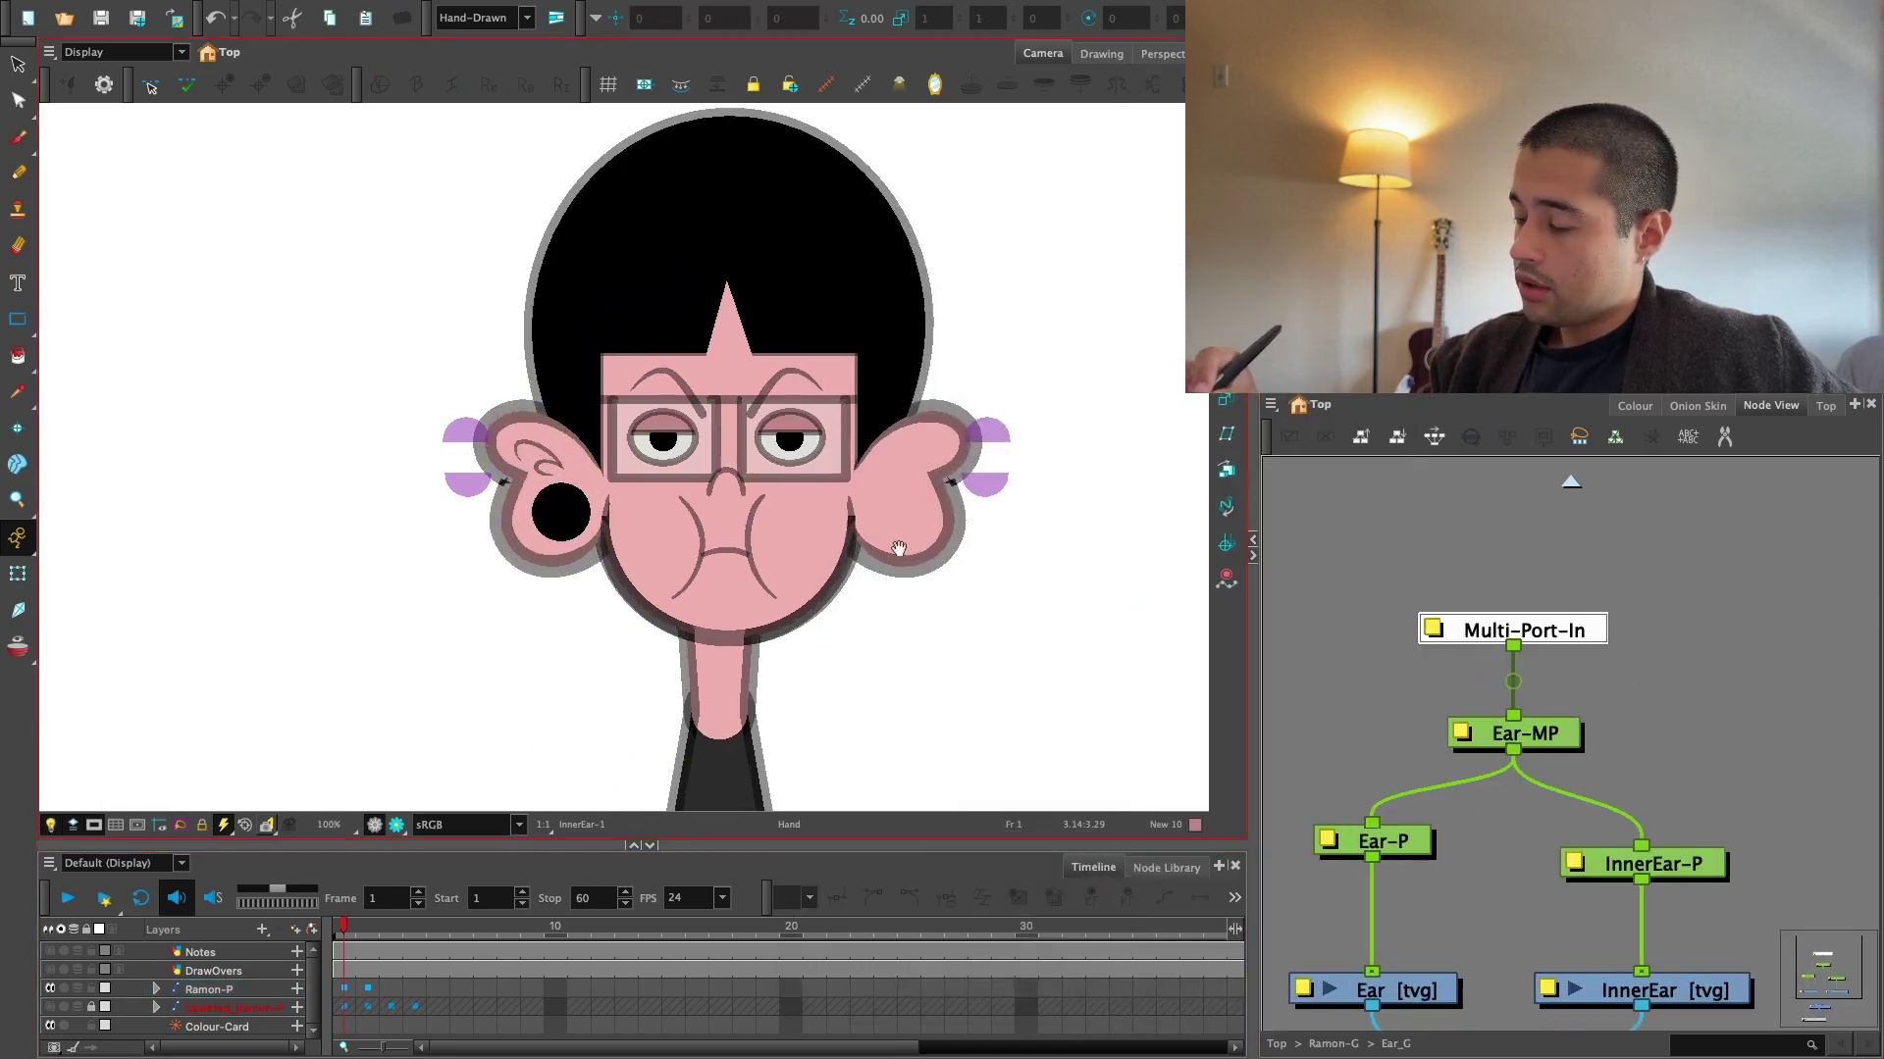
click(1556, 738)
key(2)
key(2)
key(2)
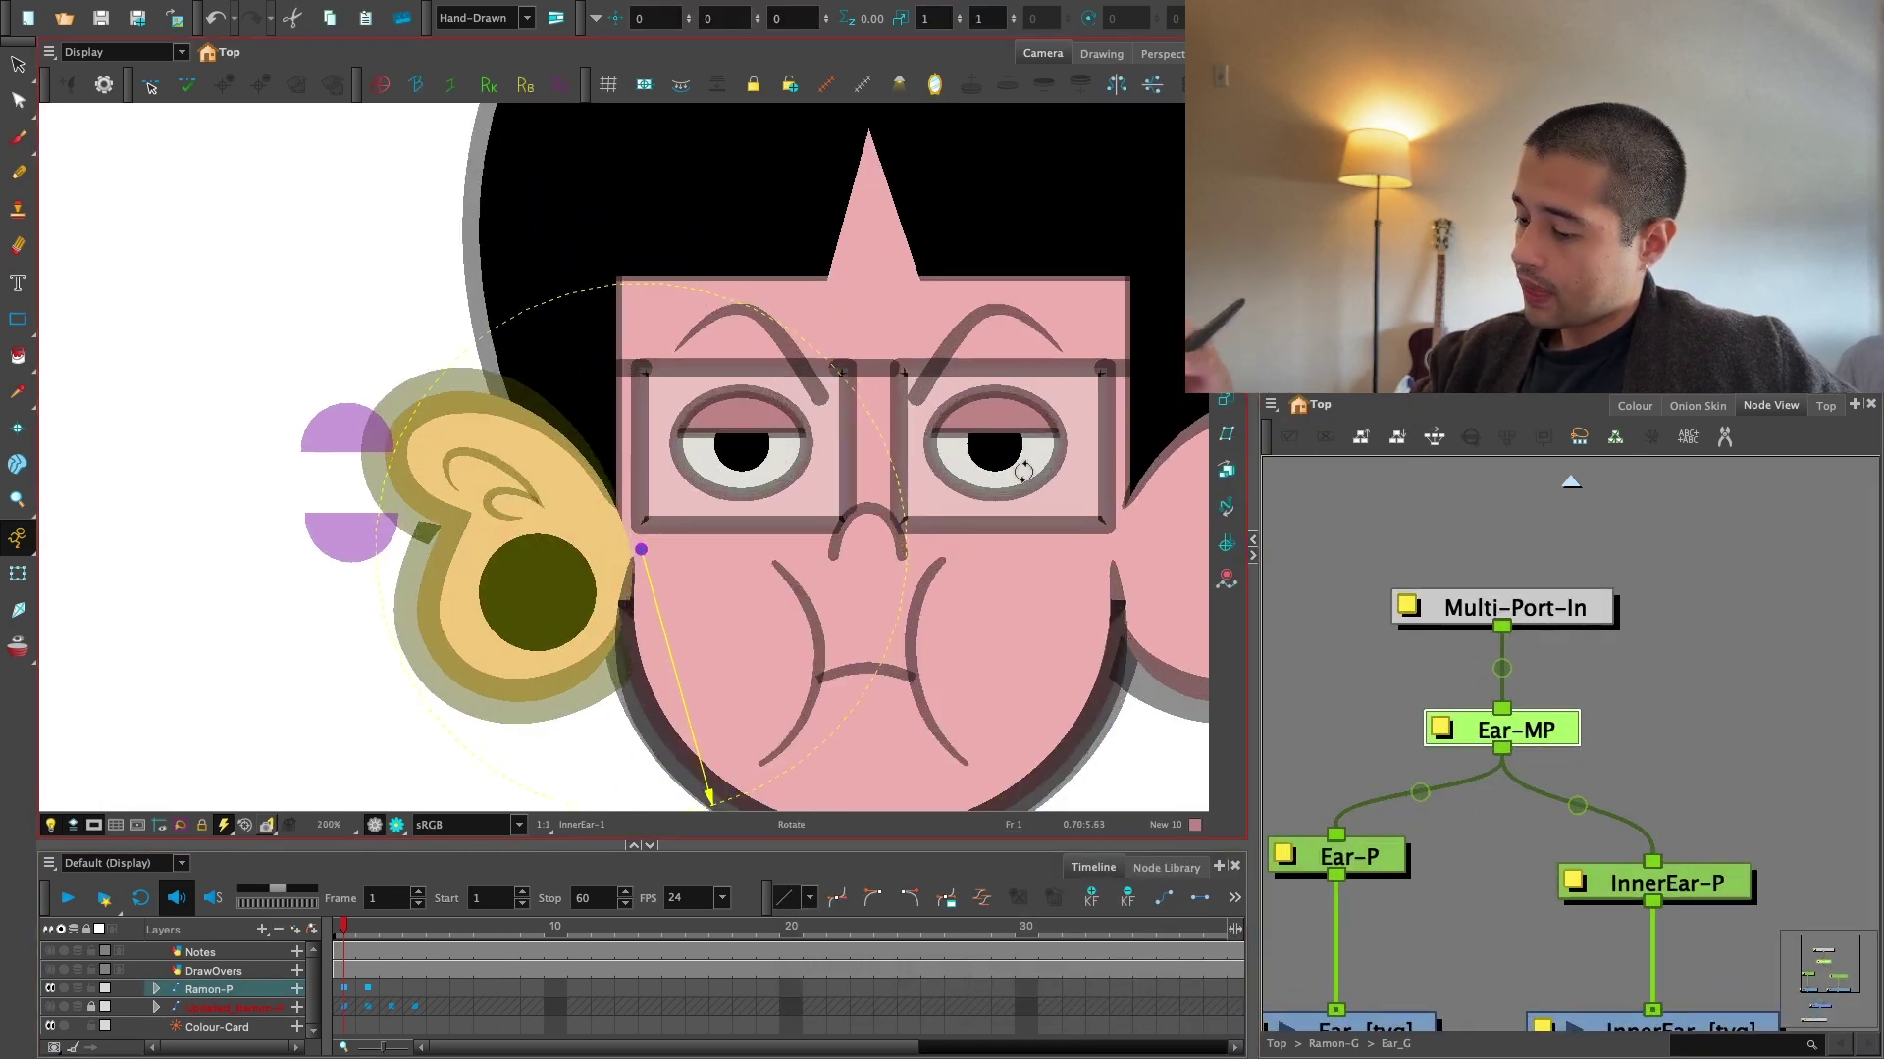
Preview the head in render view to inspect the rigged ear, and return to the working view.
click(398, 825)
key(2)
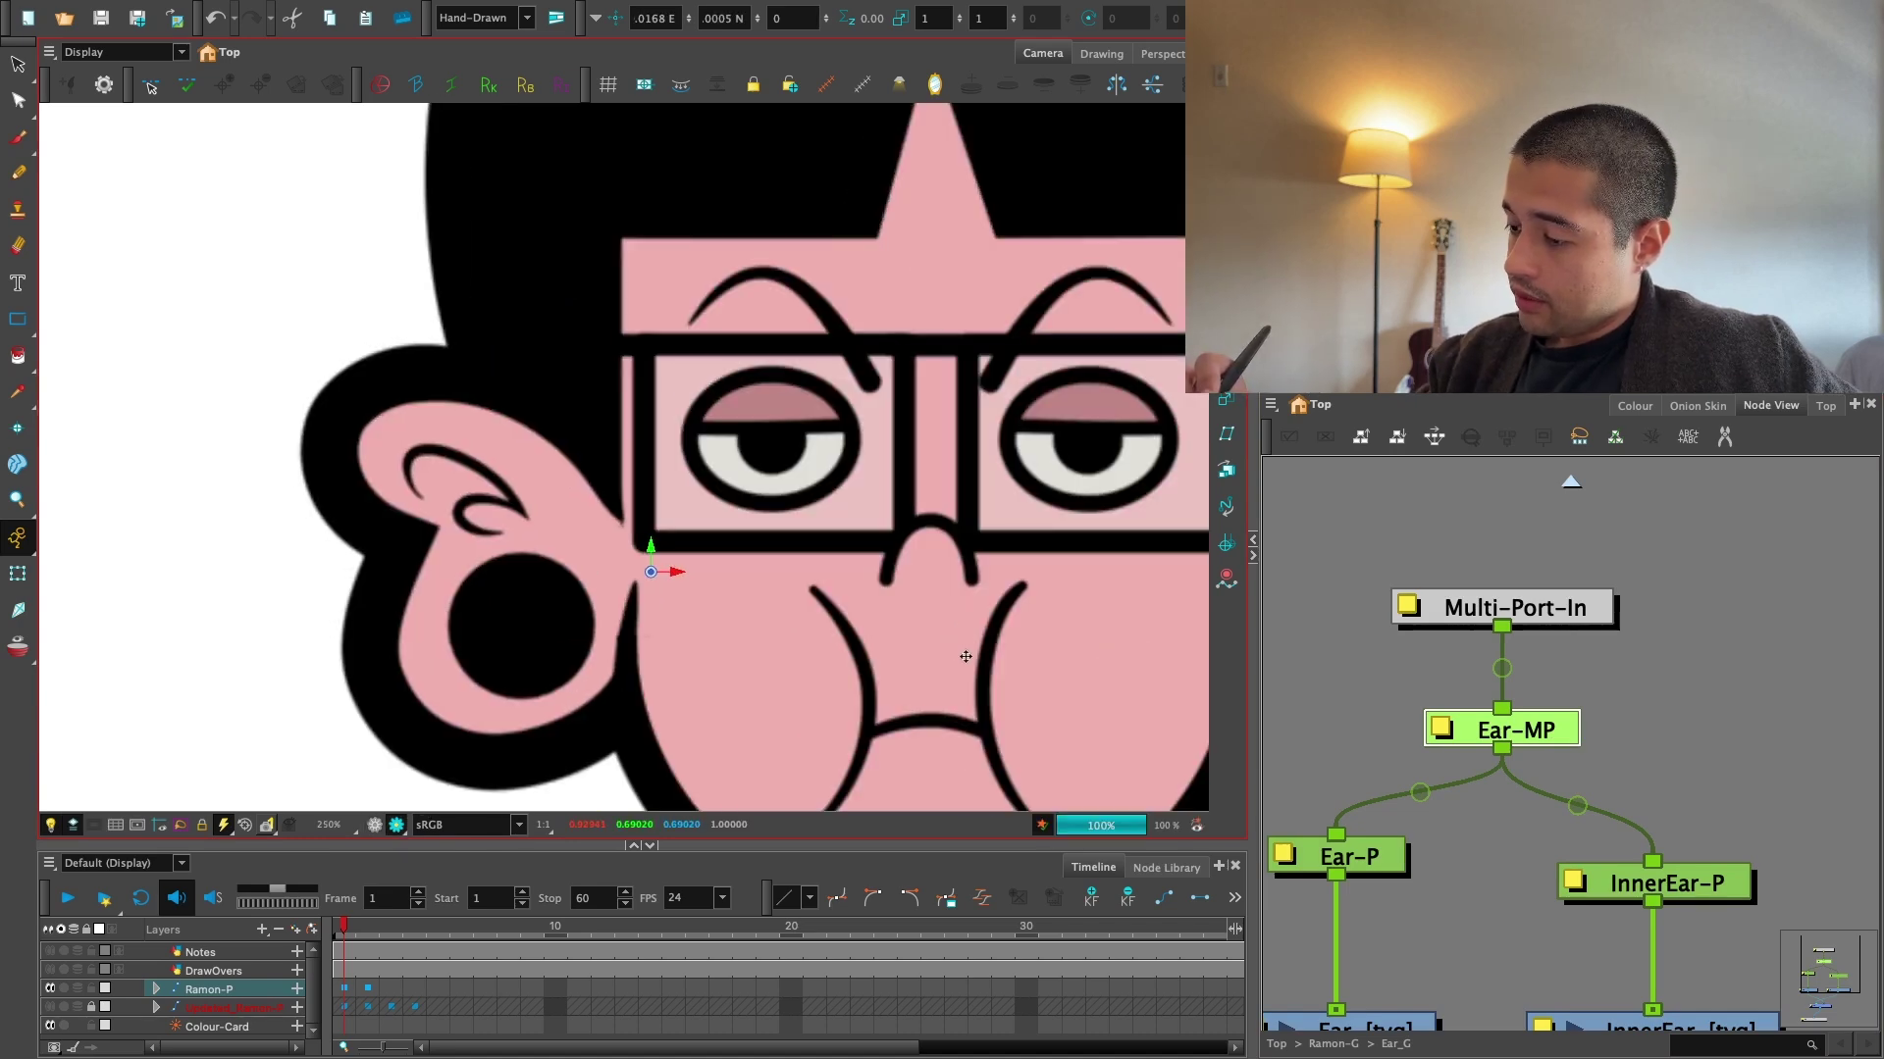
key(1)
key(1)
key(1)
key(1)
key(1)
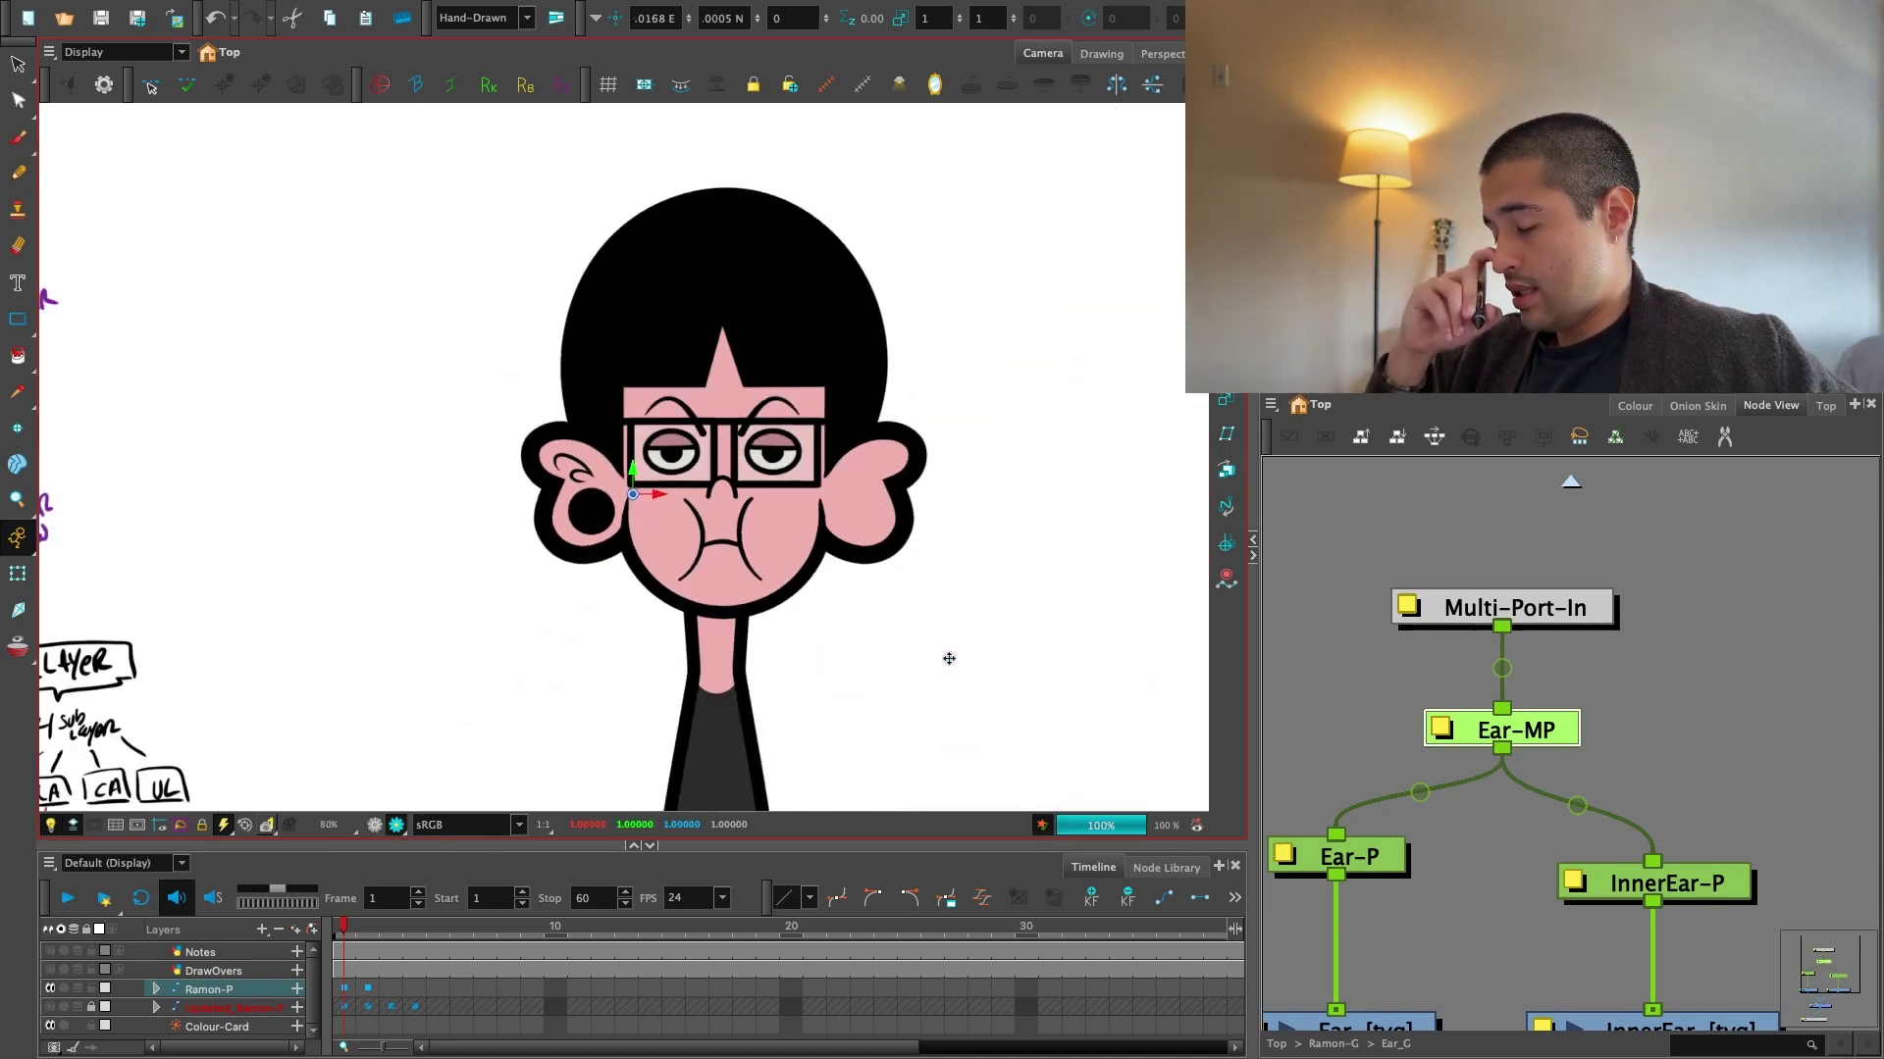
key(1)
click(375, 825)
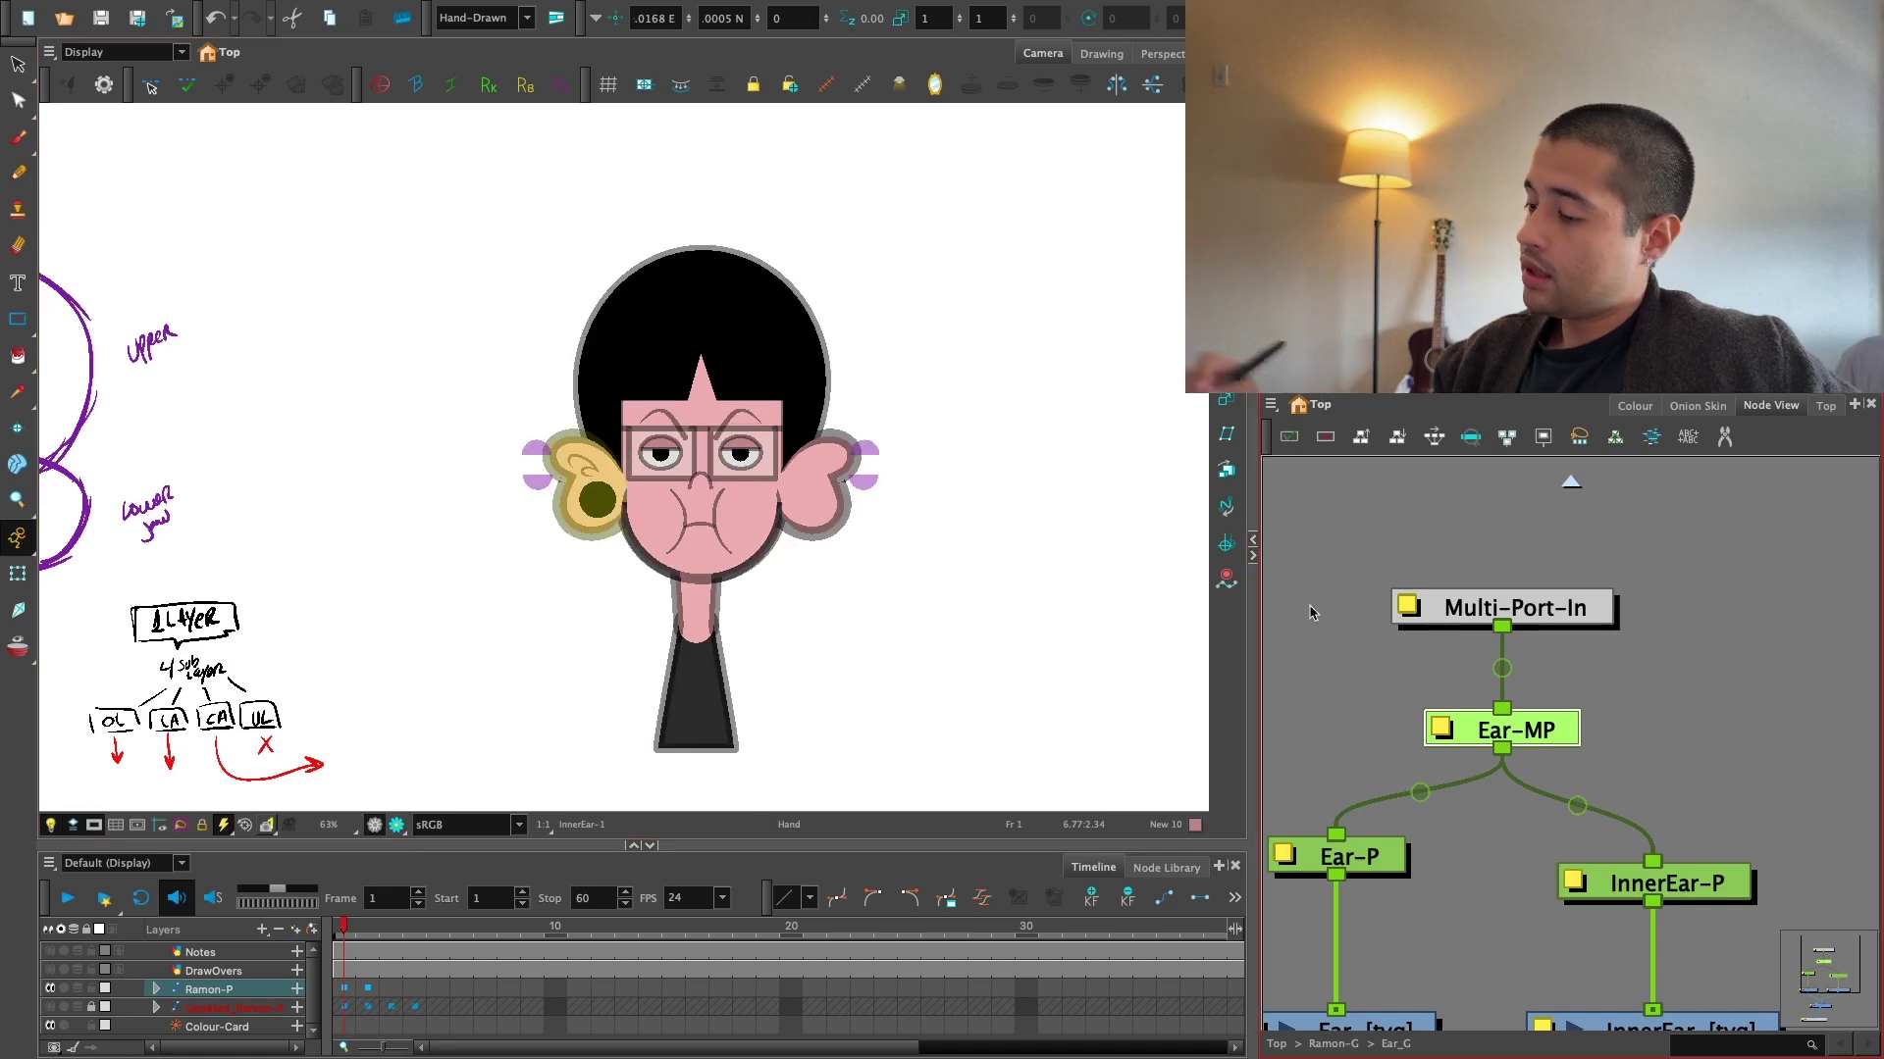
Delete the outdated Ear_G_1 group at the parent level and create a new copy of Ear_G.
click(1570, 481)
click(1617, 810)
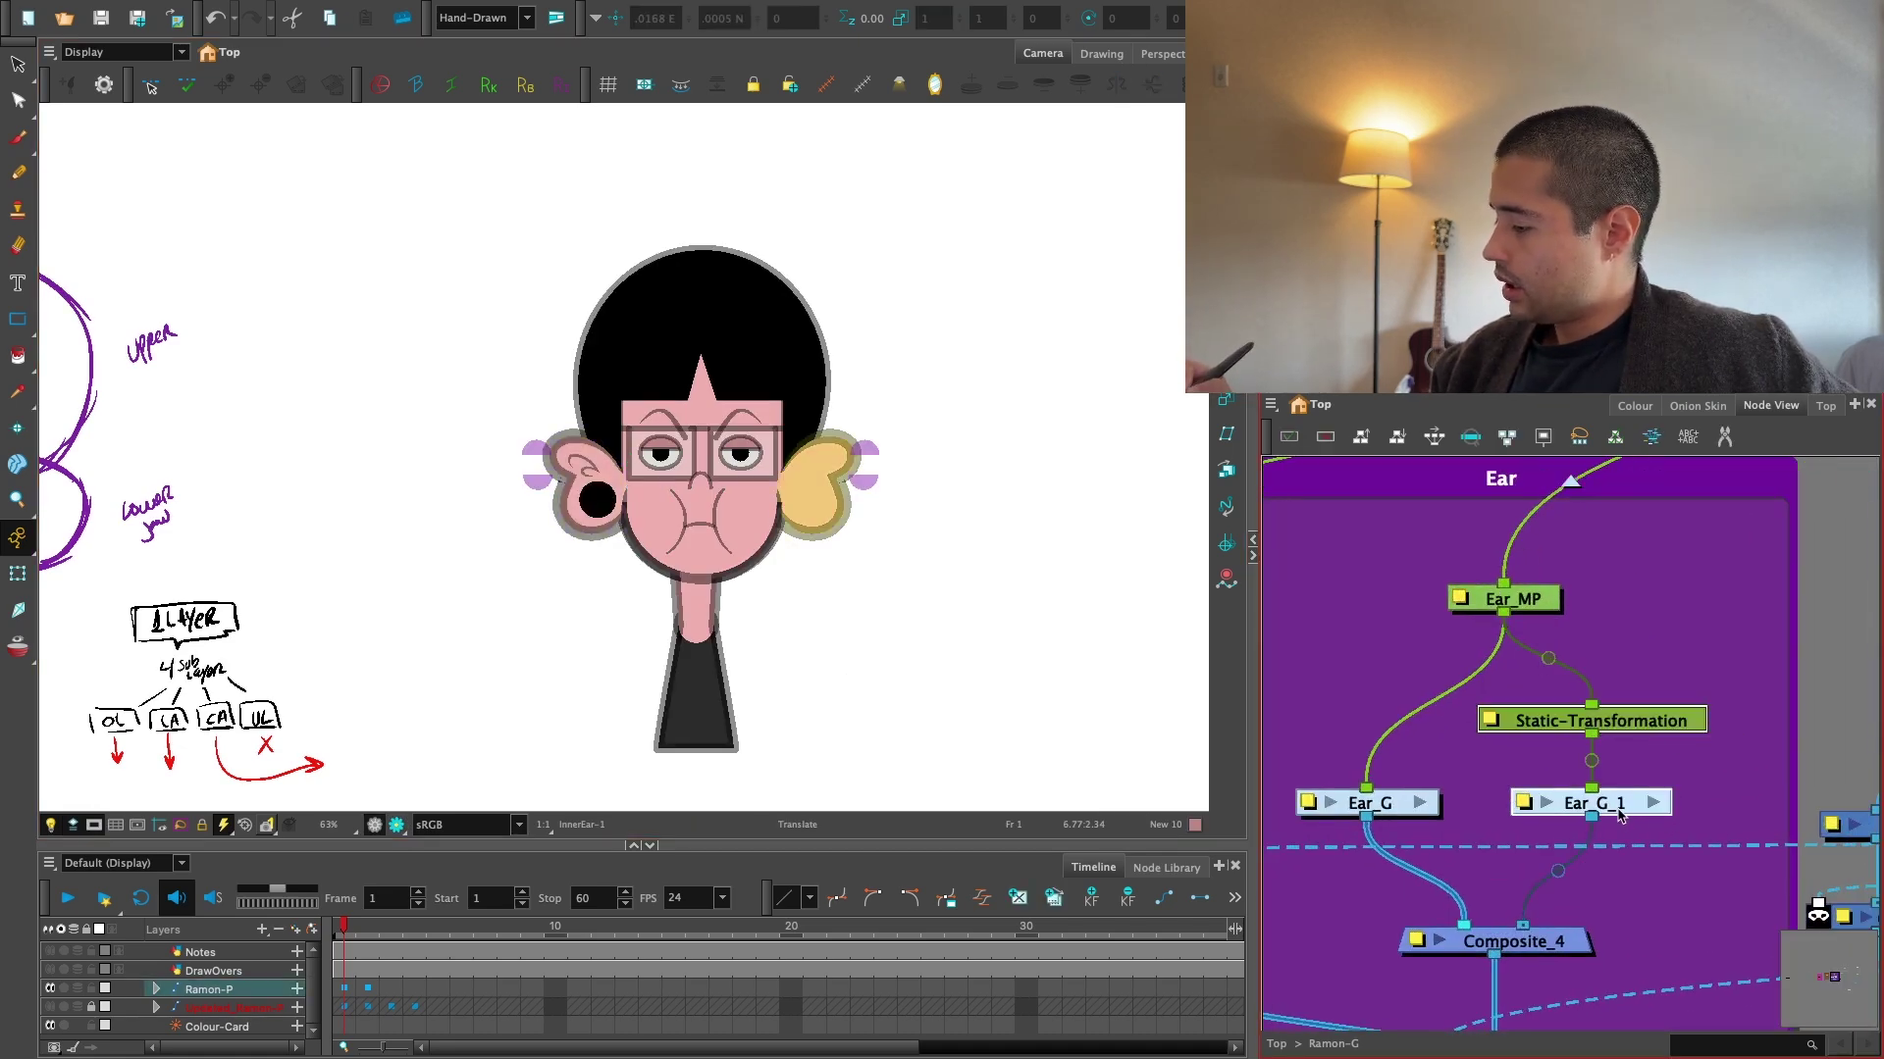
key(Delete)
click(1371, 803)
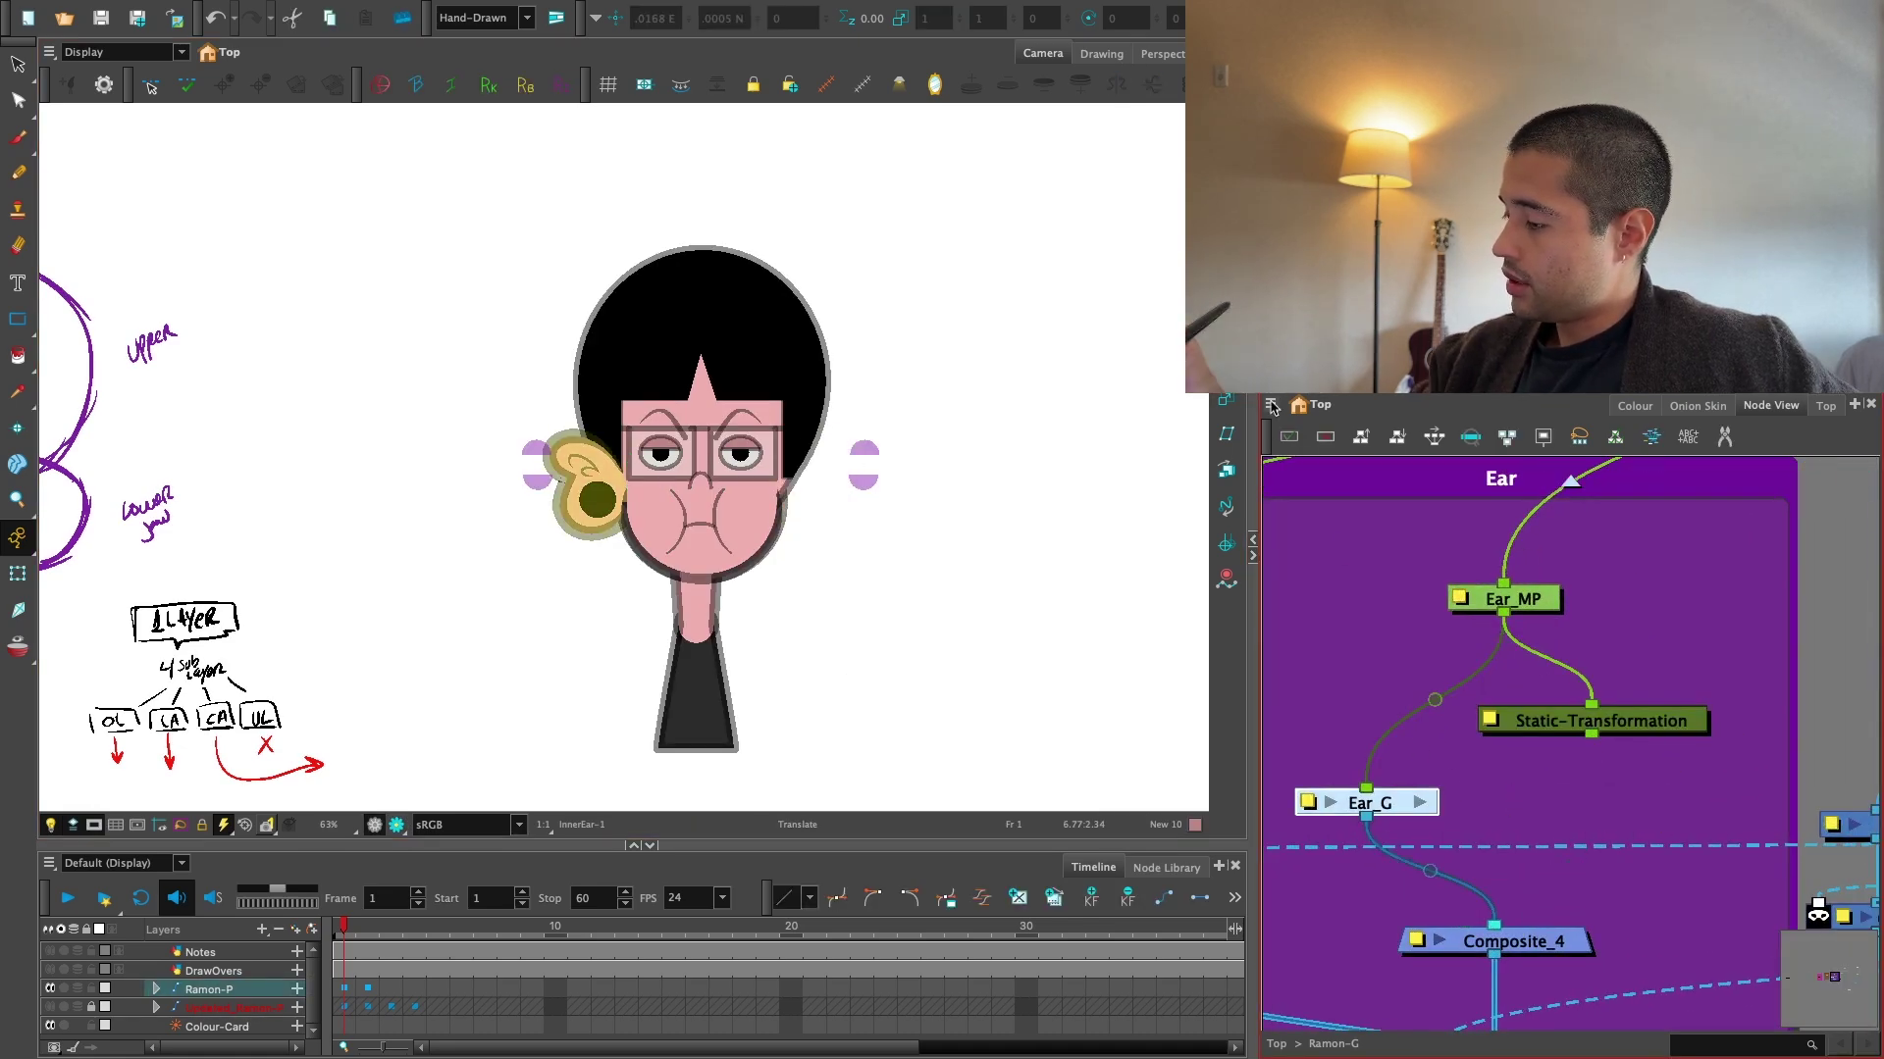
click(1271, 405)
mouse_move(1320, 481)
click(1501, 560)
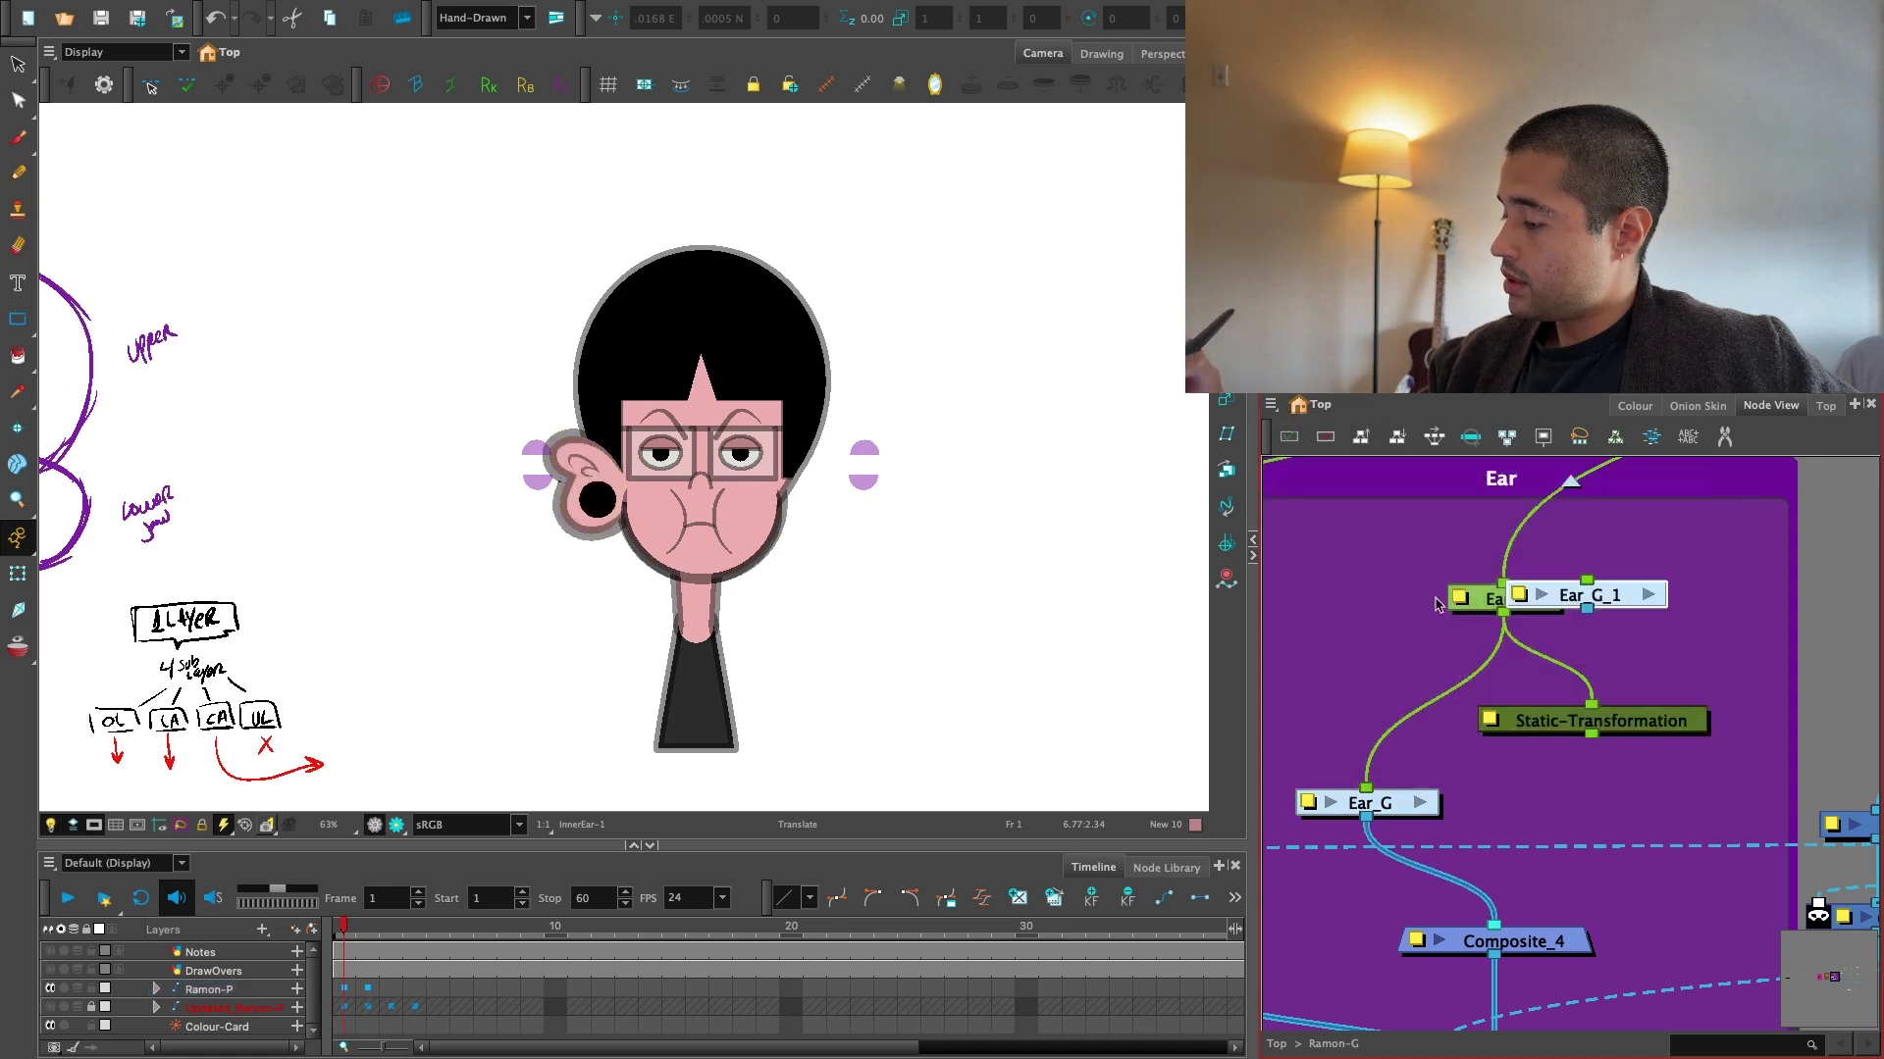
Connect the copied ear group between Static-Transformation and Composite_4, aligned beside Ear_G.
key(1)
drag(1588, 617, 1531, 902)
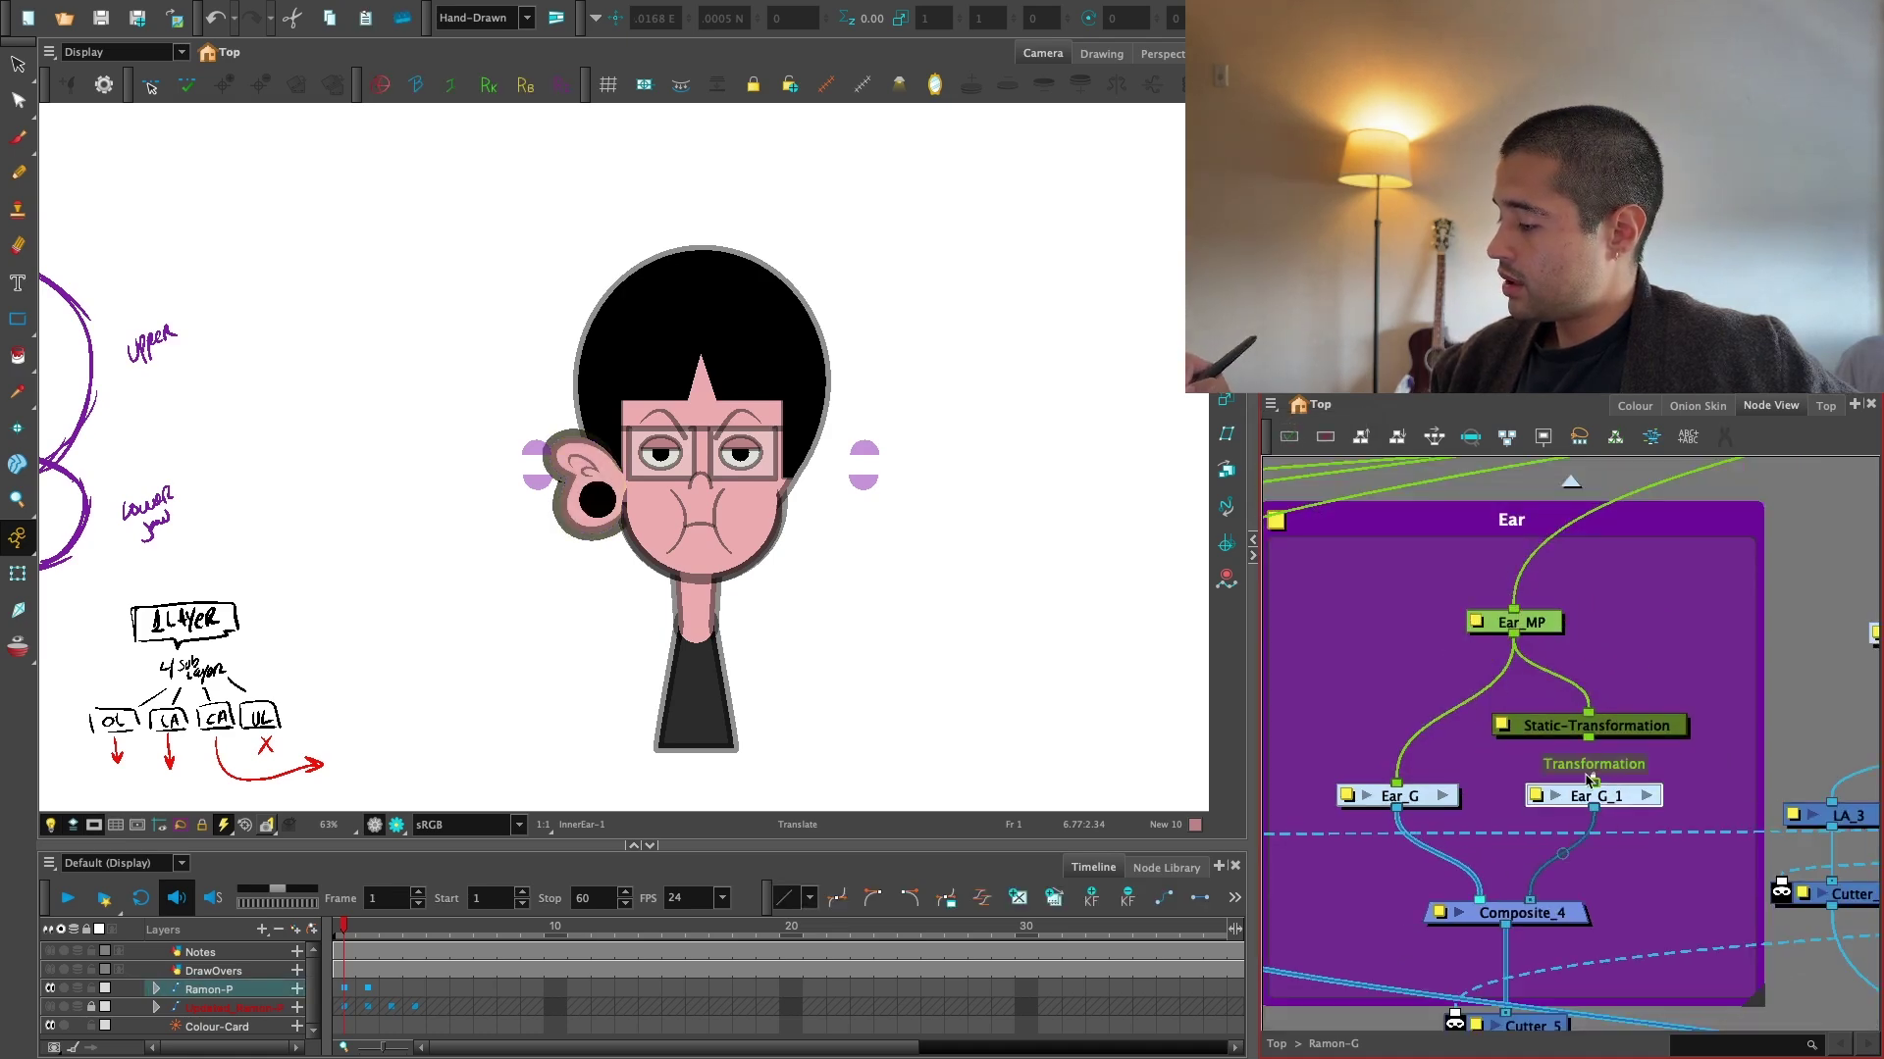
drag(1593, 783, 1589, 739)
click(1654, 679)
key(2)
drag(1619, 803, 1612, 802)
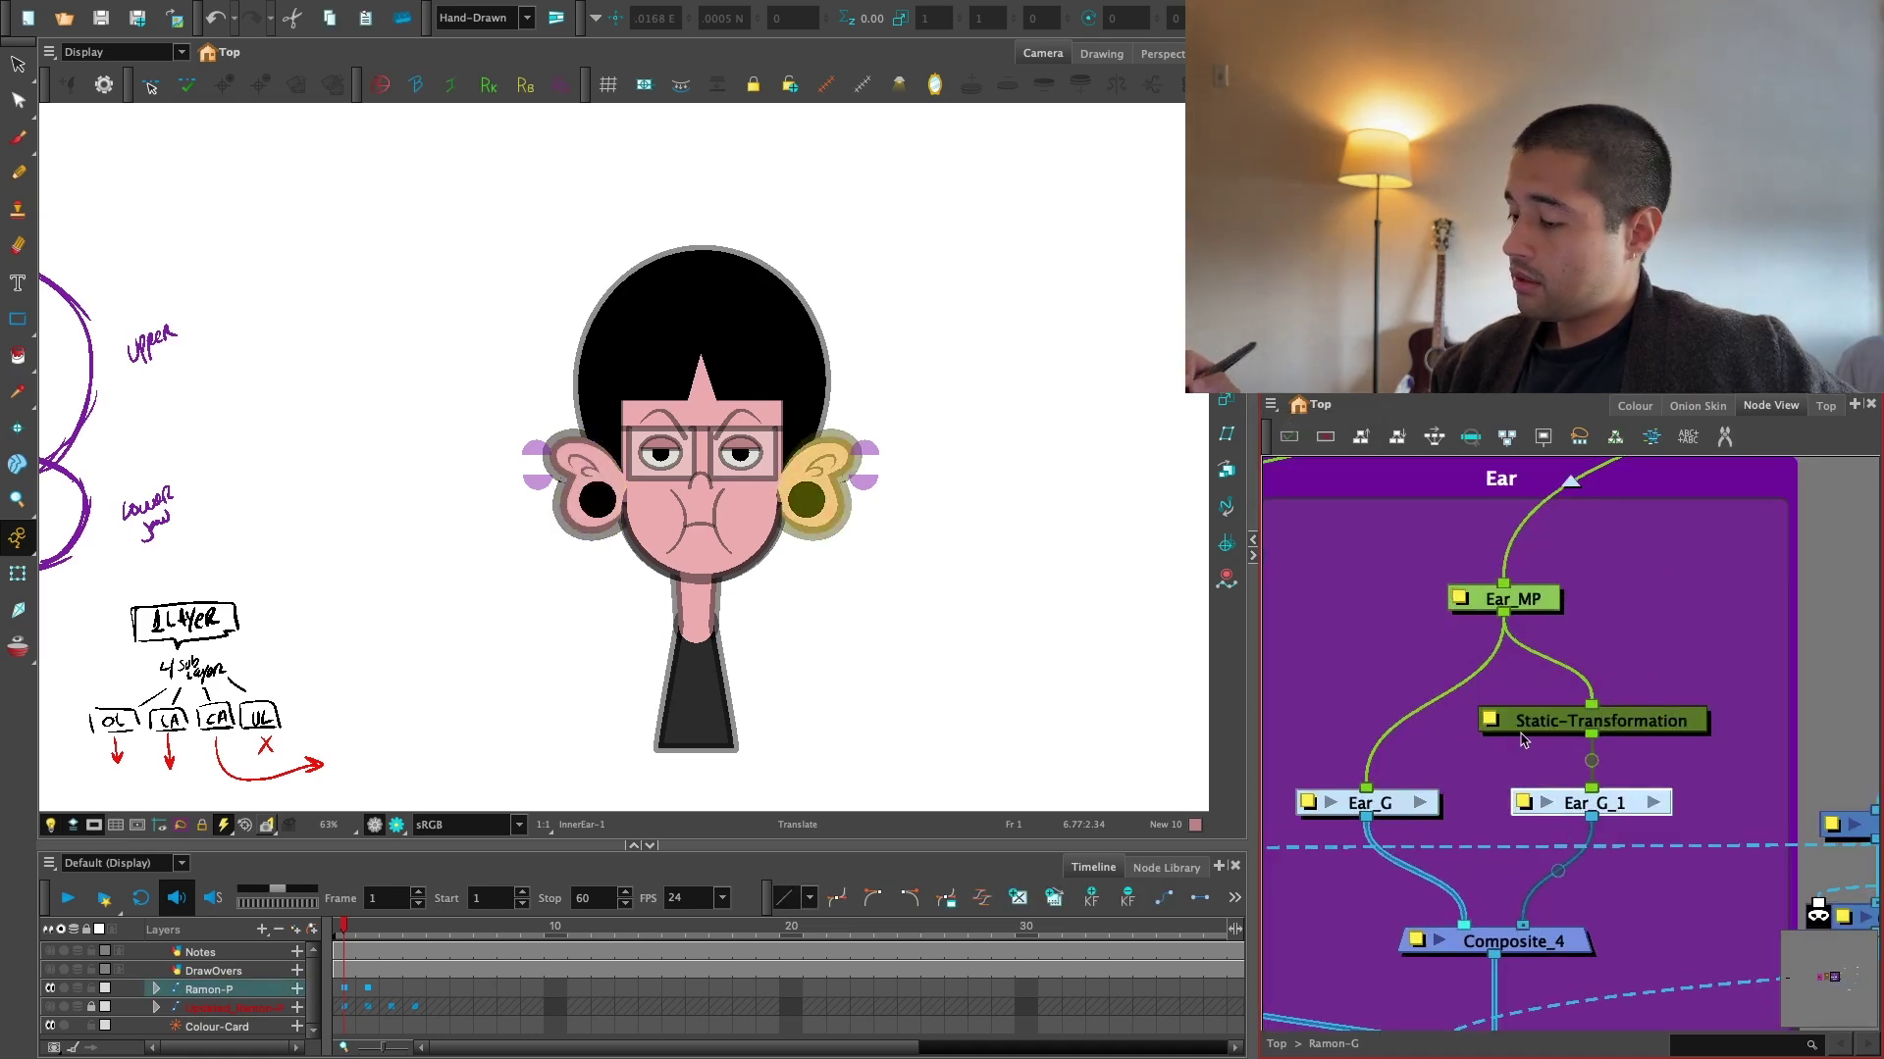
Select the ears on both sides of the head with the Transform tool to examine how their parts are grouped.
key(space)
drag(863, 668, 844, 699)
key(2)
drag(970, 665, 931, 657)
key(1)
key(1)
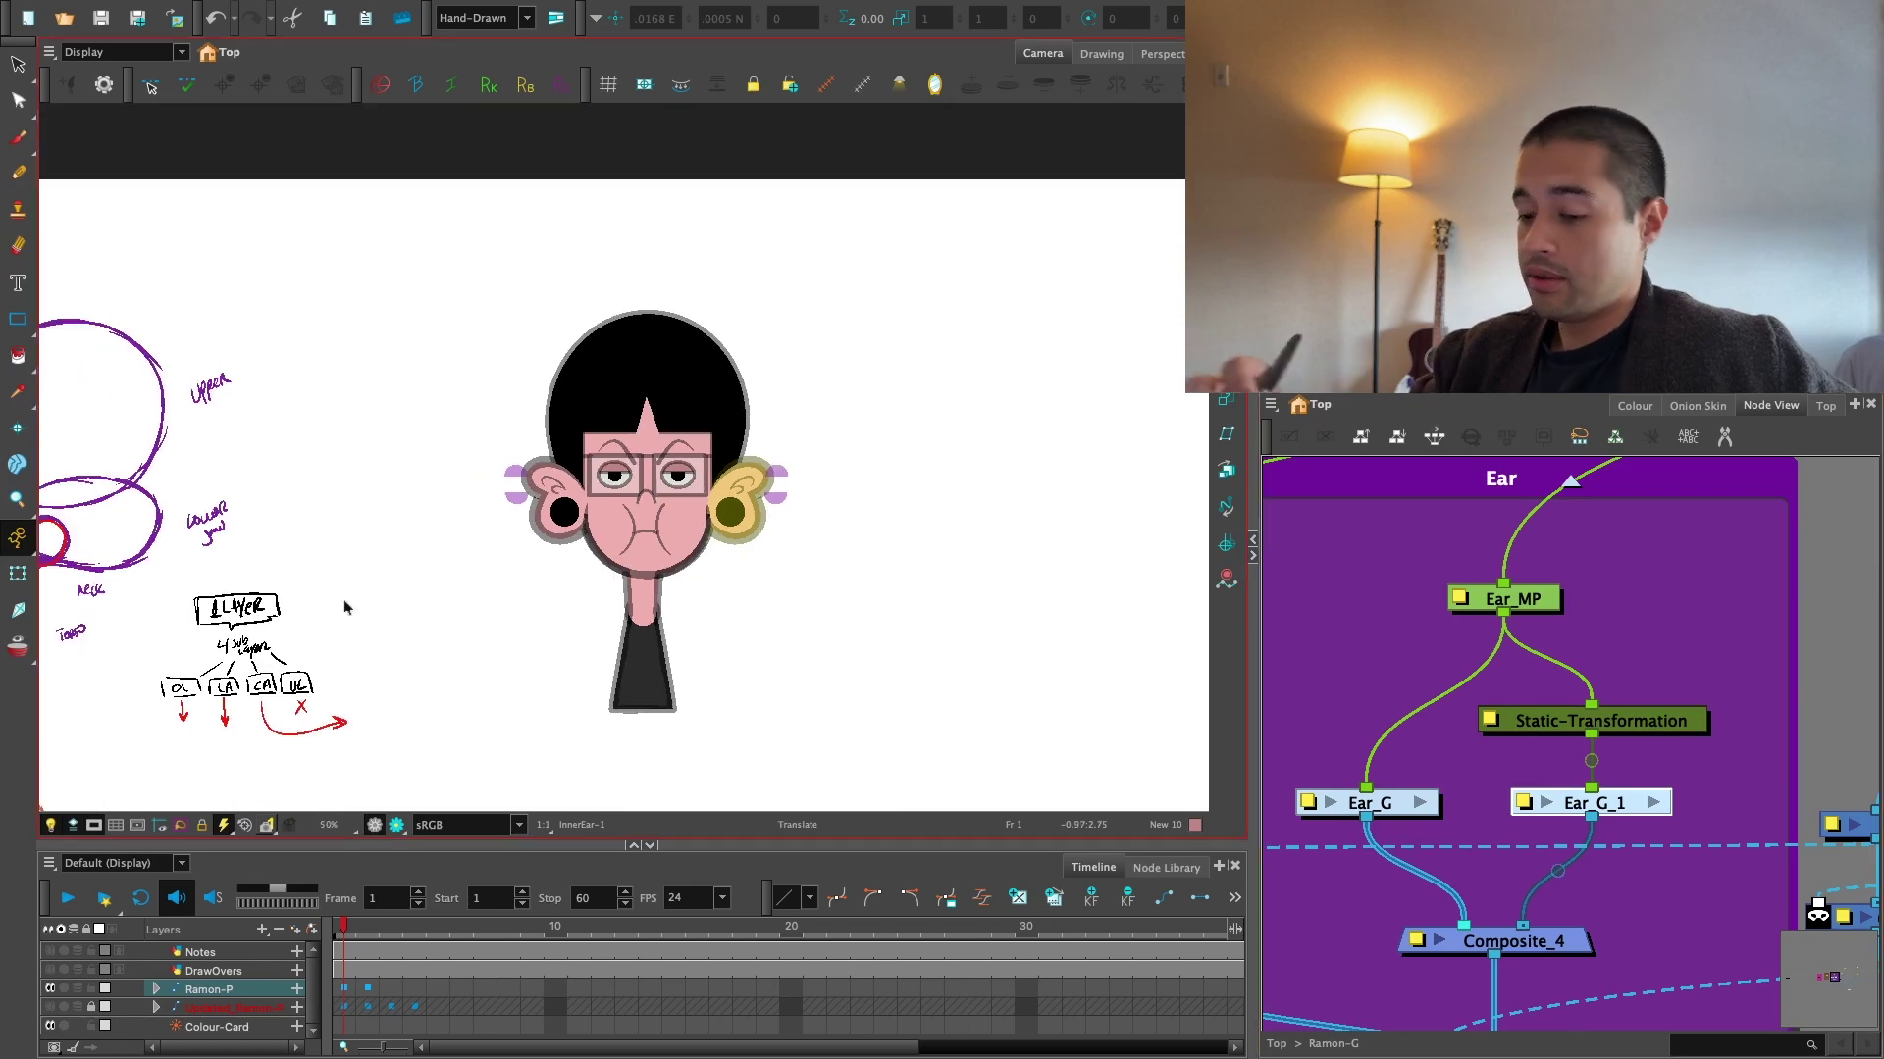
click(17, 574)
click(1606, 589)
key(2)
drag(870, 656, 811, 697)
click(788, 652)
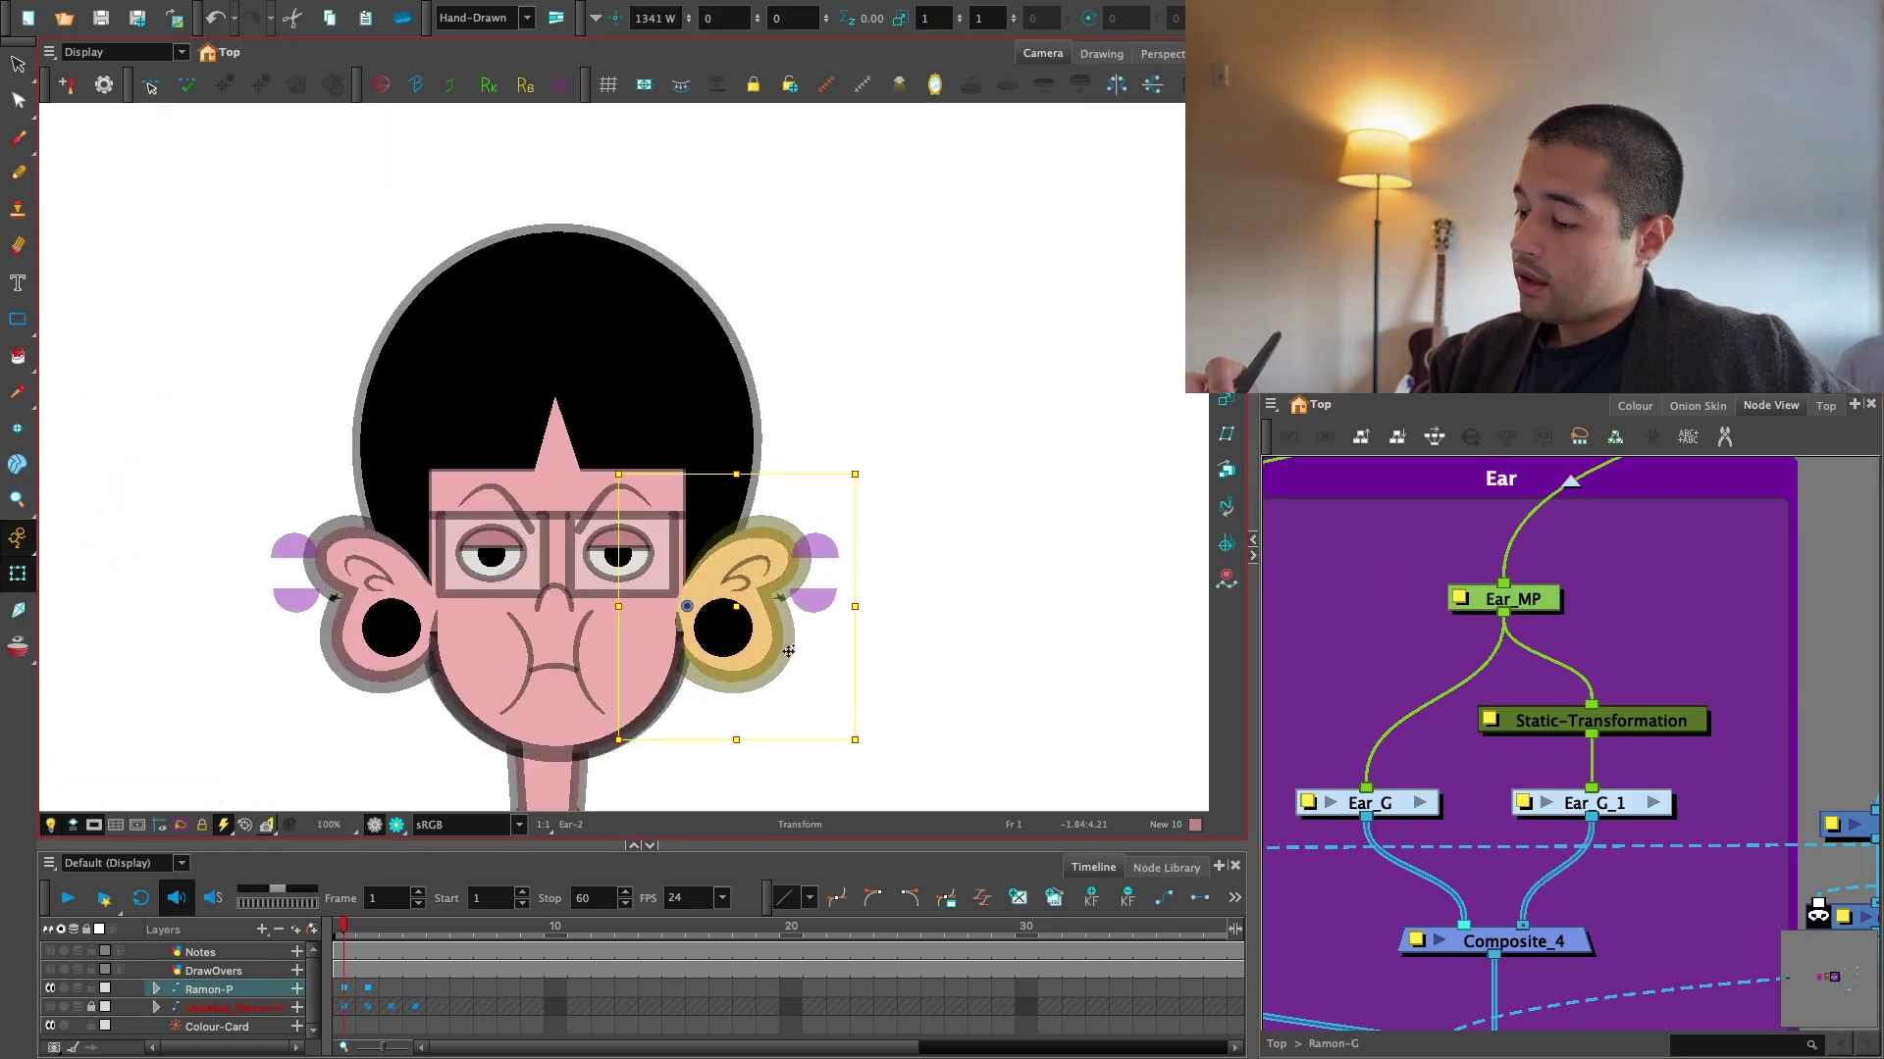
click(784, 660)
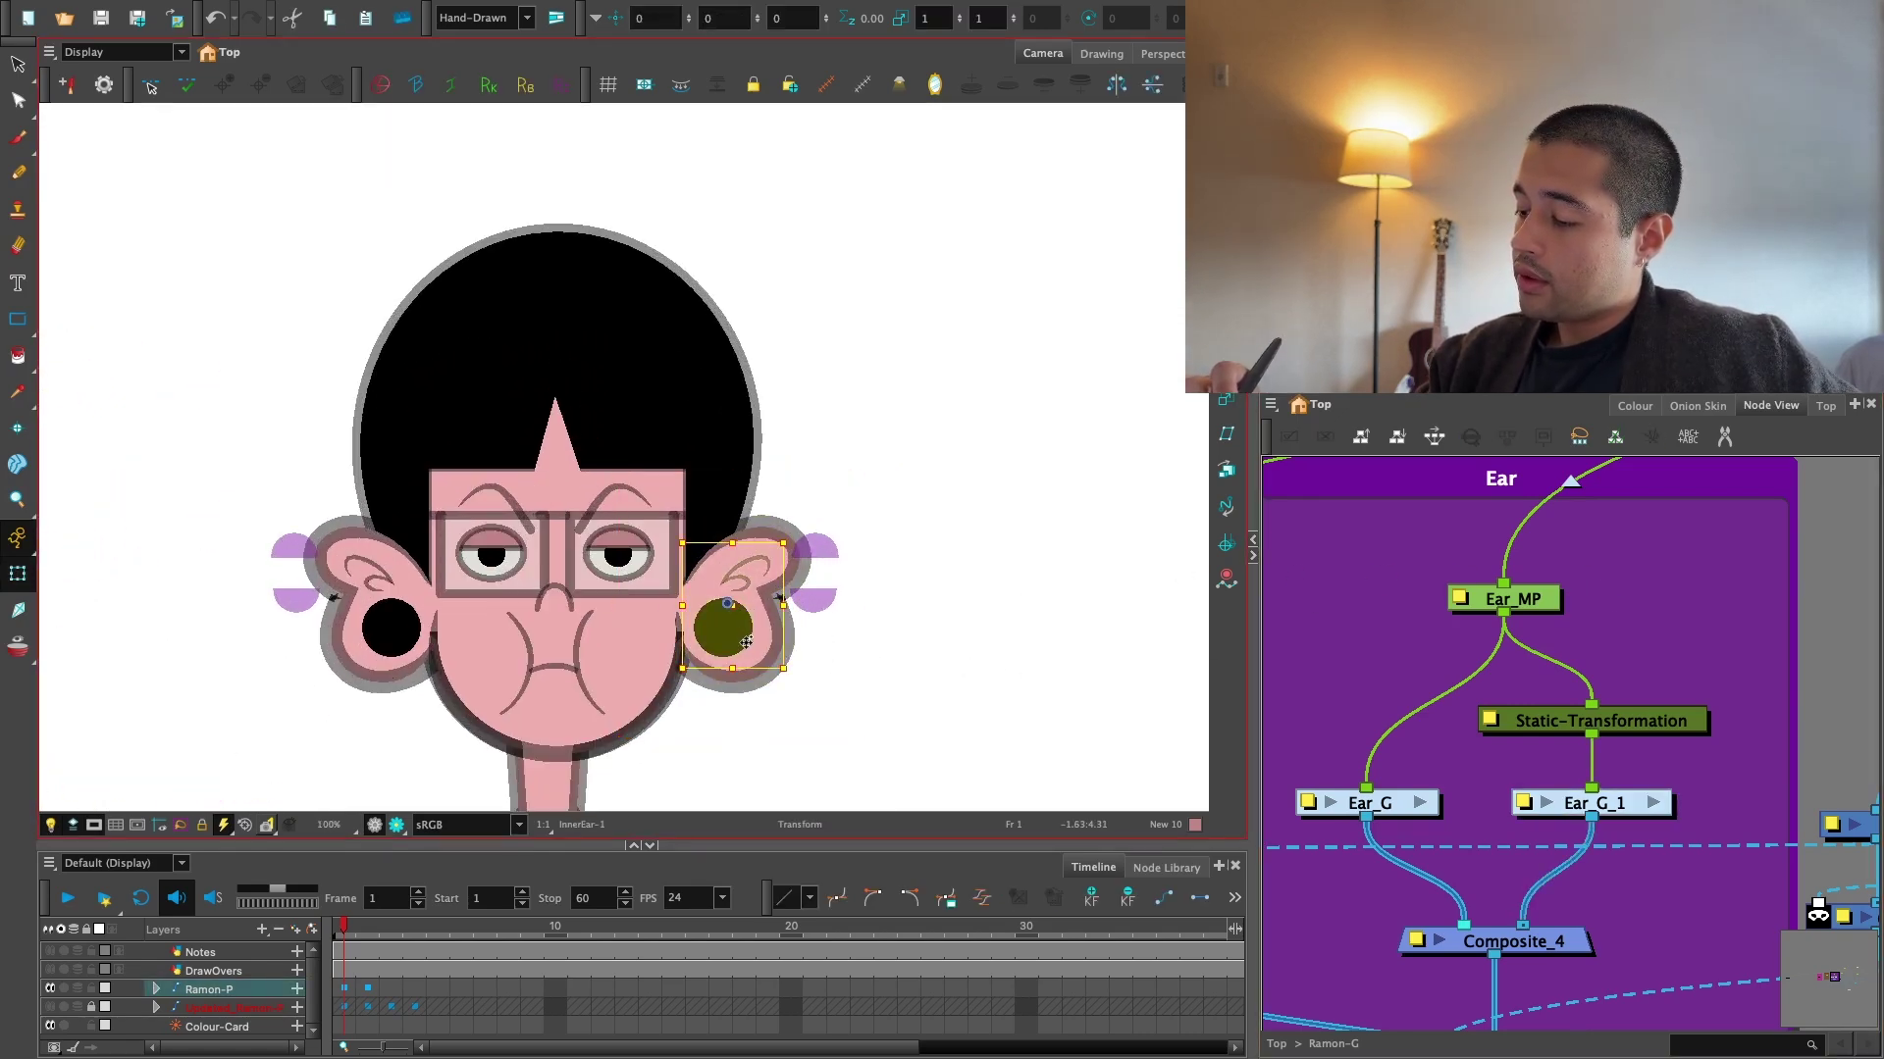
click(416, 660)
drag(416, 659, 420, 669)
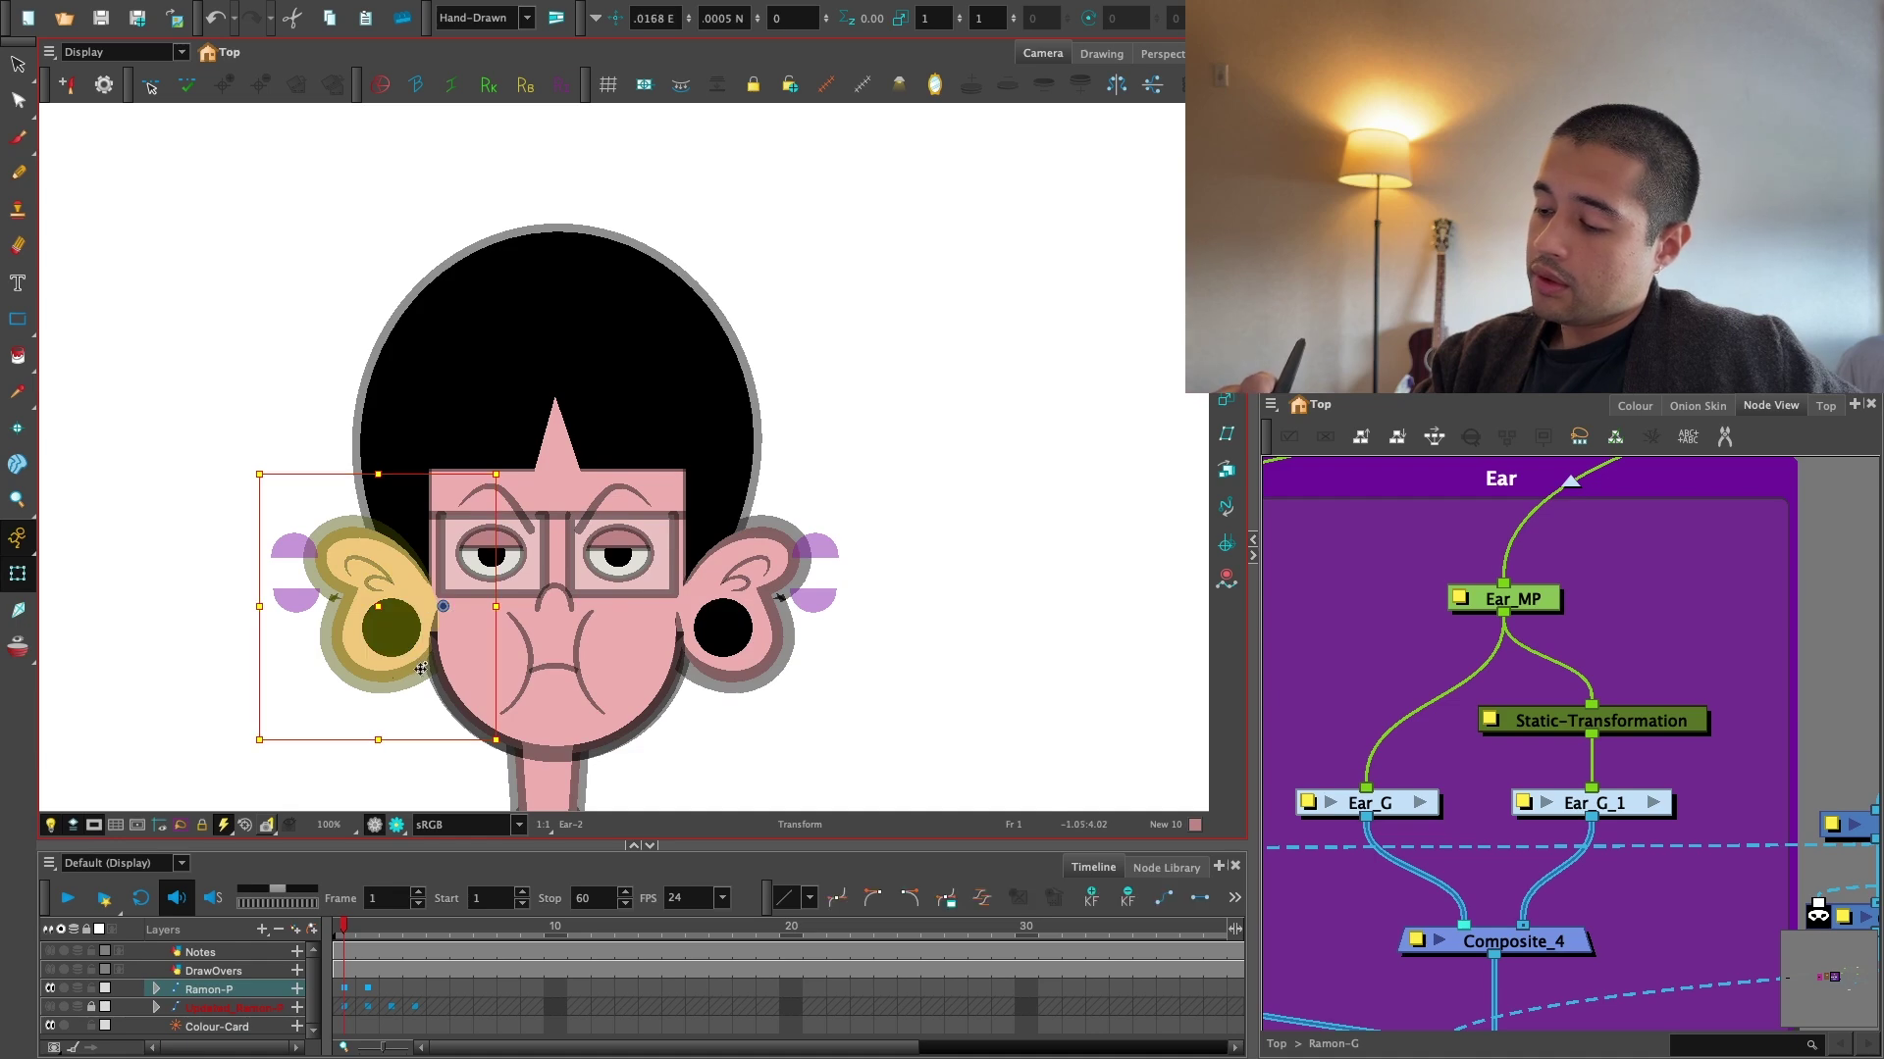
Try moving the mirrored ear down and away from the head, and undo the move.
drag(811, 615, 851, 785)
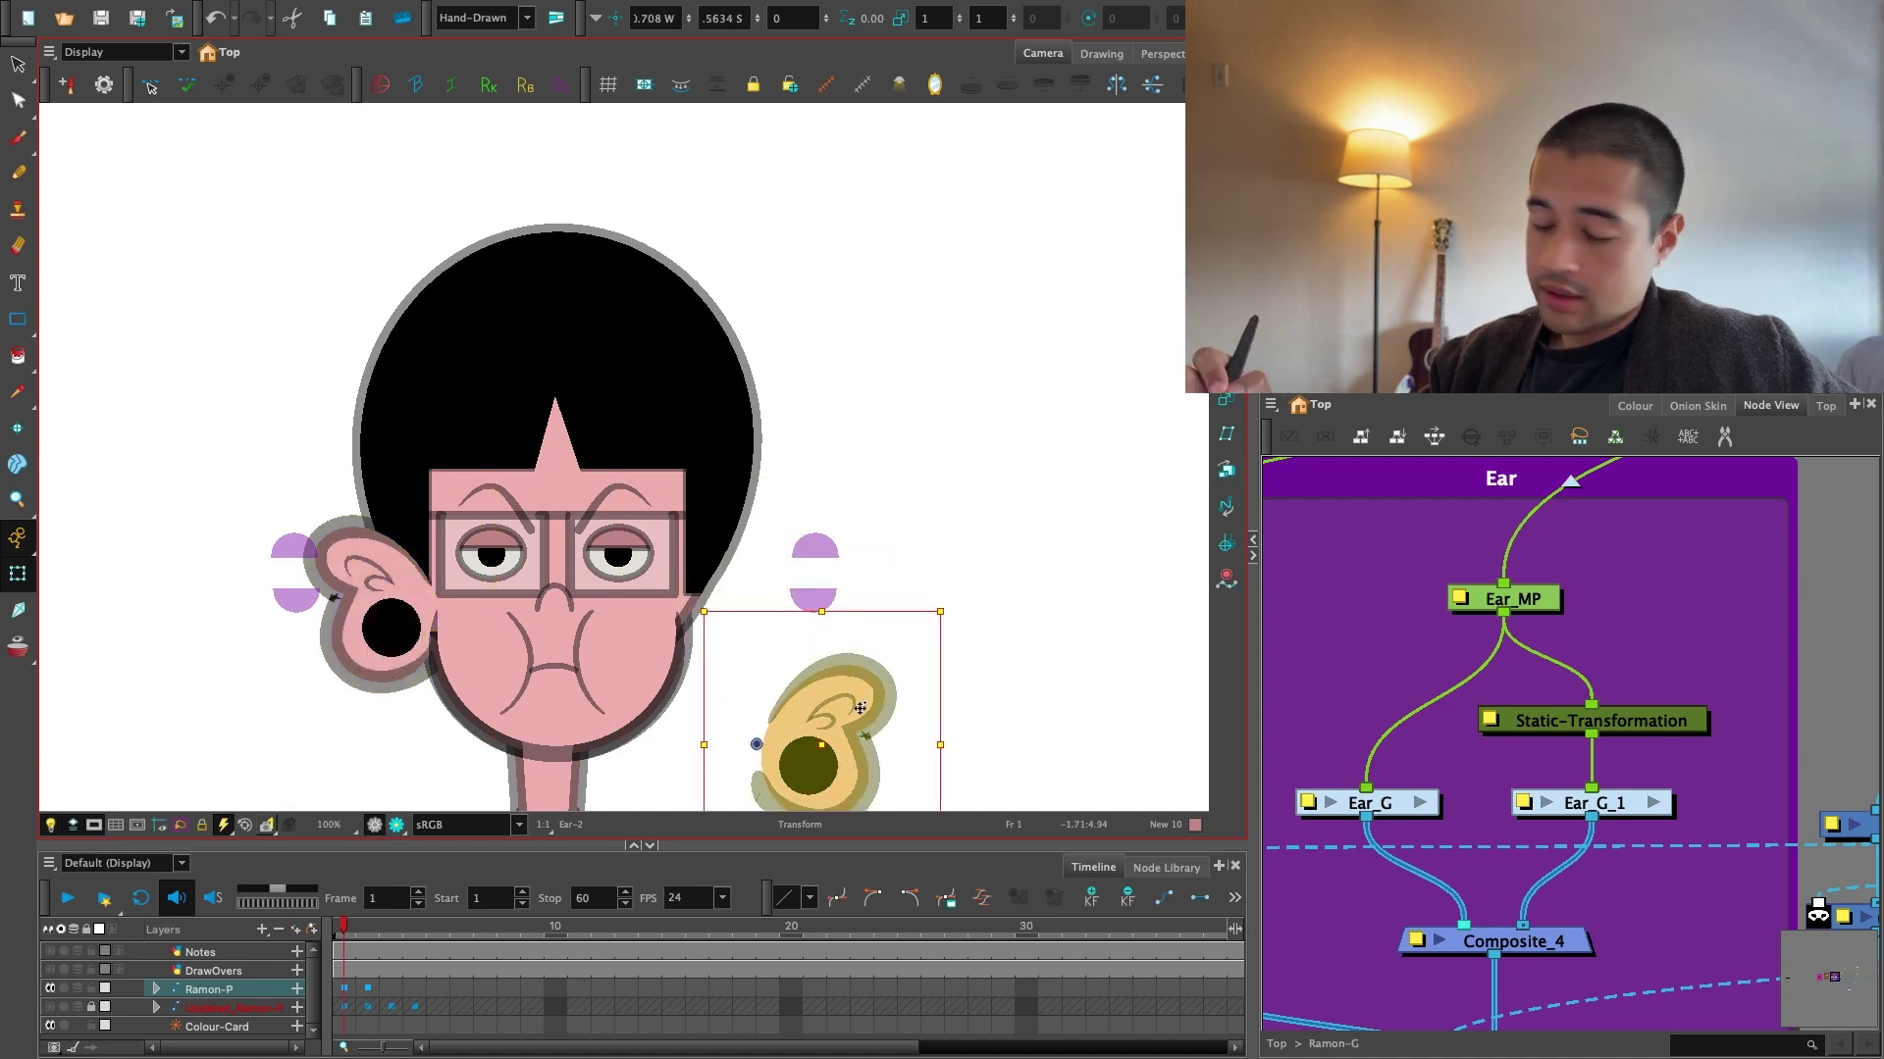
key(super+z)
click(1364, 614)
key(1)
drag(971, 757, 932, 649)
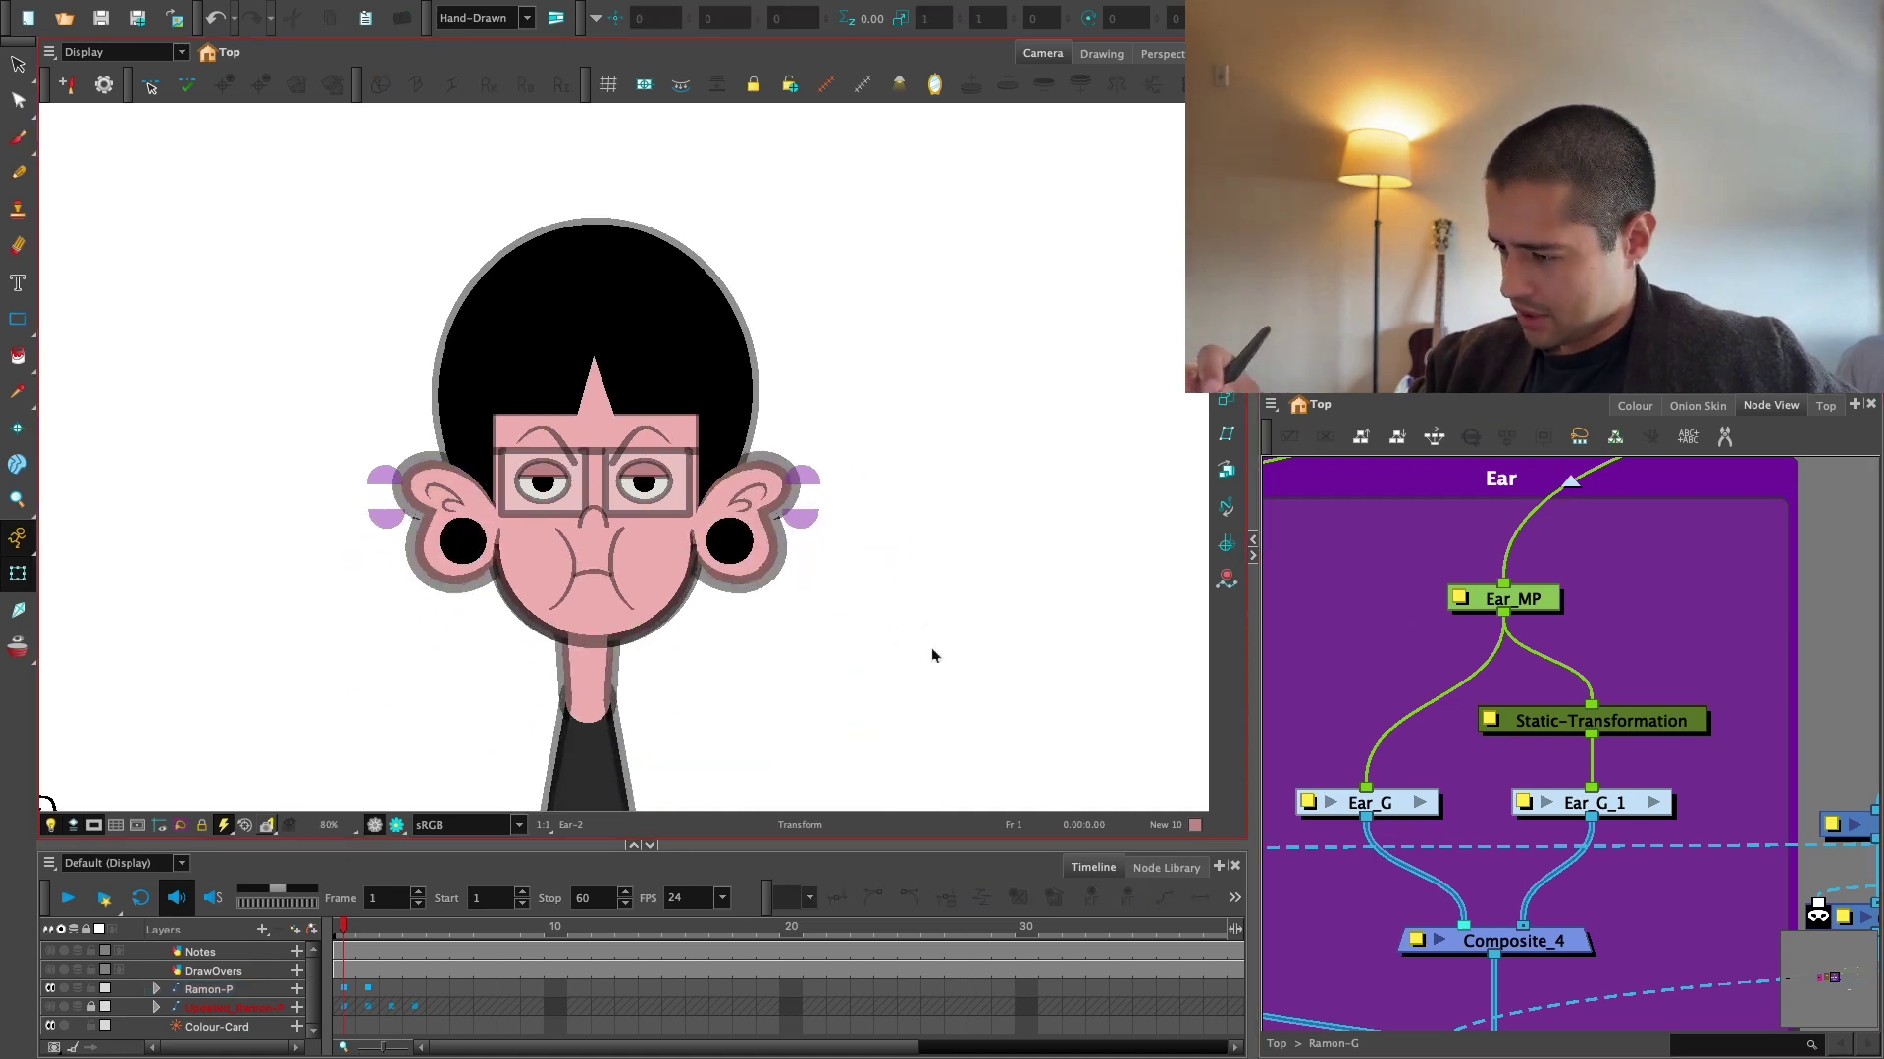
key(1)
key(1)
key(1)
mouse_move(952, 737)
mouse_down()
mouse_move(988, 644)
mouse_move(975, 753)
mouse_up()
key(2)
key(2)
key(2)
key(1)
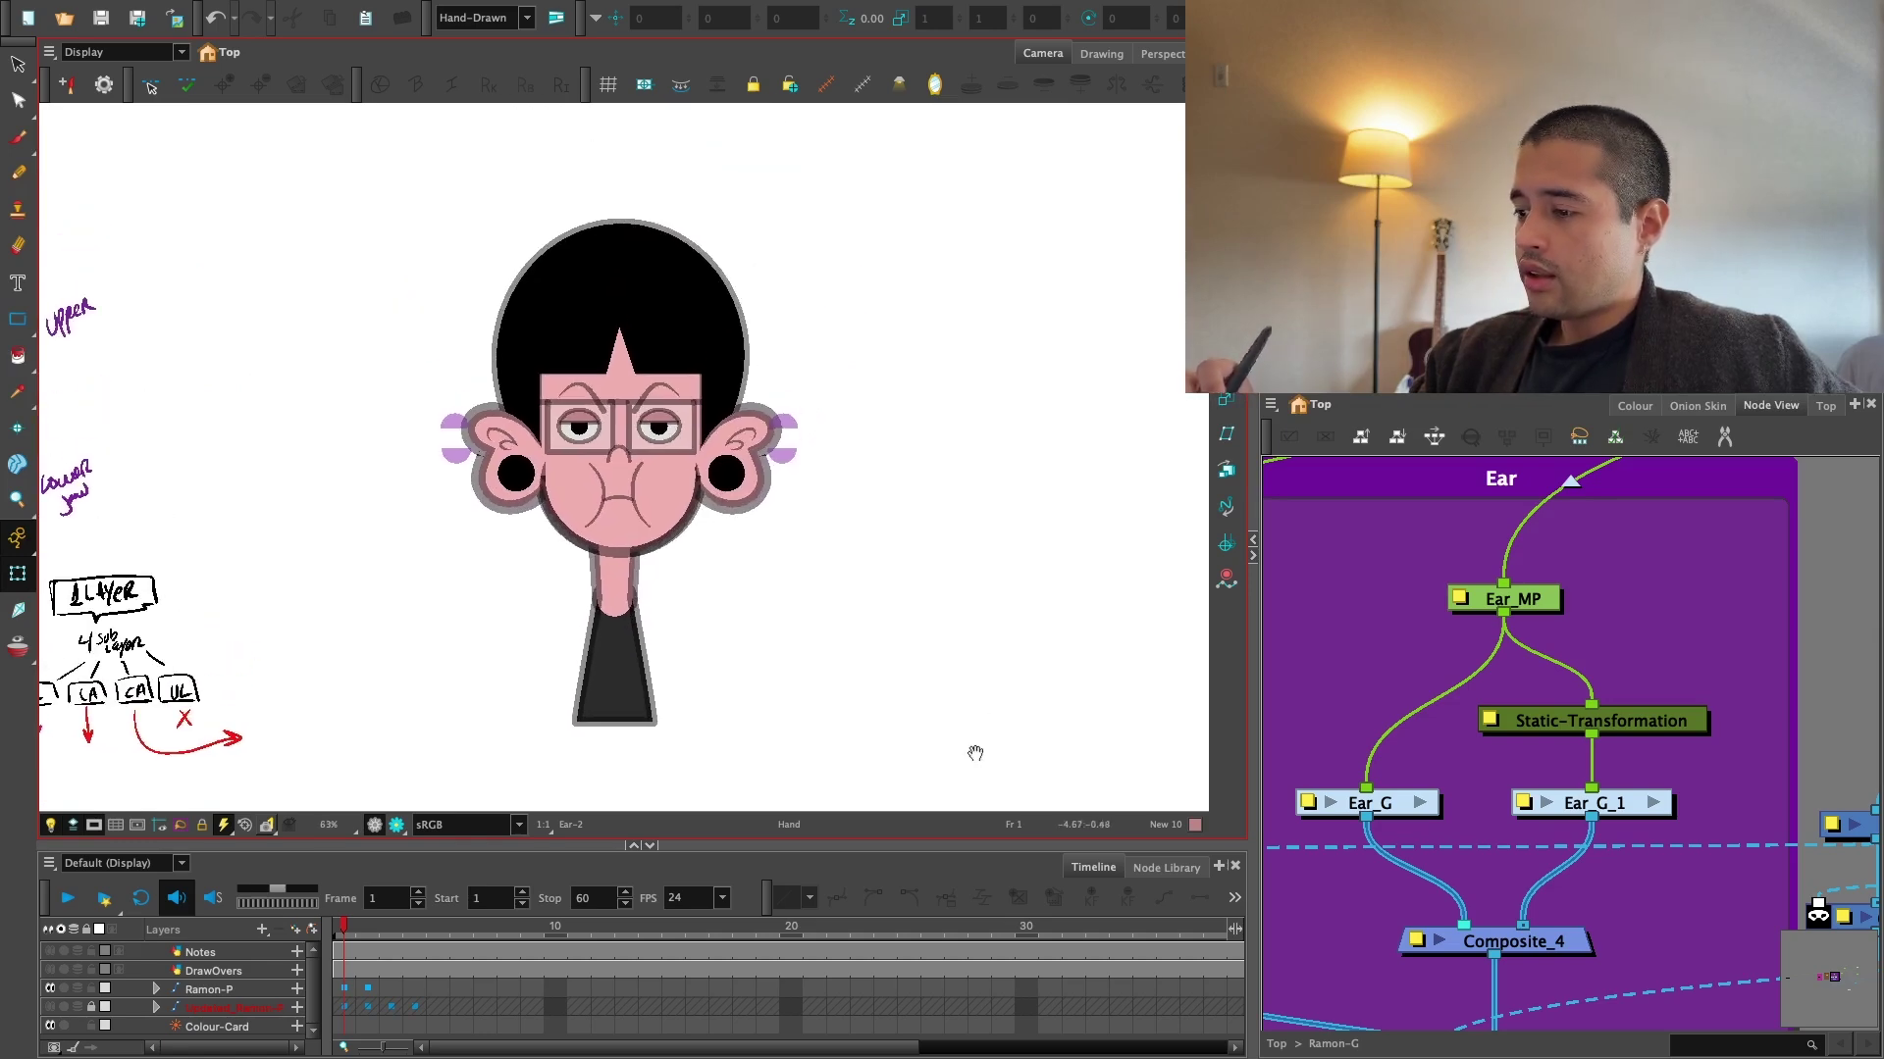
key(2)
mouse_move(1003, 667)
mouse_down()
mouse_move(971, 701)
mouse_move(1018, 646)
mouse_move(1006, 635)
mouse_move(1012, 687)
mouse_move(896, 693)
mouse_move(980, 654)
mouse_up()
key(1)
key(1)
key(1)
key(1)
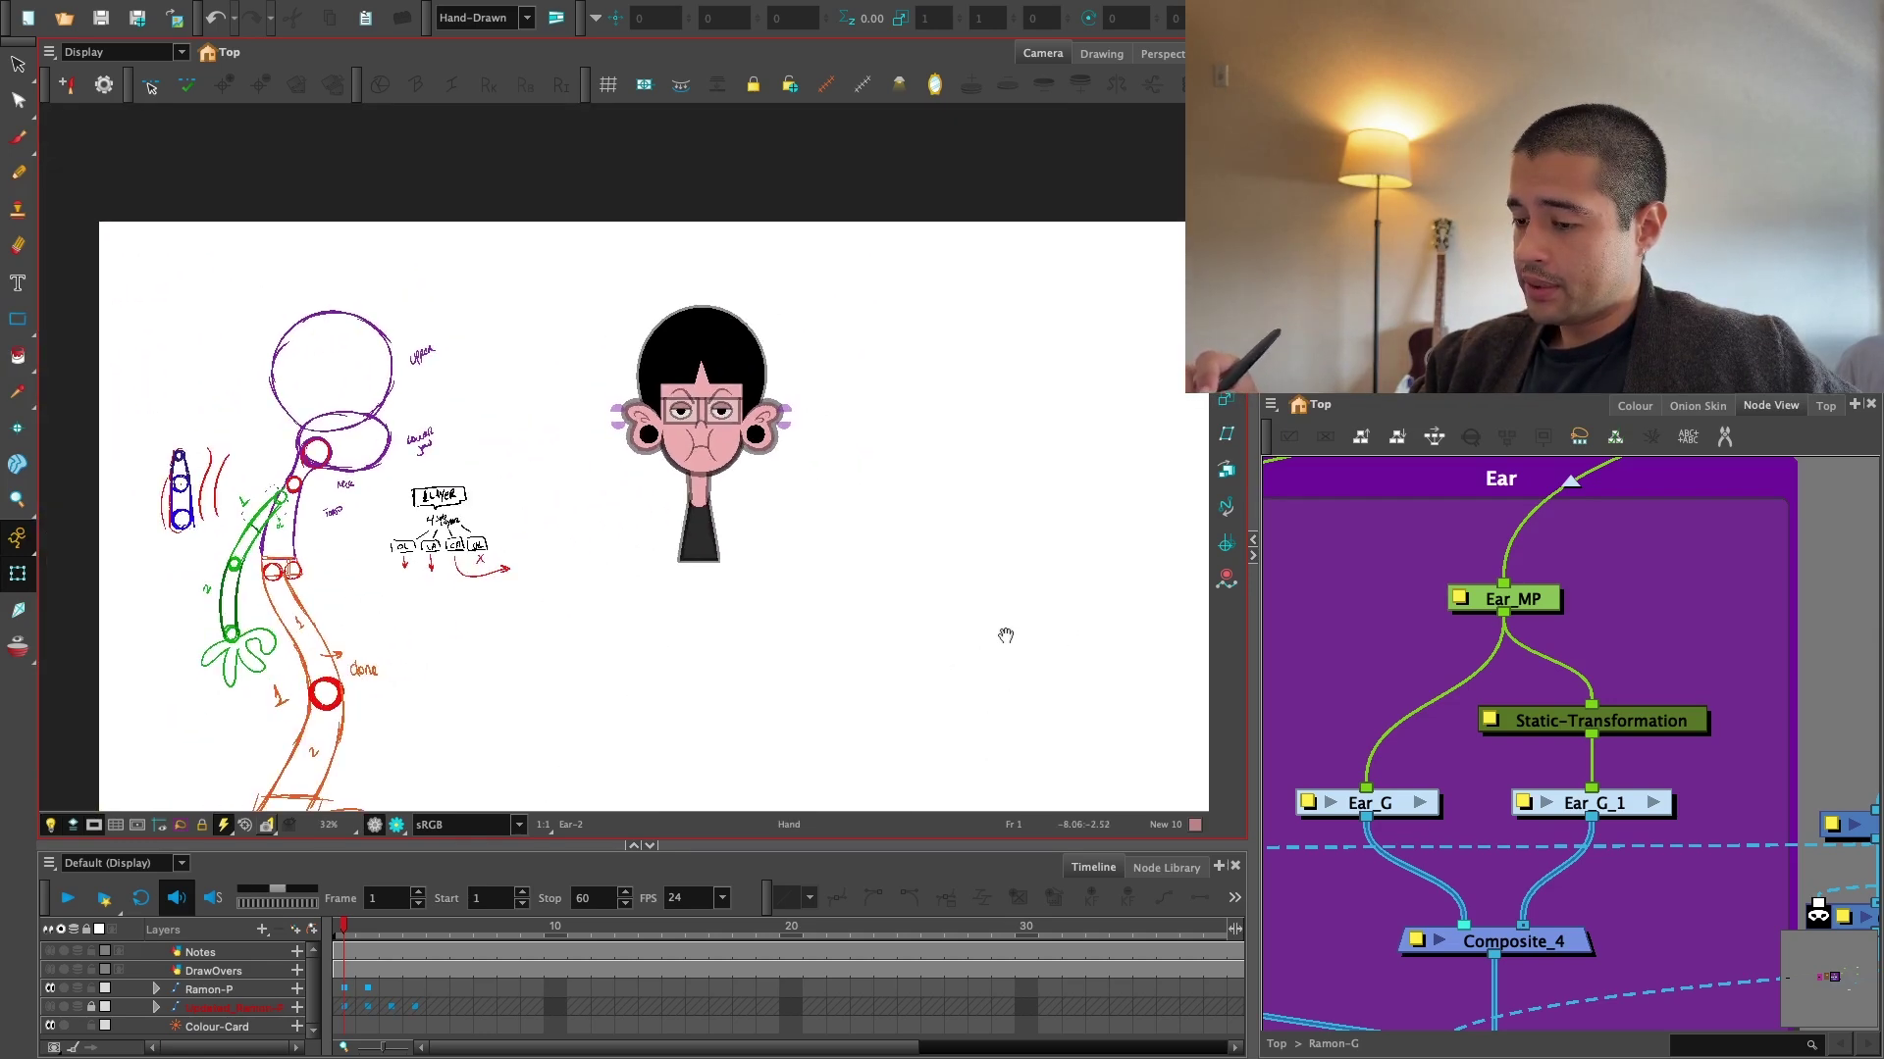
key(2)
key(2)
key(2)
key(1)
key(1)
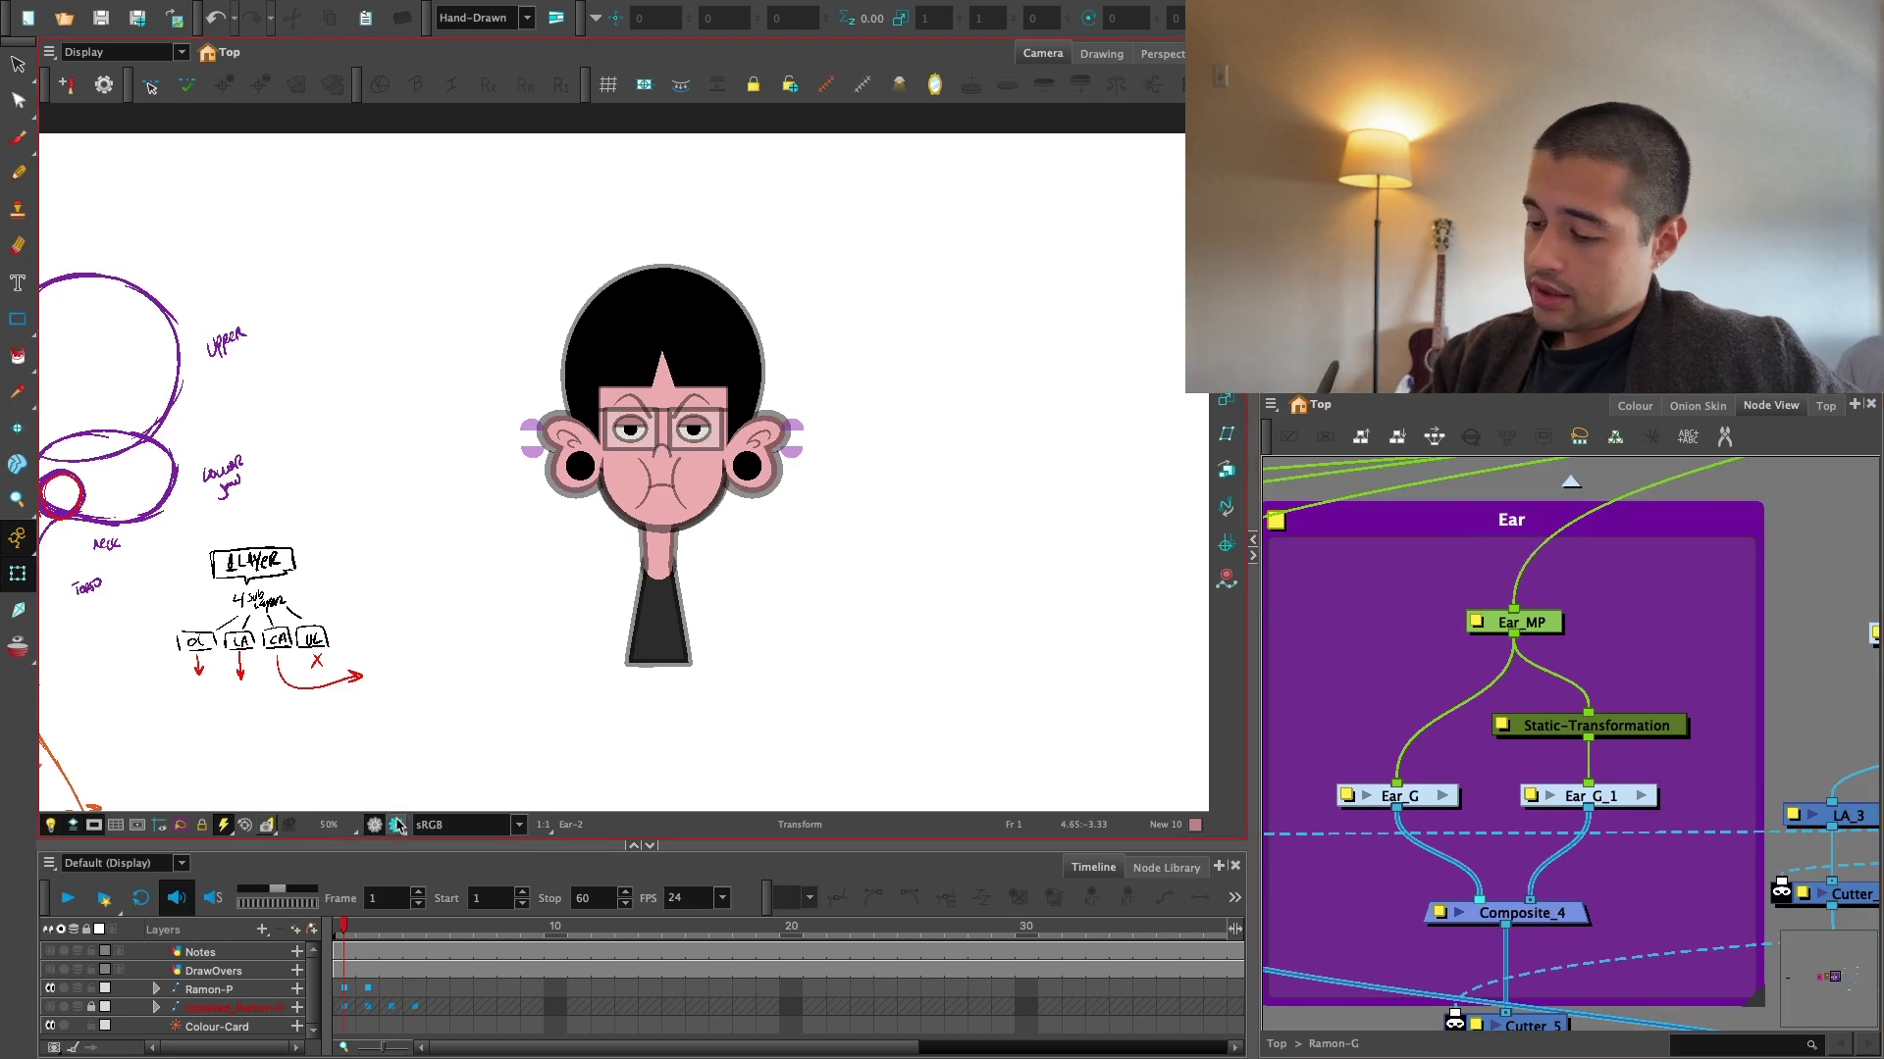
Preview the whole head in render view to compare both ears, and return to the working view.
click(396, 826)
key(2)
key(2)
key(1)
key(1)
drag(947, 719, 896, 751)
key(2)
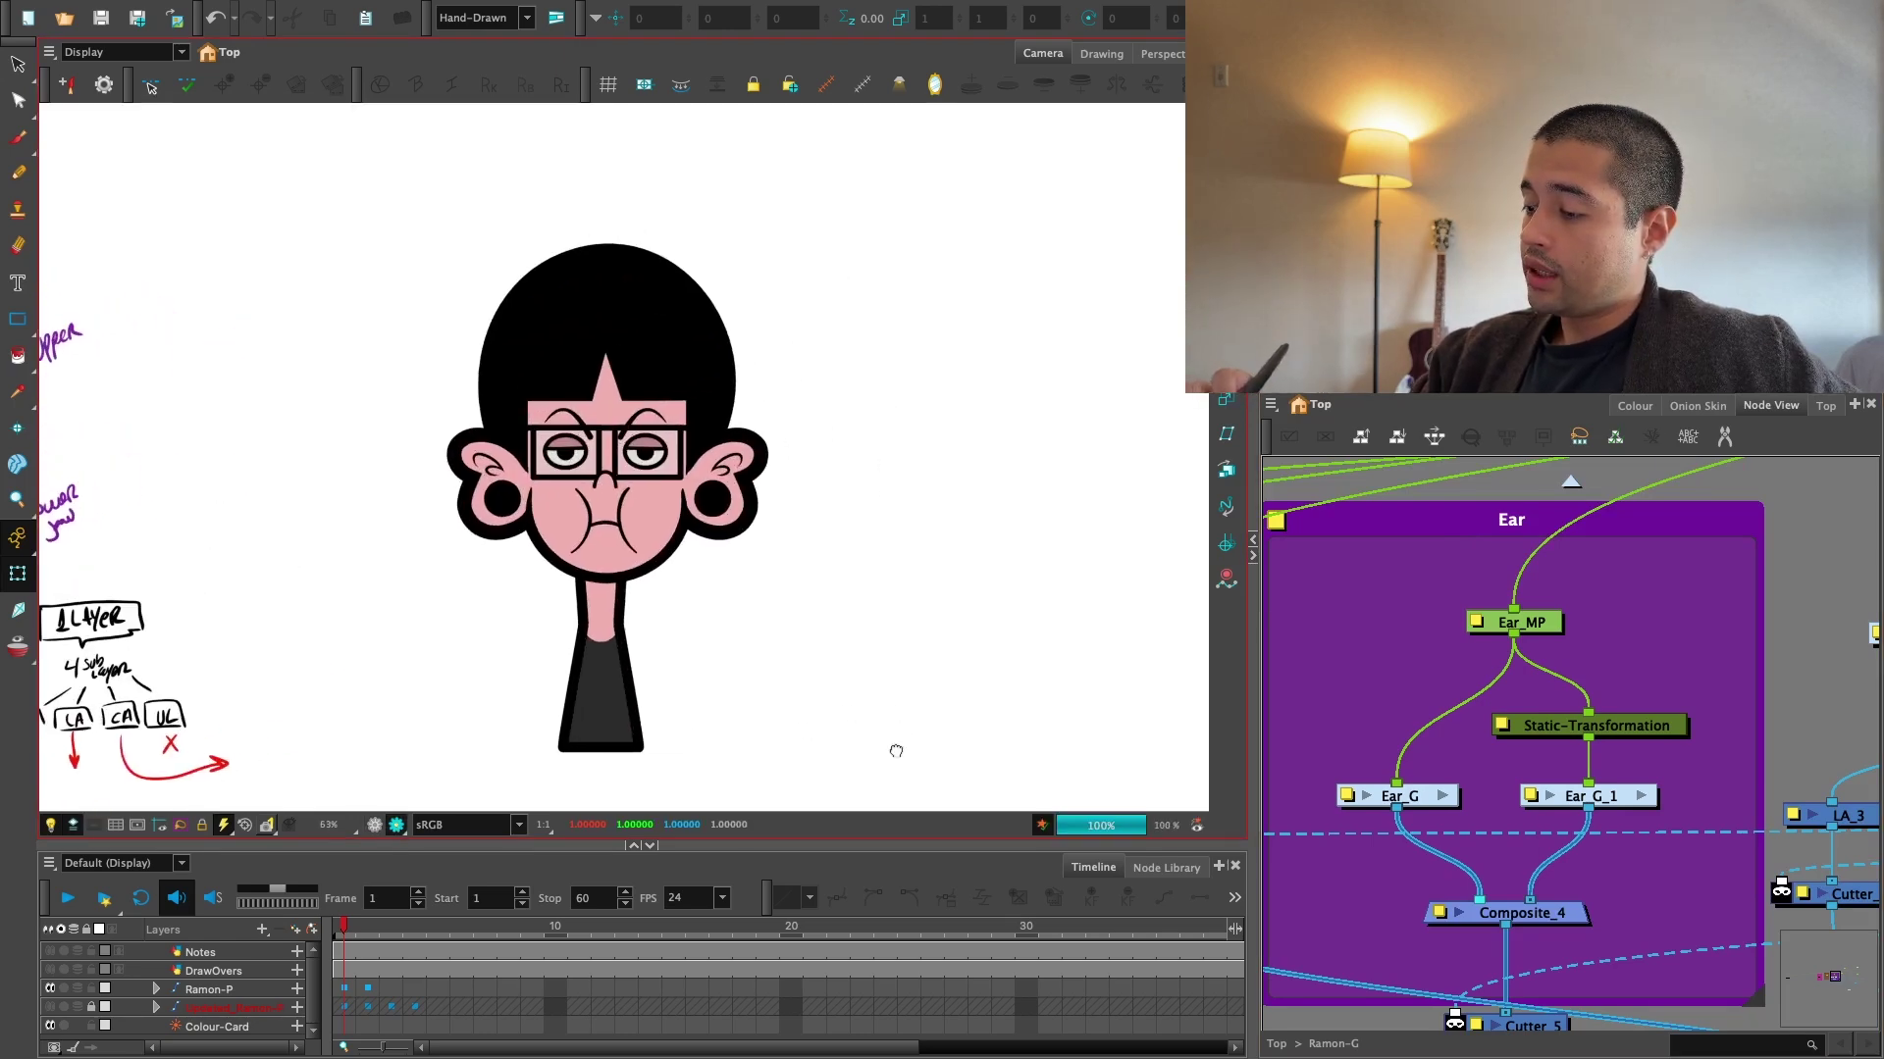
key(2)
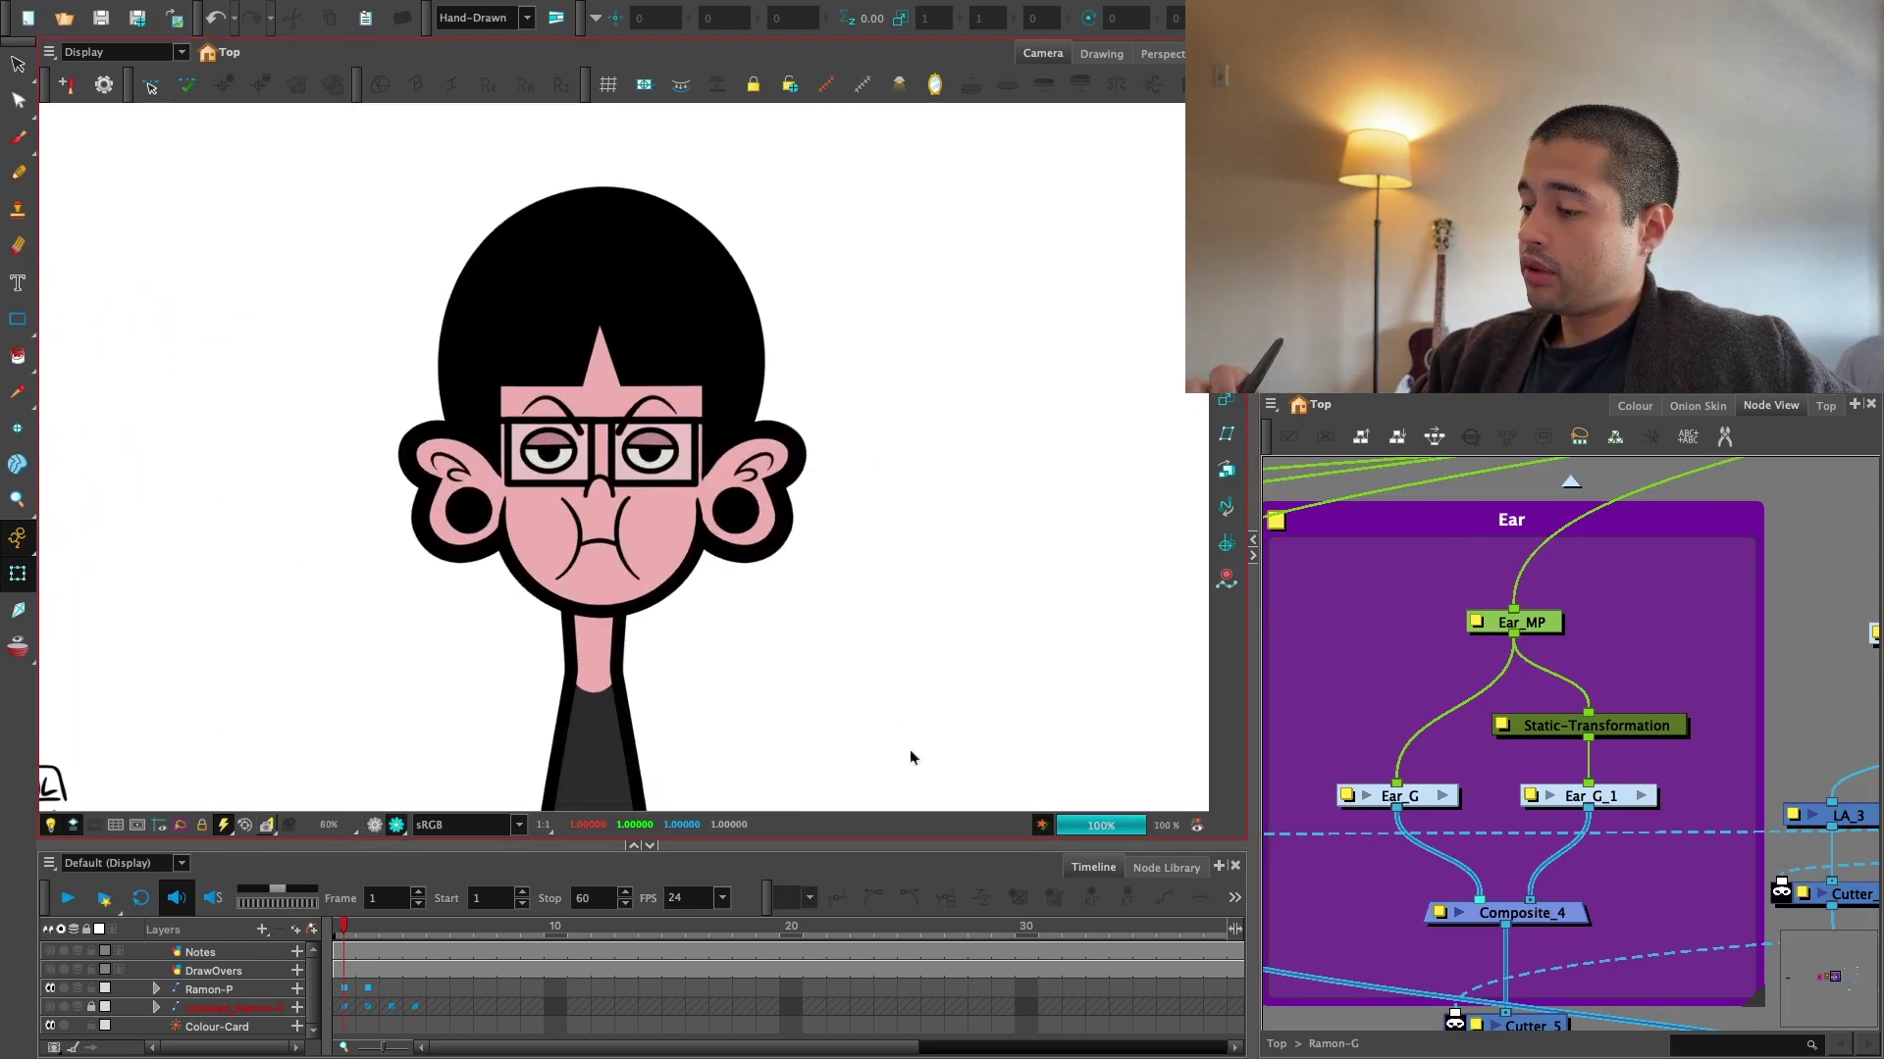
key(1)
click(374, 825)
key(2)
Locate the hair nodes inside Hair_G and select the Hair_HL drawing for painting with the Brush tool.
drag(1337, 647, 1340, 700)
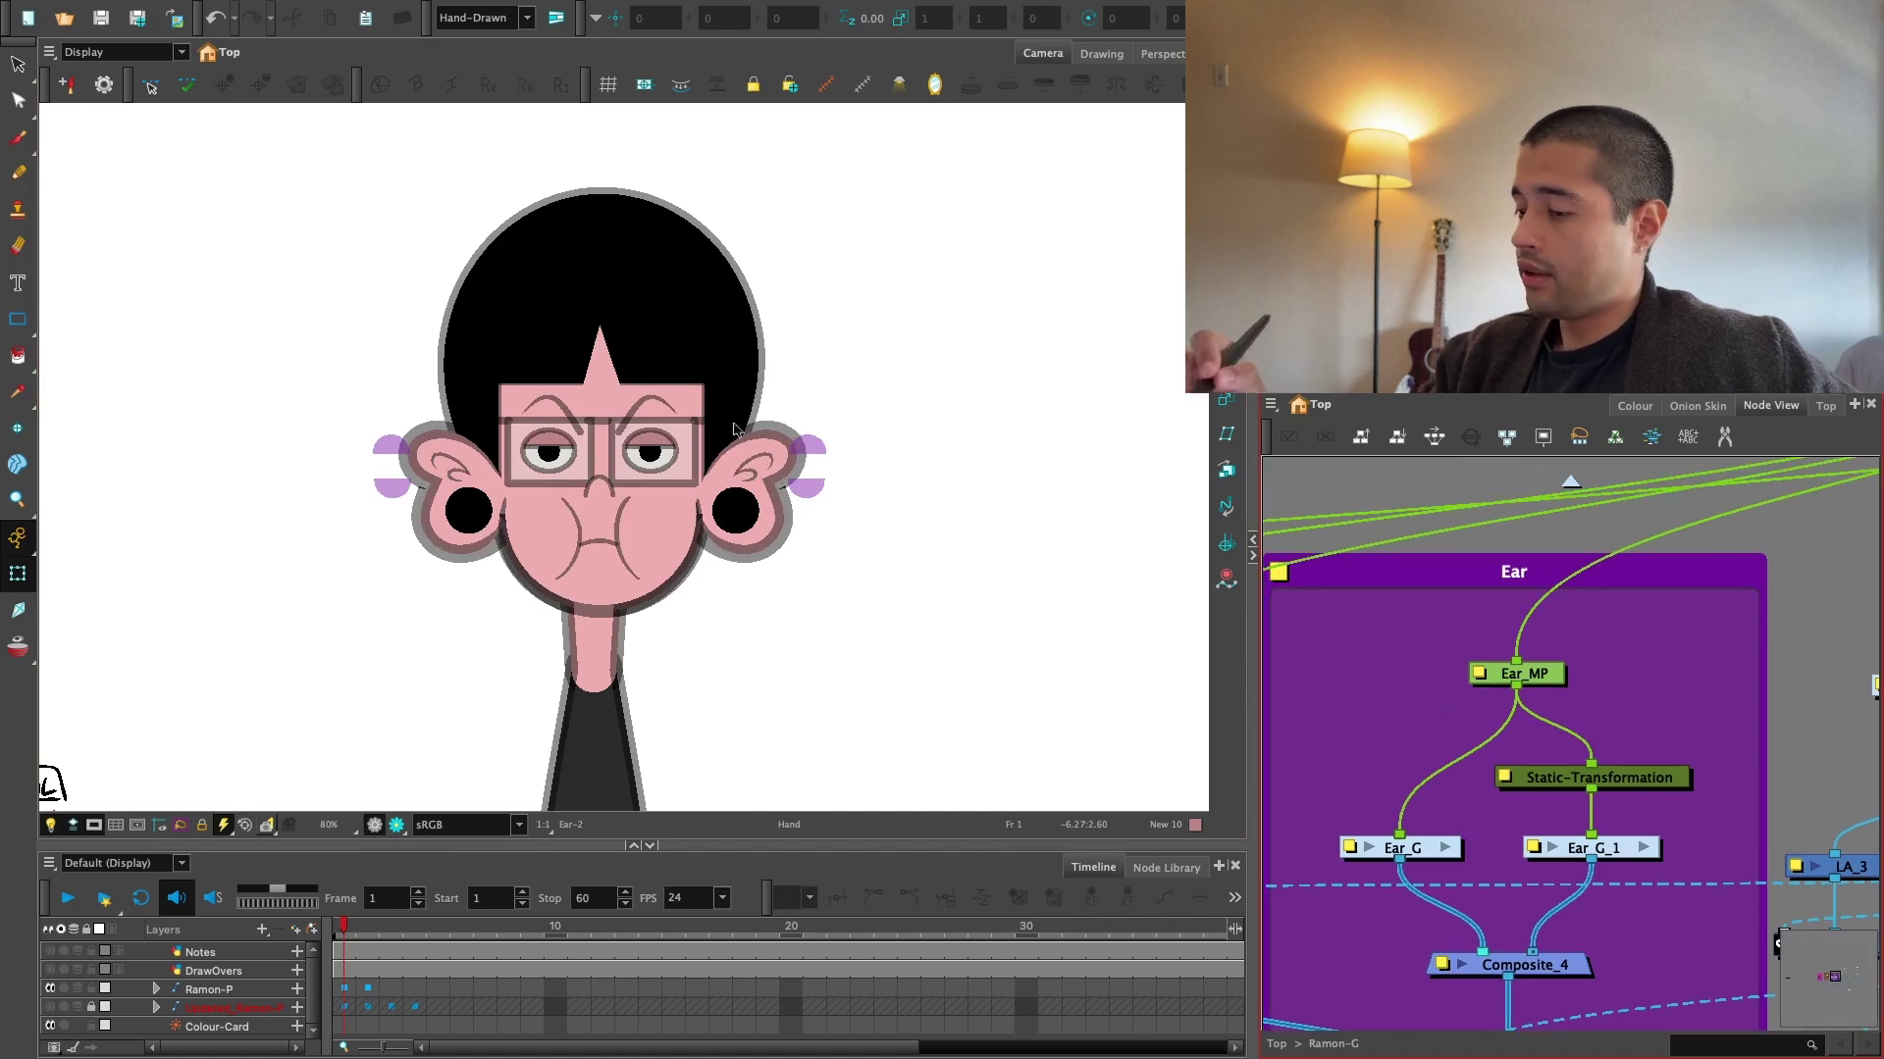
click(684, 346)
key(o)
drag(1686, 892, 1712, 927)
key(2)
click(1421, 798)
key(alt+b)
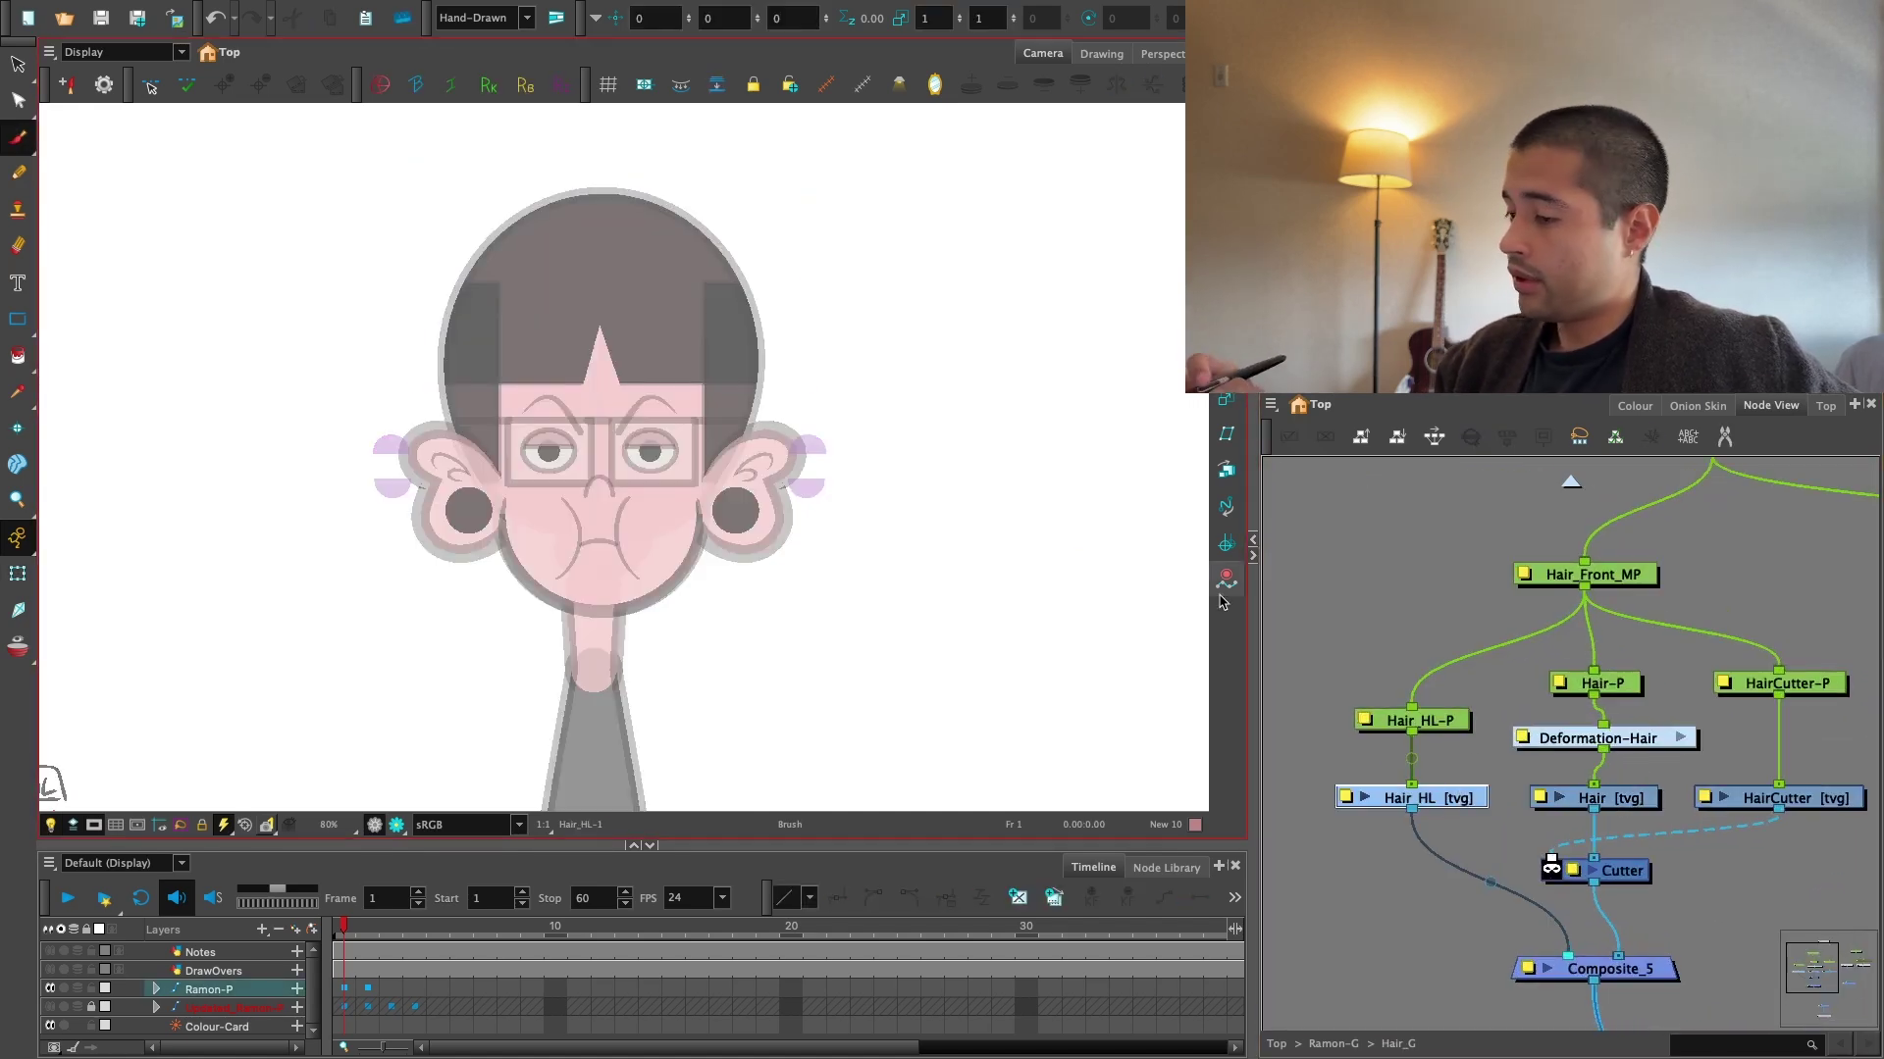
Choose the off-white New 9 swatch from the Ramon_Colors palette as the drawing colour.
key(2)
key(2)
drag(775, 373, 844, 570)
click(1634, 406)
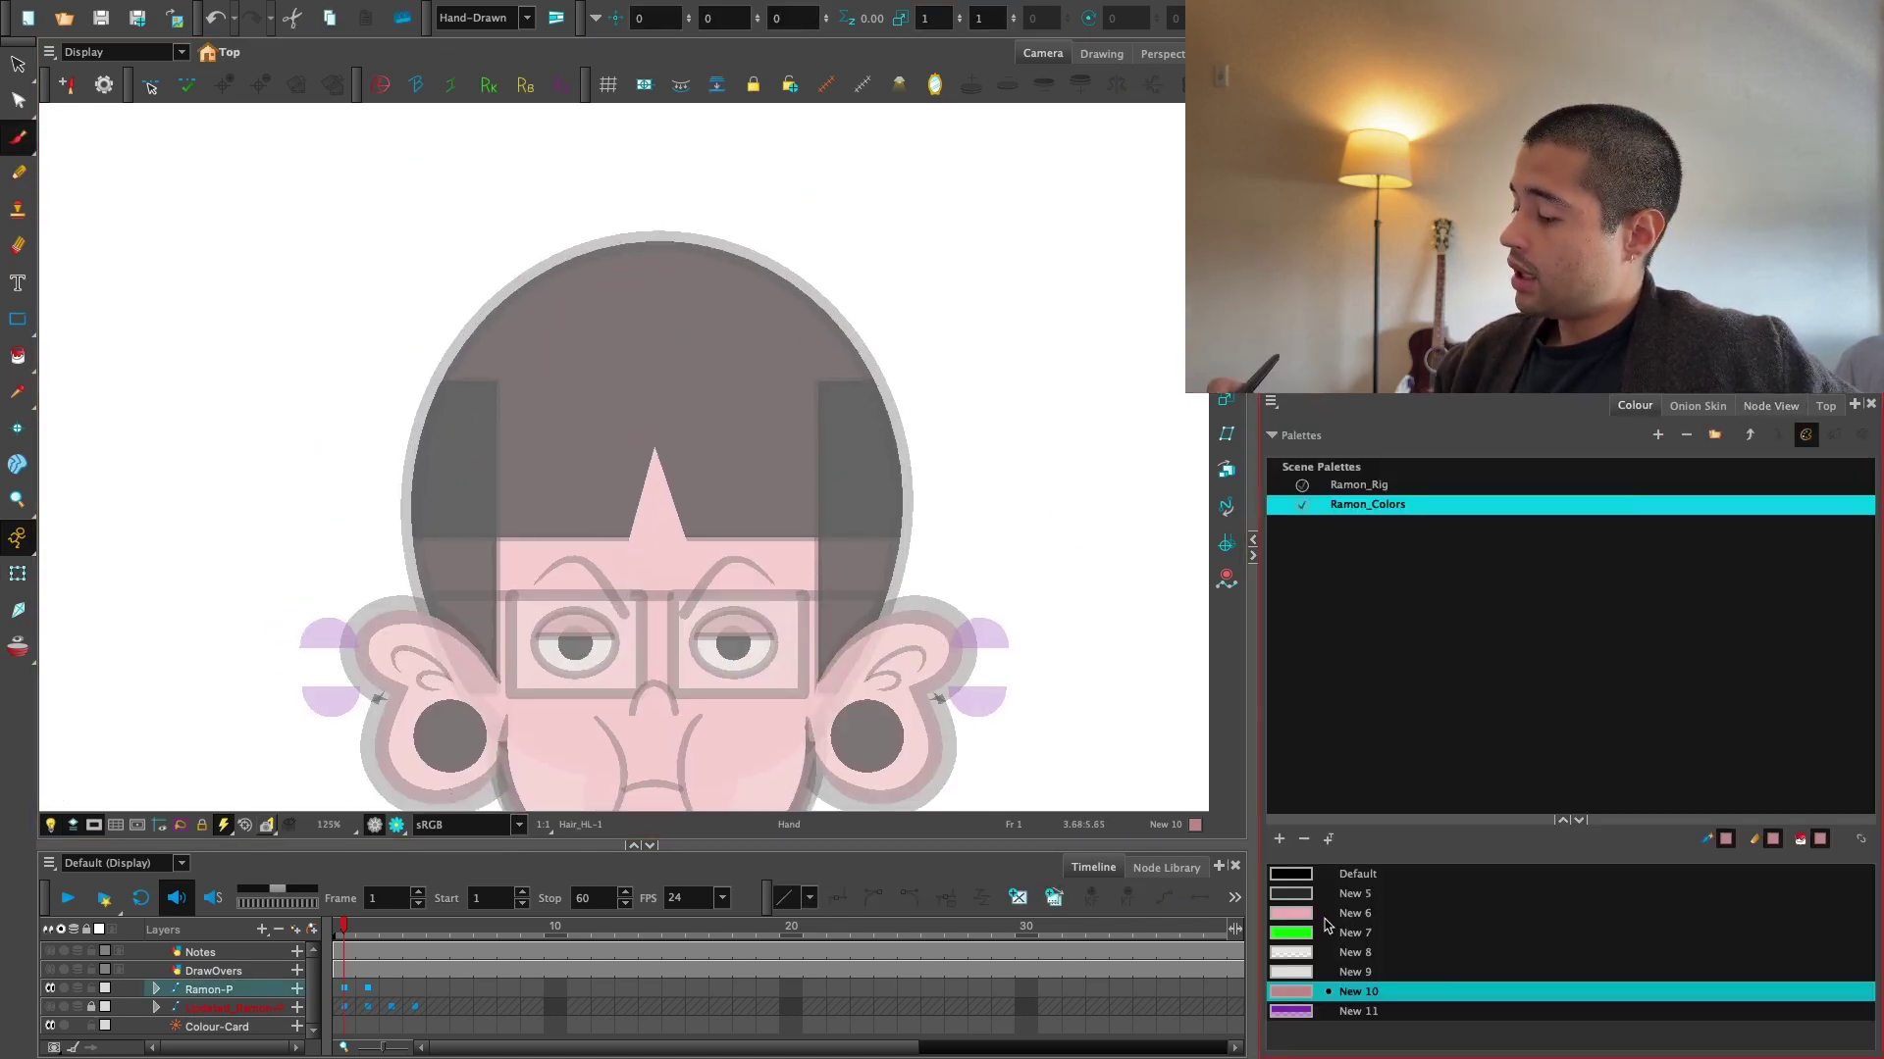
click(1324, 953)
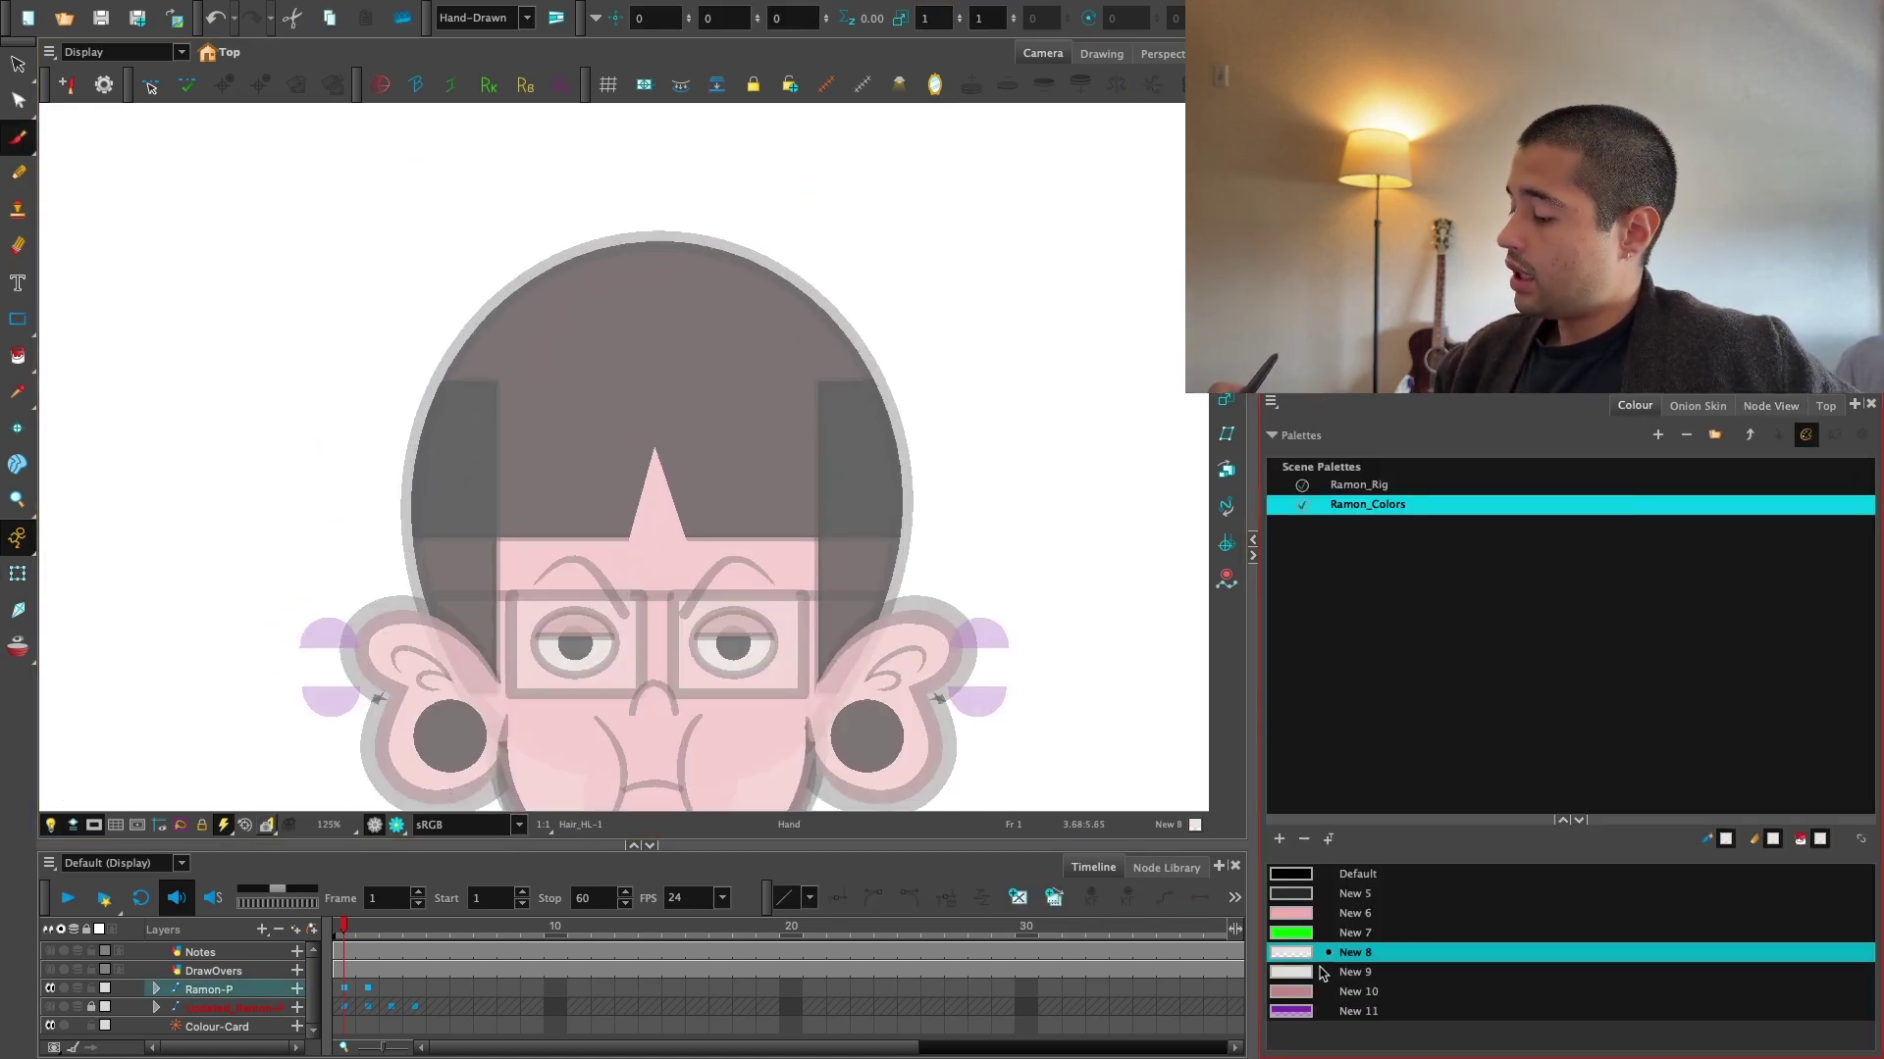
click(1324, 973)
key(2)
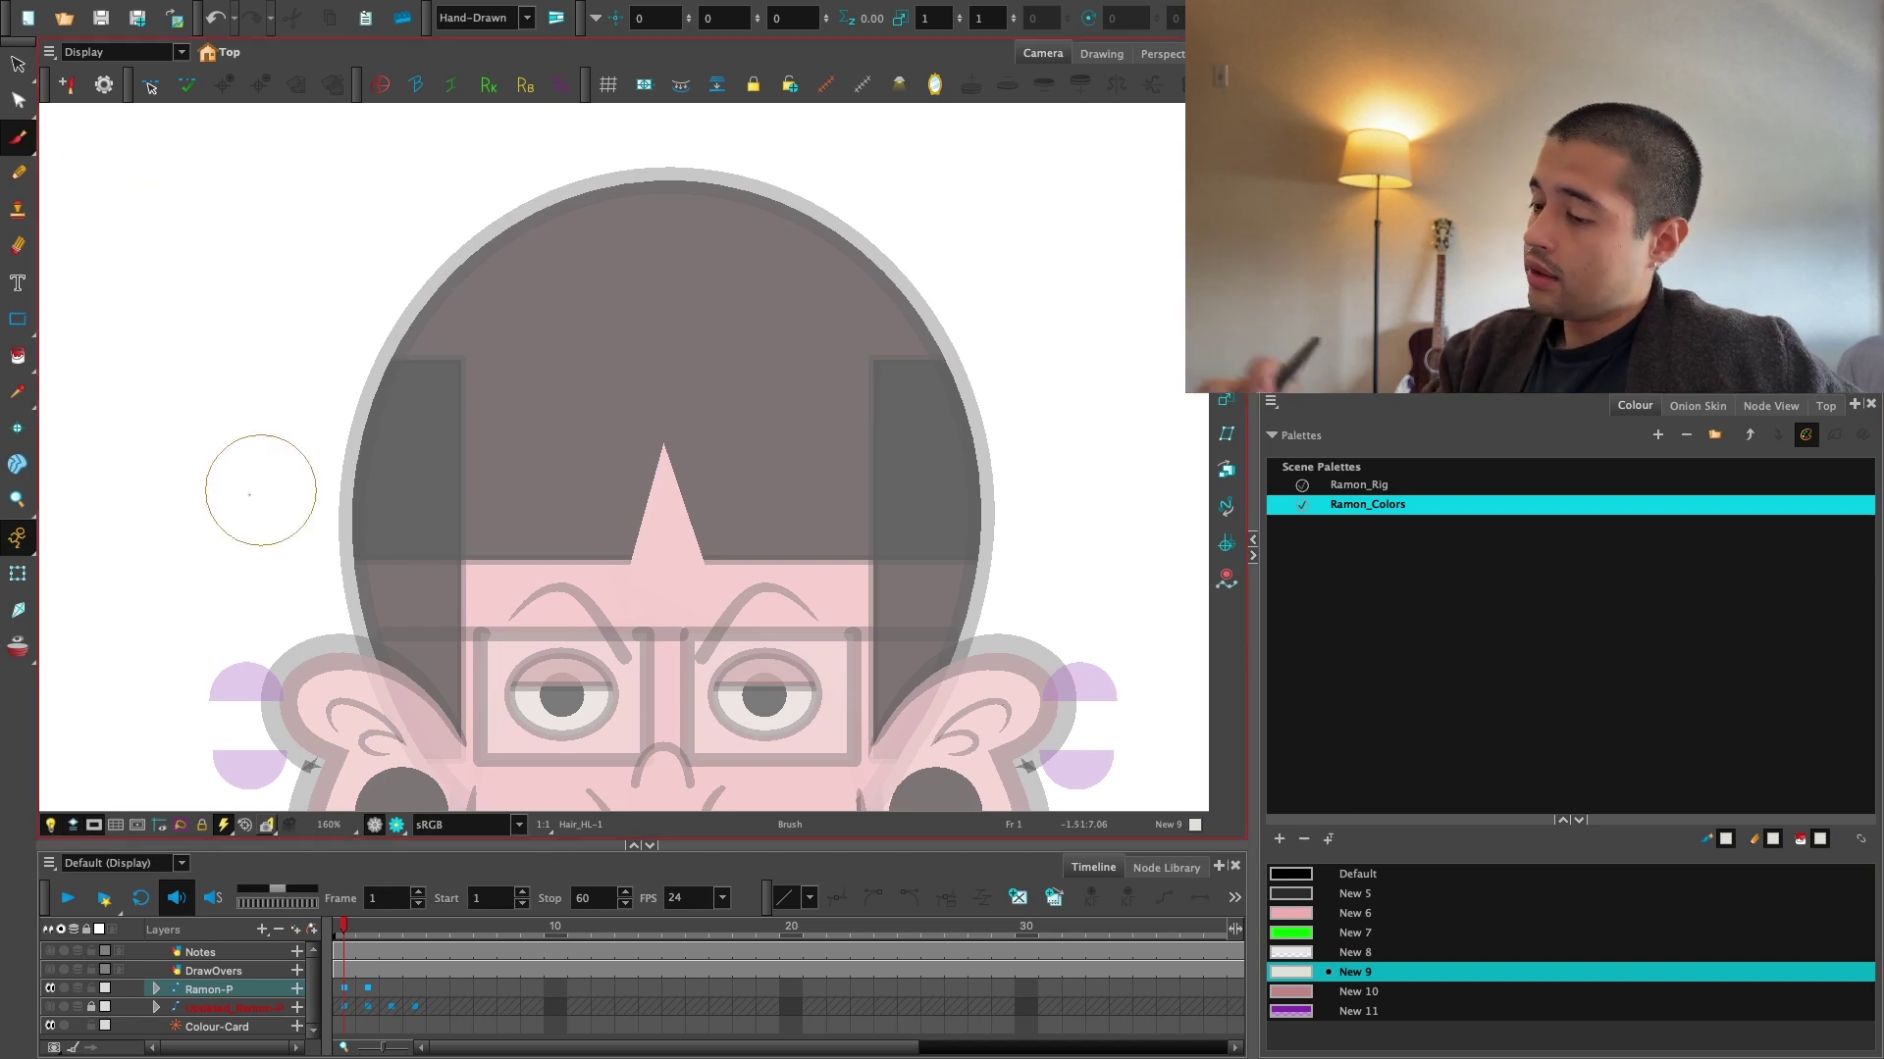
Brush a thick wavy highlight band across the full width of the hair, replacing the first attempt.
mouse_move(171, 525)
mouse_down()
mouse_move(554, 426)
mouse_move(1144, 437)
mouse_up()
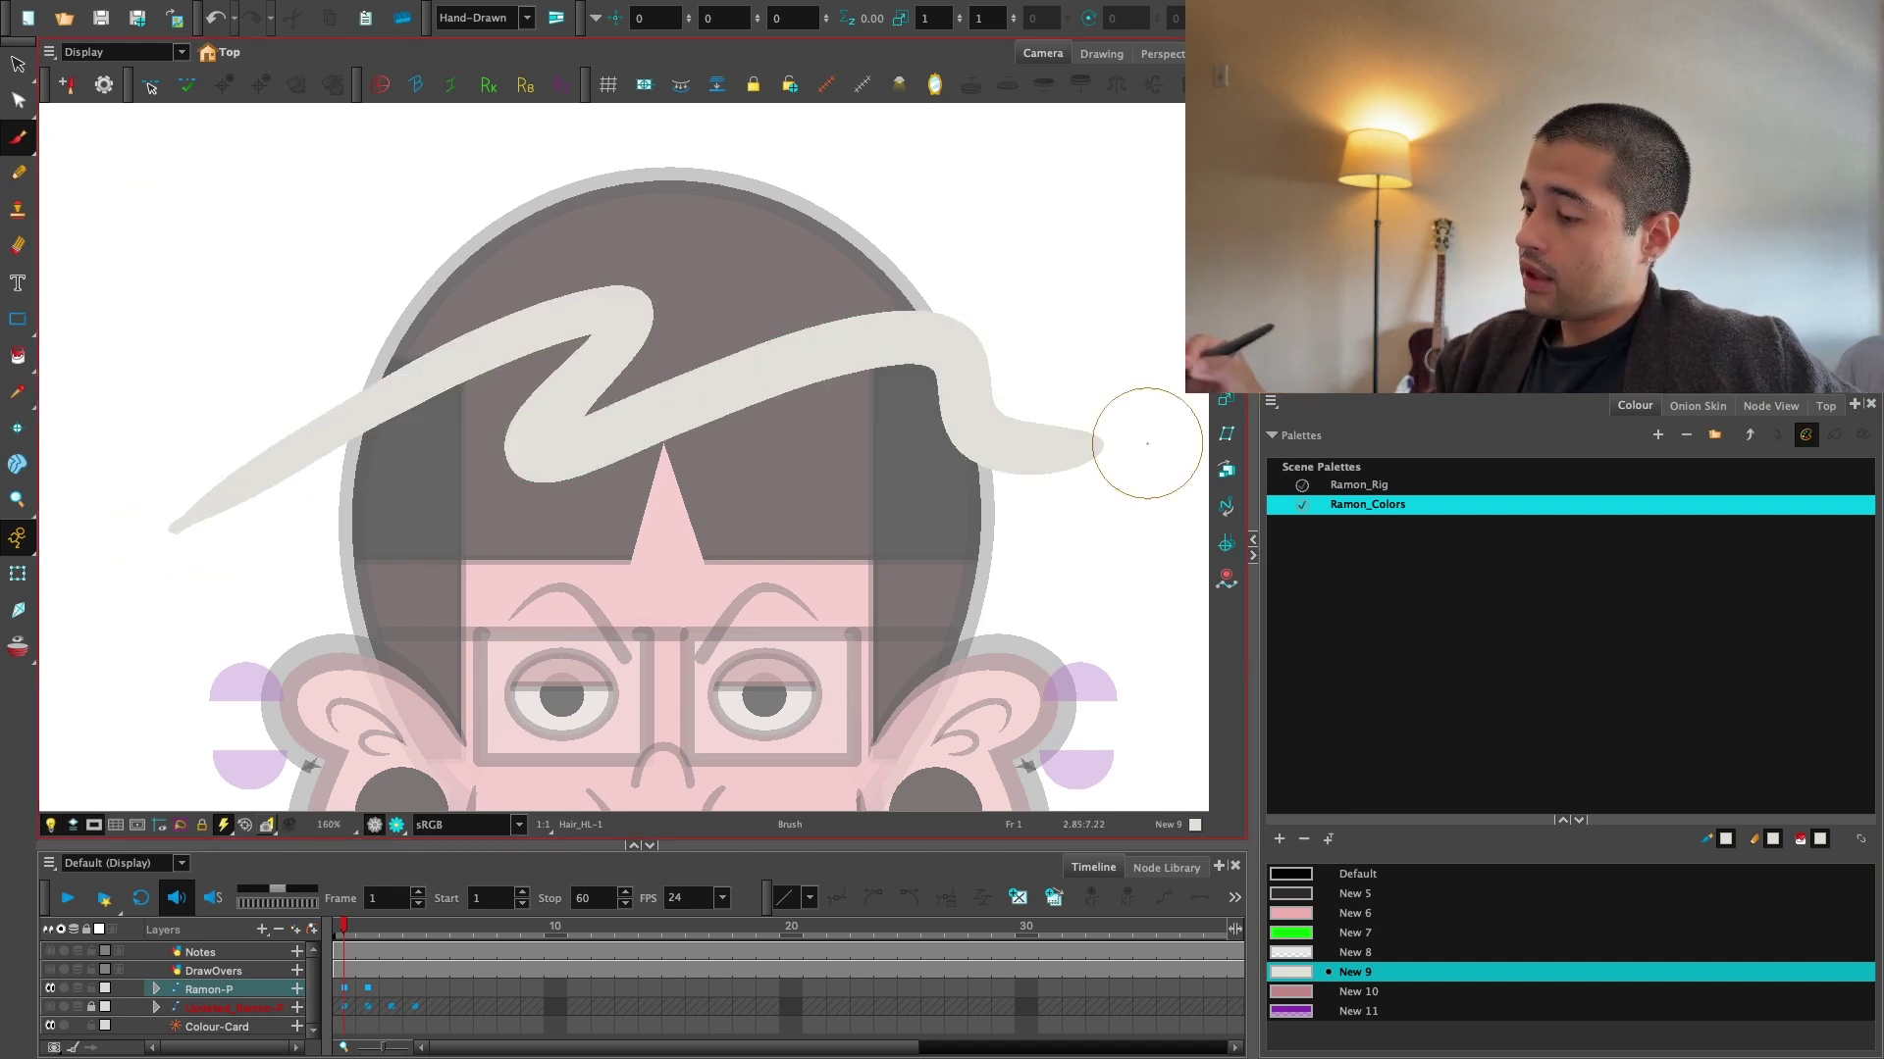
key(ctrl+z)
mouse_move(236, 473)
mouse_down()
mouse_move(961, 387)
mouse_move(1103, 432)
mouse_up()
key(1)
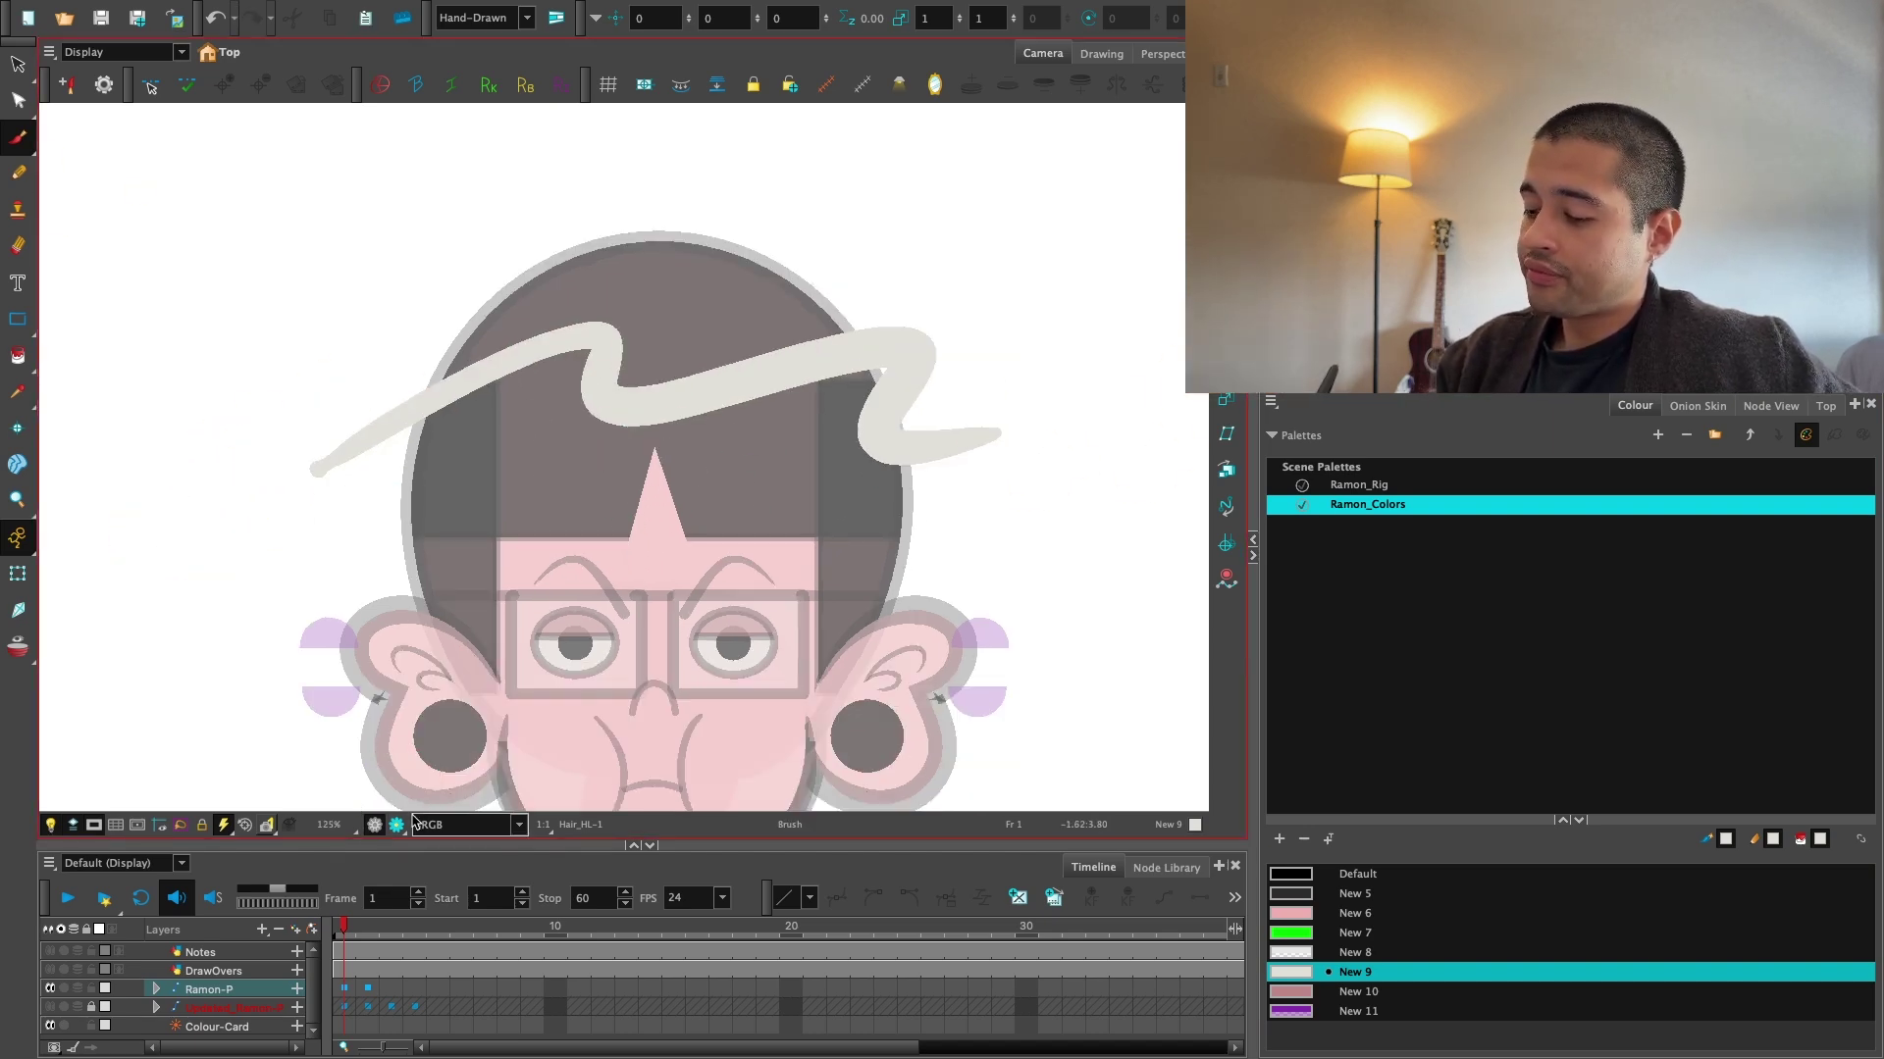
Preview the brushed hair highlight in render view at a reduced zoom, and return to the working view.
click(396, 825)
key(1)
key(1)
key(1)
key(1)
key(2)
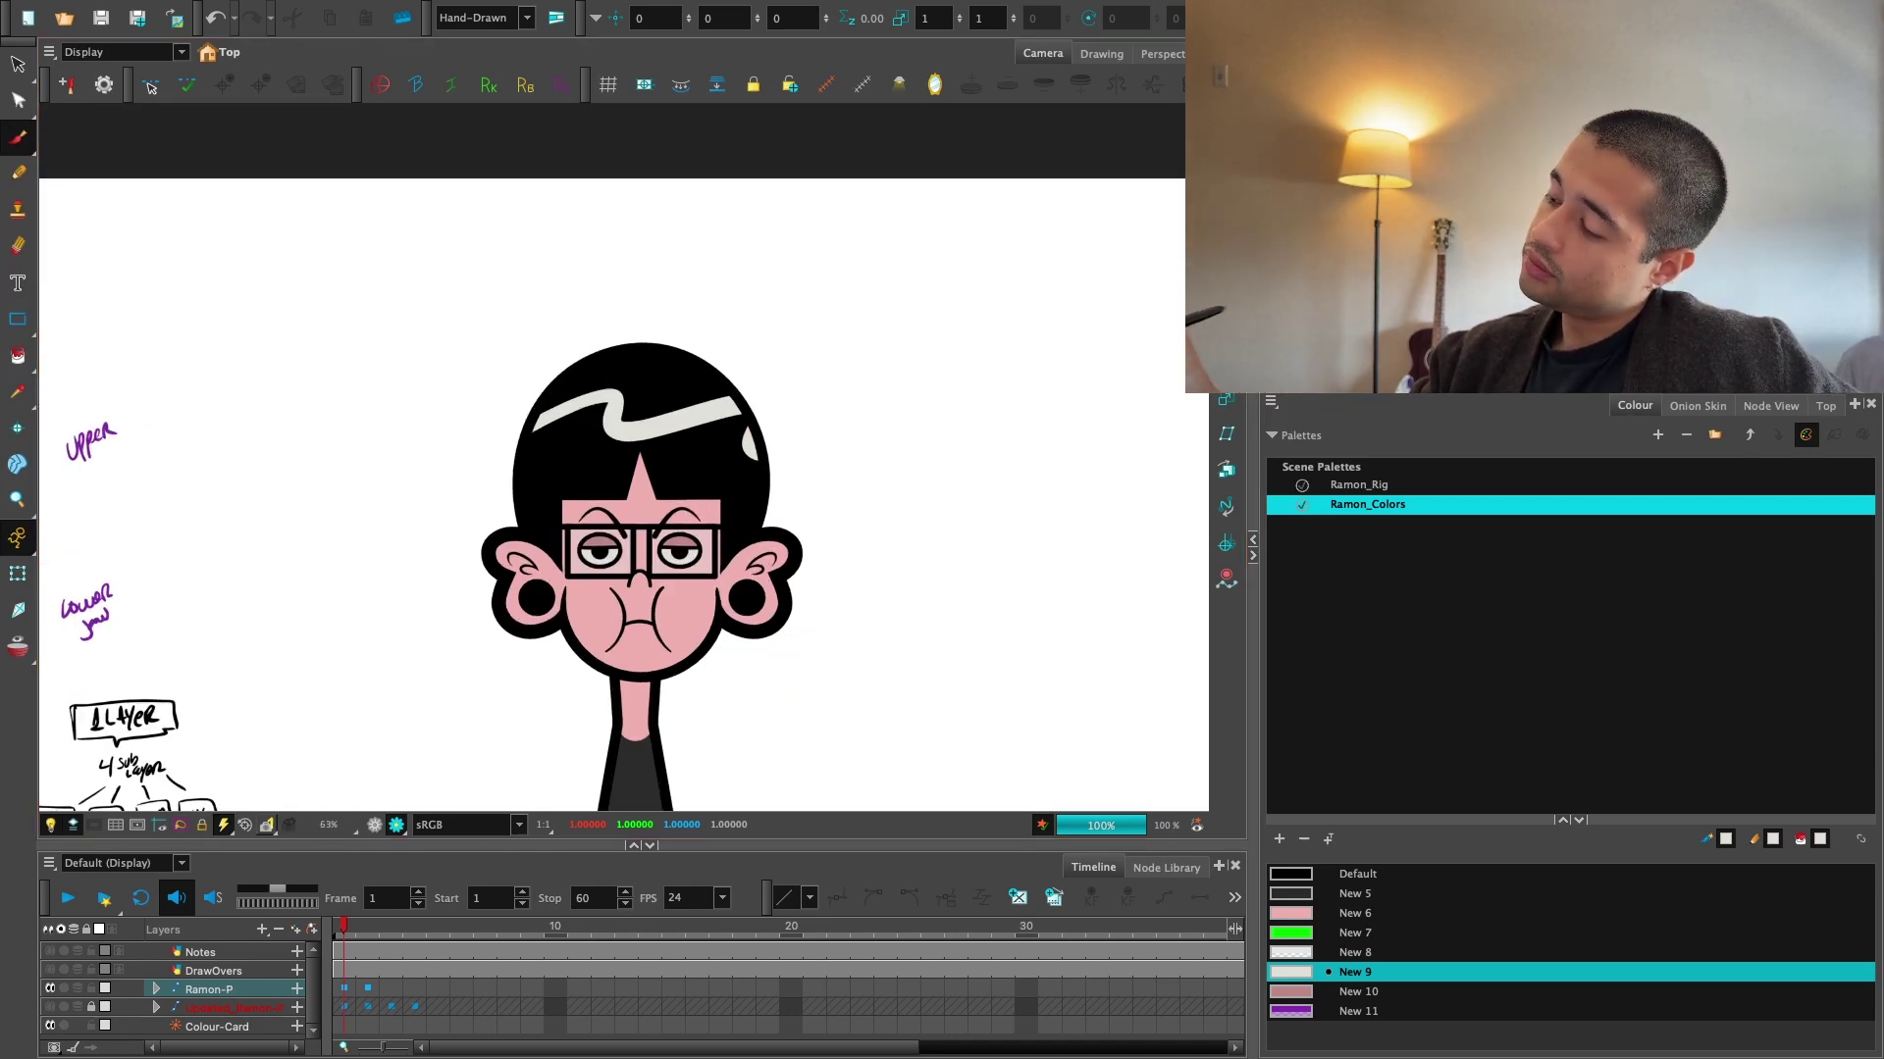
click(375, 825)
Undo the brushed hair highlight.
key(2)
key(2)
key(2)
key(ctrl+z)
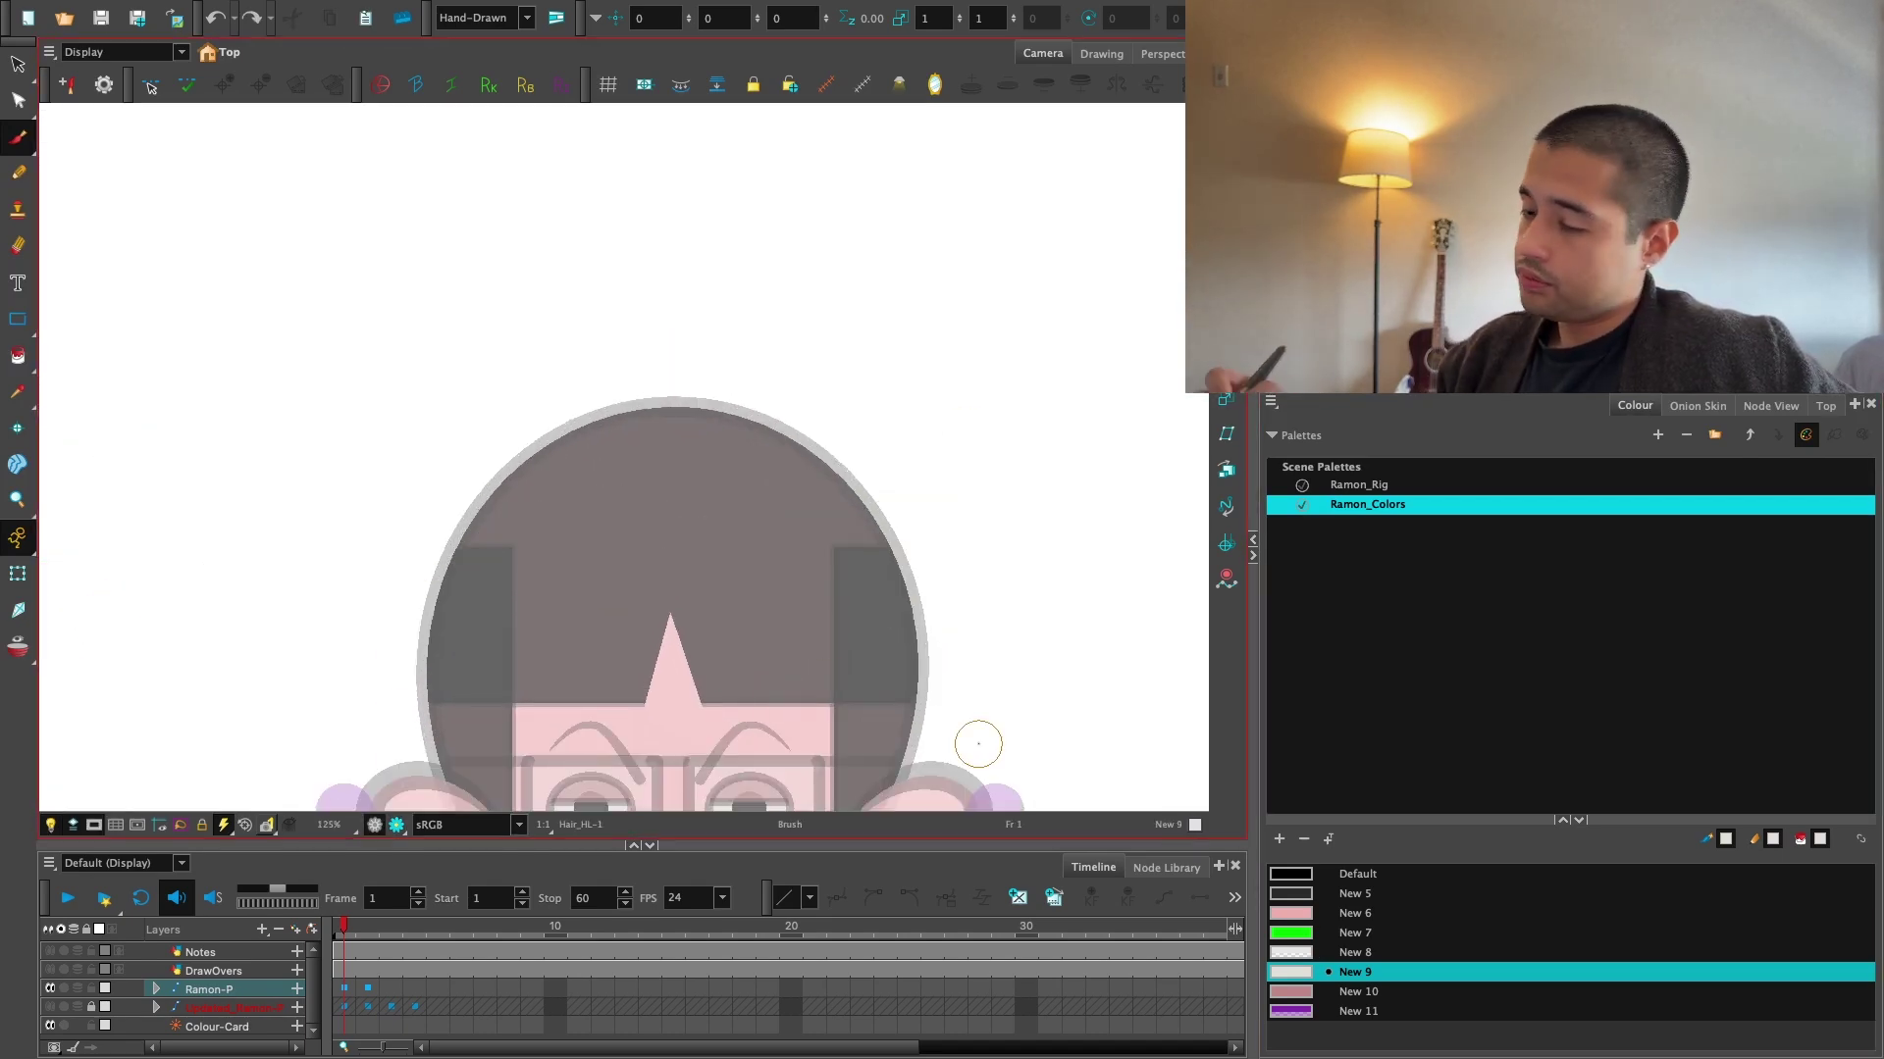
Draw a thin wavy pencil highlight across the hair and delete its uneven zigzag right of the middle.
key(alt+/)
key(2)
mouse_move(354, 655)
mouse_down()
mouse_move(481, 600)
mouse_move(620, 584)
mouse_up()
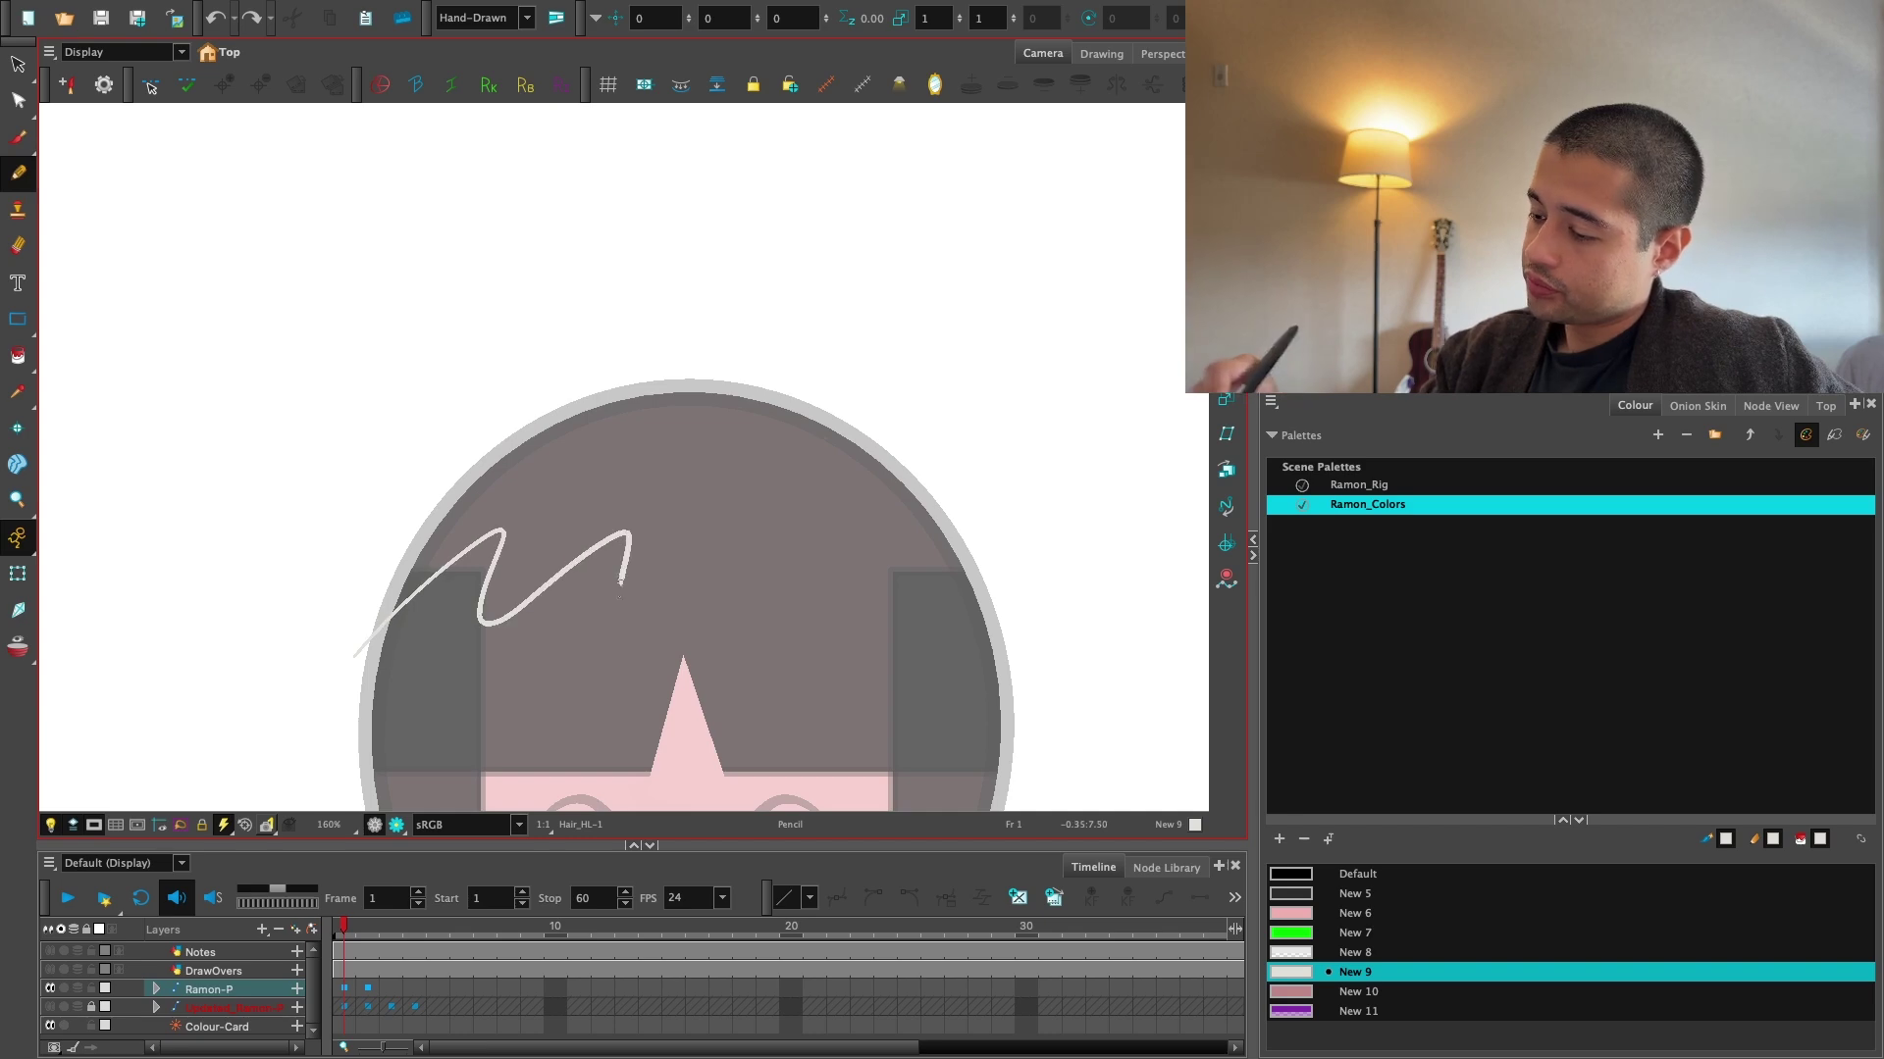
drag(784, 555, 824, 620)
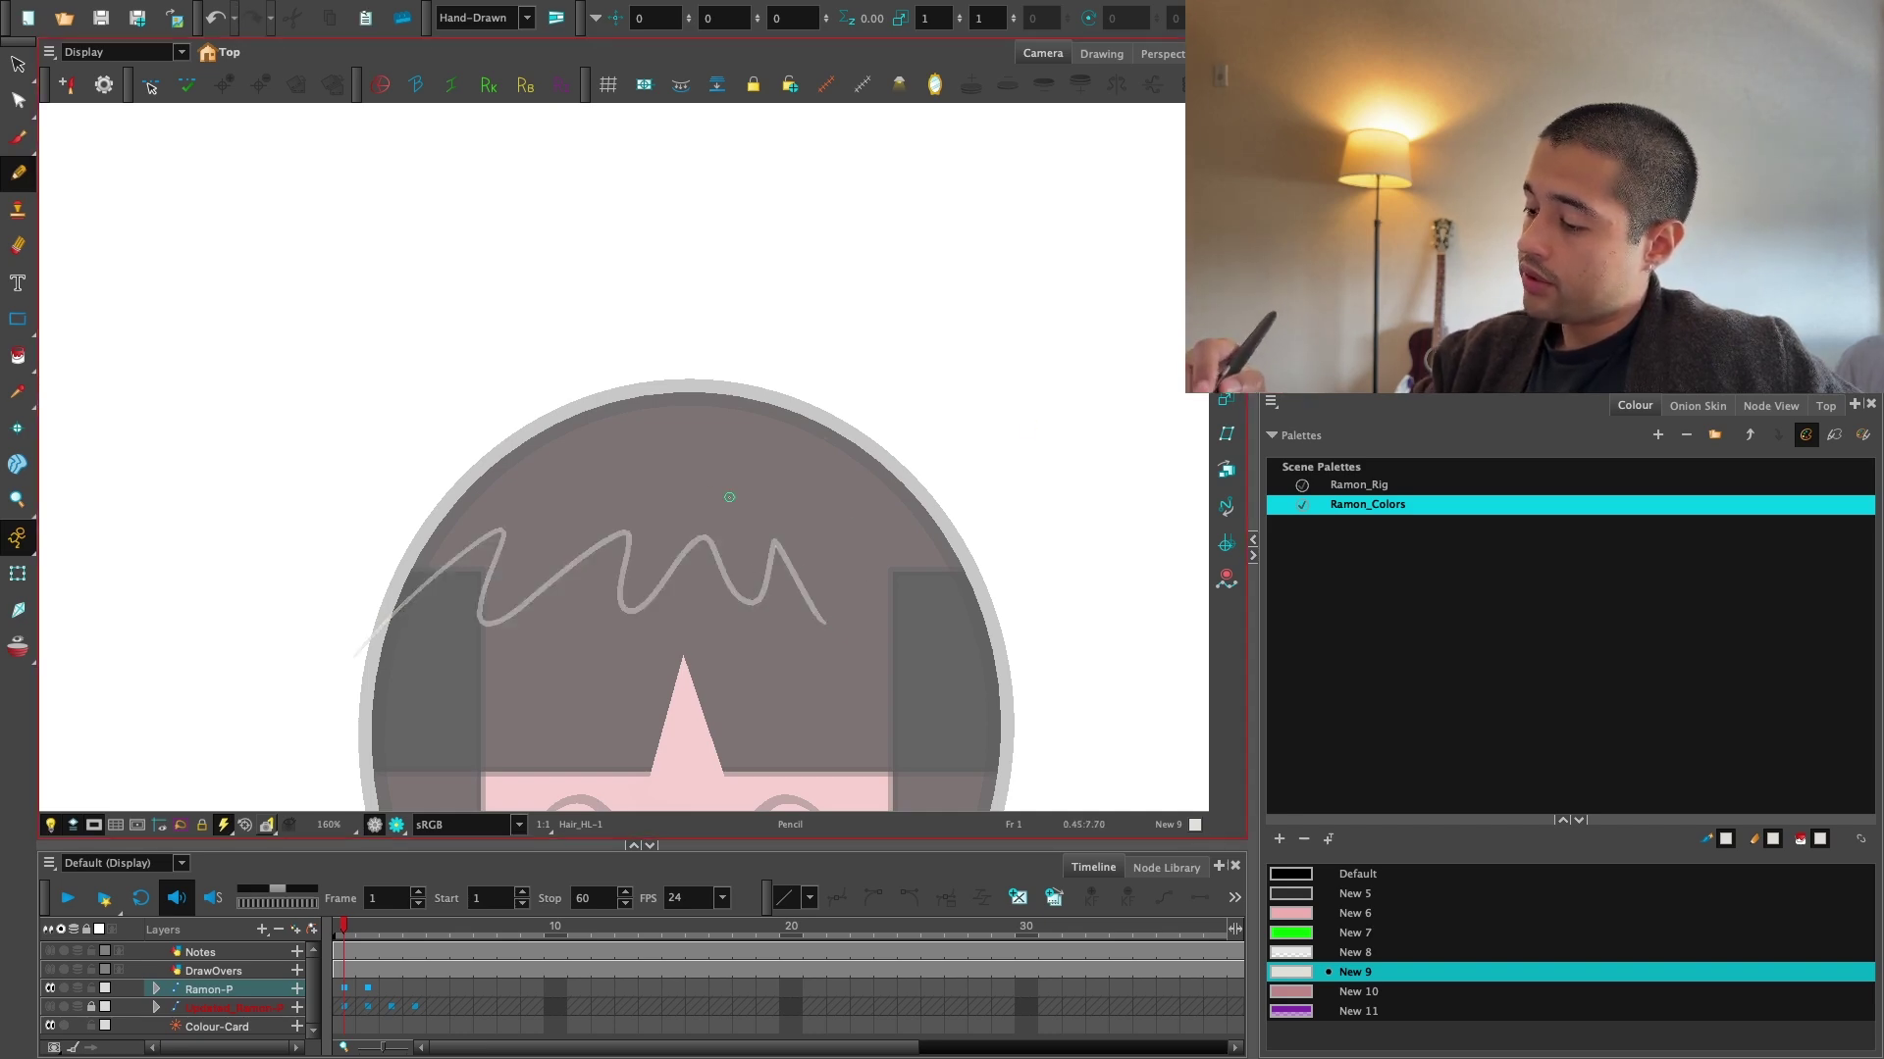
key(alt+s)
drag(821, 484, 820, 664)
key(Delete)
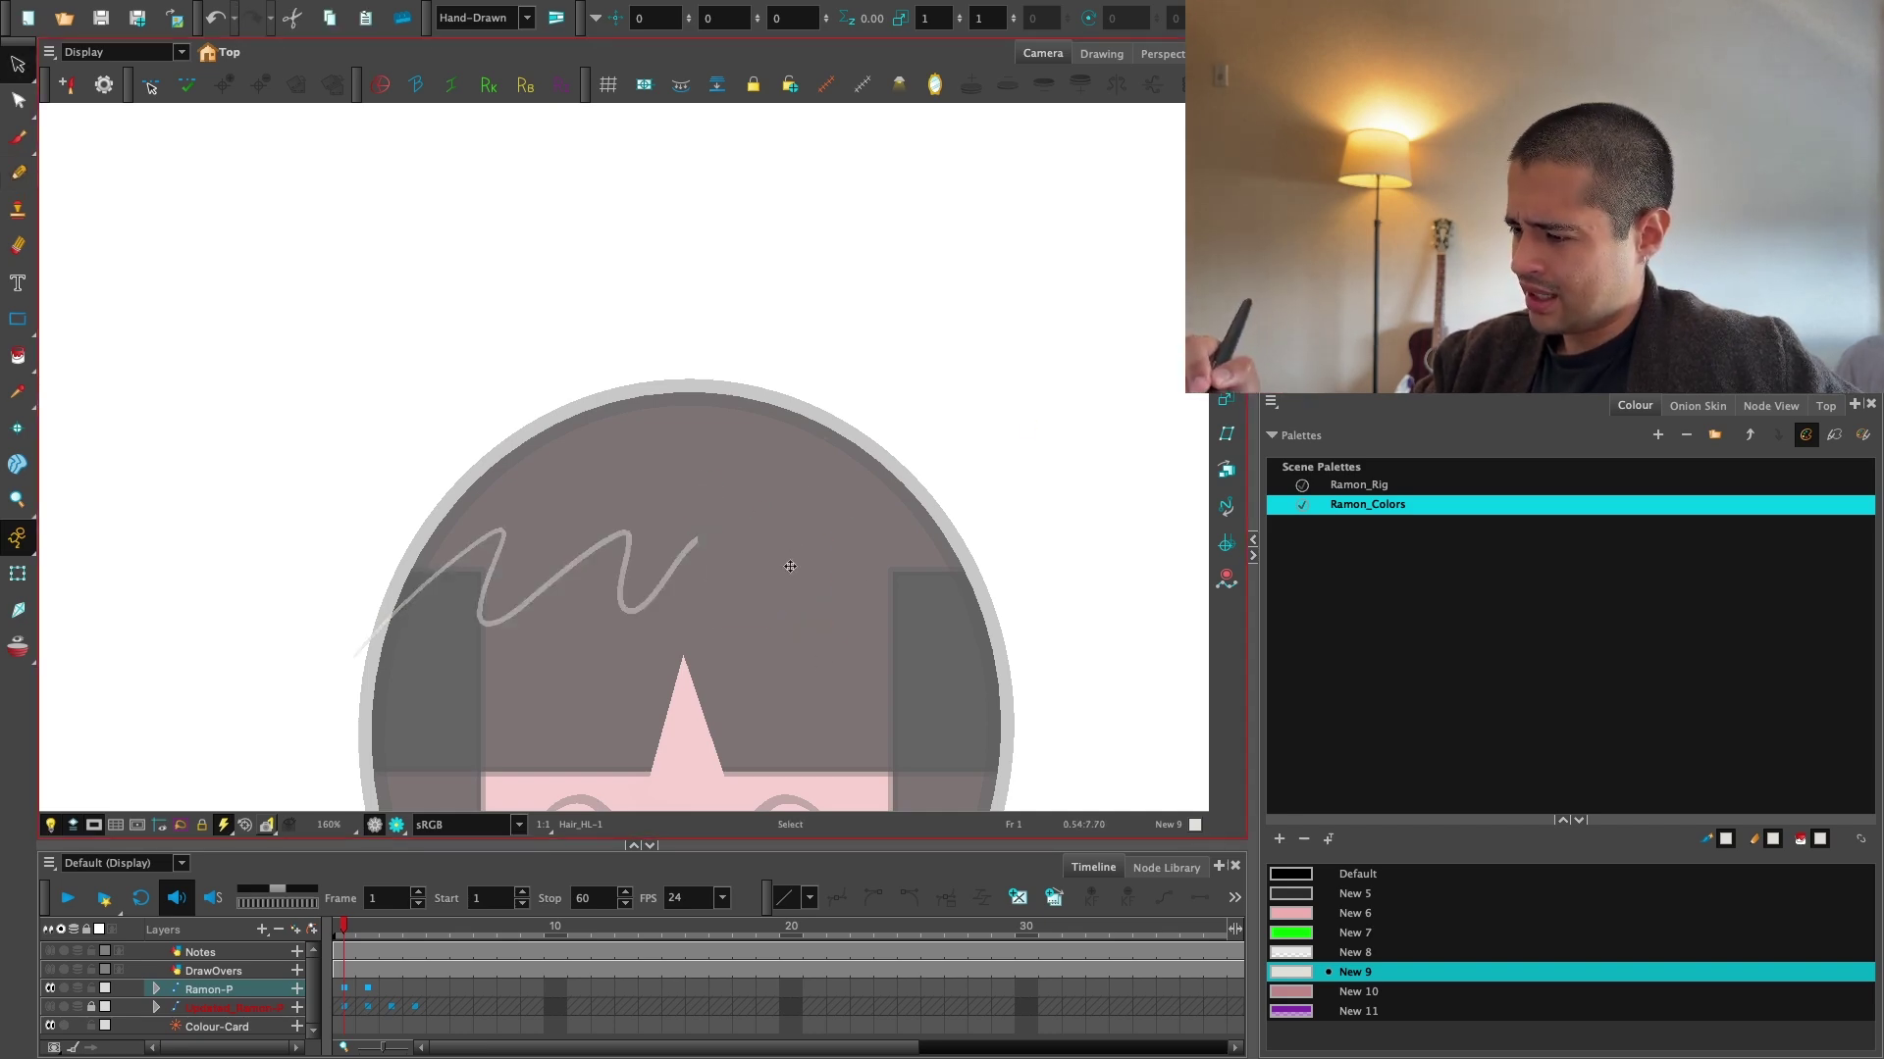
Duplicate the remaining wavy stroke, flip the copy horizontally, and align it so both halves meet at the hair's centre.
mouse_move(765, 500)
mouse_down()
mouse_move(496, 727)
mouse_move(615, 564)
mouse_move(1056, 541)
mouse_up()
key(super+c)
key(super+v)
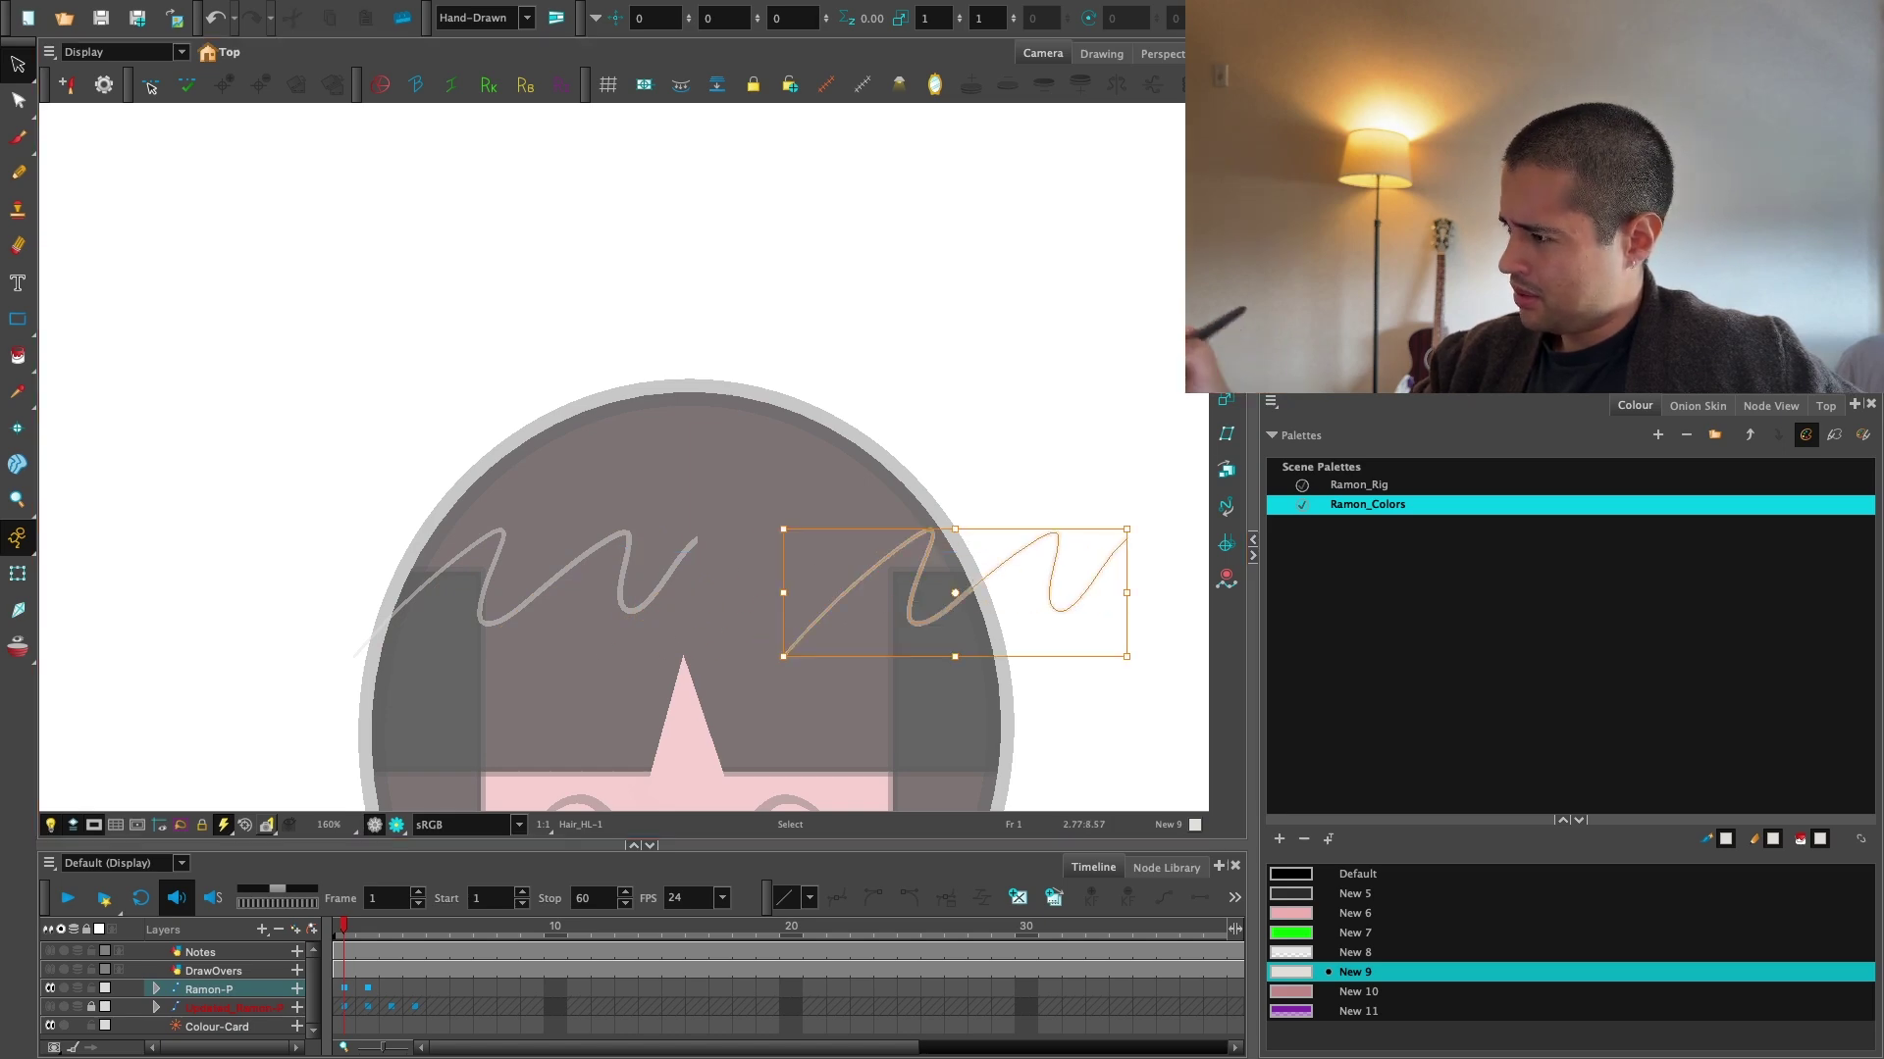
key(4)
key(2)
drag(862, 587, 844, 622)
key(2)
drag(895, 689, 760, 694)
key(1)
key(1)
key(1)
click(930, 550)
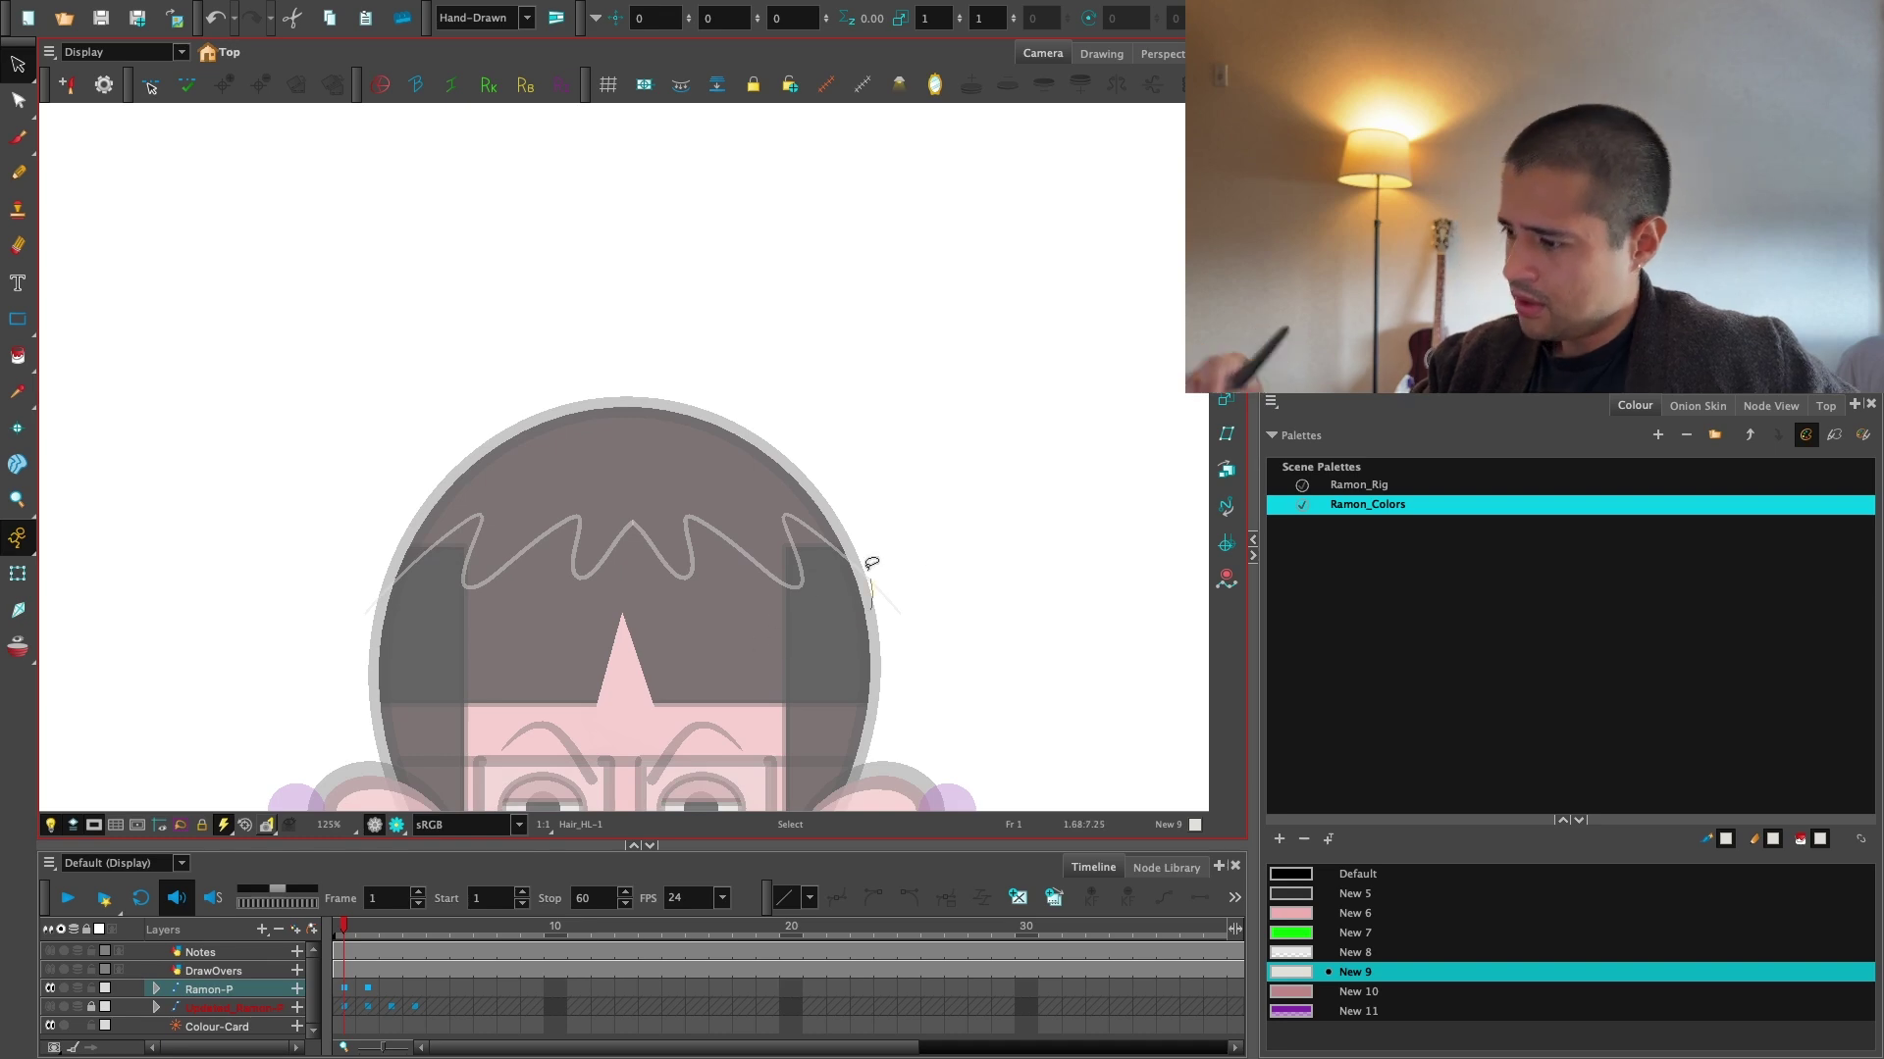
Delete the extra contour point beside the central peak where the two halves of the highlight join.
click(871, 563)
key(2)
key(2)
key(2)
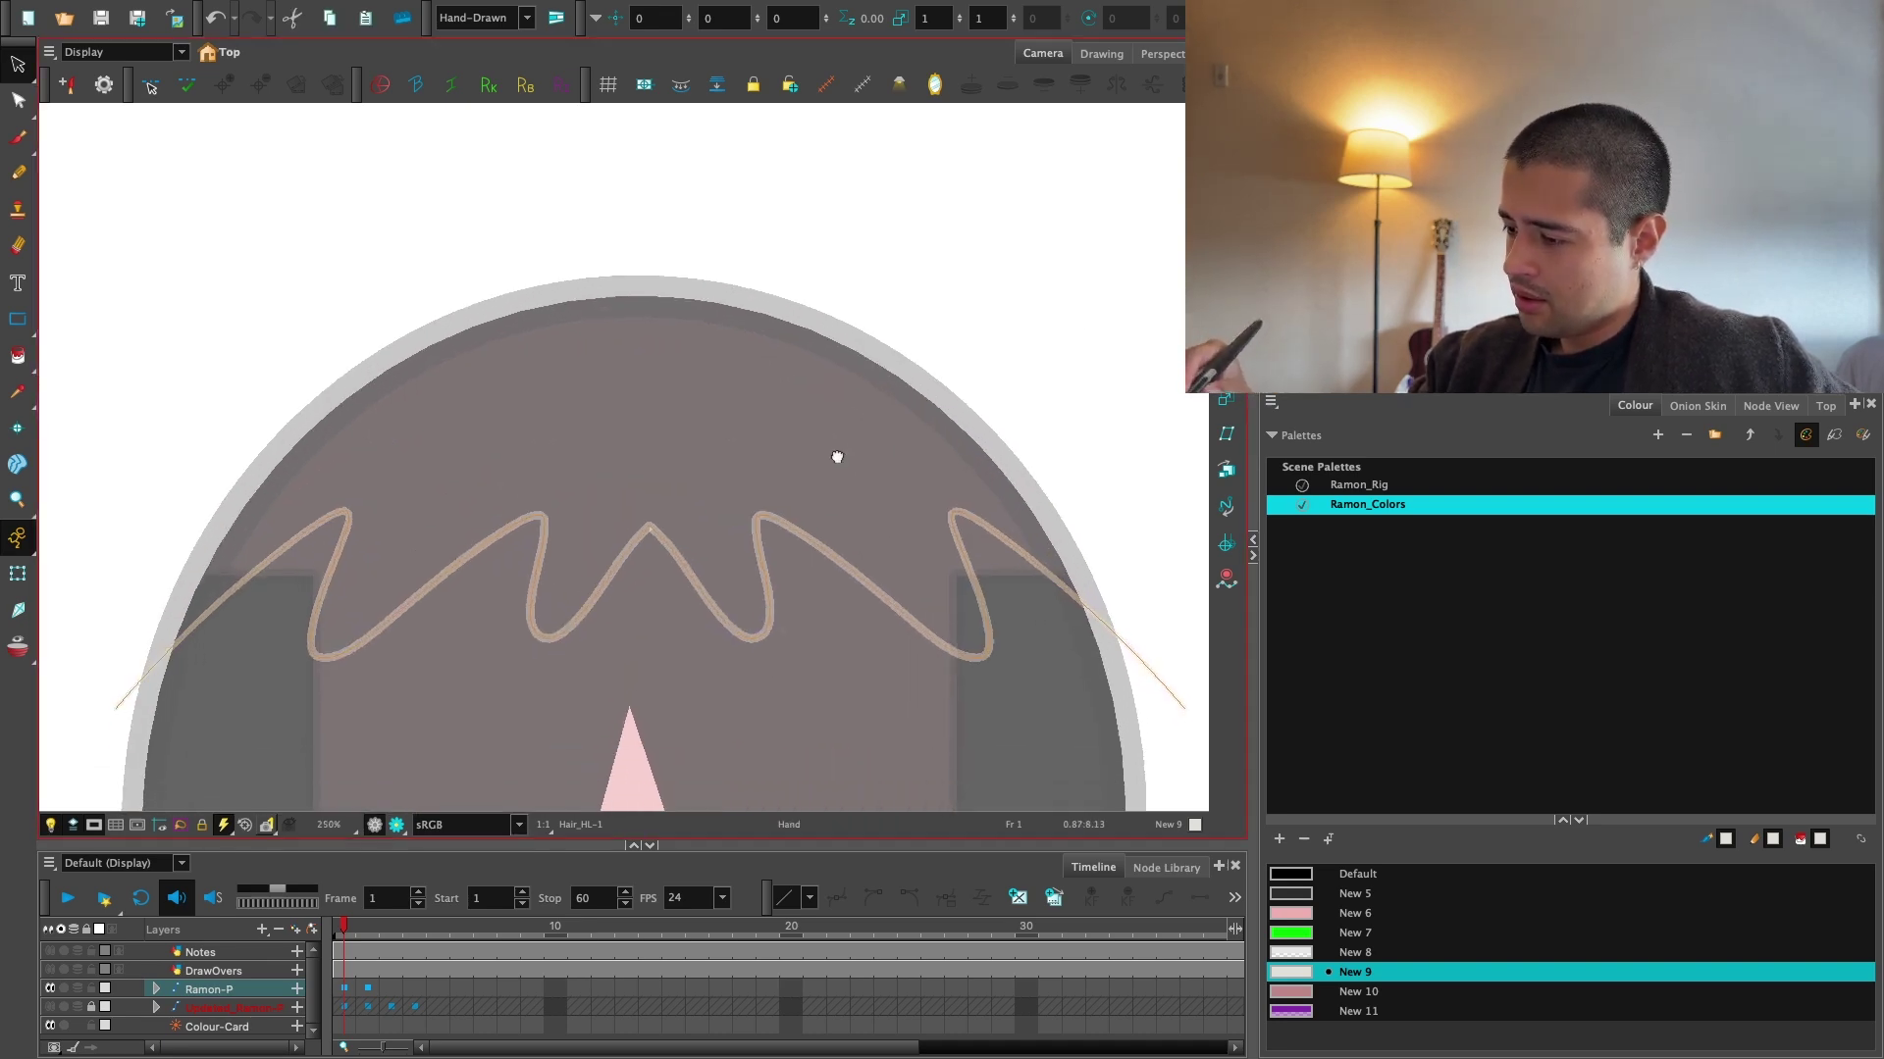
key(2)
key(2)
key(2)
click(18, 100)
key(2)
drag(556, 362, 528, 271)
key(2)
key(2)
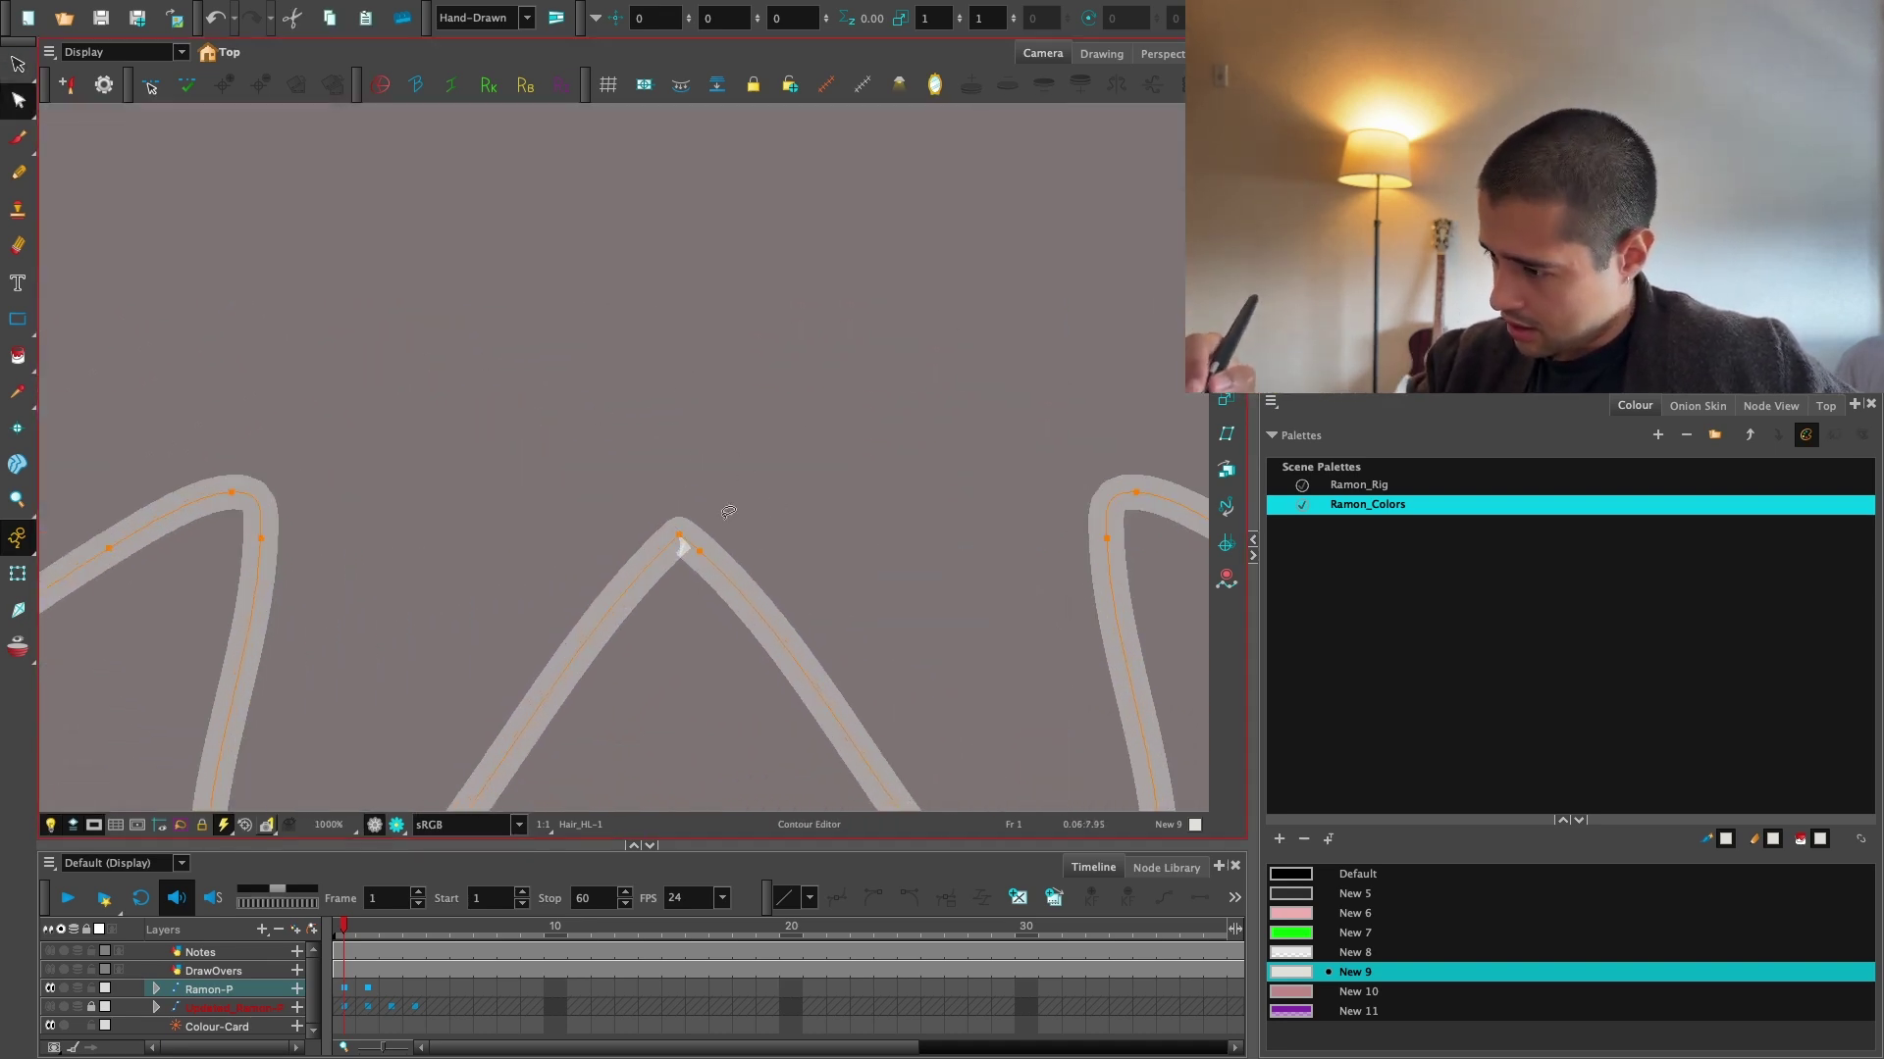
drag(728, 530, 724, 545)
key(Delete)
key(1)
key(1)
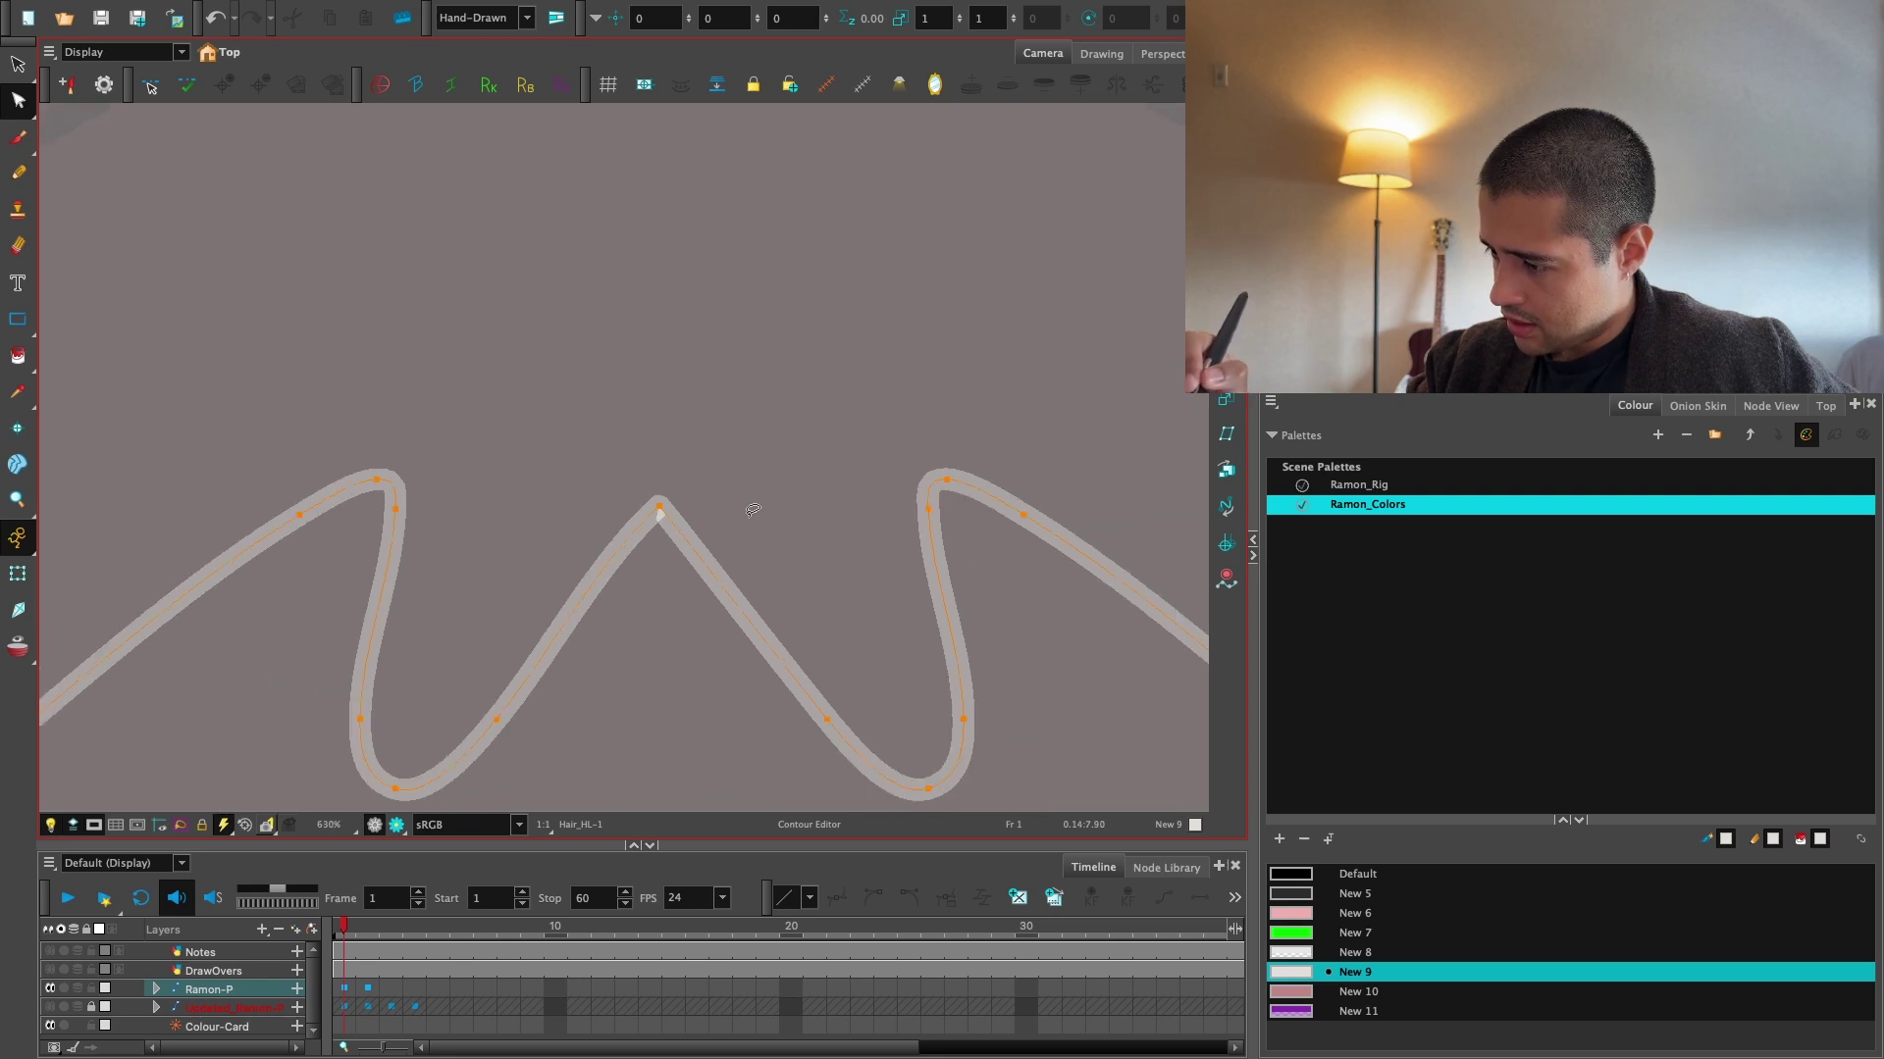
Round the highlight's central peak by pulling out the curve handles of its top point.
key(2)
drag(700, 477, 694, 522)
key(super+z)
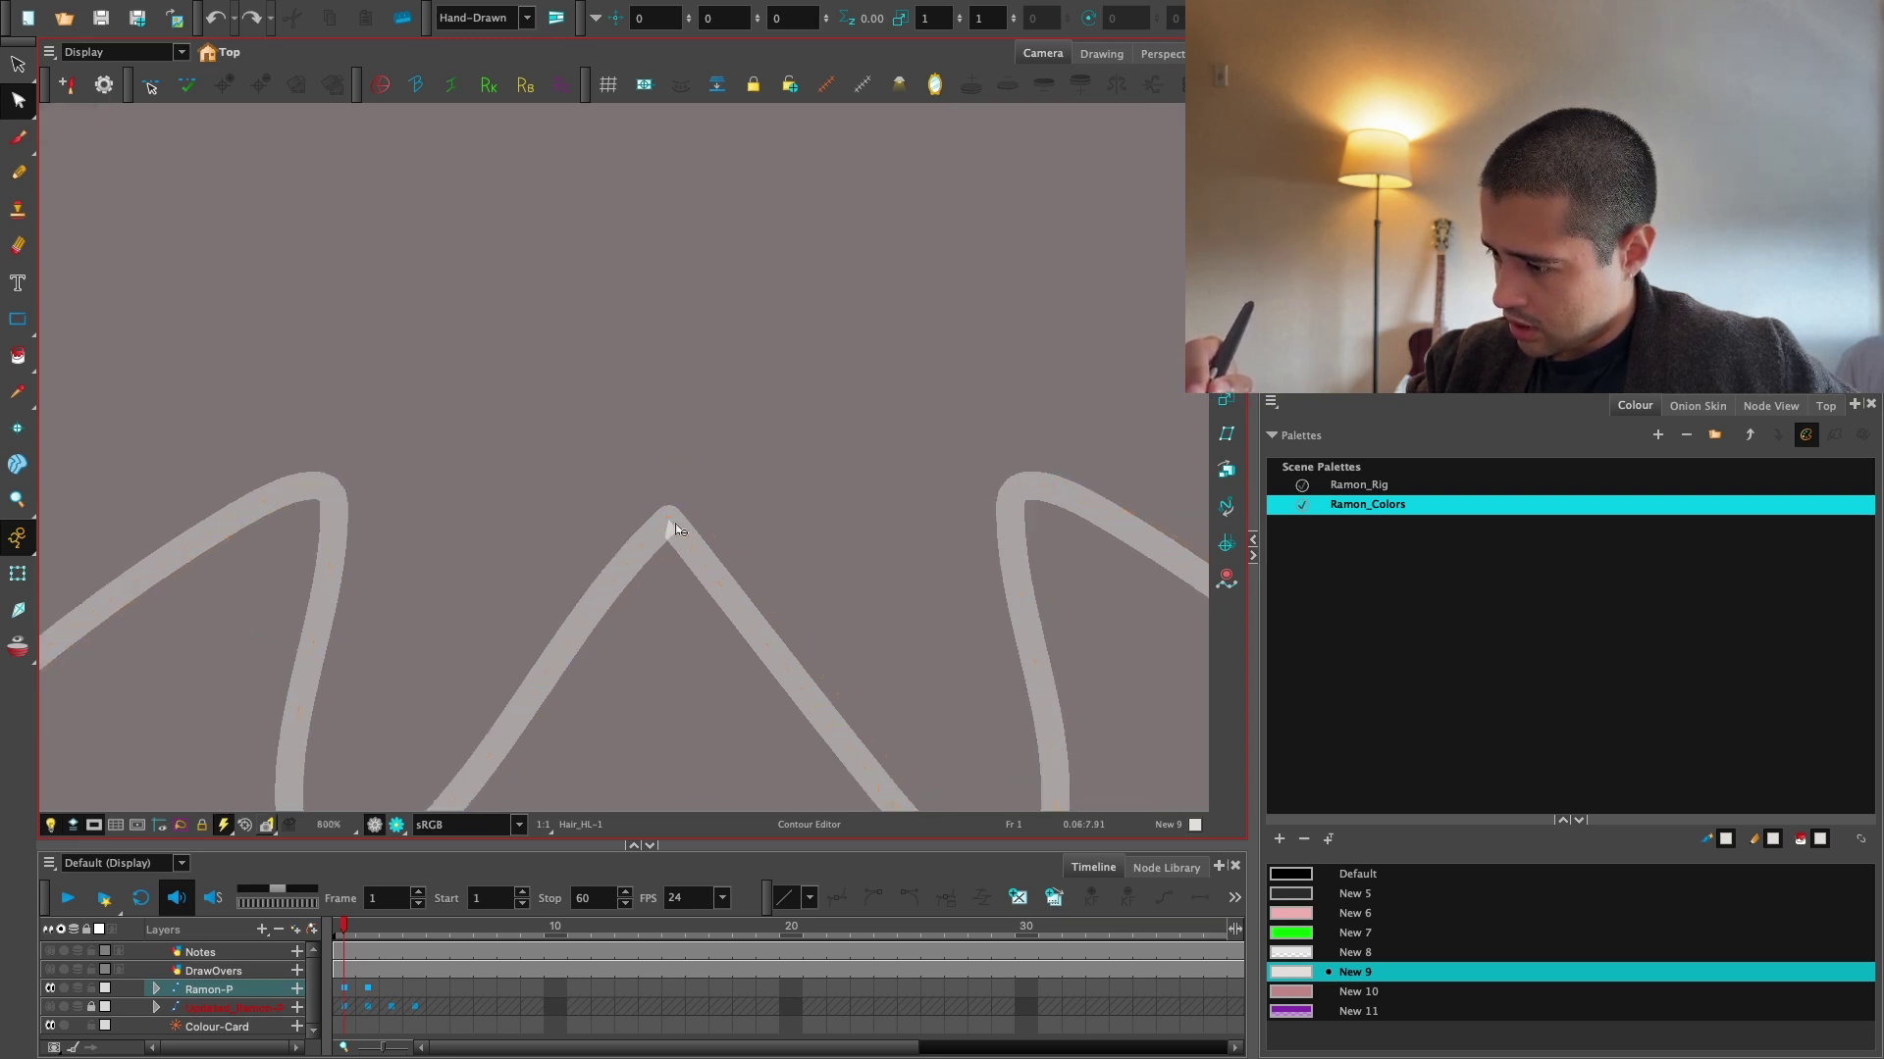
key(2)
key(2)
key(2)
key(2)
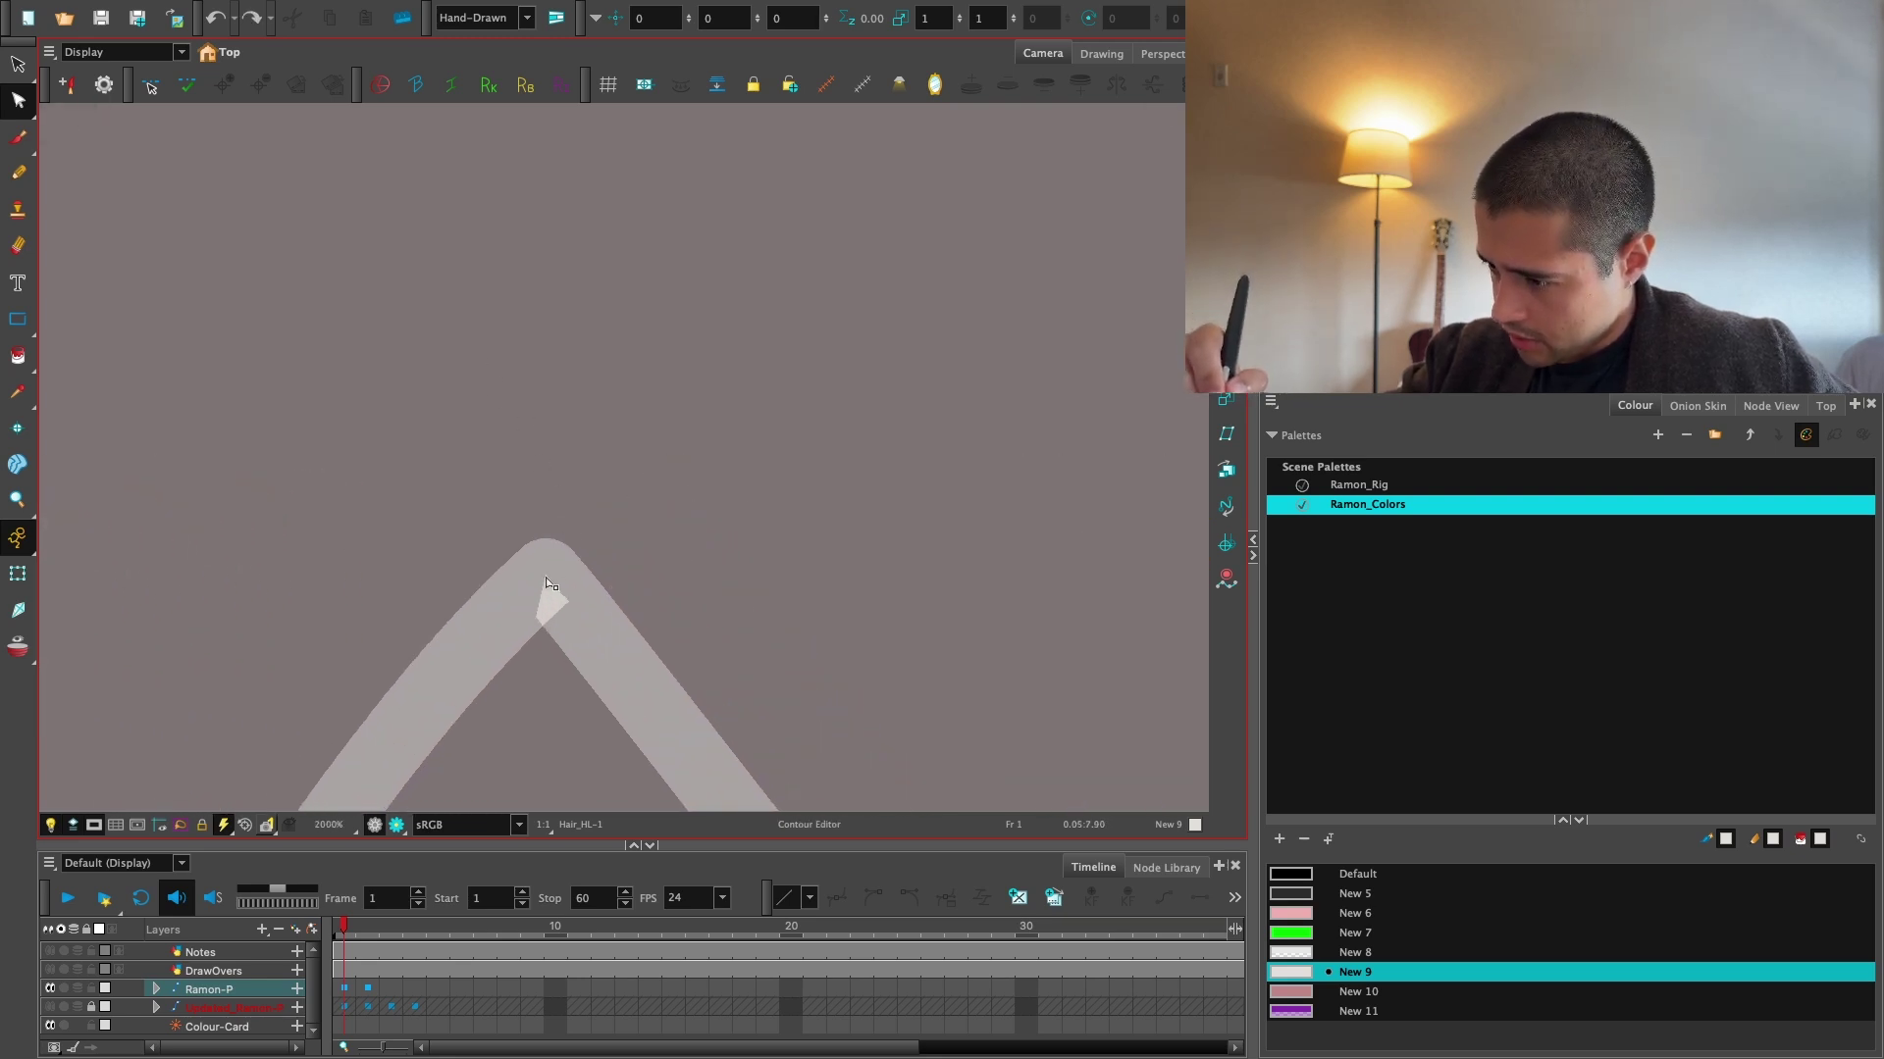
drag(432, 580, 427, 582)
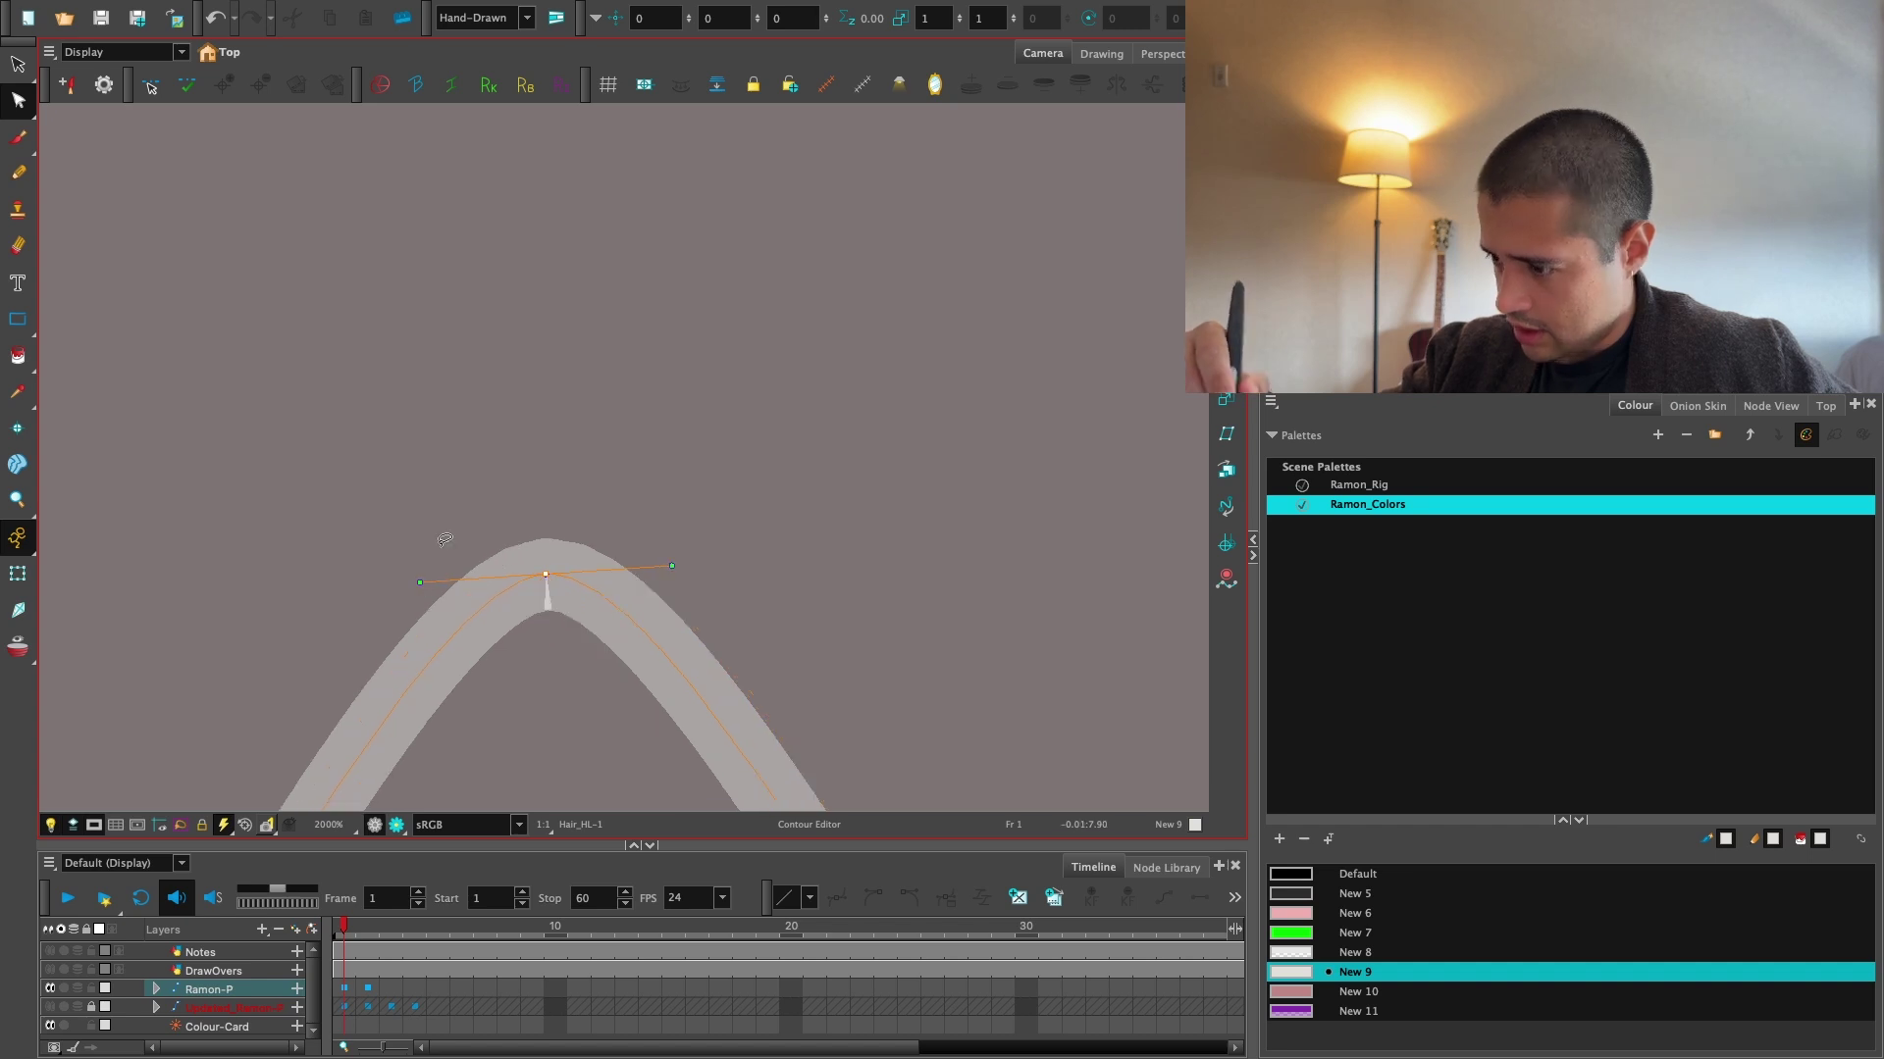
Deselect the finished wavy highlight and check it on the whole head in render view.
key(1)
key(1)
key(1)
key(1)
key(1)
key(1)
key(2)
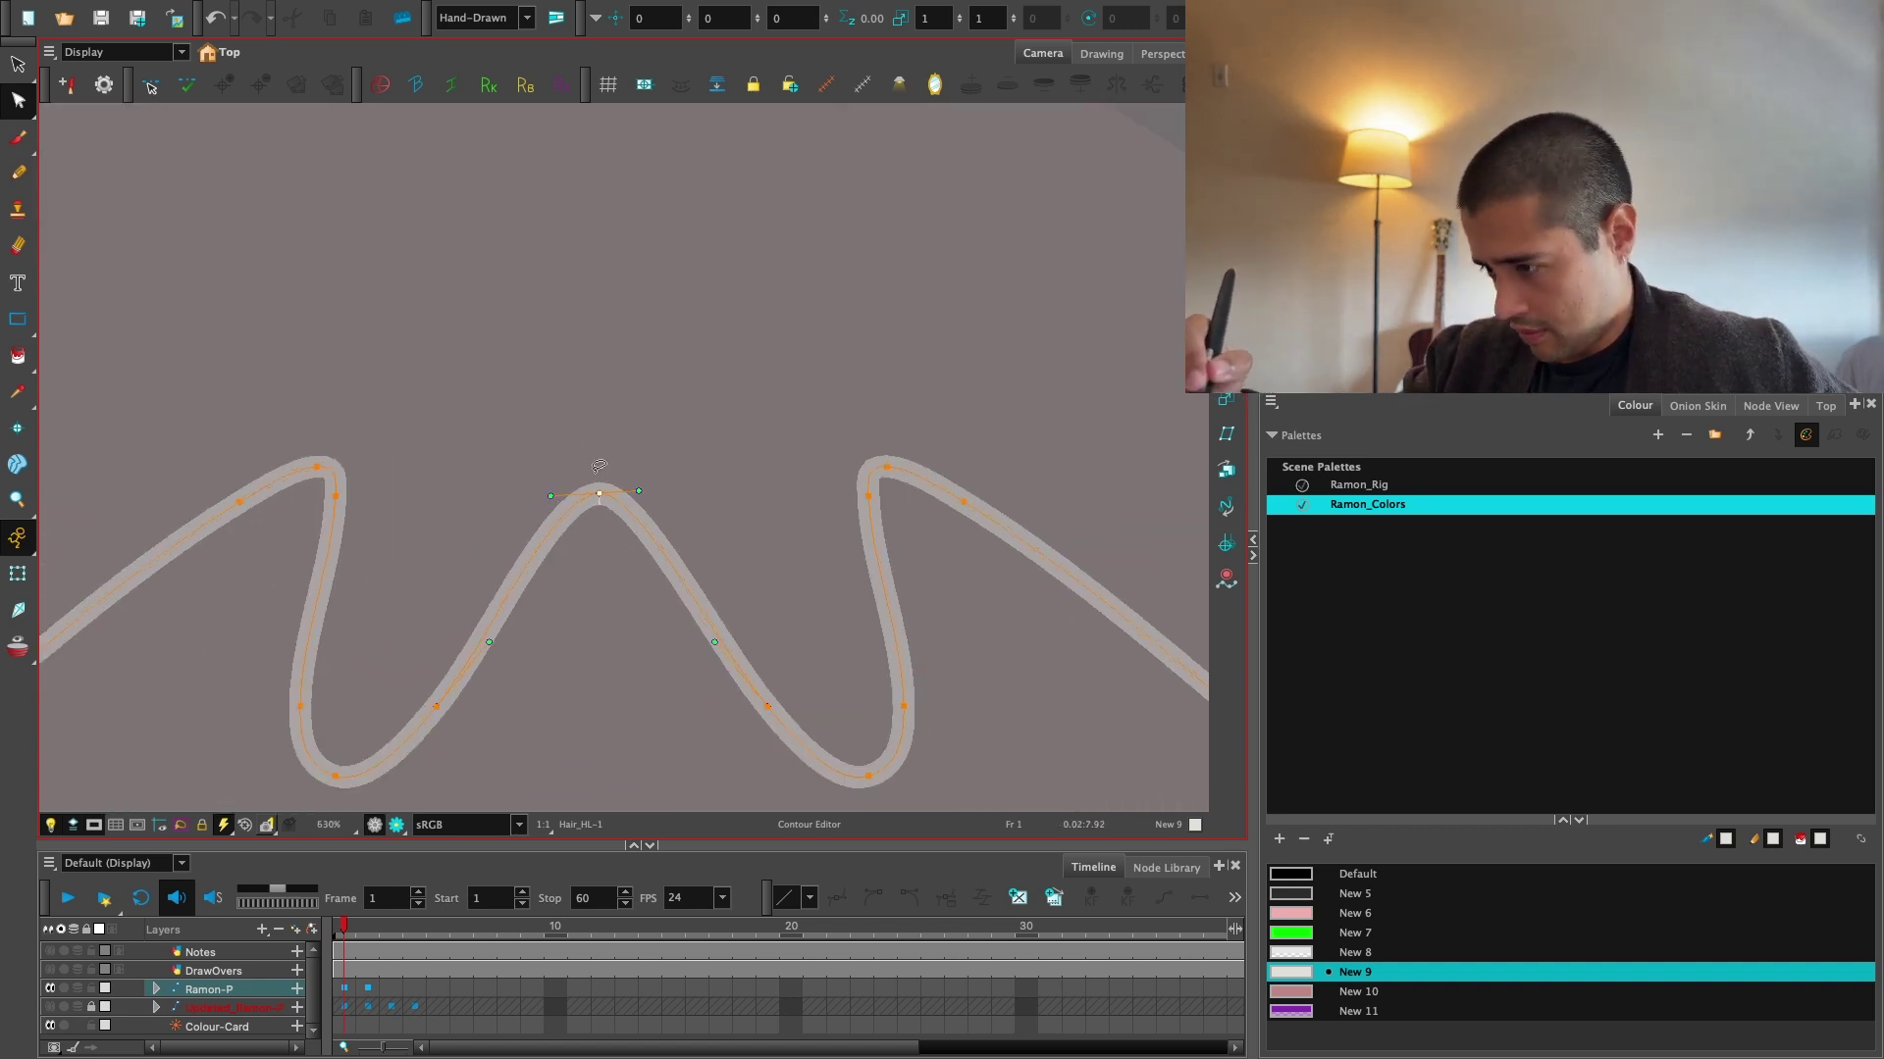
key(1)
key(1)
key(1)
key(1)
key(alt+s)
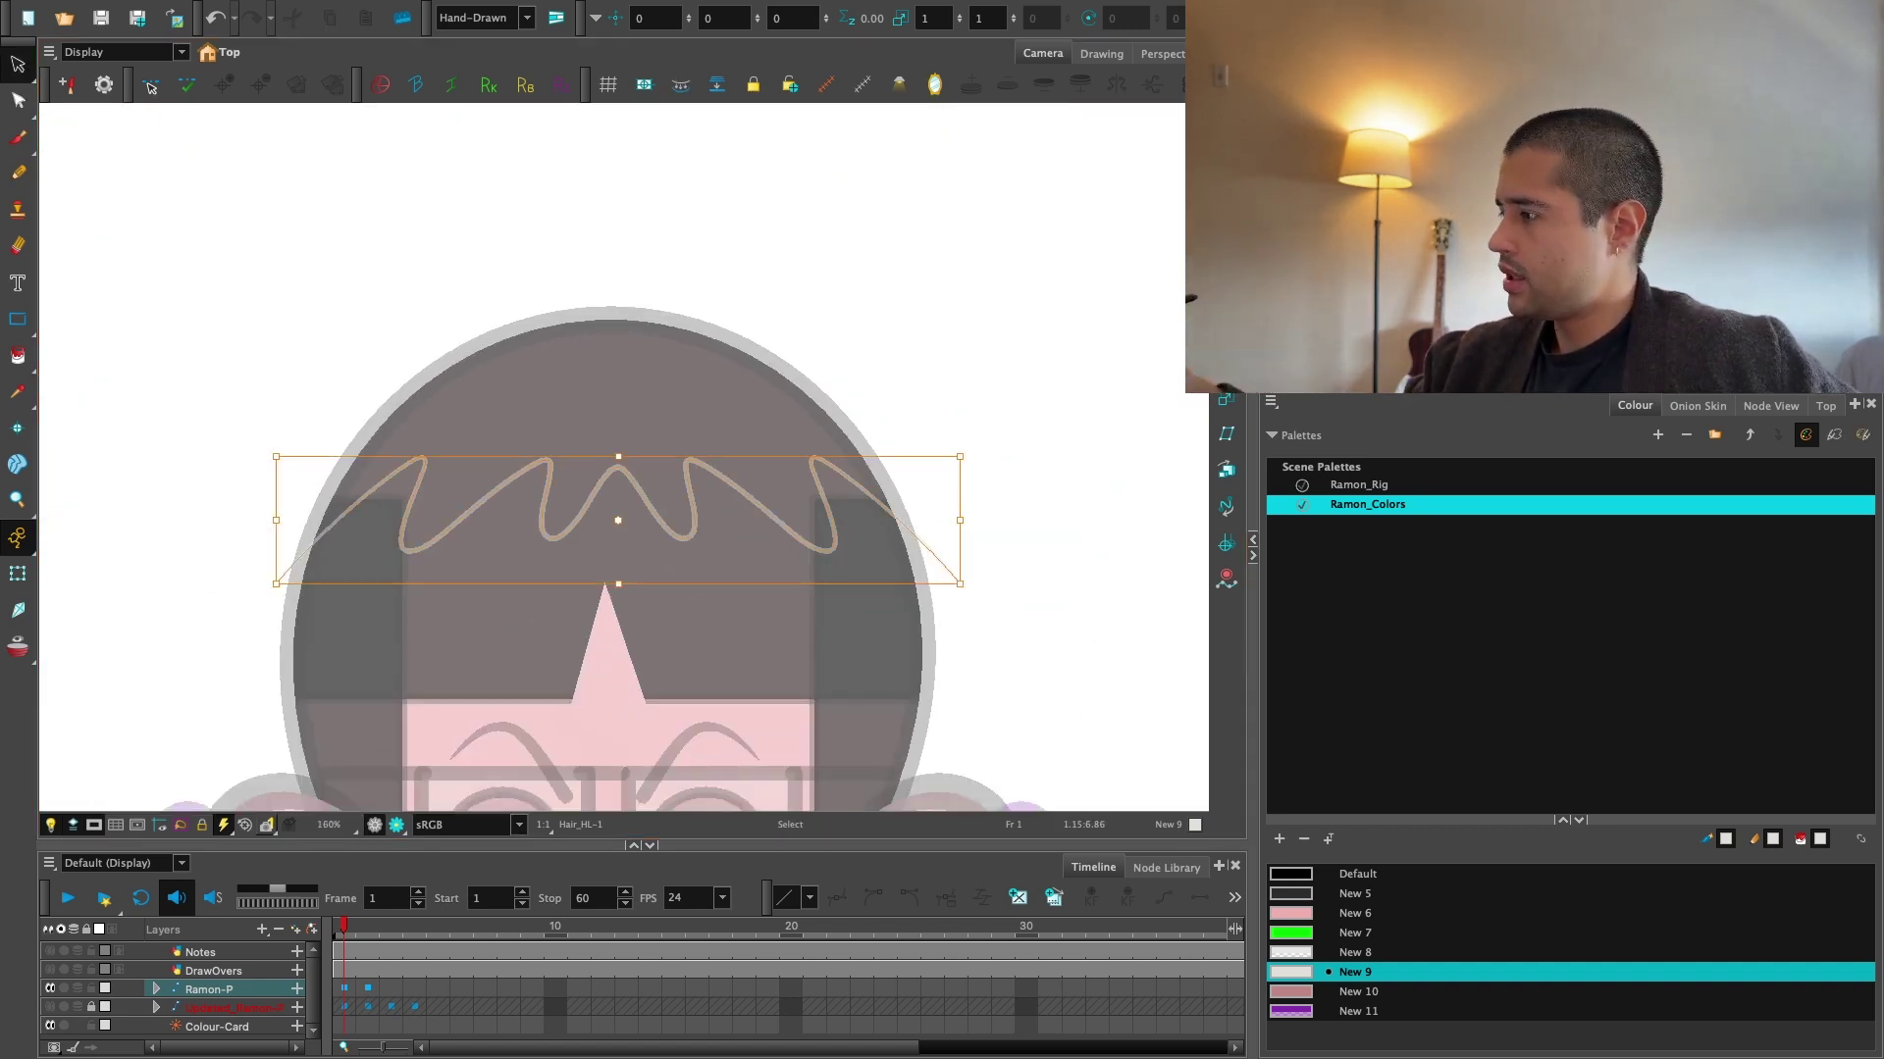
click(1055, 462)
key(1)
key(1)
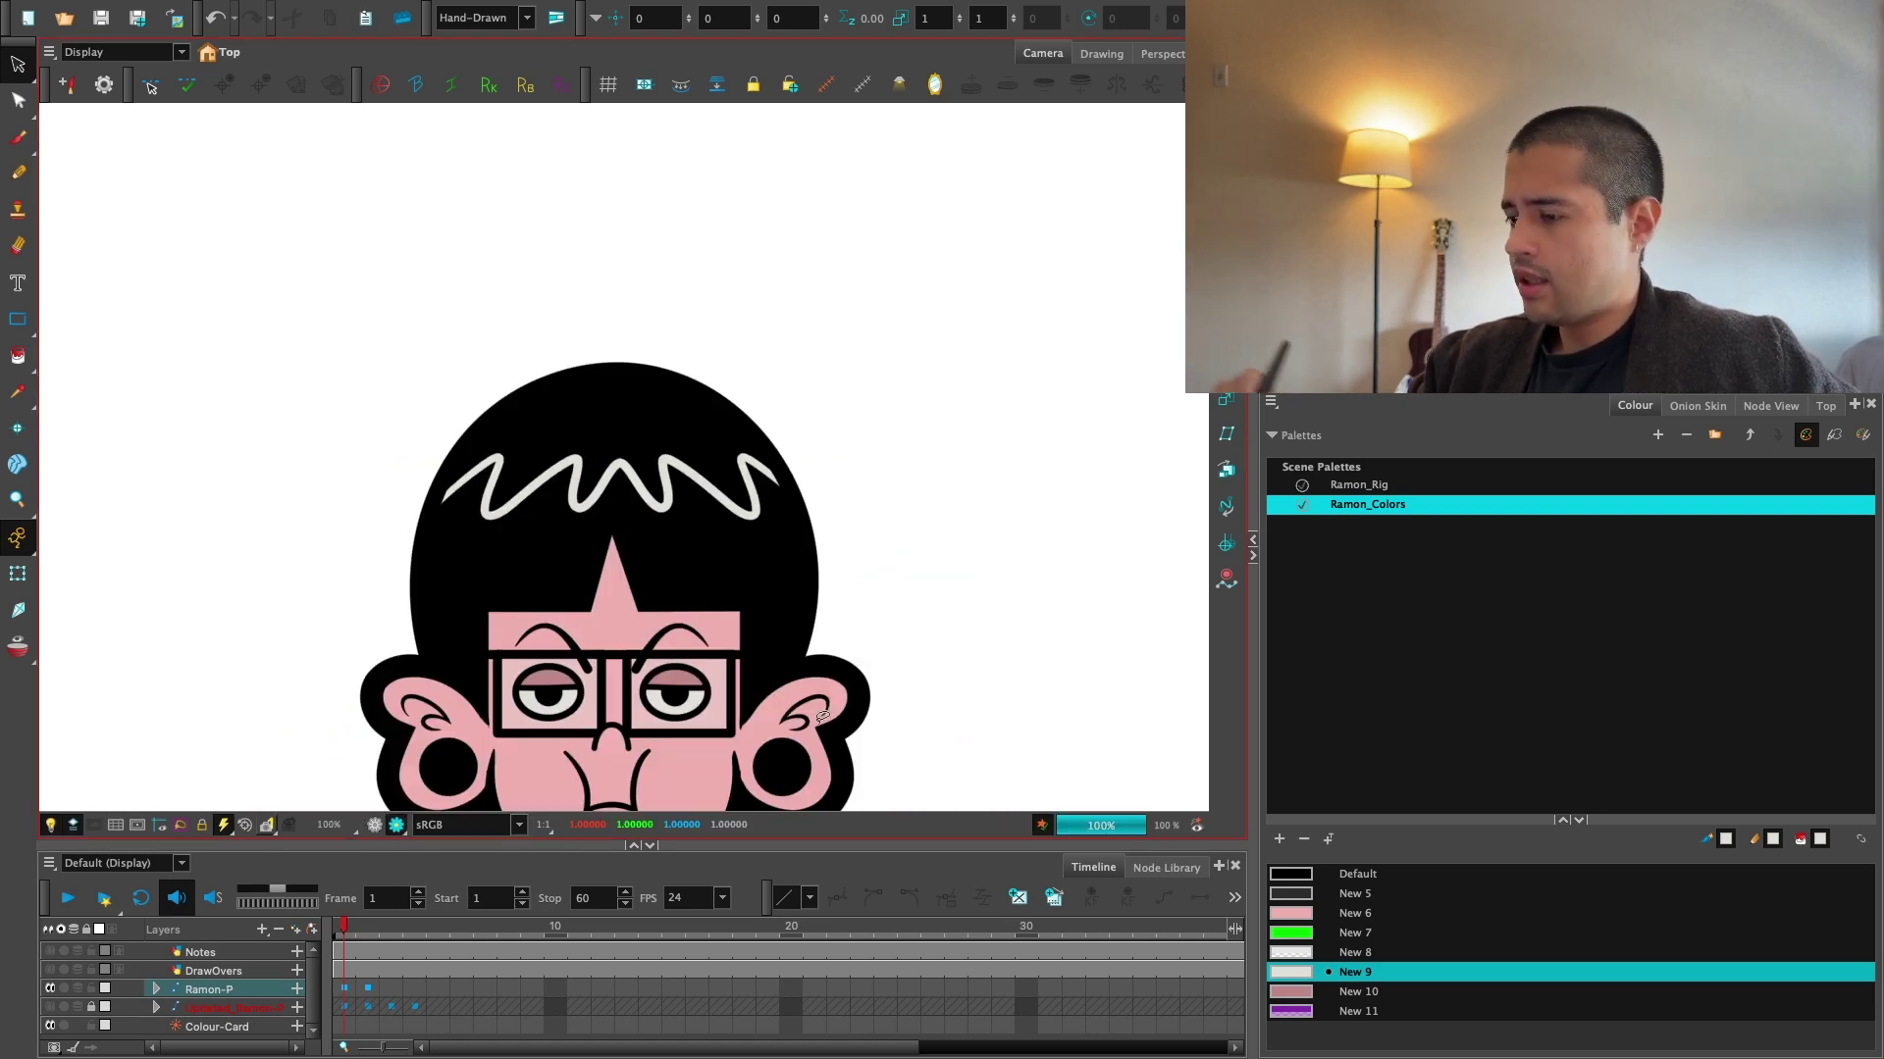
key(1)
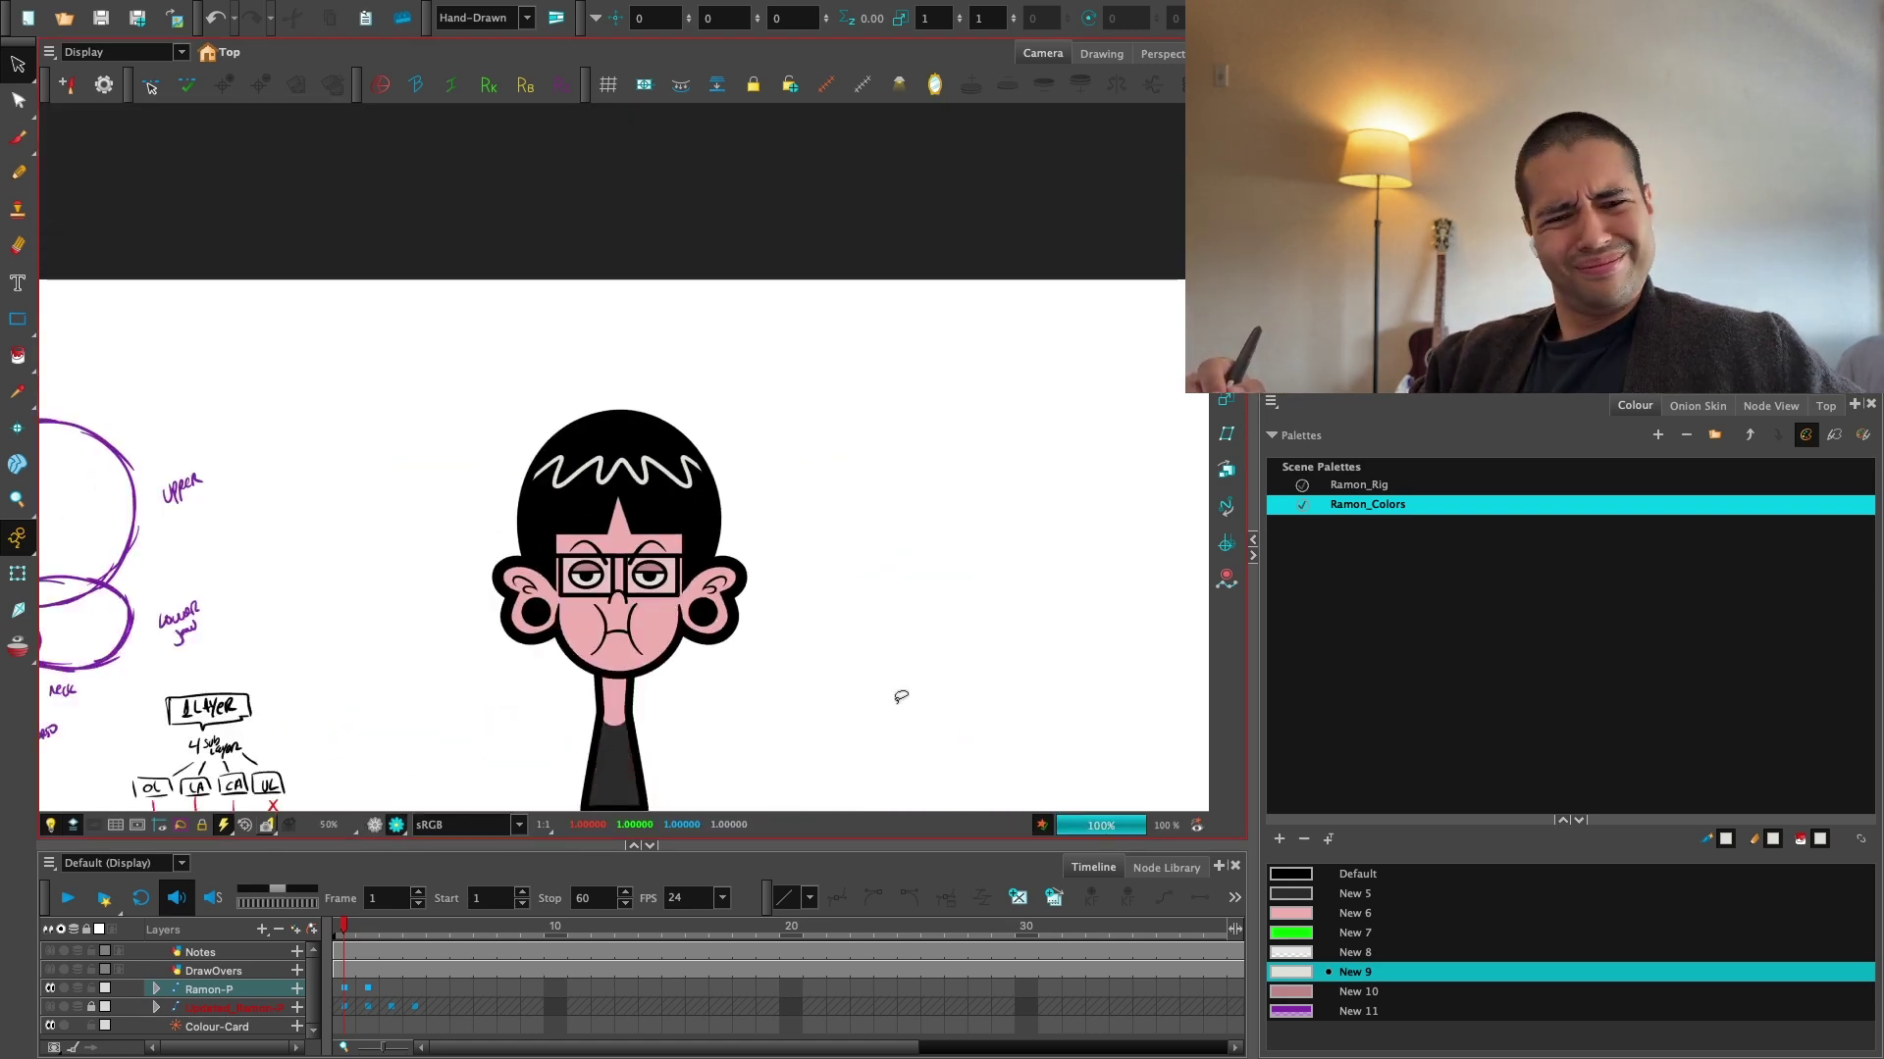
Select the Hair_HL drawing and its Hair_HL-P peg in the Node View and check the highlight on the character.
click(1771, 405)
drag(1527, 688, 1530, 660)
shift+click(1454, 691)
click(1051, 463)
key(1)
key(1)
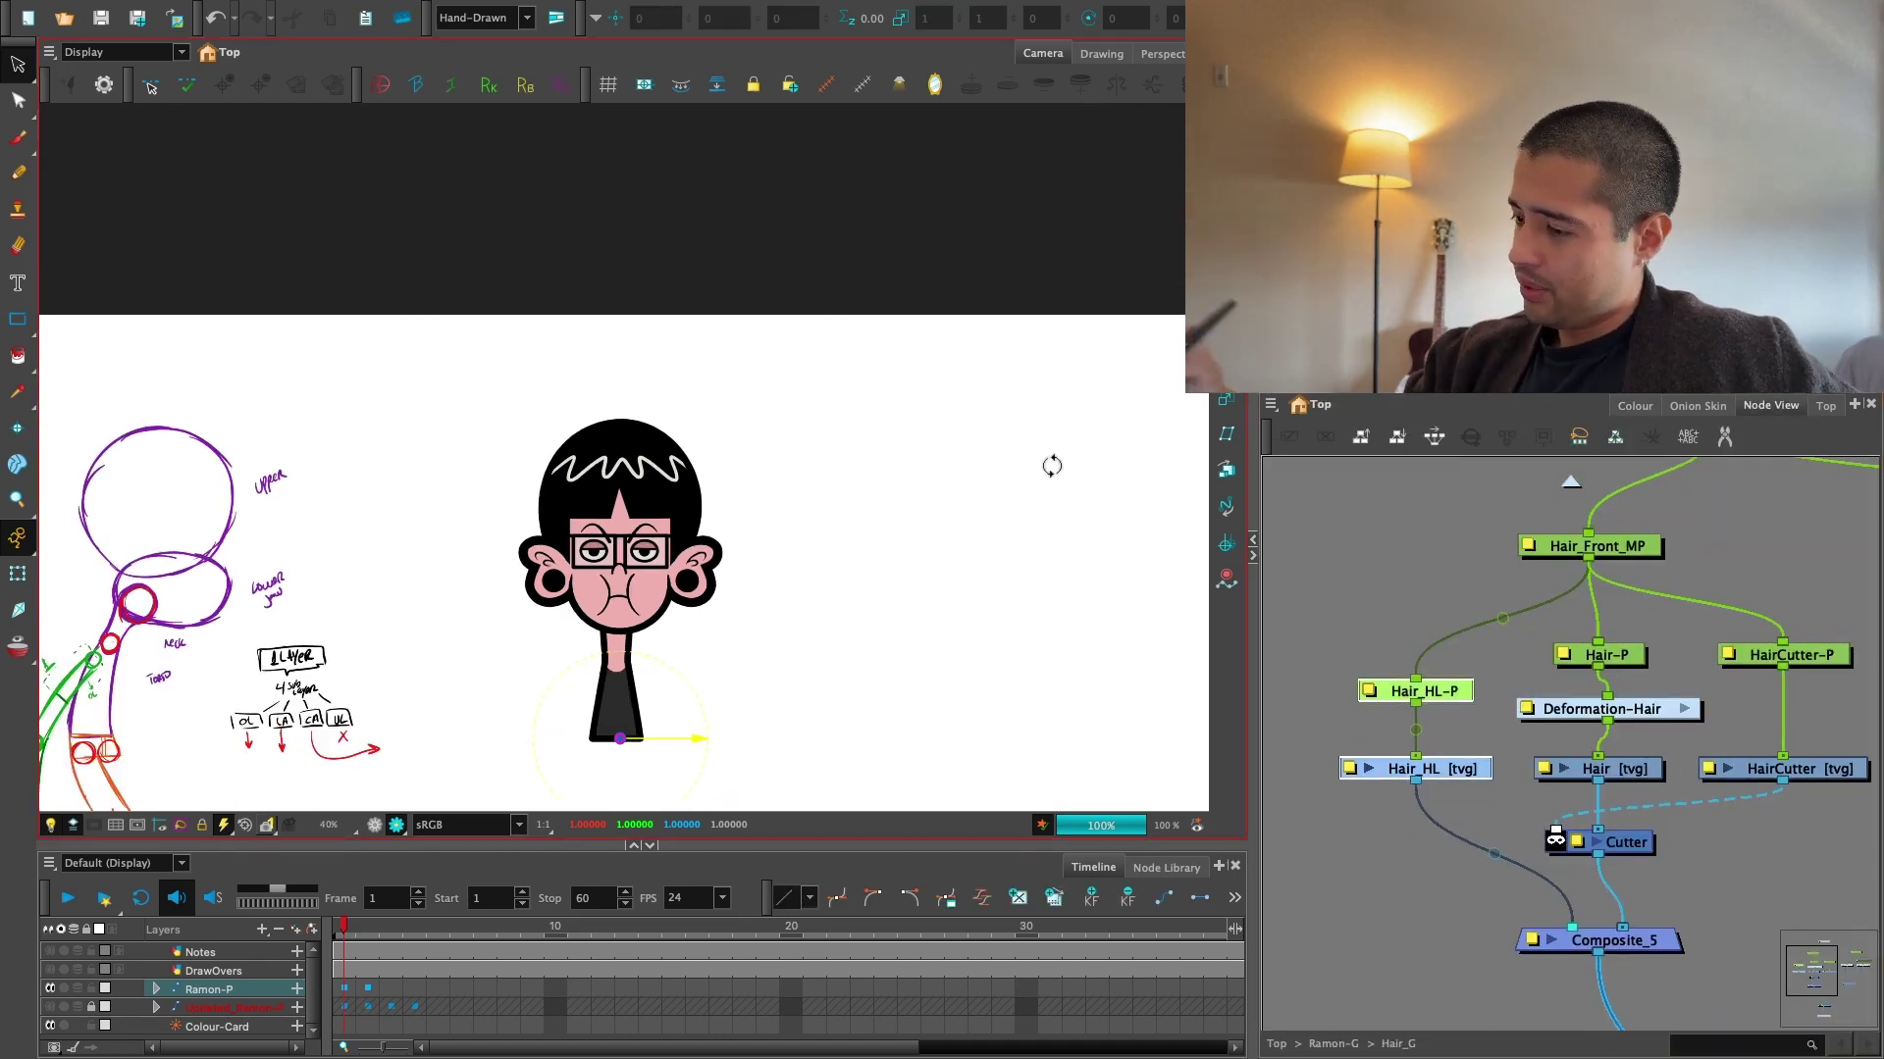
key(2)
key(2)
key(2)
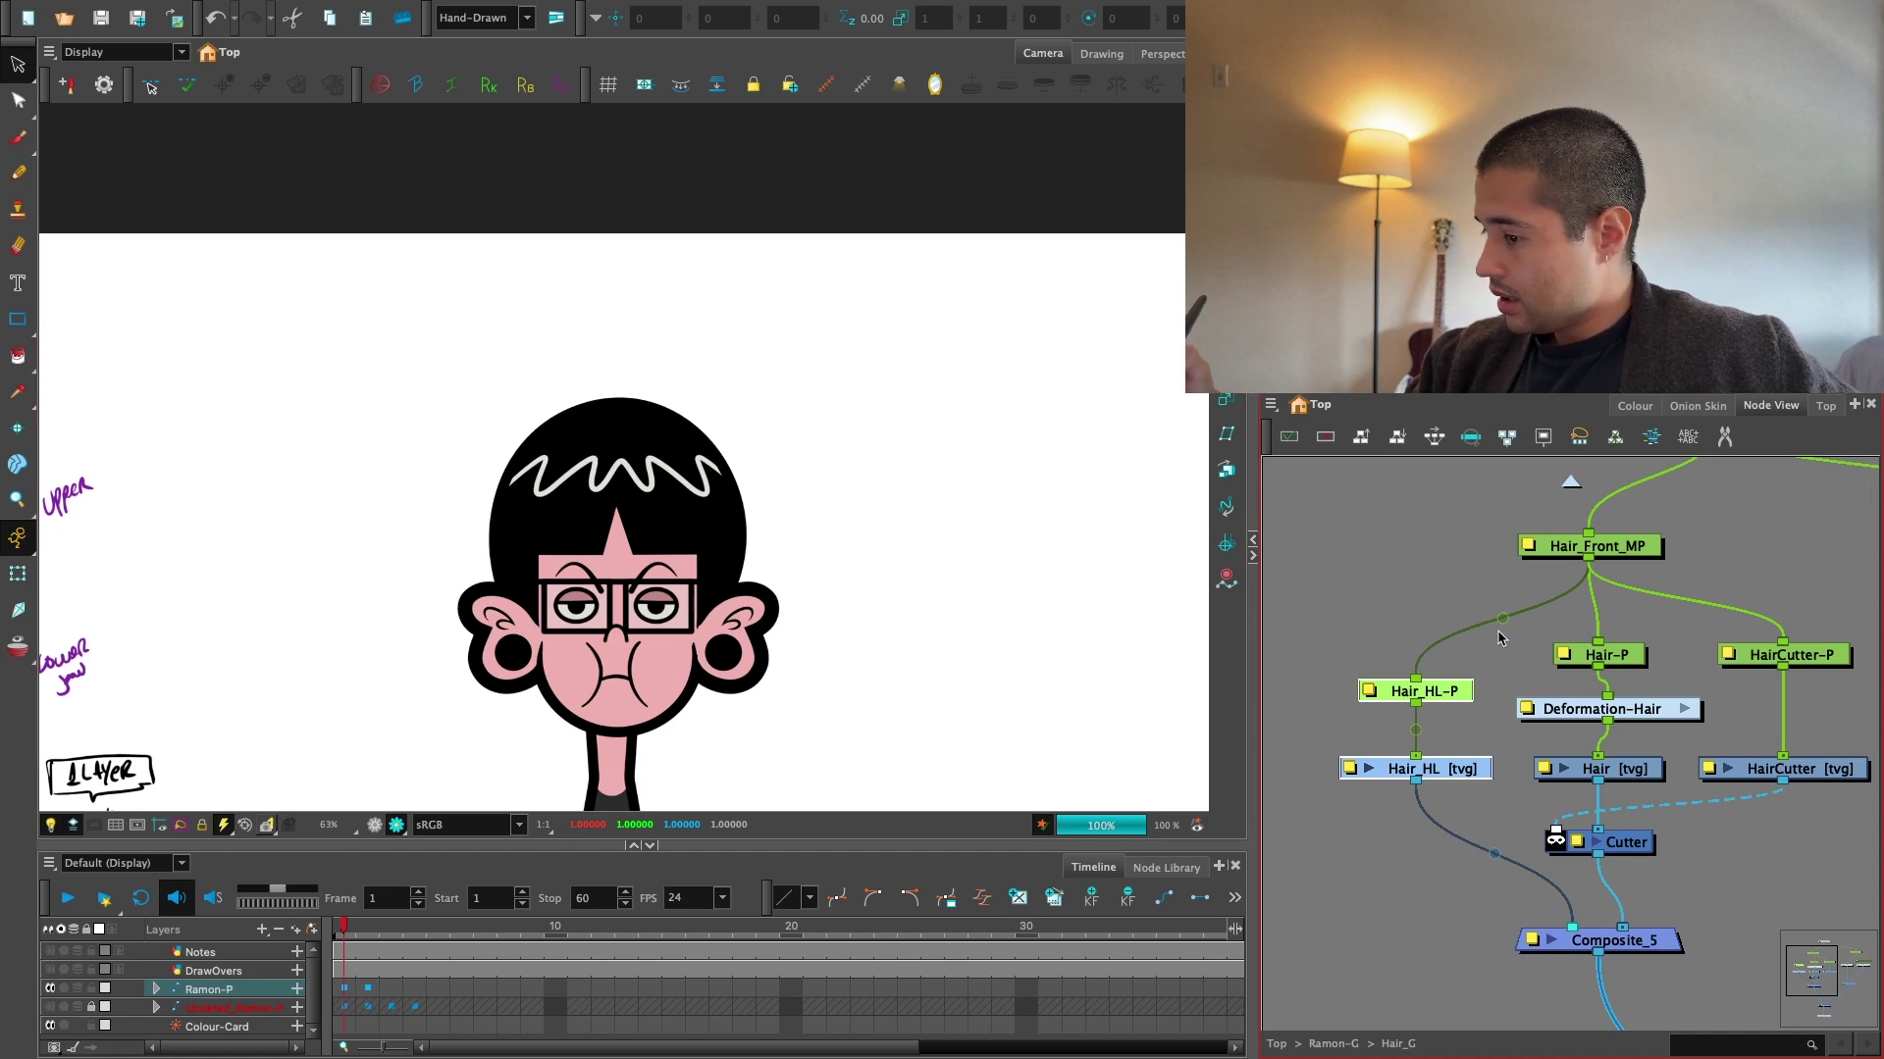
click(1449, 692)
key(1)
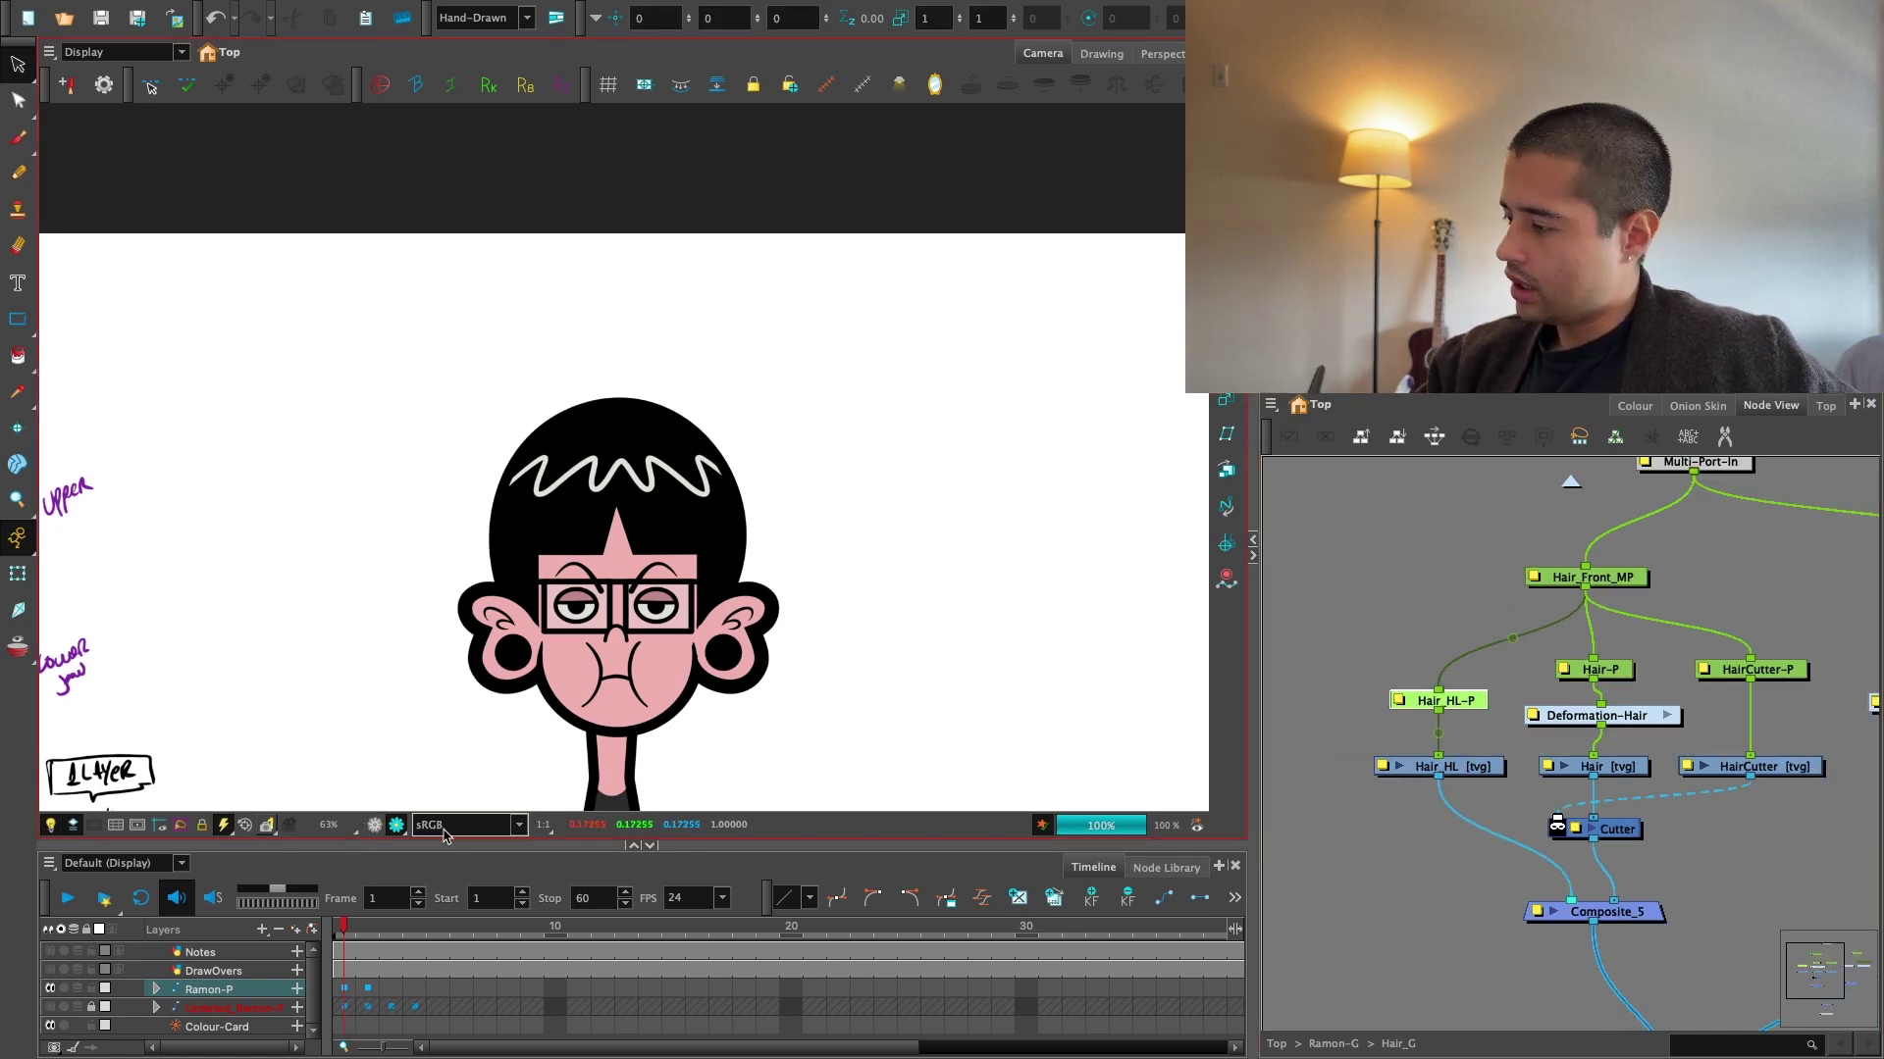
Look over the Hair_G network, return to the Ramon-G level, and select the Cutter_4 node in the hair backdrop.
key(1)
drag(1507, 920, 1404, 824)
key(1)
key(1)
key(1)
key(2)
drag(1547, 866, 1538, 922)
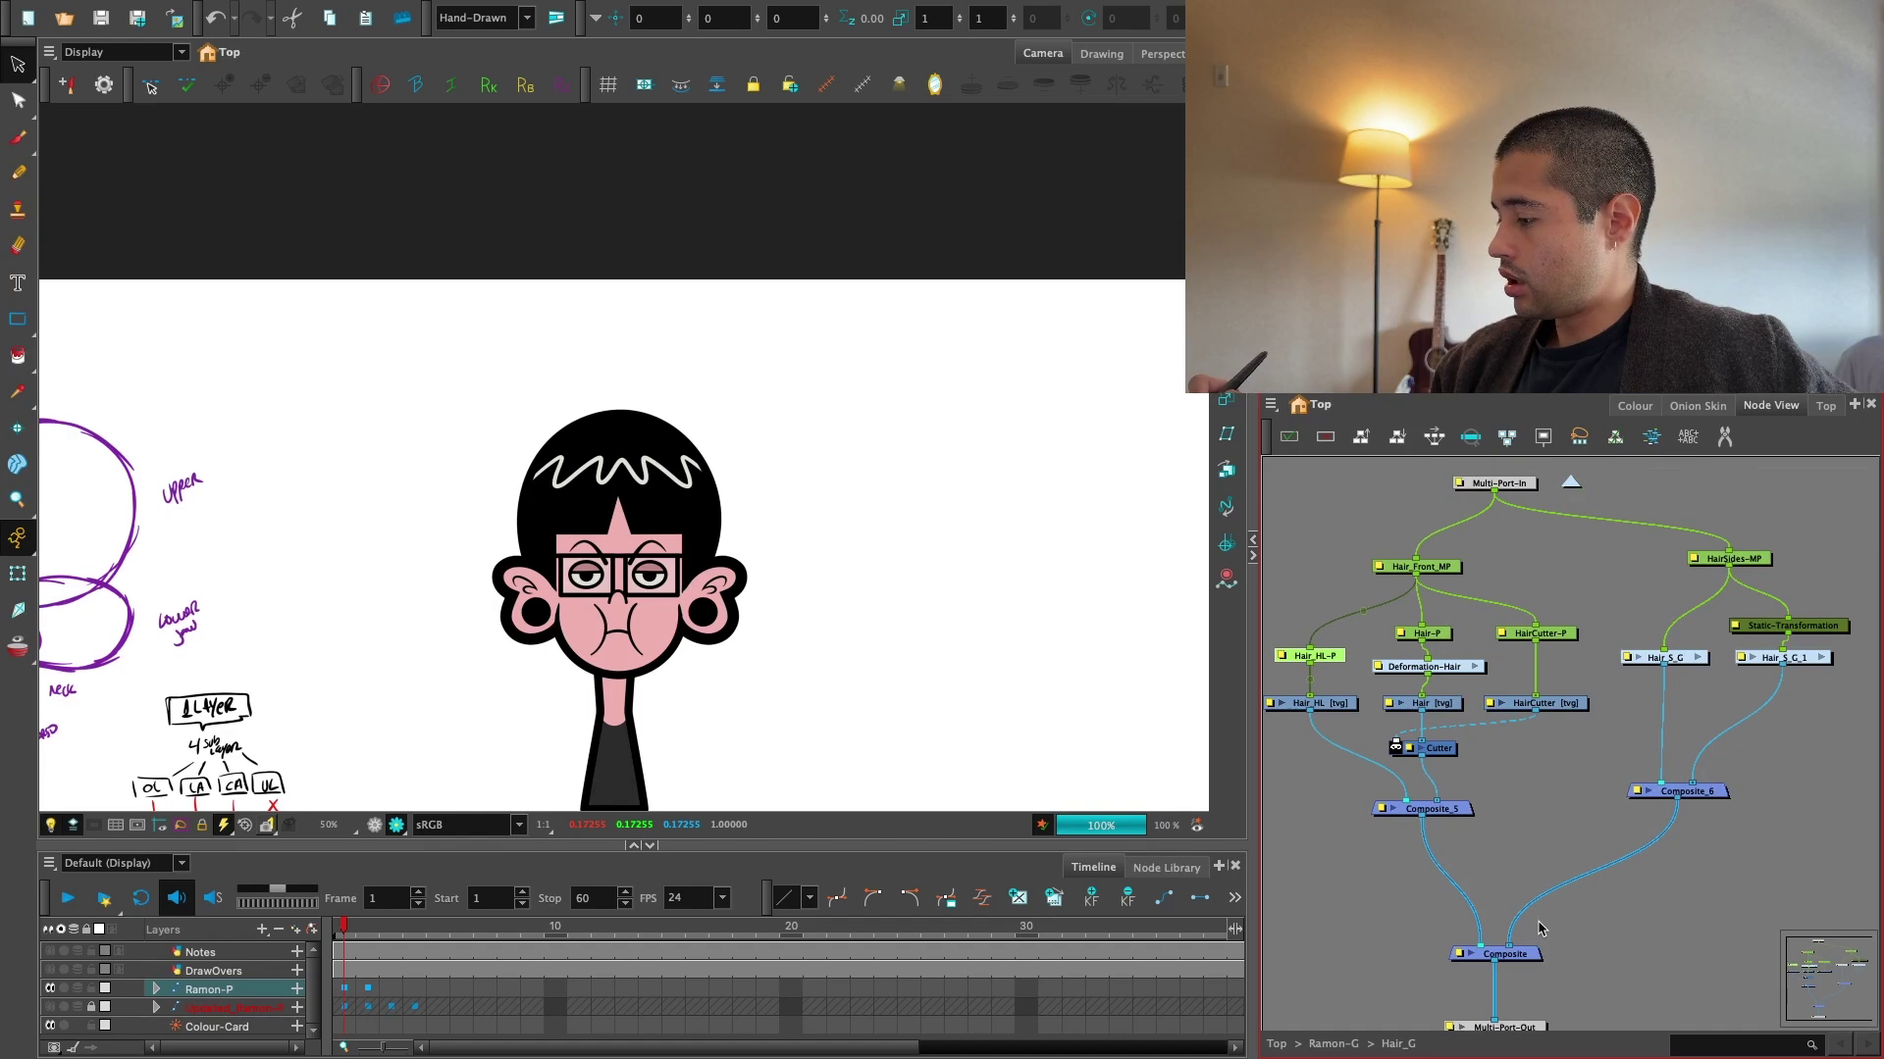
click(1570, 483)
drag(1669, 760, 1596, 728)
key(1)
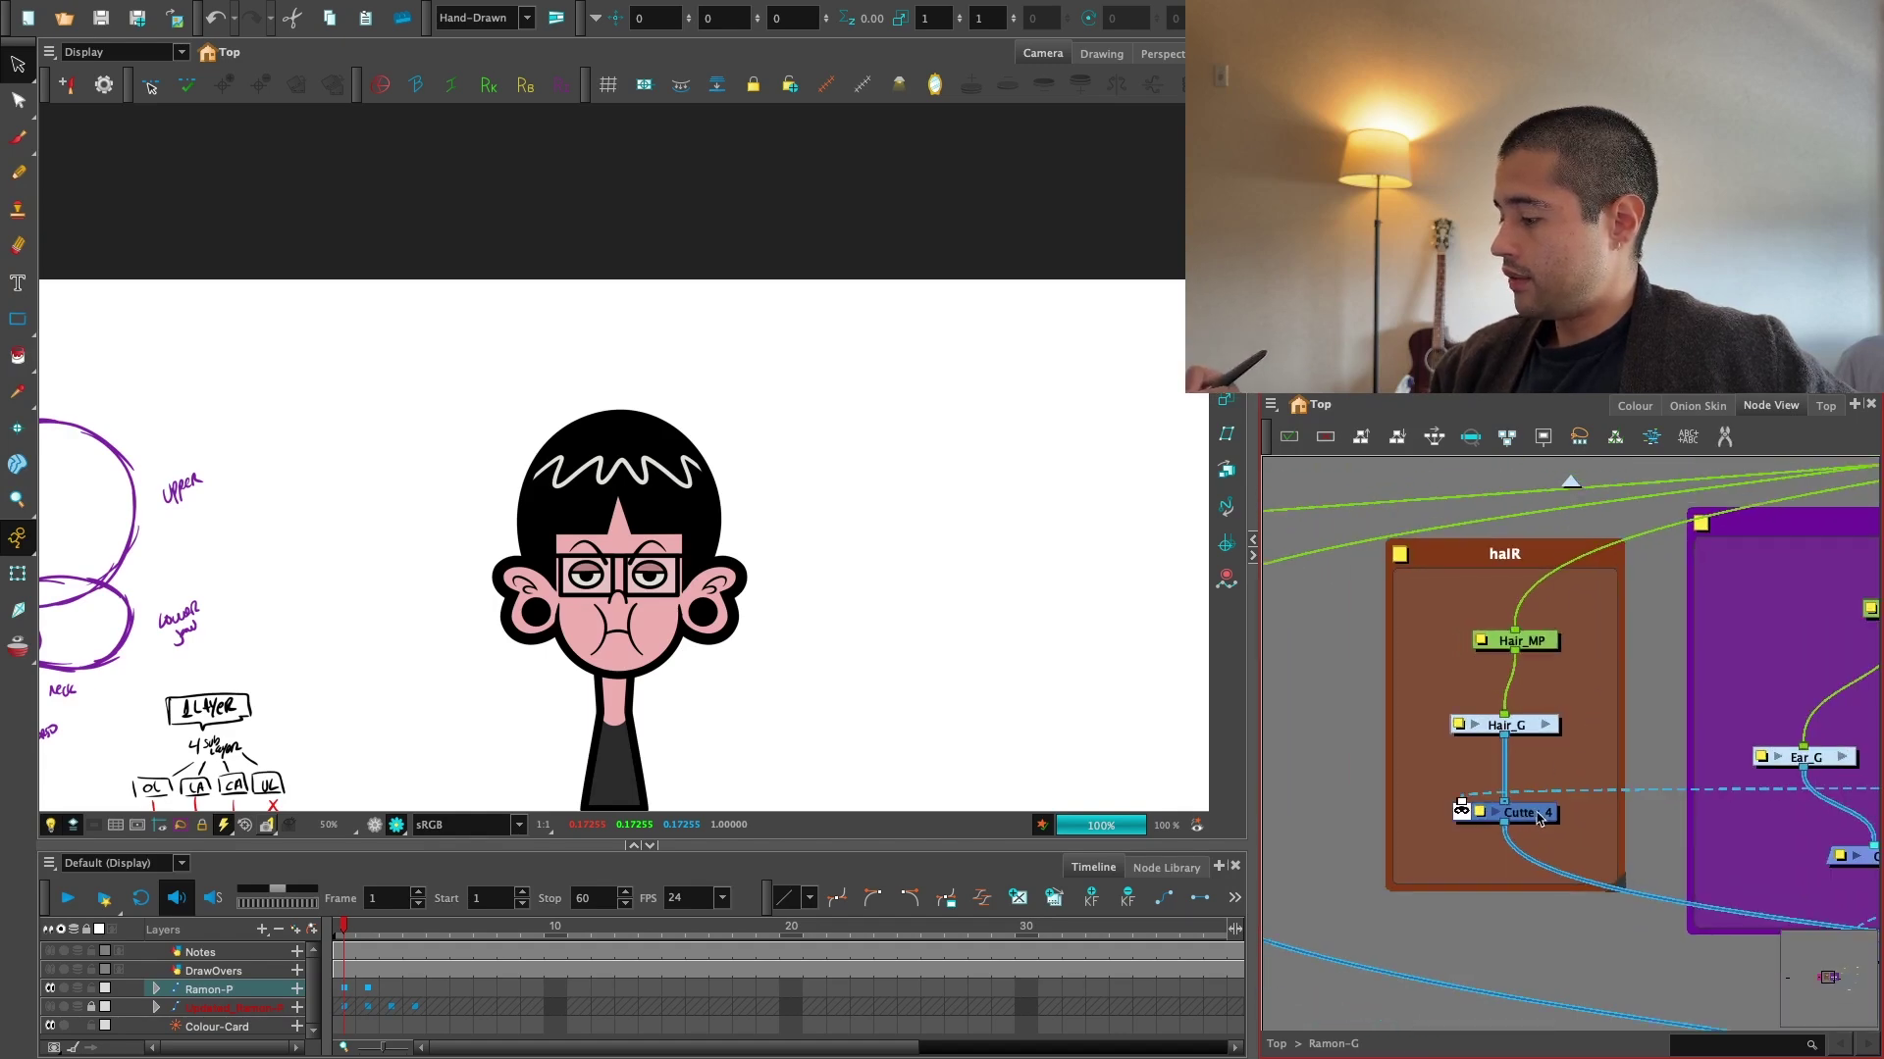
click(1537, 819)
Examine the full head in render view, comparing the hair highlight with the facial features.
key(1)
key(1)
key(1)
drag(783, 597, 783, 570)
key(2)
key(2)
key(2)
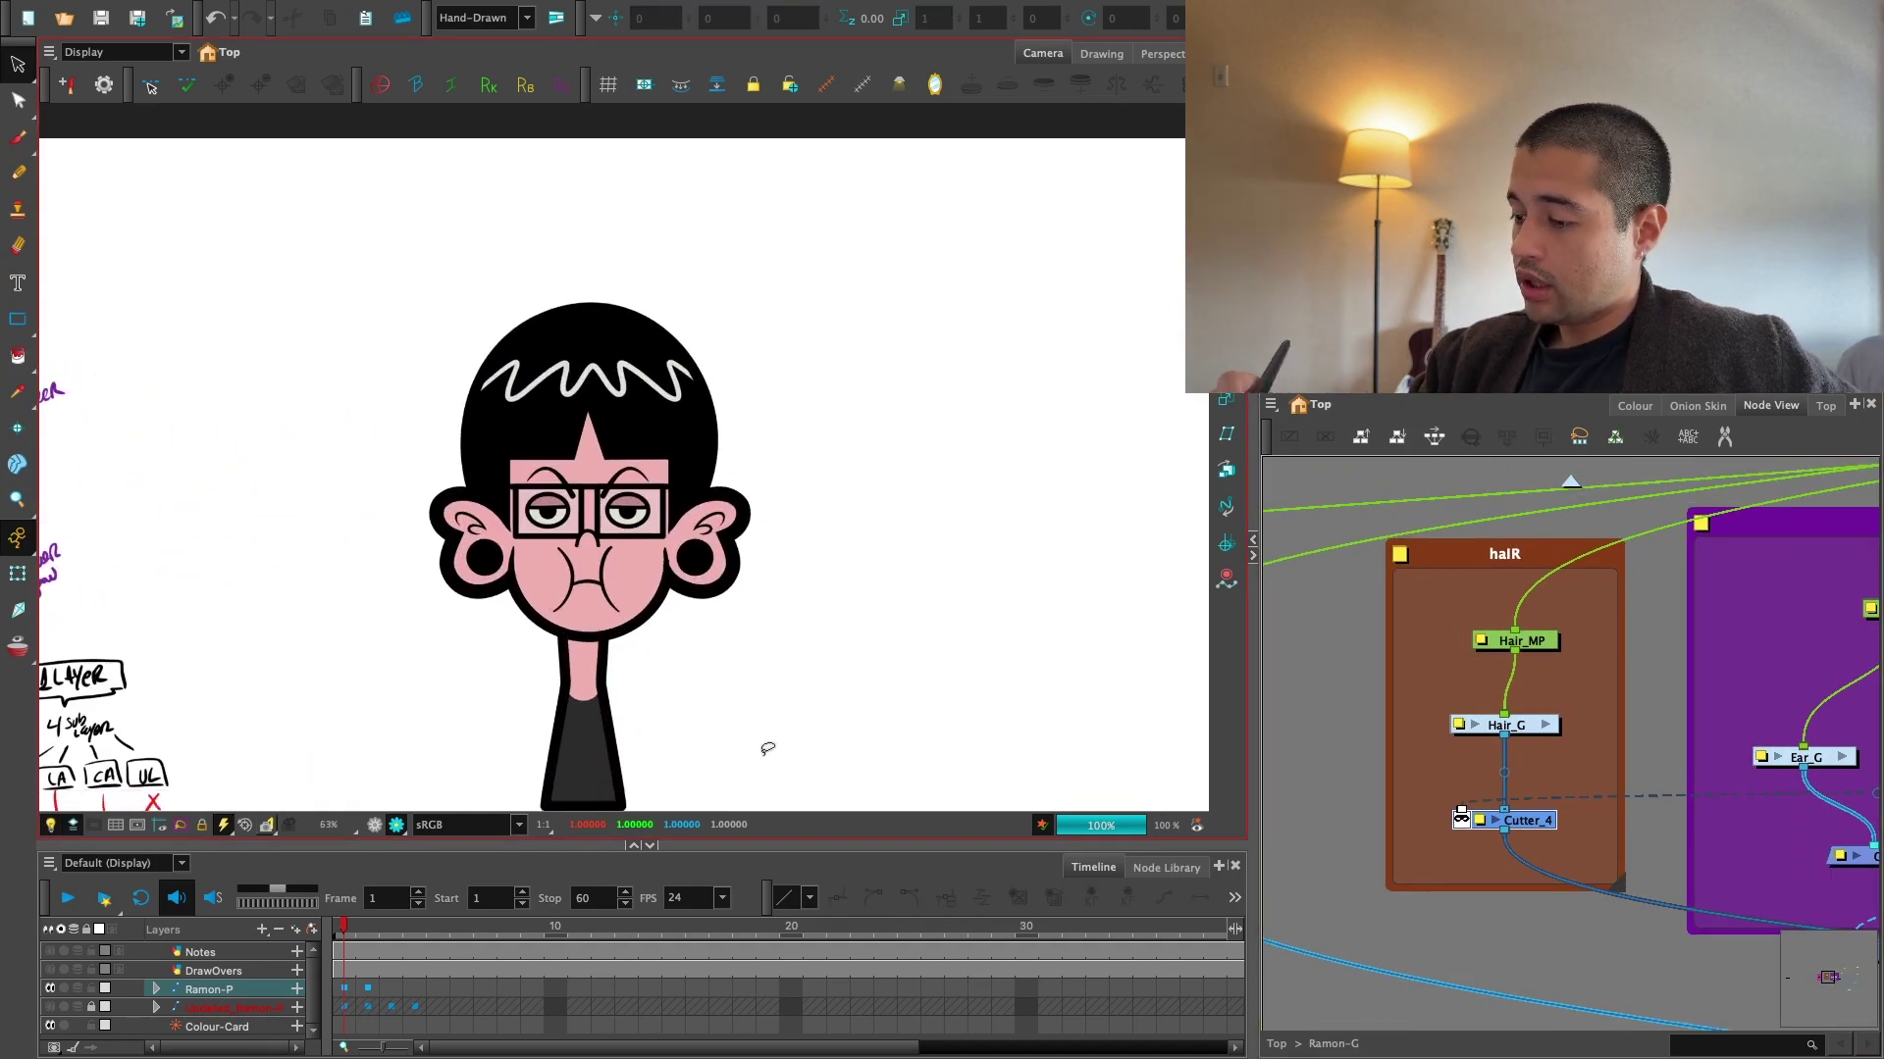
key(2)
key(2)
key(2)
key(2)
key(2)
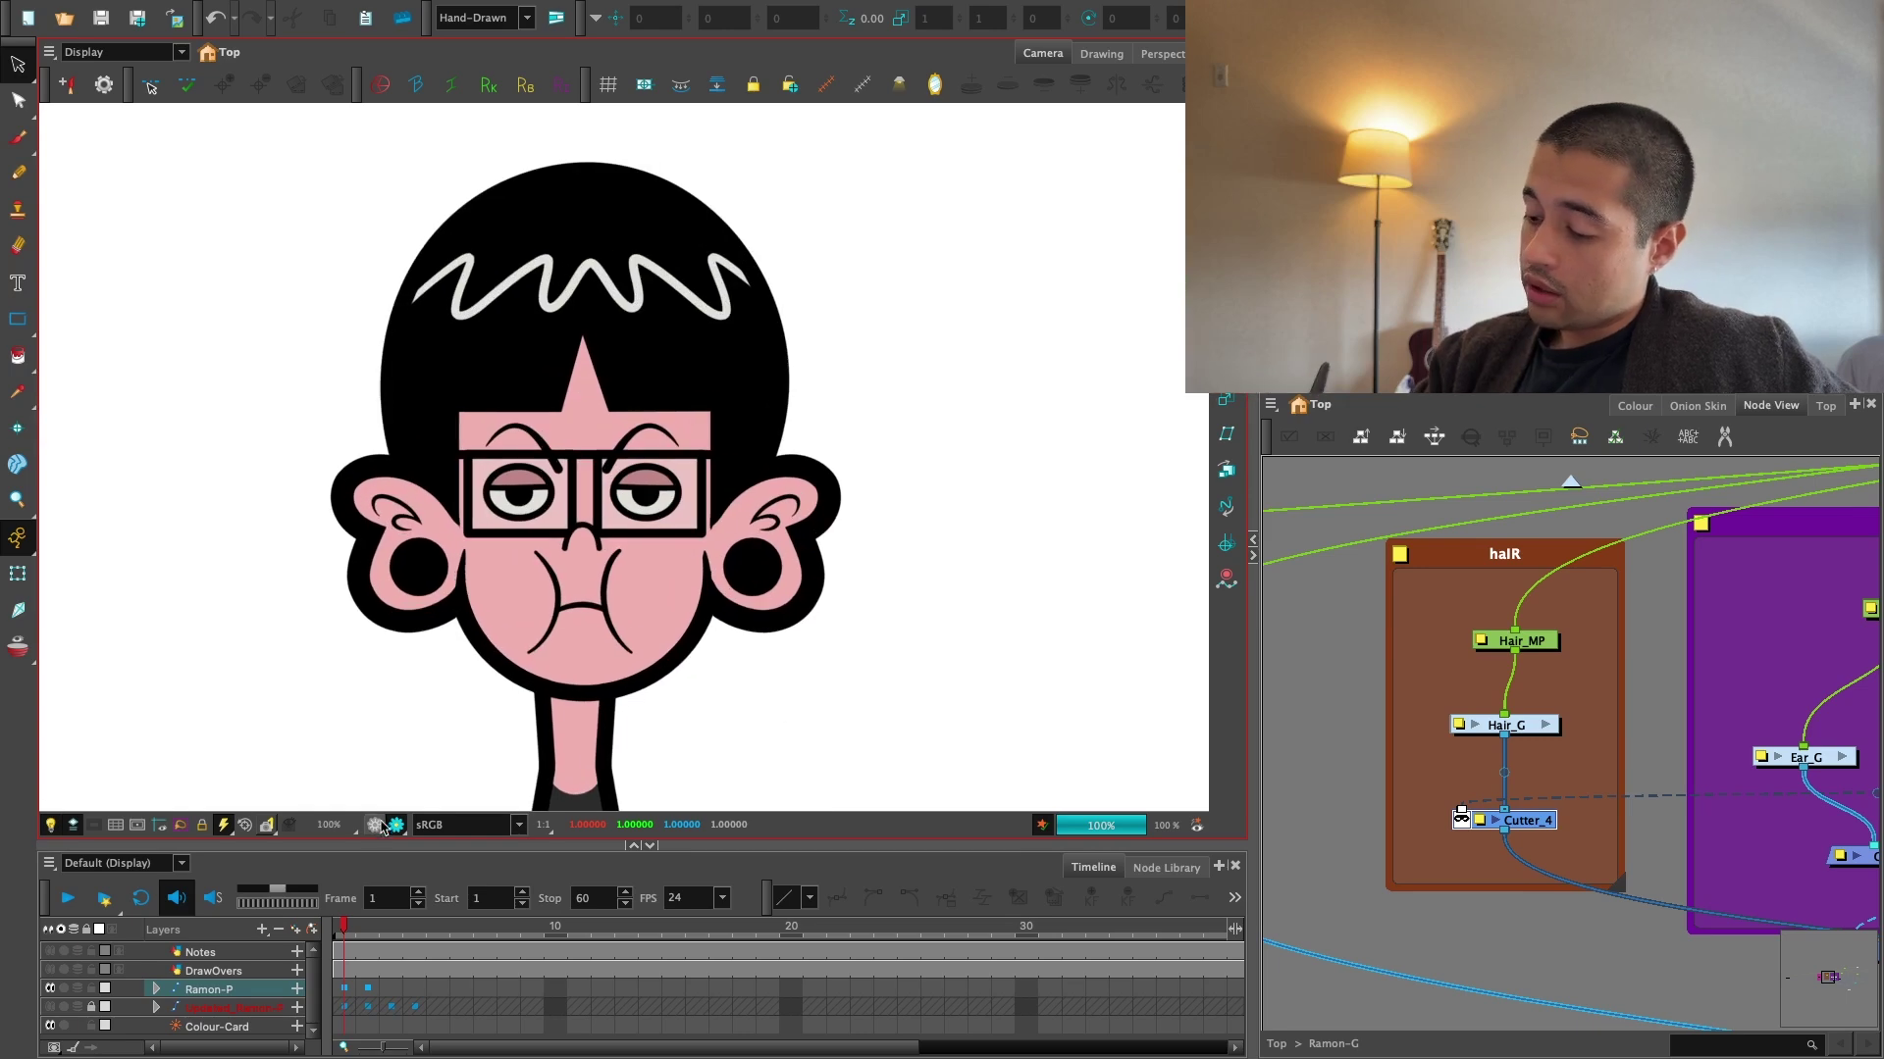
Return to the working view, pick the nose drawing, and delete the pink fill inside its outline arch.
click(17, 573)
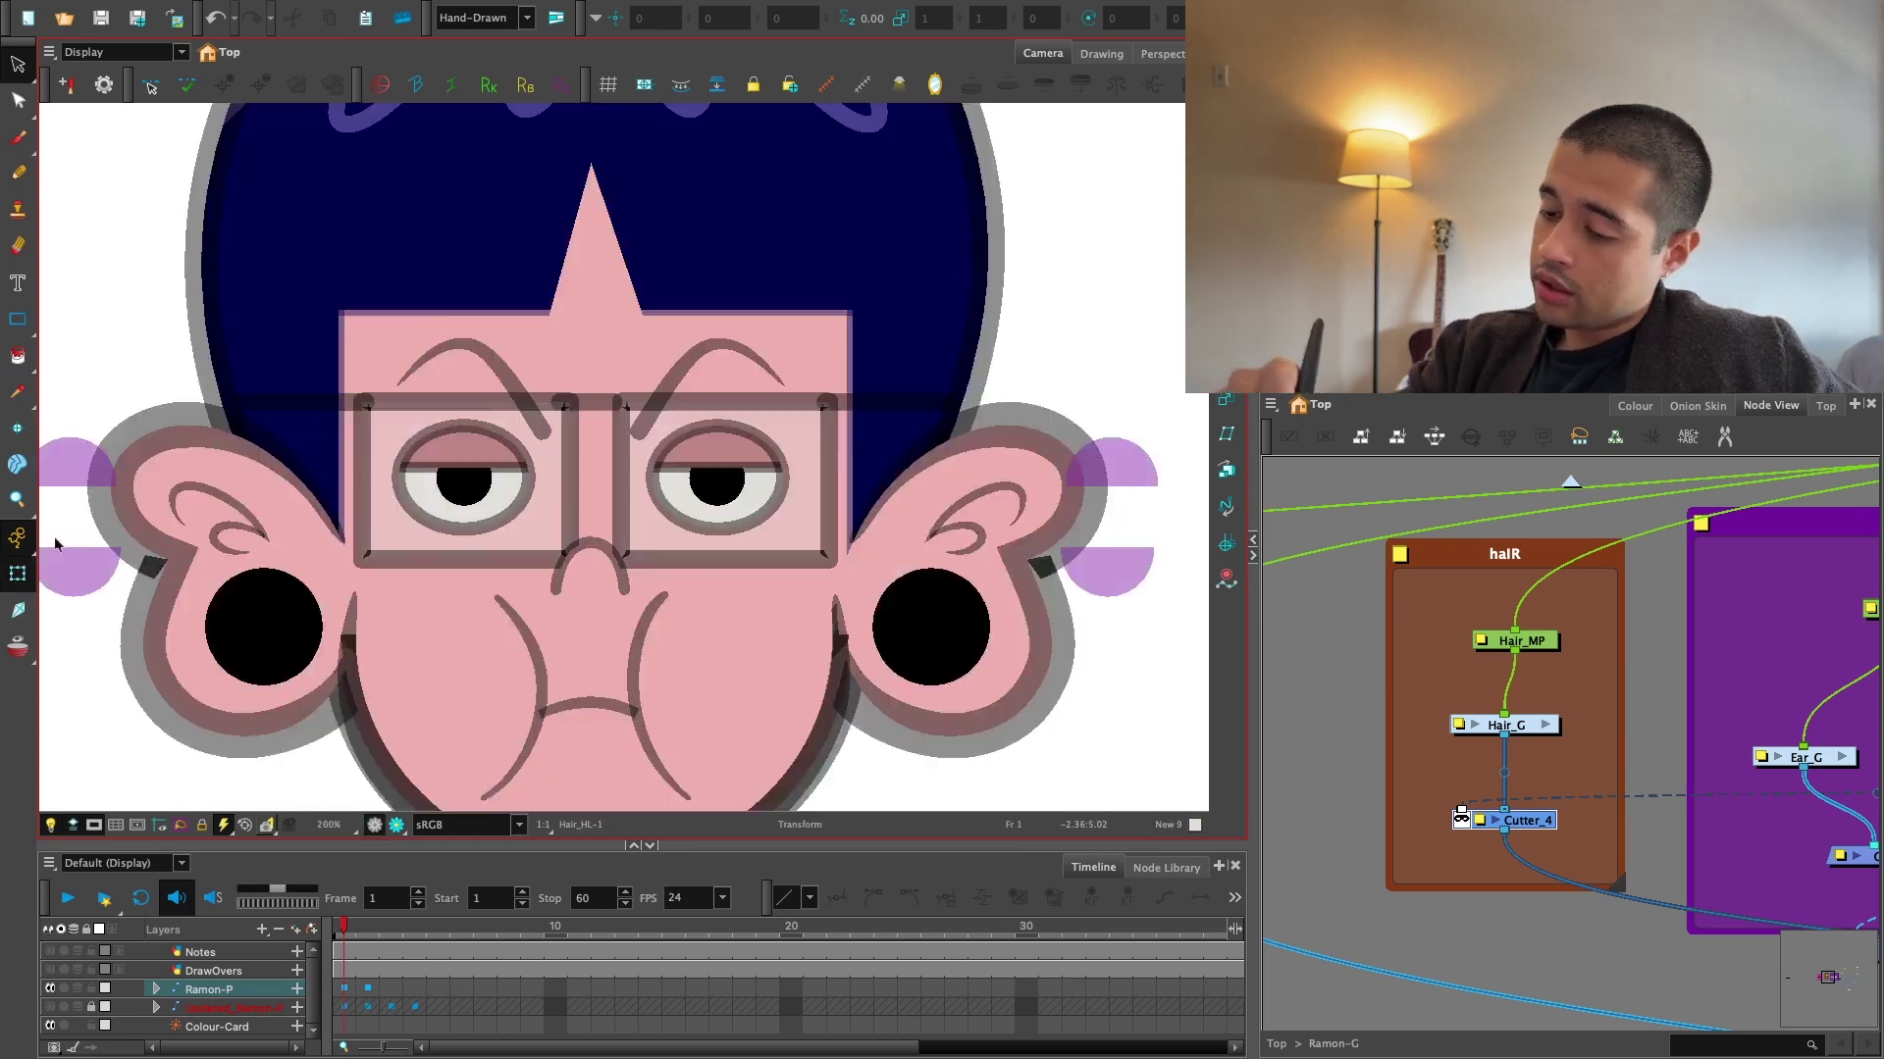
key(2)
key(2)
click(608, 572)
key(alt+s)
key(2)
key(2)
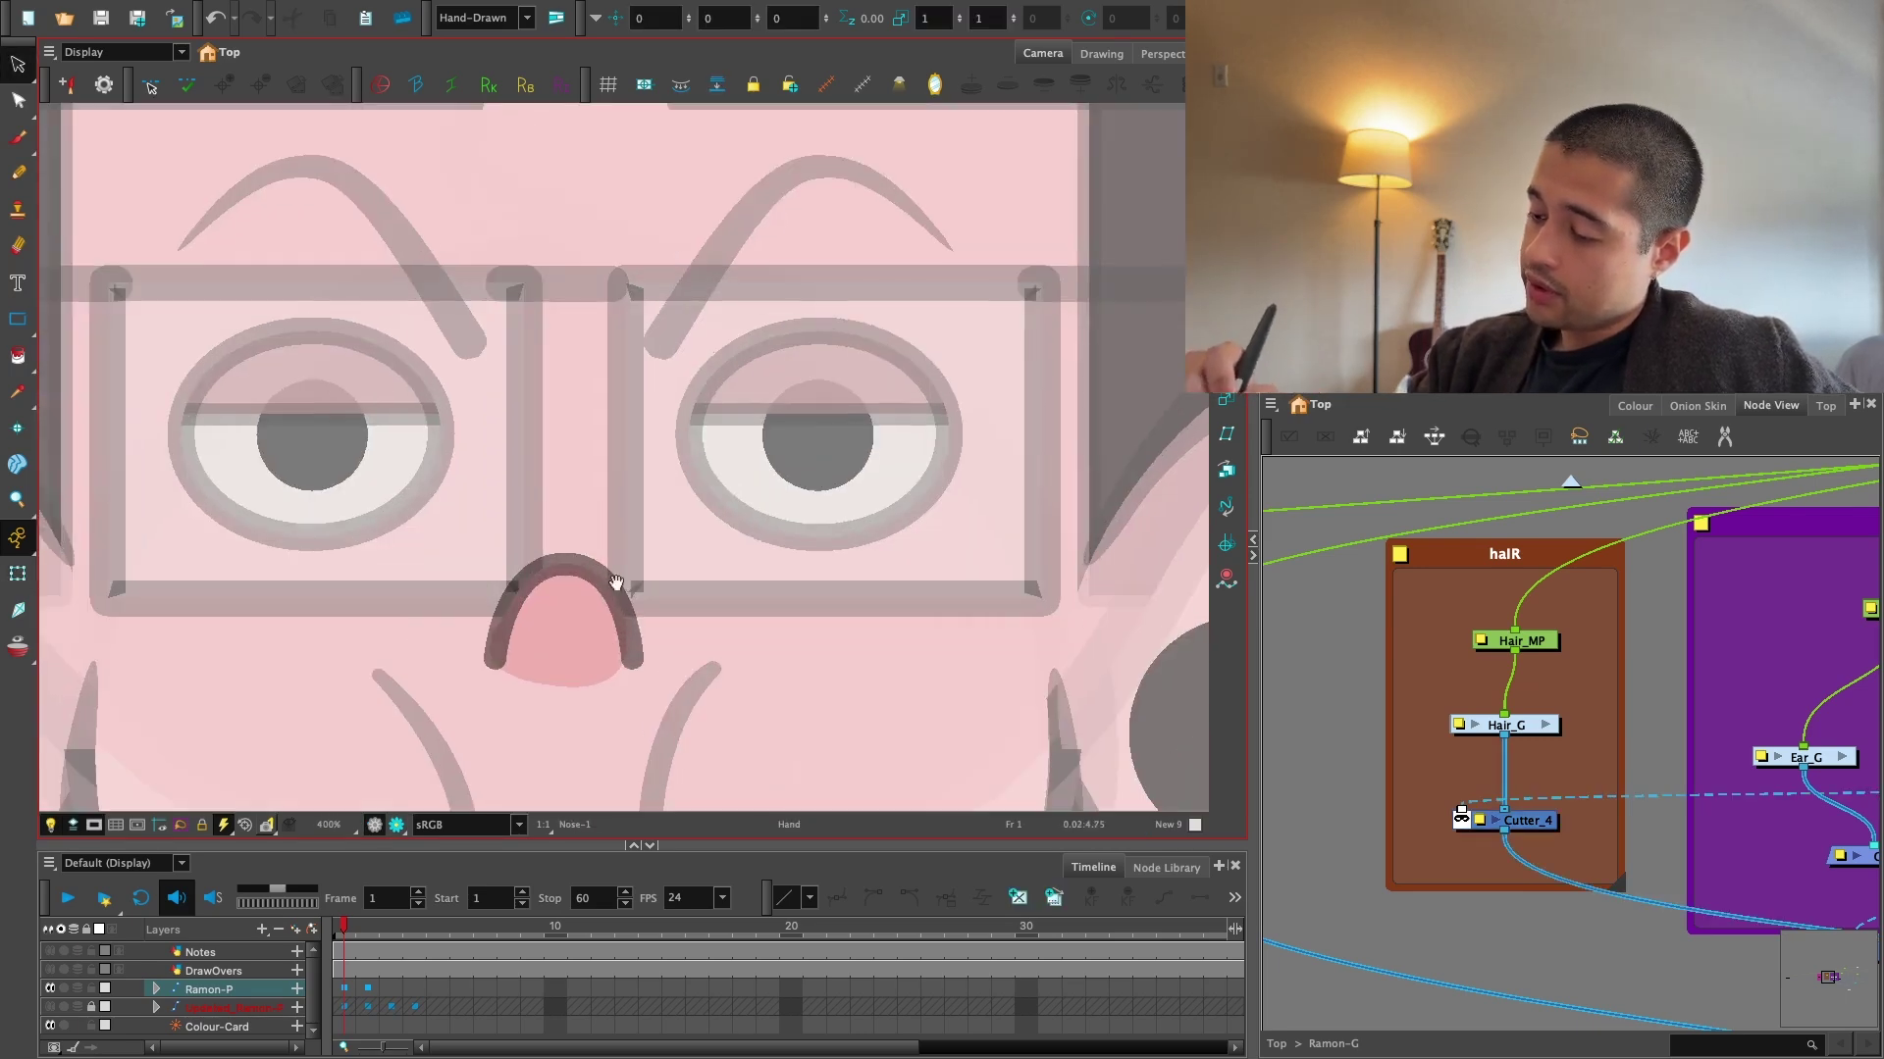
drag(619, 580, 701, 522)
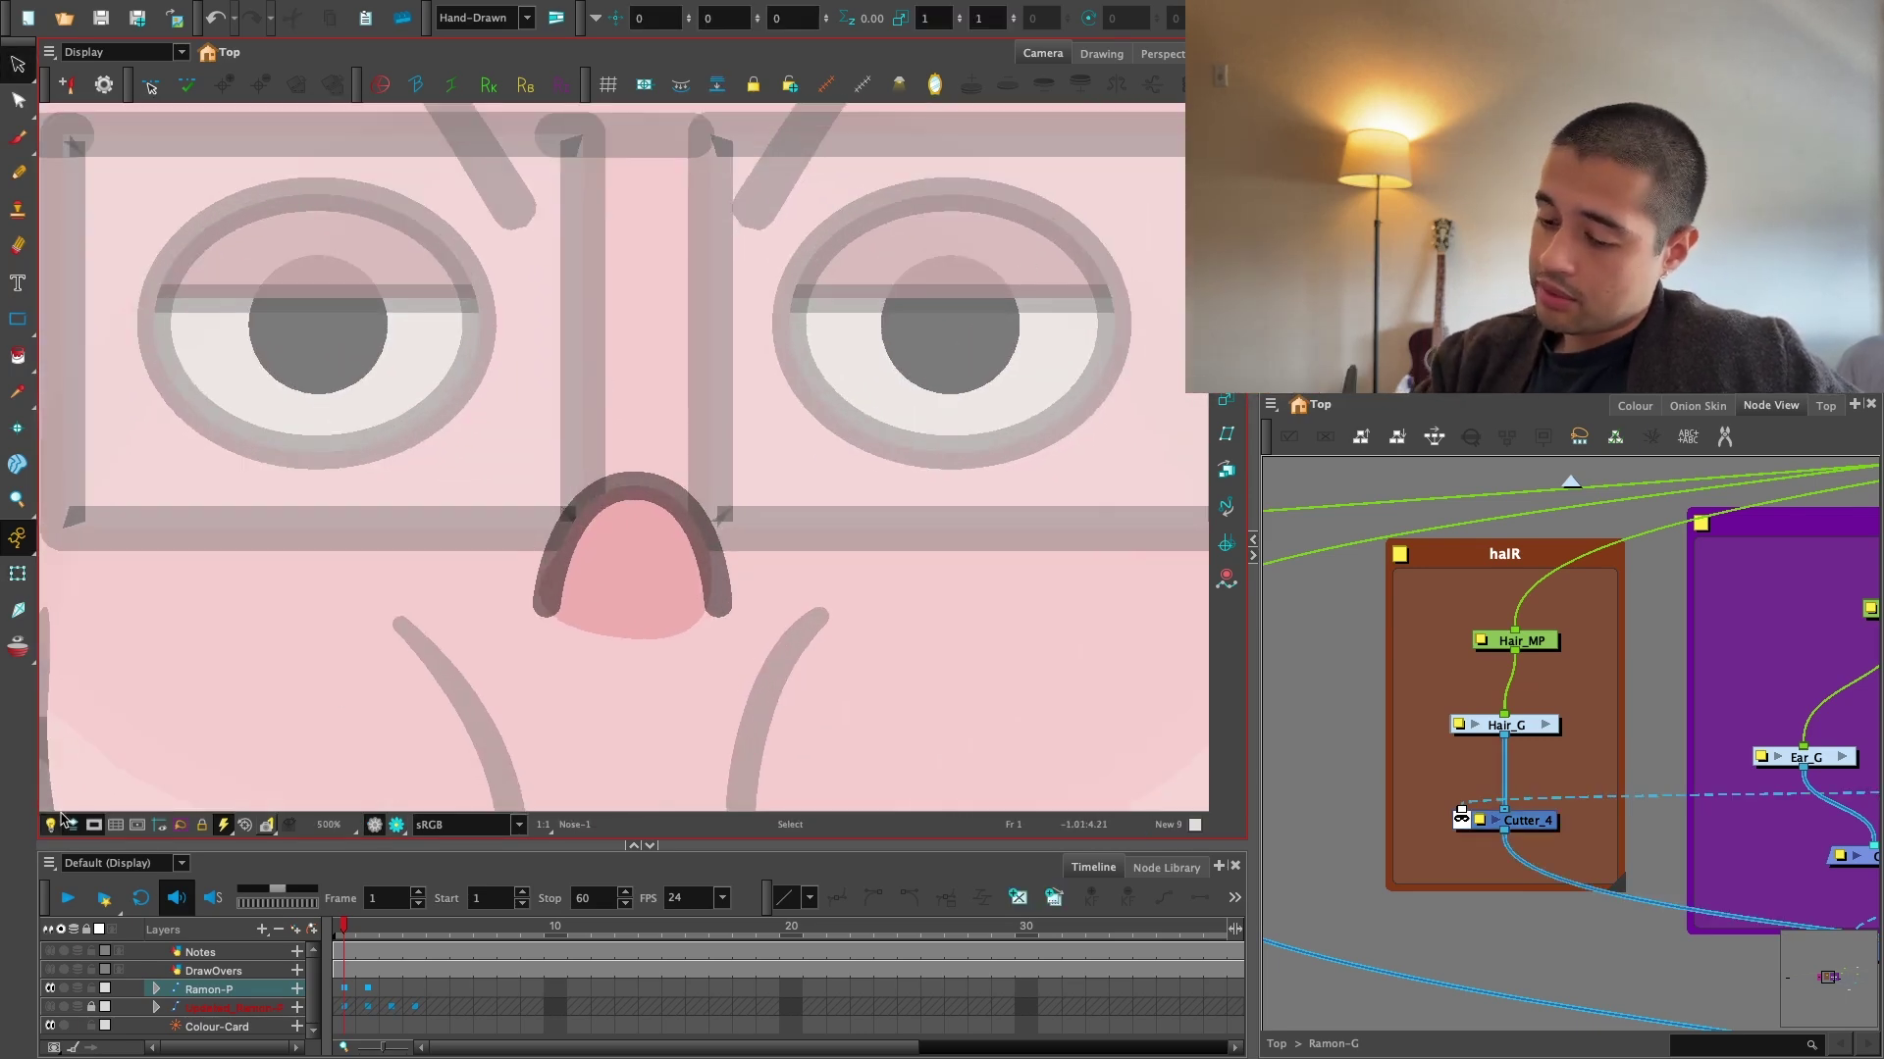
click(645, 554)
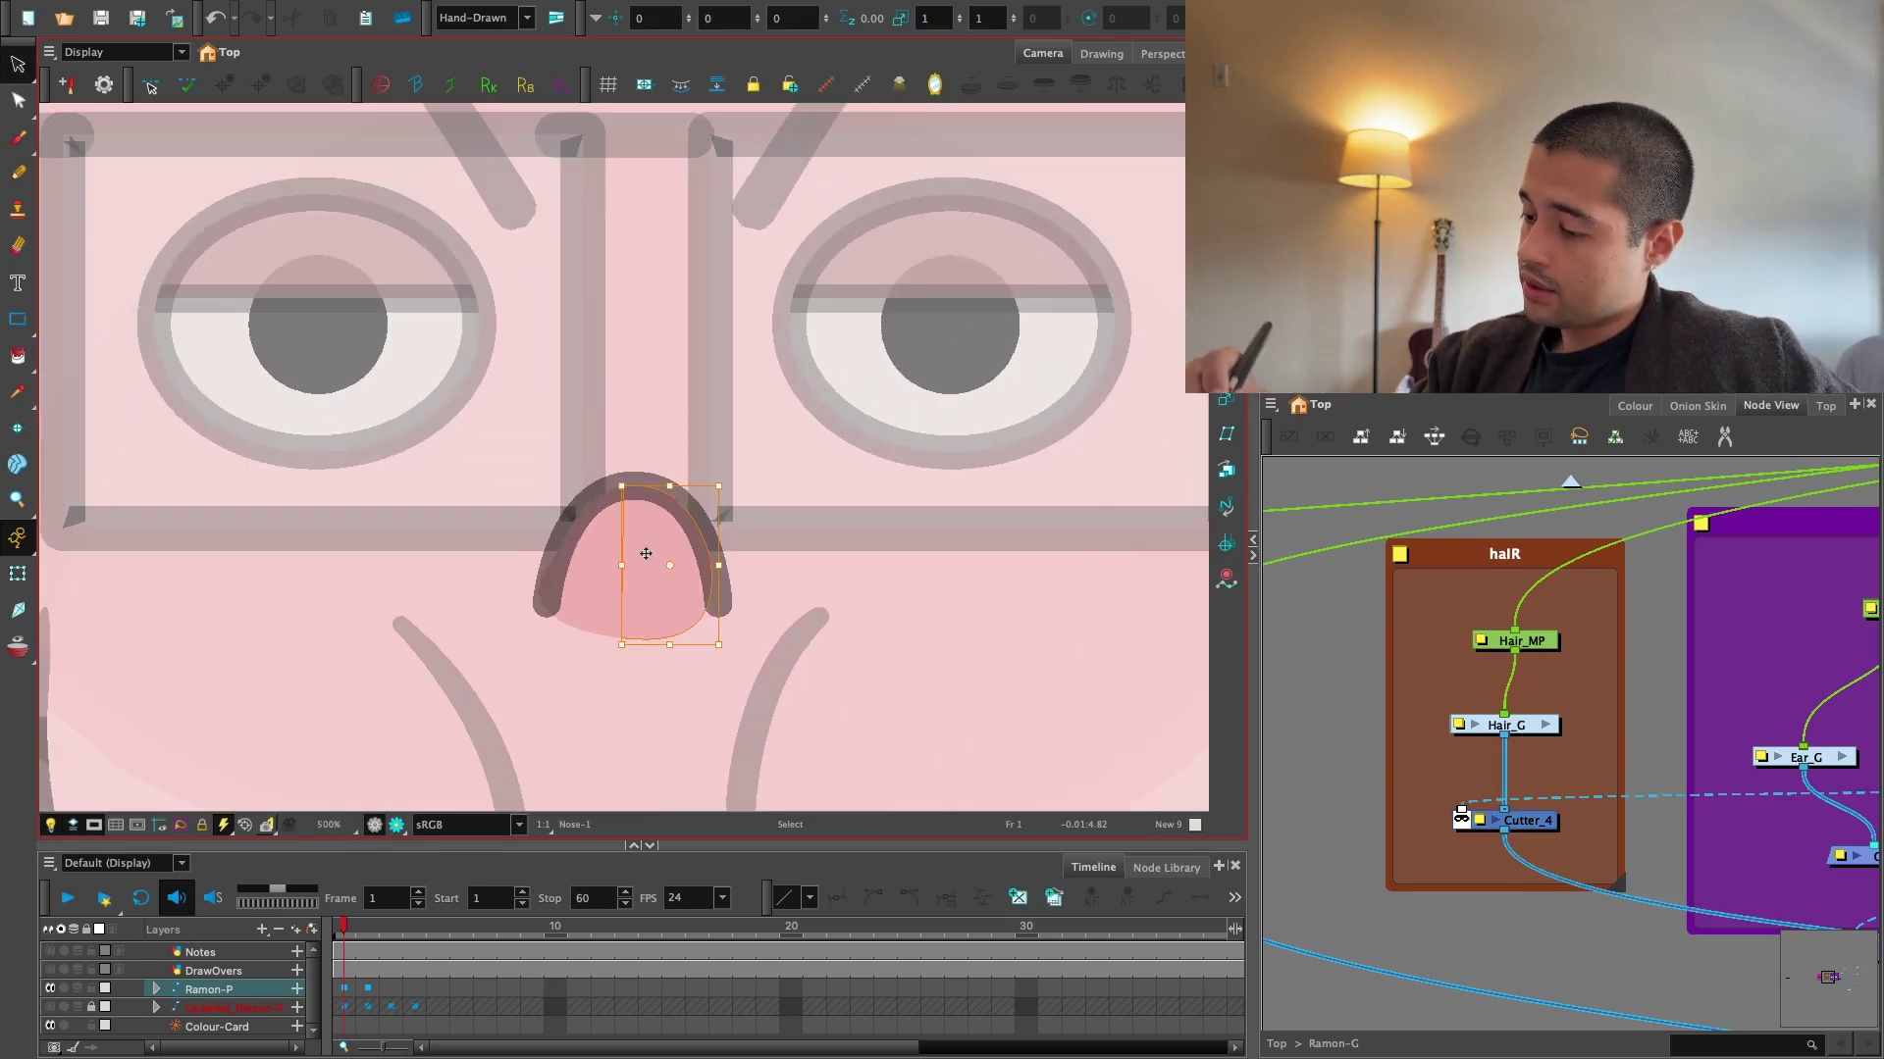
key(Delete)
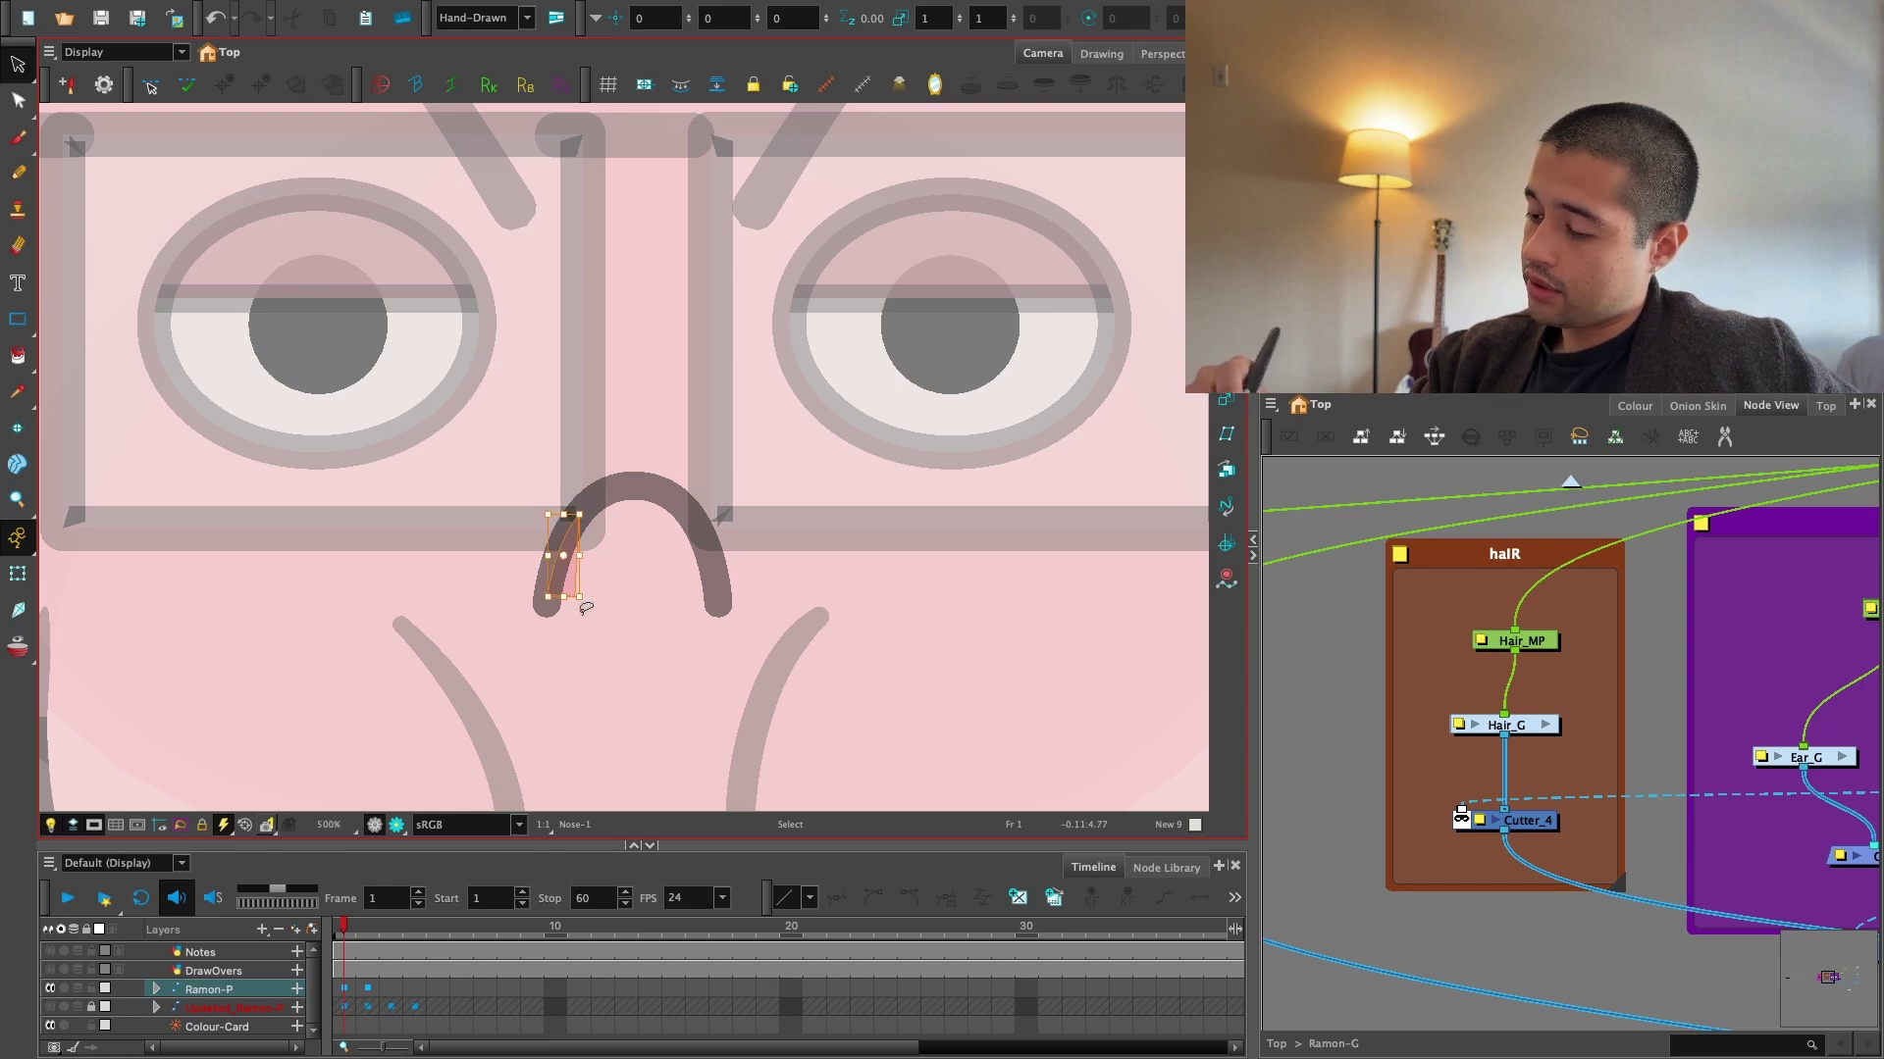
Taper the left end of the nose arch to a thin point with the Pencil Editor and bend its outer edge.
key(2)
click(30, 100)
click(98, 137)
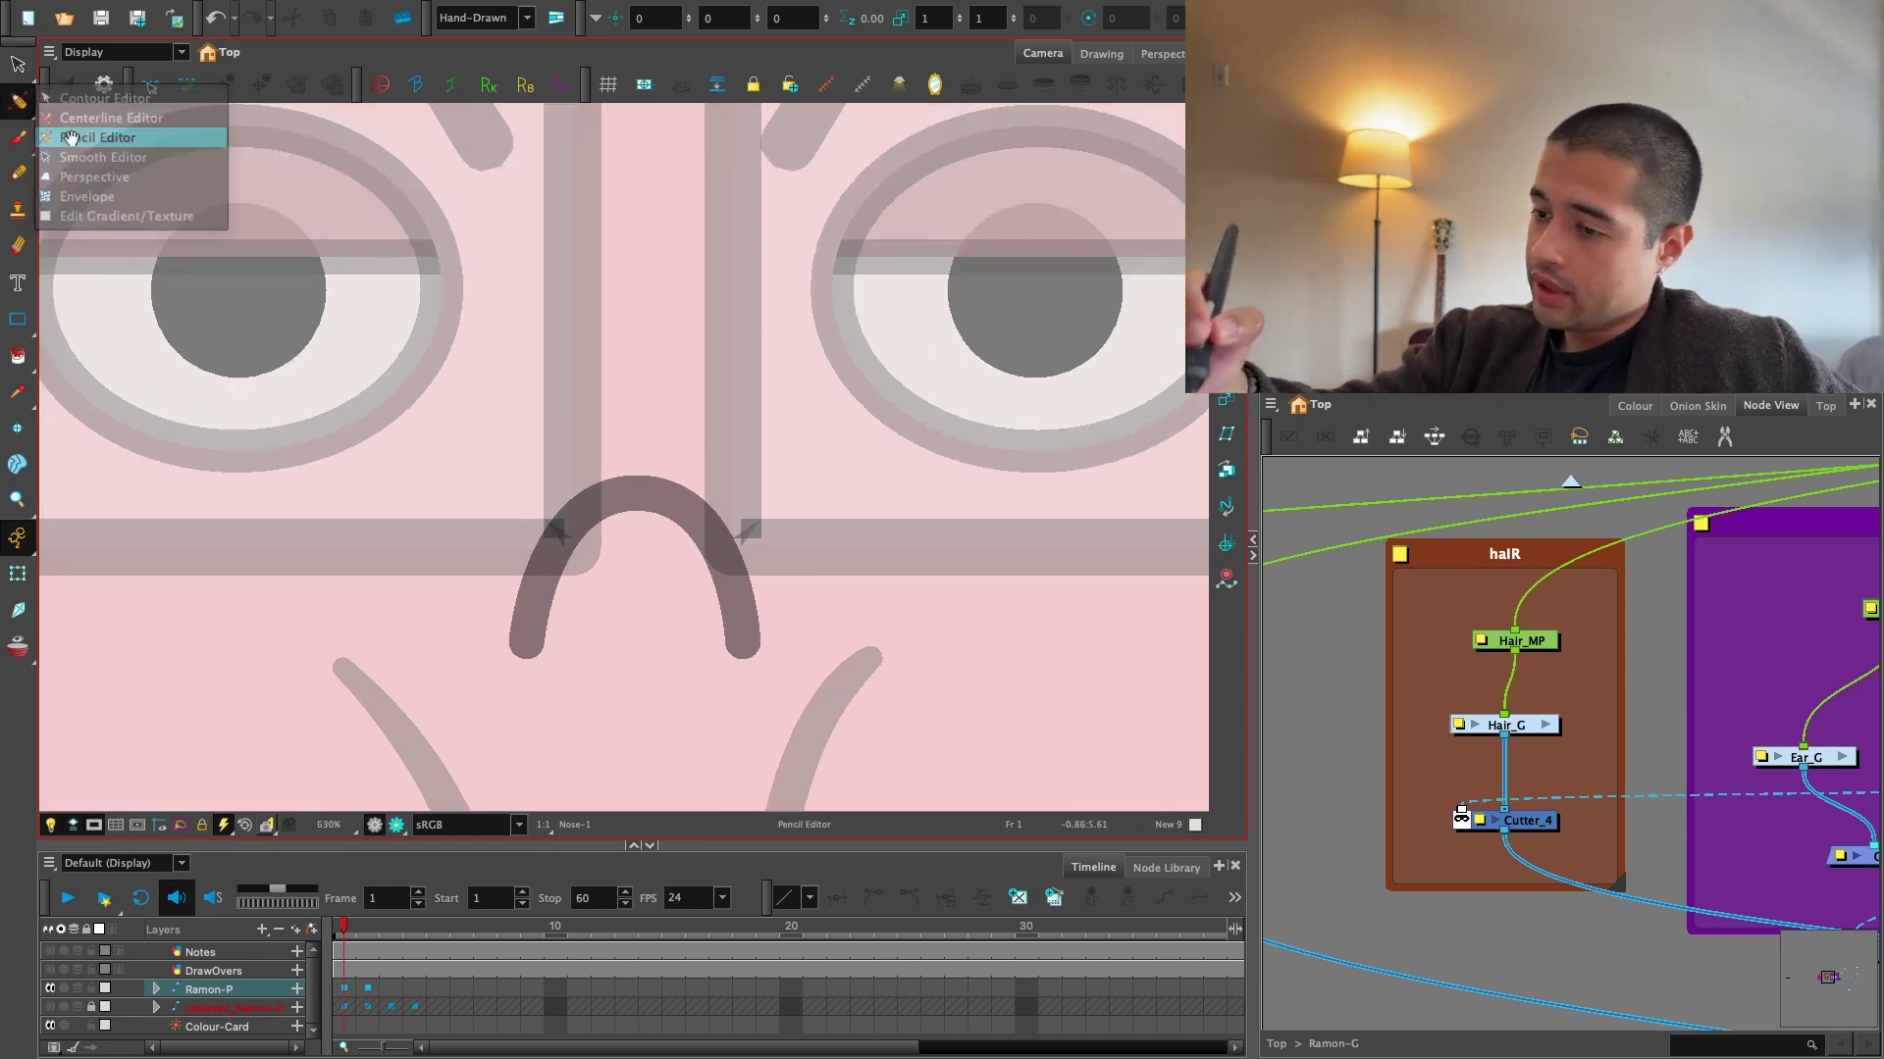
key(2)
key(2)
key(2)
click(544, 604)
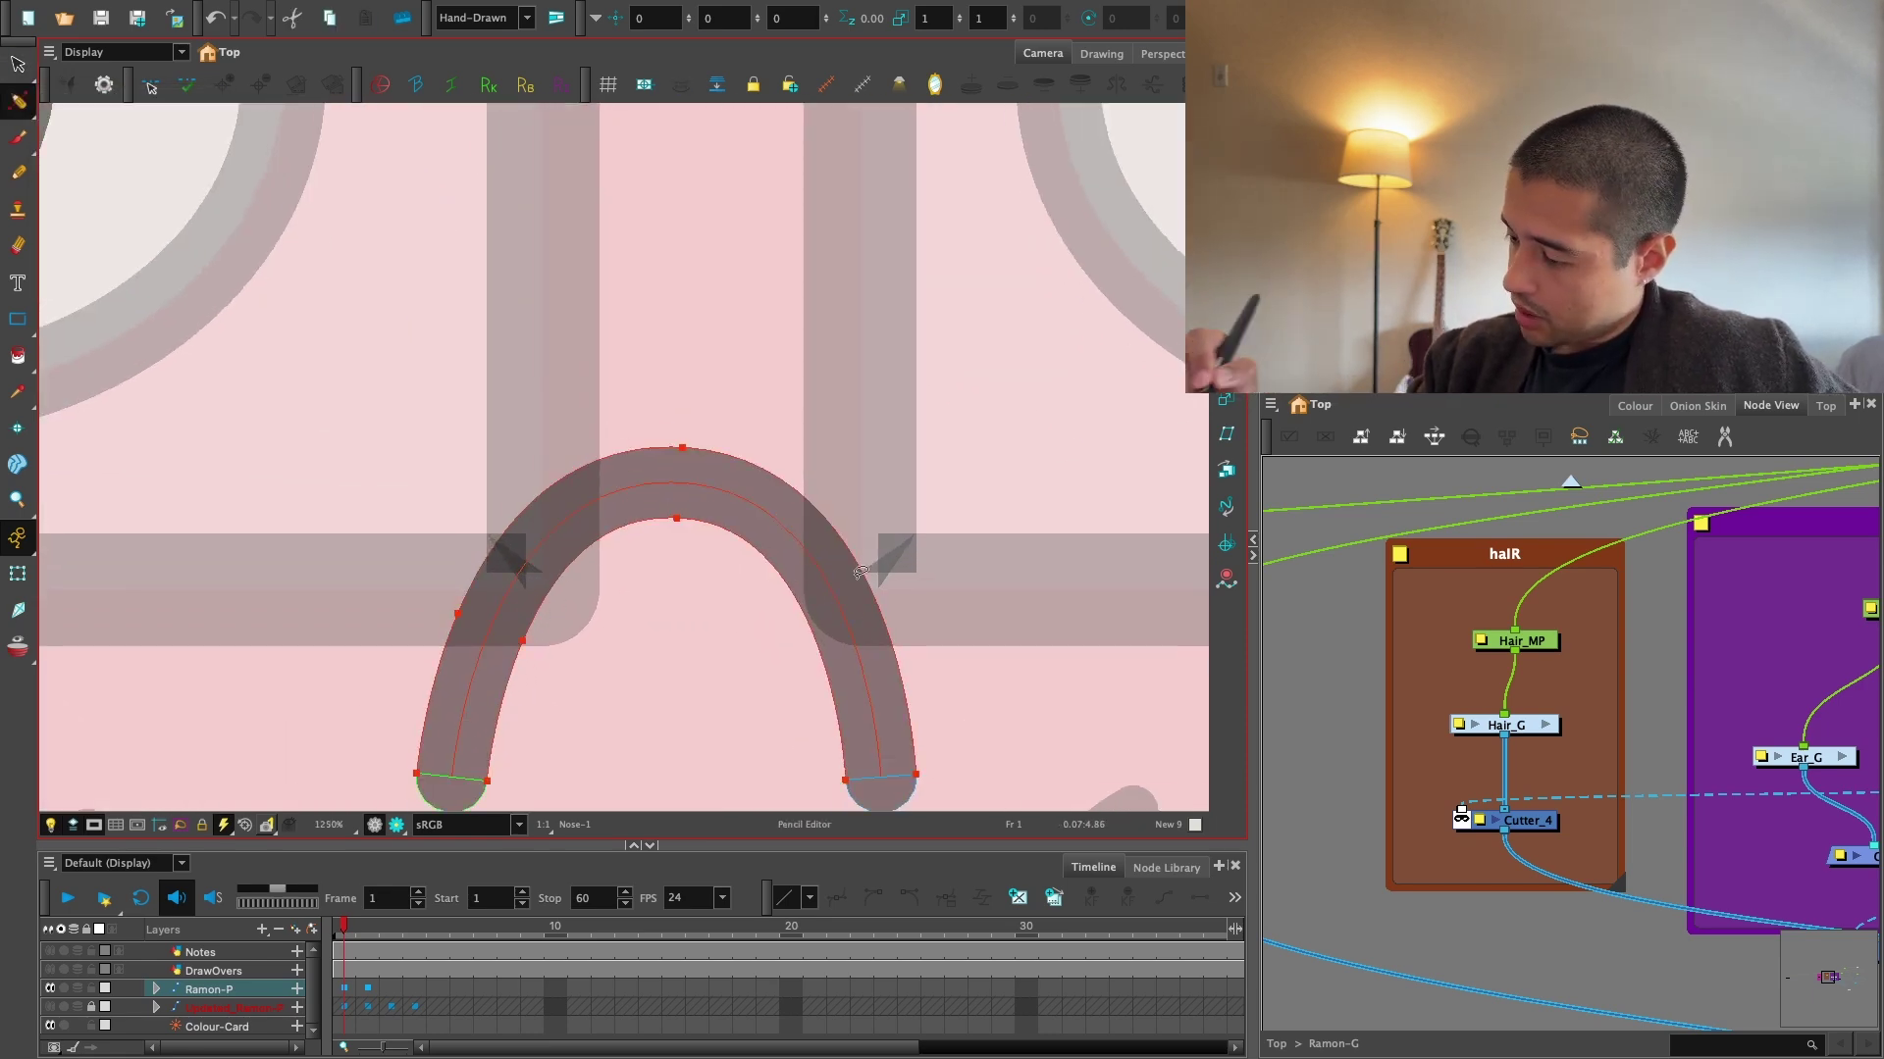
key(2)
drag(845, 608, 916, 490)
drag(518, 756, 485, 765)
click(463, 749)
drag(463, 688, 454, 684)
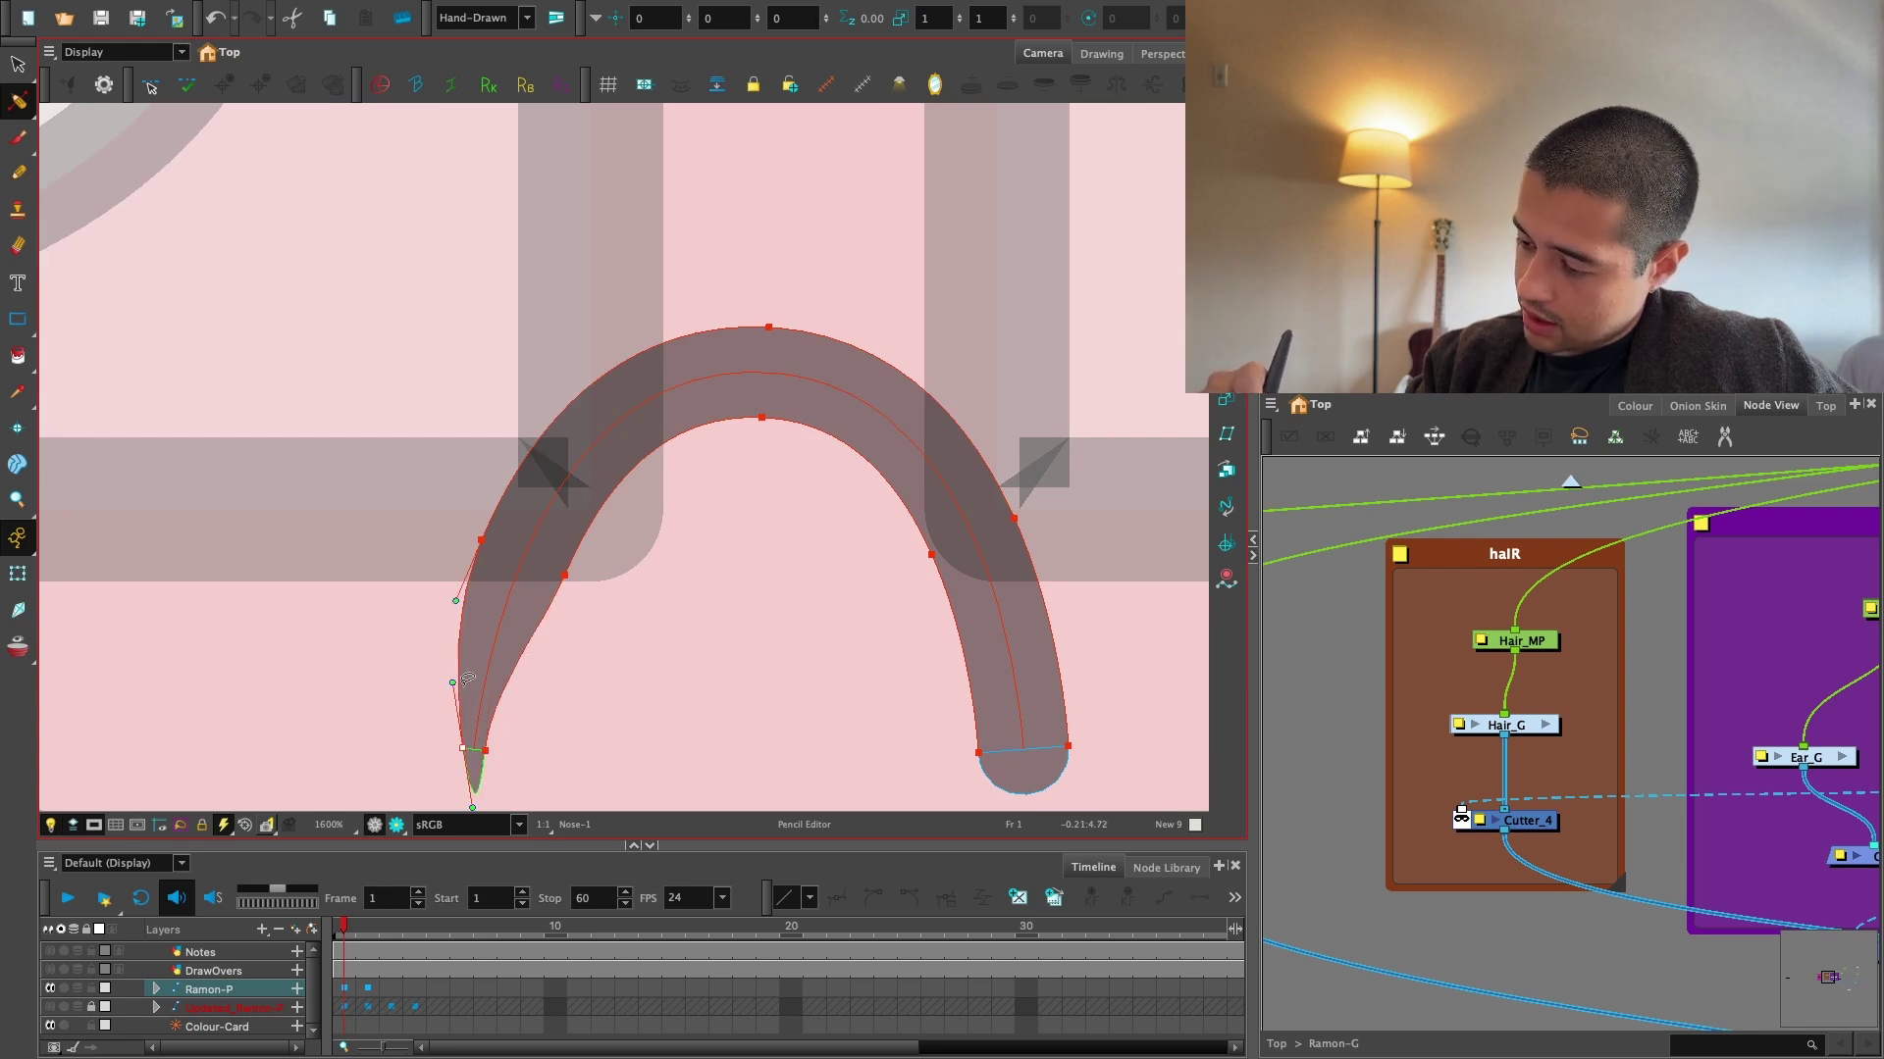
Smooth the inner edge of the nose arch's left taper into an even curve.
click(485, 751)
click(564, 577)
key(Delete)
drag(539, 618, 549, 571)
click(579, 567)
key(1)
key(1)
key(2)
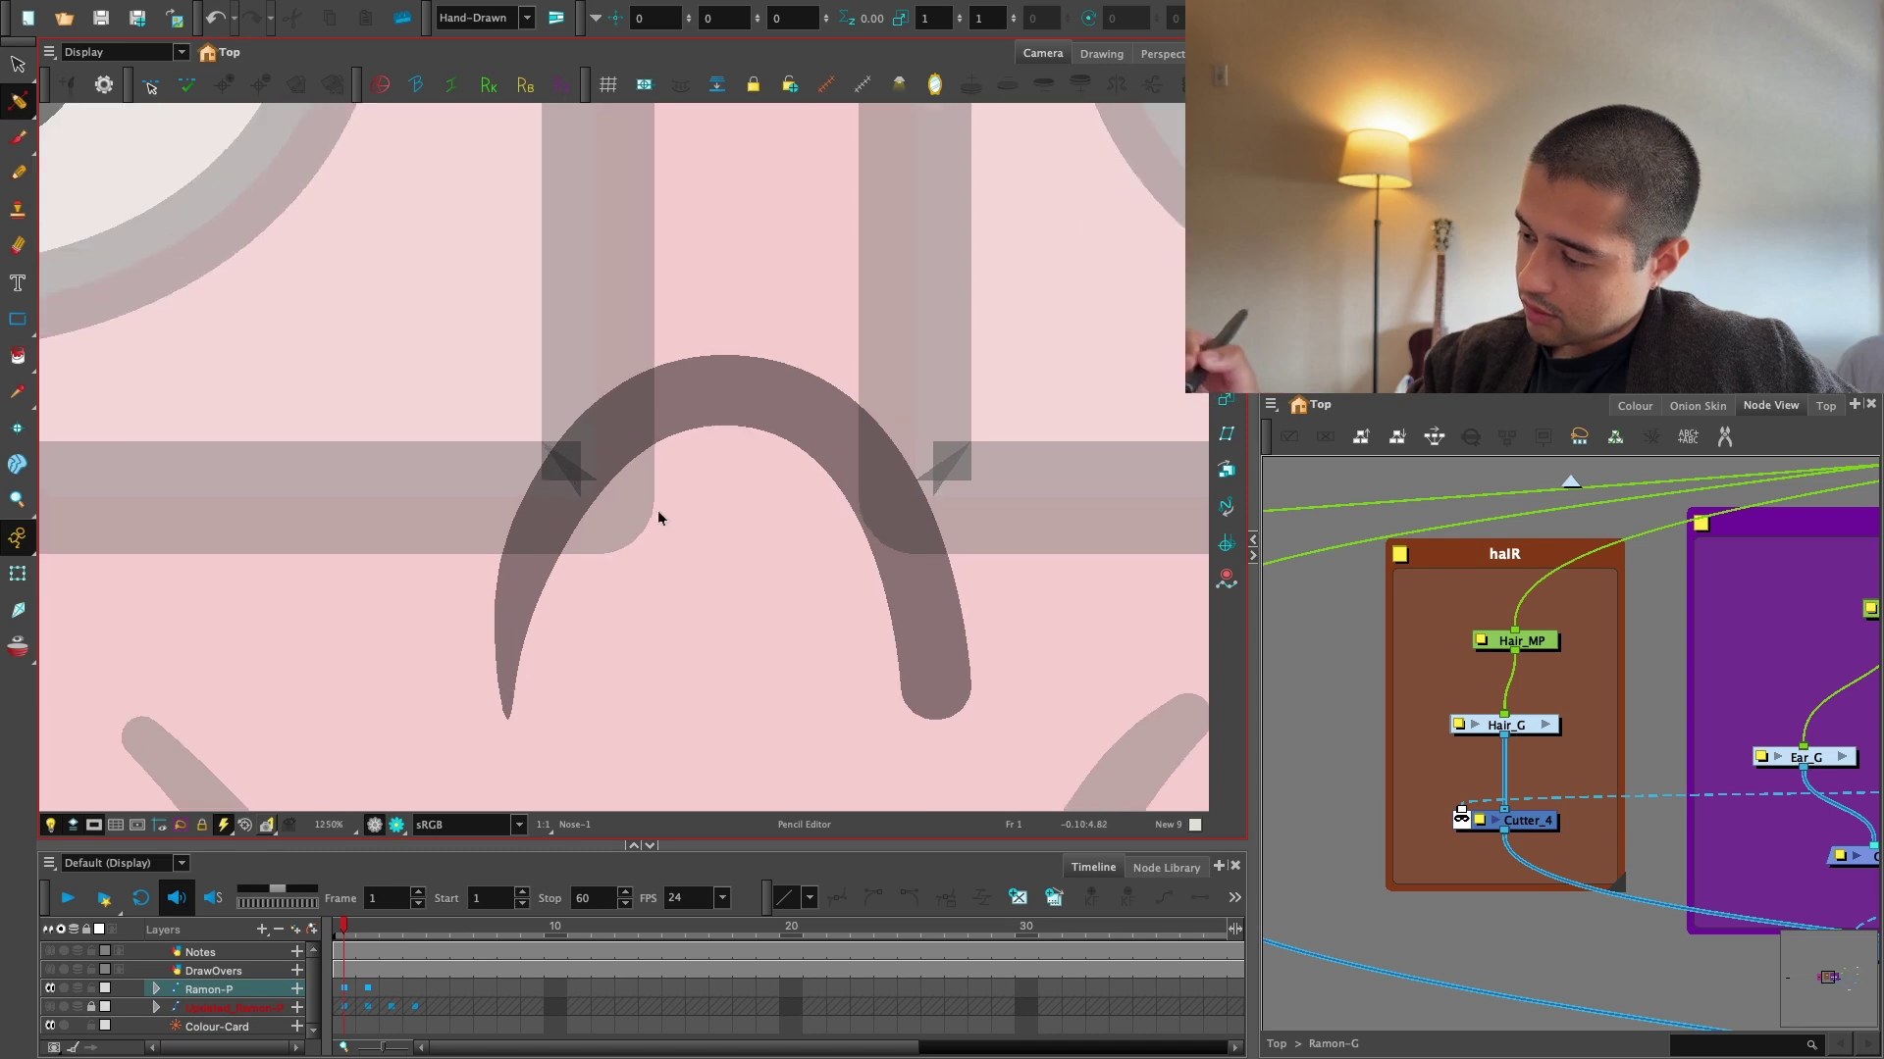
Taper the right end of the nose arch to a thin point and adjust its outer edge's curve handle.
drag(996, 620, 907, 569)
click(883, 630)
drag(855, 639, 854, 590)
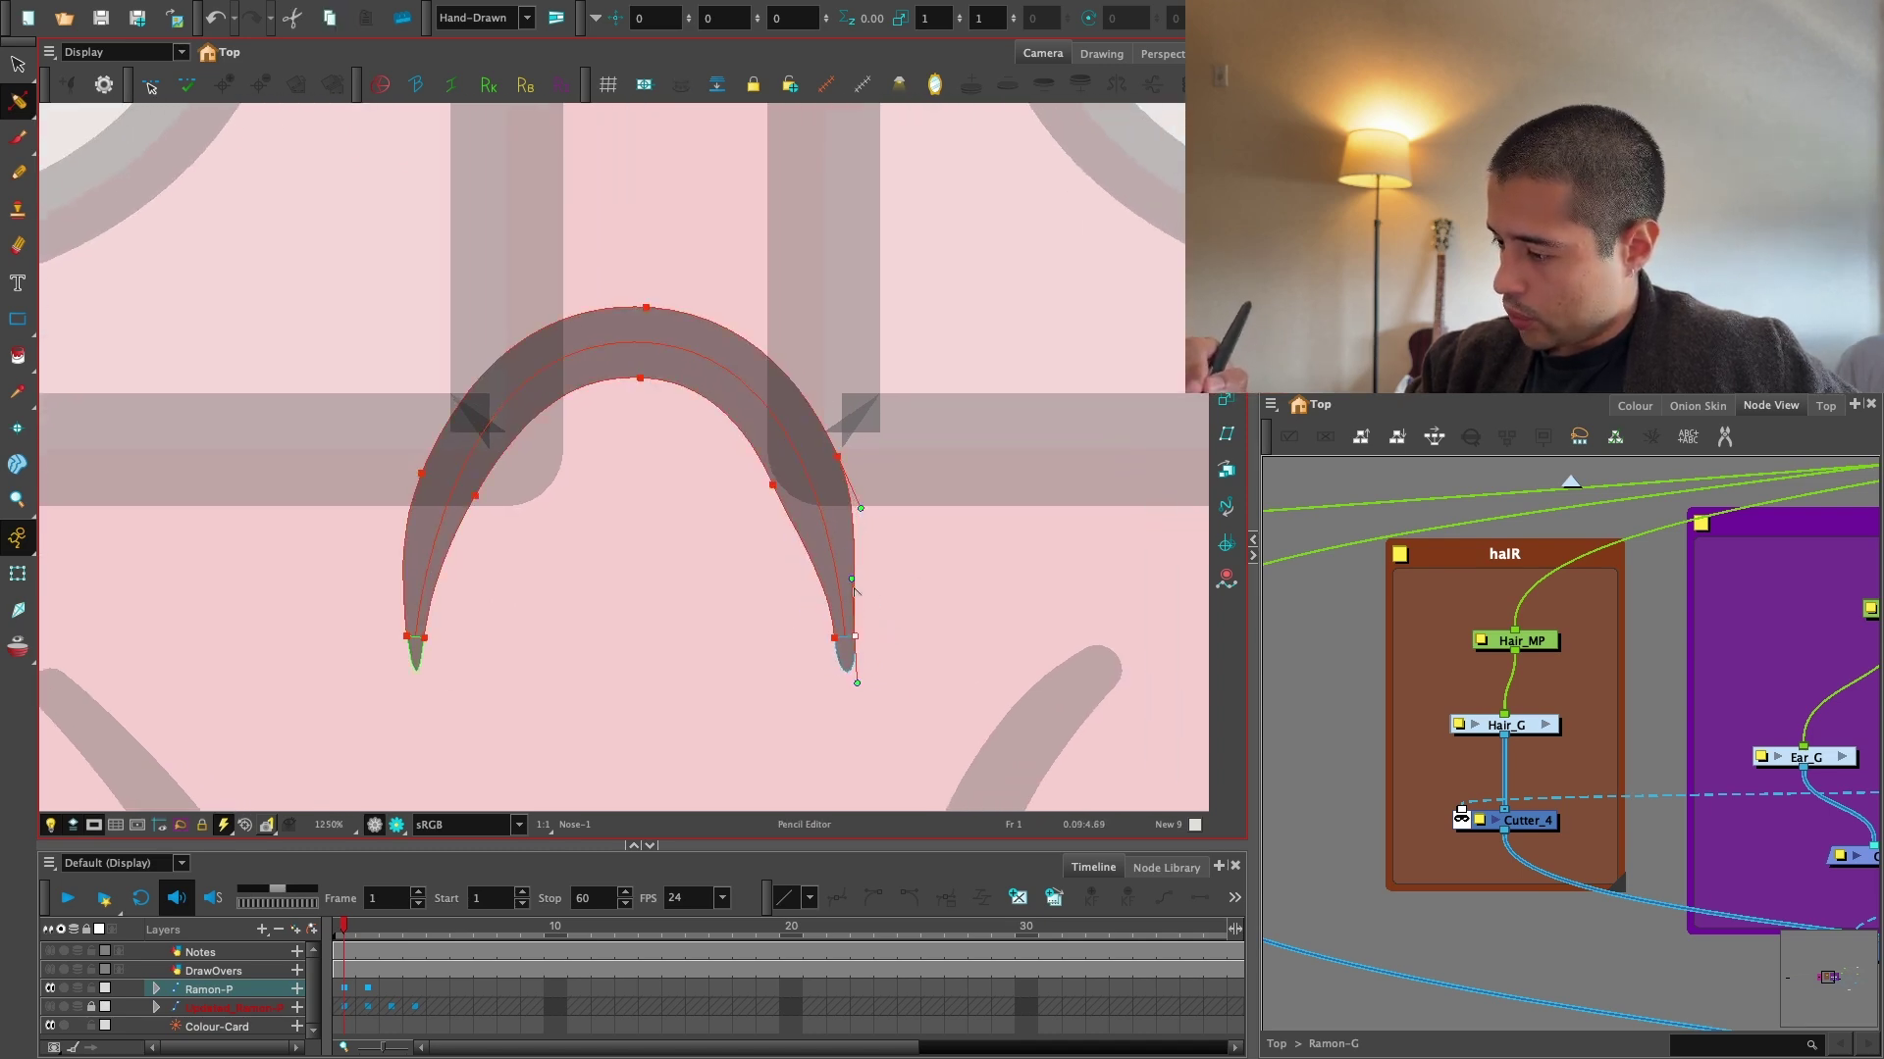
Reshape the inner edge of the nose arch's right taper to mirror the left side, and check the whole arch.
drag(772, 484, 781, 482)
click(797, 528)
click(847, 606)
key(2)
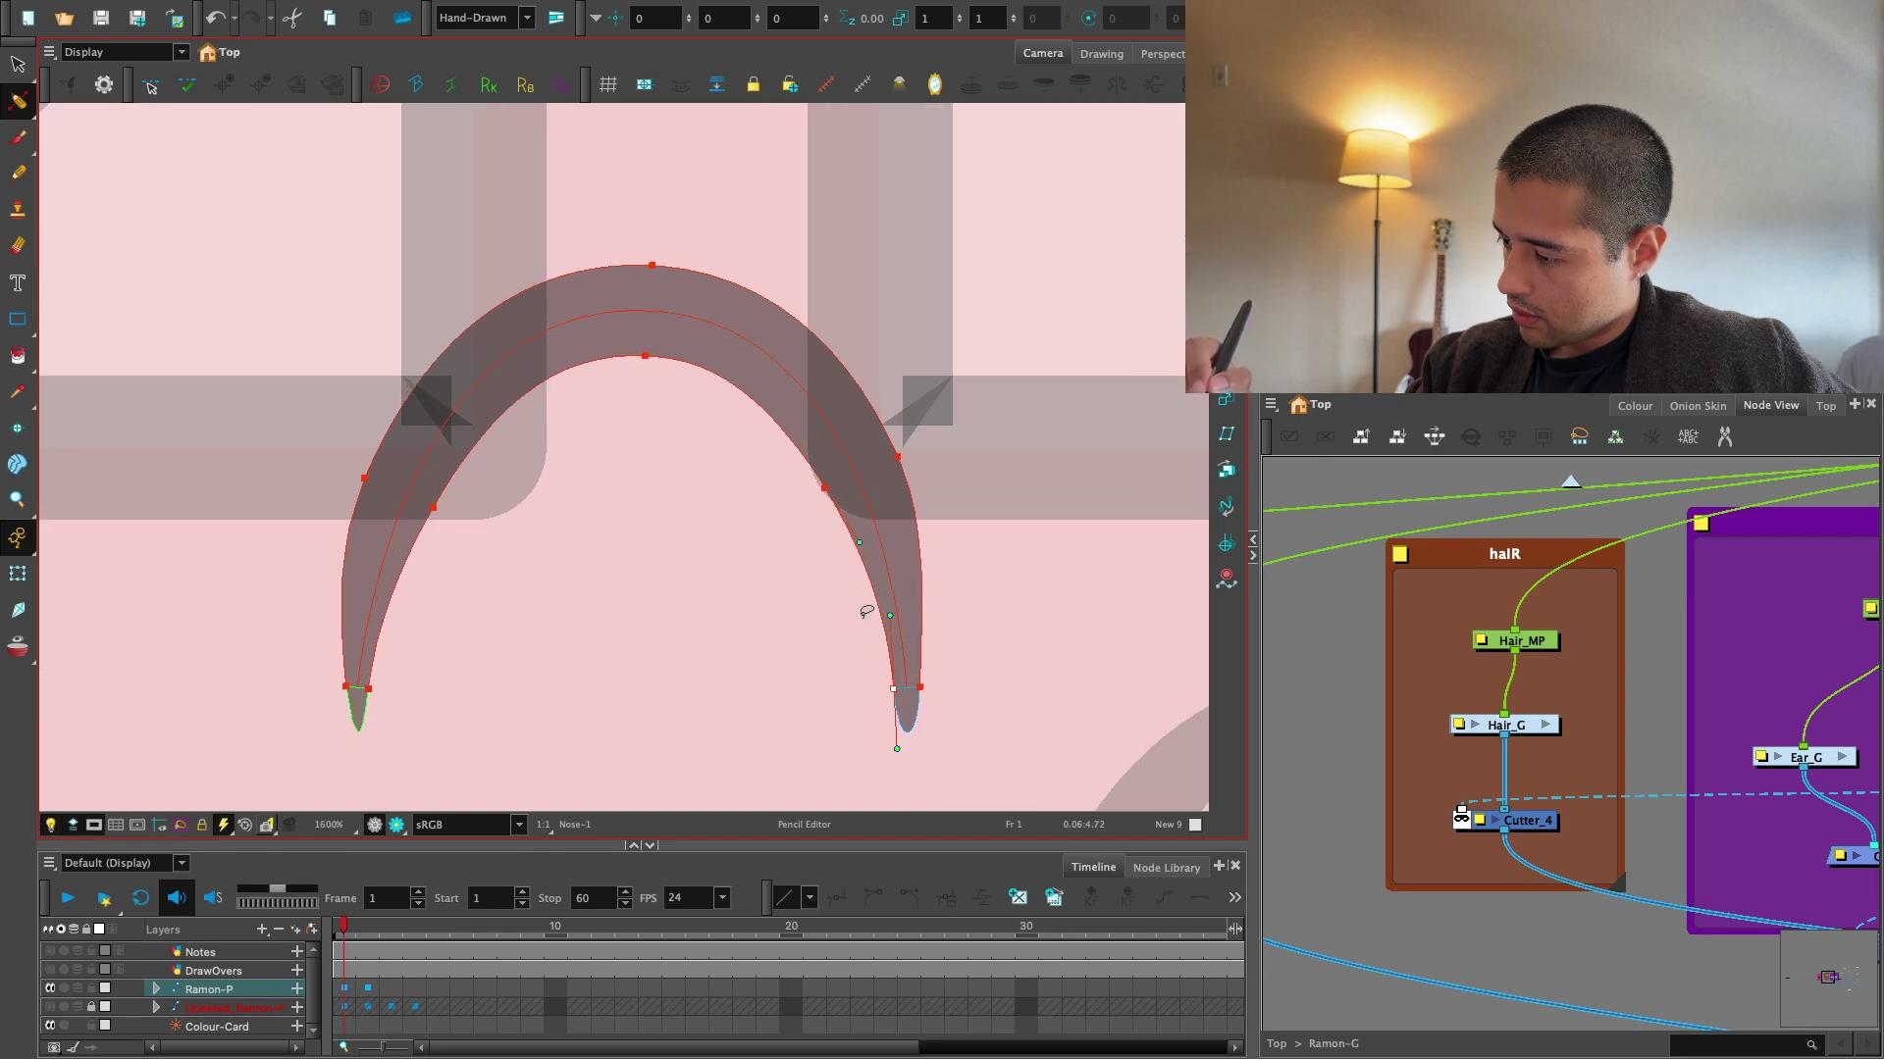
click(936, 659)
click(371, 547)
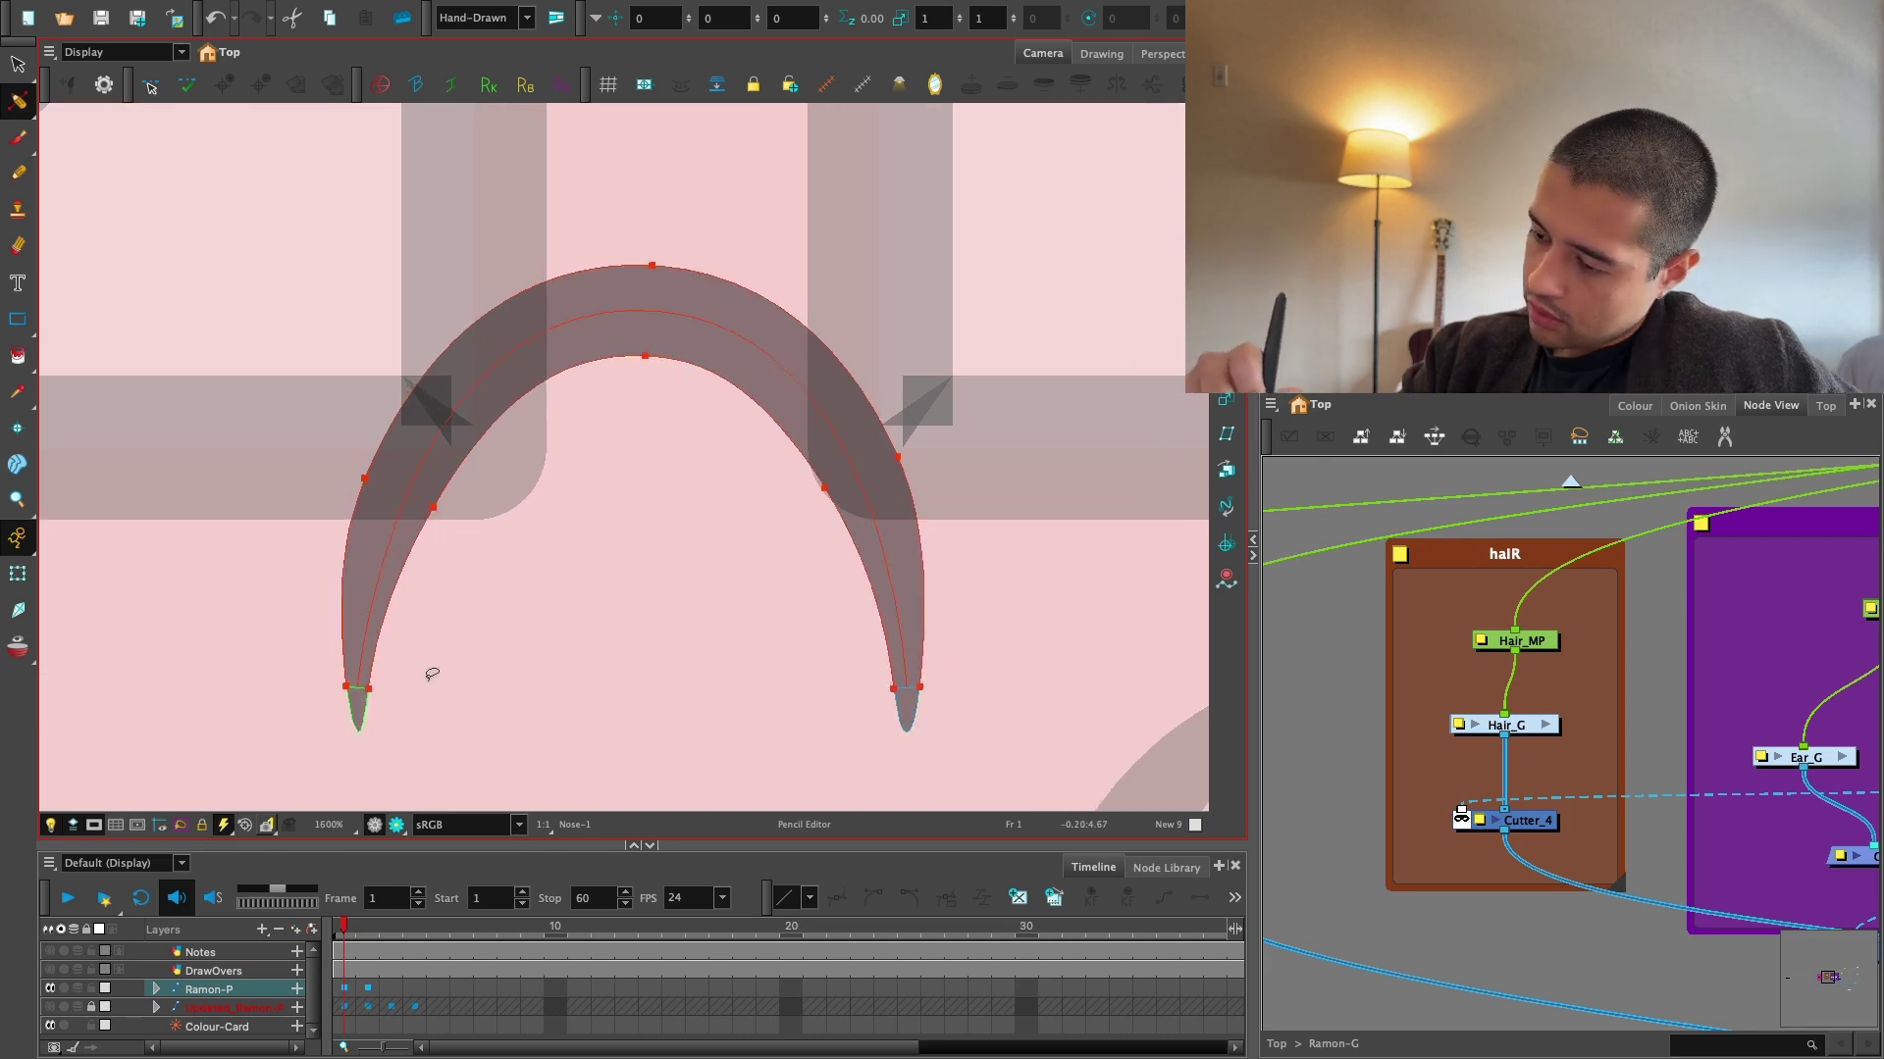
key(1)
key(1)
key(1)
key(1)
click(926, 674)
key(2)
key(2)
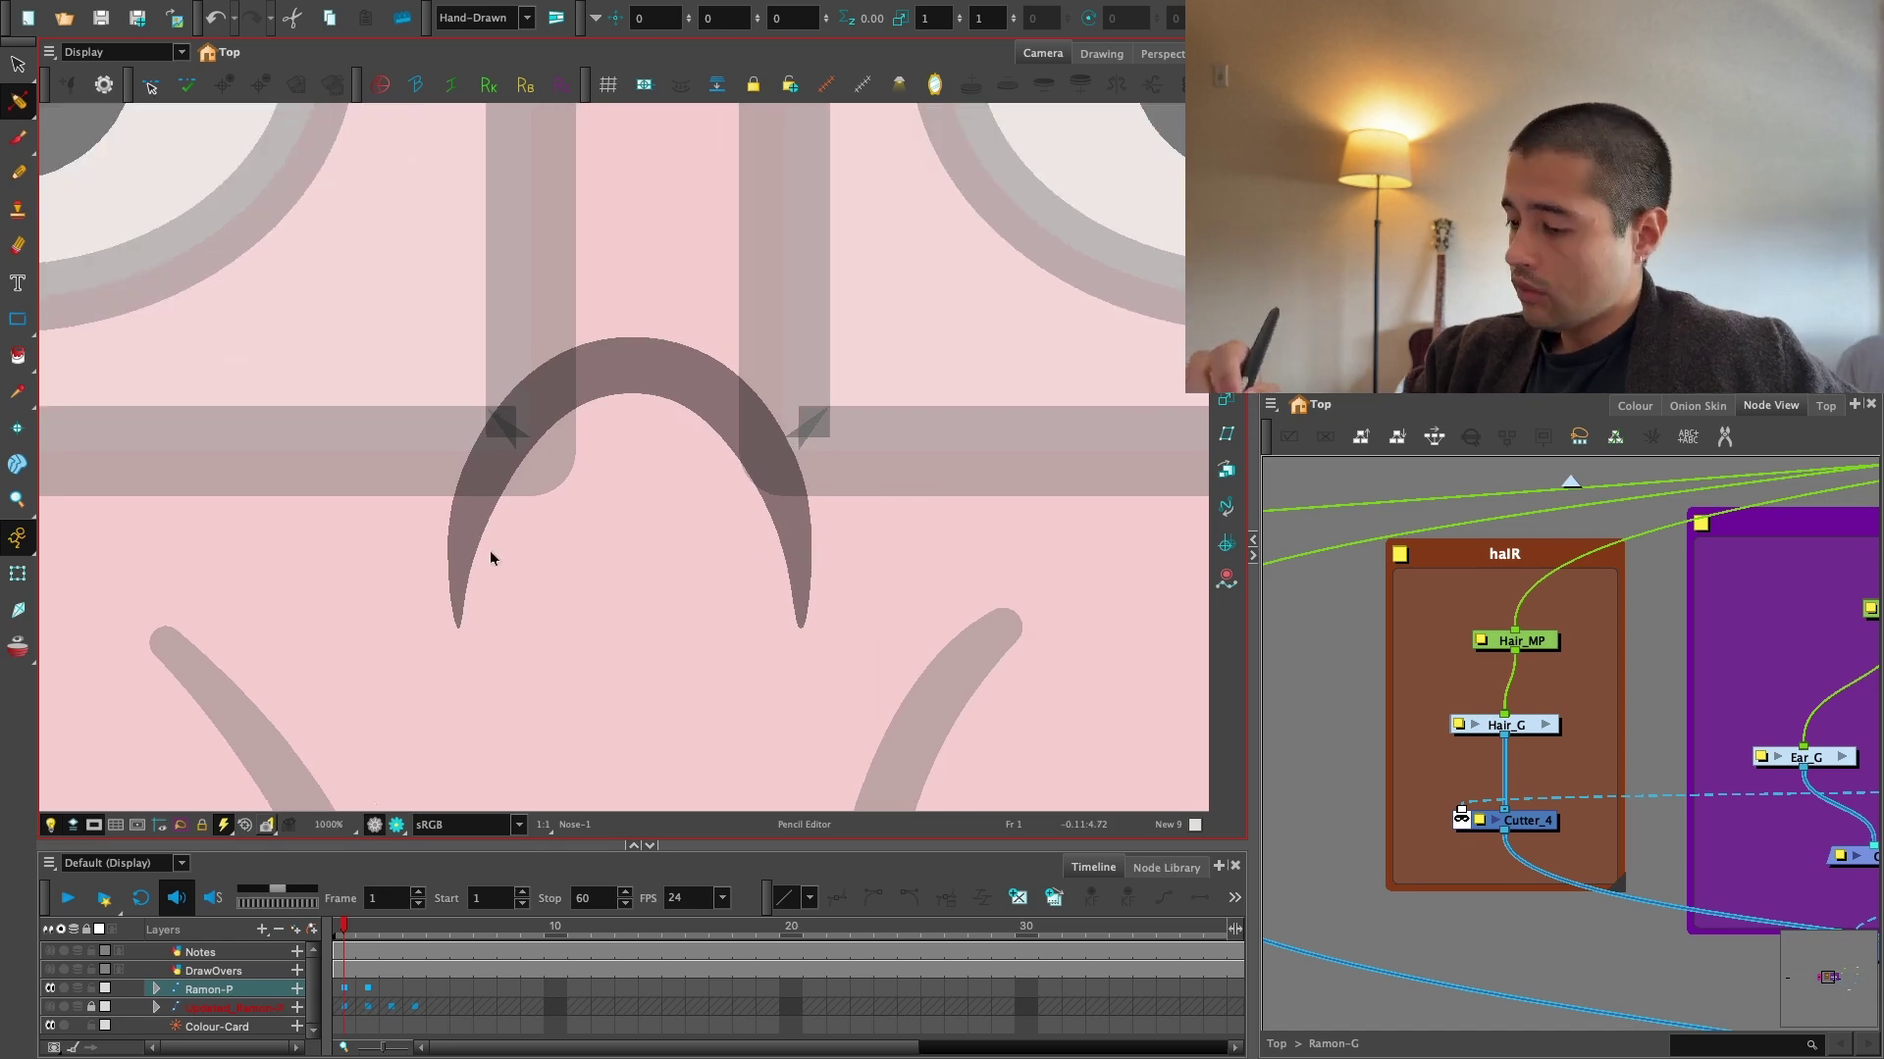
Enclose the nose's colour area with strokes running along the arch and closing below it, and try to fill the area.
key(alt+v)
drag(481, 469, 455, 566)
drag(795, 504, 791, 489)
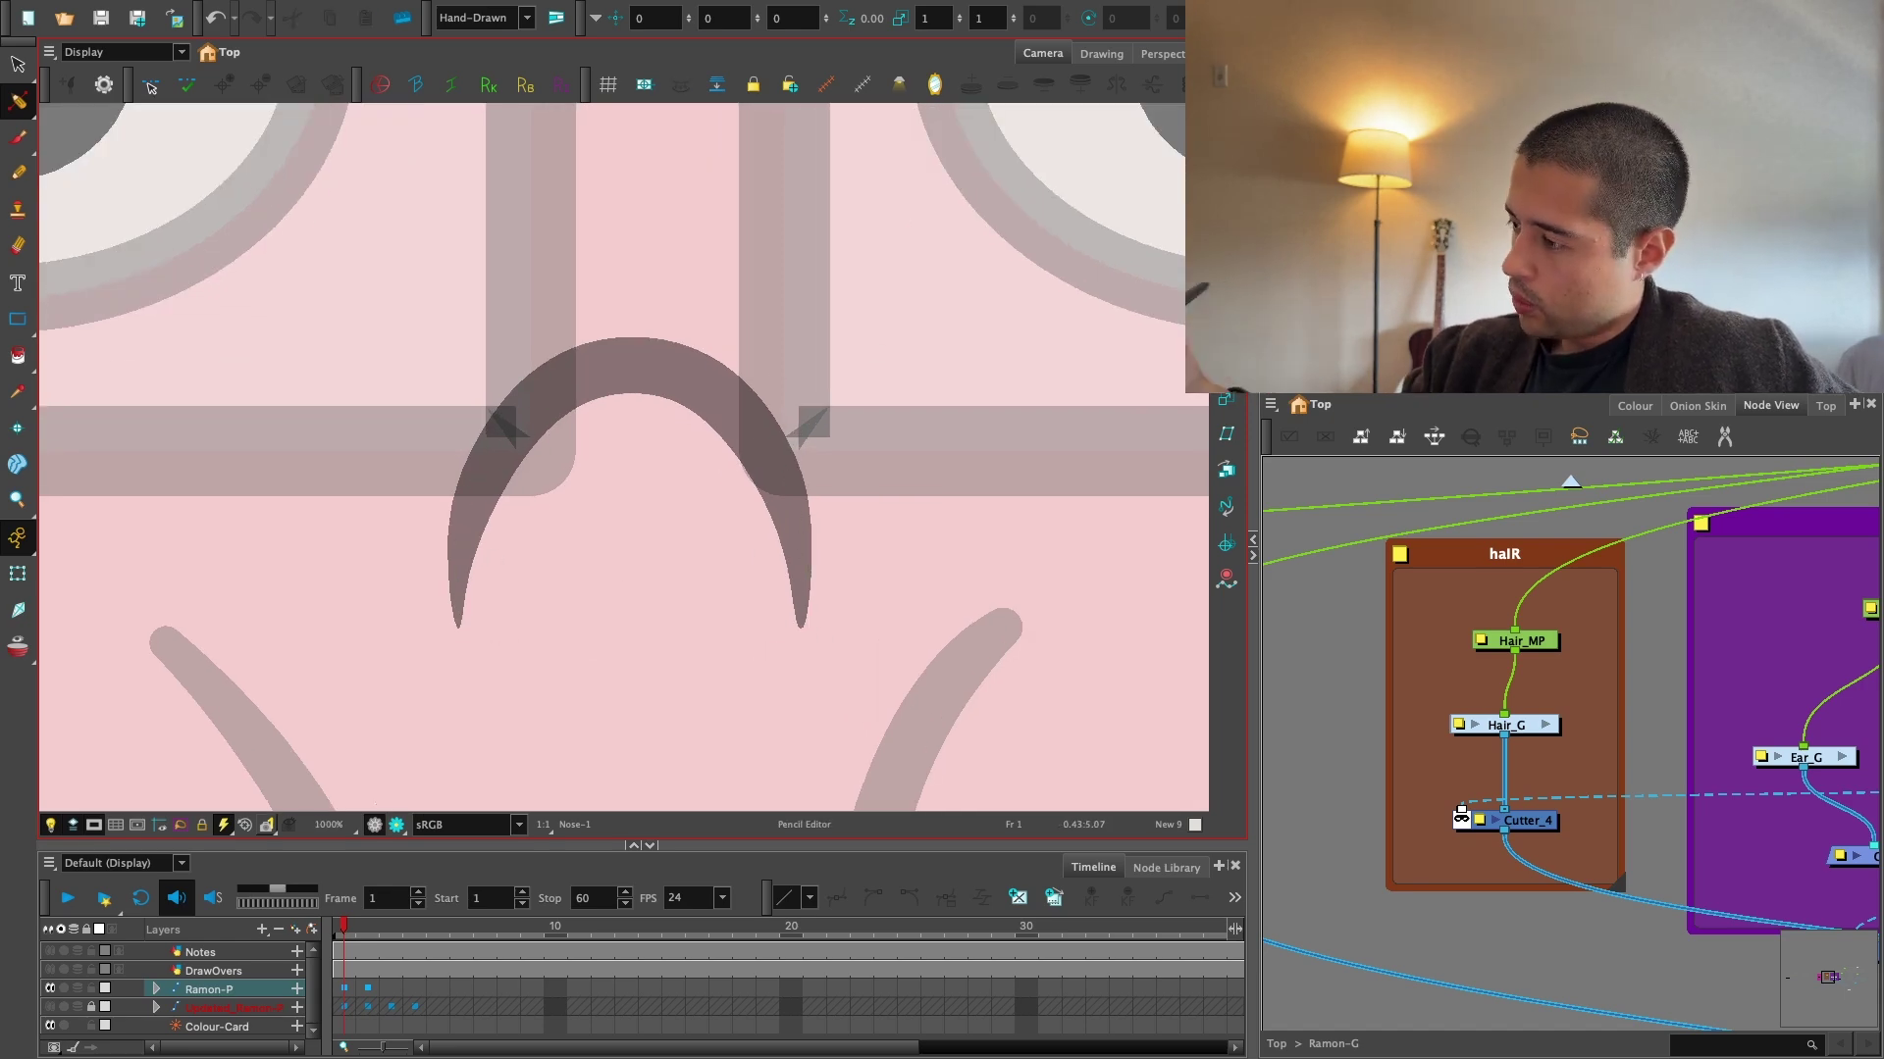
key(ctrl+z)
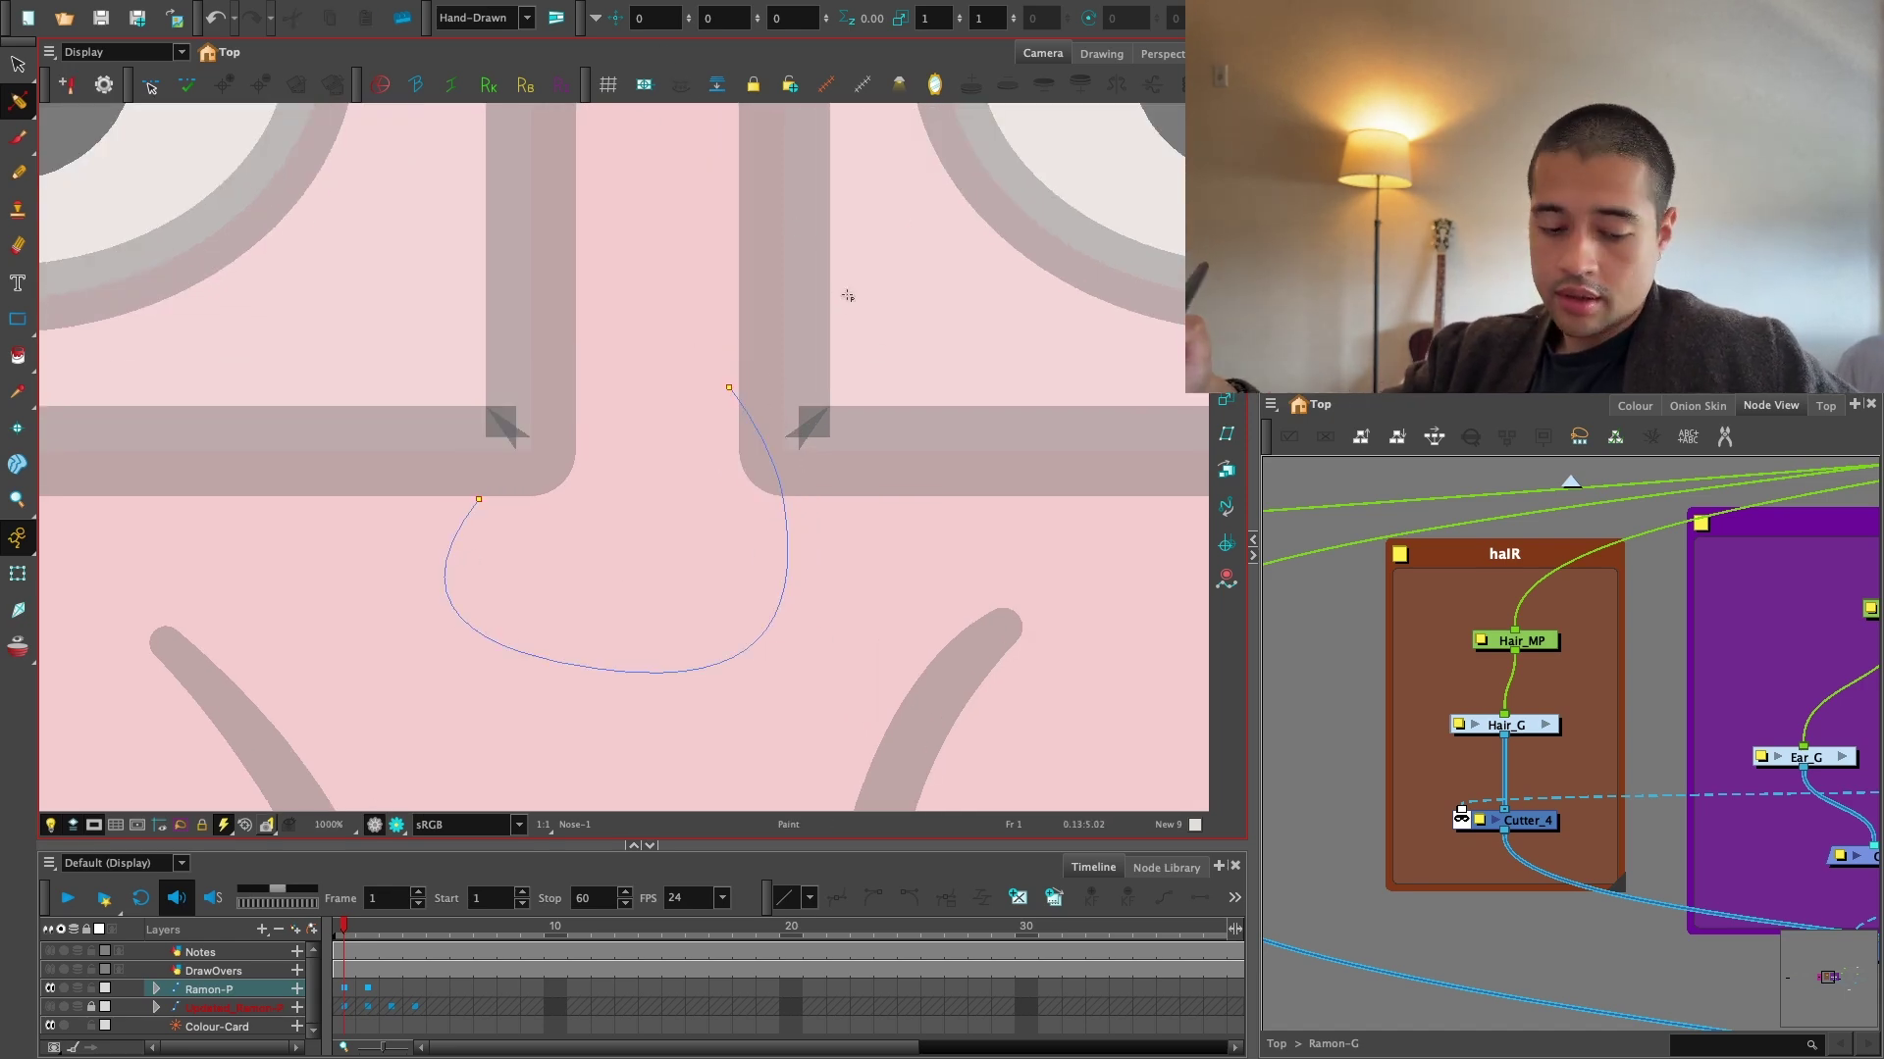
key(alt+i)
key(k)
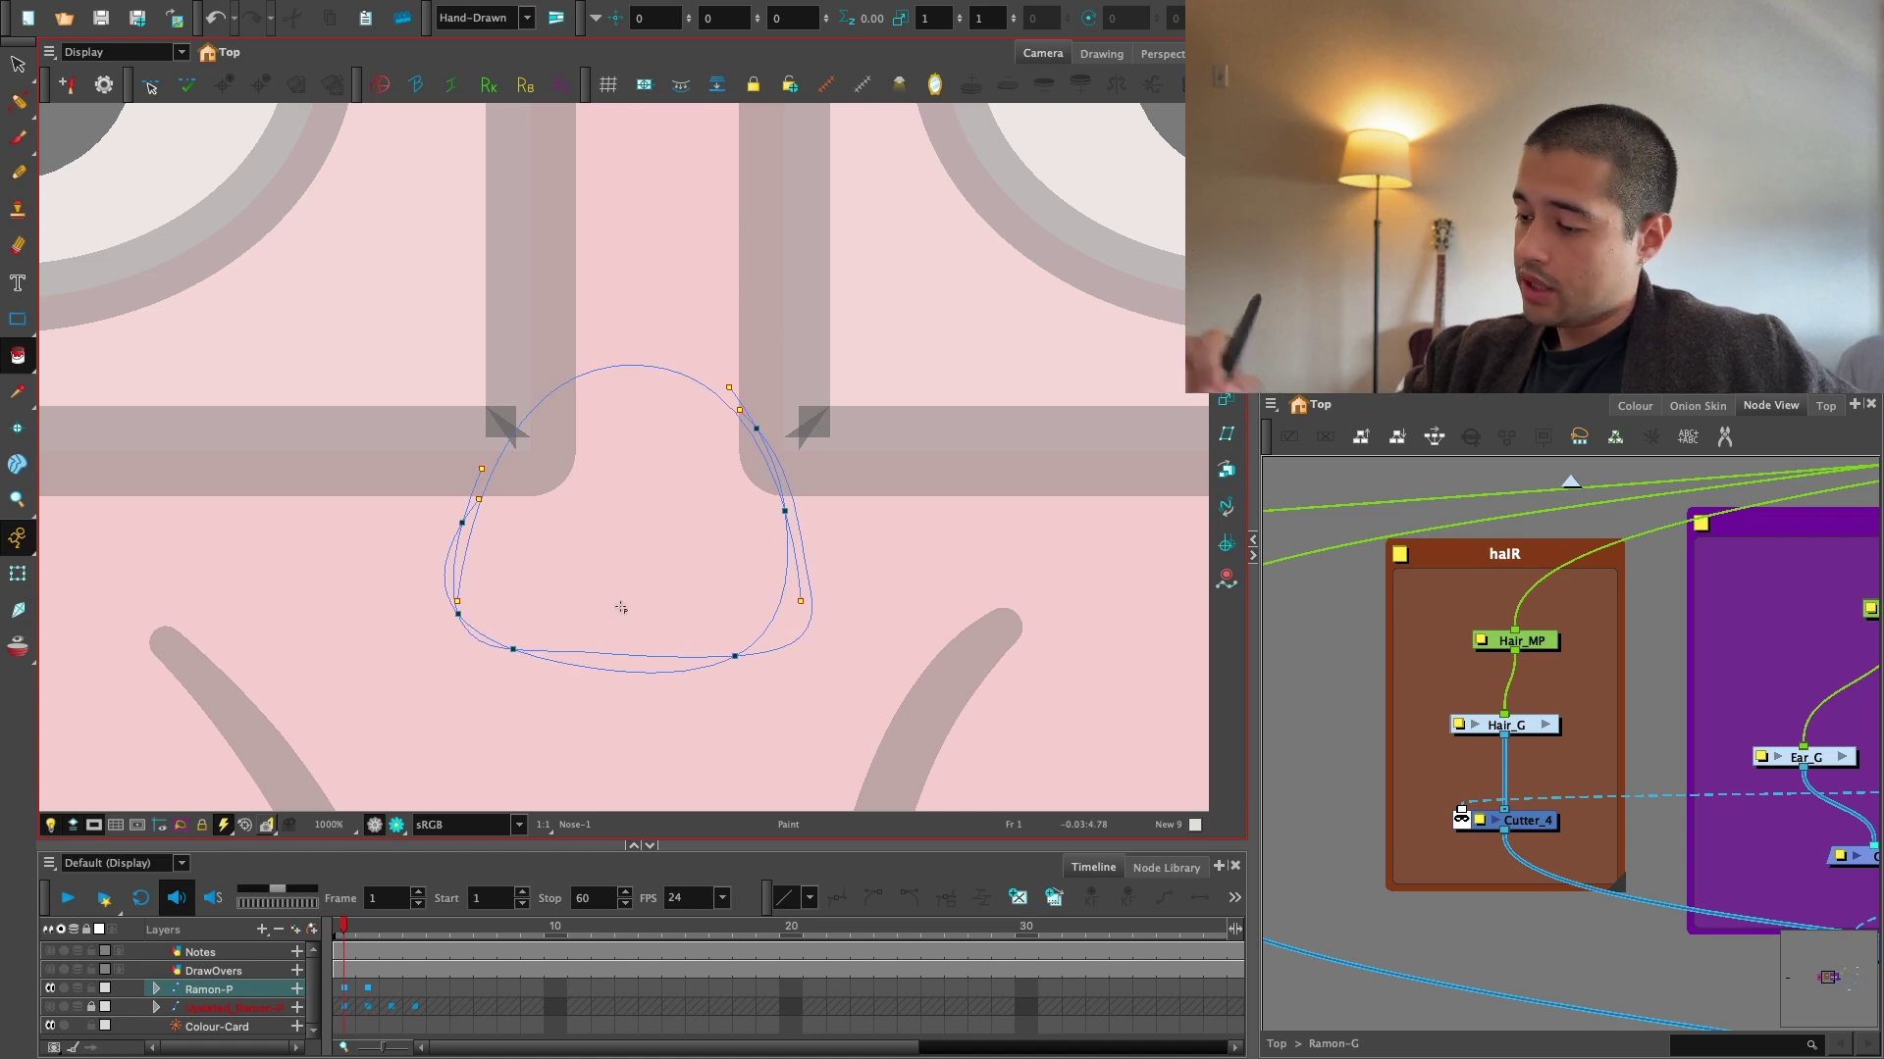
click(670, 558)
key(ctrl+z)
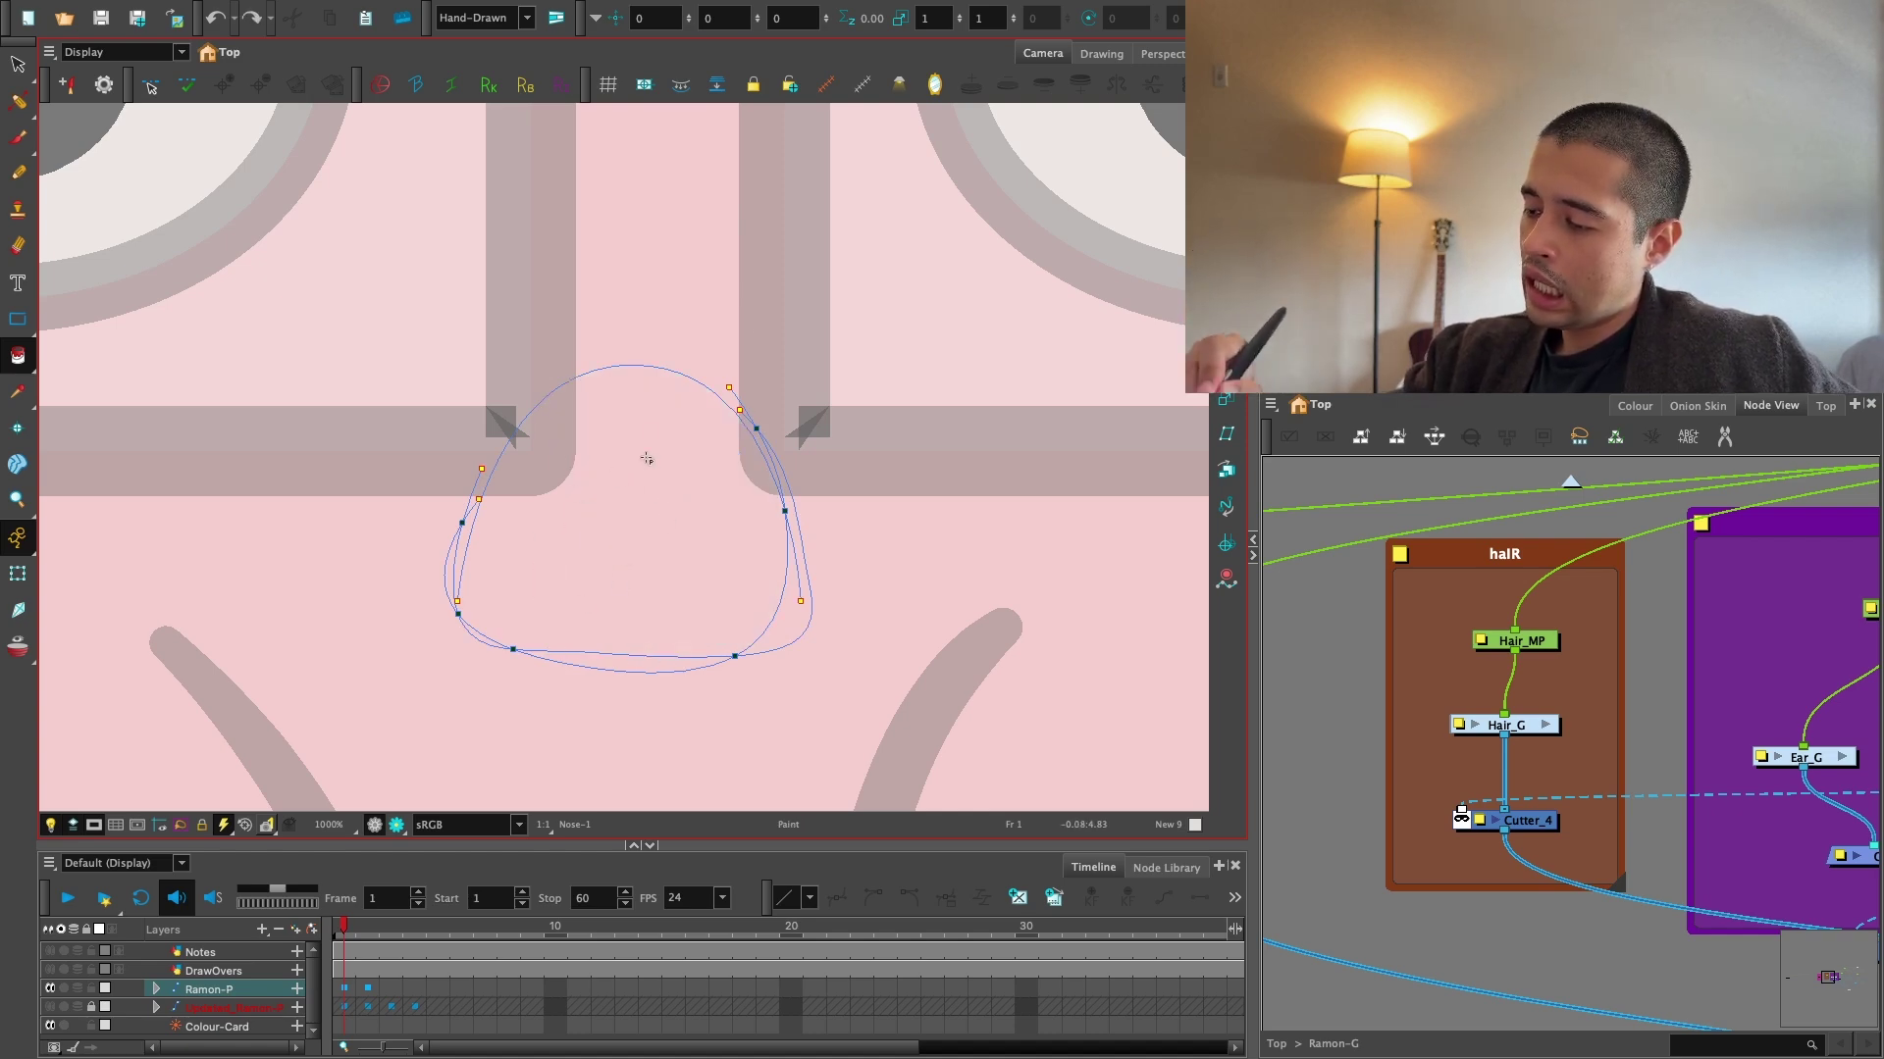
Delete the surplus inner stroke of the nose's colour outline, keeping the arch and the stroke that closes below it.
key(alt+s)
mouse_move(891, 399)
mouse_down()
mouse_move(433, 664)
mouse_move(765, 677)
mouse_up()
key(Delete)
click(680, 85)
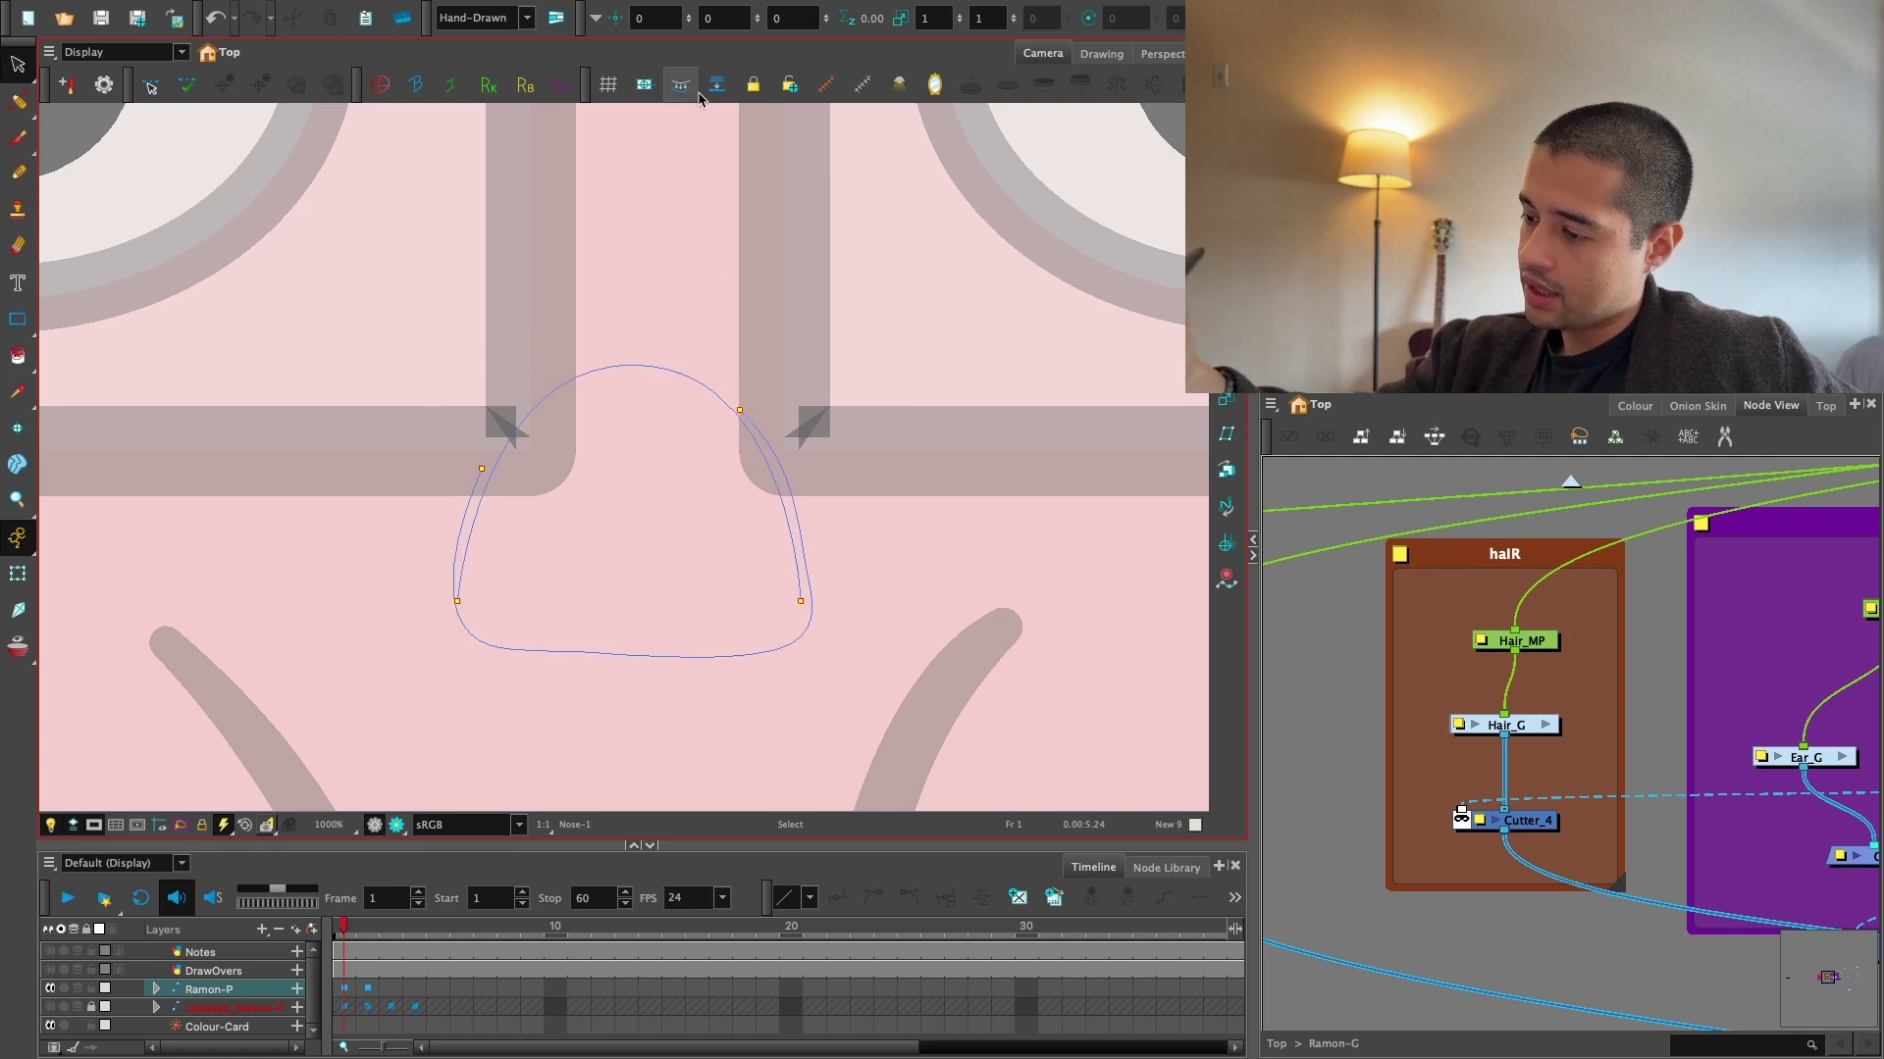
Close the gaps at the lower left and lower right ends of the nose arch with short strokes.
drag(628, 535, 651, 534)
key(2)
key(2)
key(2)
key(alt+v)
drag(410, 708, 361, 759)
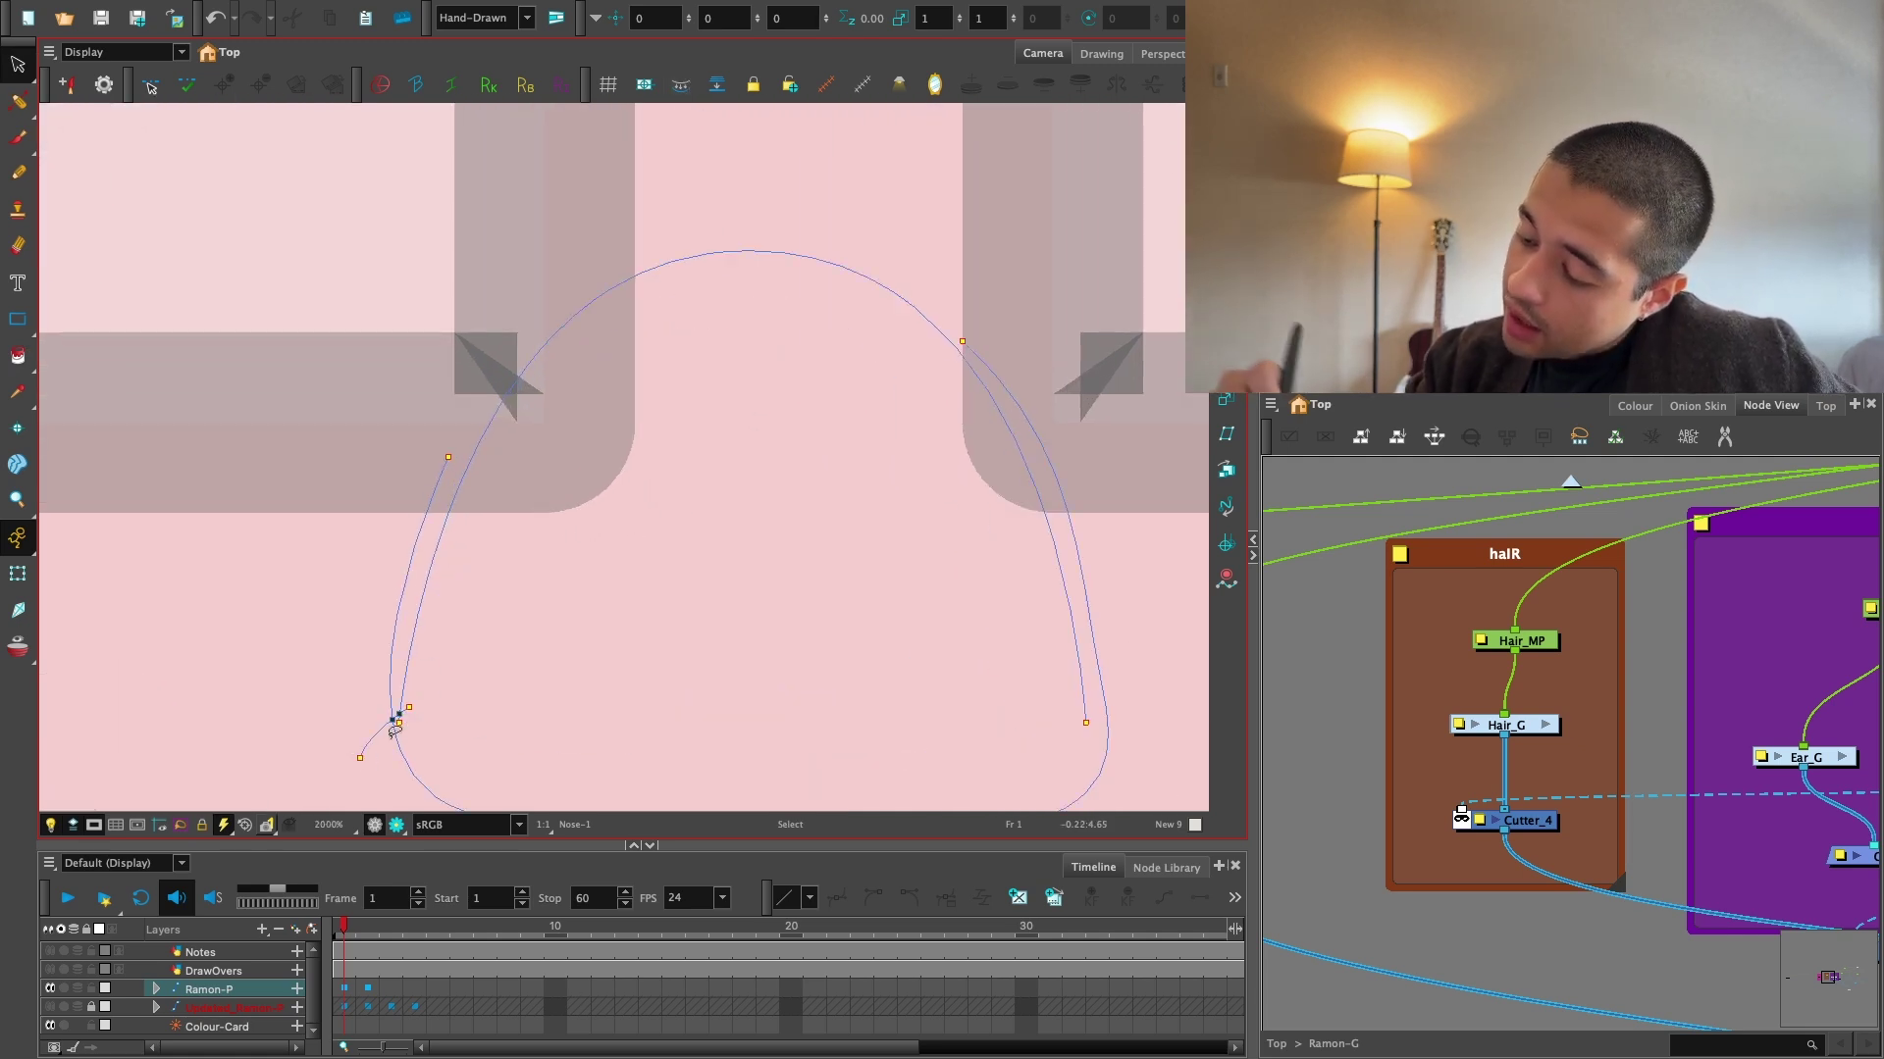
drag(1069, 580, 889, 511)
key(alt+i)
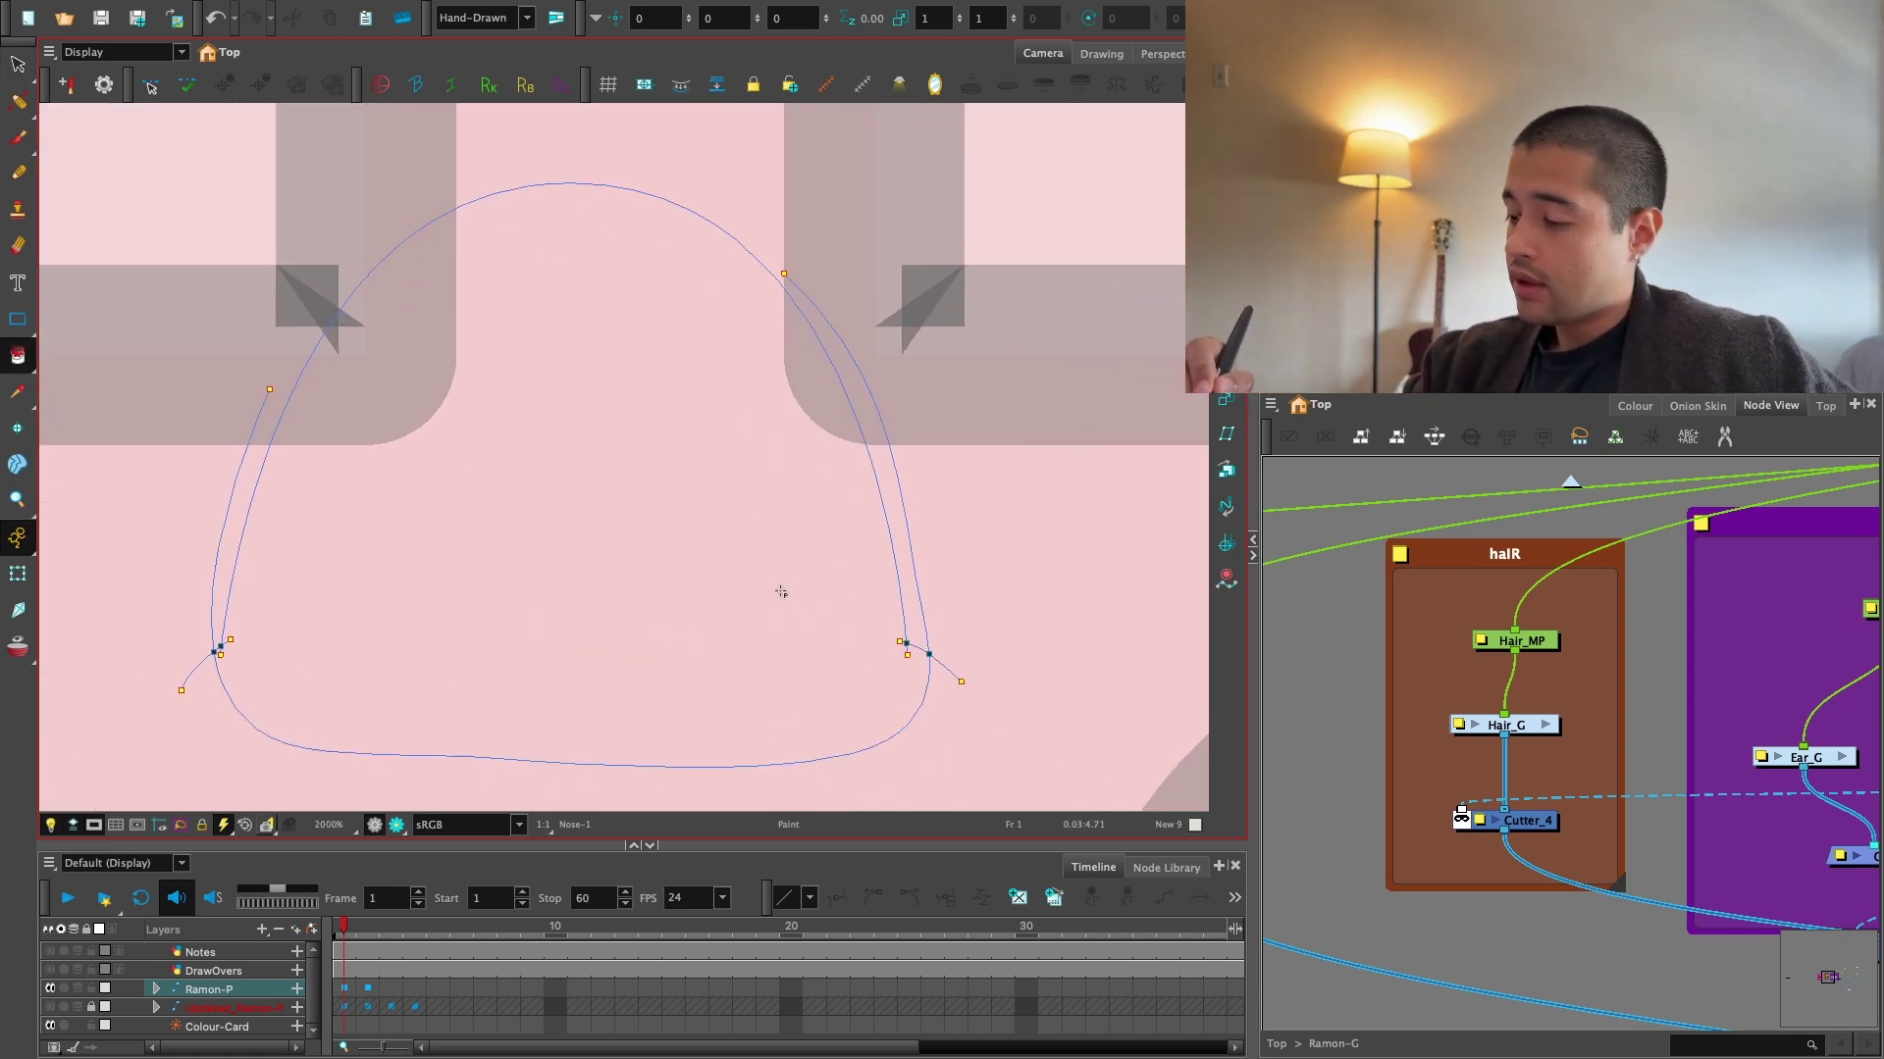
Fill the closed nose shape and recolour the fill with the New 6 swatch.
click(783, 589)
key(1)
key(1)
key(alt+s)
click(1635, 405)
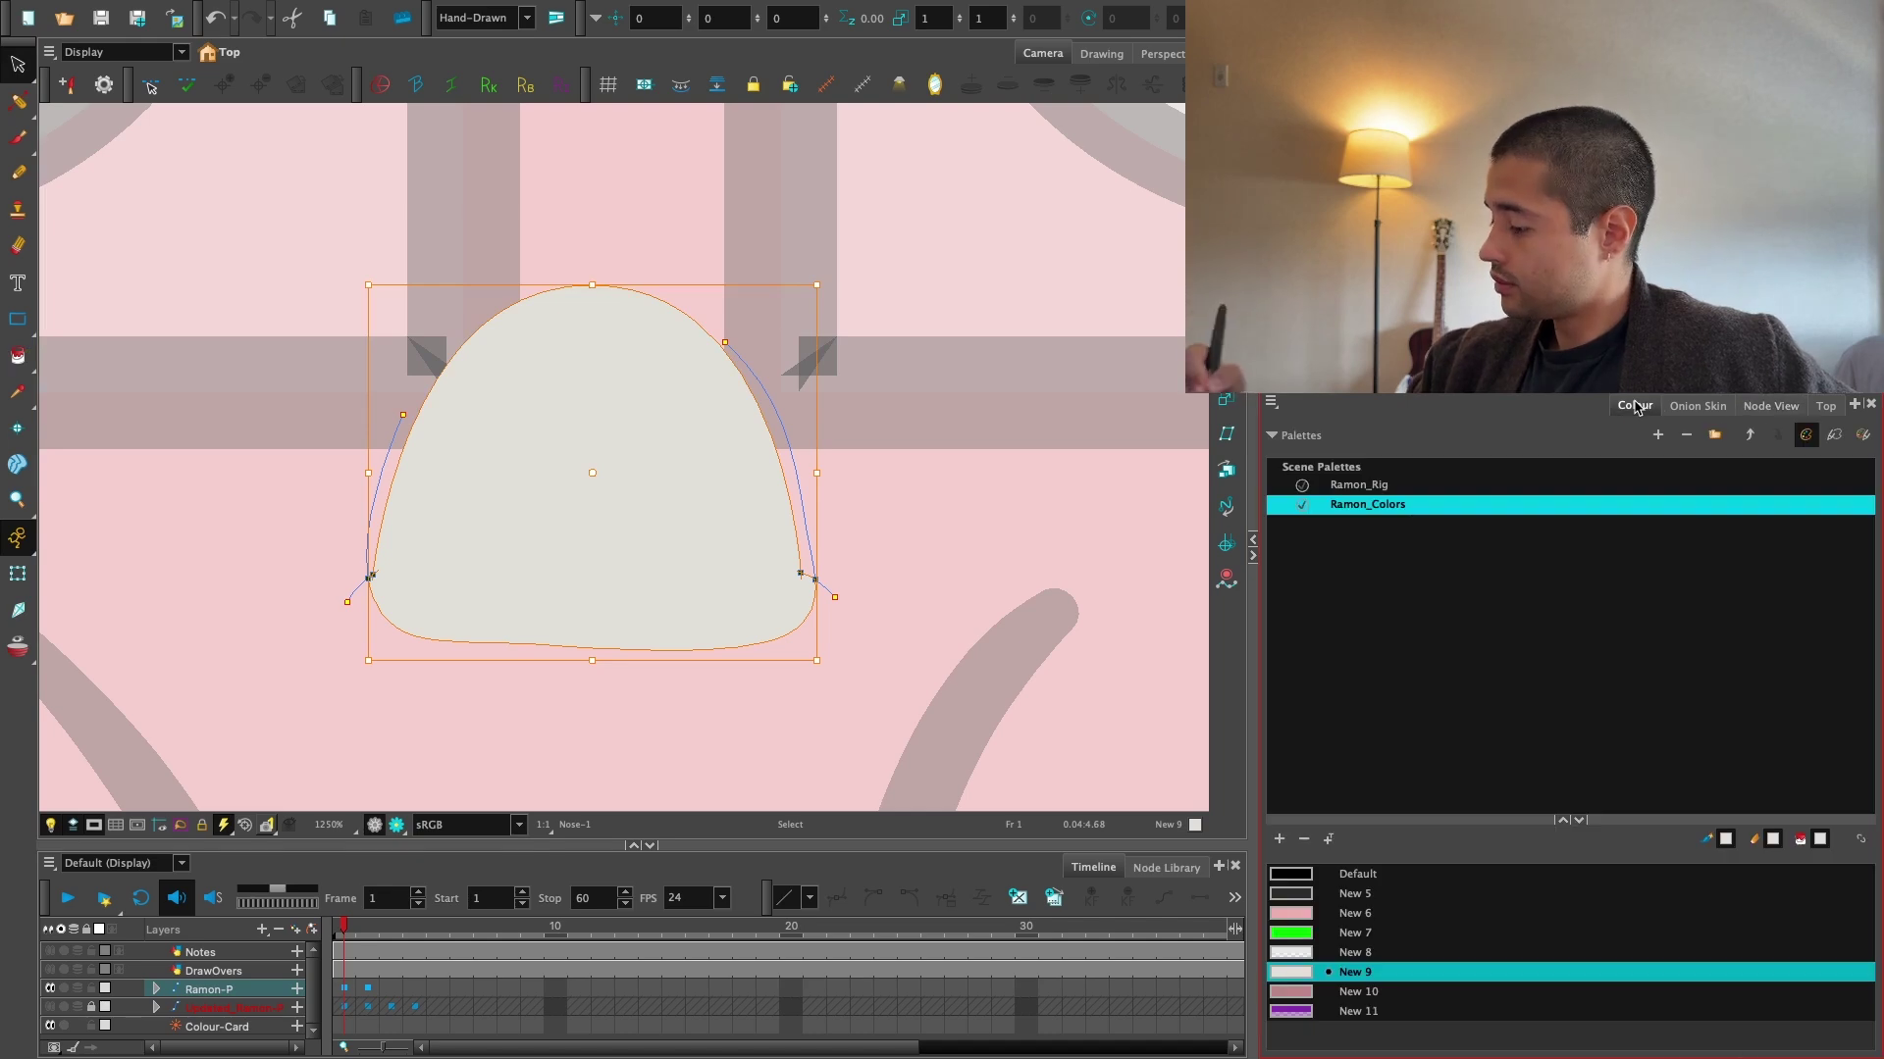
click(1291, 992)
click(1293, 914)
click(726, 701)
key(1)
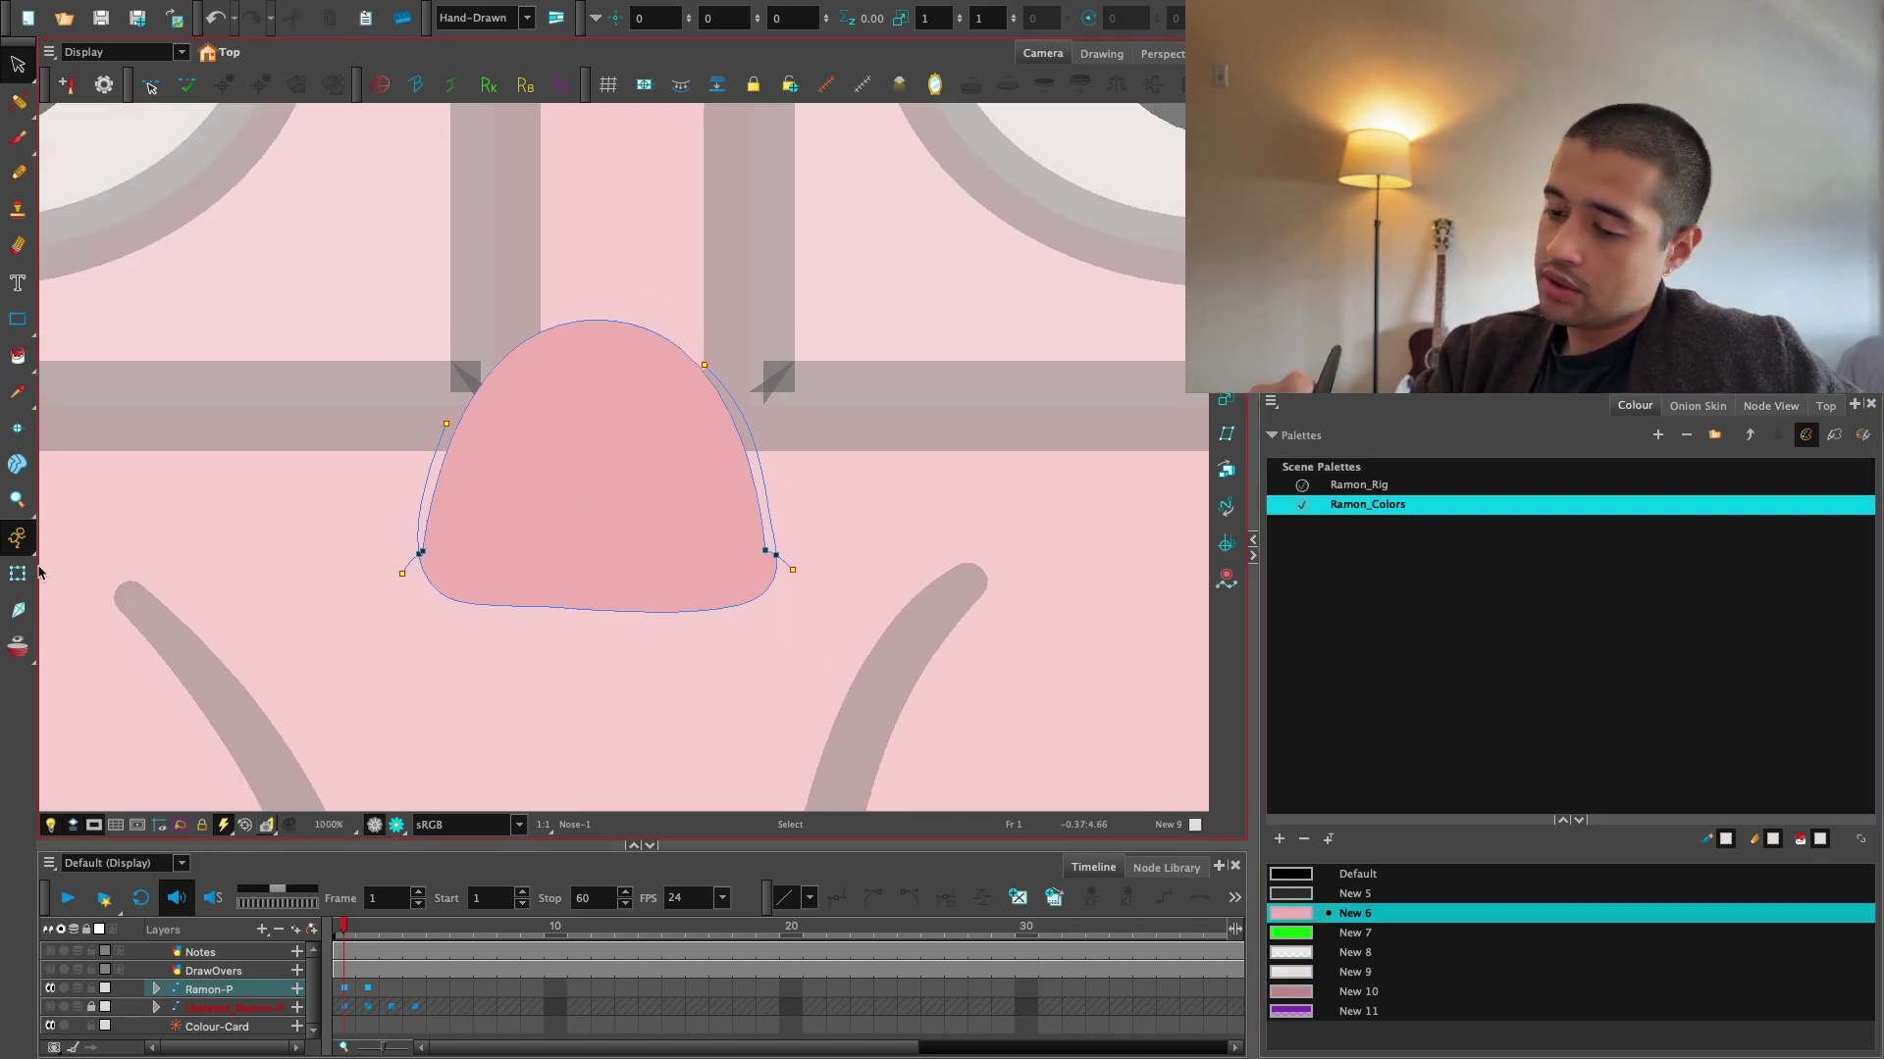
Review the filled nose on the whole character and inspect the first exposures of the Ramon-P layer.
key(shift+t)
key(1)
key(1)
key(1)
key(1)
key(1)
key(1)
key(1)
key(1)
key(1)
click(999, 665)
key(1)
key(1)
key(1)
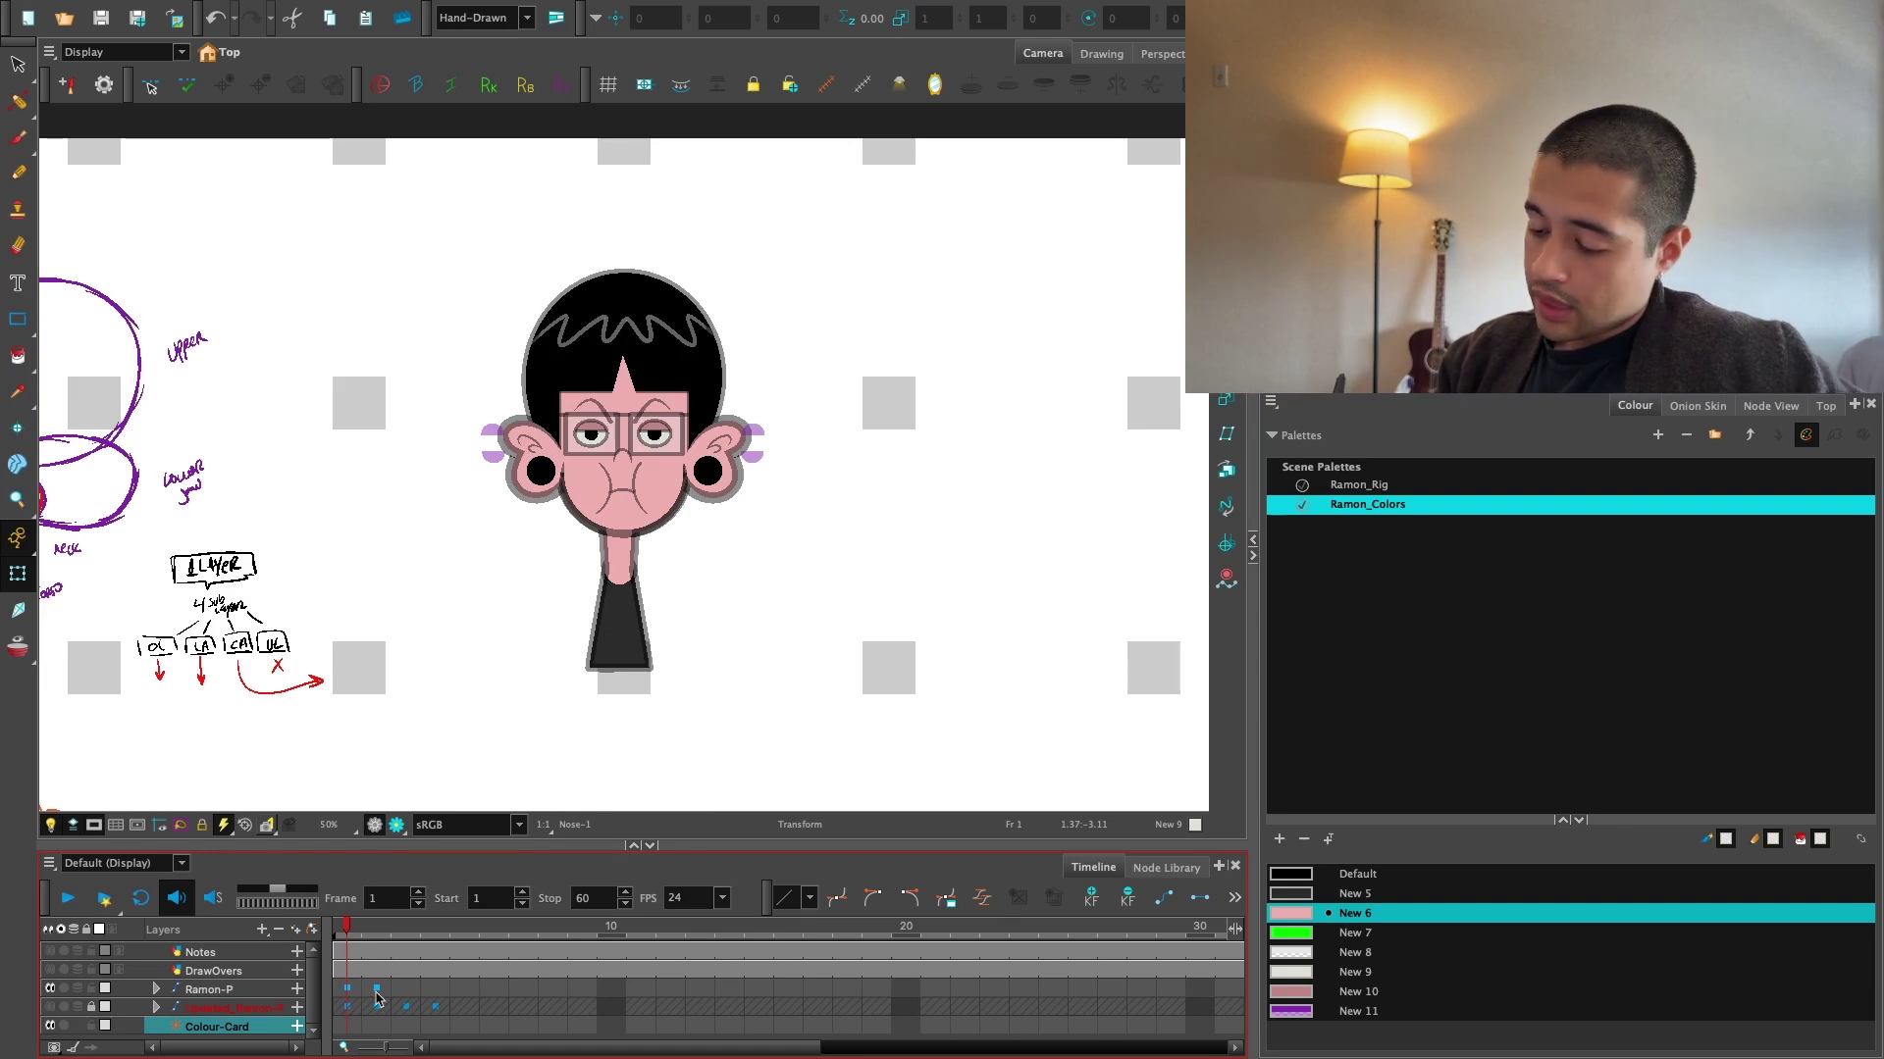
click(377, 993)
drag(375, 929, 347, 929)
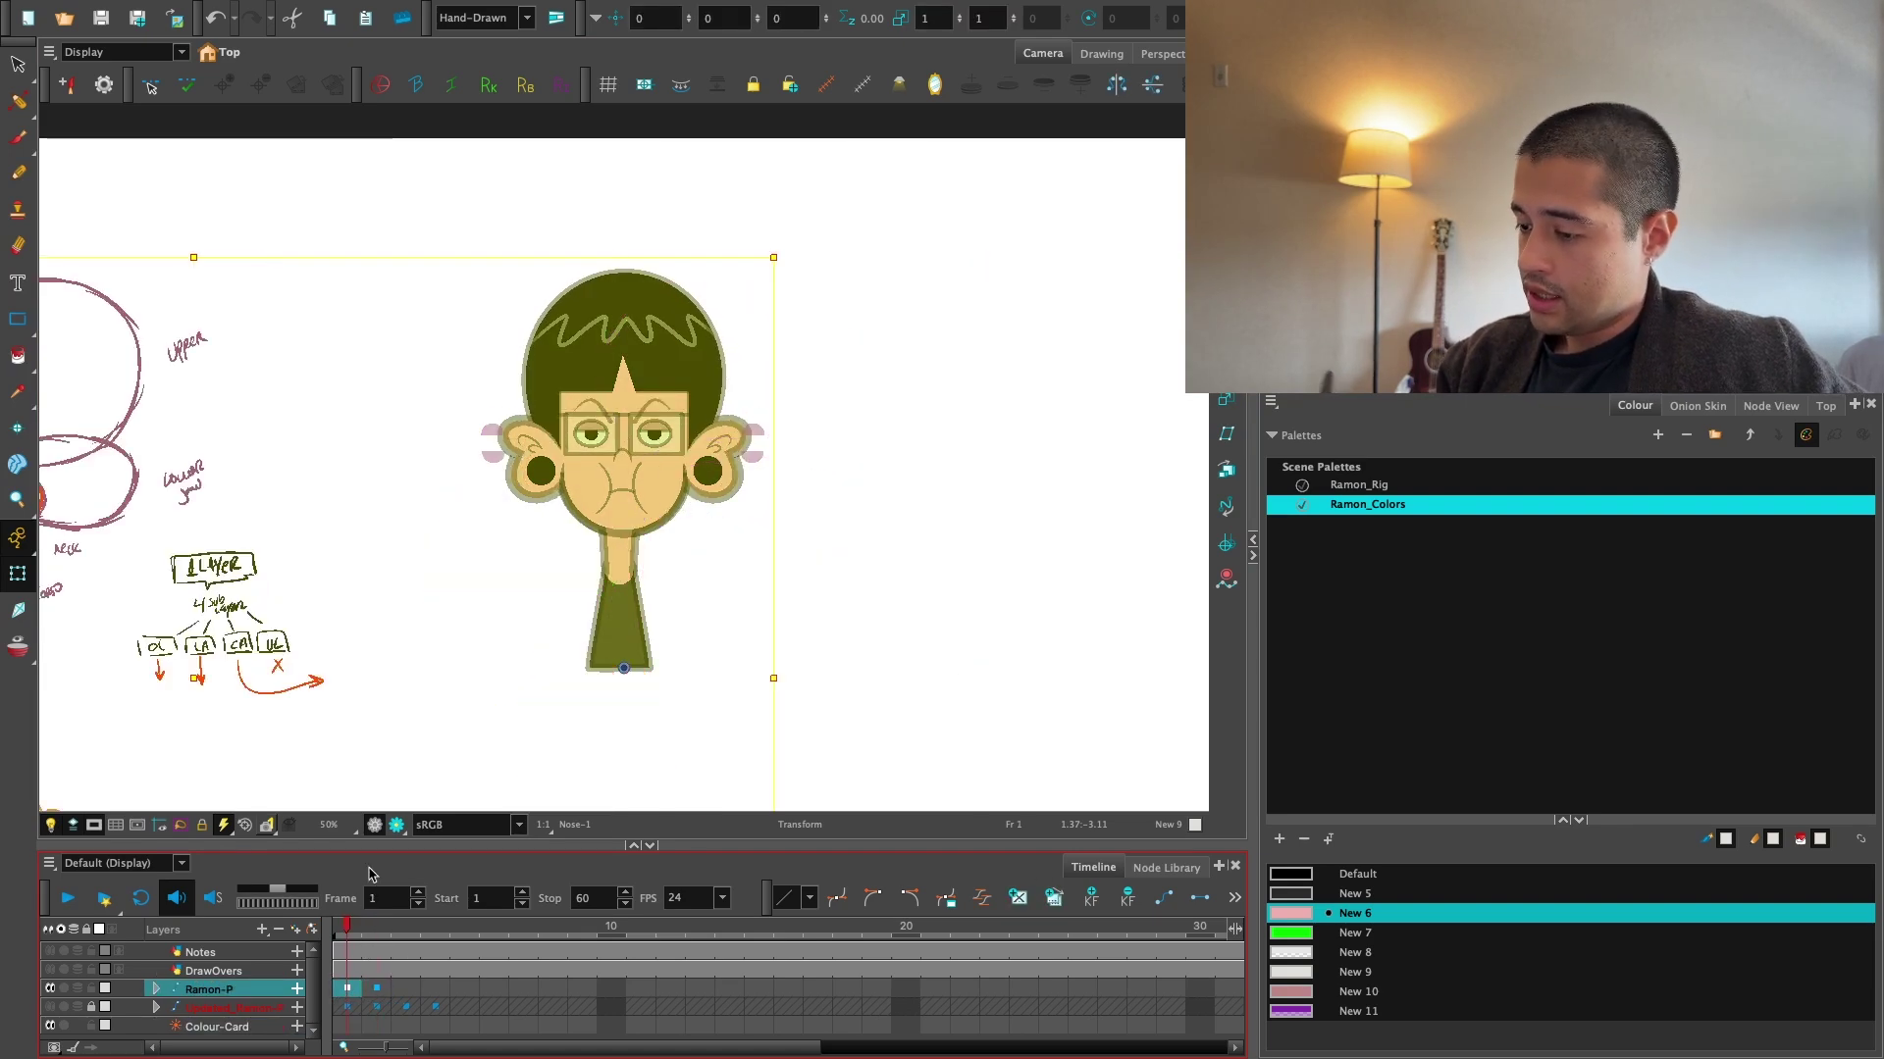
key(1)
key(1)
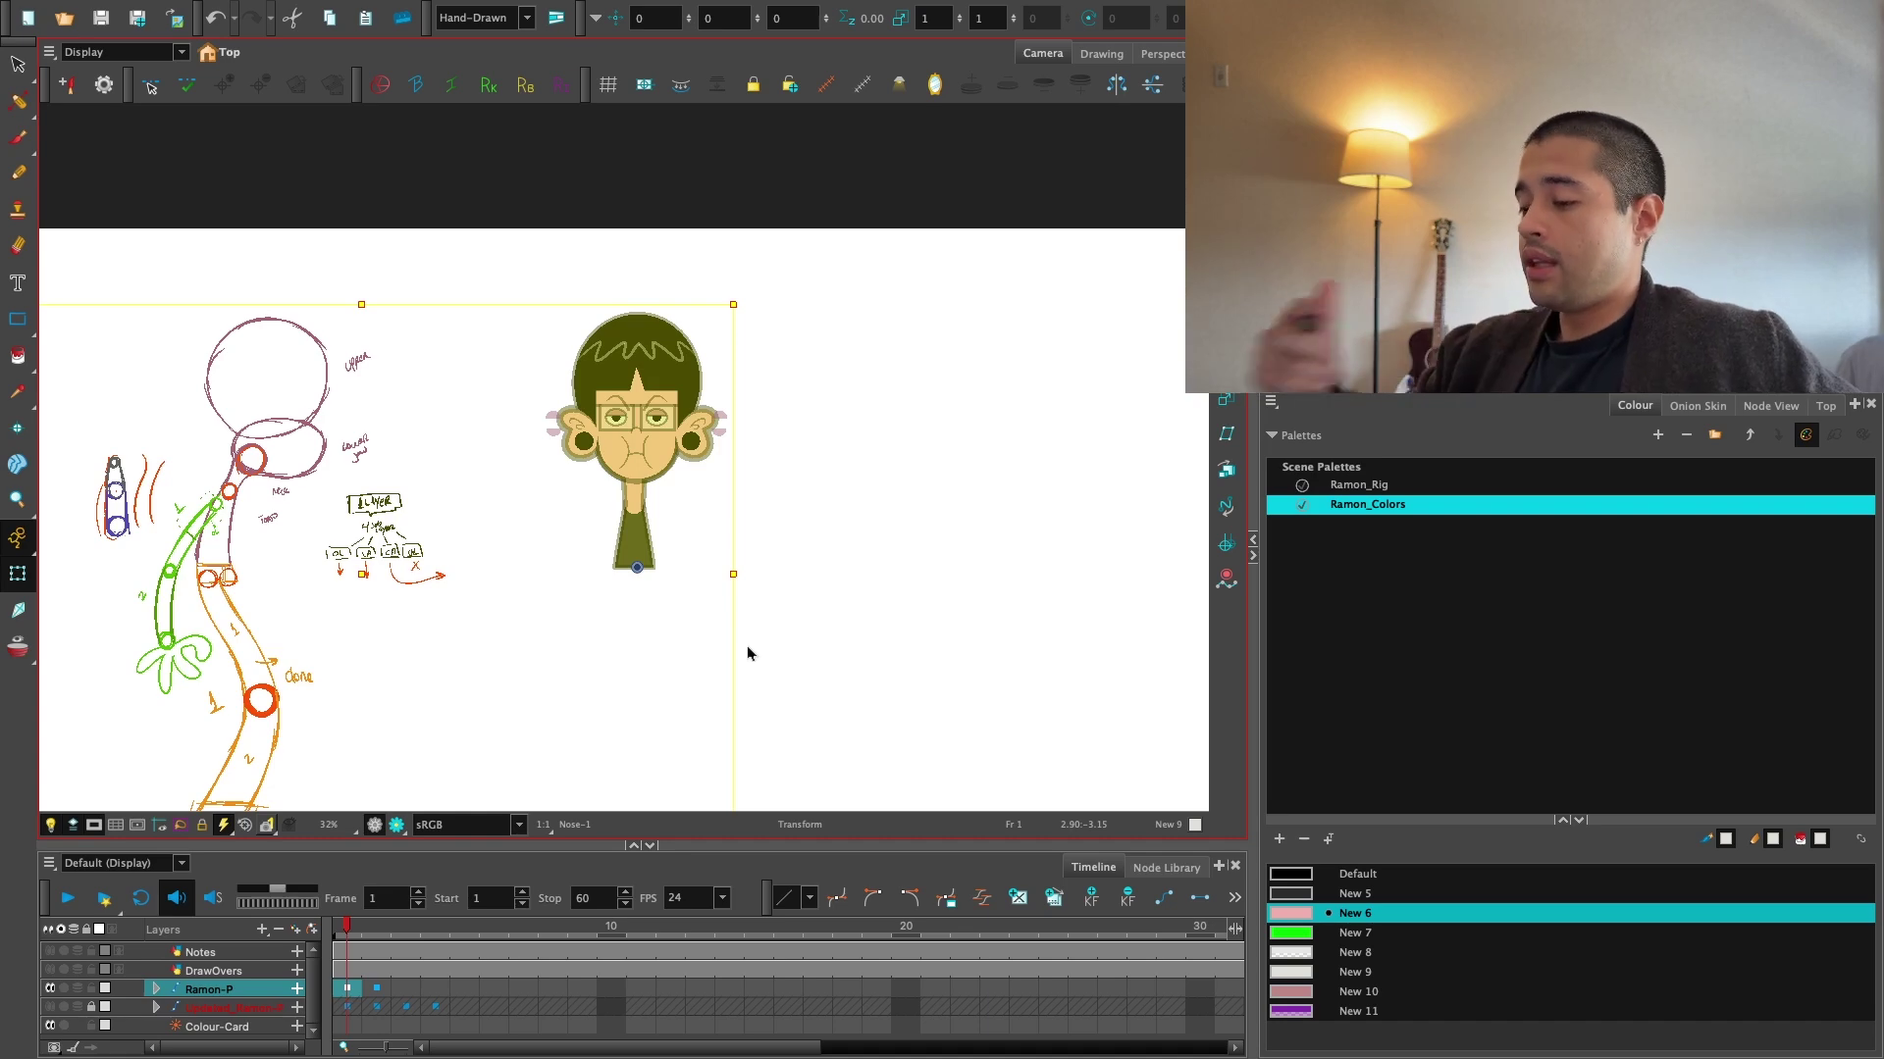
Try transforming the neck and its parent rig to test the pivot, undoing each test movement.
key(2)
key(2)
key(2)
key(2)
key(2)
key(2)
key(2)
click(669, 636)
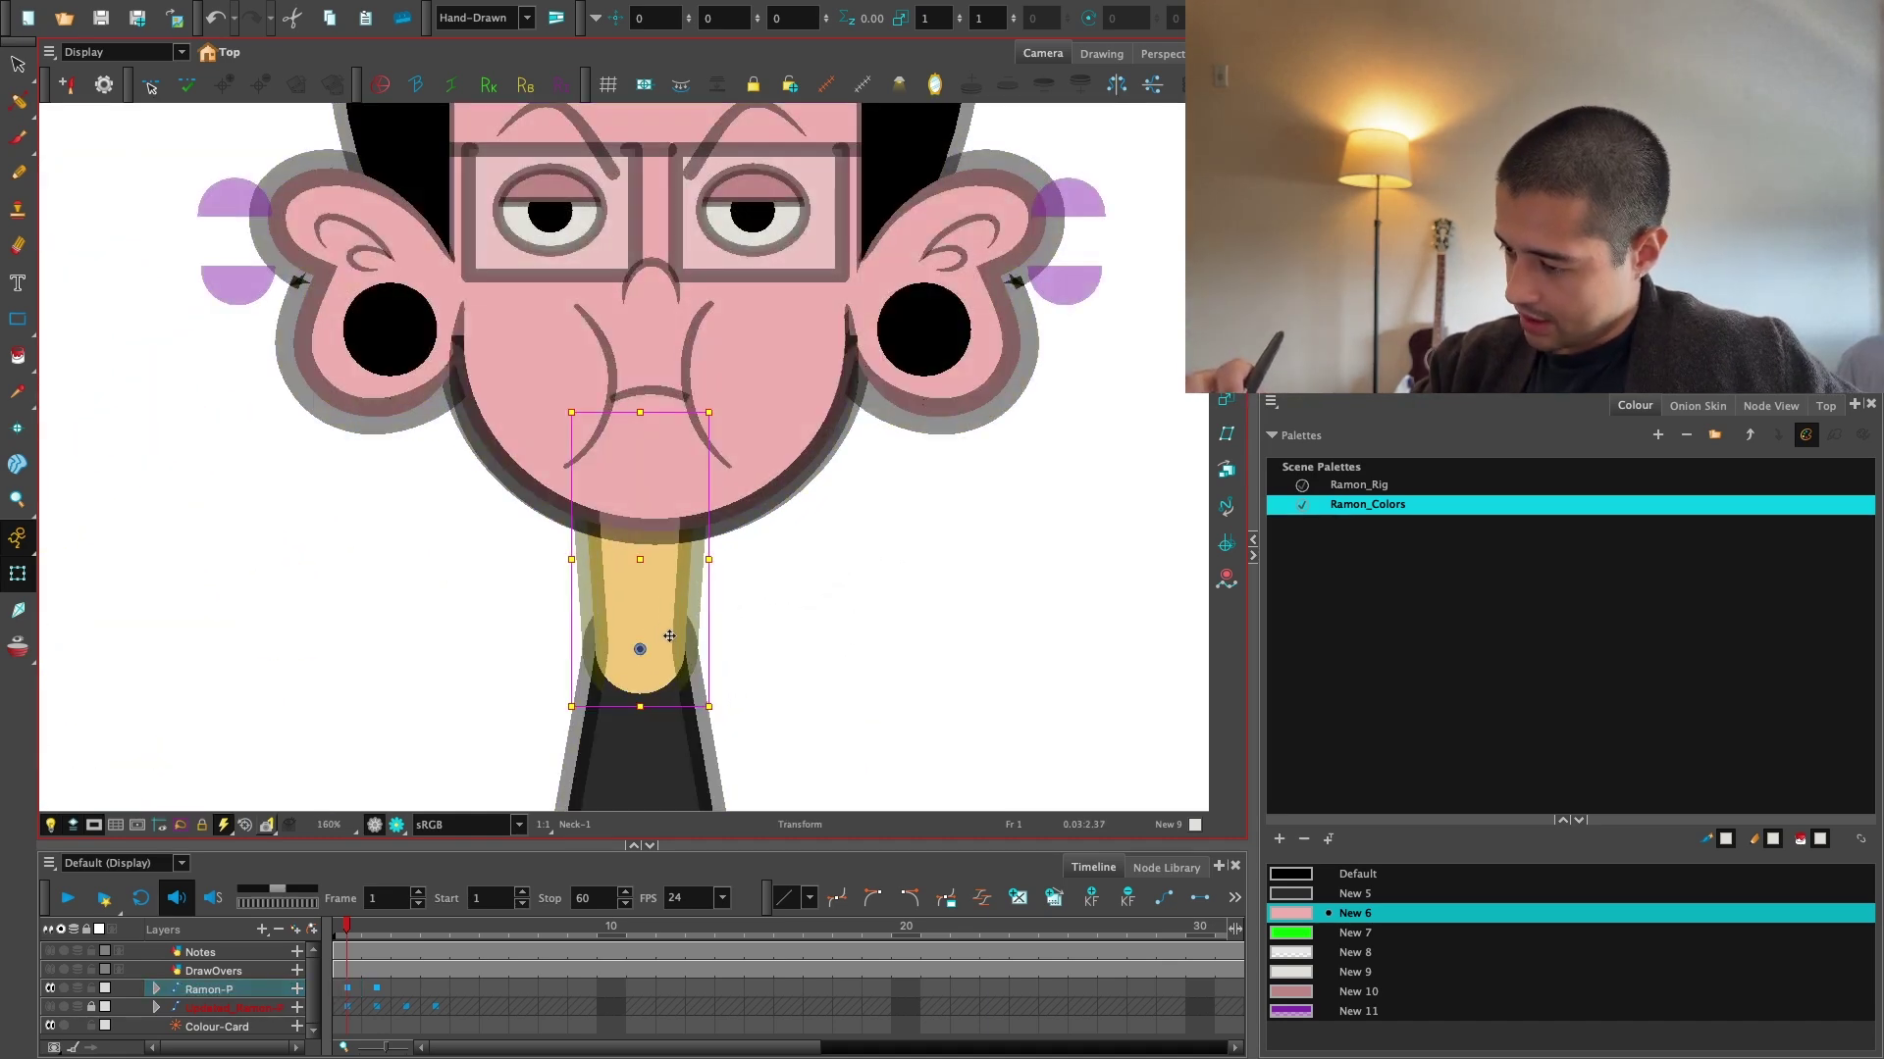
key(b)
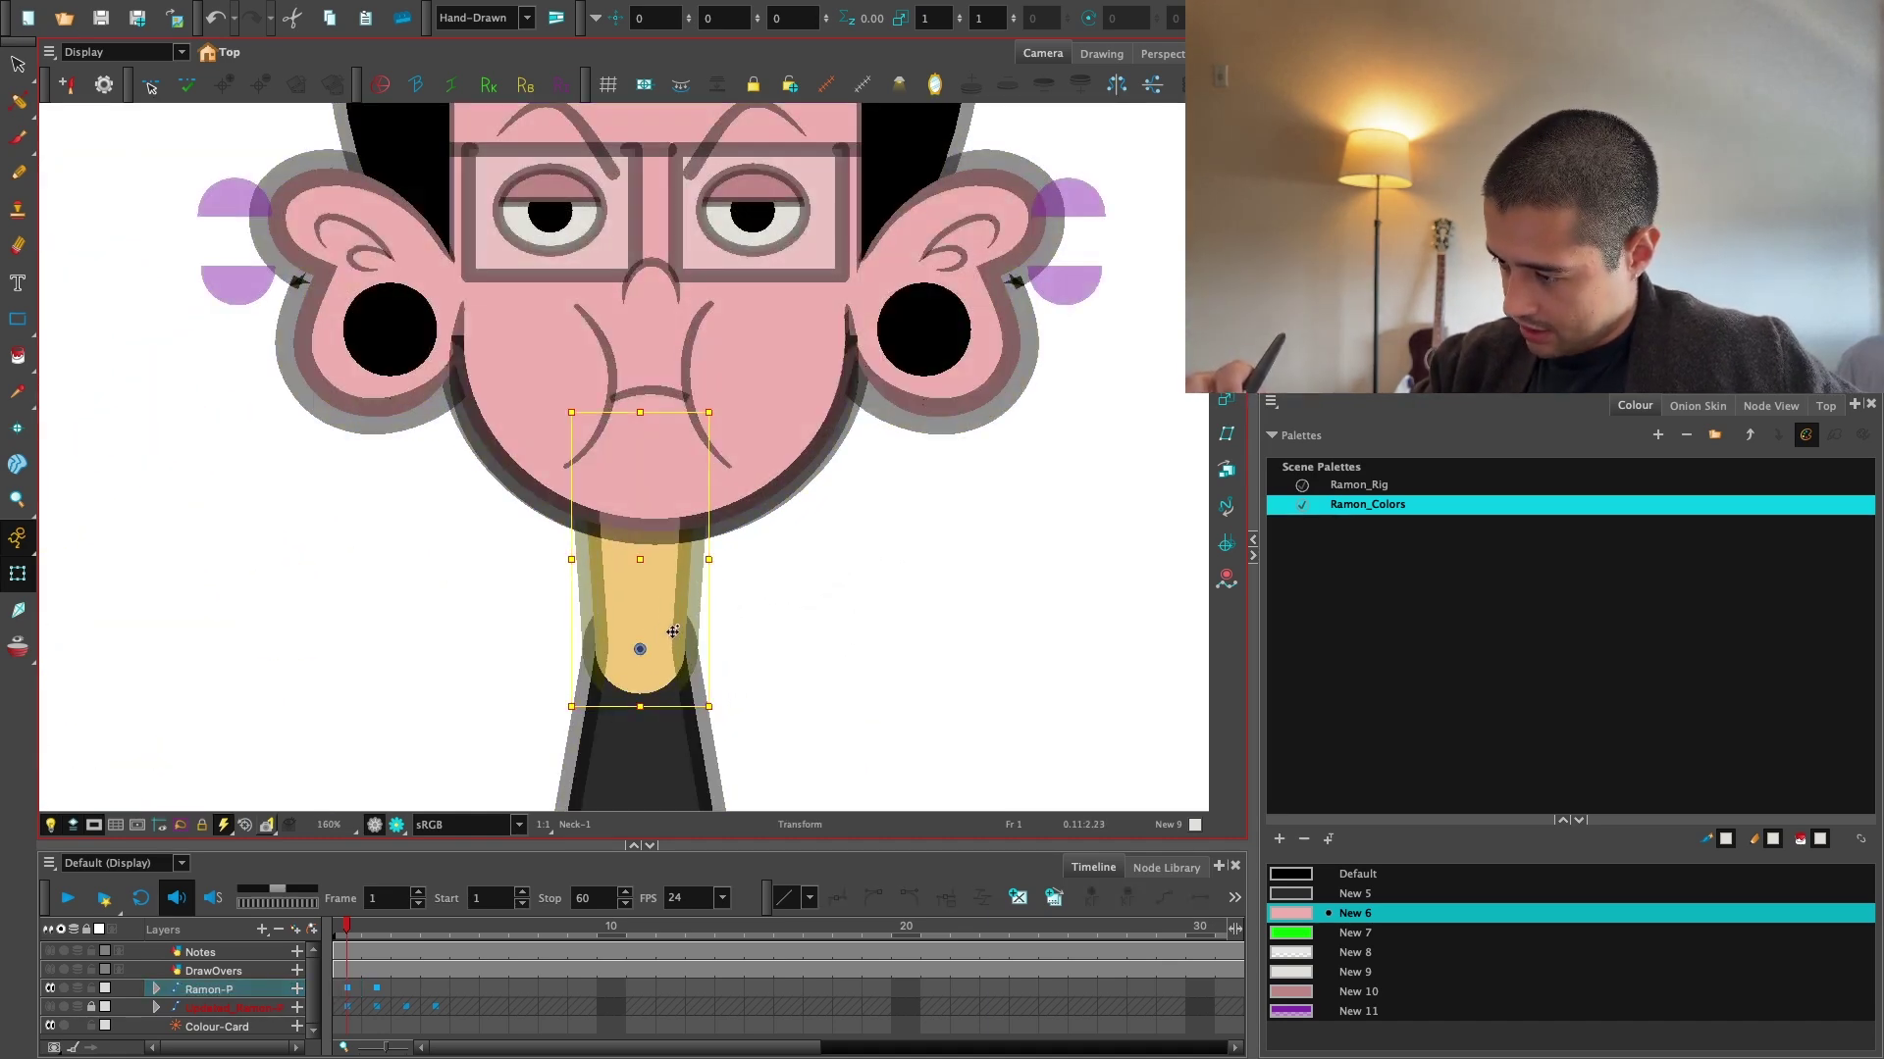
drag(669, 635, 697, 567)
key(ctrl+z)
key(b)
key(1)
key(1)
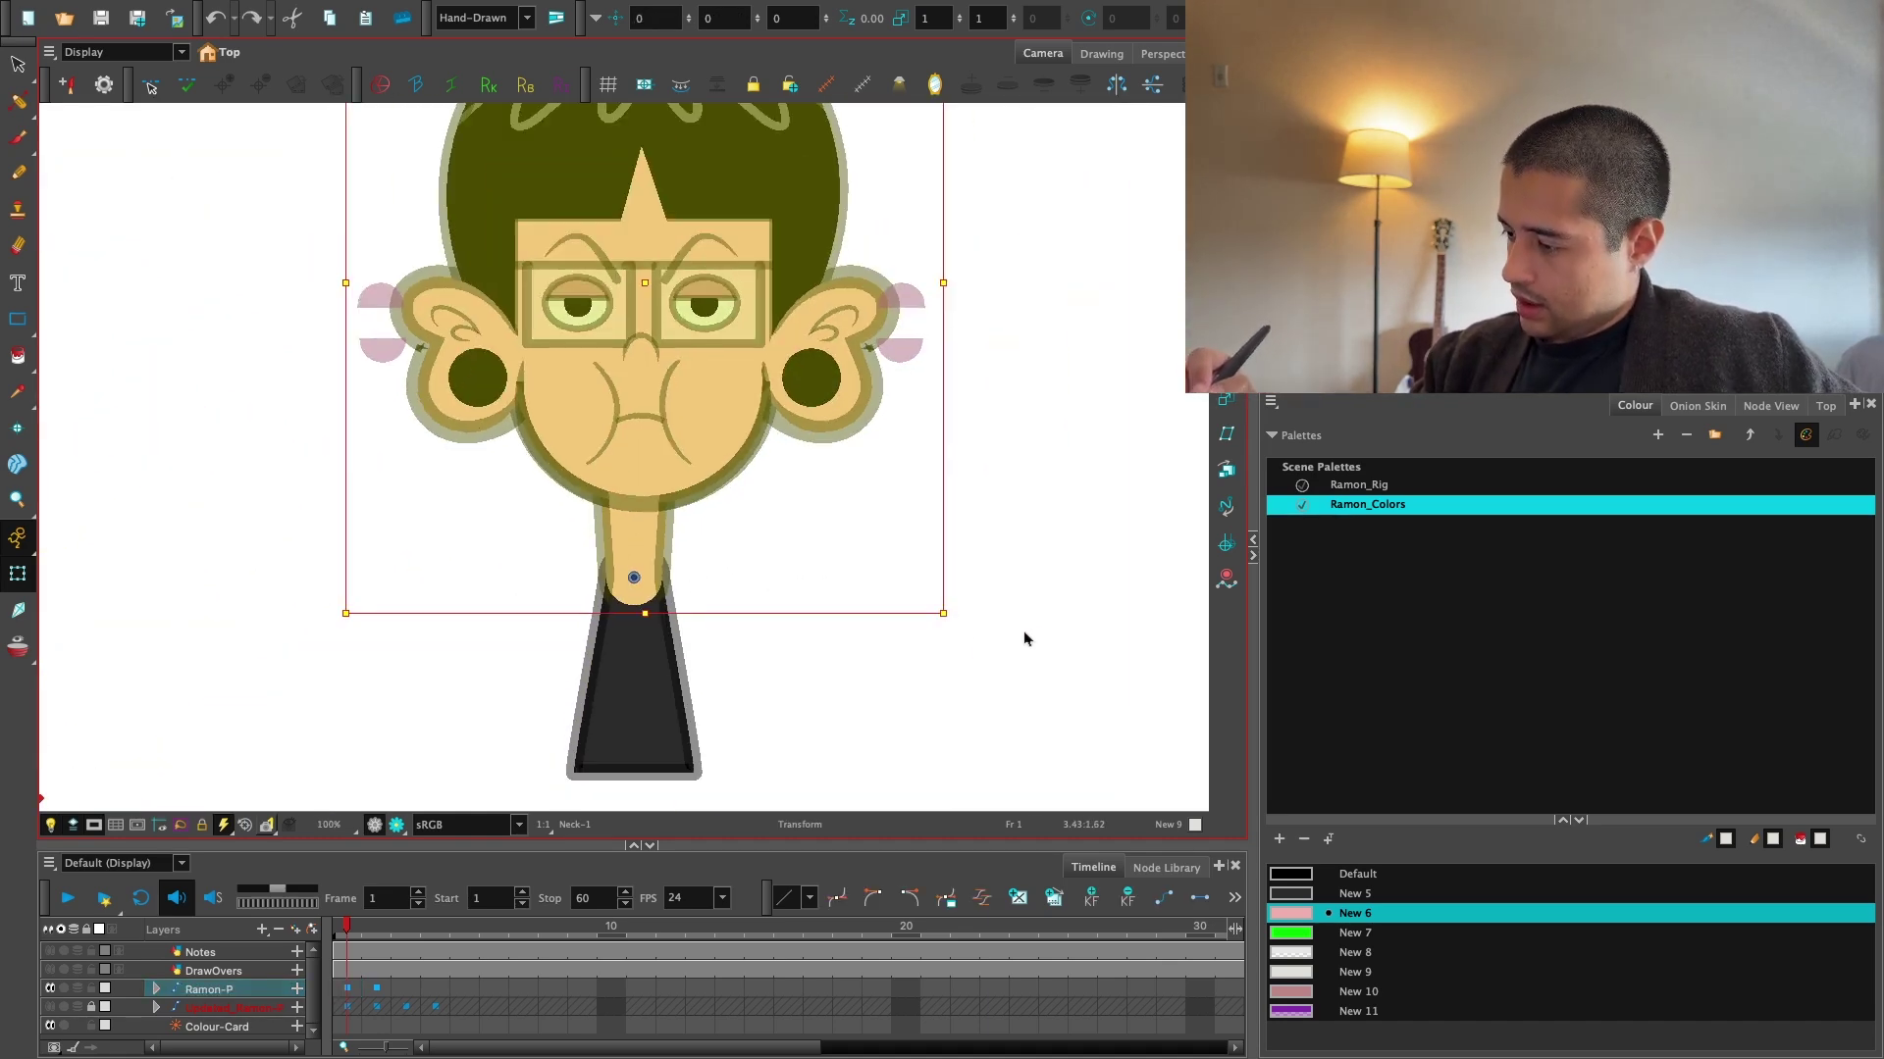
drag(1023, 633, 974, 382)
key(ctrl+z)
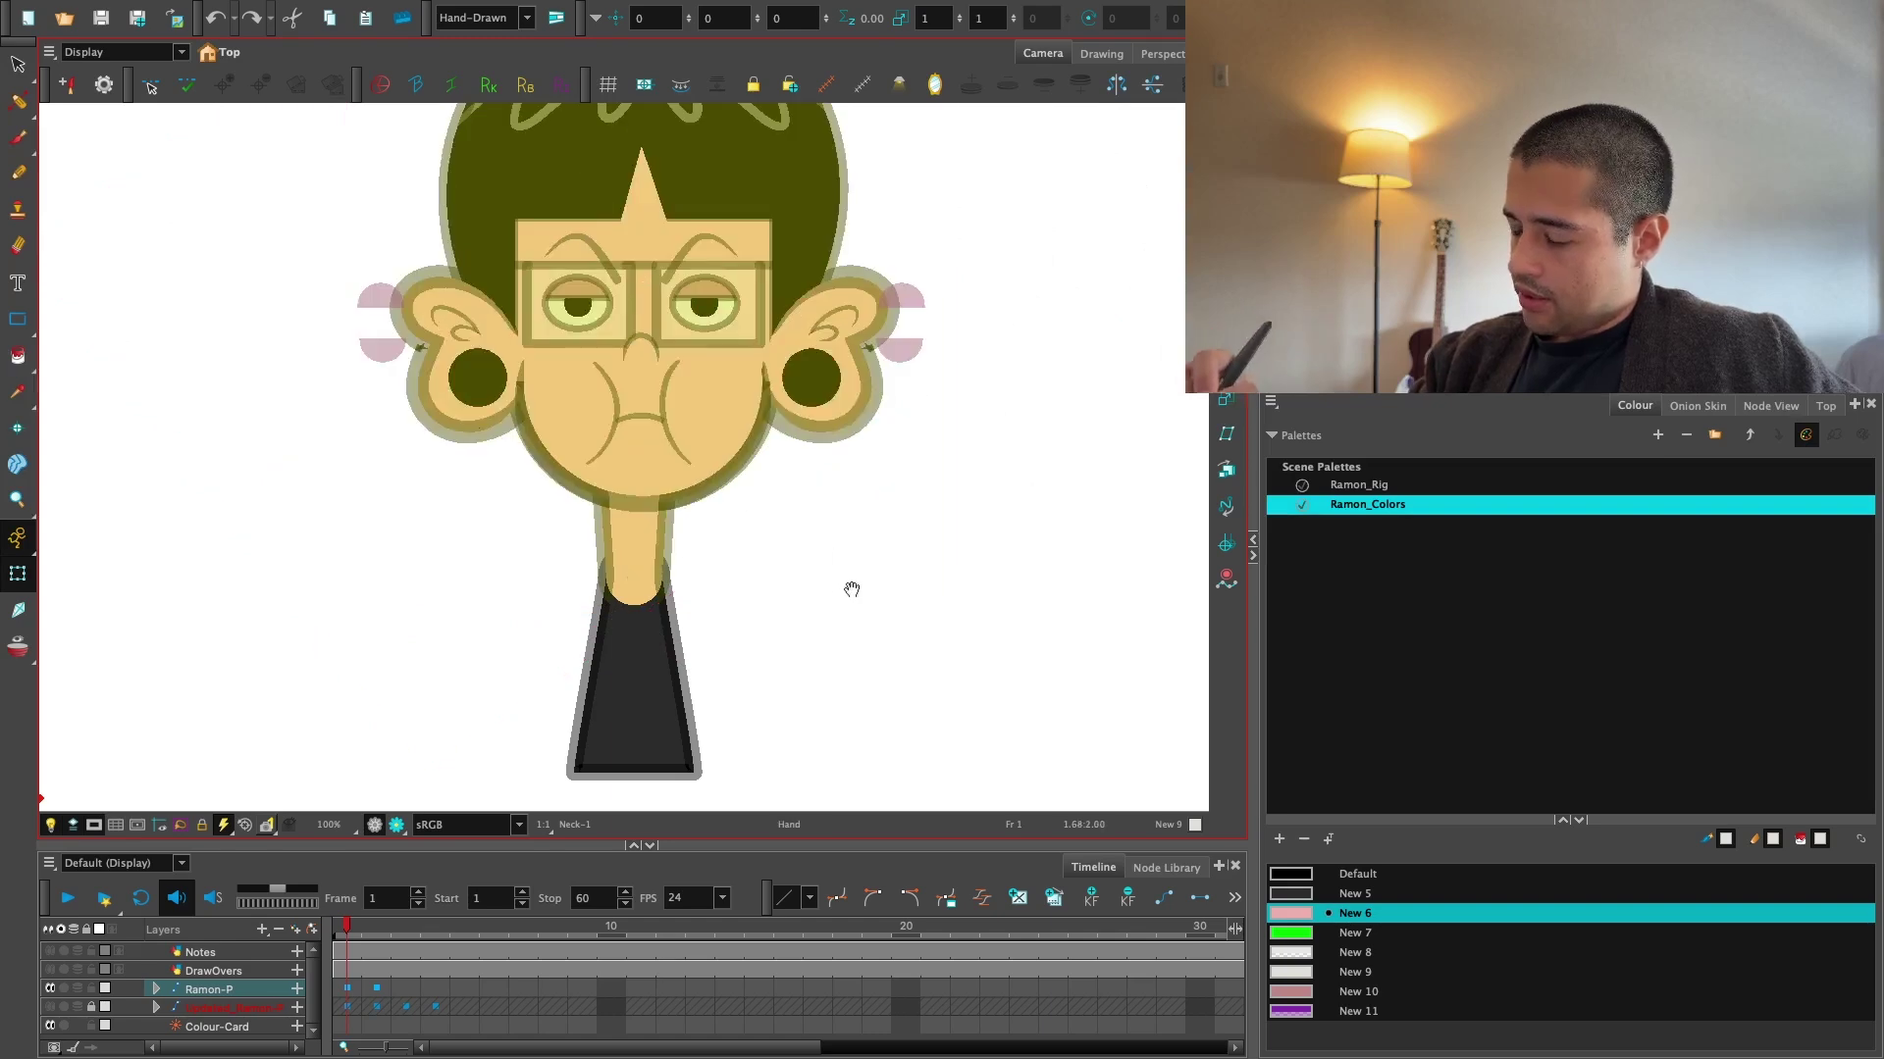
Set the Neck drawing's embedded pivot option to Apply Embedded Pivot on Parent Peg in its layer properties.
key(2)
key(2)
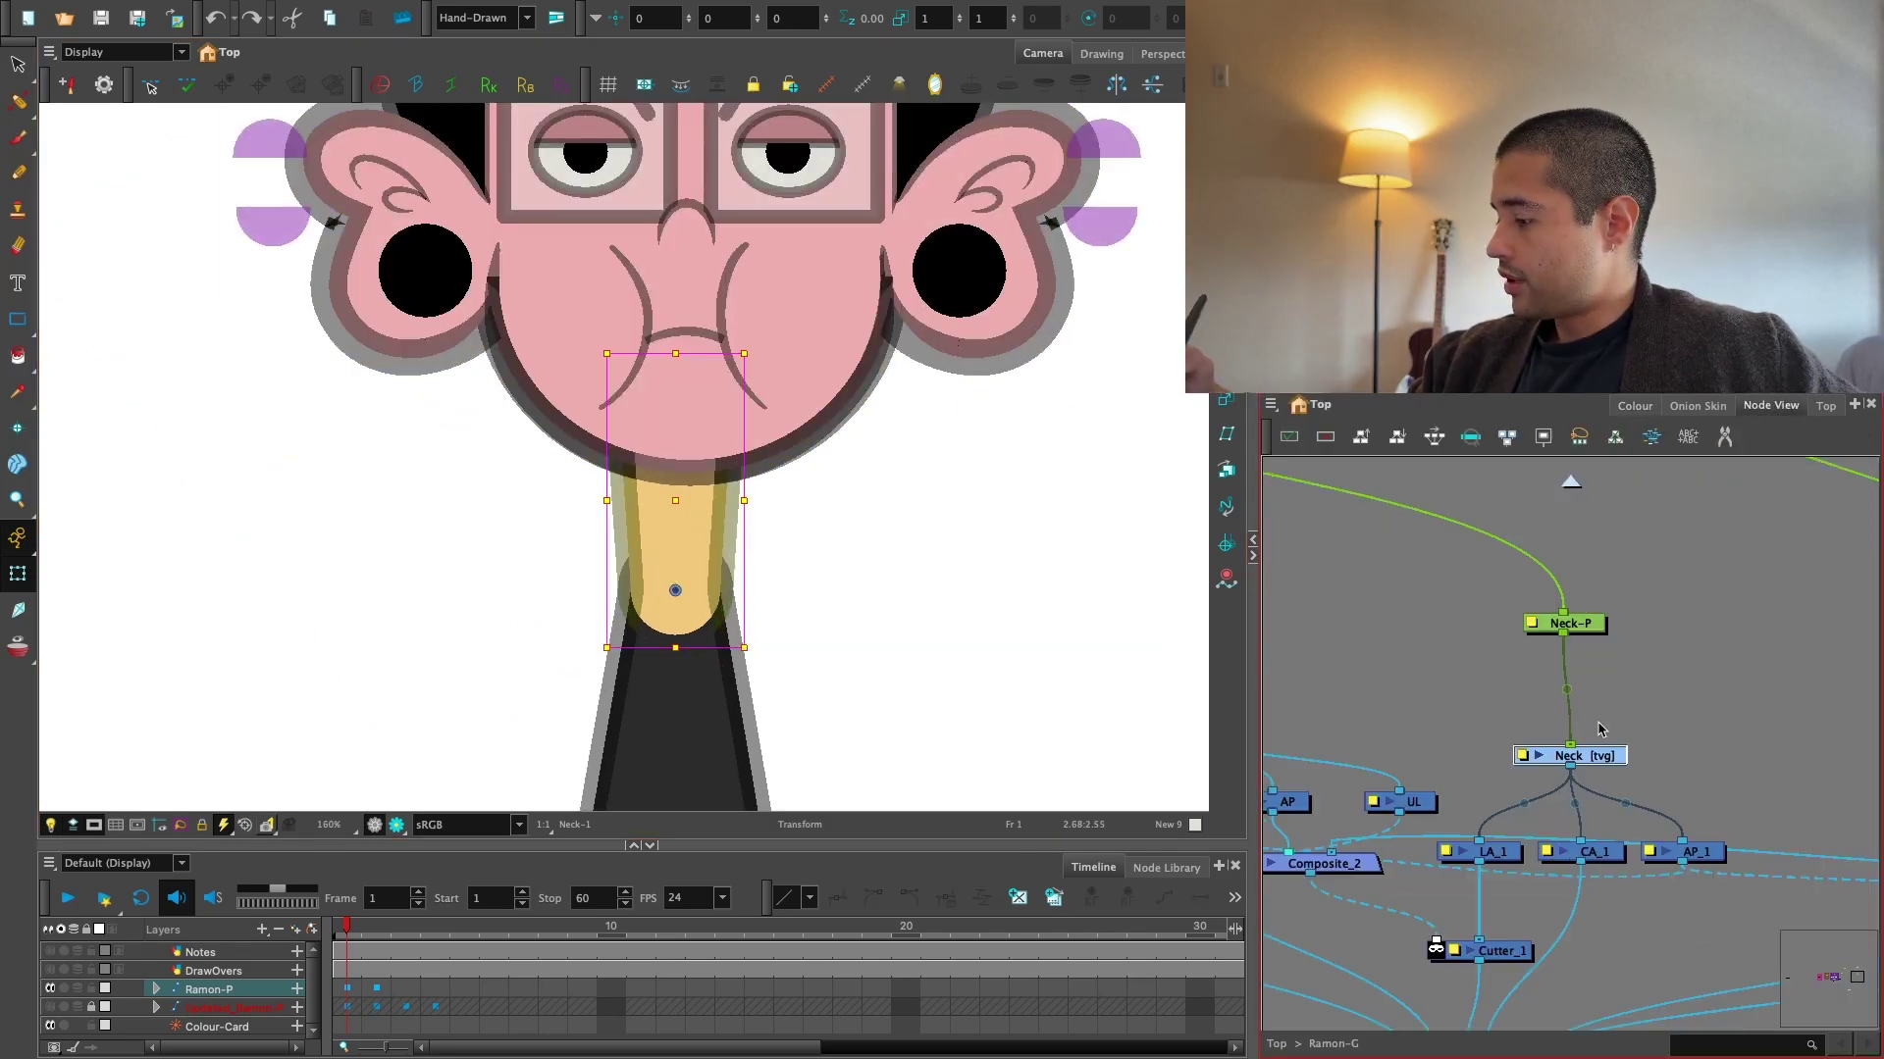
double_click(1574, 749)
click(1434, 957)
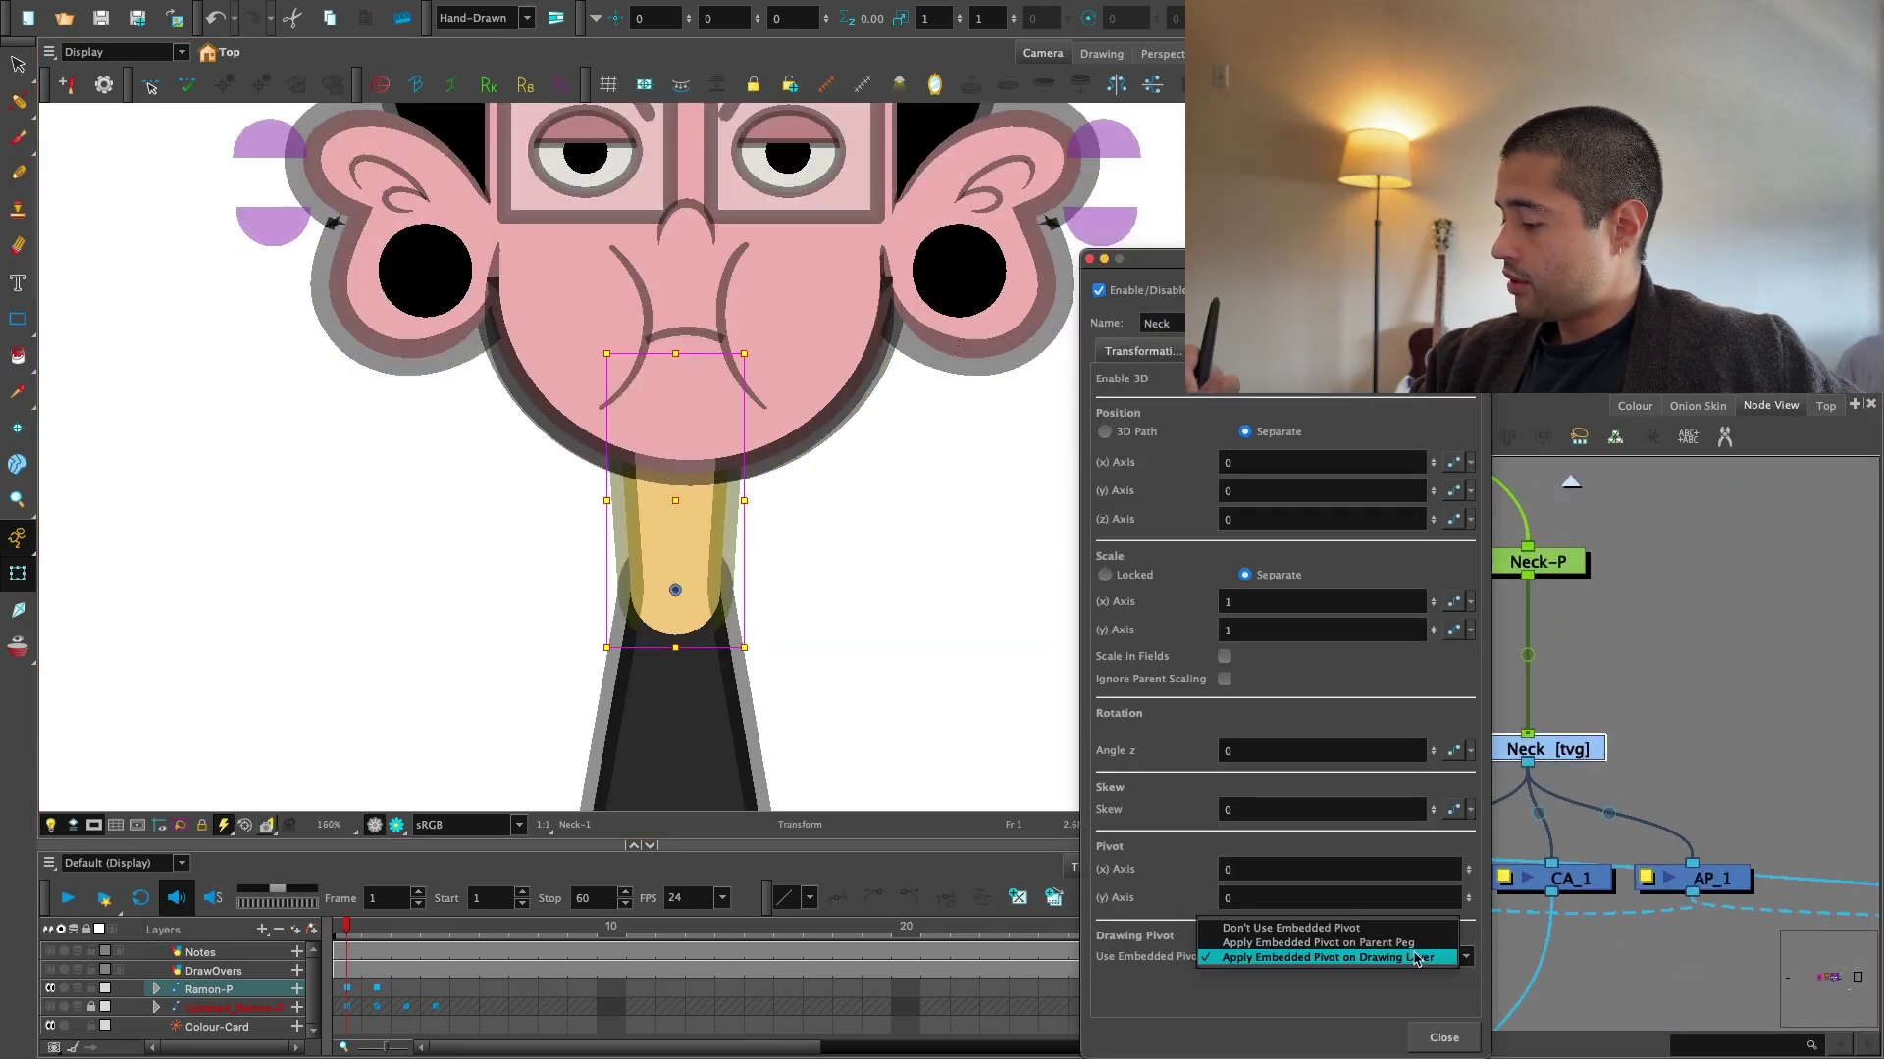
click(1415, 943)
key(Escape)
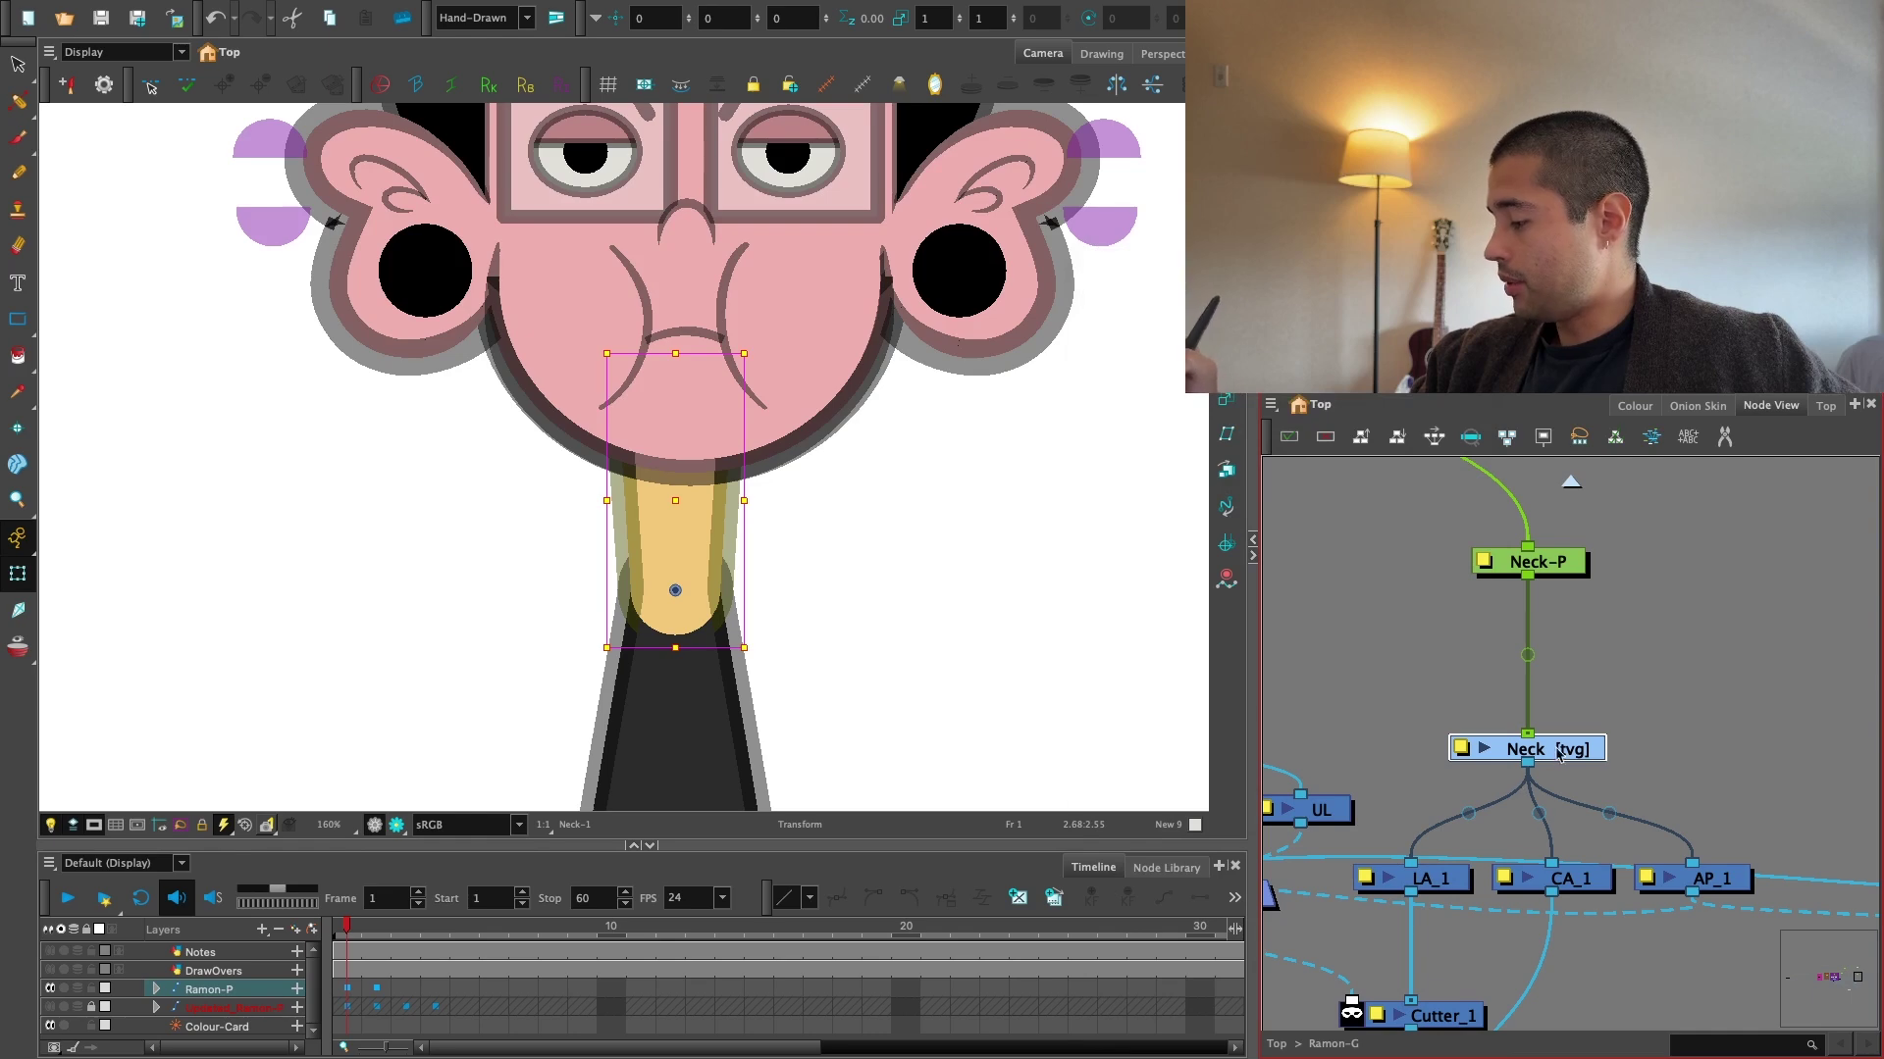
double_click(1556, 748)
click(1447, 953)
click(1445, 942)
click(1444, 1036)
click(1577, 726)
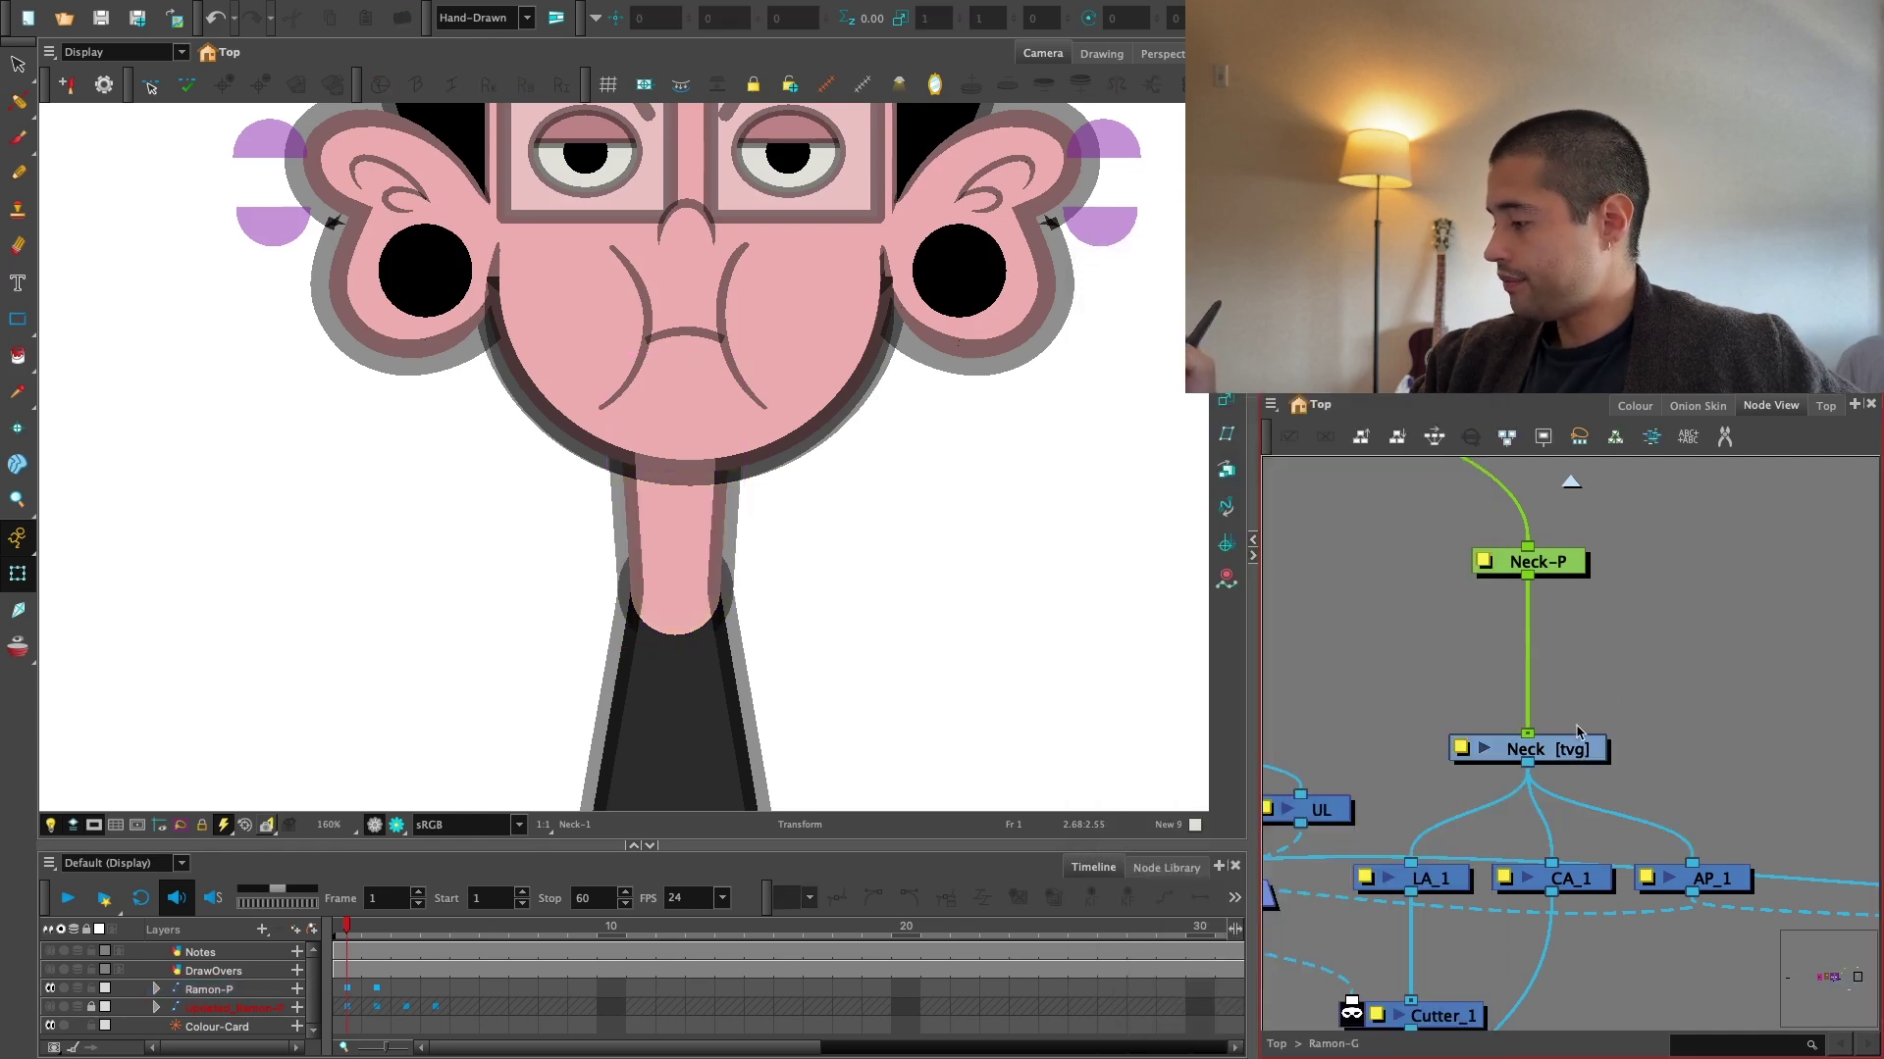
Attach a new display node to the Neck drawing and view the neck alone through Display_2.
click(1567, 753)
key(ctrl+alt+d)
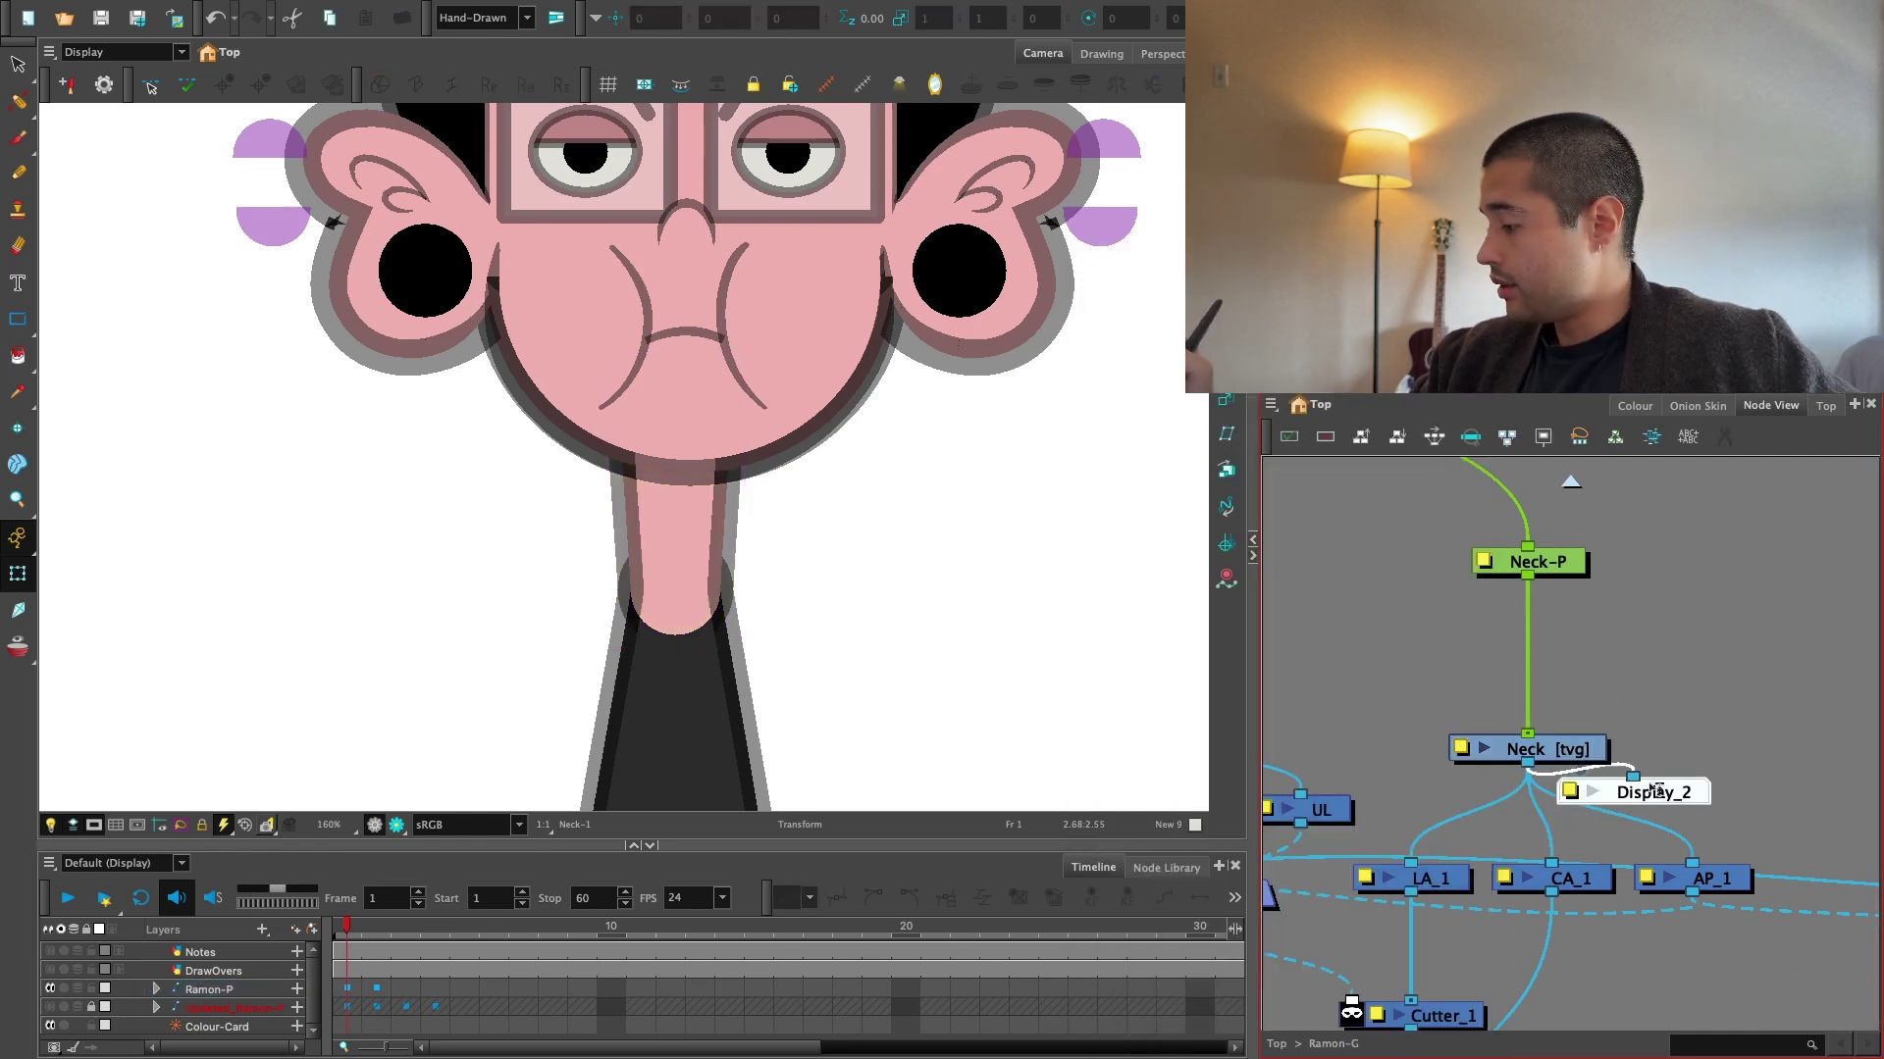
click(128, 52)
click(140, 117)
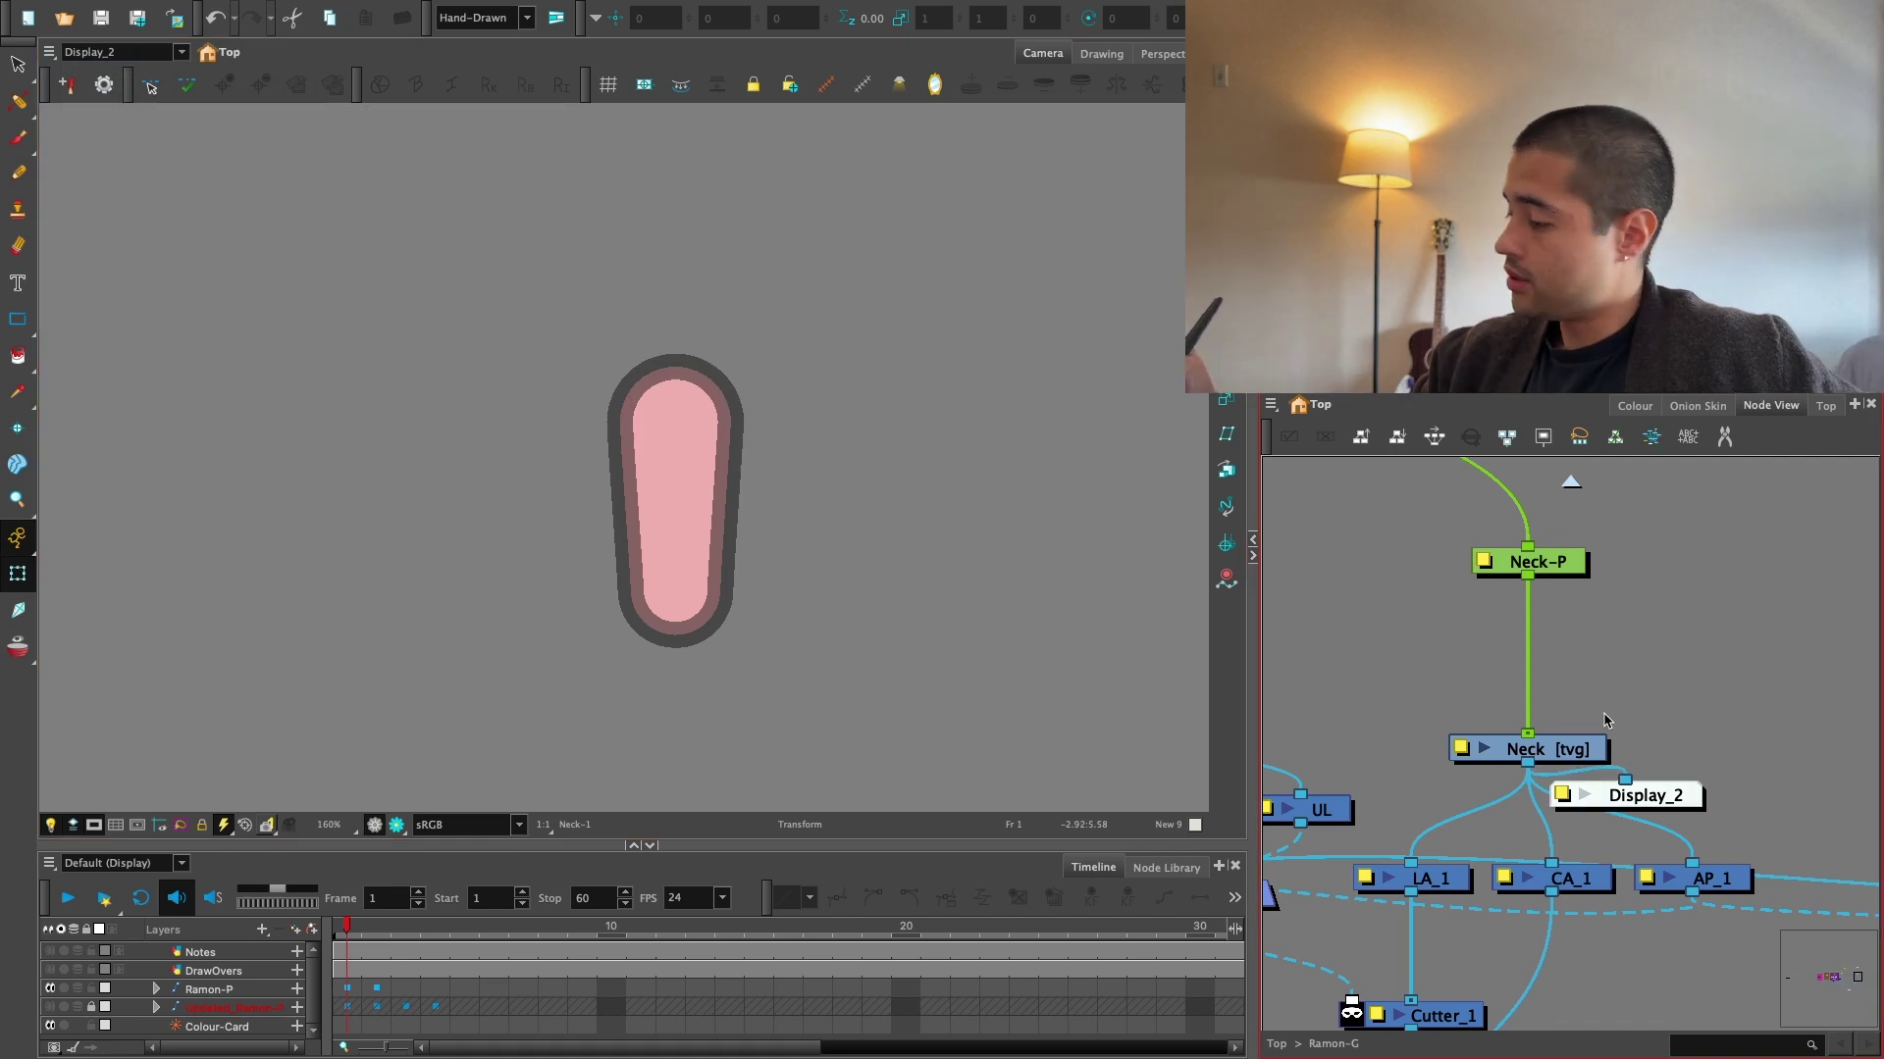
Add a deformation group between the Neck-P peg and the Neck drawing.
click(1573, 747)
key(ctrl+d)
click(1578, 748)
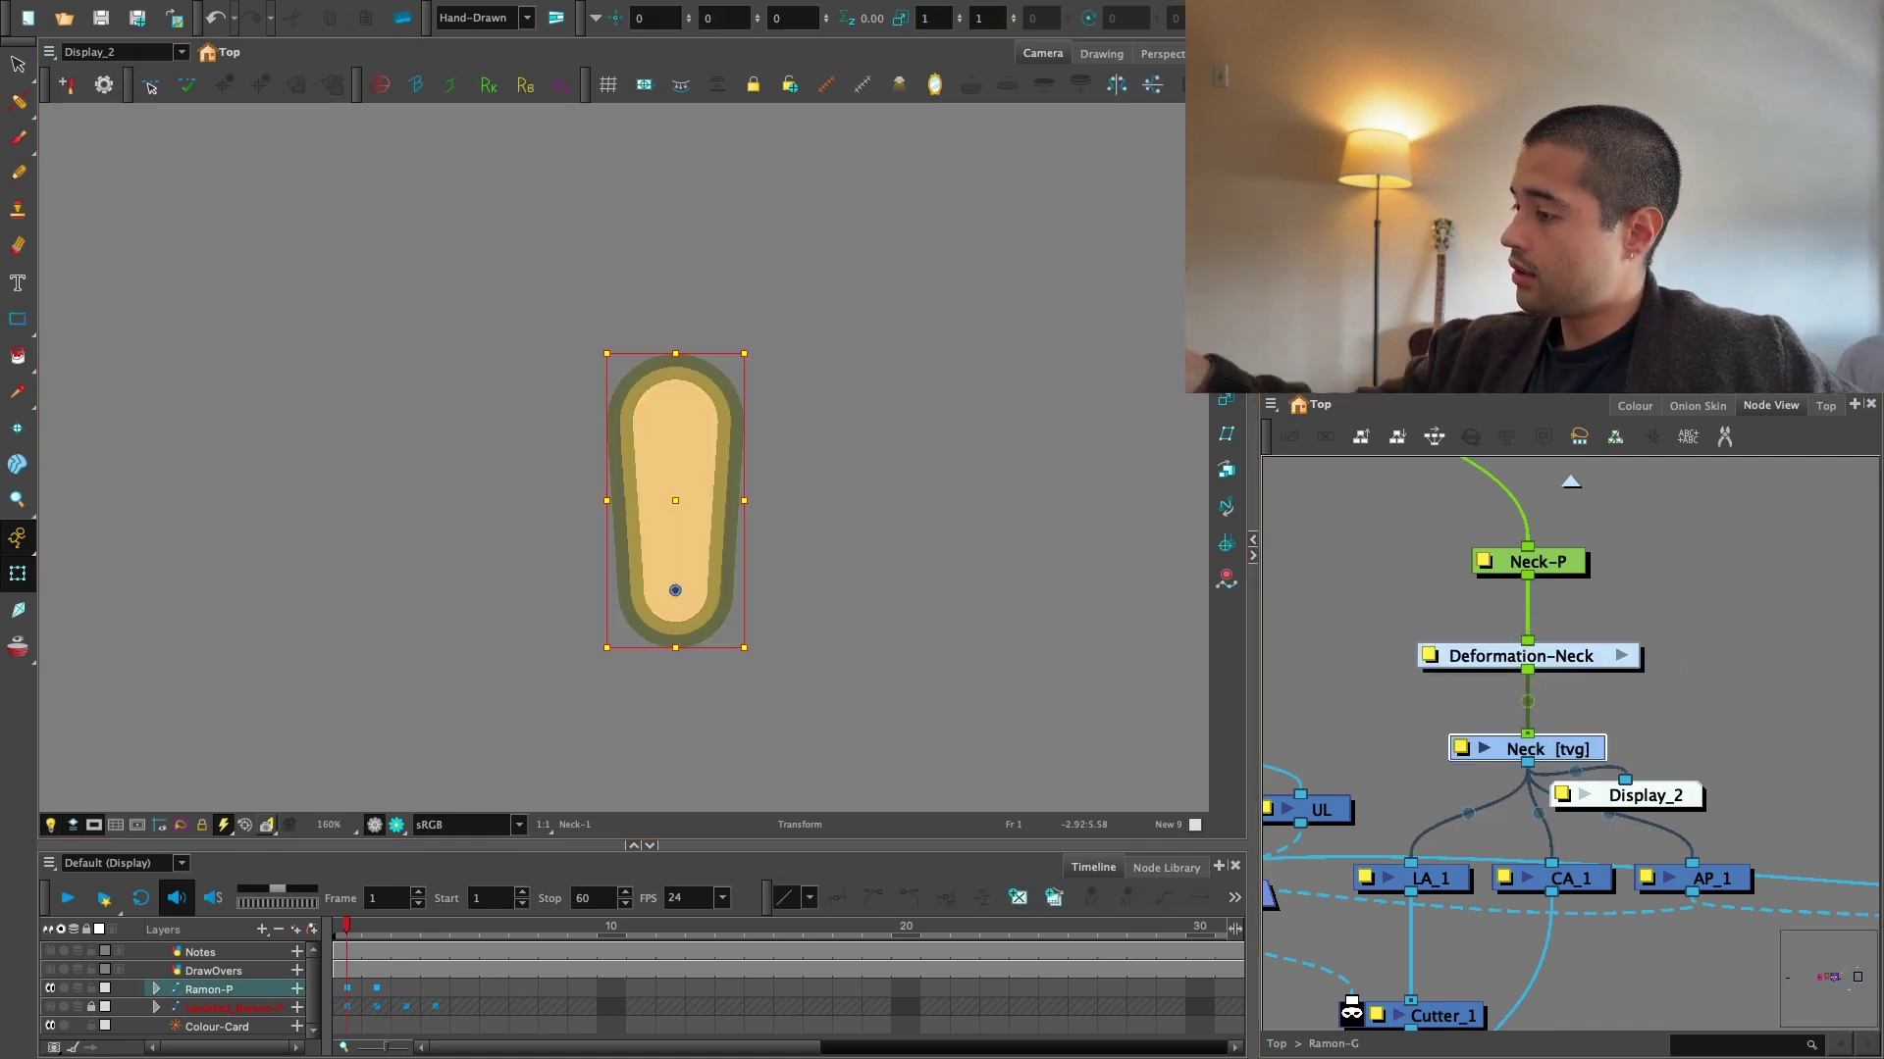
Start a curve deformation chain at the neck's top centre with the Rigging tool and run it down the right side.
key(shift+r)
key(2)
key(2)
key(2)
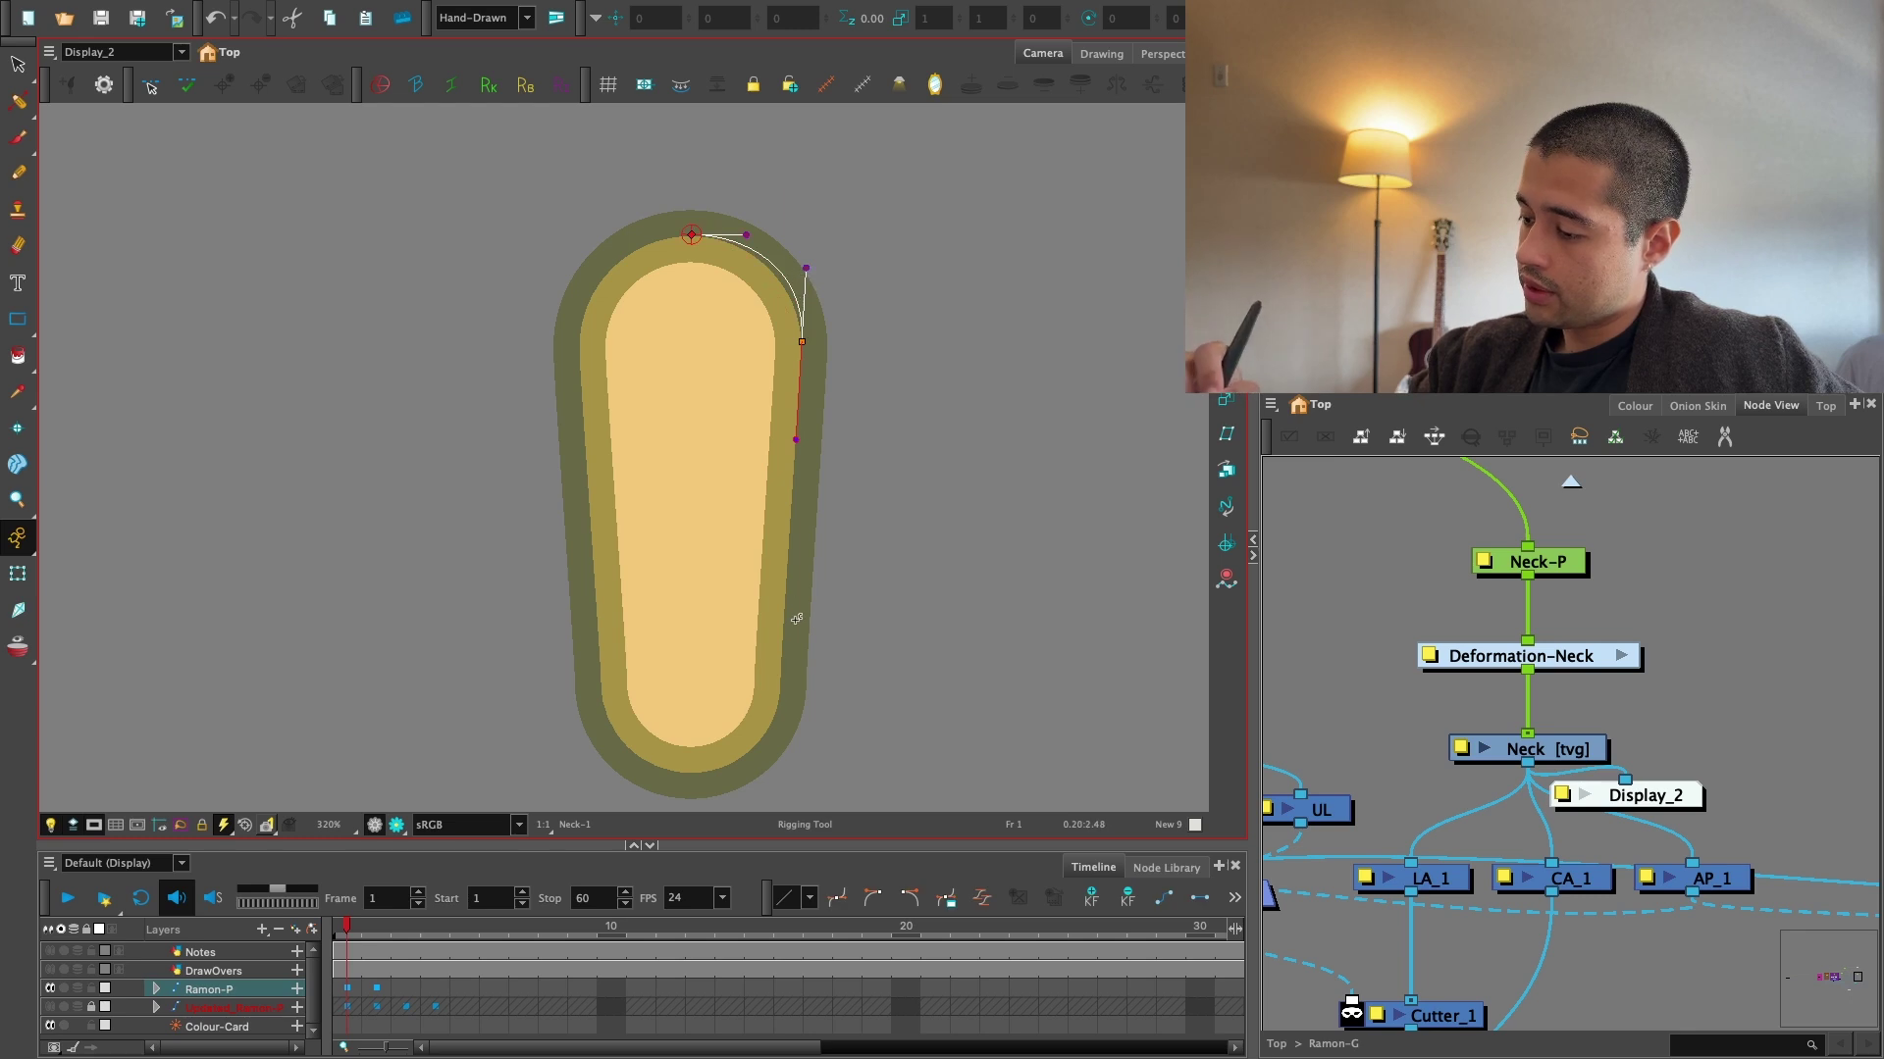
drag(787, 642, 789, 617)
drag(802, 342, 804, 340)
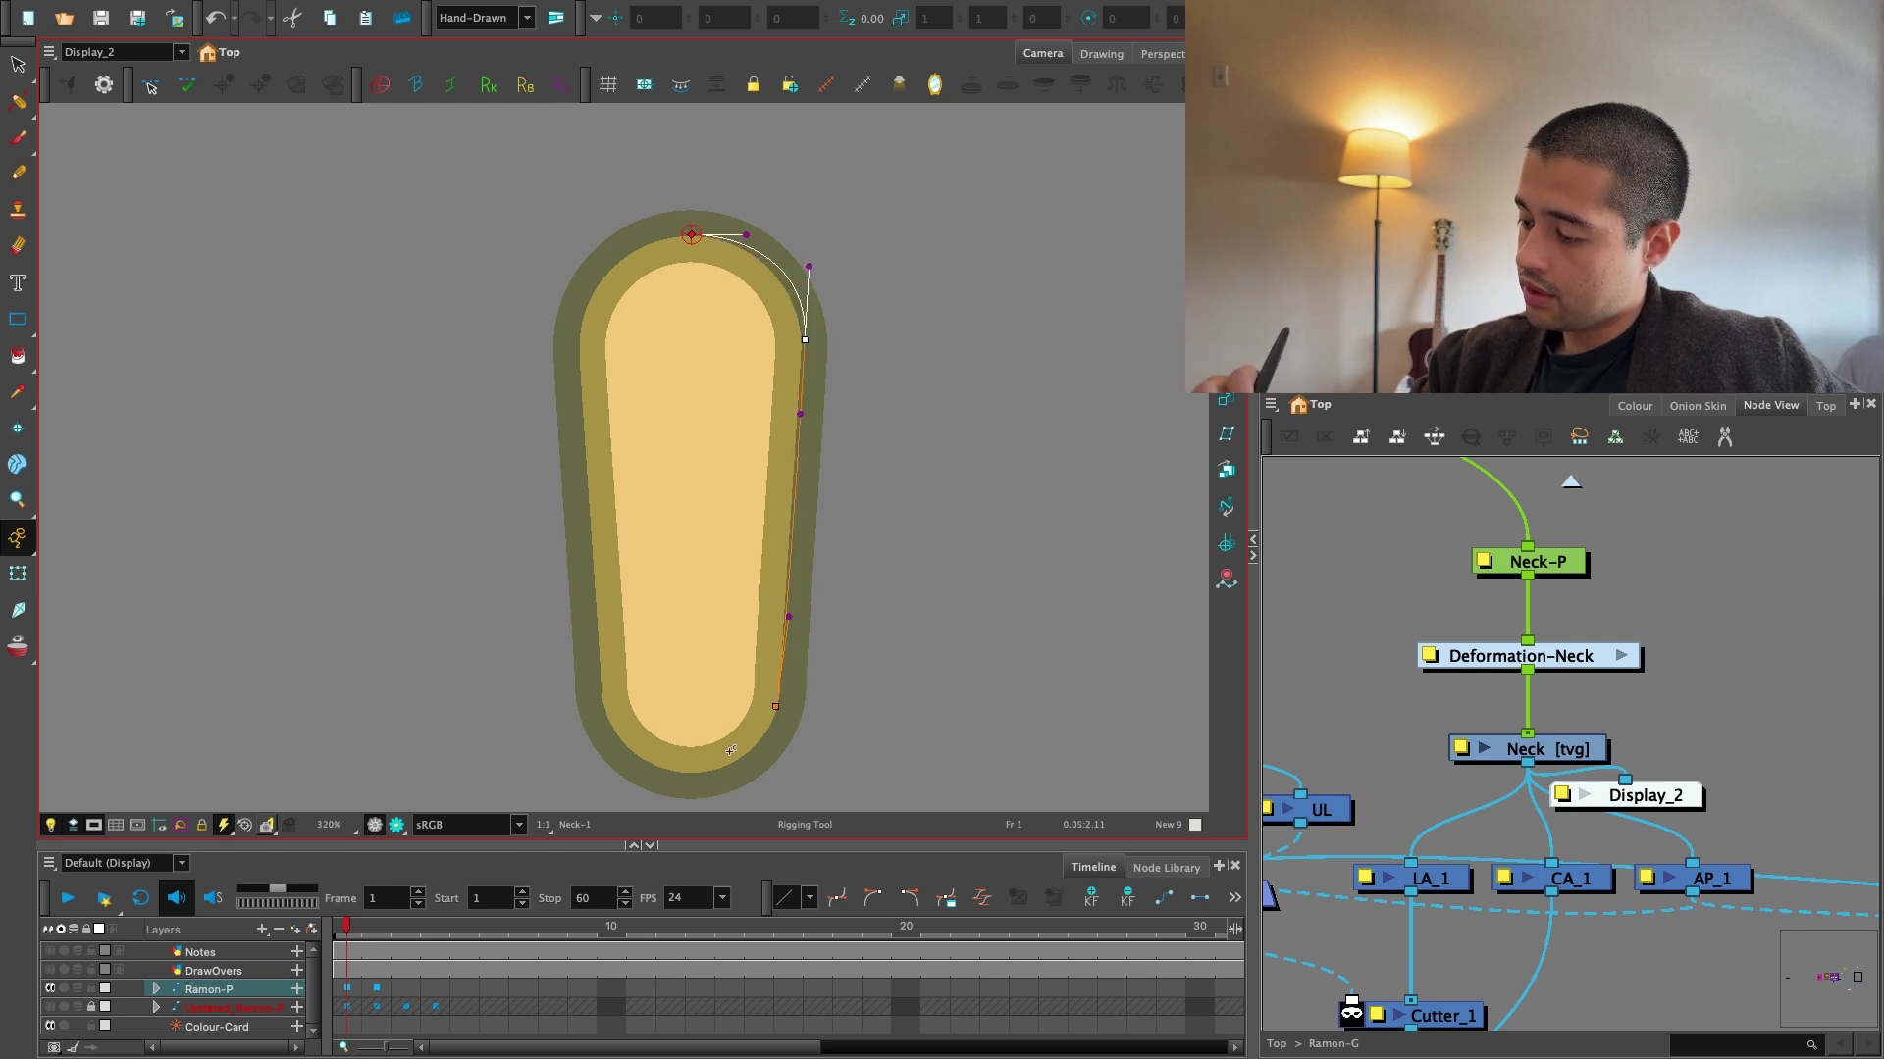
key(ctrl+z)
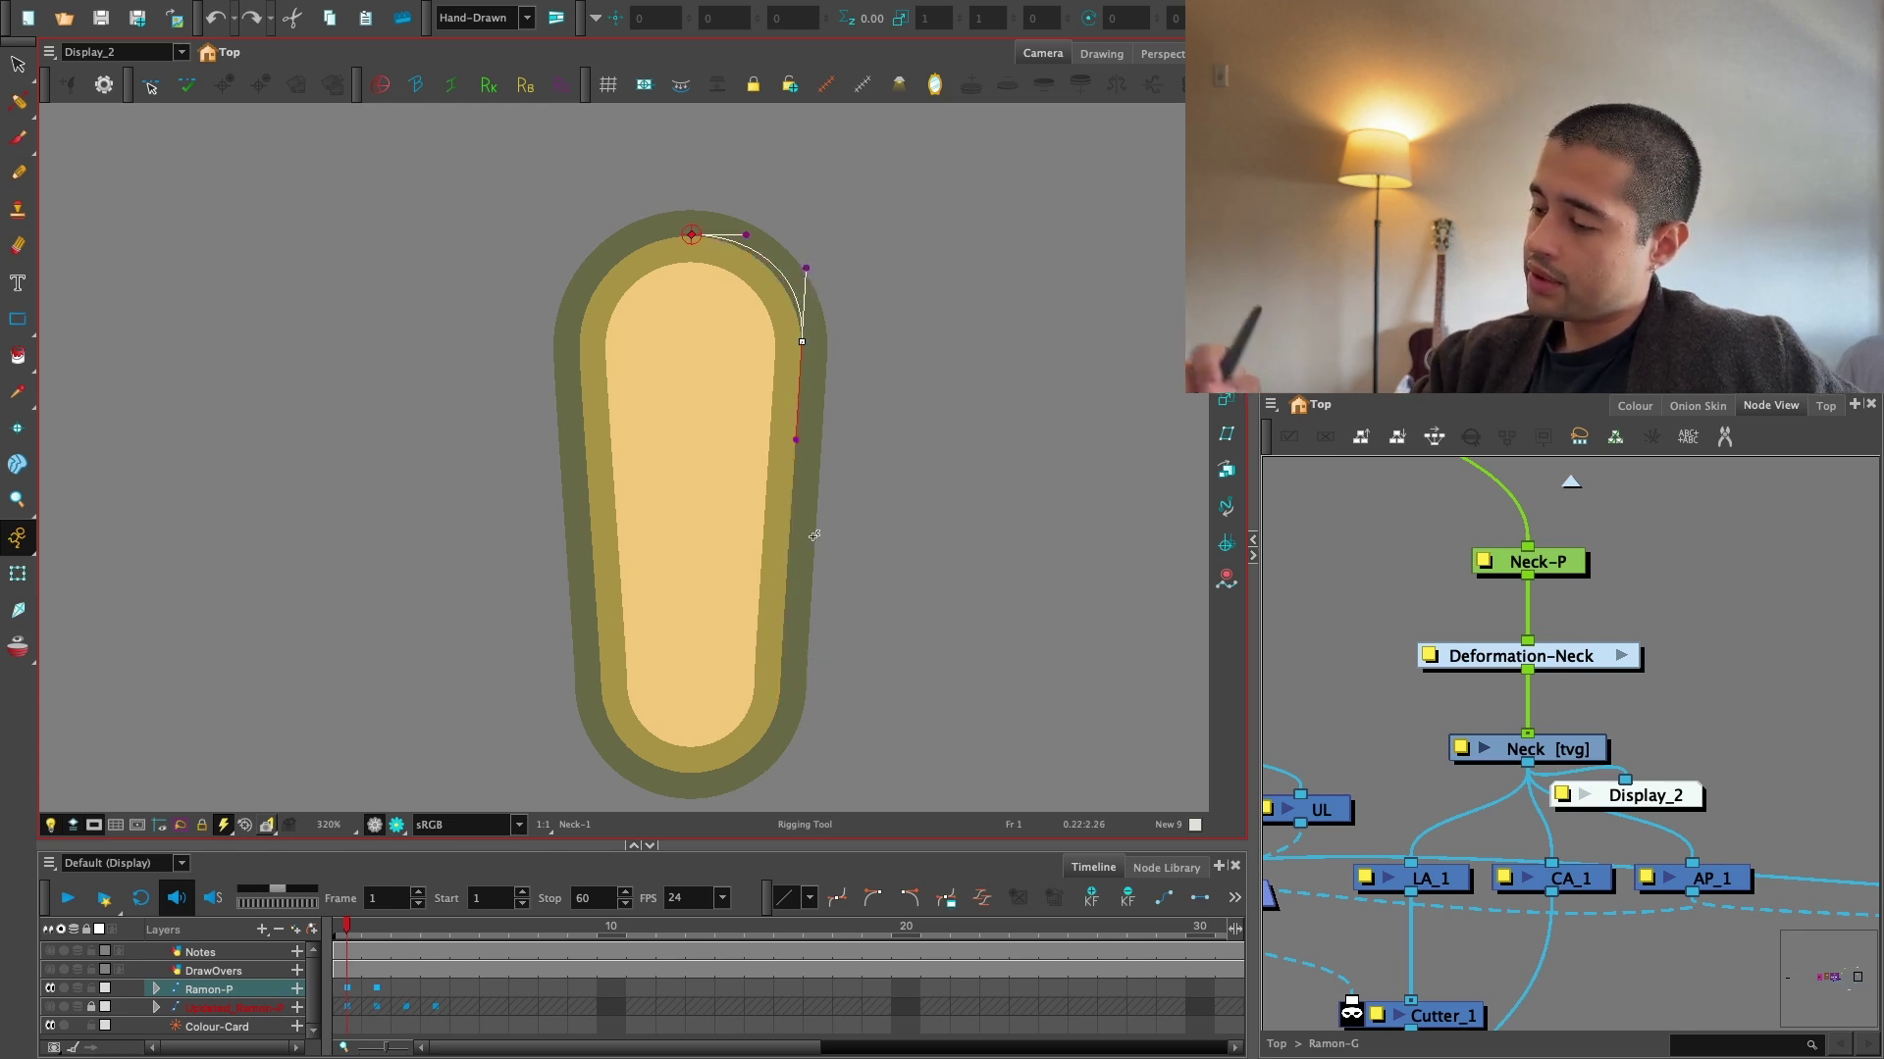
click(787, 557)
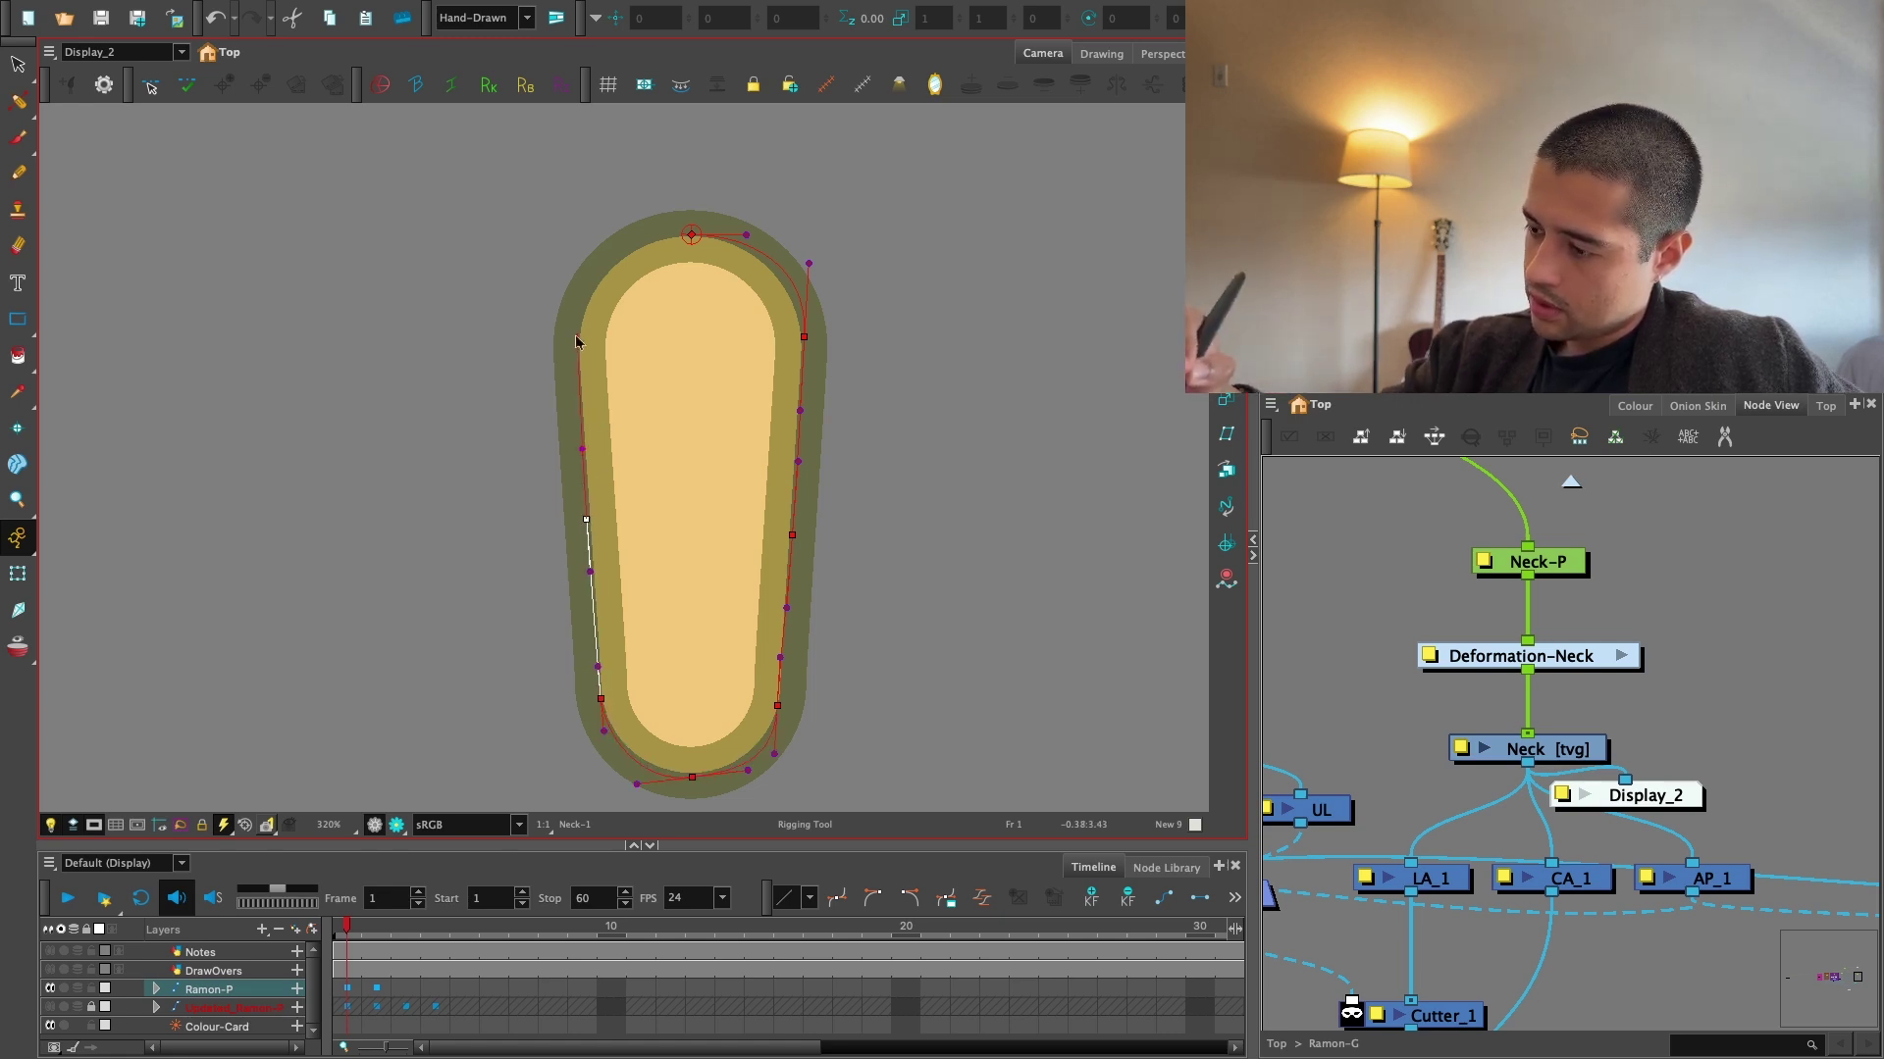
Close the deformation chain into an envelope around the neck and even out the points and handles at both upper sides.
drag(679, 238, 632, 238)
drag(577, 332, 575, 342)
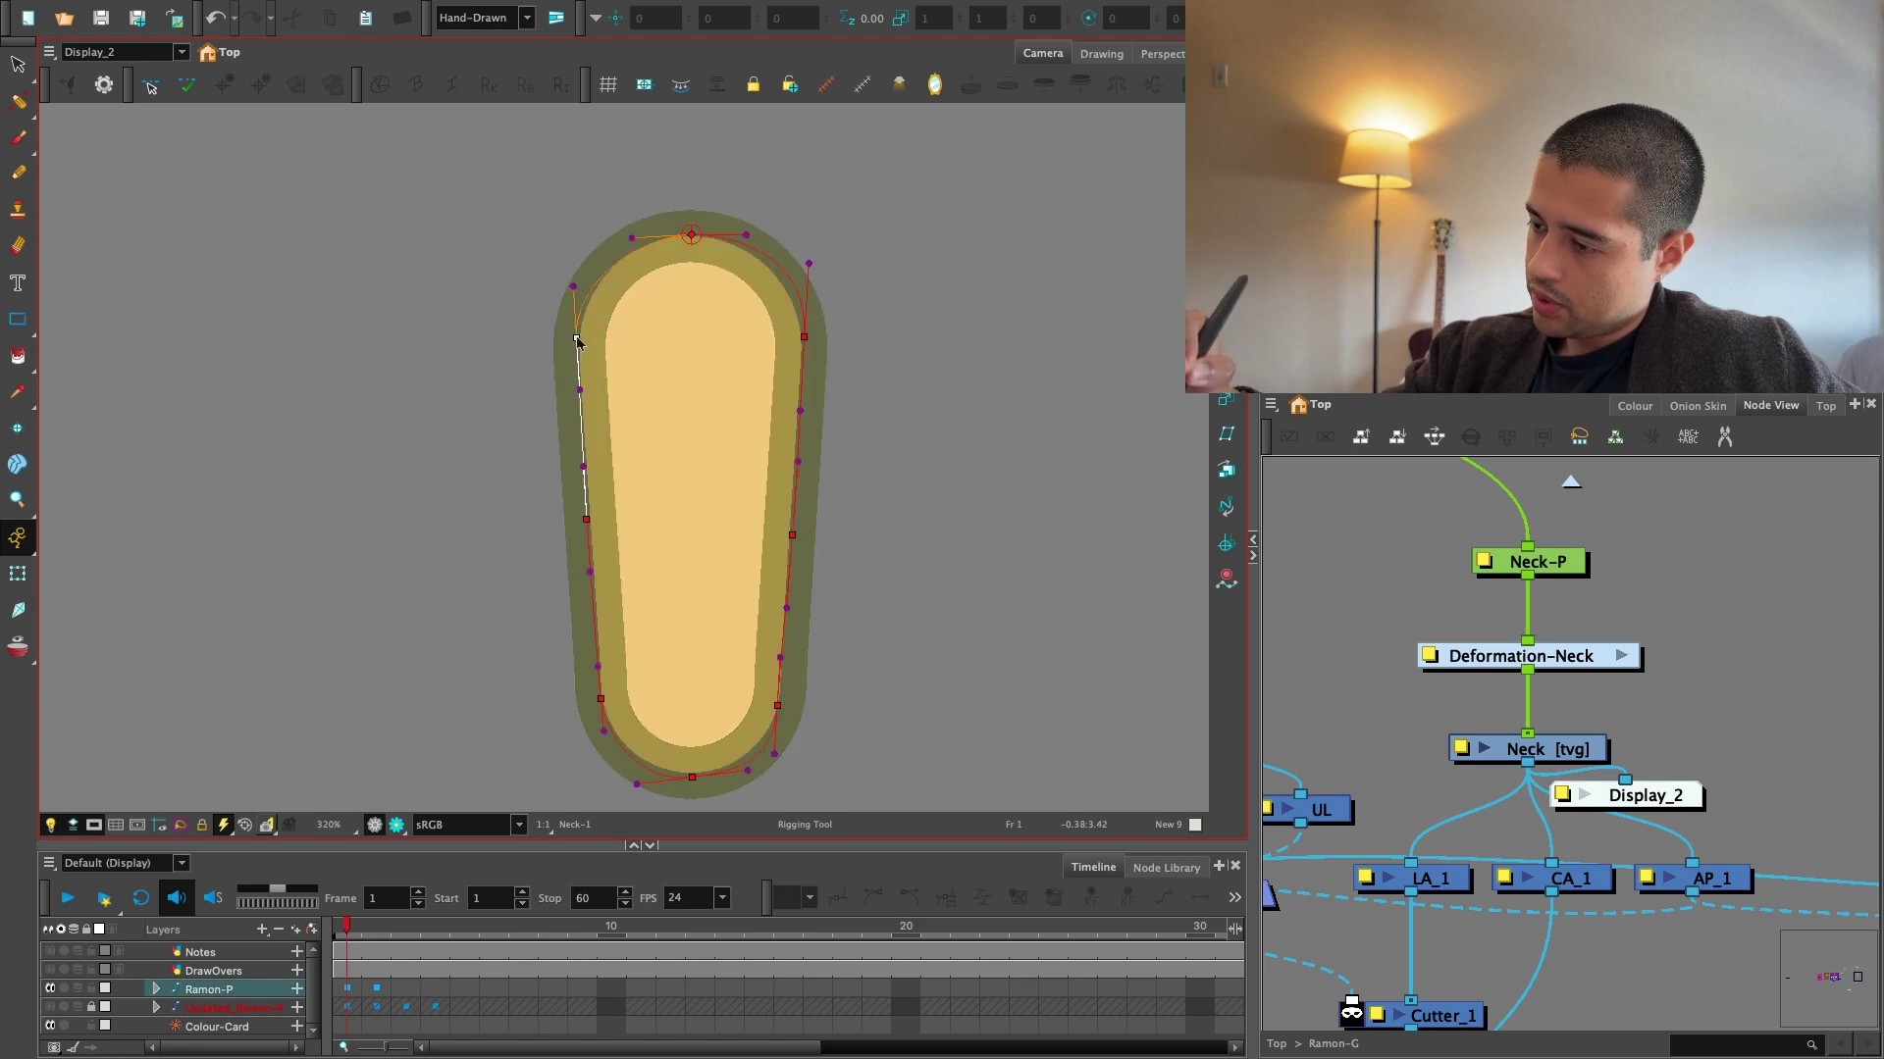
drag(573, 269, 573, 276)
drag(807, 336, 805, 343)
click(18, 574)
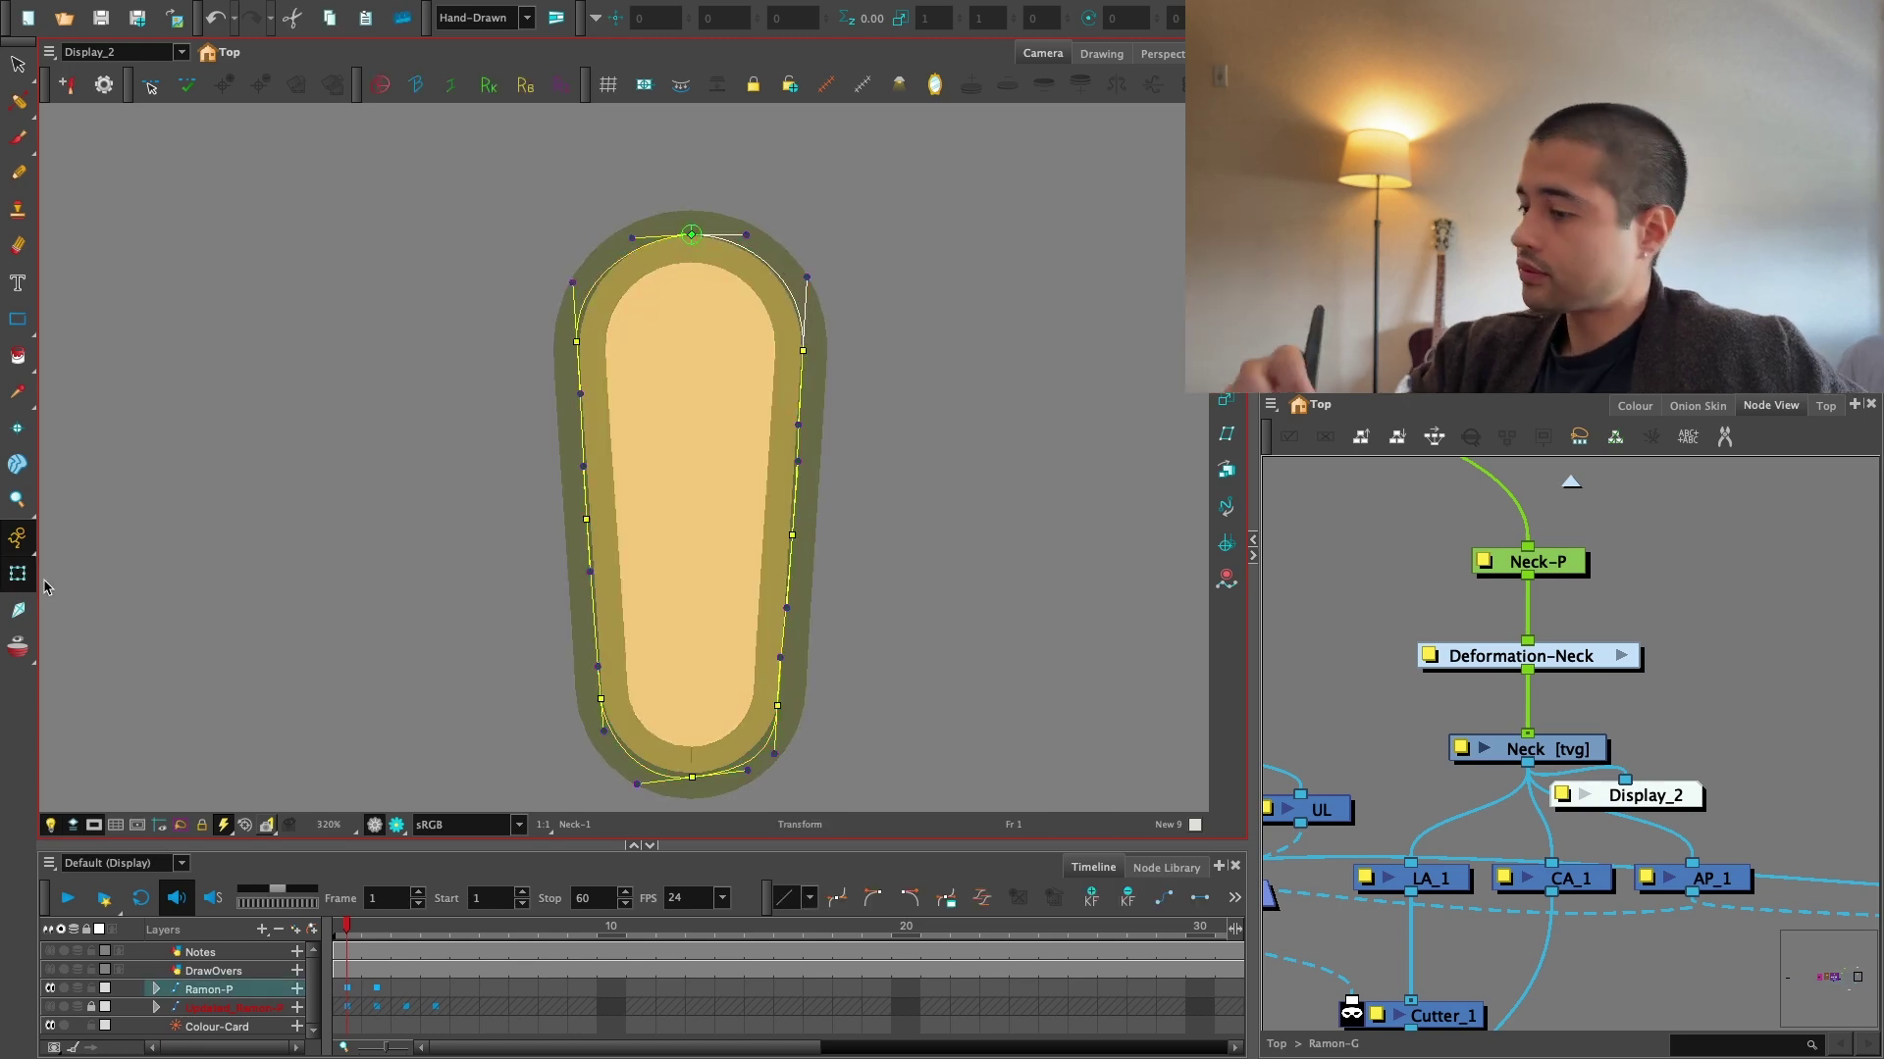
Hide the neck's deformation controls and check the Neck drawing's layer properties.
click(1678, 655)
key(shift+c)
click(1576, 751)
double_click(1577, 751)
click(1444, 1038)
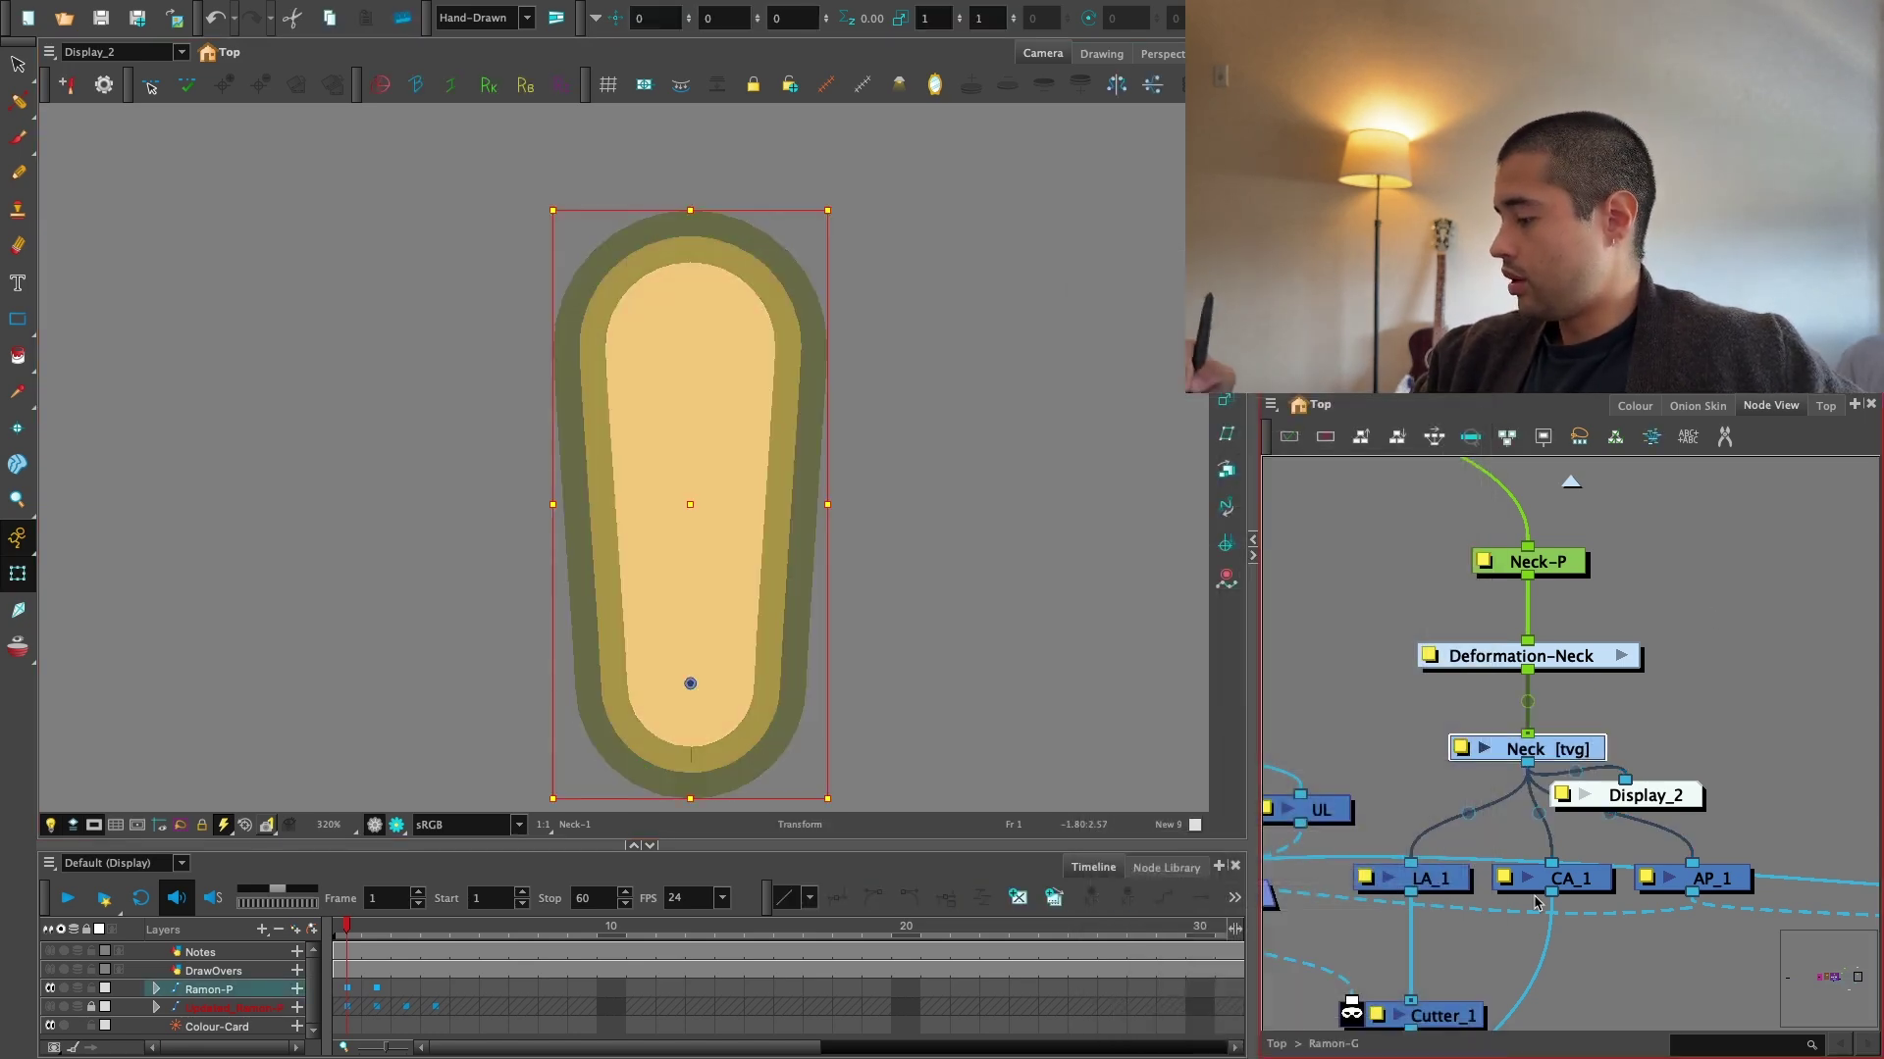
Delete the Display_2 node so the camera view returns to the whole character.
drag(1648, 789, 1667, 789)
key(Delete)
key(1)
key(1)
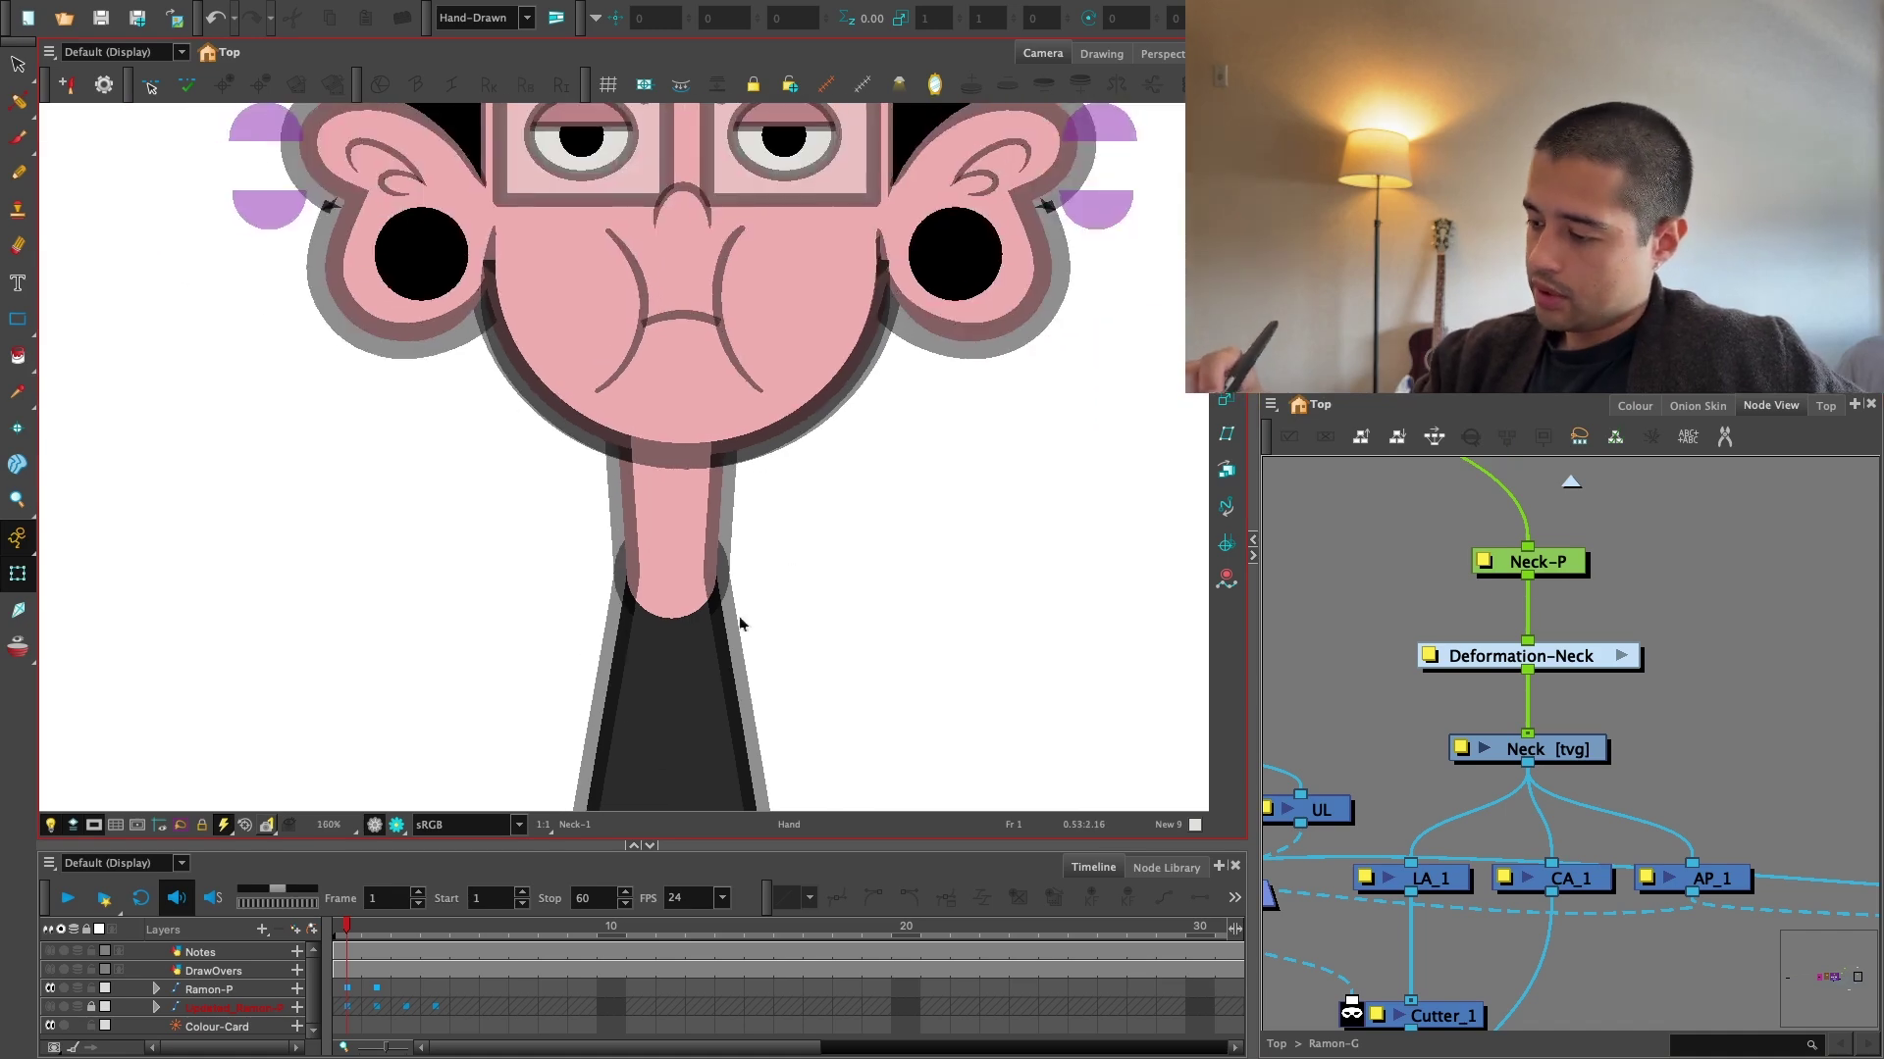
Show the locked reference sketch layer below Ramon-P and compare the head and neck with the turnaround drawings.
click(347, 989)
mouse_move(347, 930)
mouse_down()
mouse_move(376, 930)
mouse_move(337, 937)
mouse_up()
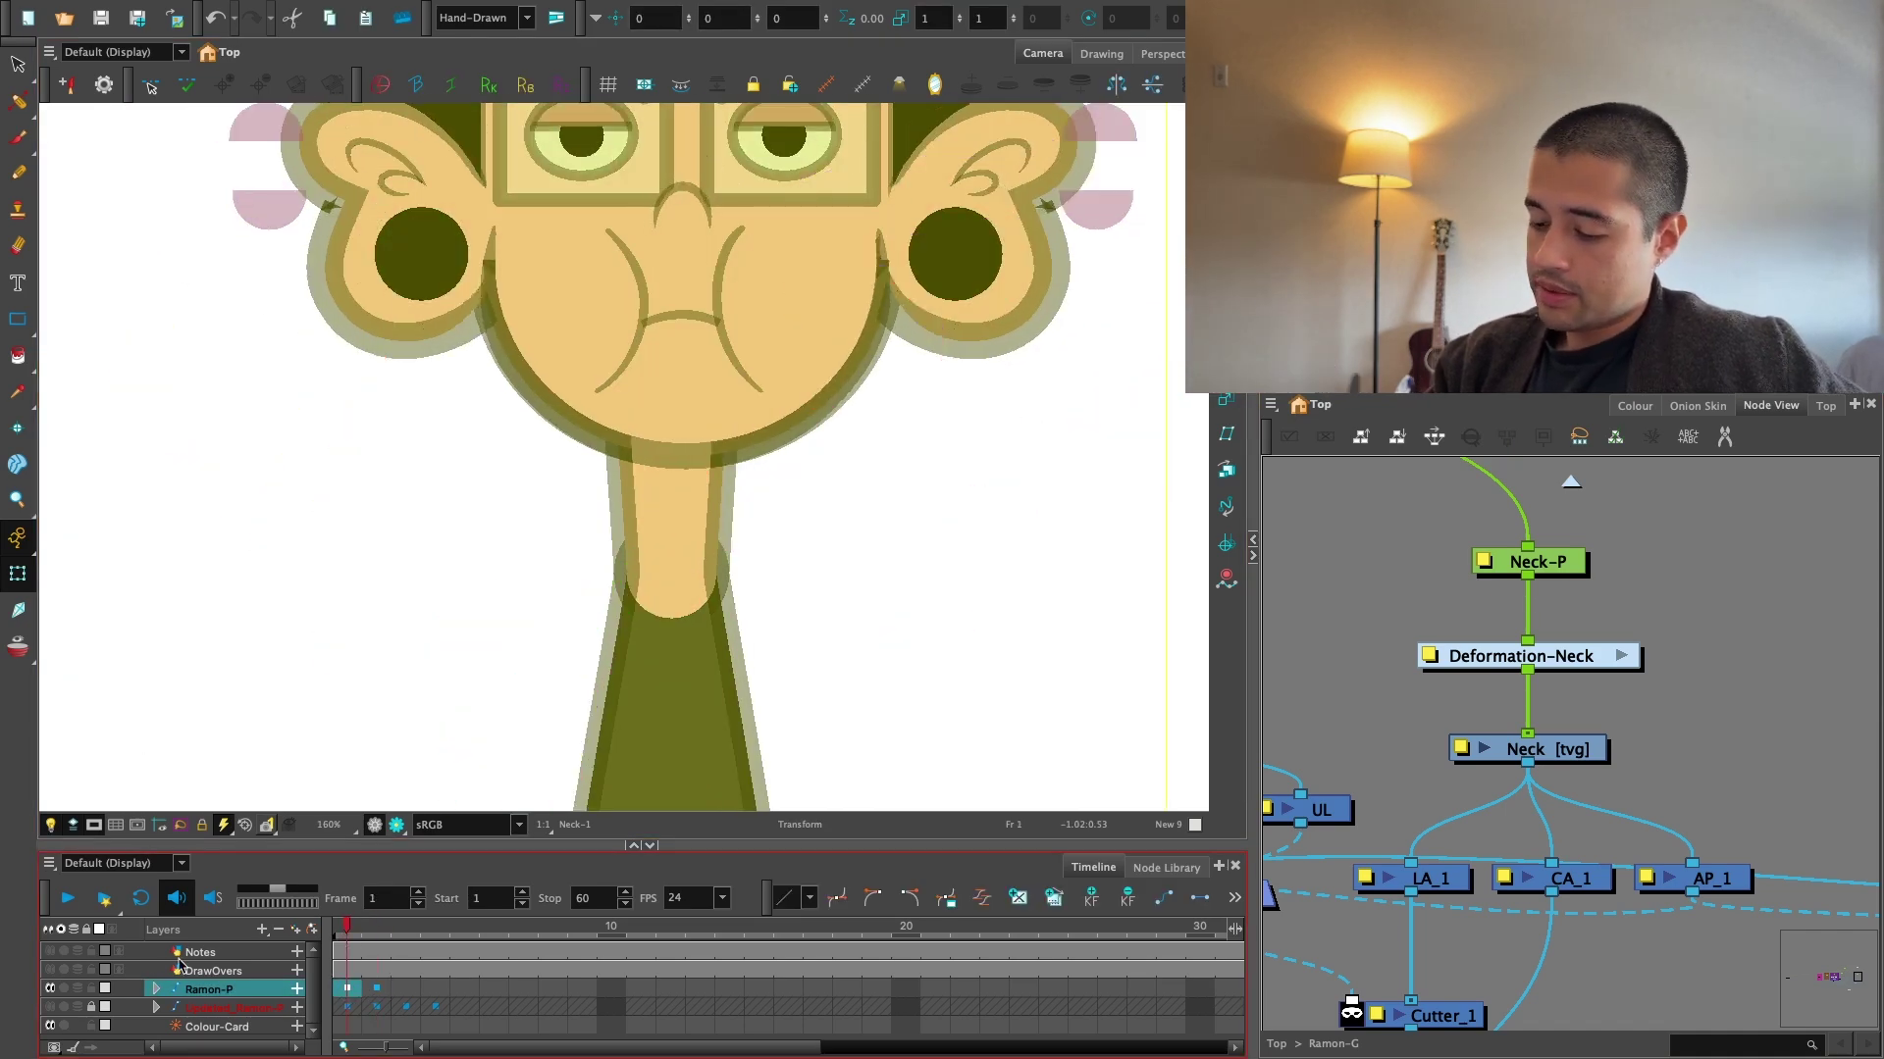
click(50, 1008)
key(1)
key(1)
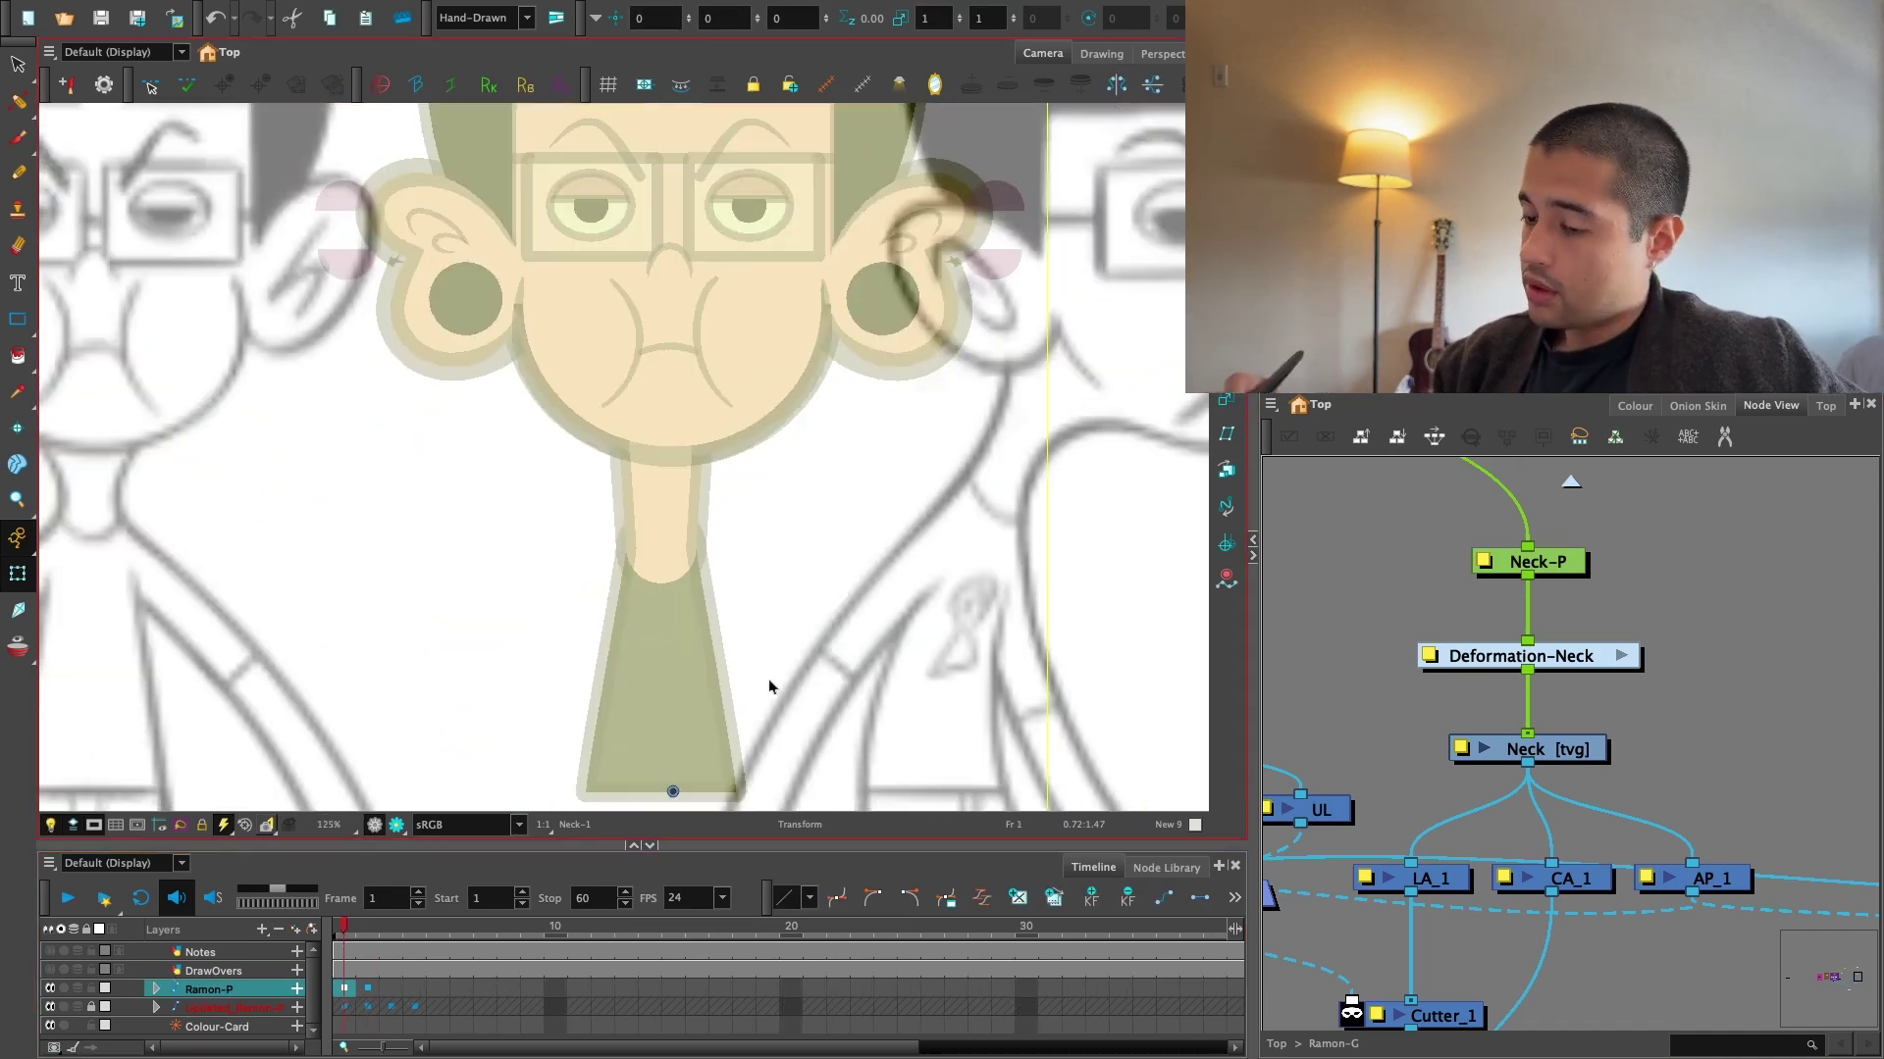
key(1)
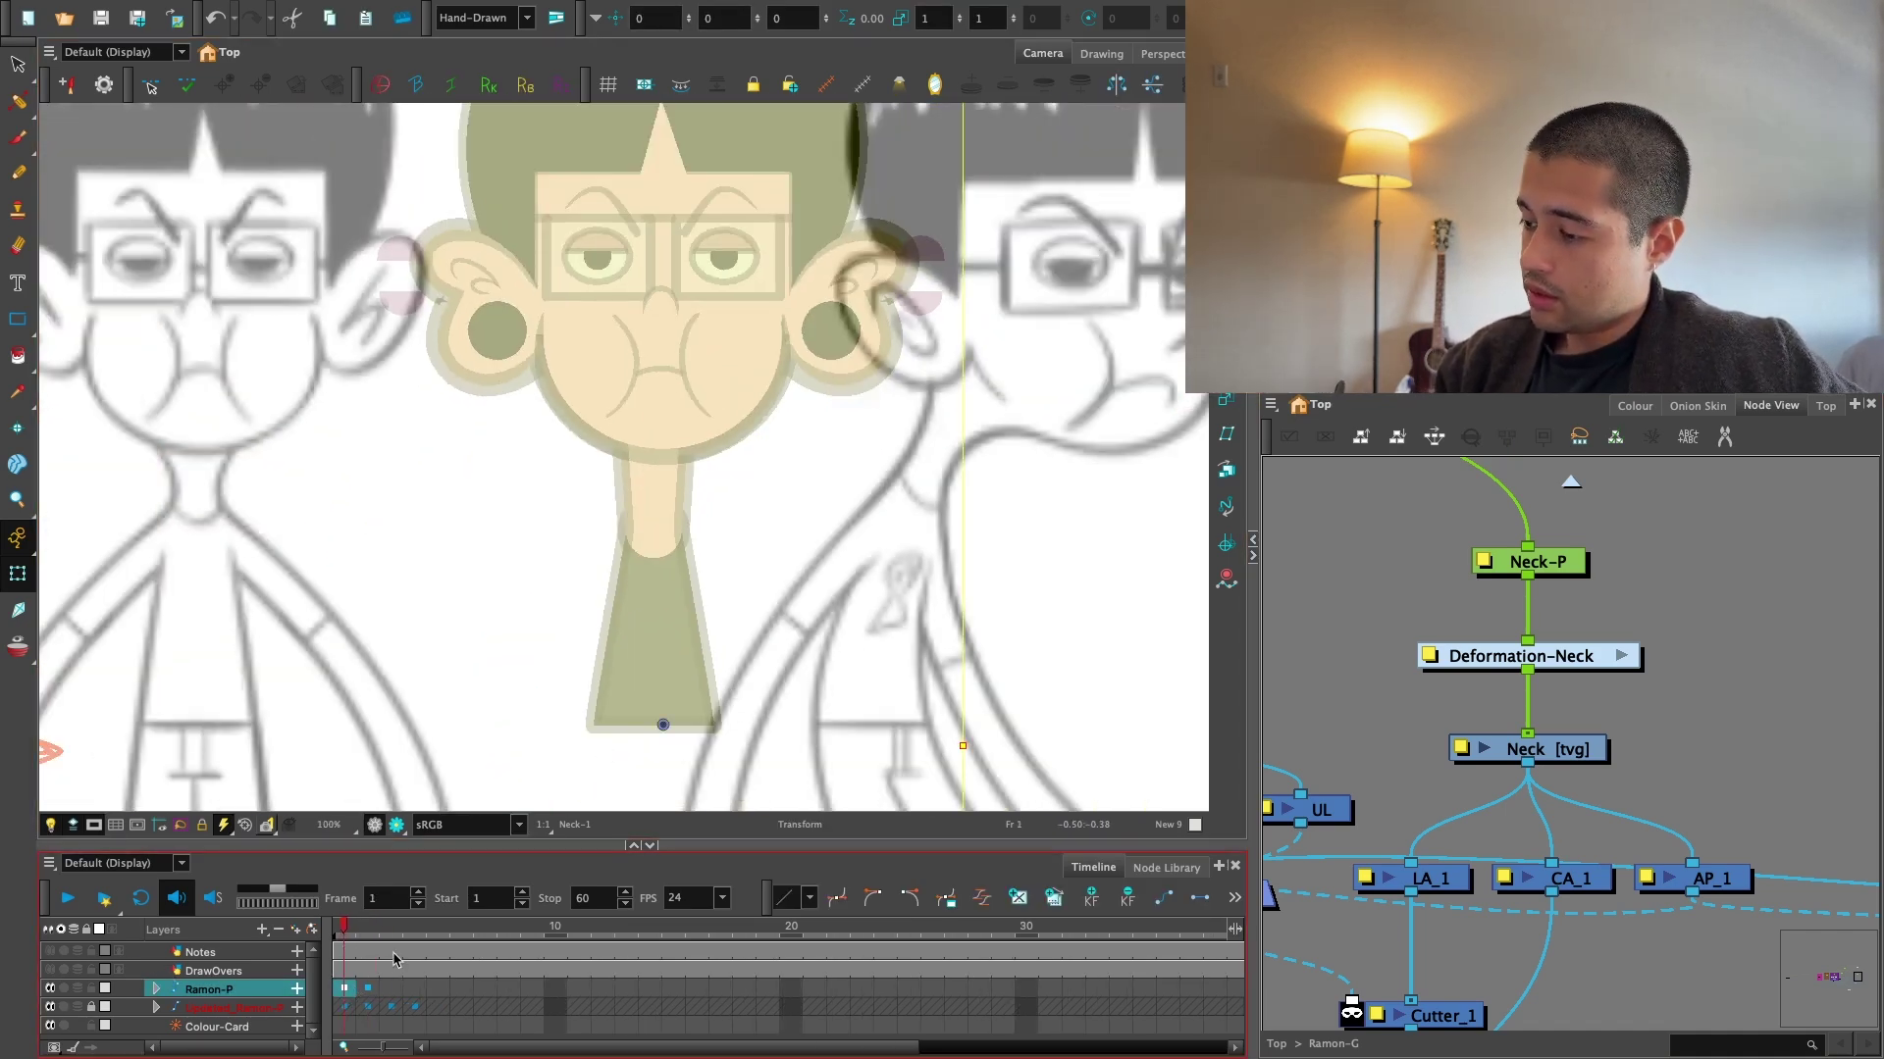
click(1354, 513)
key(2)
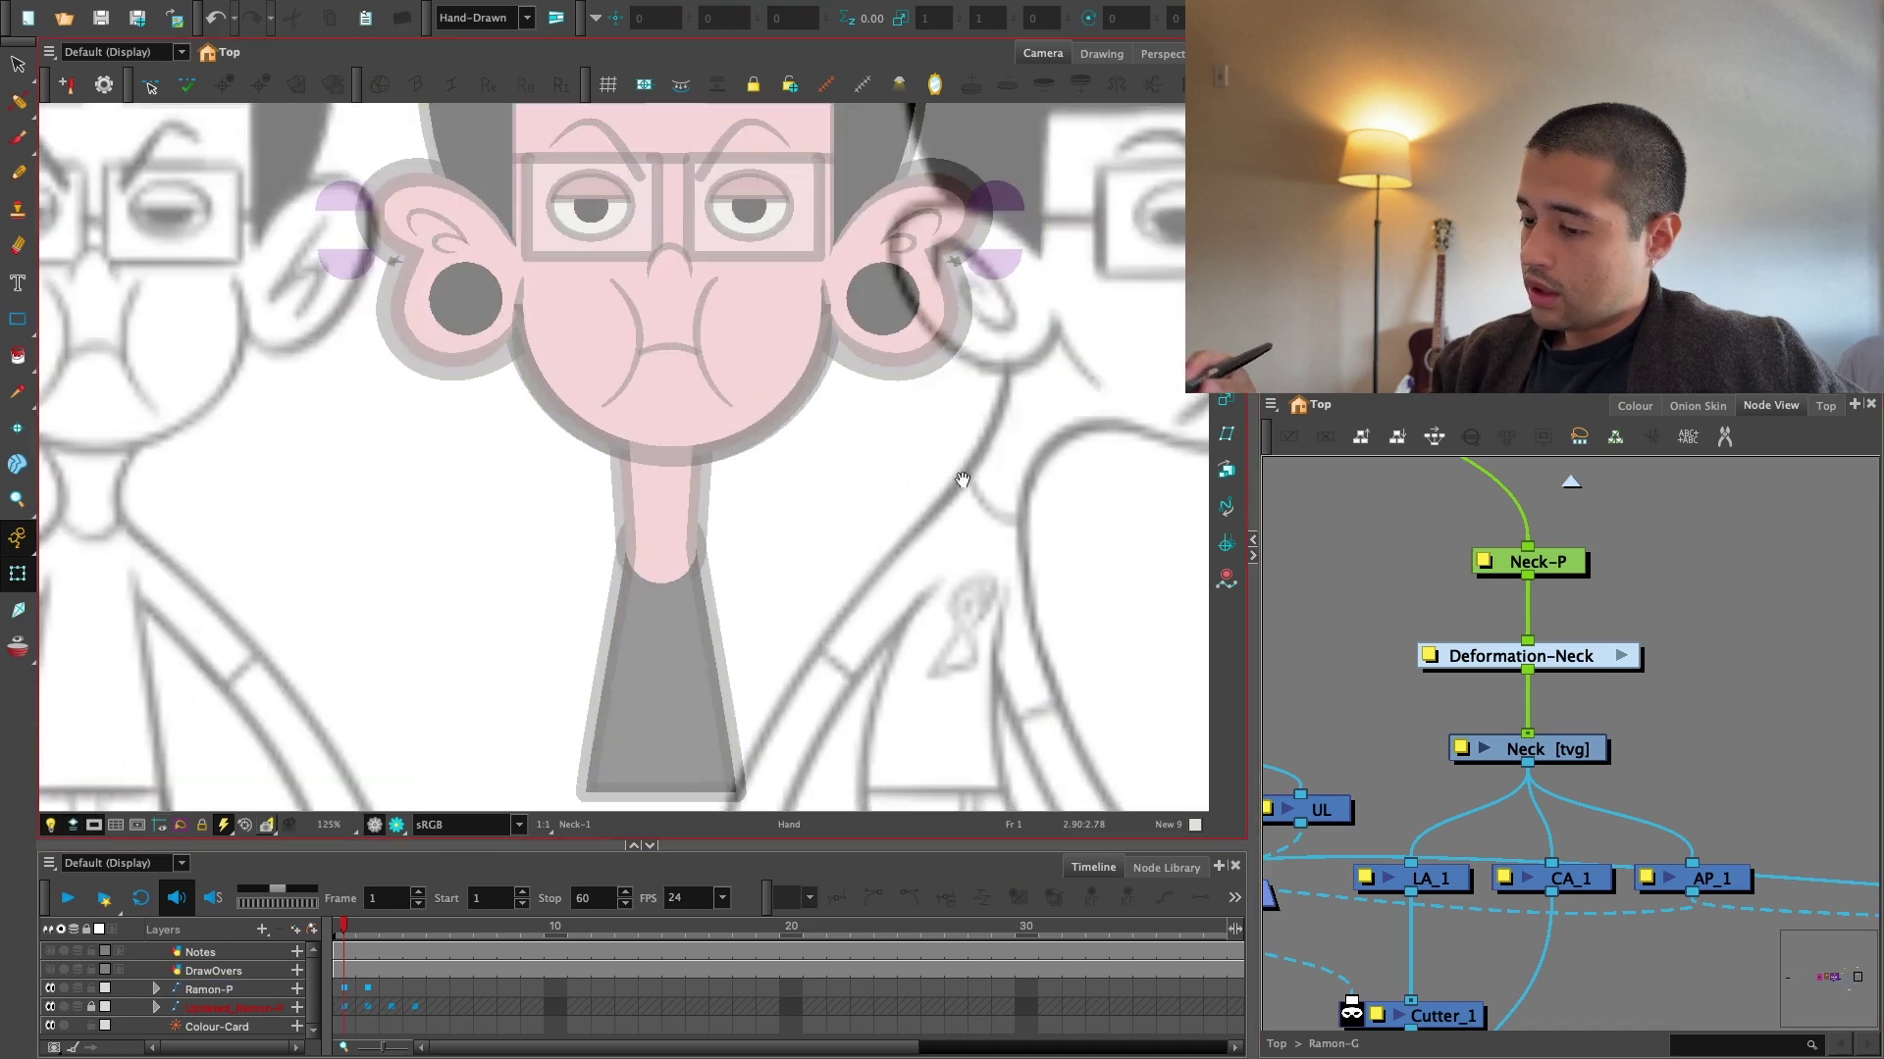
Reshape the left side of the Neck envelope by pulling its middle point inward and flaring its upper point out under the jaw.
drag(796, 453, 833, 467)
key(2)
click(745, 517)
key(Escape)
key(2)
key(2)
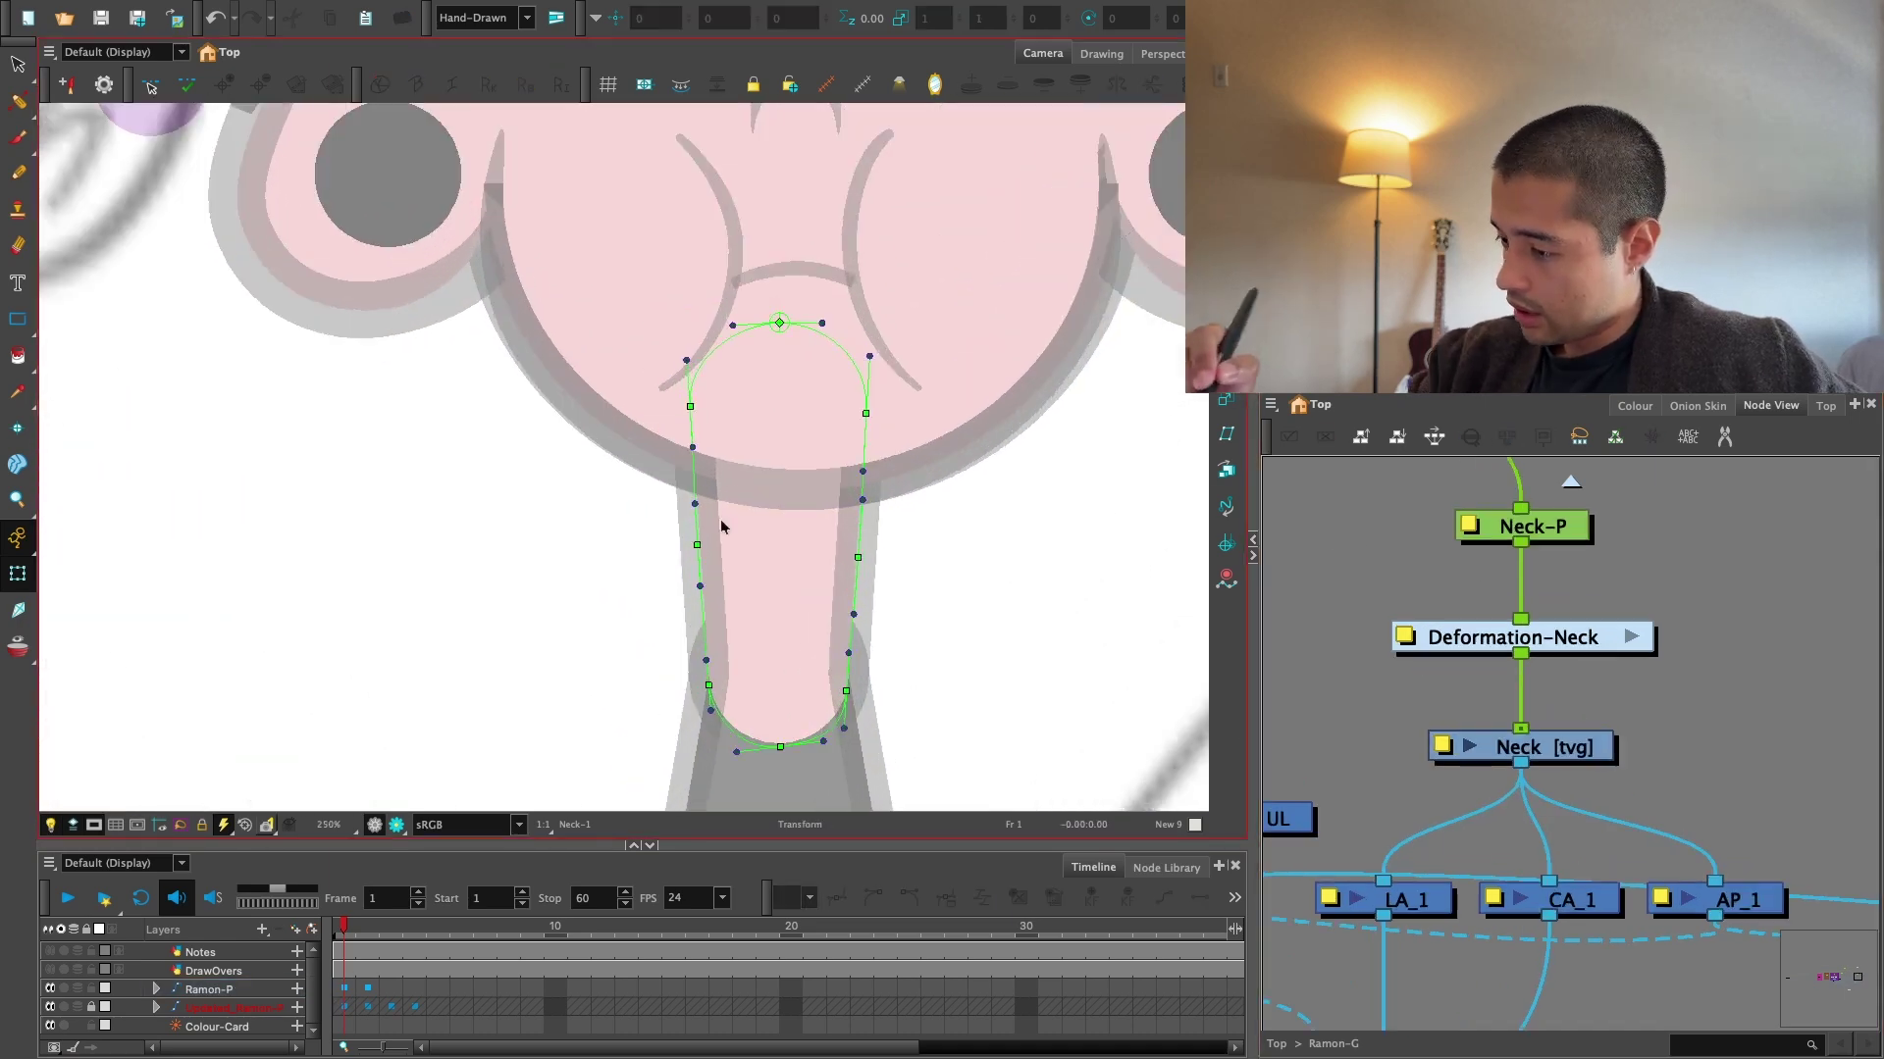
drag(698, 544, 717, 543)
drag(690, 406, 648, 407)
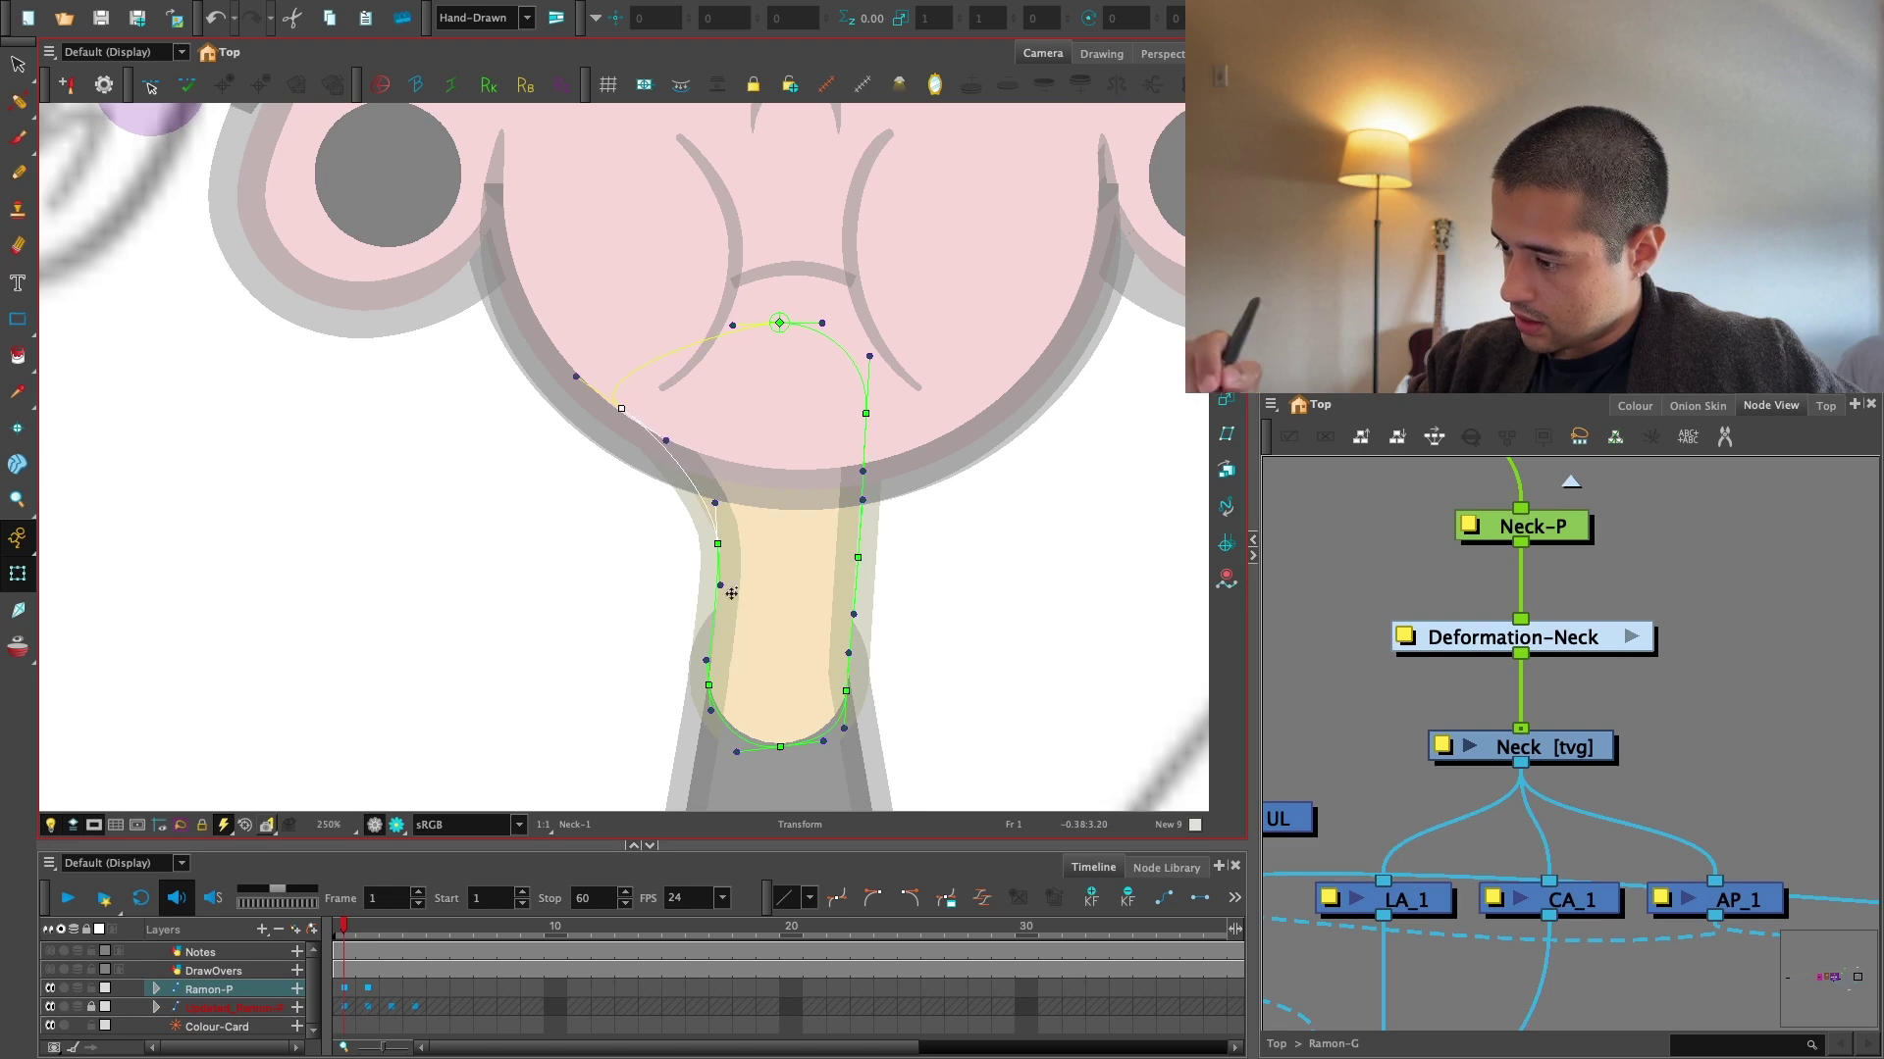
key(2)
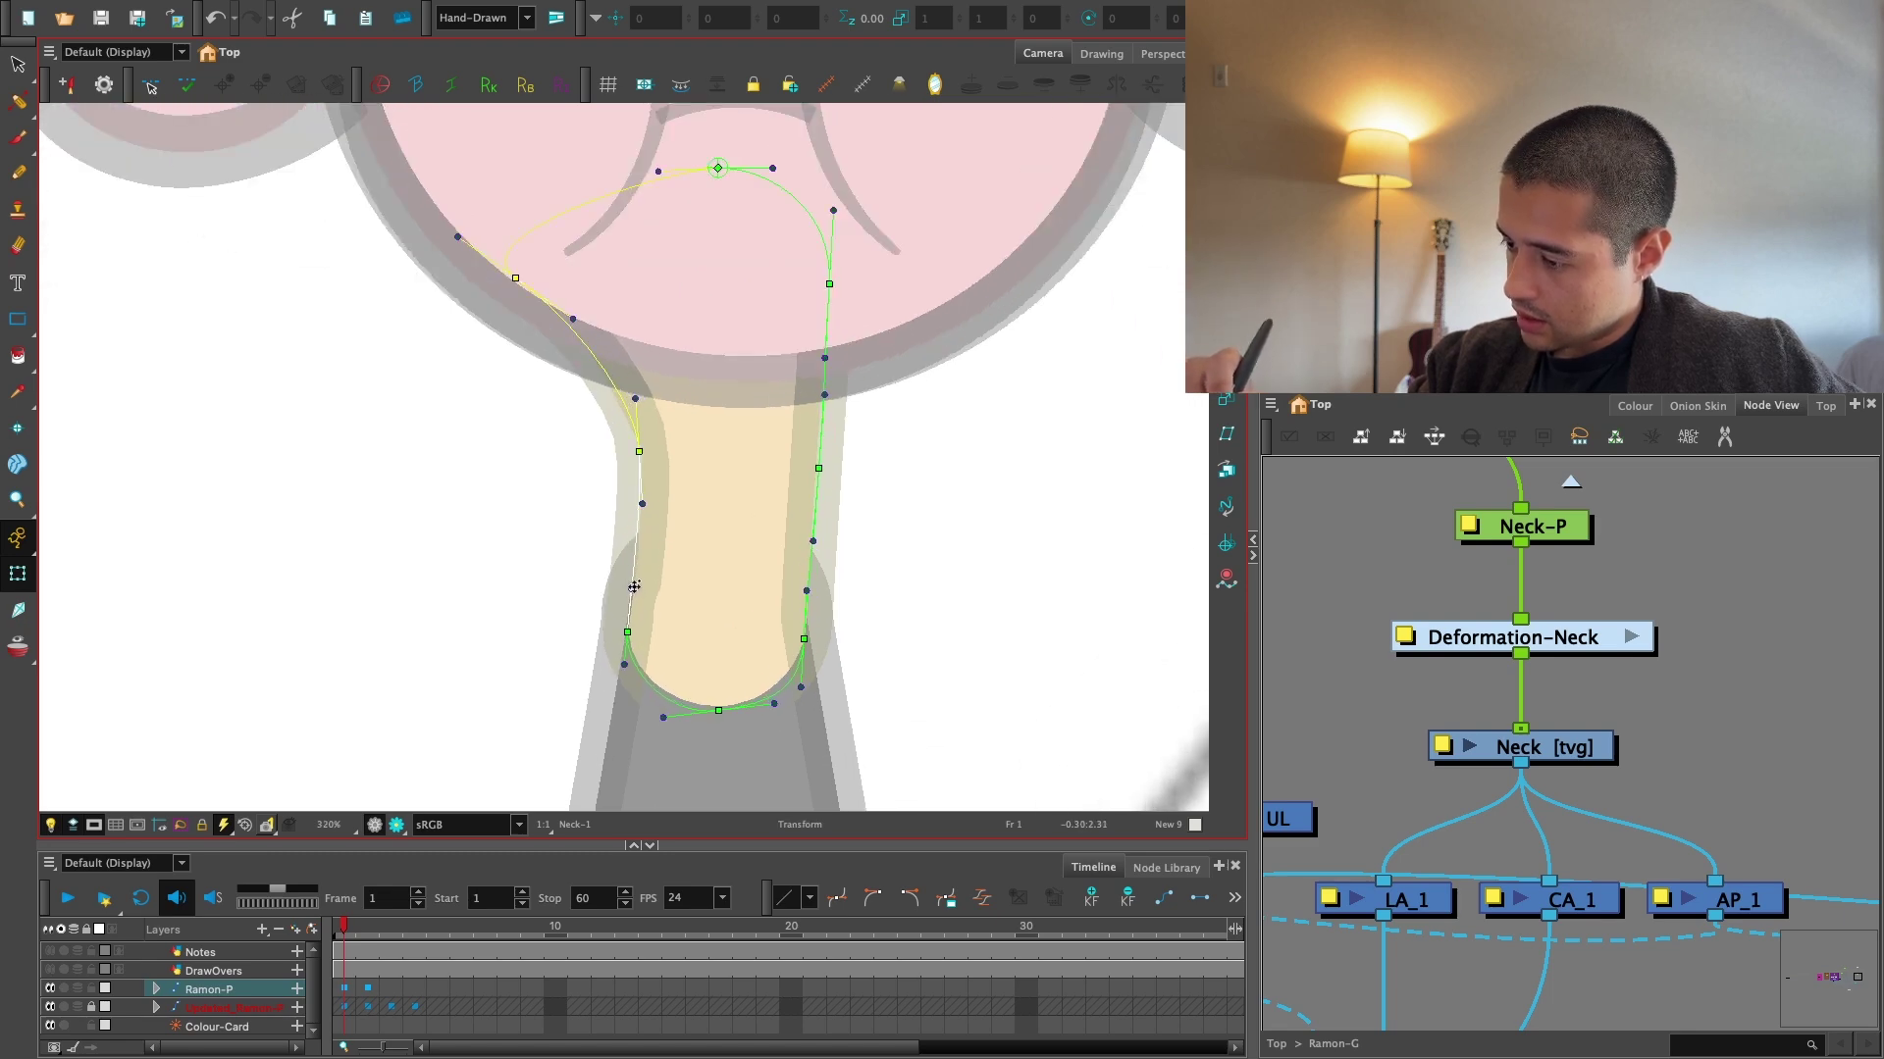
drag(627, 632, 624, 636)
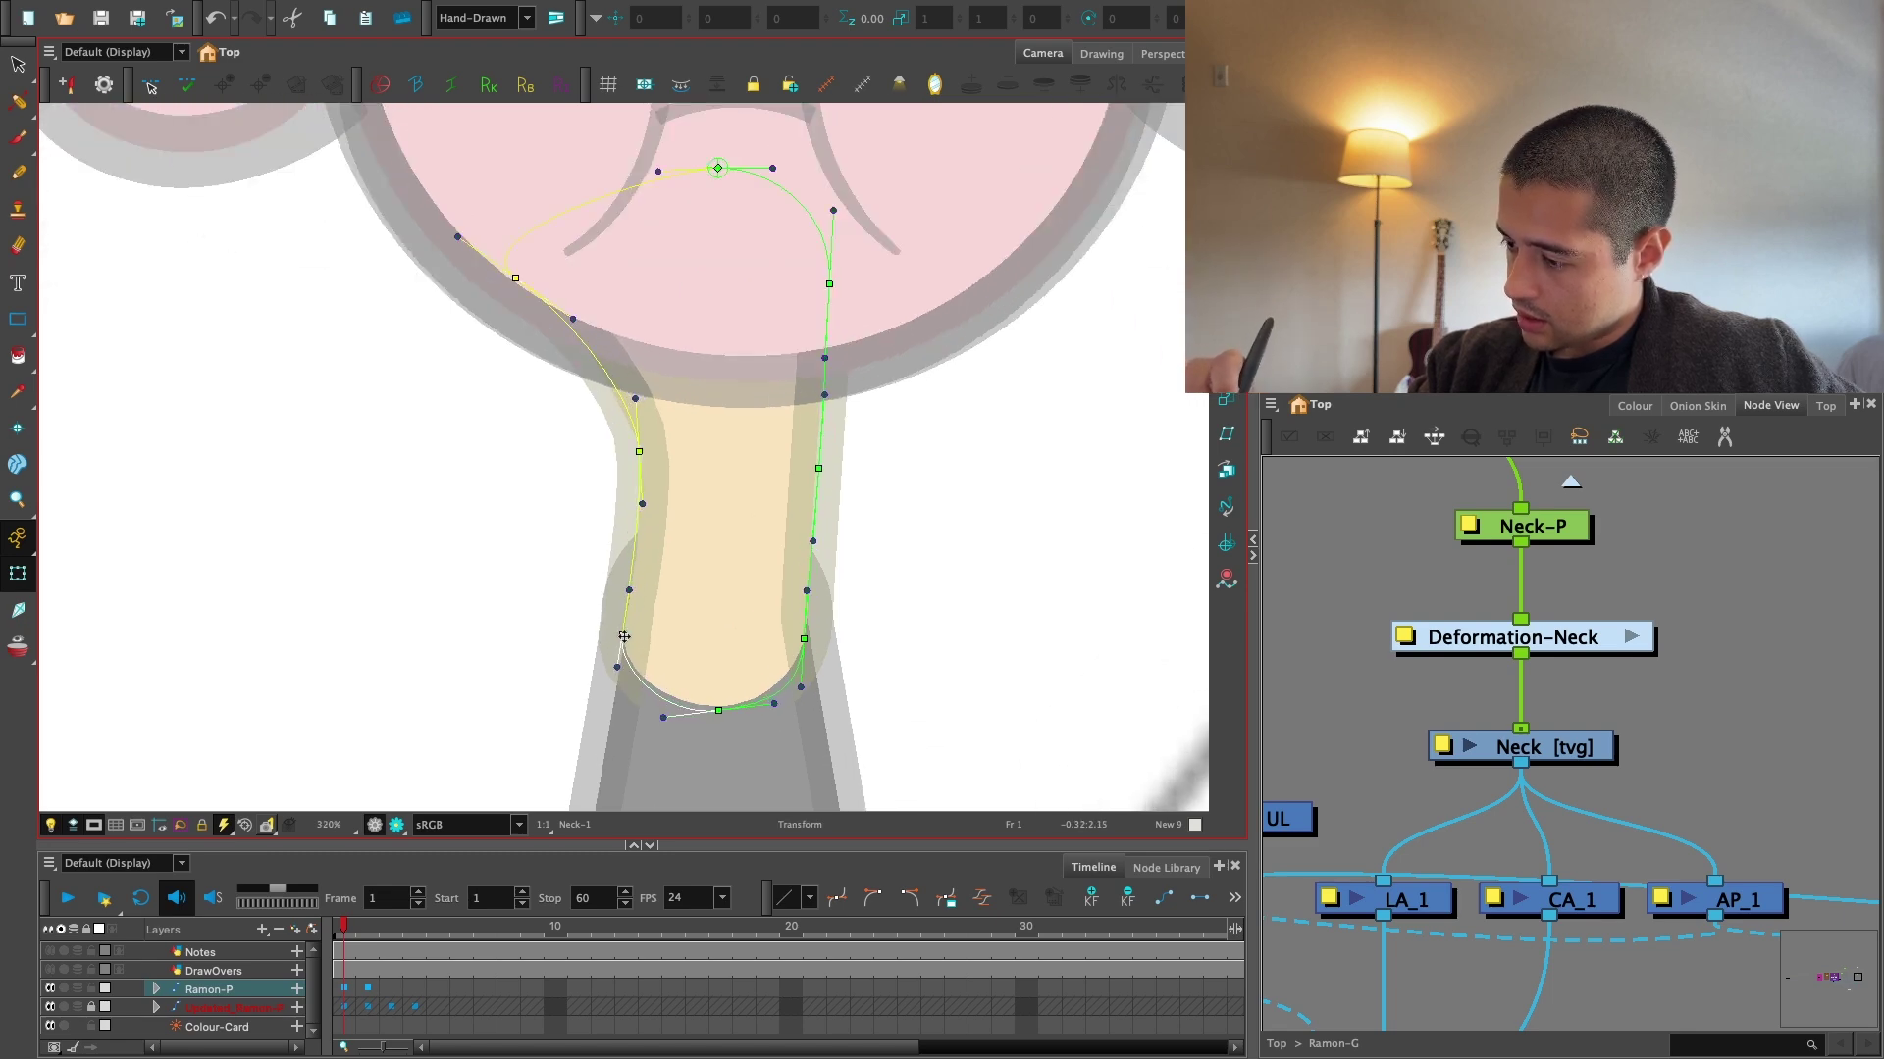
drag(818, 464, 797, 459)
drag(829, 283, 925, 251)
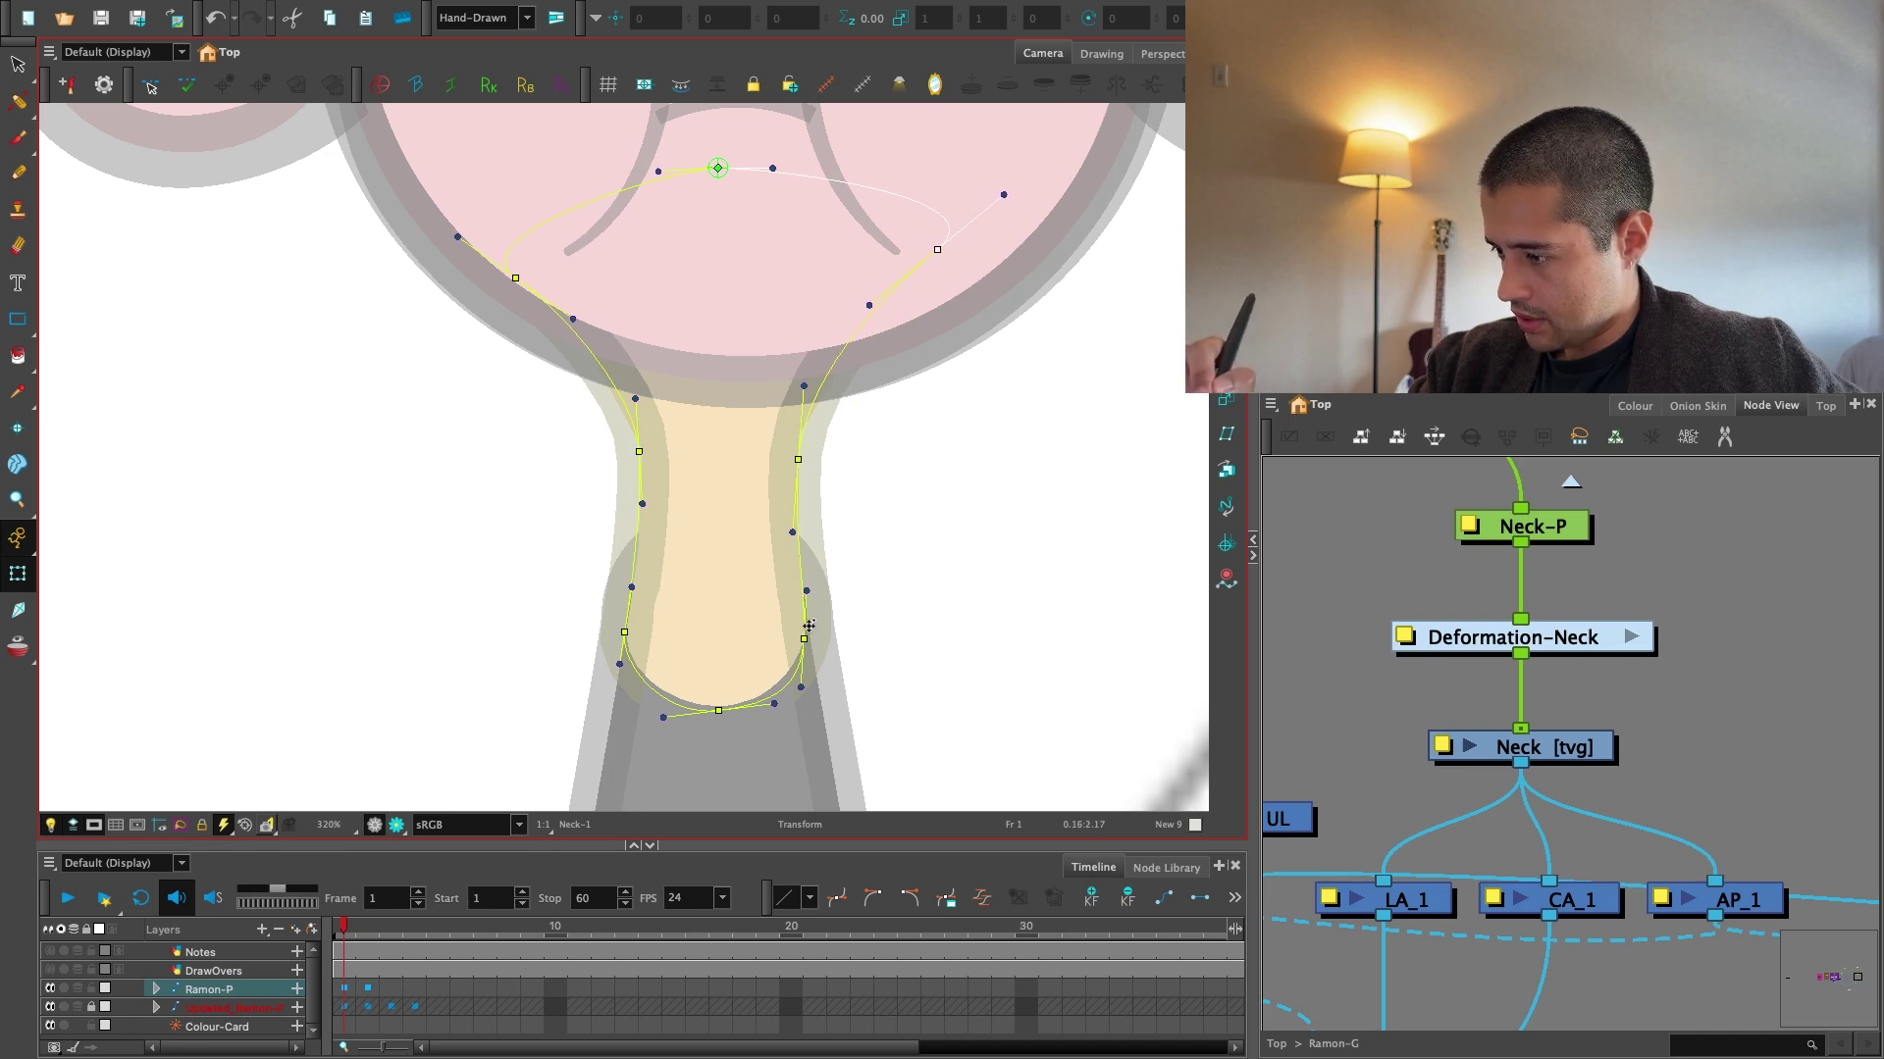
drag(805, 639, 810, 637)
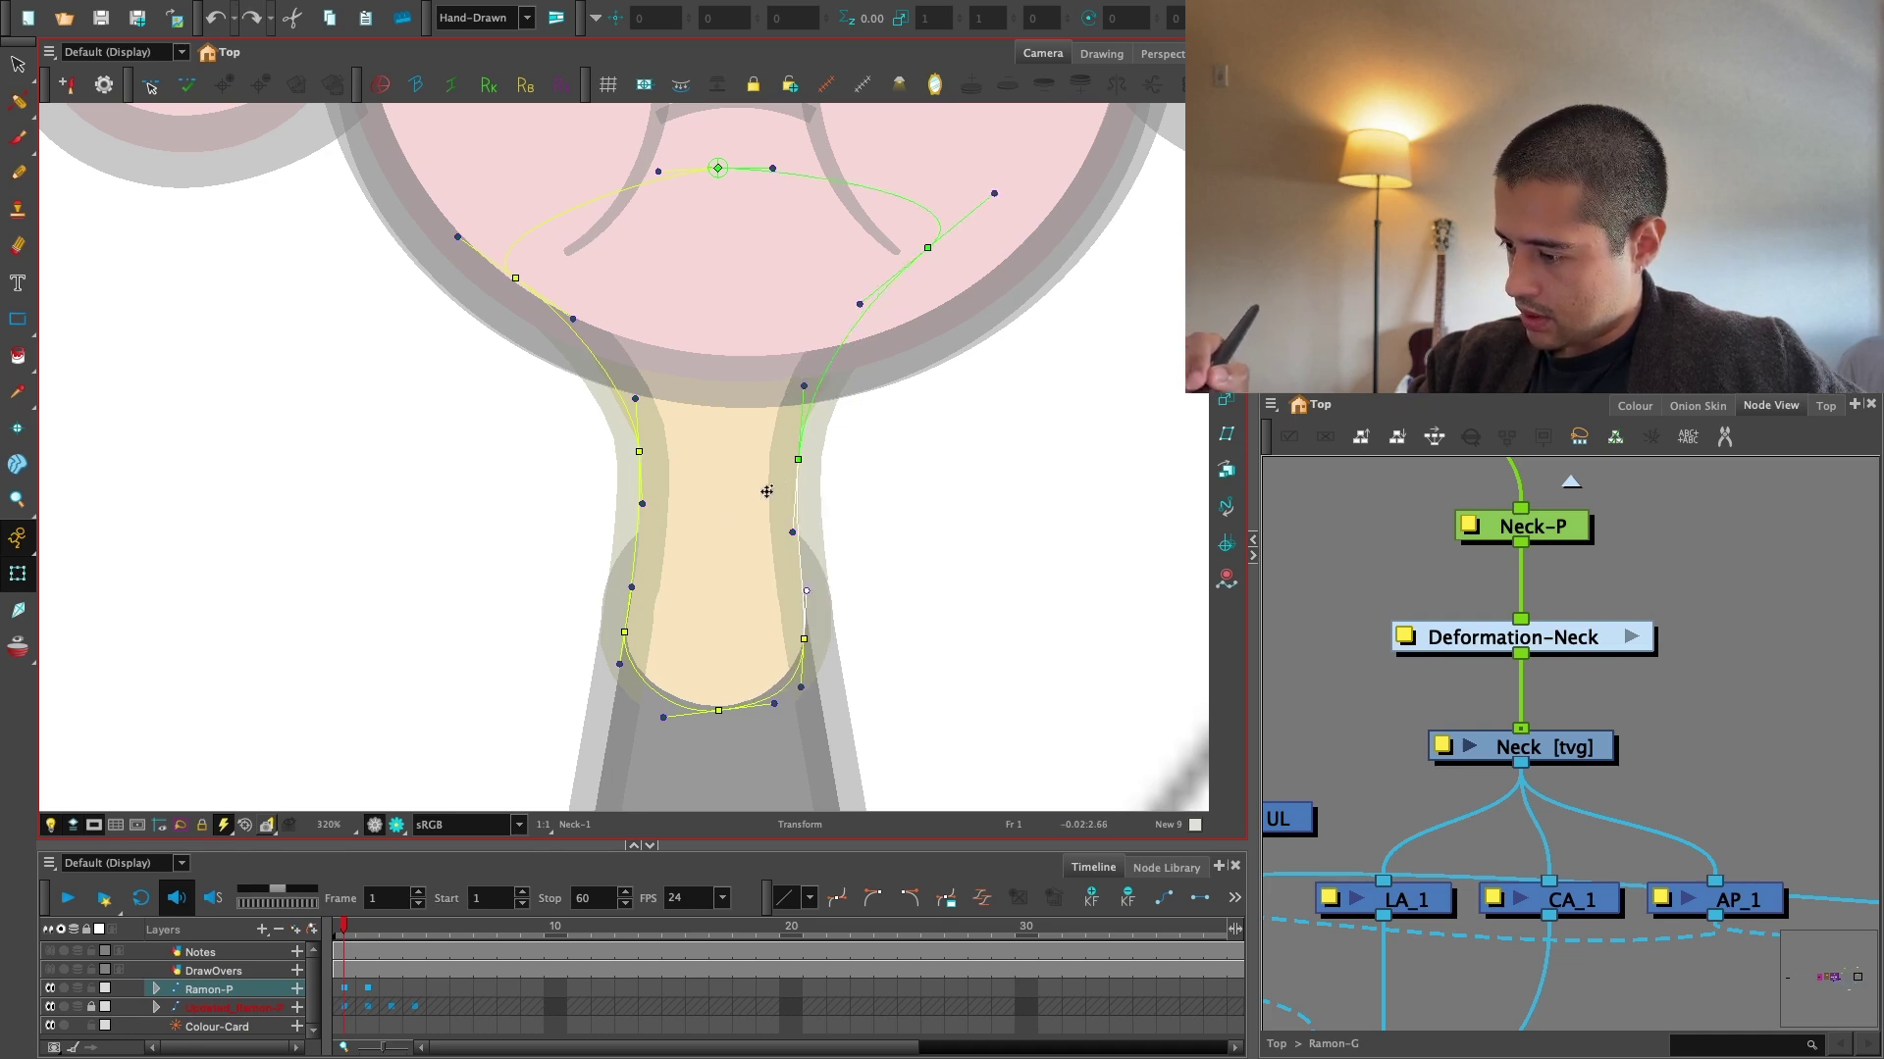
key(ctrl+z)
key(ctrl+z)
Shape the right side of the Neck envelope by narrowing its middle, flaring its upper point outward and angling that point's handle toward the neck.
drag(818, 468, 793, 466)
drag(829, 283, 926, 269)
click(919, 352)
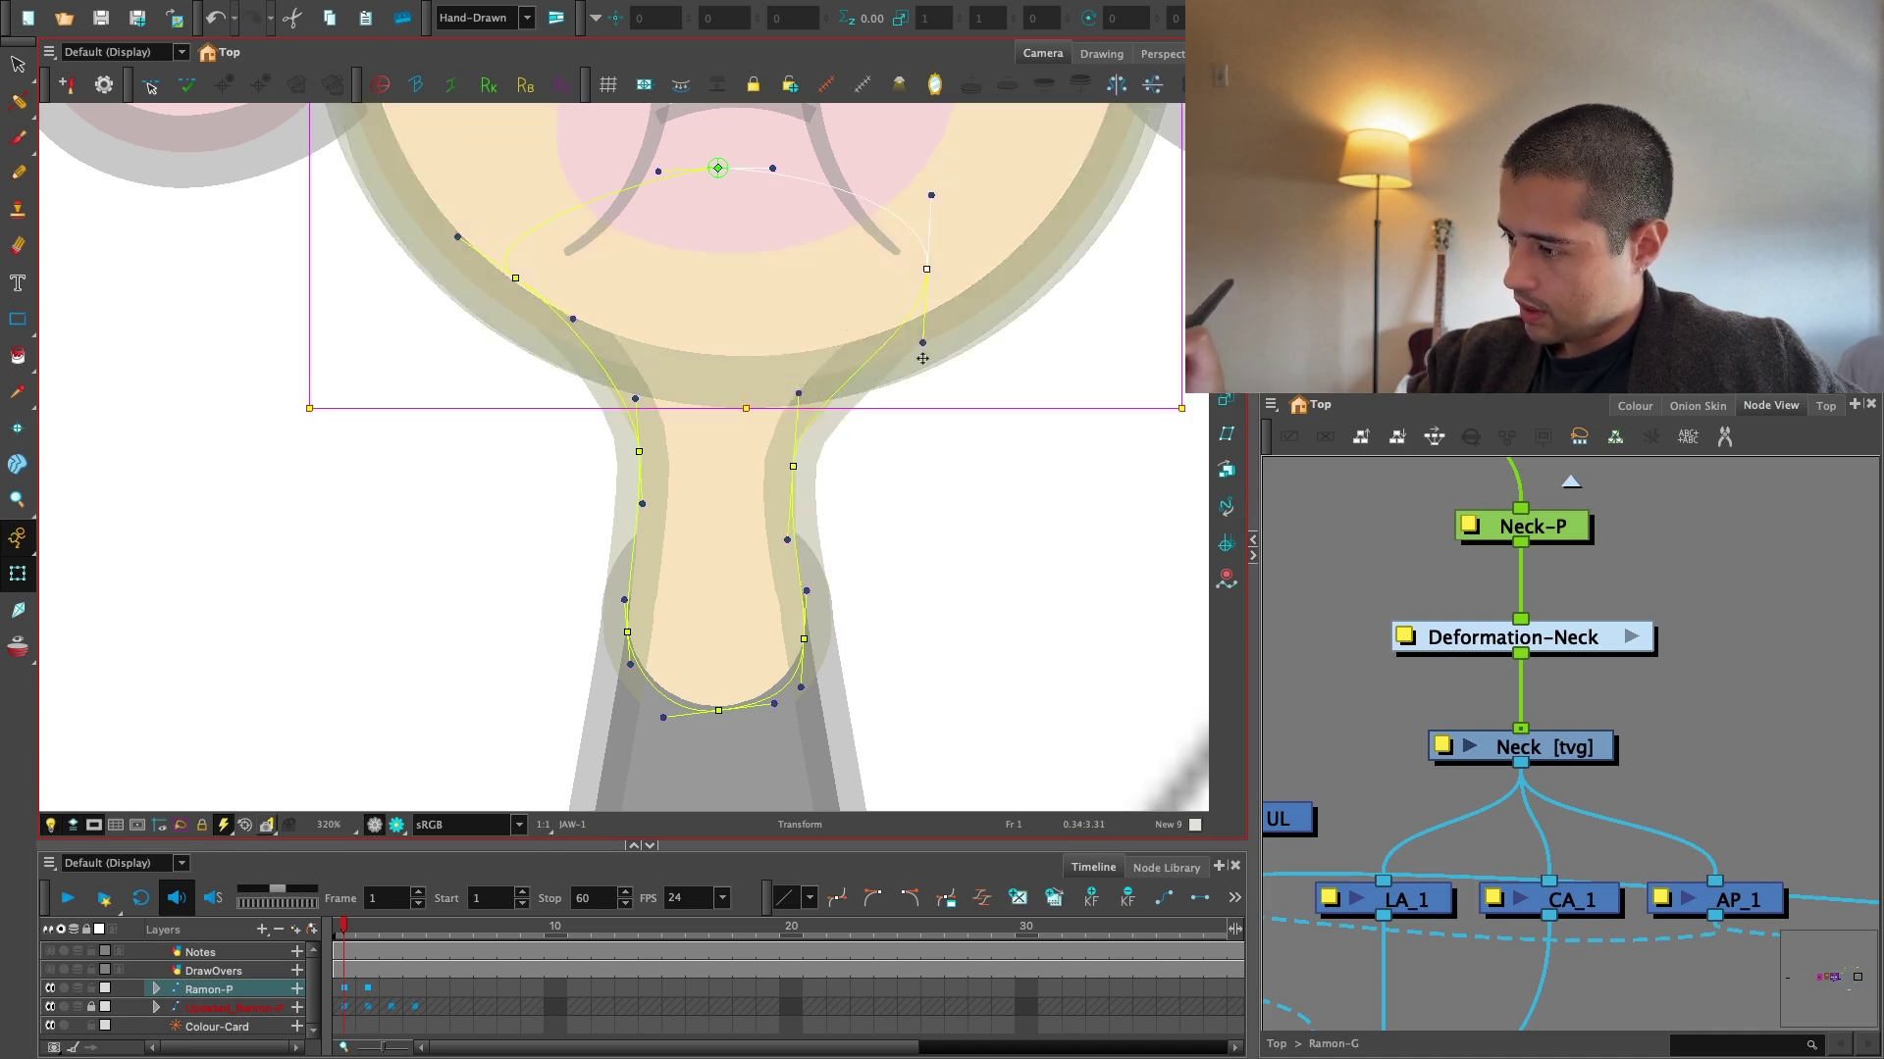
click(930, 451)
mouse_move(922, 343)
mouse_down()
mouse_move(874, 327)
mouse_move(870, 348)
mouse_up()
key(1)
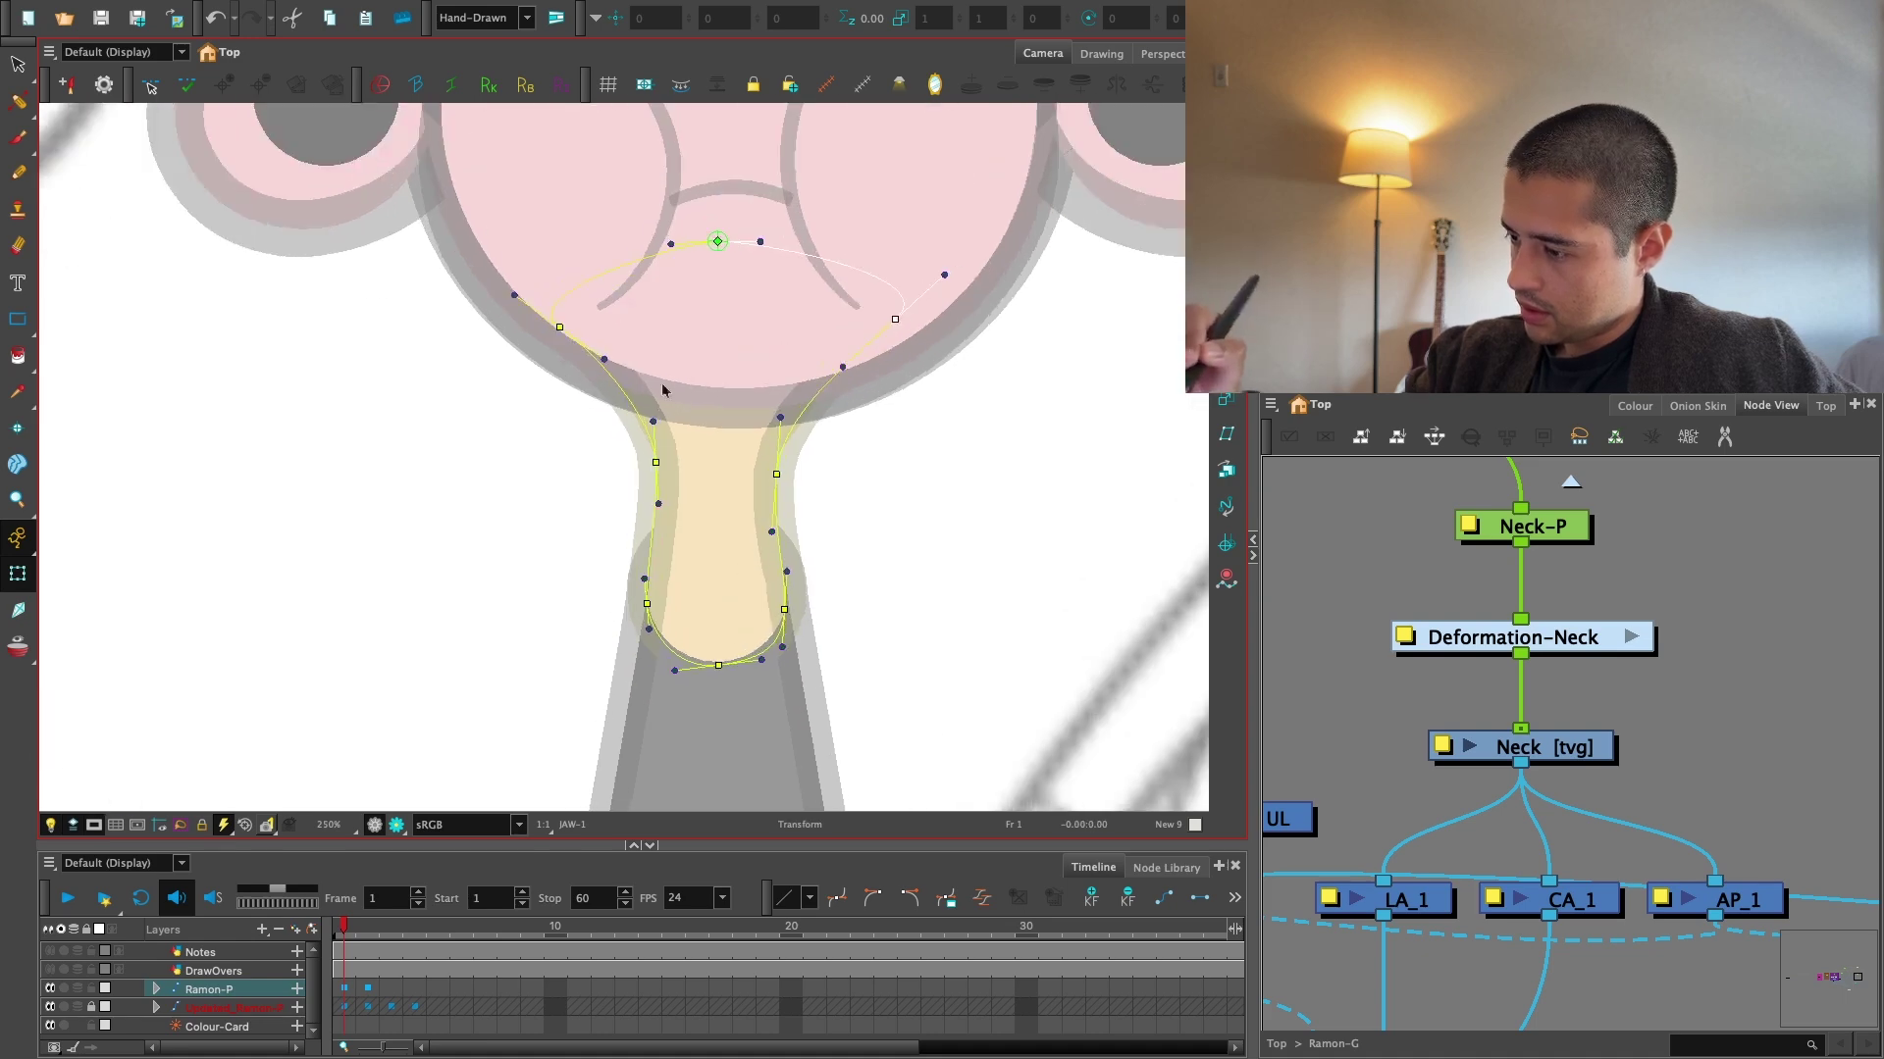
Fine-tune the middle and upper envelope points and handles on both neck sides so the flares under the jaw match.
key(2)
drag(665, 463, 660, 463)
drag(822, 479, 835, 478)
drag(973, 279, 1040, 275)
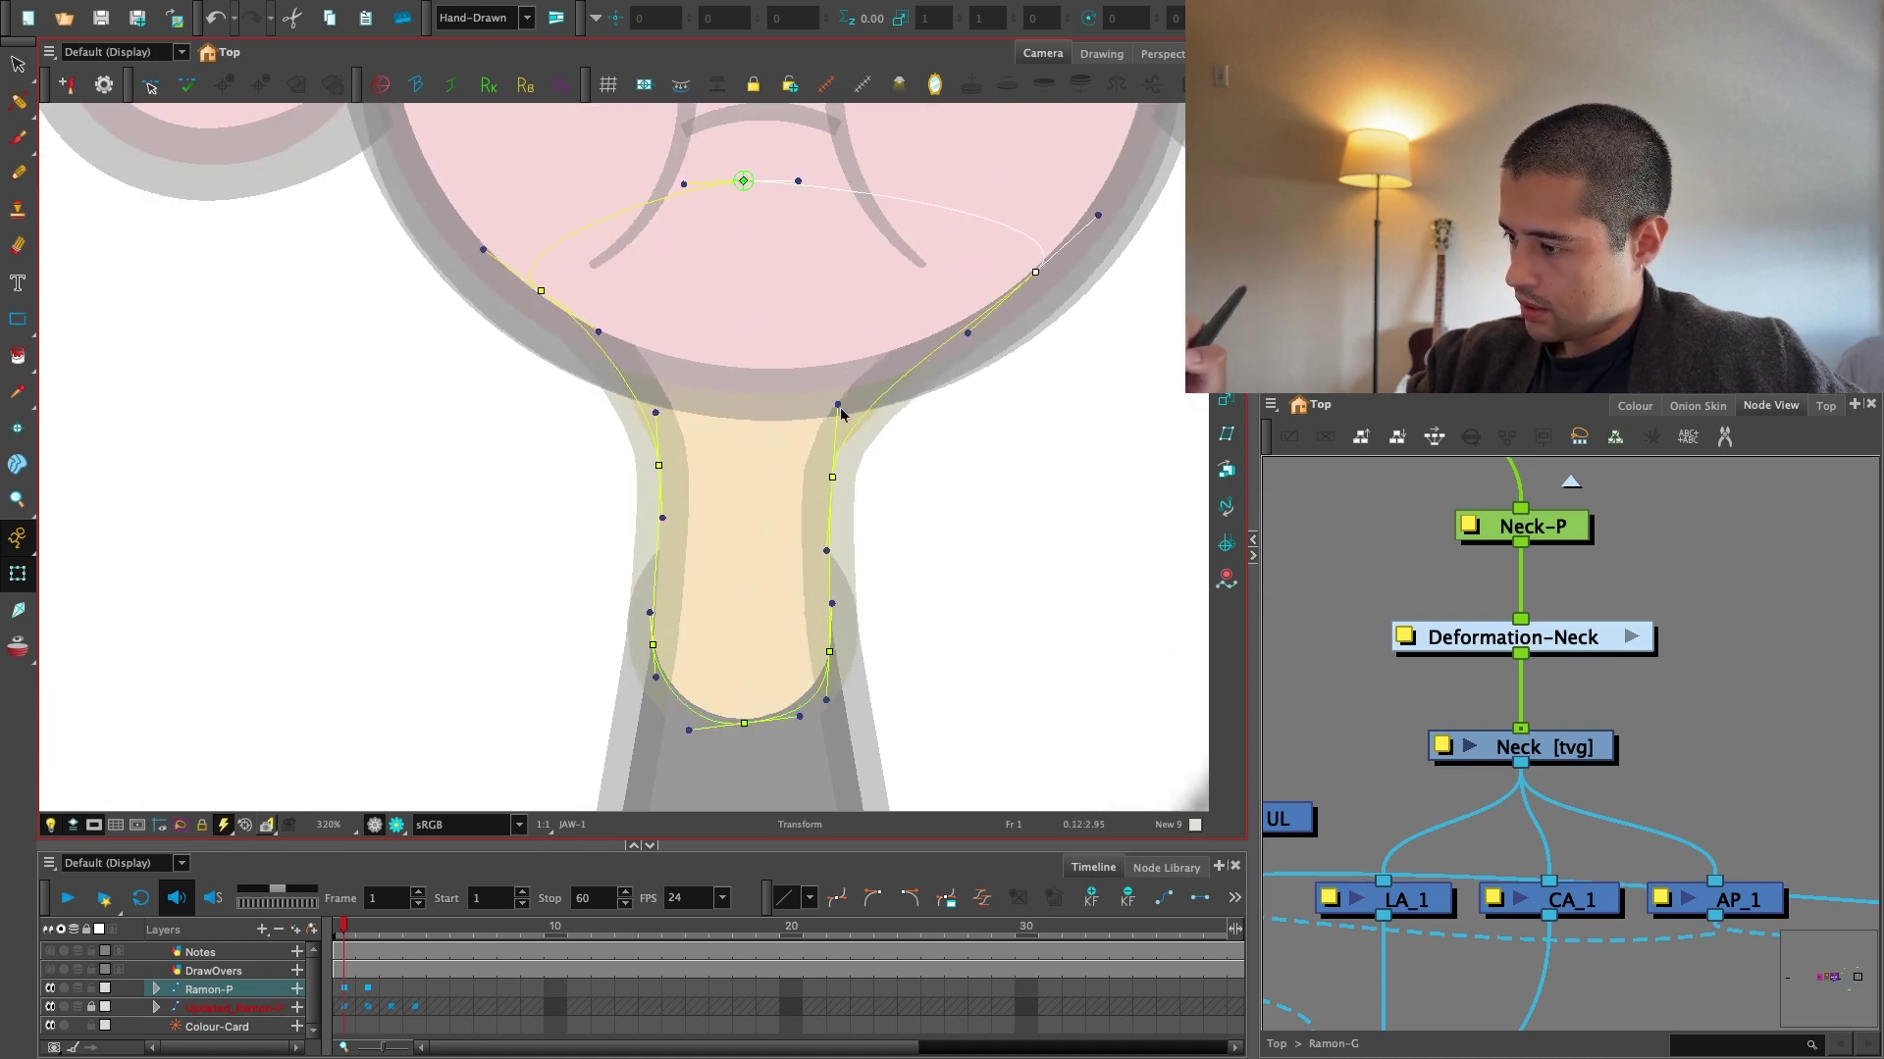
drag(841, 414, 847, 416)
drag(657, 413, 658, 468)
drag(543, 293, 518, 294)
key(1)
key(1)
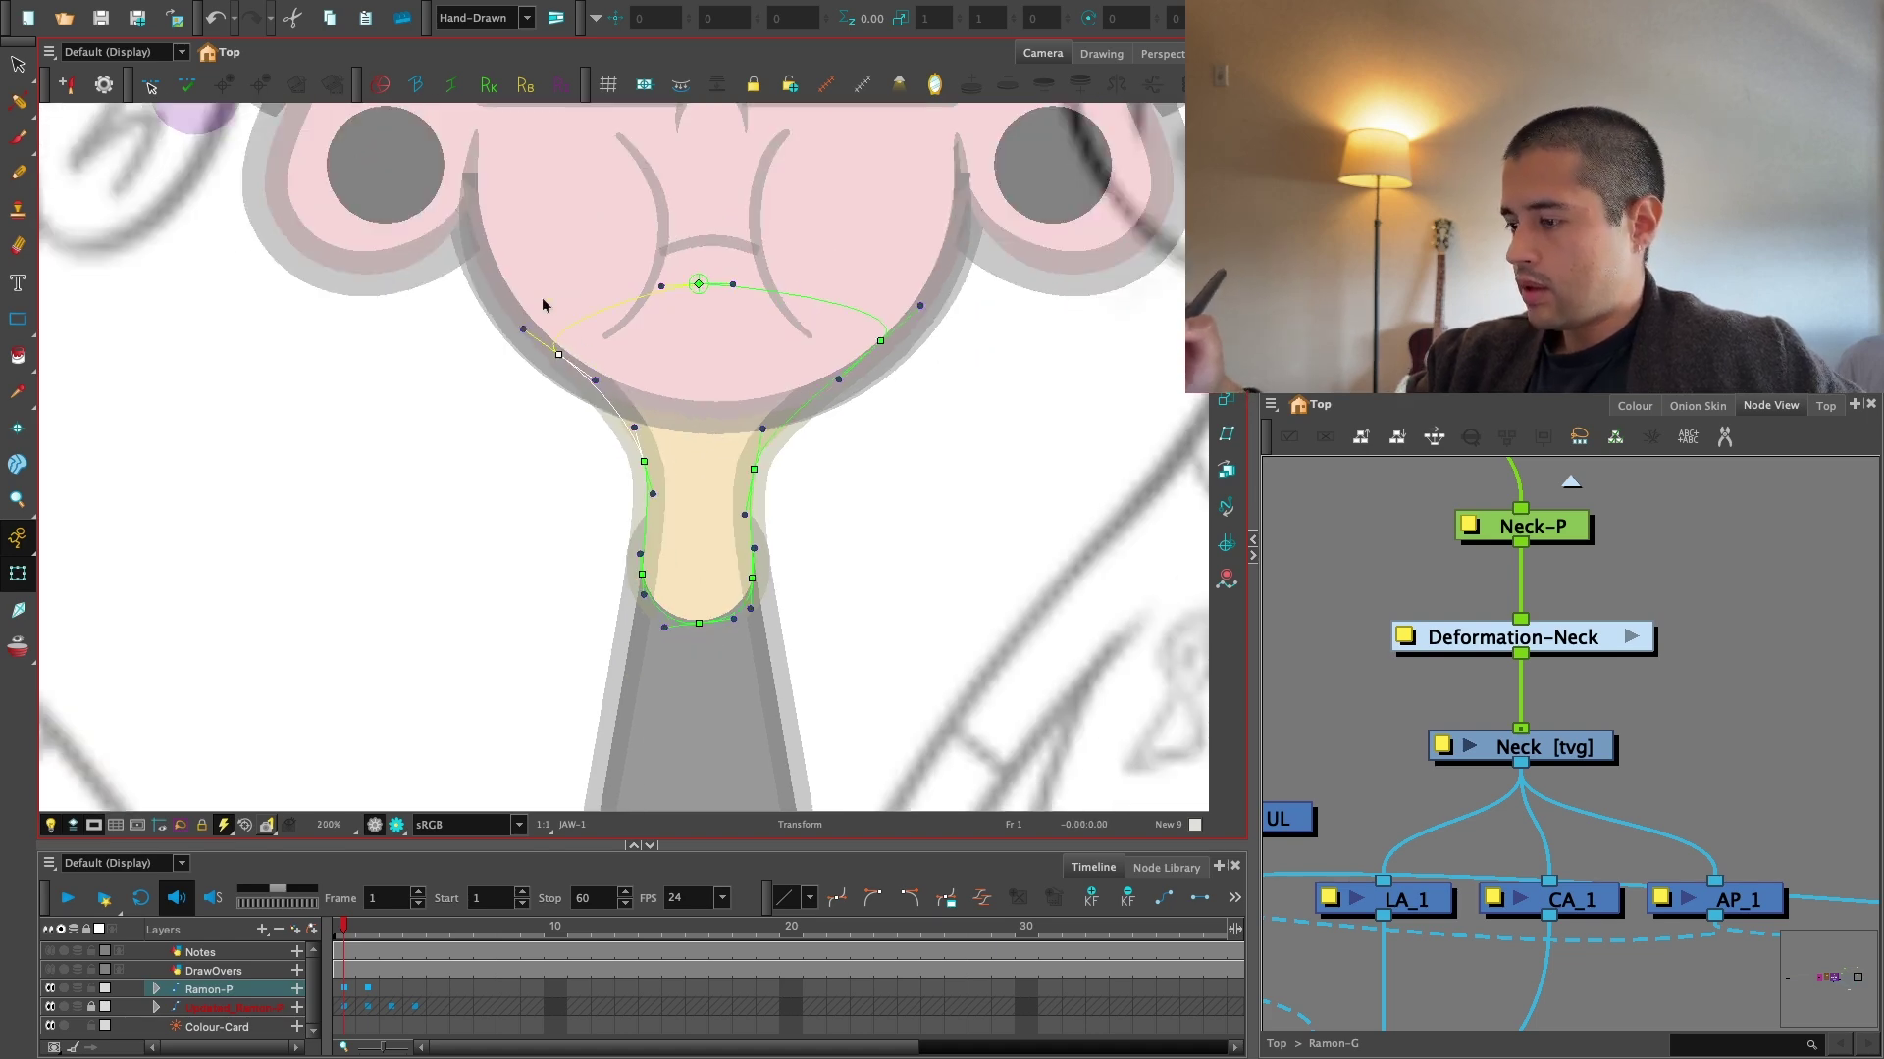
Preview the neck in Render View and move the envelope's left middle point slightly outward.
click(891, 436)
key(1)
key(1)
key(1)
key(1)
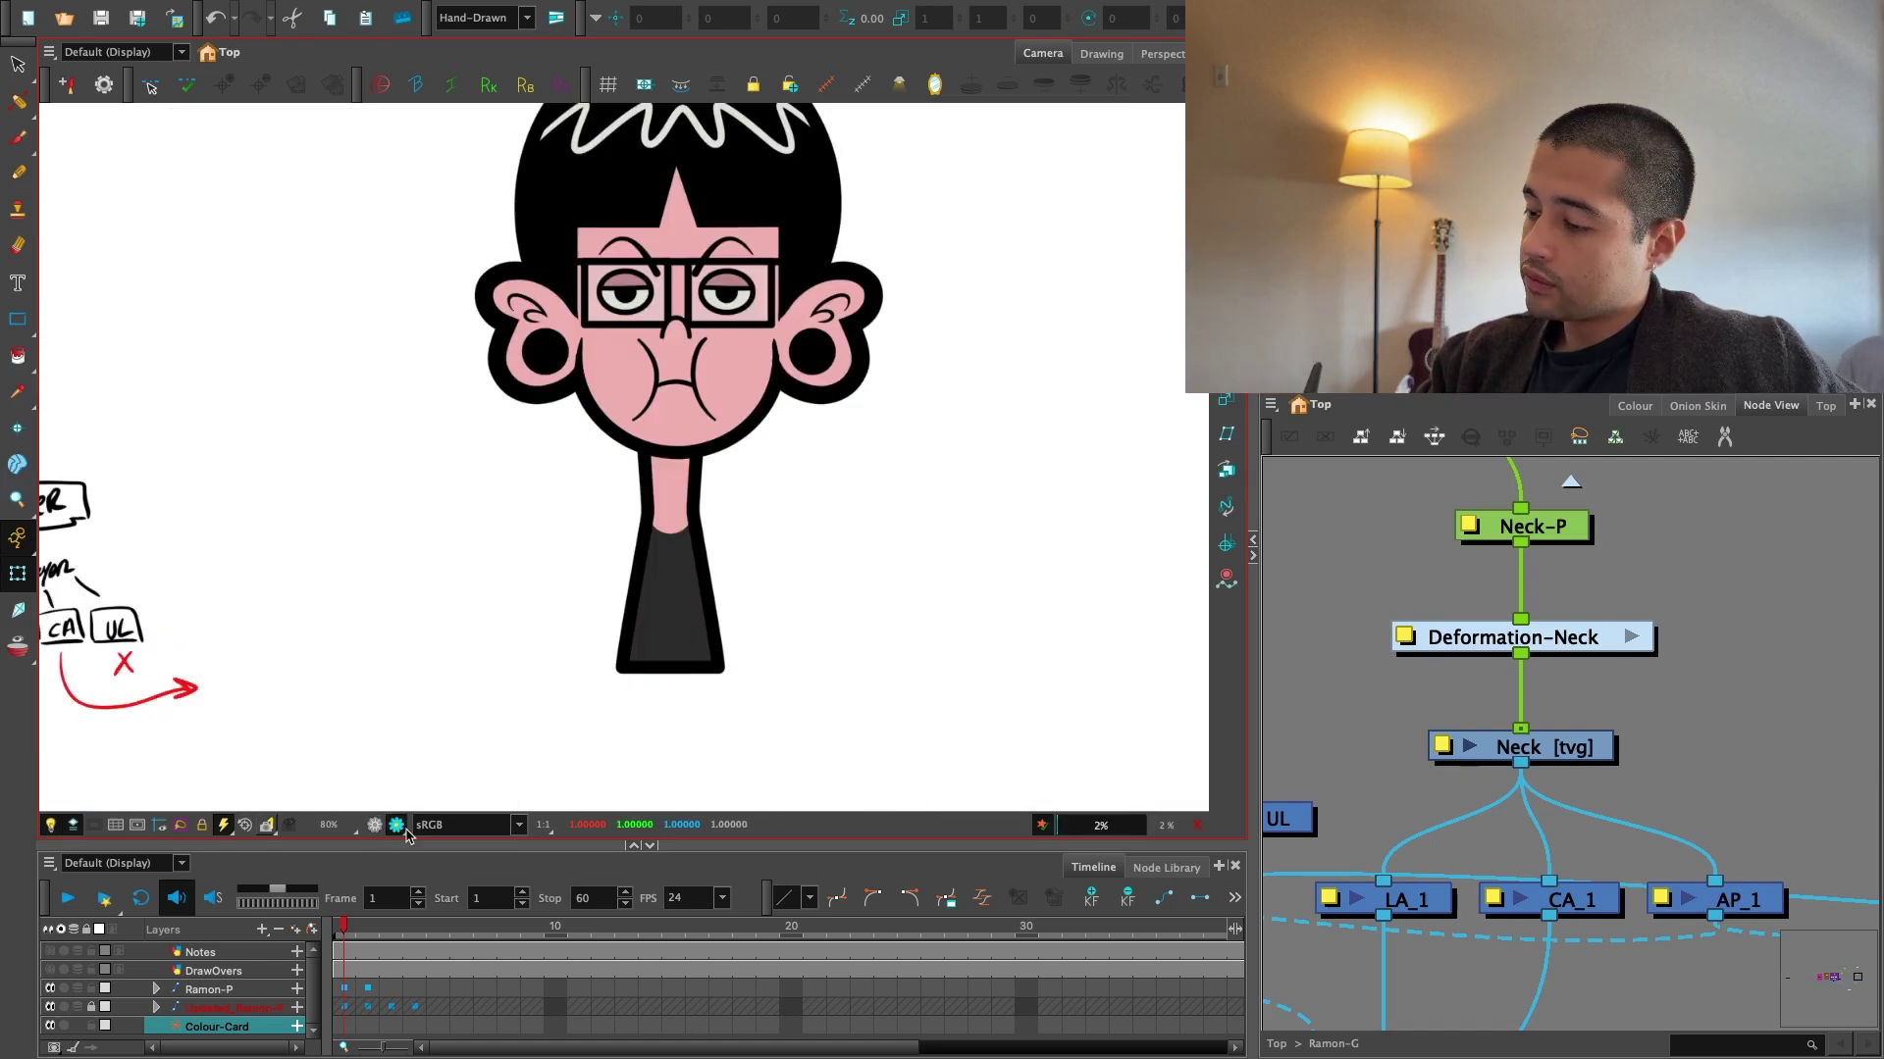
scroll(749, 614, up, 5)
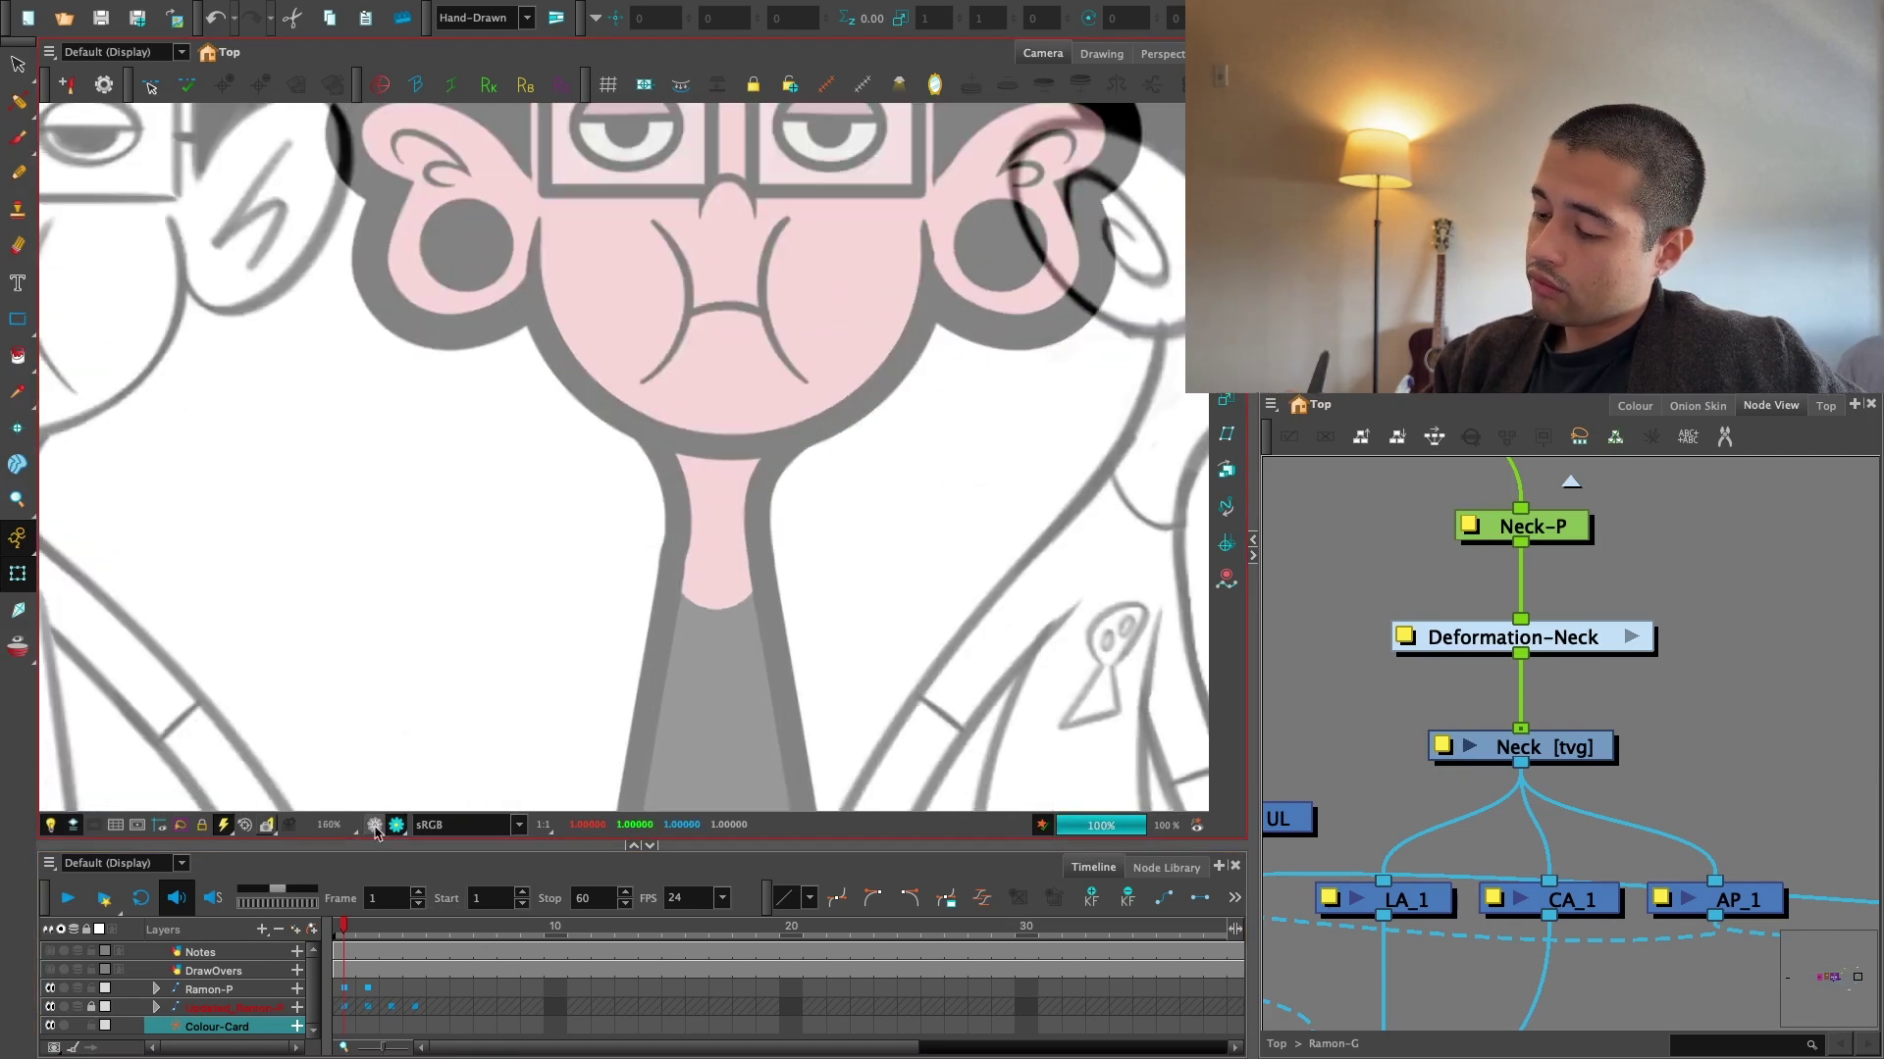
scroll(664, 622, up, 2)
click(664, 622)
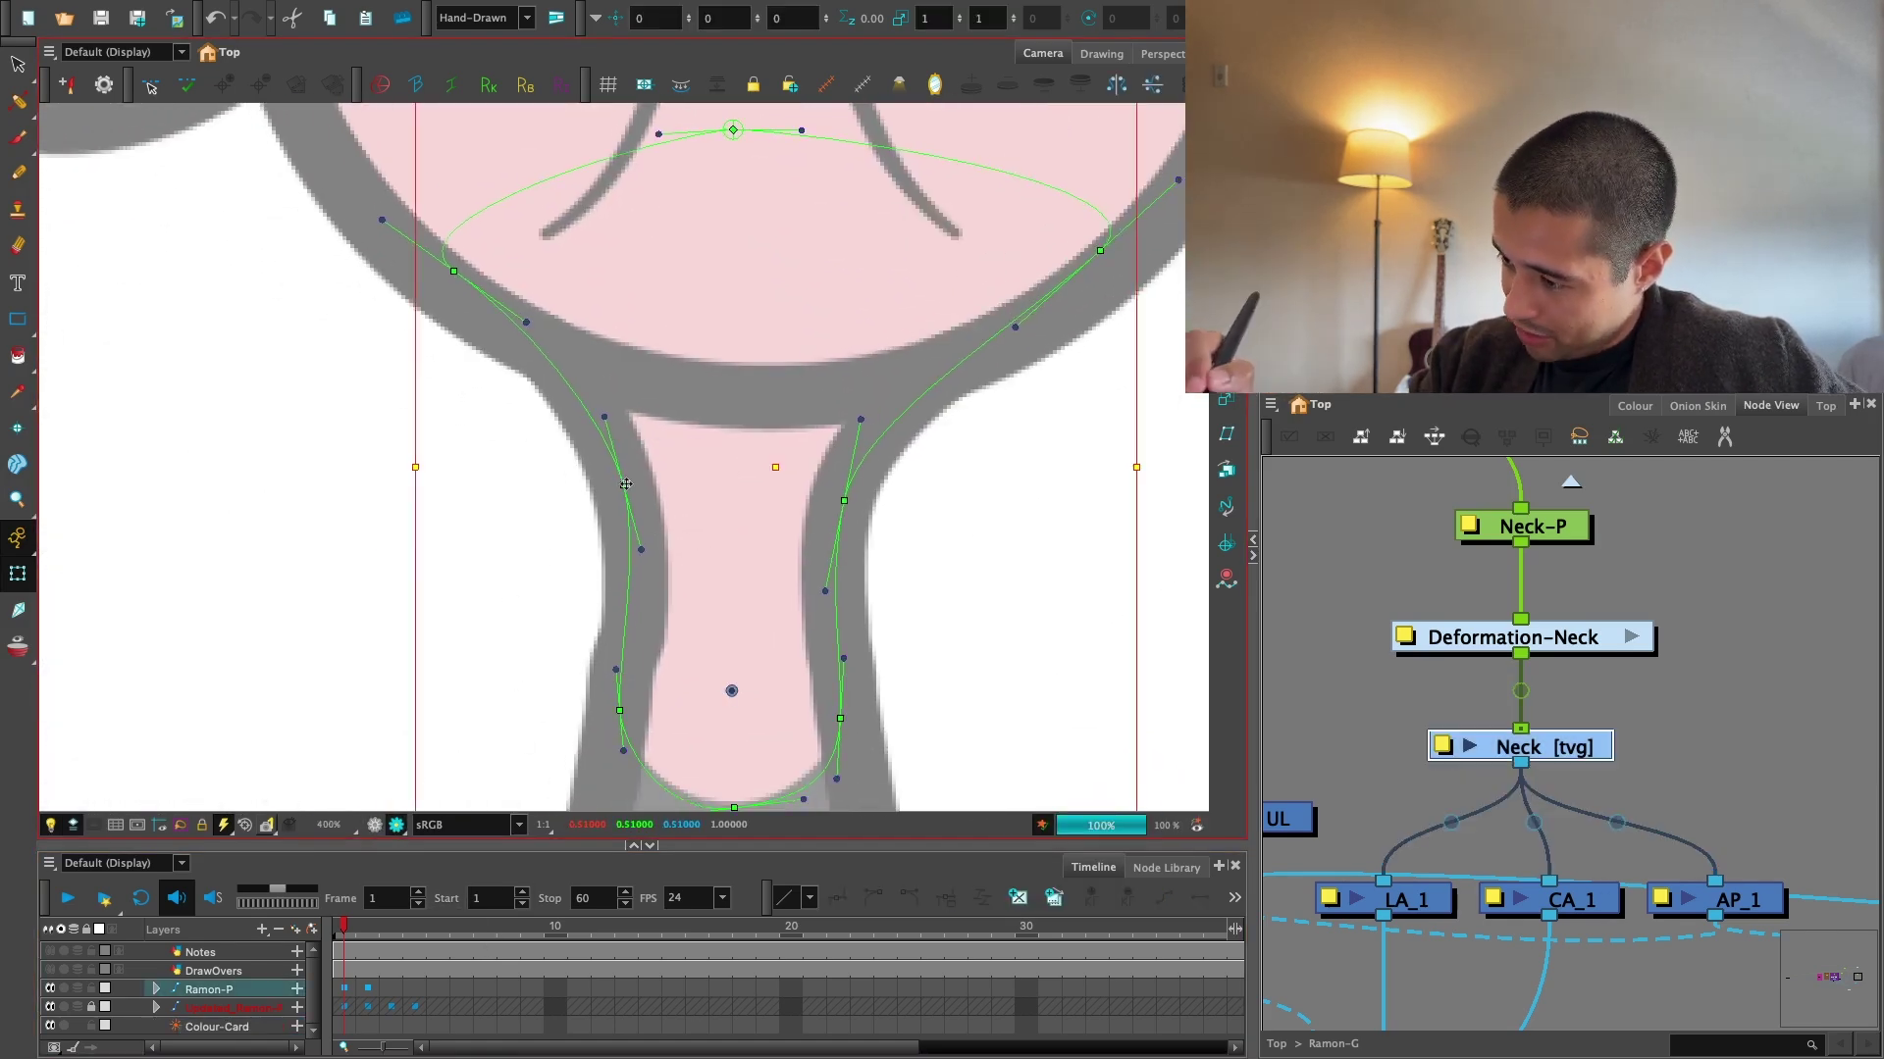
drag(626, 484, 614, 484)
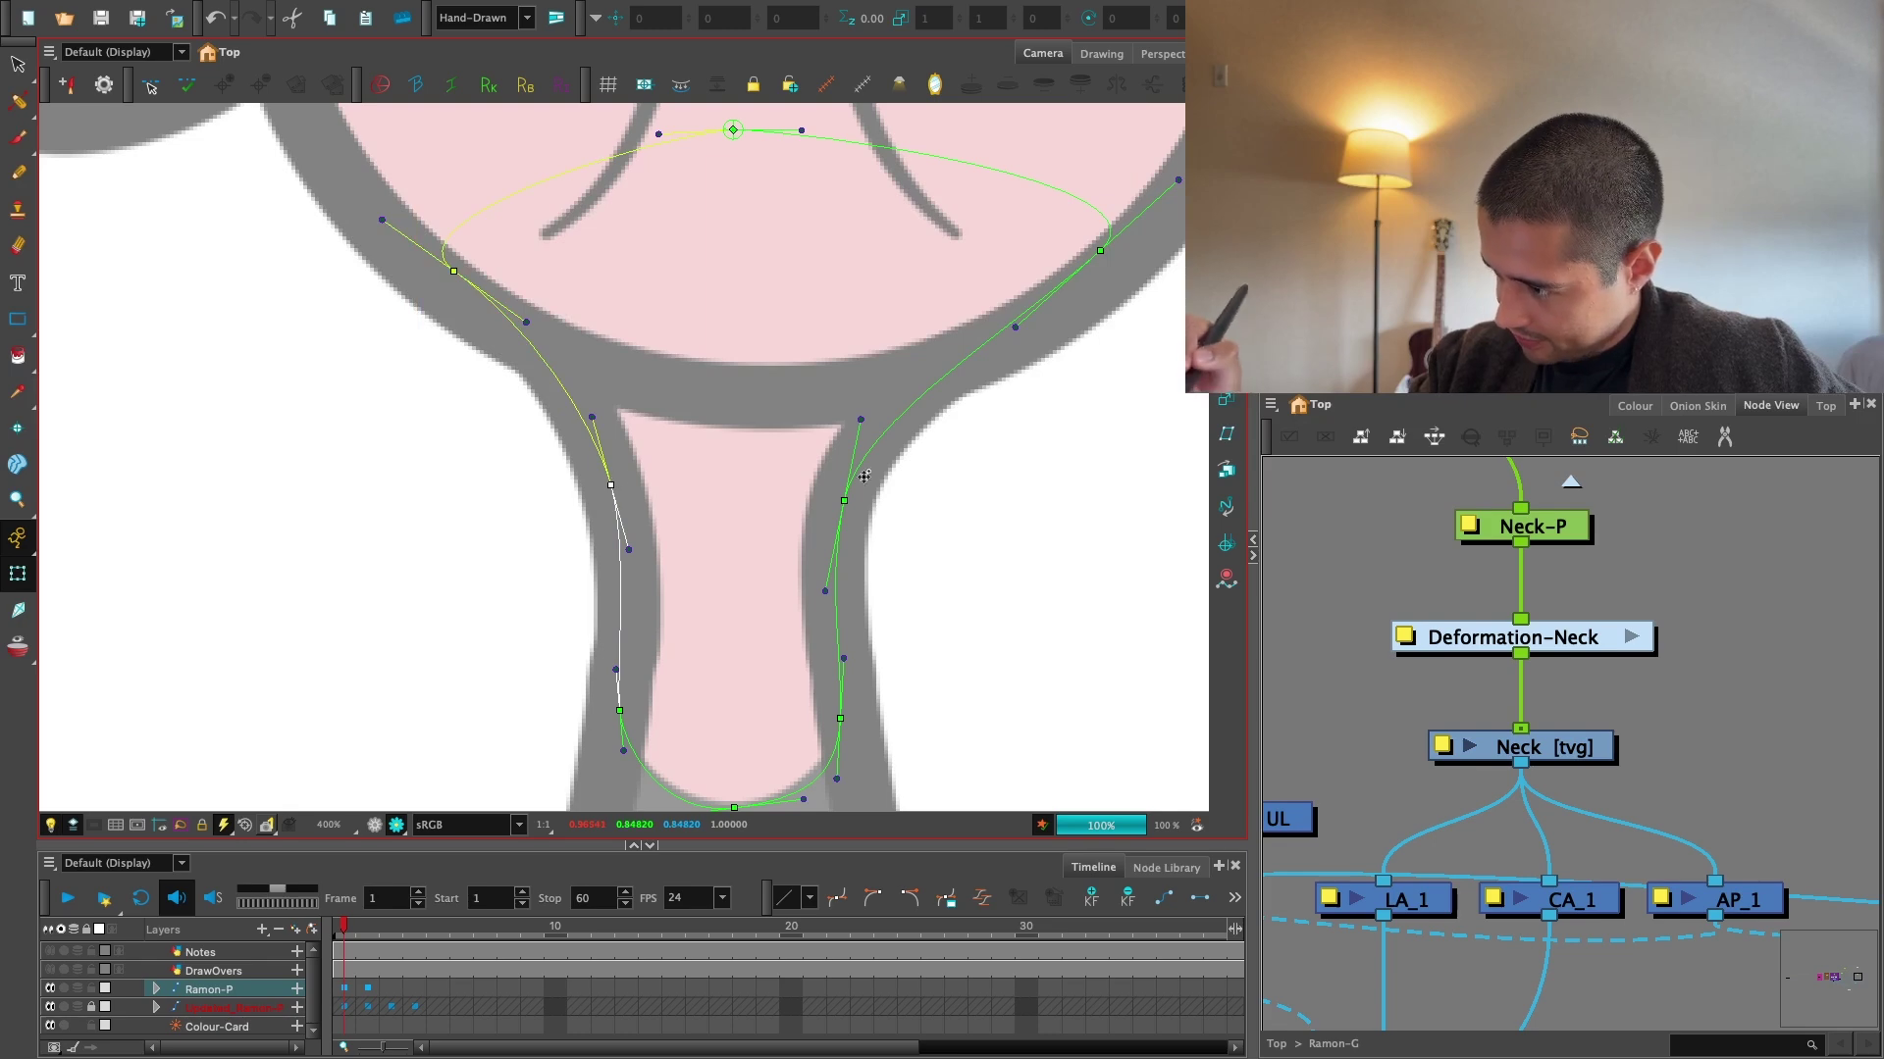
Compare the rendered neck with the turnaround drawings and return the camera to OpenGL view.
scroll(912, 520, down, 5)
click(892, 506)
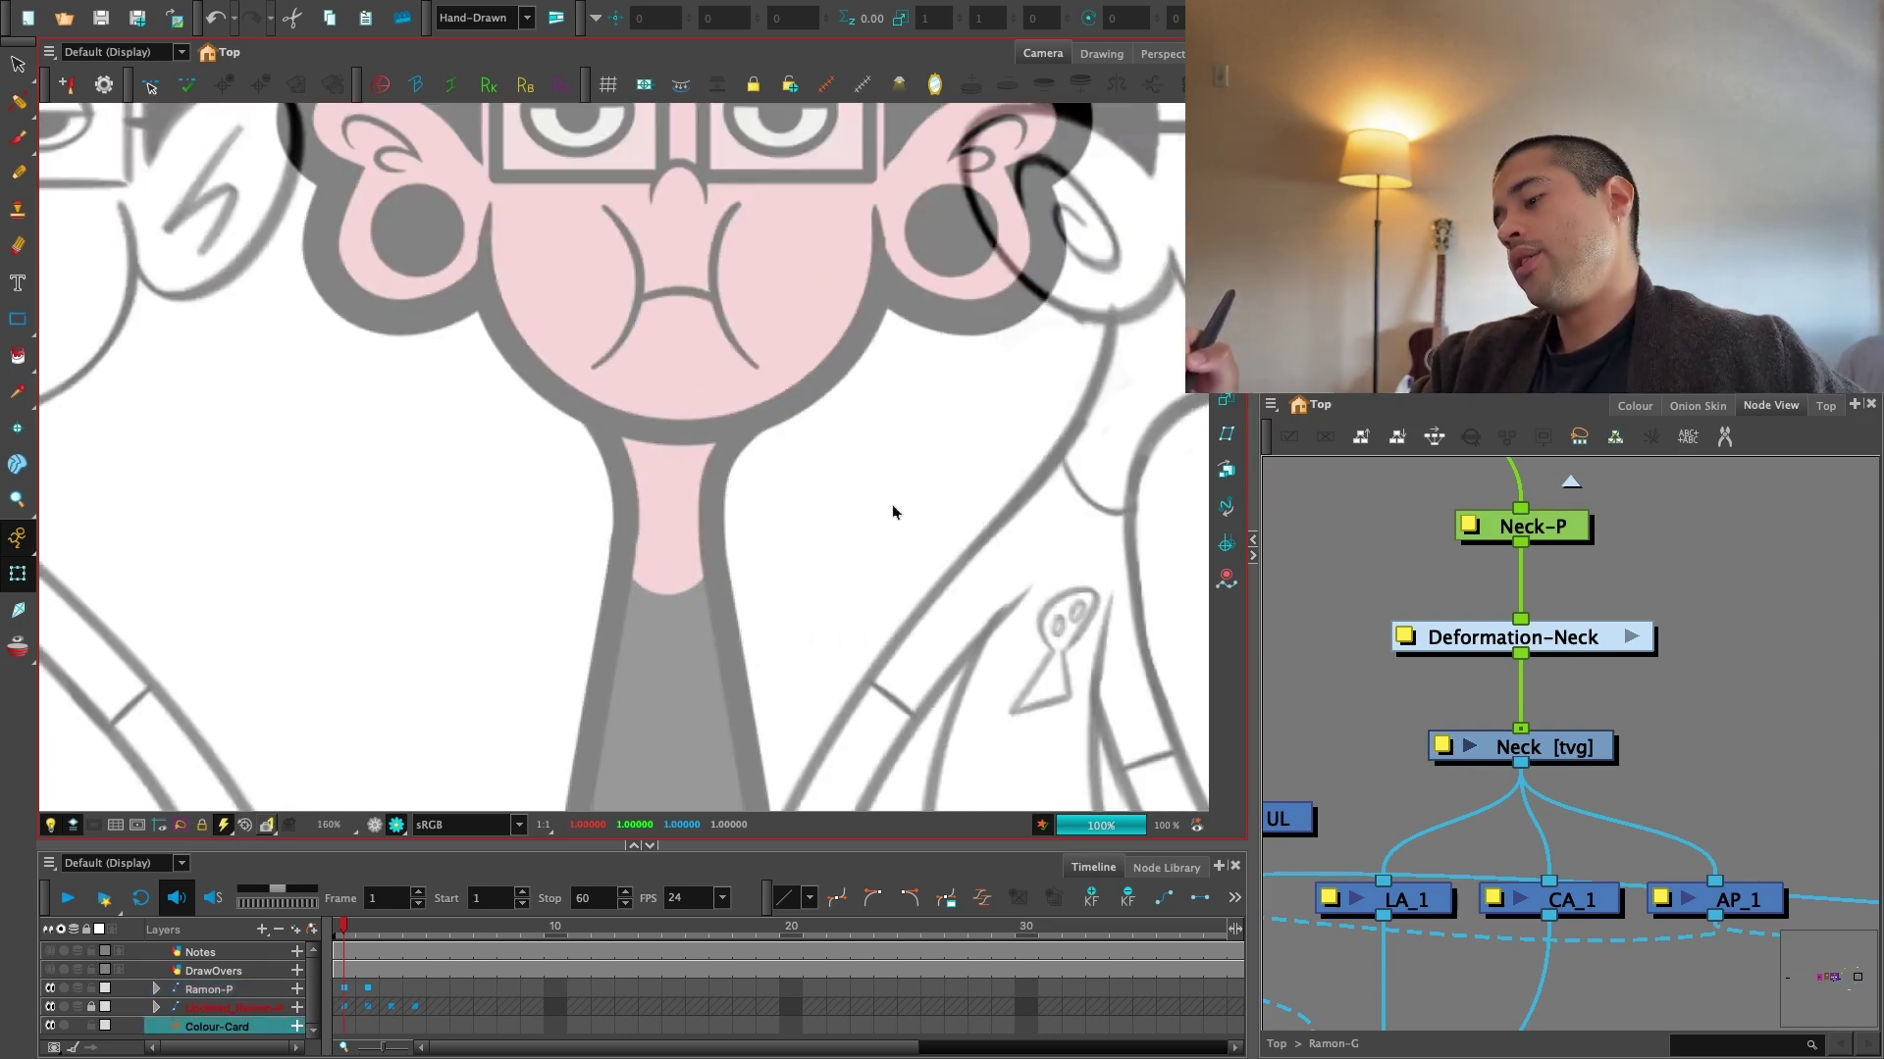
scroll(892, 504, down, 5)
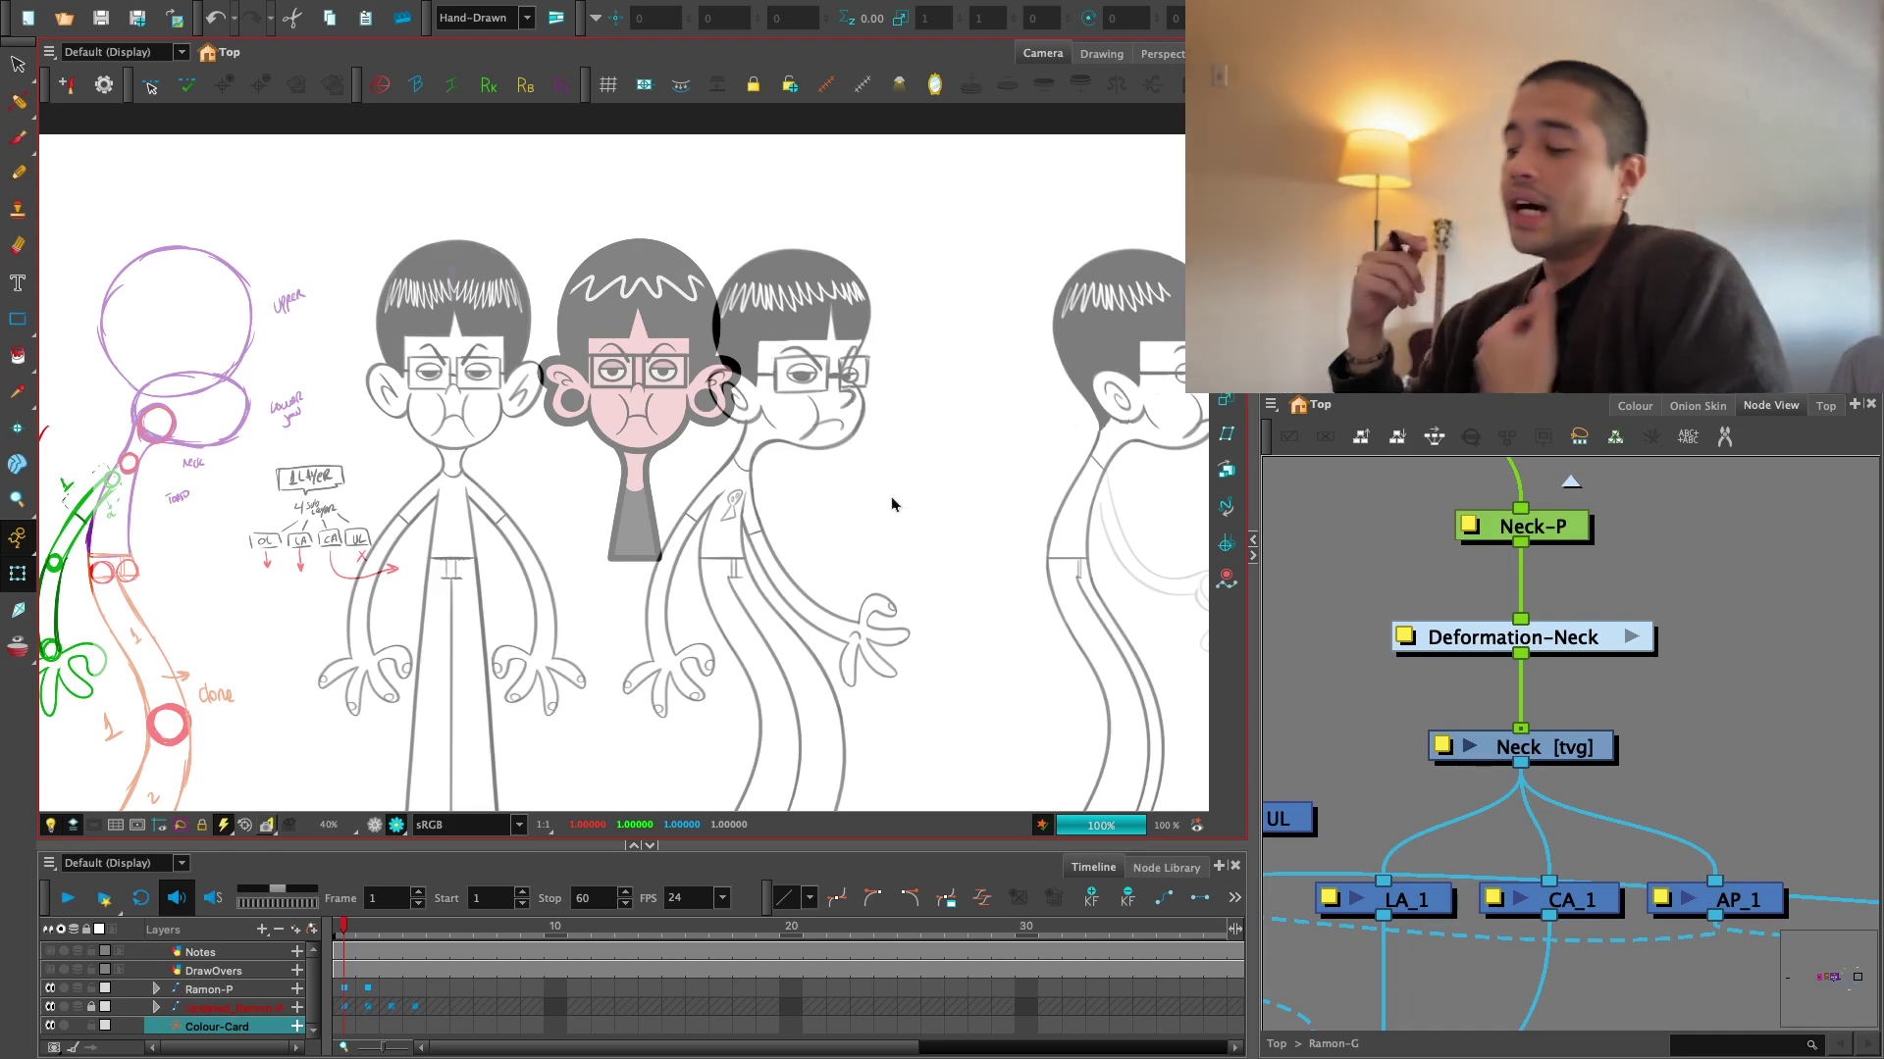
click(374, 826)
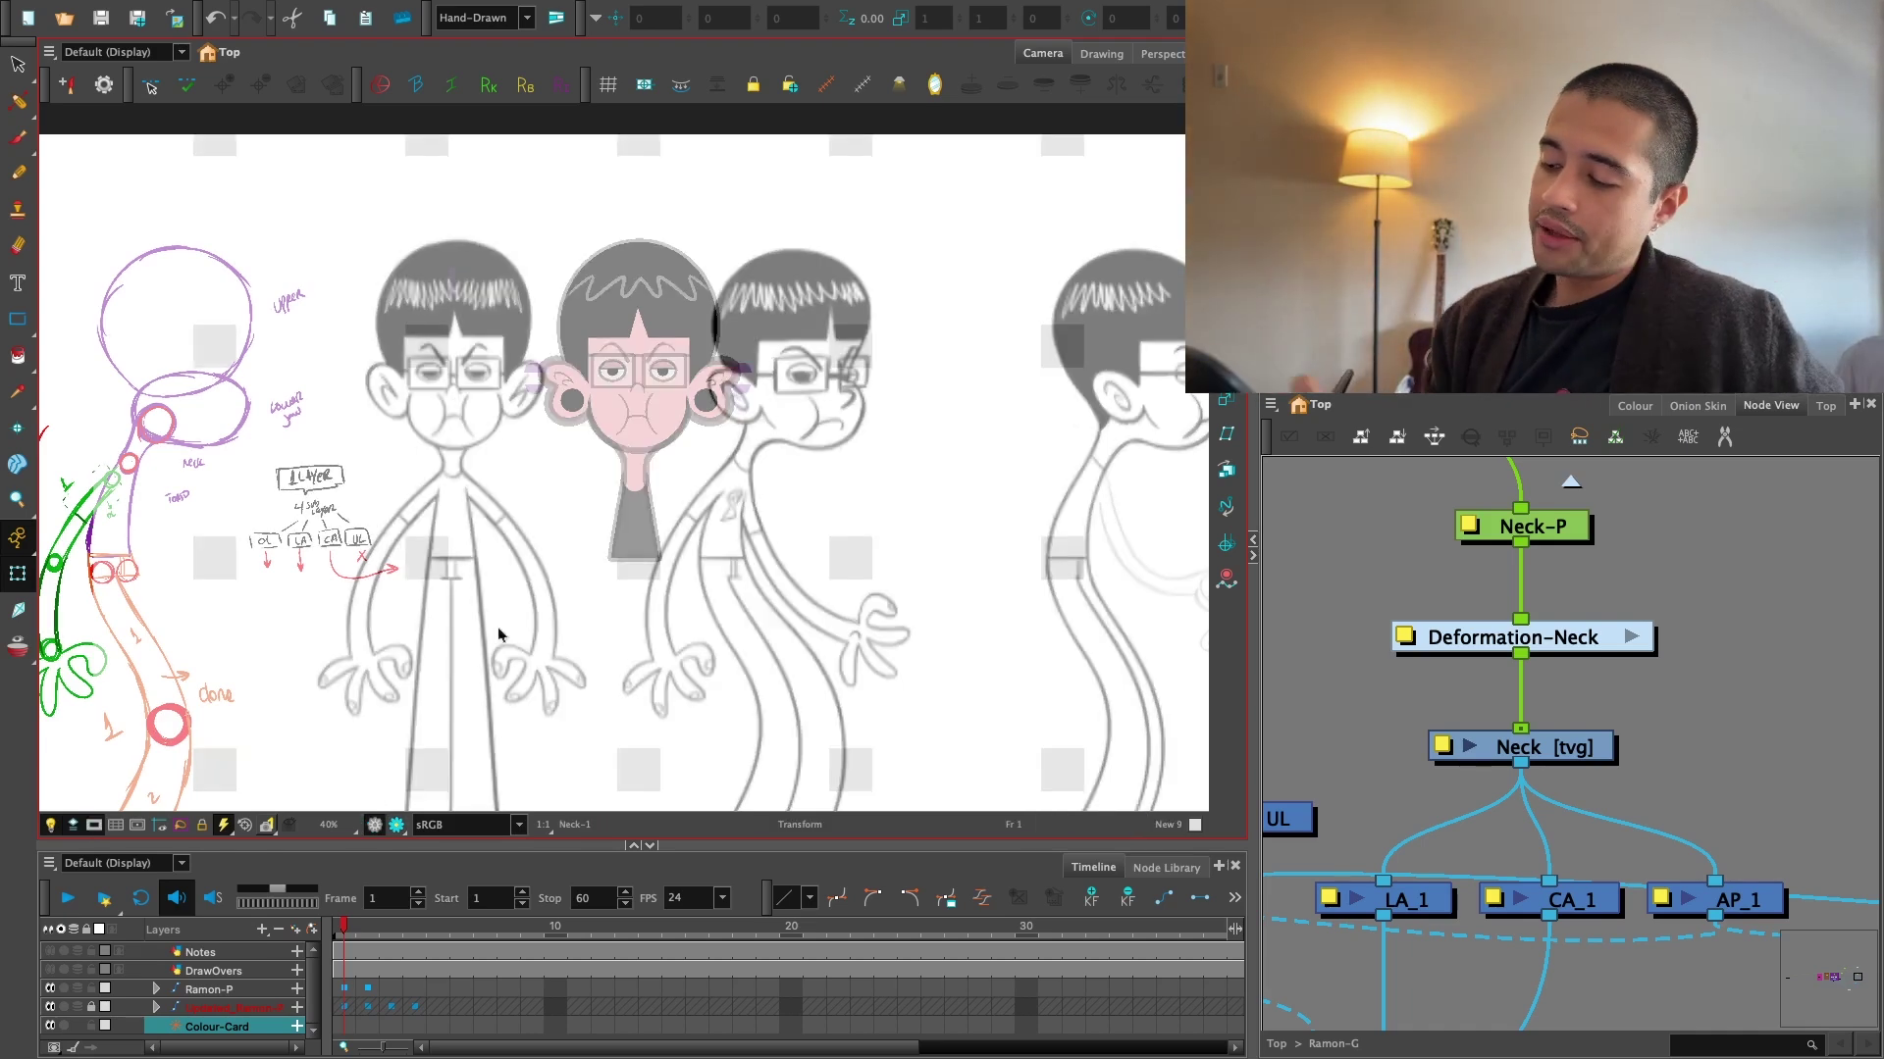
scroll(498, 634, up, 5)
click(679, 578)
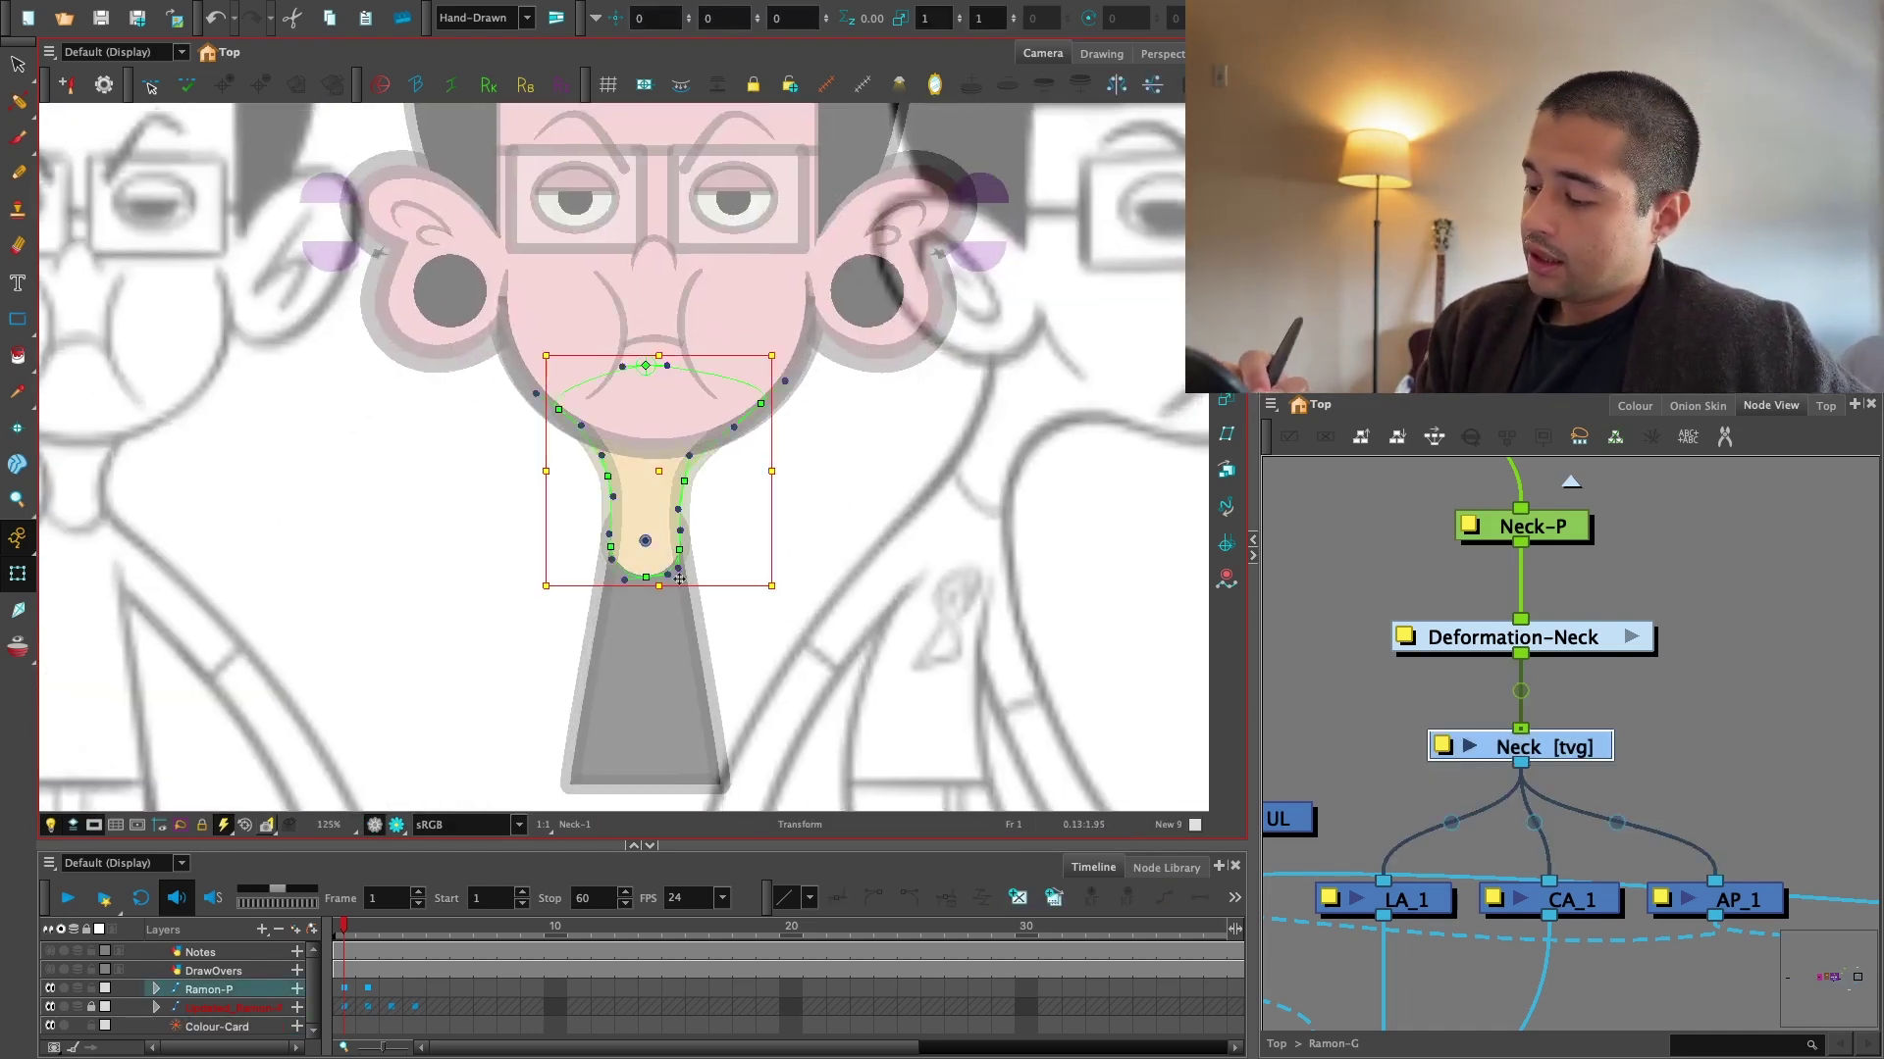
click(735, 618)
scroll(1101, 559, down, 3)
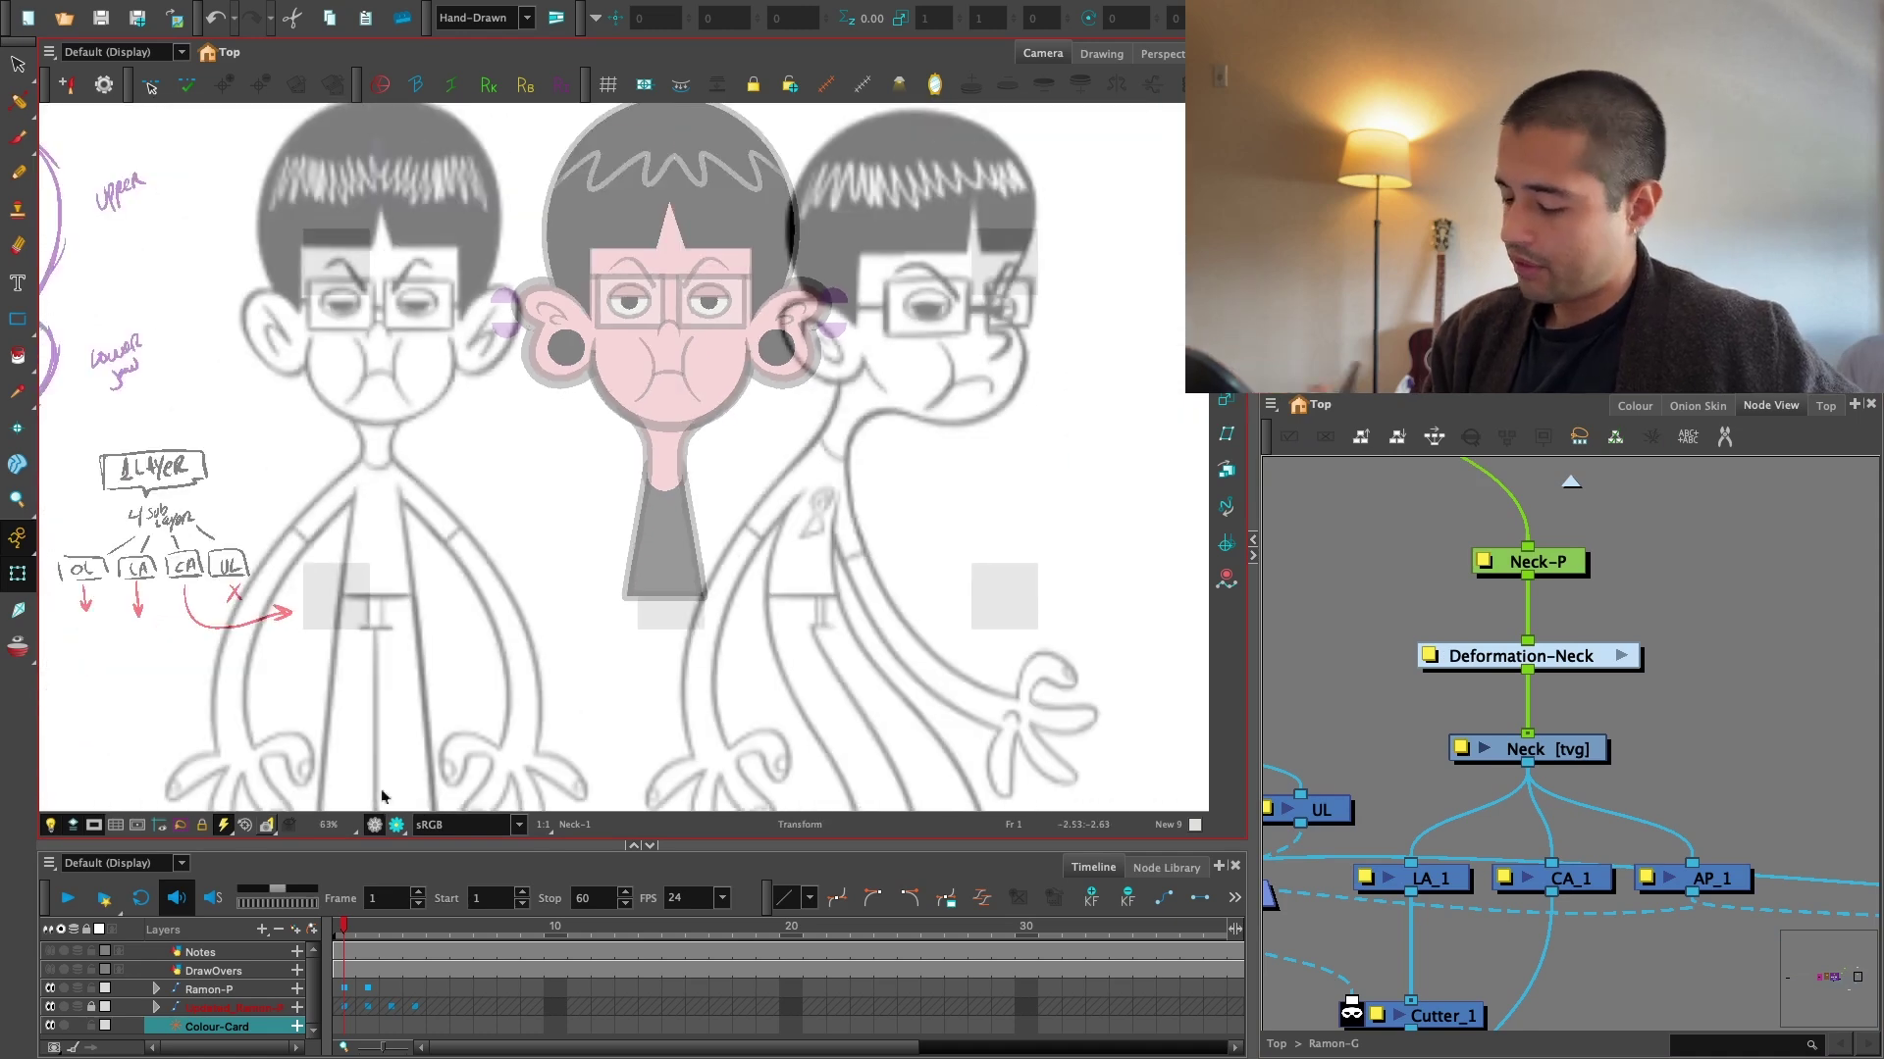
Activate the Brush on the Notes layer with the Blue colour from the Ramon_Rig palette.
click(206, 952)
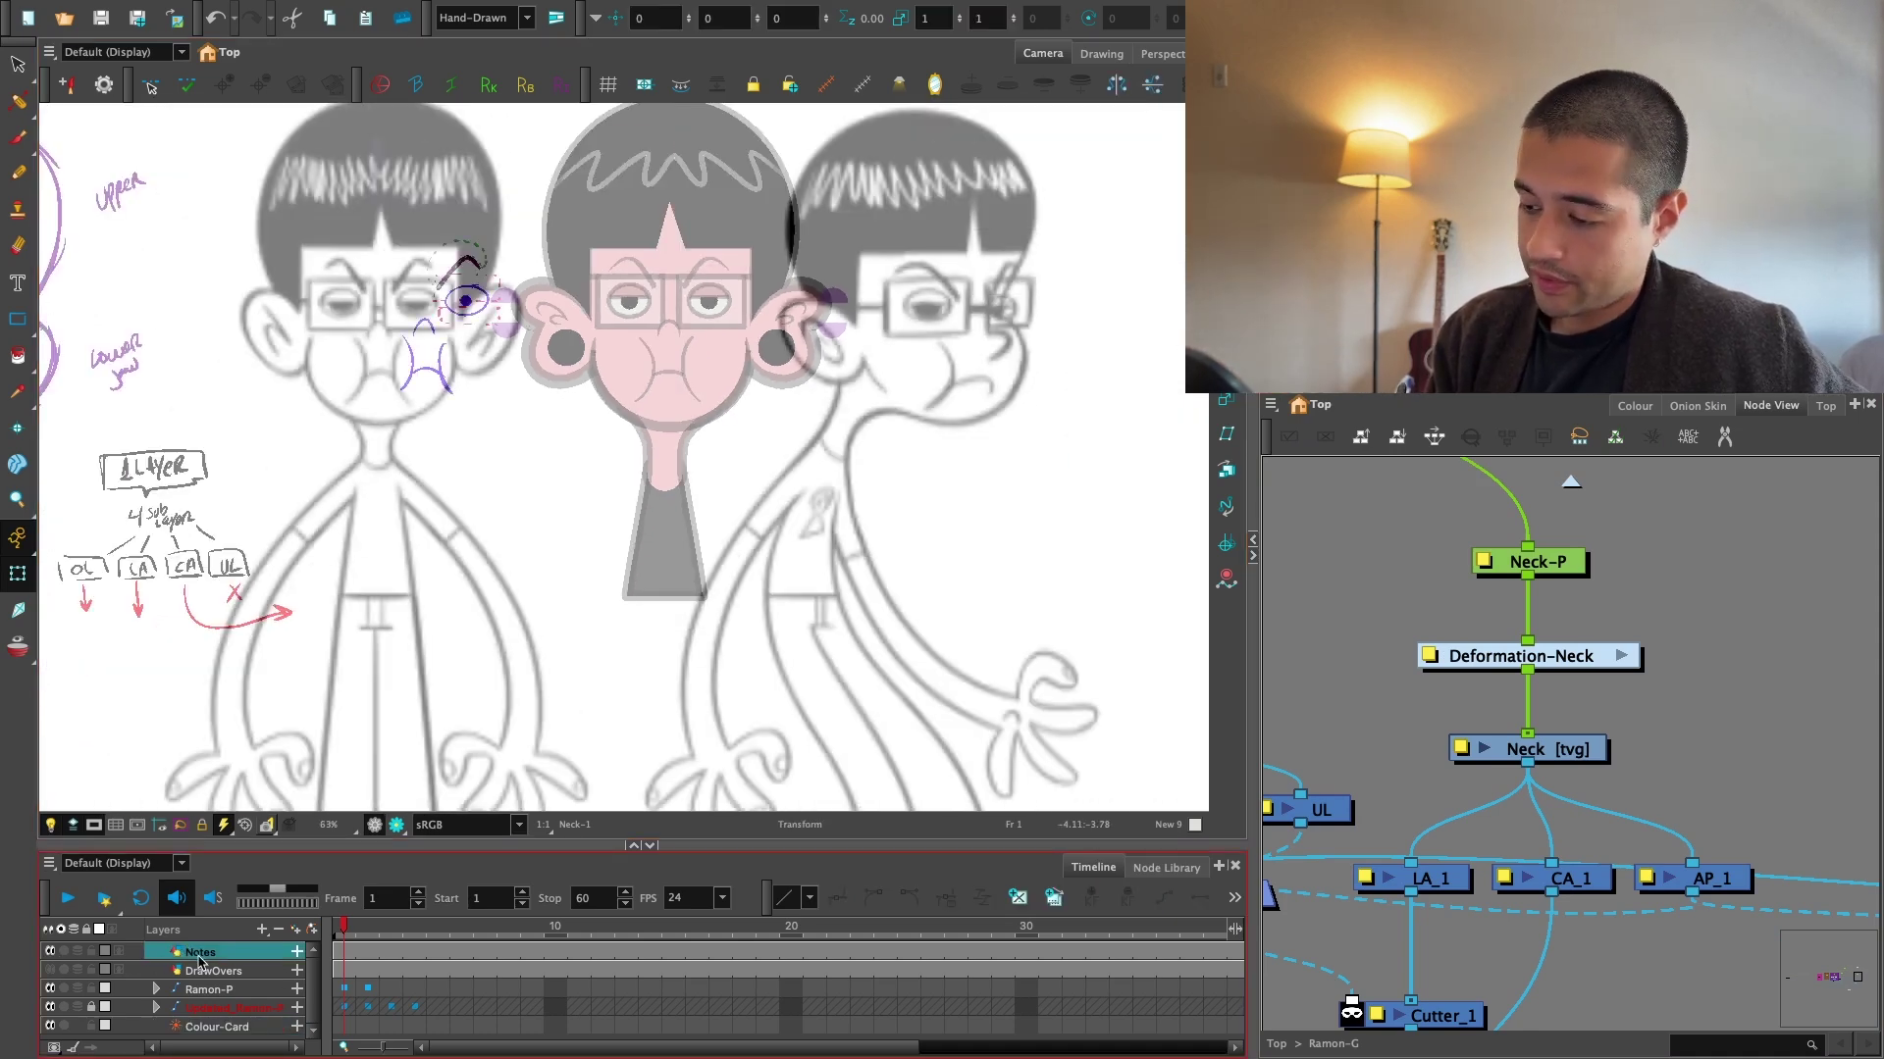
key(alt+b)
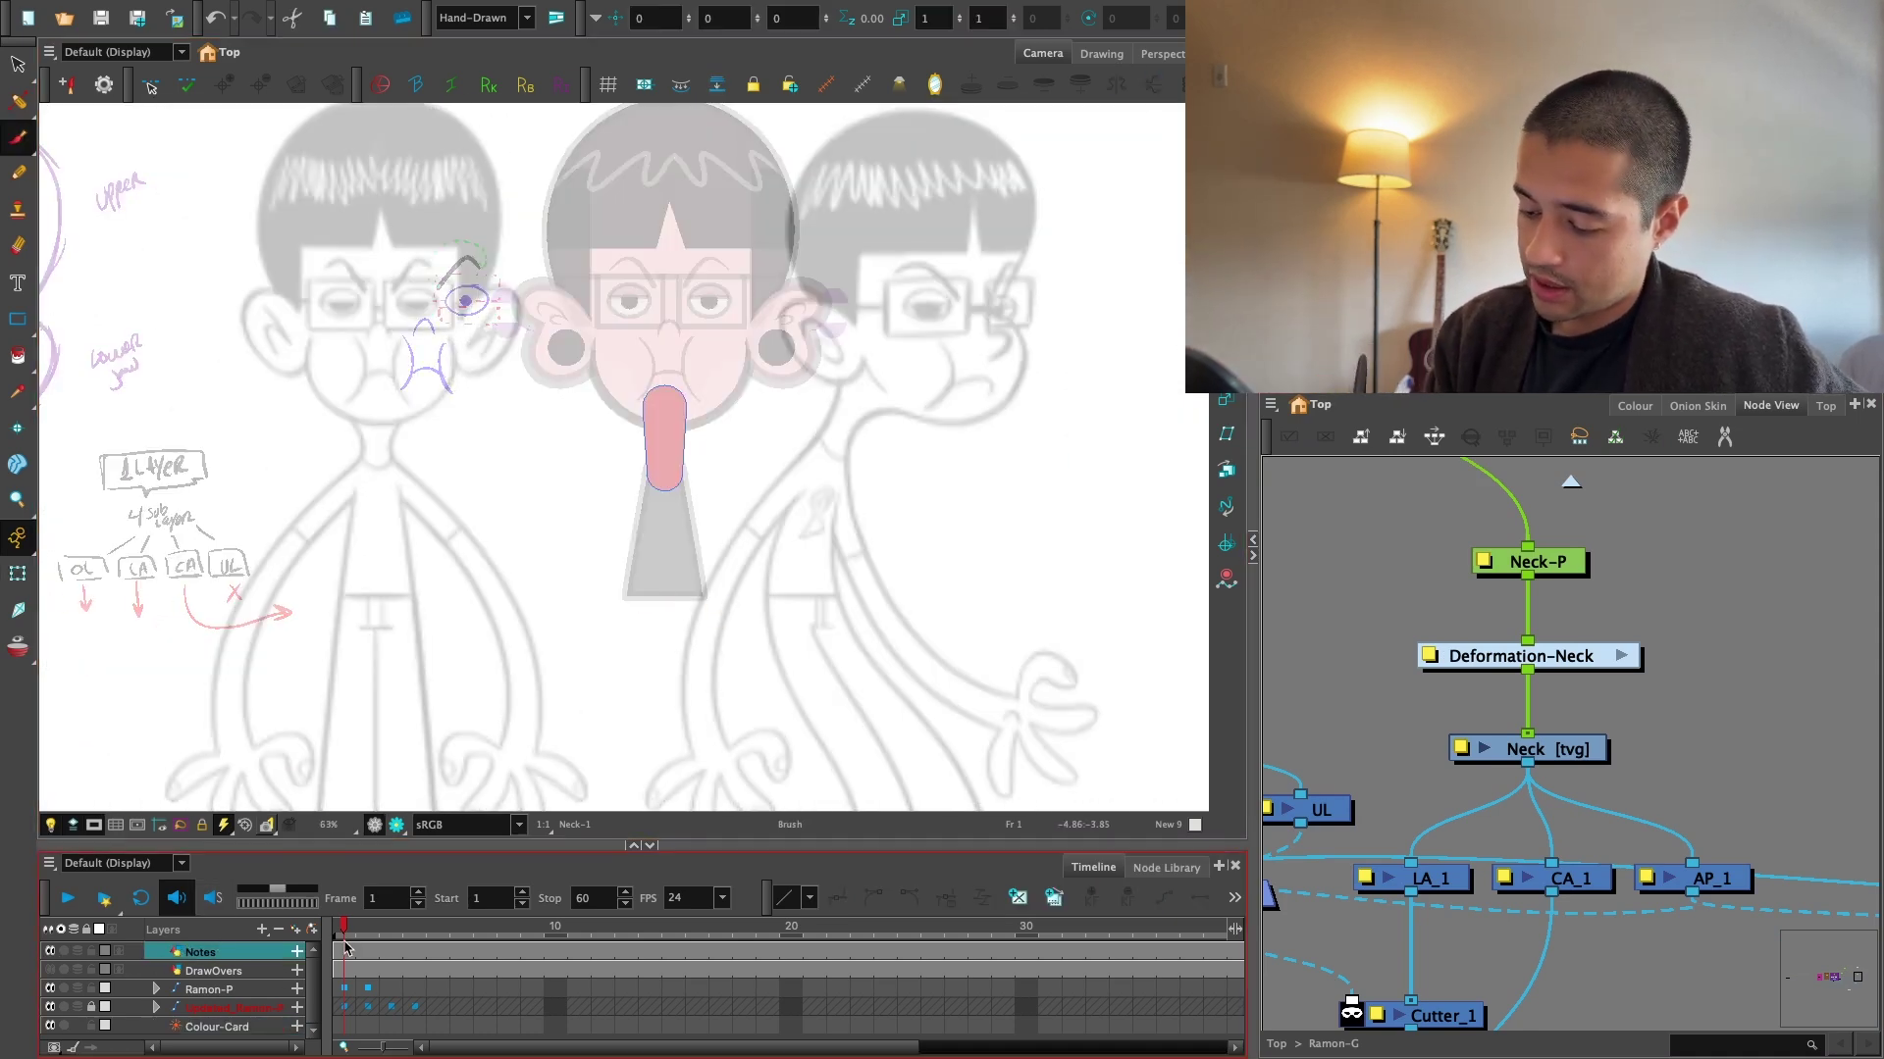
click(1614, 406)
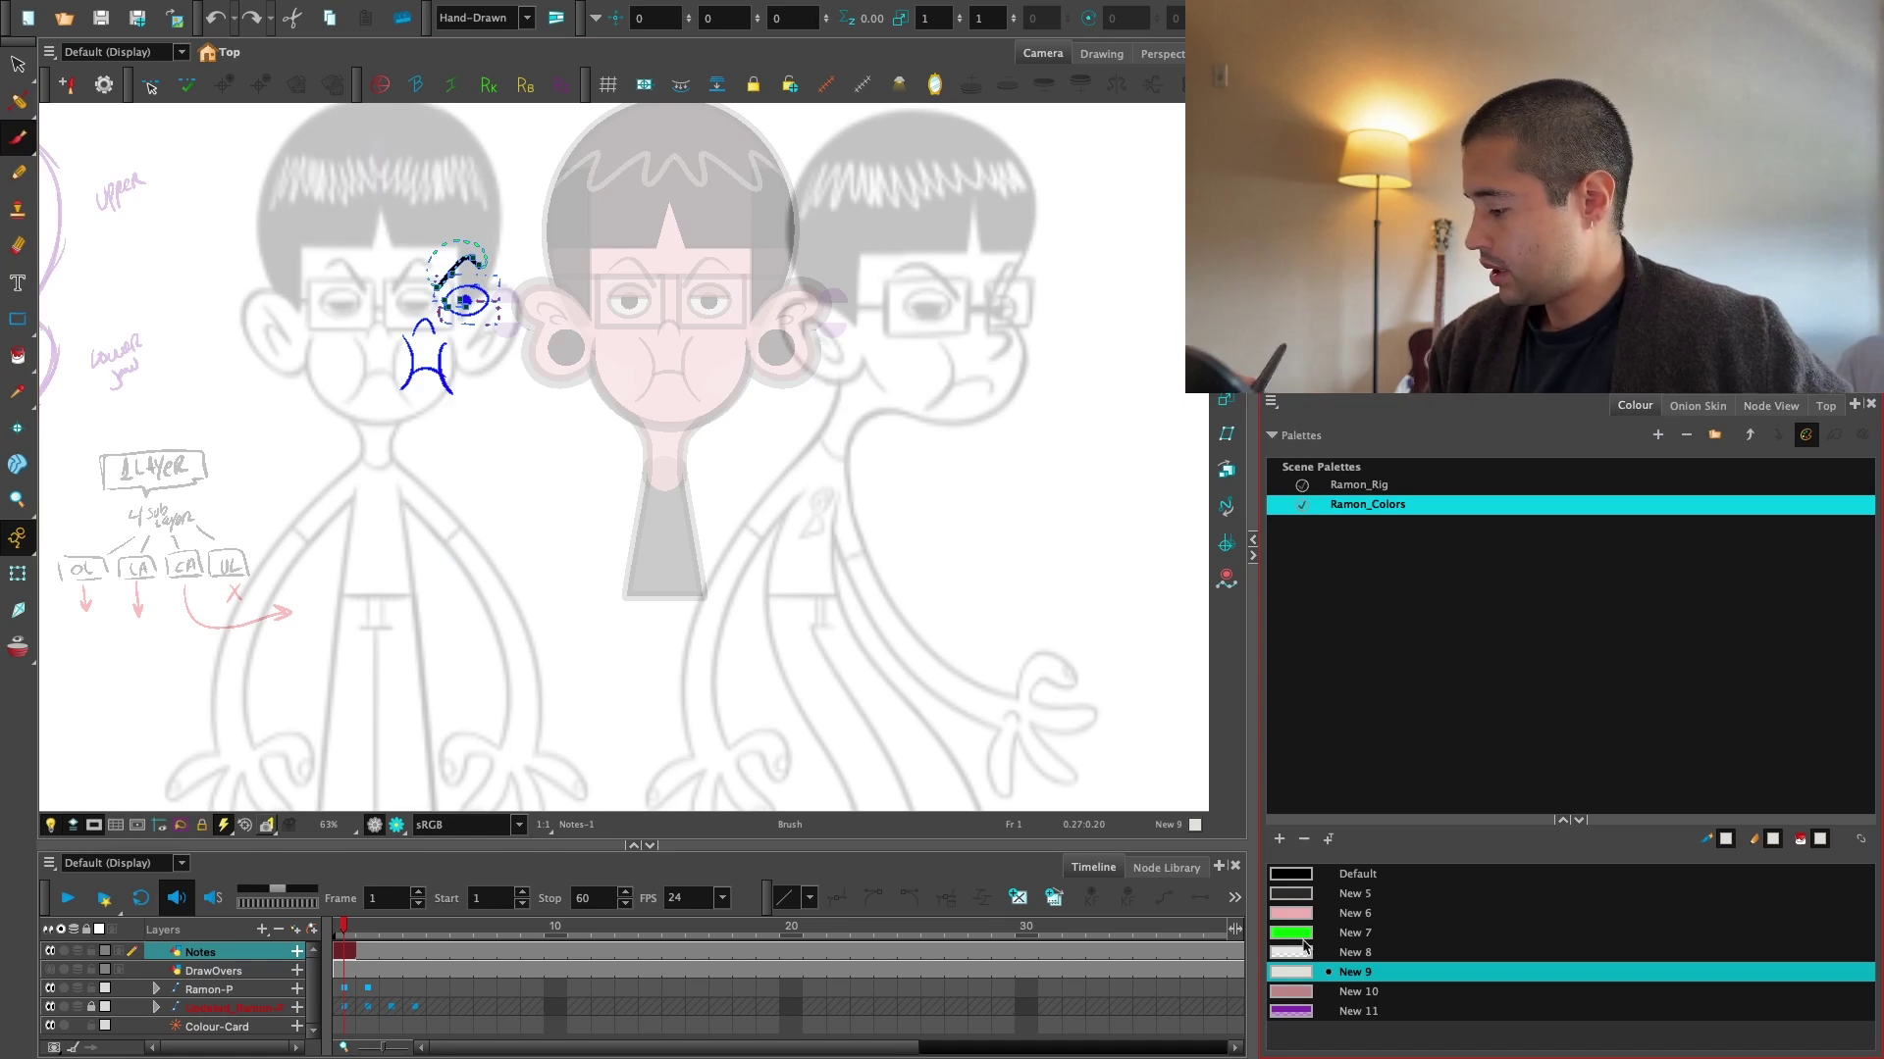
click(1358, 485)
click(1350, 952)
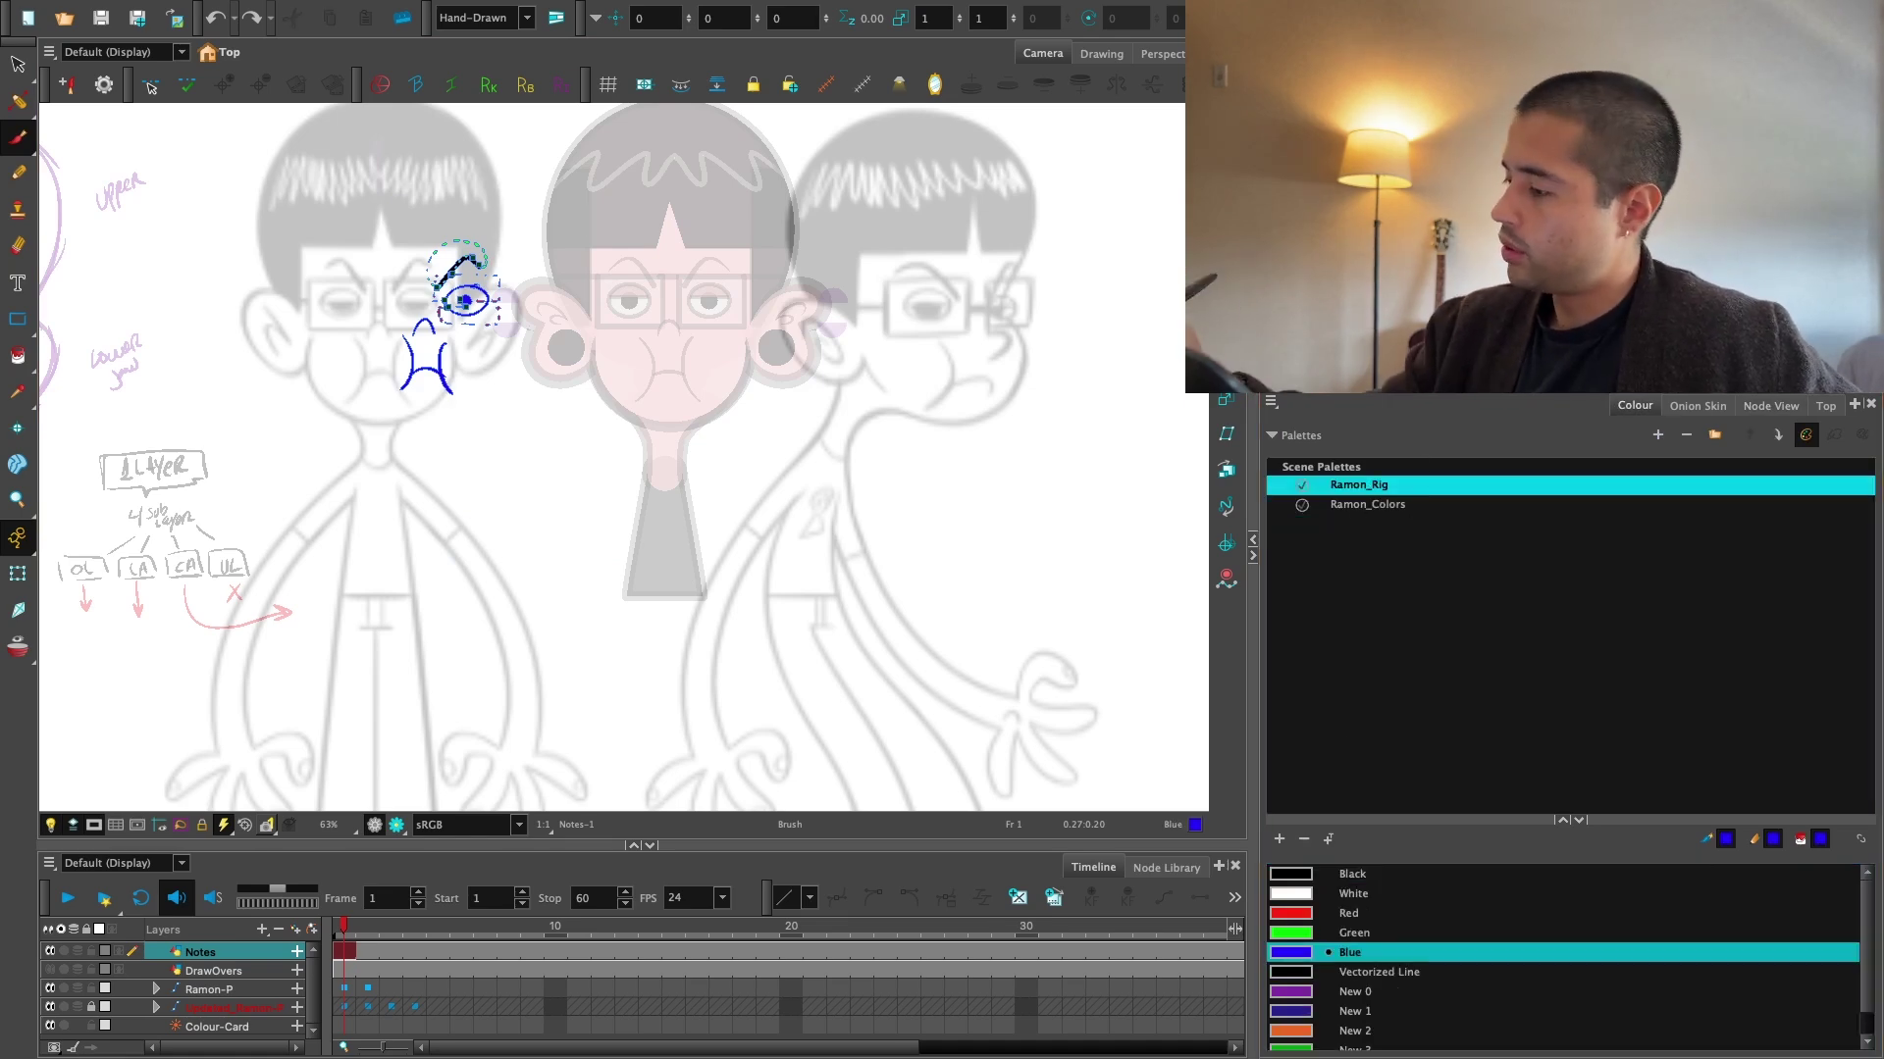
Sketch the neck and upper torso sides in blue on the Notes layer, with a circle where the two pieces overlap.
key(2)
drag(790, 530, 782, 627)
key(2)
key(2)
key(2)
key(2)
drag(761, 412, 729, 375)
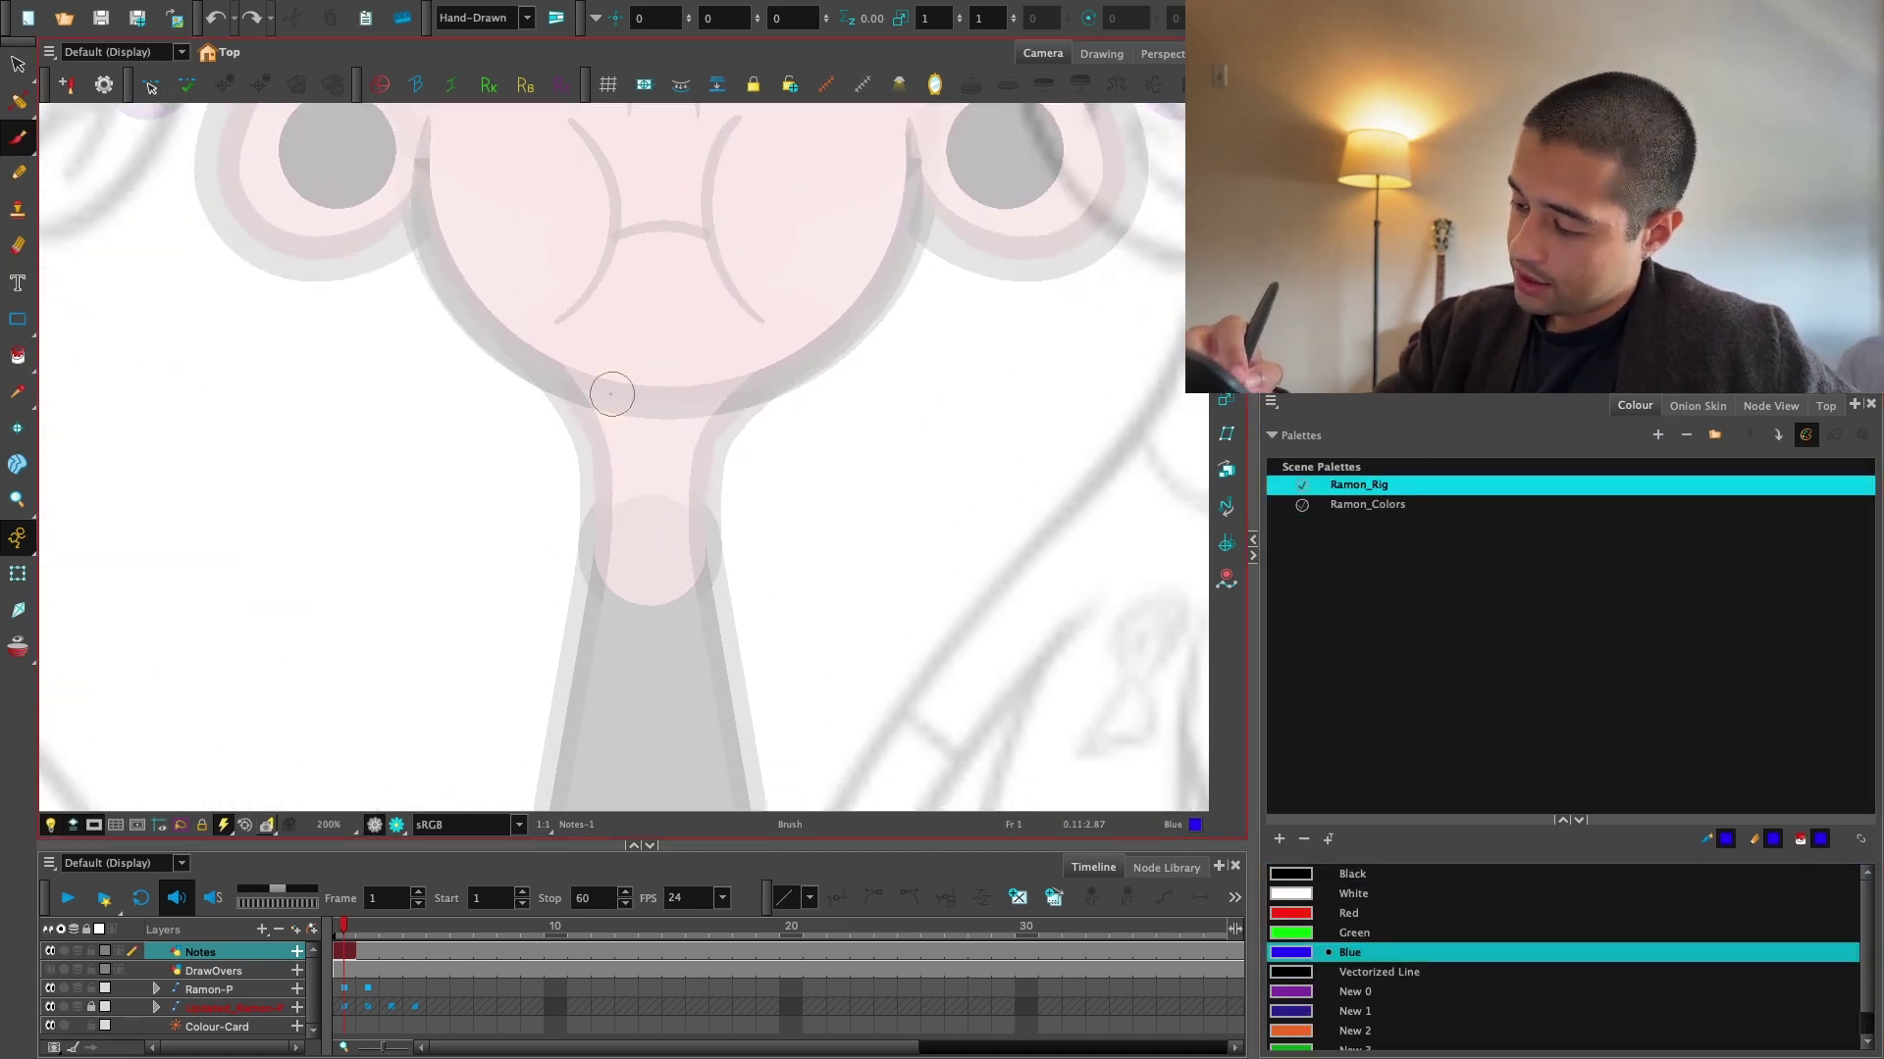
mouse_move(550, 375)
mouse_down()
mouse_move(634, 593)
mouse_move(592, 532)
mouse_move(692, 579)
mouse_move(756, 361)
mouse_up()
key(ctrl+z)
mouse_move(708, 573)
mouse_down()
mouse_move(618, 495)
mouse_move(564, 699)
mouse_up()
key(ctrl+z)
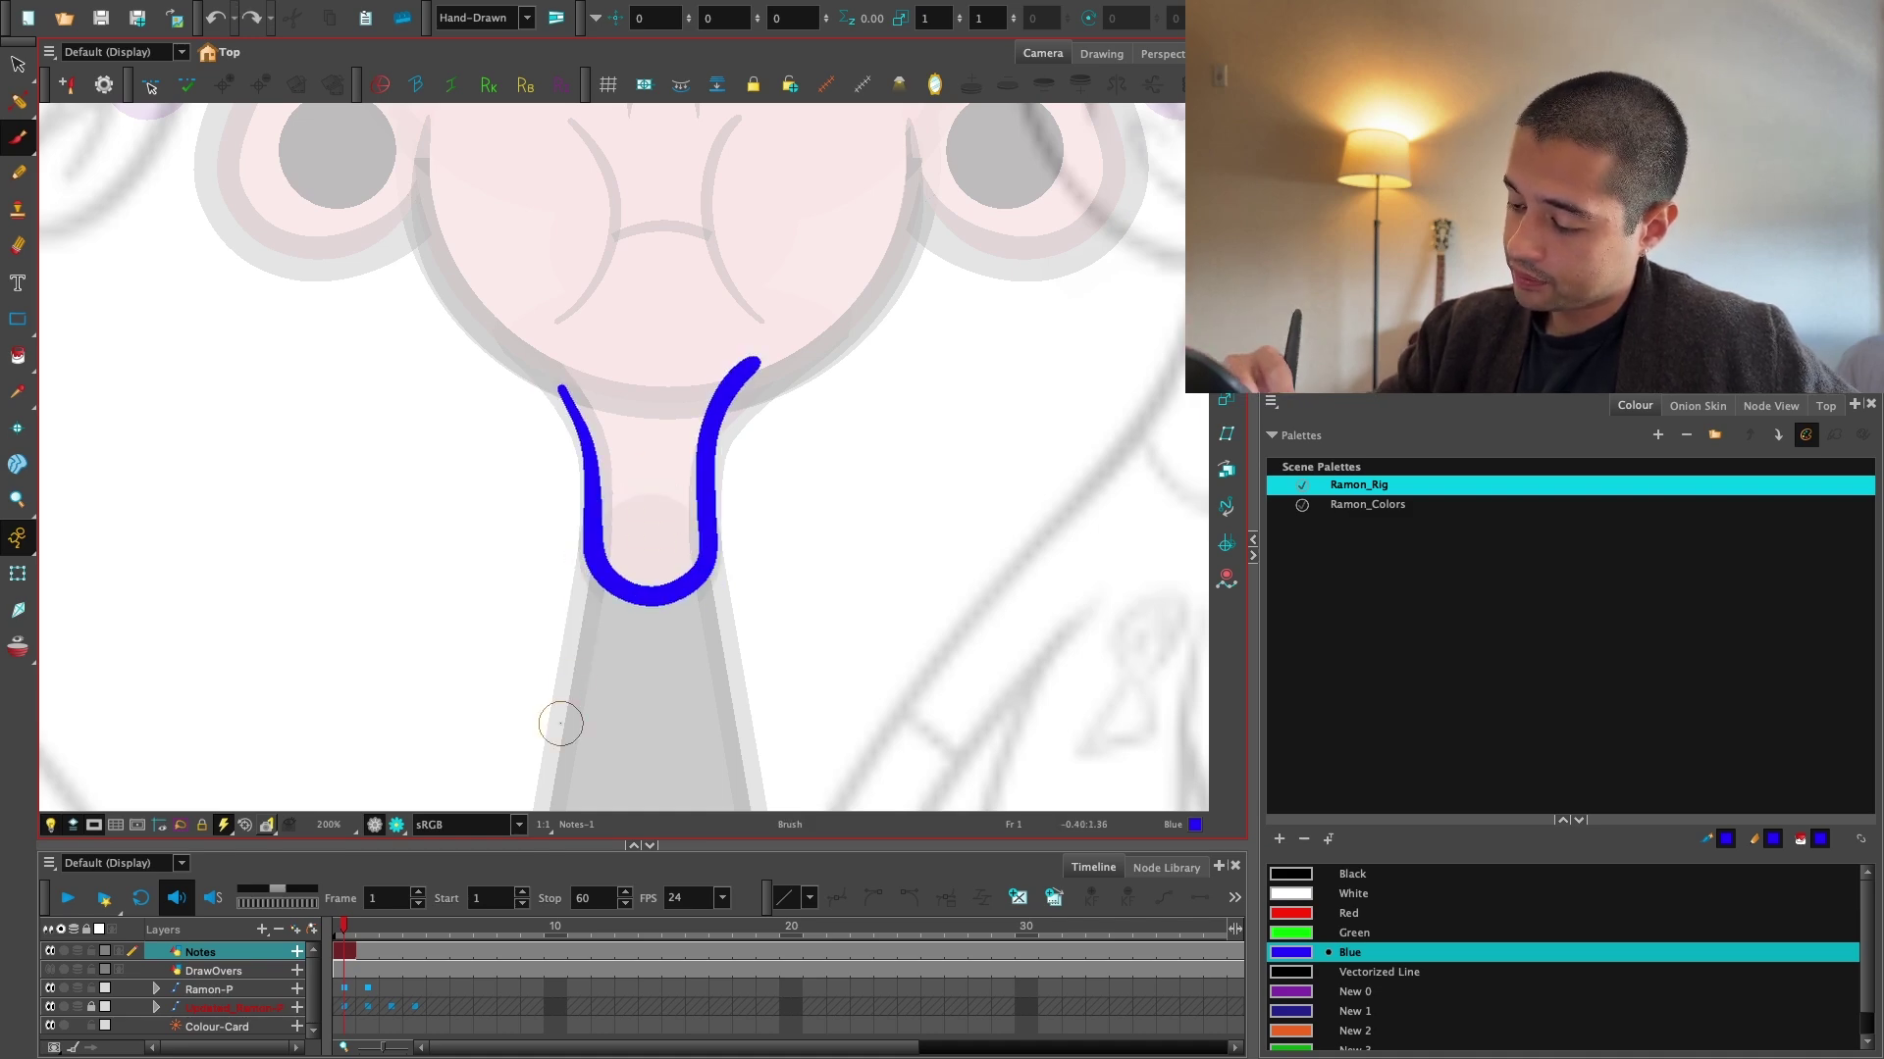
mouse_move(605, 519)
mouse_down()
mouse_move(682, 509)
mouse_move(744, 763)
mouse_up()
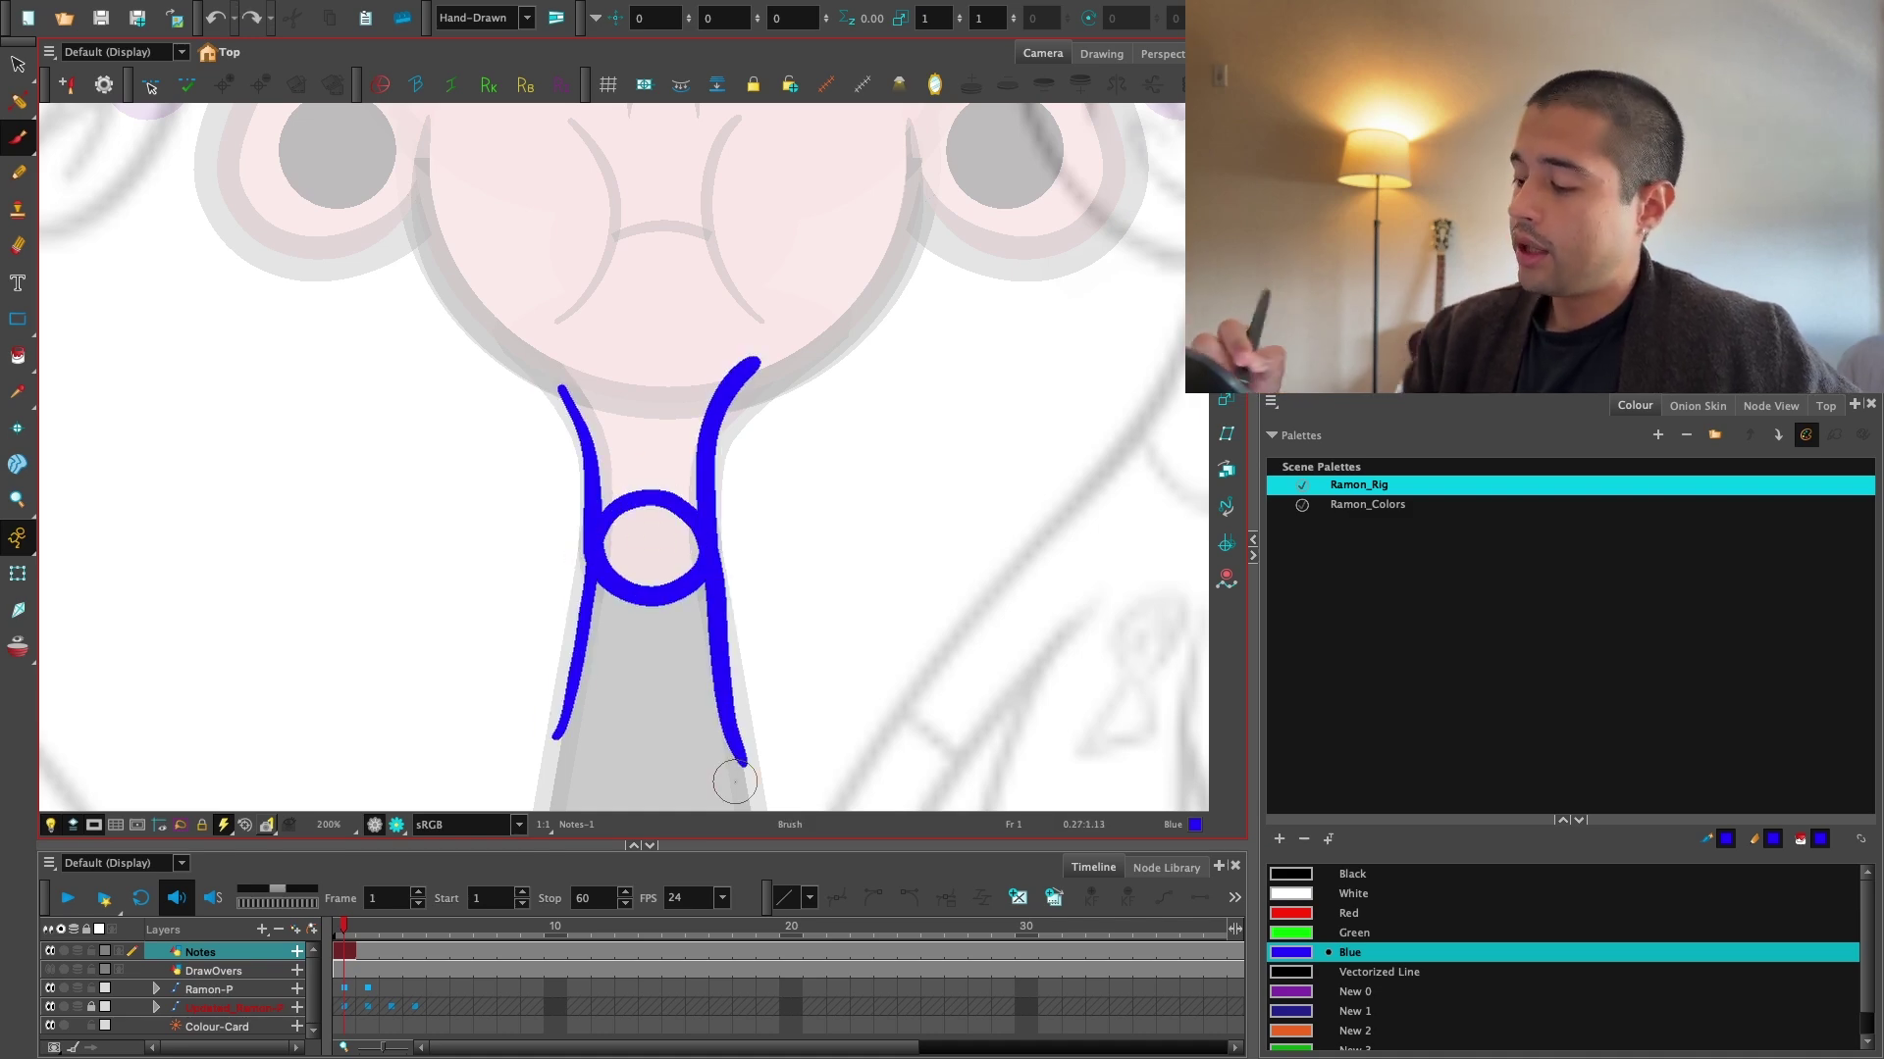
Draw a Red dashed curve across the lower part of the blue joint circle, extending past both neck sides.
click(1324, 913)
key(space)
drag(816, 537, 783, 545)
key(1)
key(4)
key(4)
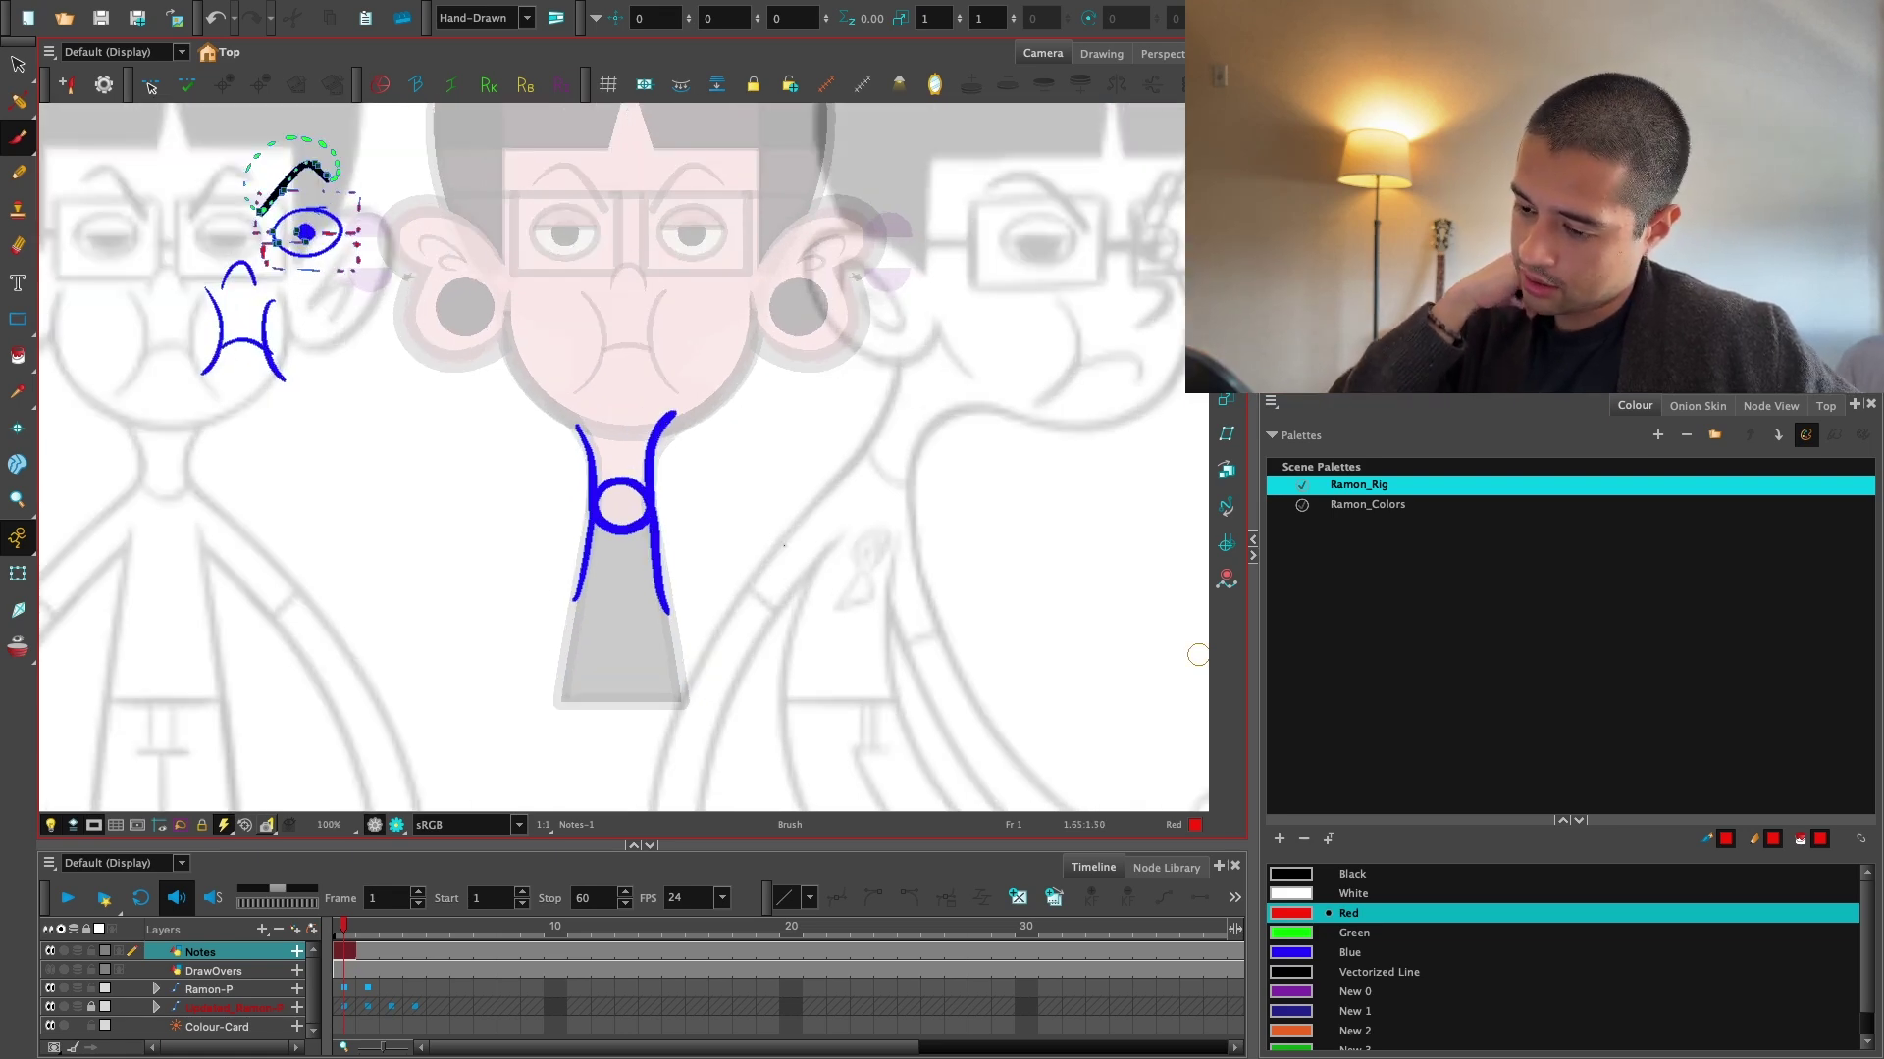
key(2)
key(2)
key(2)
key(2)
key(2)
key(space)
drag(815, 664, 807, 651)
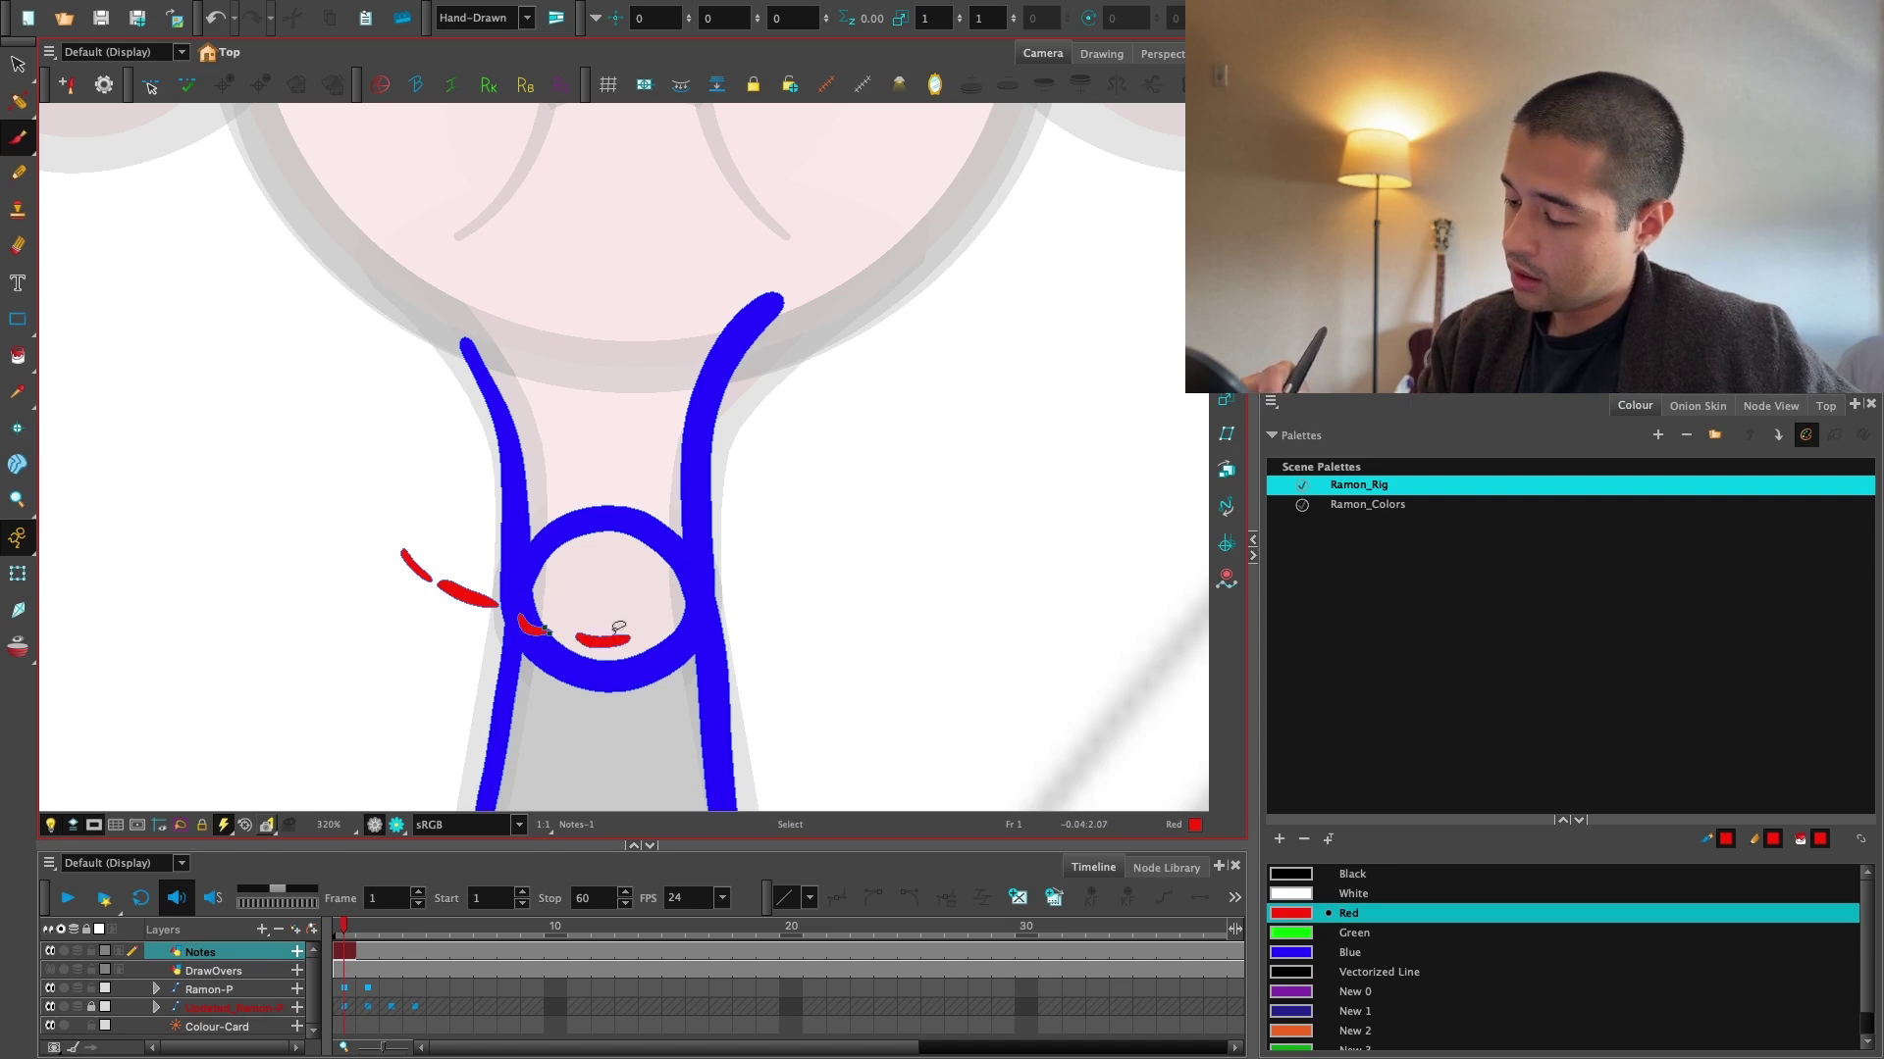
key(ctrl+z)
key(alt+s)
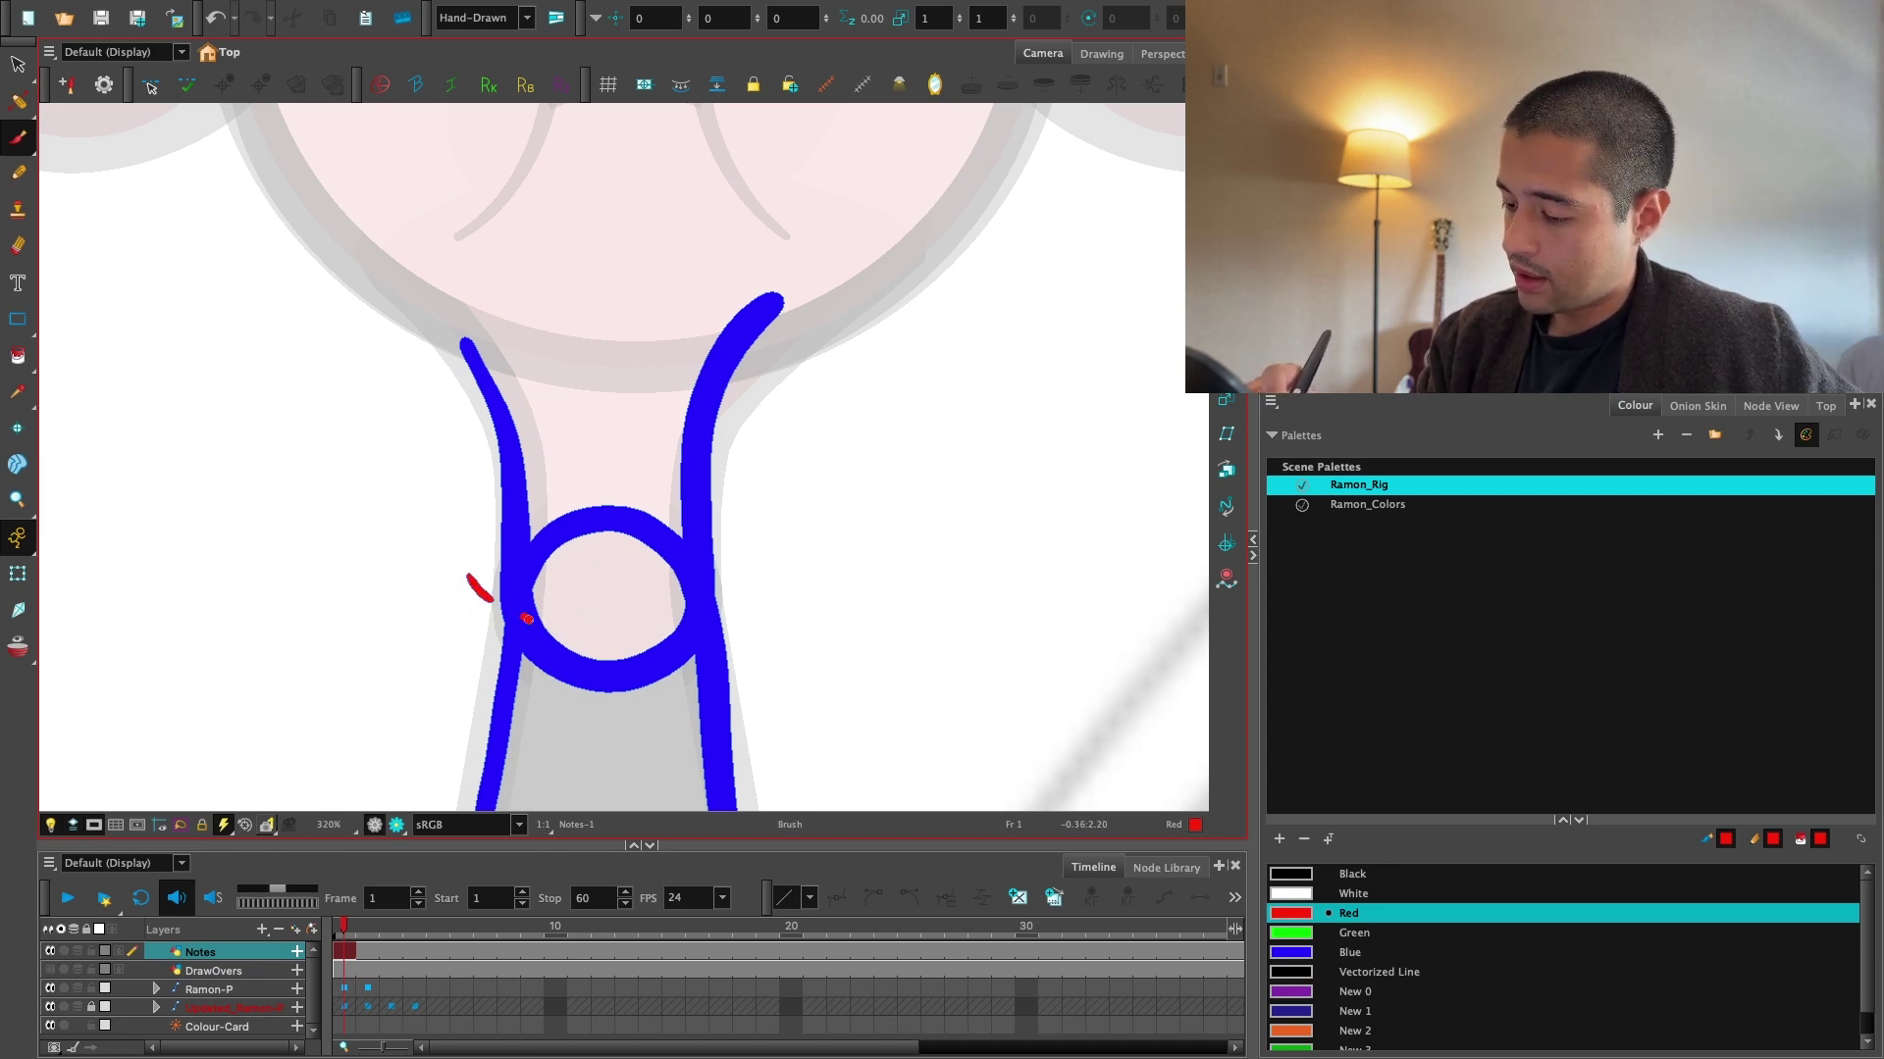
key(1)
key(1)
key(1)
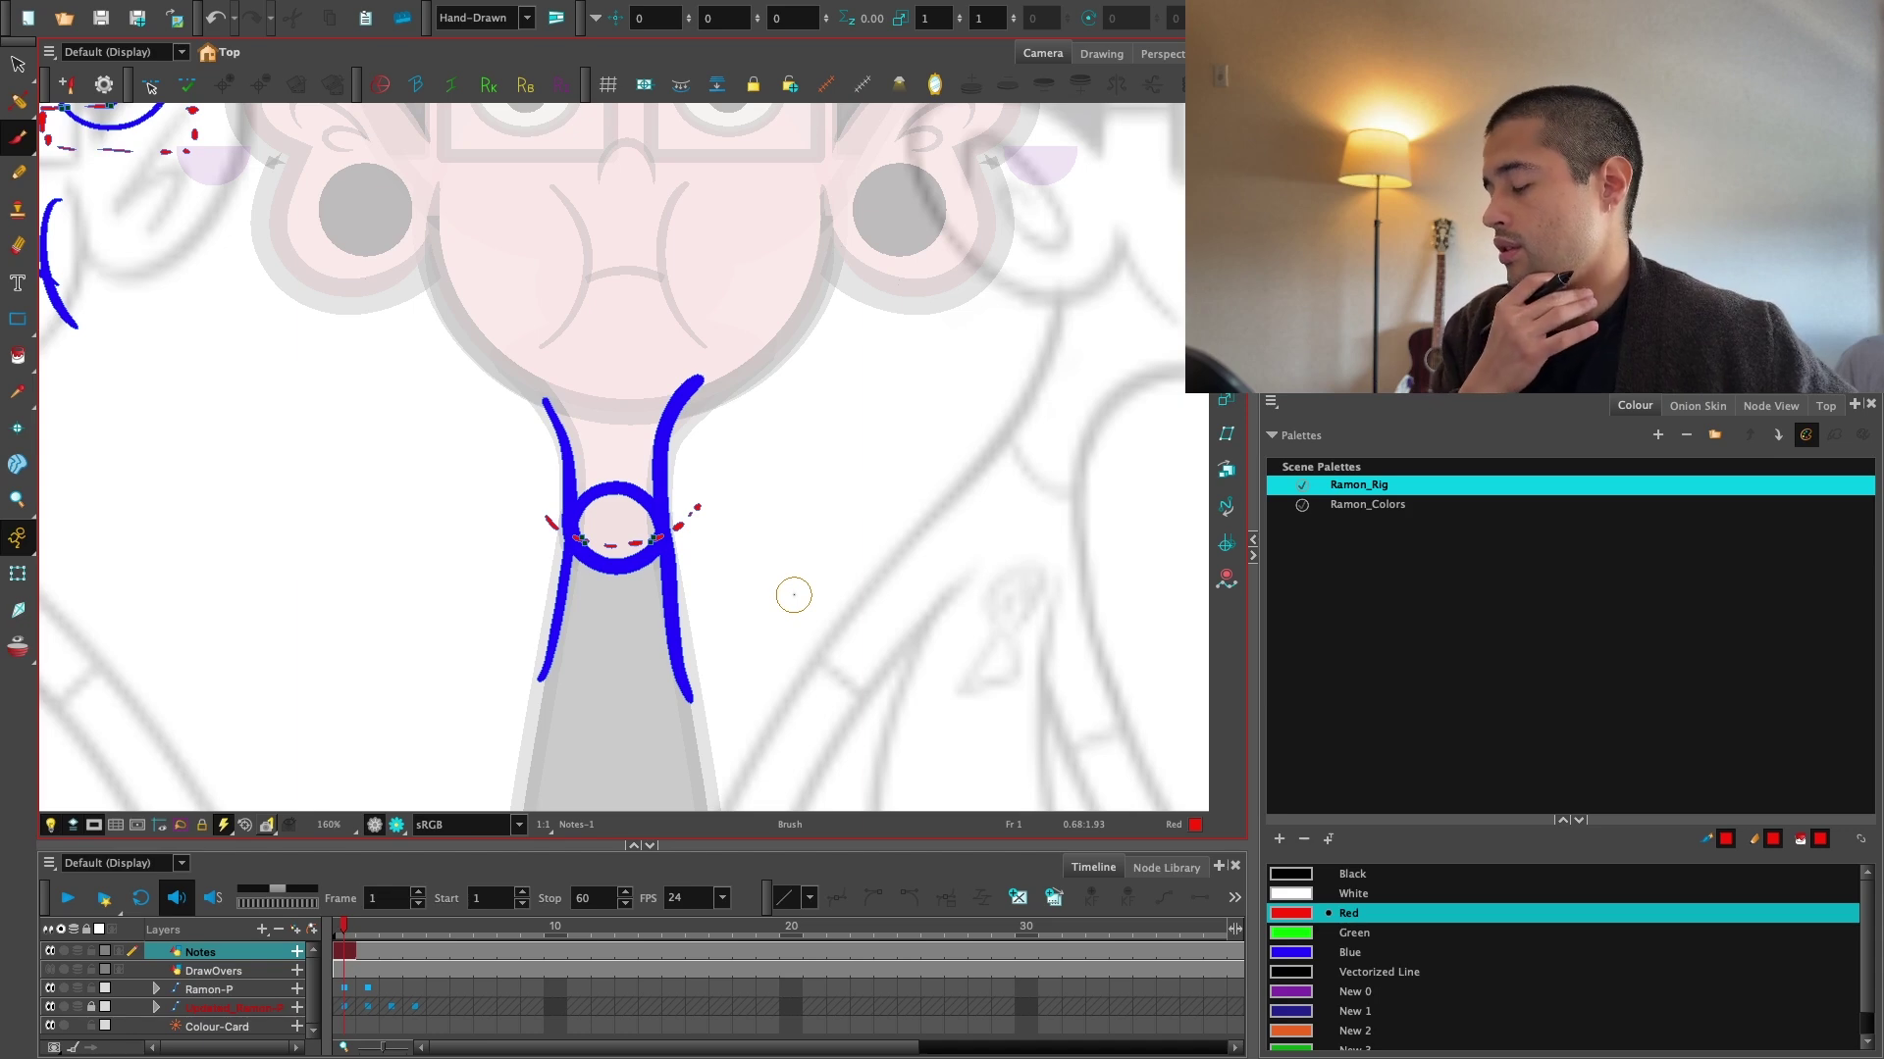
Draw a Green dashed loop around the neck above the red curve, enclosing the upper part of the joint circle.
key(2)
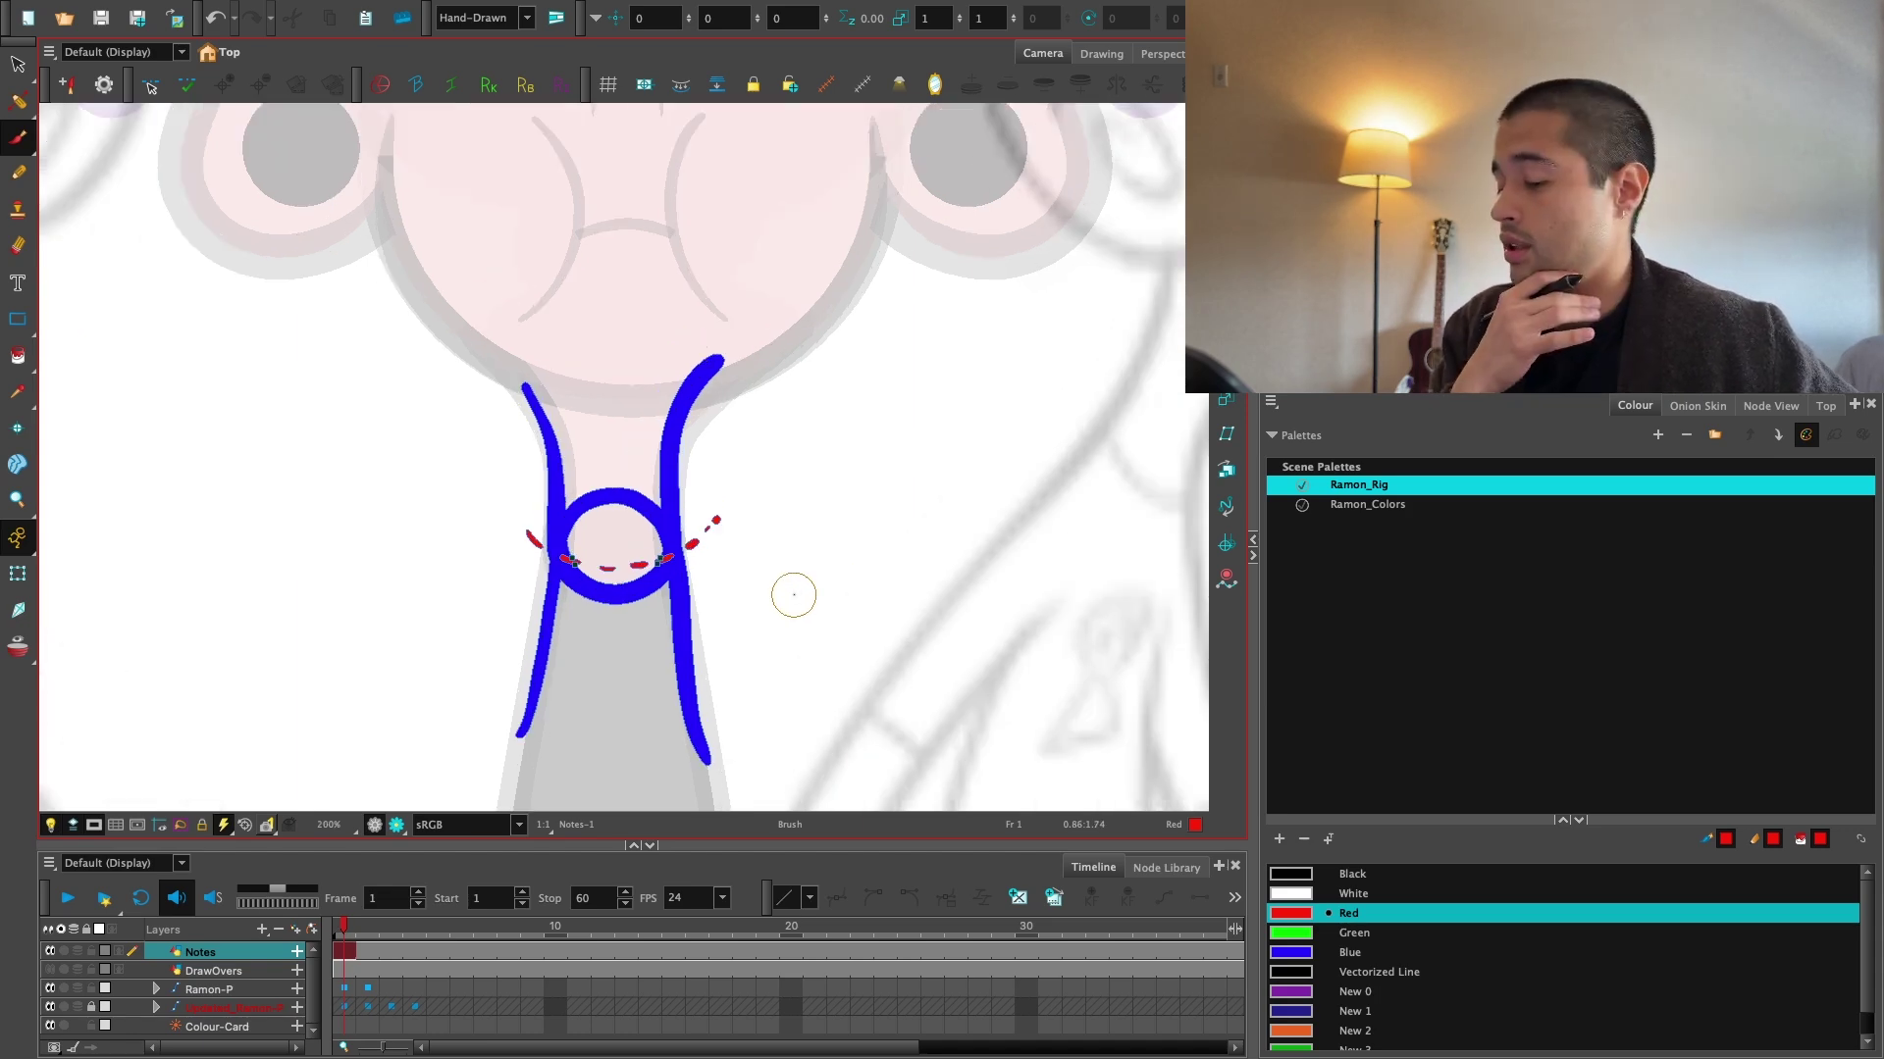
click(1291, 931)
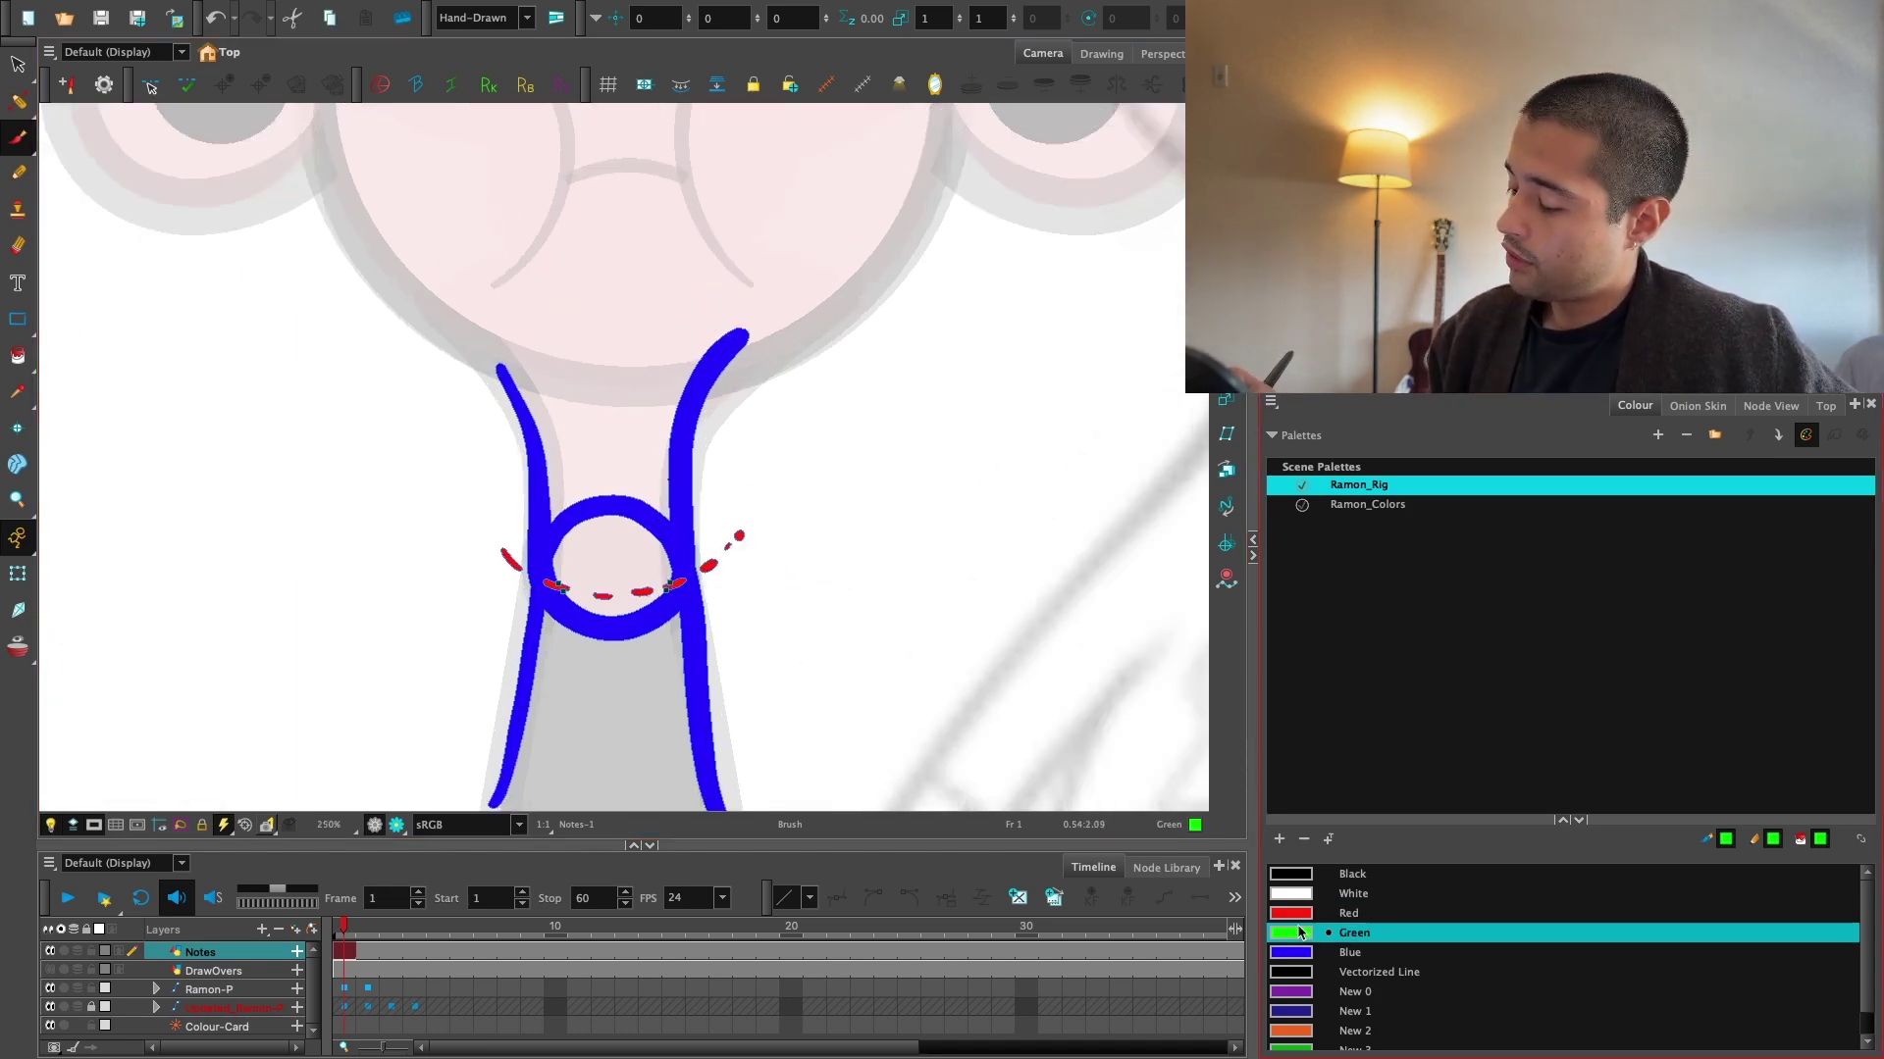
key(2)
key(2)
drag(493, 582, 485, 574)
drag(475, 560, 470, 551)
drag(468, 535, 468, 525)
drag(473, 509, 498, 470)
drag(517, 455, 539, 443)
drag(562, 433, 586, 430)
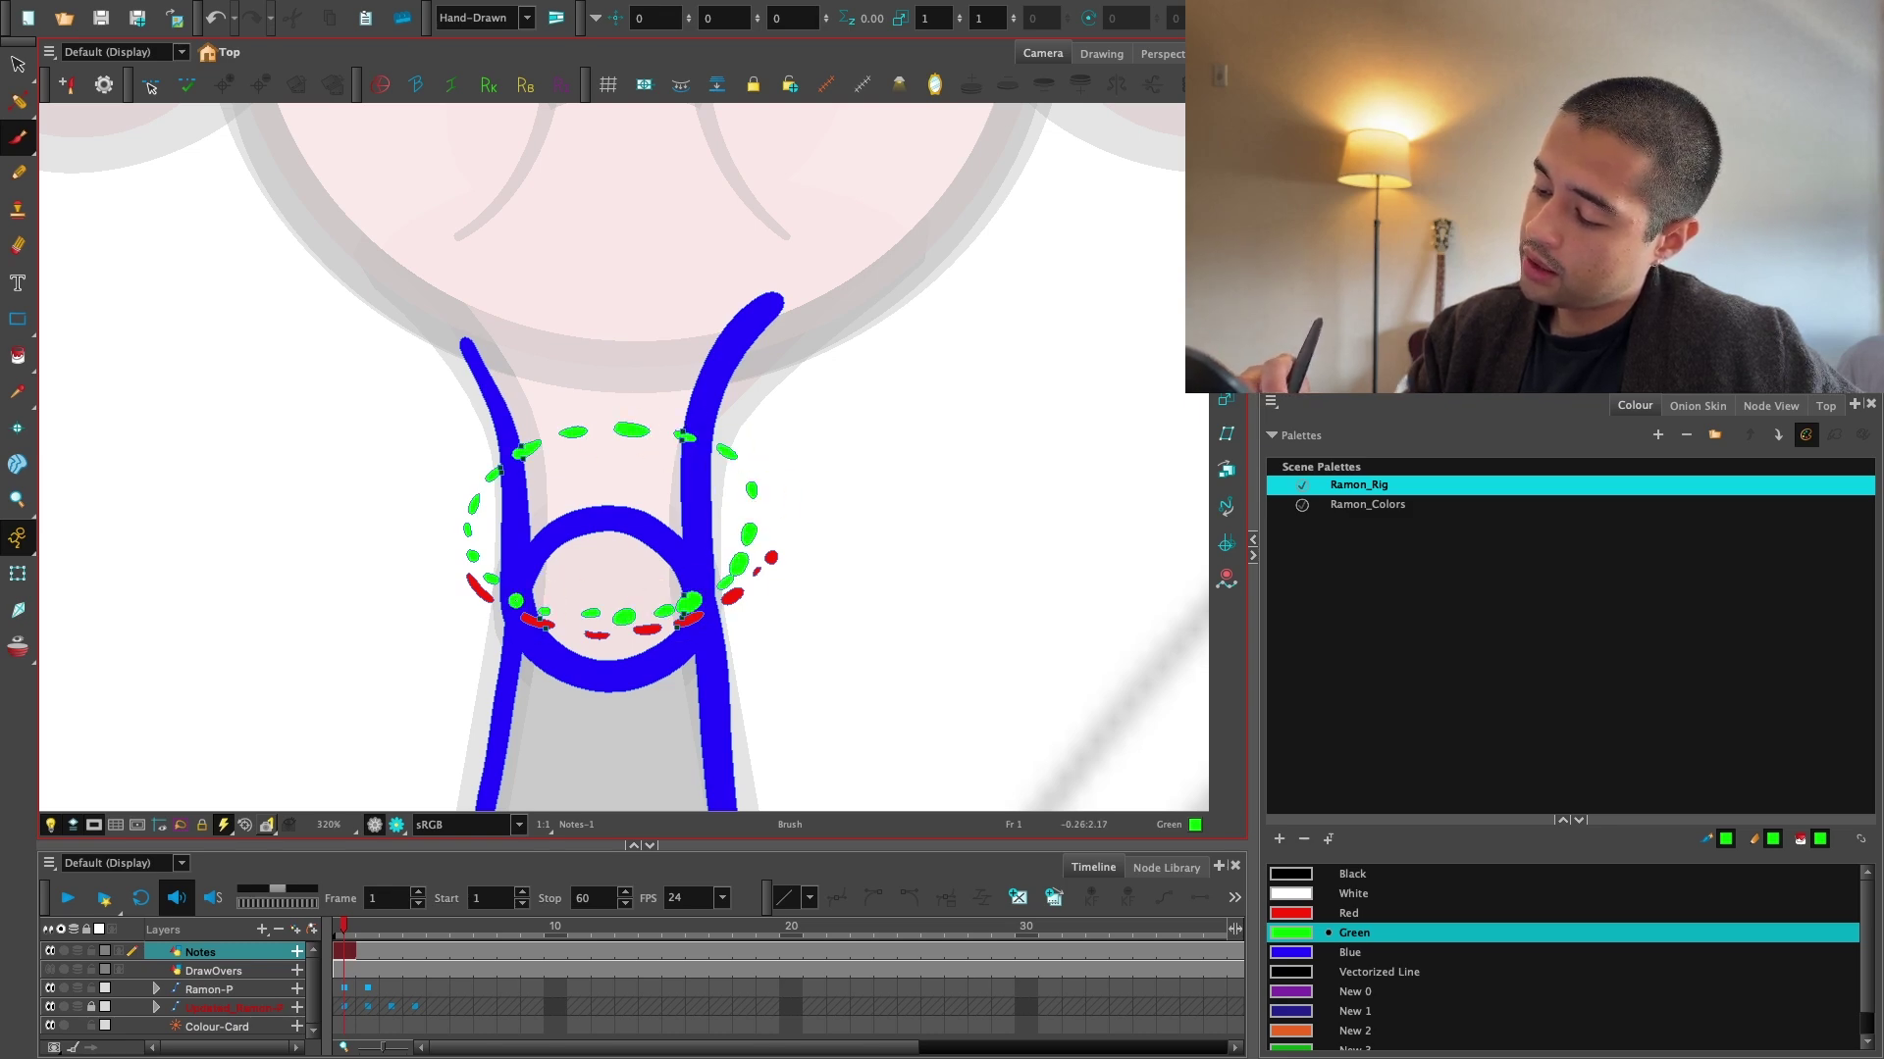
key(1)
key(1)
key(1)
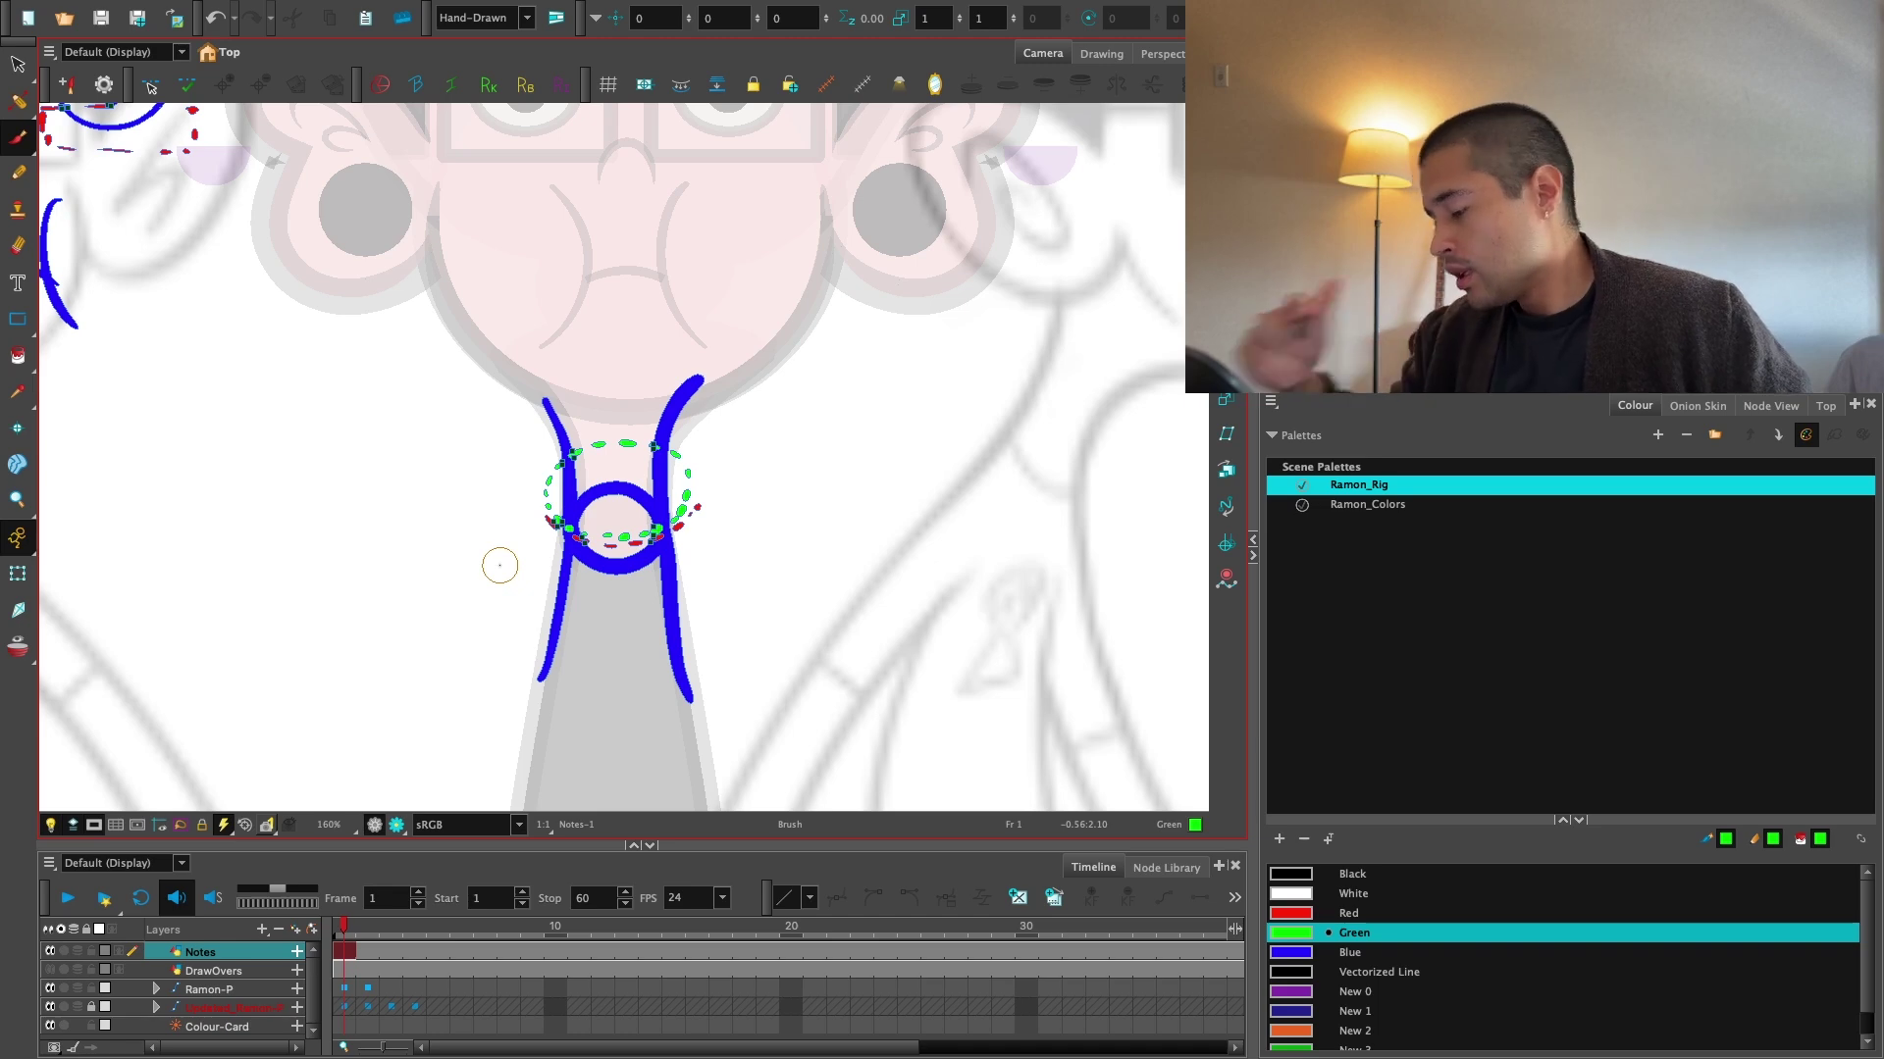
Draw Red dashed lines down from the red curve and across below the blue joint circle, enclosing the upper torso area.
click(1288, 915)
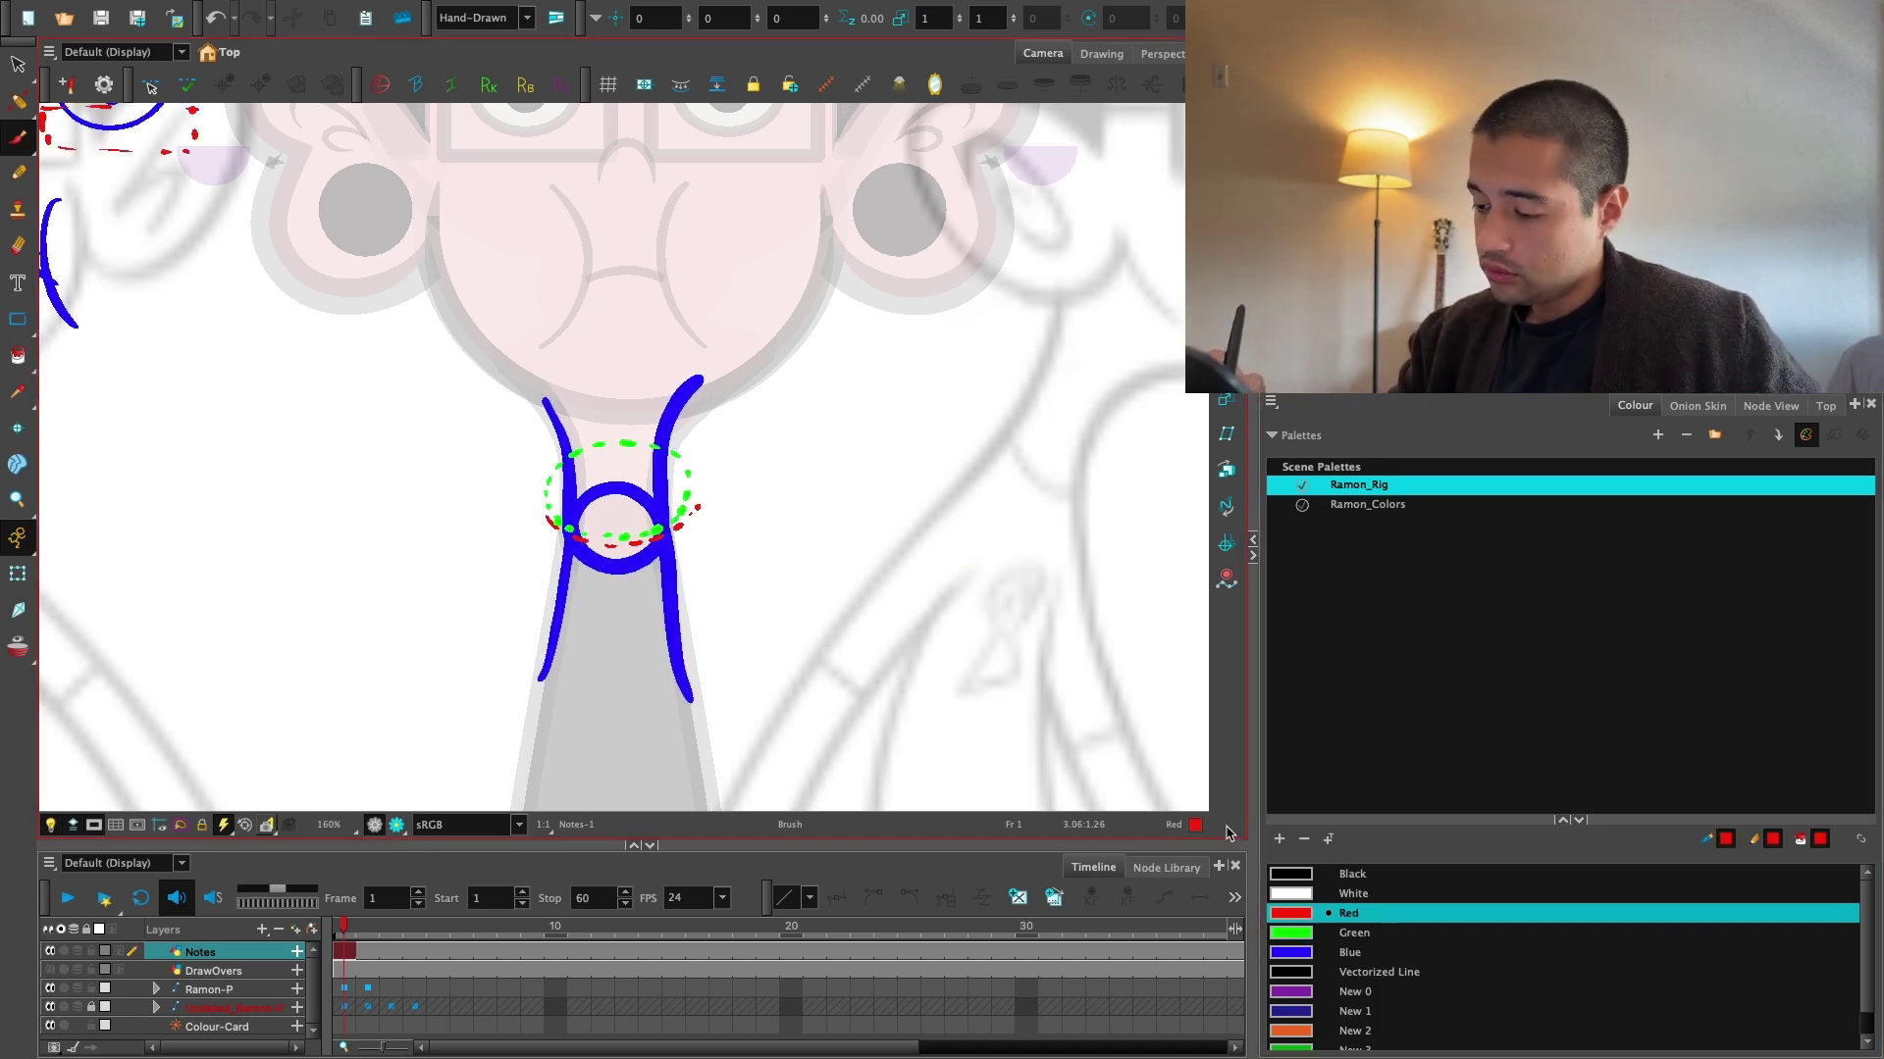
key(2)
key(2)
key(2)
key(2)
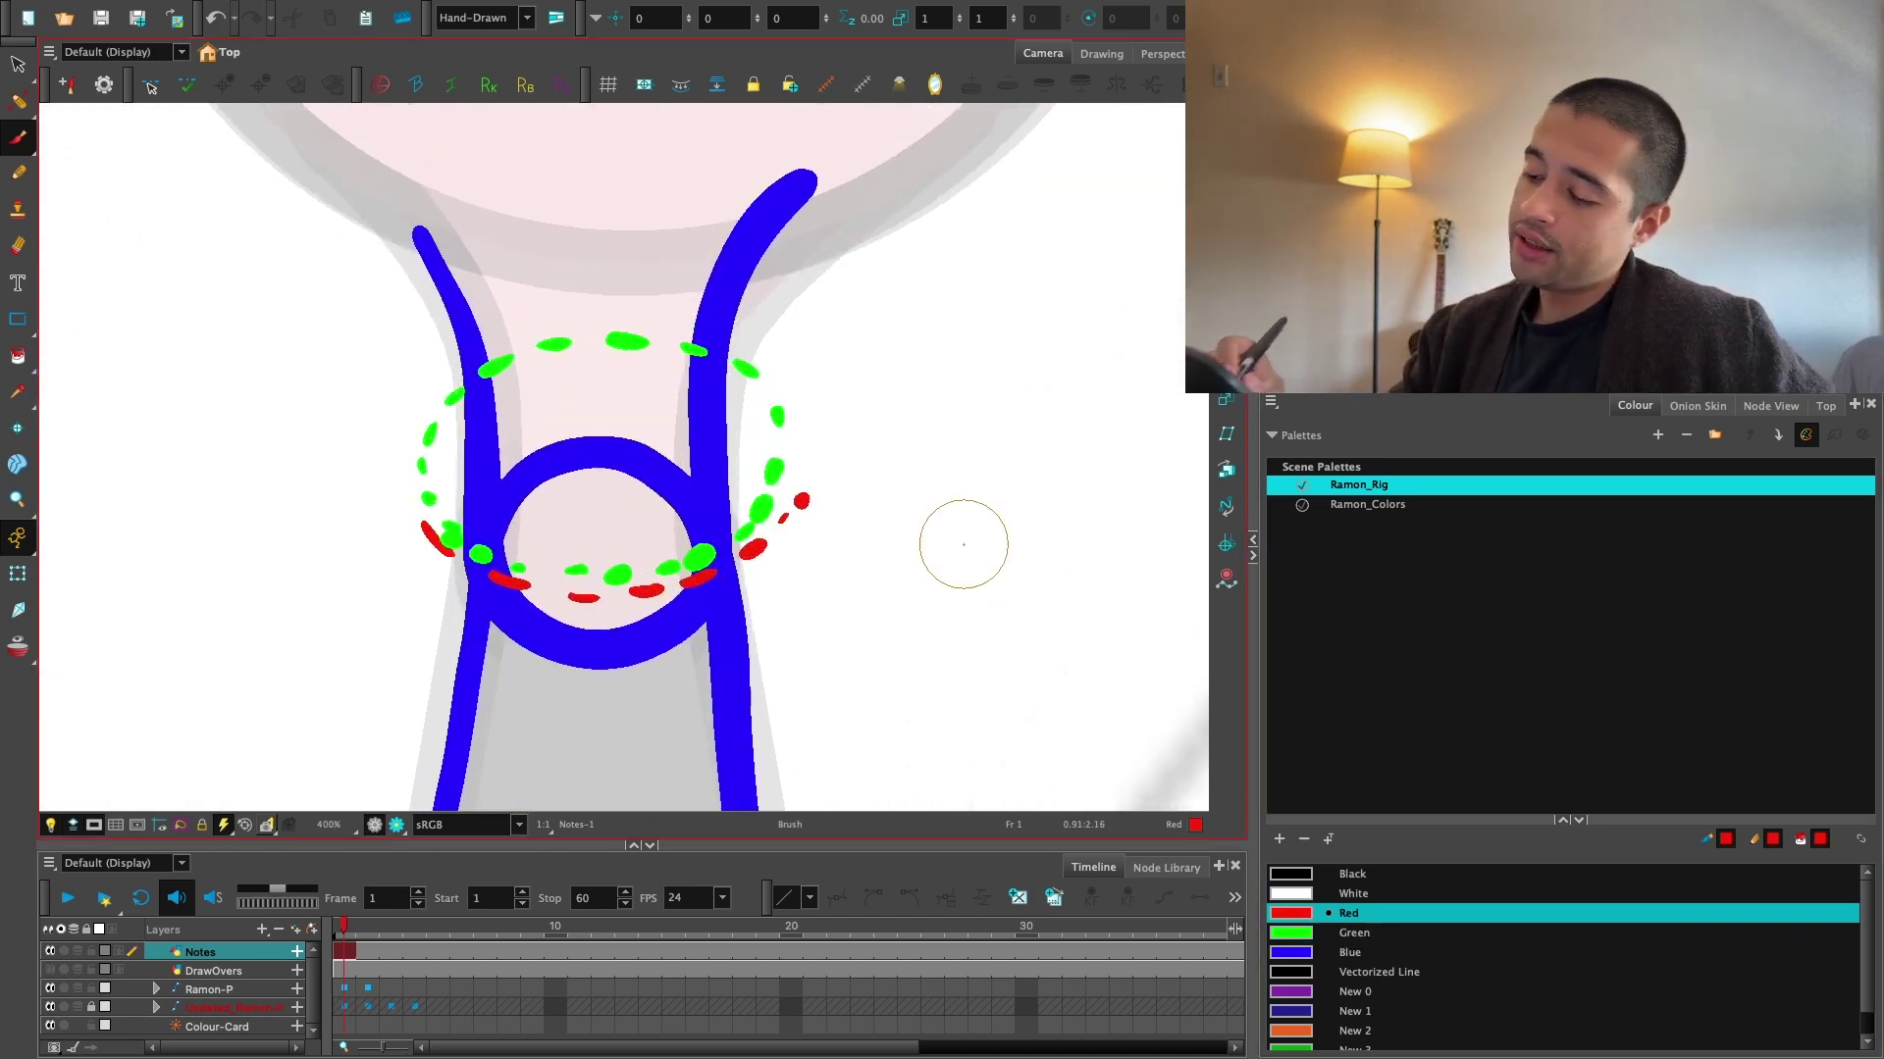
drag(418, 535, 418, 569)
drag(418, 598, 417, 619)
click(416, 669)
click(413, 710)
drag(430, 733, 498, 758)
drag(569, 759, 695, 765)
drag(739, 761, 781, 766)
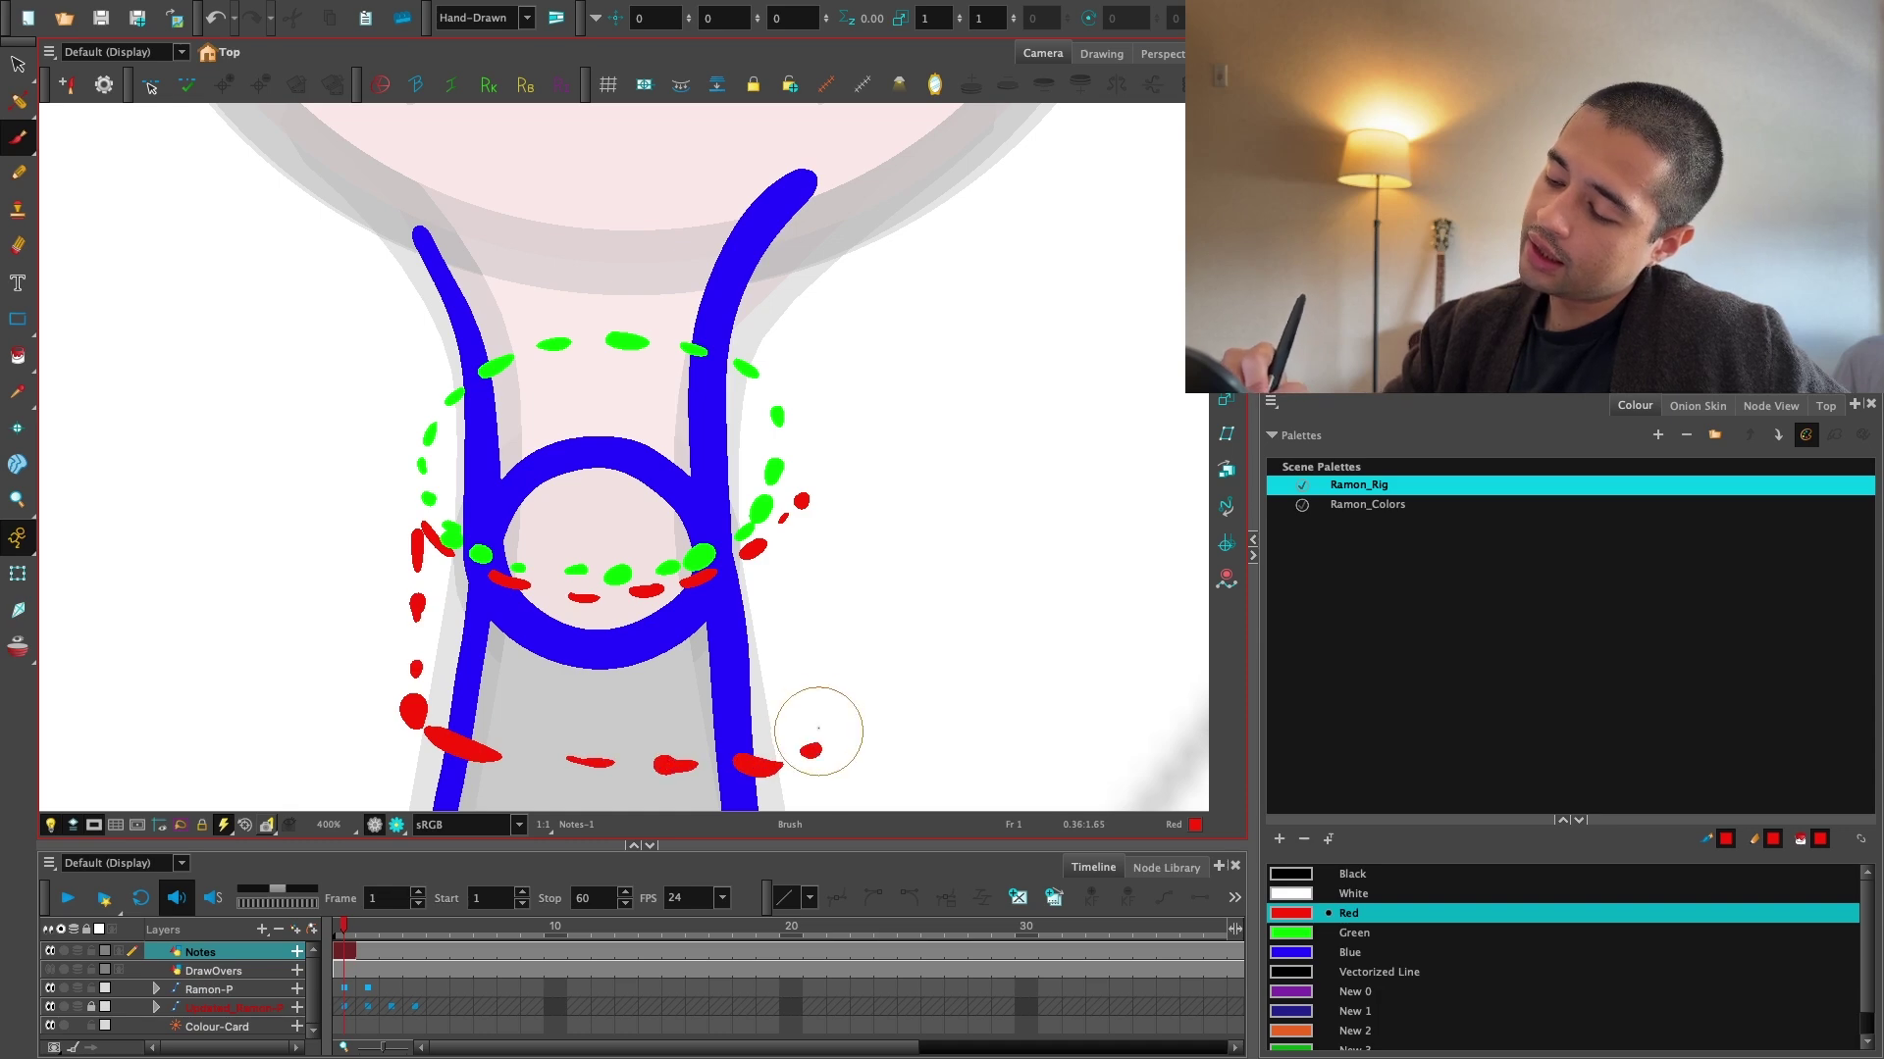
Fill the red dashed area across the upper torso with diagonal Red hatching strokes.
mouse_move(447, 556)
mouse_down()
mouse_move(416, 615)
mouse_move(431, 642)
mouse_up()
mouse_move(497, 591)
mouse_down()
mouse_move(437, 691)
mouse_move(452, 724)
mouse_up()
mouse_move(583, 592)
mouse_down()
mouse_move(487, 739)
mouse_move(529, 743)
mouse_up()
mouse_move(682, 589)
mouse_down()
mouse_move(569, 757)
mouse_move(613, 753)
mouse_up()
drag(773, 565, 653, 750)
drag(797, 606, 698, 750)
drag(805, 655, 750, 756)
Select the entire neck joint sketch and move it off the character into the empty space beside the neck.
key(1)
key(1)
key(1)
key(1)
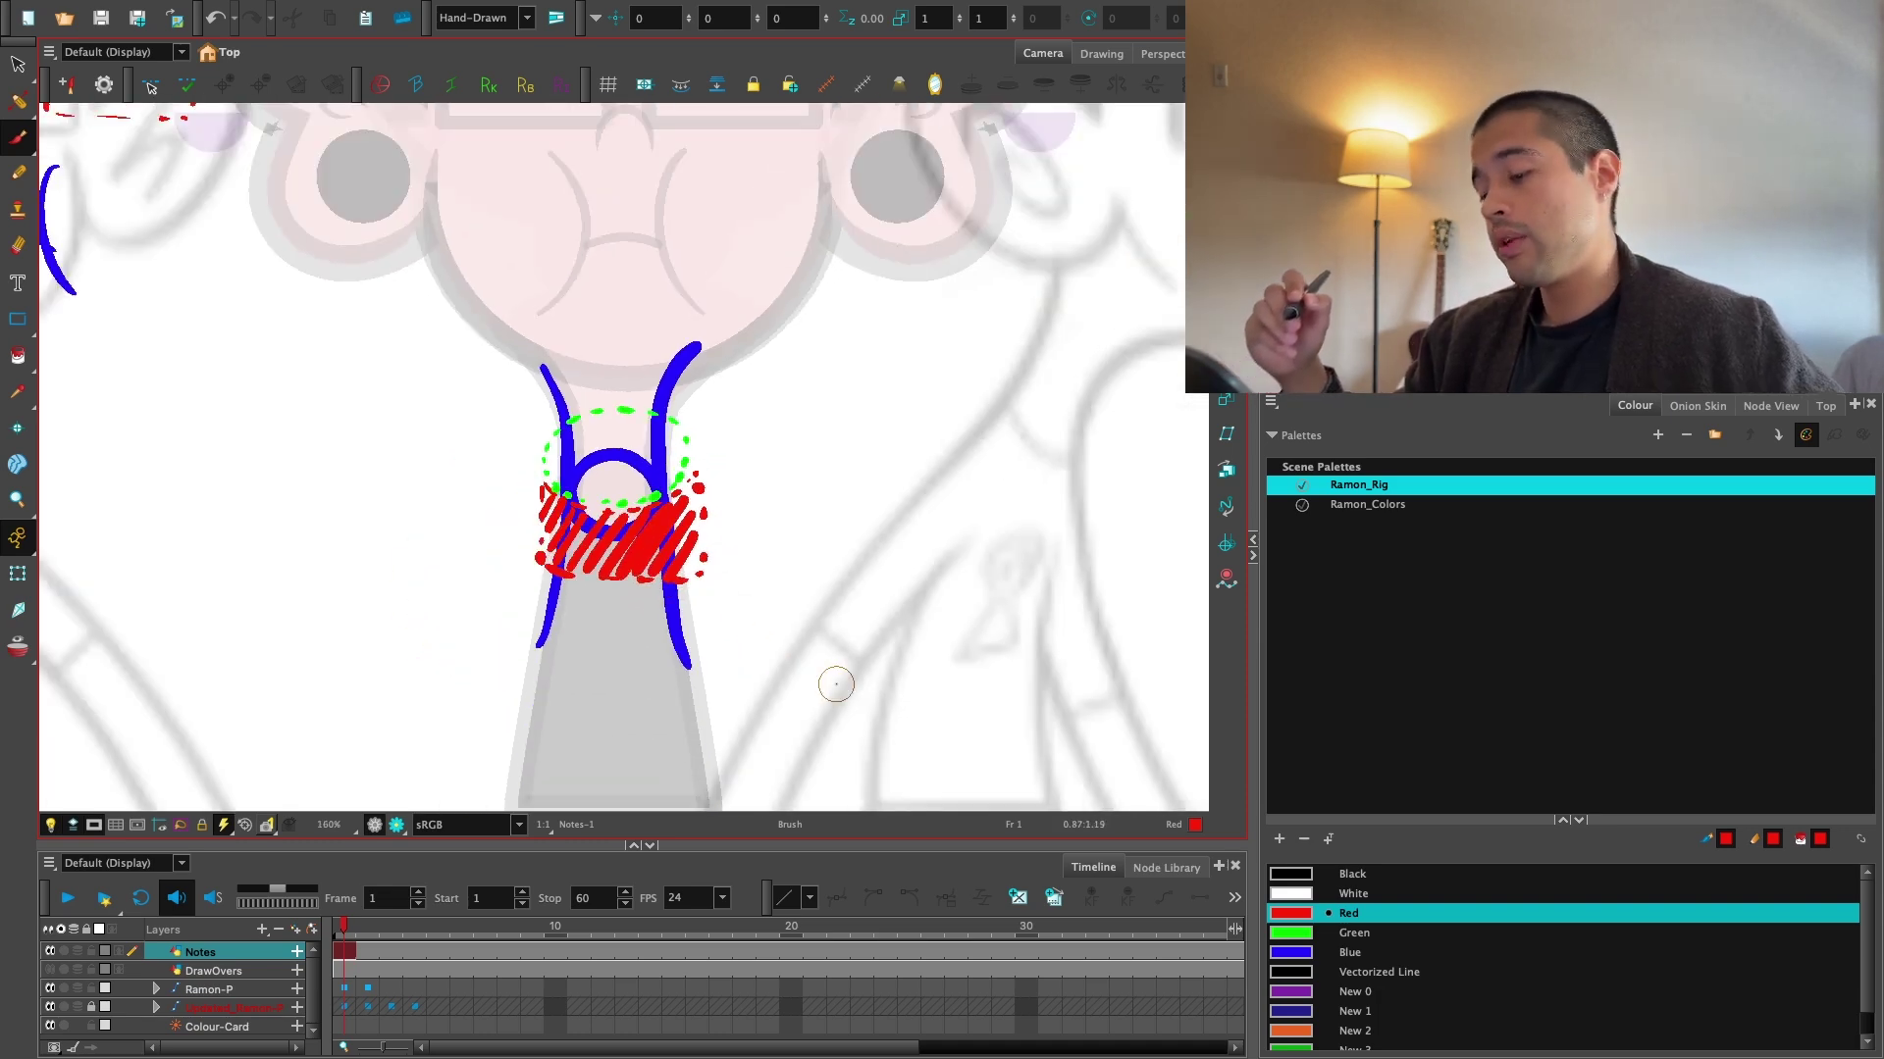
key(1)
key(1)
key(alt+s)
drag(694, 639, 561, 599)
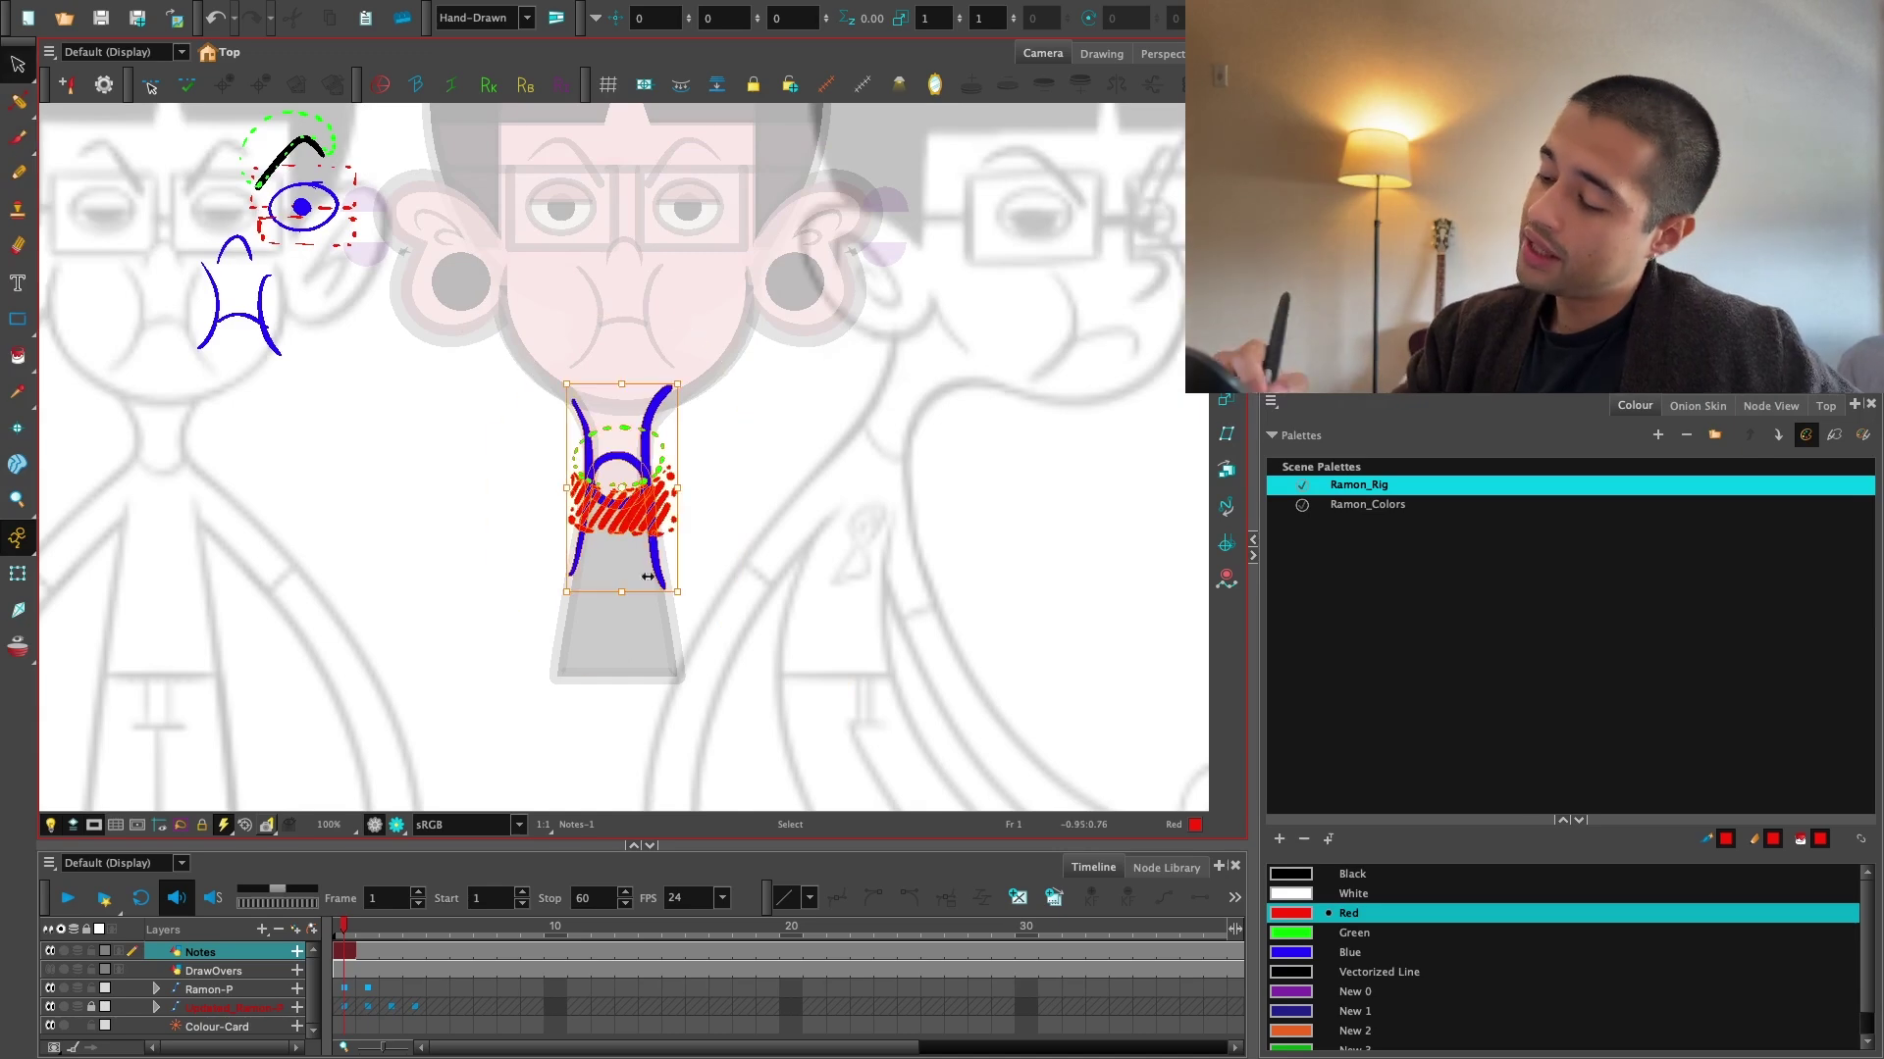
drag(648, 514, 439, 513)
key(2)
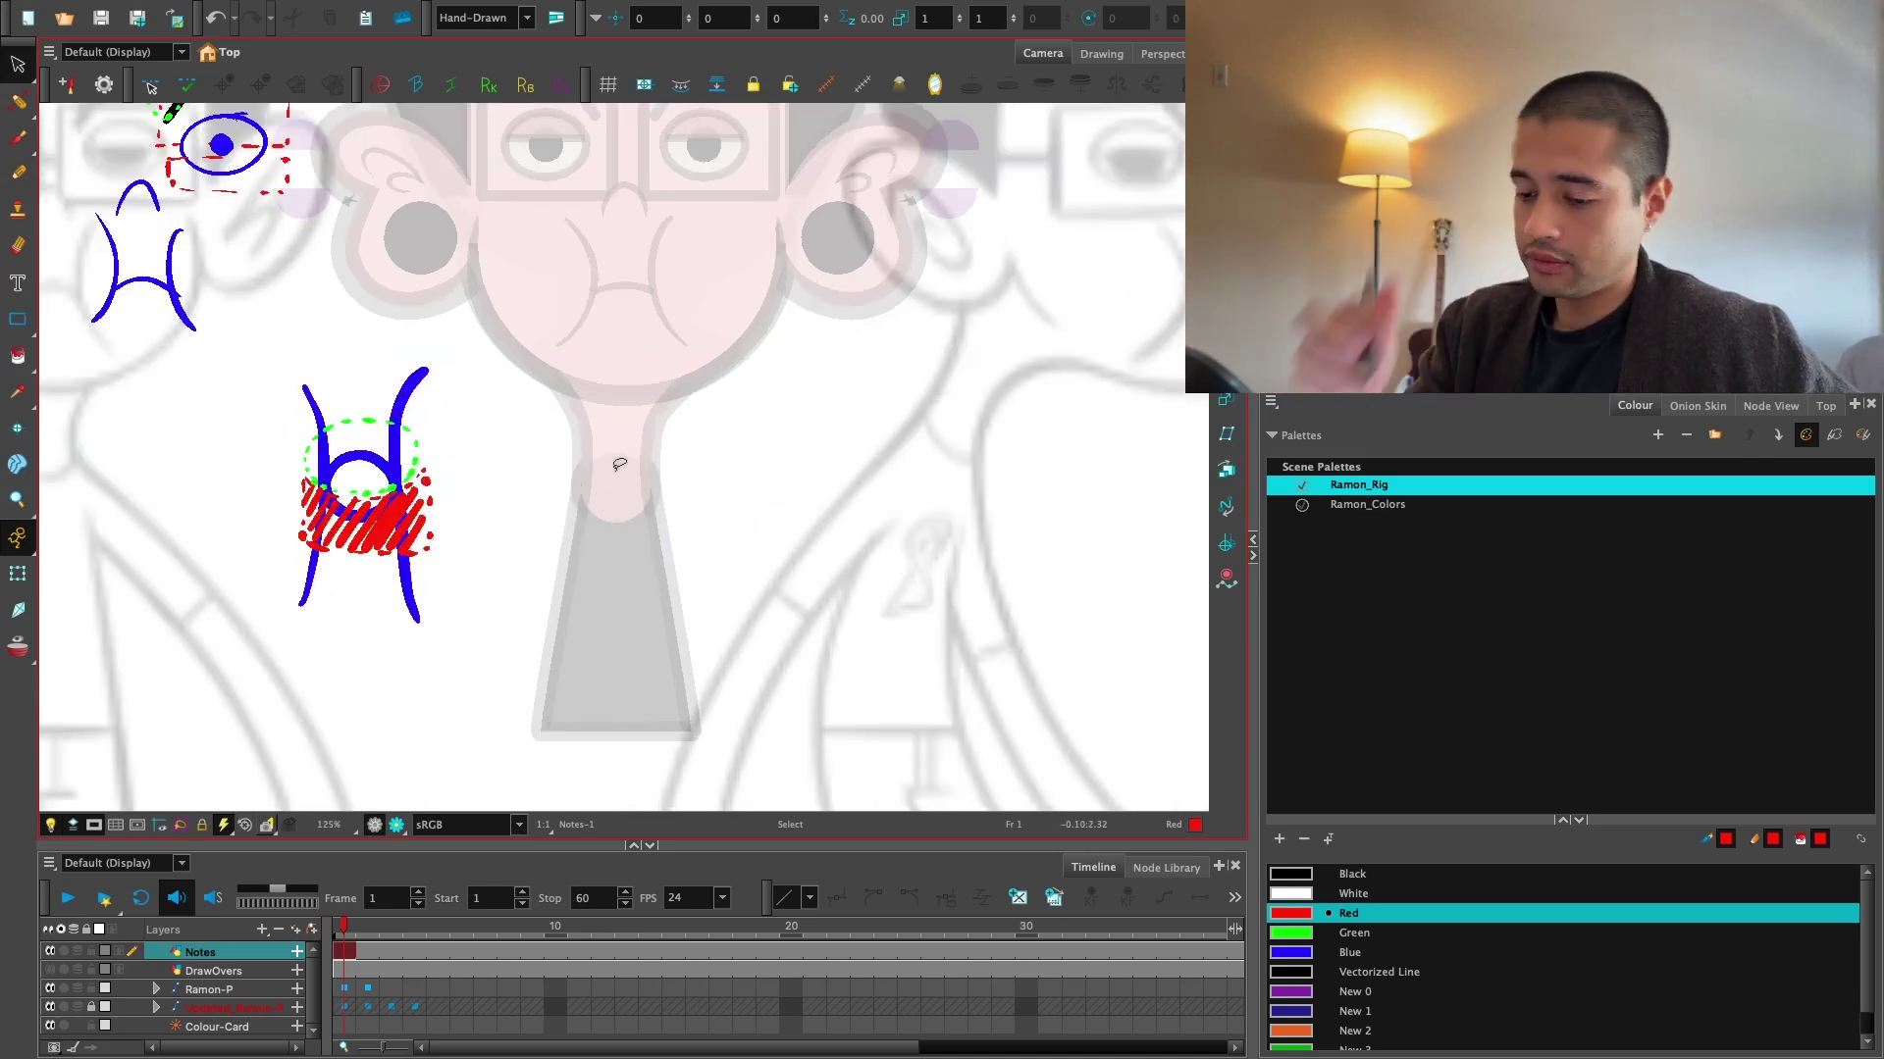
Select the neck artwork and examine its nodes and the neighbouring torso nodes in the Ramon-G network.
click(29, 575)
click(626, 510)
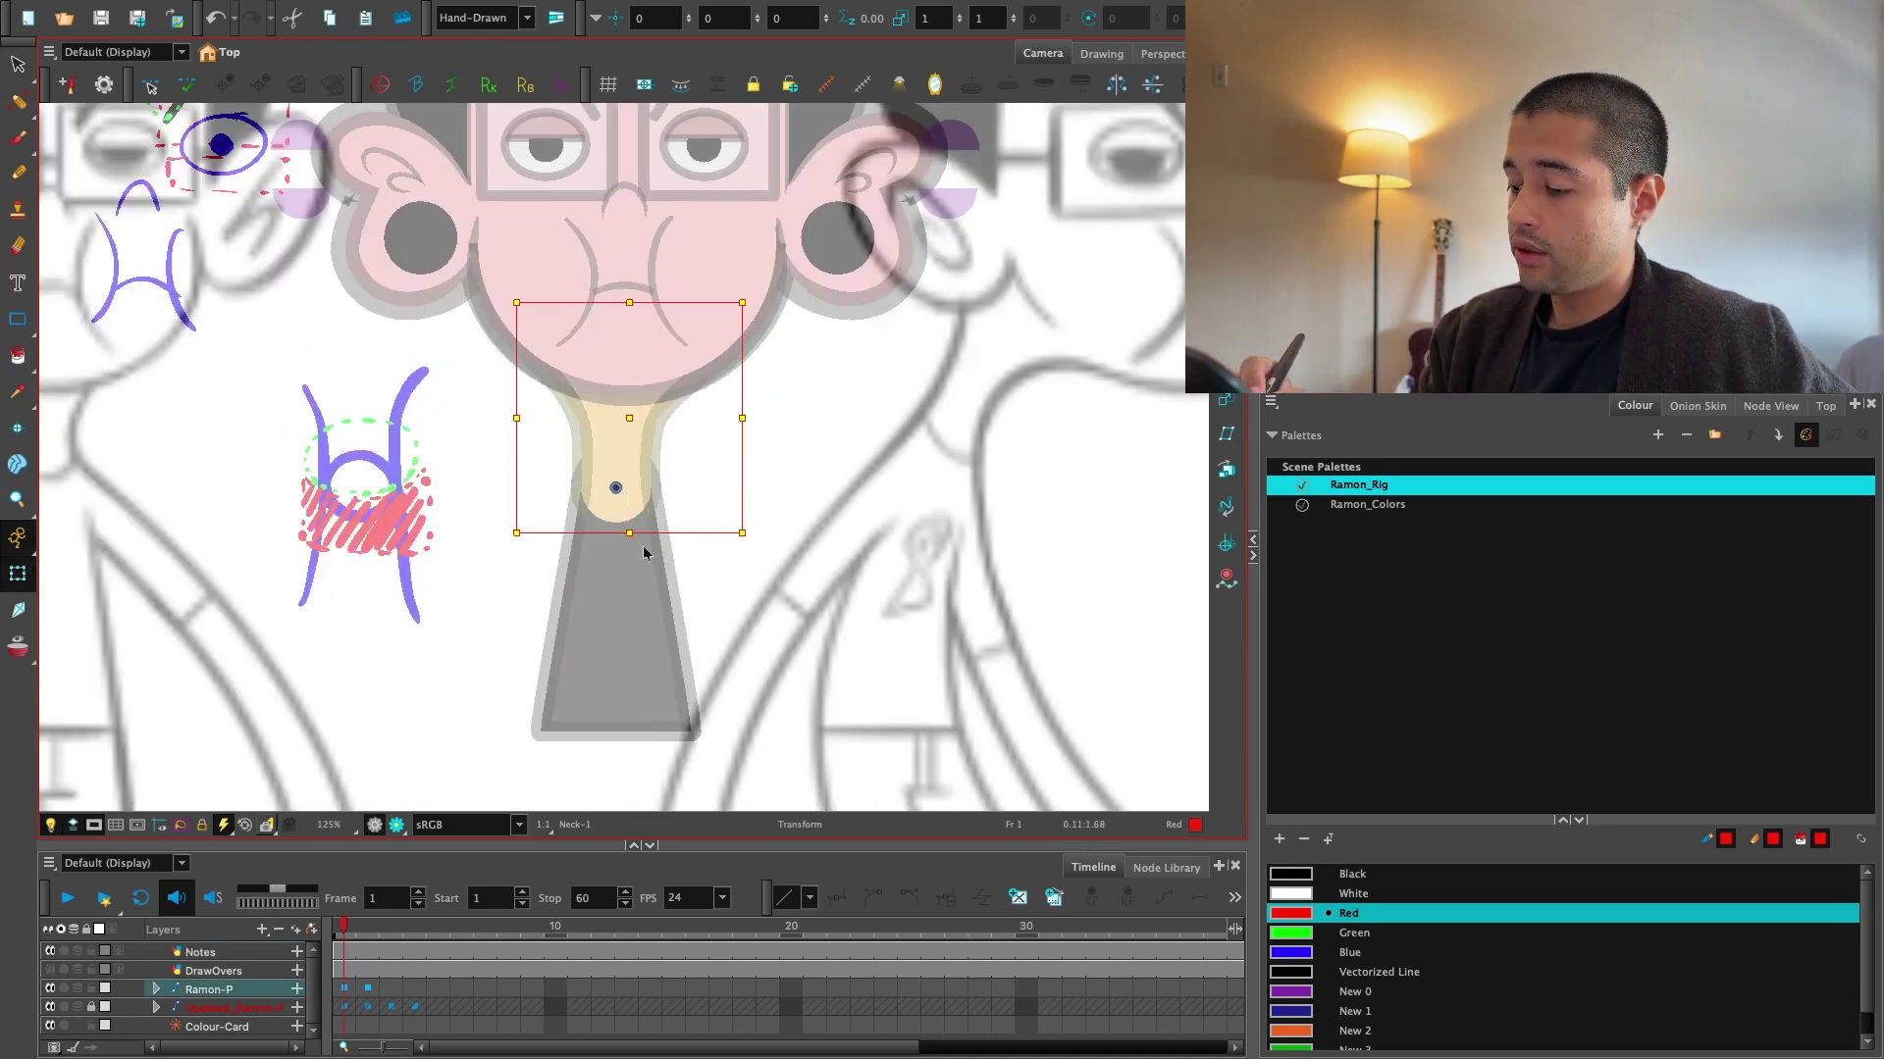
click(1768, 406)
key(1)
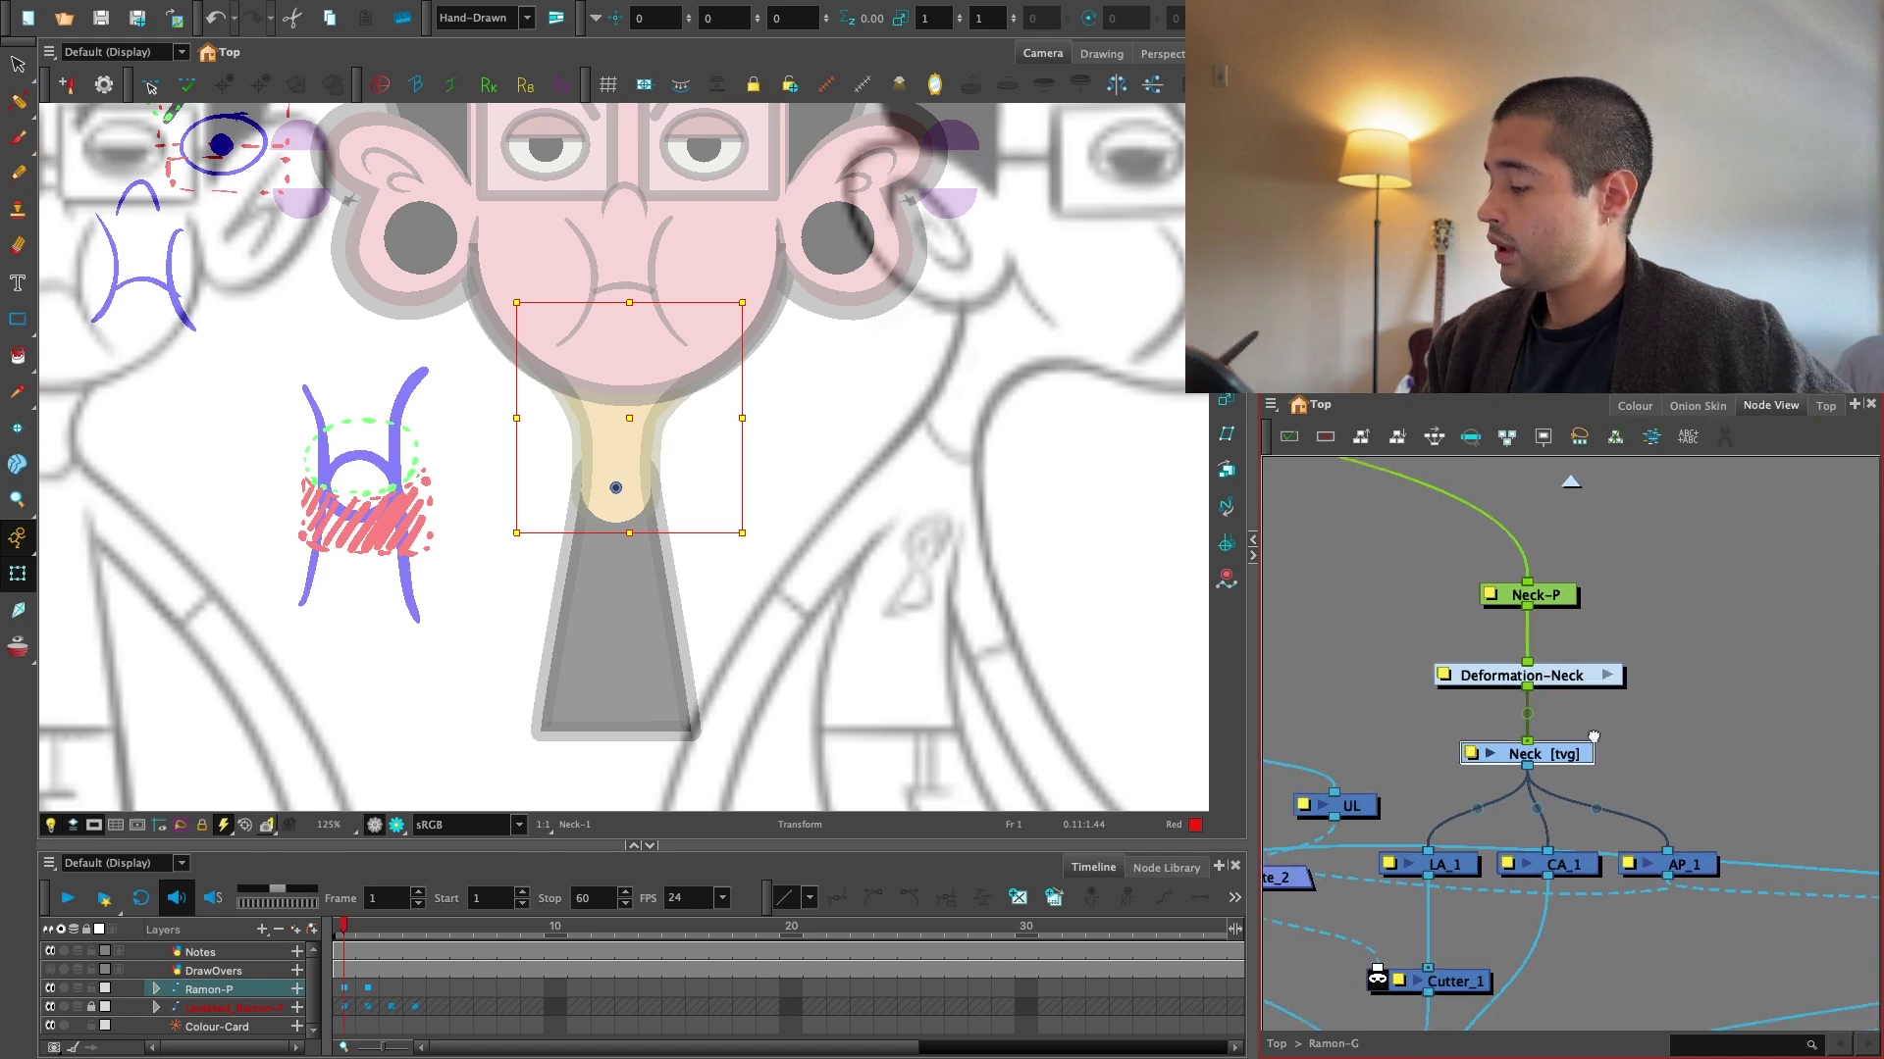
key(1)
key(1)
drag(1589, 742, 1299, 818)
key(1)
key(2)
key(2)
drag(1742, 661, 1531, 865)
mouse_move(1547, 760)
mouse_down()
mouse_move(1552, 721)
mouse_move(1751, 731)
mouse_move(1497, 744)
mouse_up()
key(2)
click(1627, 702)
key(1)
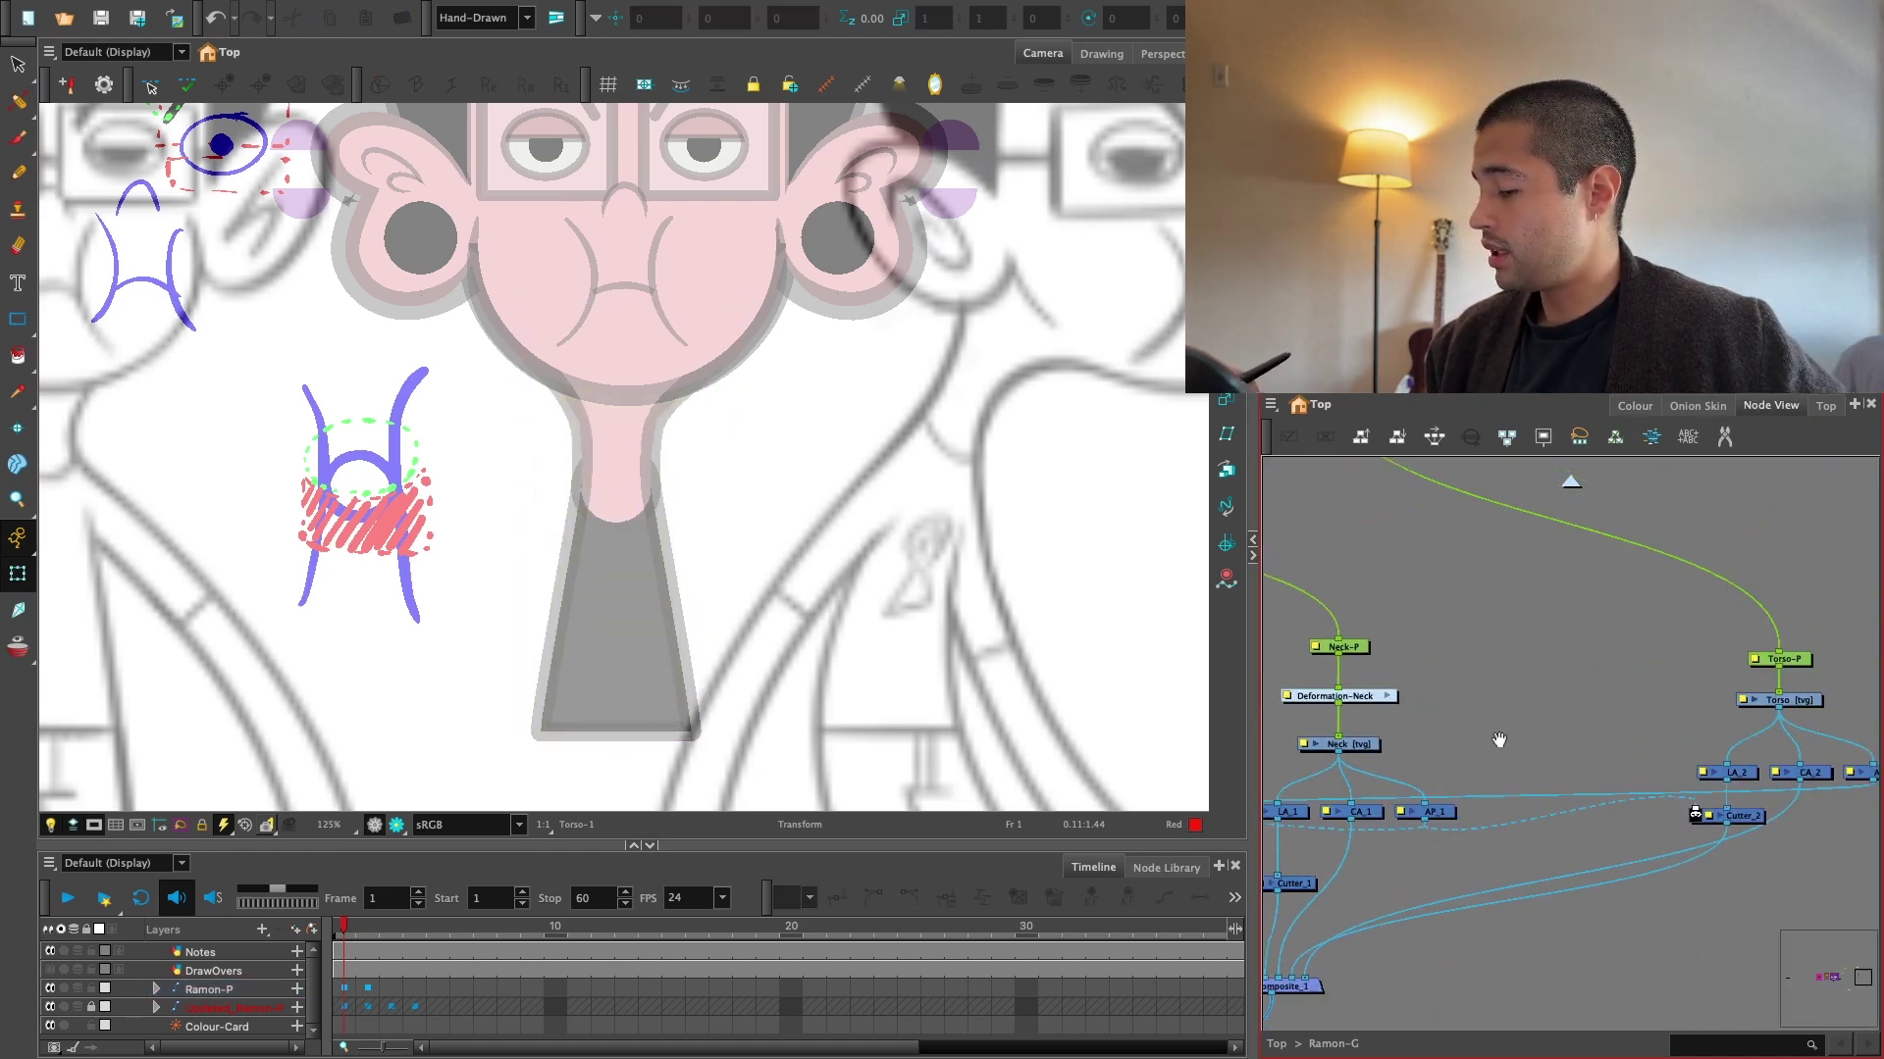
Add a vector drawing layer named Collar.
key(super+r)
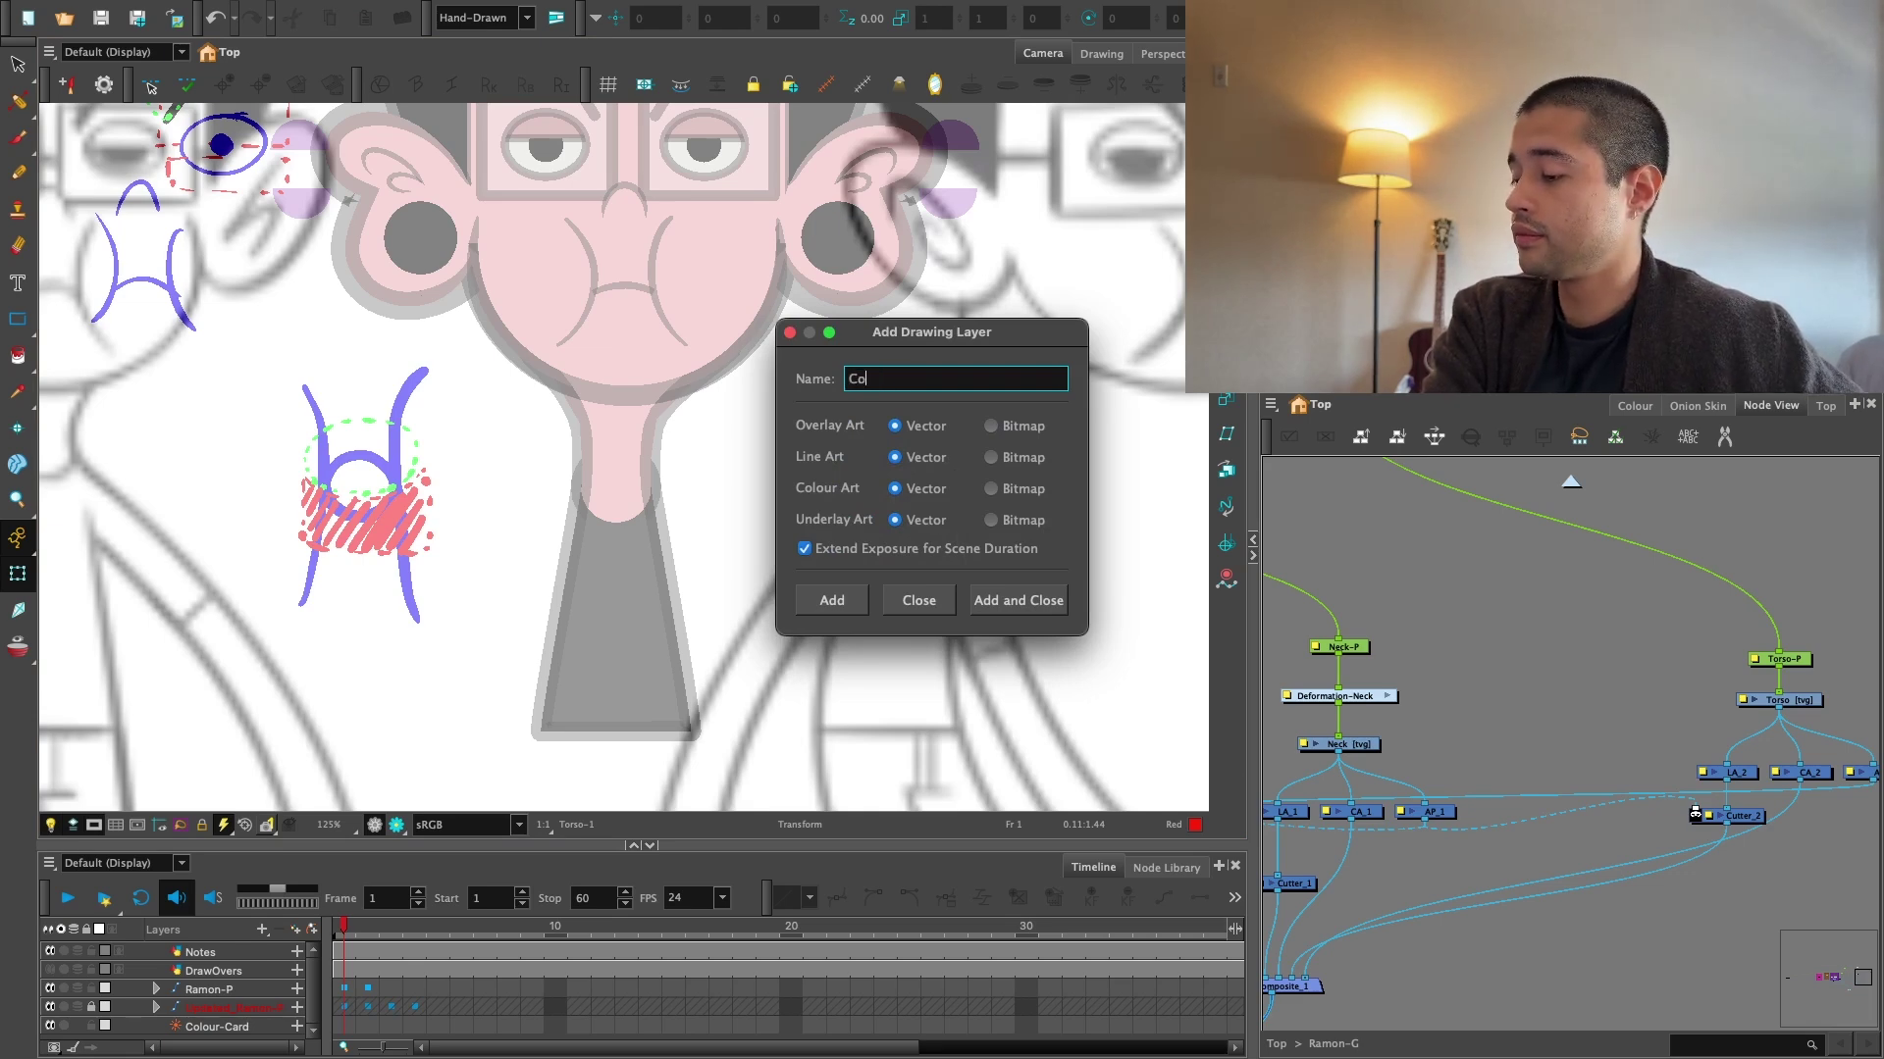
key(Return)
click(919, 600)
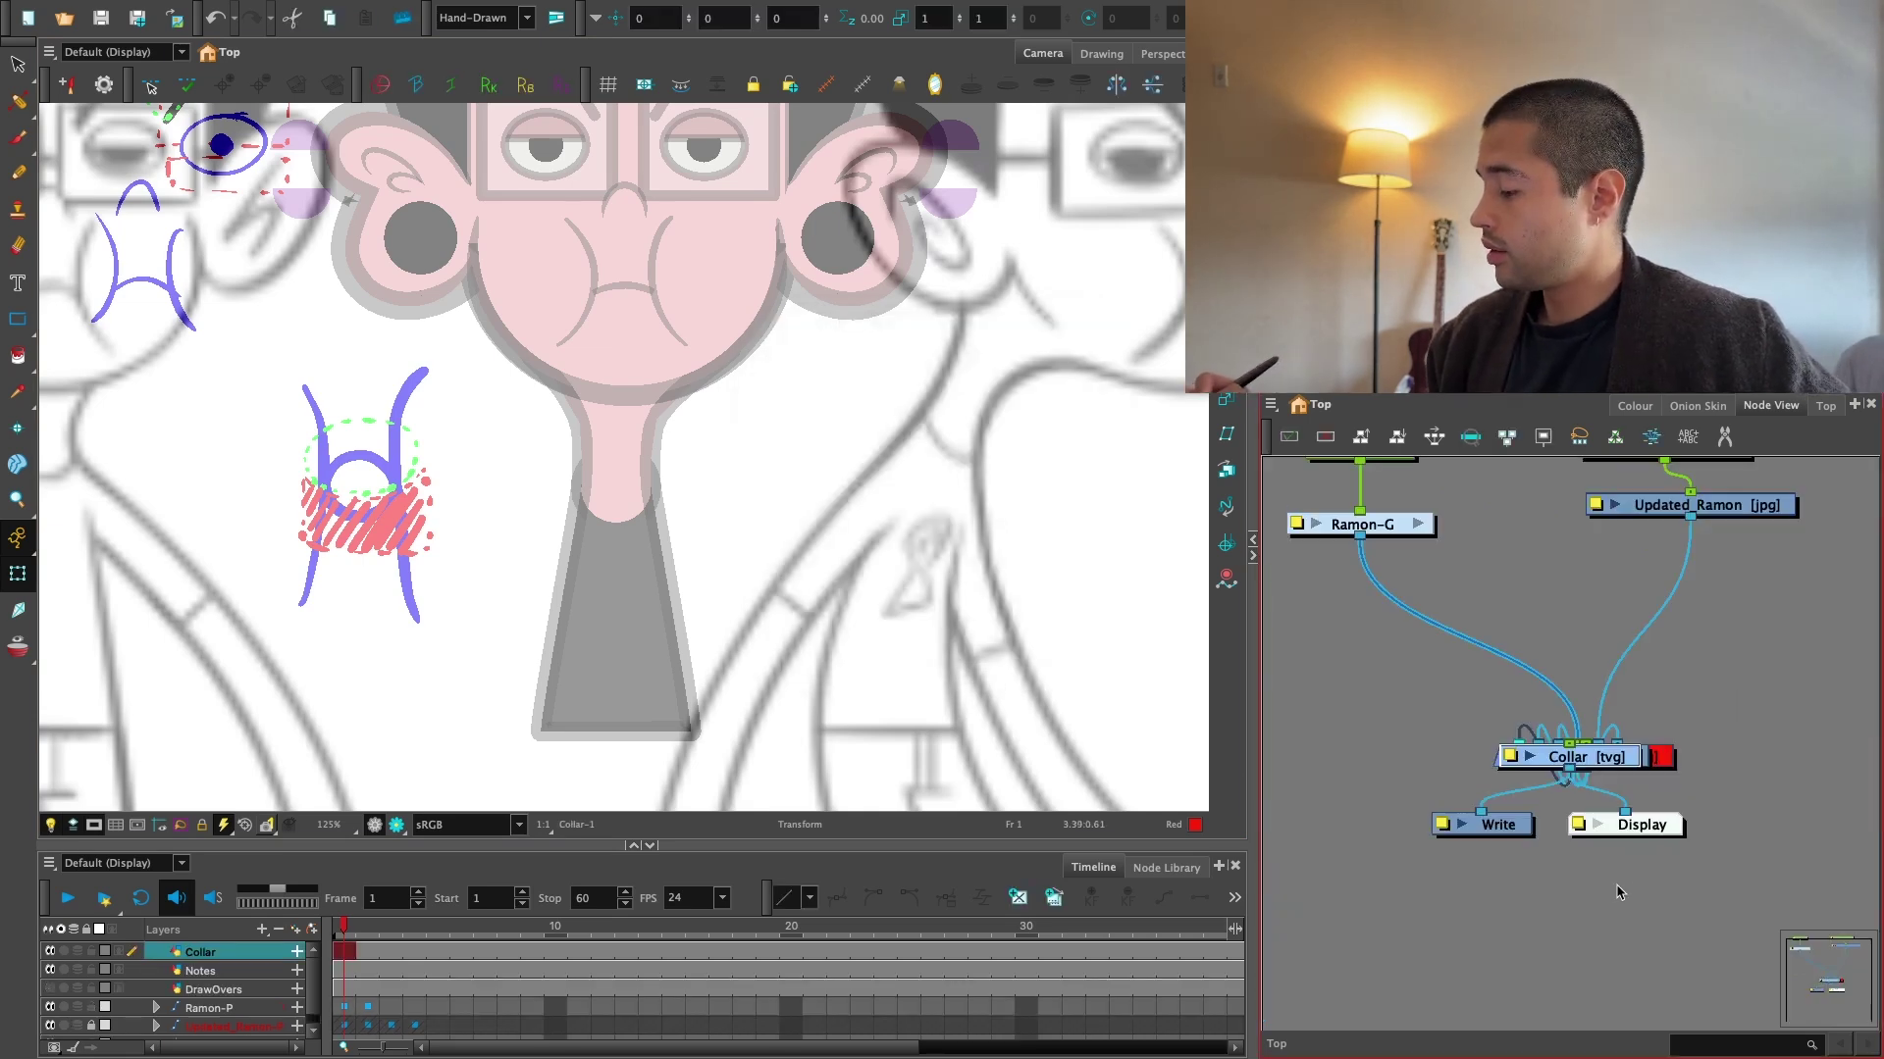
Move the Collar drawing node from the top-level network into the Ramon-G group, between the neck and torso nodes.
drag(1550, 785, 1336, 927)
key(1)
key(1)
drag(1337, 927, 1669, 695)
key(1)
mouse_move(1571, 769)
mouse_down()
mouse_move(1710, 685)
mouse_move(1664, 740)
mouse_move(1555, 754)
mouse_up()
key(2)
key(super+x)
click(1346, 698)
key(super+v)
Add a parent peg to the Collar drawing and place the pair between the neck and torso nodes.
key(super+p)
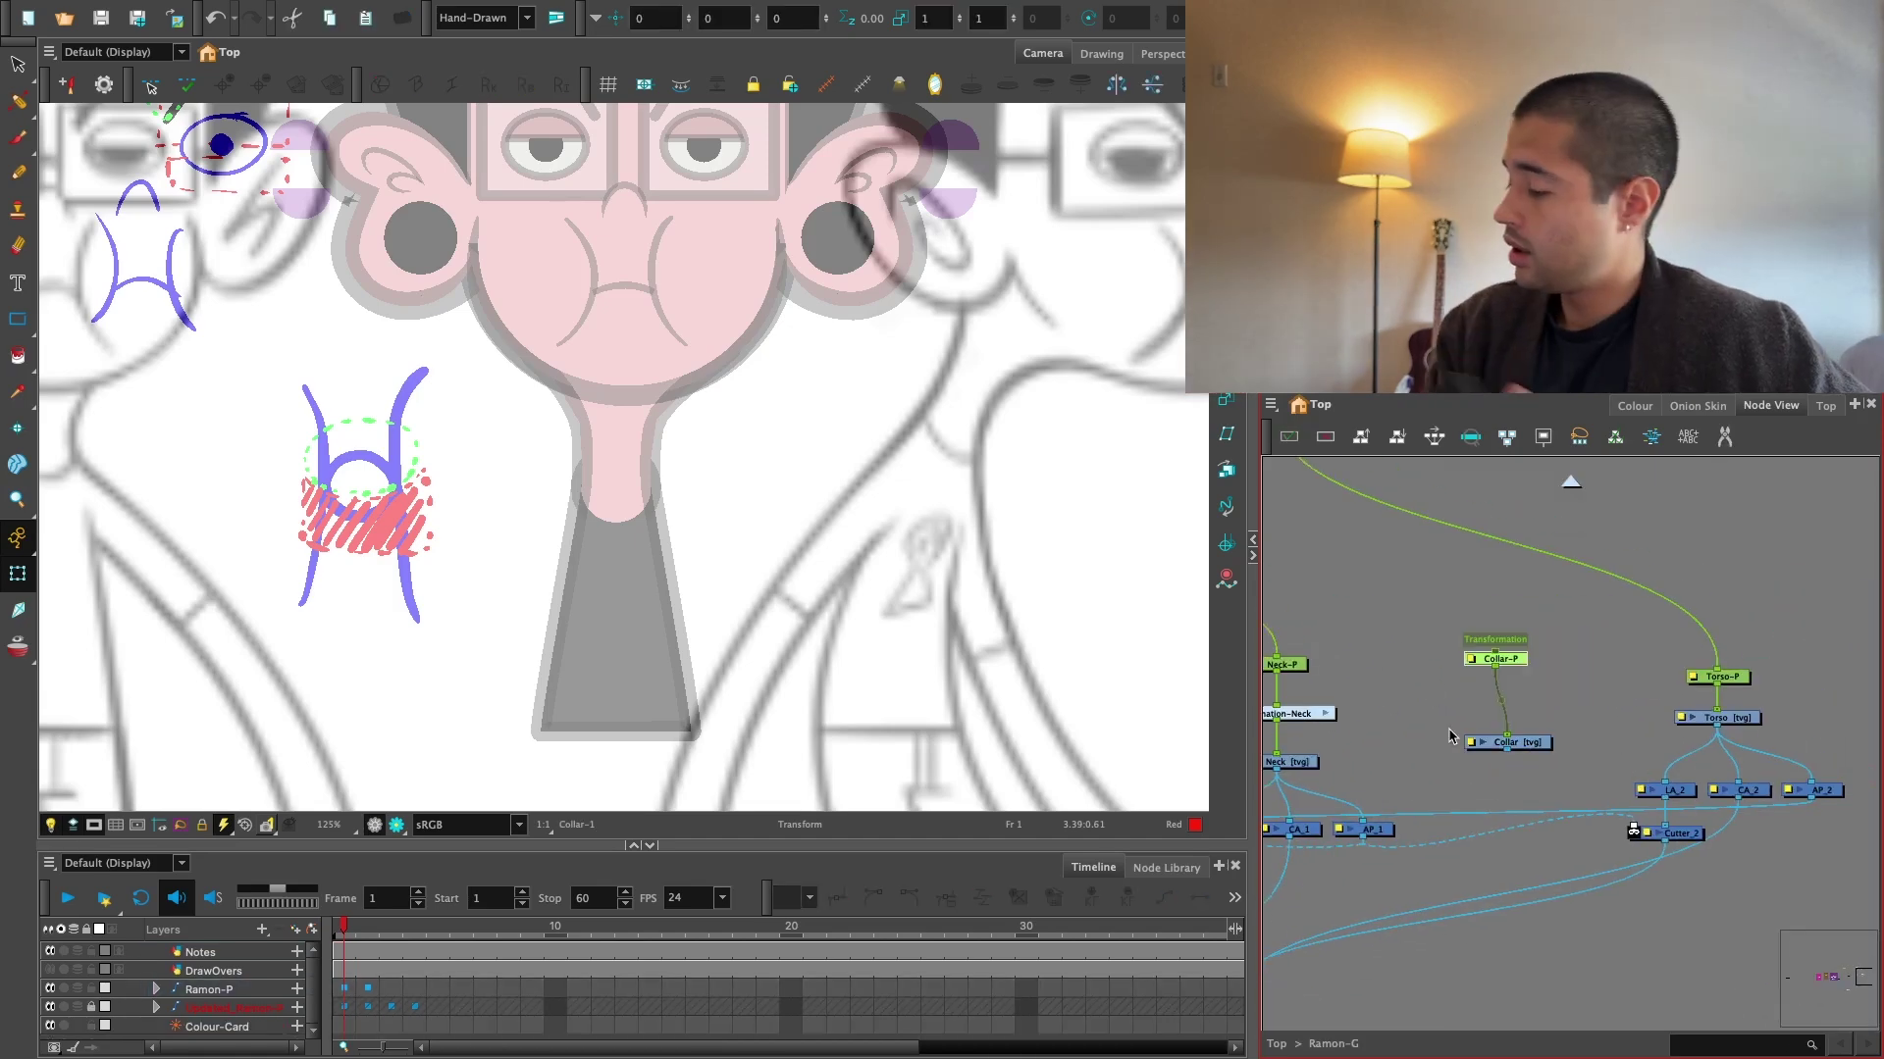
drag(1515, 661, 1534, 737)
key(1)
key(1)
key(2)
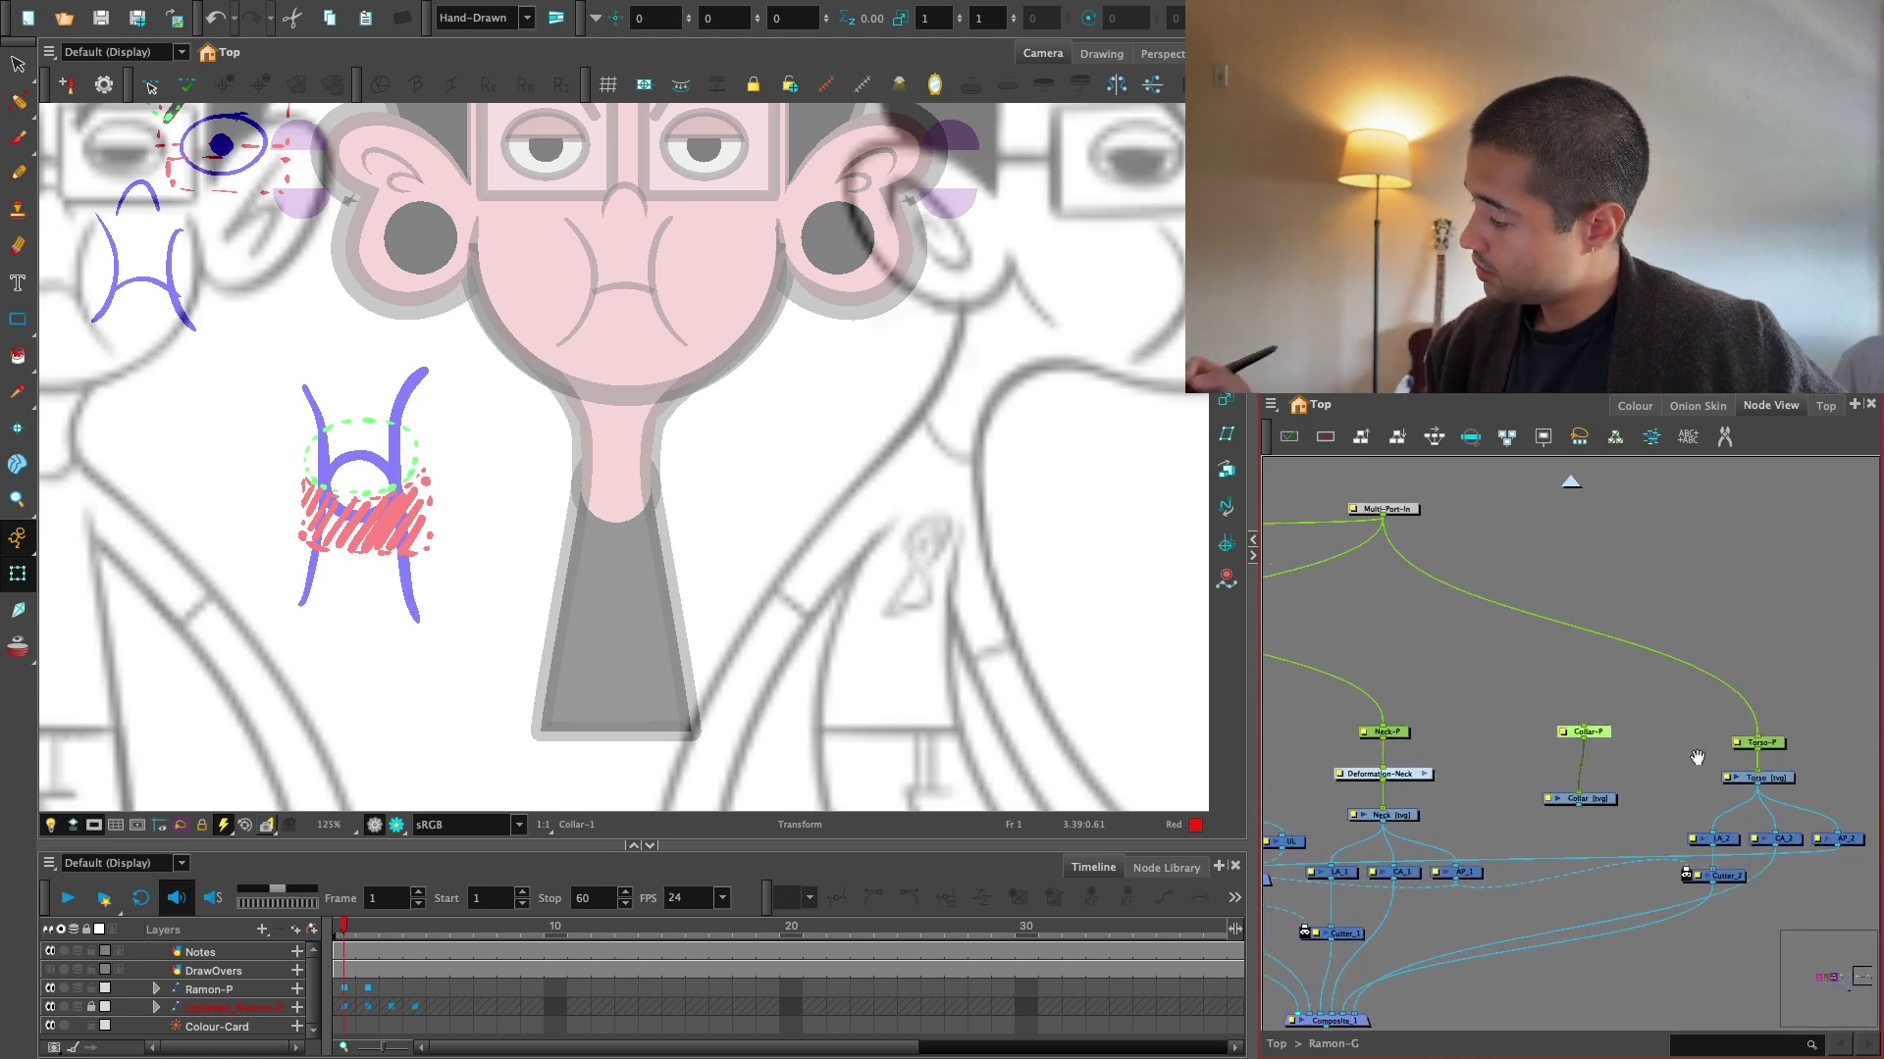
Add a parent peg above Torso-P and rename it UpperBody_MP.
key(2)
drag(1697, 758, 1638, 759)
key(super+p)
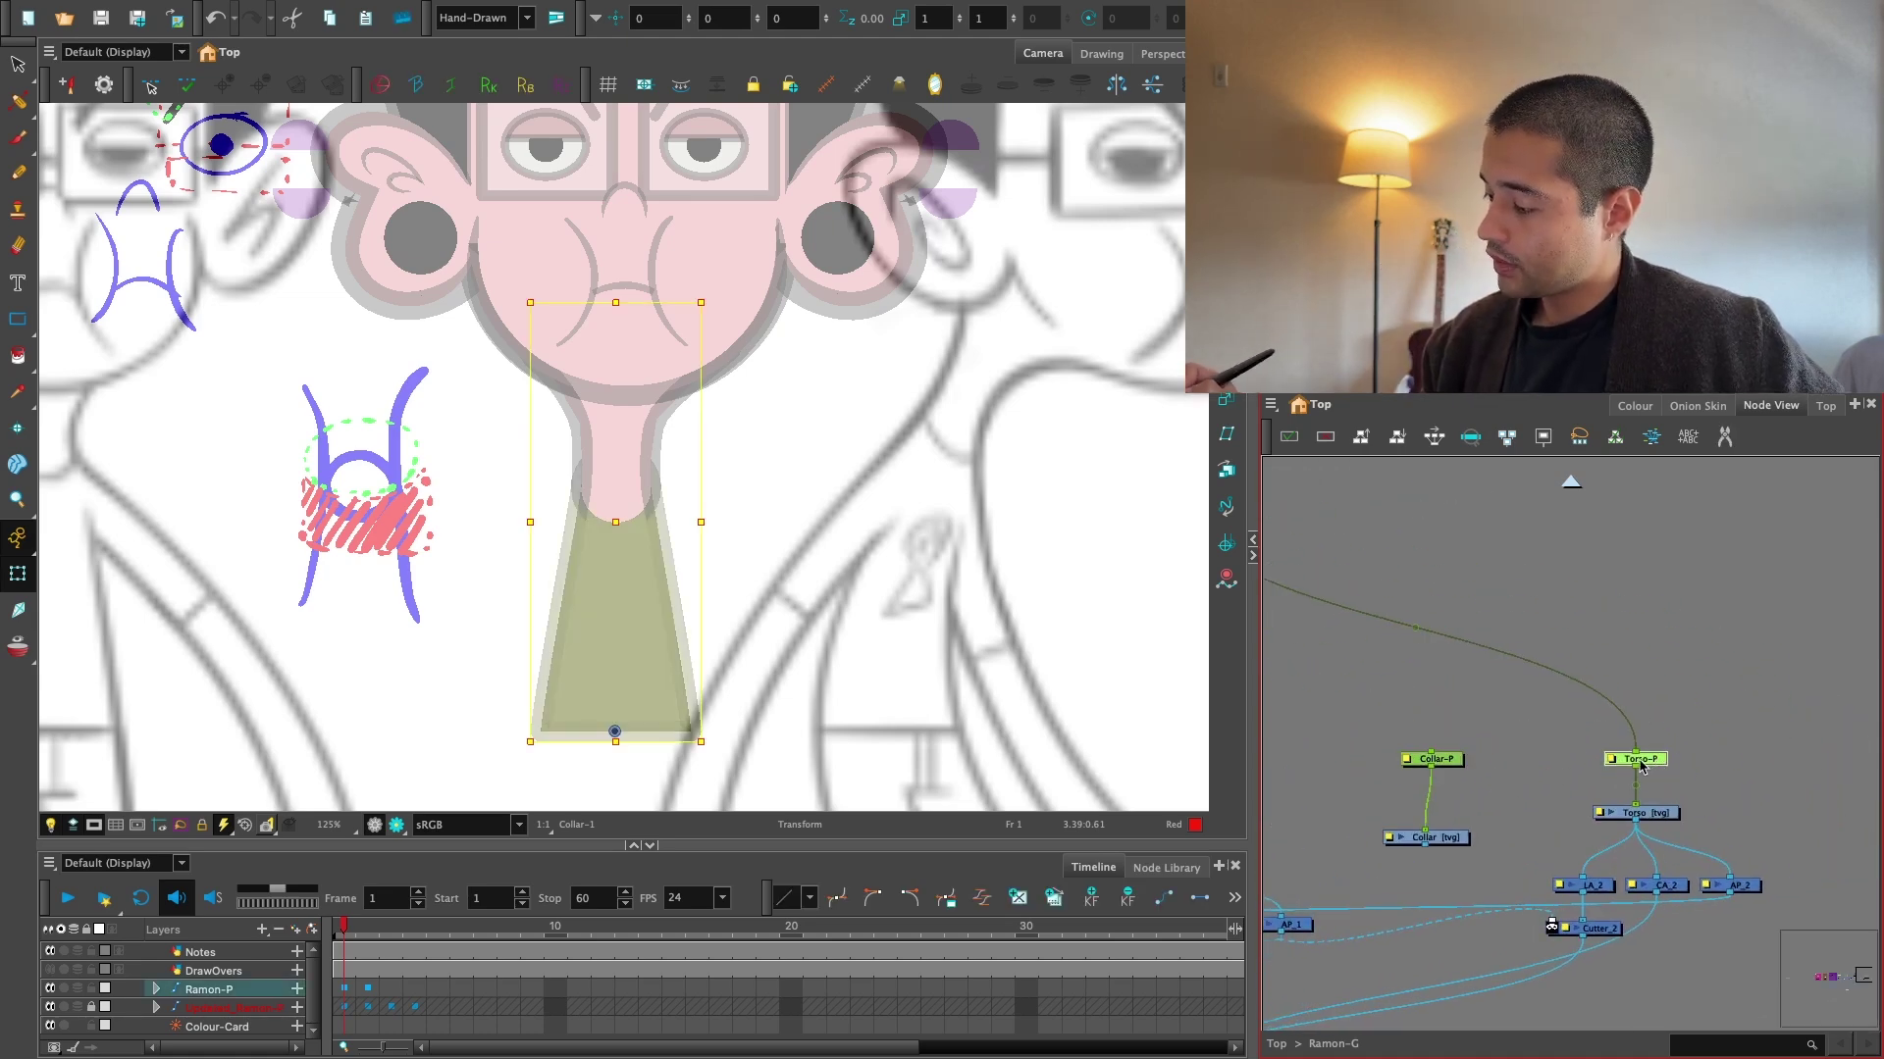
drag(1641, 675, 1686, 625)
double_click(1705, 628)
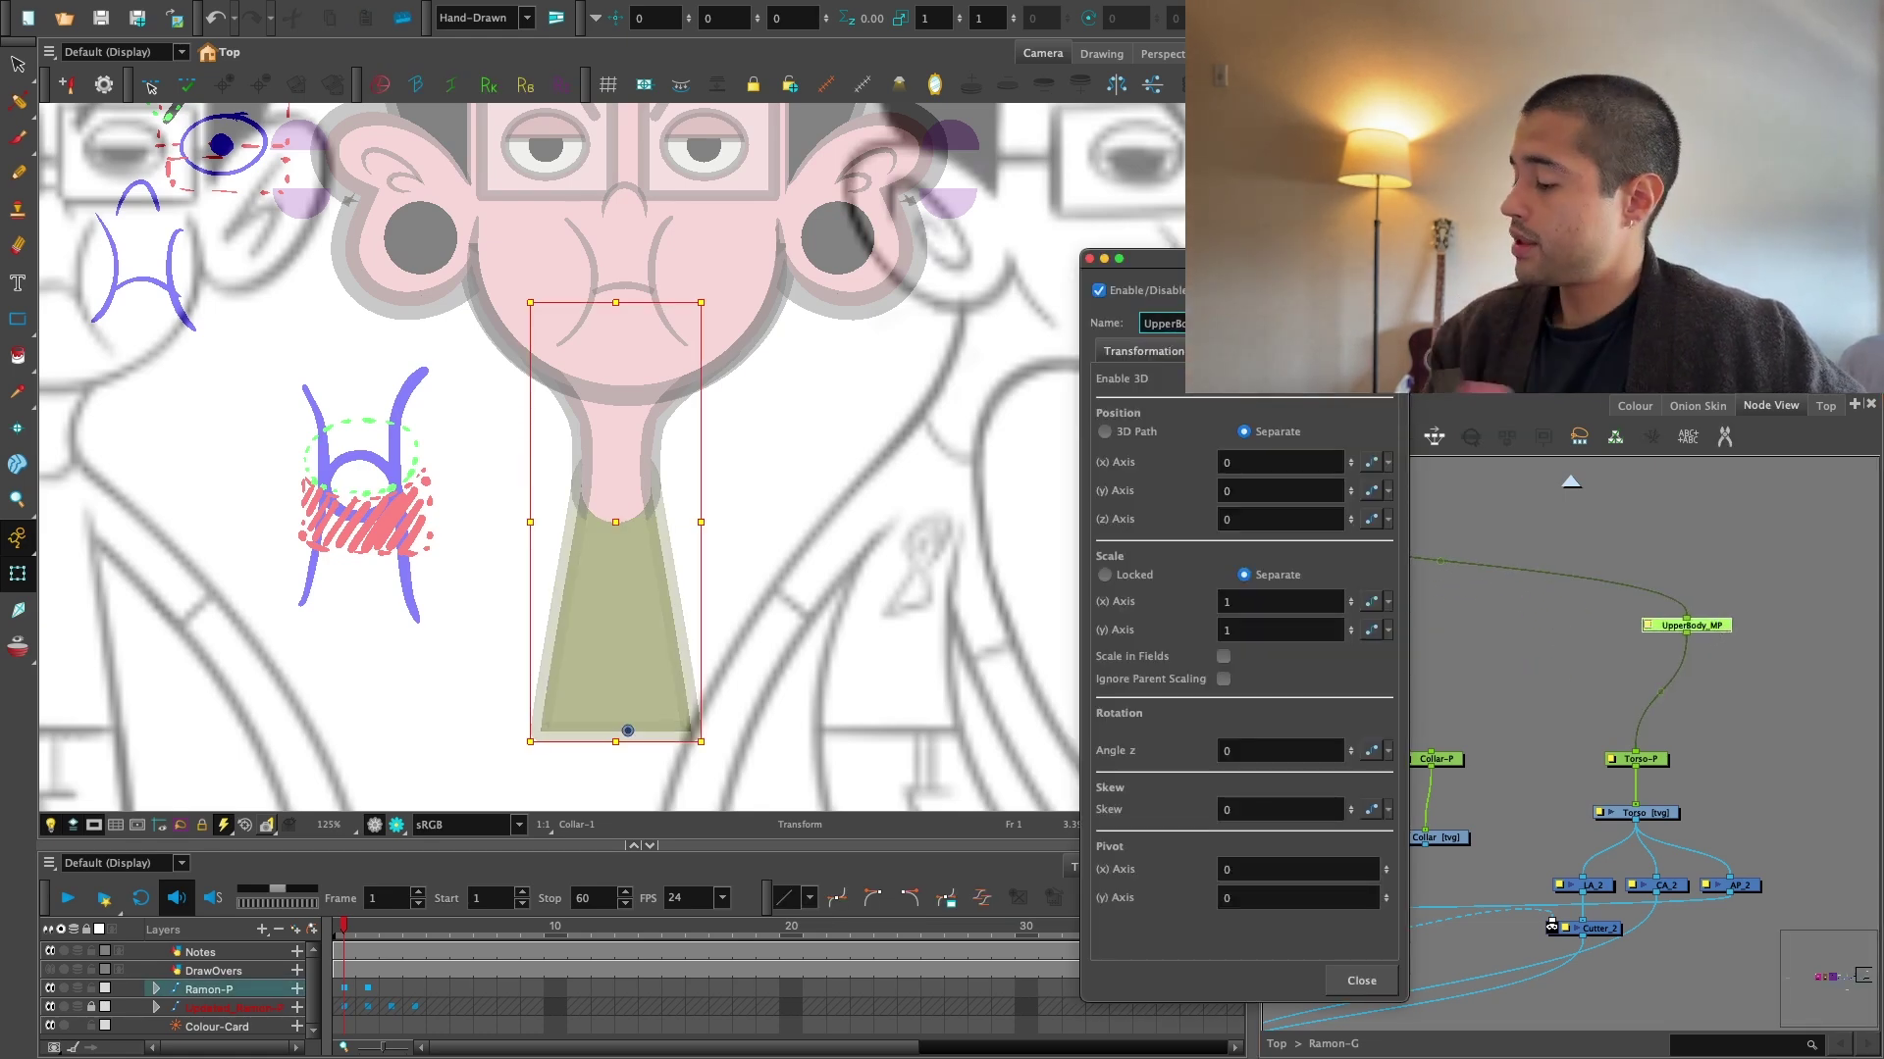
click(1362, 981)
Connect UpperBody_MP to Collar-P and the Collar drawing's output to the Ramon-G group's final composite.
drag(1687, 634, 1432, 753)
key(1)
click(1571, 716)
drag(1455, 837, 1583, 714)
drag(1562, 713, 1371, 871)
key(1)
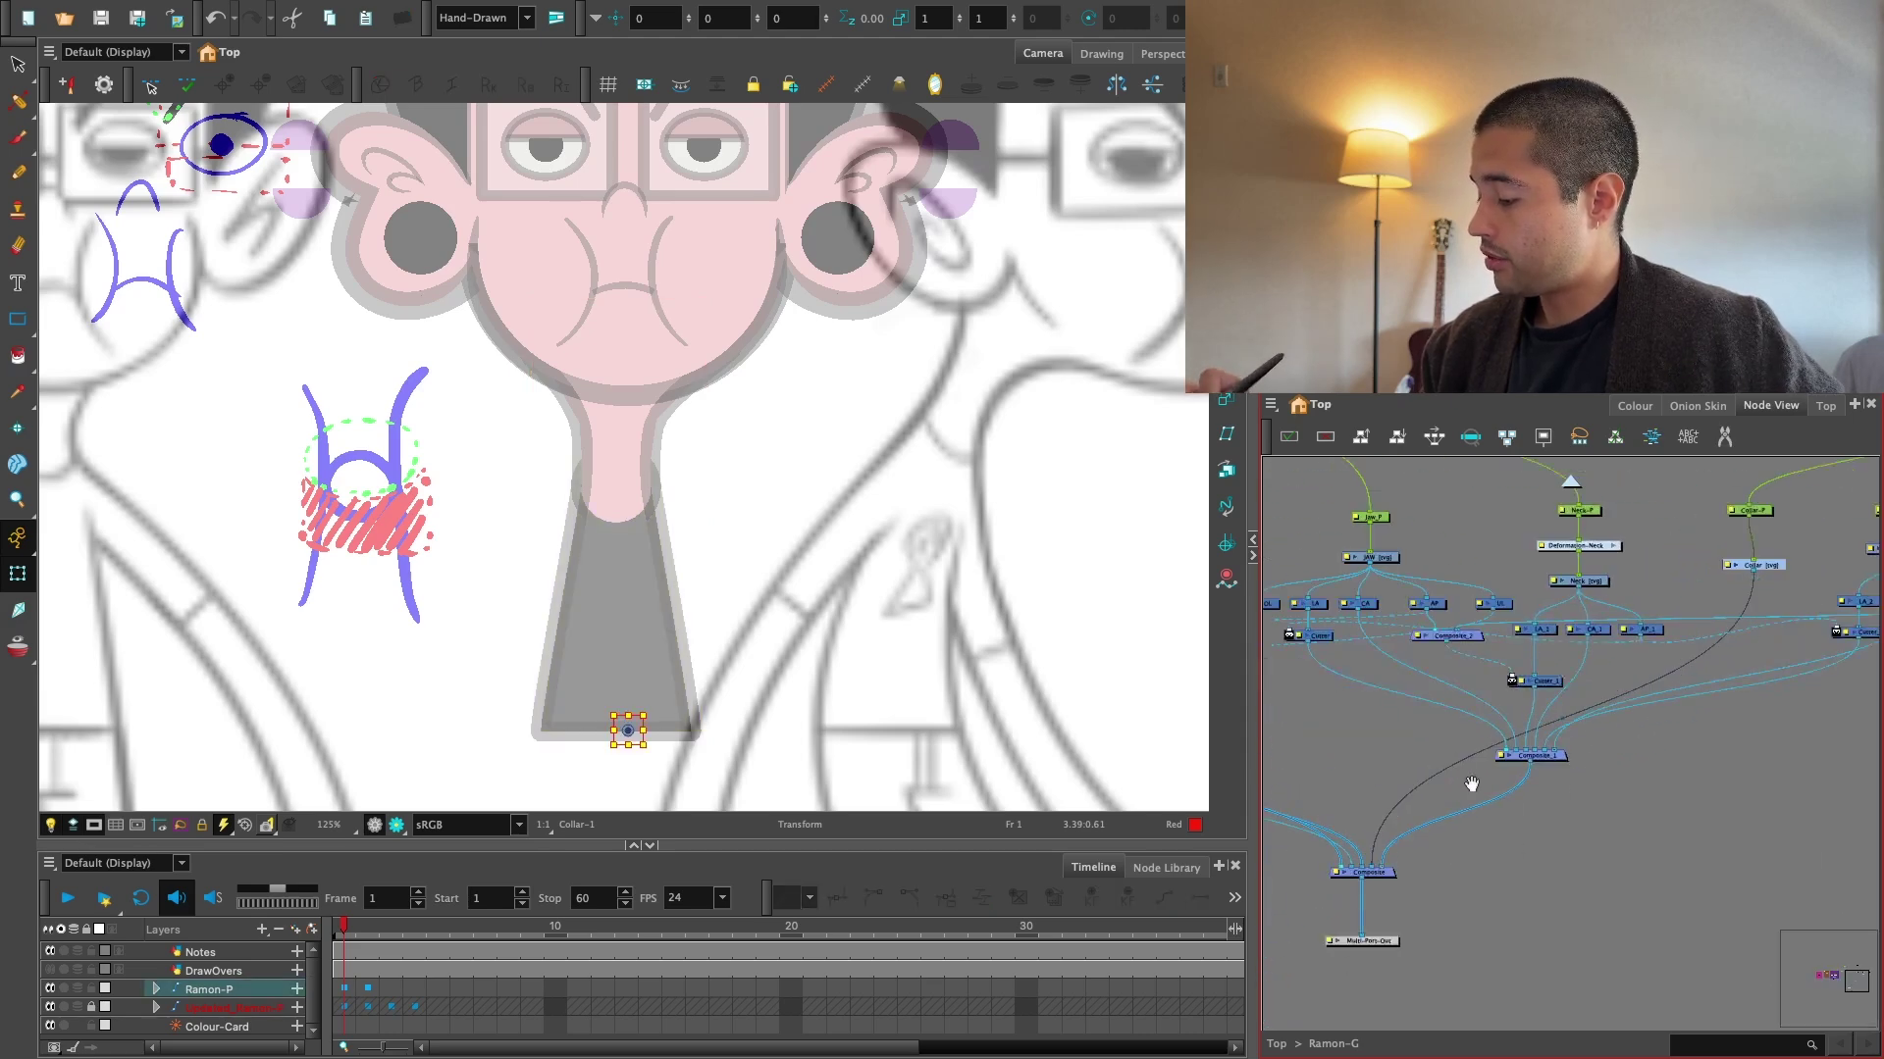
key(2)
drag(1773, 604, 1497, 790)
key(2)
drag(1501, 720, 1489, 720)
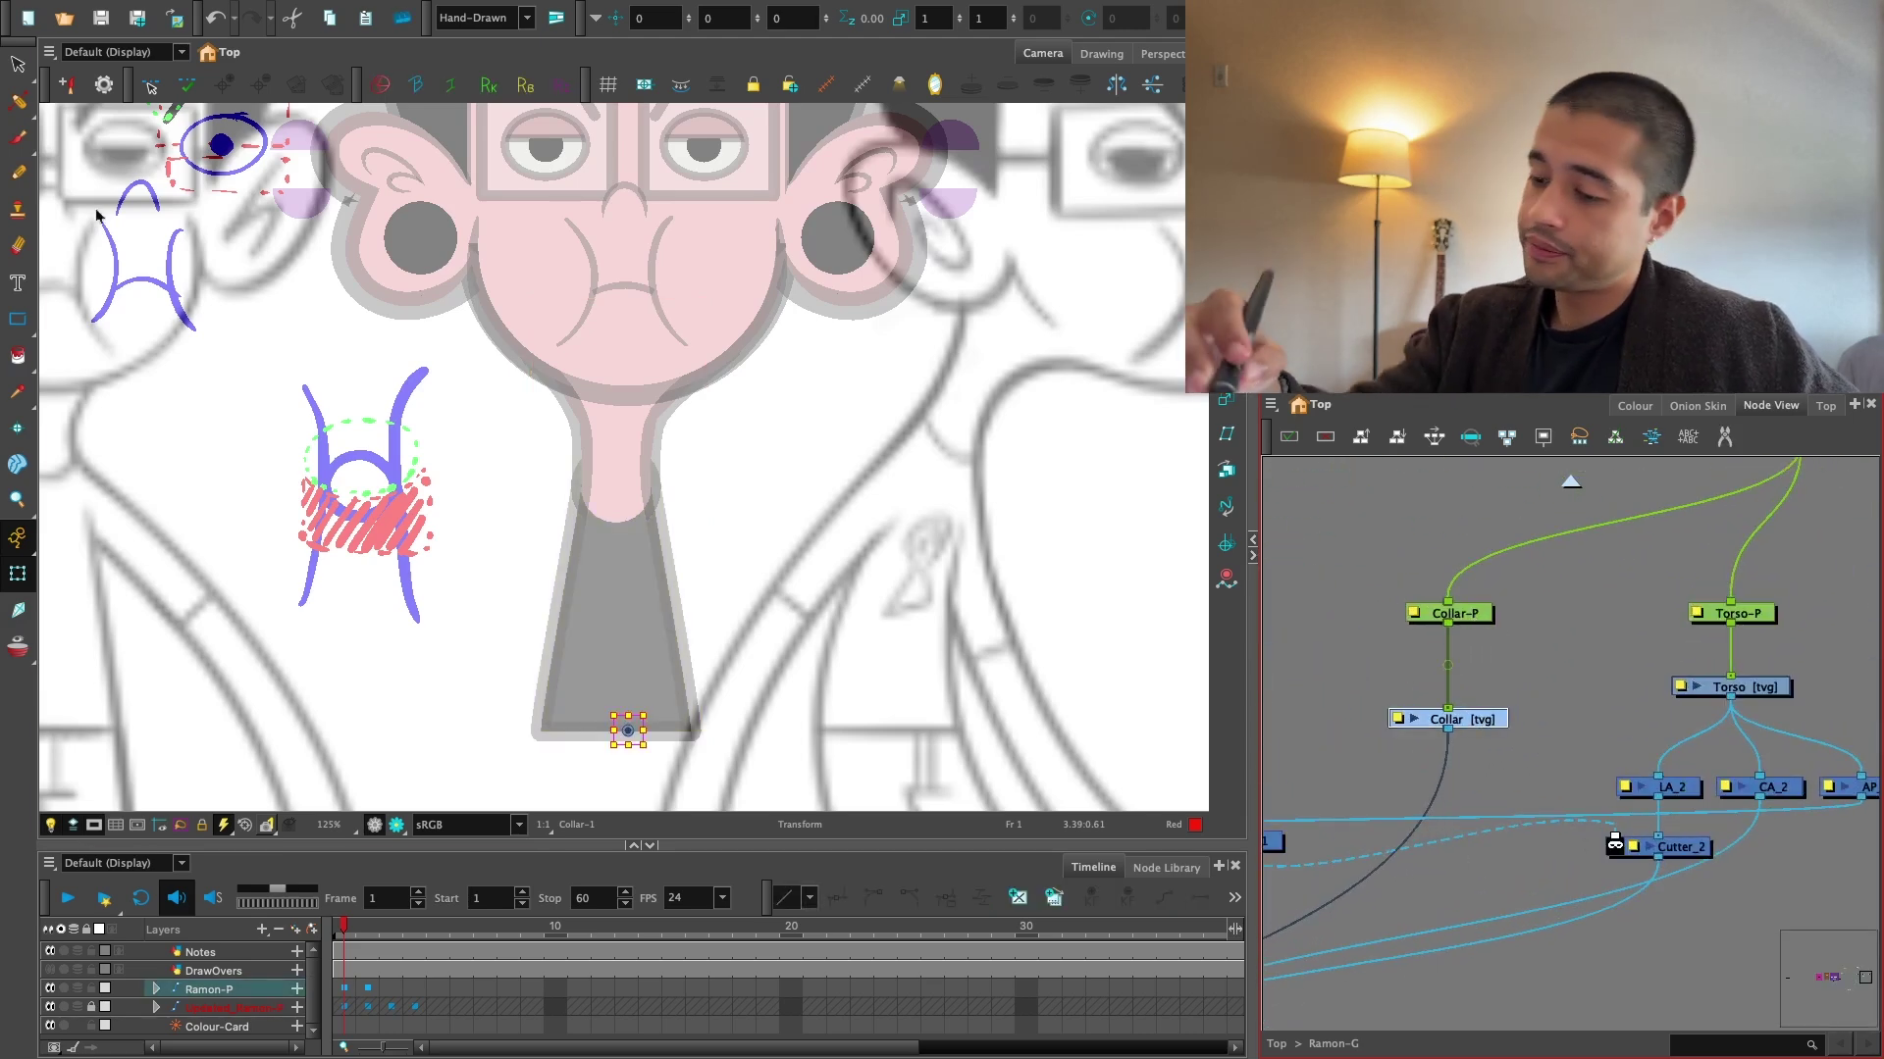
key(1)
drag(96, 216, 131, 218)
click(18, 319)
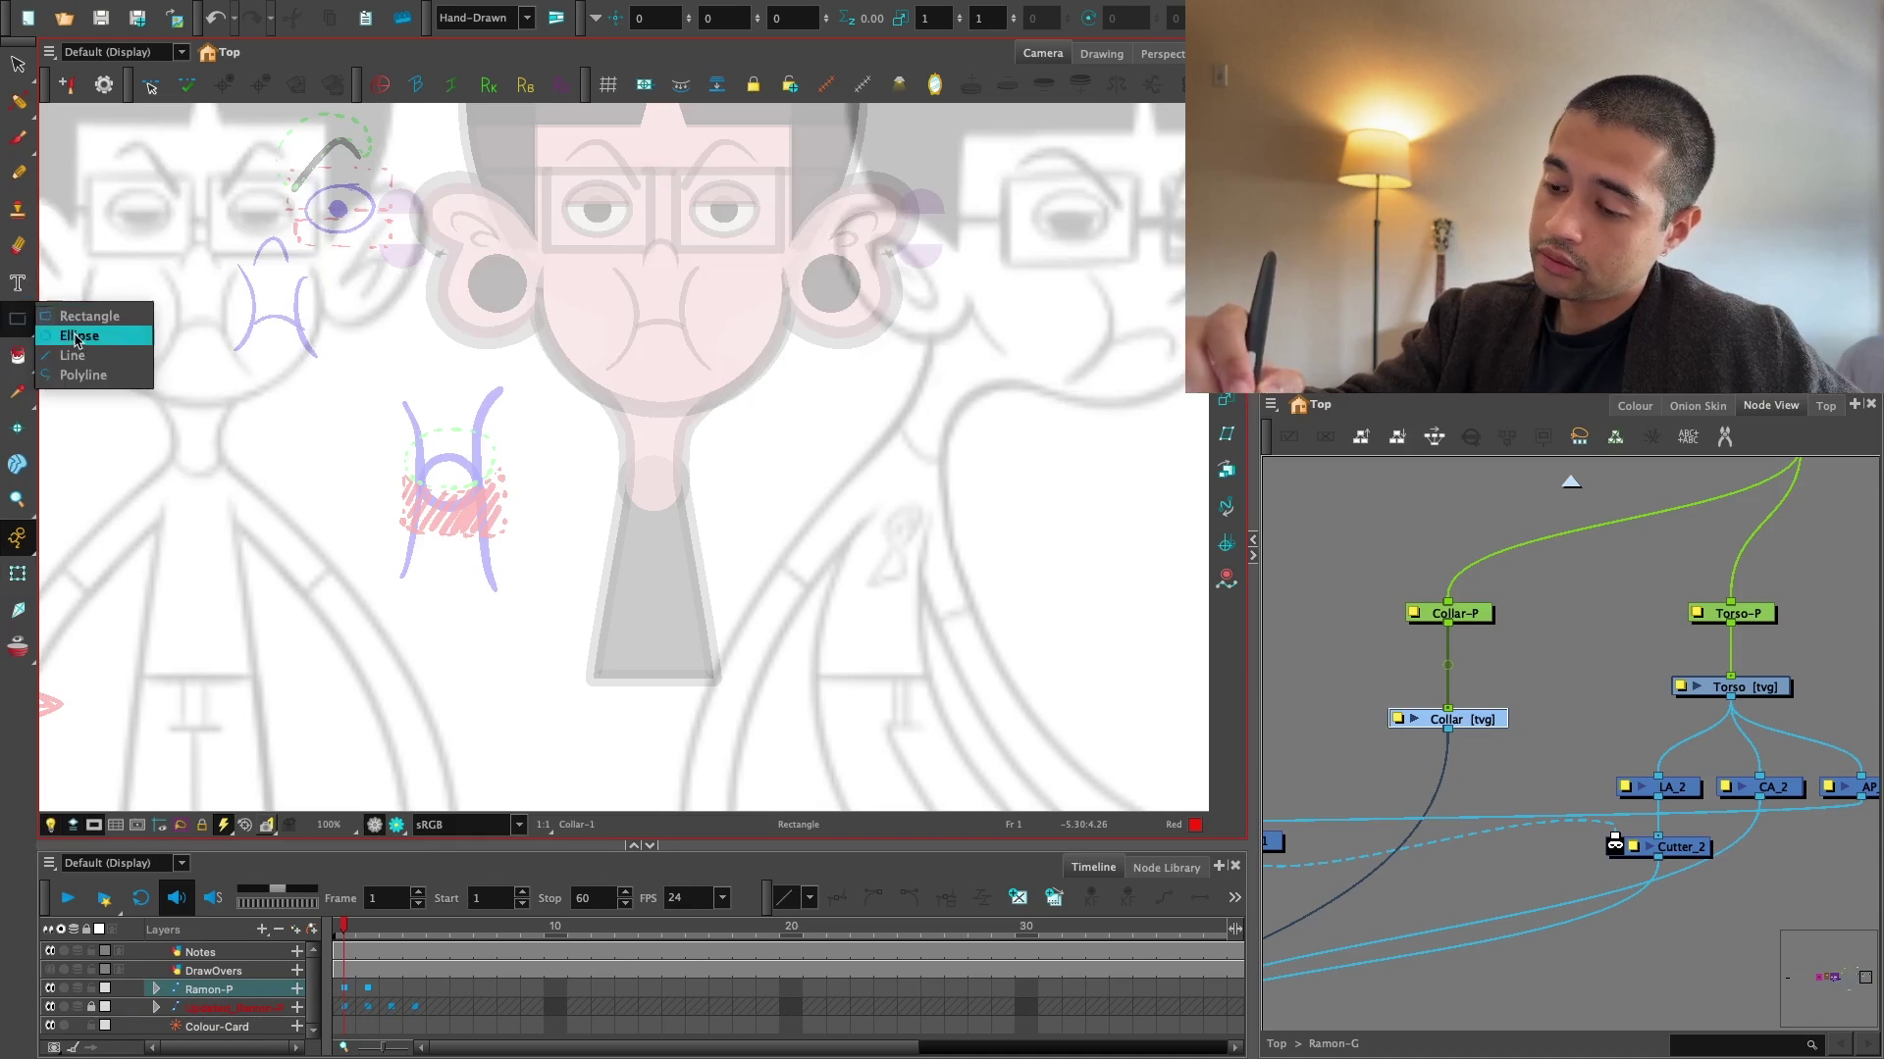
click(71, 355)
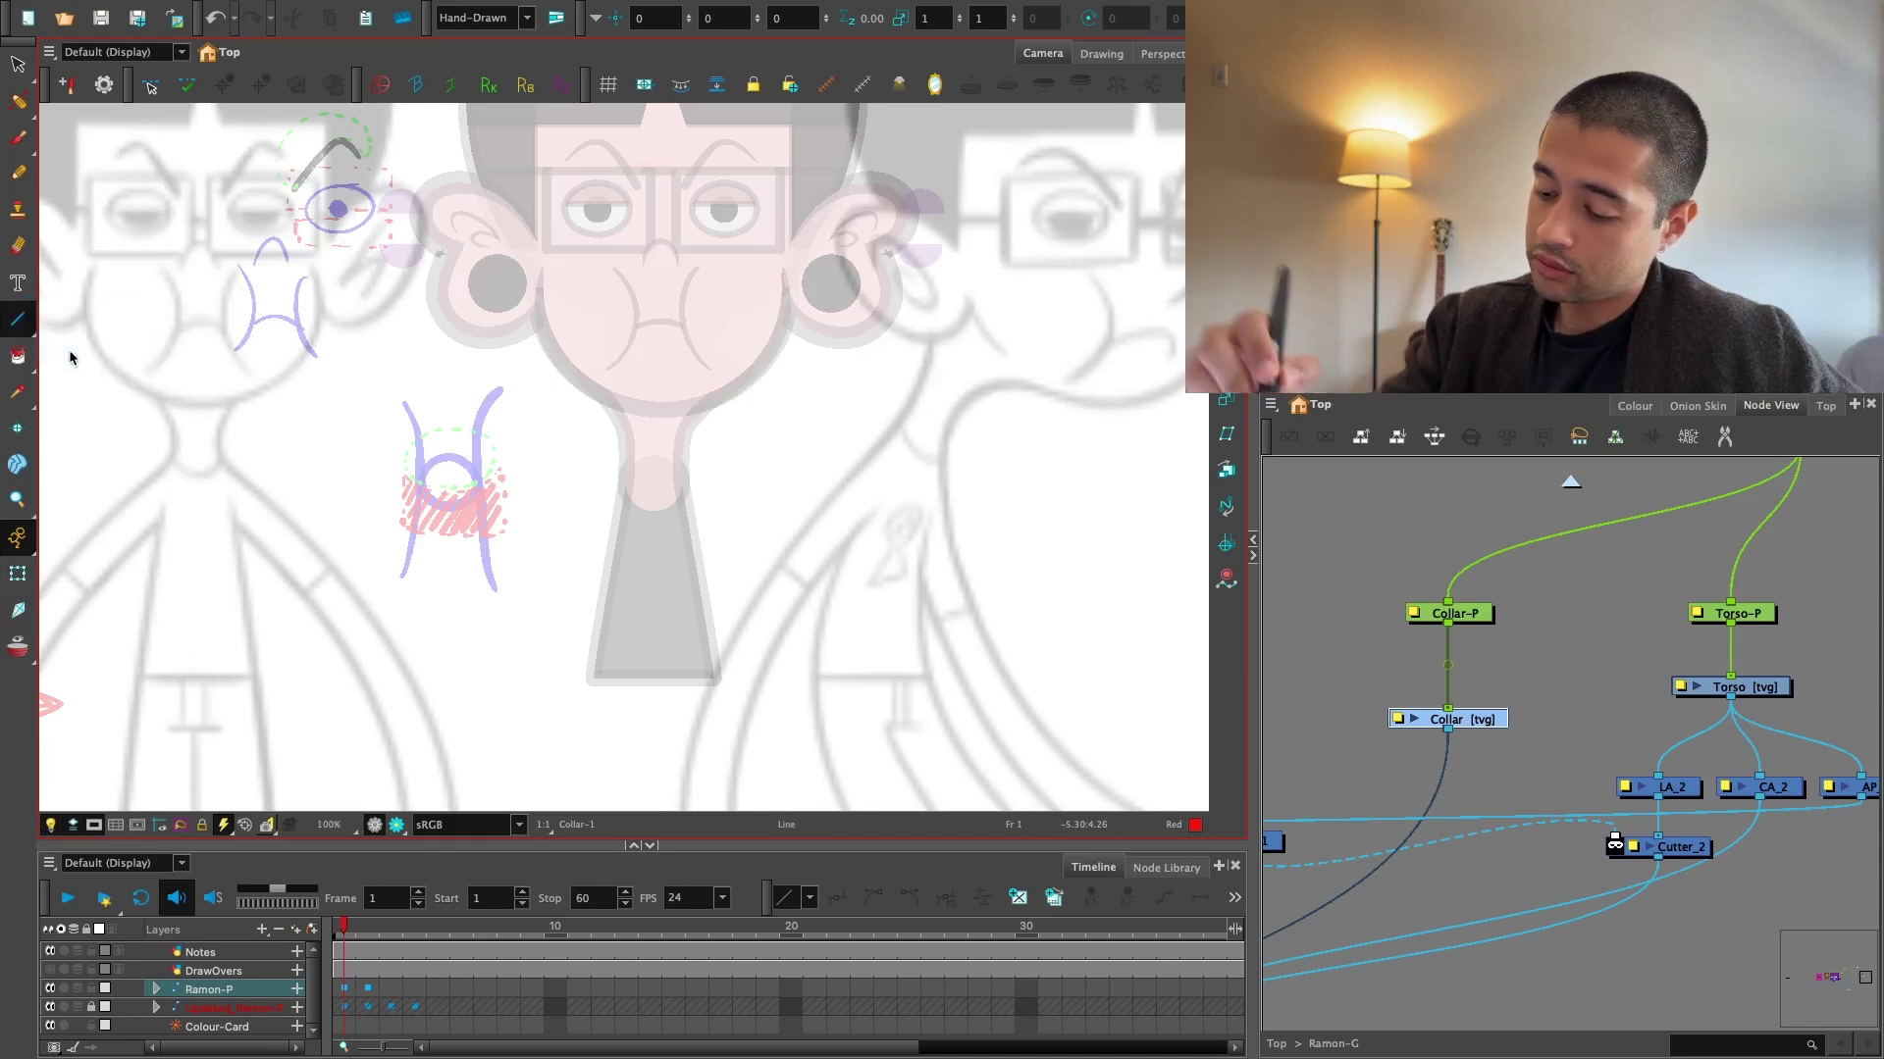
Unlock the Updated_Ramon-P reference, shift it so its front-view figure sits behind the rigged head and neck, and relock it.
click(235, 1010)
click(91, 1008)
click(18, 431)
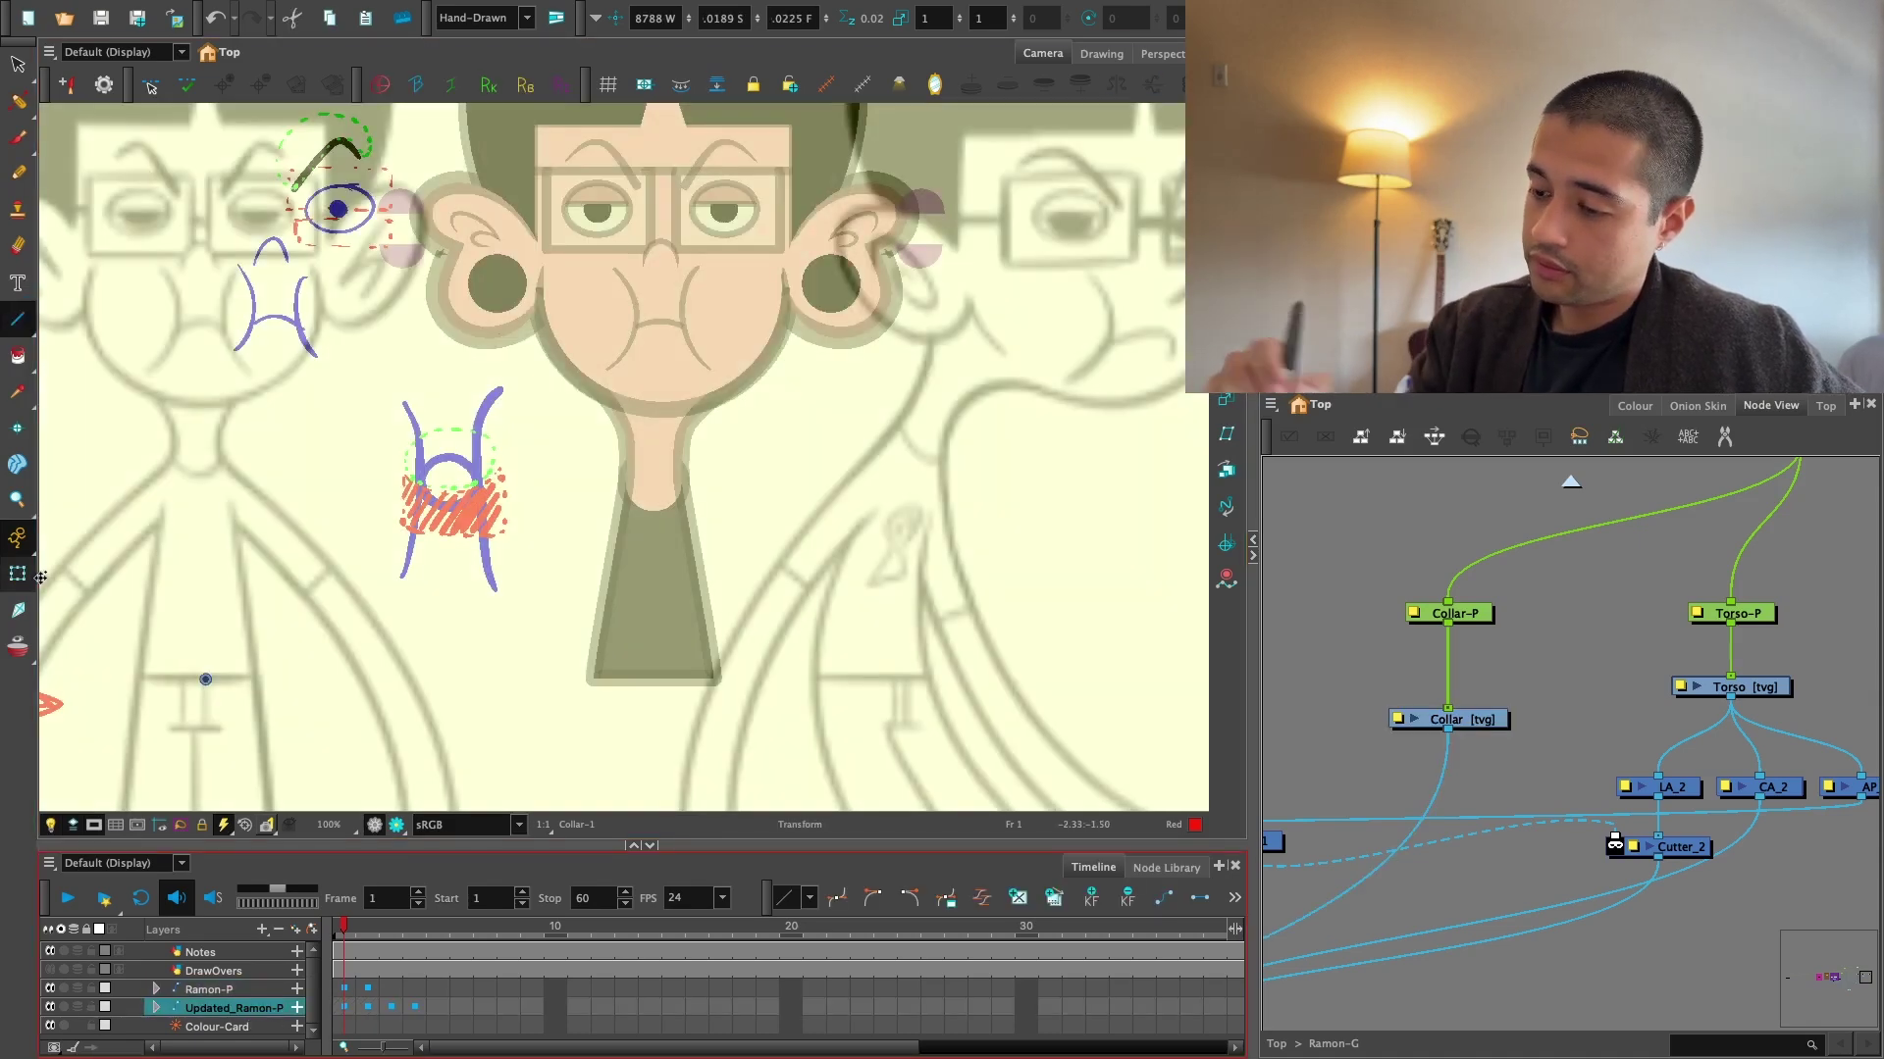
drag(1104, 603, 1138, 604)
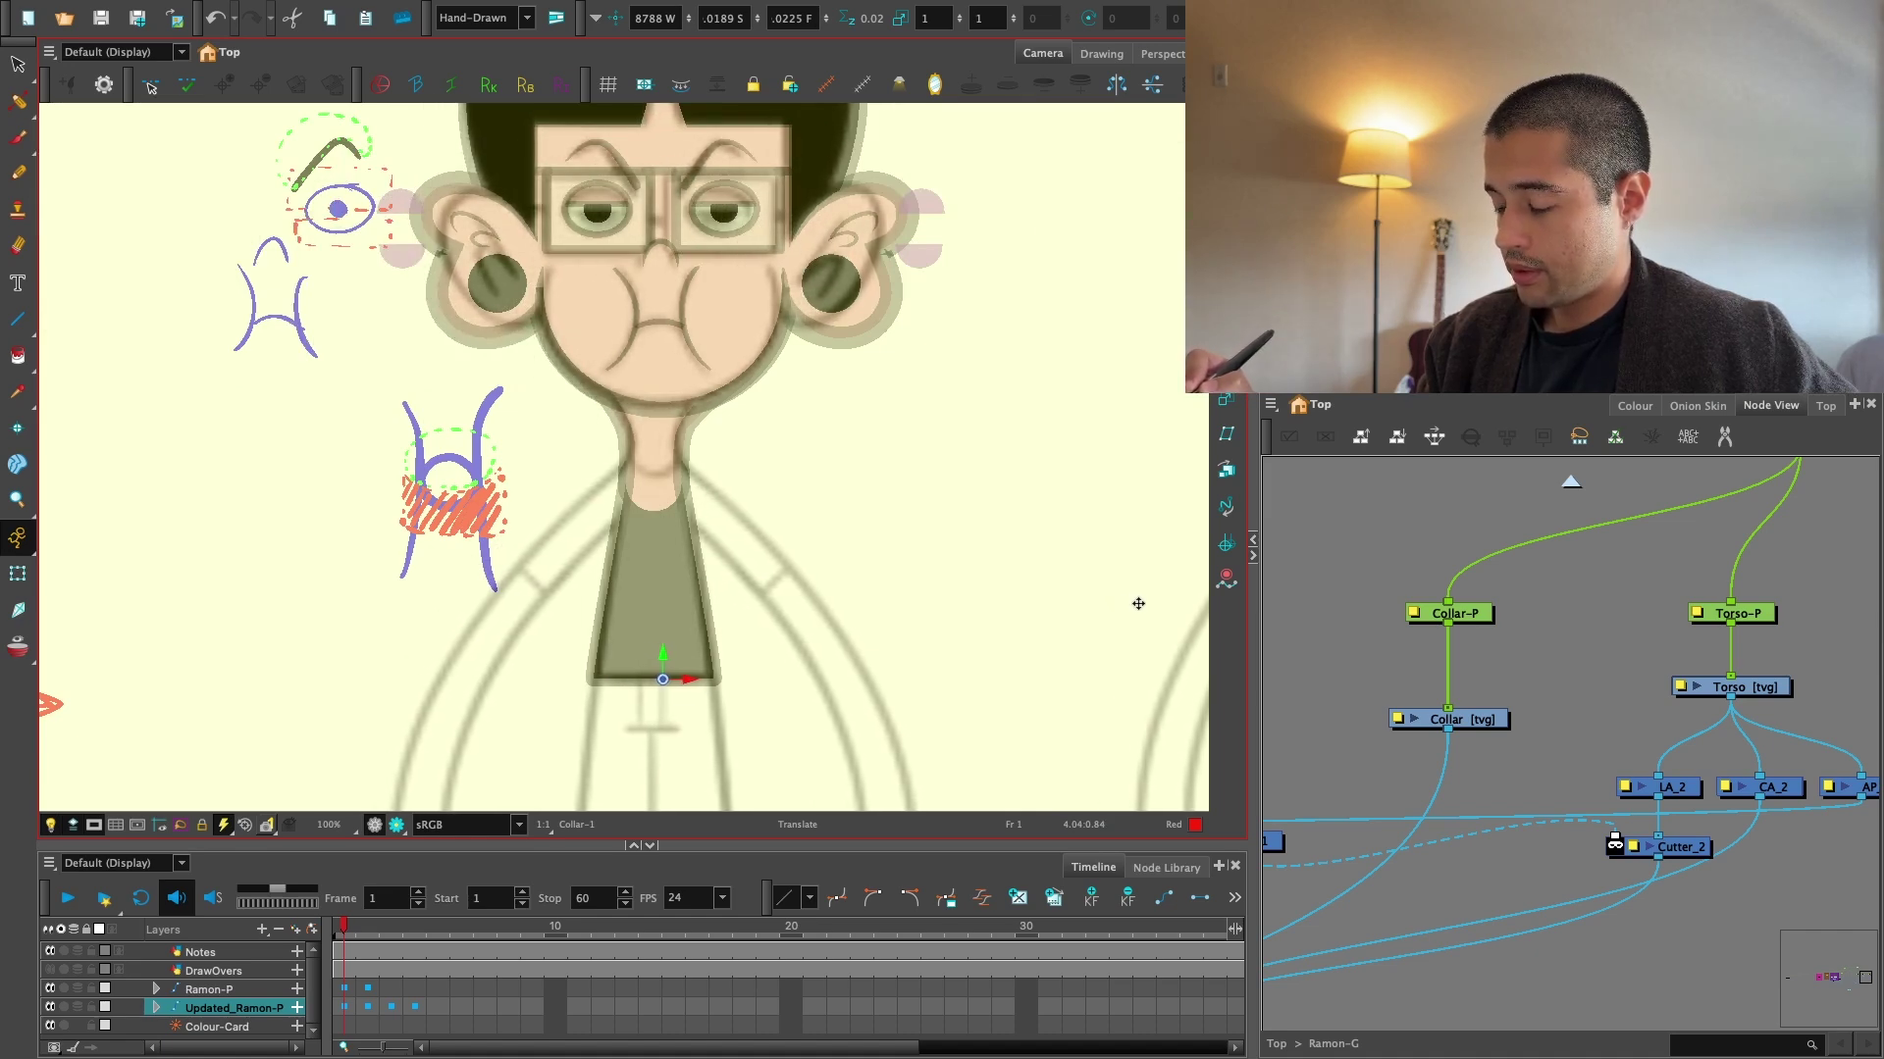
click(92, 1007)
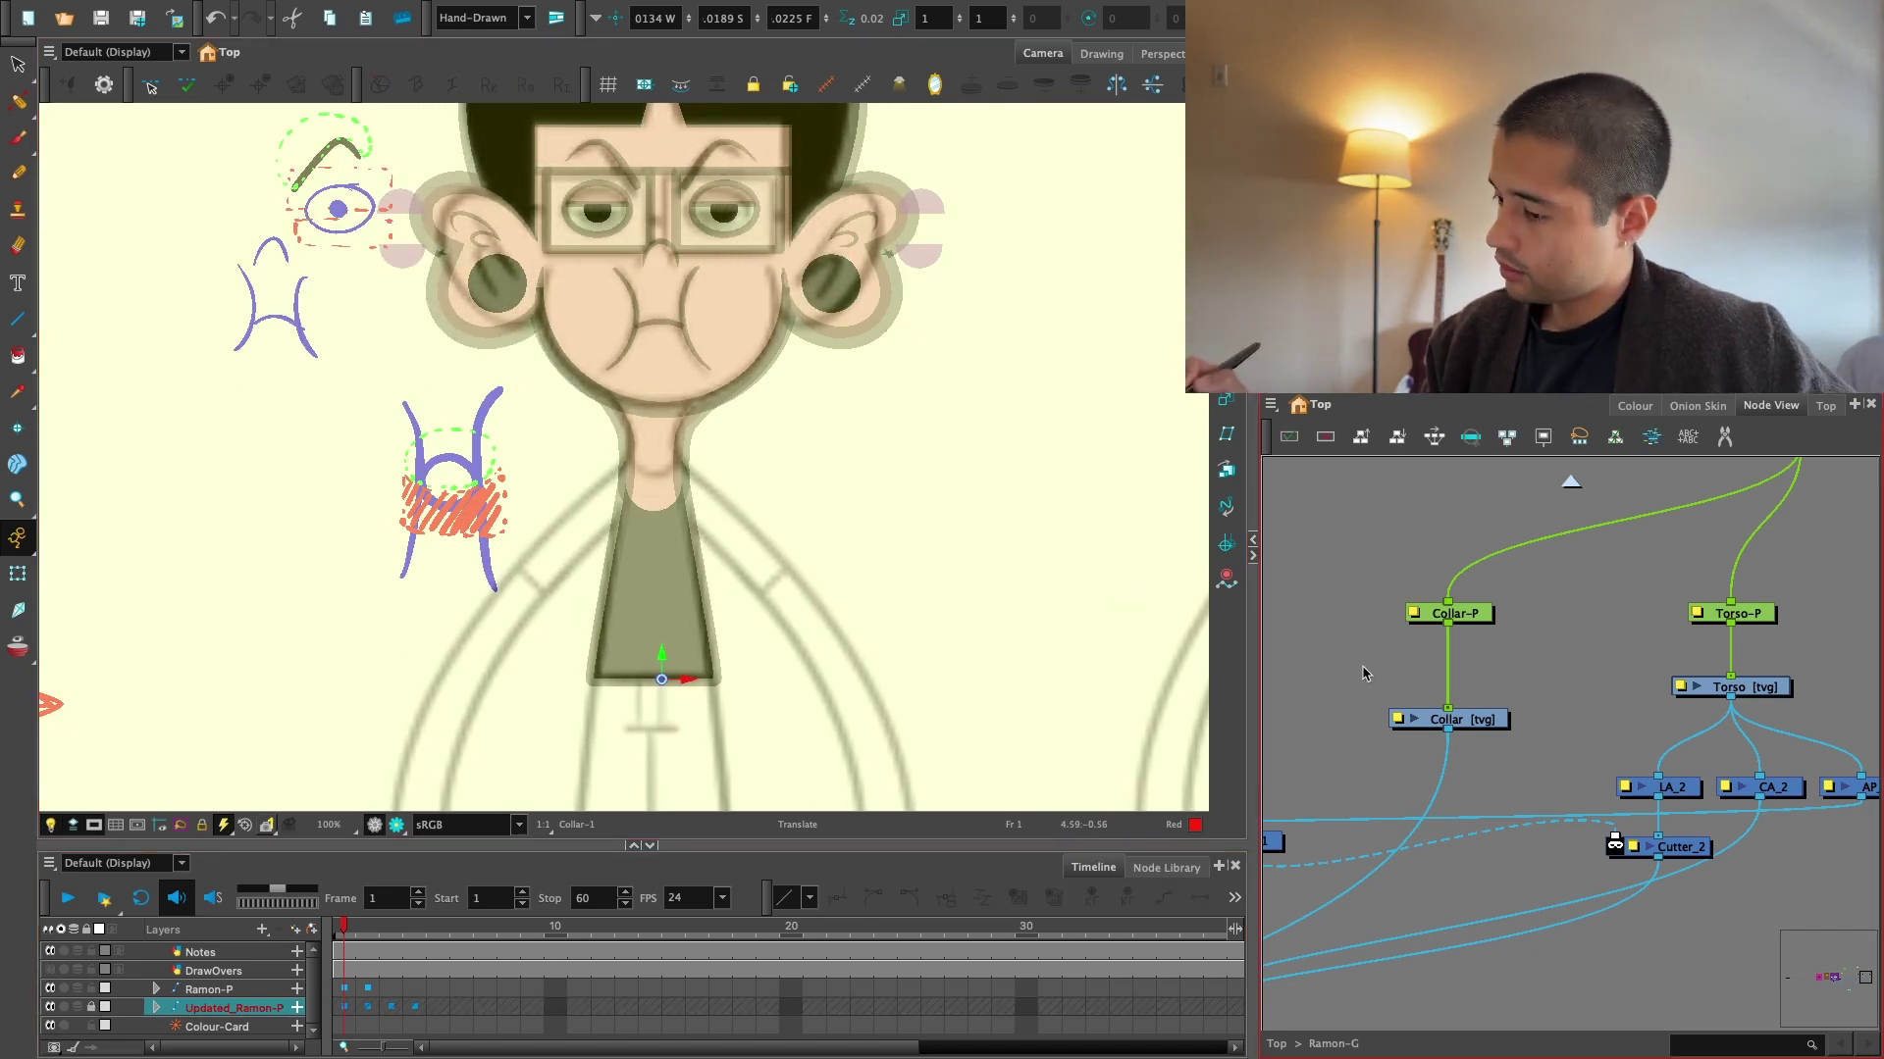
Select the Collar drawing node for editing, with the base of the neck shown close up.
click(1366, 673)
key(2)
key(space)
drag(934, 617, 925, 656)
key(2)
key(2)
key(2)
click(1432, 713)
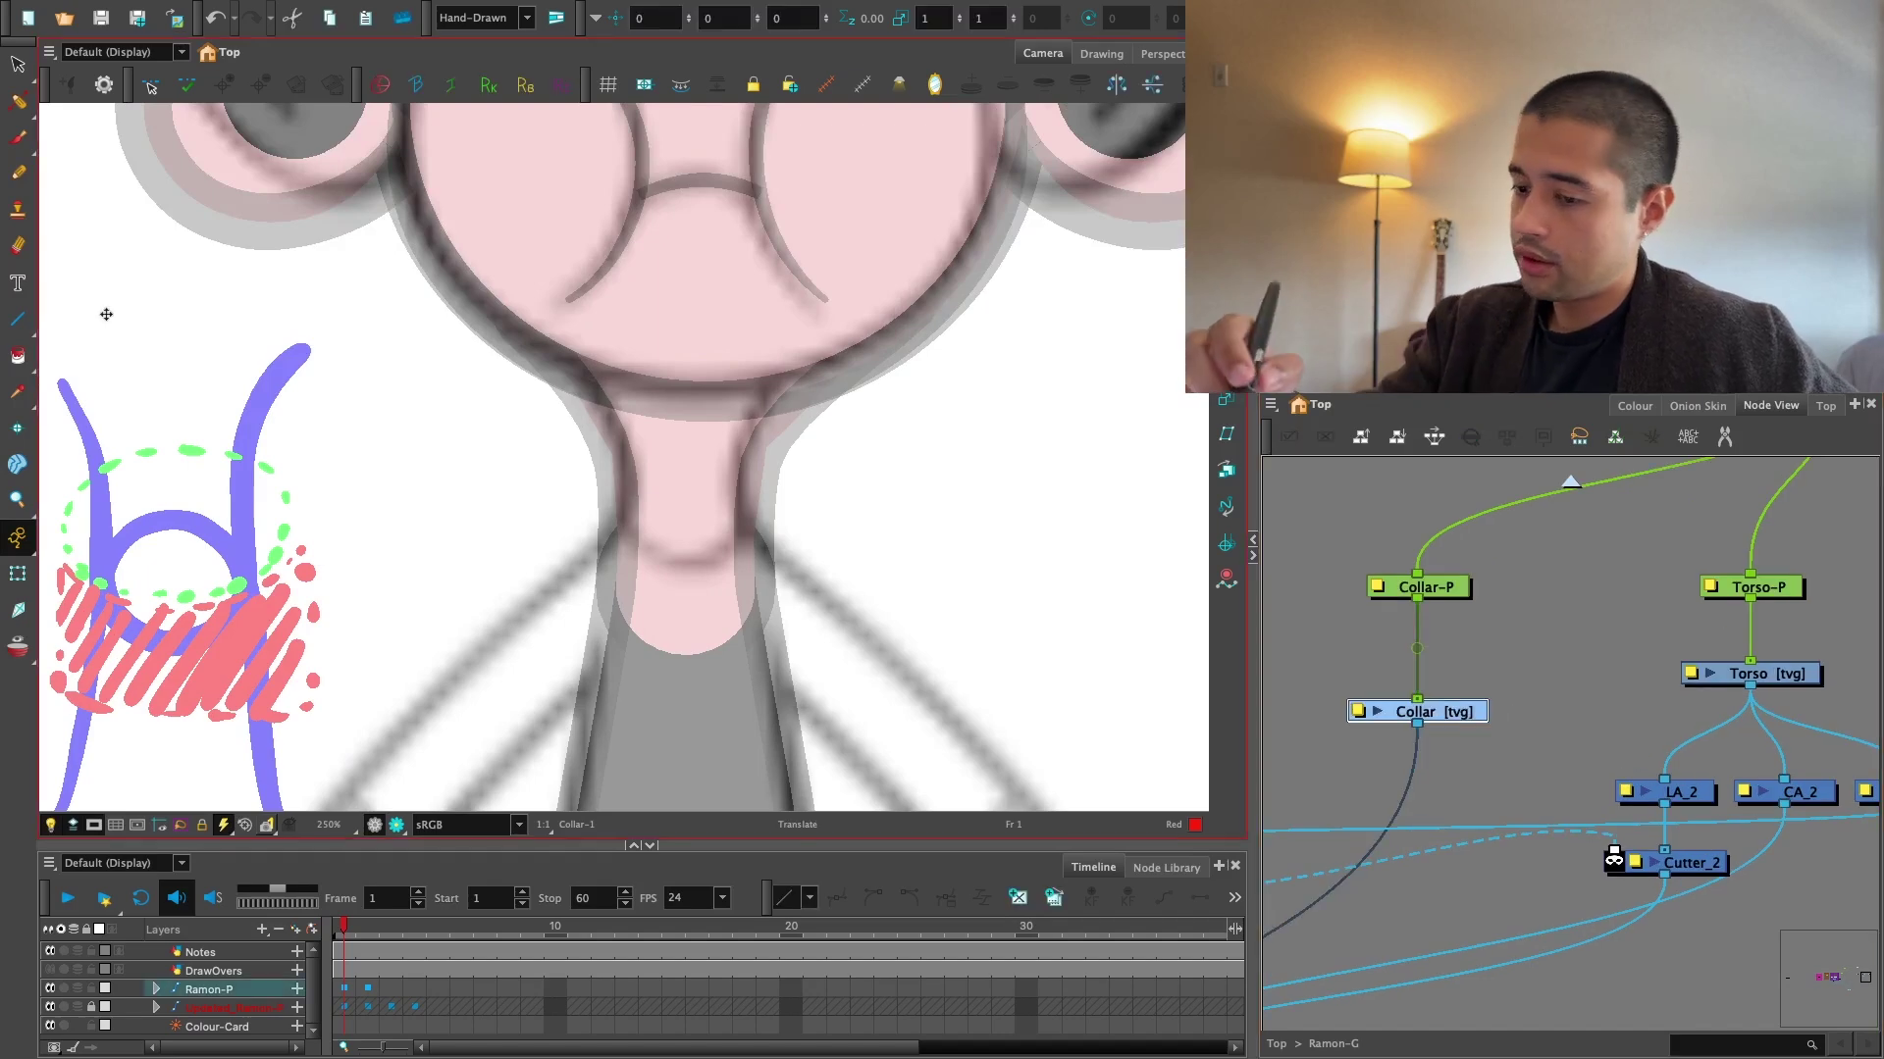
Try a straight horizontal line across the base of the neck on the Collar drawing.
key(alt+l)
key(2)
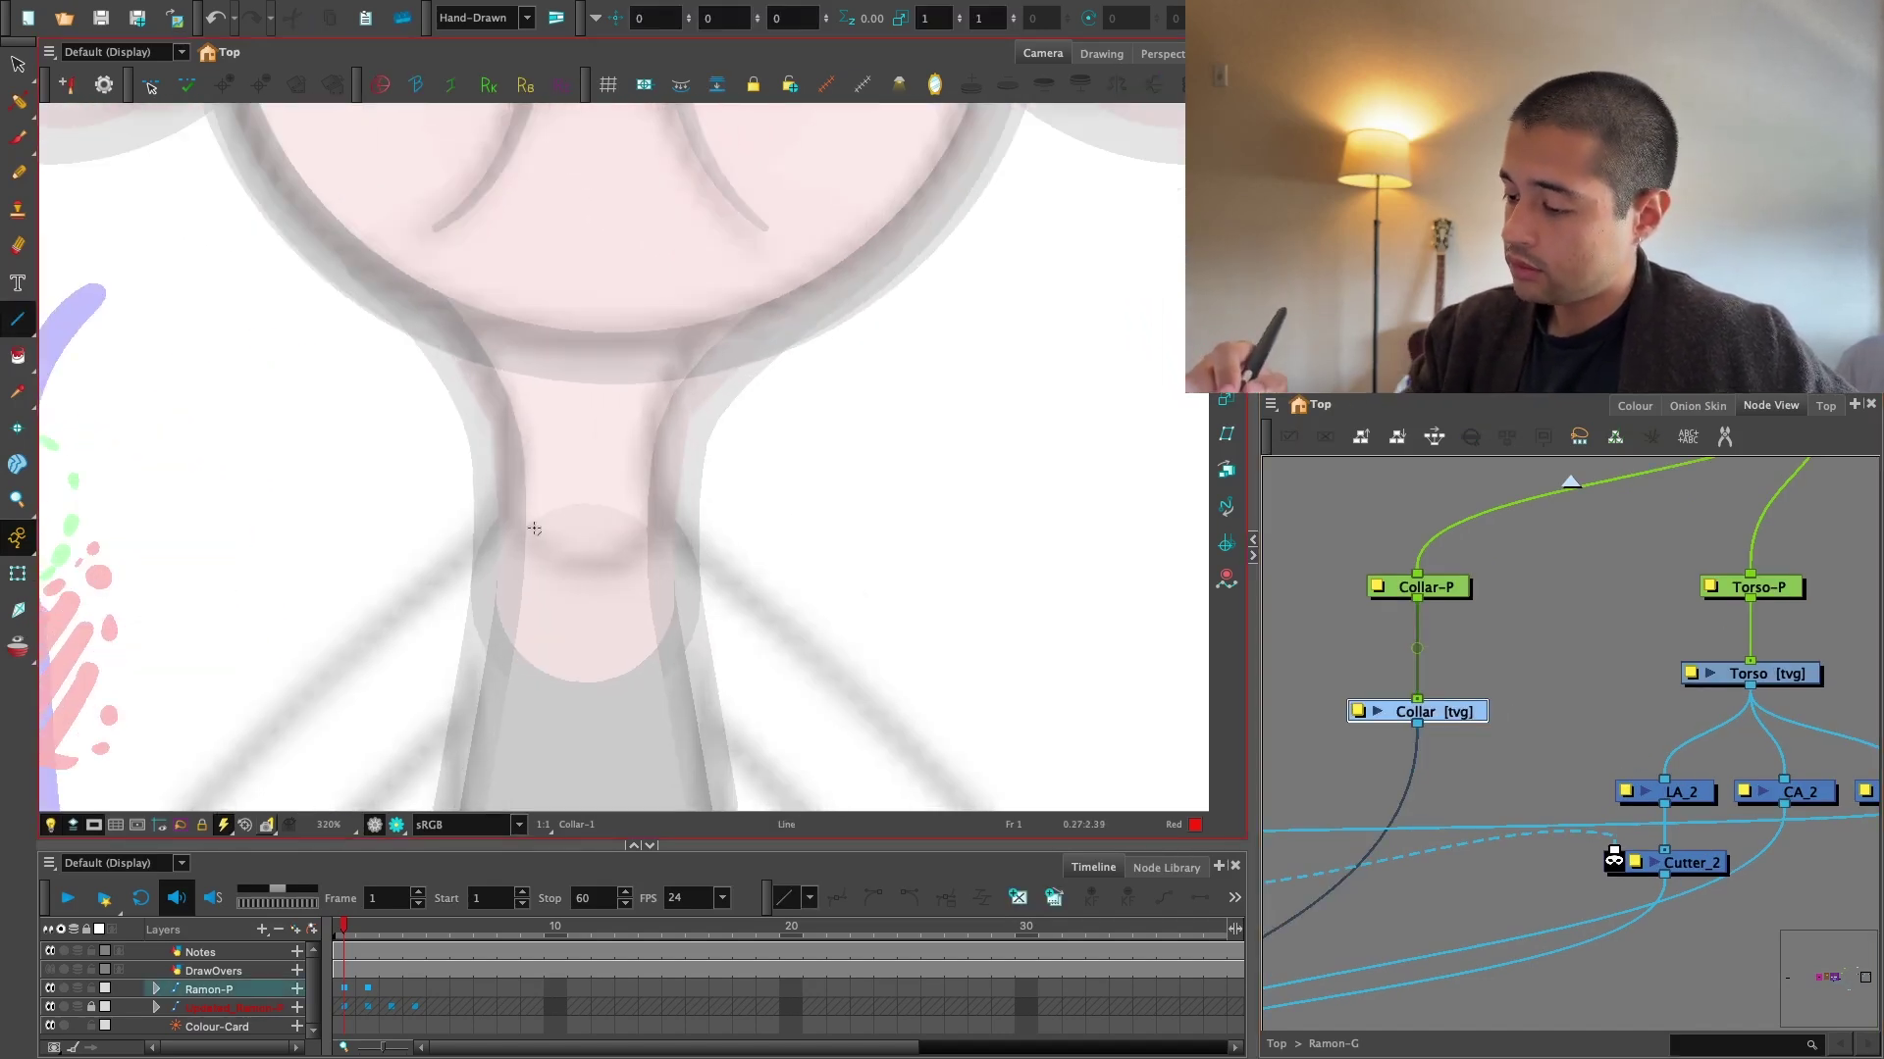
drag(405, 528, 717, 528)
key(ctrl+z)
Draw a rectangle across the base of the neck and recolour it with the Default swatch of Ramon_Colors.
drag(18, 319, 89, 316)
drag(387, 519, 773, 748)
key(alt+s)
click(1634, 406)
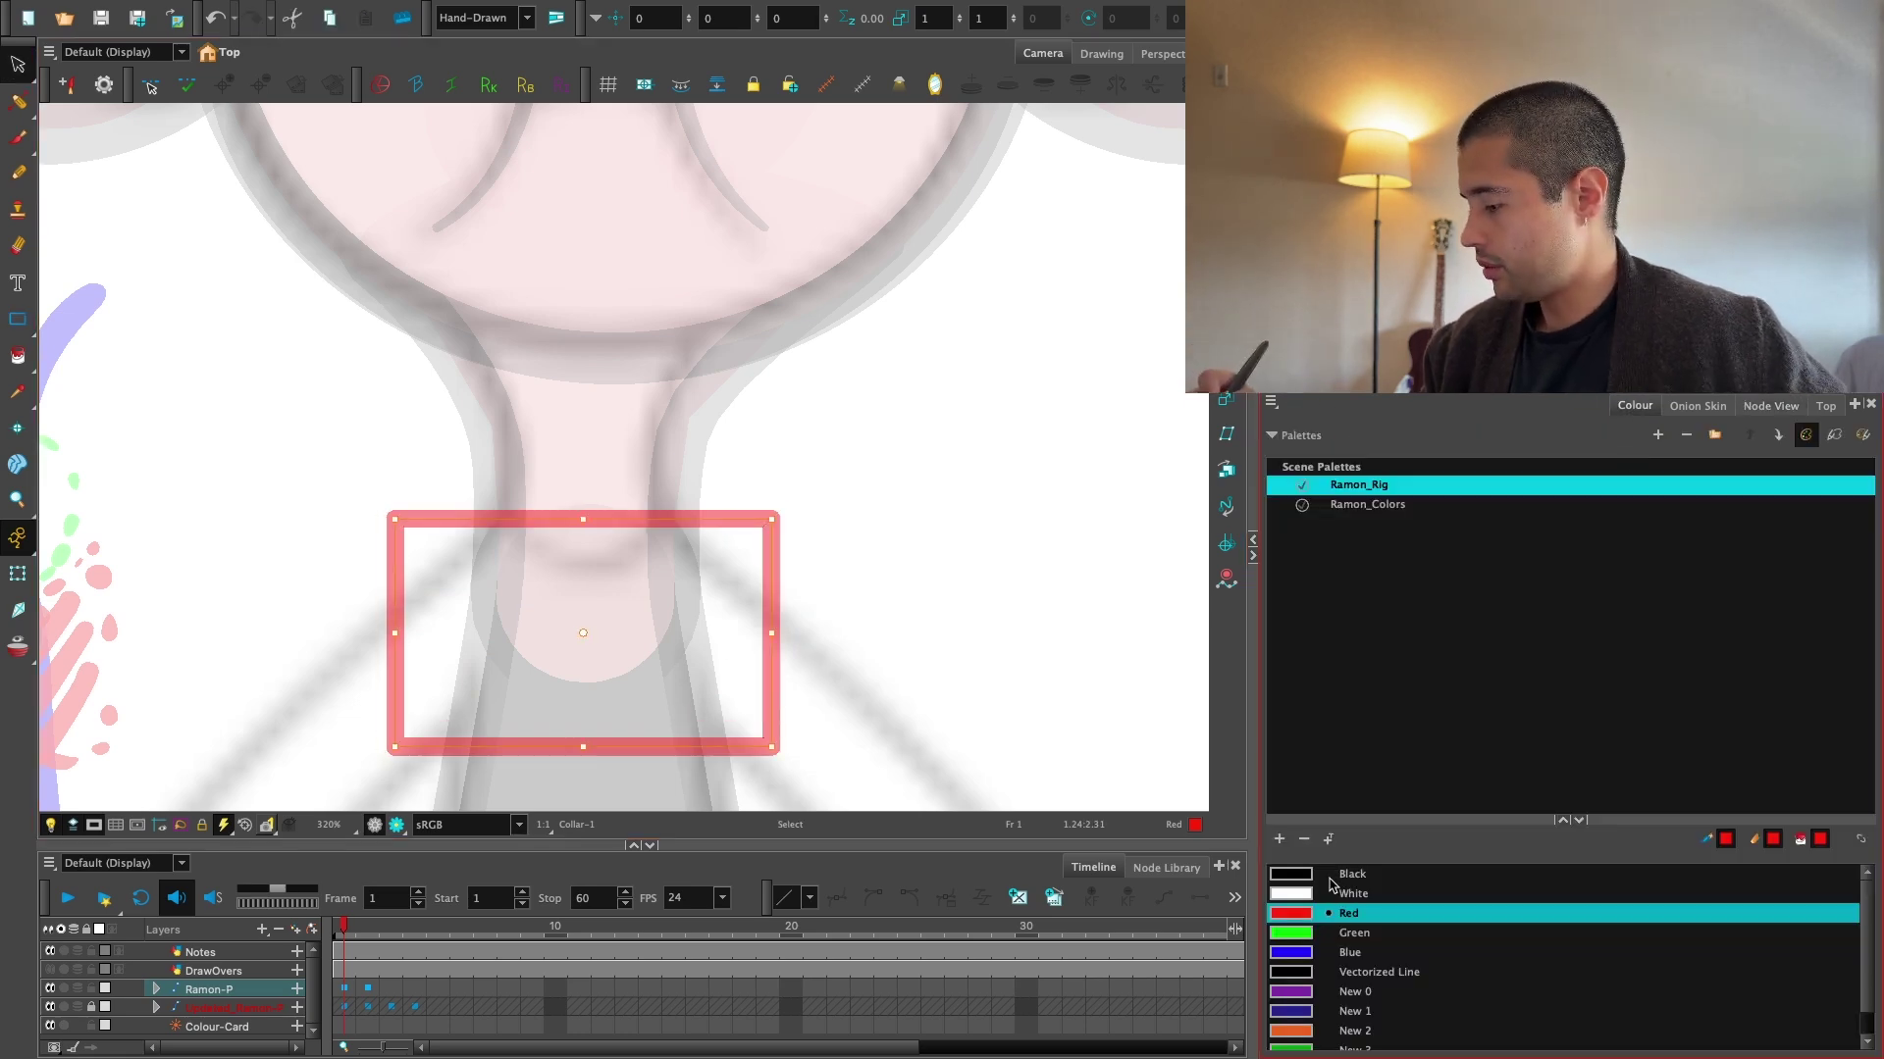
click(1375, 507)
click(1297, 874)
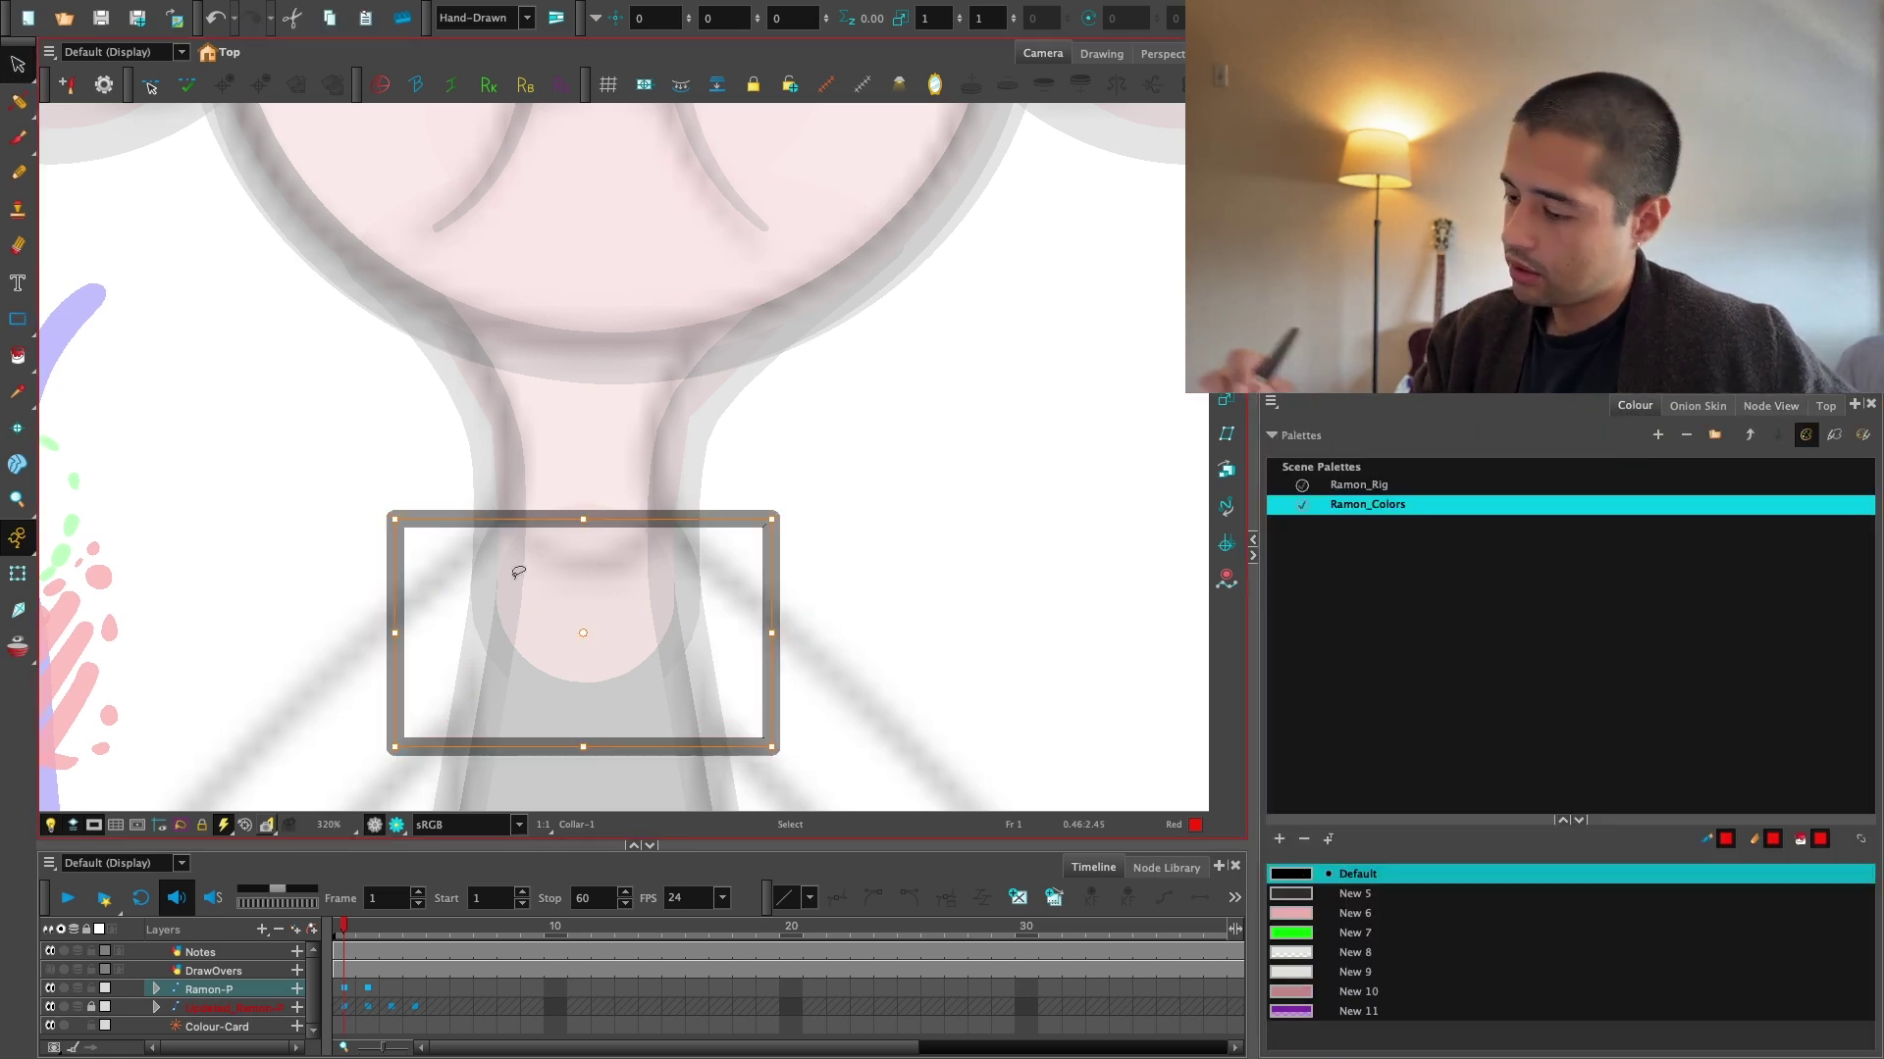
Pull the collar rectangle's left edge slightly inward and move the whole rectangle up over the neck.
drag(400, 633, 412, 634)
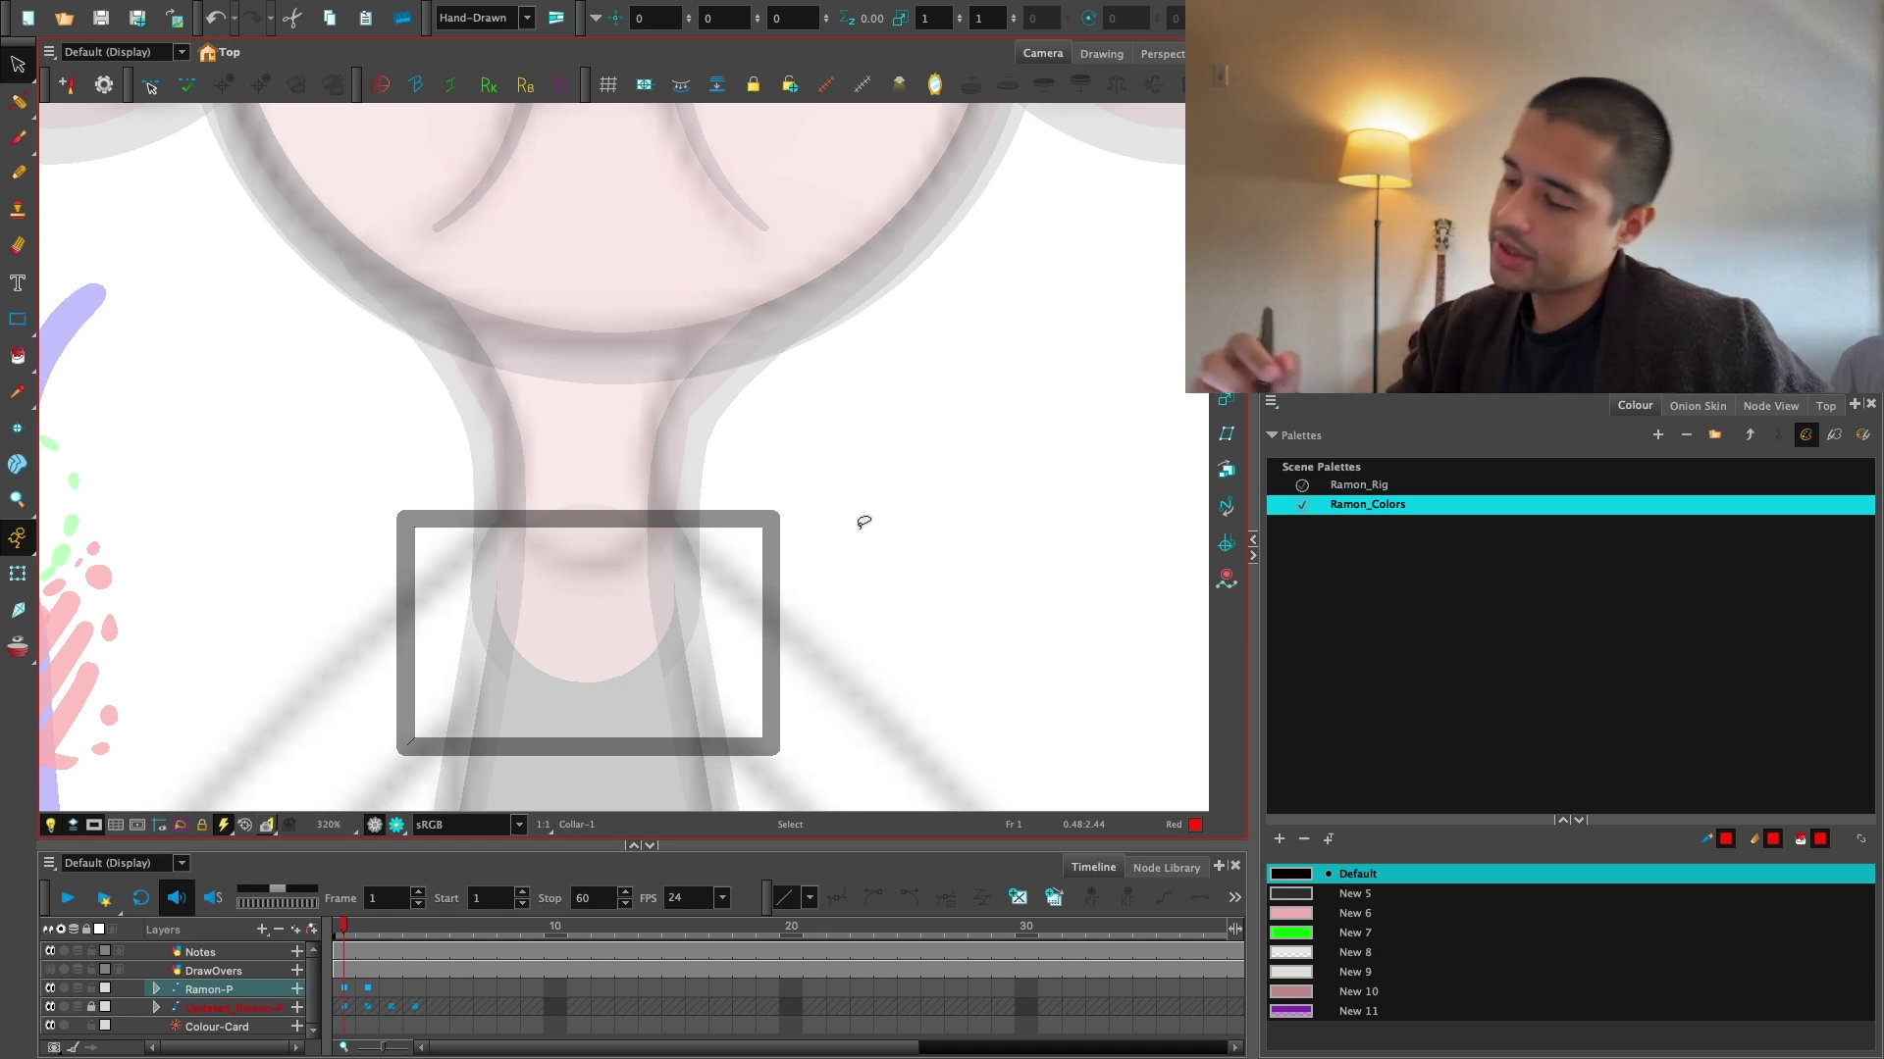
mouse_move(394, 496)
mouse_down()
mouse_move(454, 286)
mouse_move(800, 432)
mouse_move(781, 482)
mouse_up()
mouse_move(662, 538)
mouse_down()
mouse_move(559, 724)
mouse_move(765, 686)
mouse_up()
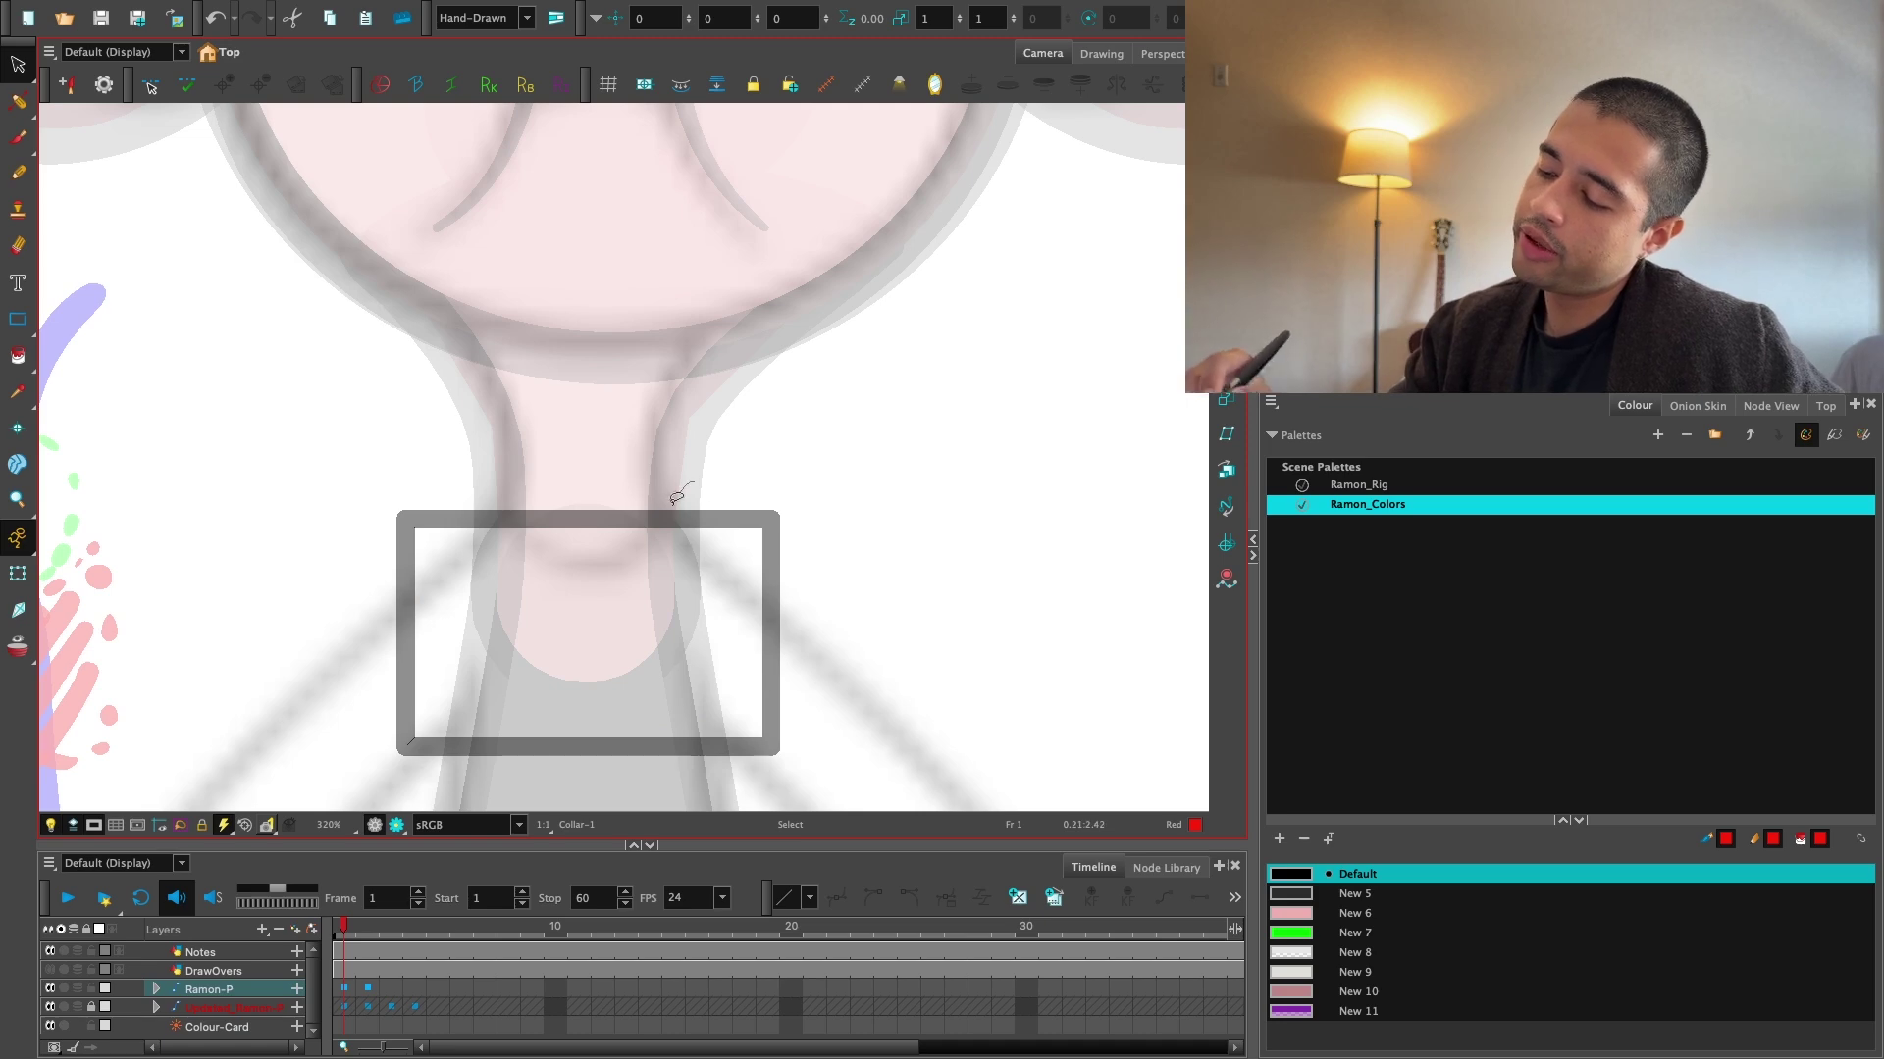
key(super+a)
drag(601, 643, 603, 481)
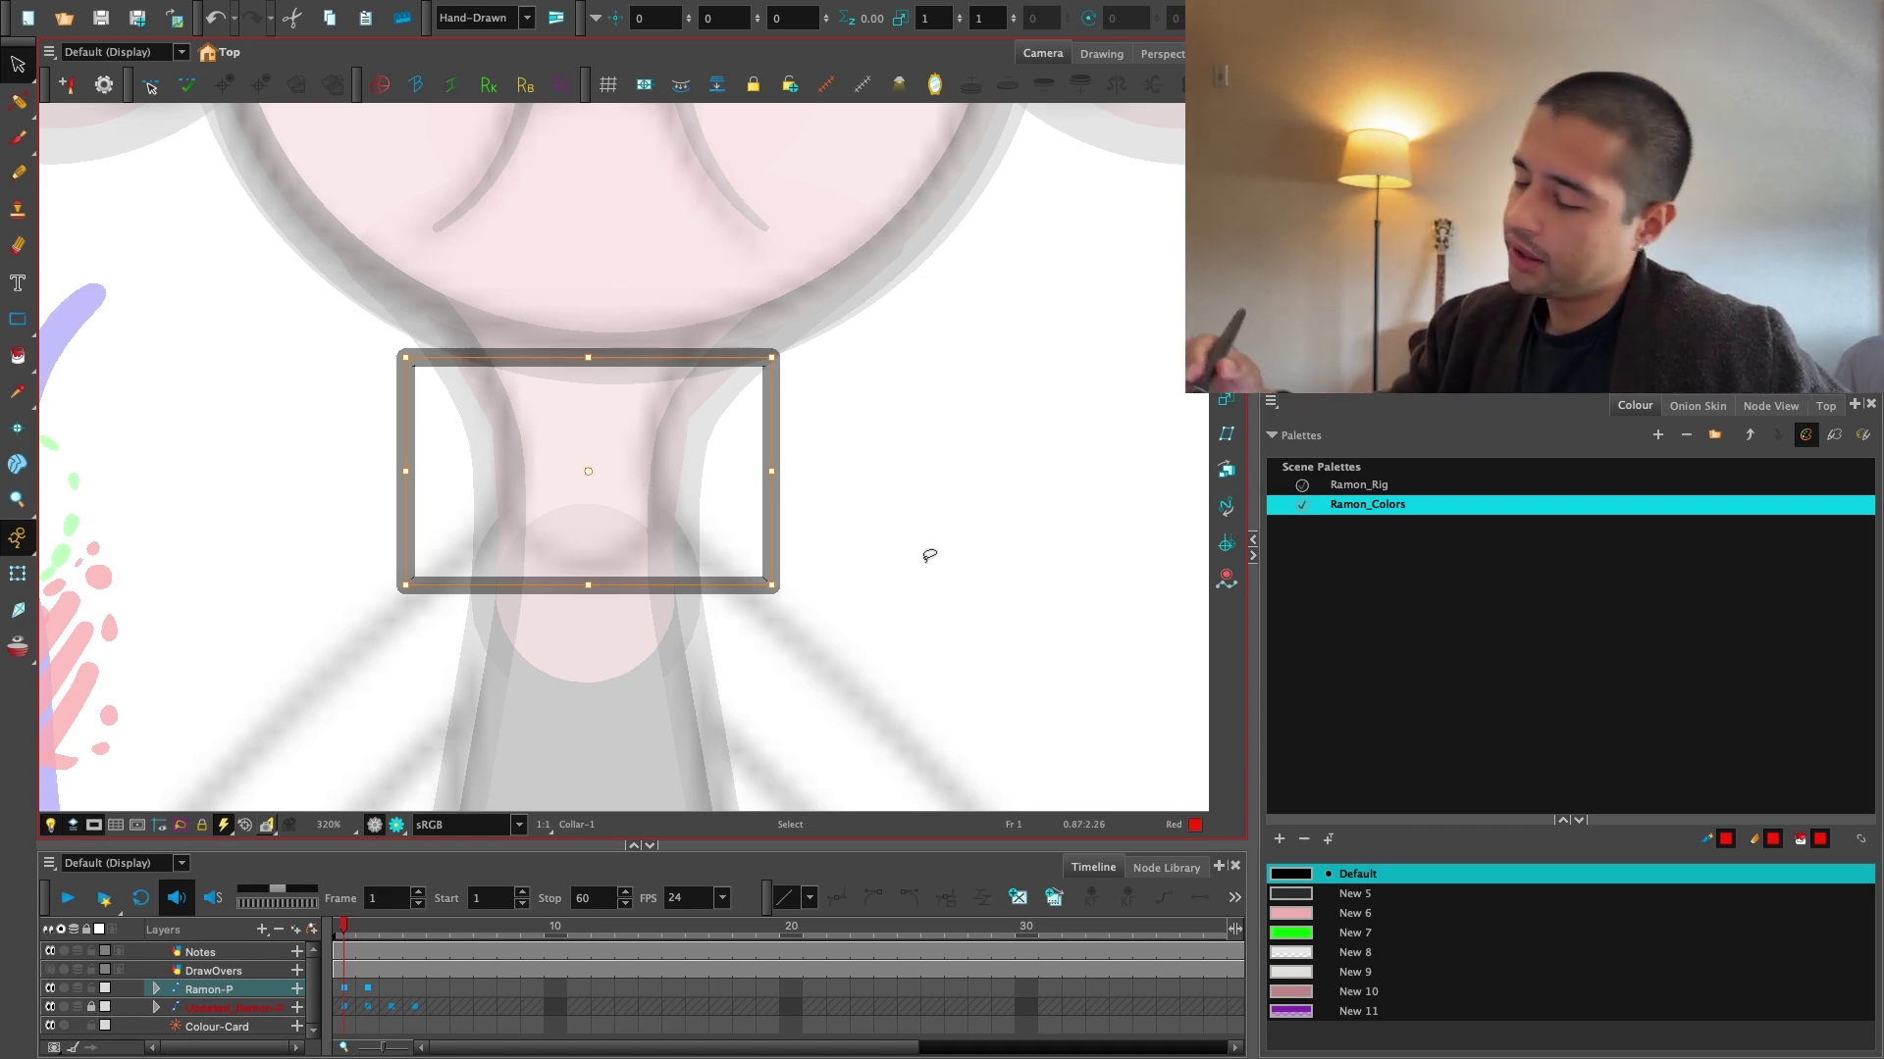
Add closely spaced contour points along all four sides of the collar rectangle with the Contour Editor.
key(2)
click(20, 103)
click(73, 97)
key(2)
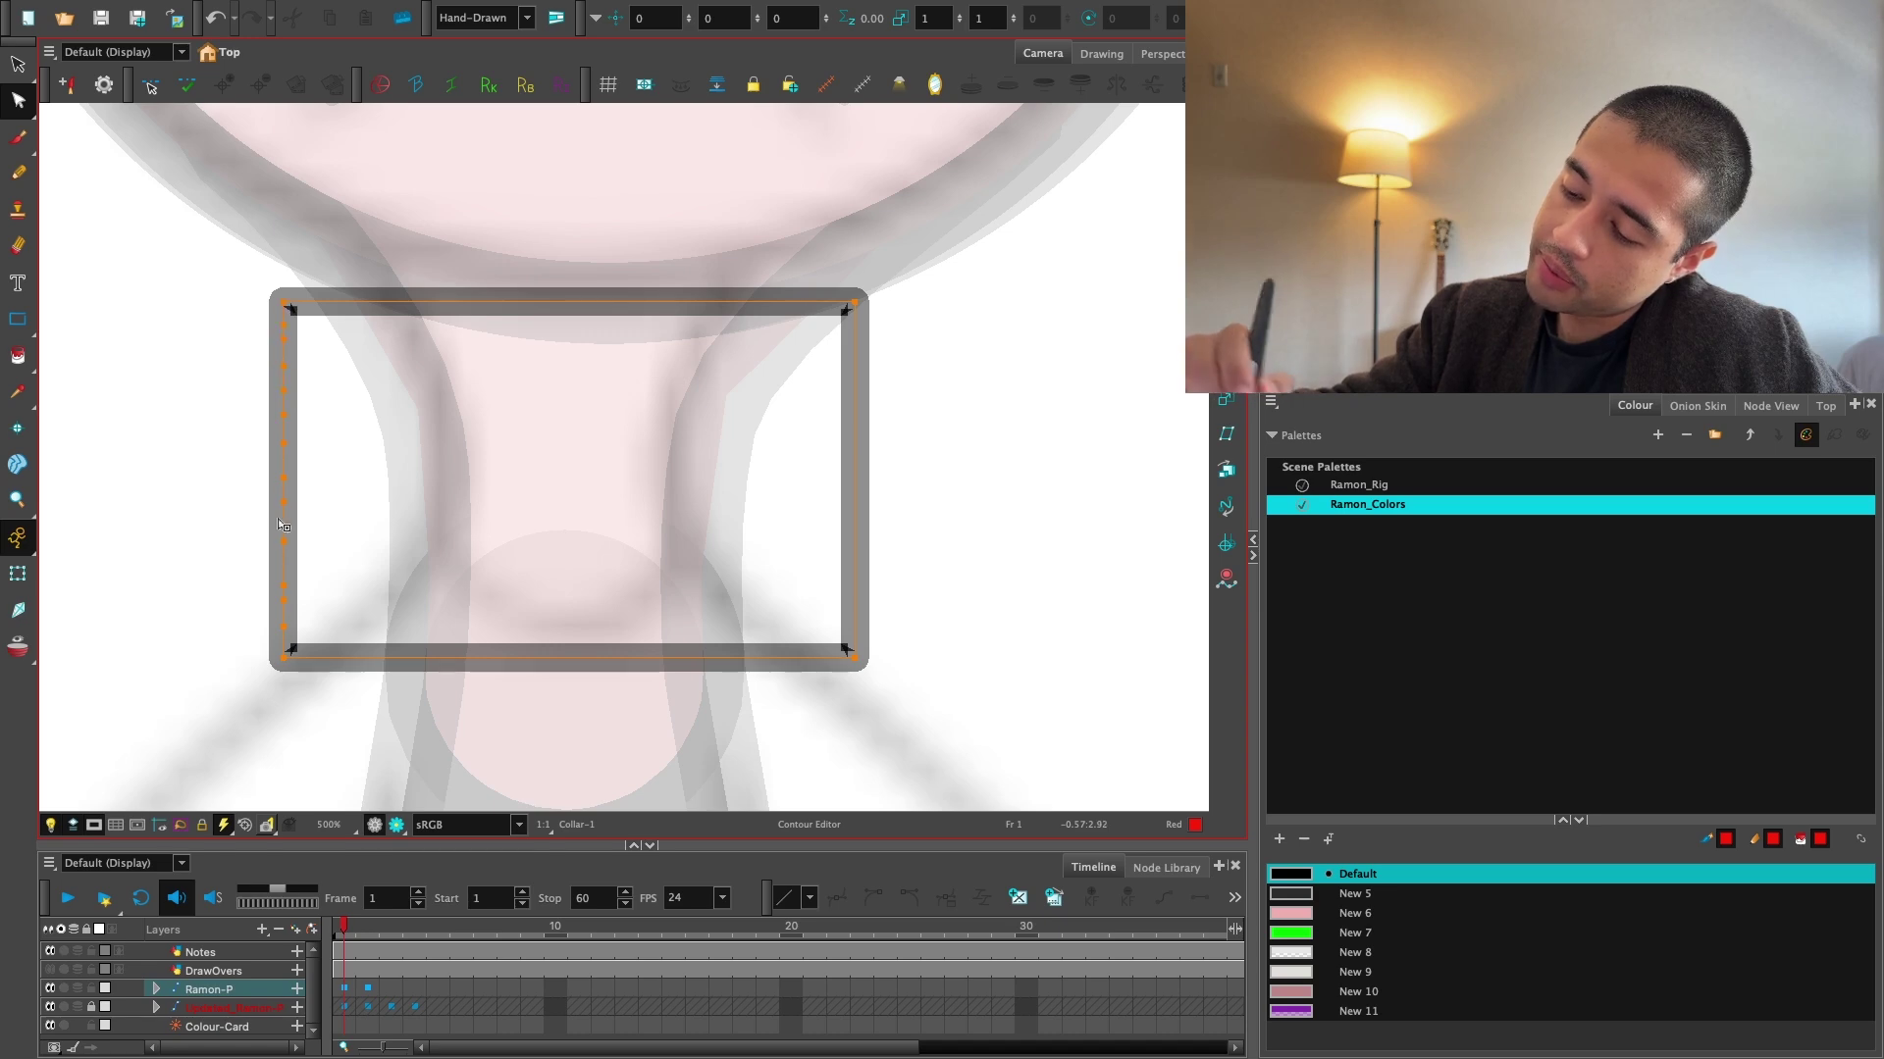
super+click(391, 659)
super+click(403, 658)
super+click(419, 659)
super+click(438, 659)
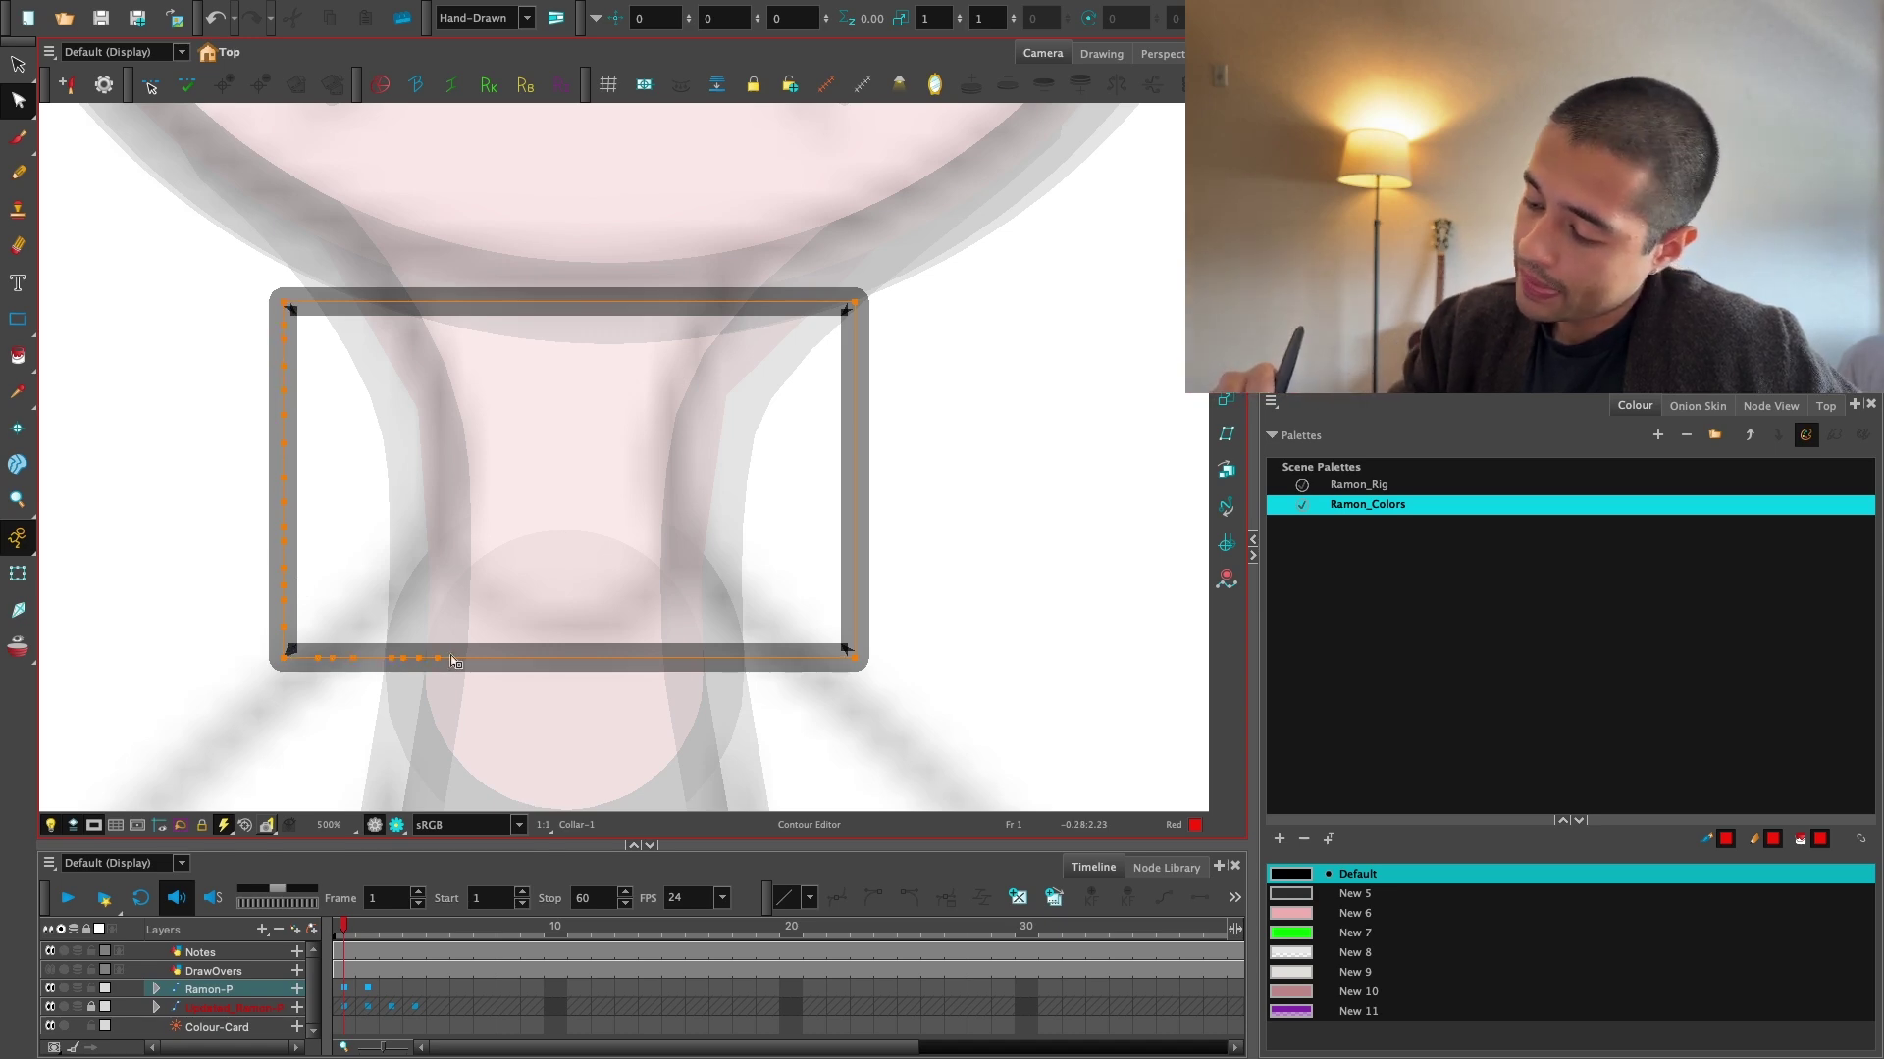
super+click(472, 658)
super+click(493, 658)
super+click(513, 658)
super+click(530, 659)
super+click(598, 658)
super+click(617, 659)
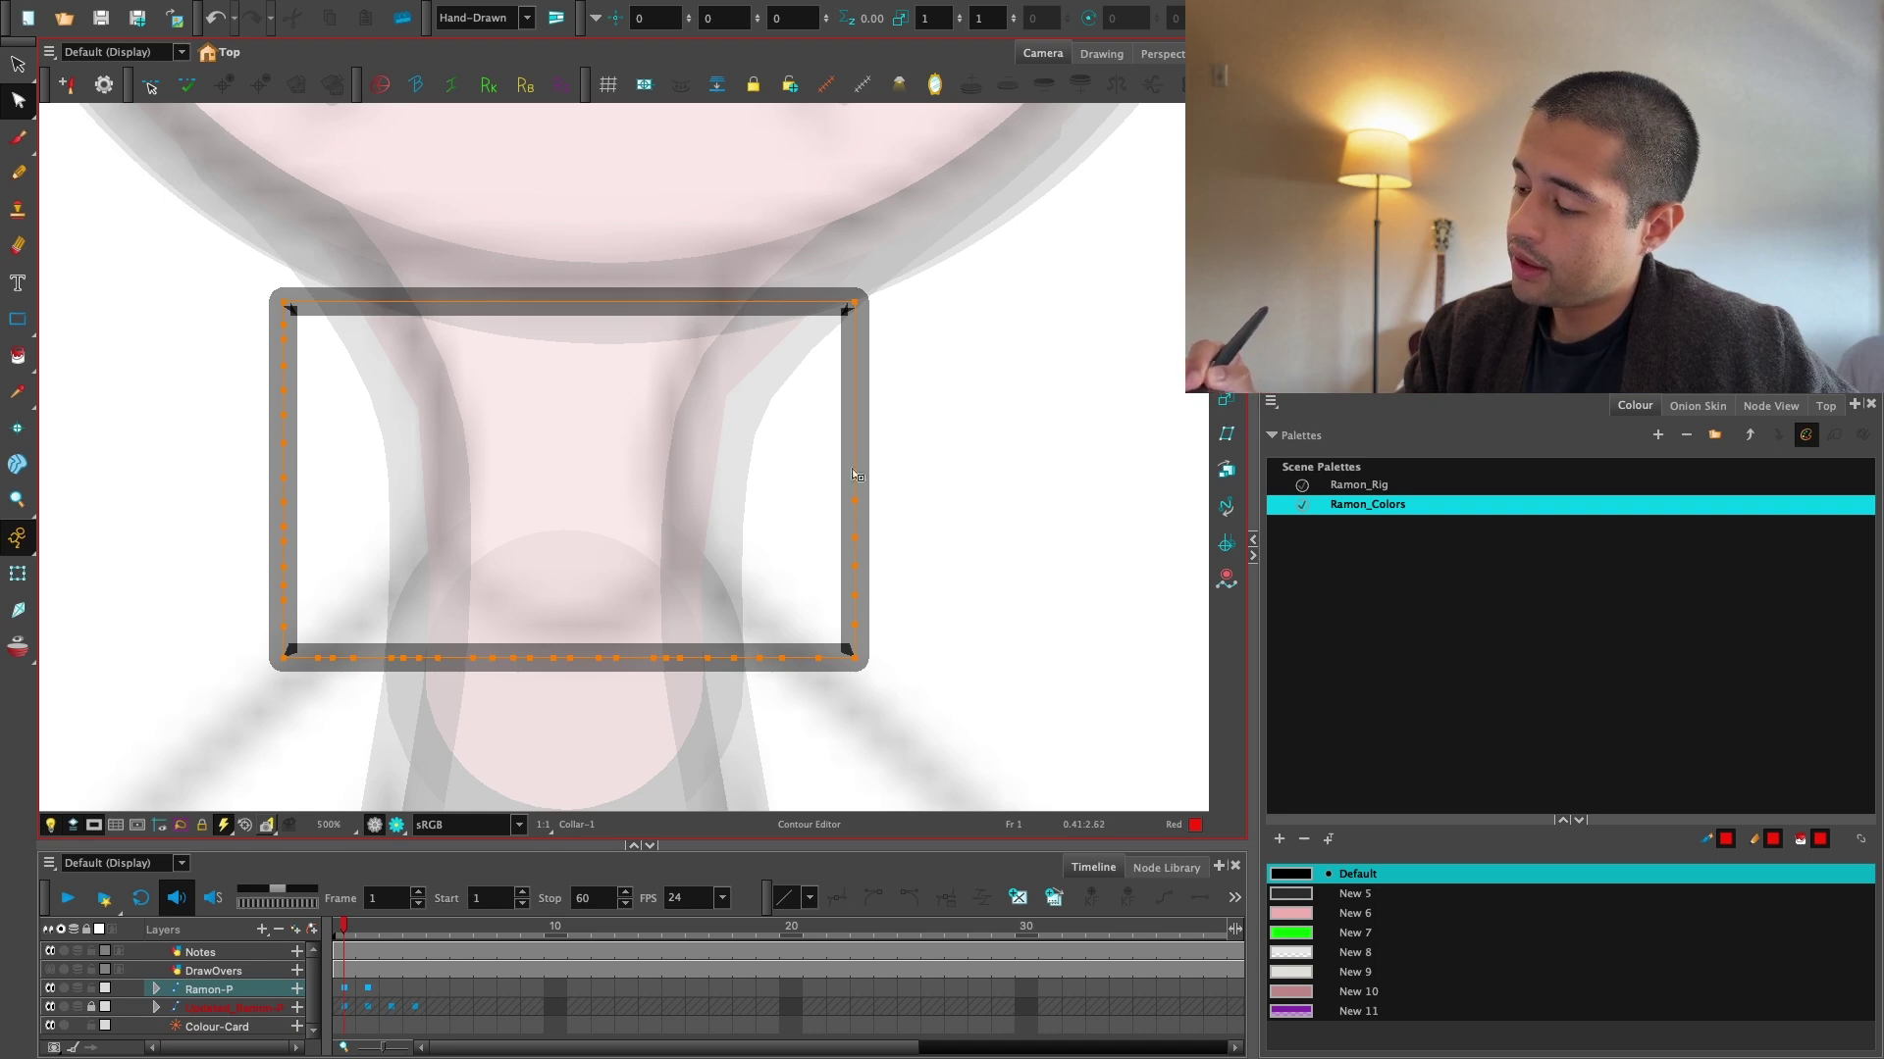
super+click(344, 301)
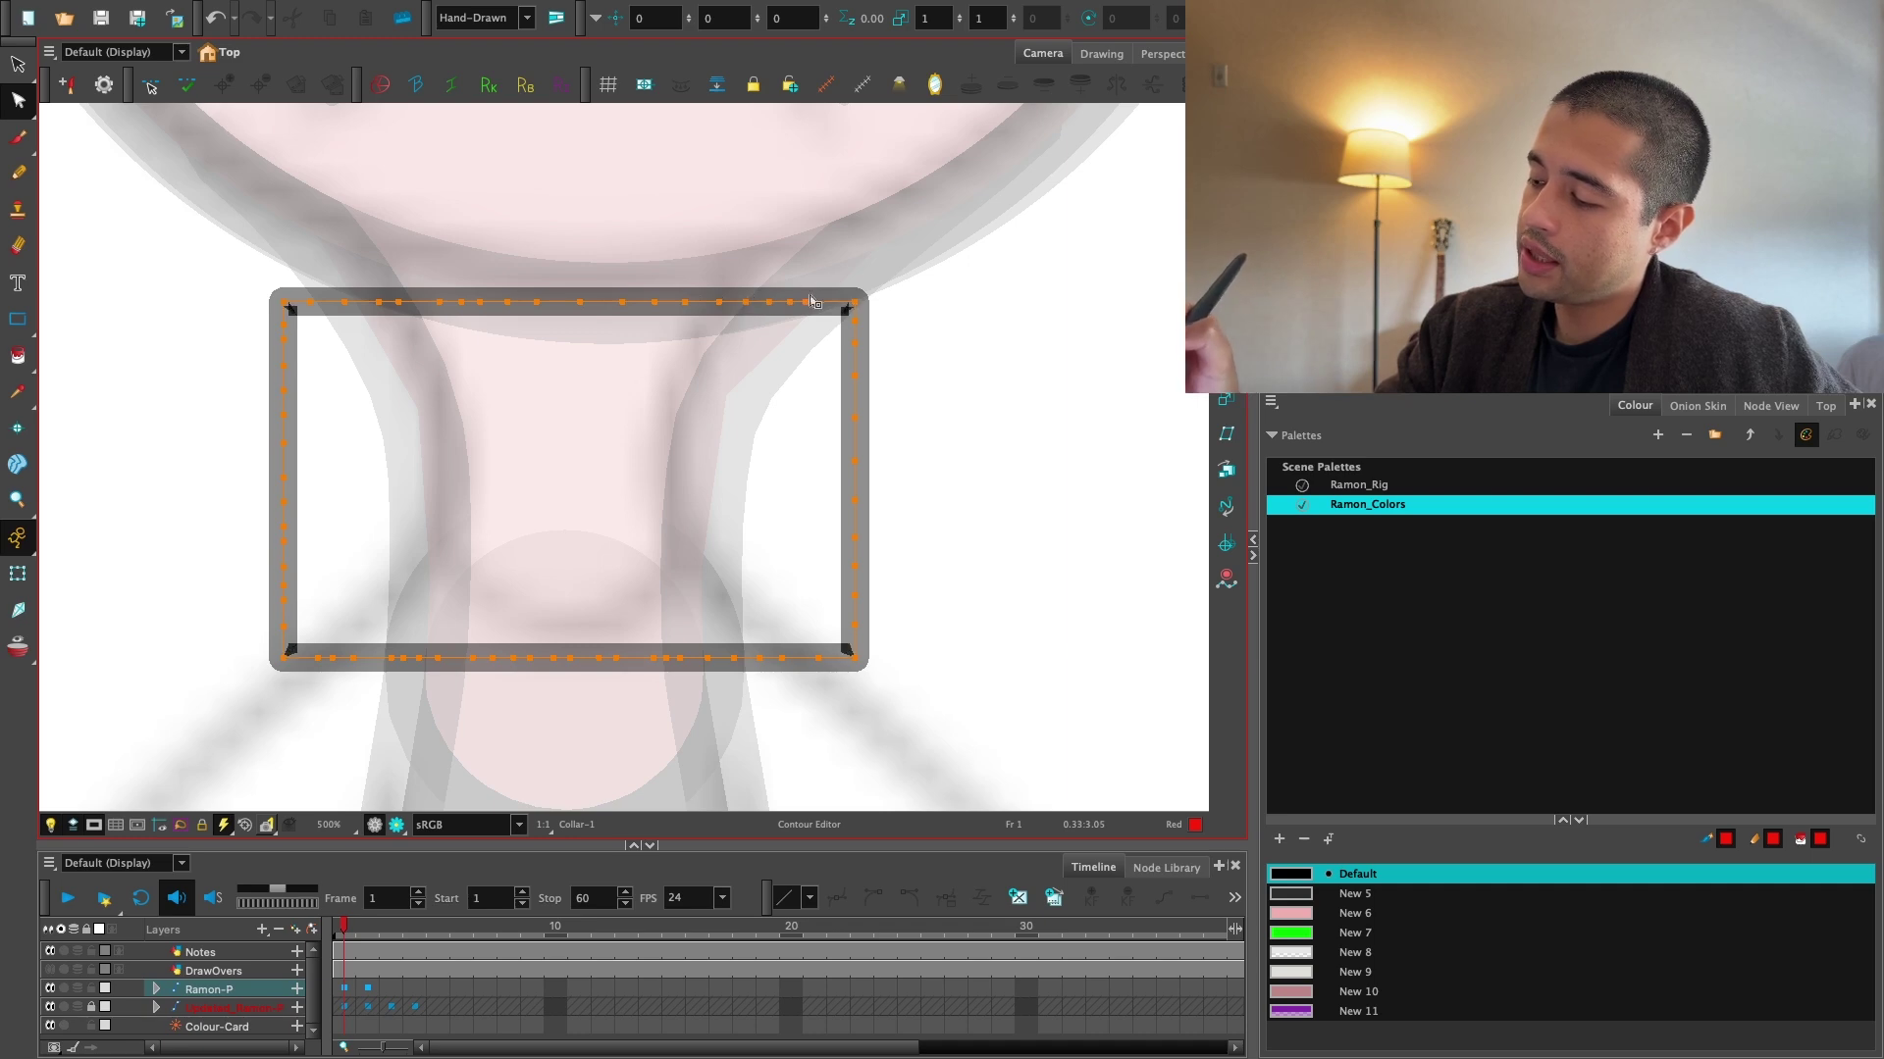
Move the collar rectangle back down over the overlap between the neck and torso.
key(1)
key(1)
key(1)
key(1)
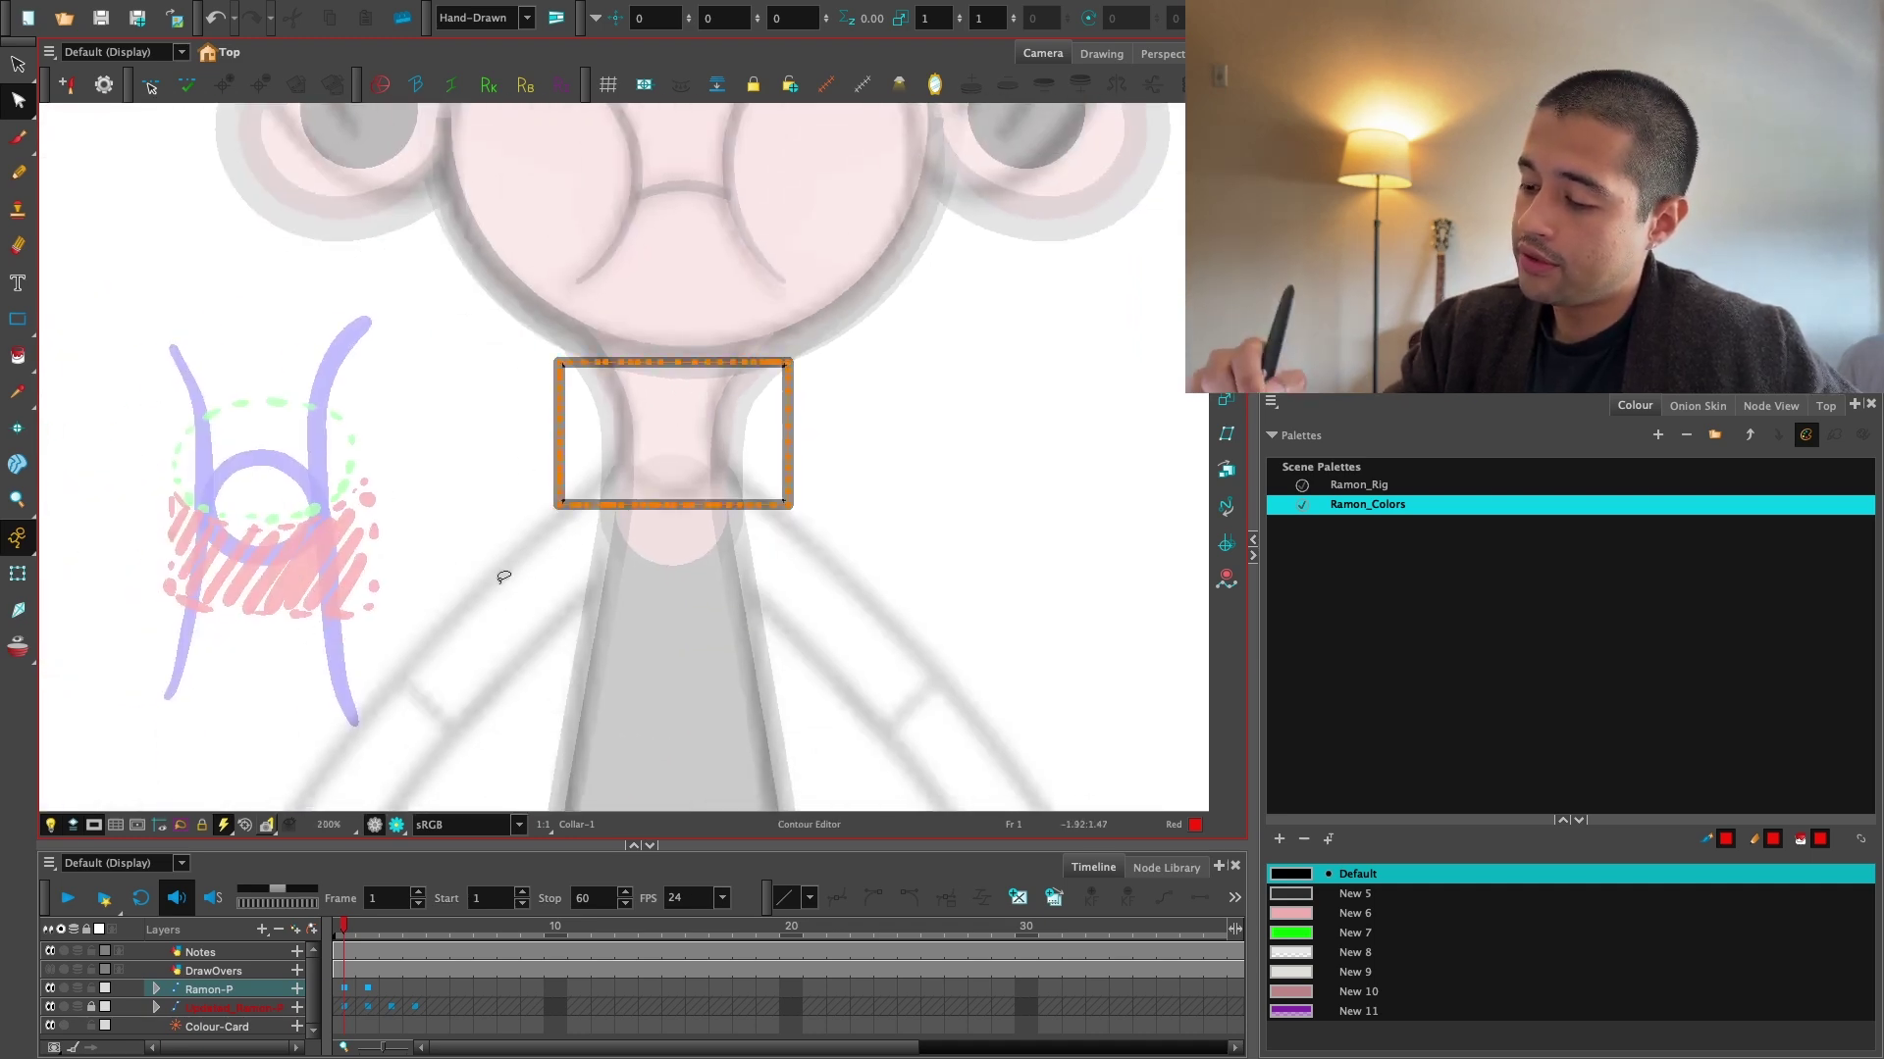
key(shift+t)
drag(689, 434, 687, 542)
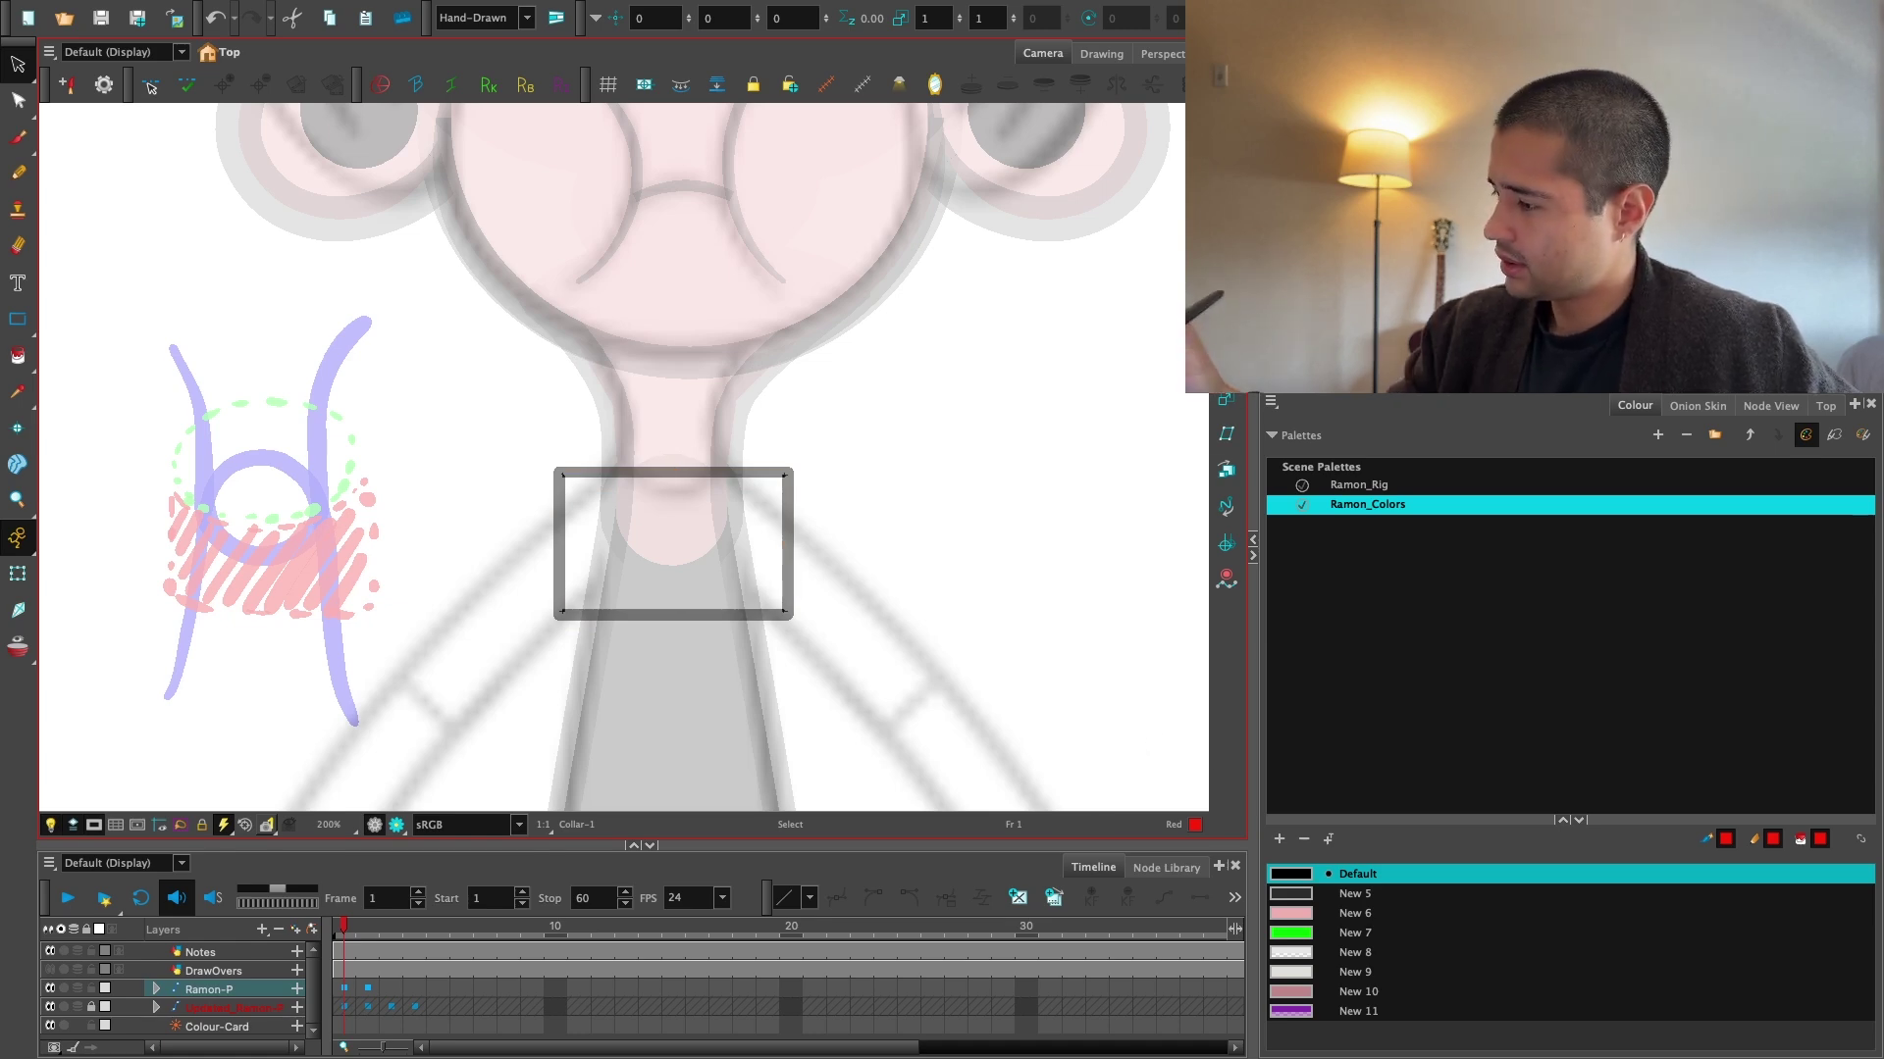
Delete the collar rectangle's dark outline and fill its shape with the green New 7 swatch.
key(Delete)
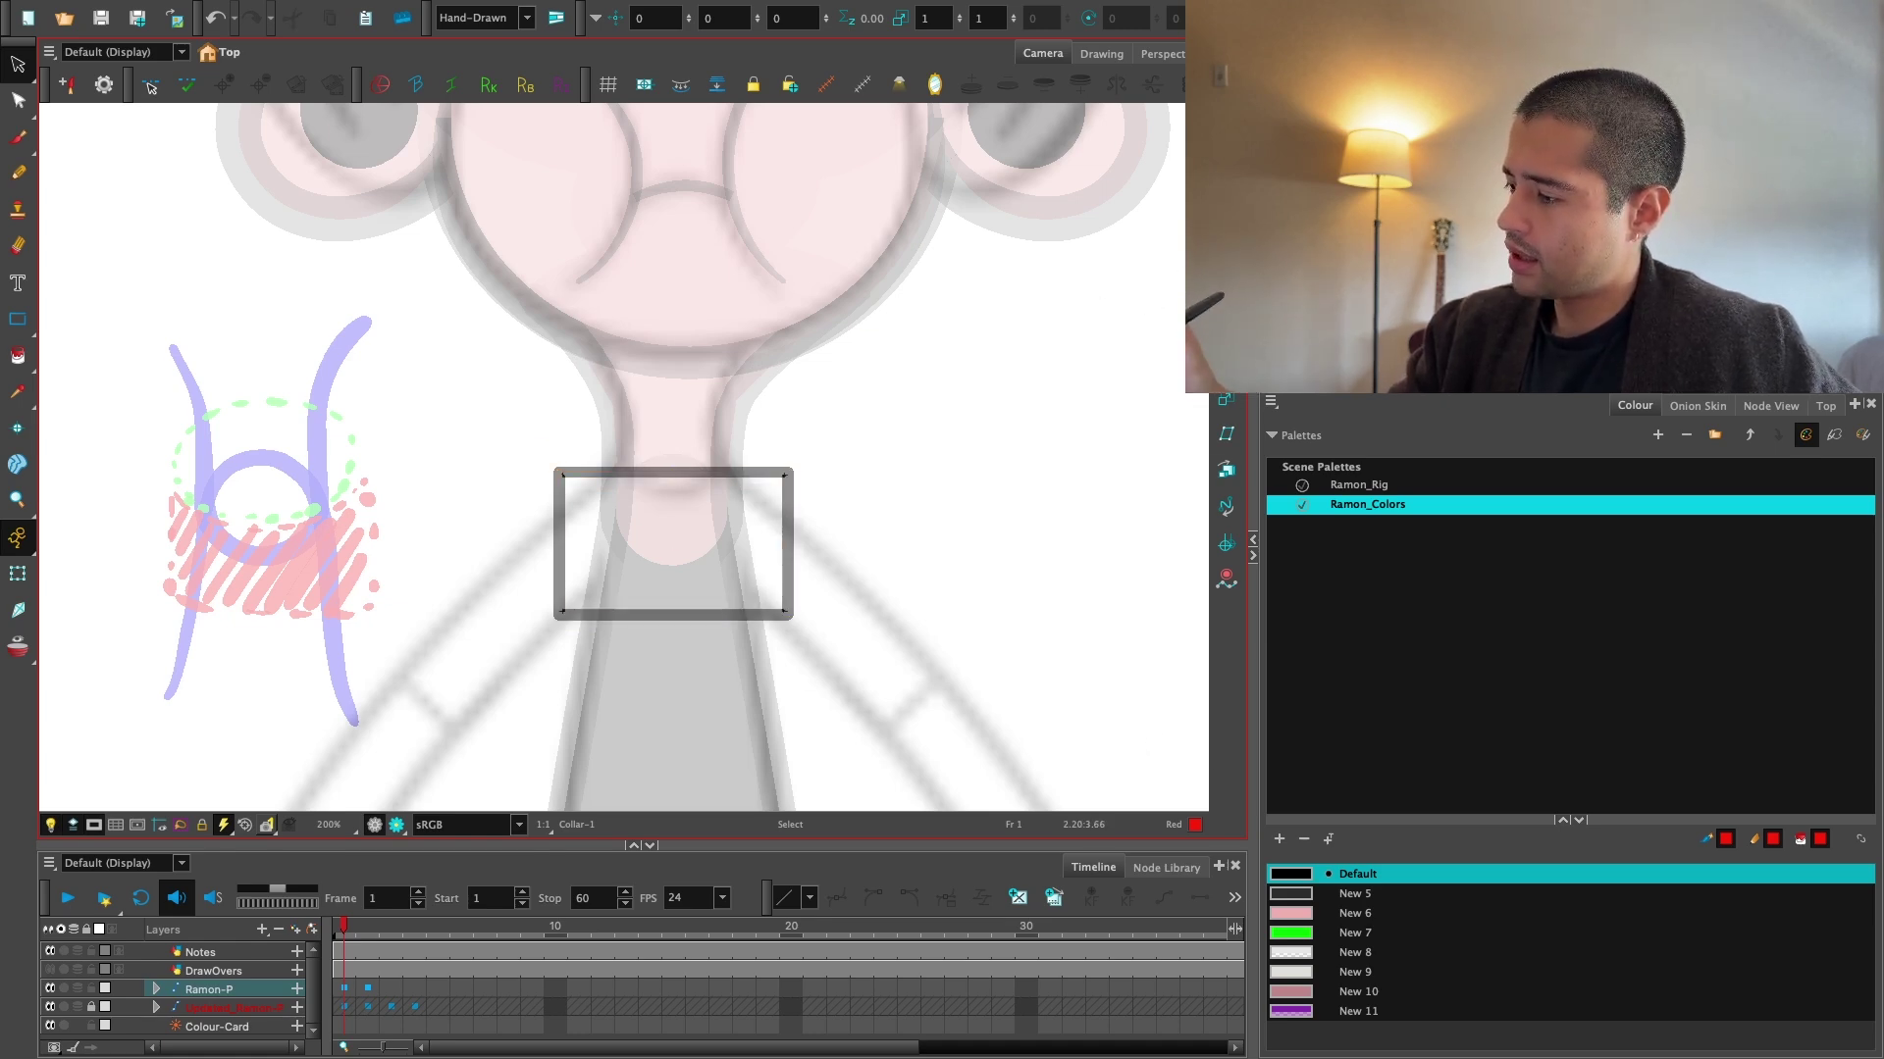
click(1305, 932)
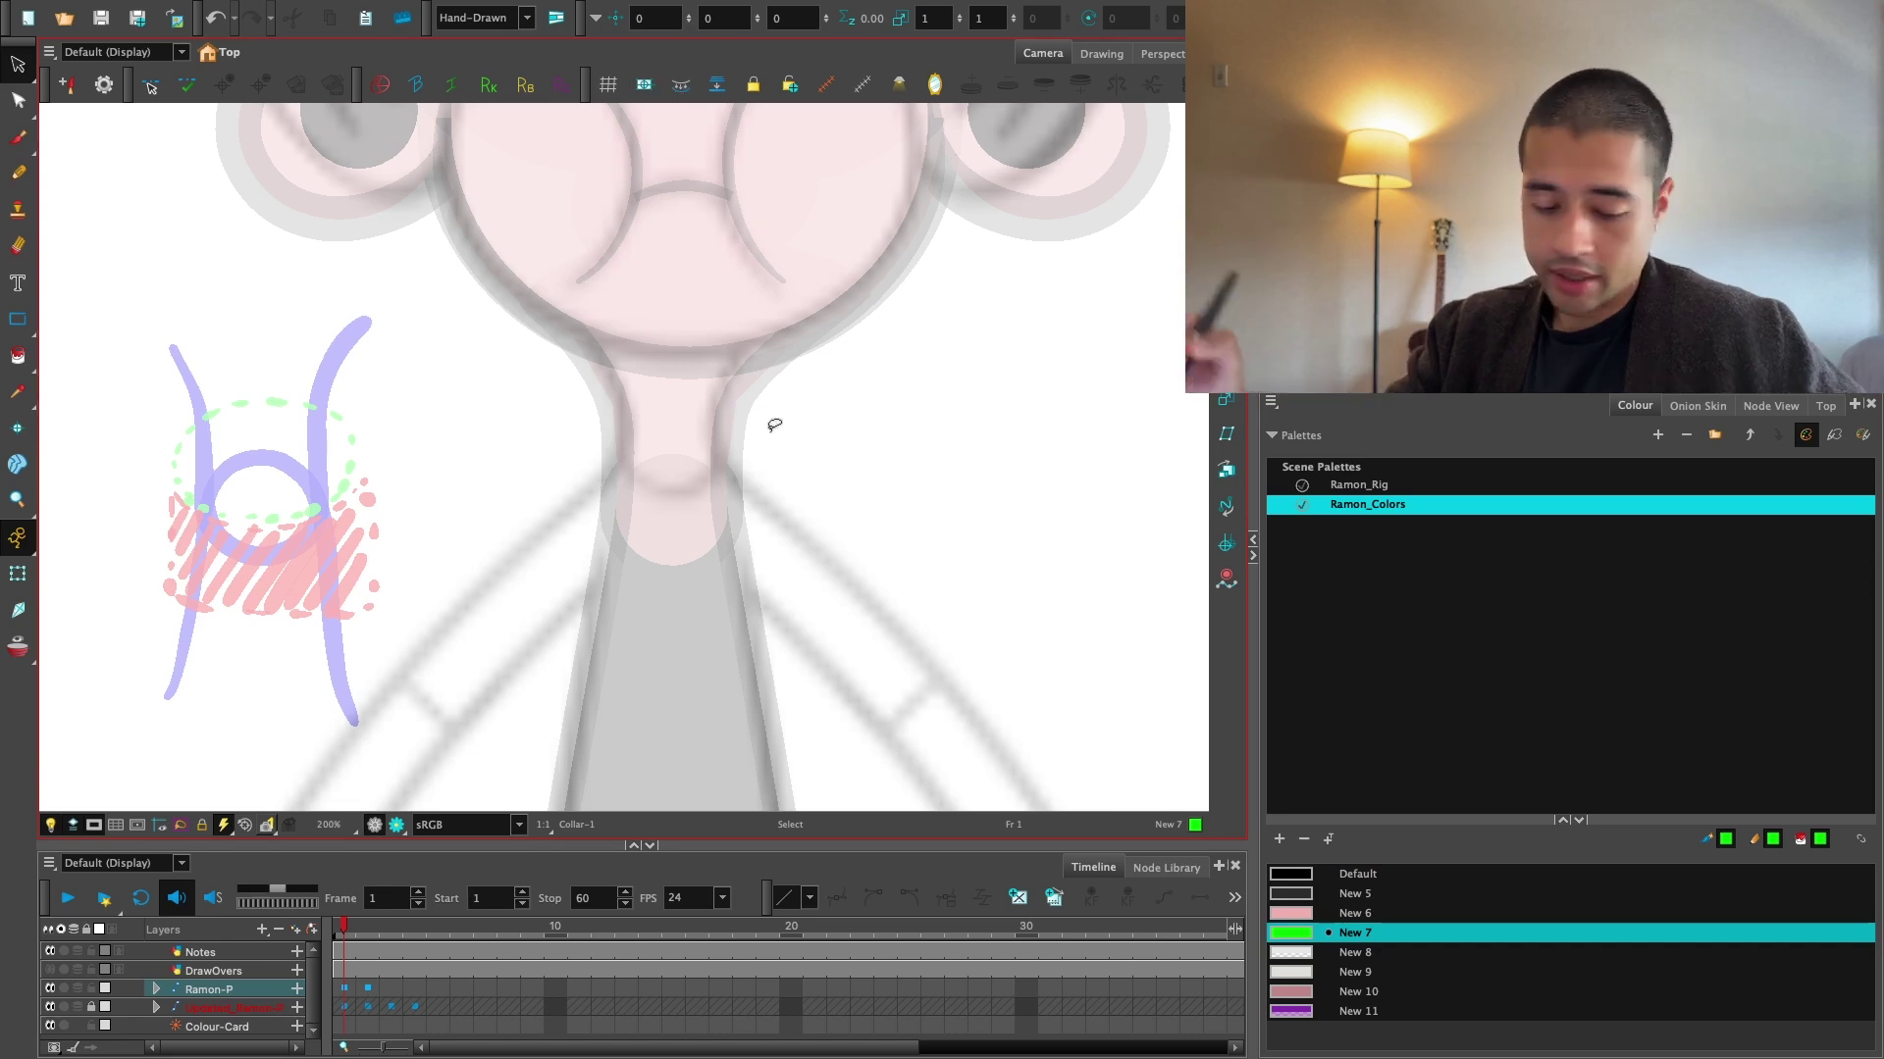
key(shift+8)
key(alt+i)
click(723, 563)
click(16, 580)
key(2)
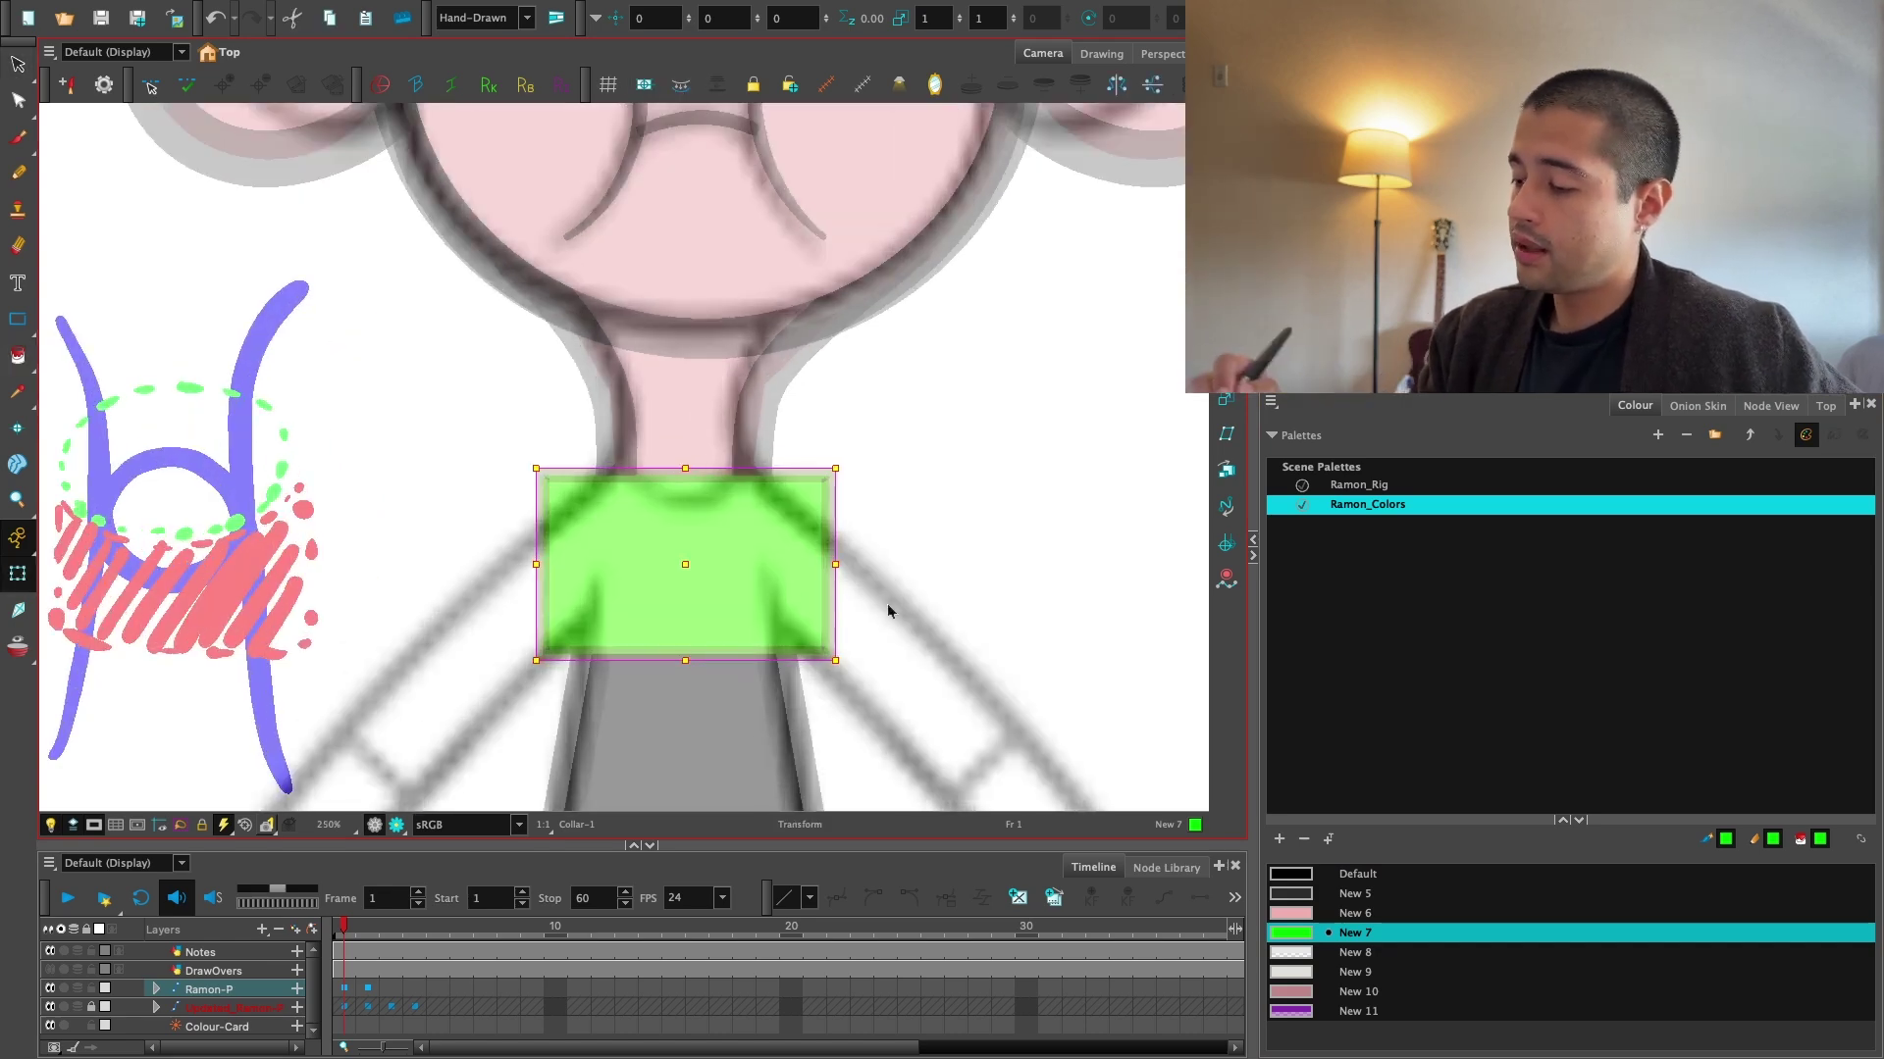
Open the node network and locate the Neck and Collar nodes above the composite.
key(1)
drag(829, 637, 801, 616)
click(1771, 405)
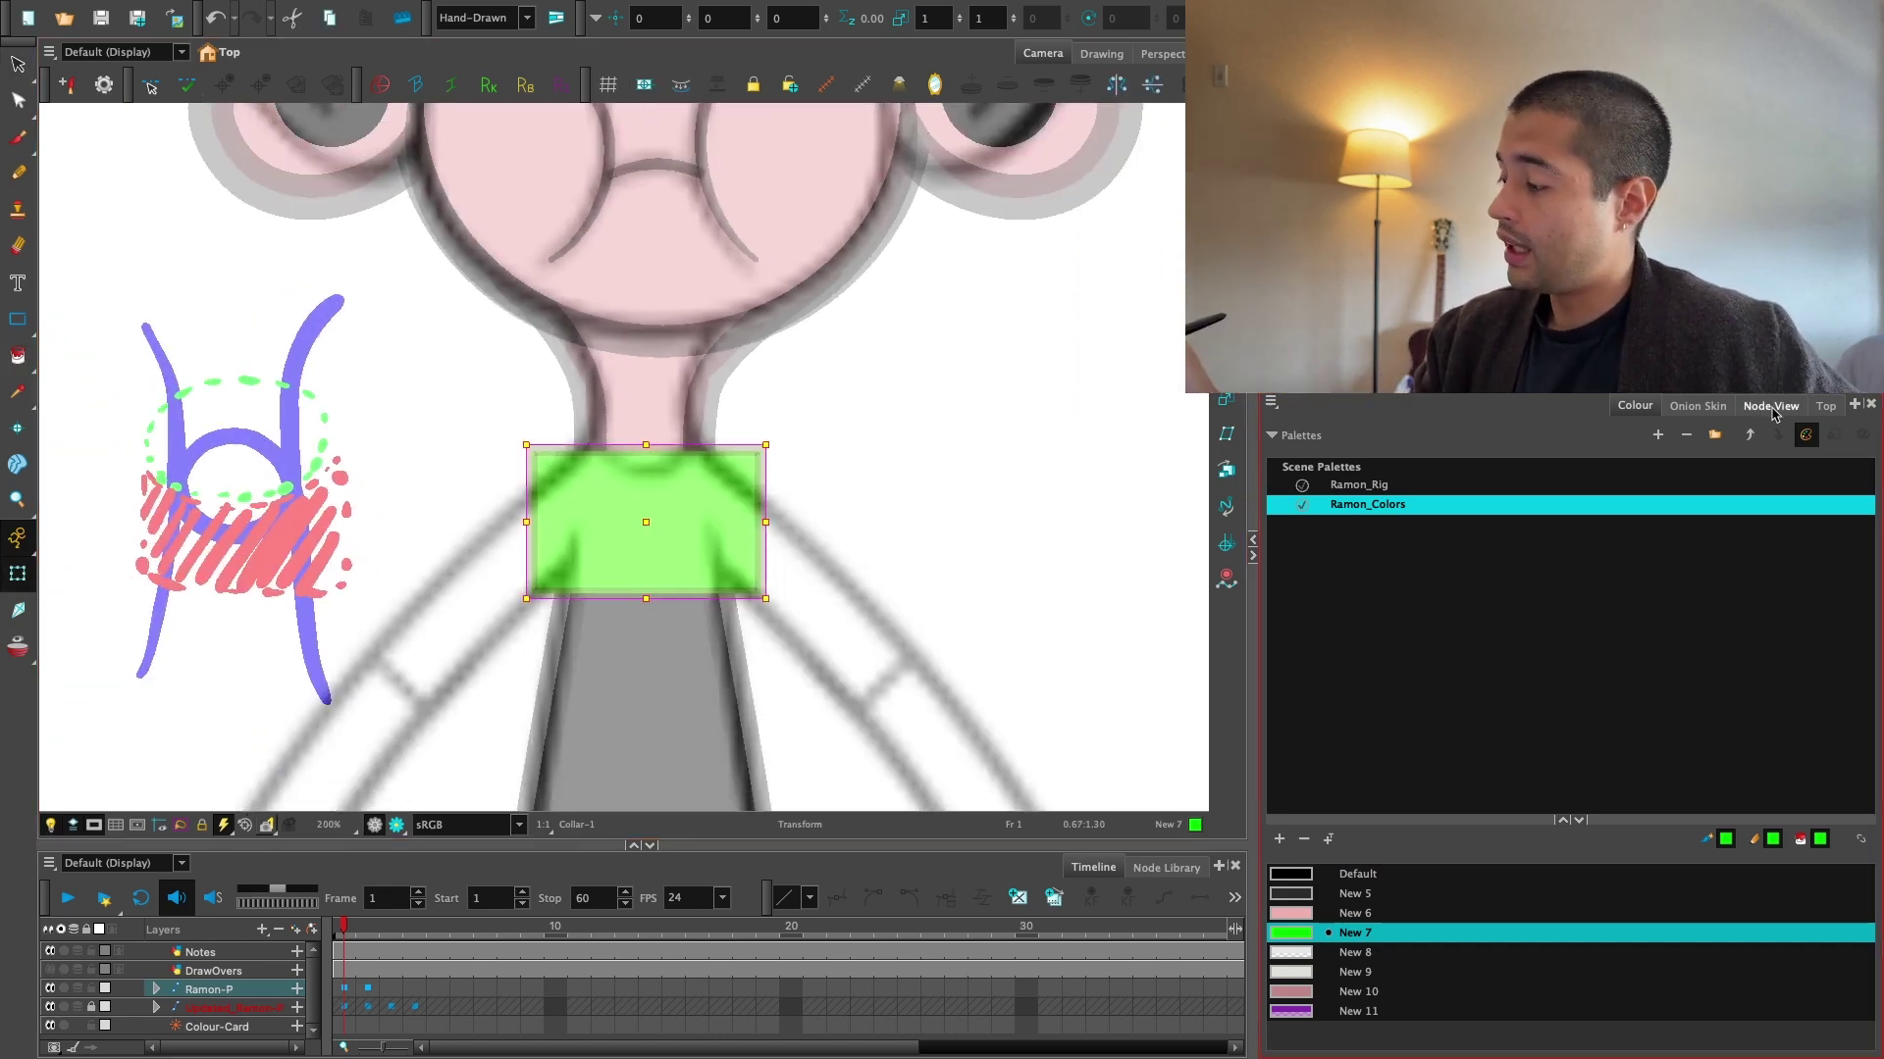
key(1)
key(1)
key(1)
drag(1484, 771, 1646, 663)
drag(1633, 638, 1620, 668)
key(1)
click(1433, 658)
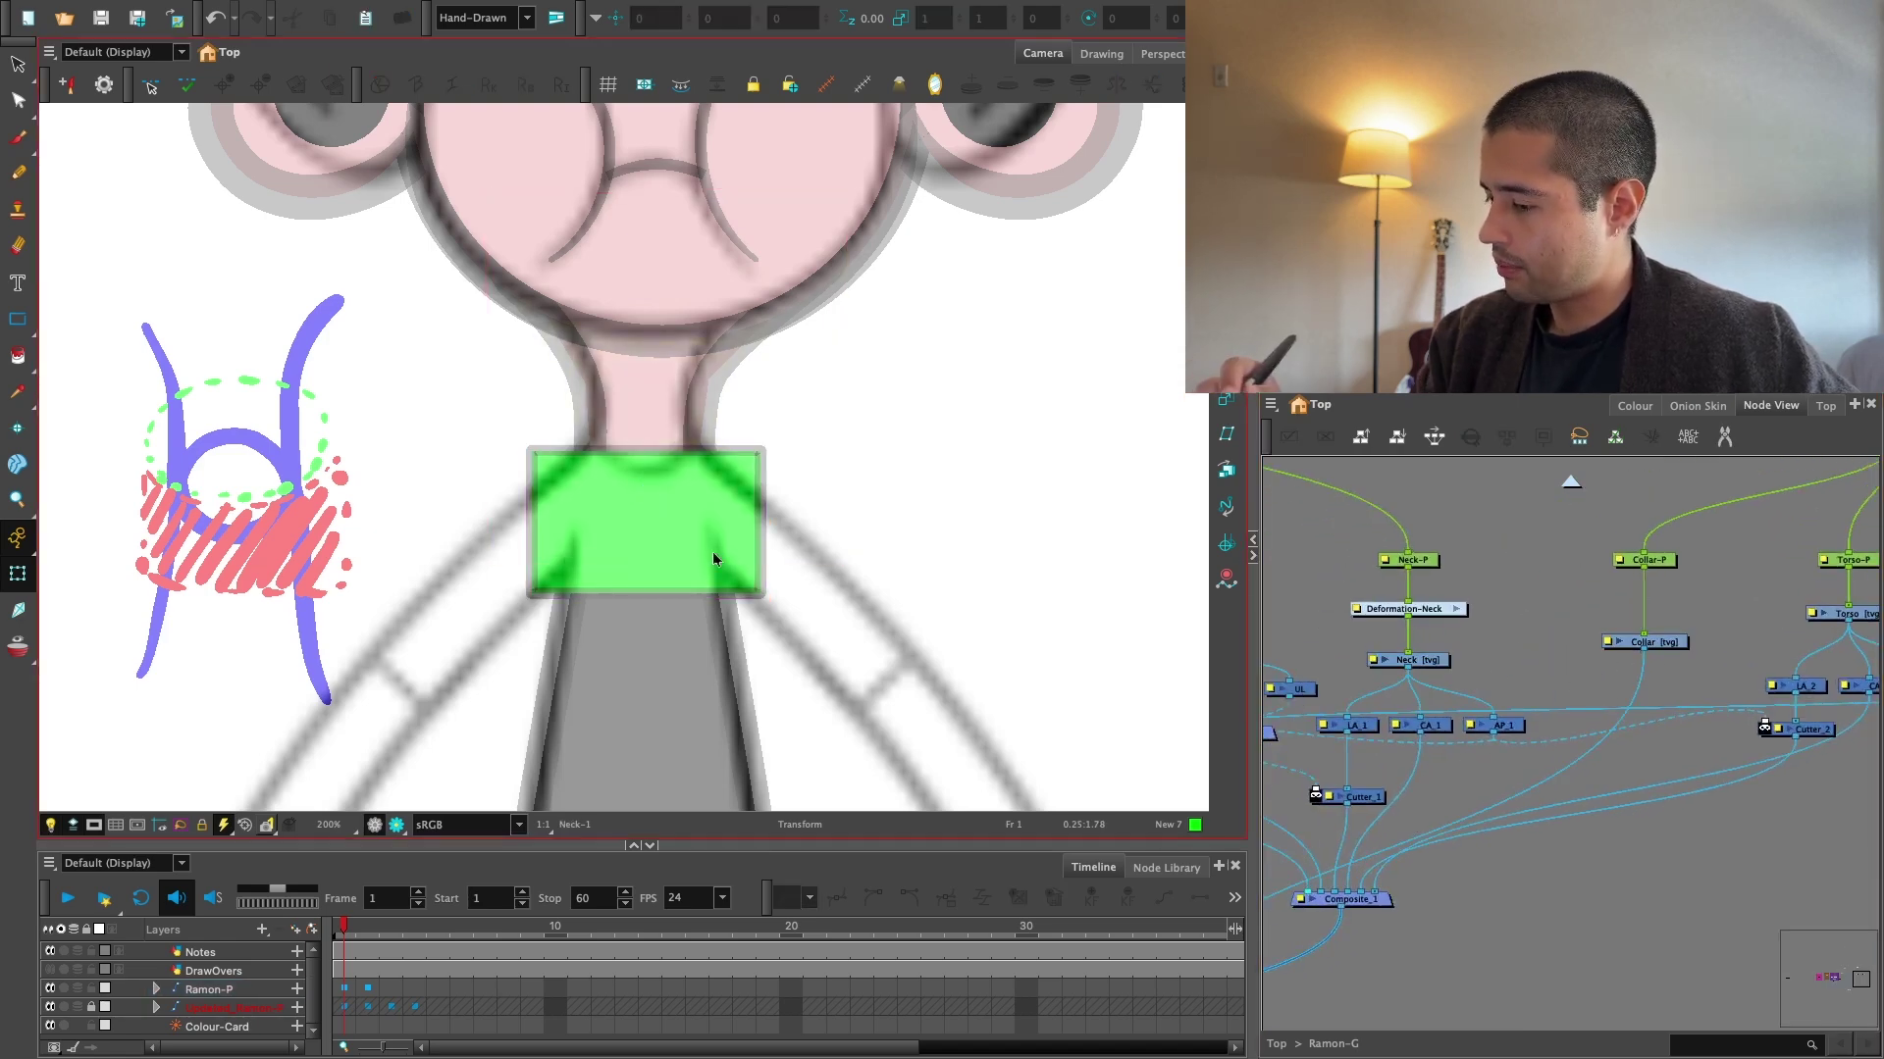
Try moving the green collar patch down onto the torso, and undo the move.
drag(715, 559, 701, 685)
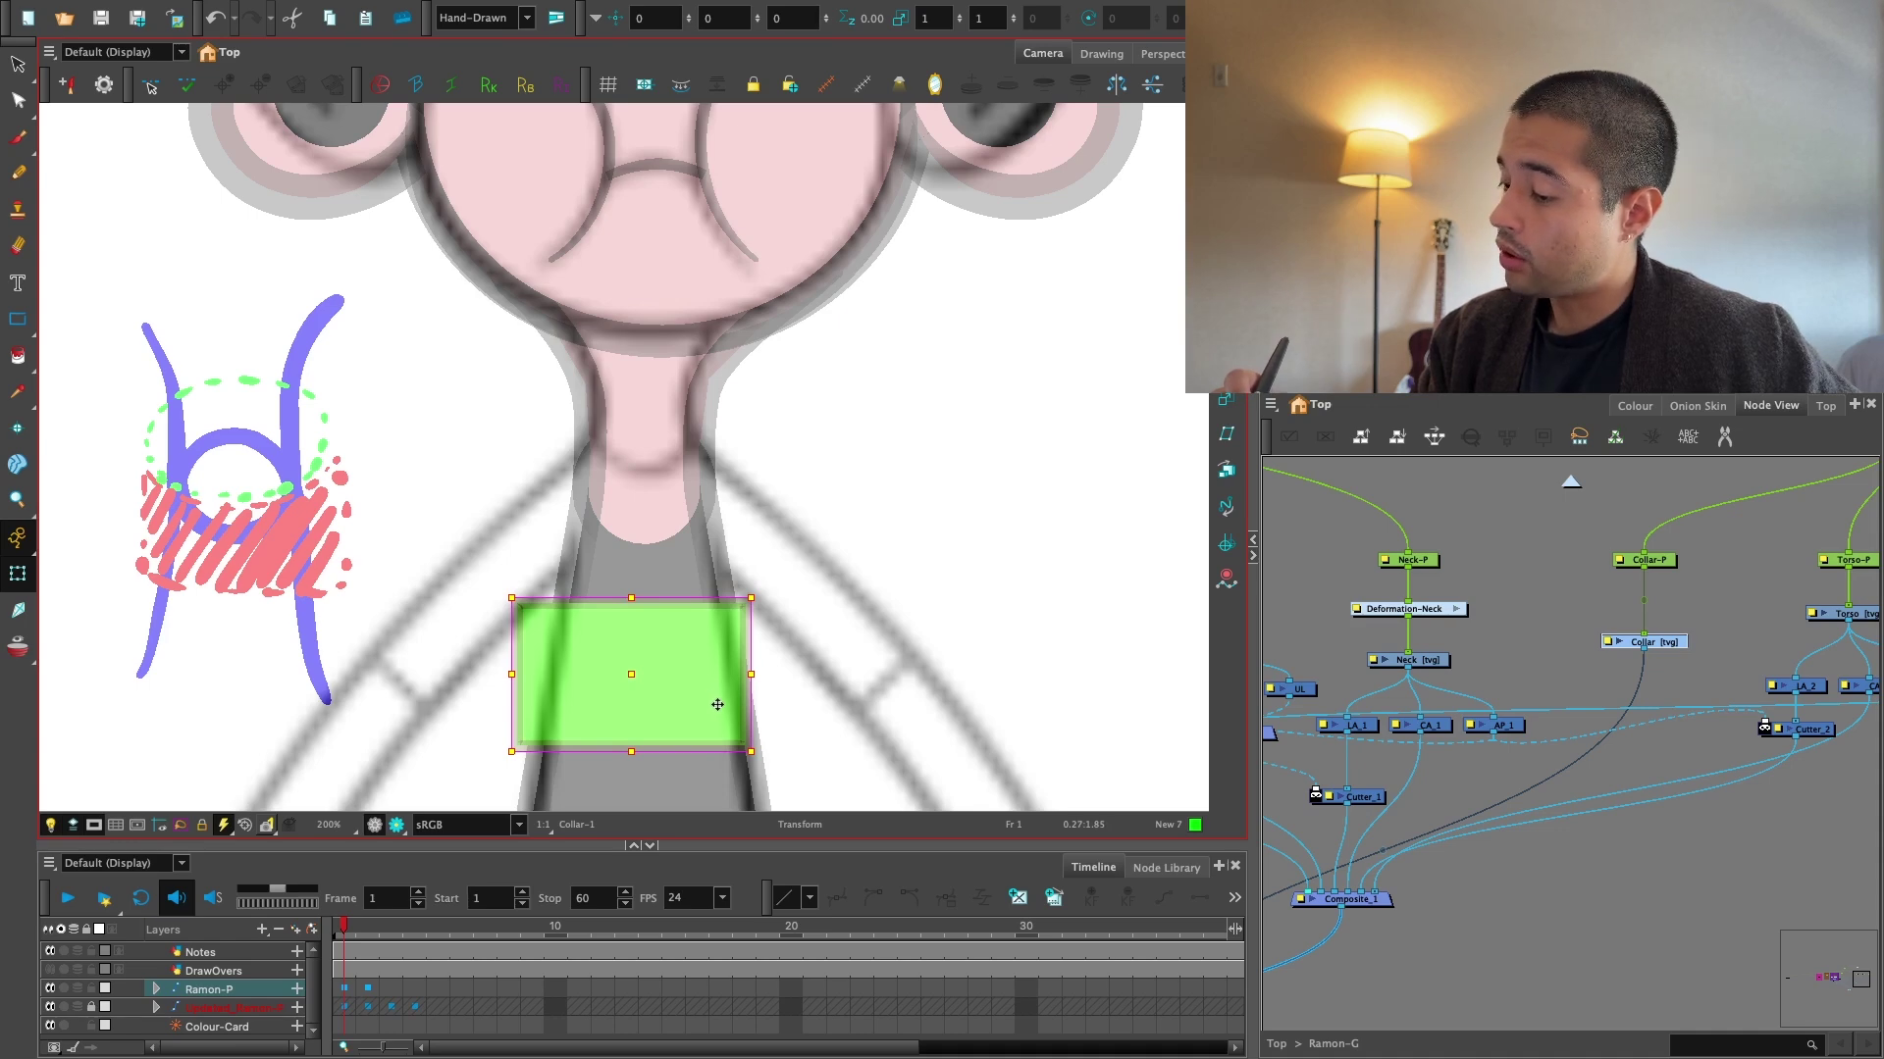
key(ctrl+z)
Duplicate the neck's Cutter_1 node and insert the copy between CA_1 and the composite, with the Collar drawing as its matte.
mouse_move(1498, 807)
mouse_down()
mouse_move(1420, 763)
mouse_move(1525, 738)
mouse_move(1444, 753)
mouse_move(1489, 771)
mouse_up()
click(1393, 770)
key(ctrl+c)
click(1551, 769)
key(ctrl+v)
mouse_move(1634, 730)
mouse_down()
mouse_move(1456, 742)
mouse_move(1473, 742)
mouse_move(1455, 768)
mouse_up()
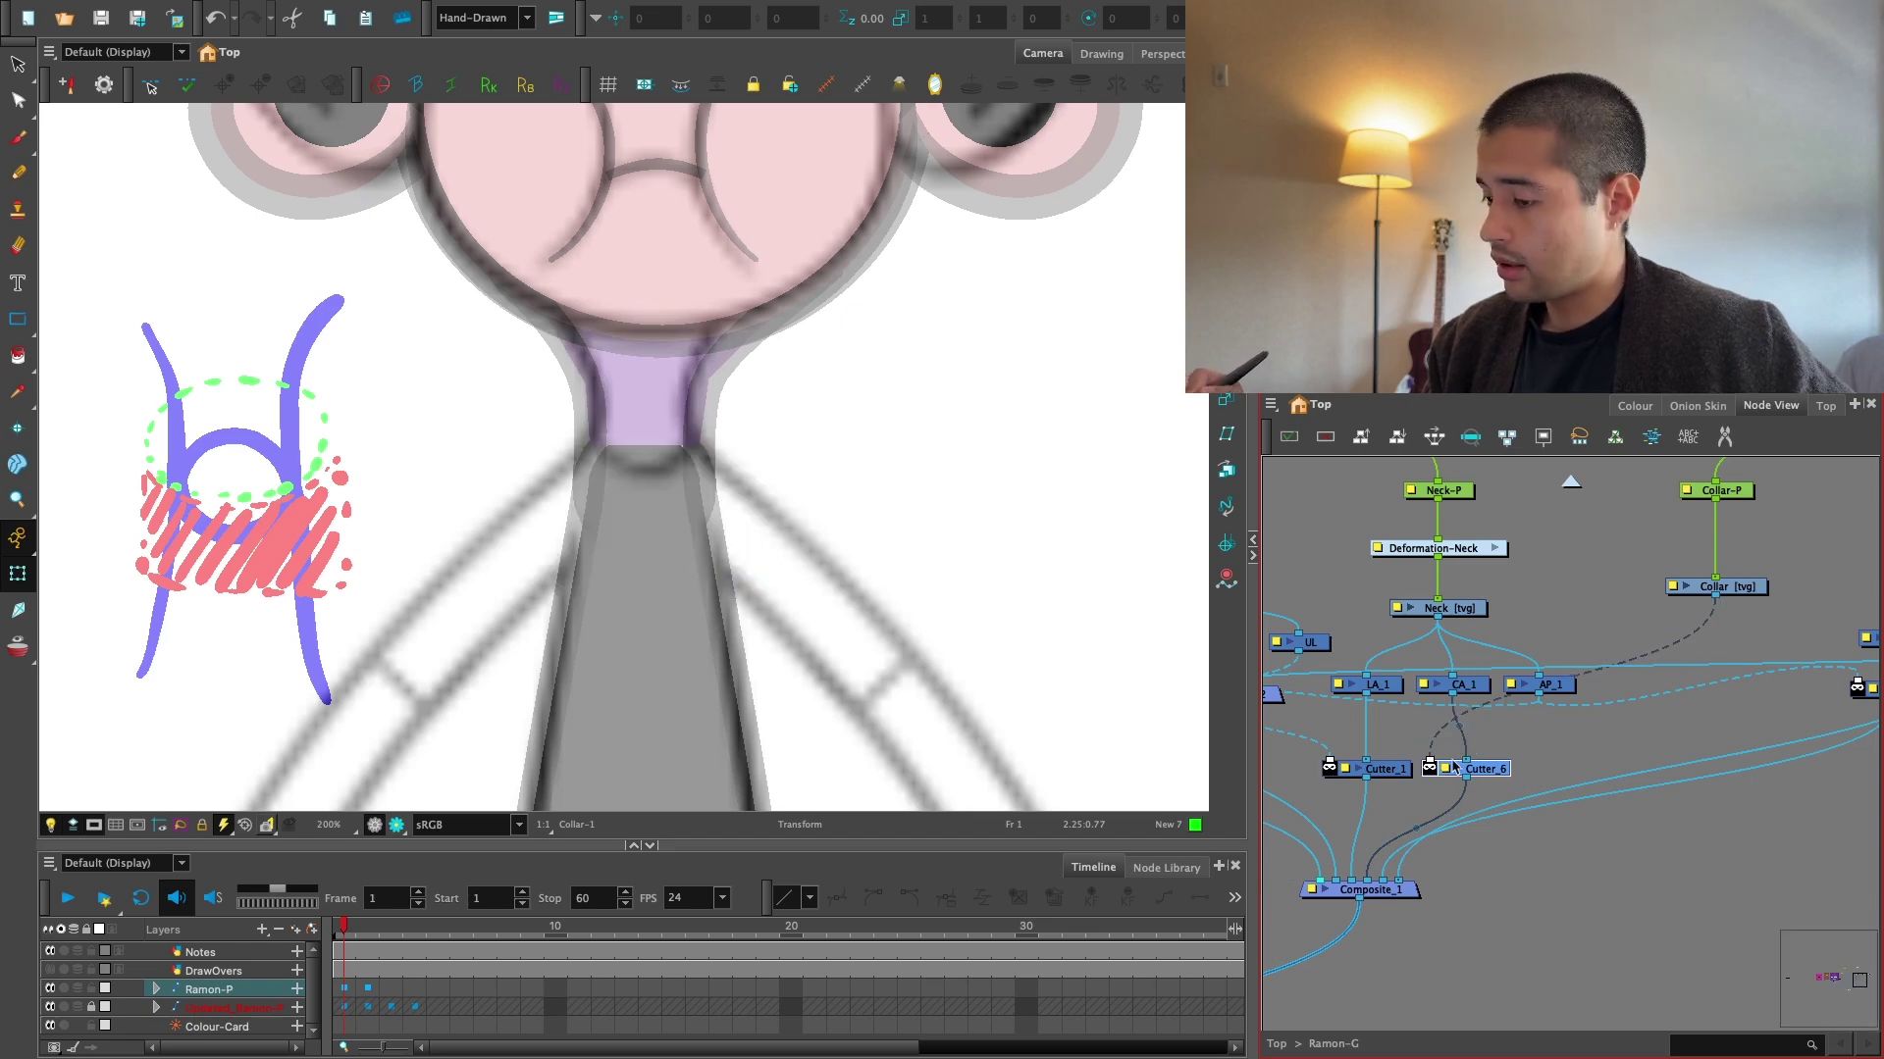
Check the neck cut in the rendered view and return to the normal preview.
click(1615, 719)
drag(1750, 585, 1574, 688)
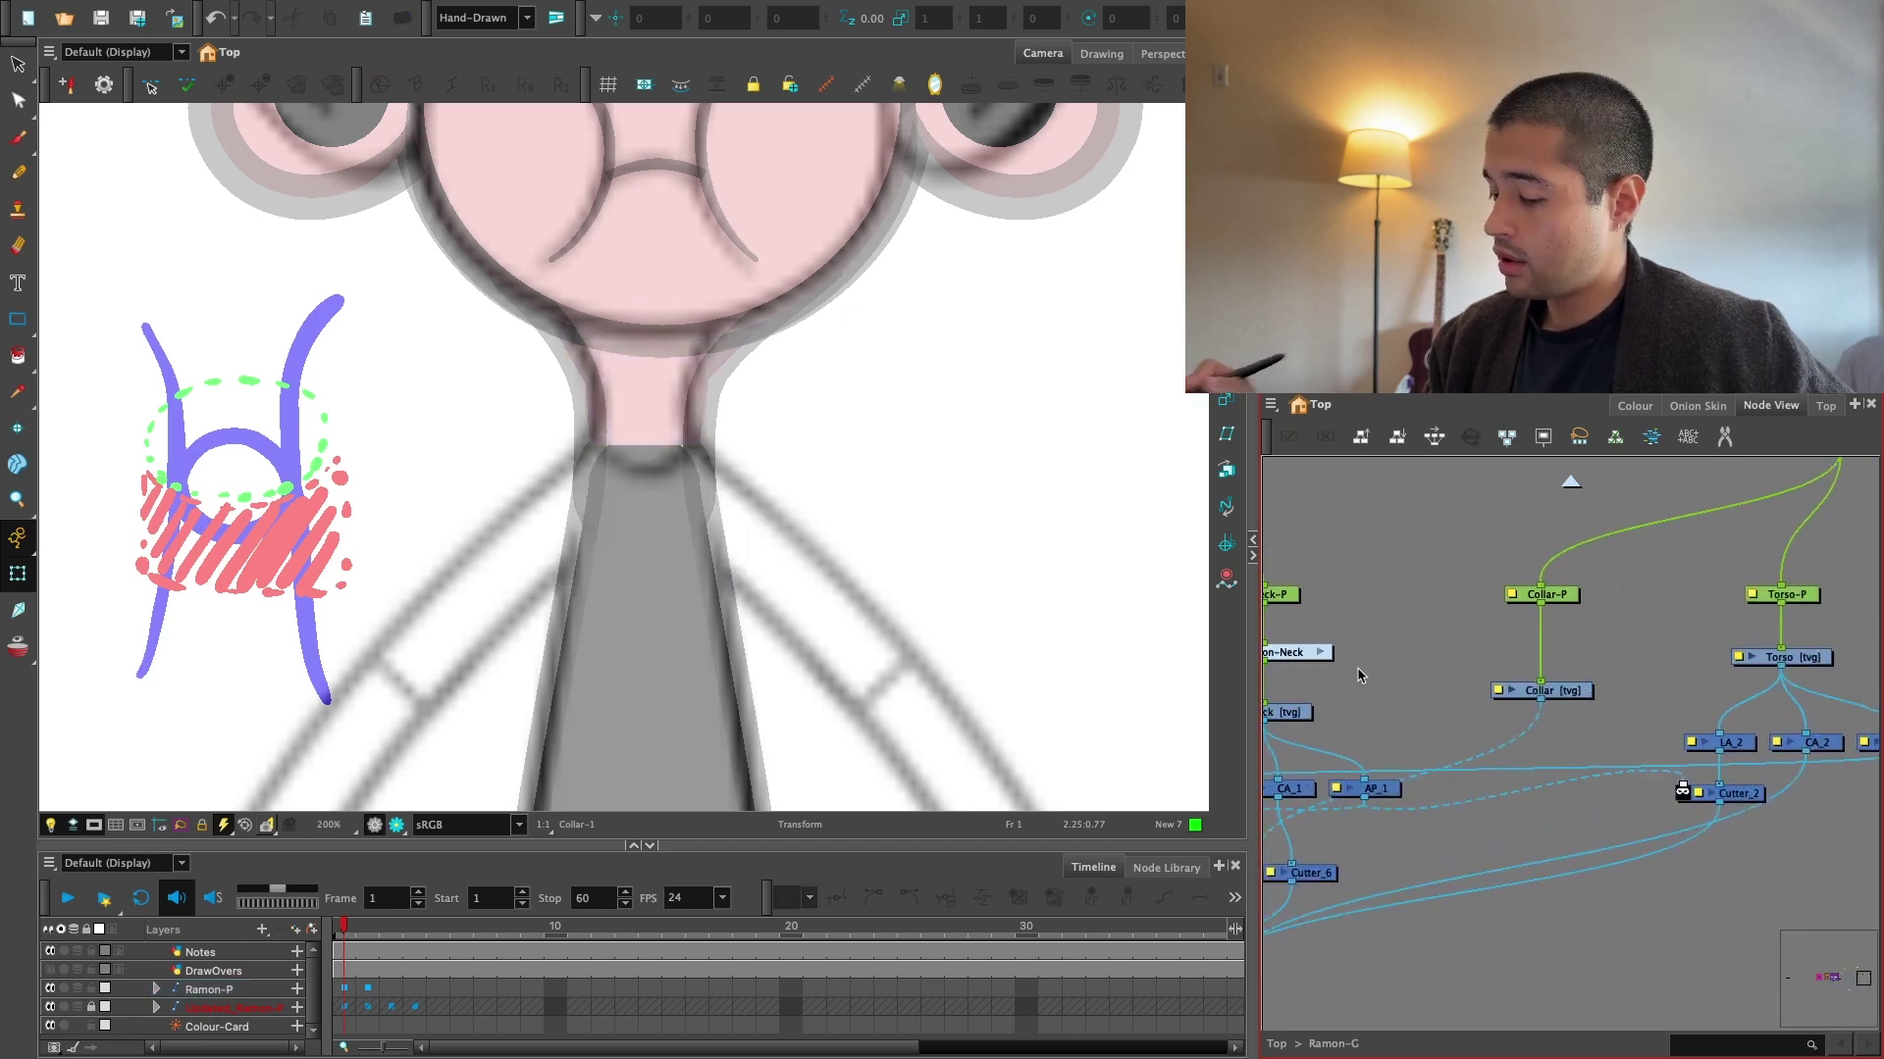
click(396, 826)
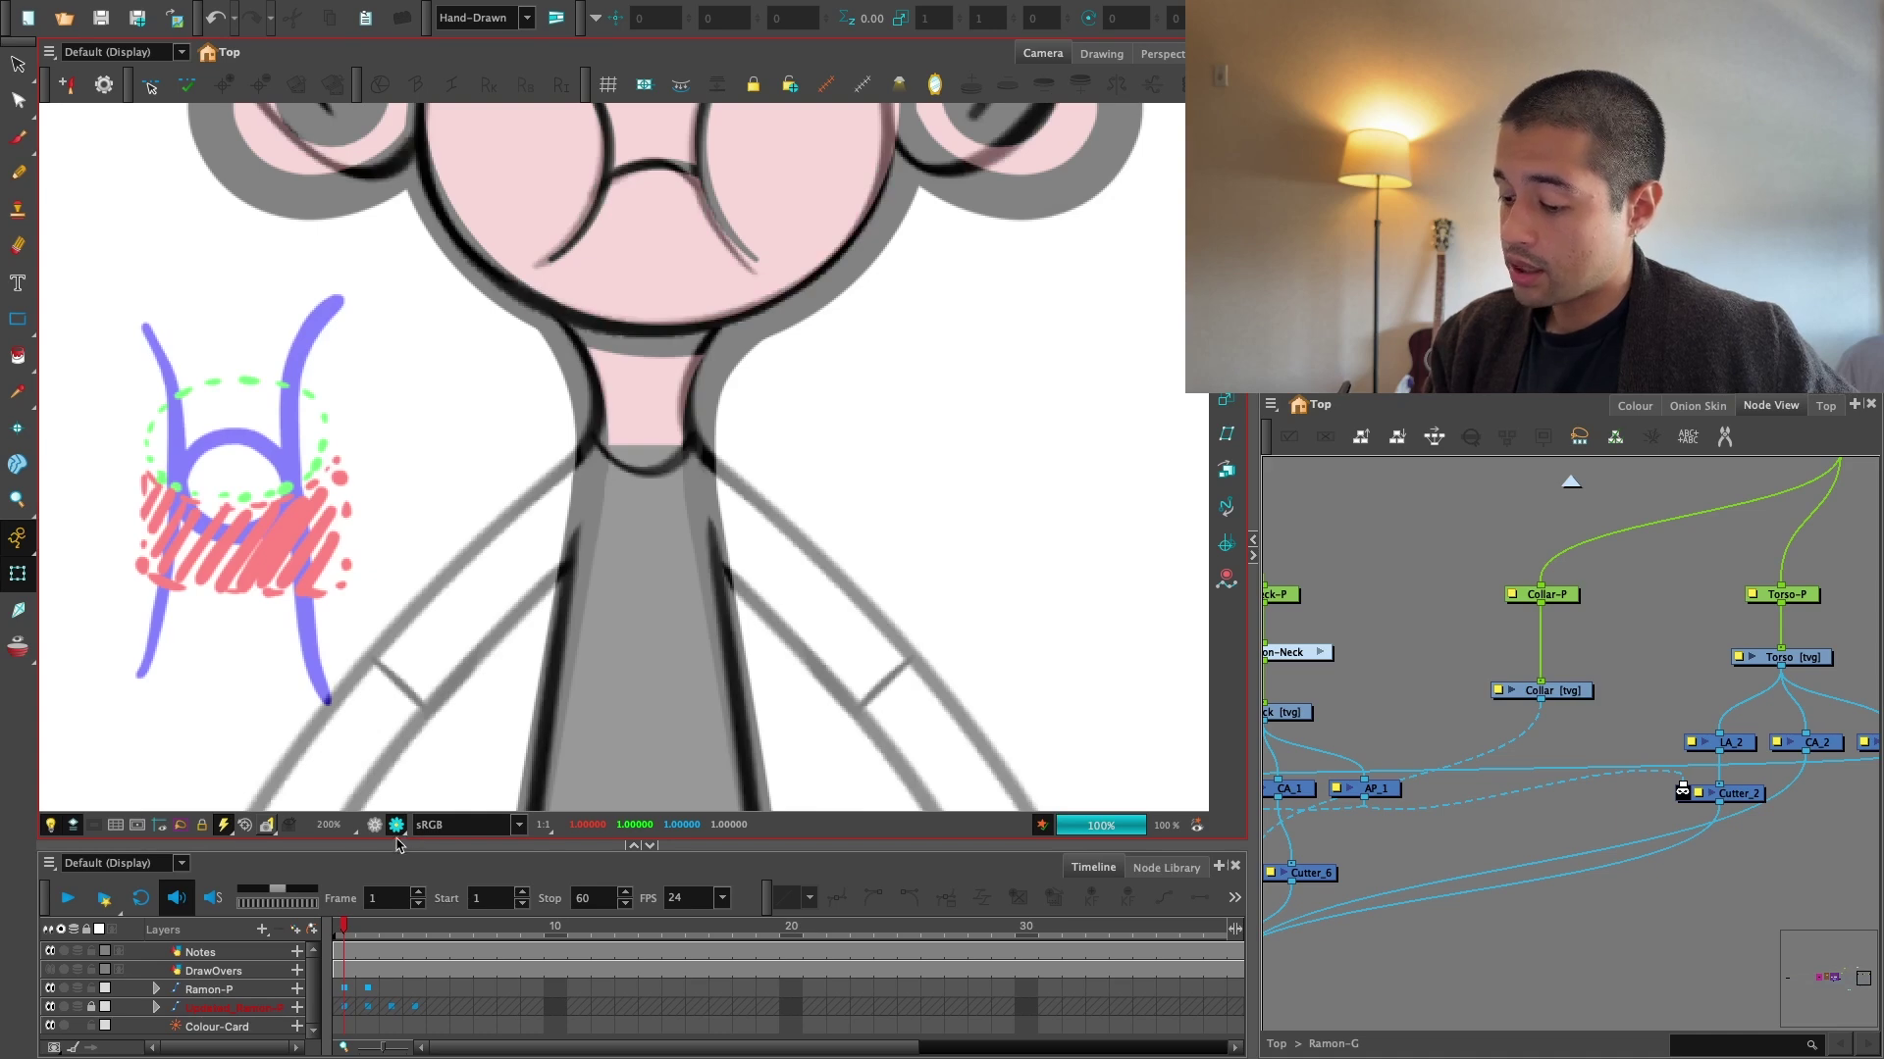
click(371, 827)
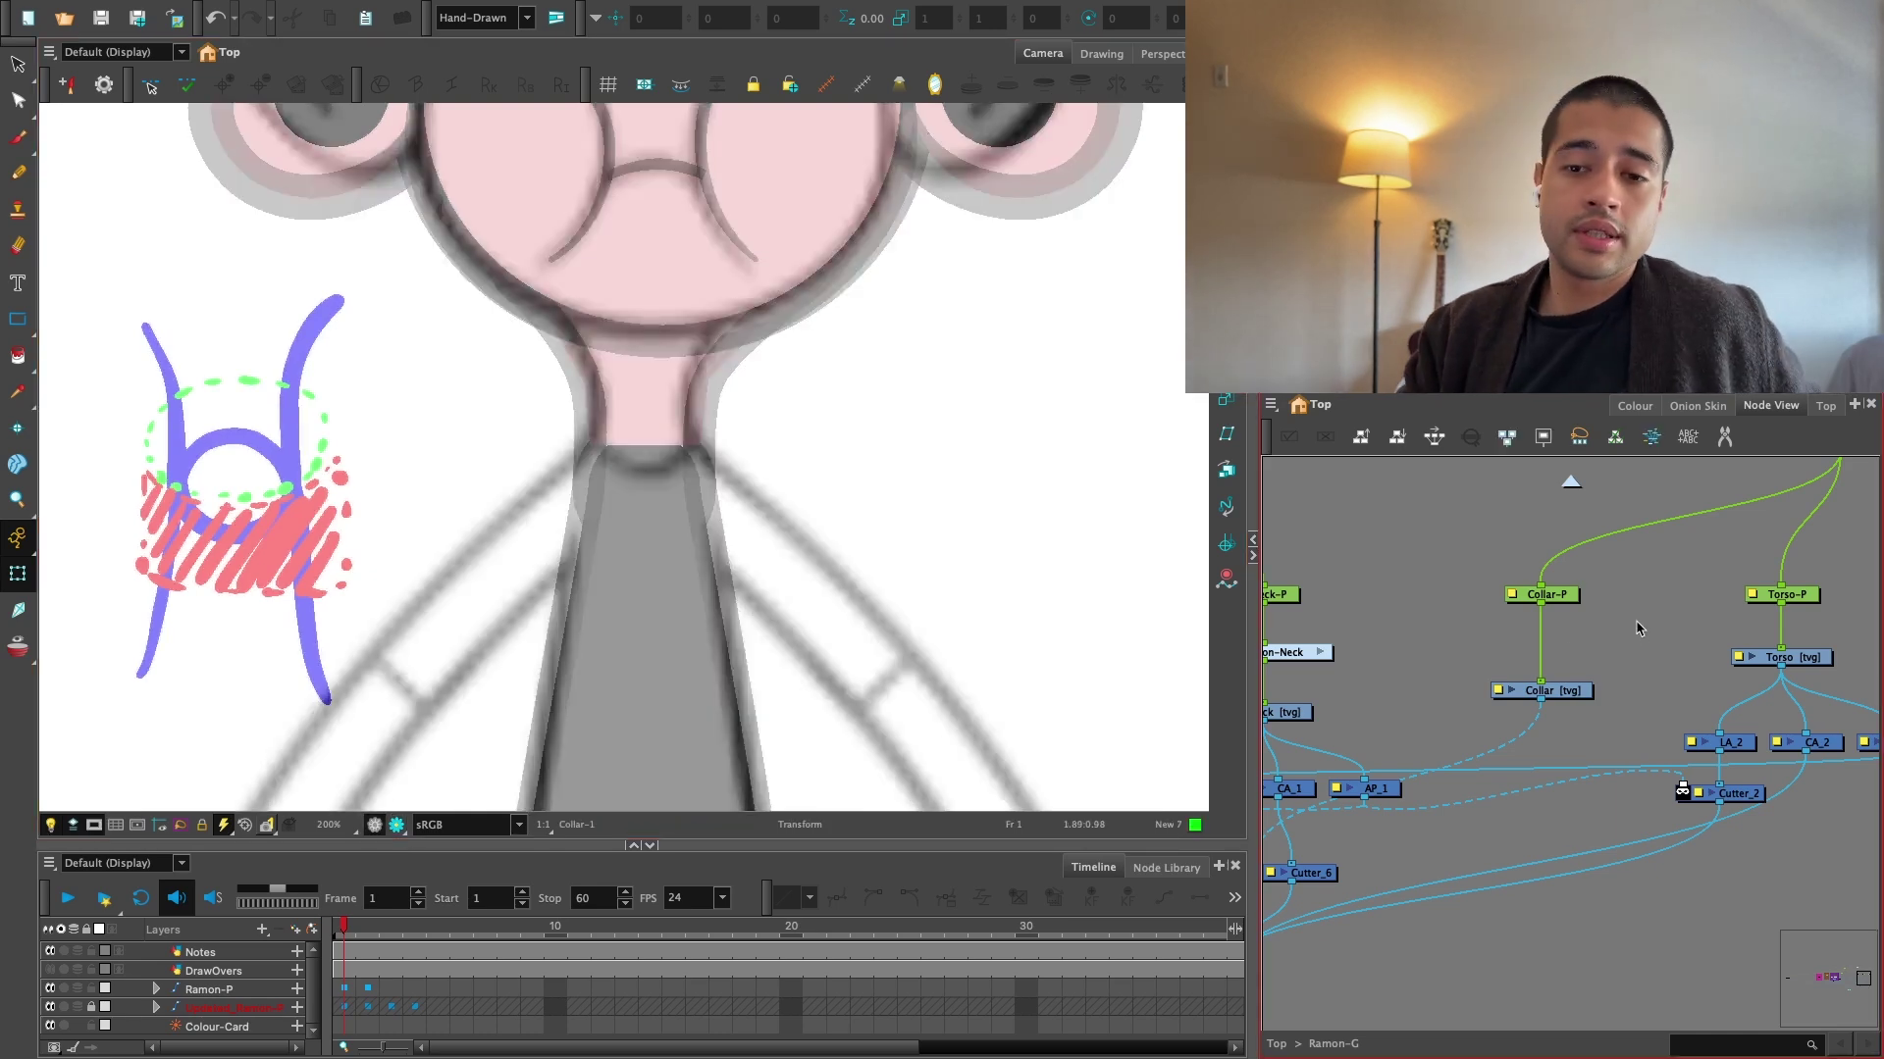